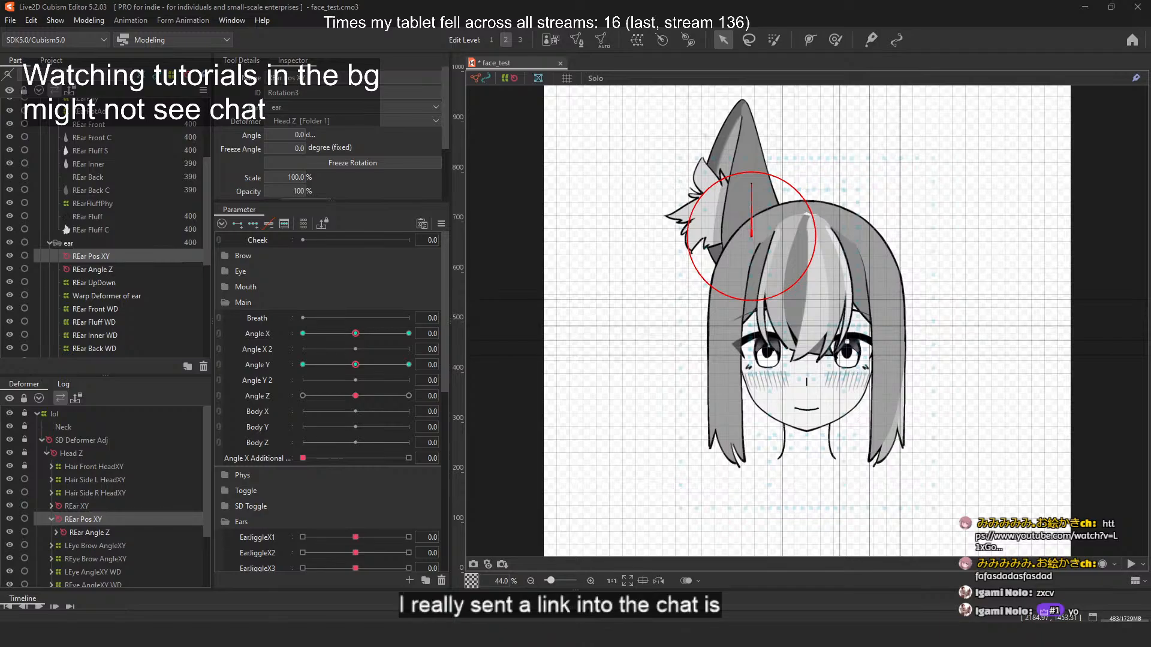
Step: Switch to the browser, look through the ear tutorial's playlist and move the browser window aside
{"action": "key", "text": "alt+Tab"}
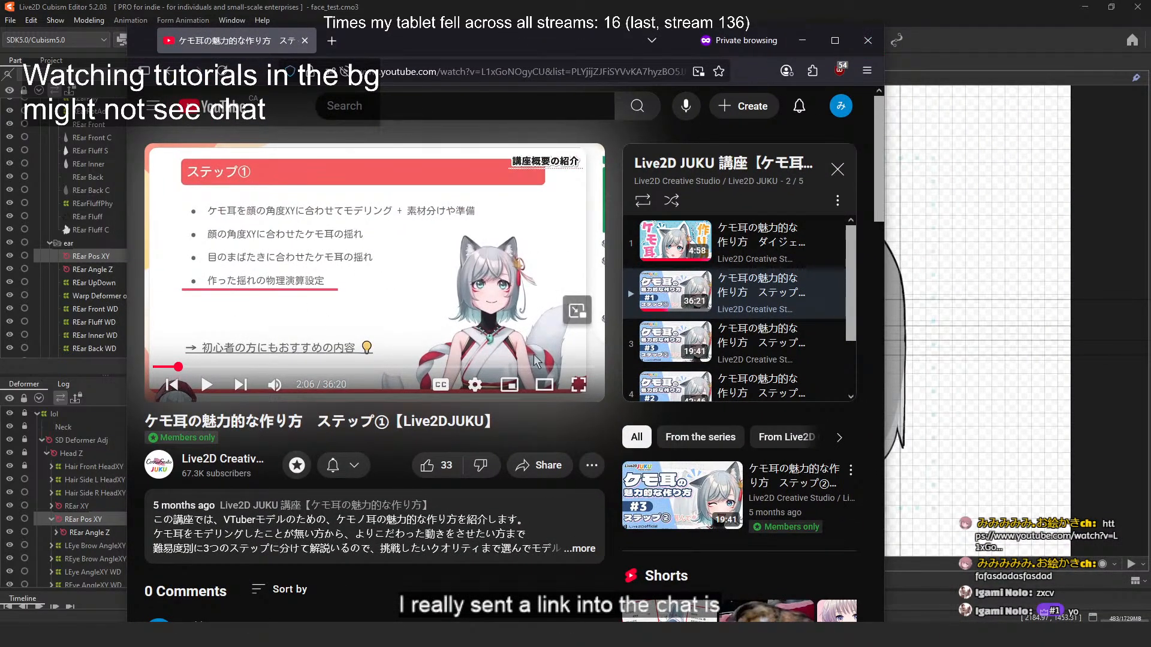
{"action": "scroll", "coordinate": [797, 348], "scroll_direction": "down", "scroll_amount": 2}
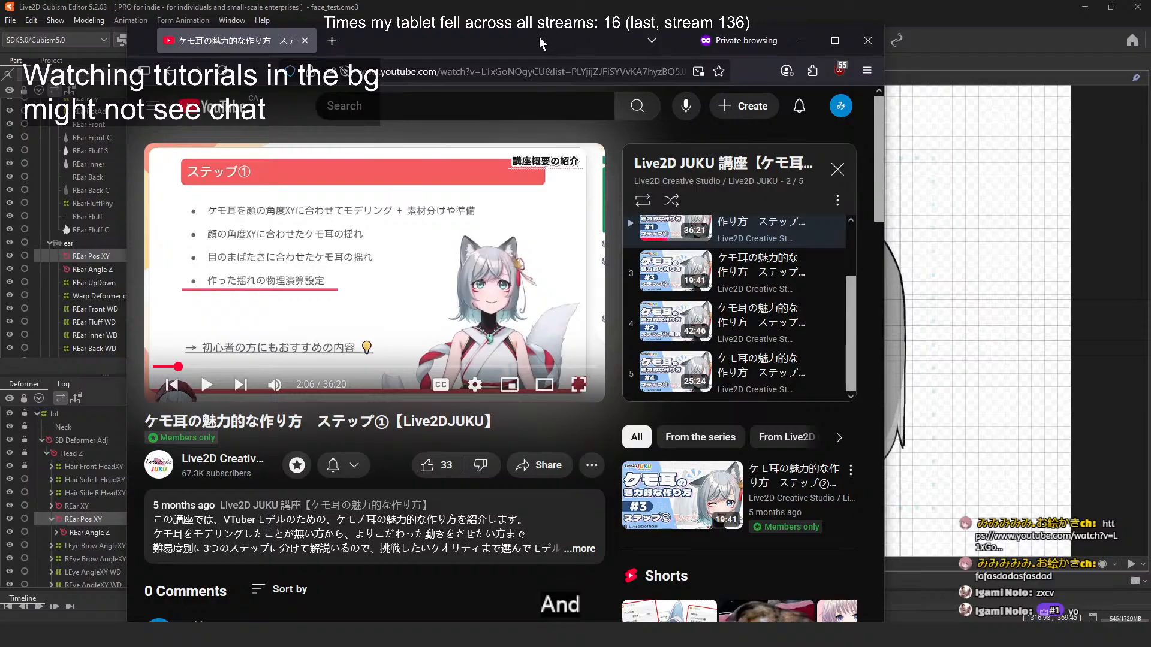
{"action": "left_click_drag", "start_coordinate": [539, 39], "coordinate": [1150, 45]}
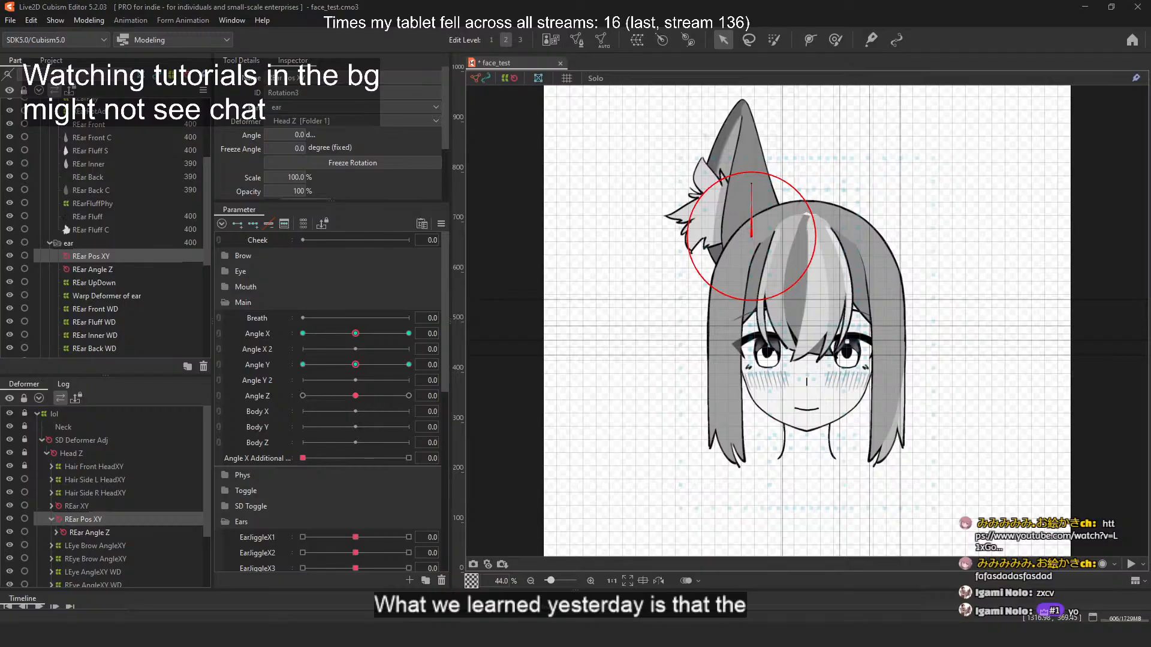
Step: Bring the finished fox-ear sample model's window into view and expand its 耳 parameter group
{"action": "left_click_drag", "start_coordinate": [1150, 82], "coordinate": [453, 45]}
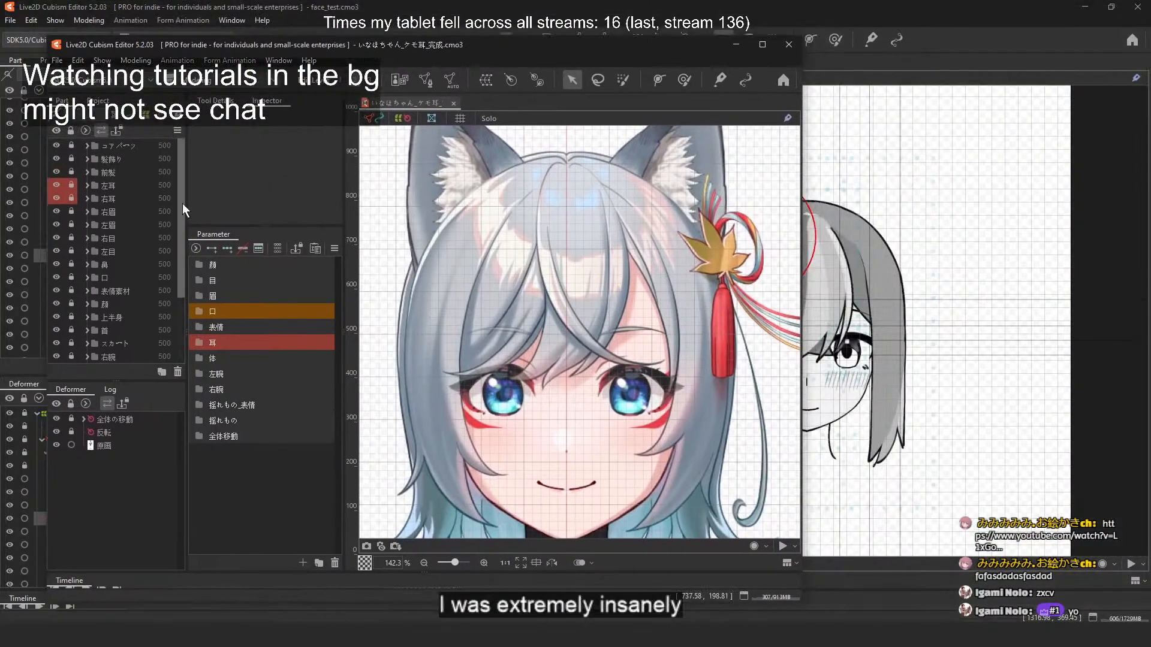
{"action": "scroll", "coordinate": [103, 255], "scroll_direction": "down", "scroll_amount": 3}
{"action": "scroll", "coordinate": [103, 254], "scroll_direction": "up", "scroll_amount": 3}
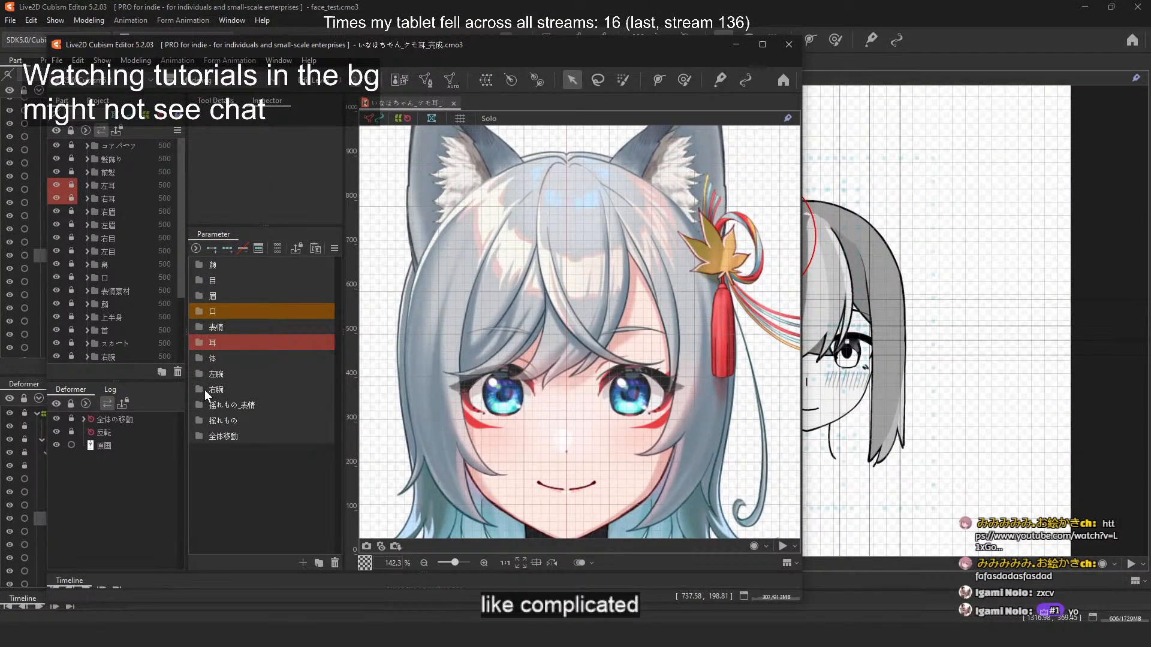
{"action": "left_click", "coordinate": [199, 343]}
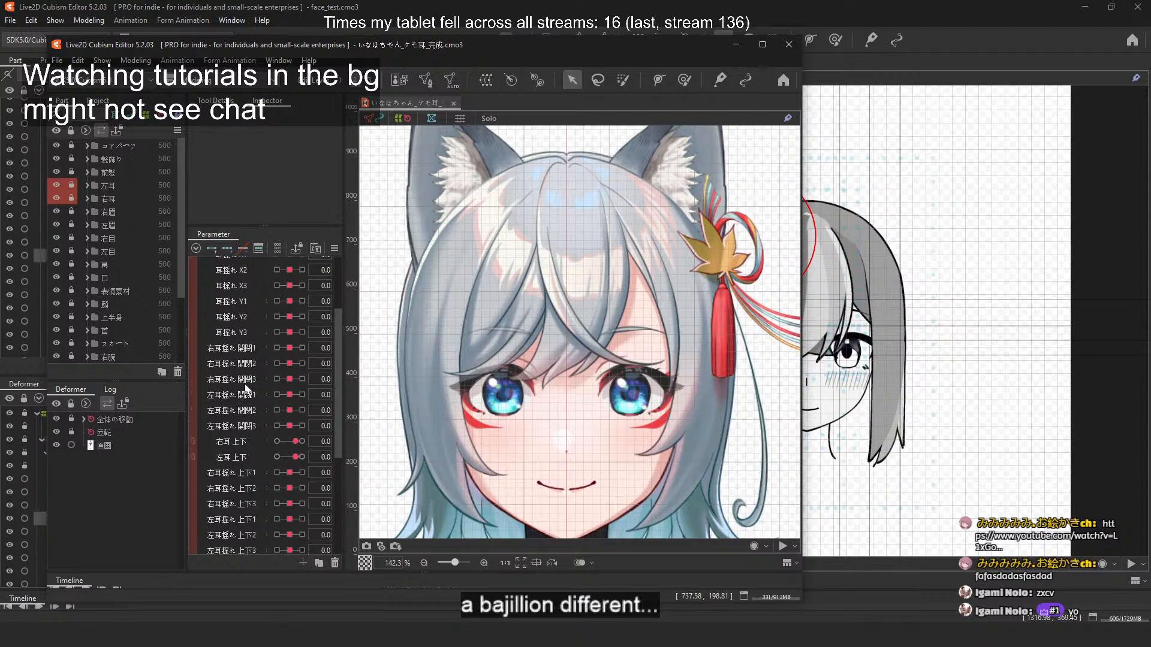
{"action": "scroll", "coordinate": [630, 312], "scroll_direction": "down", "scroll_amount": 3}
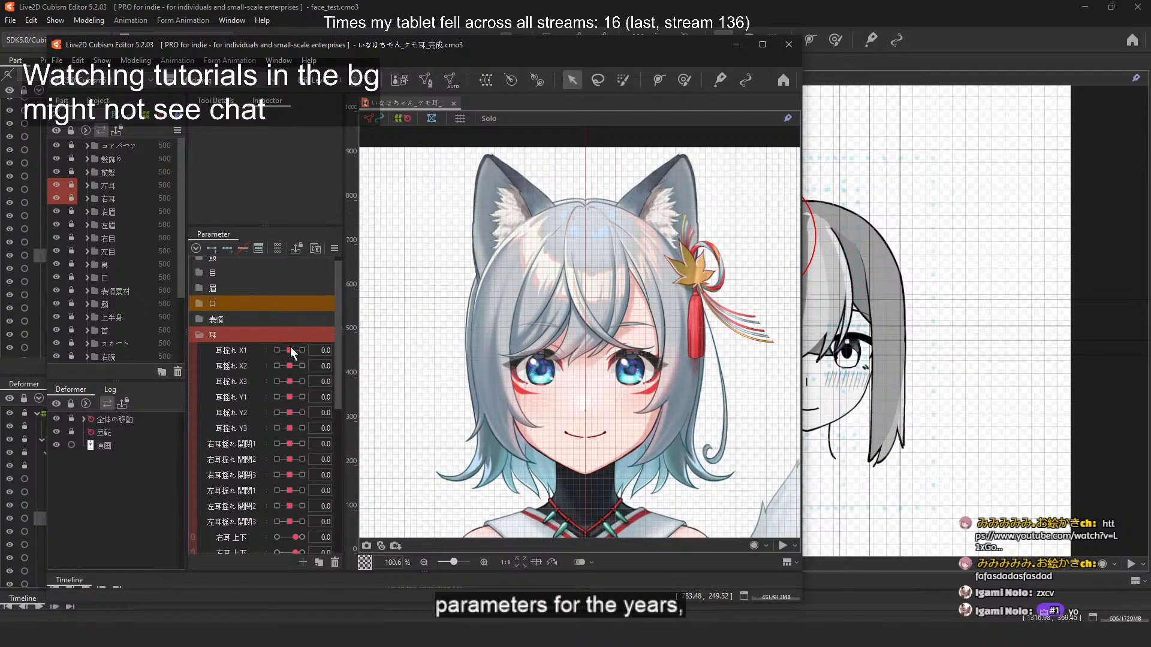
Step: Preview the sample model's ear sway motion by moving the 耳揺れ X and Y and 右耳揺れ 開閉 parameters
{"action": "left_click_drag", "start_coordinate": [290, 350], "coordinate": [277, 350]}
{"action": "left_click_drag", "start_coordinate": [347, 351], "coordinate": [290, 382]}
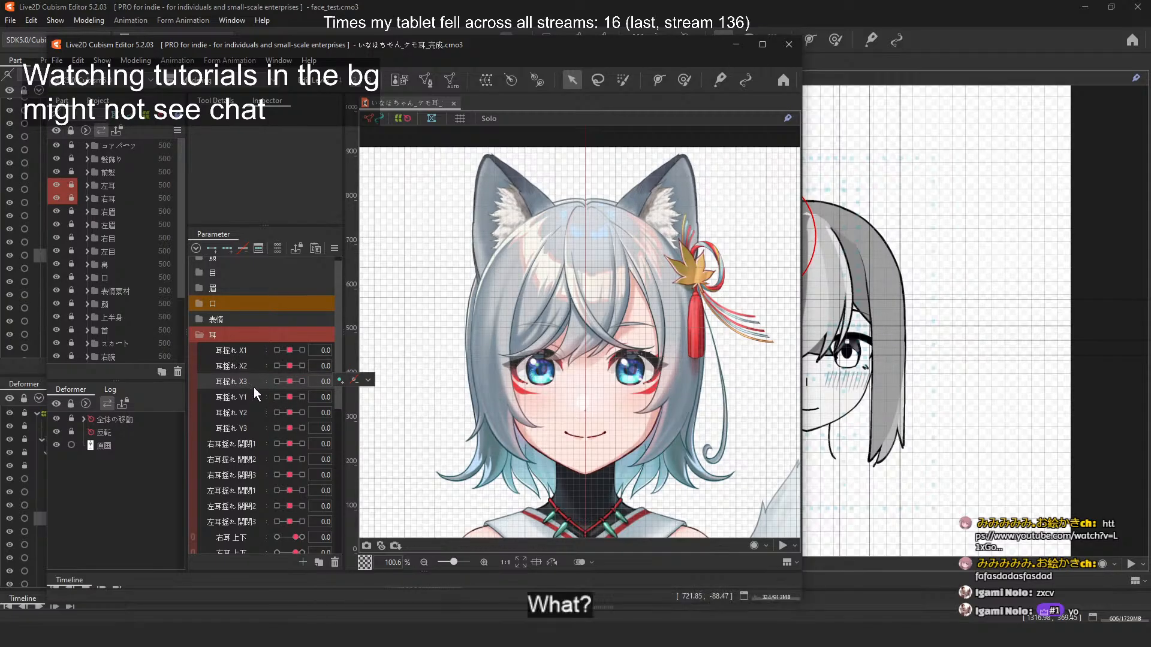
{"action": "left_click_drag", "start_coordinate": [288, 380], "coordinate": [289, 427]}
{"action": "scroll", "coordinate": [250, 458], "scroll_direction": "down", "scroll_amount": 1}
{"action": "left_click", "coordinate": [277, 411]}
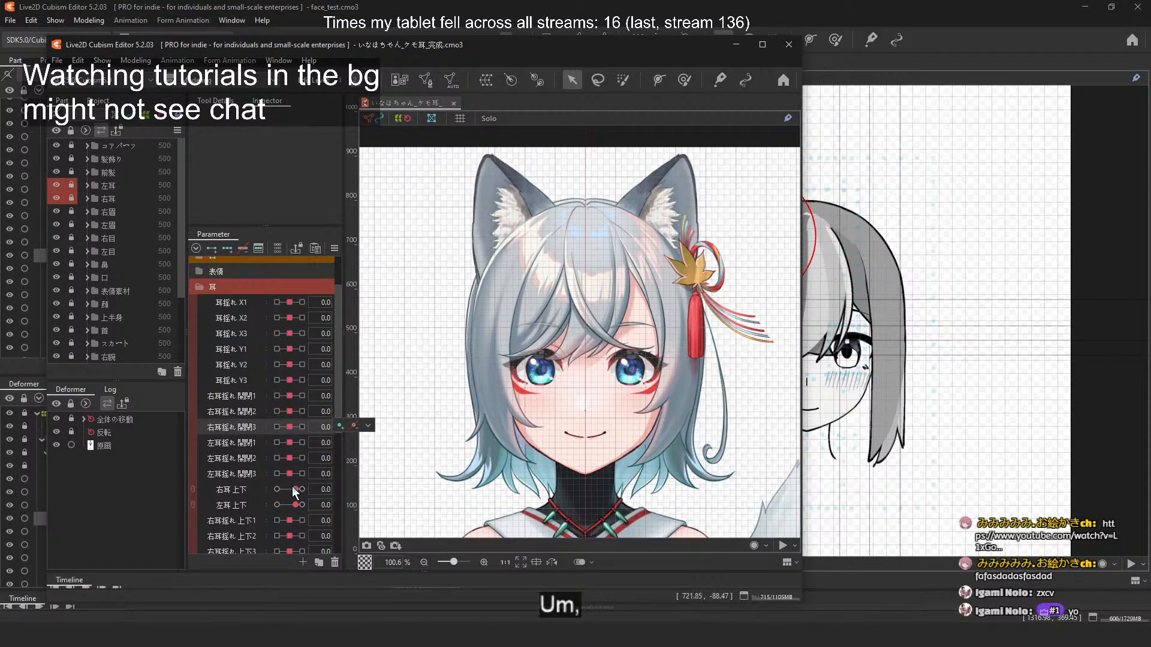
Step: Preview the sample model's 右耳 上下, 右耳揺れ 上下 and 口寄せ右用 右耳下 parameters and review the rest of the ear group
{"action": "scroll", "coordinate": [292, 492], "scroll_direction": "down", "scroll_amount": 4}
{"action": "scroll", "coordinate": [293, 498], "scroll_direction": "up", "scroll_amount": 1}
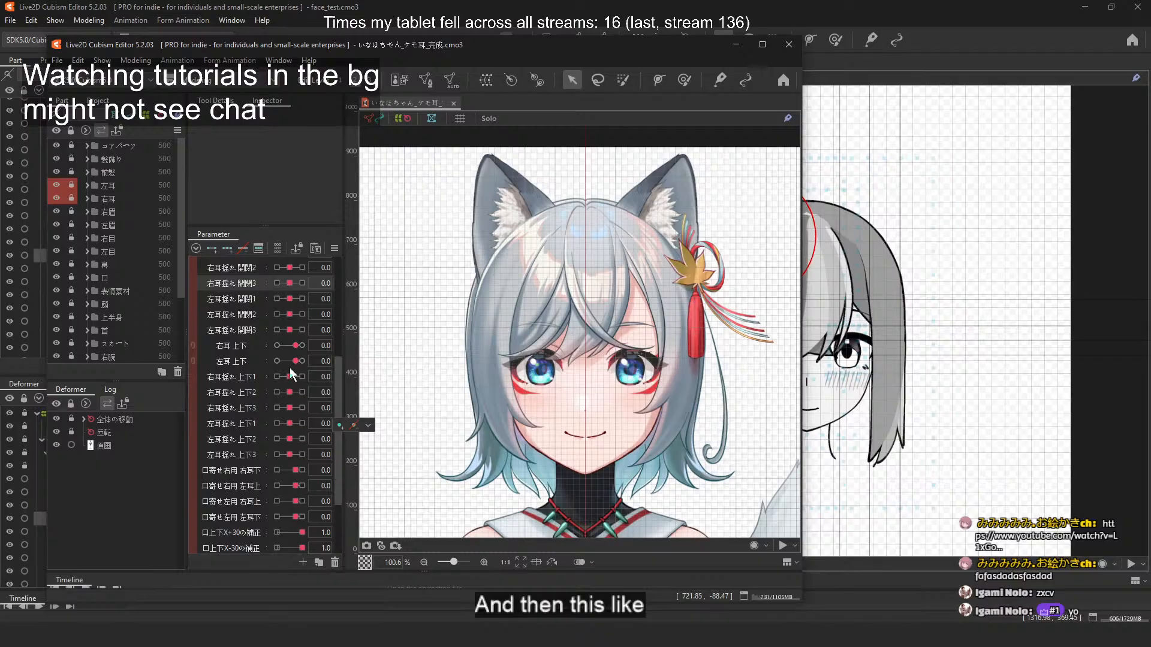
{"action": "mouse_move", "coordinate": [296, 345]}
{"action": "left_mouse_down"}
{"action": "mouse_move", "coordinate": [253, 347]}
{"action": "mouse_move", "coordinate": [303, 347]}
{"action": "mouse_move", "coordinate": [292, 346]}
{"action": "left_mouse_up"}
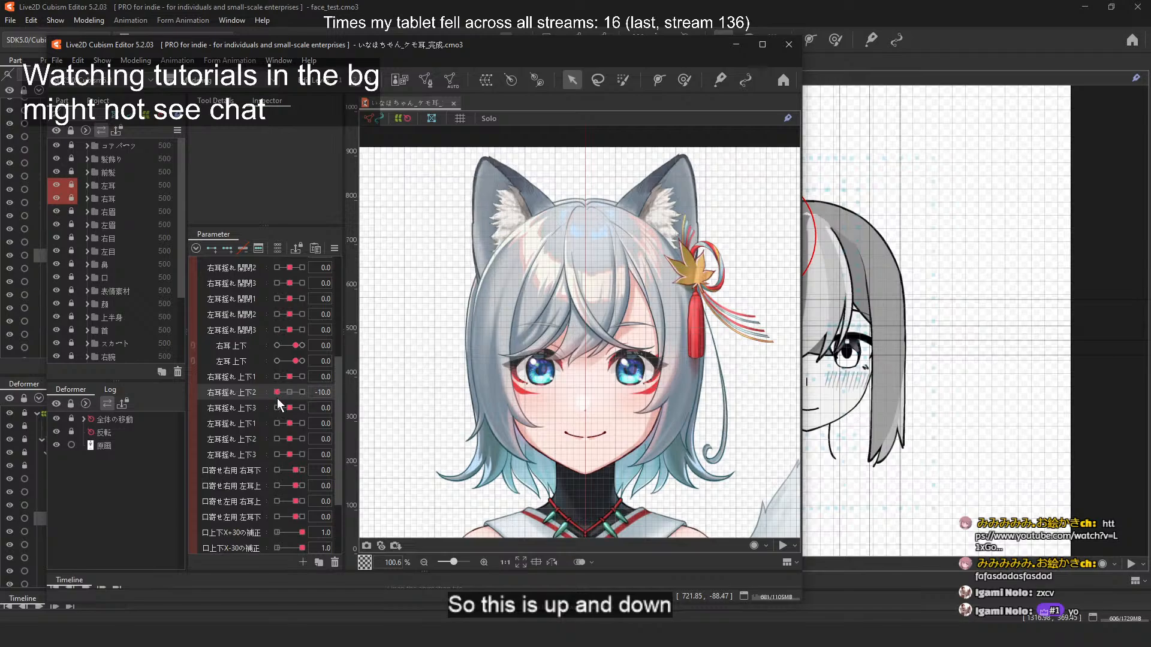
{"action": "mouse_move", "coordinate": [288, 406]}
{"action": "left_mouse_down"}
{"action": "mouse_move", "coordinate": [332, 405]}
{"action": "mouse_move", "coordinate": [290, 407]}
{"action": "left_mouse_up"}
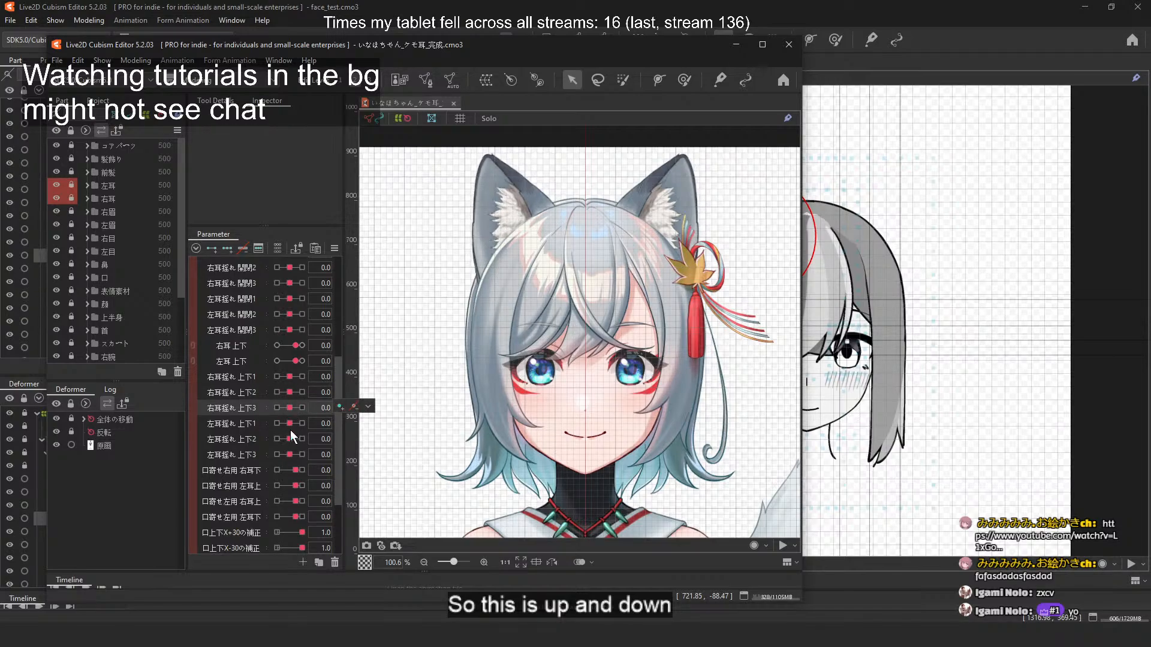
{"action": "left_click_drag", "start_coordinate": [300, 468], "coordinate": [294, 469]}
{"action": "mouse_move", "coordinate": [295, 346]}
{"action": "left_mouse_down"}
{"action": "mouse_move", "coordinate": [277, 346]}
{"action": "mouse_move", "coordinate": [295, 349]}
{"action": "left_mouse_up"}
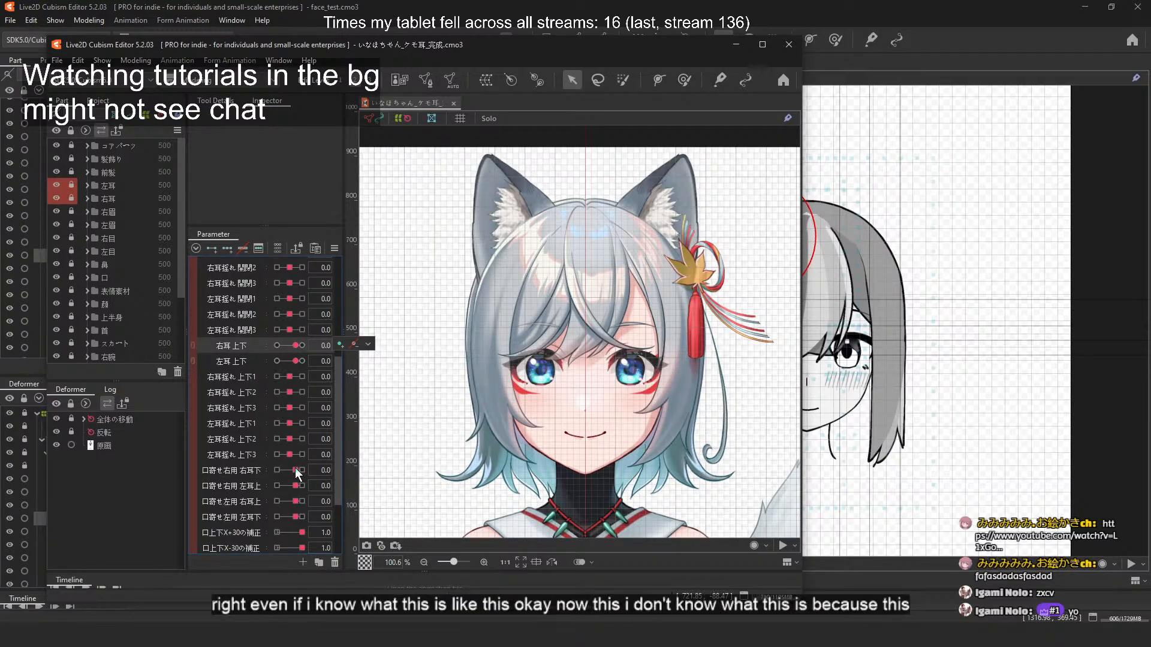
{"action": "mouse_move", "coordinate": [295, 470]}
{"action": "left_mouse_down"}
{"action": "mouse_move", "coordinate": [312, 469]}
{"action": "mouse_move", "coordinate": [295, 469]}
{"action": "left_mouse_up"}
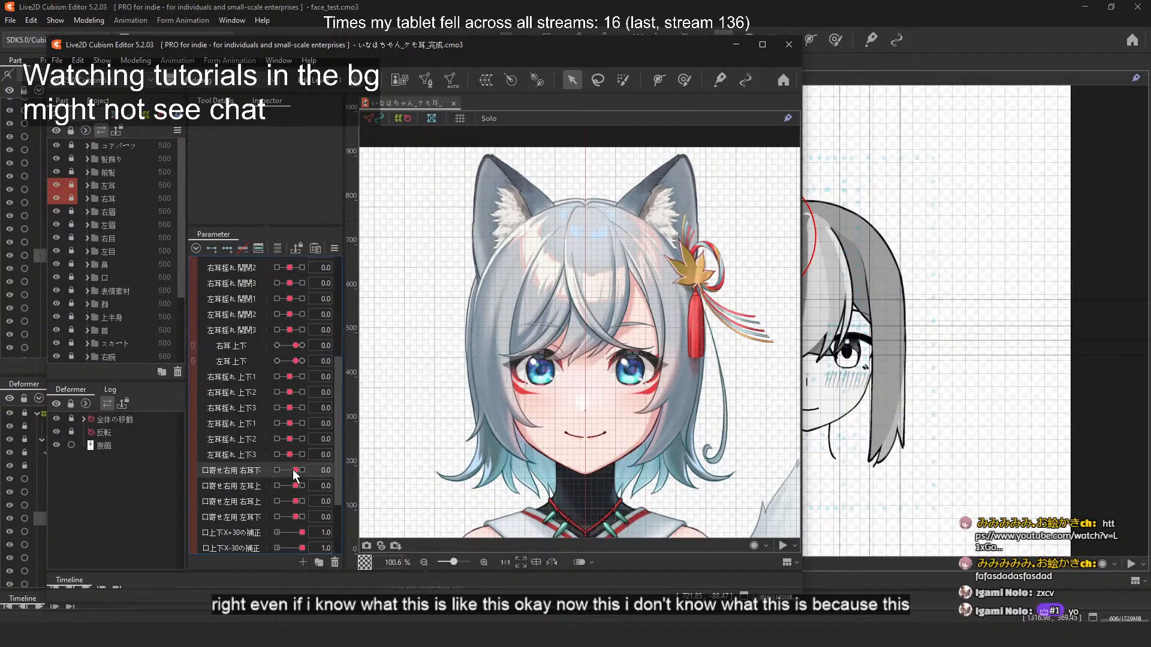
{"action": "left_click", "coordinate": [249, 348]}
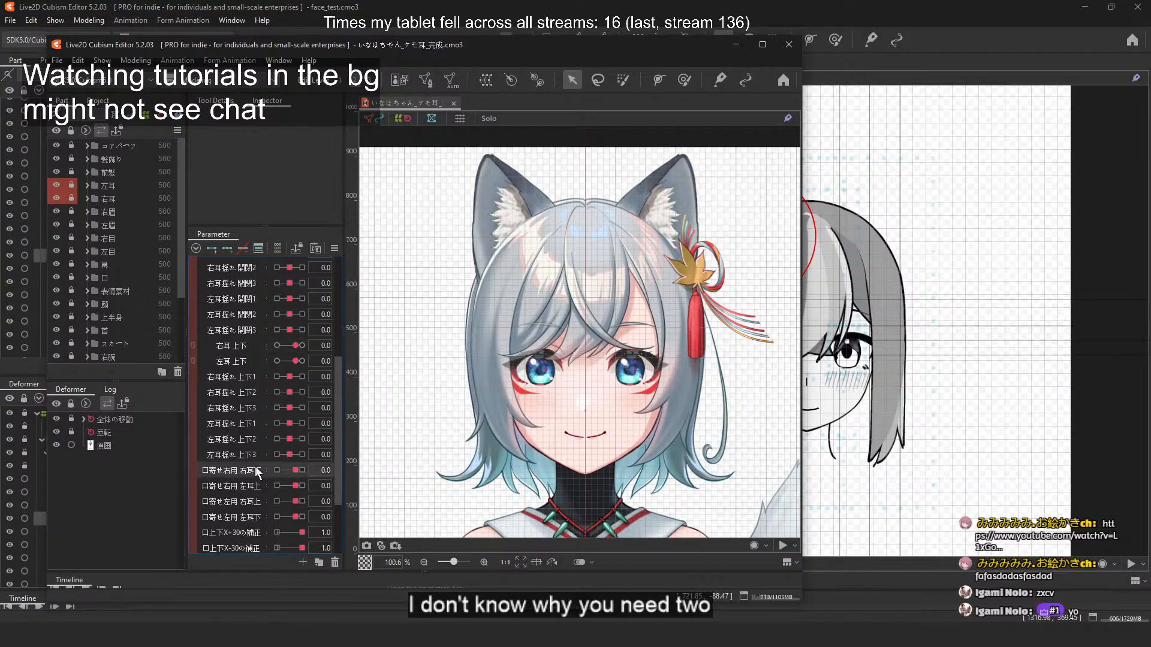
{"action": "scroll", "coordinate": [256, 472], "scroll_direction": "down", "scroll_amount": 2}
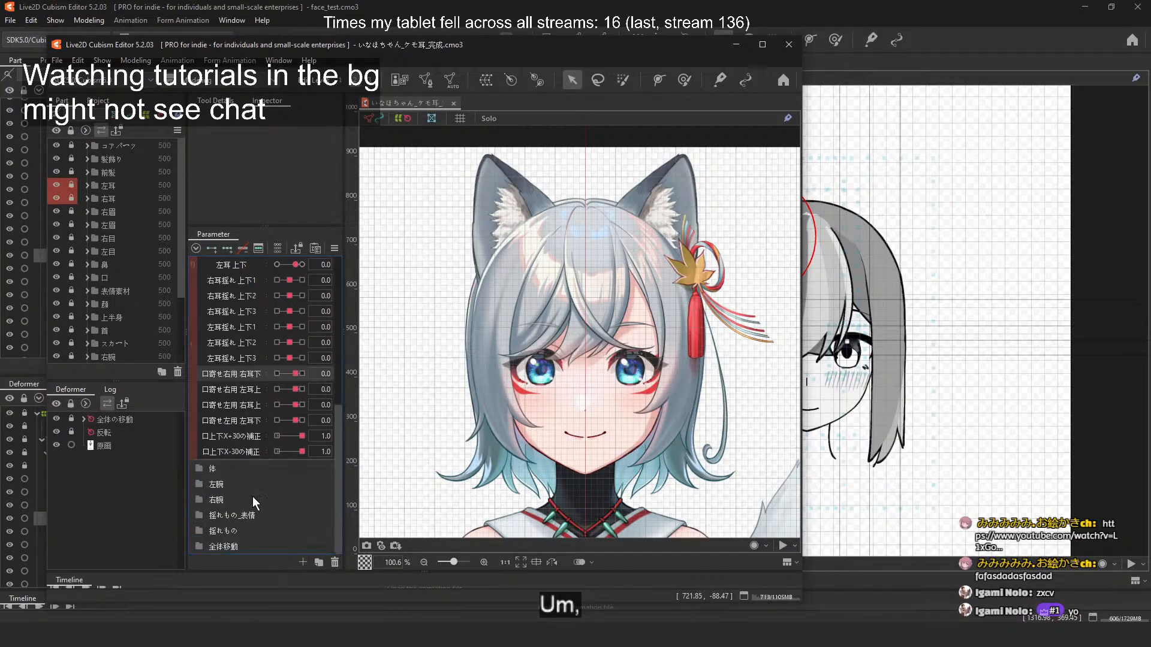
Step: Return to the tutorial in the browser, look over its playlist and minimize the browser window
{"action": "left_click_drag", "start_coordinate": [449, 37], "coordinate": [483, 24]}
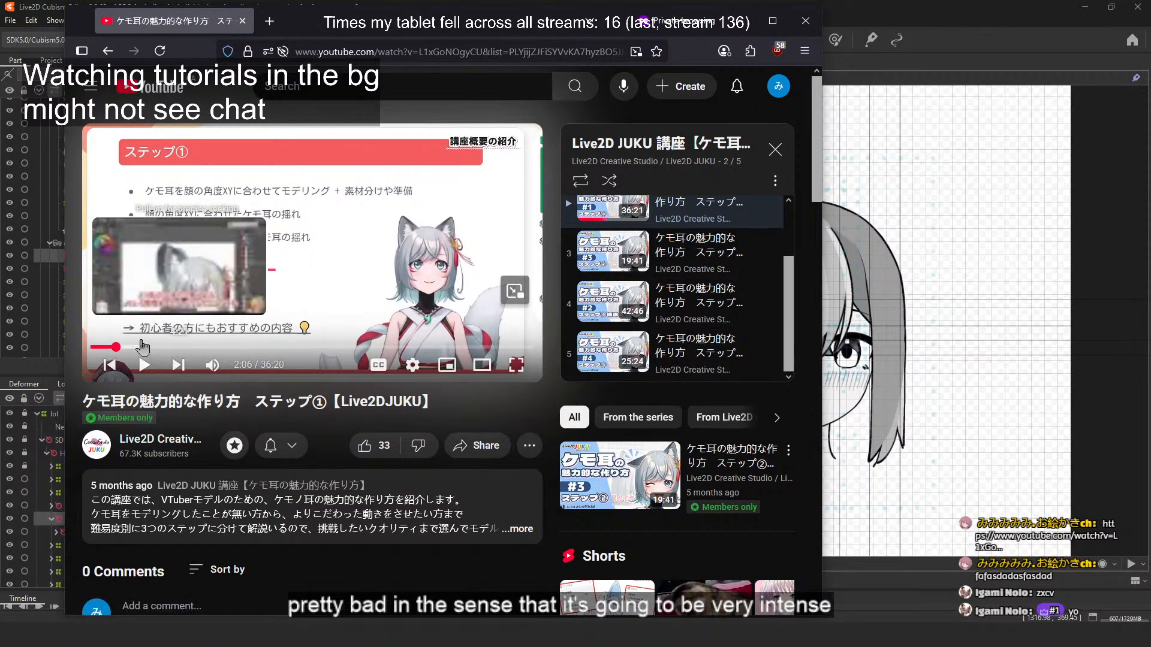
{"action": "scroll", "coordinate": [689, 268], "scroll_direction": "up", "scroll_amount": 2}
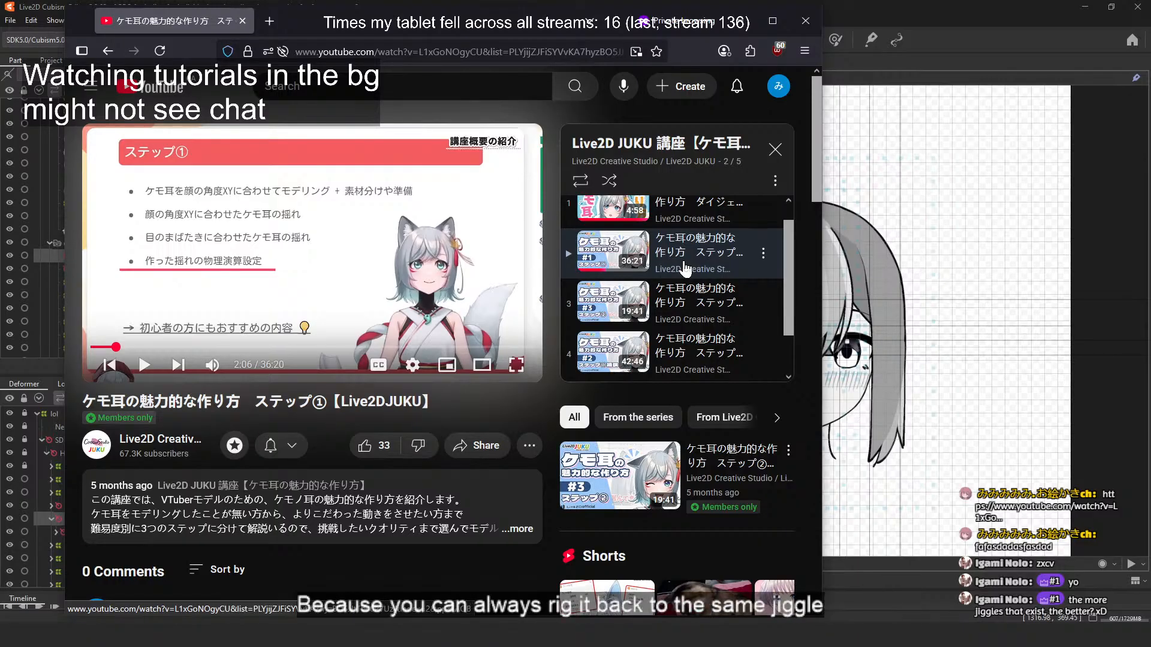
{"action": "left_click", "coordinate": [739, 21]}
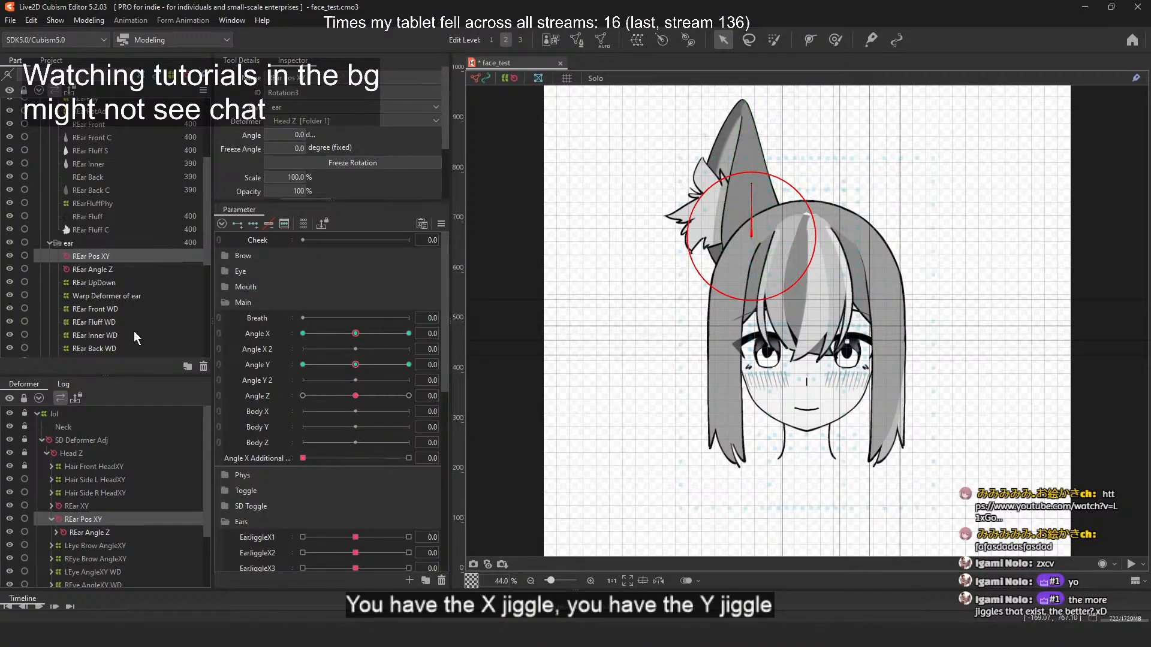
{"action": "key", "text": "alt+Tab"}
{"action": "key", "text": "alt+Tab"}
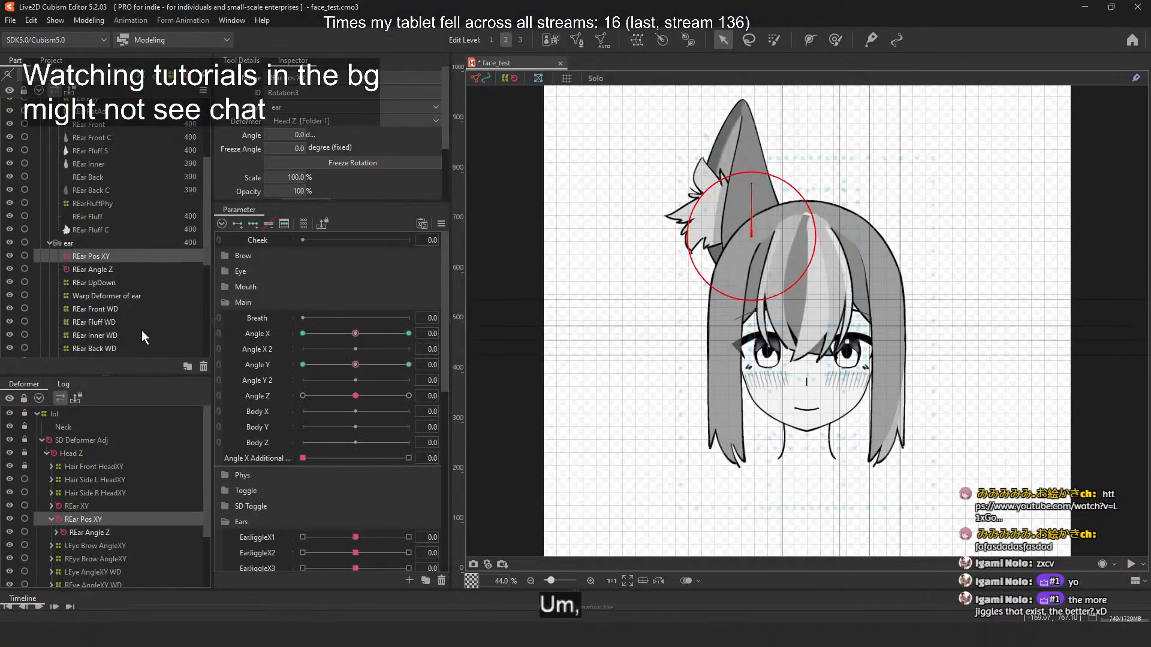
{"action": "scroll", "coordinate": [355, 375], "scroll_direction": "down", "scroll_amount": 3}
{"action": "scroll", "coordinate": [356, 376], "scroll_direction": "up", "scroll_amount": 3}
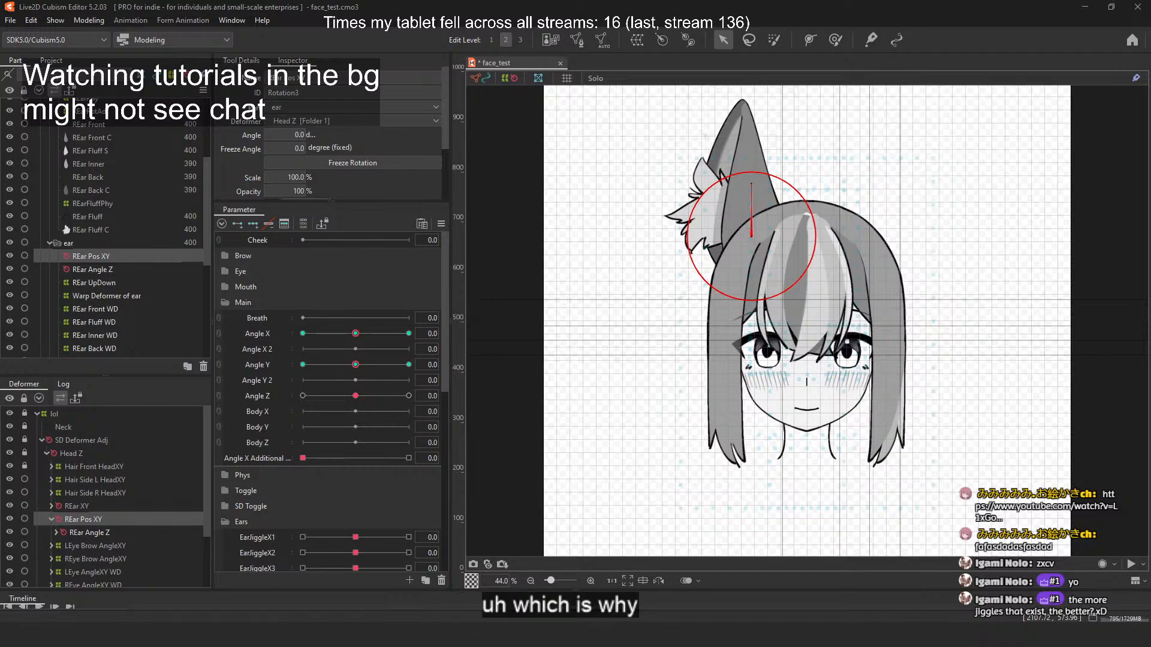
Step: Bring up the tutorial in the browser, widen its window, skip the ステップ① video ahead to about 16:42 and move the window aside
{"action": "key", "text": "alt+Tab"}
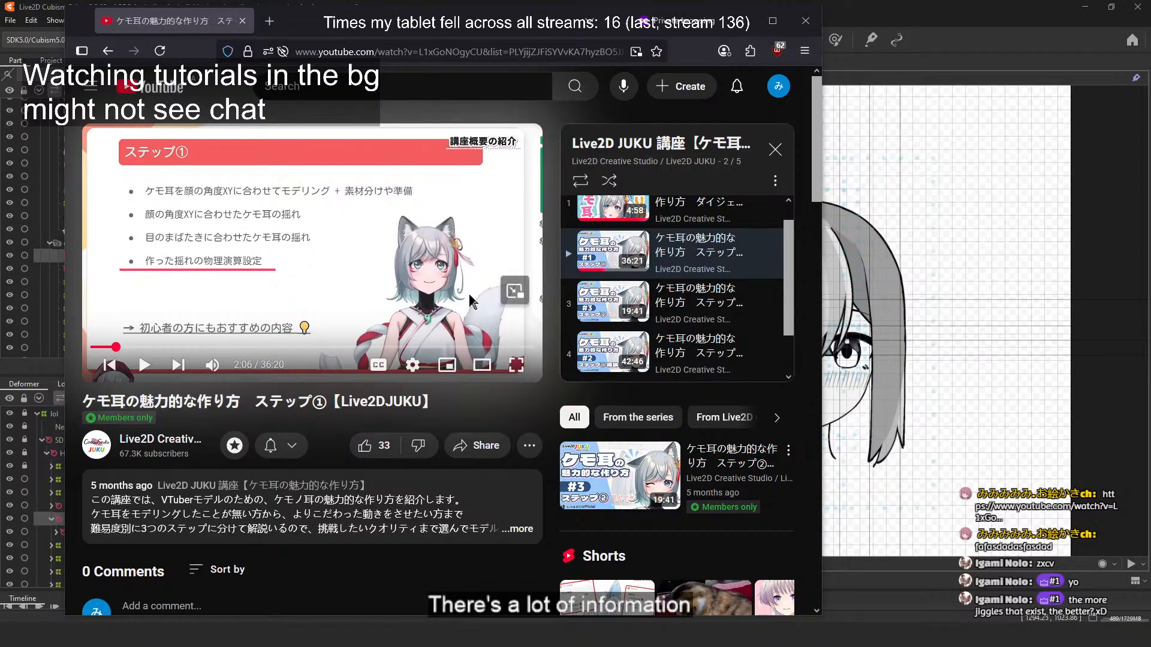
{"action": "left_click_drag", "start_coordinate": [448, 21], "coordinate": [1150, 21]}
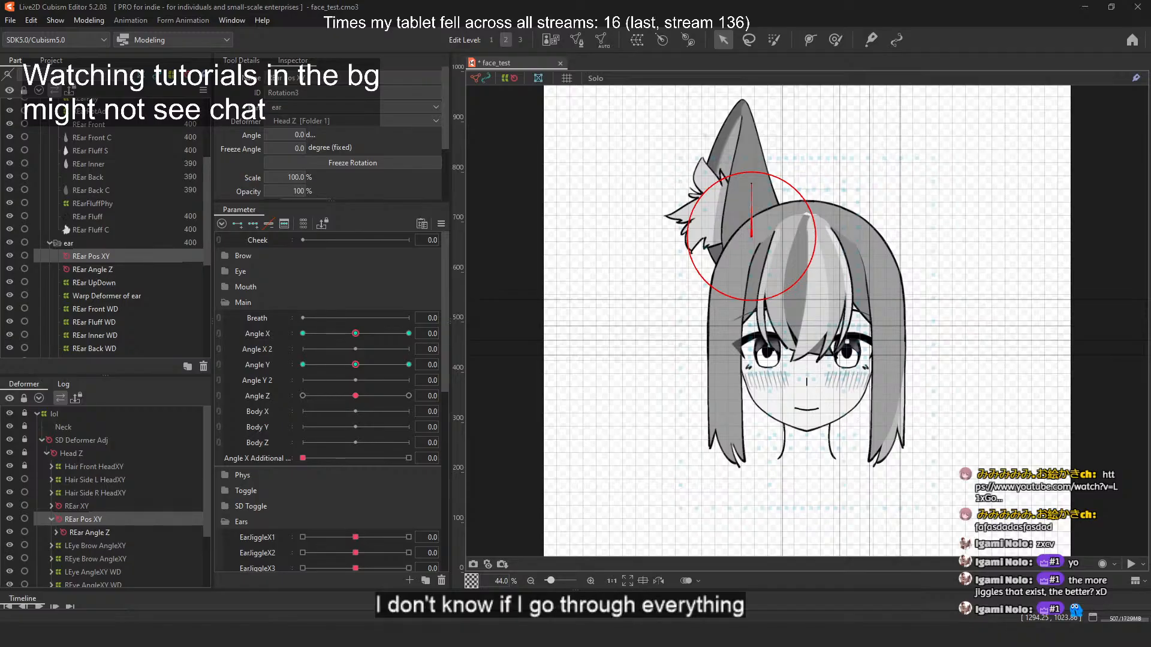
{"action": "left_click_drag", "start_coordinate": [1150, 64], "coordinate": [349, 25]}
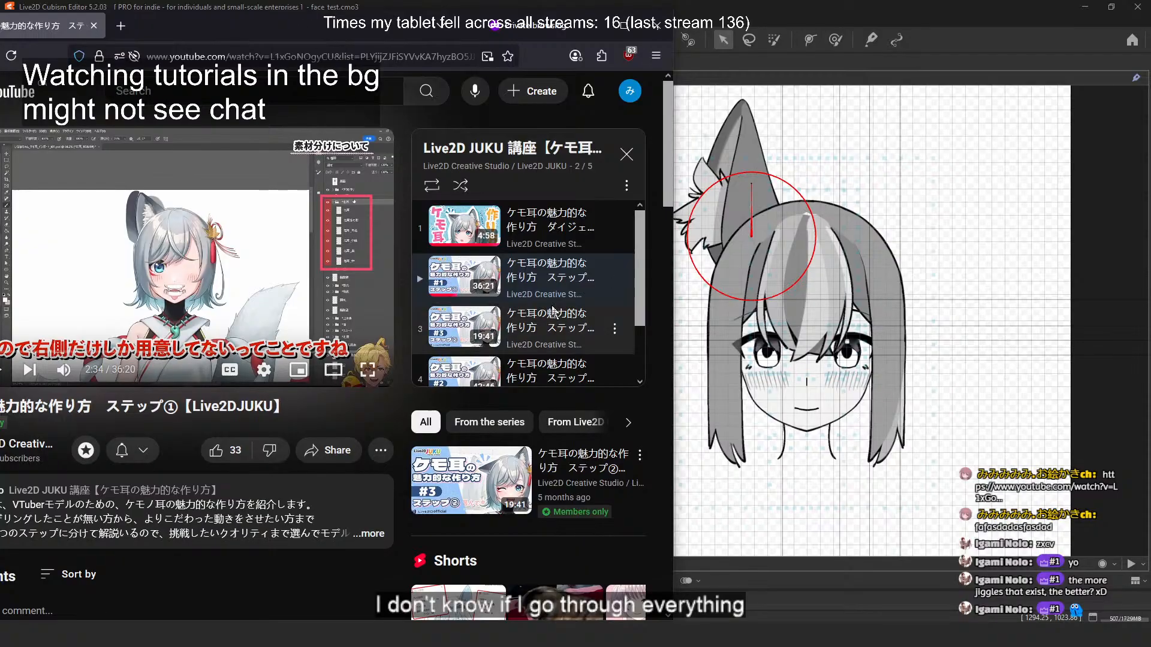
{"action": "scroll", "coordinate": [551, 305], "scroll_direction": "down", "scroll_amount": 1}
{"action": "left_click_drag", "start_coordinate": [674, 219], "coordinate": [883, 214]}
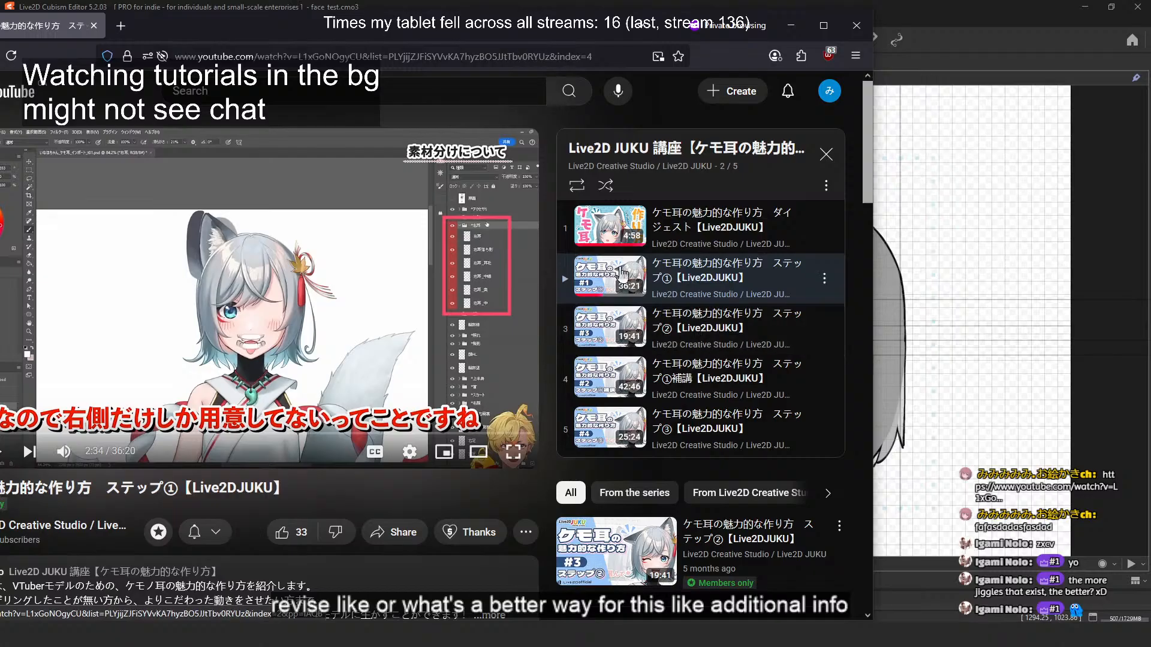
{"action": "left_click", "coordinate": [214, 432]}
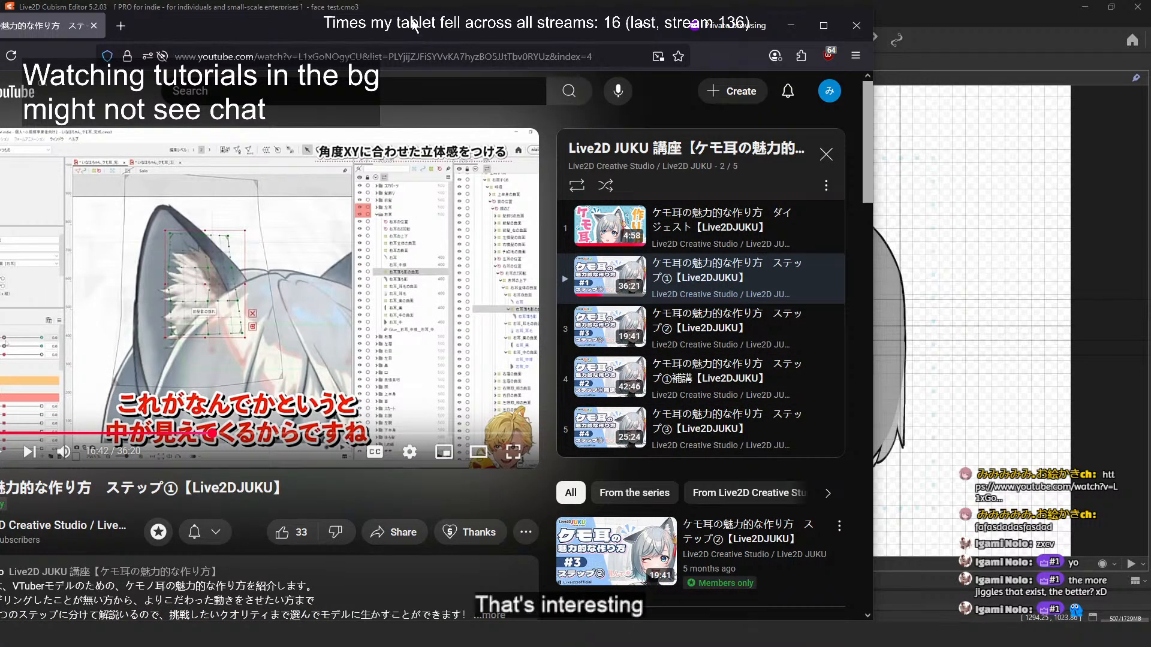
{"action": "left_click_drag", "start_coordinate": [413, 24], "coordinate": [1150, 24]}
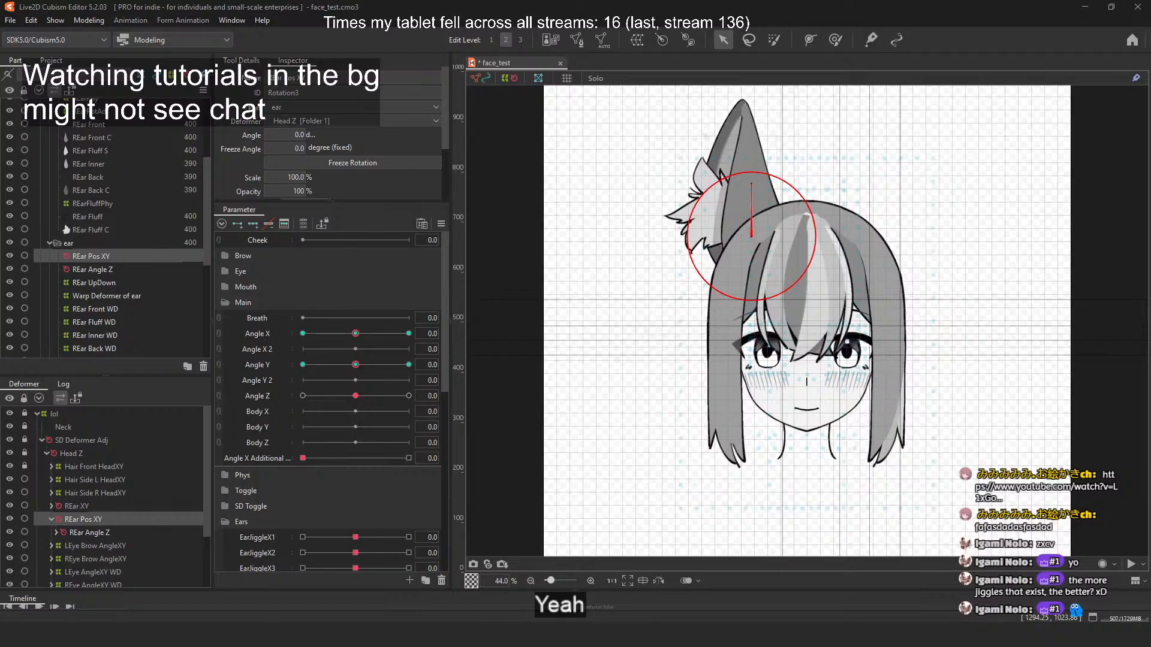
Step: Inspect the REar Front and REar Fluff meshes in the ear folder by selecting each in turn
{"action": "scroll", "coordinate": [100, 270], "scroll_direction": "down", "scroll_amount": 5}
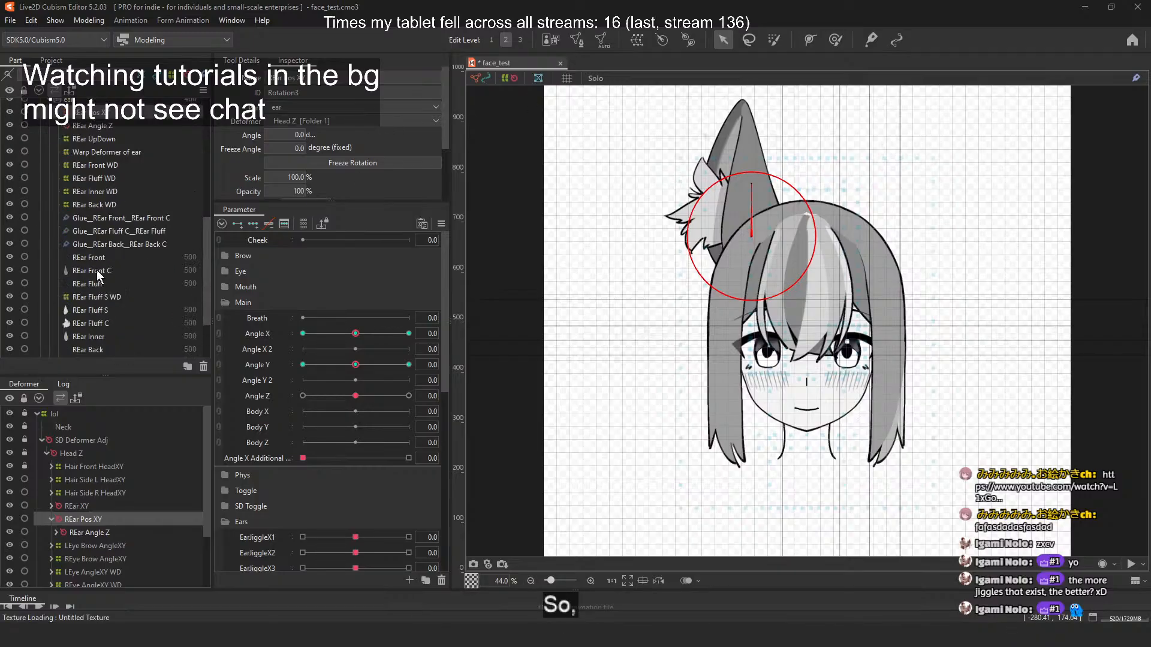
{"action": "scroll", "coordinate": [100, 265], "scroll_direction": "down", "scroll_amount": 2}
{"action": "left_click", "coordinate": [105, 226]}
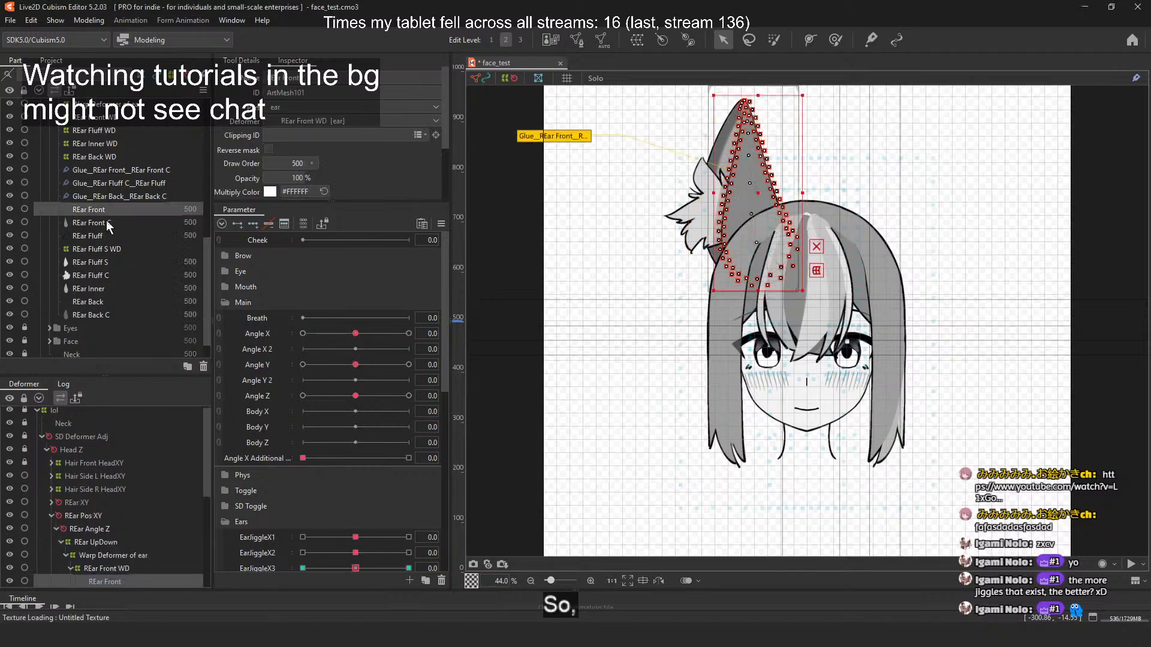
{"action": "left_click", "coordinate": [107, 235]}
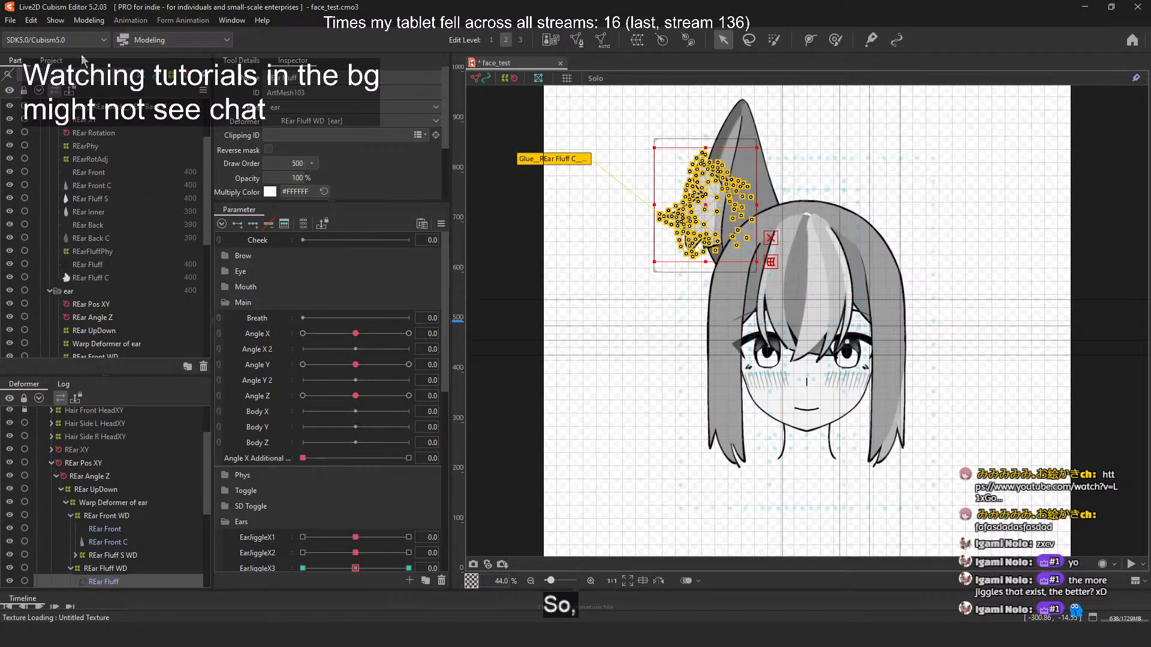
Step: Collapse the ear easier and ear folders, show ear easier and hide ear
{"action": "scroll", "coordinate": [48, 285], "scroll_direction": "up", "scroll_amount": 3}
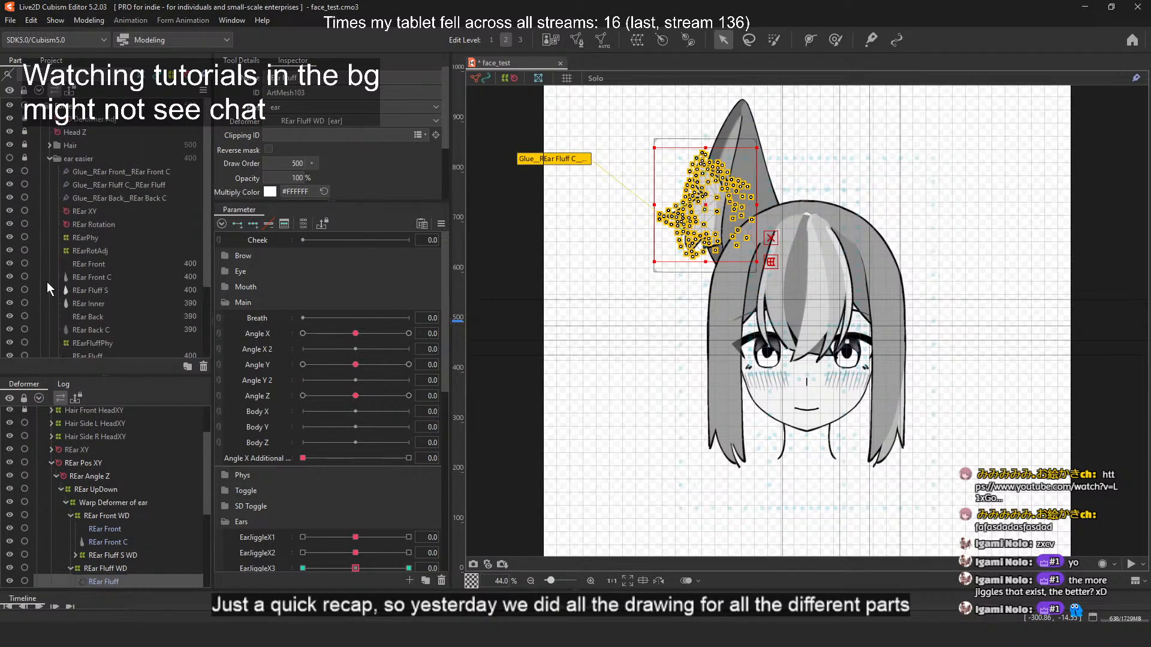
{"action": "left_click", "coordinate": [50, 159]}
{"action": "left_click", "coordinate": [10, 159]}
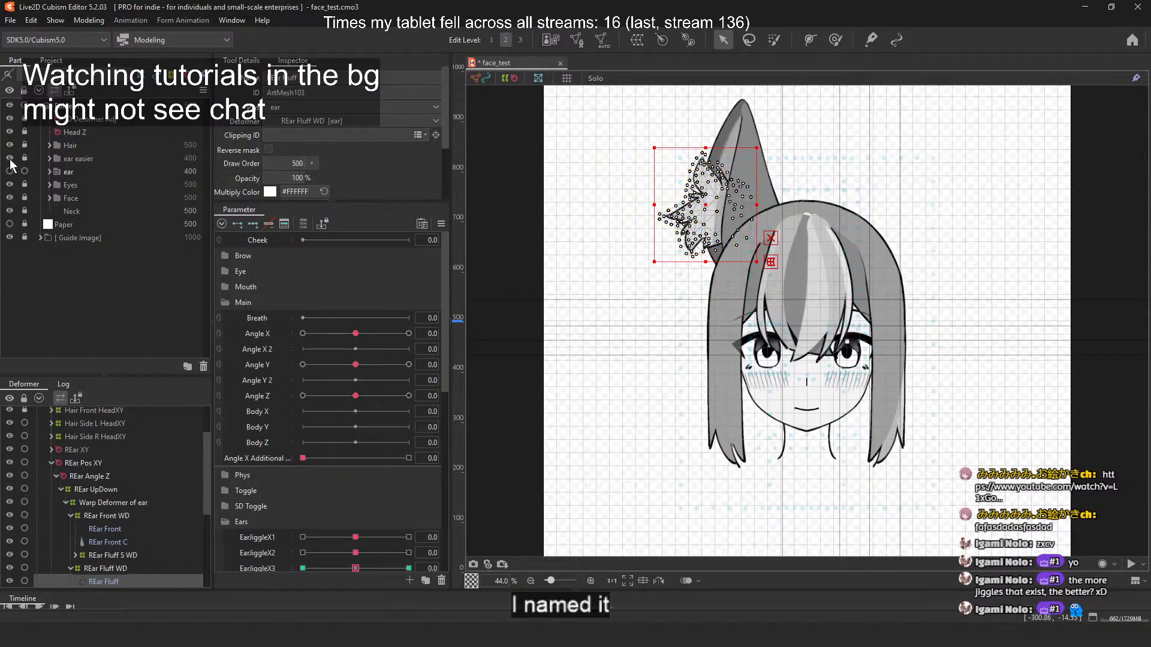
Step: Open the Physics Settings and preview the ear easier movement by turning the model's head
{"action": "left_click", "coordinate": [89, 20]}
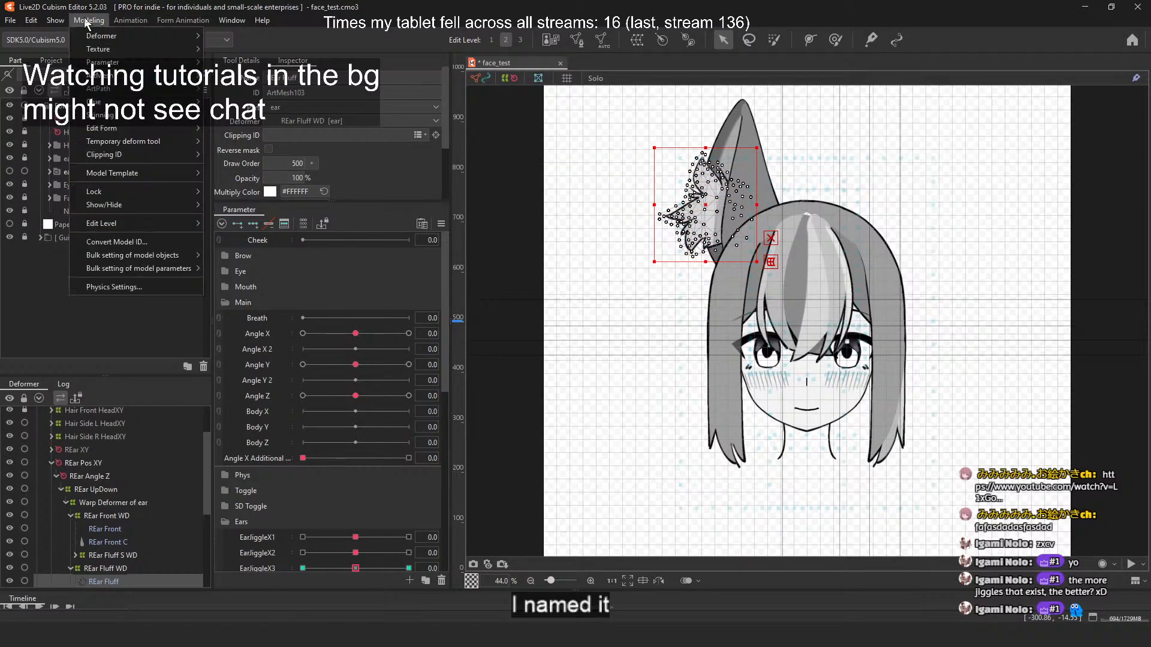
{"action": "left_click", "coordinate": [115, 287]}
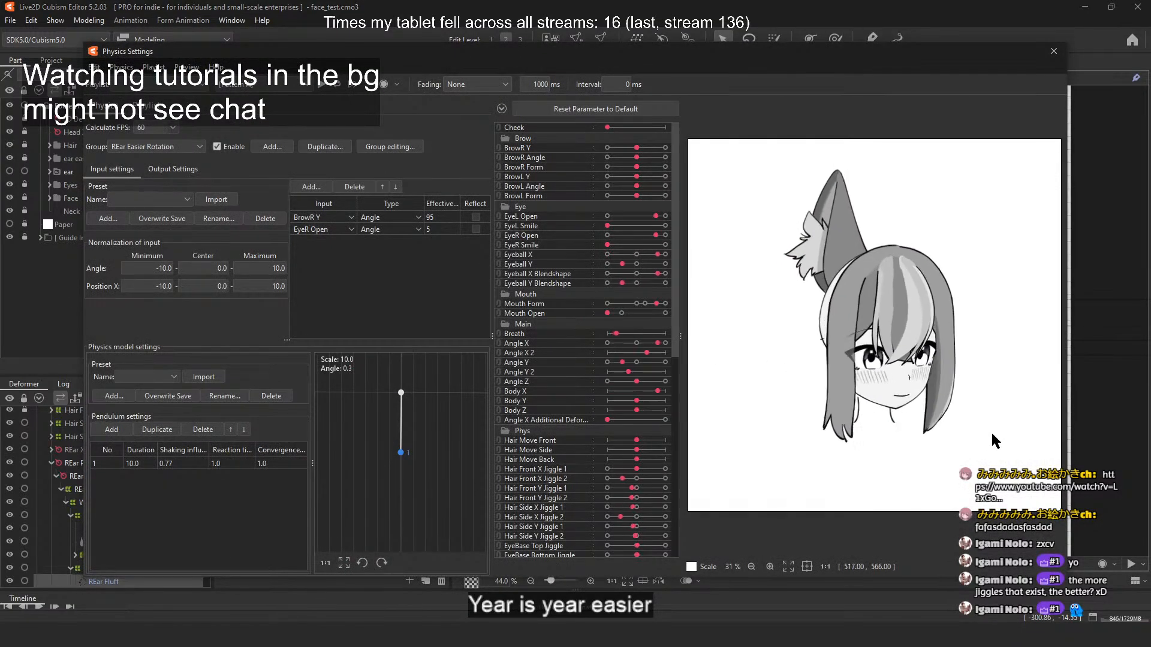
{"action": "left_click_drag", "start_coordinate": [991, 434], "coordinate": [872, 423]}
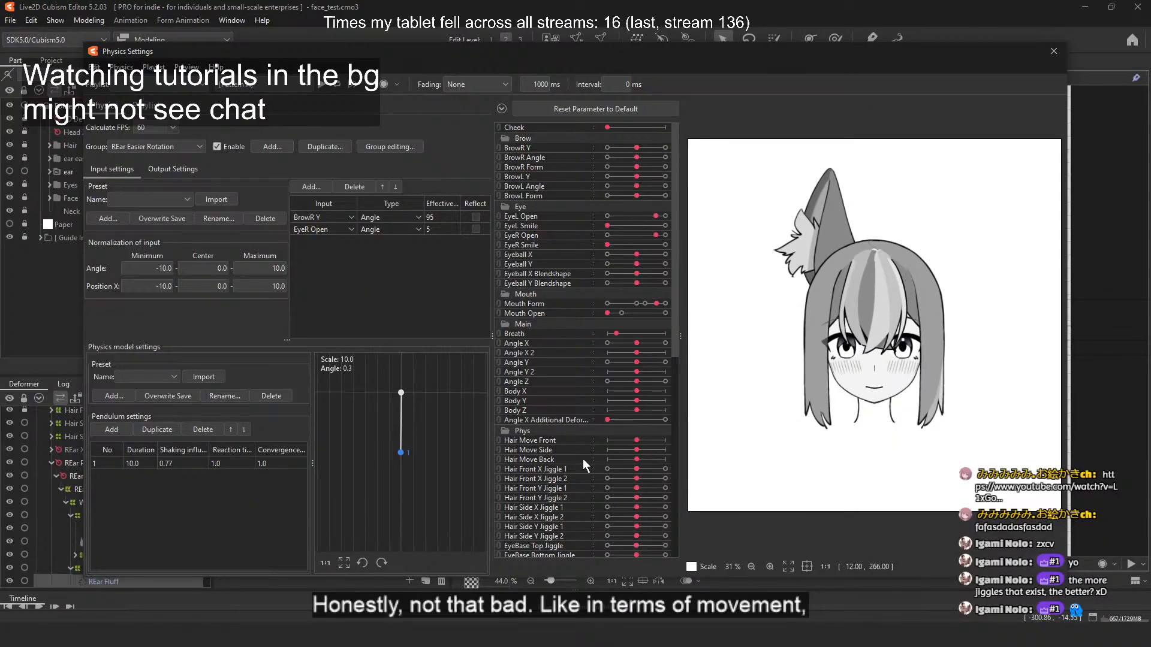
Step: Check the ear's physics response by testing the BrowR Y parameter and turning the head in the preview
{"action": "scroll", "coordinate": [584, 490], "scroll_direction": "down", "scroll_amount": 5}
{"action": "scroll", "coordinate": [581, 485], "scroll_direction": "up", "scroll_amount": 5}
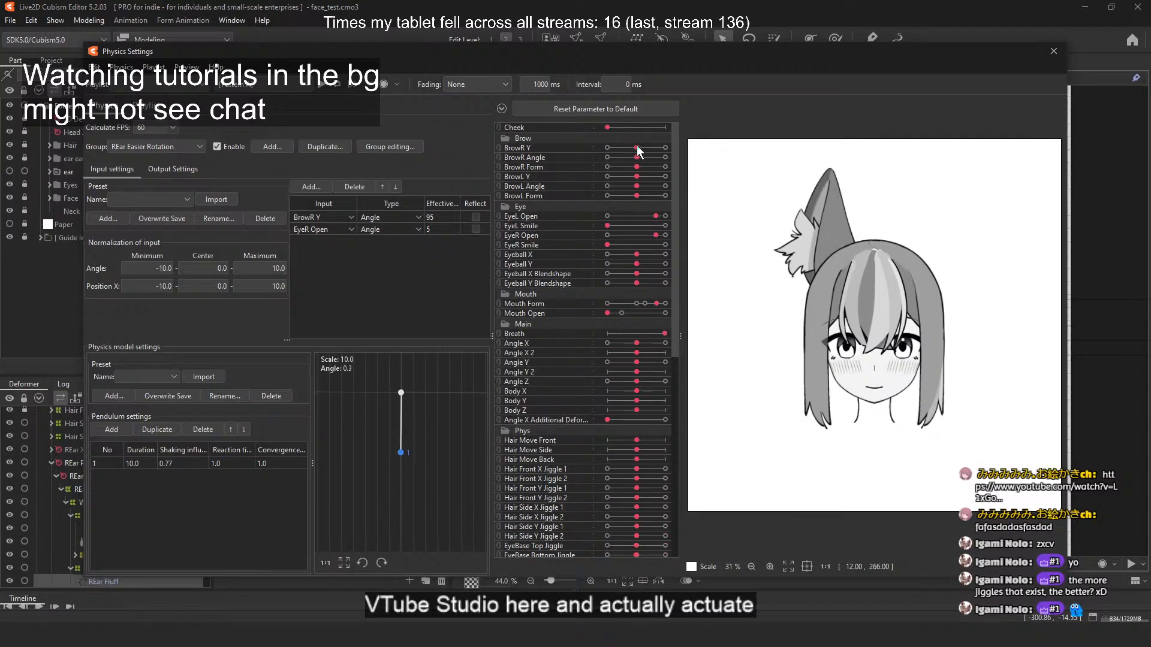
{"action": "mouse_move", "coordinate": [637, 145]}
{"action": "left_mouse_down"}
{"action": "mouse_move", "coordinate": [587, 154]}
{"action": "mouse_move", "coordinate": [678, 142]}
{"action": "mouse_move", "coordinate": [480, 171]}
{"action": "mouse_move", "coordinate": [718, 153]}
{"action": "mouse_move", "coordinate": [635, 143]}
{"action": "mouse_move", "coordinate": [762, 144]}
{"action": "mouse_move", "coordinate": [613, 153]}
{"action": "mouse_move", "coordinate": [634, 147]}
{"action": "left_mouse_up"}
{"action": "left_click_drag", "start_coordinate": [958, 263], "coordinate": [924, 414]}
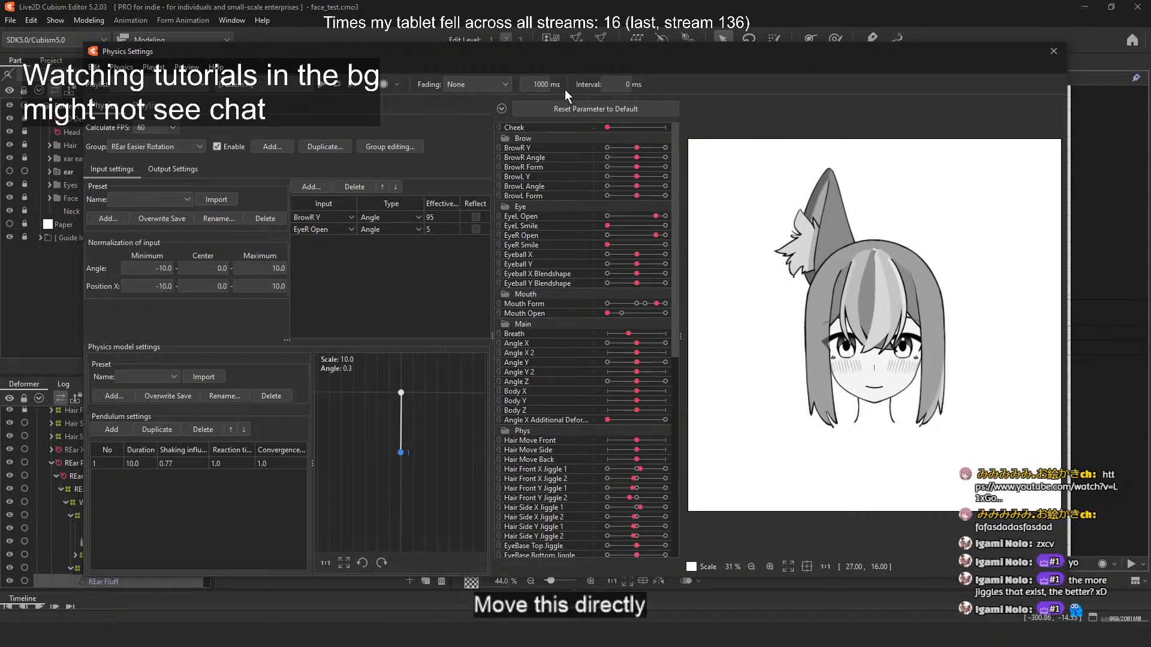
Step: Set BrowR Y's cursor tracking type to a left mouse button option, preview the ear movement and close the Physics Settings
{"action": "left_click", "coordinate": [159, 71]}
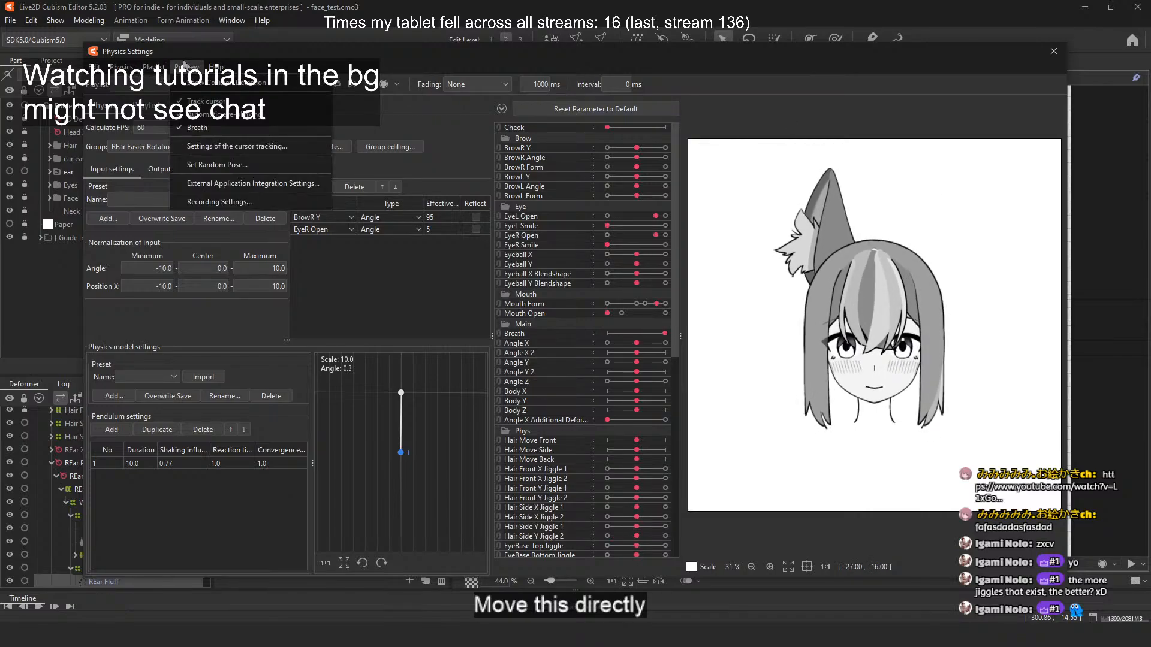
{"action": "mouse_move", "coordinate": [120, 67]}
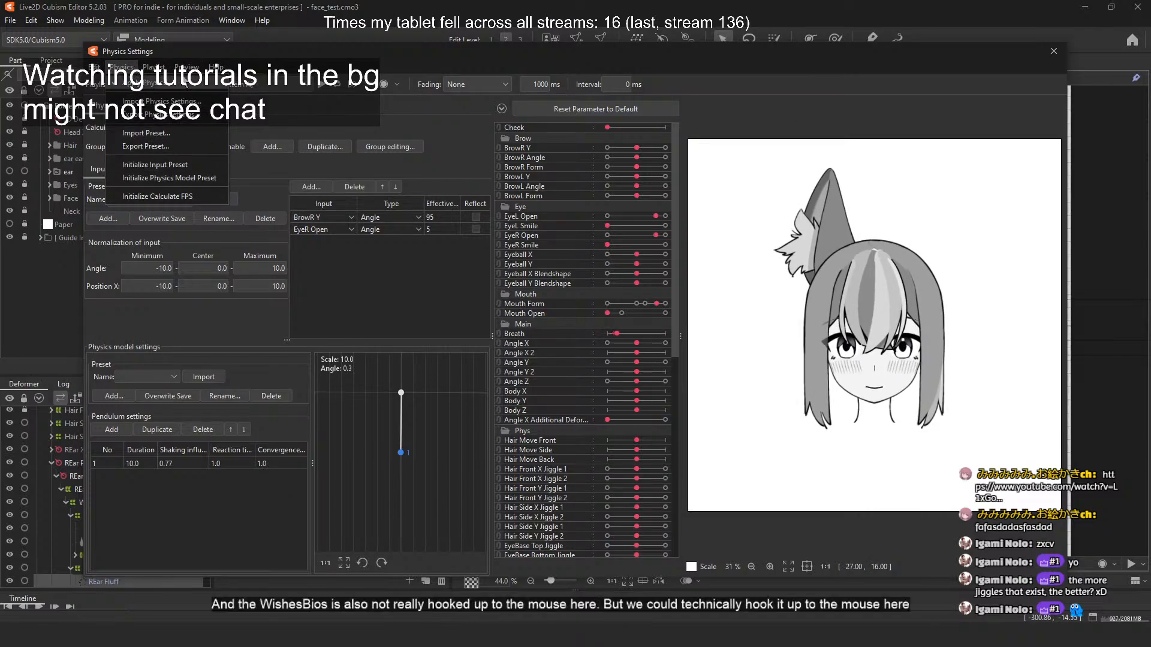
{"action": "mouse_move", "coordinate": [187, 67]}
{"action": "left_click", "coordinate": [222, 149]}
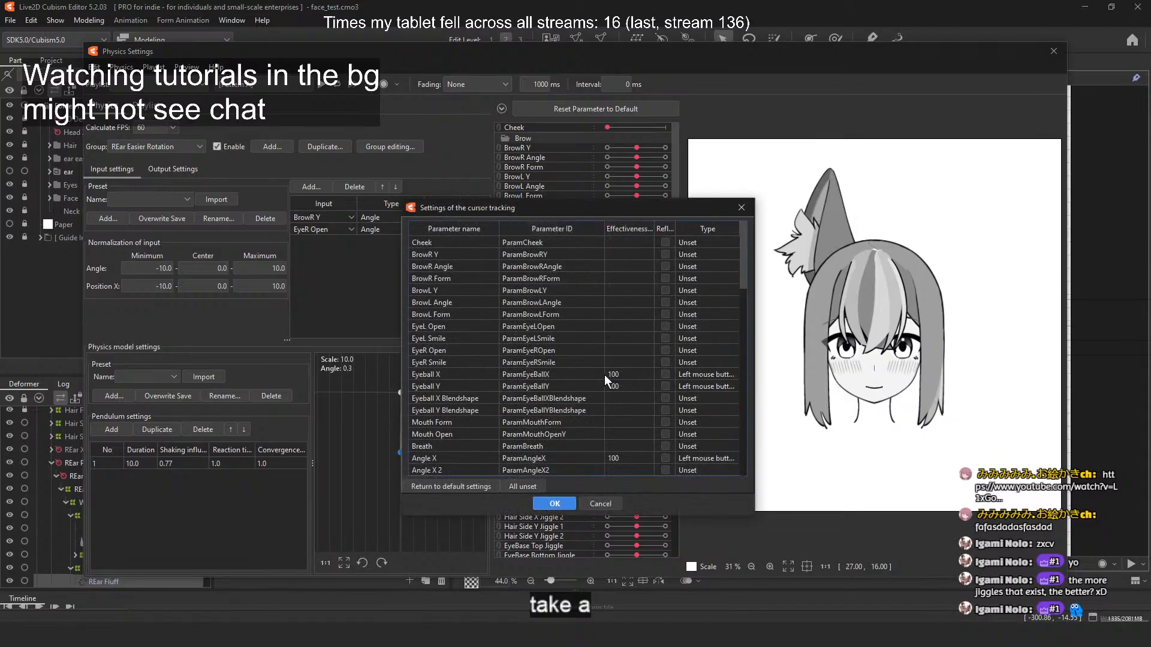
{"action": "scroll", "coordinate": [495, 363], "scroll_direction": "down", "scroll_amount": 4}
{"action": "scroll", "coordinate": [479, 323], "scroll_direction": "up", "scroll_amount": 4}
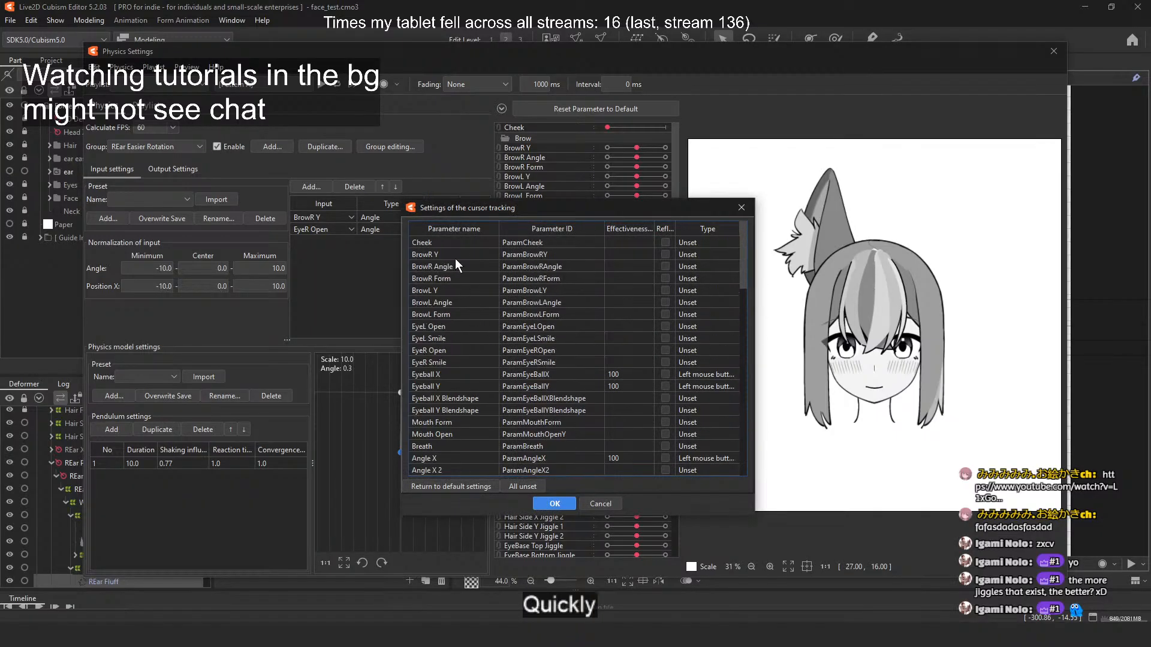
{"action": "left_click", "coordinate": [689, 255]}
{"action": "left_click", "coordinate": [731, 277]}
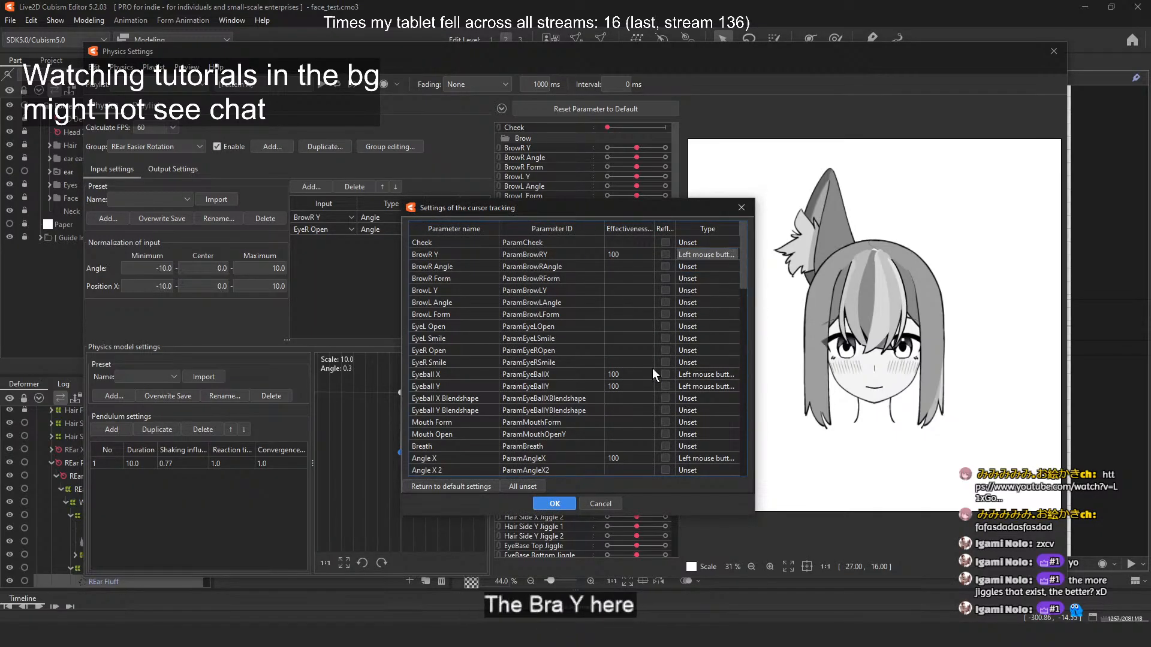
{"action": "left_click", "coordinate": [554, 503]}
{"action": "left_click_drag", "start_coordinate": [827, 523], "coordinate": [809, 142]}
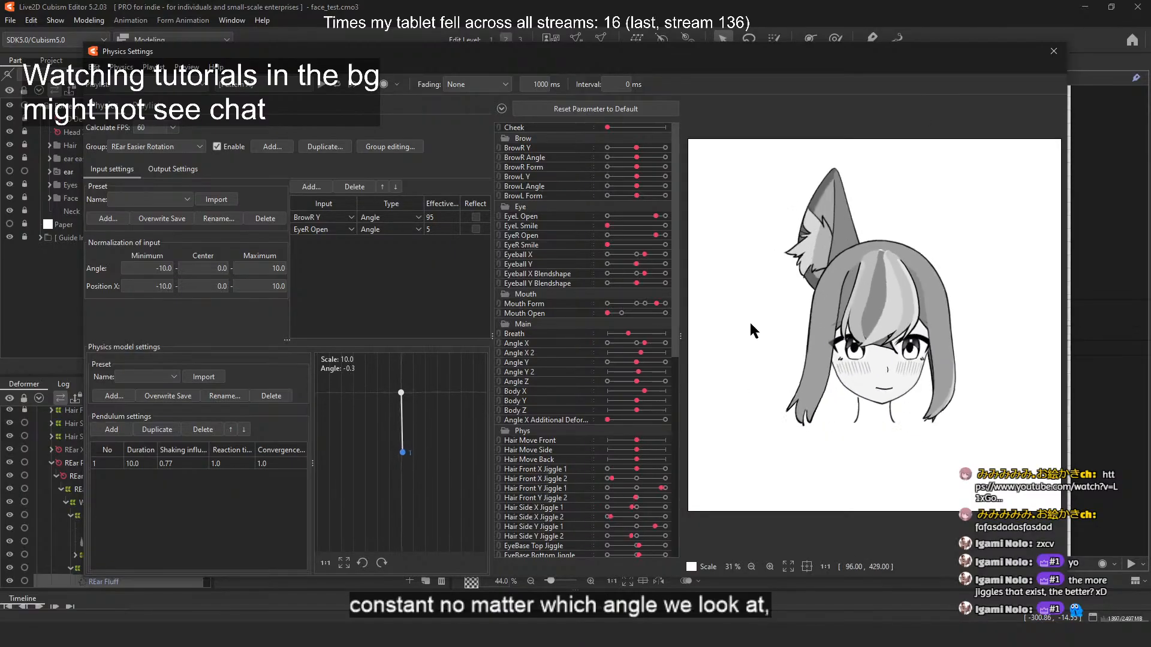
{"action": "left_click", "coordinate": [1053, 51]}
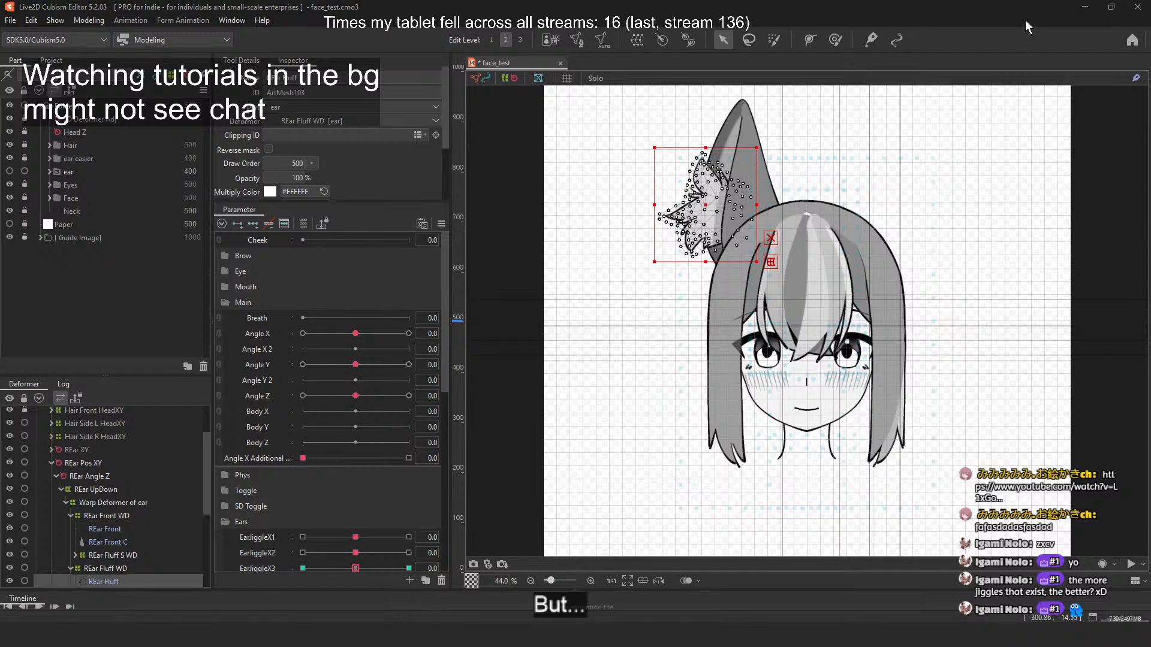
Step: Hide the ear easier folder, show the ear folder and expand it
{"action": "left_click", "coordinate": [9, 158]}
{"action": "left_click", "coordinate": [10, 171]}
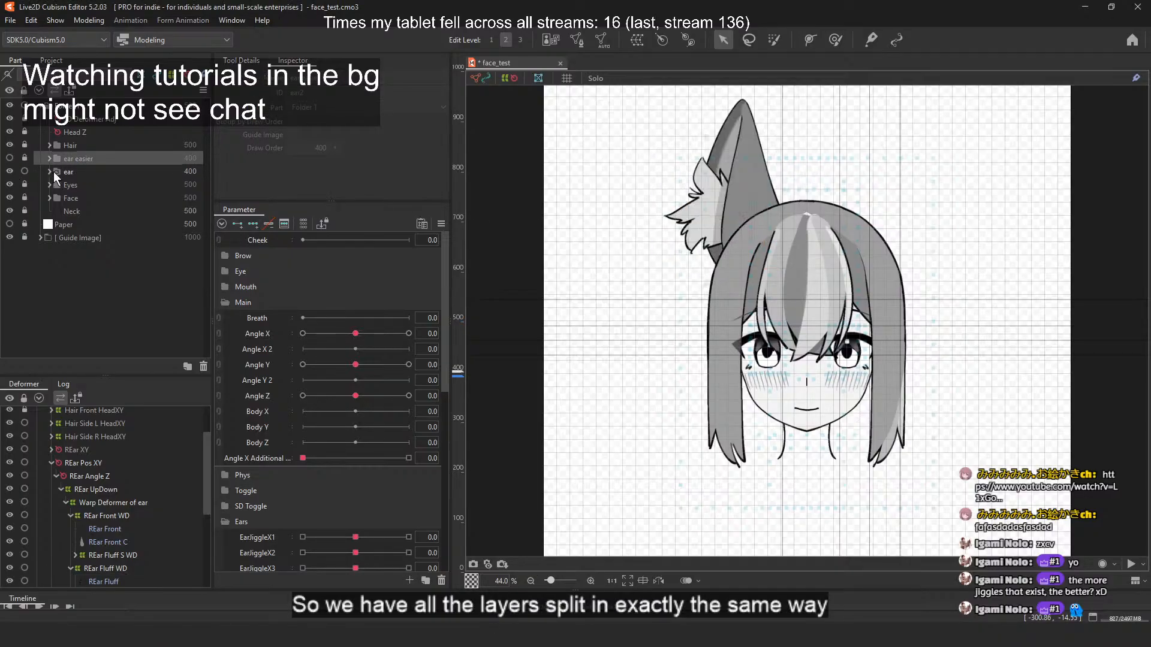
{"action": "left_click", "coordinate": [50, 171]}
Step: Inspect the ear folder's deformers, from REar Back WD and REar Angle Z to REar Pos XY, by selecting them in turn
{"action": "left_click", "coordinate": [131, 278]}
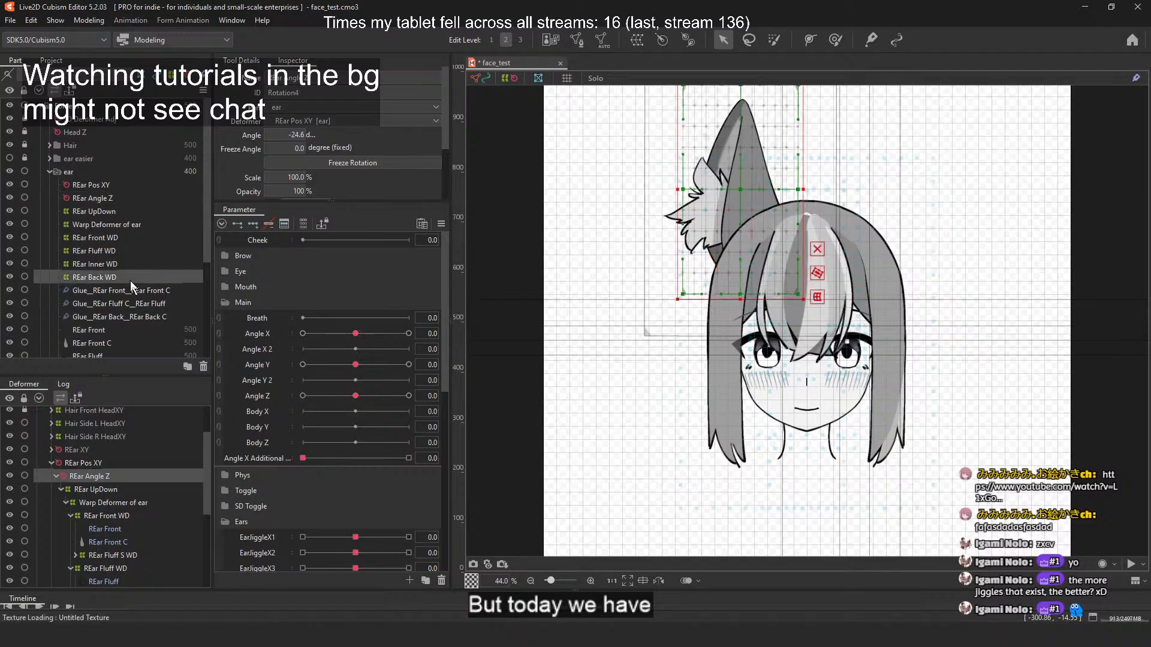
{"action": "left_click", "coordinate": [132, 197], "text": "shift"}
{"action": "left_click", "coordinate": [136, 237]}
{"action": "left_click", "coordinate": [138, 254]}
{"action": "left_click", "coordinate": [138, 273]}
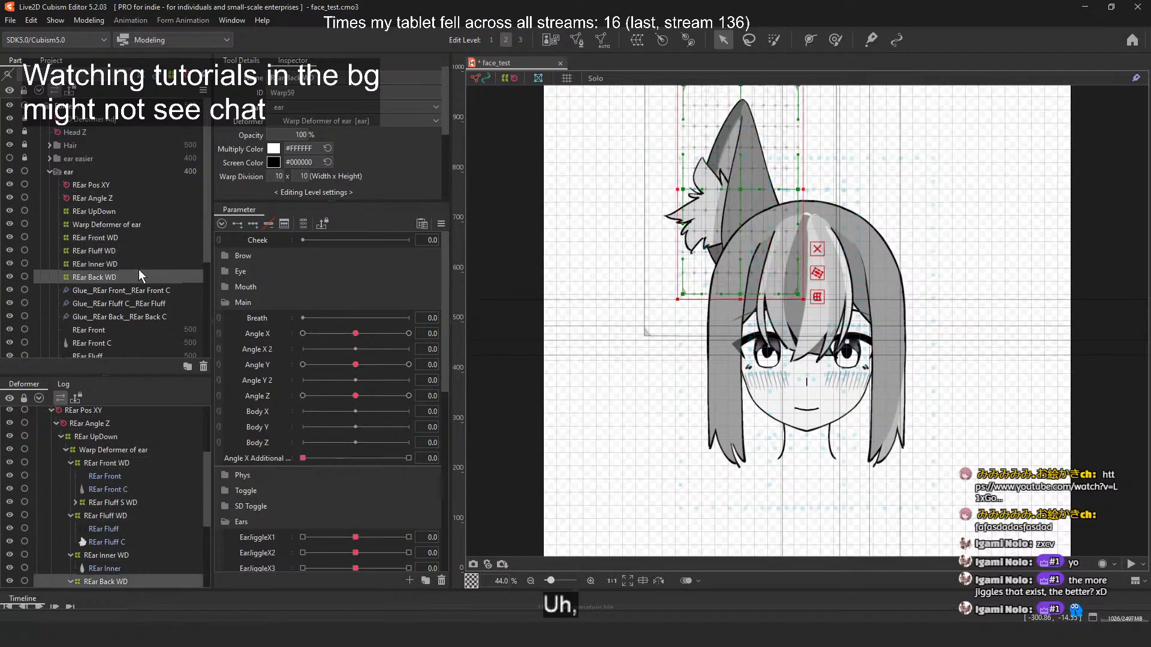
{"action": "left_click", "coordinate": [142, 198]}
{"action": "left_click", "coordinate": [145, 183]}
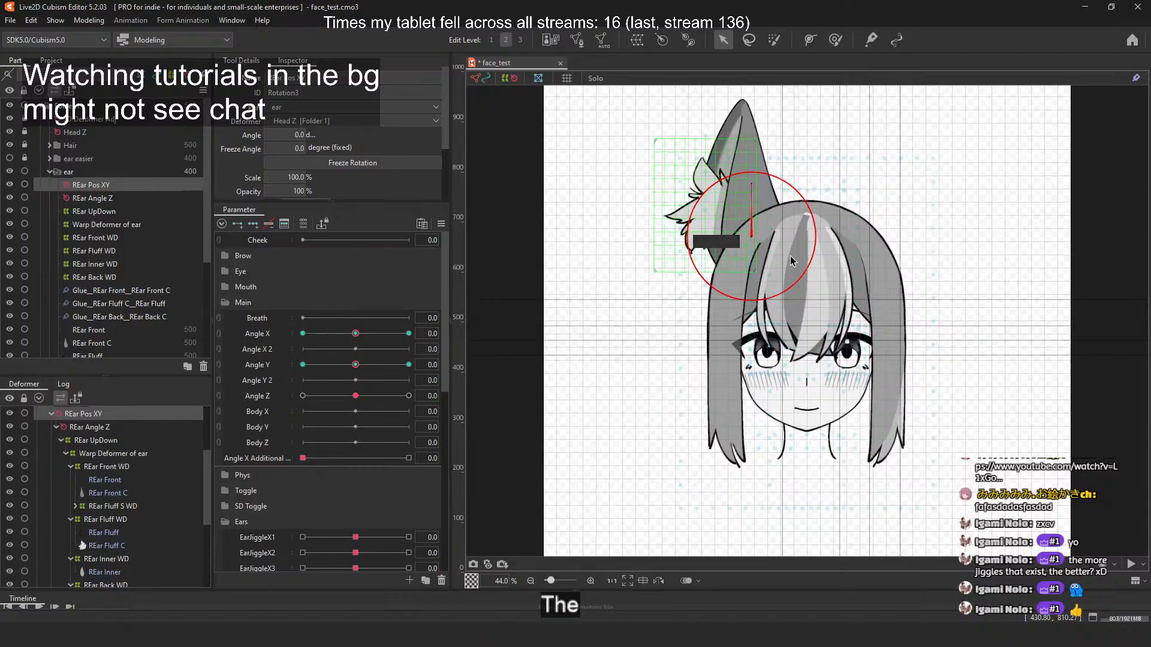
Step: Check REar Pos XY against Angle X and Angle Y, and inspect the REar UpDown, REar Front WD and REar Inner WD deformers
{"action": "left_click", "coordinate": [356, 334]}
{"action": "left_click_drag", "start_coordinate": [356, 333], "coordinate": [355, 365]}
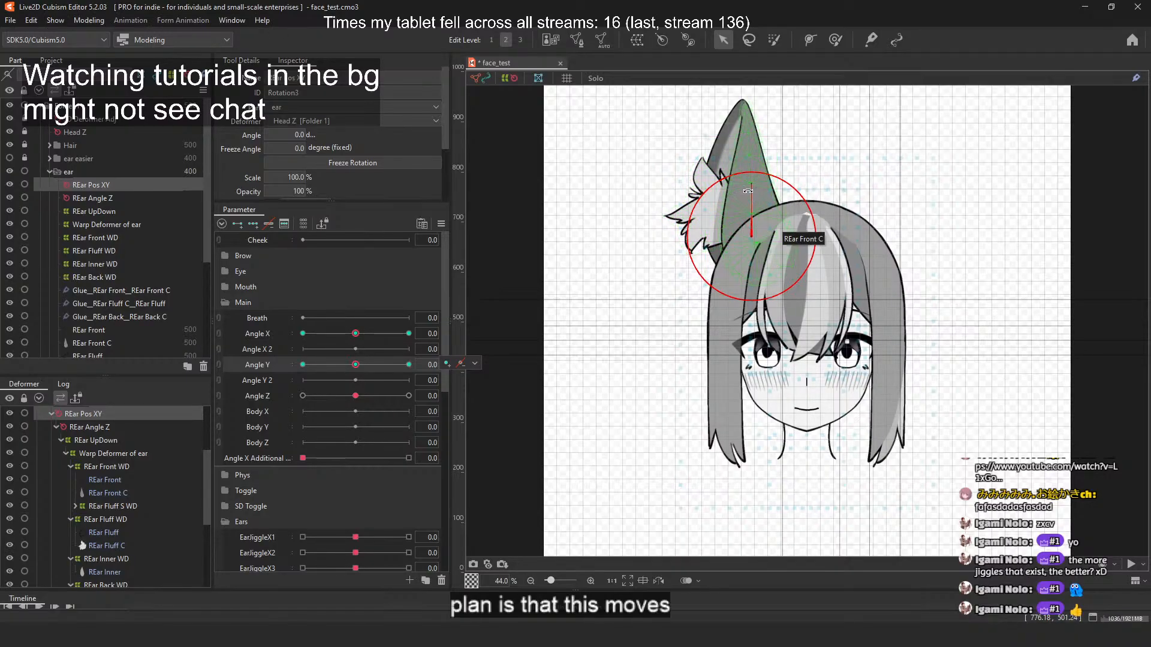
{"action": "left_click", "coordinate": [117, 211]}
{"action": "left_click", "coordinate": [120, 238]}
{"action": "left_click", "coordinate": [120, 264]}
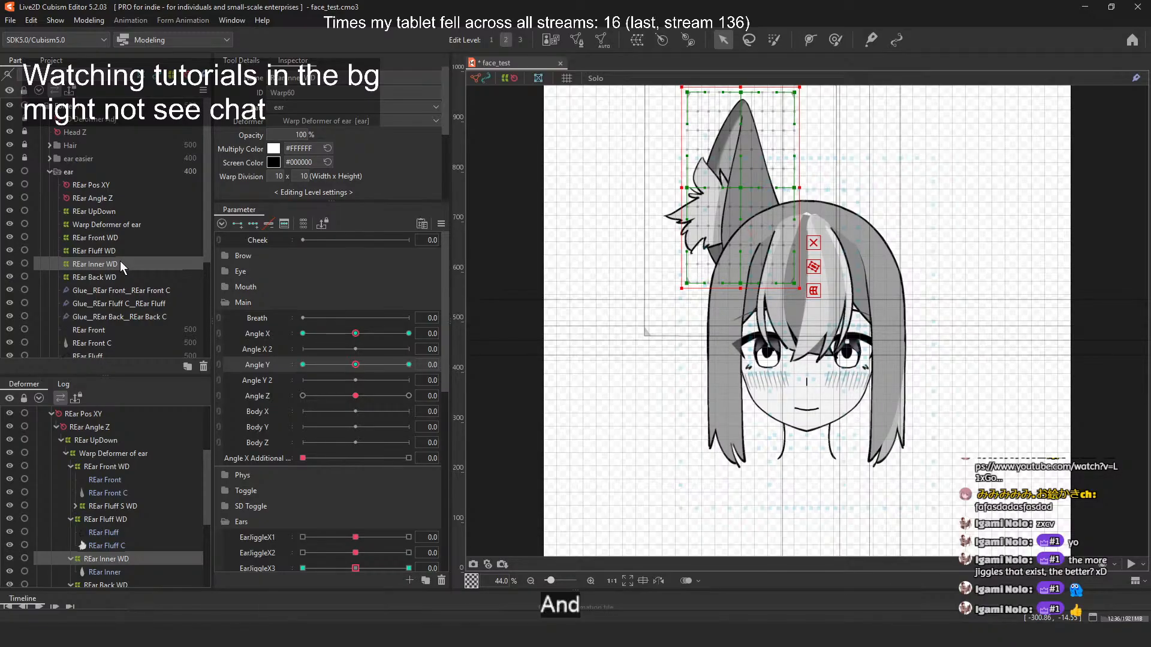
{"action": "left_click", "coordinate": [120, 184]}
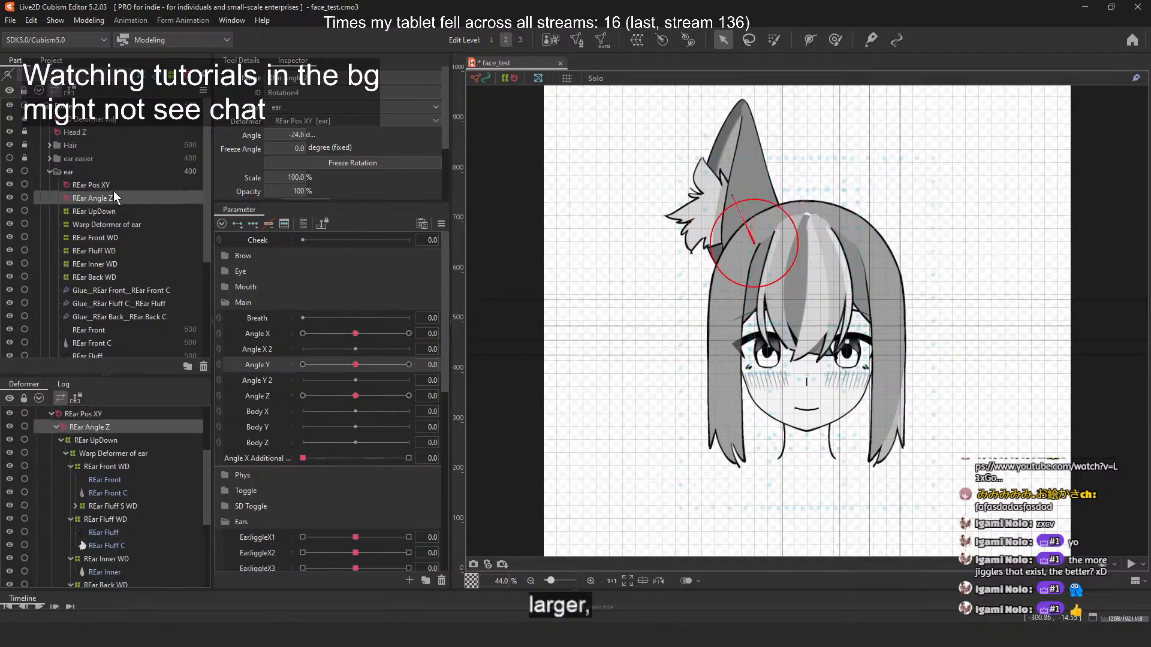
Step: Compare the Head Z, REar XY and REar Pos XY deformers in the hierarchy, declining to unlock ear easier
{"action": "scroll", "coordinate": [149, 485], "scroll_direction": "up", "scroll_amount": 3}
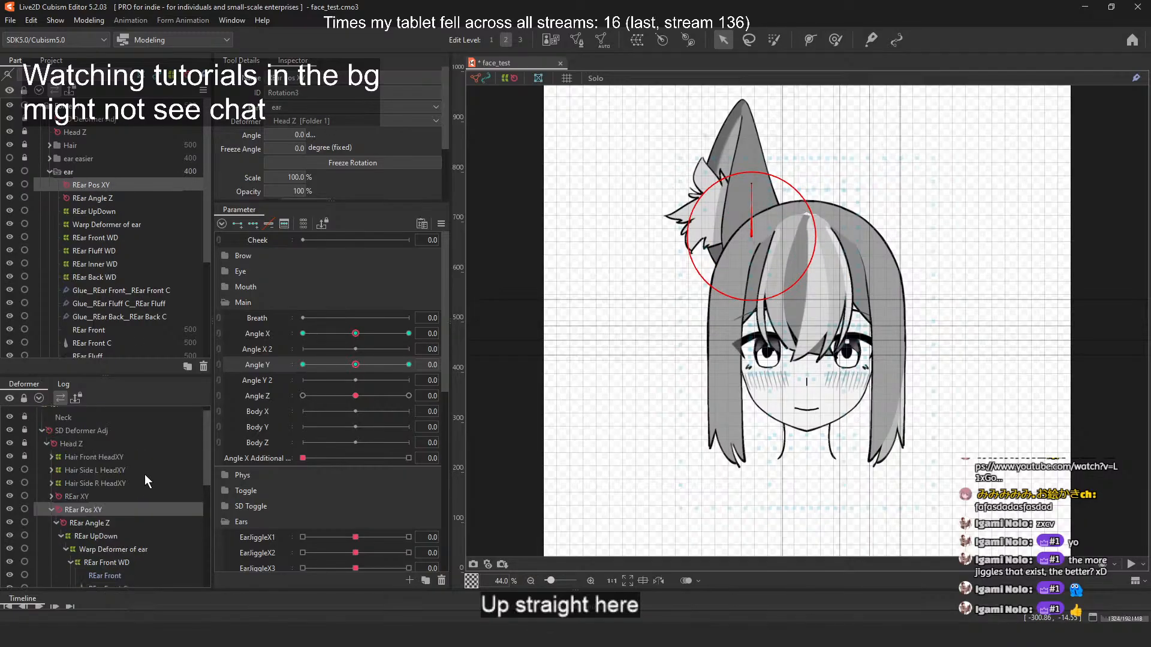
{"action": "left_click", "coordinate": [82, 443]}
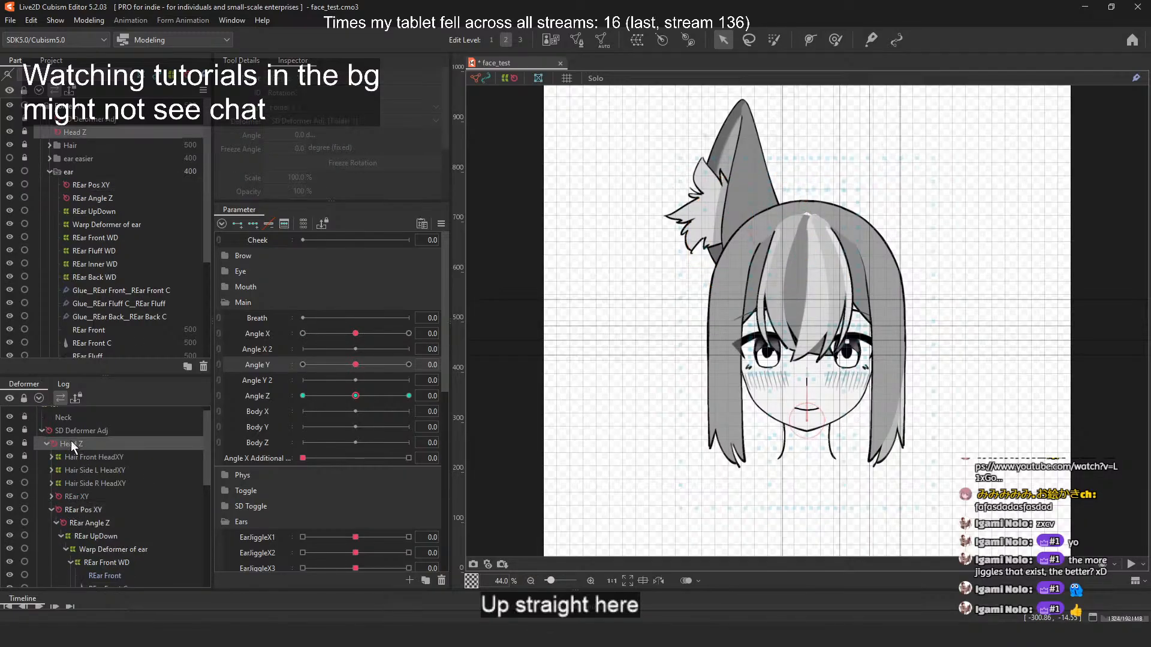
{"action": "left_click", "coordinate": [84, 499]}
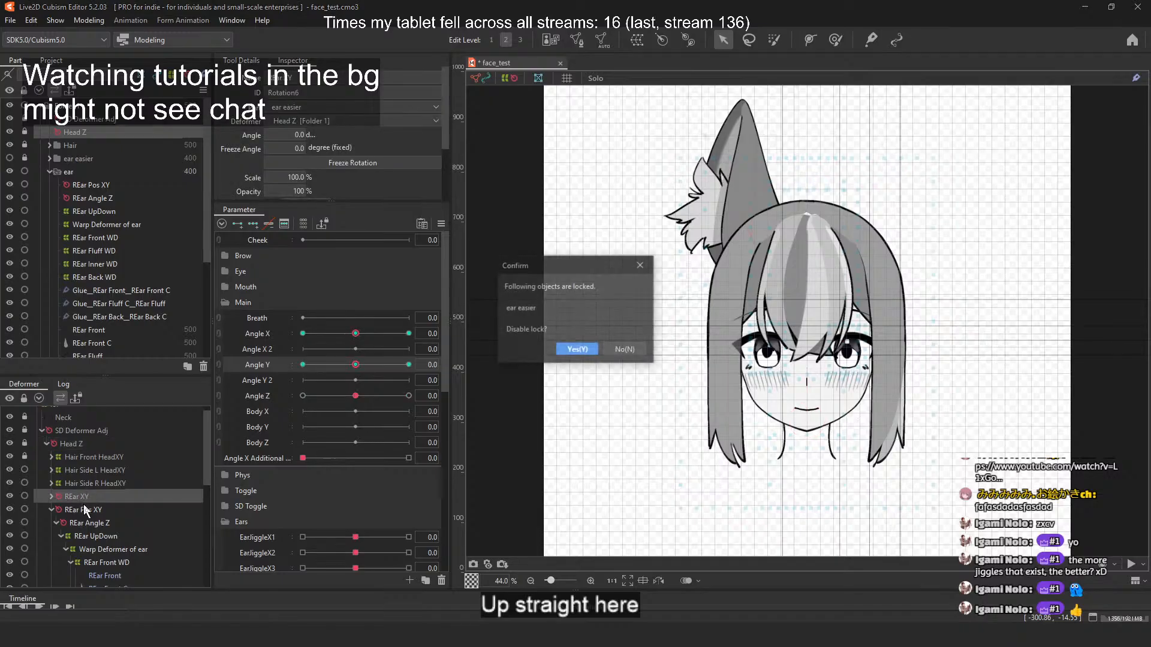
{"action": "left_click", "coordinate": [602, 350]}
{"action": "left_click", "coordinate": [113, 510]}
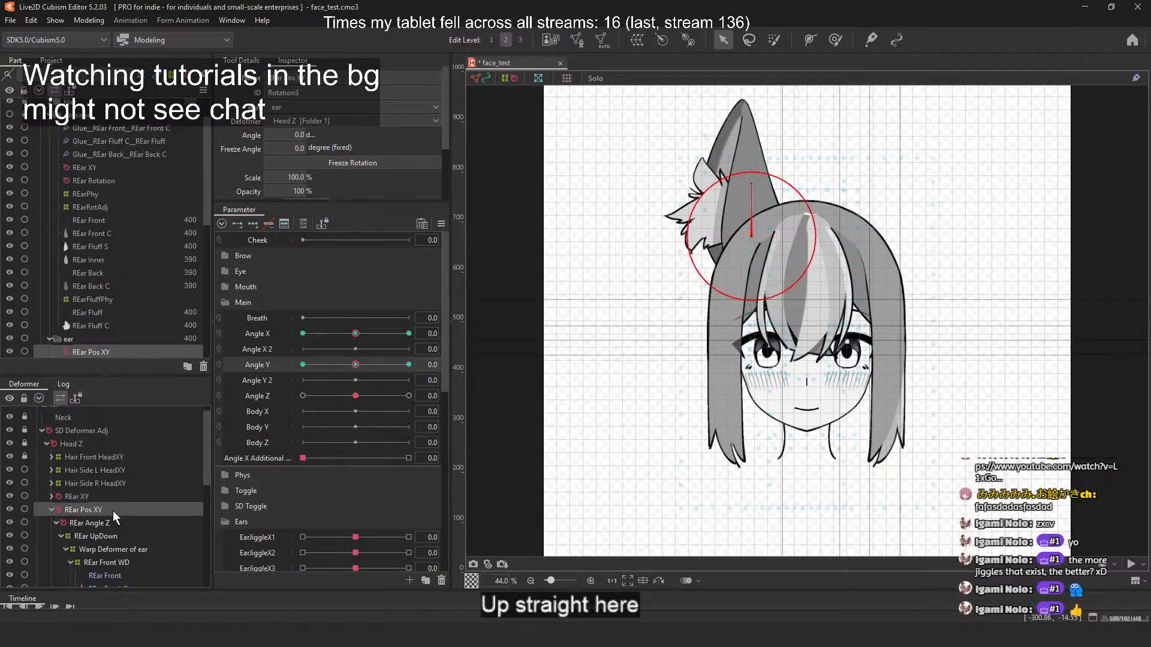
Step: Lock the REar XY deformer, decline to unlock ear easier and reselect REar Pos XY
{"action": "left_click", "coordinate": [25, 496]}
{"action": "left_click", "coordinate": [120, 495]}
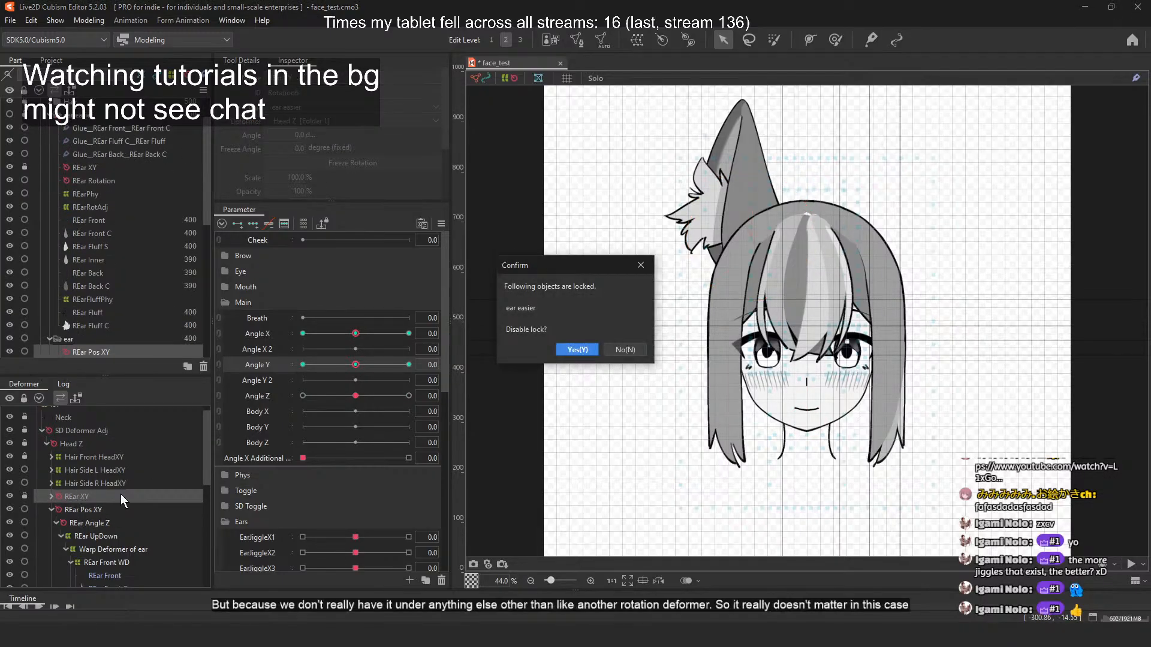
{"action": "left_click", "coordinate": [626, 350]}
{"action": "left_click", "coordinate": [79, 509]}
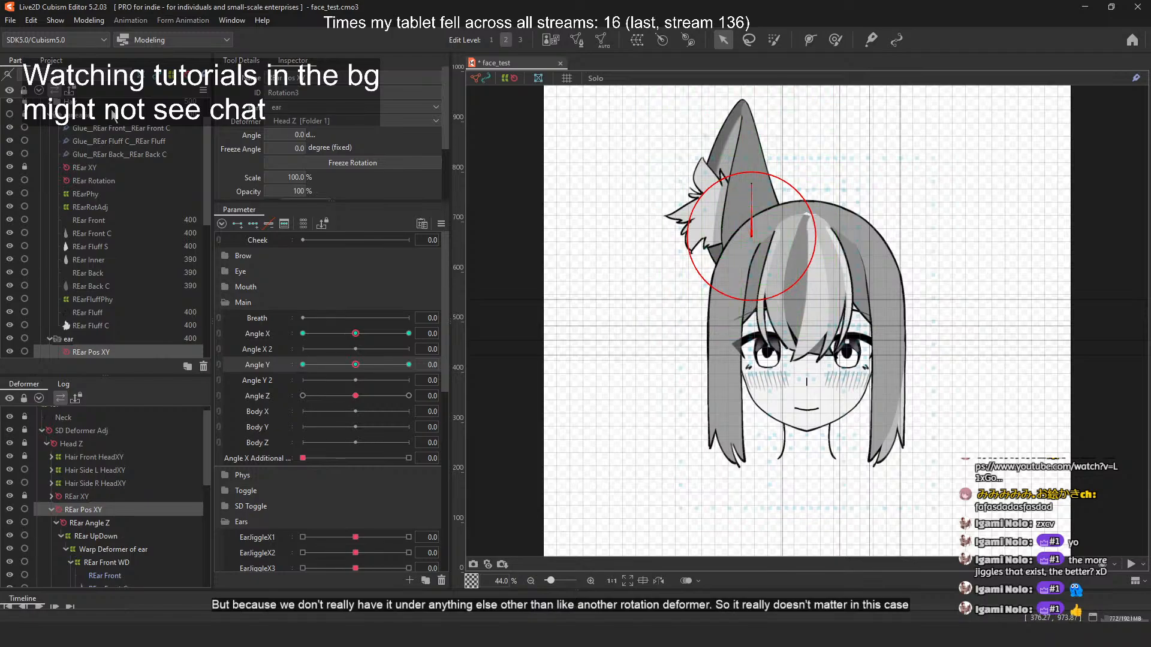
Step: Review REar XY and its child REar Rotation, collapse that branch and inspect the REar UpDown warp deformer
{"action": "left_click", "coordinate": [94, 166]}
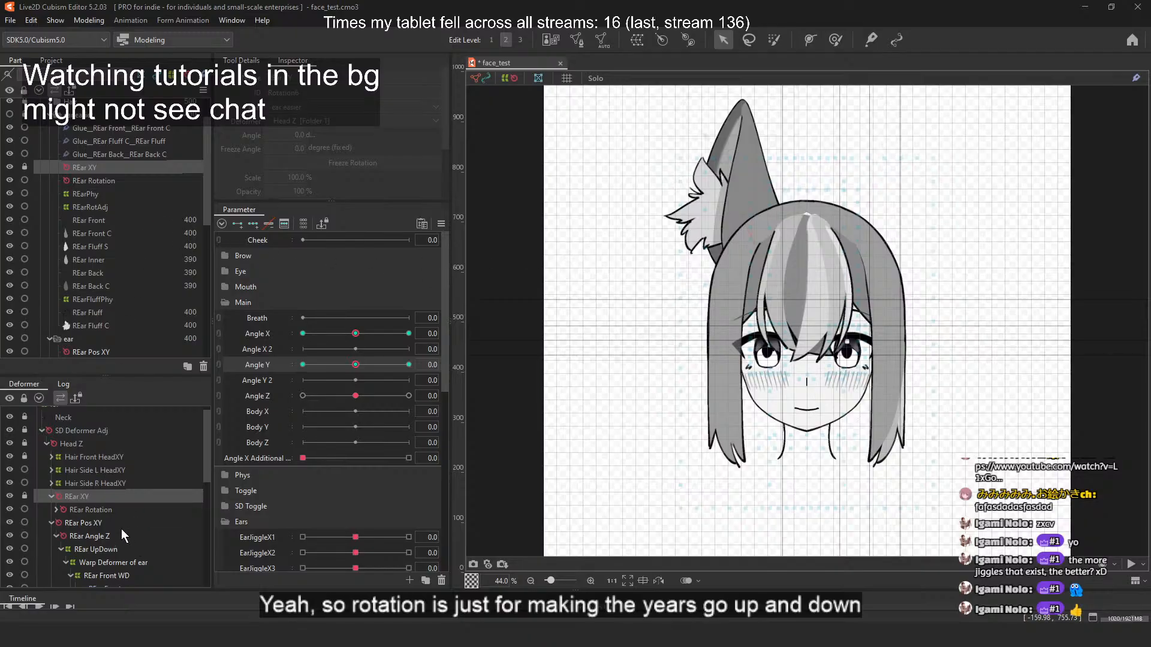
{"action": "left_click", "coordinate": [49, 495]}
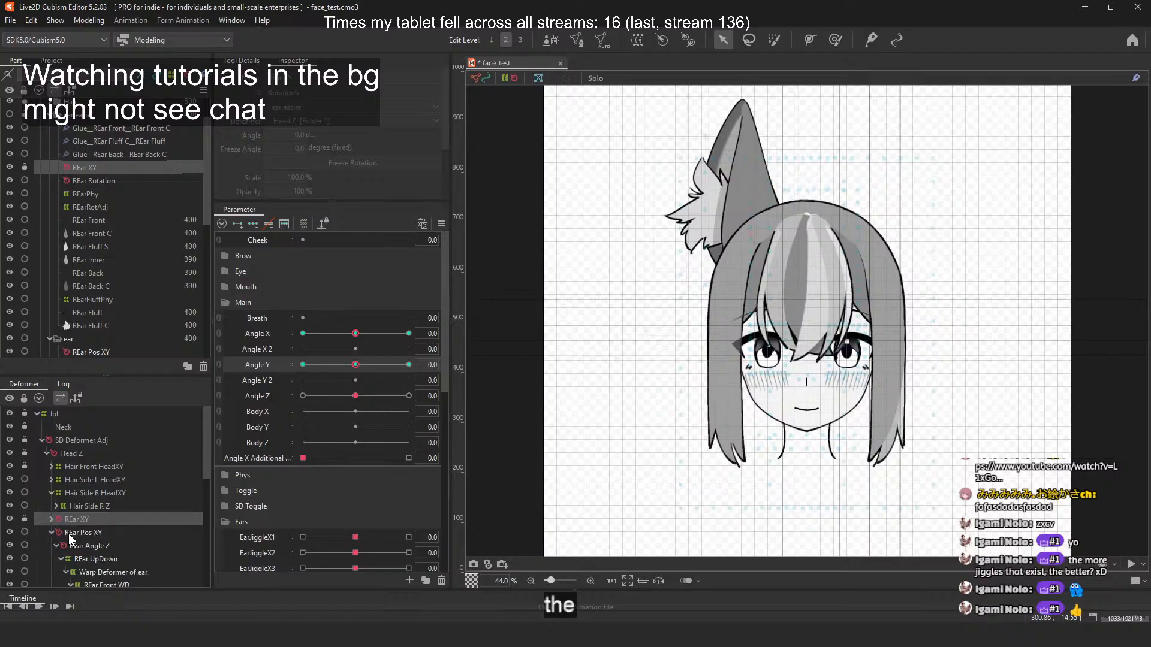
{"action": "left_click", "coordinate": [53, 519]}
{"action": "scroll", "coordinate": [90, 480], "scroll_direction": "down", "scroll_amount": 3}
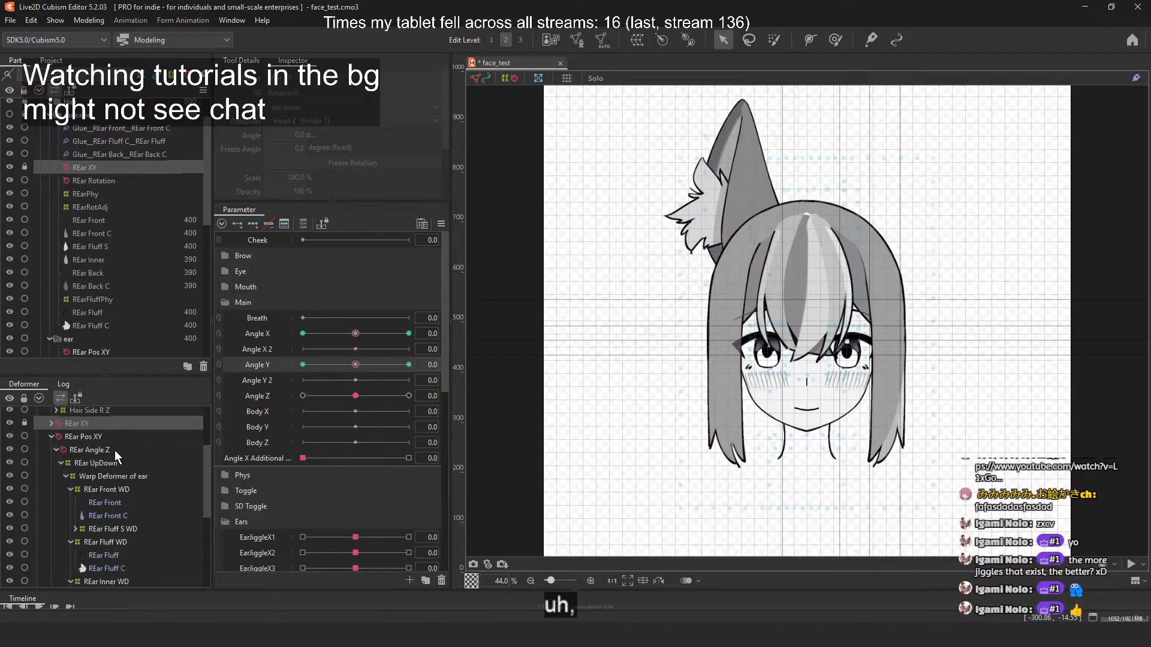
{"action": "left_click", "coordinate": [103, 462]}
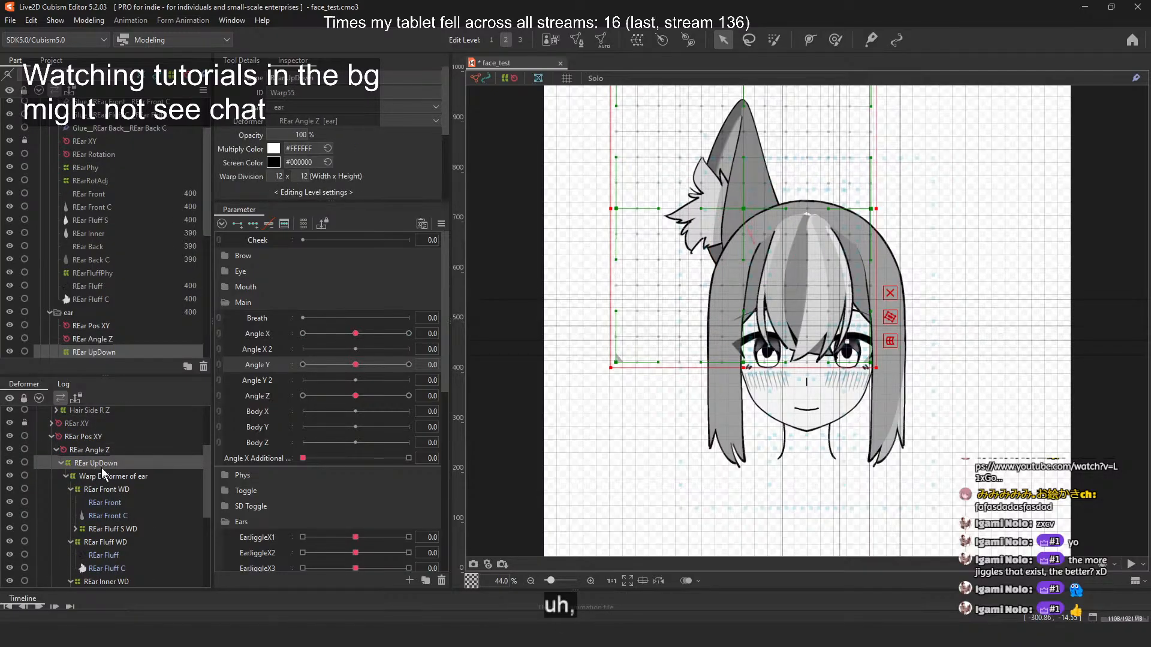
Step: Rename the REar Angle Z rotation deformer to REar UpDown and check the parameters keyed on its child warp deformer
{"action": "left_click", "coordinate": [110, 451]}
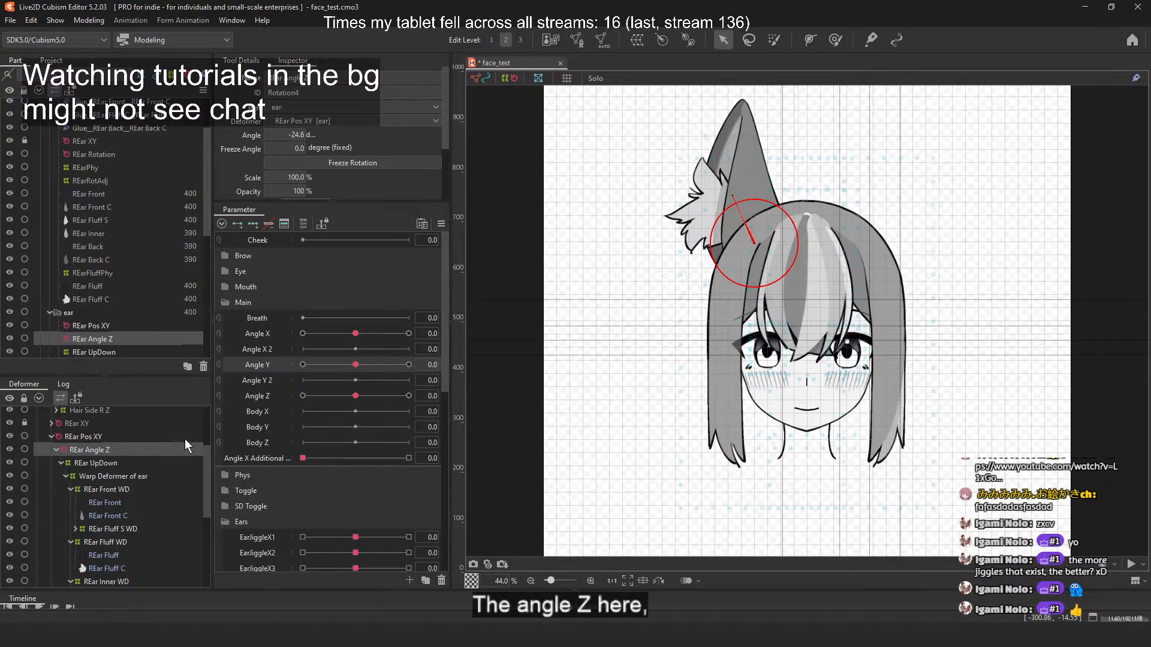
{"action": "scroll", "coordinate": [326, 433], "scroll_direction": "down", "scroll_amount": 10}
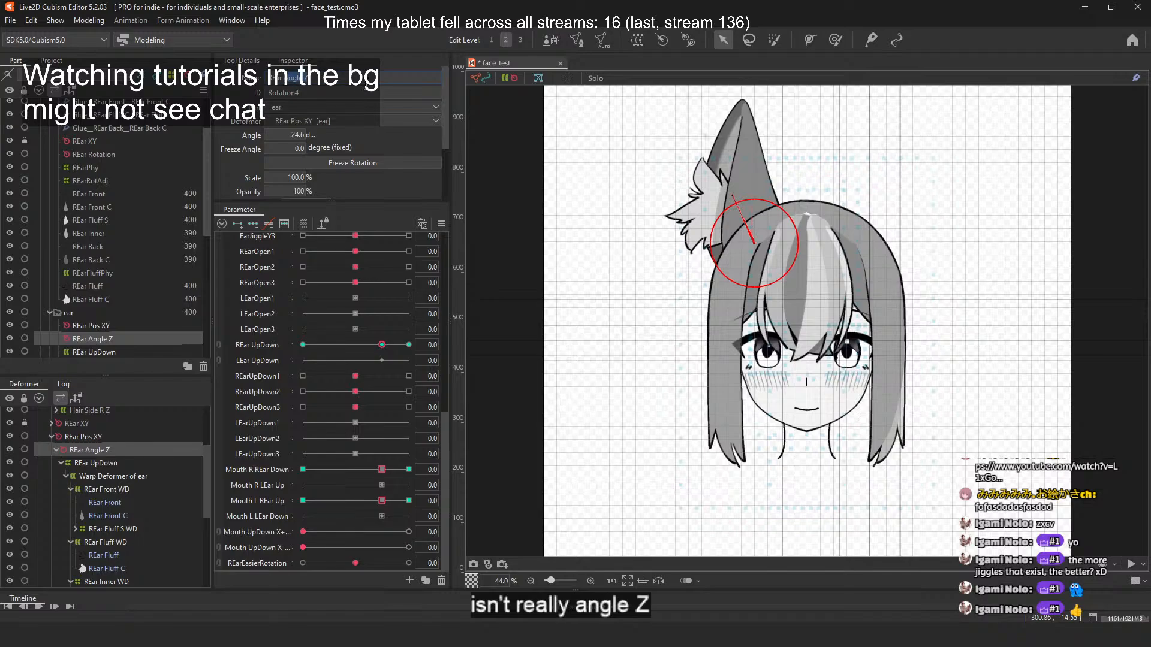
{"action": "type", "text": "UpDow"}
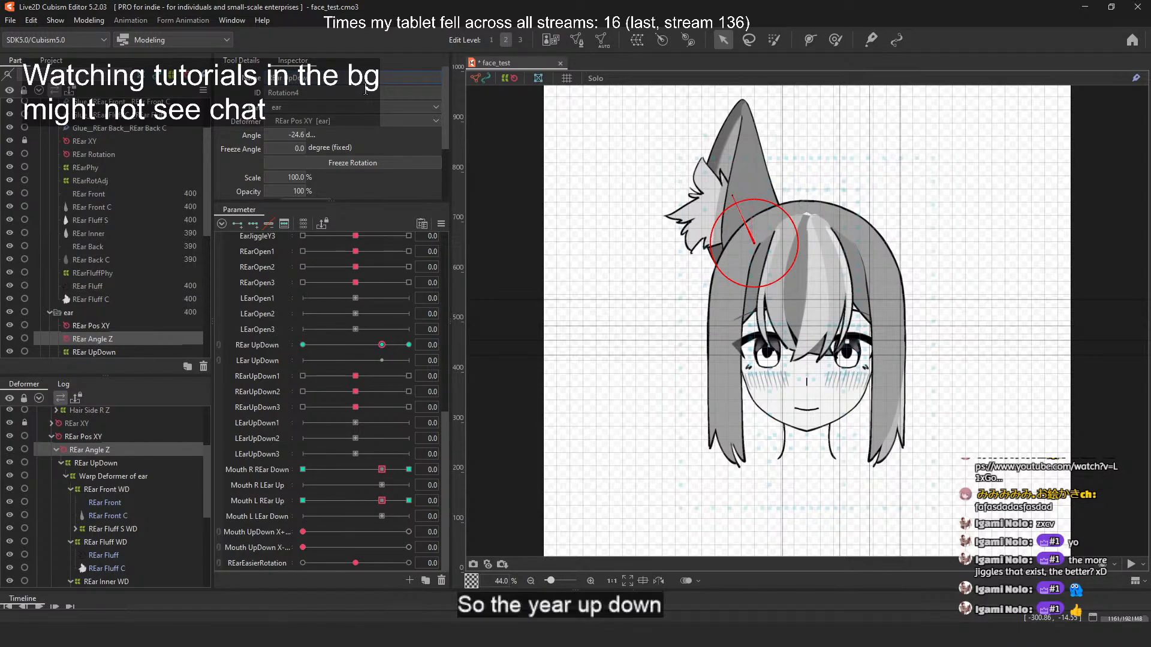
{"action": "key", "text": "Return"}
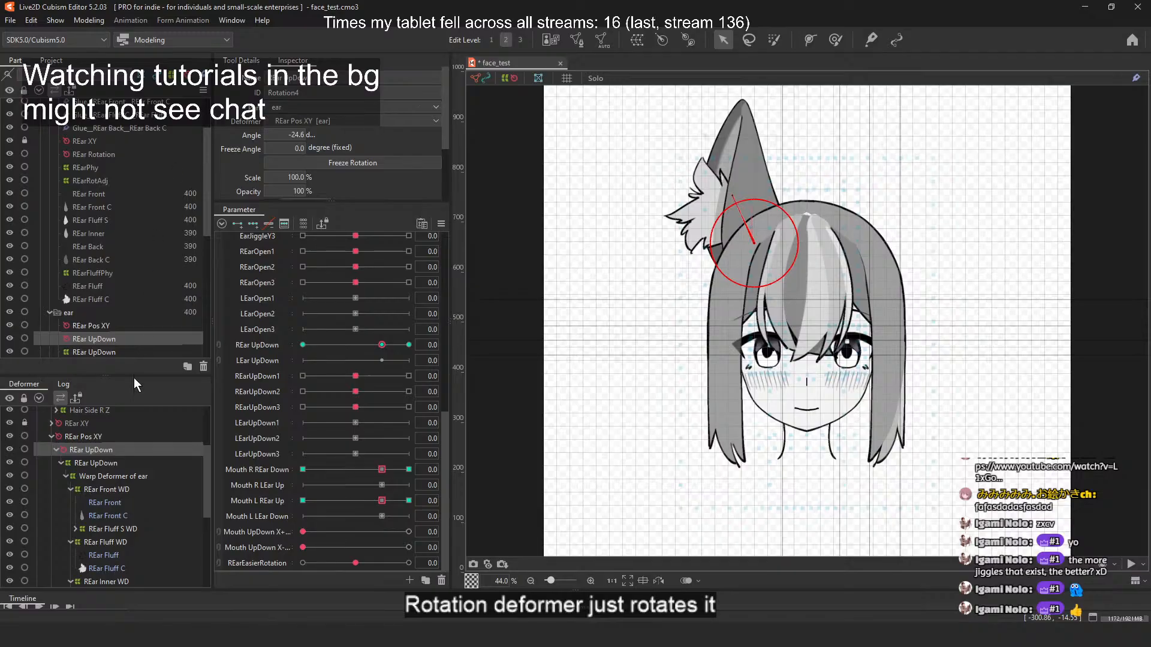
{"action": "left_click", "coordinate": [127, 462]}
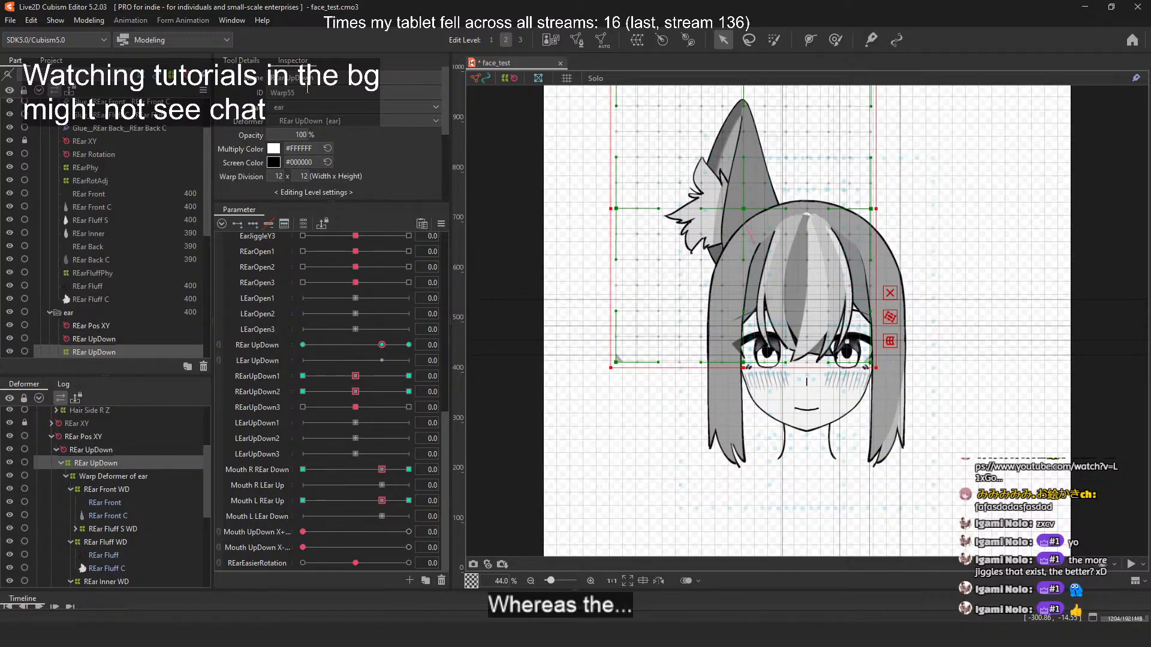
Step: Rotate the REar UpDown rotation deformer to about -128.1 degrees with the REar UpDown parameter at 0, and select its child warp deformer
{"action": "left_click", "coordinate": [137, 450]}
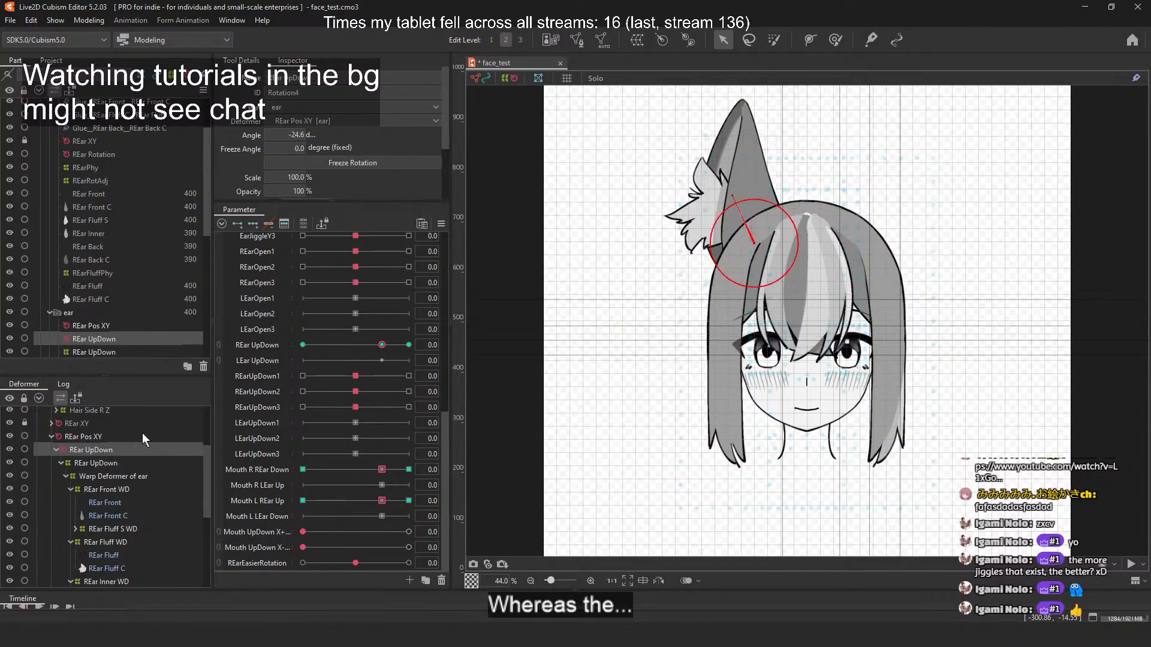
{"action": "scroll", "coordinate": [325, 310], "scroll_direction": "up", "scroll_amount": 3}
{"action": "mouse_move", "coordinate": [365, 393]}
{"action": "left_mouse_down"}
{"action": "mouse_move", "coordinate": [377, 394]}
{"action": "mouse_move", "coordinate": [304, 399]}
{"action": "mouse_move", "coordinate": [381, 393]}
{"action": "left_mouse_up"}
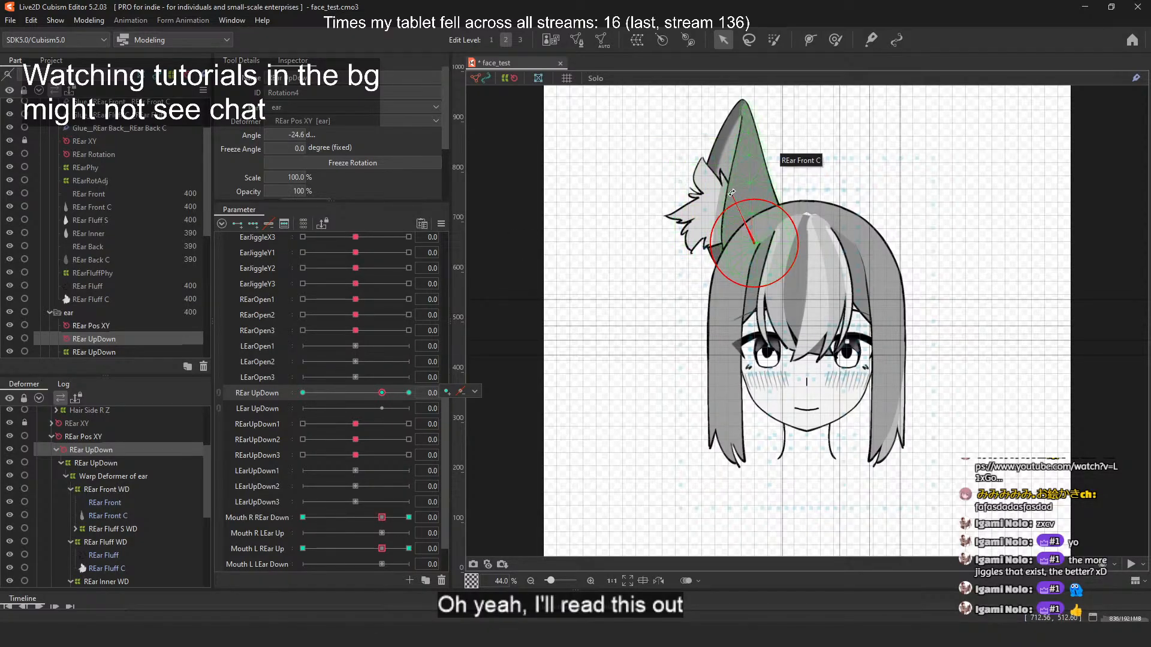
{"action": "left_click_drag", "start_coordinate": [732, 192], "coordinate": [710, 276]}
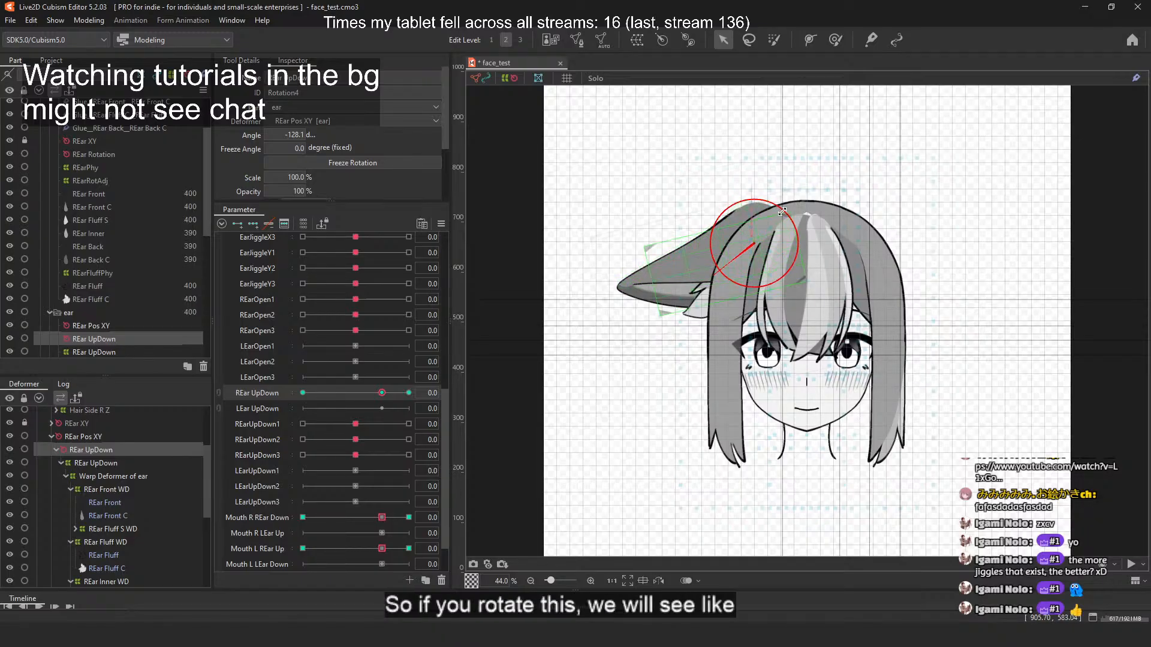
{"action": "left_click", "coordinate": [140, 462]}
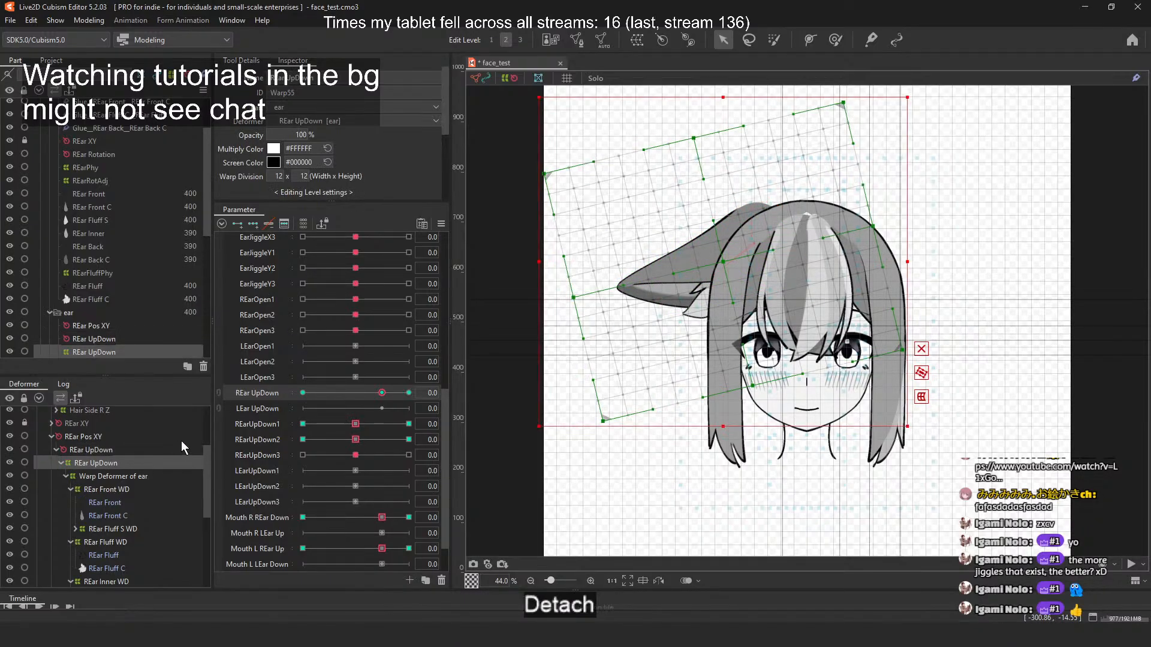
Step: Put the REar UpDown rotation deformer's lowered-ear pose on the -30 key of the REar UpDown parameter and select its child warp deformer
{"action": "left_click", "coordinate": [144, 450]}
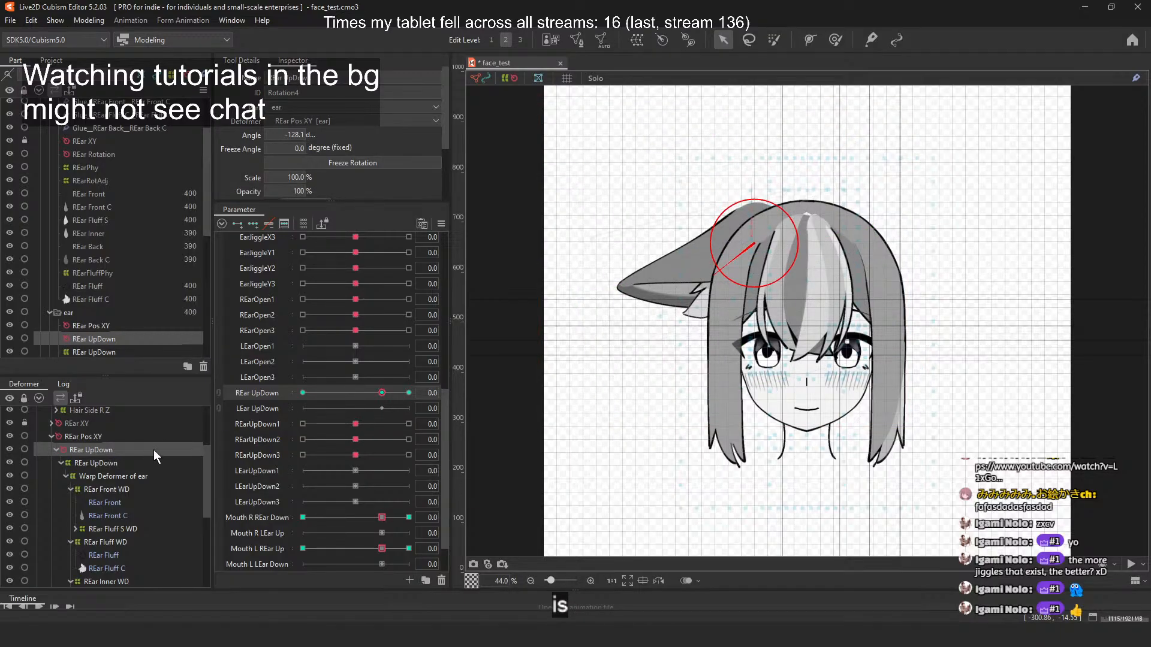
{"action": "left_click", "coordinate": [380, 393]}
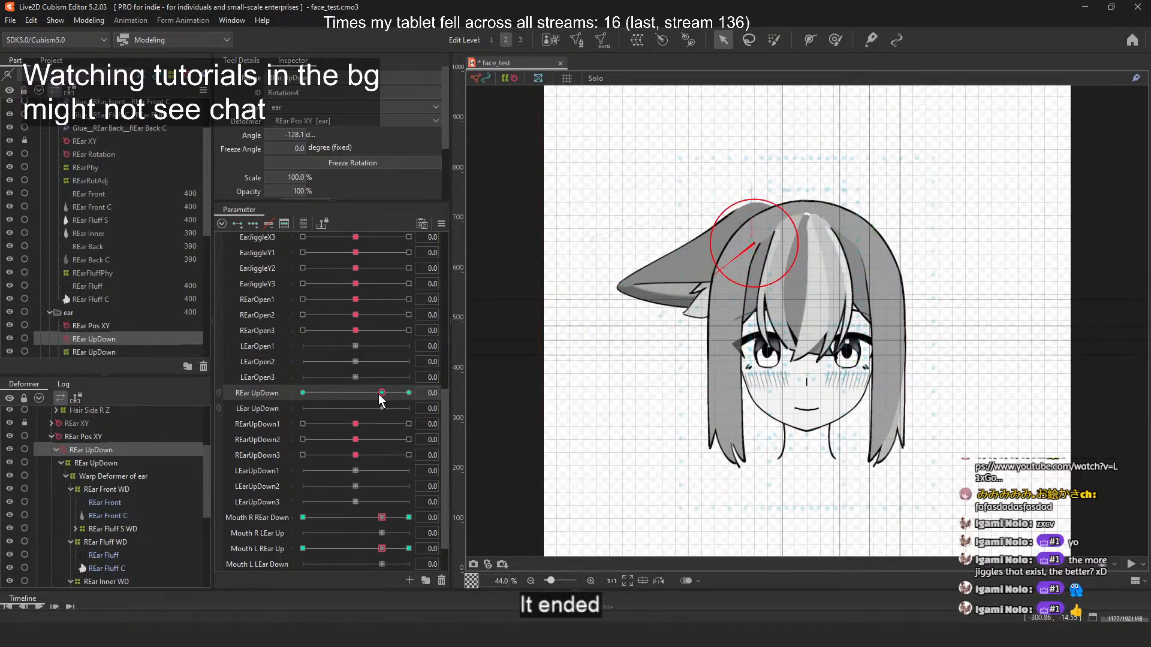
{"action": "left_click_drag", "start_coordinate": [379, 394], "coordinate": [314, 393]}
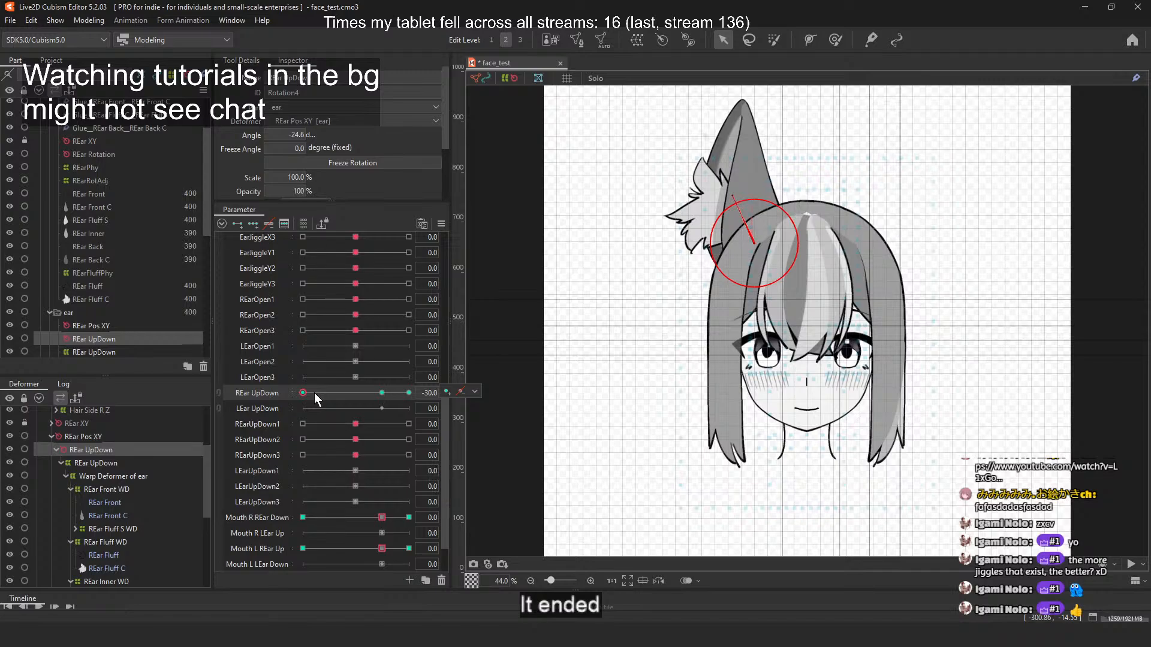
{"action": "left_click", "coordinate": [150, 462]}
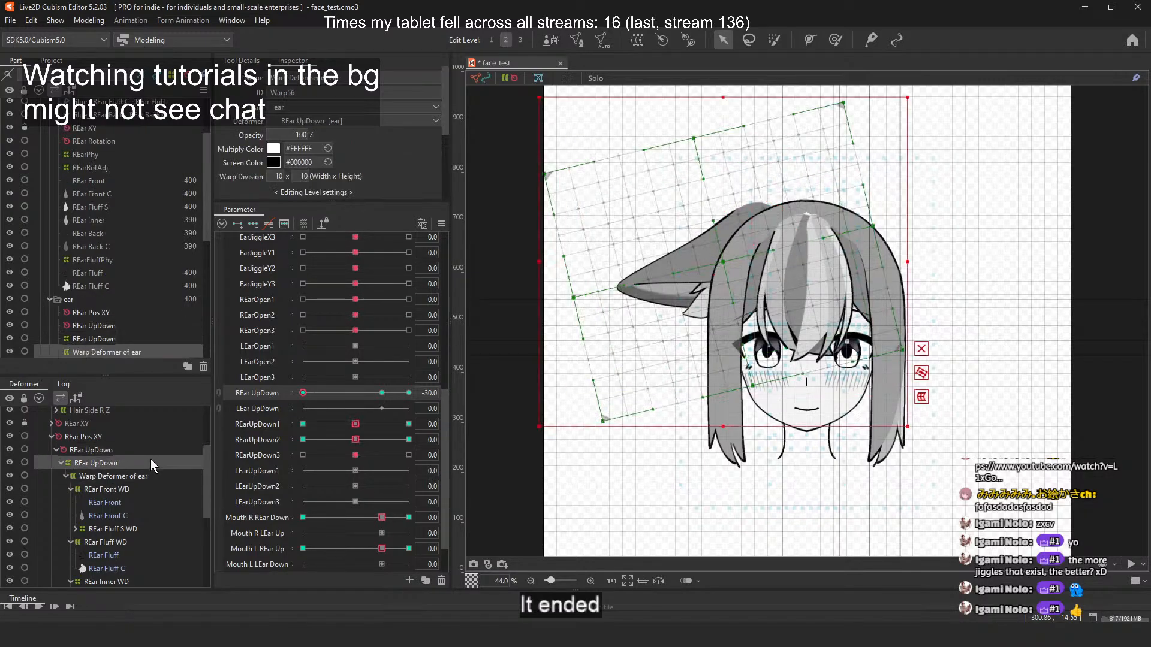
Step: Pull the REar UpDown warp deformer's top corner and top middle point toward the head at parameter -30, and compare with 0
{"action": "left_click_drag", "start_coordinate": [843, 103], "coordinate": [887, 174]}
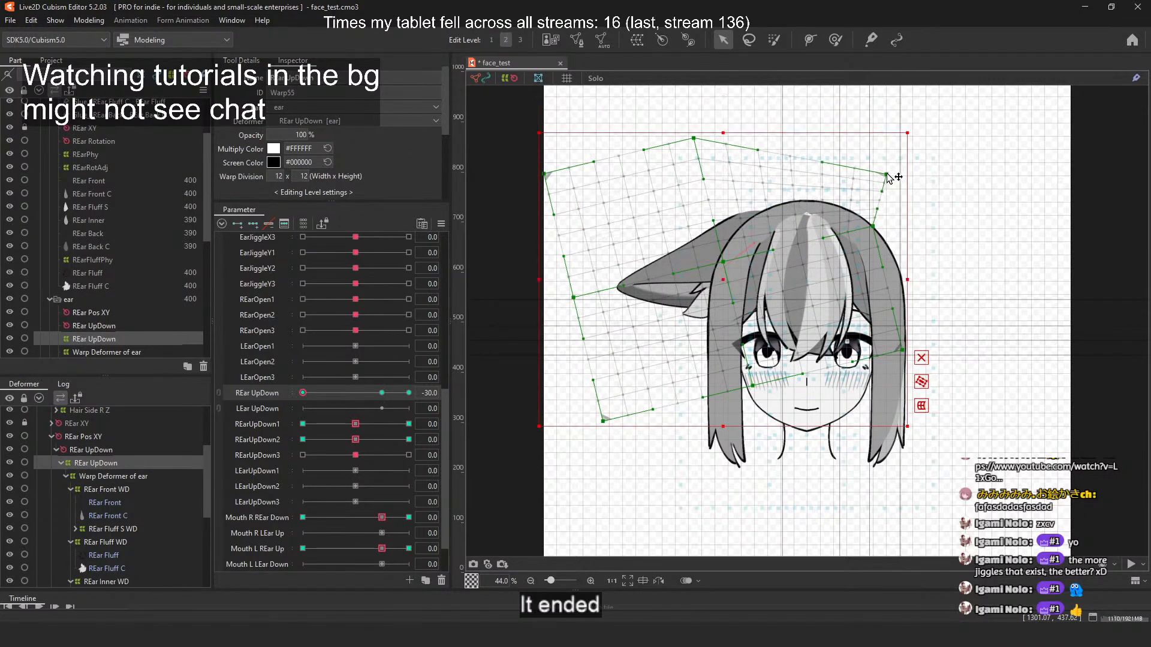
{"action": "left_click_drag", "start_coordinate": [693, 138], "coordinate": [753, 141]}
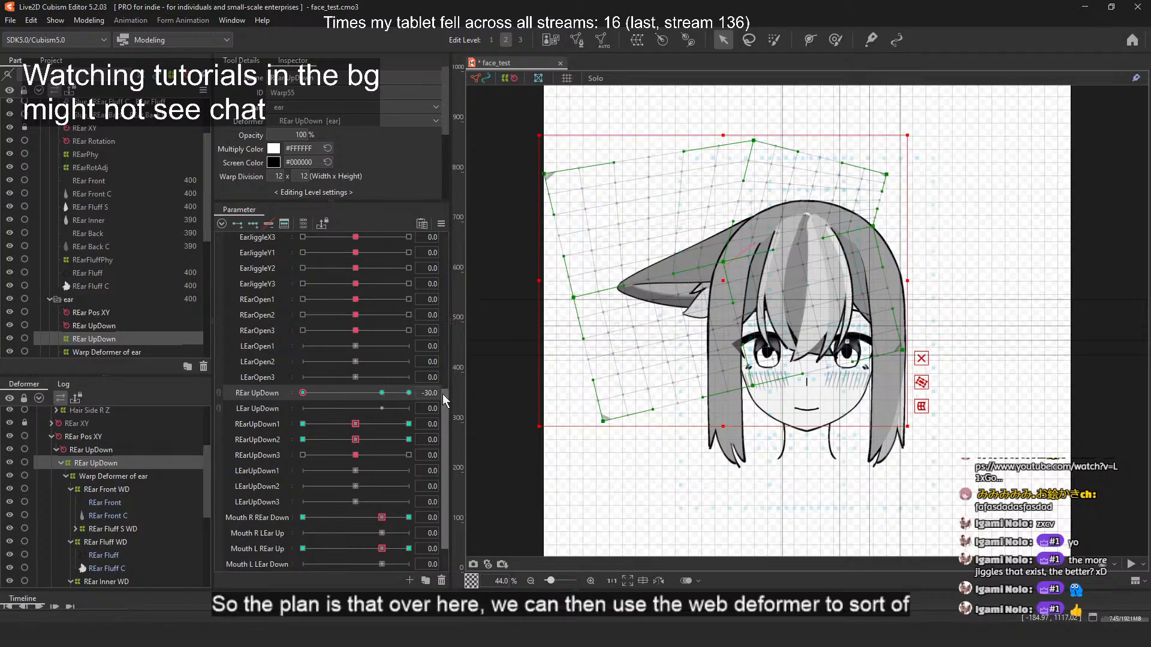
{"action": "left_click_drag", "start_coordinate": [304, 395], "coordinate": [218, 437]}
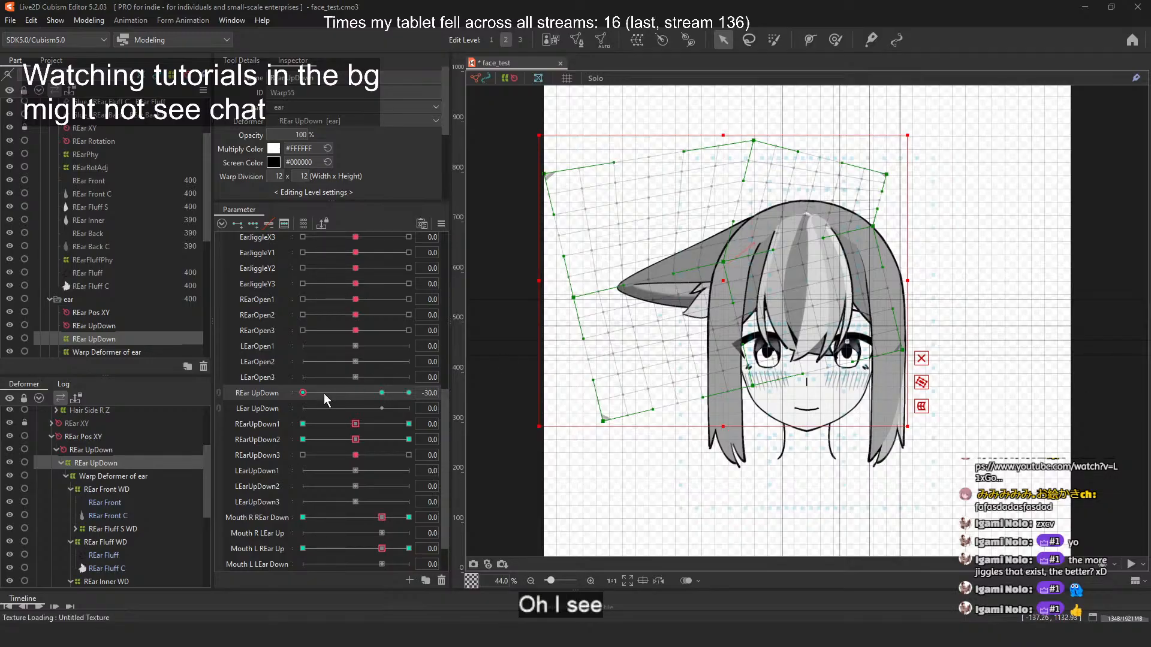
{"action": "left_click_drag", "start_coordinate": [324, 393], "coordinate": [382, 392]}
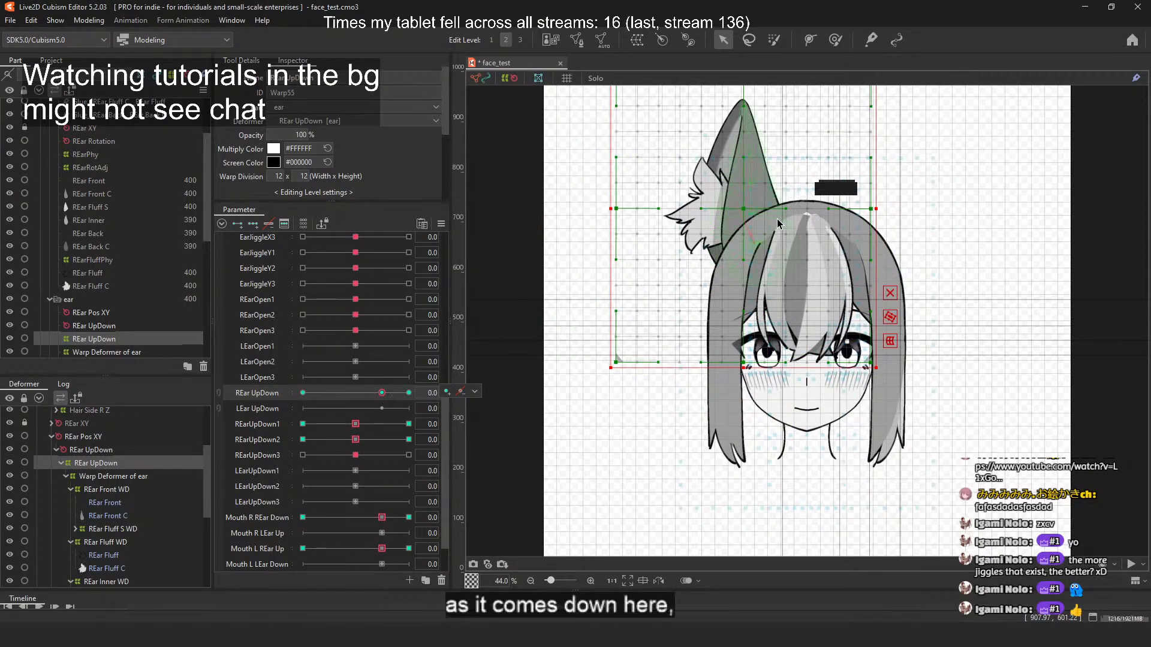
Step: Raise the REar UpDown warp deformer's top middle point at parameter -30 and preview the ear's up-down motion
{"action": "scroll", "coordinate": [778, 223], "scroll_direction": "up", "scroll_amount": 5}
{"action": "scroll", "coordinate": [767, 211], "scroll_direction": "down", "scroll_amount": 5}
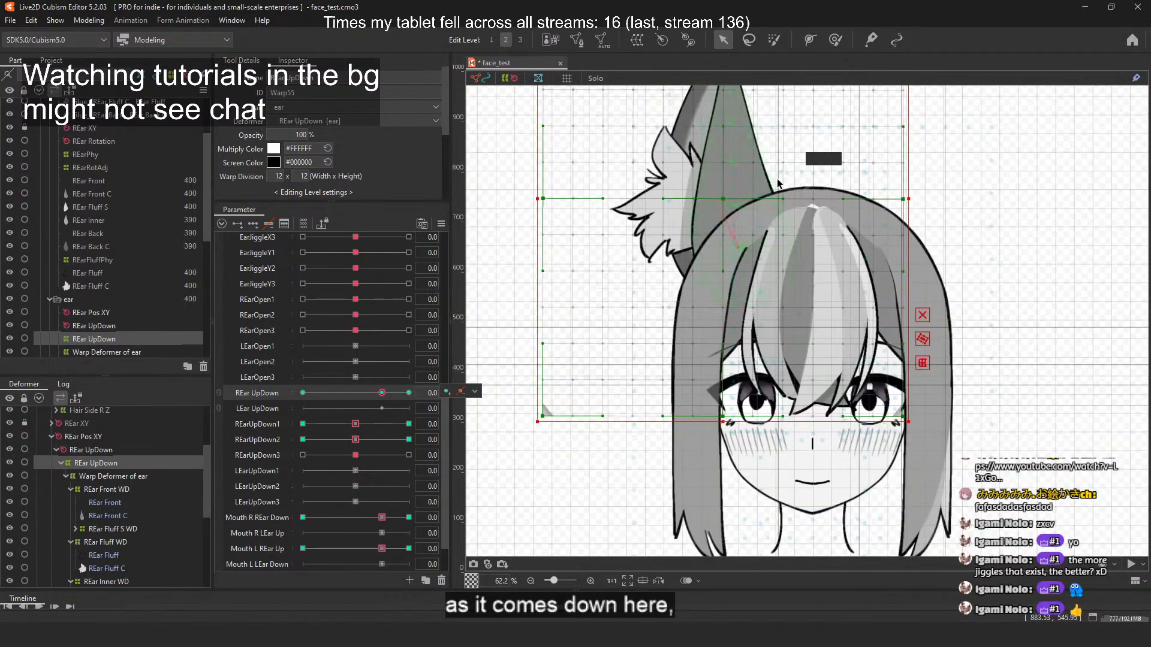
{"action": "scroll", "coordinate": [768, 210], "scroll_direction": "up", "scroll_amount": 1}
{"action": "left_click_drag", "start_coordinate": [364, 393], "coordinate": [292, 408]}
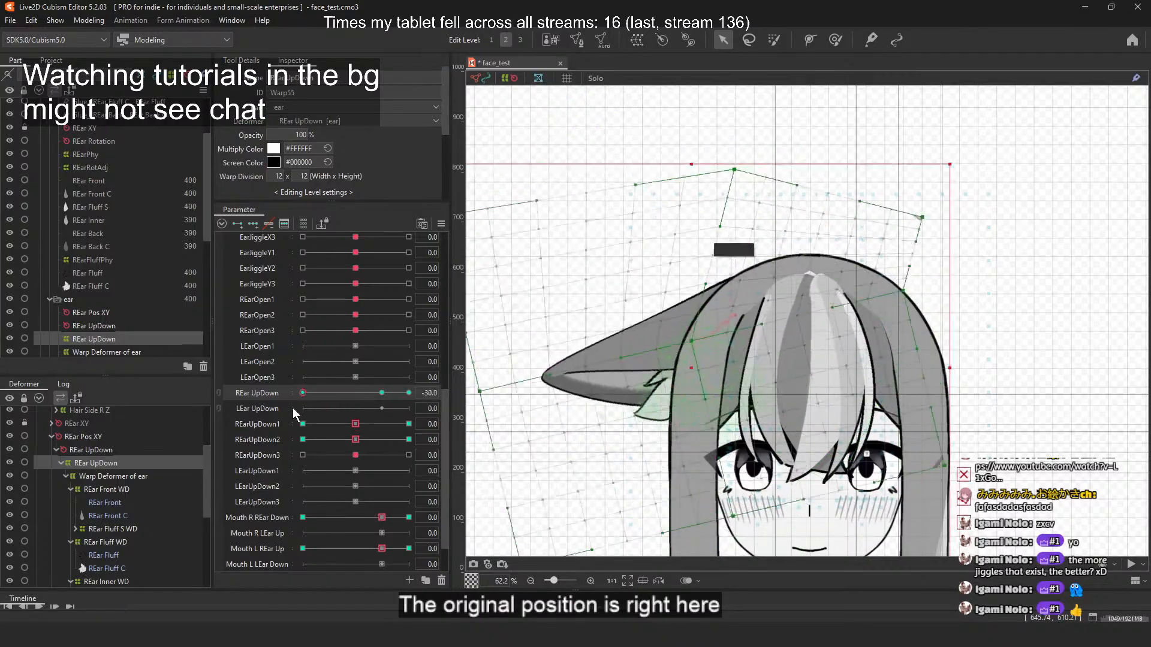
{"action": "left_click_drag", "start_coordinate": [739, 171], "coordinate": [738, 137]}
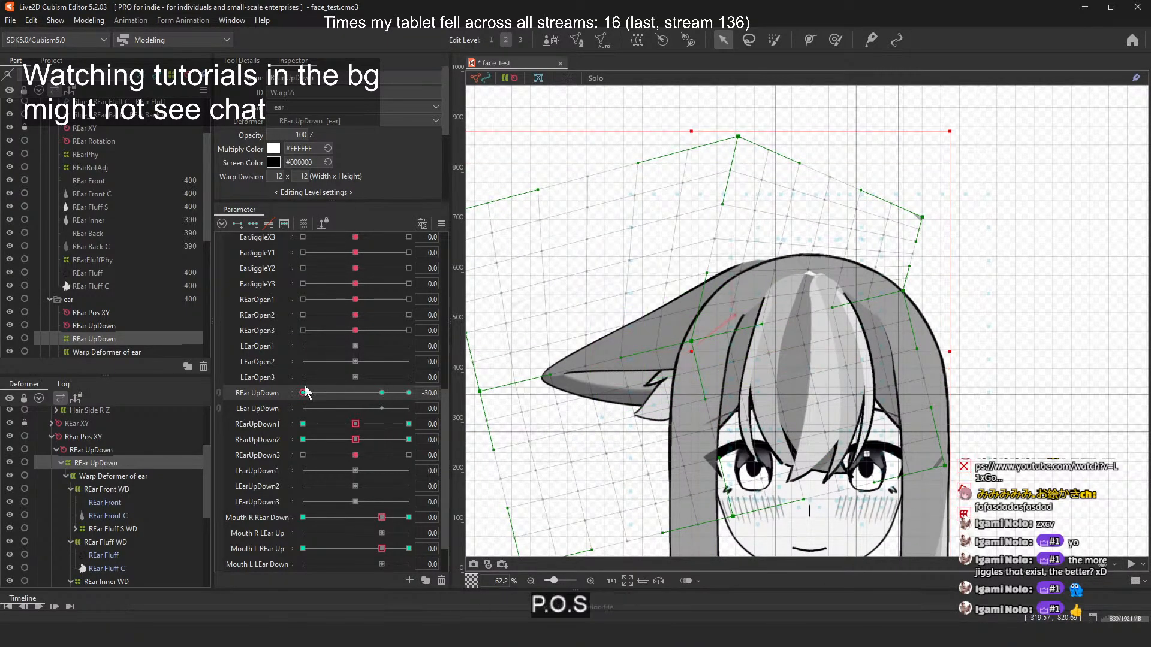
{"action": "mouse_move", "coordinate": [305, 393]}
{"action": "left_mouse_down"}
{"action": "mouse_move", "coordinate": [344, 380]}
{"action": "mouse_move", "coordinate": [285, 397]}
{"action": "mouse_move", "coordinate": [360, 390]}
{"action": "mouse_move", "coordinate": [286, 401]}
{"action": "left_mouse_up"}
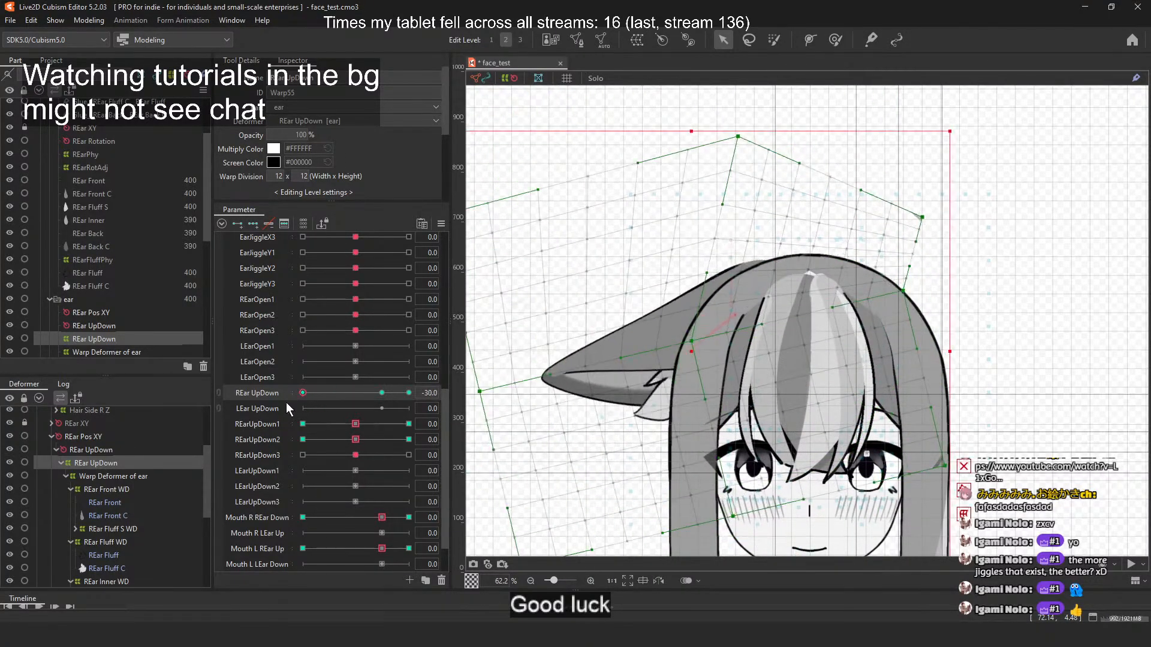
Step: Pull the warp deformer's top corner above the head further outward, then try its top curve handles and undo those handle changes
{"action": "scroll", "coordinate": [772, 192], "scroll_direction": "down", "scroll_amount": 3}
{"action": "scroll", "coordinate": [772, 191], "scroll_direction": "up", "scroll_amount": 3}
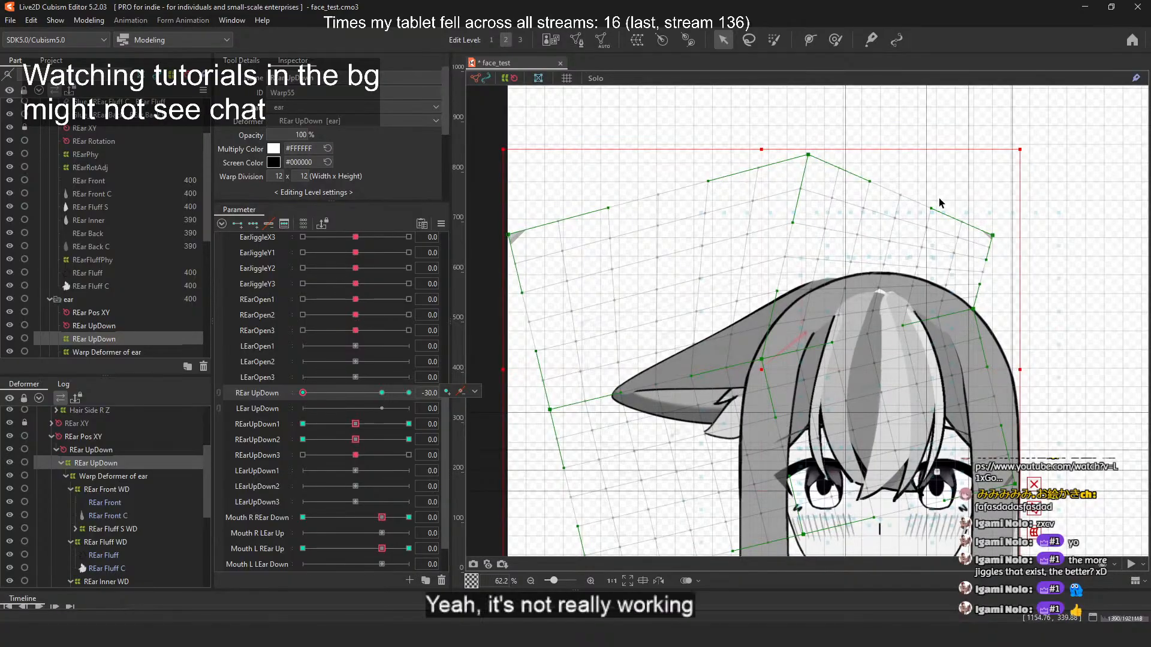
{"action": "left_click_drag", "start_coordinate": [999, 154], "coordinate": [1049, 187]}
{"action": "left_click_drag", "start_coordinate": [710, 181], "coordinate": [699, 103]}
{"action": "key", "text": "ctrl+z"}
{"action": "left_click_drag", "start_coordinate": [793, 223], "coordinate": [796, 178]}
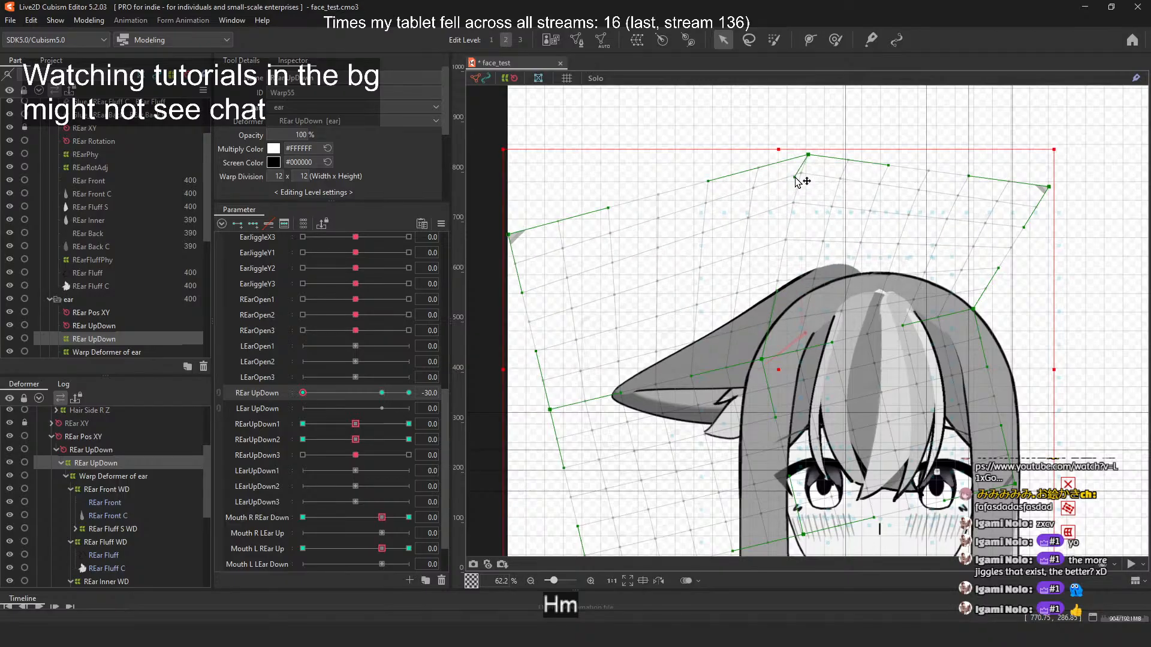
{"action": "key", "text": "ctrl+z"}
Step: Try shifting the warp deformer's middle and side points around the head outline, and preview the REar UpDown motion
{"action": "left_click_drag", "start_coordinate": [759, 362], "coordinate": [766, 330]}
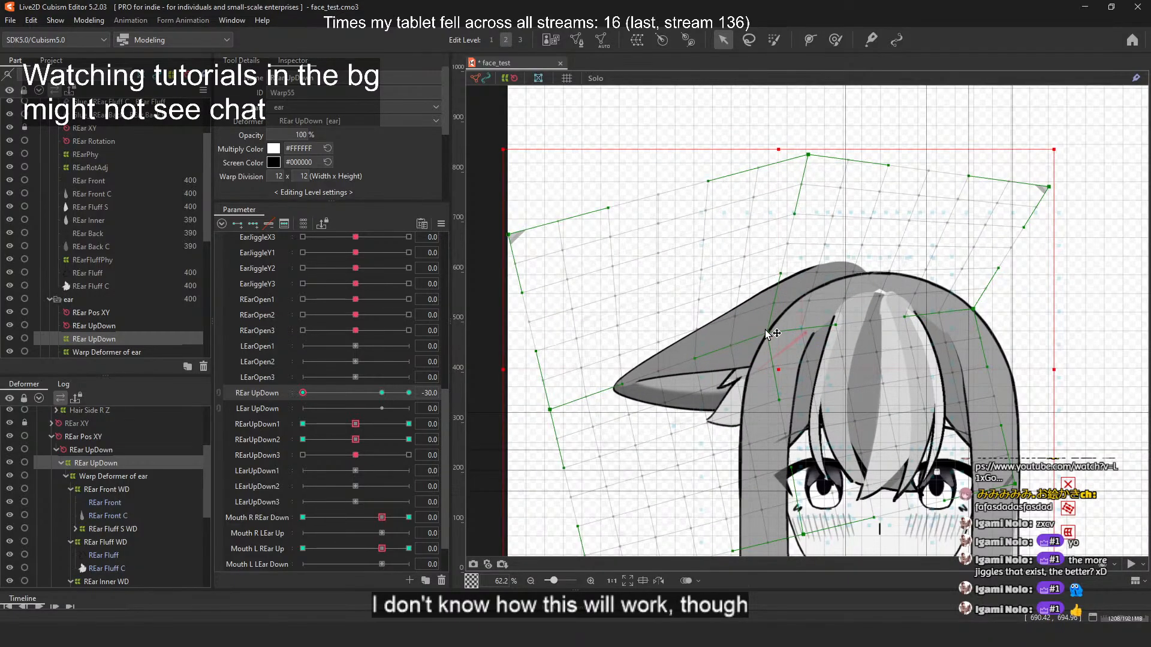
{"action": "left_click_drag", "start_coordinate": [973, 309], "coordinate": [1018, 379]}
{"action": "left_click_drag", "start_coordinate": [1014, 483], "coordinate": [1012, 534]}
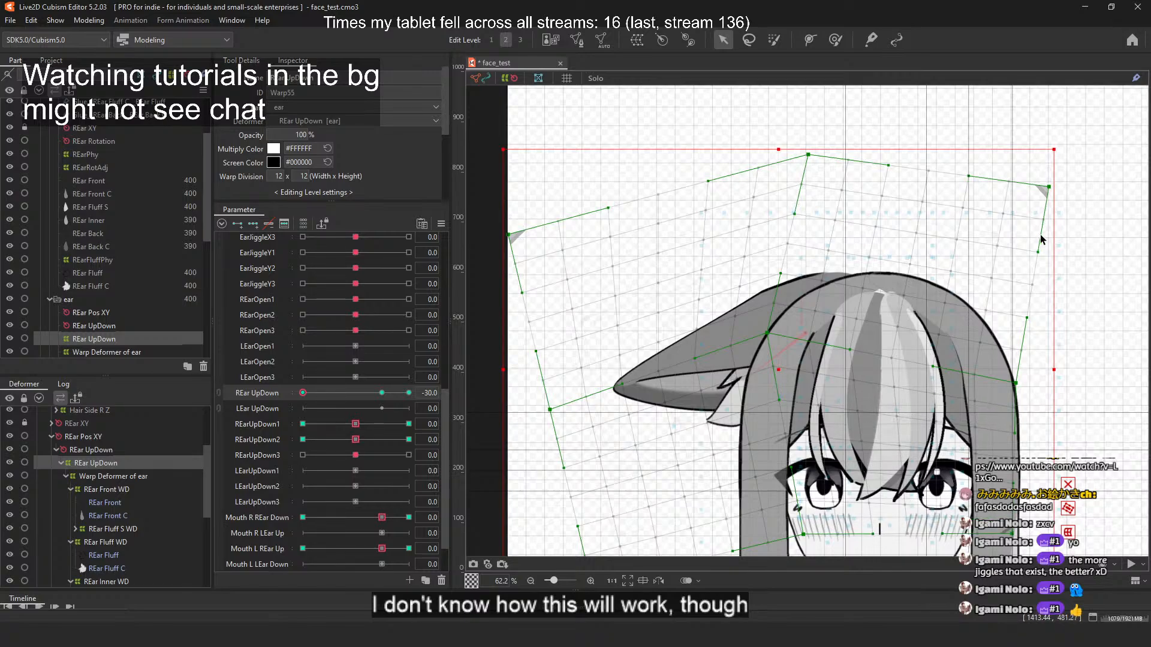
{"action": "mouse_move", "coordinate": [660, 221]}
{"action": "left_mouse_down"}
{"action": "mouse_move", "coordinate": [749, 231]}
{"action": "mouse_move", "coordinate": [679, 210]}
{"action": "left_mouse_up"}
{"action": "left_click_drag", "start_coordinate": [309, 394], "coordinate": [258, 364]}
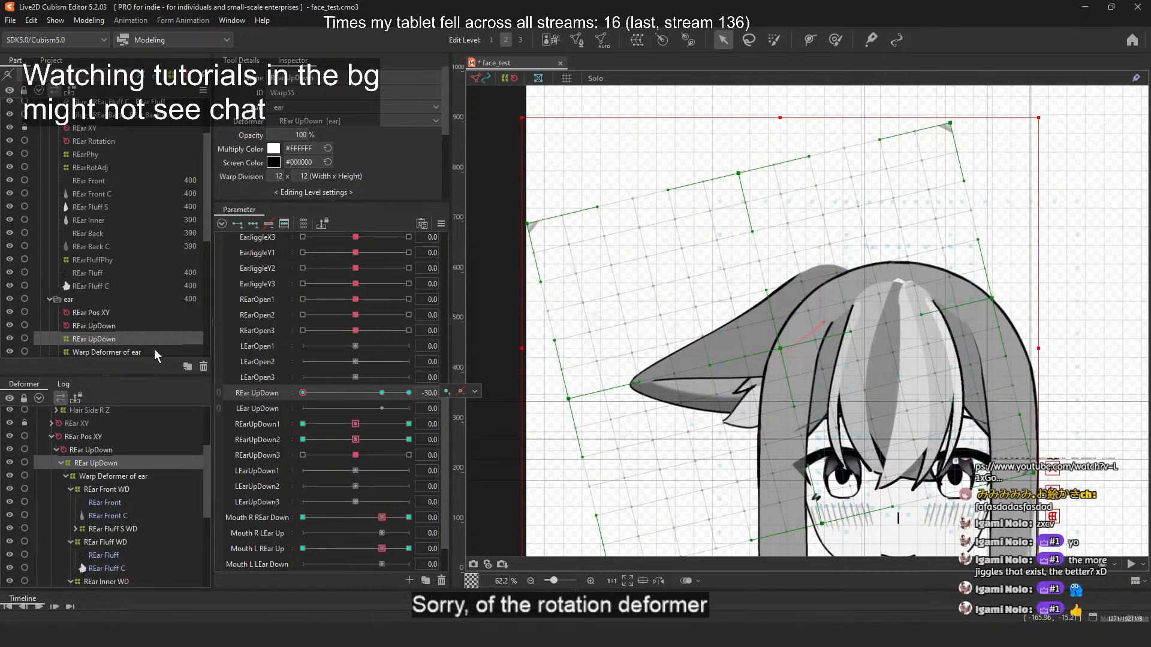
Step: With REar UpDown at 0, reposition the REar UpDown rotation deformer's pivot at the ear's base, undoing the trial rotations
{"action": "left_click", "coordinate": [138, 451]}
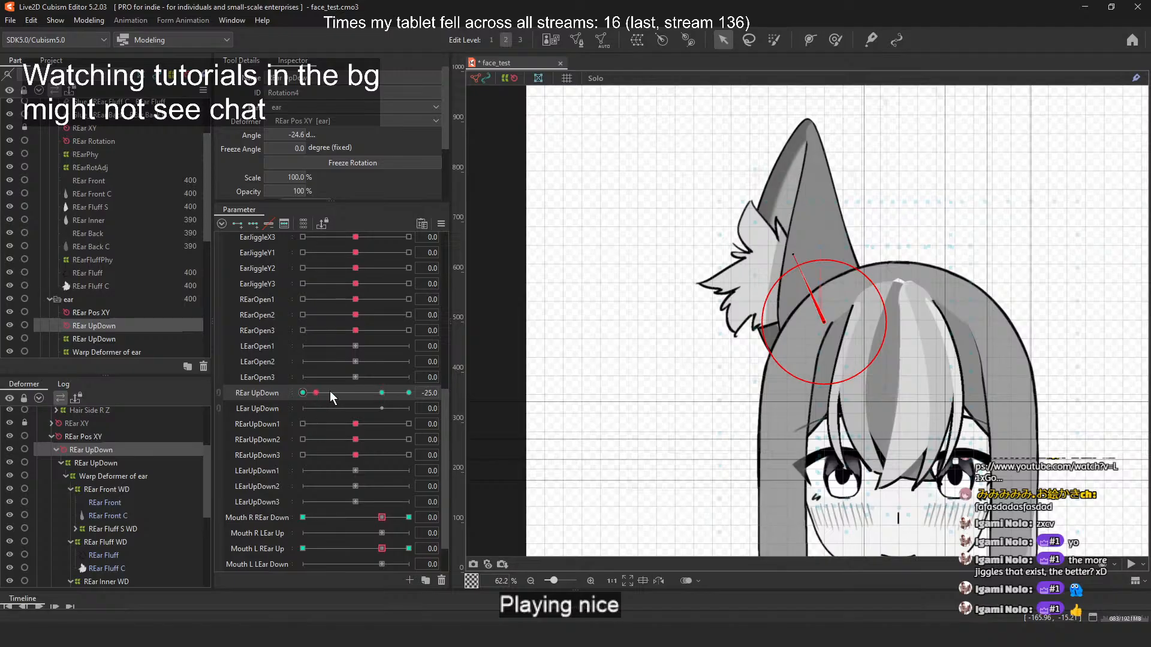
{"action": "left_click_drag", "start_coordinate": [329, 391], "coordinate": [387, 393]}
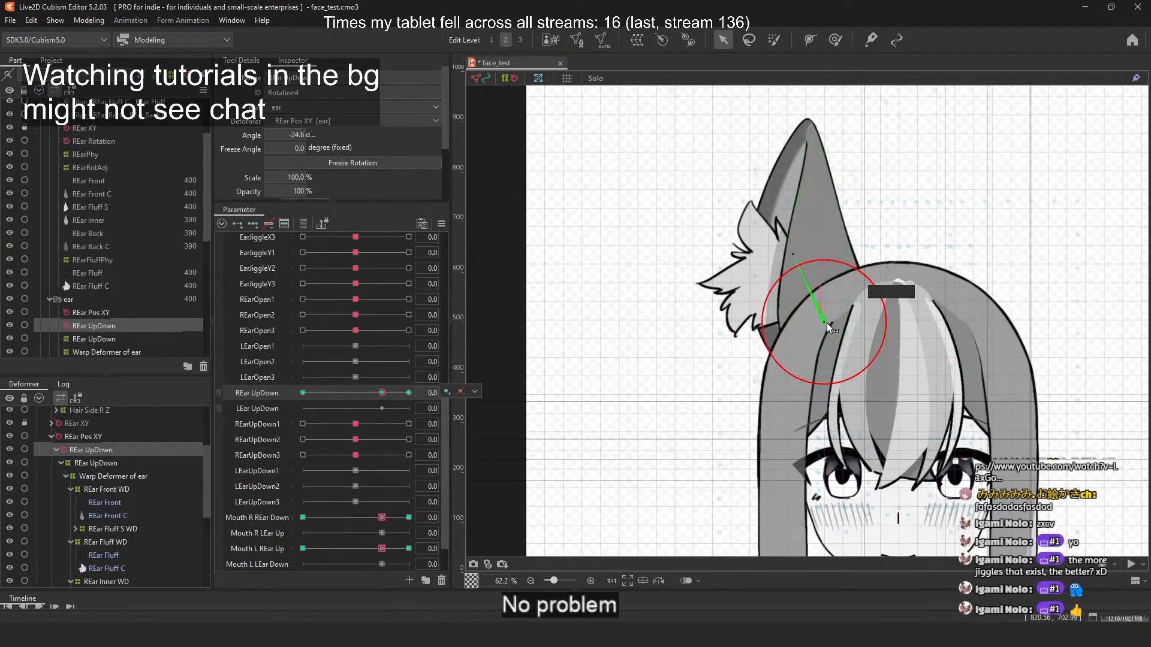
{"action": "left_click_drag", "start_coordinate": [826, 322], "coordinate": [841, 347]}
{"action": "left_click_drag", "start_coordinate": [806, 272], "coordinate": [797, 395]}
{"action": "key", "text": "ctrl+z"}
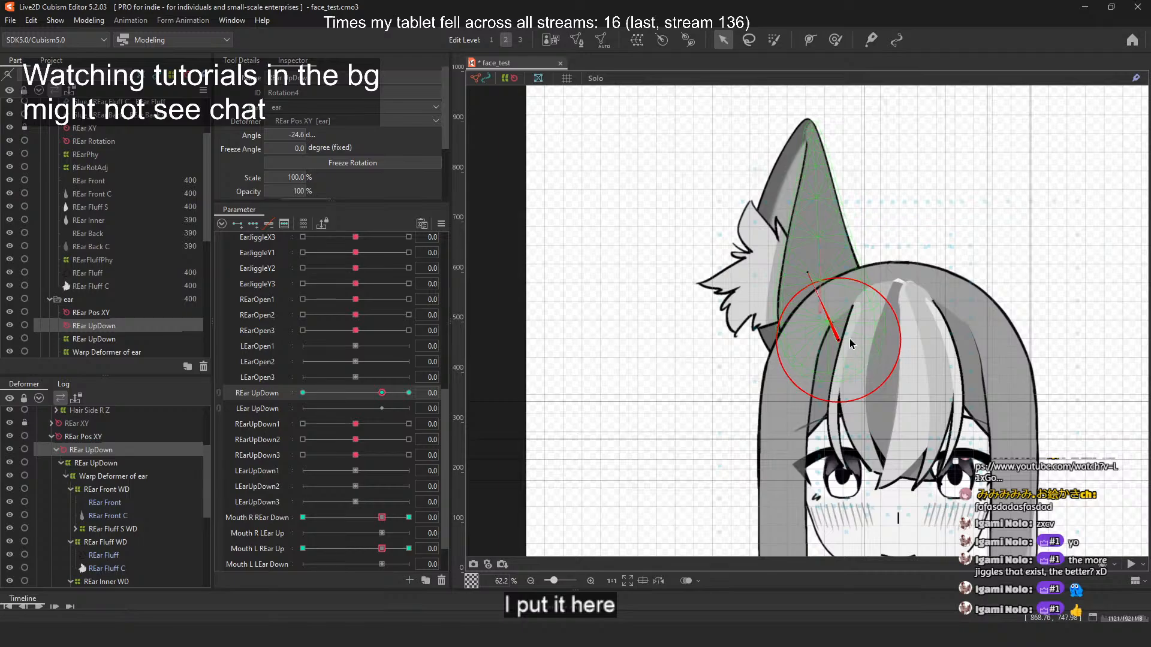
{"action": "left_click_drag", "start_coordinate": [841, 340], "coordinate": [823, 312]}
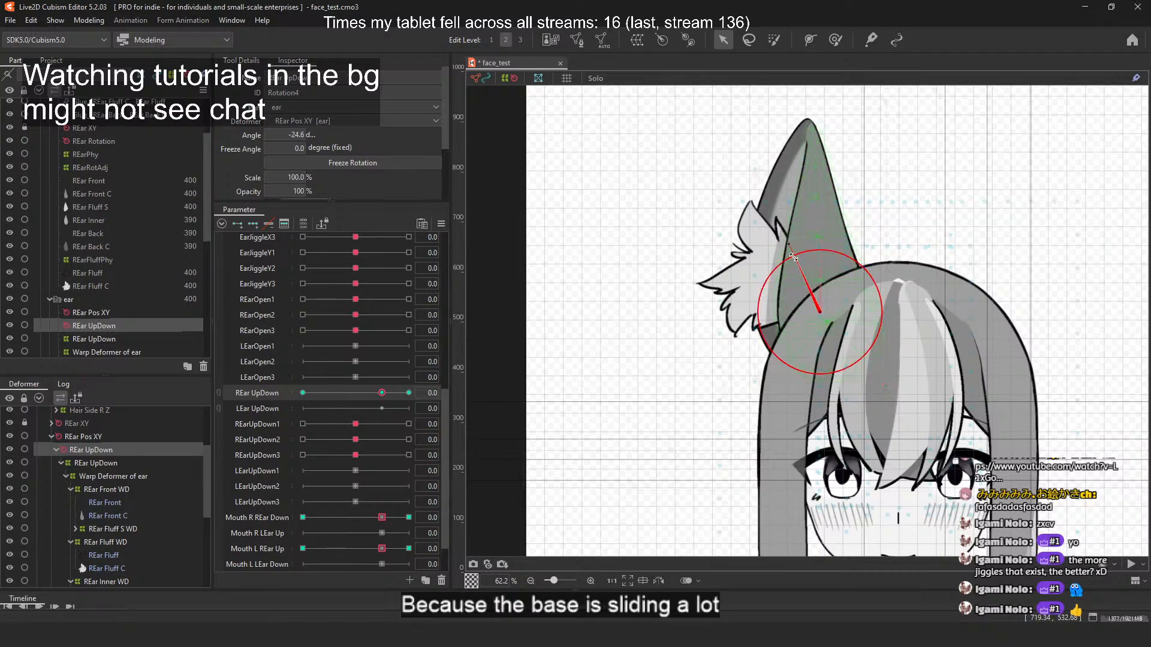
{"action": "left_click_drag", "start_coordinate": [792, 256], "coordinate": [770, 272]}
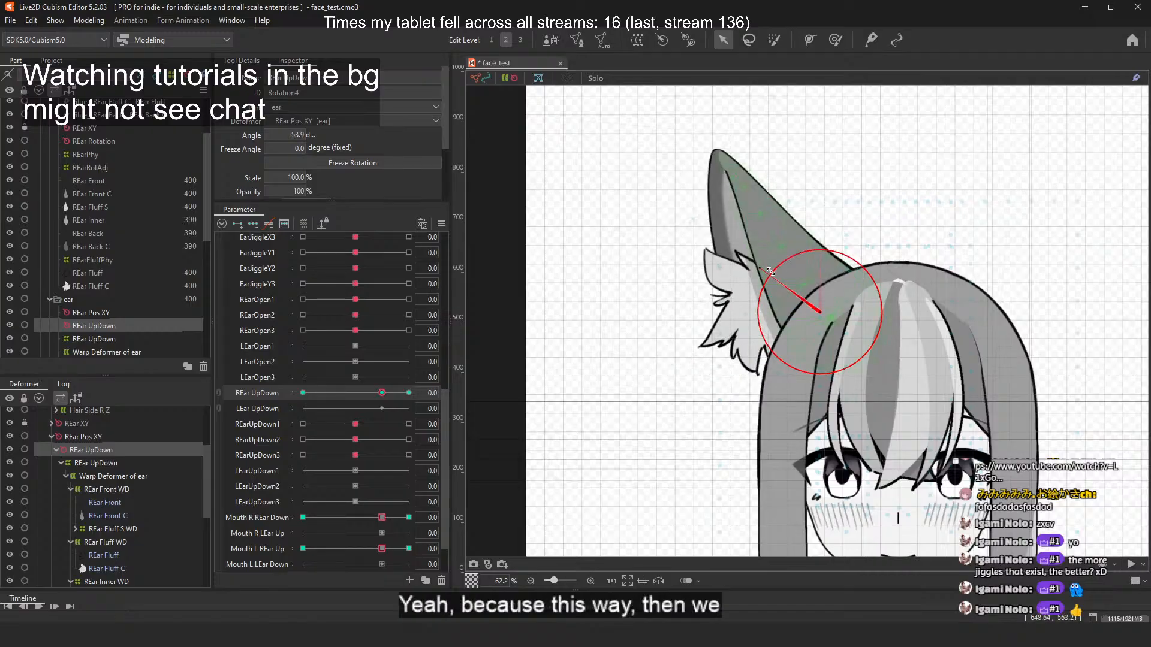
{"action": "key", "text": "ctrl+z"}
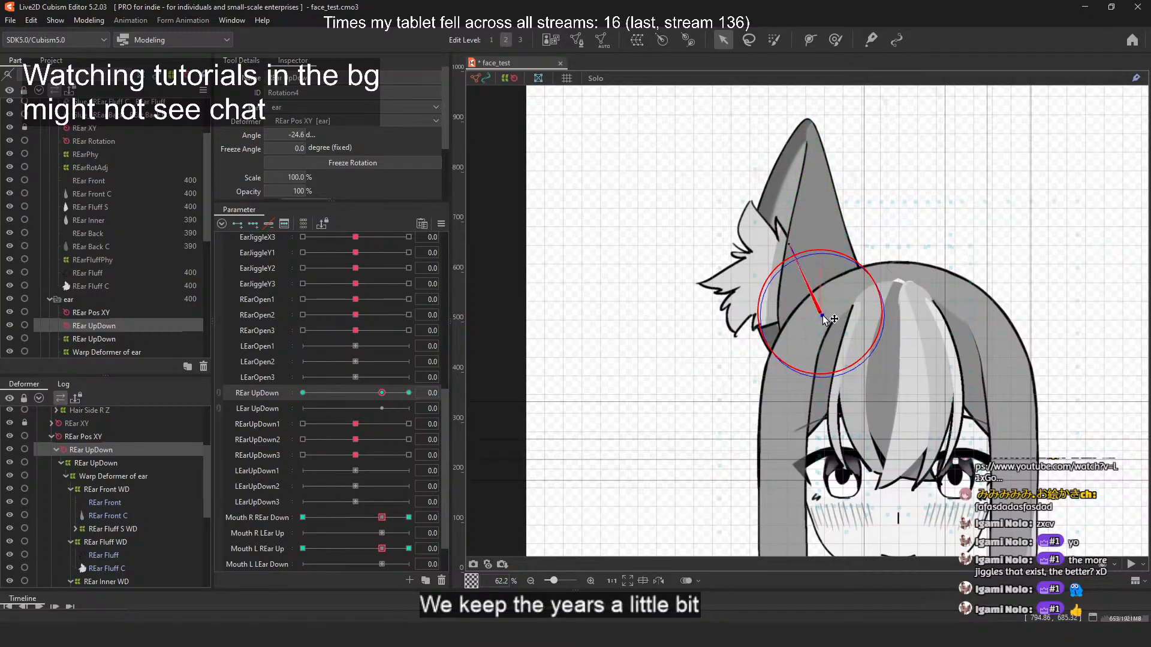
{"action": "left_click_drag", "start_coordinate": [787, 246], "coordinate": [707, 325]}
{"action": "key", "text": "ctrl+z"}
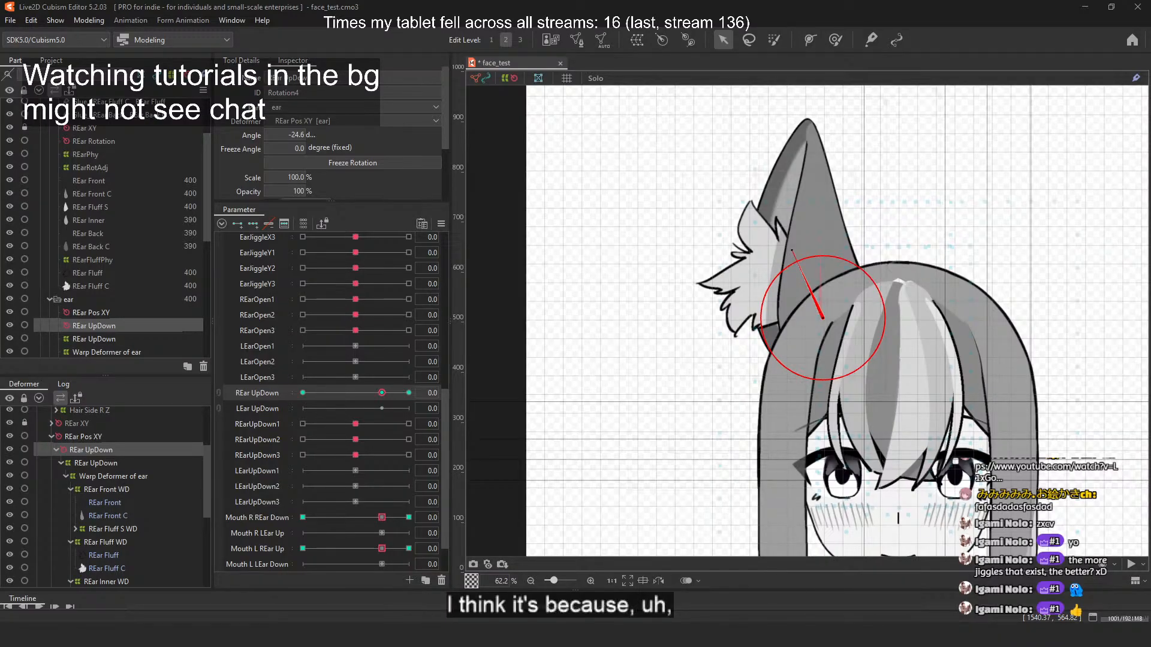
Step: Review the ear deformers and their keyed parameters, and rename the REar UpDown warp deformer to REar UpDown Adj
{"action": "scroll", "coordinate": [120, 298], "scroll_direction": "down", "scroll_amount": 3}
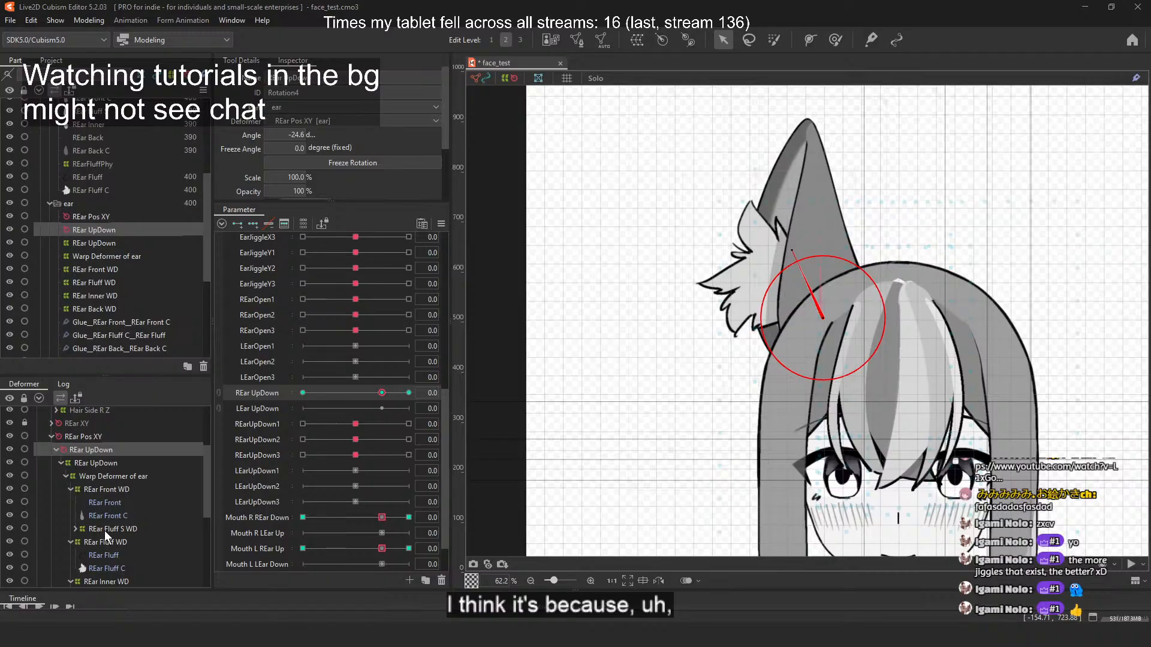
{"action": "scroll", "coordinate": [306, 327], "scroll_direction": "up", "scroll_amount": 7}
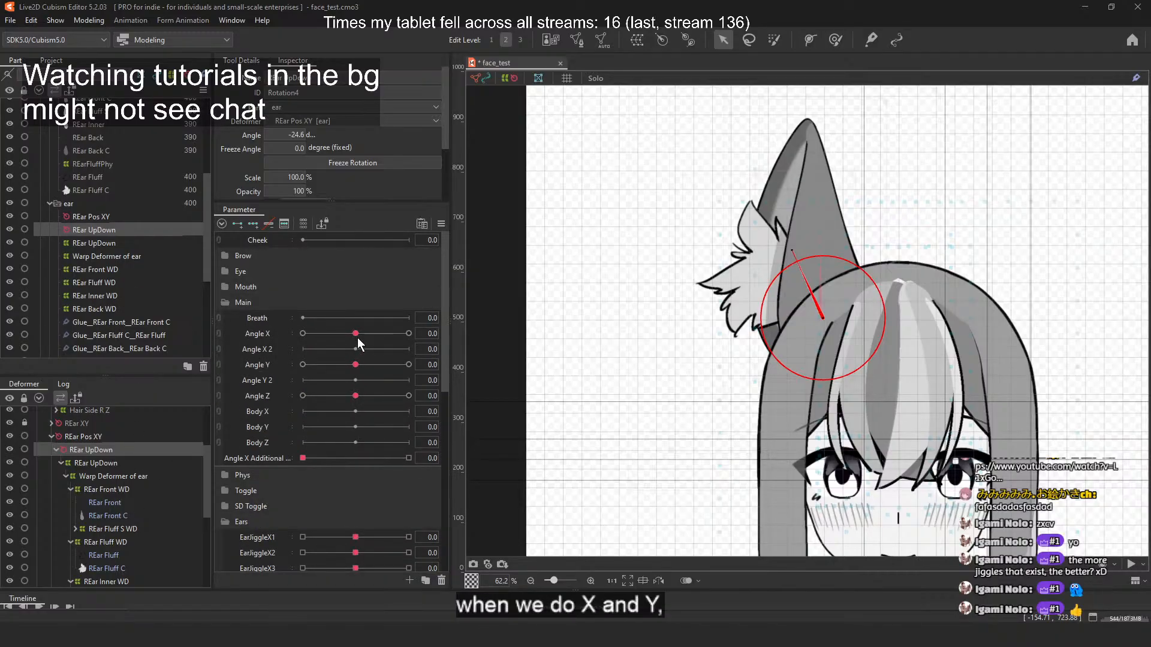
{"action": "scroll", "coordinate": [358, 343], "scroll_direction": "down", "scroll_amount": 6}
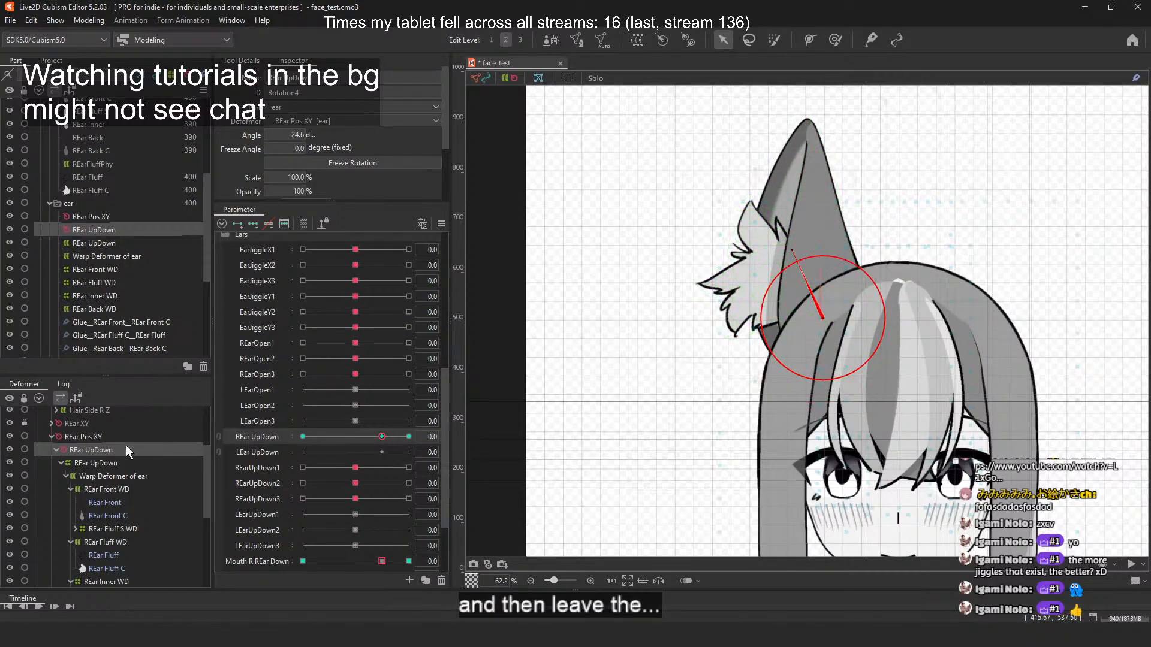
{"action": "left_click", "coordinate": [117, 463]}
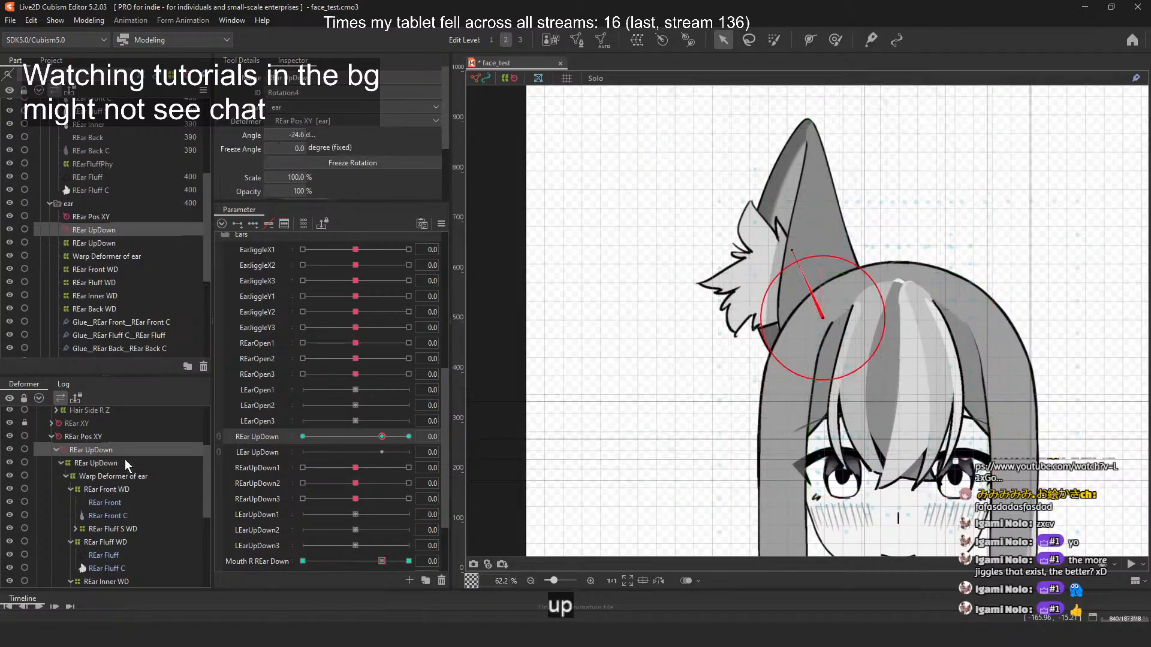
{"action": "left_click", "coordinate": [122, 262]}
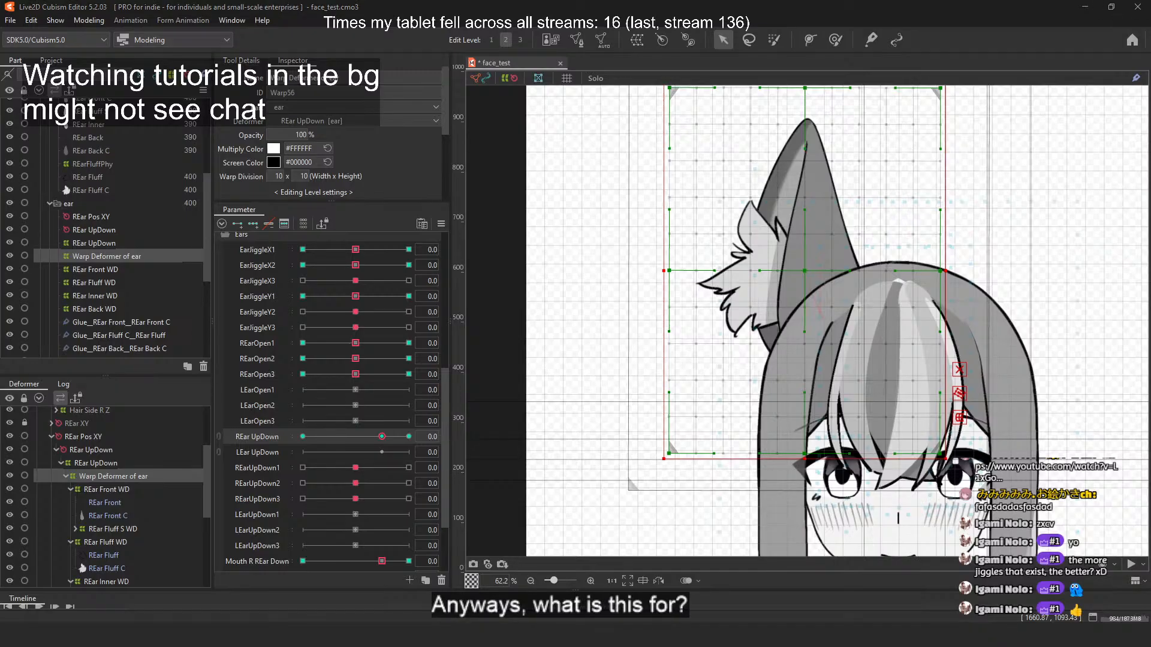
{"action": "left_click", "coordinate": [96, 462]}
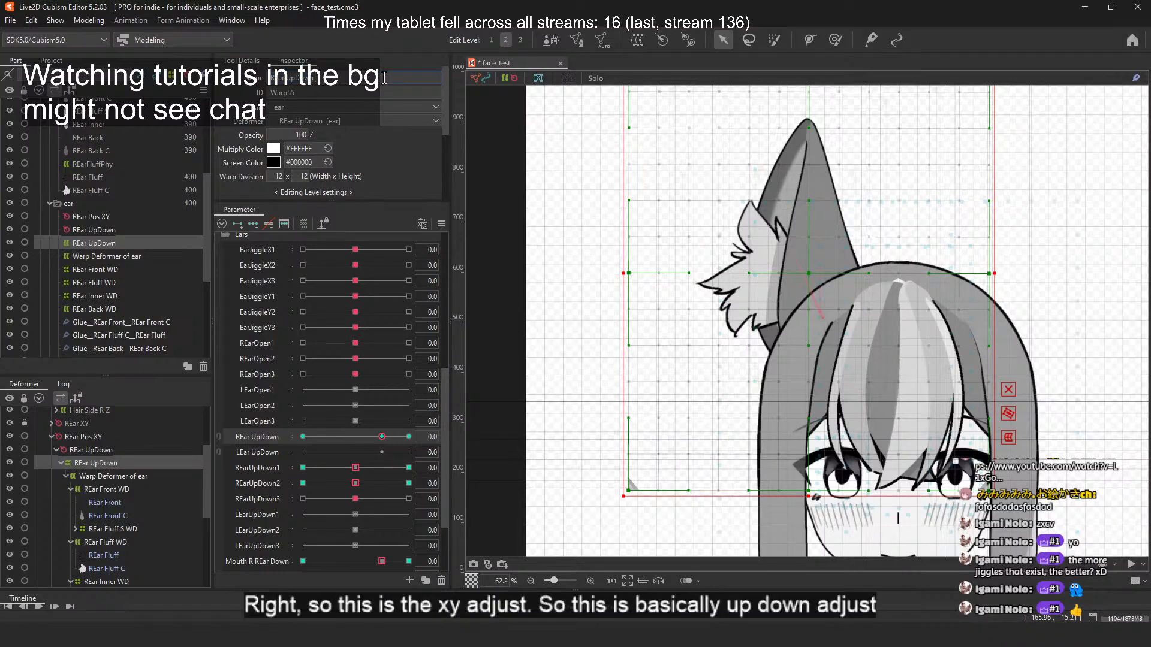
{"action": "key", "text": "Return"}
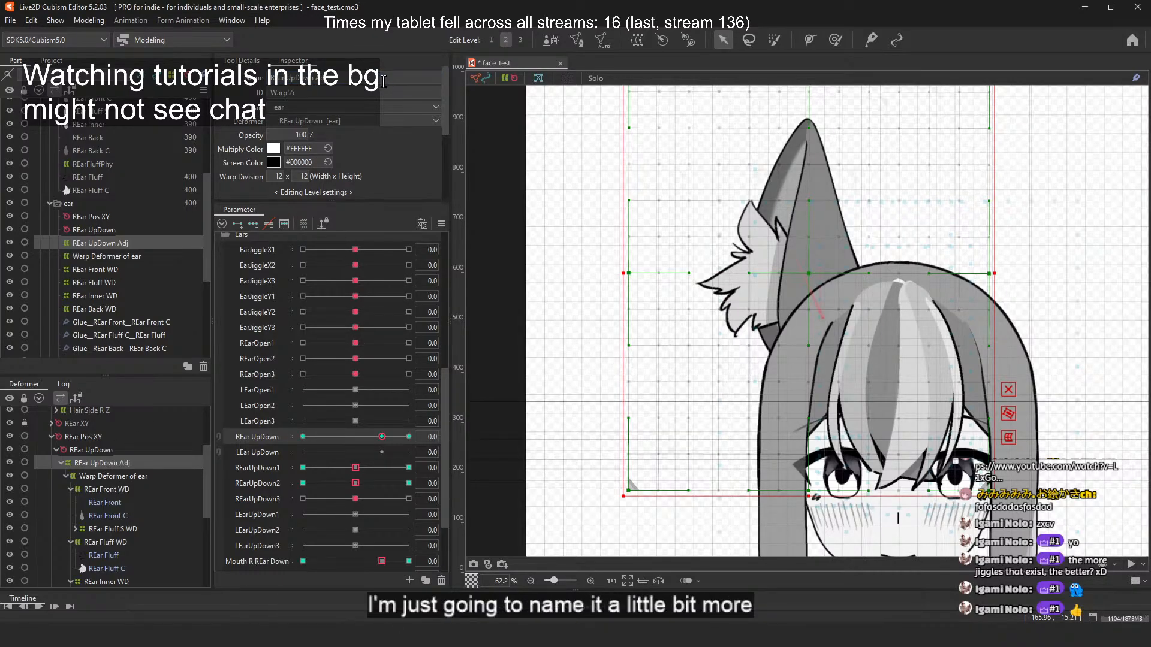
Step: Rename the Warp Deformer of ear to REar XY Adj
{"action": "left_click", "coordinate": [114, 475]}
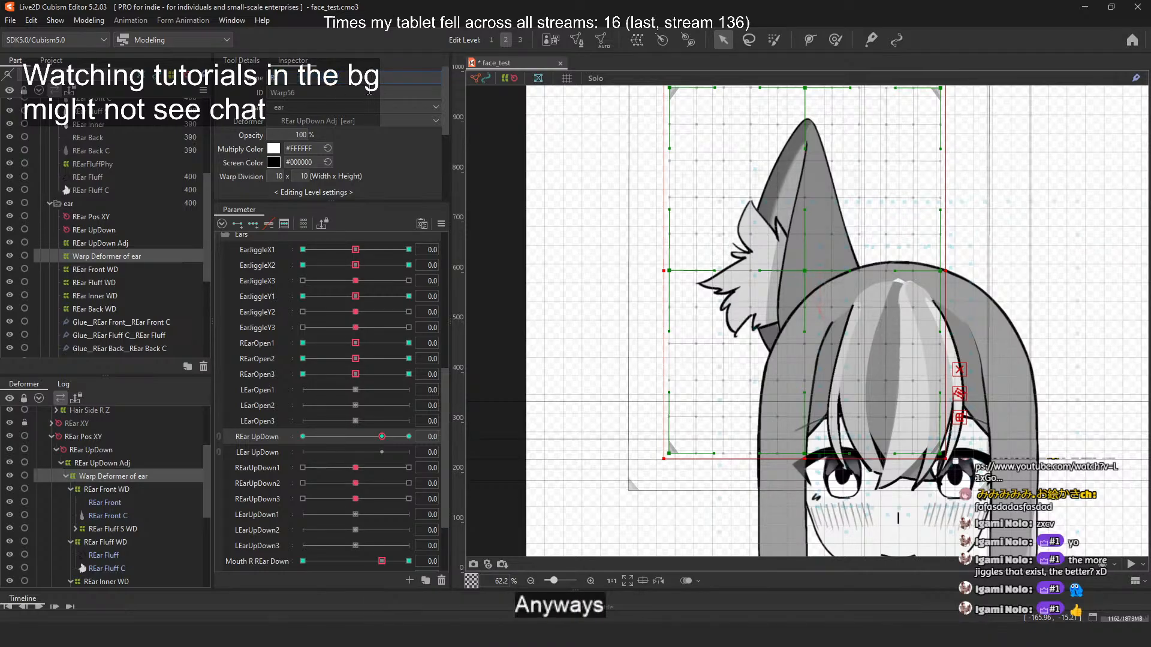
{"action": "type", "text": "REar XY Adj"}
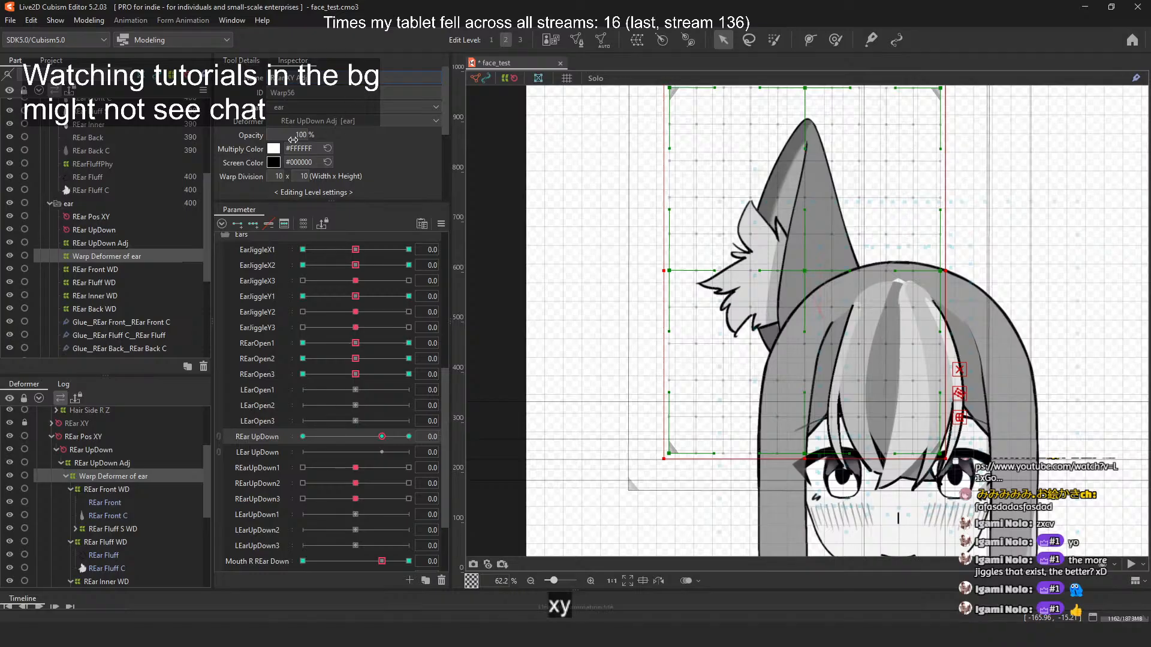
{"action": "key", "text": "Return"}
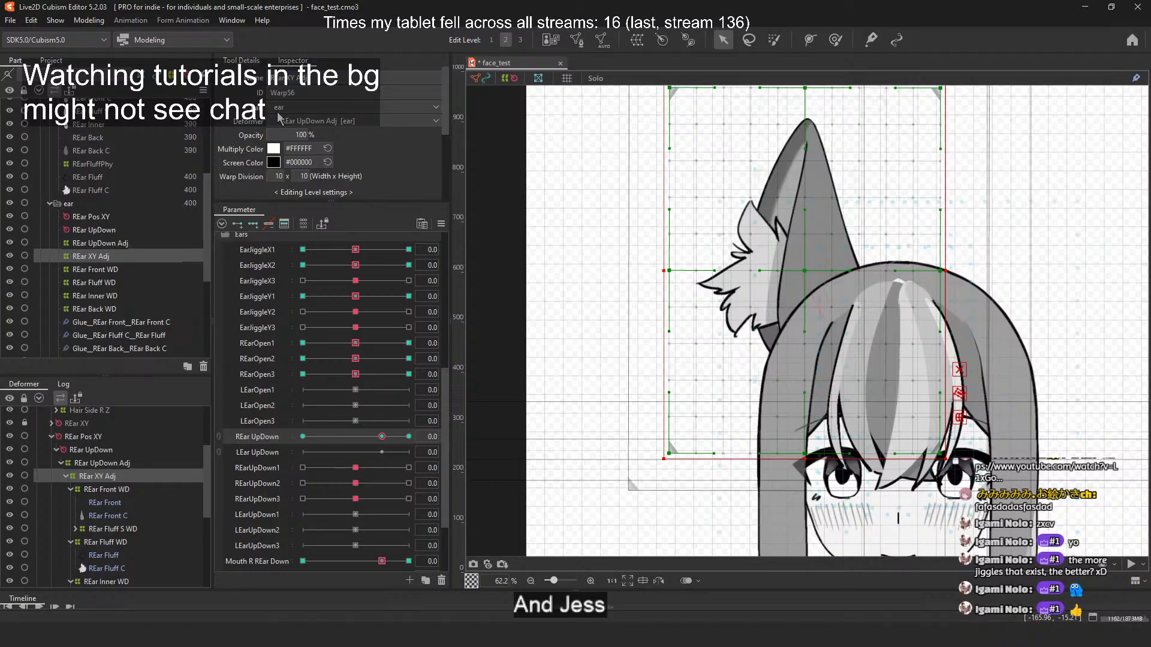
Step: Rename the REar Pos XY rotation deformer to REar XY
{"action": "left_click", "coordinate": [90, 438]}
{"action": "left_click", "coordinate": [314, 83]}
{"action": "key", "text": "BackSpace"}
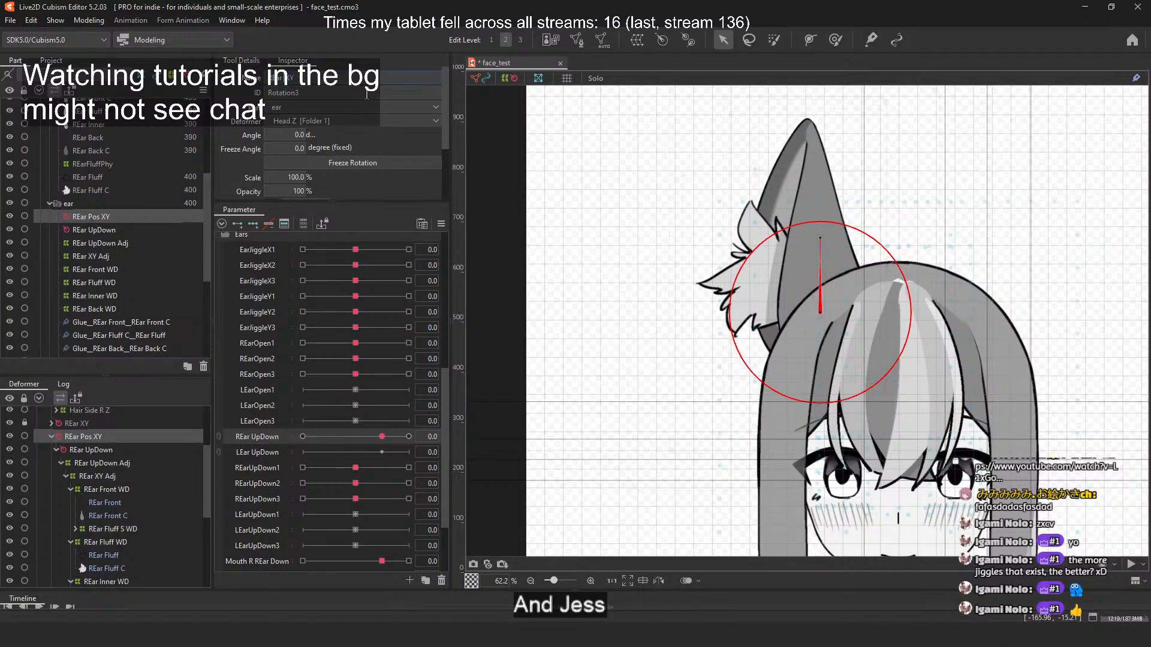
{"action": "key", "text": "Return"}
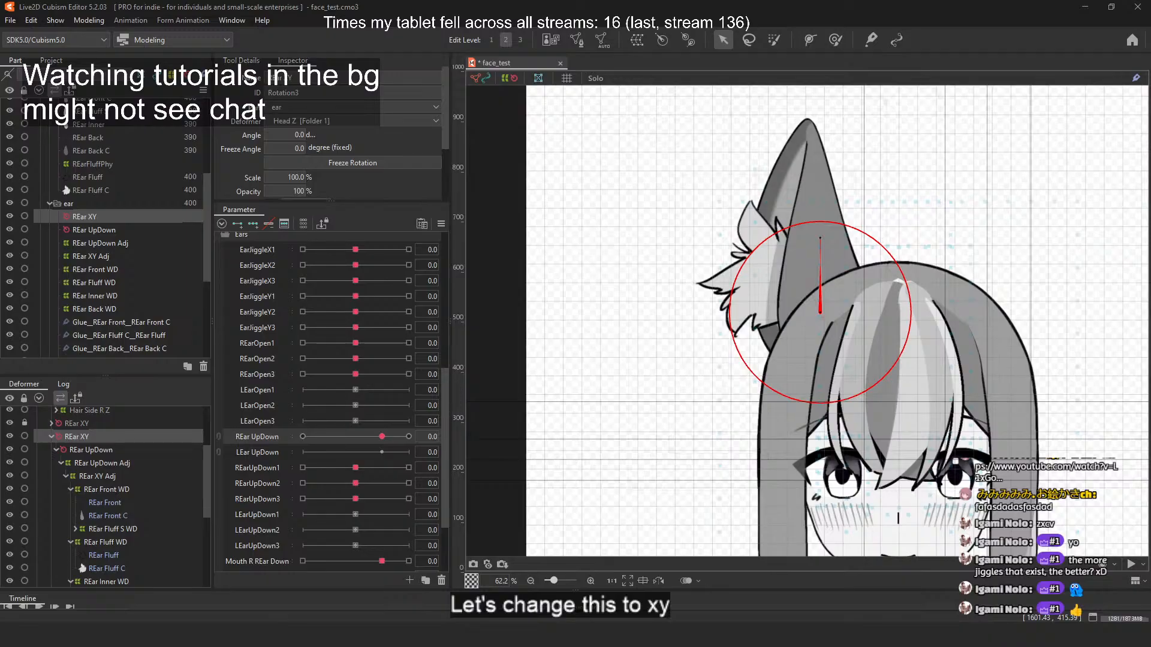
Step: Rename the REar XY Adj warp deformer to REar XY Adj Jiggle
{"action": "left_click", "coordinate": [114, 450]}
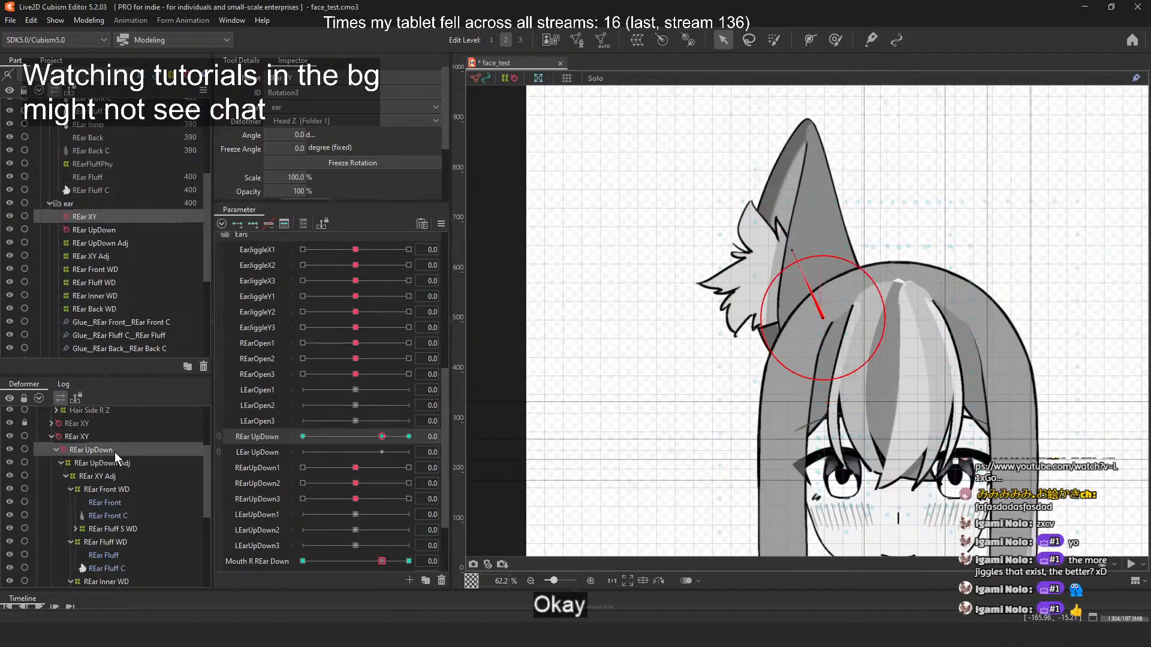
{"action": "left_click", "coordinate": [140, 471]}
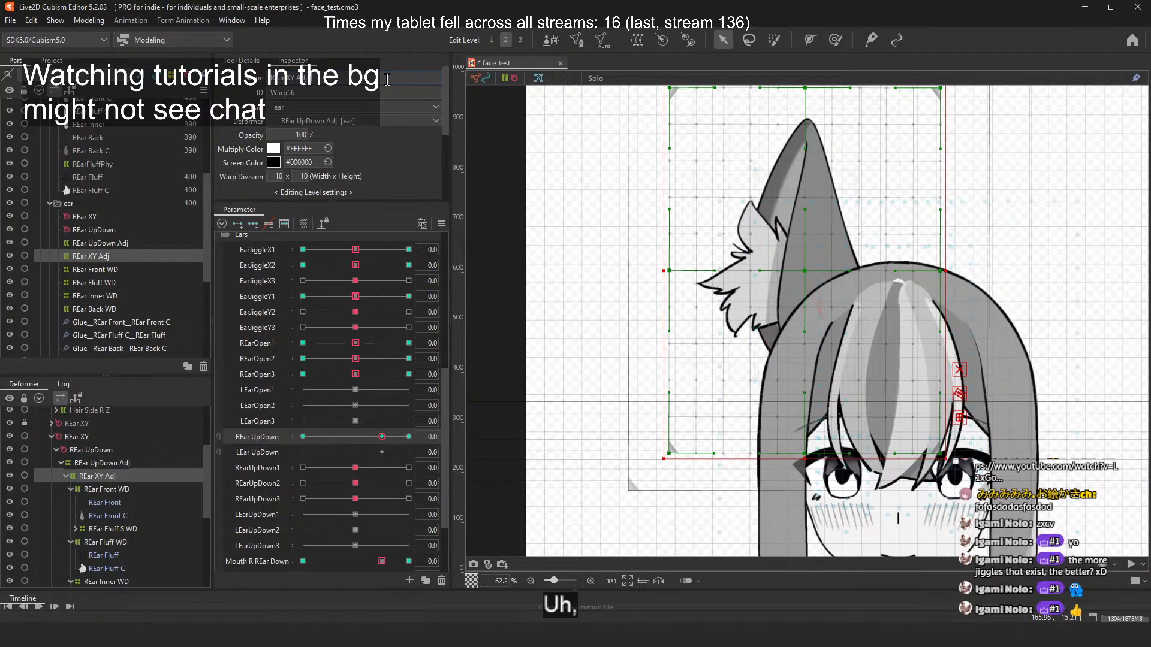
{"action": "key", "text": "Return"}
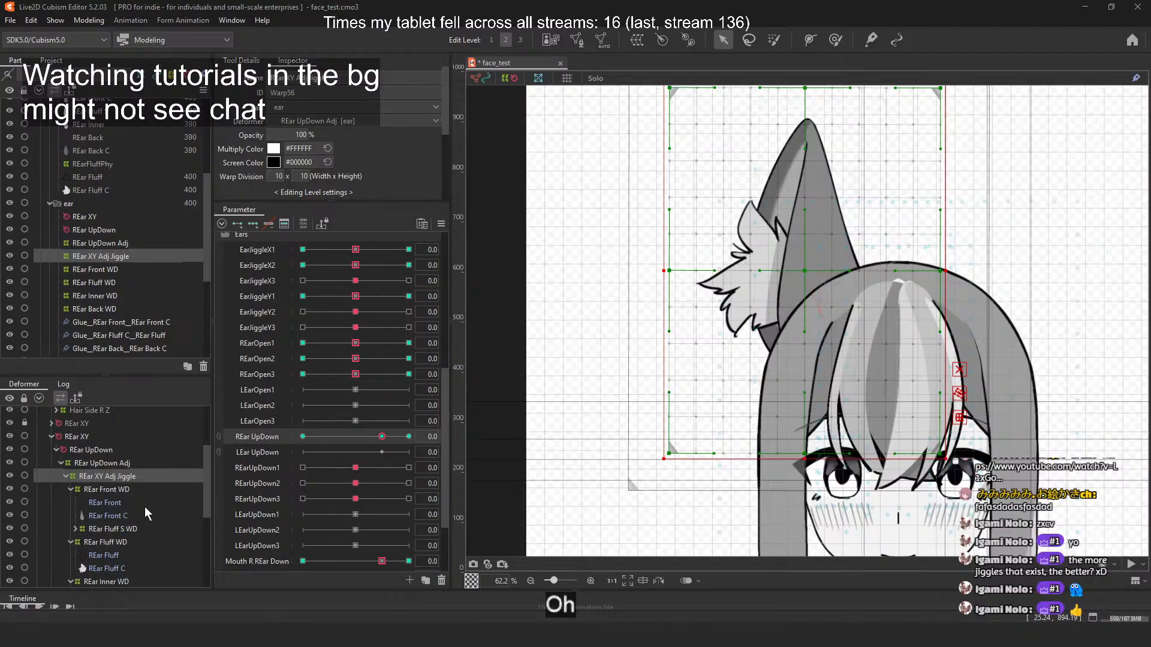
Step: Review how the right ear's deformers are nested, inspecting REar Inner WD and REar UpDown Adj
{"action": "scroll", "coordinate": [145, 506], "scroll_direction": "down", "scroll_amount": 1}
{"action": "scroll", "coordinate": [145, 506], "scroll_direction": "down", "scroll_amount": 1}
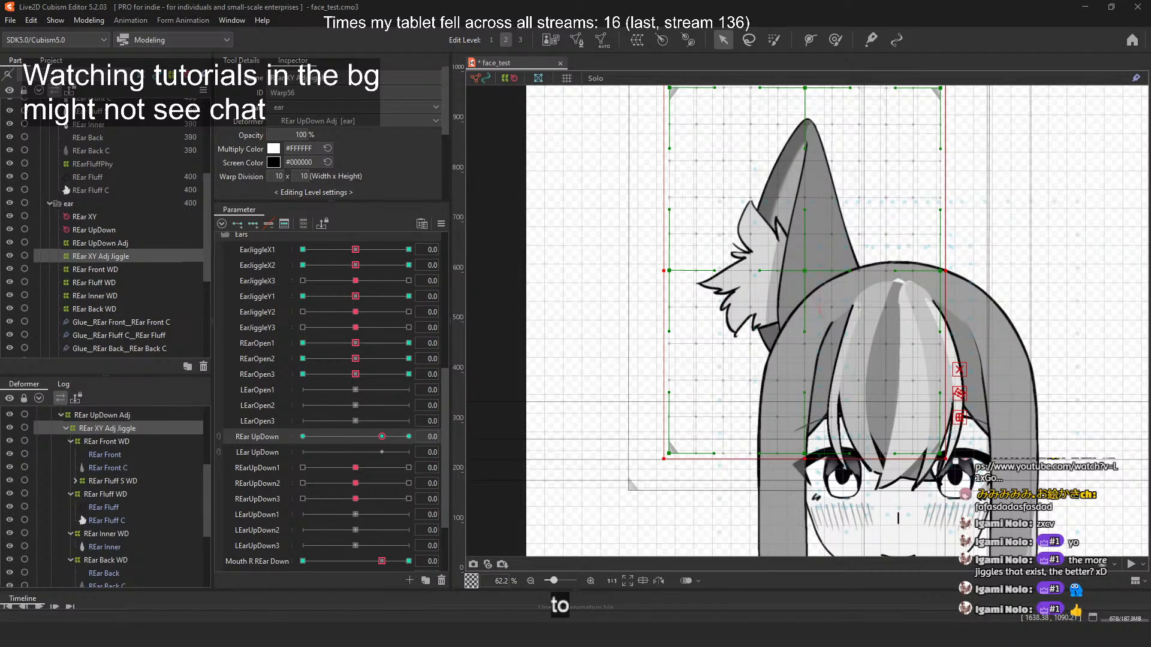
{"action": "left_click", "coordinate": [140, 294]}
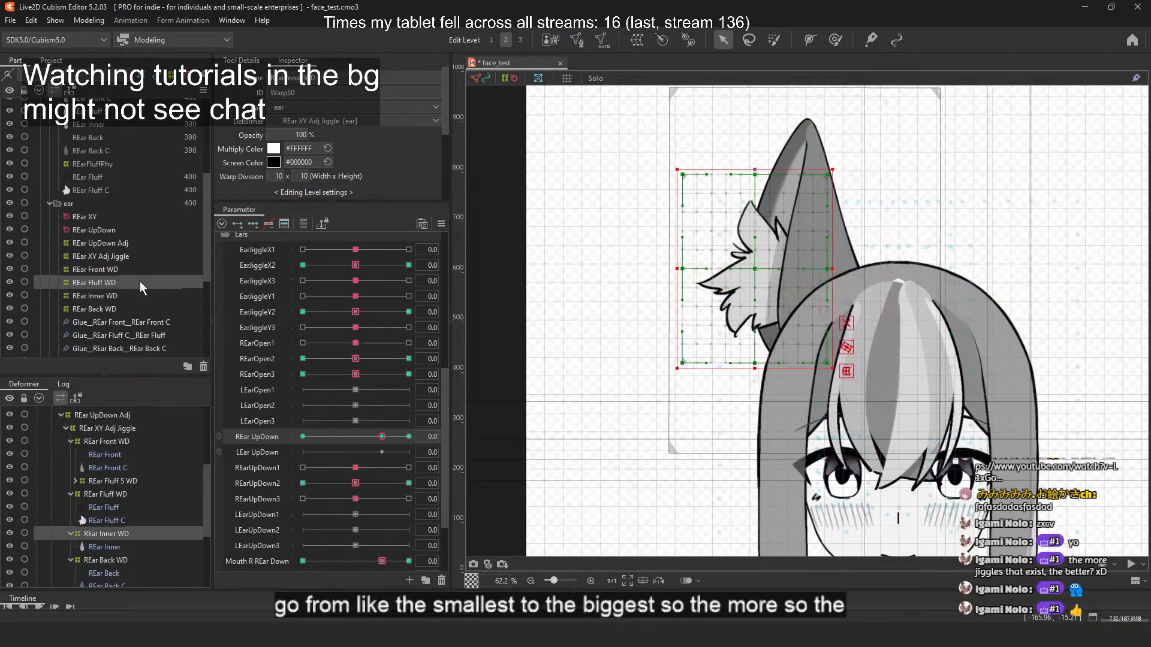
{"action": "left_click", "coordinate": [145, 242]}
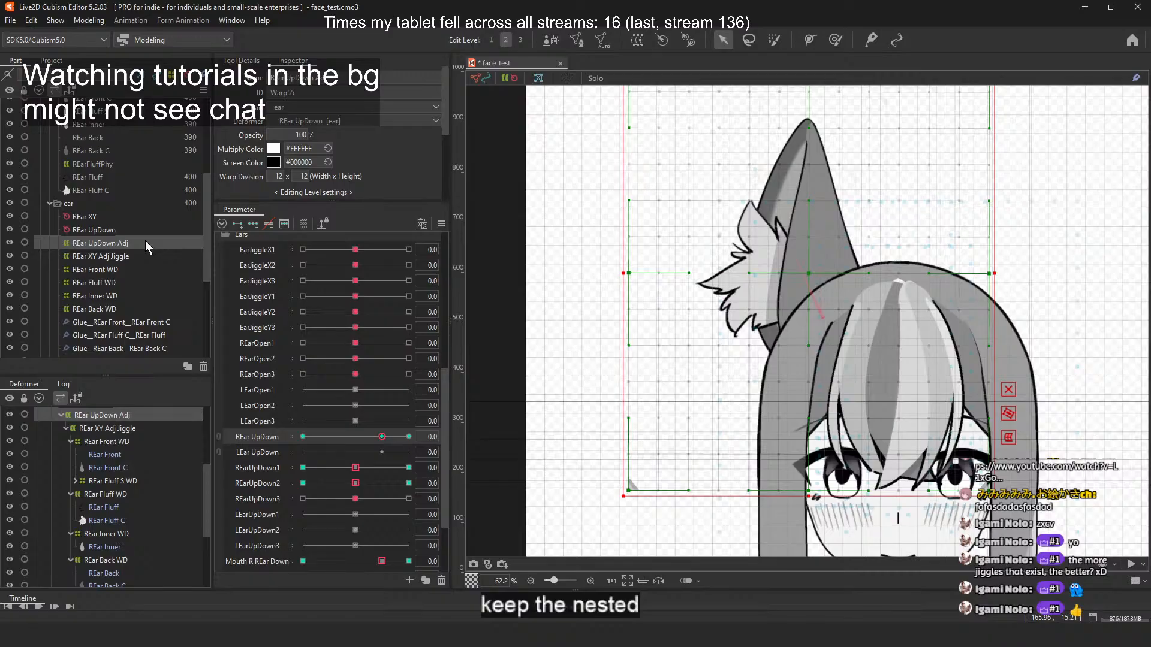
Step: With the REar XY rotation deformer selected, preview the ear's movement at Angle X 30 and -30
{"action": "left_click", "coordinate": [116, 216]}
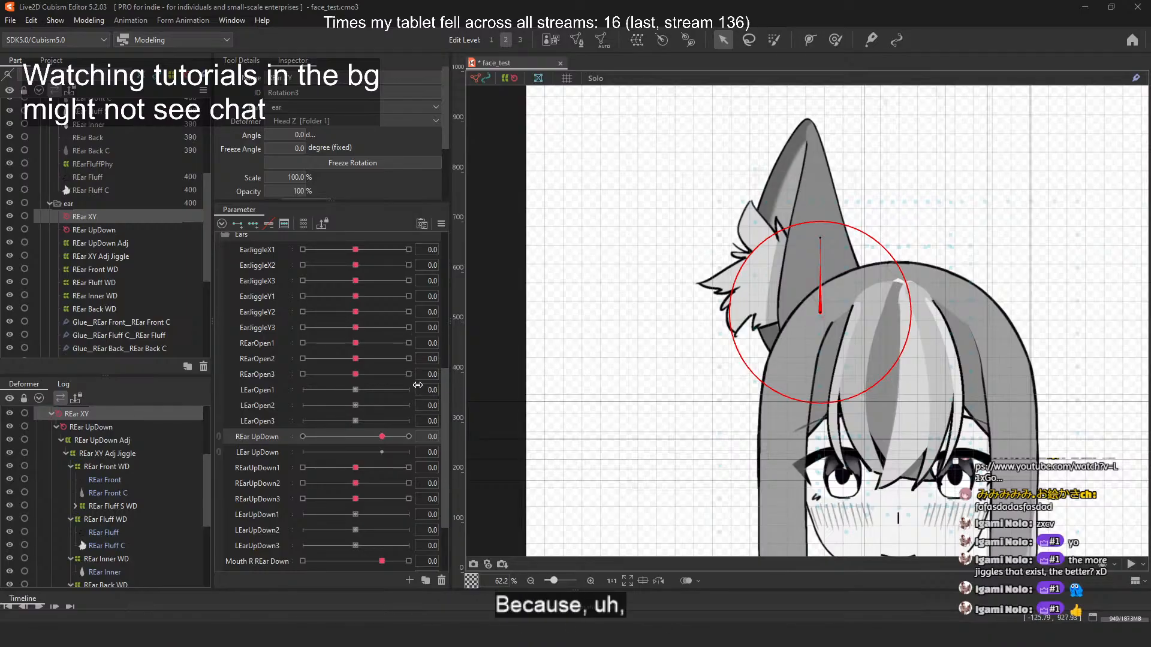
{"action": "scroll", "coordinate": [422, 353], "scroll_direction": "up", "scroll_amount": 6}
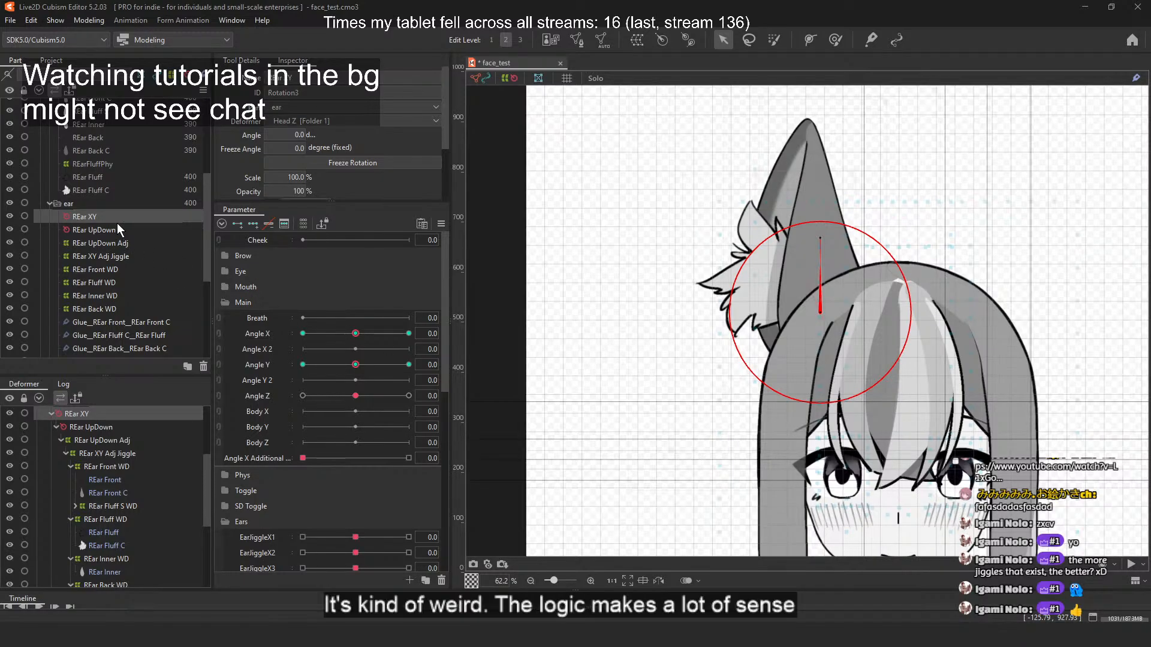
{"action": "scroll", "coordinate": [132, 231], "scroll_direction": "down", "scroll_amount": 1}
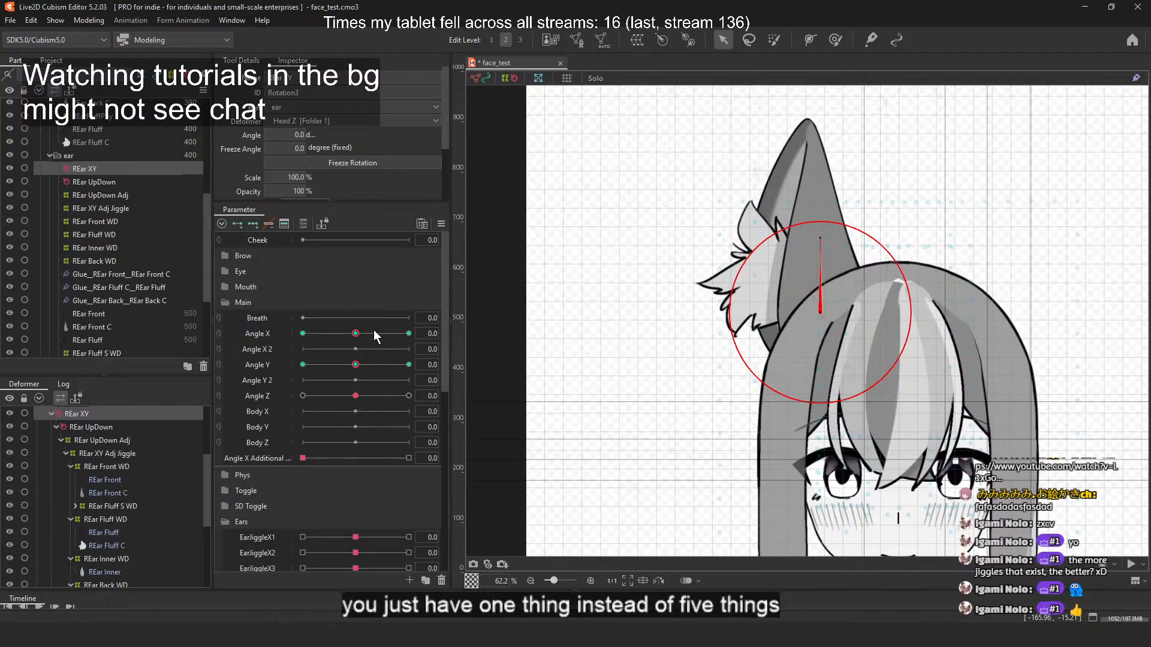
{"action": "left_click_drag", "start_coordinate": [355, 333], "coordinate": [447, 324]}
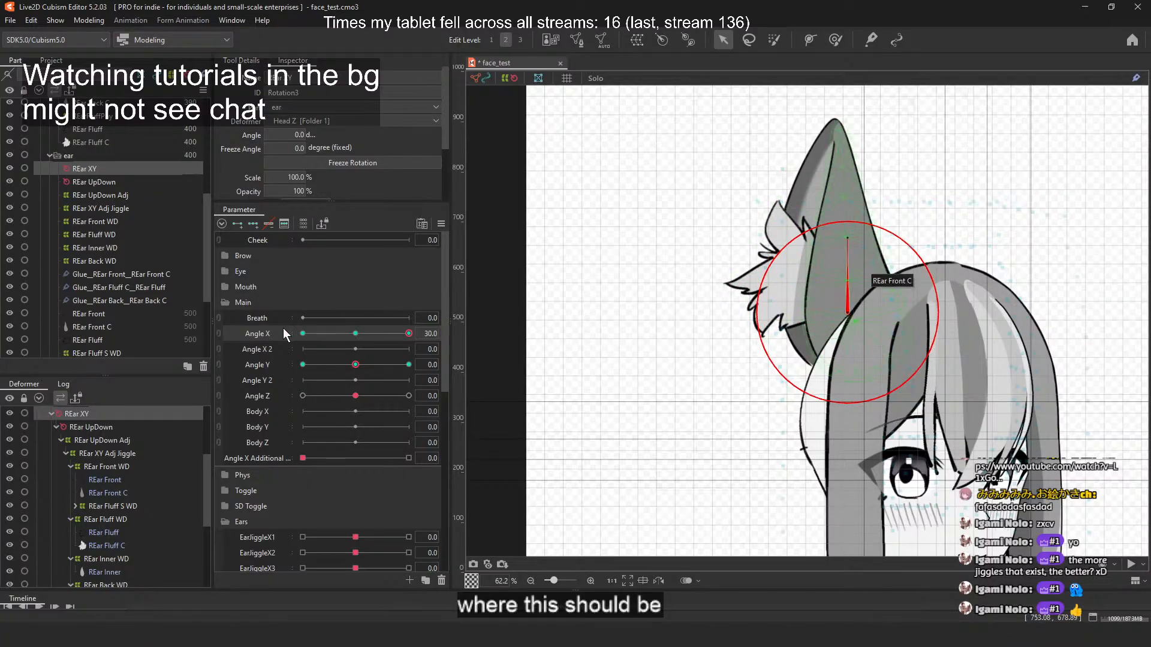
{"action": "left_click_drag", "start_coordinate": [409, 333], "coordinate": [362, 332]}
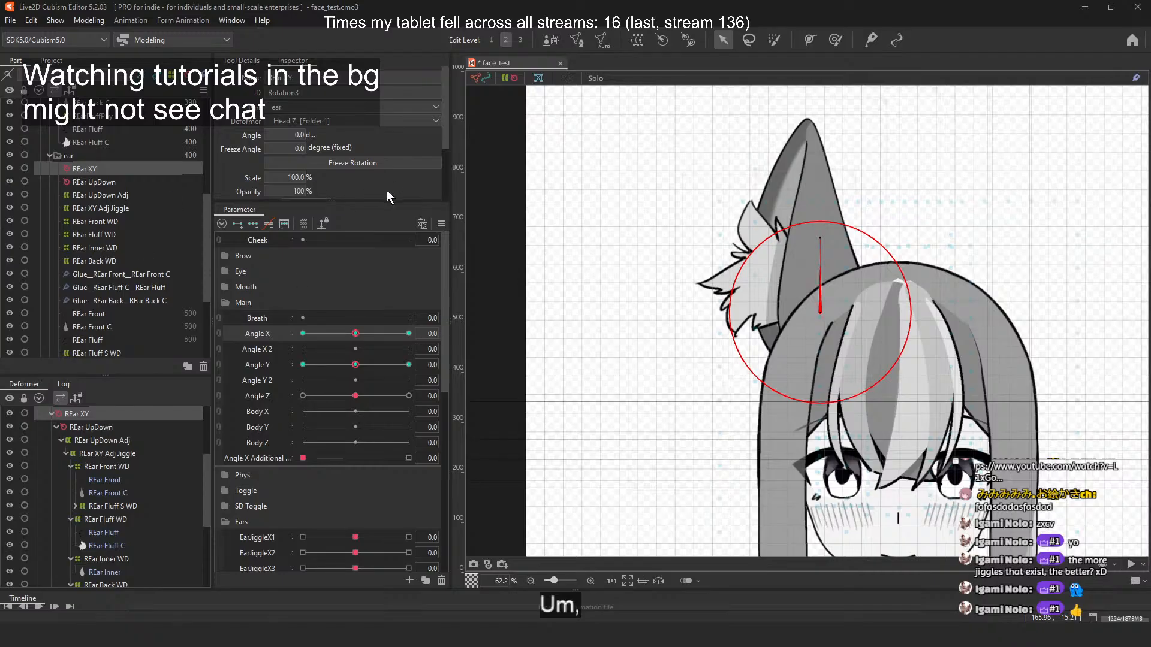
{"action": "left_click_drag", "start_coordinate": [356, 333], "coordinate": [282, 333]}
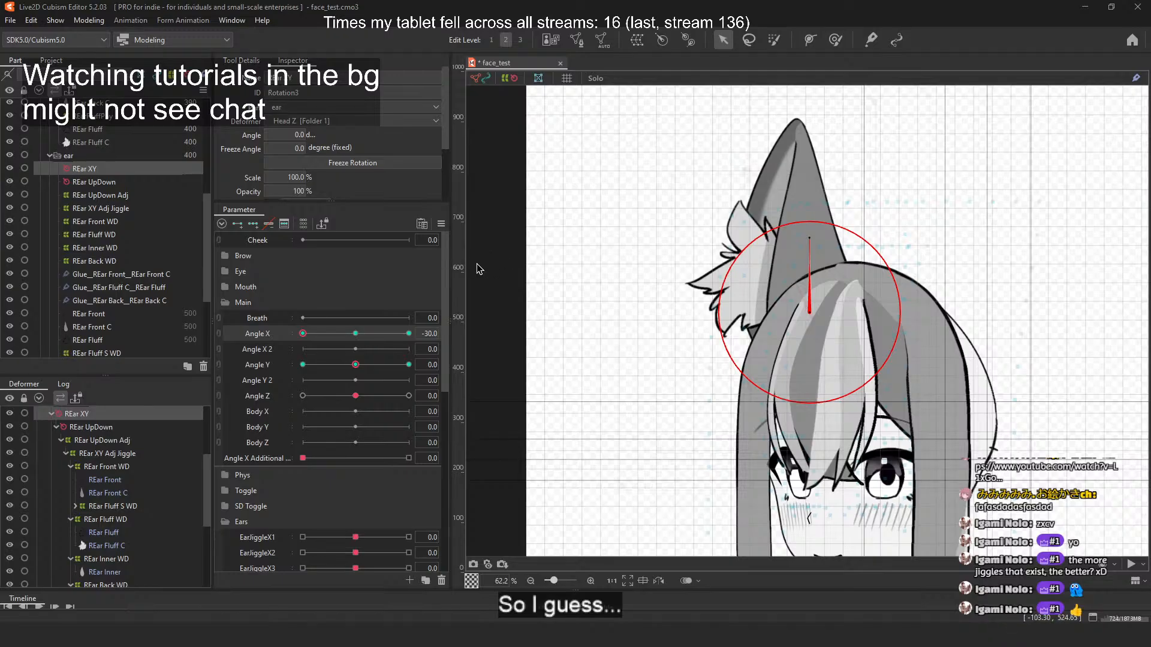
{"action": "left_click_drag", "start_coordinate": [316, 337], "coordinate": [410, 333]}
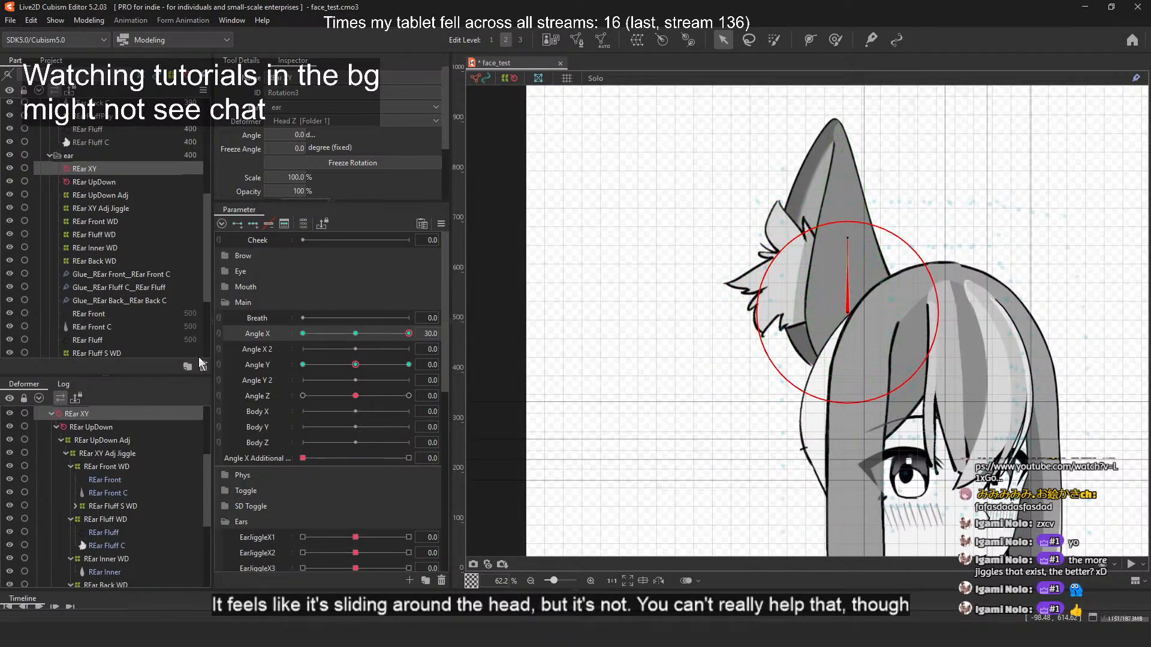
Step: Show the ear easier folder and set the REarOpen1 parameter to 10
{"action": "scroll", "coordinate": [294, 379], "scroll_direction": "down", "scroll_amount": 8}
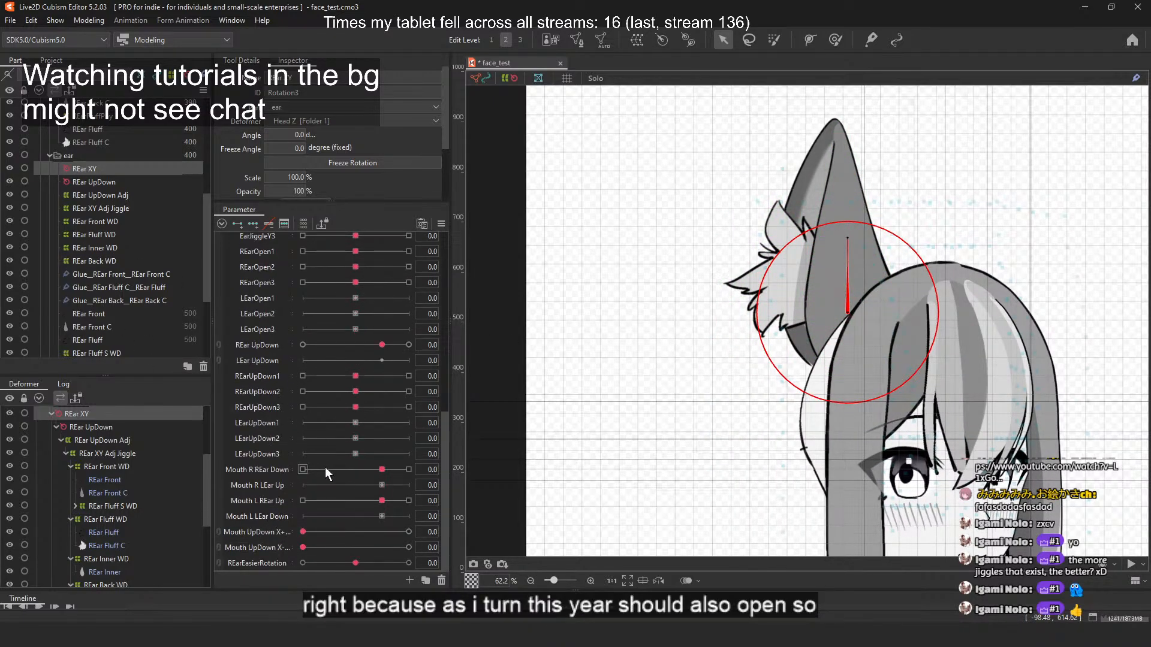
{"action": "scroll", "coordinate": [350, 395], "scroll_direction": "up", "scroll_amount": 2}
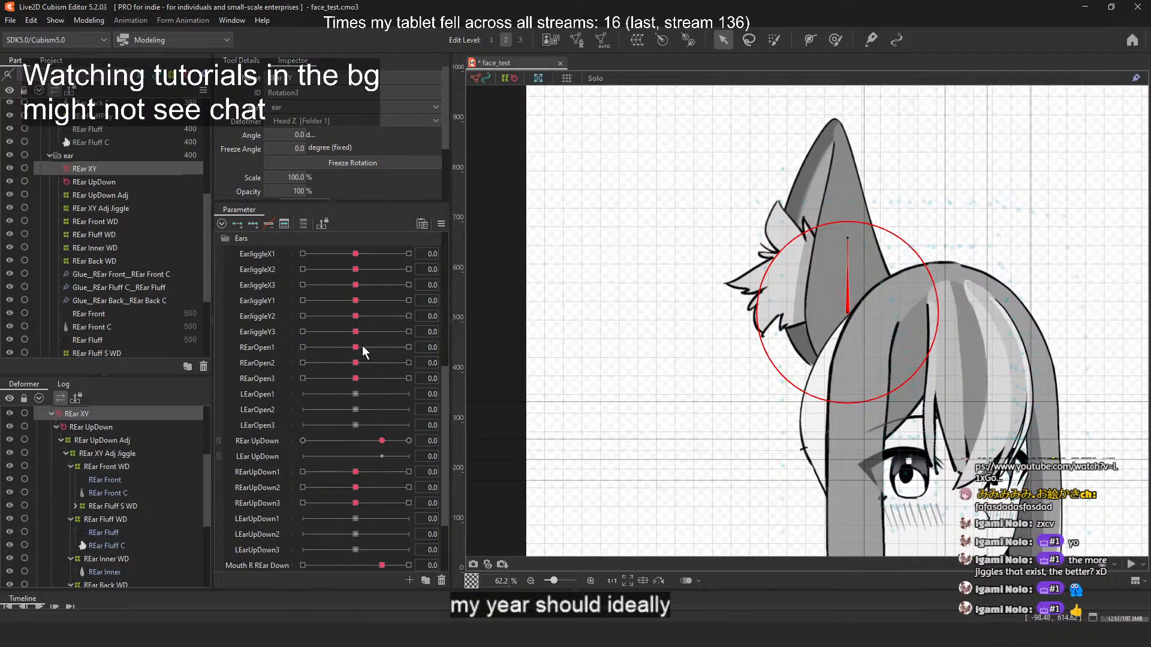
{"action": "left_click_drag", "start_coordinate": [362, 346], "coordinate": [355, 347]}
{"action": "scroll", "coordinate": [363, 350], "scroll_direction": "up", "scroll_amount": 1}
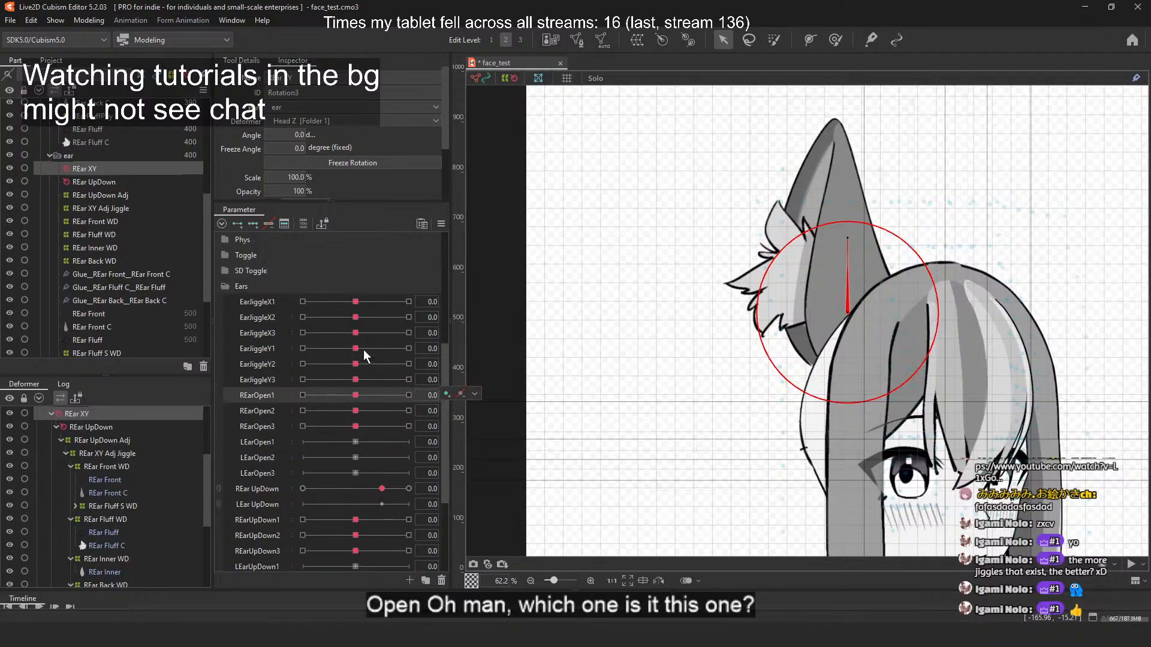
{"action": "scroll", "coordinate": [338, 394], "scroll_direction": "down", "scroll_amount": 3}
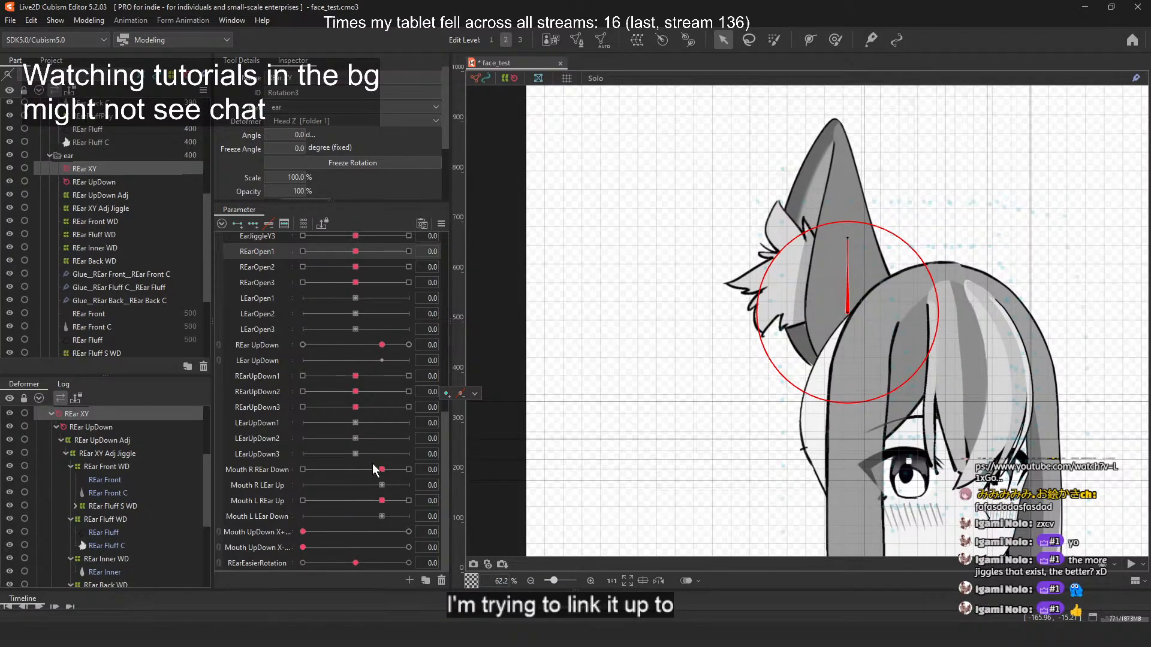
{"action": "scroll", "coordinate": [94, 230], "scroll_direction": "up", "scroll_amount": 5}
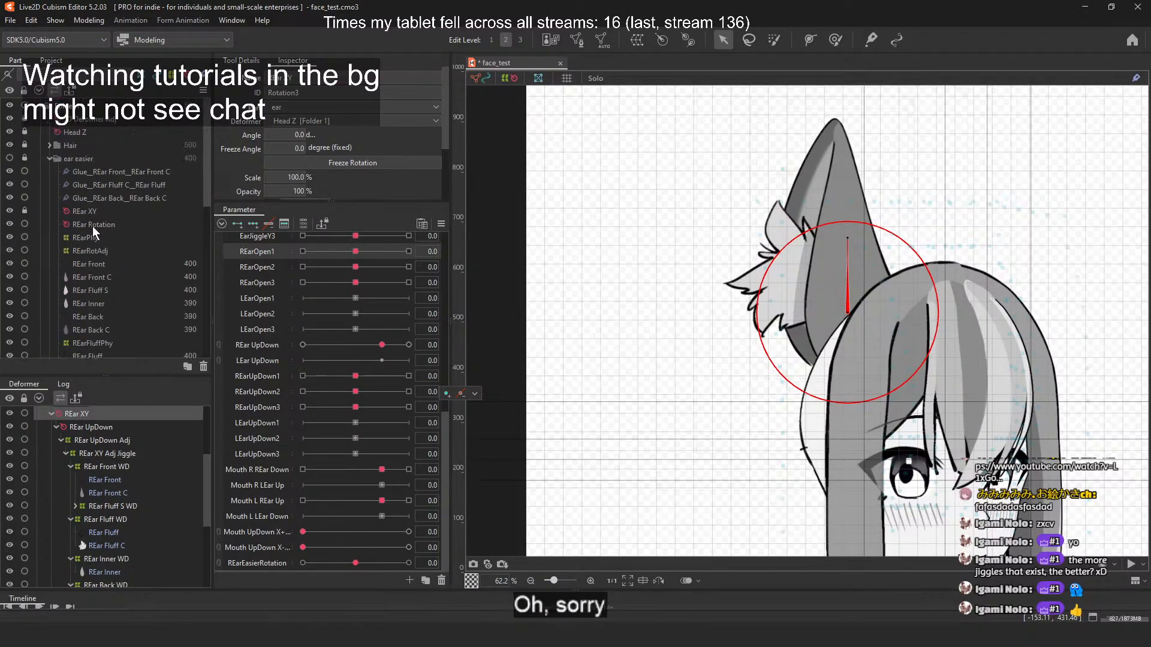
{"action": "left_click", "coordinate": [11, 157]}
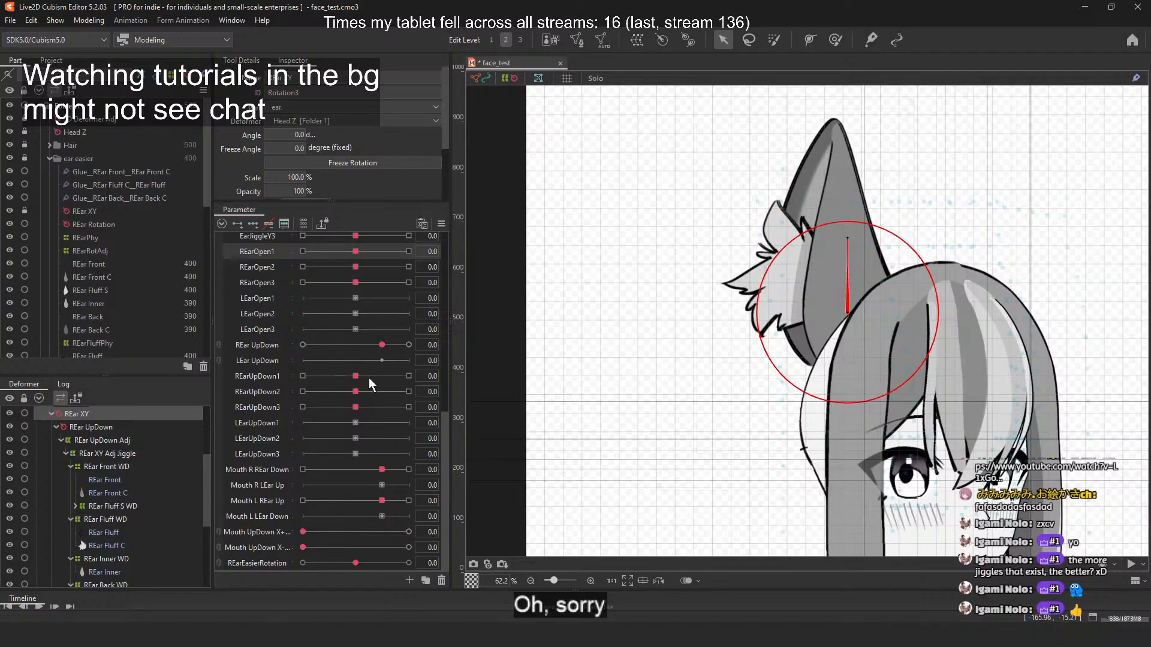
{"action": "left_click_drag", "start_coordinate": [356, 251], "coordinate": [410, 257]}
Step: Return Angle X to 0 and hide the ear easier folder
{"action": "scroll", "coordinate": [398, 339], "scroll_direction": "up", "scroll_amount": 5}
{"action": "scroll", "coordinate": [351, 350], "scroll_direction": "up", "scroll_amount": 5}
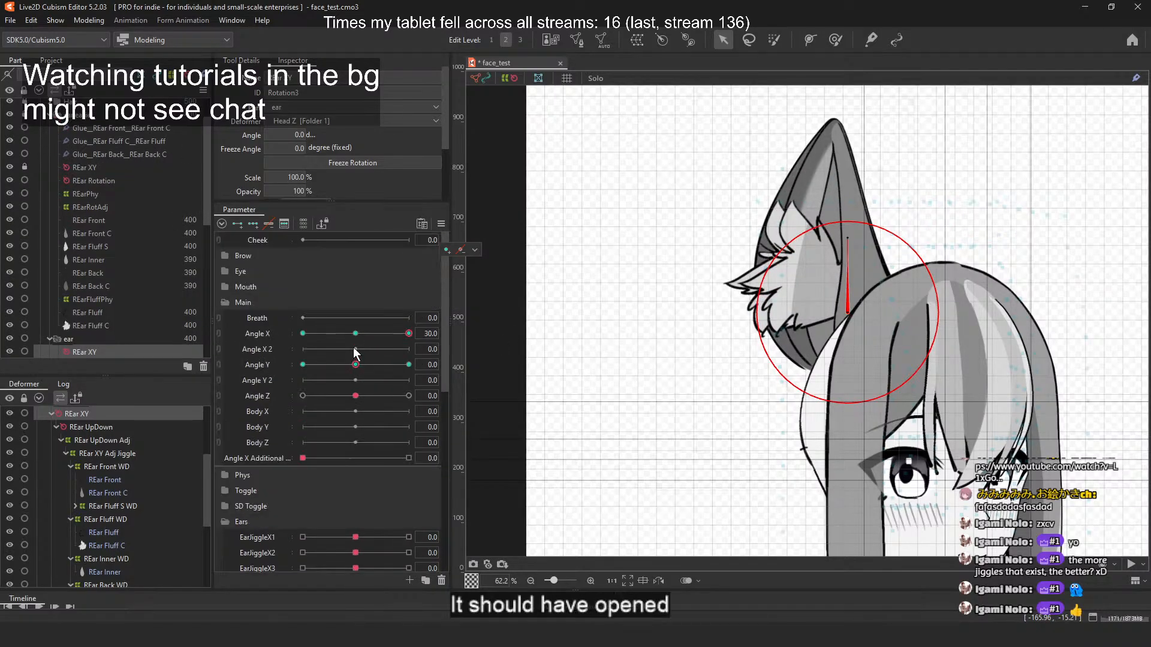
{"action": "mouse_move", "coordinate": [361, 334]}
{"action": "left_mouse_down"}
{"action": "mouse_move", "coordinate": [419, 333]}
{"action": "mouse_move", "coordinate": [356, 333]}
{"action": "left_mouse_up"}
{"action": "scroll", "coordinate": [357, 350], "scroll_direction": "down", "scroll_amount": 5}
{"action": "scroll", "coordinate": [357, 351], "scroll_direction": "down", "scroll_amount": 2}
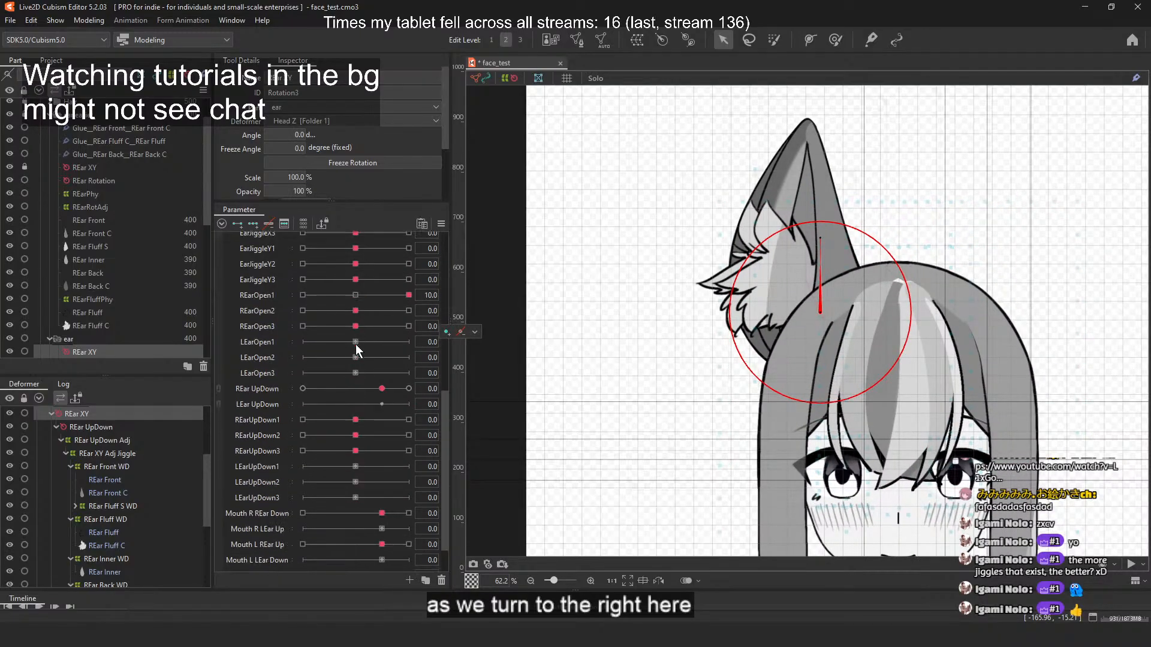
{"action": "left_click", "coordinate": [9, 115]}
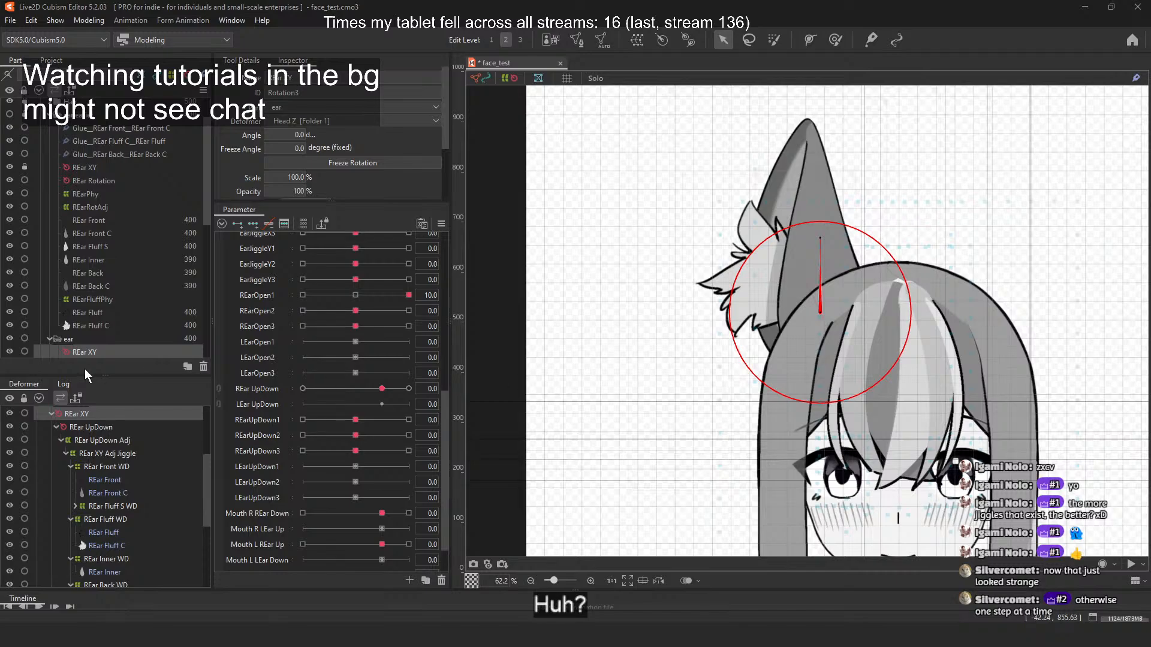
Step: With Angle X at 30, pull the REar XY Adj Jiggle warp deformer's right edge inward at its middle and upper corner points
{"action": "scroll", "coordinate": [100, 346], "scroll_direction": "down", "scroll_amount": 5}
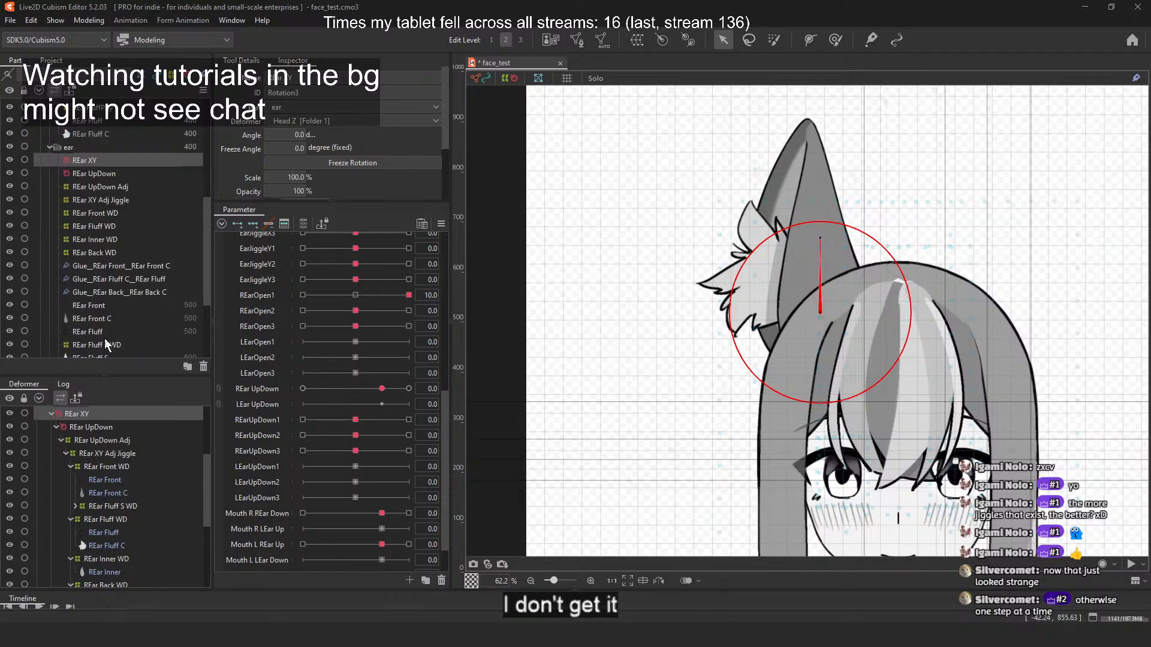
{"action": "left_click", "coordinate": [135, 199]}
{"action": "left_click", "coordinate": [113, 170]}
{"action": "left_click", "coordinate": [118, 160]}
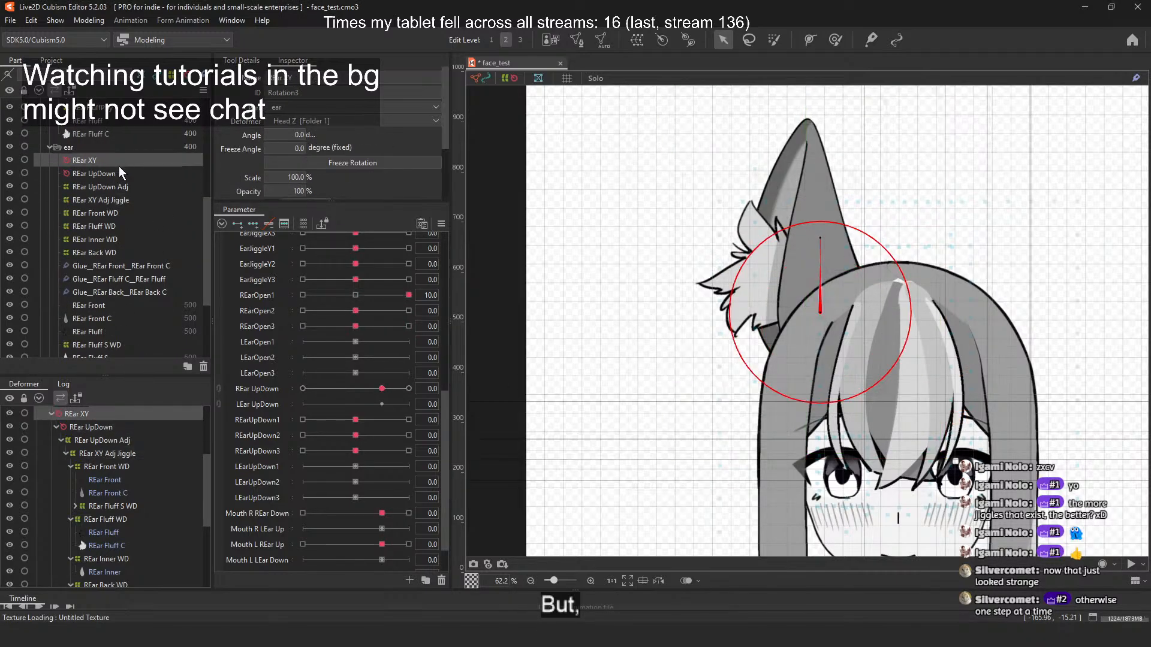
{"action": "left_click", "coordinate": [136, 200]}
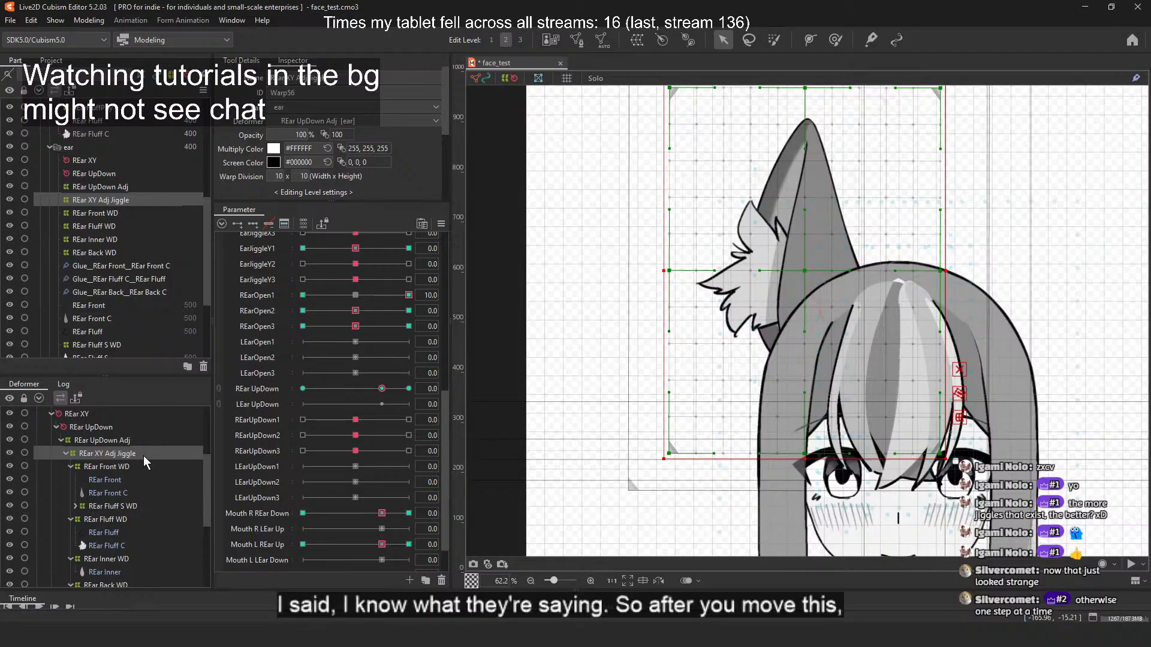
{"action": "scroll", "coordinate": [383, 300], "scroll_direction": "up", "scroll_amount": 4}
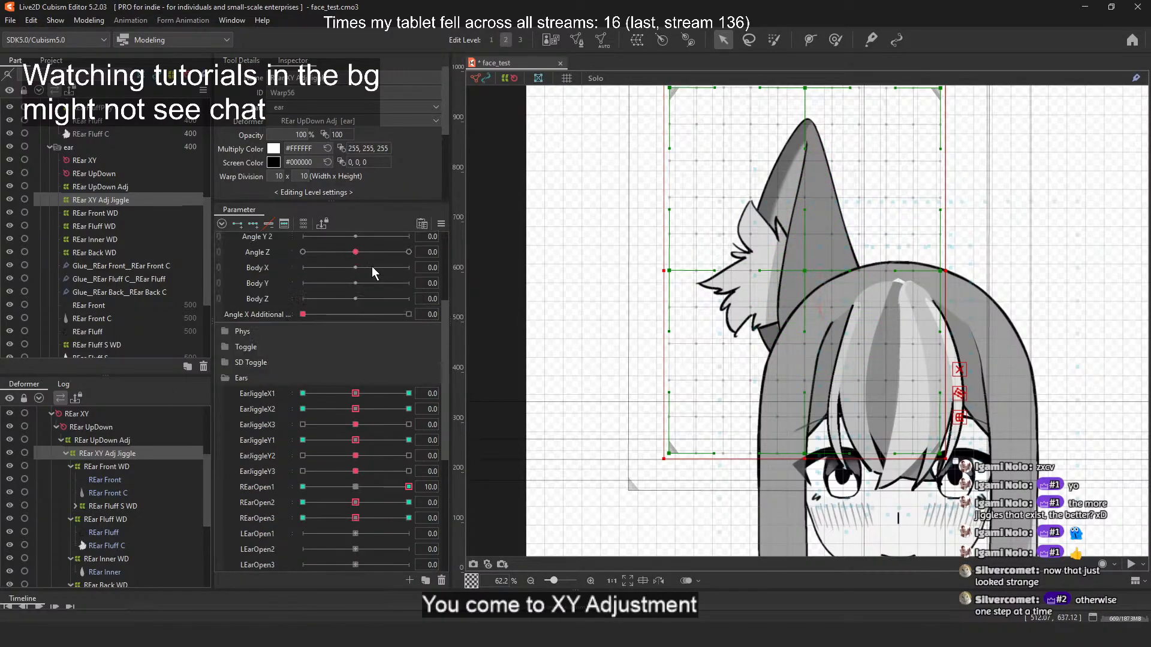
{"action": "scroll", "coordinate": [284, 382], "scroll_direction": "up", "scroll_amount": 3}
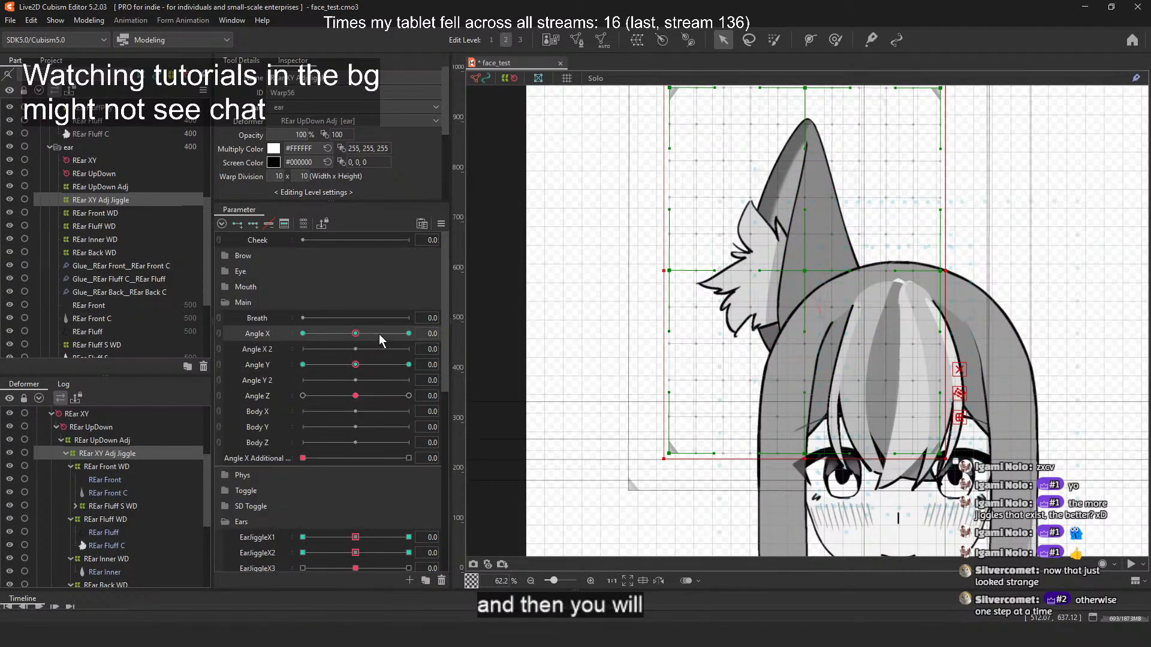
{"action": "left_click", "coordinate": [409, 333]}
{"action": "left_click", "coordinate": [460, 333]}
{"action": "left_click_drag", "start_coordinate": [692, 304], "coordinate": [573, 313]}
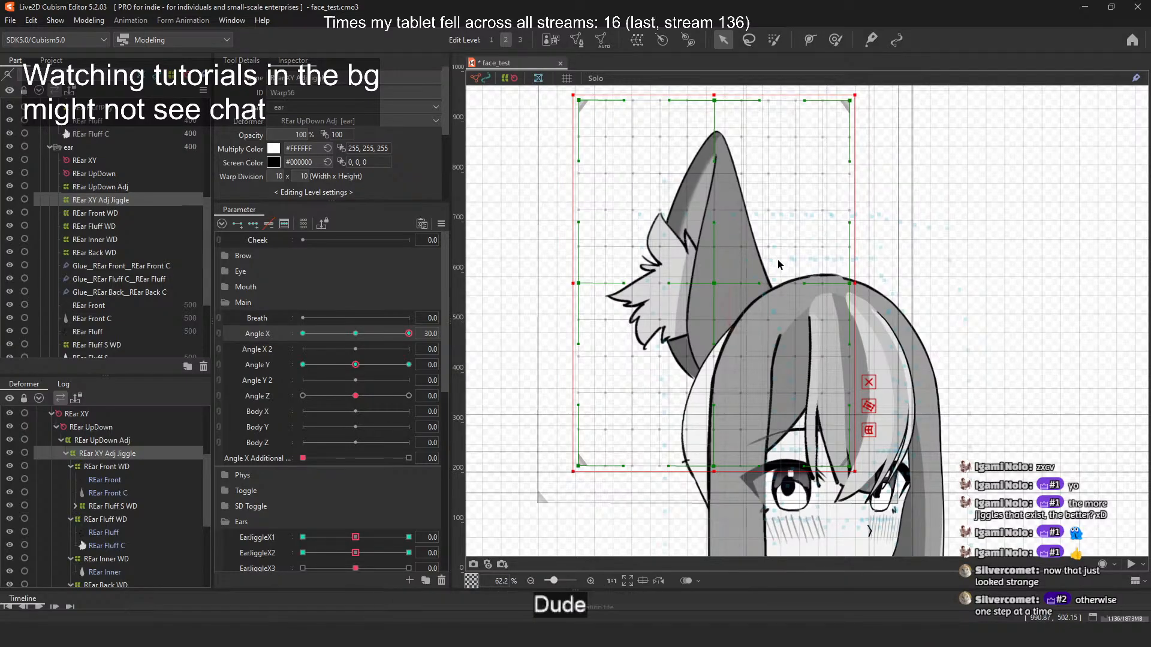
{"action": "left_click_drag", "start_coordinate": [850, 286], "coordinate": [818, 283]}
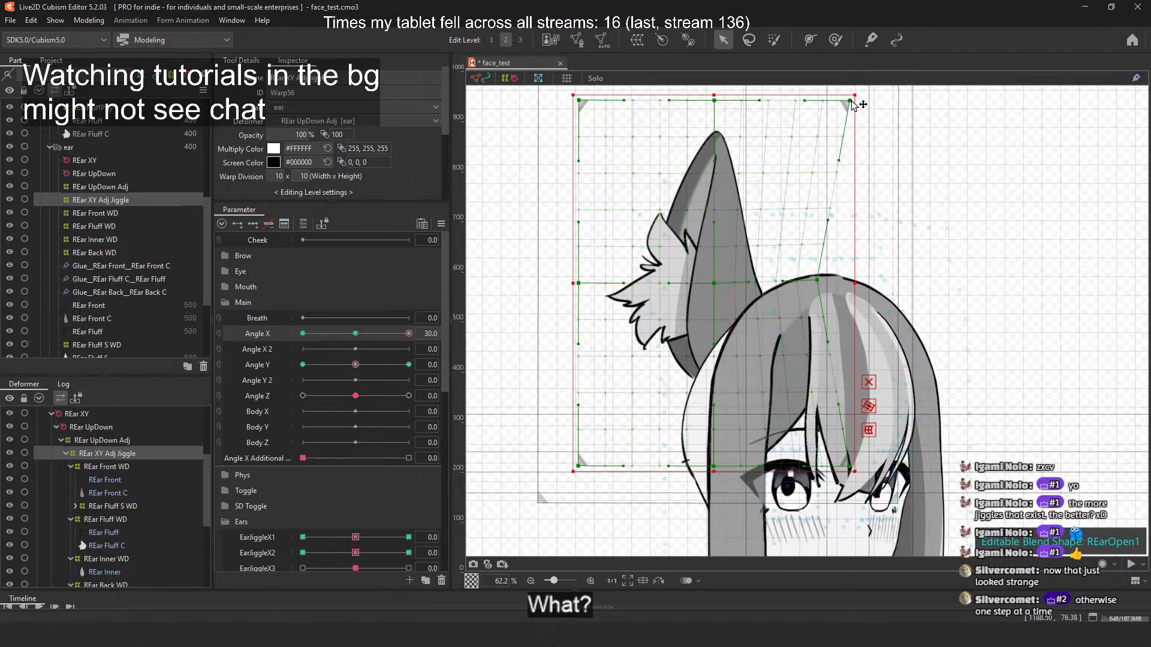
{"action": "left_click_drag", "start_coordinate": [850, 101], "coordinate": [821, 106]}
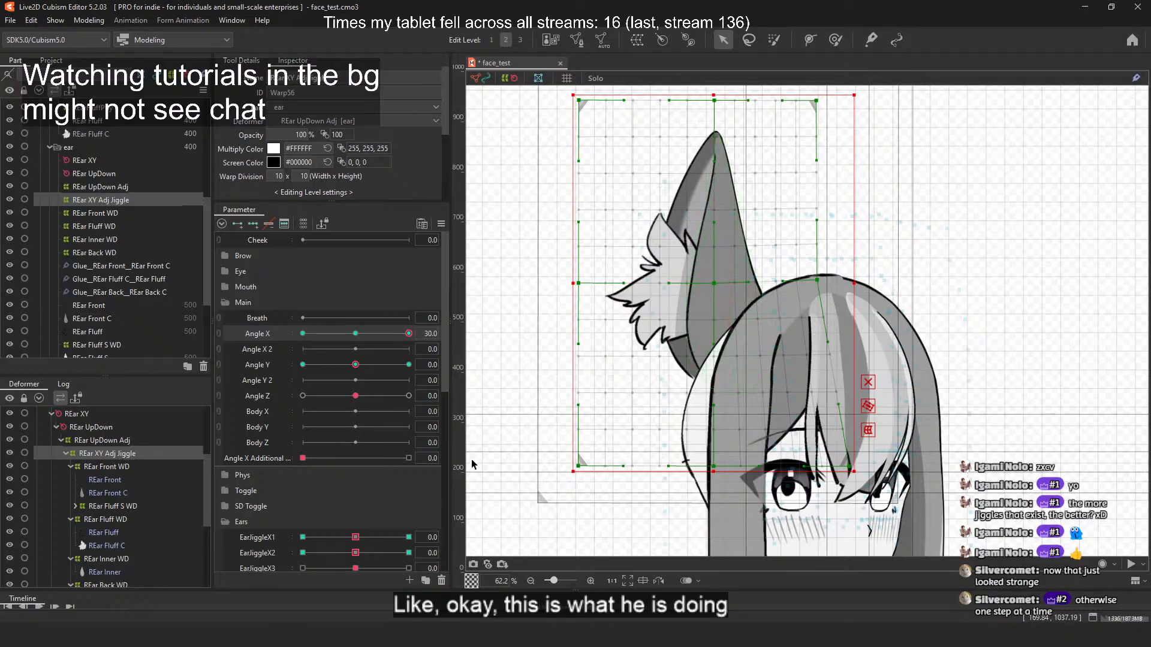
Step: Preview the adjusted REar XY Adj Jiggle warp deformer by switching Angle X between 0 and 30
{"action": "left_click_drag", "start_coordinate": [409, 333], "coordinate": [375, 336]}
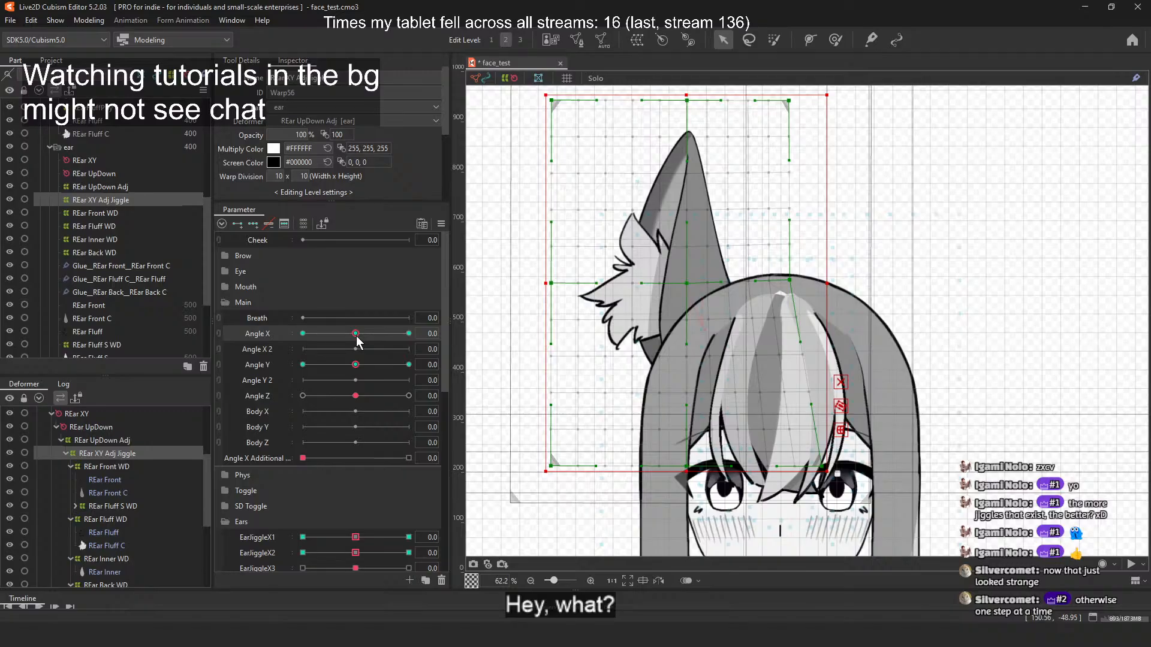
{"action": "left_click_drag", "start_coordinate": [355, 334], "coordinate": [436, 334]}
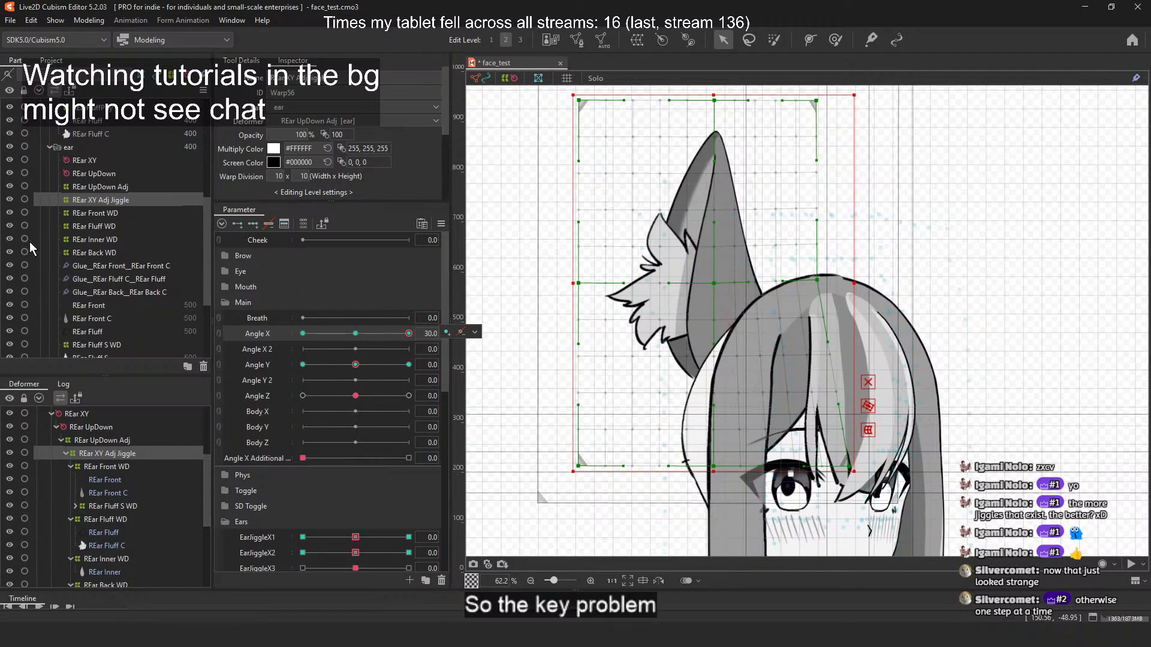
{"action": "left_click", "coordinate": [127, 466]}
{"action": "left_click", "coordinate": [128, 454]}
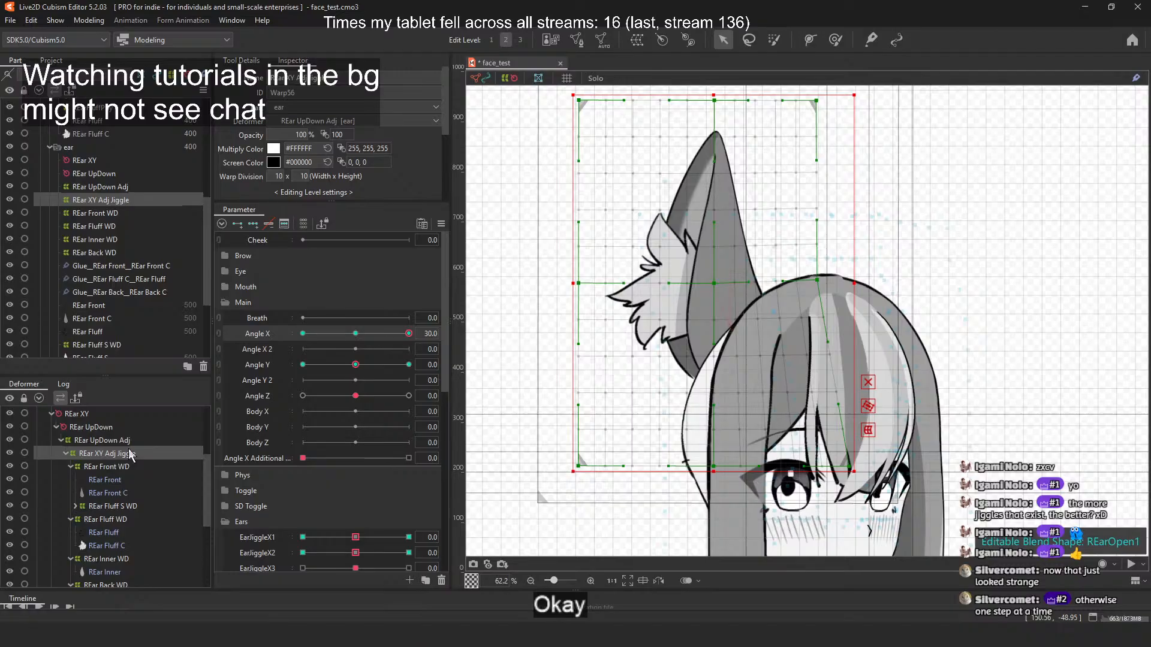
Step: Undo the latest edits until the REar XY Adj Jiggle warp deformer is named REar XY Adj again
{"action": "key", "text": "Down"}
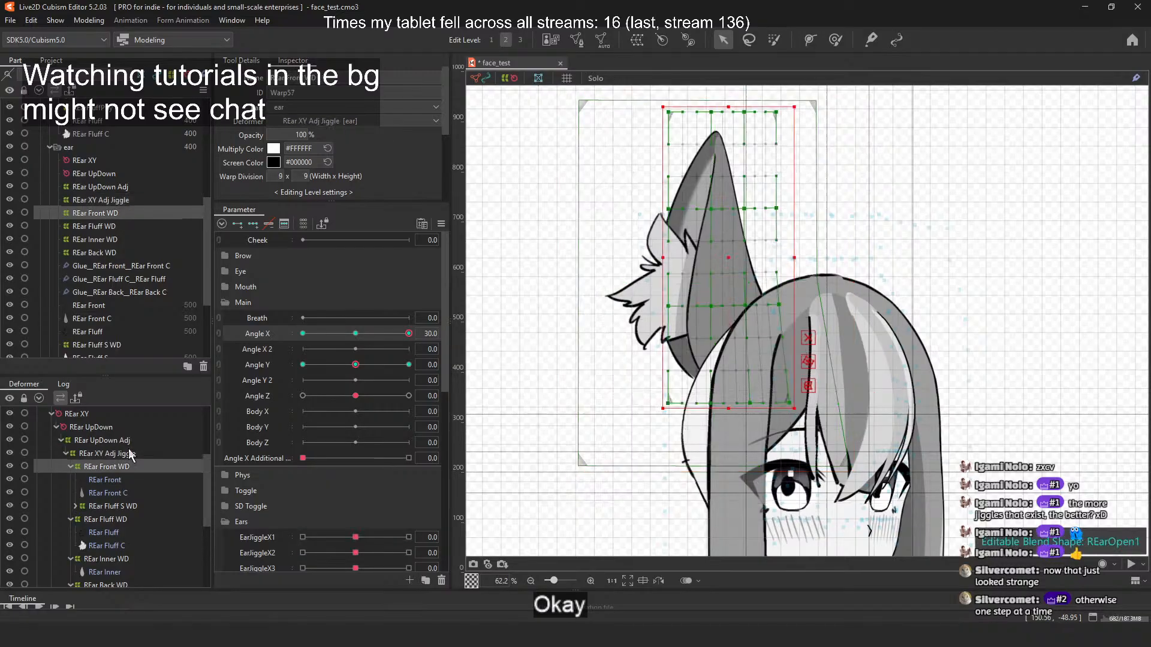
{"action": "key", "text": "Up"}
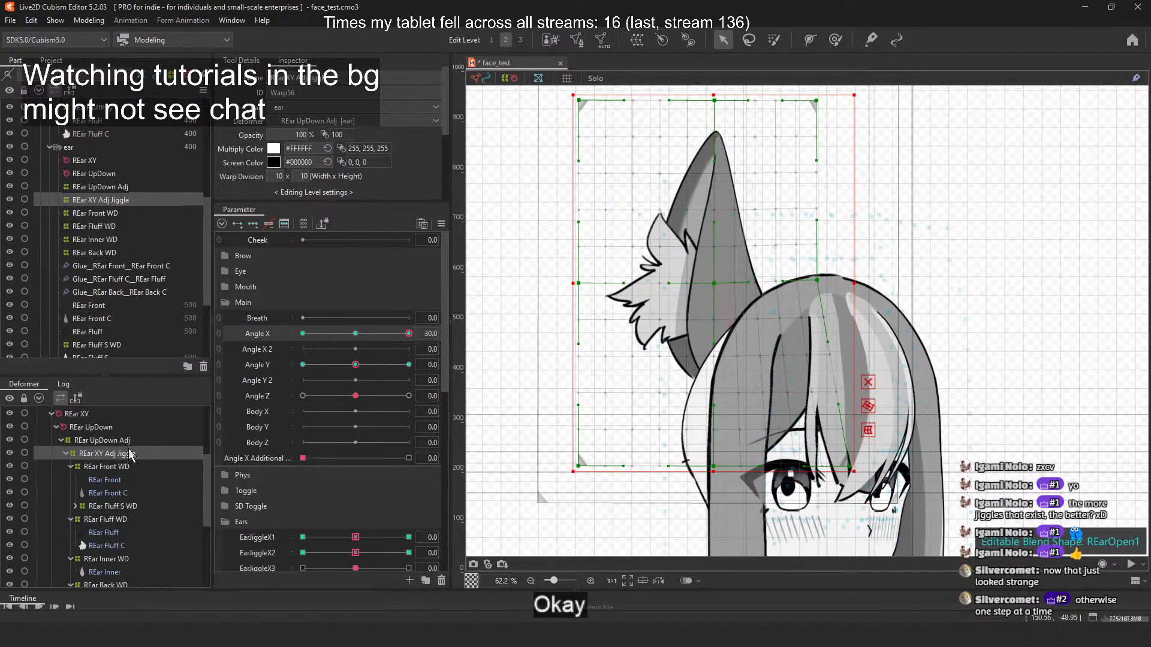
{"action": "key", "text": "ctrl+z"}
{"action": "key", "text": "ctrl+z"}
{"action": "key", "text": "ctrl+z"}
{"action": "key", "text": "ctrl+z"}
{"action": "key", "text": "ctrl+z"}
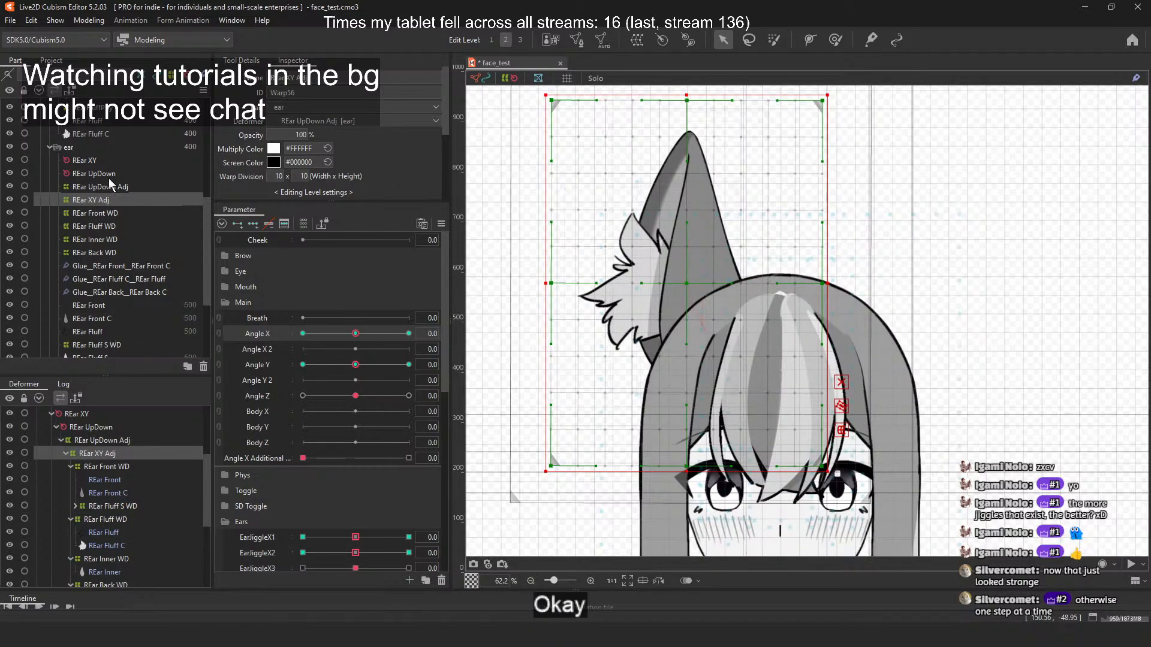
Step: Undo the inward pull on the REar XY Adj warp deformer's right edge at Angle X 30, and return Angle X to 0
{"action": "left_click_drag", "start_coordinate": [355, 334], "coordinate": [426, 332]}
{"action": "left_click", "coordinate": [414, 340]}
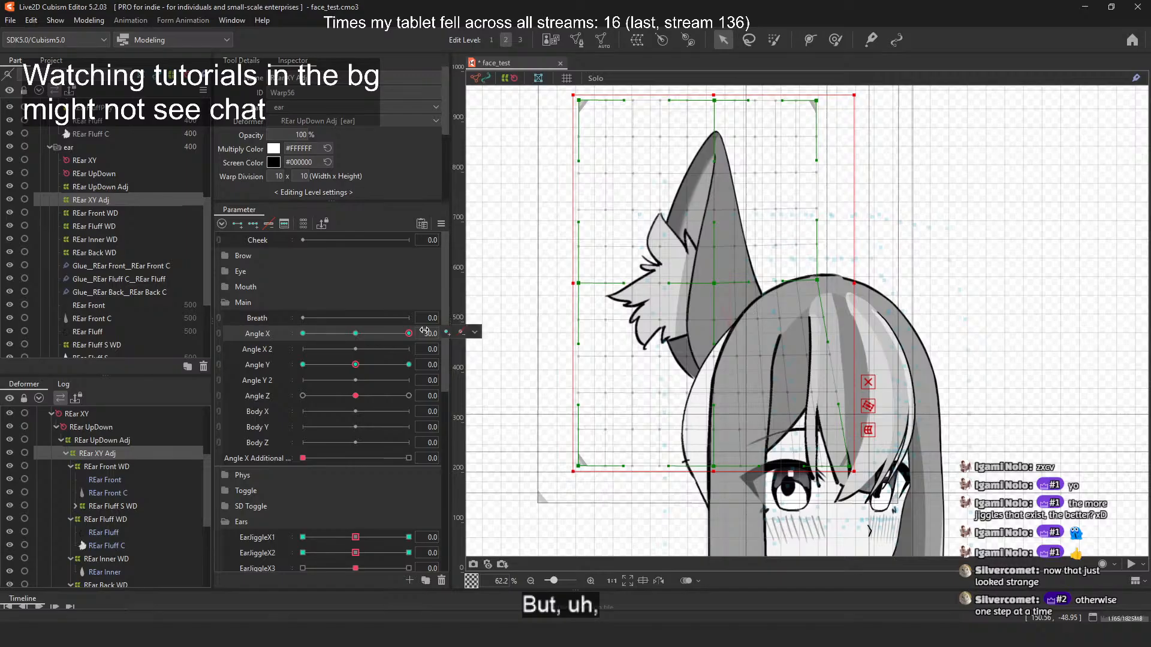
{"action": "left_click", "coordinate": [461, 332]}
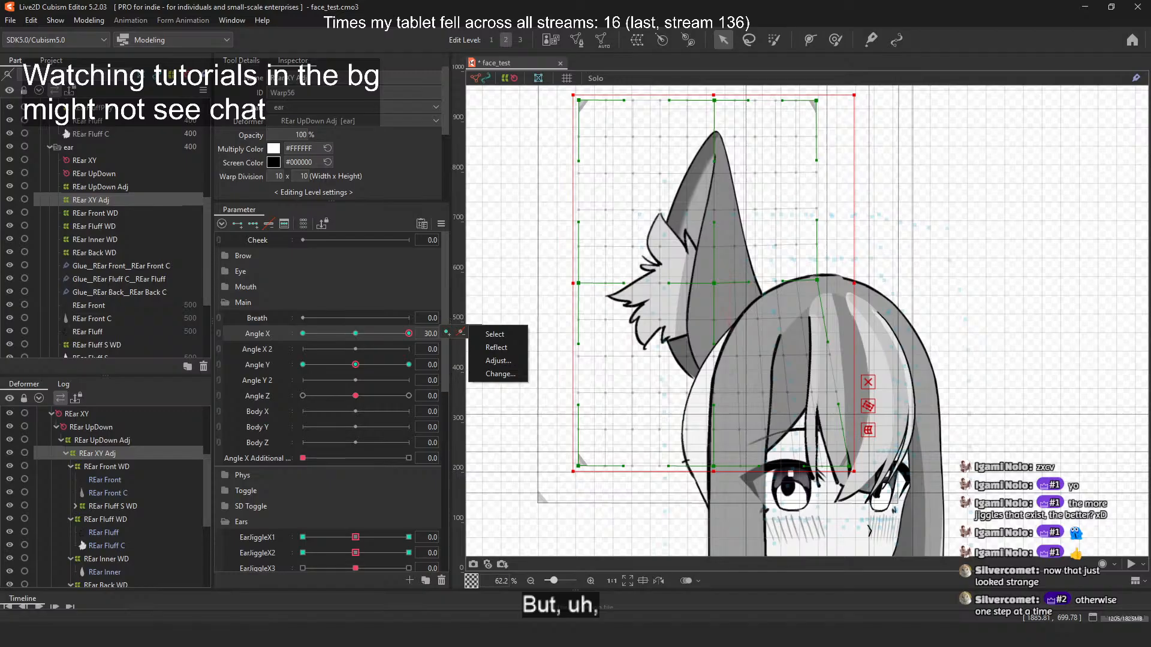
{"action": "key", "text": "Escape"}
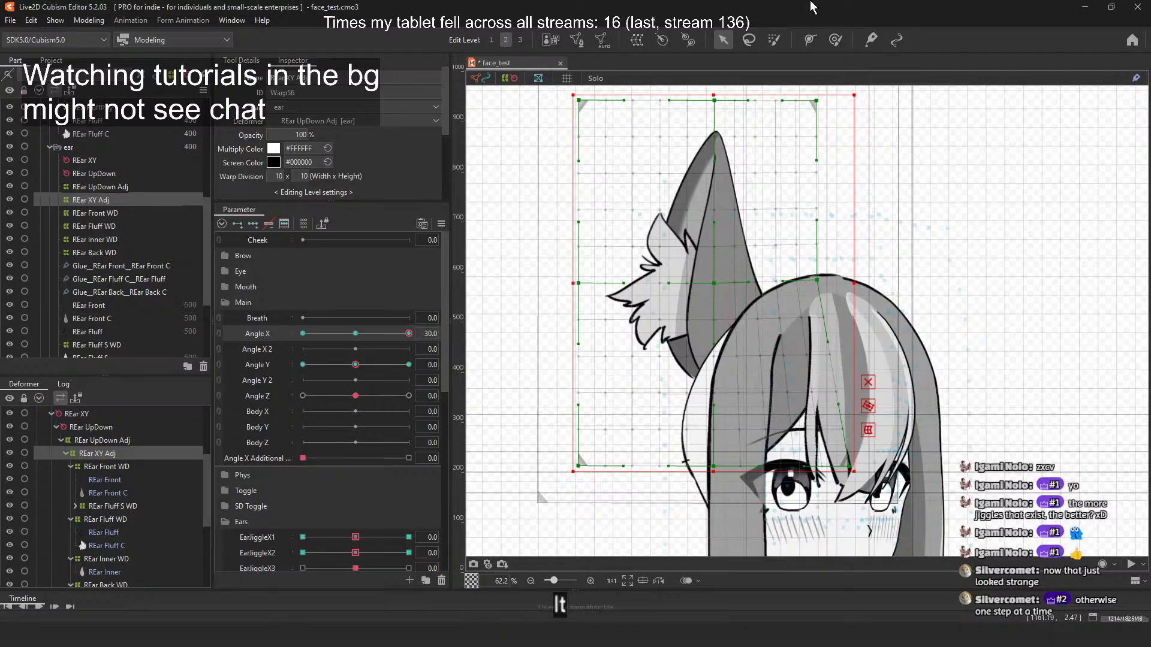
{"action": "key", "text": "ctrl+z"}
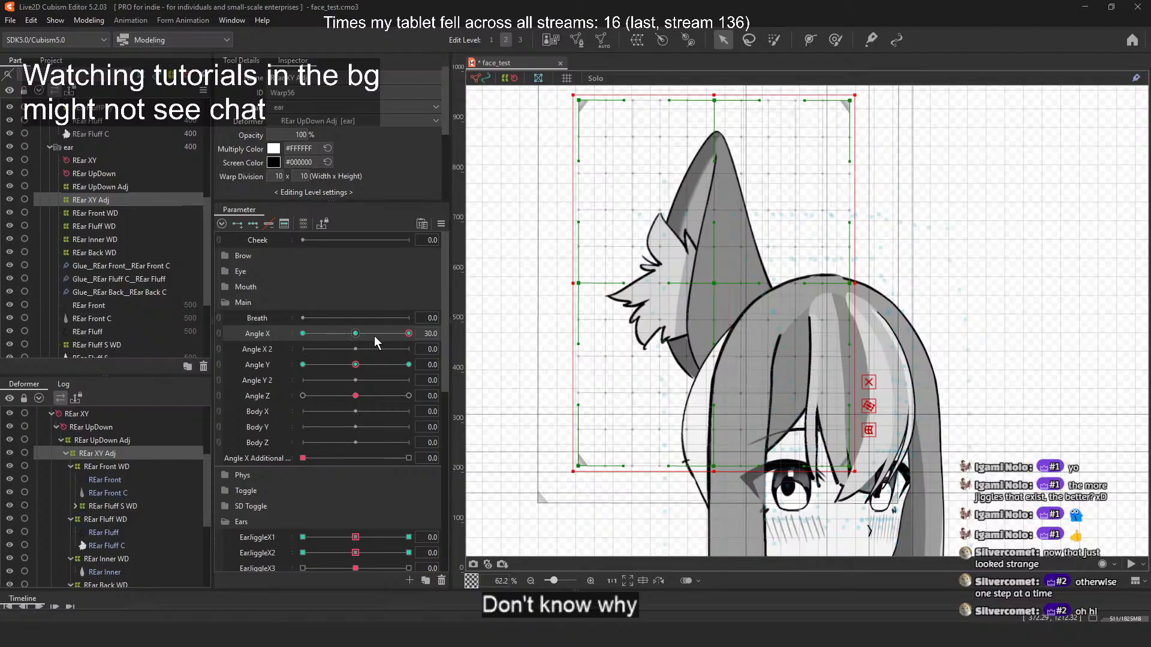
{"action": "mouse_move", "coordinate": [374, 335]}
{"action": "left_mouse_down"}
{"action": "mouse_move", "coordinate": [282, 336]}
{"action": "mouse_move", "coordinate": [408, 341]}
{"action": "mouse_move", "coordinate": [356, 335]}
{"action": "left_mouse_up"}
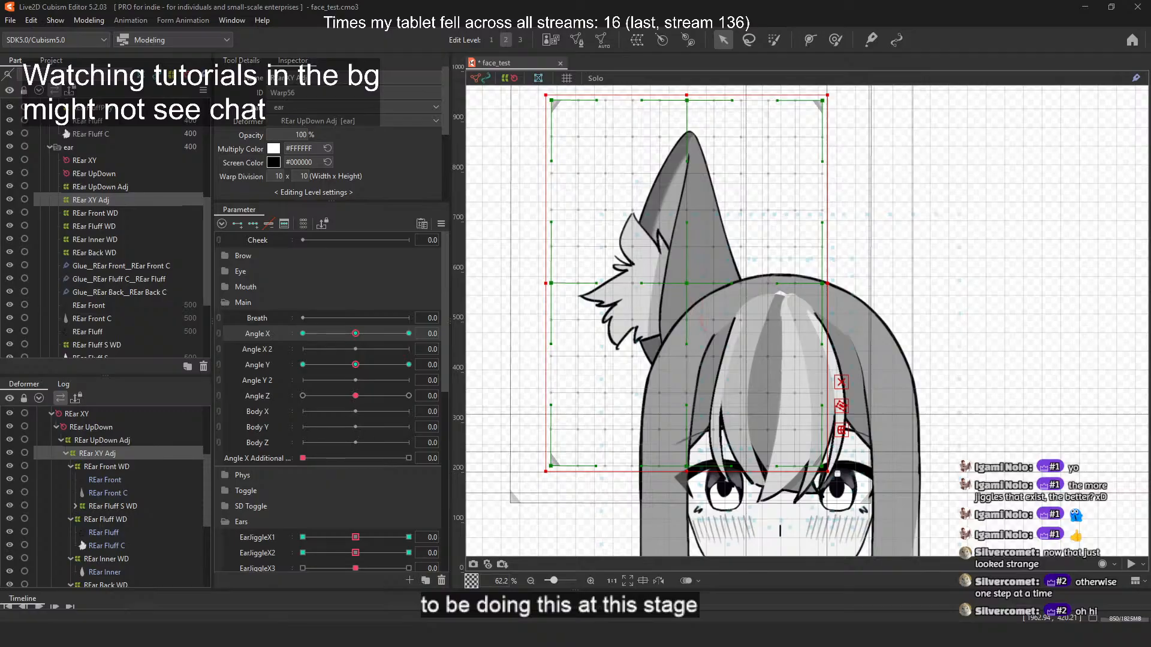
Step: Try exaggerated and gentle shifts of the REar XY Adj warp deformer's top and right-edge points at Angle X 0, then discard them
{"action": "left_click", "coordinate": [138, 188]}
{"action": "left_click", "coordinate": [141, 177]}
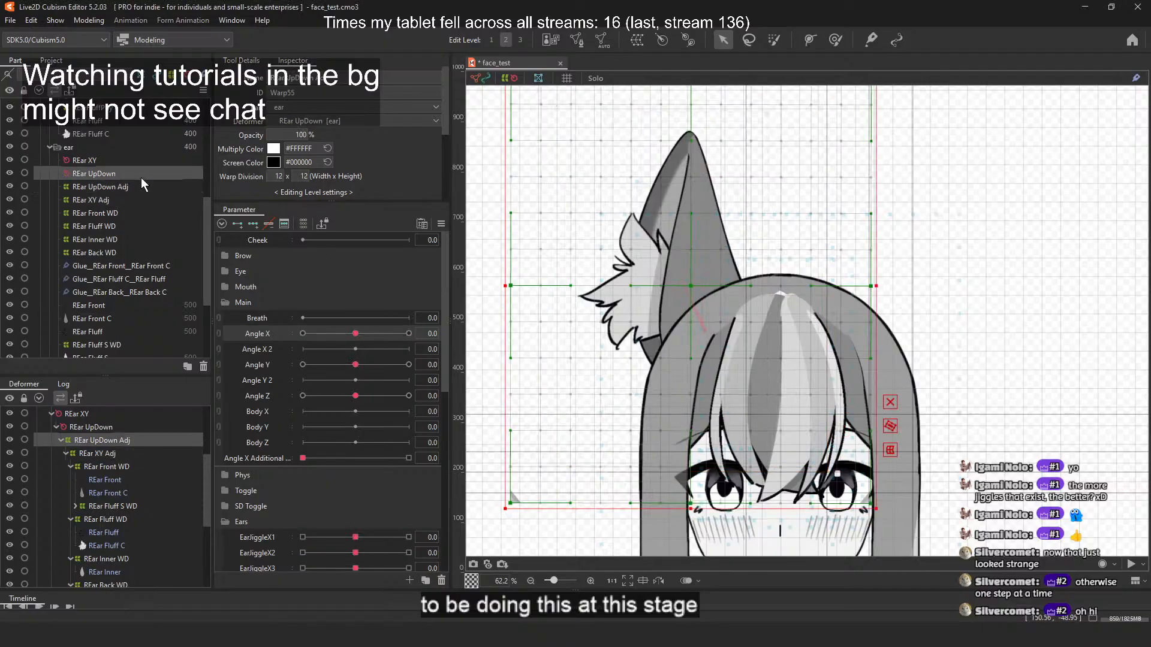
{"action": "left_click", "coordinate": [138, 162]}
{"action": "left_click", "coordinate": [132, 204]}
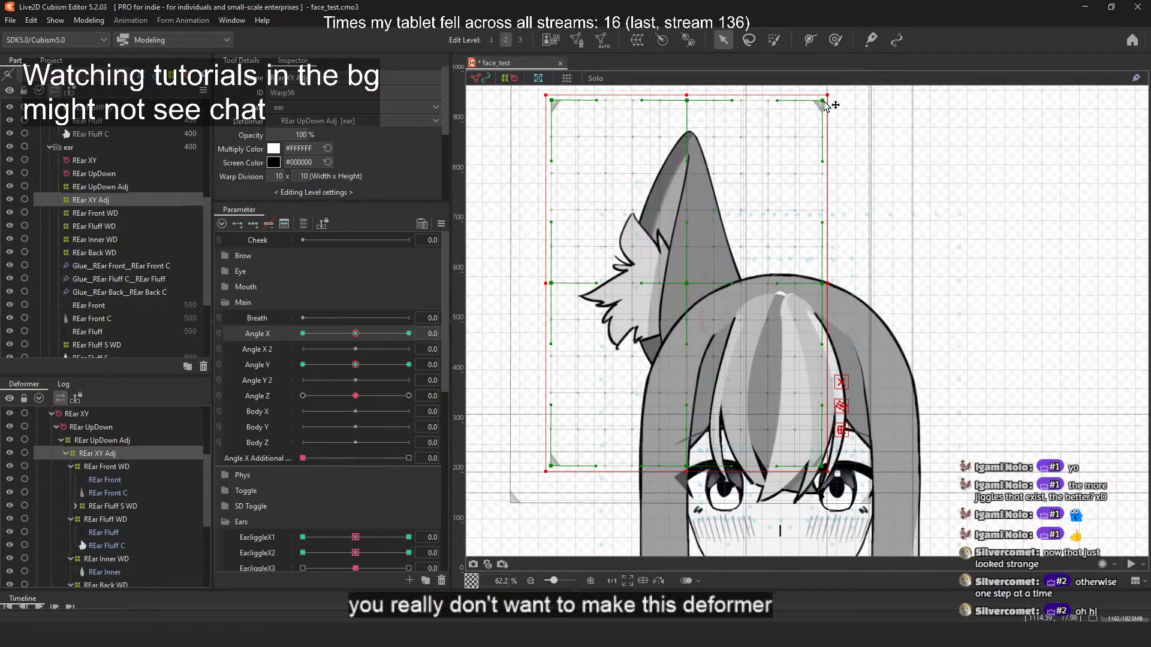
{"action": "left_click_drag", "start_coordinate": [826, 105], "coordinate": [927, 106]}
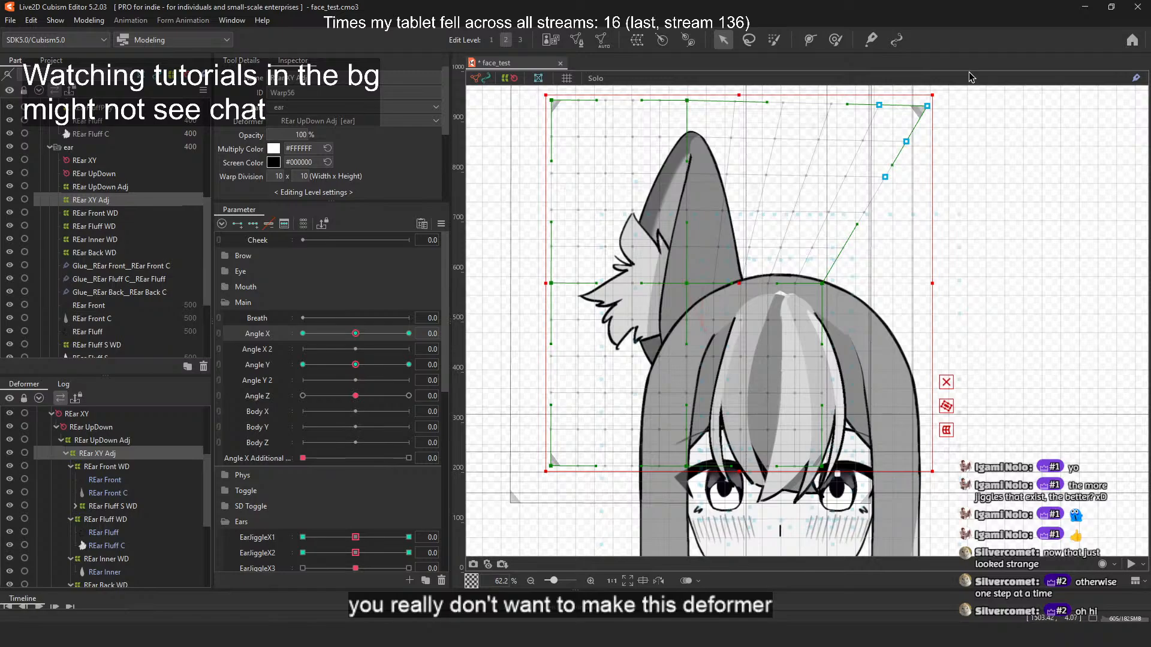
{"action": "left_click_drag", "start_coordinate": [687, 100], "coordinate": [599, 100]}
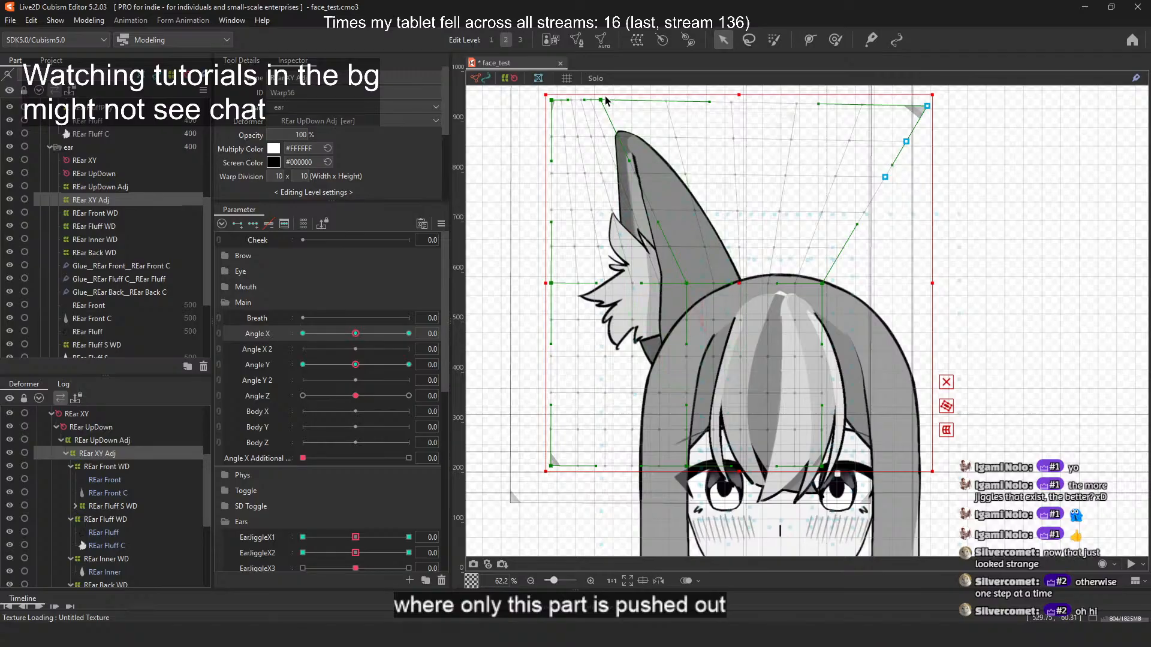
{"action": "left_click_drag", "start_coordinate": [601, 99], "coordinate": [721, 98]}
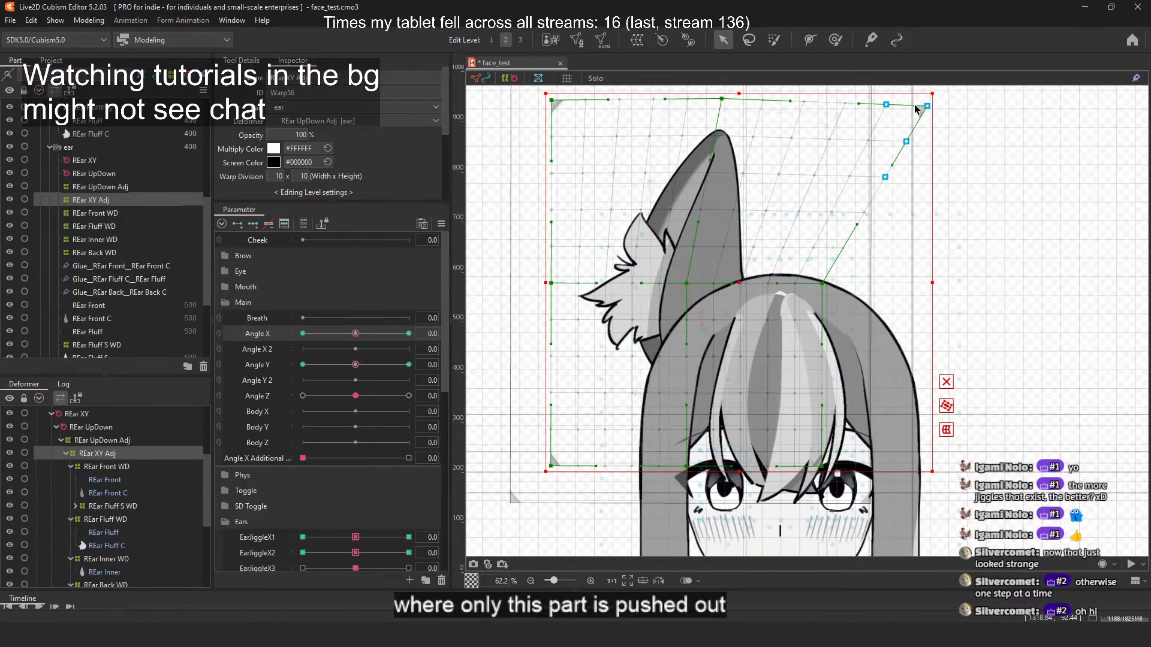
{"action": "left_click_drag", "start_coordinate": [915, 108], "coordinate": [845, 105]}
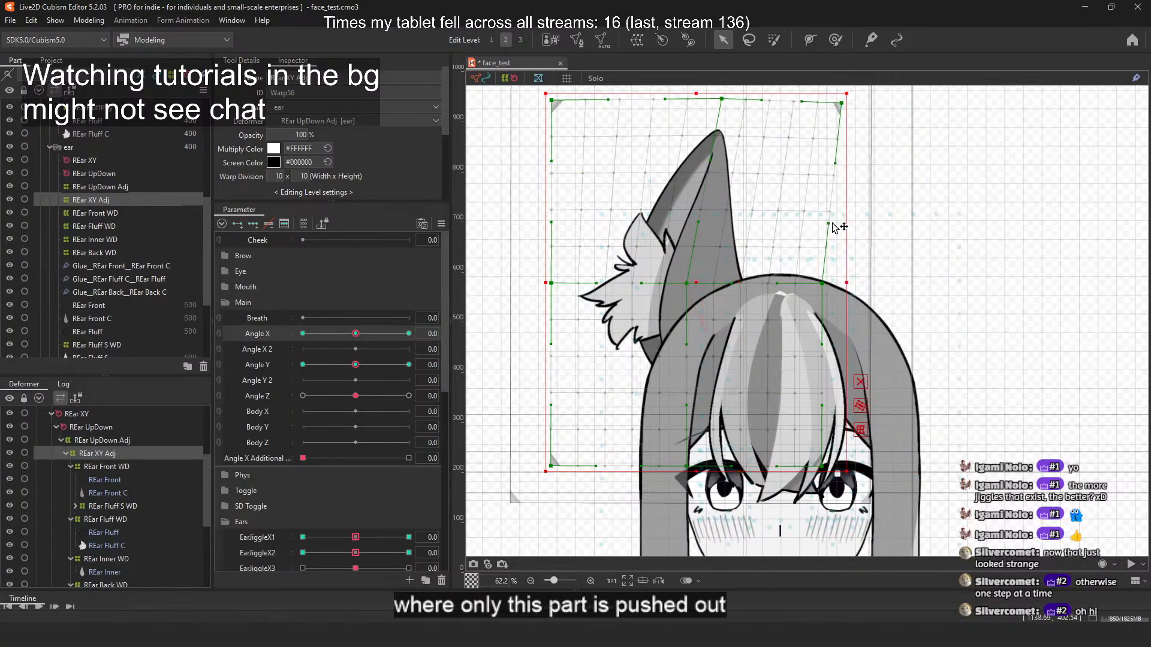
{"action": "left_click_drag", "start_coordinate": [823, 285], "coordinate": [814, 284]}
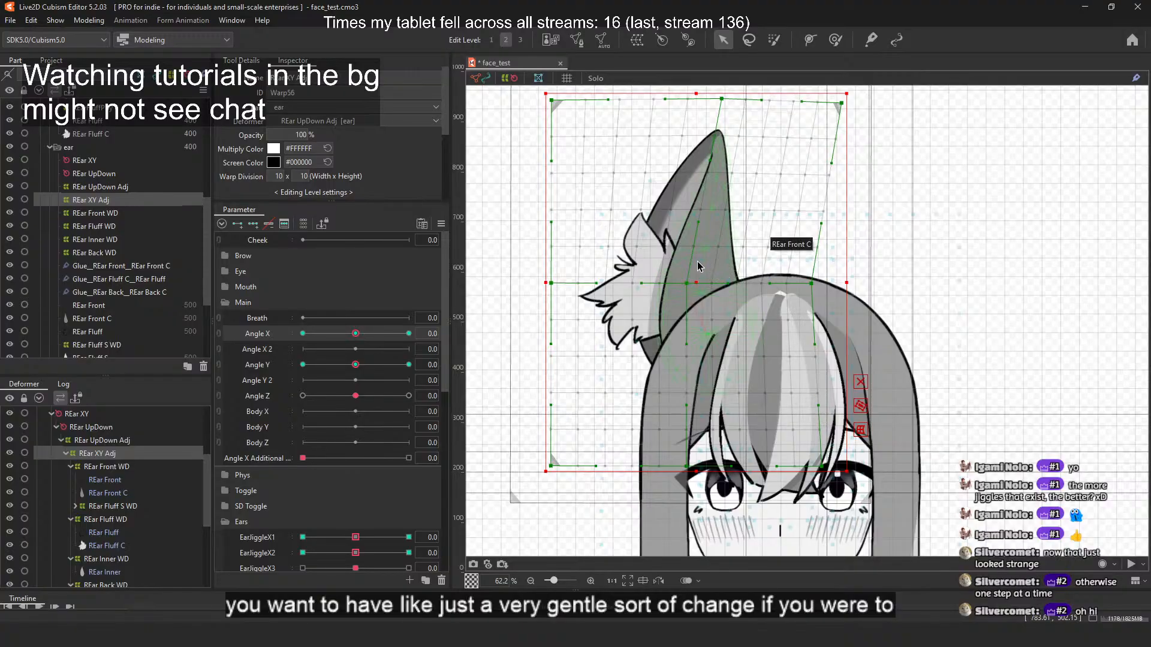
{"action": "left_click_drag", "start_coordinate": [721, 99], "coordinate": [713, 99]}
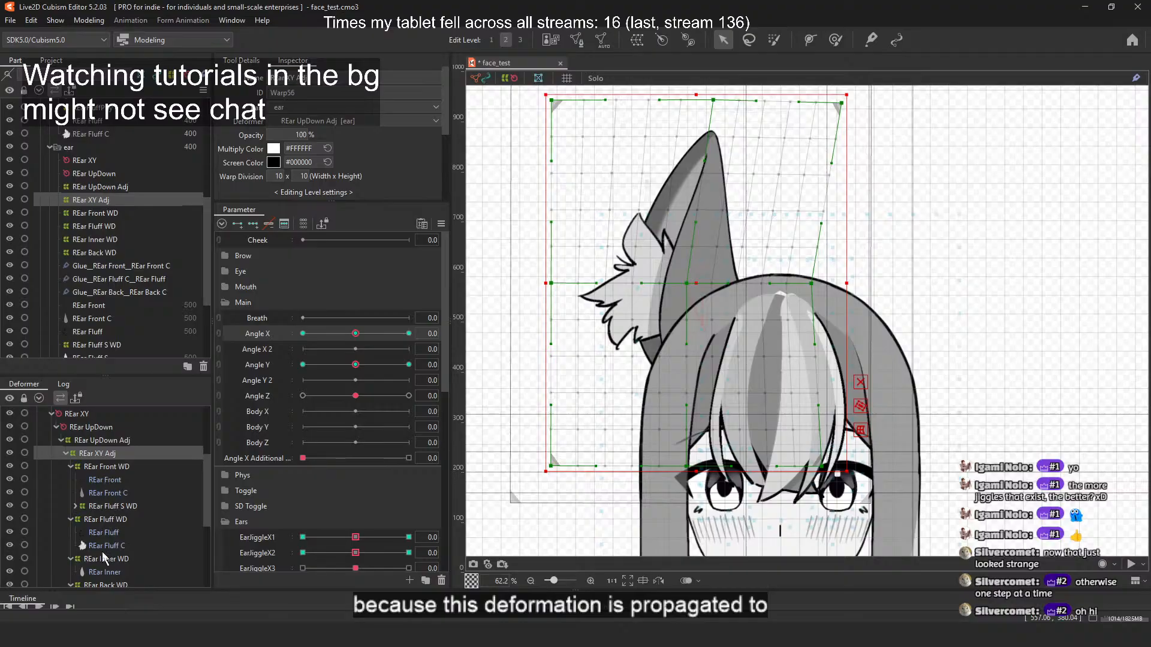
{"action": "mouse_move", "coordinate": [346, 331]}
{"action": "left_mouse_down"}
{"action": "mouse_move", "coordinate": [372, 333]}
{"action": "mouse_move", "coordinate": [318, 330]}
{"action": "mouse_move", "coordinate": [379, 334]}
{"action": "mouse_move", "coordinate": [355, 337]}
{"action": "left_mouse_up"}
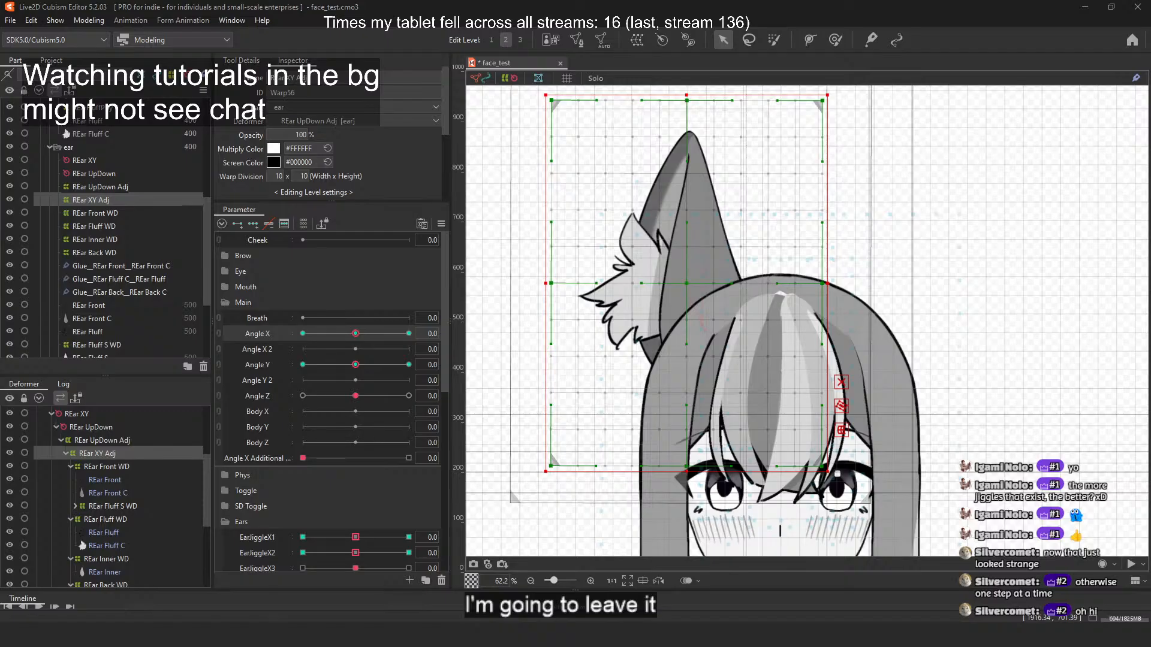
Step: With Angle X at 30, shift the REar Front WD warp deformer's second-column points to the right in both middle rows
{"action": "left_click", "coordinate": [123, 214]}
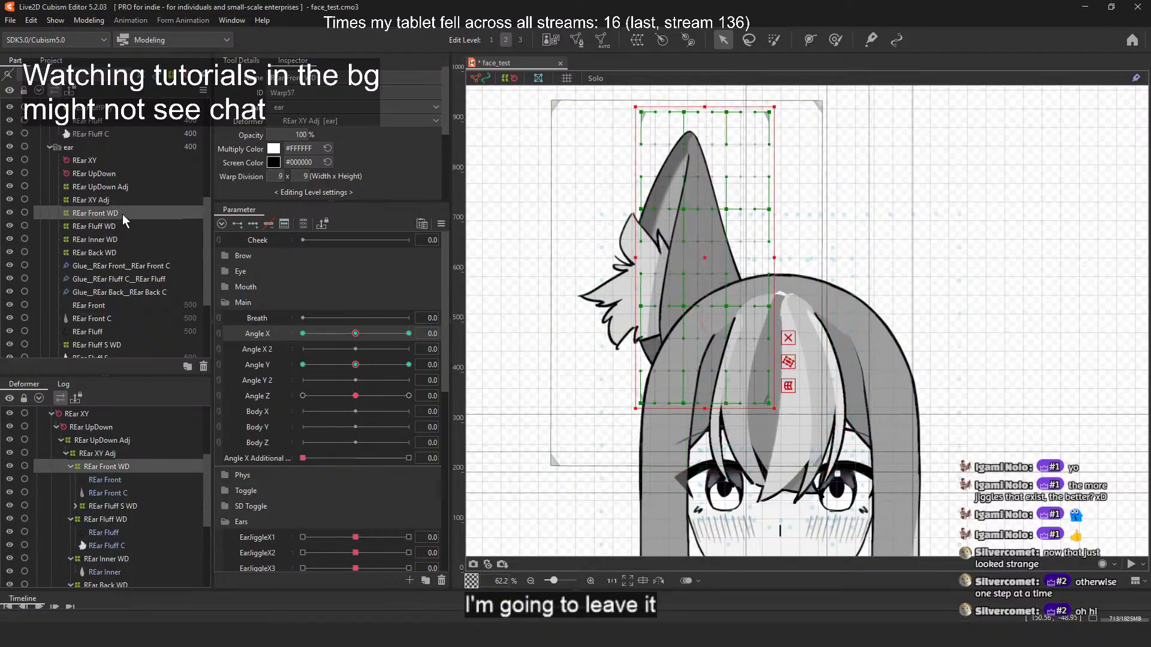
{"action": "left_click_drag", "start_coordinate": [361, 337], "coordinate": [417, 334]}
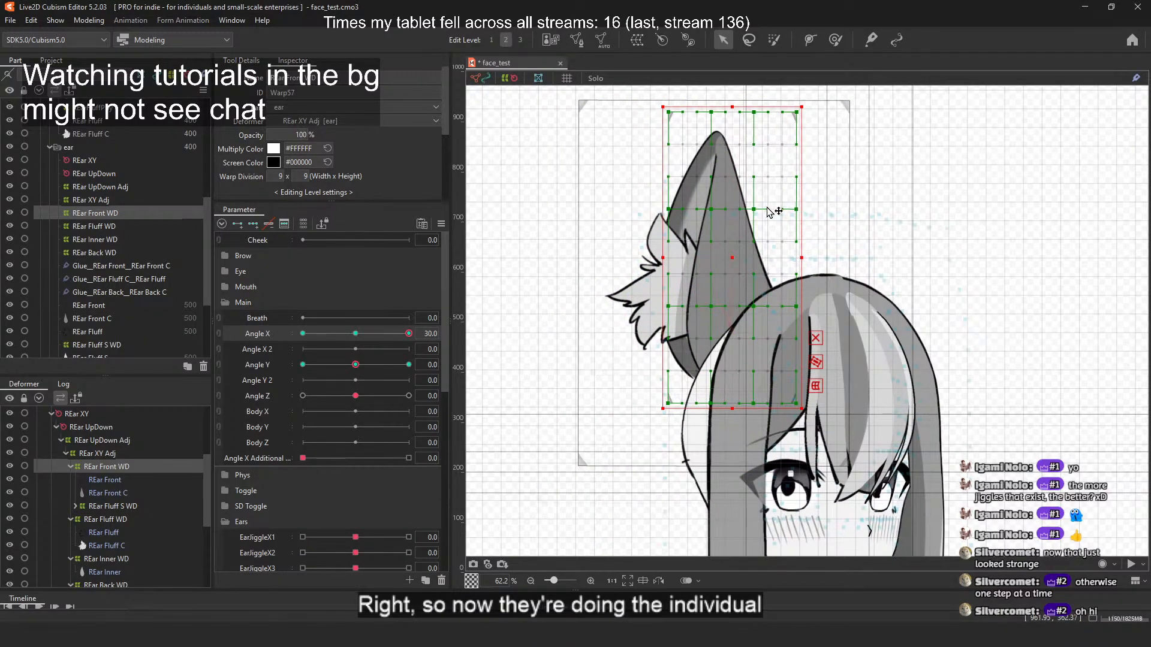
{"action": "scroll", "coordinate": [788, 209], "scroll_direction": "up", "scroll_amount": 2}
{"action": "left_click_drag", "start_coordinate": [689, 214], "coordinate": [716, 211]}
{"action": "mouse_move", "coordinate": [695, 351]}
{"action": "left_mouse_down"}
{"action": "mouse_move", "coordinate": [748, 354]}
{"action": "mouse_move", "coordinate": [730, 352]}
{"action": "left_mouse_up"}
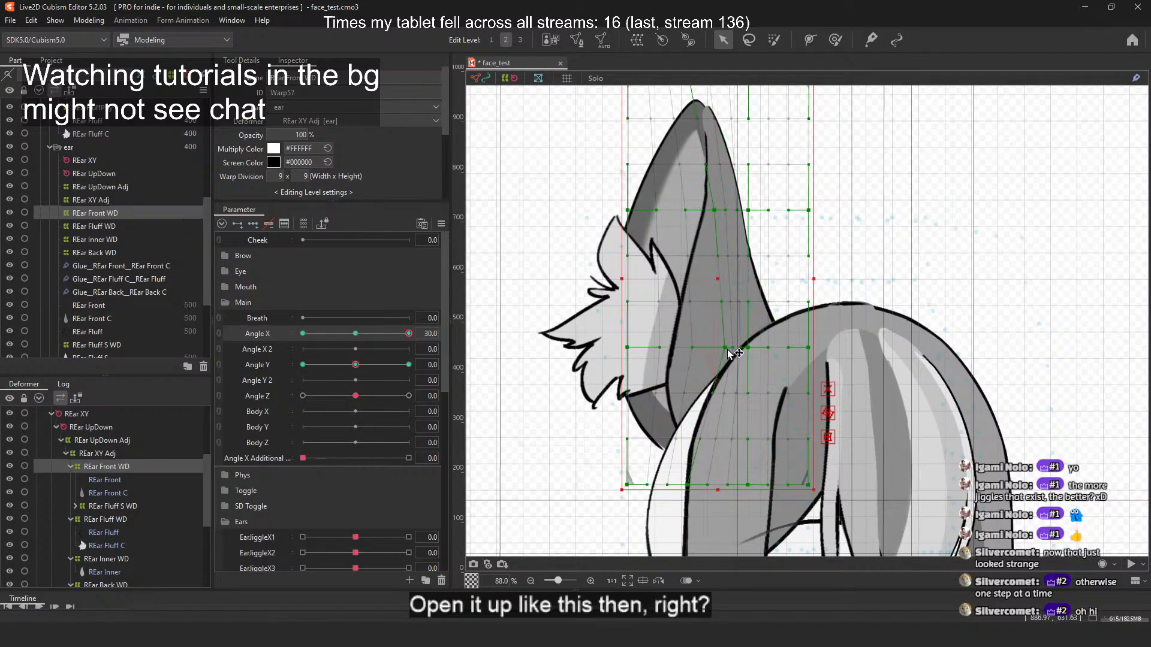
Step: Pull the REar Front WD warp deformer's lower left and right edges inward and shift its bottom-row points to the right
{"action": "left_click_drag", "start_coordinate": [627, 484], "coordinate": [667, 486]}
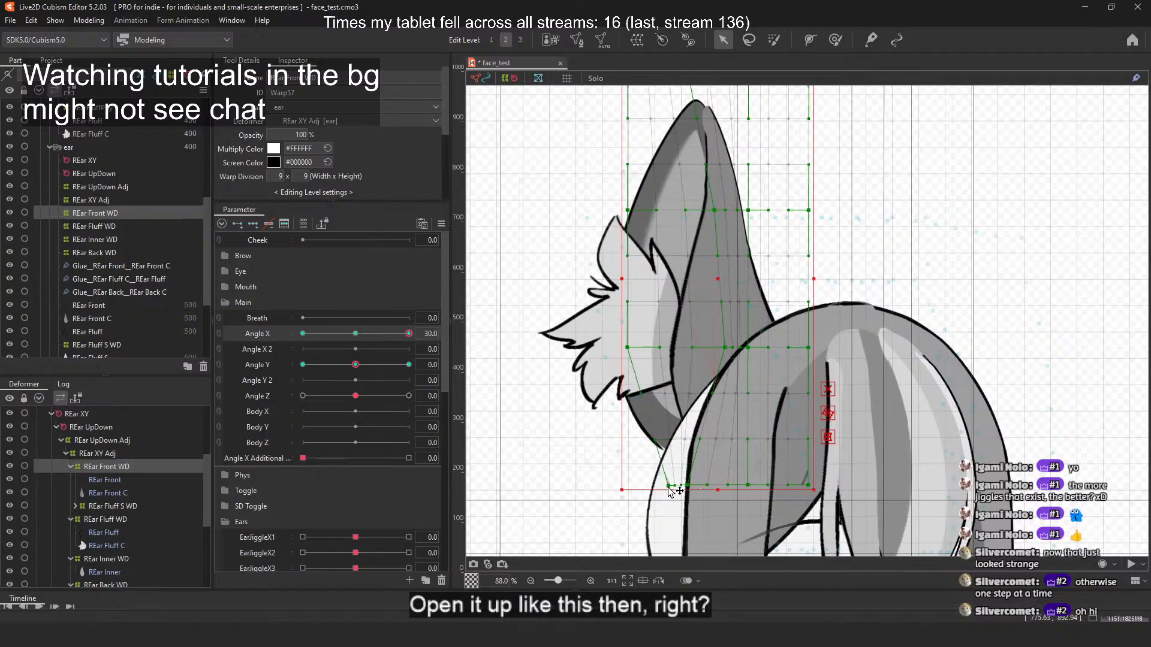
{"action": "mouse_move", "coordinate": [628, 347]}
{"action": "left_mouse_down"}
{"action": "mouse_move", "coordinate": [661, 347]}
{"action": "mouse_move", "coordinate": [648, 348]}
{"action": "left_mouse_up"}
{"action": "left_click_drag", "start_coordinate": [687, 485], "coordinate": [778, 485]}
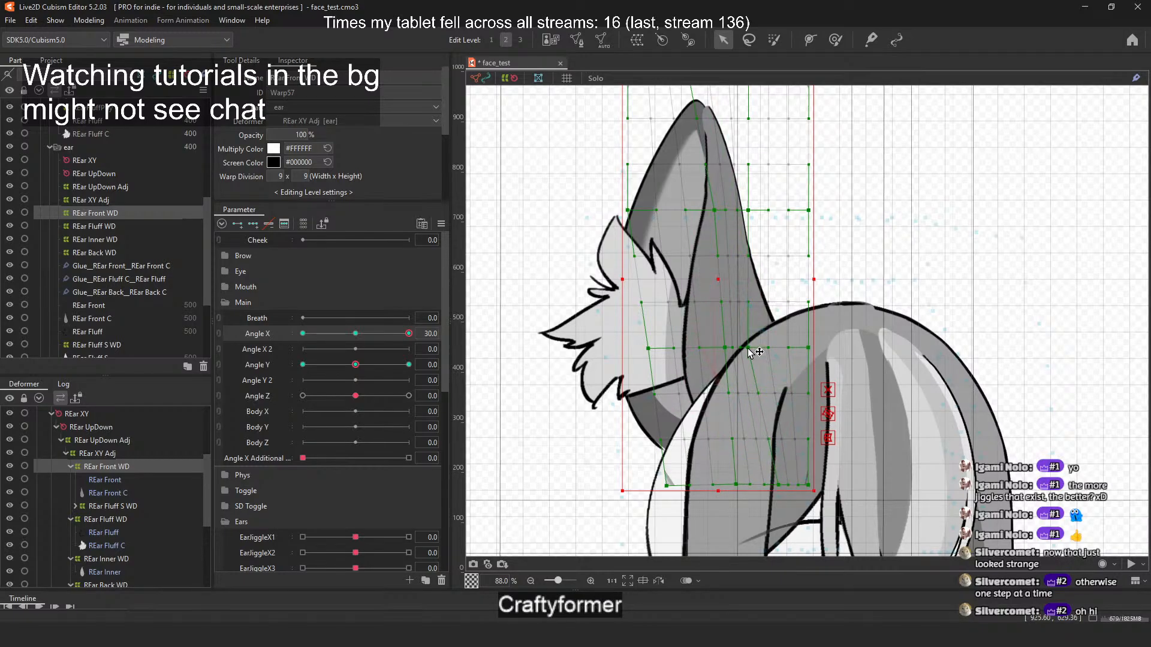
{"action": "left_click_drag", "start_coordinate": [751, 349], "coordinate": [799, 348]}
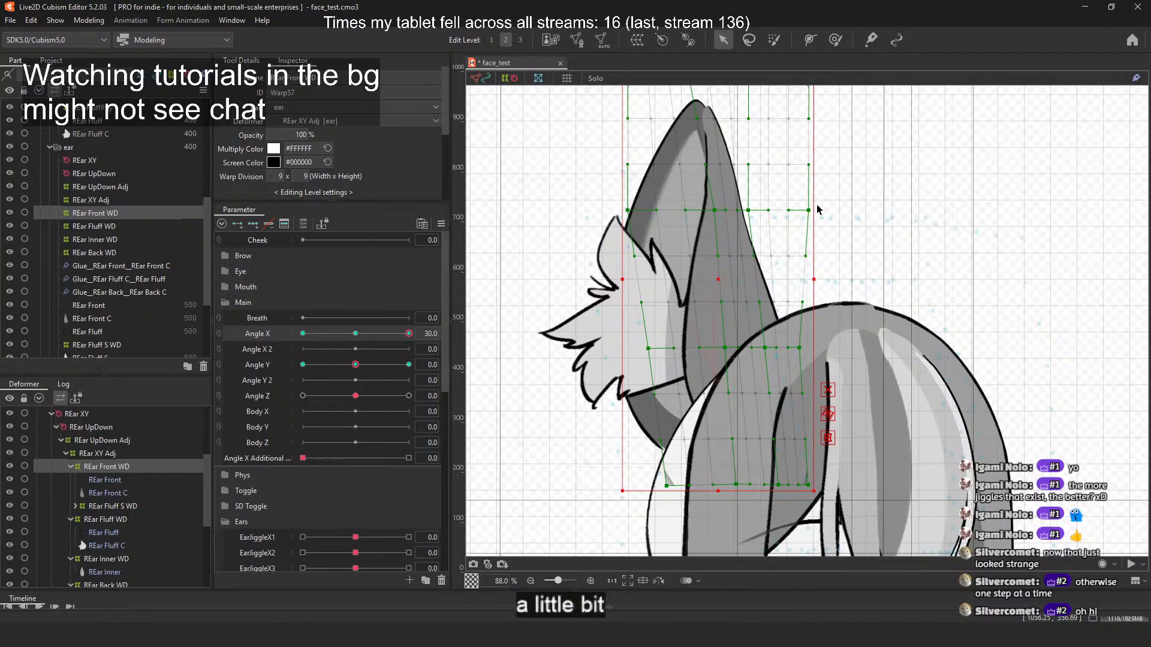
{"action": "left_click_drag", "start_coordinate": [809, 209], "coordinate": [799, 210]}
Step: Narrow the upper part of the REar Front WD warp deformer by moving its top right corner and nearby inner points to the left
{"action": "scroll", "coordinate": [800, 211], "scroll_direction": "up", "scroll_amount": 3}
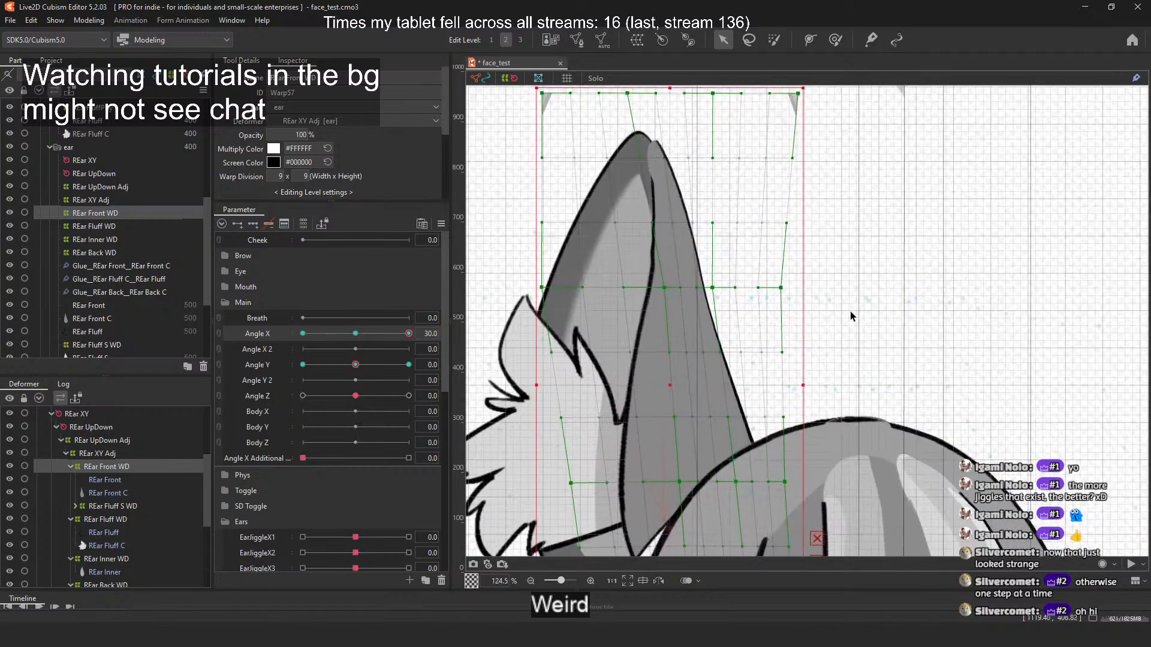
{"action": "left_click_drag", "start_coordinate": [662, 288], "coordinate": [718, 287]}
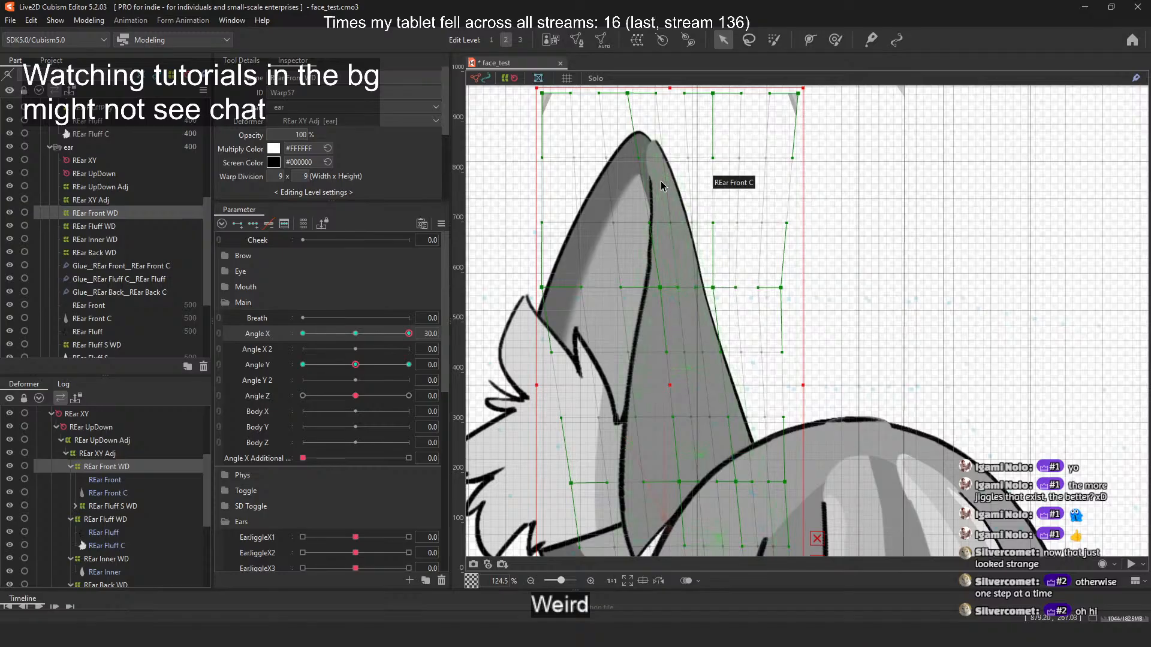
{"action": "left_click_drag", "start_coordinate": [724, 160], "coordinate": [744, 252]}
{"action": "left_click_drag", "start_coordinate": [733, 185], "coordinate": [707, 185]}
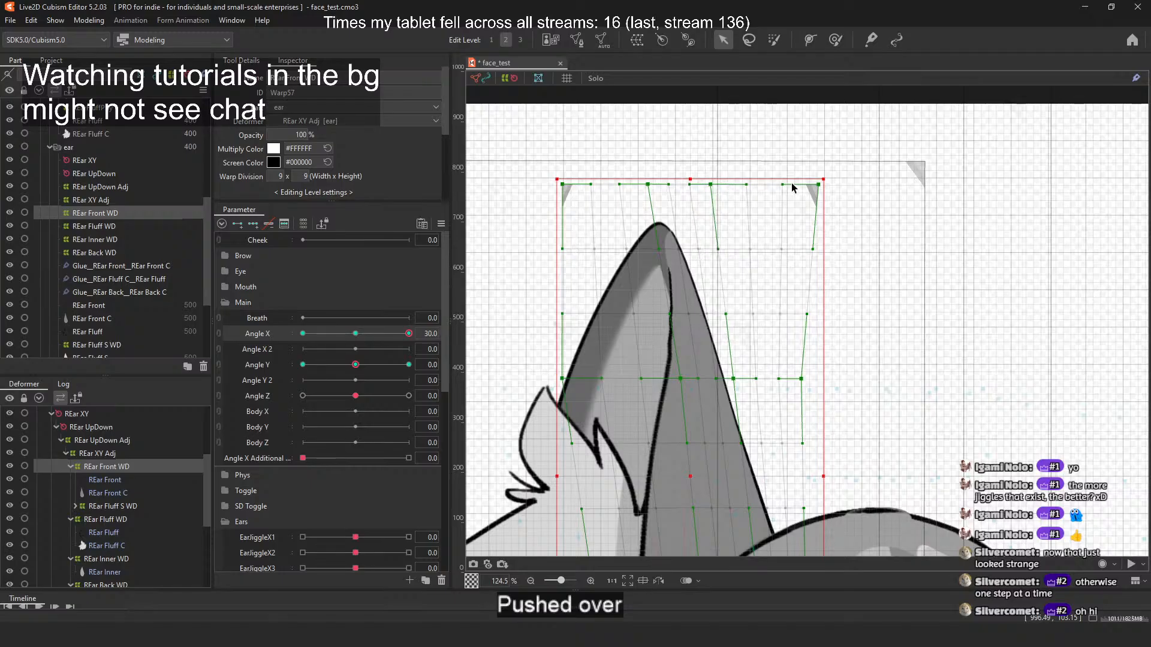
{"action": "left_click_drag", "start_coordinate": [819, 184], "coordinate": [778, 186]}
{"action": "scroll", "coordinate": [737, 226], "scroll_direction": "down", "scroll_amount": 3}
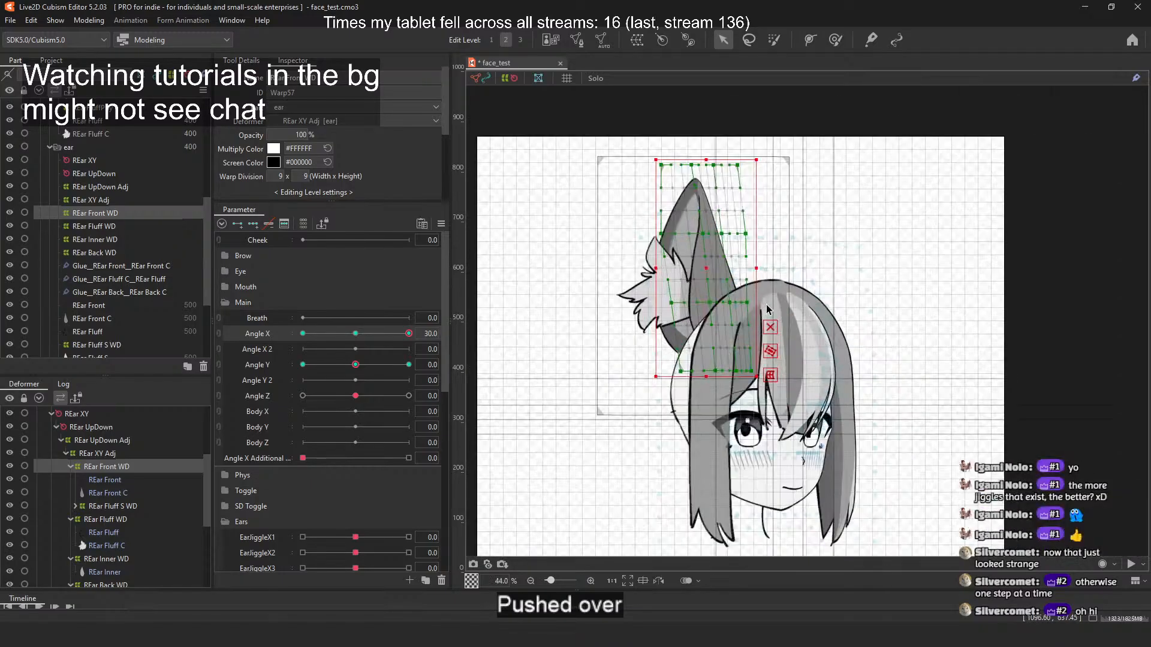
Step: Nudge the REar Front WD warp deformer's lower left-edge point and bottom-row points farther right at Angle X 30
{"action": "scroll", "coordinate": [768, 311], "scroll_direction": "up", "scroll_amount": 1}
{"action": "mouse_move", "coordinate": [406, 335]}
{"action": "left_mouse_down"}
{"action": "mouse_move", "coordinate": [355, 334]}
{"action": "mouse_move", "coordinate": [411, 339]}
{"action": "left_mouse_up"}
{"action": "scroll", "coordinate": [689, 311], "scroll_direction": "up", "scroll_amount": 3}
{"action": "left_click_drag", "start_coordinate": [606, 302], "coordinate": [614, 301]}
{"action": "left_click_drag", "start_coordinate": [624, 438], "coordinate": [707, 444]}
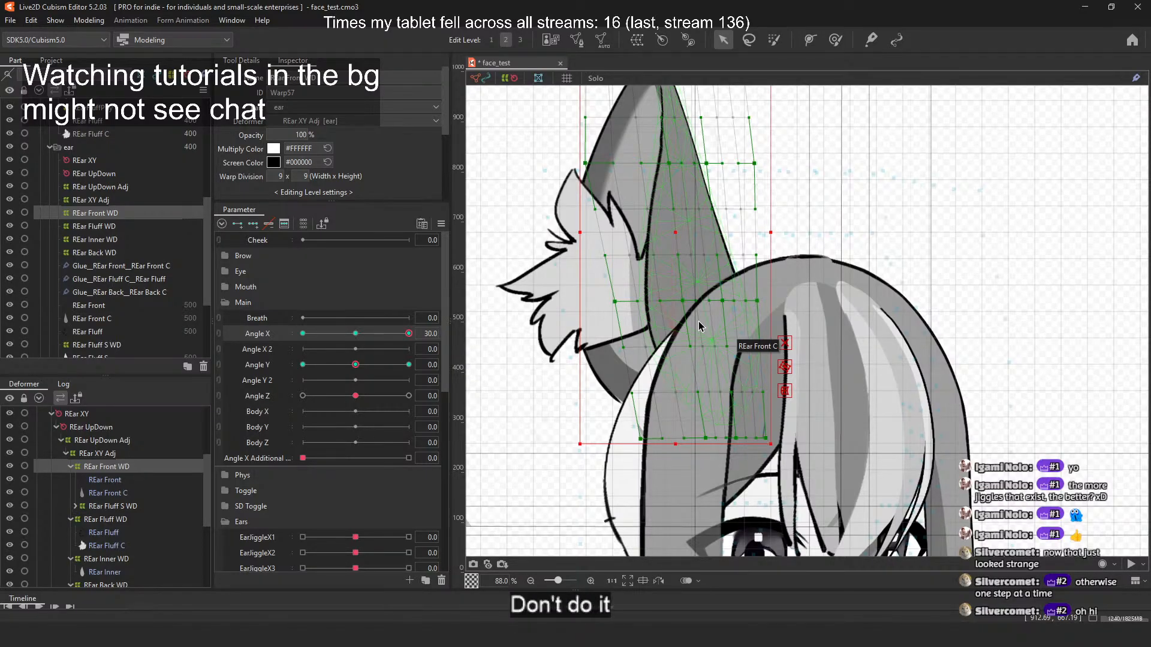
Step: Curve the front ear by moving the REar Front WD warp deformer's upper-middle left-edge point and lower left corner inward and evening out neighbouring points
{"action": "left_click_drag", "start_coordinate": [661, 147], "coordinate": [579, 224]}
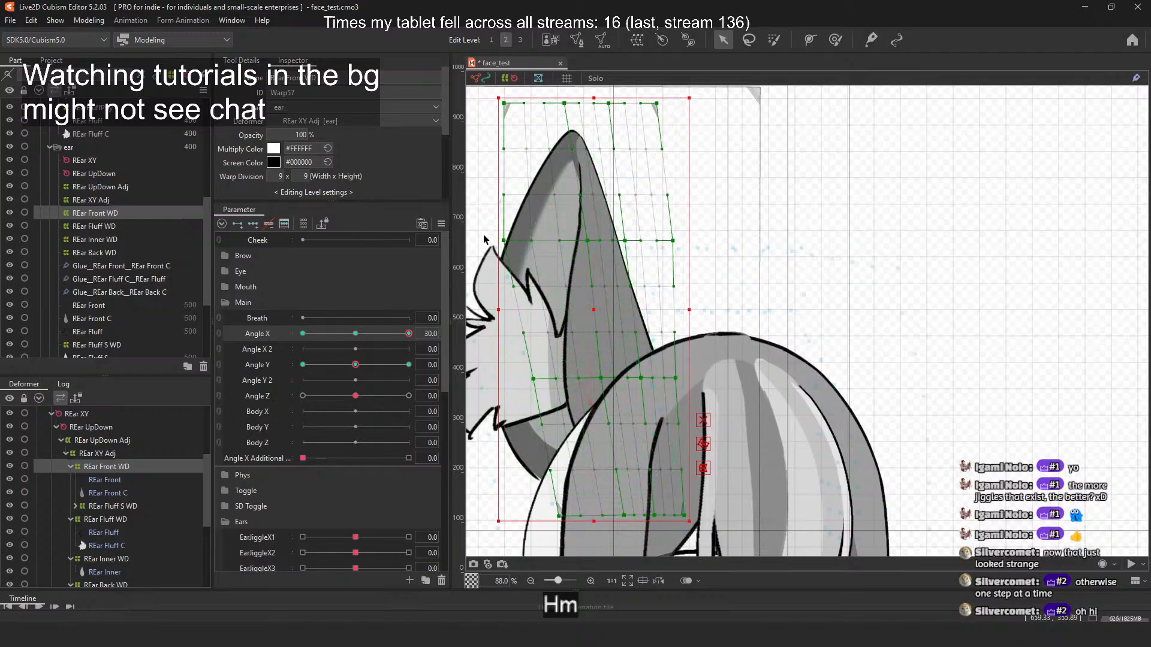
{"action": "mouse_move", "coordinate": [503, 241]}
{"action": "left_mouse_down"}
{"action": "mouse_move", "coordinate": [537, 244]}
{"action": "mouse_move", "coordinate": [521, 244]}
{"action": "left_mouse_up"}
{"action": "left_click_drag", "start_coordinate": [595, 243], "coordinate": [597, 245]}
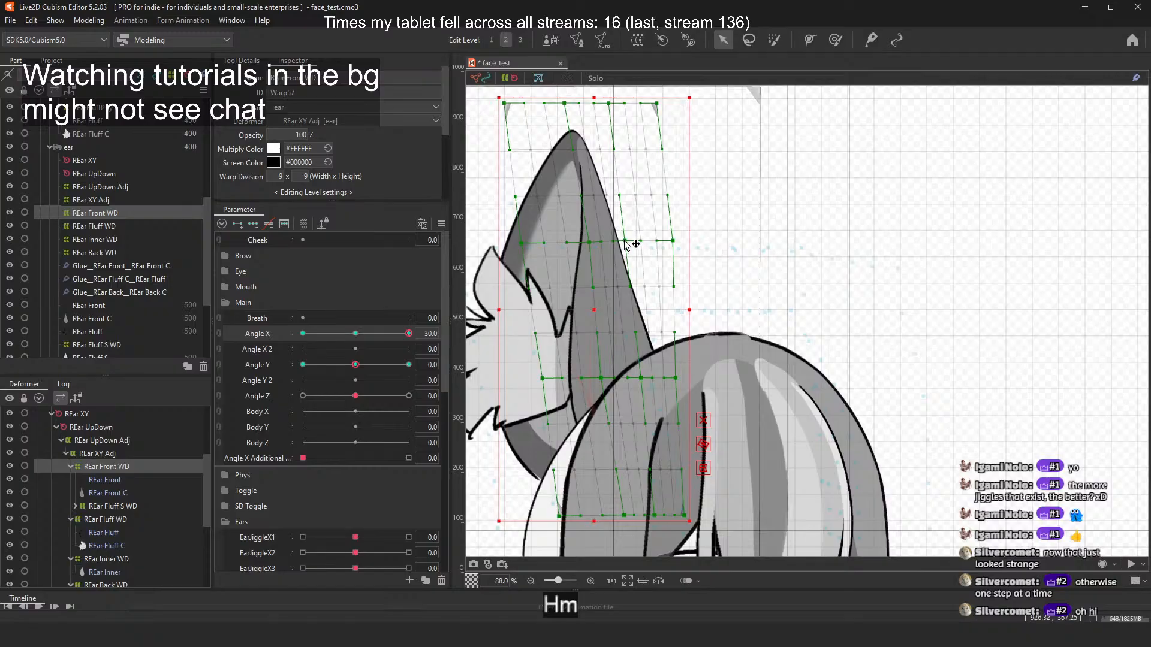
{"action": "left_click_drag", "start_coordinate": [670, 279], "coordinate": [725, 256]}
{"action": "left_click_drag", "start_coordinate": [660, 354], "coordinate": [600, 355]}
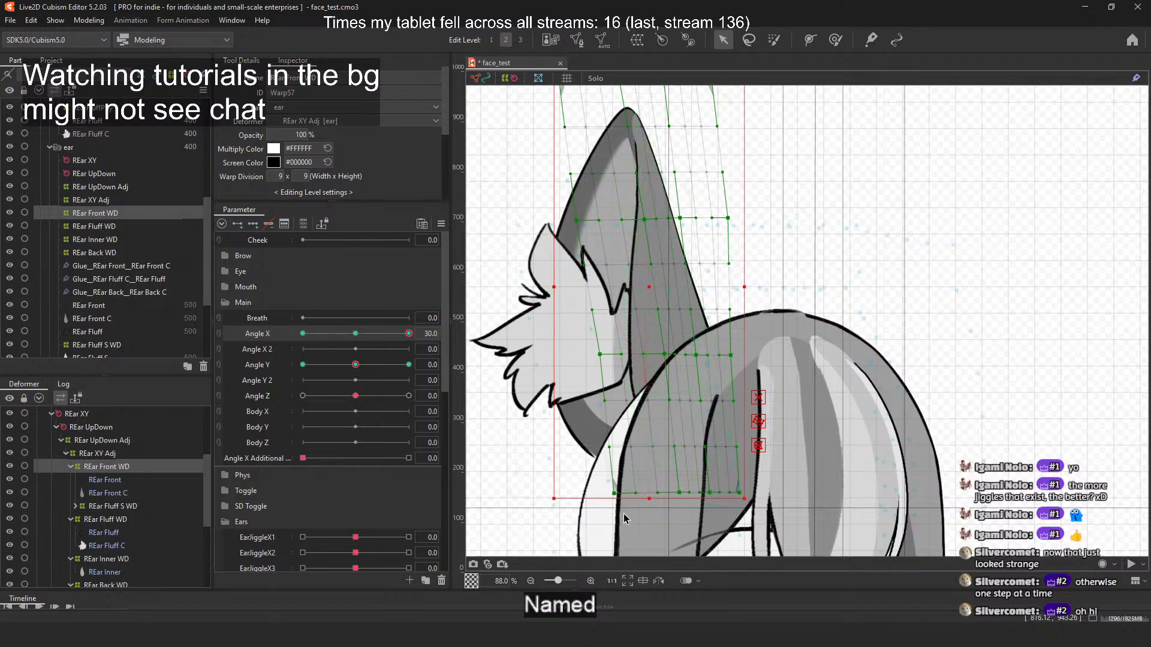
{"action": "left_click_drag", "start_coordinate": [615, 494], "coordinate": [688, 491]}
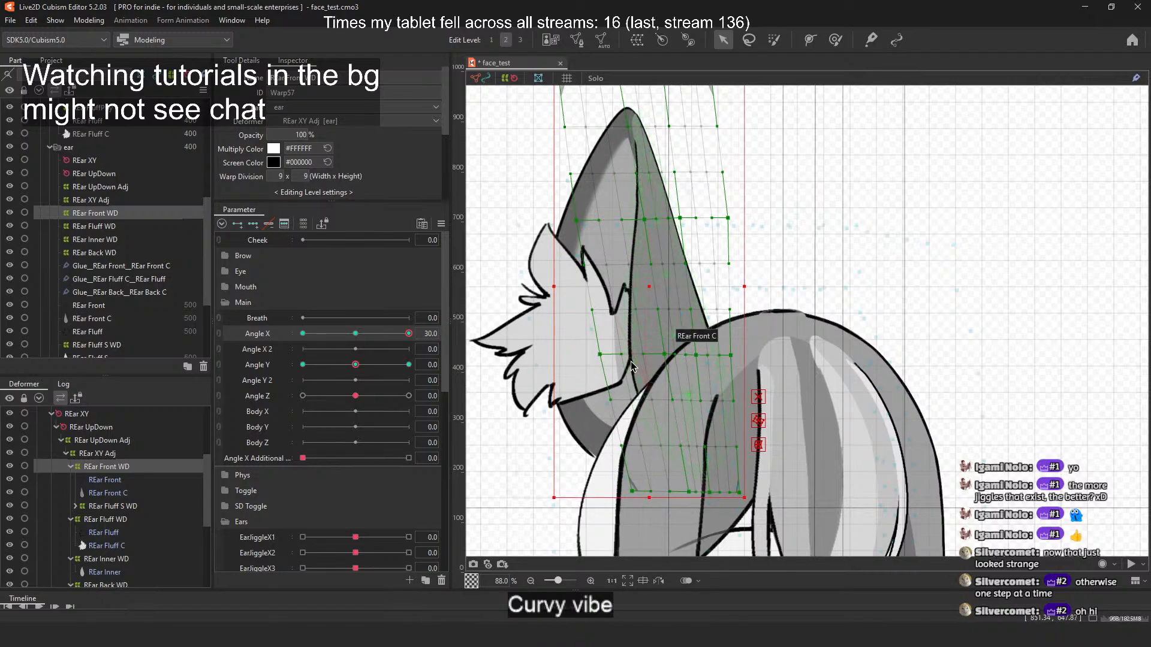
Step: Check the reshaped front ear against the whole head and preview its movement by varying Angle X near 30
{"action": "left_click_drag", "start_coordinate": [786, 396], "coordinate": [782, 216]}
{"action": "scroll", "coordinate": [669, 309], "scroll_direction": "down", "scroll_amount": 3}
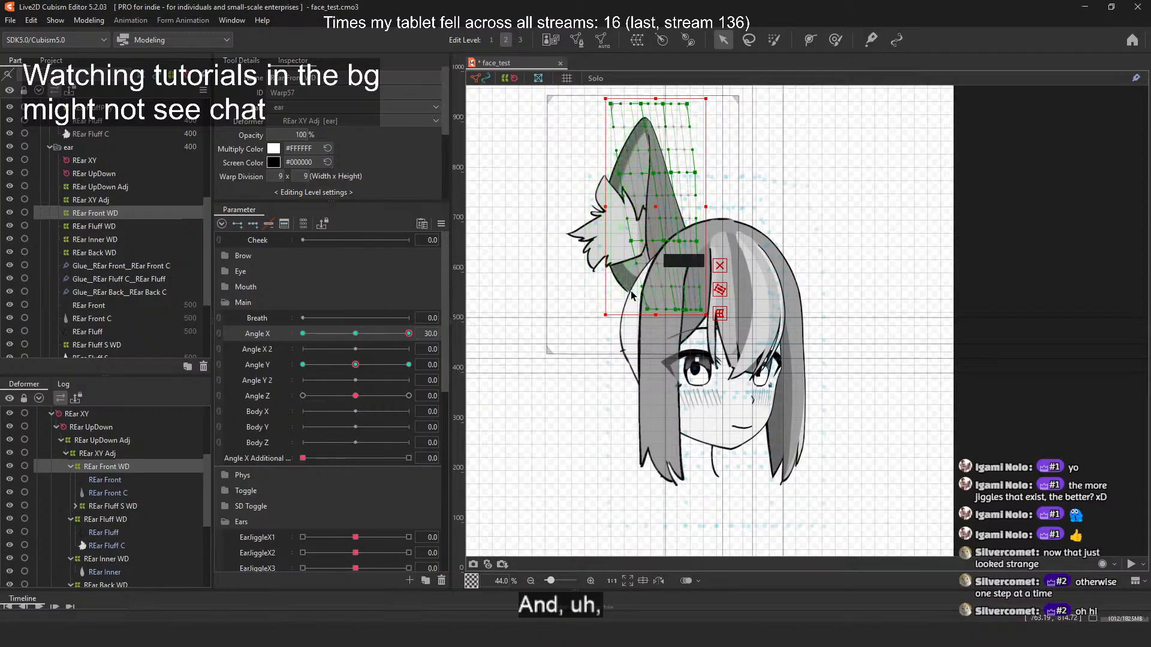
{"action": "scroll", "coordinate": [631, 281], "scroll_direction": "up", "scroll_amount": 2}
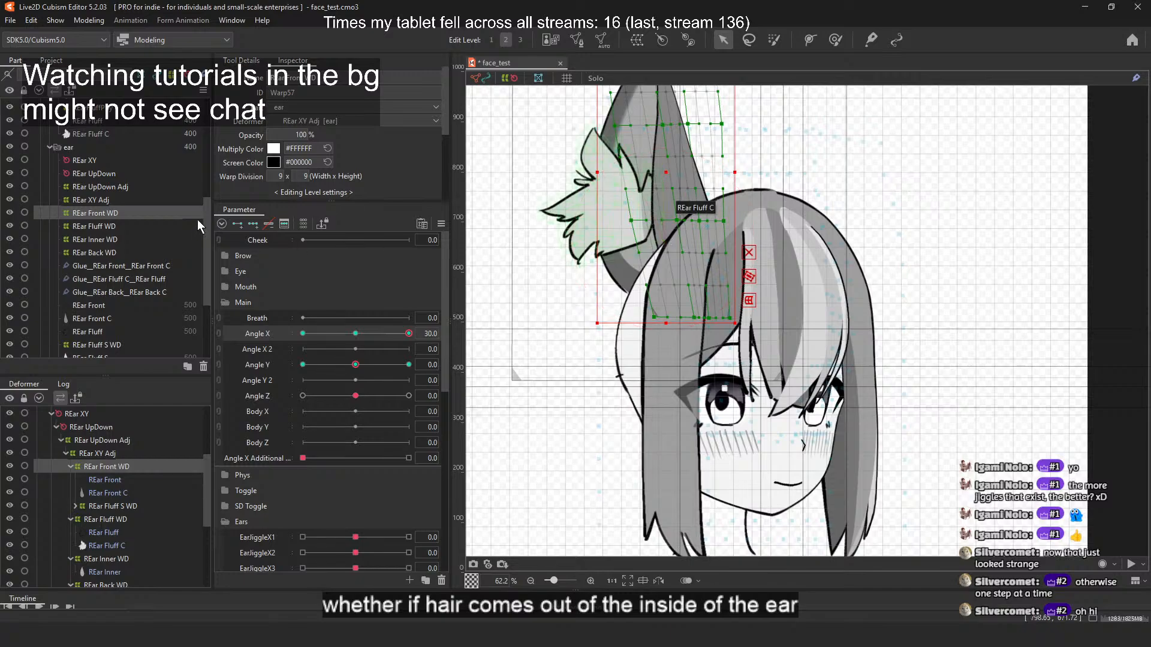
{"action": "left_click", "coordinate": [395, 334]}
{"action": "mouse_move", "coordinate": [392, 335]}
{"action": "left_mouse_down"}
{"action": "mouse_move", "coordinate": [359, 337]}
{"action": "mouse_move", "coordinate": [415, 336]}
{"action": "left_mouse_up"}
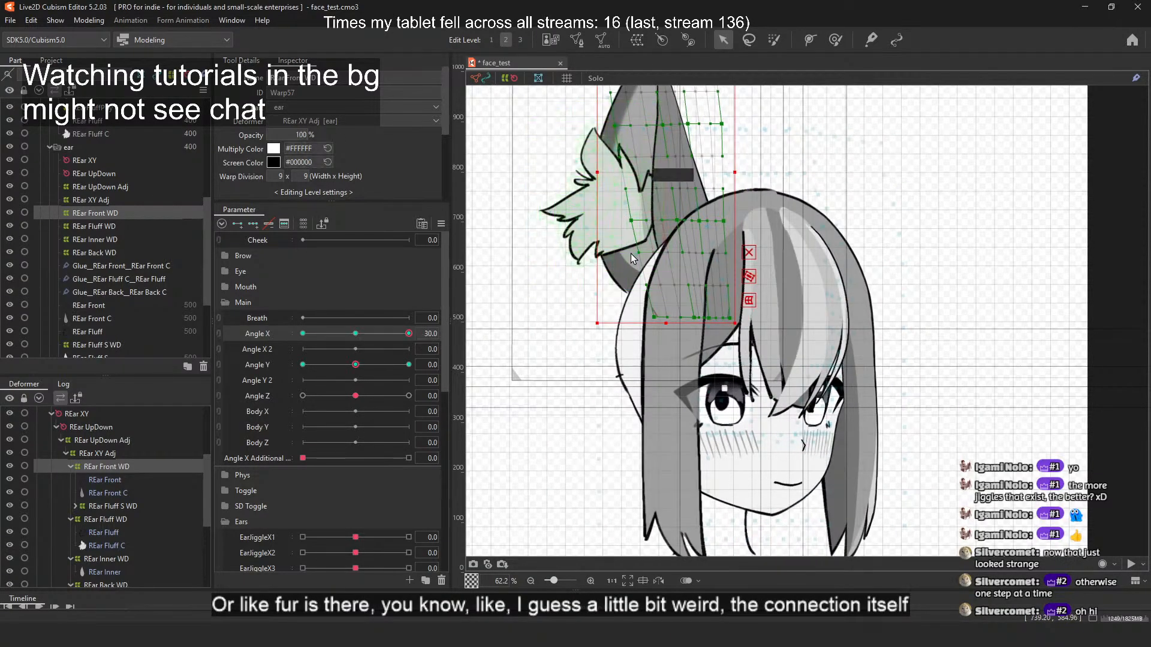
Step: Move the REar Front WD warp deformer's upper-middle and lower-middle left-edge points and lower left corner farther right at Angle X 30
{"action": "left_click_drag", "start_coordinate": [630, 168], "coordinate": [644, 274]}
{"action": "scroll", "coordinate": [649, 209], "scroll_direction": "down", "scroll_amount": 2}
{"action": "scroll", "coordinate": [648, 210], "scroll_direction": "up", "scroll_amount": 2}
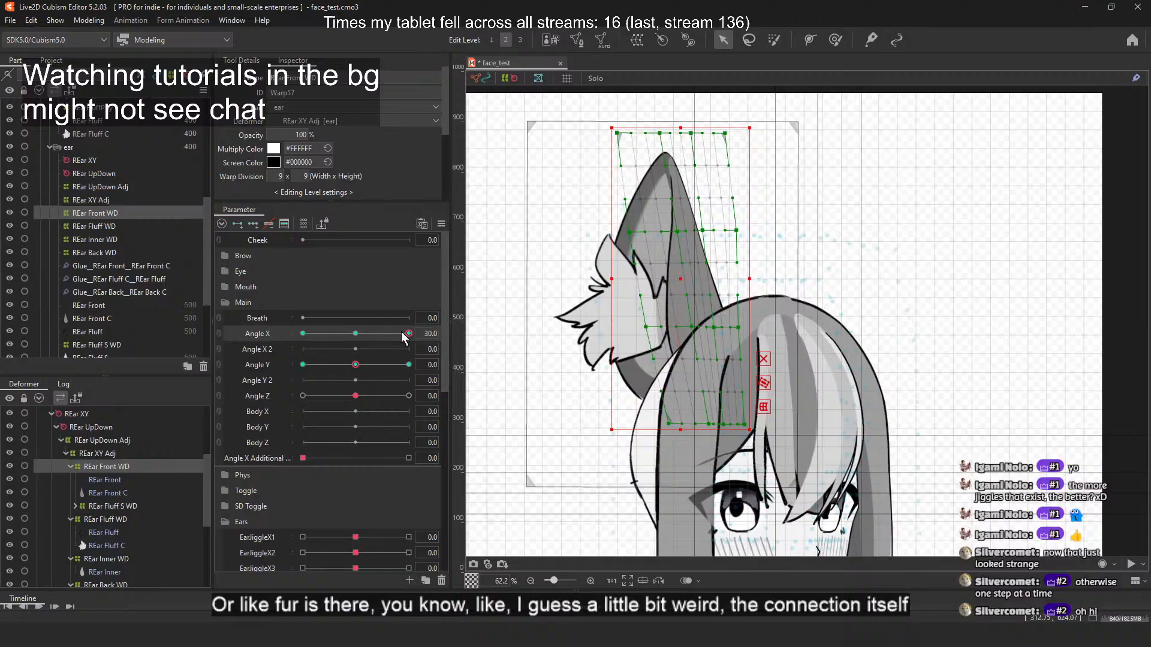
{"action": "mouse_move", "coordinate": [409, 334]}
{"action": "left_mouse_down"}
{"action": "mouse_move", "coordinate": [368, 337]}
{"action": "mouse_move", "coordinate": [417, 335]}
{"action": "left_mouse_up"}
{"action": "left_click_drag", "start_coordinate": [354, 339], "coordinate": [410, 336]}
{"action": "left_click_drag", "start_coordinate": [629, 232], "coordinate": [635, 233]}
{"action": "left_click_drag", "start_coordinate": [646, 326], "coordinate": [653, 327]}
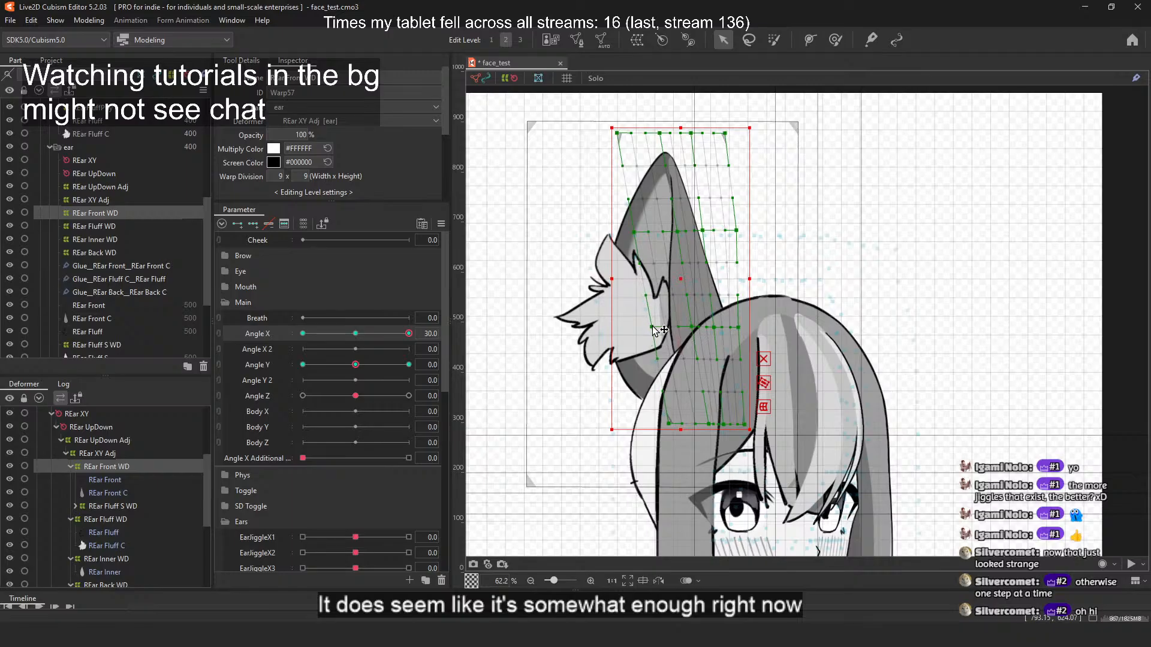
{"action": "left_click_drag", "start_coordinate": [668, 424], "coordinate": [682, 425]}
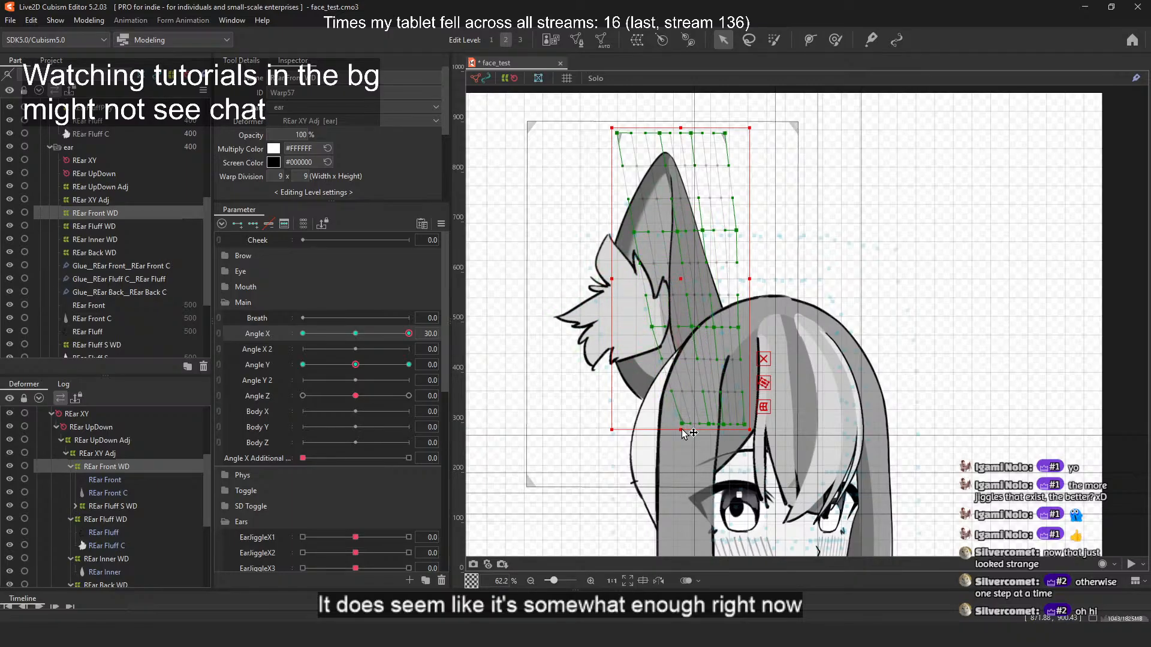
Step: Deselect the deformer, inspect the ear's base and outline, and preview its movement across Angle X 30, -30 and 0
{"action": "scroll", "coordinate": [688, 339], "scroll_direction": "up", "scroll_amount": 5}
{"action": "scroll", "coordinate": [693, 330], "scroll_direction": "down", "scroll_amount": 2}
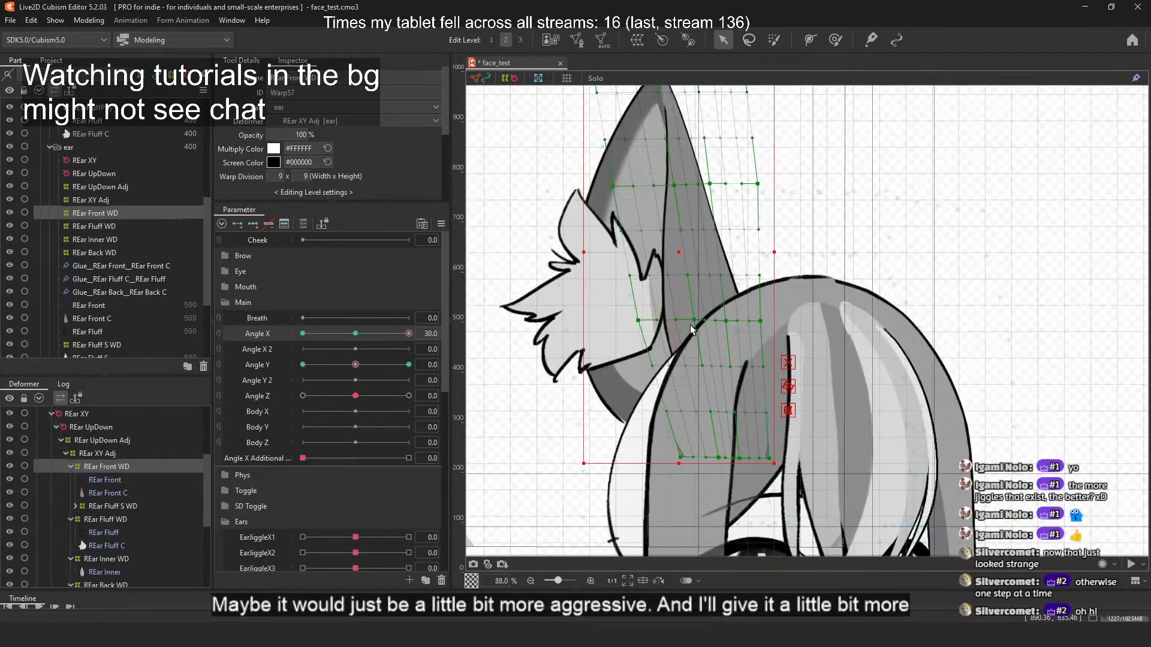
{"action": "scroll", "coordinate": [688, 309], "scroll_direction": "down", "scroll_amount": 6}
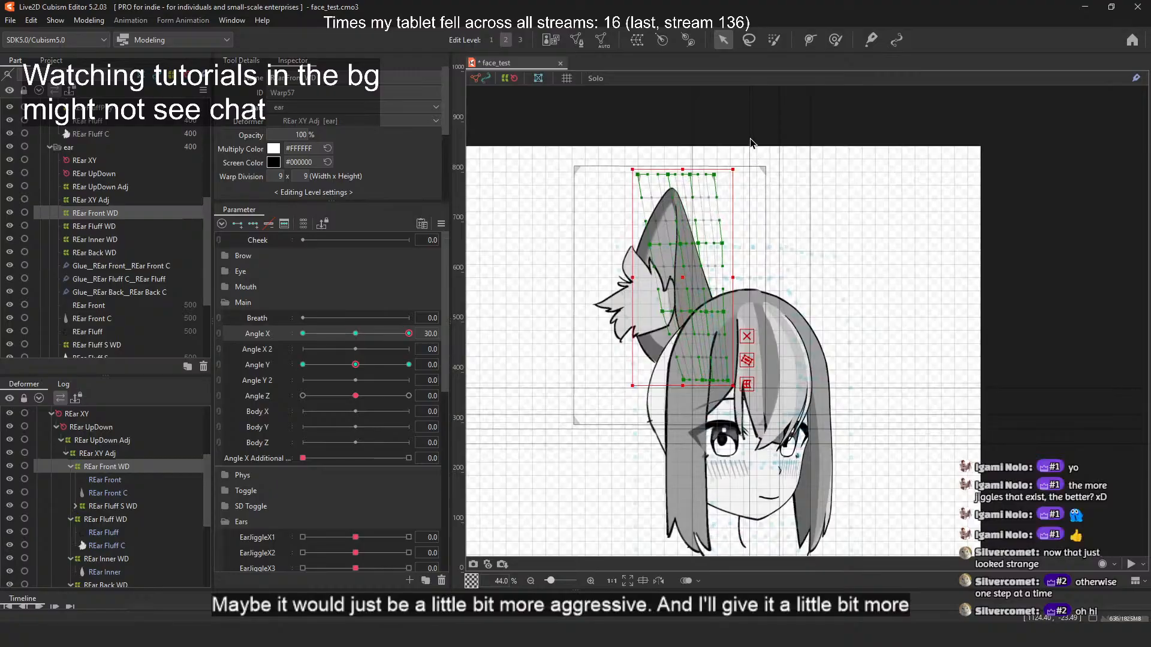
{"action": "left_click", "coordinate": [736, 155]}
{"action": "scroll", "coordinate": [726, 203], "scroll_direction": "up", "scroll_amount": 6}
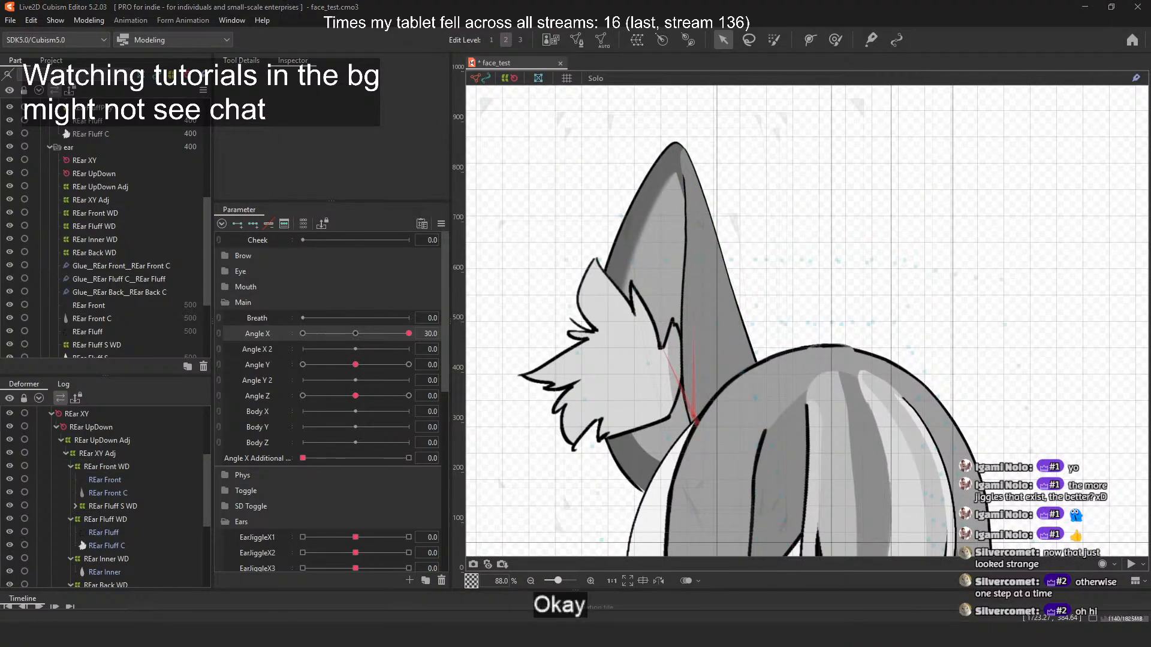
{"action": "left_click_drag", "start_coordinate": [386, 332], "coordinate": [284, 341]}
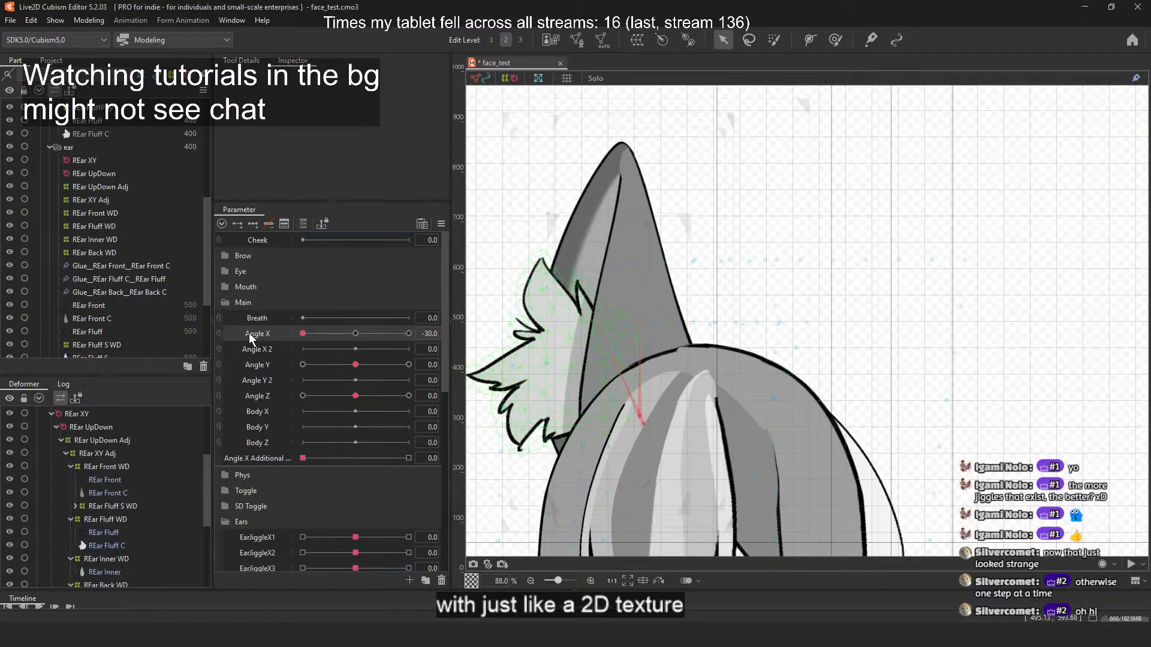
{"action": "mouse_move", "coordinate": [250, 333]}
{"action": "left_mouse_down"}
{"action": "mouse_move", "coordinate": [417, 337]}
{"action": "mouse_move", "coordinate": [330, 336]}
{"action": "mouse_move", "coordinate": [360, 338]}
{"action": "left_mouse_up"}
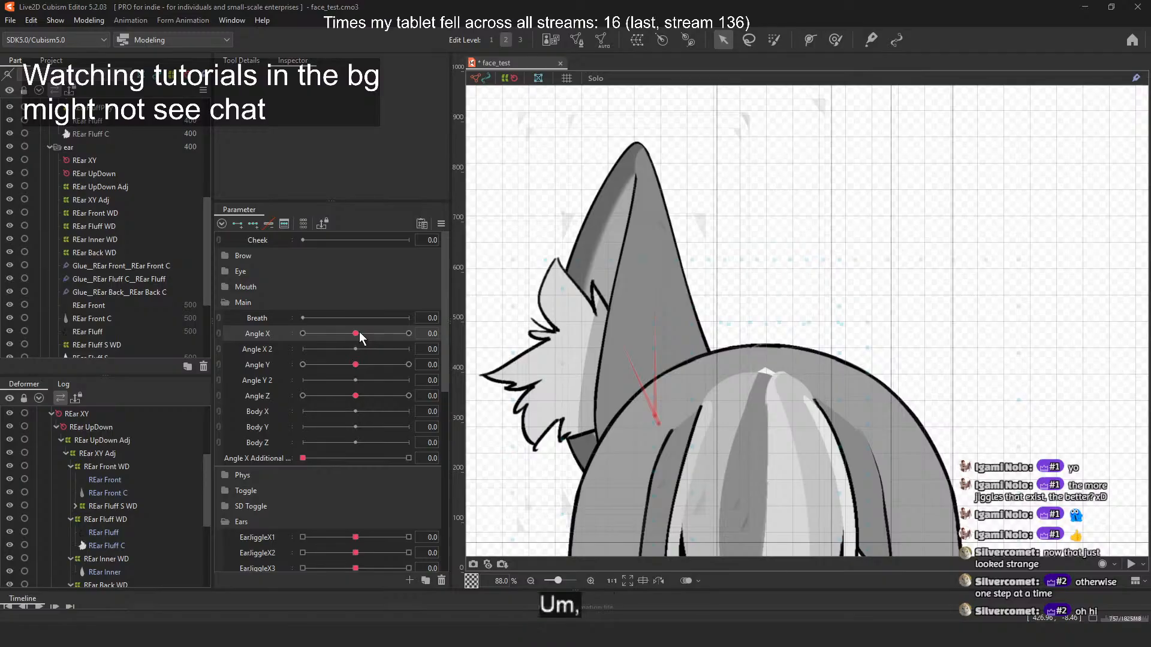
Step: At Angle X -30, select the REar Front WD warp deformer and move its upper-middle inner left point to the left
{"action": "left_click_drag", "start_coordinate": [358, 332], "coordinate": [301, 337]}
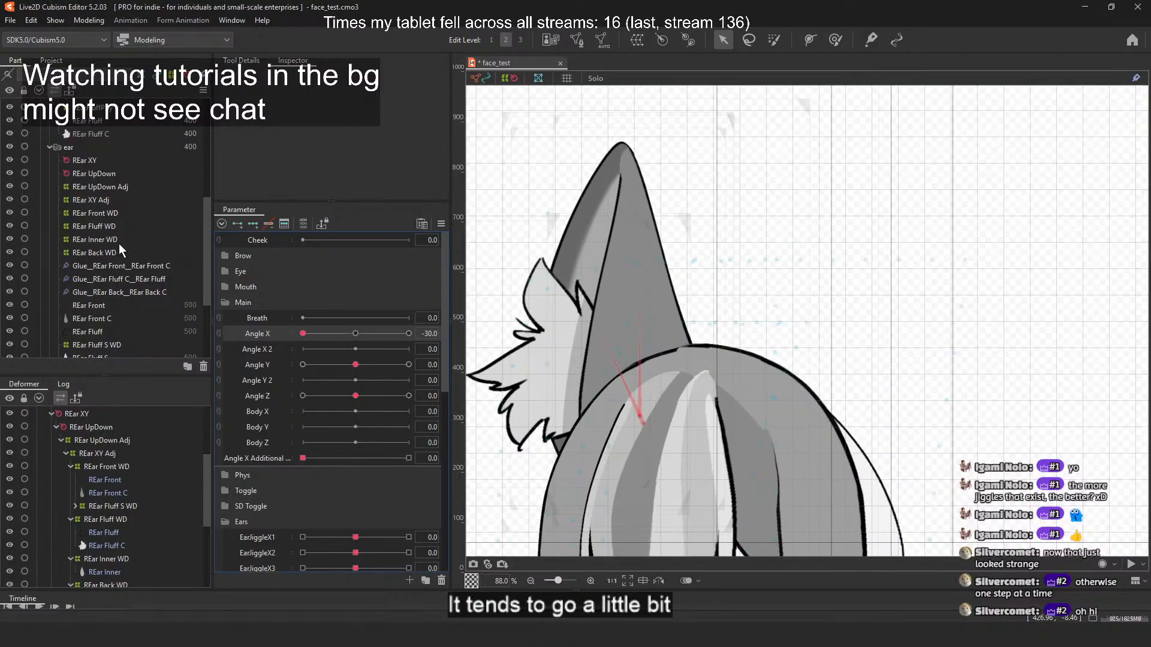
{"action": "scroll", "coordinate": [129, 245], "scroll_direction": "down", "scroll_amount": 3}
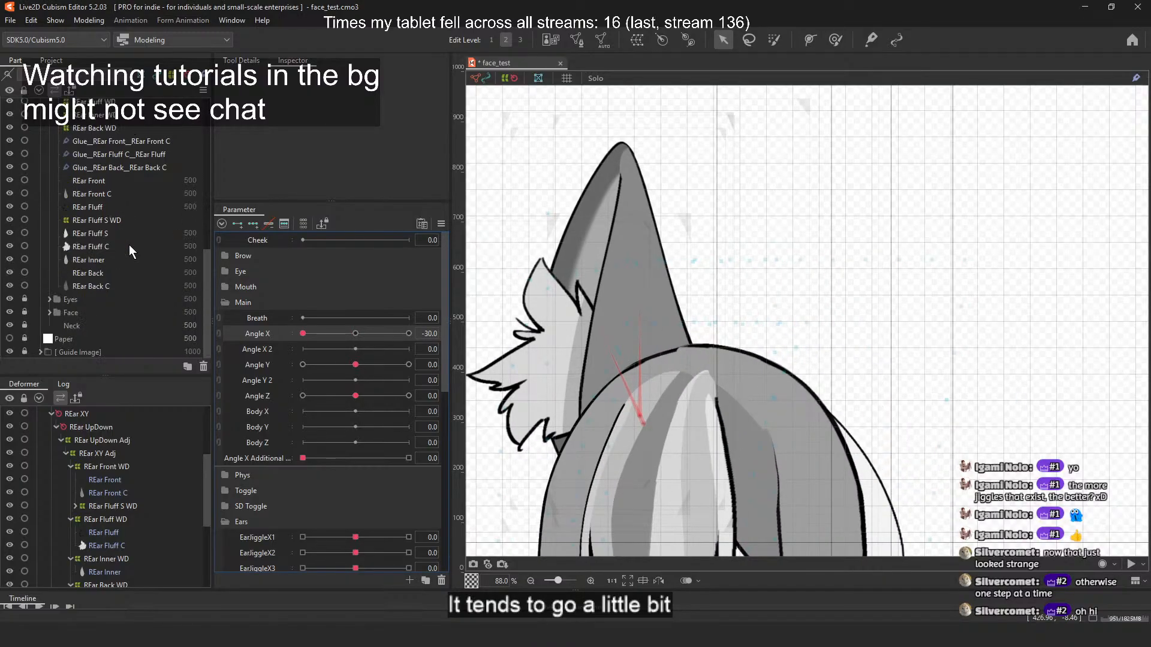
{"action": "scroll", "coordinate": [130, 245], "scroll_direction": "up", "scroll_amount": 3}
{"action": "scroll", "coordinate": [128, 245], "scroll_direction": "up", "scroll_amount": 5}
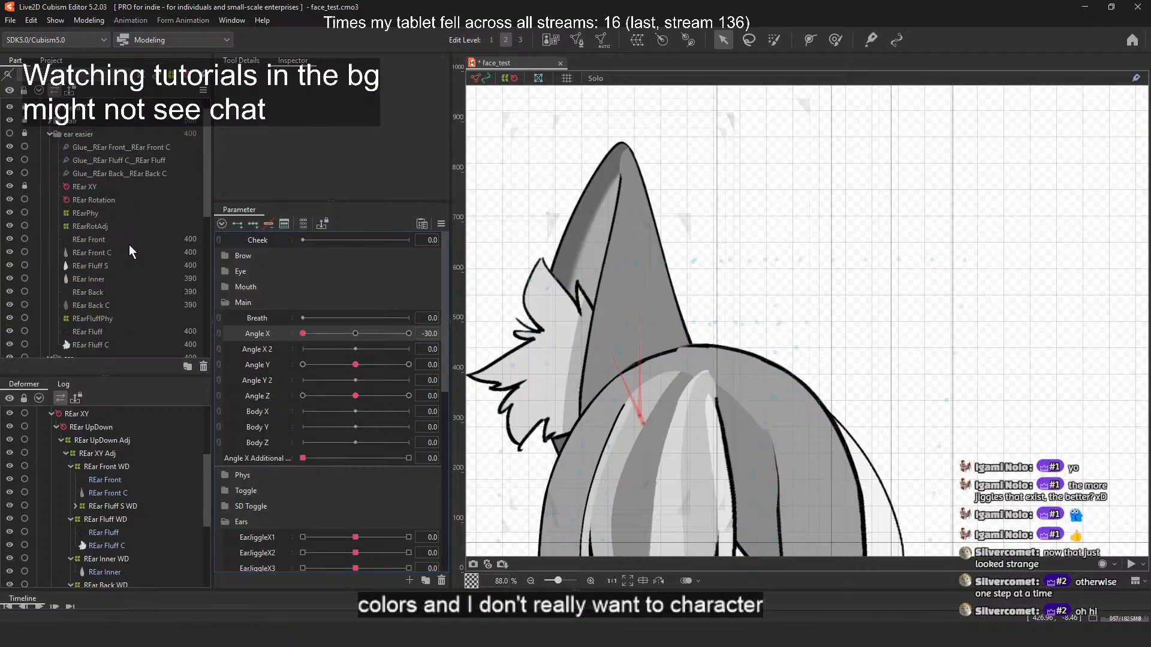
{"action": "scroll", "coordinate": [128, 244], "scroll_direction": "down", "scroll_amount": 4}
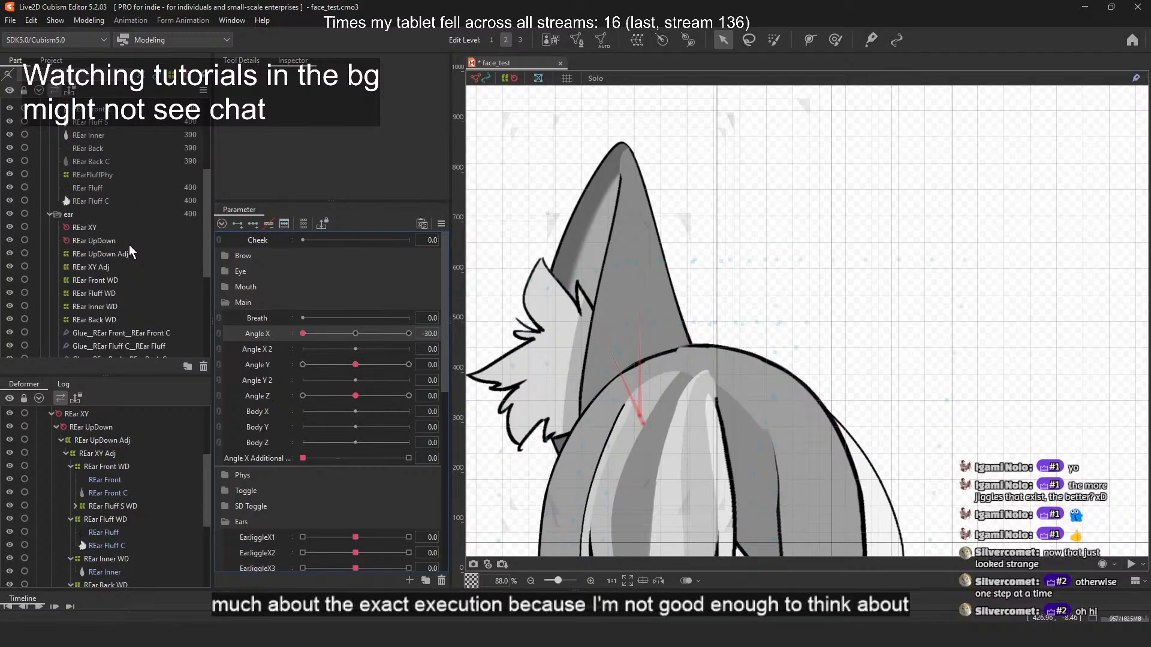
{"action": "left_click", "coordinate": [126, 277]}
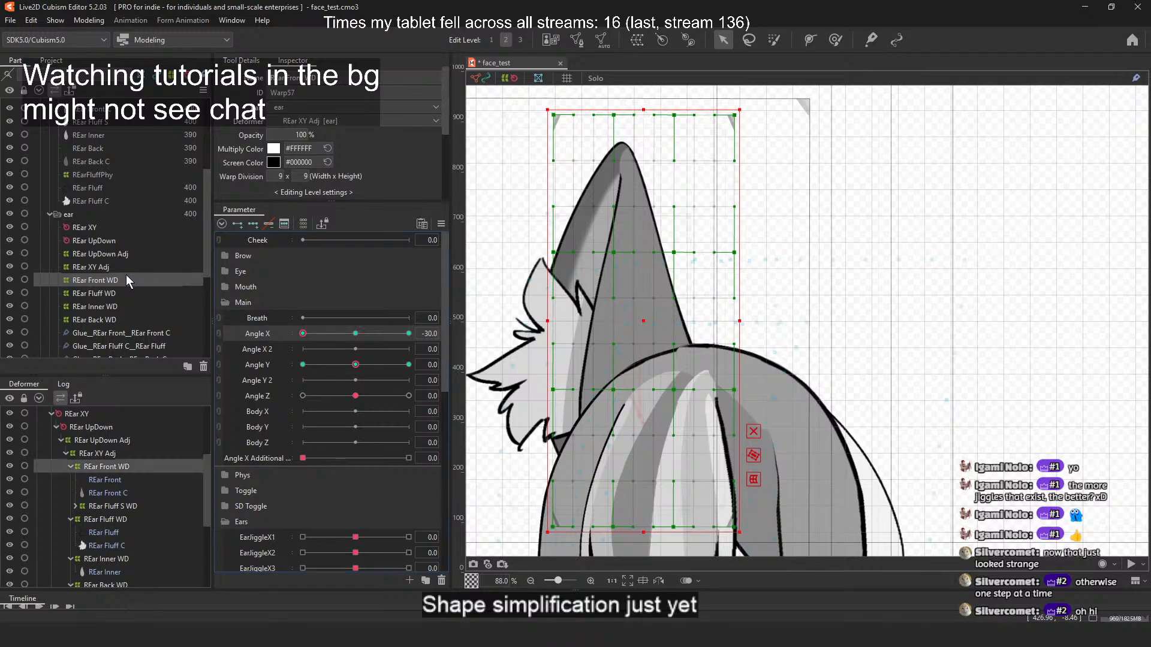
{"action": "left_click_drag", "start_coordinate": [620, 242], "coordinate": [736, 246]}
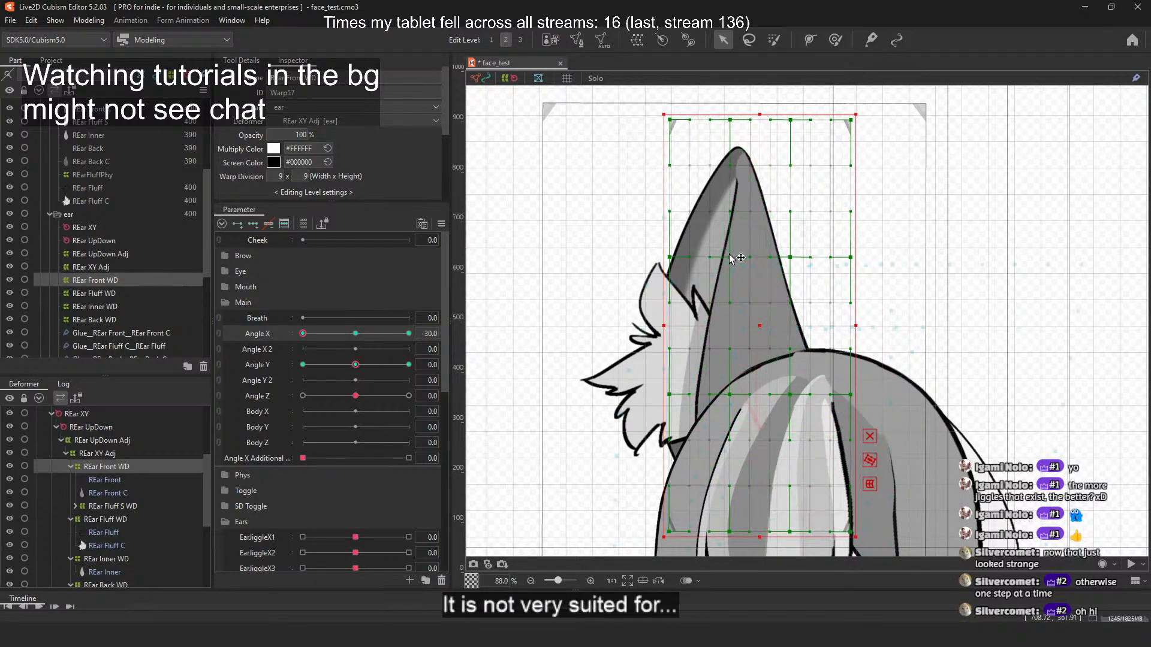
{"action": "left_click_drag", "start_coordinate": [731, 258], "coordinate": [712, 259]}
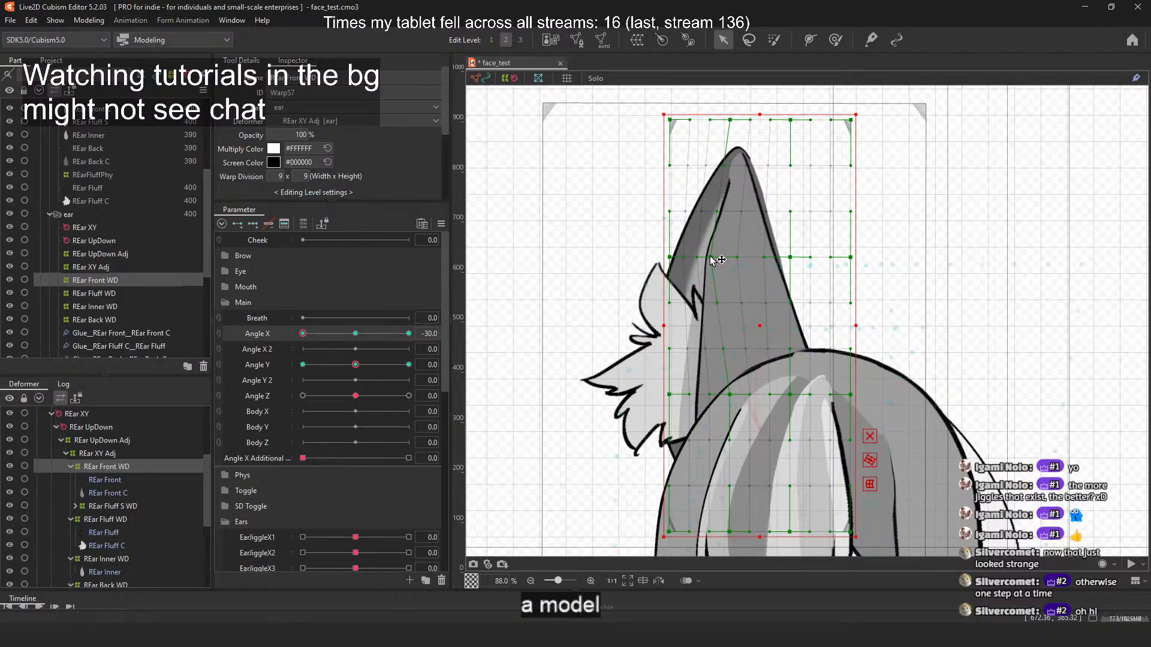
{"action": "left_click_drag", "start_coordinate": [791, 257], "coordinate": [793, 257]}
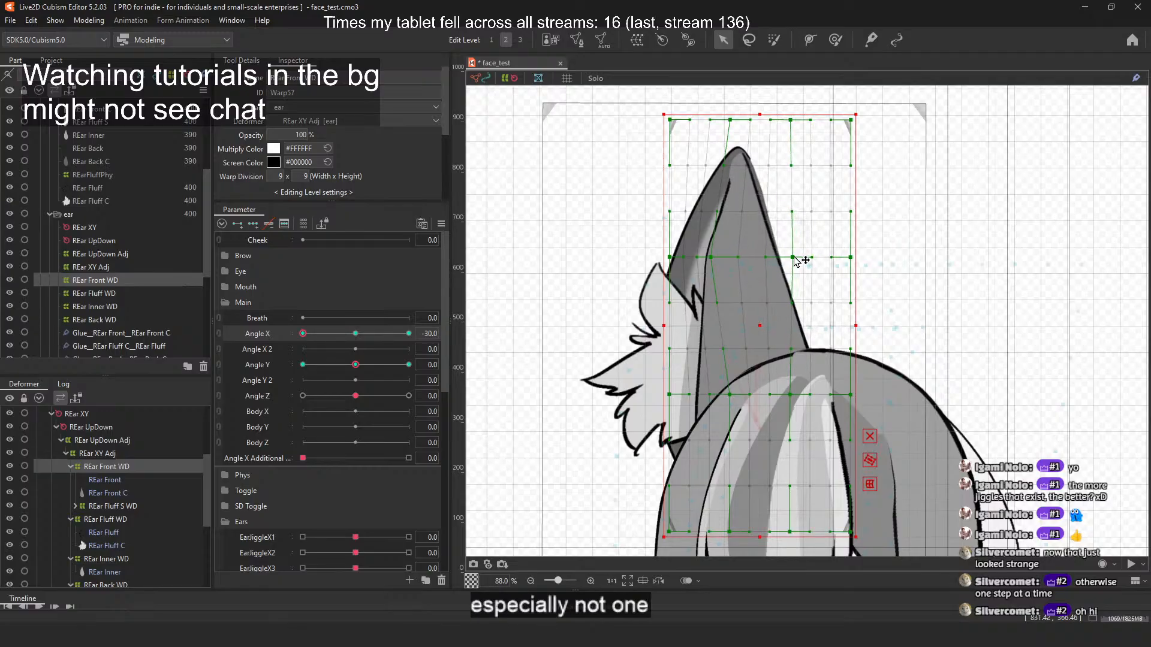
{"action": "left_click_drag", "start_coordinate": [789, 120], "coordinate": [802, 120]}
{"action": "key", "text": "ctrl+z"}
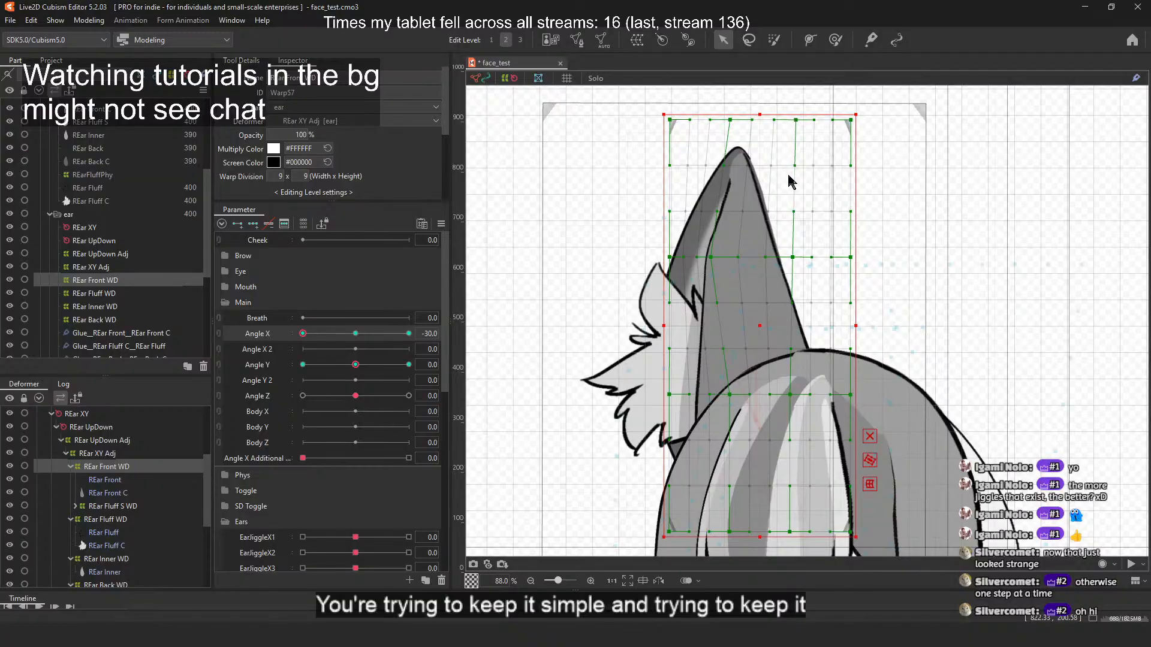
{"action": "key", "text": "ctrl+z"}
Step: Widen the front ear at Angle X -30 by moving REar Front WD's lower-middle inner left point and left-edge points outward to the left
{"action": "scroll", "coordinate": [745, 325], "scroll_direction": "down", "scroll_amount": 2}
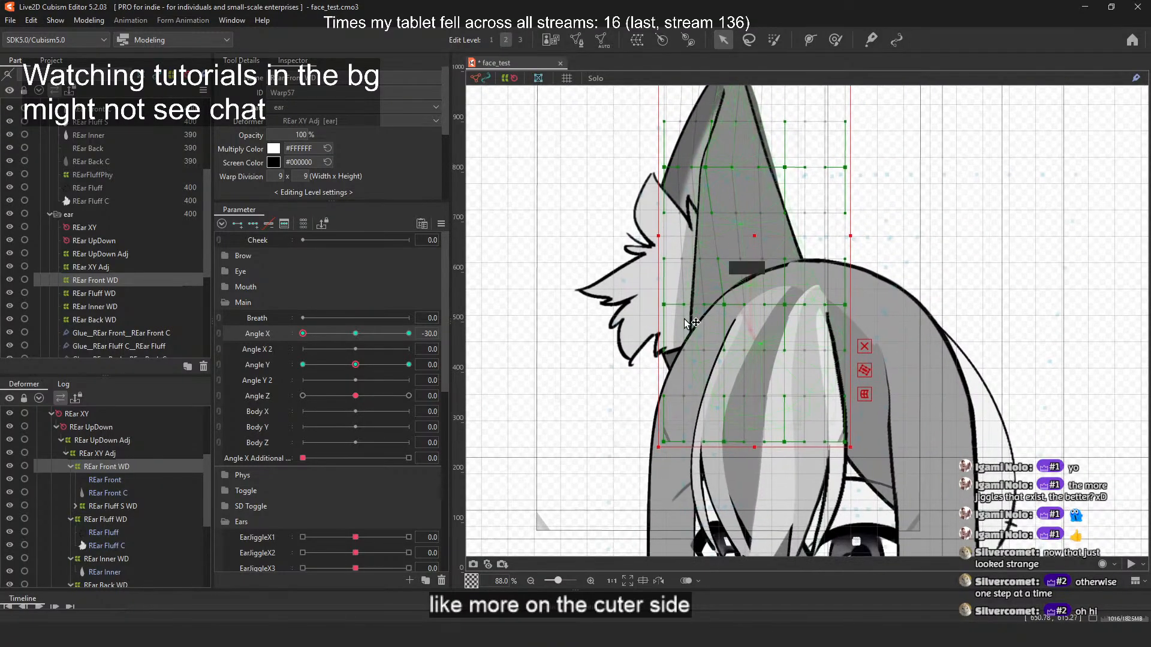
{"action": "left_click_drag", "start_coordinate": [723, 305], "coordinate": [634, 305]}
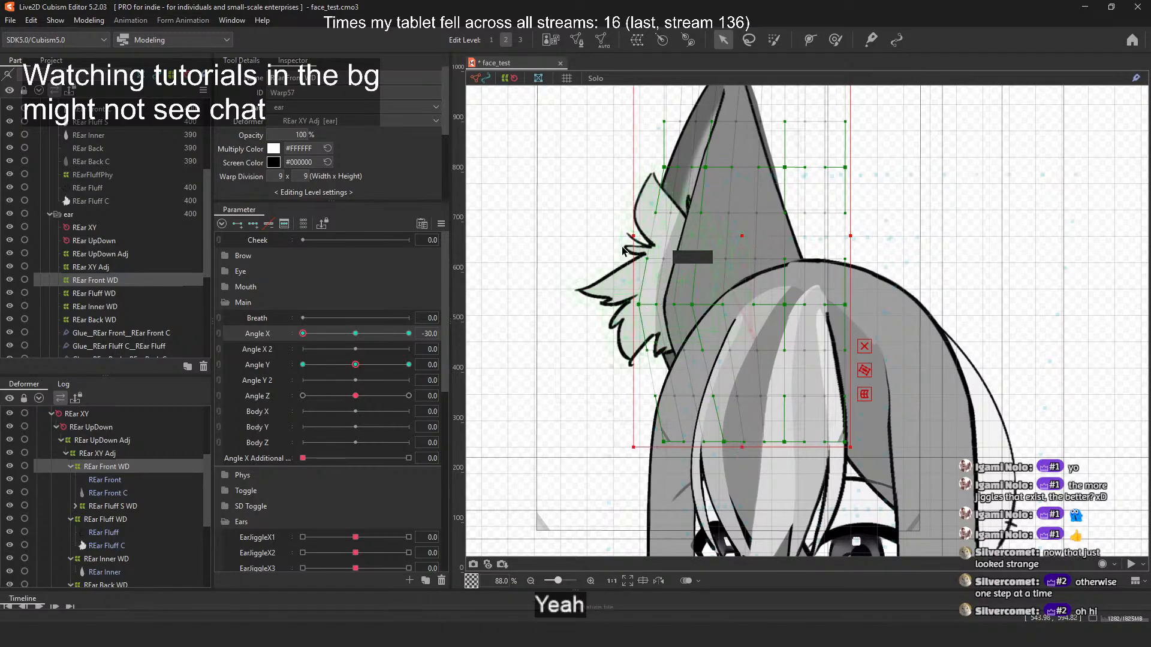
{"action": "scroll", "coordinate": [661, 241], "scroll_direction": "up", "scroll_amount": 2}
{"action": "left_click_drag", "start_coordinate": [660, 238], "coordinate": [704, 235]}
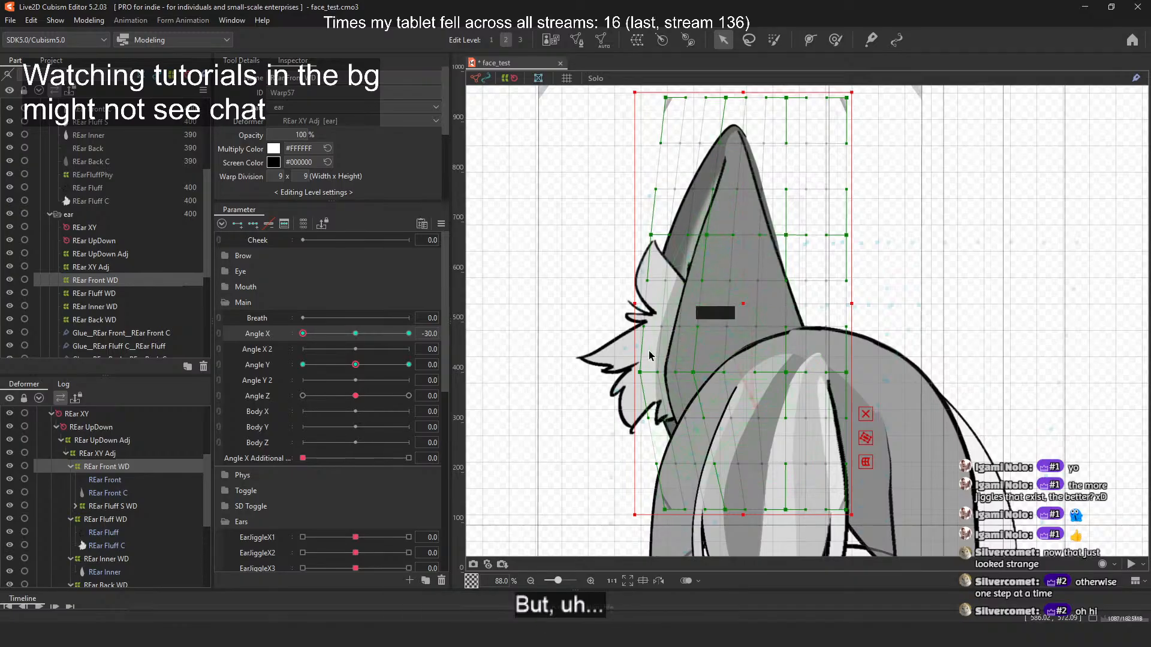
Step: Shift REar Front WD's lower left corner and neighbouring bottom-row point to the left and even out the lower-middle left-edge point
{"action": "left_click_drag", "start_coordinate": [640, 292], "coordinate": [629, 248]}
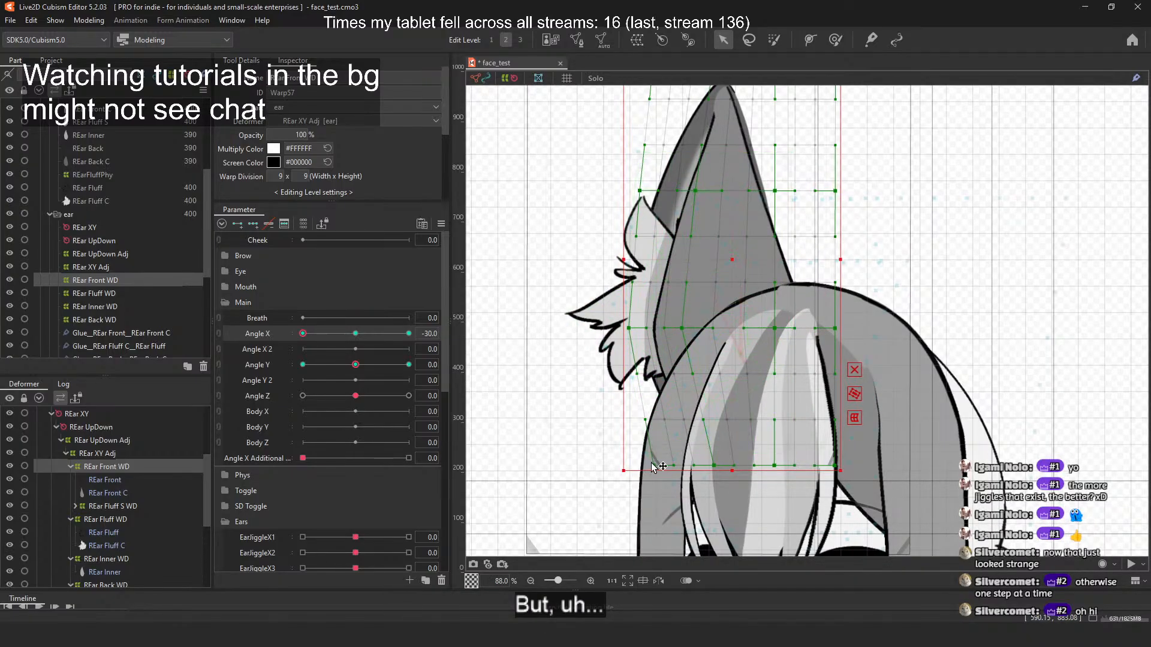
{"action": "left_click_drag", "start_coordinate": [612, 463], "coordinate": [618, 464]}
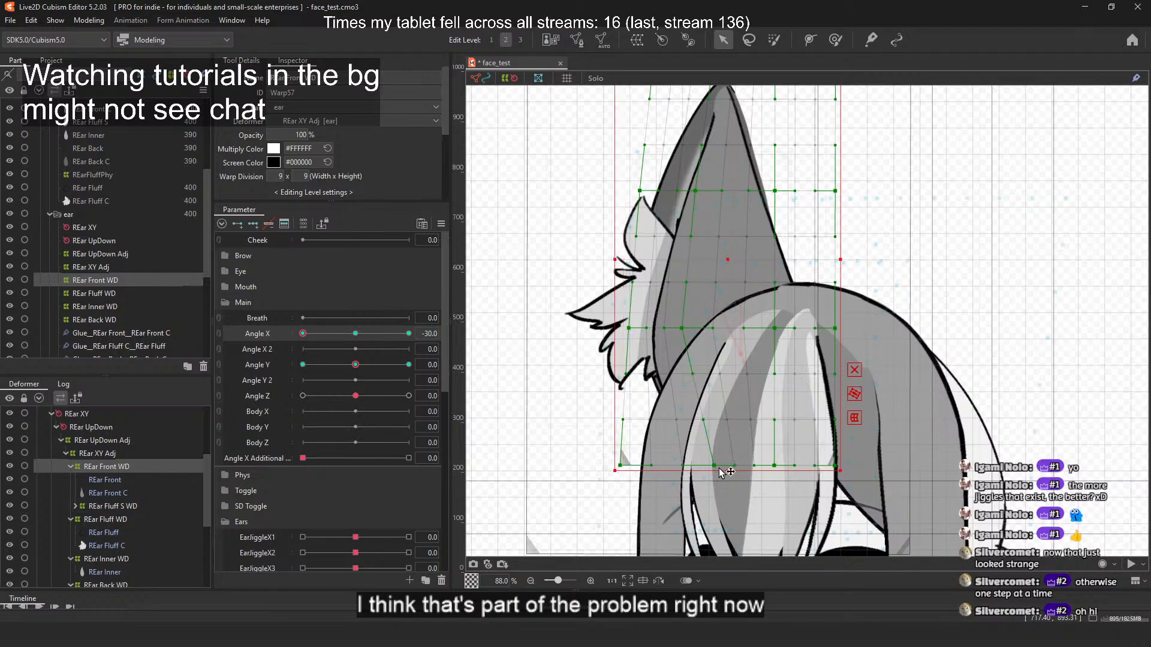
{"action": "left_click_drag", "start_coordinate": [716, 466], "coordinate": [691, 466]}
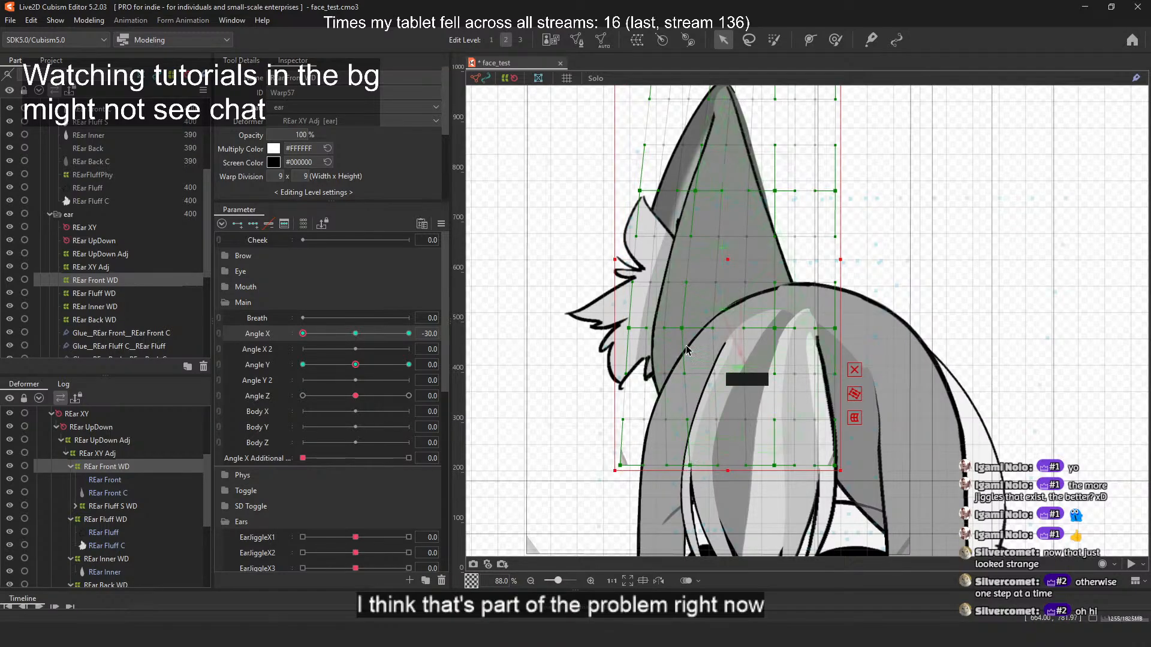
{"action": "left_click_drag", "start_coordinate": [629, 328], "coordinate": [627, 329]}
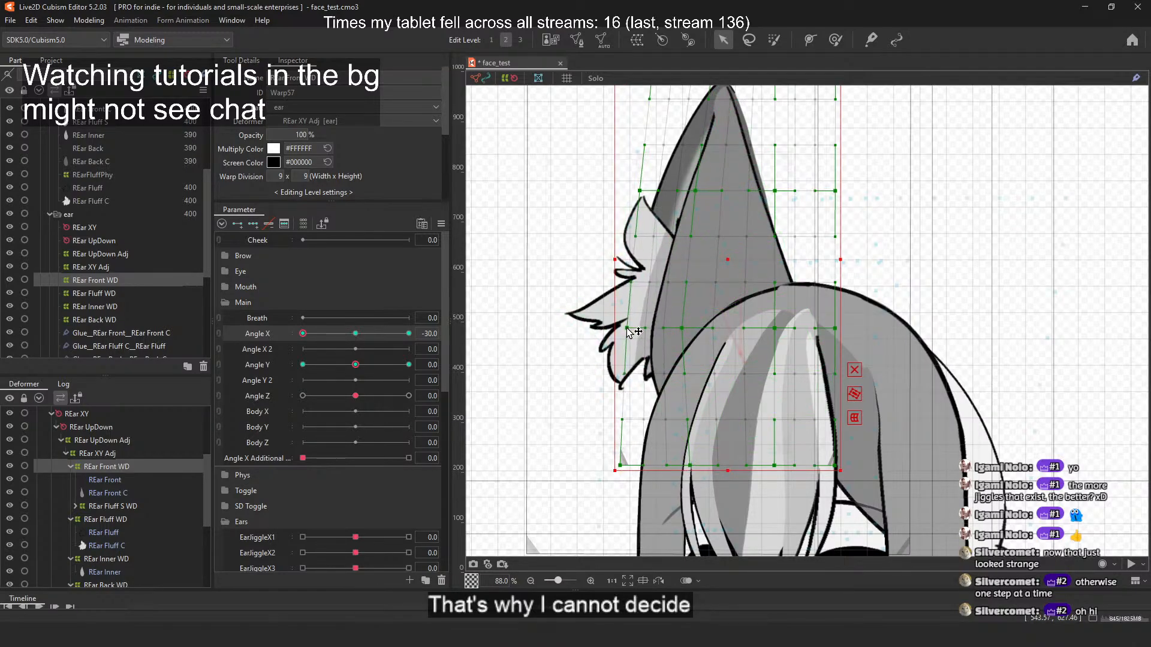
Step: Nudge REar Front WD's inner left point on the top row slightly right, above the ear tip, at Angle X -30
{"action": "left_click_drag", "start_coordinate": [683, 225], "coordinate": [631, 279]}
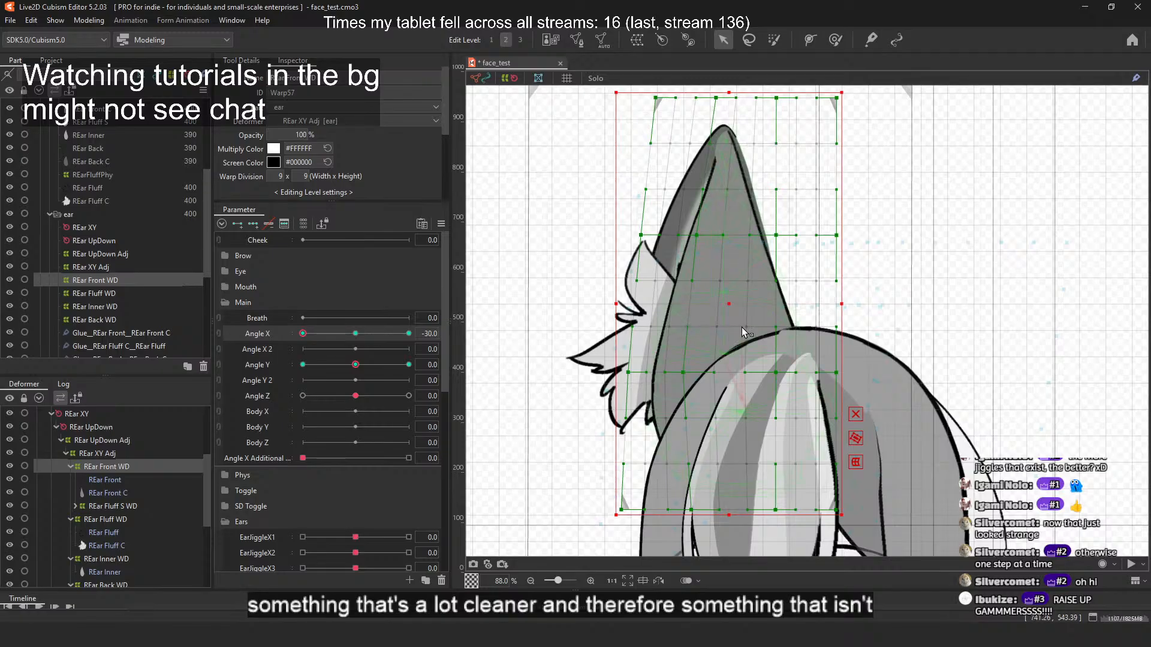
{"action": "mouse_move", "coordinate": [303, 333]}
{"action": "left_mouse_down"}
{"action": "mouse_move", "coordinate": [364, 333]}
{"action": "mouse_move", "coordinate": [280, 341]}
{"action": "mouse_move", "coordinate": [457, 342]}
{"action": "mouse_move", "coordinate": [303, 334]}
{"action": "left_mouse_up"}
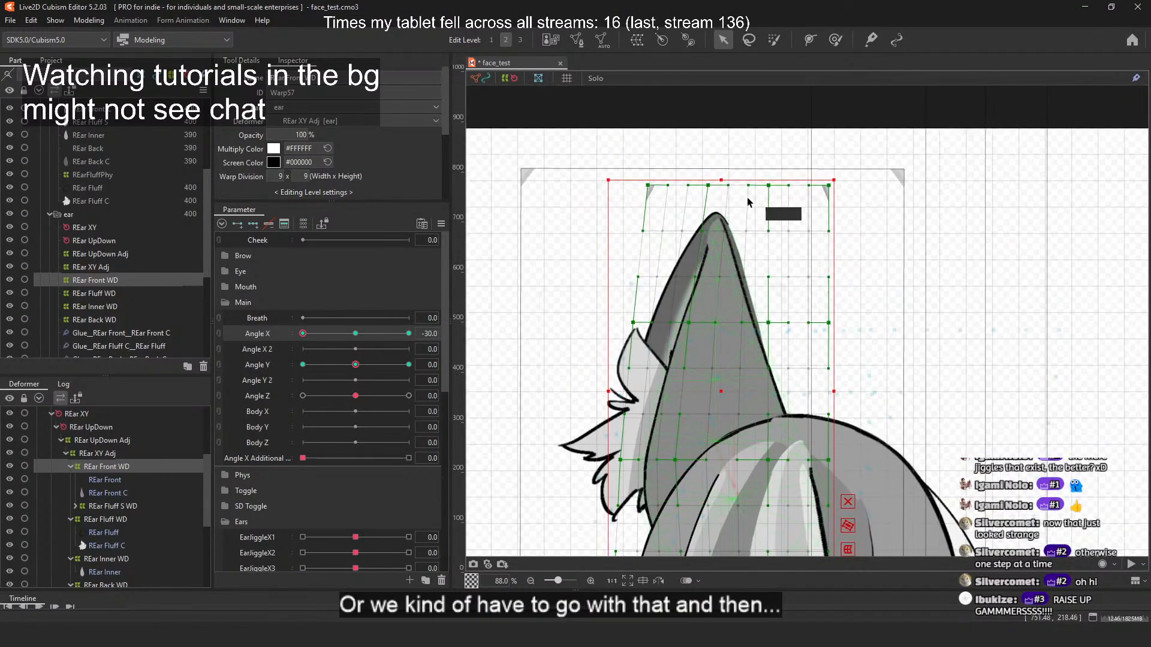
{"action": "scroll", "coordinate": [747, 202], "scroll_direction": "up", "scroll_amount": 2}
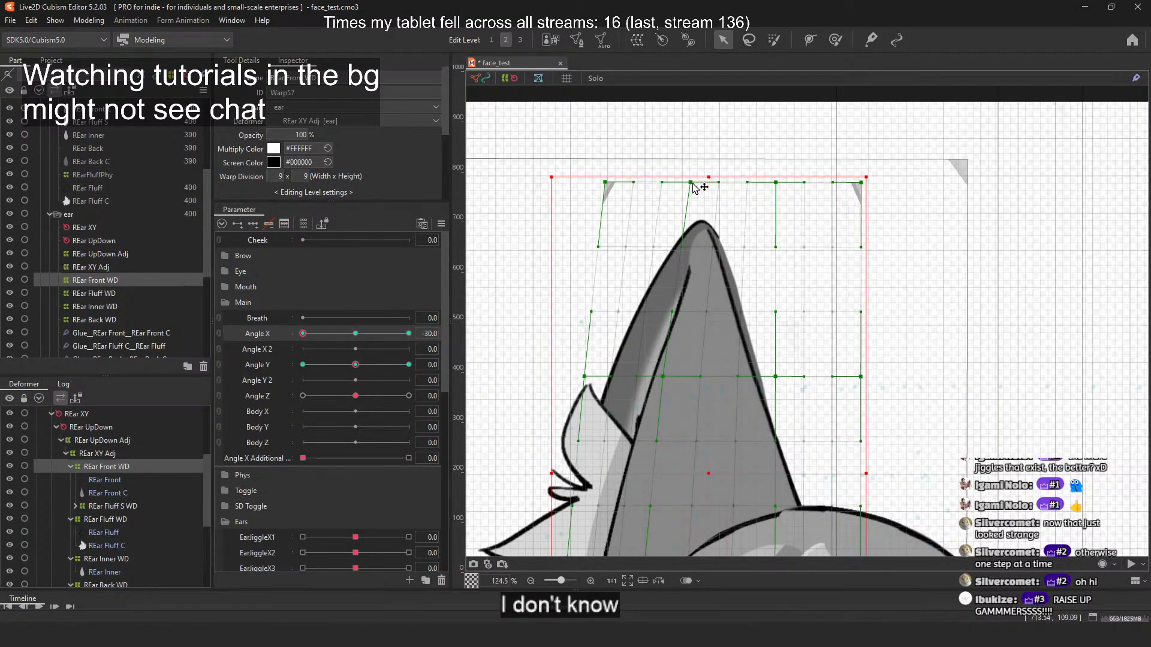
{"action": "left_click_drag", "start_coordinate": [694, 187], "coordinate": [700, 188]}
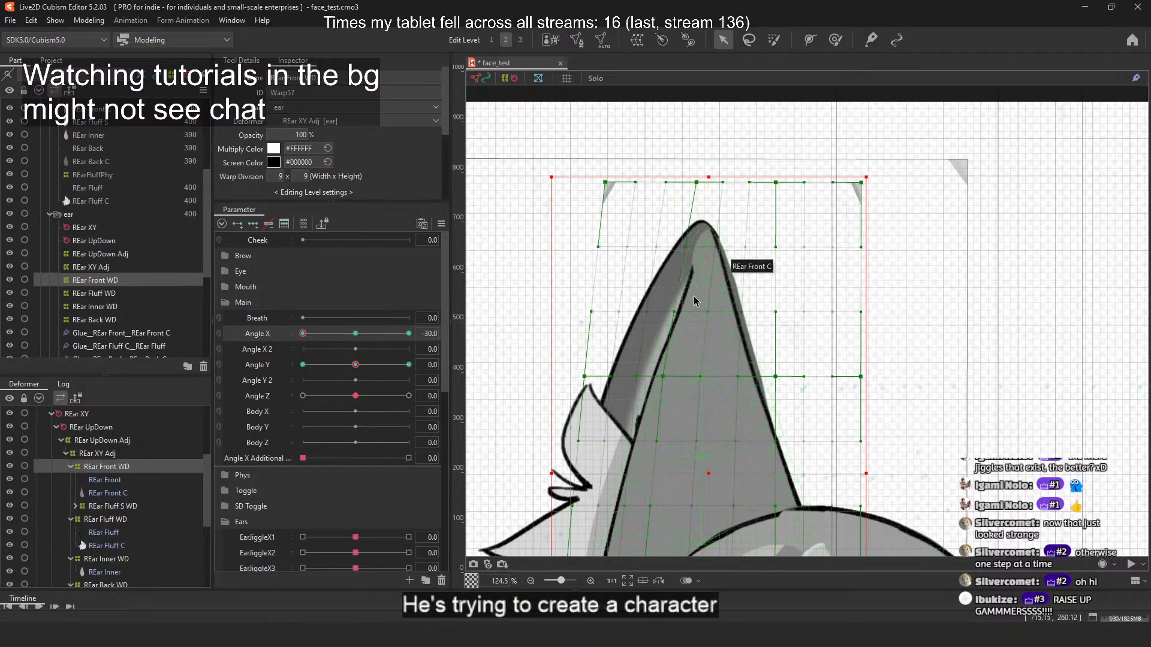
{"action": "left_click_drag", "start_coordinate": [763, 337], "coordinate": [749, 231]}
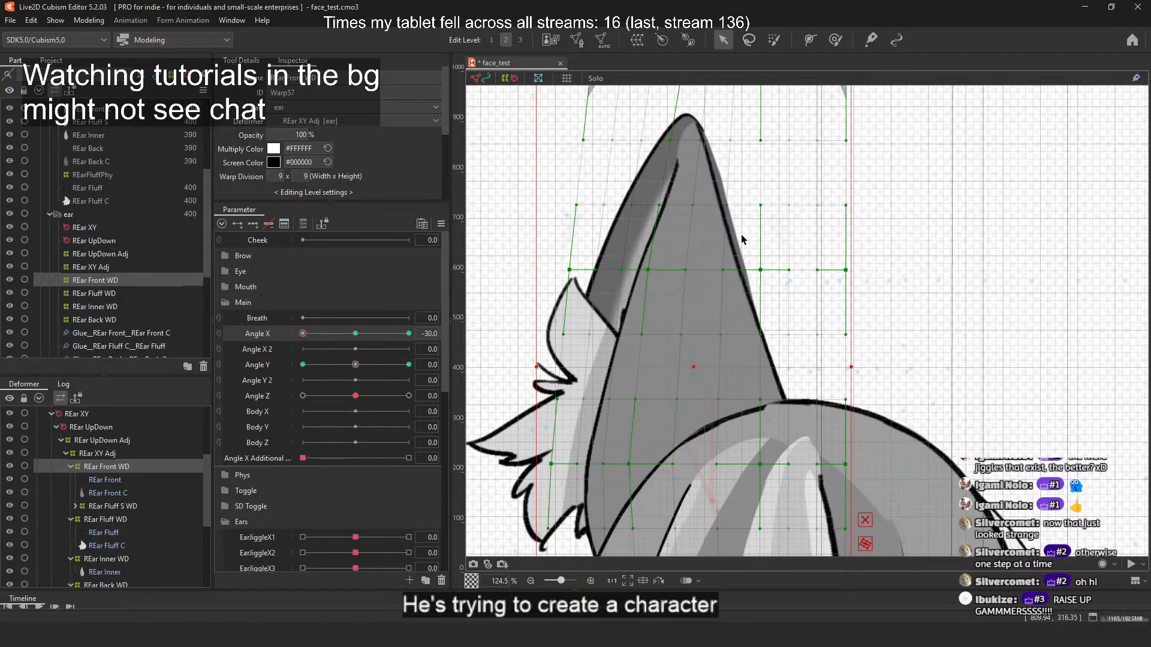
Step: Check the front ear's shape against the whole head at Angle X -30
{"action": "scroll", "coordinate": [674, 273], "scroll_direction": "down", "scroll_amount": 4}
{"action": "mouse_move", "coordinate": [301, 336]}
{"action": "left_mouse_down"}
{"action": "mouse_move", "coordinate": [455, 334]}
{"action": "mouse_move", "coordinate": [296, 341]}
{"action": "mouse_move", "coordinate": [393, 339]}
{"action": "mouse_move", "coordinate": [298, 351]}
{"action": "left_mouse_up"}
{"action": "scroll", "coordinate": [767, 231], "scroll_direction": "down", "scroll_amount": 3}
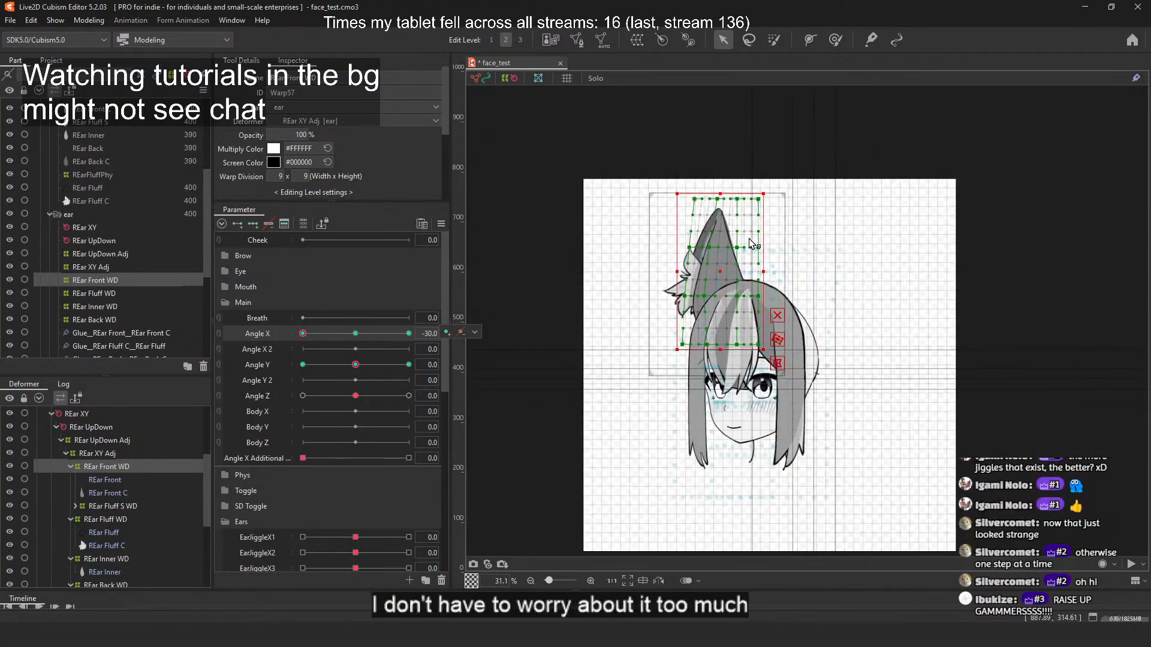
{"action": "scroll", "coordinate": [753, 242], "scroll_direction": "up", "scroll_amount": 3}
{"action": "mouse_move", "coordinate": [292, 346]}
{"action": "left_mouse_down"}
{"action": "mouse_move", "coordinate": [369, 334]}
{"action": "mouse_move", "coordinate": [299, 334]}
{"action": "left_mouse_up"}
{"action": "scroll", "coordinate": [686, 210], "scroll_direction": "up", "scroll_amount": 3}
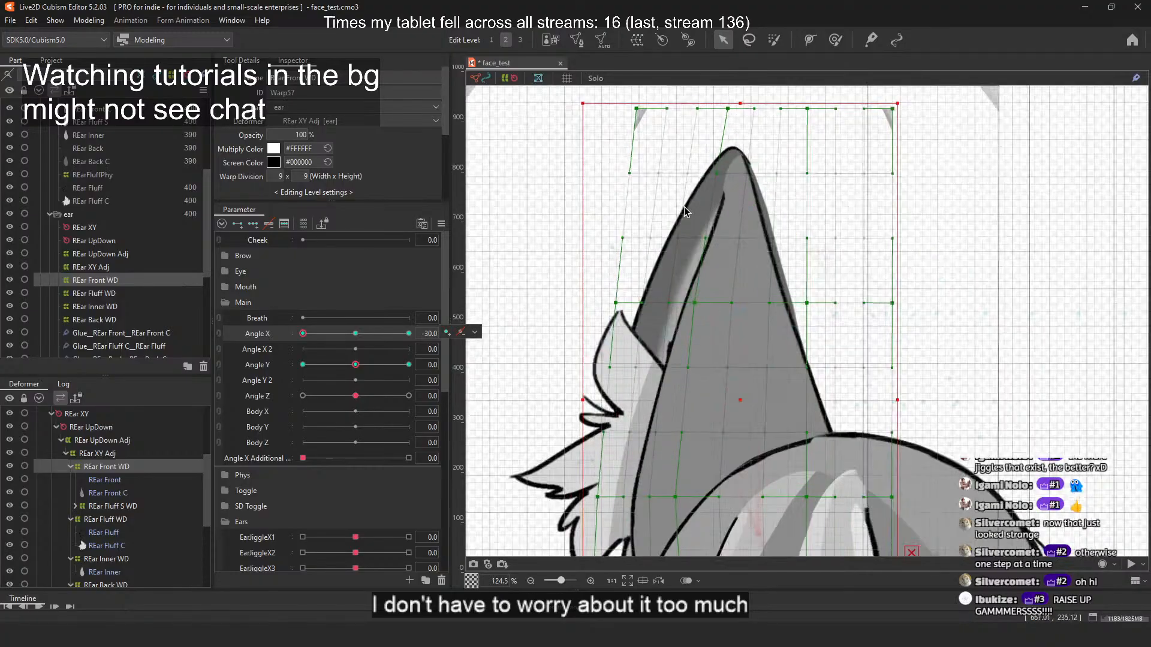
Step: Smooth the front ear's outer curve by nudging REar Front WD's upper-middle left-edge point and the curve handles below it slightly left
{"action": "left_click_drag", "start_coordinate": [624, 300], "coordinate": [619, 300]}
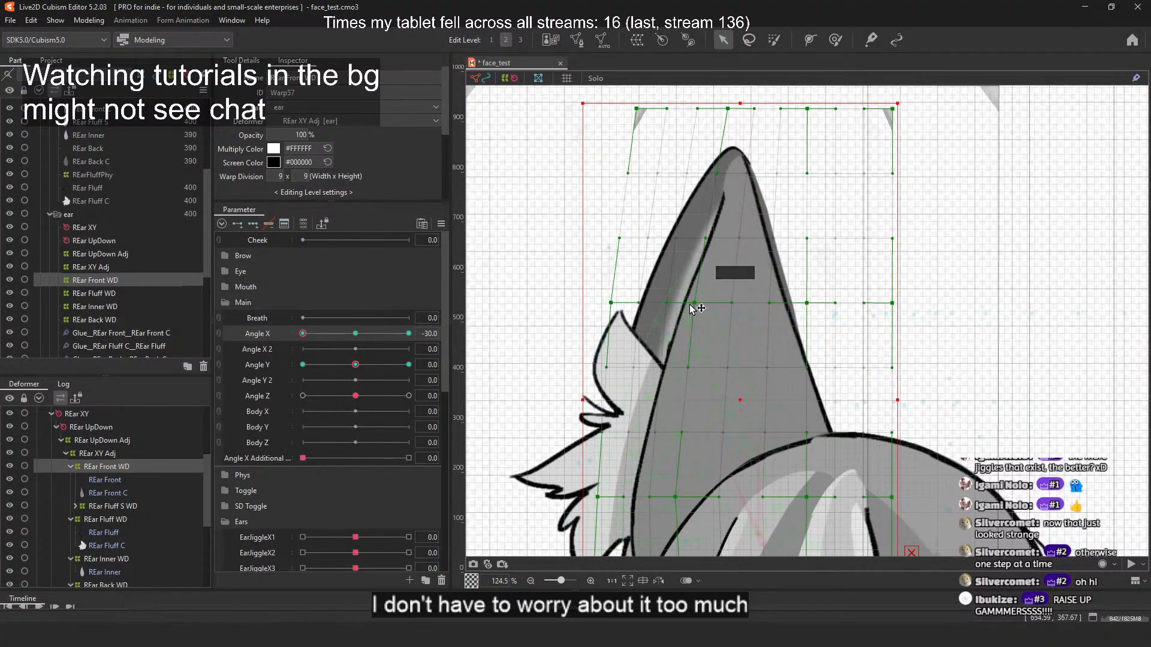
{"action": "left_click_drag", "start_coordinate": [687, 367], "coordinate": [680, 371]}
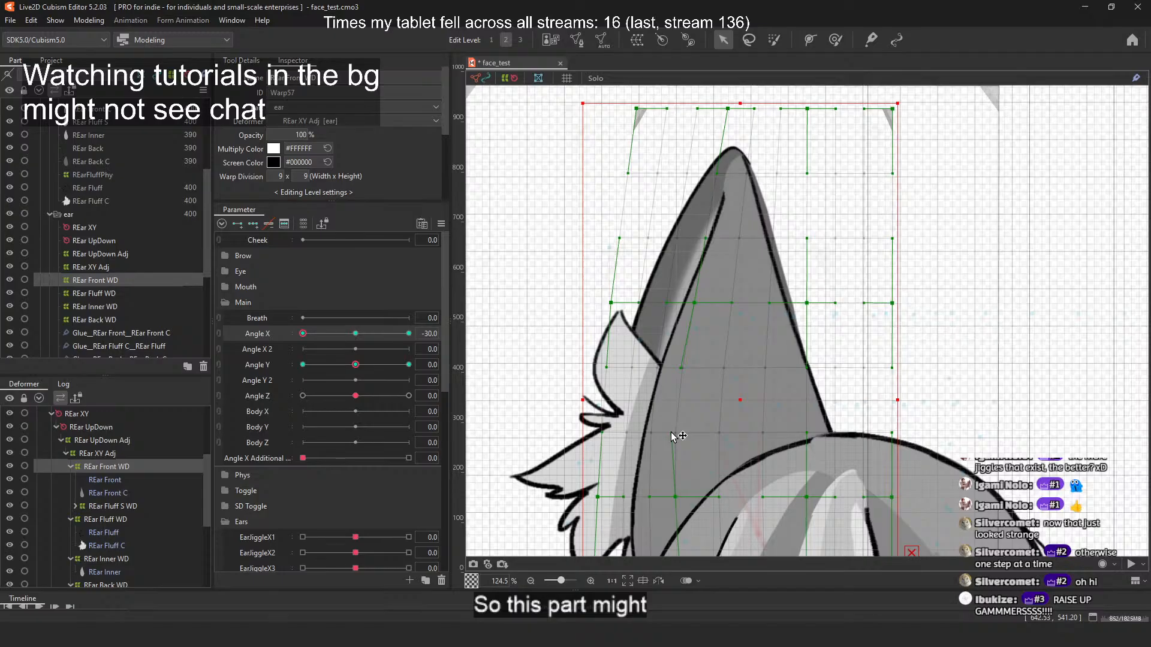
{"action": "left_click_drag", "start_coordinate": [603, 431], "coordinate": [598, 432]}
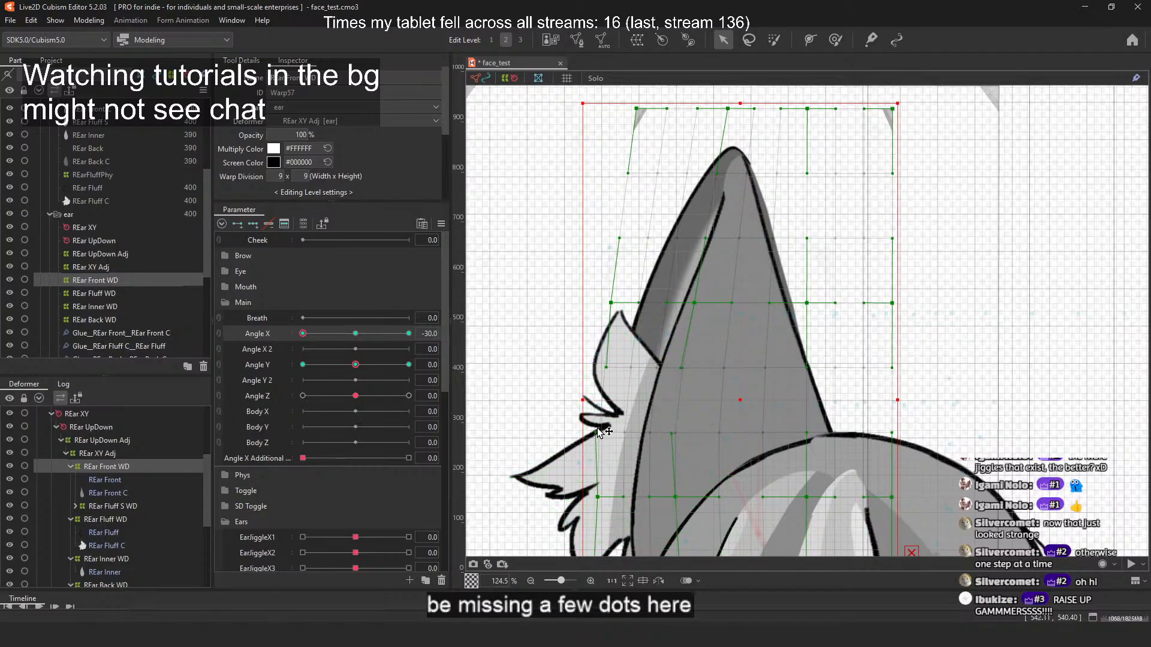
{"action": "scroll", "coordinate": [650, 451], "scroll_direction": "up", "scroll_amount": 2}
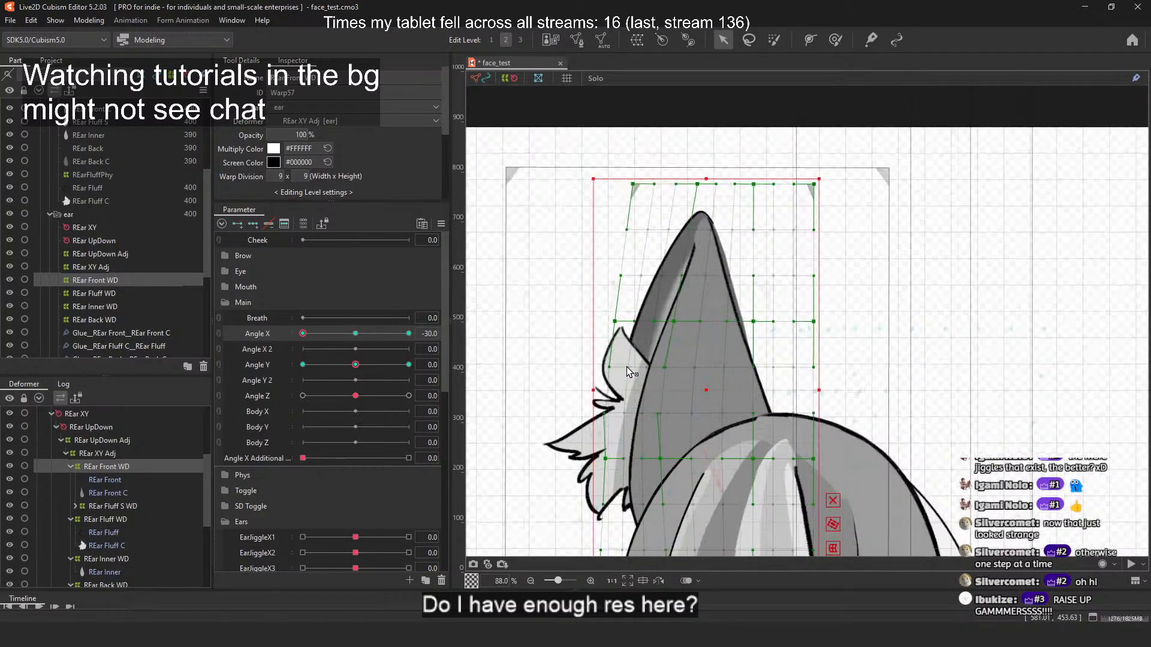
Step: Try nudging REar Front WD's lower left-edge handle and the neighbouring inner point with its handle slightly left at Angle X -30, and undo it
{"action": "left_click_drag", "start_coordinate": [651, 452], "coordinate": [696, 277]}
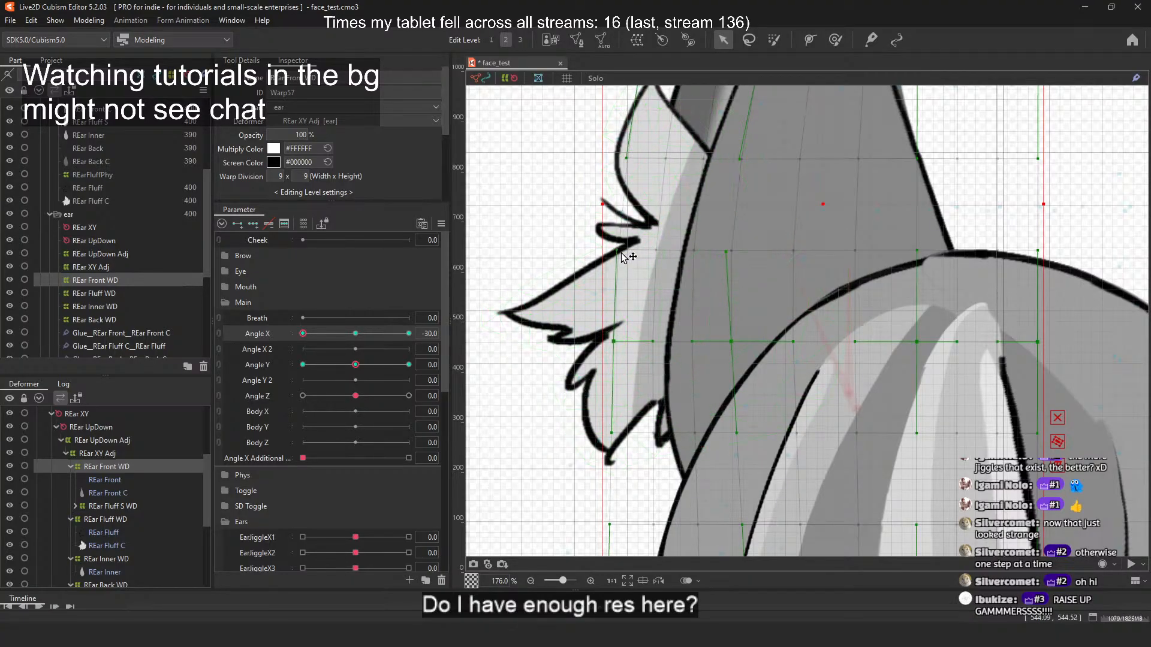
{"action": "scroll", "coordinate": [658, 251], "scroll_direction": "down", "scroll_amount": 6}
{"action": "scroll", "coordinate": [657, 251], "scroll_direction": "up", "scroll_amount": 4}
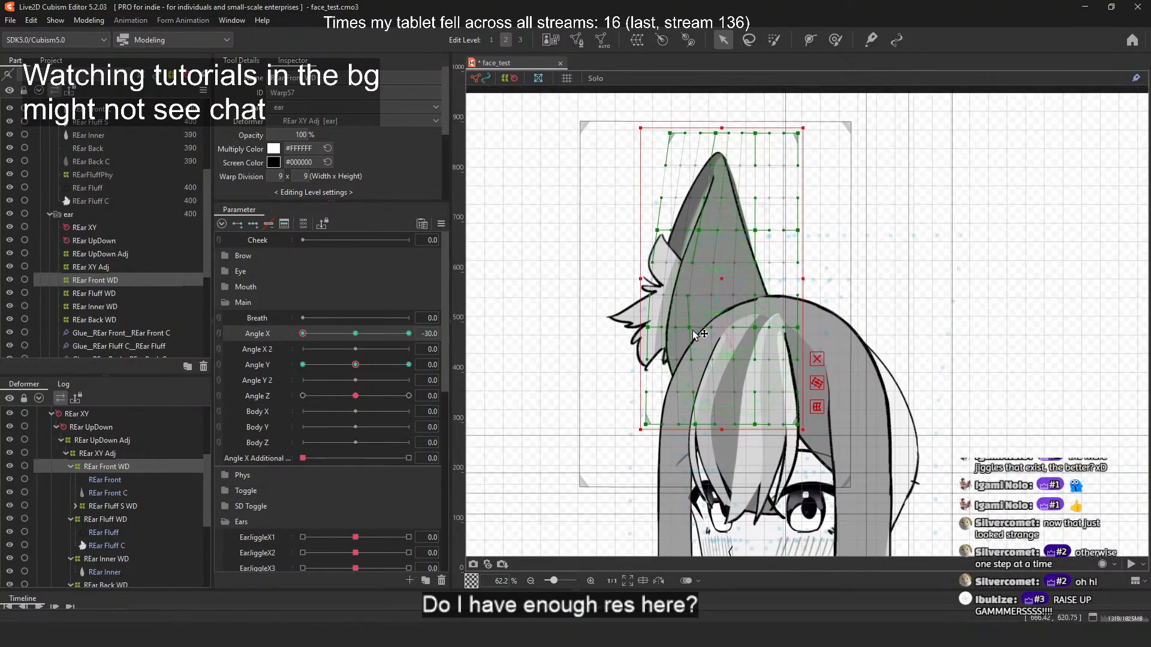
{"action": "left_click_drag", "start_coordinate": [600, 387], "coordinate": [595, 361]}
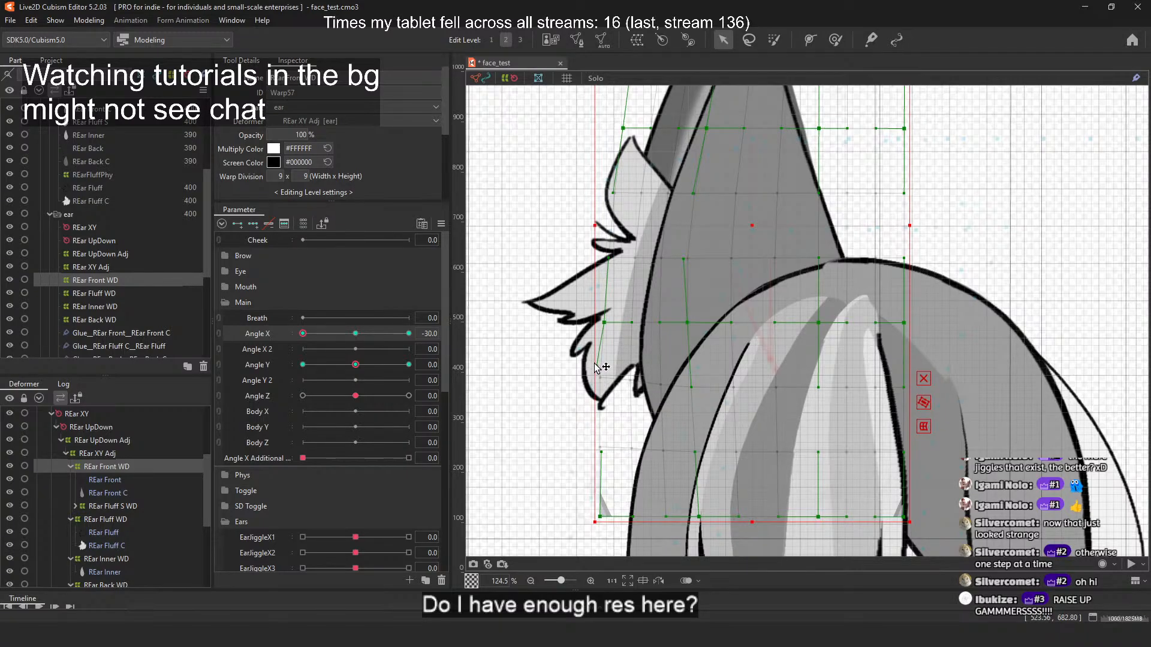
{"action": "left_click_drag", "start_coordinate": [691, 387], "coordinate": [683, 371]}
{"action": "left_click_drag", "start_coordinate": [686, 323], "coordinate": [681, 325]}
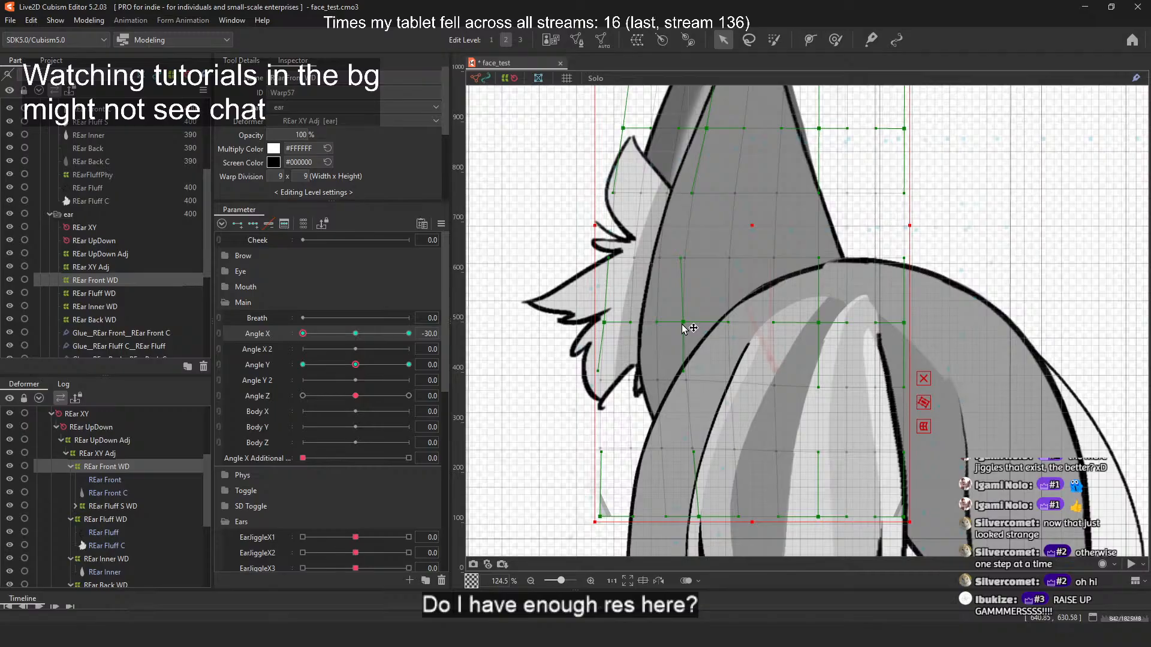
{"action": "key", "text": "ctrl+z"}
{"action": "key", "text": "ctrl+z"}
{"action": "key", "text": "ctrl+z"}
Step: Shift REar Front WD's lower-middle point at the ear's inner base slightly left, and compare the ear at Angle X 30 and -30
{"action": "left_click_drag", "start_coordinate": [822, 324], "coordinate": [802, 327]}
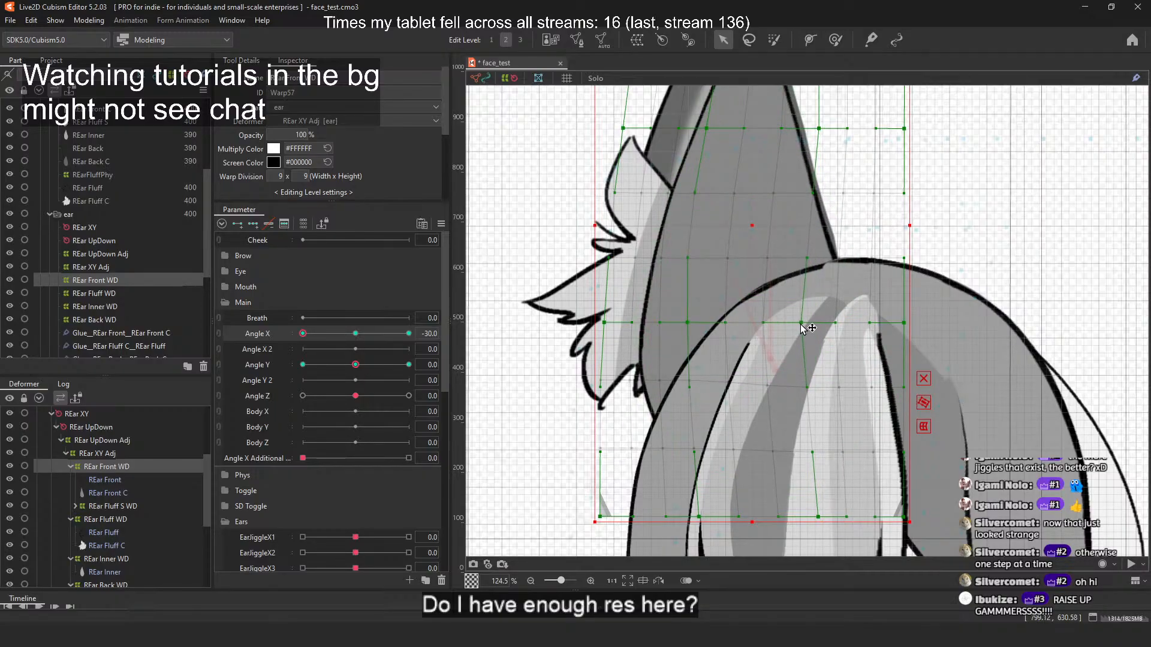
{"action": "scroll", "coordinate": [802, 326], "scroll_direction": "down", "scroll_amount": 2}
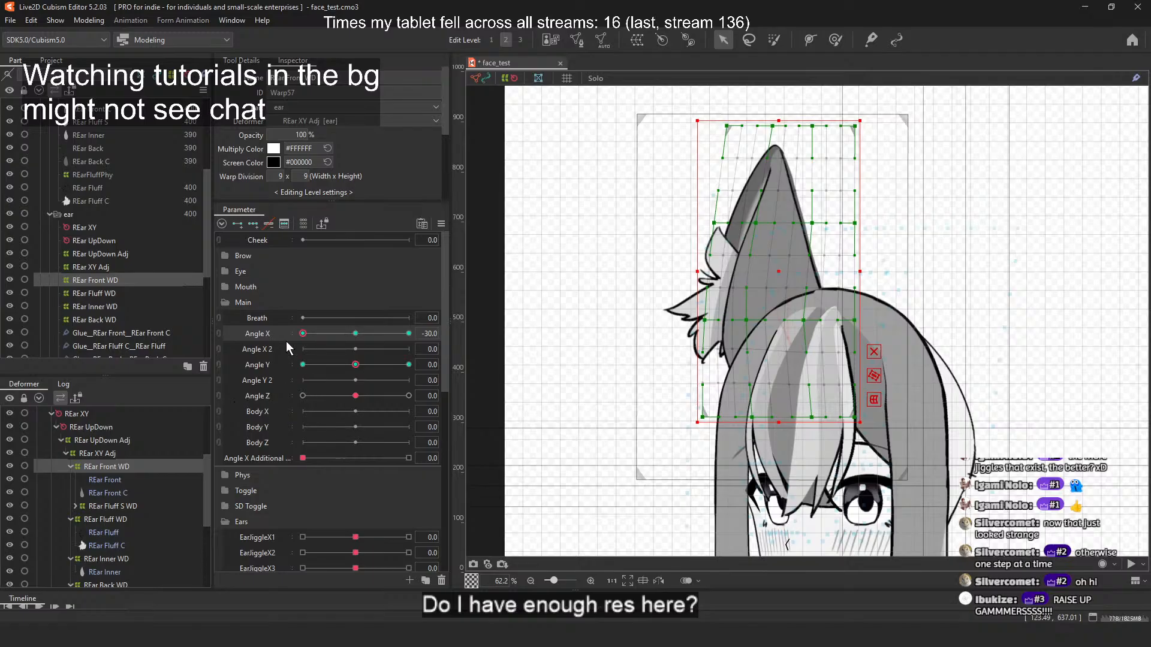
{"action": "left_click_drag", "start_coordinate": [303, 334], "coordinate": [370, 344]}
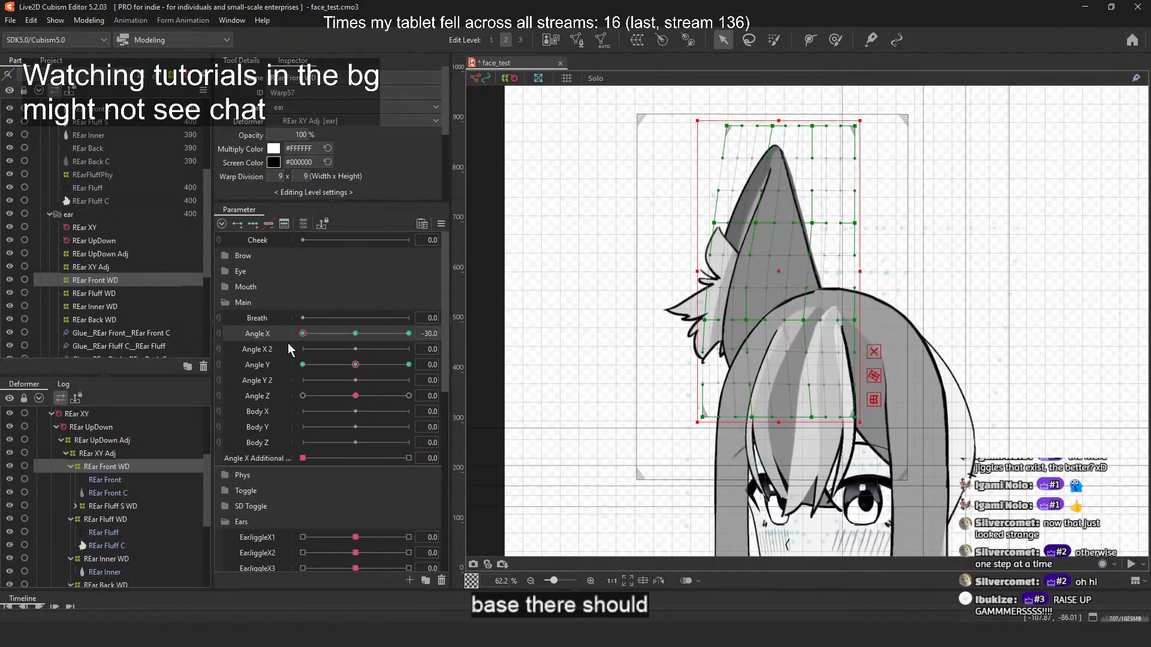
{"action": "left_click_drag", "start_coordinate": [288, 343], "coordinate": [331, 339]}
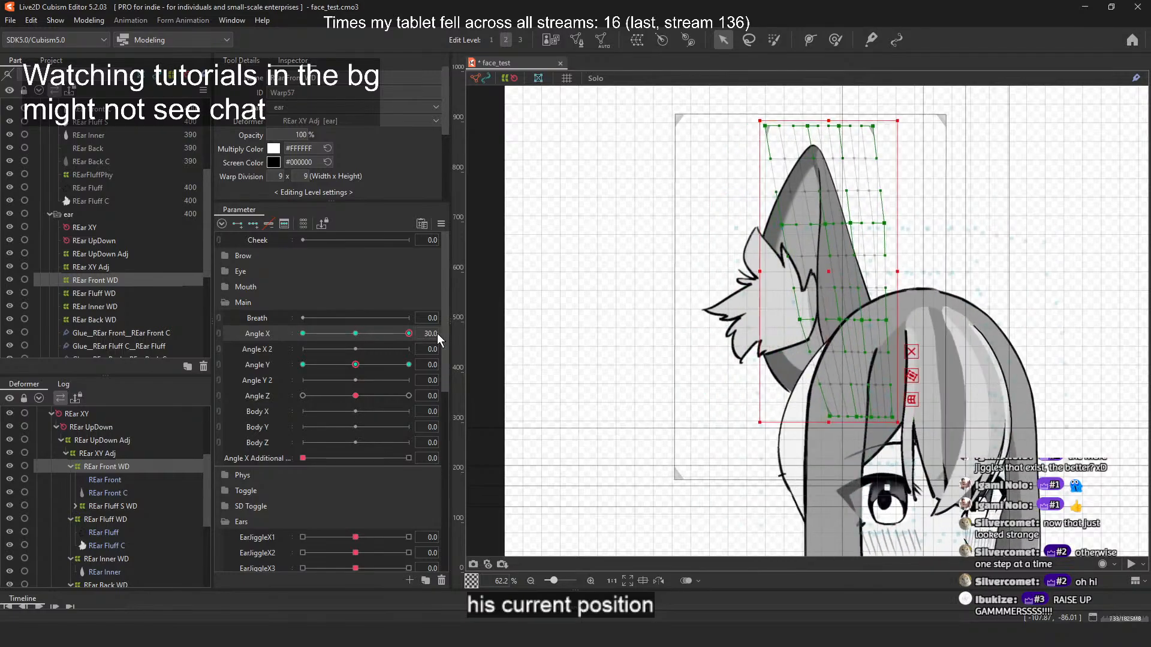
{"action": "left_click_drag", "start_coordinate": [411, 339], "coordinate": [286, 337]}
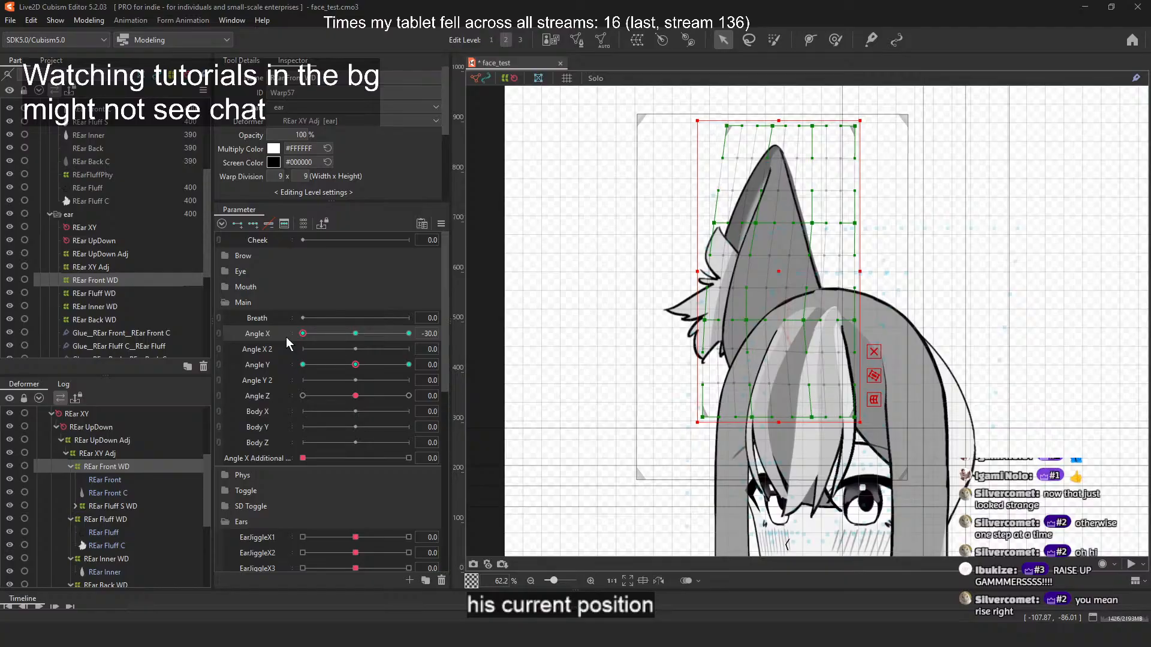
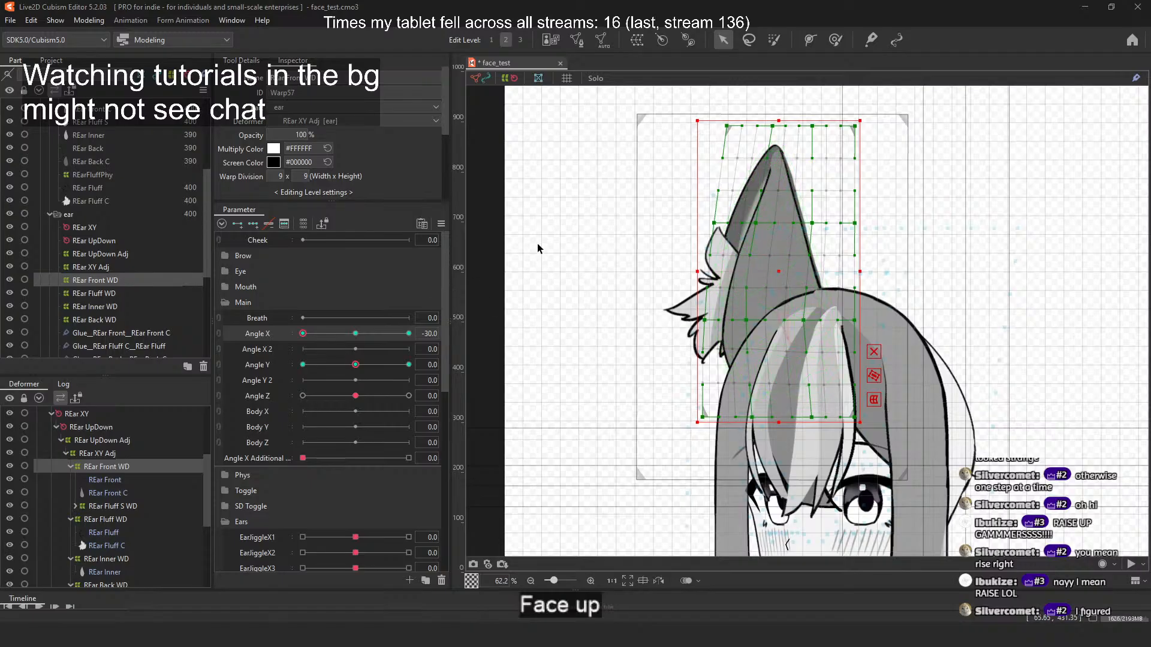
Step: Try adjusting REar Front WD's curve handles below the ear tip on the inner column and left edge, and undo the left-edge move
{"action": "scroll", "coordinate": [750, 185], "scroll_direction": "up", "scroll_amount": 4}
{"action": "scroll", "coordinate": [768, 198], "scroll_direction": "down", "scroll_amount": 2}
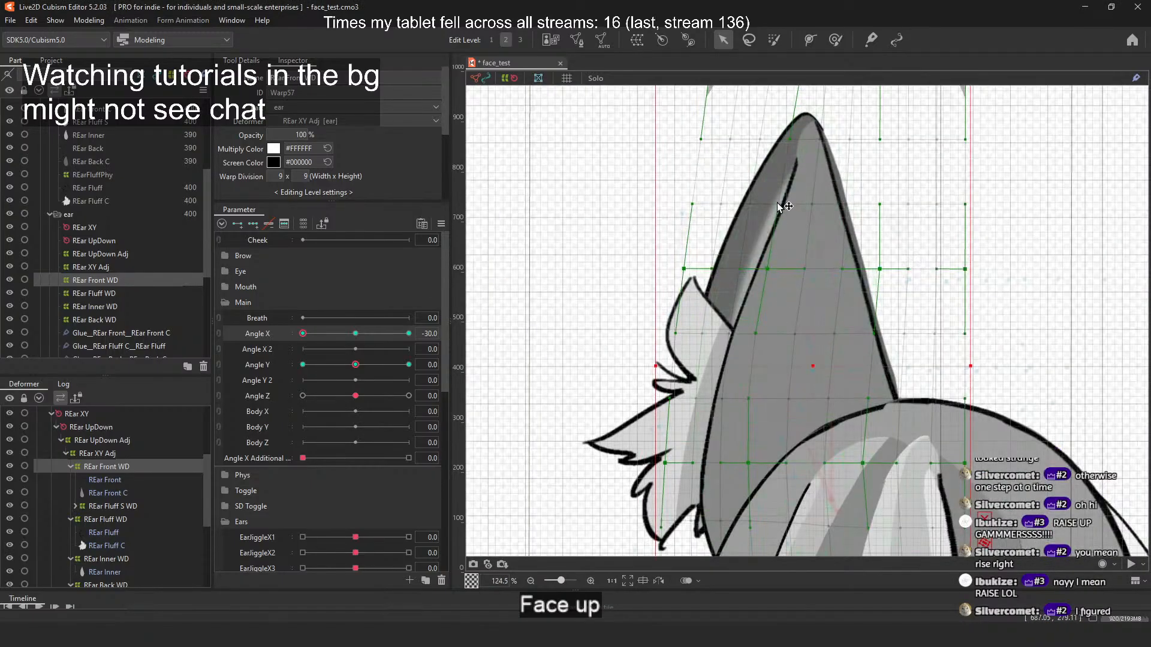
{"action": "left_click_drag", "start_coordinate": [764, 203], "coordinate": [778, 204]}
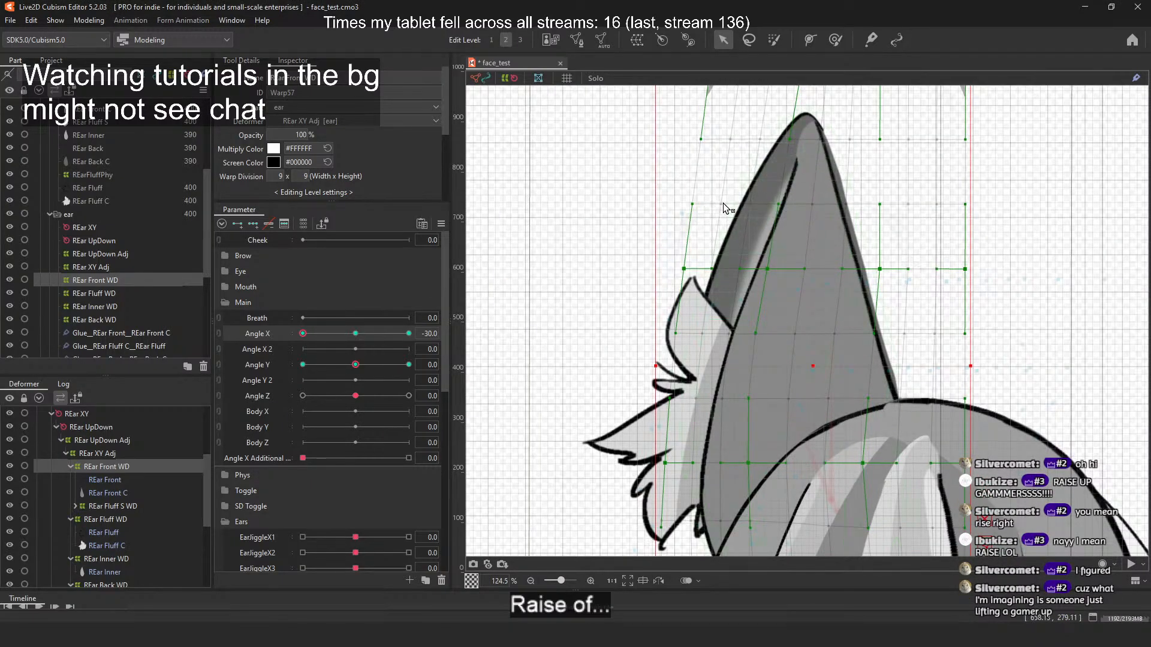
{"action": "left_click_drag", "start_coordinate": [691, 204], "coordinate": [682, 203]}
{"action": "key", "text": "ctrl+z"}
{"action": "scroll", "coordinate": [713, 190], "scroll_direction": "down", "scroll_amount": 2}
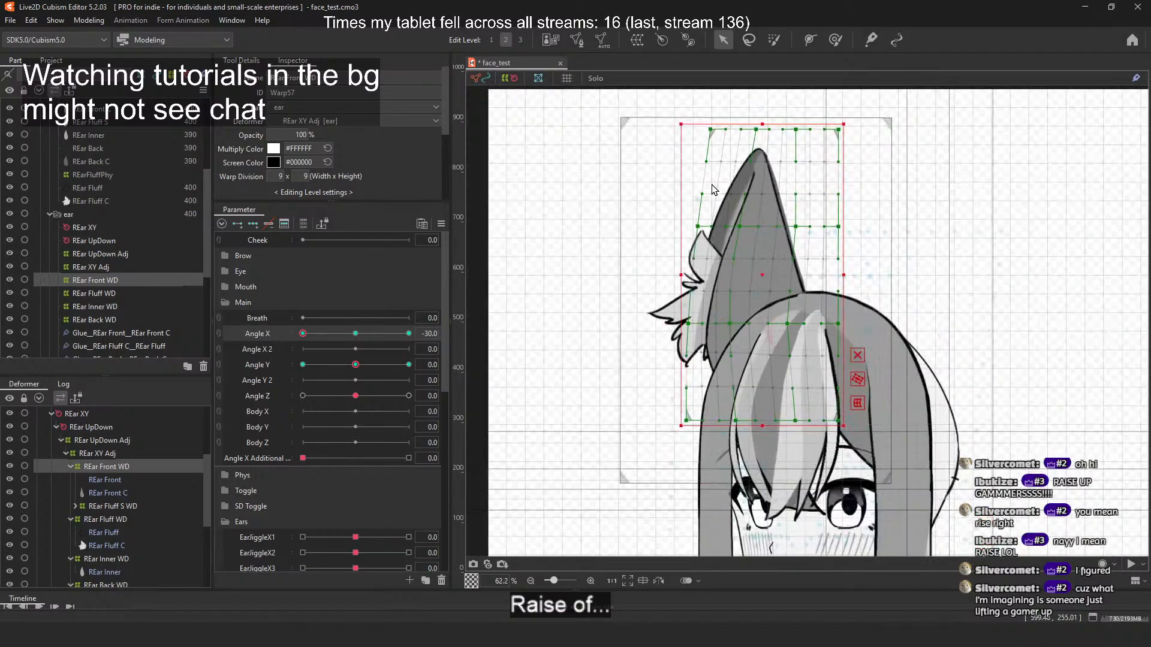
Step: Try rounding the ear's inner contour by moving REar Front WD's two middle points along that side slightly left and up, and undo the changes
{"action": "scroll", "coordinate": [712, 190], "scroll_direction": "up", "scroll_amount": 2}
{"action": "scroll", "coordinate": [712, 190], "scroll_direction": "down", "scroll_amount": 1}
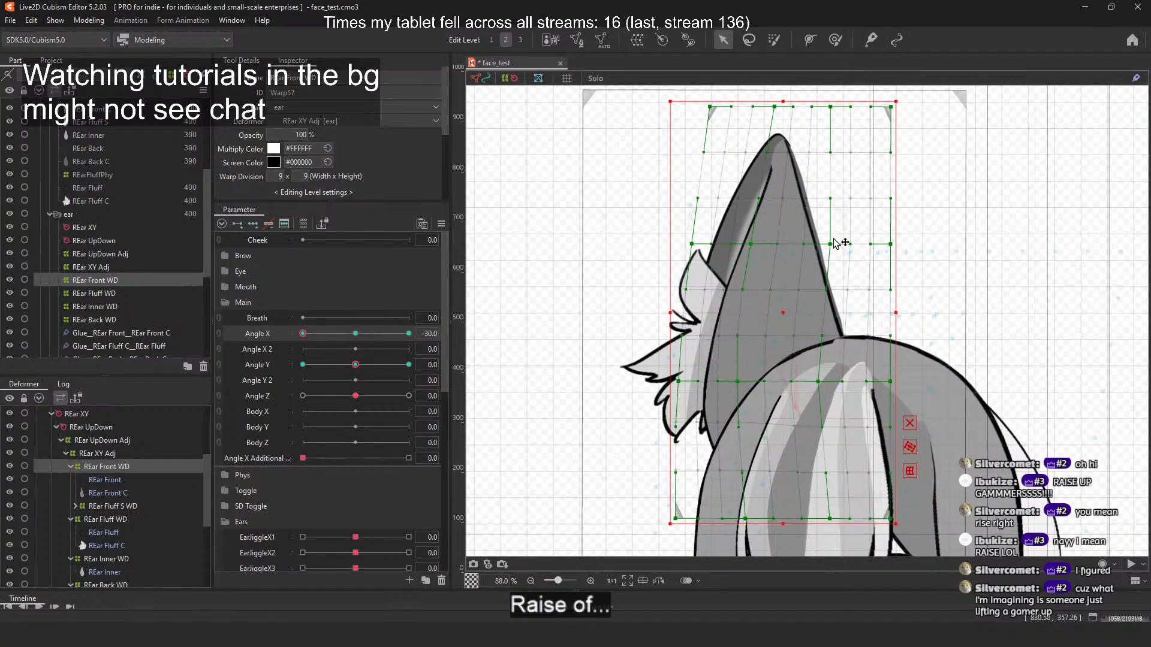
{"action": "left_click_drag", "start_coordinate": [831, 245], "coordinate": [826, 248]}
{"action": "left_click_drag", "start_coordinate": [826, 381], "coordinate": [829, 376]}
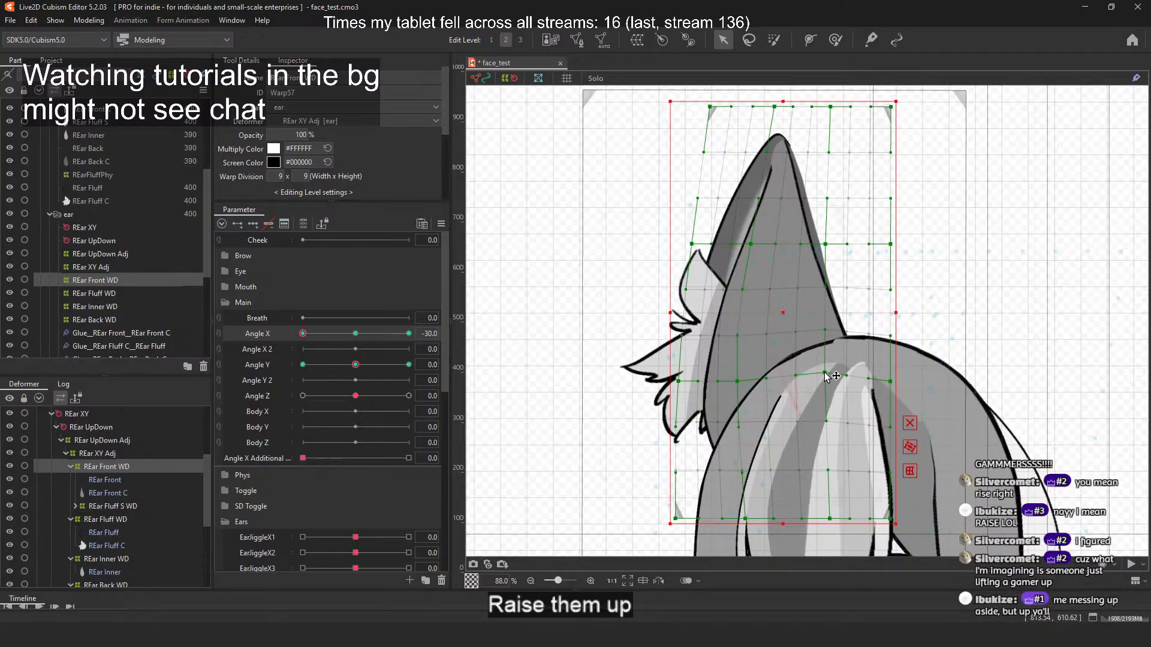
{"action": "left_click_drag", "start_coordinate": [825, 246], "coordinate": [824, 234]}
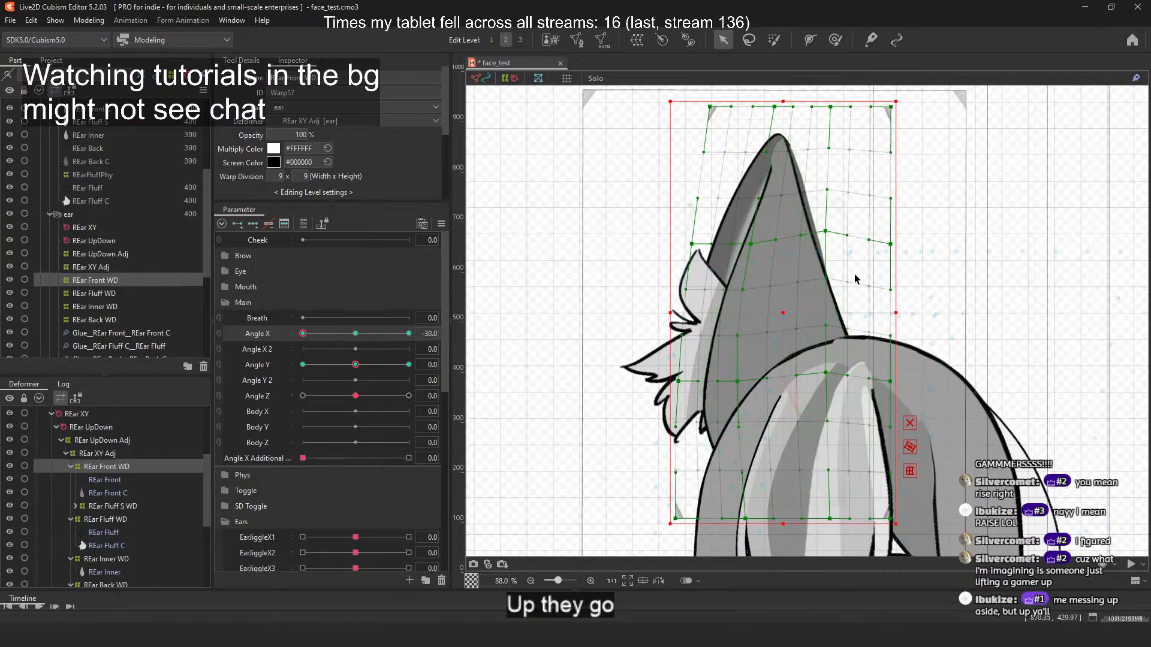
{"action": "mouse_move", "coordinate": [847, 236]}
{"action": "left_mouse_down"}
{"action": "mouse_move", "coordinate": [858, 239]}
{"action": "mouse_move", "coordinate": [827, 230]}
{"action": "left_mouse_up"}
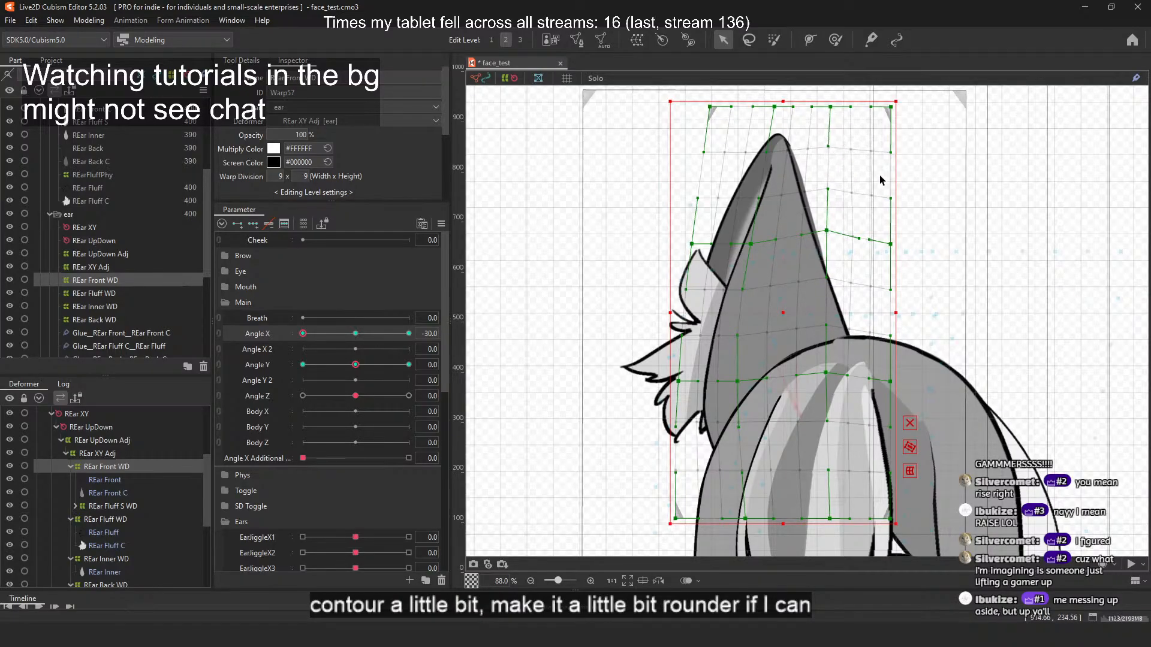
{"action": "key", "text": "ctrl+z"}
Step: Compare the ear's contour between Angle X 0 and -30
{"action": "mouse_move", "coordinate": [342, 332]}
{"action": "left_mouse_down"}
{"action": "mouse_move", "coordinate": [306, 326]}
{"action": "mouse_move", "coordinate": [398, 325]}
{"action": "mouse_move", "coordinate": [275, 332]}
{"action": "mouse_move", "coordinate": [359, 337]}
{"action": "left_mouse_up"}
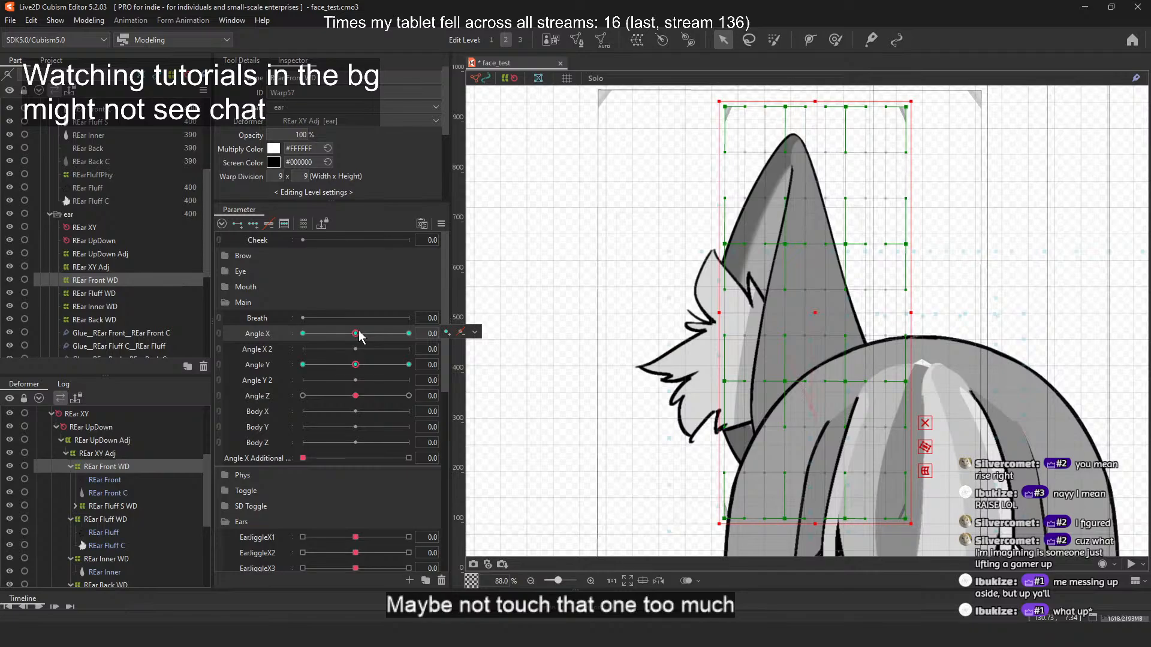
{"action": "left_click_drag", "start_coordinate": [359, 333], "coordinate": [278, 334]}
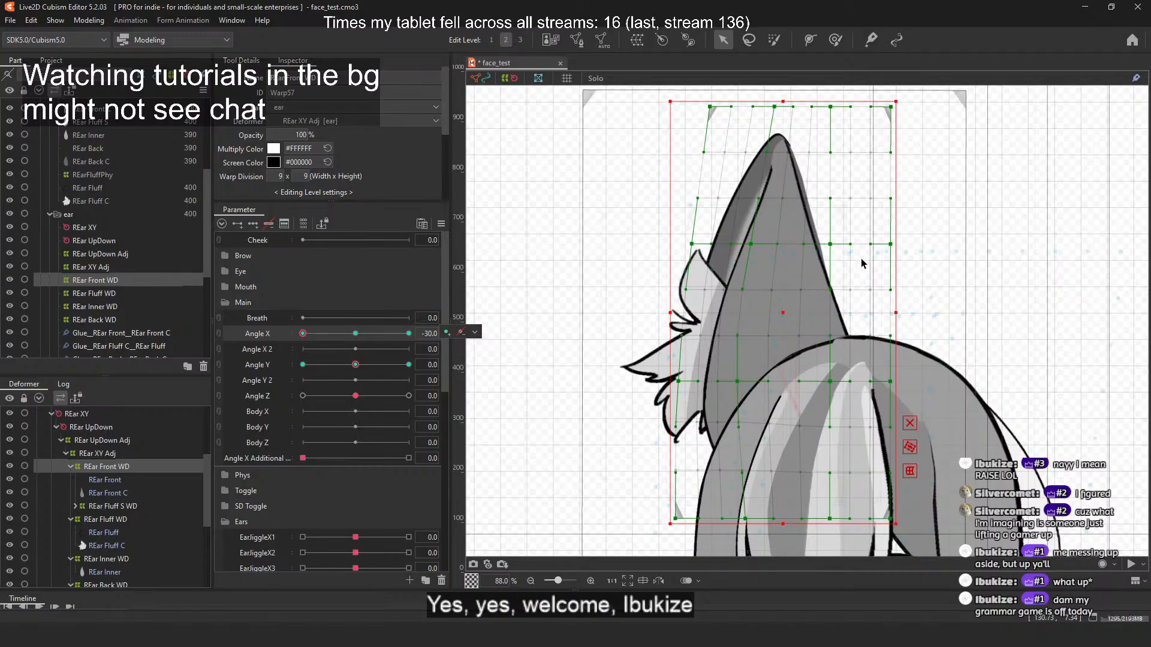
{"action": "left_click_drag", "start_coordinate": [310, 332], "coordinate": [372, 317]}
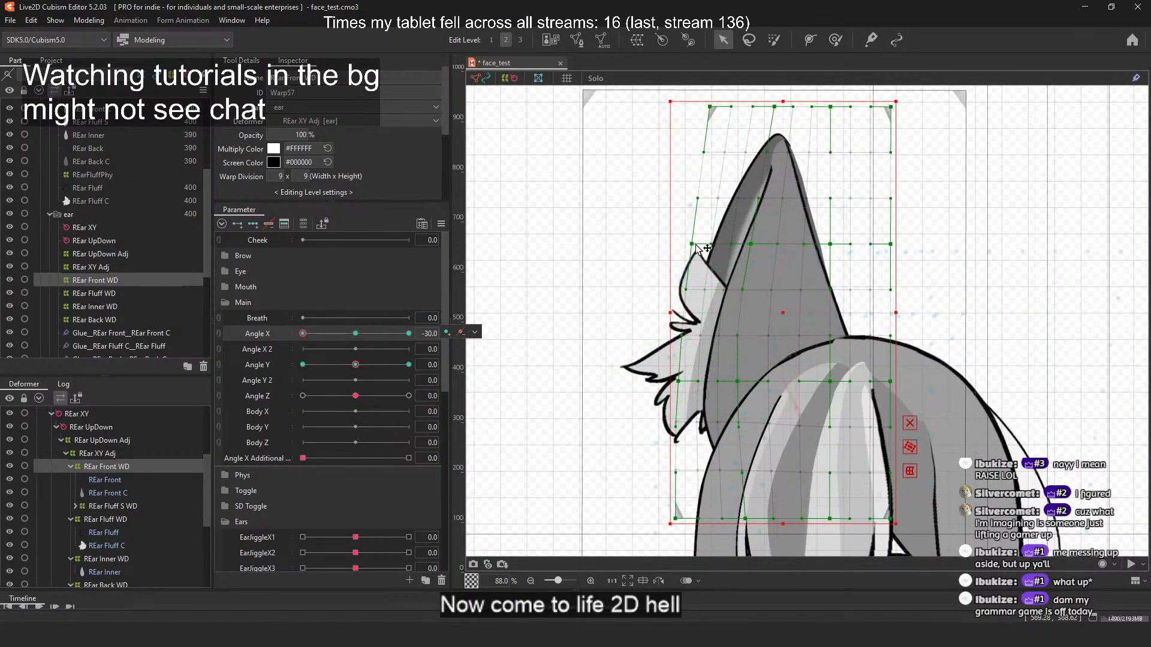
{"action": "left_click_drag", "start_coordinate": [697, 245], "coordinate": [700, 248]}
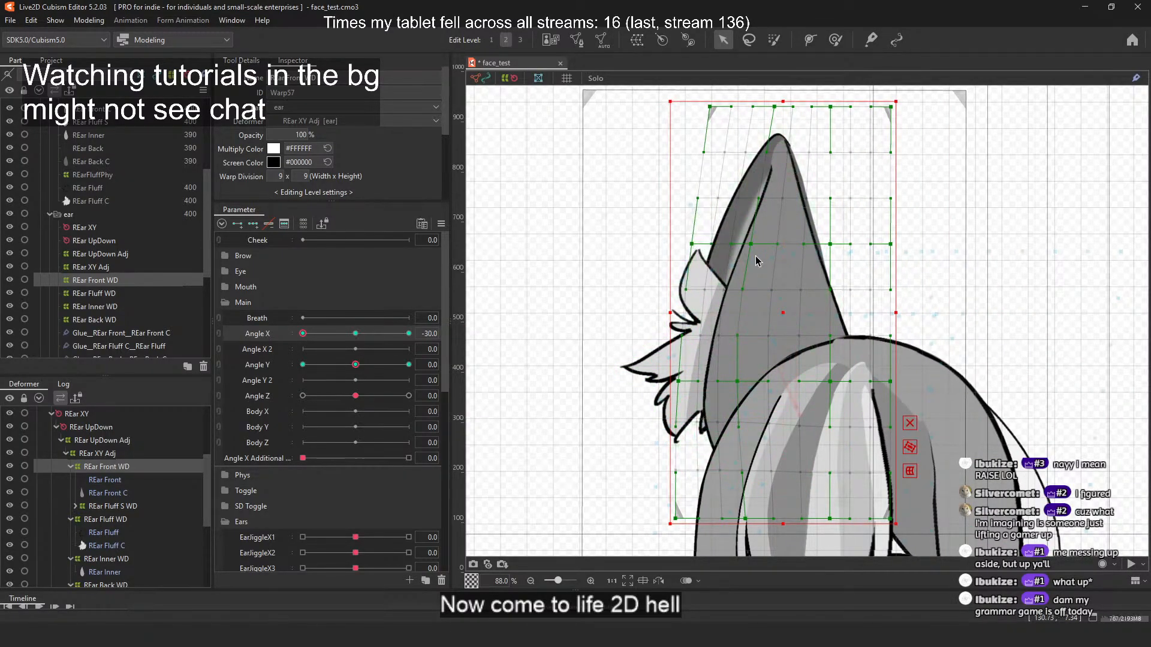
Step: Move REar Front WD's lower left corner and both left-edge points beside the fluff slightly outward to the left at Angle X -30
{"action": "scroll", "coordinate": [737, 284], "scroll_direction": "down", "scroll_amount": 5}
{"action": "scroll", "coordinate": [737, 284], "scroll_direction": "up", "scroll_amount": 5}
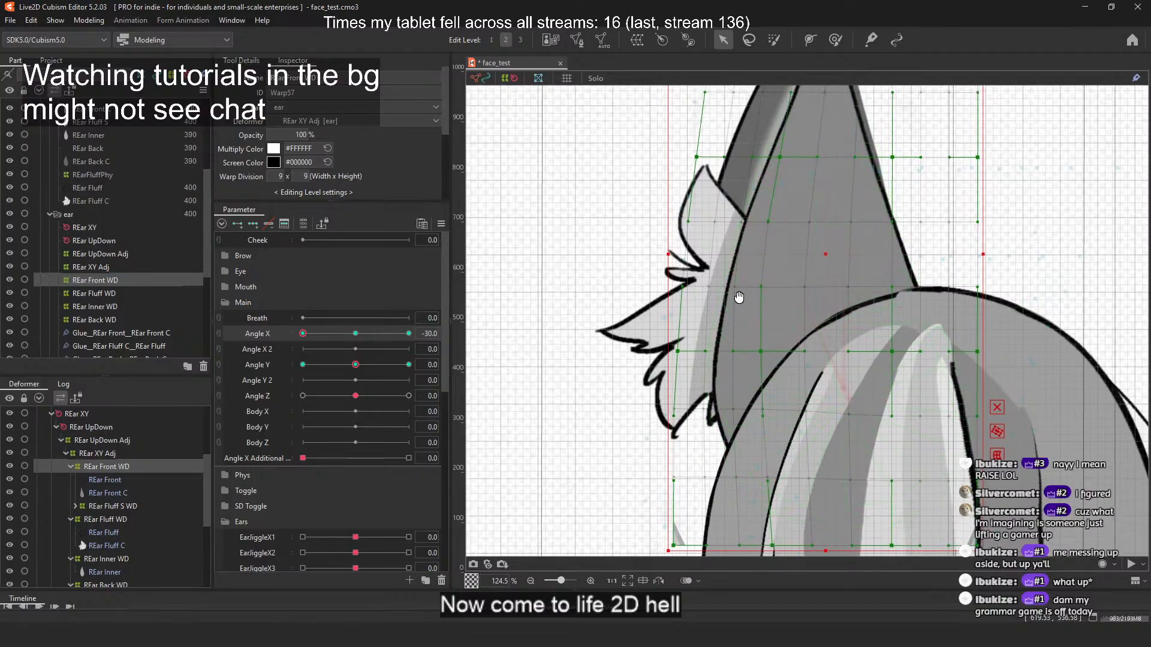
{"action": "left_click_drag", "start_coordinate": [772, 220], "coordinate": [770, 229]}
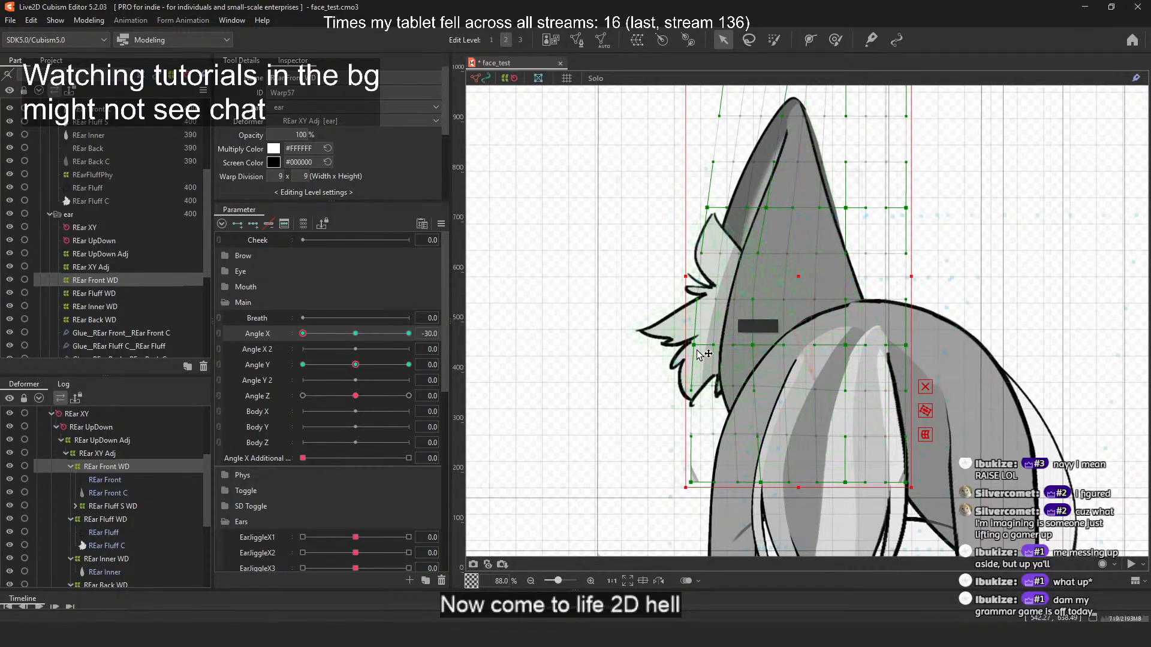
{"action": "left_click_drag", "start_coordinate": [693, 345], "coordinate": [678, 342]}
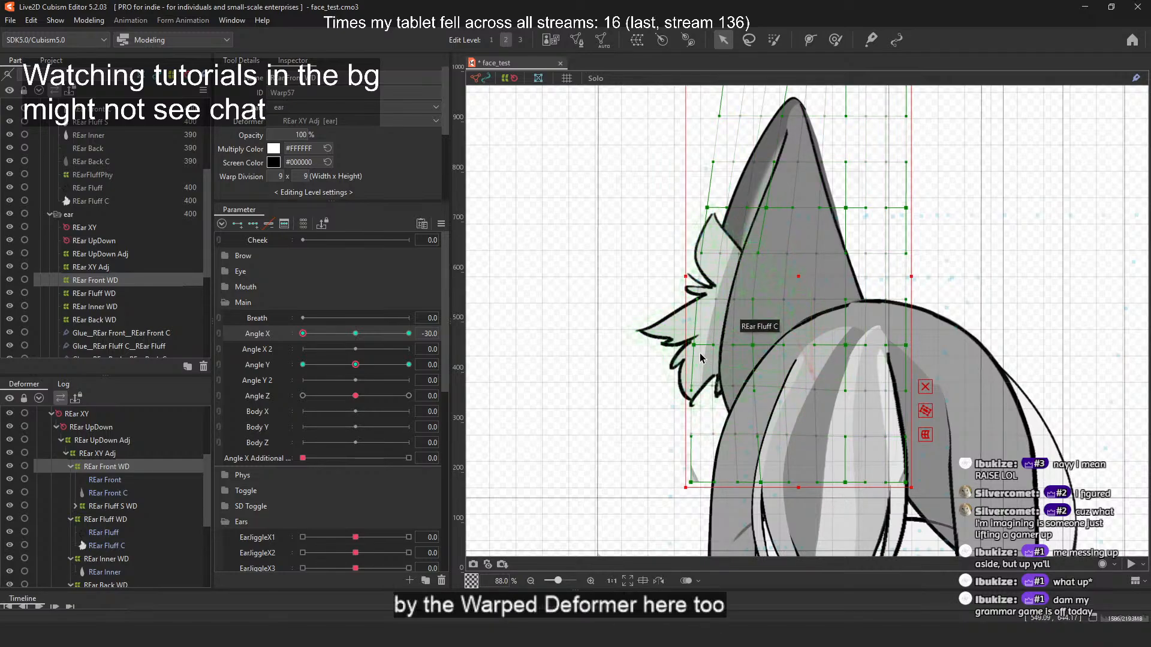
{"action": "left_click_drag", "start_coordinate": [677, 345], "coordinate": [684, 345]}
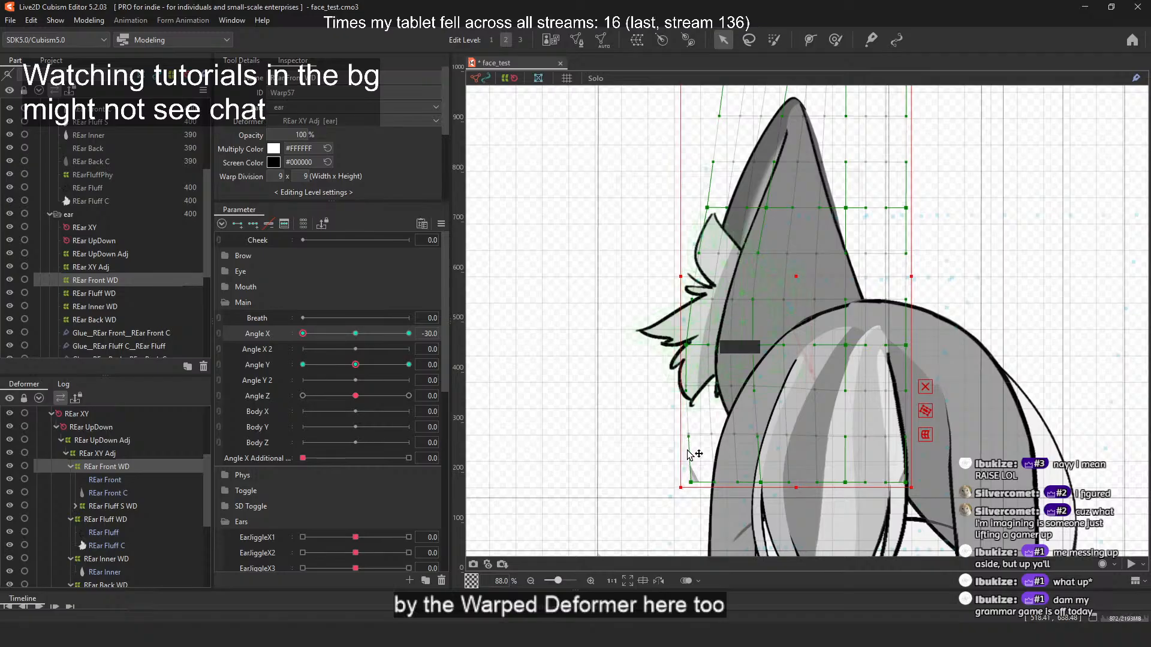
{"action": "left_click_drag", "start_coordinate": [679, 482], "coordinate": [680, 481]}
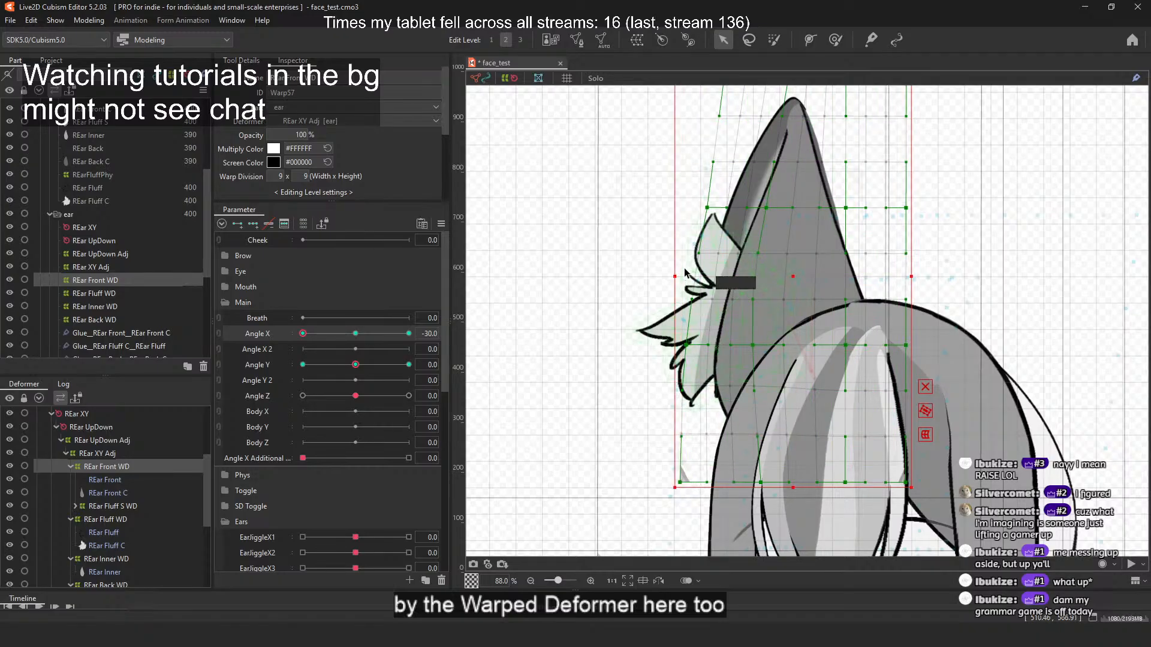
{"action": "left_click_drag", "start_coordinate": [707, 208], "coordinate": [702, 207]}
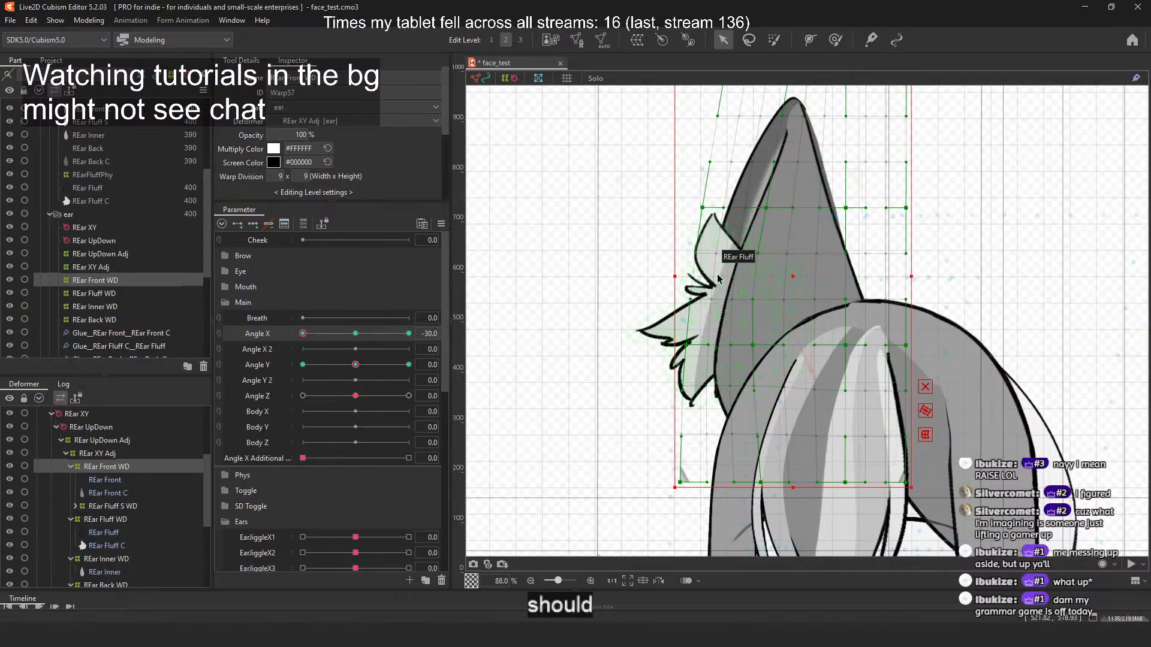
Step: Shift the outer group of REar Front WD's curve handles just above the lower-middle row slightly down
{"action": "scroll", "coordinate": [723, 321], "scroll_direction": "up", "scroll_amount": 4}
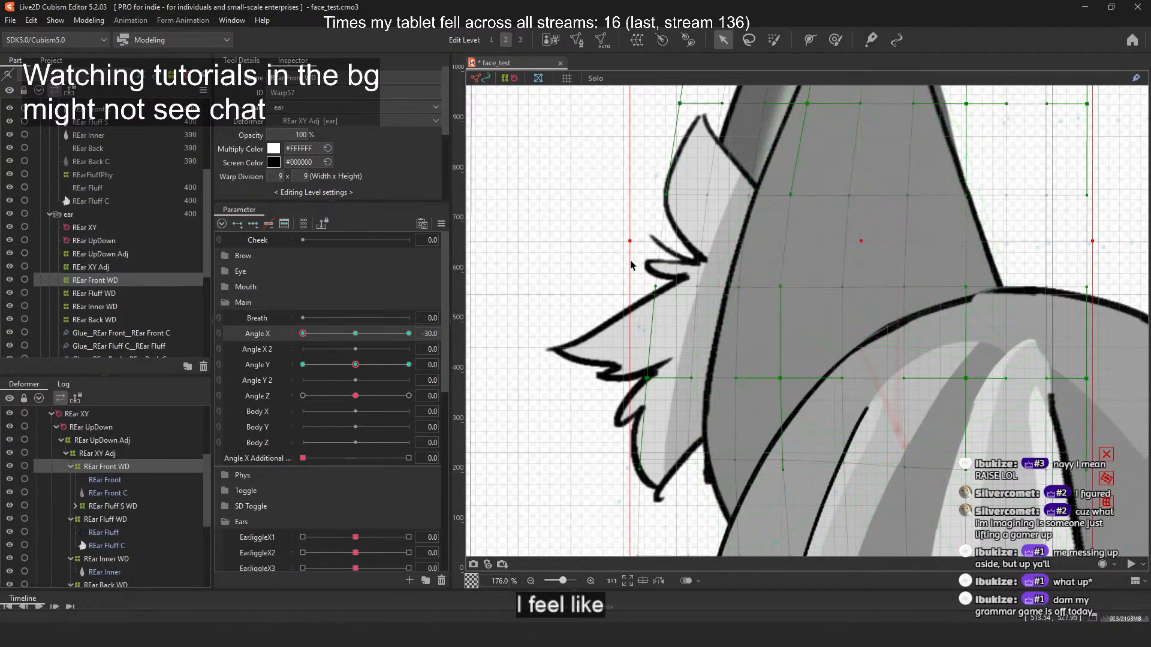
{"action": "left_click_drag", "start_coordinate": [559, 270], "coordinate": [855, 301]}
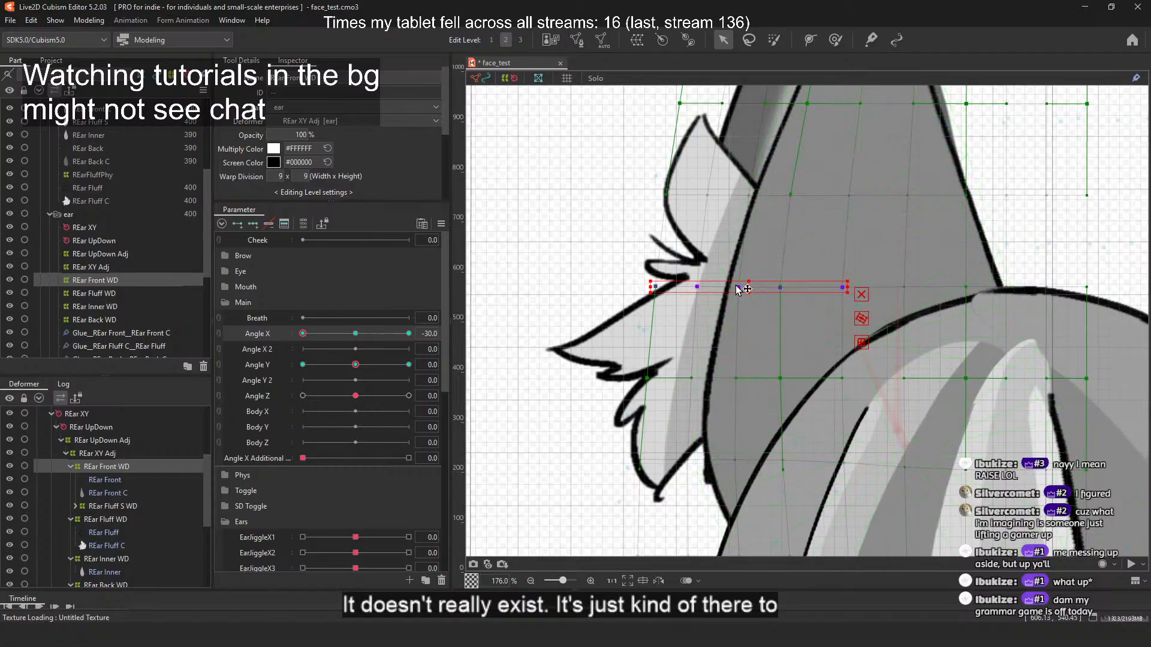
{"action": "left_click_drag", "start_coordinate": [738, 286], "coordinate": [738, 293]}
{"action": "scroll", "coordinate": [791, 237], "scroll_direction": "down", "scroll_amount": 5}
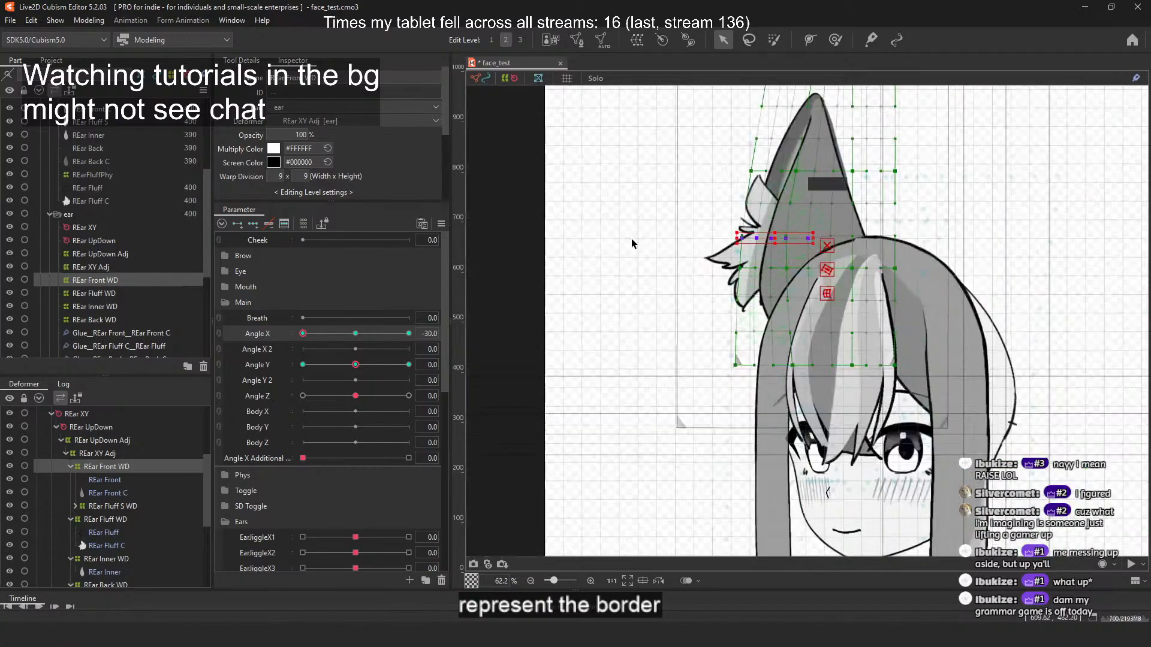
{"action": "left_click", "coordinate": [631, 239]}
Step: Inspect the front ear's outer curve beside the fluff without the deformer selected, and select the REar Front art mesh
{"action": "left_click", "coordinate": [819, 283]}
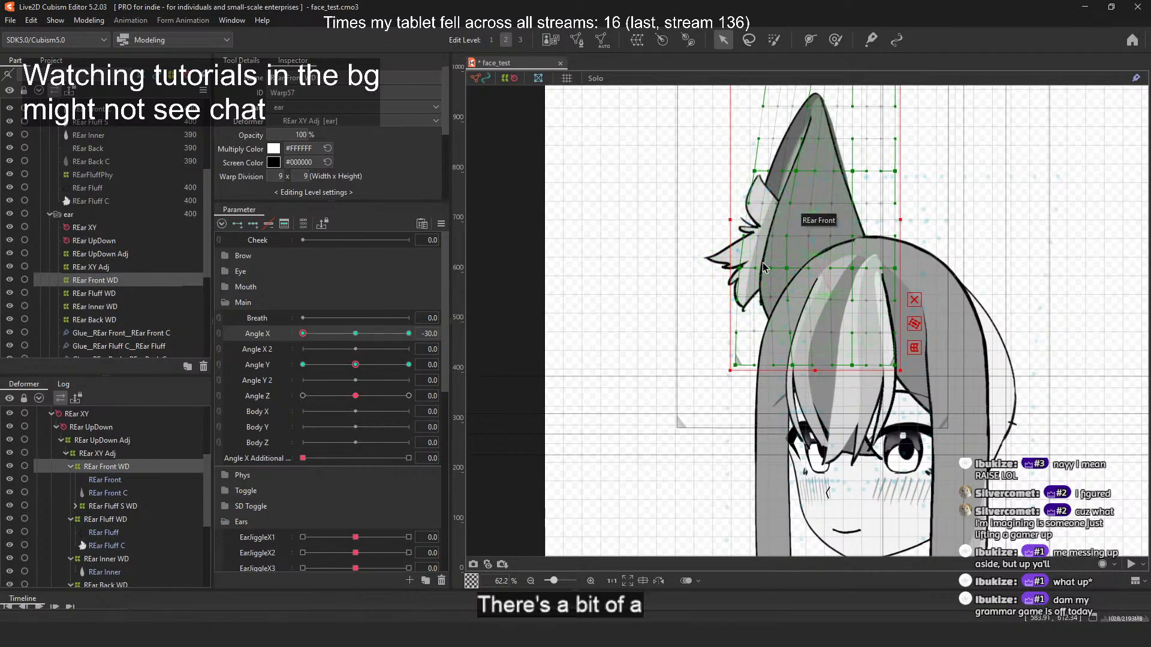
{"action": "left_click", "coordinate": [786, 235]}
{"action": "scroll", "coordinate": [863, 220], "scroll_direction": "up", "scroll_amount": 5}
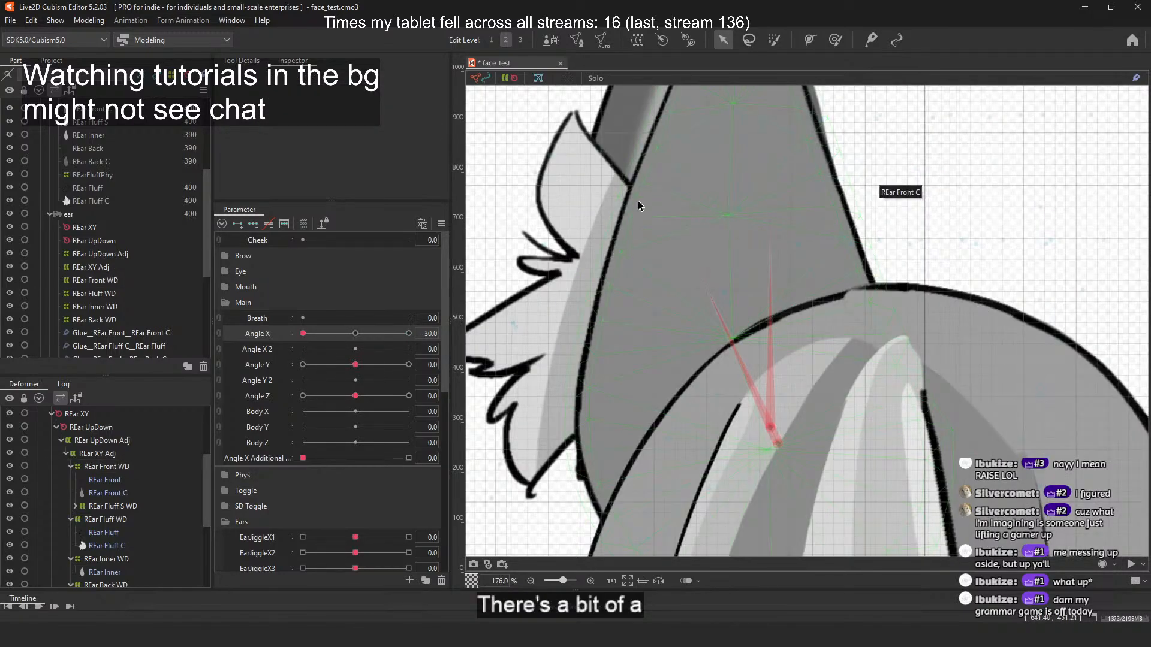
{"action": "scroll", "coordinate": [630, 287], "scroll_direction": "down", "scroll_amount": 3}
{"action": "left_click_drag", "start_coordinate": [649, 238], "coordinate": [683, 278]}
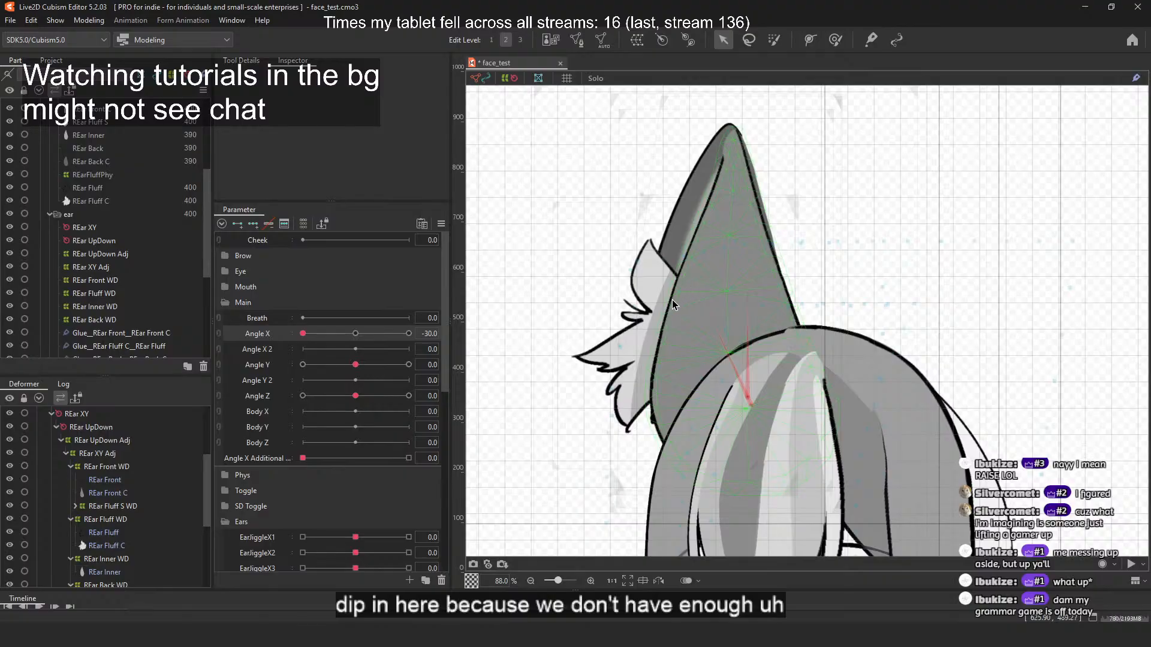
{"action": "scroll", "coordinate": [144, 279], "scroll_direction": "down", "scroll_amount": 2}
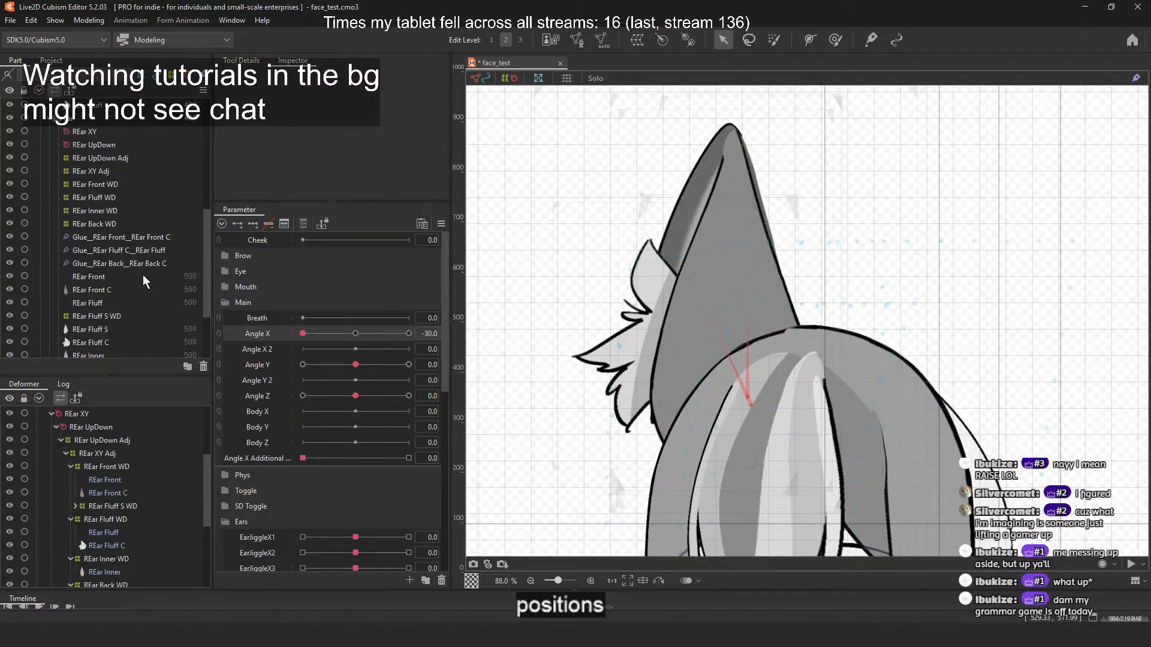
{"action": "left_click", "coordinate": [127, 477]}
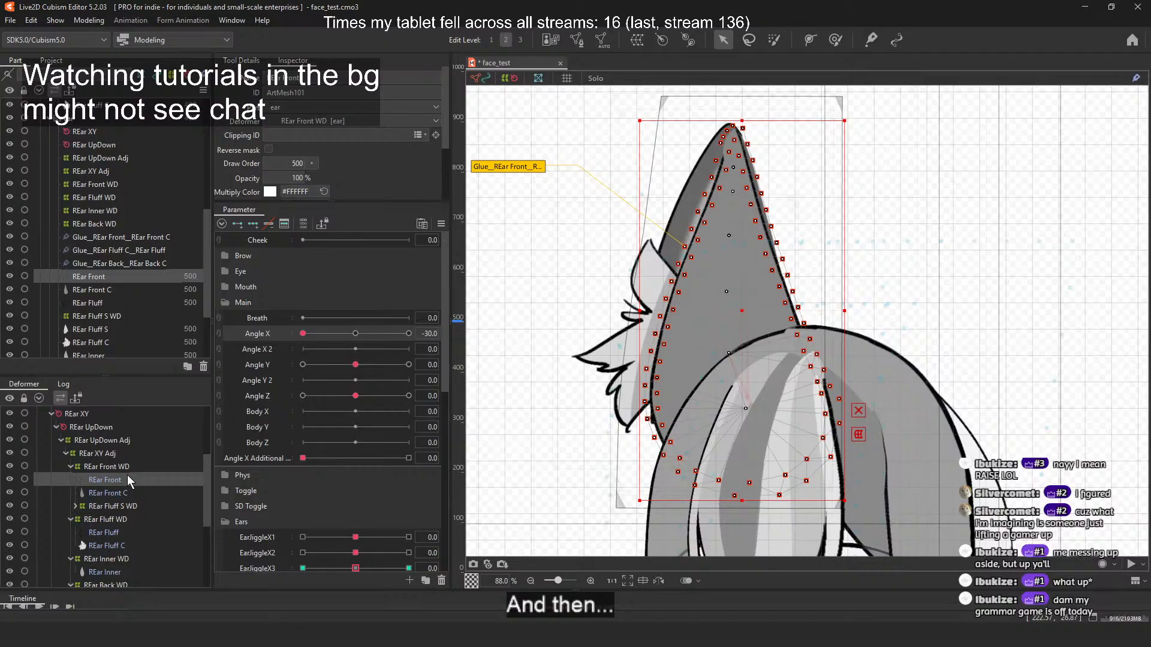
{"action": "scroll", "coordinate": [275, 398], "scroll_direction": "down", "scroll_amount": 7}
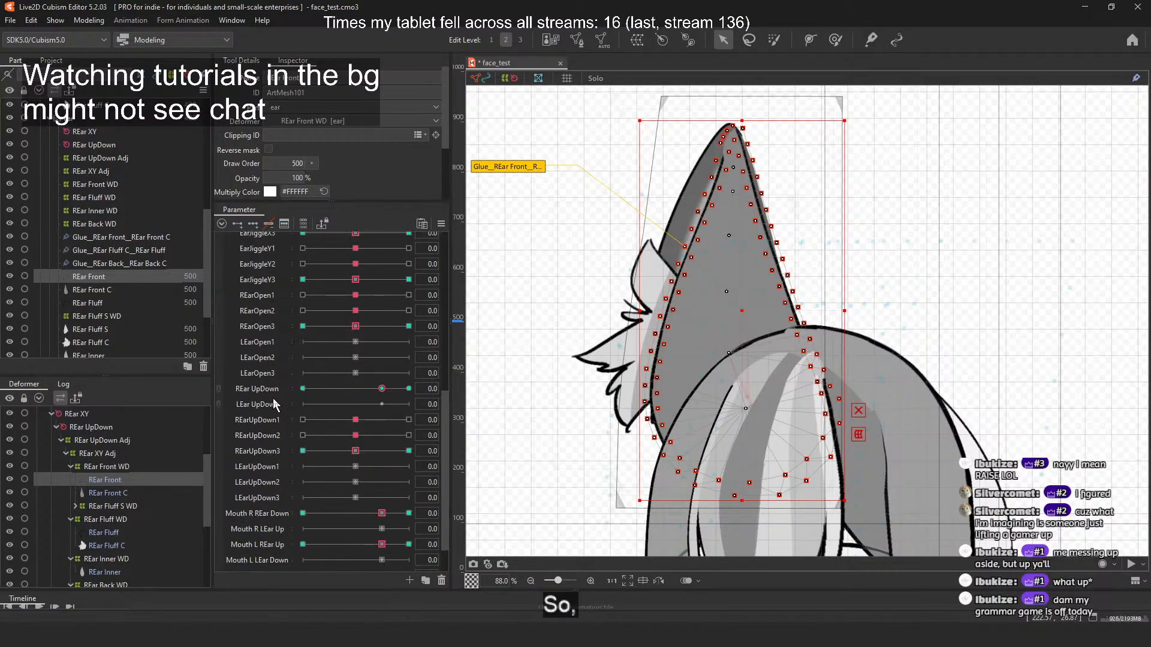
{"action": "scroll", "coordinate": [270, 398], "scroll_direction": "down", "scroll_amount": 1}
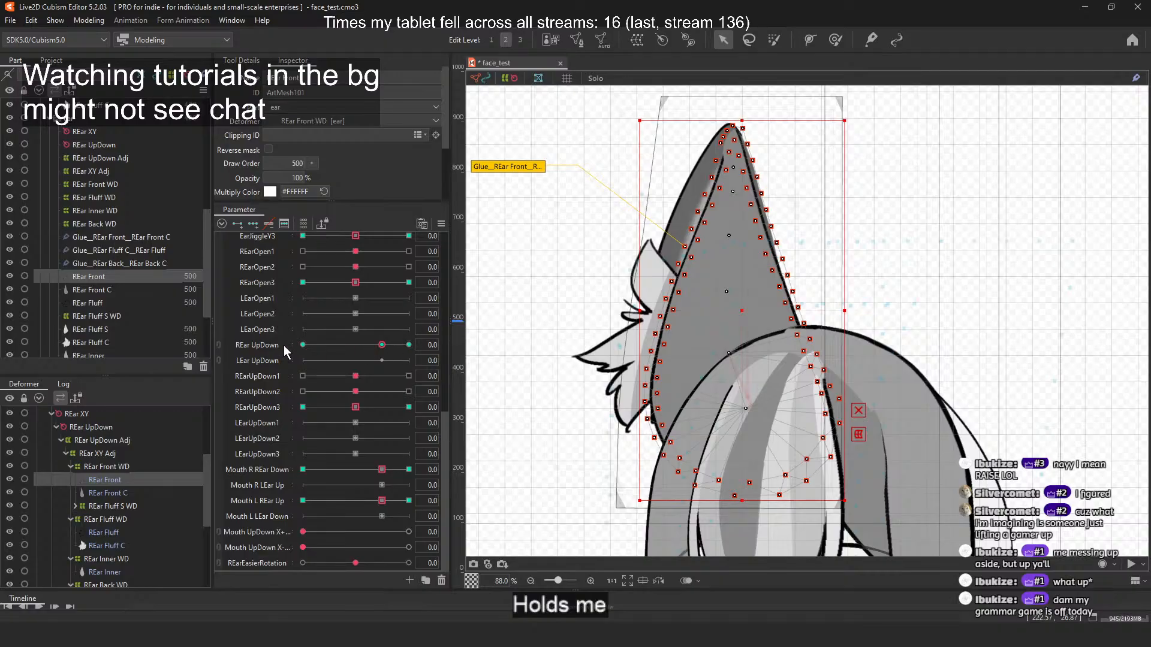
{"action": "scroll", "coordinate": [257, 415], "scroll_direction": "up", "scroll_amount": 8}
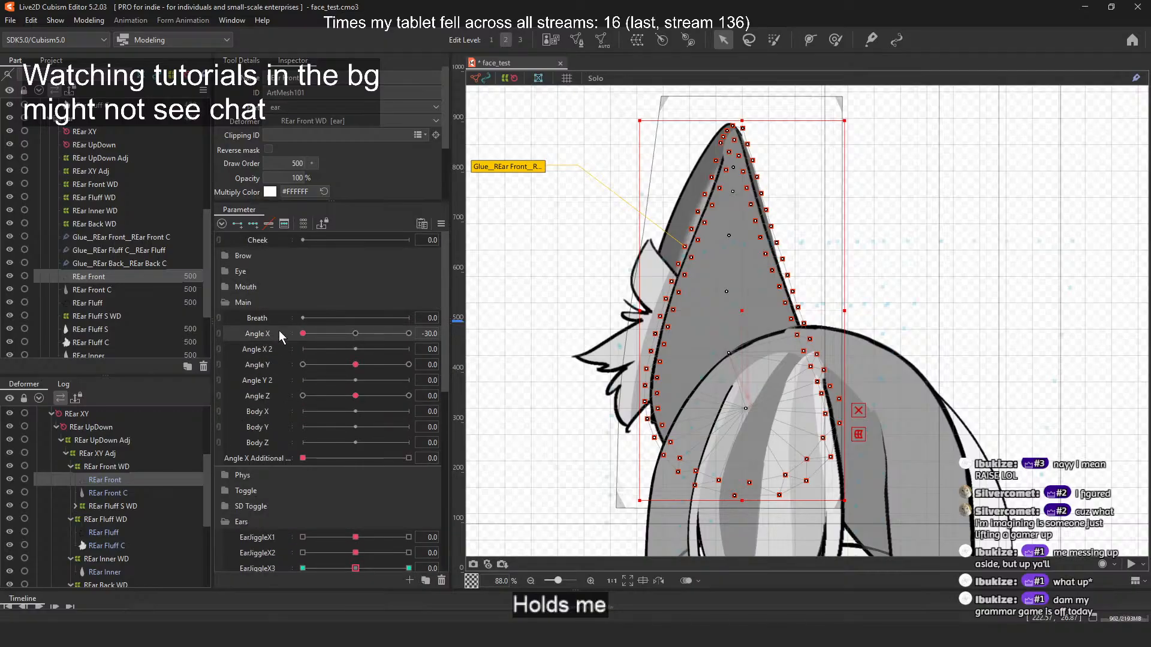
{"action": "left_click", "coordinate": [302, 333]}
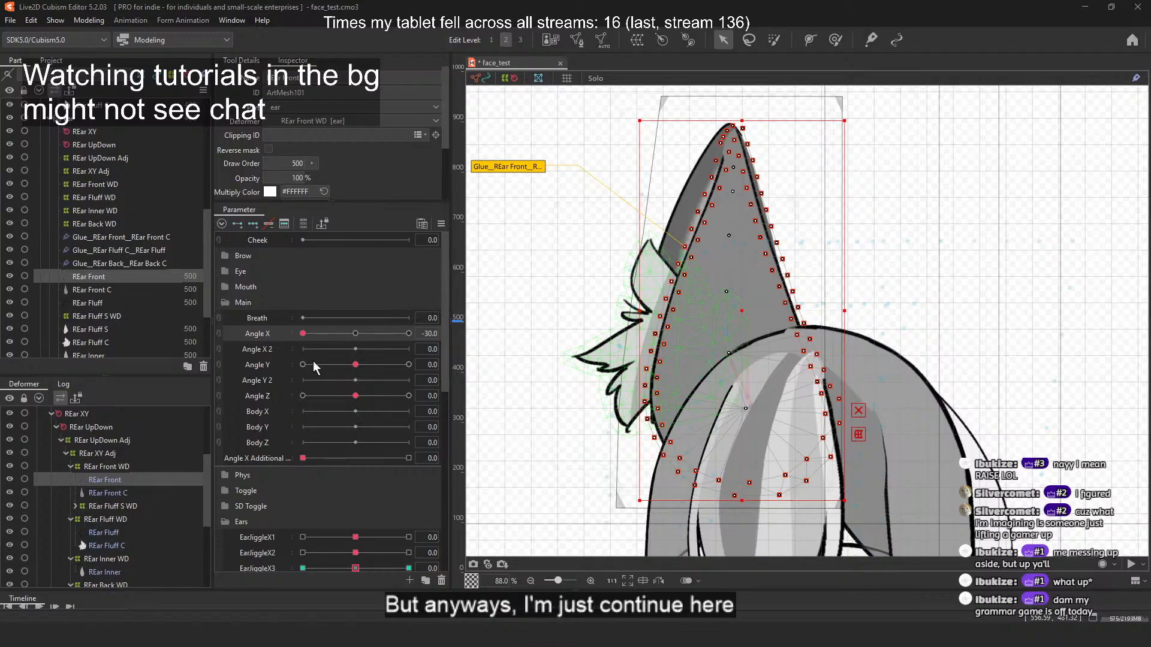
Step: Set Angle X to 30 and shift the whole REar Fluff WD right, into the ear
{"action": "left_click_drag", "start_coordinate": [304, 334], "coordinate": [442, 340]}
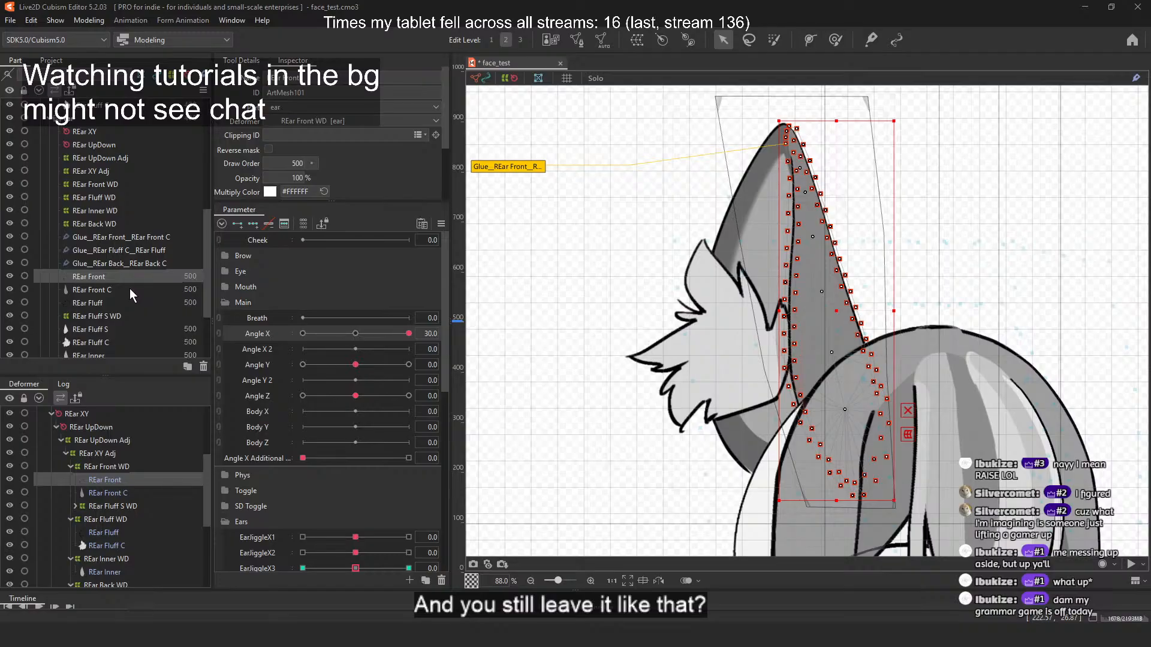
{"action": "left_click", "coordinate": [135, 508]}
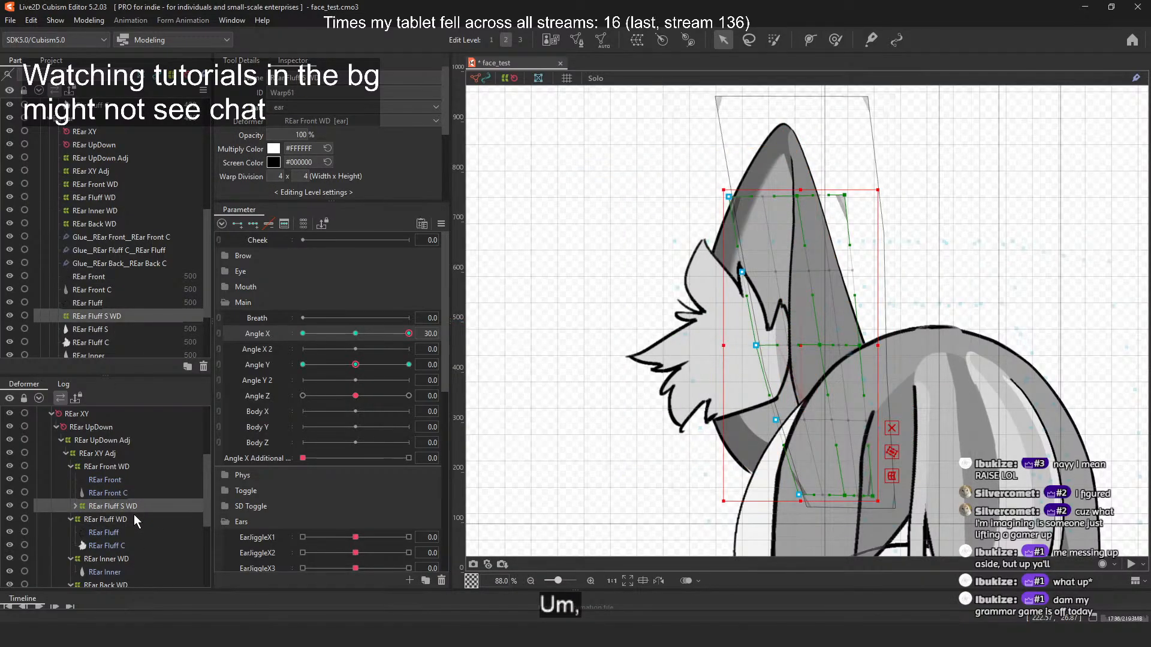
{"action": "left_click", "coordinate": [135, 519]}
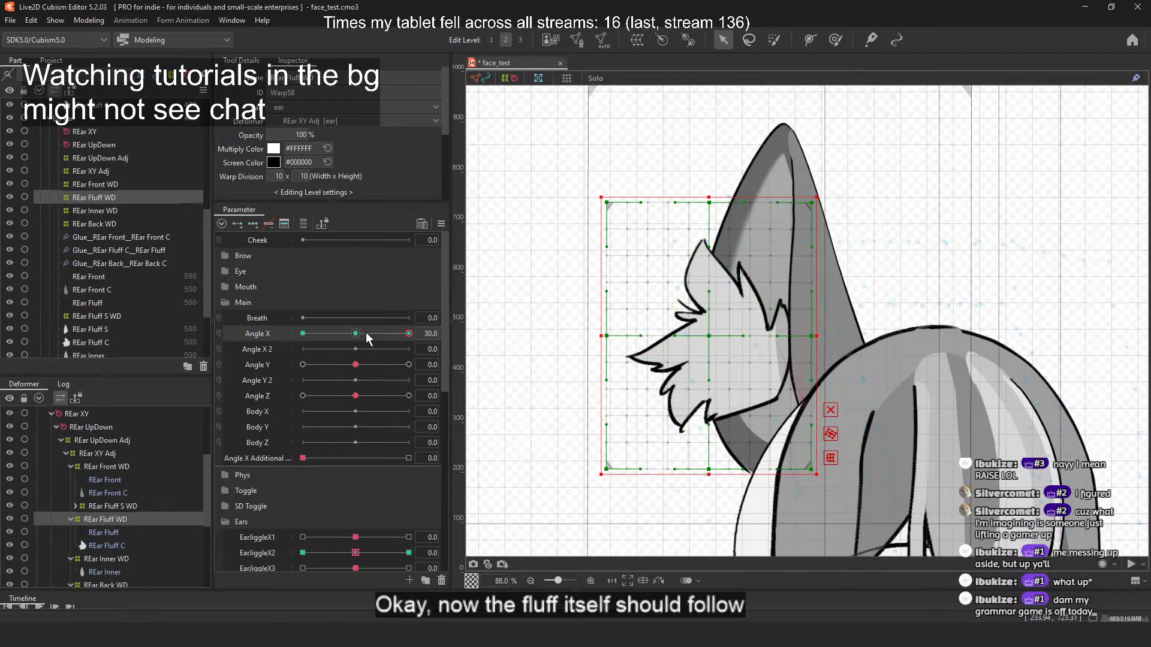
{"action": "mouse_move", "coordinate": [409, 333]}
{"action": "left_mouse_down"}
{"action": "mouse_move", "coordinate": [396, 335]}
{"action": "mouse_move", "coordinate": [409, 334]}
{"action": "left_mouse_up"}
{"action": "left_click", "coordinate": [671, 339]}
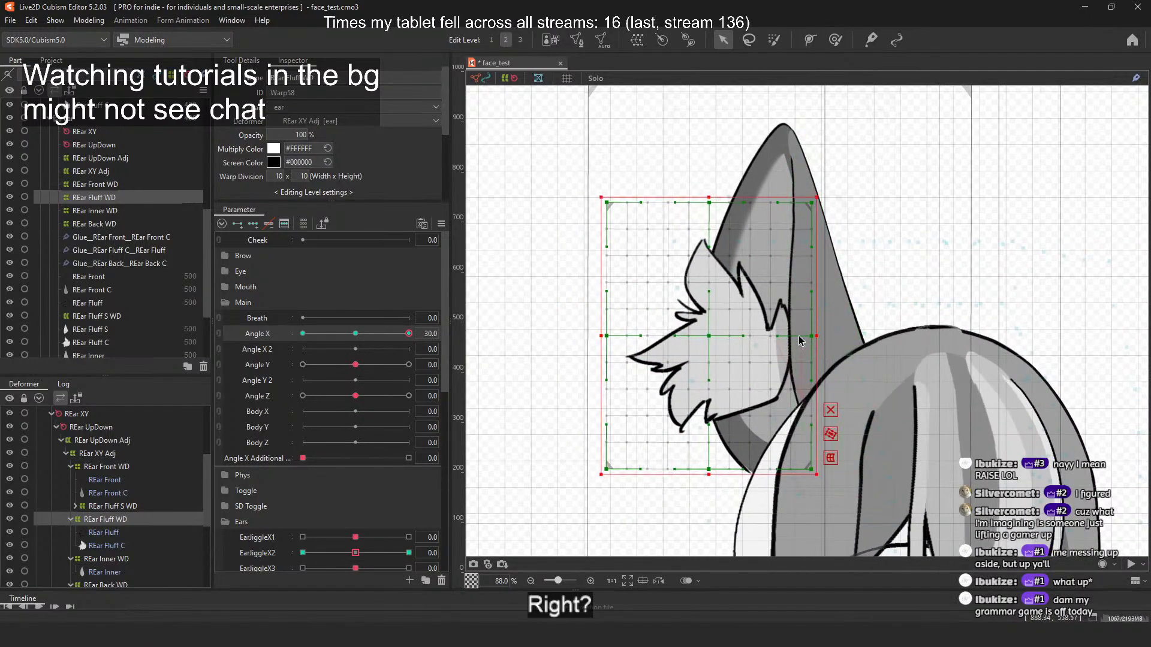
{"action": "left_click_drag", "start_coordinate": [709, 334], "coordinate": [745, 334]}
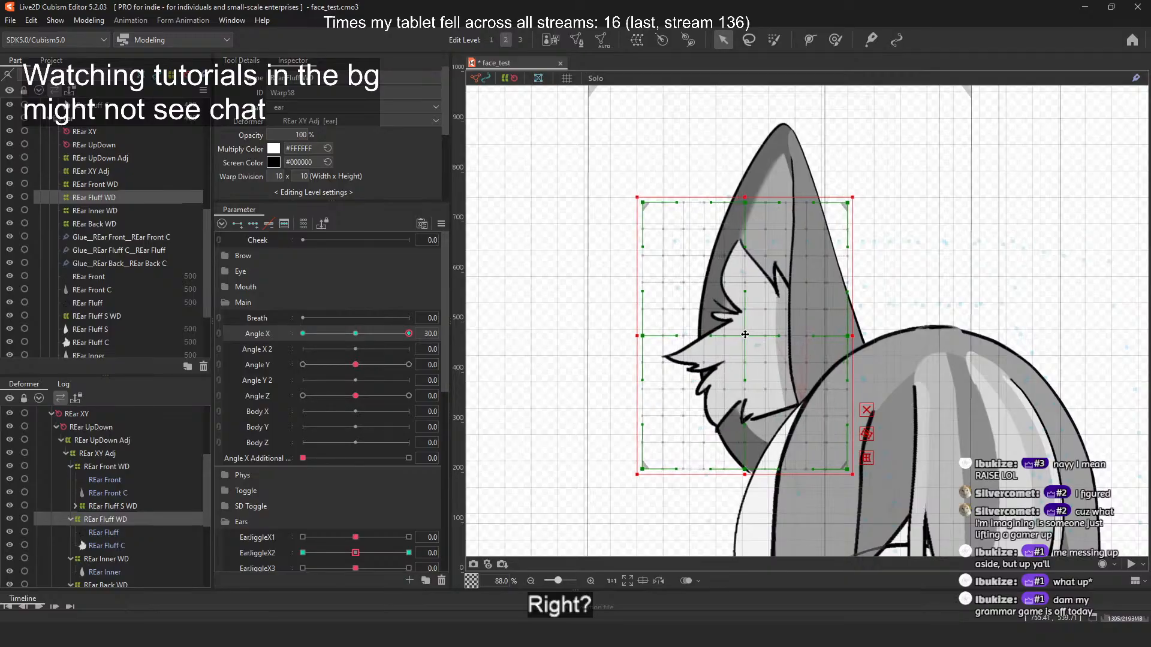
Step: Compare the fluff's placement on the ear across Angle X -30, 0 and 30
{"action": "left_click_drag", "start_coordinate": [409, 333], "coordinate": [272, 337]}
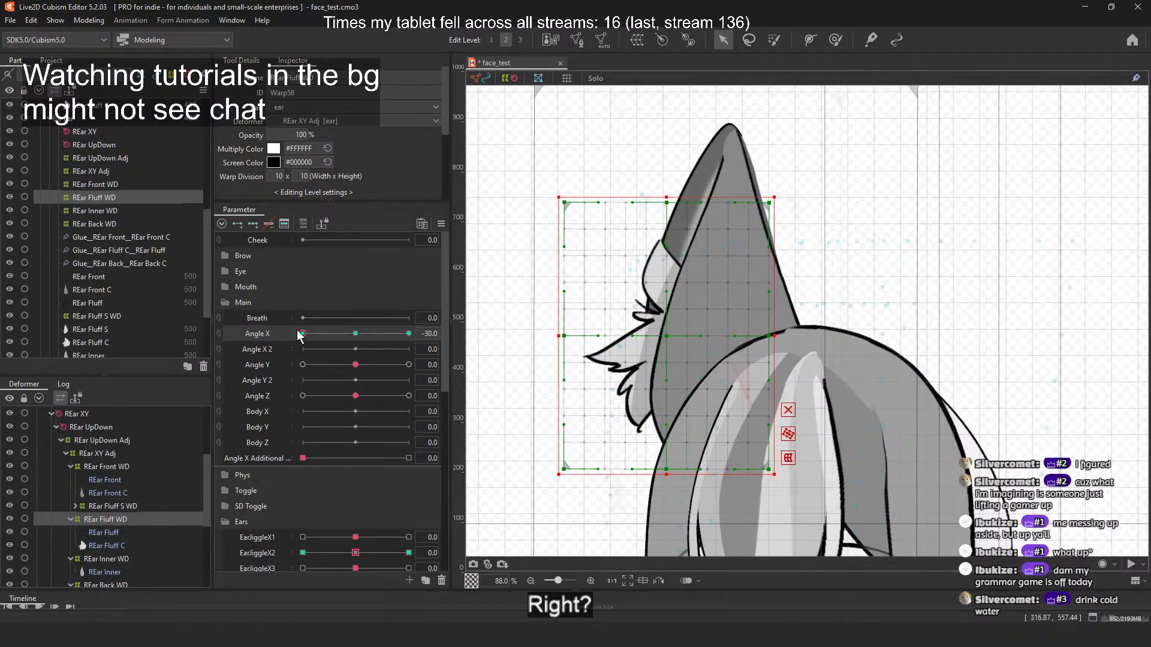
{"action": "left_click_drag", "start_coordinate": [304, 334], "coordinate": [437, 331]}
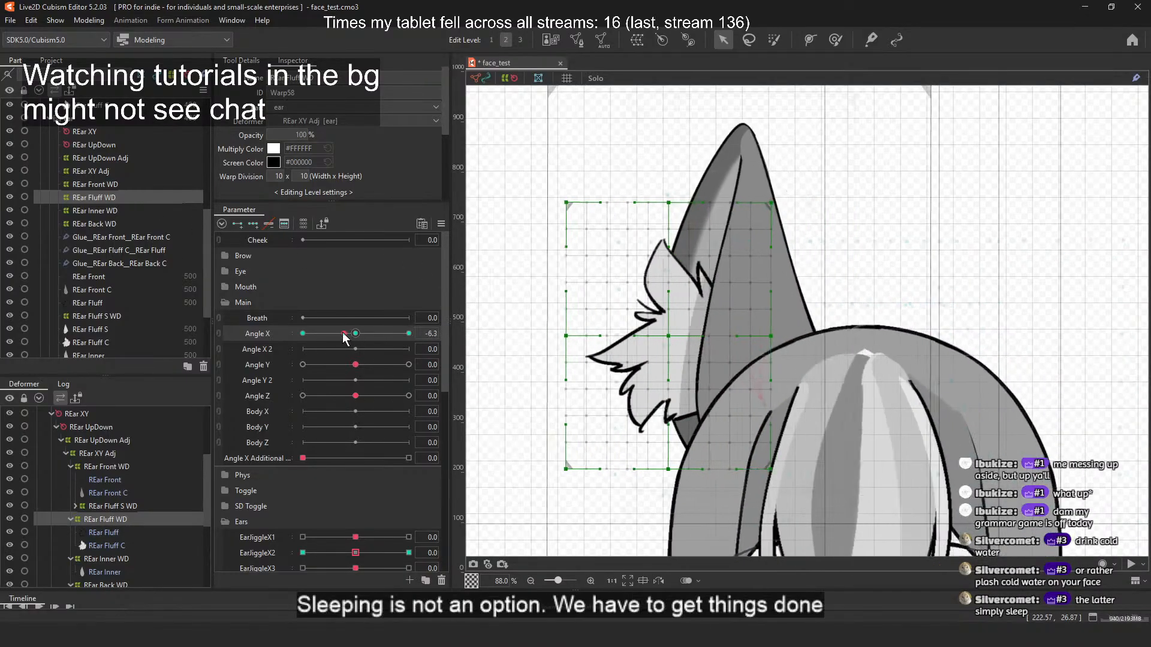
{"action": "left_click_drag", "start_coordinate": [409, 333], "coordinate": [358, 337]}
Step: Try shifting the whole REar Fluff S WD slightly left at Angle X 30, and undo the shift
{"action": "left_click", "coordinate": [113, 506]}
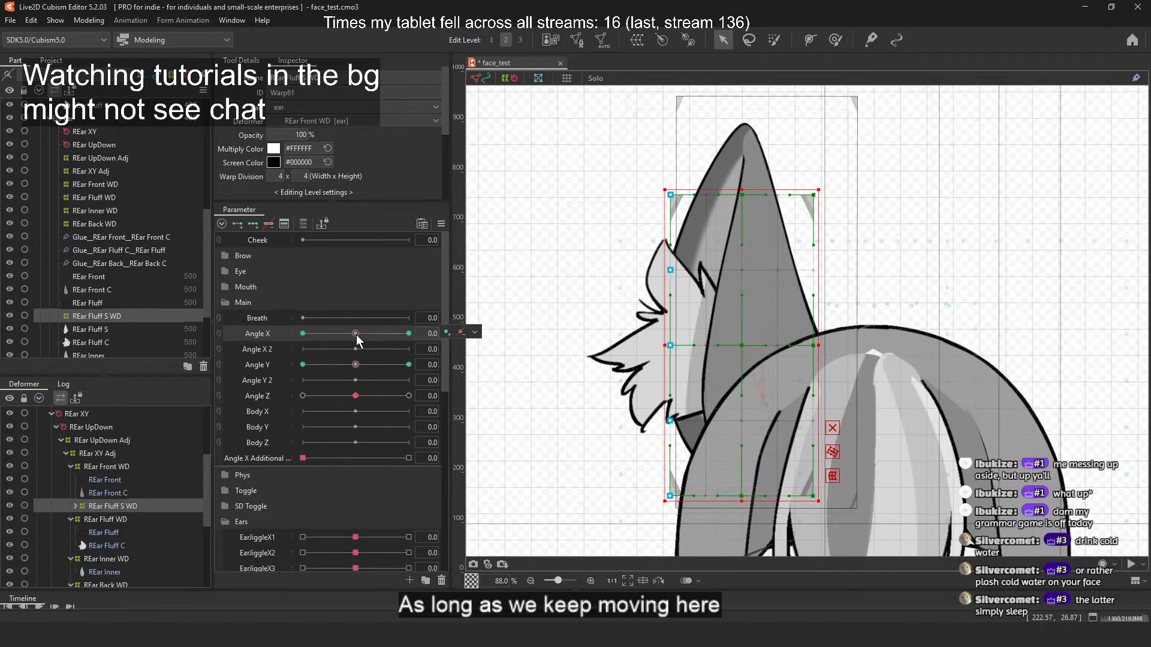
{"action": "left_click", "coordinate": [408, 333]}
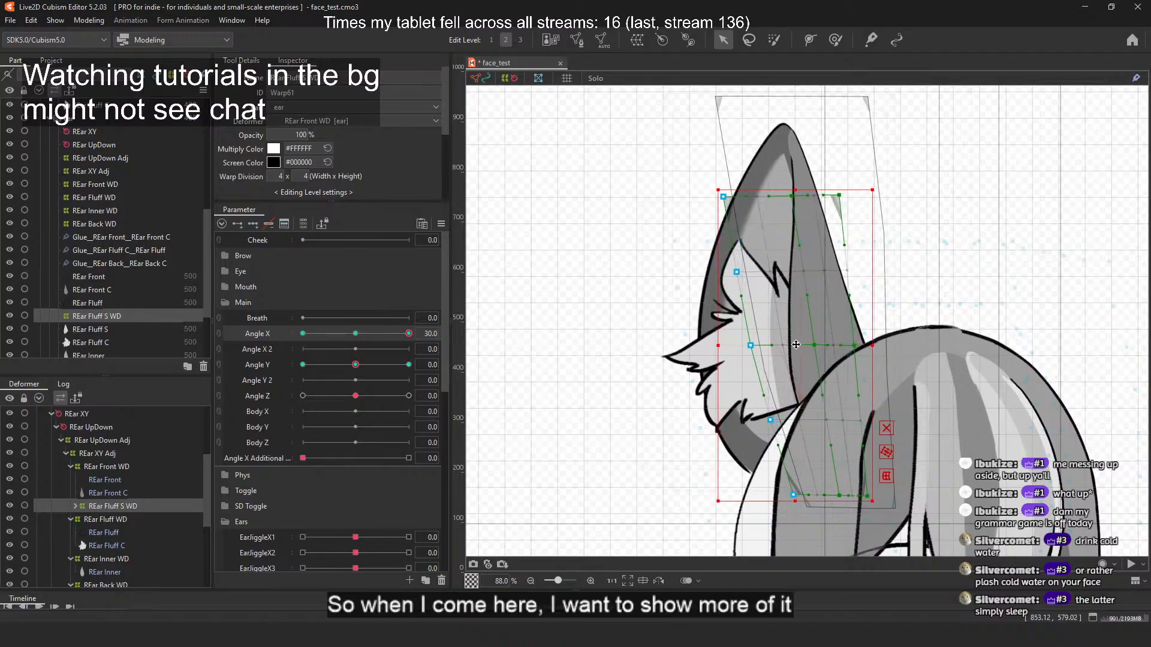
{"action": "left_click_drag", "start_coordinate": [802, 344], "coordinate": [795, 344]}
{"action": "left_click_drag", "start_coordinate": [412, 333], "coordinate": [438, 340]}
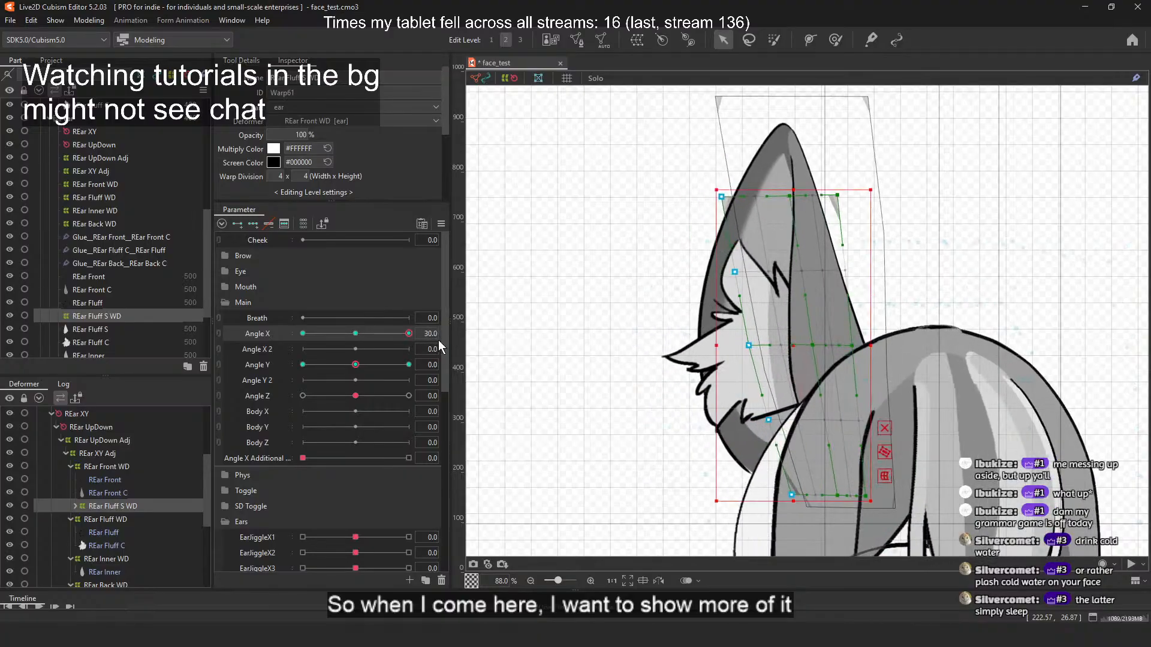
{"action": "key", "text": "ctrl+z"}
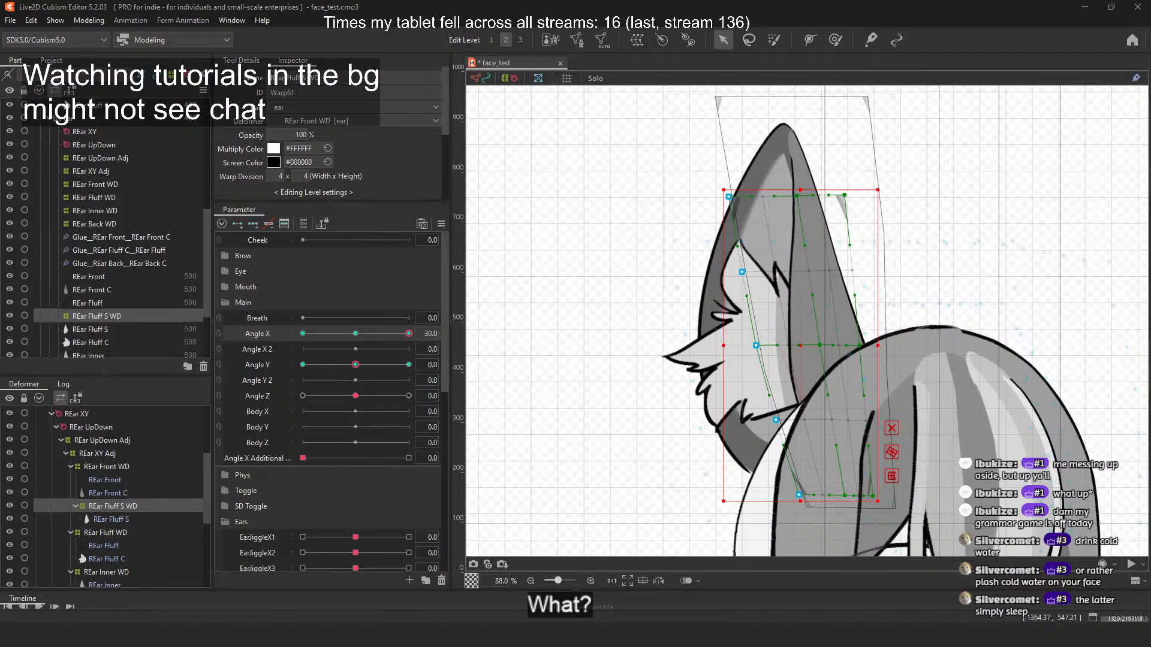
Step: Pull REar Fluff S WD's upper left corner, left-edge points and the curve handle below the middle slightly outward to the left at Angle X 30
{"action": "mouse_move", "coordinate": [408, 333]}
{"action": "left_mouse_down"}
{"action": "mouse_move", "coordinate": [355, 328]}
{"action": "mouse_move", "coordinate": [409, 333]}
{"action": "left_mouse_up"}
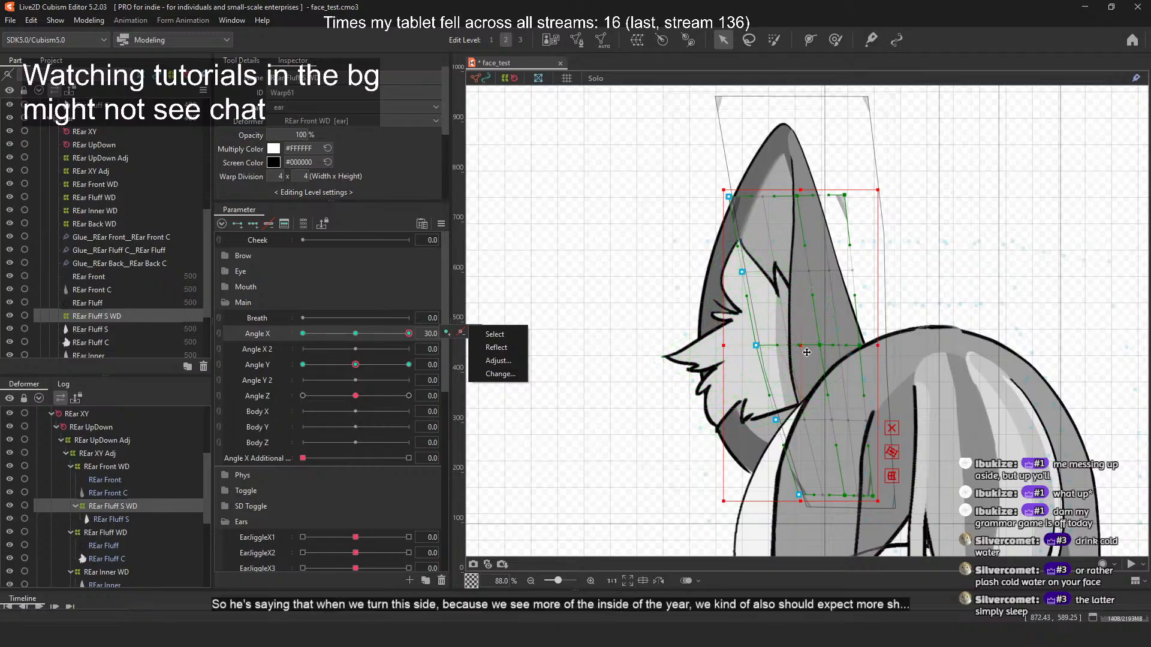
{"action": "scroll", "coordinate": [761, 344], "scroll_direction": "up", "scroll_amount": 3}
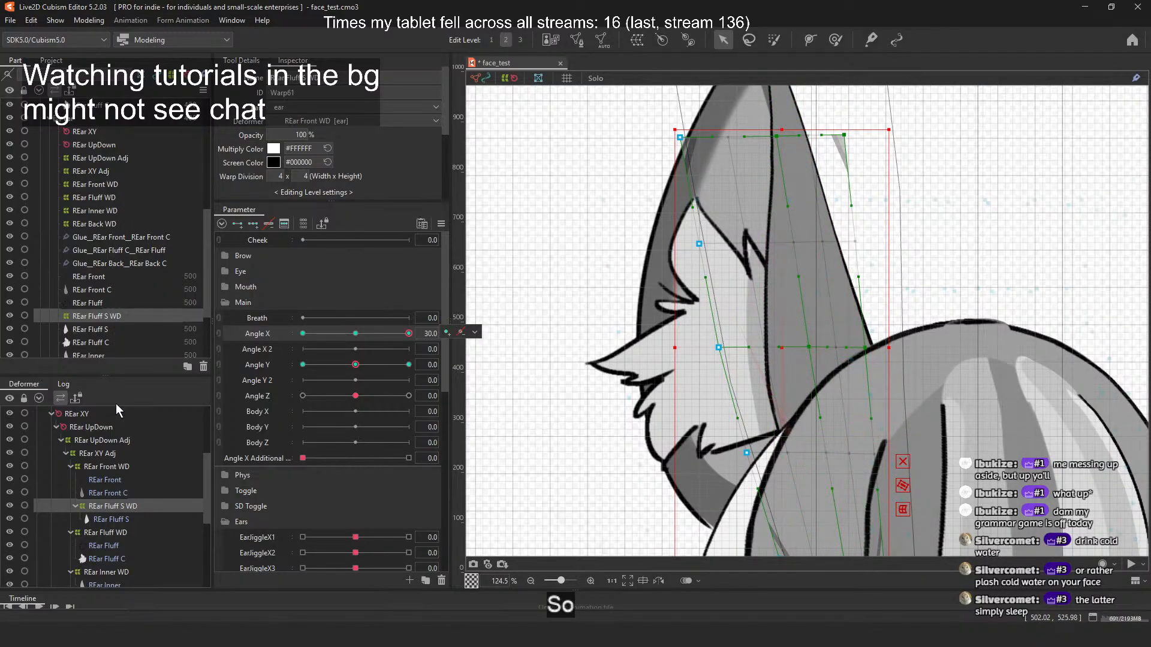
{"action": "left_click", "coordinate": [131, 466]}
{"action": "left_click", "coordinate": [127, 483]}
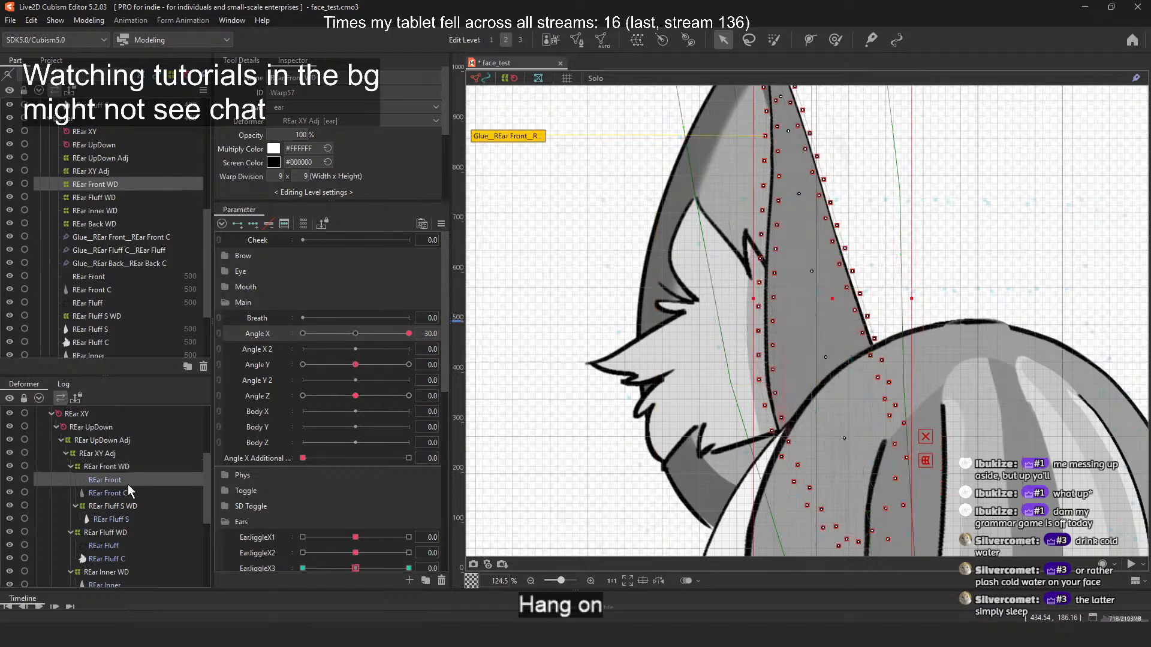
{"action": "left_click", "coordinate": [123, 506]}
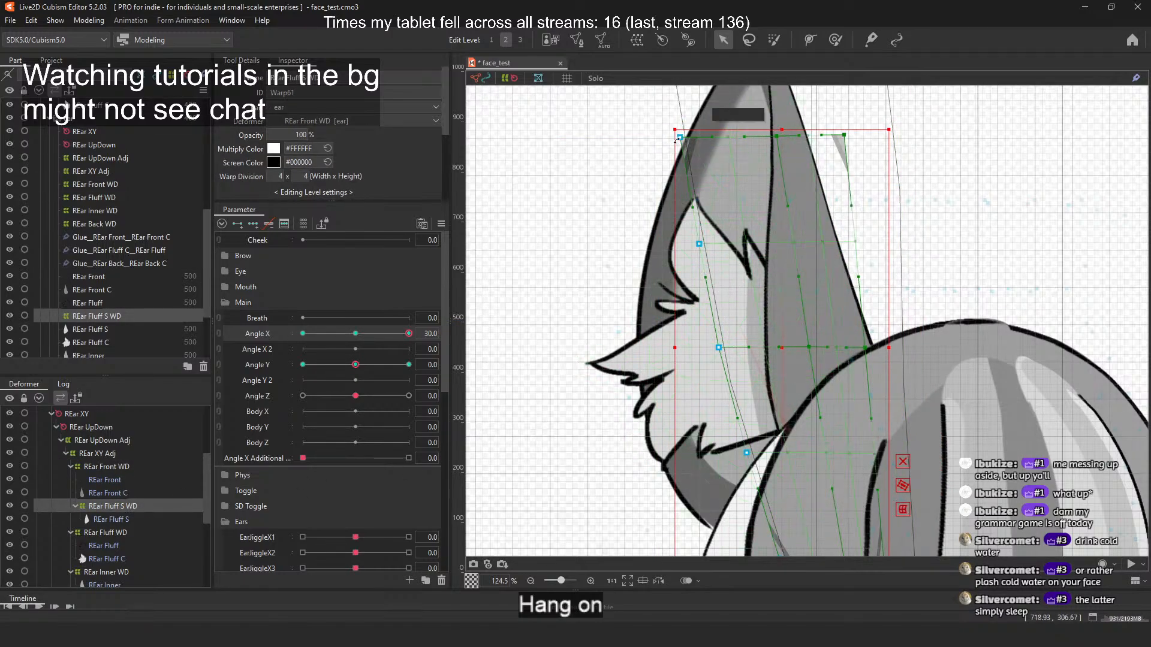
{"action": "left_click_drag", "start_coordinate": [679, 138], "coordinate": [677, 138]}
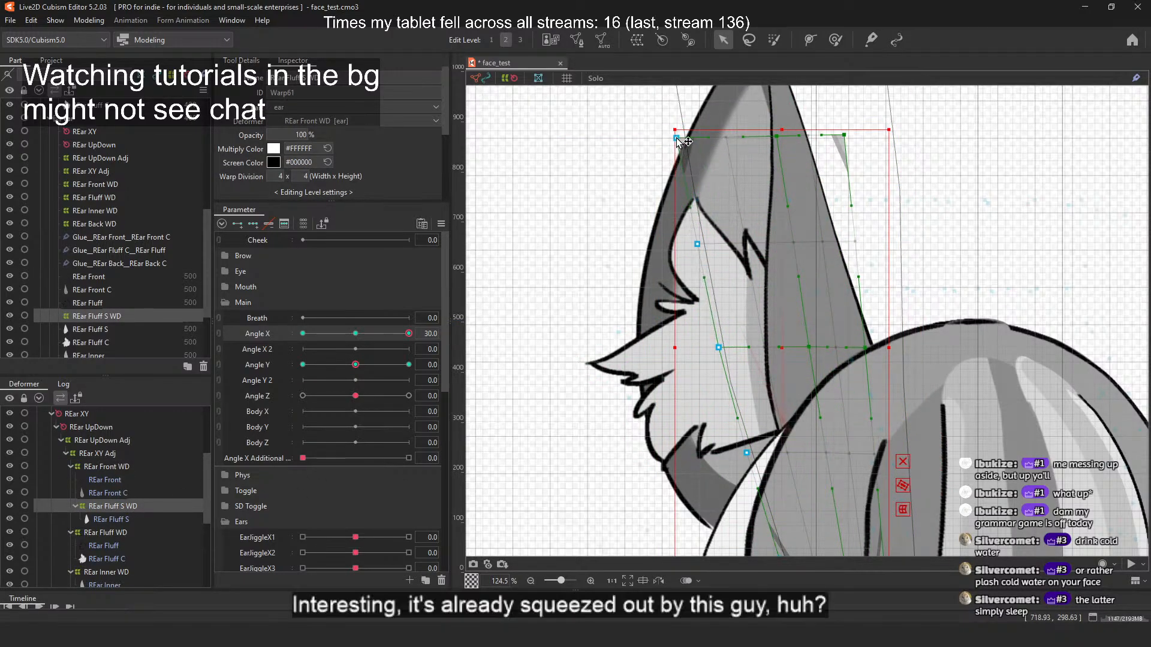
{"action": "left_click_drag", "start_coordinate": [719, 348], "coordinate": [709, 353]}
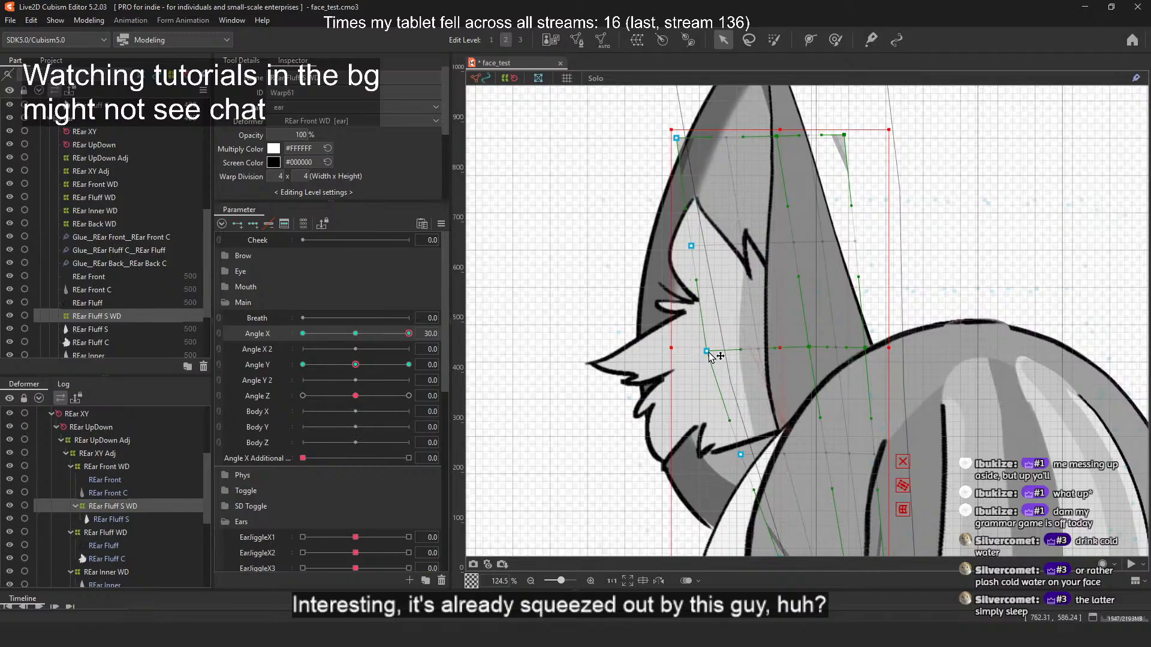
{"action": "left_click_drag", "start_coordinate": [692, 246], "coordinate": [689, 247]}
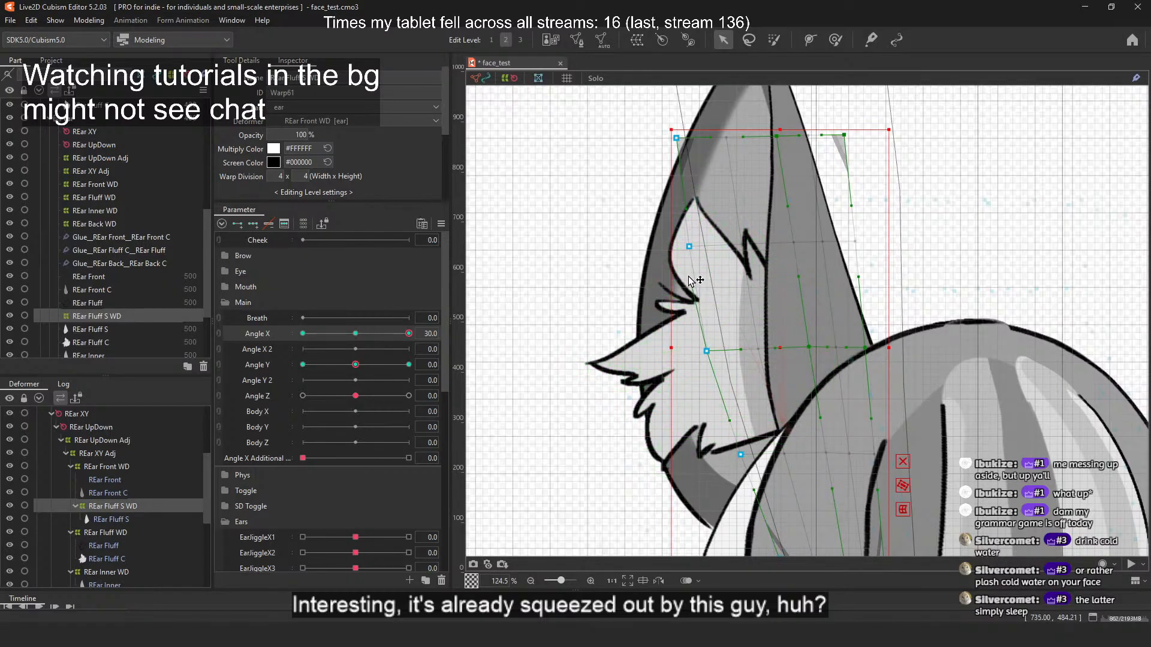
{"action": "left_click_drag", "start_coordinate": [730, 420], "coordinate": [719, 424]}
Step: Shift the whole reshaped REar Fluff S WD slightly left at Angle X 30
{"action": "scroll", "coordinate": [721, 421], "scroll_direction": "down", "scroll_amount": 5}
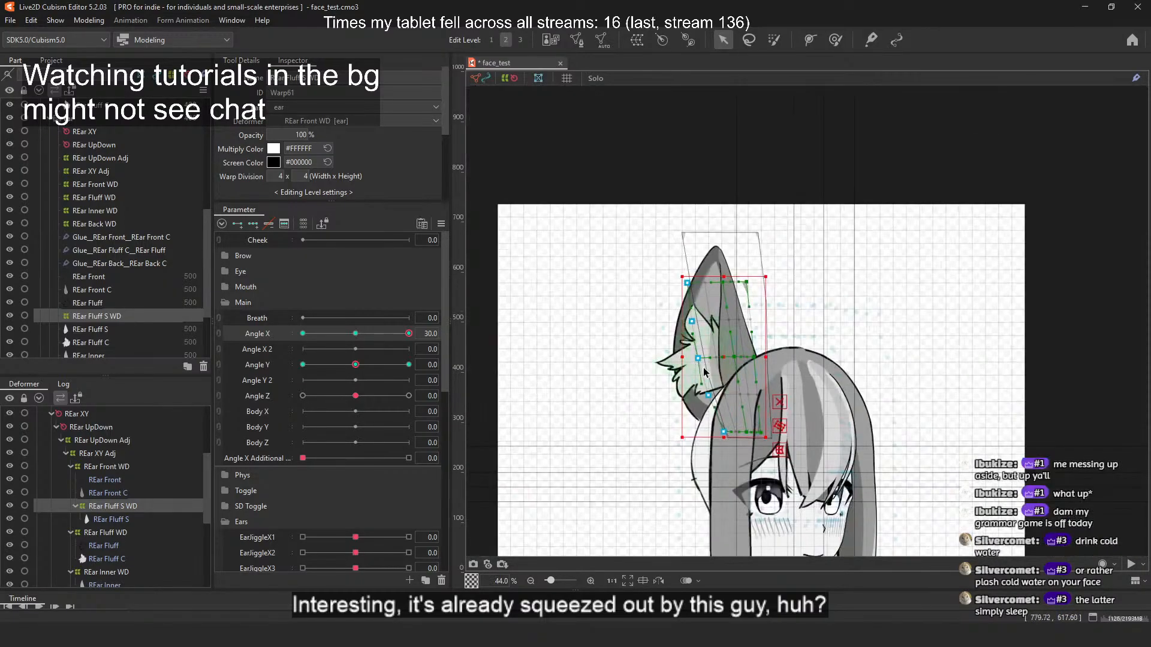
{"action": "scroll", "coordinate": [721, 422], "scroll_direction": "up", "scroll_amount": 3}
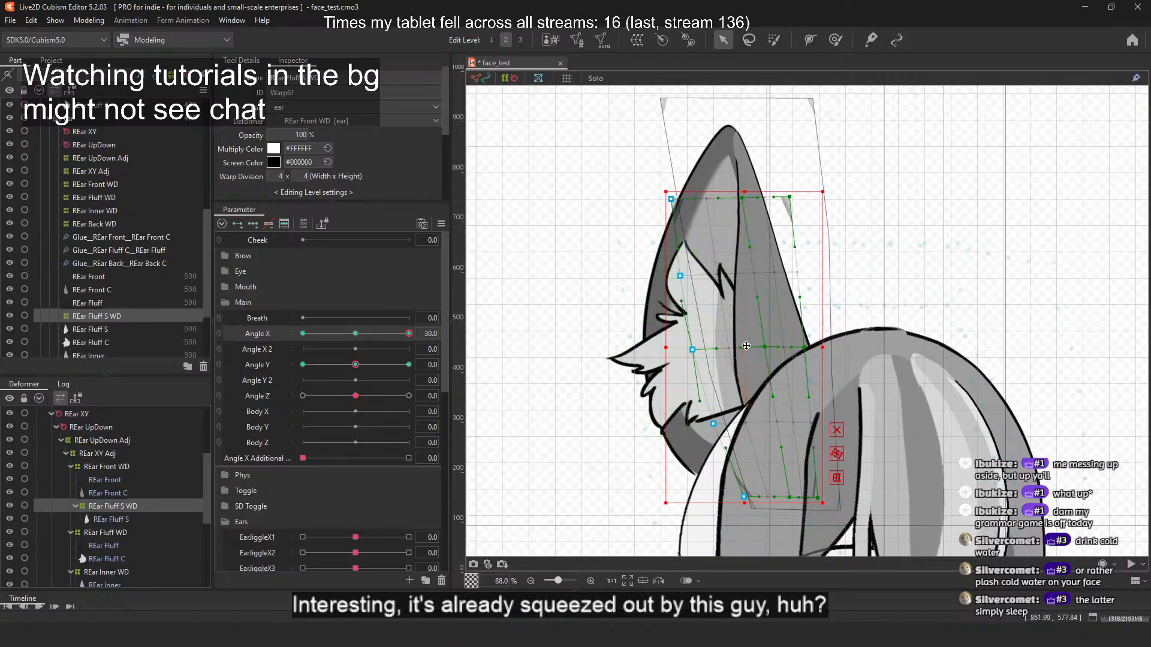
{"action": "left_click_drag", "start_coordinate": [746, 345], "coordinate": [740, 346]}
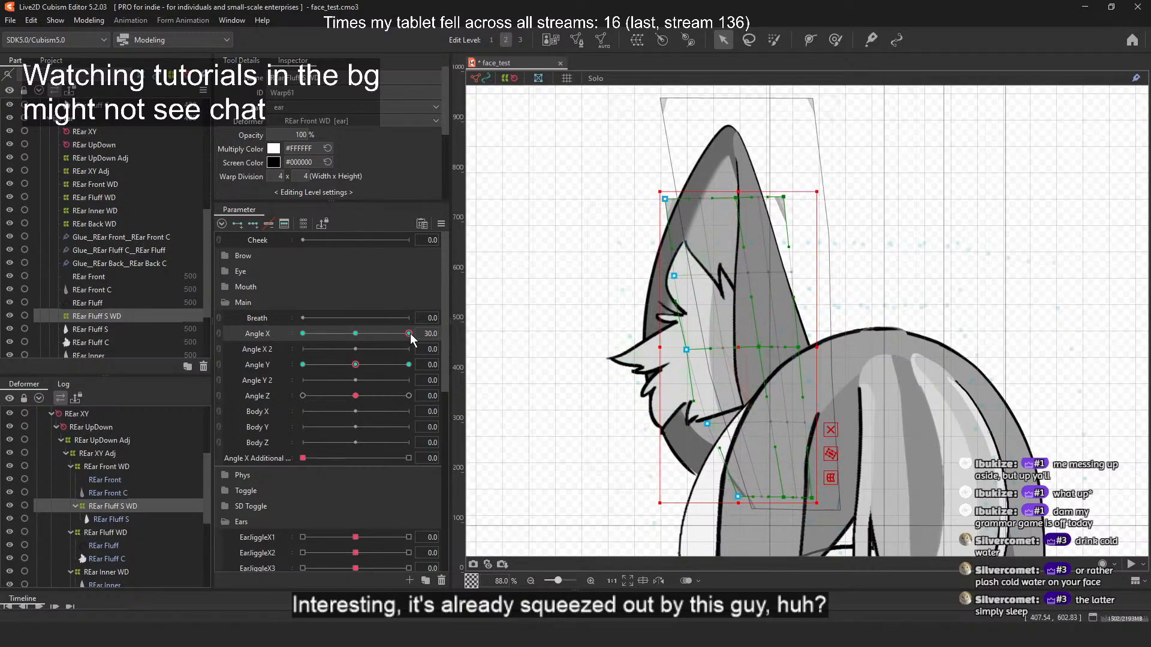
Step: At Angle X -30, shift REar Fluff S WD slightly right and pull its lower left corner and the left-edge point above it inward
{"action": "left_click_drag", "start_coordinate": [410, 333], "coordinate": [303, 334]}
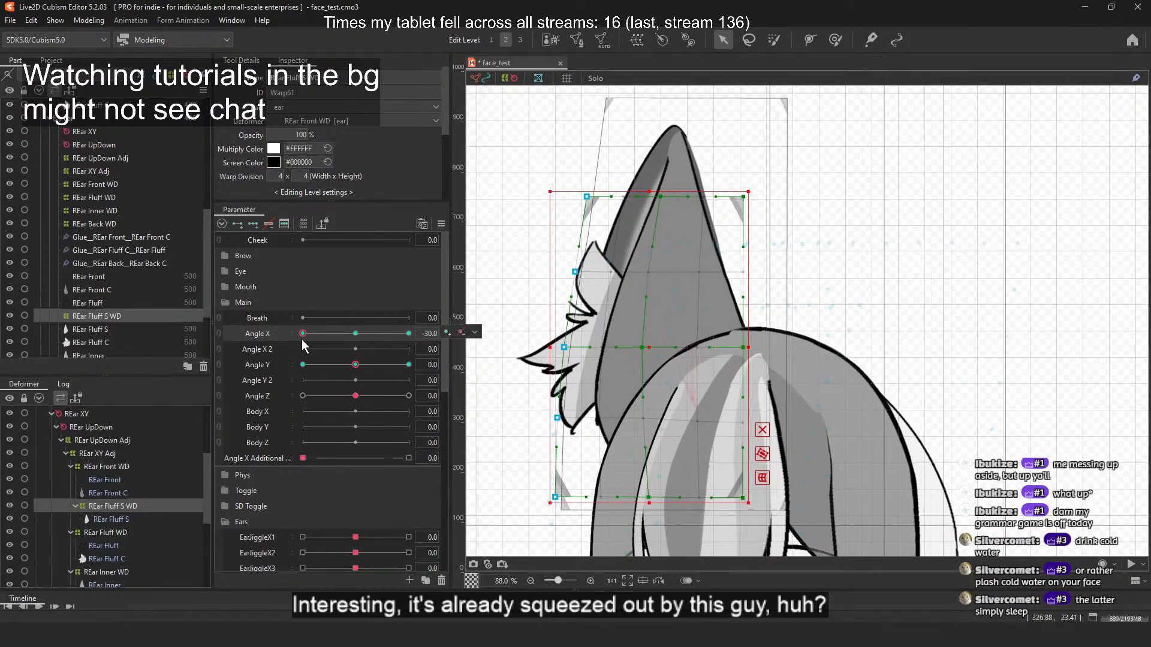
{"action": "left_click_drag", "start_coordinate": [645, 345], "coordinate": [652, 346]}
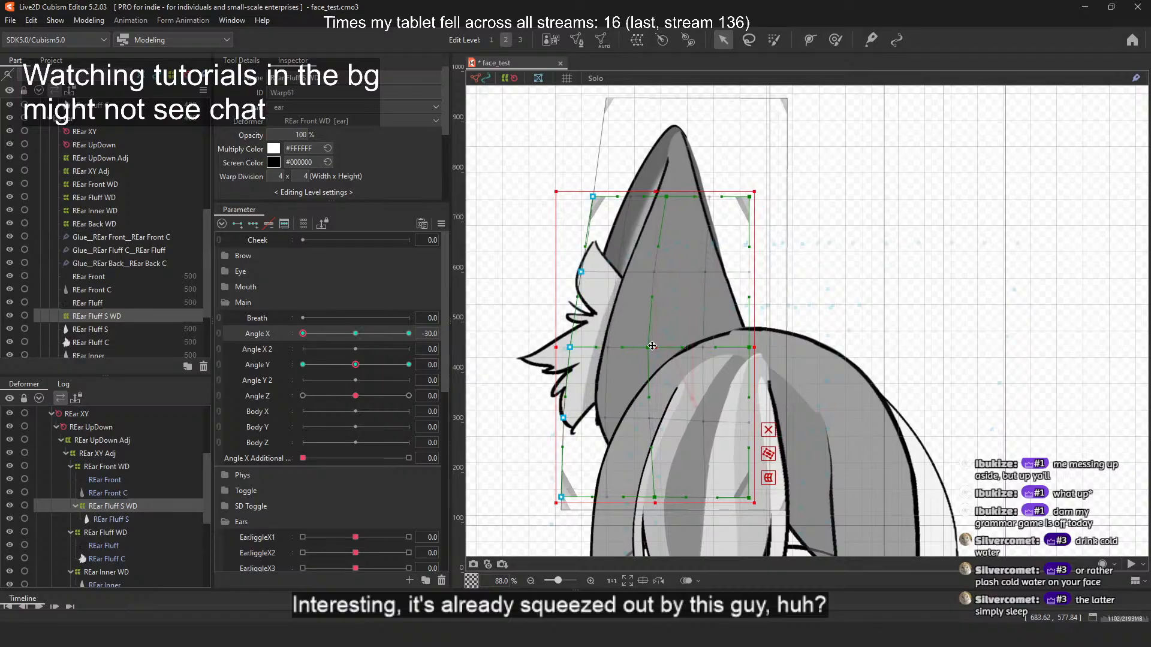
{"action": "left_click_drag", "start_coordinate": [564, 418], "coordinate": [570, 418]}
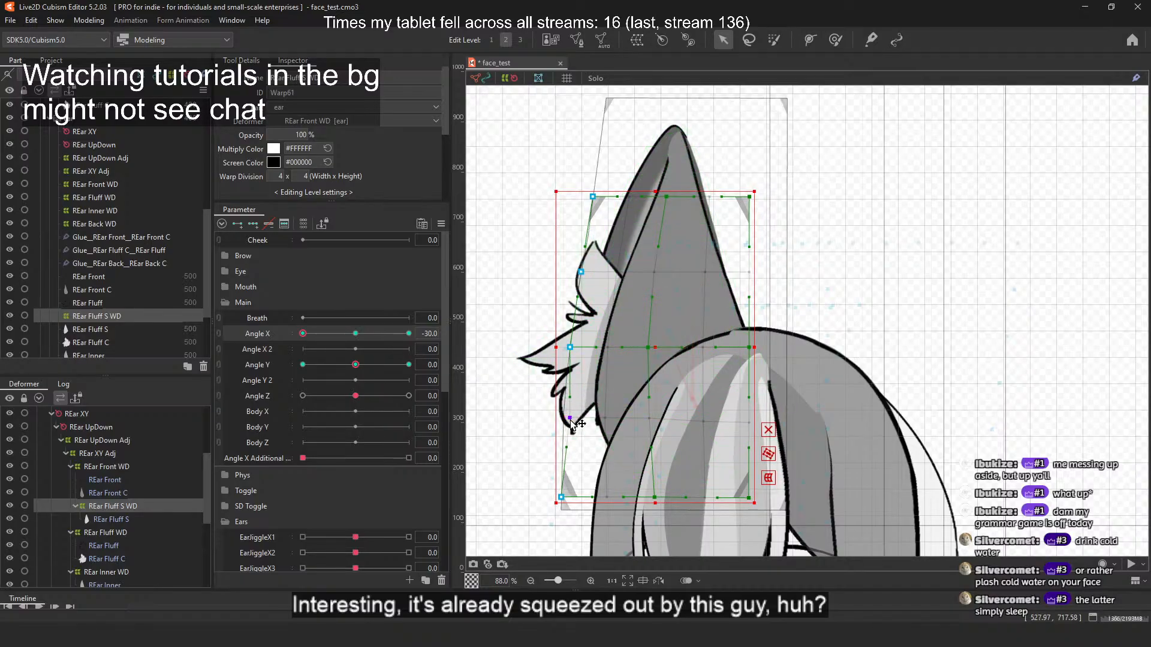
{"action": "left_click_drag", "start_coordinate": [562, 497], "coordinate": [571, 499]}
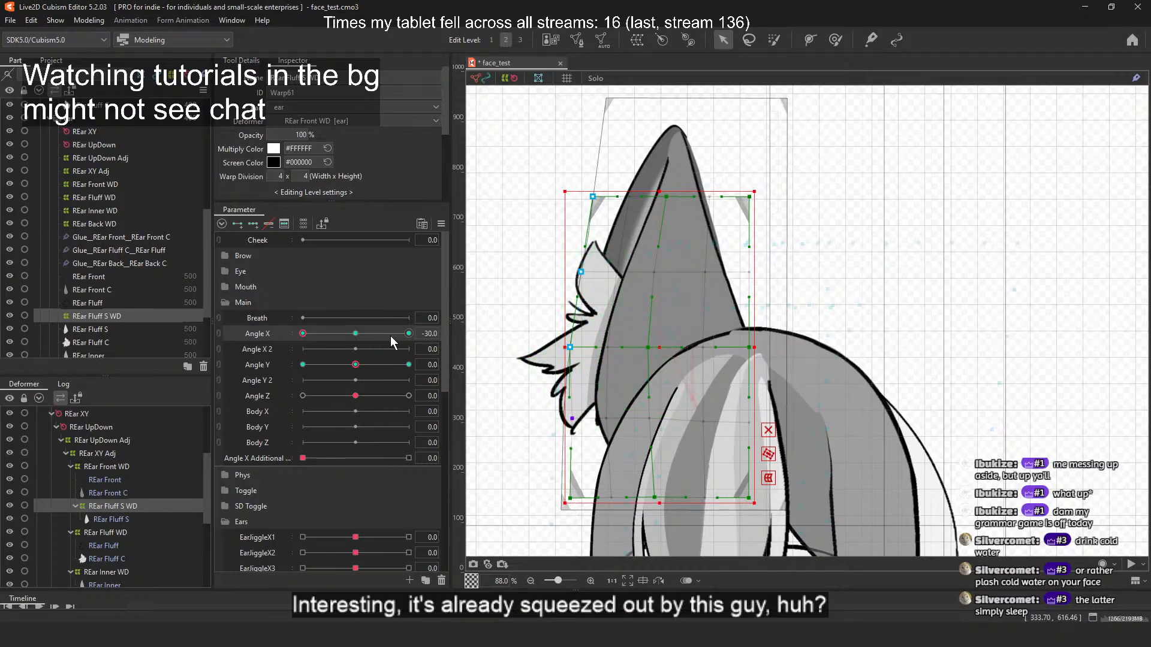
{"action": "mouse_move", "coordinate": [302, 334]}
{"action": "left_mouse_down"}
{"action": "mouse_move", "coordinate": [437, 341]}
{"action": "mouse_move", "coordinate": [280, 343]}
{"action": "mouse_move", "coordinate": [416, 341]}
{"action": "mouse_move", "coordinate": [290, 347]}
{"action": "mouse_move", "coordinate": [413, 345]}
{"action": "mouse_move", "coordinate": [285, 337]}
{"action": "left_mouse_up"}
{"action": "scroll", "coordinate": [718, 332], "scroll_direction": "down", "scroll_amount": 2}
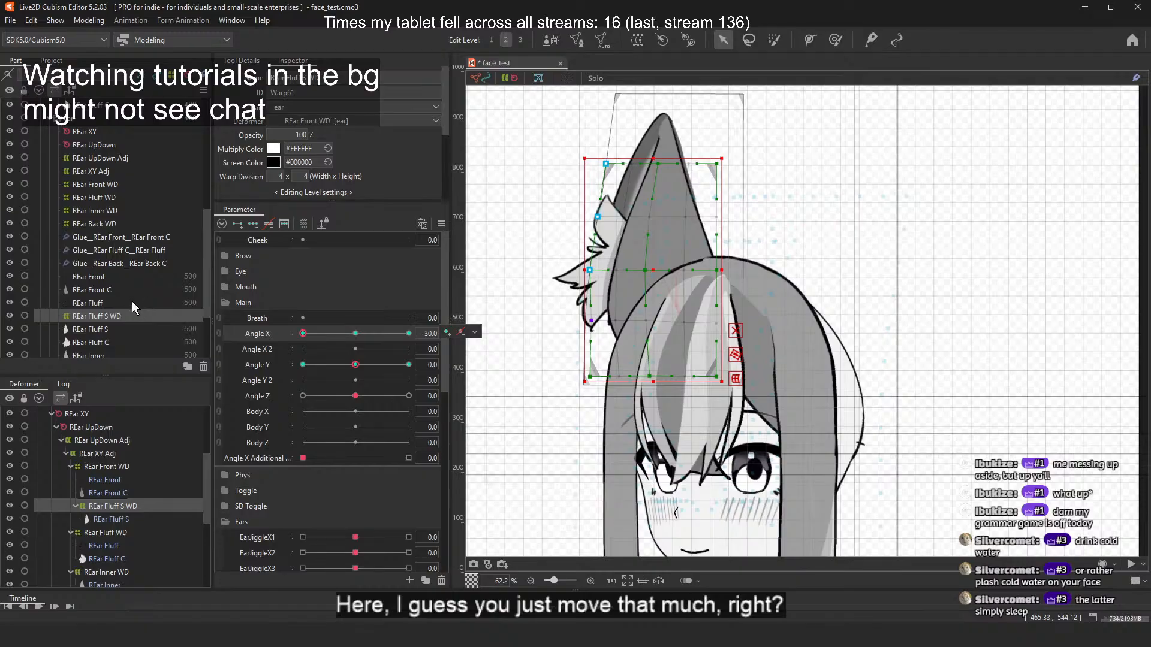
Step: Narrow REar Fluff WD at Angle X -30 by moving its left side inward toward the ear
{"action": "left_click", "coordinate": [146, 519]}
{"action": "left_click", "coordinate": [146, 531]}
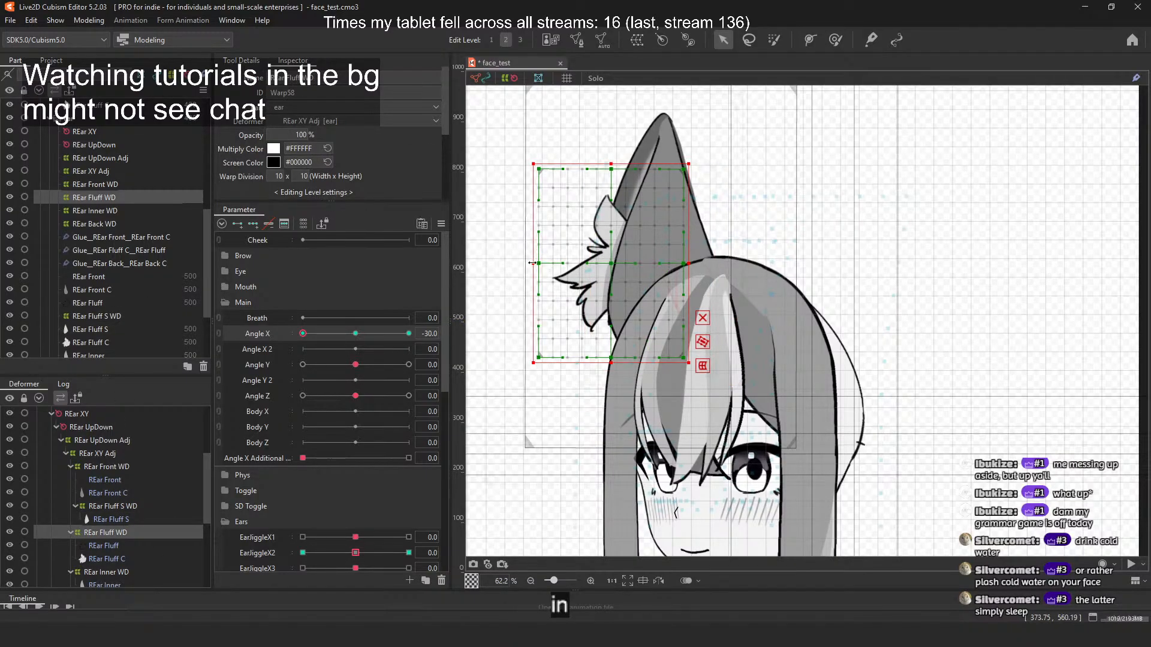
{"action": "left_click_drag", "start_coordinate": [532, 263], "coordinate": [549, 263]}
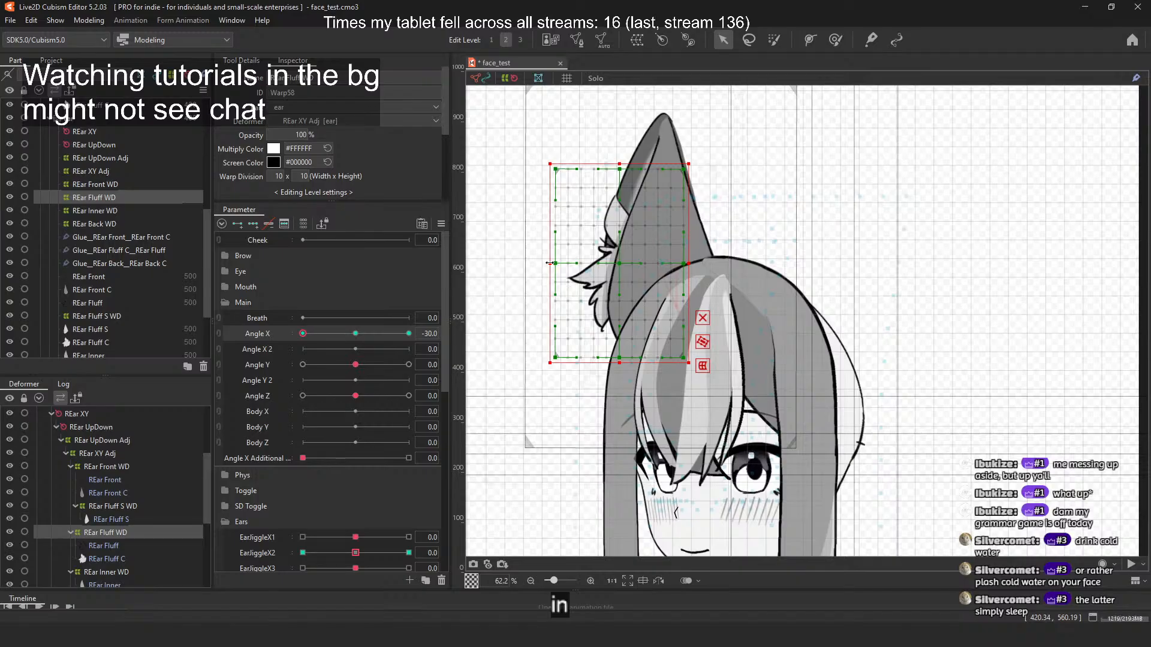
{"action": "mouse_move", "coordinate": [303, 334]}
{"action": "left_mouse_down"}
{"action": "mouse_move", "coordinate": [353, 331]}
{"action": "mouse_move", "coordinate": [303, 333]}
{"action": "left_mouse_up"}
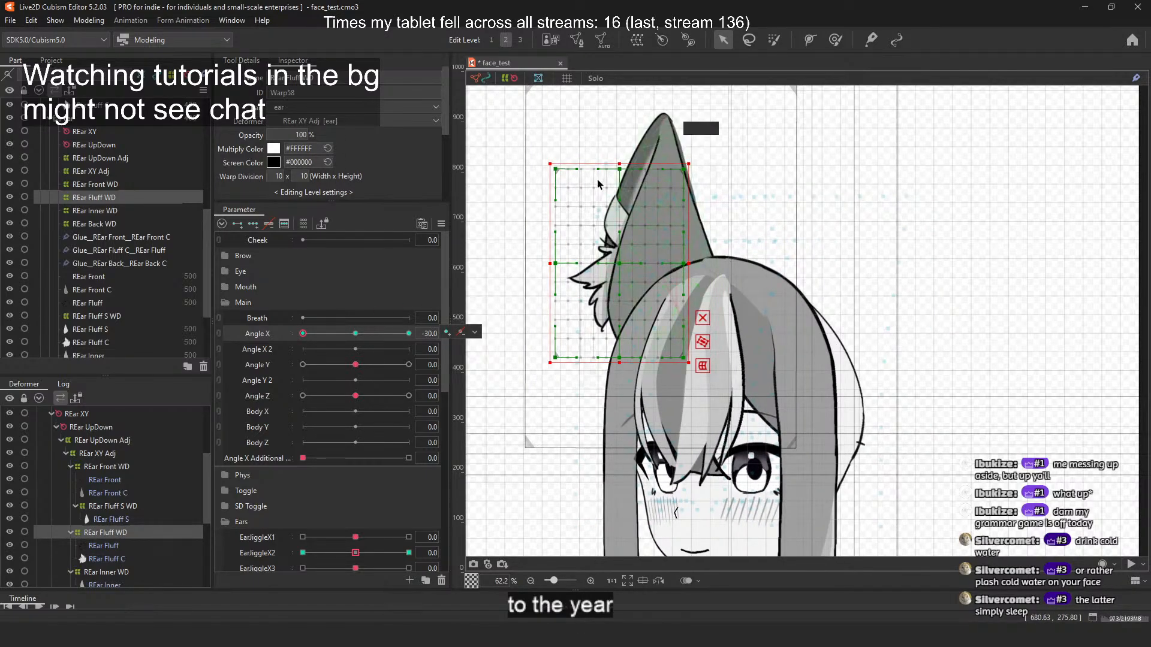
Step: At Angle X -30, move REar Fluff WD's upper left corner and the middle left-edge point inward, with its lower left corner slightly inward
{"action": "scroll", "coordinate": [567, 174], "scroll_direction": "up", "scroll_amount": 3}
{"action": "left_click_drag", "start_coordinate": [514, 159], "coordinate": [558, 169]}
{"action": "left_click_drag", "start_coordinate": [642, 161], "coordinate": [666, 166]}
{"action": "left_click_drag", "start_coordinate": [655, 337], "coordinate": [654, 293]}
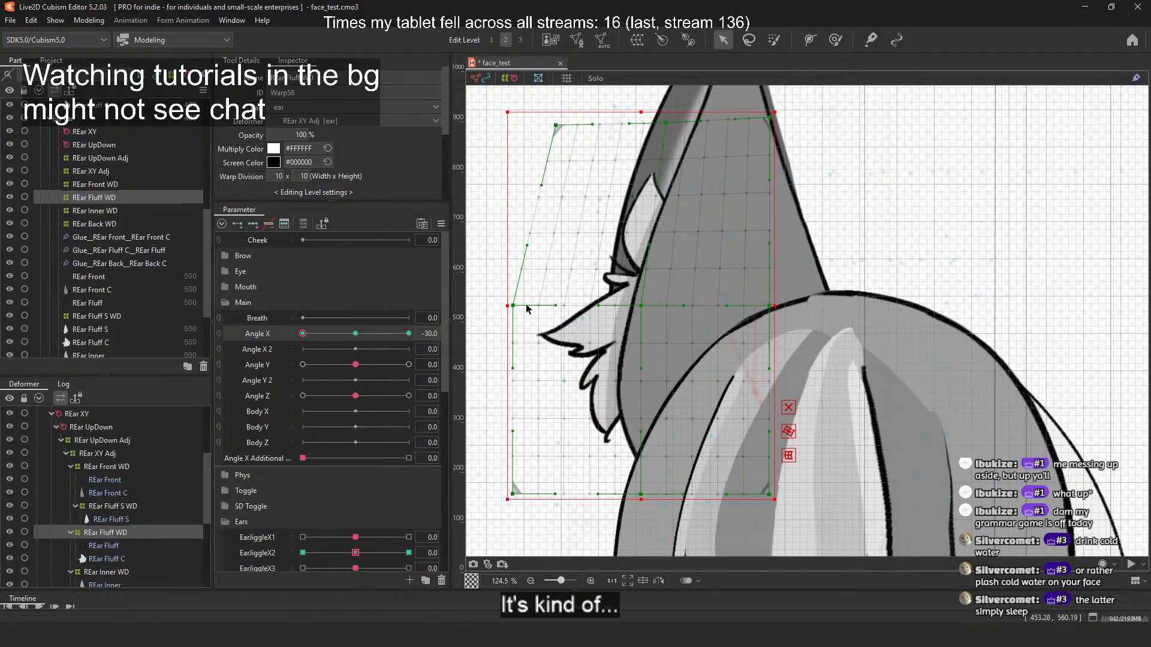
{"action": "left_click_drag", "start_coordinate": [515, 303], "coordinate": [524, 301]}
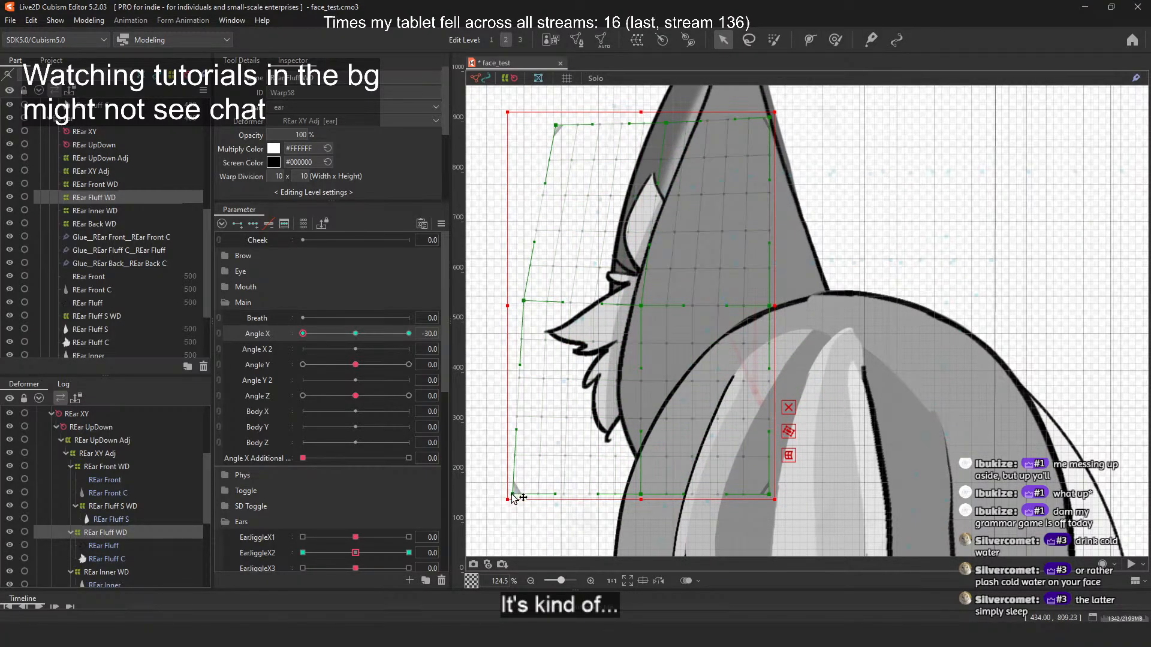
{"action": "left_click_drag", "start_coordinate": [514, 492], "coordinate": [528, 488]}
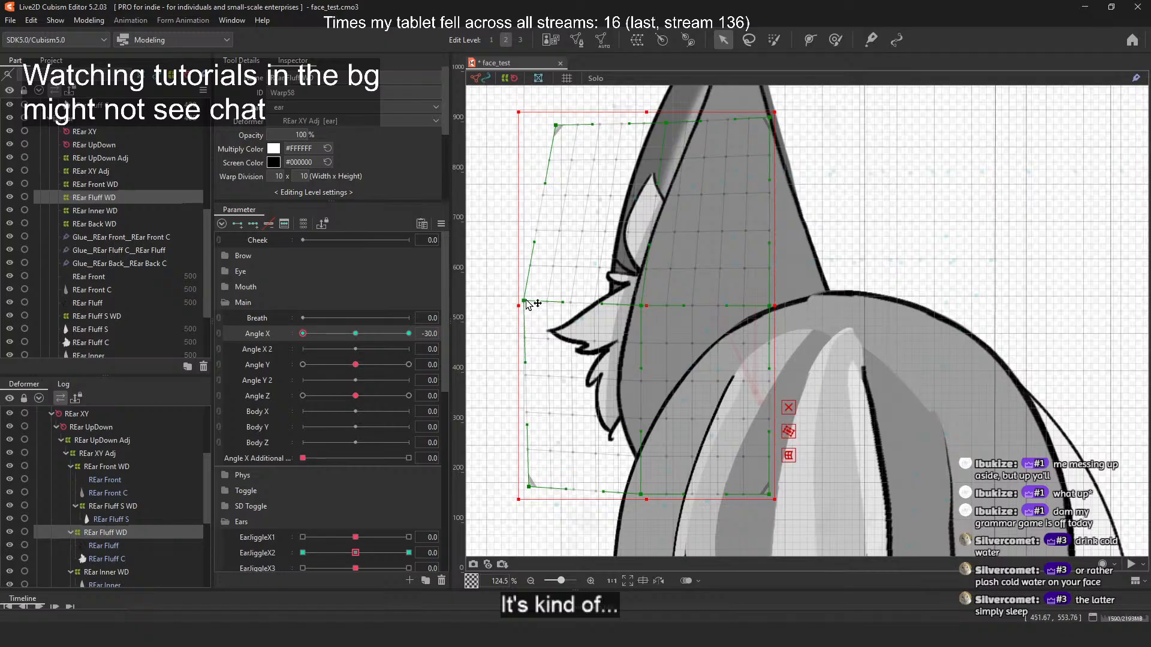
{"action": "left_click_drag", "start_coordinate": [524, 301], "coordinate": [528, 303]}
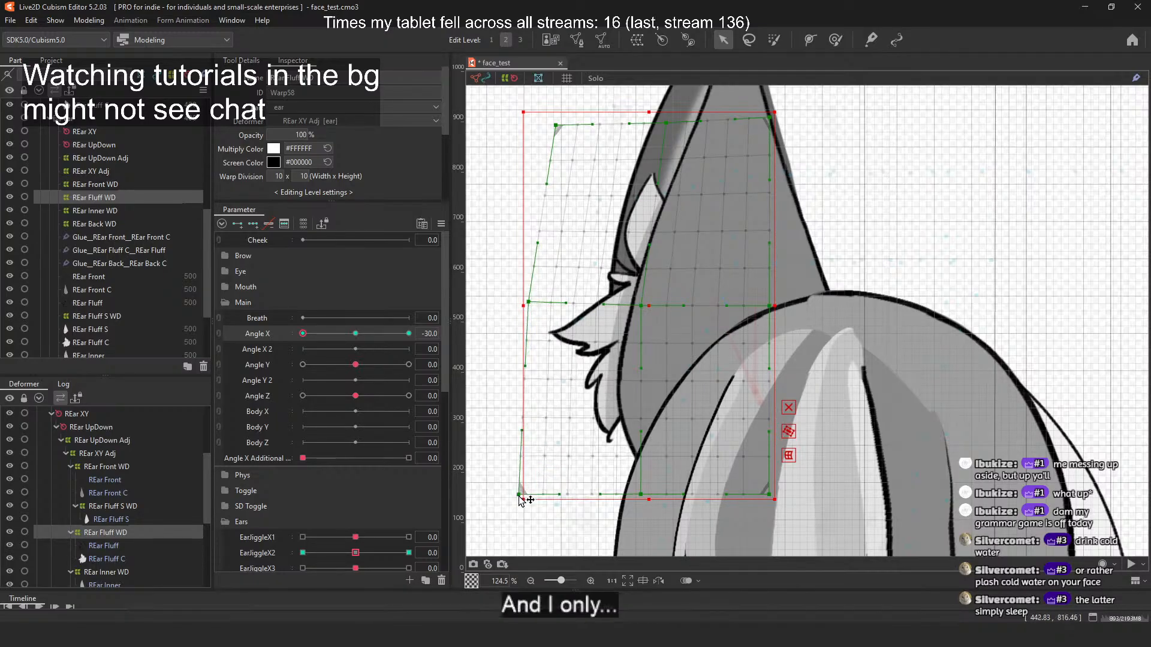
Step: At Angle X 30, shift REar Fluff WD's center point right and pull its bottom middle point right and down
{"action": "left_click_drag", "start_coordinate": [303, 334], "coordinate": [431, 333]}
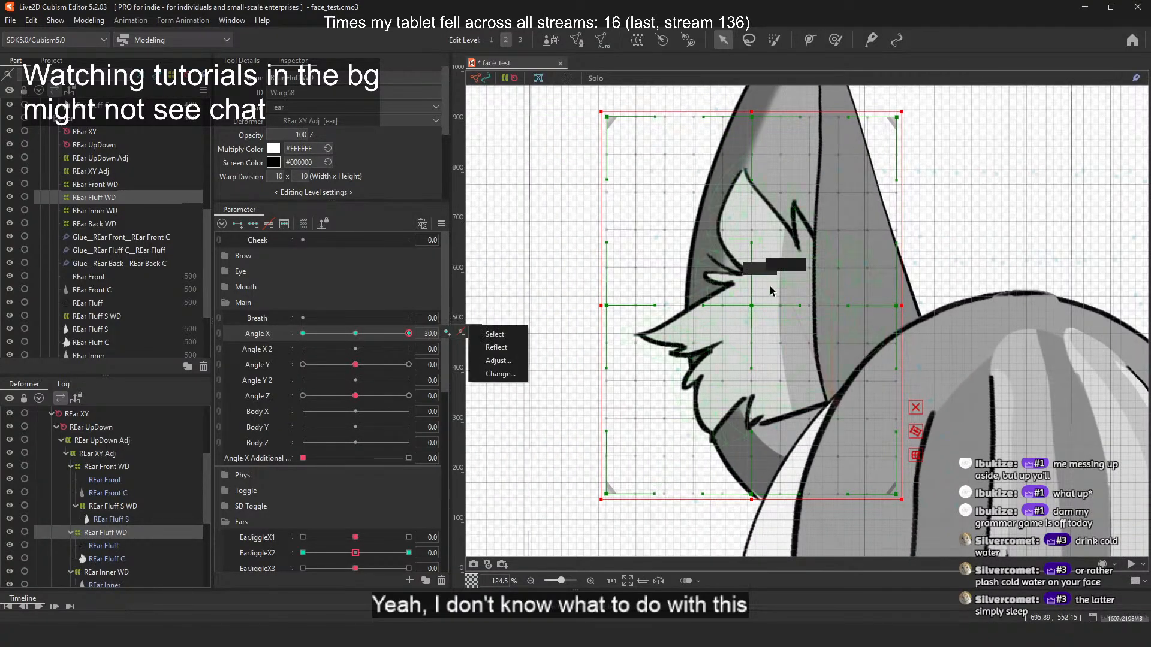
{"action": "left_click_drag", "start_coordinate": [751, 308], "coordinate": [773, 306]}
{"action": "key", "text": "ctrl+z"}
{"action": "left_click", "coordinate": [915, 407]}
{"action": "left_click_drag", "start_coordinate": [764, 493], "coordinate": [809, 514]}
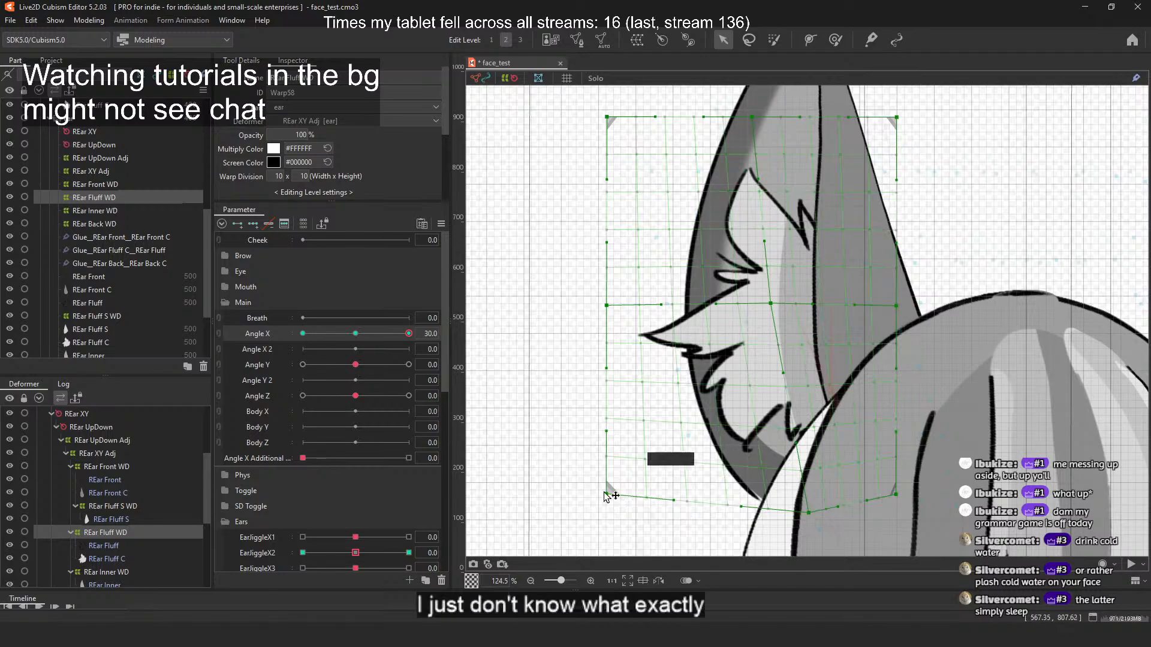
Step: Raise REar Fluff WD's upper left corner, lower its lower left corner, push the left-edge midpoint outward, and move the top midpoint right and slightly up
{"action": "left_click_drag", "start_coordinate": [607, 495], "coordinate": [609, 503]}
{"action": "left_click_drag", "start_coordinate": [610, 111], "coordinate": [607, 96]}
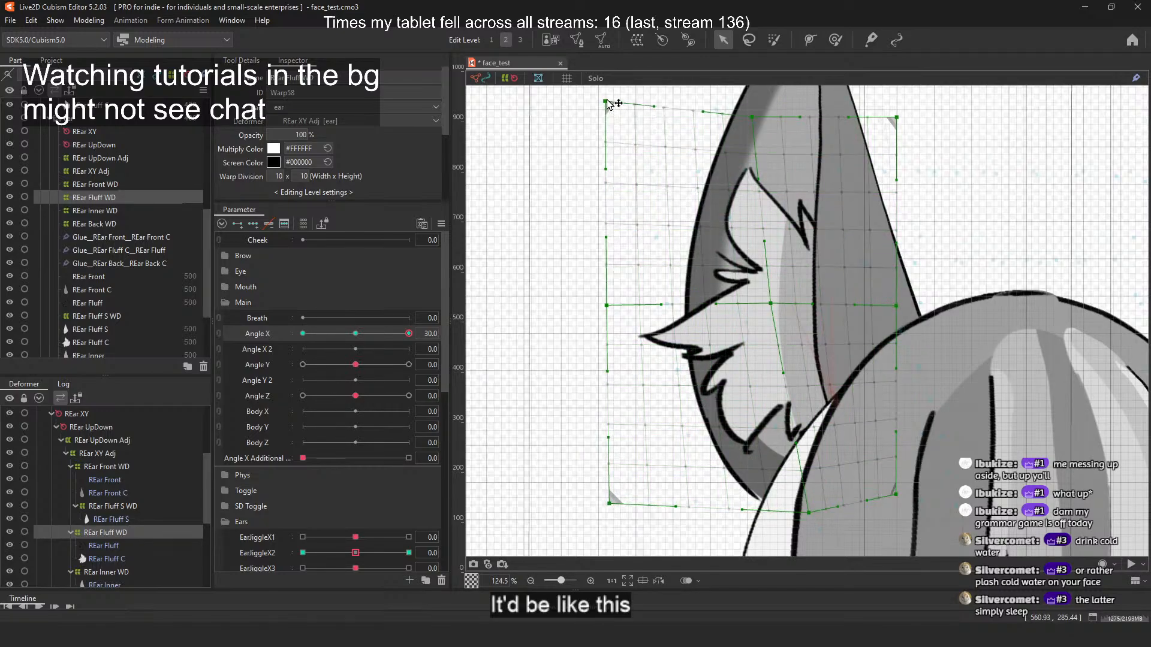
{"action": "mouse_move", "coordinate": [606, 306]}
{"action": "left_mouse_down"}
{"action": "mouse_move", "coordinate": [588, 294]}
{"action": "mouse_move", "coordinate": [598, 298]}
{"action": "left_mouse_up"}
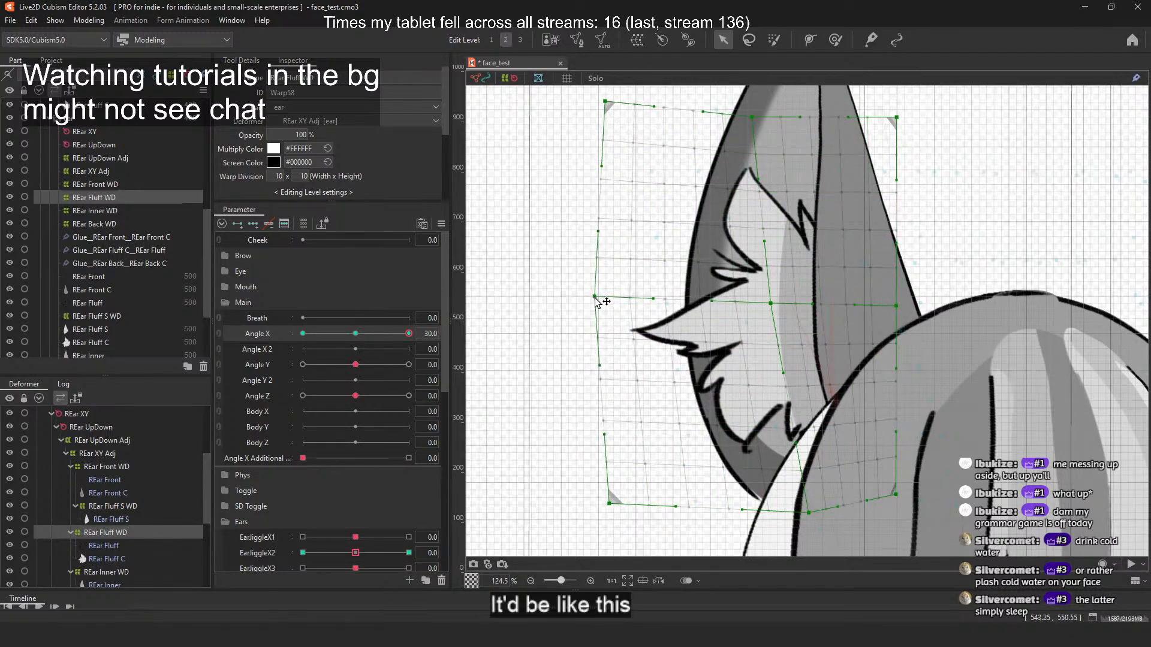
{"action": "left_click_drag", "start_coordinate": [752, 116], "coordinate": [782, 108]}
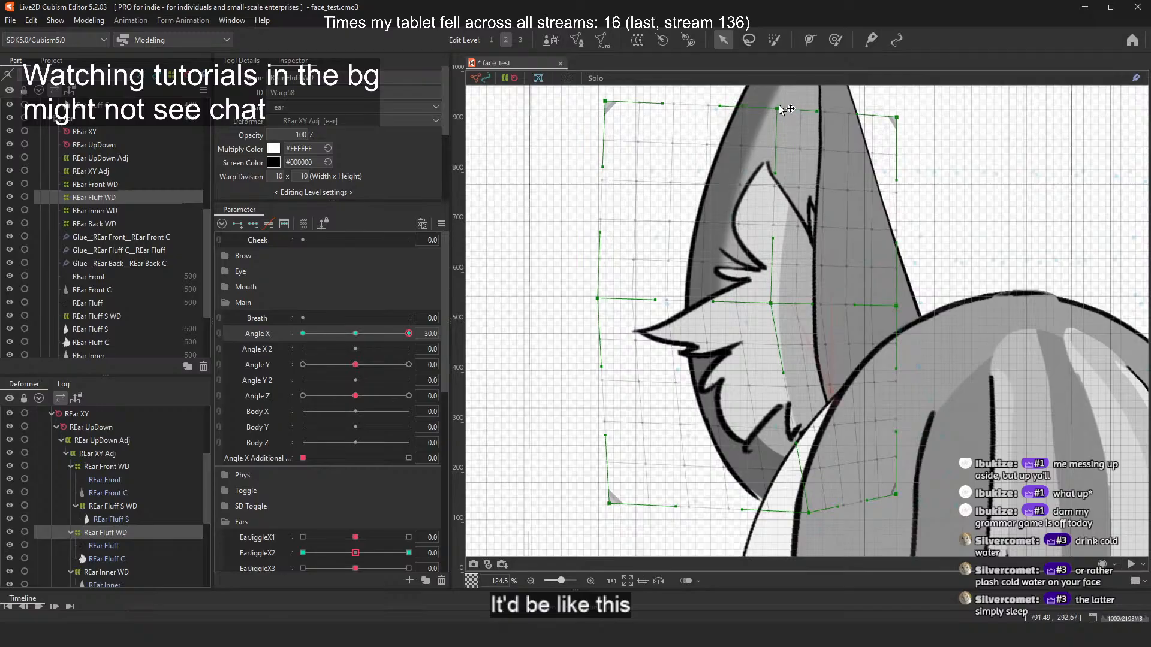
Step: At Angle X -30, move REar Fluff WD's upper left corner slightly outward and tuck its lower left corner inward, and return Angle X to 30
{"action": "left_click_drag", "start_coordinate": [409, 334], "coordinate": [356, 336]}
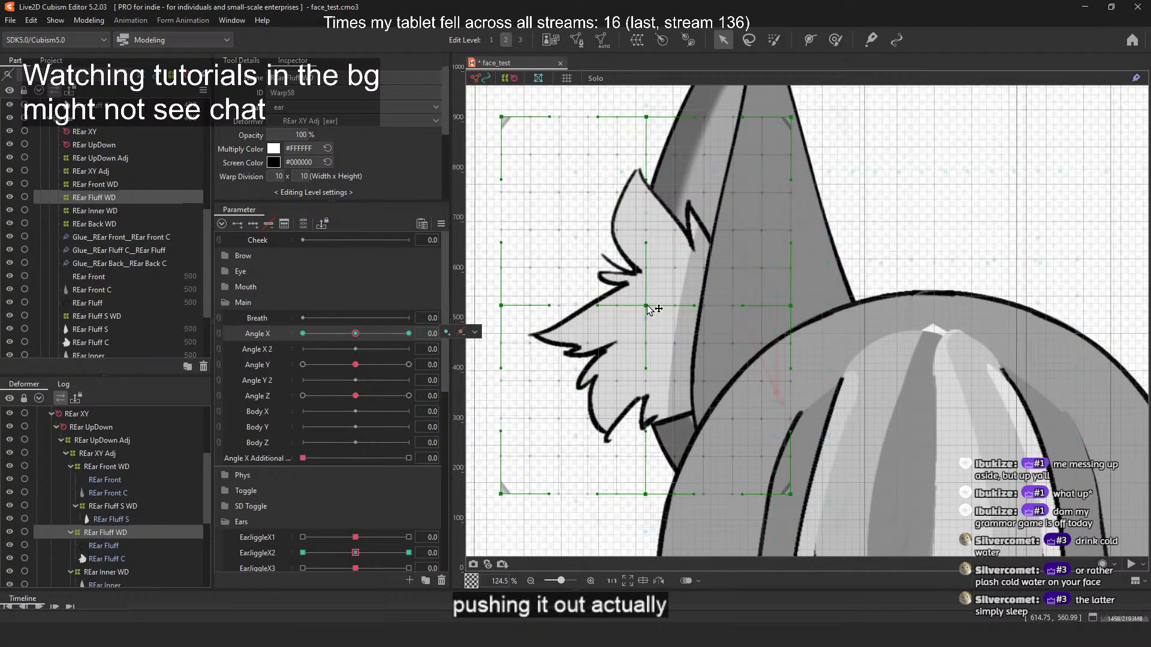
{"action": "scroll", "coordinate": [650, 309], "scroll_direction": "down", "scroll_amount": 5}
{"action": "scroll", "coordinate": [653, 310], "scroll_direction": "up", "scroll_amount": 4}
{"action": "left_click", "coordinate": [131, 201]}
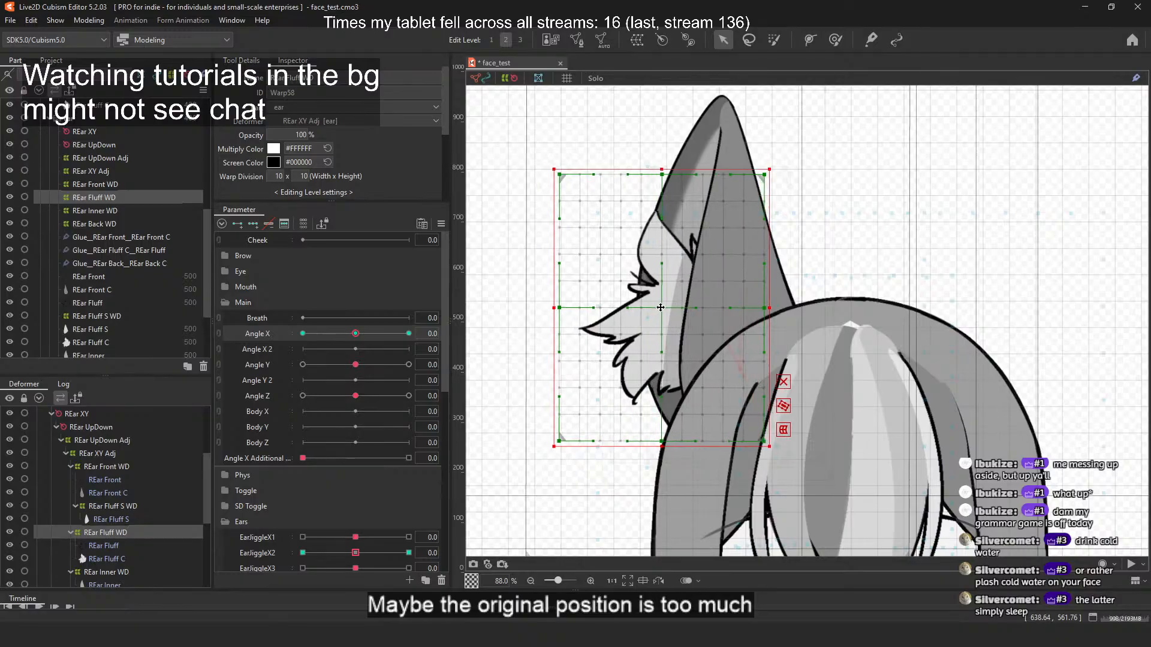
{"action": "left_click_drag", "start_coordinate": [355, 333], "coordinate": [303, 336]}
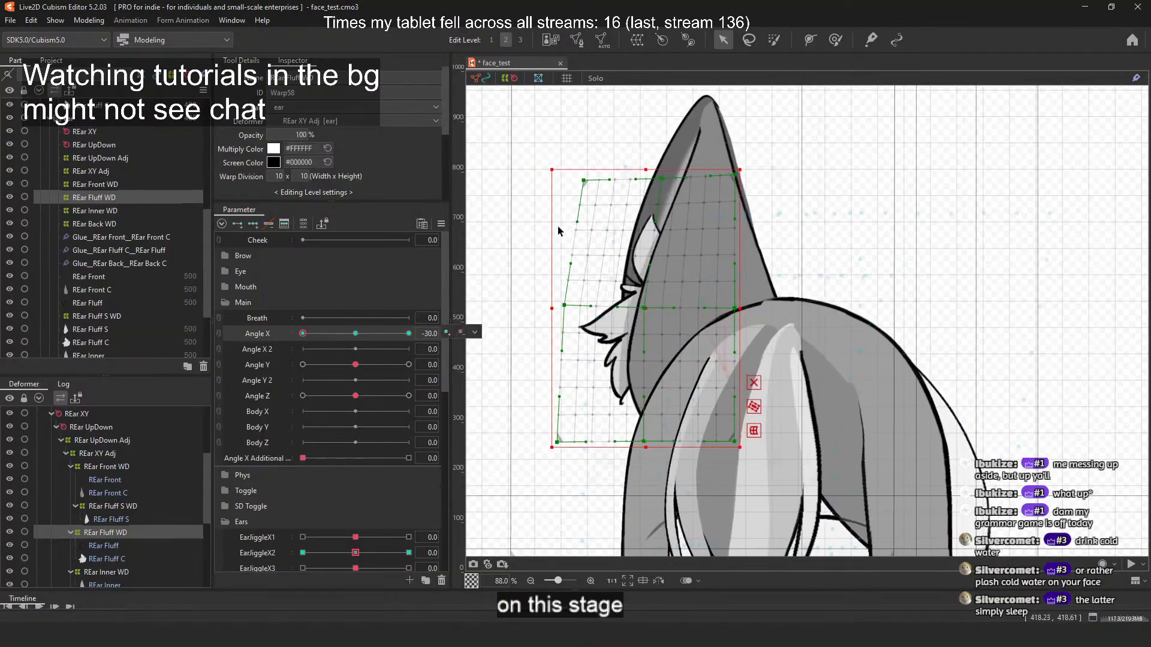
{"action": "mouse_move", "coordinate": [583, 180]}
{"action": "left_mouse_down"}
{"action": "mouse_move", "coordinate": [552, 179]}
{"action": "mouse_move", "coordinate": [570, 184]}
{"action": "left_mouse_up"}
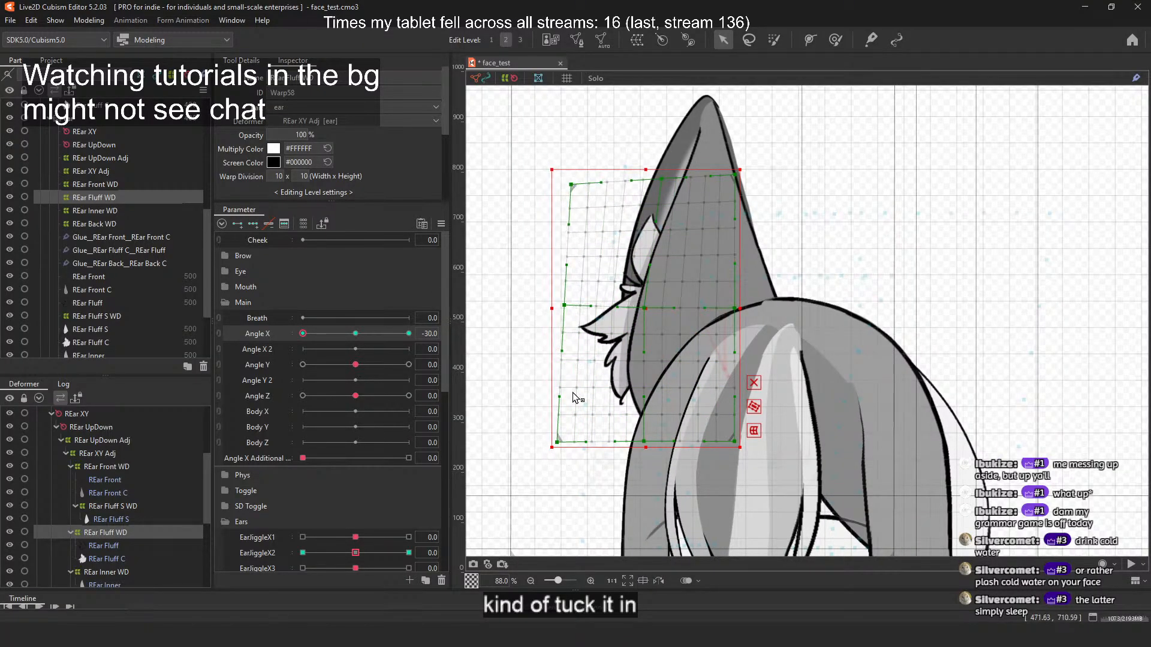
{"action": "left_click_drag", "start_coordinate": [558, 441], "coordinate": [593, 430]}
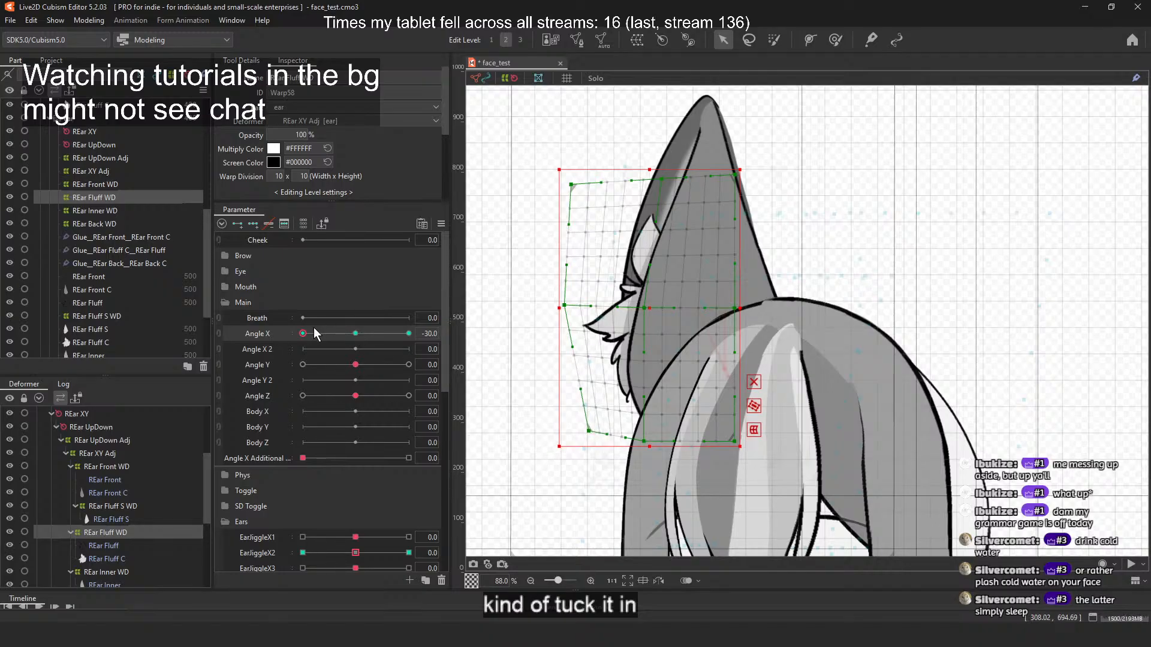
{"action": "left_click_drag", "start_coordinate": [314, 327], "coordinate": [297, 343]}
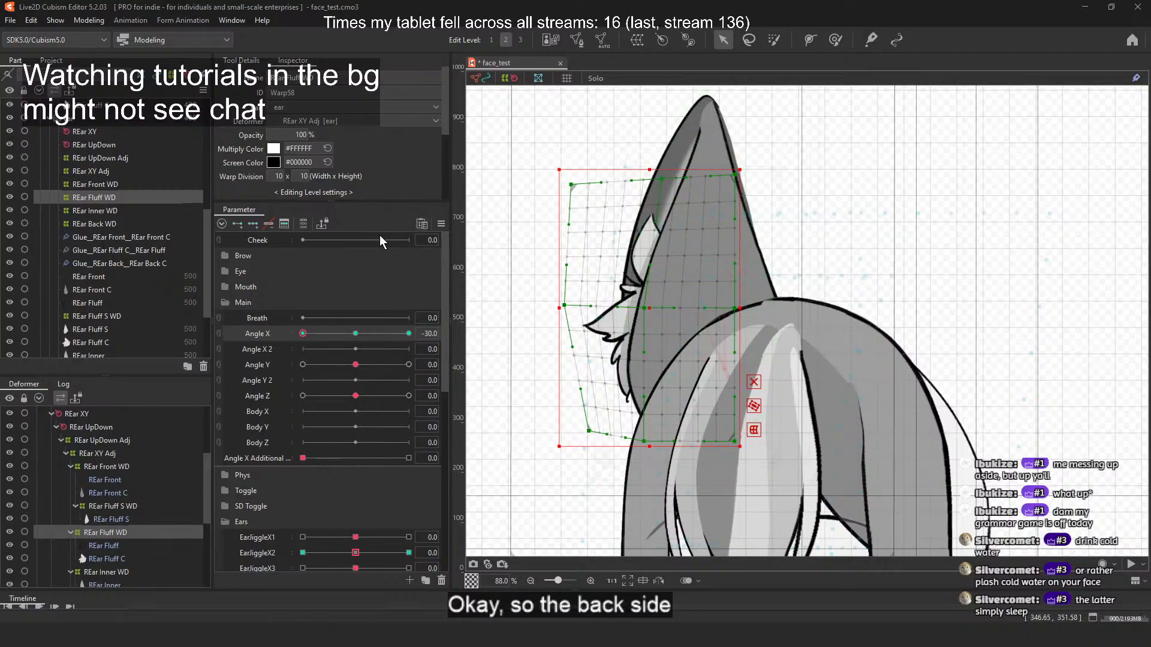
{"action": "left_click_drag", "start_coordinate": [356, 333], "coordinate": [439, 332]}
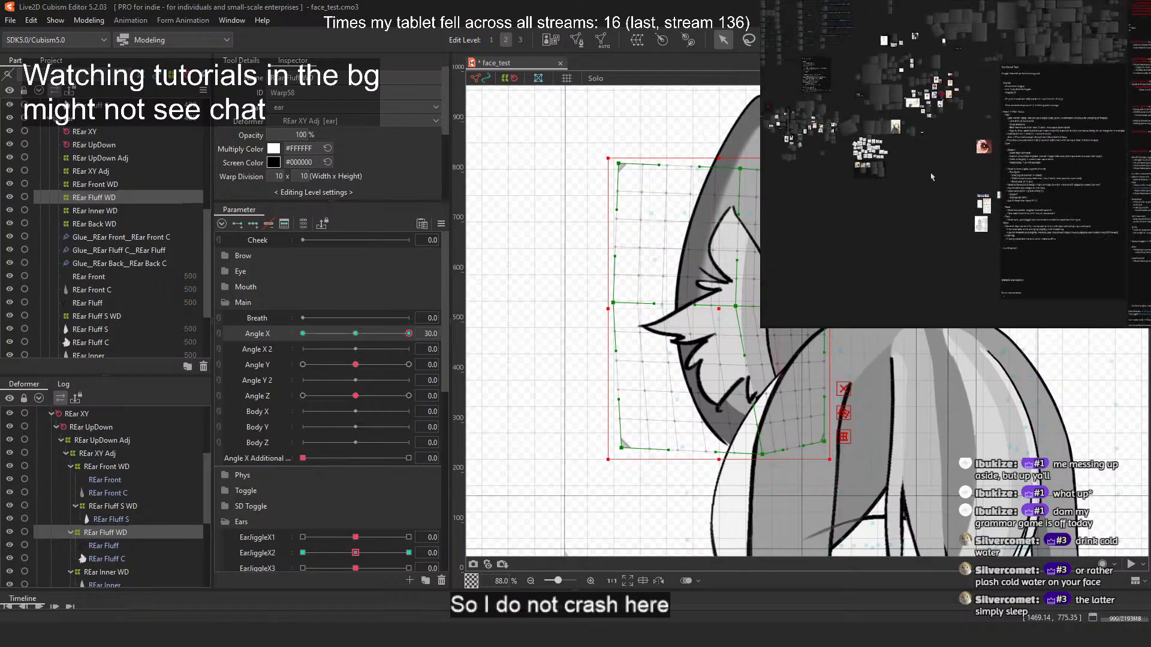
Step: Locate the screenshots of the blonde animal-eared character with blue hair streaks on the reference board
{"action": "left_click_drag", "start_coordinate": [978, 105], "coordinate": [851, 90]}
{"action": "left_click_drag", "start_coordinate": [914, 267], "coordinate": [1131, 154]}
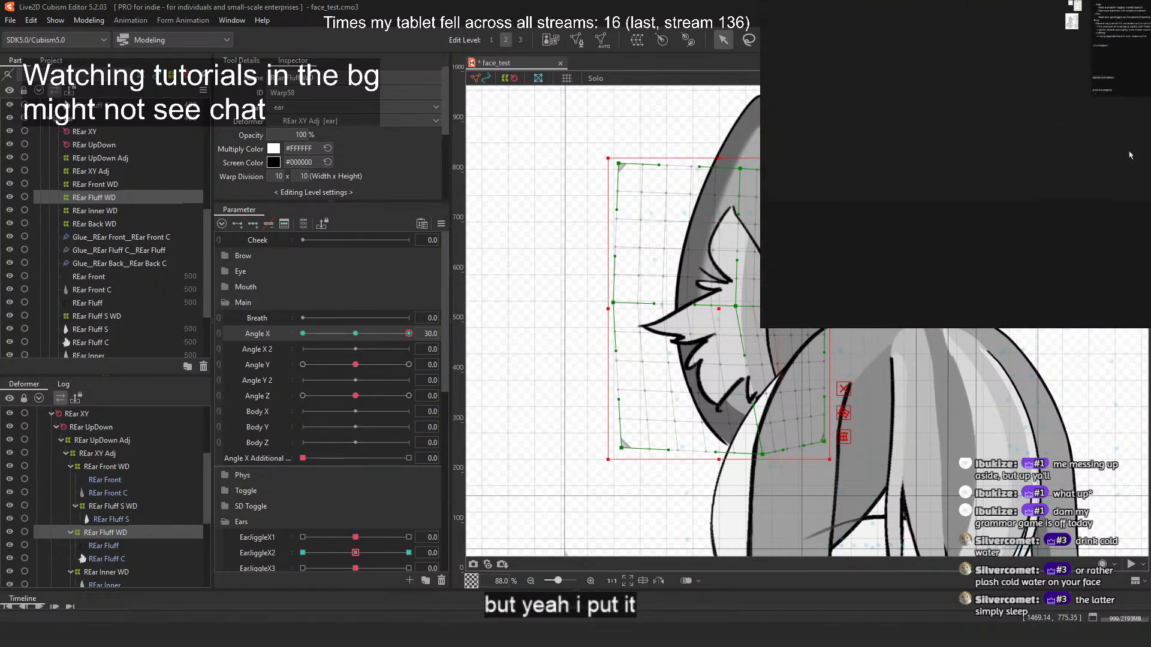
{"action": "left_click_drag", "start_coordinate": [949, 149], "coordinate": [940, 292]}
{"action": "left_click_drag", "start_coordinate": [1063, 72], "coordinate": [851, 211]}
{"action": "left_click_drag", "start_coordinate": [1012, 150], "coordinate": [884, 190]}
{"action": "scroll", "coordinate": [845, 228], "scroll_direction": "up", "scroll_amount": 5}
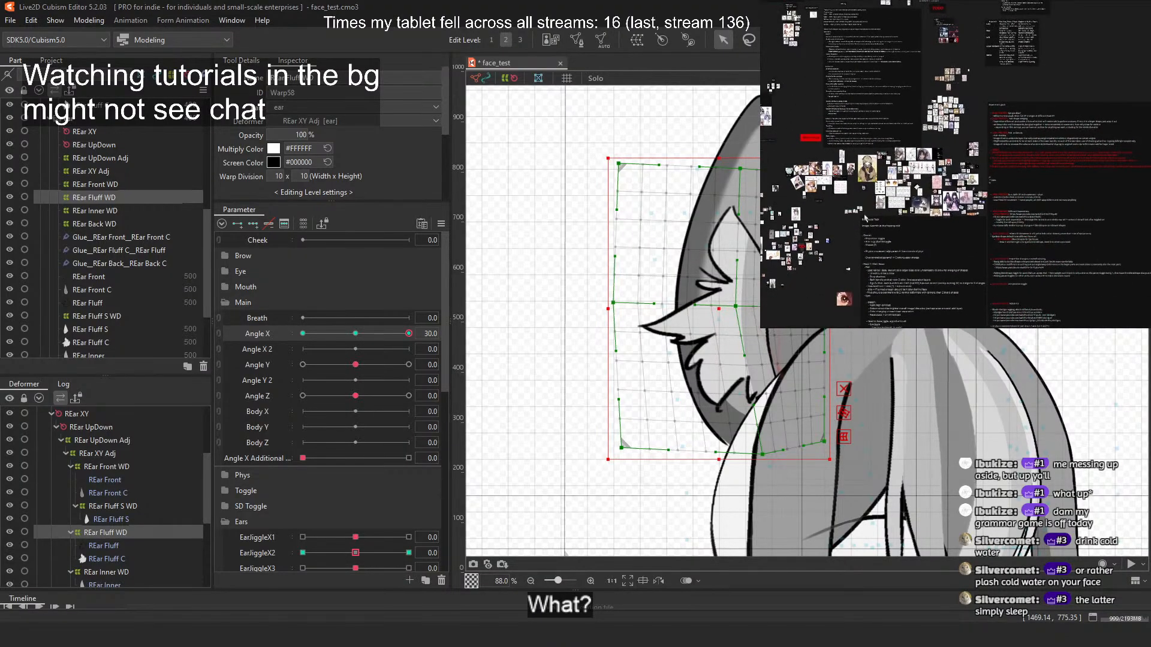
{"action": "scroll", "coordinate": [845, 228], "scroll_direction": "up", "scroll_amount": 8}
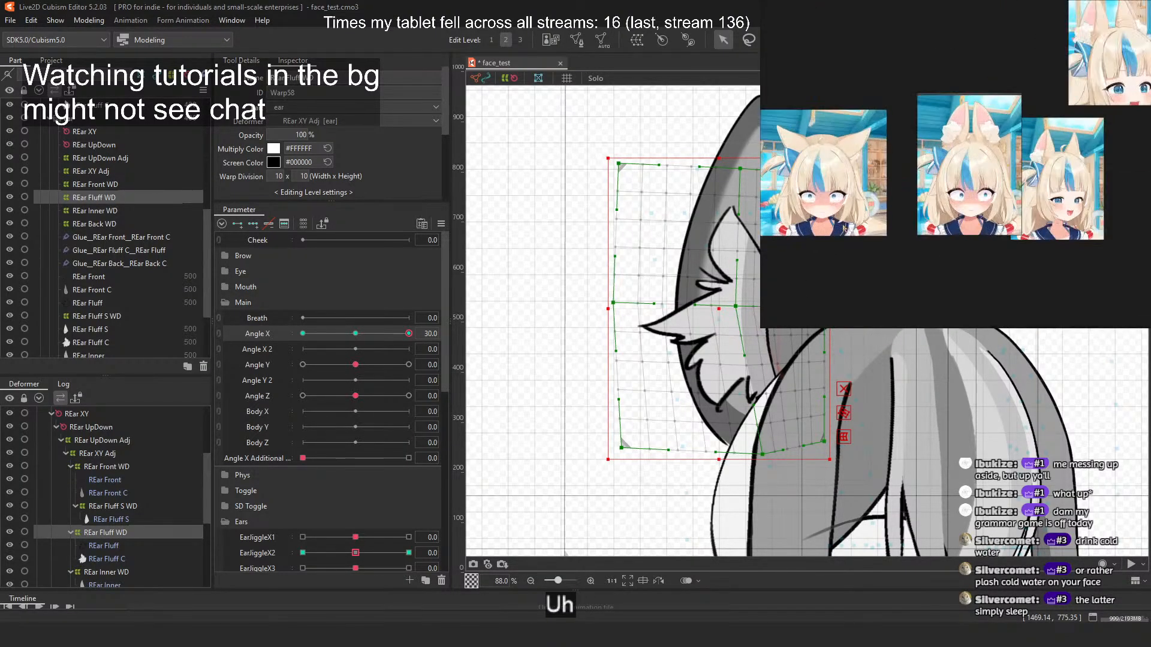
{"action": "left_click_drag", "start_coordinate": [1025, 179], "coordinate": [932, 177]}
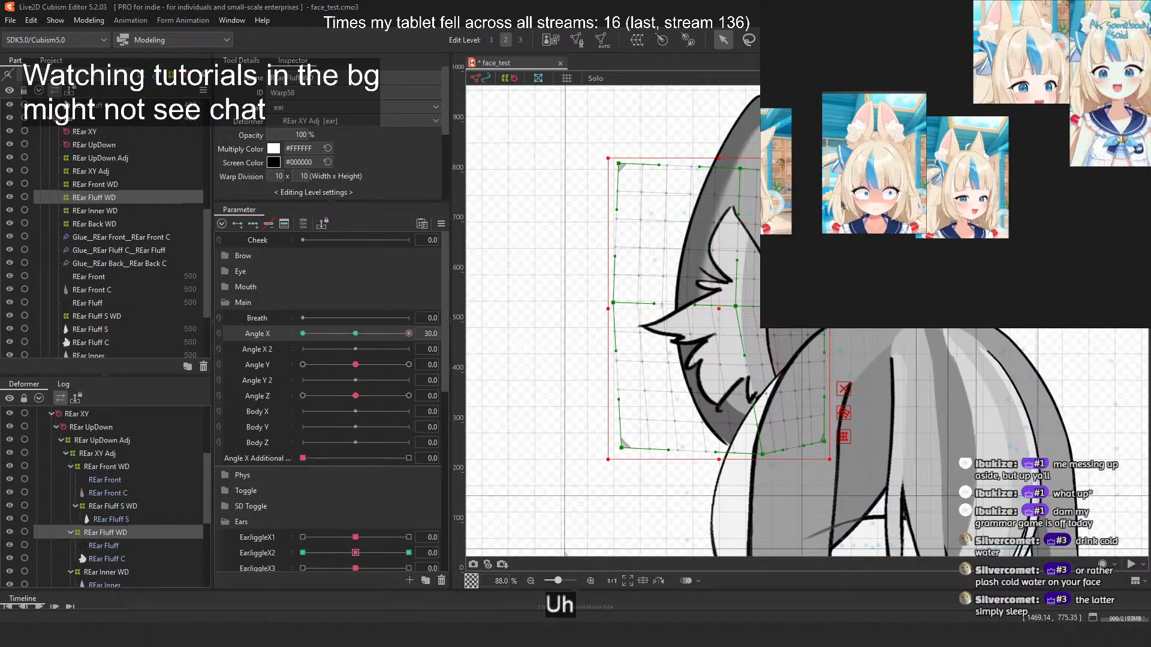
{"action": "left_click_drag", "start_coordinate": [818, 205], "coordinate": [875, 171]}
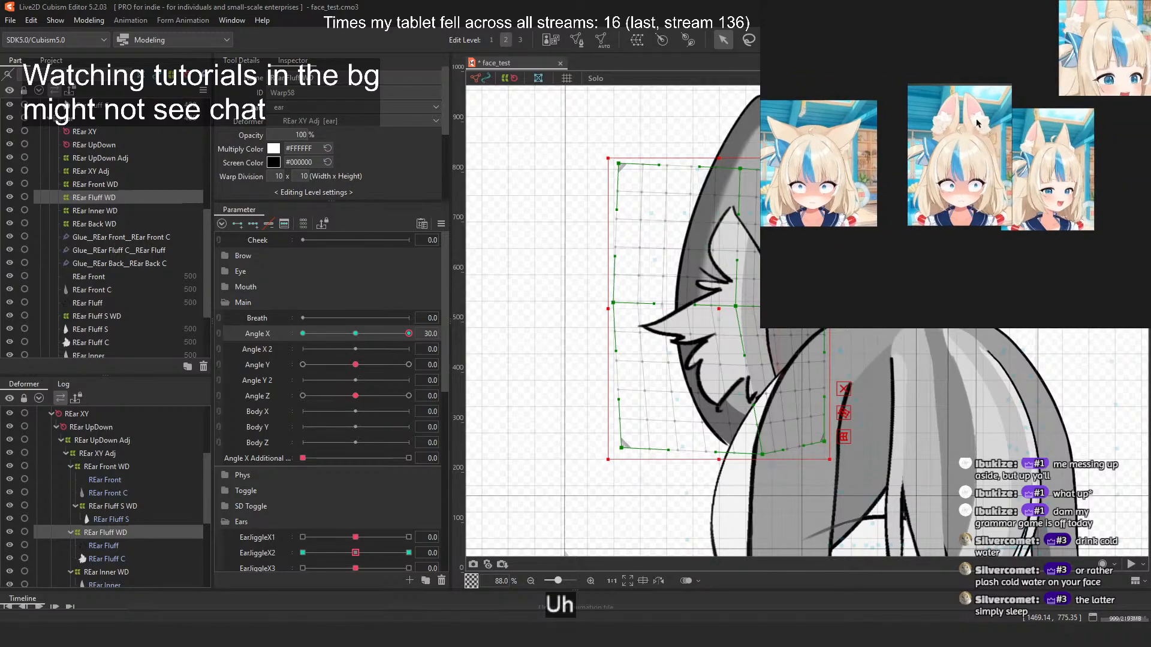
Step: Examine how the ears and their fluff are placed in the front-facing and turned-head reference images against the rig at about Angle X 30
{"action": "scroll", "coordinate": [951, 106], "scroll_direction": "up", "scroll_amount": 5}
{"action": "scroll", "coordinate": [950, 107], "scroll_direction": "down", "scroll_amount": 5}
{"action": "left_click_drag", "start_coordinate": [896, 117], "coordinate": [854, 202]}
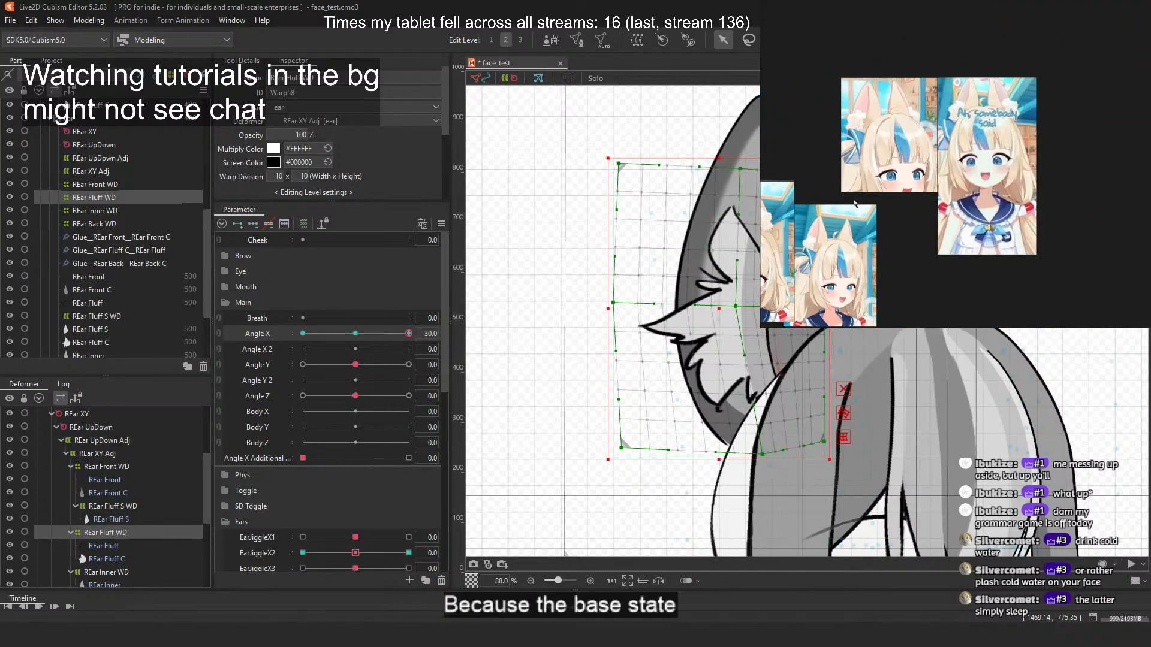
{"action": "scroll", "coordinate": [971, 112], "scroll_direction": "up", "scroll_amount": 2}
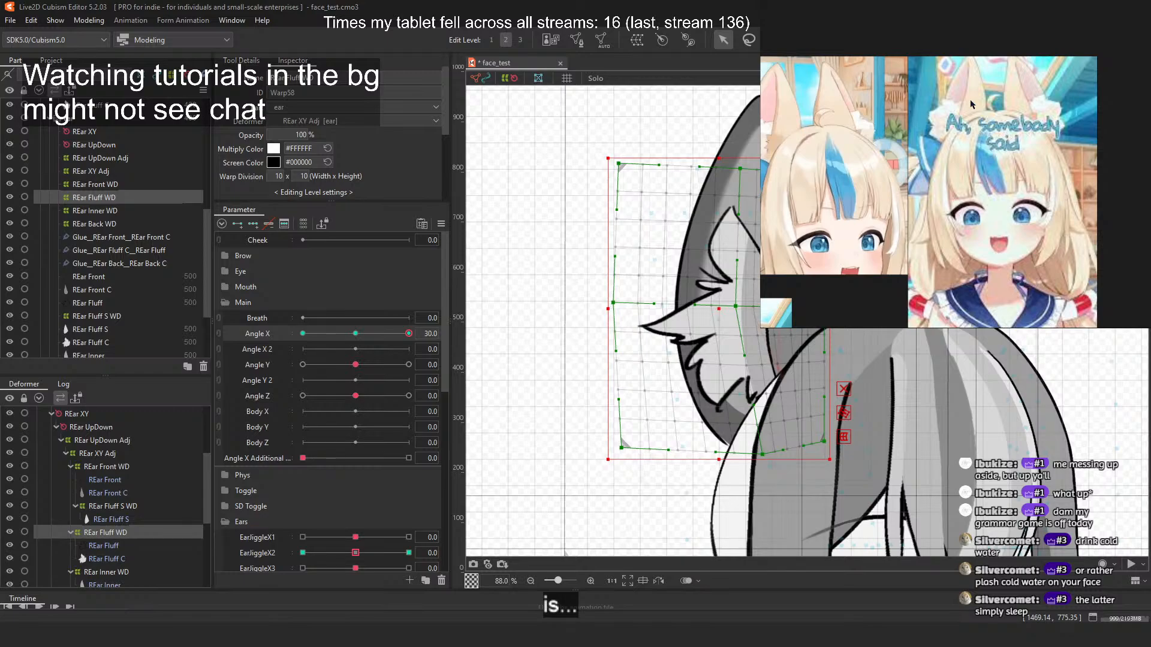
{"action": "scroll", "coordinate": [966, 107], "scroll_direction": "down", "scroll_amount": 2}
{"action": "left_click_drag", "start_coordinate": [859, 239], "coordinate": [893, 225]}
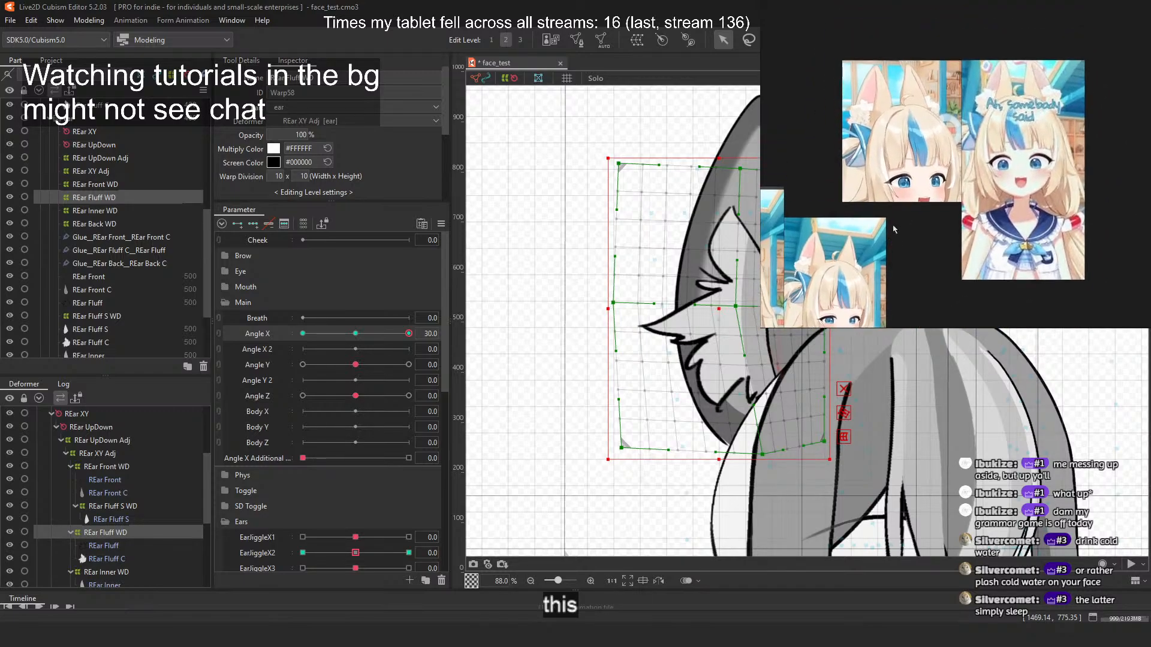
{"action": "scroll", "coordinate": [940, 77], "scroll_direction": "up", "scroll_amount": 4}
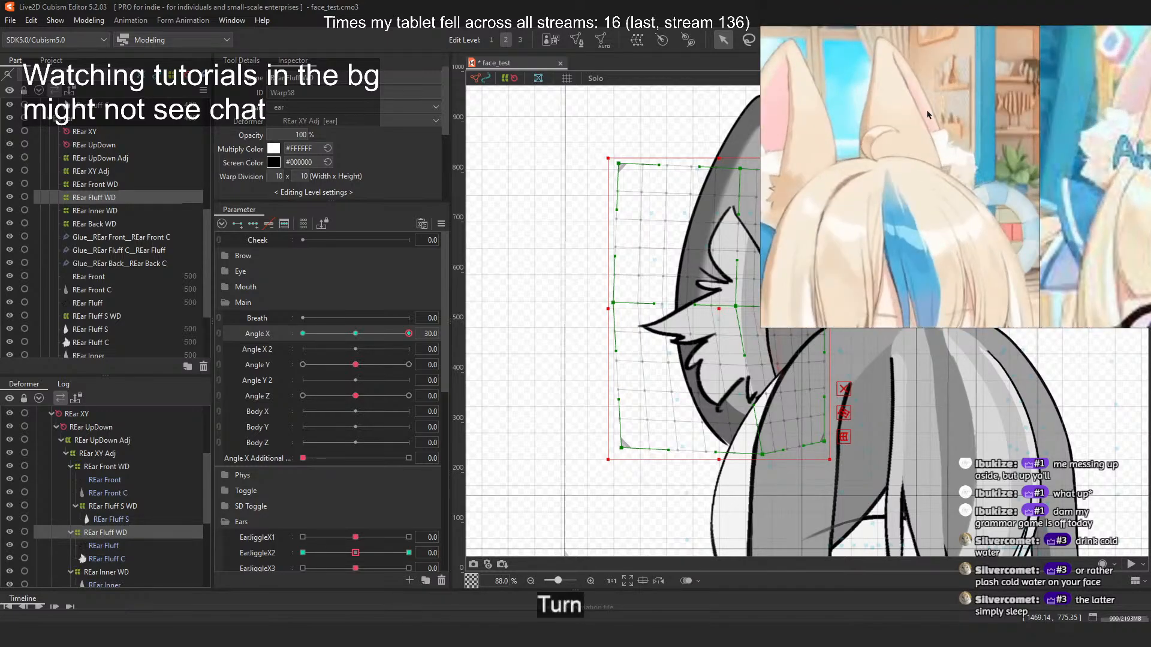
{"action": "scroll", "coordinate": [927, 114], "scroll_direction": "down", "scroll_amount": 3}
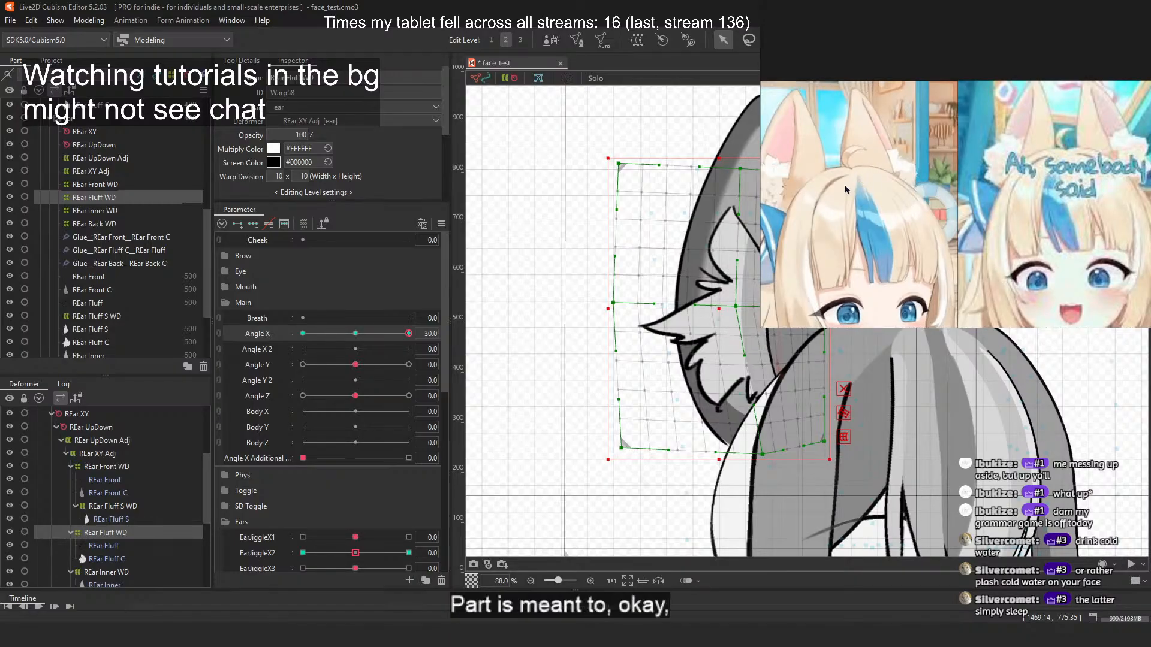
{"action": "left_click_drag", "start_coordinate": [845, 185], "coordinate": [872, 197]}
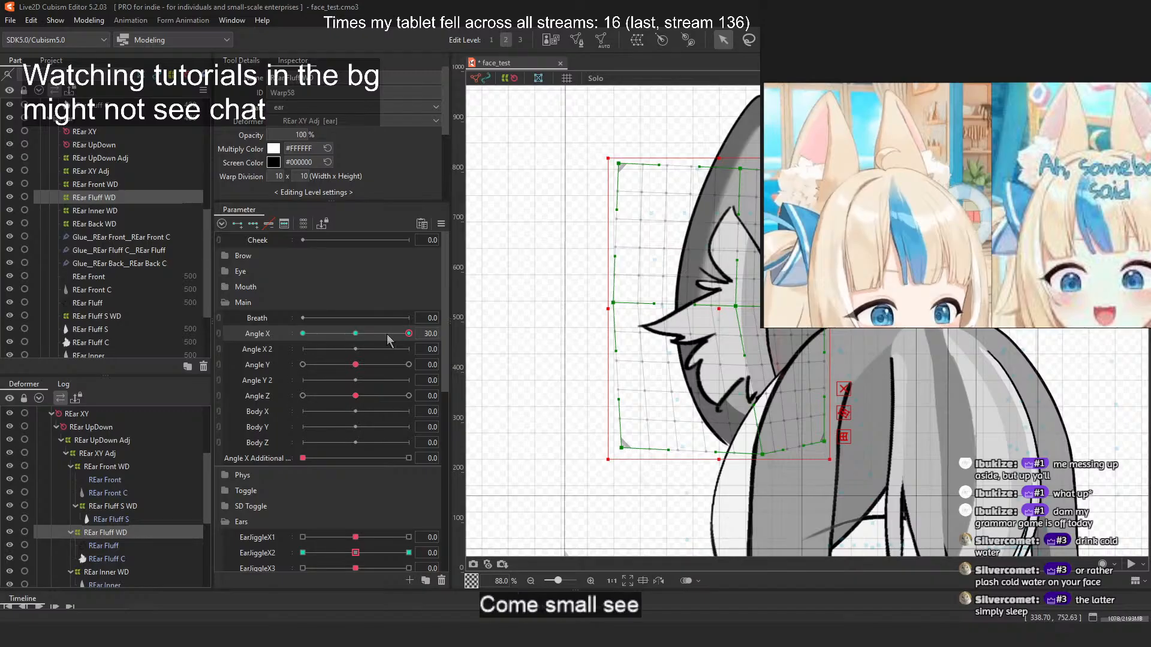
{"action": "mouse_move", "coordinate": [386, 333]}
{"action": "left_mouse_down"}
{"action": "mouse_move", "coordinate": [273, 347]}
{"action": "mouse_move", "coordinate": [422, 331]}
{"action": "mouse_move", "coordinate": [393, 335]}
{"action": "mouse_move", "coordinate": [408, 334]}
{"action": "left_mouse_up"}
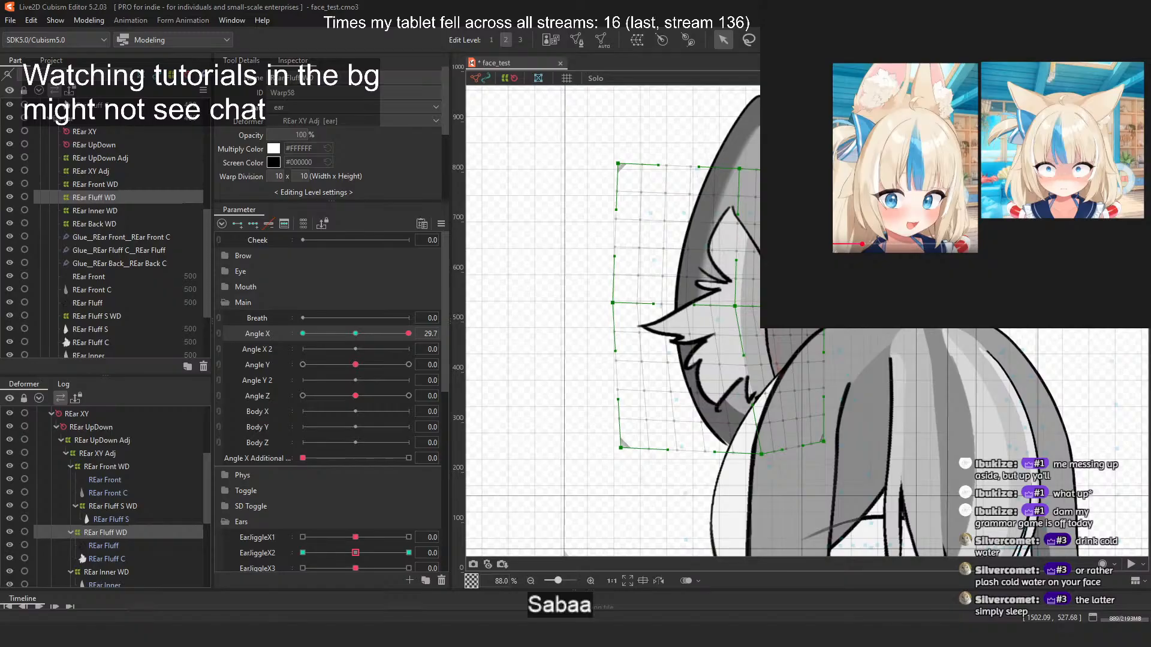
Step: Switch to the browser's YouTube debut video and study the ear and fluff movement around 25:51 and 17:23
{"action": "key", "text": "alt+Tab"}
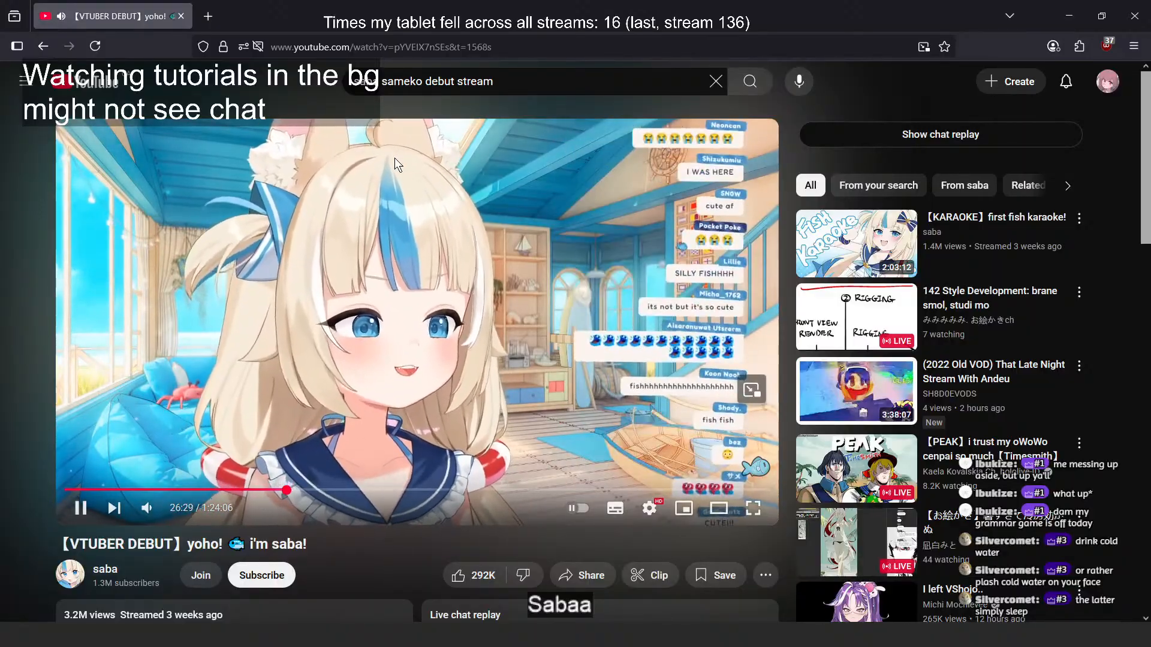
{"action": "left_click", "coordinate": [438, 128]}
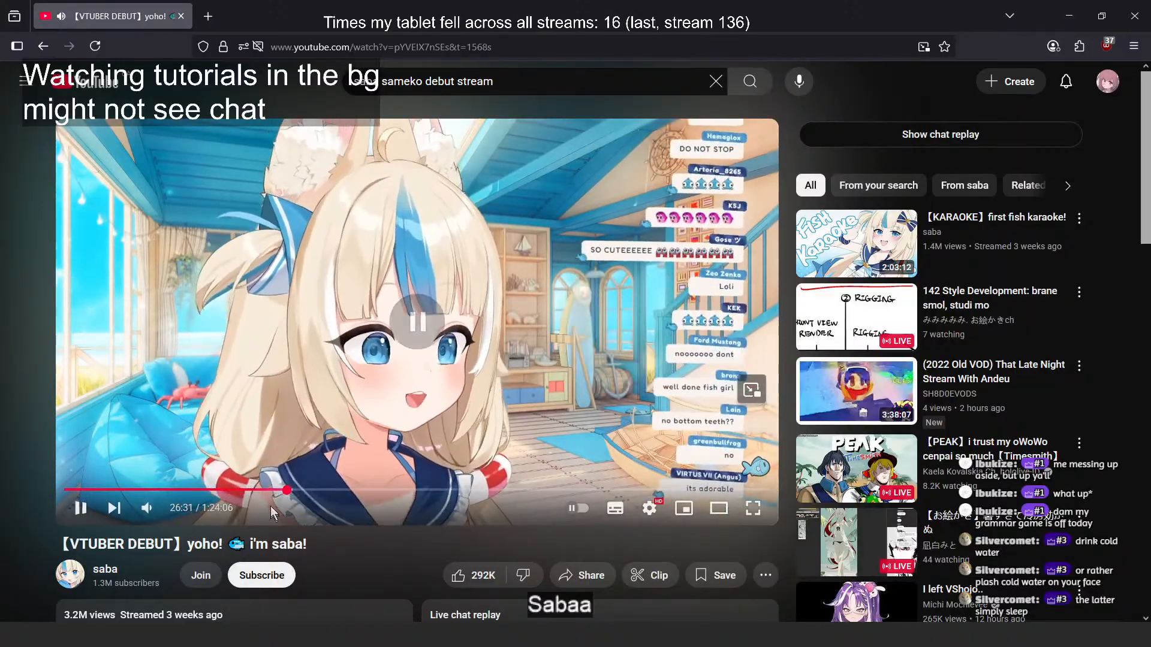
{"action": "left_click", "coordinate": [281, 490]}
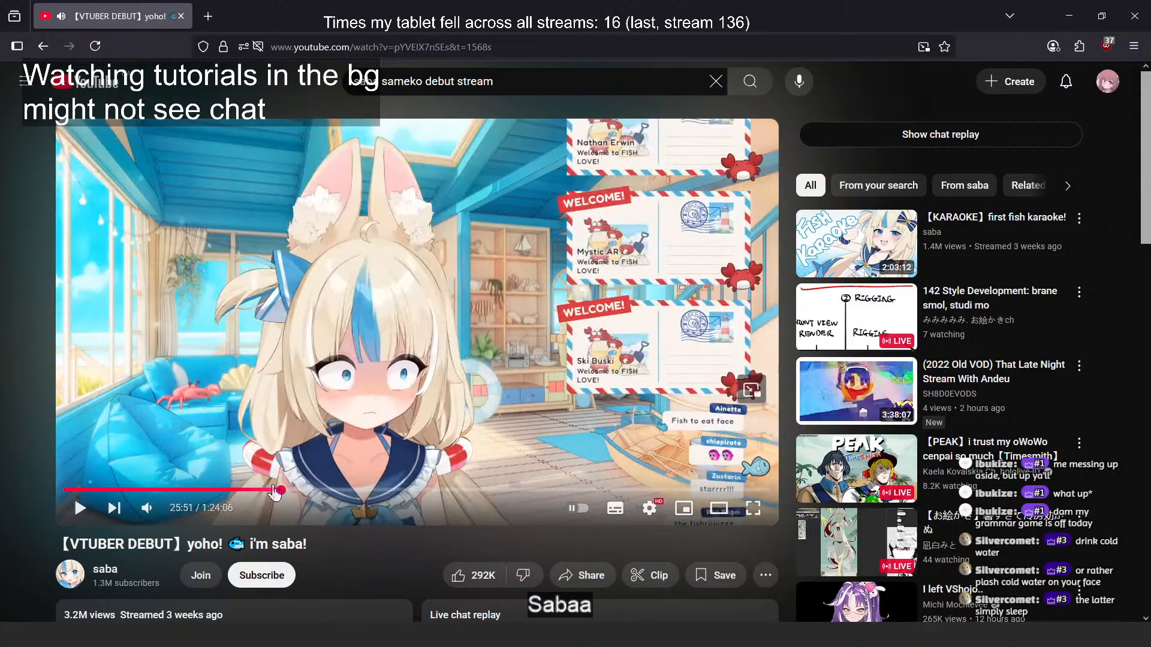
{"action": "left_click", "coordinate": [332, 312]}
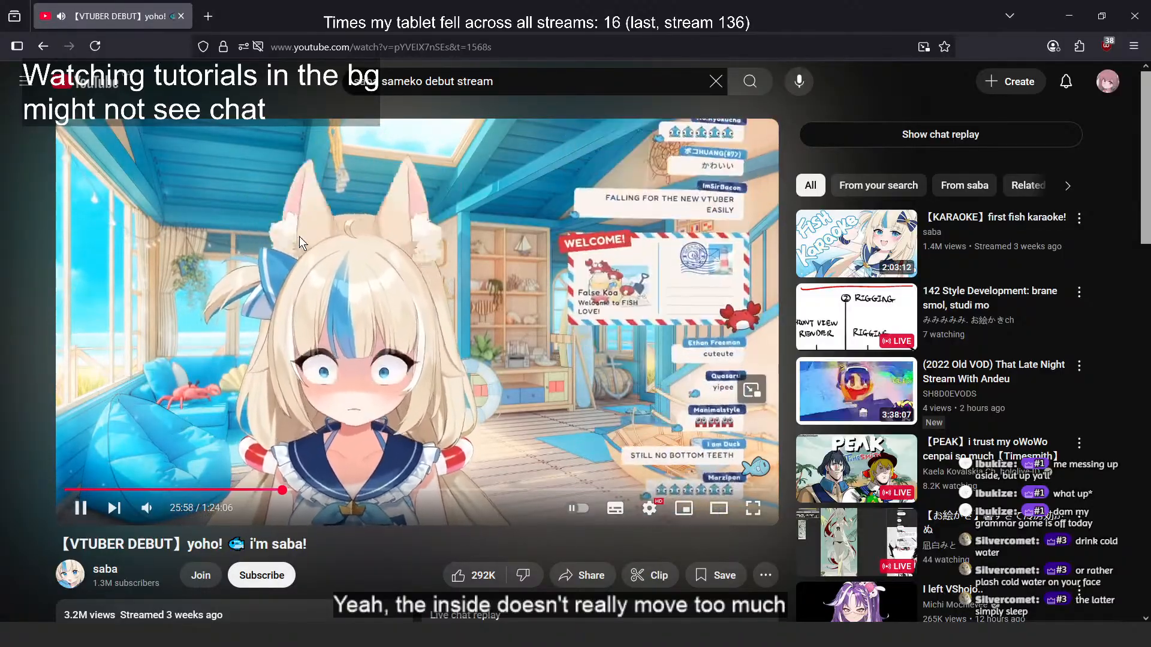
{"action": "left_click", "coordinate": [300, 237]}
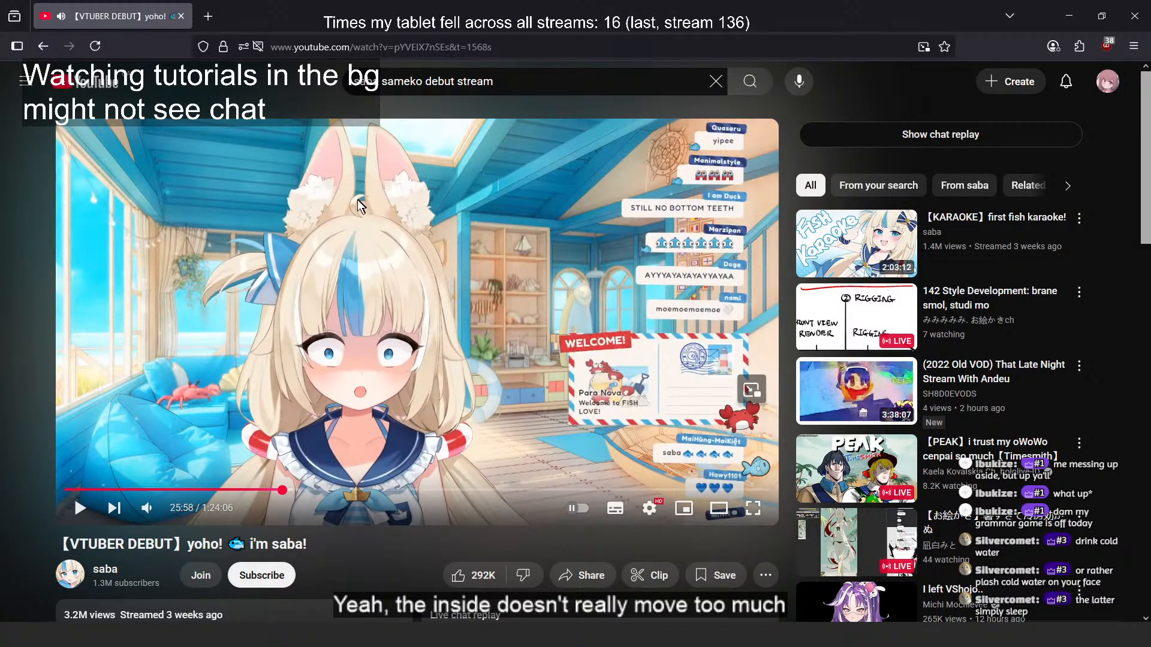
{"action": "left_click", "coordinate": [343, 153]}
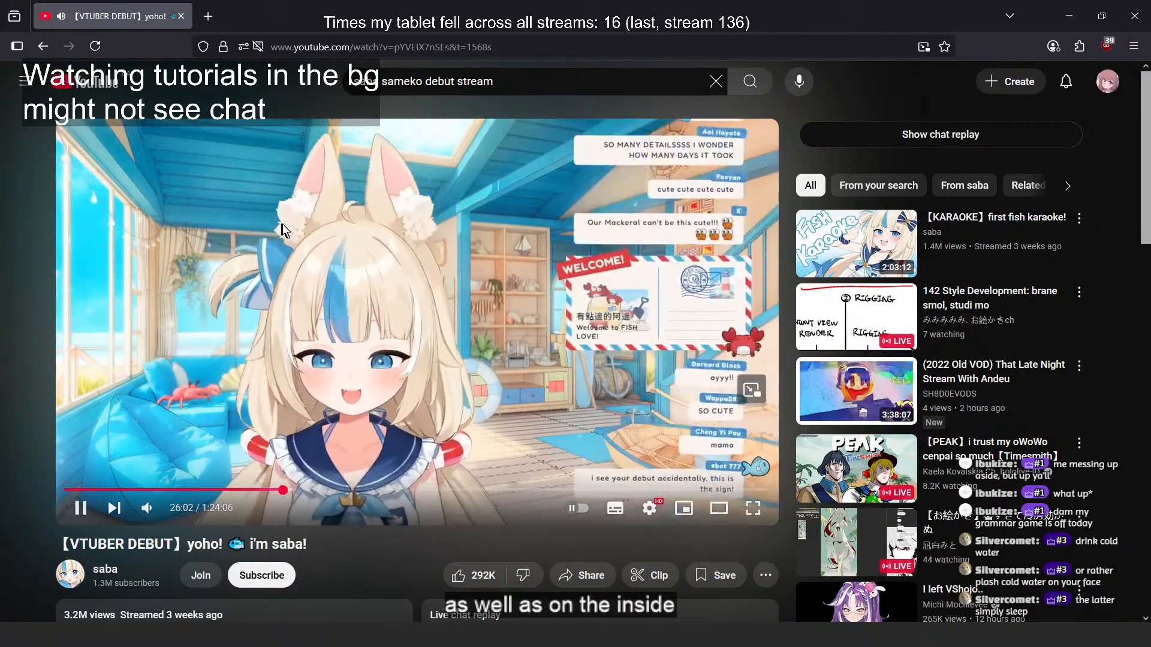
{"action": "left_click", "coordinate": [209, 490]}
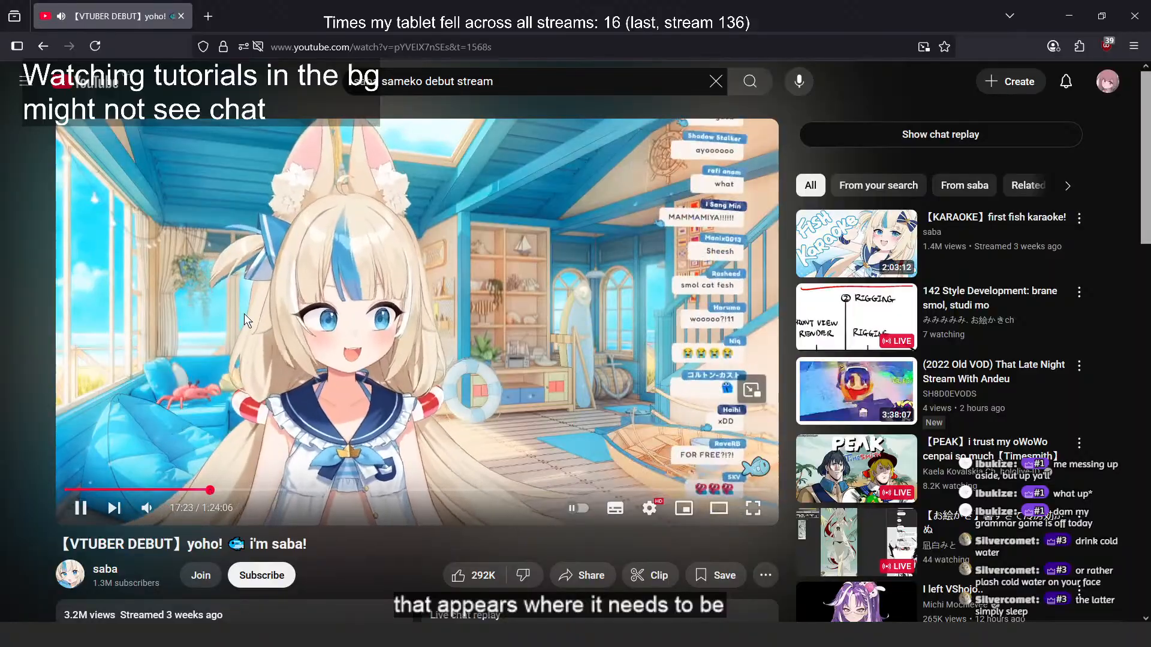
Step: Study the ear and fluff movement during head turns in the YouTube debut video around 17:25 and from 16:20 to 16:31
{"action": "left_click", "coordinate": [243, 314]}
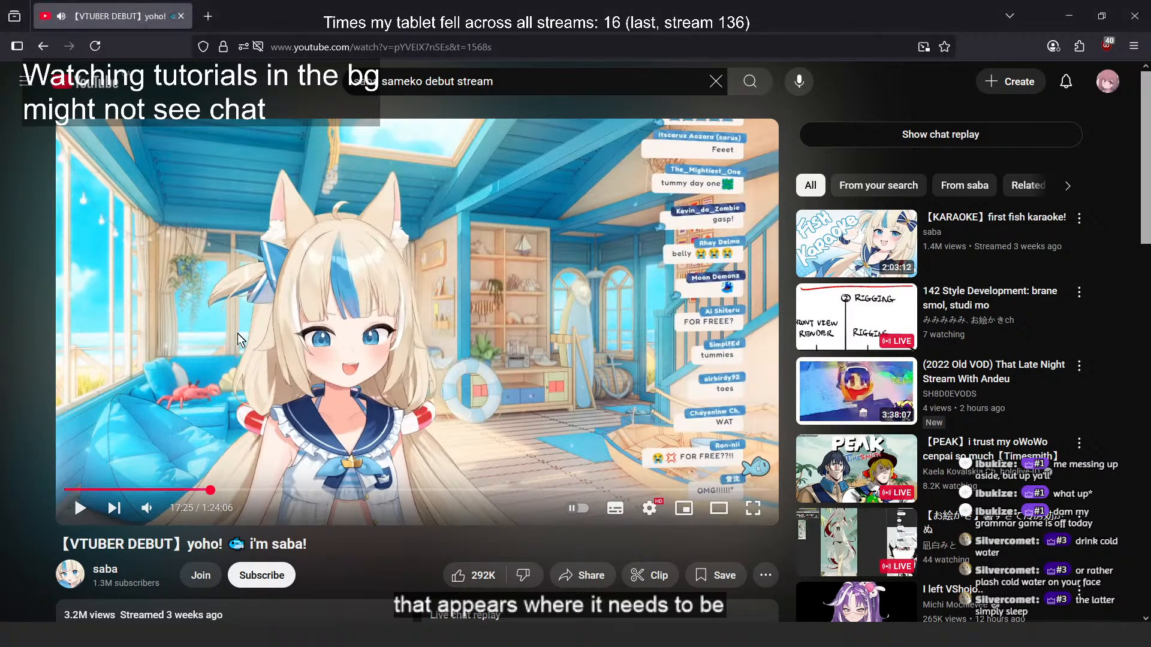
{"action": "left_click", "coordinate": [238, 333]}
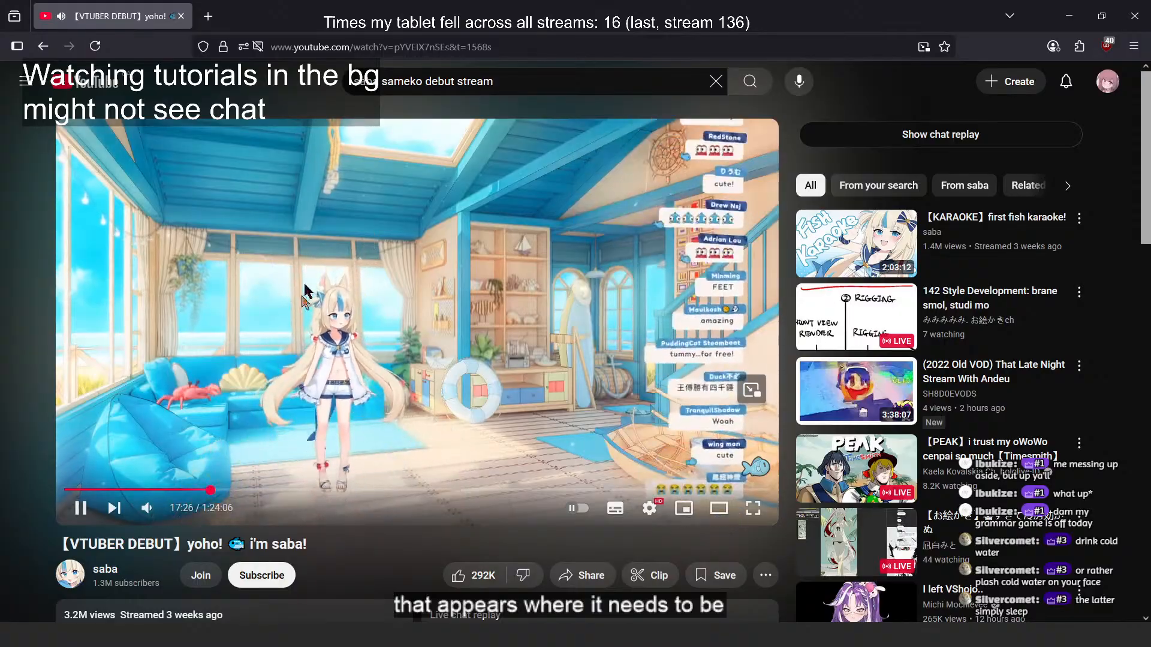
{"action": "left_click", "coordinate": [216, 490]}
{"action": "left_click", "coordinate": [200, 490]}
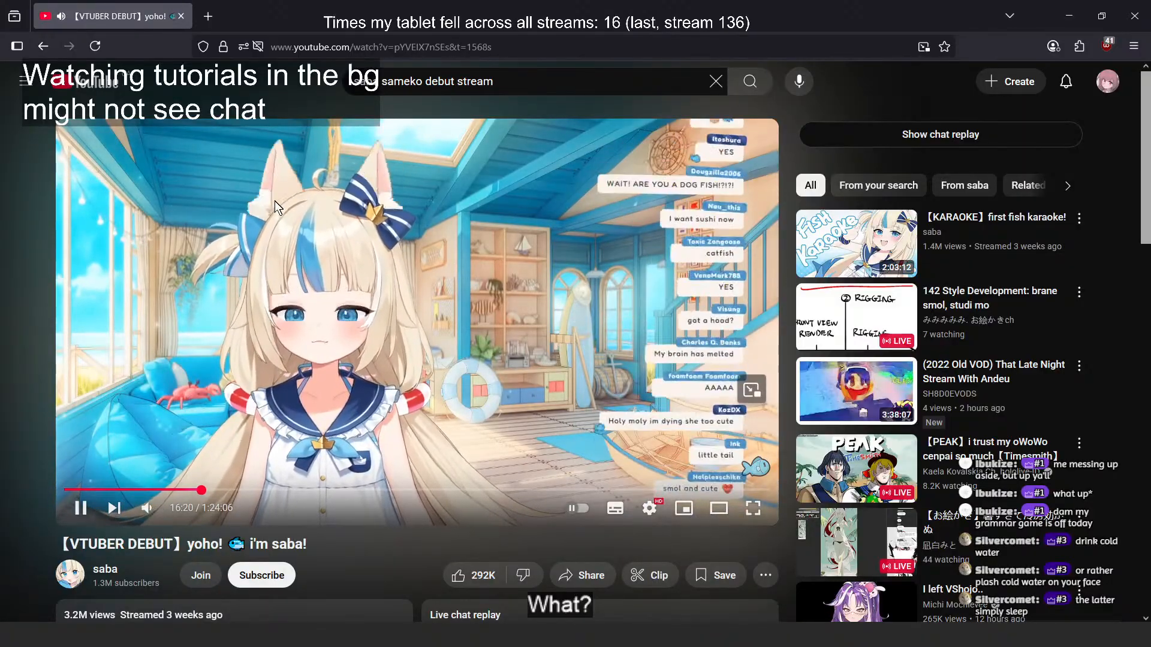
{"action": "left_click", "coordinate": [274, 200]}
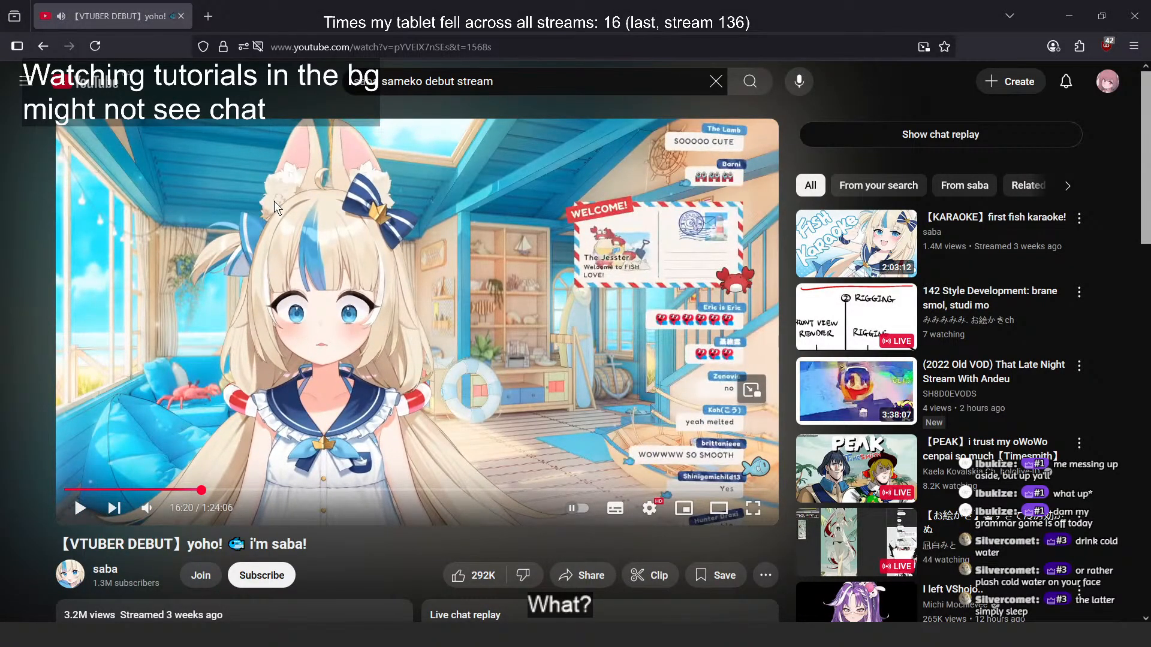
{"action": "key", "text": "alt+Tab"}
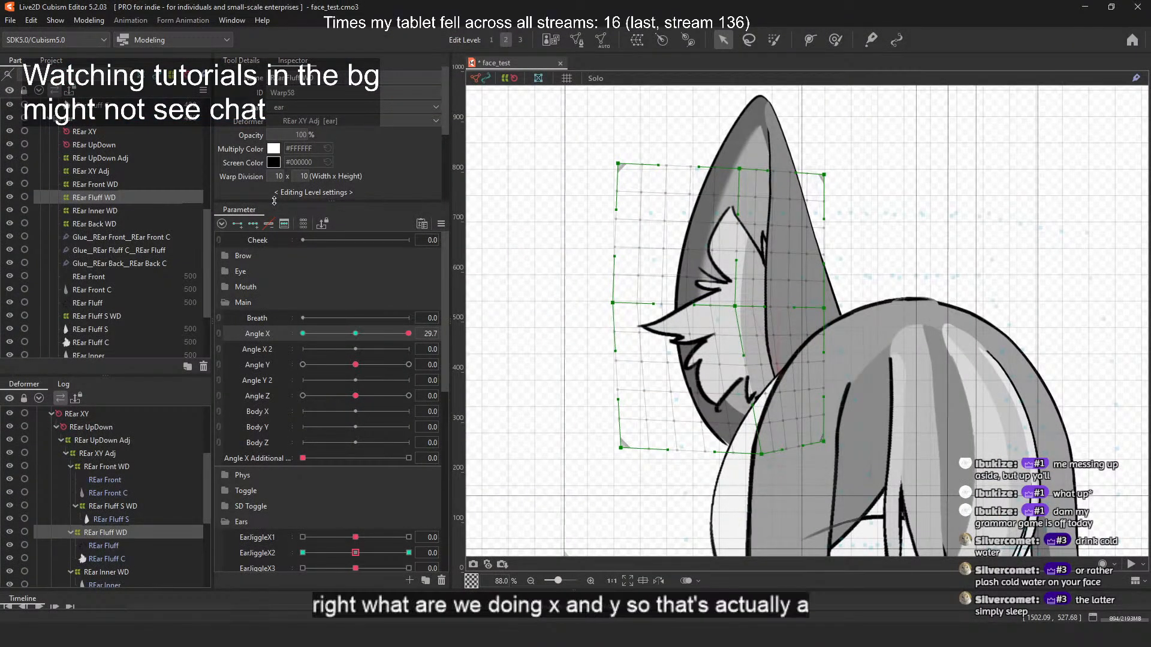
{"action": "key", "text": "alt+Tab"}
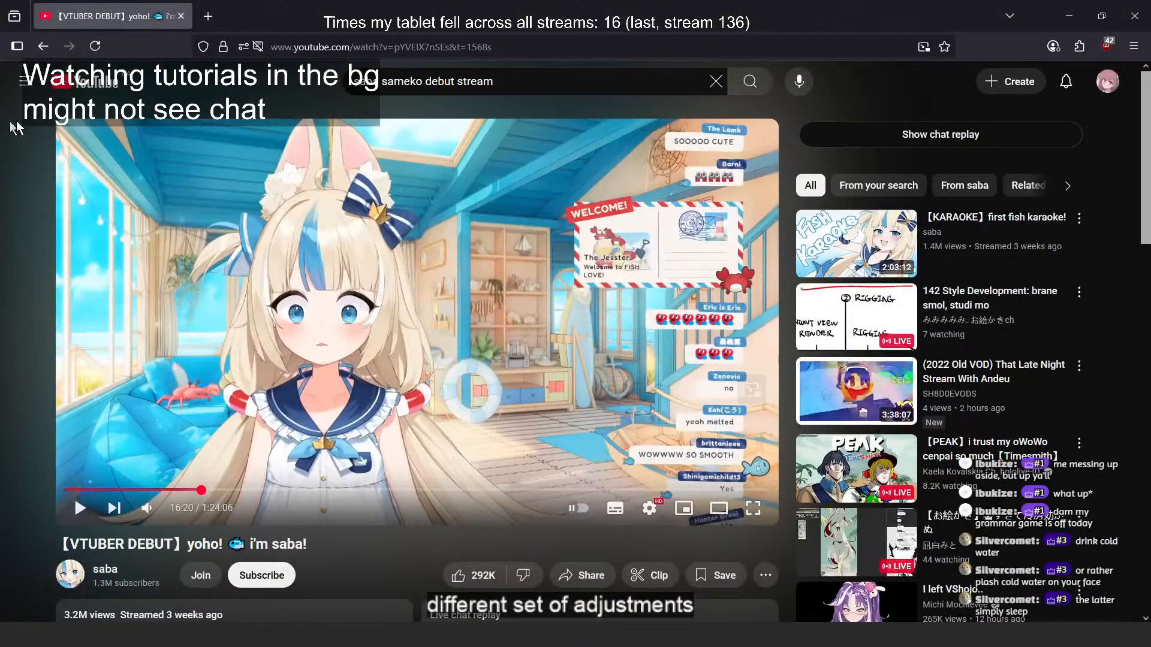
{"action": "key", "text": "space"}
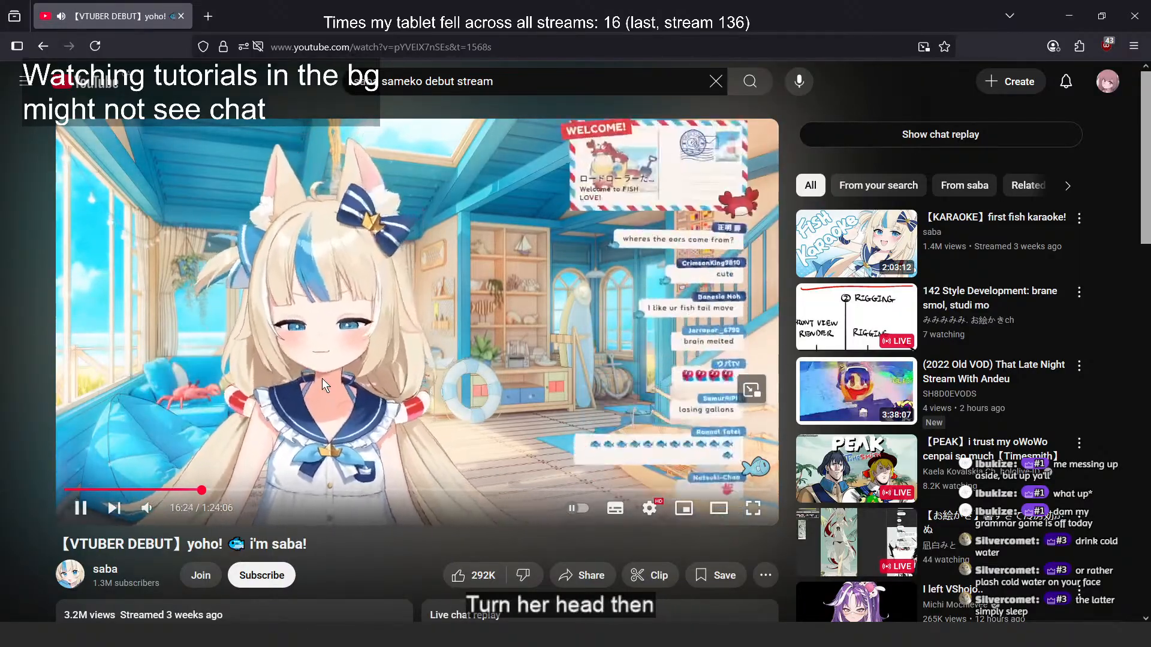
{"action": "key", "text": "space"}
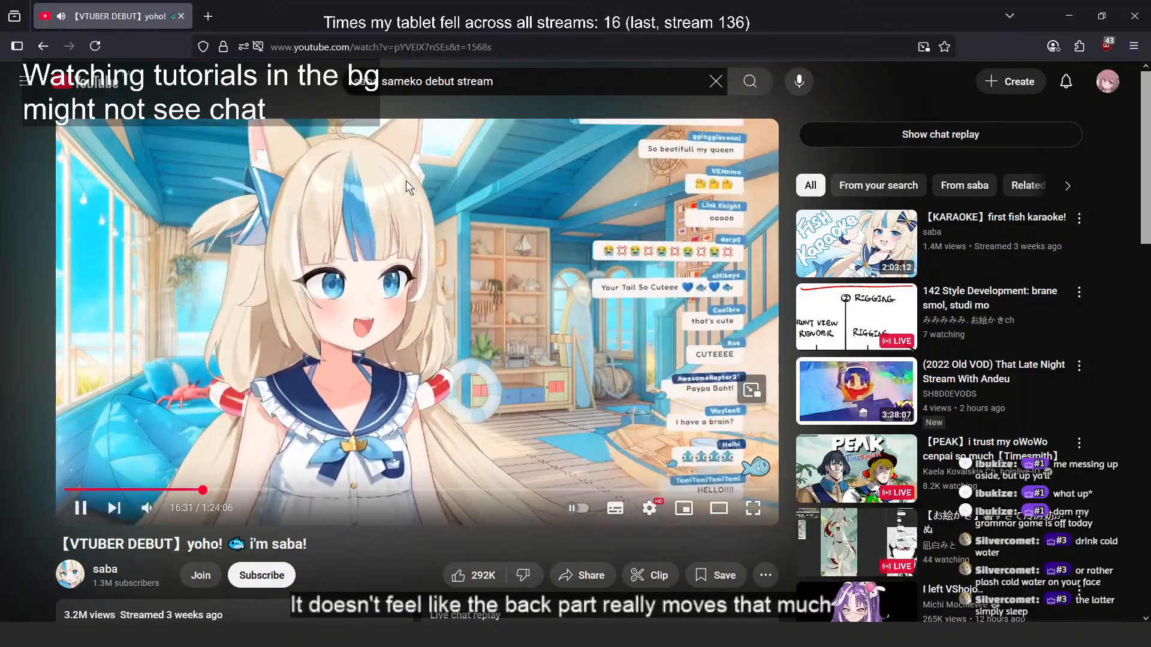
Step: Switch to Live2D Cubism, set Angle X to 30, and add three Angle X keyforms at -30, 0 and 30 to REar Back WD
{"action": "key", "text": "alt+Tab"}
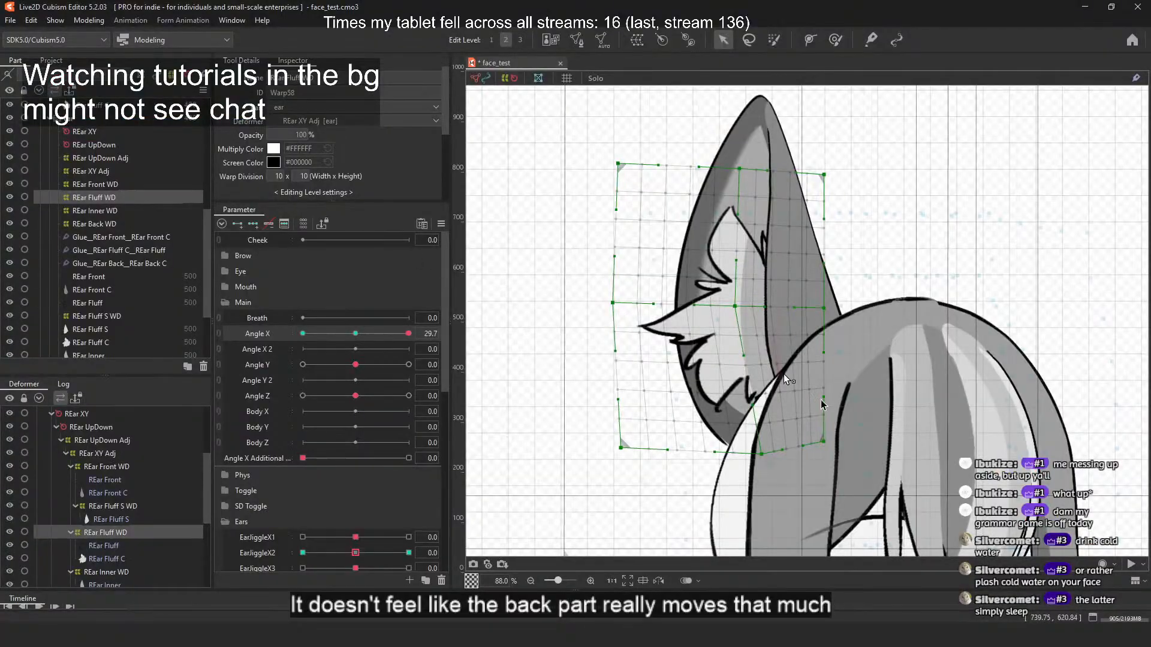
{"action": "scroll", "coordinate": [501, 250], "scroll_direction": "down", "scroll_amount": 3}
{"action": "left_click_drag", "start_coordinate": [408, 336], "coordinate": [470, 344]}
{"action": "left_click", "coordinate": [542, 355]}
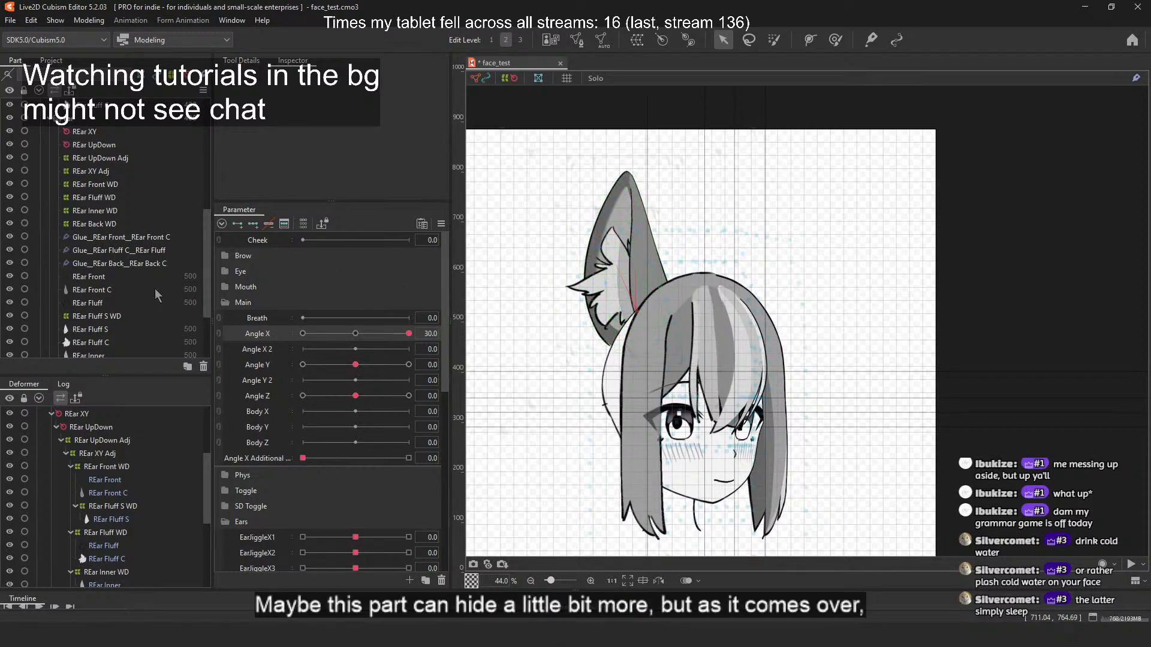
{"action": "left_click", "coordinate": [118, 223]}
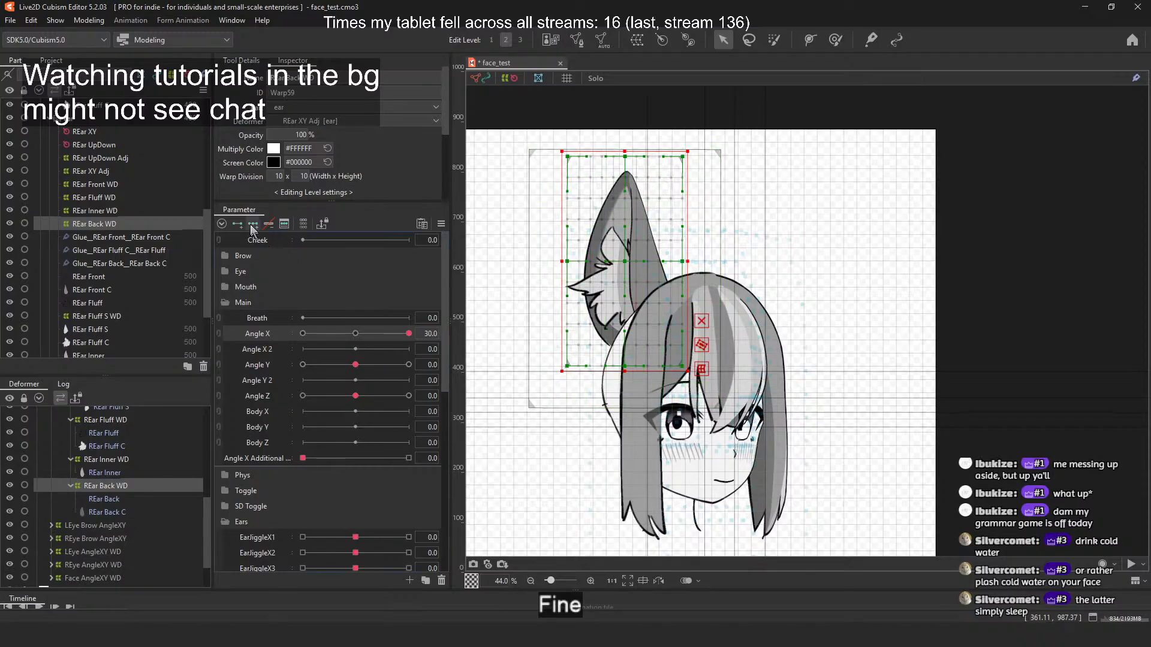
{"action": "scroll", "coordinate": [588, 285], "scroll_direction": "up", "scroll_amount": 5}
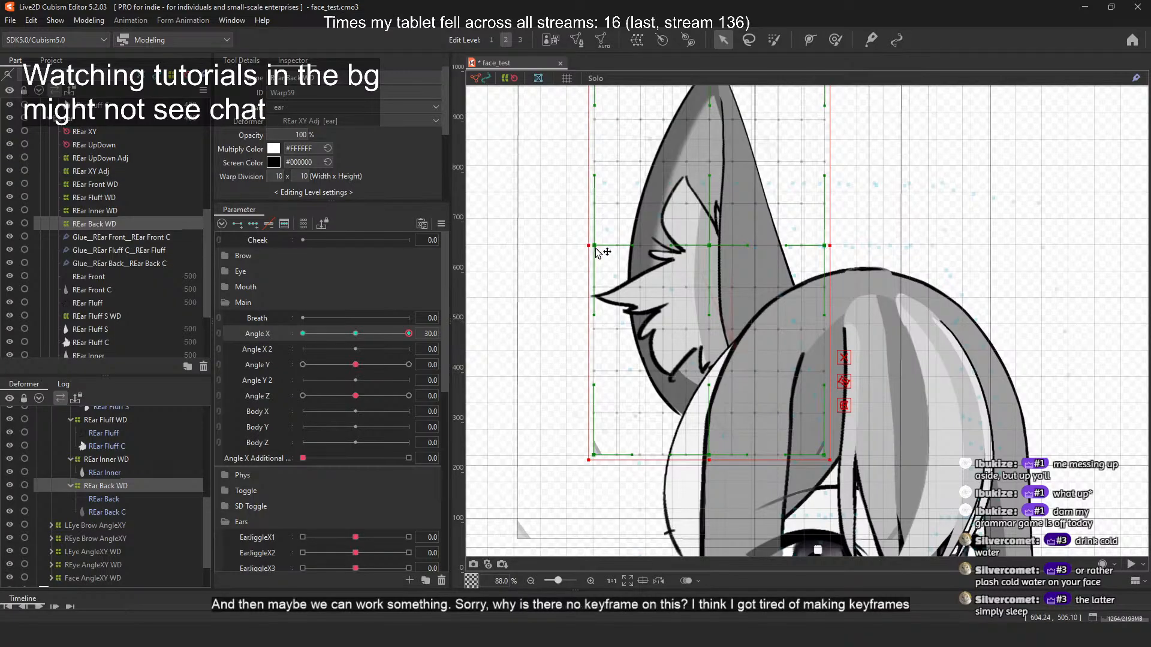
Step: At Angle X 30, pull REar Back WD's lower left corner and bottom midpoint outward, keeping the left midpoint level with the centre row
{"action": "left_click_drag", "start_coordinate": [597, 252], "coordinate": [585, 266]}
{"action": "left_click_drag", "start_coordinate": [591, 453], "coordinate": [570, 466]}
{"action": "left_click_drag", "start_coordinate": [709, 461], "coordinate": [687, 458]}
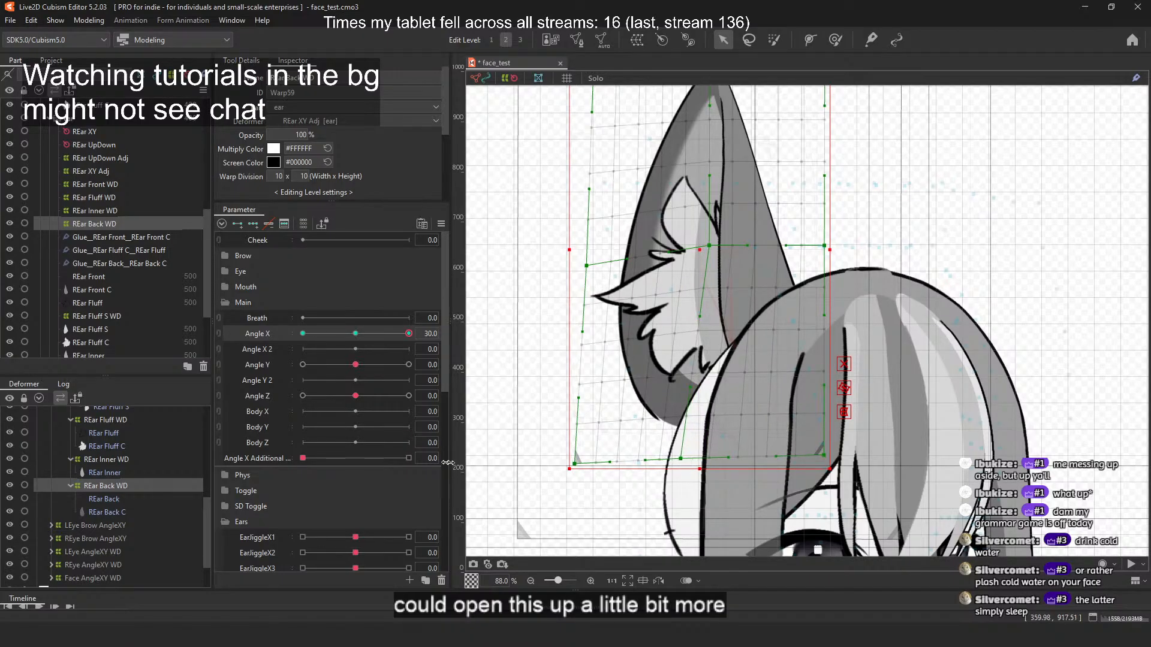
{"action": "mouse_move", "coordinate": [415, 329]}
{"action": "left_mouse_down"}
{"action": "mouse_move", "coordinate": [364, 341]}
{"action": "mouse_move", "coordinate": [419, 344]}
{"action": "left_mouse_up"}
{"action": "scroll", "coordinate": [695, 347], "scroll_direction": "down", "scroll_amount": 3}
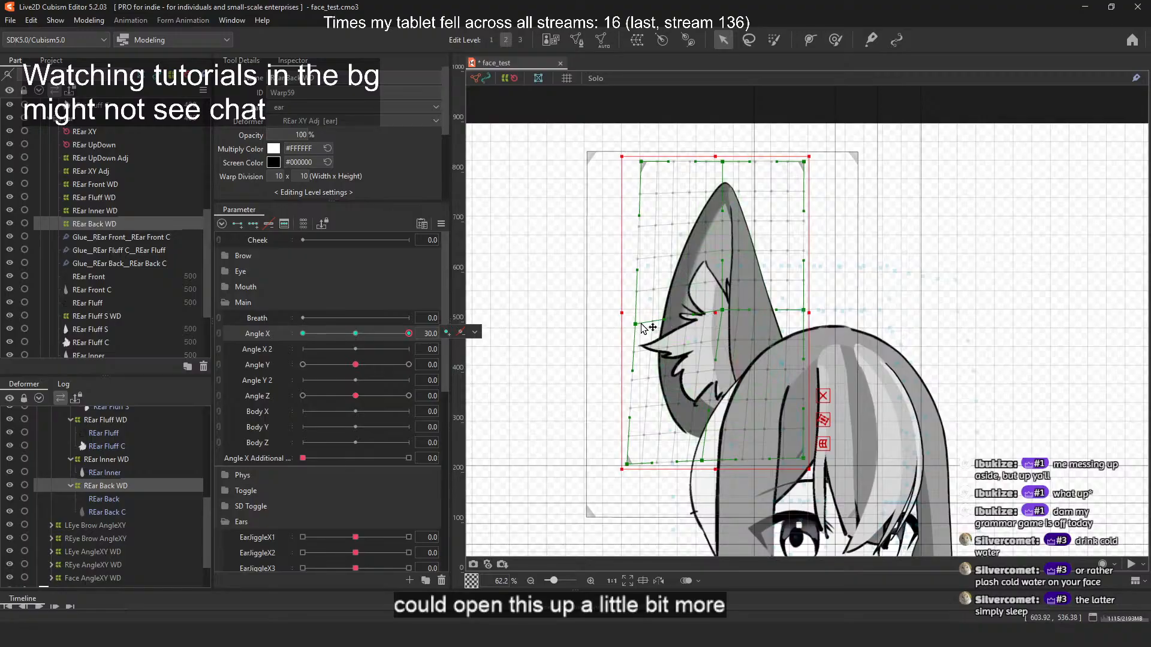
{"action": "left_click_drag", "start_coordinate": [641, 323], "coordinate": [633, 308]}
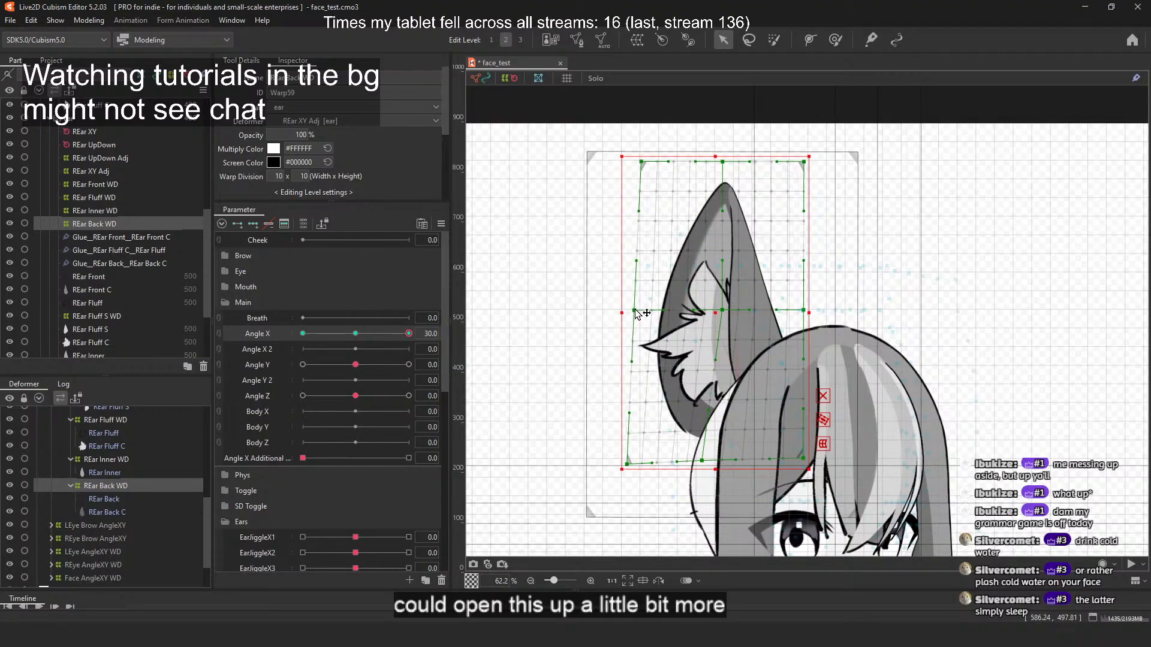
{"action": "left_click_drag", "start_coordinate": [628, 452], "coordinate": [628, 455]}
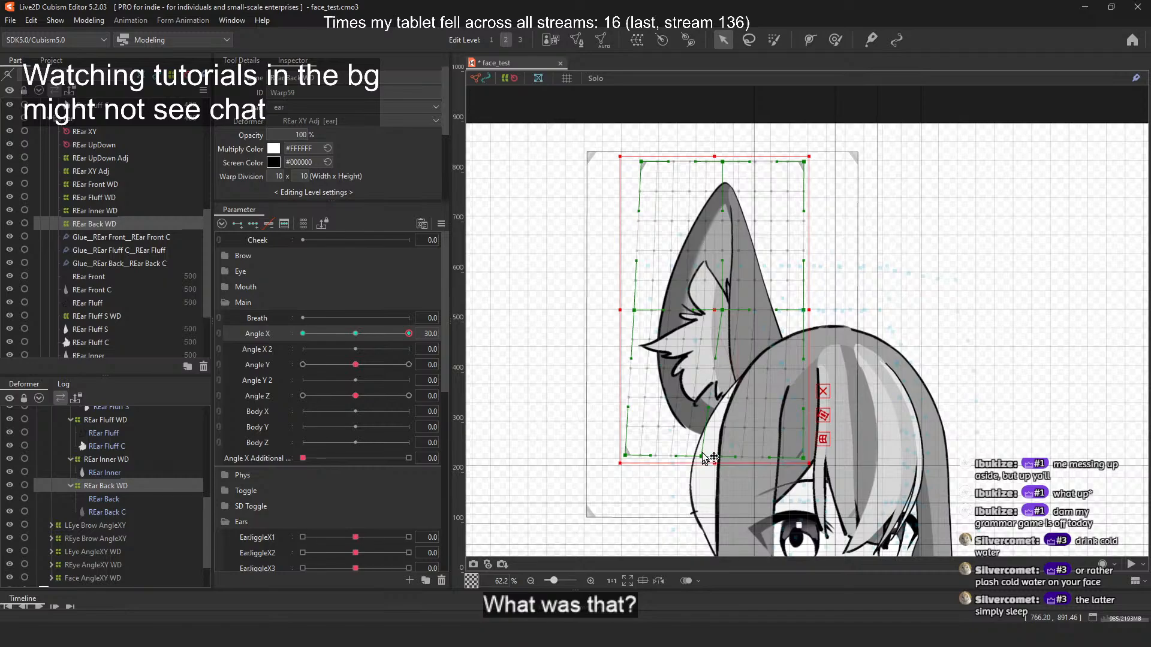
Step: At Angle X -30, narrow REar Back WD by pulling its left and right edges inward, and check the ear with nothing selected
{"action": "left_click_drag", "start_coordinate": [412, 337], "coordinate": [233, 346]}
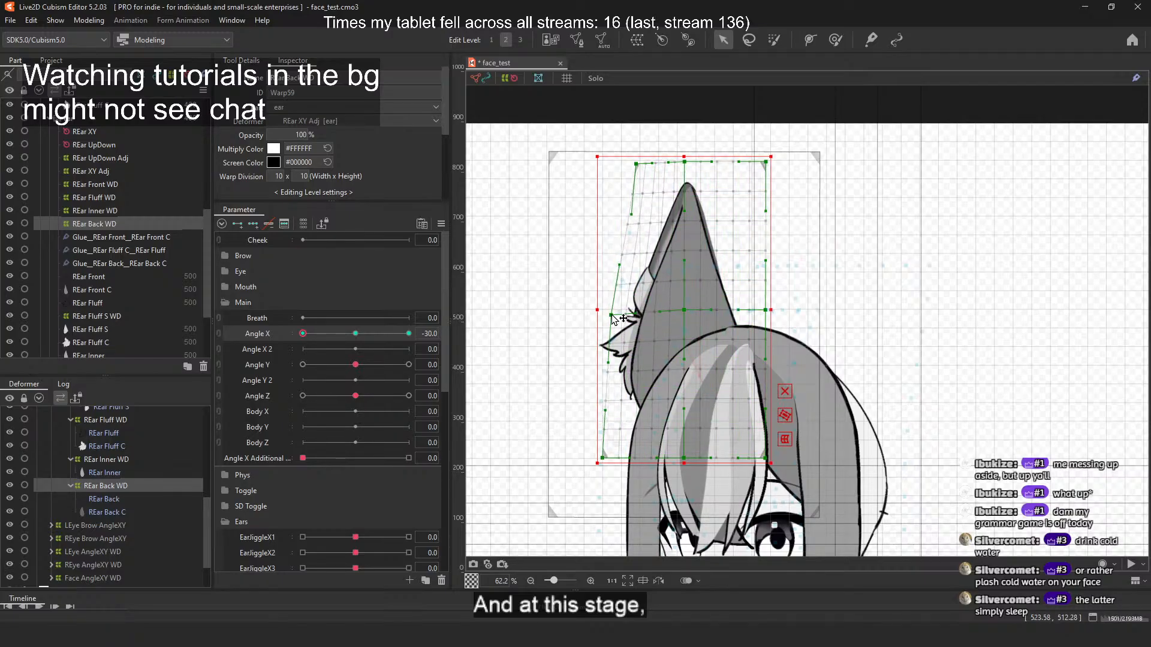
{"action": "left_click_drag", "start_coordinate": [601, 458], "coordinate": [615, 457]}
{"action": "key", "text": "ctrl+z"}
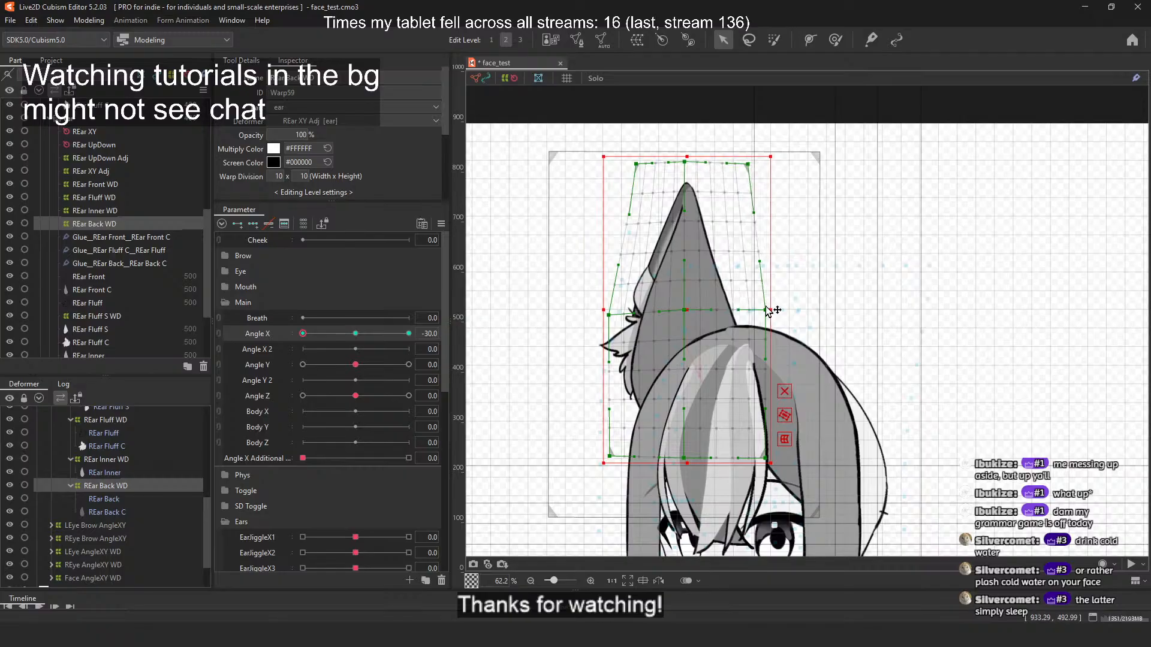
{"action": "left_click_drag", "start_coordinate": [767, 310], "coordinate": [747, 313]}
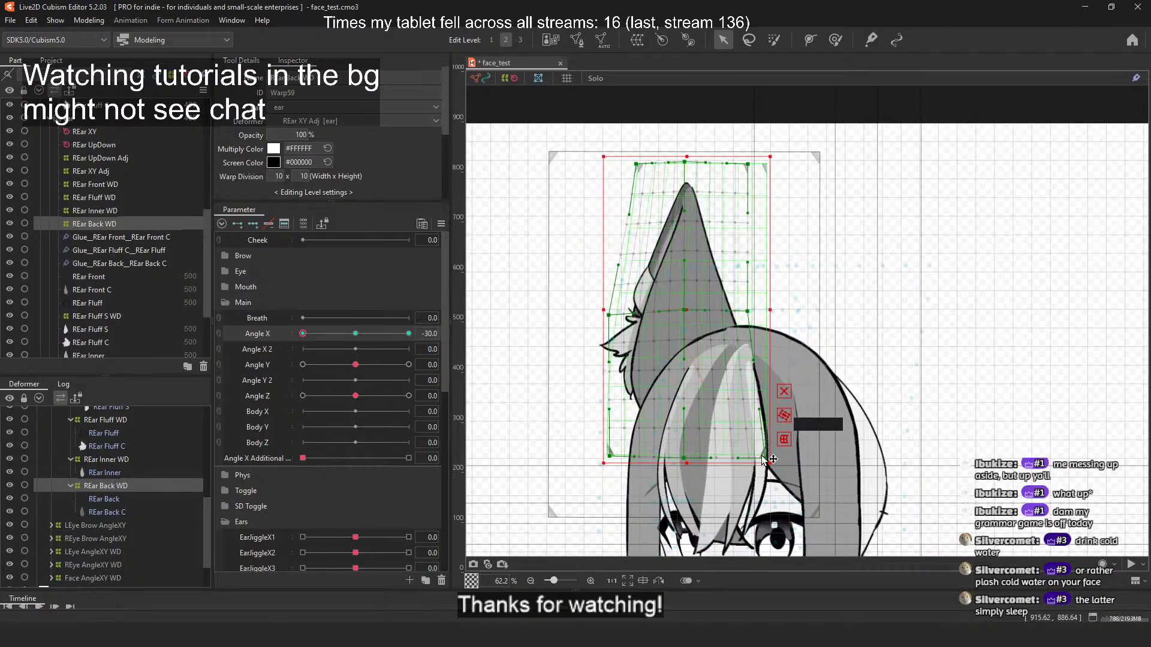
{"action": "left_click_drag", "start_coordinate": [766, 459], "coordinate": [746, 458]}
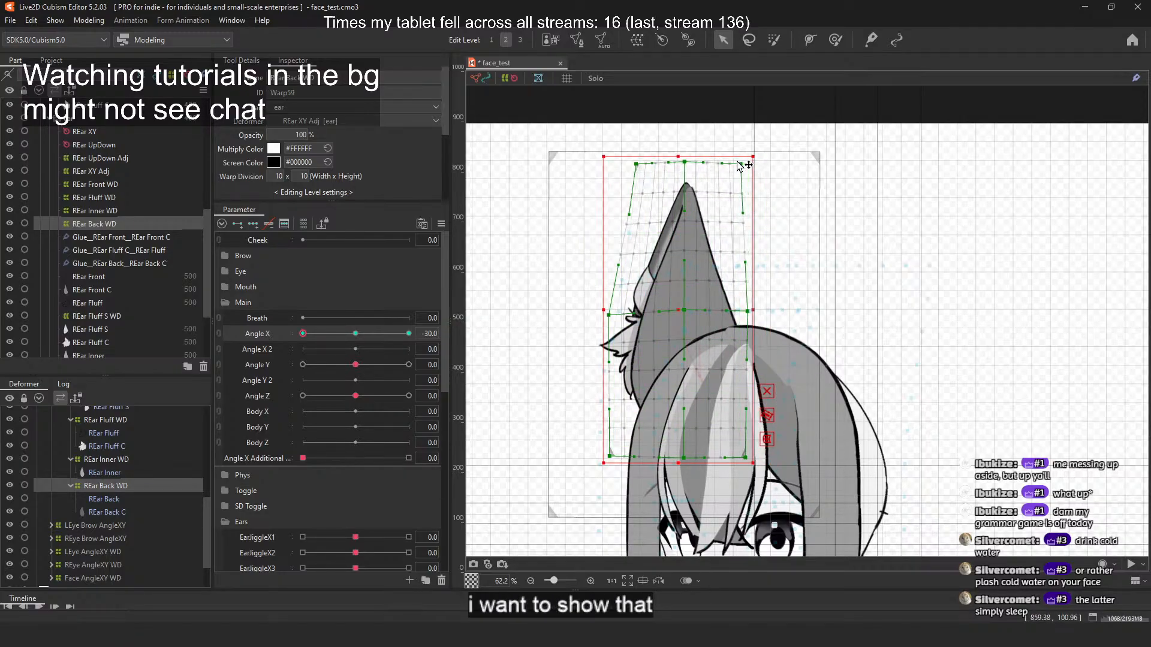
{"action": "scroll", "coordinate": [739, 166], "scroll_direction": "up", "scroll_amount": 3}
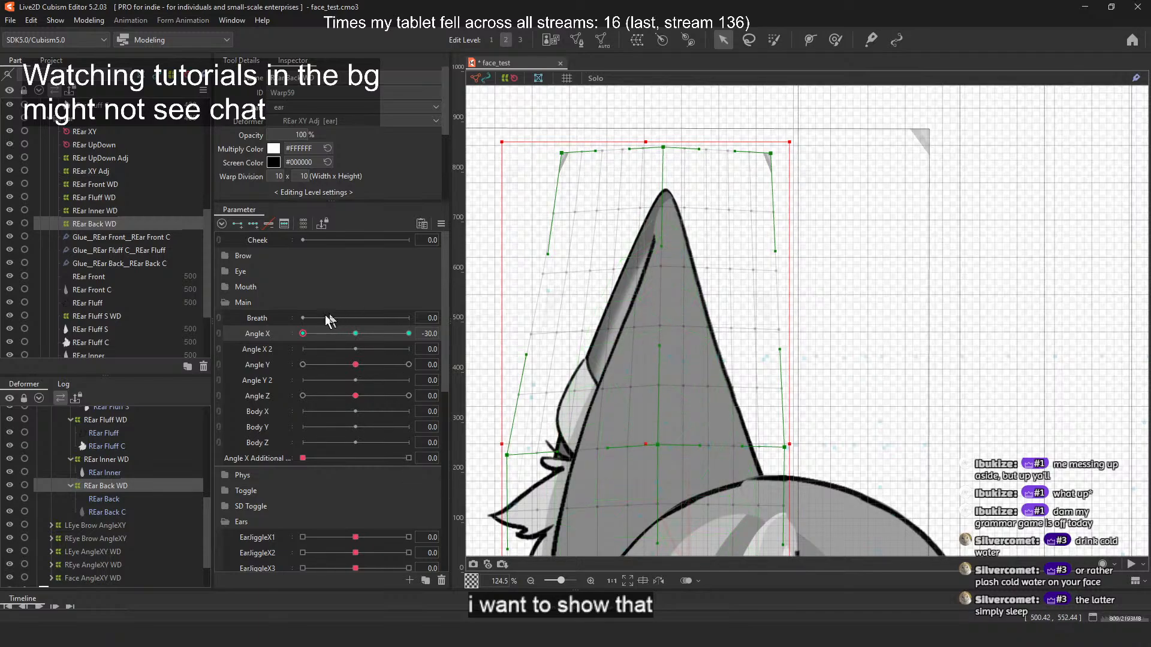
{"action": "left_click_drag", "start_coordinate": [303, 334], "coordinate": [279, 334]}
{"action": "scroll", "coordinate": [821, 159], "scroll_direction": "down", "scroll_amount": 5}
{"action": "left_click", "coordinate": [821, 158]}
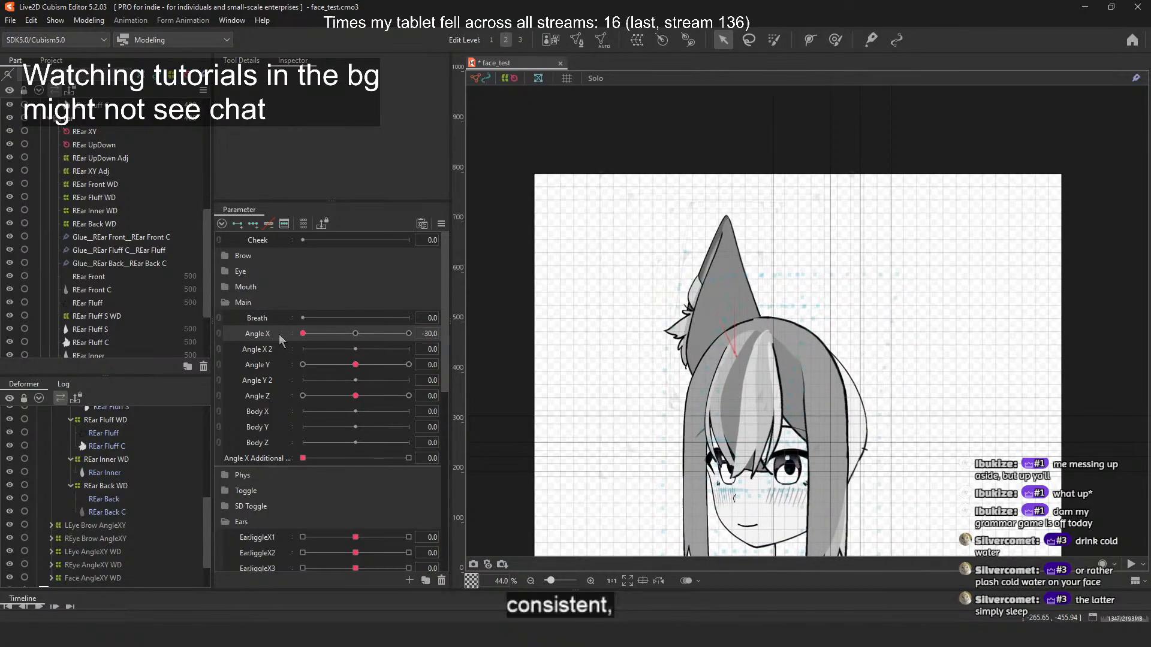
Step: At Angle X -30, nudge REar Front WD's inner grid point beside the ear tip slightly to the right and inspect the inner edge
{"action": "scroll", "coordinate": [732, 249], "scroll_direction": "up", "scroll_amount": 3}
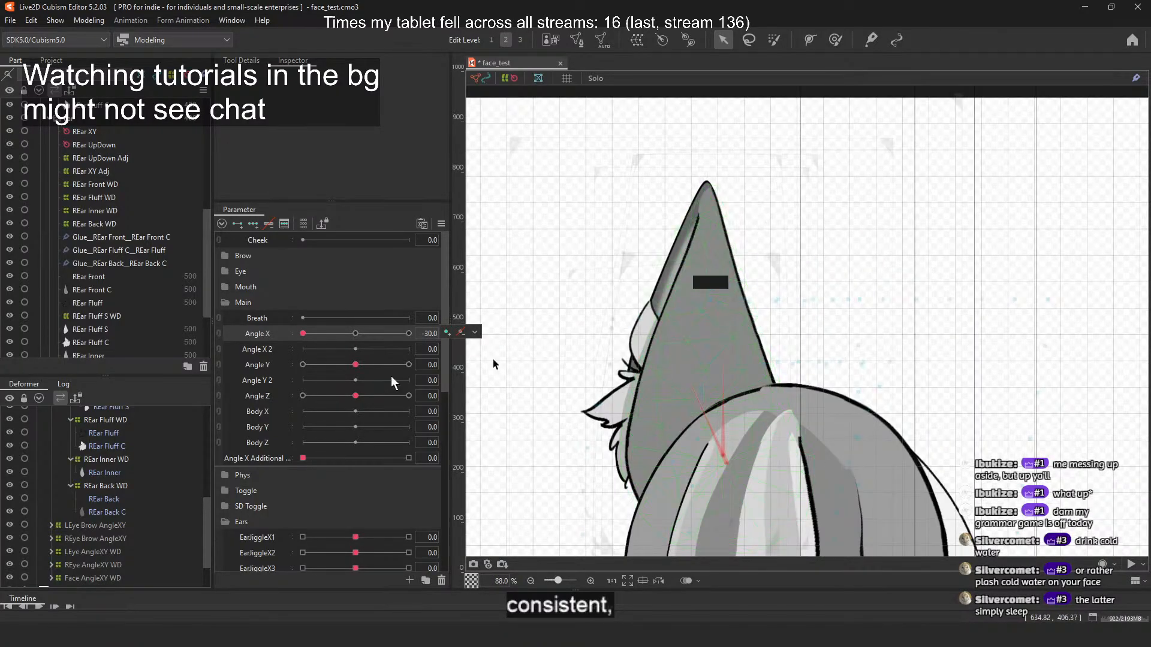
{"action": "left_click", "coordinate": [100, 184]}
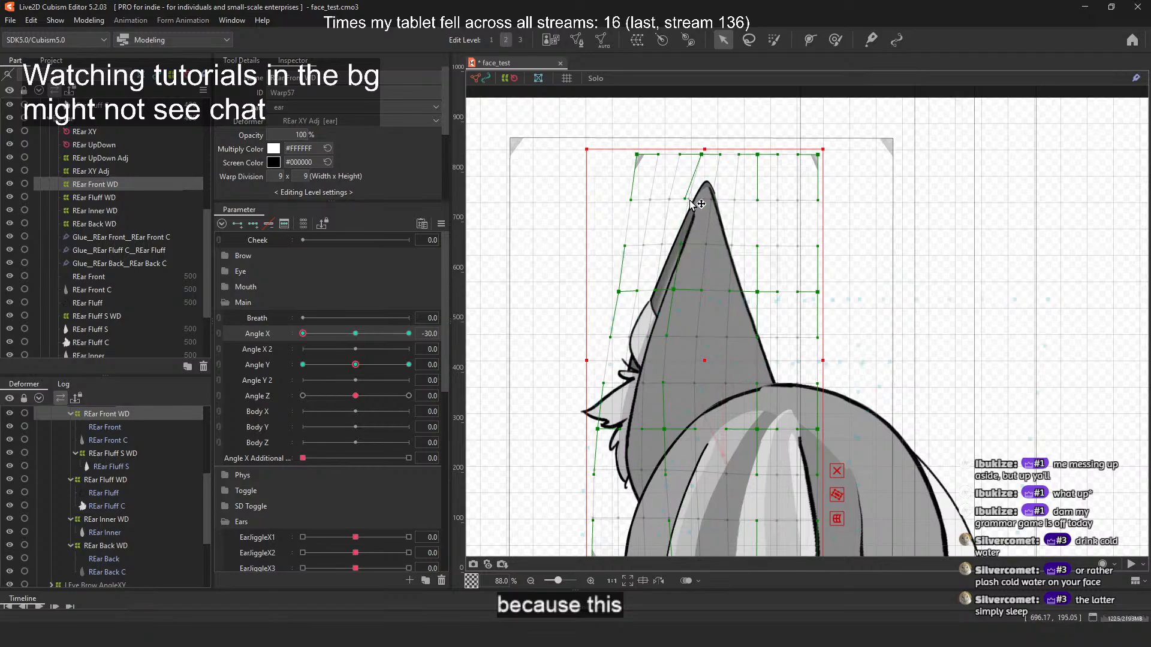
{"action": "left_click_drag", "start_coordinate": [689, 200], "coordinate": [693, 199]}
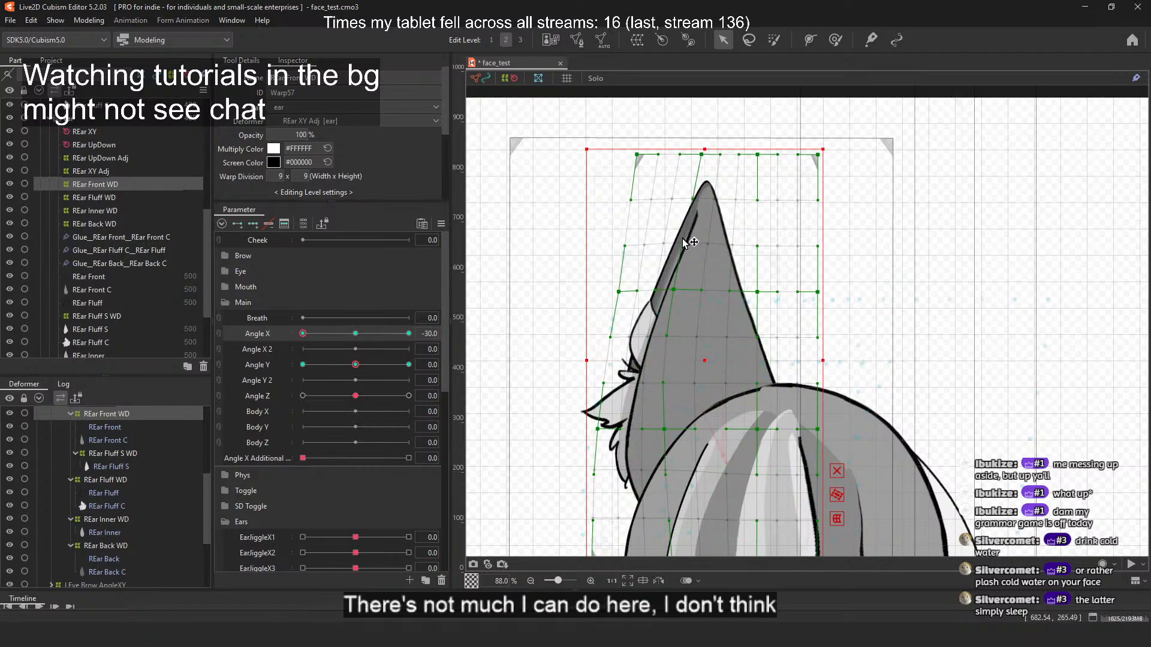
{"action": "scroll", "coordinate": [684, 251], "scroll_direction": "up", "scroll_amount": 5}
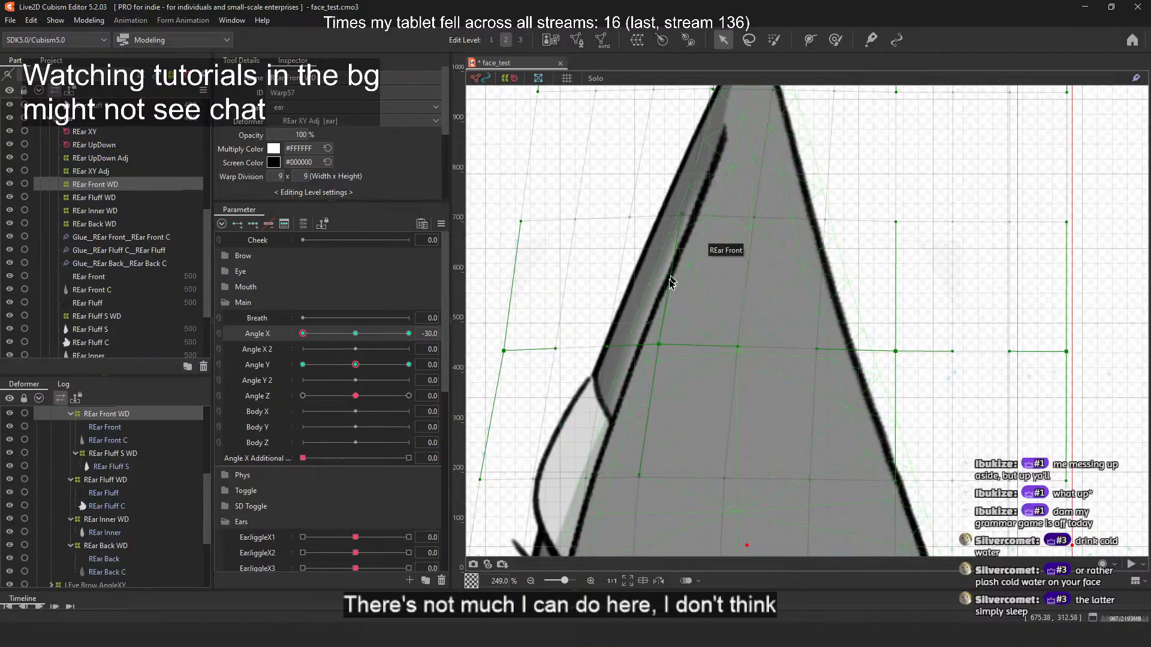
{"action": "scroll", "coordinate": [640, 272], "scroll_direction": "down", "scroll_amount": 6}
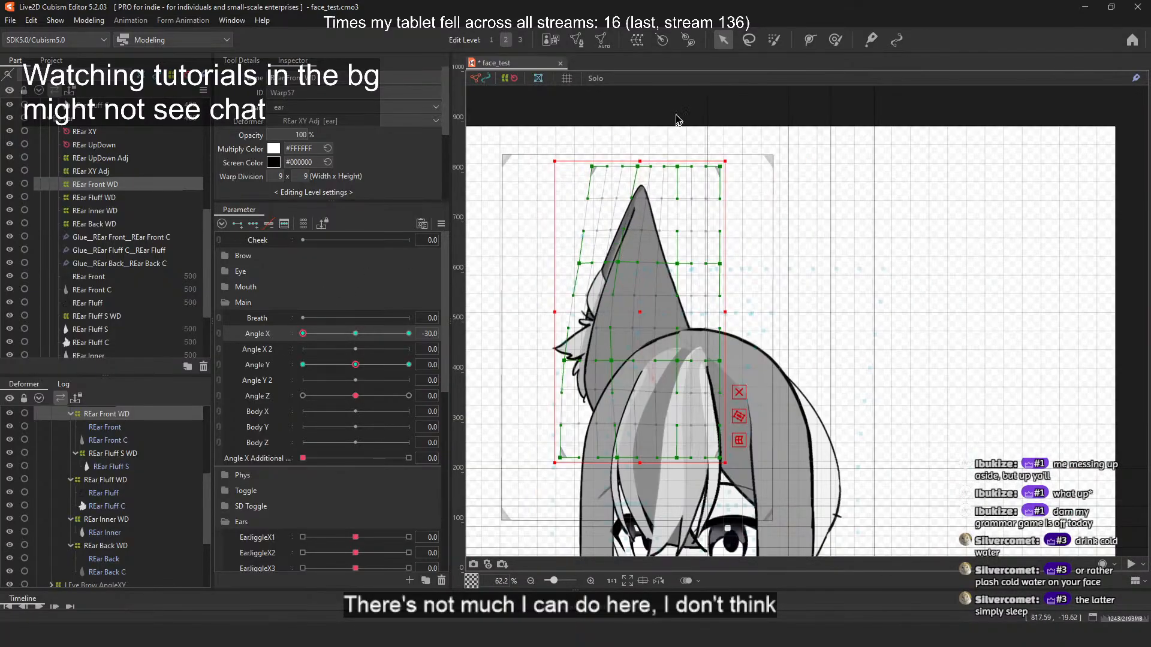
{"action": "left_click", "coordinate": [694, 100]}
Step: Examine the ear tip and inner ear edge at Angle X -30, 0 and 27.6, and bring up the reference board for comparison
{"action": "scroll", "coordinate": [677, 150], "scroll_direction": "up", "scroll_amount": 1}
{"action": "scroll", "coordinate": [677, 150], "scroll_direction": "down", "scroll_amount": 3}
{"action": "scroll", "coordinate": [631, 175], "scroll_direction": "up", "scroll_amount": 5}
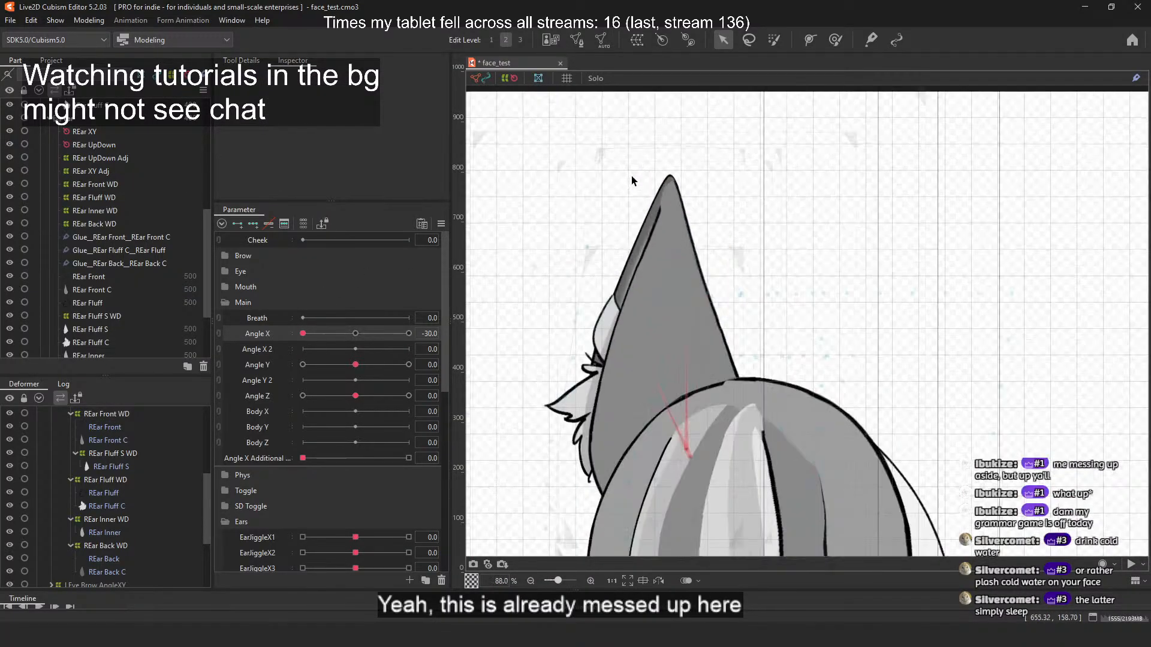
{"action": "mouse_move", "coordinate": [312, 335]}
{"action": "left_mouse_down"}
{"action": "mouse_move", "coordinate": [390, 335]}
{"action": "mouse_move", "coordinate": [303, 336]}
{"action": "left_mouse_up"}
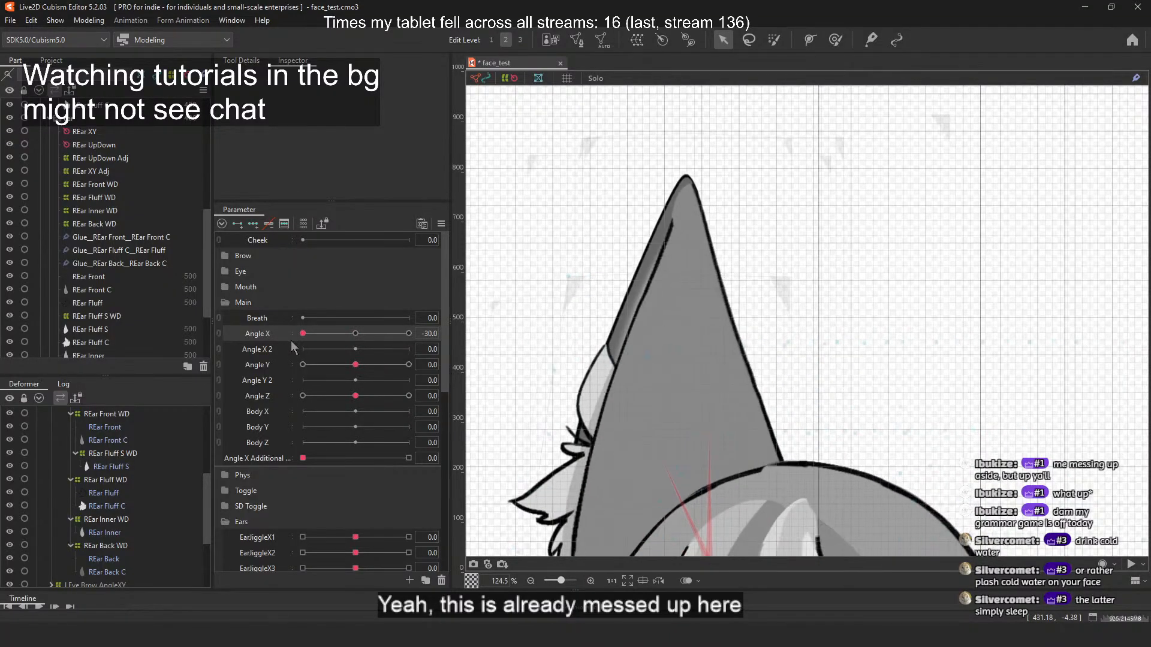
{"action": "scroll", "coordinate": [627, 225], "scroll_direction": "down", "scroll_amount": 5}
{"action": "scroll", "coordinate": [628, 226], "scroll_direction": "down", "scroll_amount": 2}
{"action": "scroll", "coordinate": [607, 254], "scroll_direction": "up", "scroll_amount": 2}
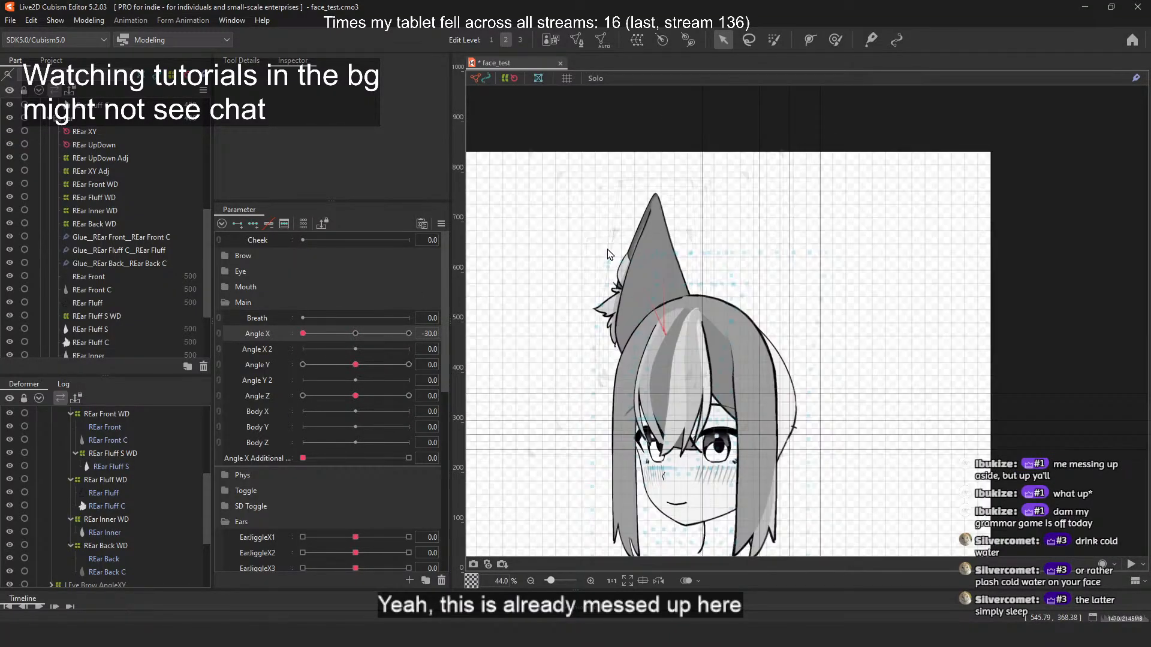
{"action": "left_click", "coordinate": [365, 336]}
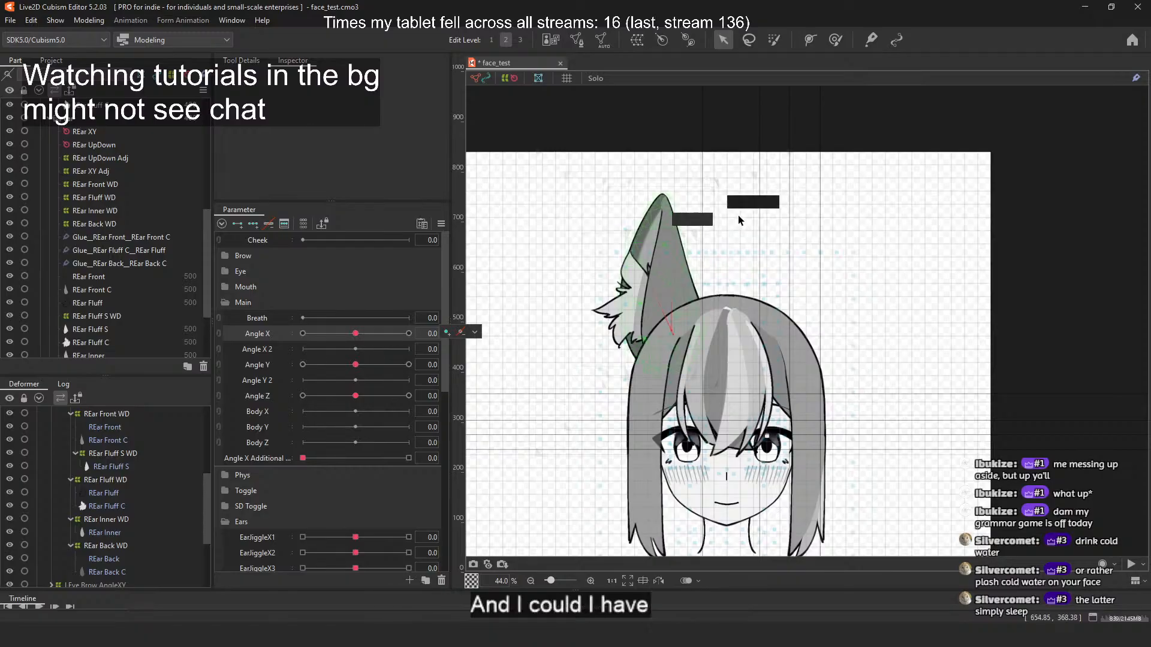
{"action": "scroll", "coordinate": [668, 231], "scroll_direction": "up", "scroll_amount": 2}
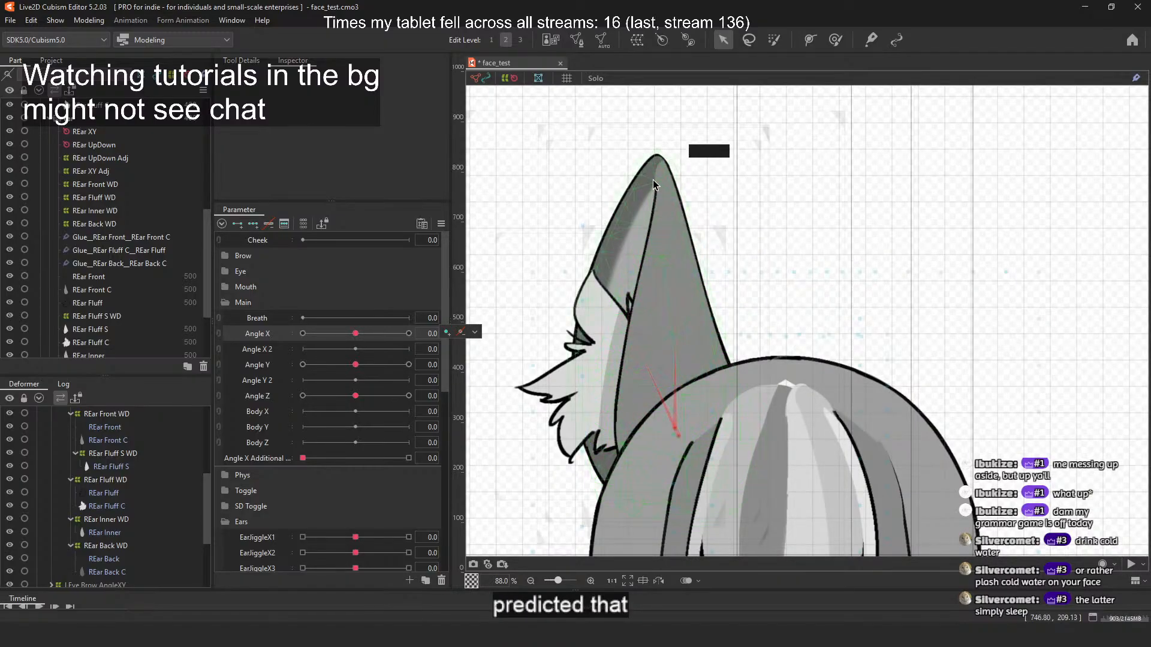
{"action": "left_click_drag", "start_coordinate": [360, 334], "coordinate": [404, 333]}
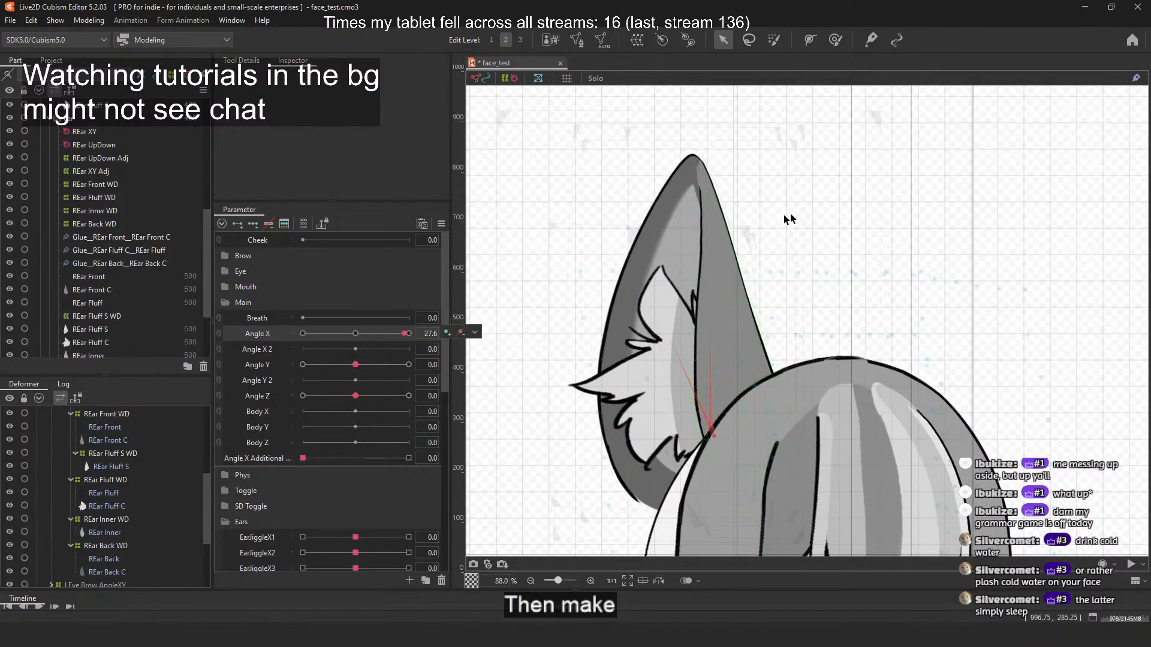
{"action": "scroll", "coordinate": [720, 227], "scroll_direction": "up", "scroll_amount": 5}
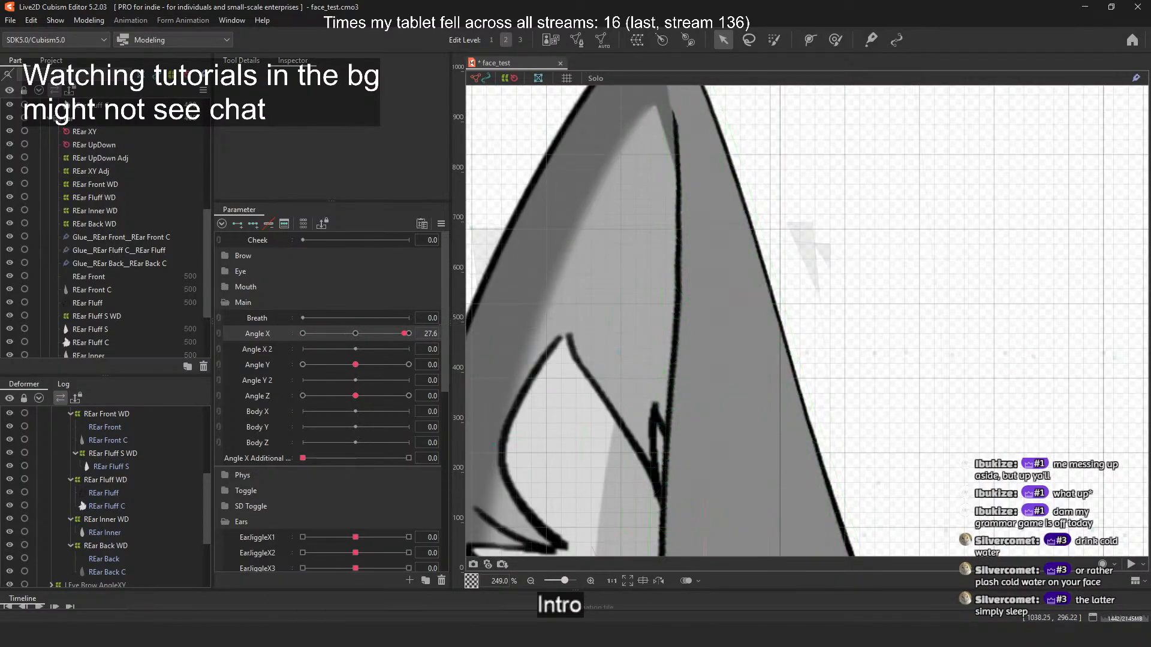
{"action": "key", "text": "alt+Tab"}
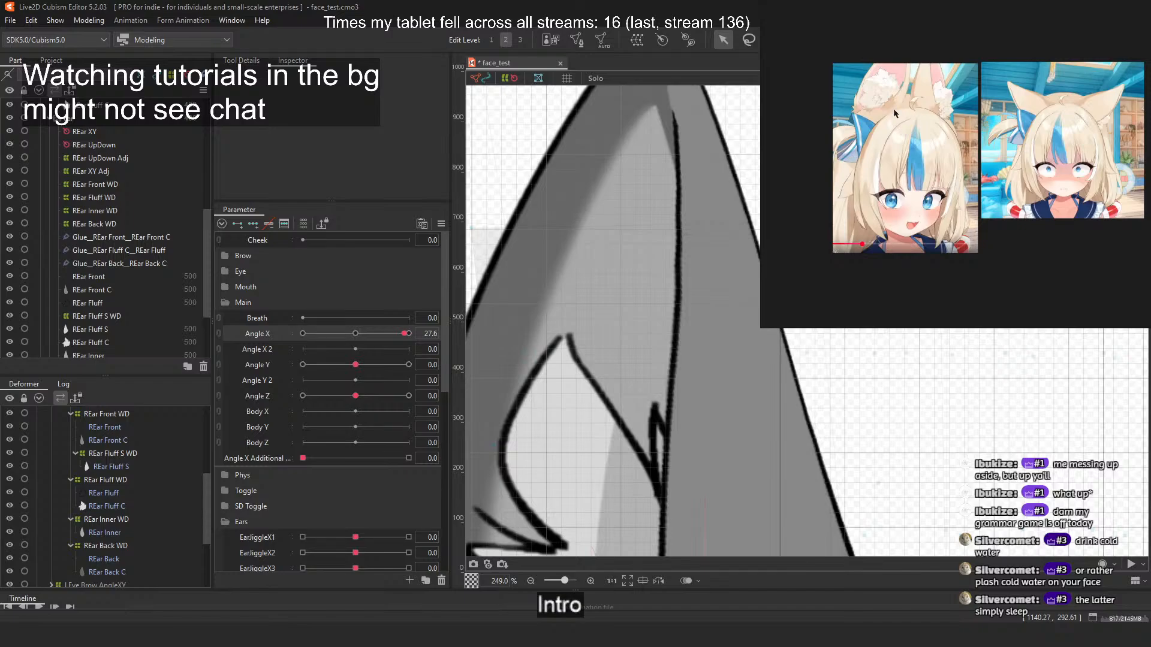
Step: Examine the ear shapes and fluff of the blonde fox-eared VTuber images on the reference board
{"action": "scroll", "coordinate": [894, 113], "scroll_direction": "up", "scroll_amount": 2}
{"action": "left_click_drag", "start_coordinate": [1099, 103], "coordinate": [955, 109]}
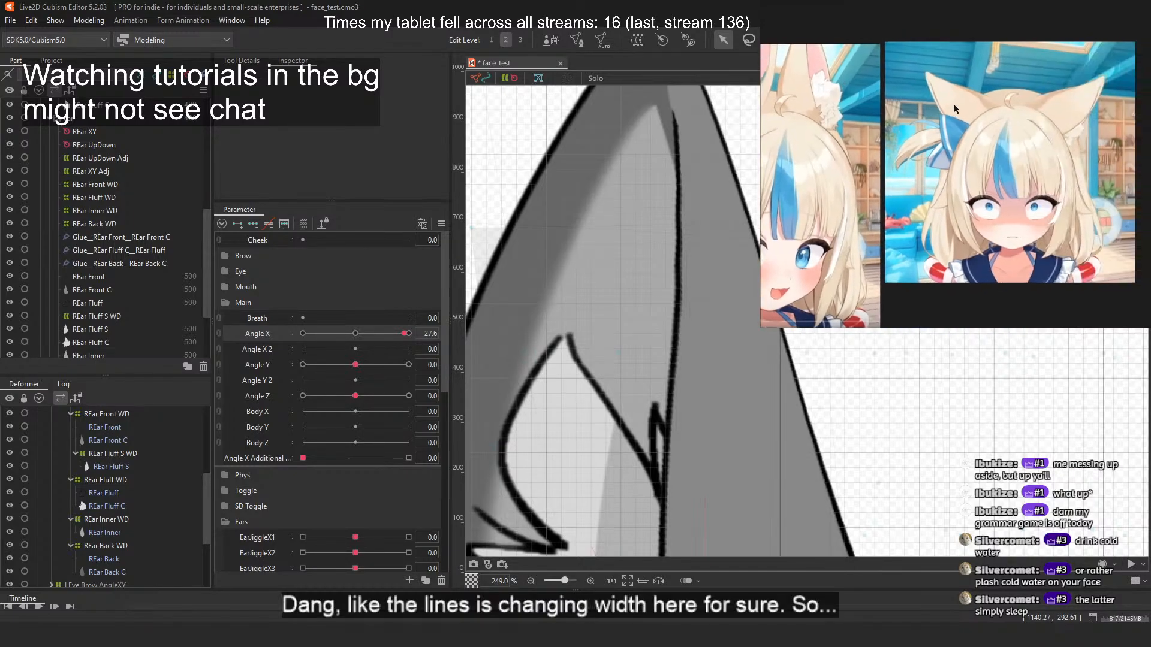
{"action": "scroll", "coordinate": [1024, 109], "scroll_direction": "down", "scroll_amount": 2}
{"action": "left_click_drag", "start_coordinate": [1086, 105], "coordinate": [987, 121]}
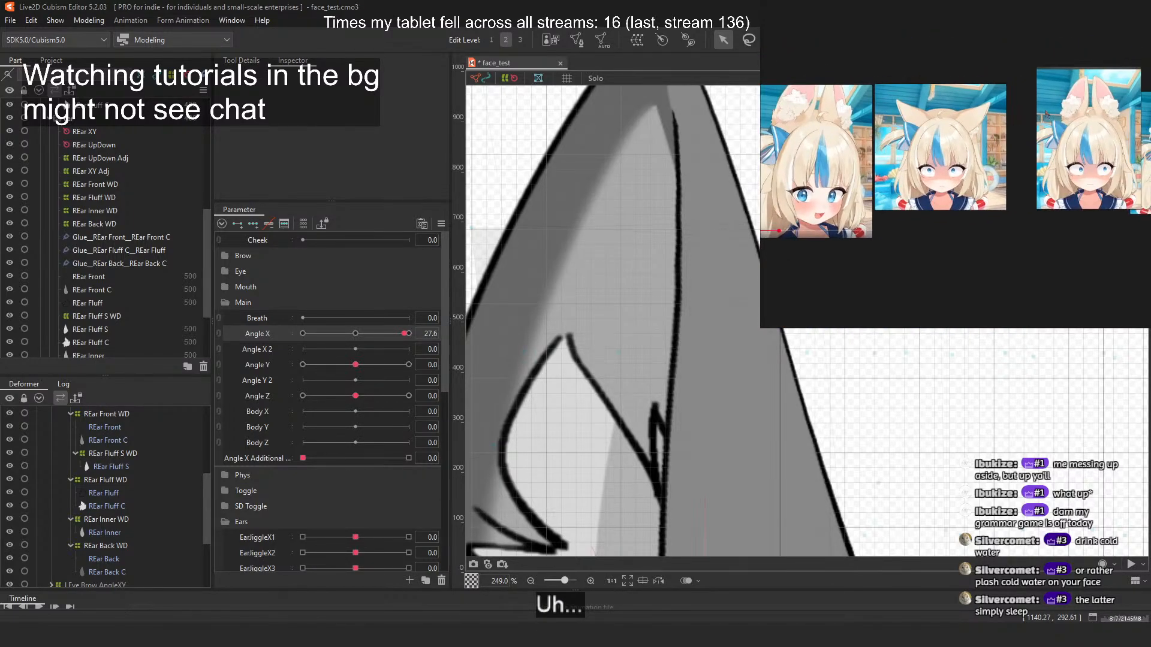
{"action": "scroll", "coordinate": [1103, 96], "scroll_direction": "up", "scroll_amount": 2}
{"action": "scroll", "coordinate": [1091, 94], "scroll_direction": "up", "scroll_amount": 2}
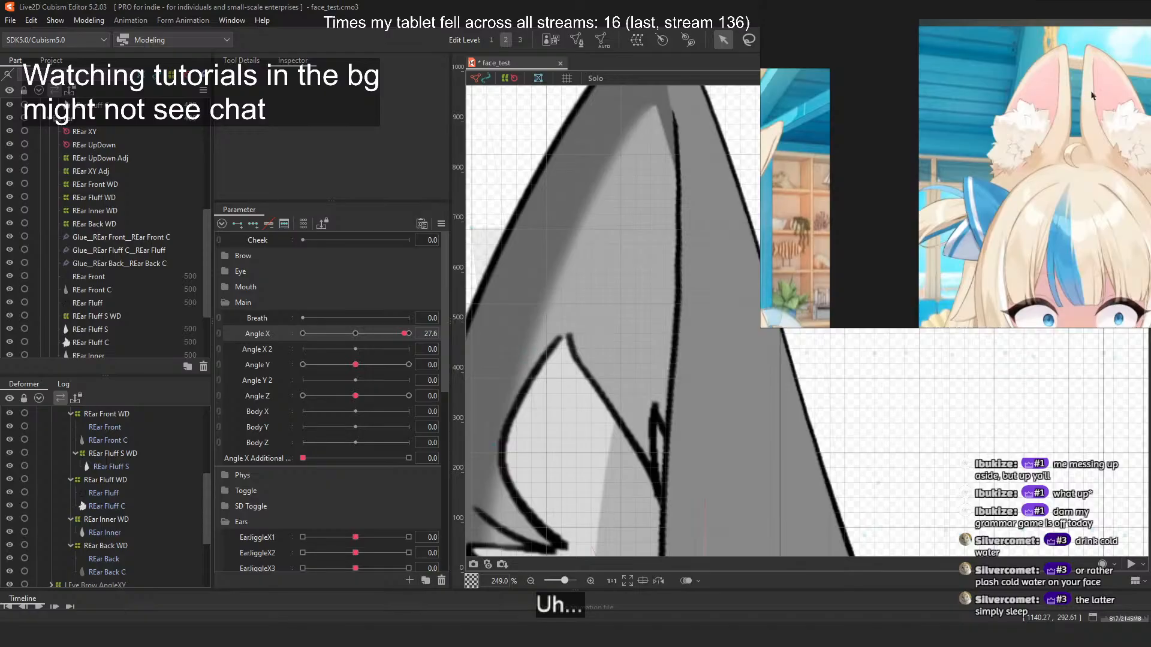
{"action": "left_click_drag", "start_coordinate": [1119, 94], "coordinate": [1126, 157]}
{"action": "scroll", "coordinate": [905, 131], "scroll_direction": "up", "scroll_amount": 2}
{"action": "left_click_drag", "start_coordinate": [773, 112], "coordinate": [929, 127]}
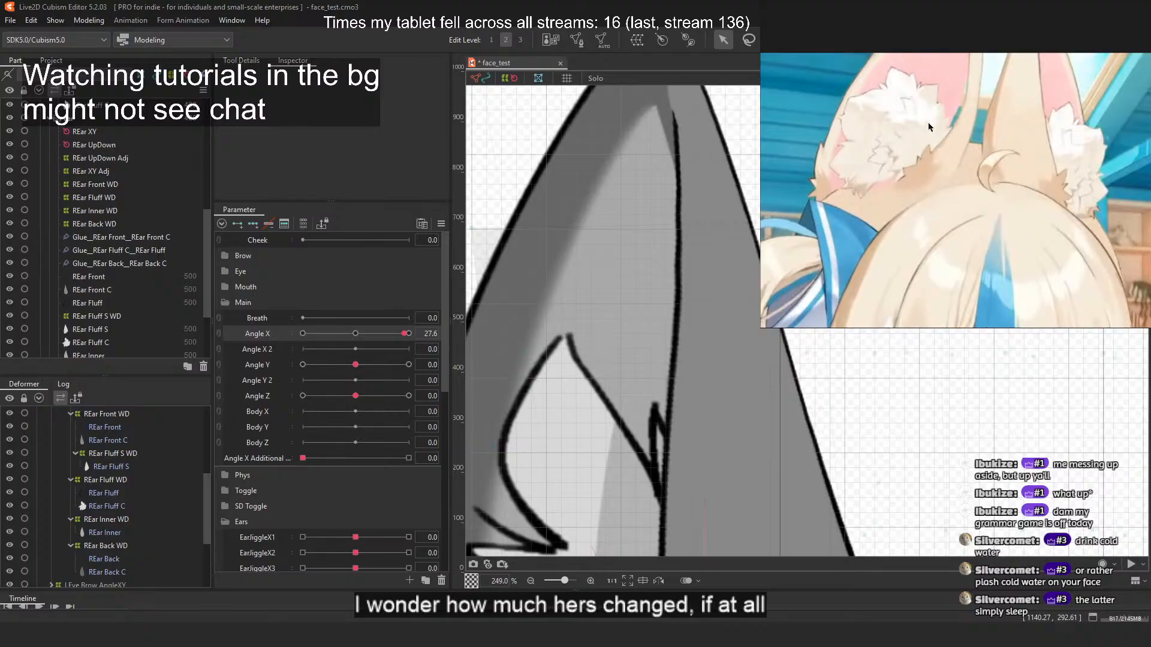
Step: Switch to the VTuber debut stream on YouTube, pause it on the front-facing pose, and return to the face_test rig
{"action": "key", "text": "alt+Tab"}
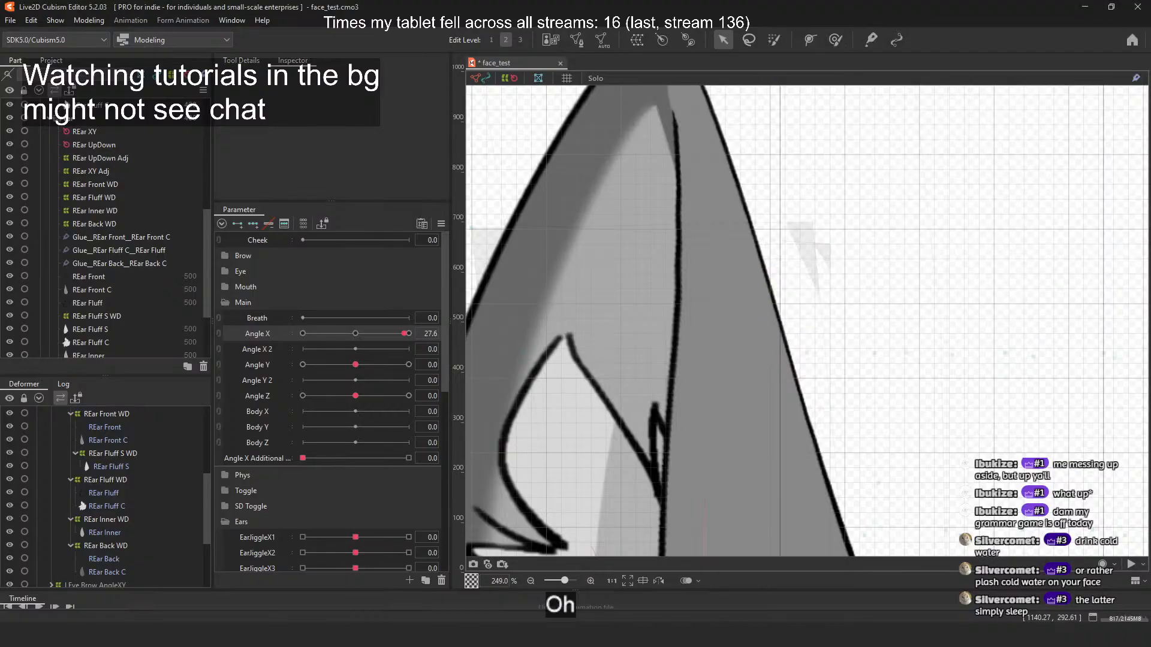
{"action": "key", "text": "alt+Tab"}
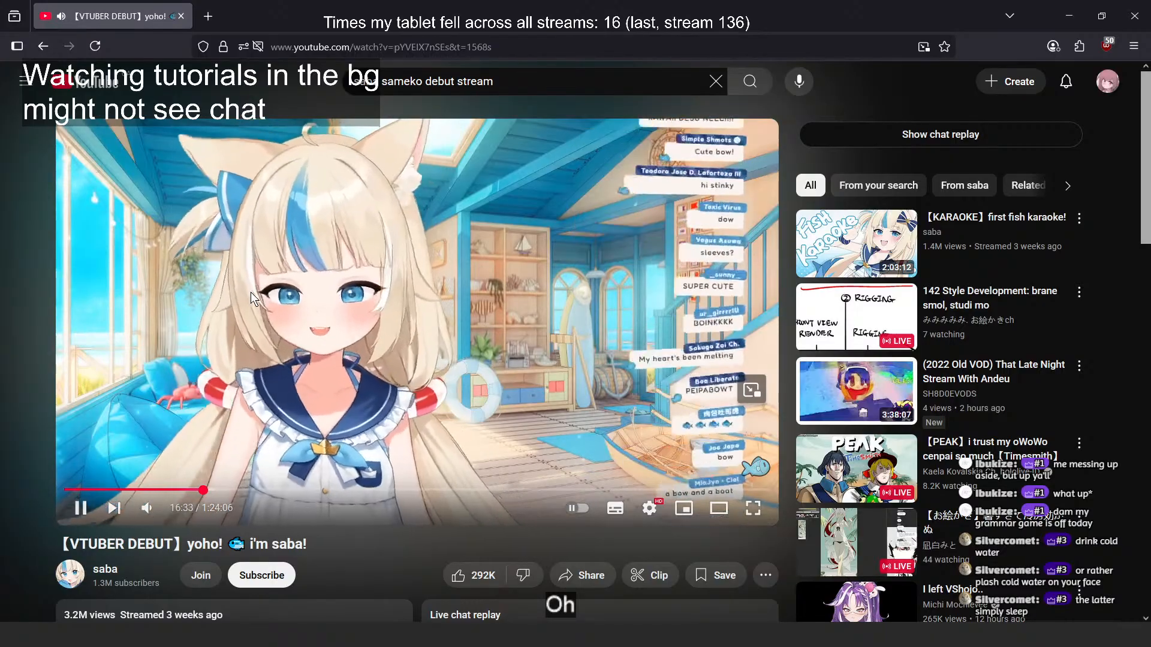
{"action": "left_click", "coordinate": [251, 292]}
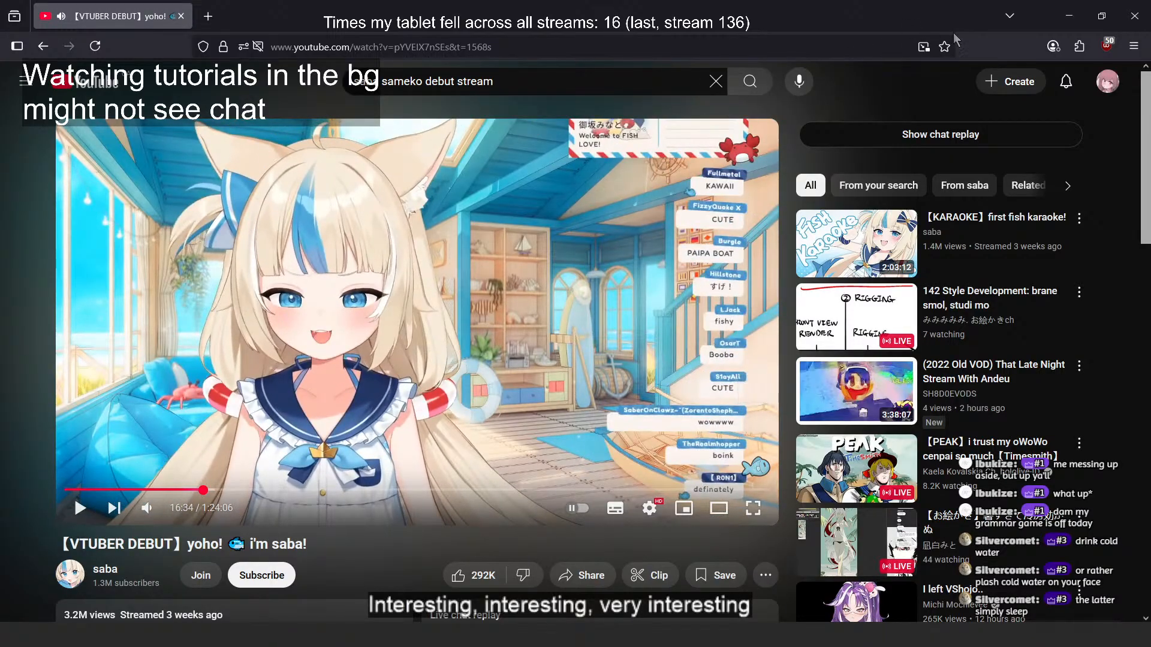
{"action": "left_click", "coordinate": [1069, 16]}
Step: At Angle X 30, pull REar Inner WD's left midpoint, lower left corner and bottom midpoint outward
{"action": "scroll", "coordinate": [612, 327], "scroll_direction": "down", "scroll_amount": 5}
{"action": "scroll", "coordinate": [689, 308], "scroll_direction": "up", "scroll_amount": 4}
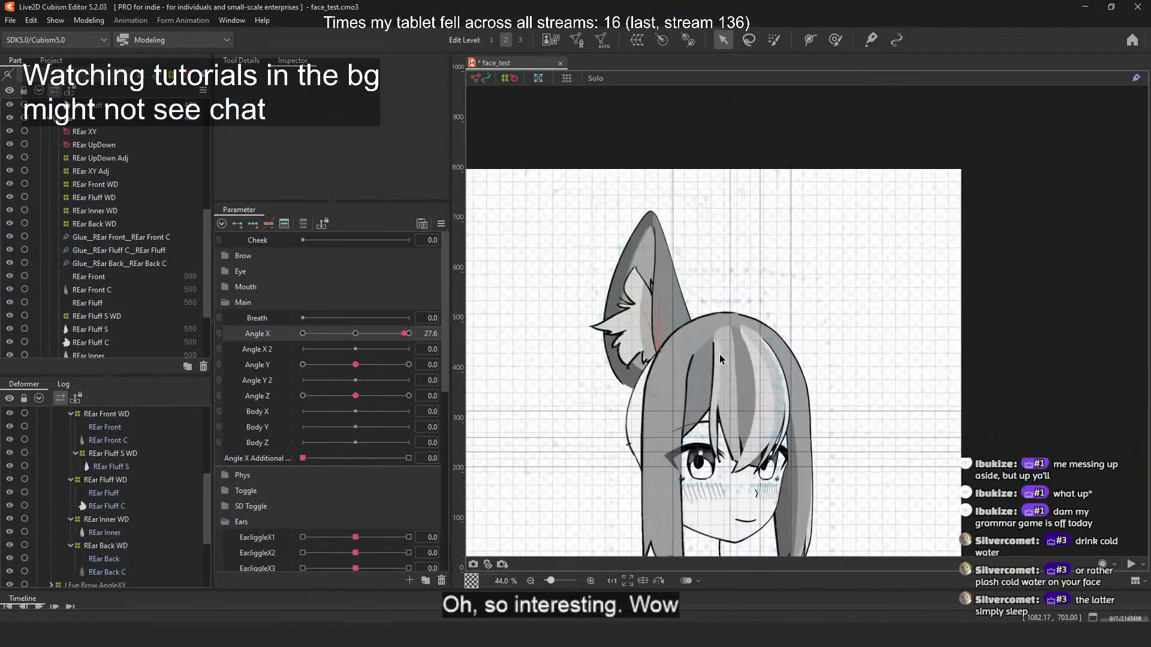
{"action": "left_click_drag", "start_coordinate": [728, 363], "coordinate": [768, 376]}
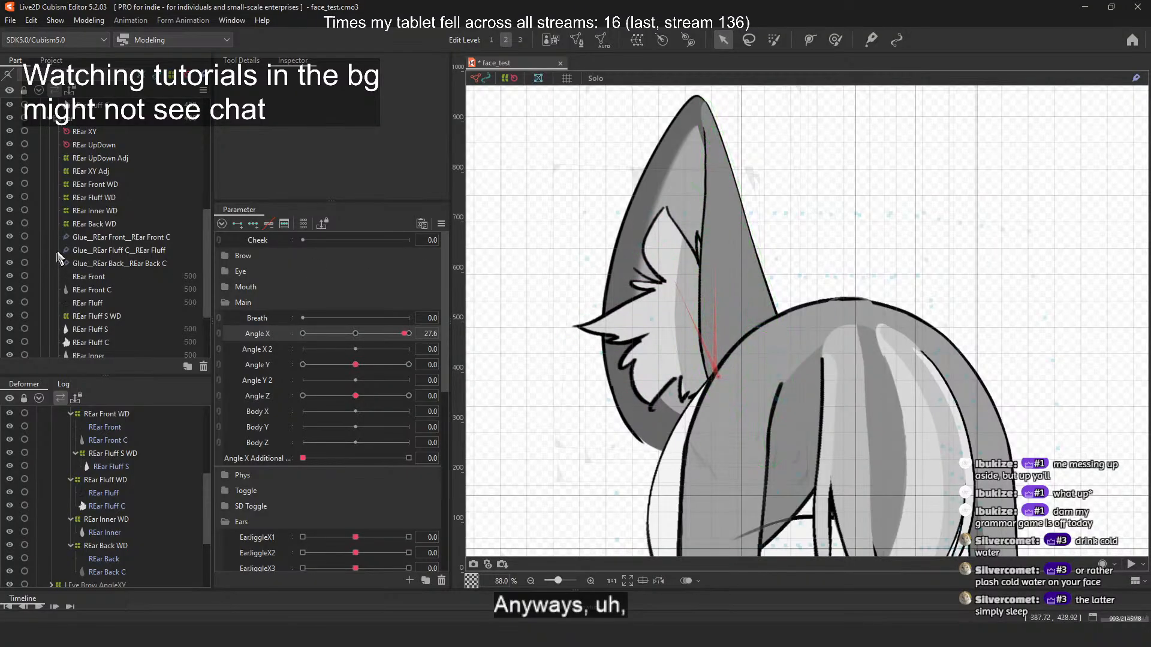
{"action": "left_click", "coordinate": [105, 211]}
{"action": "mouse_move", "coordinate": [408, 333]}
{"action": "left_mouse_down"}
{"action": "mouse_move", "coordinate": [328, 341]}
{"action": "mouse_move", "coordinate": [420, 336]}
{"action": "left_mouse_up"}
{"action": "left_click", "coordinate": [627, 311]}
{"action": "left_click_drag", "start_coordinate": [595, 279], "coordinate": [580, 283]}
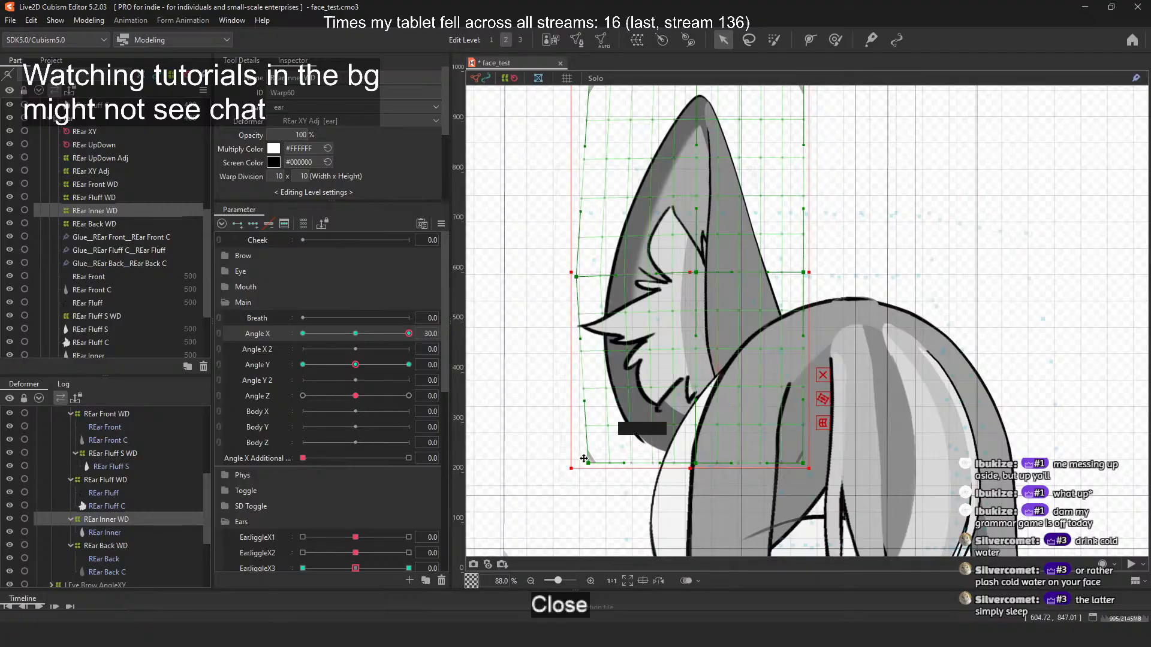
{"action": "left_click_drag", "start_coordinate": [588, 463], "coordinate": [556, 484]}
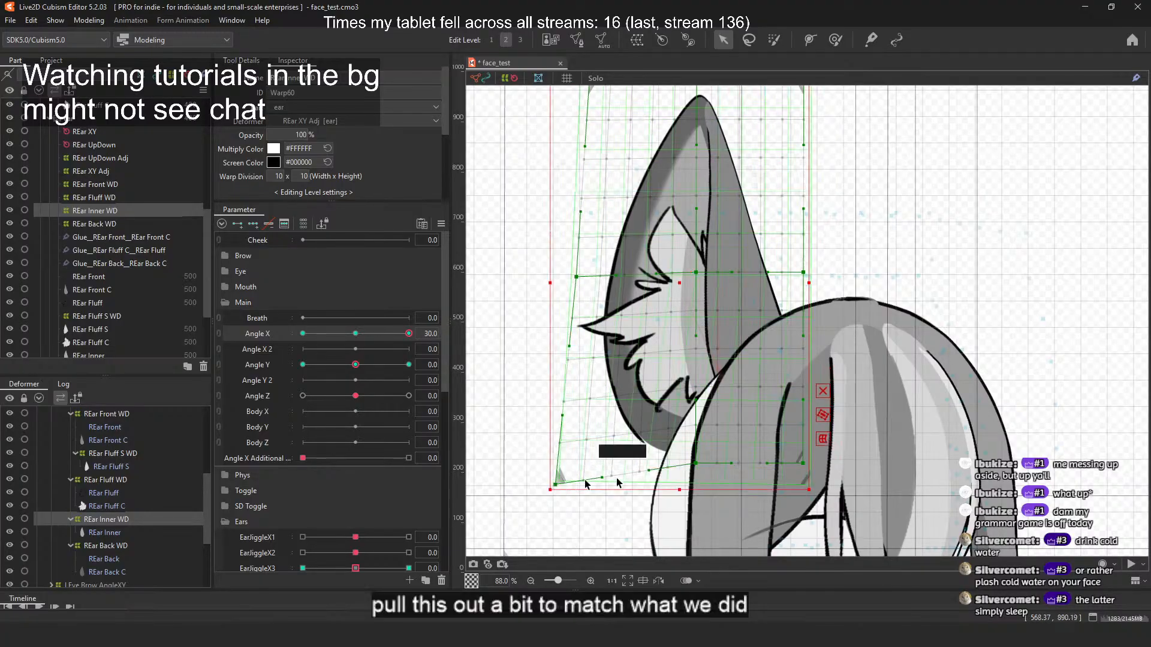
{"action": "left_click_drag", "start_coordinate": [695, 463], "coordinate": [682, 487]}
Step: At Angle X 30, nudge REar Inner WD's top midpoint right and pull its upper left corner outward
{"action": "left_click_drag", "start_coordinate": [740, 241], "coordinate": [719, 321]}
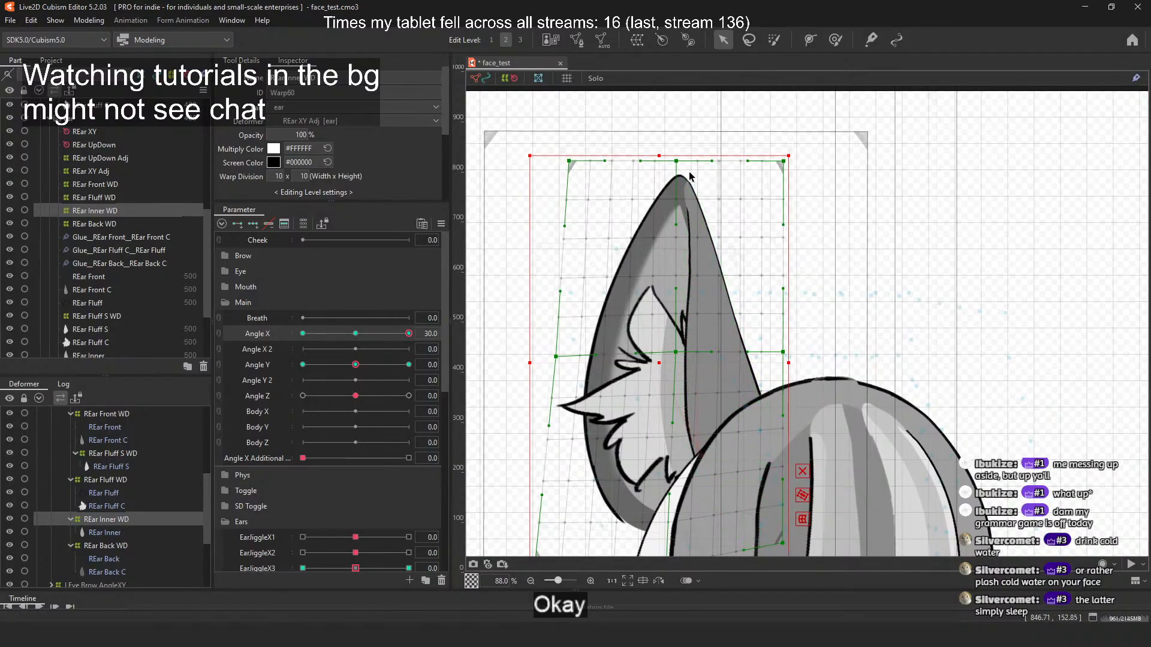
{"action": "left_click_drag", "start_coordinate": [677, 160], "coordinate": [684, 158]}
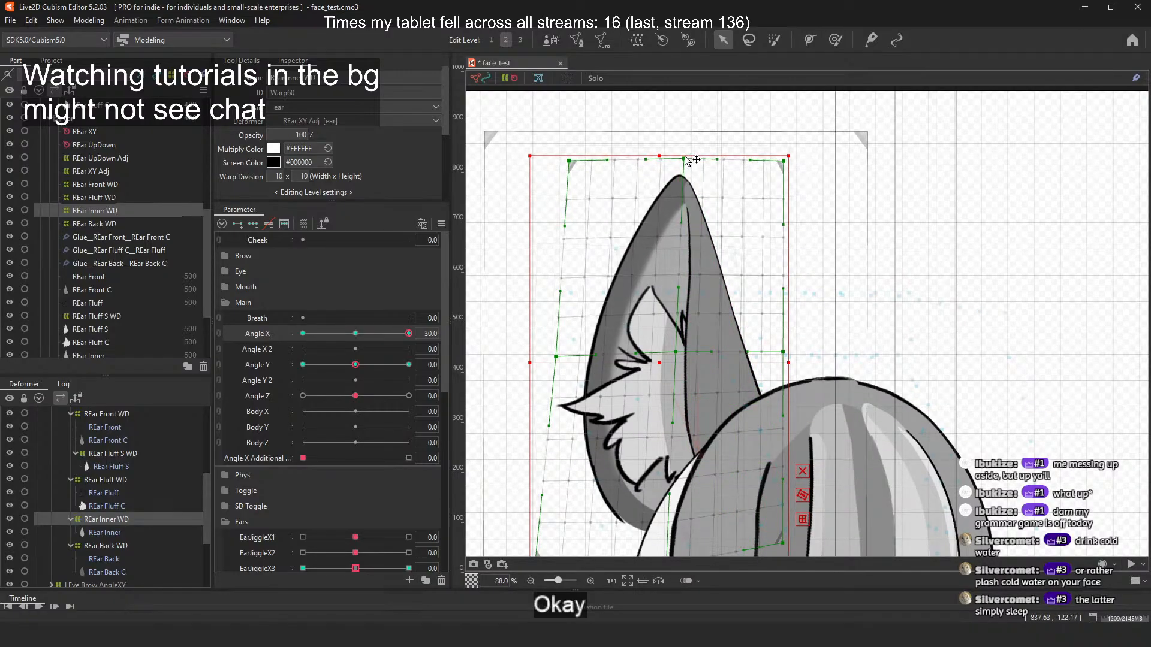
{"action": "left_click_drag", "start_coordinate": [569, 161], "coordinate": [557, 159]}
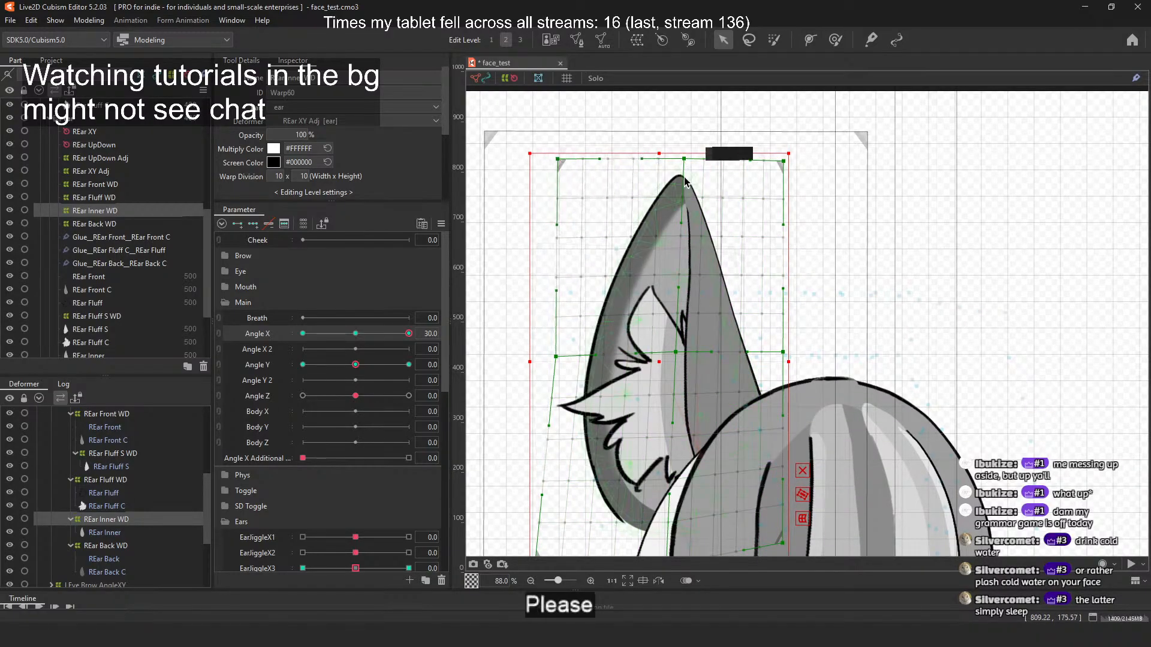
{"action": "left_click_drag", "start_coordinate": [685, 159], "coordinate": [687, 158]}
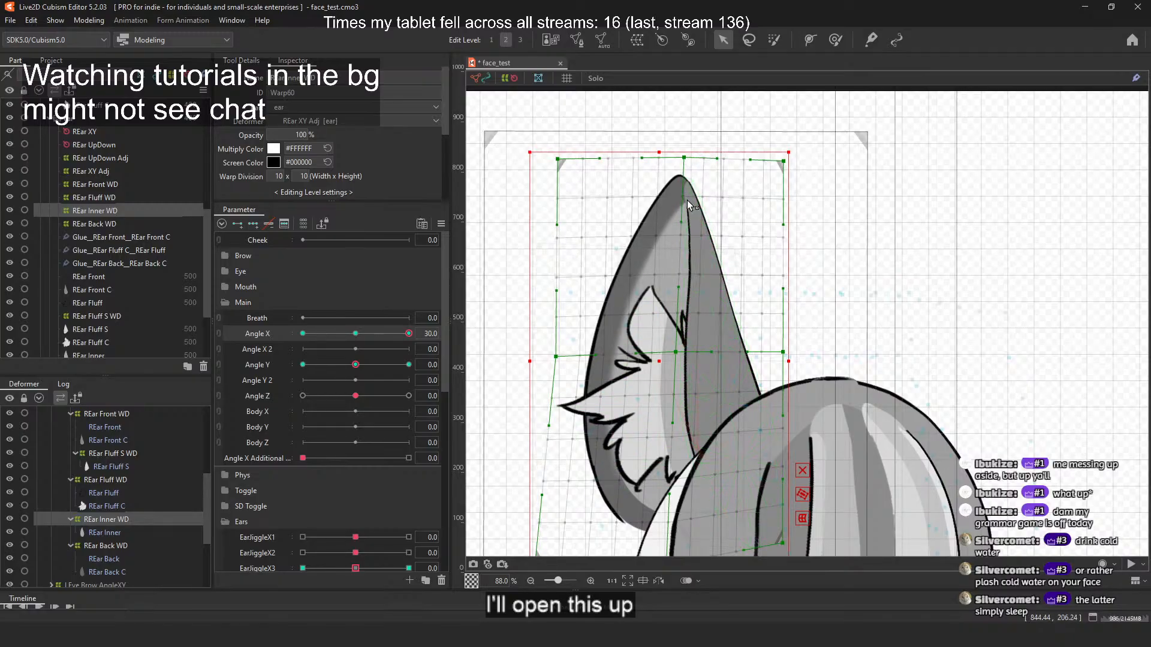
Step: Try to shift REar Inner WD's top midpoint well to the left at Angle X 30, and undo the shift
{"action": "scroll", "coordinate": [686, 200], "scroll_direction": "up", "scroll_amount": 5}
{"action": "scroll", "coordinate": [712, 159], "scroll_direction": "down", "scroll_amount": 3}
{"action": "scroll", "coordinate": [709, 153], "scroll_direction": "up", "scroll_amount": 1}
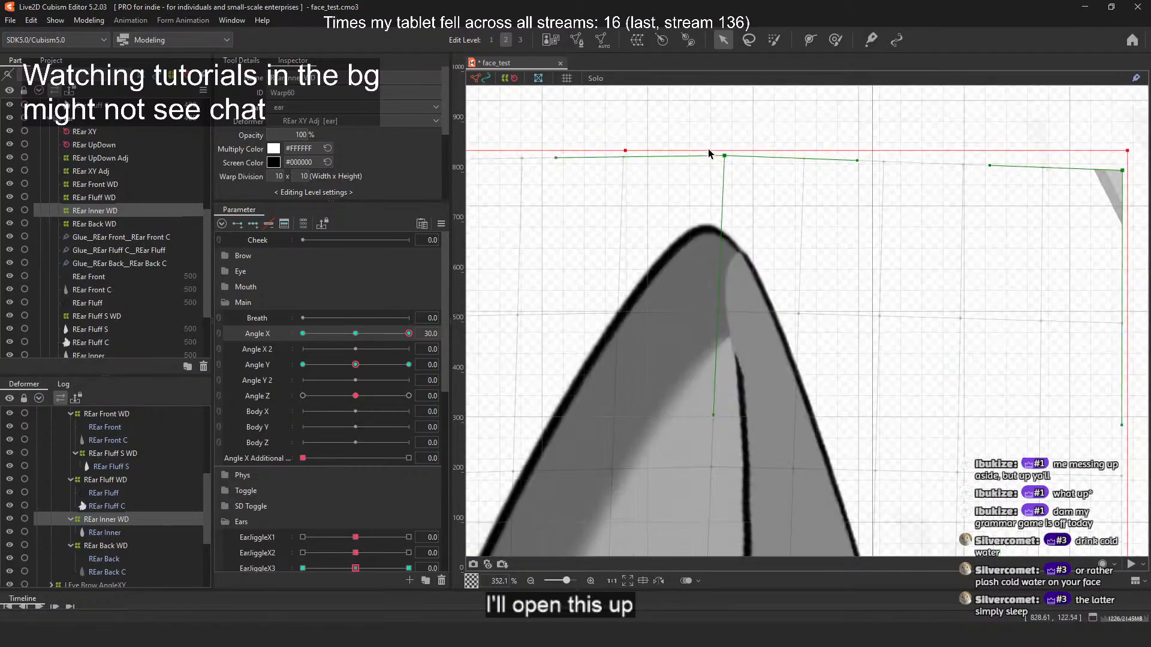
{"action": "left_click_drag", "start_coordinate": [722, 157], "coordinate": [628, 168]}
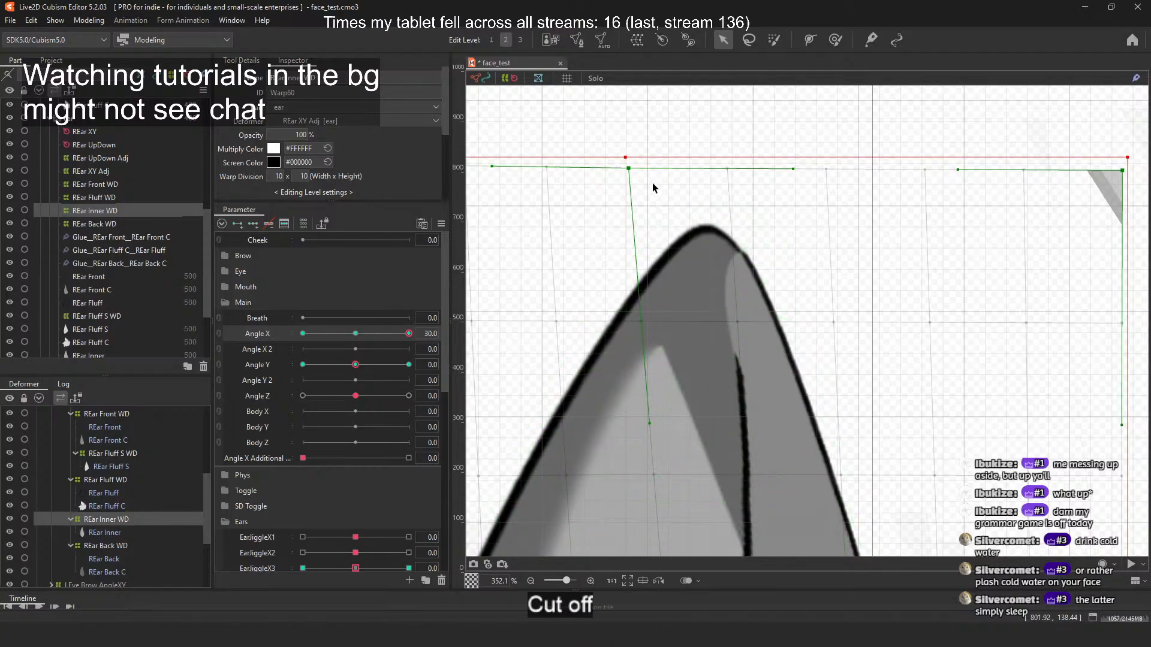
{"action": "key", "text": "ctrl+z"}
Step: At Angle X -30, narrow REar Inner WD by pulling its left edge inward
{"action": "scroll", "coordinate": [653, 161], "scroll_direction": "down", "scroll_amount": 3}
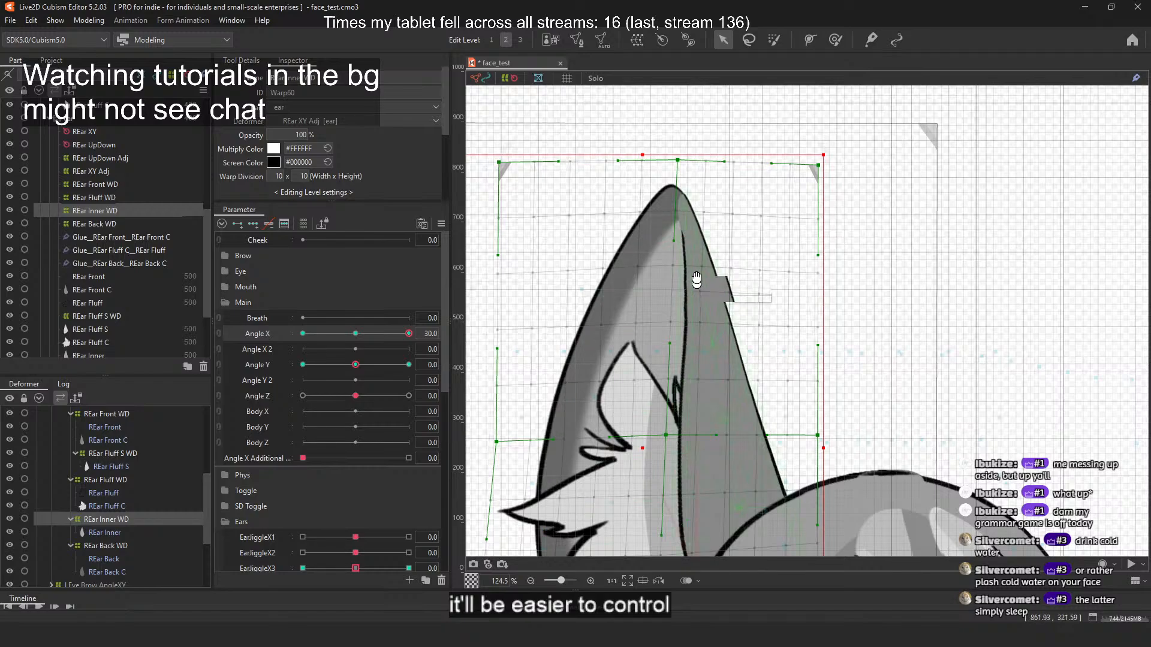
{"action": "scroll", "coordinate": [678, 238], "scroll_direction": "down", "scroll_amount": 2}
{"action": "left_click_drag", "start_coordinate": [410, 336], "coordinate": [334, 342]}
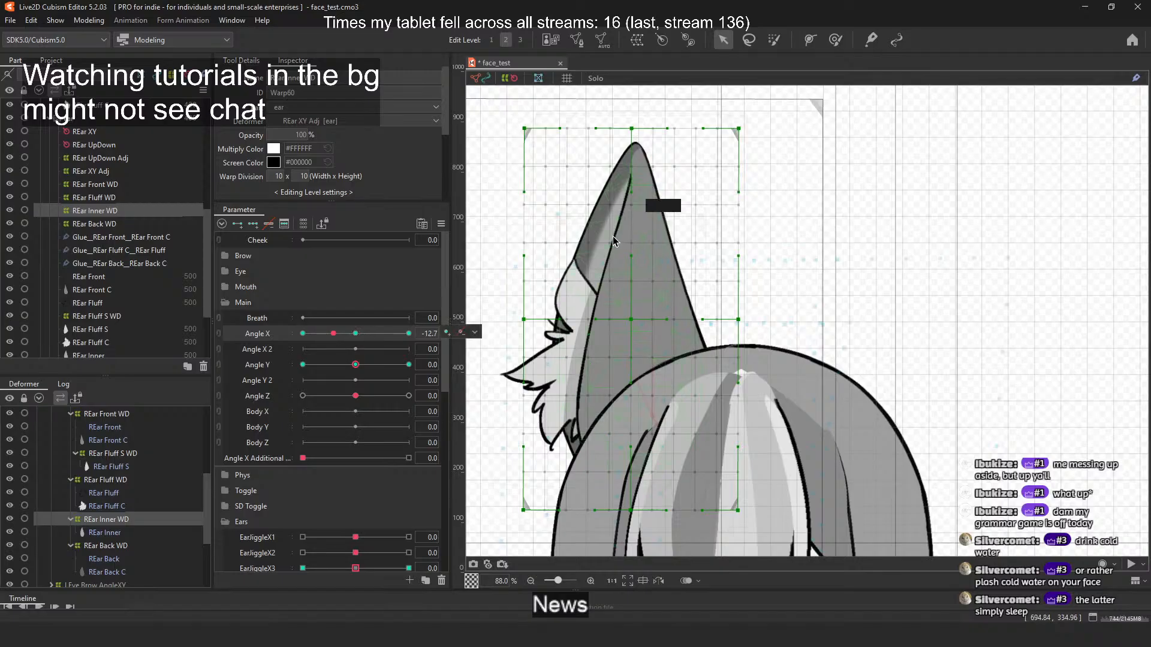
{"action": "left_click_drag", "start_coordinate": [613, 241], "coordinate": [633, 250]}
{"action": "left_click_drag", "start_coordinate": [550, 141], "coordinate": [560, 143]}
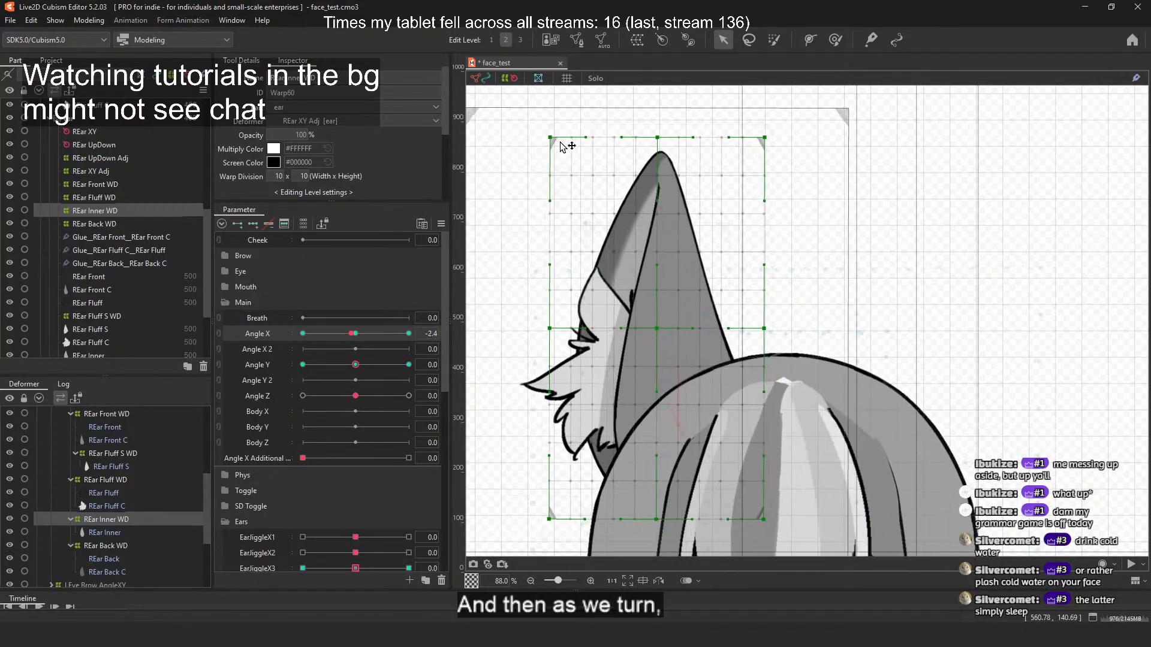
{"action": "left_click", "coordinate": [303, 334]}
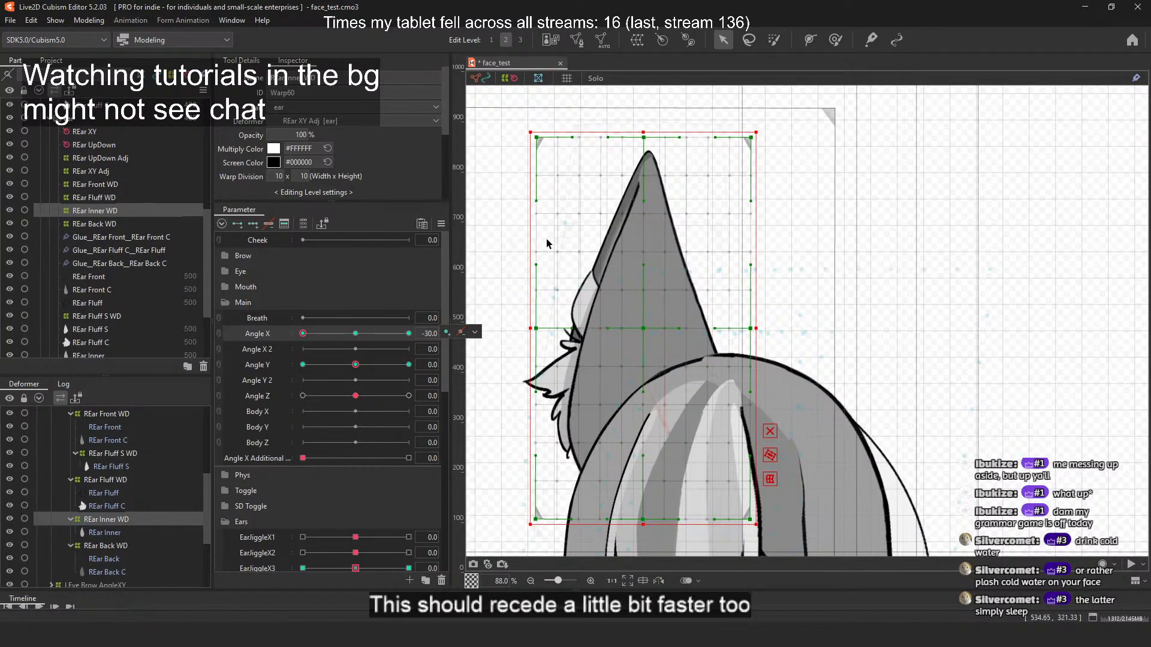
{"action": "left_click_drag", "start_coordinate": [535, 153], "coordinate": [571, 139]}
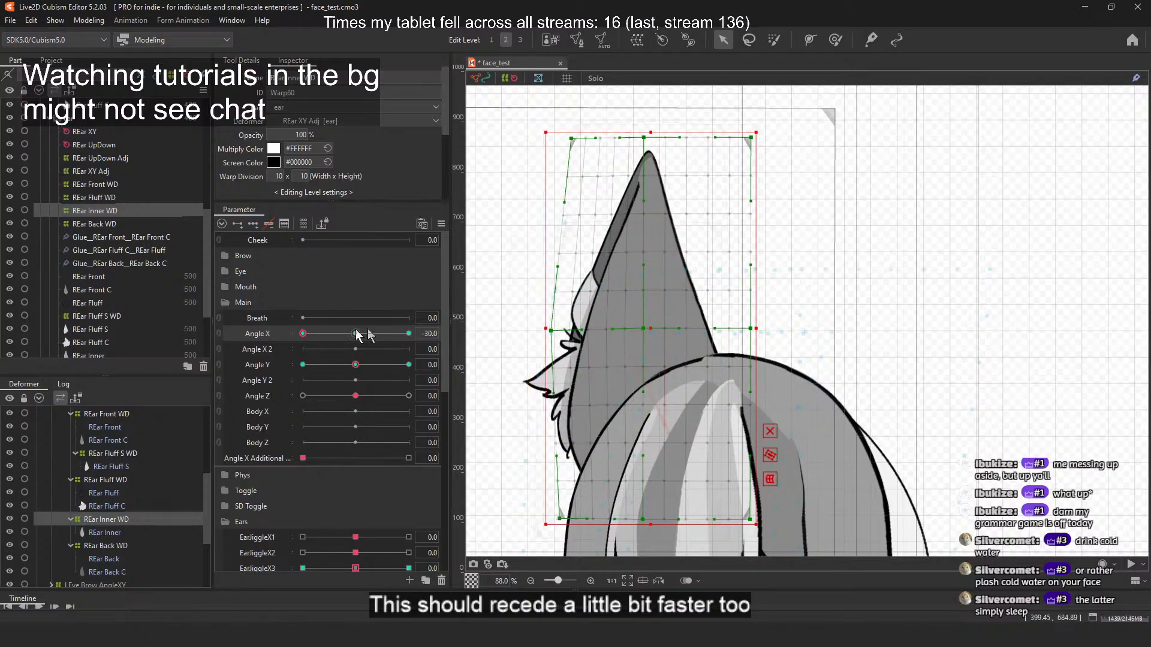
Step: At Angle X 0, pull REar Inner WD's bottom midpoint slightly to the left and review the turn to Angle X -30
{"action": "mouse_move", "coordinate": [357, 336]}
{"action": "left_mouse_down"}
{"action": "mouse_move", "coordinate": [283, 335]}
{"action": "mouse_move", "coordinate": [411, 336]}
{"action": "mouse_move", "coordinate": [356, 340]}
{"action": "left_mouse_up"}
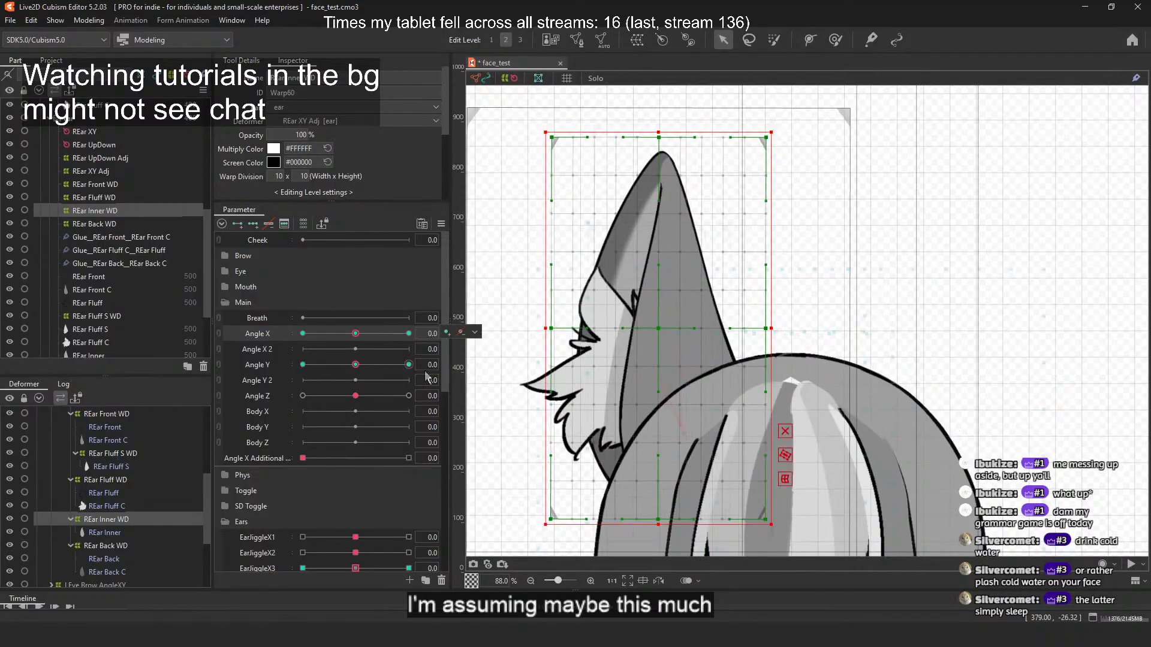
{"action": "left_click_drag", "start_coordinate": [658, 520], "coordinate": [636, 521]}
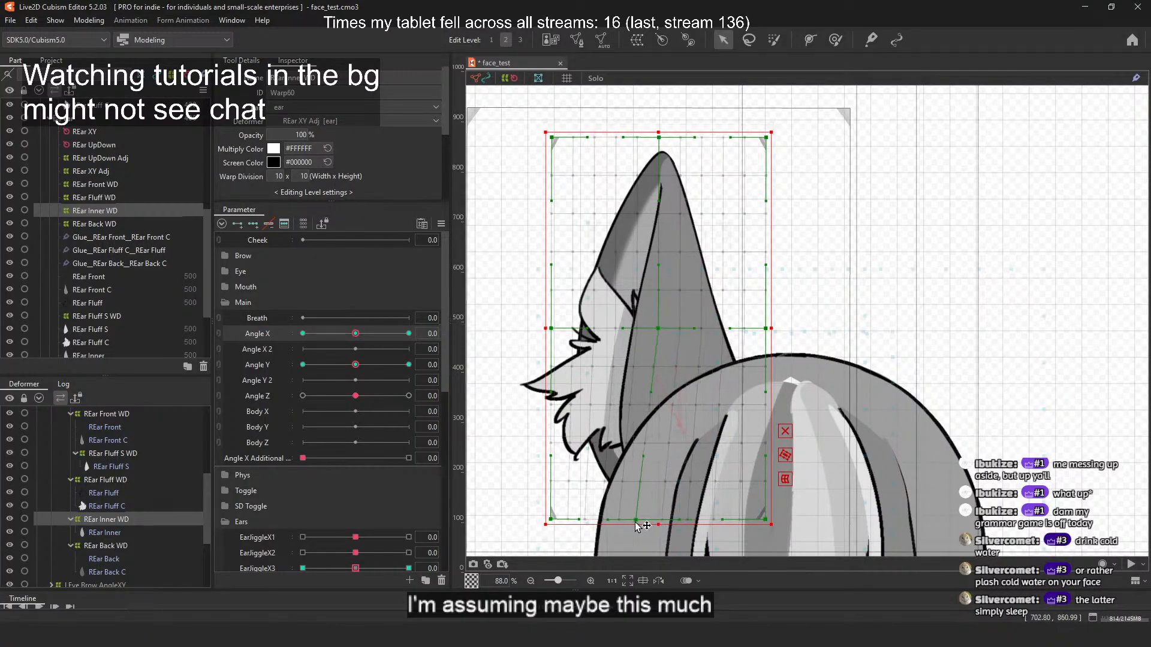
{"action": "left_click_drag", "start_coordinate": [356, 337], "coordinate": [292, 346]}
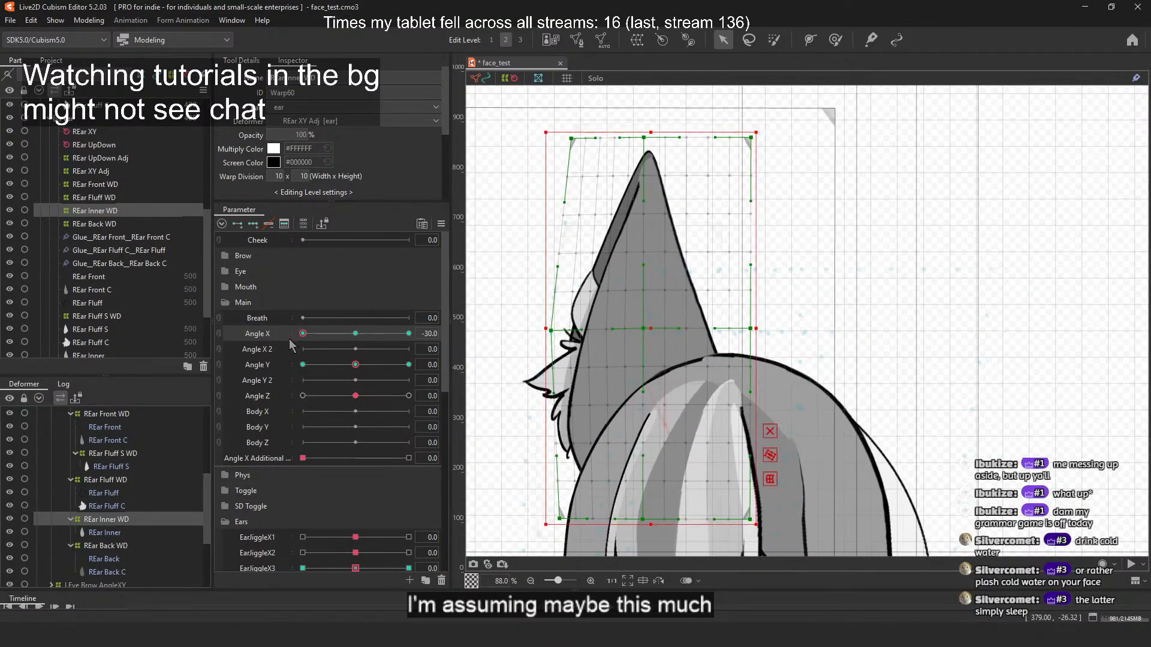
Step: At Angle X -30, pull REar Fluff WD's upper left corner, top midpoint and lower left corner outward to the left
{"action": "left_click", "coordinate": [95, 198]}
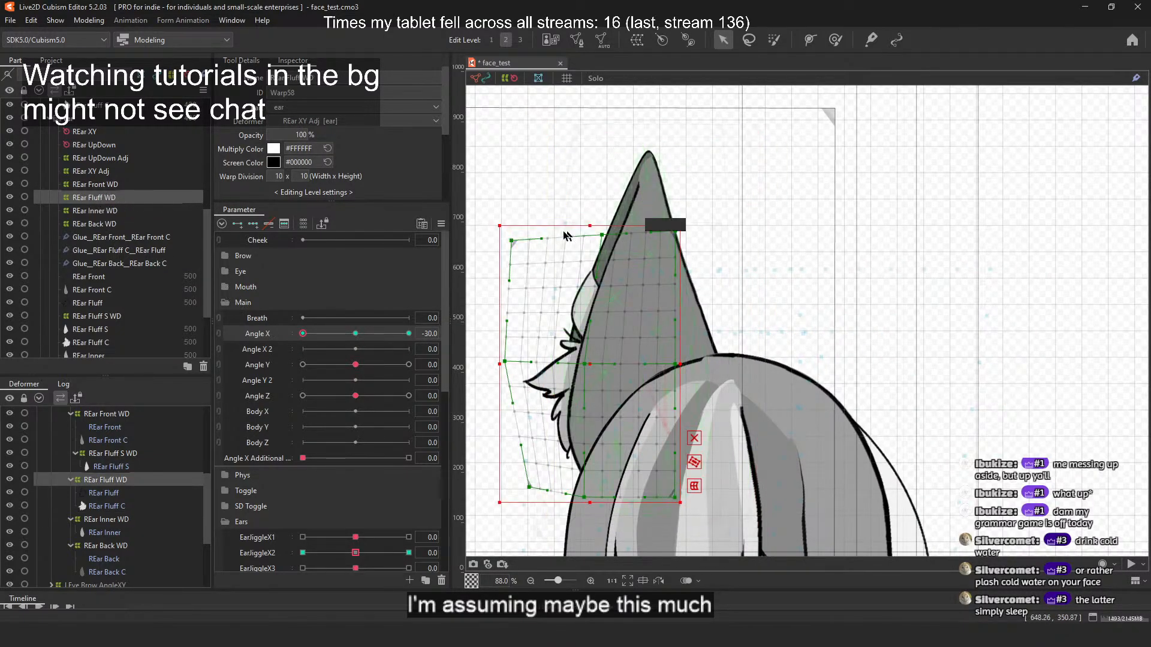
{"action": "mouse_move", "coordinate": [498, 240]}
{"action": "left_mouse_down"}
{"action": "mouse_move", "coordinate": [465, 238]}
{"action": "mouse_move", "coordinate": [498, 237]}
{"action": "left_mouse_up"}
{"action": "left_click_drag", "start_coordinate": [606, 239], "coordinate": [569, 235]}
{"action": "mouse_move", "coordinate": [302, 336]}
{"action": "left_mouse_down"}
{"action": "mouse_move", "coordinate": [378, 337]}
{"action": "mouse_move", "coordinate": [303, 338]}
{"action": "left_mouse_up"}
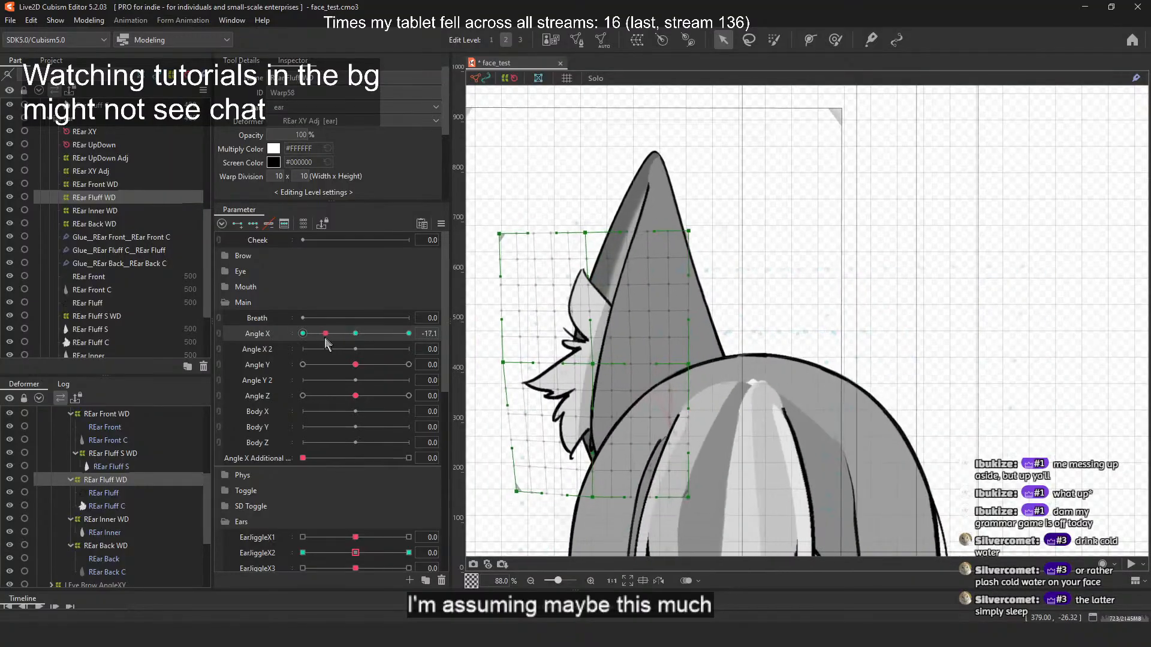
{"action": "left_click_drag", "start_coordinate": [544, 493], "coordinate": [478, 497]}
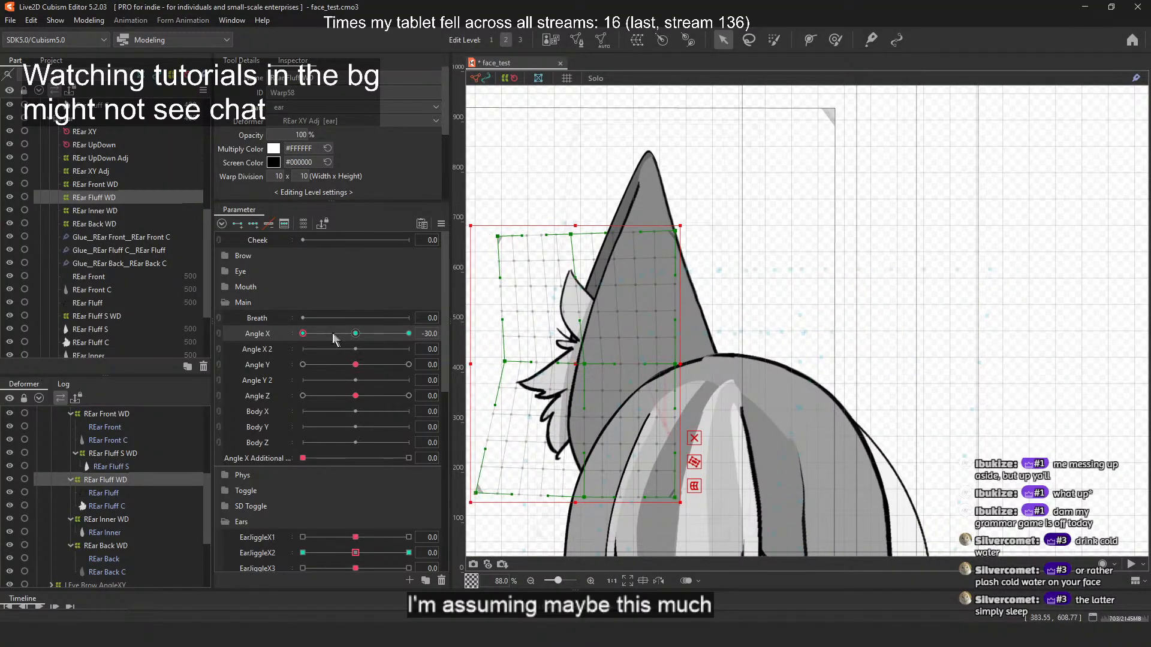
{"action": "mouse_move", "coordinate": [334, 339]}
{"action": "left_mouse_down"}
{"action": "mouse_move", "coordinate": [348, 342]}
{"action": "mouse_move", "coordinate": [274, 355]}
{"action": "mouse_move", "coordinate": [350, 346]}
{"action": "mouse_move", "coordinate": [332, 335]}
{"action": "left_mouse_up"}
{"action": "key", "text": "Escape"}
Step: Compare the REar Back, Inner and Fluff warp grids, and check the ear's shape at Angle X 30 and -30
{"action": "left_click", "coordinate": [120, 196]}
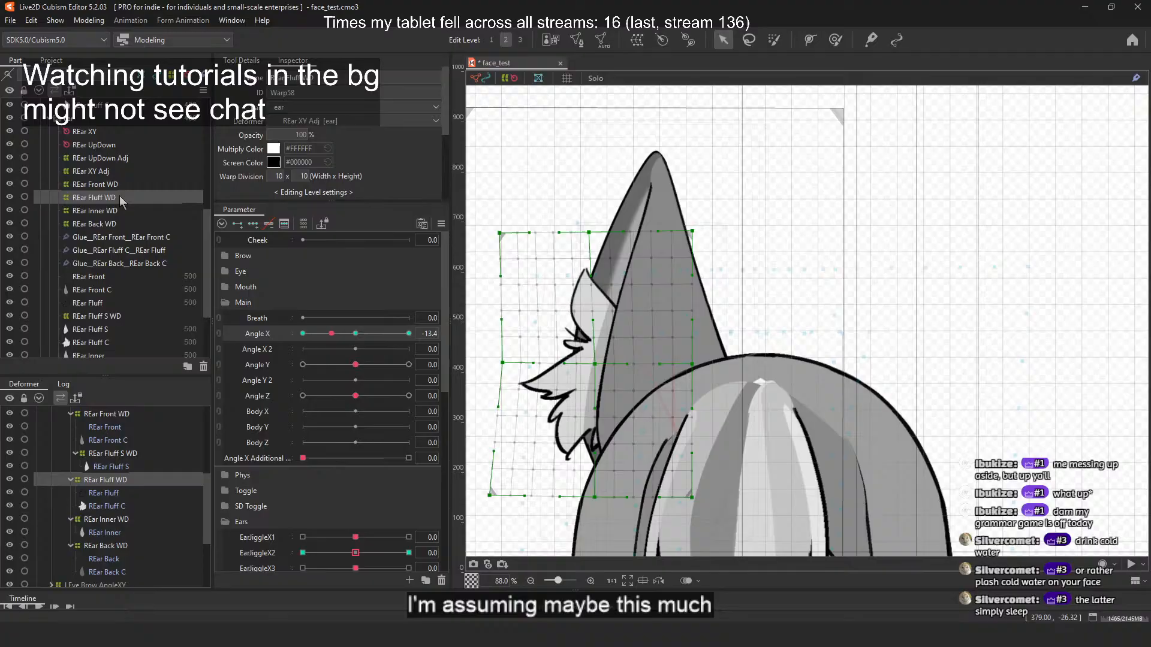
{"action": "left_click", "coordinate": [138, 226]}
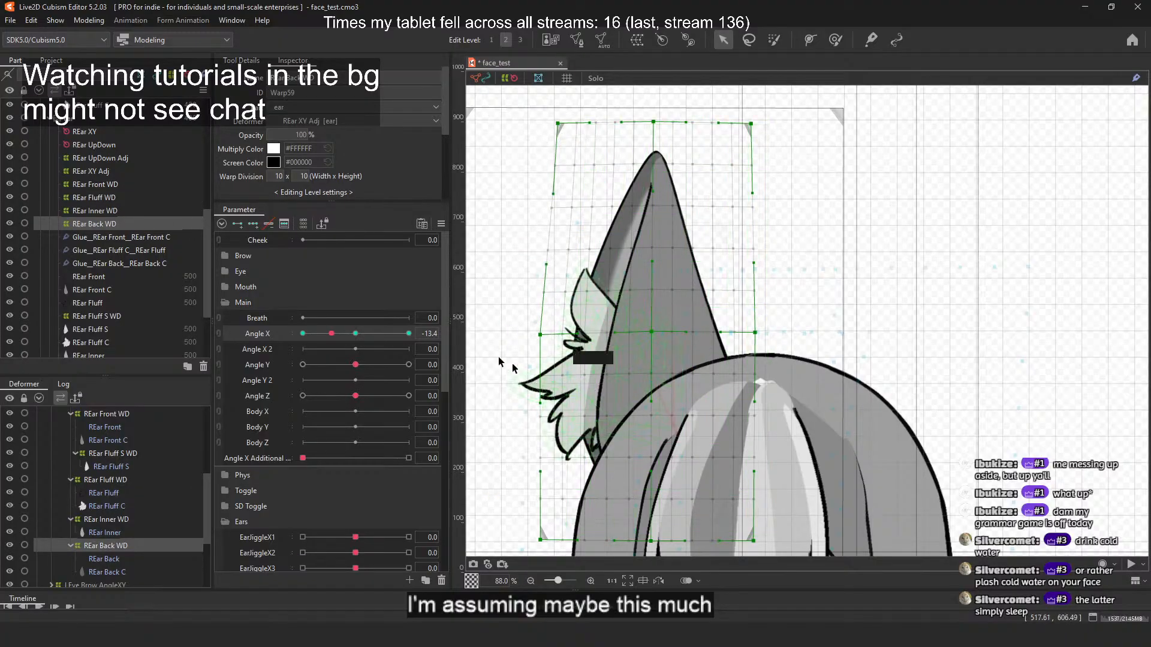
{"action": "left_click", "coordinate": [116, 212]}
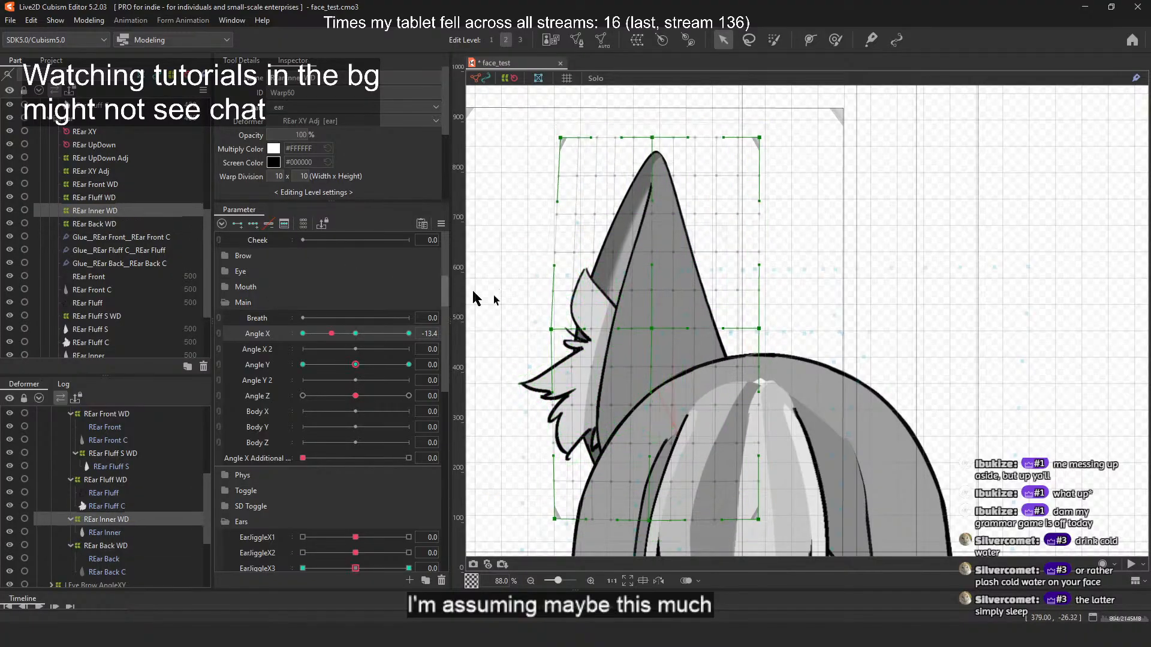
{"action": "left_click", "coordinate": [126, 200]}
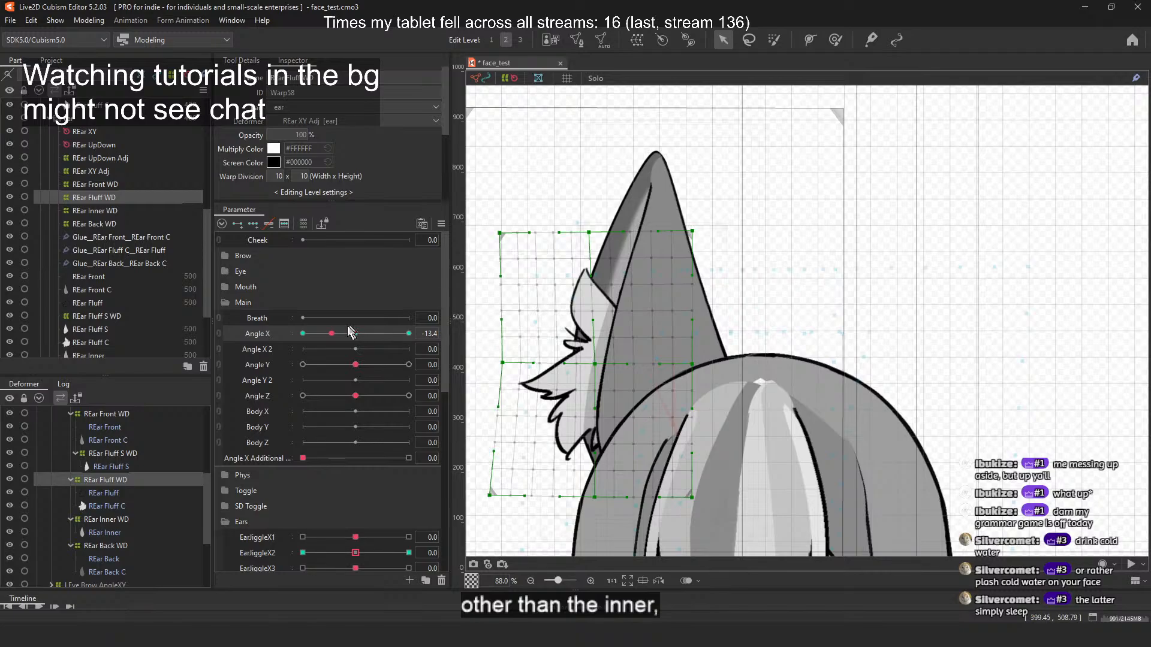
{"action": "left_click_drag", "start_coordinate": [351, 334], "coordinate": [303, 333]}
{"action": "left_click_drag", "start_coordinate": [703, 347], "coordinate": [755, 342]}
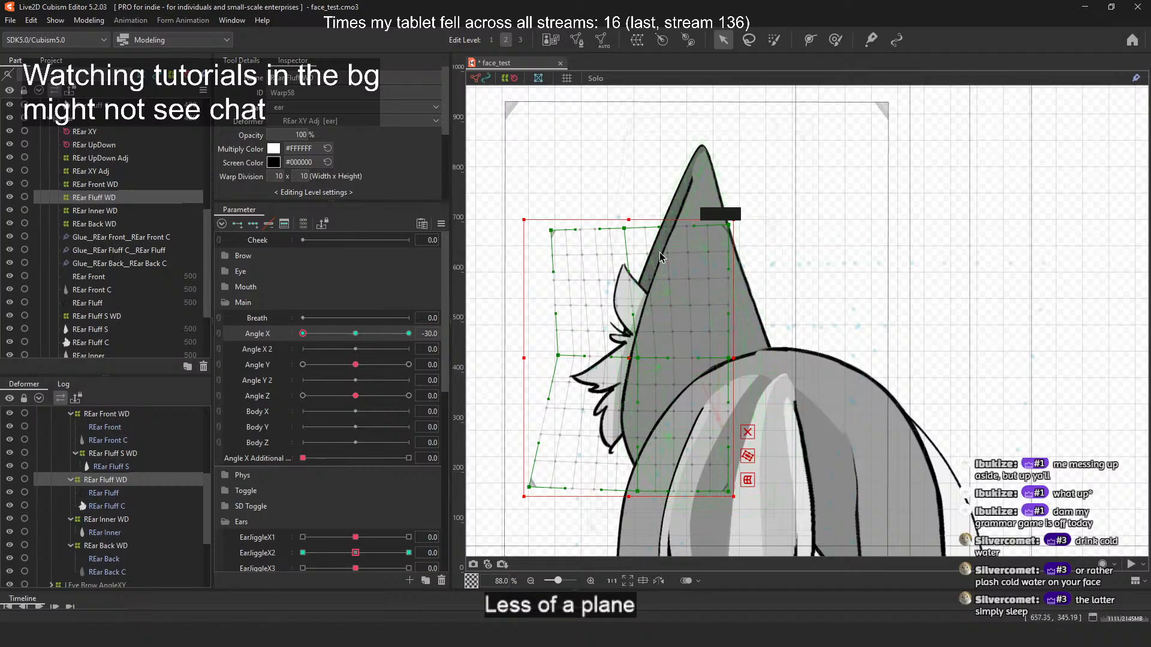
{"action": "left_click_drag", "start_coordinate": [356, 339], "coordinate": [411, 333]}
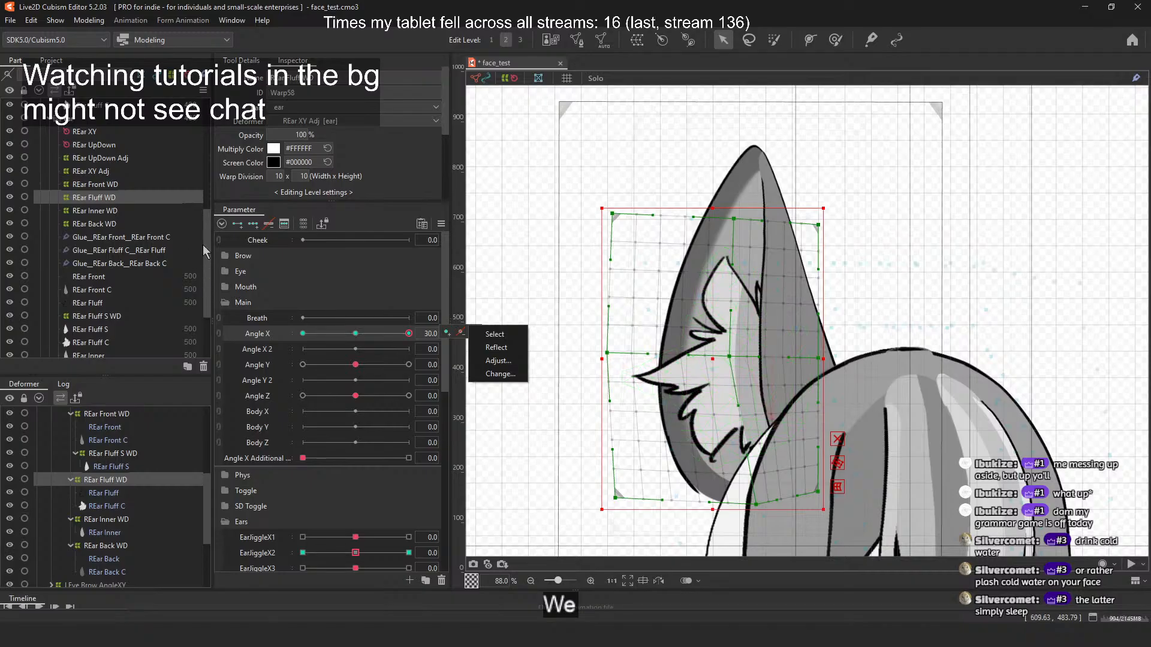
{"action": "left_click_drag", "start_coordinate": [409, 333], "coordinate": [300, 335]}
{"action": "scroll", "coordinate": [653, 310], "scroll_direction": "down", "scroll_amount": 3}
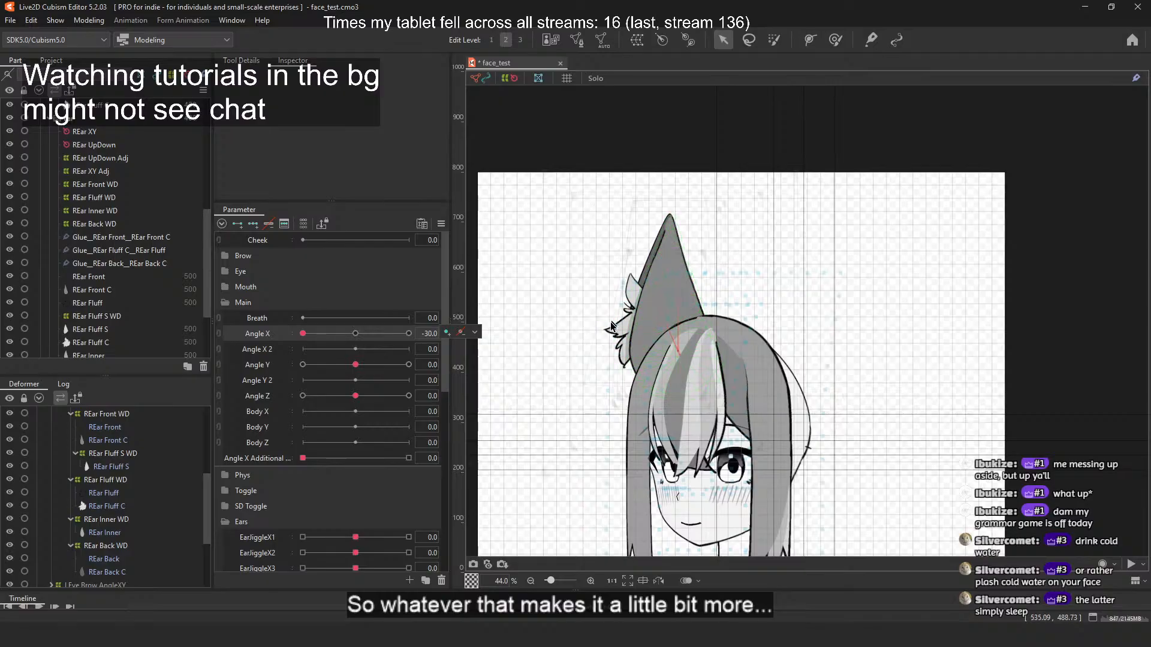
Step: At Angle X 30, shift REar Fluff WD slightly to the left and inspect the outline at the ear tip
{"action": "left_click_drag", "start_coordinate": [303, 333], "coordinate": [419, 336]}
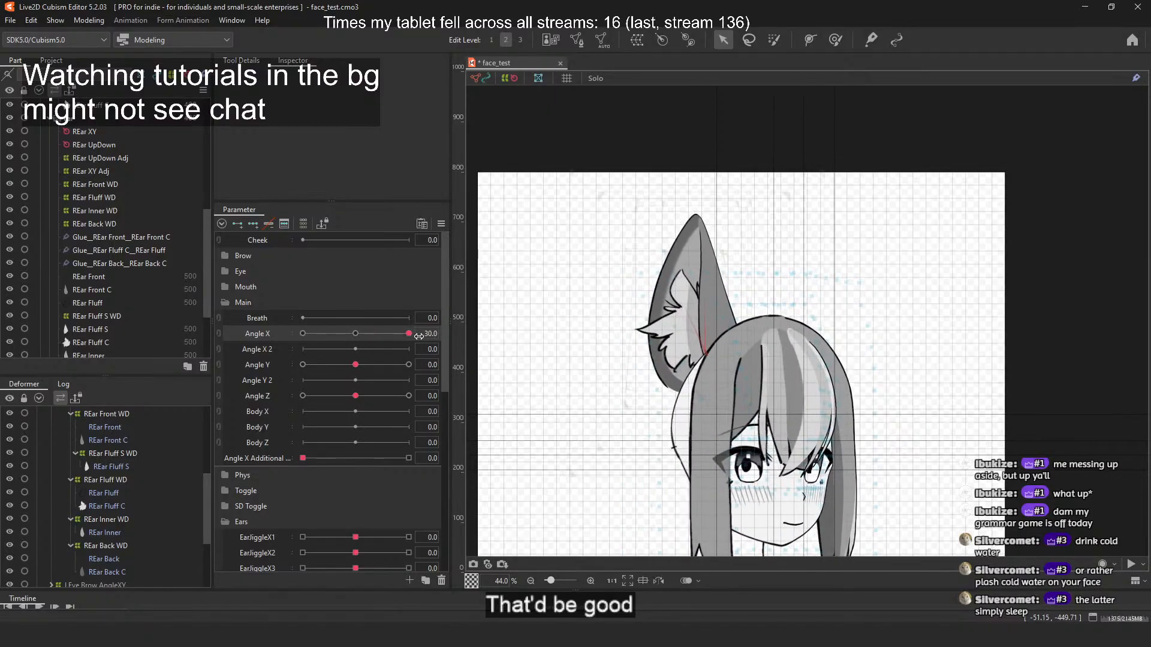
{"action": "left_click", "coordinate": [132, 199]}
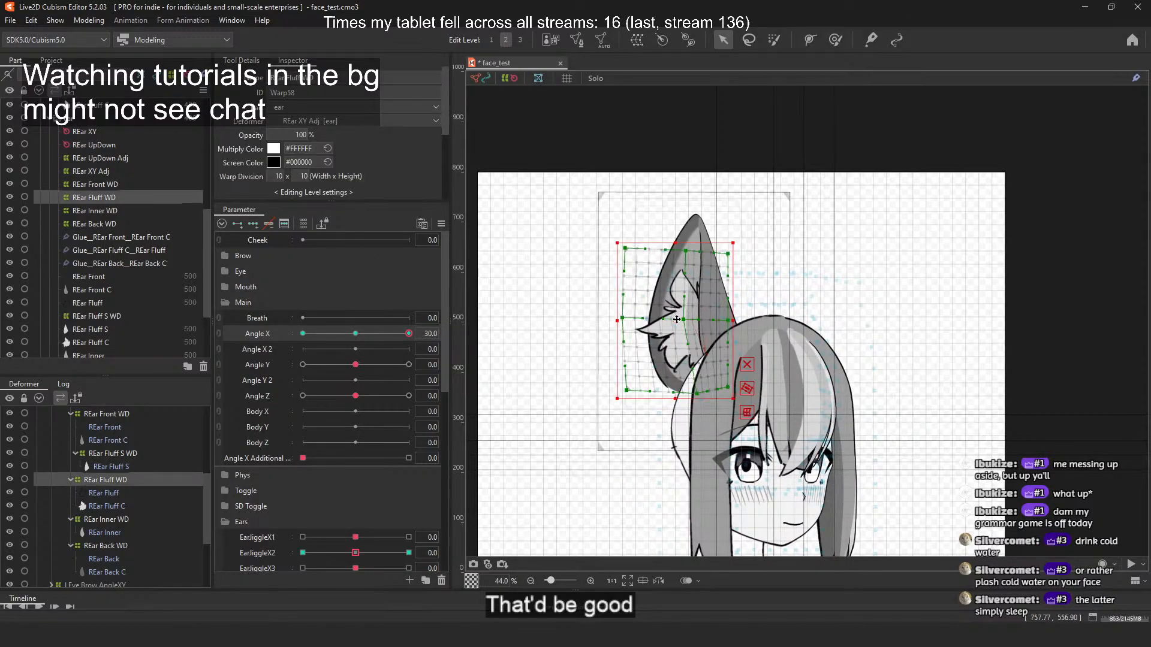
{"action": "left_click_drag", "start_coordinate": [675, 320], "coordinate": [671, 321]}
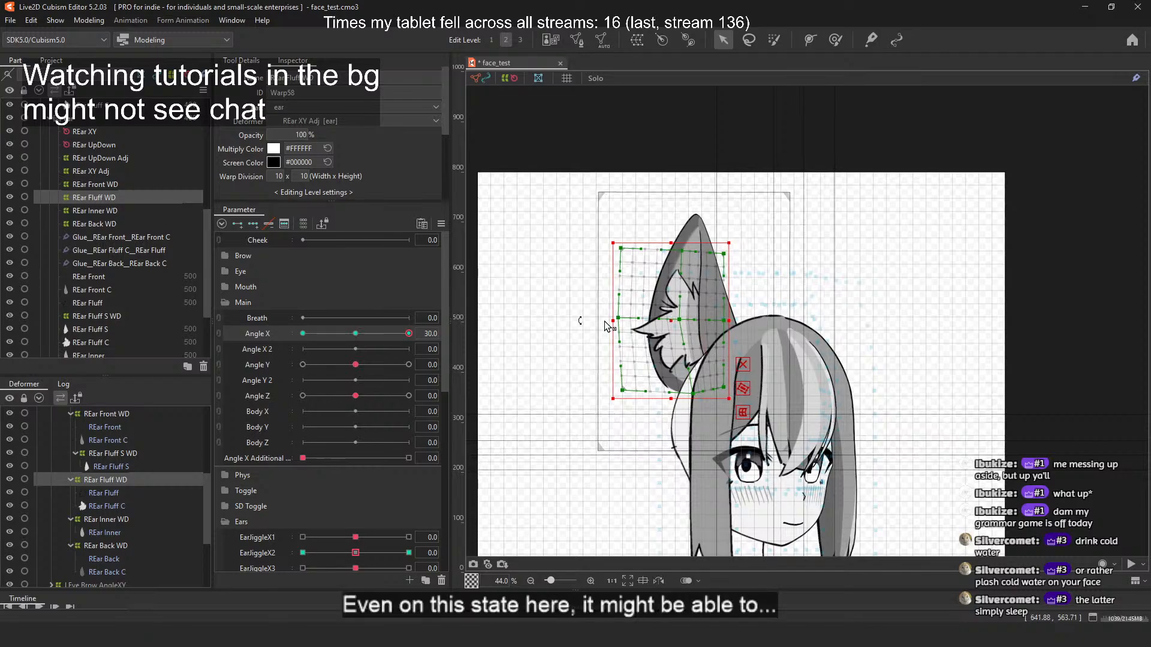
{"action": "left_click_drag", "start_coordinate": [405, 335], "coordinate": [431, 329]}
{"action": "left_click", "coordinate": [537, 188]}
{"action": "scroll", "coordinate": [719, 219], "scroll_direction": "up", "scroll_amount": 6}
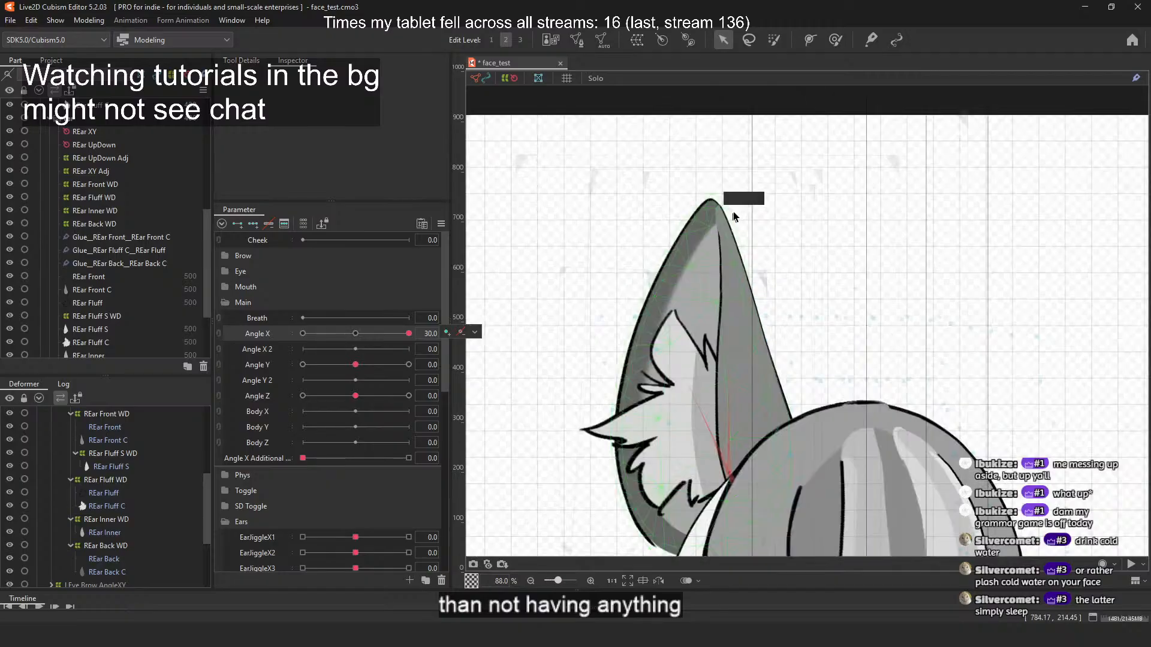
{"action": "scroll", "coordinate": [740, 198], "scroll_direction": "up", "scroll_amount": 7}
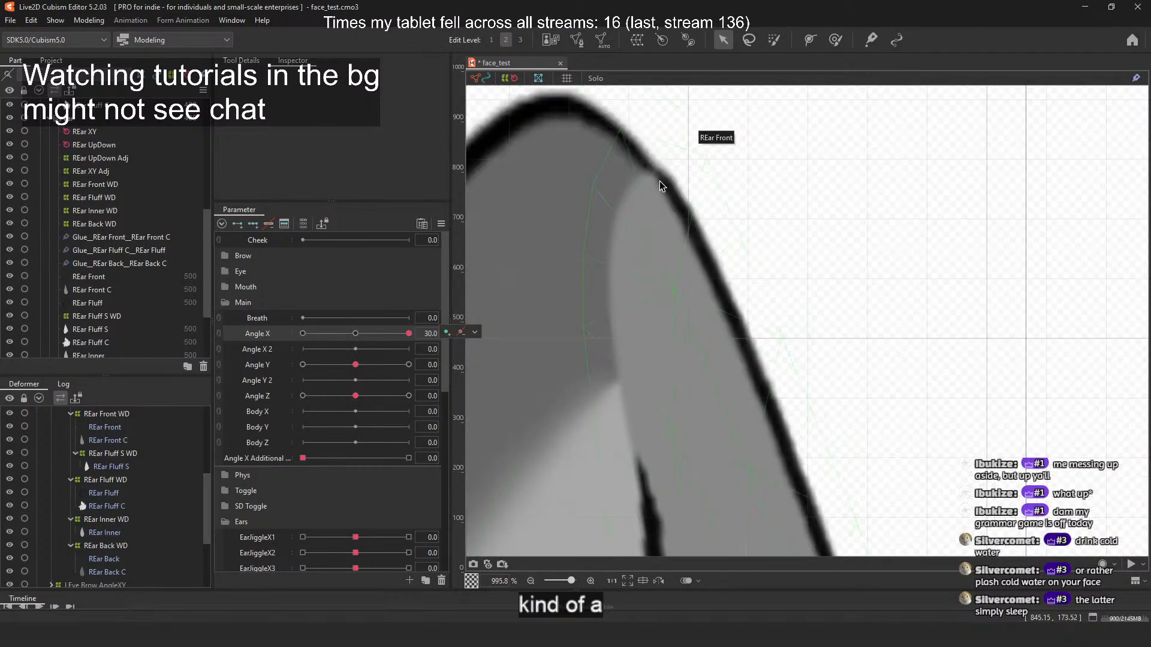
{"action": "scroll", "coordinate": [659, 181], "scroll_direction": "down", "scroll_amount": 8}
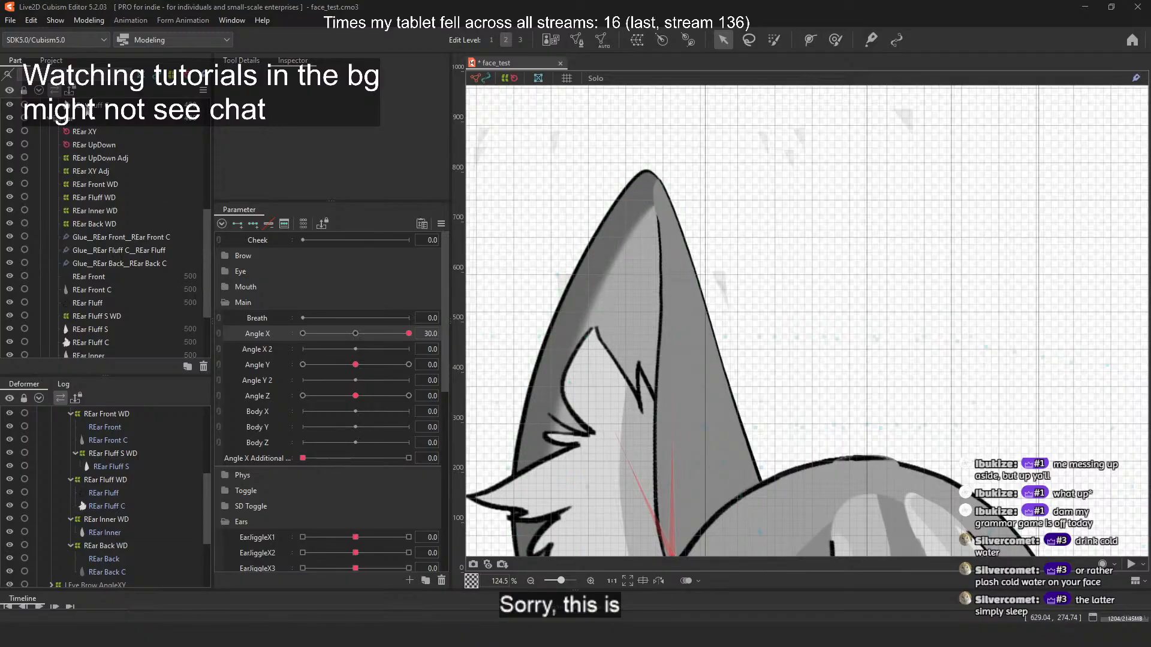
Step: Return Angle X to 0 and set Angle Y to 30 to check the REar XY rotation
{"action": "left_click", "coordinate": [91, 129]}
{"action": "left_click", "coordinate": [356, 333]}
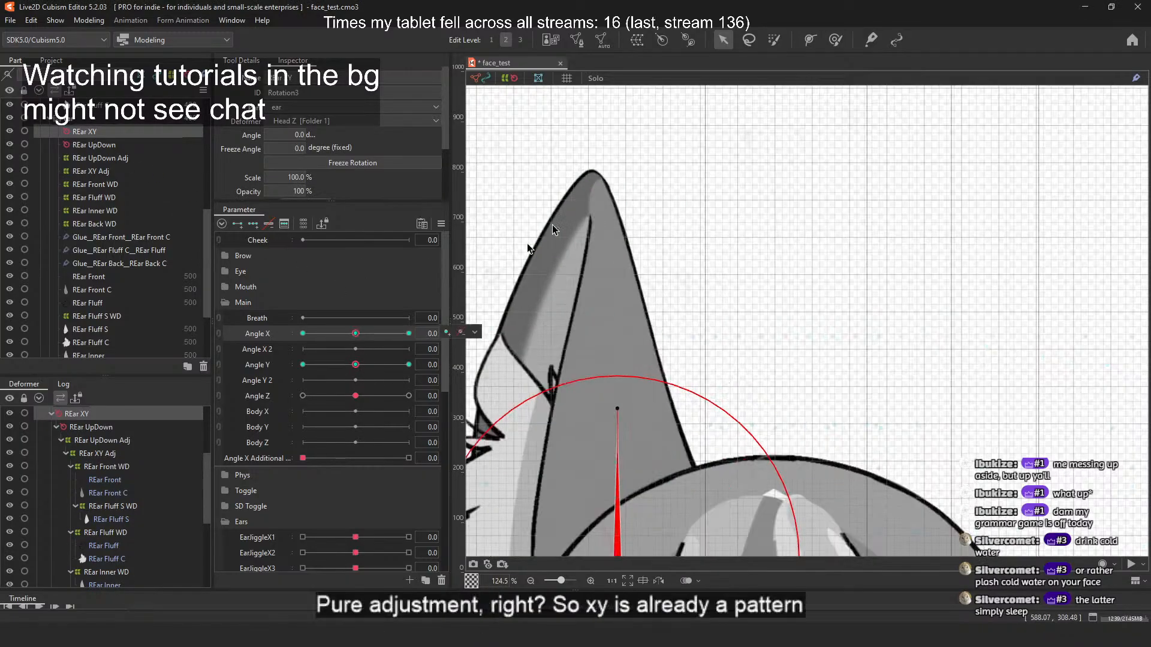
{"action": "scroll", "coordinate": [632, 201], "scroll_direction": "down", "scroll_amount": 5}
{"action": "scroll", "coordinate": [635, 204], "scroll_direction": "up", "scroll_amount": 2}
{"action": "left_click", "coordinate": [615, 141]}
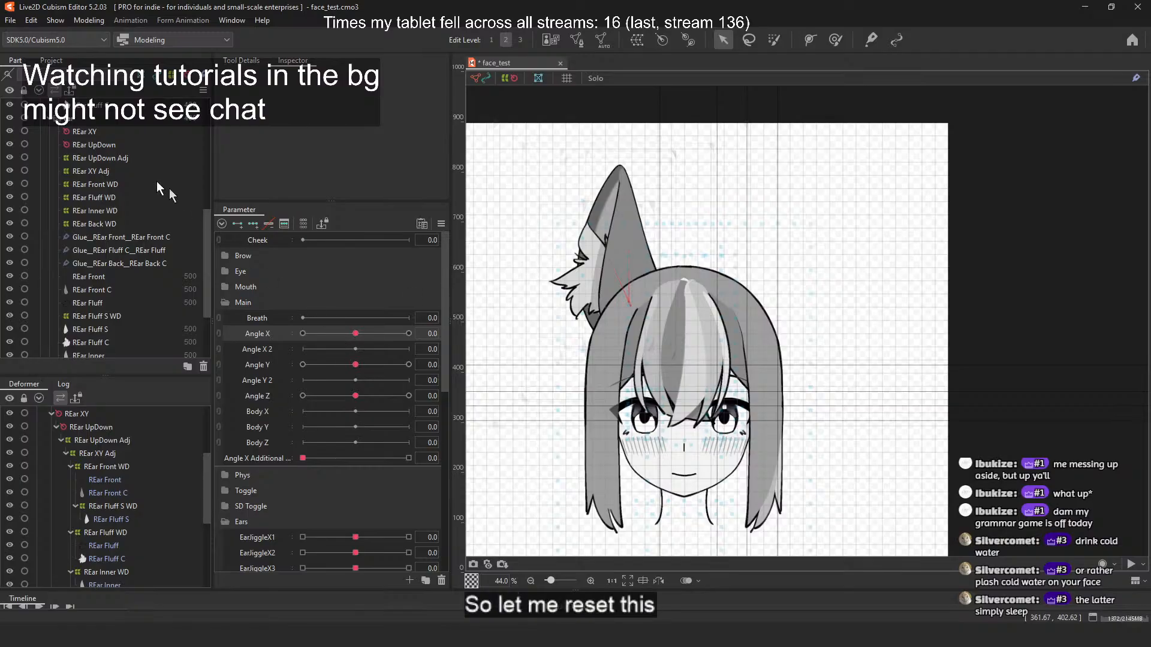
{"action": "left_click", "coordinate": [110, 131]}
{"action": "left_click_drag", "start_coordinate": [356, 365], "coordinate": [408, 364]}
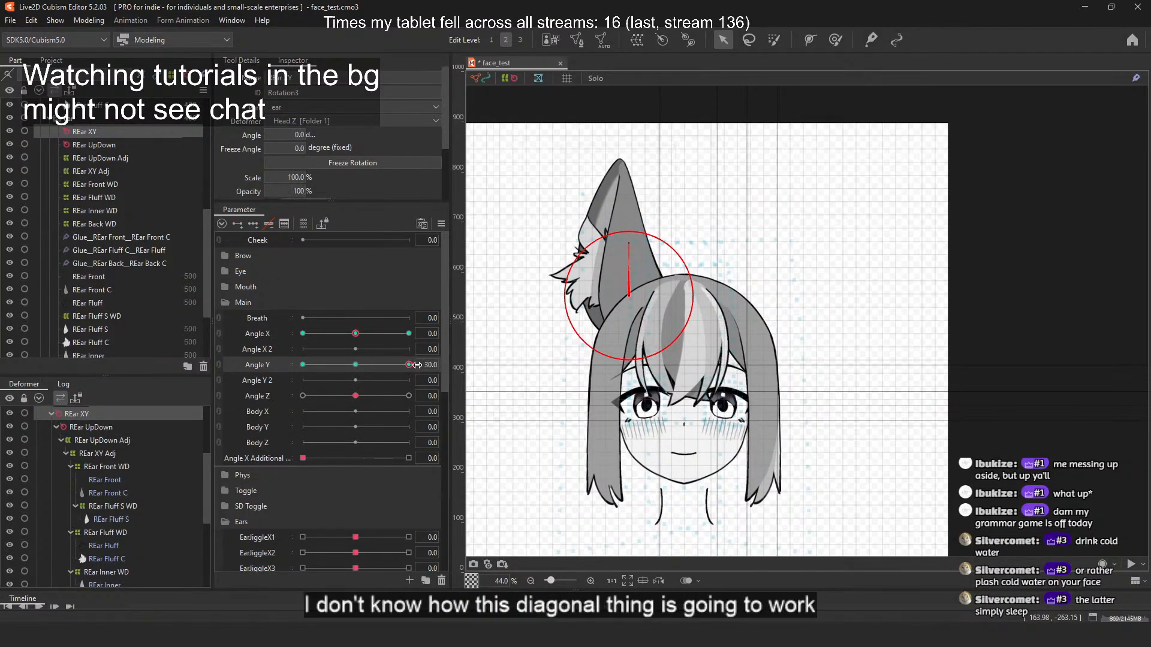
Step: At Angle Y 30, squash REar XY Adj by lowering its top edge, and pull both upper corners inward
{"action": "left_click", "coordinate": [119, 171]}
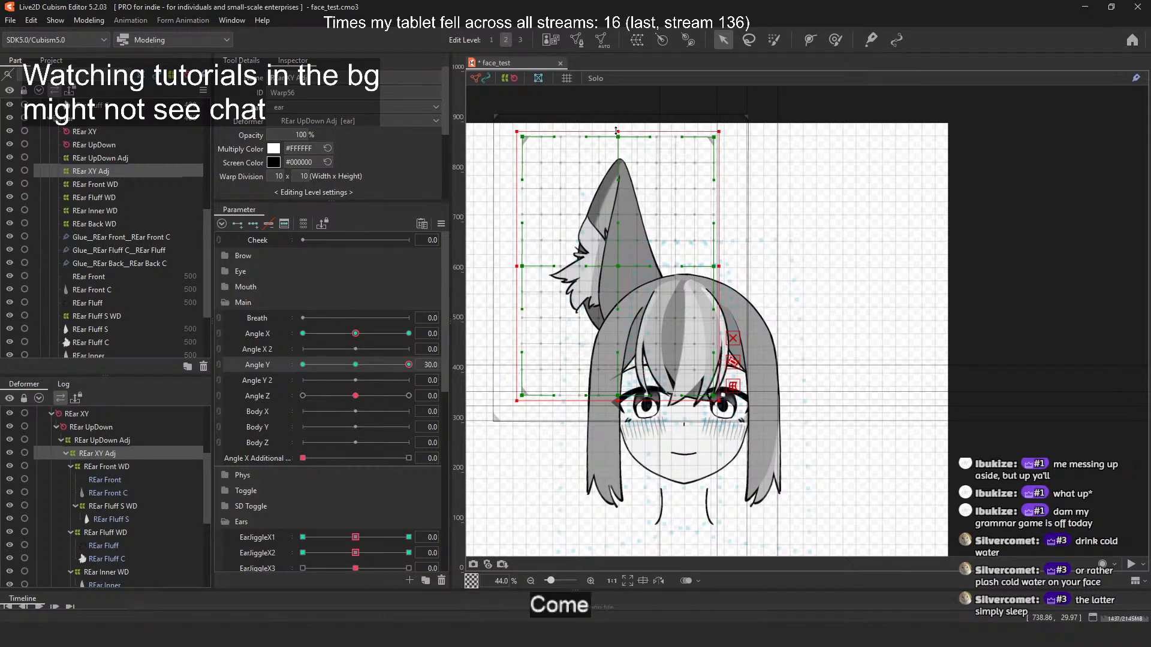
{"action": "left_click_drag", "start_coordinate": [616, 131], "coordinate": [616, 149]}
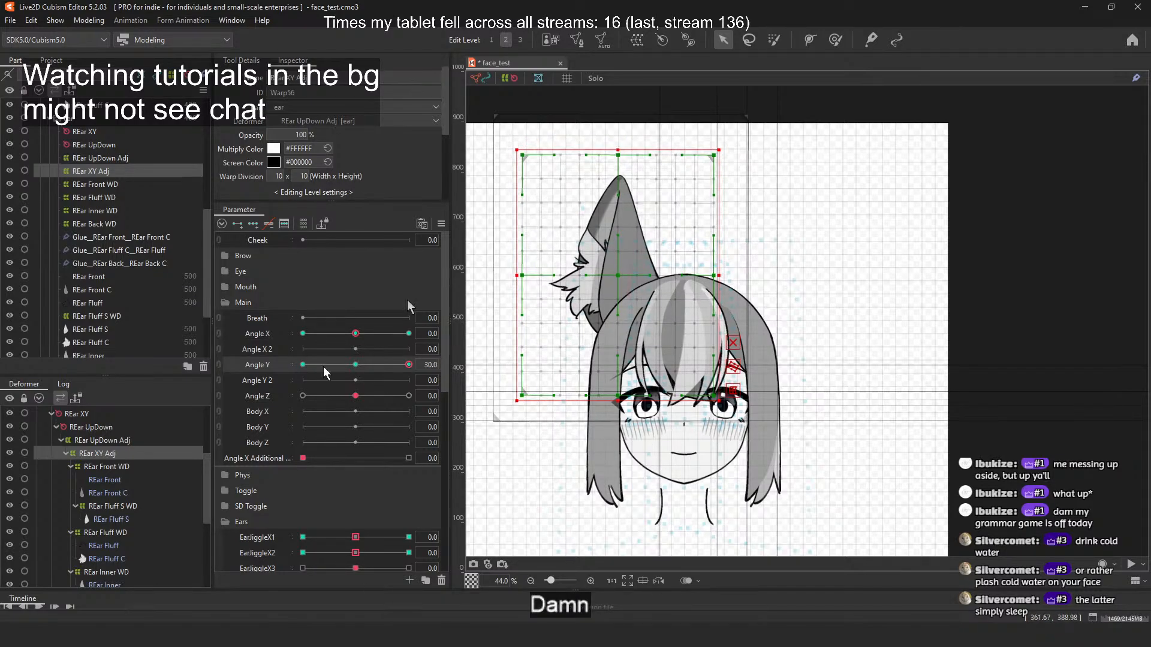
{"action": "mouse_move", "coordinate": [393, 368]}
{"action": "left_mouse_down"}
{"action": "mouse_move", "coordinate": [328, 372]}
{"action": "mouse_move", "coordinate": [409, 364]}
{"action": "left_mouse_up"}
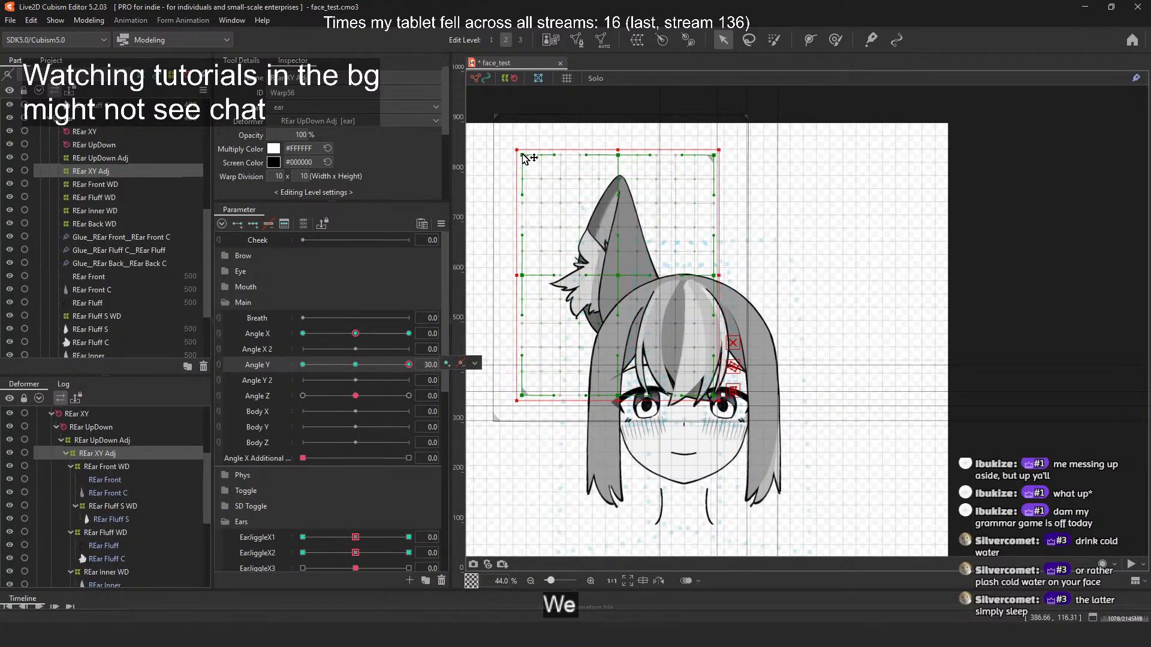
{"action": "left_click_drag", "start_coordinate": [523, 157], "coordinate": [547, 156]}
{"action": "left_click_drag", "start_coordinate": [714, 155], "coordinate": [693, 156]}
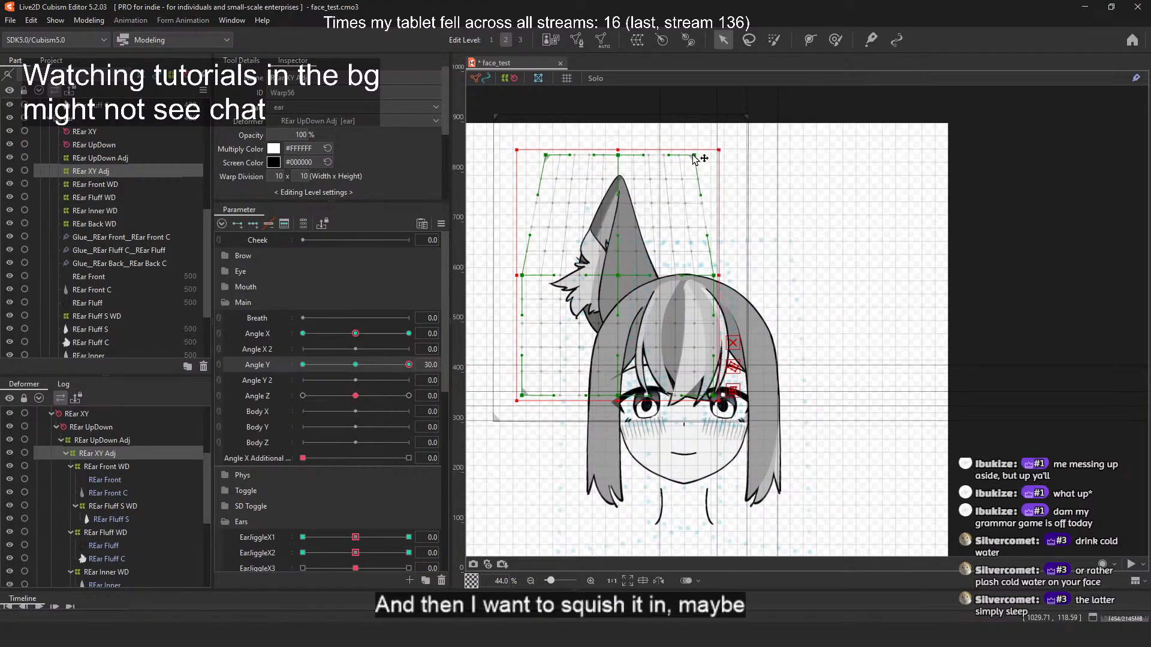
Step: At Angle Y 30, pull both middle side points of the REar XY Adj warp inward and nudge the upper-right corner outward
{"action": "left_click_drag", "start_coordinate": [716, 275], "coordinate": [710, 276]}
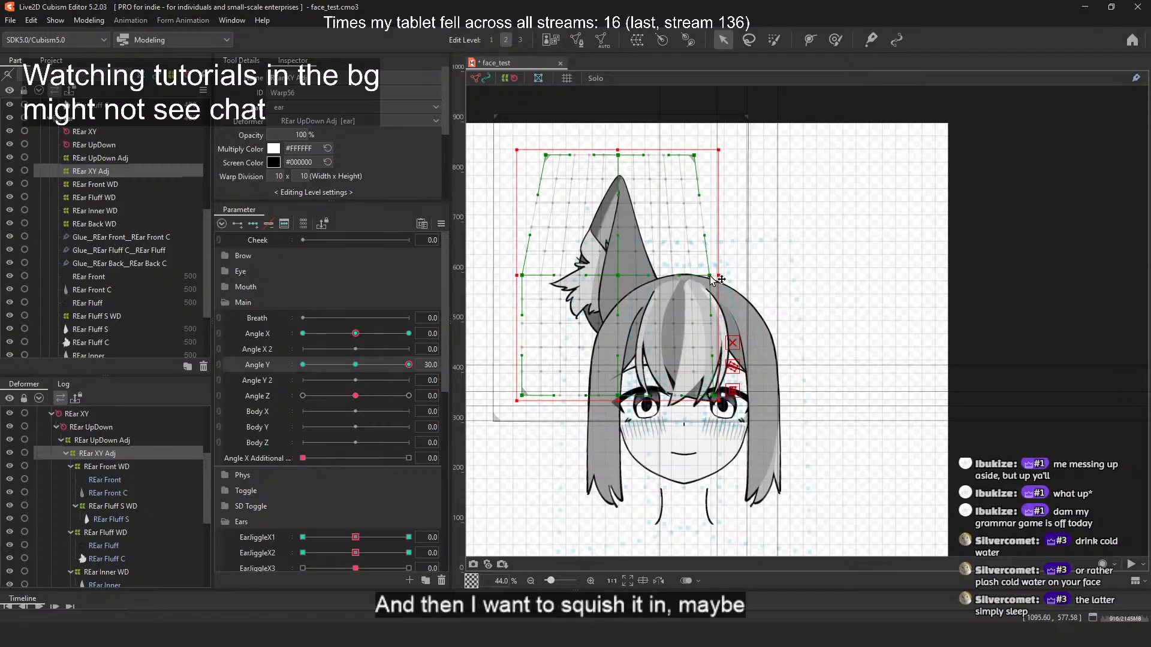
{"action": "left_click_drag", "start_coordinate": [523, 278], "coordinate": [530, 278]}
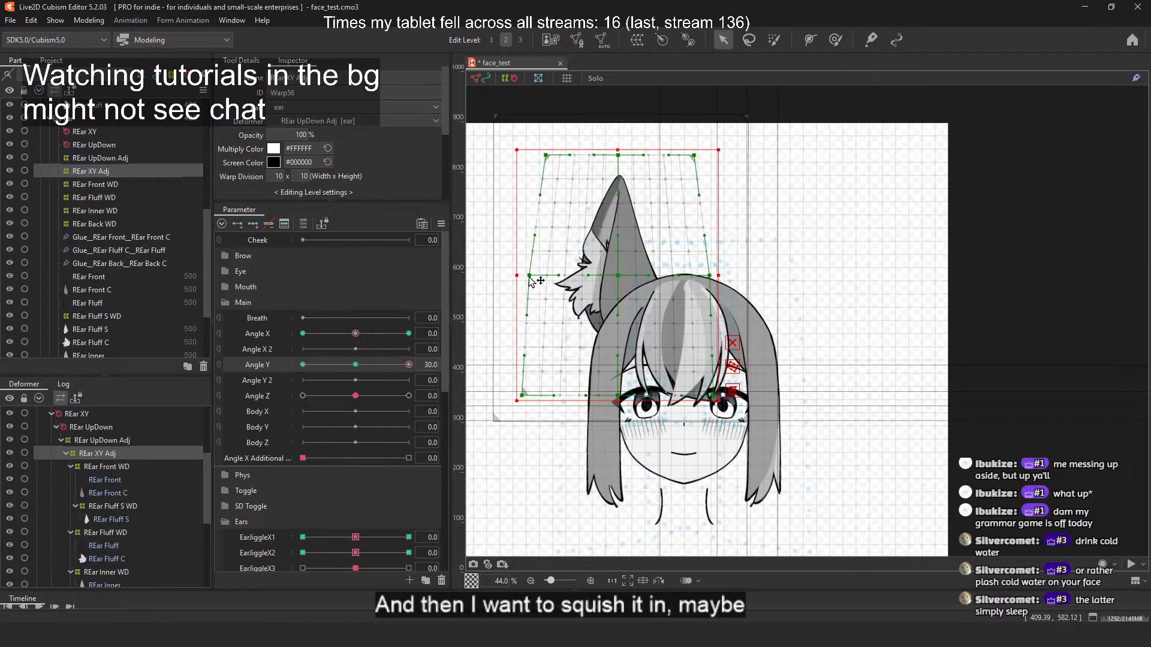
{"action": "left_click_drag", "start_coordinate": [694, 156], "coordinate": [700, 155]}
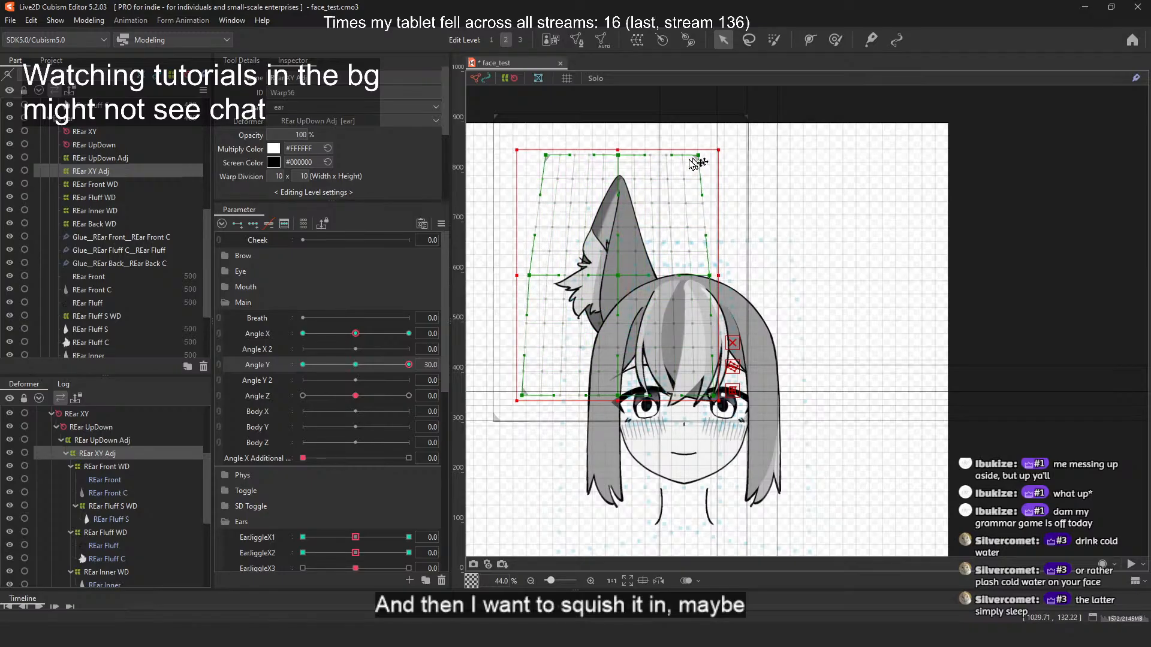
Step: Lower the top-centre and both top corner points of the REar XY Adj warp slightly to shorten the ear at Angle Y 30
{"action": "left_click_drag", "start_coordinate": [618, 155], "coordinate": [618, 167]}
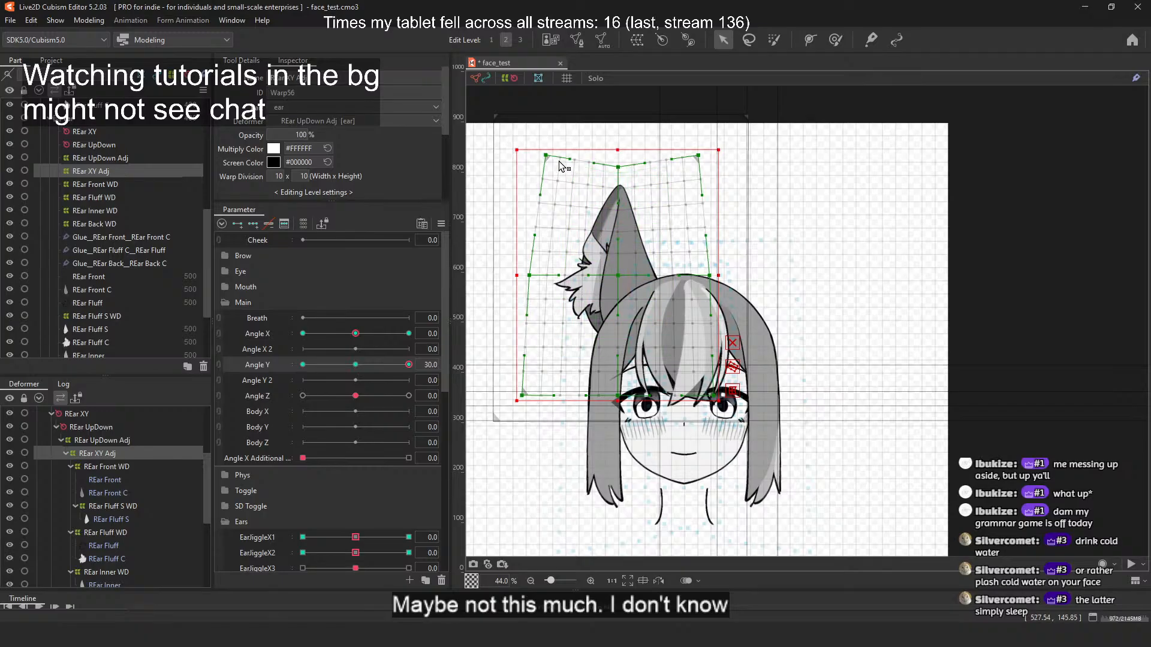
{"action": "left_click_drag", "start_coordinate": [545, 156], "coordinate": [546, 167]}
{"action": "left_click_drag", "start_coordinate": [698, 156], "coordinate": [697, 169]}
{"action": "left_click", "coordinate": [1021, 237]}
{"action": "mouse_move", "coordinate": [409, 365]}
{"action": "left_mouse_down"}
{"action": "mouse_move", "coordinate": [336, 372]}
{"action": "mouse_move", "coordinate": [428, 365]}
{"action": "mouse_move", "coordinate": [408, 365]}
{"action": "left_mouse_up"}
Step: Move the REar XY rotation deformer slightly down at Angle Y 30 and preview the motion back towards Angle Y 0
{"action": "left_click", "coordinate": [116, 132]}
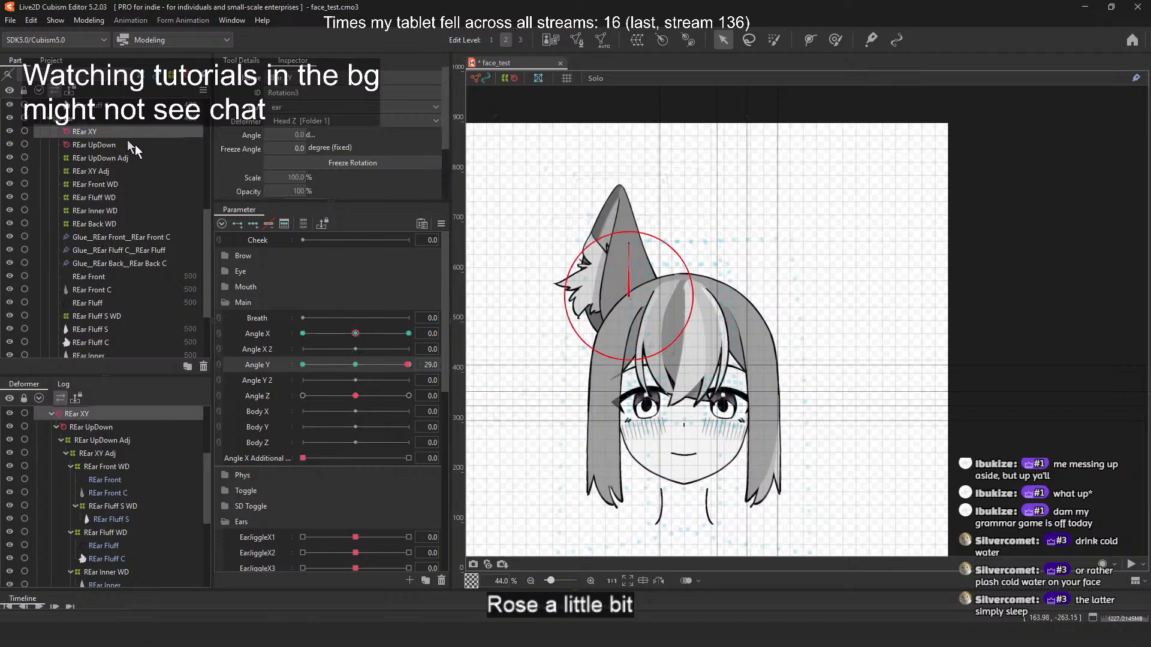
{"action": "left_click", "coordinate": [410, 365]}
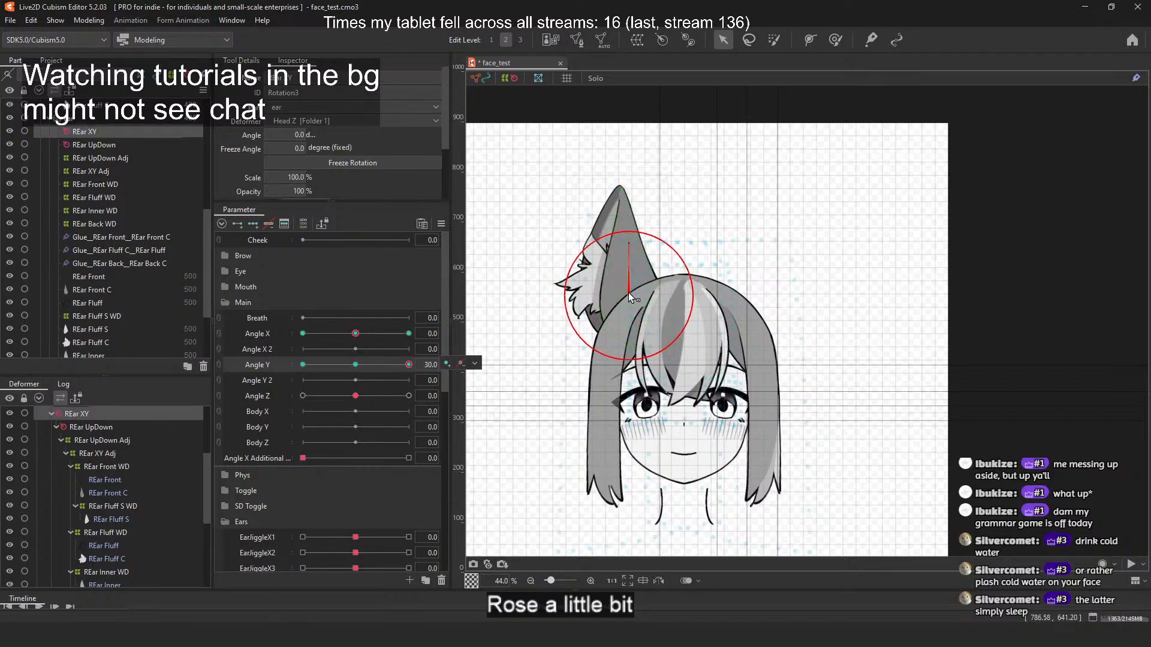
{"action": "left_click_drag", "start_coordinate": [628, 296], "coordinate": [628, 303]}
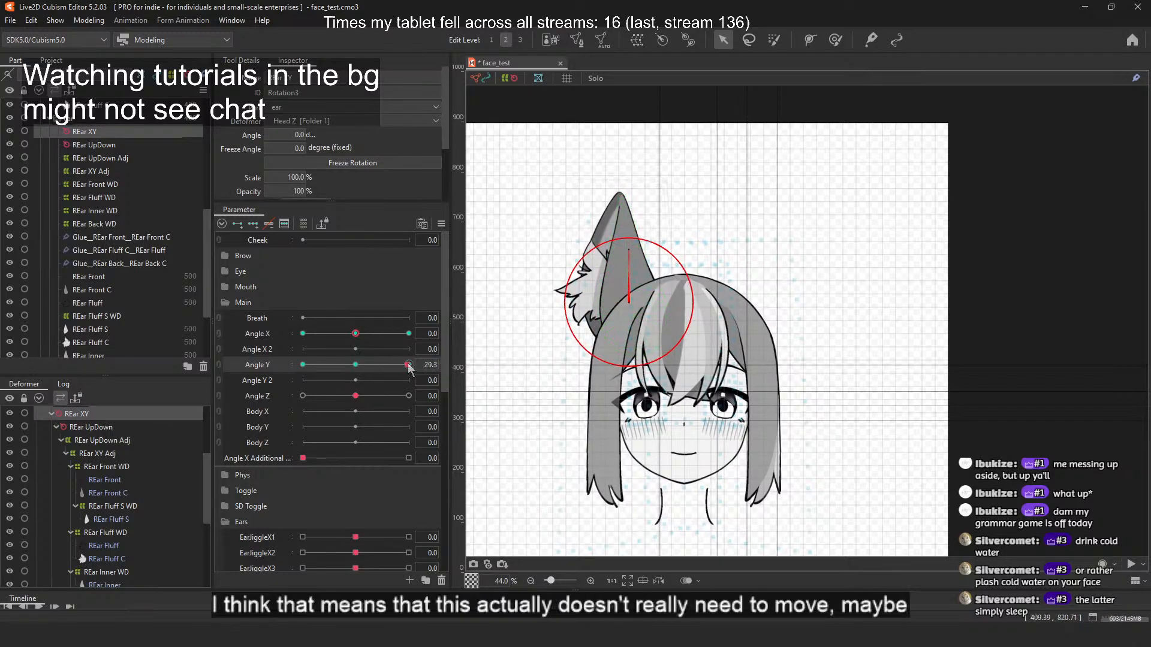
{"action": "left_click", "coordinate": [408, 365]}
{"action": "left_click_drag", "start_coordinate": [409, 365], "coordinate": [356, 366]}
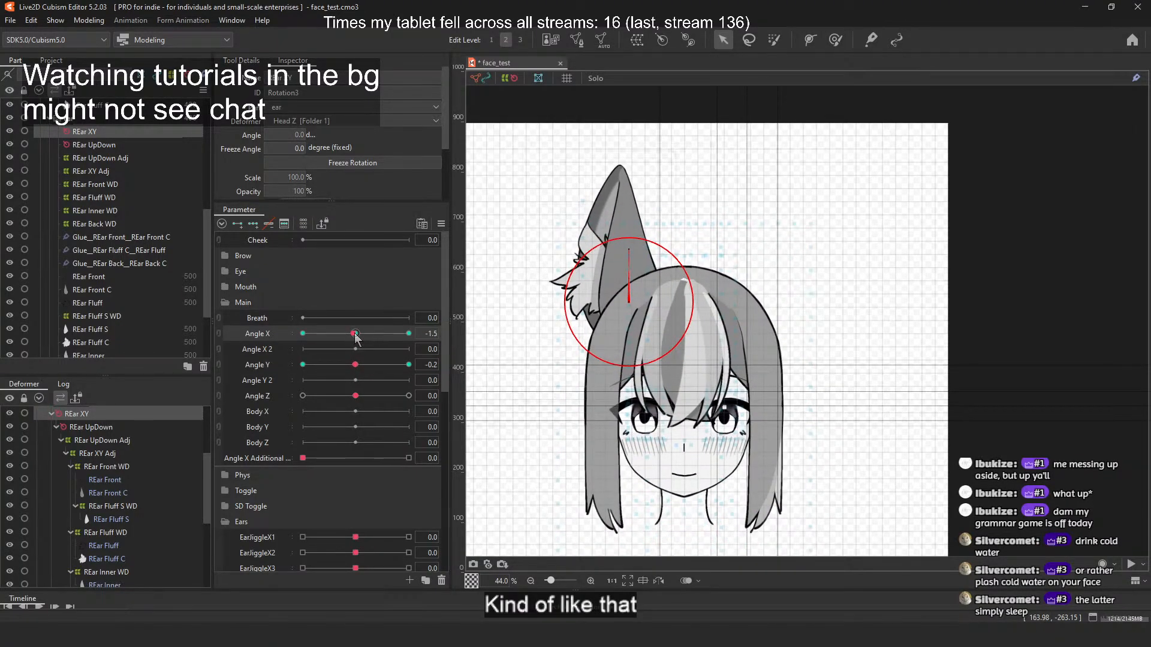
Step: Compare the REar XY Adj warp and ear shape between Angle X 0 and Angle X 30
{"action": "left_click", "coordinate": [119, 171]}
{"action": "left_click_drag", "start_coordinate": [362, 340], "coordinate": [400, 333]}
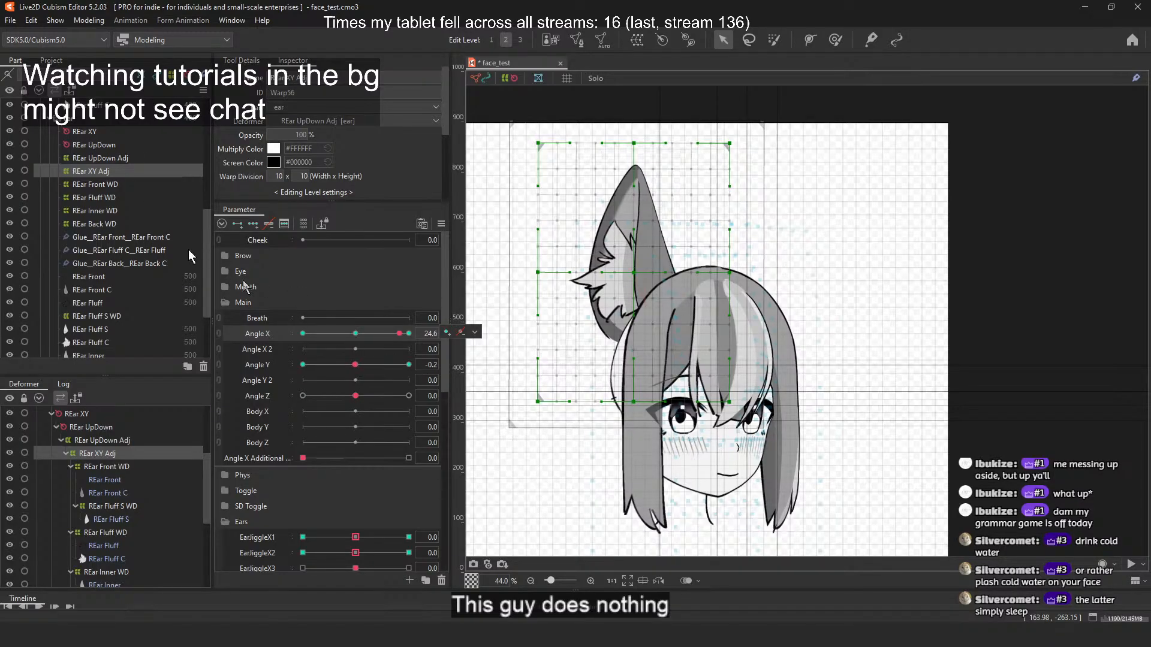
{"action": "left_click", "coordinate": [362, 336]}
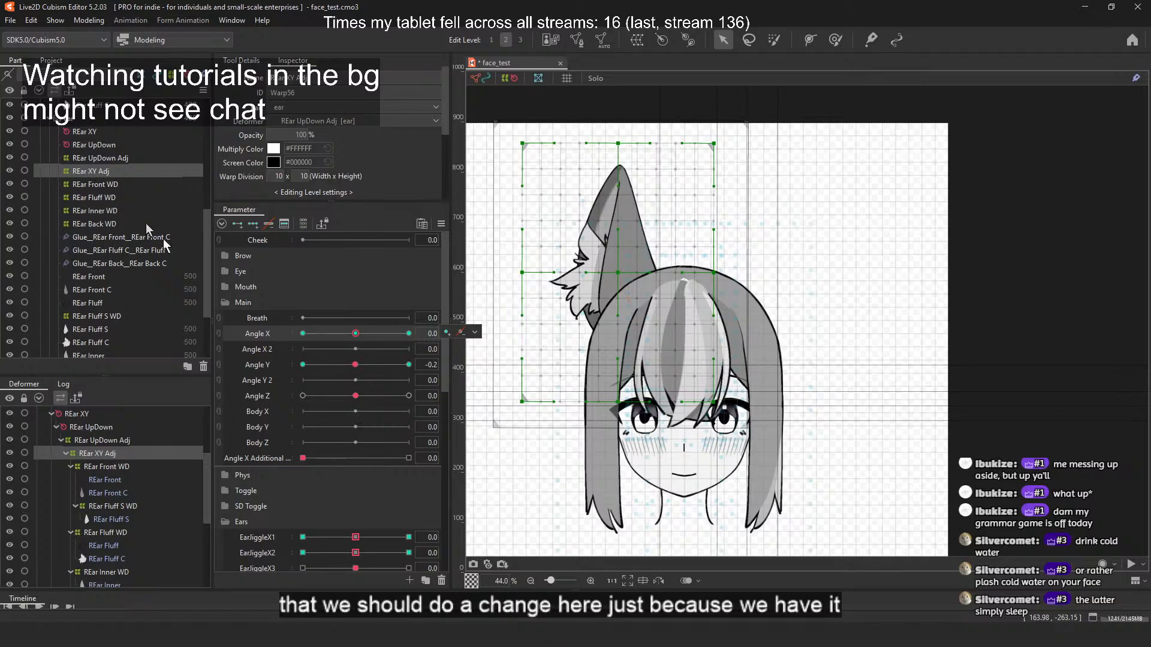
{"action": "left_click", "coordinate": [409, 333]}
{"action": "left_click", "coordinate": [355, 334]}
{"action": "left_click", "coordinate": [408, 334]}
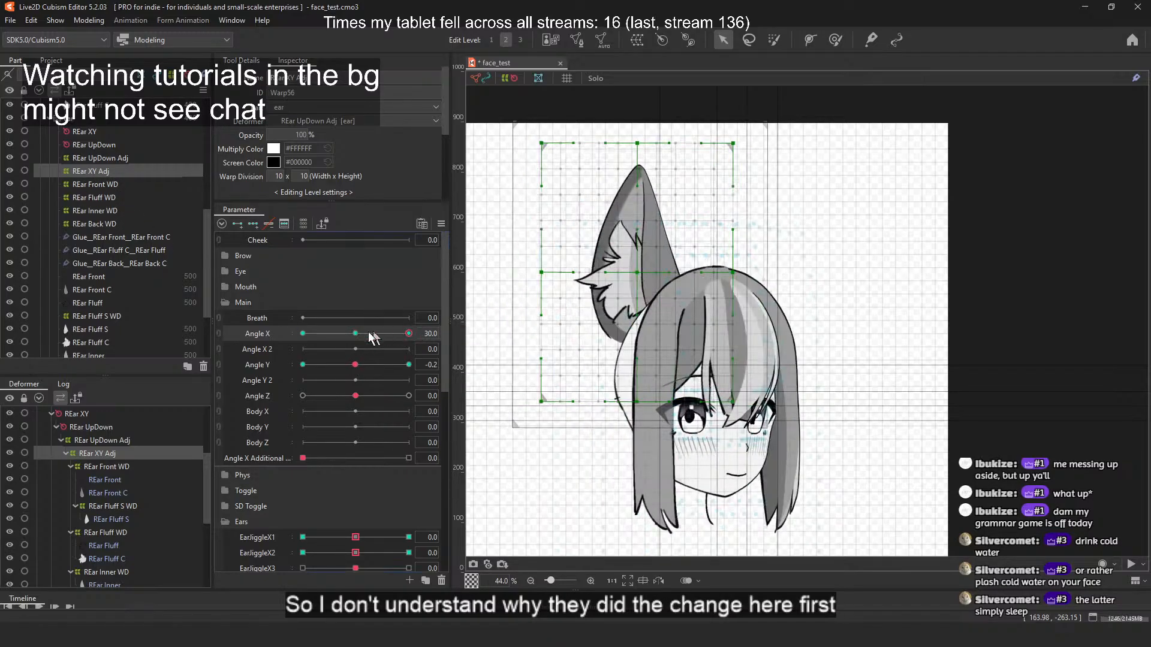
{"action": "left_click", "coordinate": [356, 334]}
{"action": "left_click", "coordinate": [409, 333]}
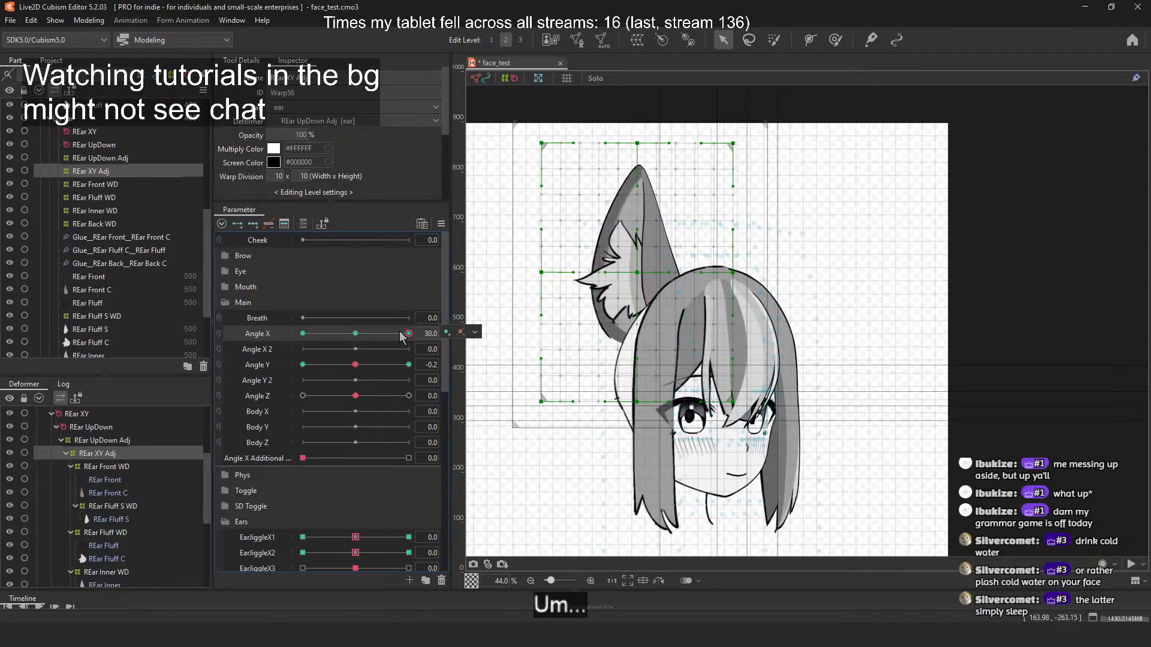
{"action": "left_click", "coordinate": [356, 333]}
Step: At Angle Y 30, move the REar XY Adj warp's upper-right corner outward and its top-centre point slightly right, leaning the ear tip inward
{"action": "left_click_drag", "start_coordinate": [356, 365], "coordinate": [408, 366]}
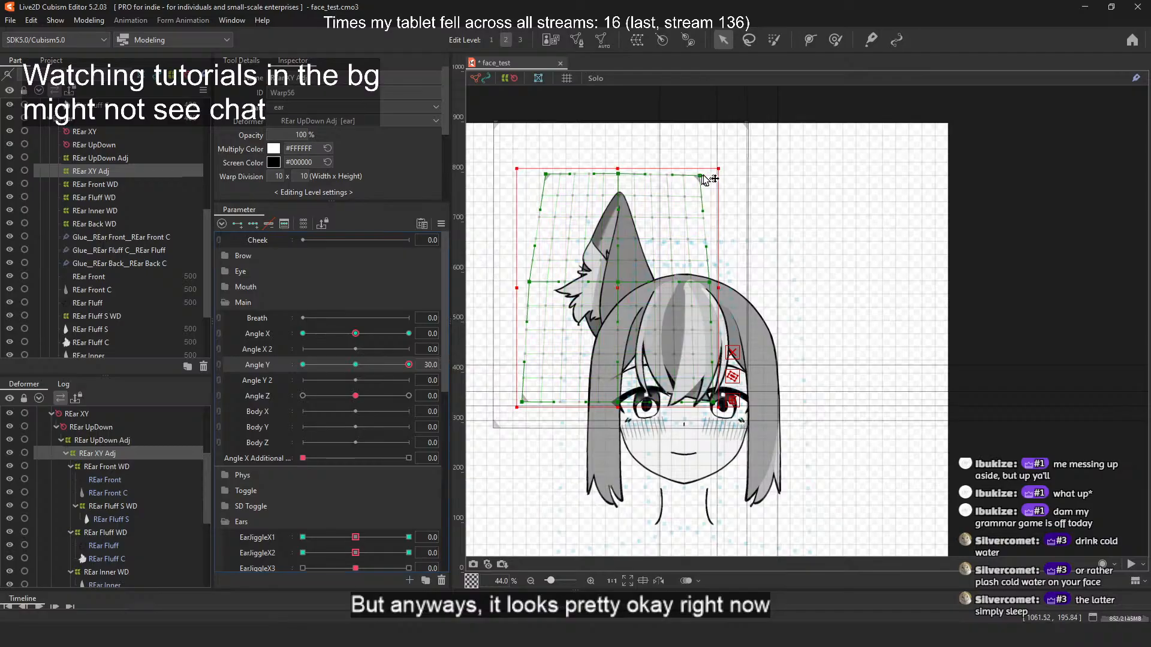
{"action": "left_click_drag", "start_coordinate": [702, 176], "coordinate": [706, 172]}
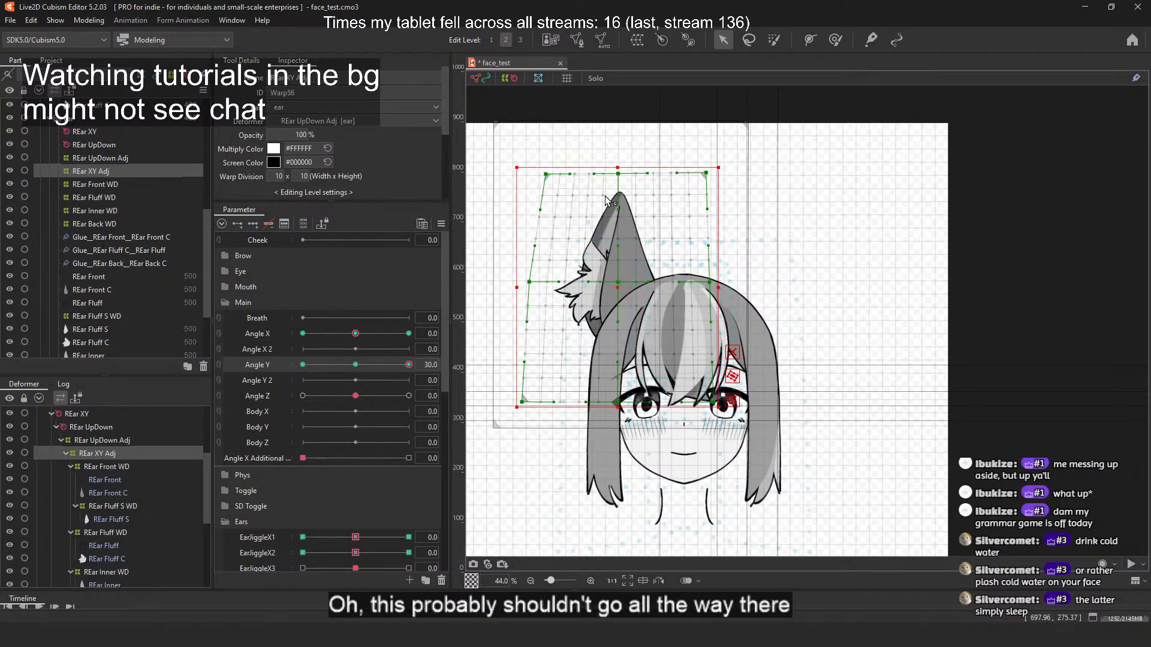
{"action": "left_click_drag", "start_coordinate": [620, 177], "coordinate": [626, 176]}
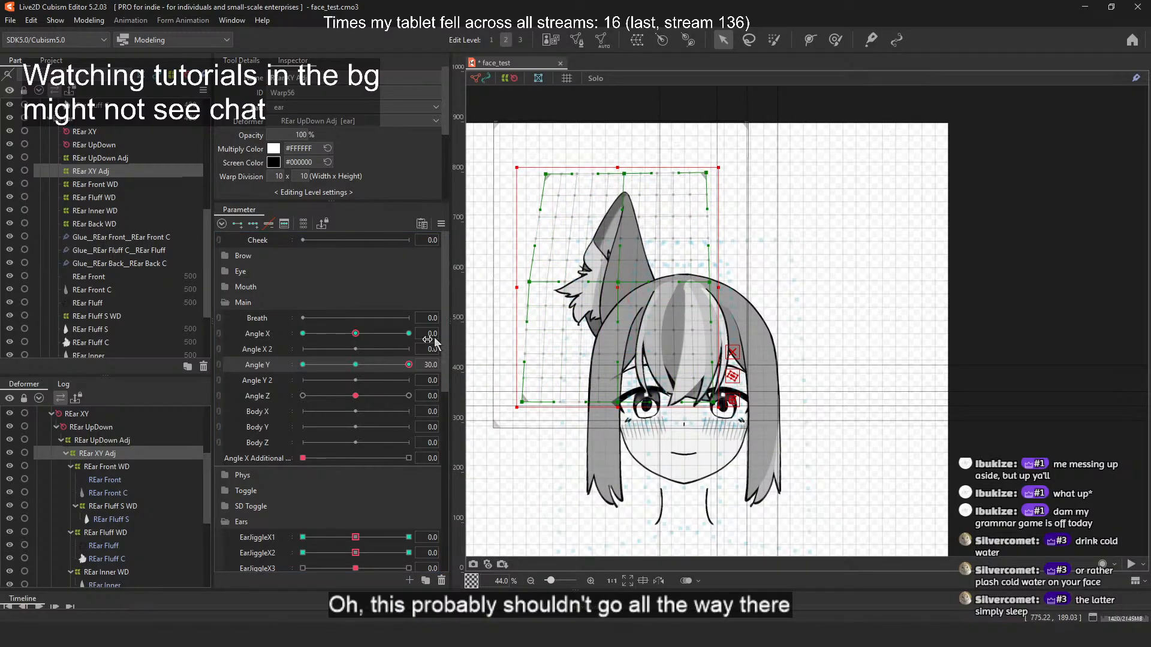
{"action": "left_click_drag", "start_coordinate": [405, 367], "coordinate": [447, 373]}
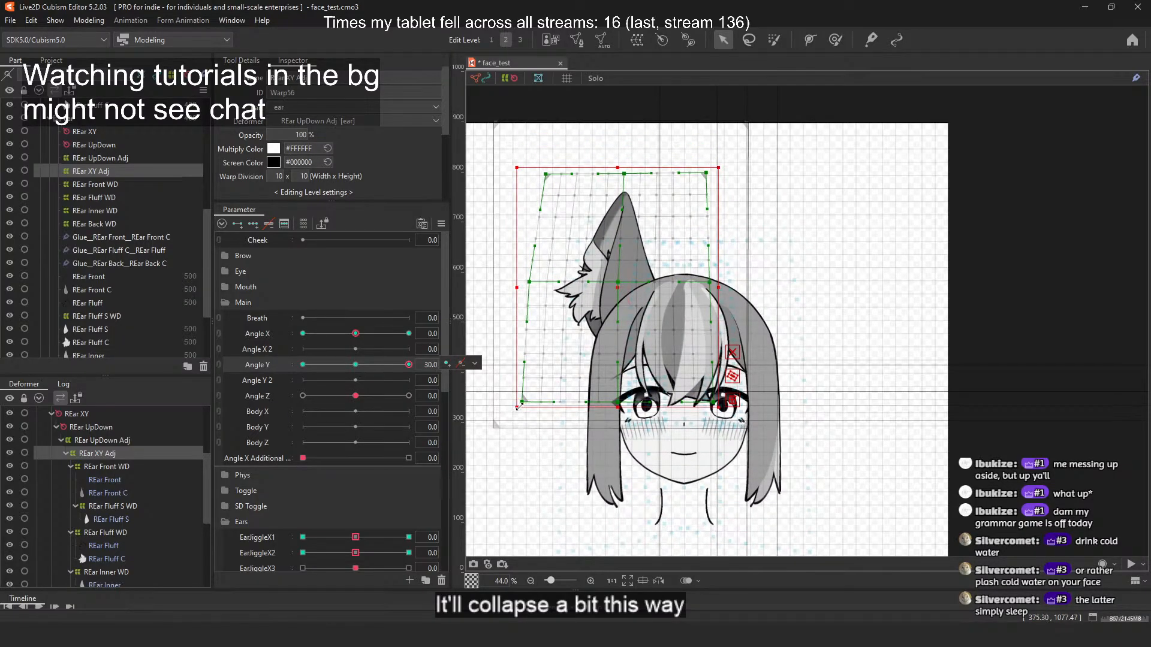
Step: Shift the bottom-left and bottom-centre points of the REar XY Adj warp slightly left at Angle Y 30, and compare with Angle Y -30
{"action": "left_click_drag", "start_coordinate": [519, 407], "coordinate": [513, 402]}
{"action": "key", "text": "ctrl+z"}
{"action": "left_click_drag", "start_coordinate": [620, 405], "coordinate": [614, 406]}
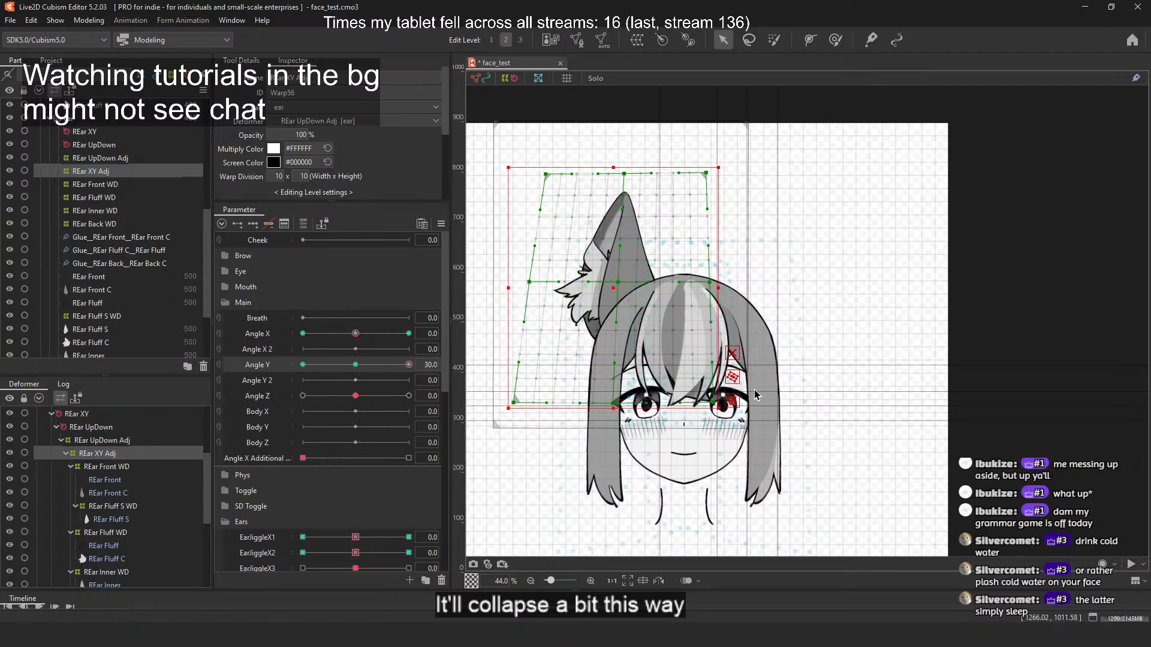
{"action": "left_click_drag", "start_coordinate": [398, 364], "coordinate": [303, 367]}
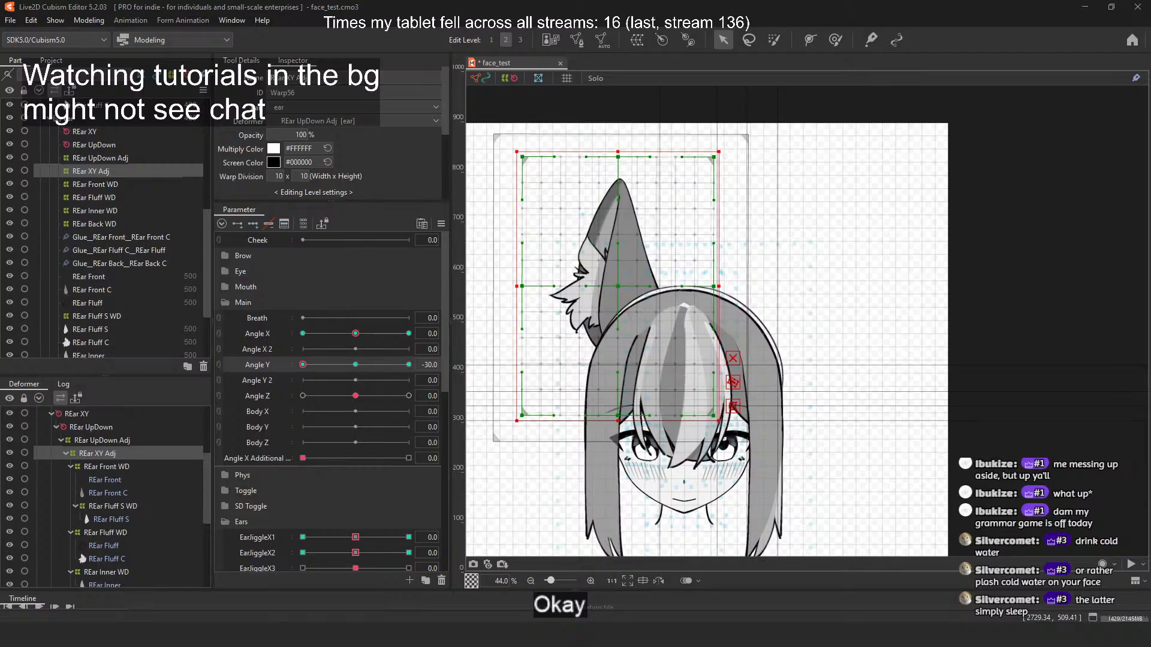
Step: At Angle Y 30, raise the centre point of the REar XY Adj warp and lower its two top corners slightly
{"action": "left_click", "coordinate": [409, 365]}
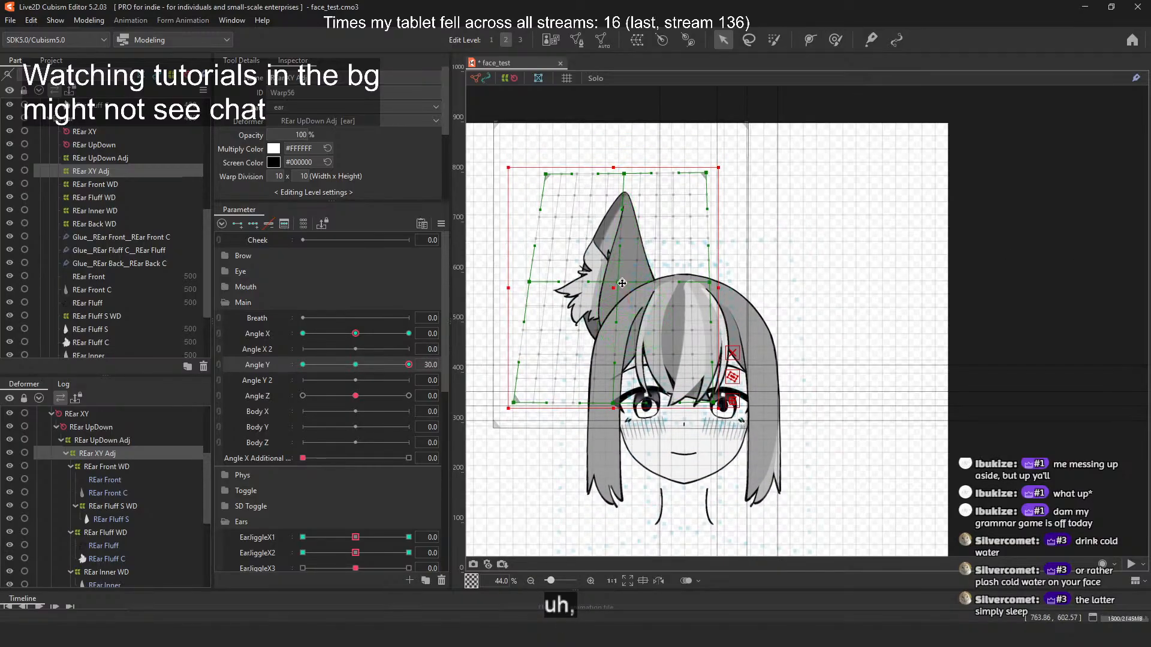
{"action": "left_click", "coordinate": [733, 352]}
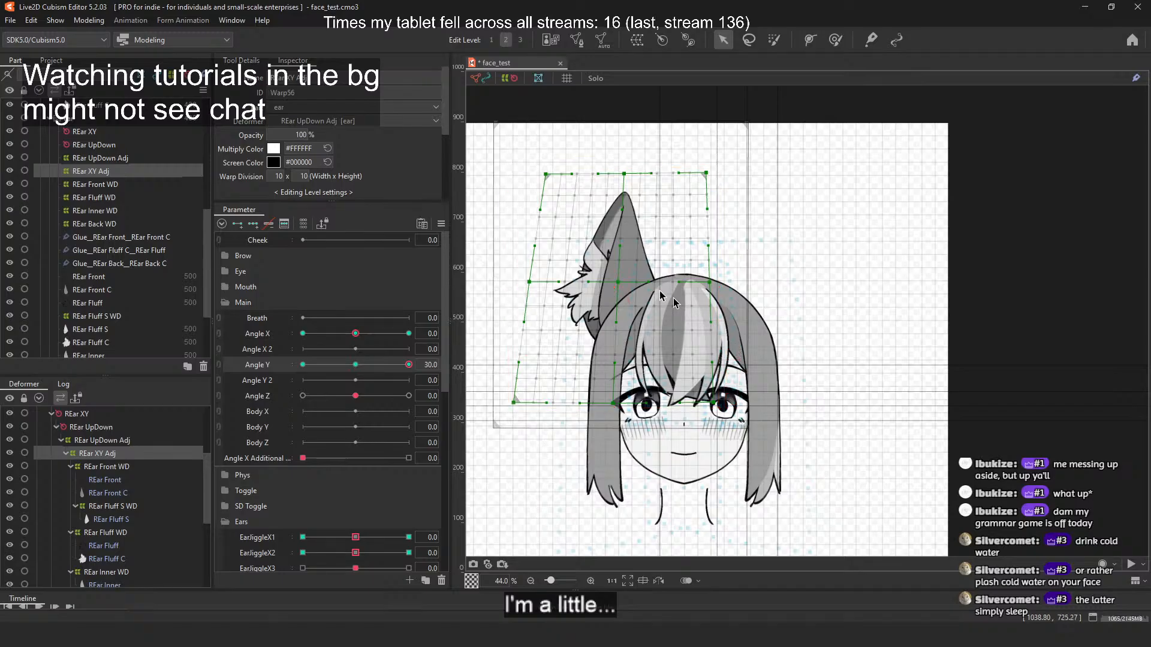
{"action": "left_click_drag", "start_coordinate": [616, 282], "coordinate": [619, 274]}
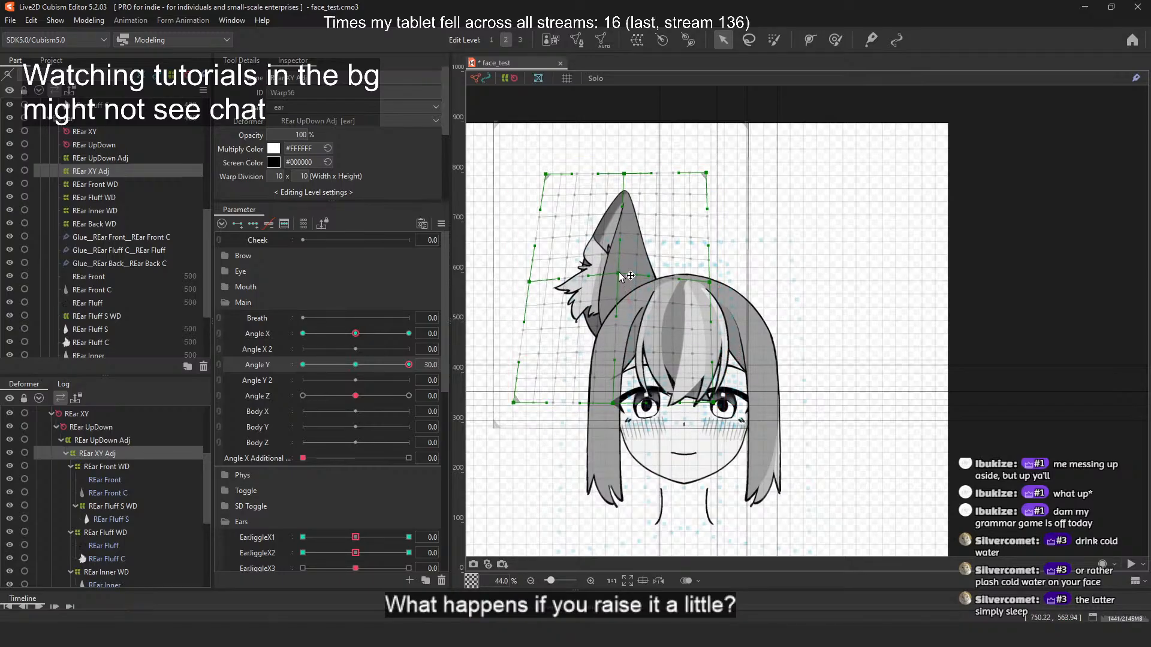
{"action": "left_click_drag", "start_coordinate": [545, 175], "coordinate": [547, 182]}
{"action": "left_click_drag", "start_coordinate": [706, 173], "coordinate": [708, 179]}
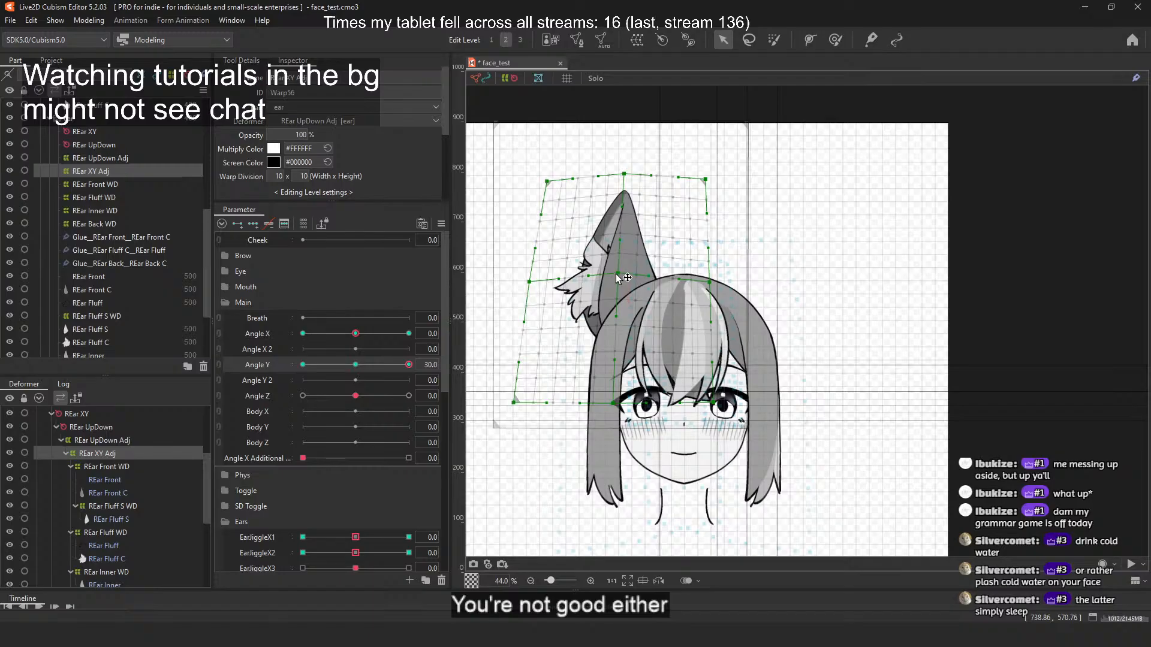
Step: Lower the REar XY Adj warp's left-middle point, raise its right-middle point and ease the centre point down at Angle Y 30
{"action": "left_click_drag", "start_coordinate": [529, 282], "coordinate": [530, 286]}
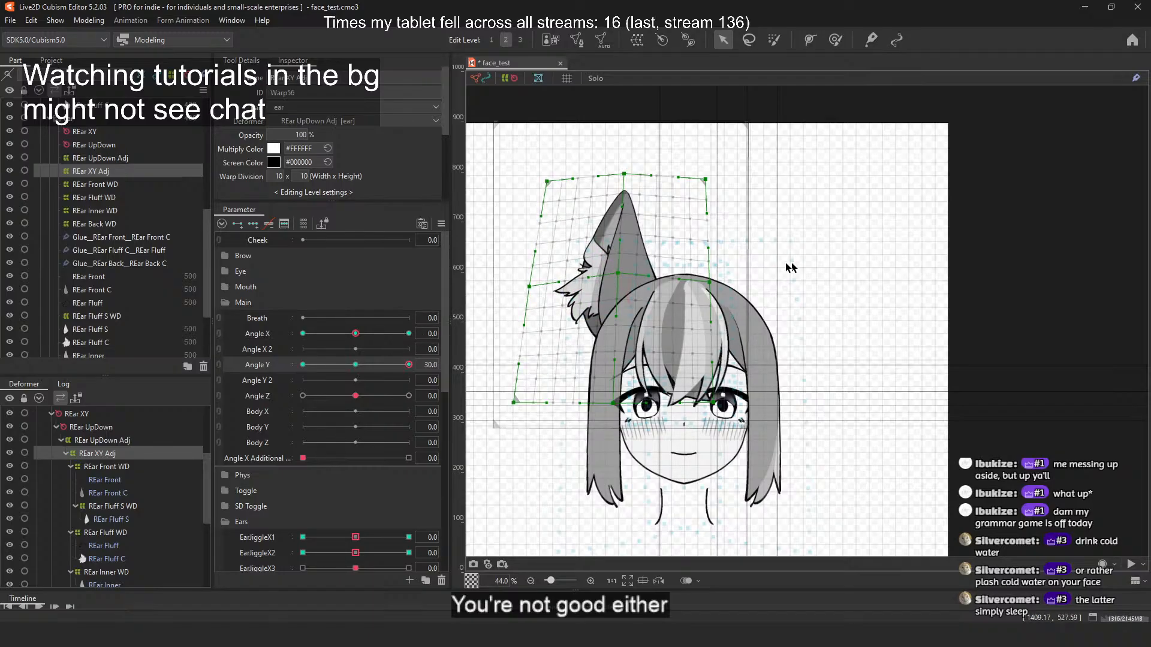
{"action": "left_click_drag", "start_coordinate": [713, 280], "coordinate": [712, 273]}
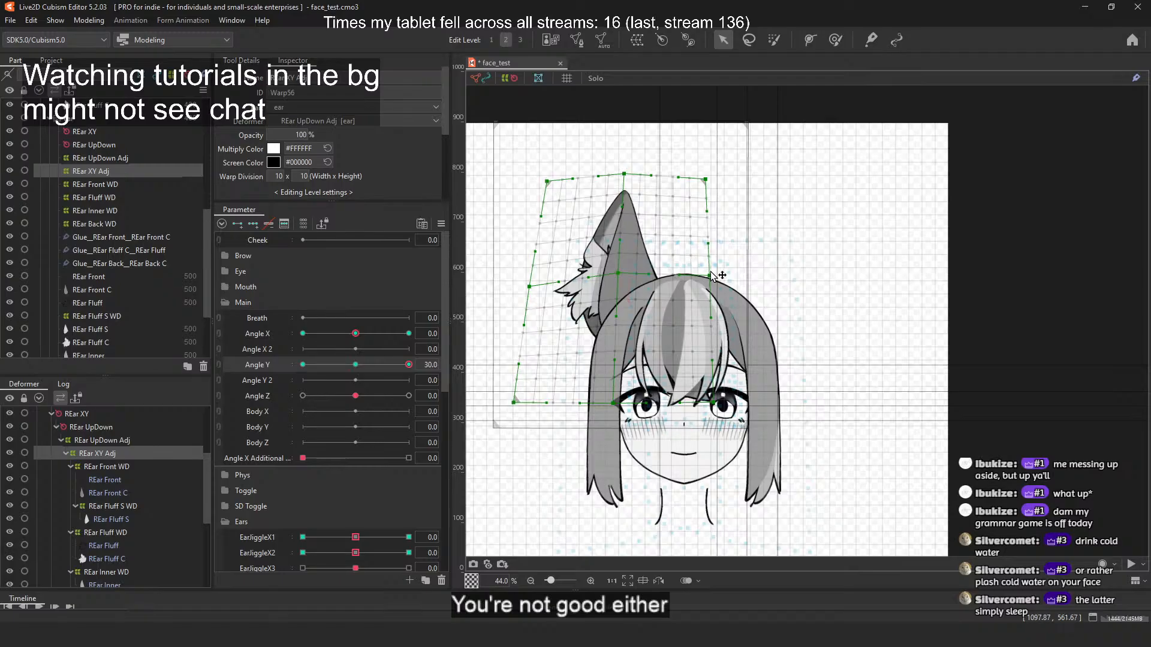
{"action": "mouse_move", "coordinate": [409, 365]}
{"action": "left_mouse_down"}
{"action": "mouse_move", "coordinate": [356, 374]}
{"action": "mouse_move", "coordinate": [417, 375]}
{"action": "mouse_move", "coordinate": [357, 367]}
{"action": "mouse_move", "coordinate": [413, 366]}
{"action": "left_mouse_up"}
{"action": "left_click_drag", "start_coordinate": [618, 275], "coordinate": [620, 285]}
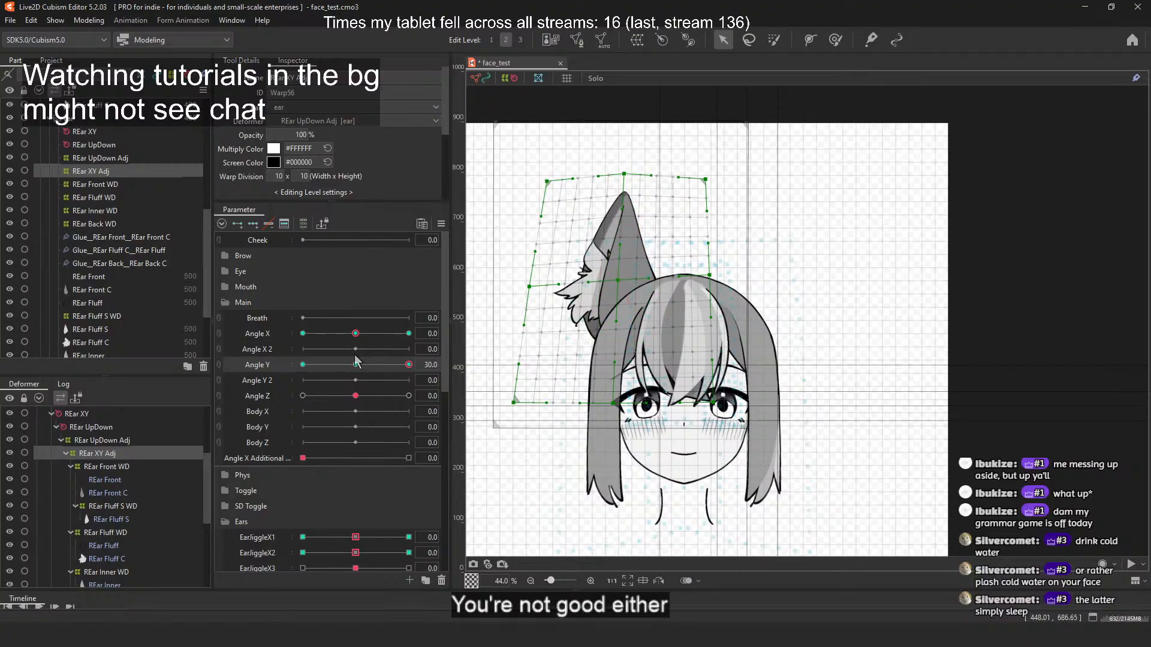
{"action": "mouse_move", "coordinate": [396, 369]}
{"action": "left_mouse_down"}
{"action": "mouse_move", "coordinate": [353, 367]}
{"action": "mouse_move", "coordinate": [408, 365]}
{"action": "left_mouse_up"}
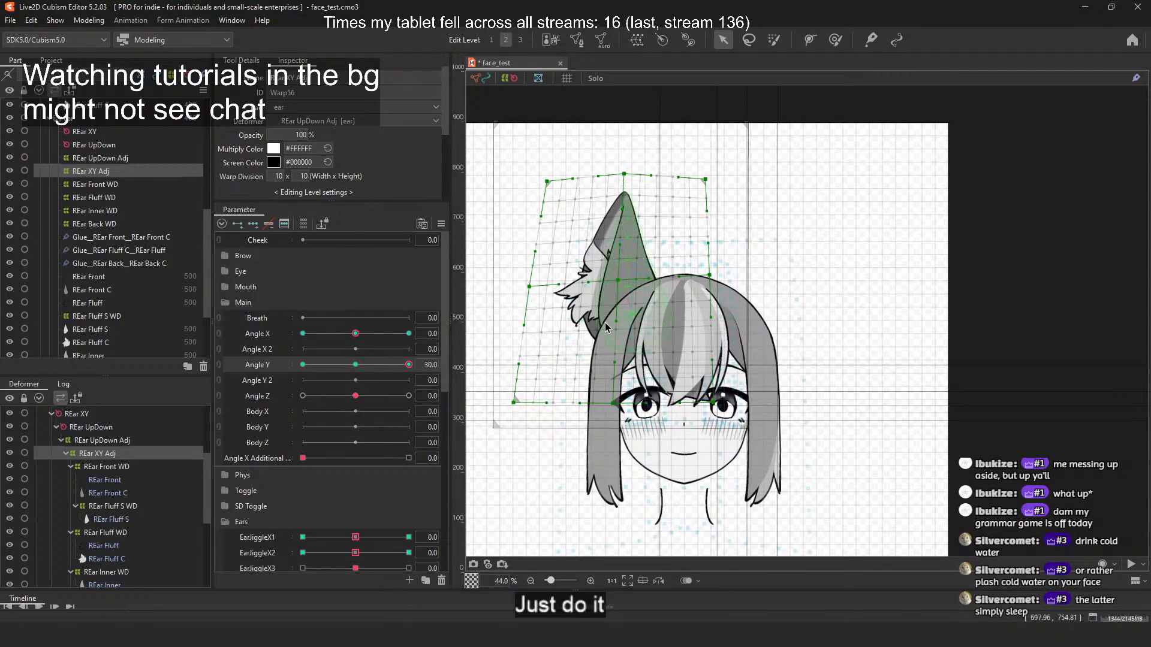
{"action": "left_click_drag", "start_coordinate": [377, 367], "coordinate": [426, 361]}
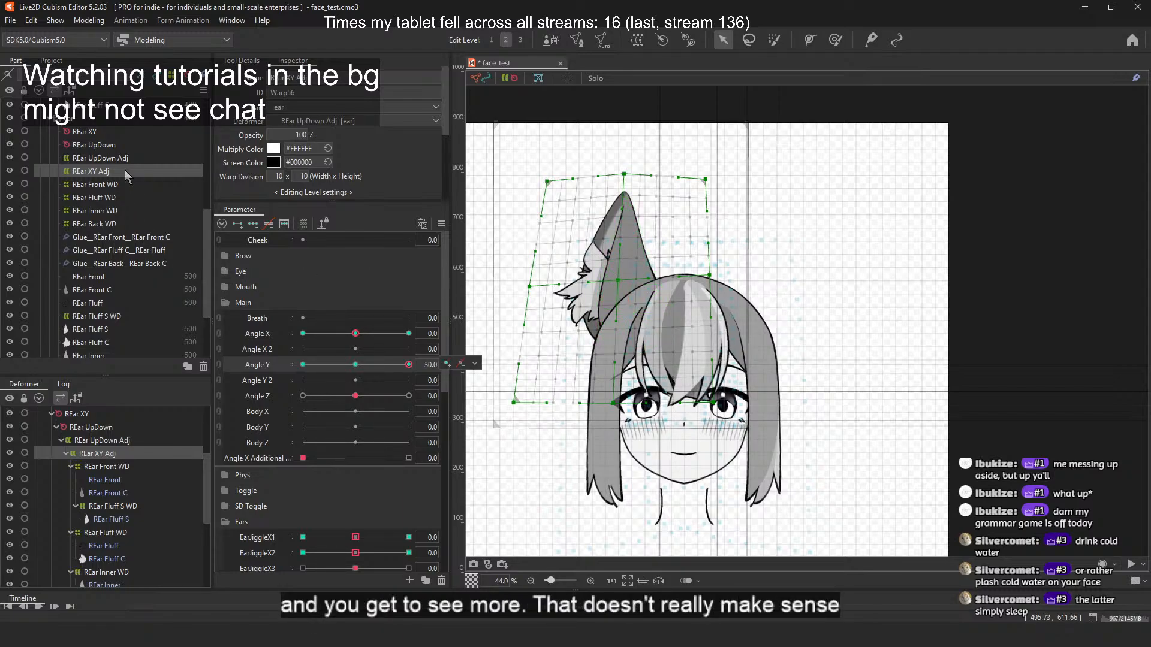
Step: Try shifting the whole REar XY Adj warp slightly down at Angle Y 30, and undo the move
{"action": "left_click", "coordinate": [125, 174]}
{"action": "left_click_drag", "start_coordinate": [612, 286], "coordinate": [612, 291]}
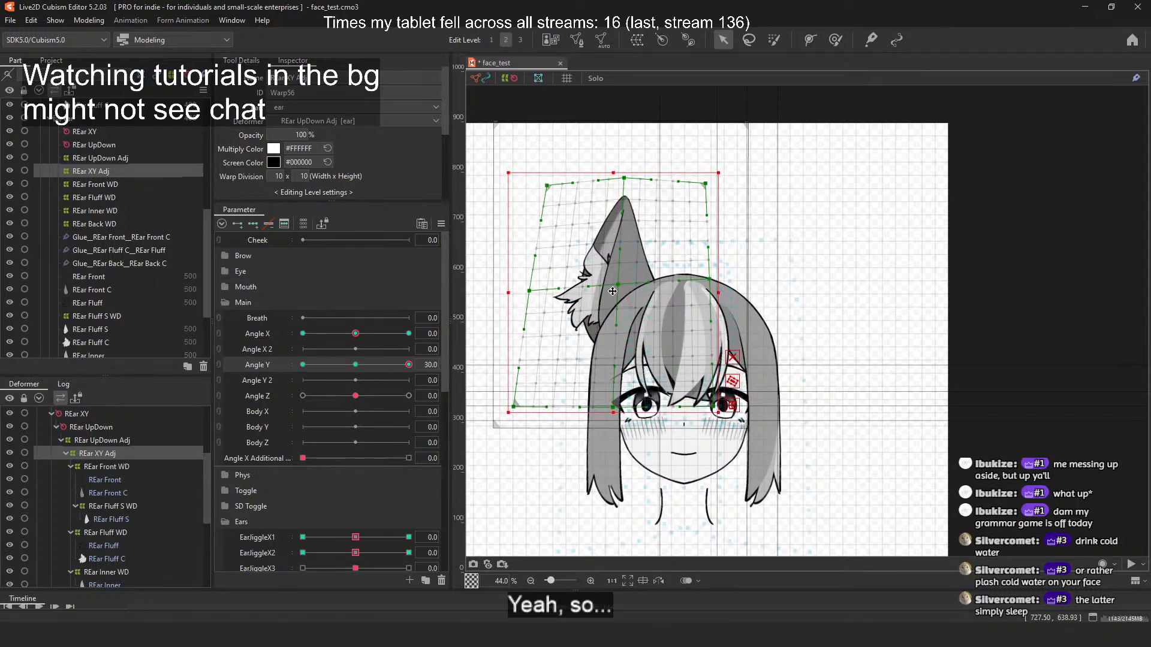
{"action": "mouse_move", "coordinate": [416, 365]}
{"action": "left_mouse_down"}
{"action": "mouse_move", "coordinate": [386, 367]}
{"action": "mouse_move", "coordinate": [419, 366]}
{"action": "left_mouse_up"}
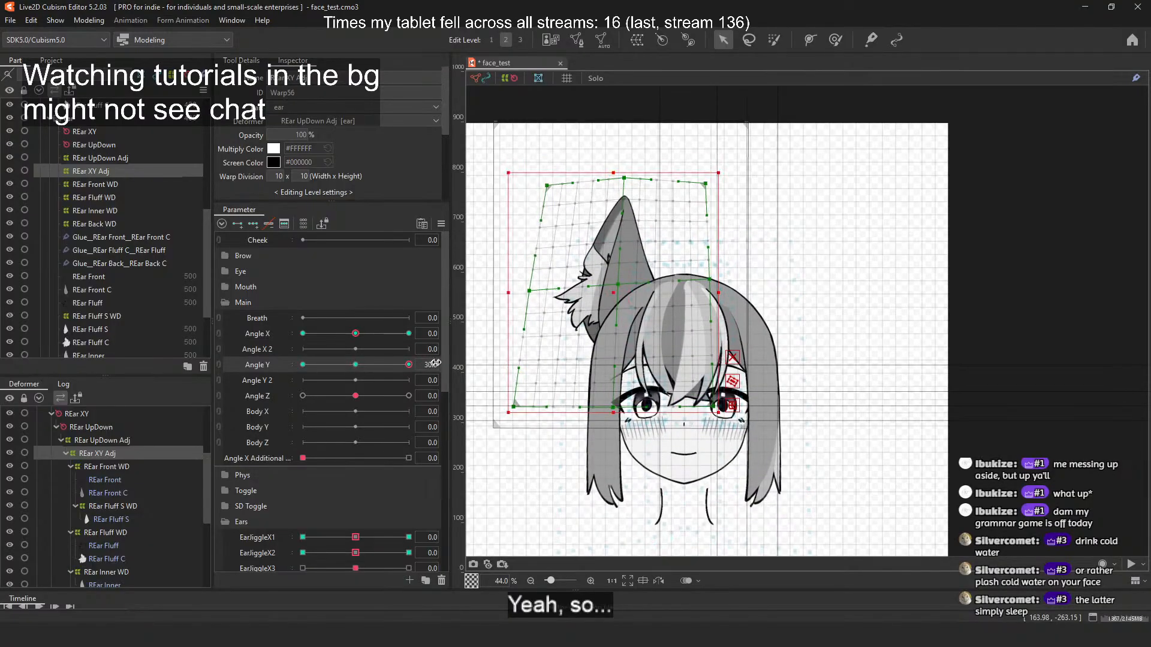
{"action": "key", "text": "ctrl+z"}
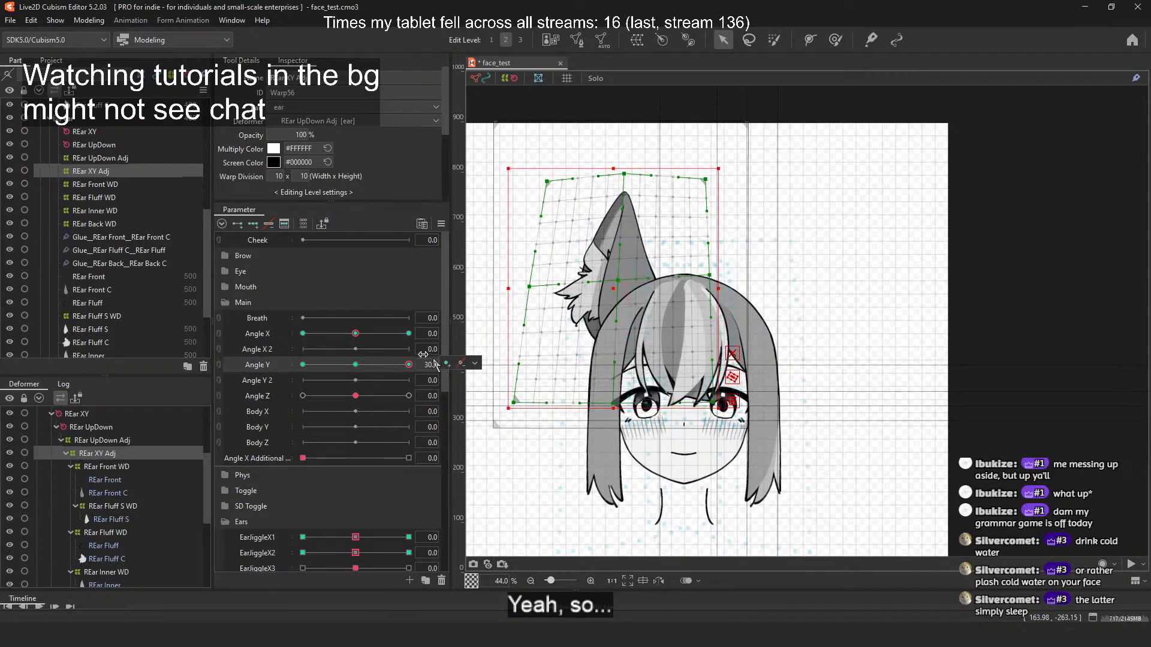
Step: Lower the REar XY rotation deformer slightly at Angle Y 30 and preview the ear's motion back to Angle Y 0
{"action": "left_click", "coordinate": [129, 148]}
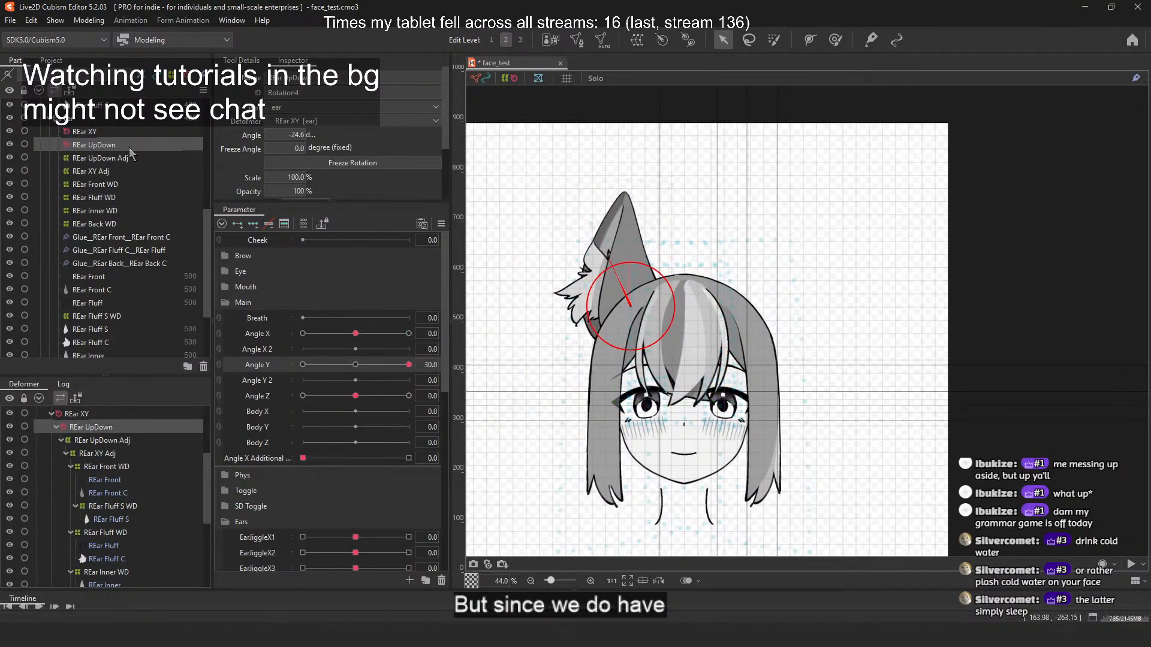
{"action": "left_click", "coordinate": [128, 136]}
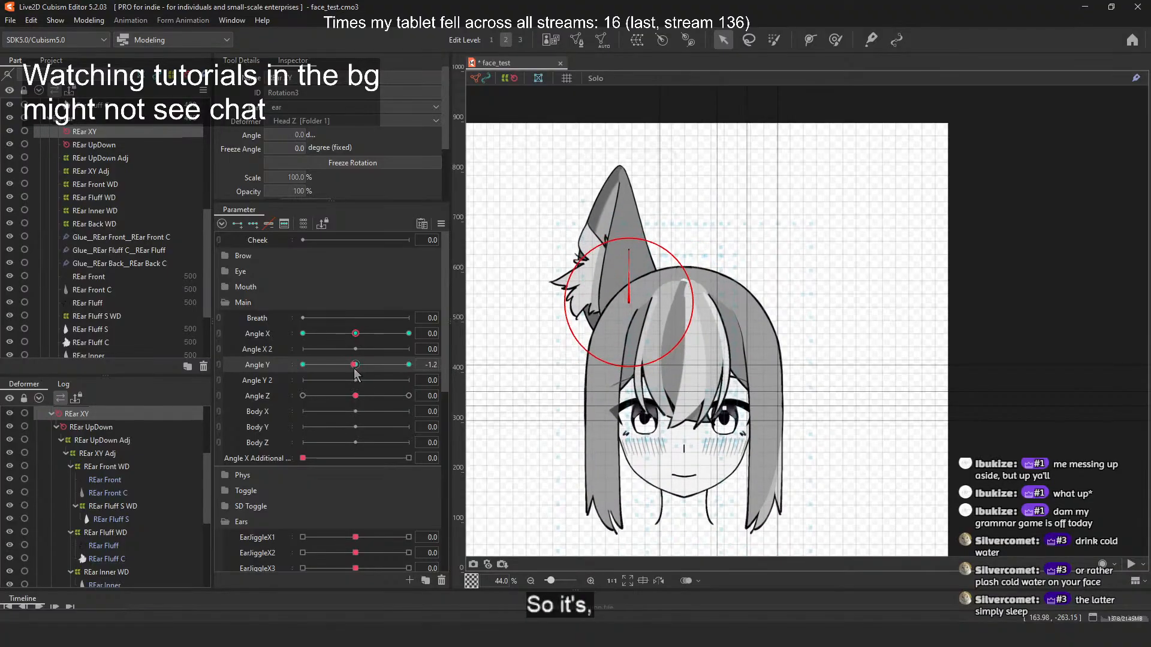
{"action": "mouse_move", "coordinate": [413, 363]}
{"action": "left_mouse_down"}
{"action": "mouse_move", "coordinate": [384, 370]}
{"action": "mouse_move", "coordinate": [415, 371]}
{"action": "mouse_move", "coordinate": [361, 374]}
{"action": "mouse_move", "coordinate": [422, 371]}
{"action": "mouse_move", "coordinate": [359, 380]}
{"action": "mouse_move", "coordinate": [407, 378]}
{"action": "left_mouse_up"}
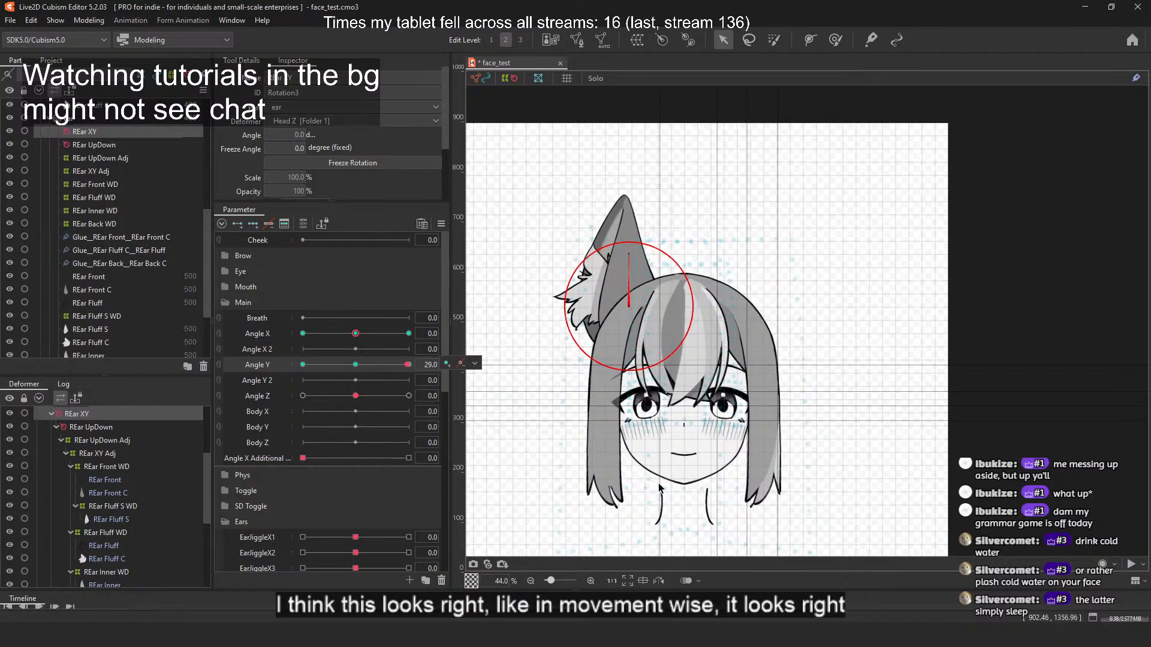
{"action": "left_click", "coordinate": [356, 365]}
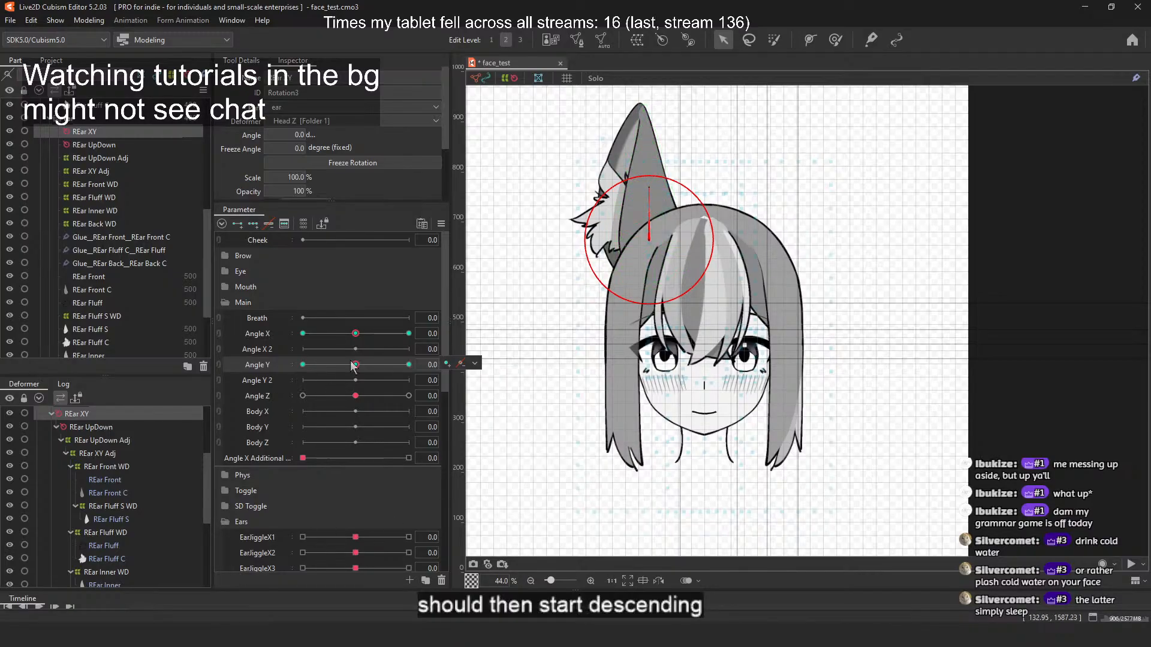
{"action": "mouse_move", "coordinate": [353, 364]}
{"action": "left_mouse_down"}
{"action": "mouse_move", "coordinate": [410, 365]}
{"action": "mouse_move", "coordinate": [355, 367]}
{"action": "left_mouse_up"}
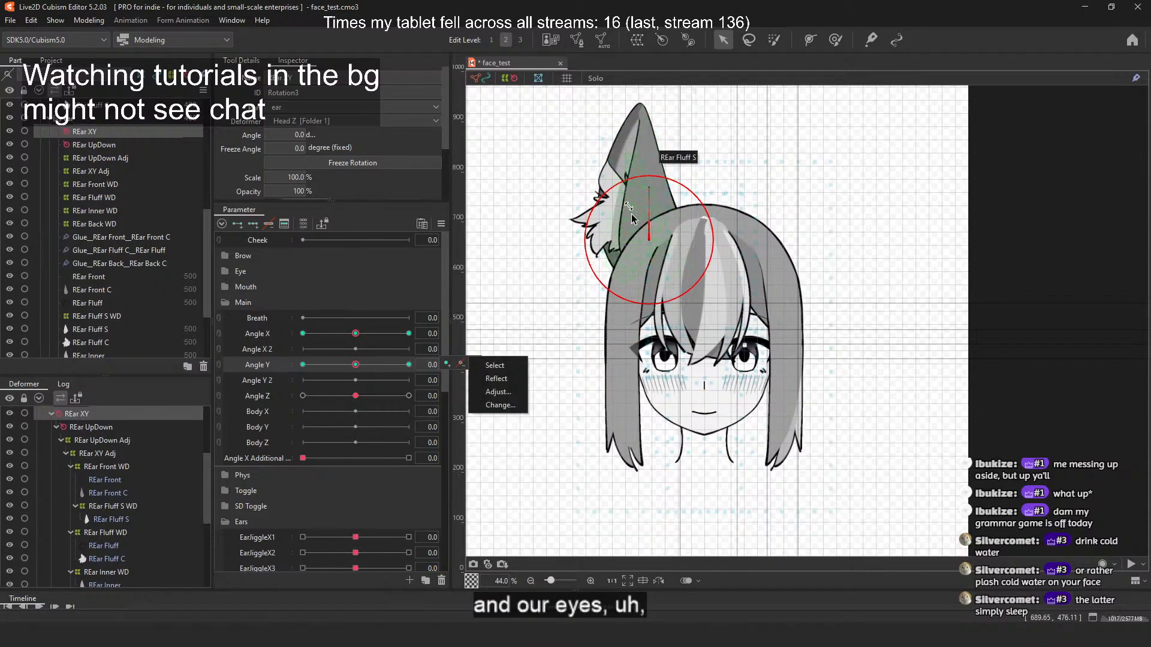
Step: At Angle Y -30, shift the REar XY Adj warp's top-left corner and left-middle point outward and its bottom-left corner slightly inward
{"action": "left_click_drag", "start_coordinate": [361, 364], "coordinate": [297, 383]}
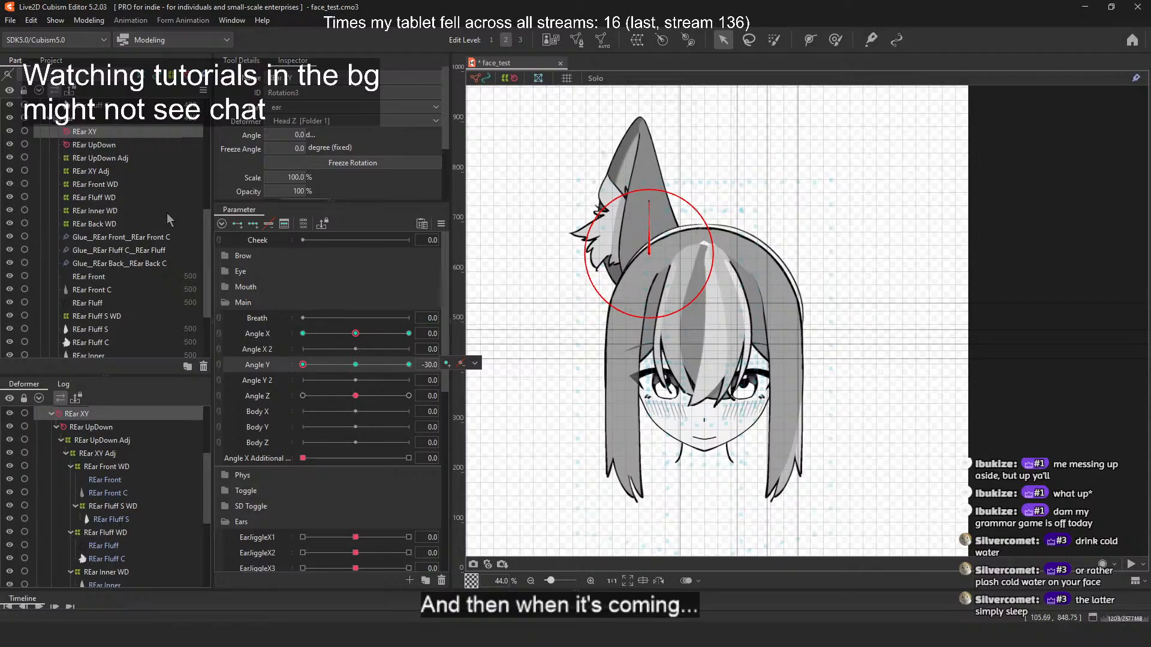
{"action": "left_click", "coordinate": [114, 172]}
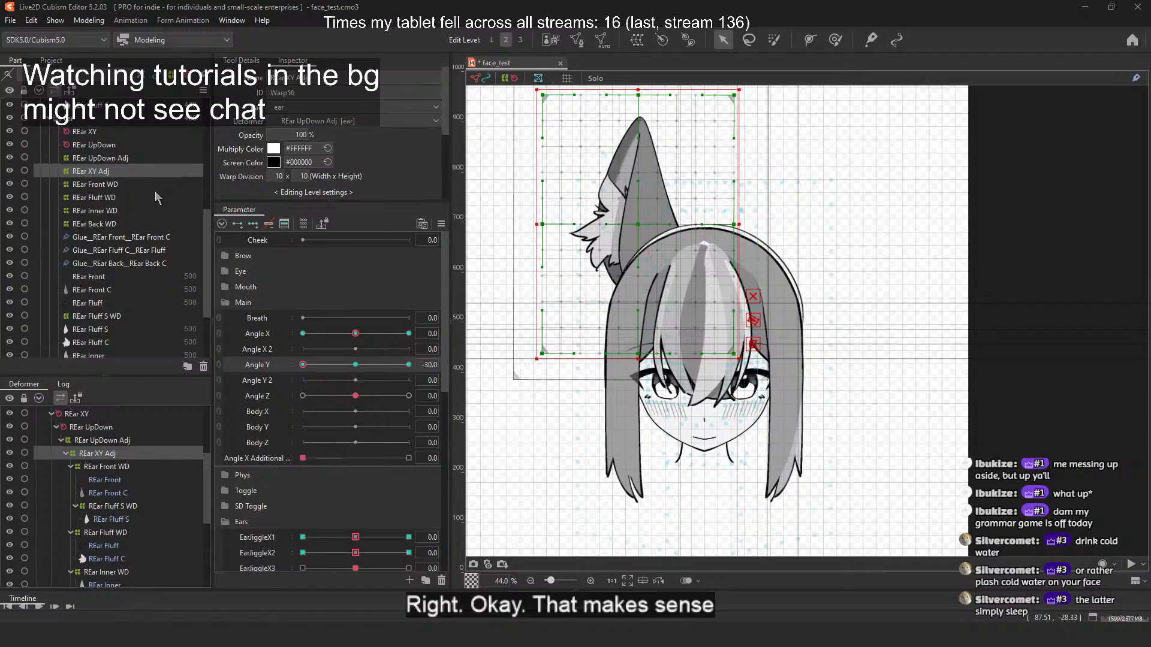
{"action": "left_click_drag", "start_coordinate": [546, 309], "coordinate": [569, 365]}
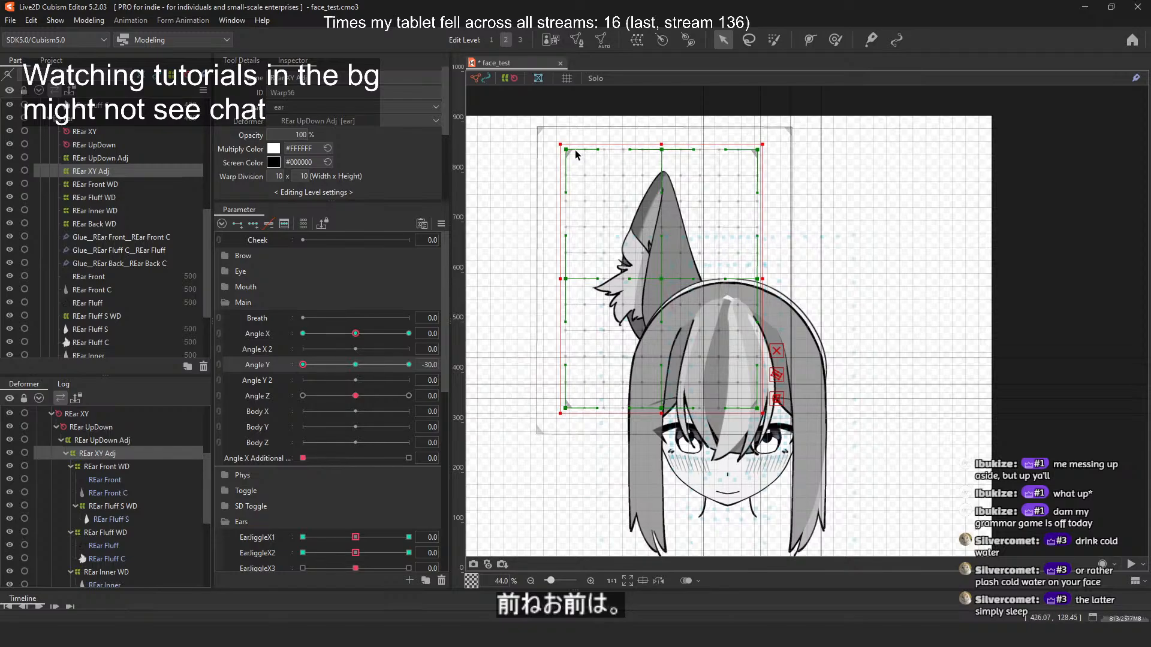
{"action": "left_click_drag", "start_coordinate": [574, 151], "coordinate": [546, 151]}
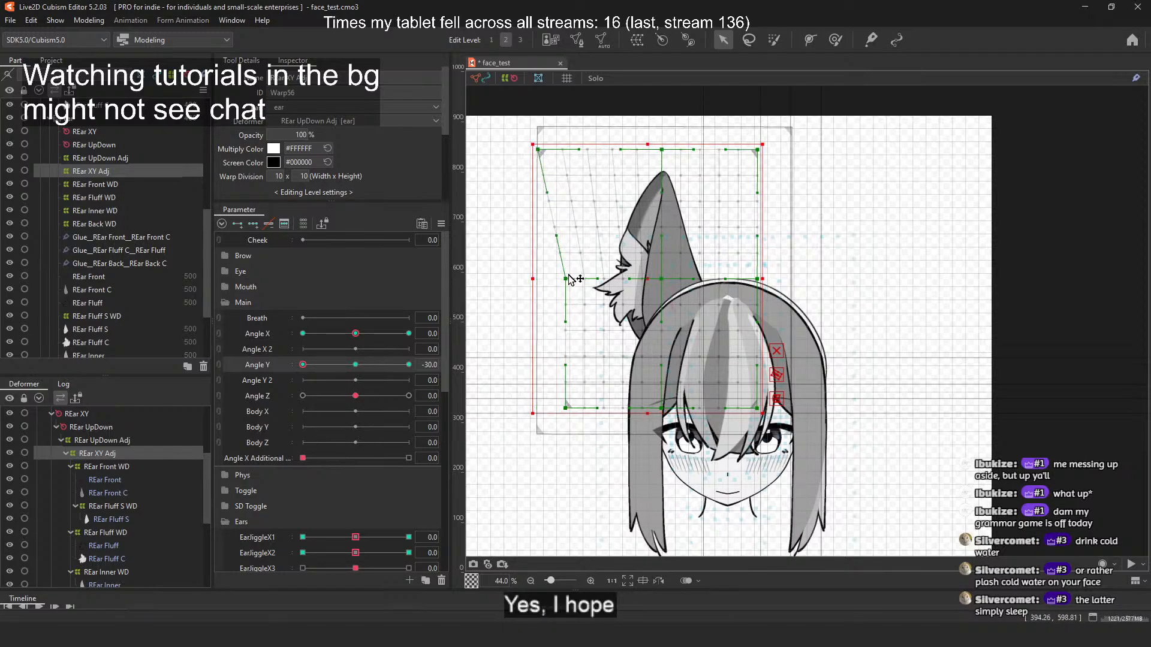
{"action": "left_click_drag", "start_coordinate": [568, 277], "coordinate": [559, 277]}
{"action": "left_click_drag", "start_coordinate": [570, 410], "coordinate": [575, 410]}
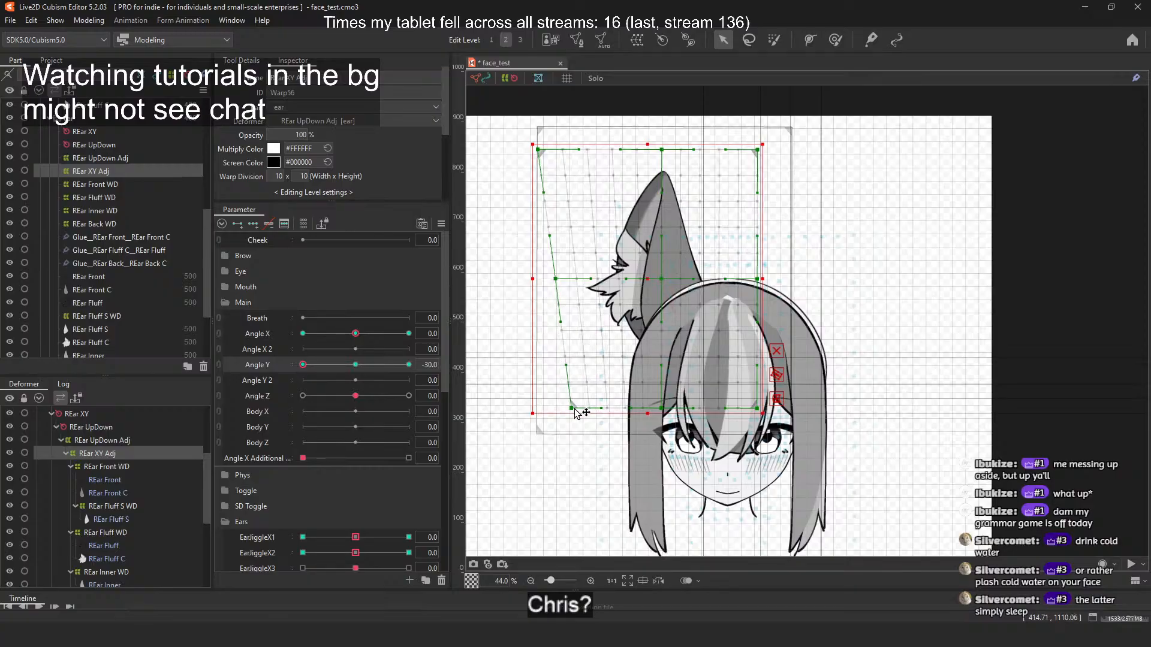
Step: Lower the REar XY Adj warp's centre, top-middle, top-right and right-middle points slightly at Angle Y -30
{"action": "left_click_drag", "start_coordinate": [661, 280], "coordinate": [661, 290]}
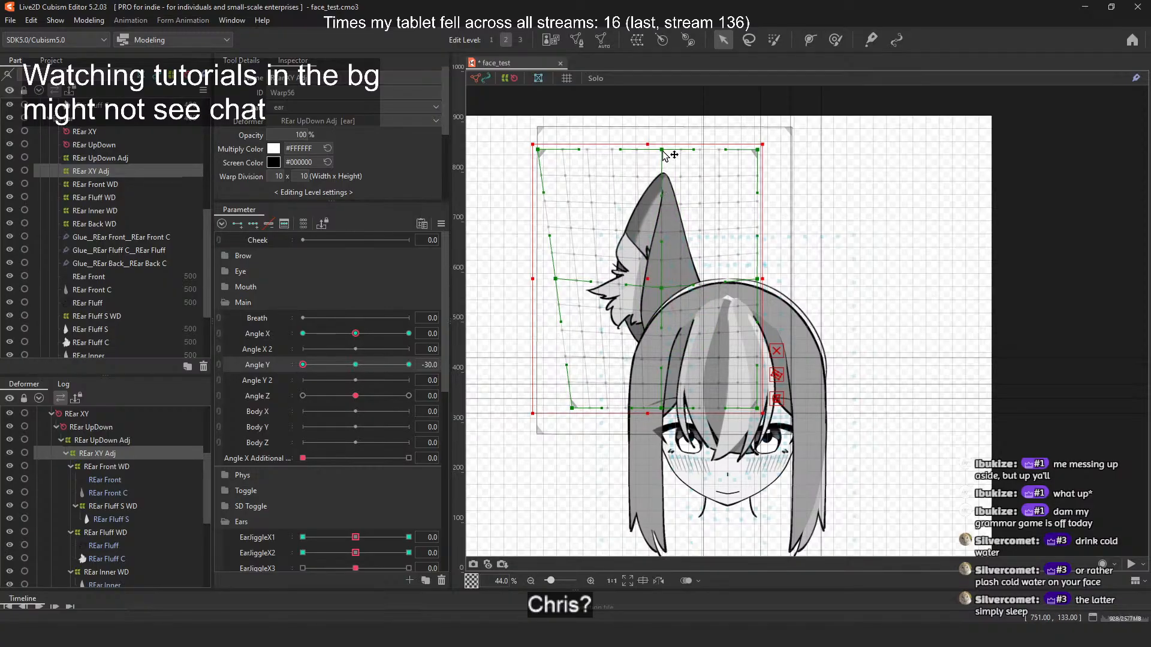
{"action": "left_click_drag", "start_coordinate": [662, 151], "coordinate": [662, 161]}
{"action": "left_click_drag", "start_coordinate": [758, 150], "coordinate": [758, 163]}
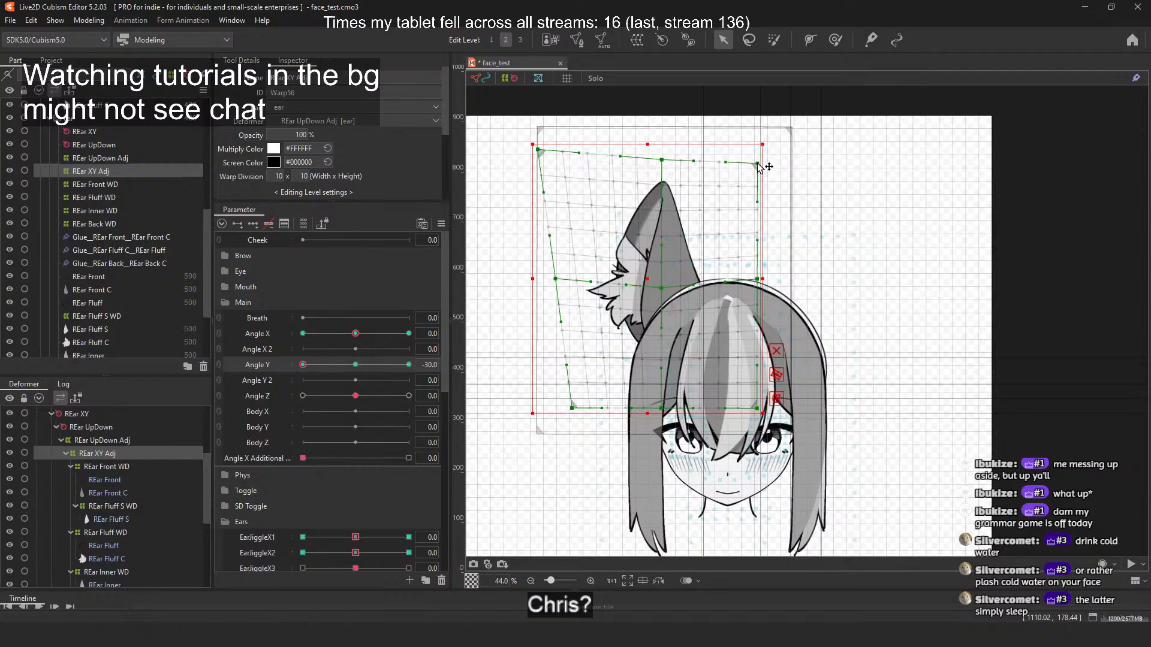
{"action": "left_click_drag", "start_coordinate": [757, 278], "coordinate": [757, 291]}
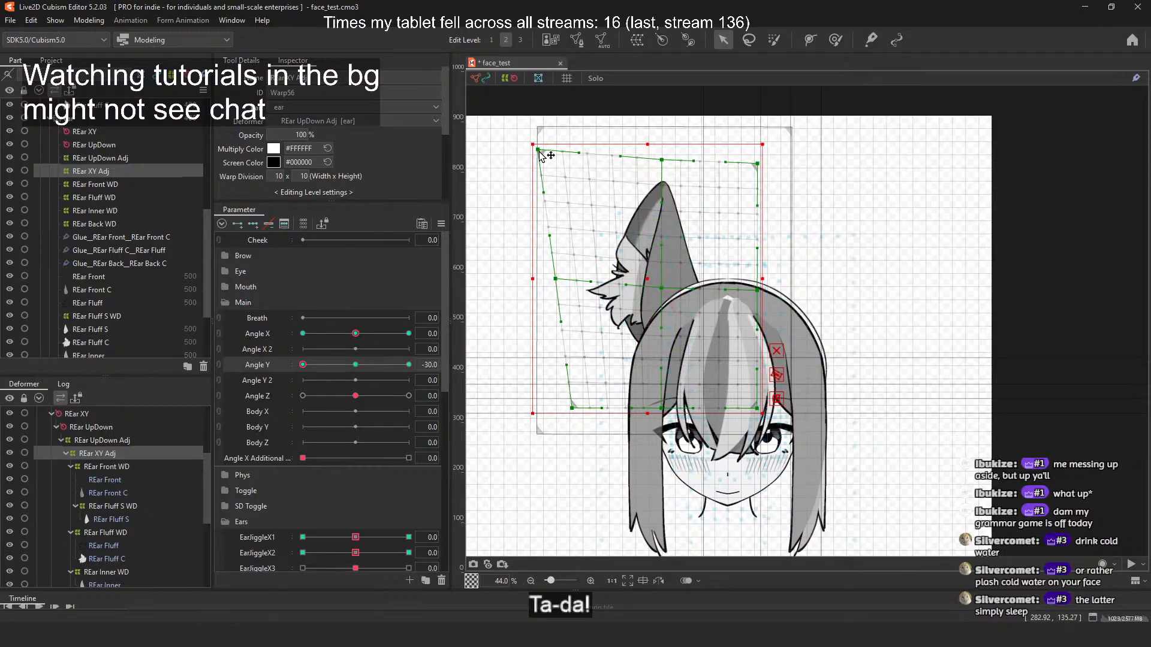
{"action": "scroll", "coordinate": [695, 214], "scroll_direction": "up", "scroll_amount": 1}
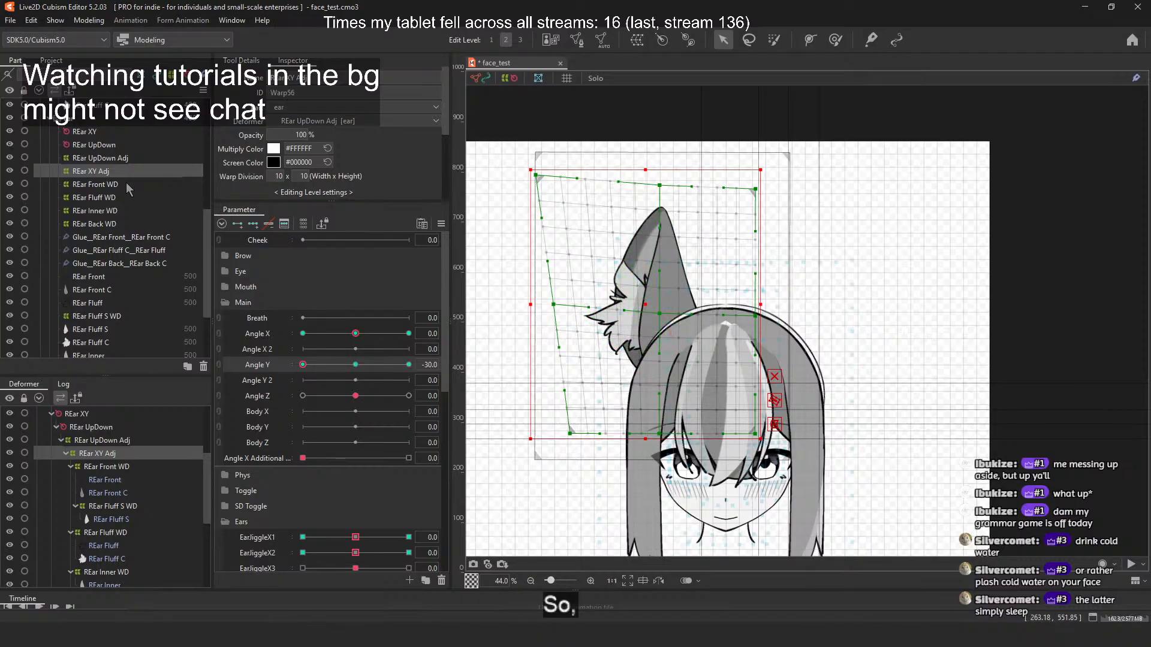
Step: Try squashing the REar Back WD warp by raising its bottom edge at Angle Y -30, and undo each attempt
{"action": "left_click", "coordinate": [127, 223]}
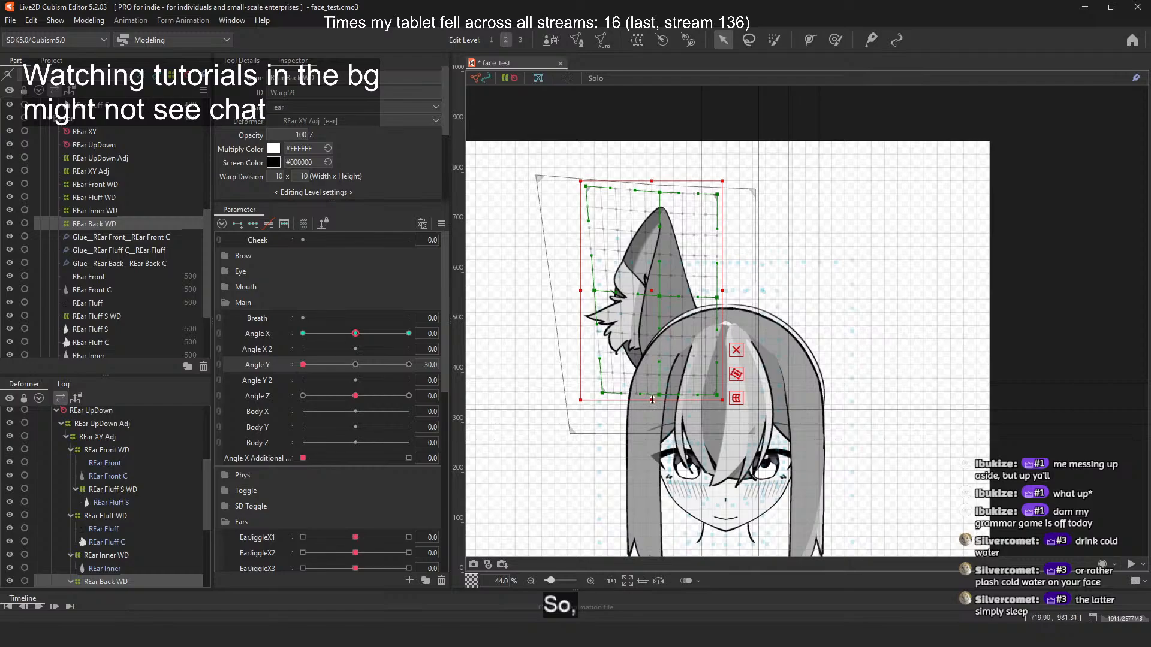
{"action": "left_click_drag", "start_coordinate": [652, 399], "coordinate": [640, 372]}
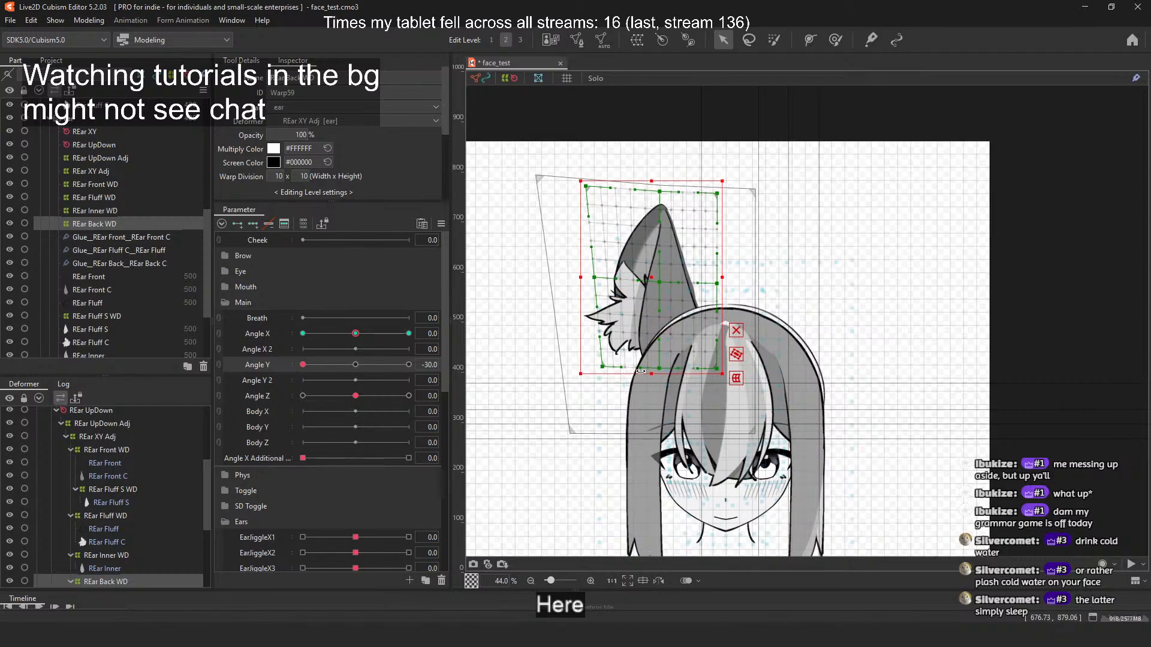
{"action": "key", "text": "ctrl+z"}
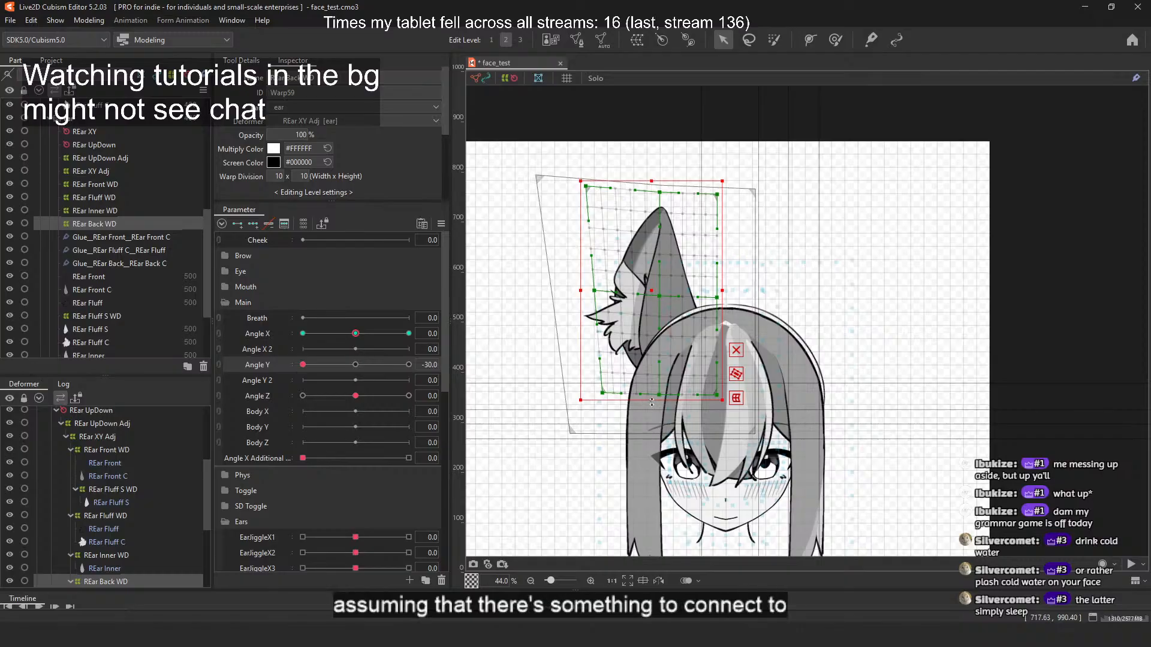
{"action": "left_click_drag", "start_coordinate": [651, 400], "coordinate": [651, 389]}
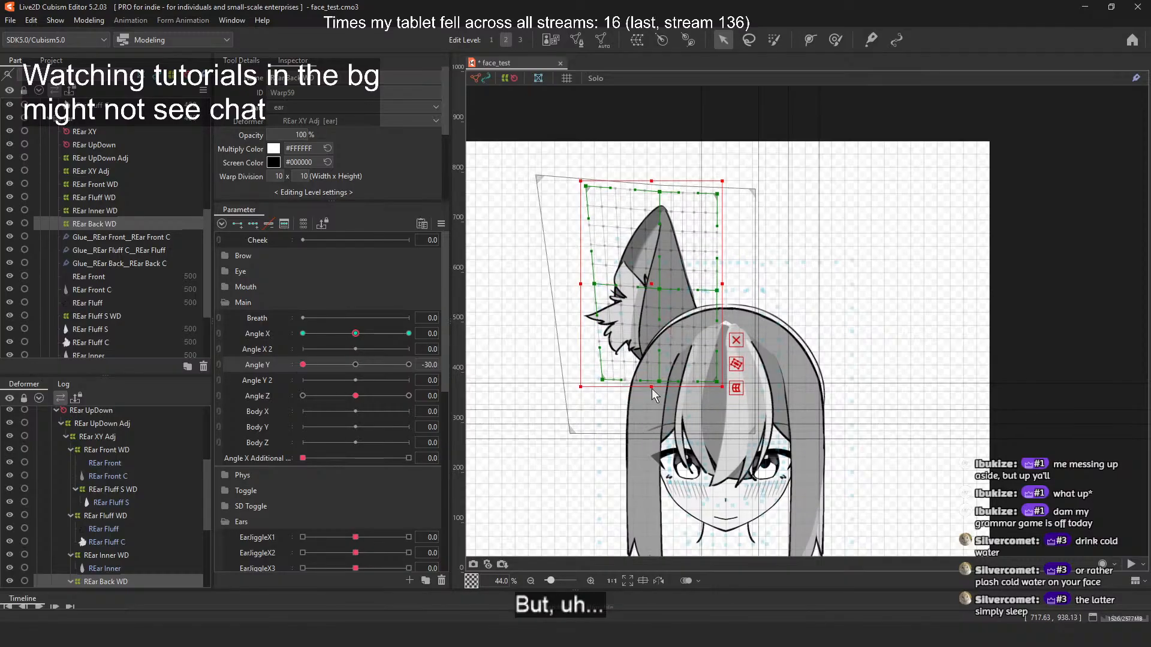
{"action": "key", "text": "ctrl+z"}
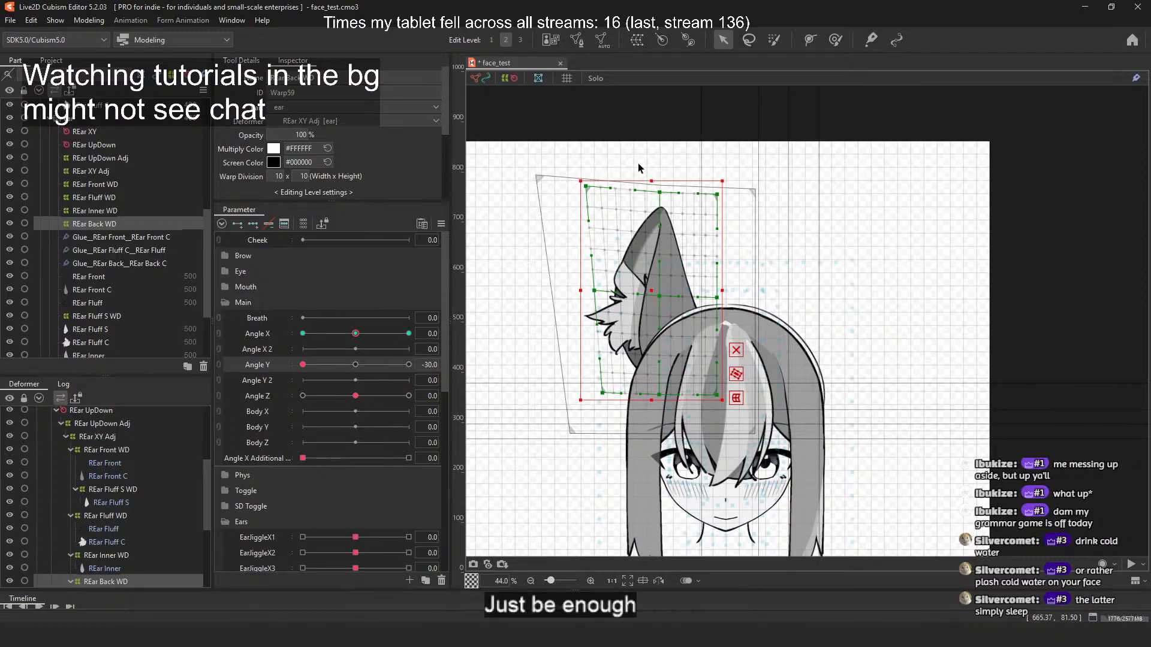
Step: Preview the ear's motion across Angle Y from -30 to 30 and back to 0, with and without the REar XY Adj warp selected
{"action": "left_click", "coordinate": [168, 158]}
{"action": "left_click", "coordinate": [167, 171]}
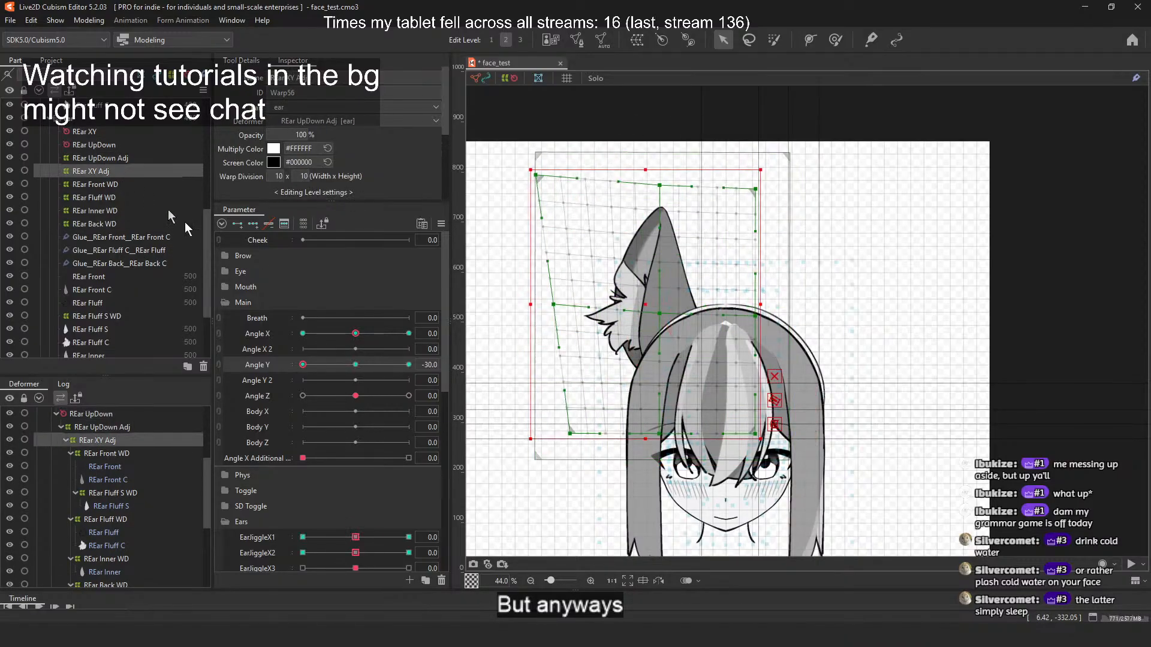
{"action": "left_click_drag", "start_coordinate": [318, 364], "coordinate": [425, 362]}
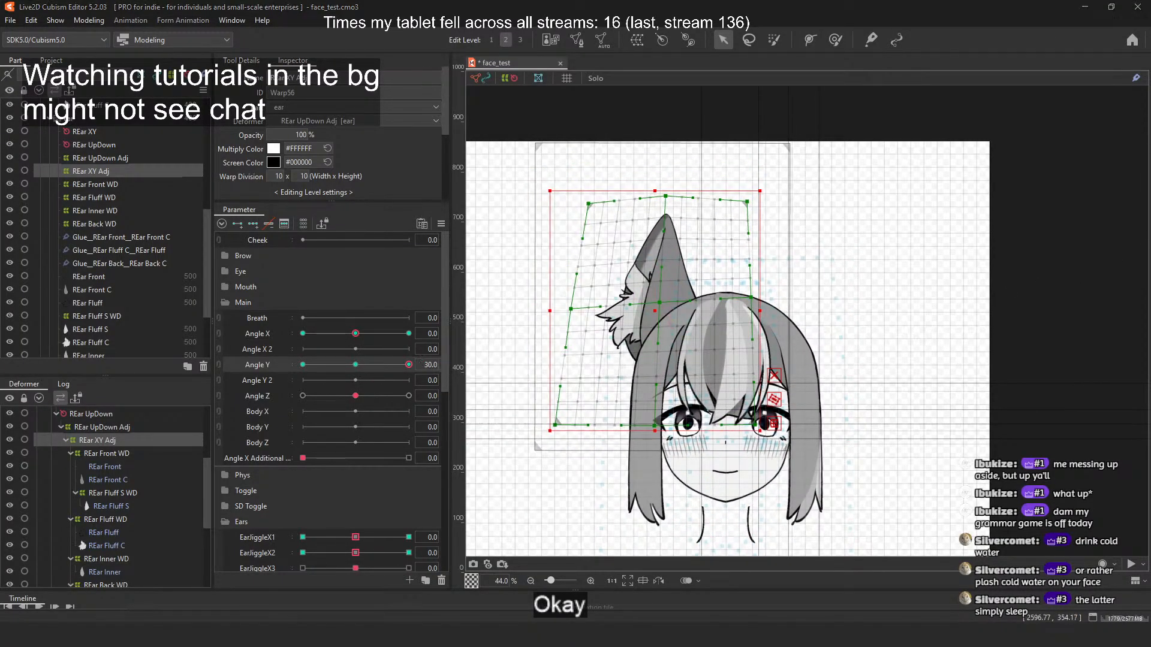
{"action": "key", "text": "Escape"}
{"action": "left_click_drag", "start_coordinate": [405, 369], "coordinate": [355, 388]}
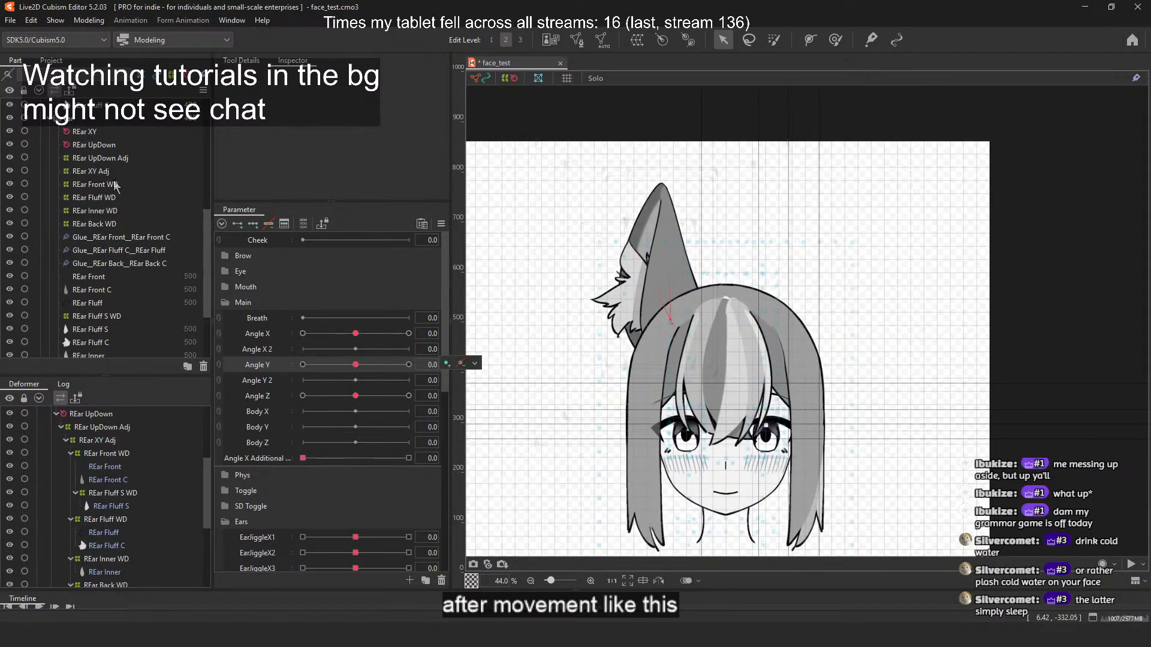
{"action": "left_click", "coordinate": [113, 172]}
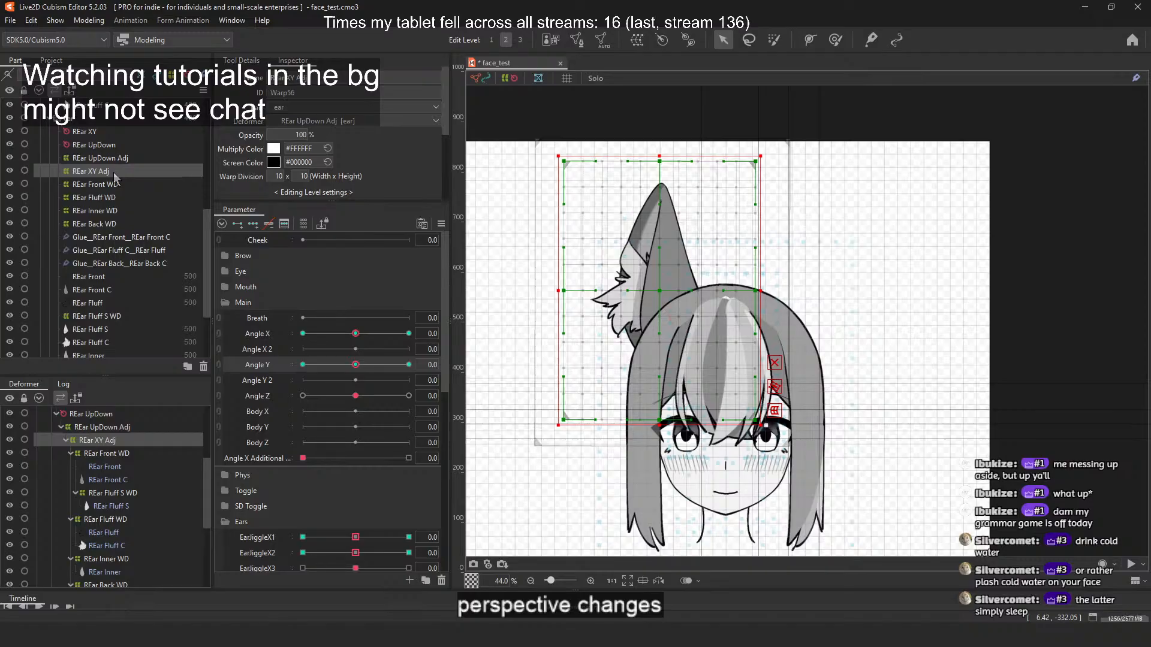
{"action": "left_click_drag", "start_coordinate": [355, 365], "coordinate": [411, 378]}
{"action": "left_click", "coordinate": [355, 364]}
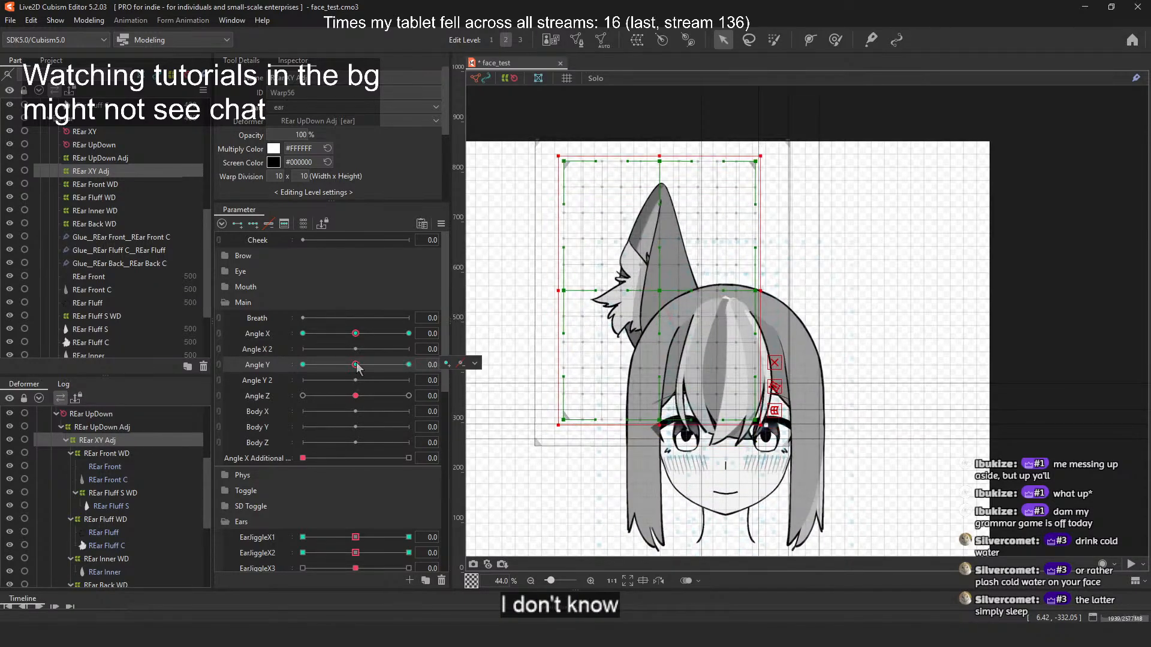
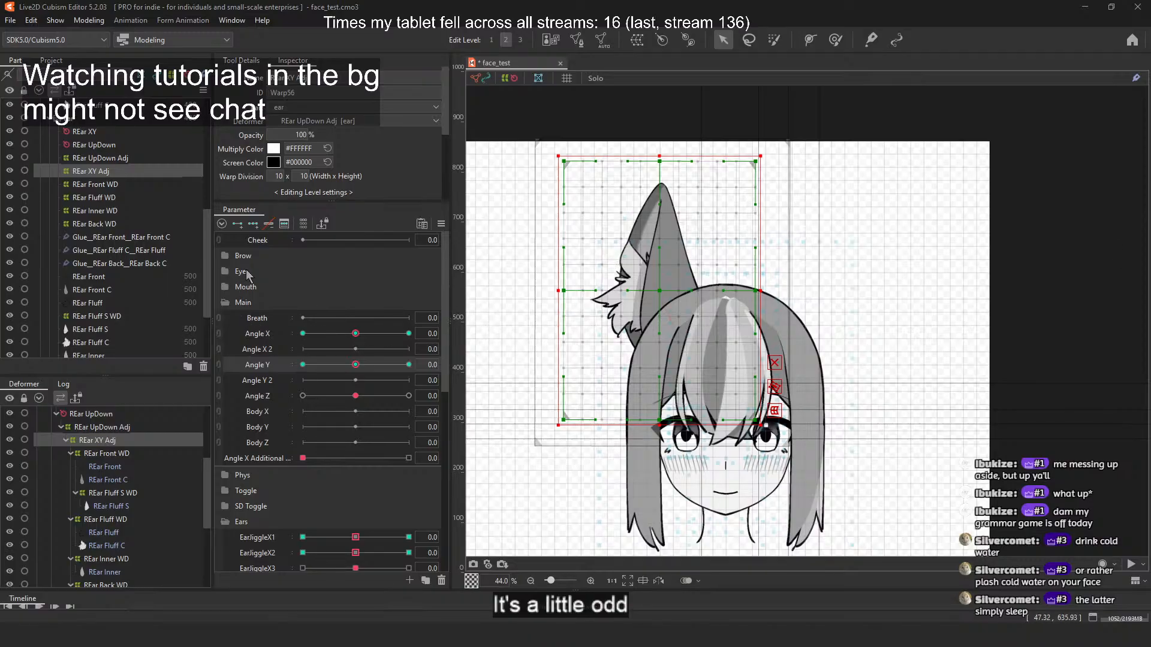
Step: At Angle Y -30, inspect the REar XY Adj warp and the Front, Fluff, Inner and Back WD warps in turn
{"action": "left_click_drag", "start_coordinate": [355, 365], "coordinate": [298, 383]}
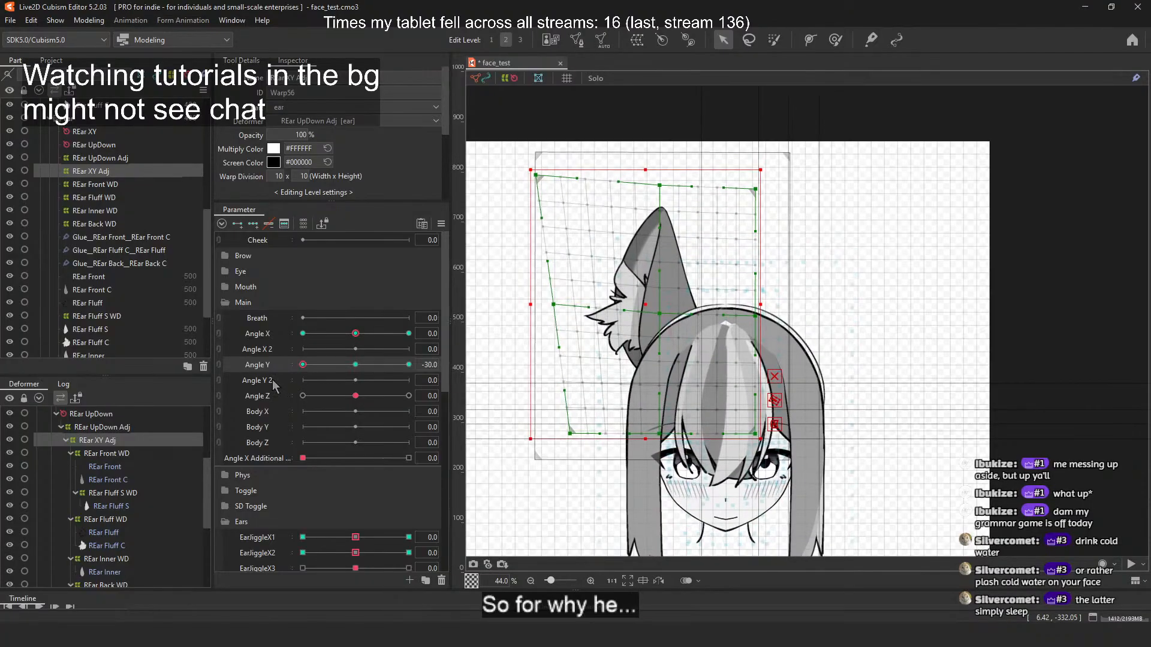
{"action": "left_click", "coordinate": [125, 184]}
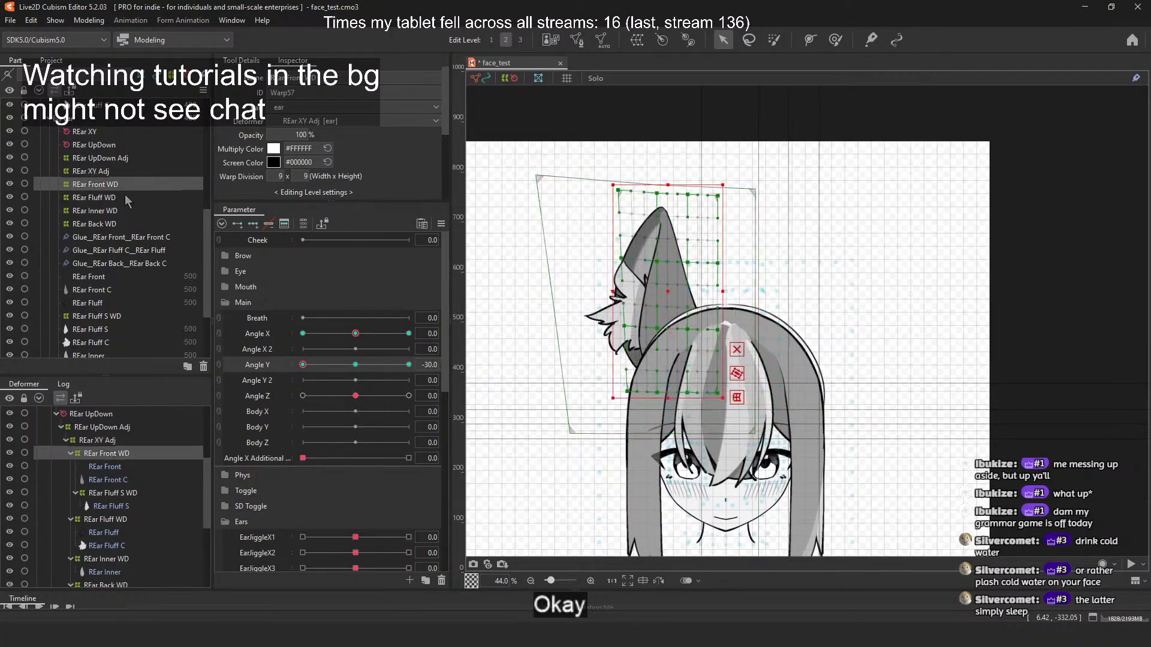
{"action": "left_click", "coordinate": [125, 196]}
{"action": "left_click", "coordinate": [125, 207]}
{"action": "left_click", "coordinate": [124, 221]}
{"action": "left_click", "coordinate": [129, 184]}
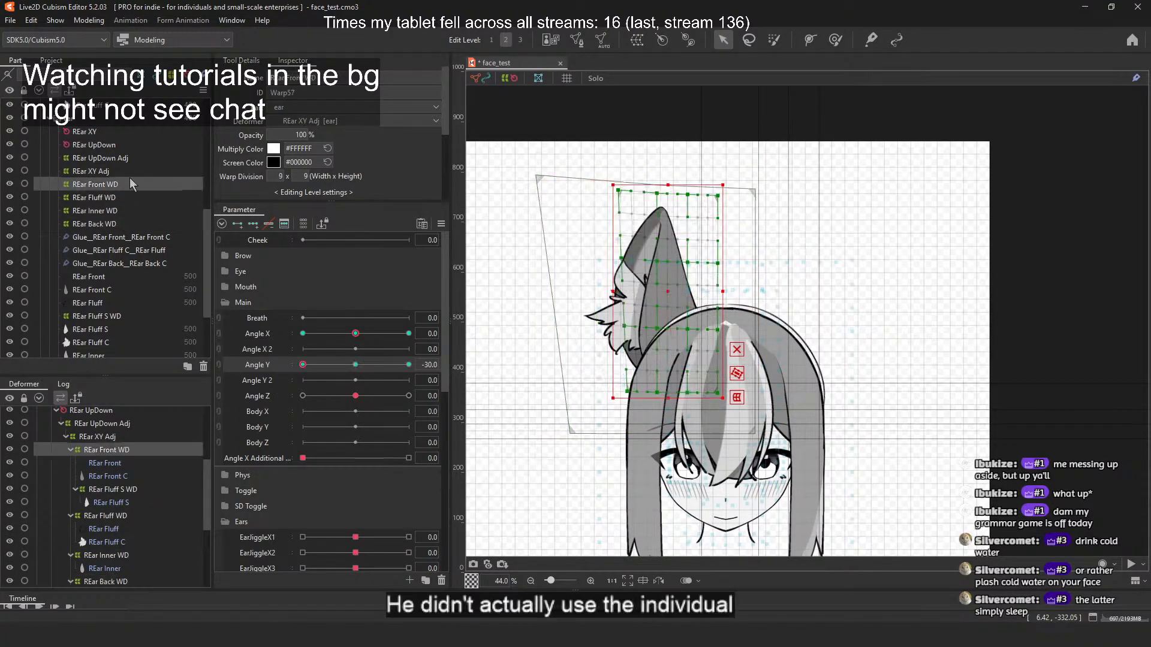
{"action": "left_click", "coordinate": [131, 170]}
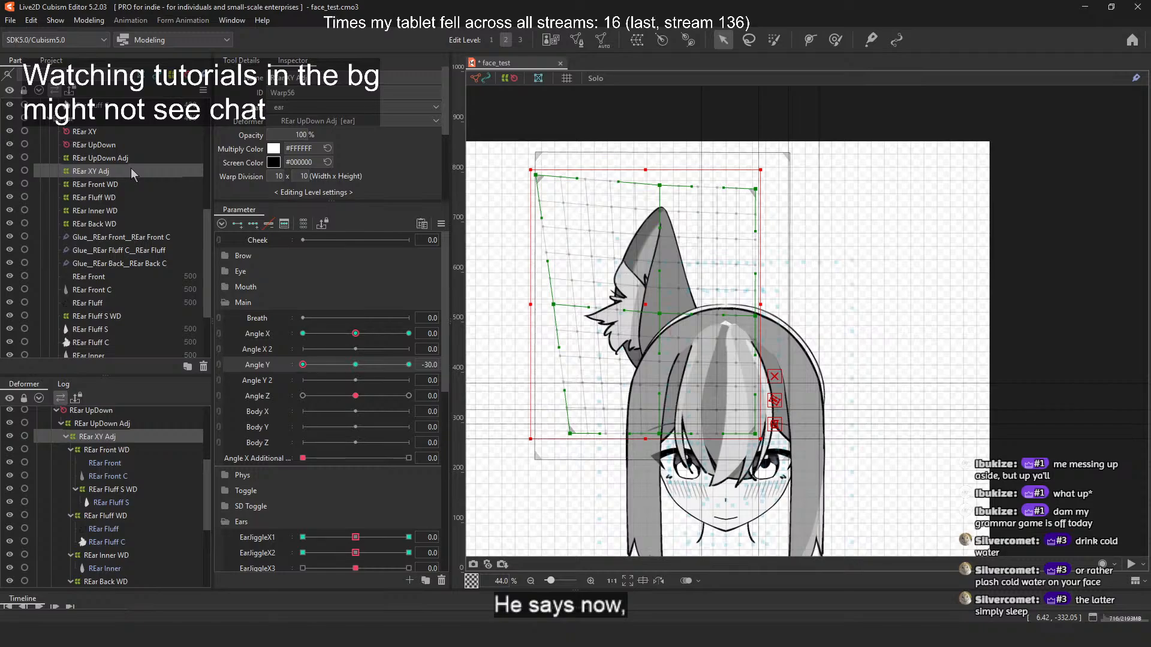
{"action": "left_click", "coordinate": [128, 185]}
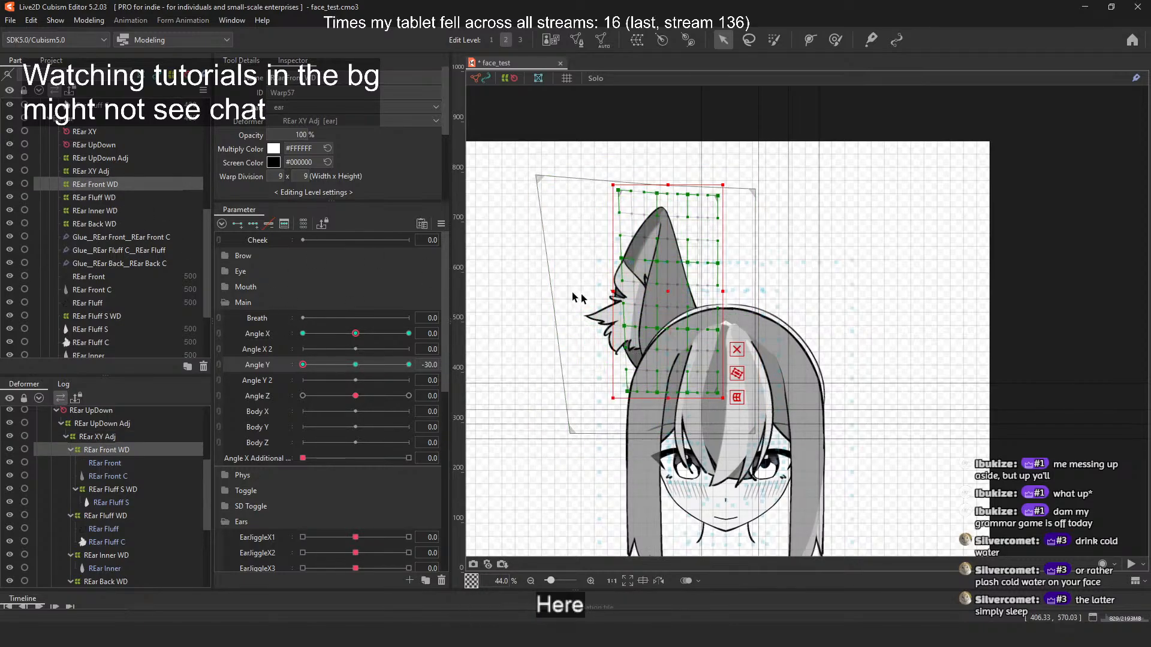
Step: Squash the REar Front WD warp slightly by raising its bottom edge at Angle Y 30, and preview the motion from Angle Y 0
{"action": "left_click", "coordinate": [408, 365]}
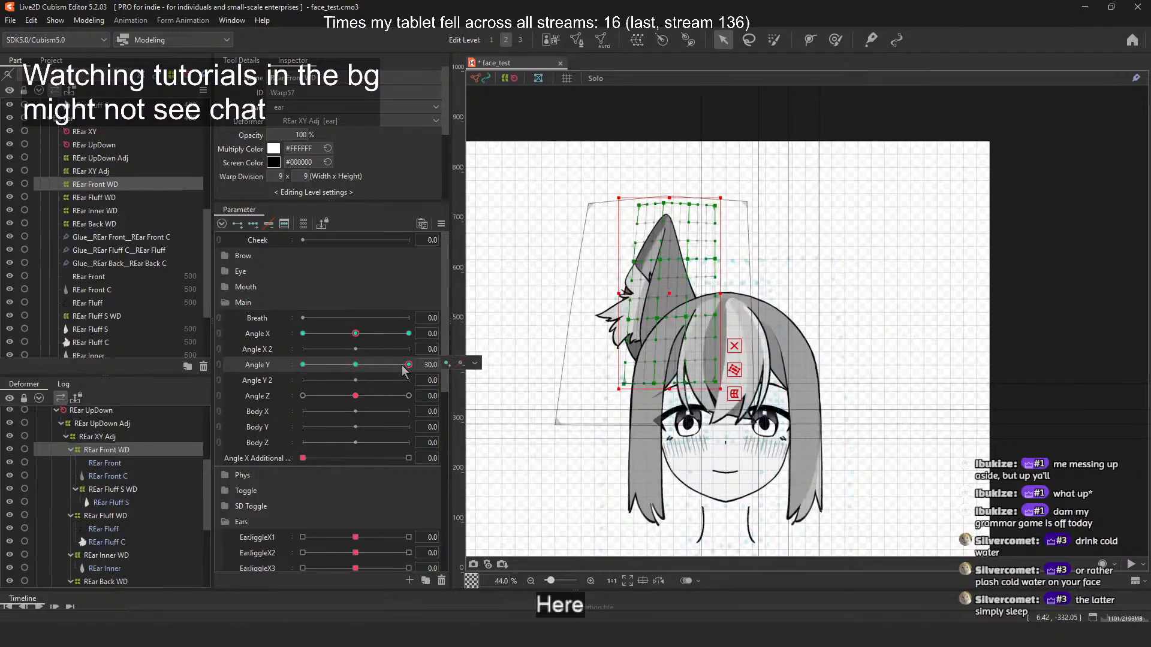
{"action": "left_click", "coordinate": [362, 364]}
{"action": "left_click_drag", "start_coordinate": [362, 364], "coordinate": [441, 365]}
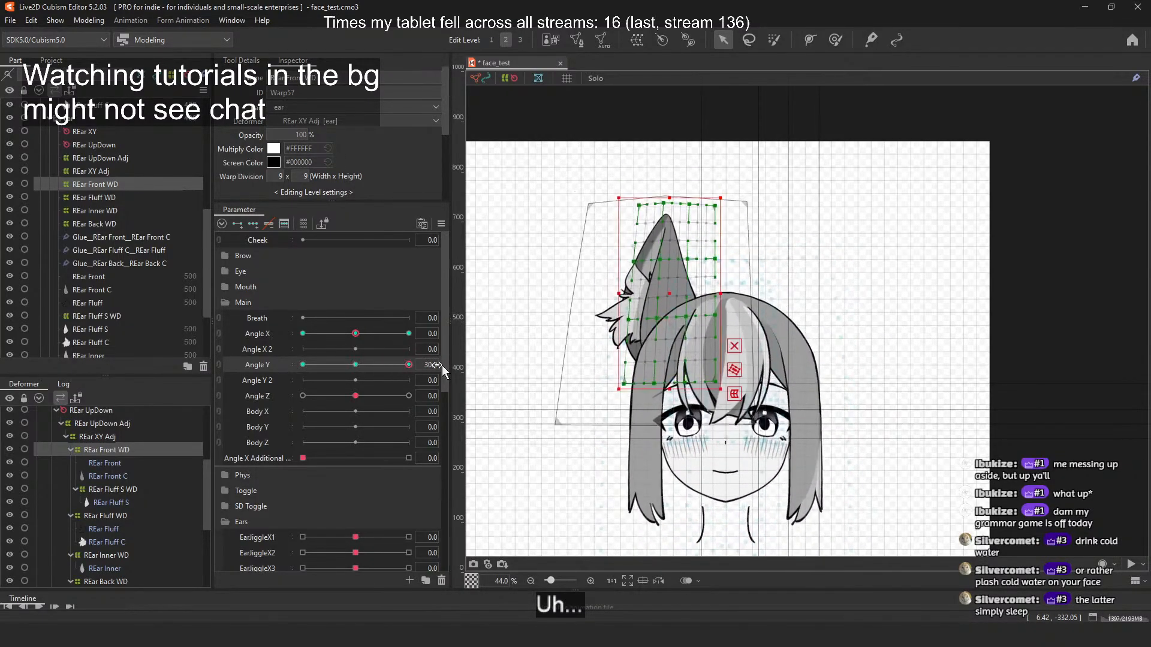
{"action": "scroll", "coordinate": [662, 350], "scroll_direction": "up", "scroll_amount": 2}
{"action": "scroll", "coordinate": [662, 350], "scroll_direction": "up", "scroll_amount": 1}
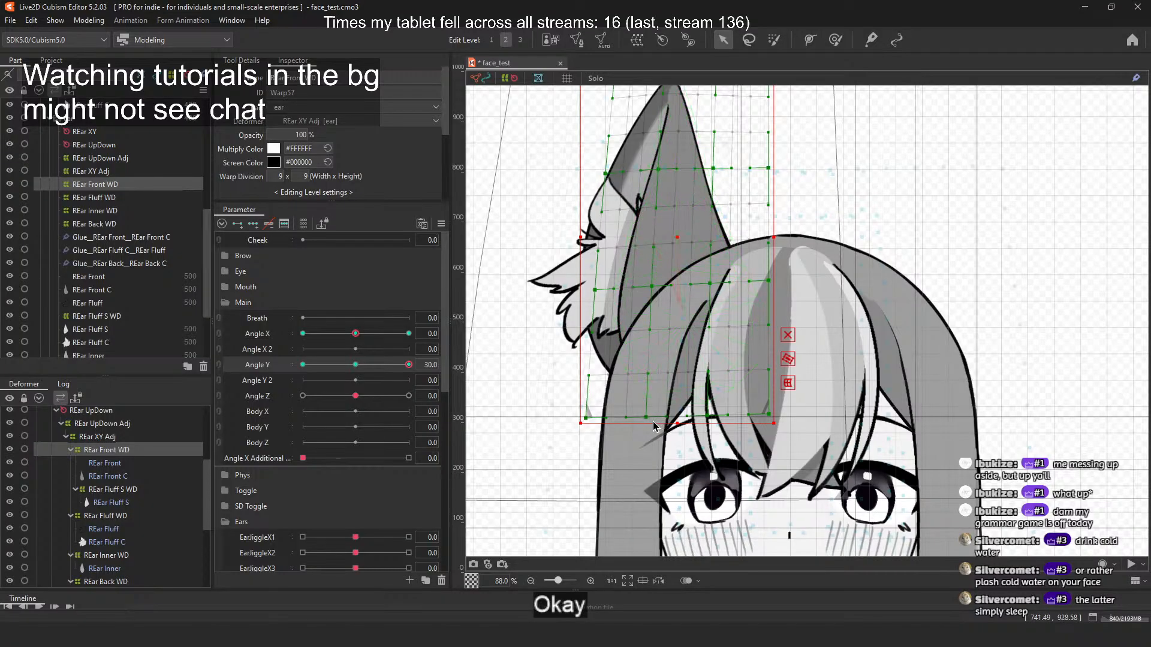
{"action": "left_click_drag", "start_coordinate": [676, 426], "coordinate": [676, 400]}
{"action": "left_click_drag", "start_coordinate": [393, 365], "coordinate": [415, 357]}
{"action": "scroll", "coordinate": [665, 292], "scroll_direction": "down", "scroll_amount": 2}
{"action": "left_click", "coordinate": [570, 323]}
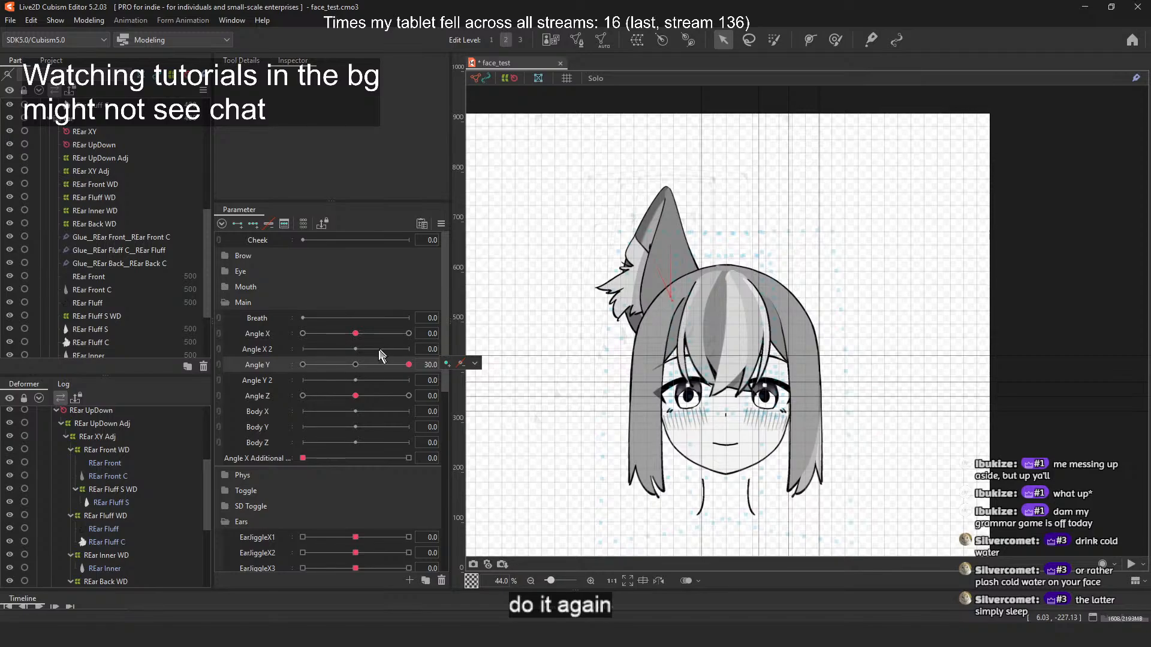
{"action": "left_click", "coordinate": [359, 363]}
{"action": "left_click", "coordinate": [409, 364]}
Step: Try shifting the REar Fluff WD warp slightly down at Angle Y 30, and undo the move while keeping the REar Front WD edit
{"action": "left_click", "coordinate": [117, 187]}
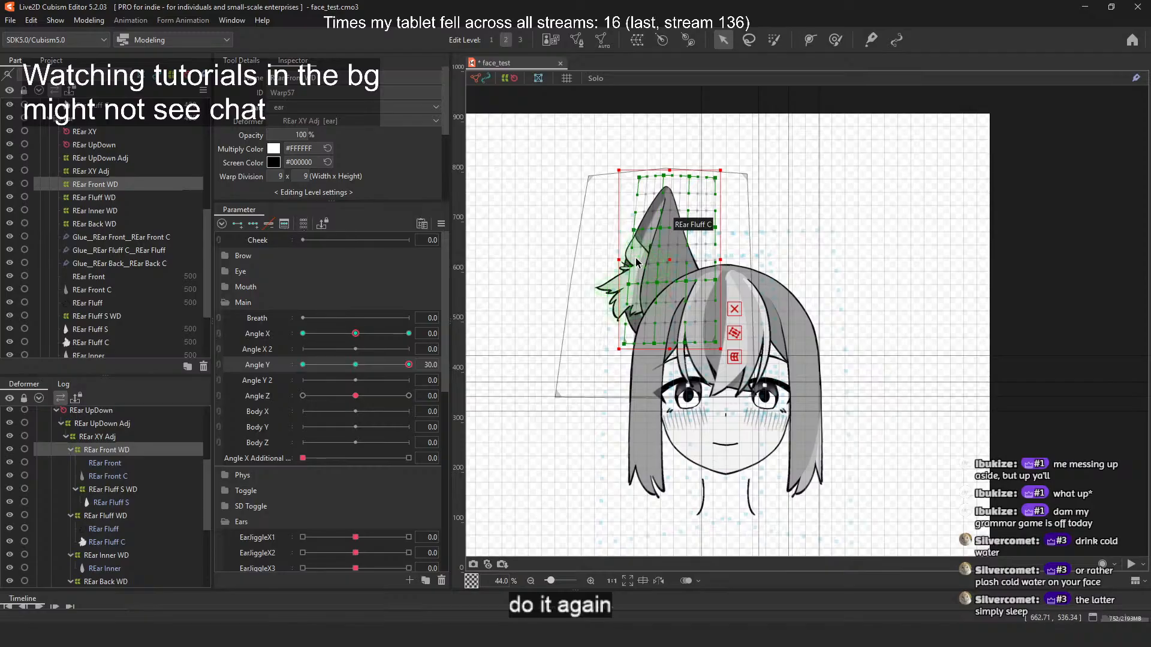
{"action": "left_click", "coordinate": [111, 197]}
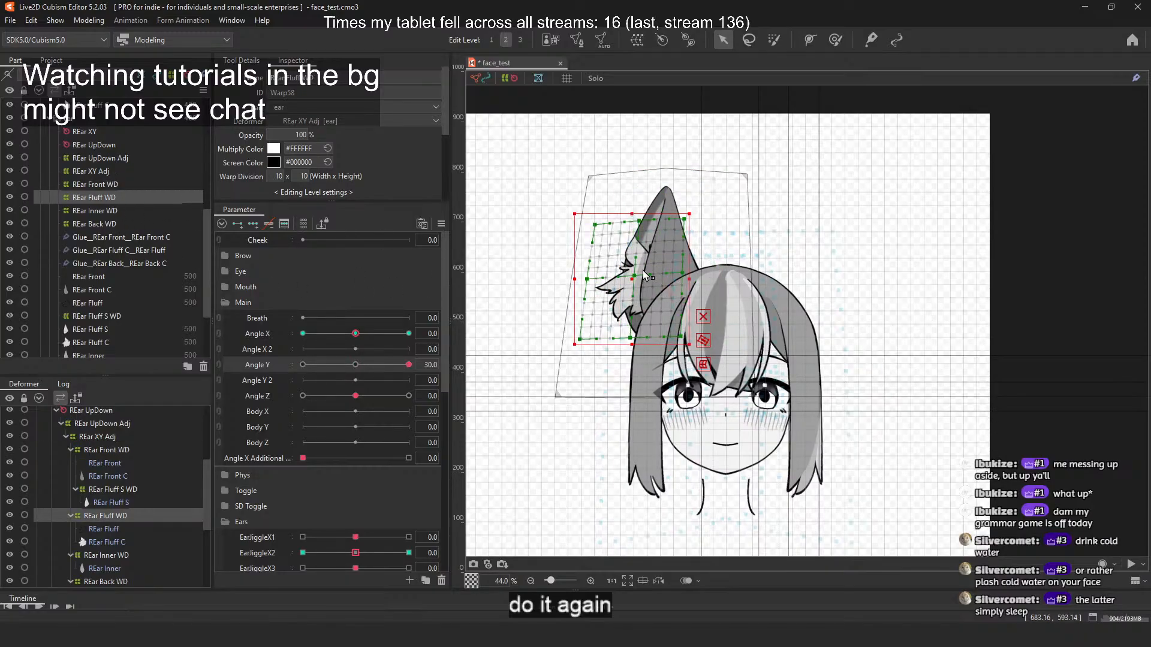
{"action": "scroll", "coordinate": [642, 271], "scroll_direction": "up", "scroll_amount": 3}
{"action": "left_click_drag", "start_coordinate": [628, 278], "coordinate": [629, 292]}
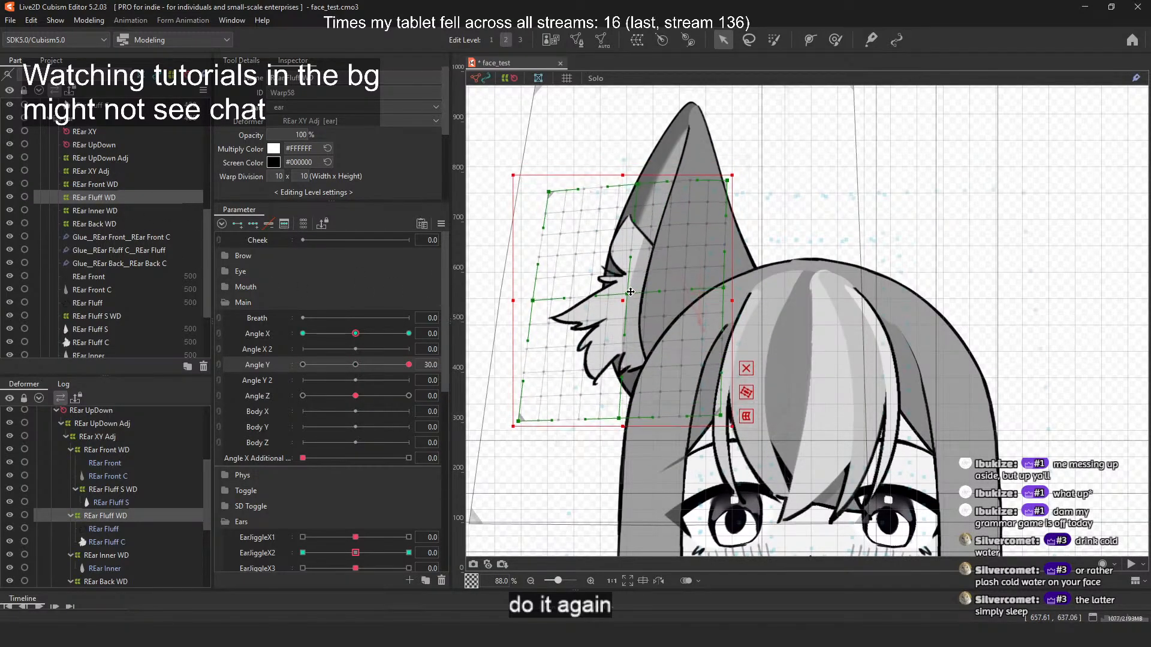
{"action": "left_click_drag", "start_coordinate": [408, 364], "coordinate": [362, 370]}
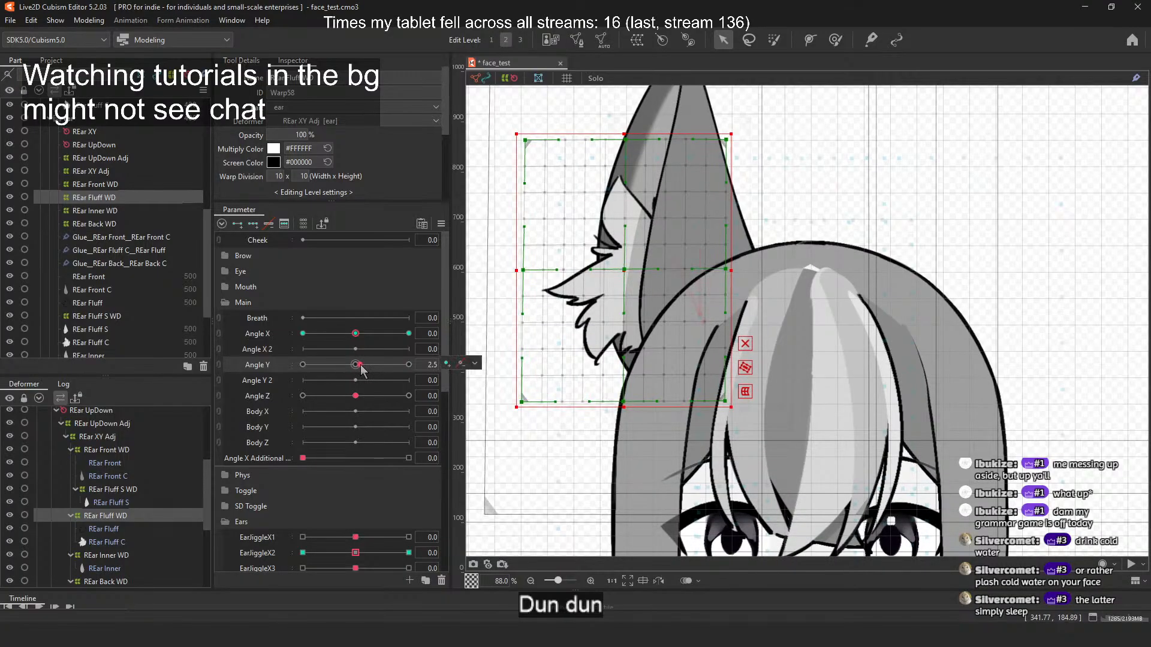
{"action": "key", "text": "ctrl+z"}
{"action": "key", "text": "ctrl+z"}
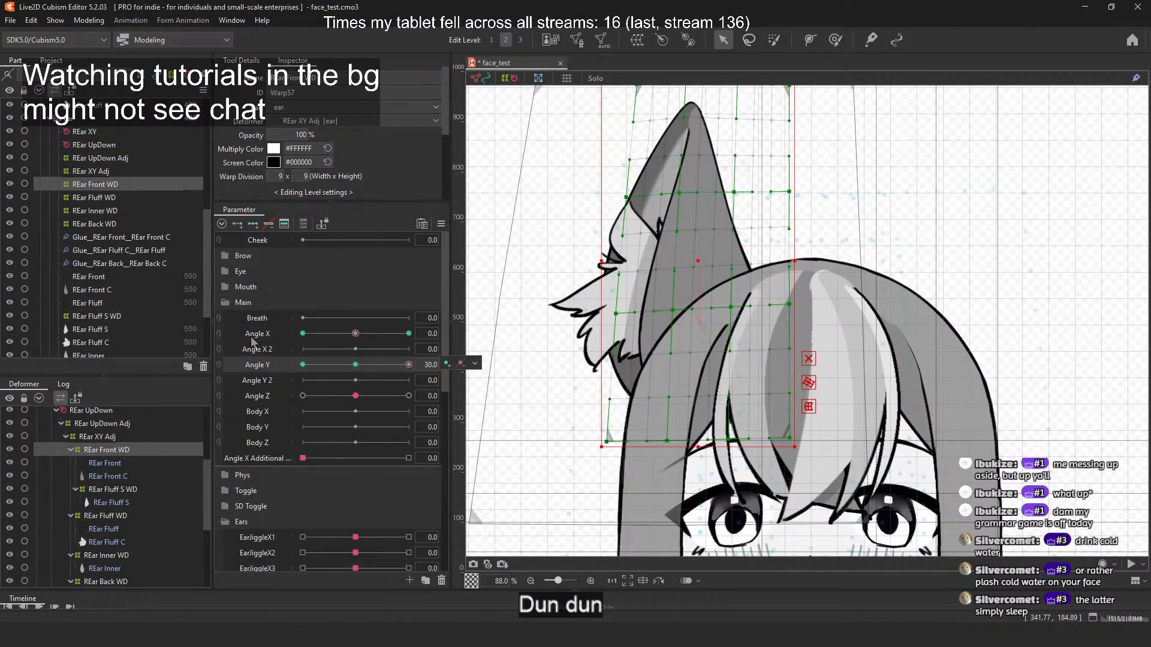
{"action": "key", "text": "ctrl+y"}
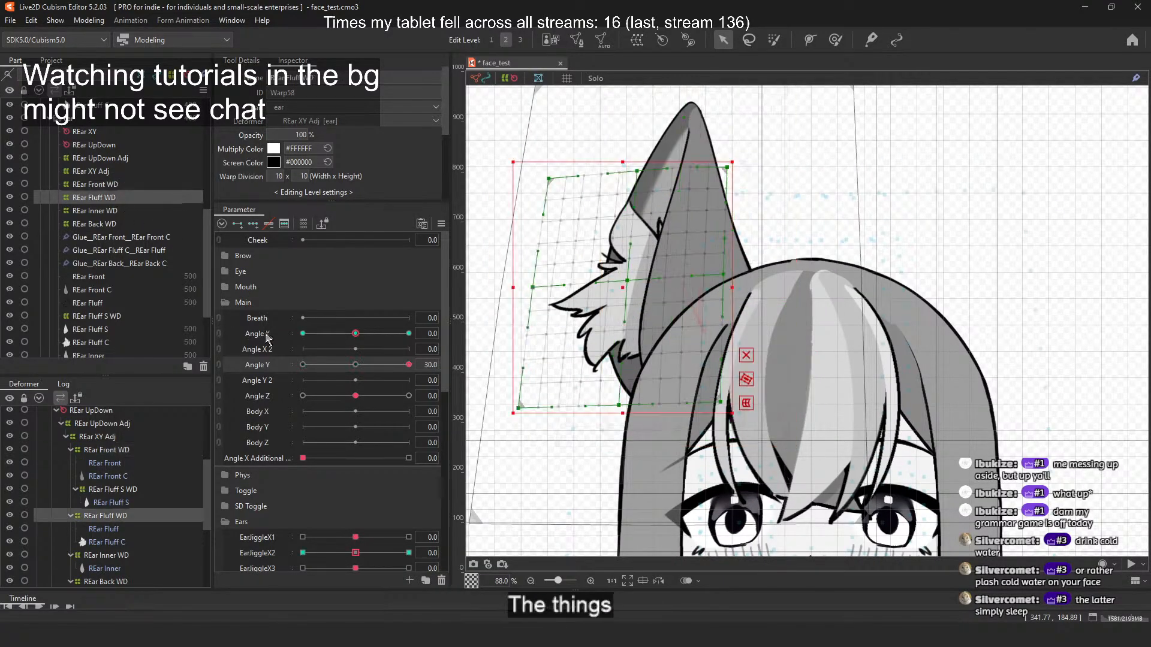
Step: Add three Angle Y keys to the REar Fluff WD warp and move the whole warp down at Angle Y 30
{"action": "left_click", "coordinate": [356, 364]}
{"action": "left_click", "coordinate": [252, 224]}
{"action": "left_click", "coordinate": [408, 364]}
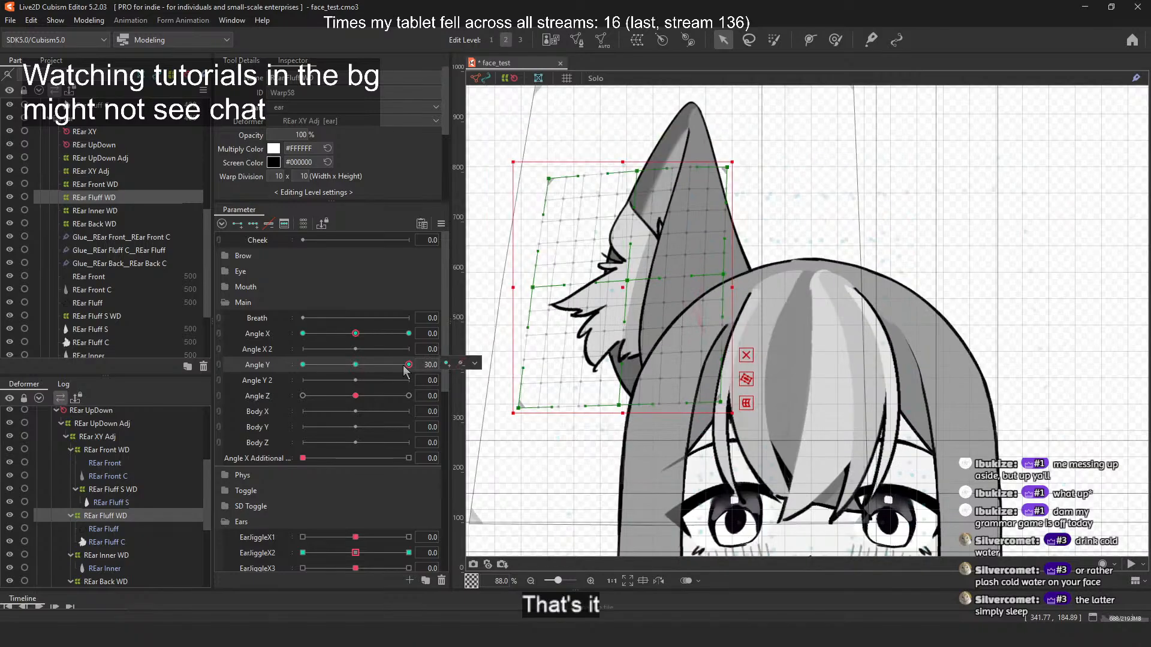
{"action": "left_click_drag", "start_coordinate": [625, 287], "coordinate": [625, 308]}
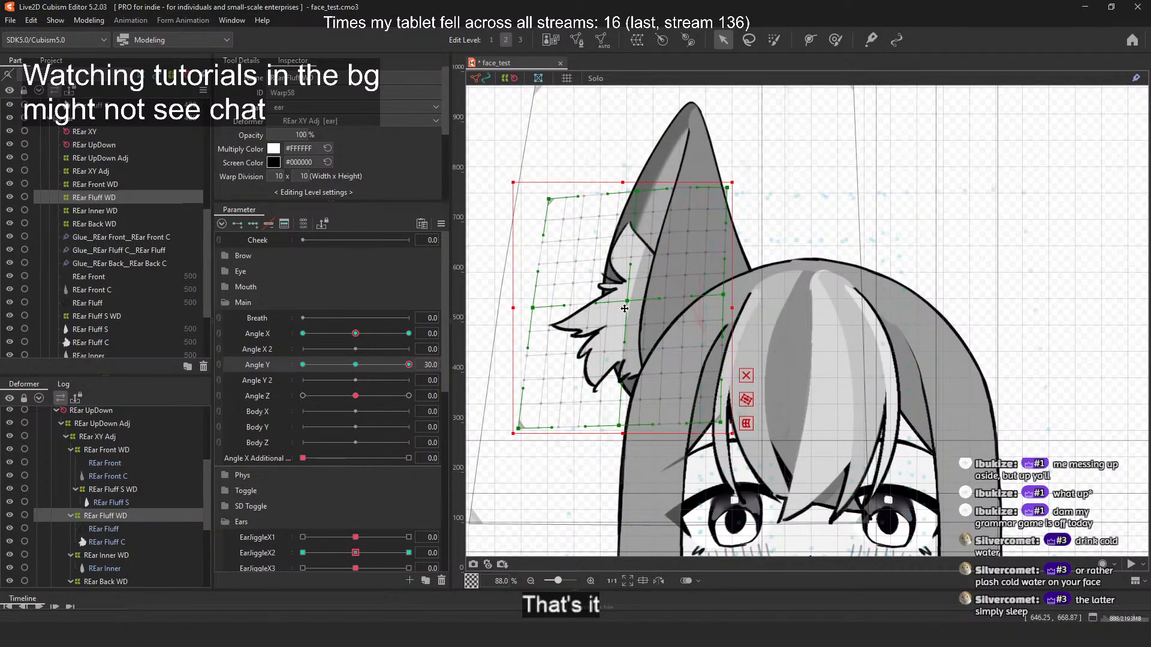
Step: Preview the ear across Angle Y, raise the REar Fluff WD warp slightly at Angle Y 30, and preview again
{"action": "scroll", "coordinate": [615, 264], "scroll_direction": "down", "scroll_amount": 5}
{"action": "left_click", "coordinate": [664, 137]}
{"action": "mouse_move", "coordinate": [408, 378]}
{"action": "left_mouse_down"}
{"action": "mouse_move", "coordinate": [366, 378]}
{"action": "mouse_move", "coordinate": [397, 365]}
{"action": "mouse_move", "coordinate": [347, 366]}
{"action": "mouse_move", "coordinate": [408, 365]}
{"action": "left_mouse_up"}
{"action": "left_click", "coordinate": [125, 197]}
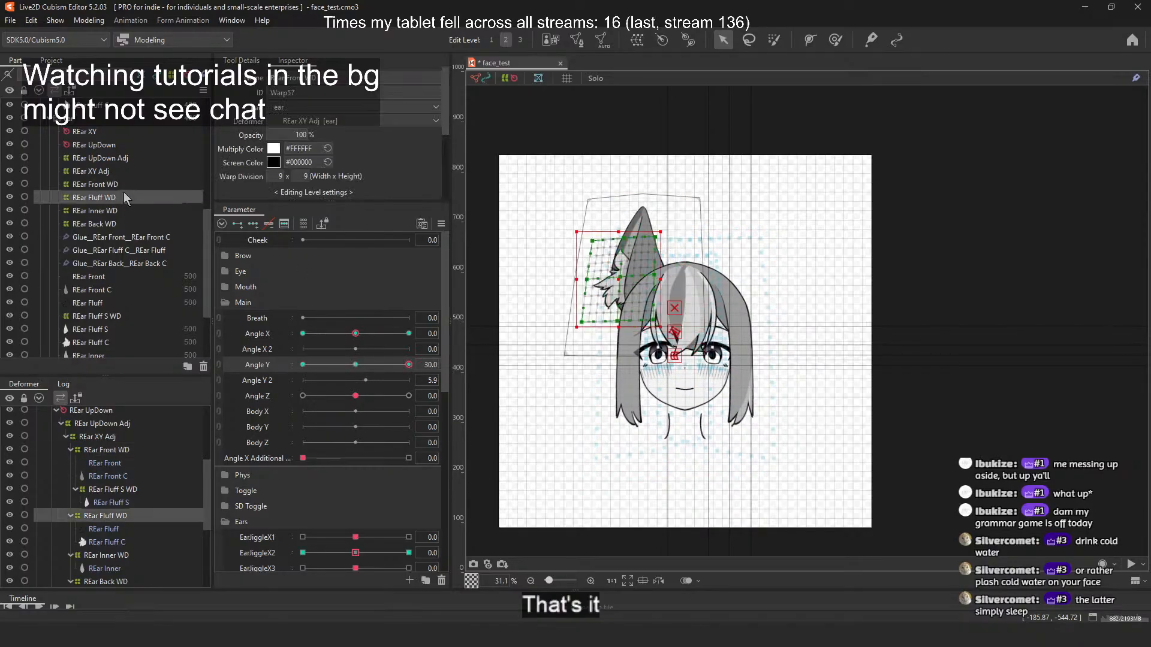
{"action": "scroll", "coordinate": [688, 280], "scroll_direction": "up", "scroll_amount": 3}
{"action": "left_click_drag", "start_coordinate": [556, 278], "coordinate": [556, 271]}
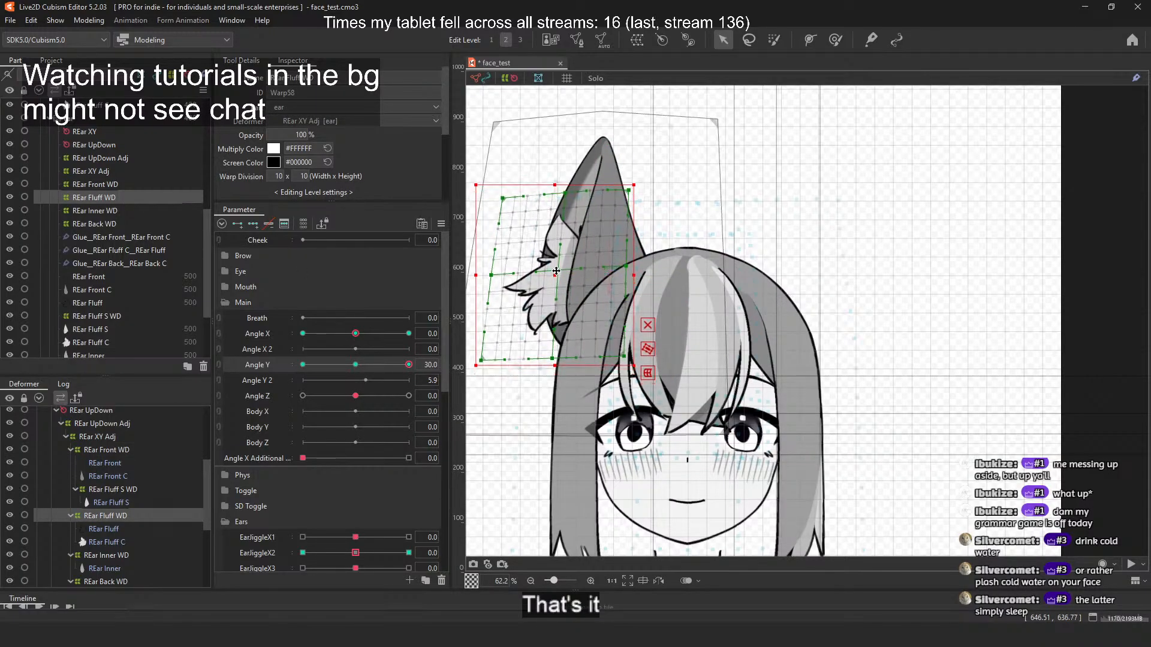
{"action": "left_click_drag", "start_coordinate": [409, 364], "coordinate": [409, 364]}
Step: At Angle Y 30, pull the REar Fluff WD warp's outer top corner and outer middle point up and outward, comparing with Angle Y 0
{"action": "left_click_drag", "start_coordinate": [751, 332], "coordinate": [859, 349]}
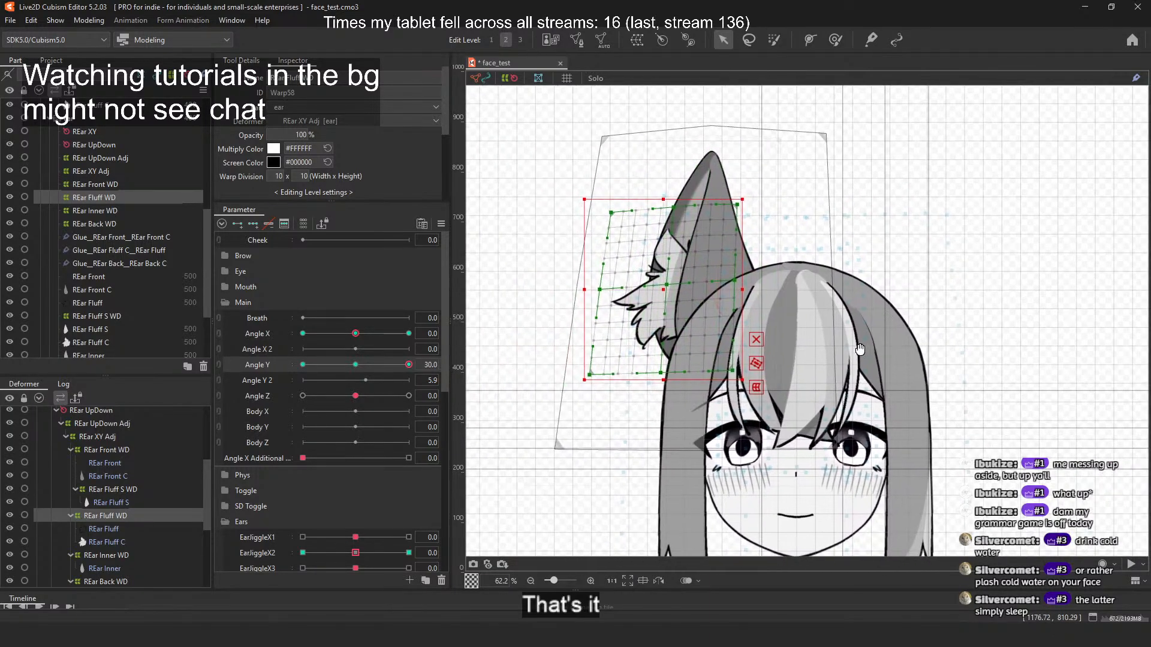
{"action": "scroll", "coordinate": [627, 226], "scroll_direction": "up", "scroll_amount": 2}
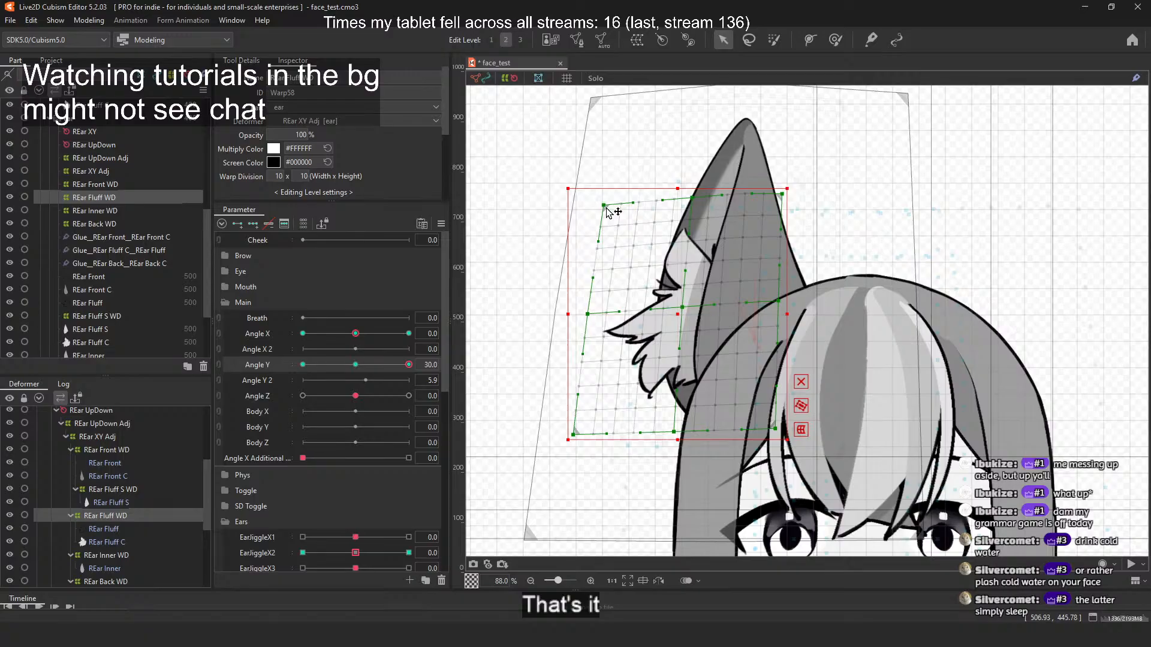
{"action": "left_click", "coordinate": [355, 364]}
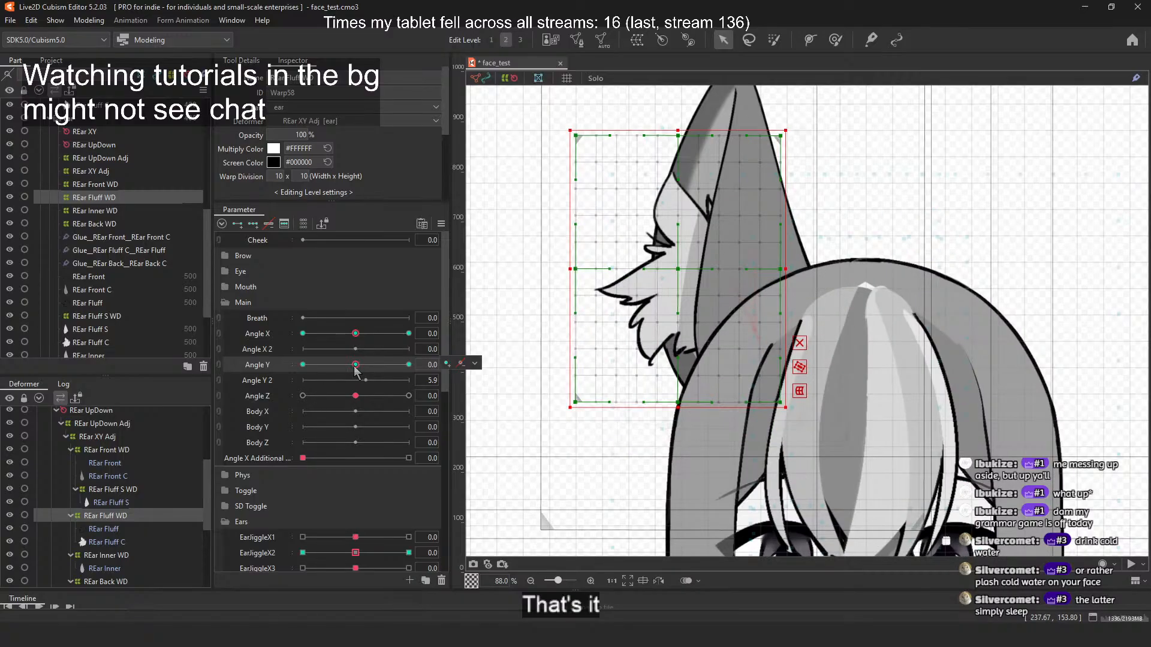
{"action": "left_click", "coordinate": [408, 365]}
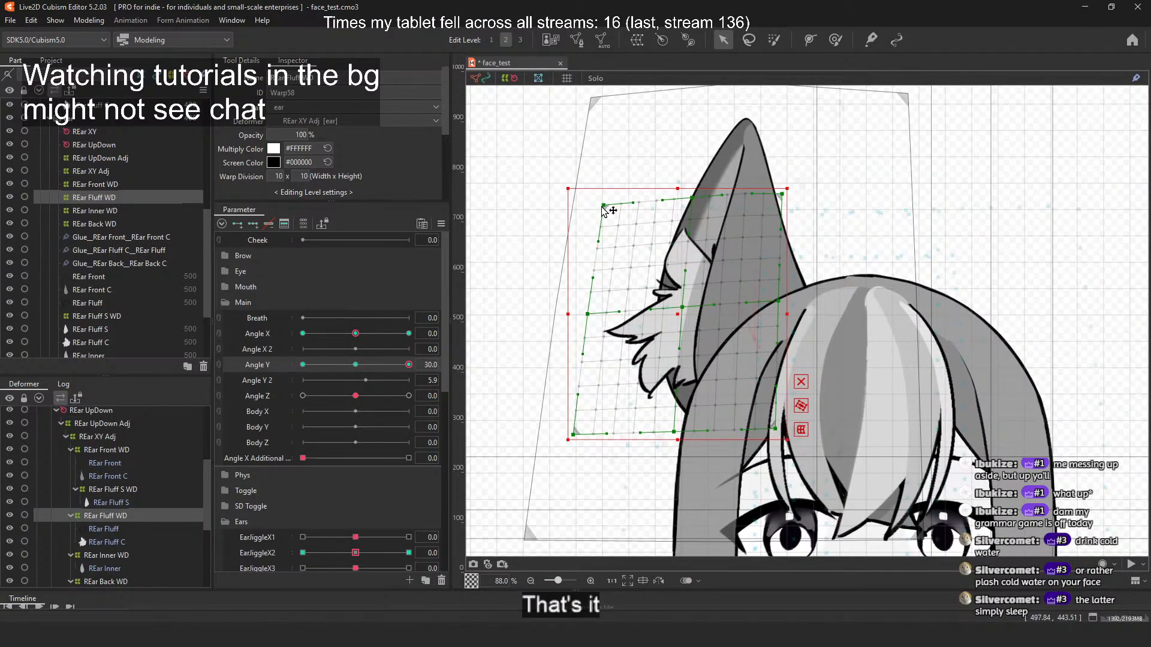
{"action": "left_click_drag", "start_coordinate": [603, 202], "coordinate": [588, 171]}
{"action": "left_click_drag", "start_coordinate": [588, 313], "coordinate": [571, 278]}
{"action": "left_click", "coordinate": [355, 364]}
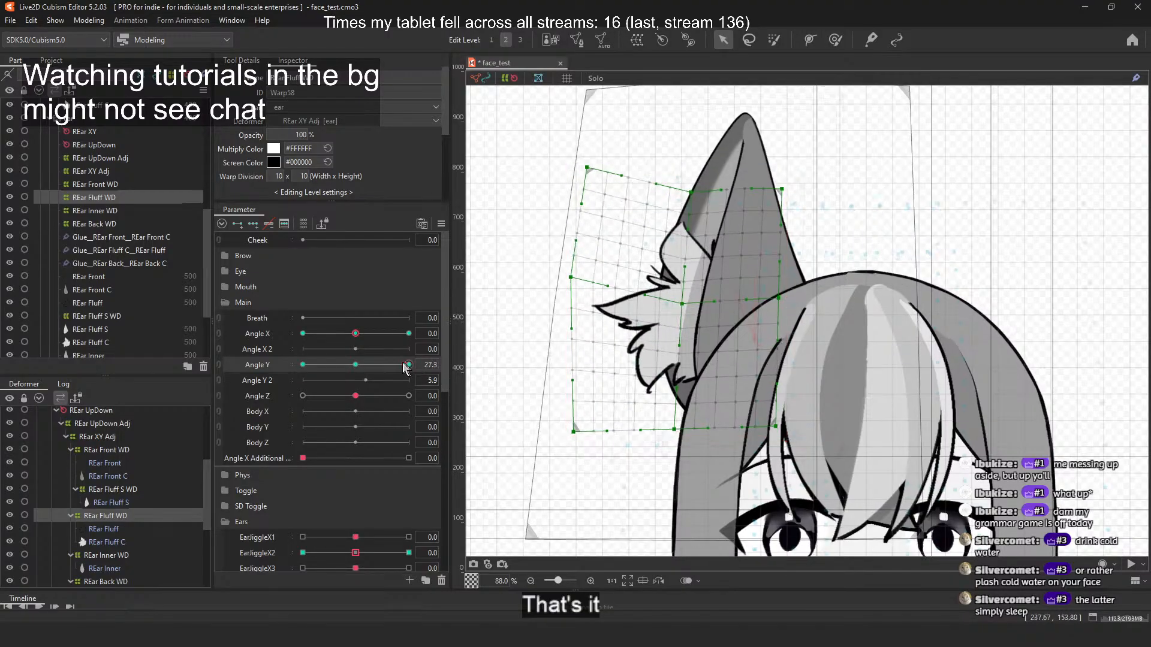
{"action": "left_click_drag", "start_coordinate": [356, 364], "coordinate": [519, 356]}
Step: Ease the REar Fluff WD warp's outer top and middle points back down and inward, lower its outer bottom corner, and preview Angle Y
{"action": "left_click_drag", "start_coordinate": [571, 279], "coordinate": [581, 295]}
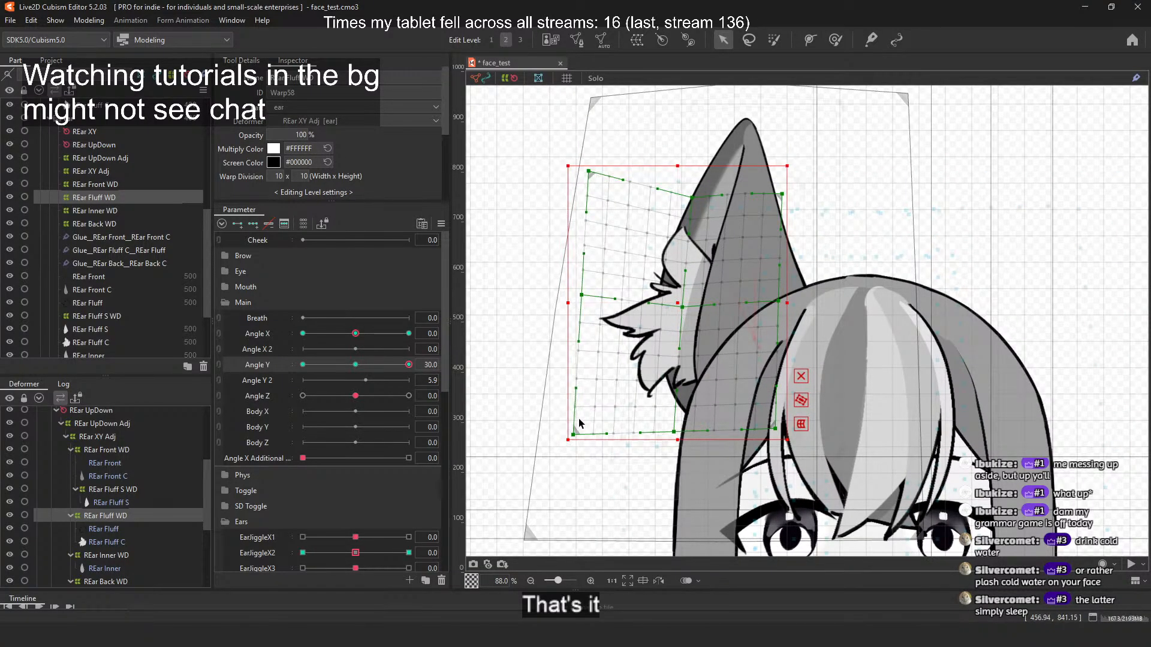
{"action": "left_click_drag", "start_coordinate": [574, 434], "coordinate": [580, 444]}
{"action": "left_click_drag", "start_coordinate": [590, 172], "coordinate": [599, 185]}
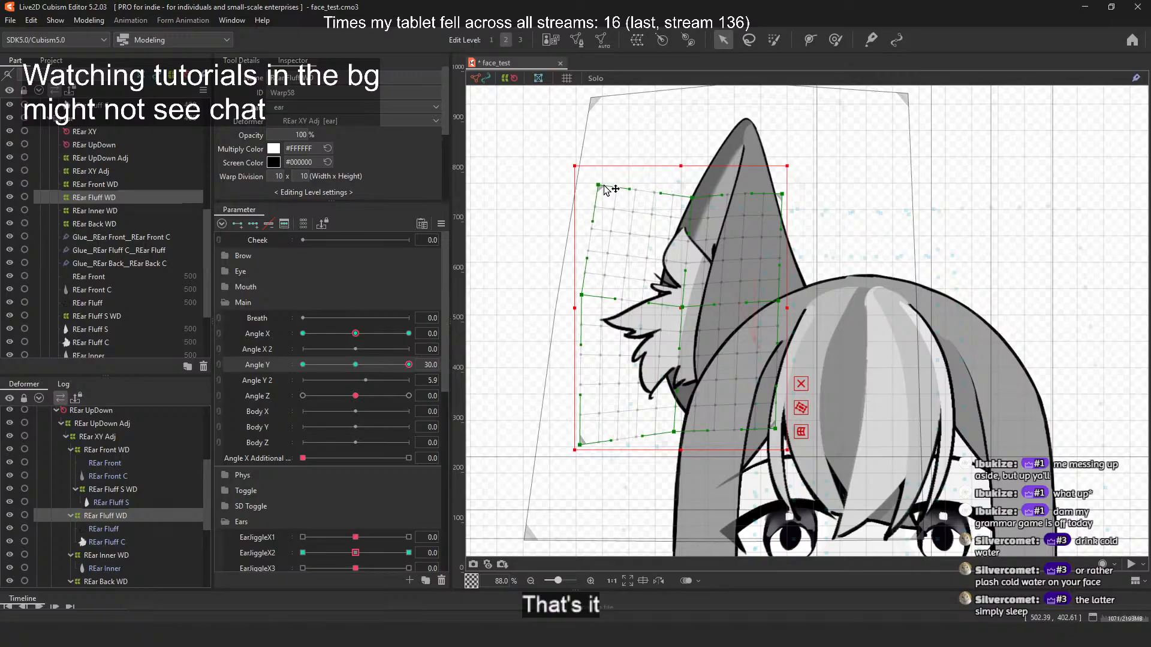
{"action": "mouse_move", "coordinate": [406, 367]}
{"action": "left_mouse_down"}
{"action": "mouse_move", "coordinate": [367, 370]}
{"action": "mouse_move", "coordinate": [422, 362]}
{"action": "mouse_move", "coordinate": [360, 372]}
{"action": "mouse_move", "coordinate": [419, 362]}
{"action": "left_mouse_up"}
Step: Inspect the REar Inner WD and REar Back WD warps at Angle Y 30 and preview the ear's motion
{"action": "left_click", "coordinate": [112, 212]}
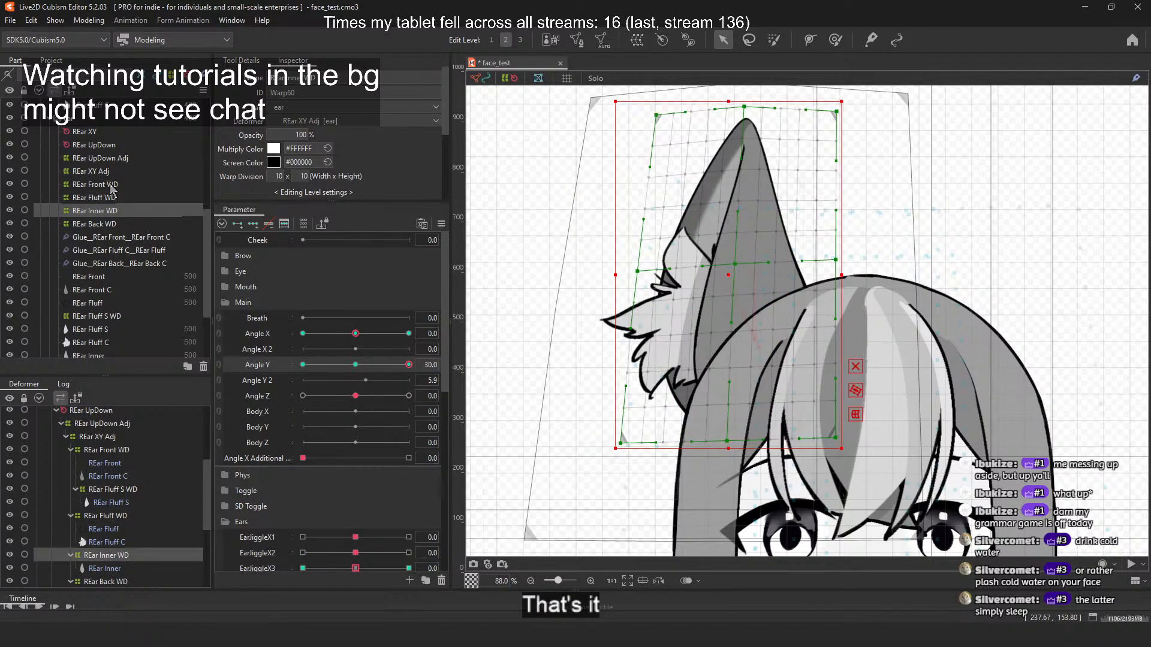
{"action": "left_click", "coordinate": [95, 224]}
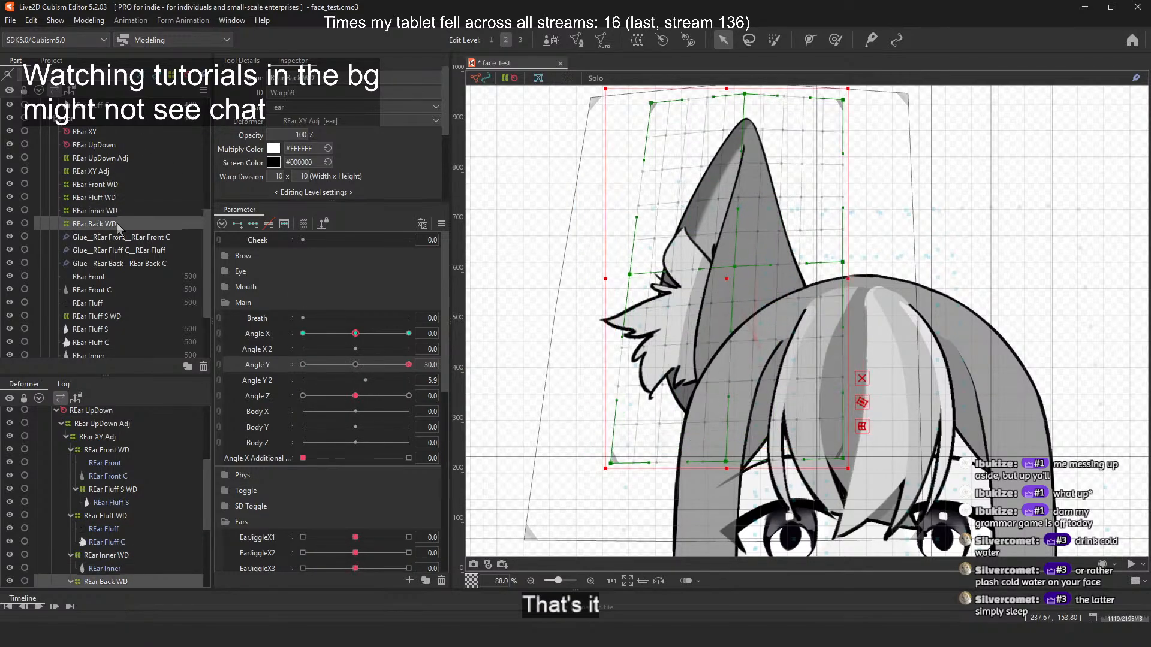
{"action": "mouse_move", "coordinate": [412, 364]}
{"action": "left_mouse_down"}
{"action": "mouse_move", "coordinate": [355, 365]}
{"action": "mouse_move", "coordinate": [411, 364]}
{"action": "left_mouse_up"}
{"action": "left_click", "coordinate": [595, 262]}
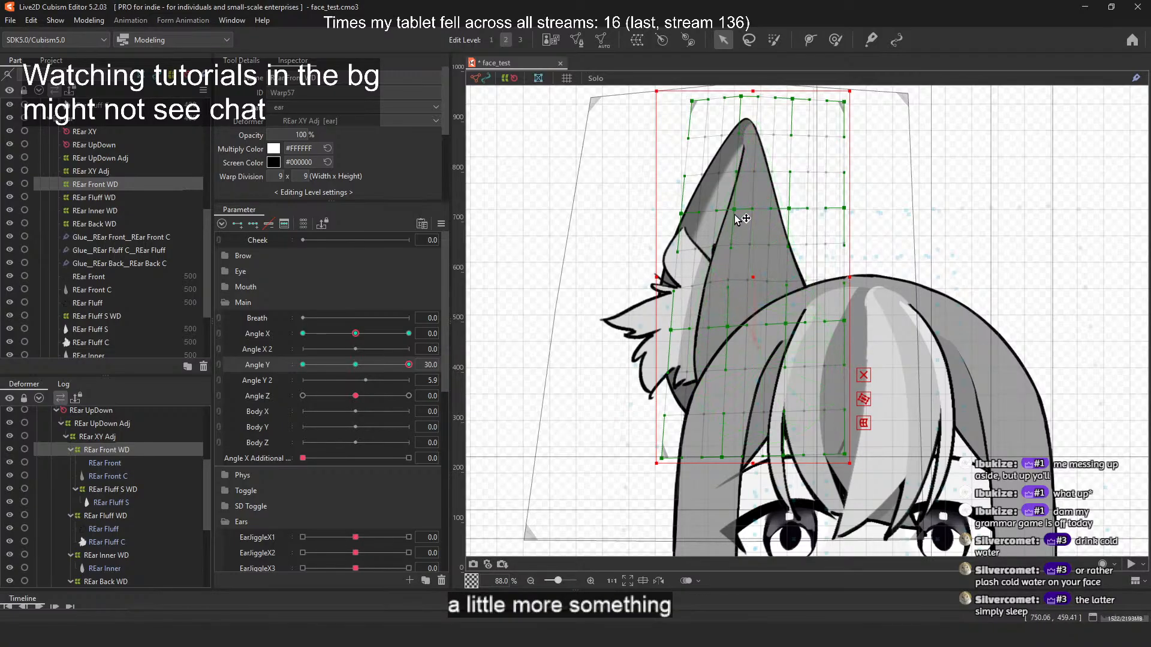
Step: At Angle Y 30, raise the REar Front WD warp's upper inner control point and bulge its middle row outward, undoing excess adjustments
{"action": "left_click_drag", "start_coordinate": [735, 214], "coordinate": [734, 200]}
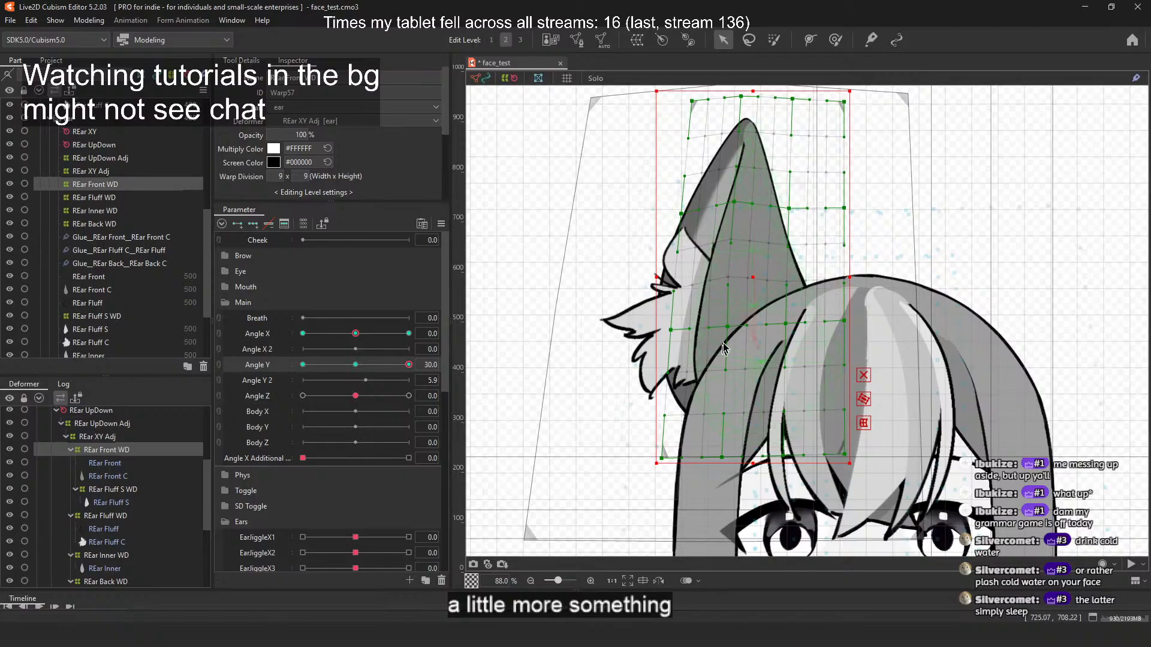
{"action": "left_click_drag", "start_coordinate": [728, 326], "coordinate": [663, 327]}
{"action": "key", "text": "ctrl+z"}
{"action": "key", "text": "ctrl+z"}
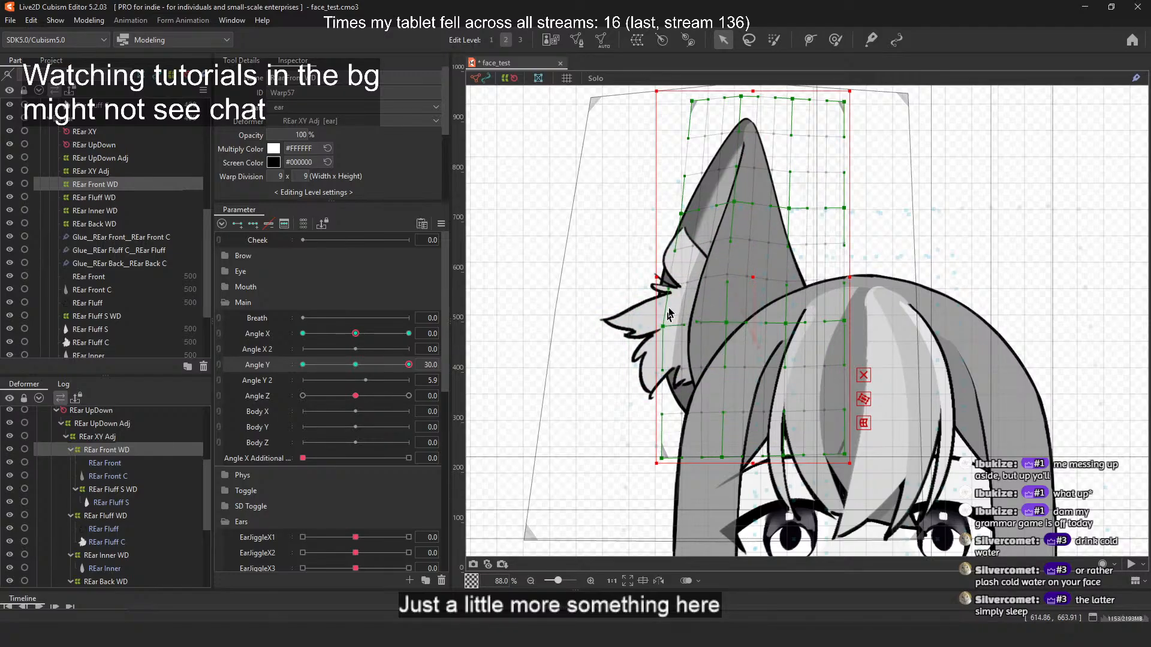
{"action": "left_click_drag", "start_coordinate": [673, 280], "coordinate": [670, 283]}
{"action": "key", "text": "ctrl+z"}
{"action": "key", "text": "ctrl+z"}
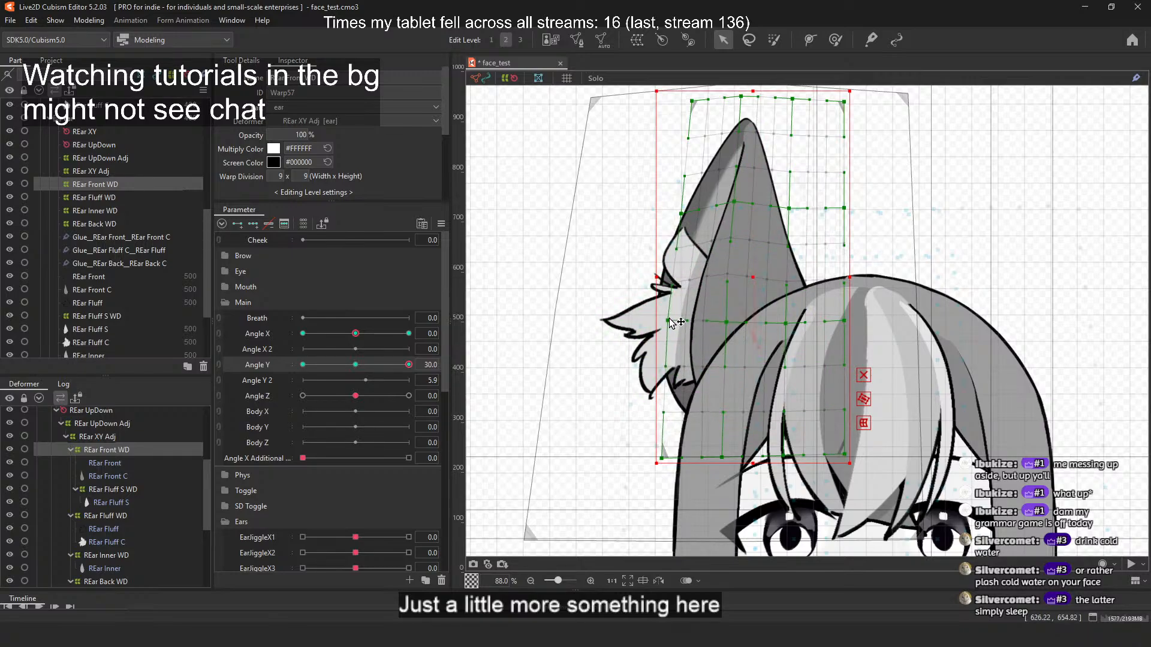
Step: Preview the ear's motion across Angle Y with nothing selected, ending at Angle Y 30
{"action": "scroll", "coordinate": [557, 290], "scroll_direction": "down", "scroll_amount": 3}
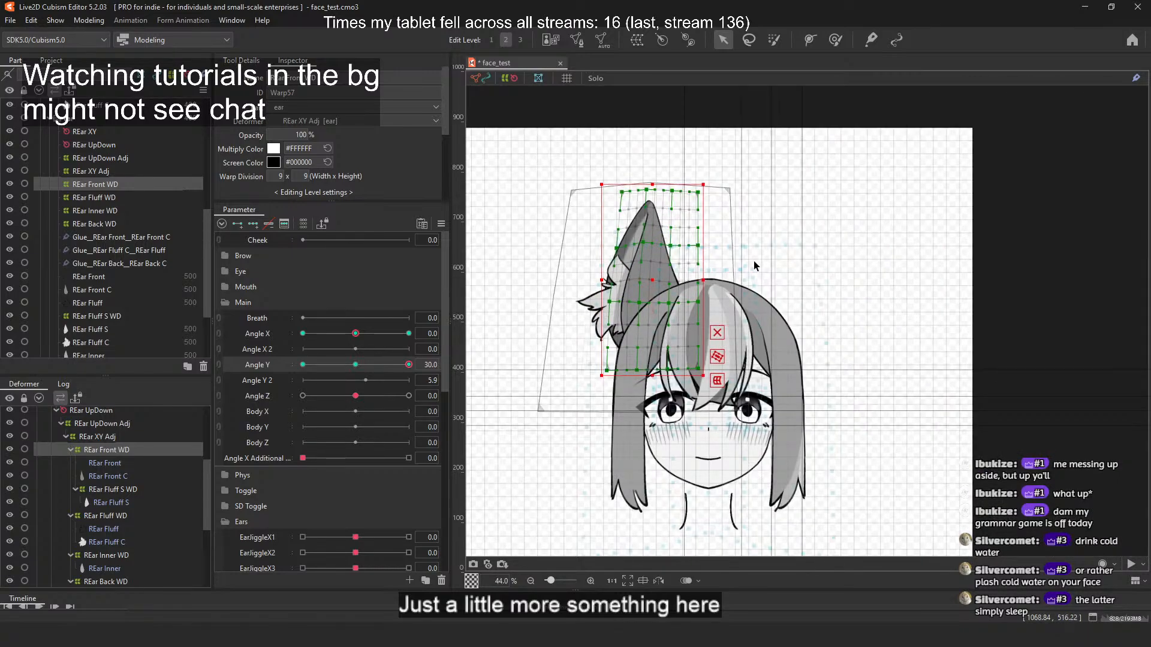
{"action": "left_click", "coordinate": [789, 117]}
{"action": "scroll", "coordinate": [534, 286], "scroll_direction": "up", "scroll_amount": 1}
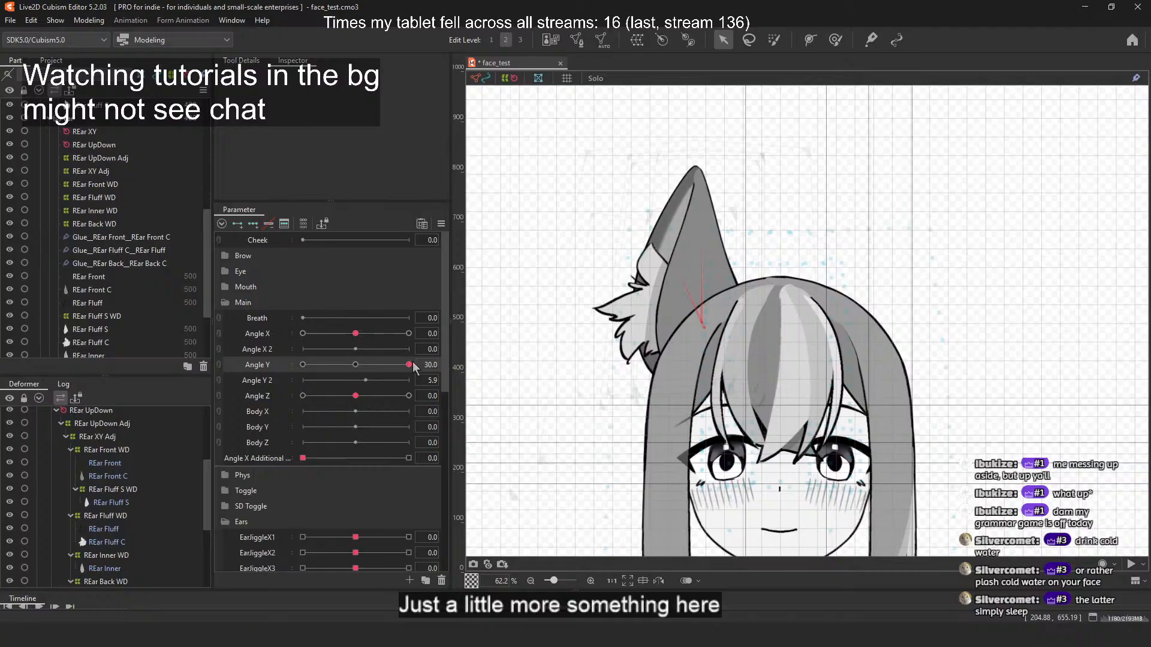
{"action": "mouse_move", "coordinate": [412, 367]}
{"action": "left_mouse_down"}
{"action": "mouse_move", "coordinate": [367, 366]}
{"action": "mouse_move", "coordinate": [408, 365]}
{"action": "left_mouse_up"}
{"action": "left_click_drag", "start_coordinate": [342, 381], "coordinate": [418, 364]}
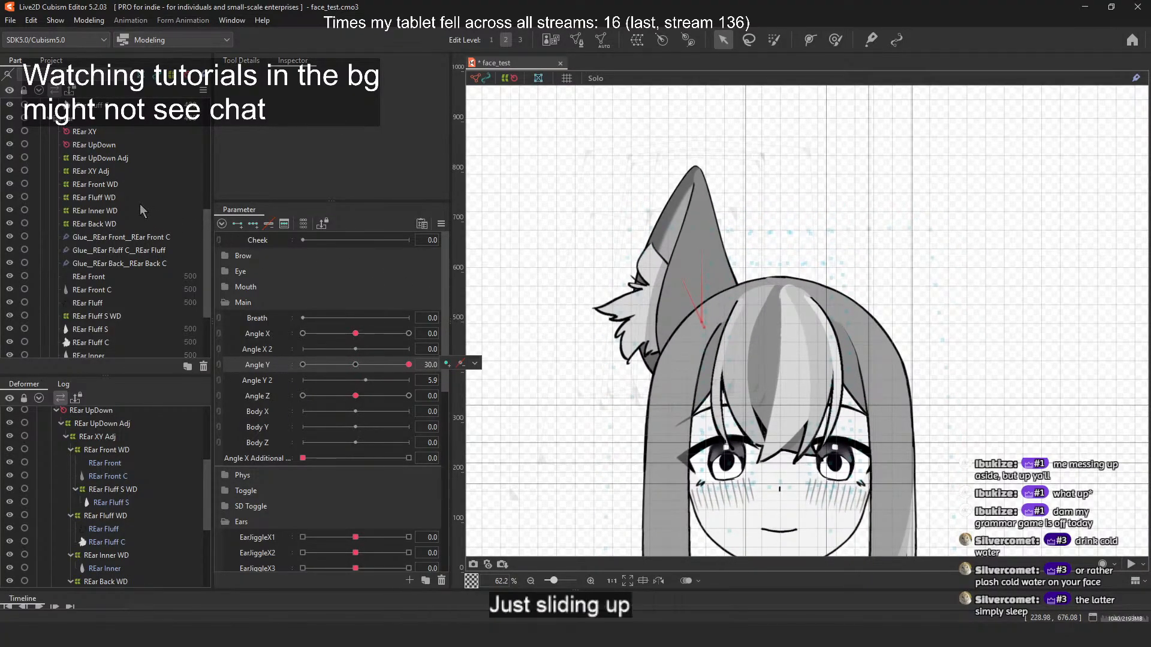
Step: At Angle Y 30, move the REar Front WD warp's outer bottom corner outward and its middle-row points slightly inward, previewing the motion
{"action": "left_click", "coordinate": [135, 184]}
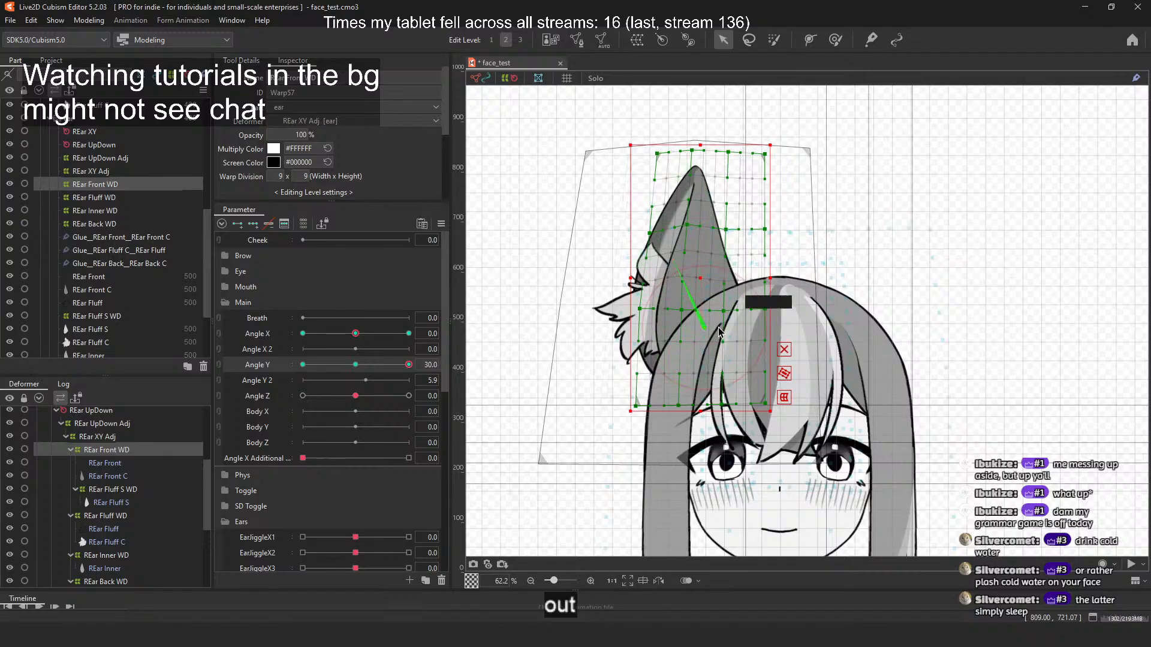
{"action": "scroll", "coordinate": [718, 331], "scroll_direction": "up", "scroll_amount": 3}
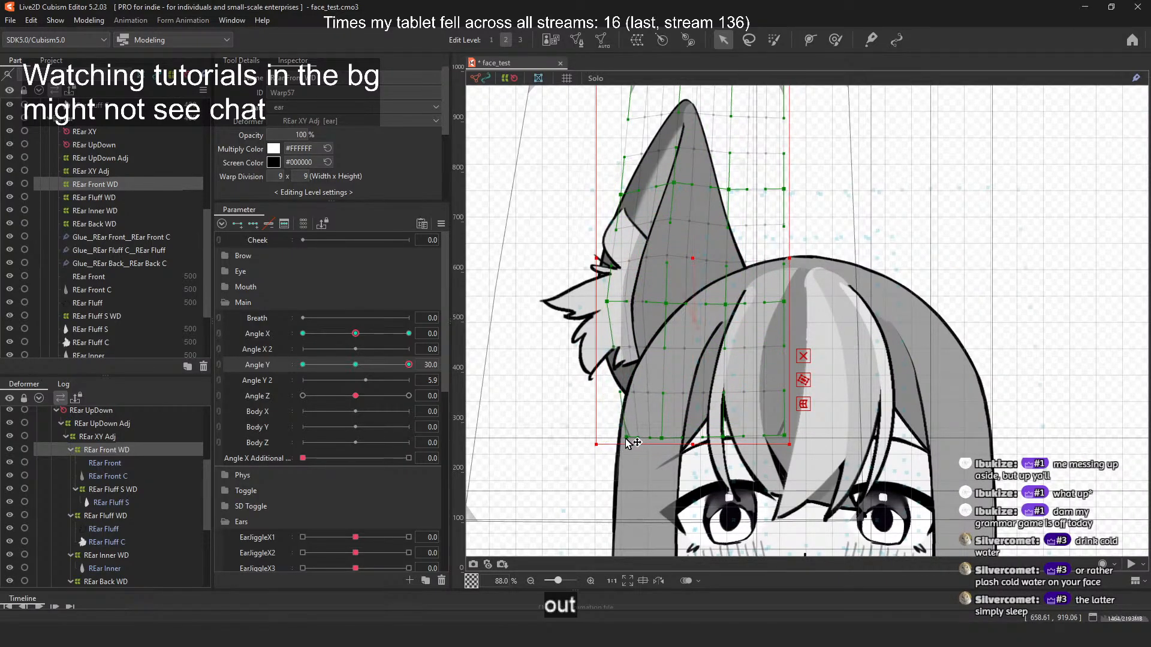
{"action": "left_click_drag", "start_coordinate": [626, 442], "coordinate": [680, 439]}
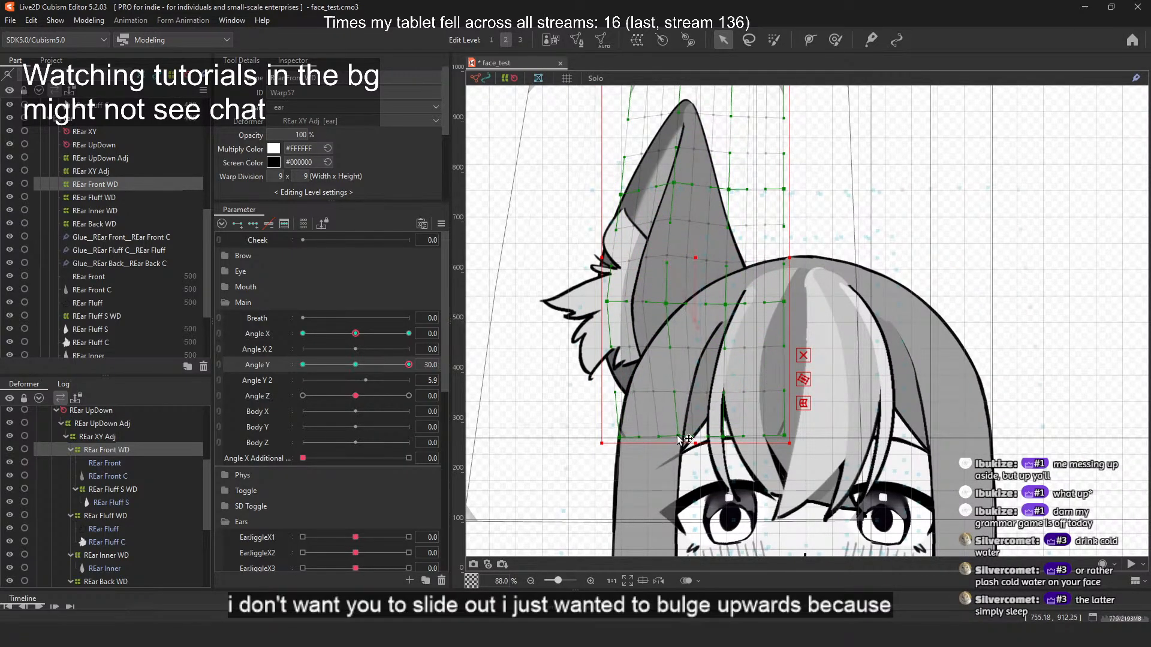
{"action": "left_click_drag", "start_coordinate": [667, 304], "coordinate": [672, 303]}
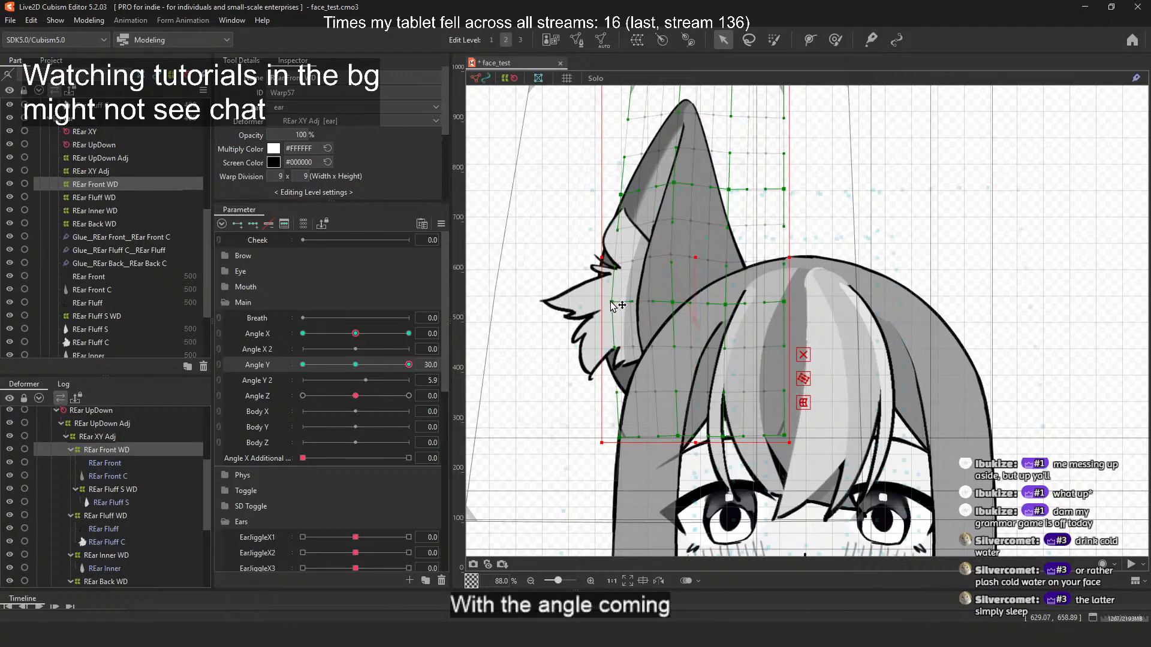
{"action": "mouse_move", "coordinate": [409, 364]}
{"action": "left_mouse_down"}
{"action": "mouse_move", "coordinate": [351, 370]}
{"action": "mouse_move", "coordinate": [414, 363]}
{"action": "left_mouse_up"}
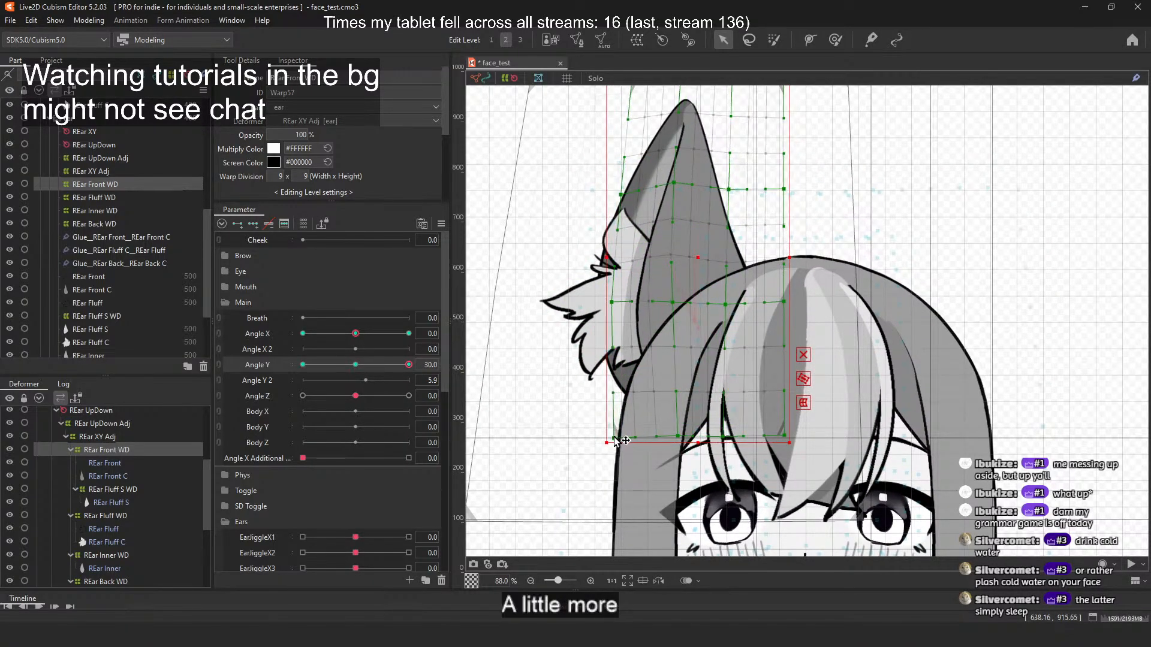
{"action": "left_click_drag", "start_coordinate": [616, 440], "coordinate": [610, 442]}
{"action": "mouse_move", "coordinate": [407, 364]}
{"action": "left_mouse_down"}
{"action": "mouse_move", "coordinate": [337, 365]}
{"action": "mouse_move", "coordinate": [418, 362]}
{"action": "left_mouse_up"}
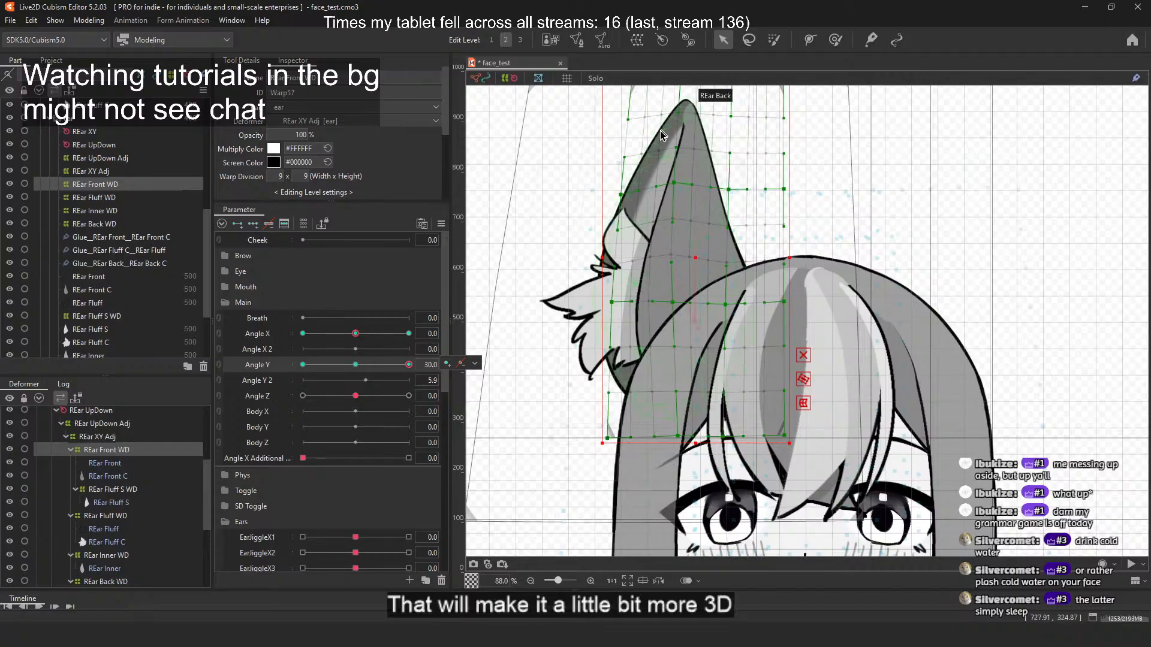
Step: Try pushing the REar Back WD warp's outer edge and corners downward at Angle Y 30, and preview the motion
{"action": "left_click", "coordinate": [130, 225]}
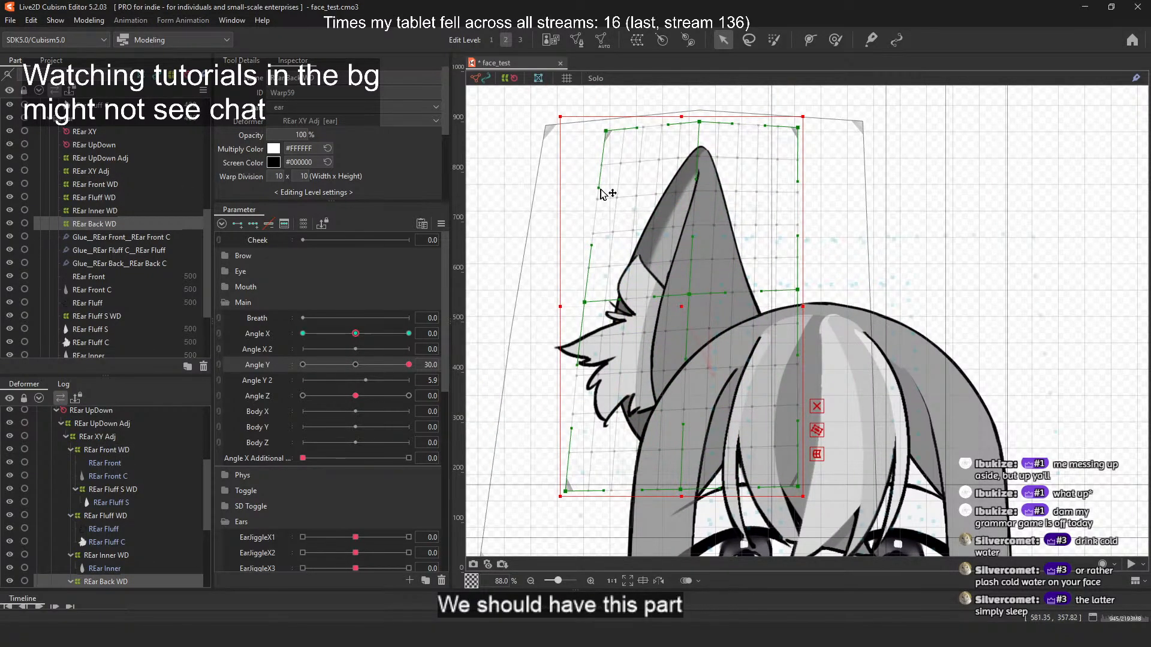
{"action": "left_click_drag", "start_coordinate": [600, 191], "coordinate": [610, 225]}
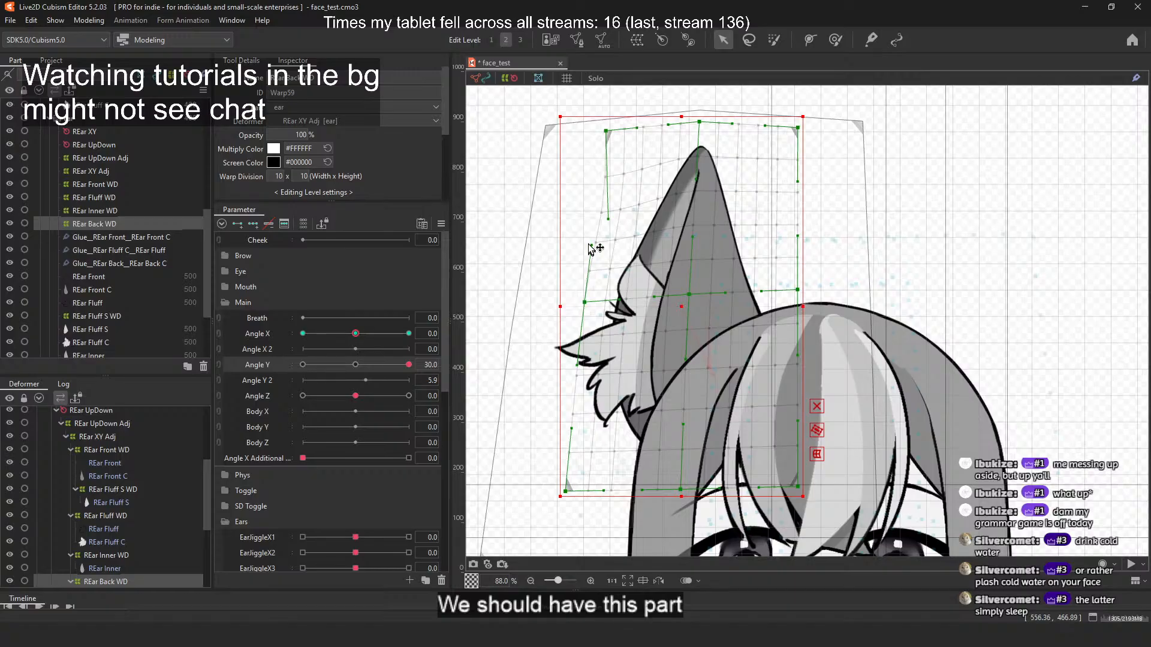
{"action": "left_click_drag", "start_coordinate": [606, 131], "coordinate": [612, 147]}
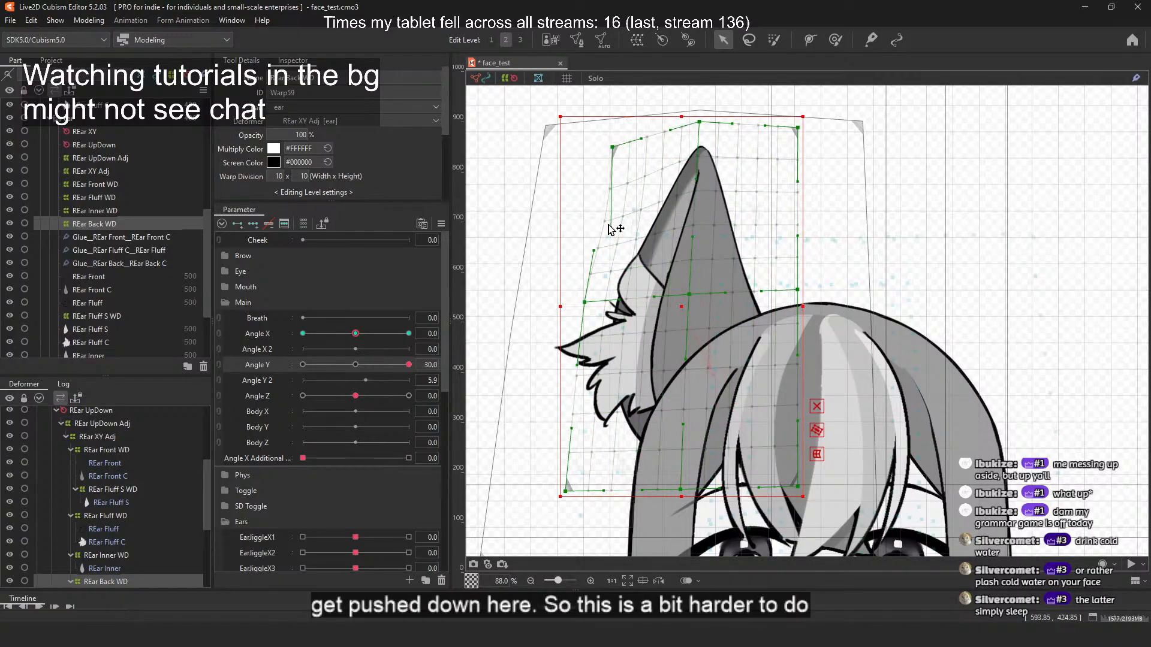
{"action": "left_click_drag", "start_coordinate": [608, 225], "coordinate": [603, 224]}
{"action": "left_click_drag", "start_coordinate": [612, 147], "coordinate": [618, 153]}
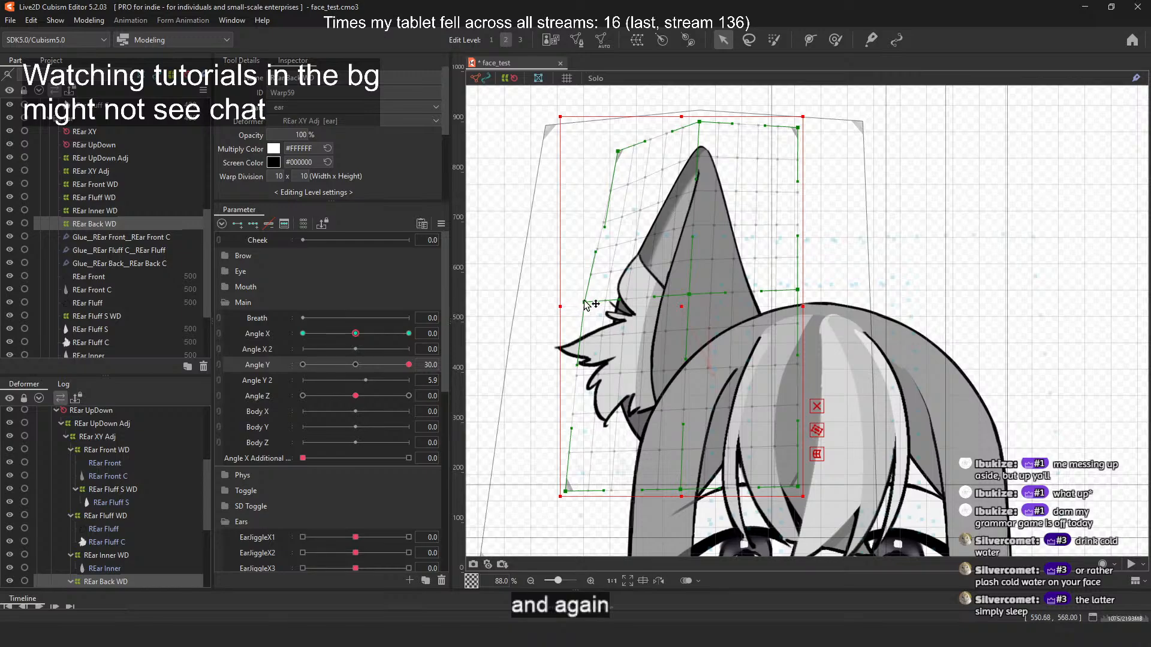
{"action": "left_click_drag", "start_coordinate": [586, 304], "coordinate": [590, 322]}
{"action": "scroll", "coordinate": [607, 414], "scroll_direction": "down", "scroll_amount": 3}
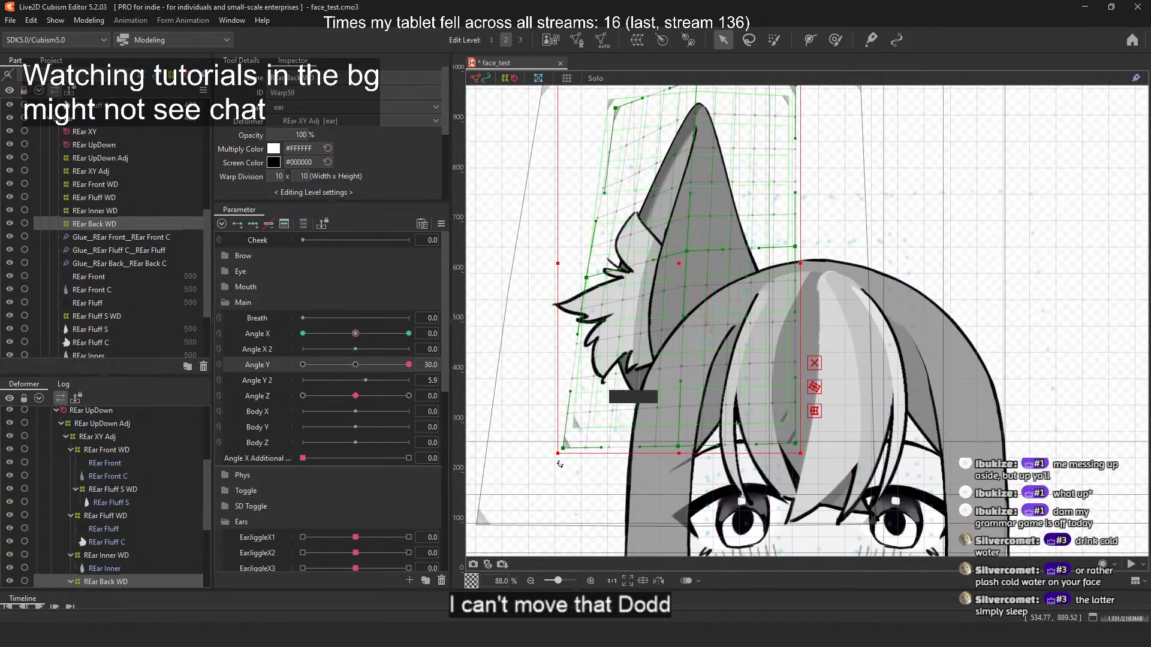
{"action": "left_click_drag", "start_coordinate": [565, 449], "coordinate": [563, 476]}
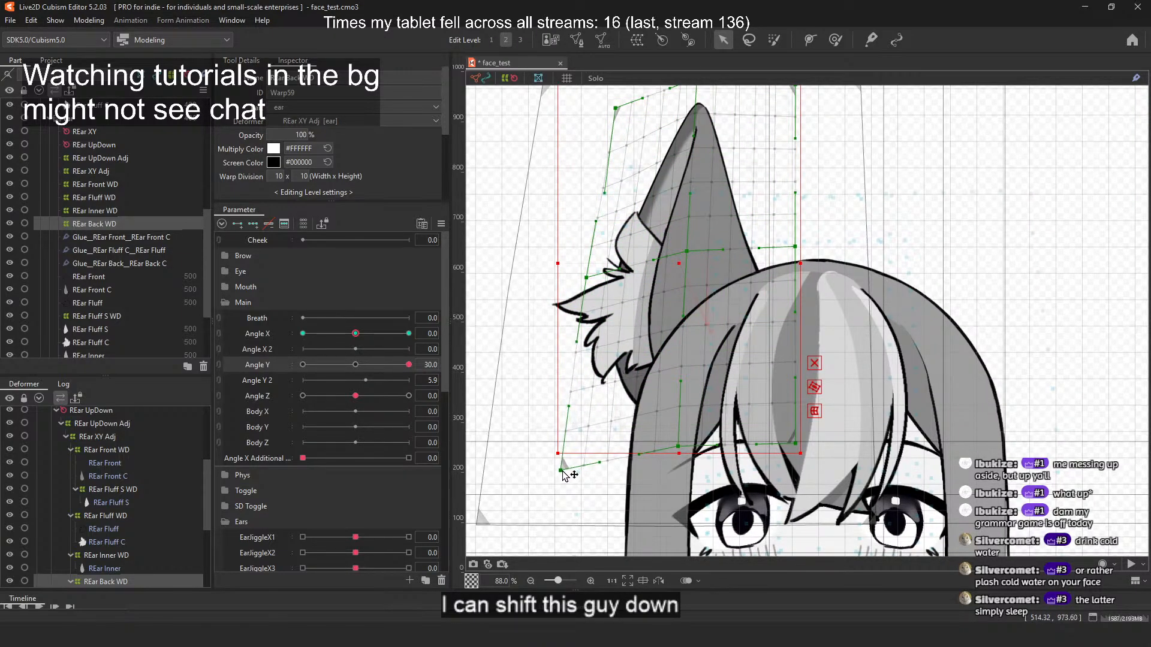
{"action": "left_click_drag", "start_coordinate": [592, 280], "coordinate": [587, 283]}
{"action": "left_click_drag", "start_coordinate": [406, 364], "coordinate": [438, 362]}
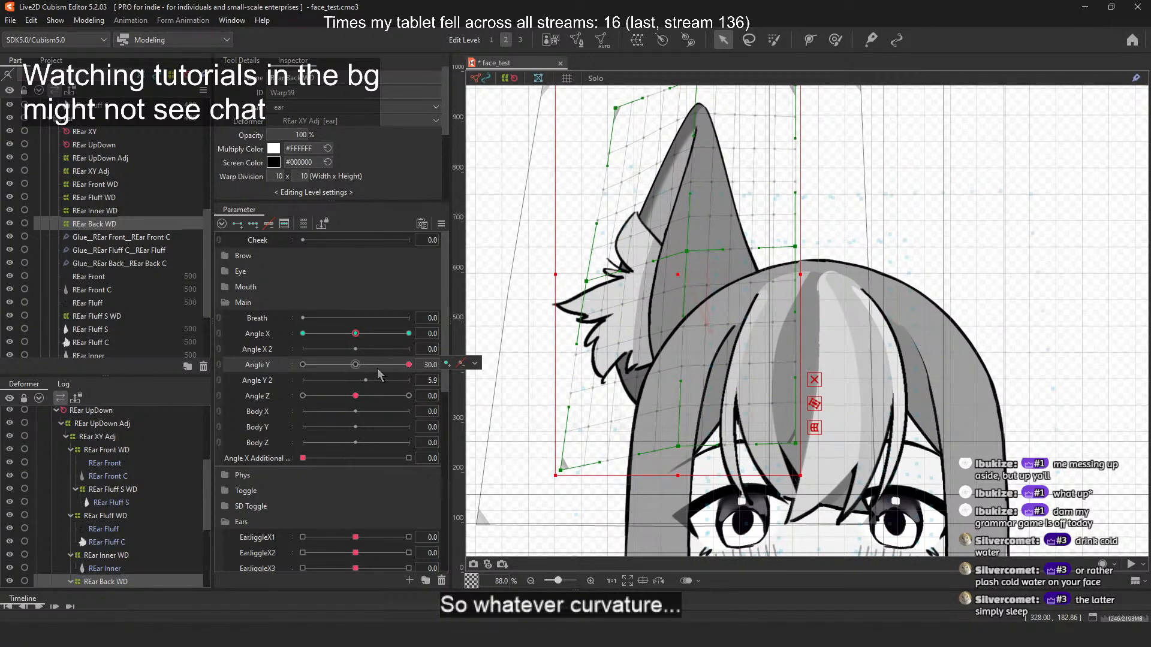
Step: Undo all the REar Back WD warp edits made at Angle Y 30 and return Angle Y to 0
{"action": "key", "text": "ctrl+z"}
{"action": "key", "text": "ctrl+z"}
{"action": "key", "text": "ctrl+z"}
{"action": "key", "text": "ctrl+z"}
{"action": "key", "text": "ctrl+z"}
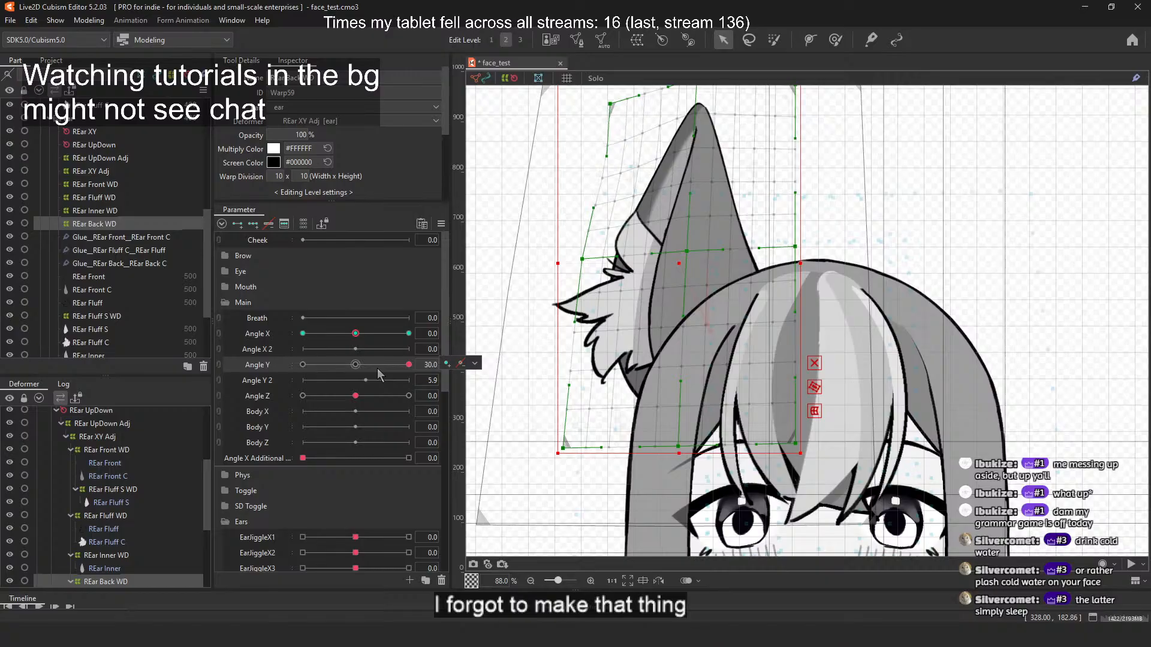
{"action": "key", "text": "ctrl+z"}
{"action": "key", "text": "ctrl+z"}
{"action": "left_click", "coordinate": [355, 366]}
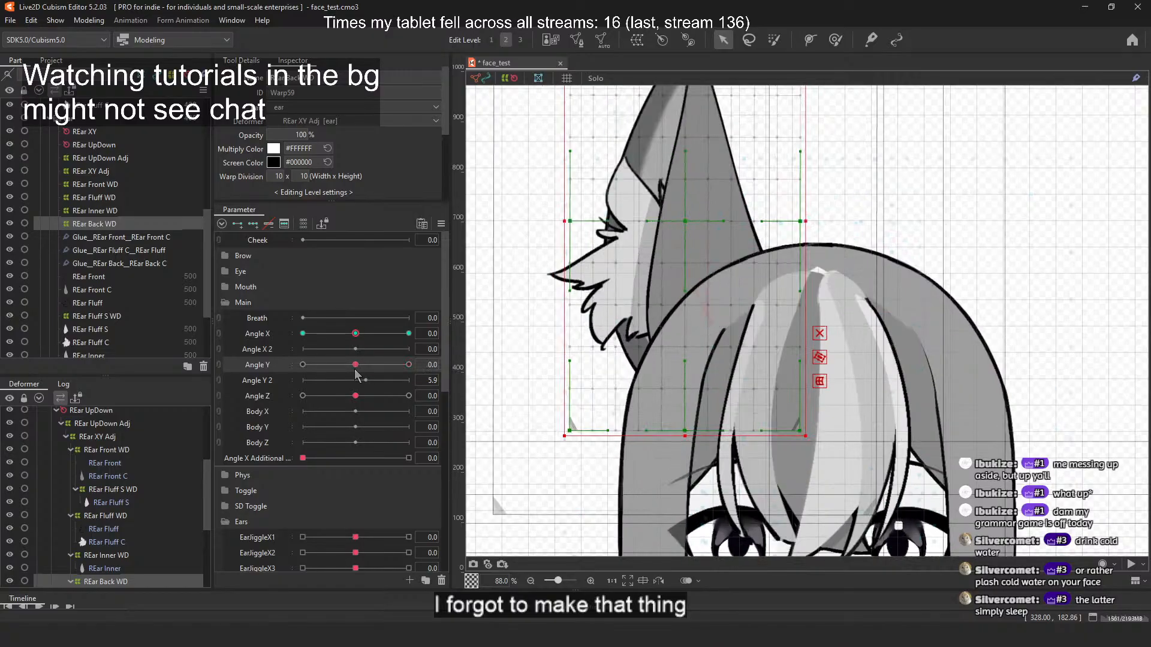
Step: Add three keys on Angle Y to the REar Back WD warp, paste the copied form at Angle Y 30, and preview the motion
{"action": "left_click", "coordinate": [252, 223]}
{"action": "left_click", "coordinate": [408, 365]}
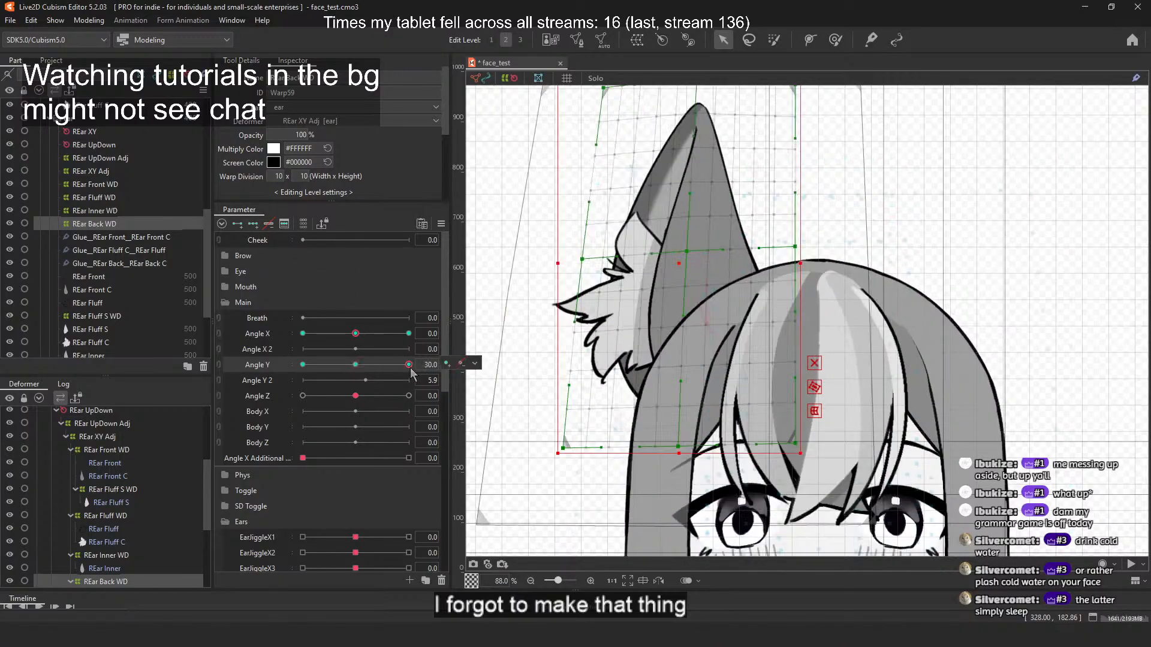
{"action": "key", "text": "ctrl+v"}
{"action": "scroll", "coordinate": [601, 296], "scroll_direction": "down", "scroll_amount": 8}
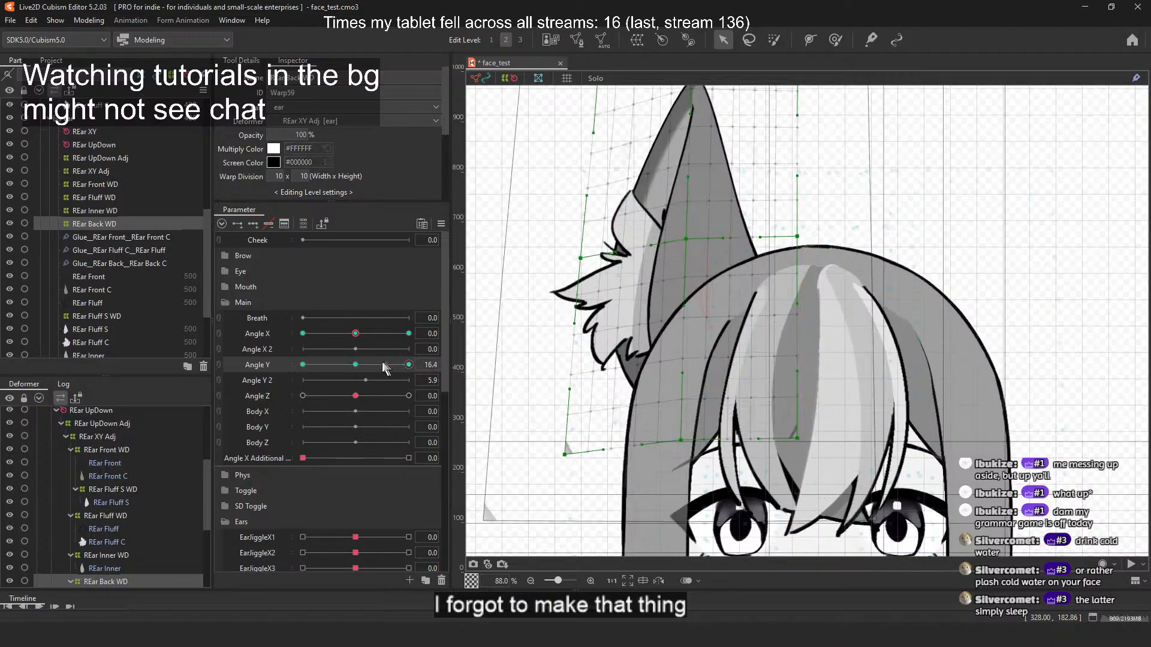
{"action": "key", "text": "Escape"}
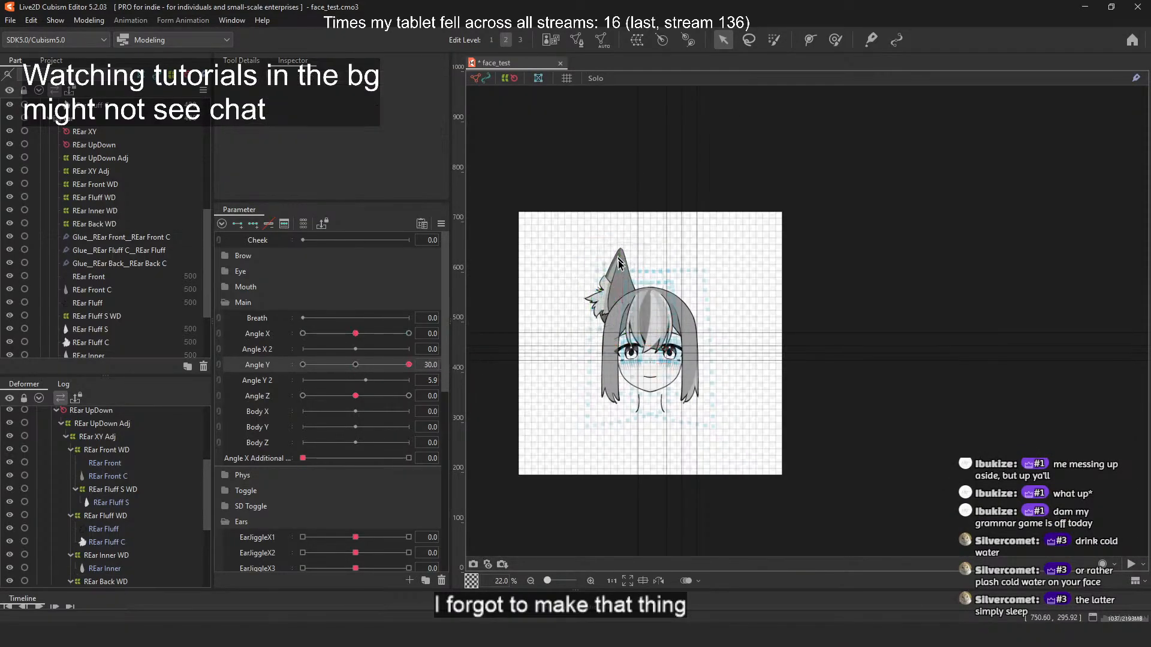
{"action": "scroll", "coordinate": [613, 285], "scroll_direction": "up", "scroll_amount": 4}
{"action": "mouse_move", "coordinate": [409, 365]}
{"action": "left_mouse_down"}
{"action": "mouse_move", "coordinate": [358, 368]}
{"action": "mouse_move", "coordinate": [415, 366]}
{"action": "left_mouse_up"}
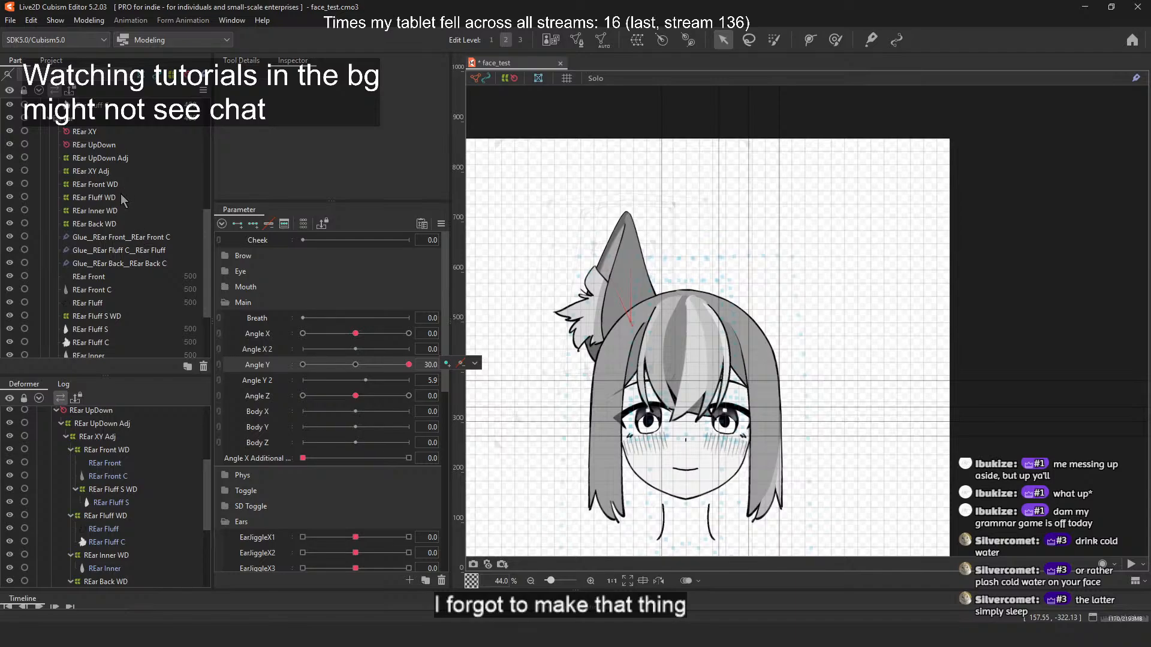
Step: At Angle Y 30, move the REar Inner WD warp's outer top corner and outer middle point inward and down
{"action": "left_click", "coordinate": [120, 211]}
{"action": "scroll", "coordinate": [571, 249], "scroll_direction": "up", "scroll_amount": 5}
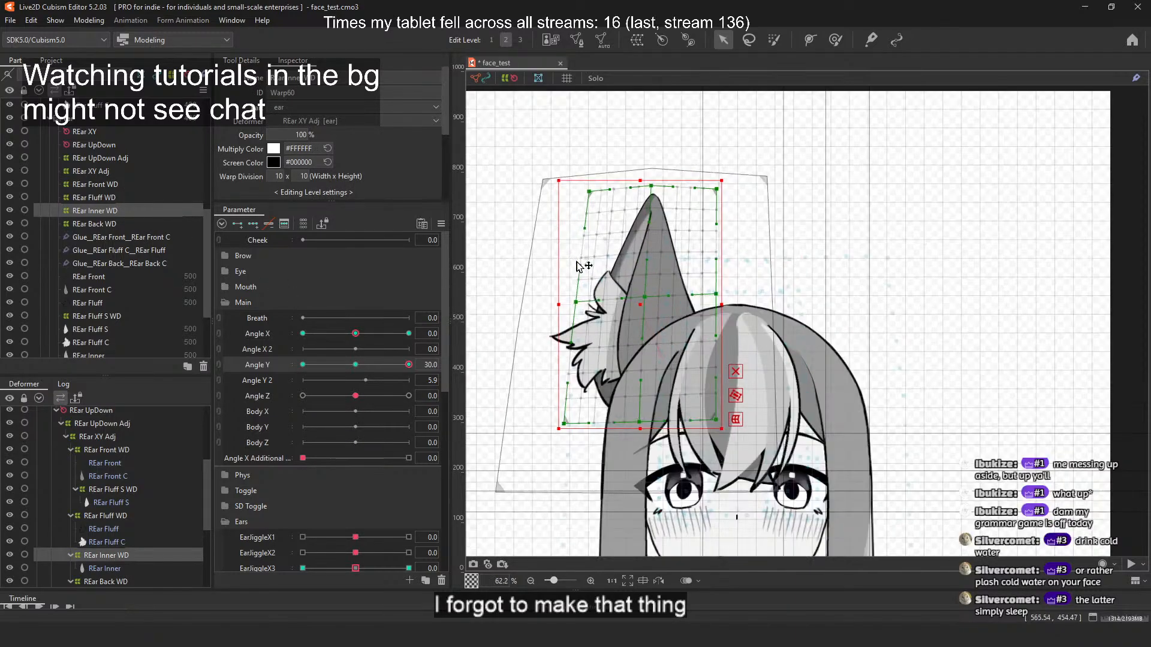
{"action": "left_click_drag", "start_coordinate": [610, 160], "coordinate": [619, 174]}
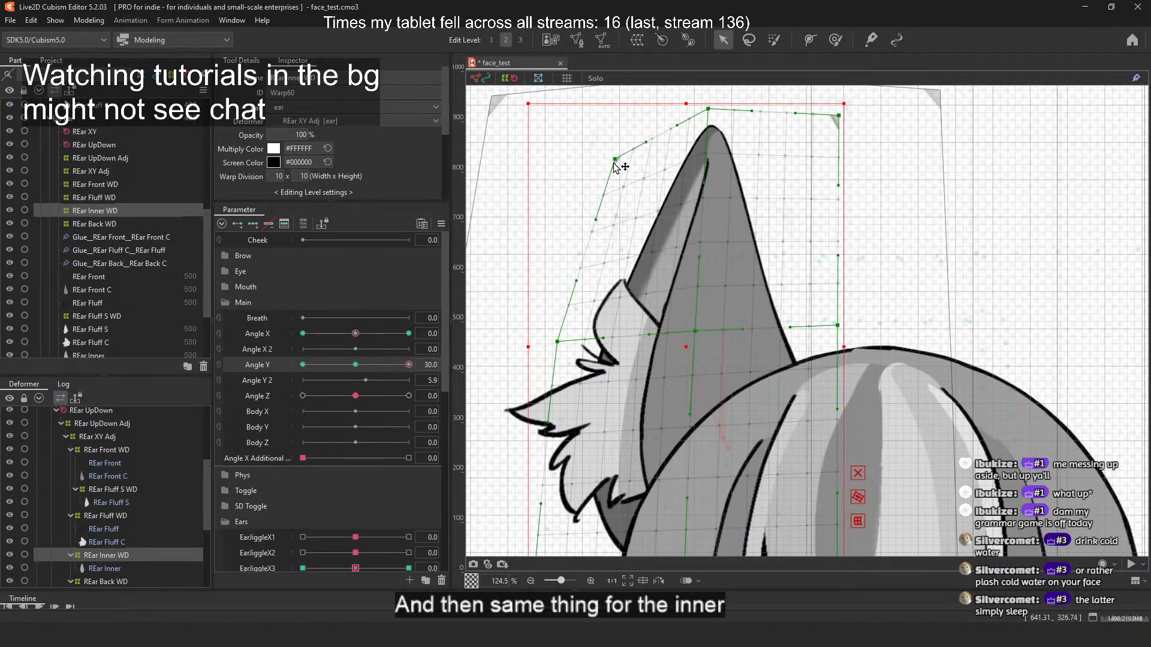
{"action": "left_click_drag", "start_coordinate": [558, 341], "coordinate": [569, 359]}
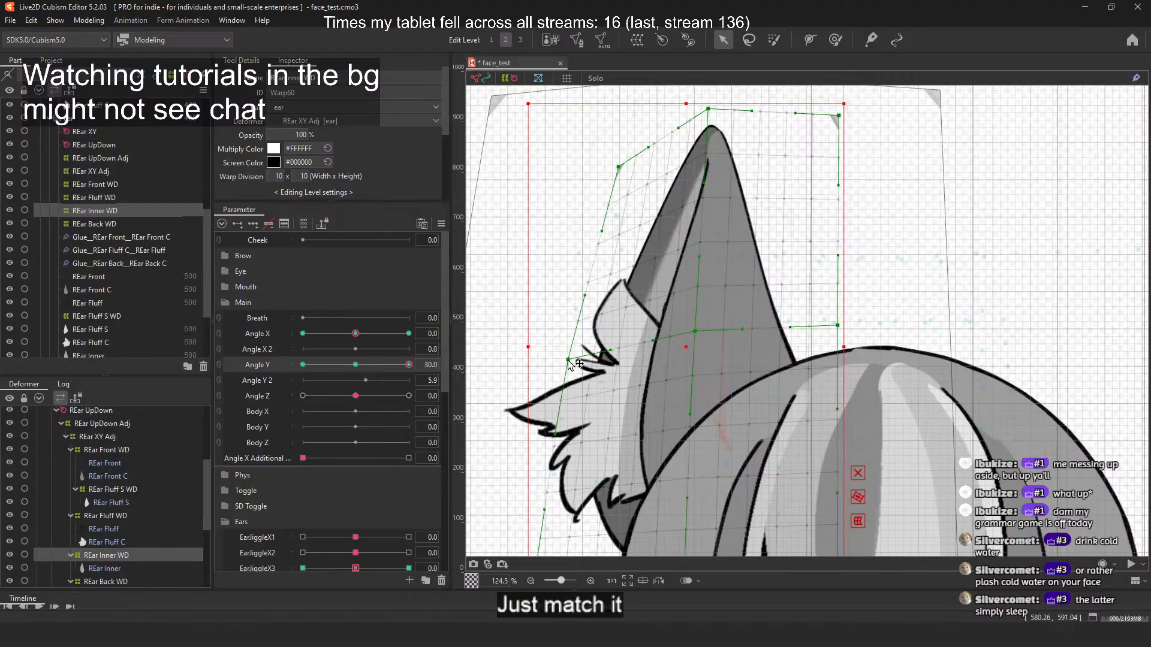
{"action": "left_click_drag", "start_coordinate": [592, 313], "coordinate": [603, 162]}
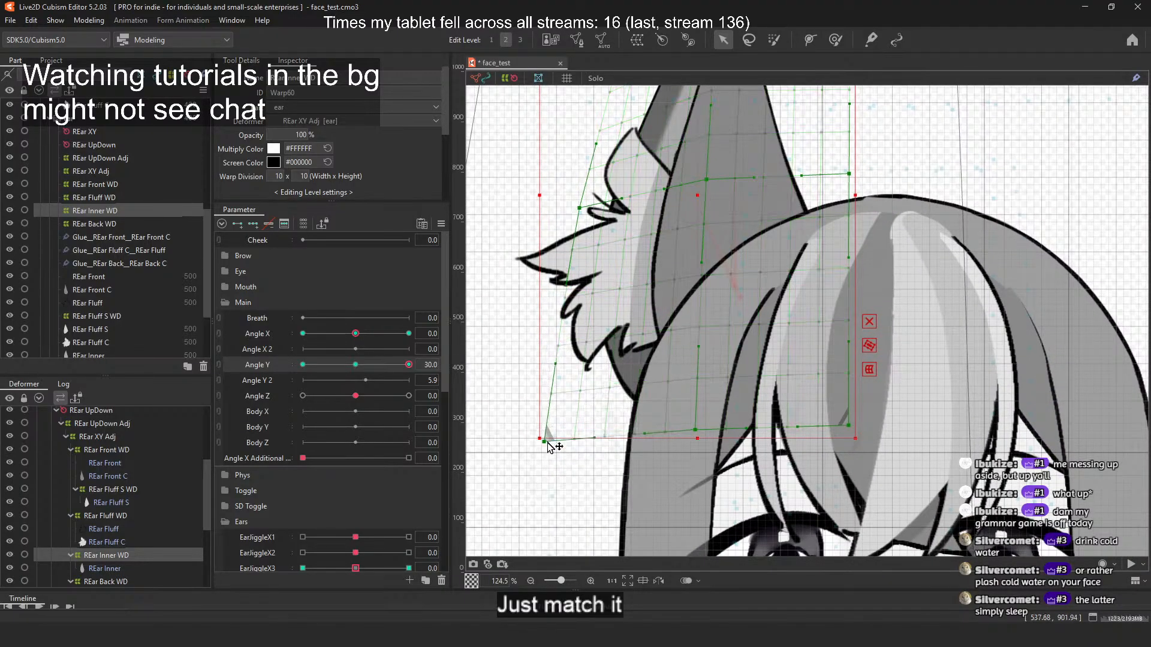
{"action": "scroll", "coordinate": [582, 330], "scroll_direction": "down", "scroll_amount": 6}
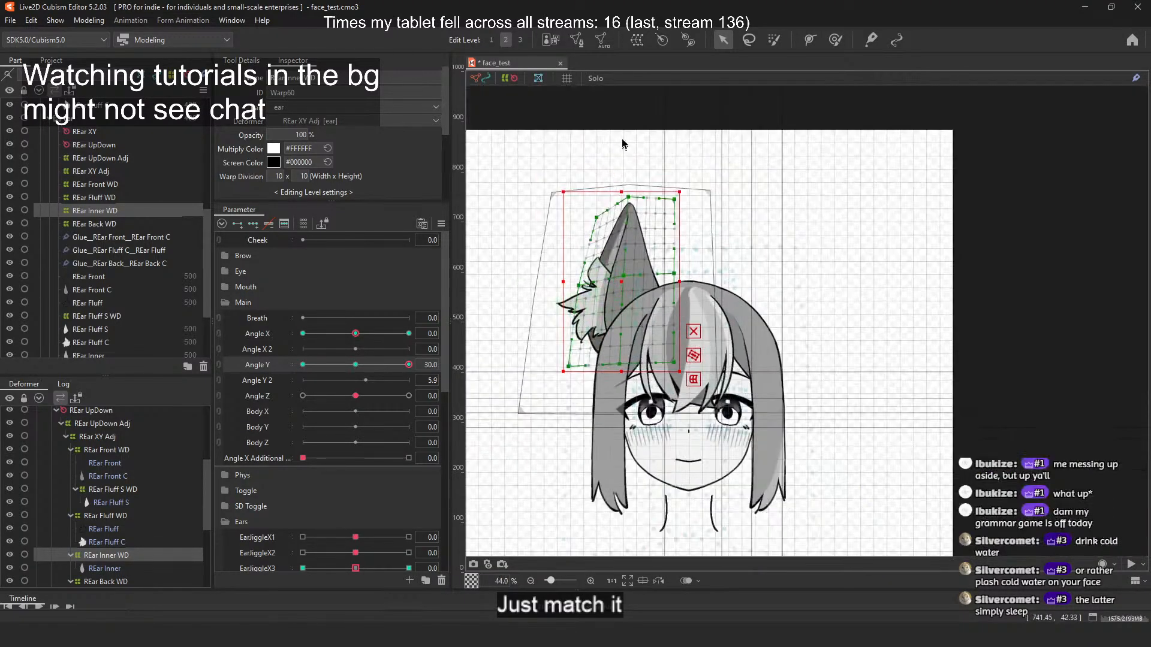
Step: With nothing selected, preview the ear's motion between Angle Y 0 and 30, examining the tip and curve up close
{"action": "left_click", "coordinate": [479, 287]}
{"action": "mouse_move", "coordinate": [406, 365]}
{"action": "left_mouse_down"}
{"action": "mouse_move", "coordinate": [380, 366]}
{"action": "mouse_move", "coordinate": [417, 365]}
{"action": "left_mouse_up"}
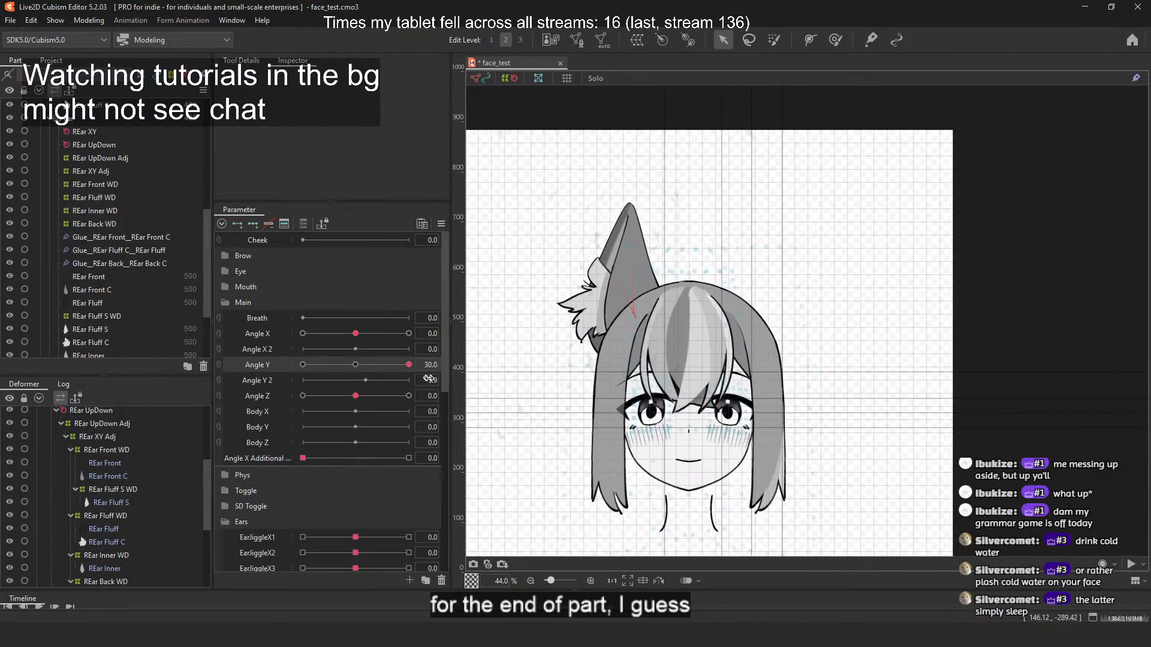
{"action": "mouse_move", "coordinate": [408, 364]}
{"action": "left_mouse_down"}
{"action": "mouse_move", "coordinate": [357, 366]}
{"action": "mouse_move", "coordinate": [419, 365]}
{"action": "mouse_move", "coordinate": [353, 366]}
{"action": "mouse_move", "coordinate": [414, 372]}
{"action": "left_mouse_up"}
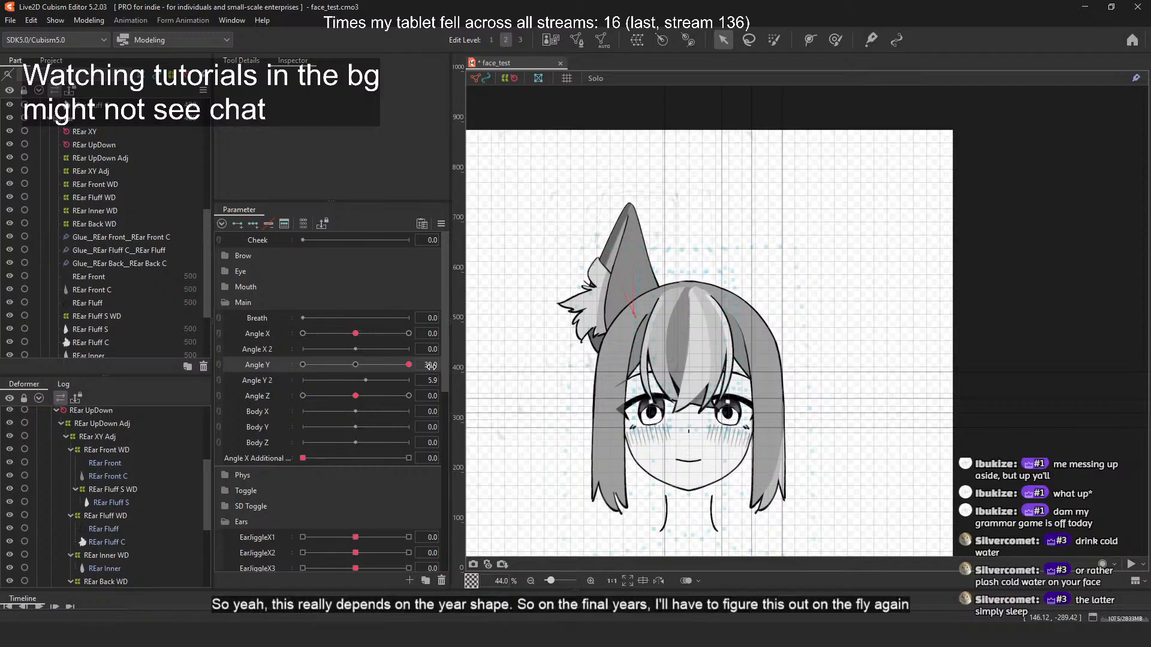
{"action": "scroll", "coordinate": [655, 278], "scroll_direction": "down", "scroll_amount": 3}
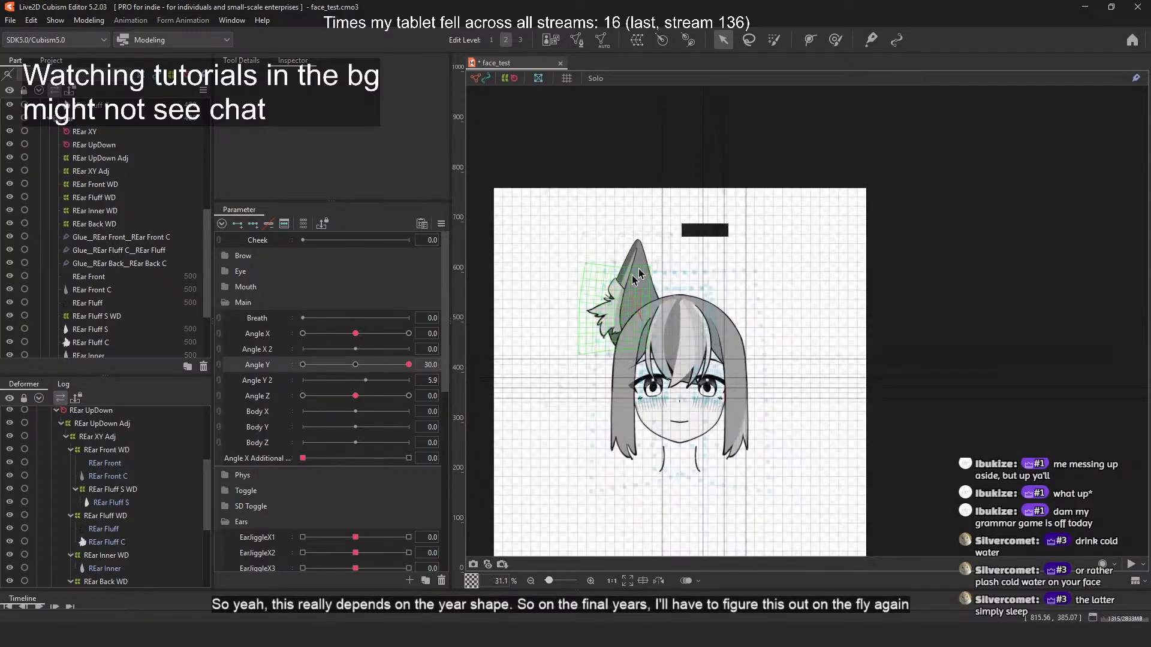
{"action": "scroll", "coordinate": [614, 301], "scroll_direction": "up", "scroll_amount": 6}
{"action": "left_click_drag", "start_coordinate": [383, 367], "coordinate": [427, 371]}
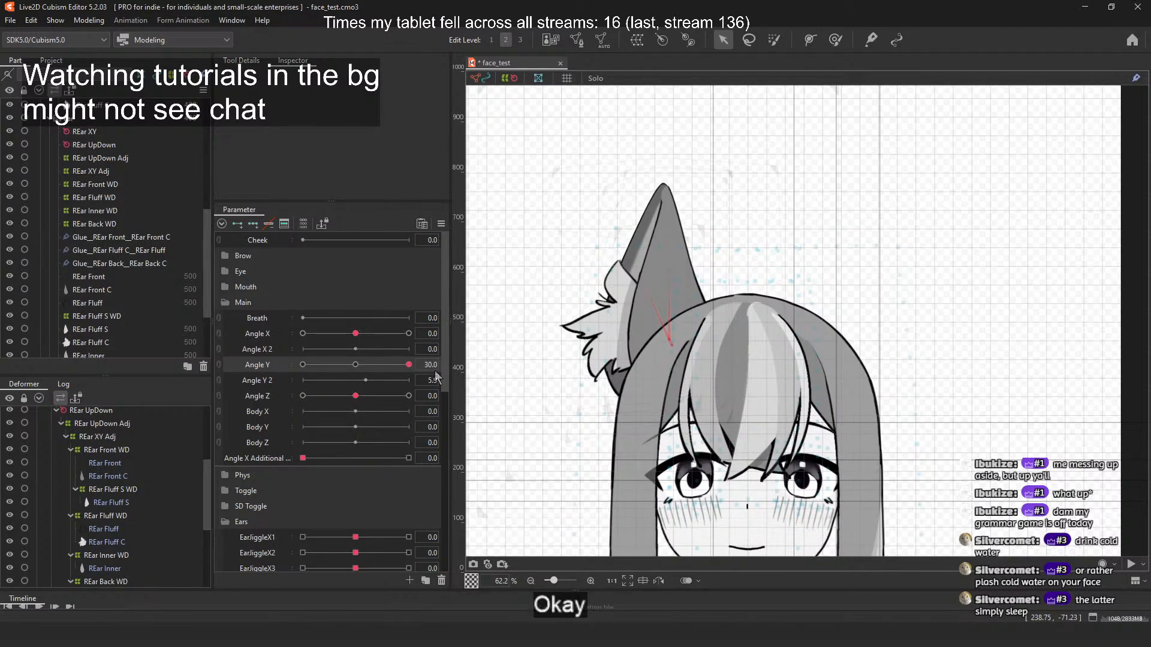
{"action": "scroll", "coordinate": [667, 188], "scroll_direction": "up", "scroll_amount": 3}
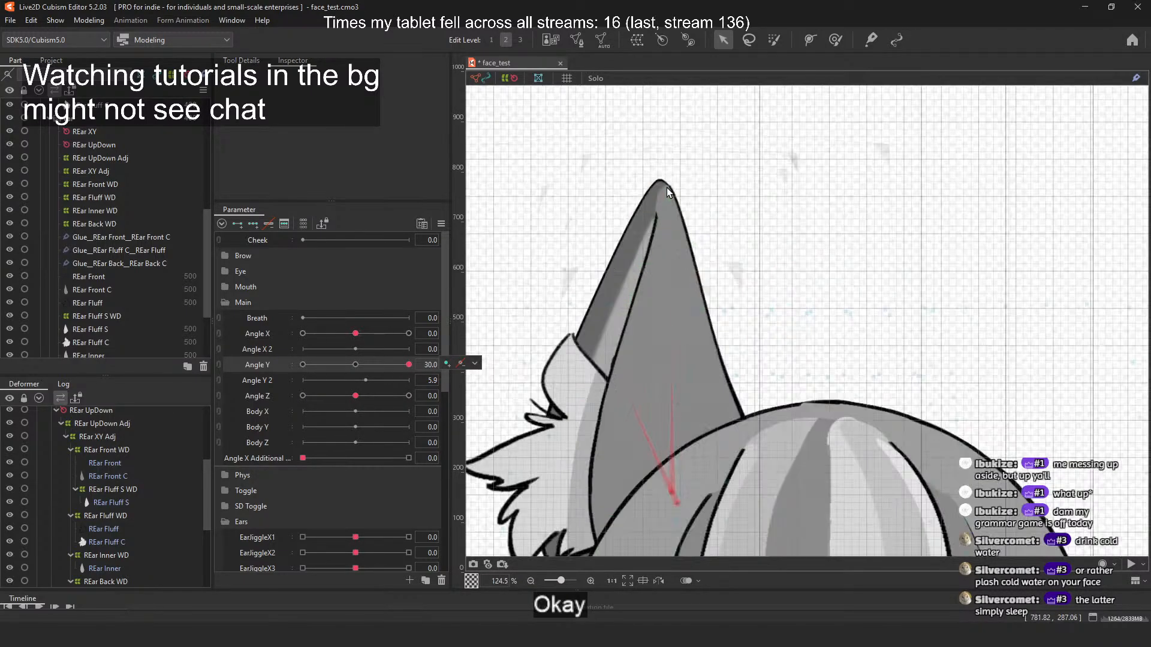
{"action": "scroll", "coordinate": [666, 185], "scroll_direction": "down", "scroll_amount": 3}
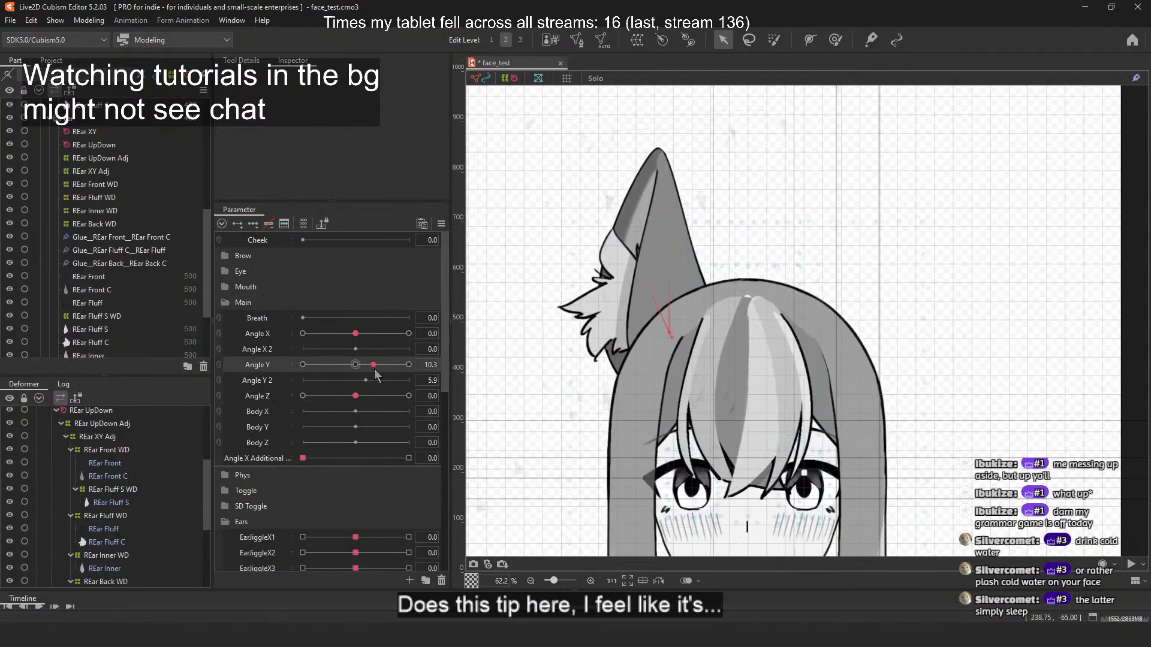
{"action": "scroll", "coordinate": [638, 288], "scroll_direction": "down", "scroll_amount": 8}
{"action": "scroll", "coordinate": [639, 281], "scroll_direction": "up", "scroll_amount": 2}
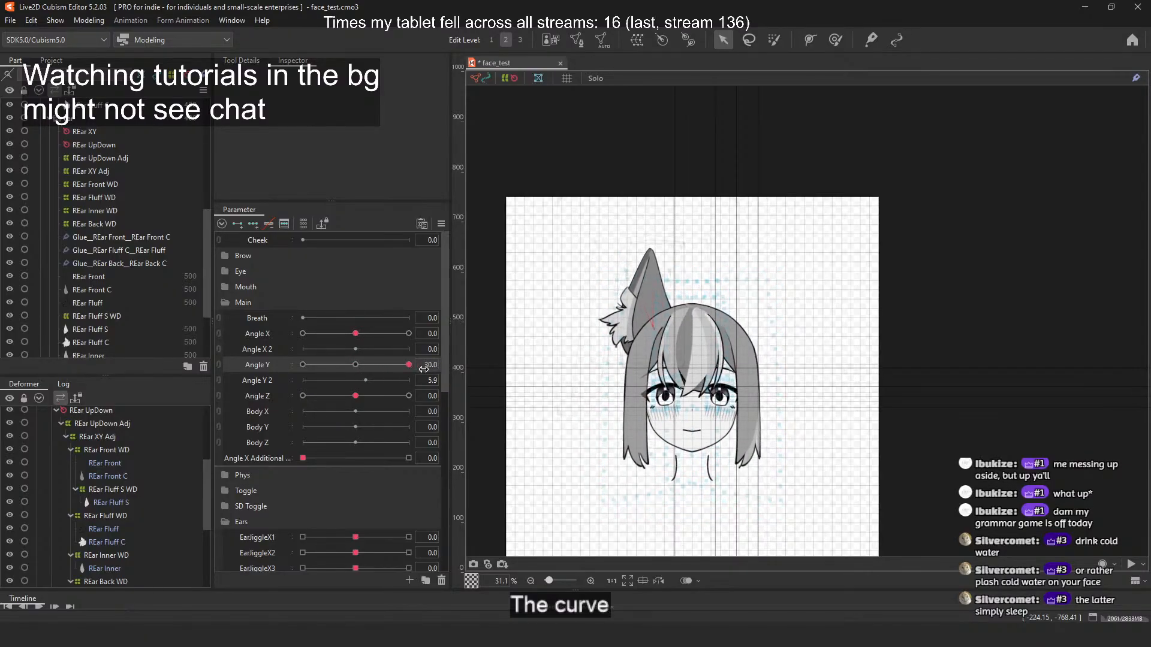
Step: At Angle Y -30, shift the REar Front WD warp's second-column middle points toward the head and its outer lower points outward, previewing the motion
{"action": "left_click_drag", "start_coordinate": [349, 372], "coordinate": [276, 378]}
{"action": "scroll", "coordinate": [604, 322], "scroll_direction": "up", "scroll_amount": 2}
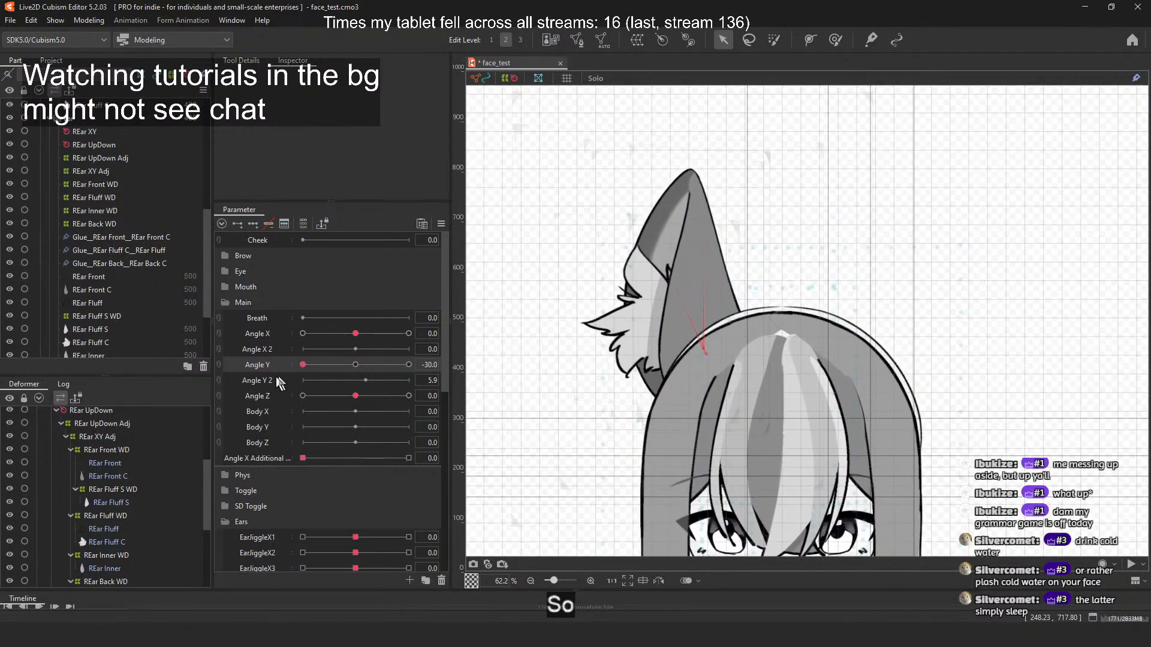
{"action": "scroll", "coordinate": [566, 294], "scroll_direction": "down", "scroll_amount": 1}
{"action": "scroll", "coordinate": [572, 284], "scroll_direction": "up", "scroll_amount": 1}
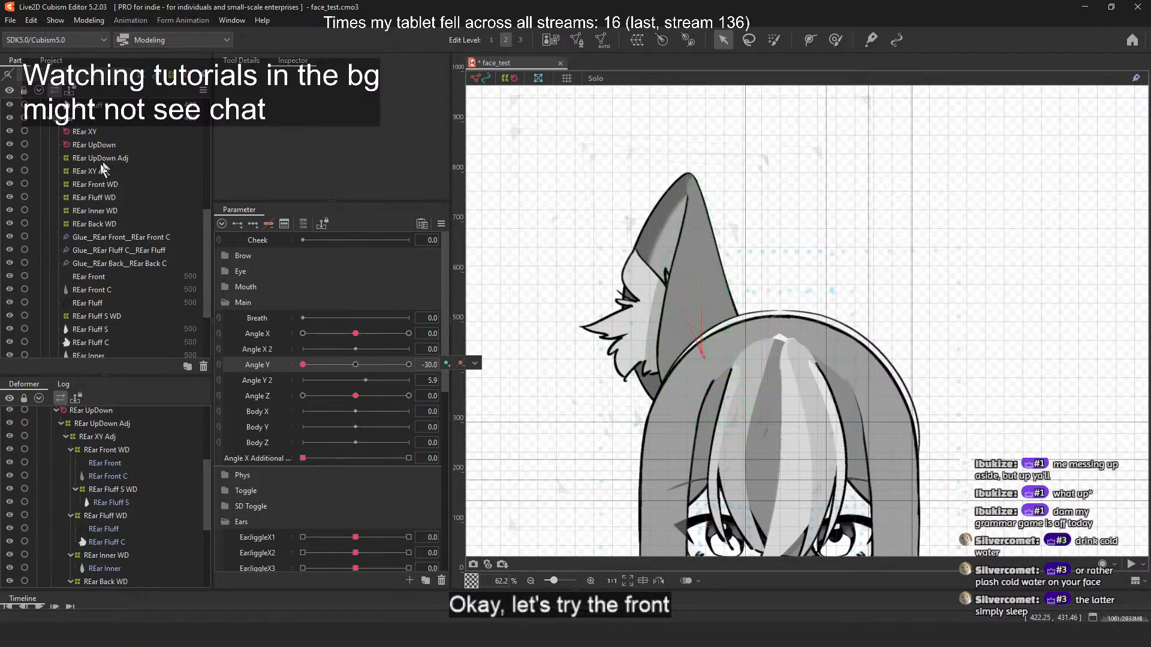
{"action": "left_click", "coordinate": [133, 186]}
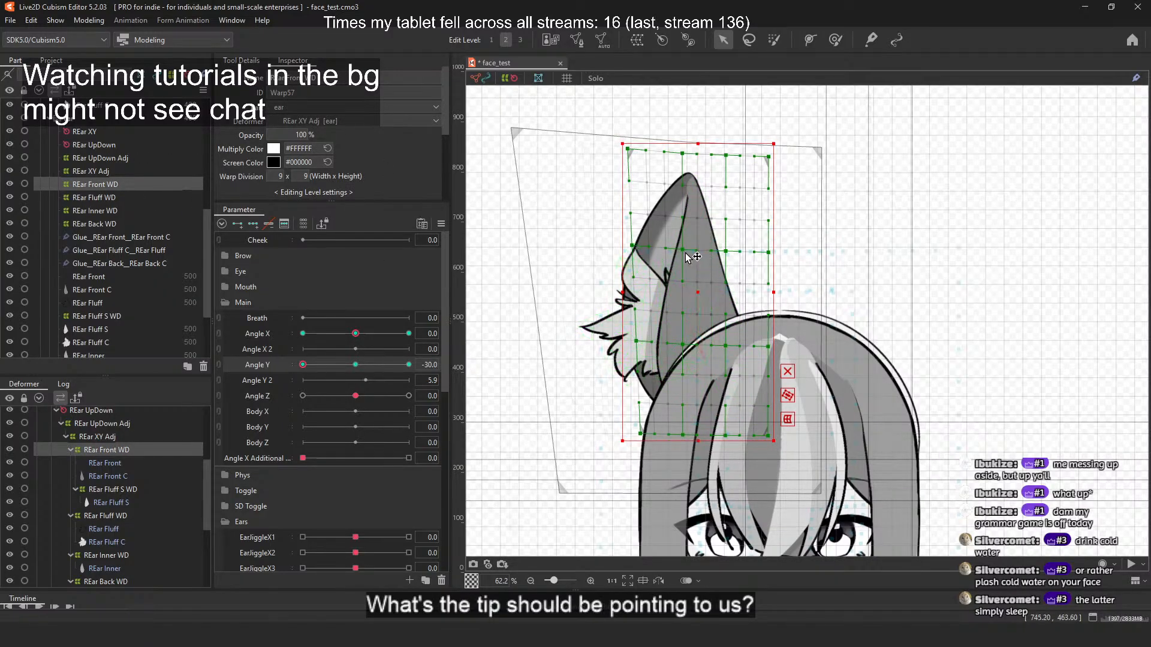
{"action": "left_click_drag", "start_coordinate": [682, 346], "coordinate": [691, 347]}
{"action": "left_click_drag", "start_coordinate": [684, 248], "coordinate": [692, 257]}
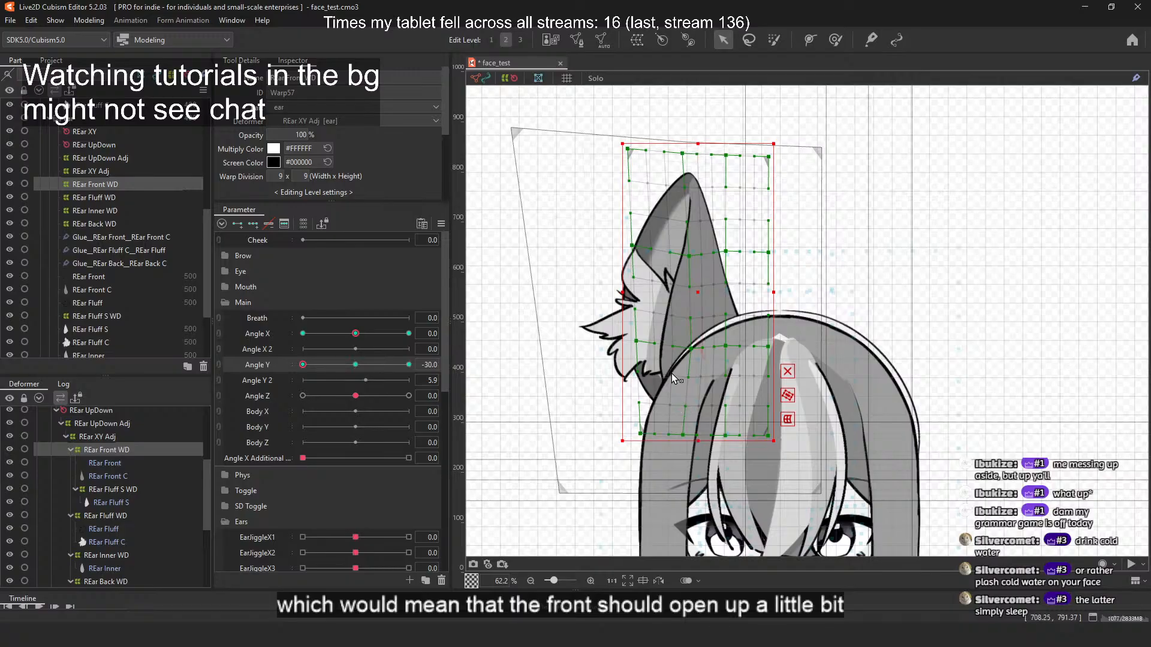
{"action": "left_click_drag", "start_coordinate": [640, 433], "coordinate": [624, 430]}
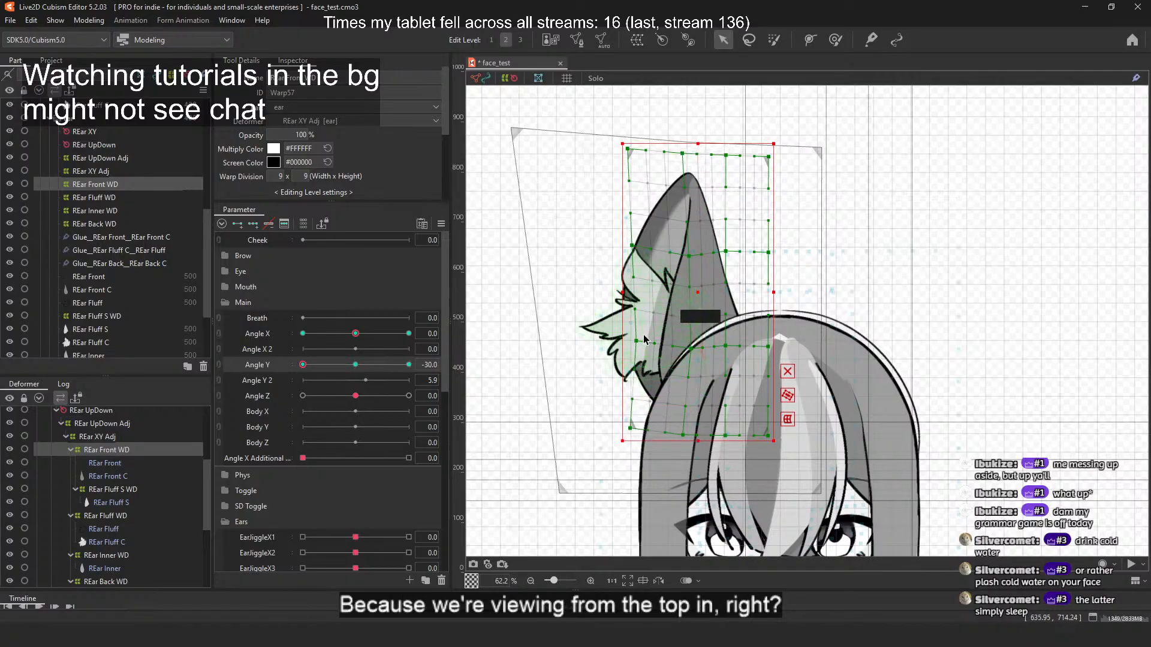
{"action": "left_click_drag", "start_coordinate": [645, 340], "coordinate": [630, 341]}
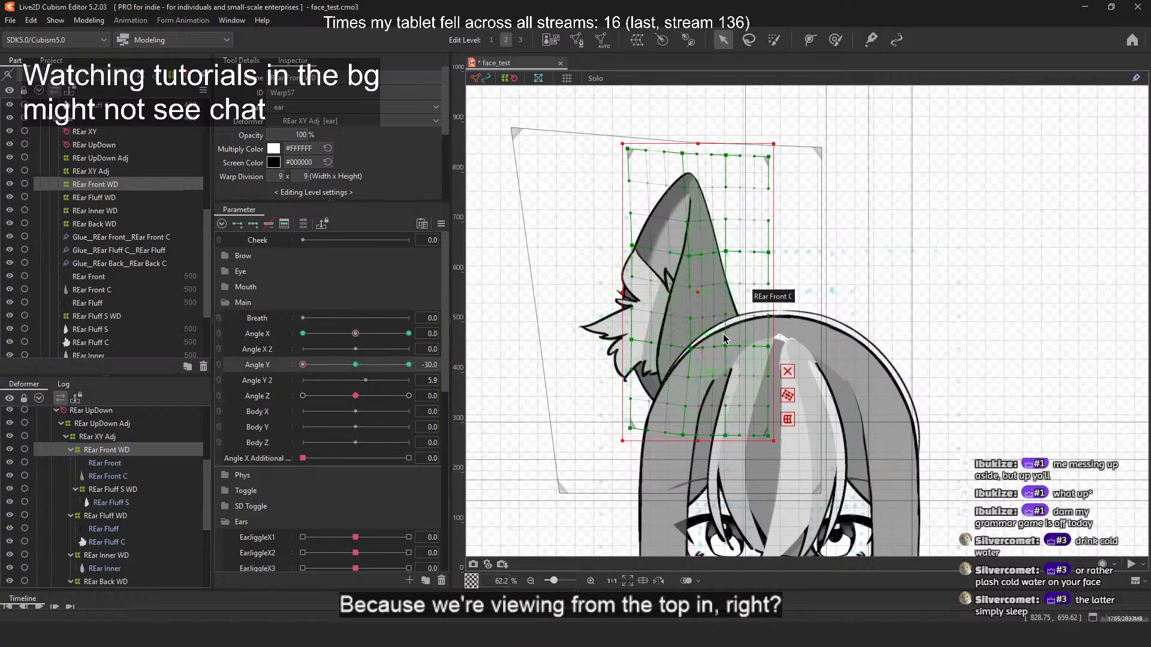
{"action": "mouse_move", "coordinate": [302, 366]}
{"action": "left_mouse_down"}
{"action": "mouse_move", "coordinate": [388, 361]}
{"action": "mouse_move", "coordinate": [286, 373]}
{"action": "left_mouse_up"}
Step: At Angle Y -30, raise the REar Back WD warp's outer middle point and bottom-edge points, pulling the bottom middle point outward
{"action": "left_click", "coordinate": [123, 224]}
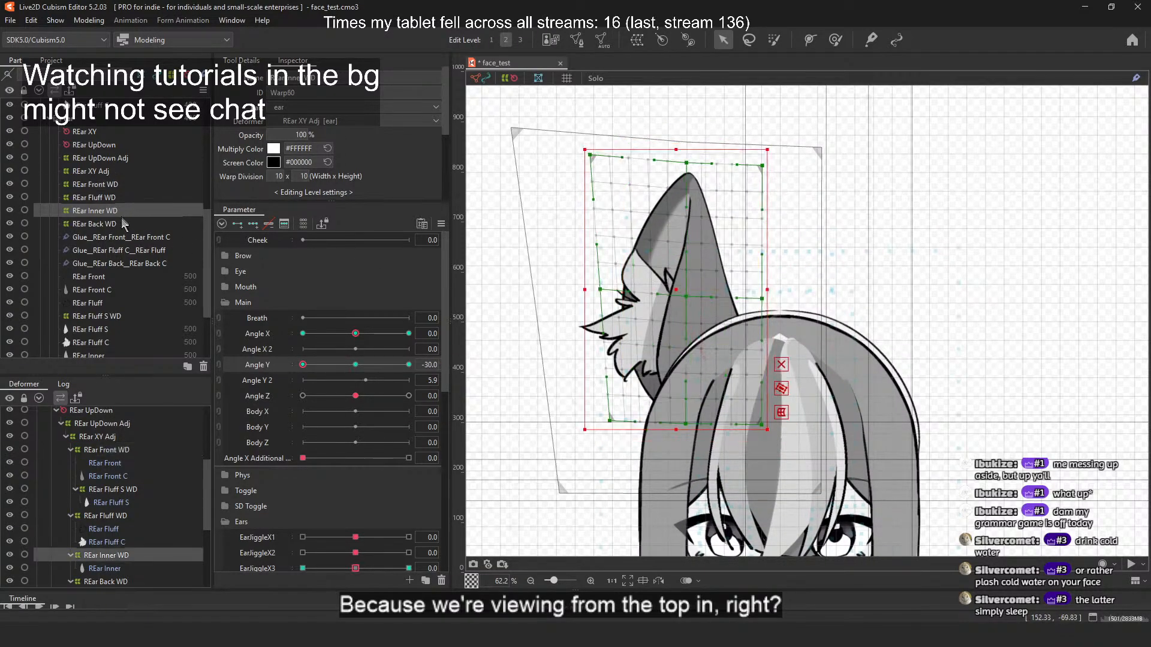
{"action": "left_click_drag", "start_coordinate": [607, 436], "coordinate": [588, 403]}
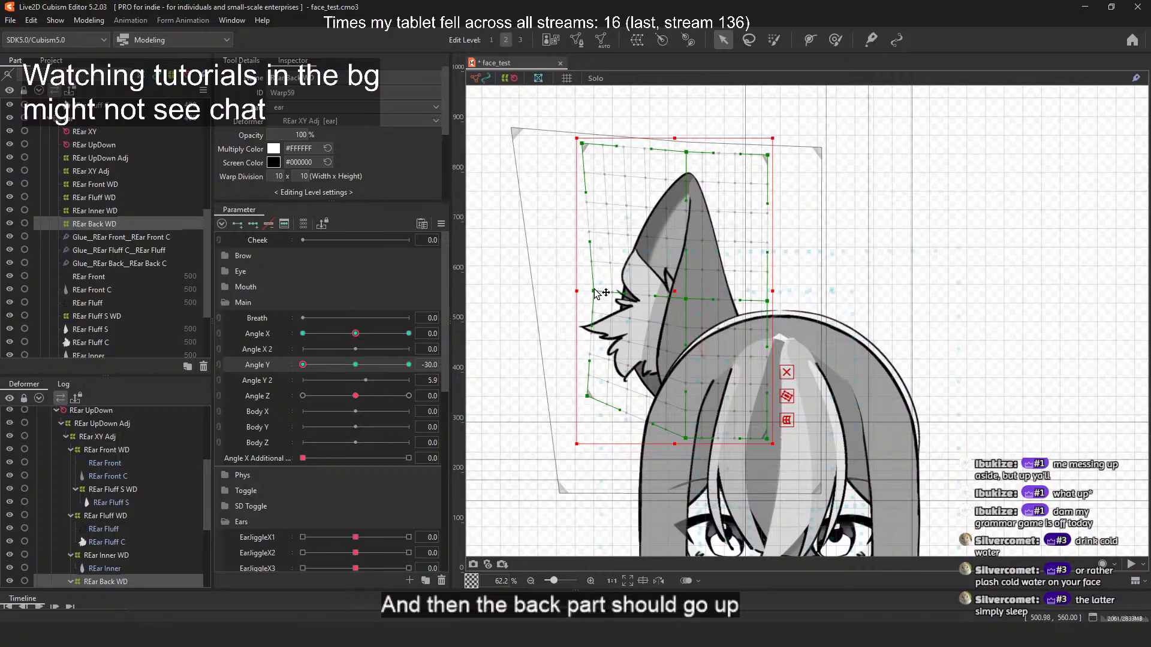
{"action": "left_click_drag", "start_coordinate": [595, 292], "coordinate": [589, 278]}
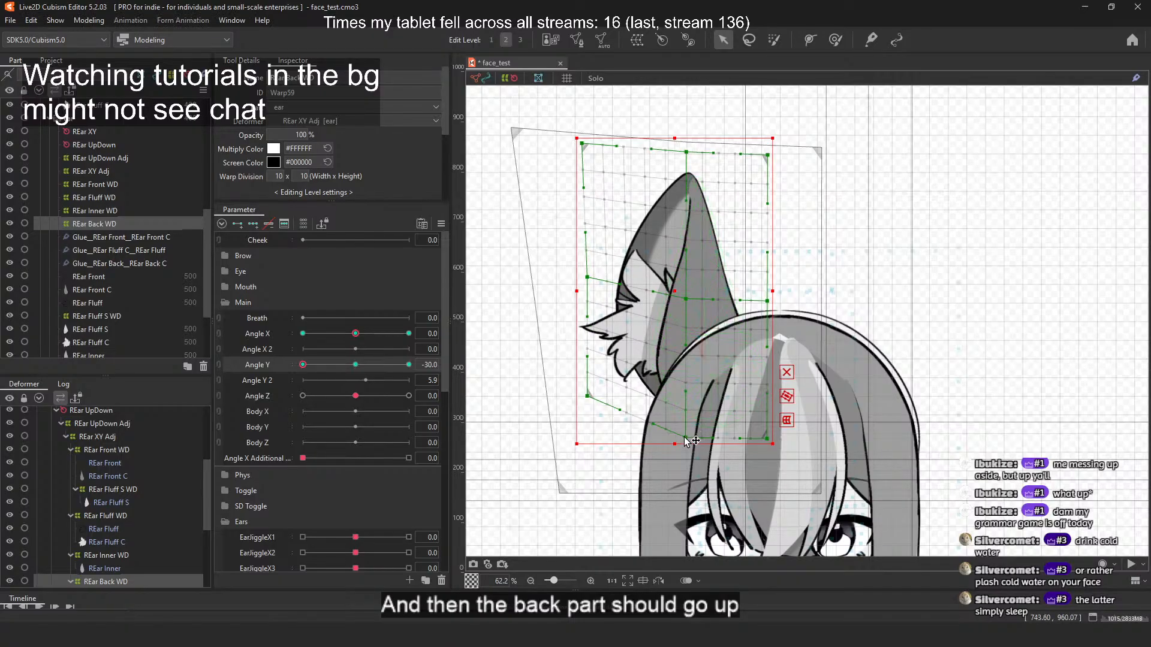
{"action": "left_click_drag", "start_coordinate": [651, 424], "coordinate": [660, 402]}
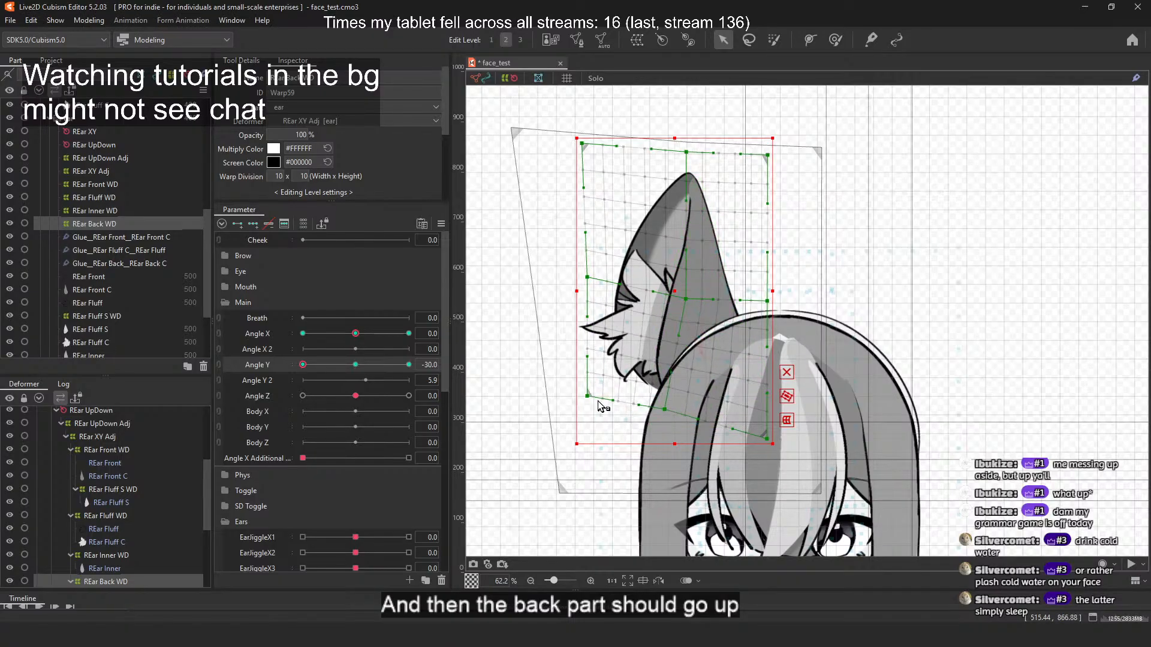
{"action": "left_click_drag", "start_coordinate": [587, 395], "coordinate": [581, 386]}
{"action": "left_click_drag", "start_coordinate": [773, 432], "coordinate": [771, 406]}
{"action": "left_click_drag", "start_coordinate": [689, 304], "coordinate": [687, 298]}
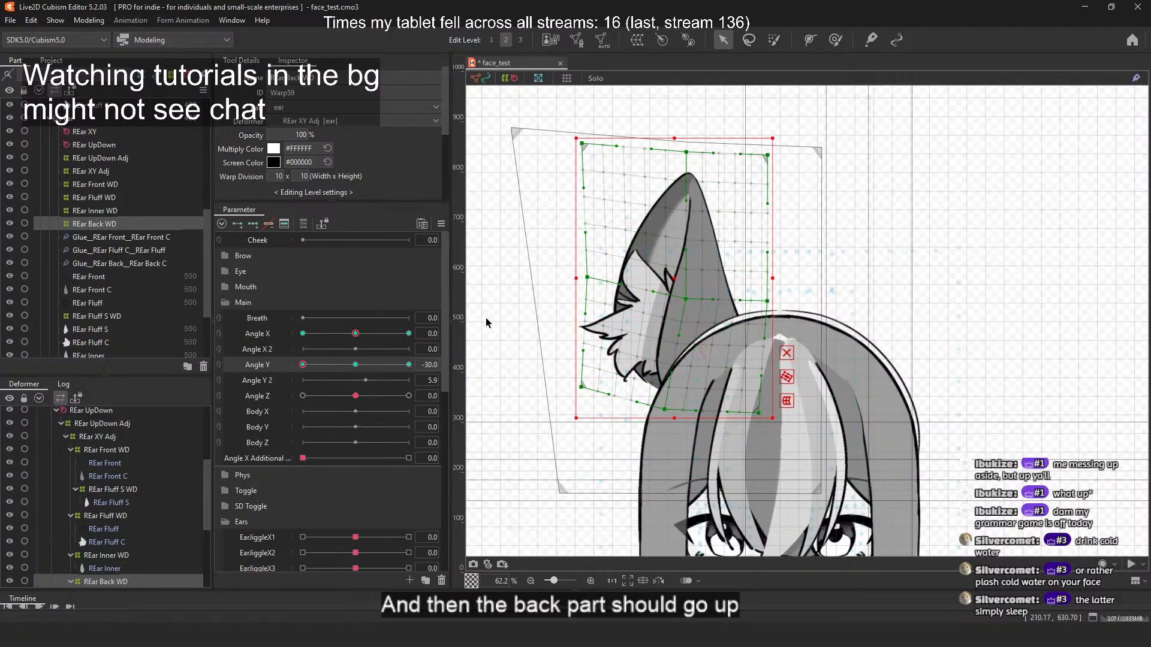
{"action": "left_click_drag", "start_coordinate": [583, 384], "coordinate": [589, 385]}
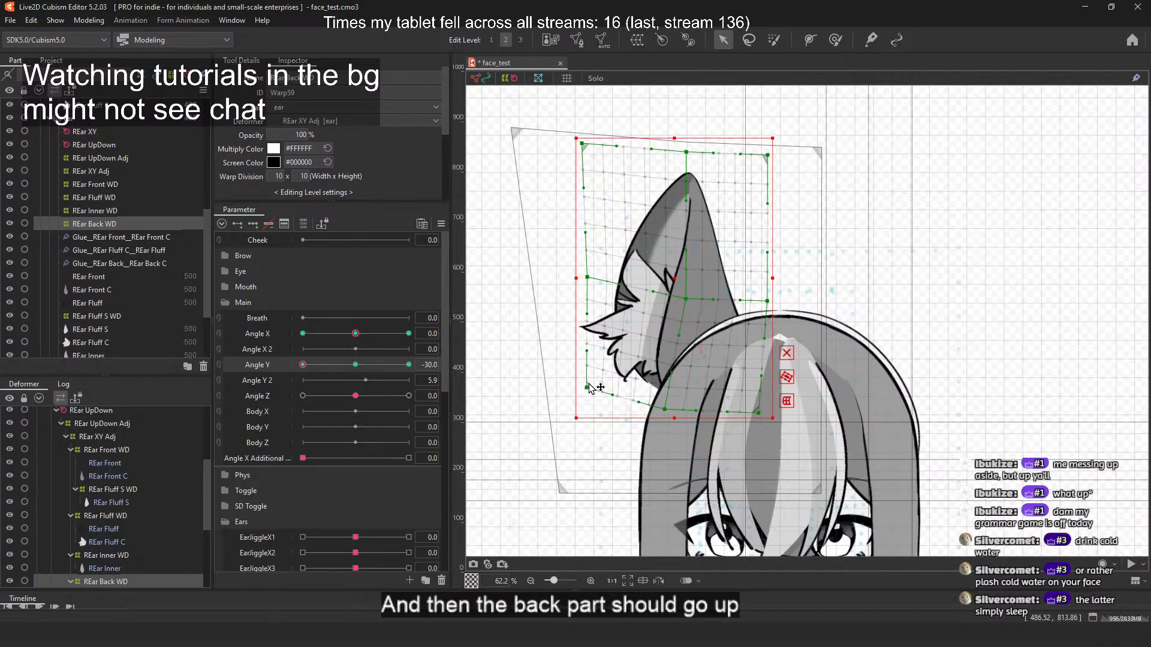
Step: Preview the ear back to Angle Y -30, try nudging the REar Back WD warp's center point up and outward, and undo that nudge
{"action": "left_click_drag", "start_coordinate": [311, 365], "coordinate": [272, 371]}
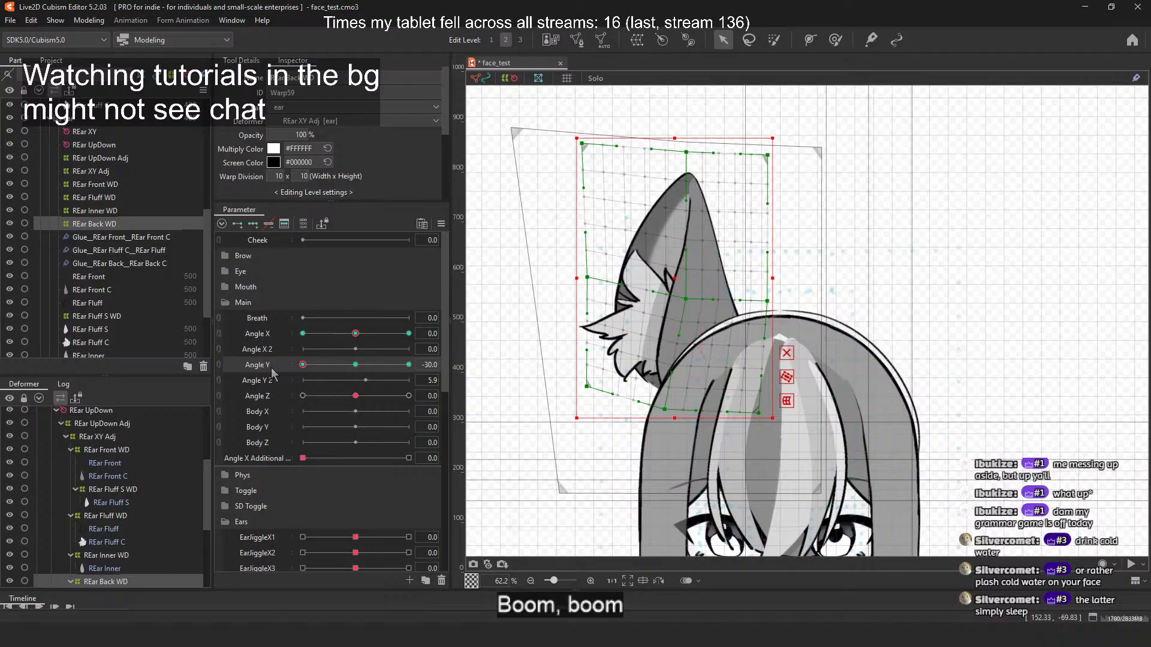
{"action": "left_click_drag", "start_coordinate": [350, 364], "coordinate": [285, 384]}
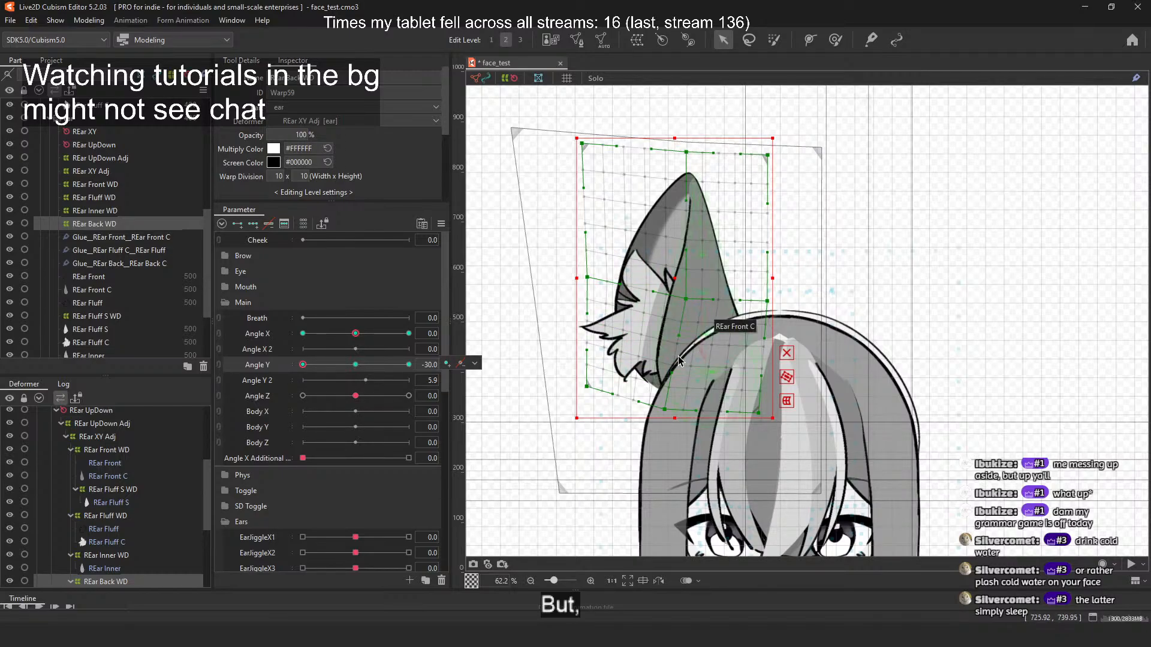
{"action": "left_click_drag", "start_coordinate": [686, 298], "coordinate": [679, 293]}
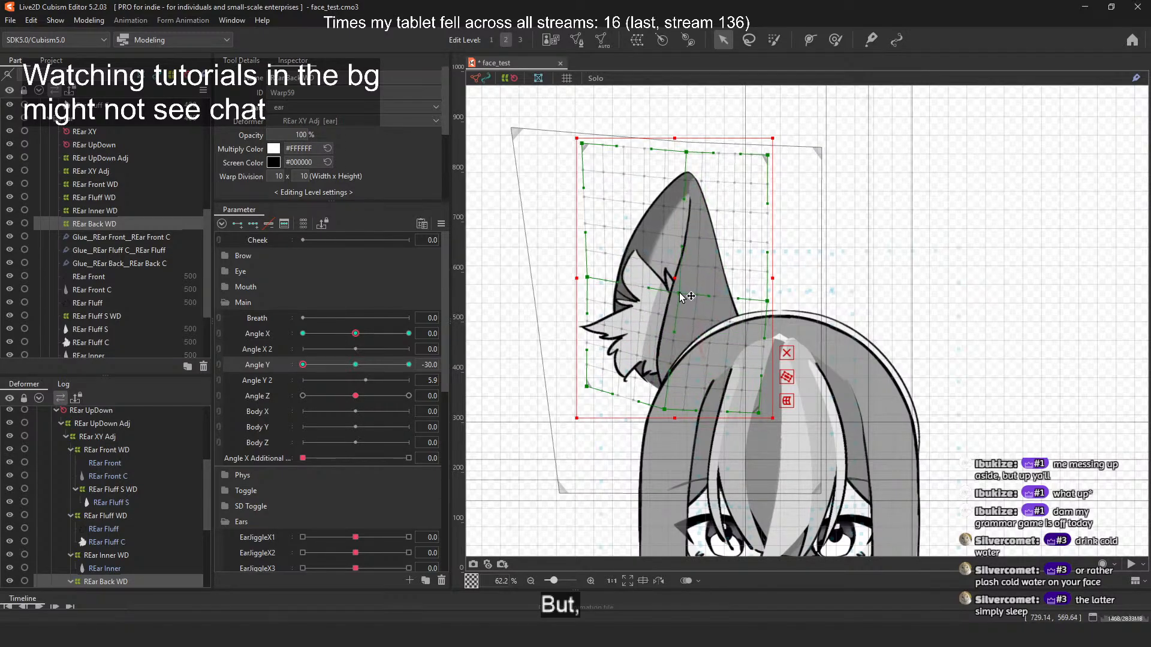
{"action": "key", "text": "ctrl+z"}
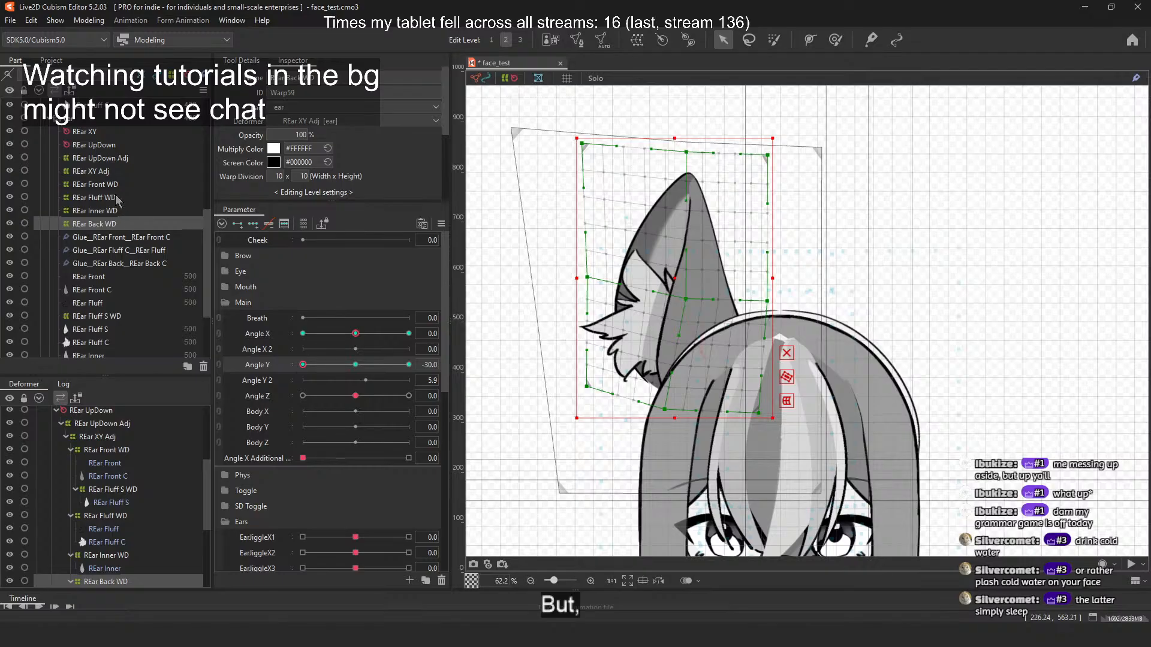
Step: At Angle Y -30, nudge the REar Front WD warp's second-column middle points back outward and raise the outer part of its bottom edge
{"action": "left_click", "coordinate": [709, 290]}
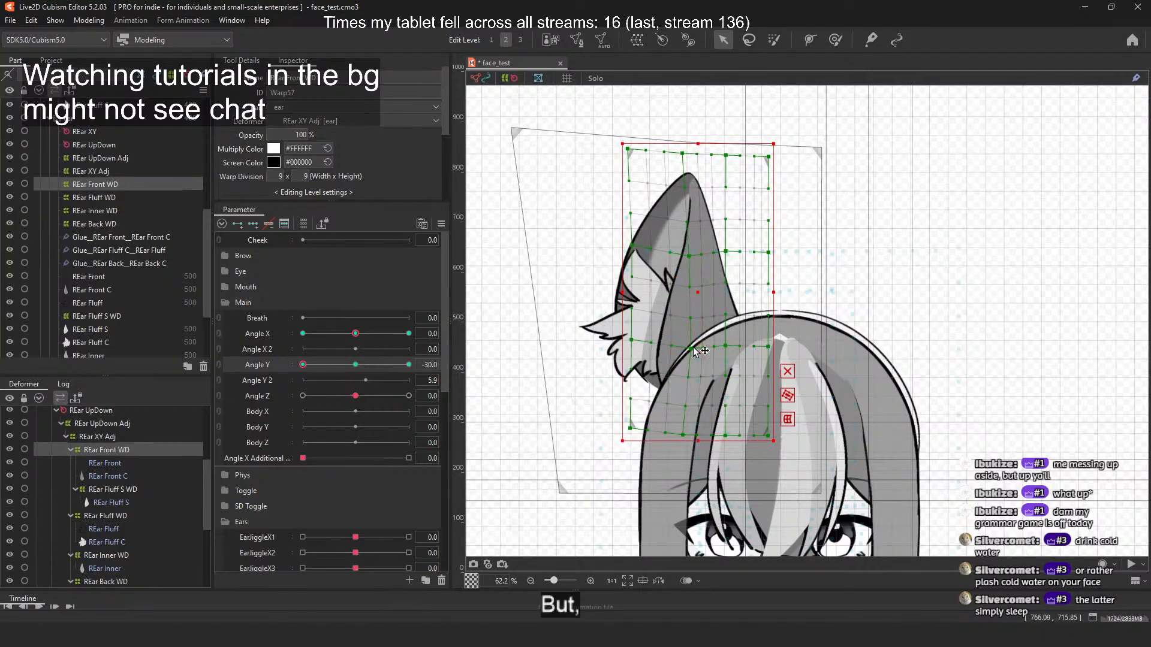
{"action": "mouse_move", "coordinate": [692, 347]}
{"action": "left_mouse_down"}
{"action": "mouse_move", "coordinate": [681, 336]}
{"action": "mouse_move", "coordinate": [690, 346]}
{"action": "left_mouse_up"}
{"action": "left_click_drag", "start_coordinate": [689, 260], "coordinate": [684, 262]}
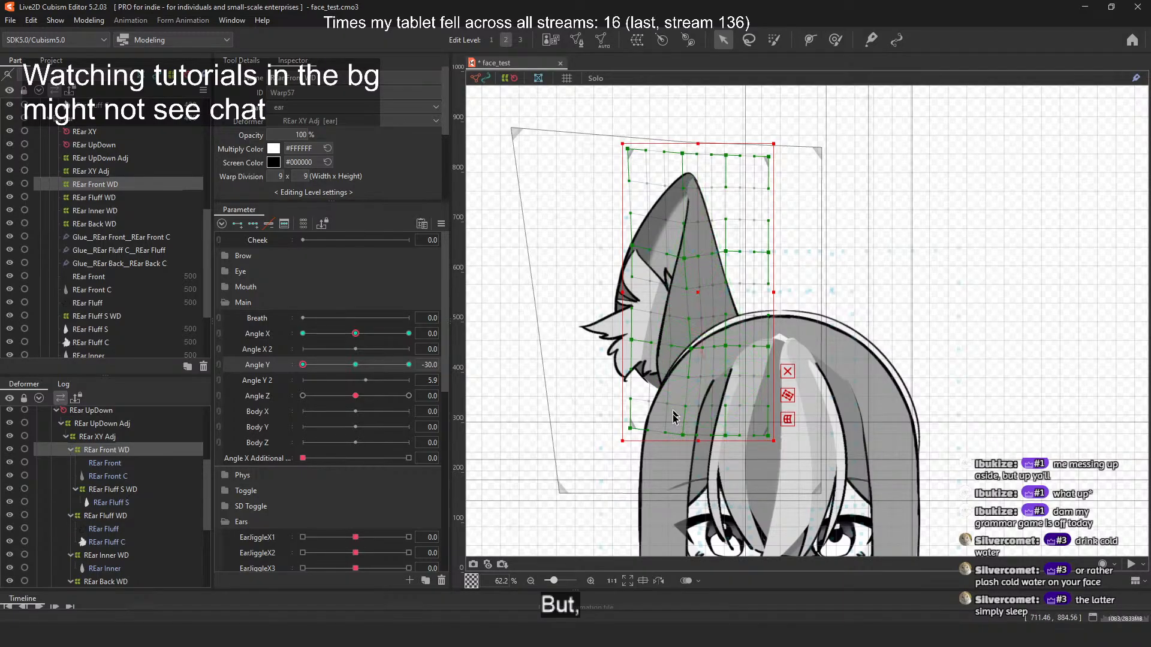
{"action": "left_click_drag", "start_coordinate": [685, 436], "coordinate": [622, 420]}
Step: Undo the most recent changes to the REar Front WD warp at Angle Y -30
{"action": "key", "text": "ctrl+z"}
{"action": "key", "text": "ctrl+z"}
{"action": "key", "text": "ctrl+z"}
{"action": "key", "text": "ctrl+z"}
{"action": "key", "text": "ctrl+z"}
{"action": "key", "text": "ctrl+z"}
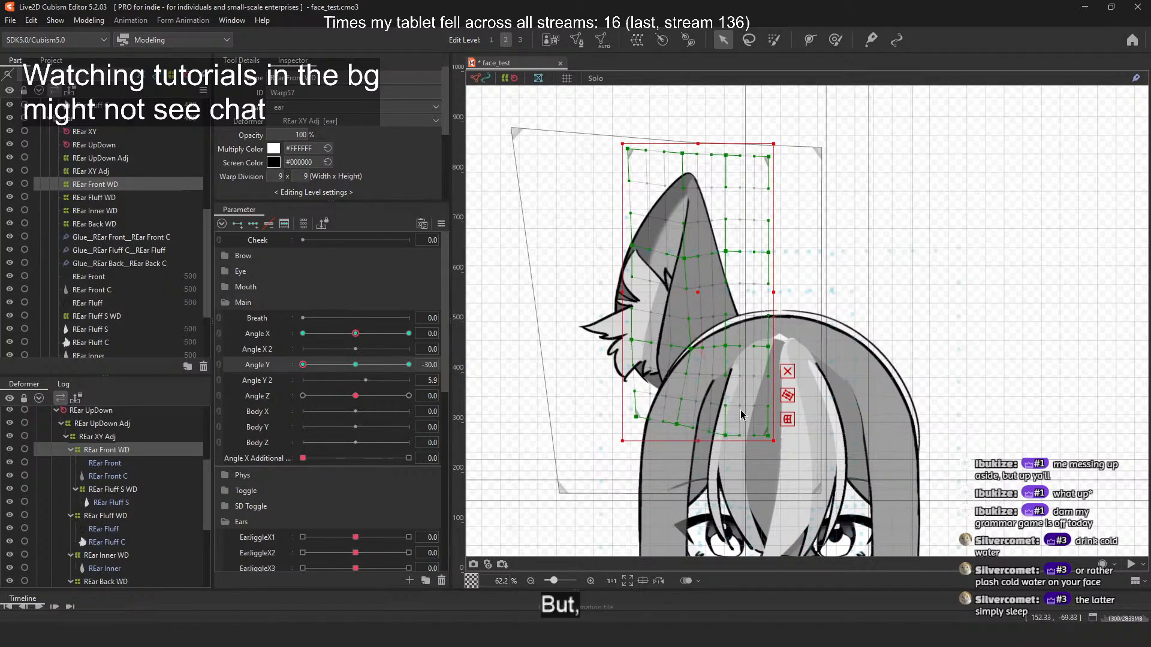
Step: Undo the last bottom-edge change to the REar Front WD warp and preview the ear between Angle Y 0 and -30
{"action": "key", "text": "ctrl+z"}
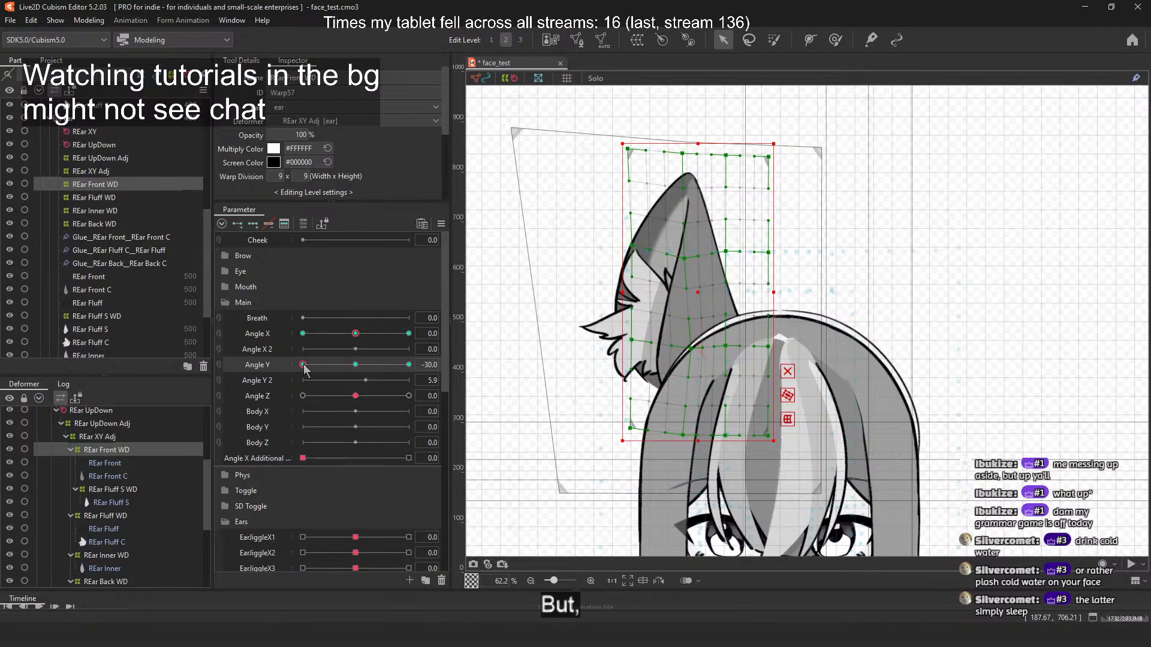
{"action": "mouse_move", "coordinate": [303, 364]}
{"action": "left_mouse_down"}
{"action": "mouse_move", "coordinate": [376, 368]}
{"action": "mouse_move", "coordinate": [300, 376]}
{"action": "left_mouse_up"}
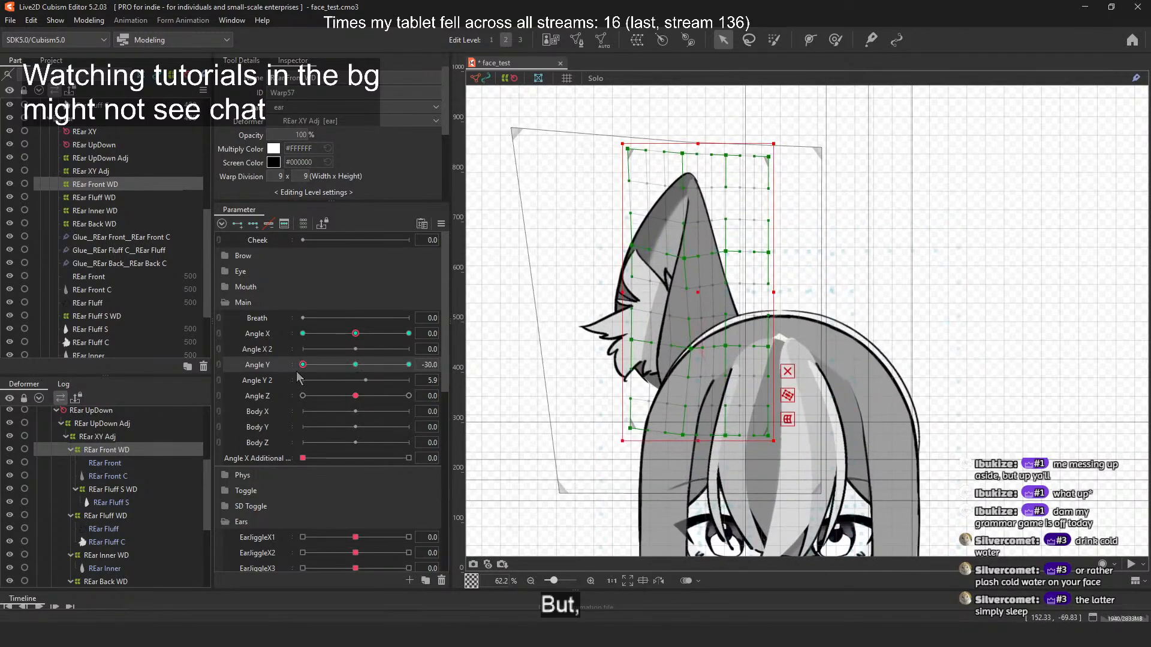
{"action": "left_click", "coordinate": [490, 286]}
{"action": "scroll", "coordinate": [497, 281], "scroll_direction": "down", "scroll_amount": 3}
{"action": "scroll", "coordinate": [512, 281], "scroll_direction": "up", "scroll_amount": 1}
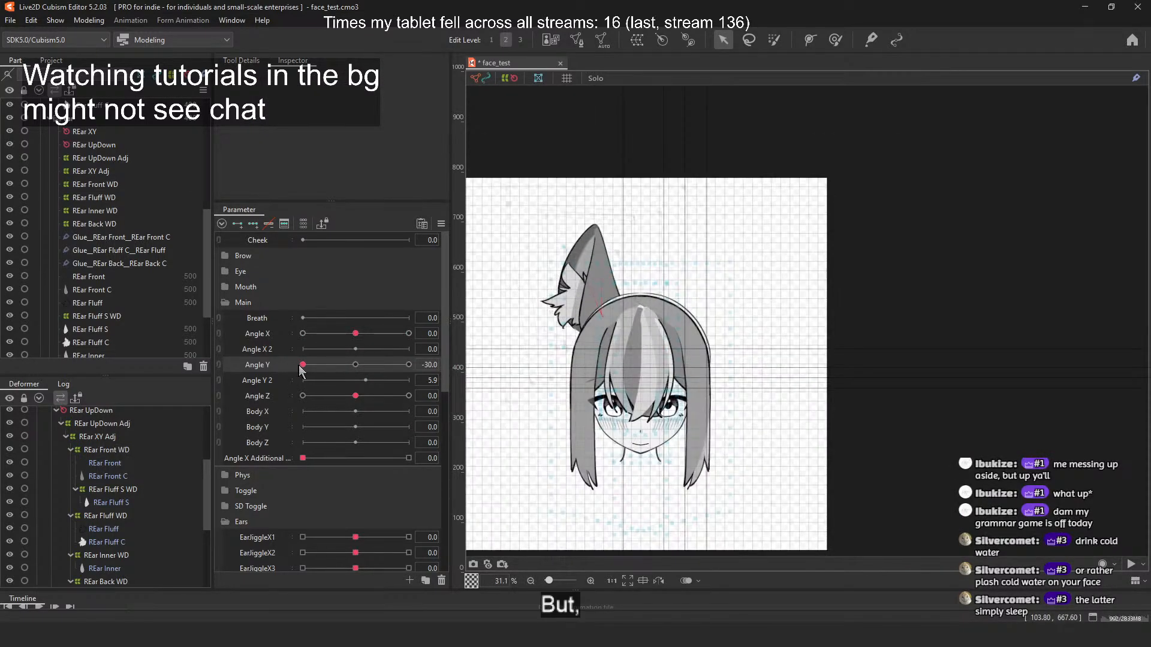
{"action": "left_click_drag", "start_coordinate": [302, 366], "coordinate": [278, 376]}
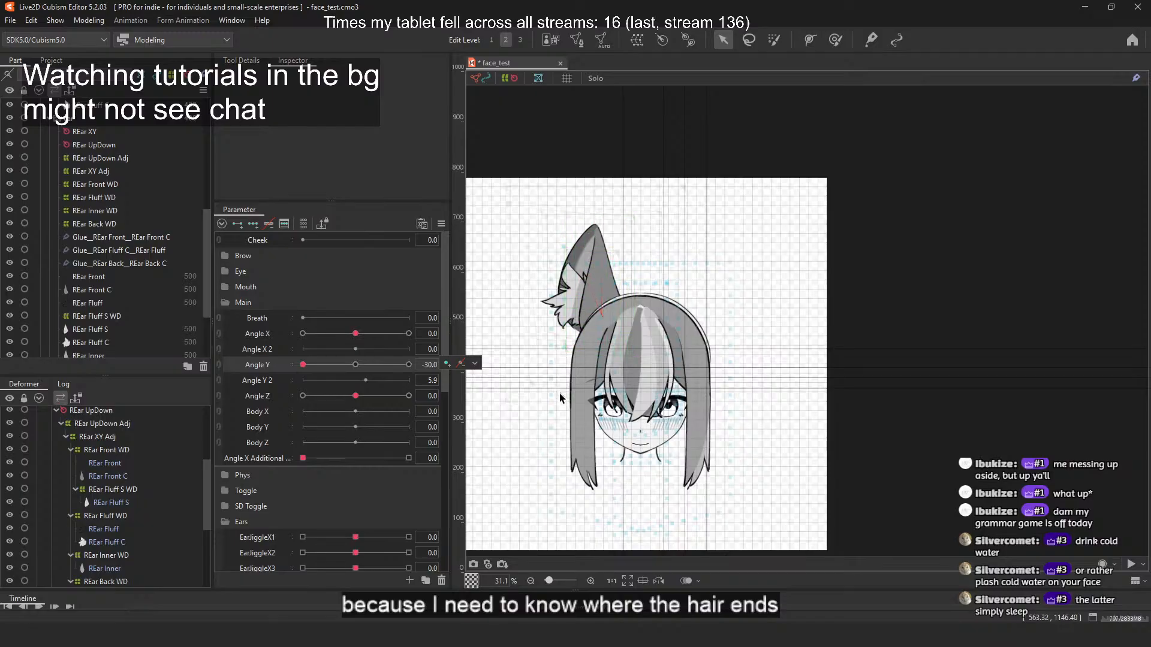
{"action": "left_click", "coordinate": [474, 363]}
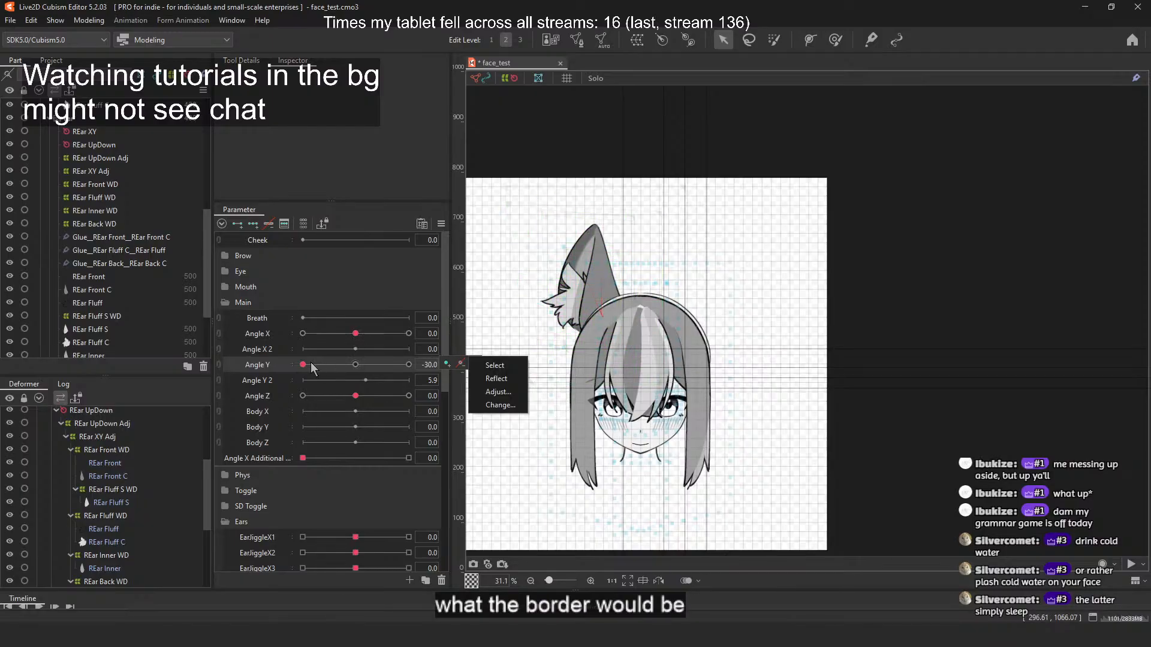
{"action": "left_click_drag", "start_coordinate": [311, 367], "coordinate": [362, 366]}
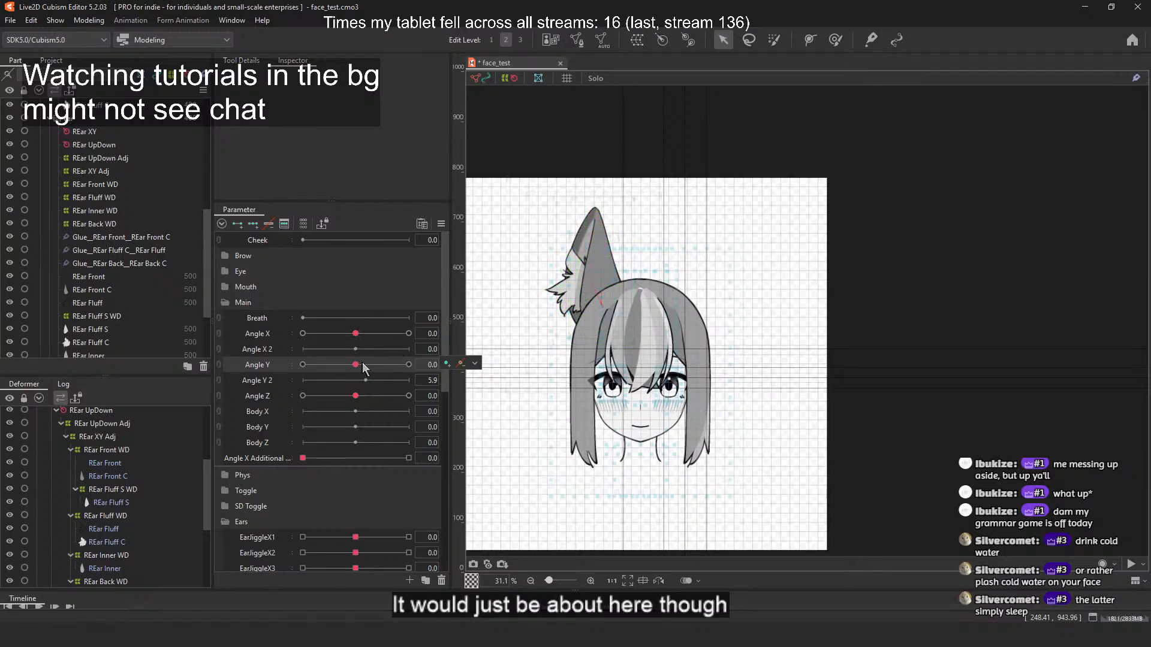
{"action": "left_click_drag", "start_coordinate": [364, 368], "coordinate": [303, 377]}
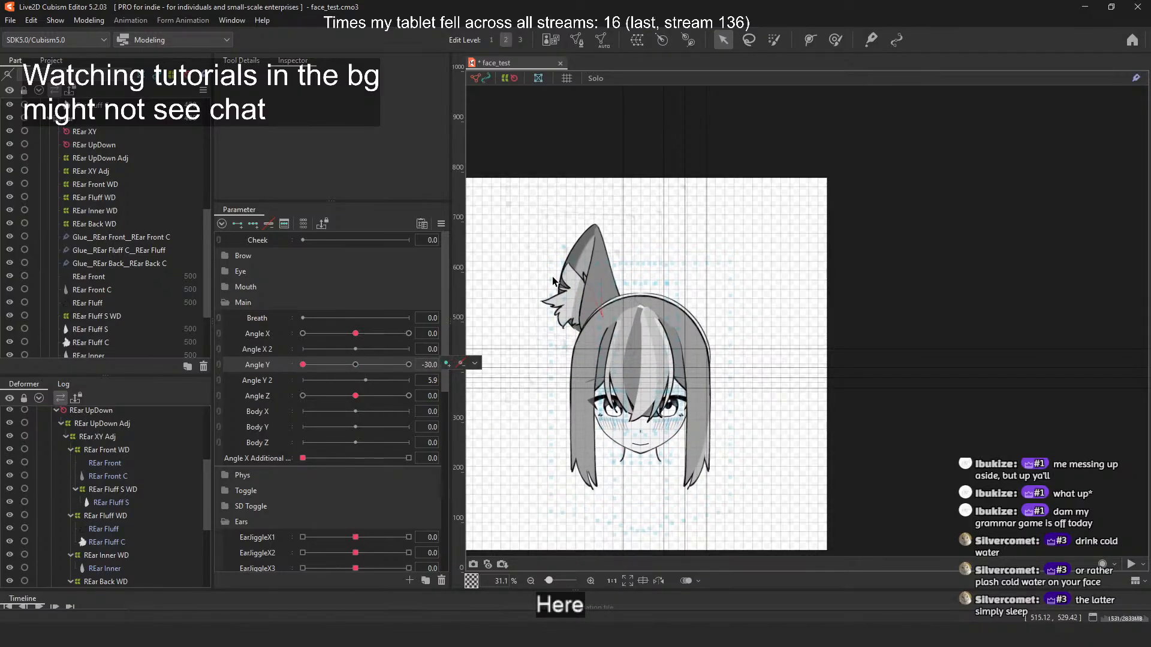
Step: At Angle Y -30, pull the REar Back WD warp's outer middle point and bottom outer corner inward, then preview the ear
{"action": "scroll", "coordinate": [549, 278], "scroll_direction": "up", "scroll_amount": 2}
{"action": "left_click", "coordinate": [96, 224]}
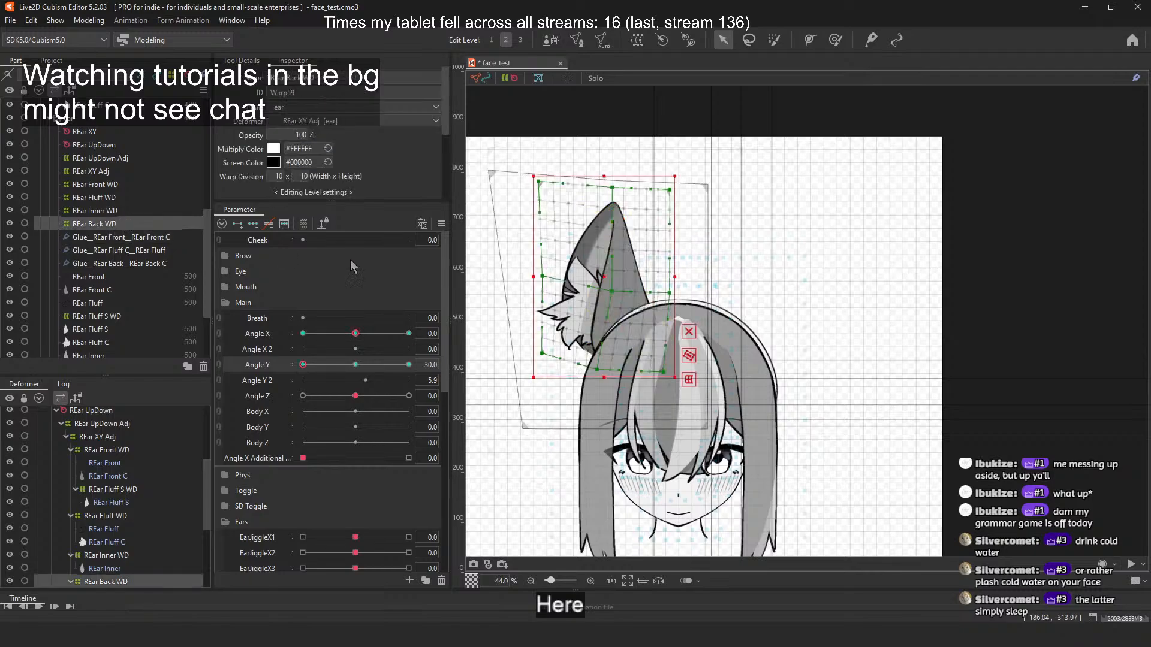
{"action": "scroll", "coordinate": [537, 272], "scroll_direction": "up", "scroll_amount": 1}
{"action": "left_click_drag", "start_coordinate": [528, 270], "coordinate": [534, 268]}
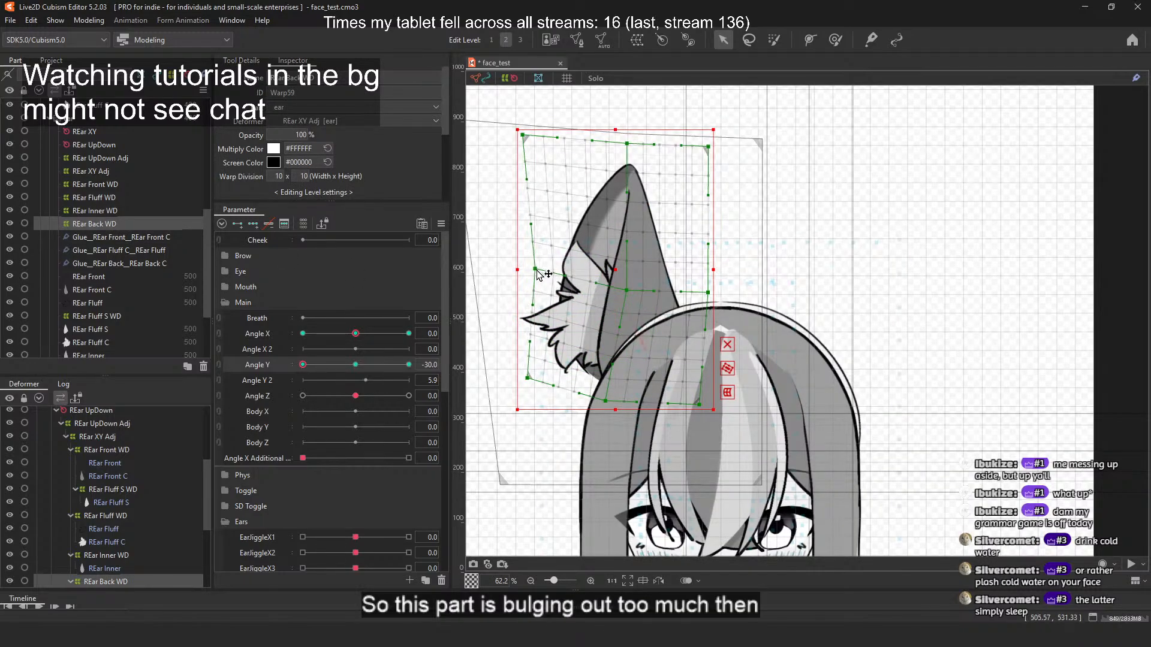
{"action": "left_click_drag", "start_coordinate": [527, 377], "coordinate": [552, 378]}
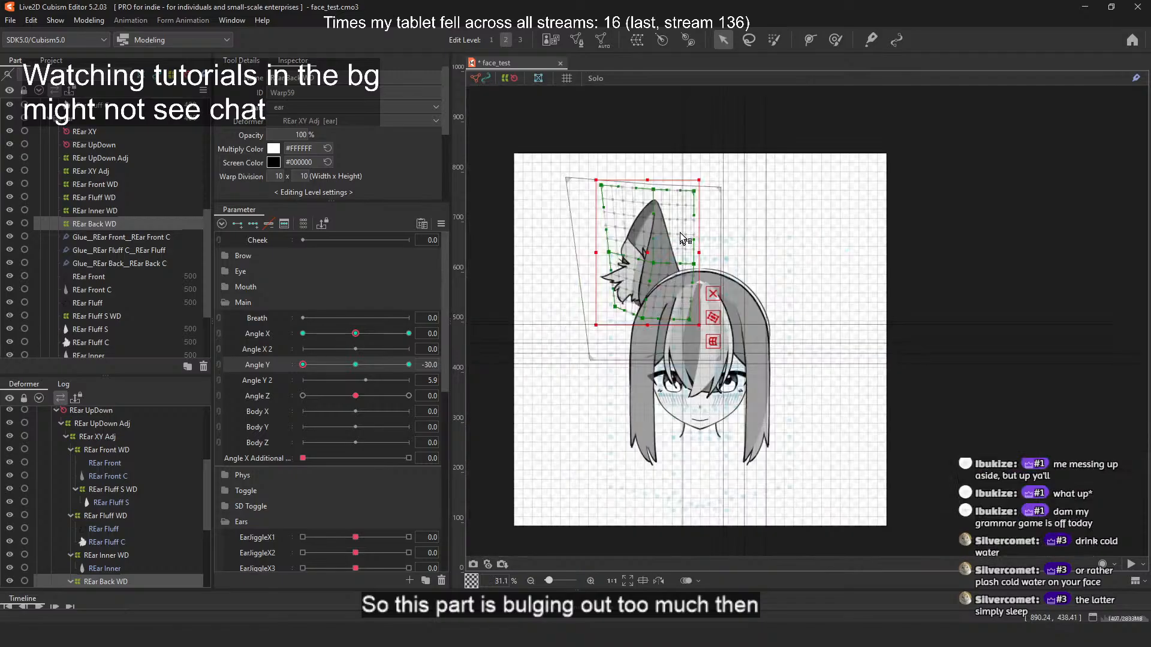
{"action": "scroll", "coordinate": [682, 233], "scroll_direction": "down", "scroll_amount": 2}
{"action": "left_click", "coordinate": [720, 107]}
{"action": "scroll", "coordinate": [720, 106], "scroll_direction": "up", "scroll_amount": 1}
{"action": "mouse_move", "coordinate": [303, 365]}
{"action": "left_mouse_down"}
{"action": "mouse_move", "coordinate": [367, 360]}
{"action": "mouse_move", "coordinate": [289, 370]}
{"action": "mouse_move", "coordinate": [418, 361]}
{"action": "mouse_move", "coordinate": [289, 365]}
{"action": "mouse_move", "coordinate": [419, 364]}
{"action": "mouse_move", "coordinate": [294, 383]}
{"action": "left_mouse_up"}
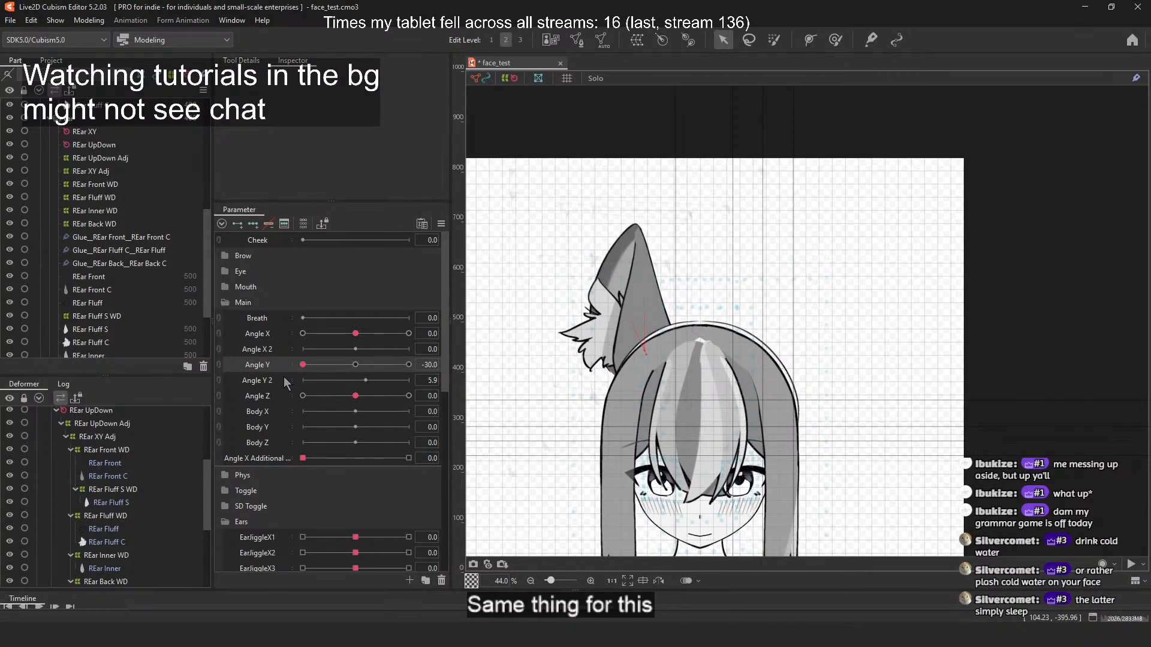
{"action": "left_click_drag", "start_coordinate": [286, 382], "coordinate": [243, 340]}
Step: At Angle Y -30, lower the upper handle of the REar Front WD warp's second-column lower point, shift its outer handle outward, and preview the ear
{"action": "left_click", "coordinate": [96, 184]}
{"action": "scroll", "coordinate": [626, 299], "scroll_direction": "up", "scroll_amount": 5}
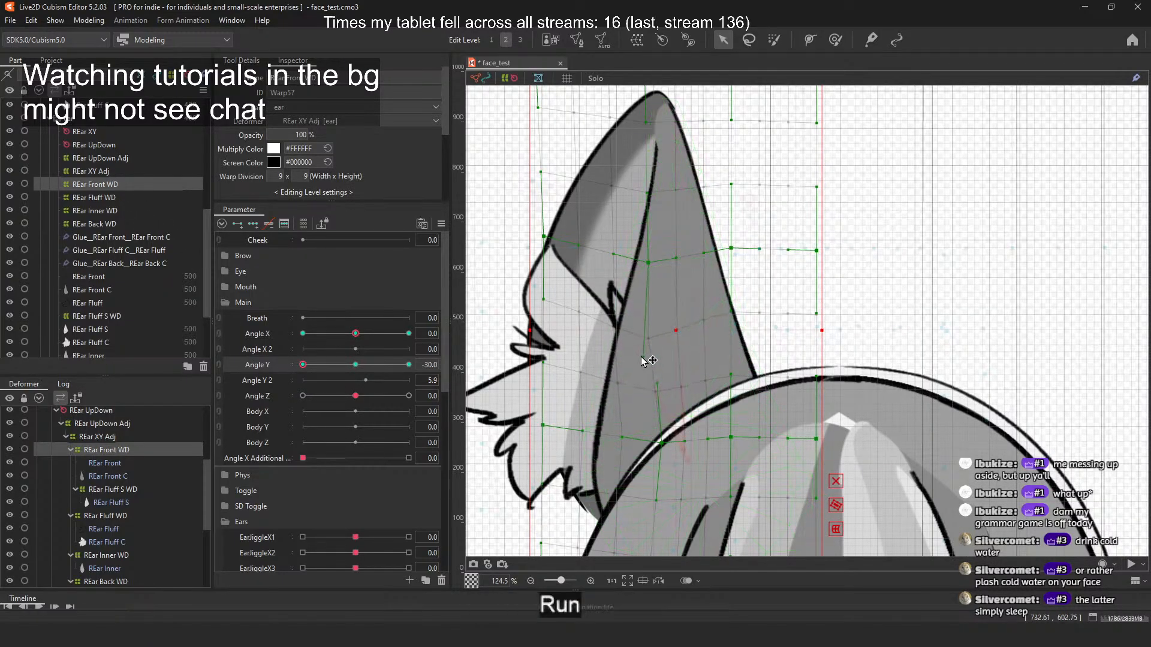
{"action": "scroll", "coordinate": [639, 371], "scroll_direction": "down", "scroll_amount": 4}
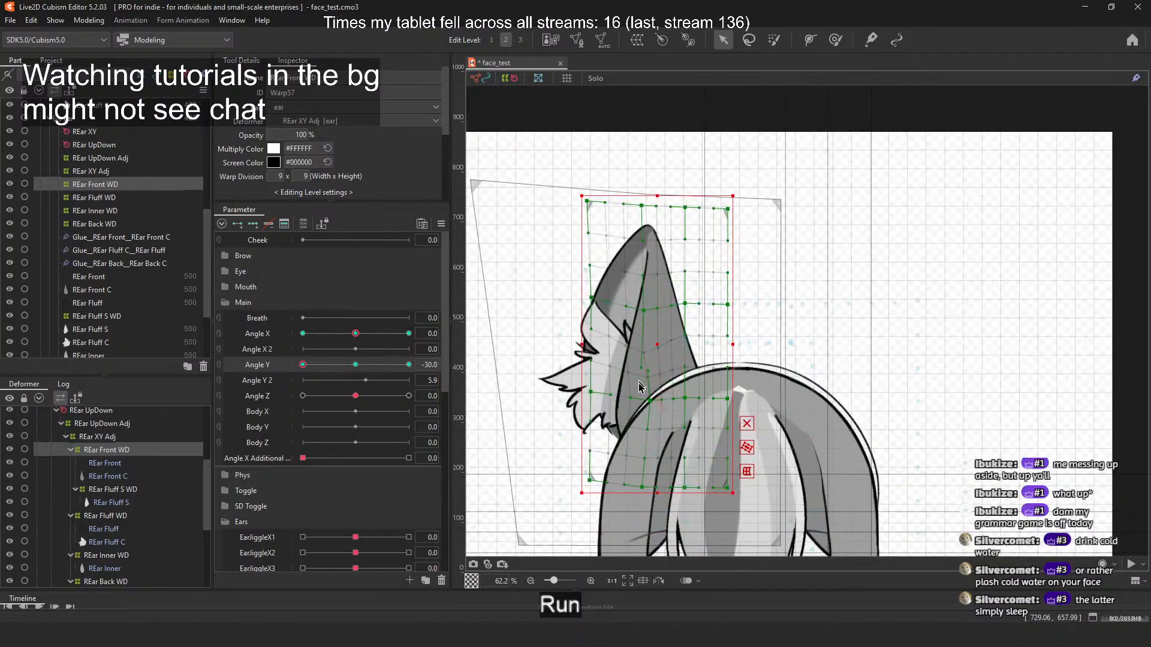
{"action": "scroll", "coordinate": [638, 397], "scroll_direction": "up", "scroll_amount": 4}
{"action": "mouse_move", "coordinate": [657, 354]}
{"action": "left_mouse_down"}
{"action": "mouse_move", "coordinate": [656, 378]}
{"action": "mouse_move", "coordinate": [657, 366]}
{"action": "left_mouse_up"}
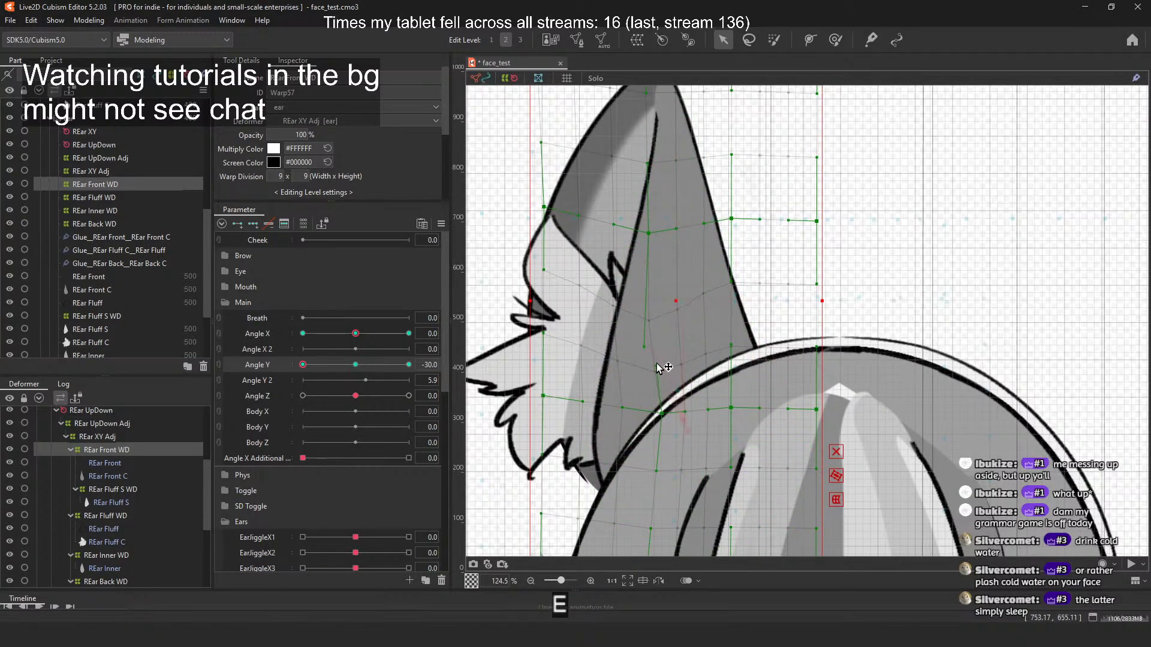
{"action": "left_click_drag", "start_coordinate": [620, 410], "coordinate": [608, 401]}
{"action": "scroll", "coordinate": [644, 358], "scroll_direction": "down", "scroll_amount": 5}
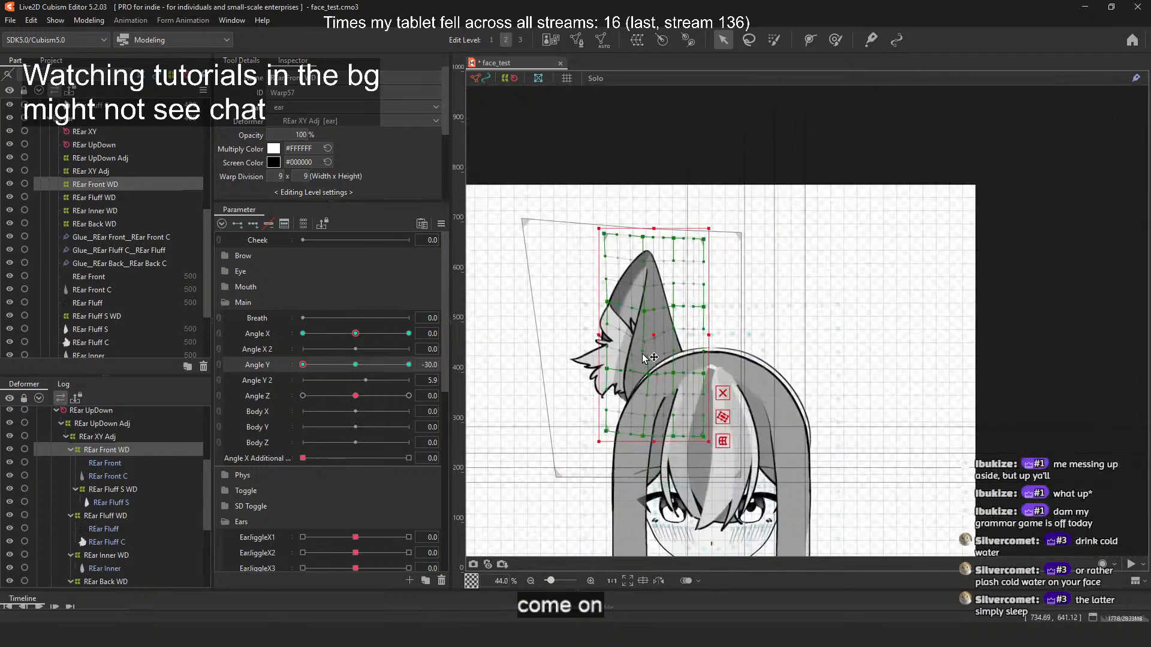
{"action": "left_click", "coordinate": [687, 159]}
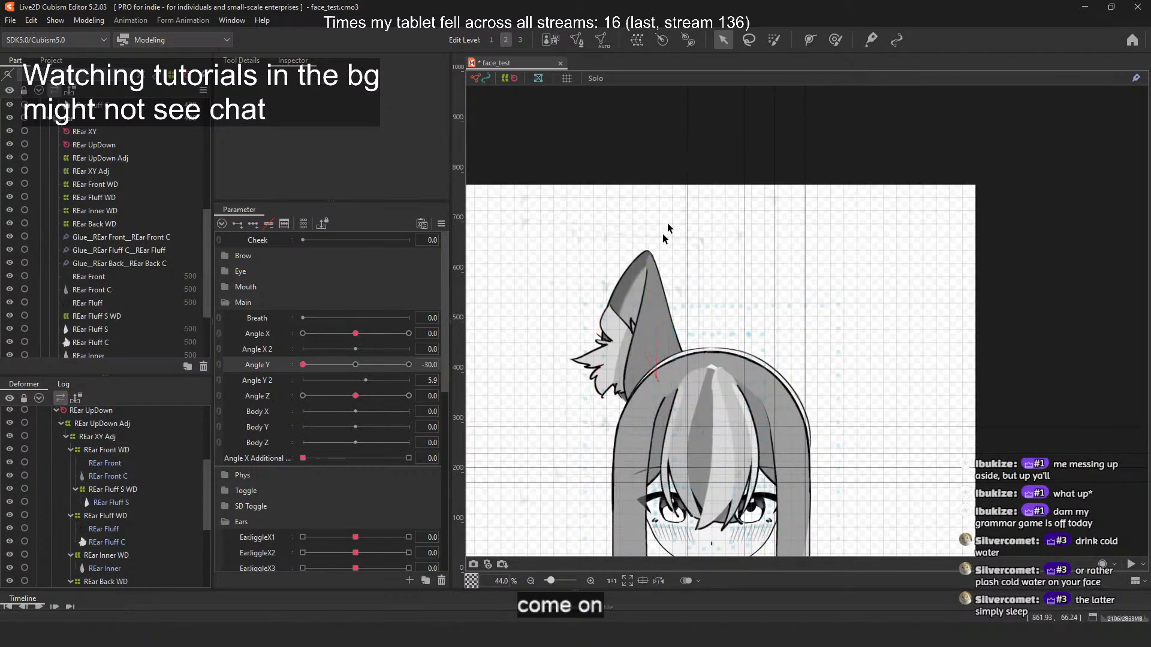
{"action": "left_click_drag", "start_coordinate": [303, 365], "coordinate": [235, 359]}
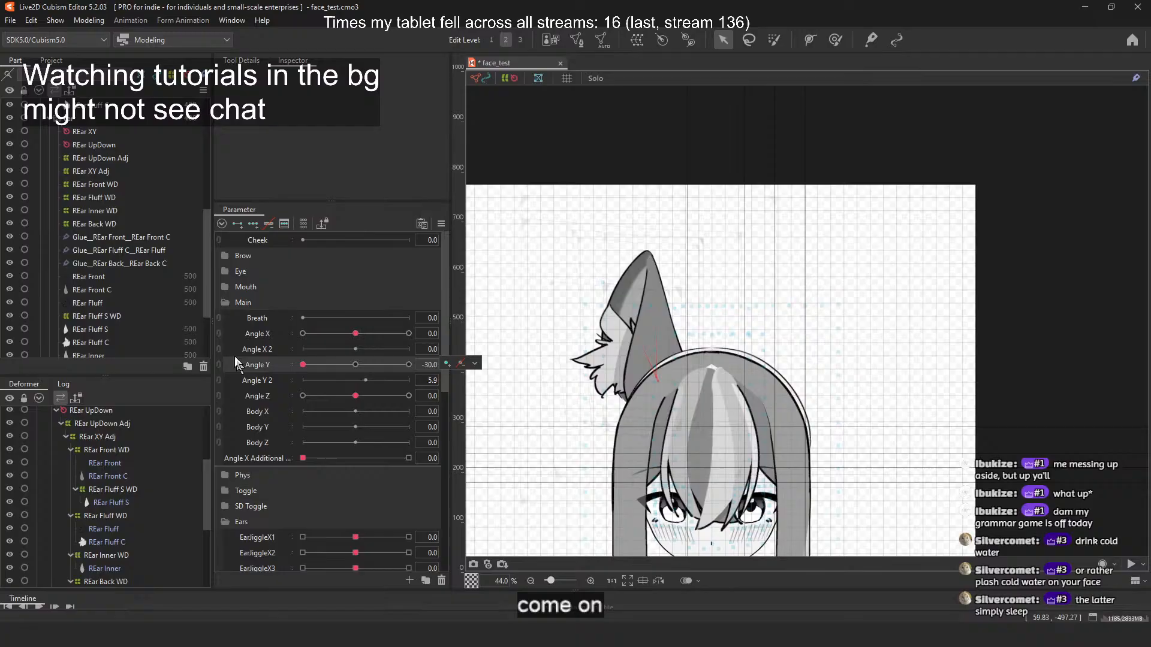
{"action": "left_click", "coordinate": [127, 186]}
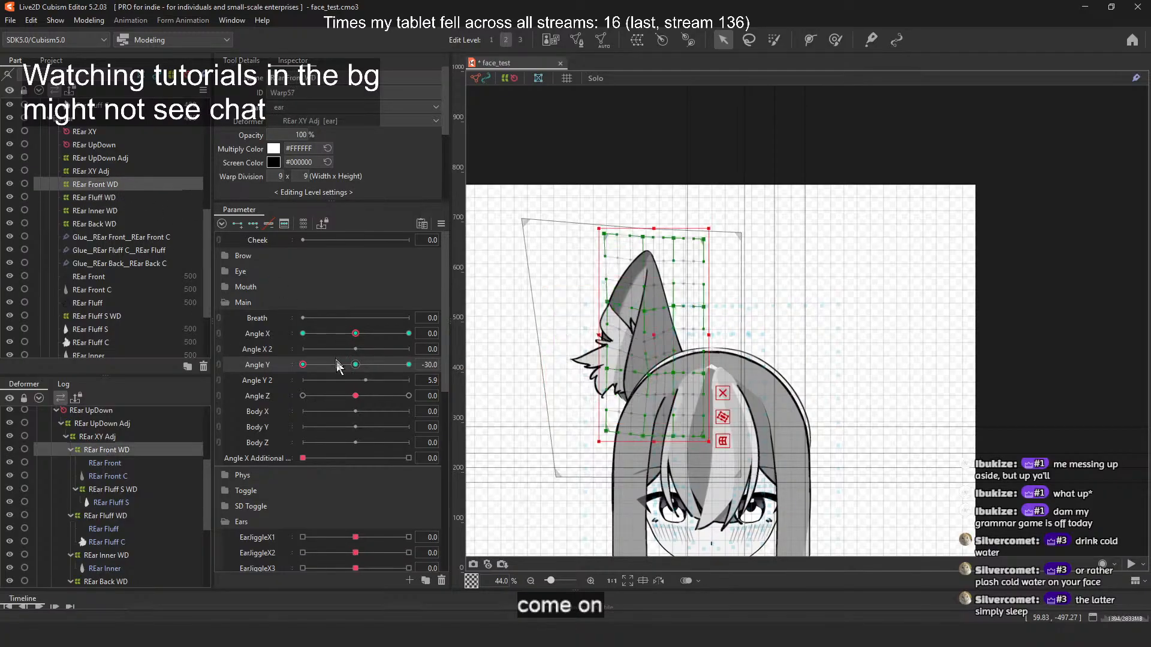
{"action": "left_click_drag", "start_coordinate": [316, 372], "coordinate": [249, 386]}
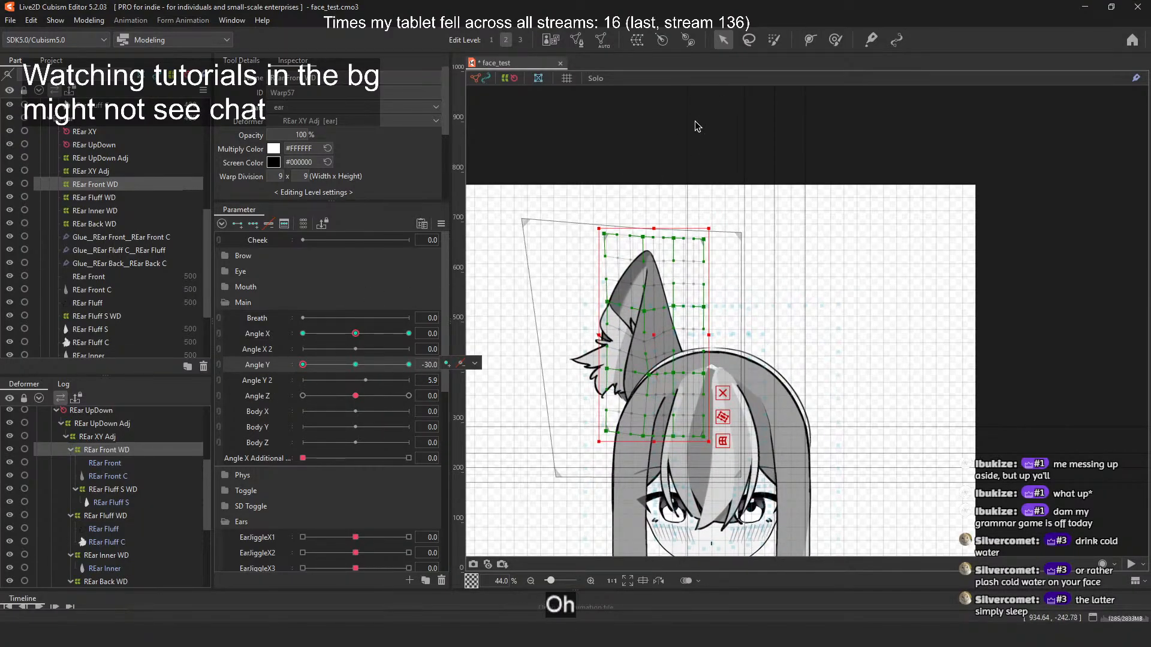
Step: At Angle Y -30, raise the bottom middle point and bottom outer corner of the REar Fluff WD warp
{"action": "left_click", "coordinate": [107, 211]}
{"action": "left_click", "coordinate": [111, 198]}
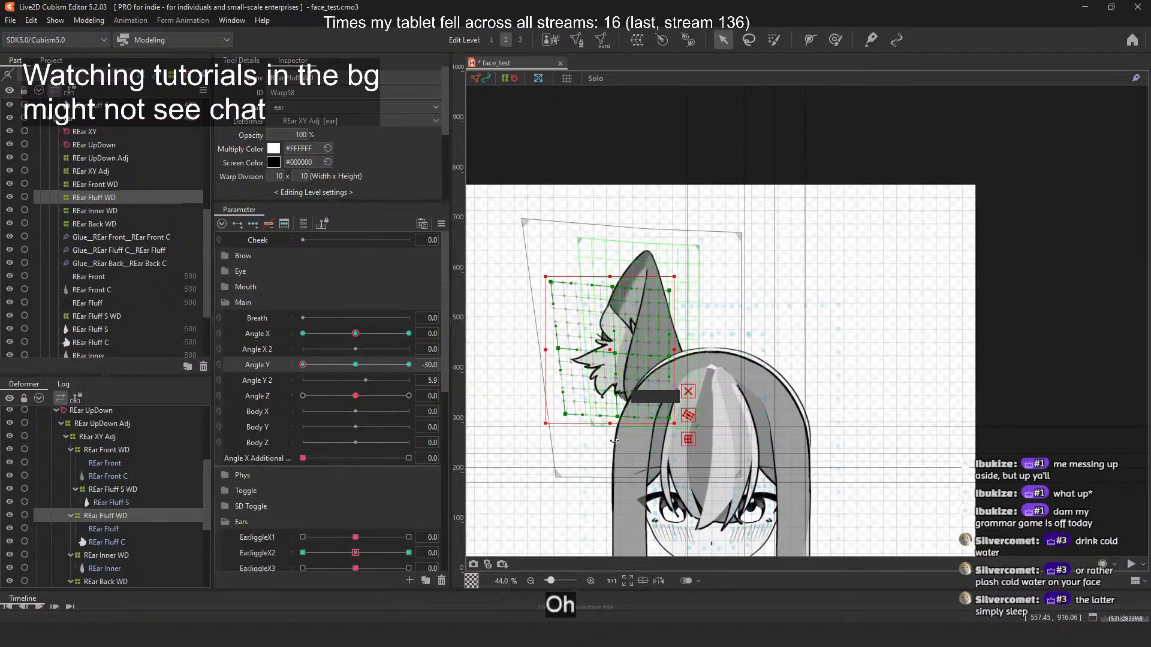
{"action": "scroll", "coordinate": [613, 415], "scroll_direction": "up", "scroll_amount": 5}
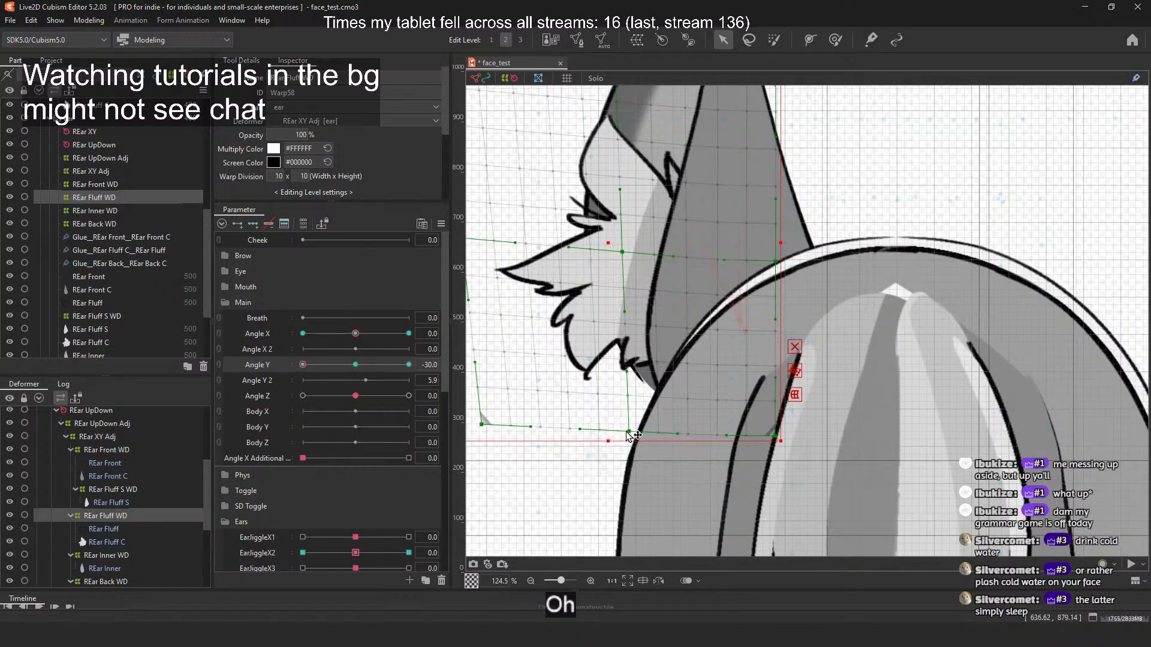
{"action": "mouse_move", "coordinate": [628, 432]}
{"action": "left_mouse_down"}
{"action": "mouse_move", "coordinate": [624, 397]}
{"action": "mouse_move", "coordinate": [613, 436]}
{"action": "left_mouse_up"}
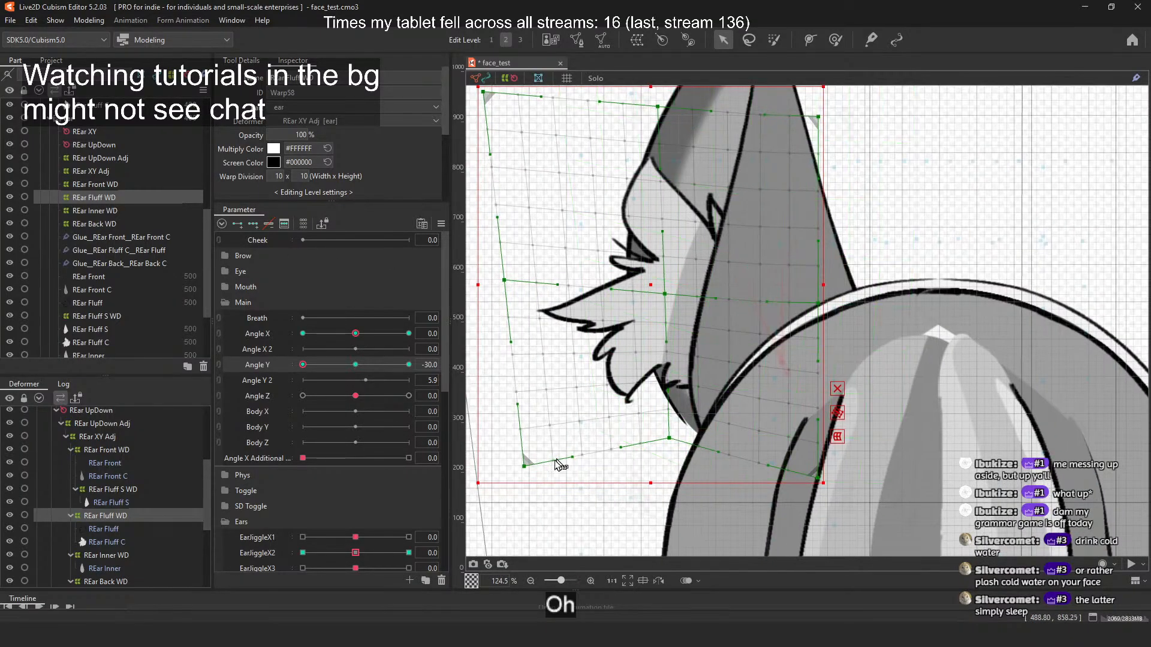
{"action": "left_click_drag", "start_coordinate": [525, 465], "coordinate": [520, 441]}
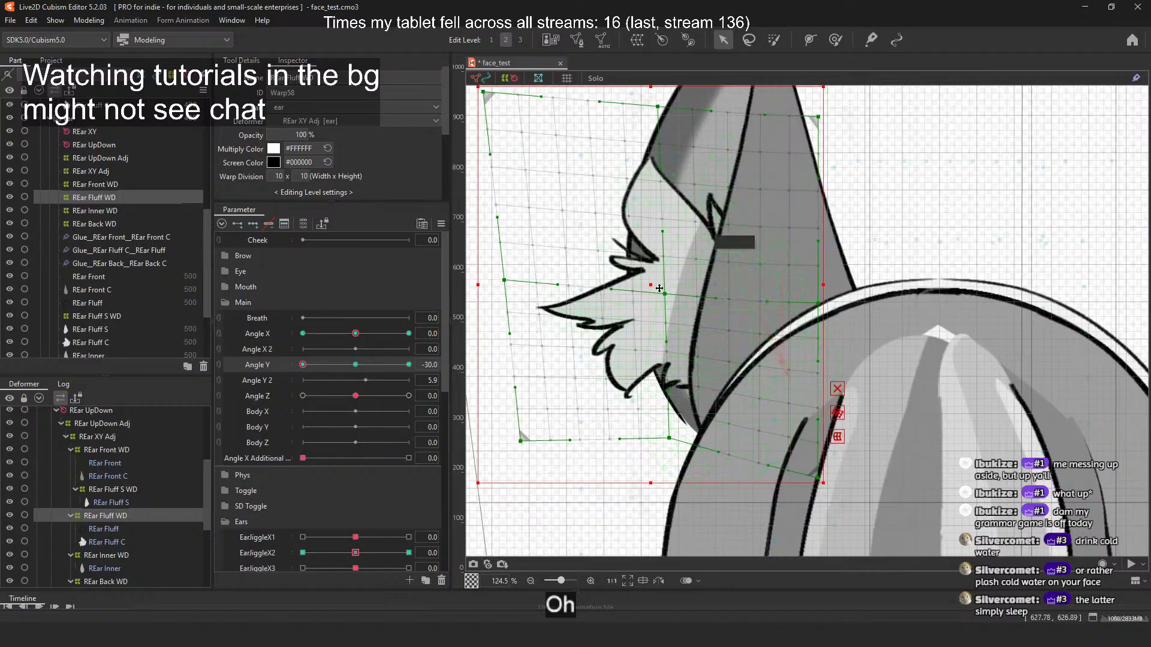
Step: At Angle Y -30, lower the REar Fluff WD warp's center point and raise the curve handle of its outer middle point
{"action": "left_click_drag", "start_coordinate": [665, 294], "coordinate": [670, 315]}
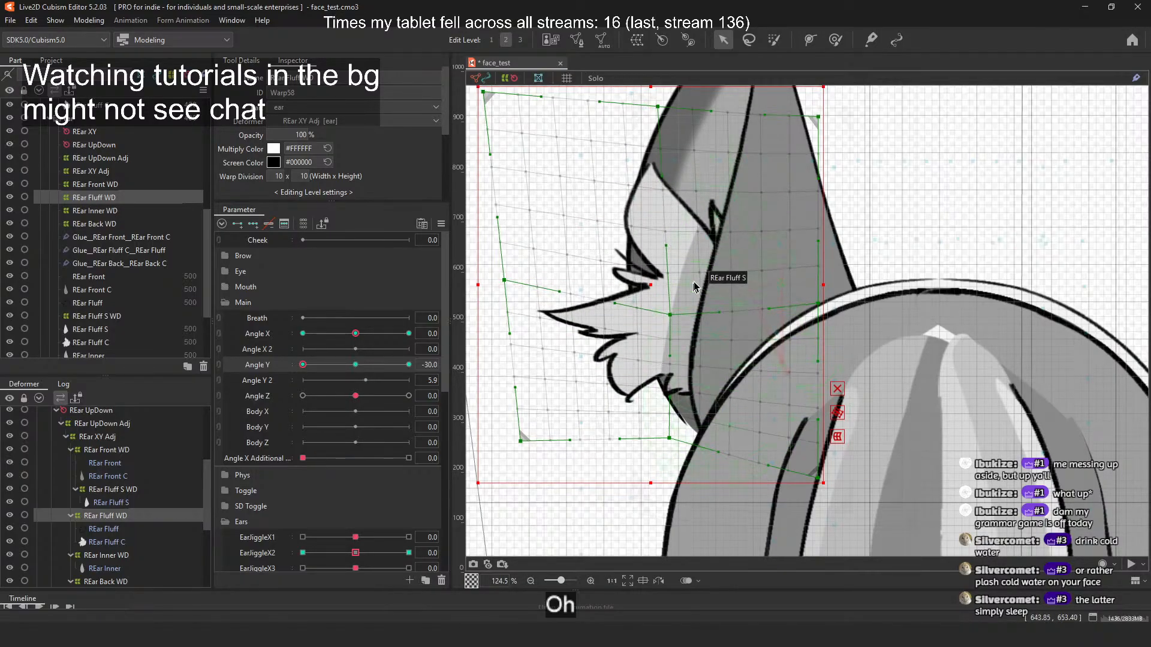
{"action": "scroll", "coordinate": [694, 287], "scroll_direction": "down", "scroll_amount": 3}
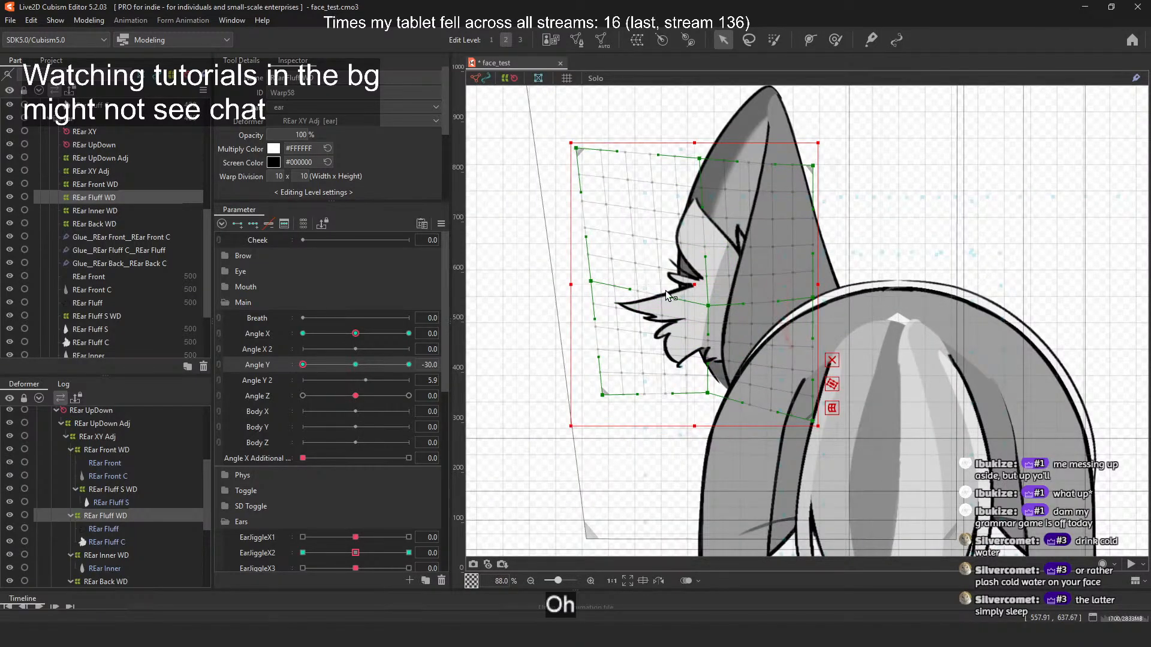
{"action": "left_click_drag", "start_coordinate": [631, 293], "coordinate": [628, 275]}
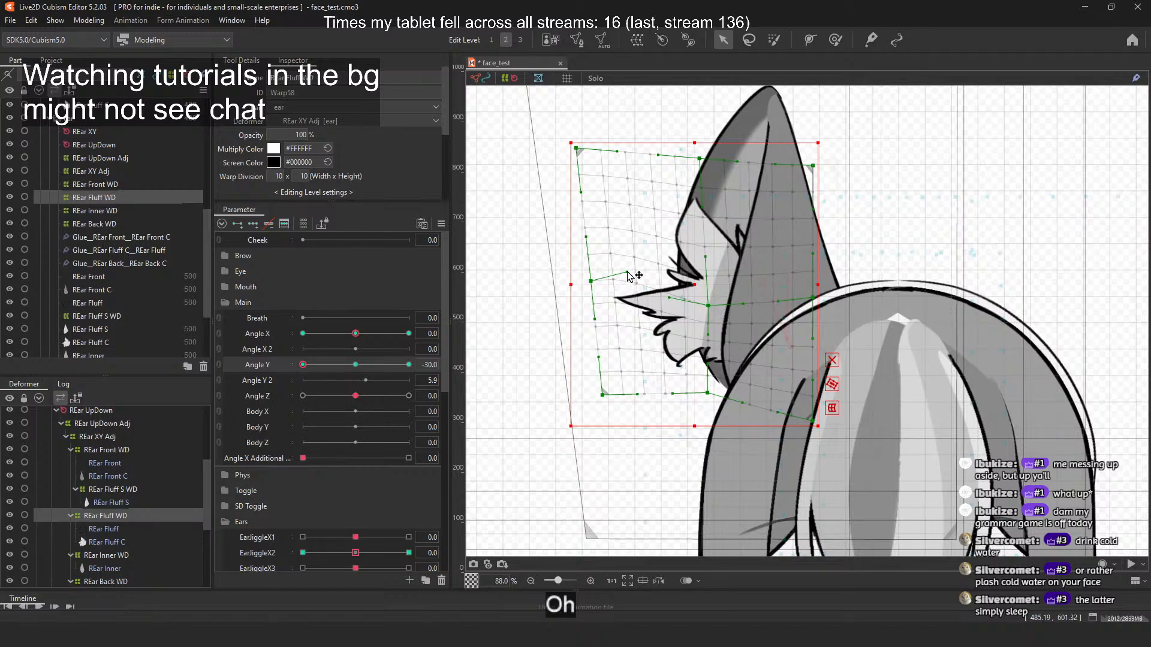
{"action": "scroll", "coordinate": [628, 275], "scroll_direction": "down", "scroll_amount": 3}
{"action": "left_click", "coordinate": [639, 234]}
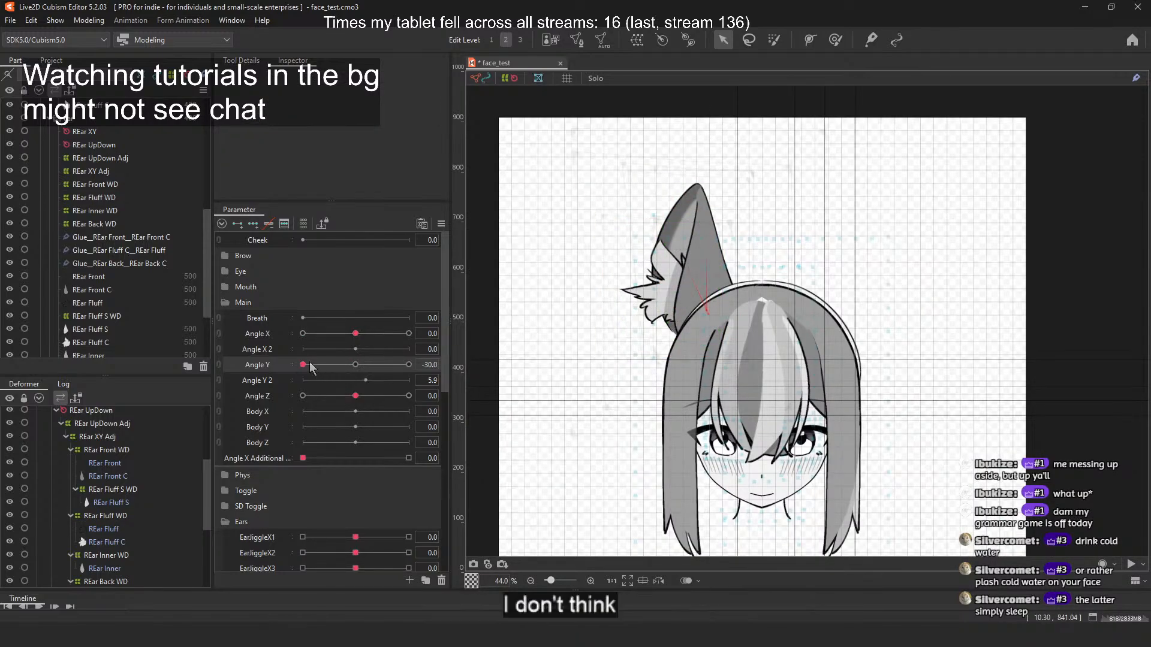
Step: At Angle Y 30, lower the top-edge points of the REar Fluff WD warp, including both upper corners, and check the result
{"action": "left_click_drag", "start_coordinate": [310, 367], "coordinate": [420, 360]}
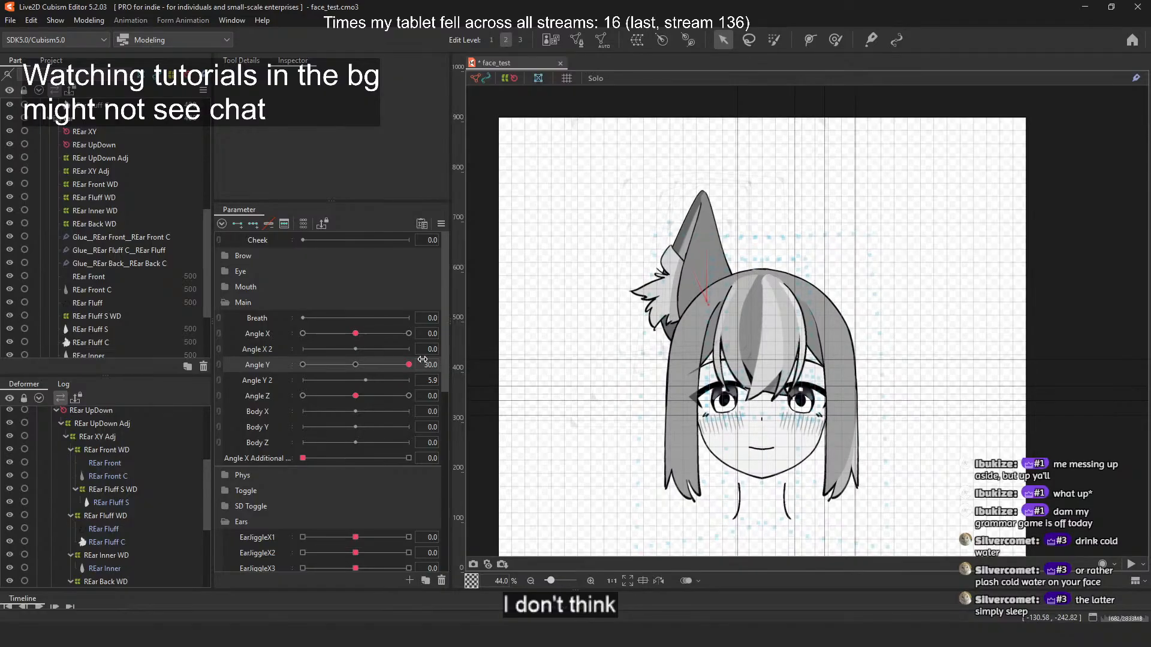
{"action": "left_click", "coordinate": [130, 197]}
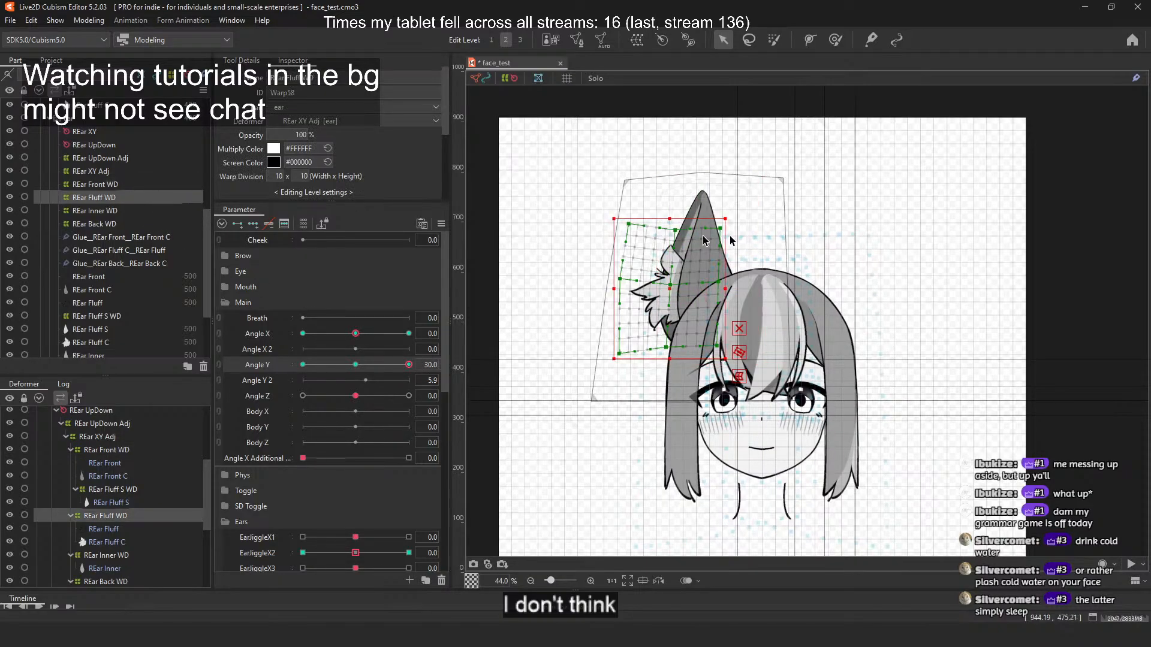
{"action": "scroll", "coordinate": [704, 240], "scroll_direction": "up", "scroll_amount": 2}
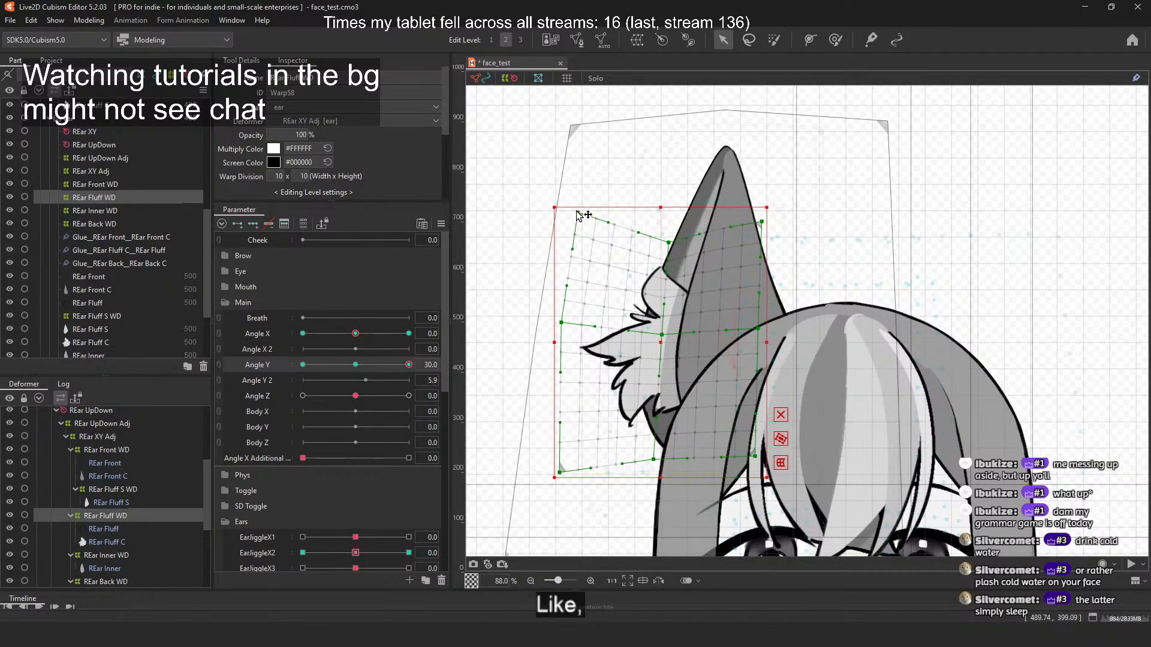
{"action": "left_click_drag", "start_coordinate": [578, 214], "coordinate": [570, 237]}
{"action": "left_click_drag", "start_coordinate": [762, 222], "coordinate": [760, 249]}
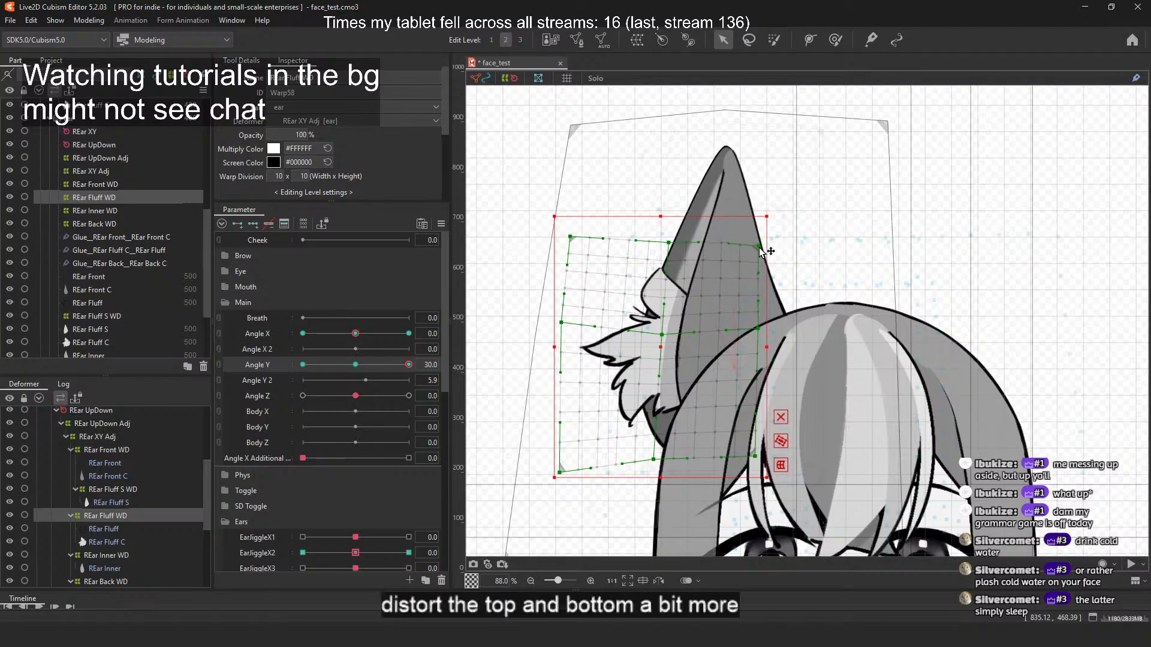
{"action": "scroll", "coordinate": [668, 267], "scroll_direction": "down", "scroll_amount": 3}
{"action": "left_click", "coordinate": [688, 135]}
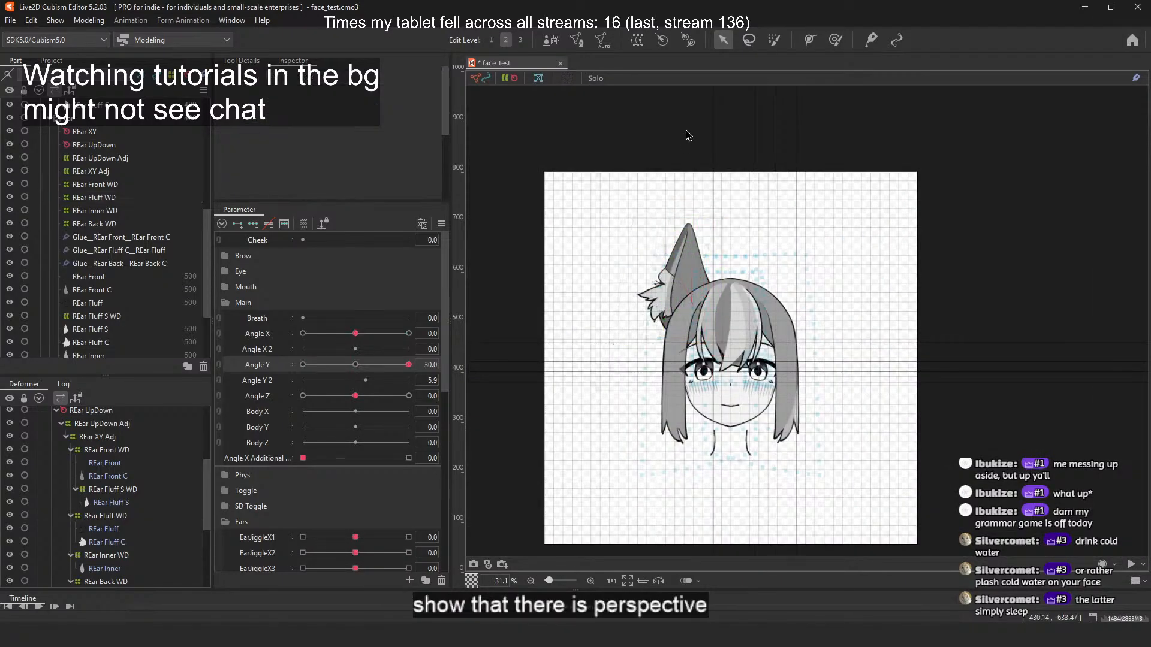
{"action": "scroll", "coordinate": [667, 260], "scroll_direction": "up", "scroll_amount": 1}
Step: At Angle Y -30, pull the REar Fluff WD warp's top middle point outward to widen the upper fluff
{"action": "left_click_drag", "start_coordinate": [408, 365], "coordinate": [294, 380]}
{"action": "left_click", "coordinate": [112, 223]}
{"action": "left_click", "coordinate": [112, 212]}
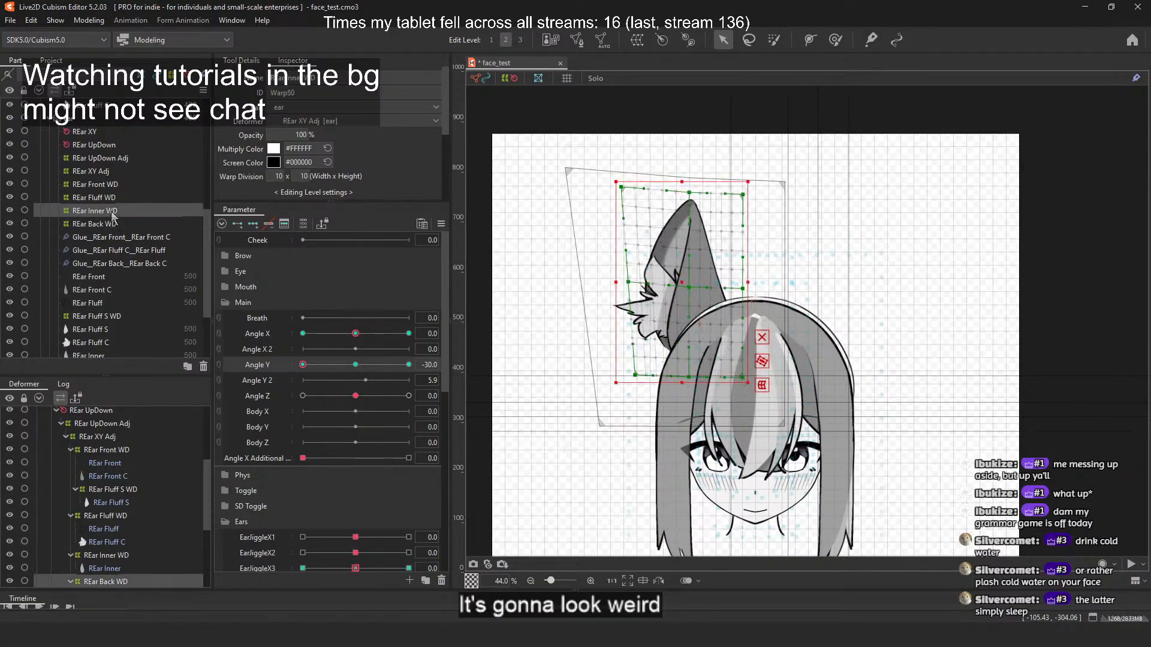
{"action": "left_click", "coordinate": [111, 197]}
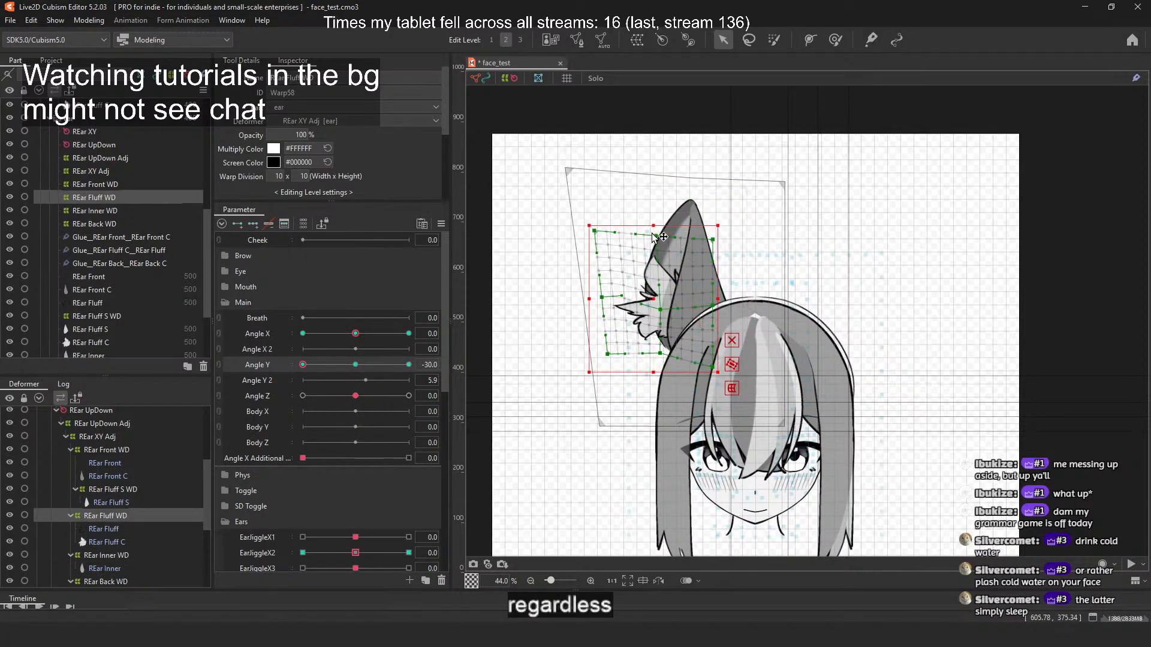
{"action": "left_click_drag", "start_coordinate": [655, 237], "coordinate": [582, 234]}
{"action": "left_click", "coordinate": [610, 232]}
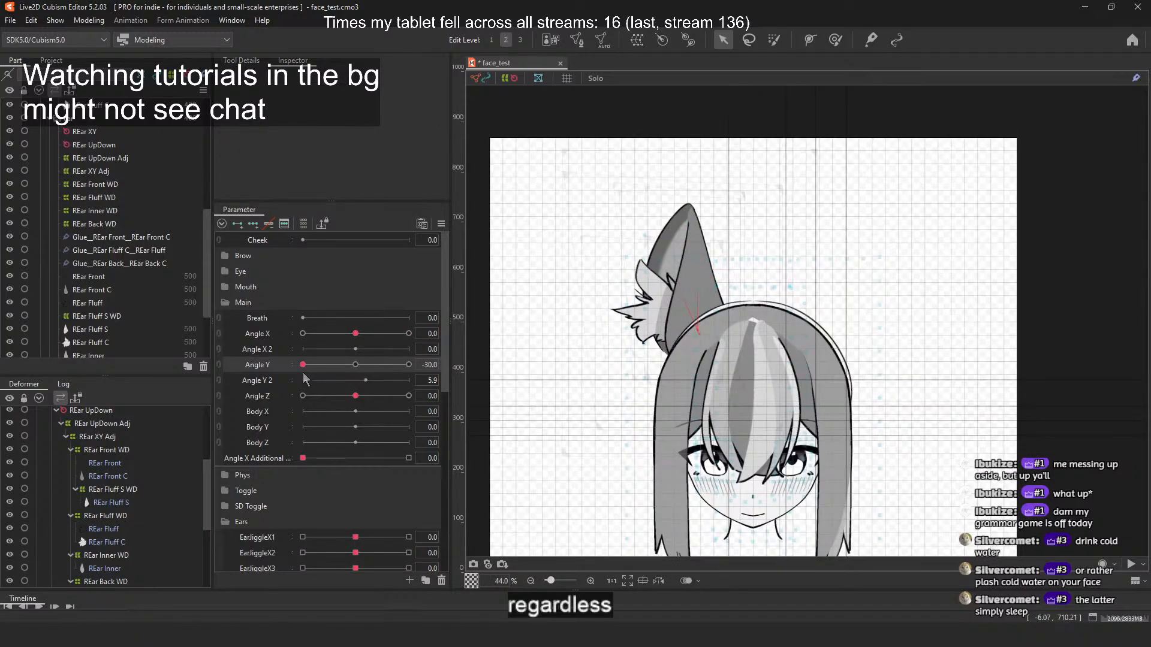
Step: At Angle Y -30, pull the REar Fluff WD warp's upper outer corner and top middle point inward
{"action": "mouse_move", "coordinate": [298, 370]}
{"action": "left_mouse_down"}
{"action": "mouse_move", "coordinate": [429, 364]}
{"action": "mouse_move", "coordinate": [294, 375]}
{"action": "left_mouse_up"}
{"action": "left_click", "coordinate": [105, 199]}
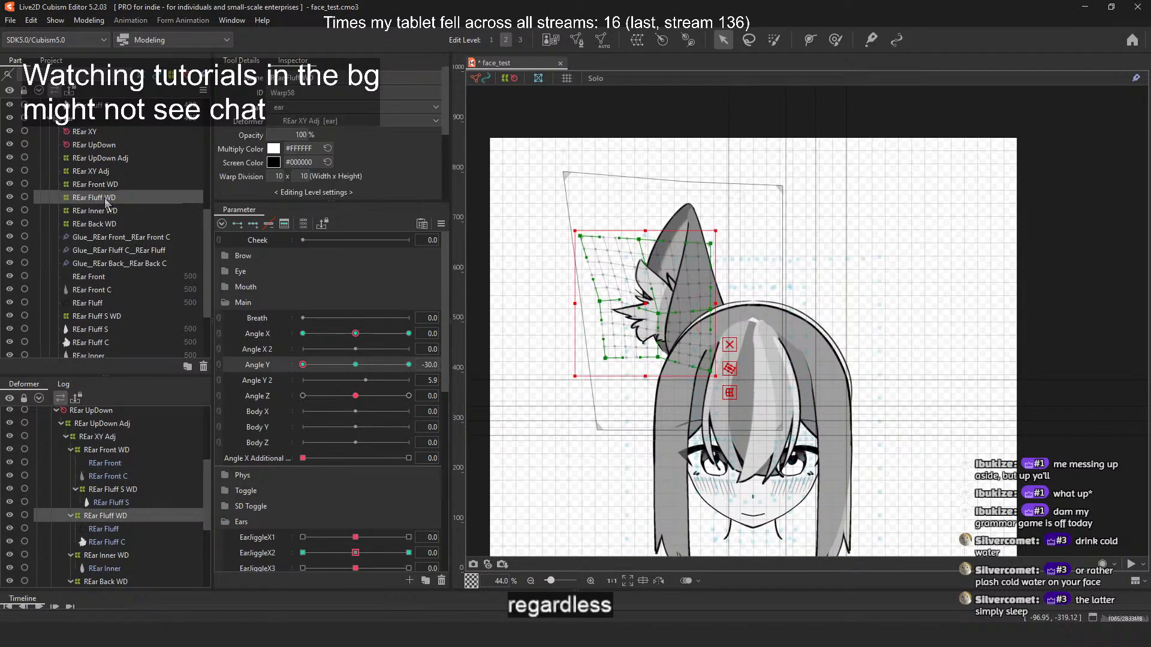
{"action": "left_click_drag", "start_coordinate": [580, 236], "coordinate": [647, 244]}
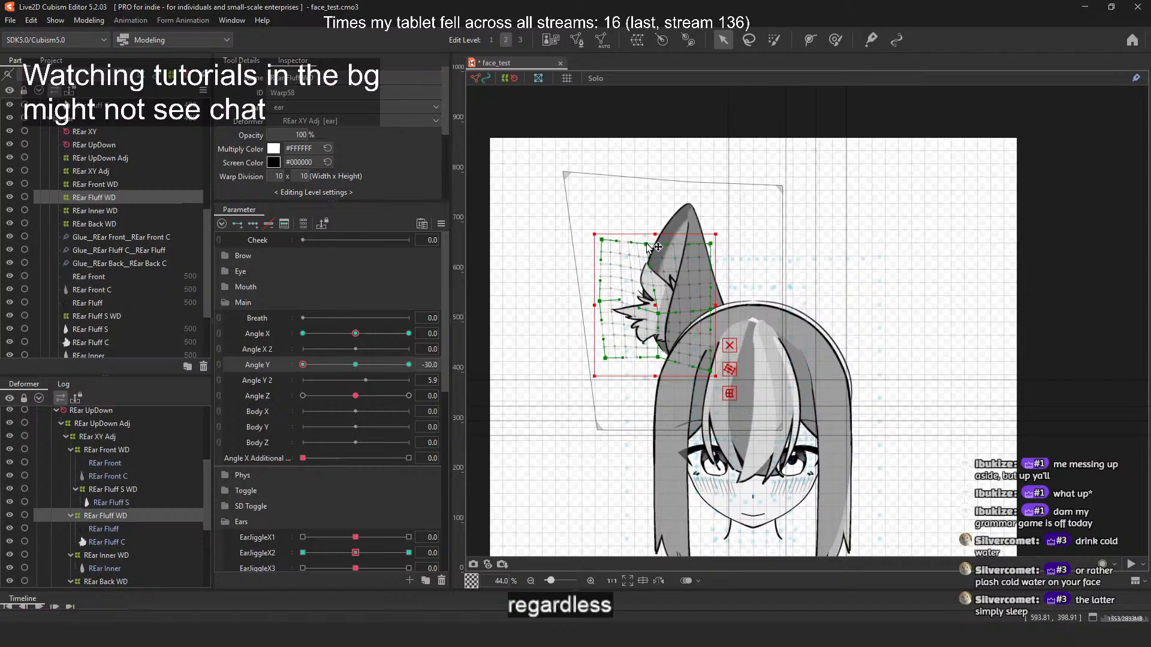
Step: At Angle Y -30, raise the outer middle point and both outer corners of the REar Inner WD warp
{"action": "left_click", "coordinate": [152, 211]}
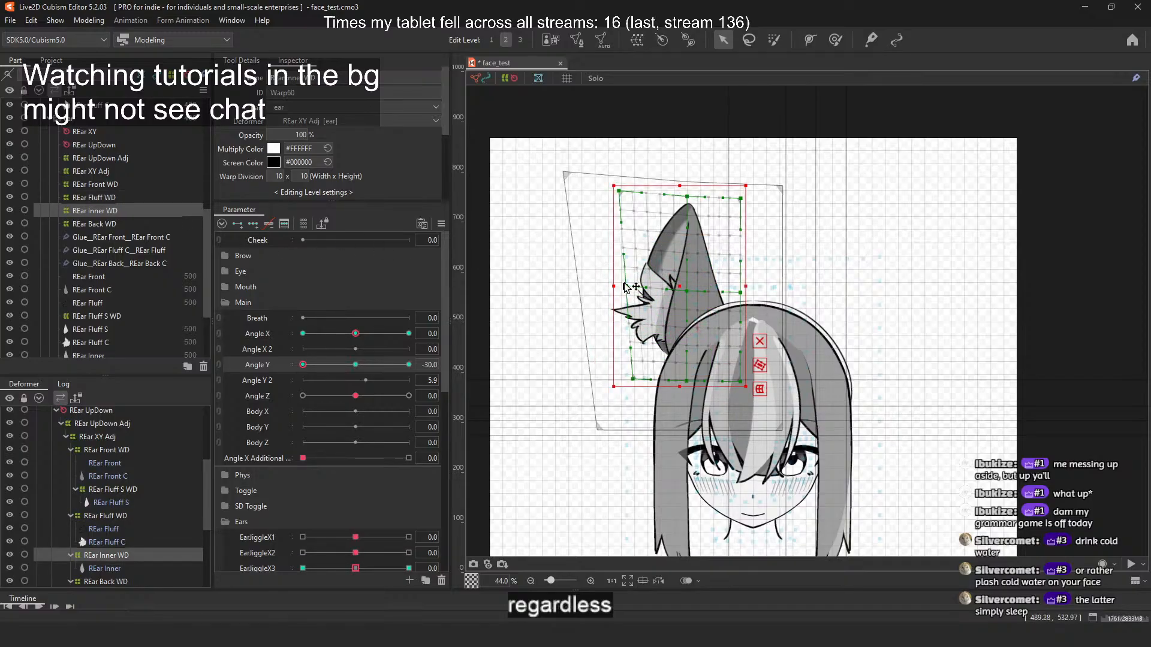
{"action": "scroll", "coordinate": [617, 266], "scroll_direction": "up", "scroll_amount": 2}
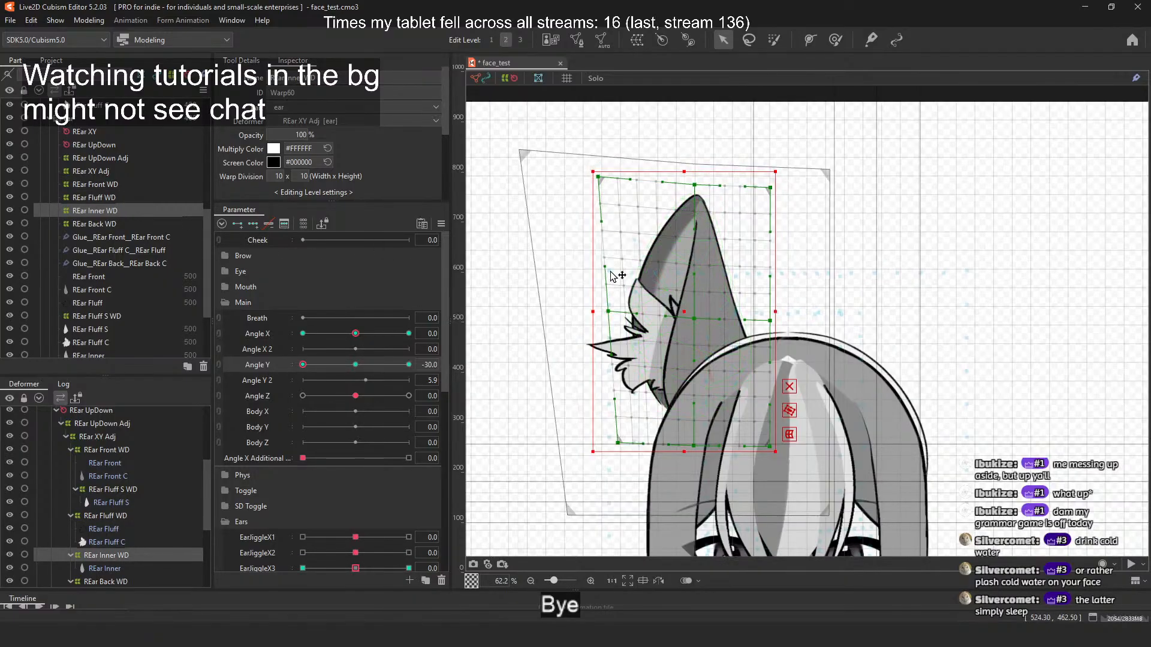
{"action": "left_click_drag", "start_coordinate": [611, 312], "coordinate": [604, 300]}
{"action": "left_click_drag", "start_coordinate": [618, 442], "coordinate": [612, 408]}
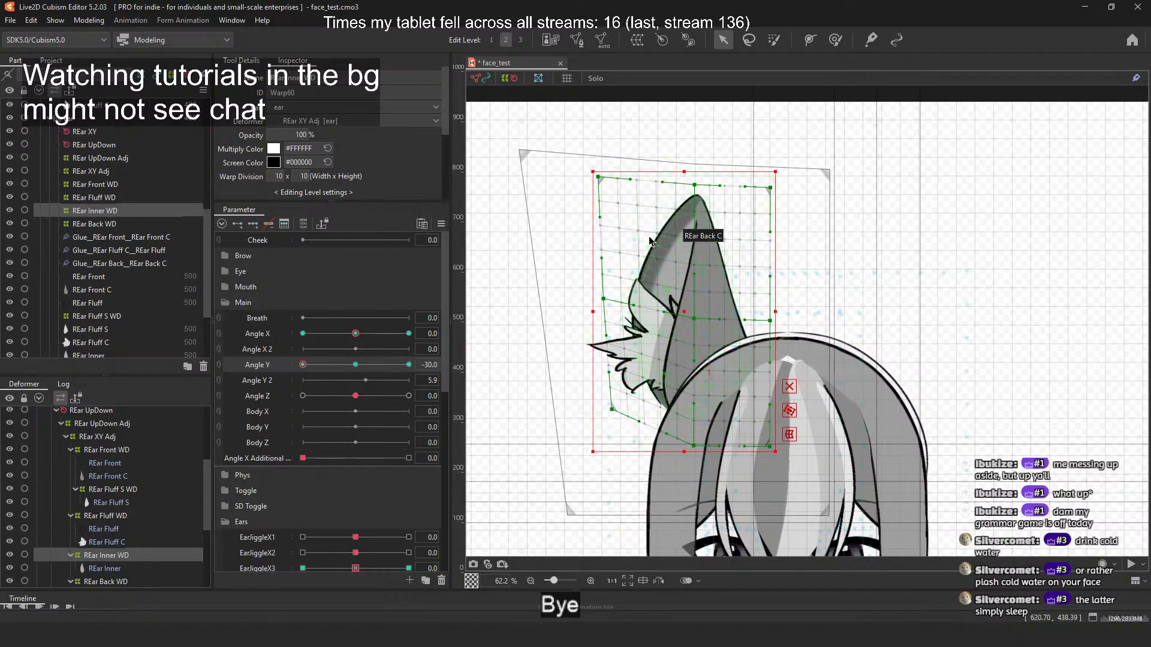
{"action": "left_click_drag", "start_coordinate": [598, 182], "coordinate": [595, 172]}
Step: At Angle Y 30, nudge the REar Inner WD warp's top middle point slightly down and inward, and save the model
{"action": "left_click_drag", "start_coordinate": [304, 365], "coordinate": [411, 365]}
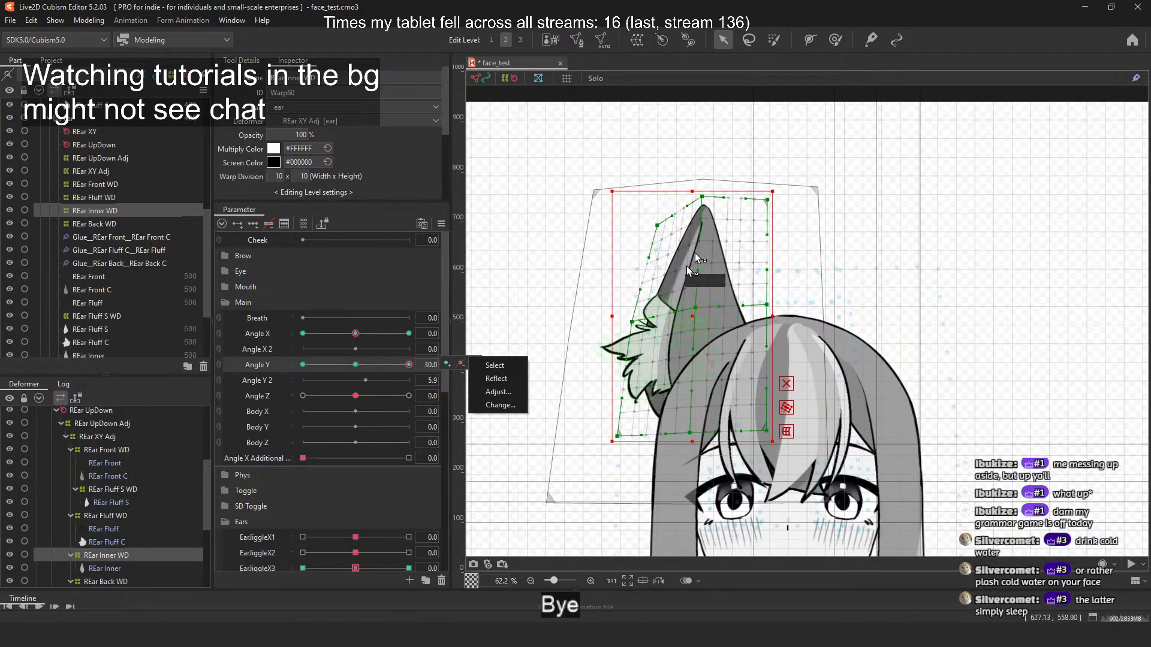
{"action": "left_click", "coordinate": [706, 203]}
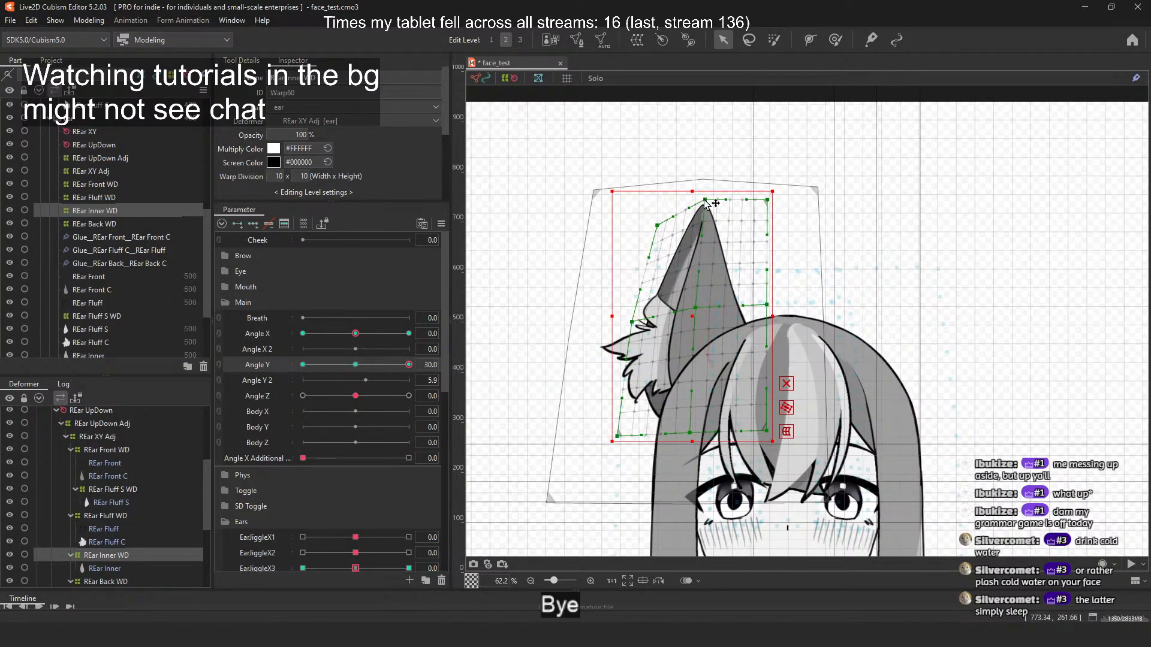
{"action": "scroll", "coordinate": [668, 200], "scroll_direction": "down", "scroll_amount": 3}
{"action": "left_click", "coordinate": [709, 123]}
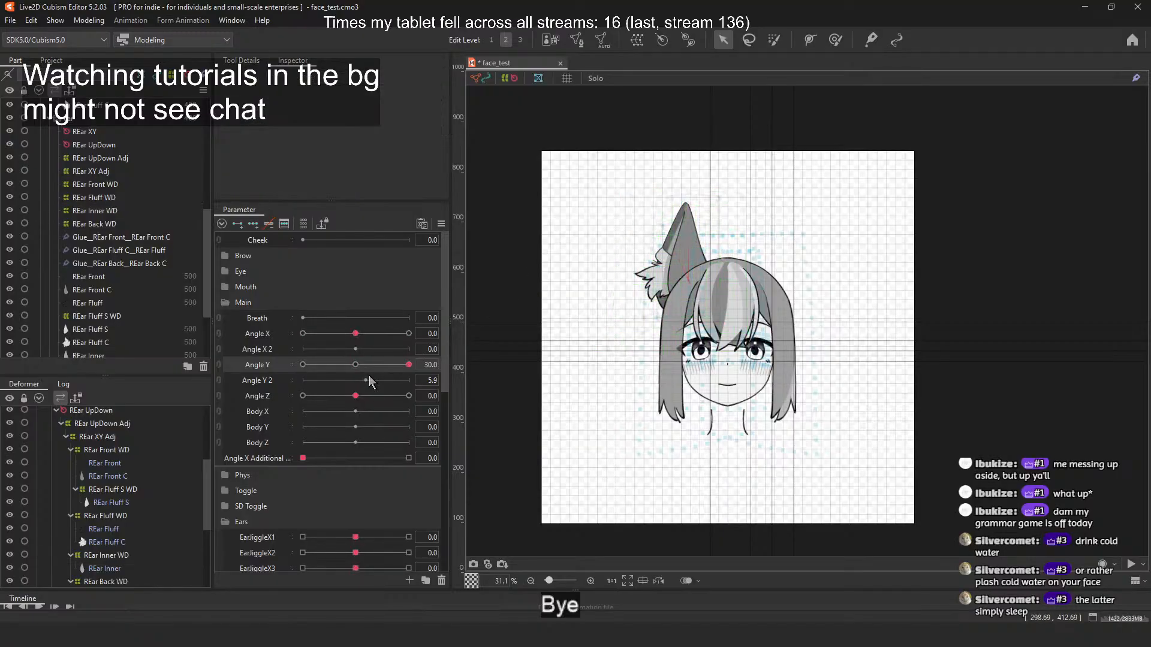
{"action": "left_click_drag", "start_coordinate": [407, 365], "coordinate": [454, 367]}
{"action": "key", "text": "ctrl+s"}
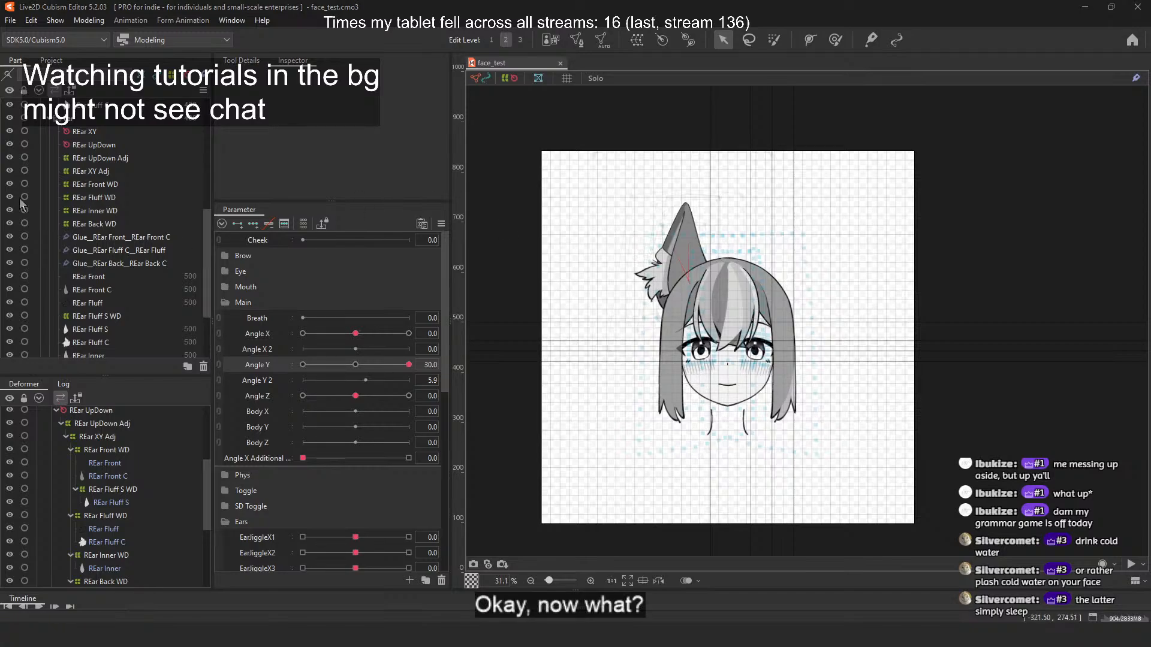
Step: Synthesize the Angle X and Angle Y corners for REar XY Adj and the REar Front, Fluff, Inner and Back WD warps
{"action": "left_click", "coordinate": [135, 170]}
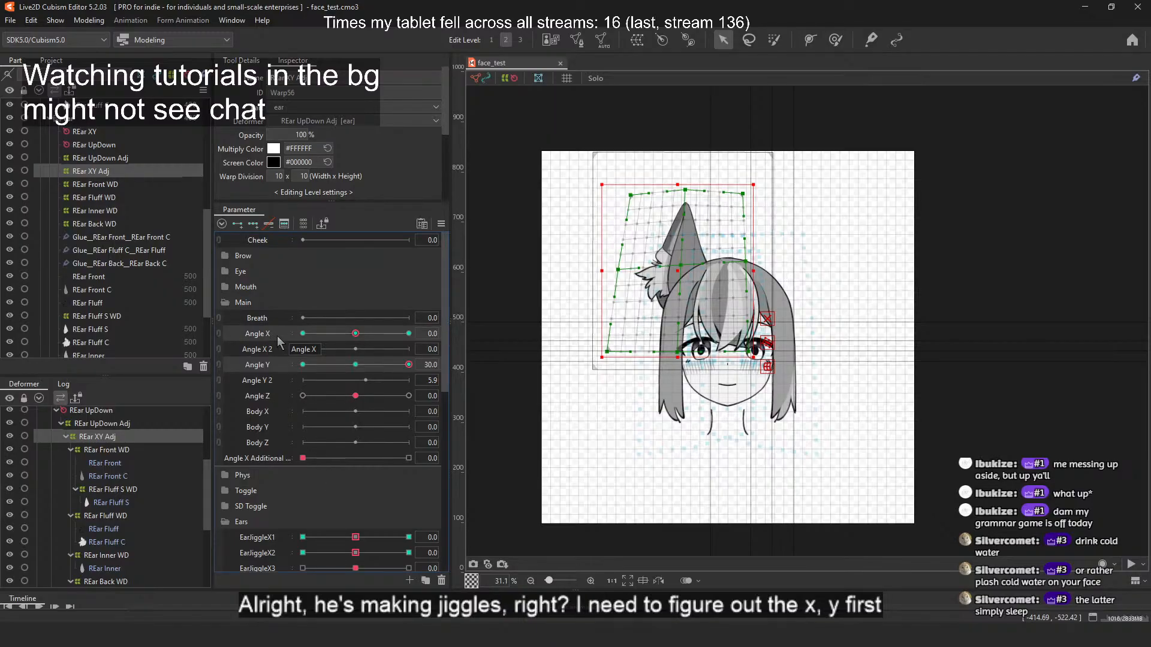
{"action": "left_click", "coordinate": [123, 184], "text": "ctrl"}
{"action": "left_click", "coordinate": [121, 197], "text": "ctrl"}
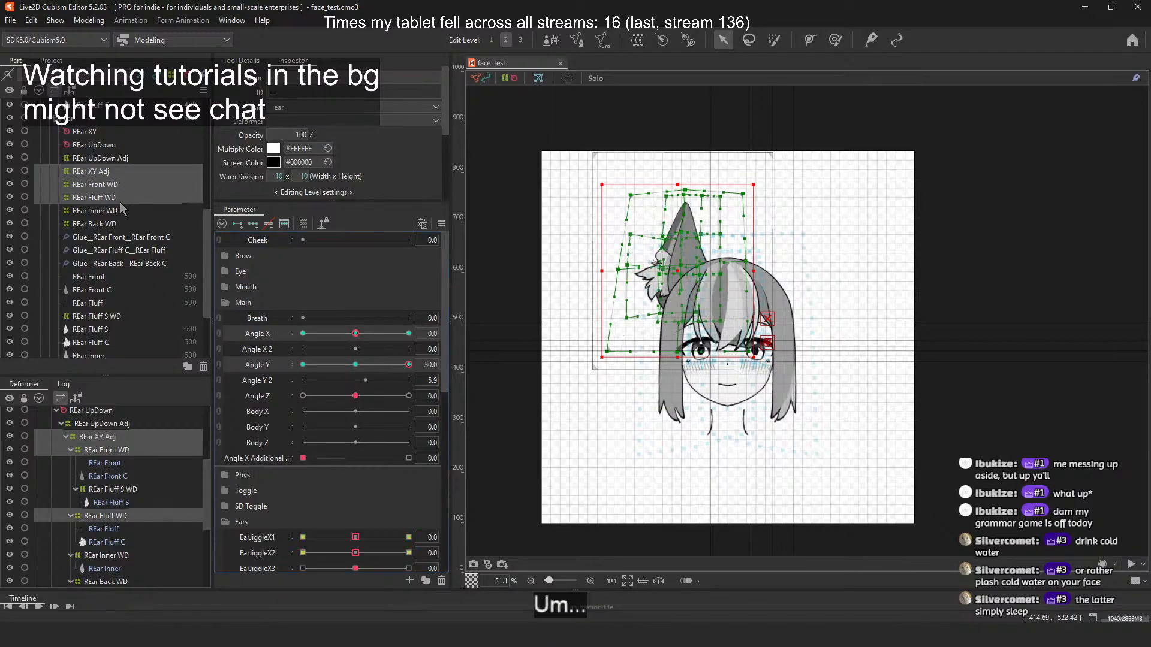
{"action": "left_click", "coordinate": [119, 211], "text": "ctrl"}
{"action": "left_click", "coordinate": [117, 236], "text": "ctrl"}
{"action": "left_click", "coordinate": [119, 223], "text": "shift"}
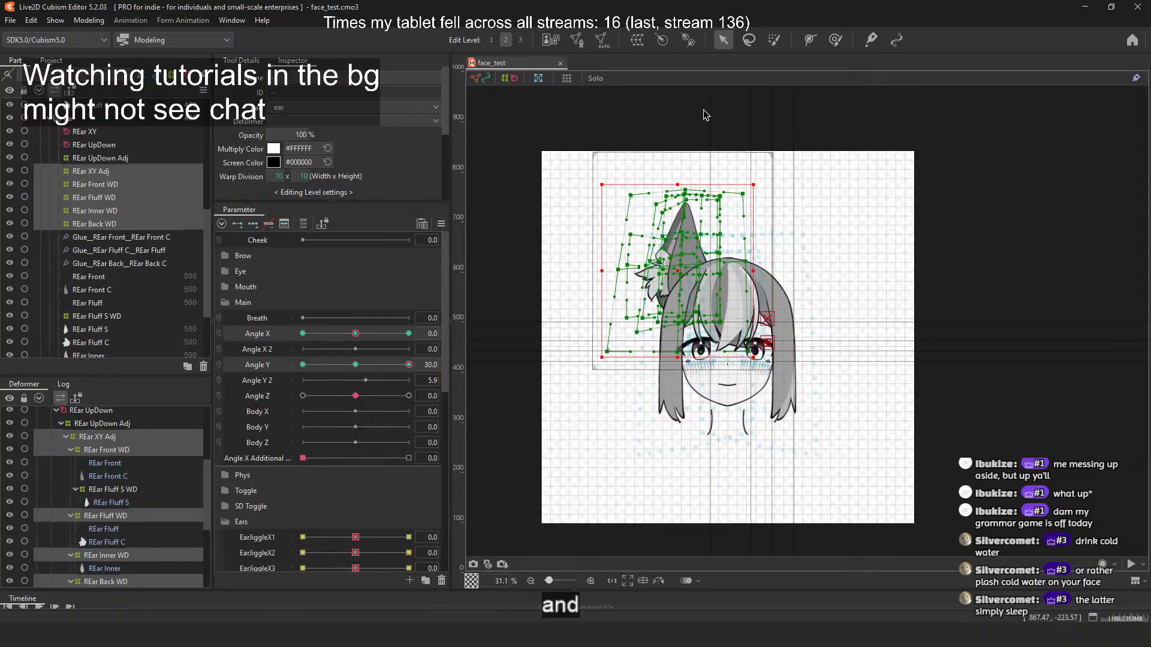
{"action": "left_click", "coordinate": [549, 429]}
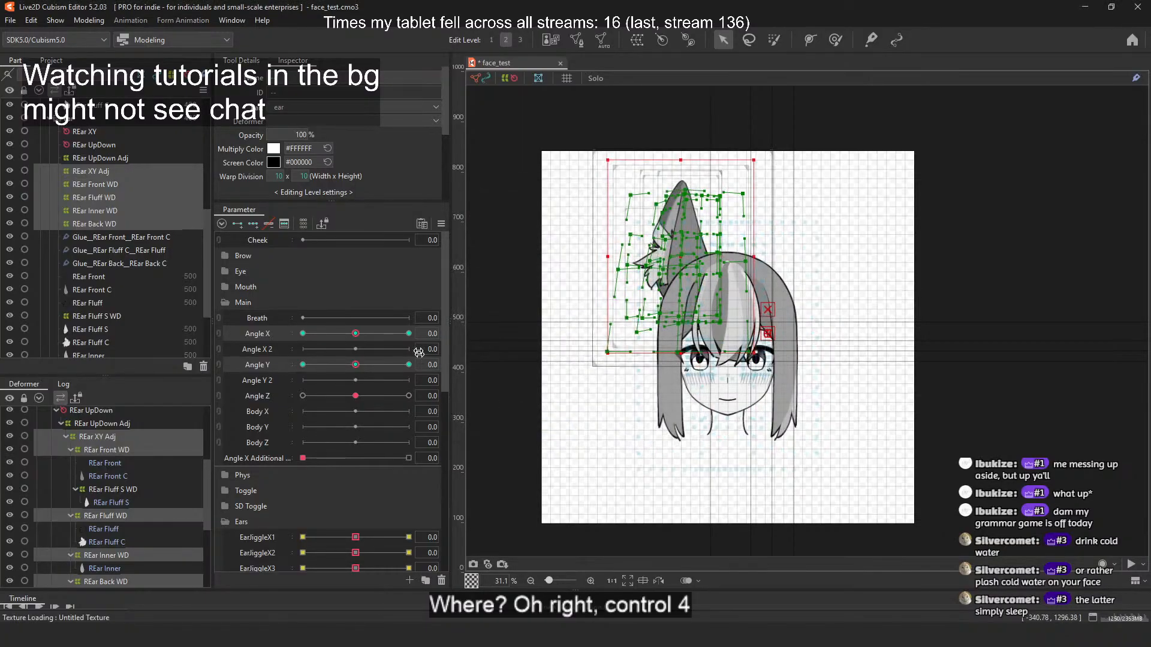
Step: Inspect the right ear's synthesized corner pose at Angle X 30 and Angle Y 30 with all deformers deselected
{"action": "left_click_drag", "start_coordinate": [356, 333], "coordinate": [409, 333]}
{"action": "left_click_drag", "start_coordinate": [355, 364], "coordinate": [413, 367]}
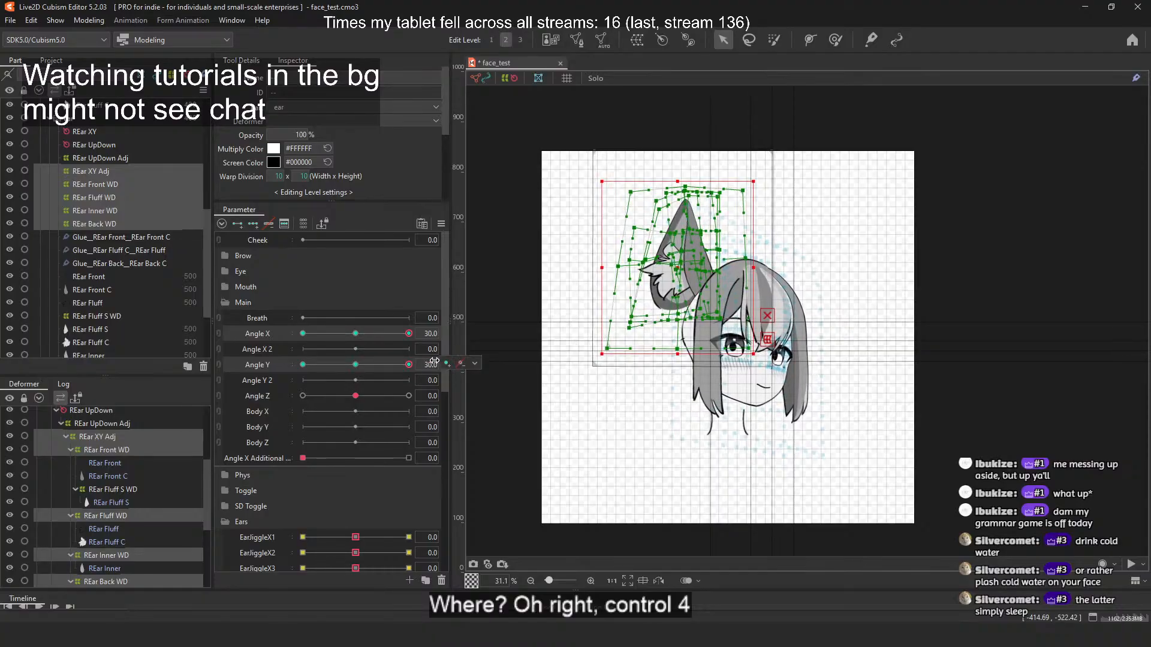
{"action": "left_click", "coordinate": [996, 266]}
{"action": "scroll", "coordinate": [734, 275], "scroll_direction": "up", "scroll_amount": 2}
{"action": "left_click_drag", "start_coordinate": [575, 325], "coordinate": [617, 338]}
{"action": "left_click_drag", "start_coordinate": [406, 336], "coordinate": [473, 340]}
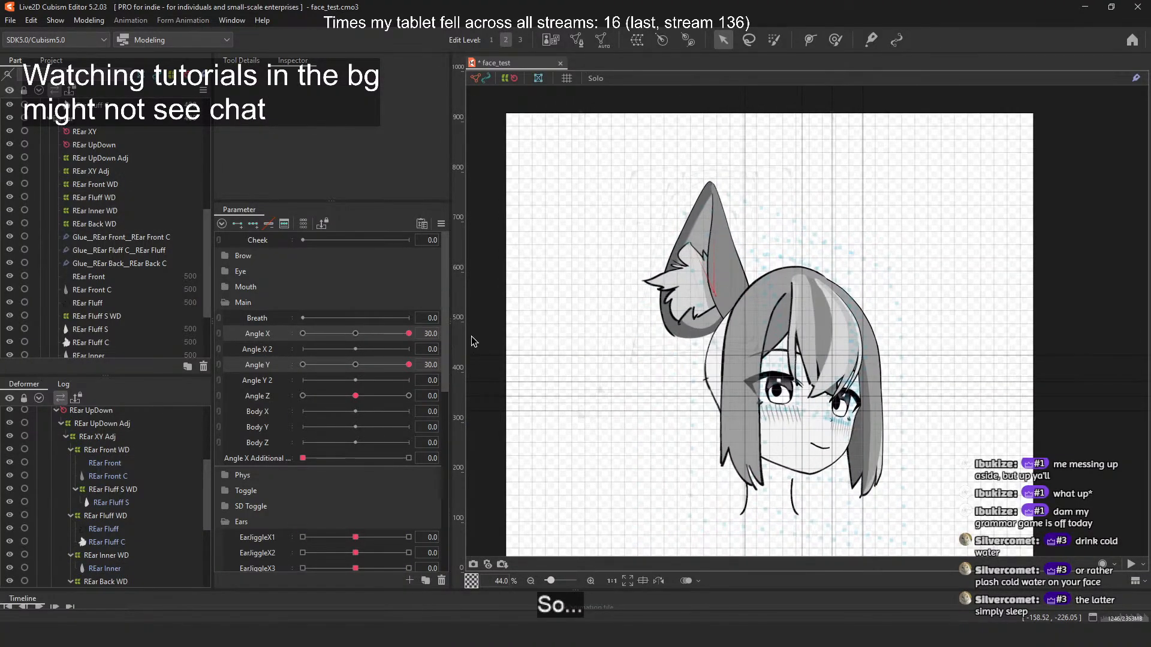
Step: Synthesize all four Angle X and Angle Y corners for the REar XY rotation deformer, referencing the default value
{"action": "left_click", "coordinate": [356, 334]}
{"action": "left_click", "coordinate": [356, 364]}
{"action": "left_click", "coordinate": [92, 132]}
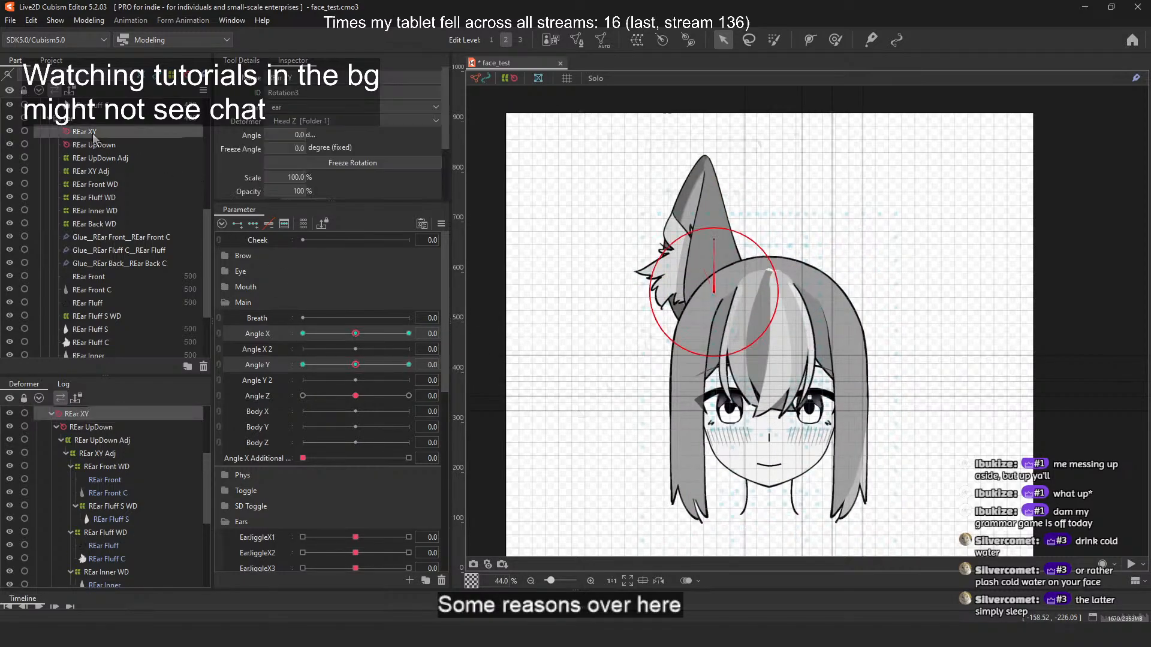
{"action": "left_click", "coordinate": [409, 334]}
{"action": "left_click", "coordinate": [409, 364]}
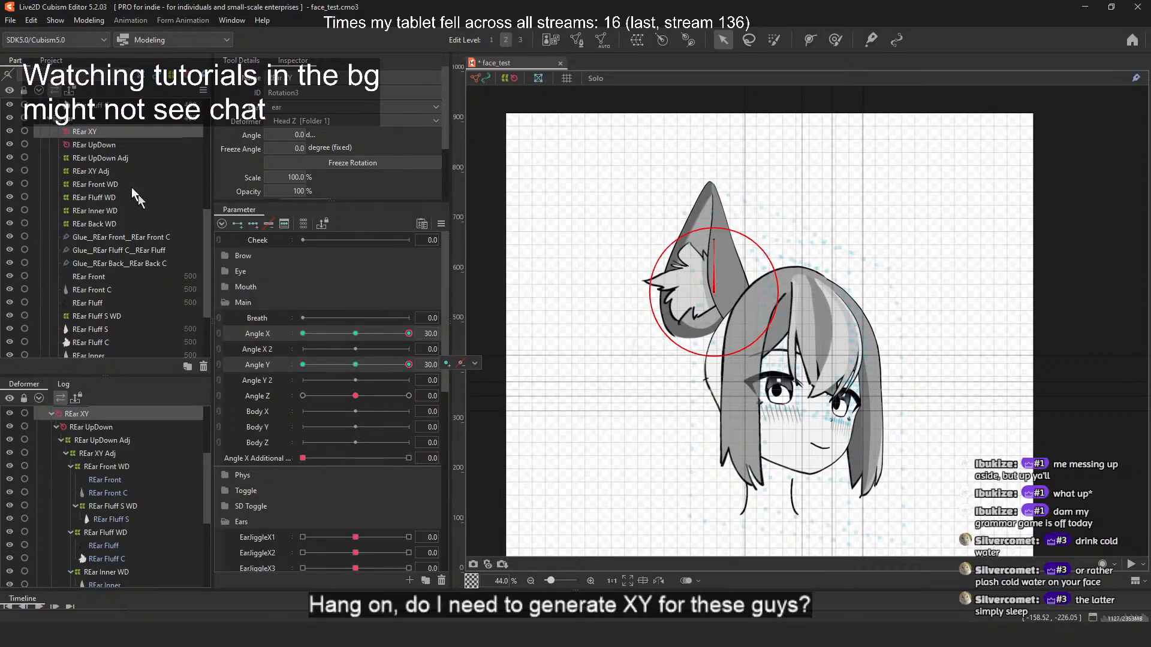
{"action": "key", "text": "ctrl+4"}
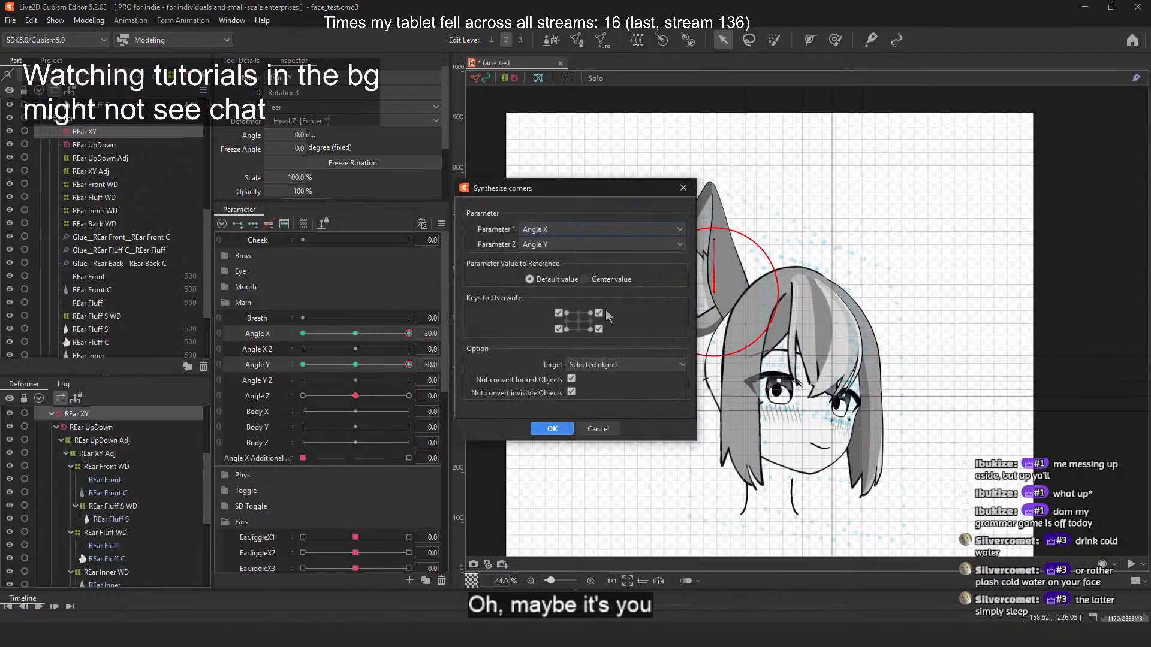
{"action": "left_click", "coordinate": [551, 429]}
Step: Compare the ear's position on the head at Angle X 30 with Angle Y 0 and 30, and return both angles to 0
{"action": "left_click", "coordinate": [356, 364]}
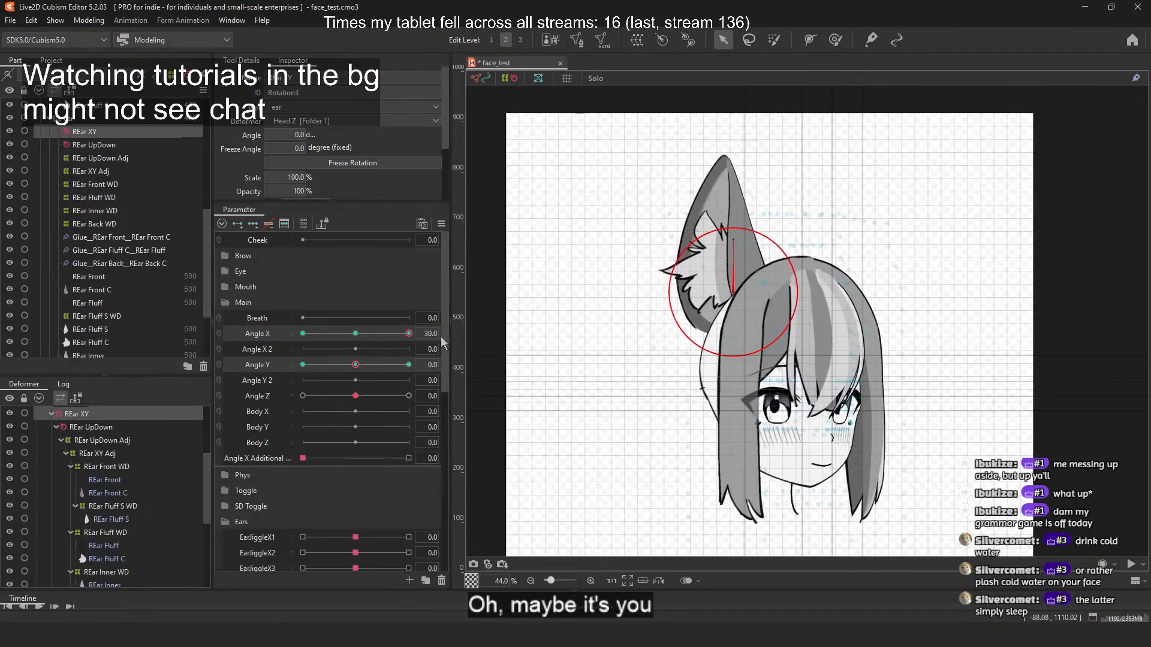
{"action": "left_click_drag", "start_coordinate": [354, 367], "coordinate": [420, 354]}
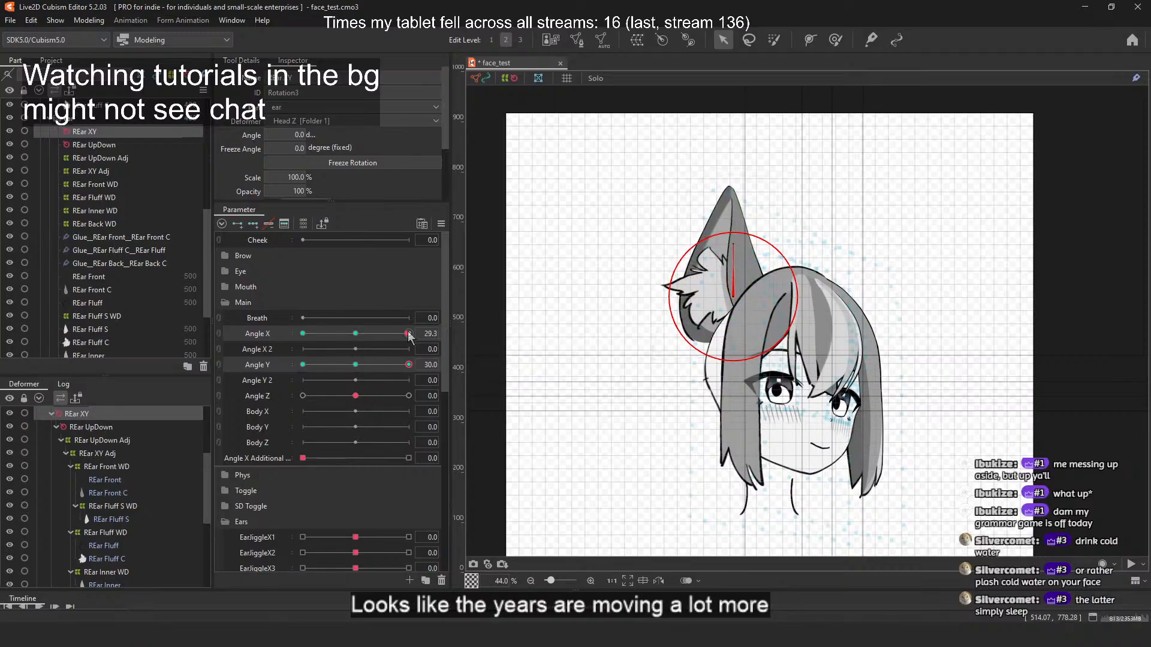
{"action": "left_click_drag", "start_coordinate": [408, 333], "coordinate": [430, 345]}
{"action": "left_click", "coordinate": [356, 334]}
{"action": "left_click", "coordinate": [356, 364]}
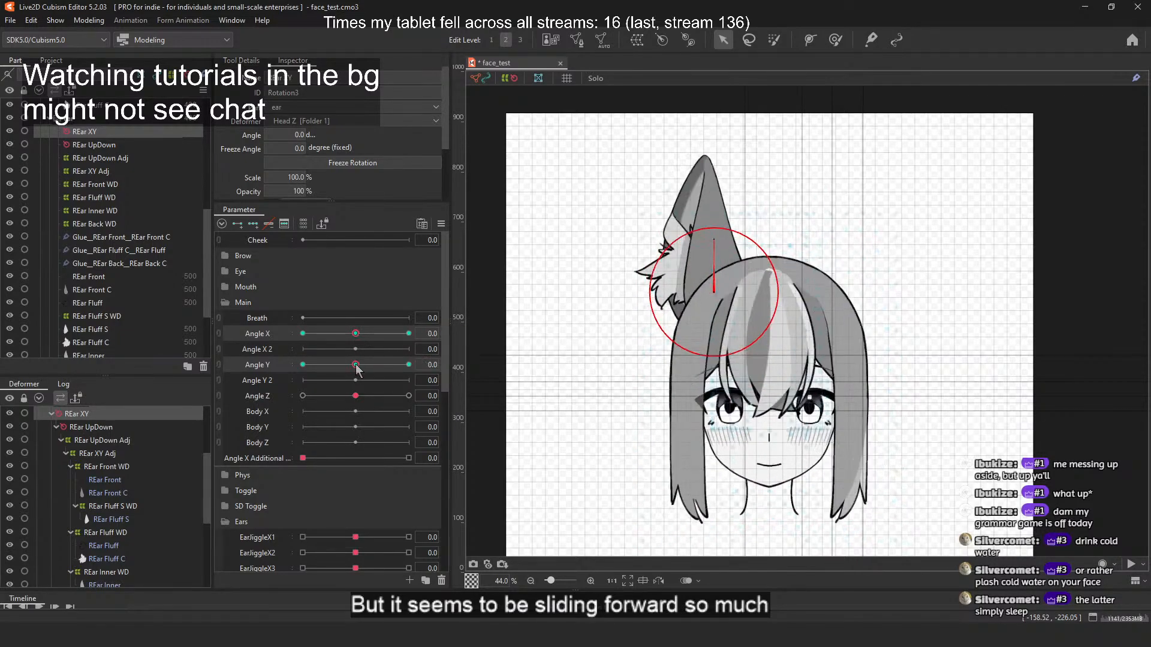
{"action": "mouse_move", "coordinate": [356, 364]}
{"action": "left_mouse_down"}
{"action": "mouse_move", "coordinate": [427, 364]}
{"action": "mouse_move", "coordinate": [355, 365]}
{"action": "left_mouse_up"}
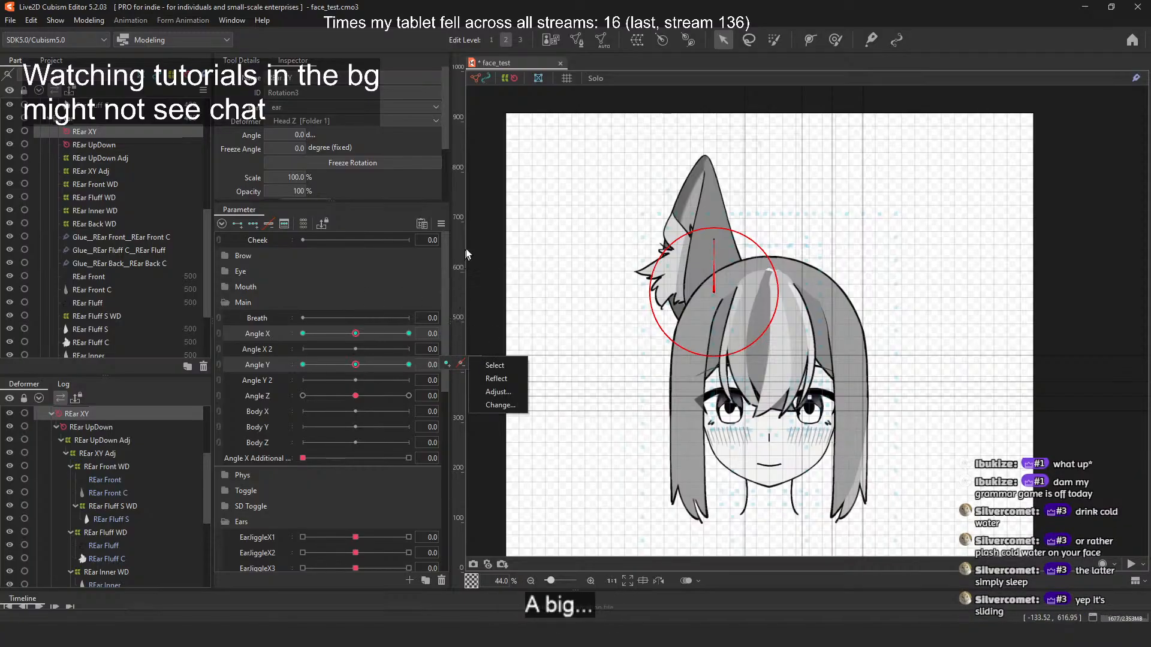
Step: Examine how the right ear turns between Angle X 0 and -30 with Angle Y at 0
{"action": "left_click_drag", "start_coordinate": [355, 334], "coordinate": [300, 335]}
{"action": "left_click", "coordinate": [355, 332]}
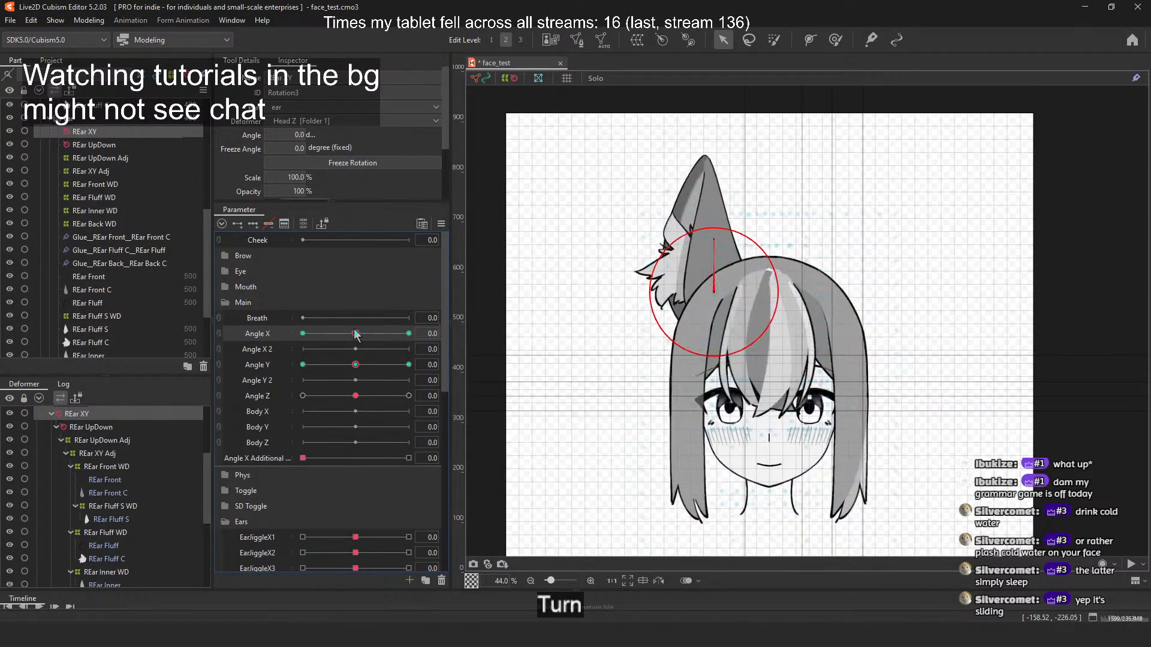
{"action": "left_click_drag", "start_coordinate": [359, 332], "coordinate": [282, 332]}
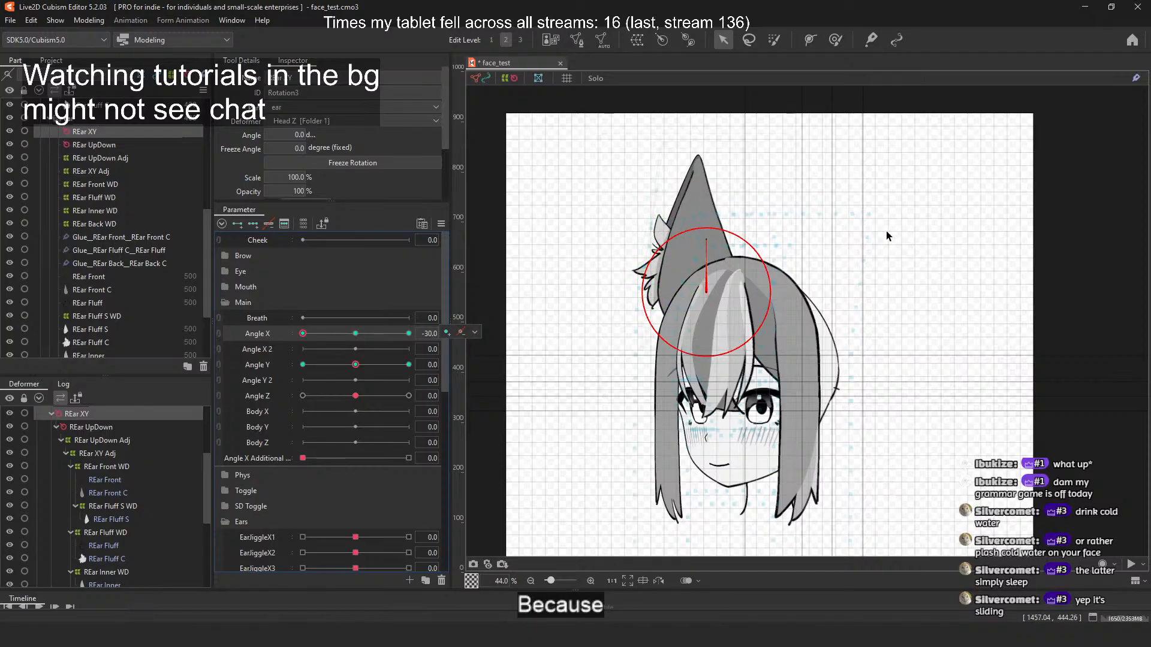
{"action": "left_click_drag", "start_coordinate": [302, 333], "coordinate": [355, 333]}
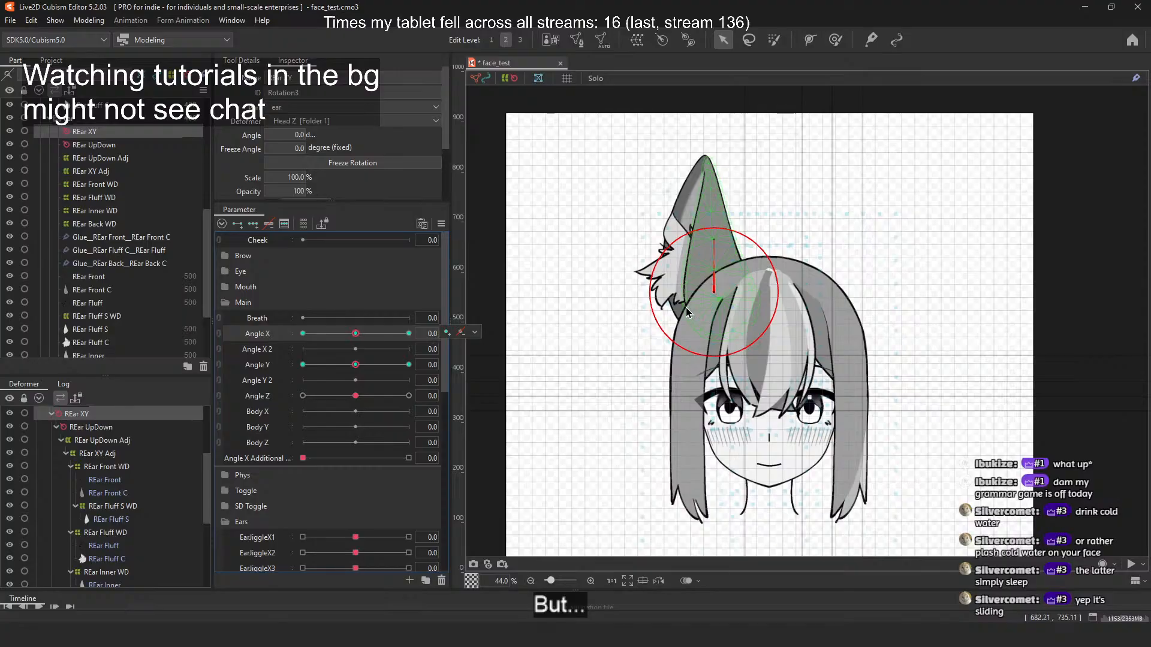
{"action": "left_click", "coordinate": [475, 332]}
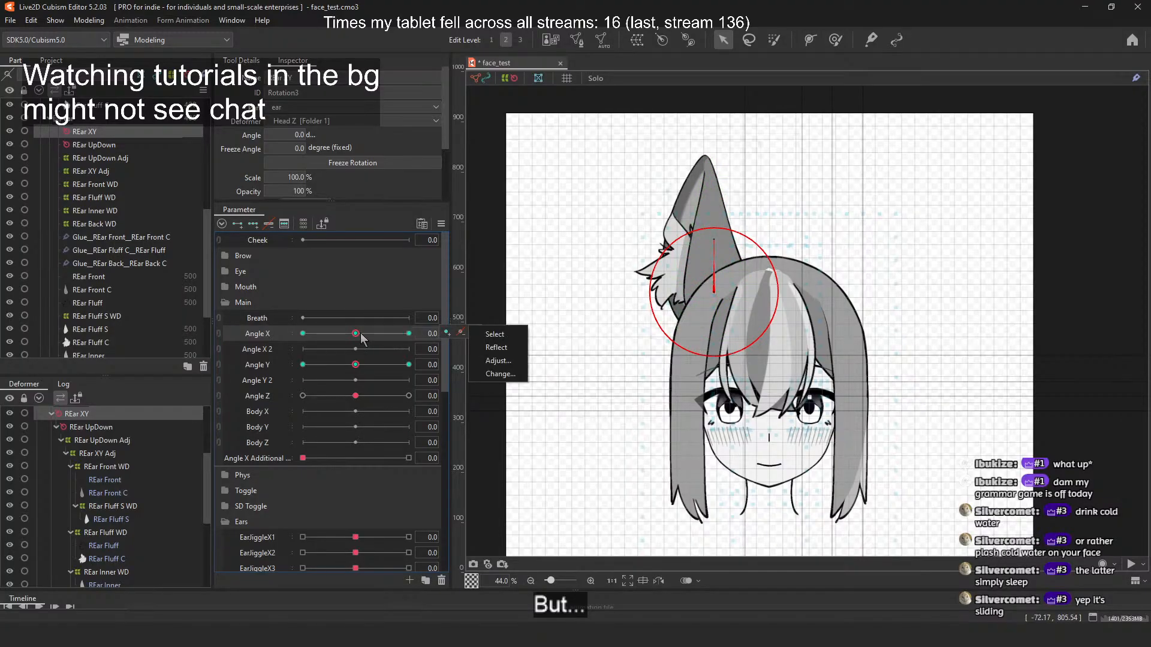
{"action": "left_click_drag", "start_coordinate": [360, 335], "coordinate": [290, 337]}
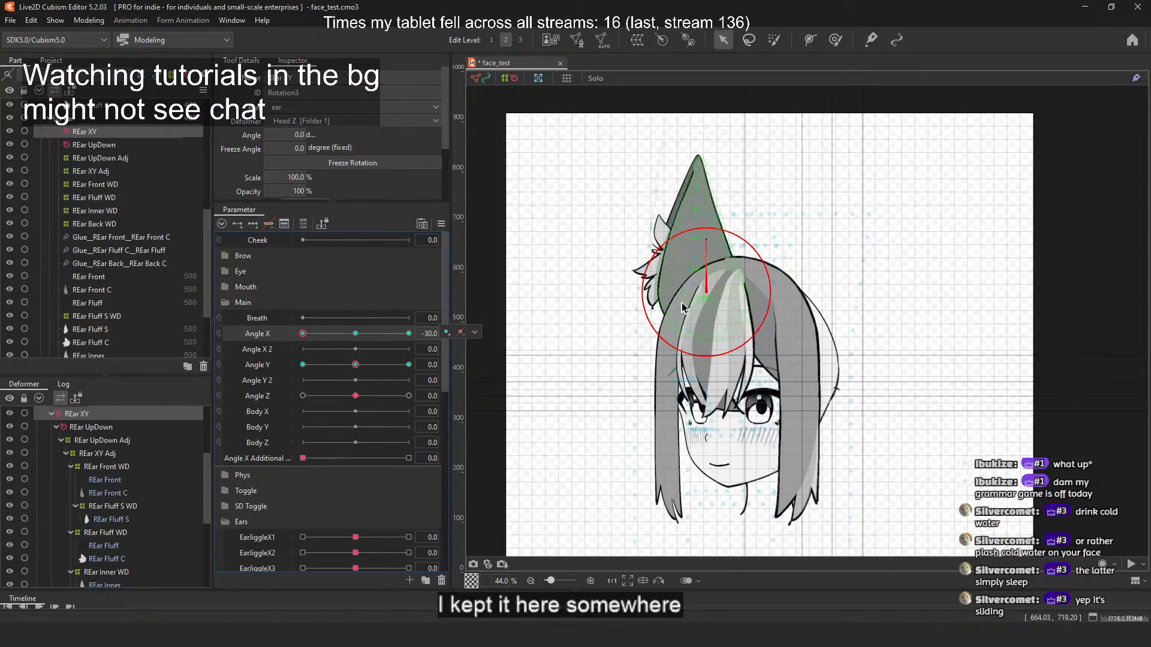
{"action": "left_click_drag", "start_coordinate": [303, 334], "coordinate": [355, 339]}
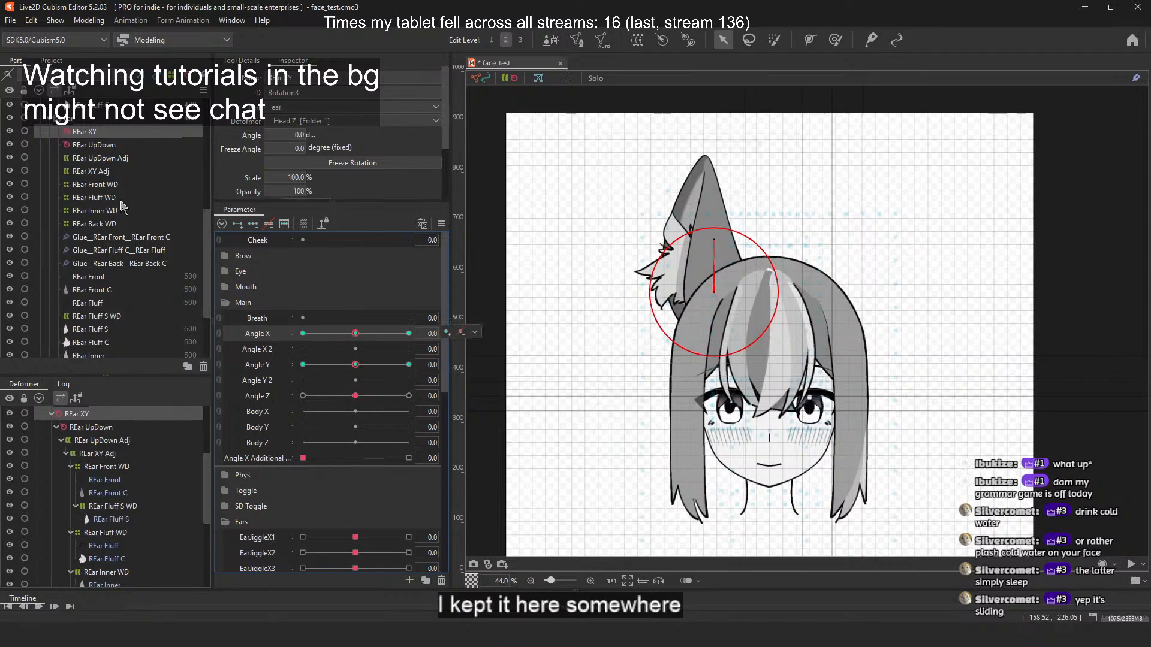
Step: Replace the REar Front WD warp's shape at Angle X -30 with its undeformed Angle X 0 form
{"action": "left_click", "coordinate": [112, 198]}
{"action": "left_click", "coordinate": [122, 188]}
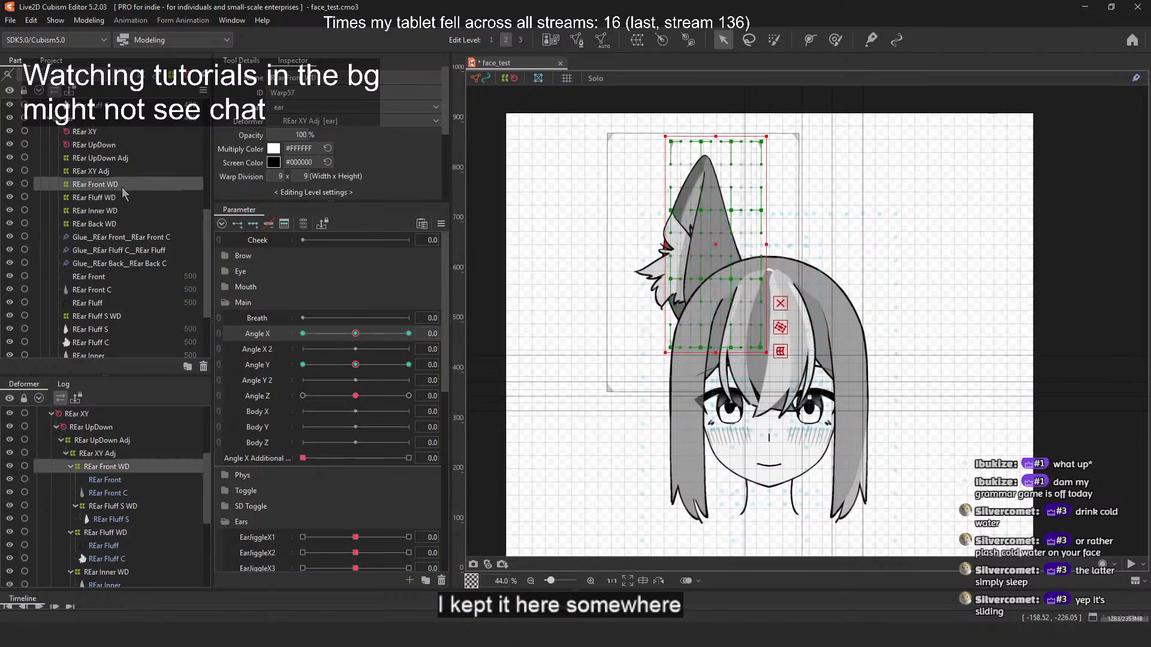
{"action": "left_click", "coordinate": [304, 334]}
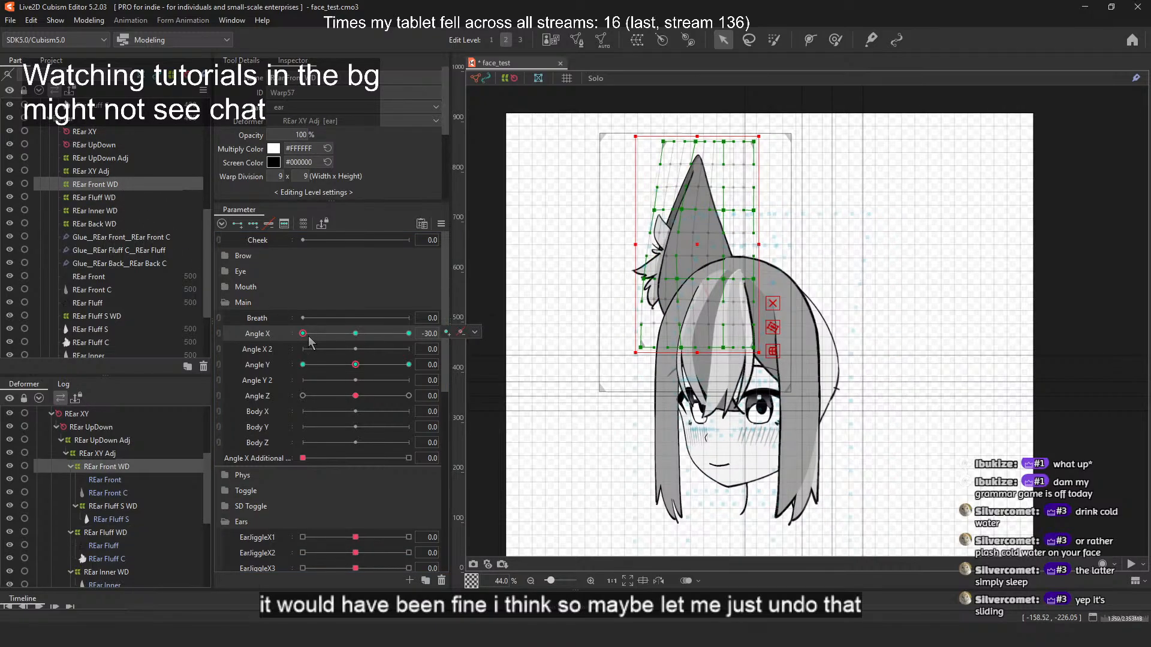
{"action": "key", "text": "ctrl+z"}
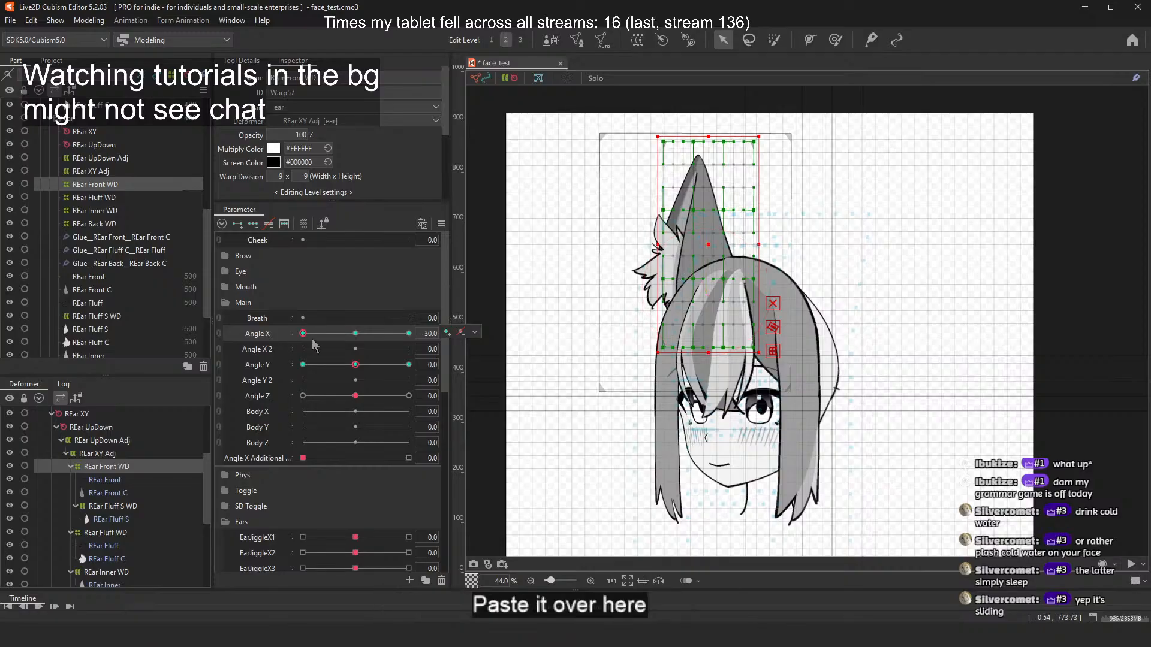
{"action": "mouse_move", "coordinate": [303, 334]}
{"action": "left_mouse_down"}
{"action": "mouse_move", "coordinate": [354, 341]}
{"action": "mouse_move", "coordinate": [304, 343]}
{"action": "left_mouse_up"}
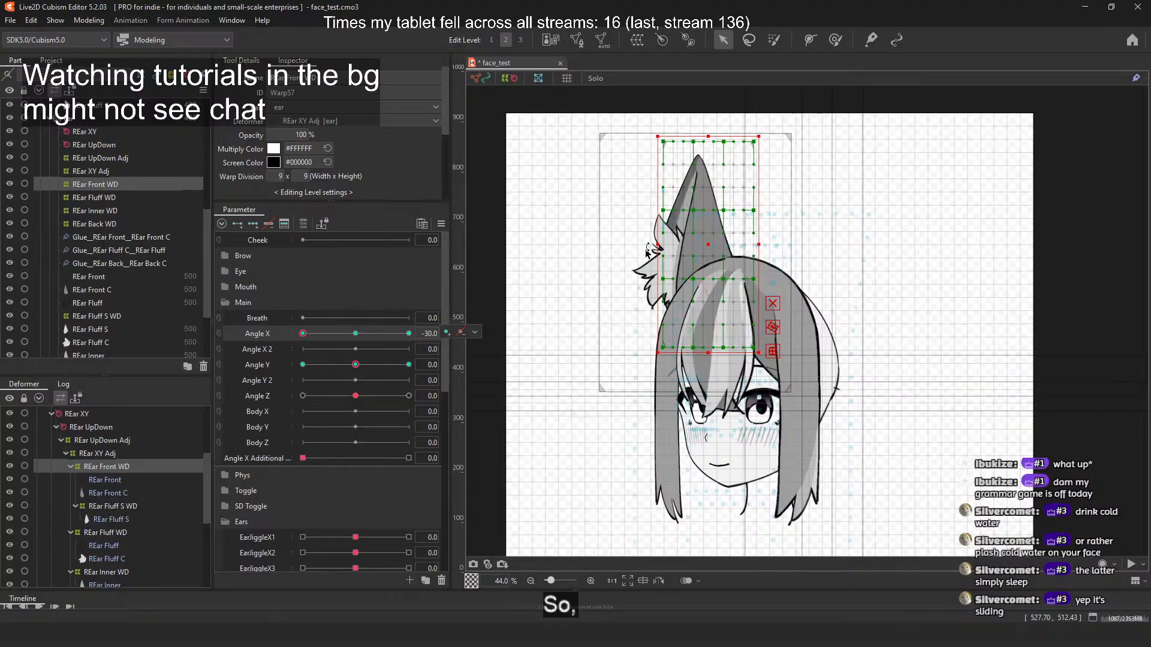
Step: Examine the REar Back WD warp's shape at Angle X -30
{"action": "left_click", "coordinate": [127, 224]}
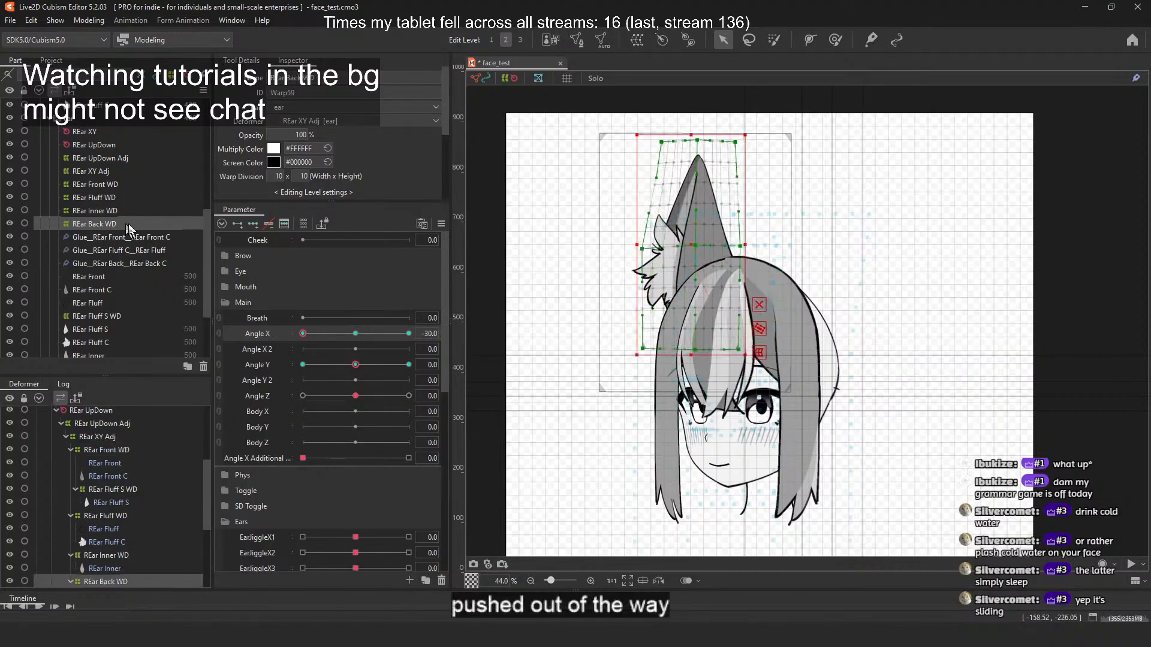
{"action": "scroll", "coordinate": [733, 213], "scroll_direction": "up", "scroll_amount": 2}
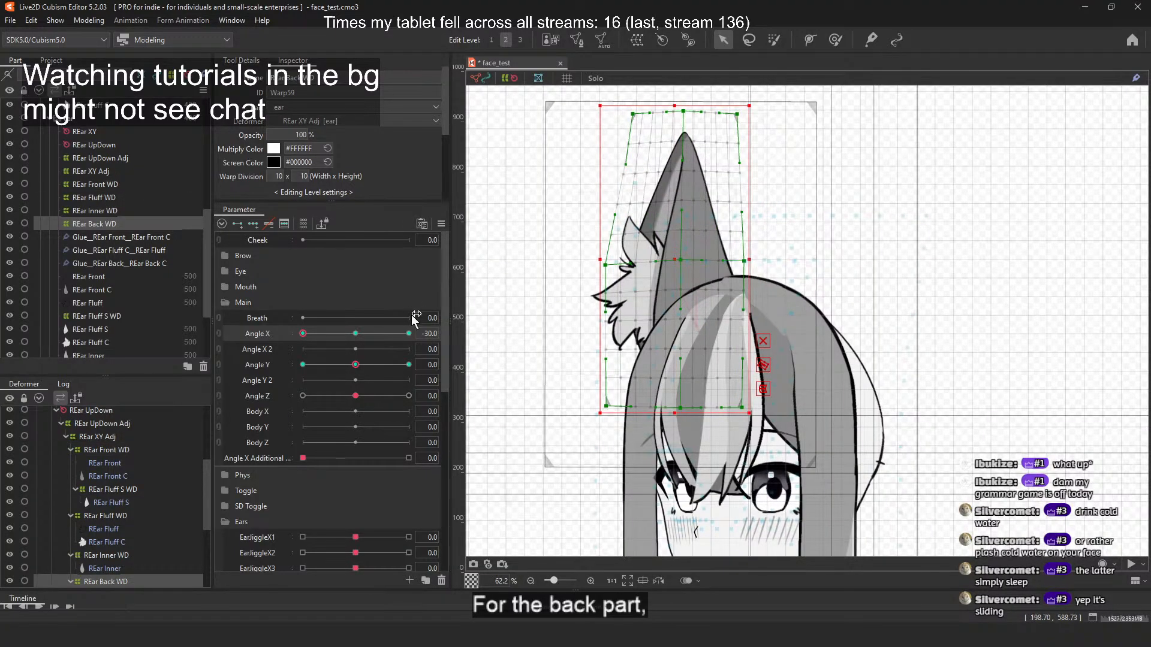
{"action": "mouse_move", "coordinate": [304, 335]}
{"action": "left_mouse_down"}
{"action": "mouse_move", "coordinate": [345, 337]}
{"action": "mouse_move", "coordinate": [303, 336]}
{"action": "left_mouse_up"}
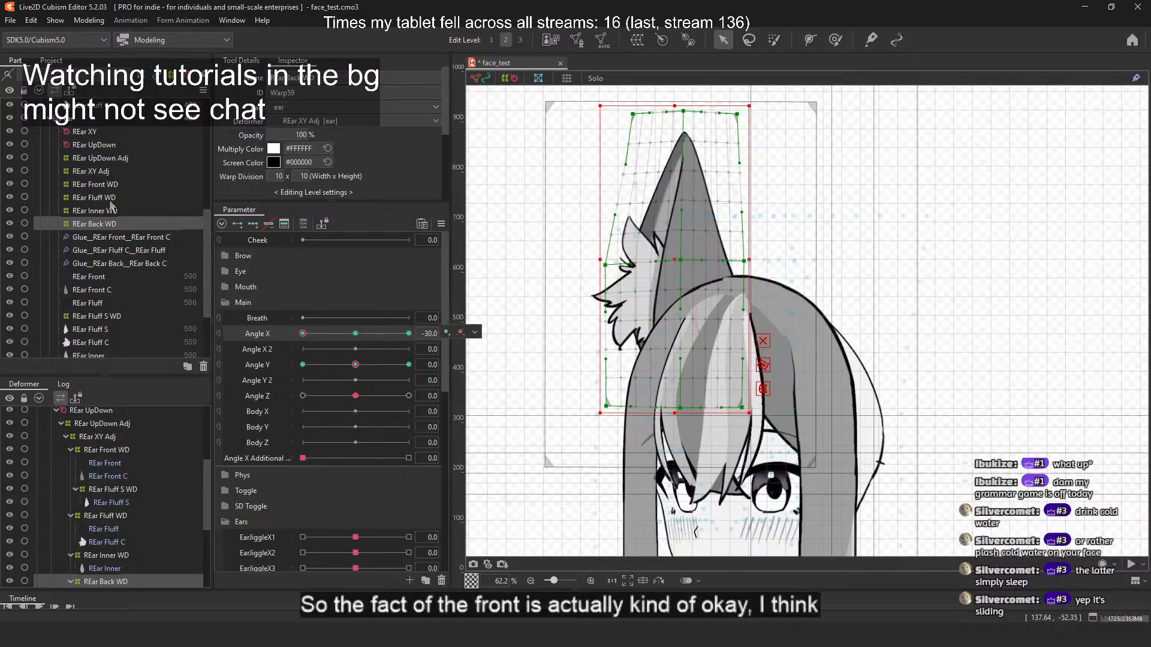
Step: Round out the head-side edge of the ear front by shifting REar Front WD's control points outward at Angle X -30, and check the turn
{"action": "left_click", "coordinate": [109, 184]}
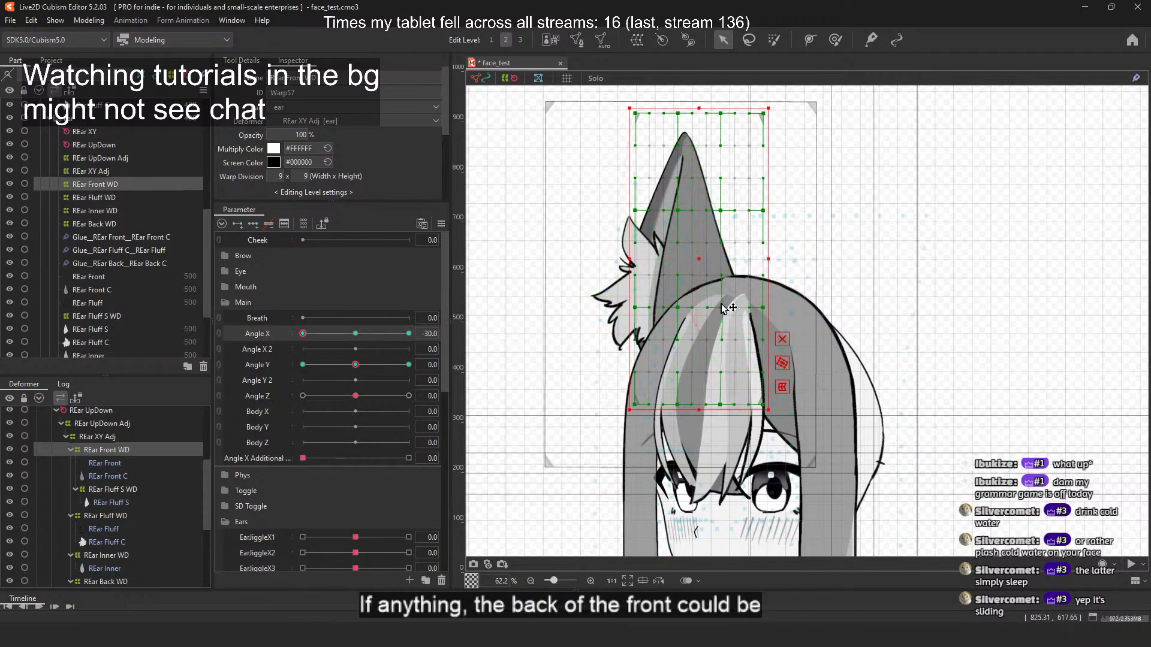
{"action": "left_click_drag", "start_coordinate": [719, 307], "coordinate": [730, 304]}
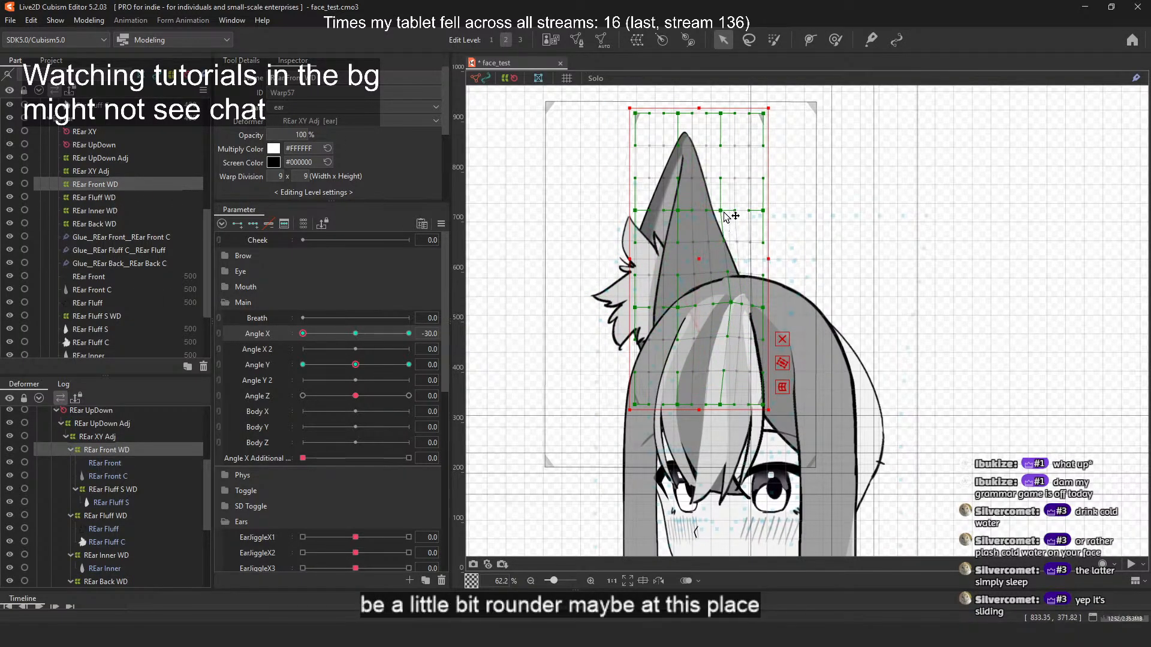
{"action": "left_click_drag", "start_coordinate": [722, 211], "coordinate": [726, 210]}
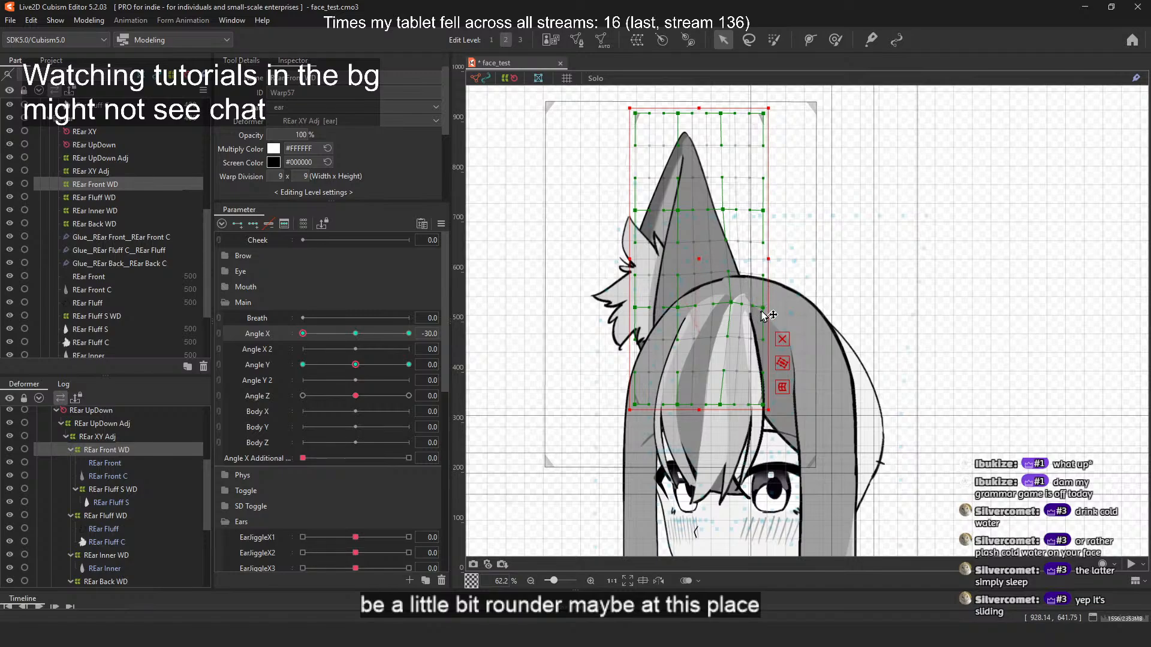
{"action": "left_click_drag", "start_coordinate": [763, 311], "coordinate": [728, 294]}
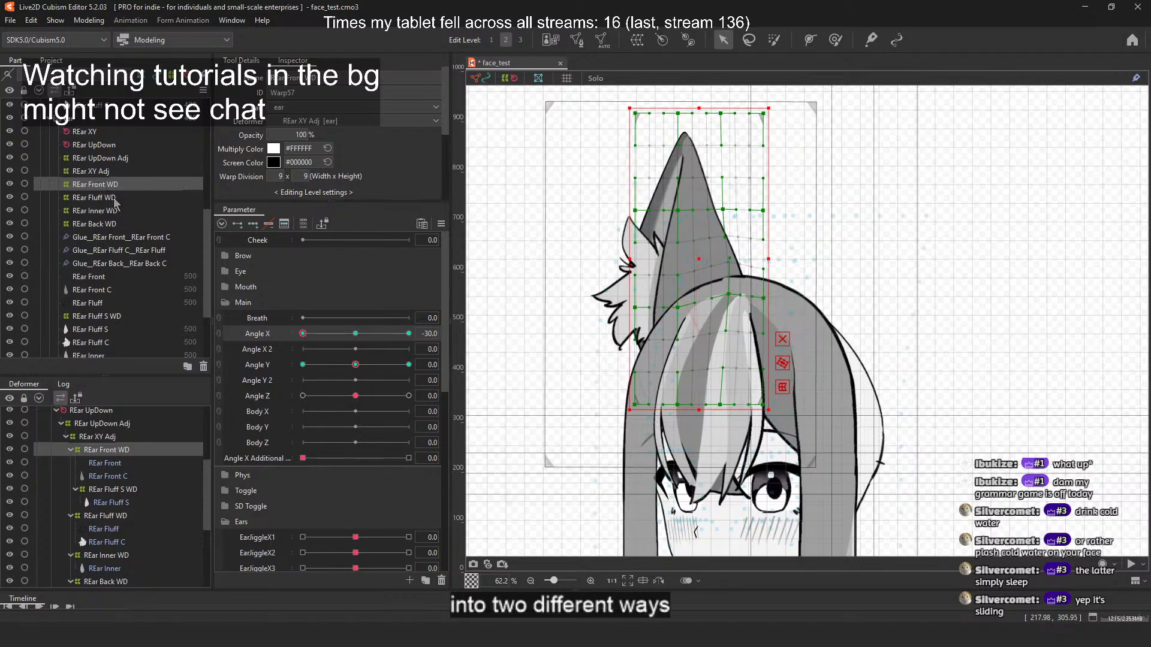
{"action": "left_click_drag", "start_coordinate": [379, 342], "coordinate": [275, 339]}
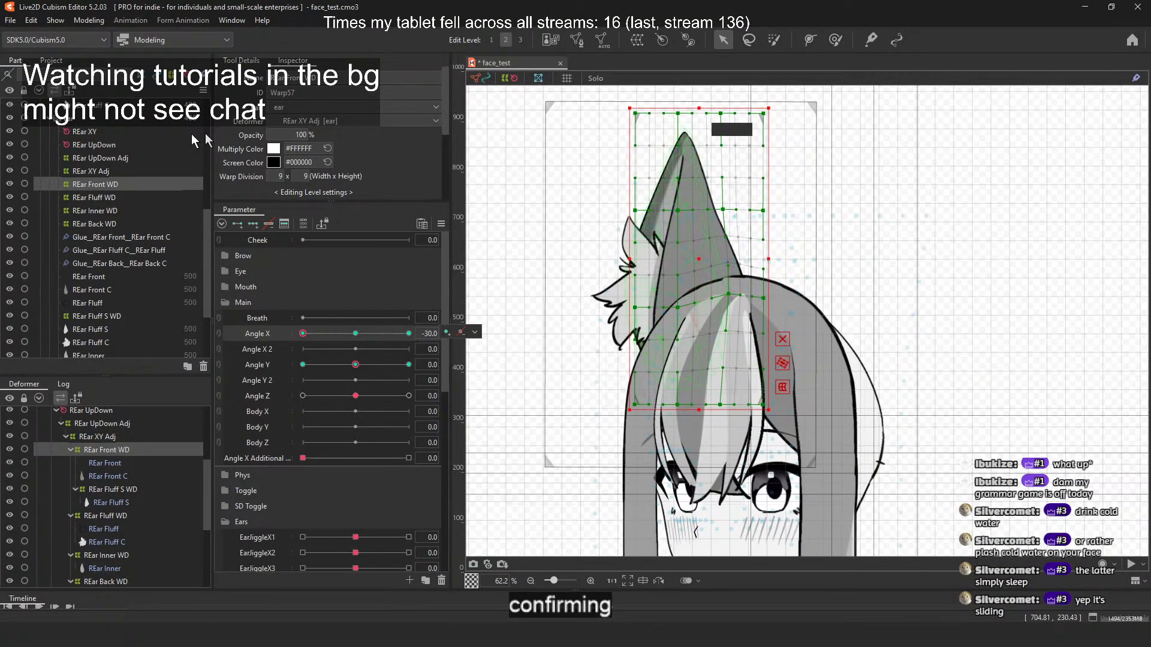
Step: Pull the outer side of the REar Back WD warp inward at its middle, upper and lower corner points at Angle X -30
{"action": "left_click", "coordinate": [96, 223]}
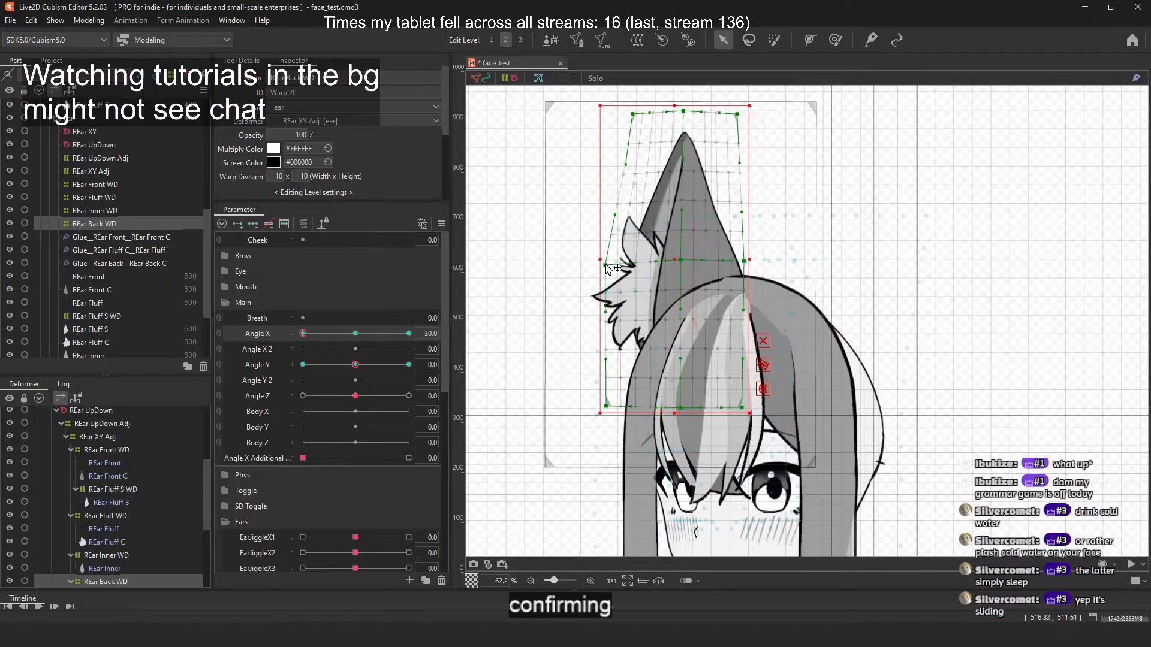
{"action": "left_click_drag", "start_coordinate": [607, 268], "coordinate": [641, 264]}
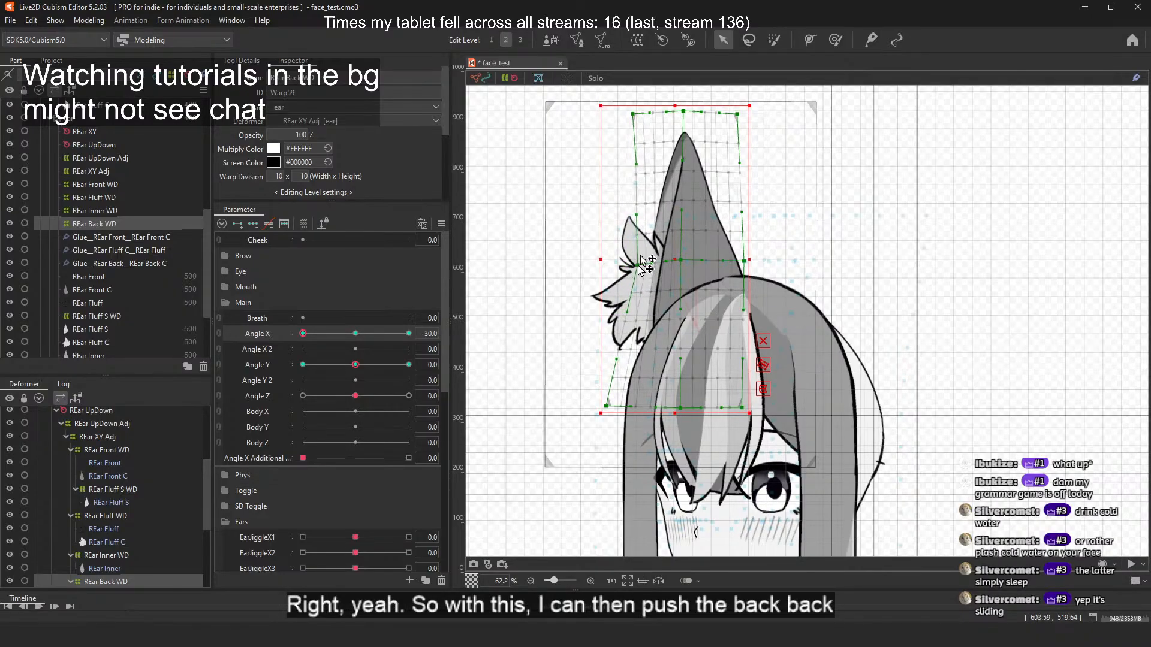
{"action": "left_click_drag", "start_coordinate": [632, 119], "coordinate": [660, 115]}
{"action": "left_click_drag", "start_coordinate": [606, 406], "coordinate": [624, 406]}
Step: Shift the REar Fluff WD warp toward the ear and pull REar Inner WD's outer side inward along its height at Angle X -30
{"action": "left_click", "coordinate": [137, 199]}
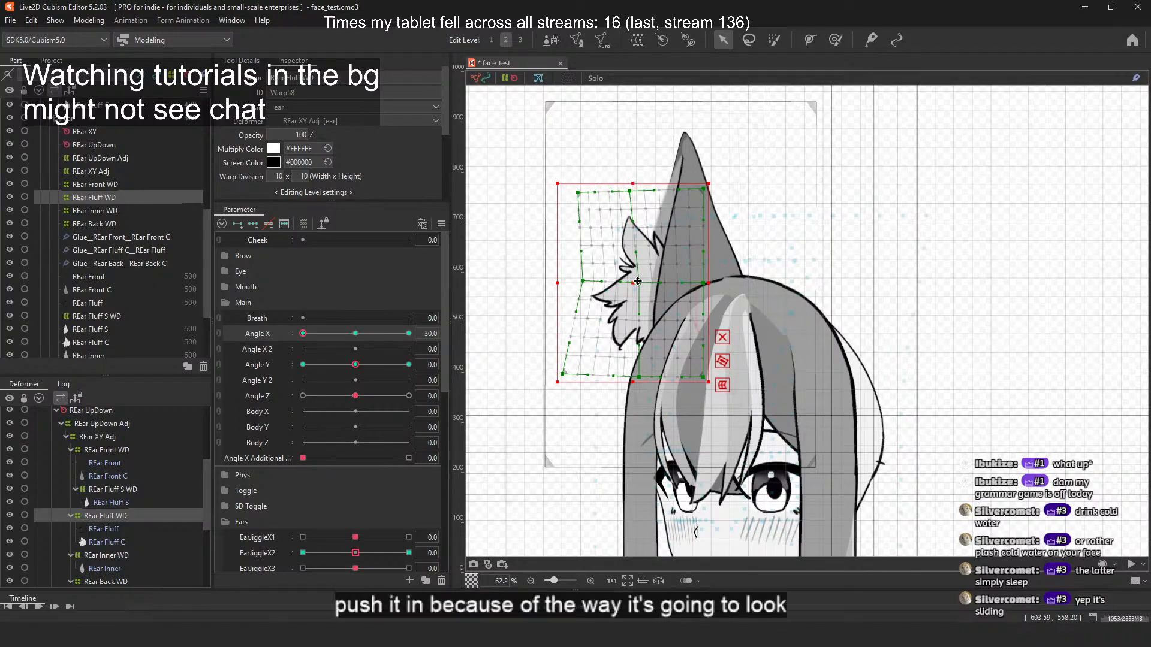
{"action": "left_click_drag", "start_coordinate": [638, 281], "coordinate": [655, 281]}
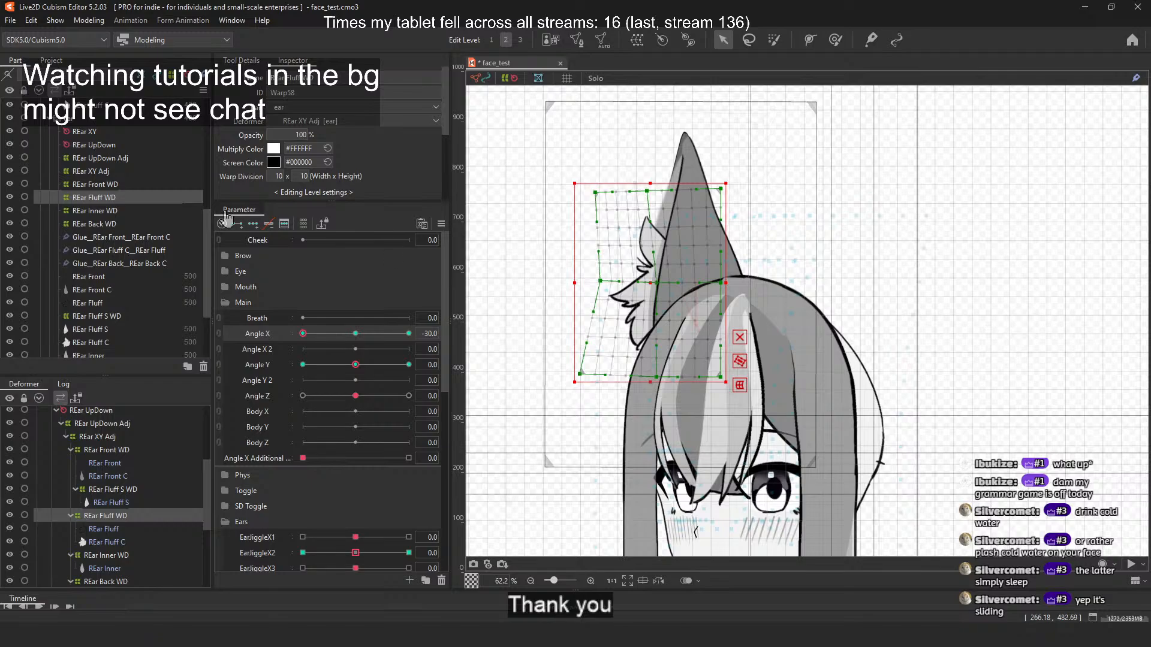
{"action": "left_click", "coordinate": [129, 211]}
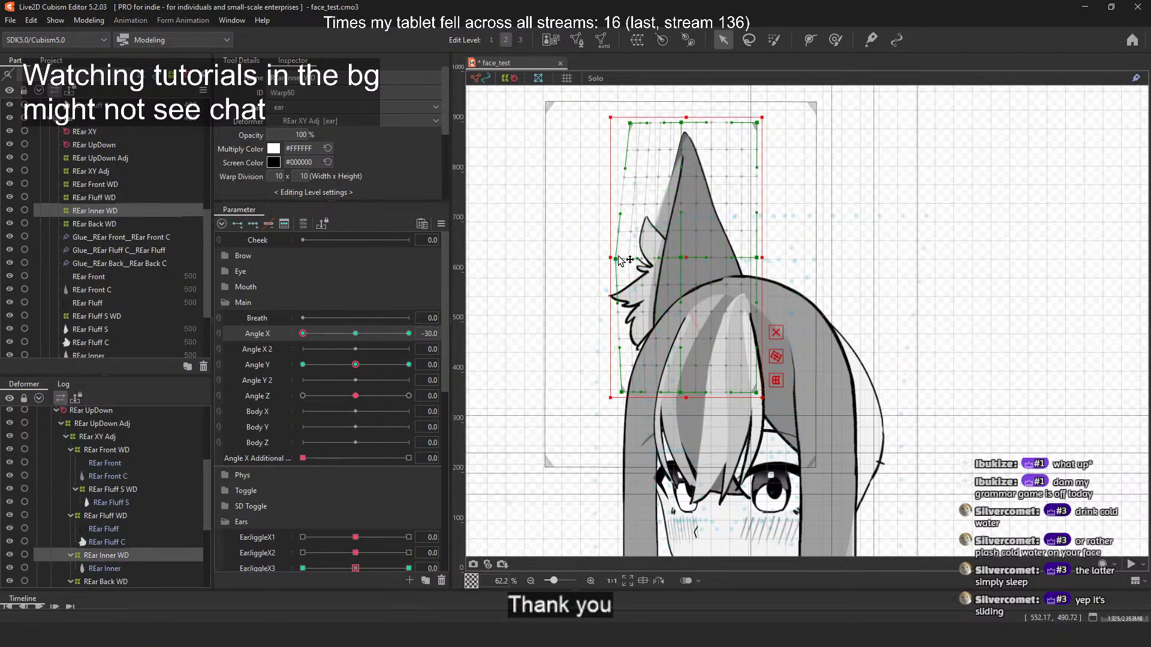
{"action": "left_click_drag", "start_coordinate": [622, 260], "coordinate": [650, 259]}
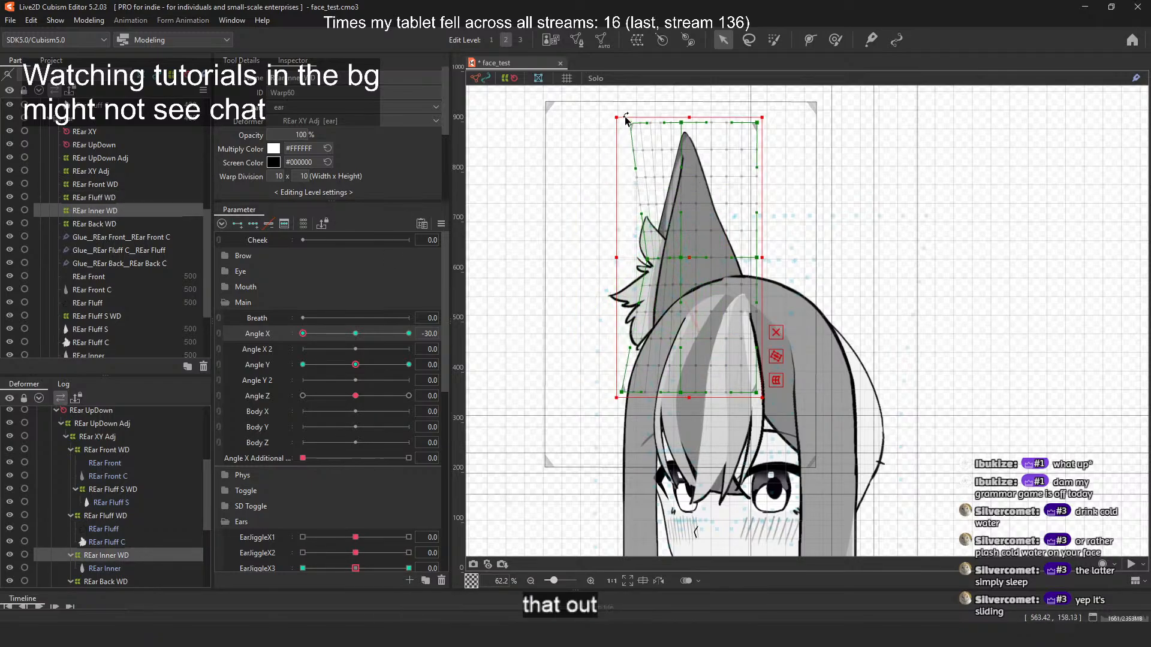
{"action": "left_click_drag", "start_coordinate": [625, 119], "coordinate": [688, 125]}
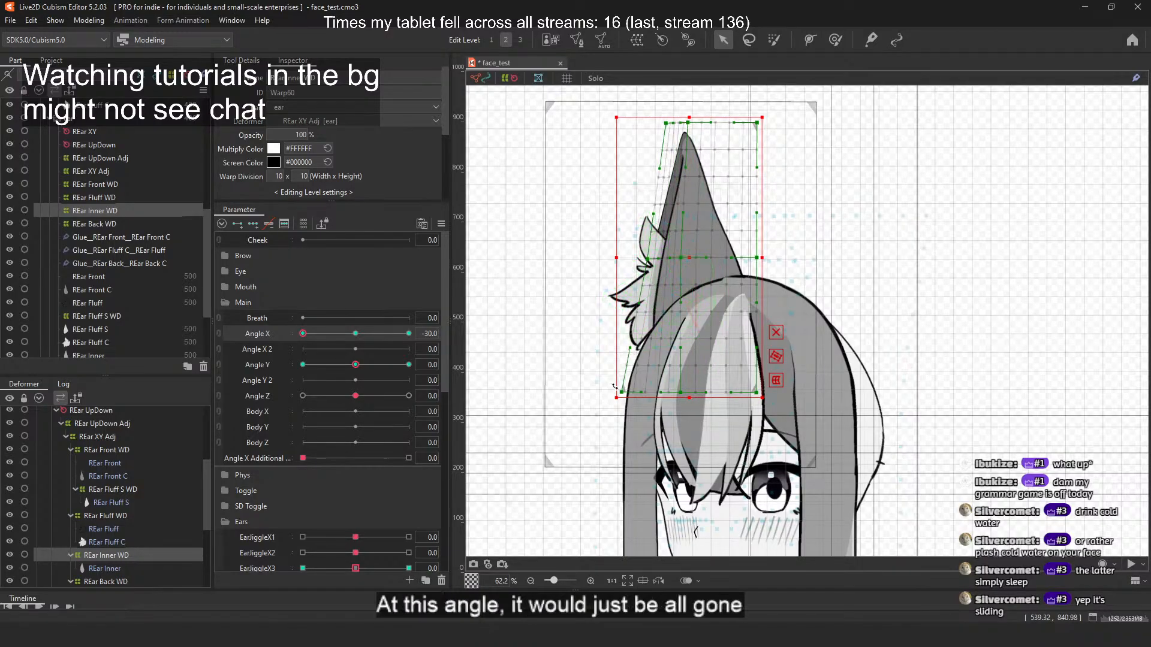
{"action": "left_click_drag", "start_coordinate": [621, 393], "coordinate": [649, 392]}
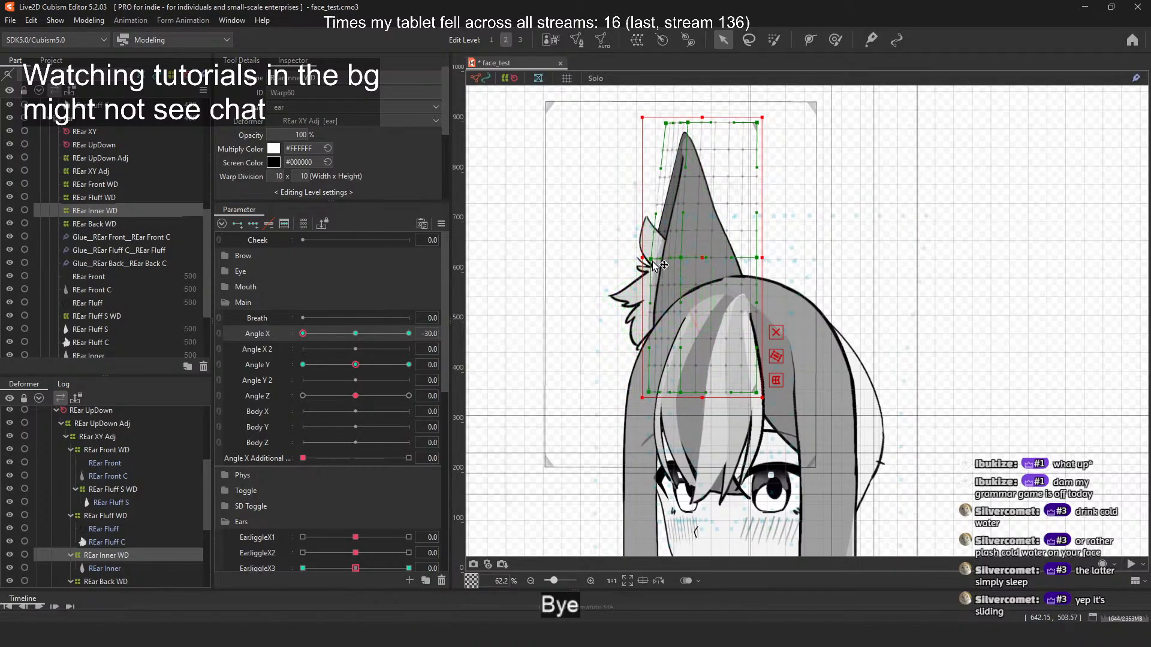
Step: Sweep Angle X from -30 to 30 with nothing selected to examine how the right ear opens up
{"action": "mouse_move", "coordinate": [304, 334]}
{"action": "left_mouse_down"}
{"action": "mouse_move", "coordinate": [364, 335]}
{"action": "mouse_move", "coordinate": [306, 334]}
{"action": "left_mouse_up"}
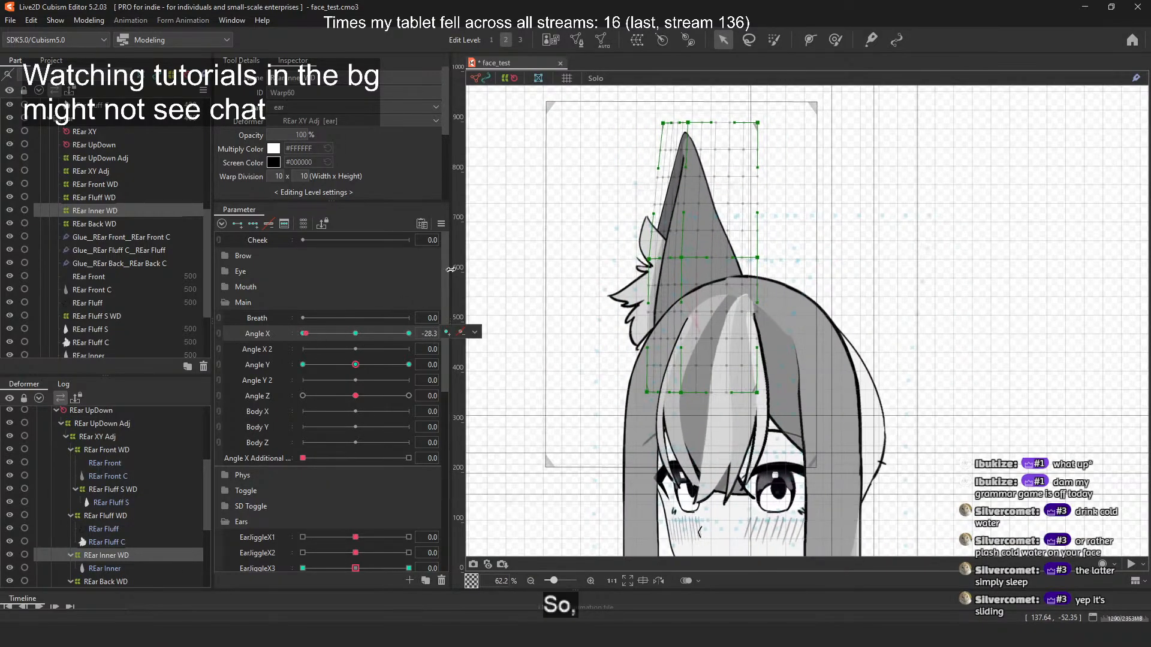
{"action": "left_click", "coordinate": [487, 261]}
{"action": "scroll", "coordinate": [667, 228], "scroll_direction": "down", "scroll_amount": 2}
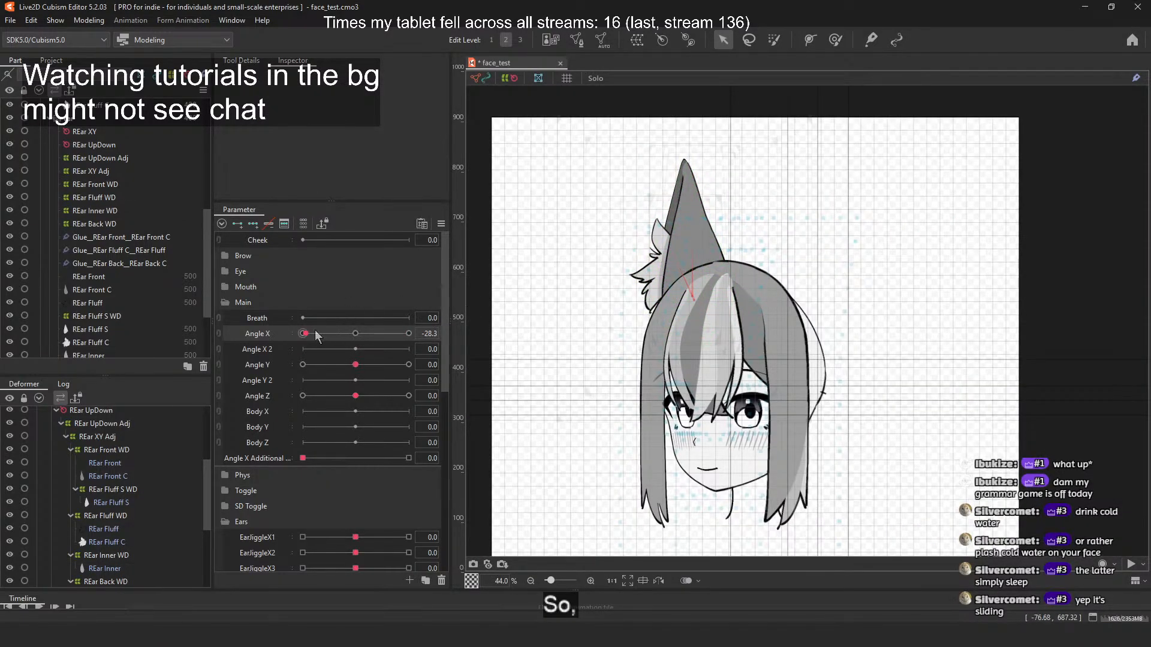
{"action": "left_click_drag", "start_coordinate": [317, 337], "coordinate": [422, 342]}
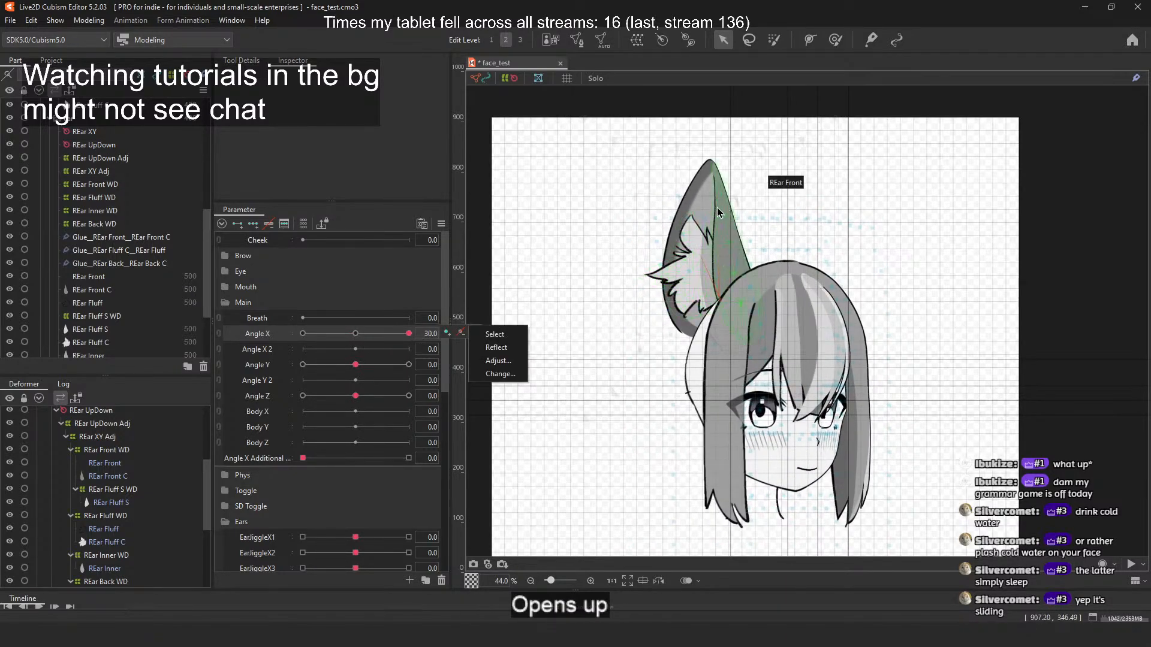
Step: Shift the REar Inner WD warp's centre point toward the head at Angle X 30, comparing the inner ear line with Angle X 0
{"action": "left_click", "coordinate": [104, 211]}
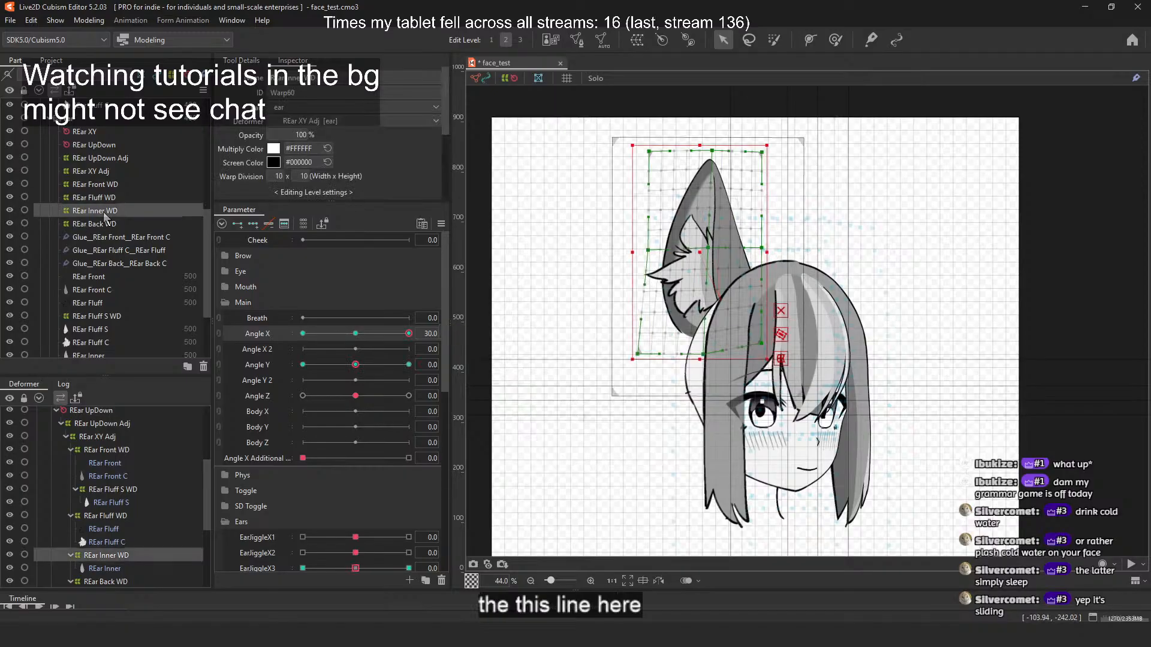
{"action": "scroll", "coordinate": [735, 224], "scroll_direction": "up", "scroll_amount": 5}
{"action": "scroll", "coordinate": [735, 224], "scroll_direction": "down", "scroll_amount": 3}
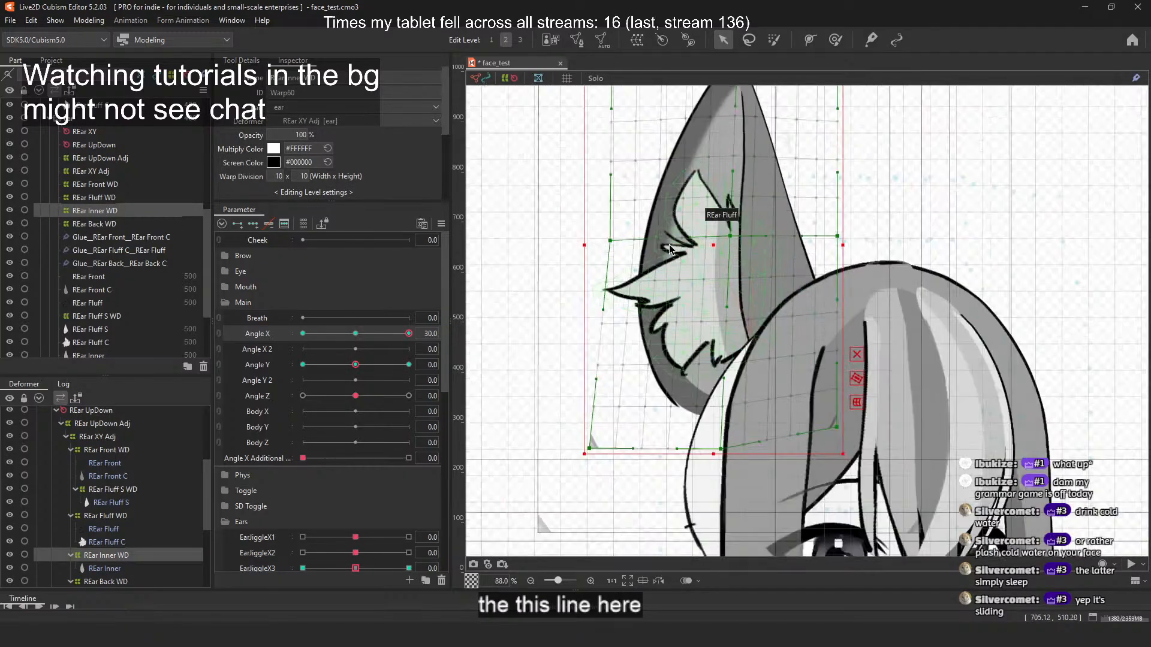
{"action": "left_click_drag", "start_coordinate": [735, 223], "coordinate": [730, 245]}
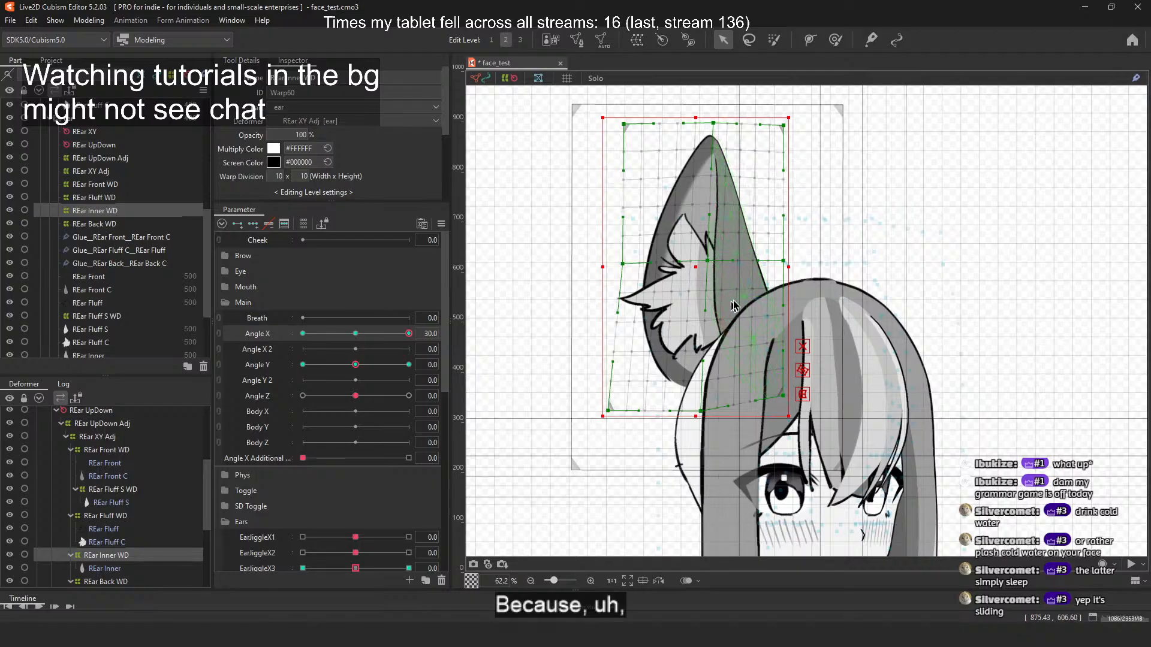
{"action": "scroll", "coordinate": [734, 305], "scroll_direction": "up", "scroll_amount": 2}
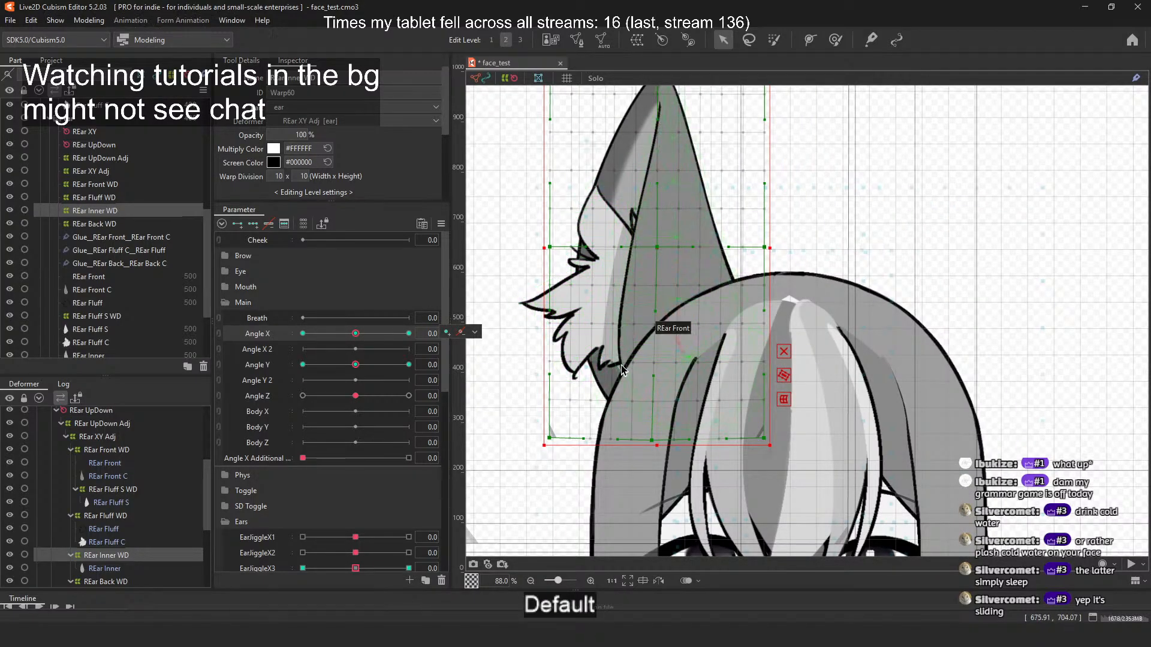
{"action": "left_click_drag", "start_coordinate": [356, 333], "coordinate": [408, 333]}
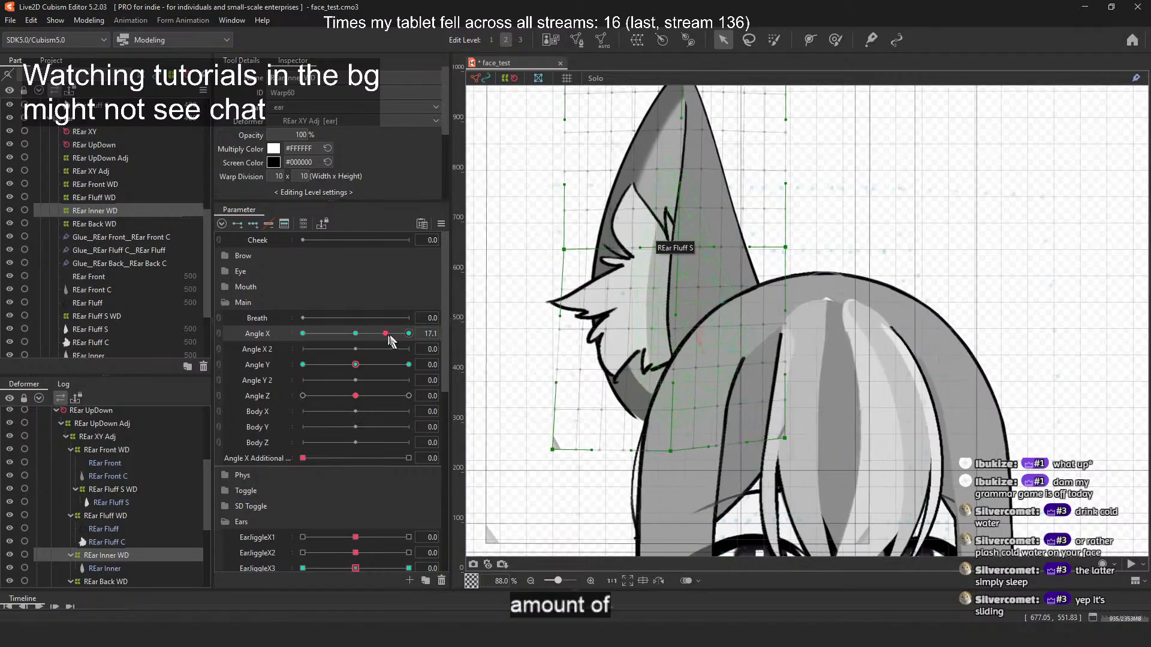
{"action": "left_click_drag", "start_coordinate": [705, 253], "coordinate": [709, 253]}
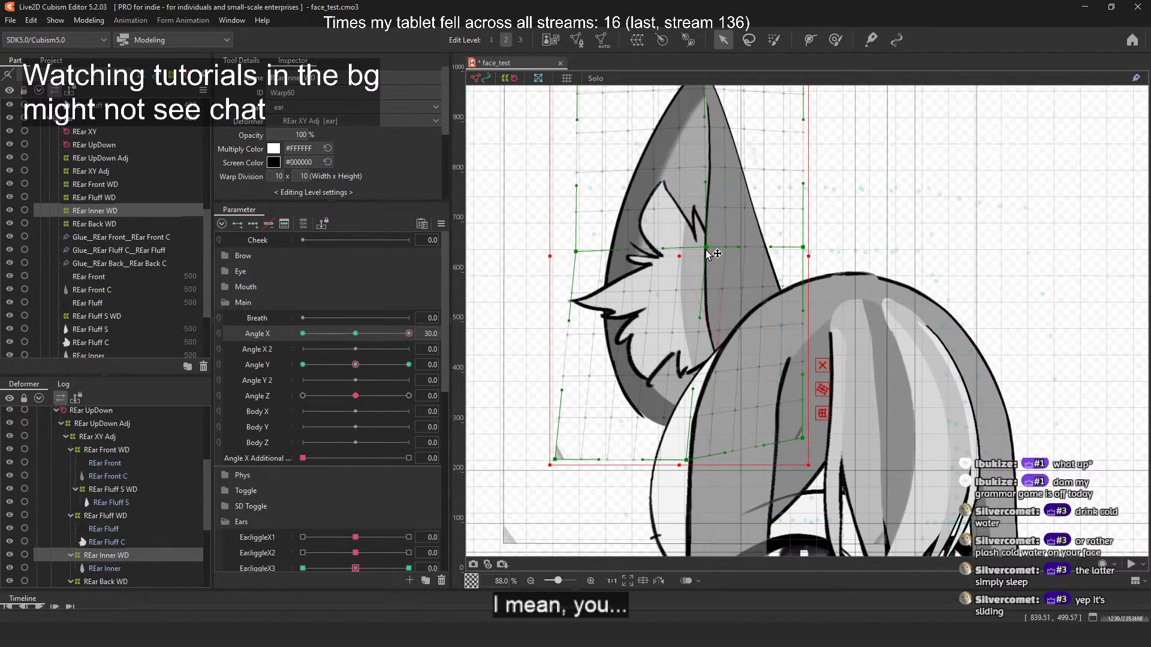
Step: Adjust the lower fluff-side control points of REar Front WD toward the head at Angle X 30
{"action": "left_click", "coordinate": [123, 200]}
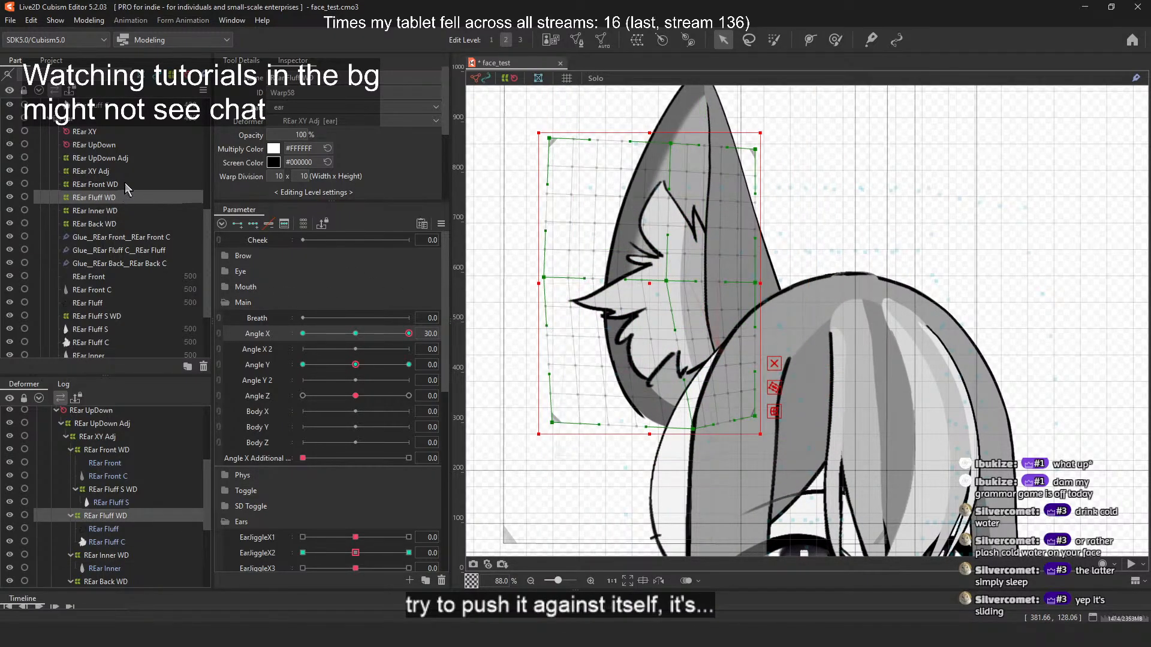
{"action": "left_click", "coordinate": [125, 184]}
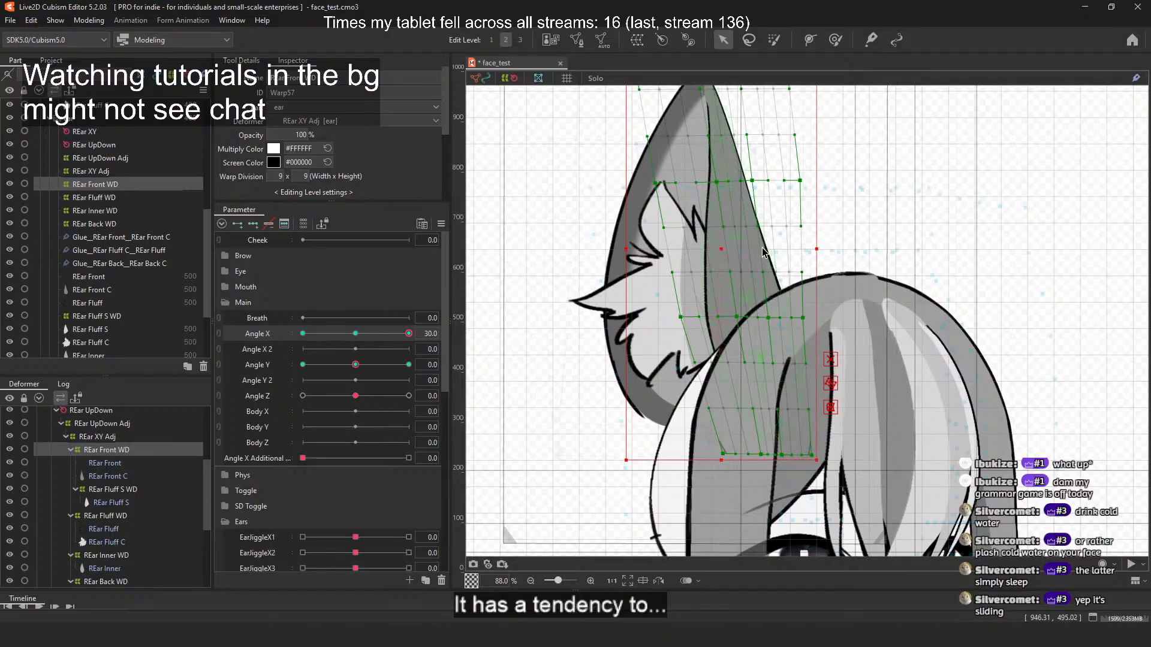
{"action": "left_click_drag", "start_coordinate": [763, 252], "coordinate": [752, 272]}
{"action": "left_click_drag", "start_coordinate": [670, 336], "coordinate": [740, 338]}
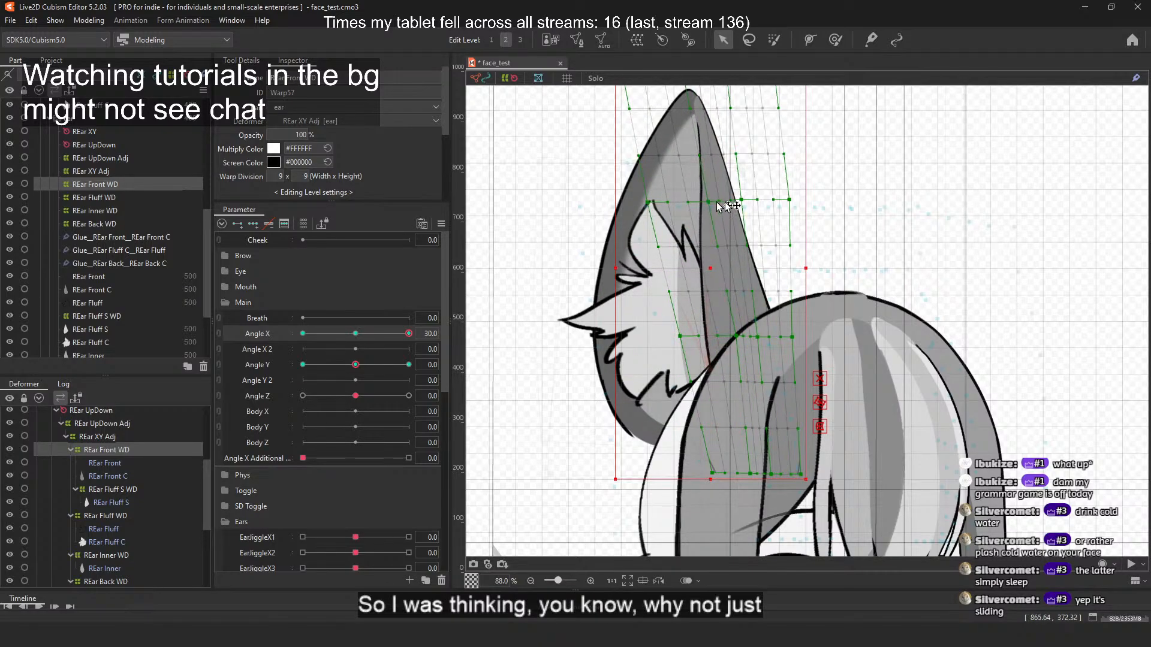
Step: Bulge REar Front WD's head-side edge further outward at Angle X -30 and compare the ear's width with Angle X 30
{"action": "left_click_drag", "start_coordinate": [406, 337], "coordinate": [303, 337]}
{"action": "left_click_drag", "start_coordinate": [707, 302], "coordinate": [705, 337]}
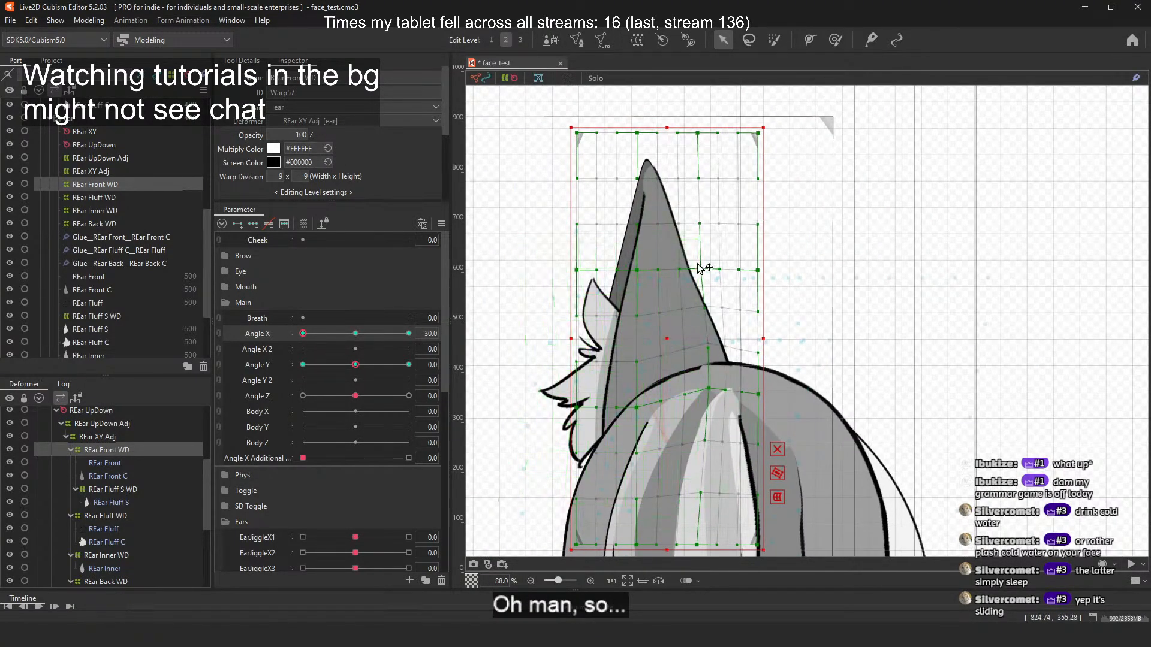
{"action": "left_click_drag", "start_coordinate": [707, 265], "coordinate": [710, 258]}
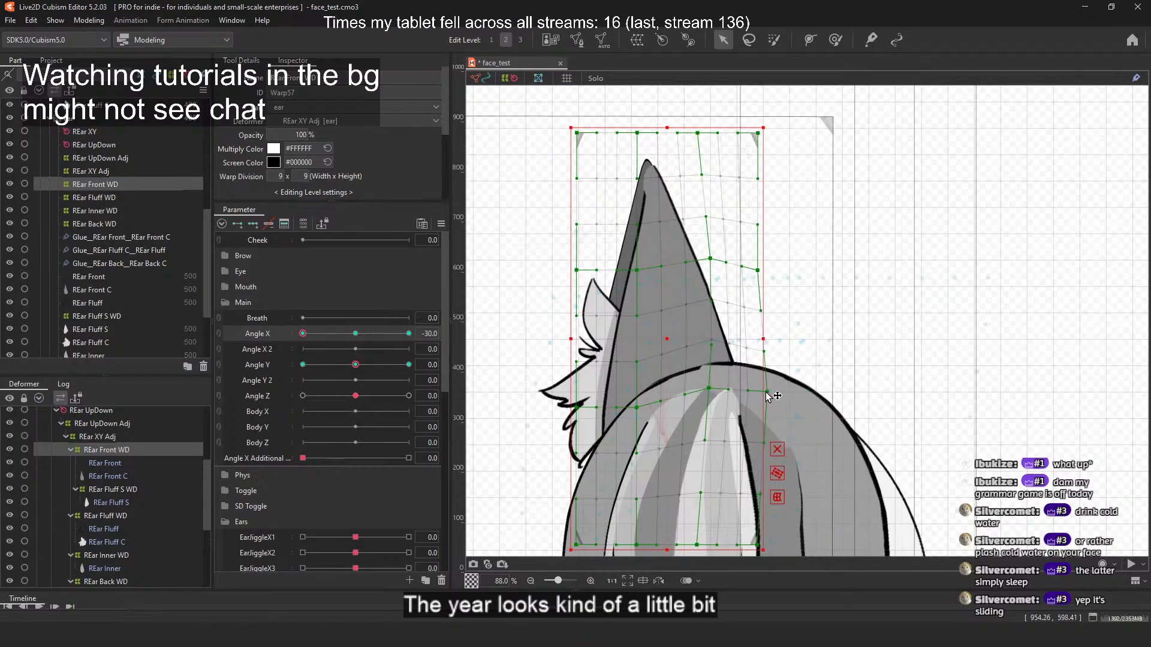
{"action": "left_click", "coordinate": [374, 335]}
{"action": "left_click_drag", "start_coordinate": [374, 335], "coordinate": [471, 335]}
{"action": "left_click", "coordinate": [945, 298]}
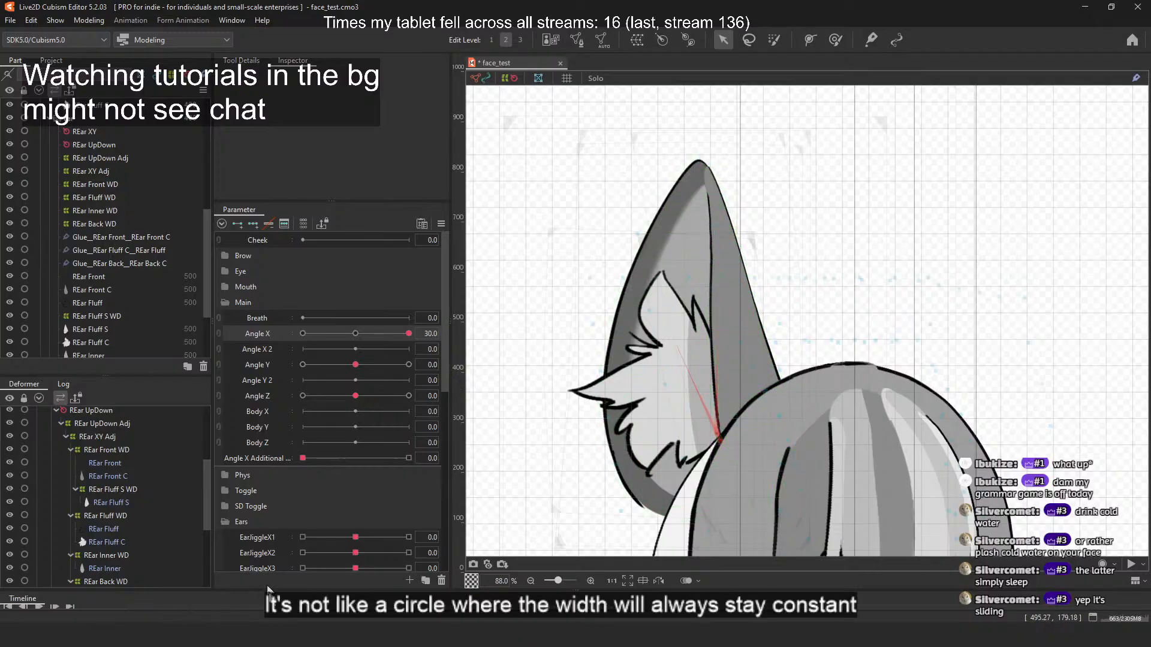
Step: Switch to Clip Studio Paint, create a 1000 x 1000 px illustration and choose the MB Cubebrush (Legendary) 3 brush at size 7
{"action": "key", "text": "alt+Tab"}
{"action": "left_click", "coordinate": [16, 26]}
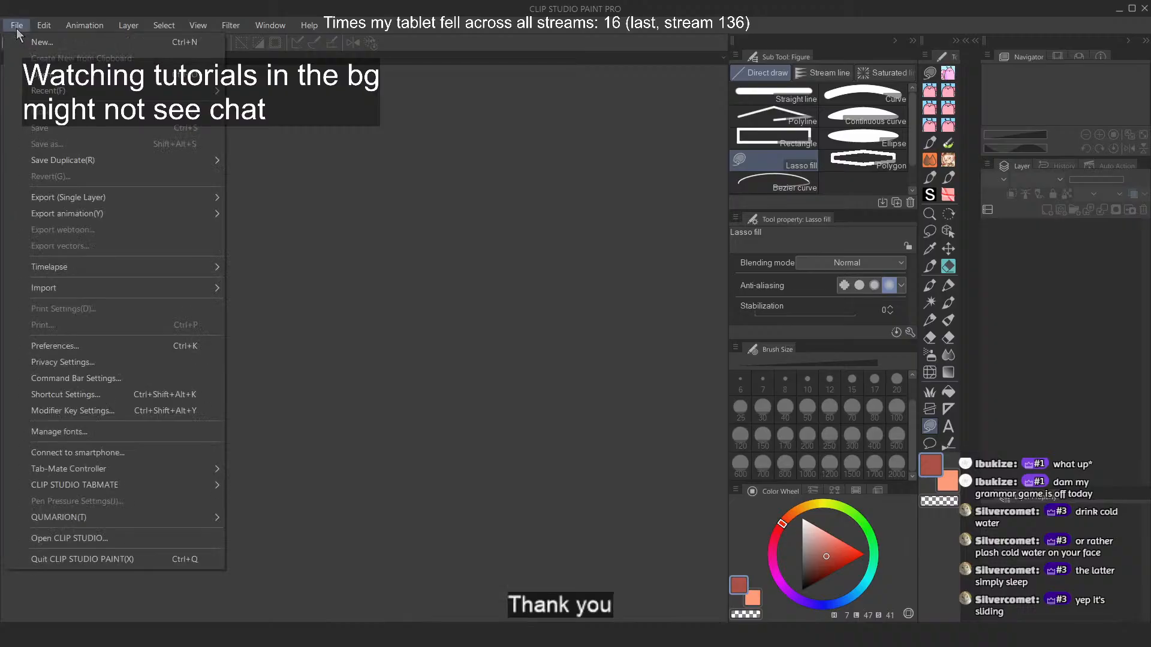
{"action": "left_click", "coordinate": [42, 42]}
{"action": "left_click", "coordinate": [795, 117]}
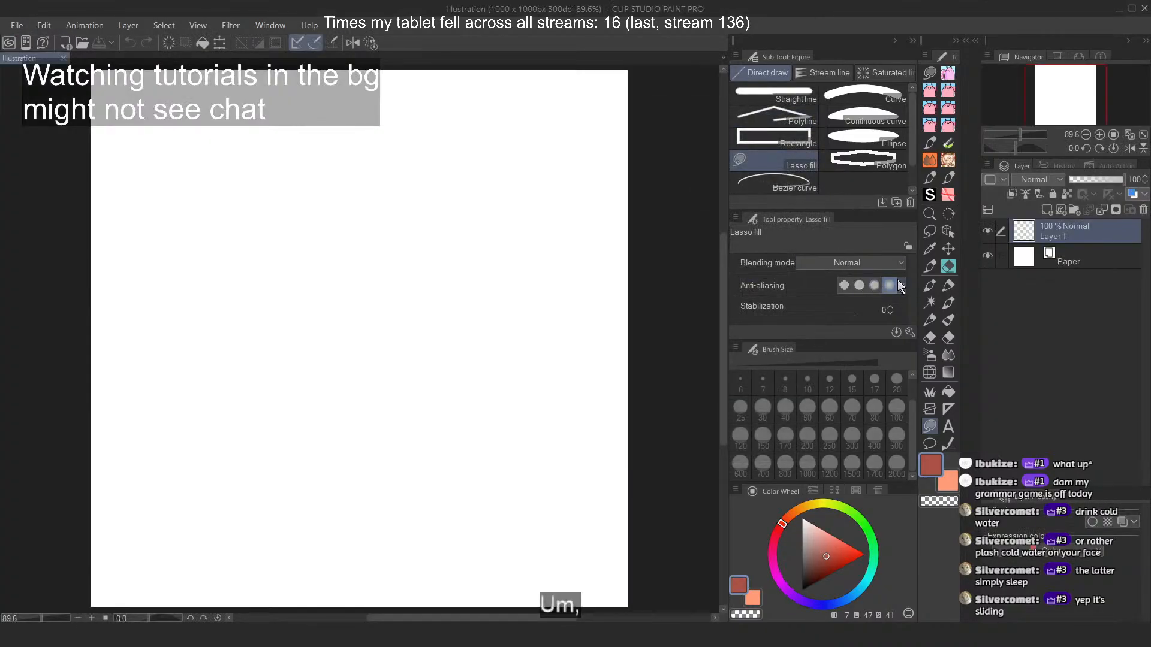
{"action": "left_click", "coordinate": [929, 267]}
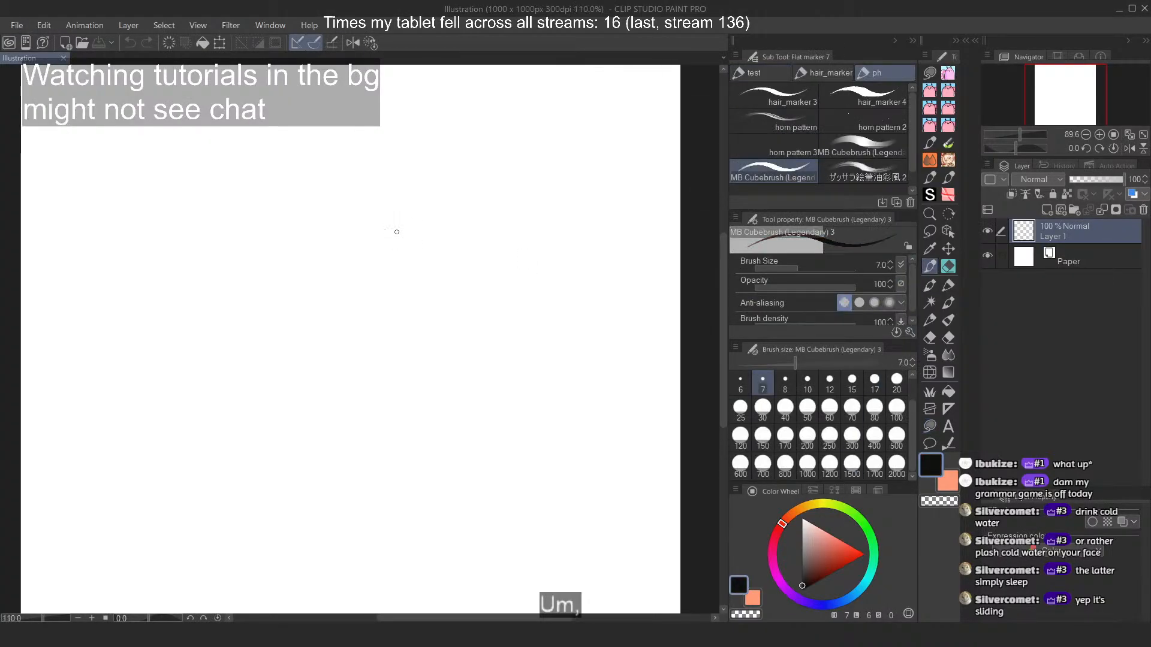
{"action": "scroll", "coordinate": [396, 232], "scroll_direction": "up", "scroll_amount": 3}
{"action": "mouse_move", "coordinate": [358, 330]}
{"action": "left_mouse_down"}
{"action": "mouse_move", "coordinate": [420, 234]}
{"action": "mouse_move", "coordinate": [523, 346]}
{"action": "mouse_move", "coordinate": [291, 332]}
{"action": "left_mouse_up"}
{"action": "key", "text": "ctrl+z"}
{"action": "key", "text": "ctrl+z"}
{"action": "key", "text": "ctrl+z"}
Step: Sketch a rounded open arch in black as the outline of the ear's base
{"action": "mouse_move", "coordinate": [483, 332]}
{"action": "left_mouse_down"}
{"action": "mouse_move", "coordinate": [463, 246]}
{"action": "mouse_move", "coordinate": [289, 341]}
{"action": "left_mouse_up"}
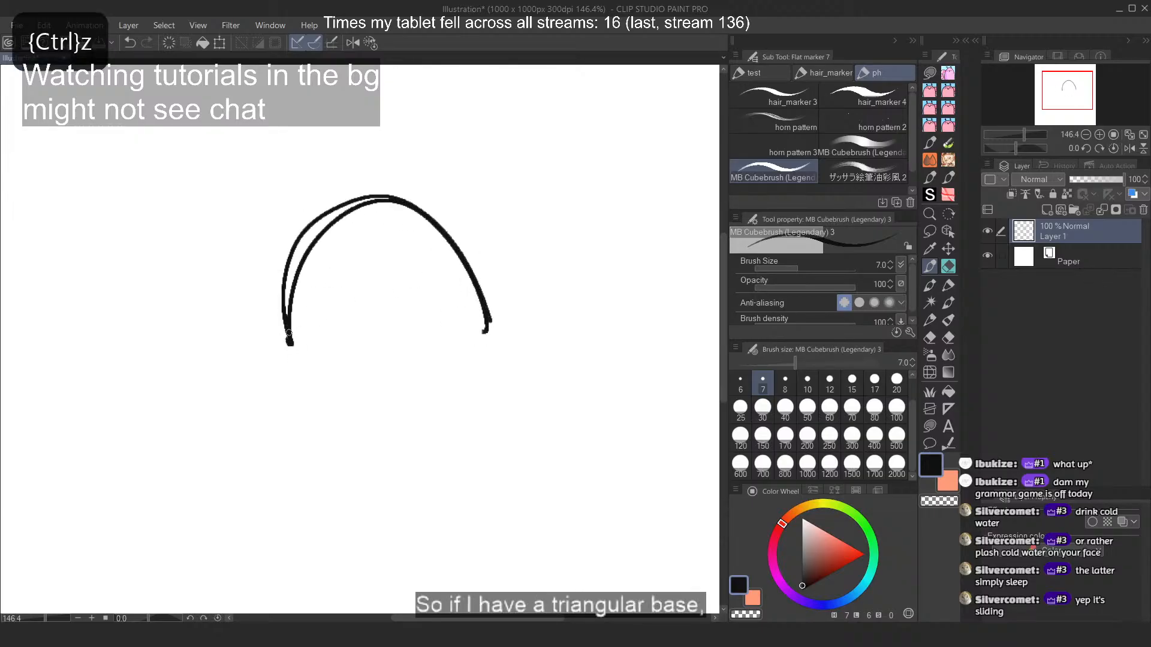
Step: Try extra marks below the arch and at its peak, and undo them along with the doubled outline stroke
{"action": "left_click_drag", "start_coordinate": [389, 384], "coordinate": [392, 483]}
{"action": "key", "text": "ctrl+z"}
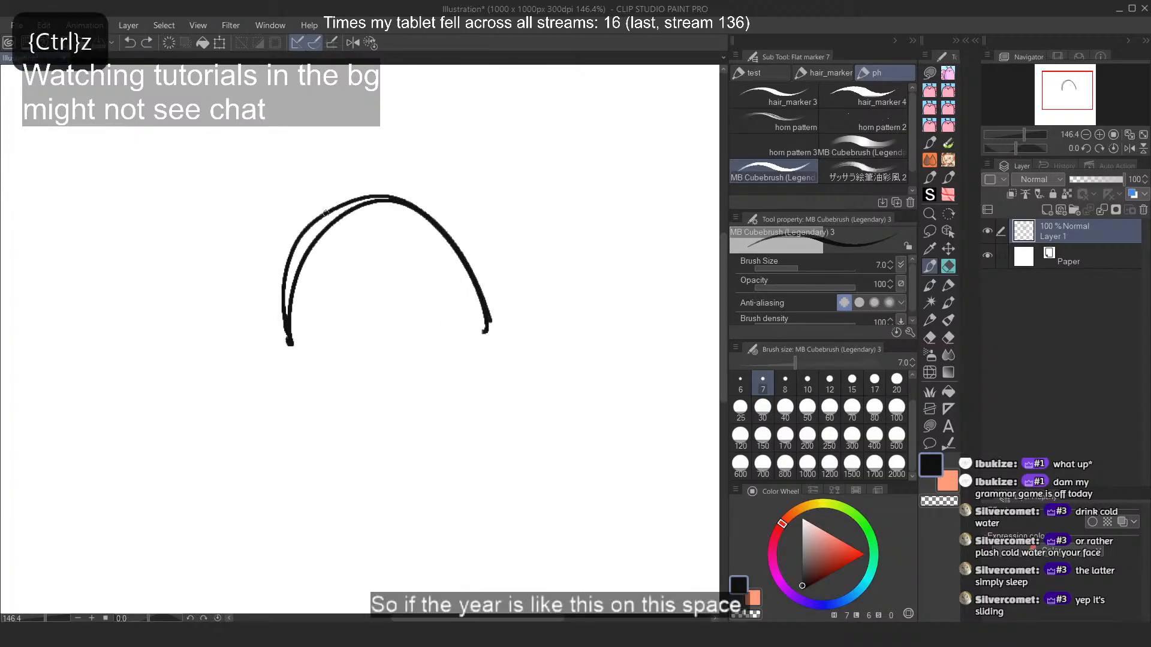
{"action": "mouse_move", "coordinate": [383, 186]}
{"action": "left_mouse_down"}
{"action": "mouse_move", "coordinate": [281, 351]}
{"action": "mouse_move", "coordinate": [416, 206]}
{"action": "left_mouse_up"}
{"action": "key", "text": "ctrl+z"}
{"action": "key", "text": "ctrl+z"}
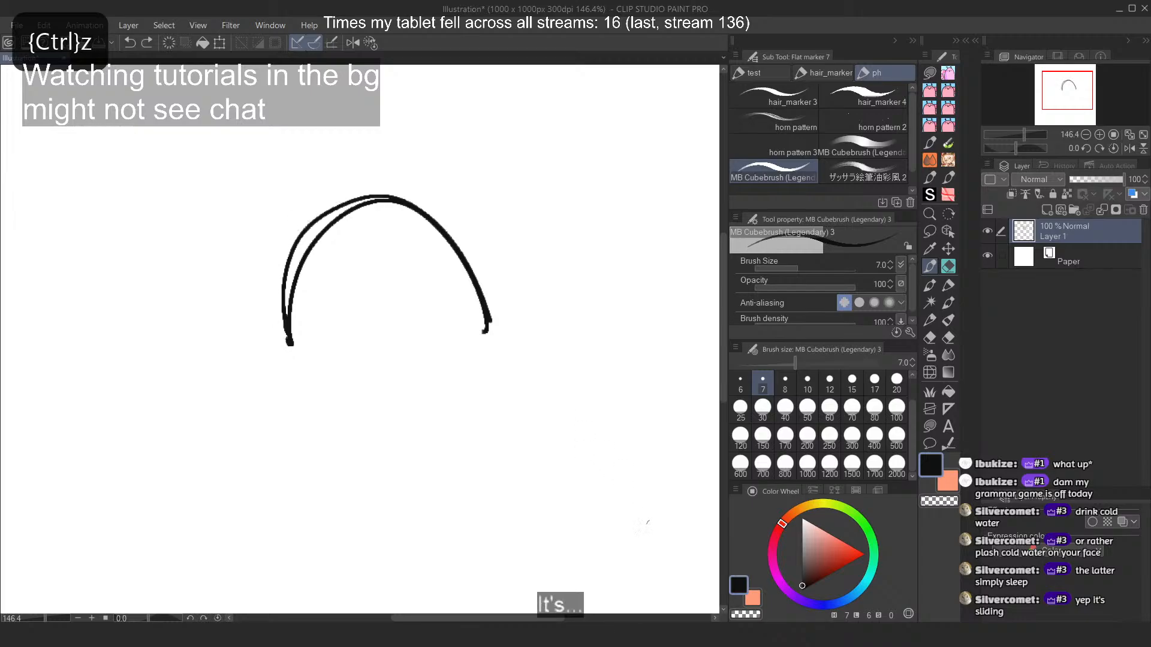
{"action": "key", "text": "ctrl+z"}
{"action": "key", "text": "ctrl+z"}
{"action": "key", "text": "ctrl+z"}
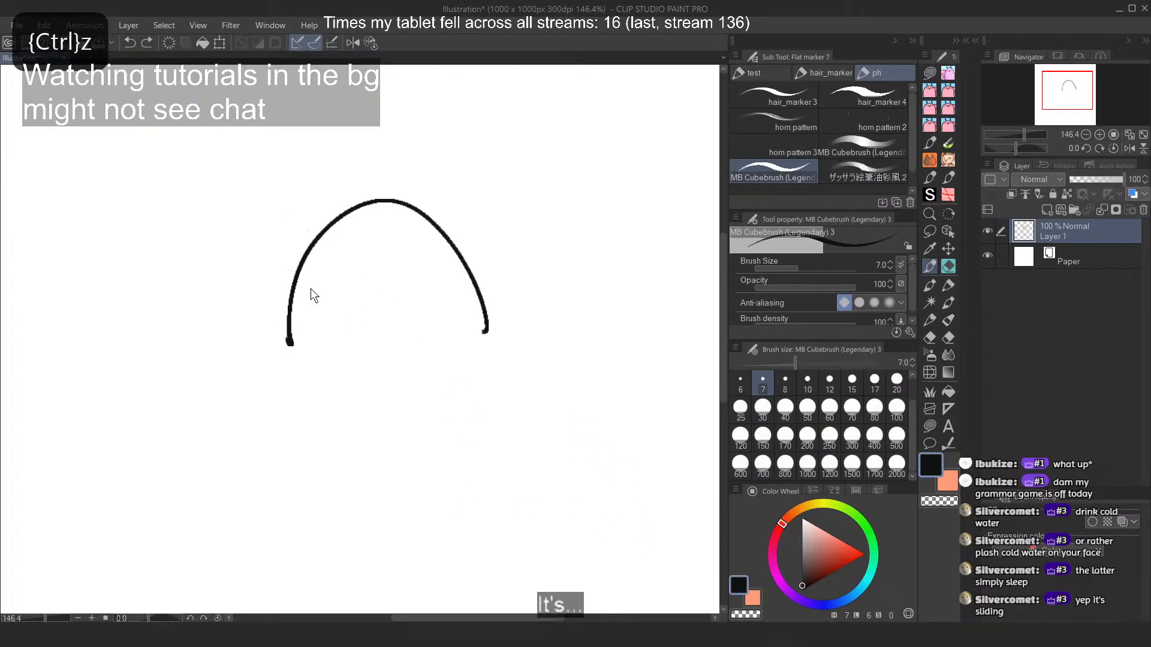
Step: Sketch the ear's base turned sideways, as a tilted rounded arch closed off by a straight diagonal line
{"action": "mouse_move", "coordinate": [283, 287]}
{"action": "left_mouse_down"}
{"action": "mouse_move", "coordinate": [447, 298]}
{"action": "mouse_move", "coordinate": [401, 391]}
{"action": "left_mouse_up"}
{"action": "mouse_move", "coordinate": [410, 383]}
{"action": "left_mouse_down"}
{"action": "mouse_move", "coordinate": [285, 288]}
{"action": "mouse_move", "coordinate": [403, 383]}
{"action": "left_mouse_up"}
{"action": "key", "text": "ctrl+z"}
{"action": "left_click_drag", "start_coordinate": [285, 289], "coordinate": [404, 392]}
{"action": "left_click_drag", "start_coordinate": [277, 279], "coordinate": [397, 387]}
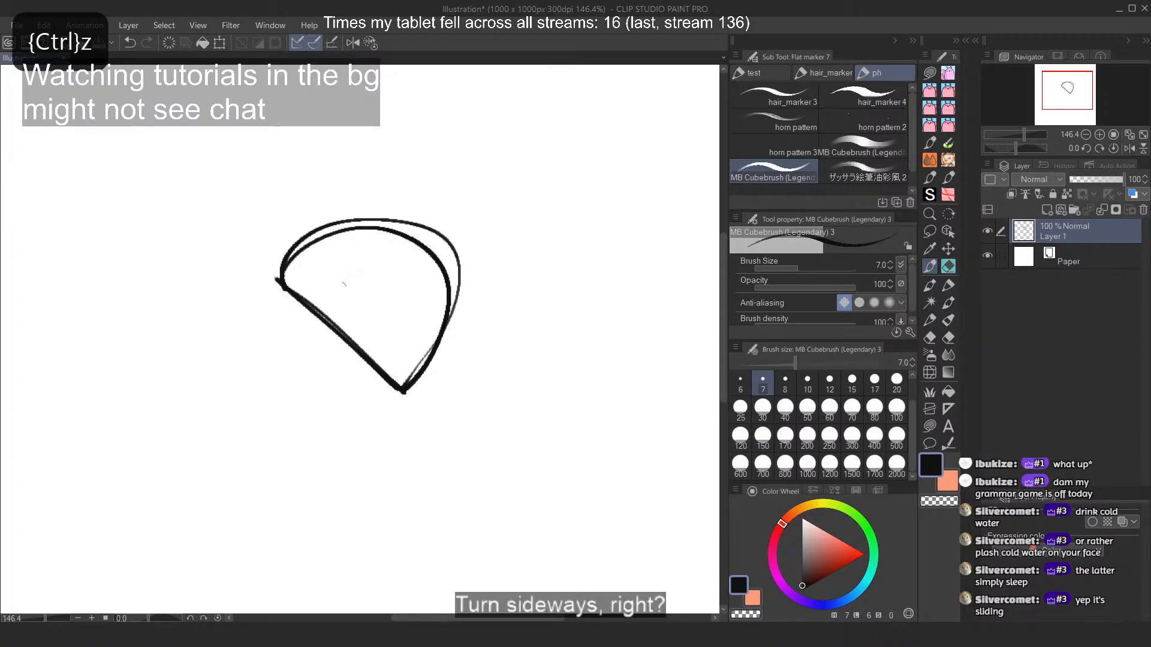
Step: Draw a circle across the diagonal base line and an arrow pointing outward from the ear's open side
{"action": "left_click_drag", "start_coordinate": [400, 346], "coordinate": [396, 336]}
{"action": "left_click_drag", "start_coordinate": [316, 342], "coordinate": [267, 424]}
{"action": "left_click_drag", "start_coordinate": [276, 389], "coordinate": [296, 403]}
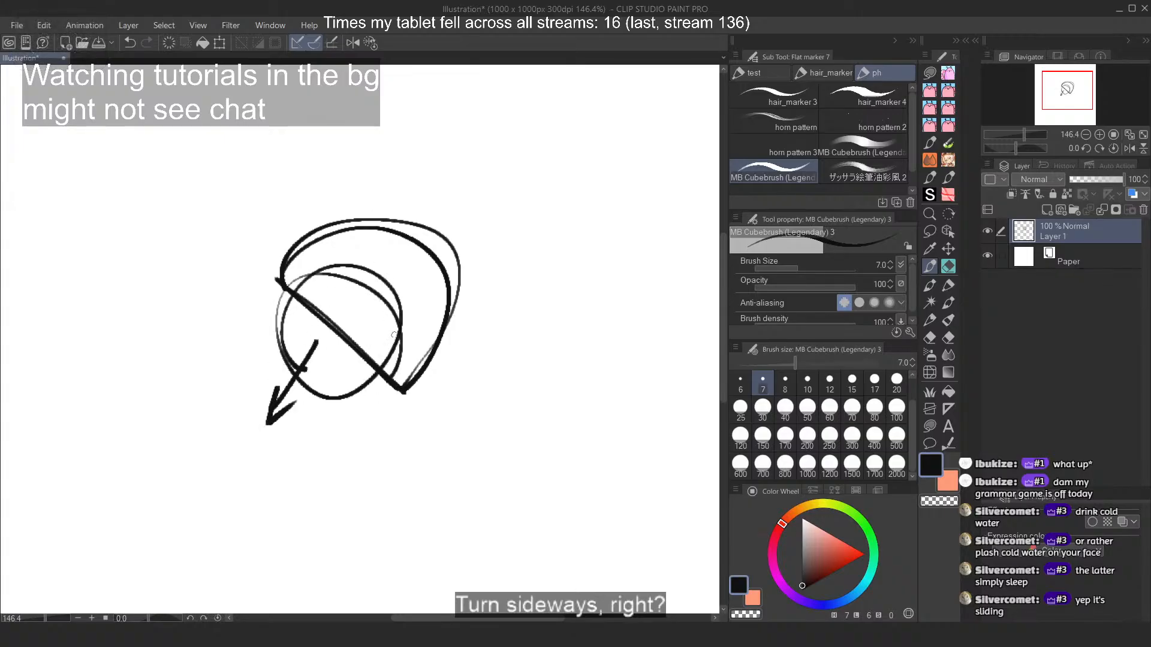
Step: Sketch vertical viewing arrows below the arch and vertical guide lines along both of its sides
{"action": "left_click_drag", "start_coordinate": [408, 477], "coordinate": [411, 570]}
{"action": "left_click_drag", "start_coordinate": [395, 507], "coordinate": [409, 479]}
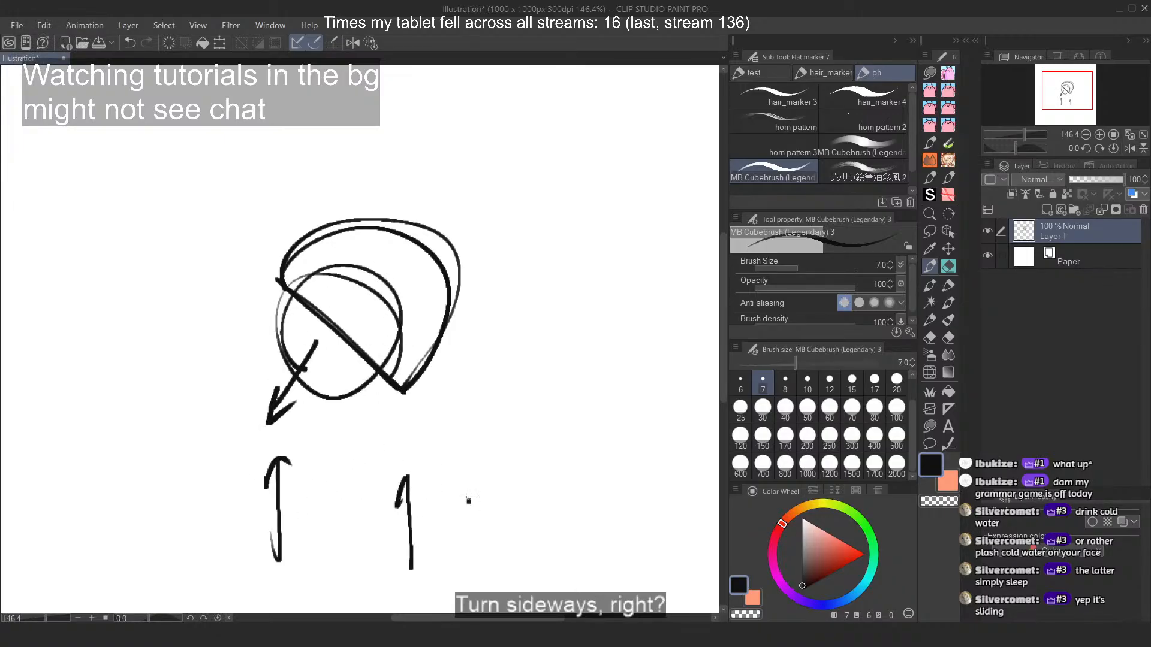
{"action": "left_click_drag", "start_coordinate": [463, 277], "coordinate": [469, 569]}
{"action": "left_click_drag", "start_coordinate": [266, 270], "coordinate": [271, 581]}
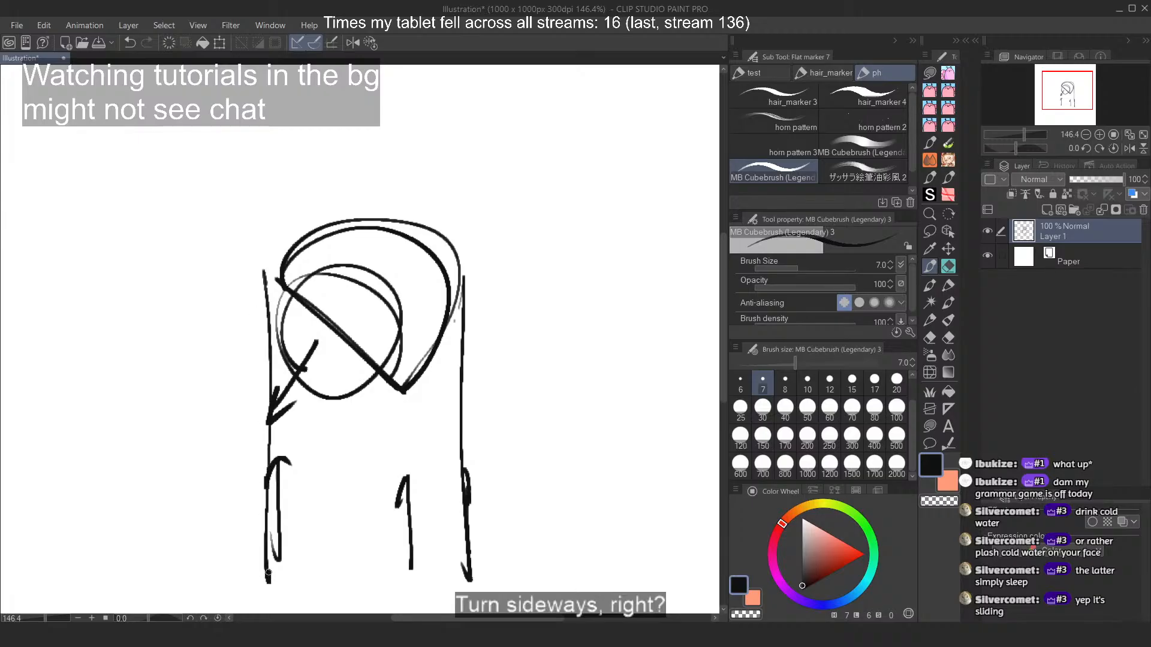
{"action": "scroll", "coordinate": [282, 288], "scroll_direction": "down", "scroll_amount": 2}
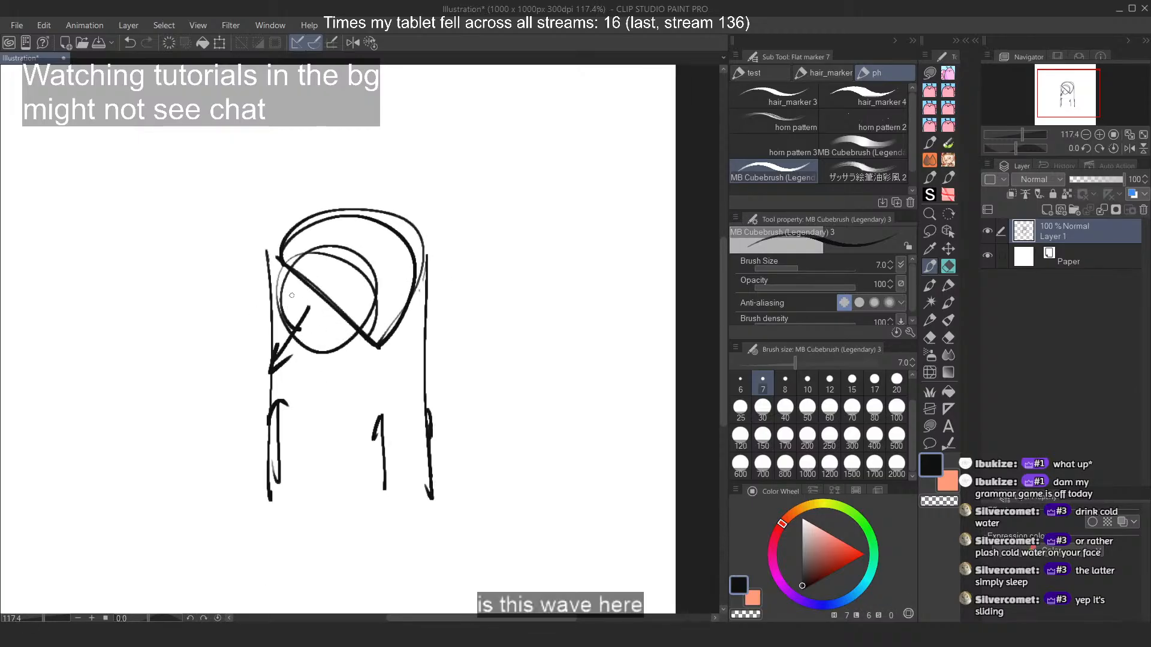
Step: Draw two parallel slanted guide lines for the side view and mark the width between each pair of guides with a crossing line
{"action": "left_click_drag", "start_coordinate": [268, 251], "coordinate": [431, 574]}
{"action": "left_click_drag", "start_coordinate": [454, 301], "coordinate": [592, 569]}
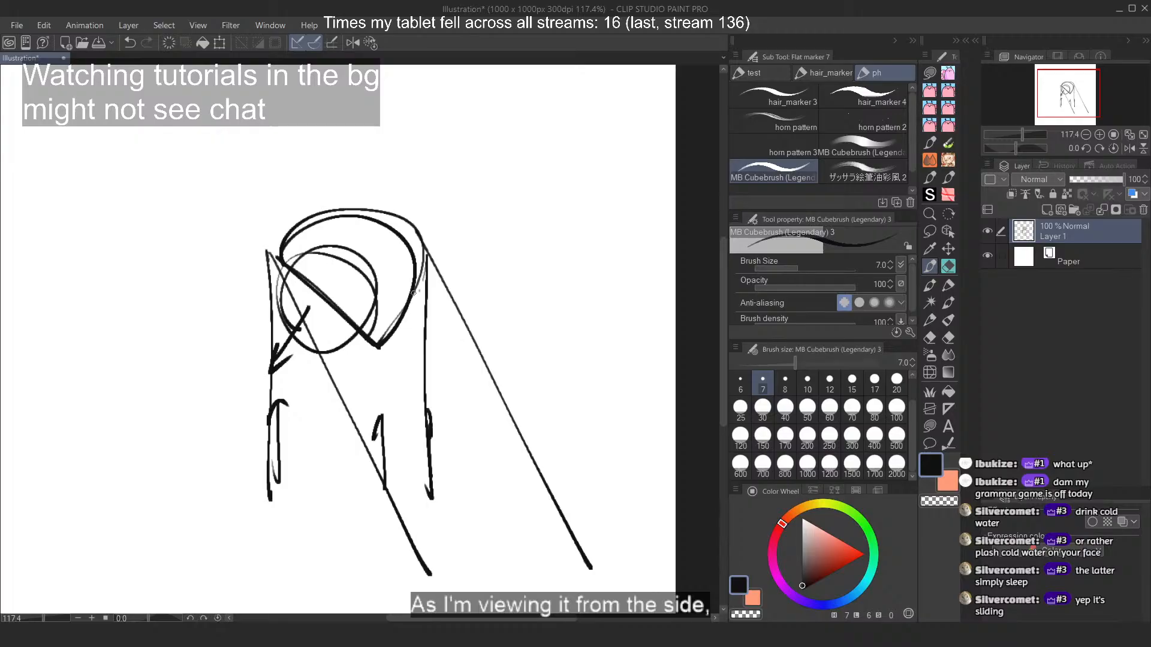
{"action": "left_click_drag", "start_coordinate": [443, 544], "coordinate": [542, 488]}
{"action": "left_click_drag", "start_coordinate": [430, 472], "coordinate": [266, 473]}
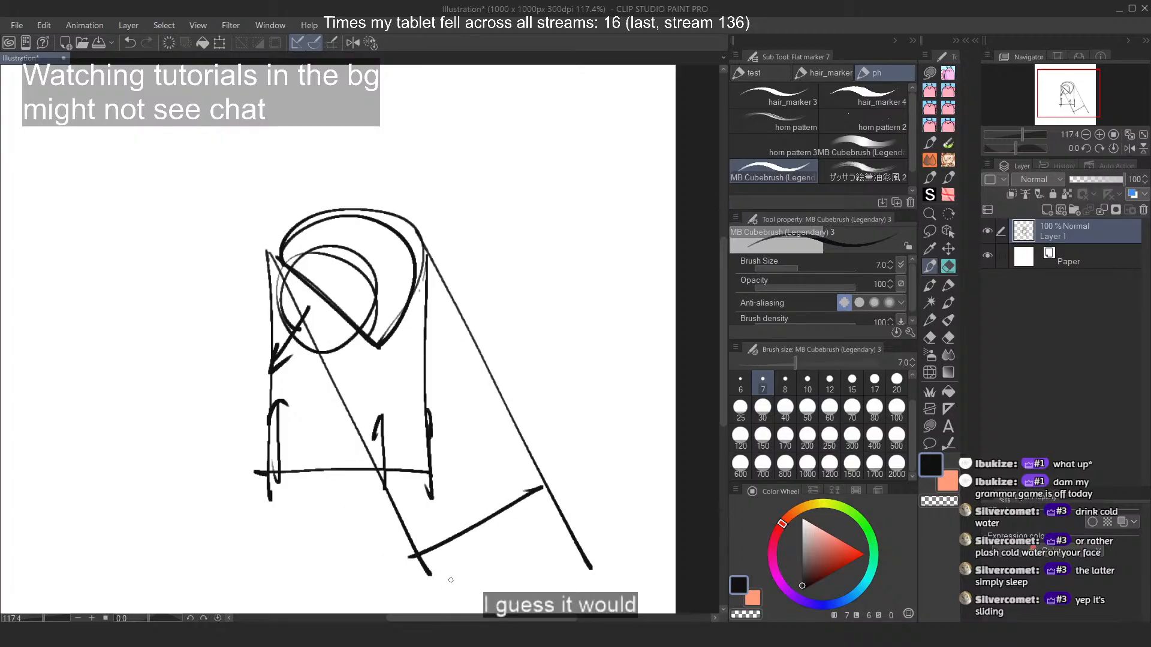
Step: Draw two guide lines parallel to the diagonal base, one on each side of the arch, and mark their gap with a double-headed arrow
{"action": "left_click_drag", "start_coordinate": [245, 234], "coordinate": [584, 520]}
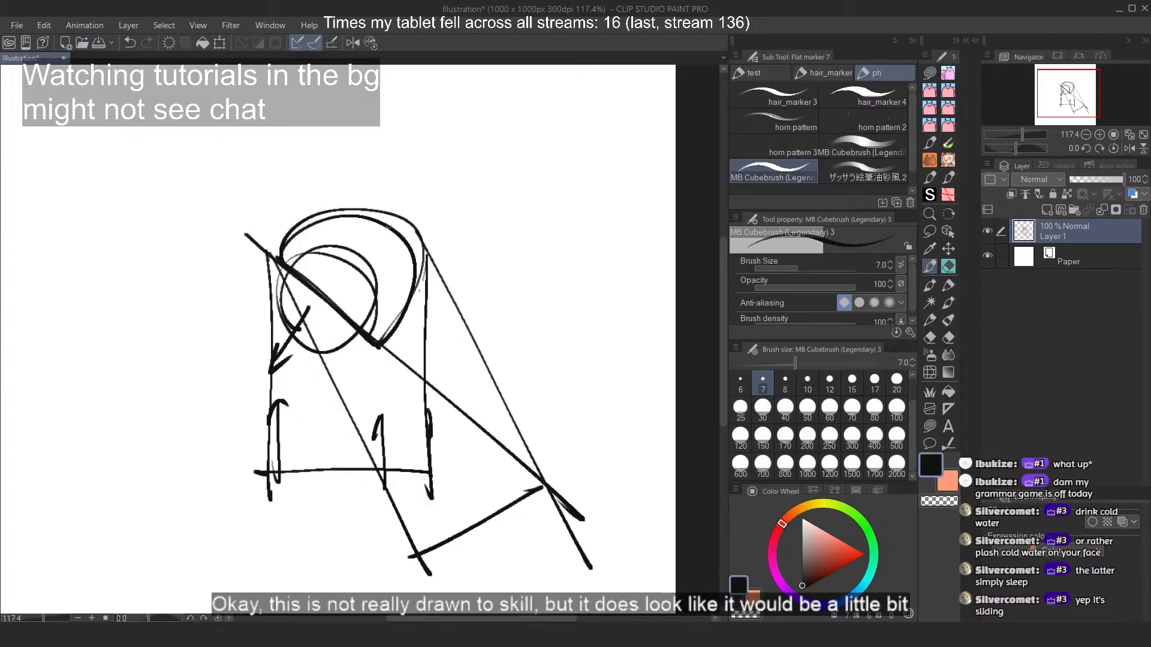
{"action": "mouse_move", "coordinate": [350, 166]}
{"action": "left_mouse_down"}
{"action": "mouse_move", "coordinate": [680, 428]}
{"action": "mouse_move", "coordinate": [688, 453]}
{"action": "left_mouse_up"}
{"action": "key", "text": "ctrl+z"}
{"action": "left_click_drag", "start_coordinate": [602, 388], "coordinate": [555, 448]}
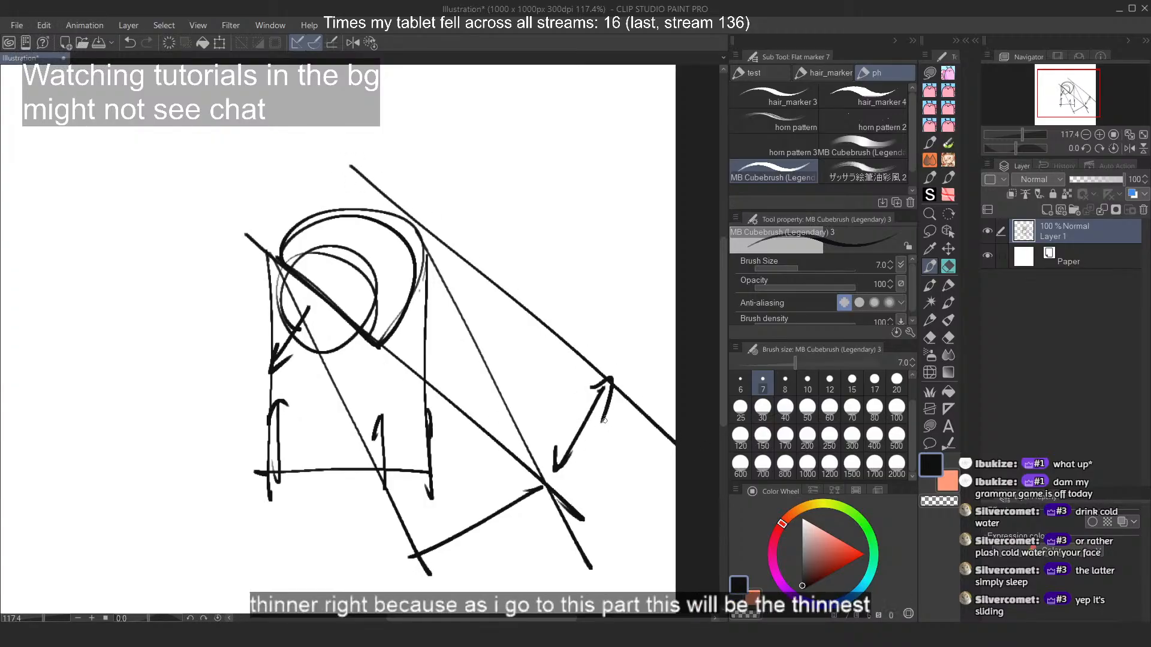
Step: Switch to Live2D Cubism Editor and, at Angle X -30, pull REar Front WD's head-side edge slightly inward toward the tip
{"action": "left_click", "coordinate": [1119, 11]}
{"action": "scroll", "coordinate": [477, 278], "scroll_direction": "down", "scroll_amount": 2}
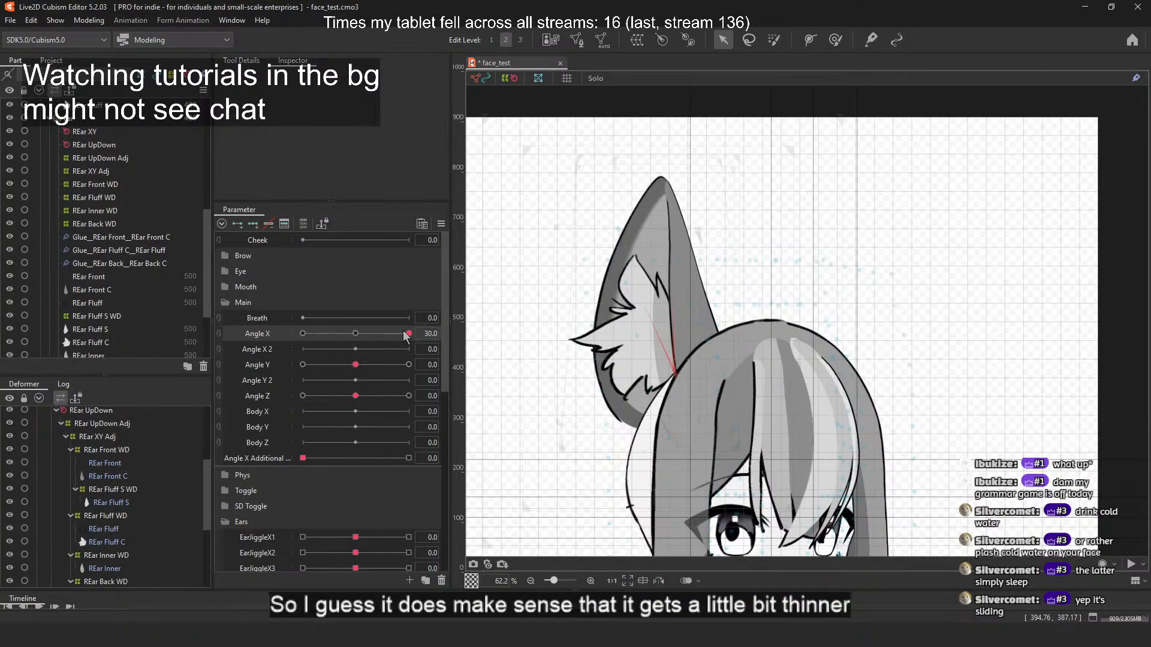
{"action": "left_click_drag", "start_coordinate": [409, 333], "coordinate": [251, 322]}
{"action": "left_click", "coordinate": [109, 186]}
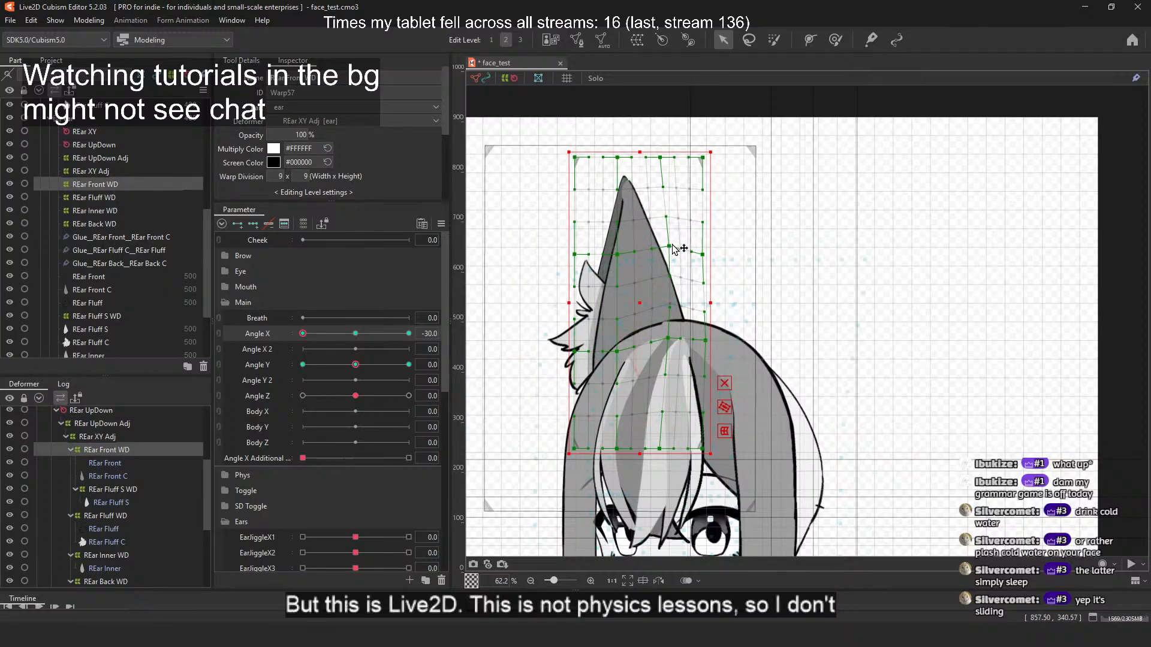
{"action": "left_click_drag", "start_coordinate": [683, 252], "coordinate": [665, 250]}
{"action": "key", "text": "ctrl+z"}
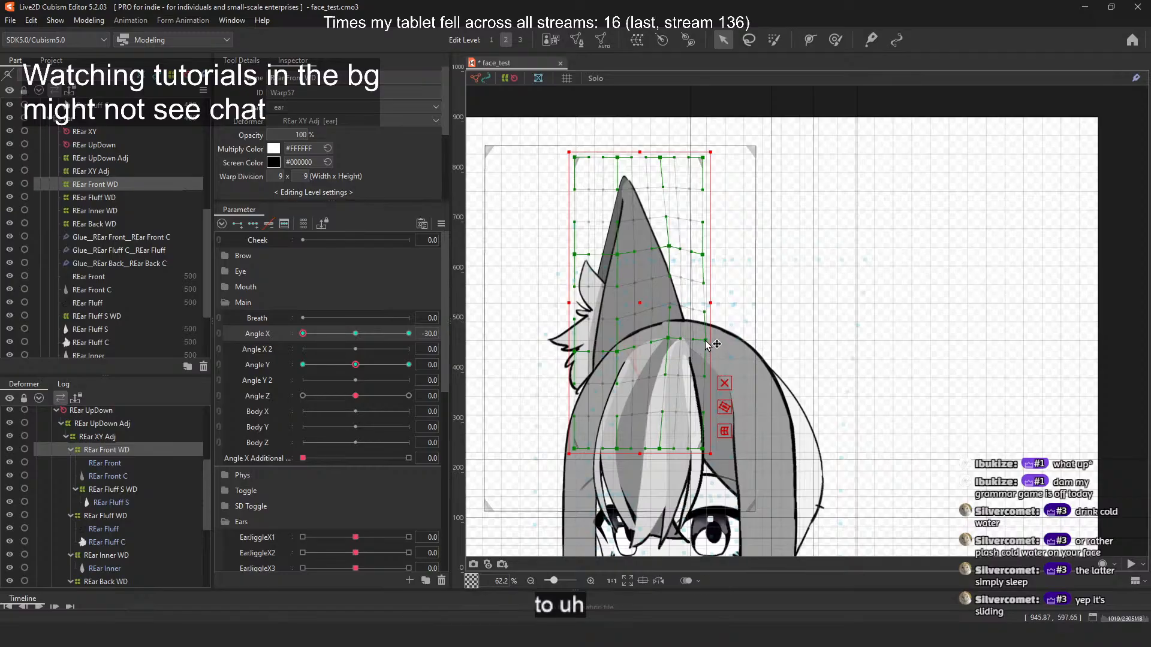
{"action": "left_click_drag", "start_coordinate": [706, 340], "coordinate": [708, 342]}
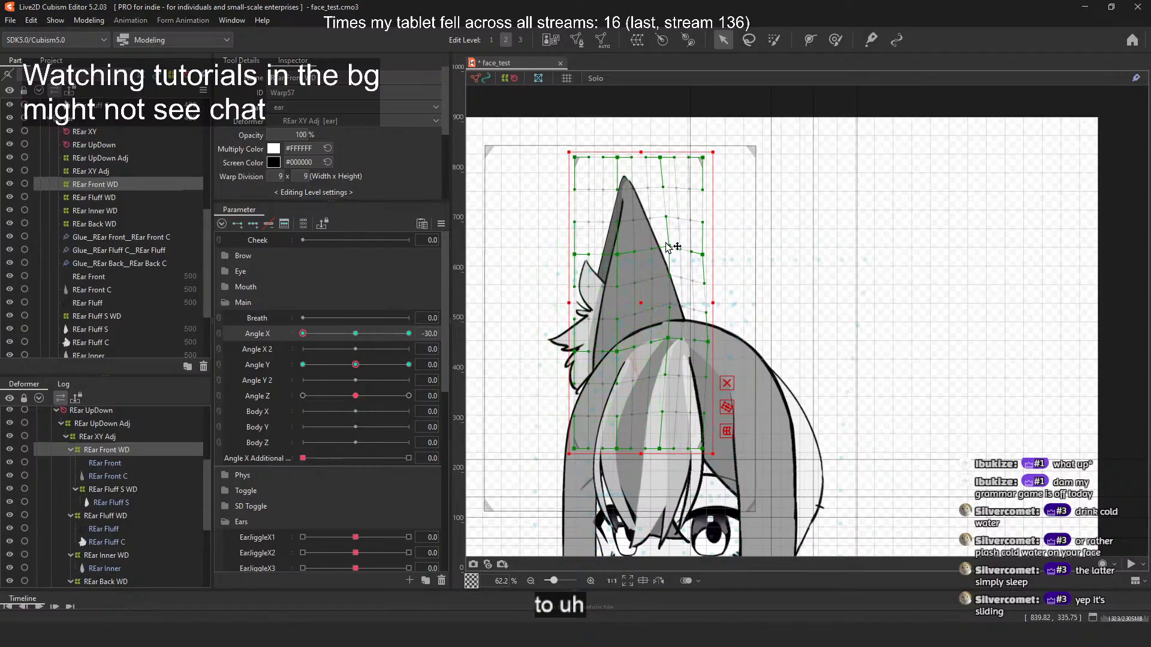
{"action": "left_click_drag", "start_coordinate": [662, 186], "coordinate": [652, 184]}
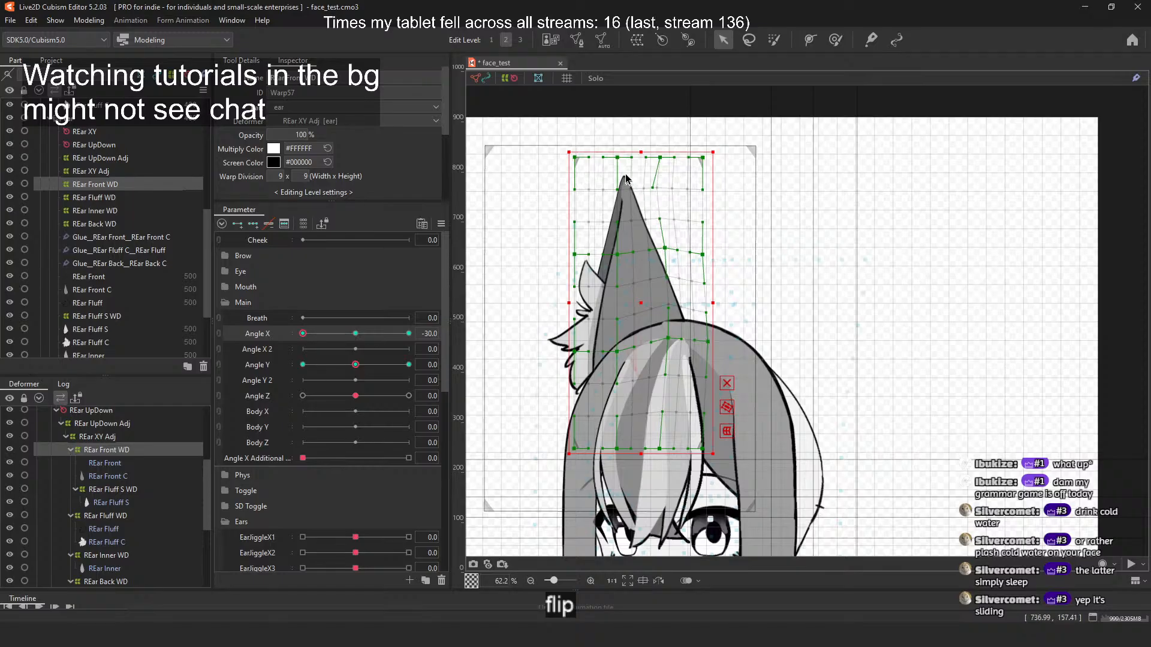
Step: Reshape REar Back WD's top edge at Angle X -30 to round off the ear's tip, and return Angle X to 0
{"action": "scroll", "coordinate": [624, 178], "scroll_direction": "up", "scroll_amount": 5}
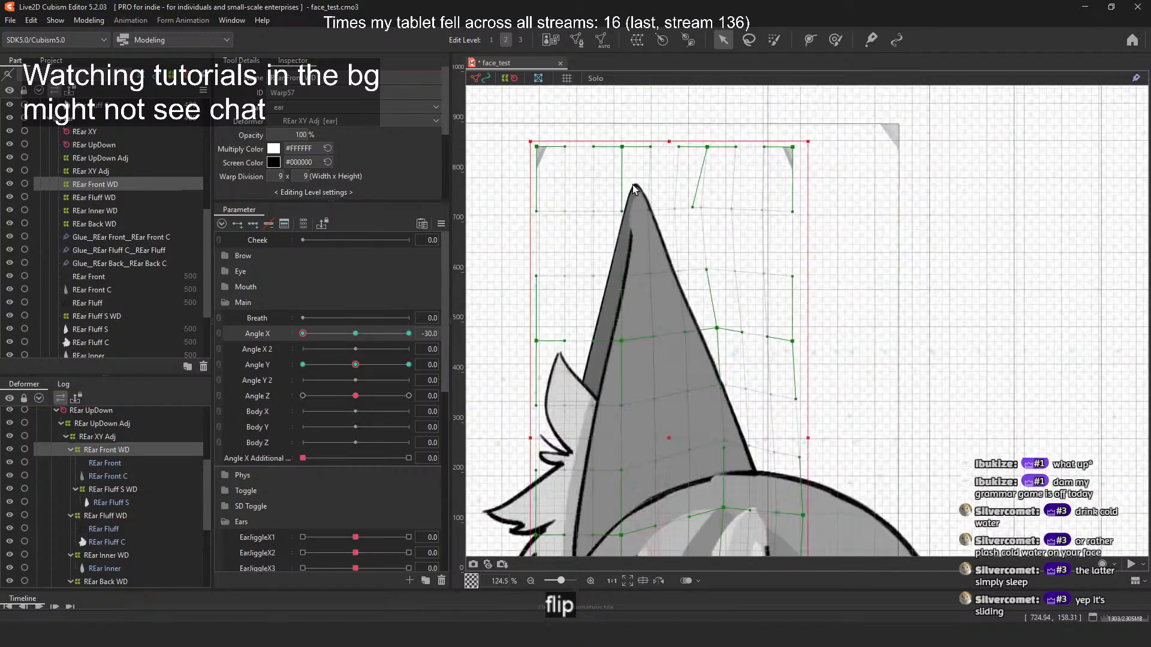
{"action": "left_click", "coordinate": [122, 225]}
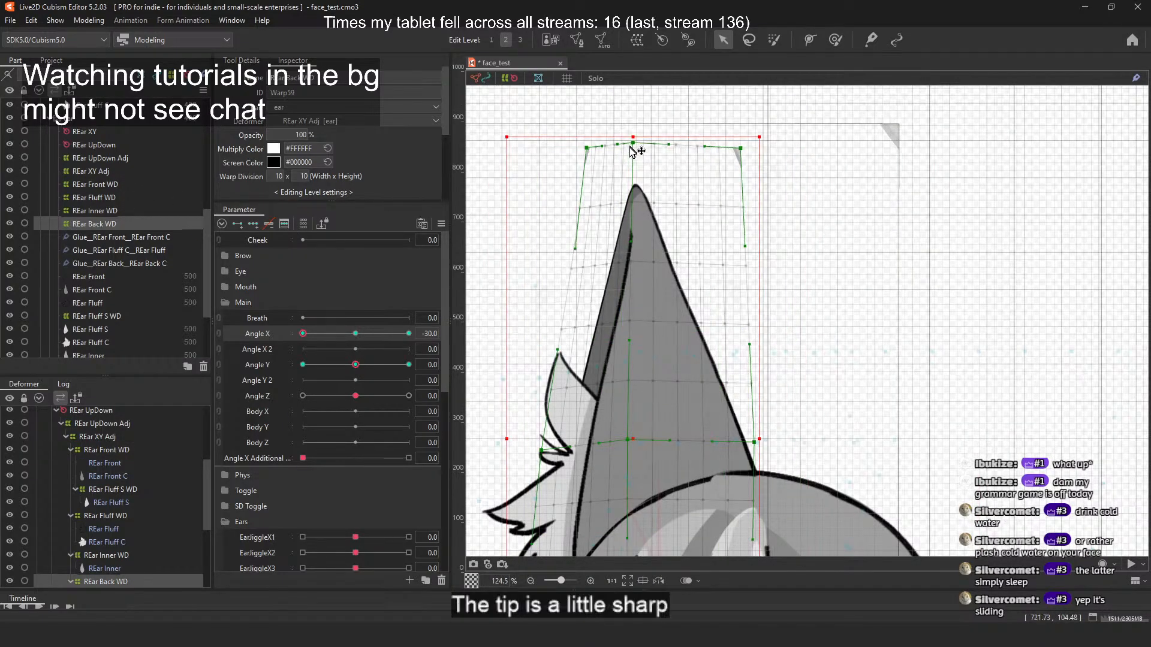
{"action": "left_click_drag", "start_coordinate": [631, 144], "coordinate": [580, 157]}
{"action": "left_click_drag", "start_coordinate": [743, 150], "coordinate": [747, 157]}
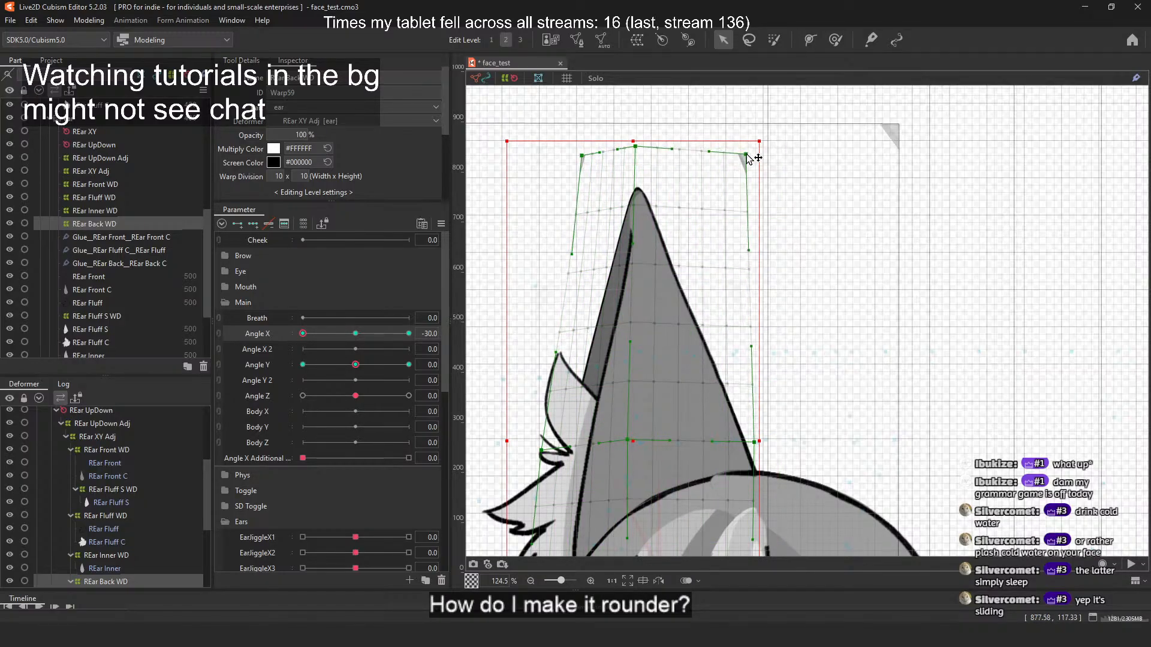
{"action": "left_click_drag", "start_coordinate": [634, 147], "coordinate": [636, 146]}
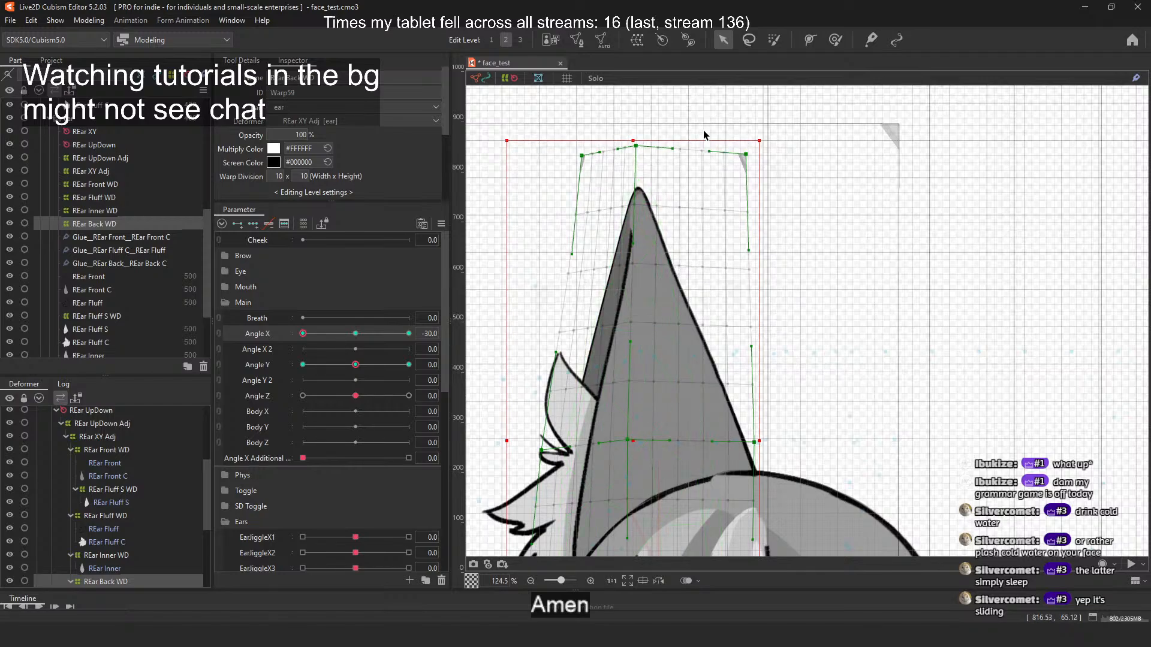
{"action": "scroll", "coordinate": [638, 192], "scroll_direction": "down", "scroll_amount": 4}
{"action": "left_click", "coordinate": [691, 153]}
{"action": "scroll", "coordinate": [681, 189], "scroll_direction": "up", "scroll_amount": 4}
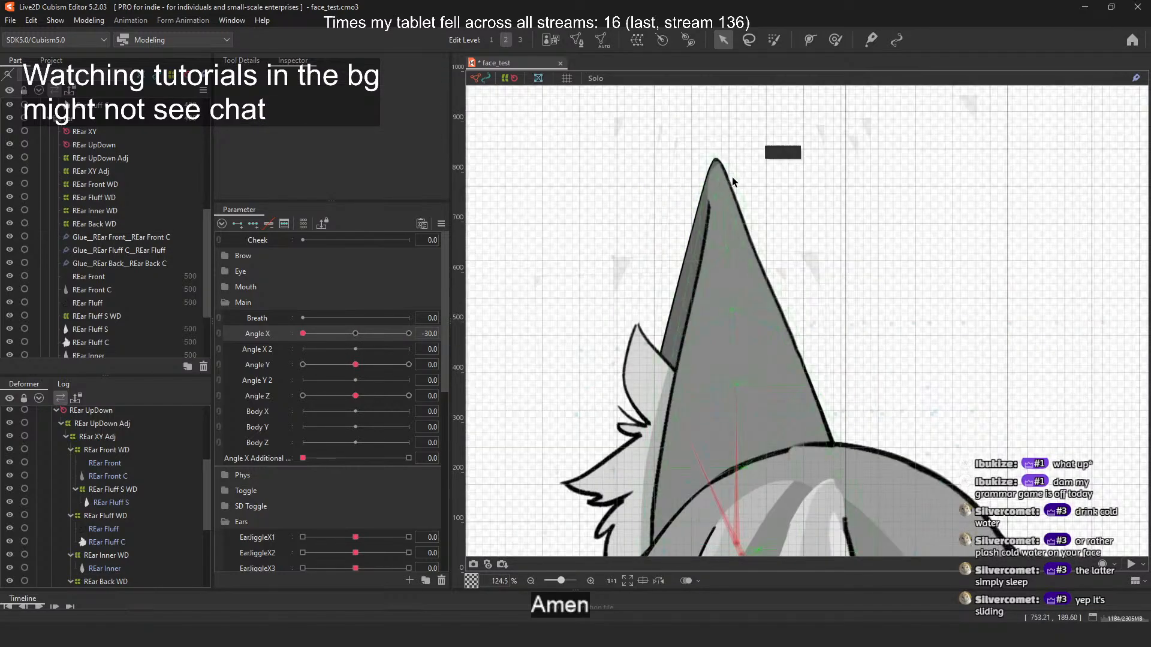
{"action": "scroll", "coordinate": [683, 180], "scroll_direction": "down", "scroll_amount": 4}
{"action": "left_click_drag", "start_coordinate": [303, 333], "coordinate": [356, 333]}
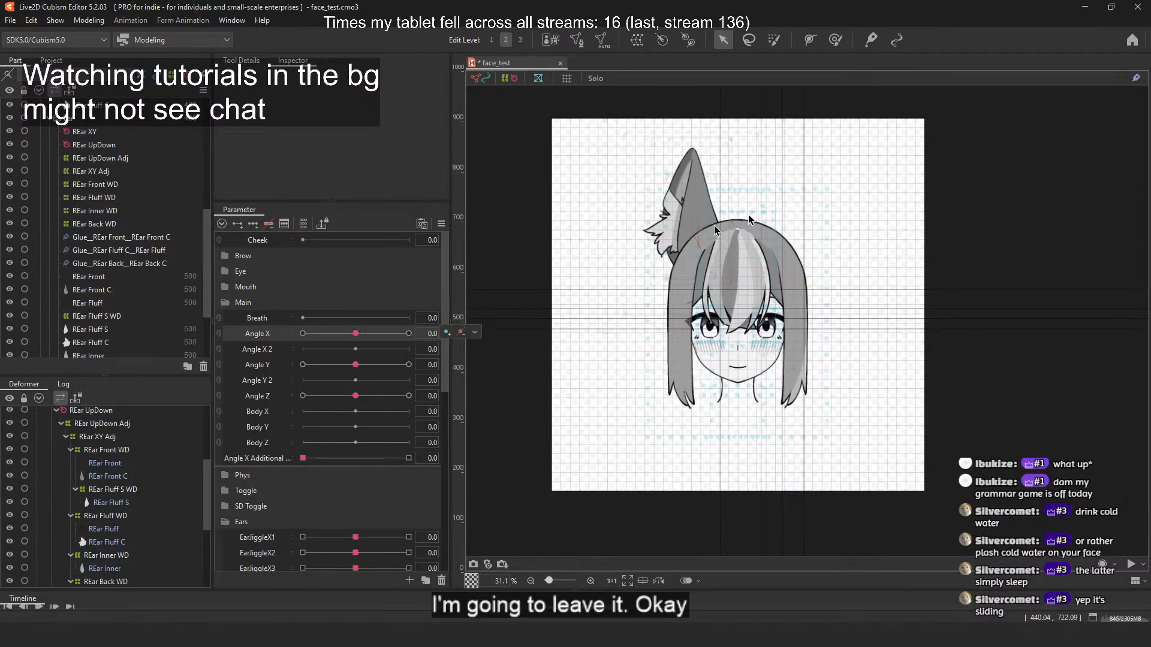
Step: At Angle X 30, pull REar Back WD's upper outer corner inward to slim the ear's outer edge
{"action": "scroll", "coordinate": [695, 170], "scroll_direction": "up", "scroll_amount": 2}
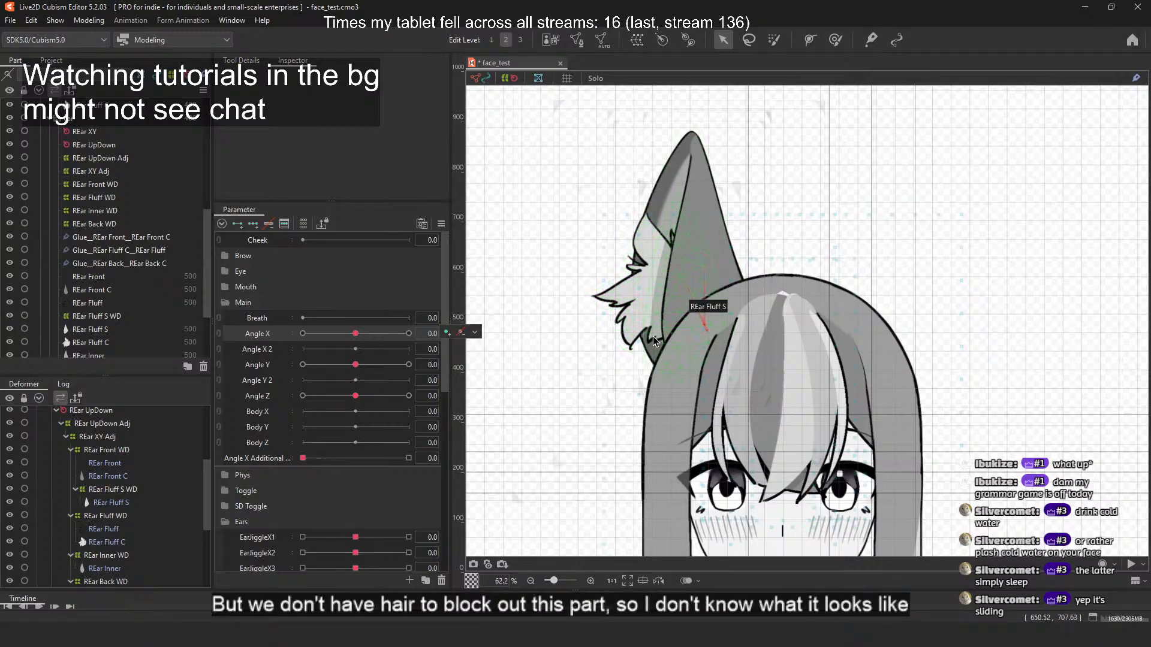
{"action": "scroll", "coordinate": [641, 383], "scroll_direction": "down", "scroll_amount": 1}
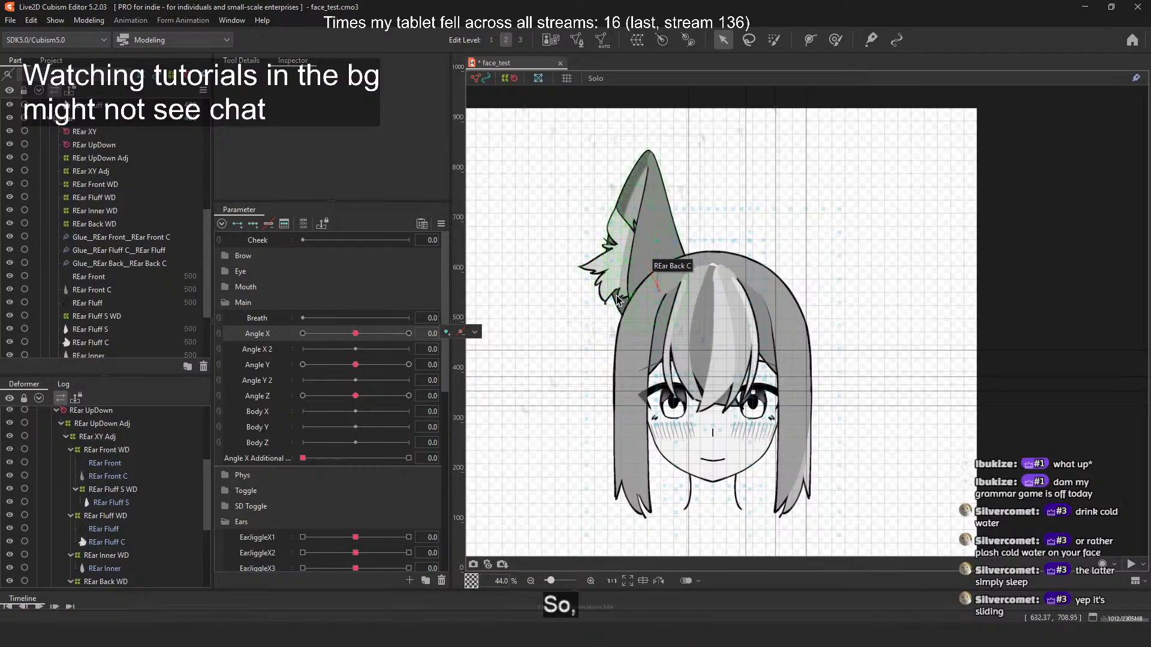
{"action": "left_click", "coordinate": [372, 334]}
{"action": "left_click_drag", "start_coordinate": [375, 331], "coordinate": [303, 334]}
{"action": "left_click_drag", "start_coordinate": [308, 333], "coordinate": [419, 334]}
{"action": "left_click", "coordinate": [120, 224]}
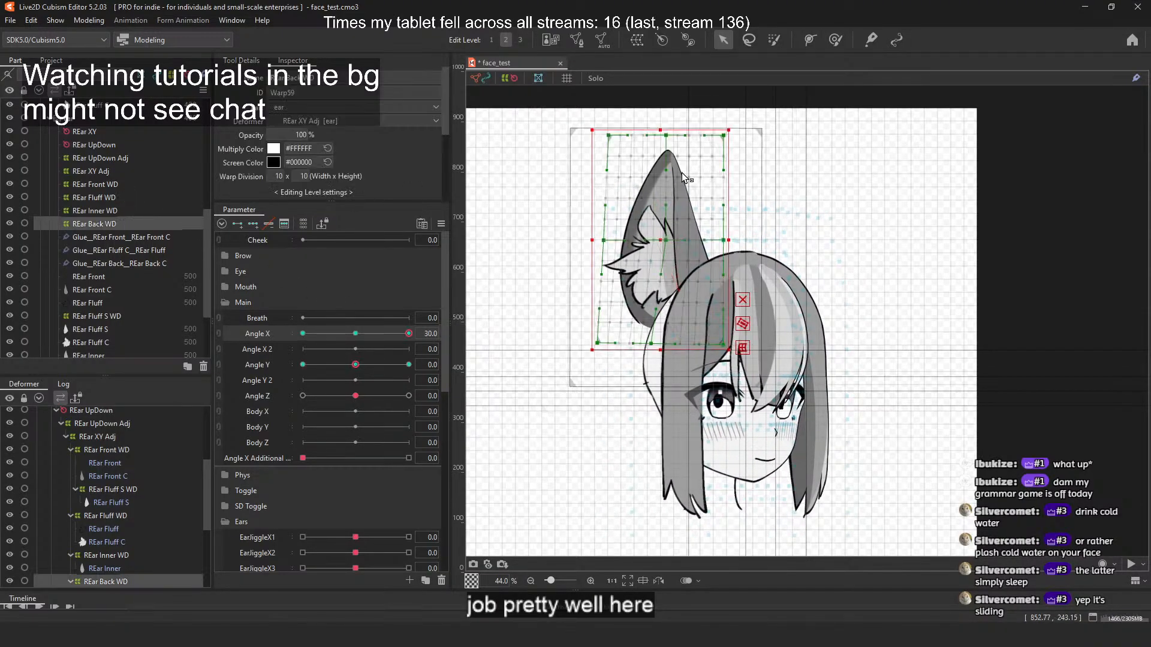
{"action": "scroll", "coordinate": [650, 166], "scroll_direction": "up", "scroll_amount": 3}
{"action": "left_click_drag", "start_coordinate": [613, 186], "coordinate": [644, 191]}
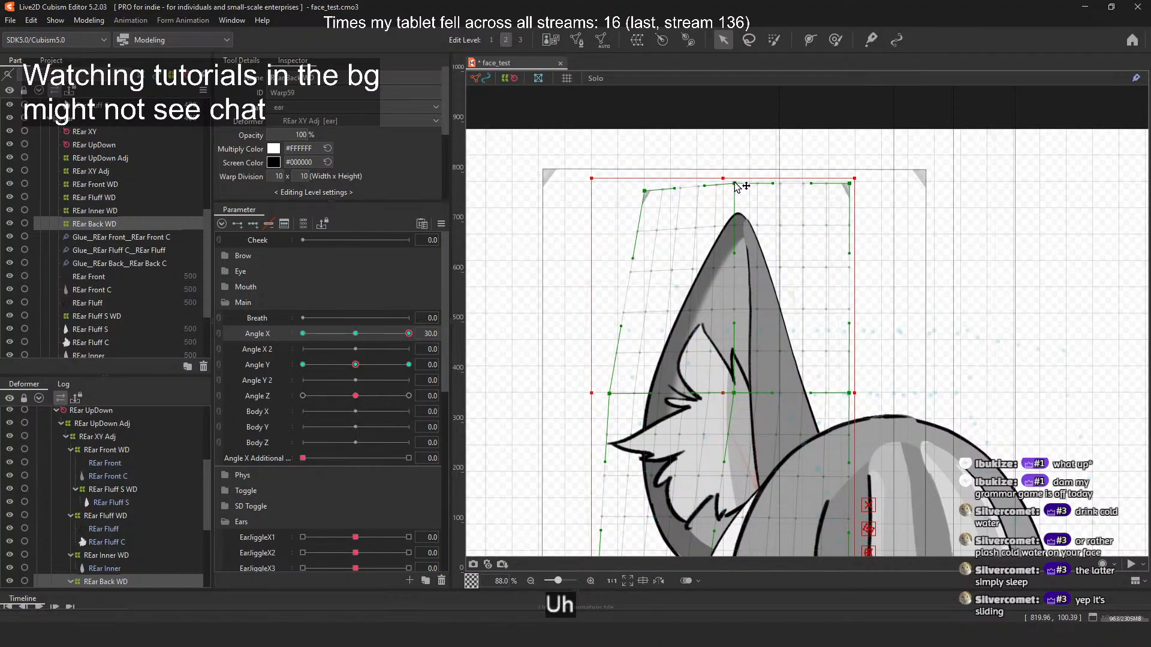
{"action": "left_click", "coordinate": [725, 122]}
{"action": "scroll", "coordinate": [719, 155], "scroll_direction": "down", "scroll_amount": 3}
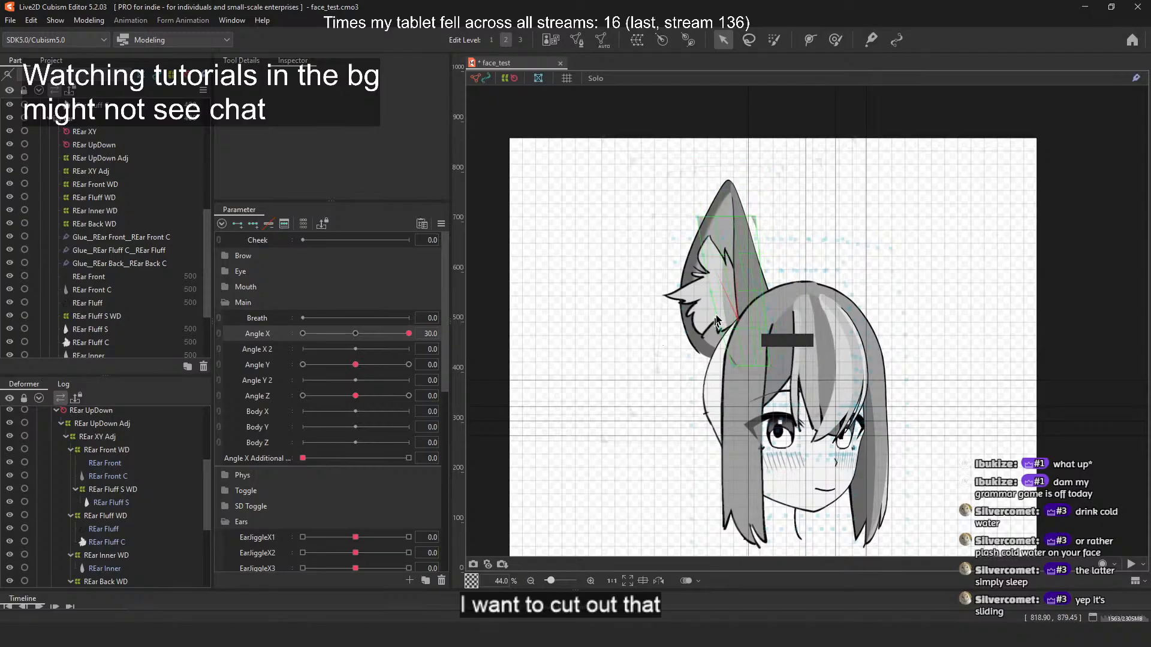
Step: Move REar Inner WD's upper outer corner inward and down at Angle X 30, and compare the ear with Angle X -30
{"action": "scroll", "coordinate": [716, 322], "scroll_direction": "up", "scroll_amount": 2}
{"action": "left_click_drag", "start_coordinate": [412, 336], "coordinate": [355, 335]}
{"action": "left_click", "coordinate": [689, 181]}
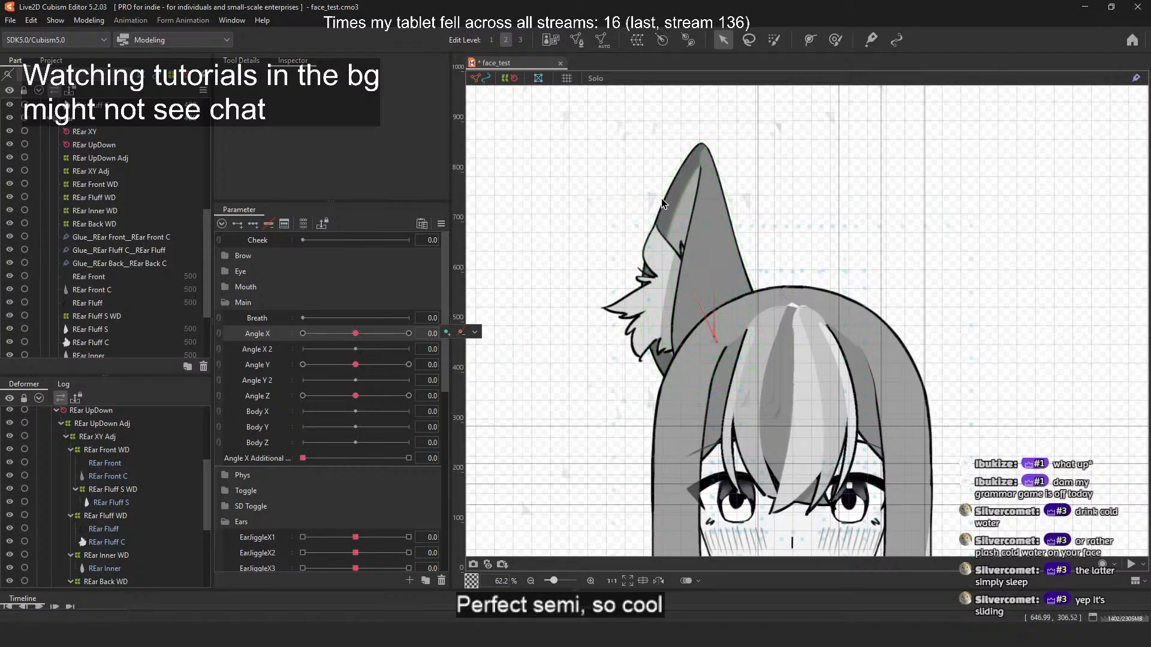
{"action": "left_click_drag", "start_coordinate": [358, 334], "coordinate": [519, 323]}
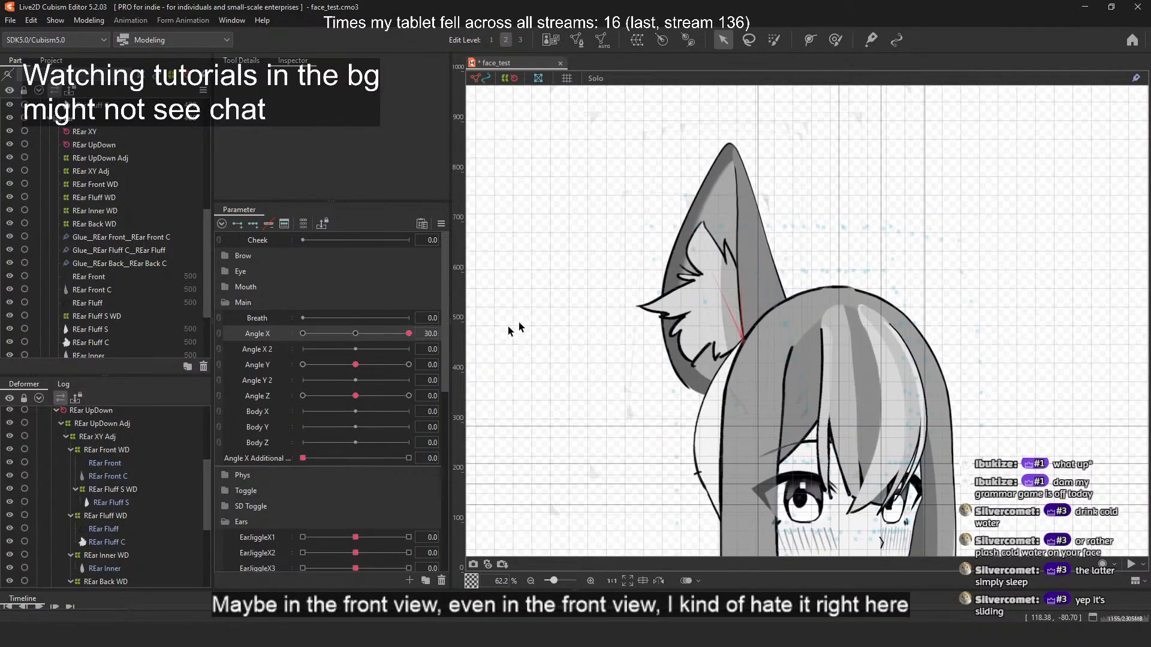
{"action": "left_click", "coordinate": [125, 209]}
{"action": "scroll", "coordinate": [671, 144], "scroll_direction": "up", "scroll_amount": 2}
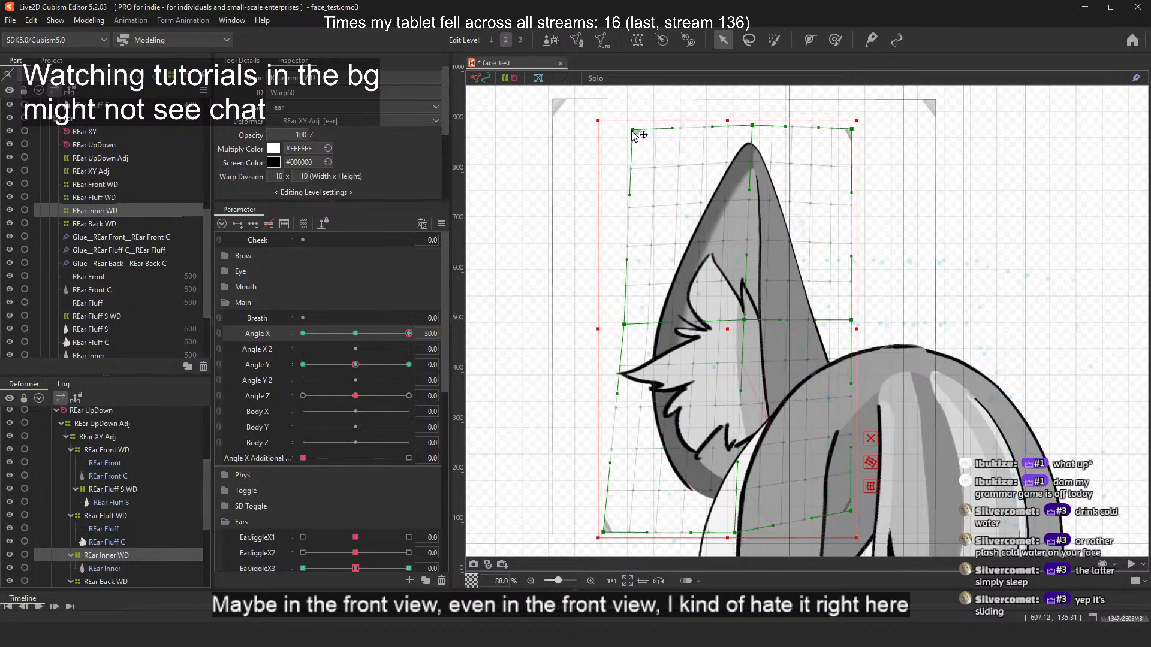
{"action": "left_click_drag", "start_coordinate": [634, 135], "coordinate": [659, 154]}
{"action": "scroll", "coordinate": [712, 148], "scroll_direction": "down", "scroll_amount": 5}
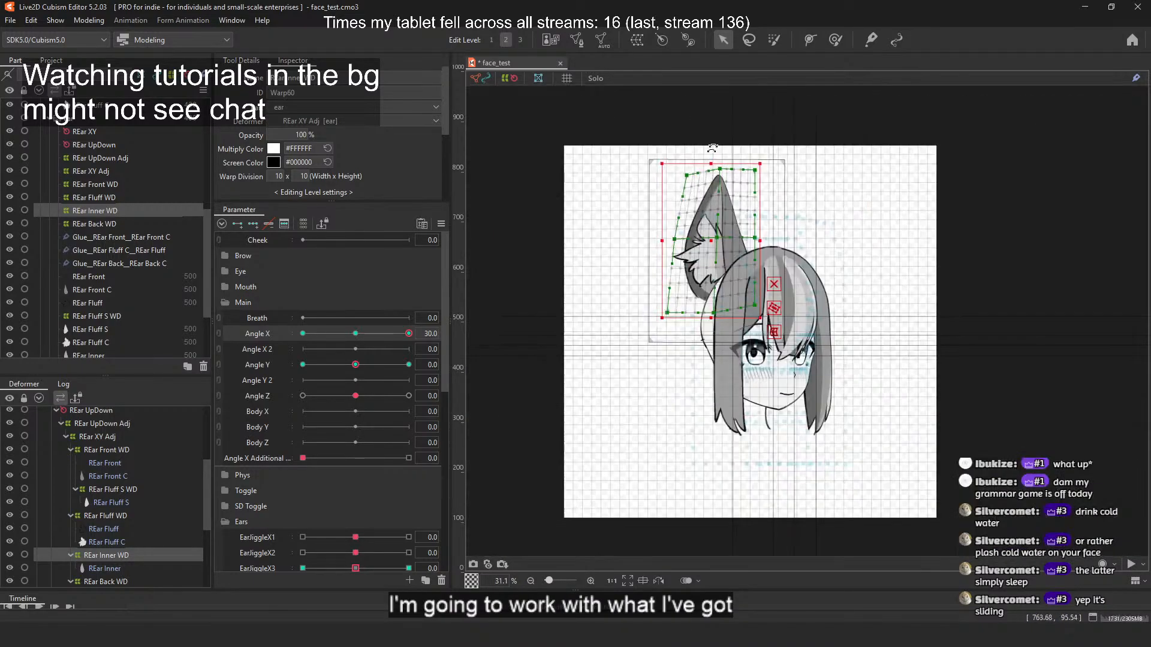
{"action": "left_click", "coordinate": [749, 149]}
{"action": "scroll", "coordinate": [737, 159], "scroll_direction": "up", "scroll_amount": 2}
{"action": "left_click_drag", "start_coordinate": [409, 333], "coordinate": [278, 334]}
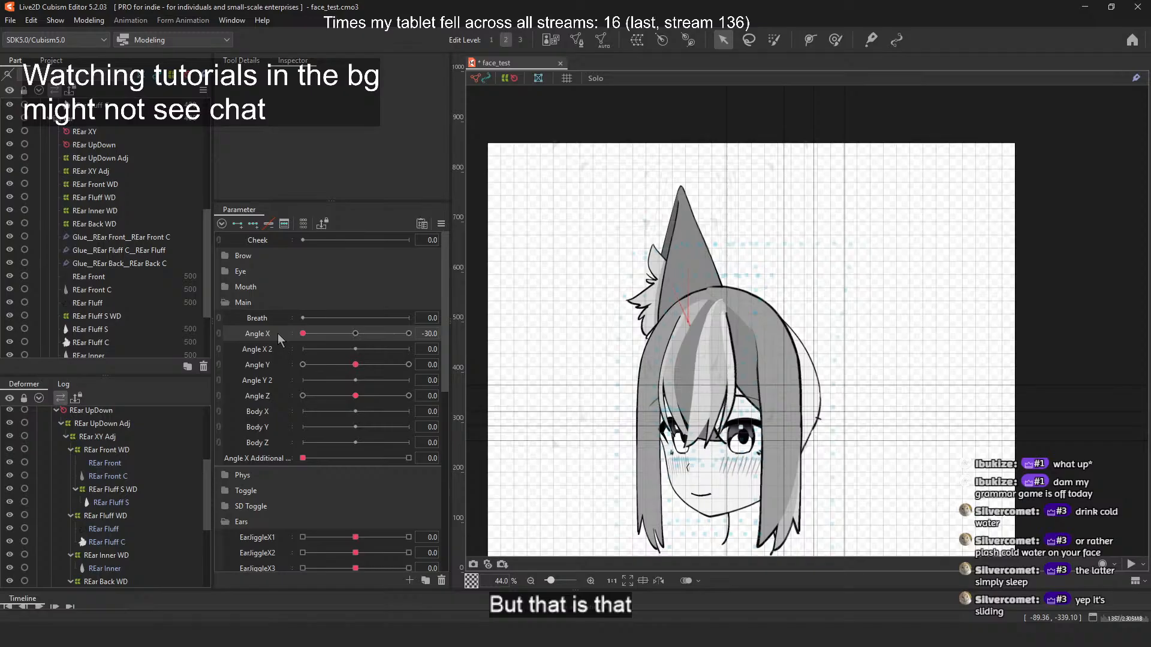
Step: Synthesize the Angle X and Angle Y corners for REar XY, REar XY Adj and the REar Front, Fluff, Inner and Back WD deformers
{"action": "left_click", "coordinate": [360, 333]}
{"action": "left_click", "coordinate": [128, 159]}
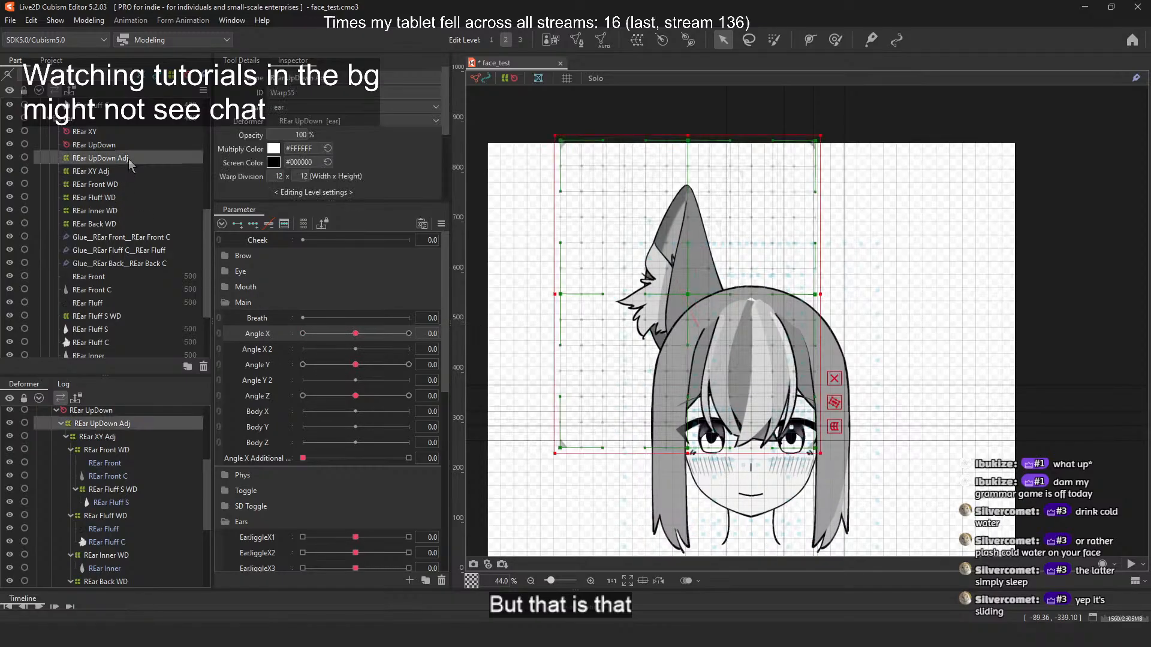
{"action": "left_click", "coordinate": [112, 132]}
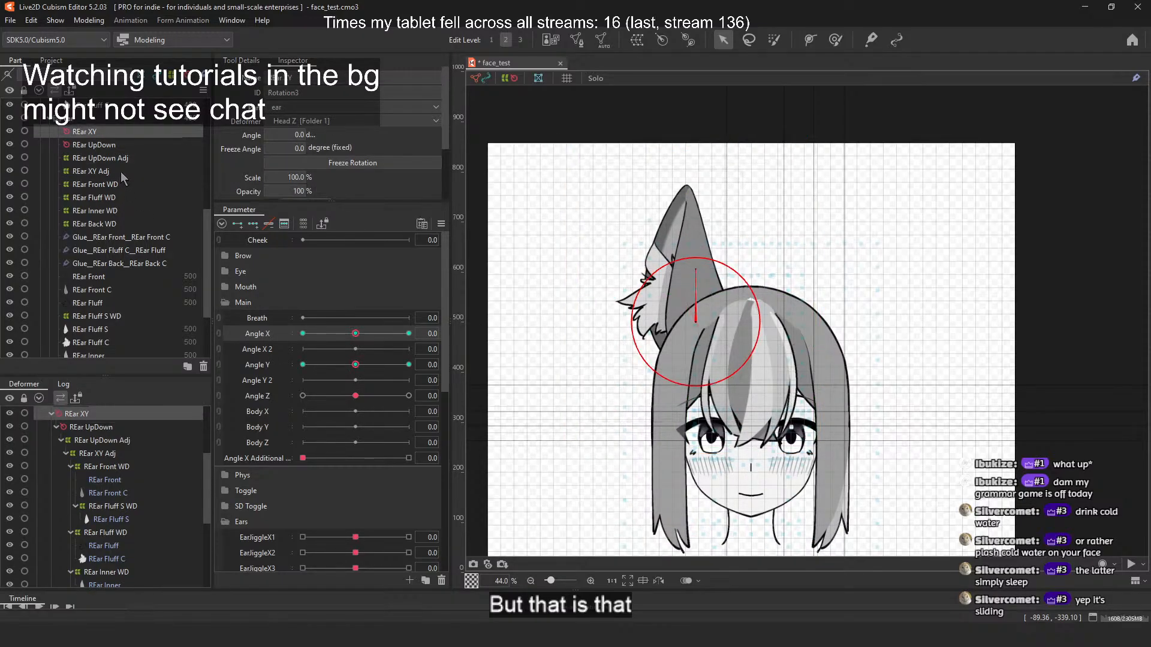
{"action": "left_click", "coordinate": [121, 172], "text": "ctrl"}
{"action": "left_click", "coordinate": [120, 184], "text": "ctrl"}
{"action": "left_click", "coordinate": [118, 210], "text": "ctrl"}
{"action": "left_click", "coordinate": [118, 200], "text": "ctrl"}
{"action": "left_click", "coordinate": [113, 224], "text": "ctrl"}
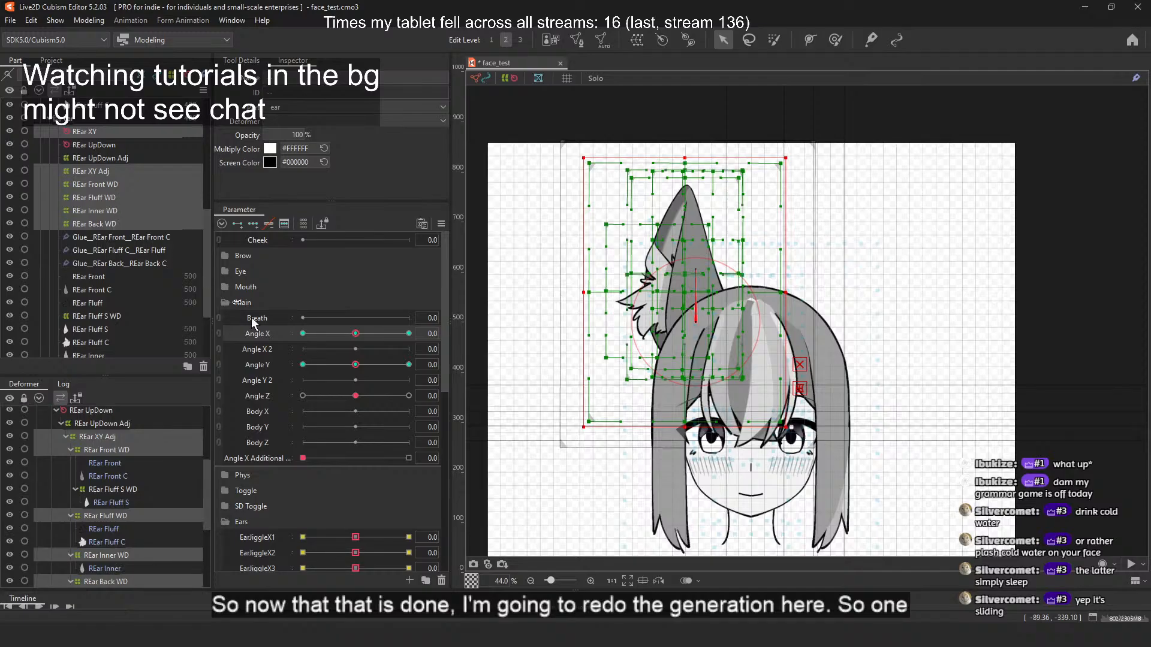
{"action": "left_click", "coordinate": [255, 367], "text": "ctrl"}
{"action": "key", "text": "ctrl+4"}
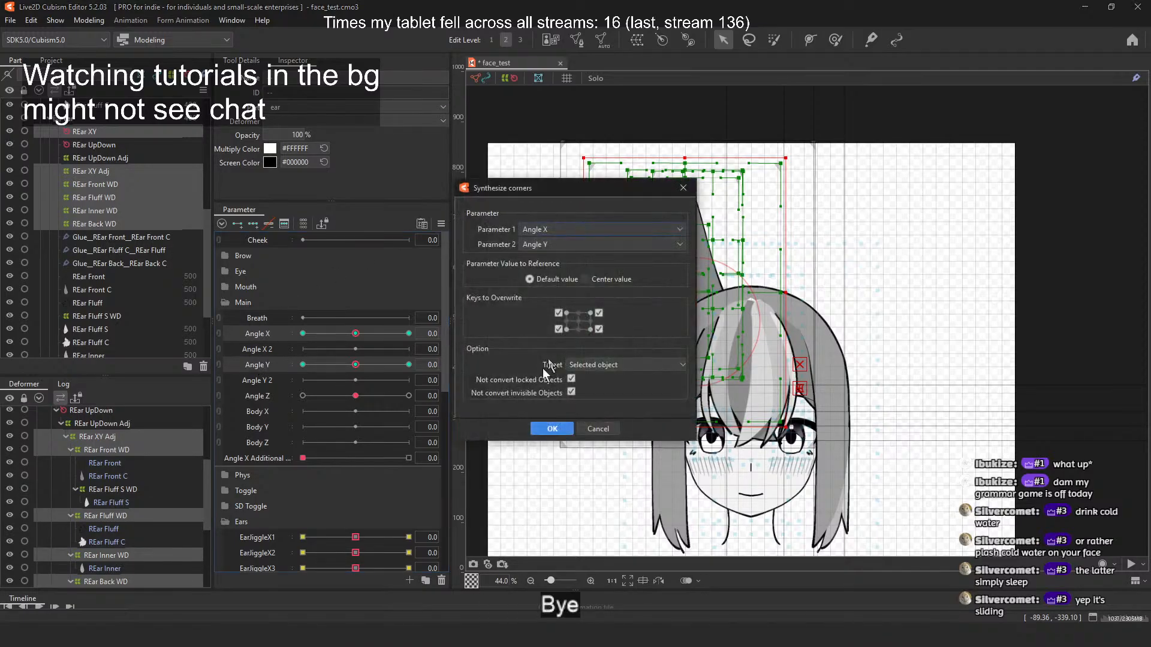
{"action": "left_click", "coordinate": [552, 429]}
{"action": "left_click", "coordinate": [870, 123]}
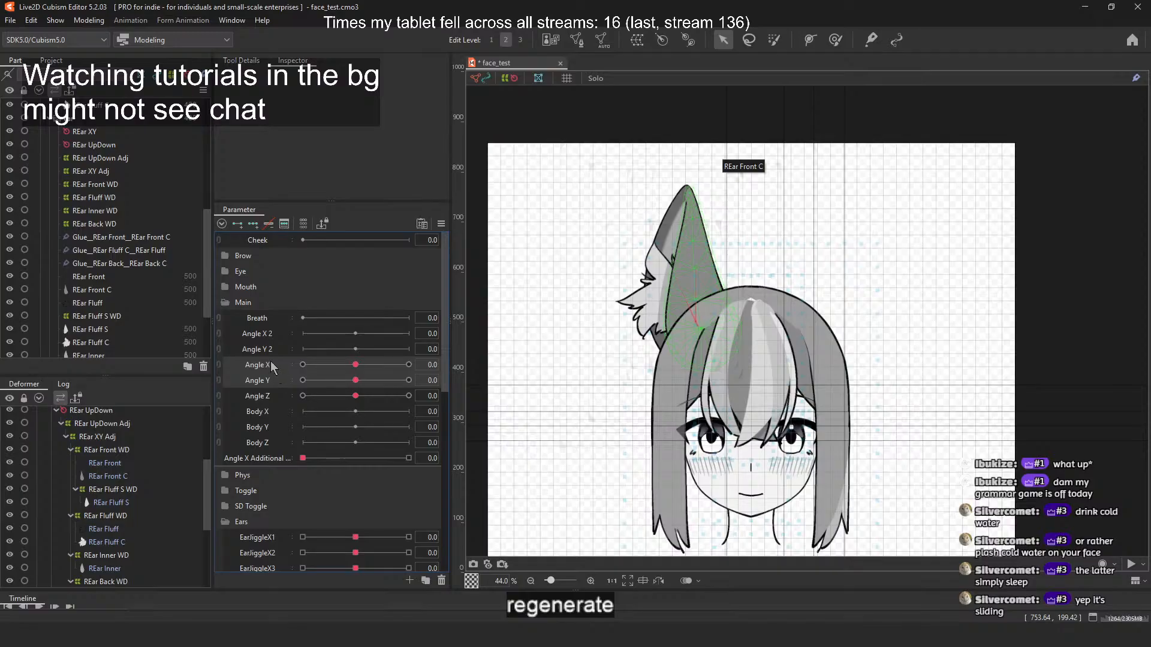
Step: Link Angle X with Angle Y and examine the right ear's deformation across the diagonal corner and edge poses
{"action": "left_click_drag", "start_coordinate": [270, 350], "coordinate": [274, 326]}
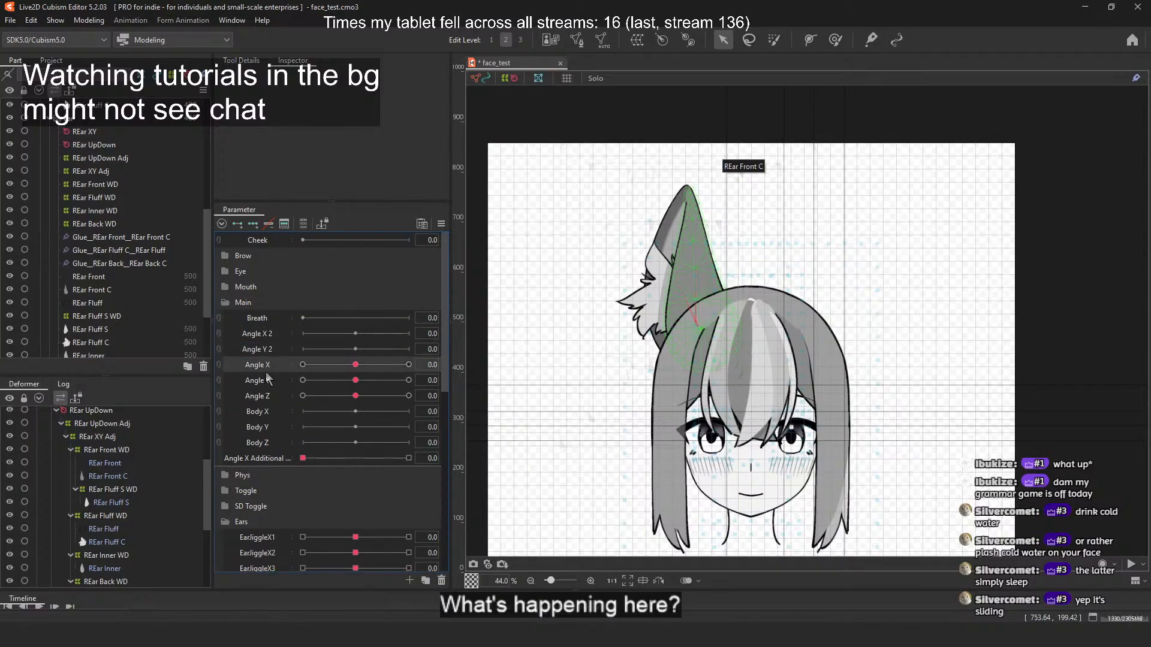
{"action": "left_click", "coordinate": [220, 364]}
{"action": "left_click", "coordinate": [342, 376]}
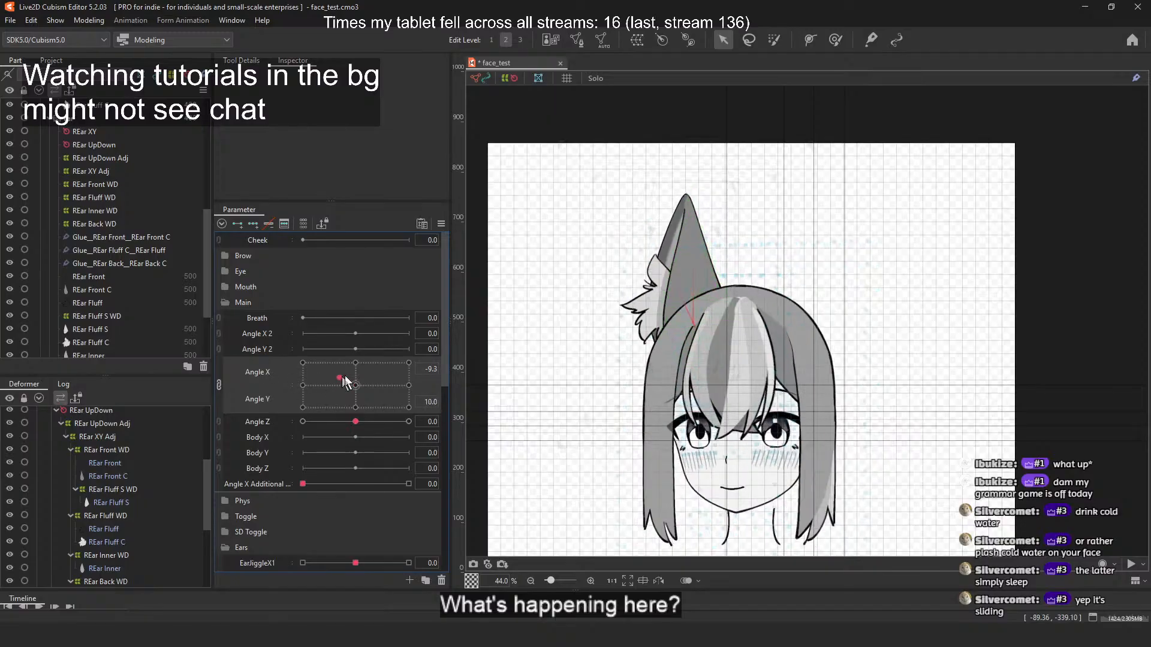
{"action": "left_click_drag", "start_coordinate": [344, 375], "coordinate": [435, 366]}
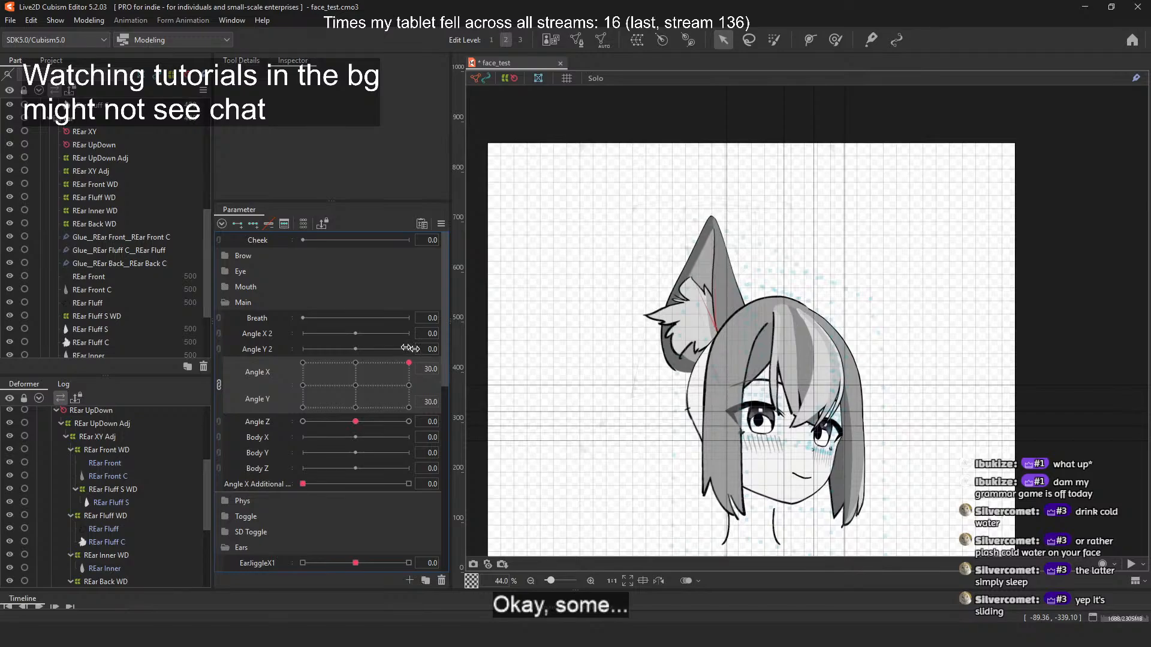
{"action": "left_click_drag", "start_coordinate": [302, 351], "coordinate": [376, 351]}
{"action": "left_click_drag", "start_coordinate": [370, 393], "coordinate": [392, 457]}
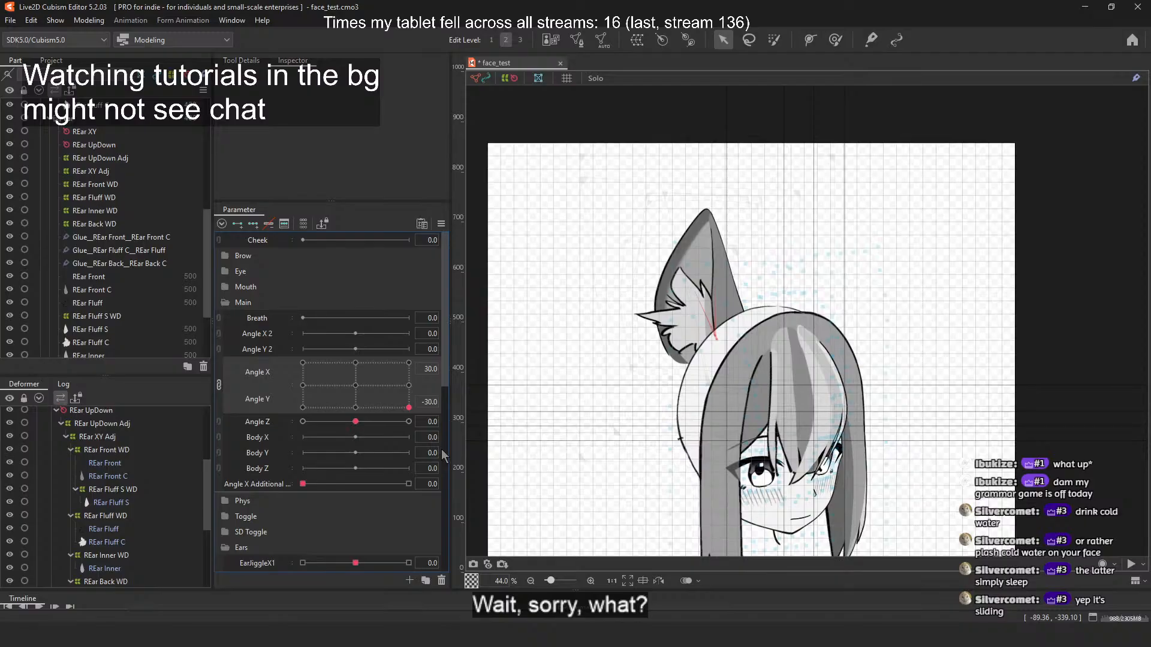
{"action": "left_click_drag", "start_coordinate": [441, 373], "coordinate": [350, 433]}
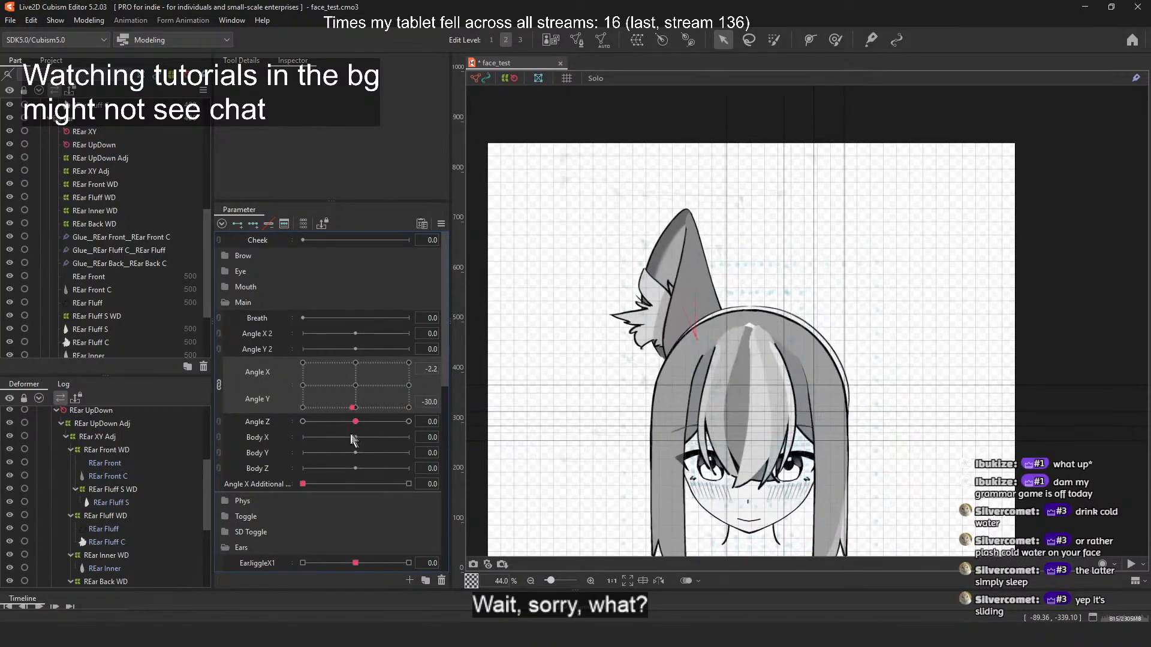
{"action": "left_click_drag", "start_coordinate": [368, 340], "coordinate": [419, 393]}
{"action": "left_click_drag", "start_coordinate": [350, 393], "coordinate": [312, 393]}
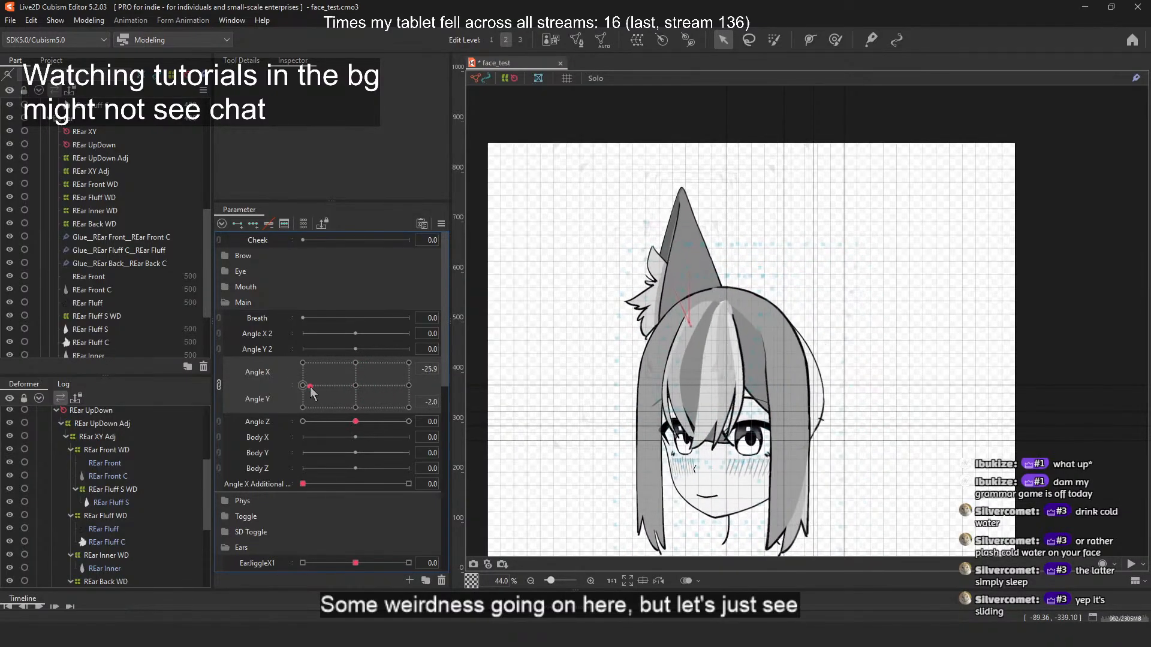
{"action": "left_click_drag", "start_coordinate": [397, 392], "coordinate": [303, 386]}
Step: Unlink Angle X from Angle Y and synthesize all four of their corners again for REar Back WD only
{"action": "left_click", "coordinate": [219, 383]}
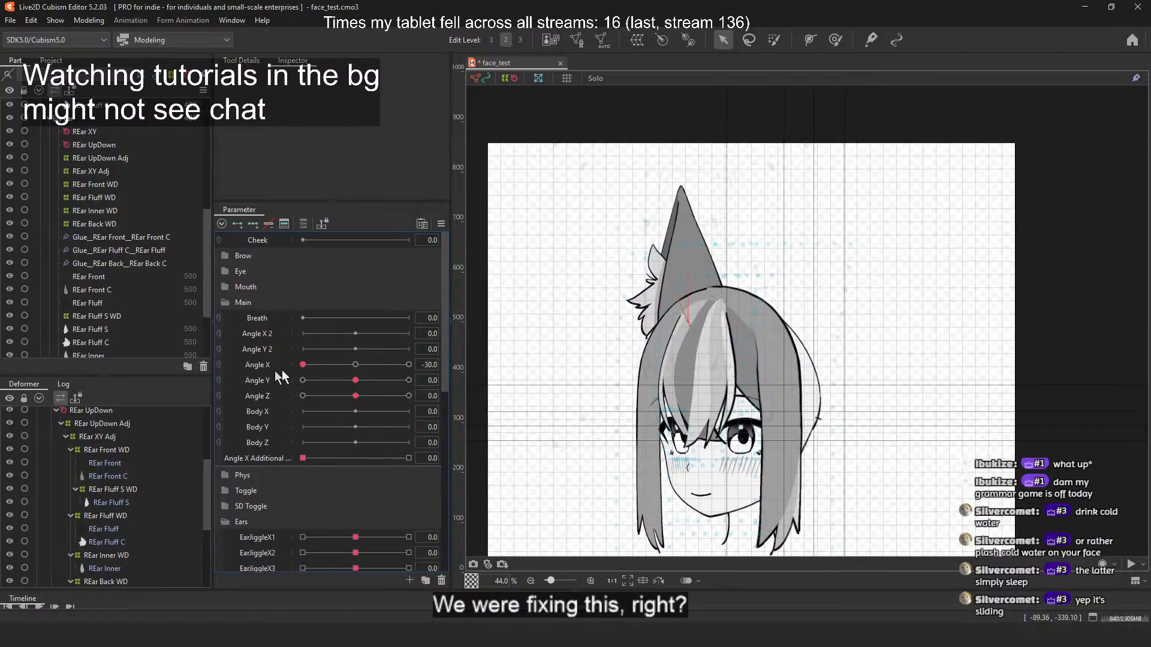
{"action": "left_click", "coordinate": [114, 211]}
{"action": "left_click", "coordinate": [114, 224]}
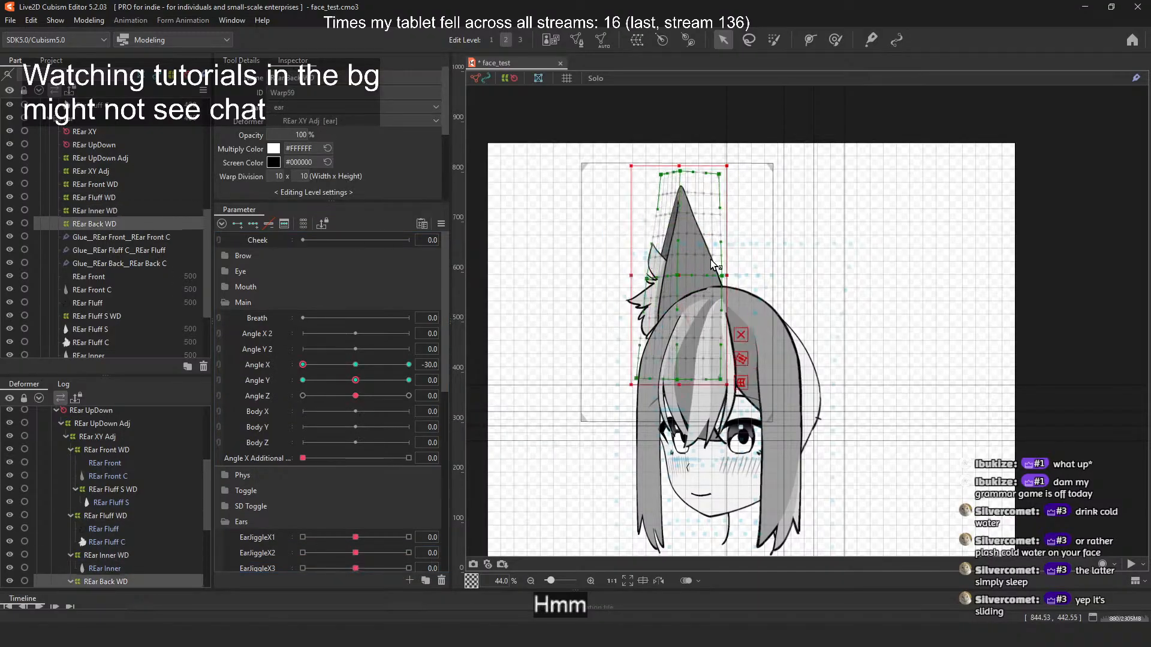
{"action": "scroll", "coordinate": [663, 243], "scroll_direction": "up", "scroll_amount": 2}
{"action": "scroll", "coordinate": [662, 243], "scroll_direction": "up", "scroll_amount": 2}
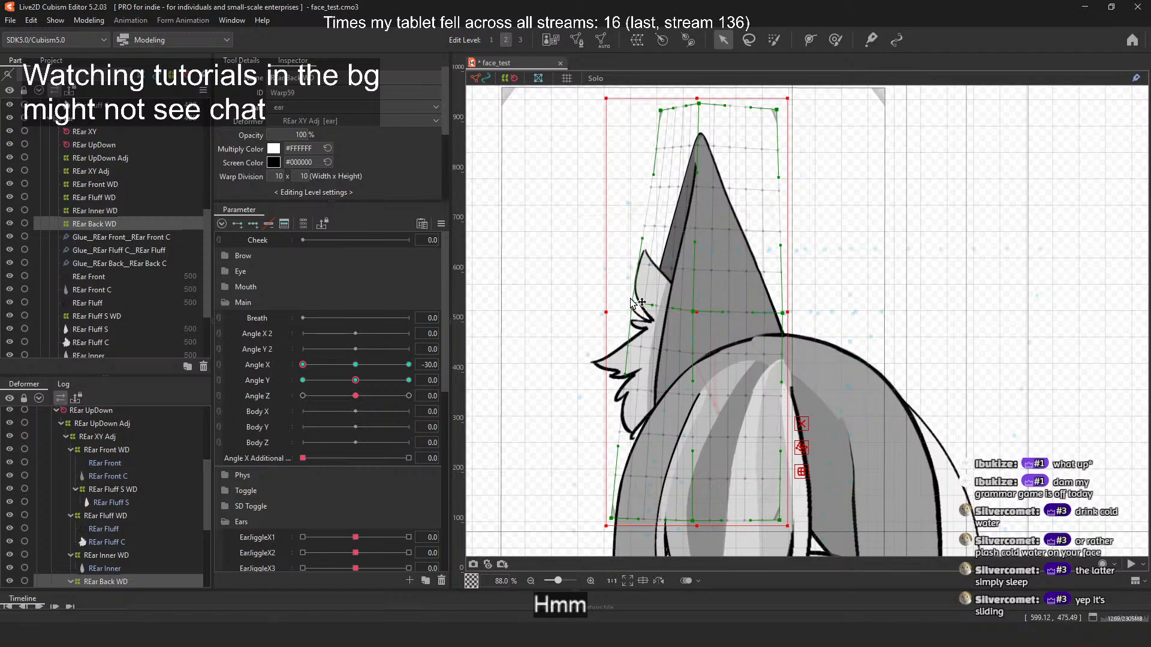
{"action": "left_click_drag", "start_coordinate": [304, 364], "coordinate": [290, 367]}
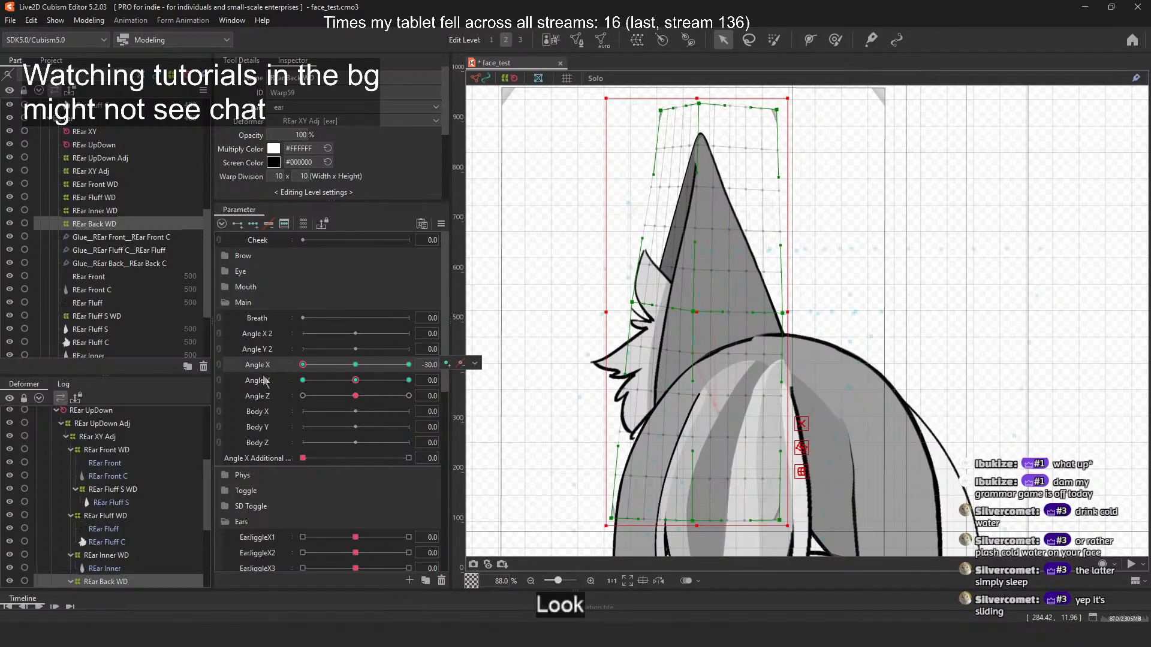
{"action": "key", "text": "ctrl+4"}
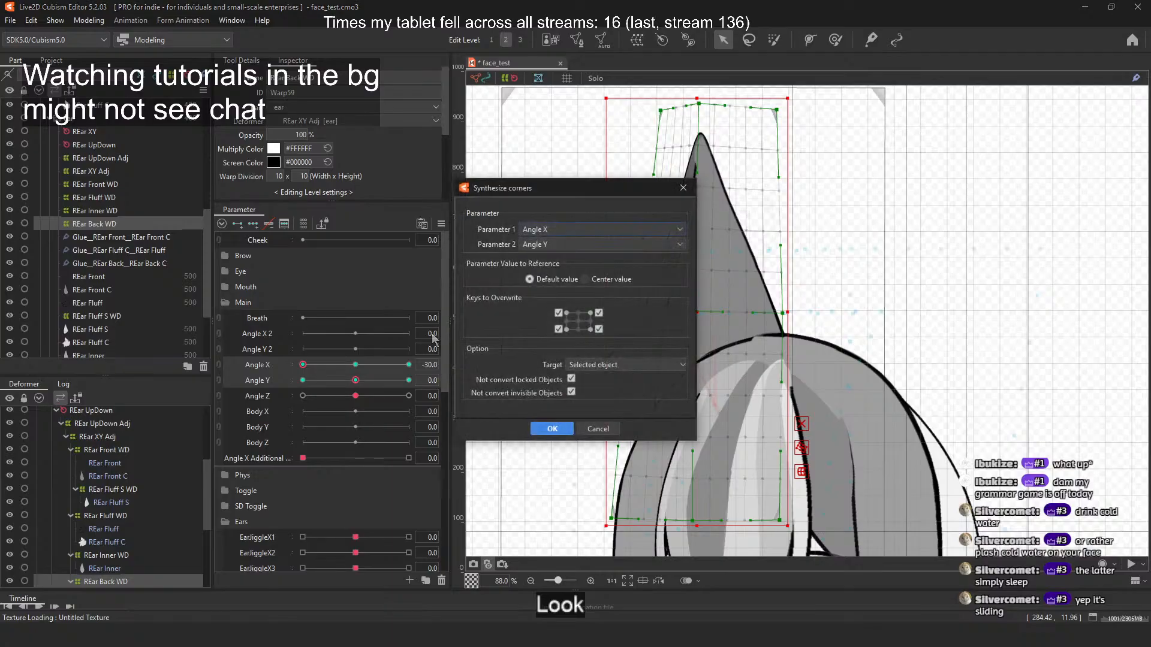
{"action": "left_click", "coordinate": [549, 429]}
{"action": "left_click_drag", "start_coordinate": [361, 370], "coordinate": [303, 367]}
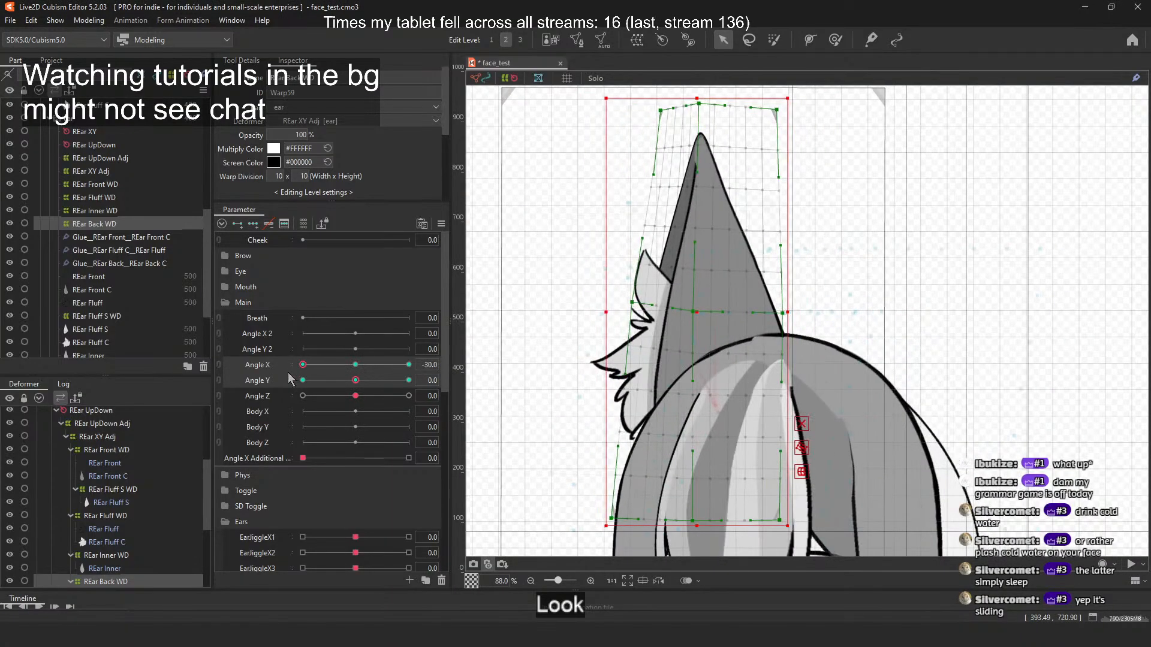
{"action": "scroll", "coordinate": [679, 311], "scroll_direction": "down", "scroll_amount": 3}
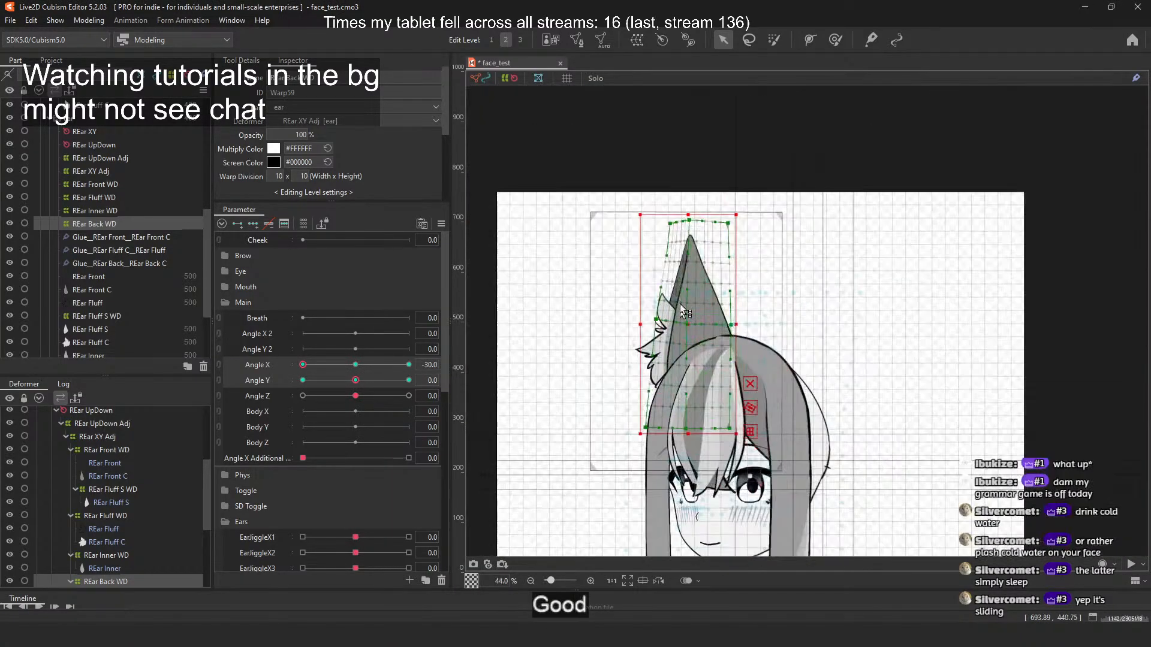
{"action": "left_click", "coordinate": [585, 260]}
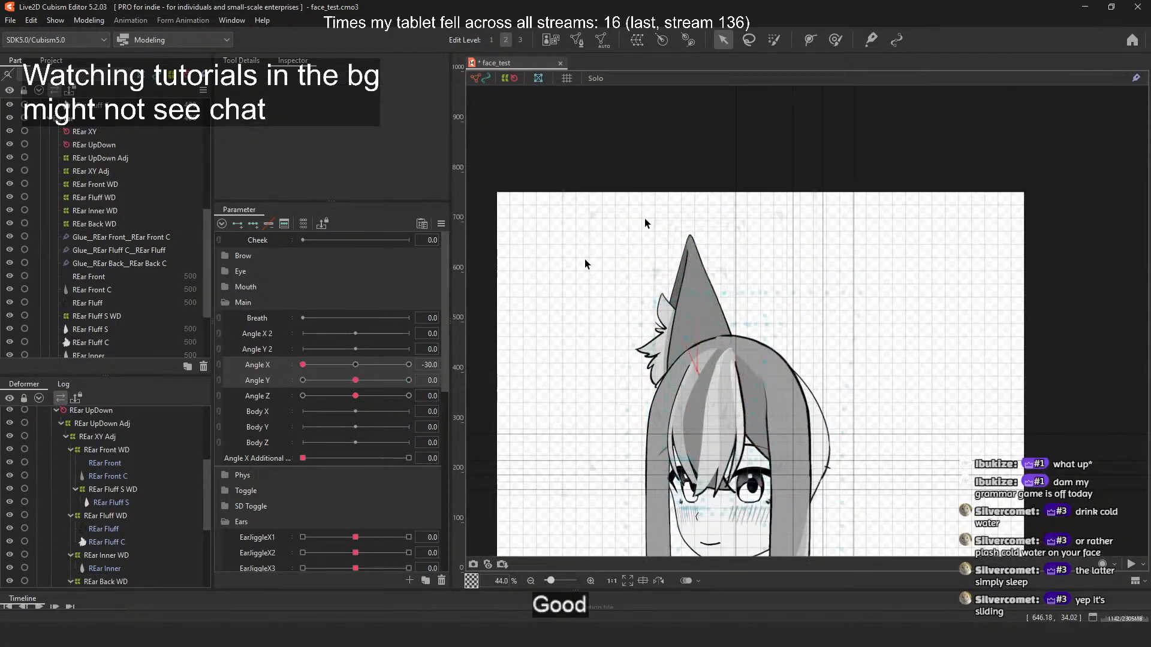
Step: Relink Angle X and Angle Y, move to Angle X -30 with Angle Y at 28.4, and hide REar Fluff and REar Fluff C
{"action": "left_click", "coordinate": [219, 362]}
{"action": "left_click_drag", "start_coordinate": [325, 372], "coordinate": [302, 363]}
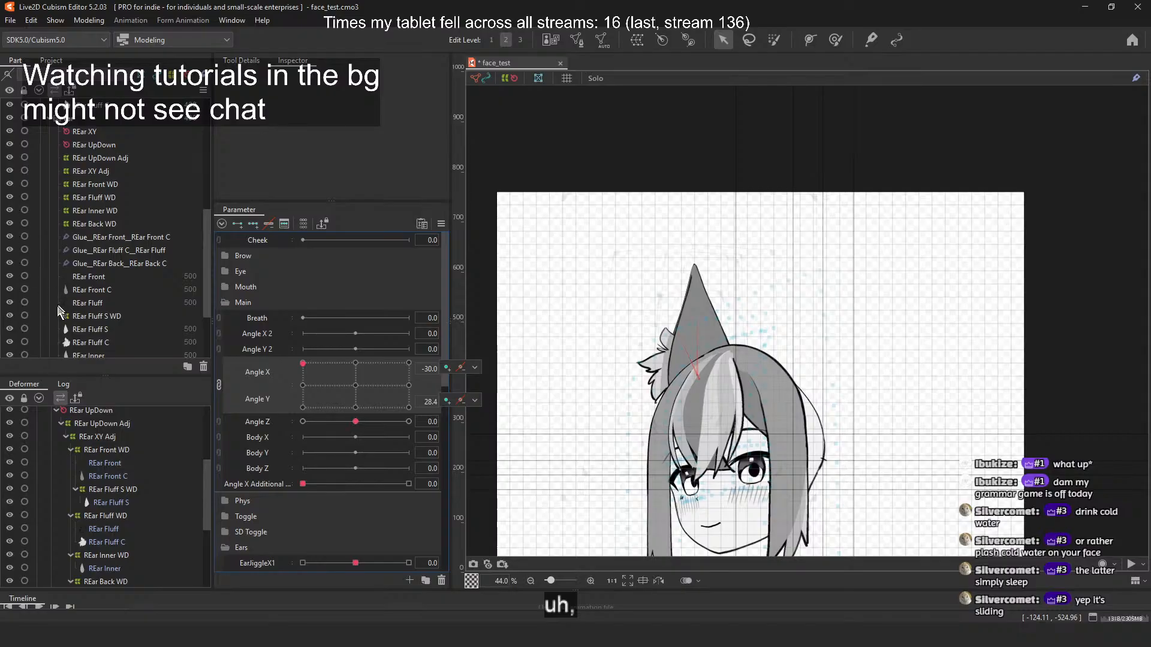
{"action": "left_click", "coordinate": [9, 303]}
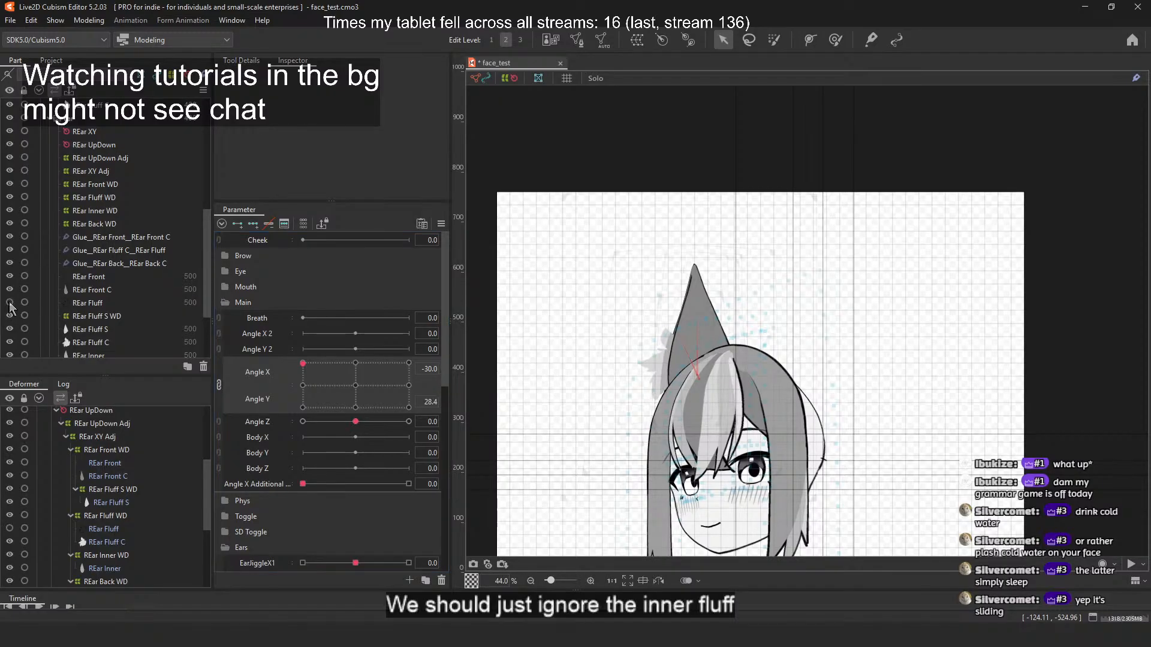
{"action": "scroll", "coordinate": [36, 312], "scroll_direction": "down", "scroll_amount": 2}
{"action": "left_click", "coordinate": [9, 241]}
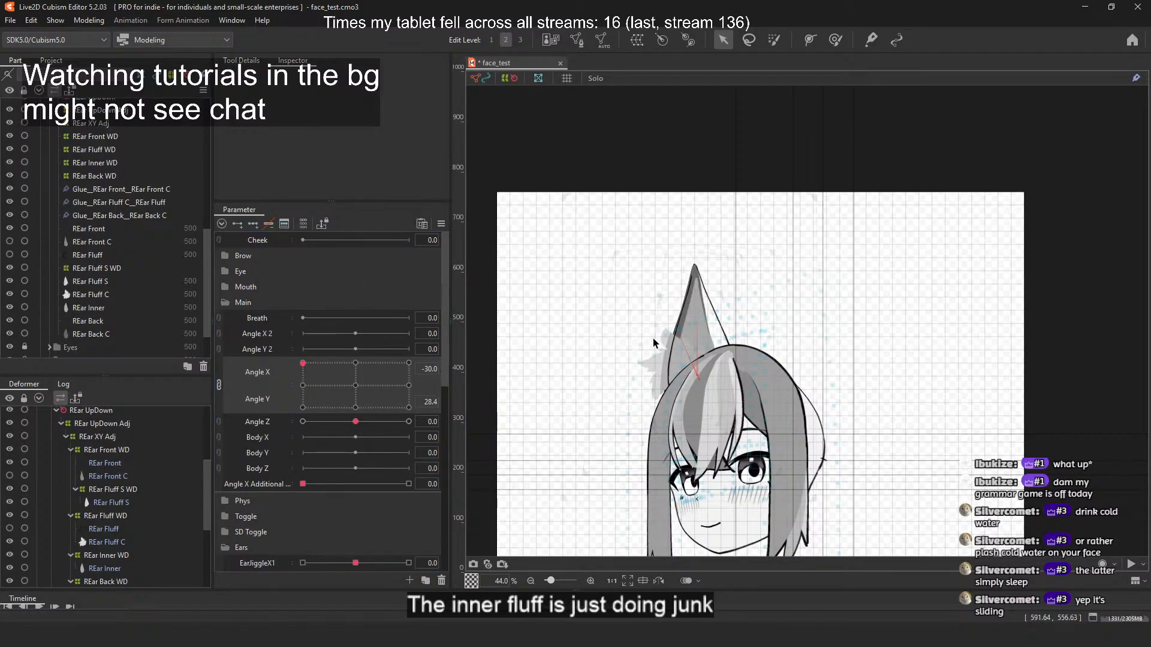
{"action": "left_click", "coordinate": [10, 241]}
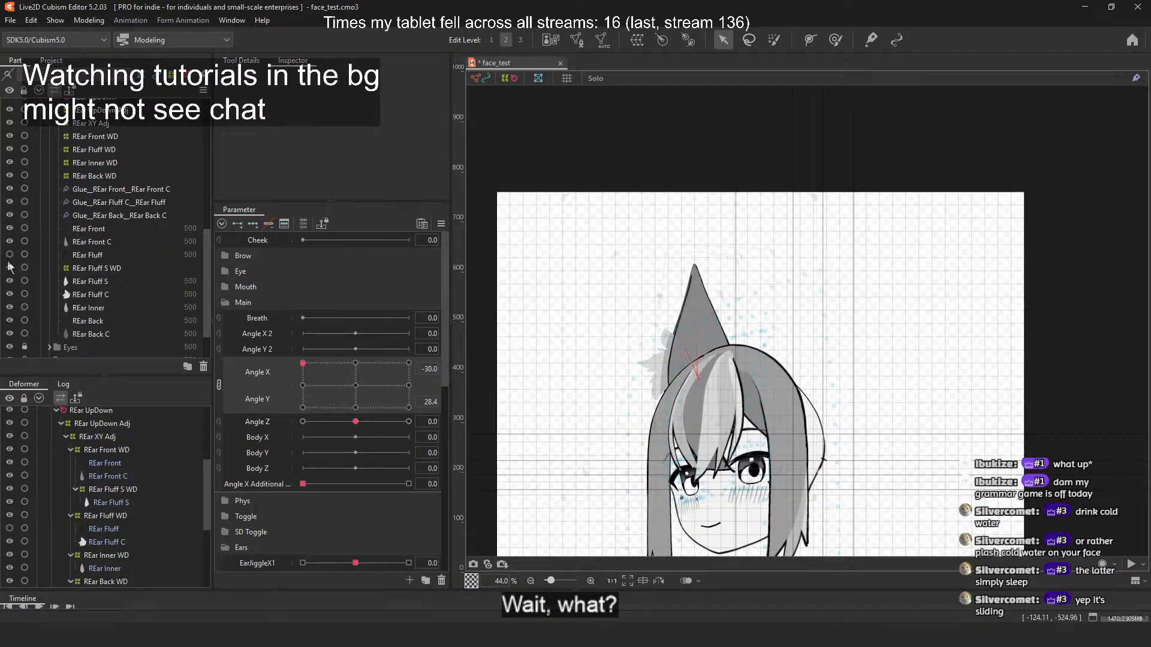
{"action": "left_click", "coordinate": [10, 254]}
{"action": "scroll", "coordinate": [46, 506], "scroll_direction": "down", "scroll_amount": 1}
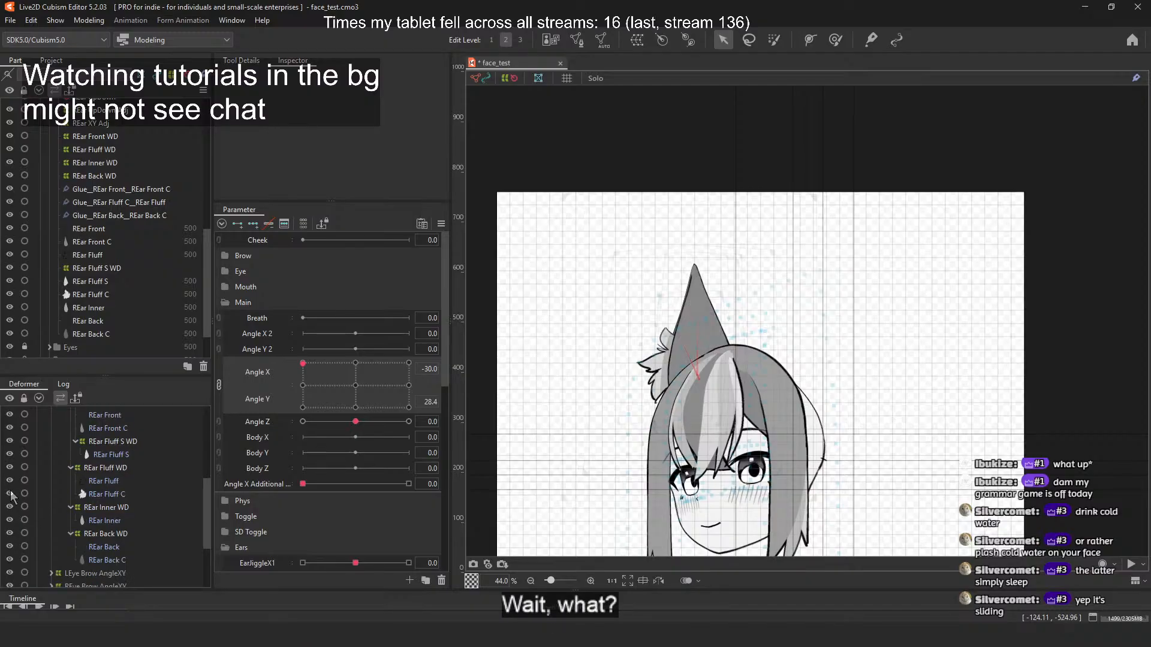
{"action": "left_click", "coordinate": [9, 481]}
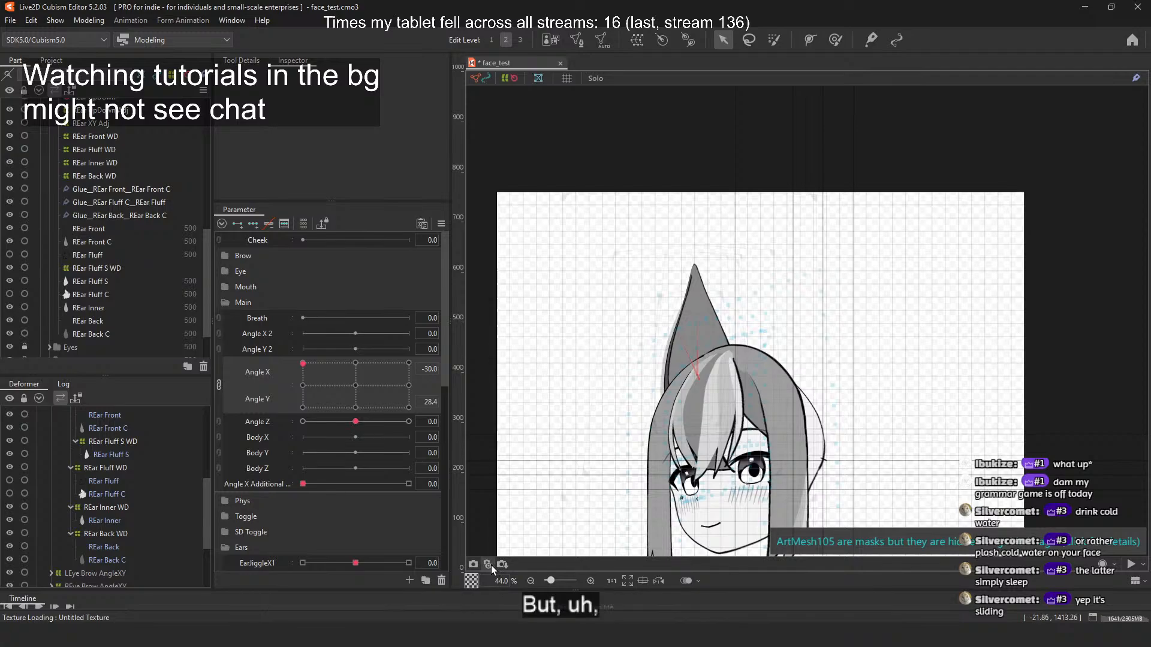
Step: Inspect the ear's outer edge for the leftover shadow shape and hide REar Fluff S
{"action": "scroll", "coordinate": [714, 314], "scroll_direction": "up", "scroll_amount": 5}
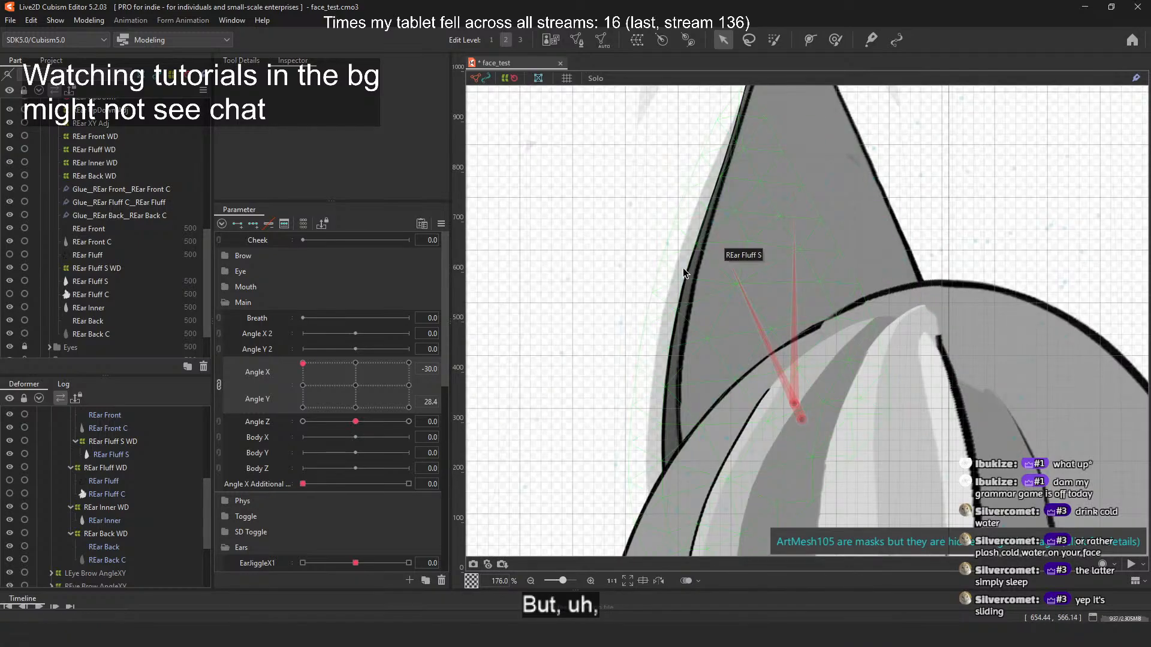
{"action": "scroll", "coordinate": [682, 270], "scroll_direction": "down", "scroll_amount": 3}
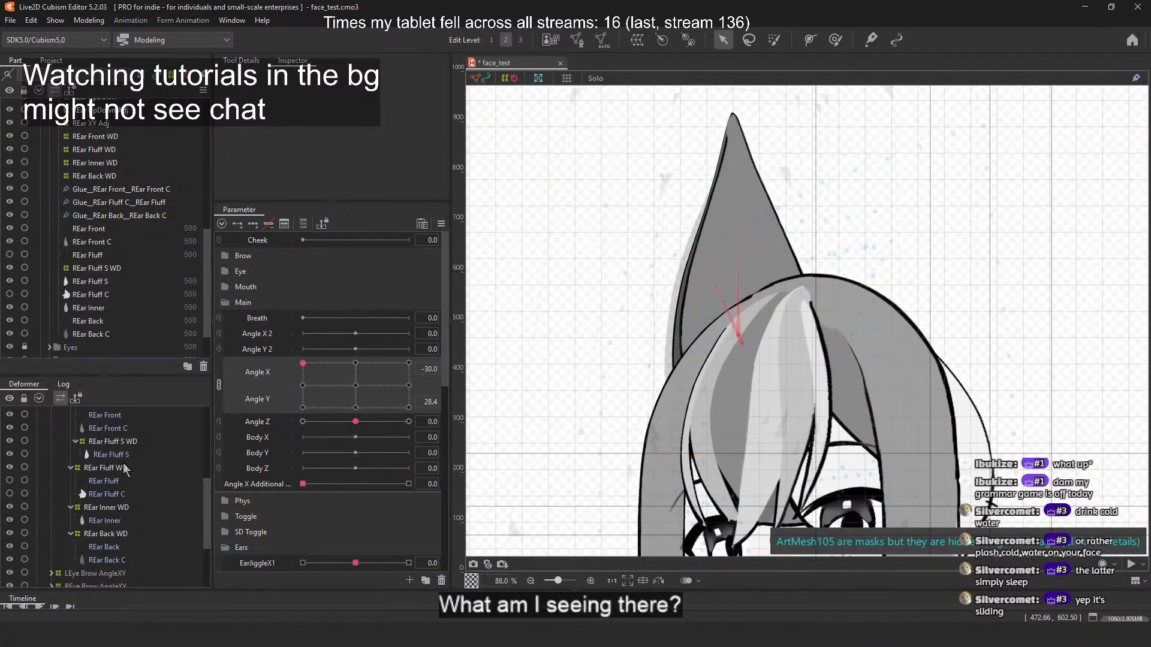
{"action": "left_click", "coordinate": [108, 508]}
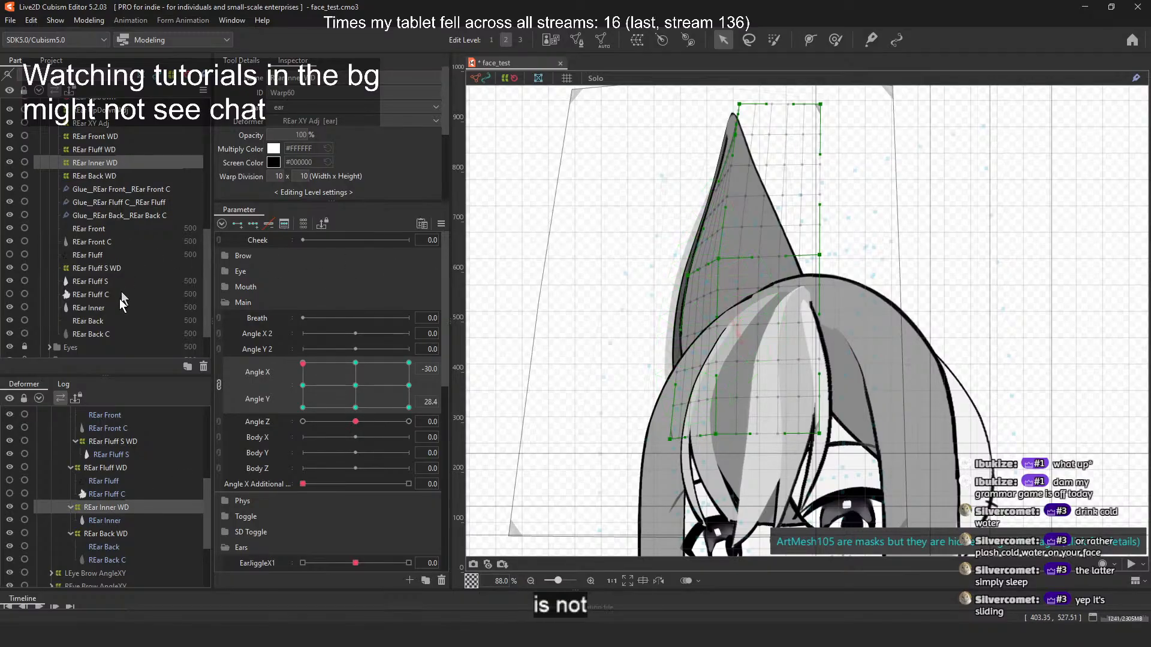
{"action": "left_click", "coordinate": [139, 455]}
{"action": "left_click", "coordinate": [545, 336]}
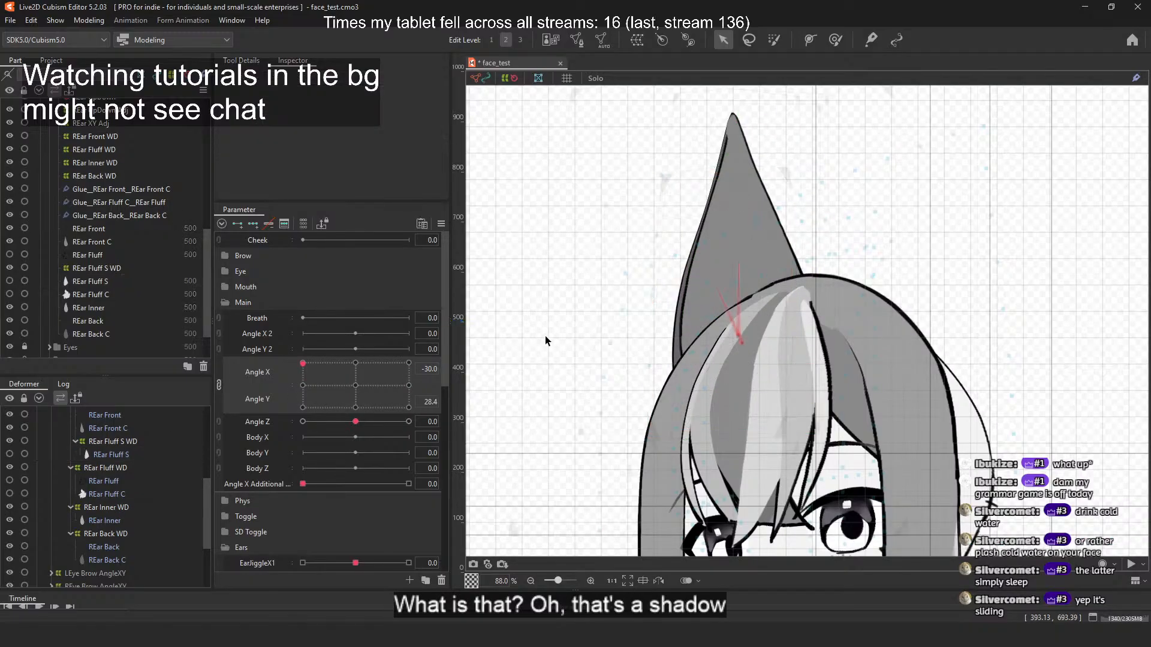
Step: At Angle X -30 and Angle Y 30, lower REar XY Adj's top center, upper outer corner and outer middle point to shorten the ear
{"action": "left_click", "coordinate": [302, 364]}
{"action": "mouse_move", "coordinate": [302, 364]}
{"action": "left_mouse_down"}
{"action": "mouse_move", "coordinate": [302, 386]}
{"action": "mouse_move", "coordinate": [304, 374]}
{"action": "mouse_move", "coordinate": [410, 377]}
{"action": "mouse_move", "coordinate": [290, 392]}
{"action": "mouse_move", "coordinate": [291, 360]}
{"action": "mouse_move", "coordinate": [290, 394]}
{"action": "mouse_move", "coordinate": [294, 367]}
{"action": "mouse_move", "coordinate": [302, 385]}
{"action": "mouse_move", "coordinate": [298, 361]}
{"action": "mouse_move", "coordinate": [292, 389]}
{"action": "mouse_move", "coordinate": [327, 361]}
{"action": "mouse_move", "coordinate": [357, 360]}
{"action": "mouse_move", "coordinate": [261, 360]}
{"action": "mouse_move", "coordinate": [354, 353]}
{"action": "mouse_move", "coordinate": [299, 360]}
{"action": "left_mouse_up"}
{"action": "scroll", "coordinate": [732, 306], "scroll_direction": "down", "scroll_amount": 2}
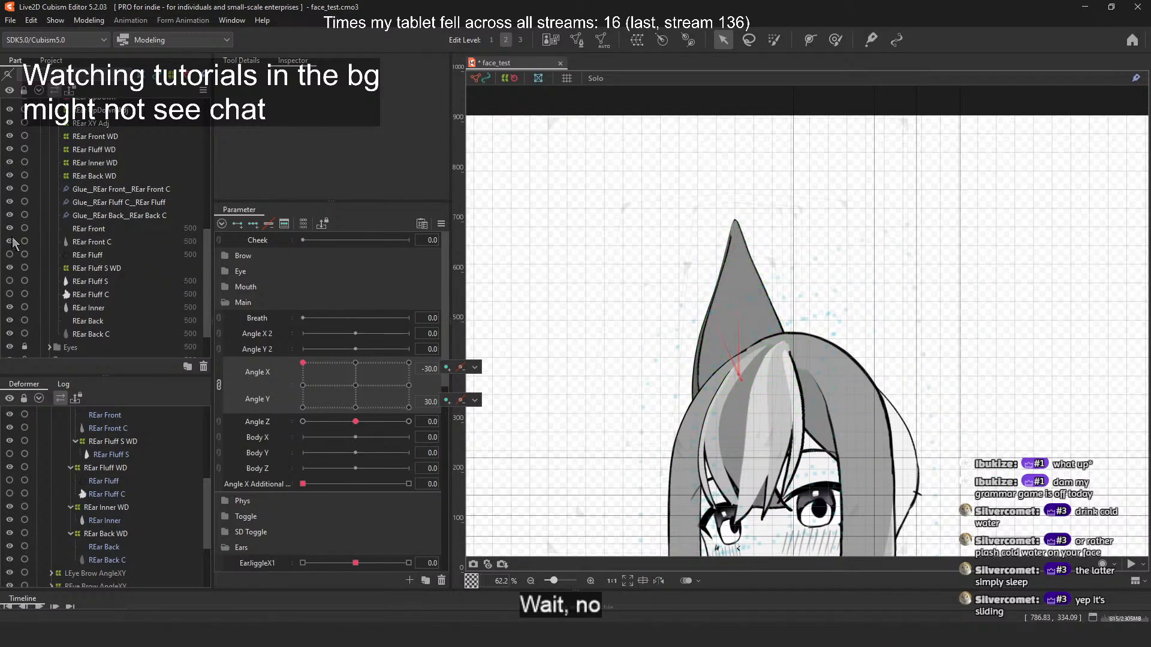
{"action": "left_click", "coordinate": [120, 126]}
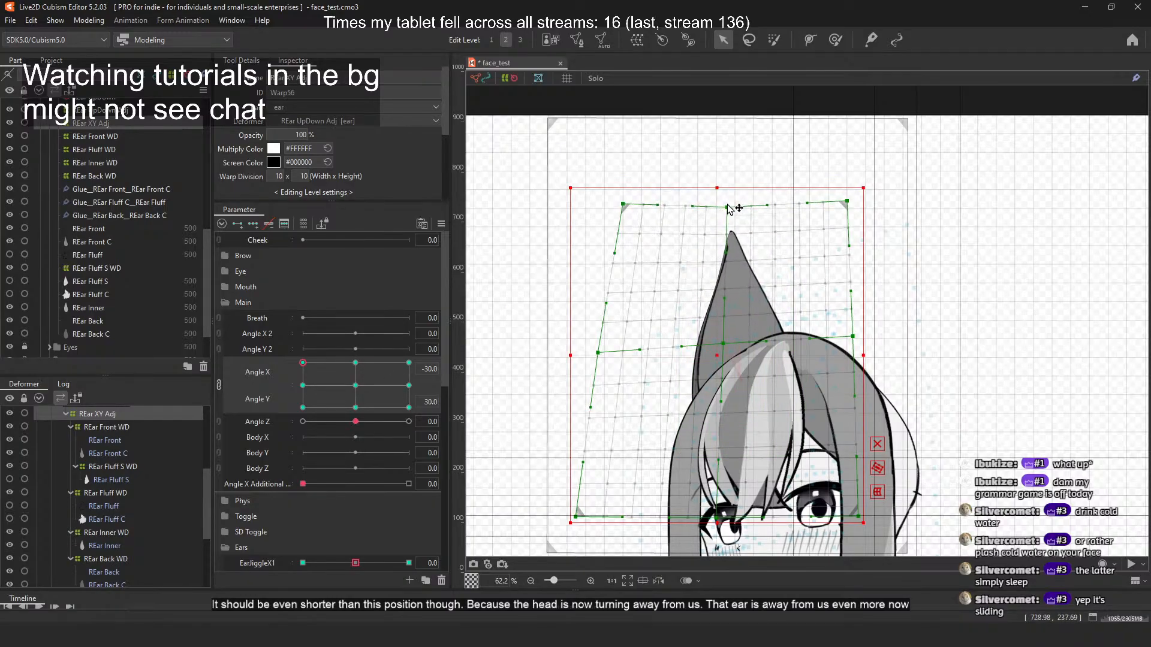
{"action": "left_click_drag", "start_coordinate": [624, 205], "coordinate": [626, 230]}
{"action": "mouse_move", "coordinate": [306, 362]}
{"action": "left_mouse_down"}
{"action": "mouse_move", "coordinate": [353, 364]}
{"action": "mouse_move", "coordinate": [303, 363]}
{"action": "left_mouse_up"}
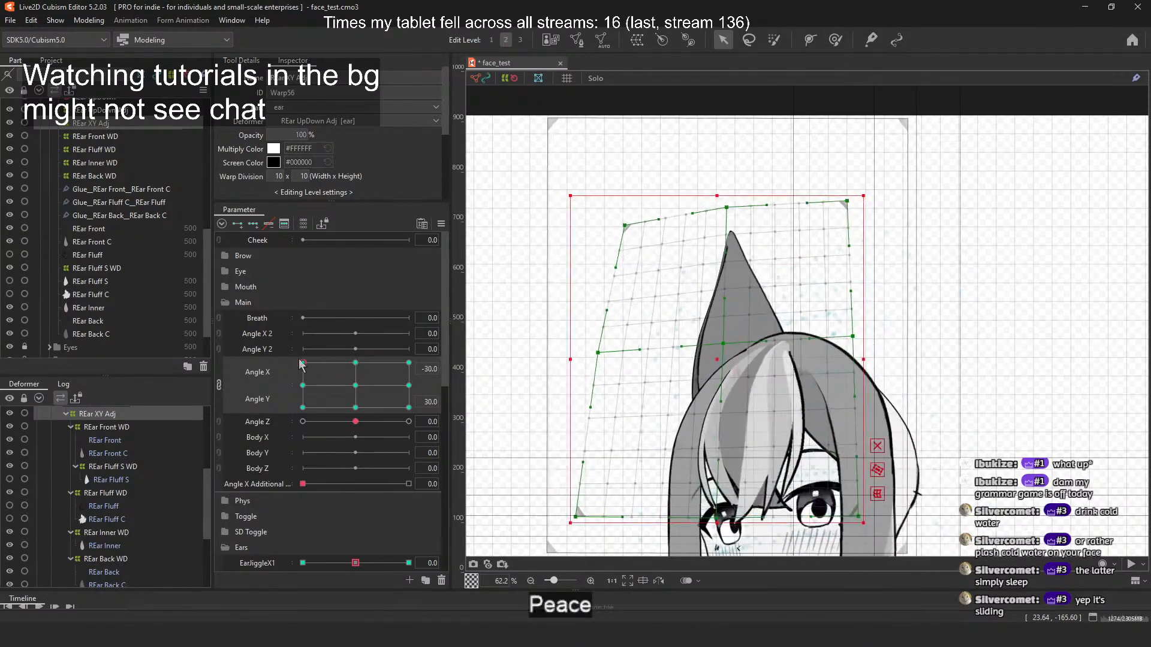
{"action": "left_click_drag", "start_coordinate": [592, 351], "coordinate": [594, 368]}
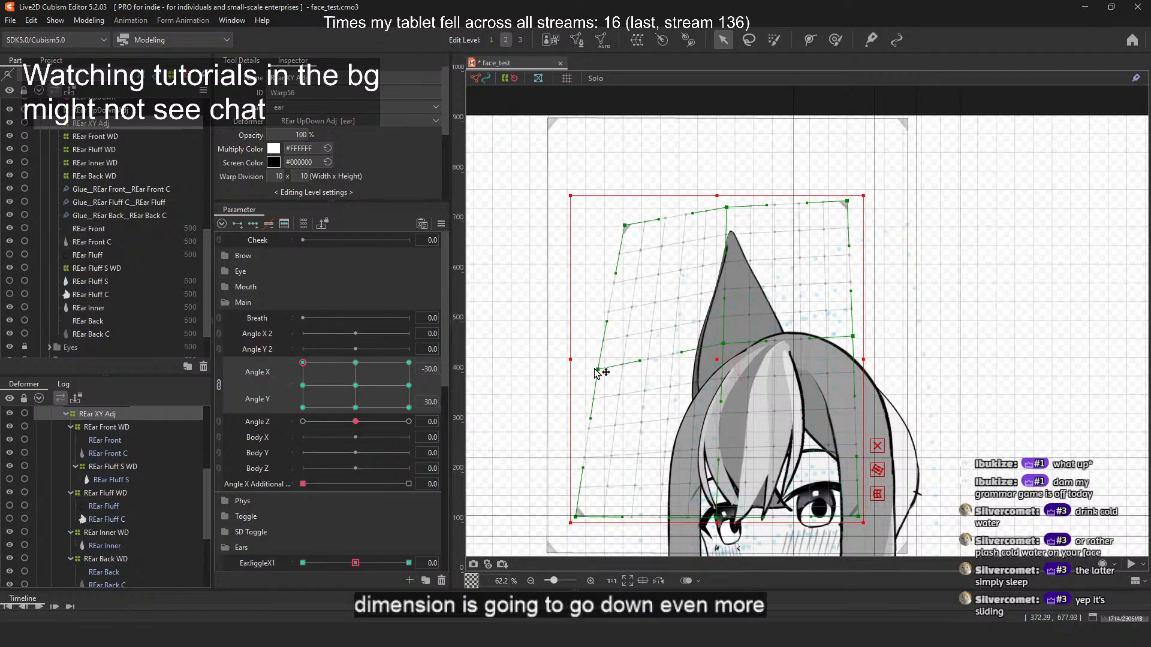
Step: At Angle X 30 and Angle Y 30, lower REar XY Adj's top center and both upper corners, moving the outer corner furthest
{"action": "left_click_drag", "start_coordinate": [303, 362], "coordinate": [408, 364]}
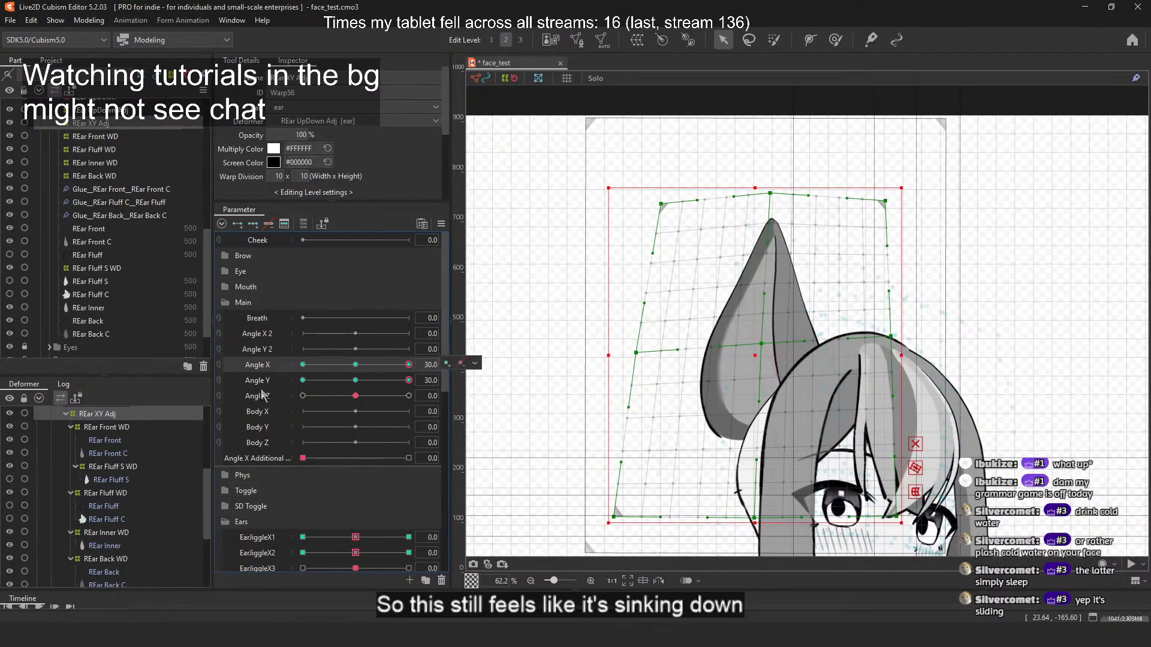
{"action": "mouse_move", "coordinate": [222, 387]}
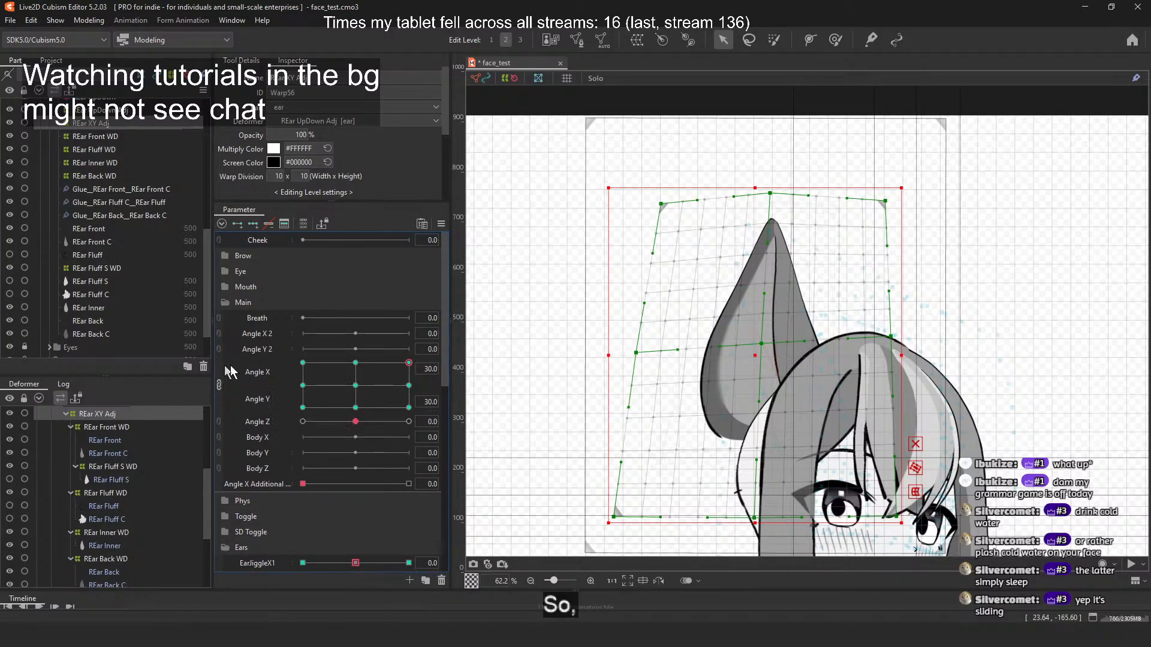
{"action": "mouse_move", "coordinate": [409, 364]}
{"action": "left_mouse_down"}
{"action": "mouse_move", "coordinate": [345, 360]}
{"action": "mouse_move", "coordinate": [409, 363]}
{"action": "left_mouse_up"}
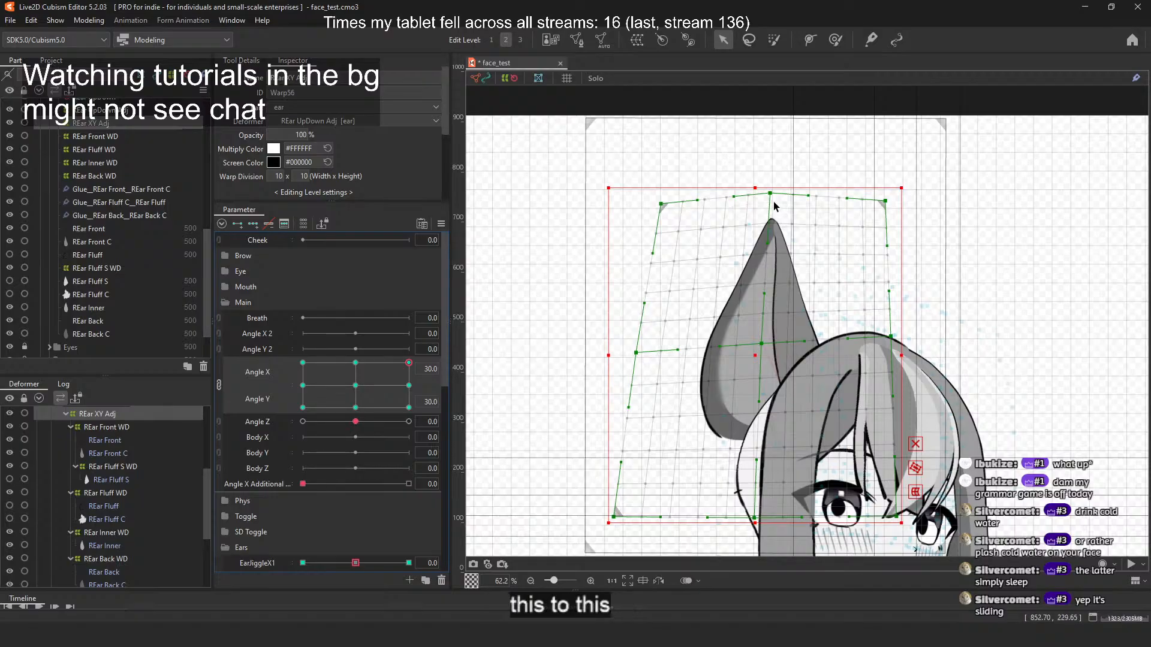
{"action": "left_click_drag", "start_coordinate": [771, 196], "coordinate": [772, 210]}
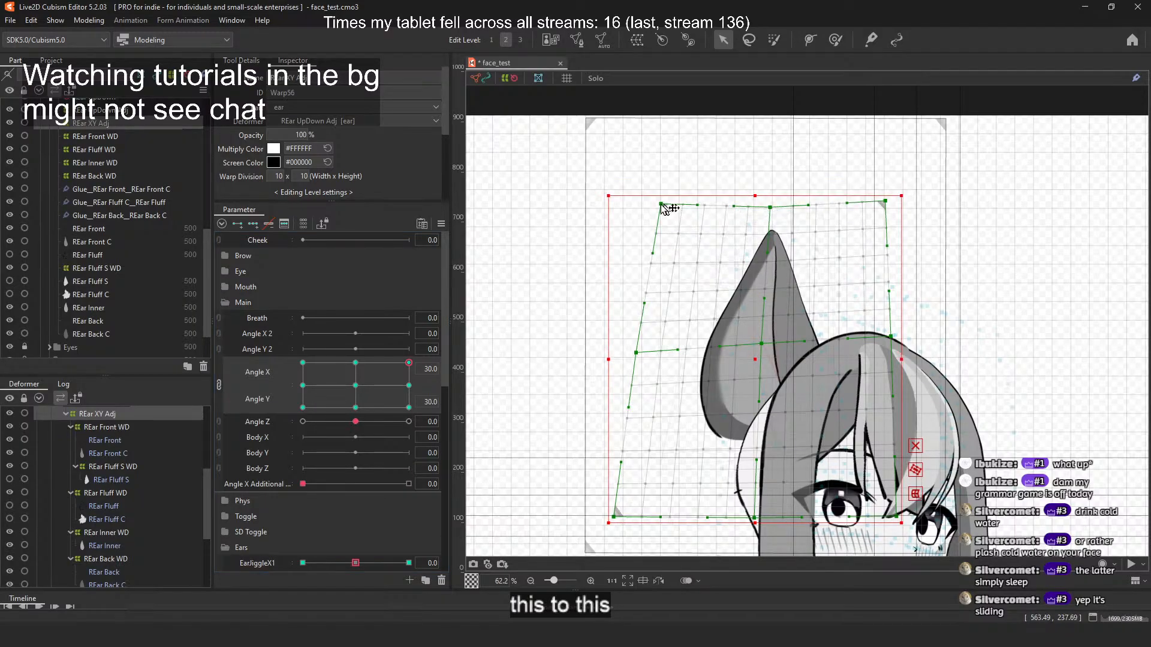
{"action": "left_click_drag", "start_coordinate": [661, 205], "coordinate": [661, 228]}
{"action": "left_click_drag", "start_coordinate": [886, 202], "coordinate": [886, 215]}
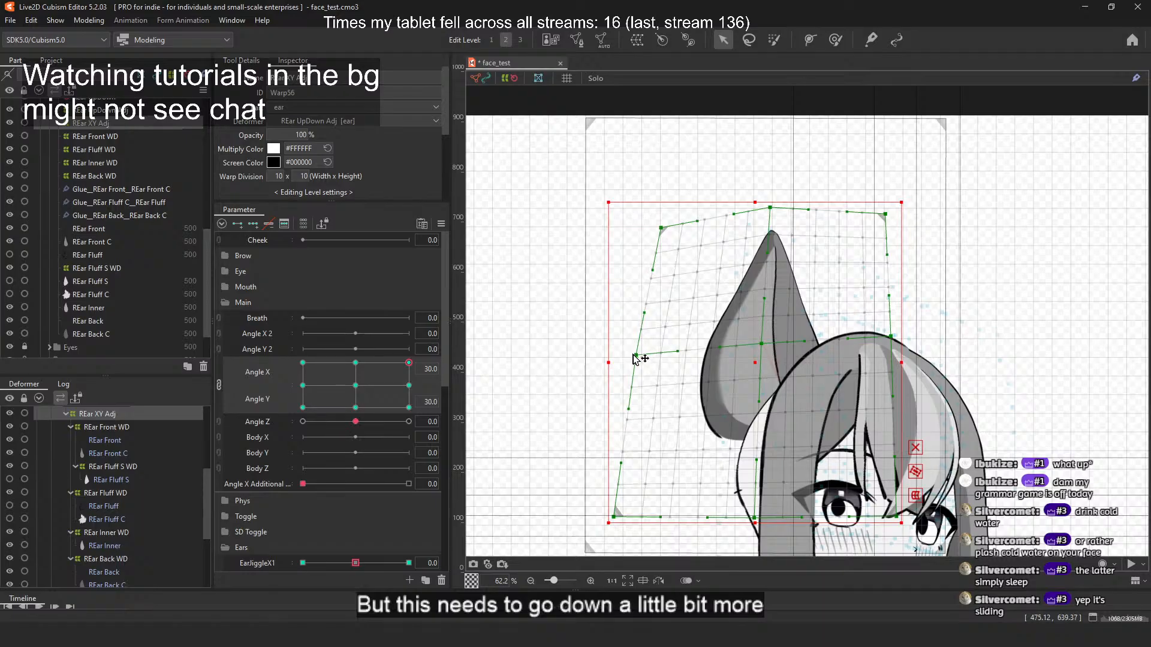
{"action": "left_click_drag", "start_coordinate": [637, 353], "coordinate": [637, 362]}
{"action": "key", "text": "ctrl+z"}
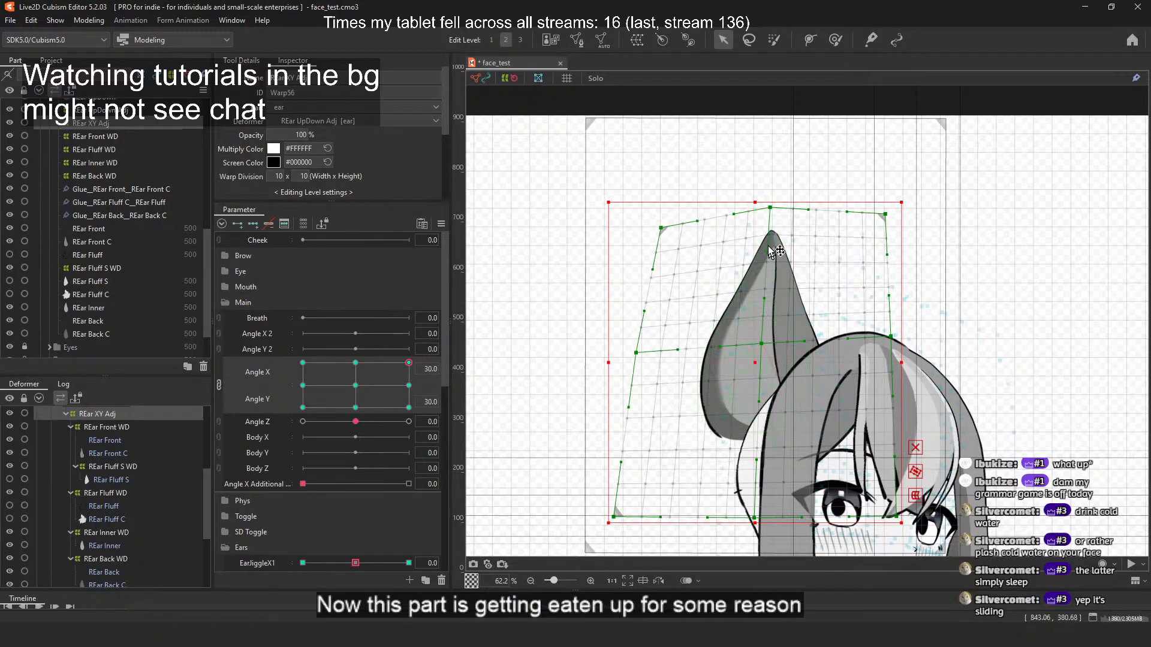
{"action": "left_click_drag", "start_coordinate": [392, 367], "coordinate": [433, 351]}
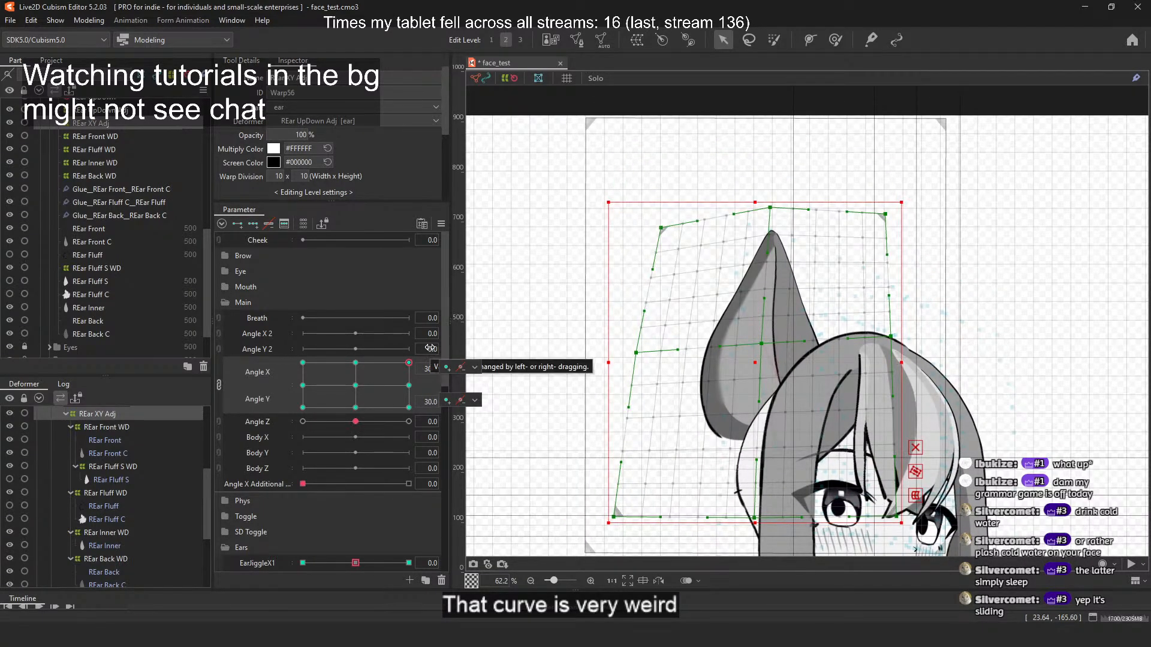
Step: Unlink Angle X and Angle Y, and at 30 on both, move REar Back WD's upper outer corner outward and smooth its outer edge
{"action": "left_click", "coordinate": [218, 384]}
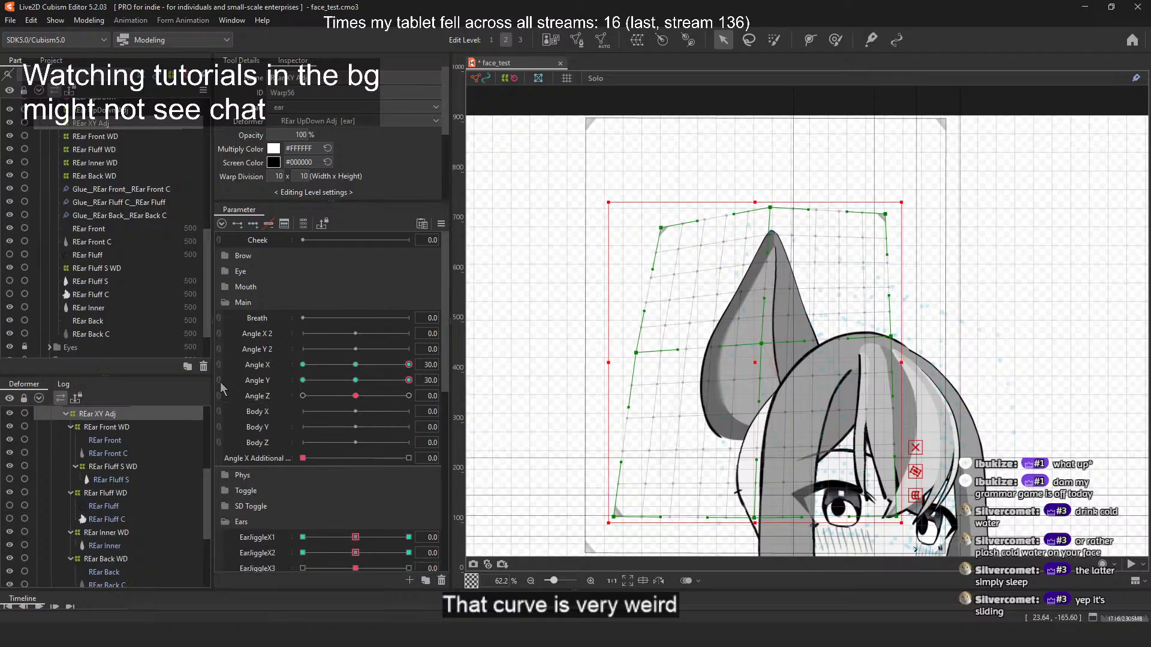
{"action": "left_click", "coordinate": [218, 401]}
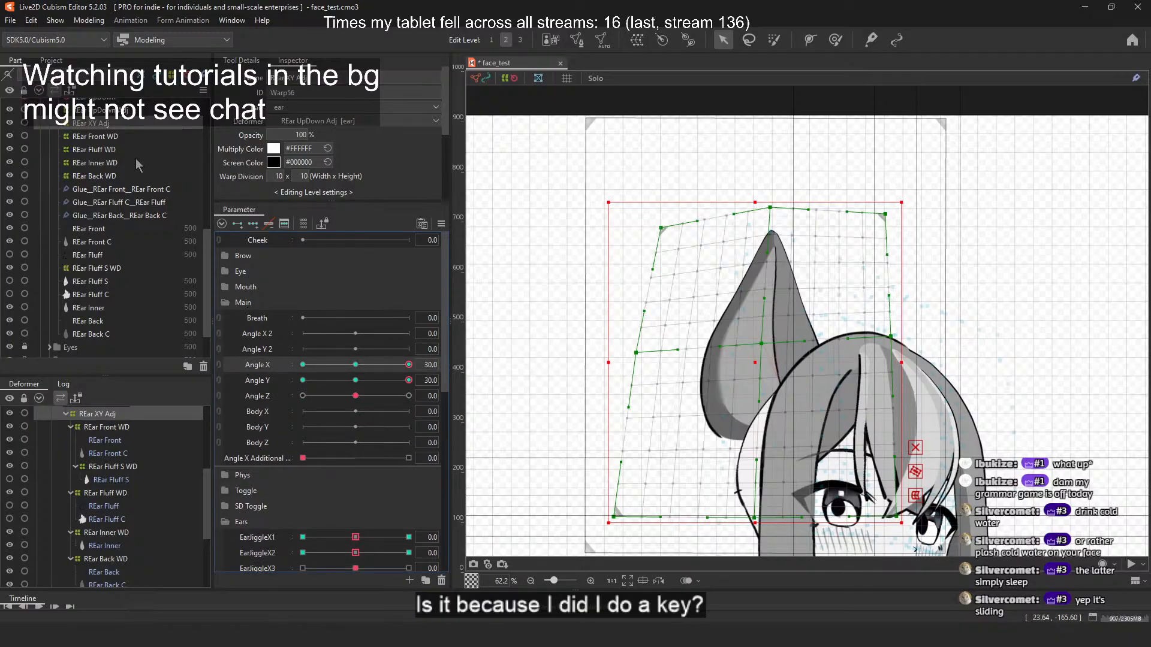
{"action": "left_click", "coordinate": [94, 176]}
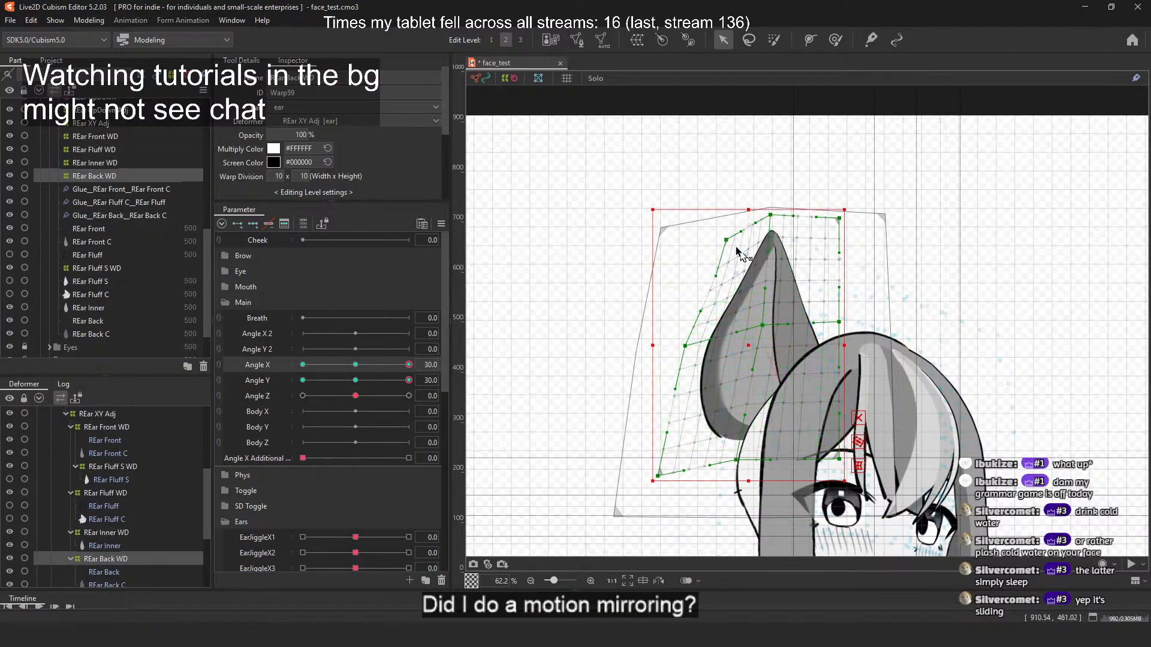
{"action": "left_click_drag", "start_coordinate": [726, 240], "coordinate": [714, 232]}
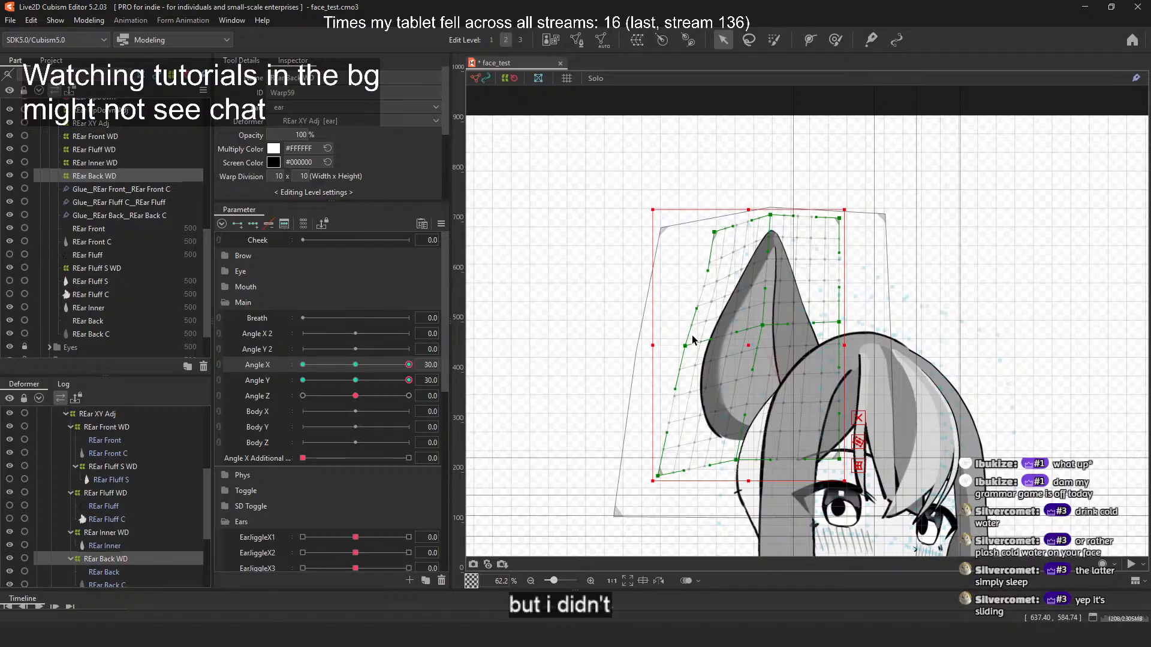
{"action": "left_click_drag", "start_coordinate": [708, 279], "coordinate": [693, 309]}
Step: At Angle X 30 and Angle Y 30, move REar Inner WD's upper outer corner outward to widen the top of the mesh
{"action": "left_click", "coordinate": [157, 160]}
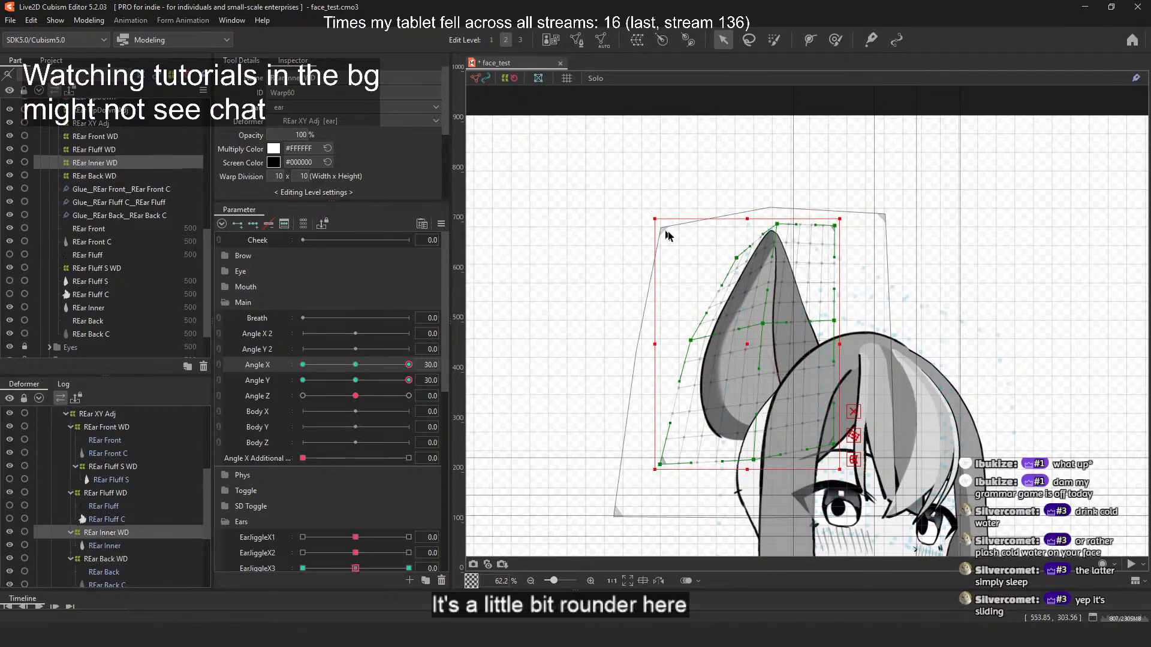
{"action": "left_click_drag", "start_coordinate": [742, 254], "coordinate": [711, 247]}
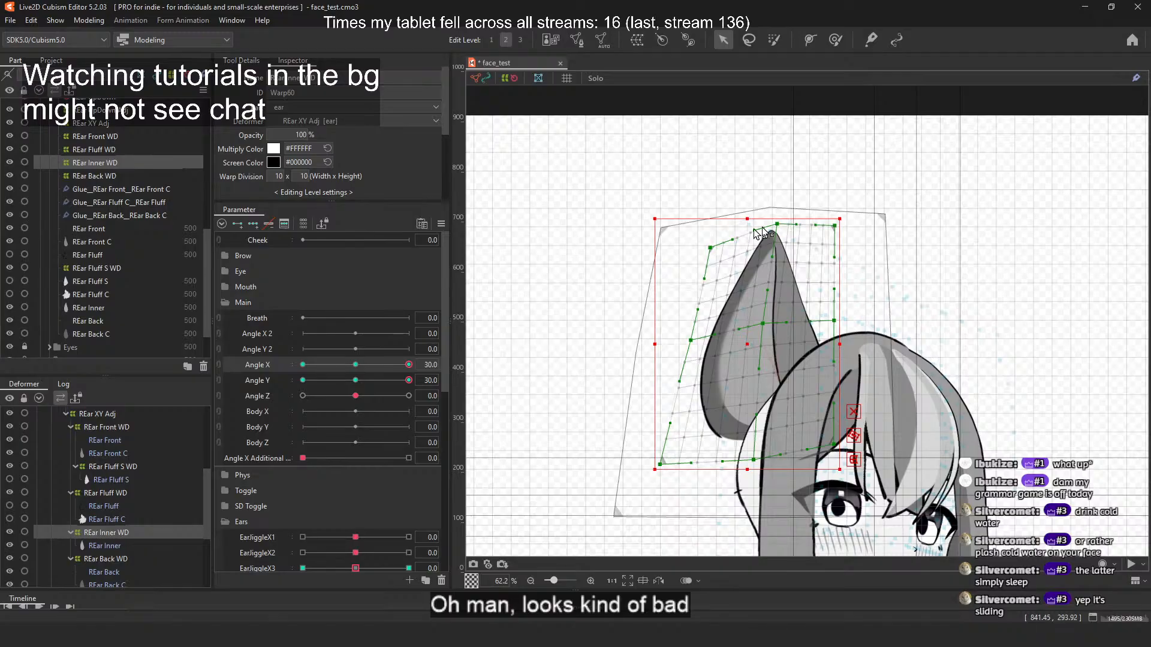
{"action": "left_click_drag", "start_coordinate": [710, 248], "coordinate": [717, 244]}
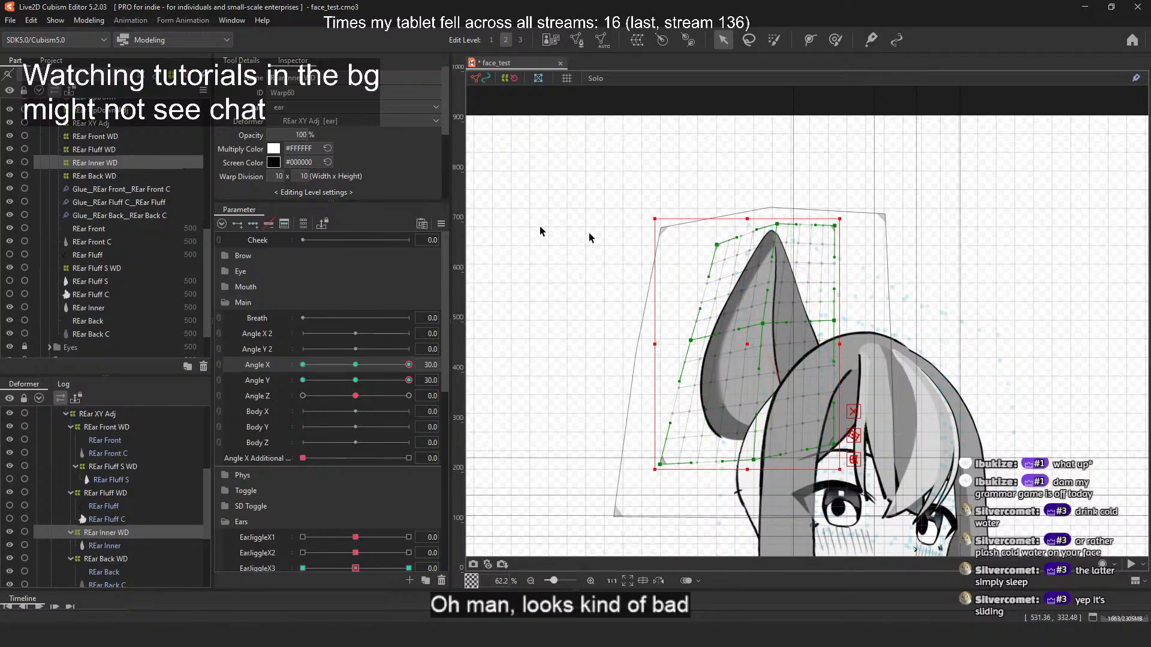
Step: Sweep Angle X back and forth with Angle Y at 30 to check how the right ear turns
{"action": "mouse_move", "coordinate": [397, 365]}
{"action": "left_mouse_down"}
{"action": "mouse_move", "coordinate": [306, 354]}
{"action": "mouse_move", "coordinate": [441, 353]}
{"action": "mouse_move", "coordinate": [292, 351]}
{"action": "mouse_move", "coordinate": [405, 352]}
{"action": "mouse_move", "coordinate": [381, 354]}
{"action": "left_mouse_up"}
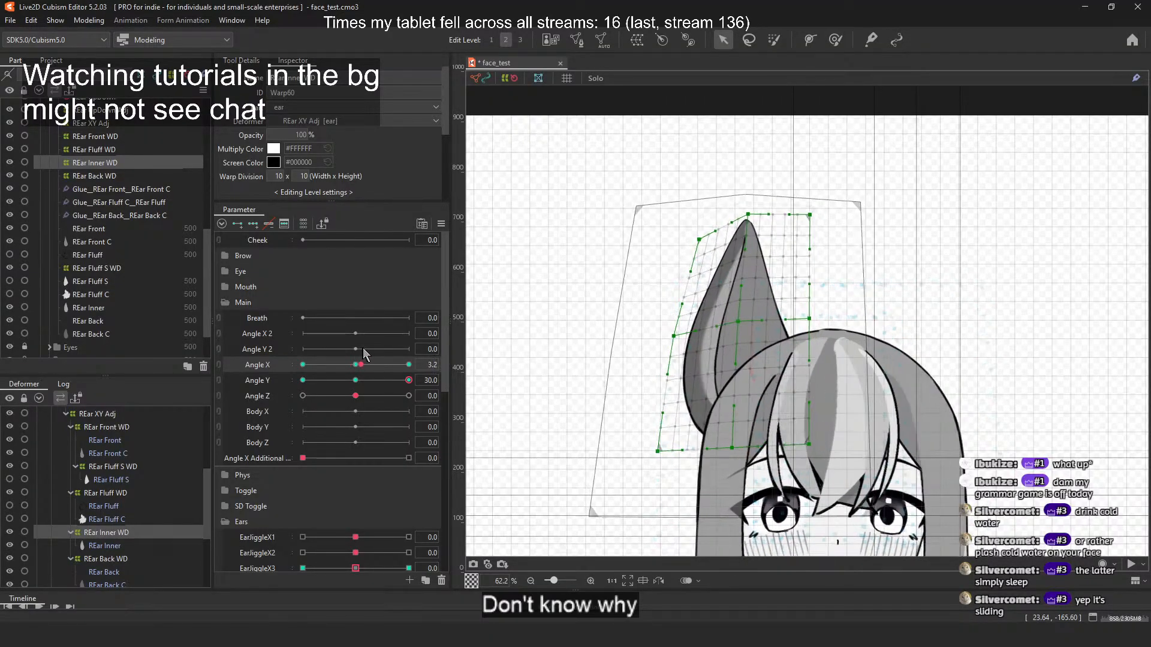
{"action": "left_click_drag", "start_coordinate": [399, 353], "coordinate": [418, 355]}
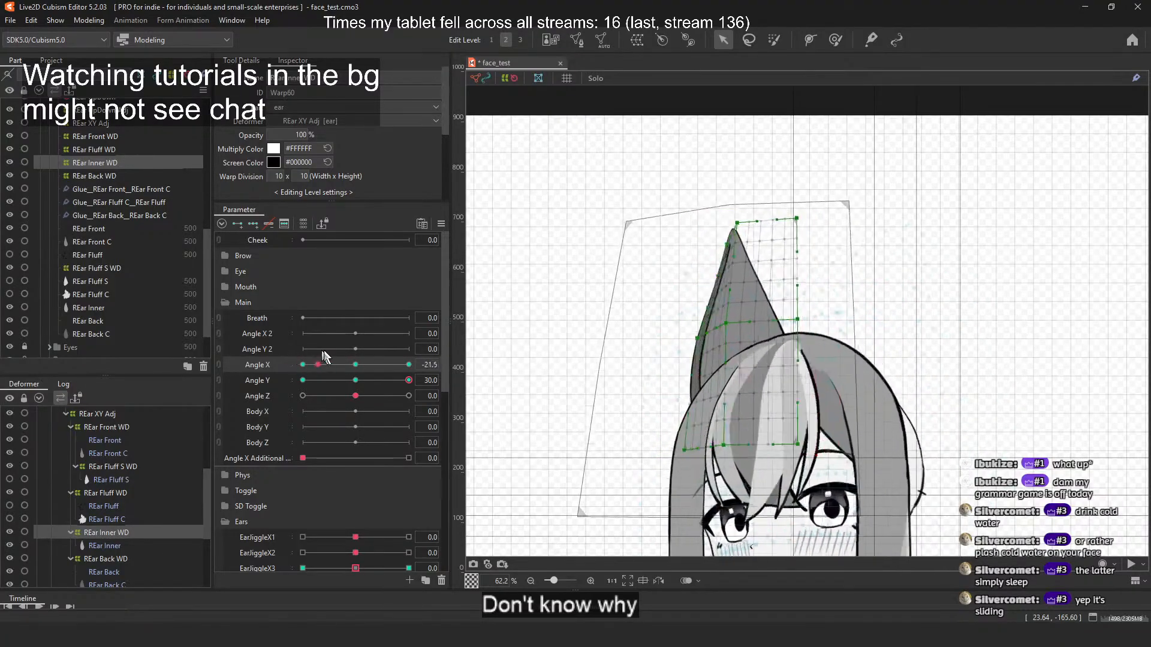
{"action": "left_click_drag", "start_coordinate": [363, 354], "coordinate": [389, 350]}
{"action": "left_click_drag", "start_coordinate": [317, 350], "coordinate": [357, 349]}
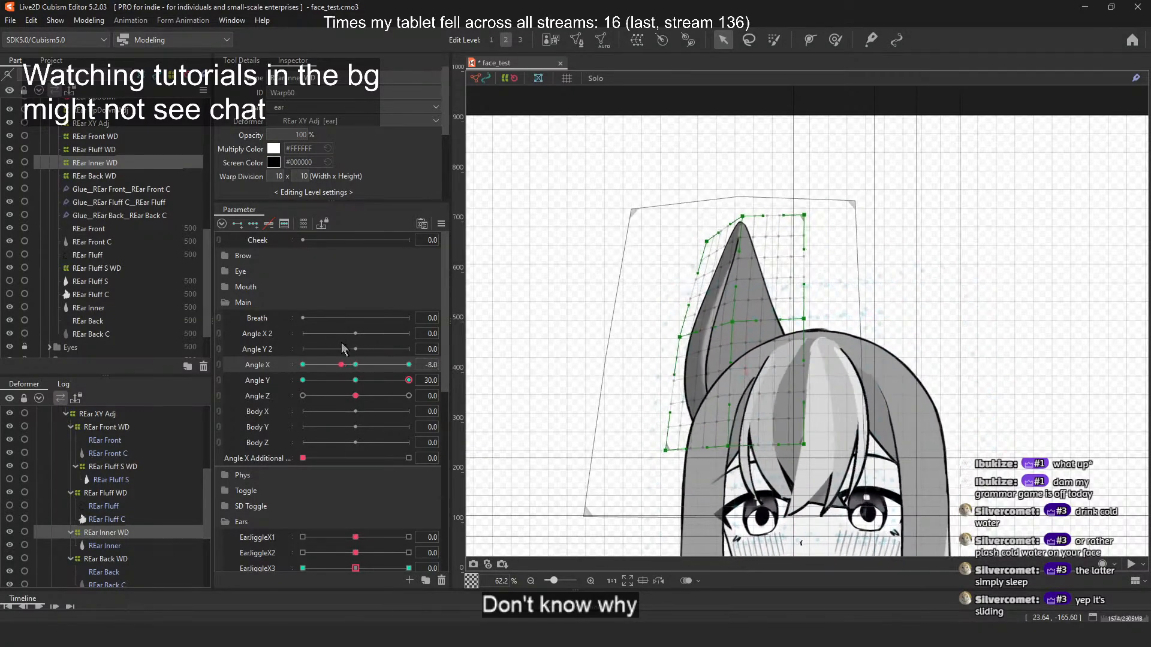
{"action": "left_click_drag", "start_coordinate": [319, 343], "coordinate": [303, 363]}
{"action": "left_click", "coordinate": [355, 364]}
Step: At Angle X -30 and Angle Y 0, shift REar Front WD's lower outer points inward and adjust the neighbouring inner points at the ear's base
{"action": "left_click", "coordinate": [356, 379]}
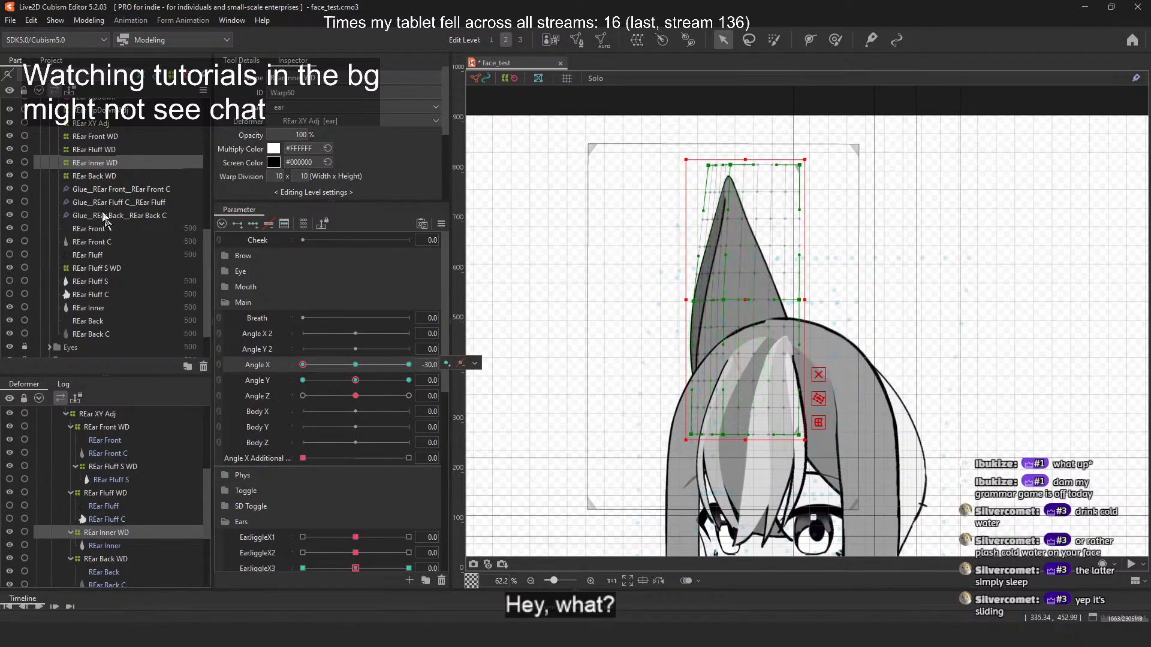
{"action": "left_click", "coordinate": [99, 136]}
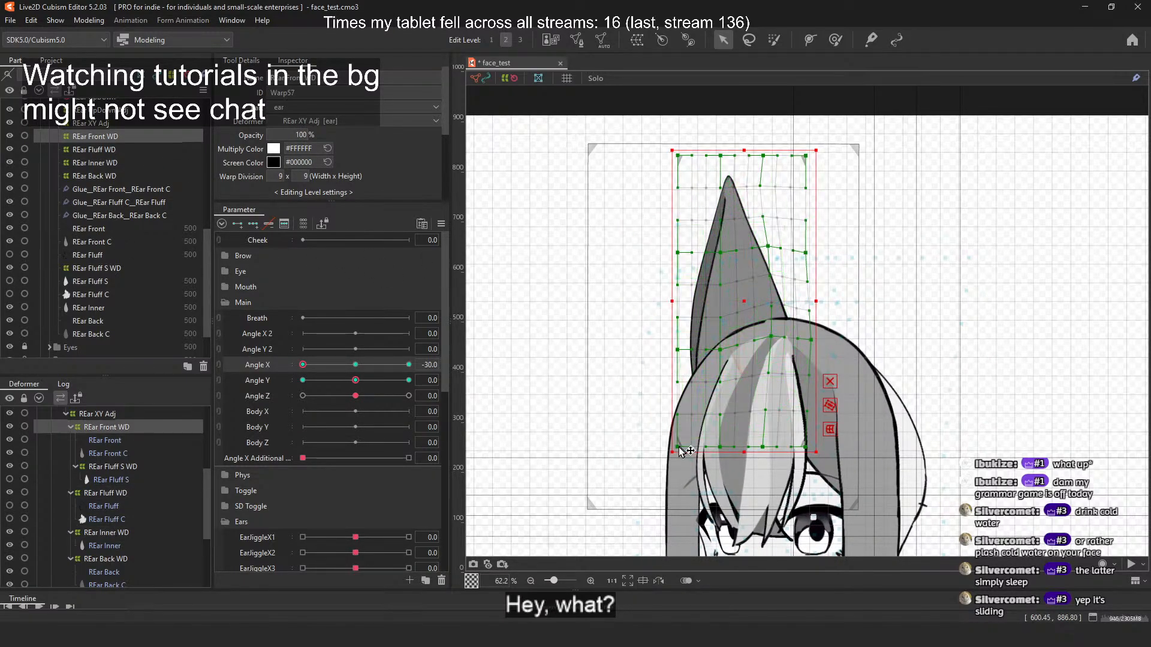
{"action": "left_click_drag", "start_coordinate": [689, 447], "coordinate": [698, 447]}
{"action": "left_click_drag", "start_coordinate": [676, 346], "coordinate": [728, 351]}
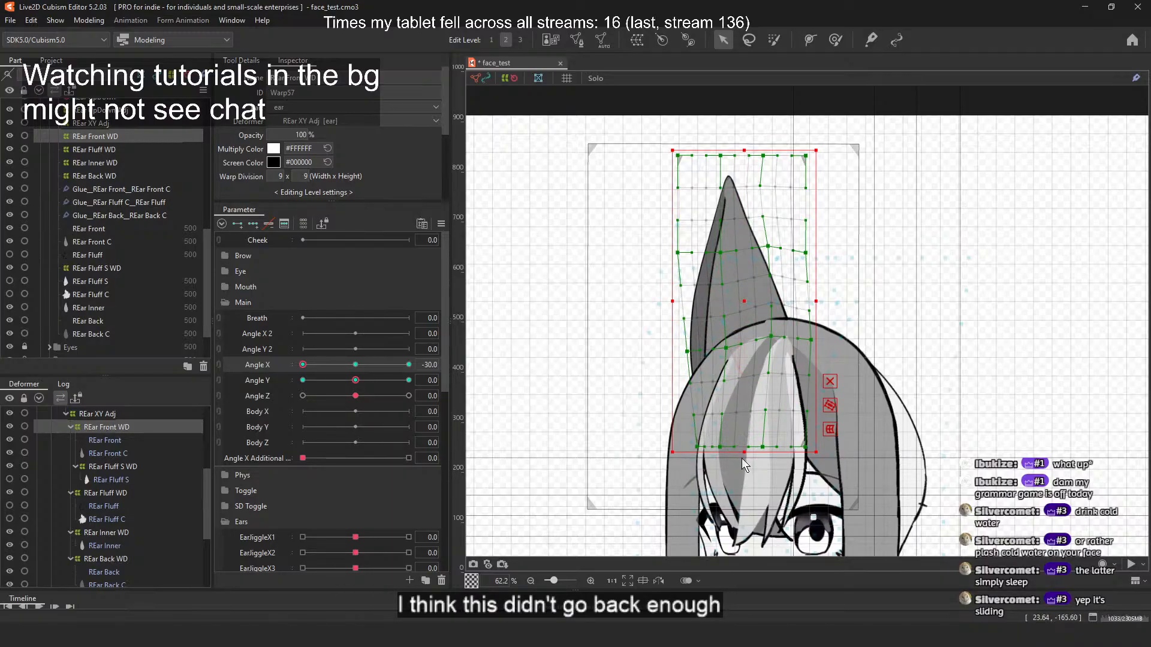
{"action": "left_click_drag", "start_coordinate": [721, 449], "coordinate": [735, 446]}
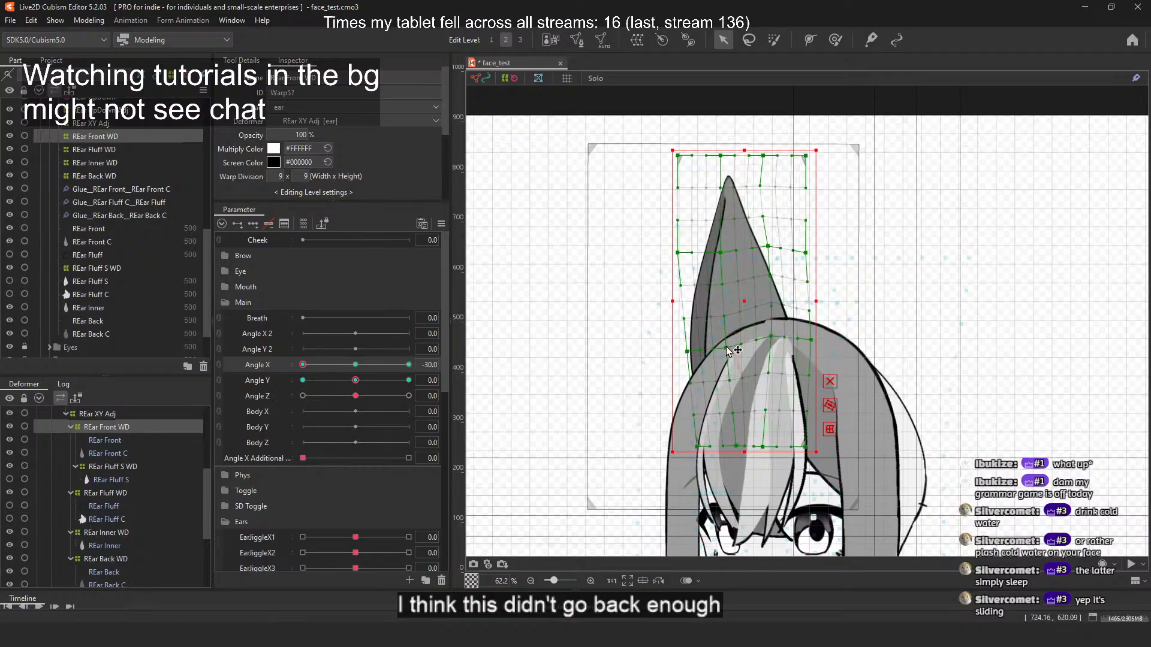
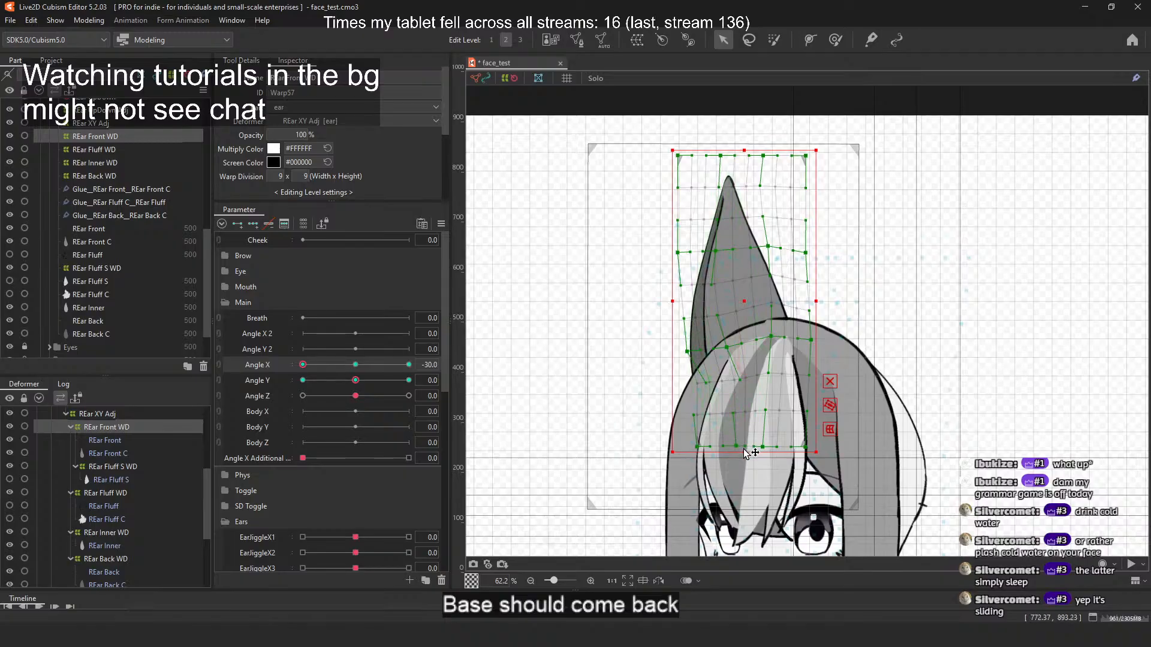
{"action": "mouse_move", "coordinate": [736, 446]}
{"action": "left_mouse_down"}
{"action": "mouse_move", "coordinate": [754, 445]}
{"action": "mouse_move", "coordinate": [725, 443]}
{"action": "left_mouse_up"}
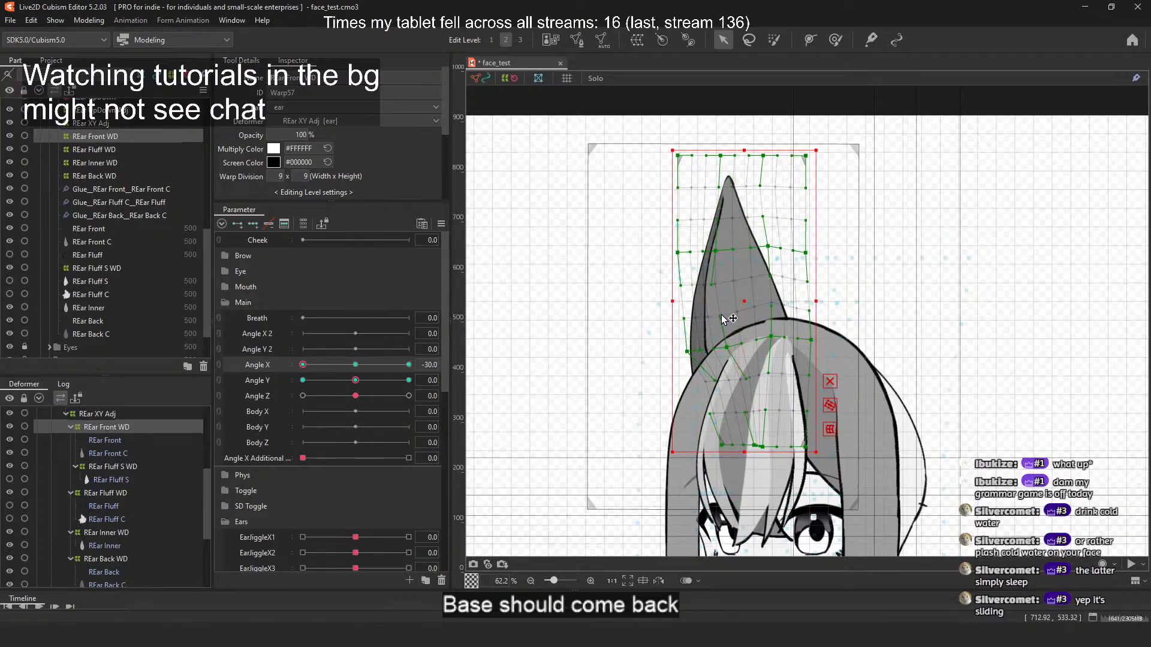
{"action": "left_click_drag", "start_coordinate": [728, 346], "coordinate": [725, 336]}
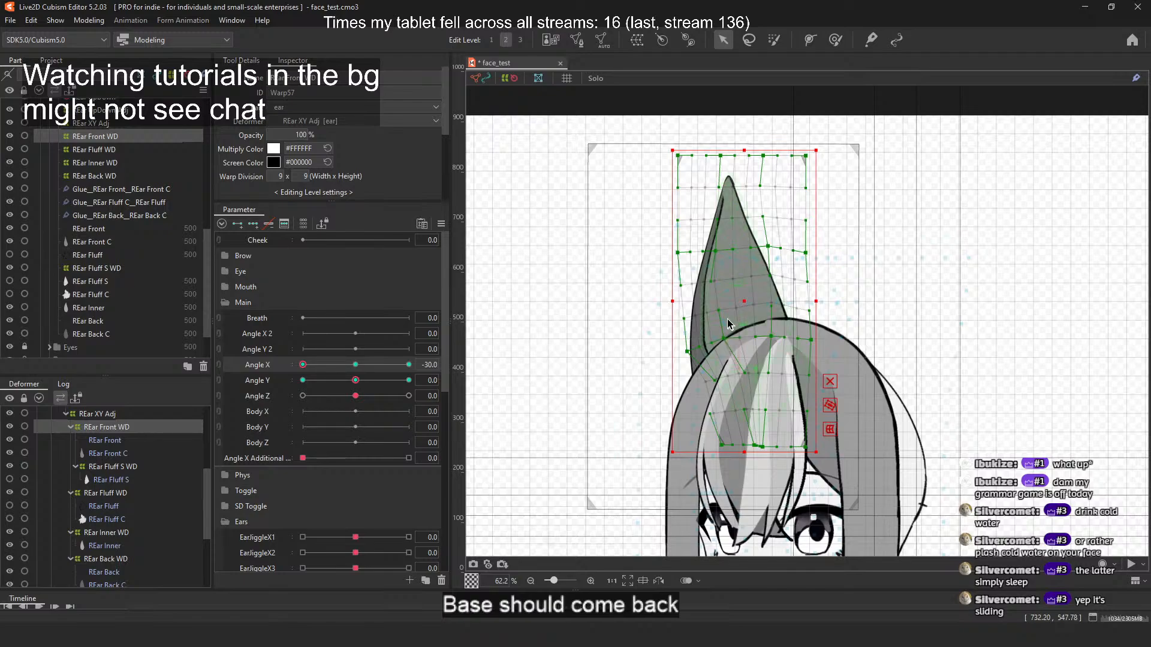
Step: Examine the ear's base up close and sweep Angle X from -30 to 30 to check where the front piece meets the head
{"action": "scroll", "coordinate": [728, 324], "scroll_direction": "up", "scroll_amount": 6}
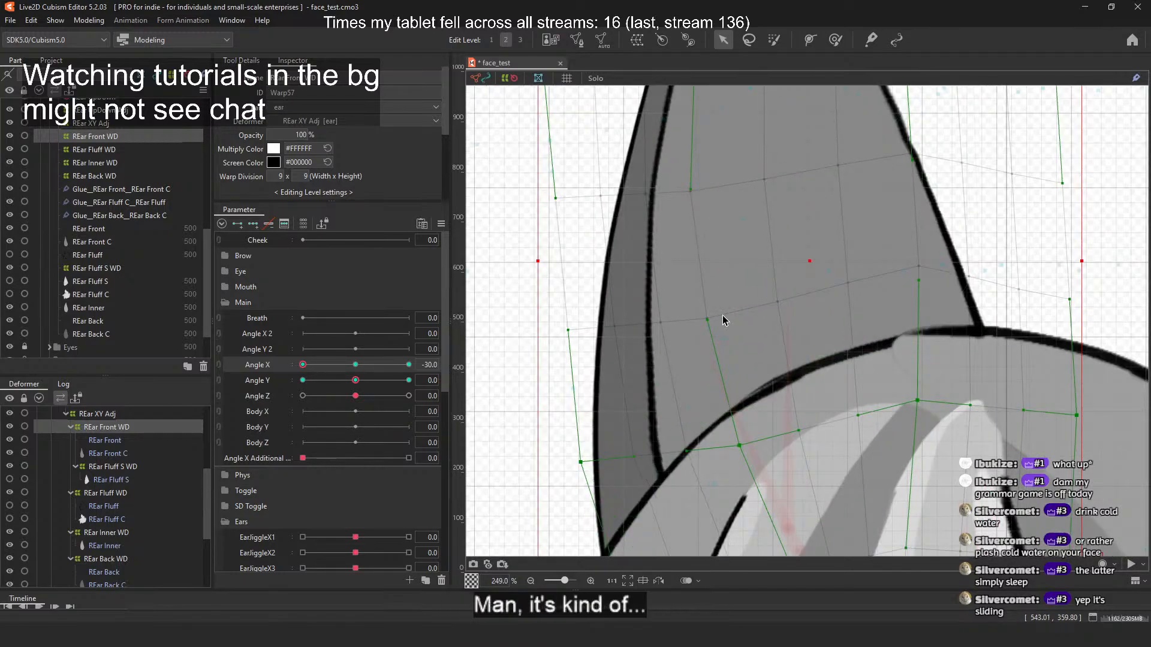
{"action": "scroll", "coordinate": [713, 307], "scroll_direction": "down", "scroll_amount": 4}
{"action": "scroll", "coordinate": [705, 294], "scroll_direction": "up", "scroll_amount": 2}
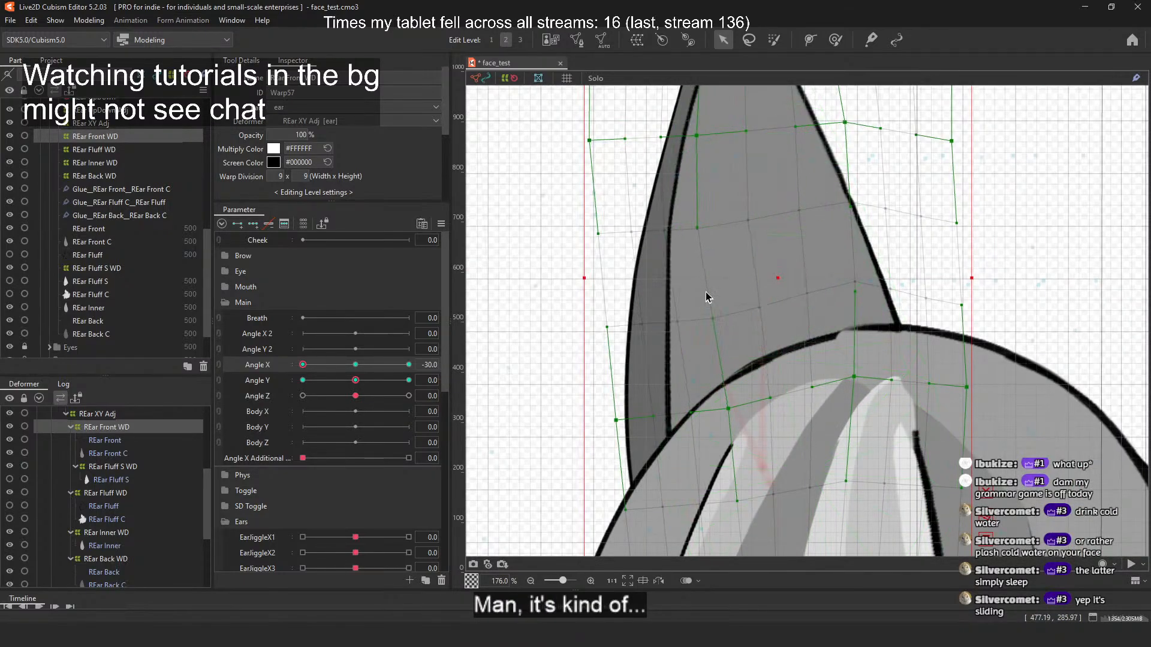
{"action": "scroll", "coordinate": [707, 296], "scroll_direction": "down", "scroll_amount": 3}
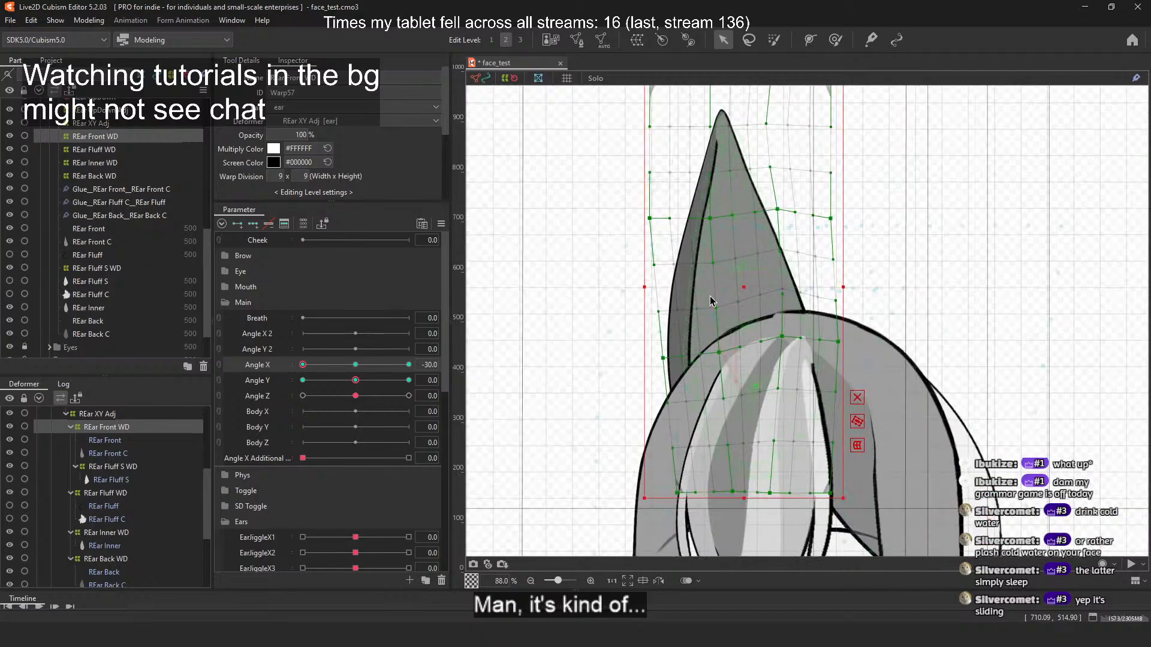
{"action": "scroll", "coordinate": [709, 299], "scroll_direction": "up", "scroll_amount": 2}
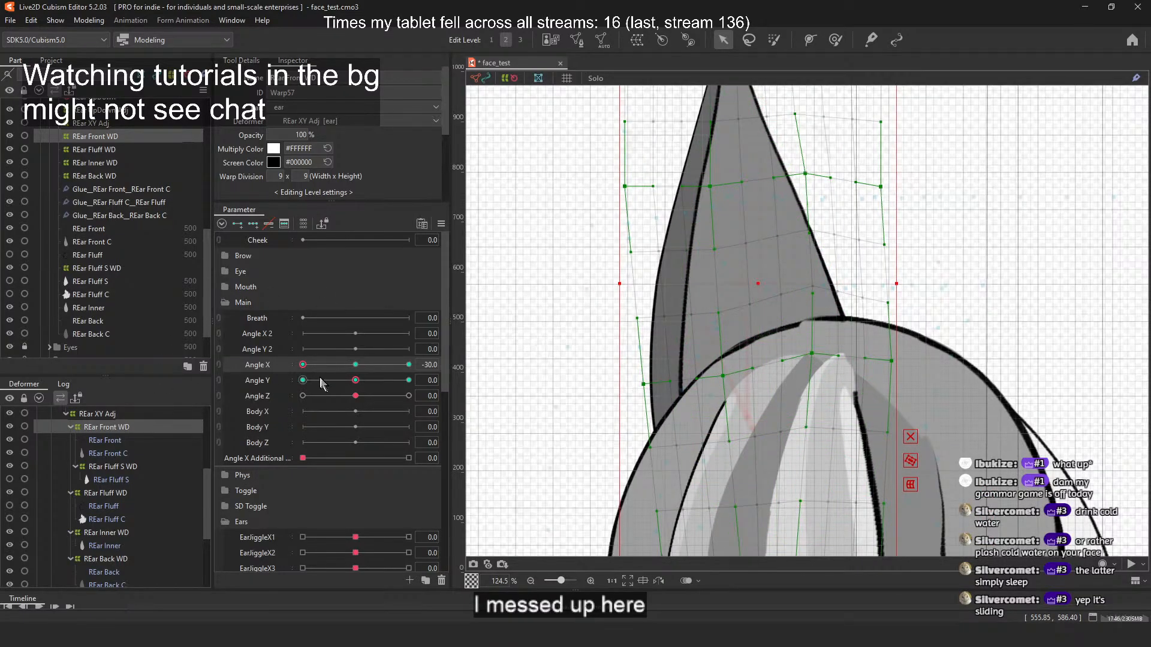
{"action": "mouse_move", "coordinate": [303, 364]}
{"action": "left_mouse_down"}
{"action": "mouse_move", "coordinate": [369, 366]}
{"action": "mouse_move", "coordinate": [303, 364]}
{"action": "mouse_move", "coordinate": [334, 365]}
{"action": "mouse_move", "coordinate": [314, 365]}
{"action": "left_mouse_up"}
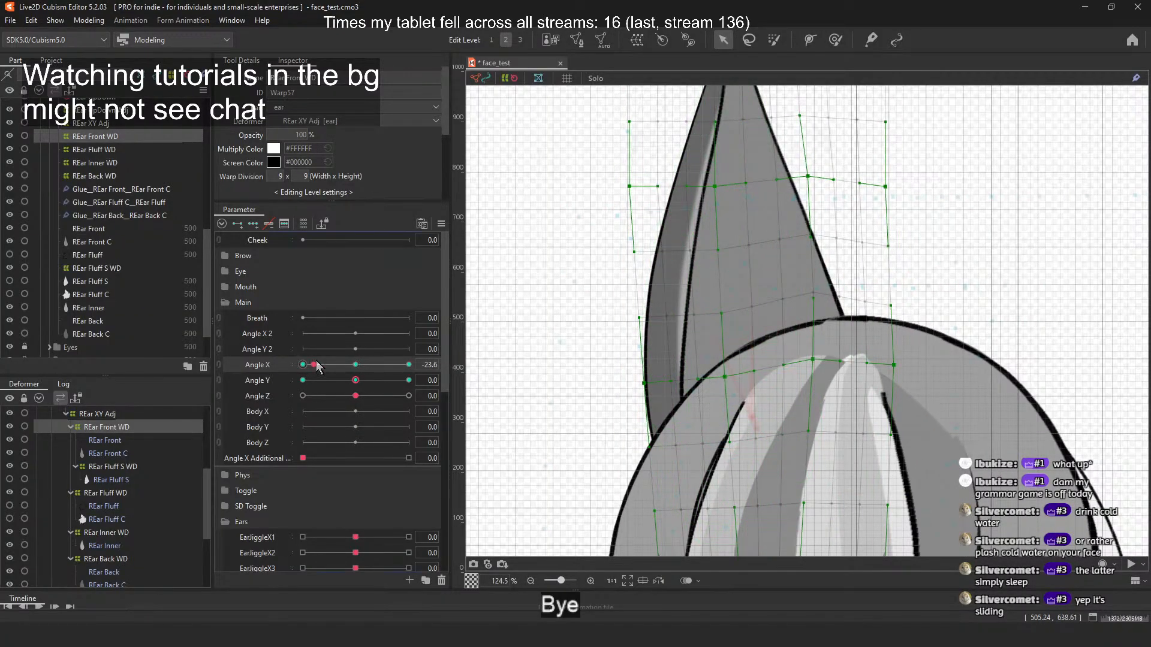
{"action": "left_click_drag", "start_coordinate": [317, 366], "coordinate": [410, 363]}
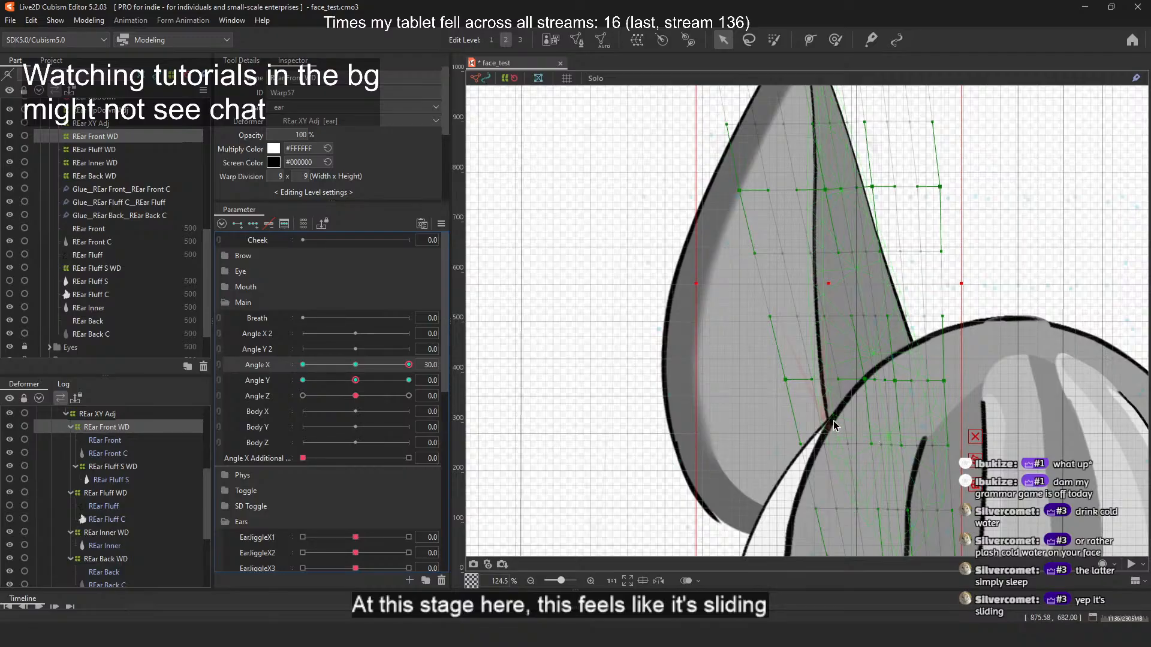
{"action": "left_click_drag", "start_coordinate": [411, 367], "coordinate": [472, 369]}
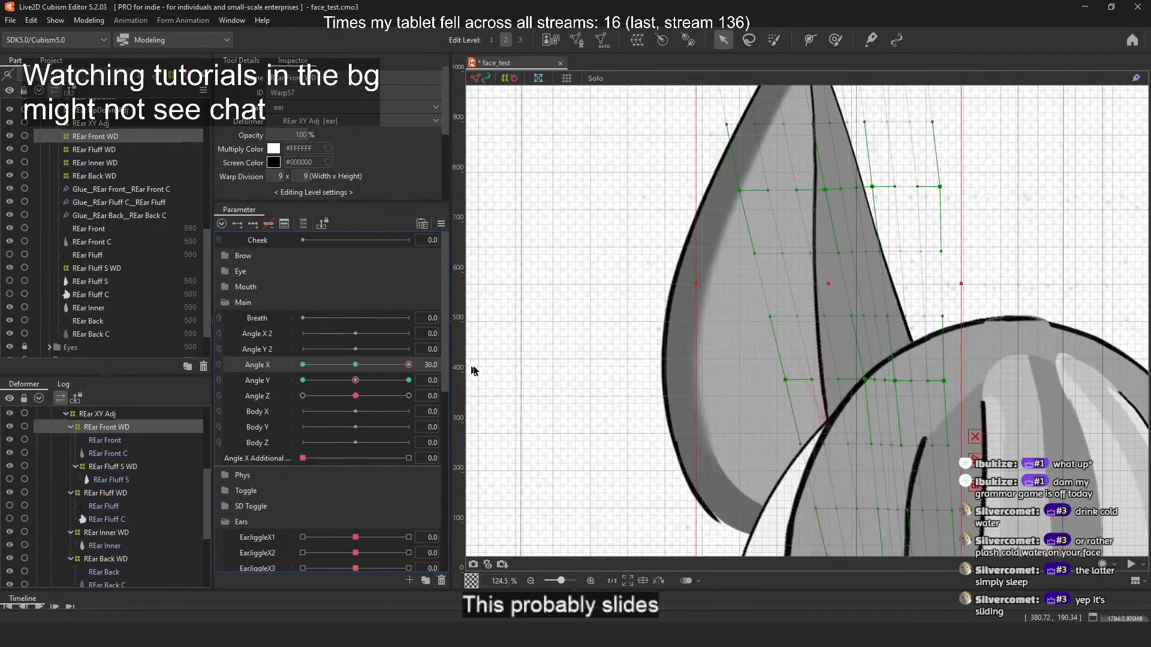
Step: At Angle X 30 and Angle Y 0, move REar Front WD's outer point near the ear base and its lower outer corner outward
{"action": "scroll", "coordinate": [801, 307], "scroll_direction": "down", "scroll_amount": 2}
{"action": "scroll", "coordinate": [824, 323], "scroll_direction": "up", "scroll_amount": 1}
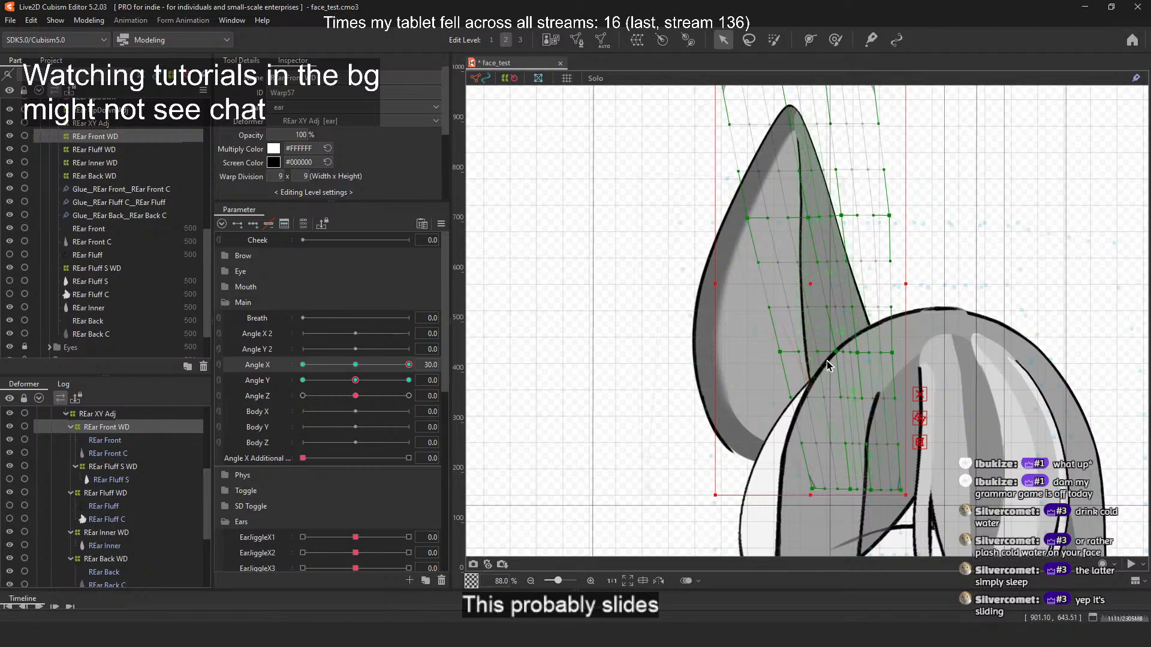
{"action": "left_click_drag", "start_coordinate": [779, 353], "coordinate": [763, 351]}
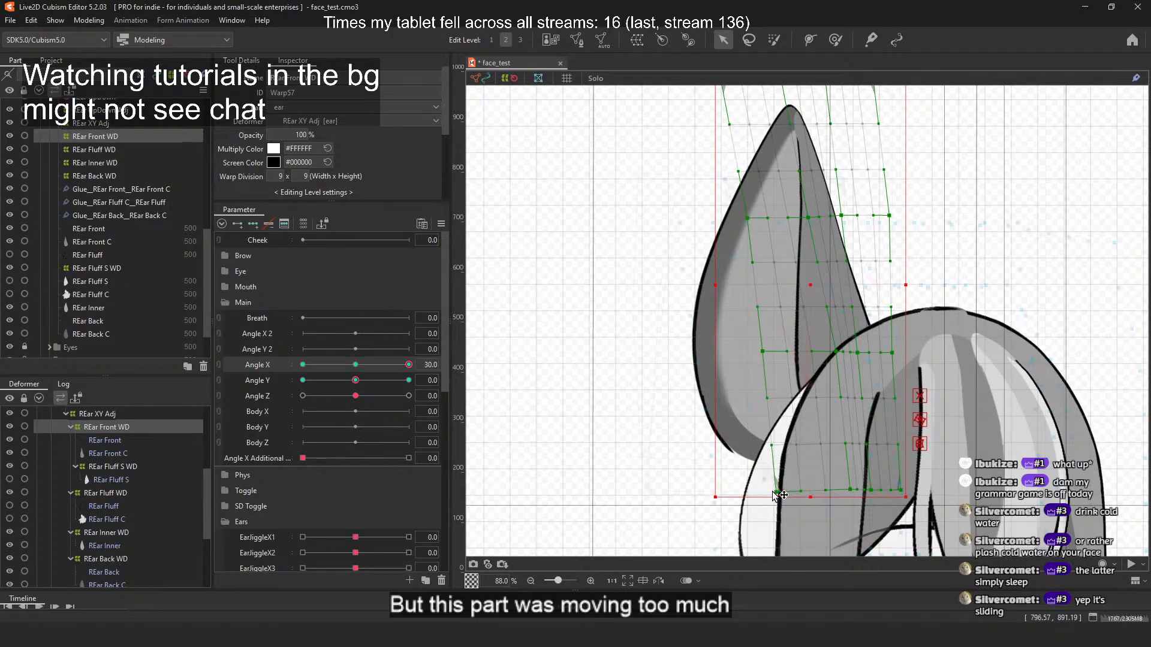
{"action": "mouse_move", "coordinate": [409, 364]}
{"action": "left_mouse_down"}
{"action": "mouse_move", "coordinate": [329, 372]}
{"action": "mouse_move", "coordinate": [409, 369]}
{"action": "left_mouse_up"}
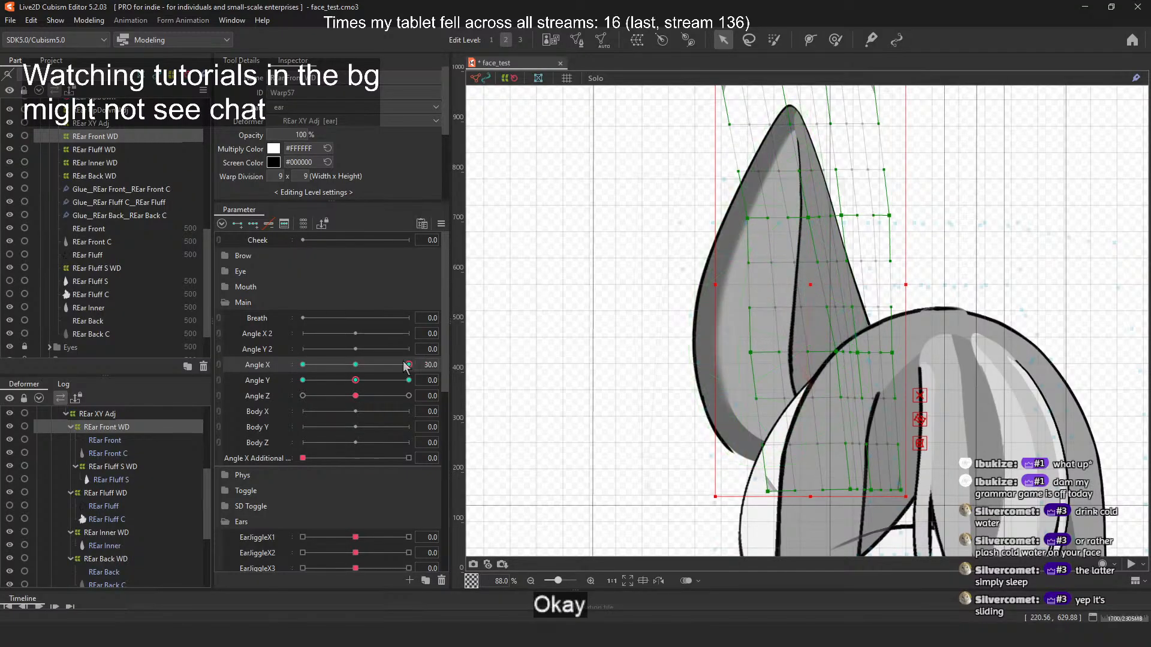
Step: At Angle X -30, nudge REar Front WD's outer point near the ear base outward, undoing the trial moves of the neighbouring points
{"action": "left_click_drag", "start_coordinate": [409, 364], "coordinate": [294, 378]}
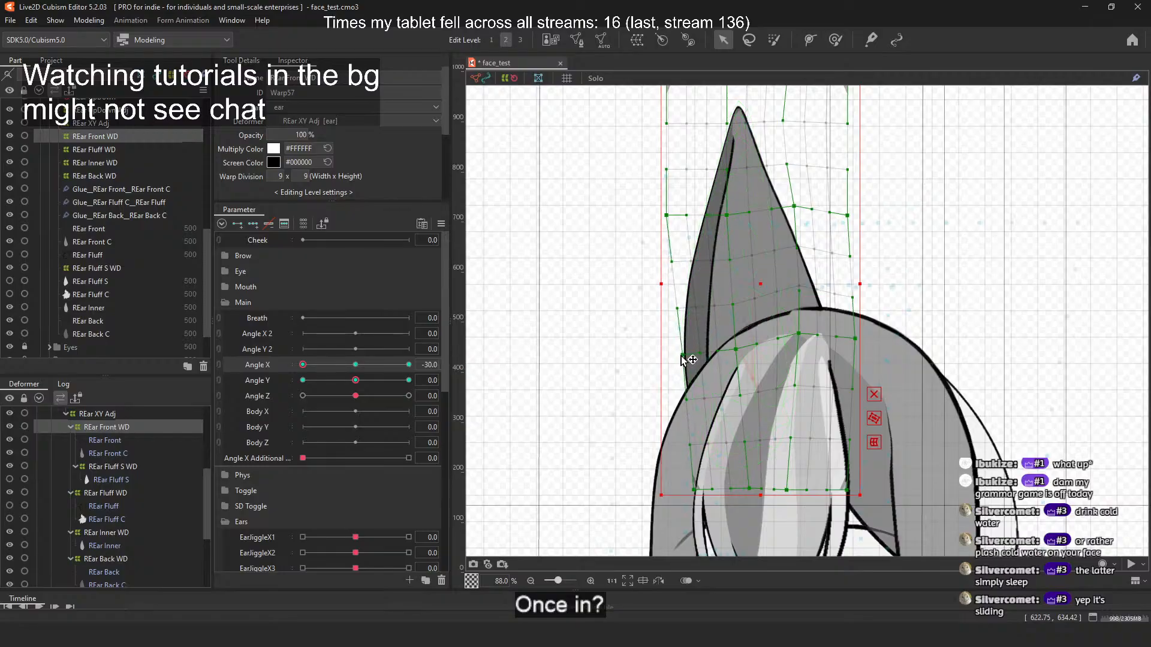
{"action": "left_click_drag", "start_coordinate": [683, 358], "coordinate": [680, 357]}
{"action": "left_click_drag", "start_coordinate": [668, 217], "coordinate": [664, 246]}
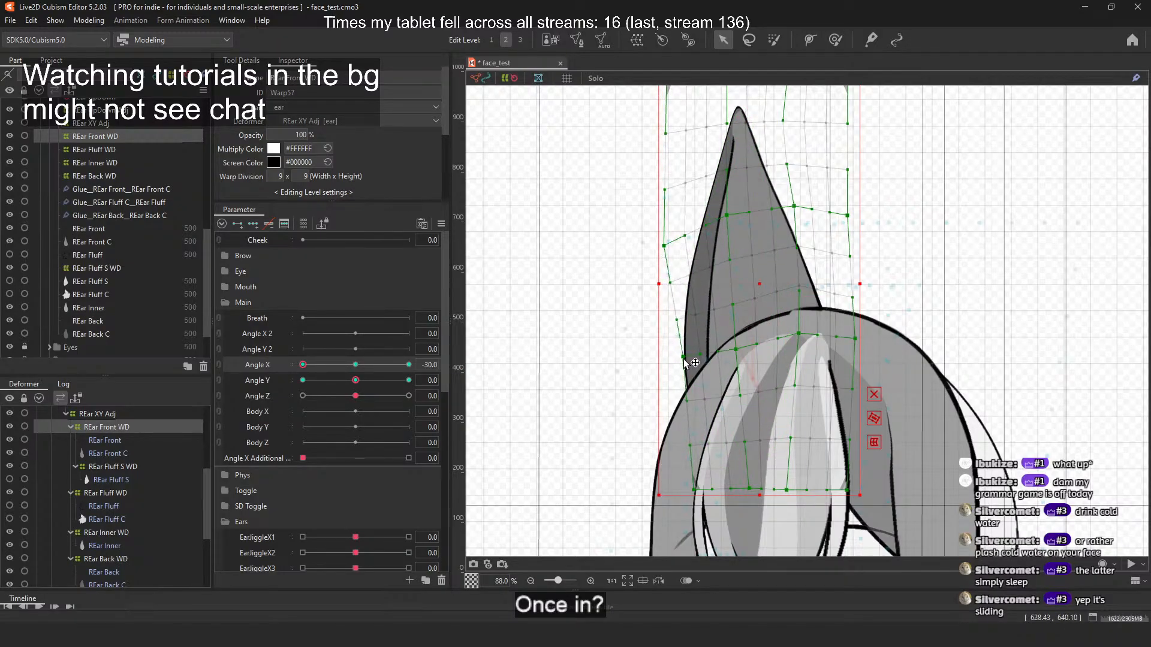
{"action": "key", "text": "ctrl+z"}
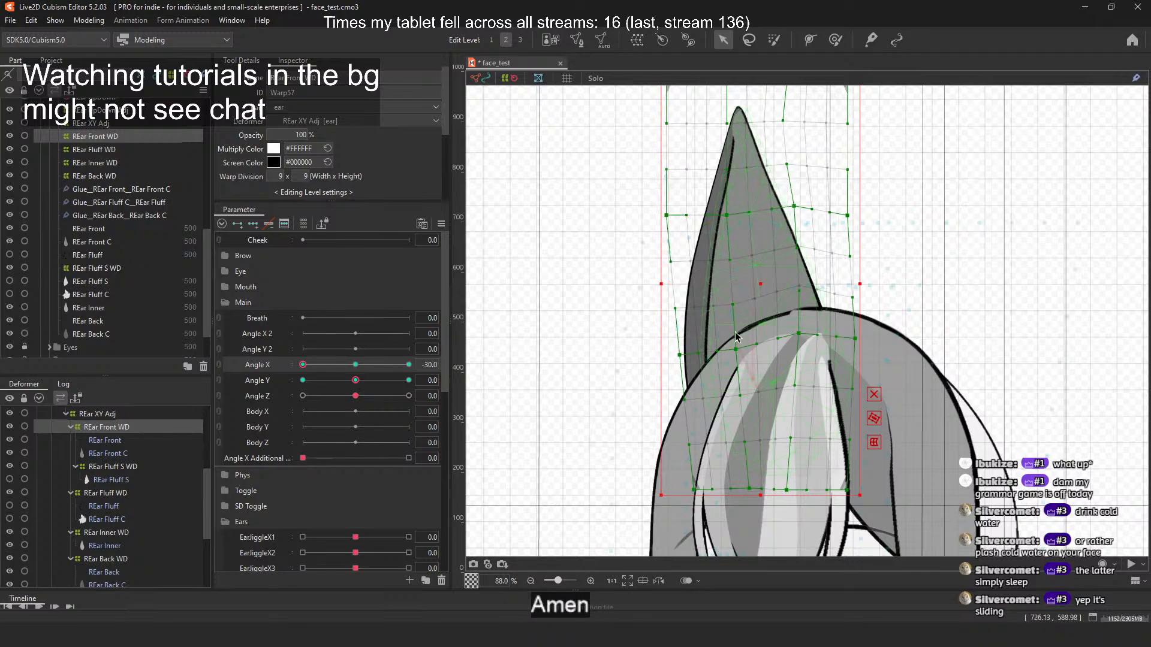
{"action": "left_click_drag", "start_coordinate": [739, 348], "coordinate": [742, 347]}
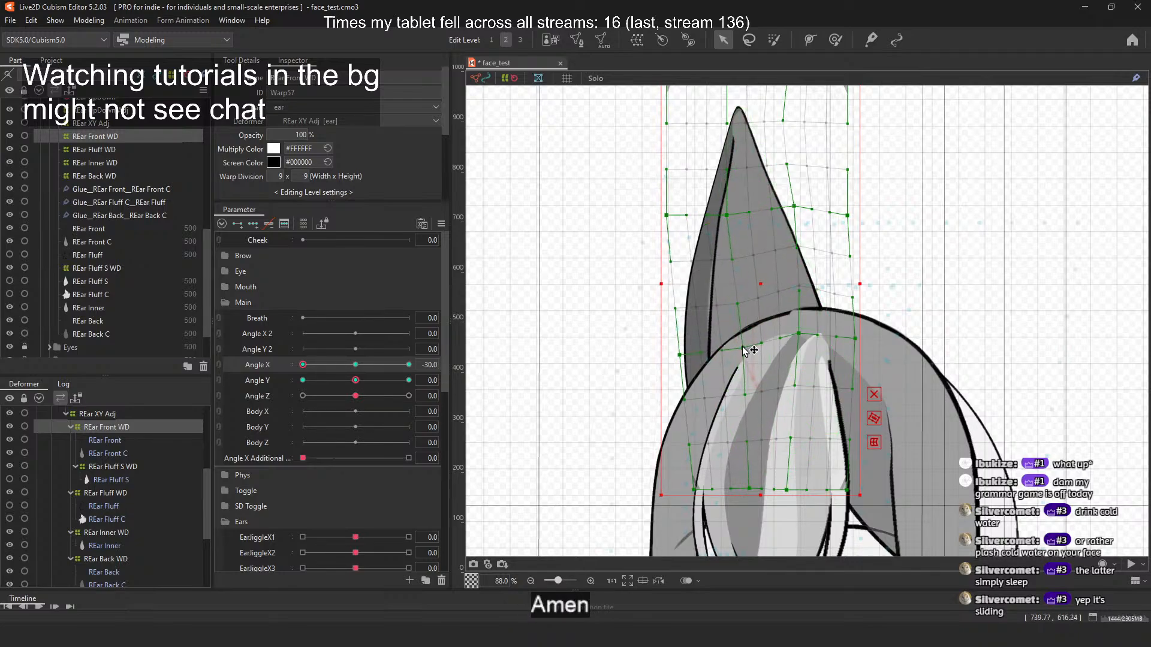
{"action": "key", "text": "ctrl+z"}
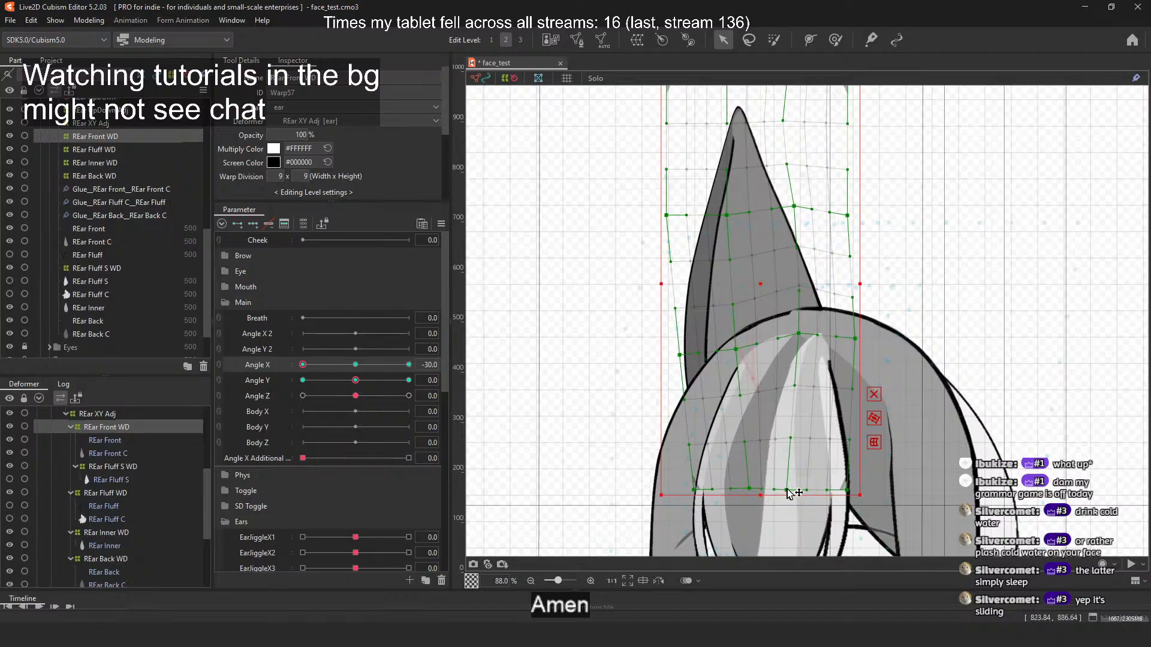
Step: At Angle X -30, pull REar Front WD's lower outer corner inward and raise its bottom edge points and lower inner corner
{"action": "left_click_drag", "start_coordinate": [790, 492], "coordinate": [761, 455]}
{"action": "left_click_drag", "start_coordinate": [693, 490], "coordinate": [717, 457]}
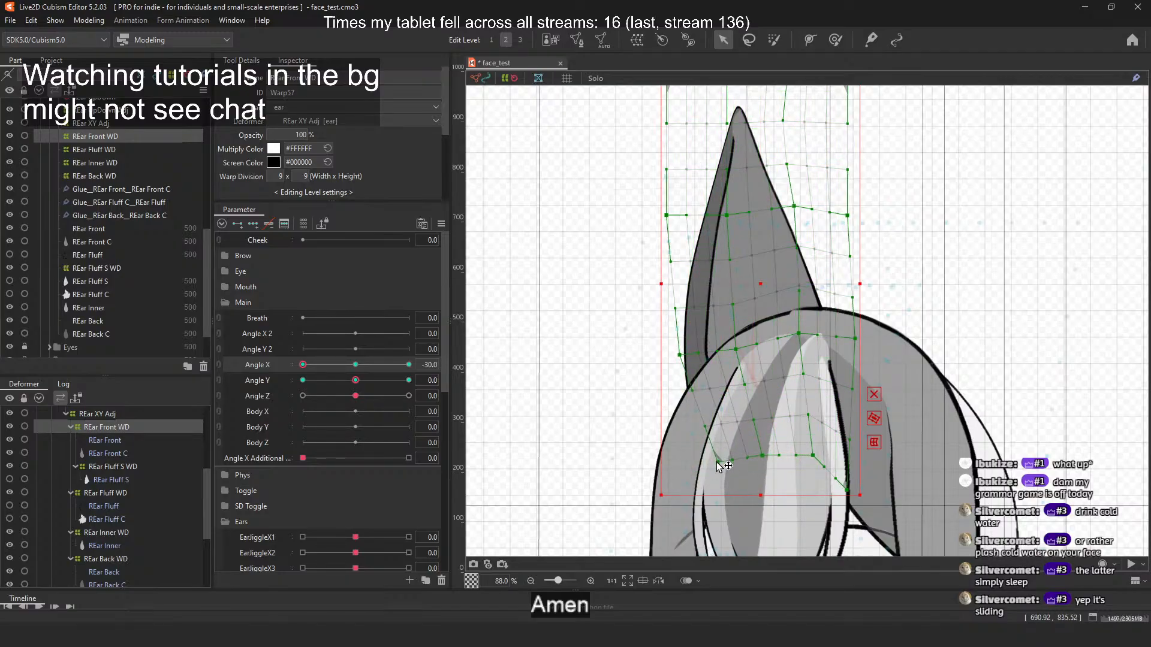
{"action": "left_click_drag", "start_coordinate": [851, 493], "coordinate": [851, 466]}
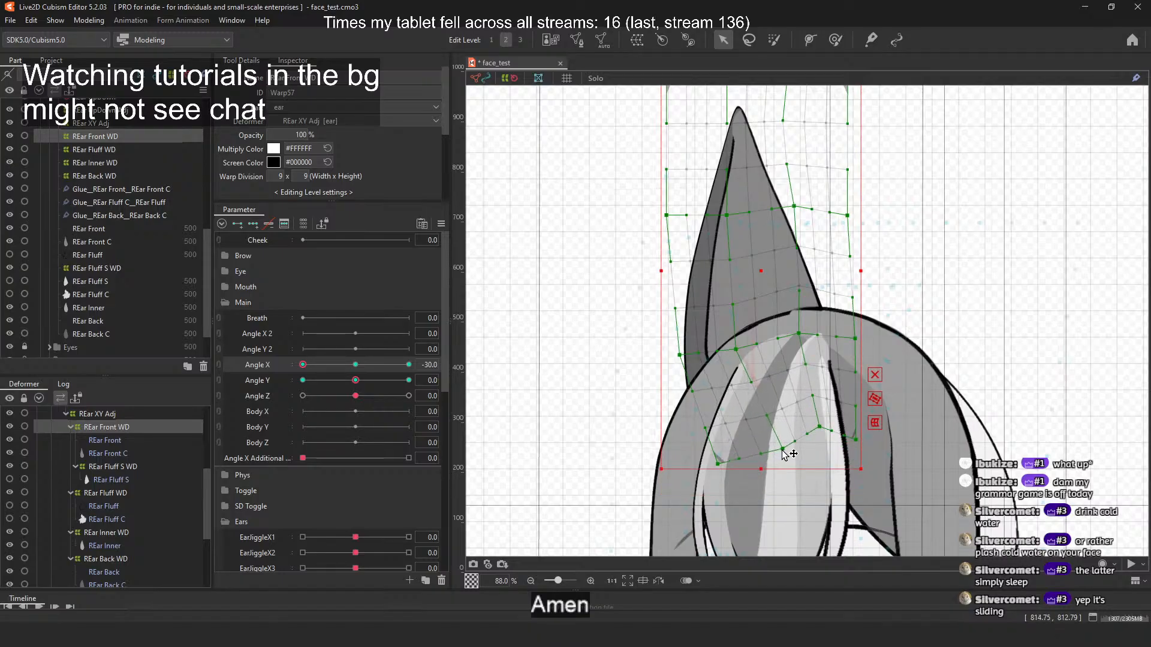
Step: At Angle X -30, bend REar Front WD's inner column near the ear's outer side and nudge the lower outer corner farther inward
{"action": "left_click_drag", "start_coordinate": [736, 350], "coordinate": [681, 354]}
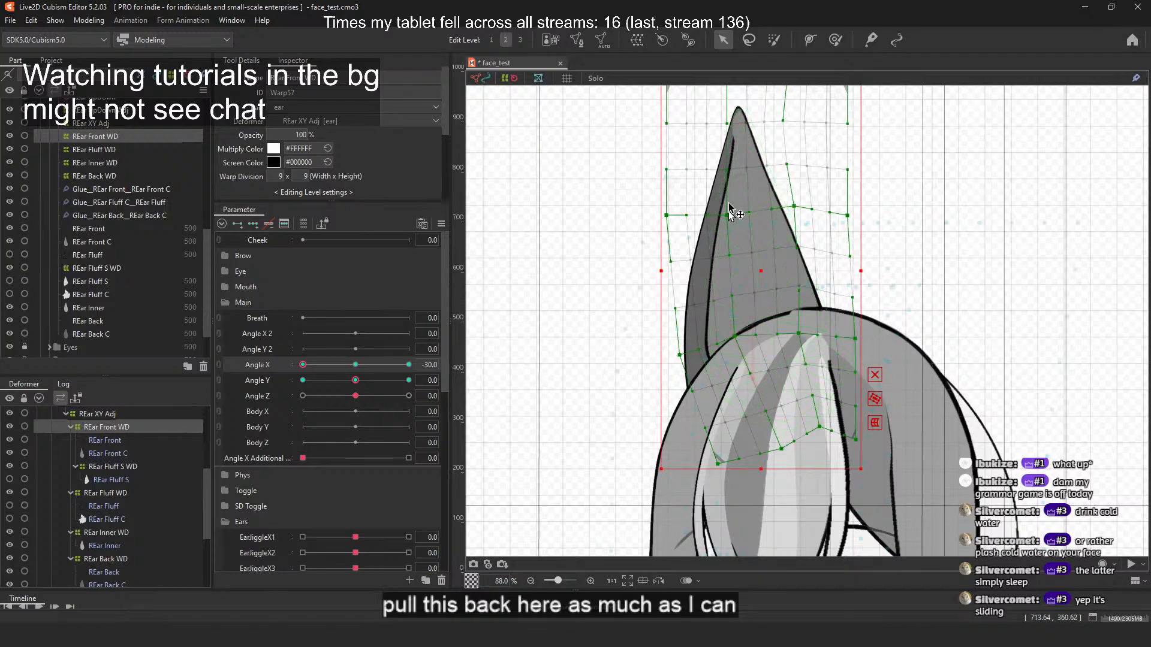
{"action": "left_click_drag", "start_coordinate": [730, 172], "coordinate": [724, 168]}
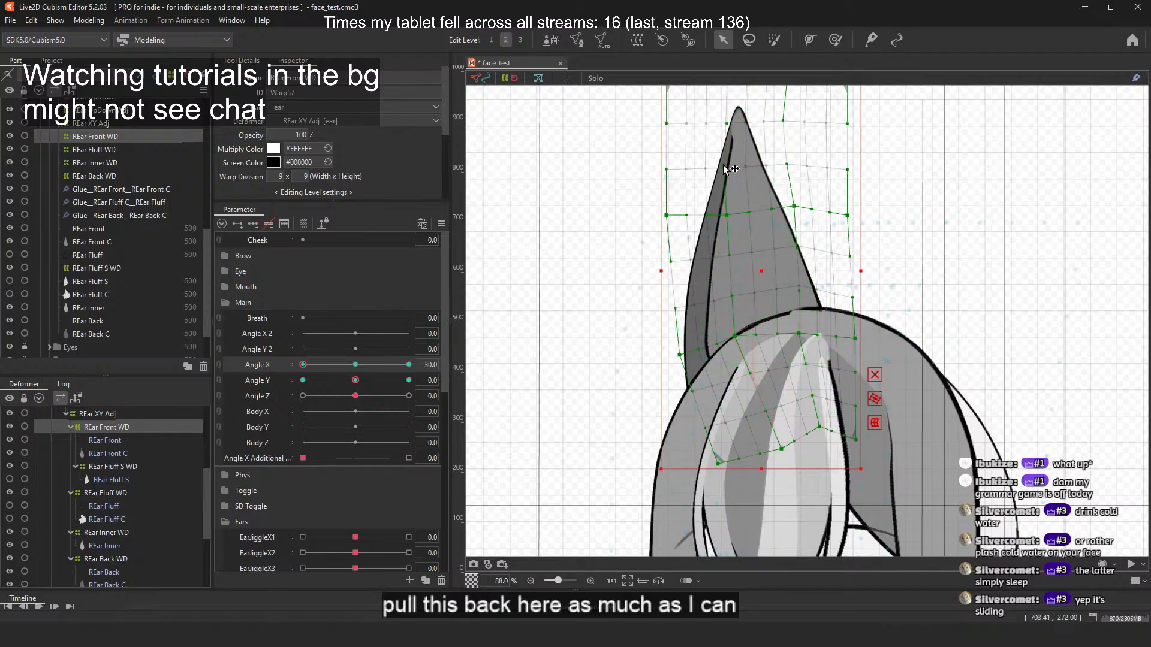
{"action": "left_click_drag", "start_coordinate": [729, 252], "coordinate": [721, 295]}
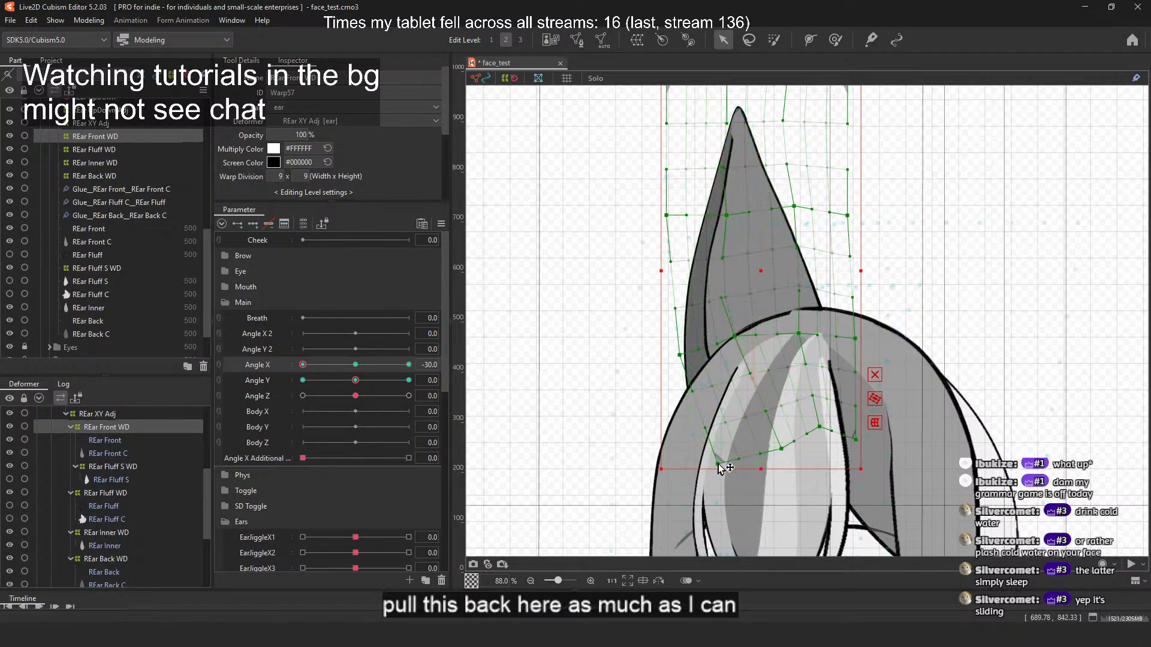
{"action": "mouse_move", "coordinate": [719, 464]}
{"action": "left_mouse_down"}
{"action": "mouse_move", "coordinate": [741, 460]}
{"action": "mouse_move", "coordinate": [727, 459]}
{"action": "left_mouse_up"}
{"action": "left_click_drag", "start_coordinate": [752, 373], "coordinate": [759, 368]}
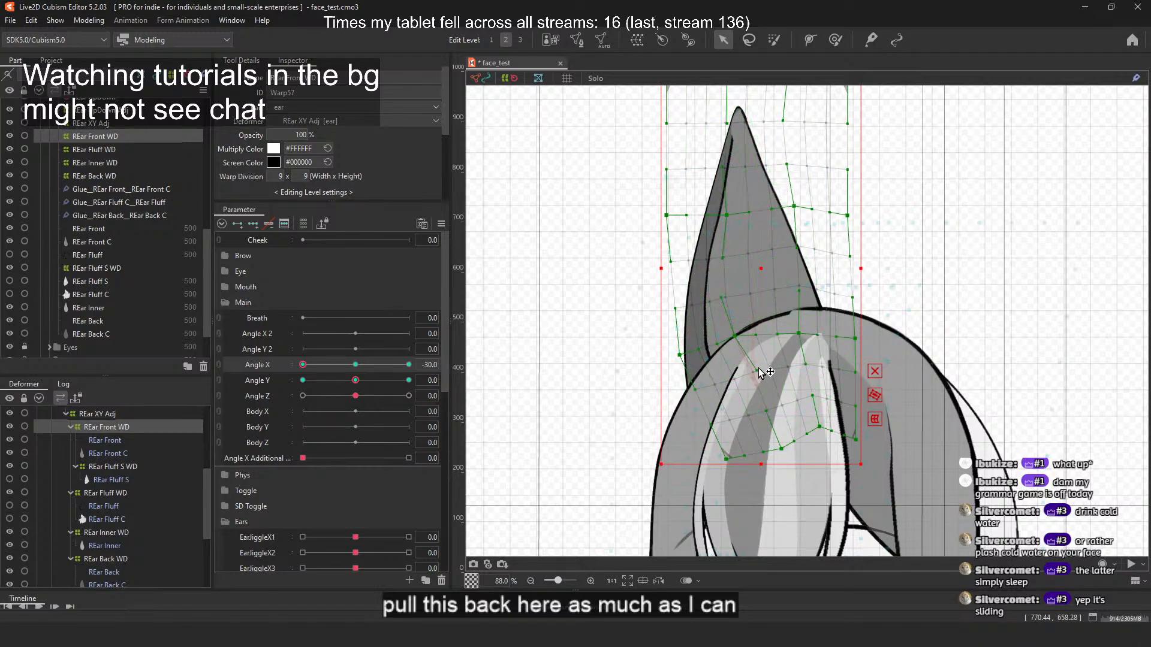
Step: Move REar Front WD's outer edge handle outward and adjust the adjoining point near the ear base at Angle X -30
{"action": "mouse_move", "coordinate": [685, 353]}
{"action": "left_mouse_down"}
{"action": "mouse_move", "coordinate": [713, 357]}
{"action": "mouse_move", "coordinate": [698, 351]}
{"action": "left_mouse_up"}
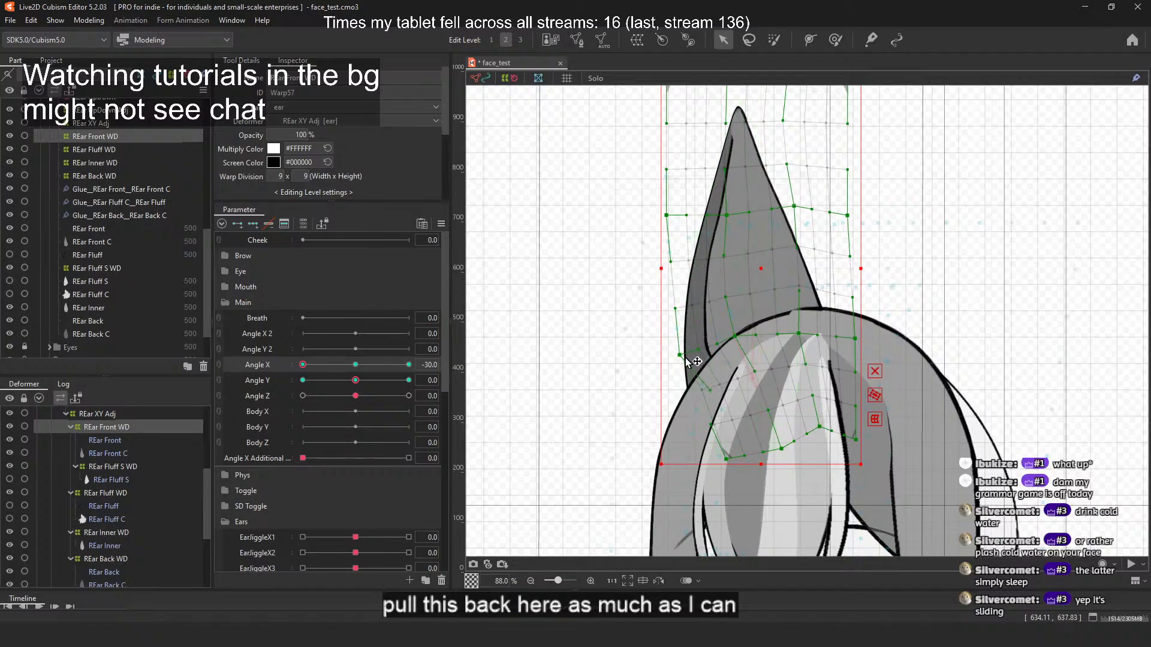
{"action": "left_click_drag", "start_coordinate": [679, 308], "coordinate": [668, 307]}
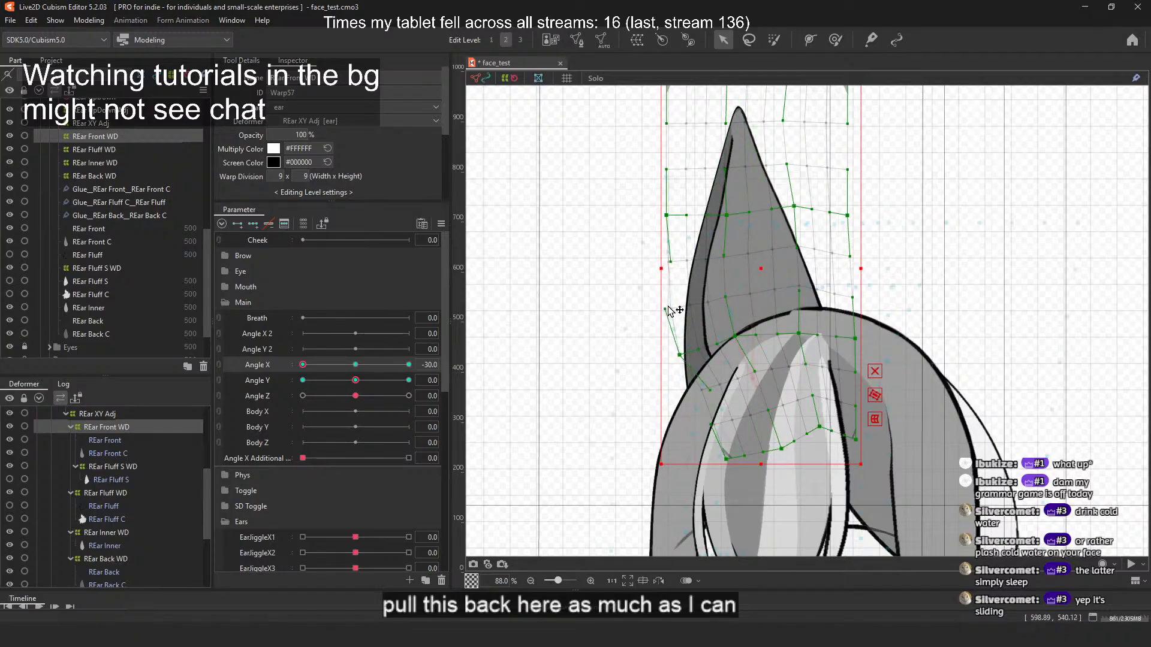
{"action": "left_click_drag", "start_coordinate": [676, 348], "coordinate": [689, 357]}
{"action": "left_click", "coordinate": [959, 269]}
{"action": "scroll", "coordinate": [852, 271], "scroll_direction": "down", "scroll_amount": 3}
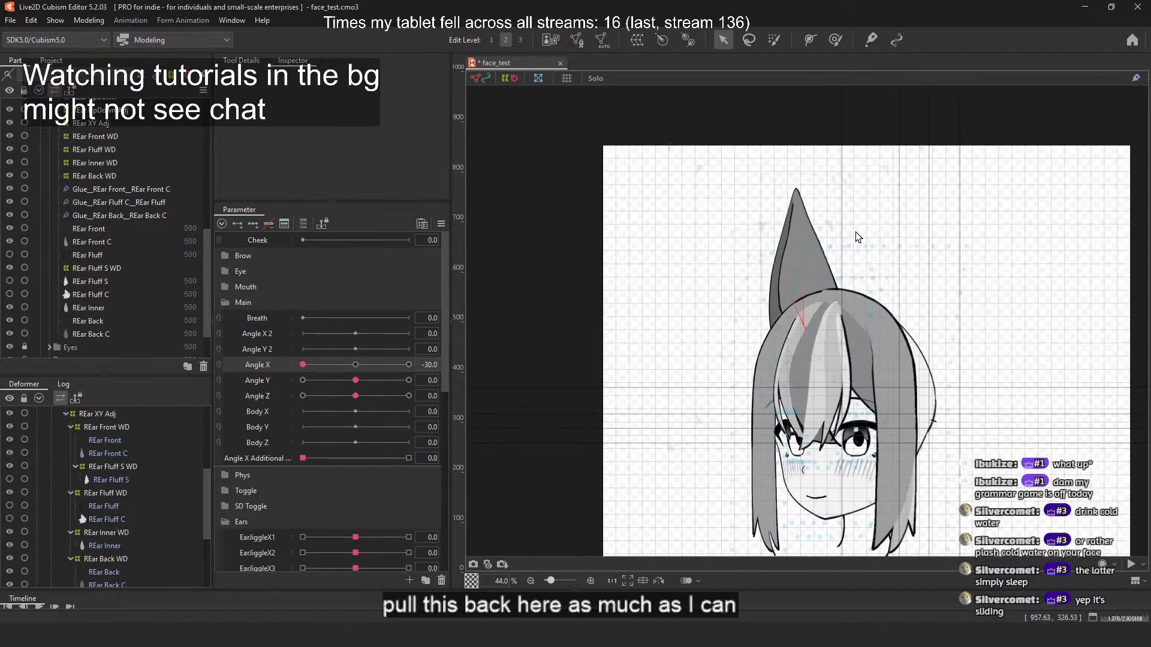
Step: At Angle X -30, pull REar Back WD's outer middle point and lower outer corner inward, and raise its bottom points
{"action": "scroll", "coordinate": [857, 236], "scroll_direction": "up", "scroll_amount": 2}
{"action": "left_click_drag", "start_coordinate": [302, 367], "coordinate": [355, 375]}
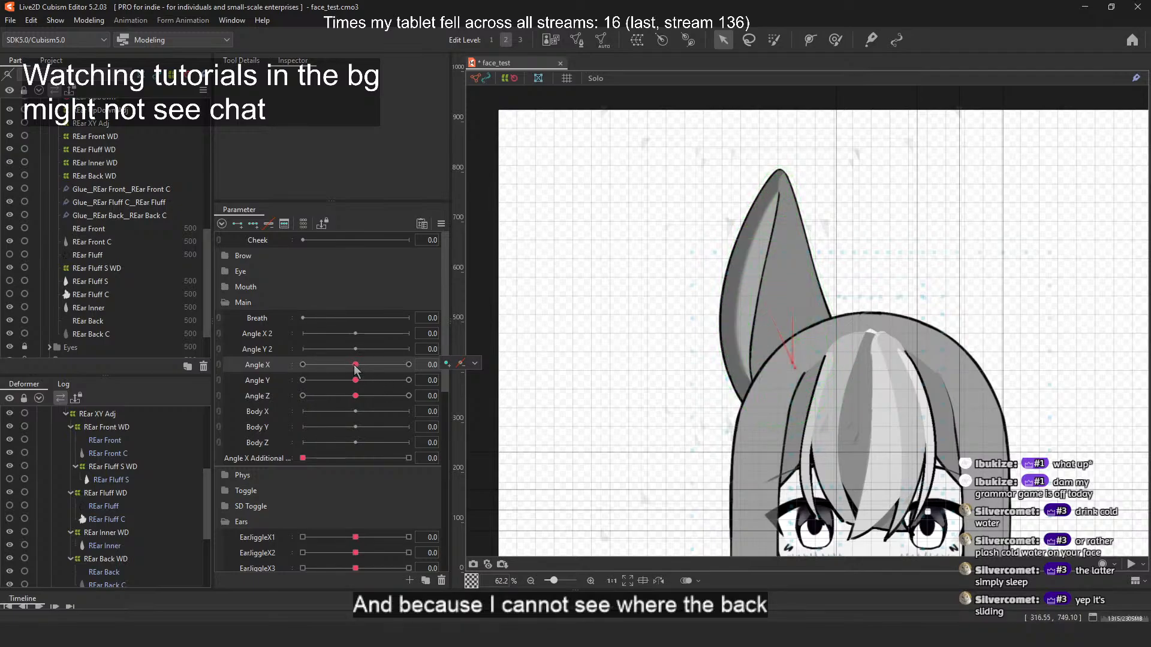
{"action": "left_click_drag", "start_coordinate": [355, 367], "coordinate": [337, 370]}
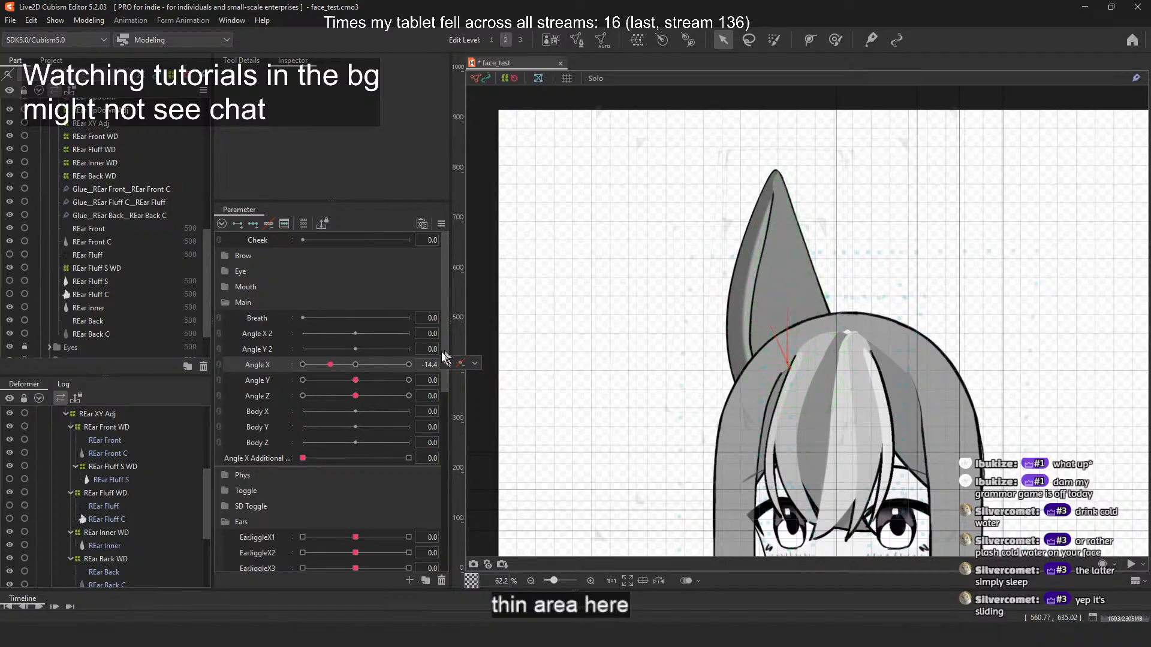
{"action": "left_click_drag", "start_coordinate": [330, 364], "coordinate": [299, 373]}
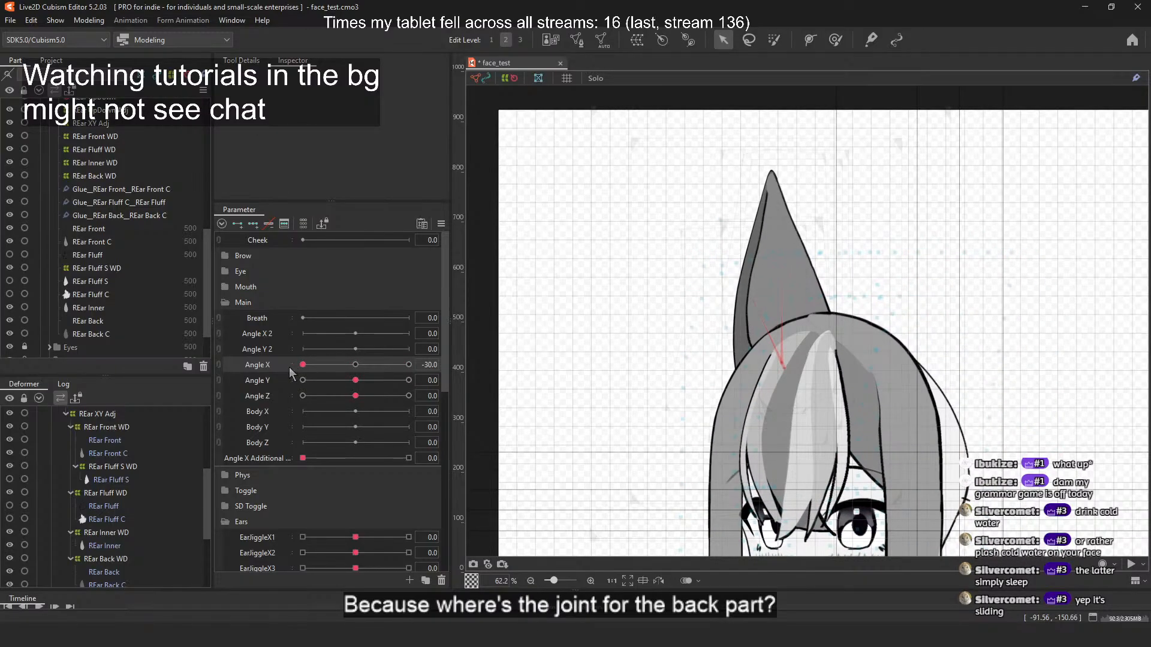
{"action": "left_click", "coordinate": [106, 179]}
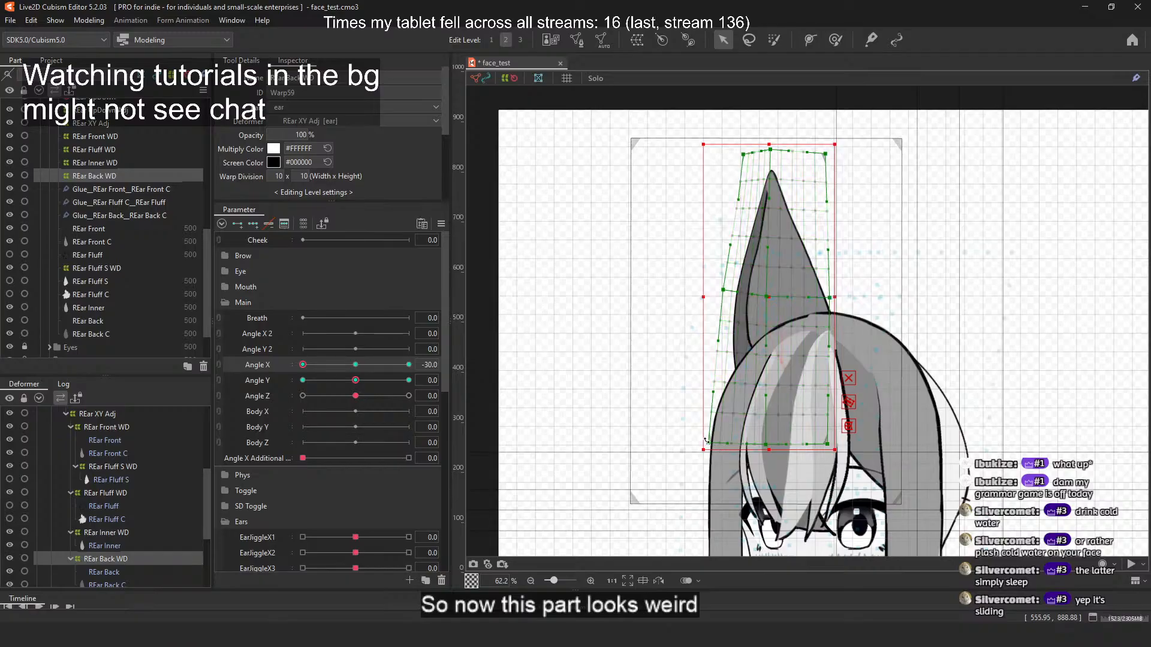
{"action": "left_click_drag", "start_coordinate": [707, 442], "coordinate": [752, 437]}
{"action": "left_click_drag", "start_coordinate": [724, 293], "coordinate": [739, 300]}
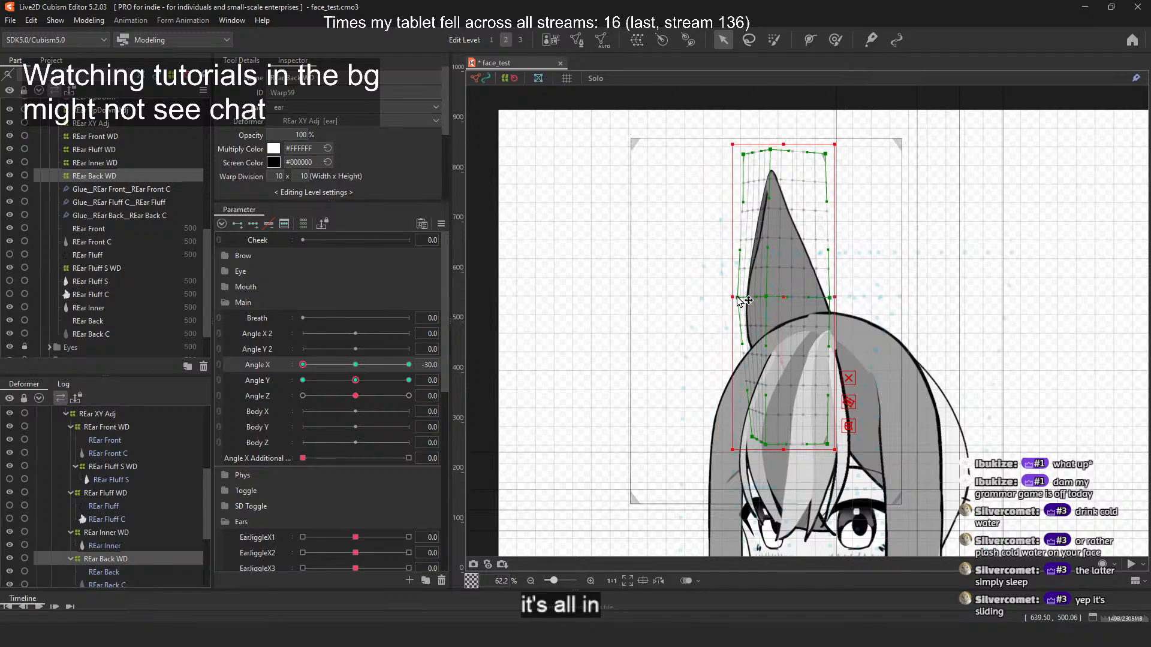
{"action": "left_click_drag", "start_coordinate": [777, 444], "coordinate": [840, 432]}
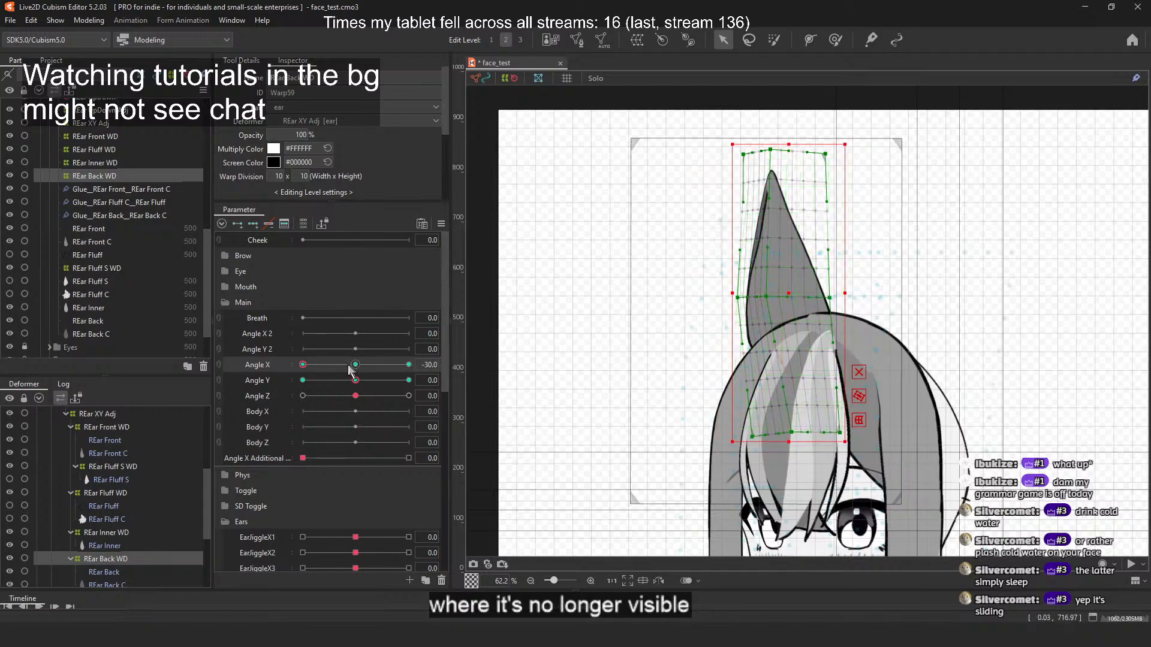
{"action": "mouse_move", "coordinate": [306, 366]}
{"action": "left_mouse_down"}
{"action": "mouse_move", "coordinate": [353, 365]}
{"action": "mouse_move", "coordinate": [303, 365]}
{"action": "left_mouse_up"}
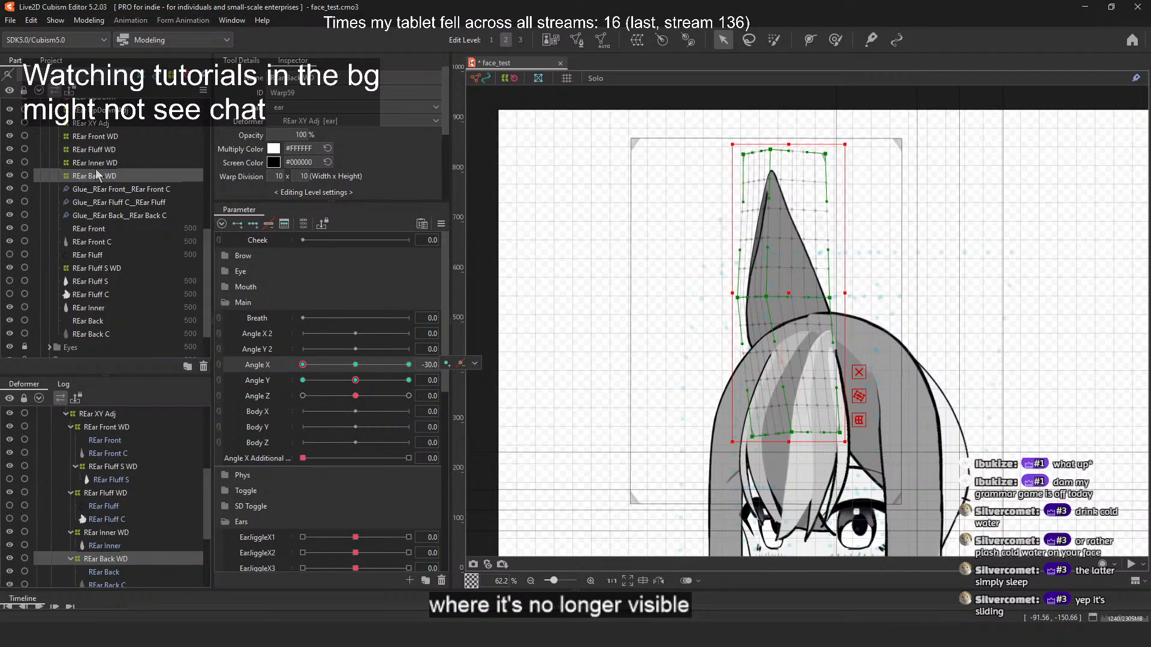
Step: Reposition the top outer corners of REar Back WD and REar Inner WD at Angle X 30
{"action": "left_click", "coordinate": [139, 164]}
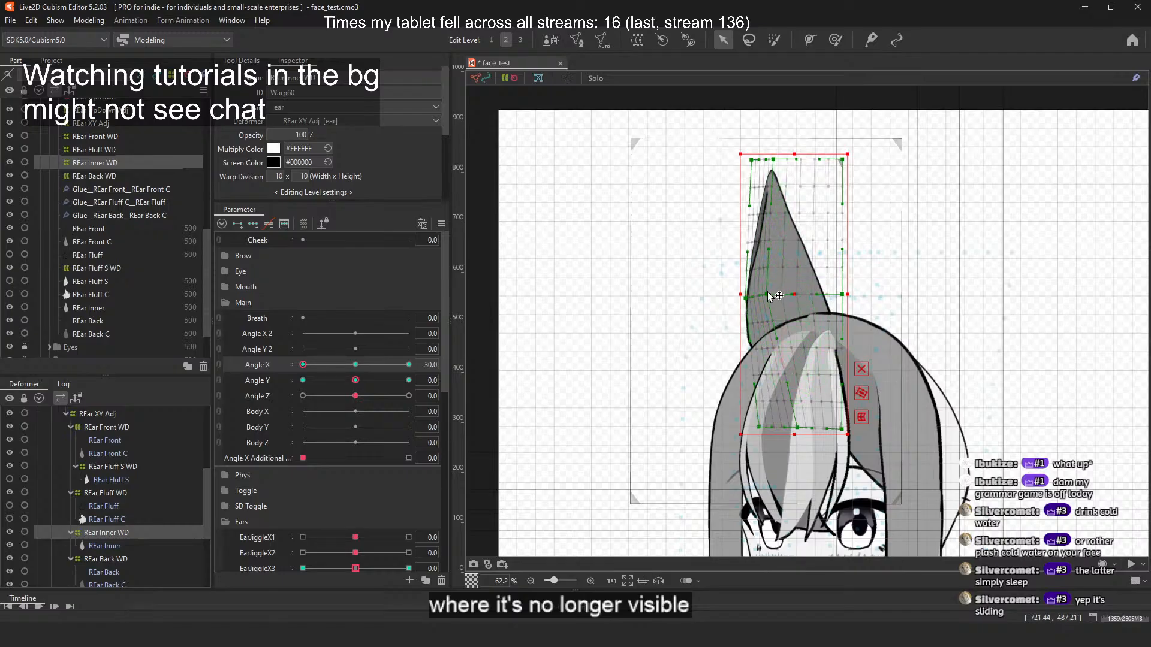
{"action": "left_click_drag", "start_coordinate": [308, 372], "coordinate": [410, 367]}
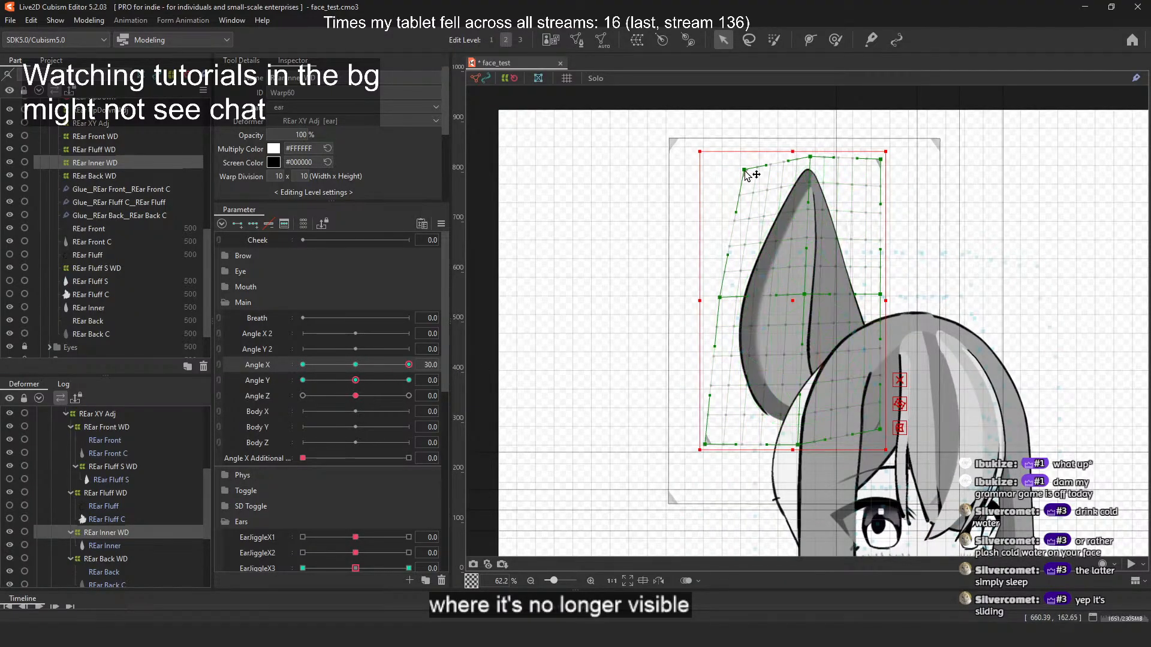
{"action": "left_click", "coordinate": [111, 176]}
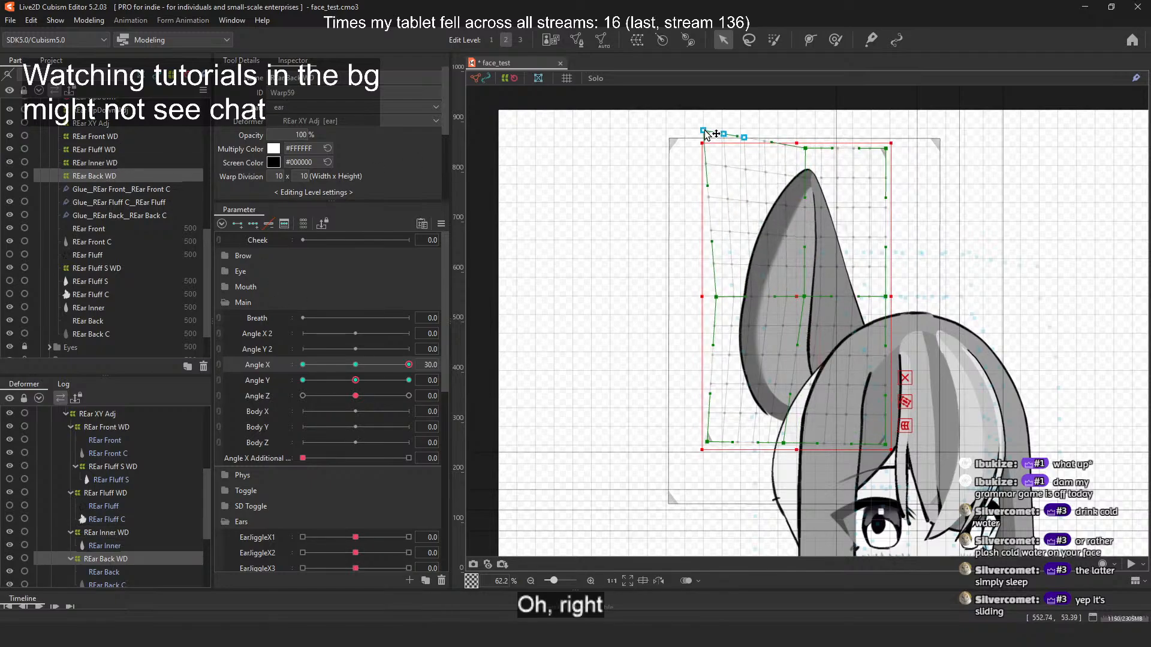
{"action": "left_click_drag", "start_coordinate": [705, 133], "coordinate": [715, 147]}
{"action": "left_click", "coordinate": [100, 163]}
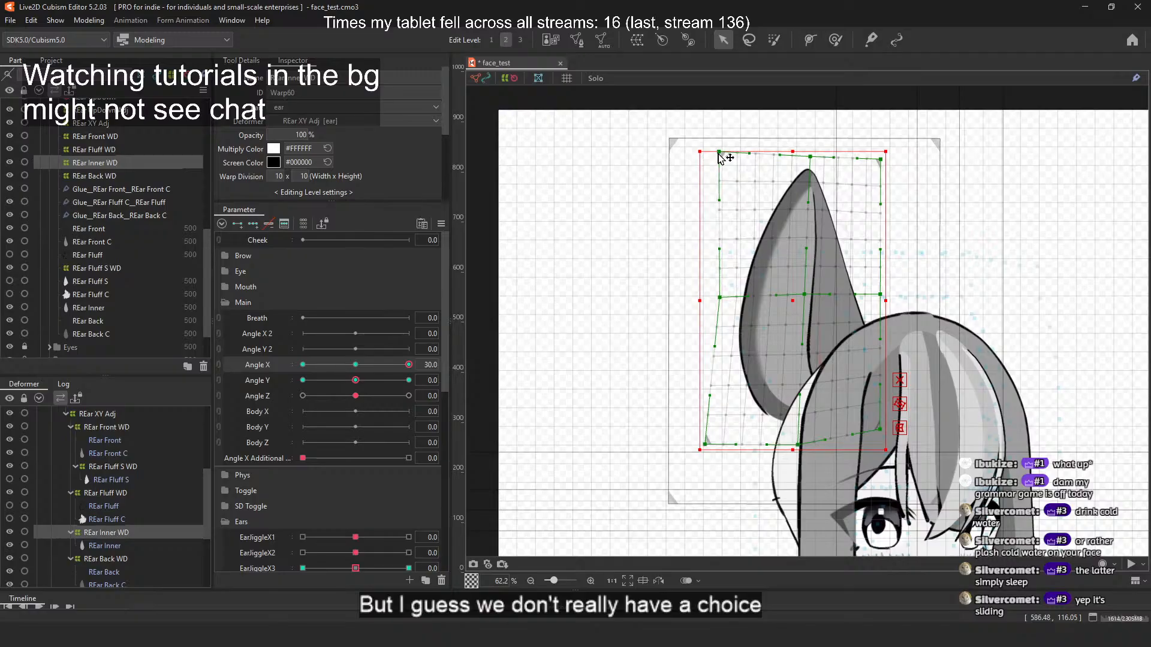
{"action": "left_click_drag", "start_coordinate": [360, 364], "coordinate": [473, 364]}
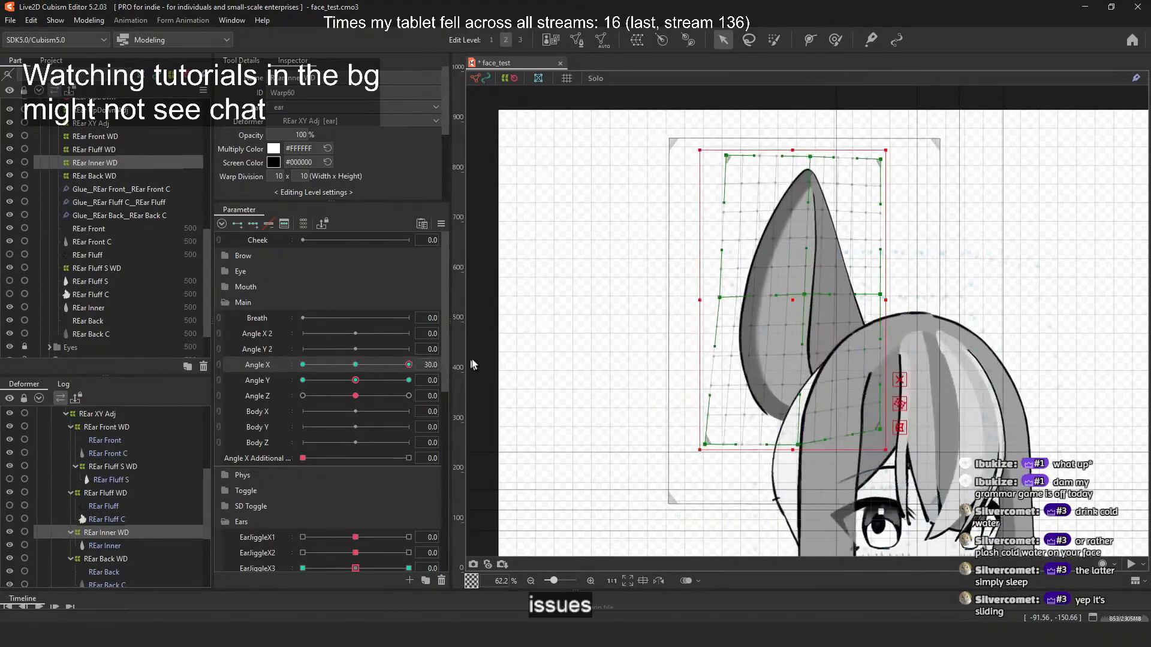
Step: Synthesize the Angle X and Angle Y corners for REar Front WD, REar Fluff WD, REar Inner WD and REar Back WD
{"action": "left_click", "coordinate": [356, 363]}
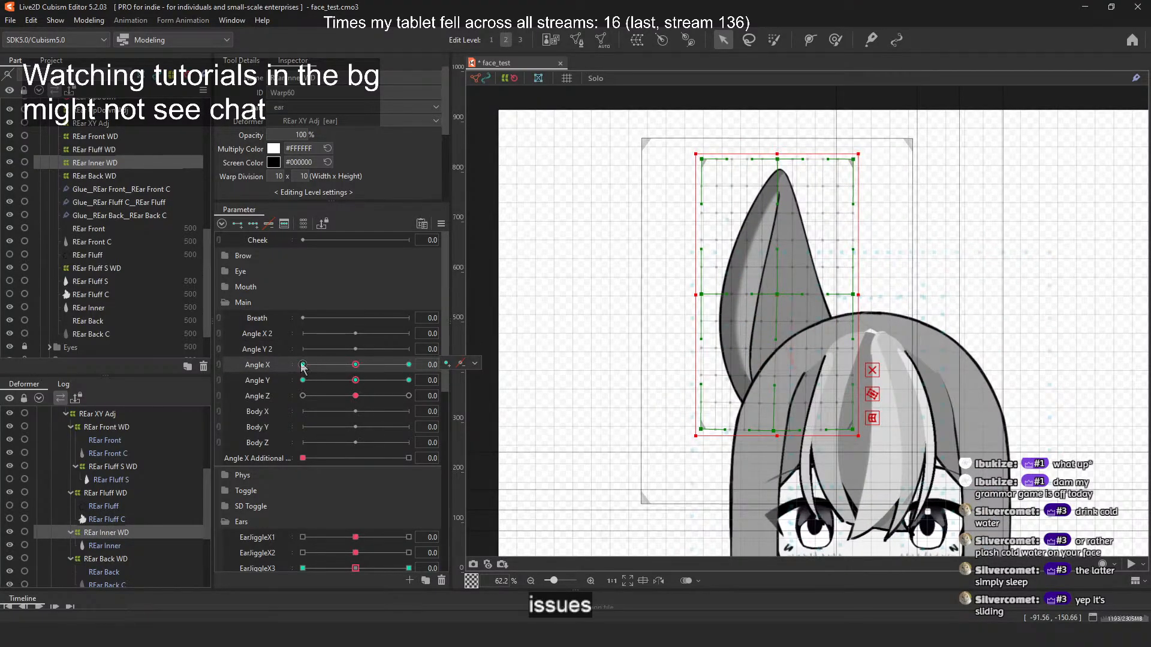
{"action": "scroll", "coordinate": [124, 164], "scroll_direction": "up", "scroll_amount": 1}
{"action": "left_click", "coordinate": [116, 193]}
{"action": "left_click", "coordinate": [121, 190]}
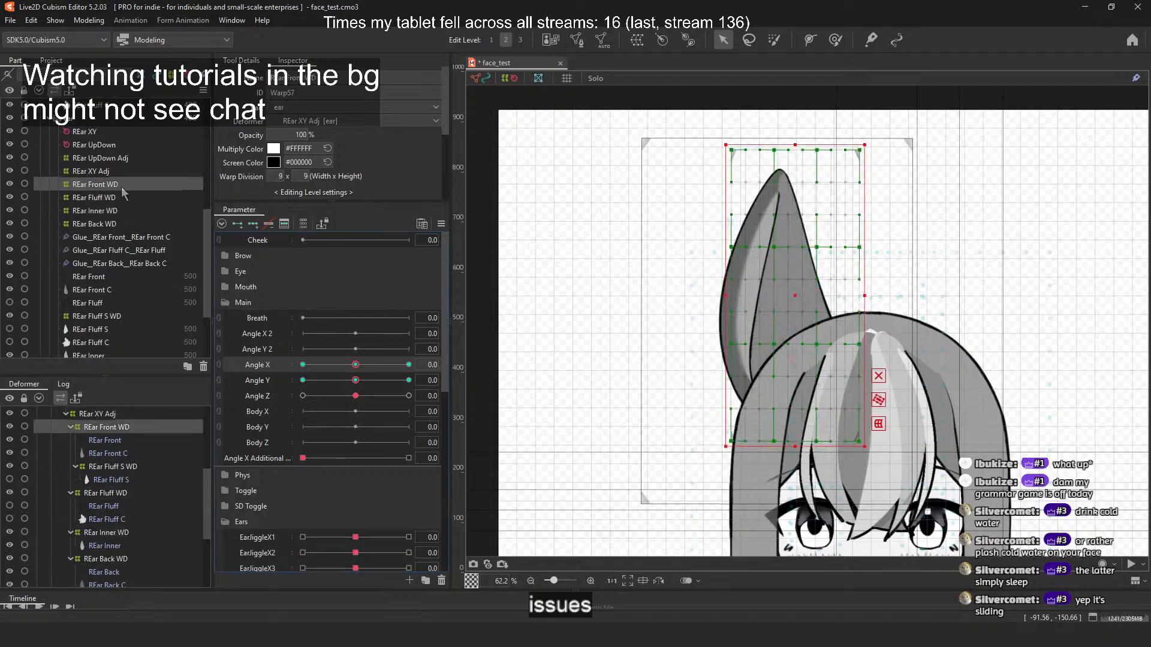
{"action": "left_click", "coordinate": [114, 227], "text": "shift"}
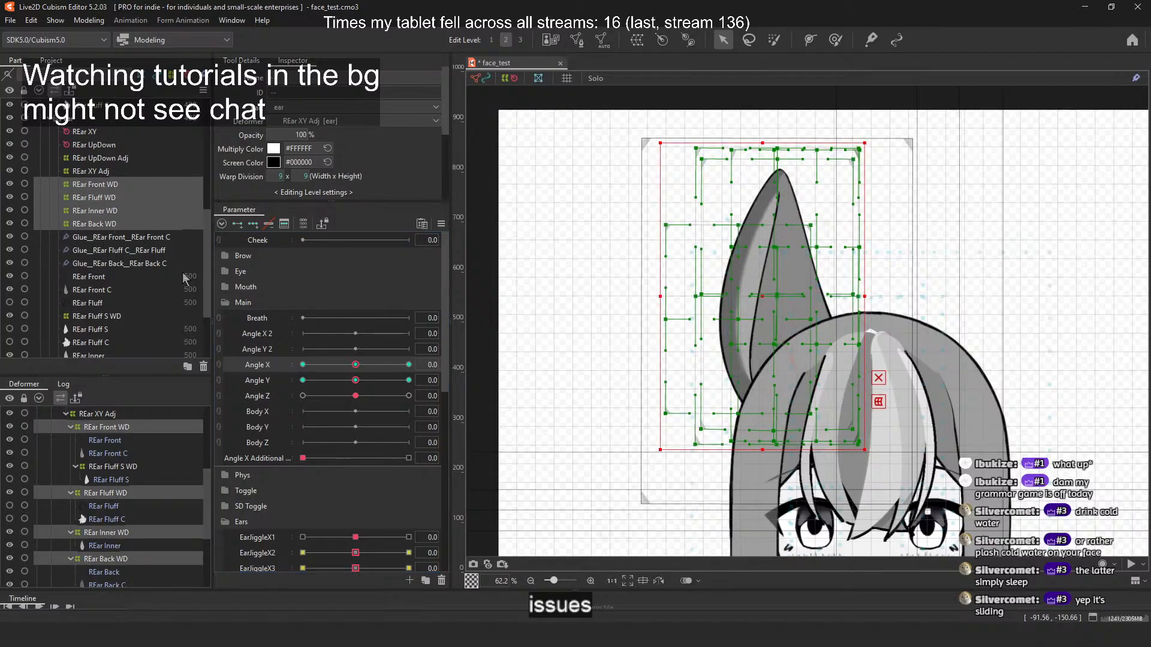
{"action": "double_click", "coordinate": [264, 381]}
{"action": "left_click", "coordinate": [548, 426]}
{"action": "left_click", "coordinate": [508, 382]}
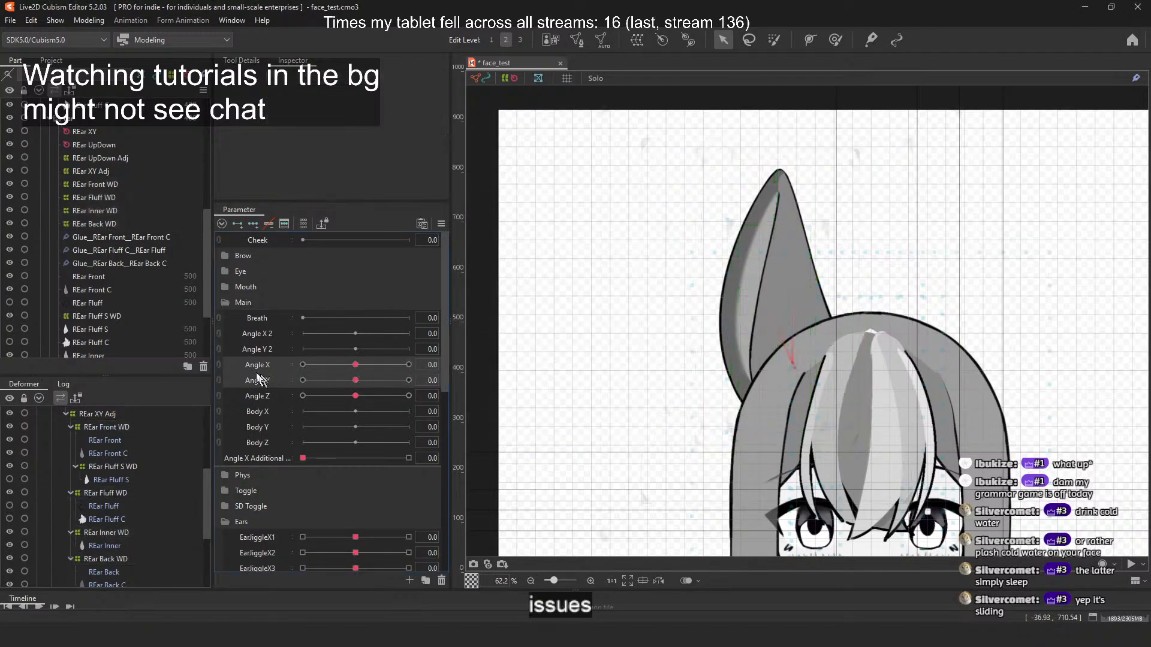
Step: Move the REar XY rotation deformer slightly down at Angle X -30 and Angle Y 30, linking the two parameters only while checking poses
{"action": "left_click", "coordinate": [223, 372]}
{"action": "left_click_drag", "start_coordinate": [359, 375], "coordinate": [171, 271]}
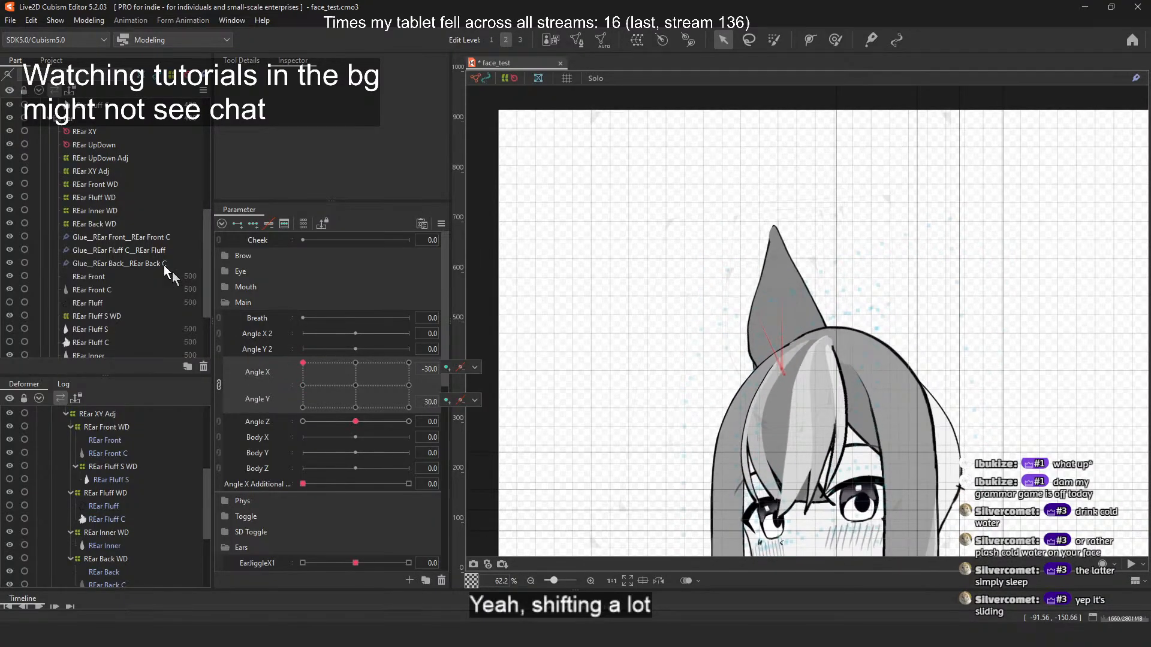
{"action": "left_click", "coordinate": [78, 133]}
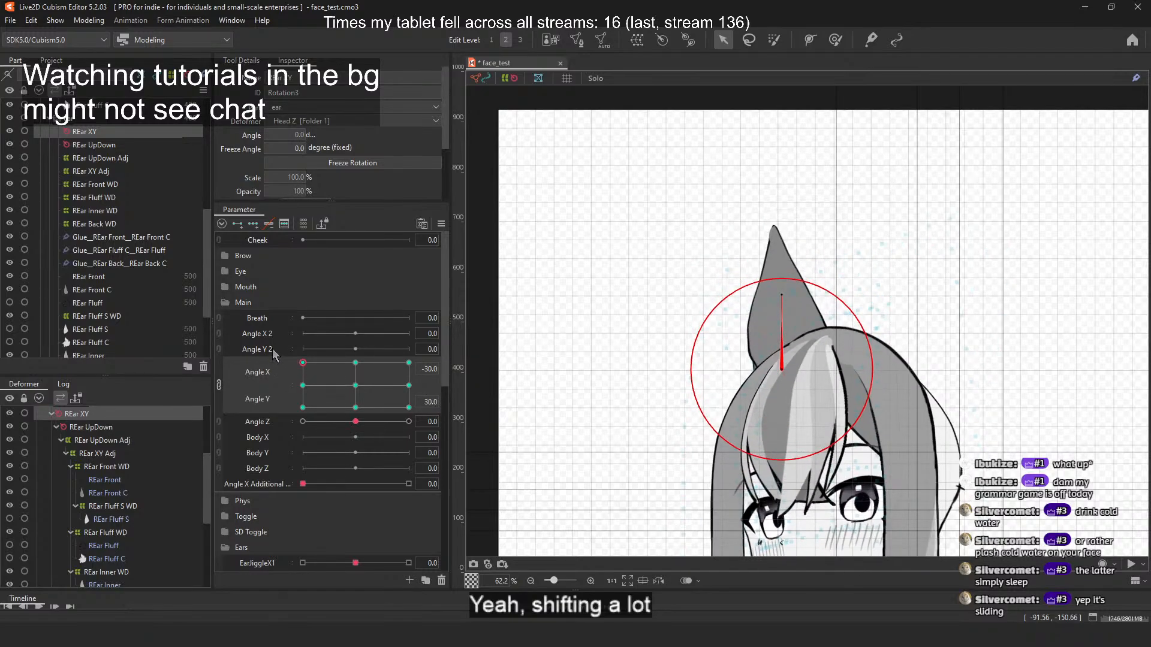
{"action": "left_click_drag", "start_coordinate": [782, 370], "coordinate": [782, 378]}
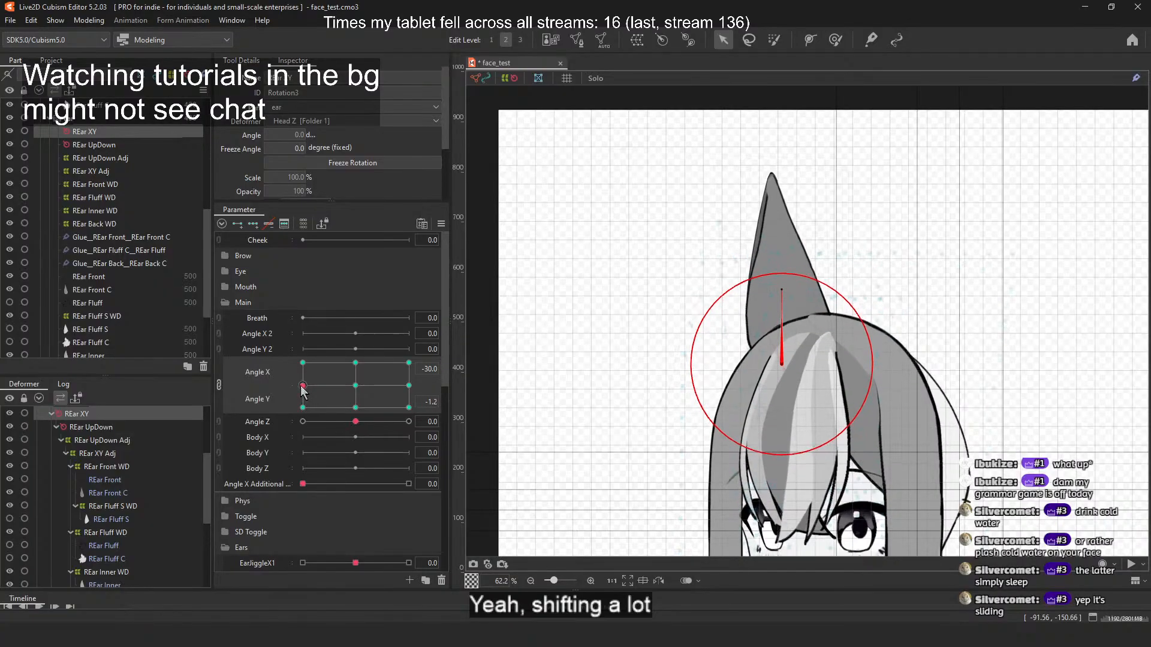
{"action": "left_click_drag", "start_coordinate": [298, 367], "coordinate": [266, 351]}
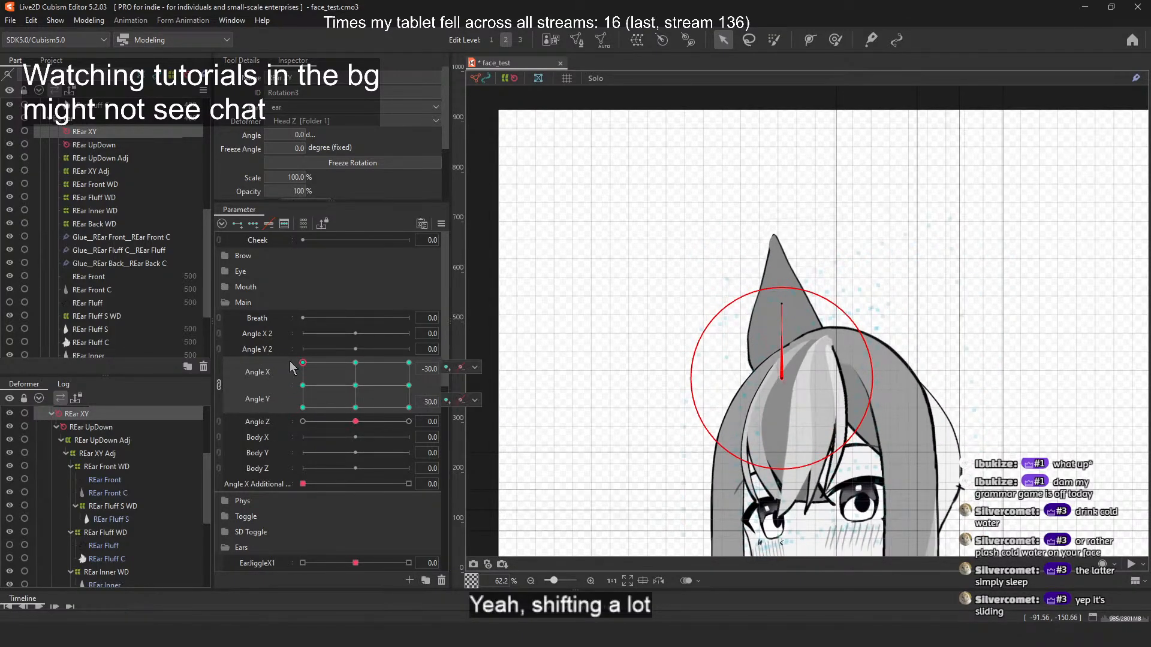
{"action": "left_click", "coordinate": [220, 385]}
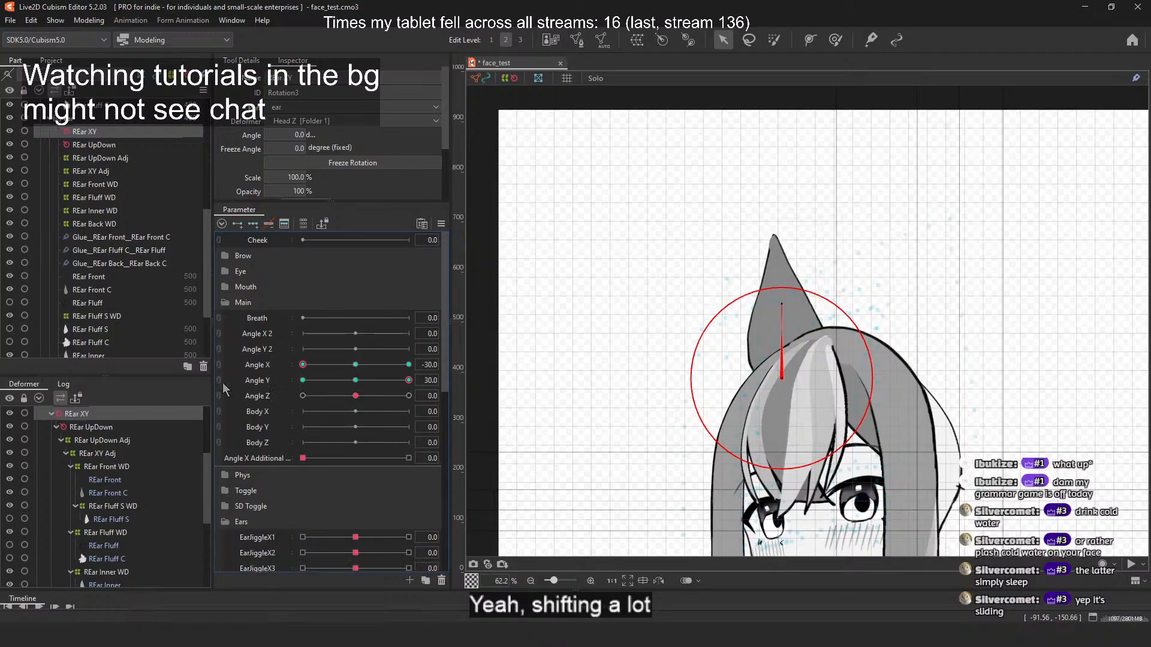
{"action": "key", "text": "ctrl+4"}
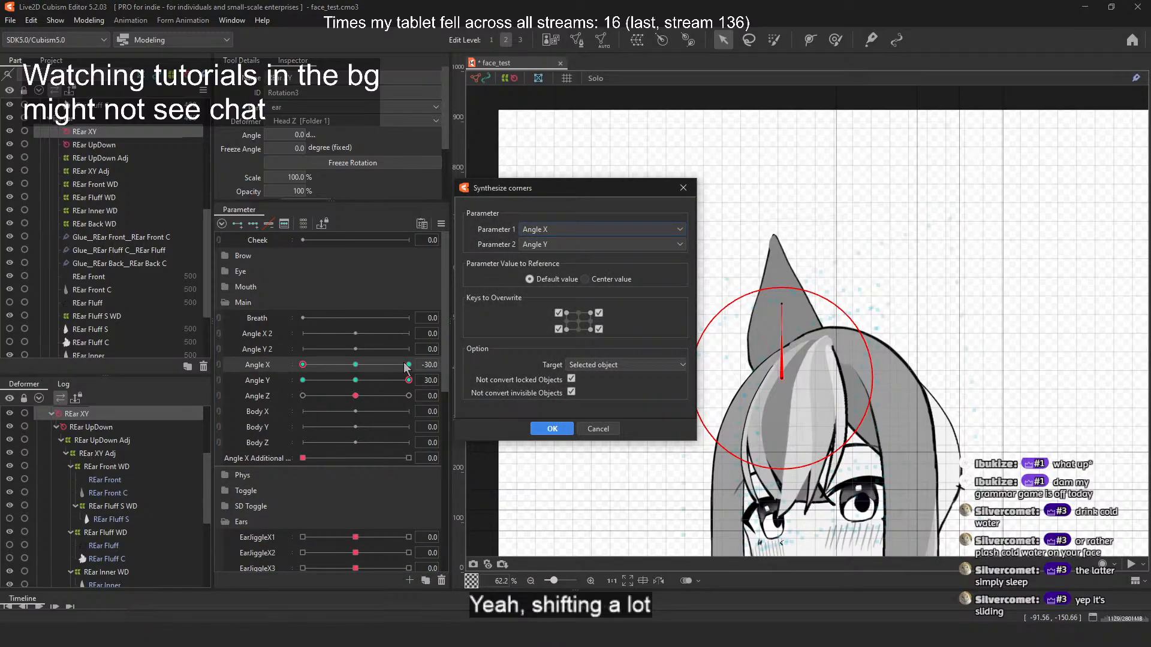
{"action": "key", "text": "Return"}
{"action": "left_click", "coordinate": [356, 380]}
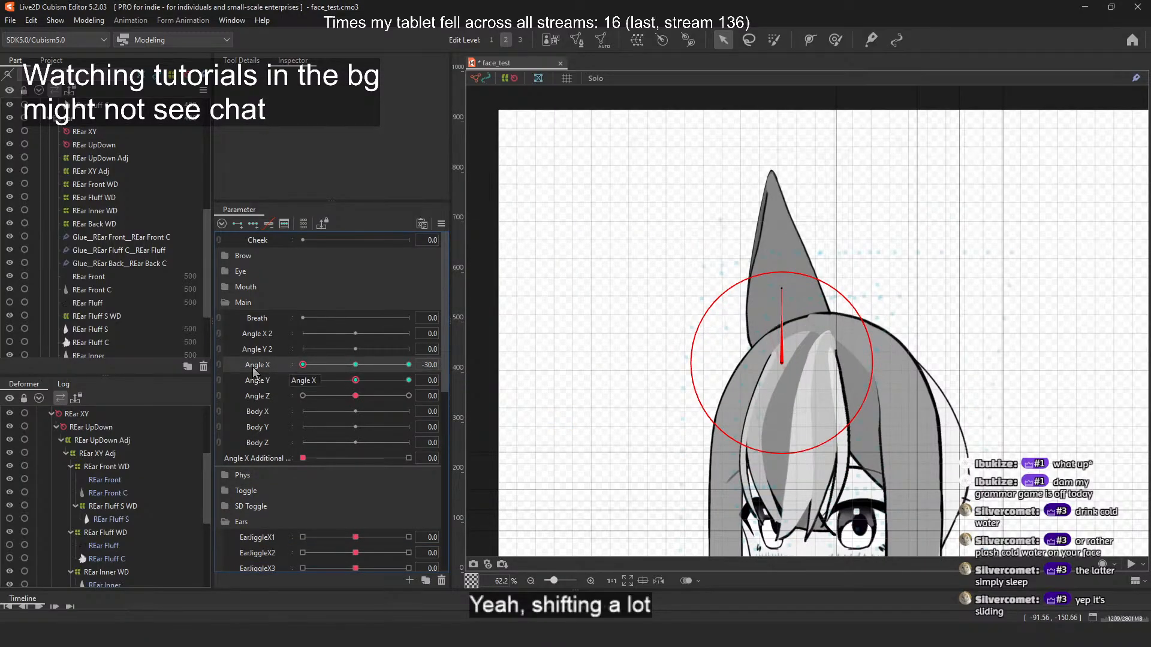
{"action": "key", "text": "ctrl+4"}
{"action": "key", "text": "Return"}
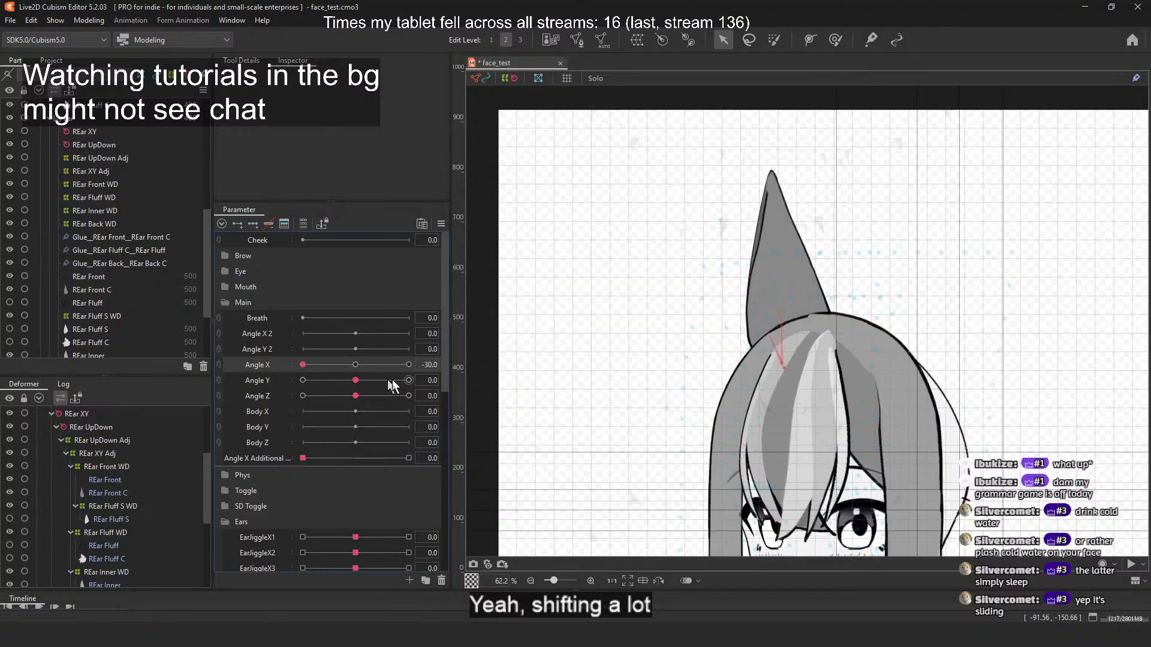
{"action": "left_click", "coordinate": [392, 380]}
{"action": "left_click", "coordinate": [84, 131]}
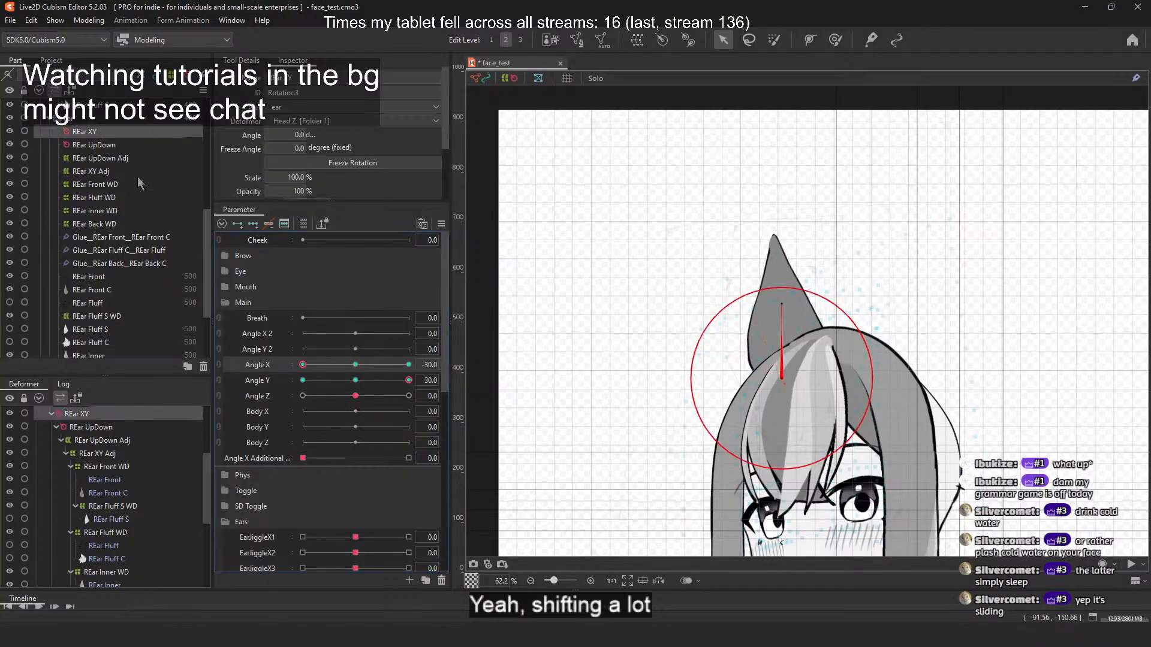
{"action": "key", "text": "ctrl+4"}
{"action": "left_click", "coordinate": [595, 425]}
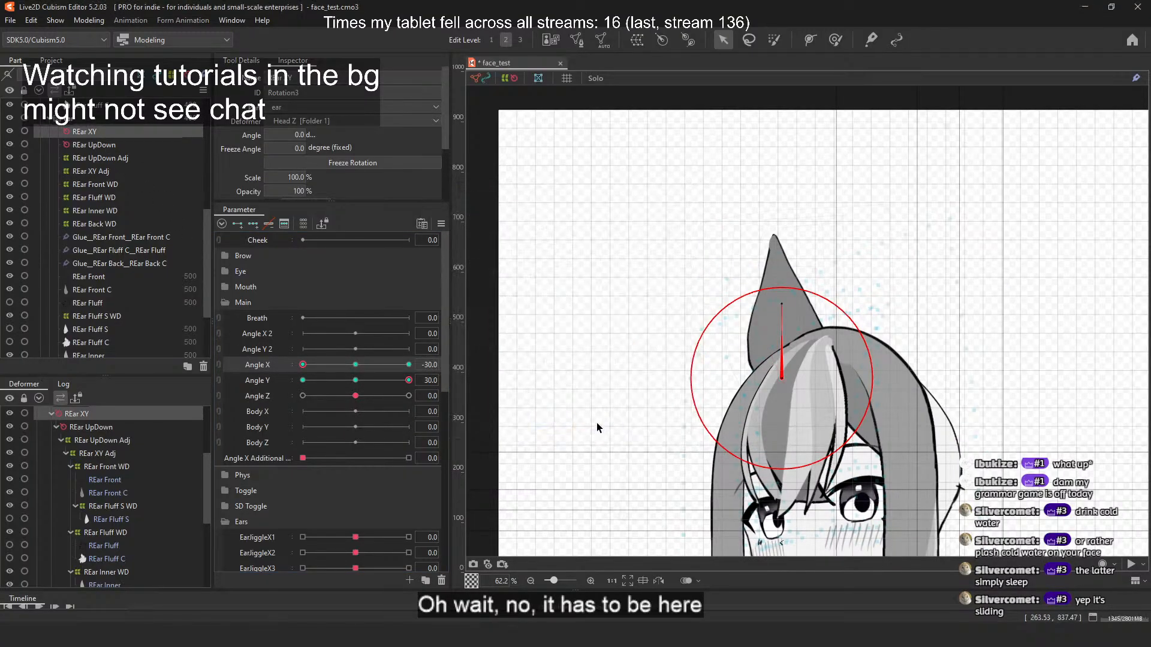
Step: Link Angle X and Angle Y, and move the REar XY rotation deformer inward toward the head at Angle X 30 and Angle Y 30
{"action": "key", "text": "ctrl+3"}
{"action": "left_click", "coordinate": [552, 433]}
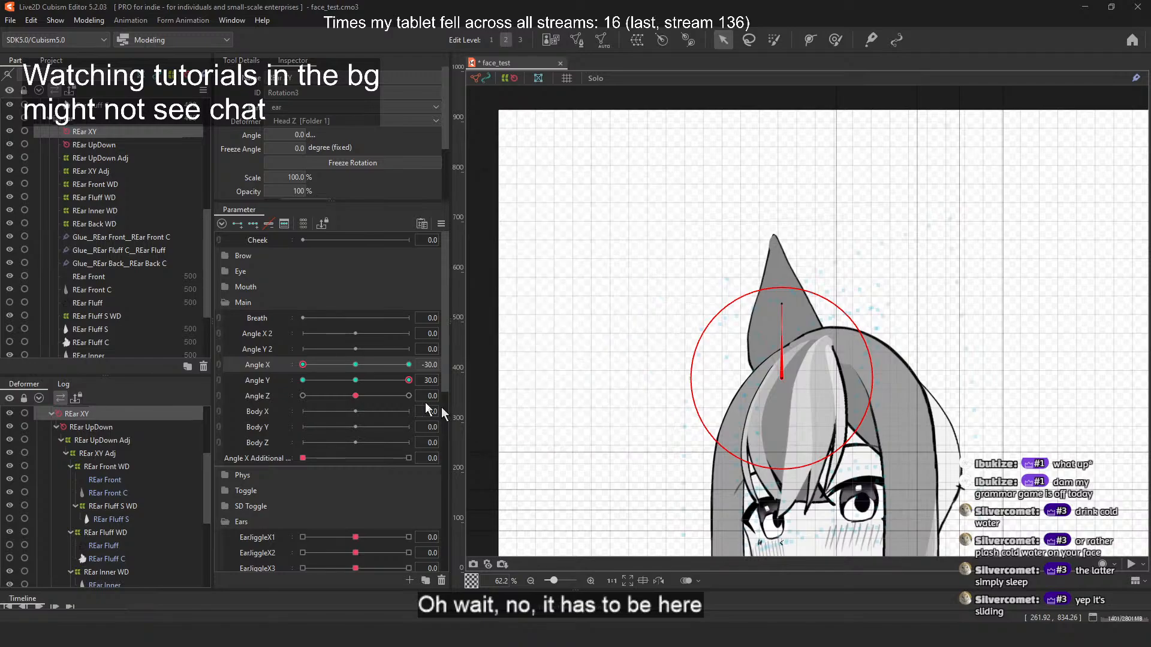
{"action": "left_click_drag", "start_coordinate": [312, 365], "coordinate": [408, 364]}
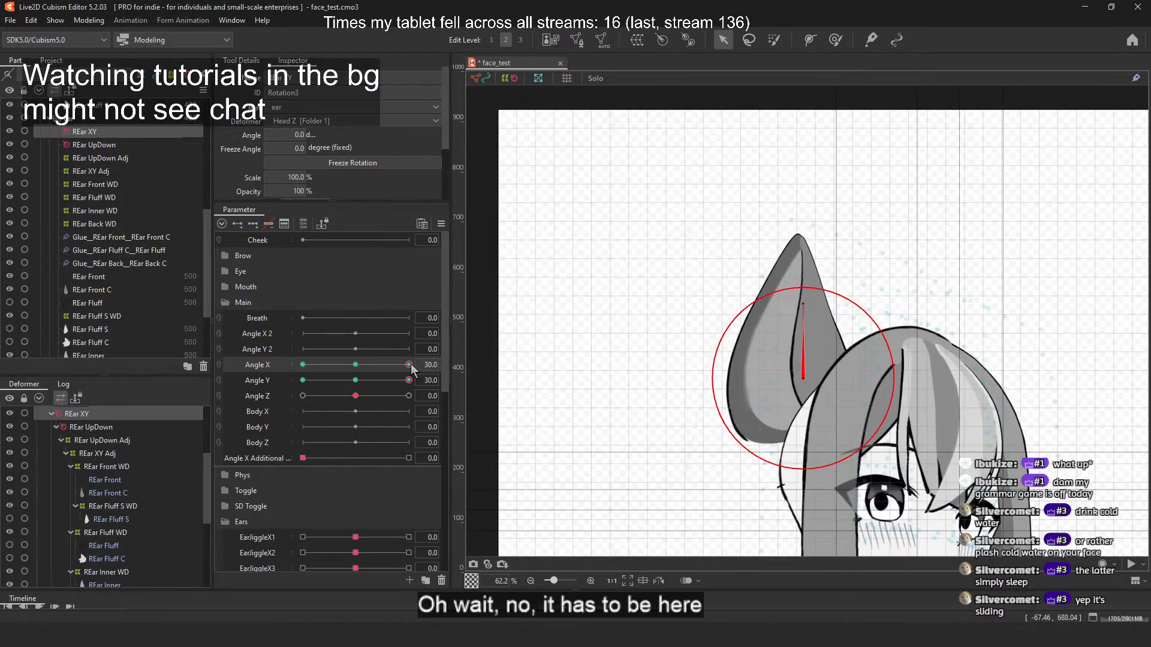
{"action": "left_click", "coordinate": [219, 371]}
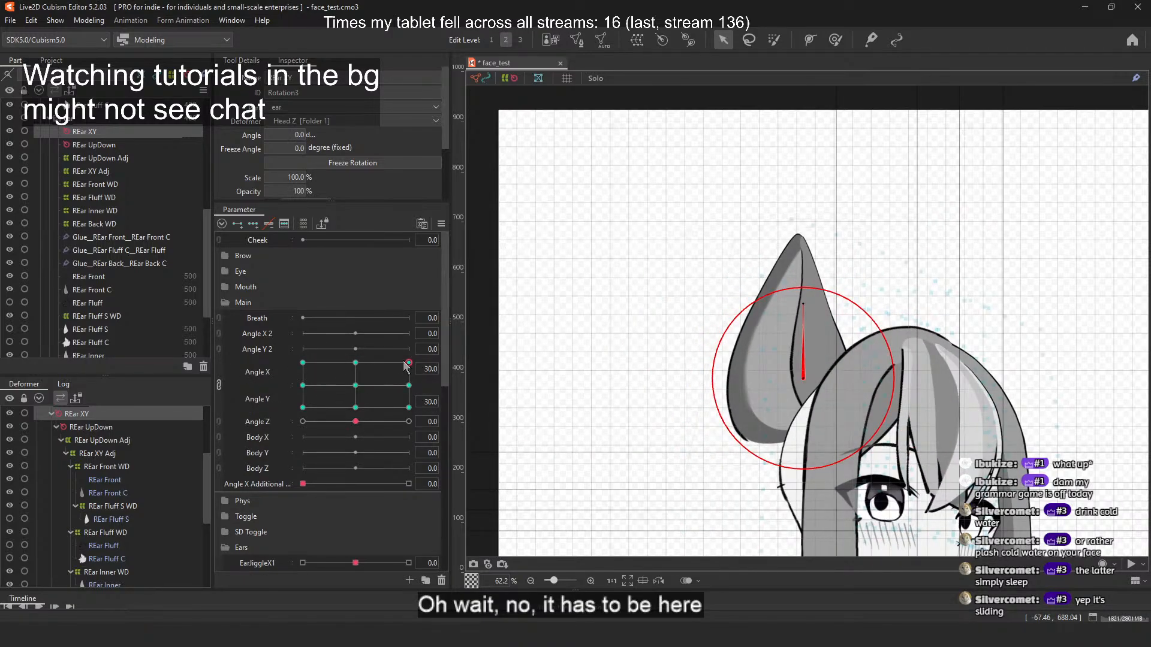
{"action": "mouse_move", "coordinate": [404, 361]}
{"action": "left_mouse_down"}
{"action": "mouse_move", "coordinate": [409, 387]}
{"action": "mouse_move", "coordinate": [411, 361]}
{"action": "left_mouse_up"}
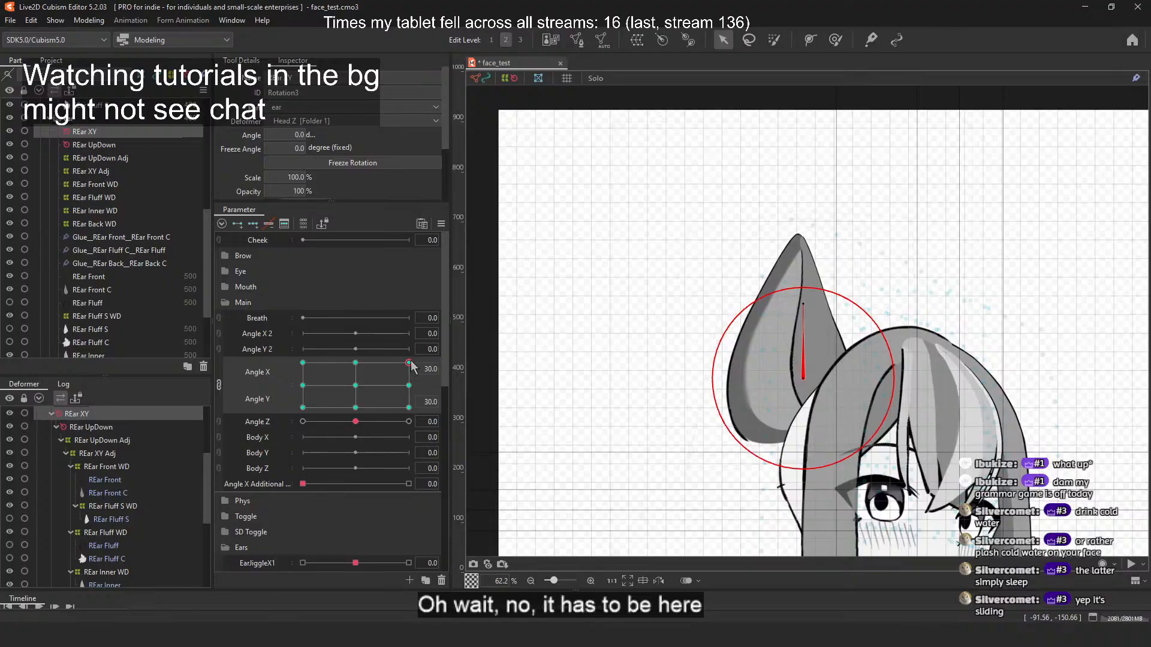
{"action": "left_click", "coordinate": [303, 363]}
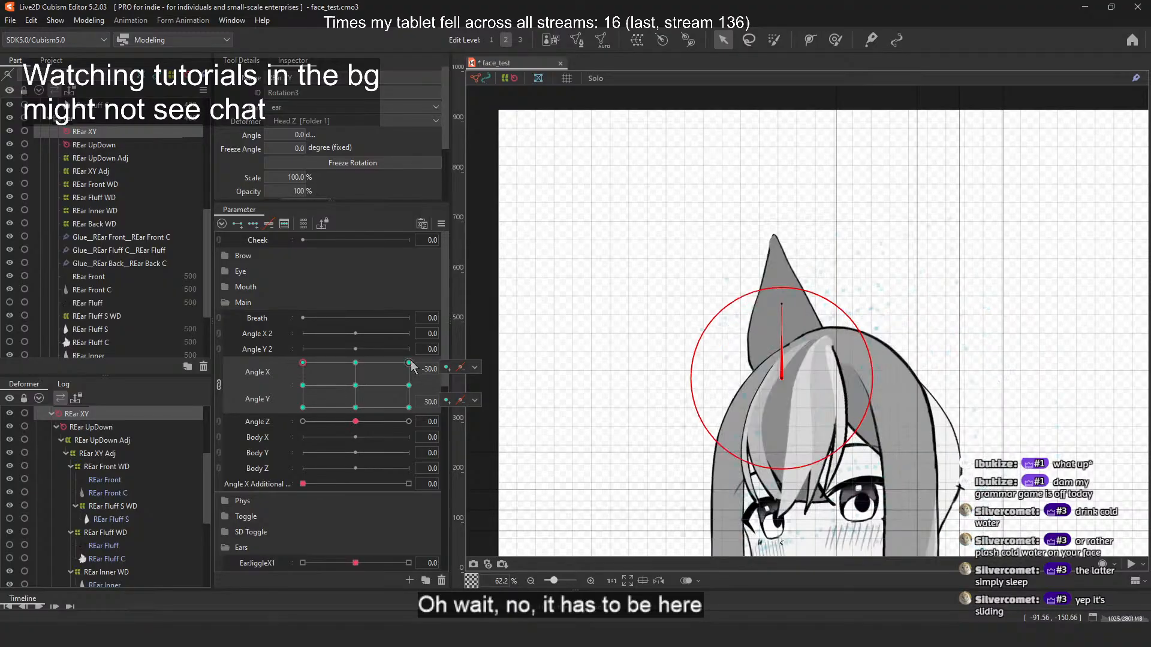
{"action": "mouse_move", "coordinate": [403, 363]}
{"action": "left_mouse_down"}
{"action": "mouse_move", "coordinate": [429, 367]}
{"action": "mouse_move", "coordinate": [408, 406]}
{"action": "mouse_move", "coordinate": [434, 355]}
{"action": "mouse_move", "coordinate": [289, 351]}
{"action": "mouse_move", "coordinate": [445, 336]}
{"action": "left_mouse_up"}
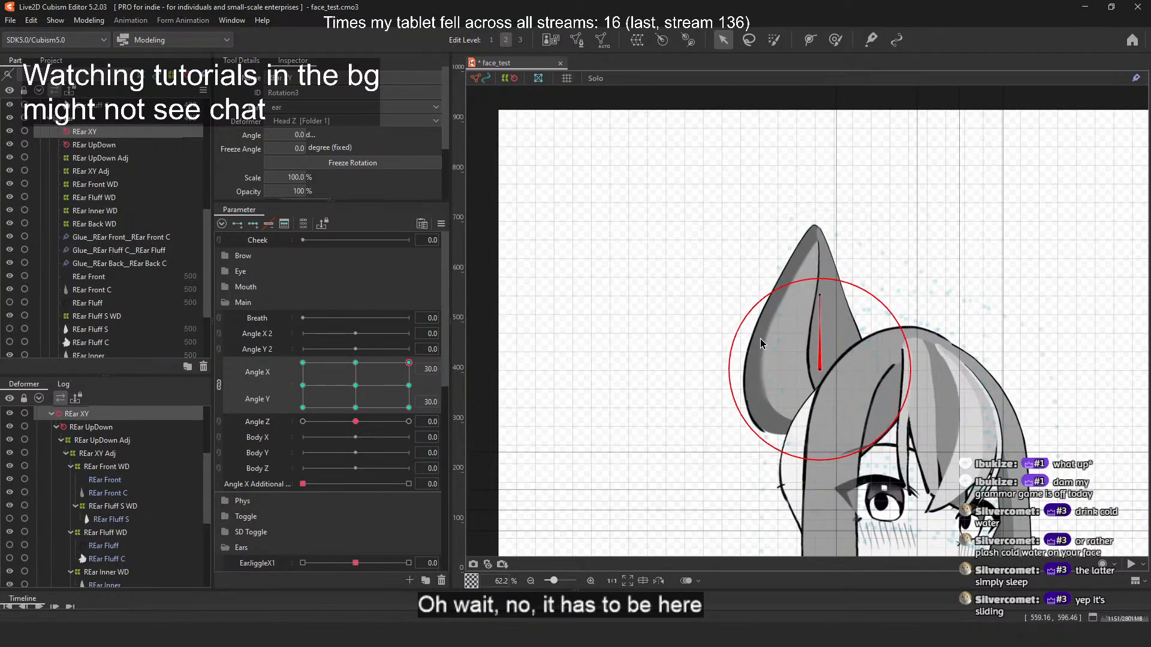
{"action": "left_click_drag", "start_coordinate": [822, 367], "coordinate": [821, 377]}
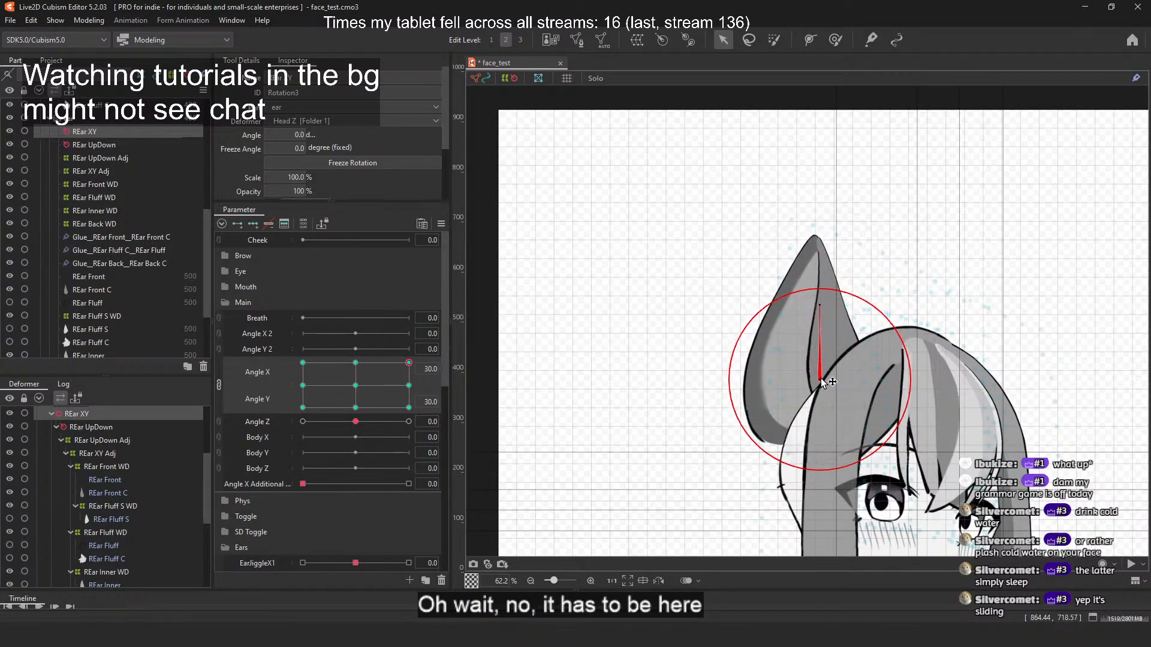
Step: Set Angle X 30 and Angle Y -30, expand the Face part folder and select the upper Face C mesh
{"action": "mouse_move", "coordinate": [409, 362]}
{"action": "left_mouse_down"}
{"action": "mouse_move", "coordinate": [277, 359]}
{"action": "mouse_move", "coordinate": [449, 350]}
{"action": "mouse_move", "coordinate": [469, 417]}
{"action": "left_mouse_up"}
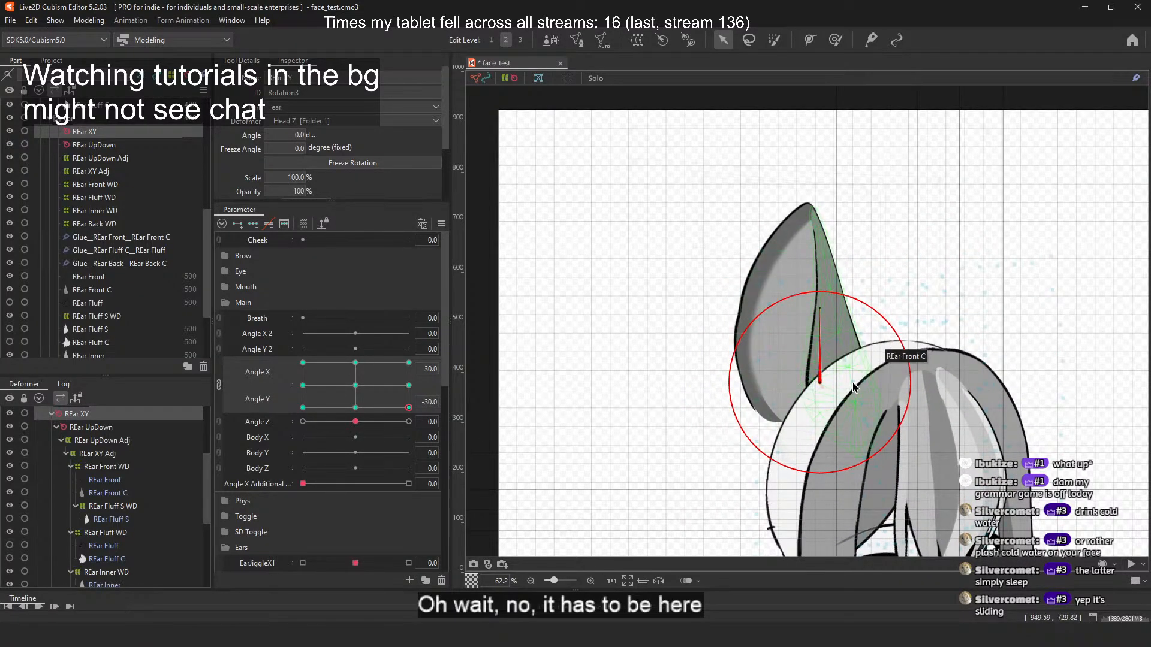
{"action": "scroll", "coordinate": [891, 398], "scroll_direction": "up", "scroll_amount": 2}
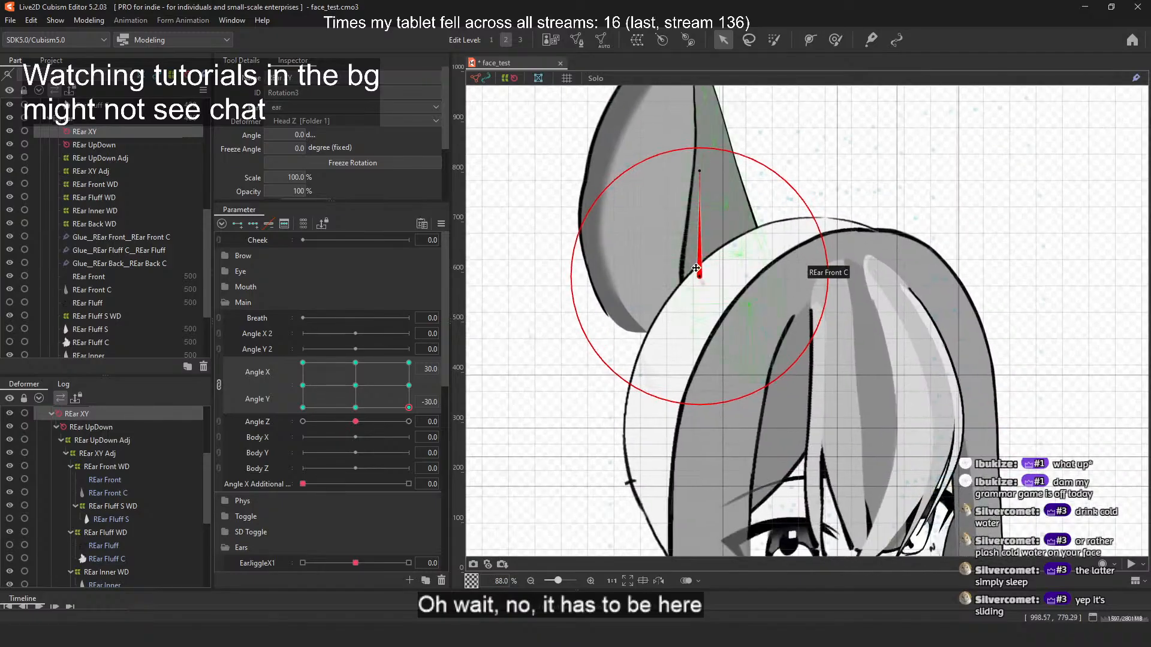
{"action": "scroll", "coordinate": [108, 333], "scroll_direction": "down", "scroll_amount": 3}
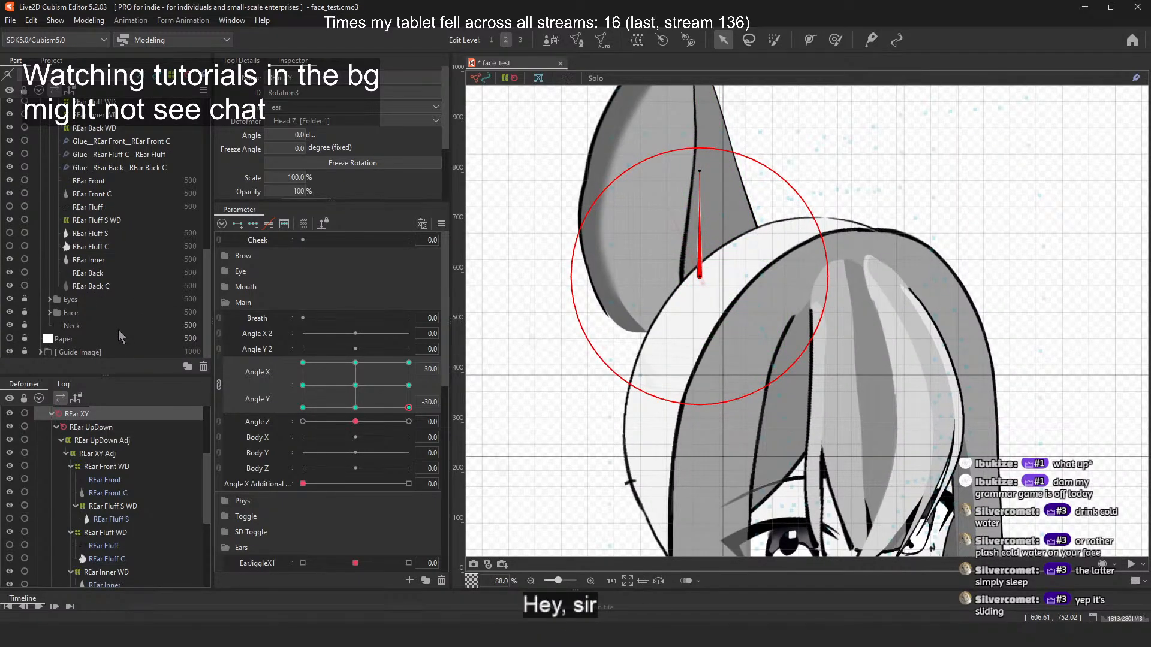
{"action": "scroll", "coordinate": [119, 333], "scroll_direction": "up", "scroll_amount": 5}
{"action": "scroll", "coordinate": [121, 326], "scroll_direction": "down", "scroll_amount": 5}
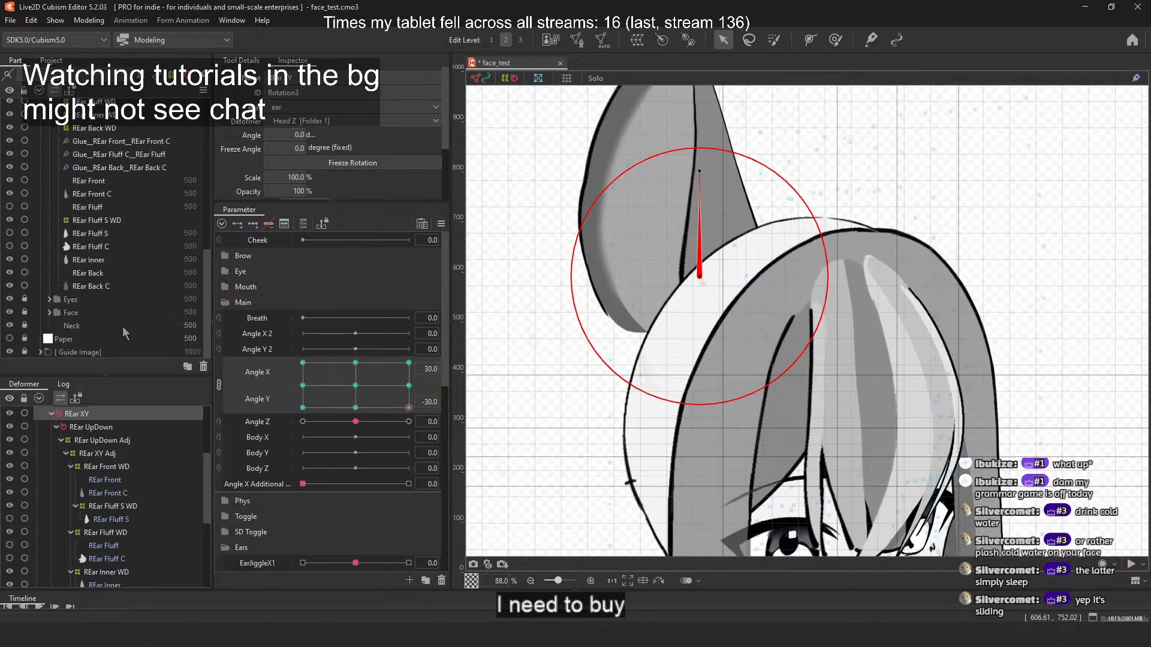
{"action": "left_click", "coordinate": [55, 315]}
{"action": "scroll", "coordinate": [118, 311], "scroll_direction": "down", "scroll_amount": 4}
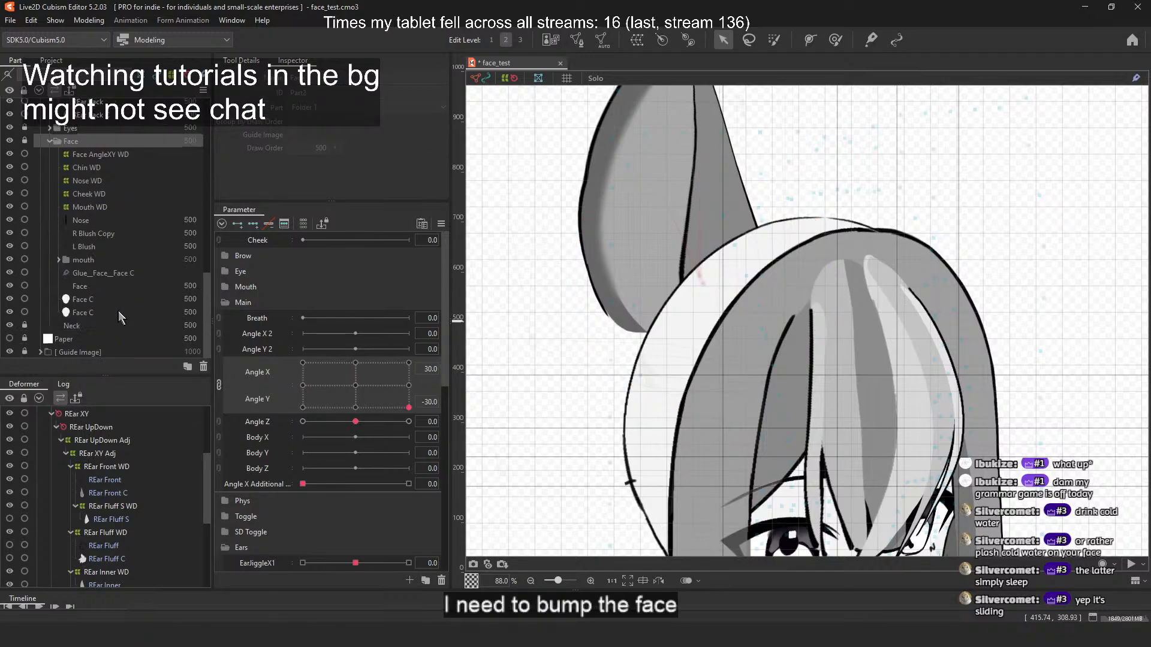
{"action": "left_click", "coordinate": [104, 287]}
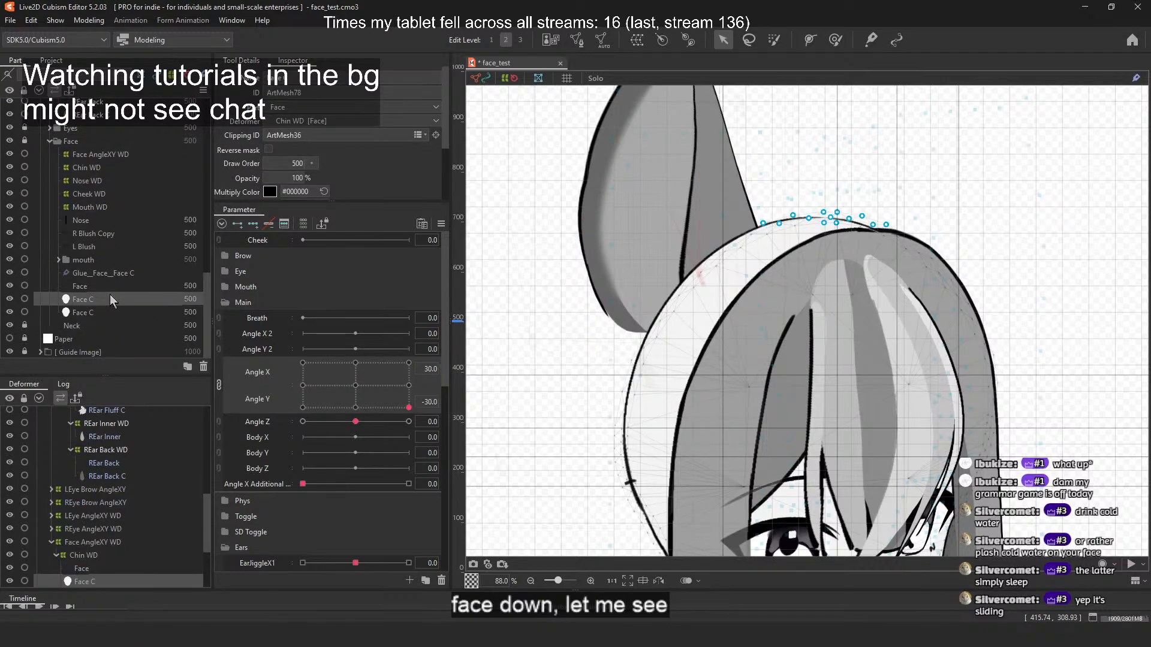
Step: Overwrite the draw order of the Face mesh and both Face C meshes with 300 across all their keyforms using Multiple Keys Editing
{"action": "left_click", "coordinate": [110, 312], "text": "shift"}
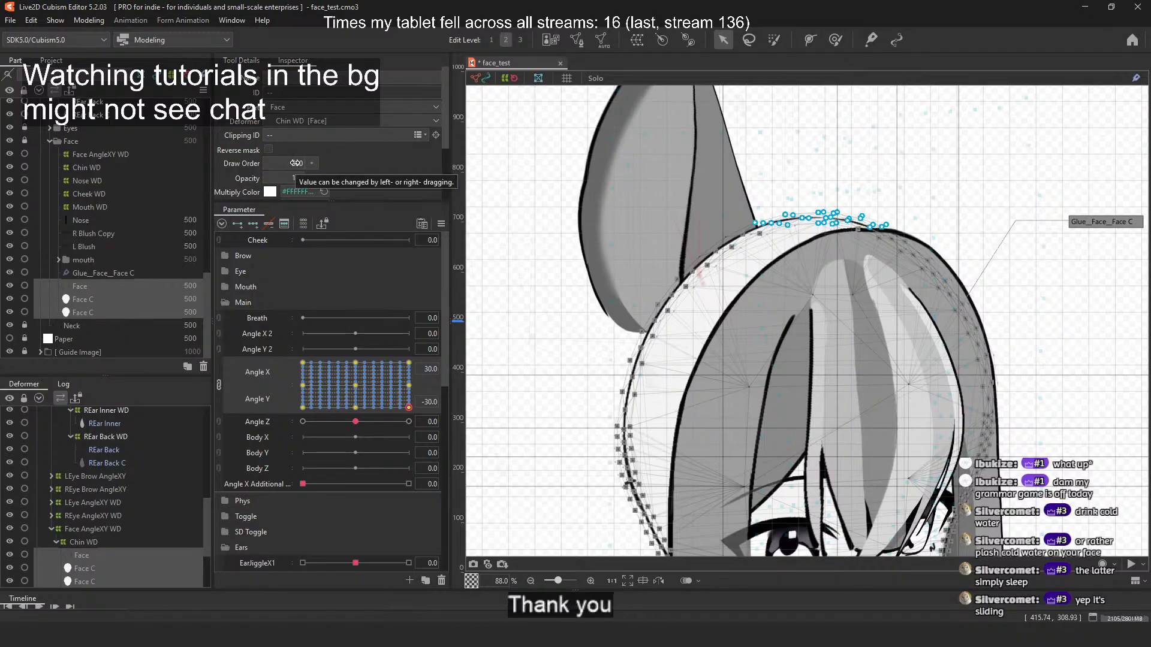
{"action": "left_click", "coordinate": [441, 224]}
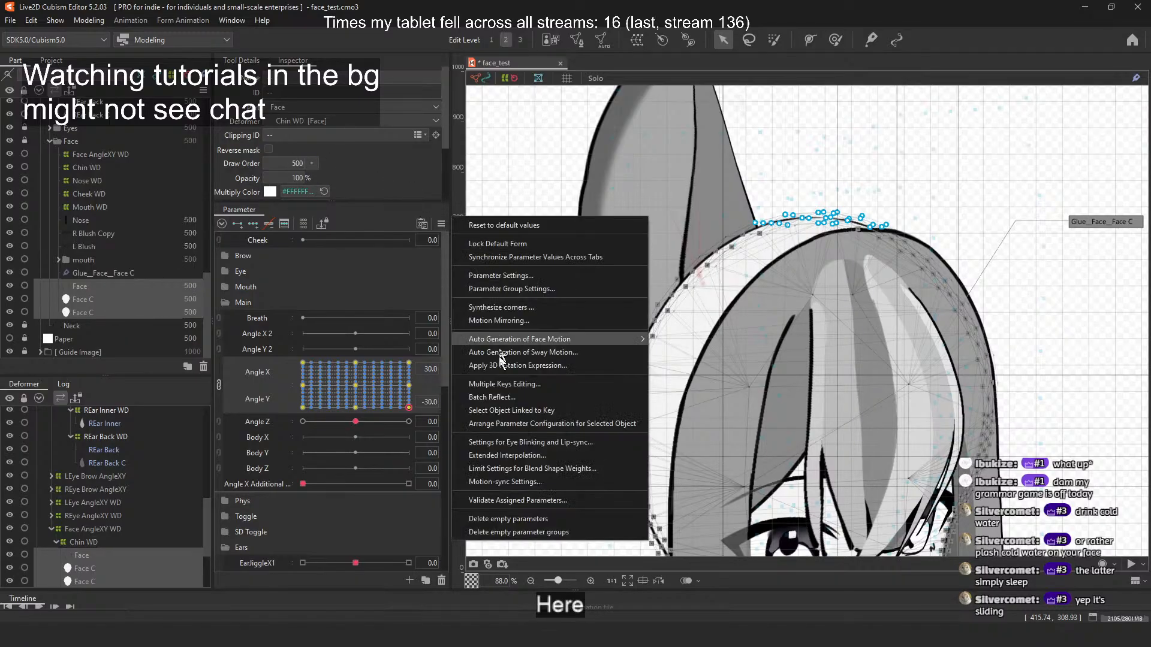
{"action": "left_click", "coordinate": [563, 384]}
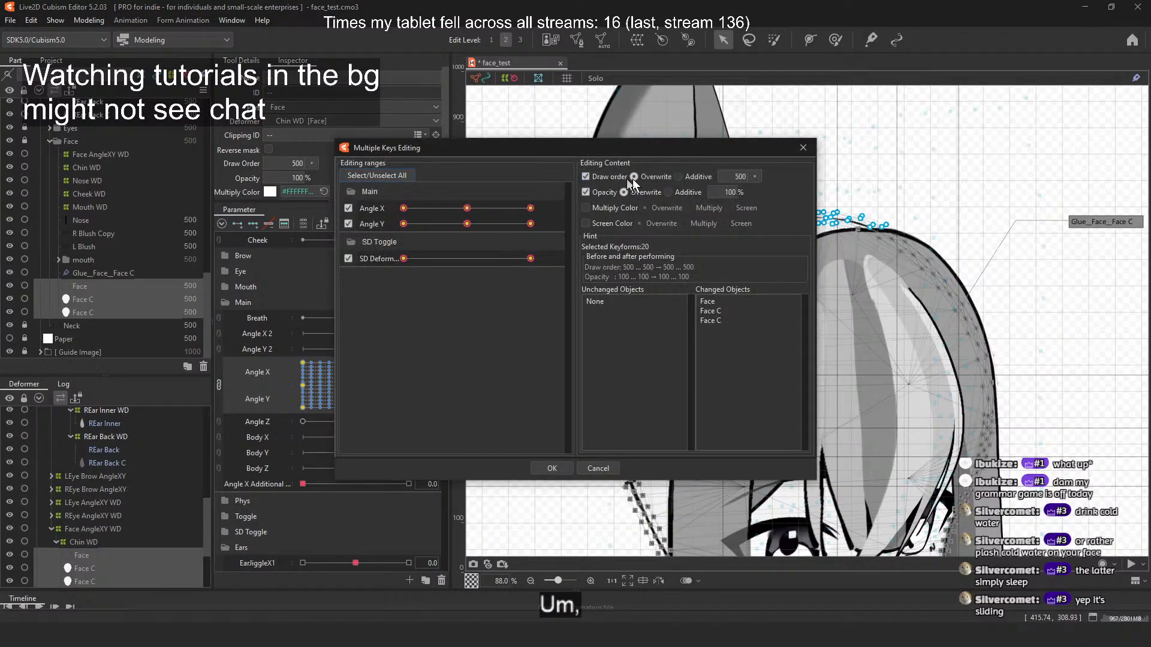
{"action": "left_click", "coordinate": [754, 176]}
{"action": "left_click", "coordinate": [770, 179]}
{"action": "left_click", "coordinate": [771, 179]}
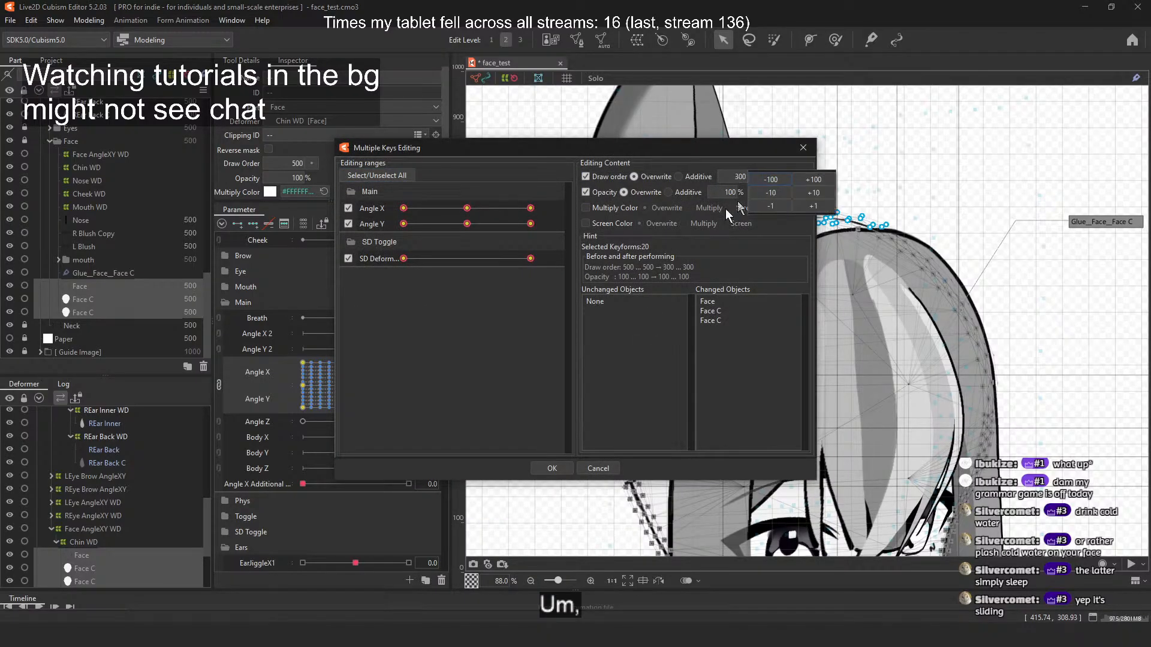
{"action": "left_click", "coordinate": [551, 468]}
Step: Undo the last draw order change on the Face and Face C meshes and deselect them
{"action": "scroll", "coordinate": [653, 275], "scroll_direction": "down", "scroll_amount": 3}
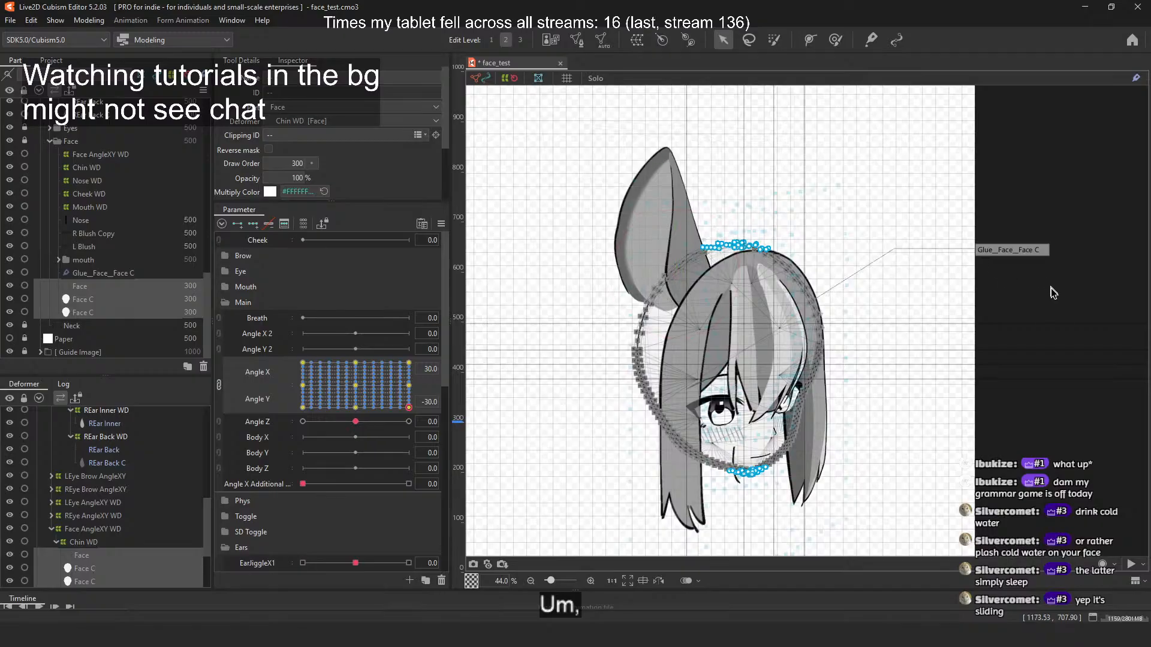
{"action": "left_click", "coordinate": [1053, 327]}
{"action": "scroll", "coordinate": [786, 424], "scroll_direction": "up", "scroll_amount": 3}
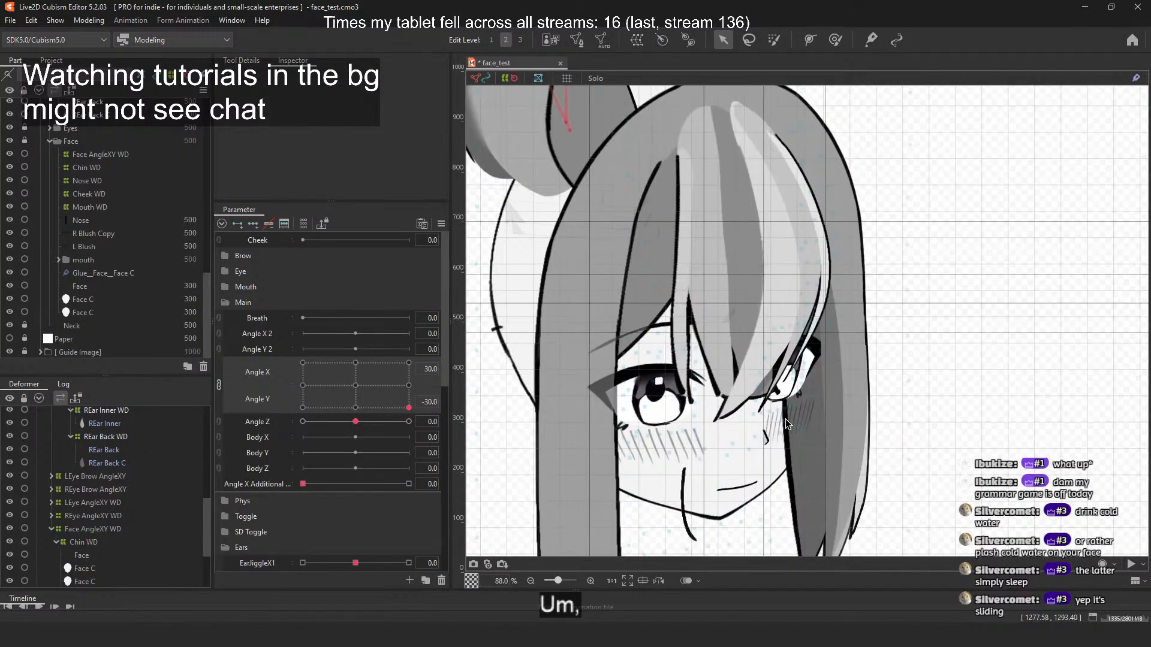
{"action": "scroll", "coordinate": [787, 424], "scroll_direction": "down", "scroll_amount": 4}
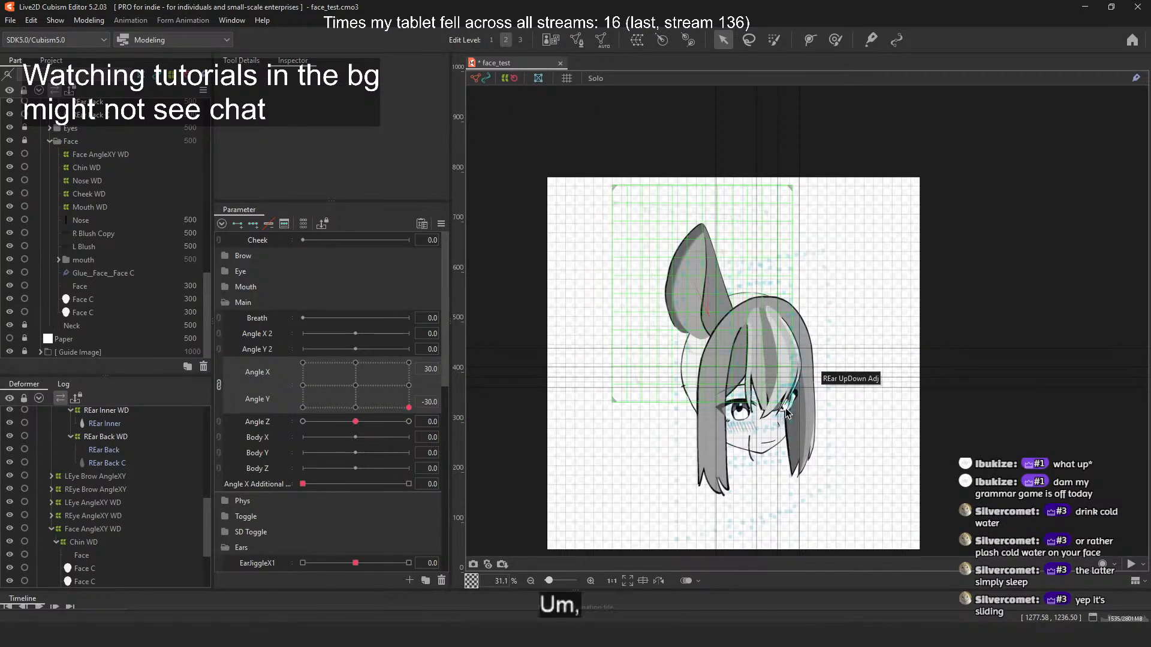
{"action": "left_click", "coordinate": [787, 412]}
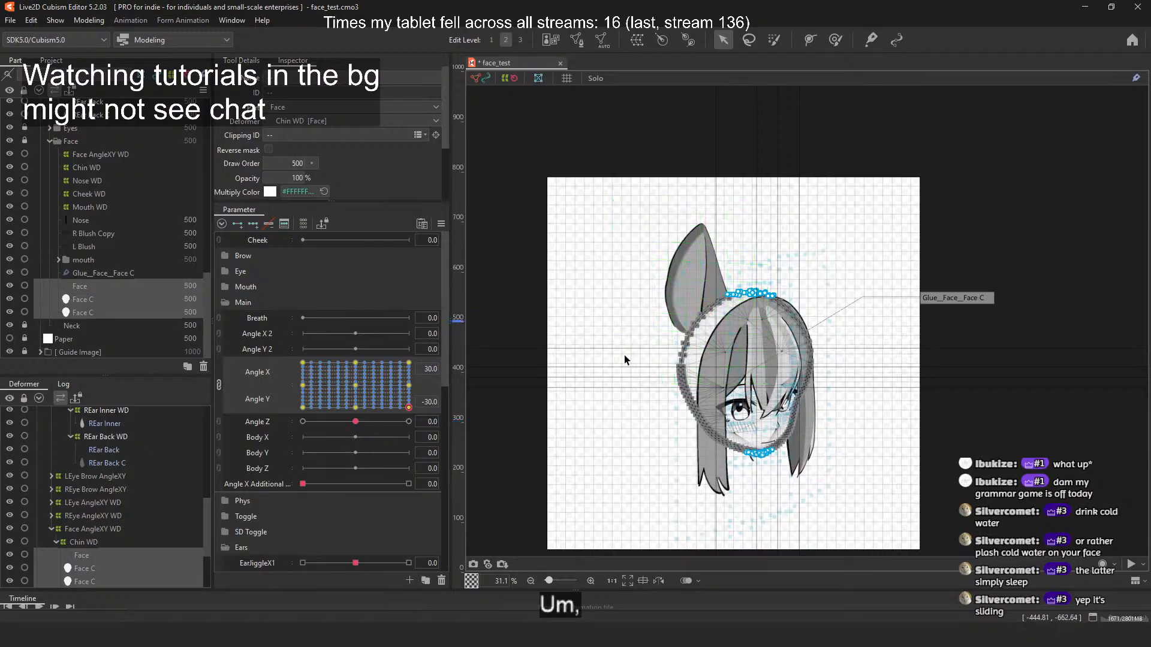
{"action": "left_click", "coordinate": [978, 150]}
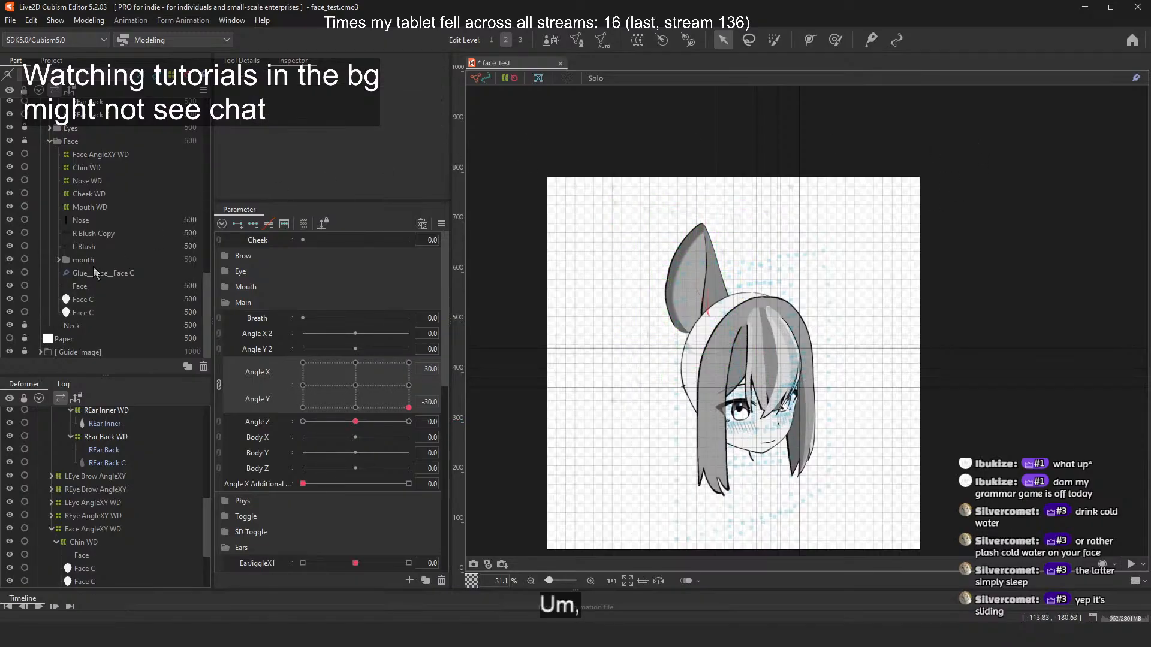
Step: Collapse the ear easier folder and move the REar Fluff S WD deformer directly below REar Back WD in the ear folder
{"action": "scroll", "coordinate": [106, 272], "scroll_direction": "up", "scroll_amount": 5}
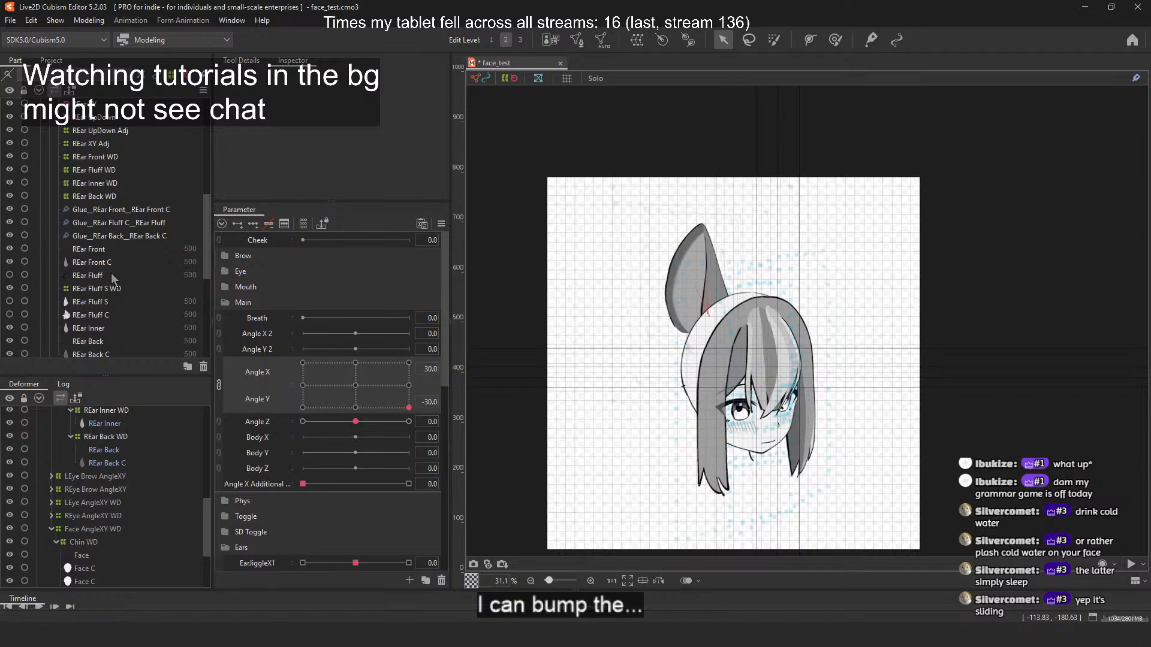
{"action": "scroll", "coordinate": [112, 273], "scroll_direction": "down", "scroll_amount": 5}
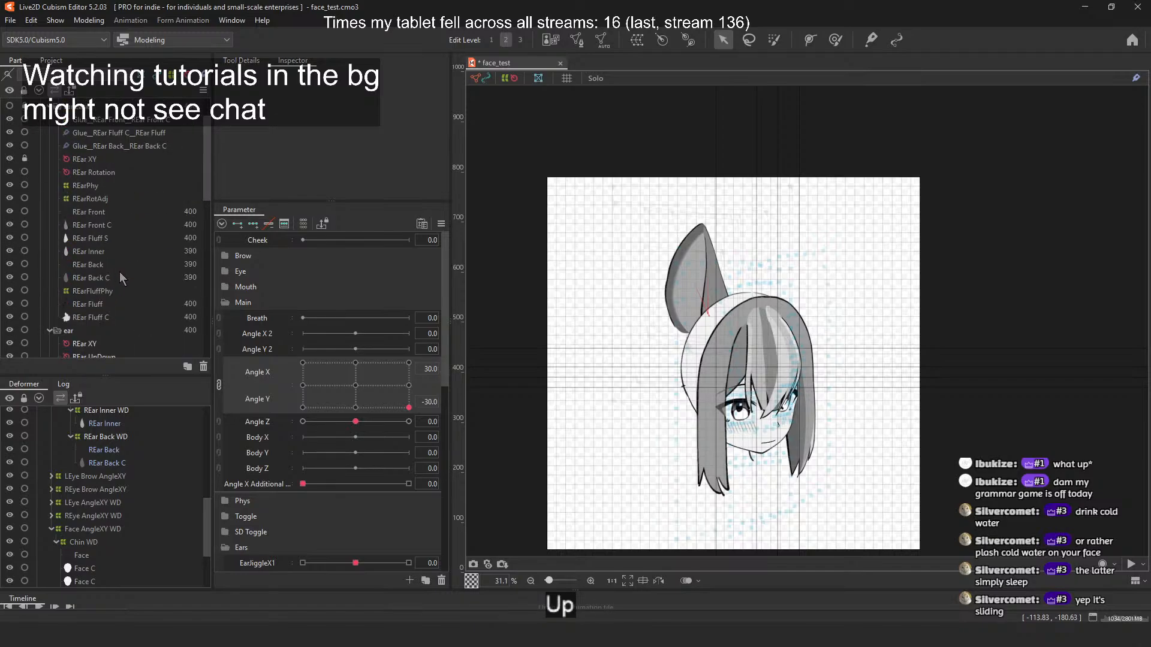
{"action": "scroll", "coordinate": [122, 279], "scroll_direction": "up", "scroll_amount": 3}
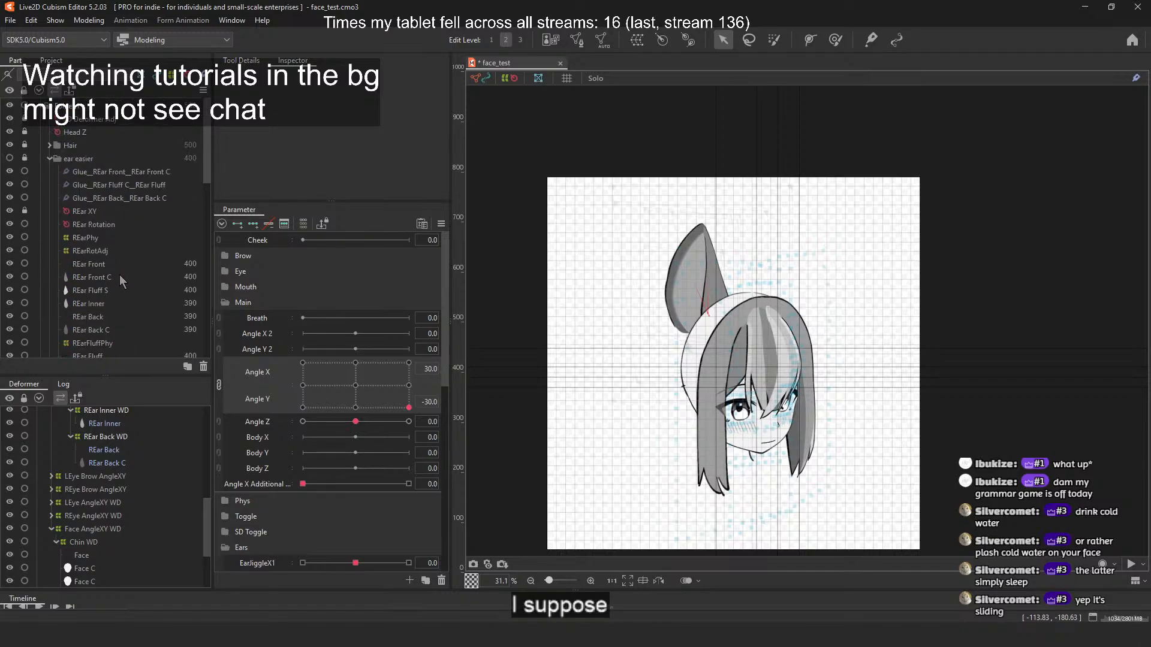
{"action": "left_click", "coordinate": [51, 158]}
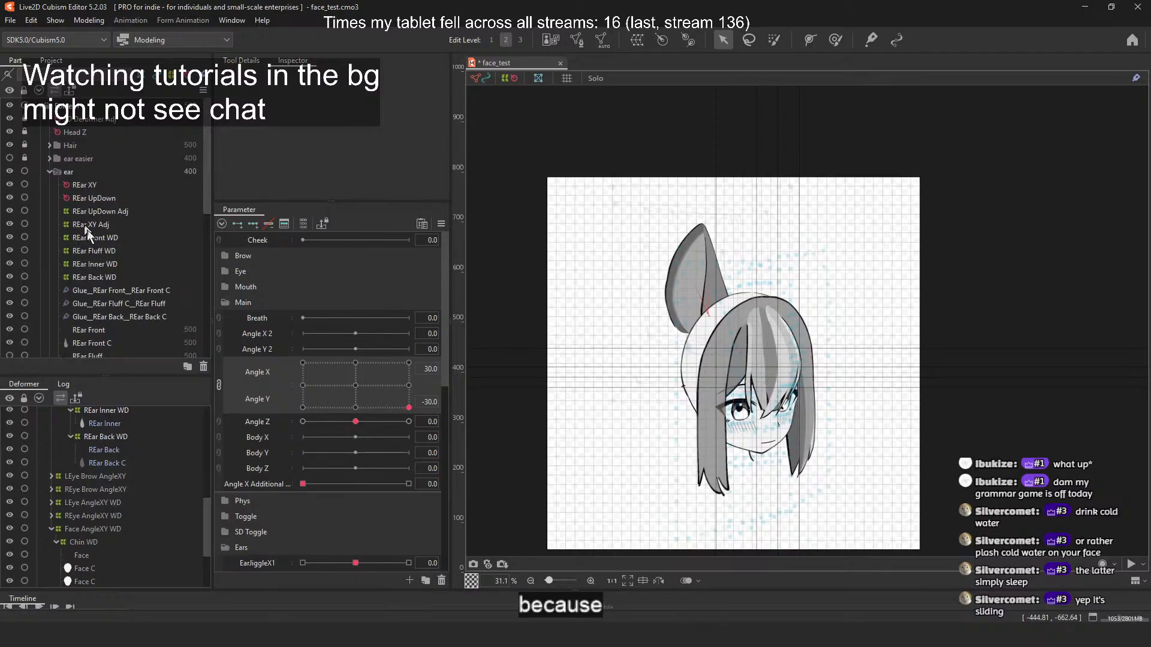
{"action": "scroll", "coordinate": [101, 239], "scroll_direction": "down", "scroll_amount": 4}
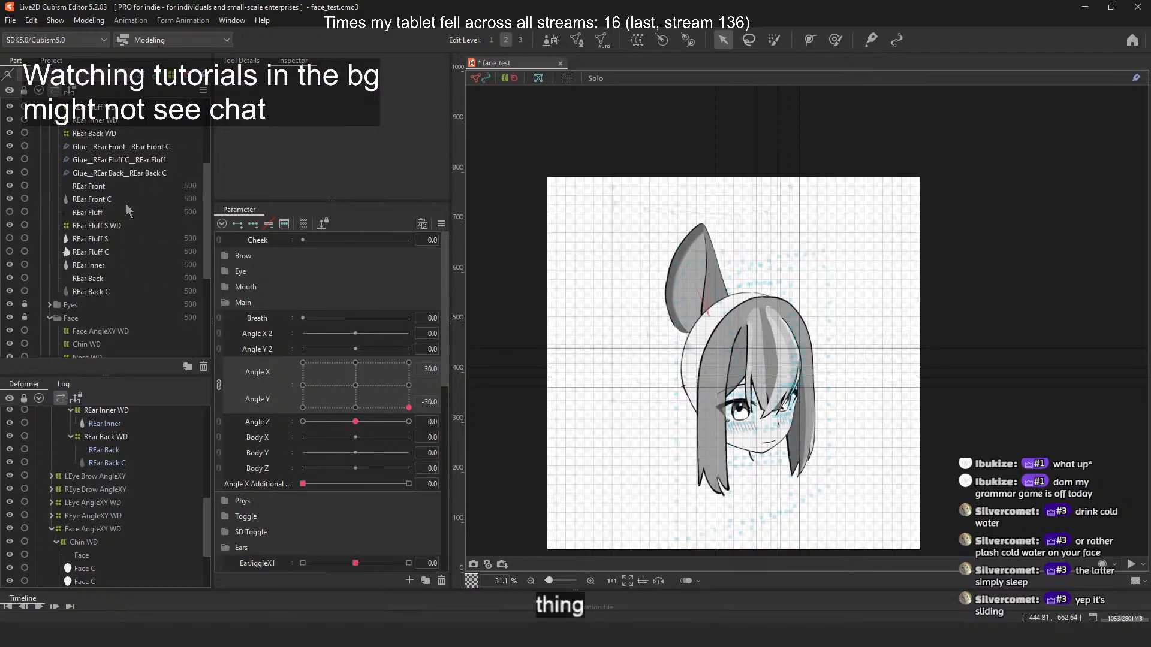
{"action": "scroll", "coordinate": [157, 531], "scroll_direction": "up", "scroll_amount": 3}
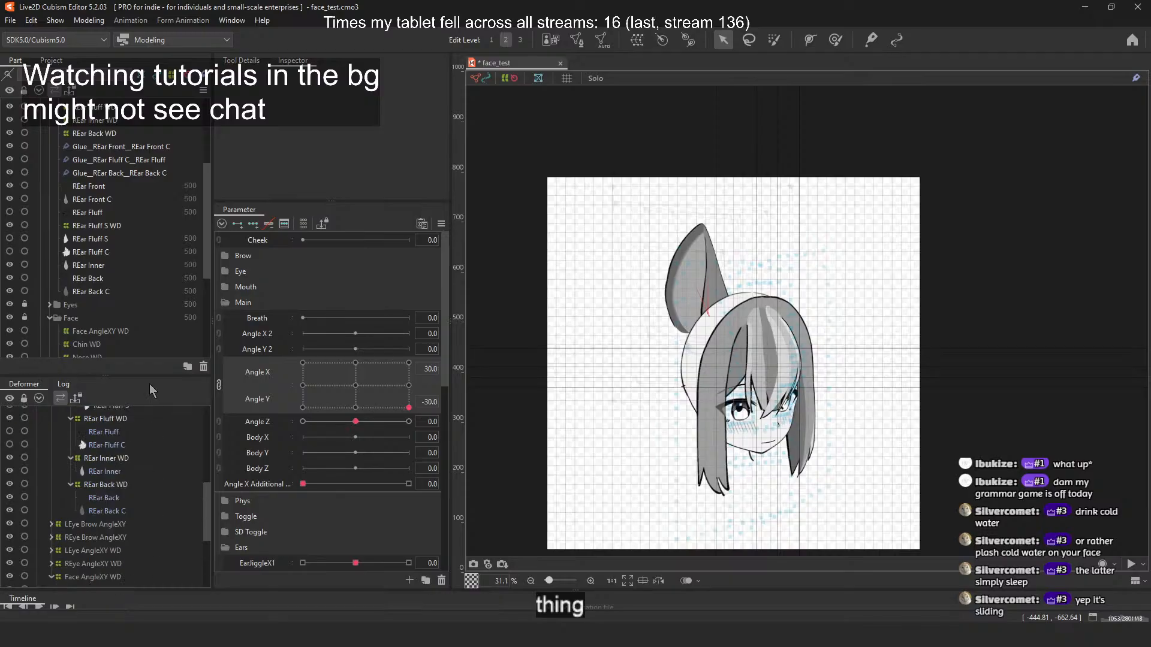
{"action": "left_click_drag", "start_coordinate": [107, 224], "coordinate": [131, 147]}
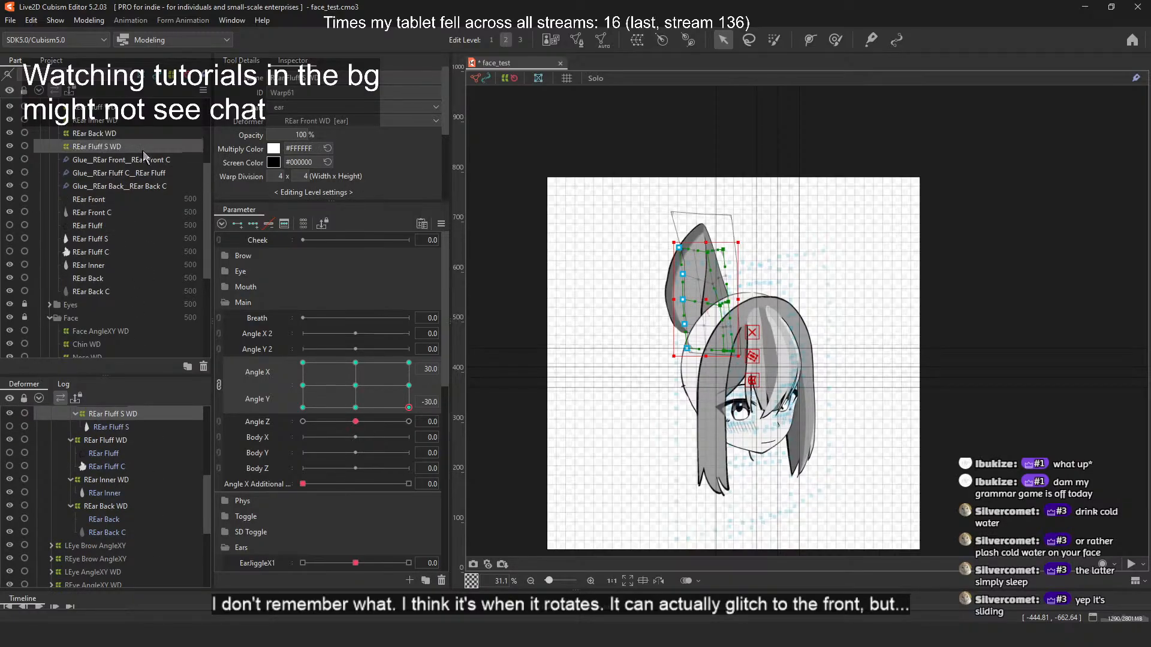
Step: Overwrite the draw order of all eight right-ear meshes, REar Front through REar Back C, with 600 across all their keyforms
{"action": "left_click", "coordinate": [109, 204]}
{"action": "left_click", "coordinate": [121, 290], "text": "shift"}
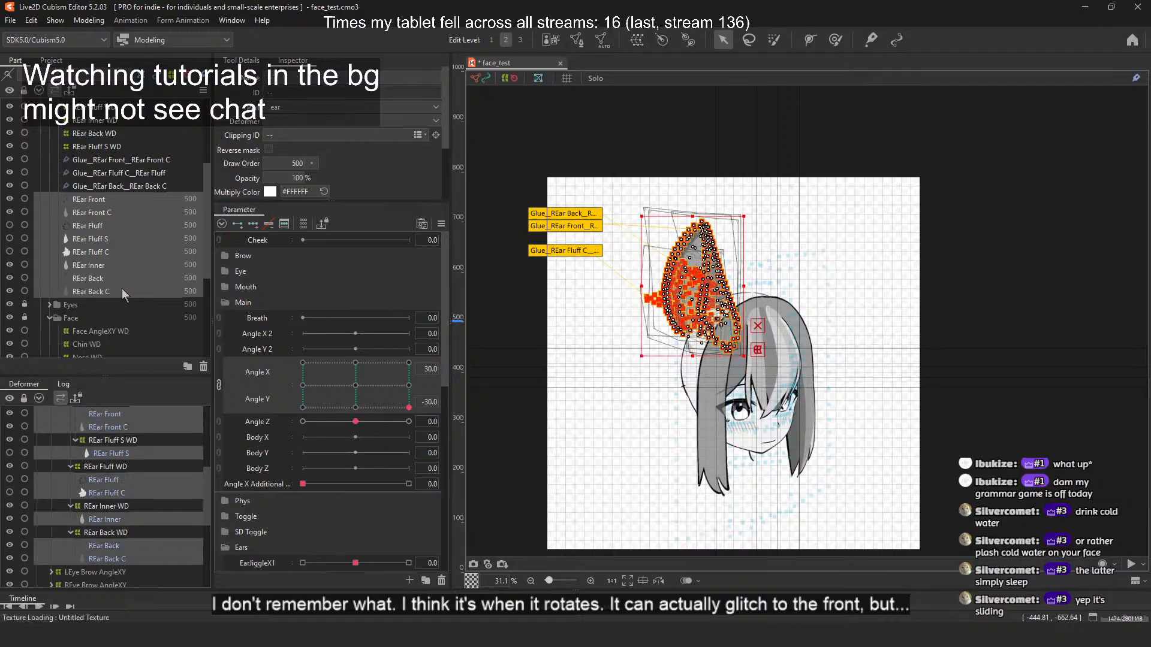
{"action": "left_click", "coordinate": [441, 223]}
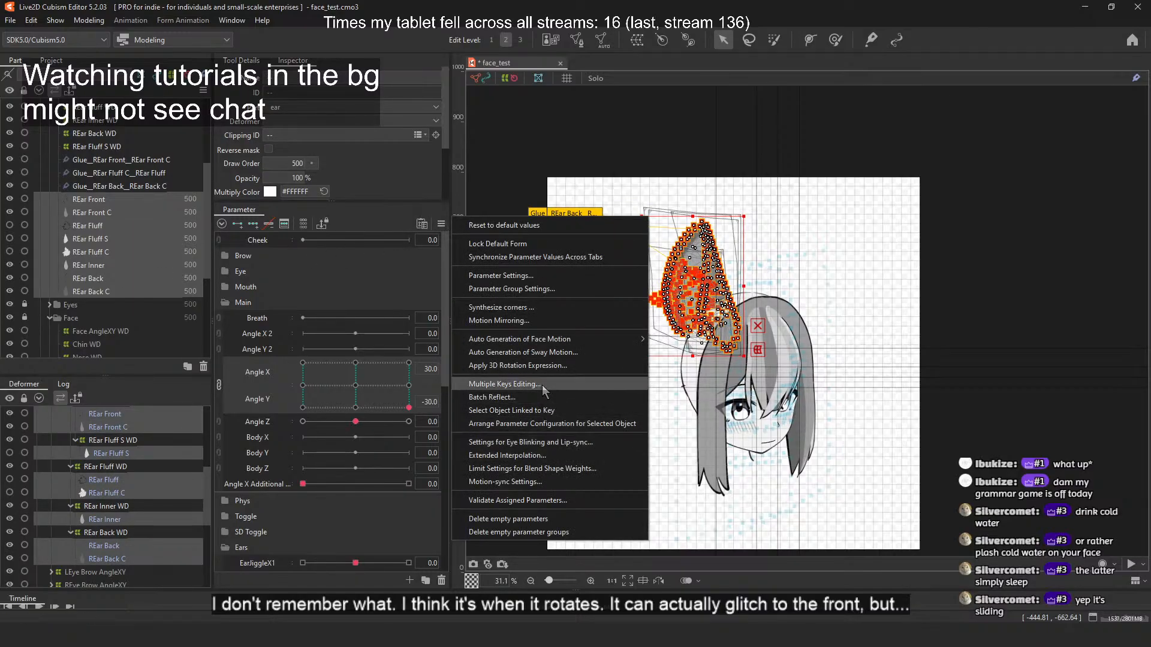
{"action": "left_click", "coordinate": [575, 384]}
{"action": "left_click", "coordinate": [617, 177]}
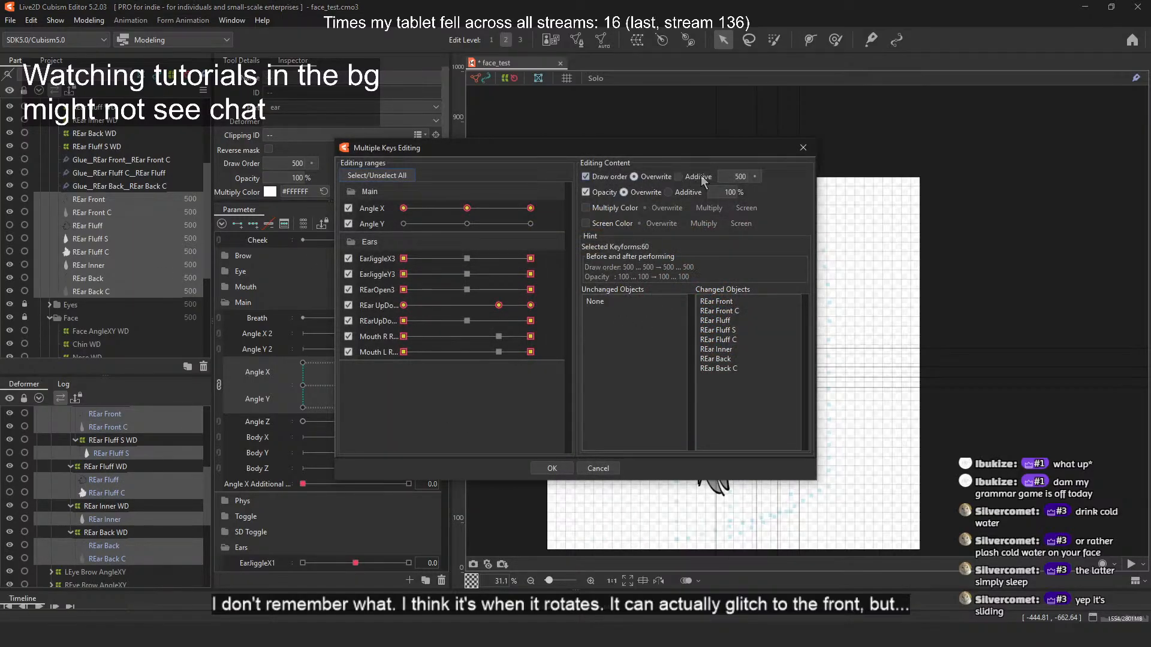
{"action": "left_click", "coordinate": [756, 176]}
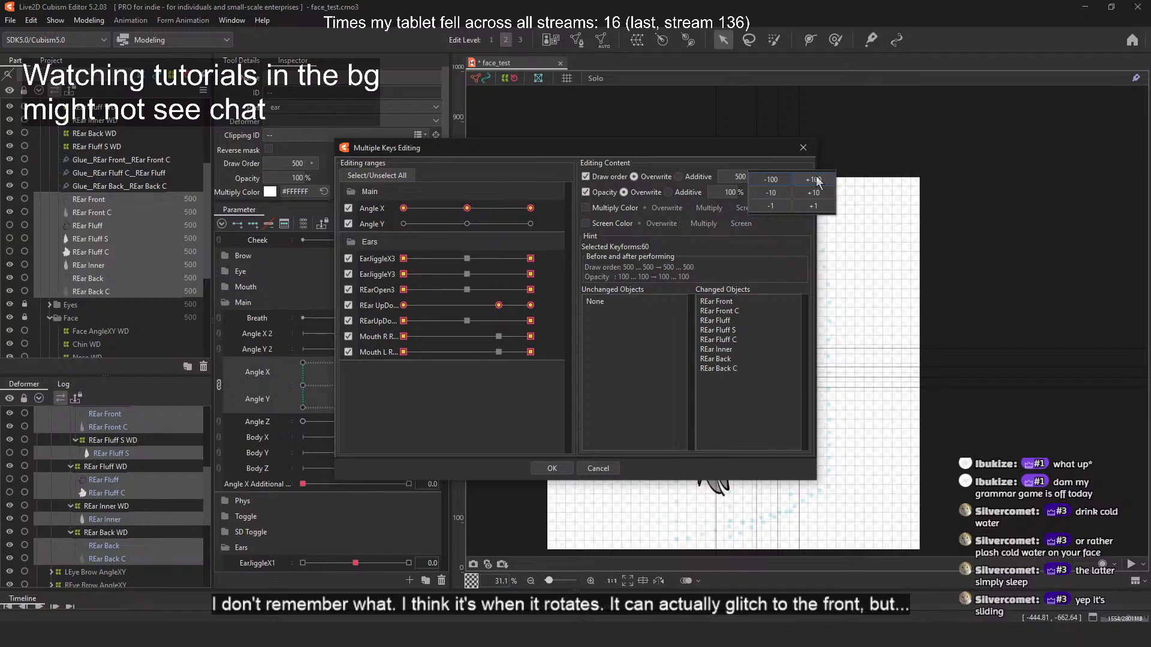
{"action": "left_click", "coordinate": [551, 468]}
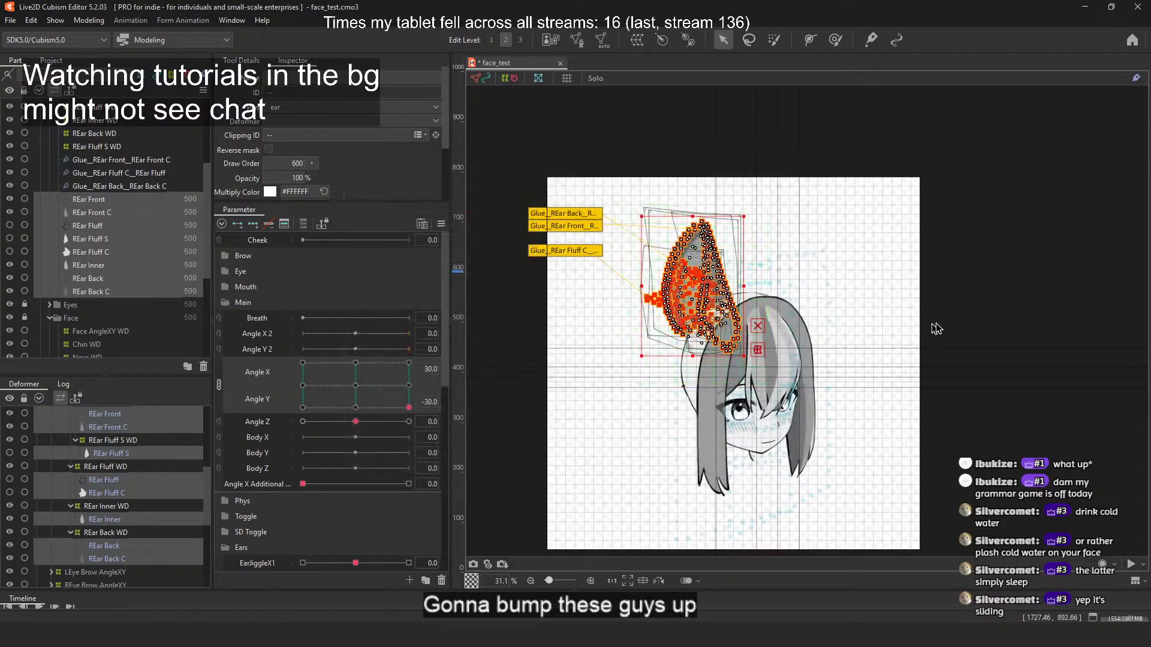
{"action": "left_click", "coordinate": [980, 318]}
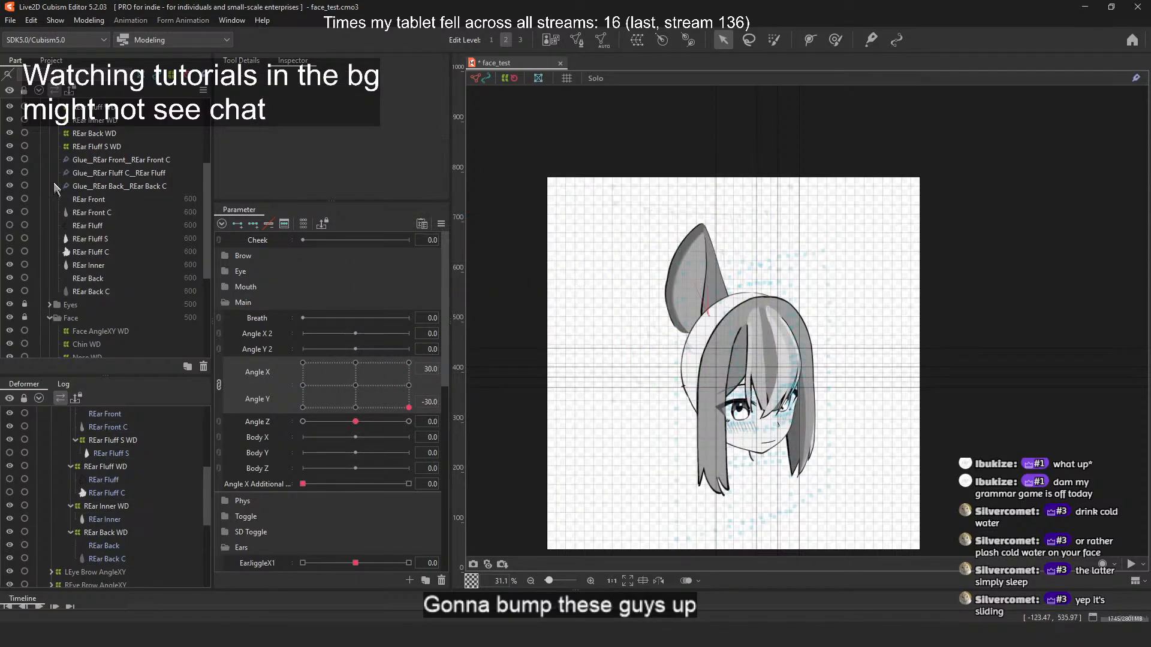
Step: Compare the draw orders of the right-ear meshes with those of the Face meshes and check how they overlap on the canvas
{"action": "left_click", "coordinate": [98, 200]}
{"action": "scroll", "coordinate": [144, 276], "scroll_direction": "down", "scroll_amount": 1}
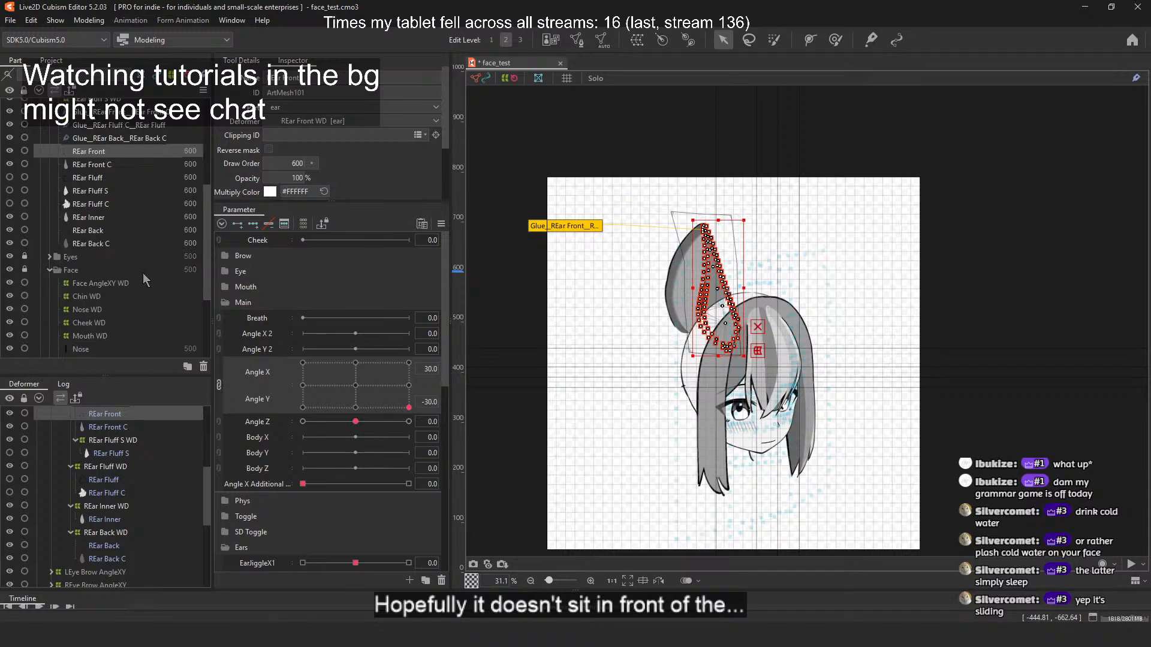
{"action": "scroll", "coordinate": [142, 272], "scroll_direction": "up", "scroll_amount": 3}
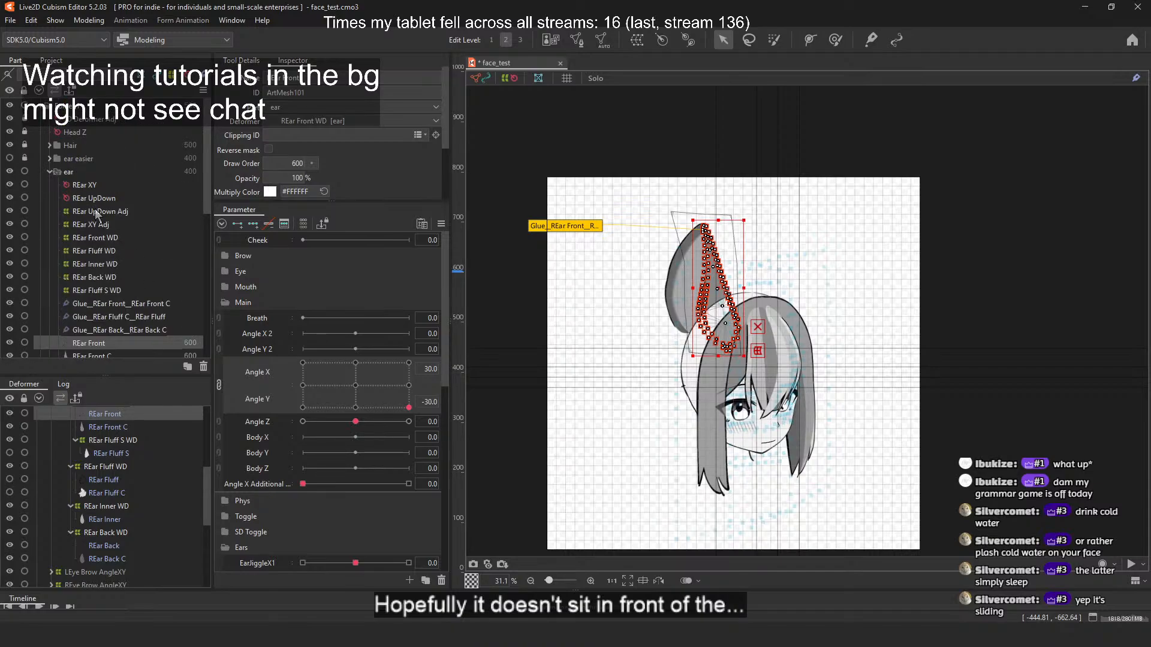
{"action": "scroll", "coordinate": [125, 251], "scroll_direction": "down", "scroll_amount": 1}
{"action": "left_click", "coordinate": [495, 290]}
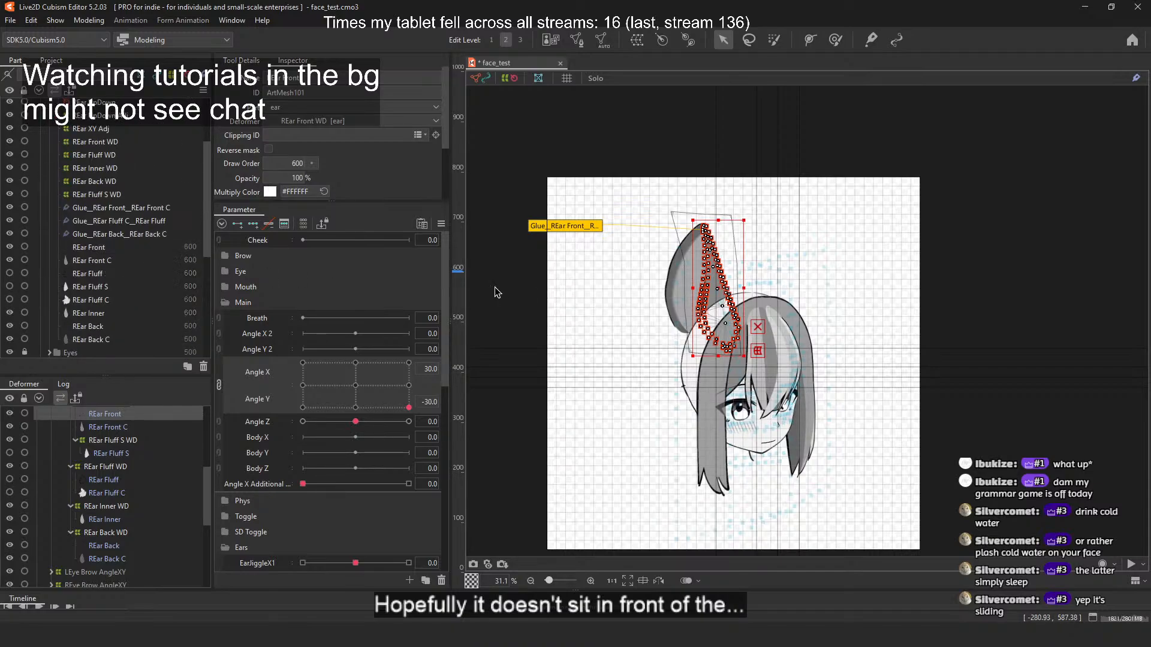
{"action": "scroll", "coordinate": [728, 317], "scroll_direction": "up", "scroll_amount": 5}
{"action": "scroll", "coordinate": [164, 275], "scroll_direction": "down", "scroll_amount": 5}
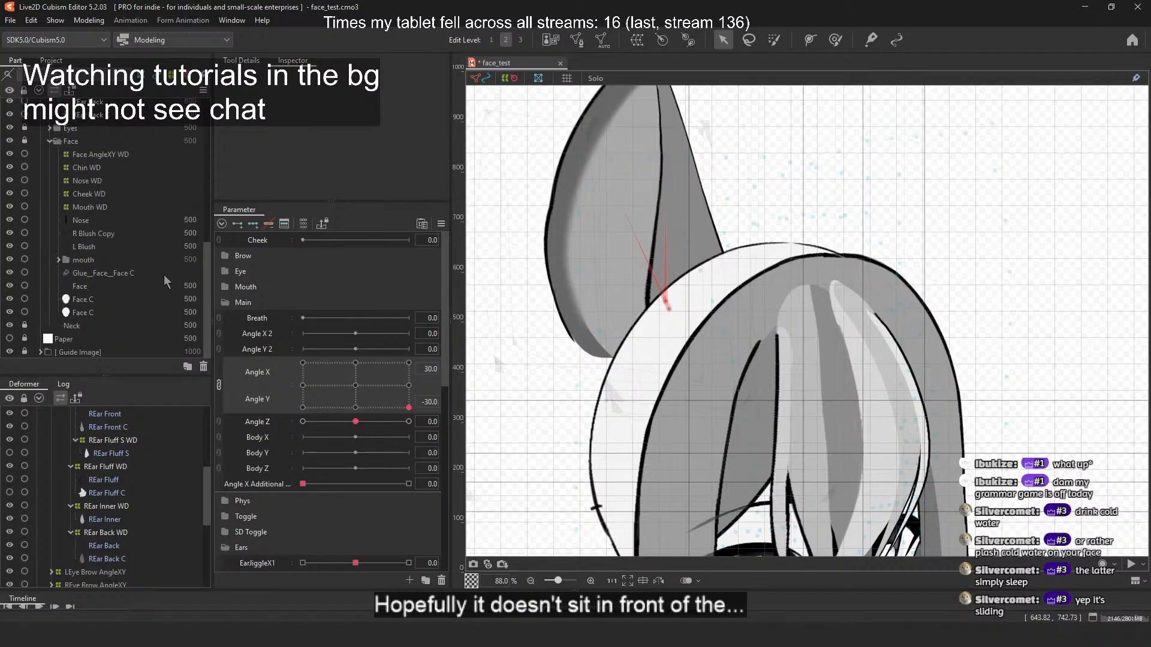
{"action": "left_click", "coordinate": [101, 299]}
{"action": "scroll", "coordinate": [120, 303], "scroll_direction": "up", "scroll_amount": 5}
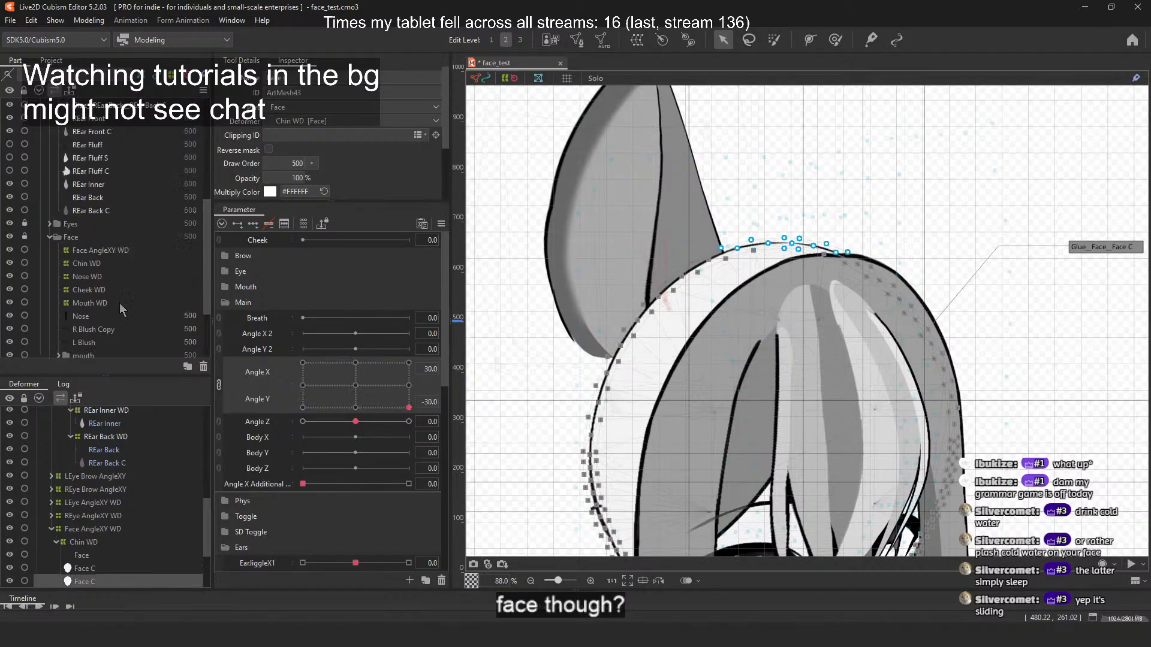
{"action": "left_click", "coordinate": [119, 288]}
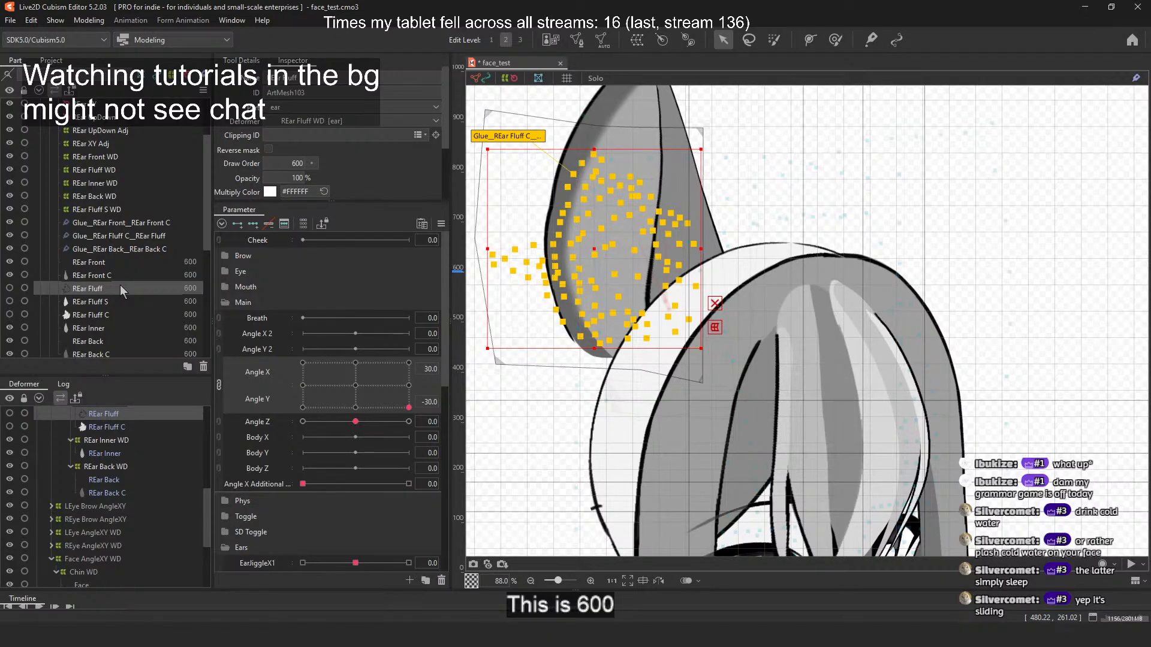
{"action": "scroll", "coordinate": [119, 285], "scroll_direction": "down", "scroll_amount": 3}
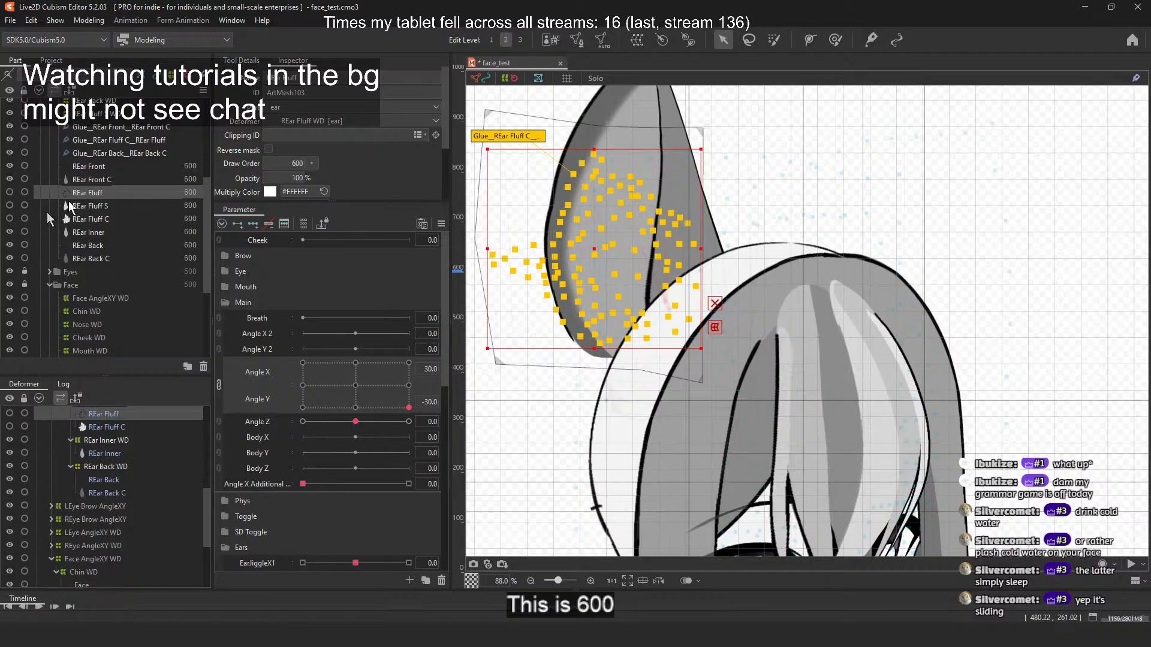
{"action": "left_click", "coordinate": [120, 177]}
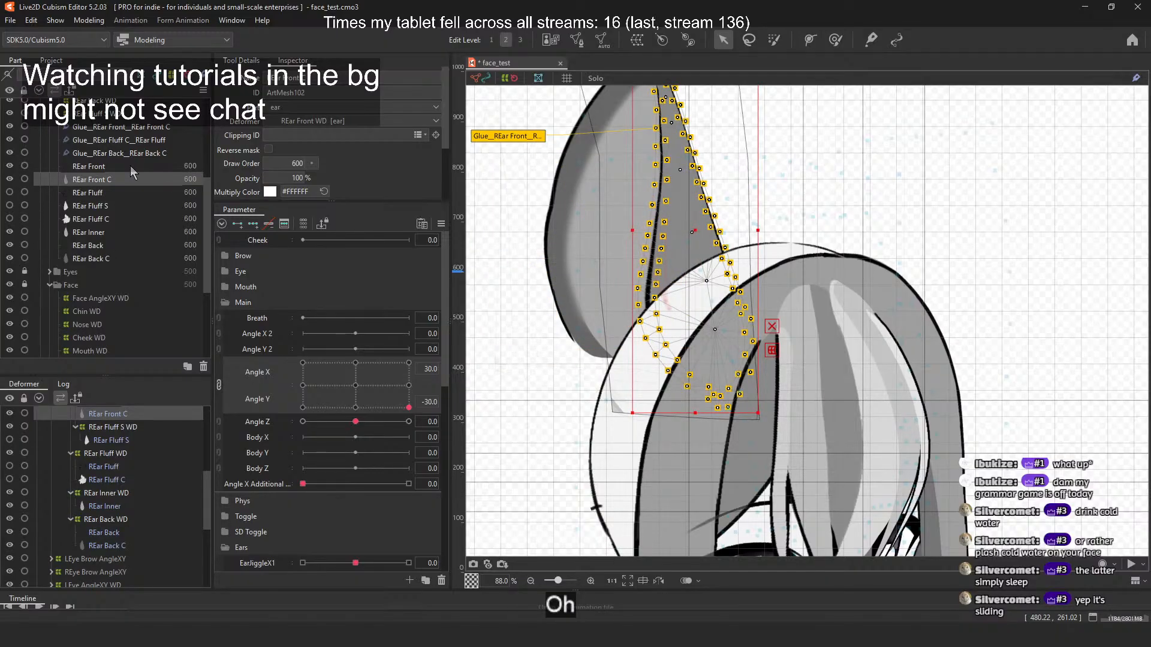
{"action": "left_click", "coordinate": [131, 166]}
Step: Pose the head at Angle X 30 and Angle Y 0, and turn off Group by Draw Order for the ear folder
{"action": "left_click", "coordinate": [356, 387]}
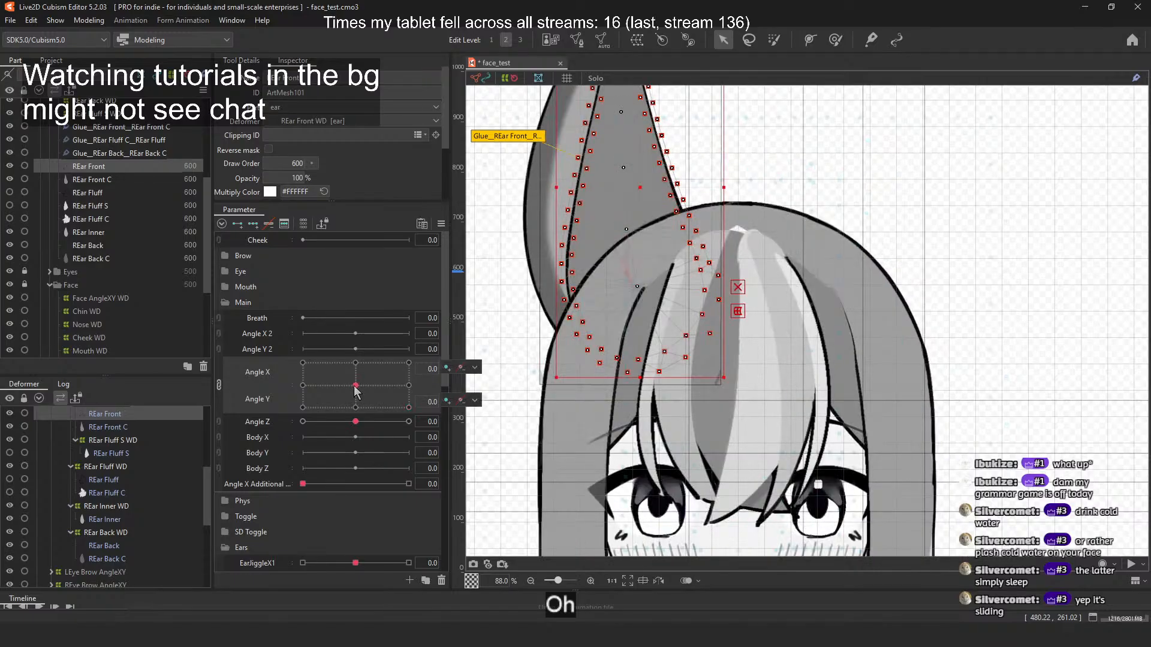
{"action": "left_click_drag", "start_coordinate": [356, 390], "coordinate": [425, 391]}
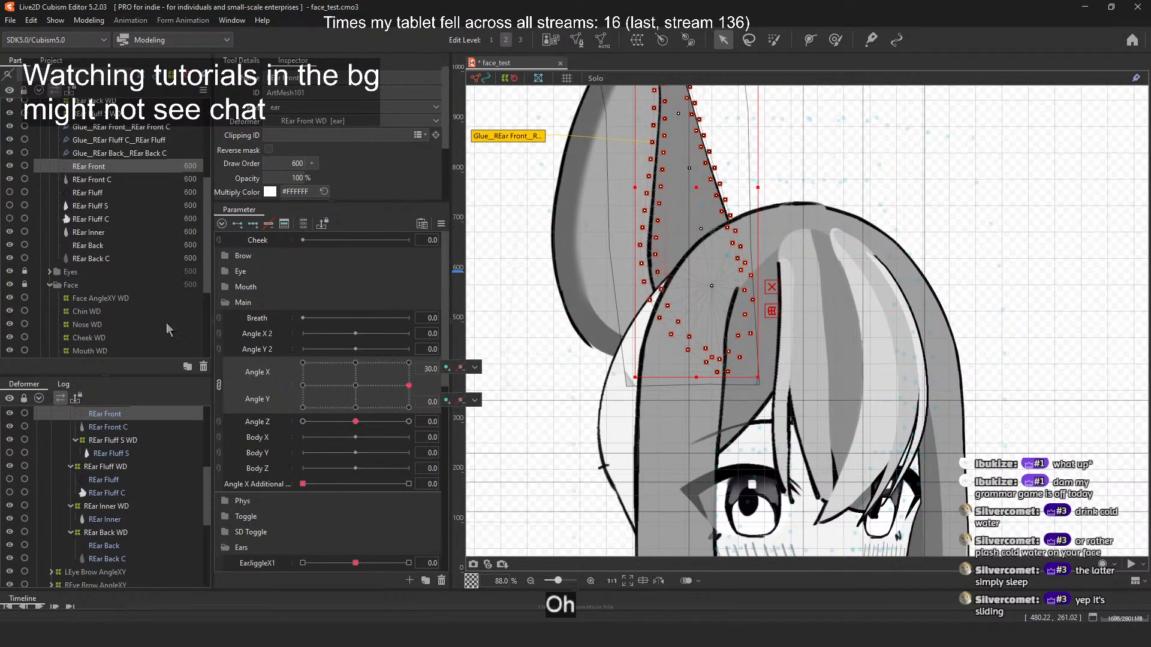
{"action": "scroll", "coordinate": [166, 322], "scroll_direction": "up", "scroll_amount": 4}
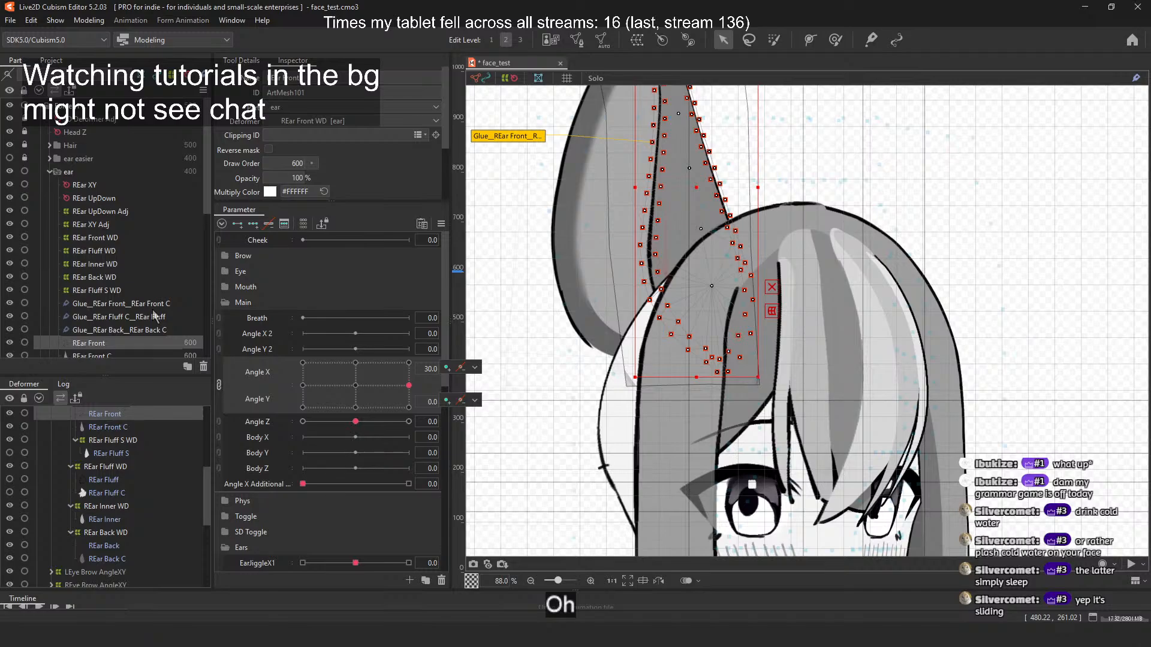
{"action": "left_click", "coordinate": [112, 174]}
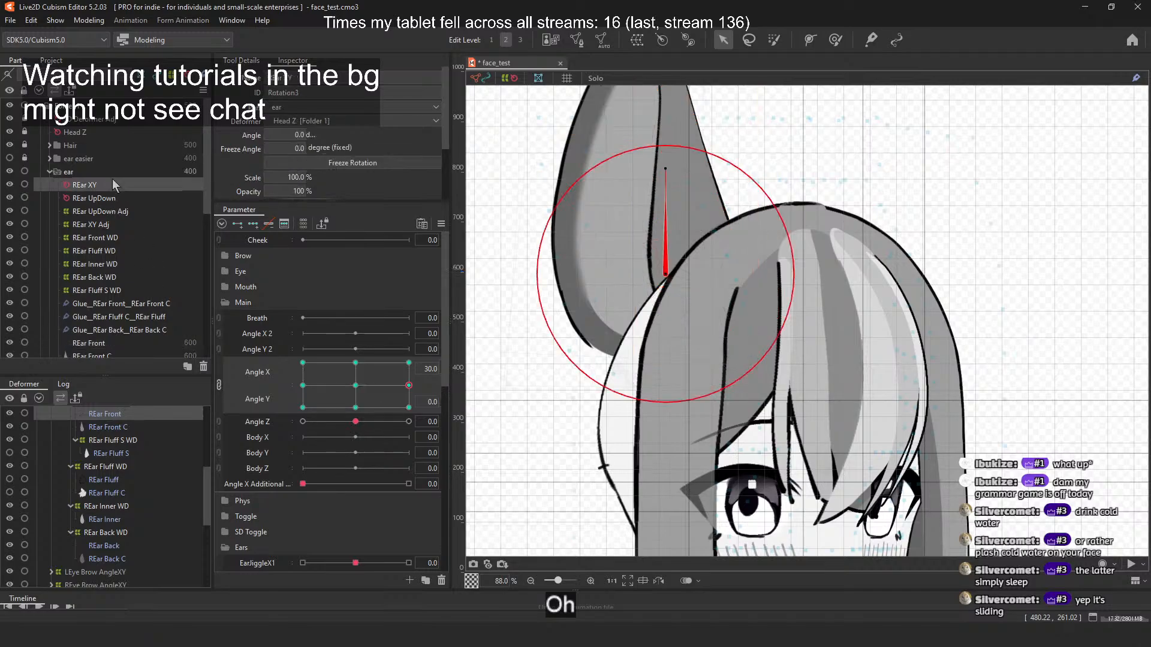
{"action": "left_click", "coordinate": [292, 121]}
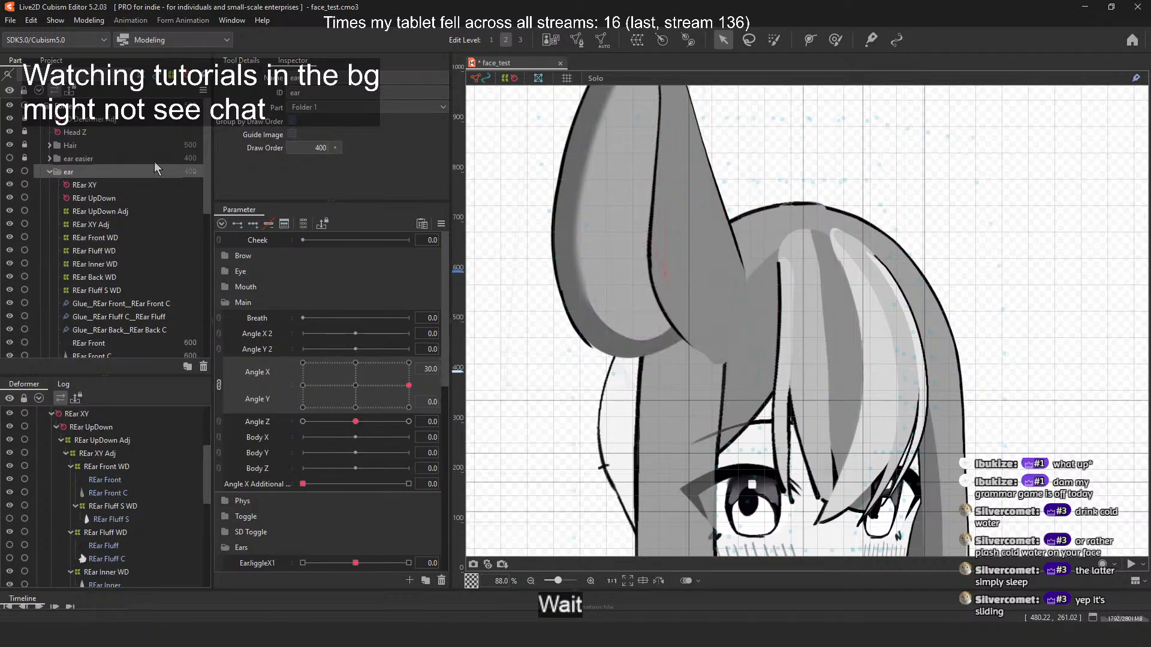
Step: Unlock the Hair folder and examine the draw orders in its new and old subfolders against the ear and Face meshes
{"action": "scroll", "coordinate": [133, 187], "scroll_direction": "down", "scroll_amount": 6}
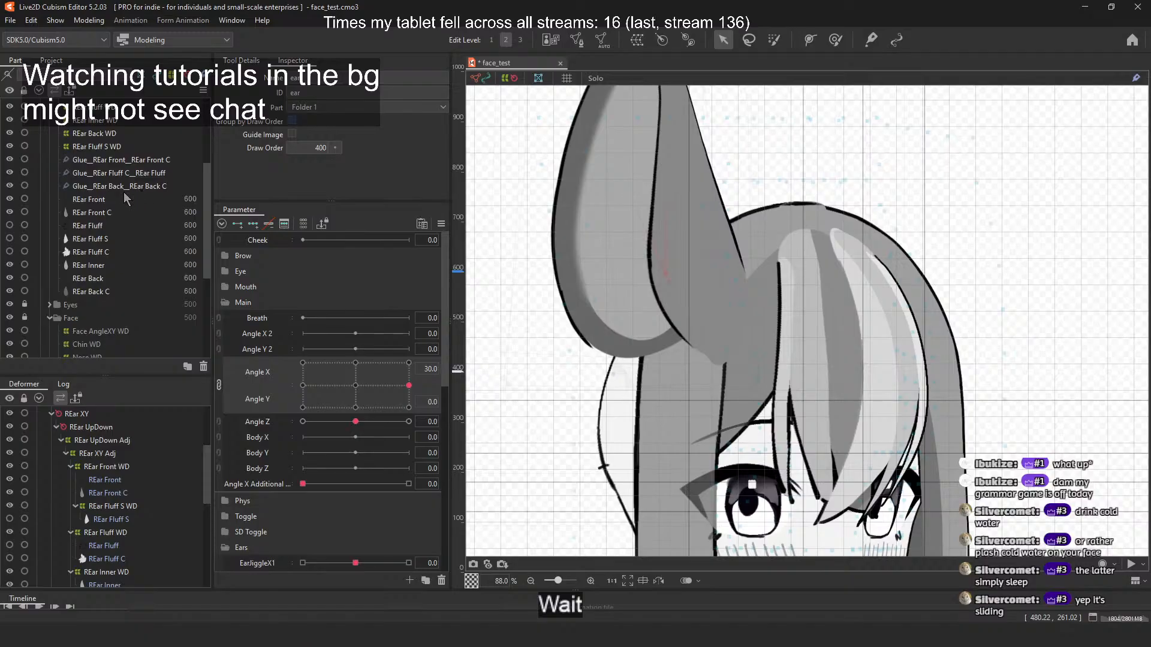
{"action": "scroll", "coordinate": [119, 252], "scroll_direction": "up", "scroll_amount": 6}
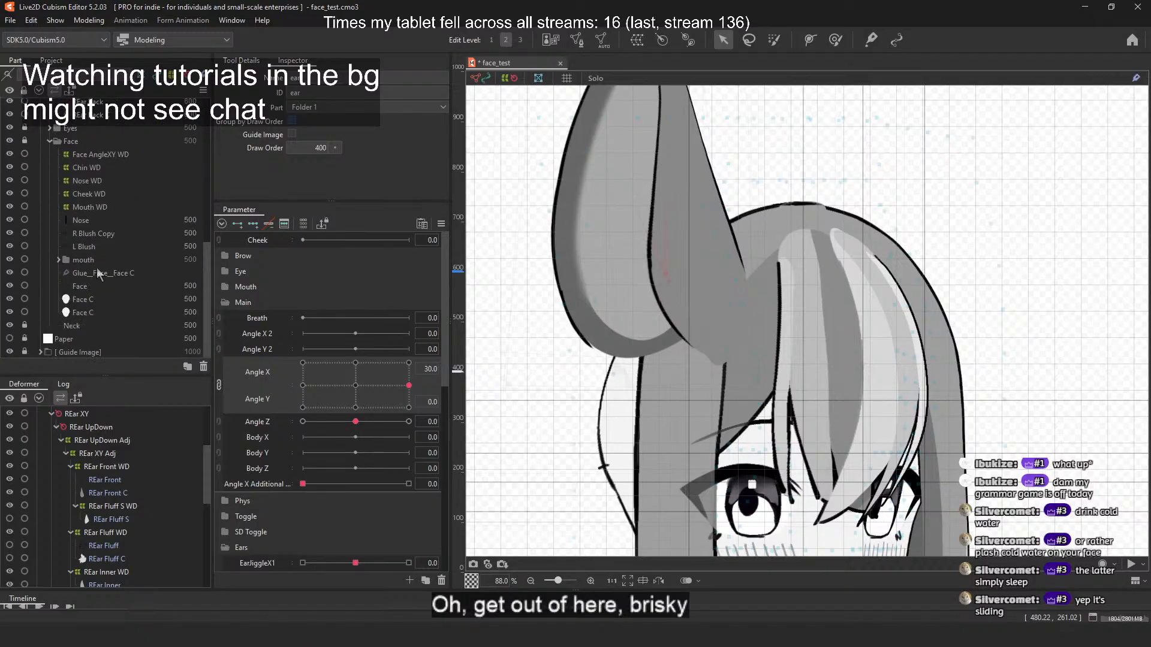
{"action": "left_click", "coordinate": [95, 145]}
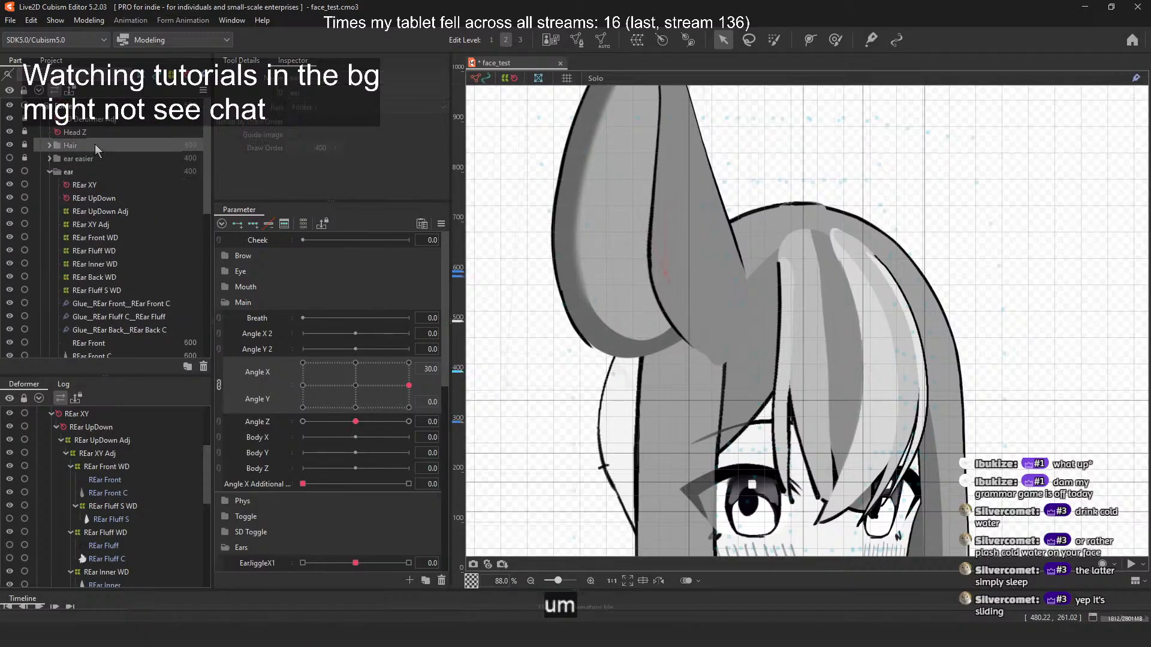
{"action": "left_click", "coordinate": [50, 145]}
{"action": "left_click", "coordinate": [24, 145]}
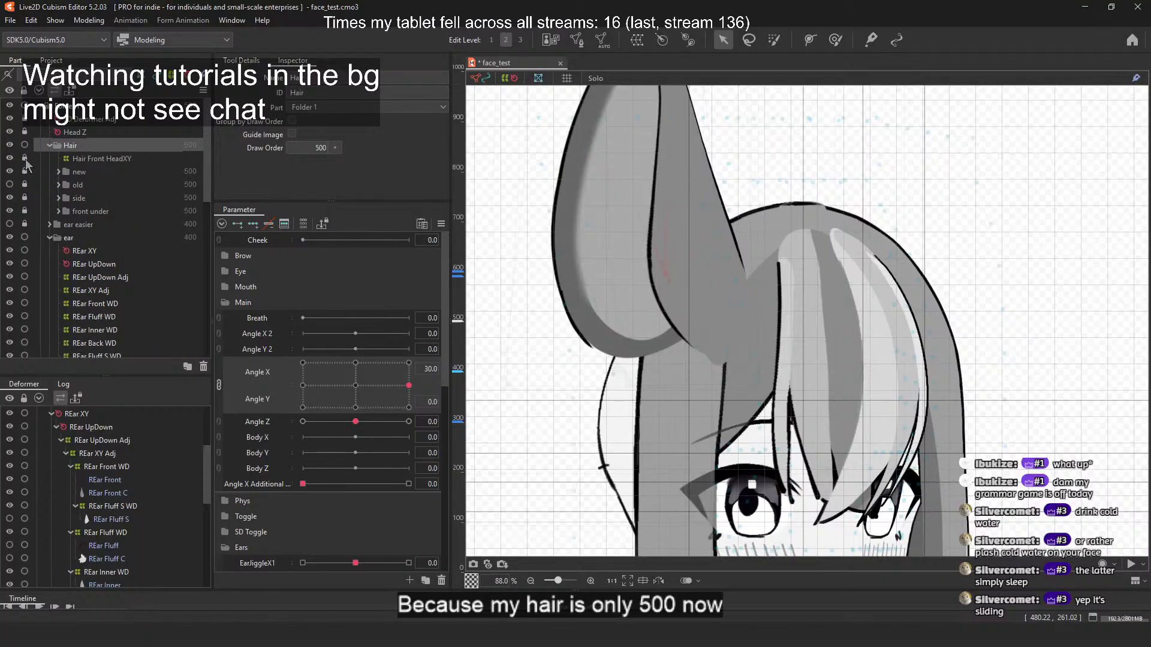
{"action": "left_click", "coordinate": [57, 171]}
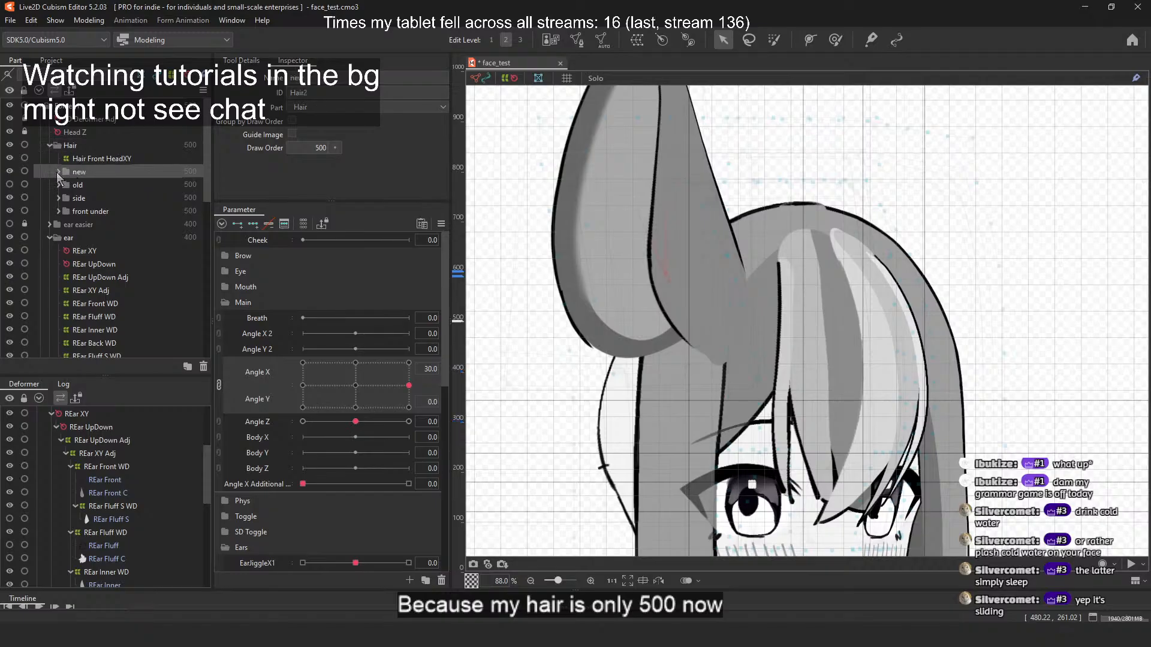
{"action": "left_click", "coordinate": [57, 172]}
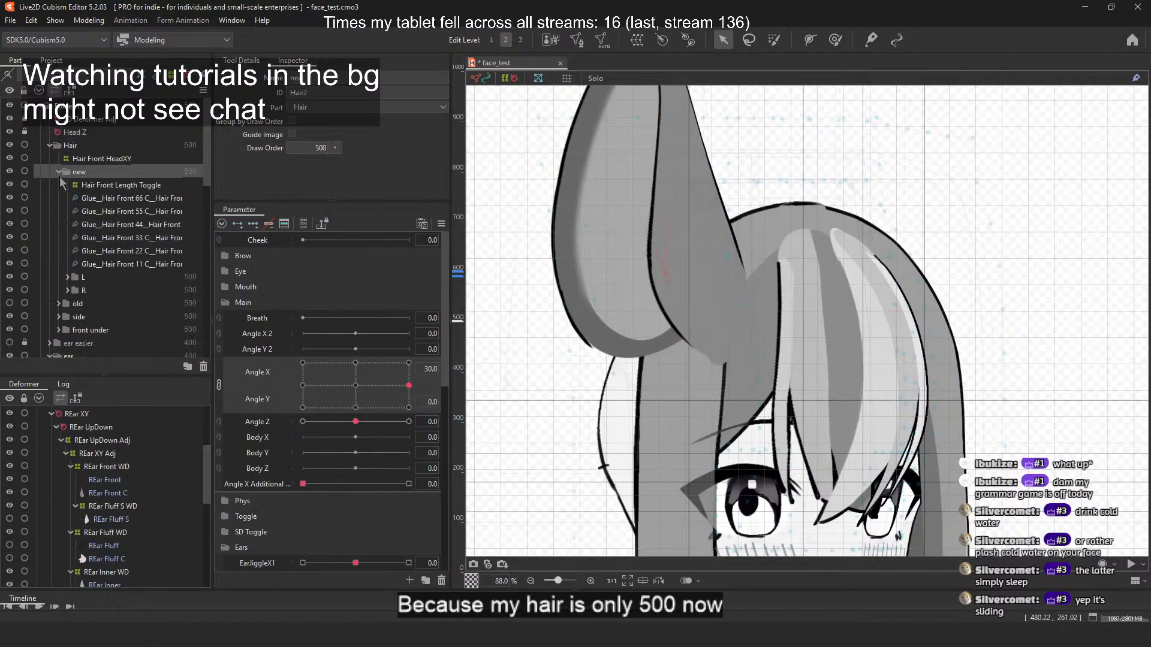
{"action": "left_click", "coordinate": [111, 199]}
{"action": "left_click", "coordinate": [59, 171]}
{"action": "left_click", "coordinate": [59, 185]}
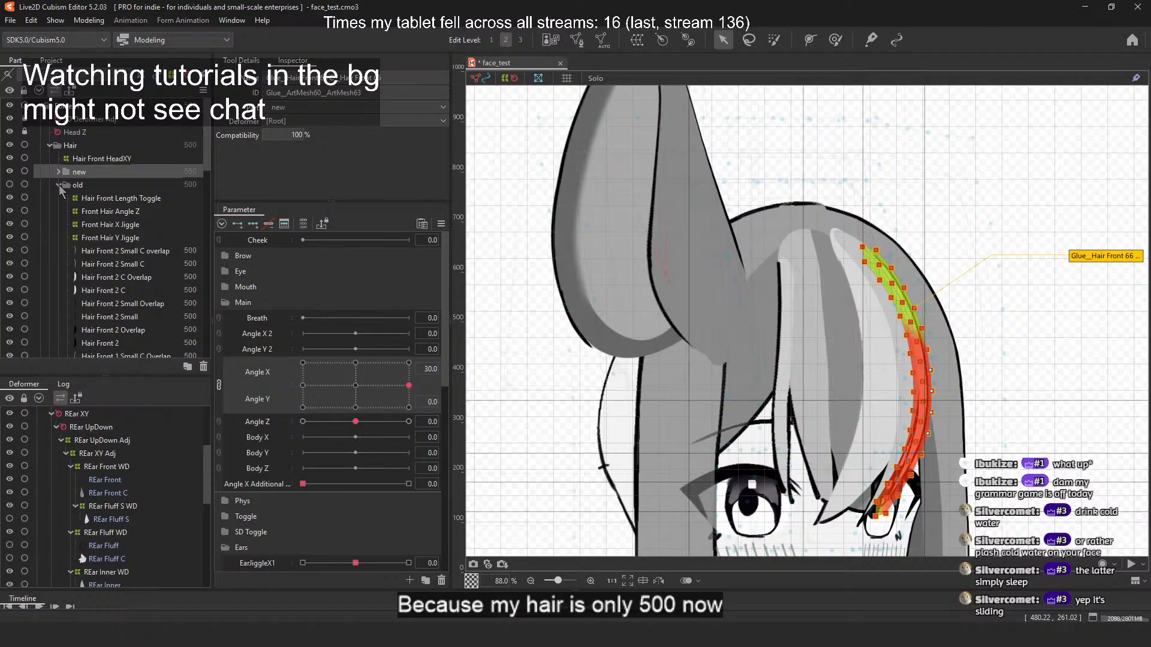
{"action": "scroll", "coordinate": [120, 198], "scroll_direction": "down", "scroll_amount": 1}
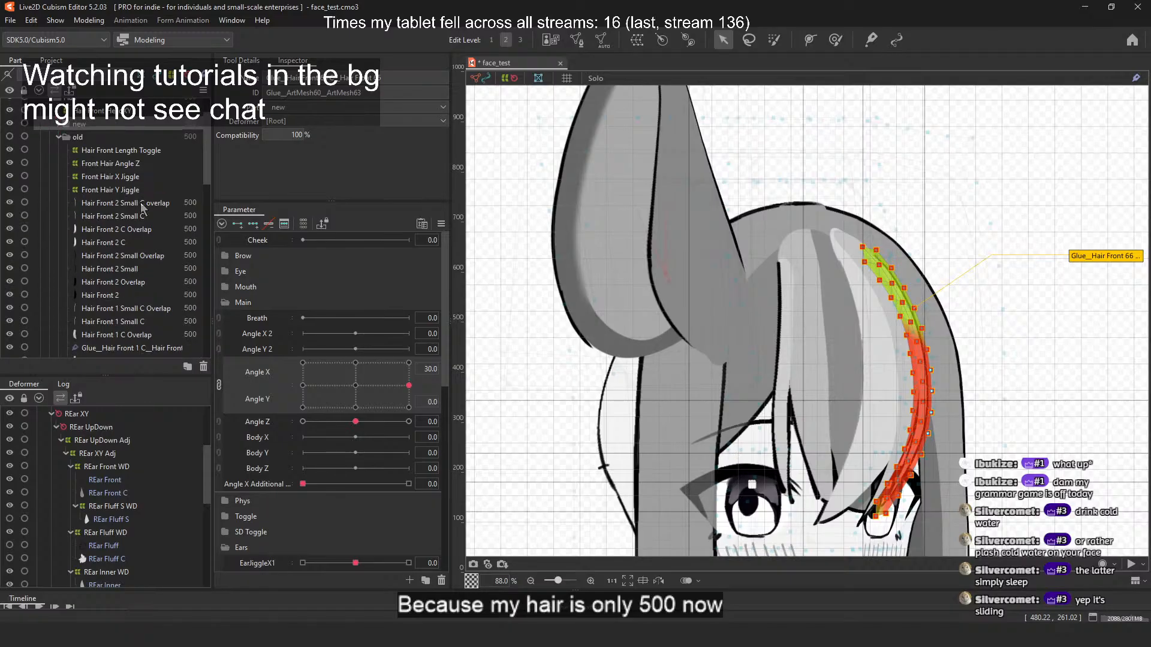
{"action": "scroll", "coordinate": [143, 209], "scroll_direction": "down", "scroll_amount": 4}
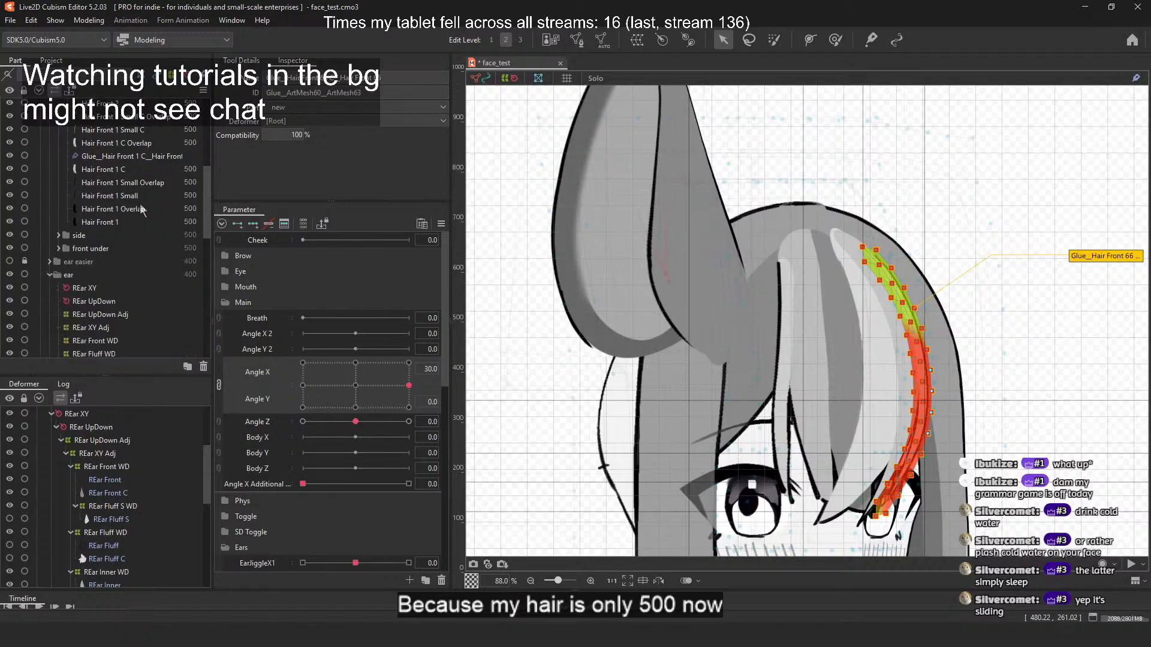
Step: Check the draw orders in the front under and side hair subfolders, including the Hair Side L mesh, and collapse and relock the Hair folder
{"action": "left_click", "coordinate": [59, 248]}
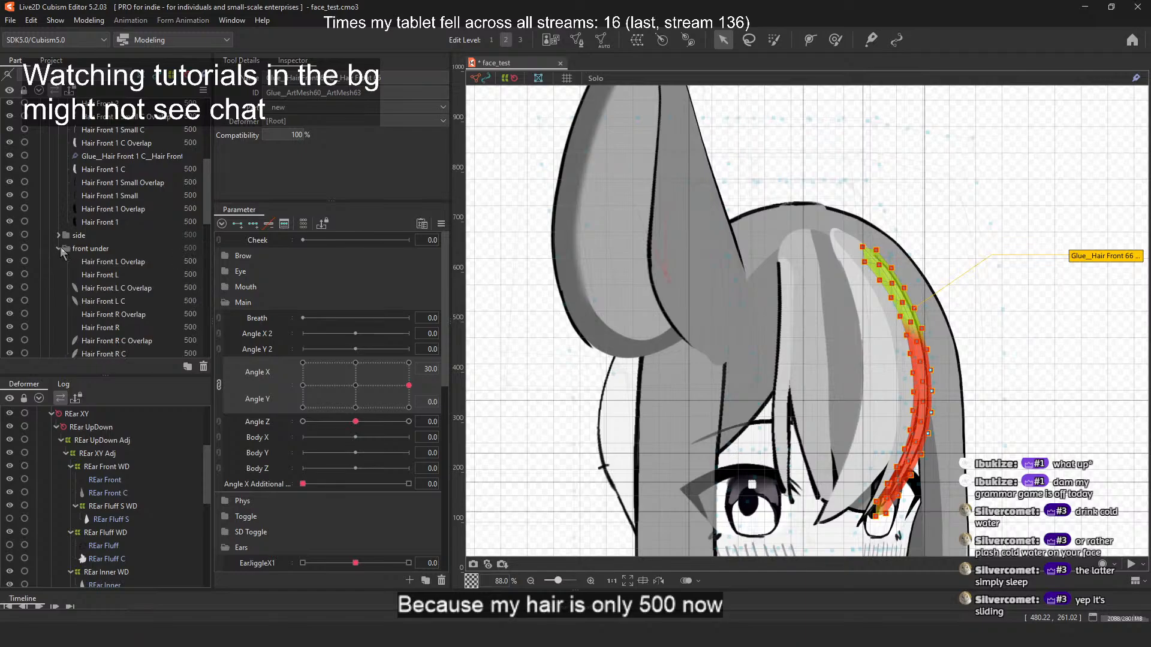
{"action": "scroll", "coordinate": [61, 250], "scroll_direction": "down", "scroll_amount": 2}
{"action": "scroll", "coordinate": [60, 246], "scroll_direction": "up", "scroll_amount": 1}
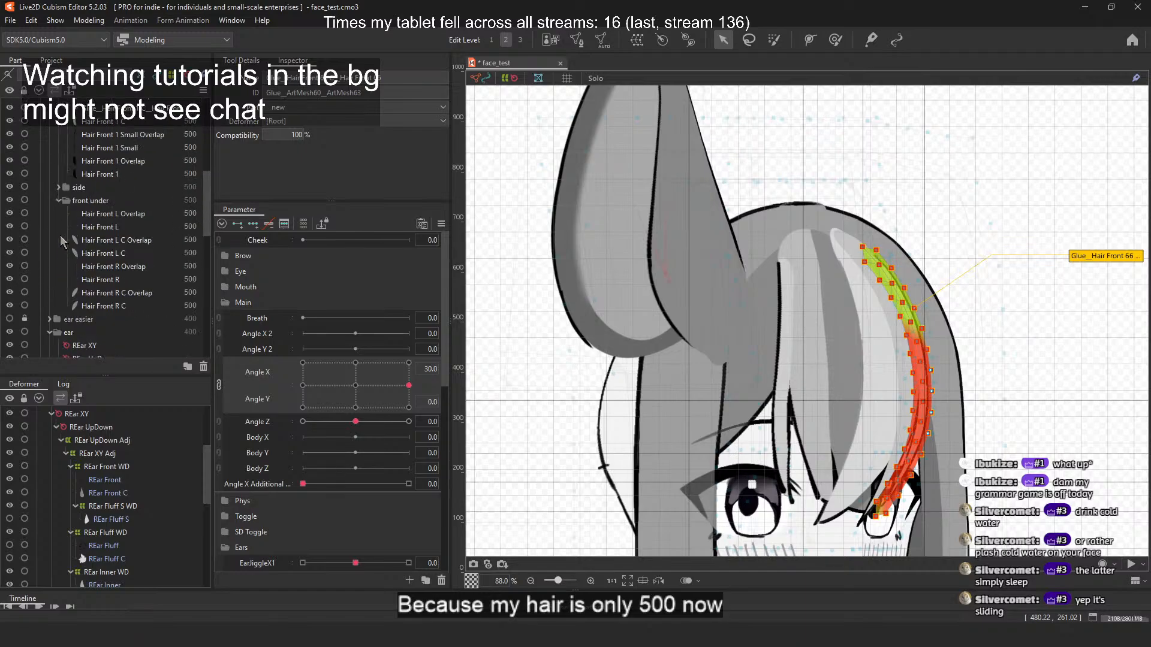
{"action": "left_click", "coordinate": [59, 187]}
{"action": "scroll", "coordinate": [93, 227], "scroll_direction": "down", "scroll_amount": 2}
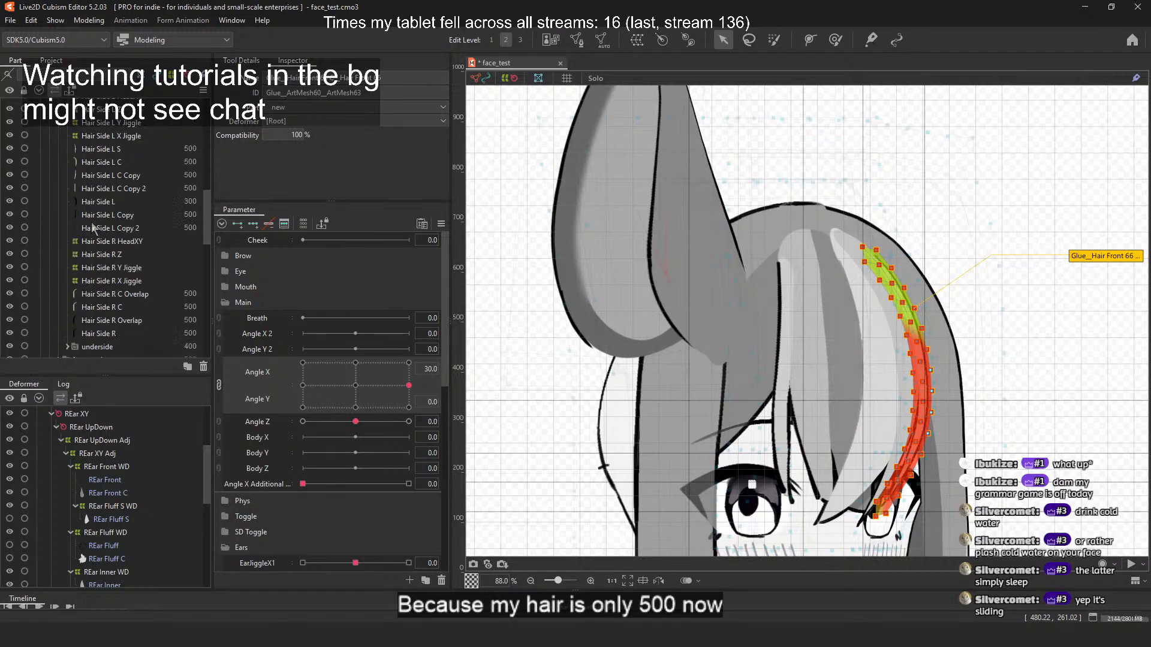
{"action": "left_click", "coordinate": [109, 202]}
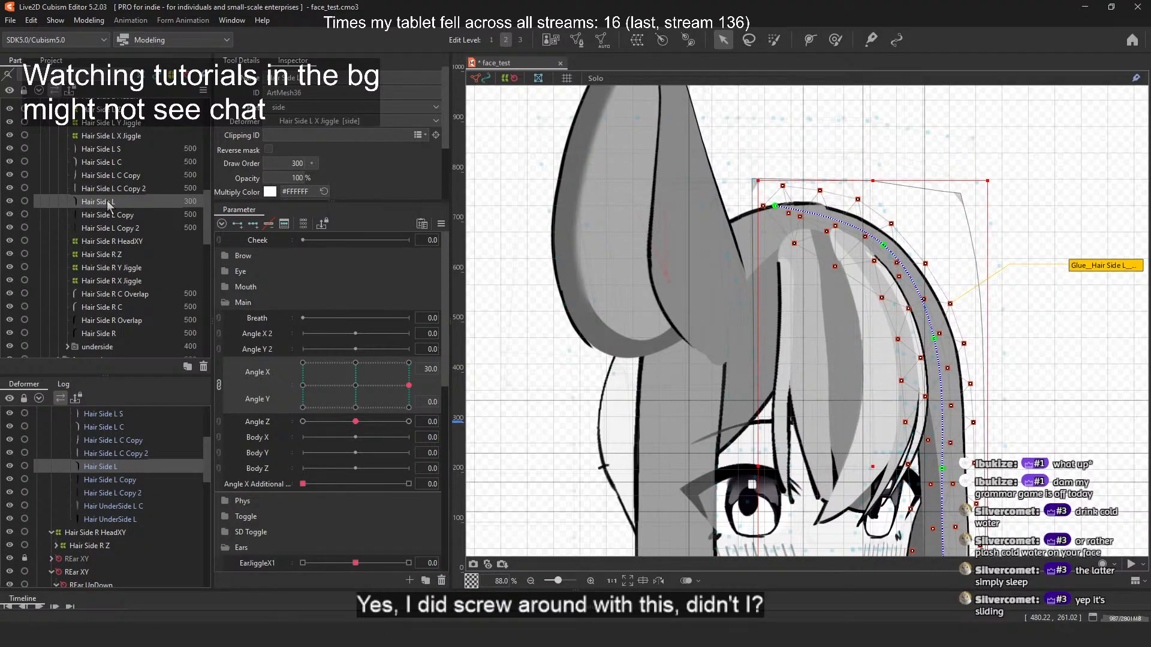
{"action": "scroll", "coordinate": [108, 204], "scroll_direction": "up", "scroll_amount": 5}
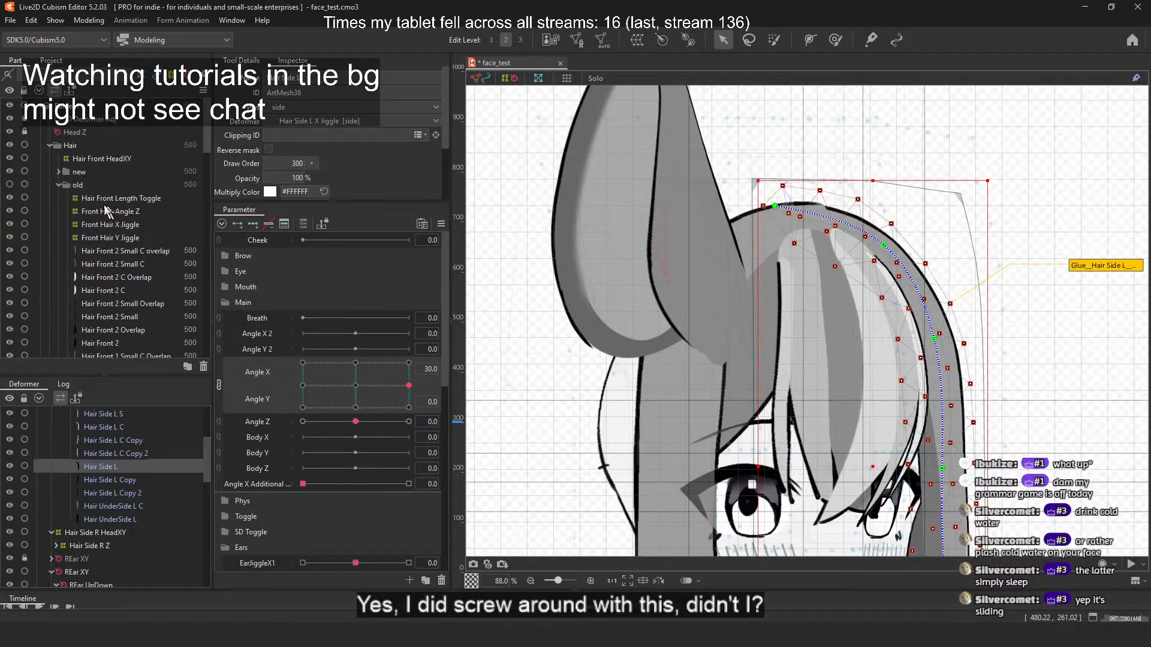
{"action": "left_click", "coordinate": [49, 144]}
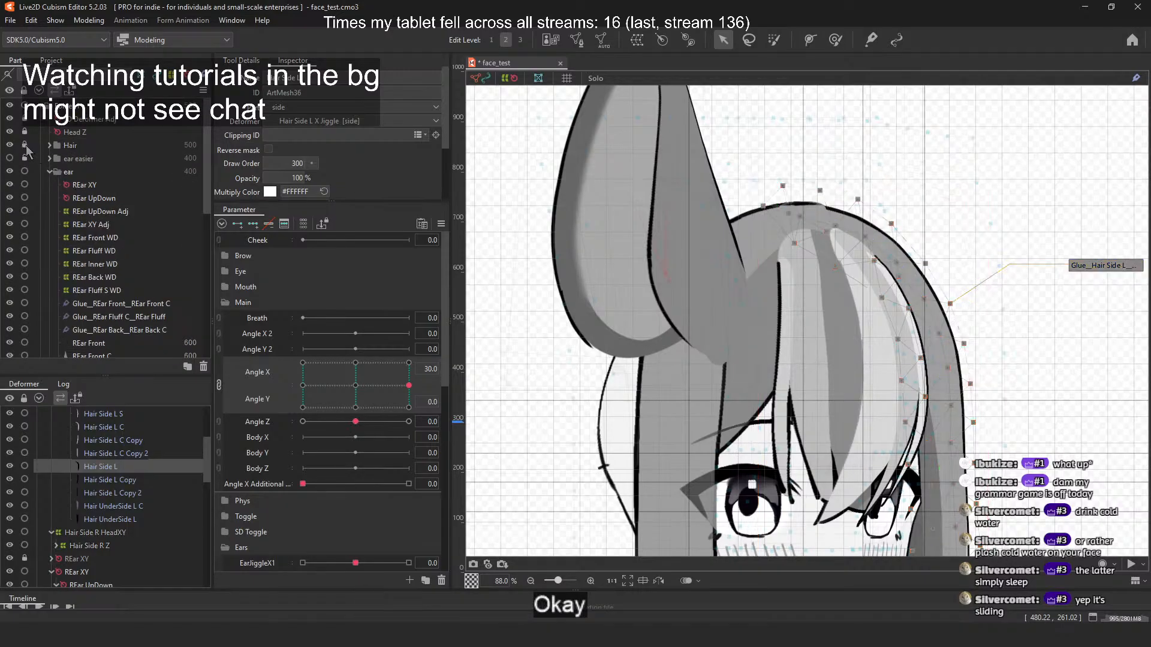
Step: Clear the selection and examine how the hair overlaps the right ear and face across the whole head, alongside the ear and Face draw orders
{"action": "scroll", "coordinate": [581, 209], "scroll_direction": "down", "scroll_amount": 5}
{"action": "left_click", "coordinate": [897, 206]}
{"action": "scroll", "coordinate": [603, 240], "scroll_direction": "up", "scroll_amount": 3}
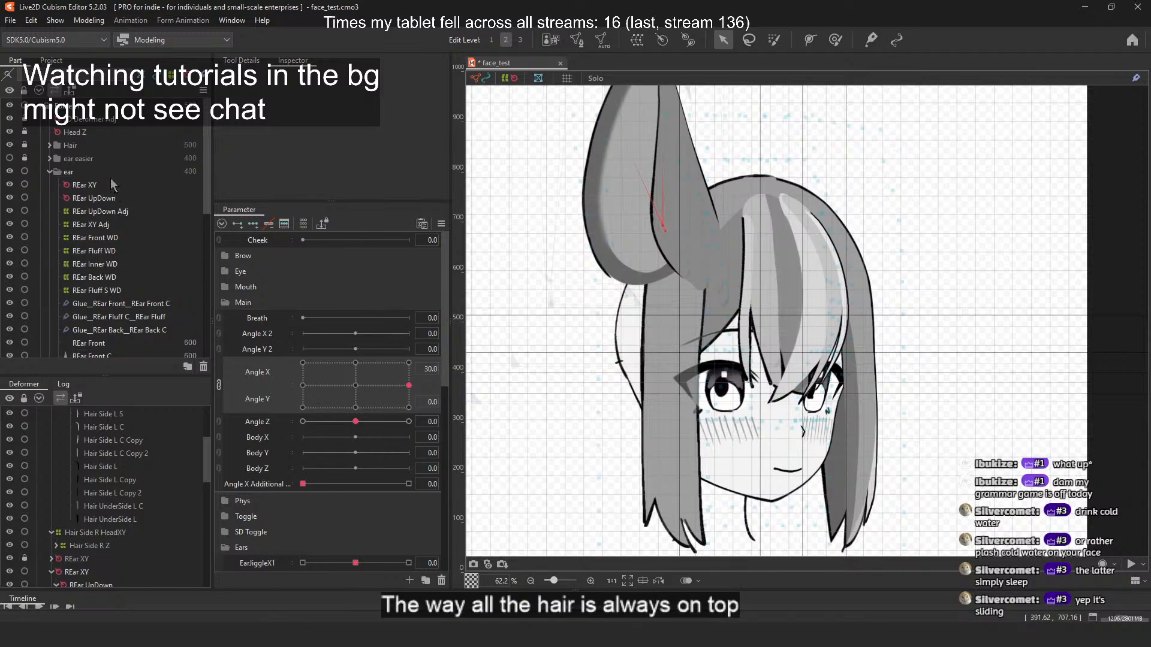
{"action": "scroll", "coordinate": [115, 200], "scroll_direction": "down", "scroll_amount": 6}
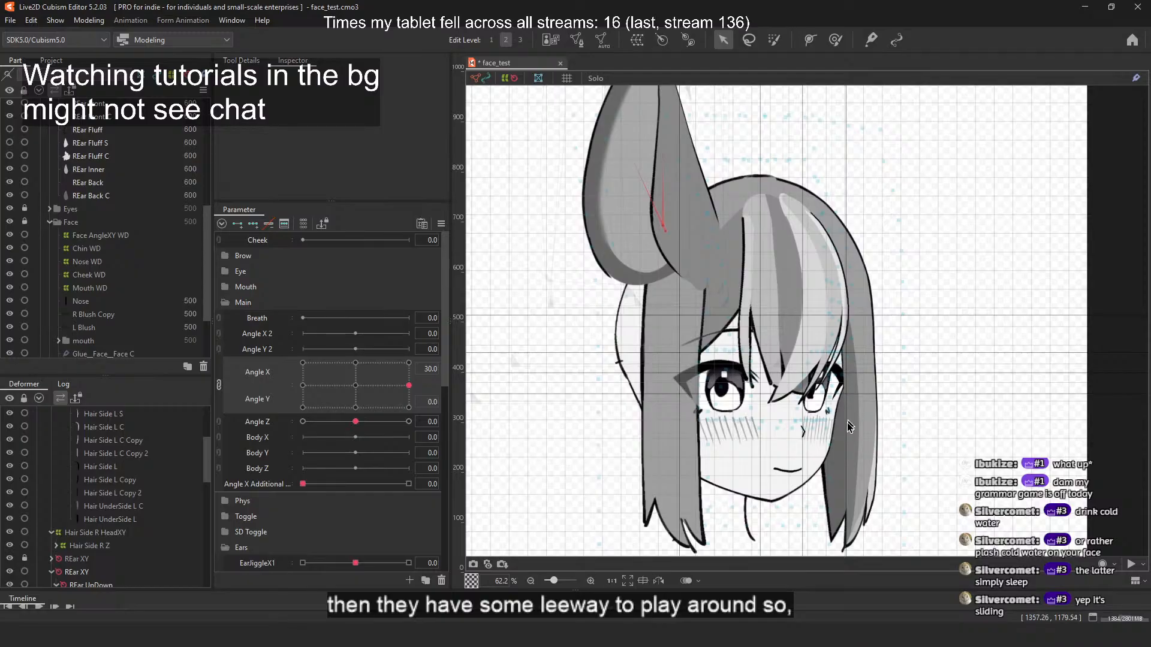
{"action": "scroll", "coordinate": [113, 200], "scroll_direction": "up", "scroll_amount": 6}
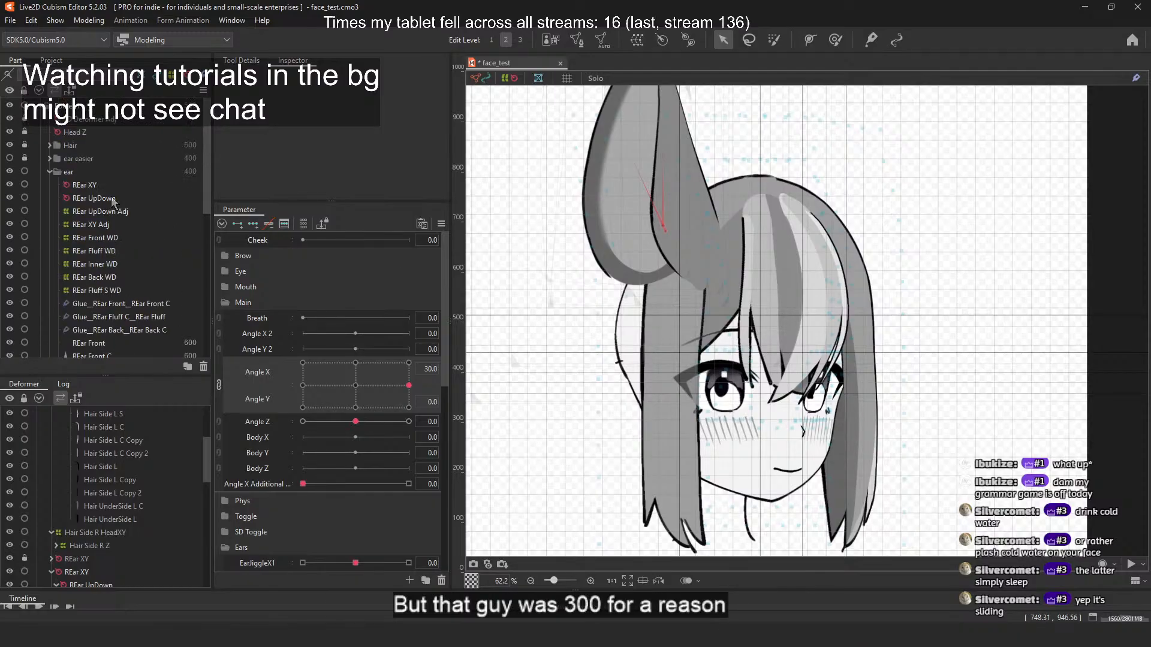
Step: Unlock the Hair folder and expand it down to the L subfolder inside new
{"action": "left_click", "coordinate": [52, 143]}
{"action": "left_click", "coordinate": [49, 144]}
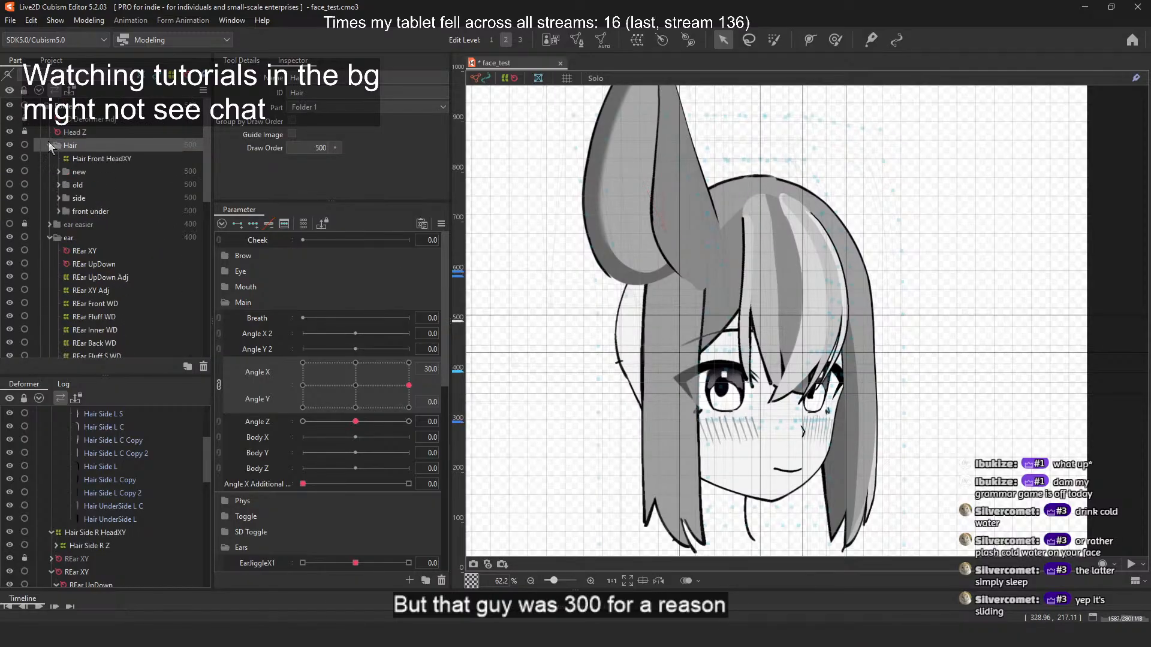
{"action": "left_click", "coordinate": [59, 173]}
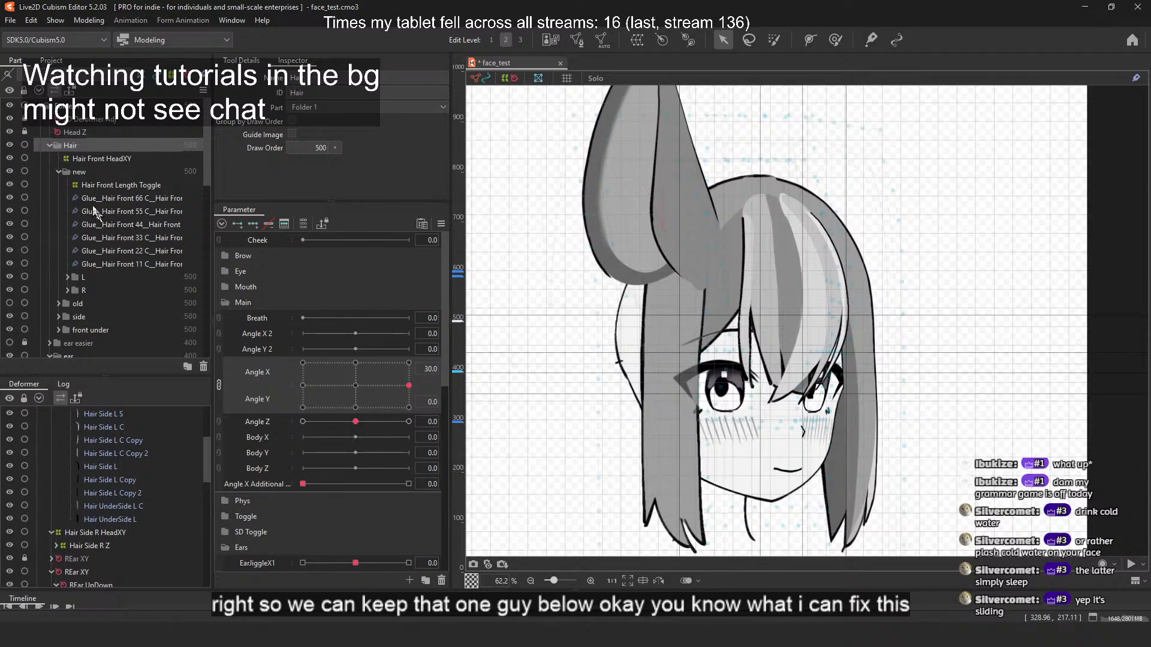
{"action": "left_click", "coordinate": [59, 172]}
{"action": "left_click", "coordinate": [60, 173]}
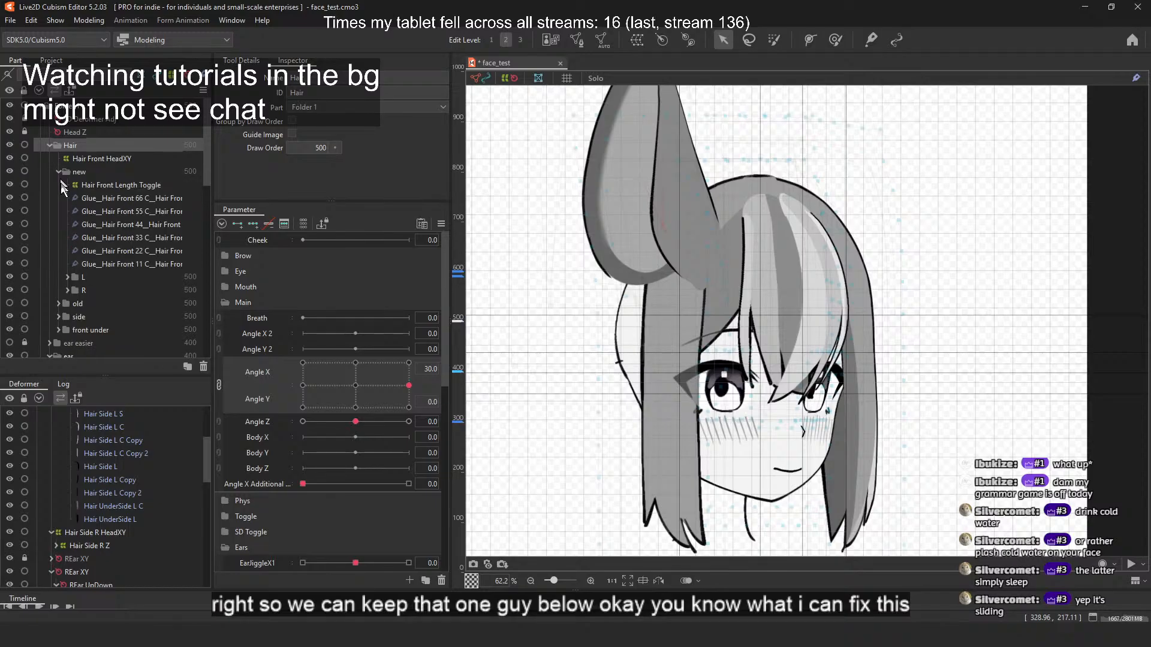
{"action": "left_click", "coordinate": [72, 277]}
{"action": "scroll", "coordinate": [107, 240], "scroll_direction": "down", "scroll_amount": 3}
{"action": "left_click", "coordinate": [130, 175]}
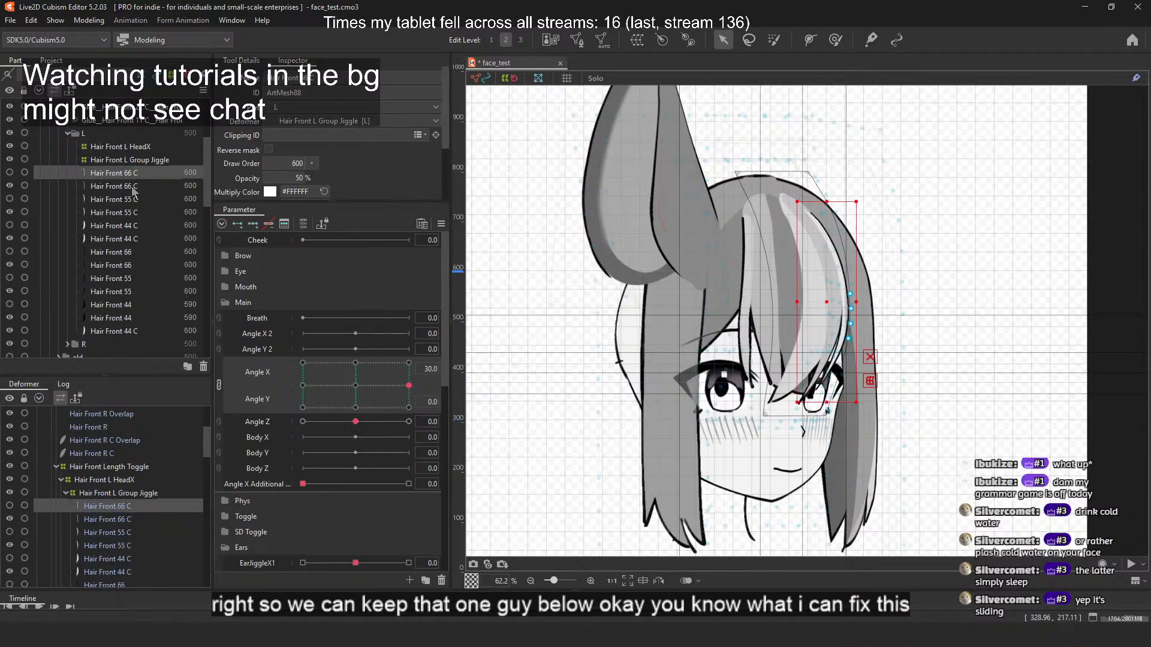
{"action": "left_click", "coordinate": [144, 331], "text": "shift"}
{"action": "mouse_move", "coordinate": [323, 169]}
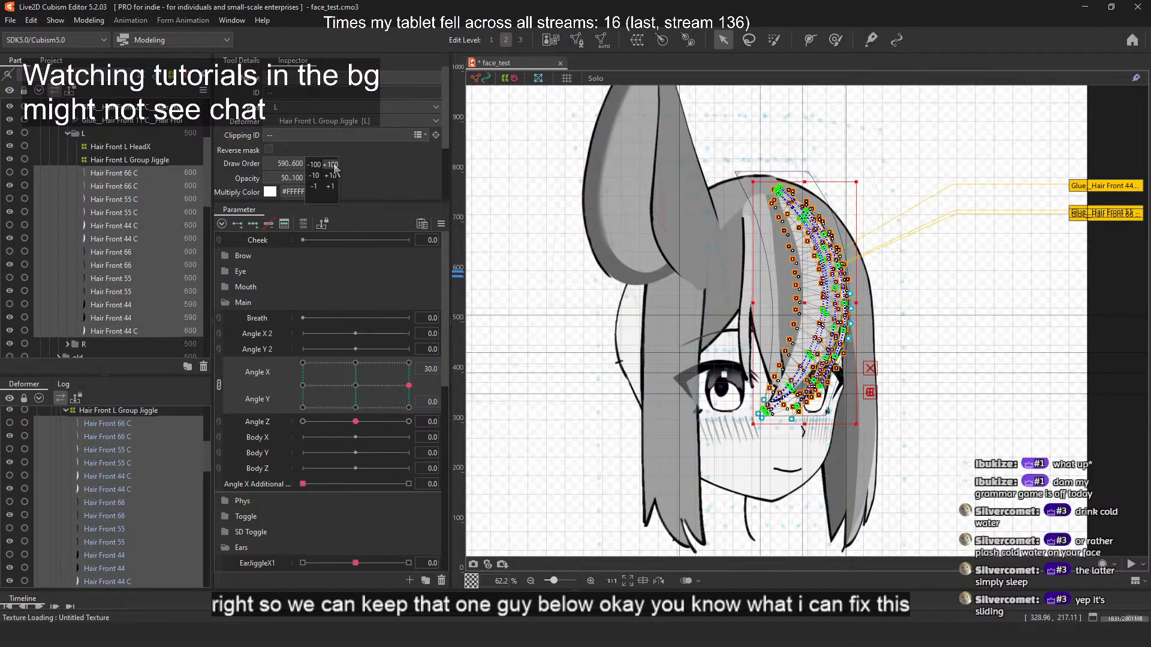
{"action": "key", "text": "Escape"}
{"action": "left_click", "coordinate": [441, 224]}
{"action": "key", "text": "Escape"}
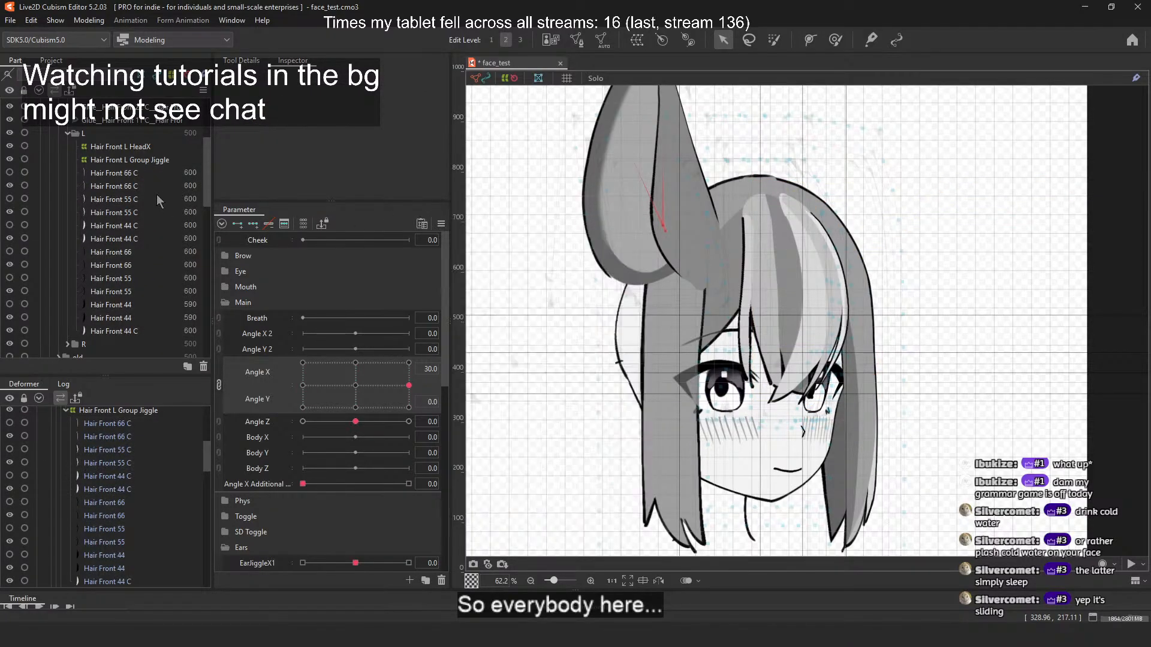
Step: Add 200 to the draw order of all thirteen Hair Front meshes in the L folder across all keyforms, with opacity overwritten at 100%
{"action": "left_click", "coordinate": [138, 174]}
{"action": "left_click", "coordinate": [143, 331], "text": "shift"}
{"action": "left_click", "coordinate": [441, 223]}
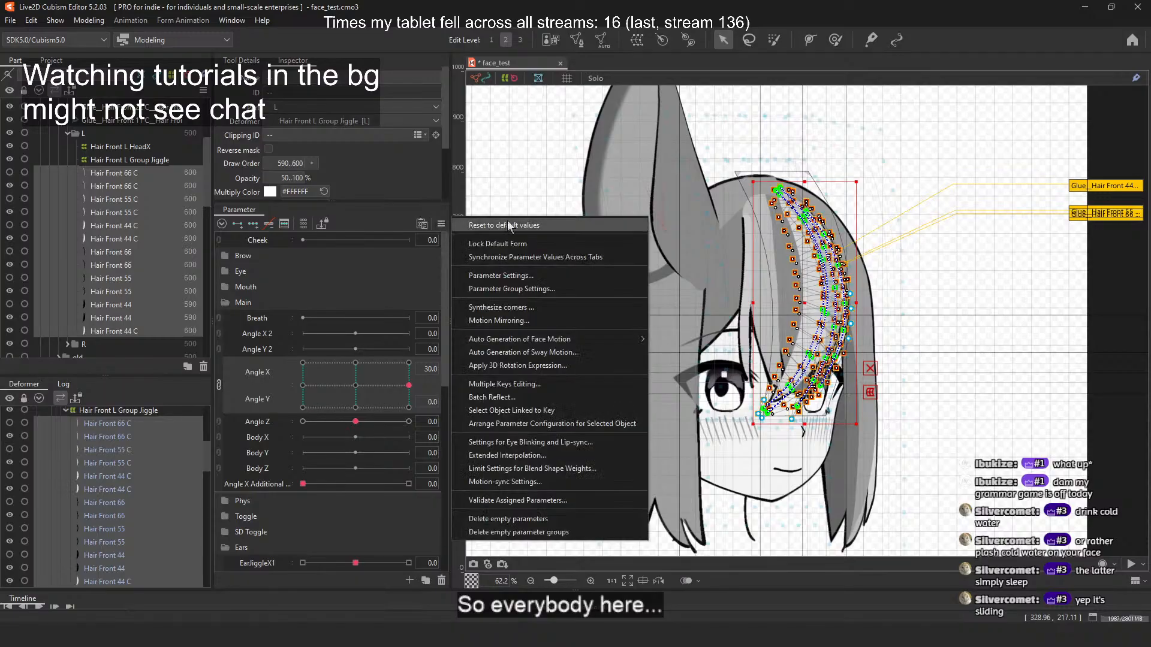
{"action": "left_click", "coordinate": [566, 386]}
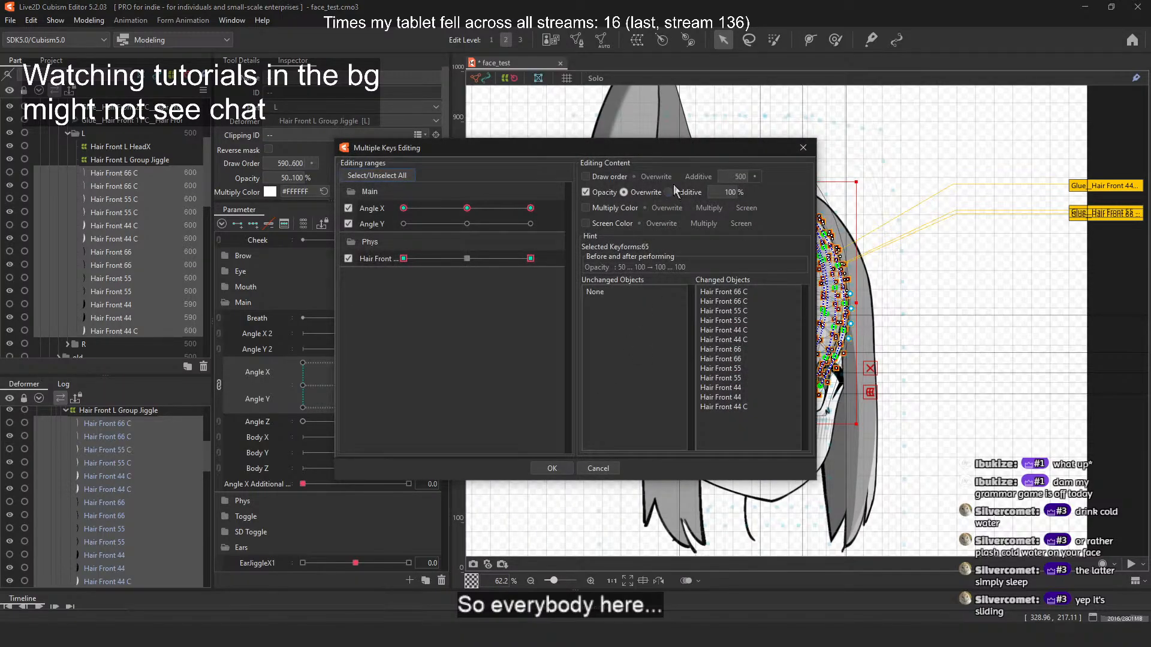
{"action": "left_click", "coordinate": [607, 177]}
{"action": "left_click", "coordinate": [679, 177]}
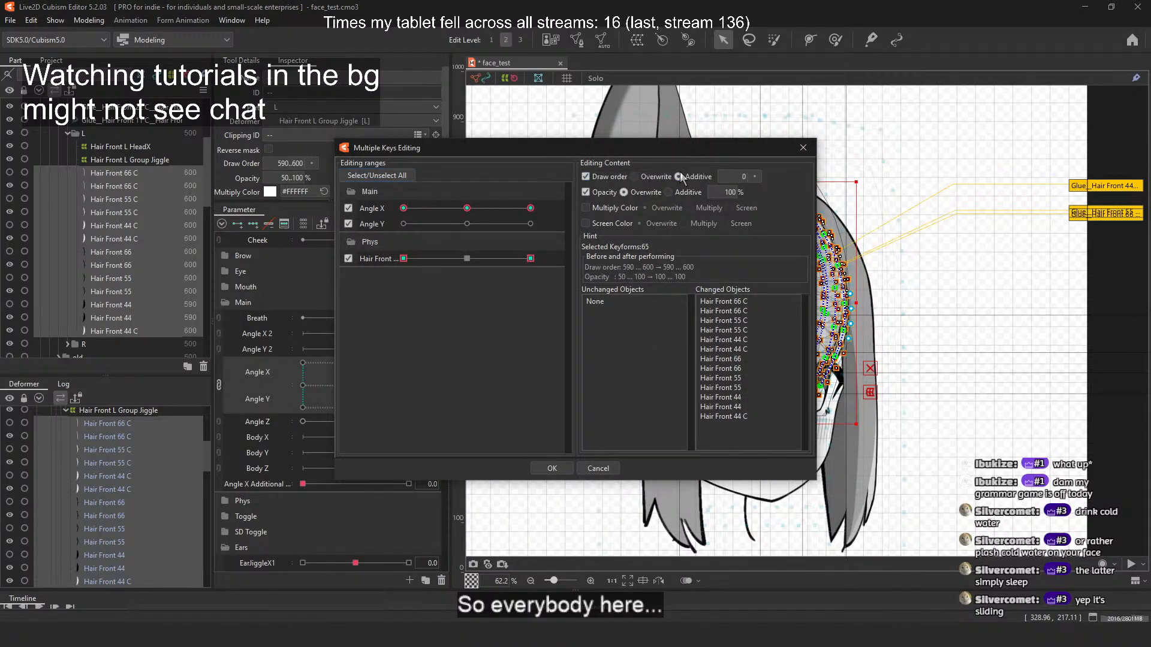
{"action": "left_click", "coordinate": [754, 176]}
{"action": "left_click", "coordinate": [828, 179]}
{"action": "left_click", "coordinate": [828, 179]}
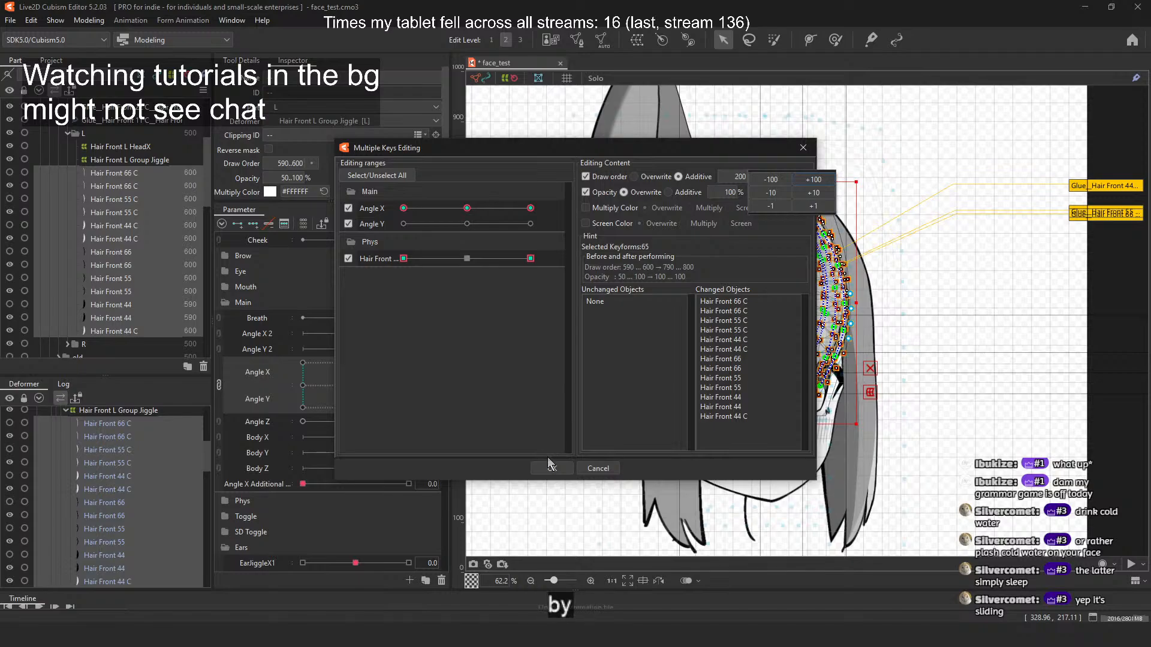
{"action": "left_click", "coordinate": [550, 469]}
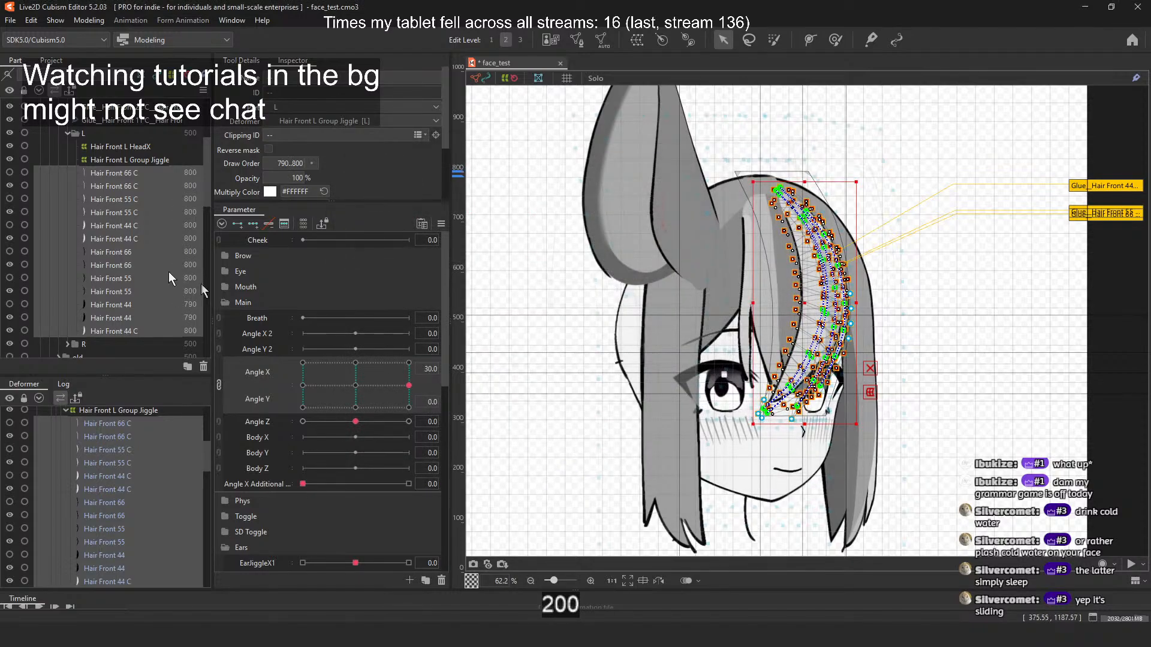
Step: Add 200 to the draw order of all twelve Hair Front meshes in the R folder across all keyforms, with opacity overwritten at 100%
{"action": "scroll", "coordinate": [79, 225], "scroll_direction": "down", "scroll_amount": 8}
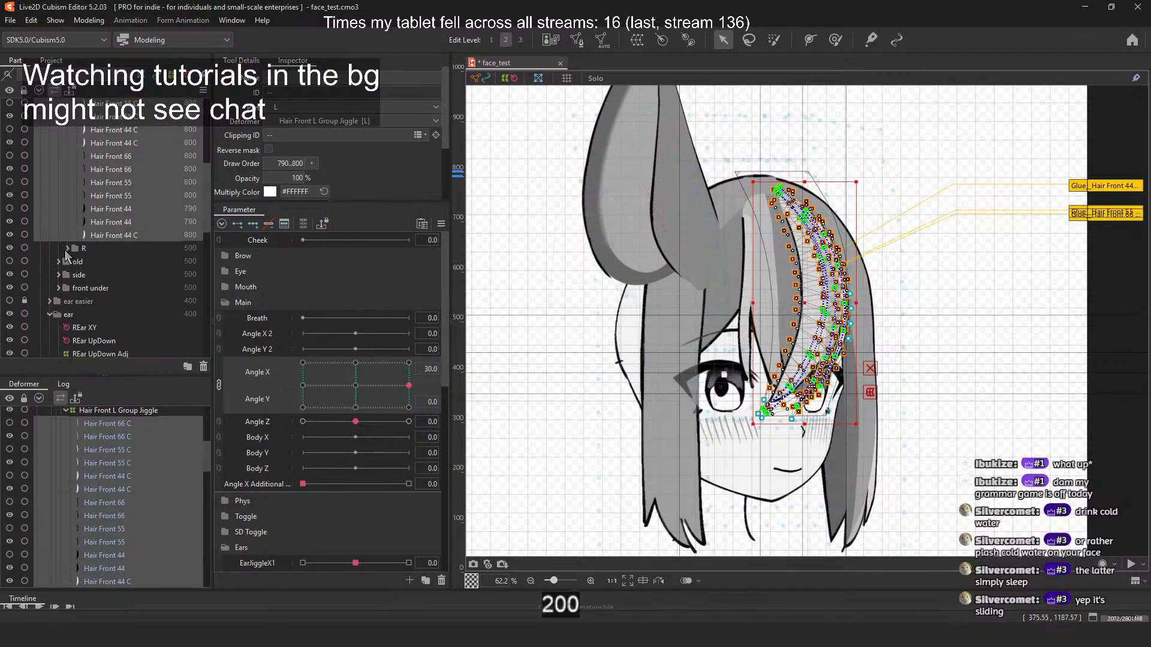
{"action": "left_click", "coordinate": [120, 192]}
{"action": "left_click", "coordinate": [141, 337], "text": "shift"}
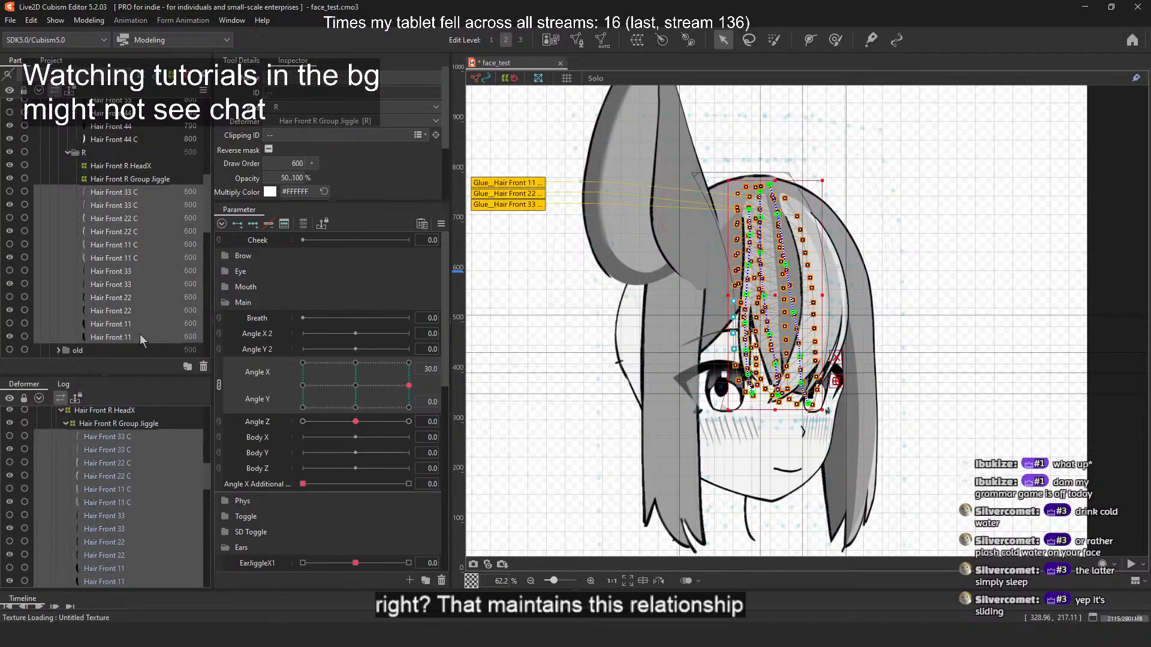
{"action": "left_click", "coordinate": [441, 225]}
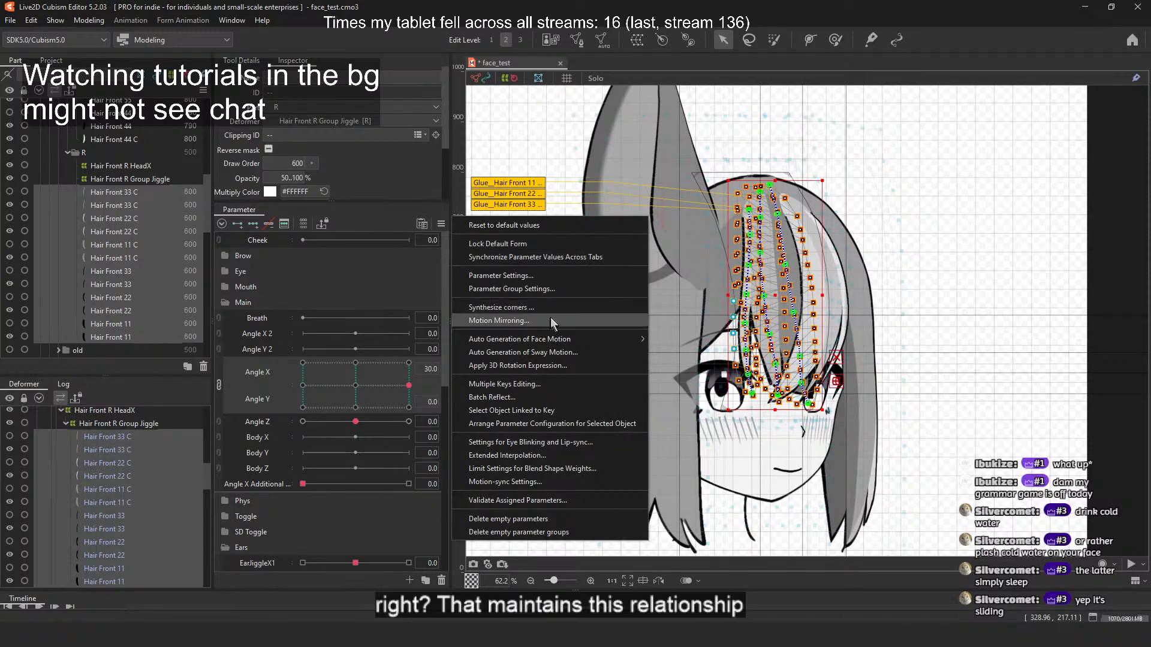
{"action": "left_click", "coordinate": [545, 384]}
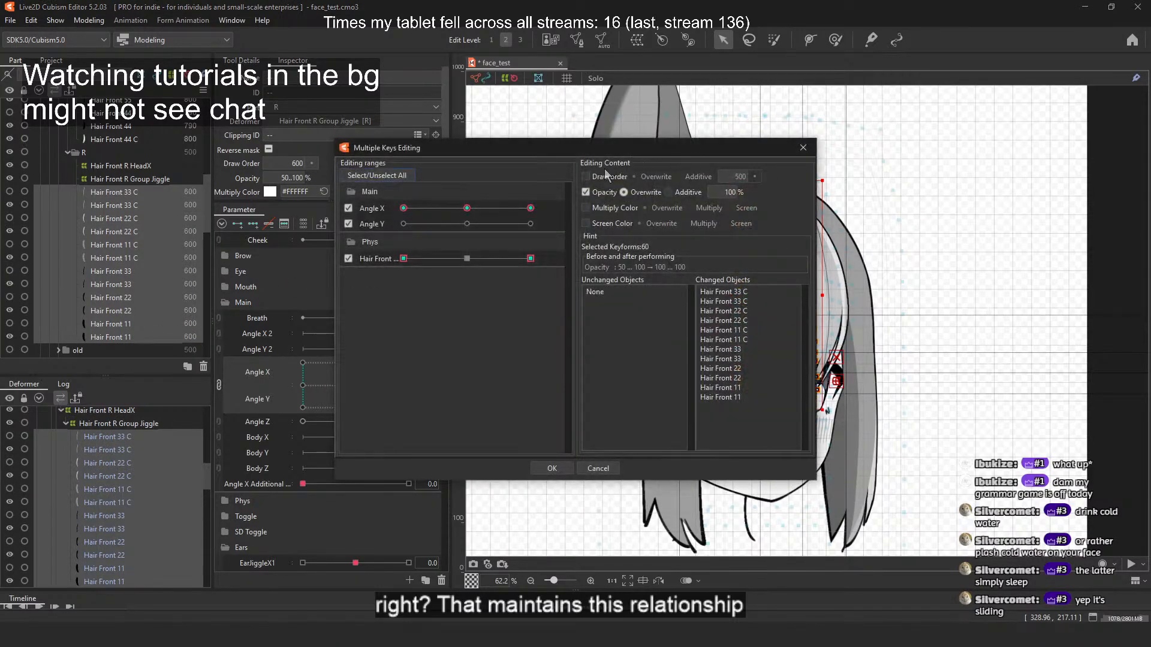
{"action": "left_click", "coordinate": [813, 179]}
{"action": "left_click", "coordinate": [814, 180]}
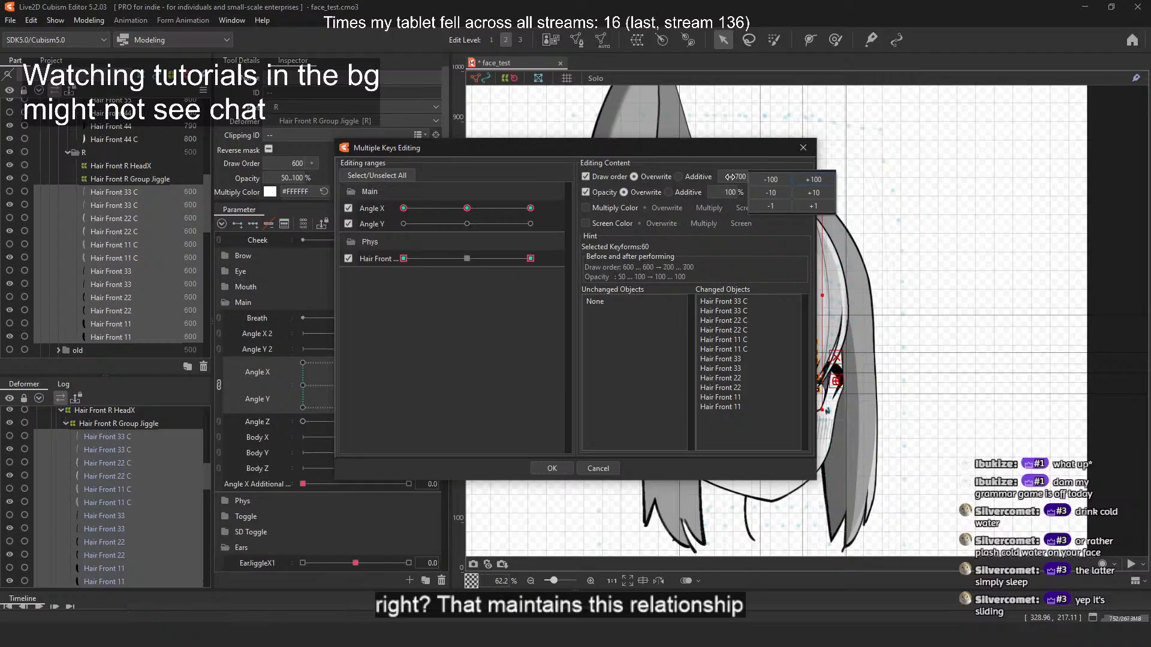
{"action": "left_click", "coordinate": [695, 178]}
{"action": "left_click", "coordinate": [754, 177]}
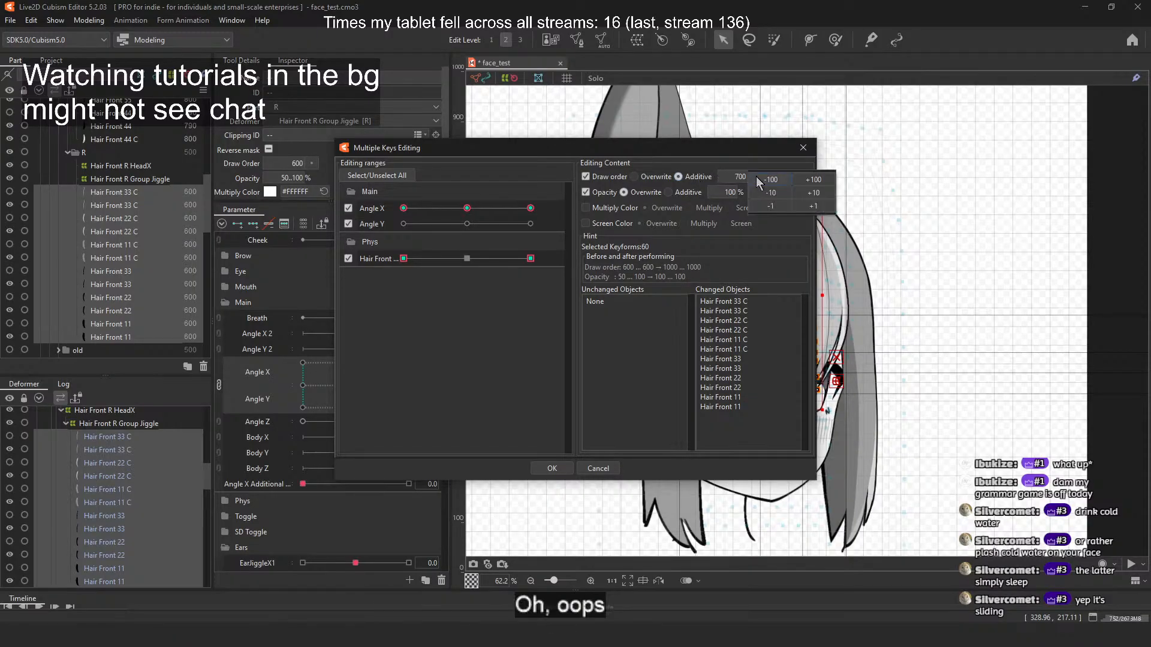
{"action": "left_click", "coordinate": [771, 179]}
{"action": "left_click", "coordinate": [770, 179]}
{"action": "left_click", "coordinate": [770, 179]}
{"action": "left_click", "coordinate": [771, 179]}
{"action": "left_click", "coordinate": [772, 180]}
{"action": "left_click", "coordinate": [551, 467]}
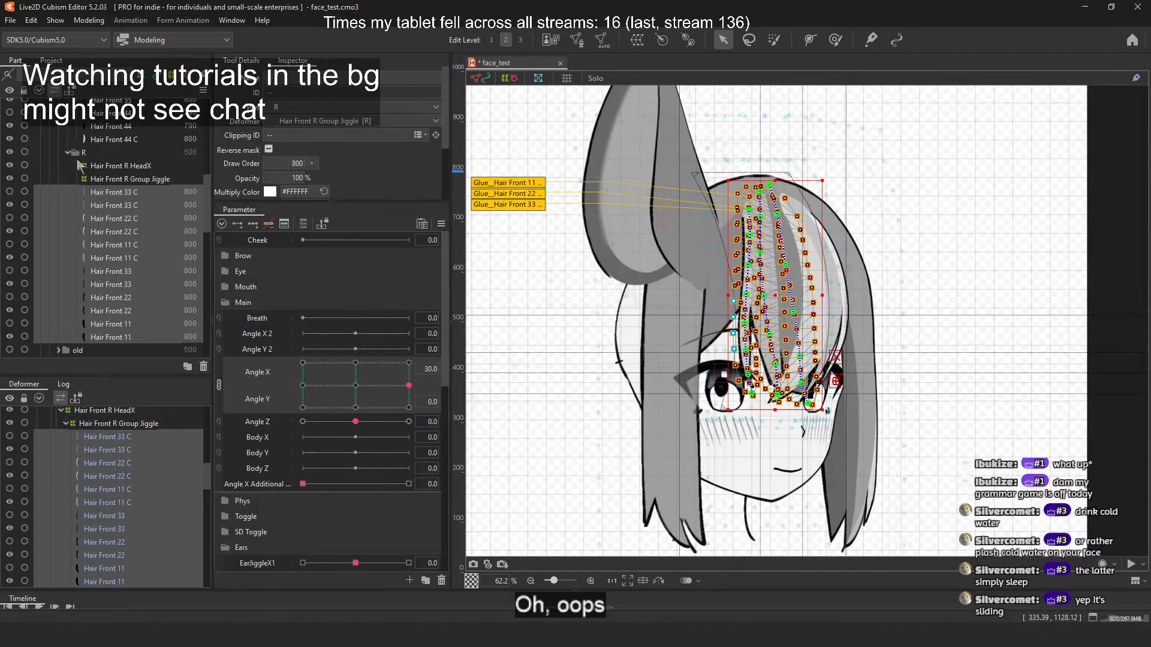
Step: Collapse the new subfolder of Hair and expand the side subfolder down to its Hair Side meshes
{"action": "scroll", "coordinate": [67, 153], "scroll_direction": "up", "scroll_amount": 5}
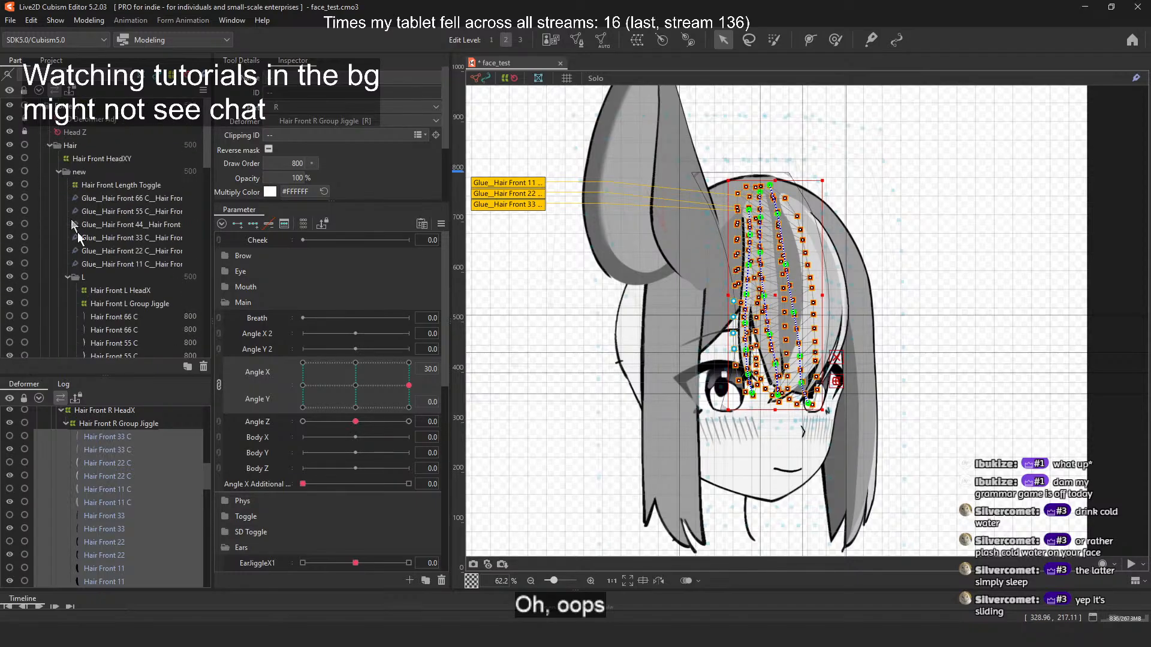
{"action": "left_click", "coordinate": [59, 172]}
{"action": "left_click", "coordinate": [30, 185]}
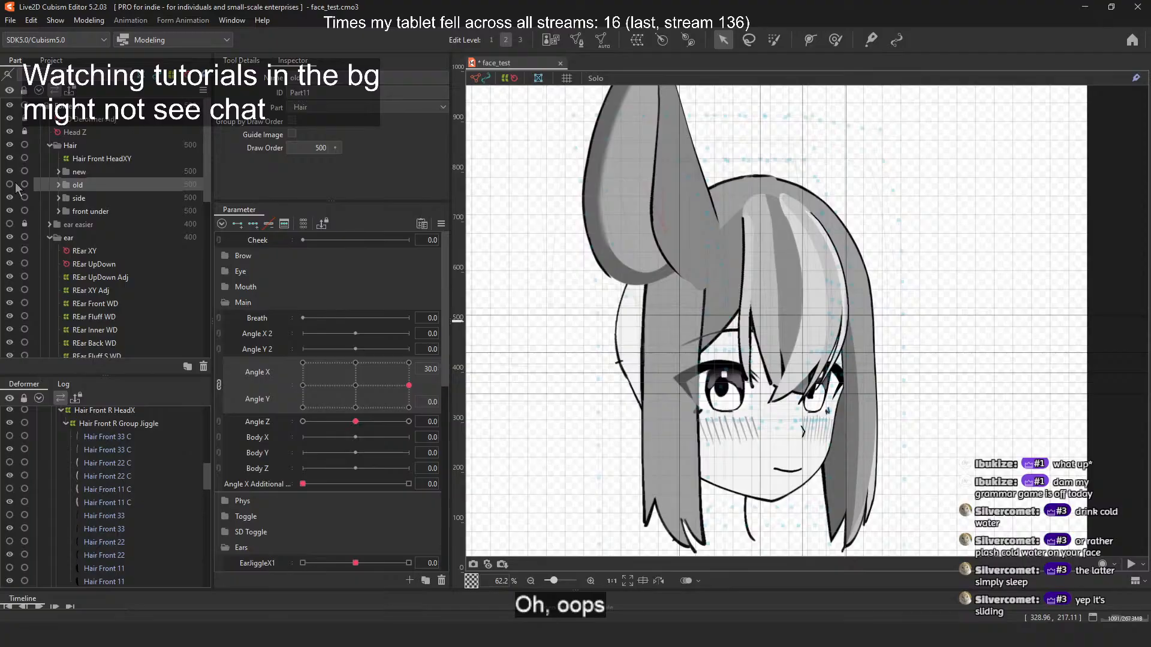
{"action": "left_click", "coordinate": [58, 197]}
{"action": "scroll", "coordinate": [120, 202], "scroll_direction": "down", "scroll_amount": 5}
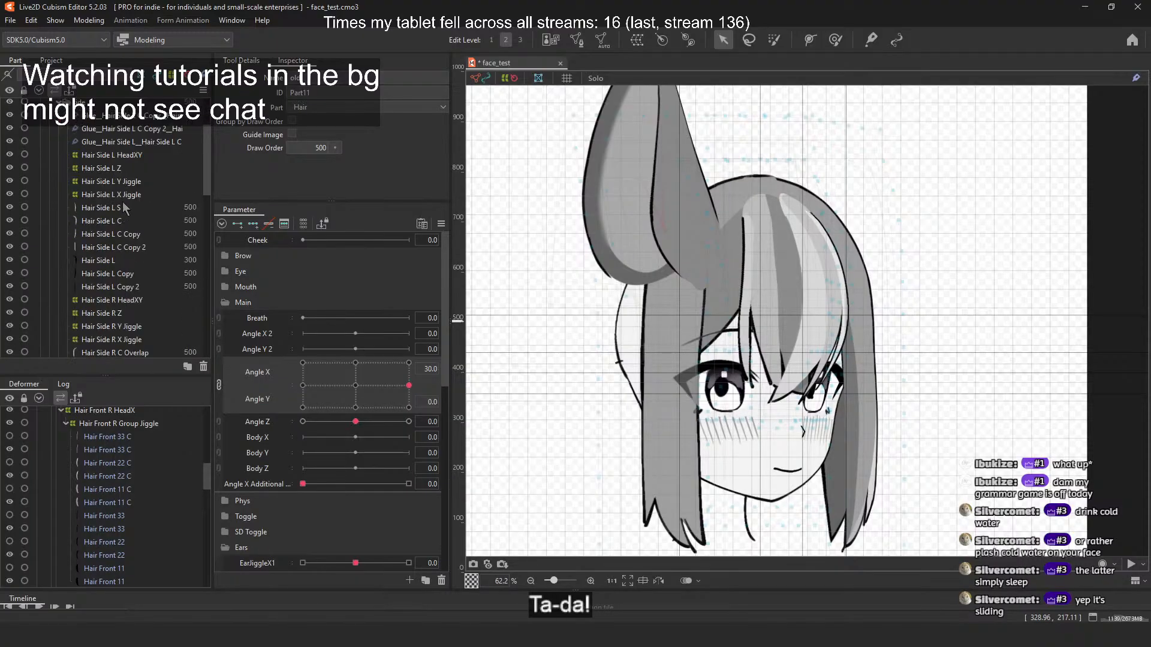
Step: Add 200 to the draw order of the eleven Hair Side L and R meshes across all keyforms, overwriting opacity at 100%, and clear the selection
{"action": "left_click", "coordinate": [122, 208]}
{"action": "left_click", "coordinate": [132, 290], "text": "shift"}
{"action": "scroll", "coordinate": [131, 276], "scroll_direction": "down", "scroll_amount": 3}
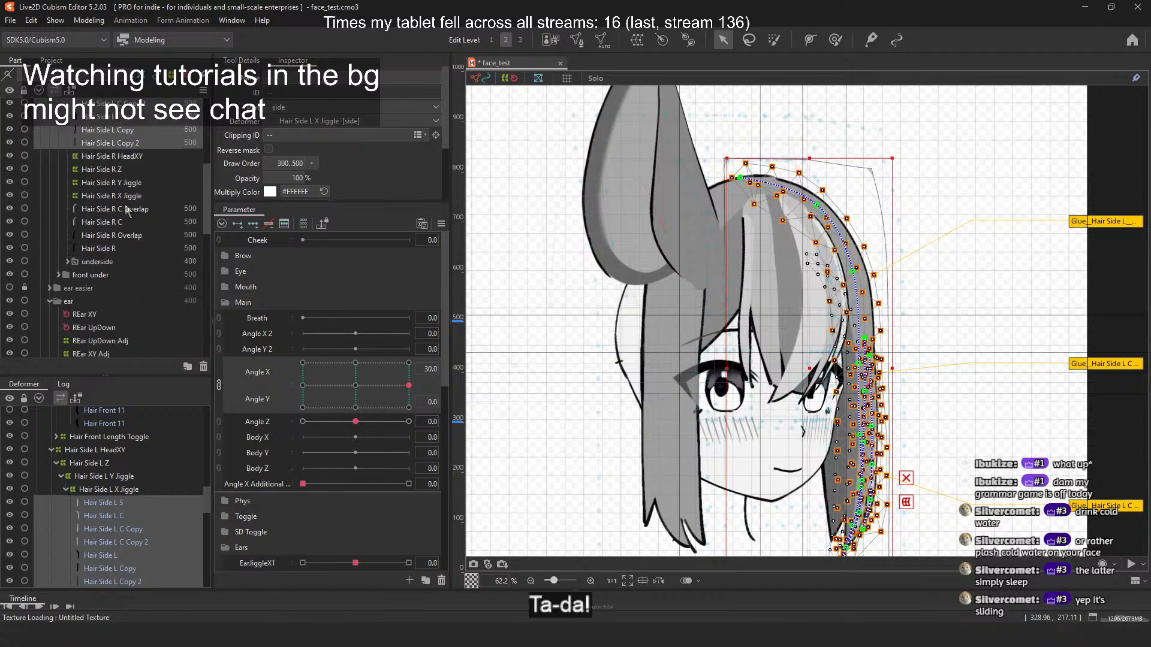
{"action": "left_click", "coordinate": [117, 209], "text": "ctrl"}
{"action": "left_click", "coordinate": [119, 222], "text": "ctrl"}
{"action": "left_click", "coordinate": [117, 236], "text": "ctrl"}
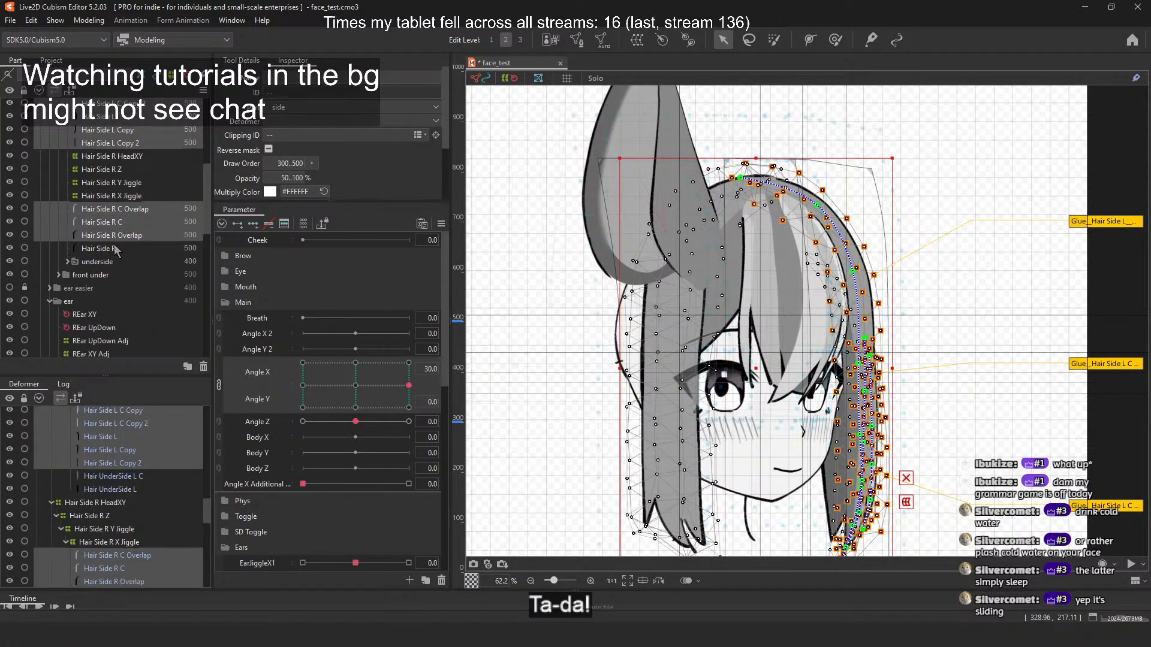
{"action": "left_click", "coordinate": [116, 249], "text": "ctrl"}
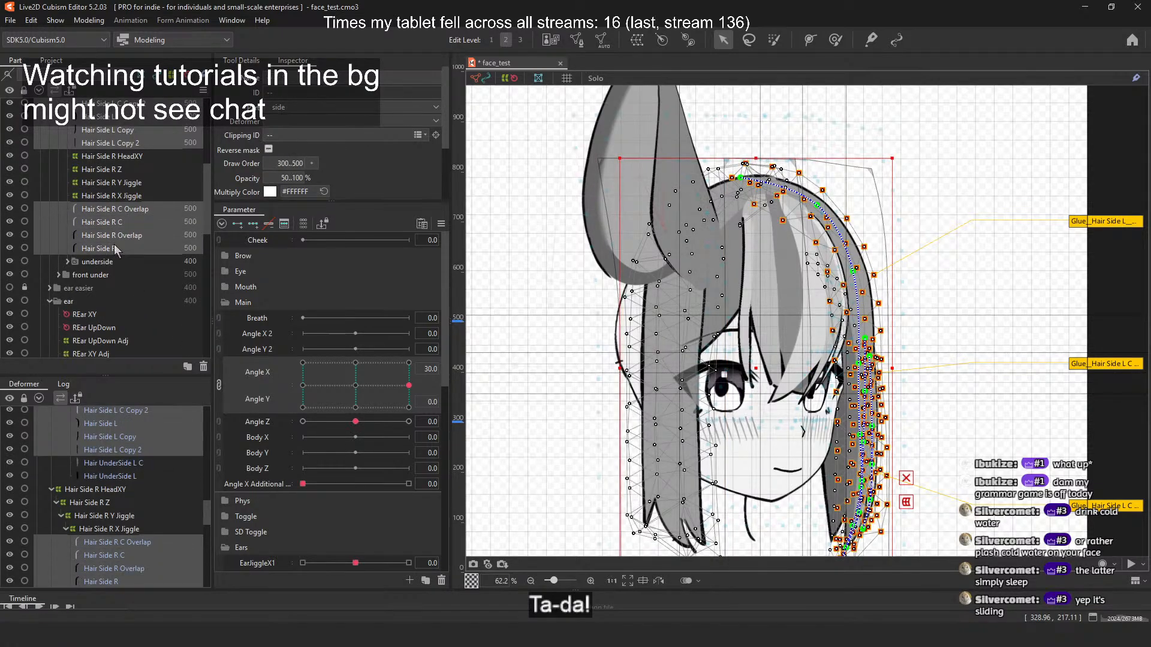
{"action": "left_click", "coordinate": [441, 224]}
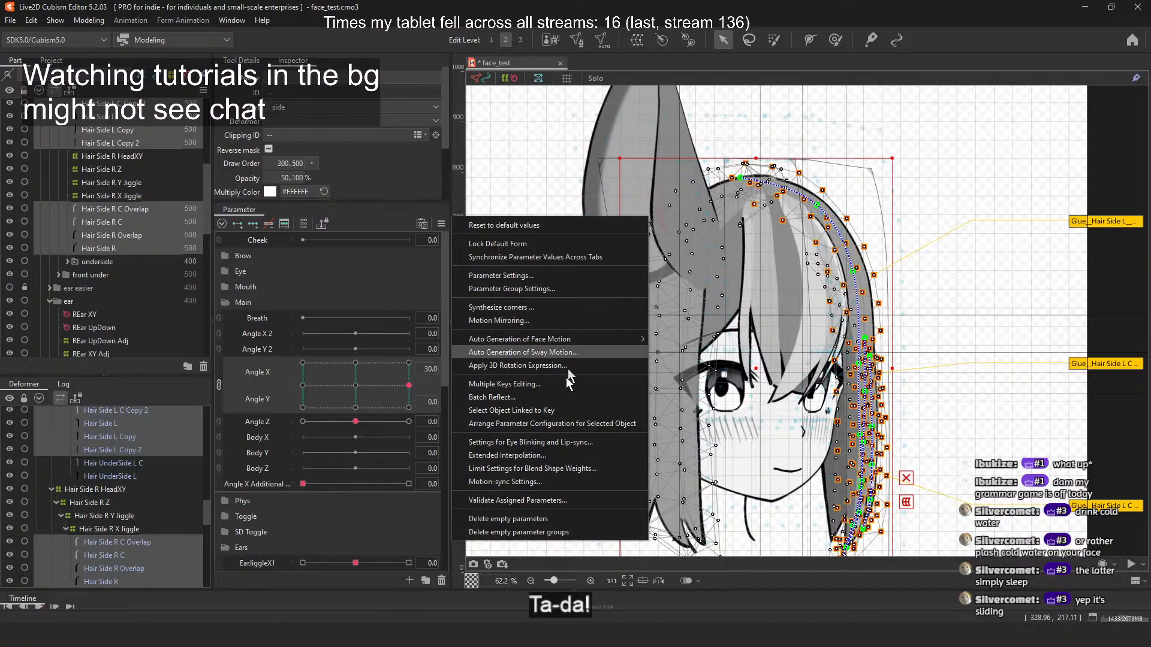
{"action": "left_click", "coordinate": [528, 384]}
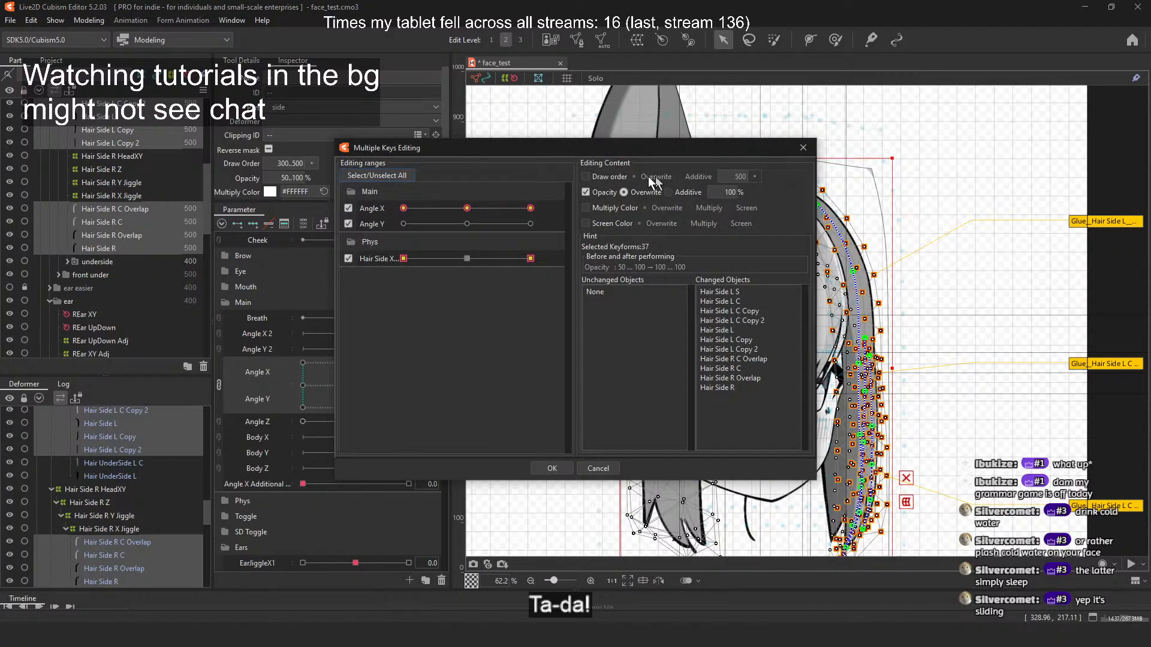
{"action": "left_click", "coordinate": [613, 177]}
{"action": "left_click", "coordinate": [695, 176]}
{"action": "left_click", "coordinate": [755, 177]}
{"action": "left_click", "coordinate": [770, 179]}
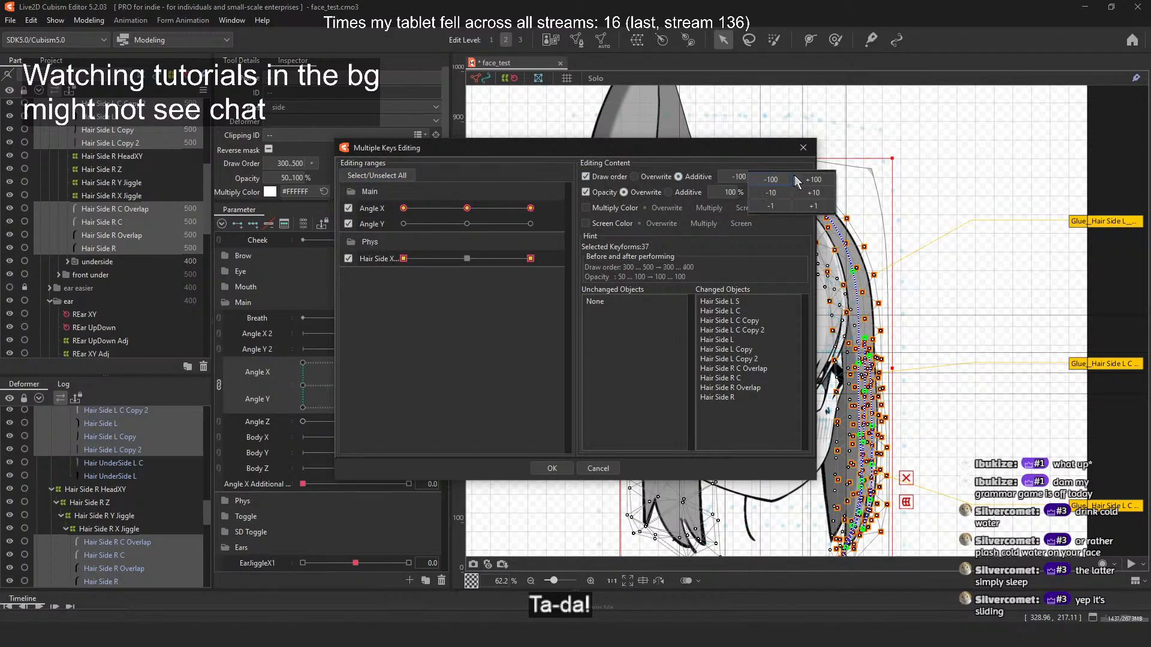
{"action": "left_click", "coordinate": [551, 468]}
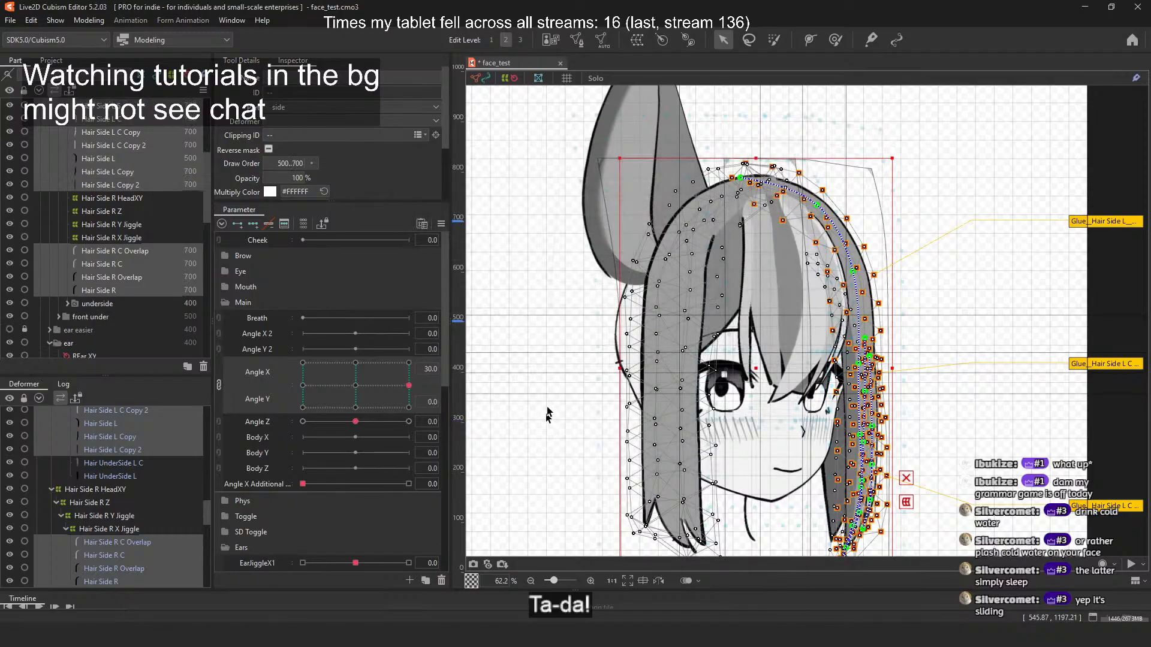
{"action": "scroll", "coordinate": [842, 269], "scroll_direction": "down", "scroll_amount": 3}
{"action": "left_click", "coordinate": [865, 262]}
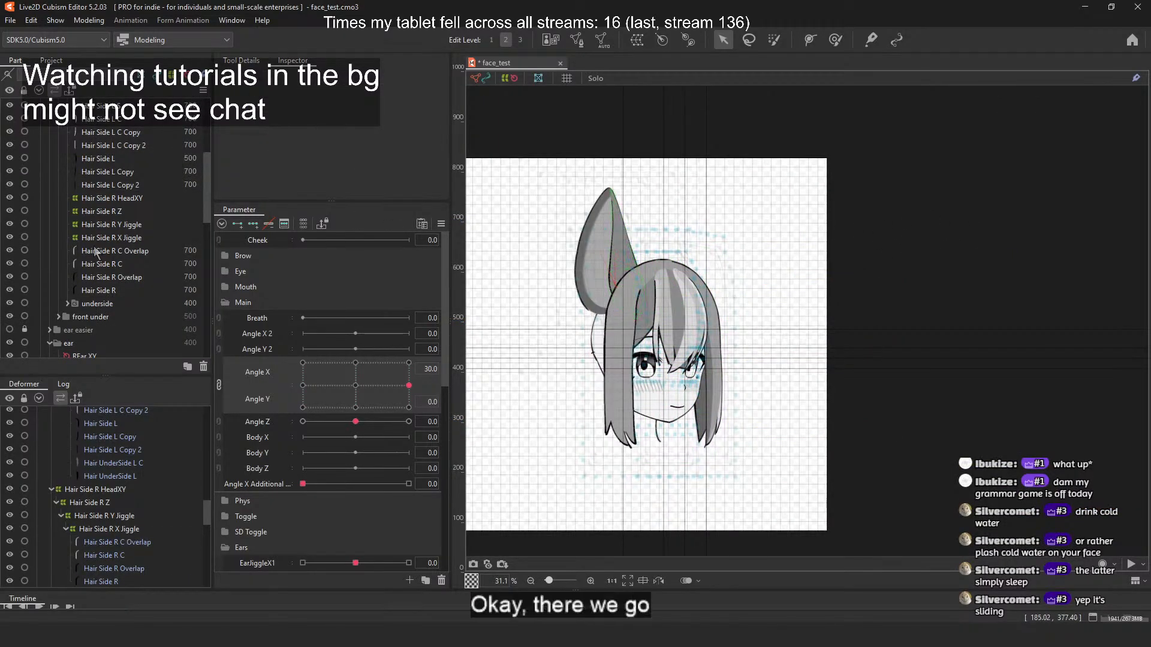
Step: Expand the front under and underside subfolders and check the draw orders of their hair meshes
{"action": "left_click", "coordinate": [59, 317]}
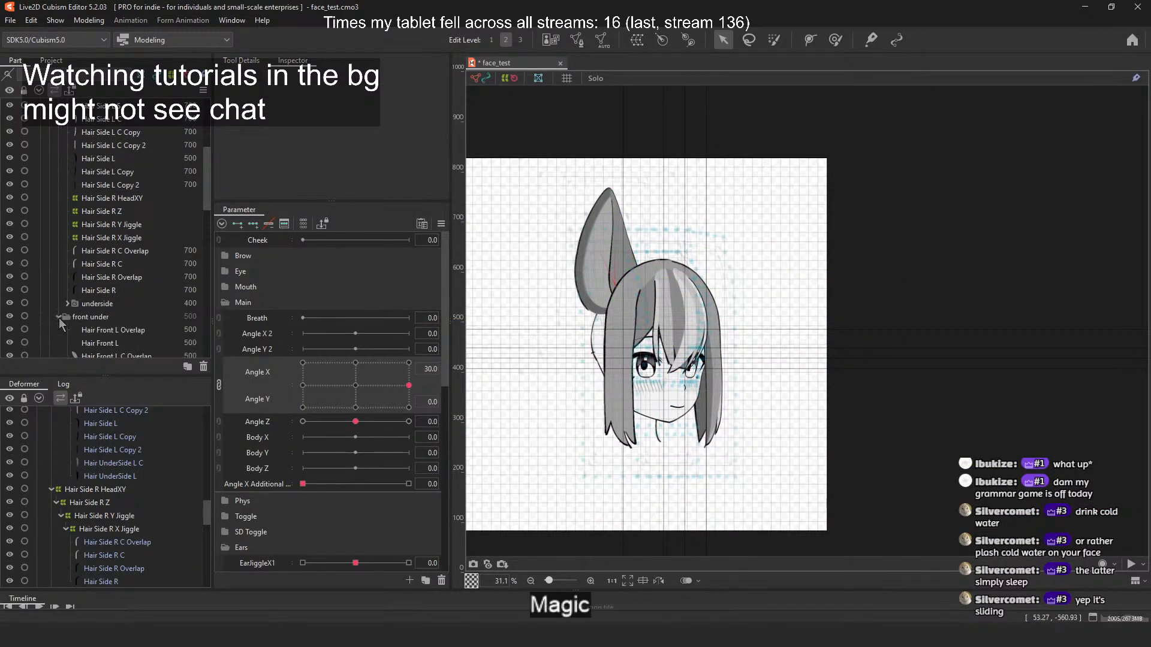
{"action": "scroll", "coordinate": [120, 300], "scroll_direction": "down", "scroll_amount": 4}
{"action": "left_click", "coordinate": [137, 187]}
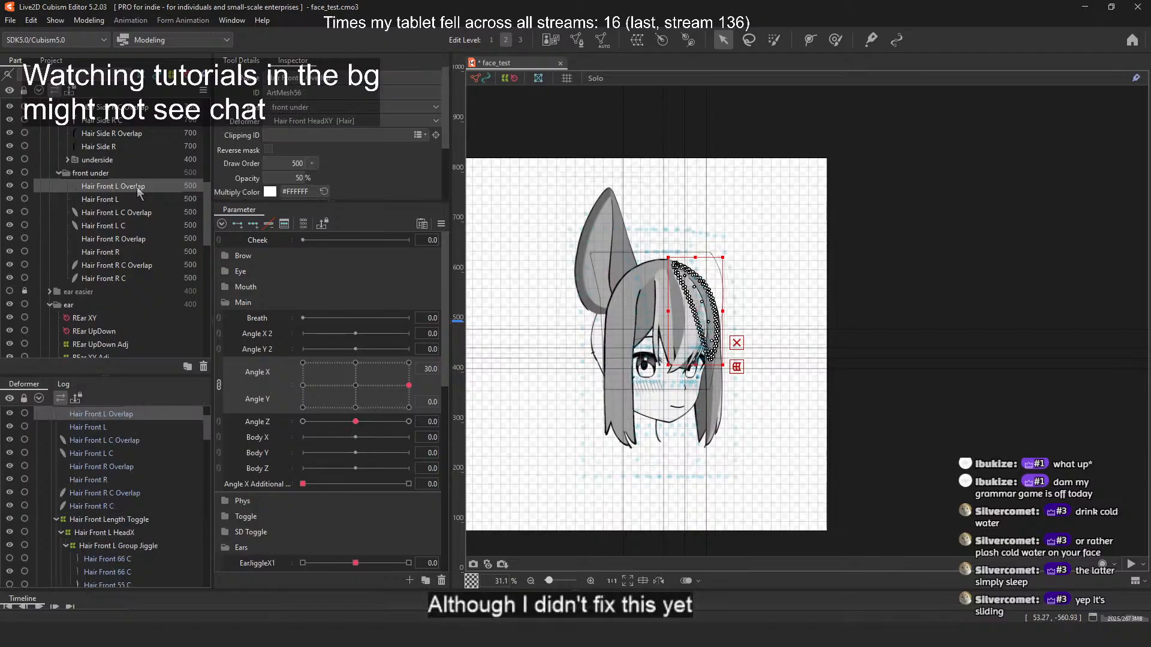
{"action": "left_click", "coordinate": [110, 279], "text": "shift"}
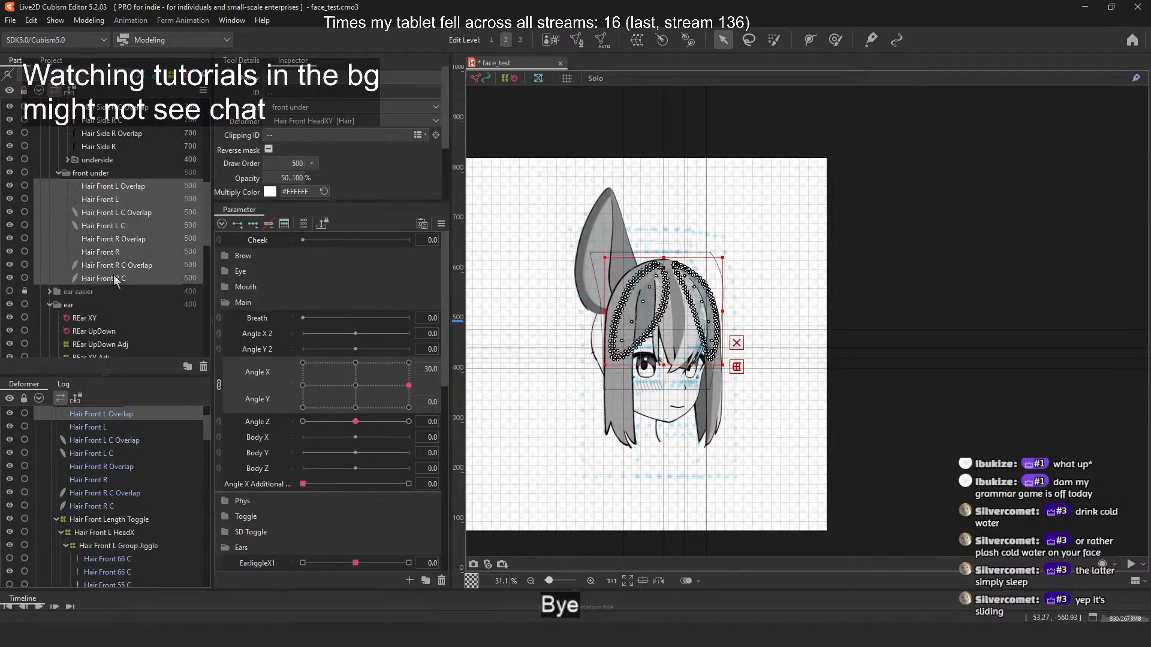
{"action": "scroll", "coordinate": [113, 204], "scroll_direction": "up", "scroll_amount": 1}
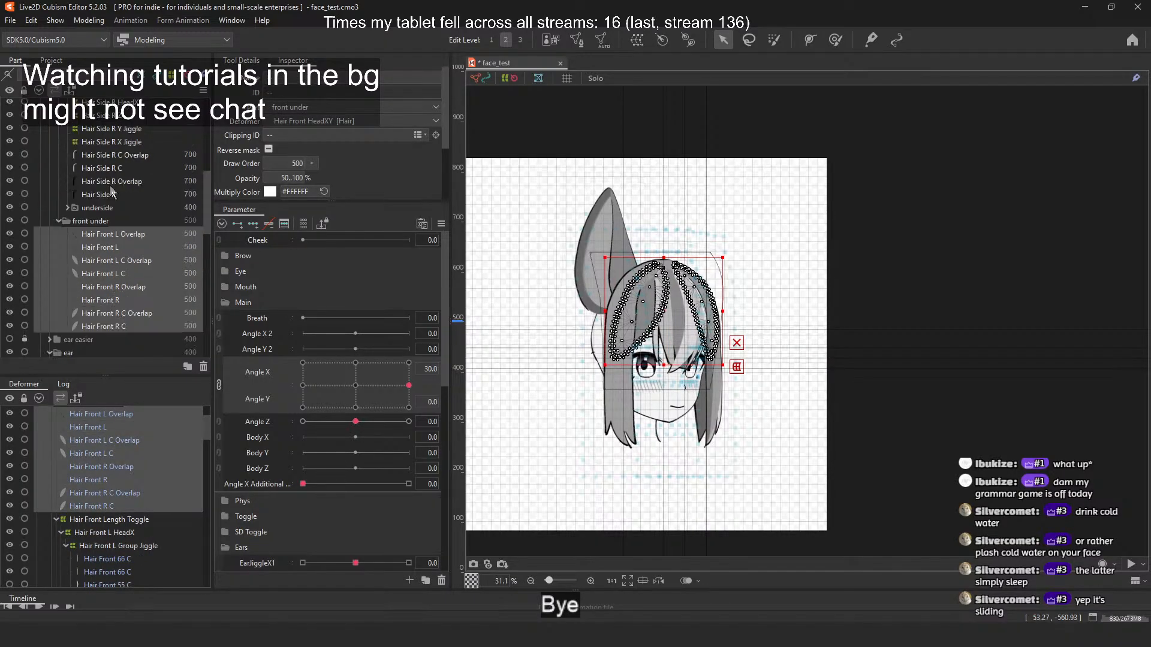
{"action": "left_click", "coordinate": [67, 207]}
{"action": "scroll", "coordinate": [139, 247], "scroll_direction": "down", "scroll_amount": 1}
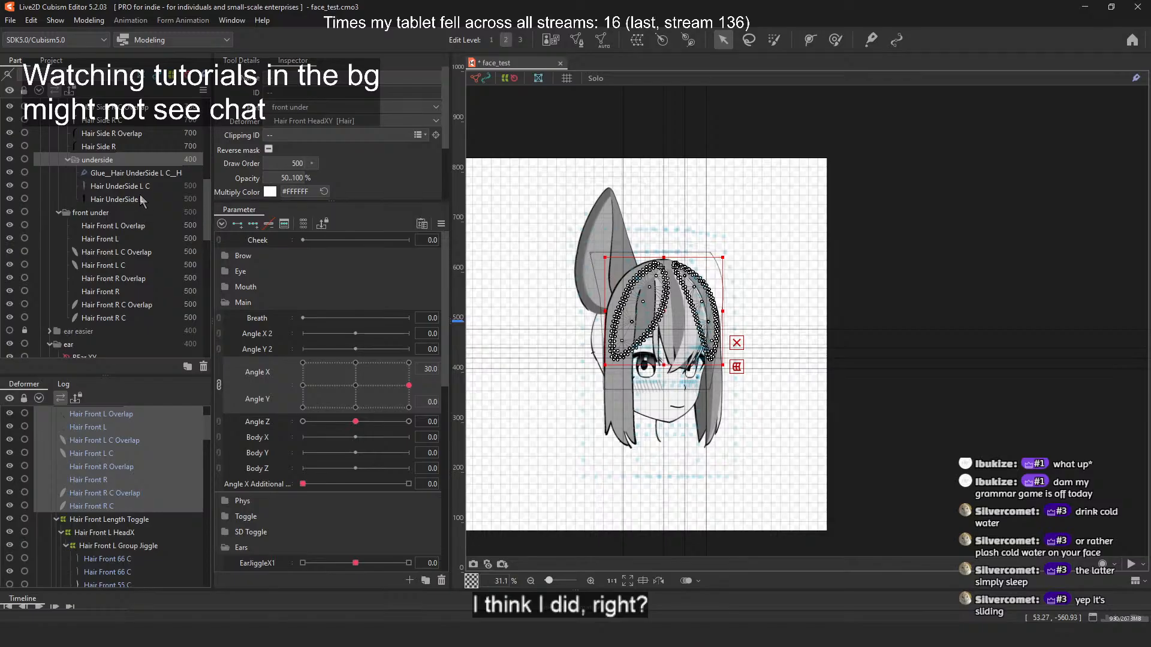
Step: Add 200 to the draw order of all eight Hair Front meshes in the front under folder, with opacity overwritten at 100%
{"action": "left_click", "coordinate": [127, 213]}
{"action": "left_click", "coordinate": [128, 225]}
{"action": "left_click", "coordinate": [131, 317], "text": "shift"}
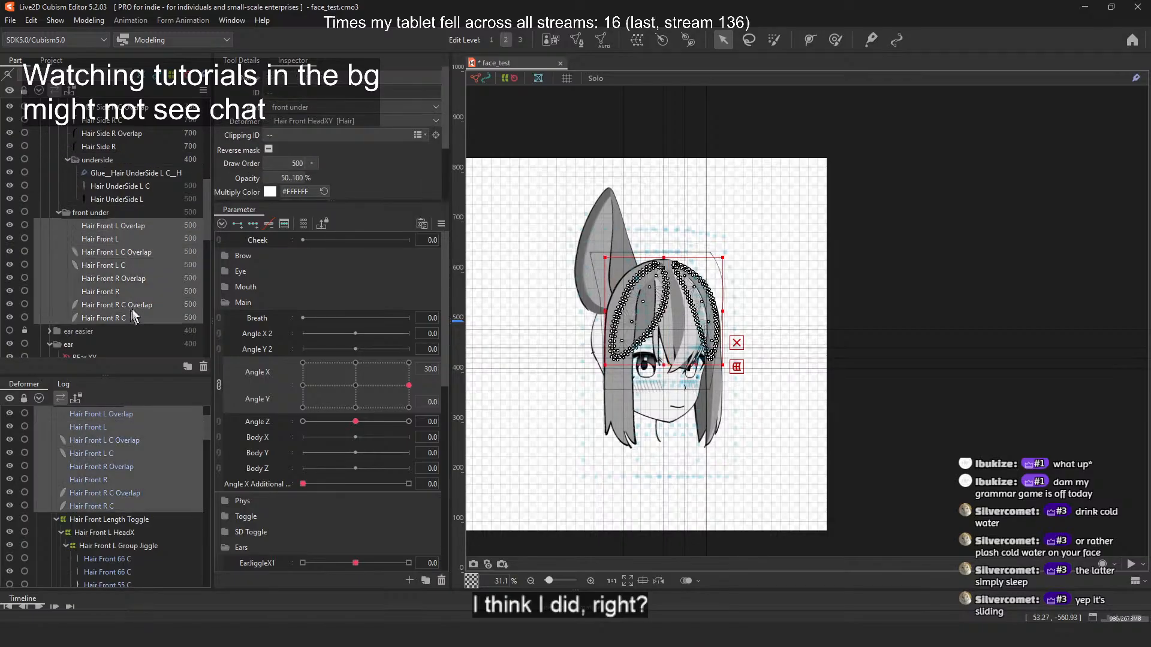
{"action": "left_click", "coordinate": [432, 223]}
{"action": "left_click", "coordinate": [539, 387]}
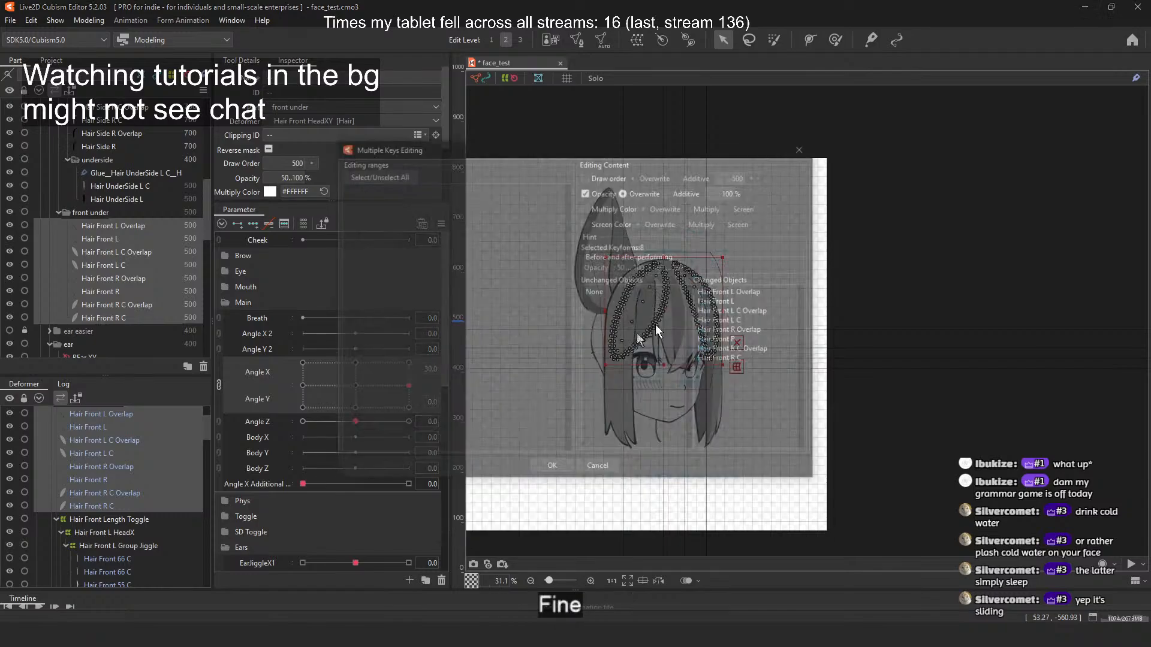
{"action": "left_click", "coordinate": [586, 177]}
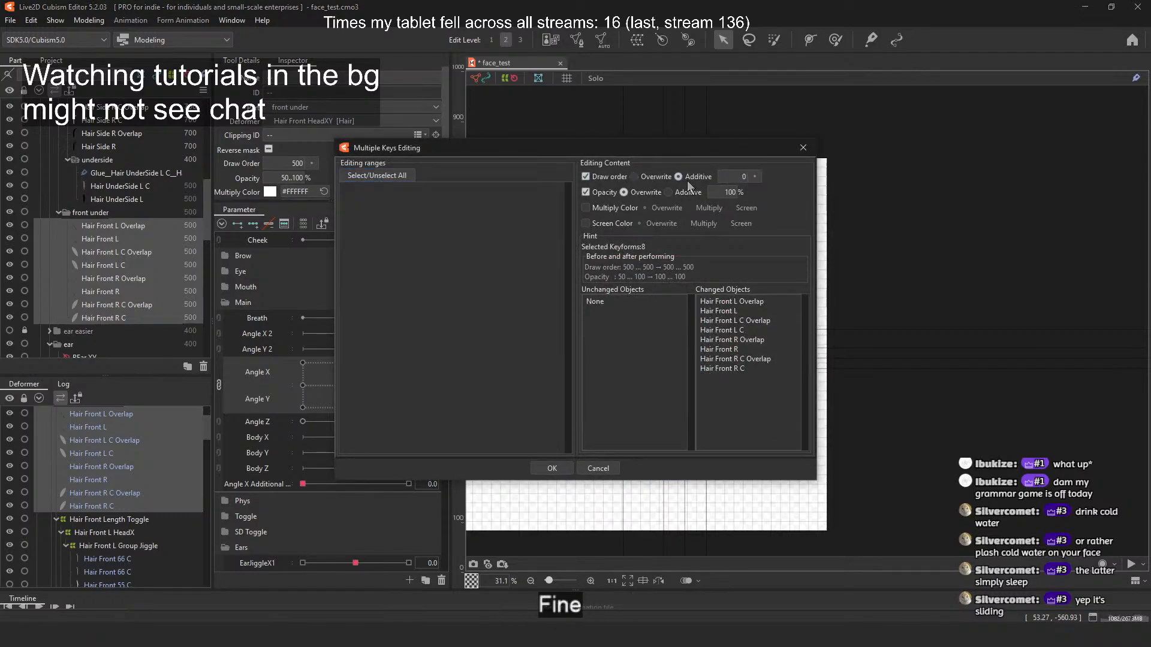
{"action": "left_click_drag", "start_coordinate": [733, 180], "coordinate": [836, 186]}
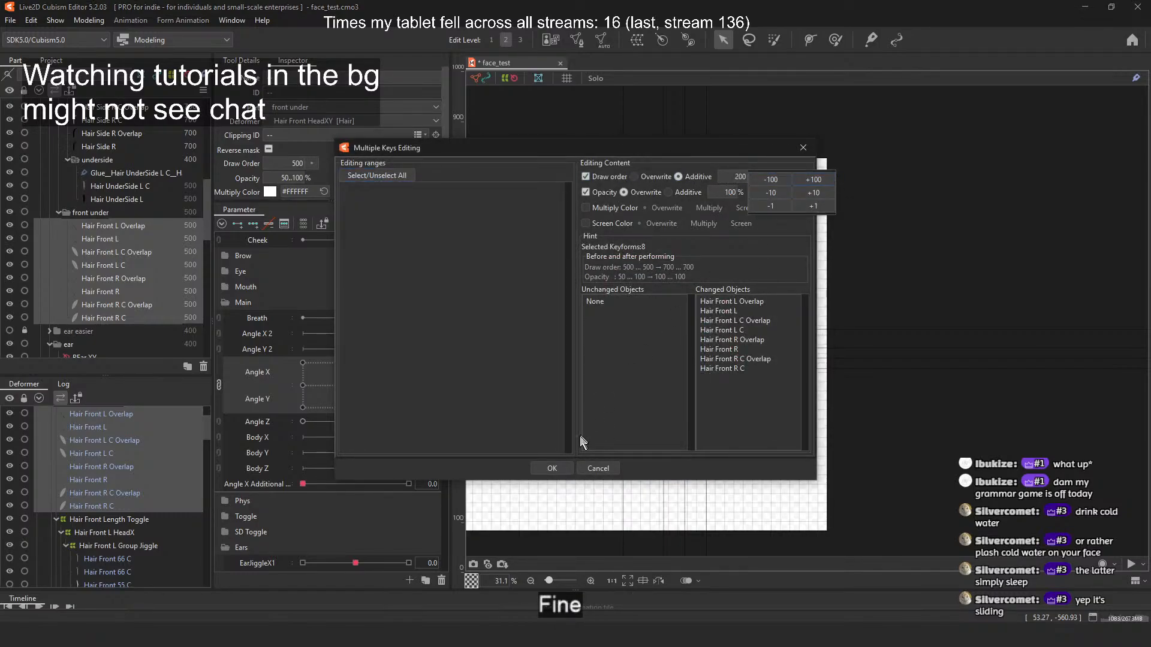
{"action": "left_click", "coordinate": [552, 468]}
Step: Collapse and lock the Hair folder, and save the model
{"action": "scroll", "coordinate": [48, 153], "scroll_direction": "up", "scroll_amount": 5}
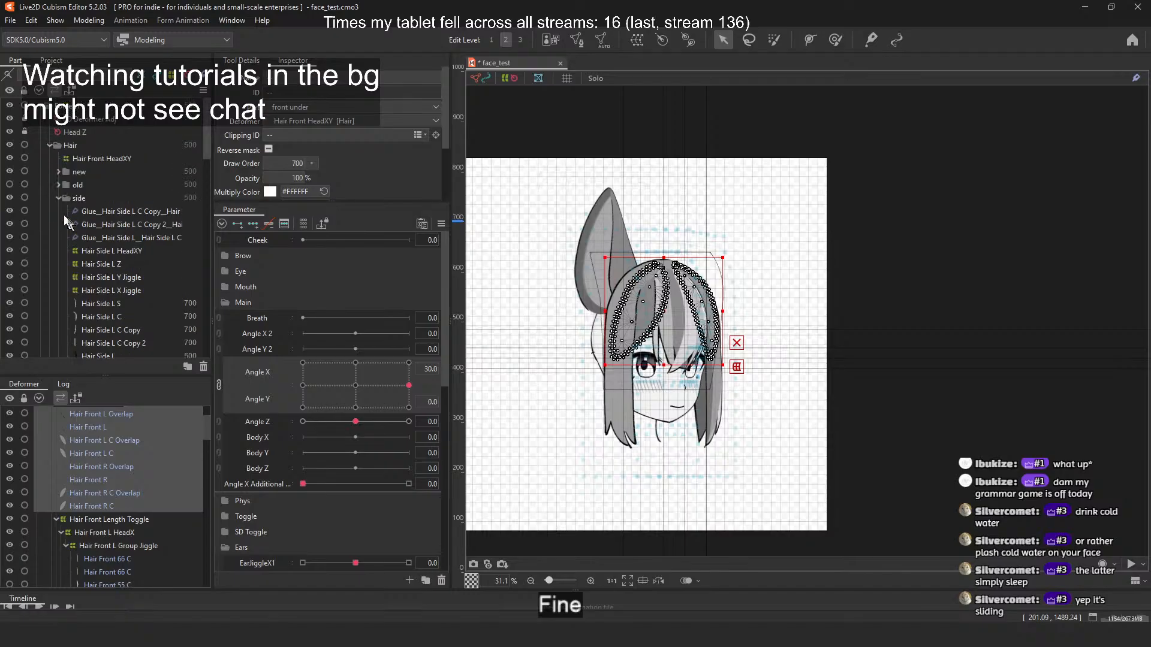
{"action": "left_click", "coordinate": [49, 146]}
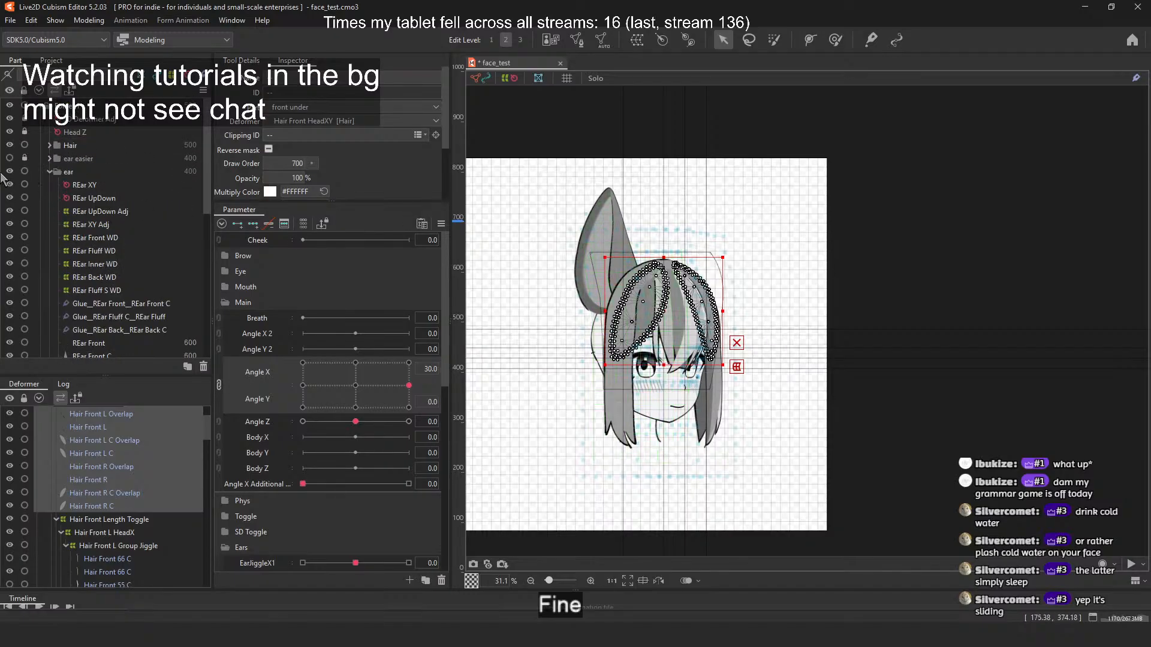
{"action": "left_click", "coordinate": [24, 146]}
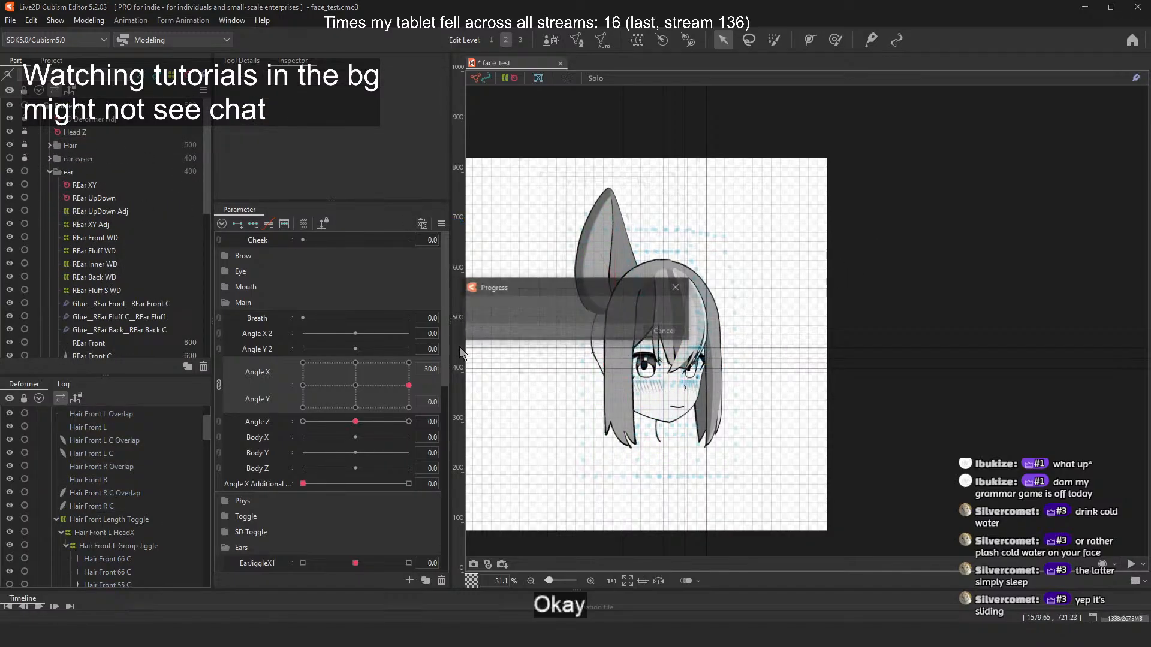
Step: Turn the head to Angle X 30 and Angle Y 30 to examine how the hair overlaps the right ear
{"action": "scroll", "coordinate": [530, 309], "scroll_direction": "up", "scroll_amount": 2}
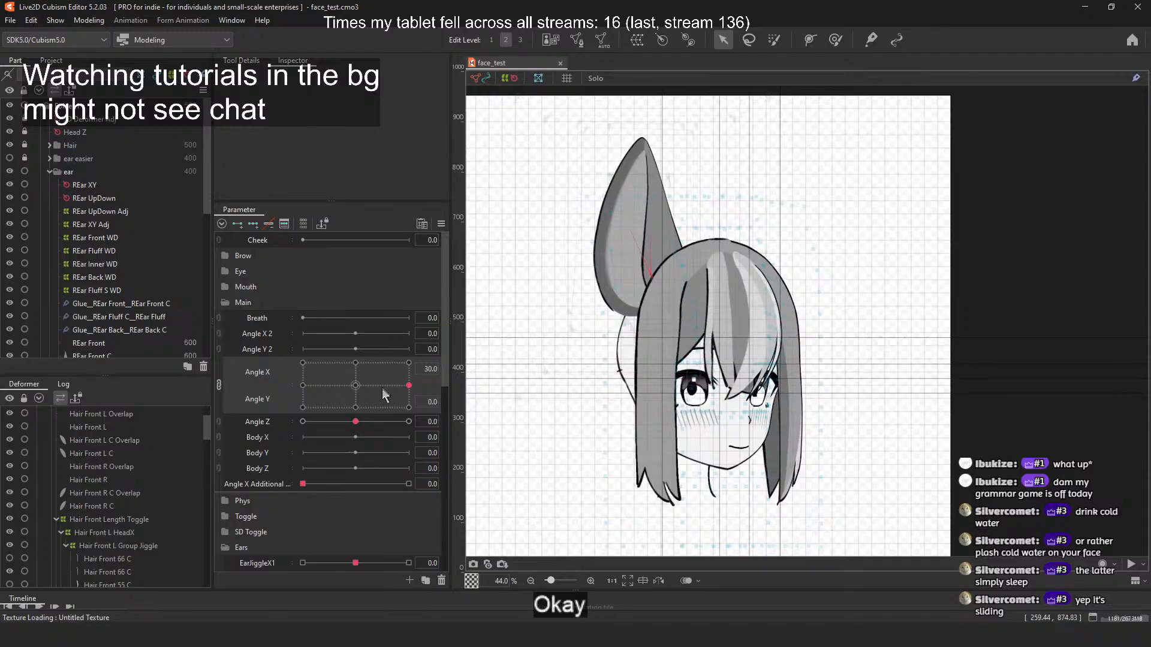
{"action": "left_click_drag", "start_coordinate": [383, 389], "coordinate": [417, 349]}
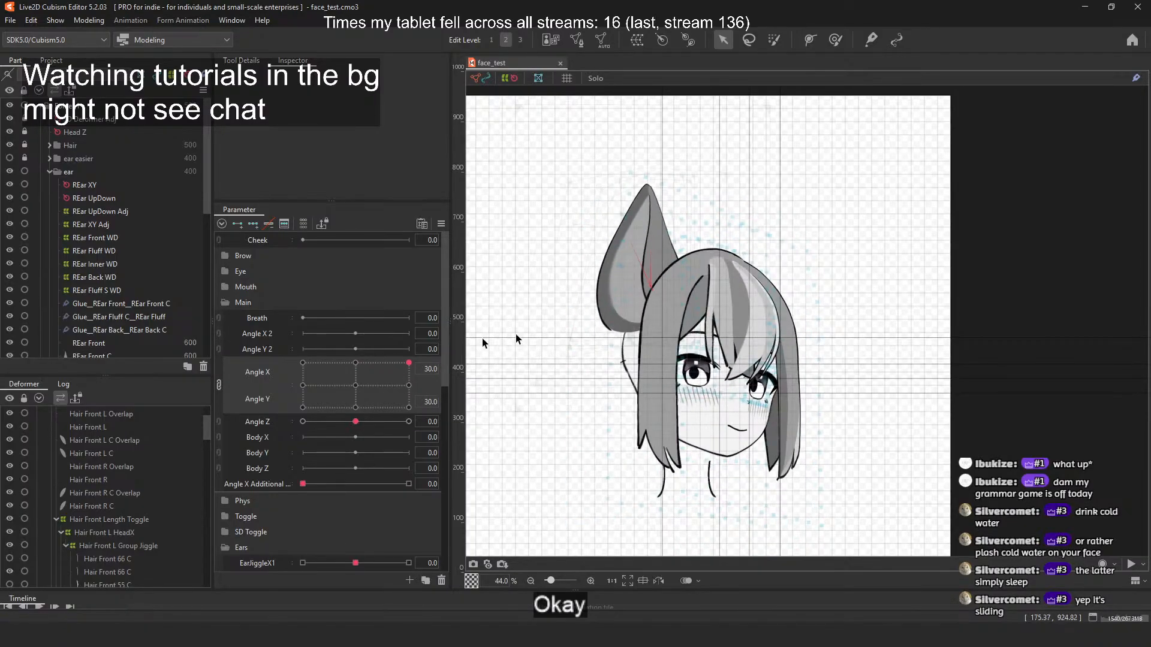
{"action": "left_click_drag", "start_coordinate": [408, 362], "coordinate": [443, 348]}
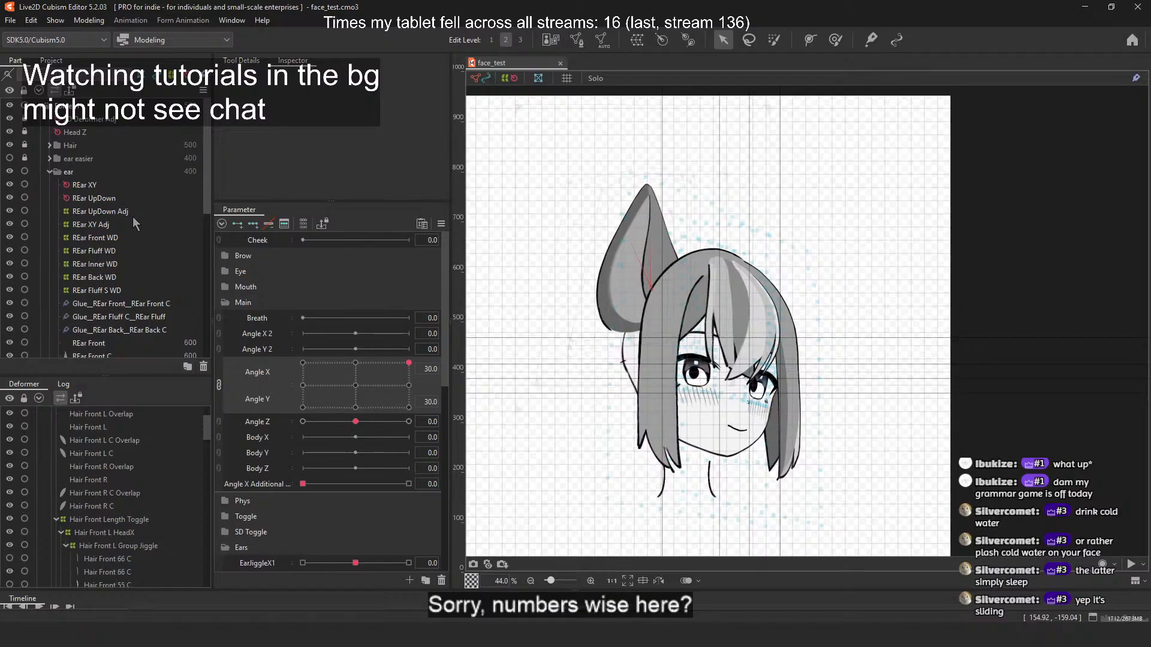
Step: Select the REar Front mesh in the ear folder and check its draw order
{"action": "scroll", "coordinate": [150, 252], "scroll_direction": "down", "scroll_amount": 3}
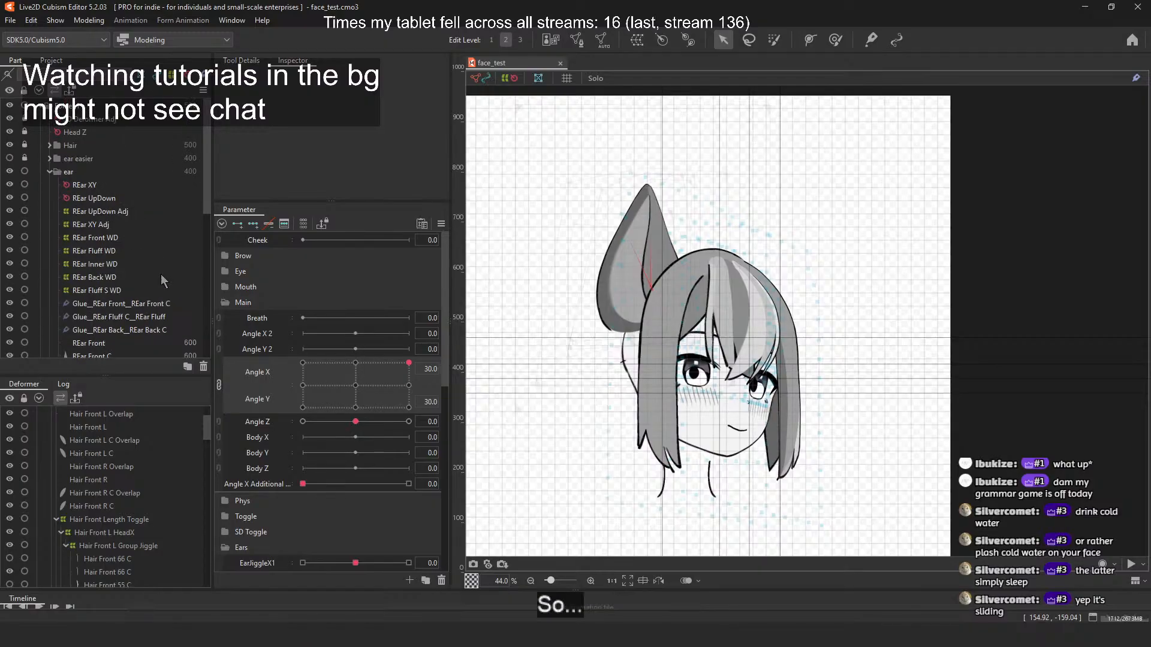
{"action": "scroll", "coordinate": [144, 252], "scroll_direction": "down", "scroll_amount": 1}
{"action": "left_click", "coordinate": [128, 199]}
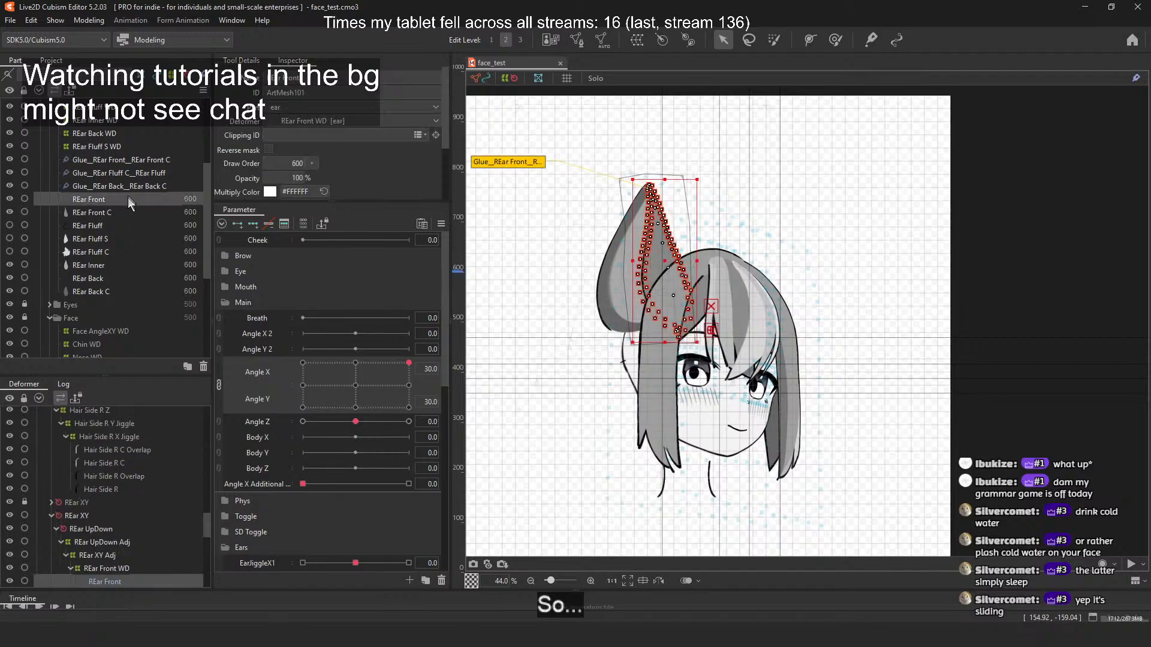
Step: Select all eight ear meshes from REar Front to REar Back C and lower their draw order by 100 to 500
{"action": "left_click", "coordinate": [123, 292], "text": "shift"}
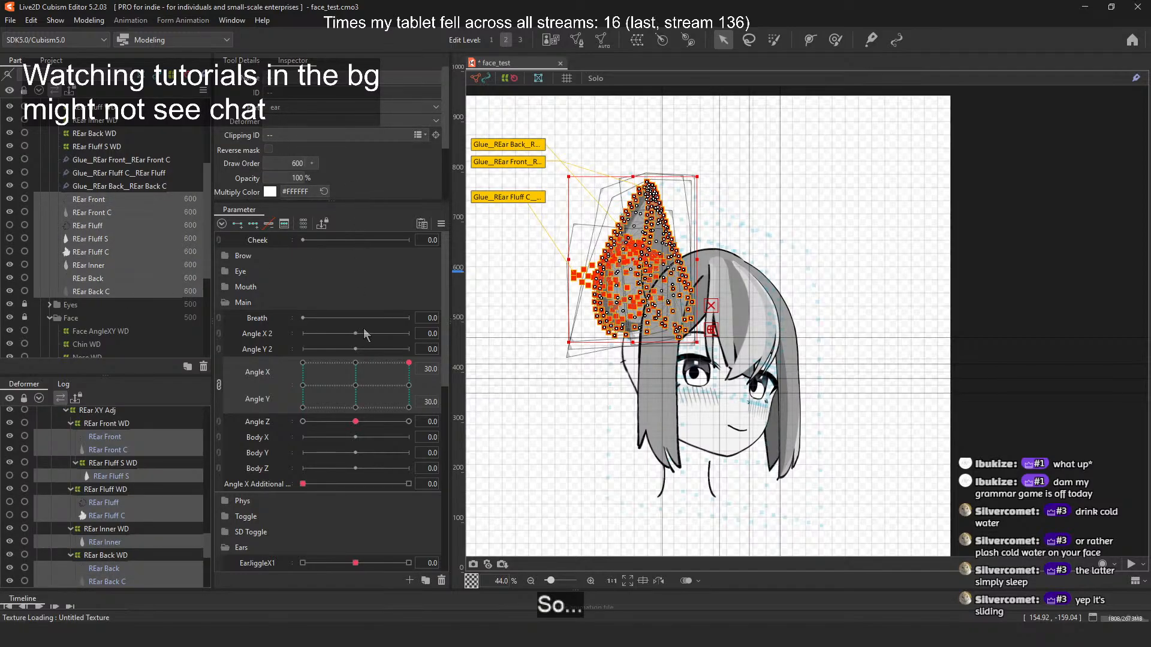
{"action": "left_click", "coordinate": [315, 163]}
{"action": "left_click", "coordinate": [314, 164]}
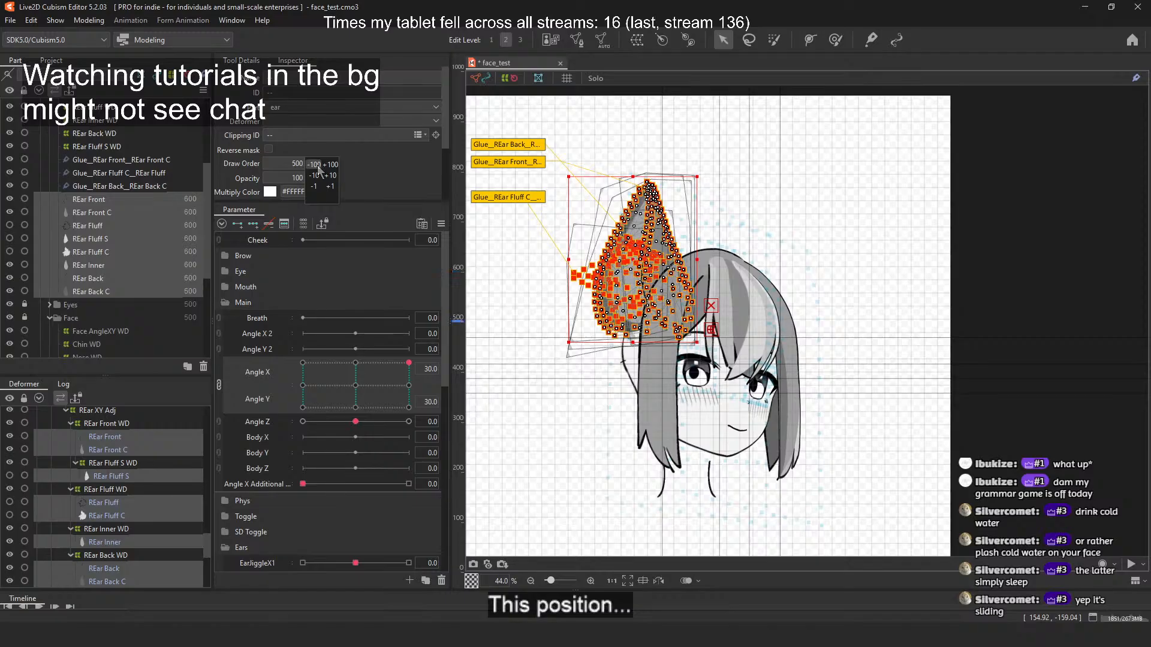
Step: Try lowering the ear meshes' draw order further in steps of 100 with the head at Angle X 0 and Angle Y 30
{"action": "left_click", "coordinate": [315, 164]}
{"action": "left_click_drag", "start_coordinate": [409, 363], "coordinate": [357, 362]}
{"action": "left_click", "coordinate": [313, 163]}
{"action": "left_click", "coordinate": [315, 164]}
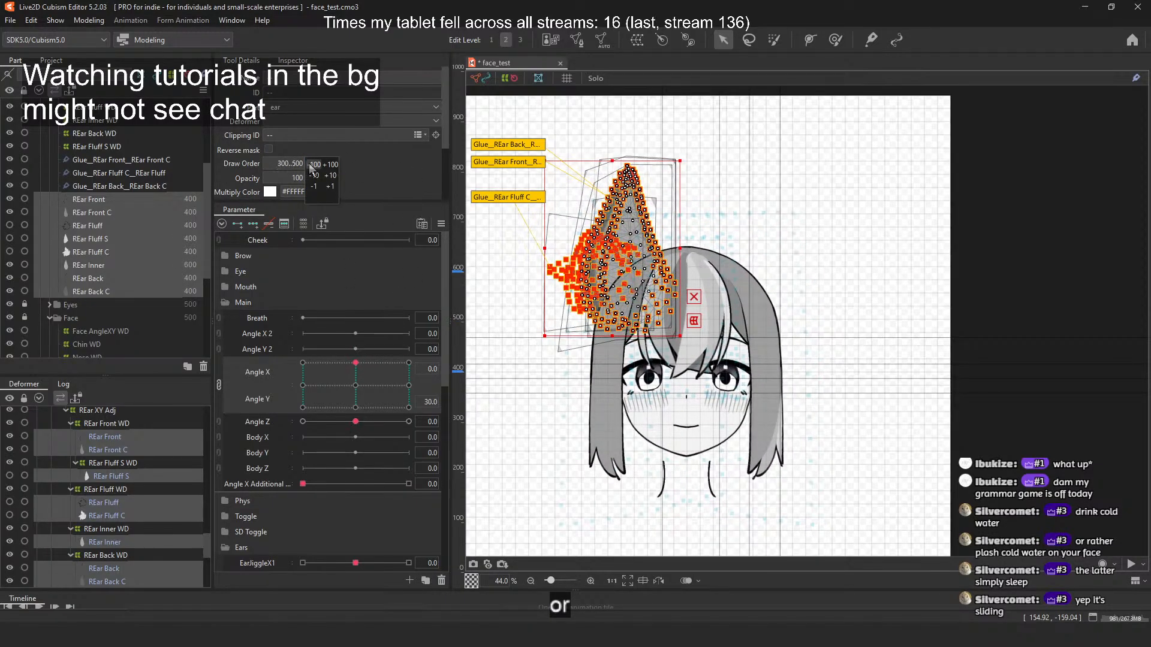
{"action": "left_click", "coordinate": [314, 165]}
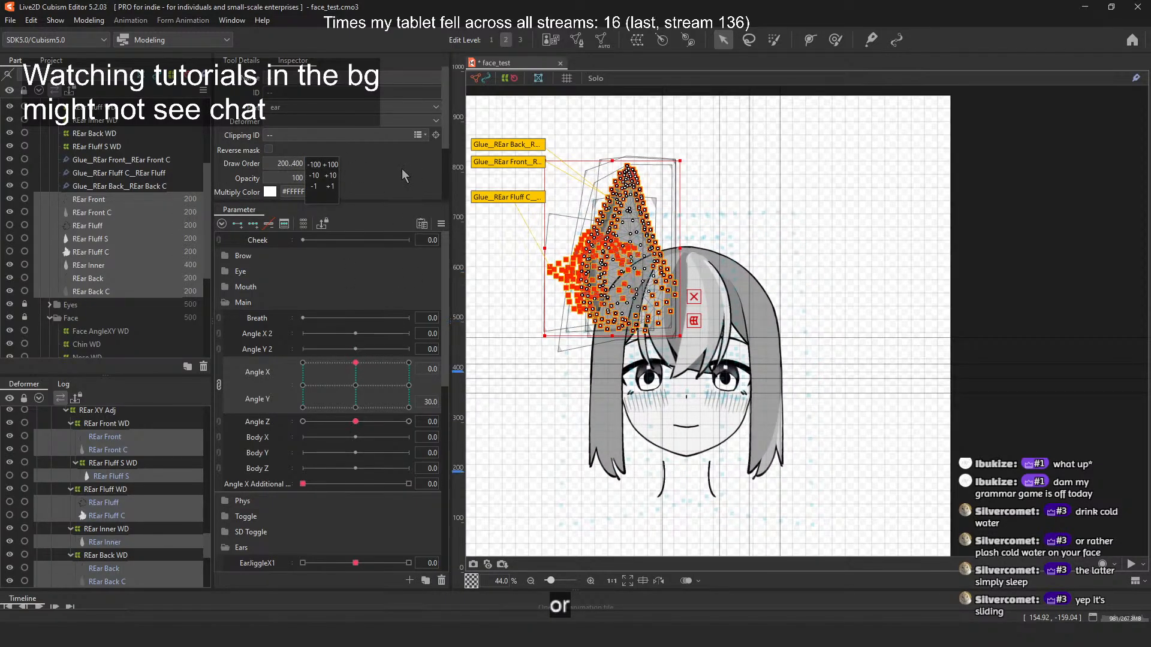
{"action": "left_click", "coordinate": [333, 166]}
{"action": "left_click", "coordinate": [333, 166]}
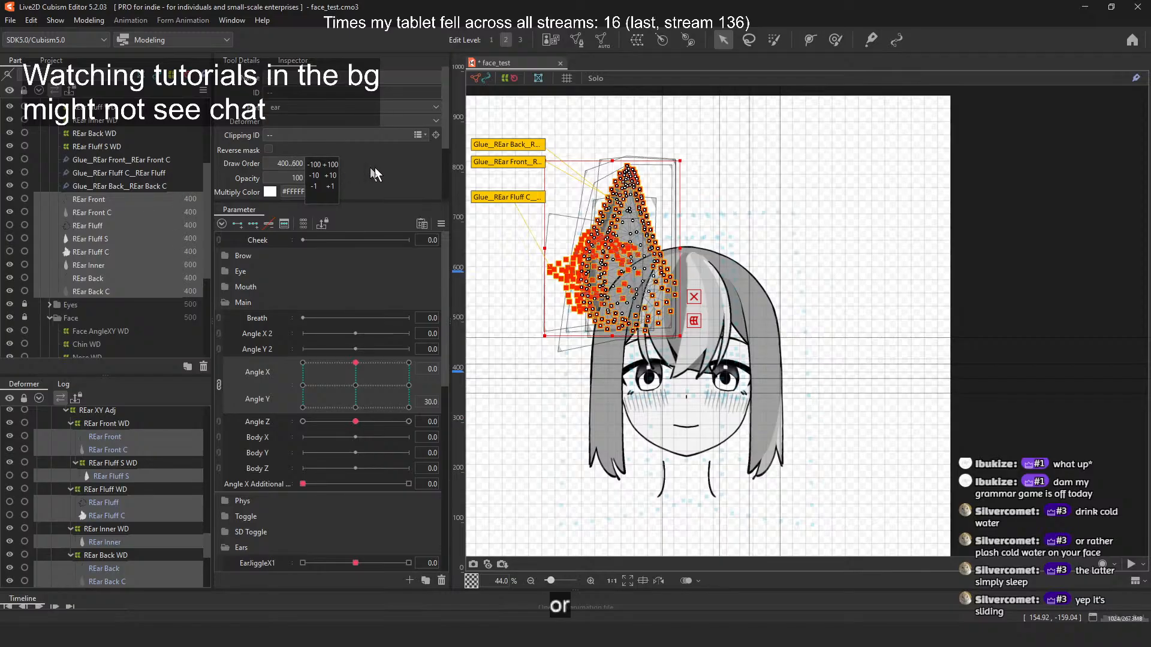
{"action": "left_click", "coordinate": [314, 165]}
{"action": "left_click", "coordinate": [314, 165]}
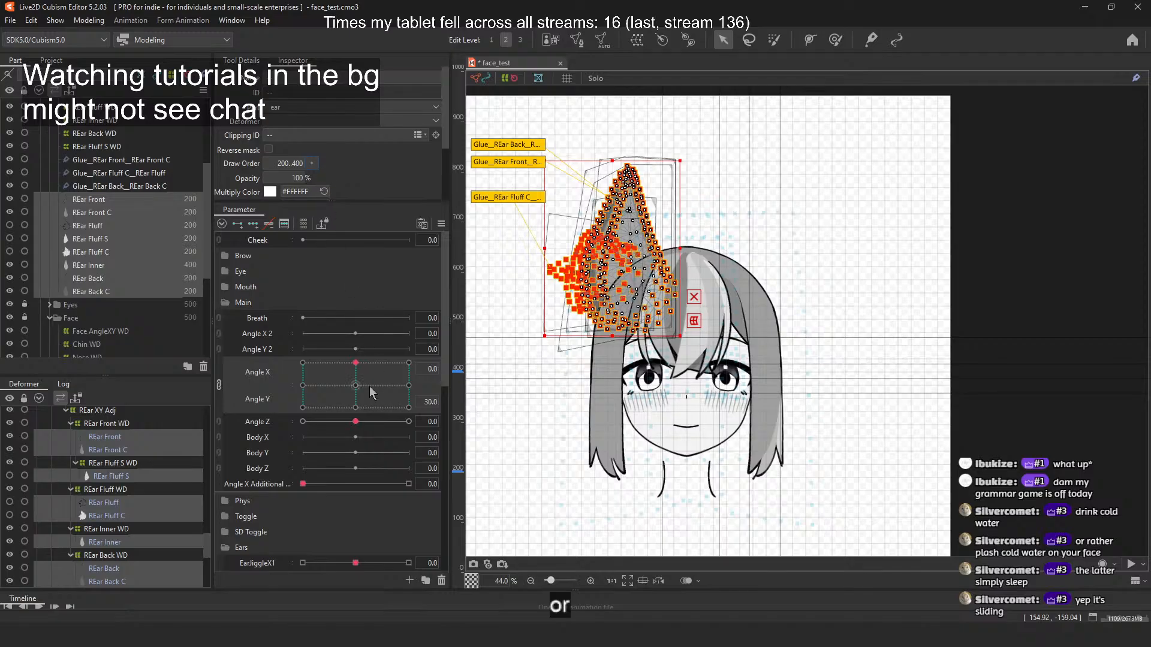
Step: Turn the head to Angle X -30 at Angle Y 30 and back to Angle X 0 to compare the ear's draw order
{"action": "left_click_drag", "start_coordinate": [356, 350], "coordinate": [286, 357]}
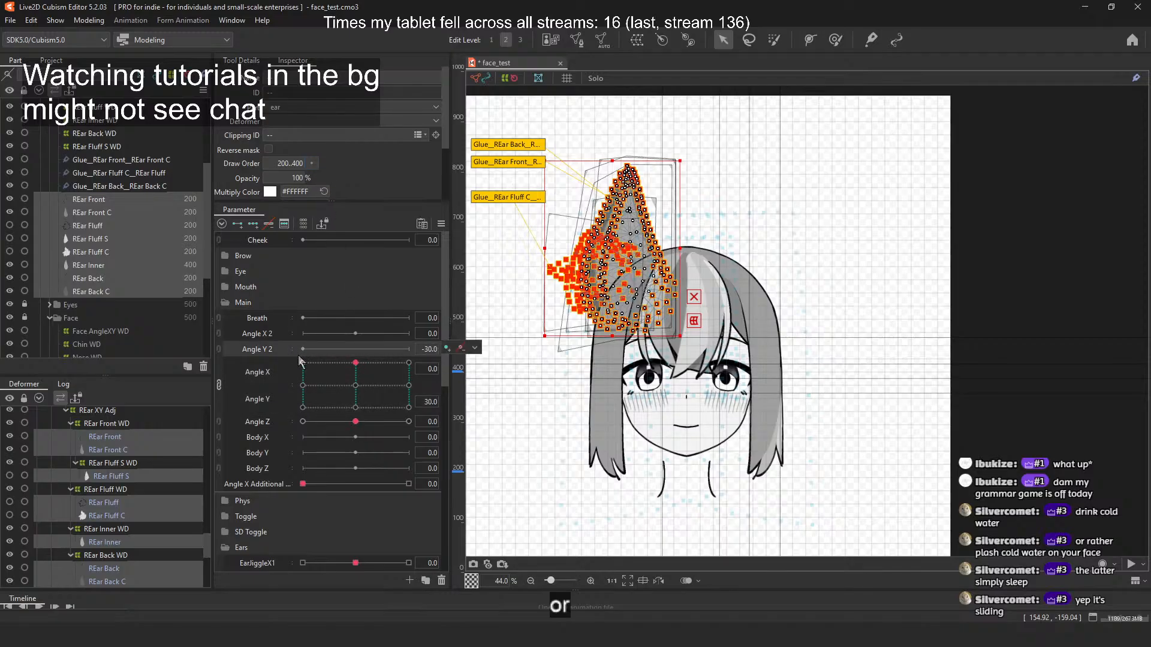
{"action": "left_click", "coordinate": [303, 363]}
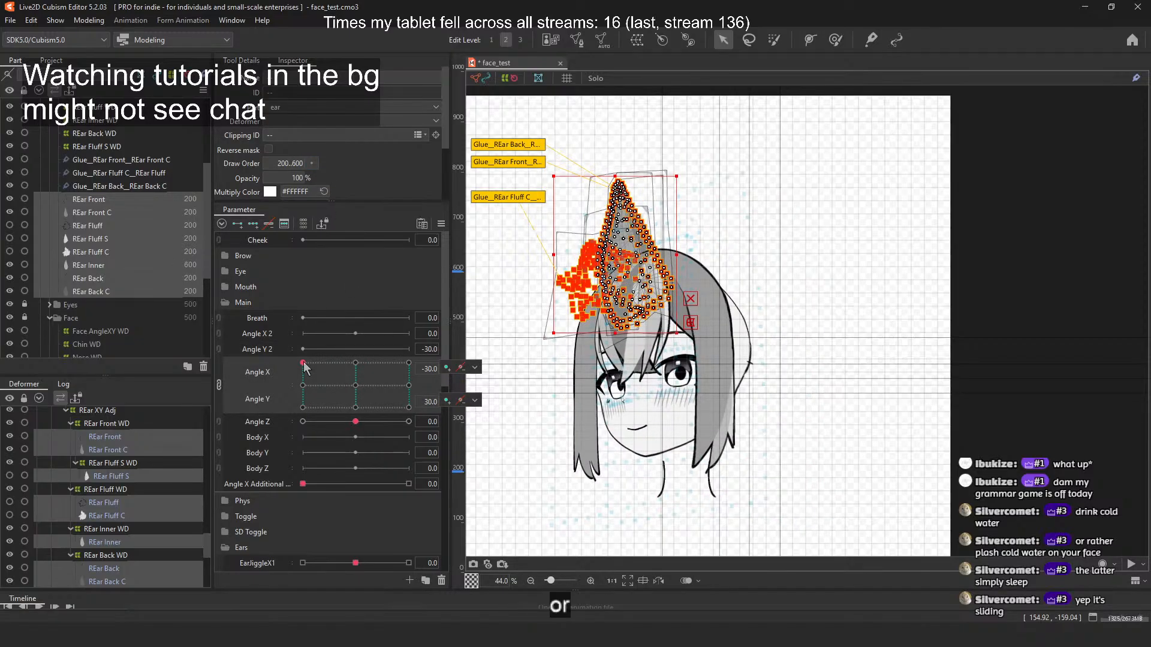
{"action": "left_click", "coordinate": [355, 363]}
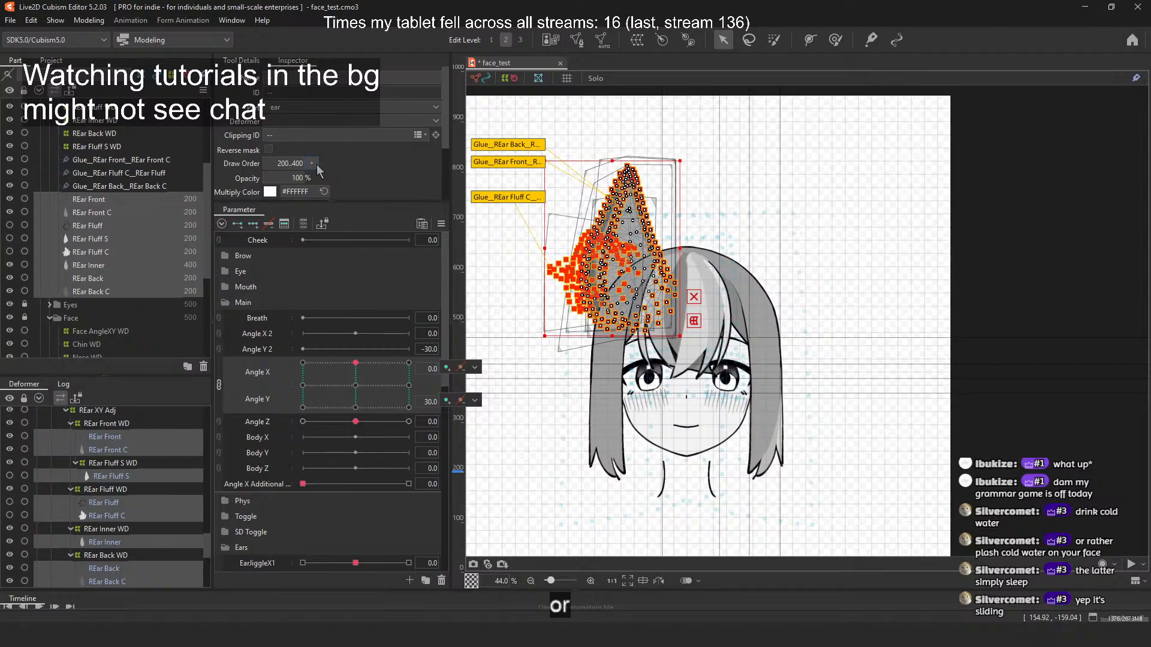
Step: Undo the further draw order reductions on the ear meshes and return the head to Angle X 30, Angle Y 30
{"action": "key", "text": "ctrl+z"}
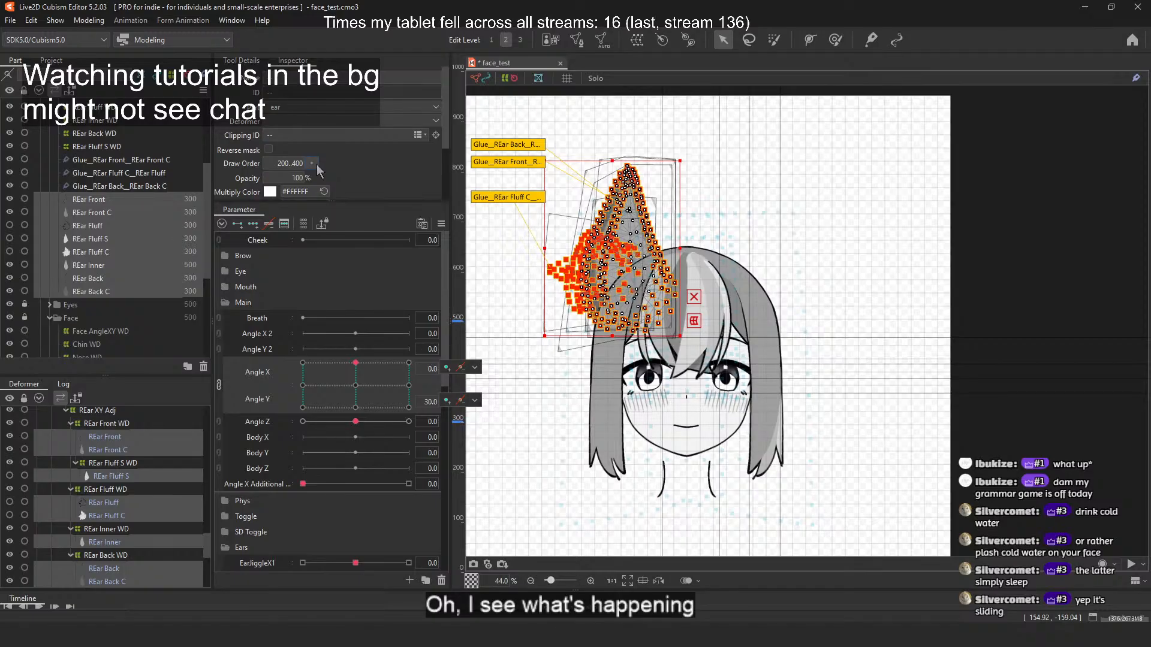
{"action": "key", "text": "ctrl+z"}
{"action": "left_click", "coordinate": [406, 364]}
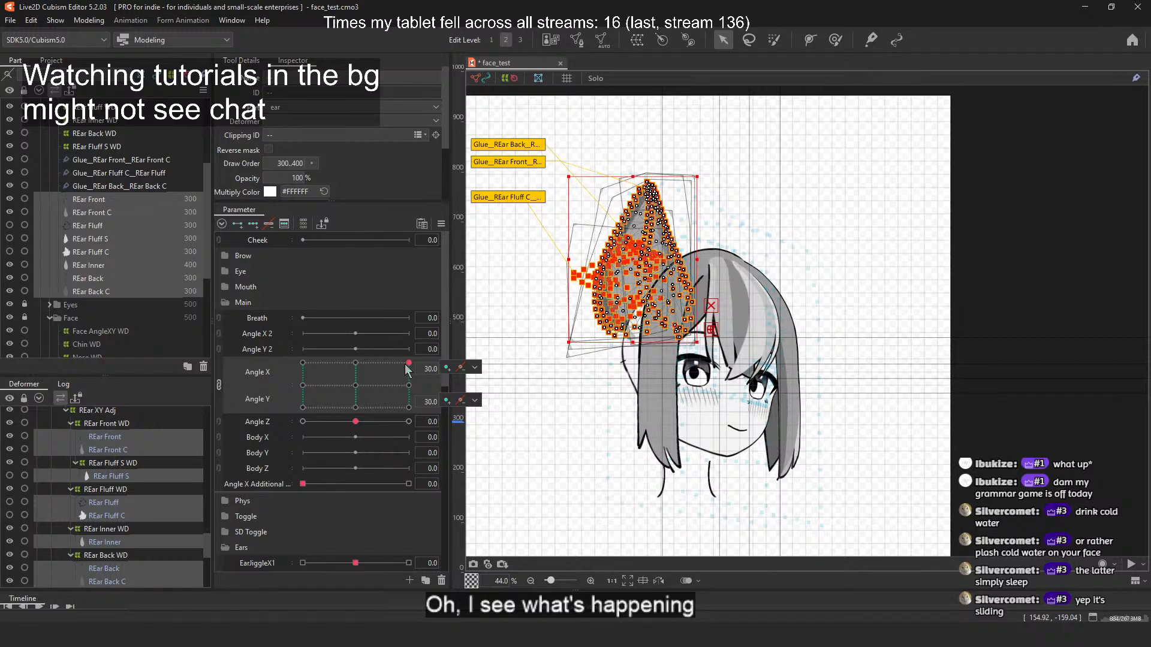
{"action": "left_click", "coordinate": [409, 364]}
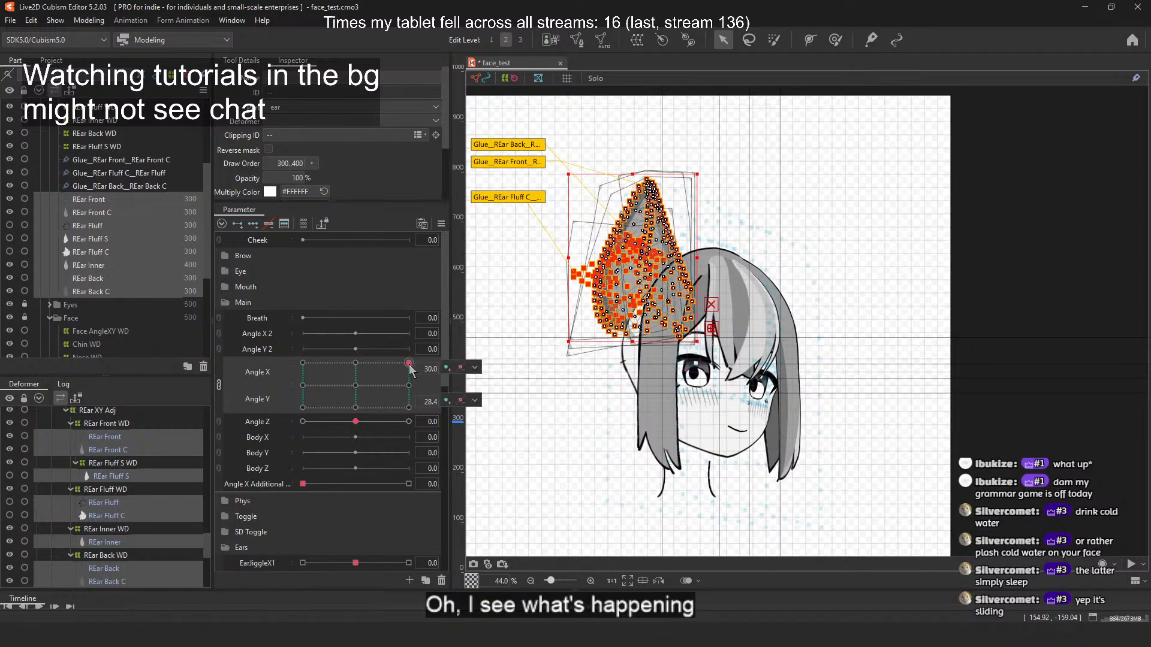
{"action": "key", "text": "ctrl+z"}
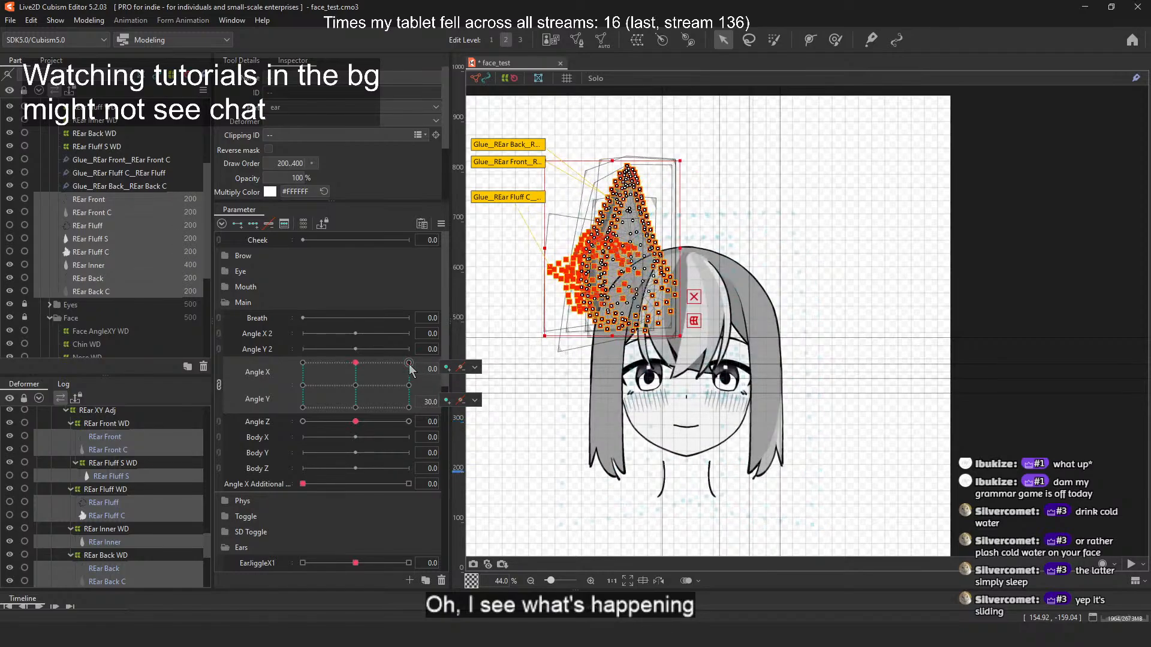
{"action": "key", "text": "ctrl+z"}
{"action": "key", "text": "ctrl+z"}
{"action": "left_click", "coordinate": [409, 363]}
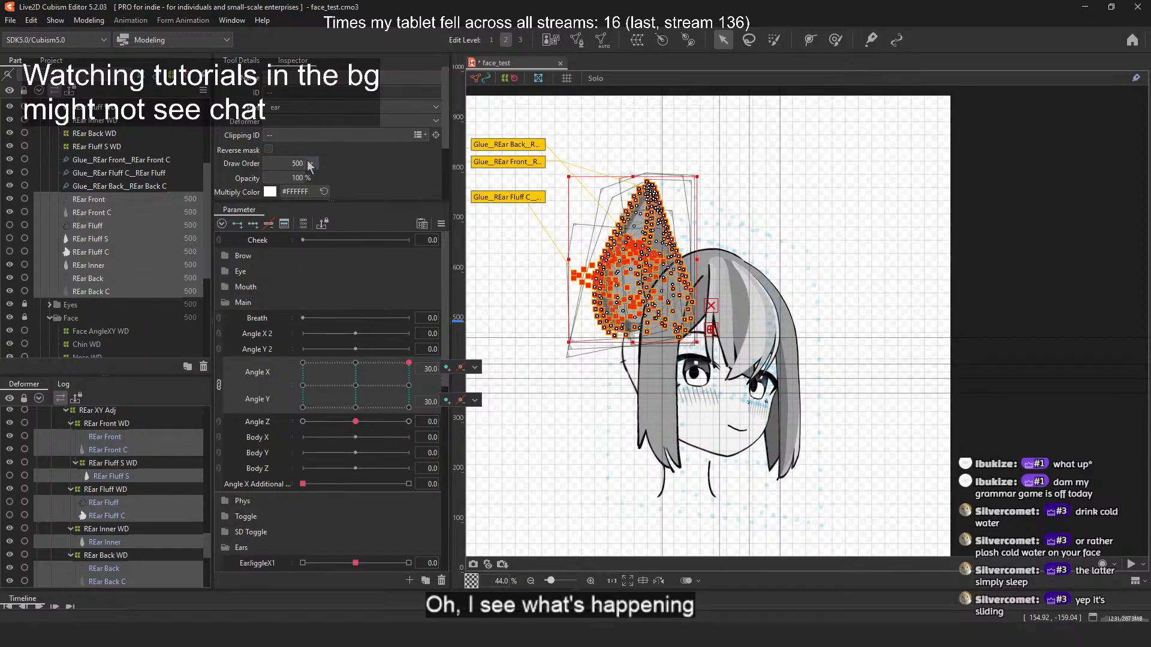
{"action": "left_click", "coordinate": [441, 224]}
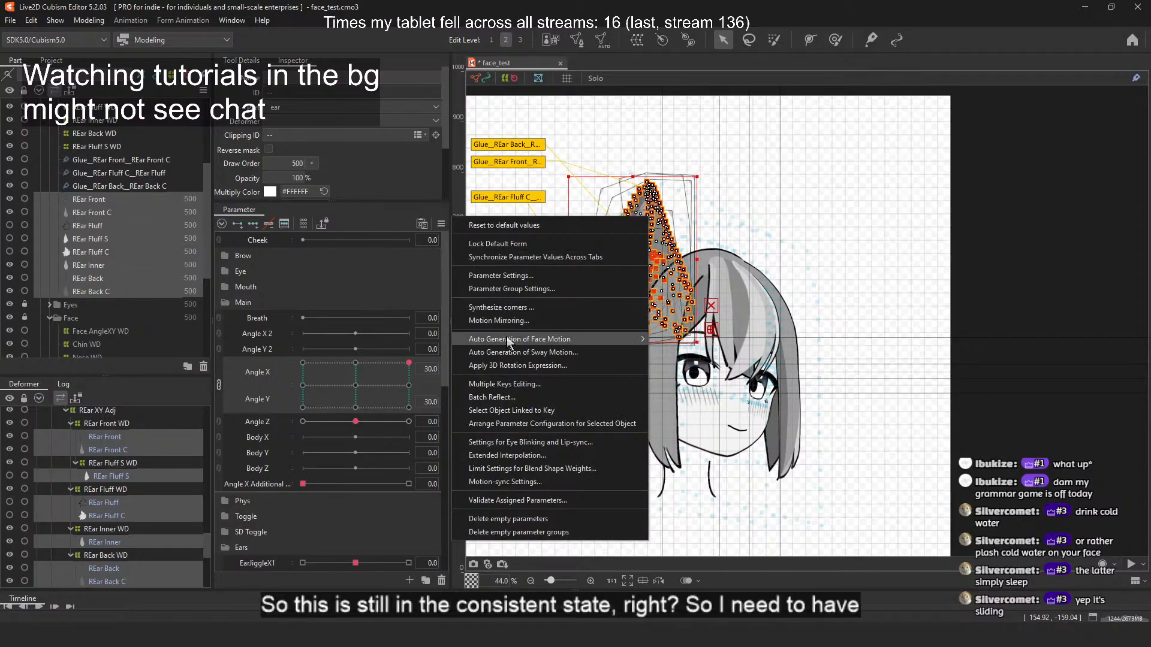
{"action": "left_click", "coordinate": [504, 384]}
{"action": "left_click_drag", "start_coordinate": [614, 157], "coordinate": [921, 184]}
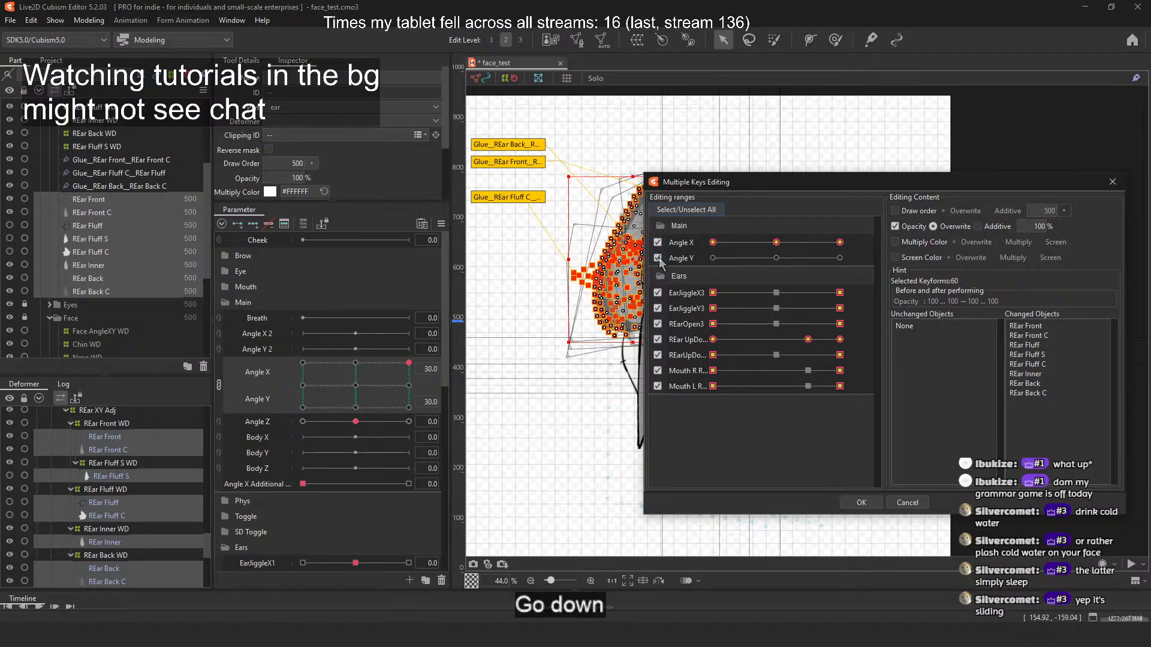
{"action": "key", "text": "Escape"}
{"action": "key", "text": "Escape"}
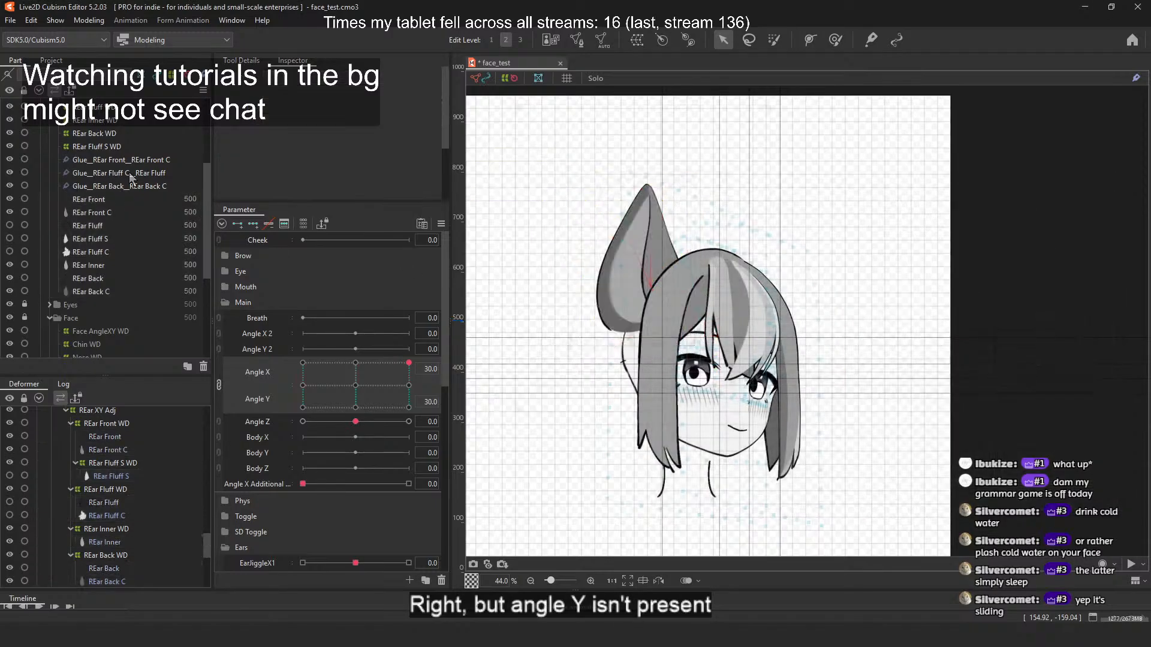
Step: Select the REar Front mesh and the REar Front WD deformer to check which of them has Angle X and Angle Y keys
{"action": "left_click", "coordinate": [119, 199]}
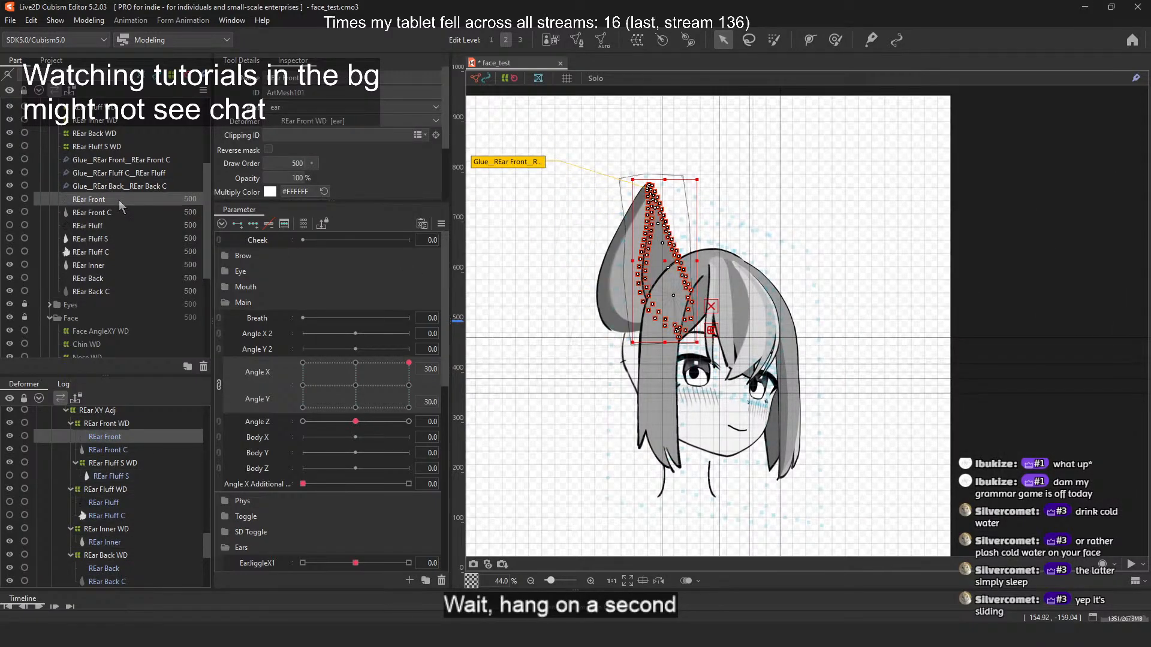
{"action": "left_click", "coordinate": [990, 226]}
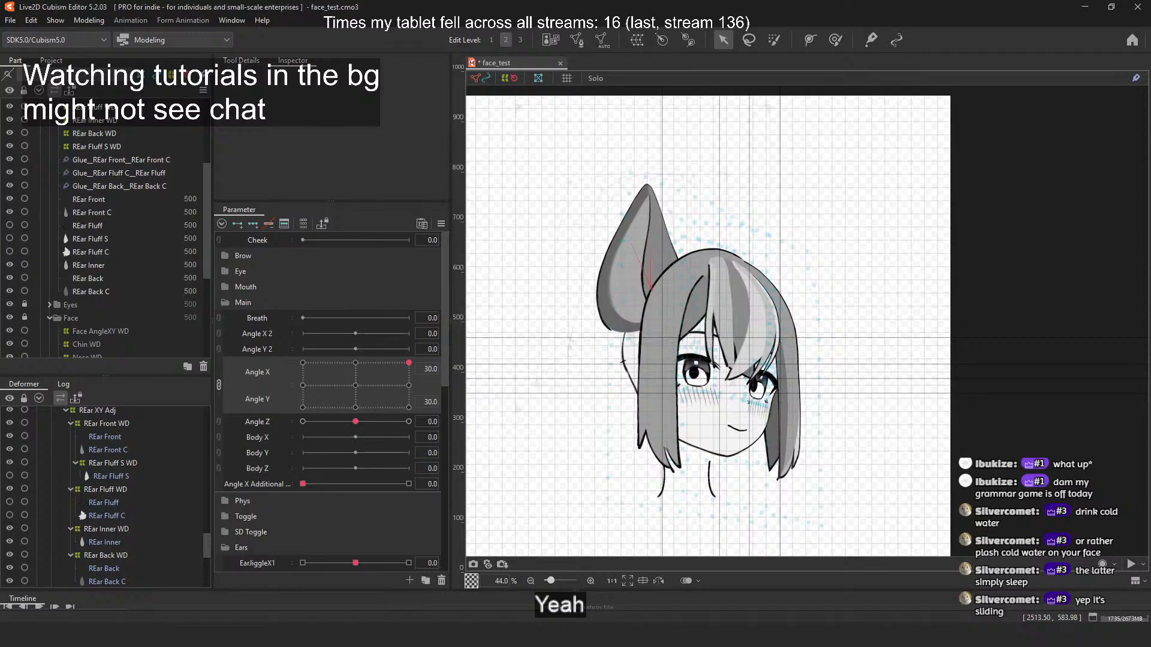
{"action": "scroll", "coordinate": [107, 180], "scroll_direction": "up", "scroll_amount": 5}
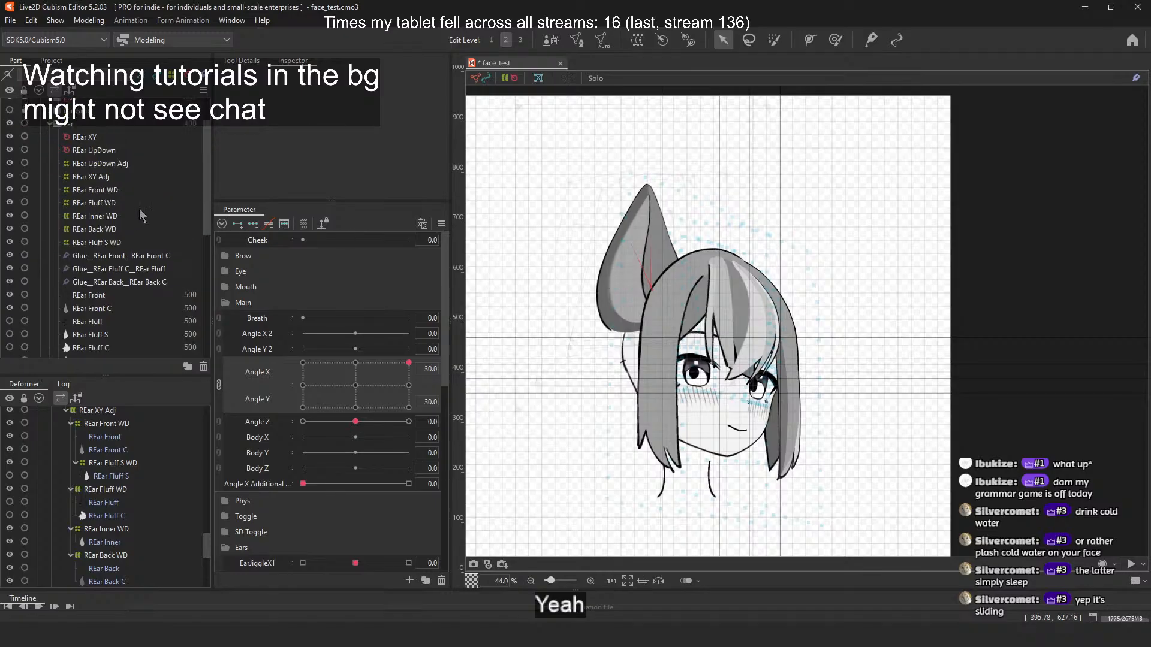
{"action": "left_click", "coordinate": [112, 191]}
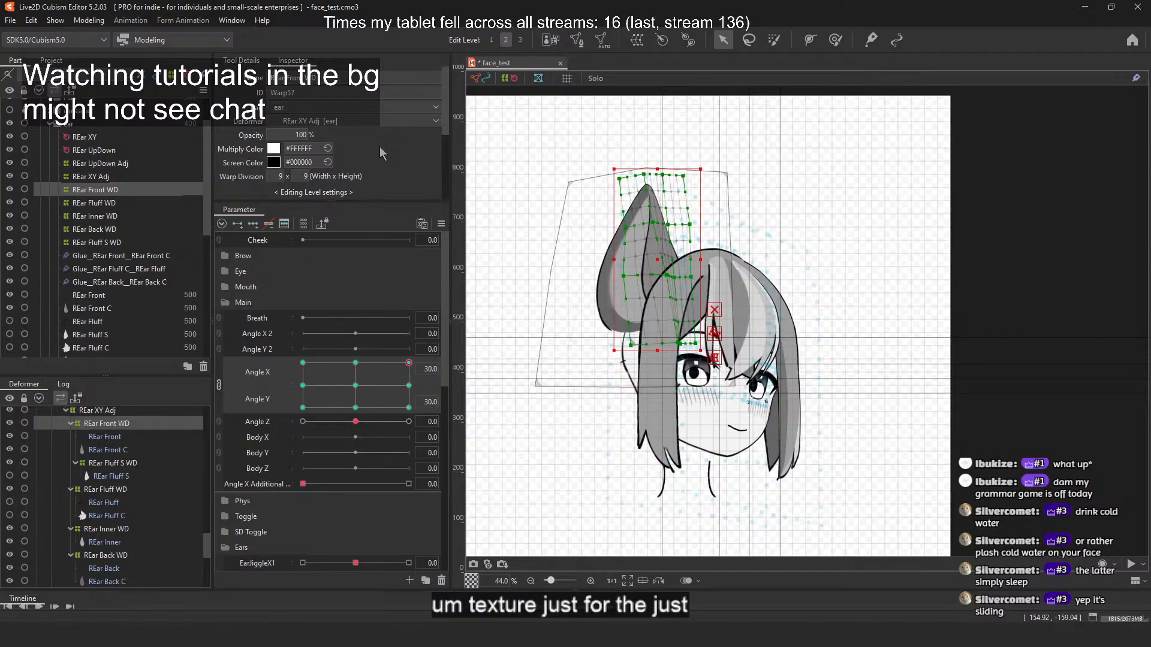
Step: Locate the two Face C meshes in the Face folder and unlock the folder
{"action": "scroll", "coordinate": [202, 204], "scroll_direction": "down", "scroll_amount": 5}
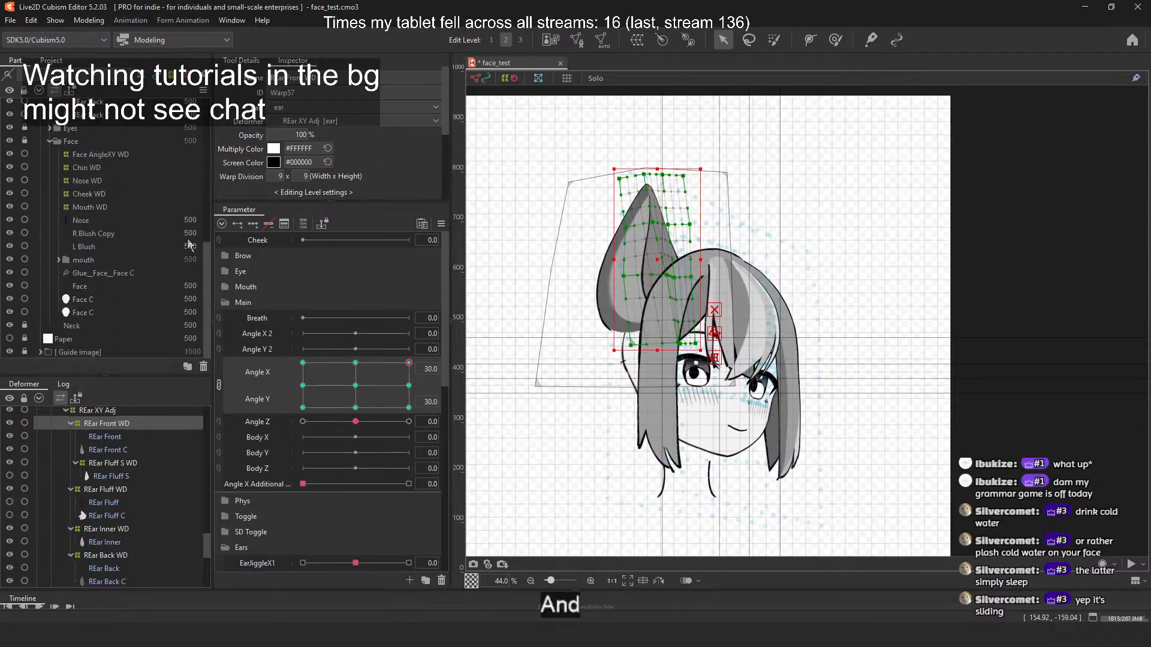
{"action": "left_click", "coordinate": [118, 299]}
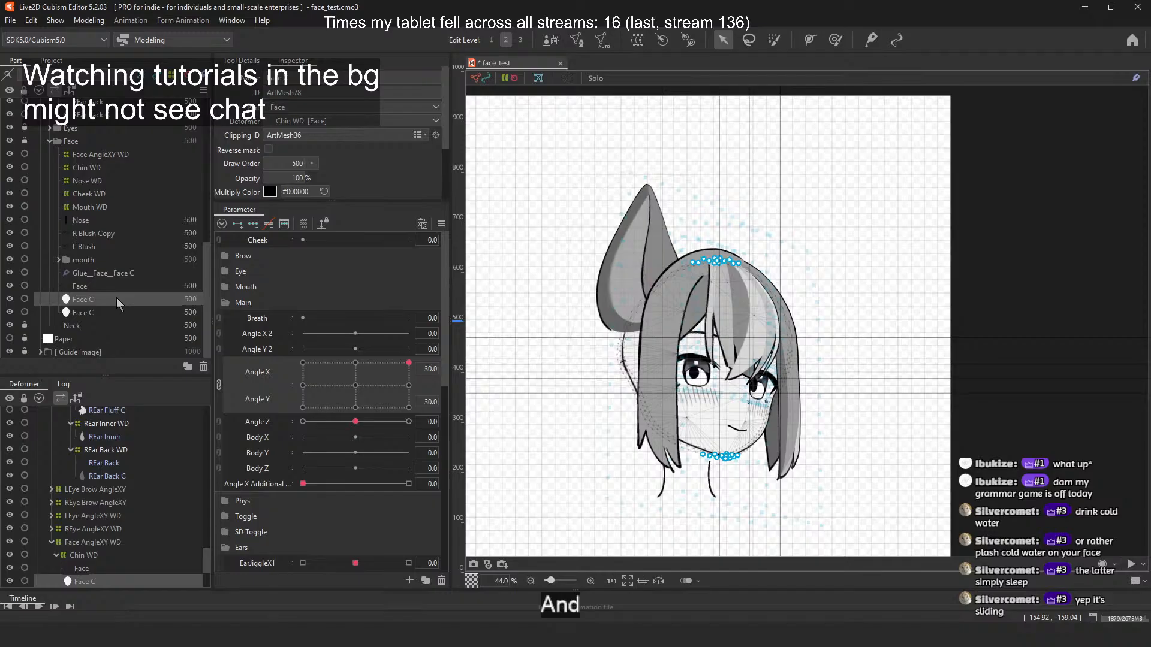
{"action": "left_click", "coordinate": [115, 306]}
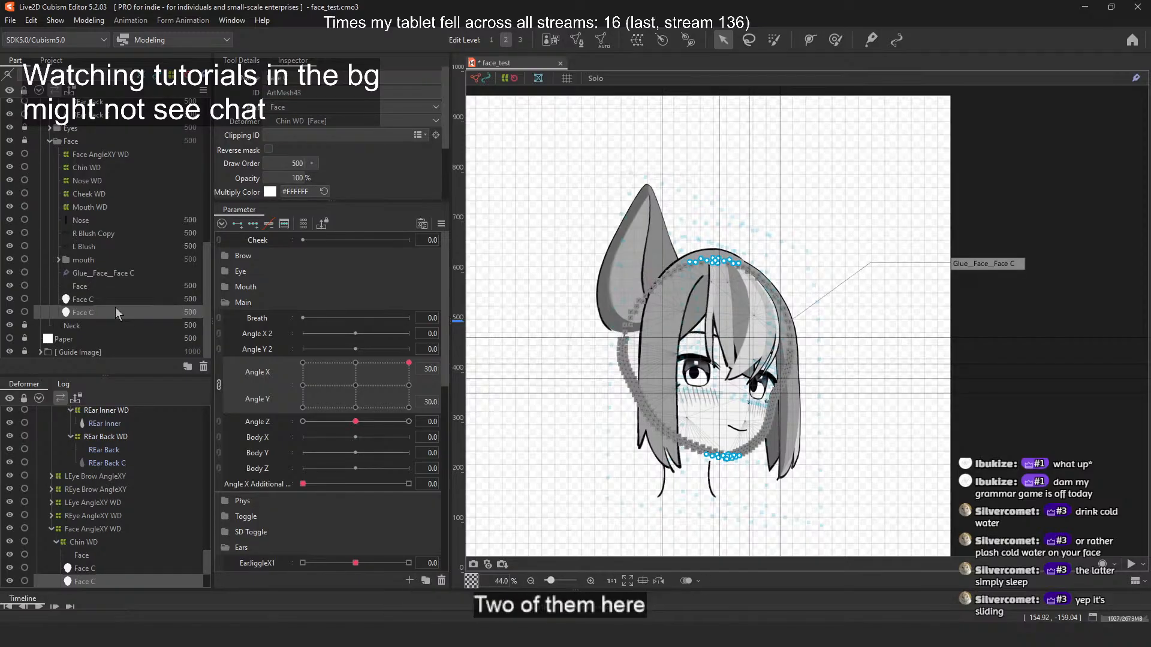
{"action": "left_click", "coordinate": [108, 321]}
{"action": "left_click", "coordinate": [109, 311]}
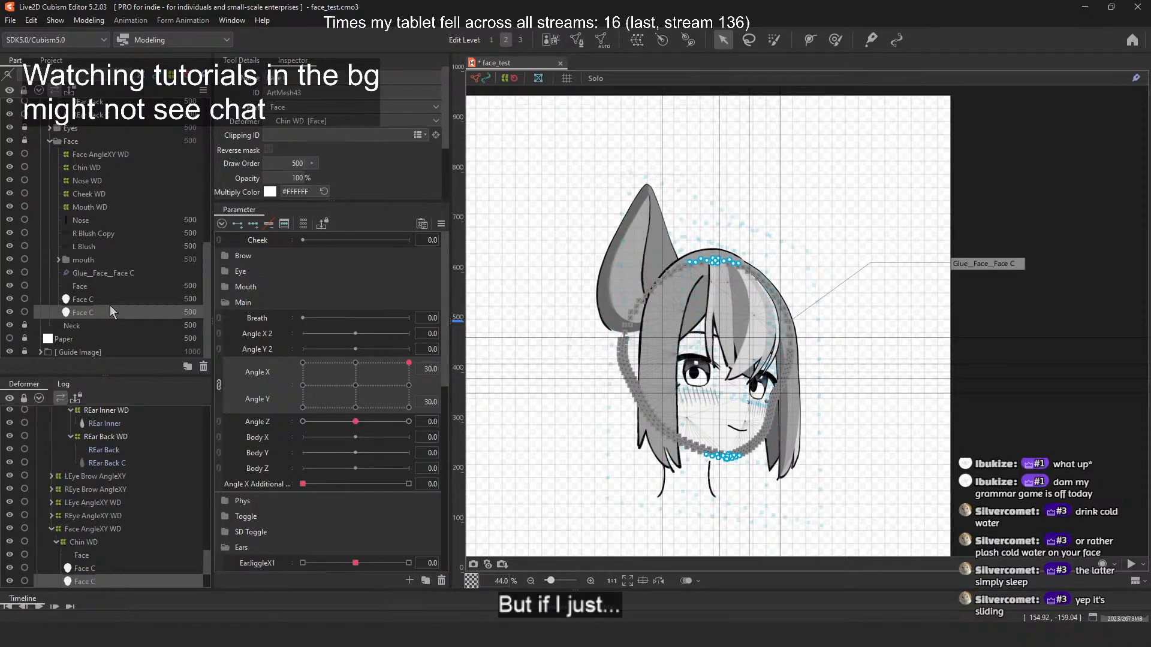
{"action": "left_click", "coordinate": [24, 140]}
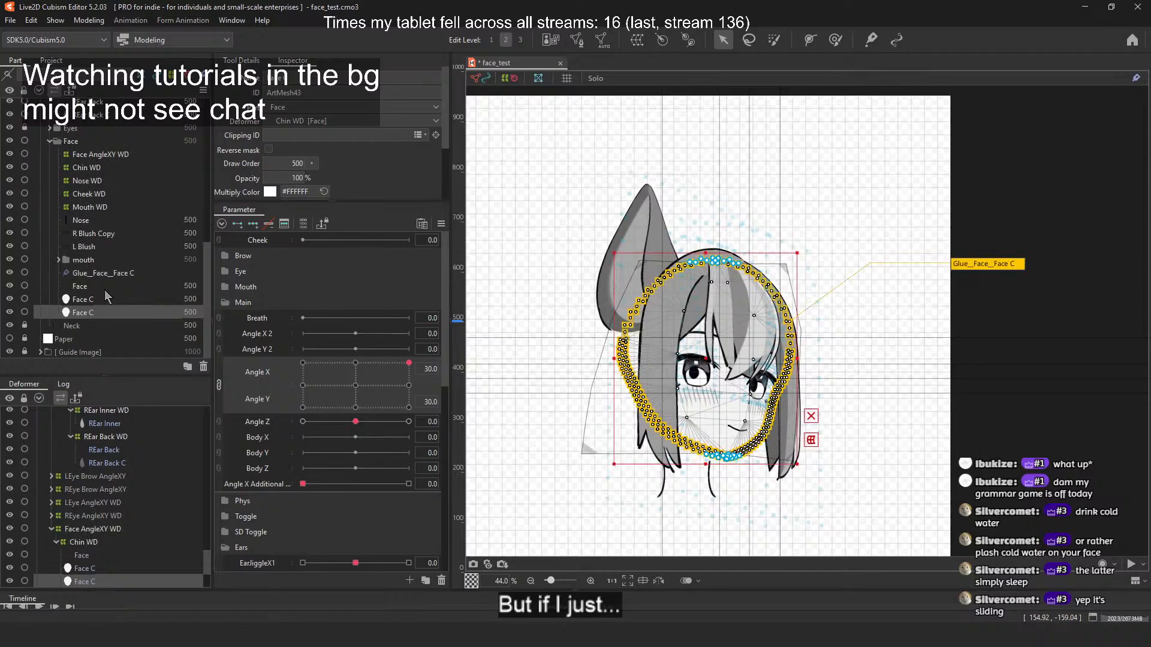
Step: Compare the Face mesh and the two Face C meshes, with the head turned and at Angle X 0, Angle Y 0
{"action": "left_click", "coordinate": [105, 298]}
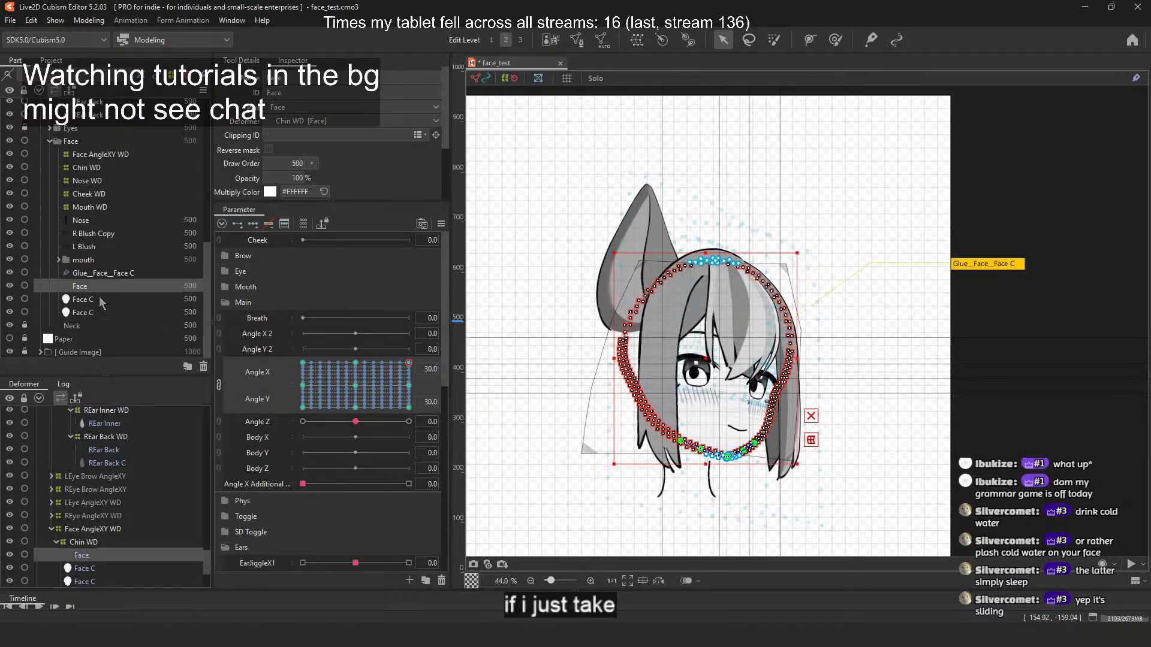
{"action": "left_click", "coordinate": [102, 312]}
{"action": "left_click", "coordinate": [103, 300]}
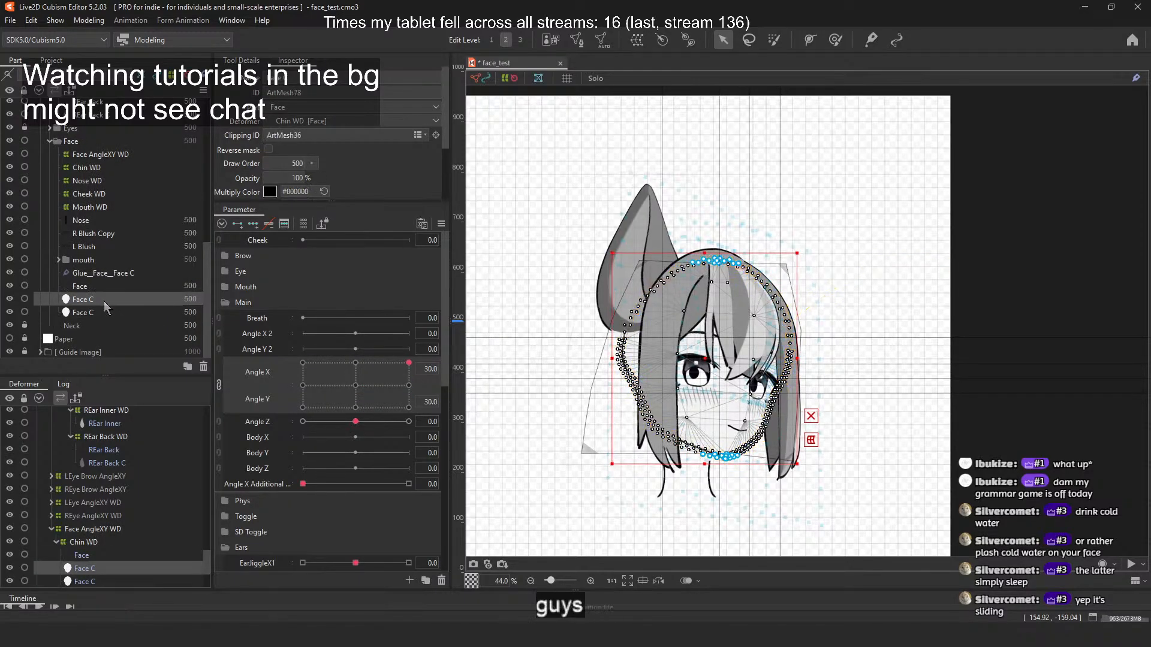
{"action": "left_click", "coordinate": [103, 313]}
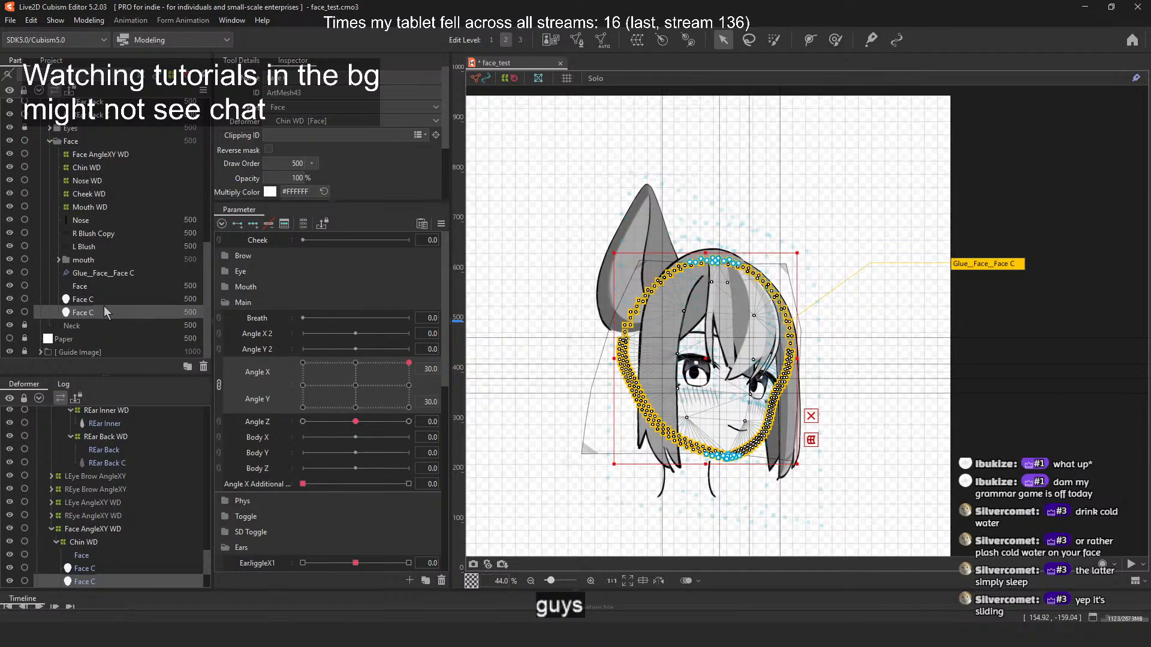
{"action": "left_click", "coordinate": [355, 386]}
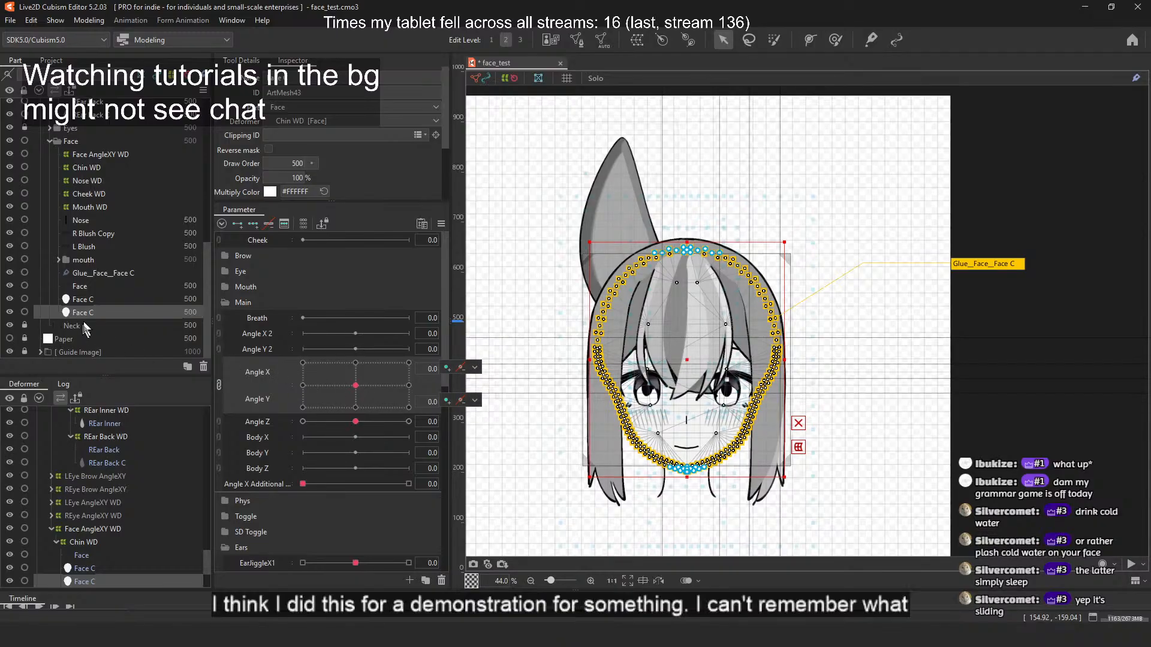
{"action": "left_click", "coordinate": [90, 301]}
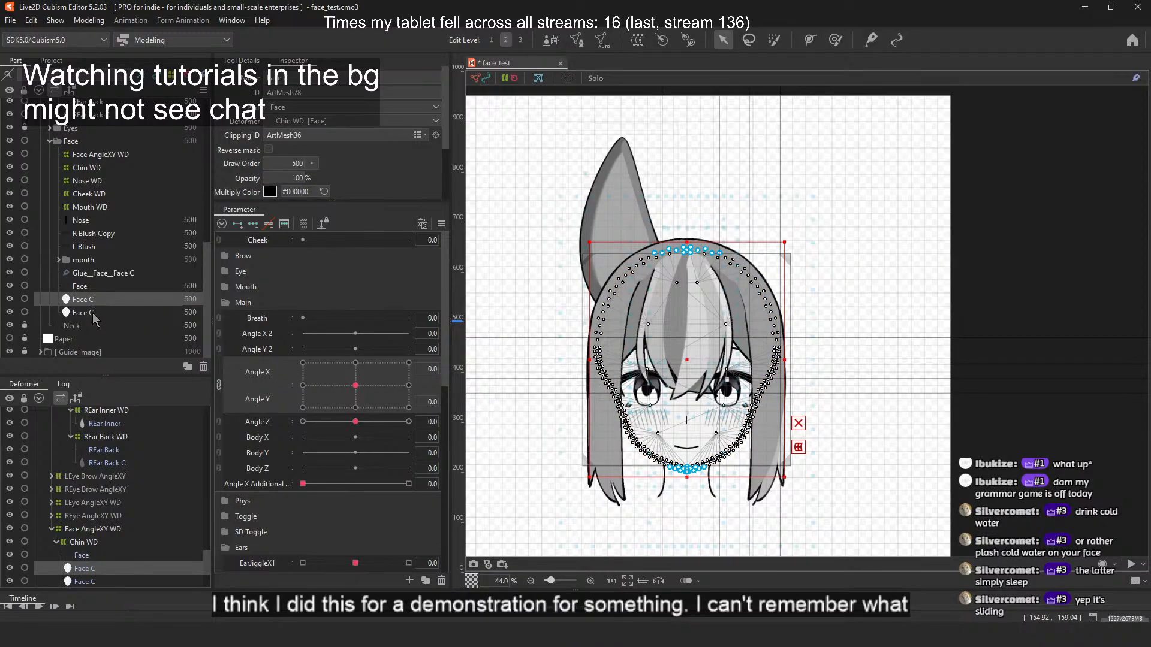
{"action": "left_click", "coordinate": [92, 312]}
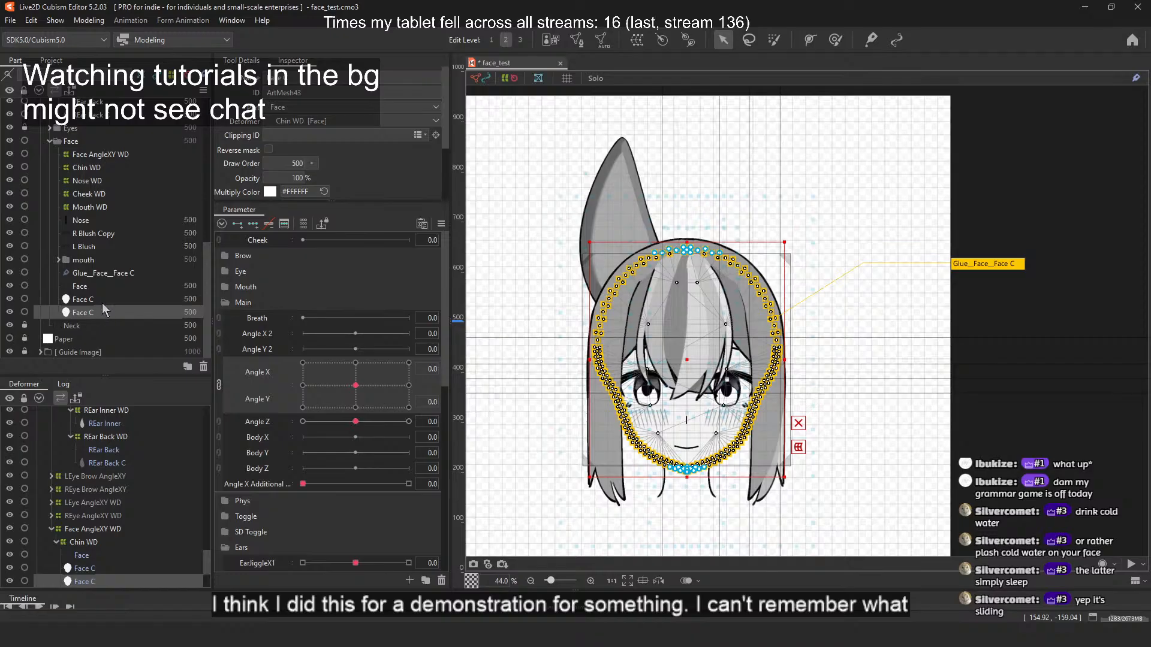
{"action": "left_click", "coordinate": [114, 273]}
Step: Hide and show the upper Face C mesh, clipped to ArtMesh36, to see what it contributes
{"action": "left_click", "coordinate": [115, 300]}
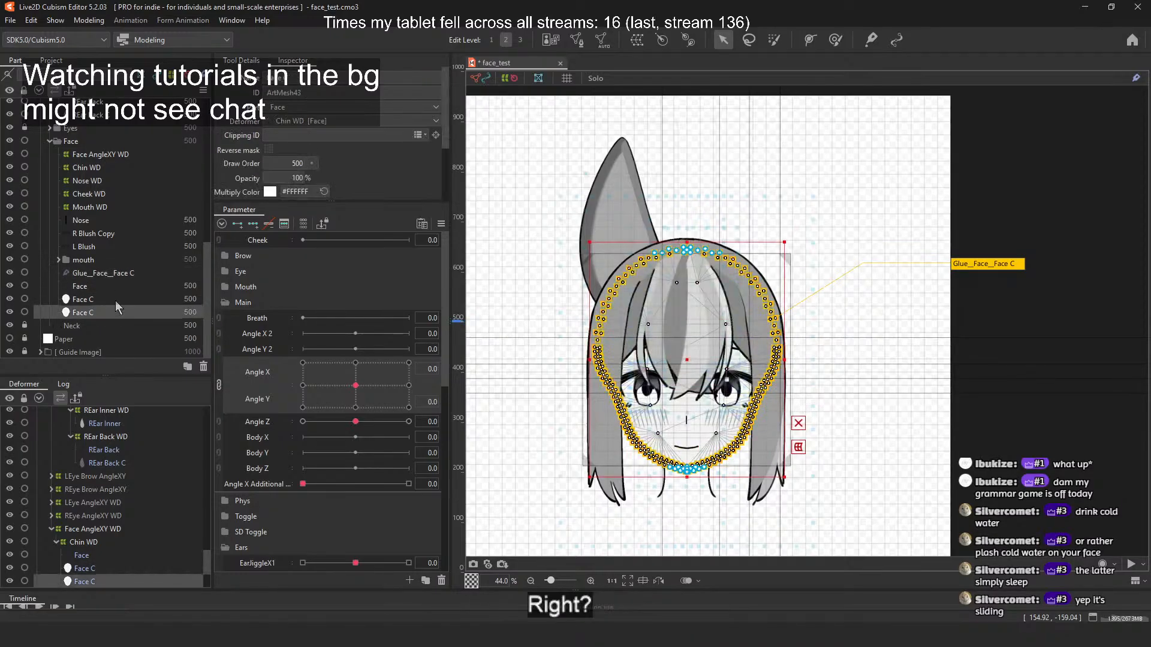
{"action": "left_click", "coordinate": [10, 299]}
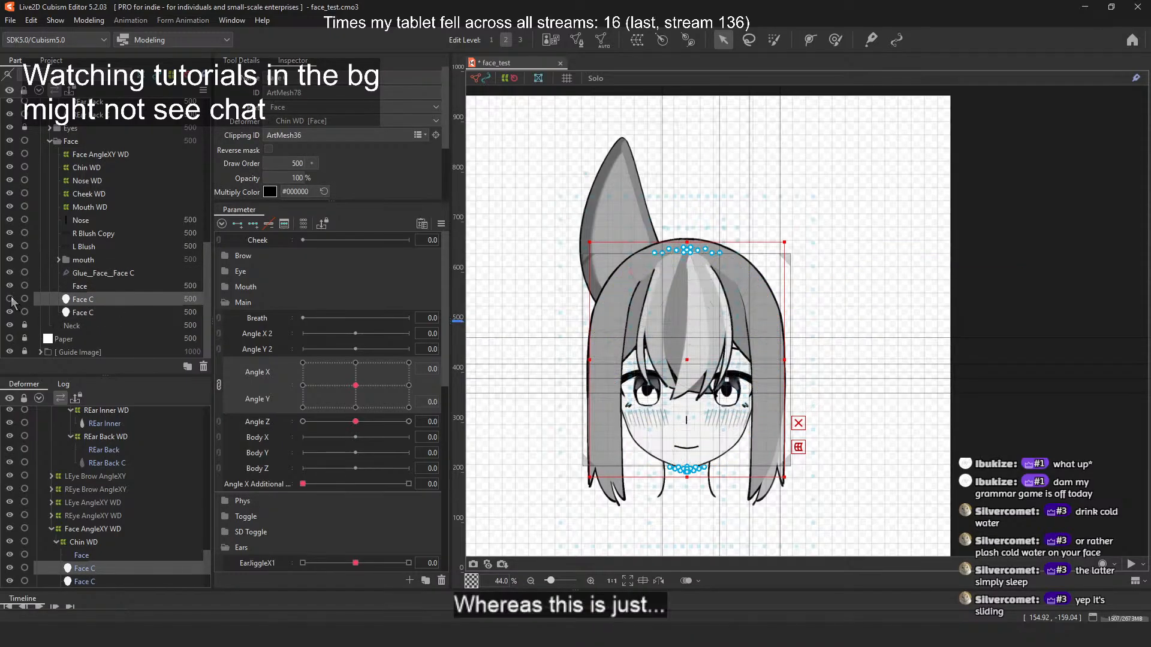
{"action": "left_click", "coordinate": [10, 299]}
{"action": "left_click", "coordinate": [11, 299]}
{"action": "left_click", "coordinate": [10, 299]}
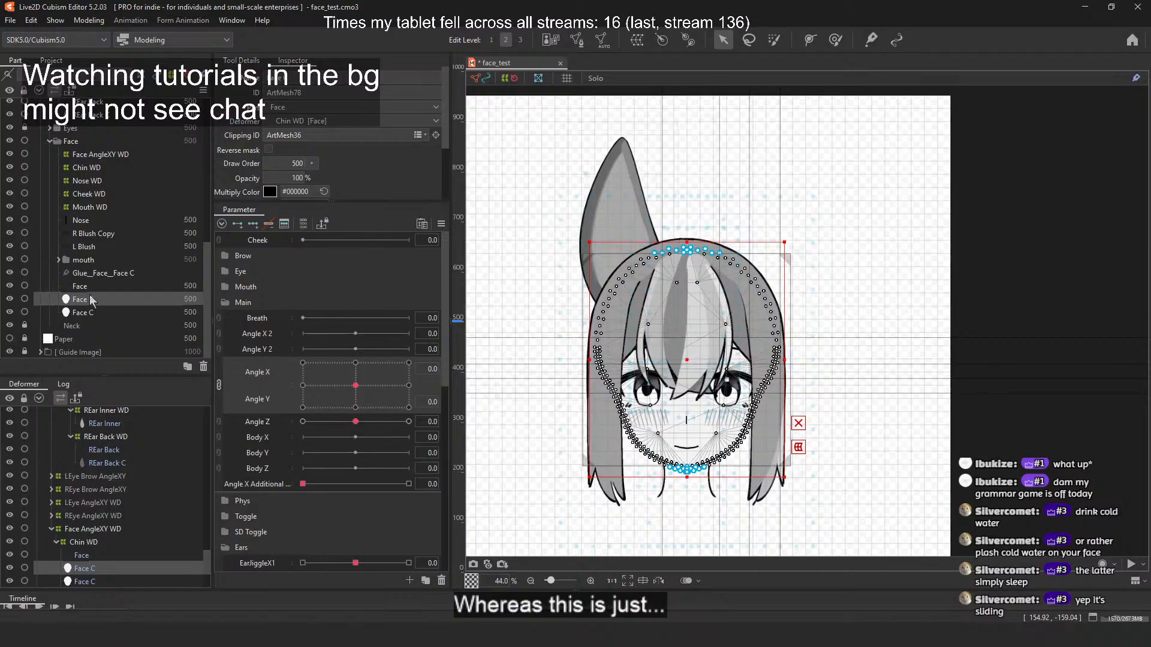
Step: With the head at Angle X 30, Angle Y 30, try draw order 1000 on the upper Face C mesh and return it to 500
{"action": "mouse_move", "coordinate": [355, 385]}
{"action": "left_mouse_down"}
{"action": "mouse_move", "coordinate": [342, 393]}
{"action": "mouse_move", "coordinate": [394, 373]}
{"action": "mouse_move", "coordinate": [358, 343]}
{"action": "mouse_move", "coordinate": [388, 380]}
{"action": "mouse_move", "coordinate": [355, 385]}
{"action": "left_mouse_up"}
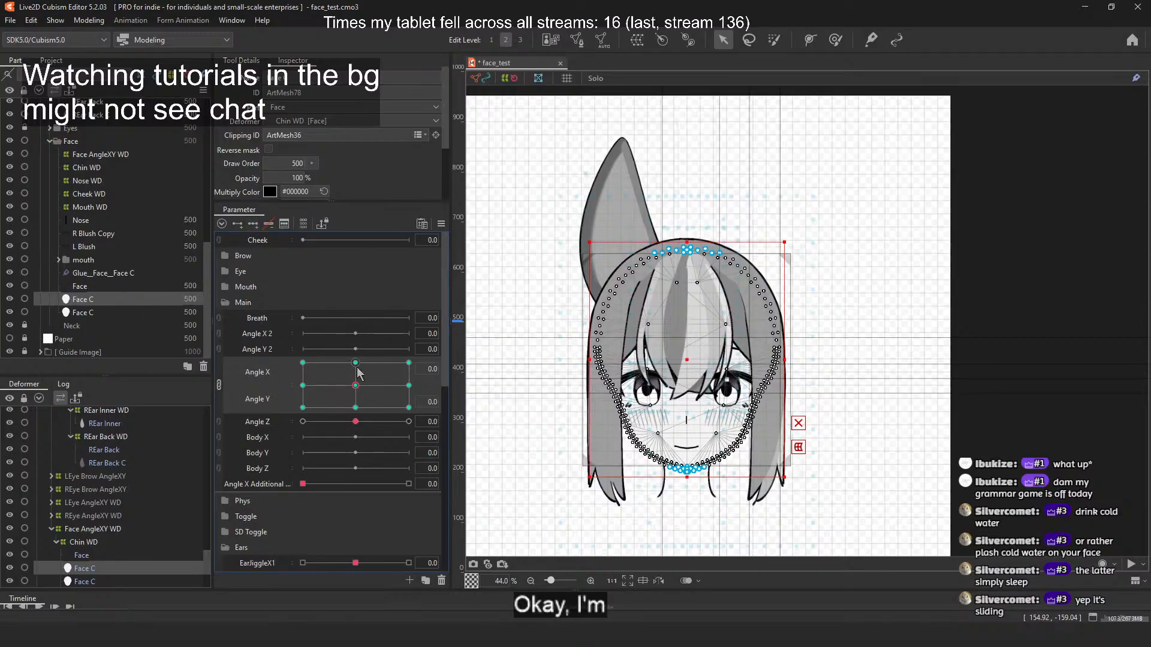
{"action": "left_click_drag", "start_coordinate": [355, 386], "coordinate": [417, 360]}
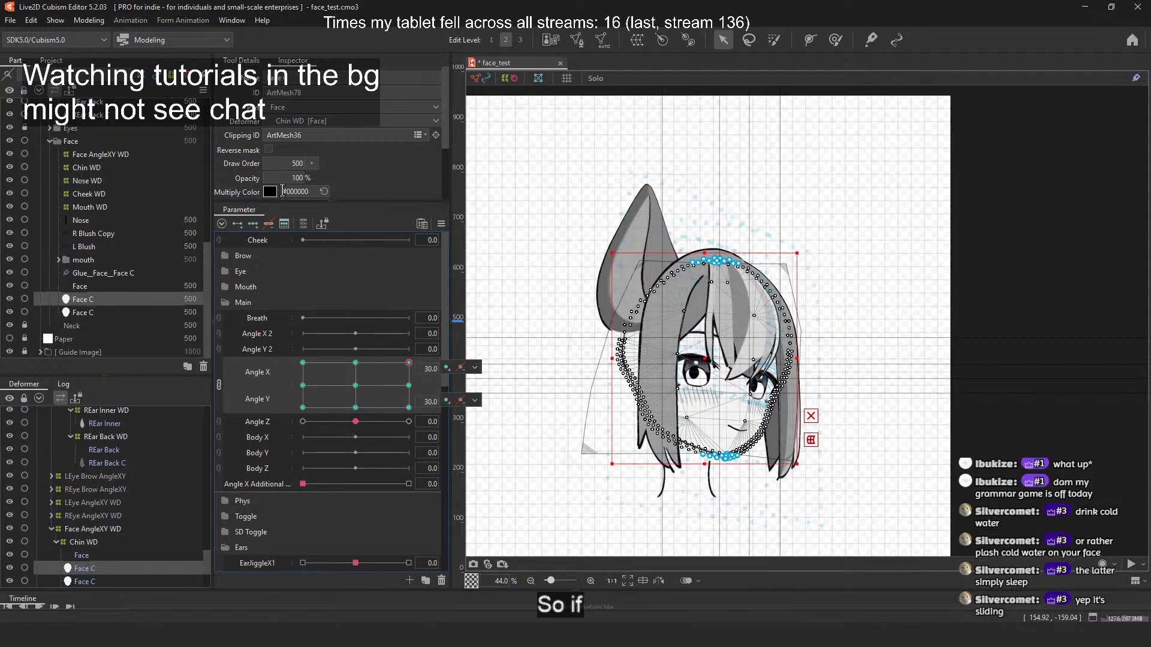
{"action": "left_click", "coordinate": [312, 164]}
{"action": "left_click", "coordinate": [331, 165]}
{"action": "left_click", "coordinate": [331, 165]}
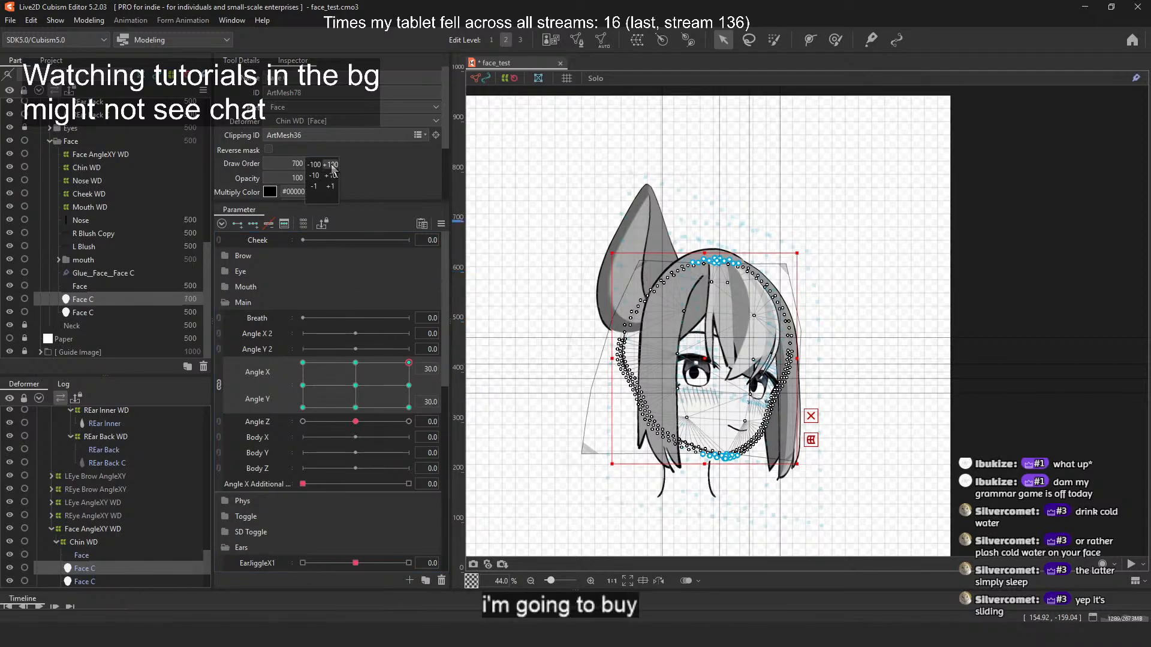
{"action": "left_click", "coordinate": [332, 165]}
{"action": "left_click", "coordinate": [332, 165]}
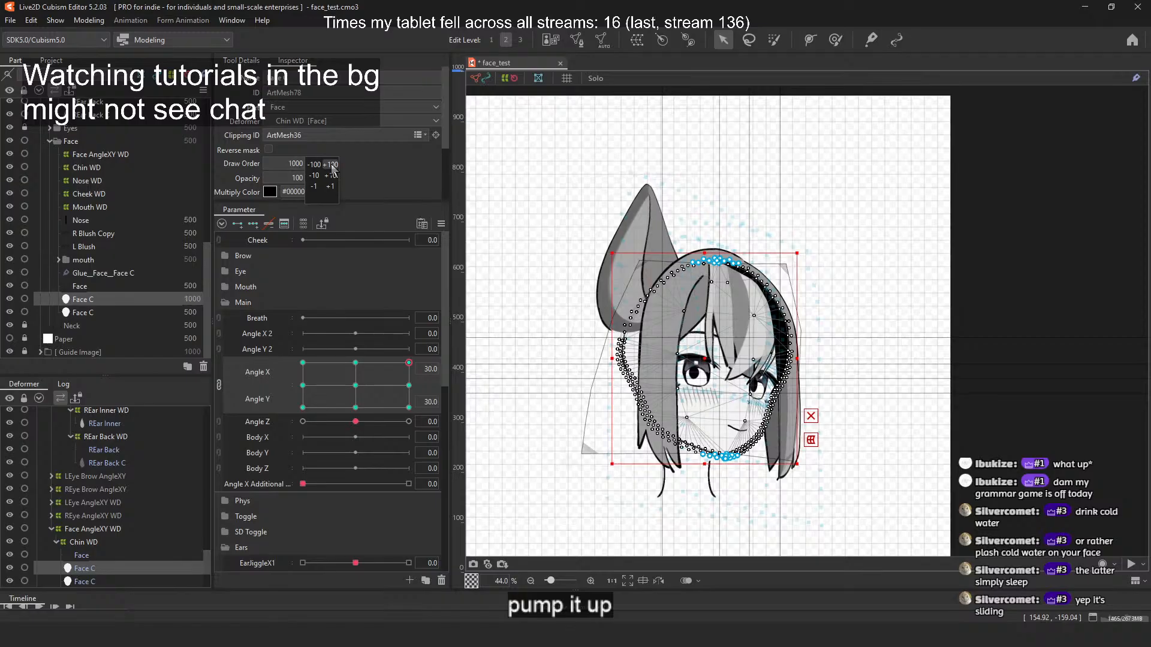
{"action": "left_click", "coordinate": [315, 164]}
{"action": "left_click", "coordinate": [315, 165]}
{"action": "left_click", "coordinate": [315, 164]}
{"action": "left_click", "coordinate": [315, 164]}
{"action": "left_click", "coordinate": [314, 165]}
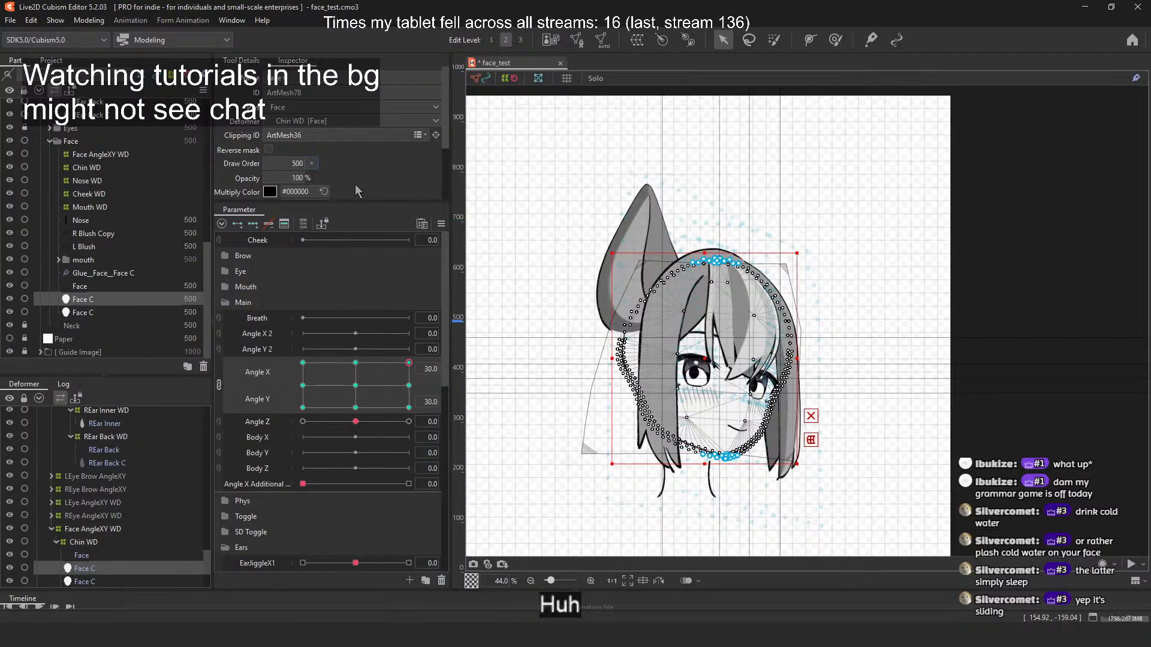
Step: Try screen color #FFFFFF and draw order 800 on the upper Face C mesh, and return its draw order to 500
{"action": "scroll", "coordinate": [354, 187], "scroll_direction": "down", "scroll_amount": 2}
{"action": "left_click", "coordinate": [277, 158]}
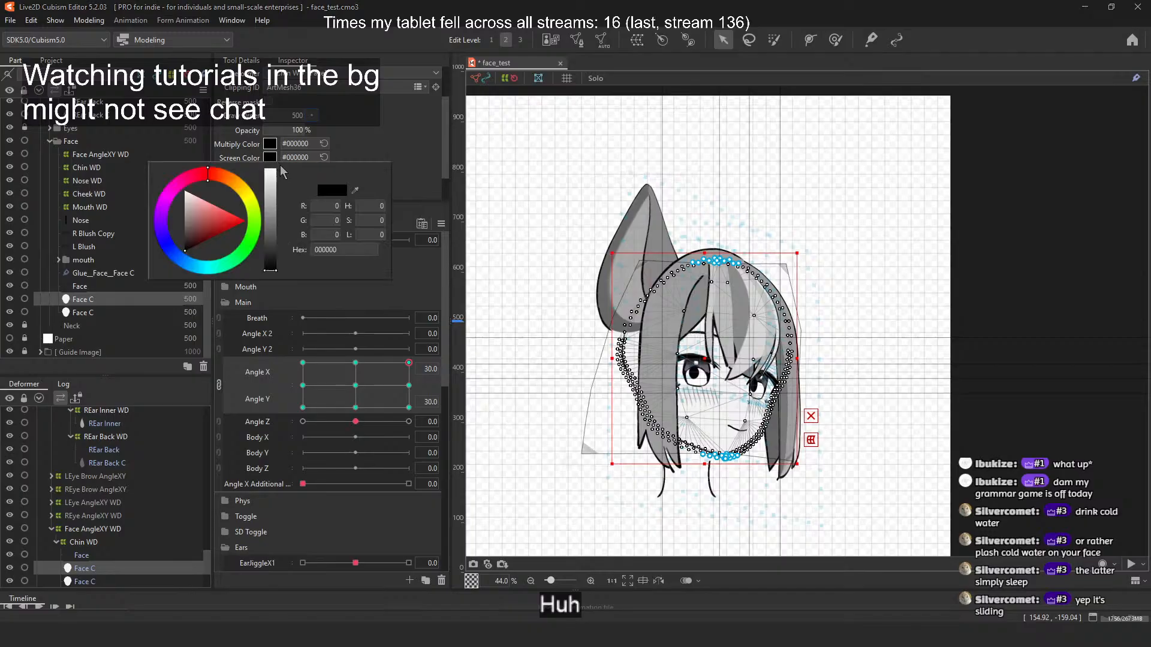
{"action": "left_click", "coordinate": [269, 176]}
{"action": "left_click", "coordinate": [338, 120]}
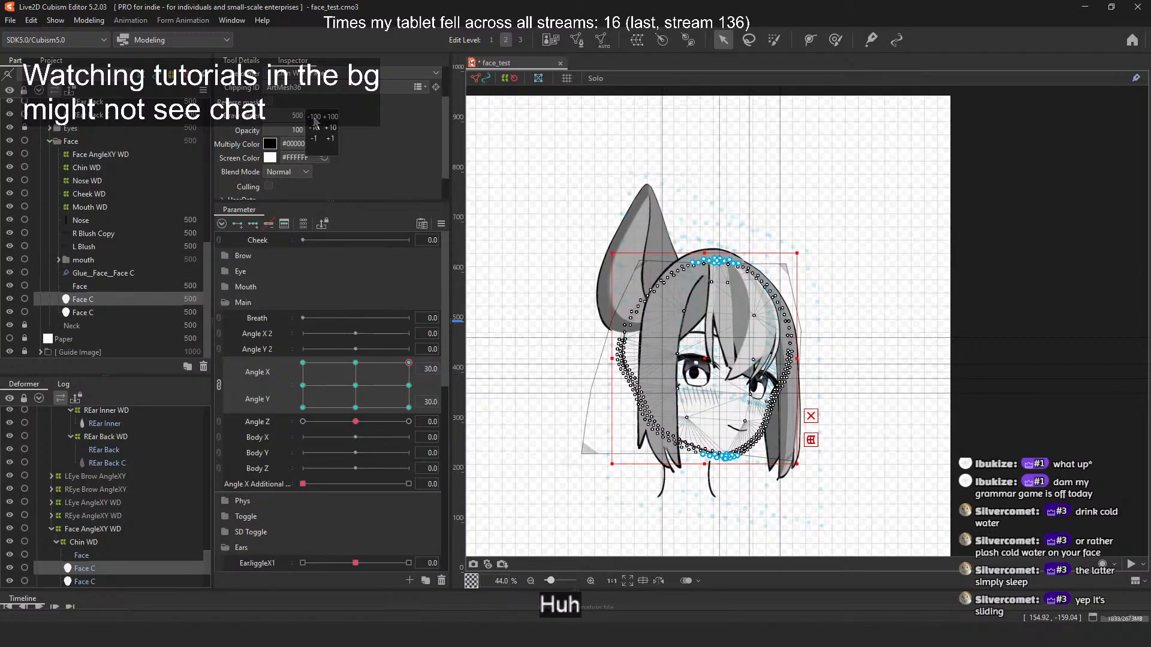
{"action": "left_click", "coordinate": [326, 116]}
{"action": "left_click", "coordinate": [327, 116]}
{"action": "left_click", "coordinate": [326, 117]}
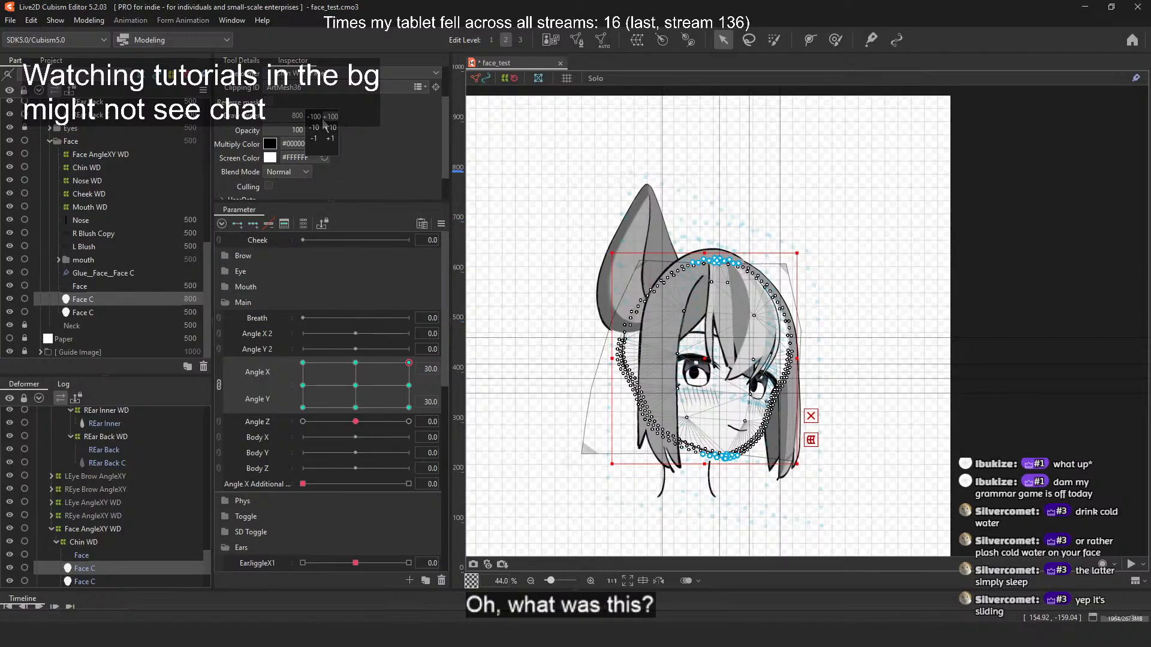
{"action": "left_click", "coordinate": [315, 117]}
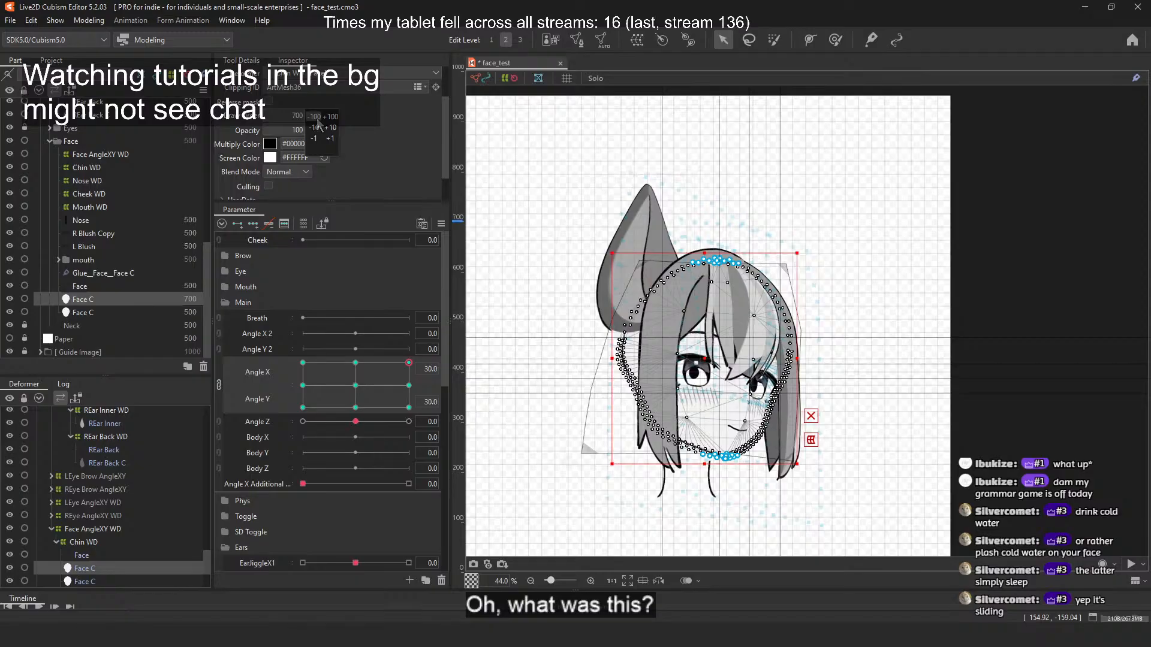
{"action": "left_click", "coordinate": [315, 117]}
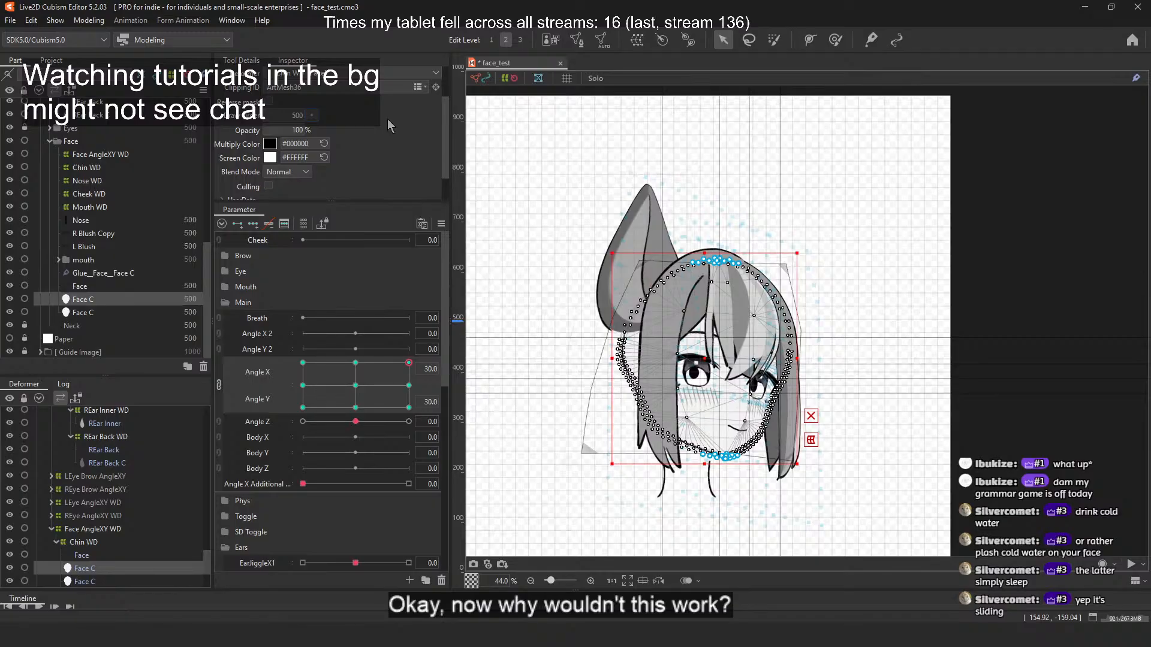
Step: Set the upper Face C mesh's draw order to 700 at Angle X 30, Angle Y 30
{"action": "scroll", "coordinate": [135, 284], "scroll_direction": "up", "scroll_amount": 4}
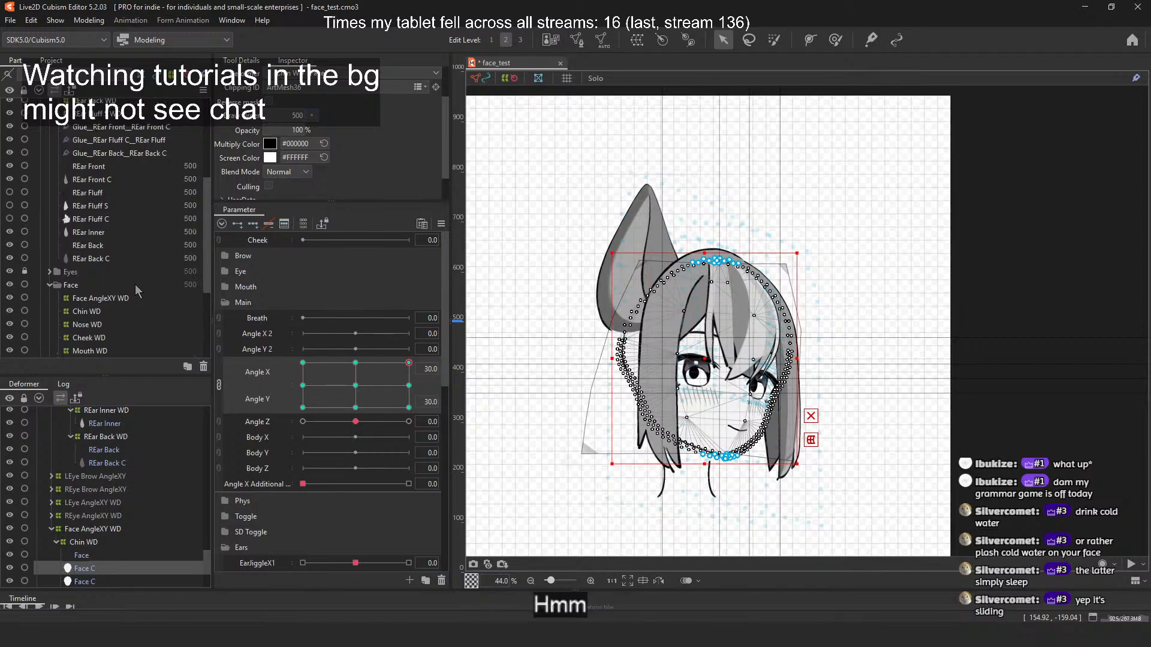
{"action": "scroll", "coordinate": [135, 277], "scroll_direction": "down", "scroll_amount": 2}
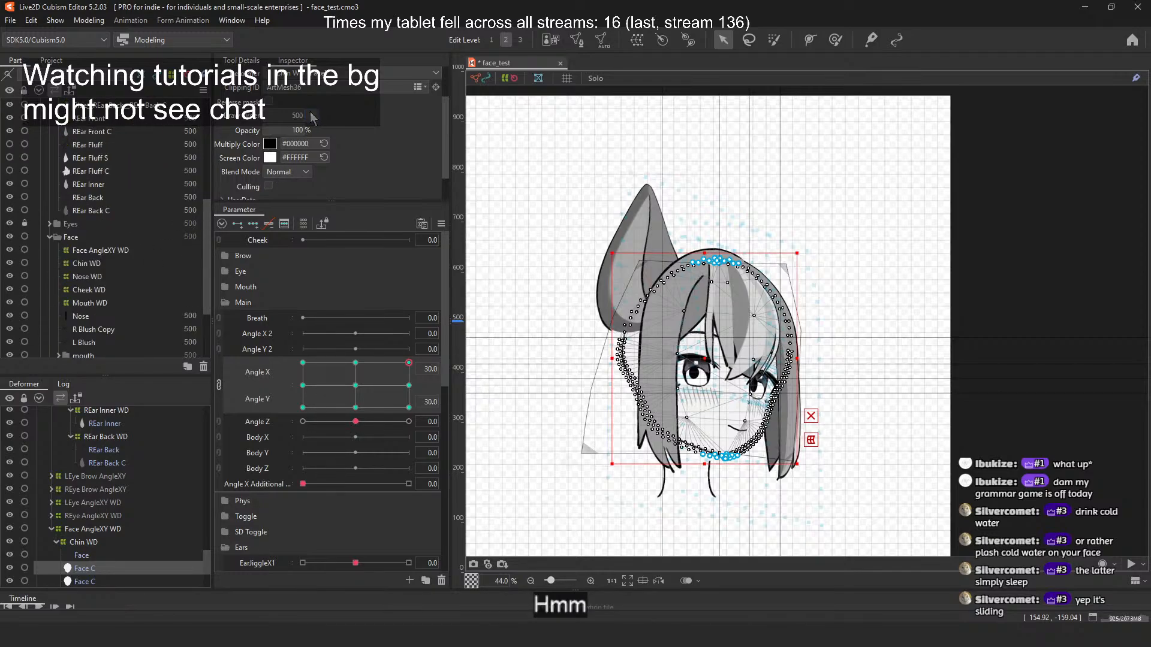
{"action": "left_click", "coordinate": [333, 117]}
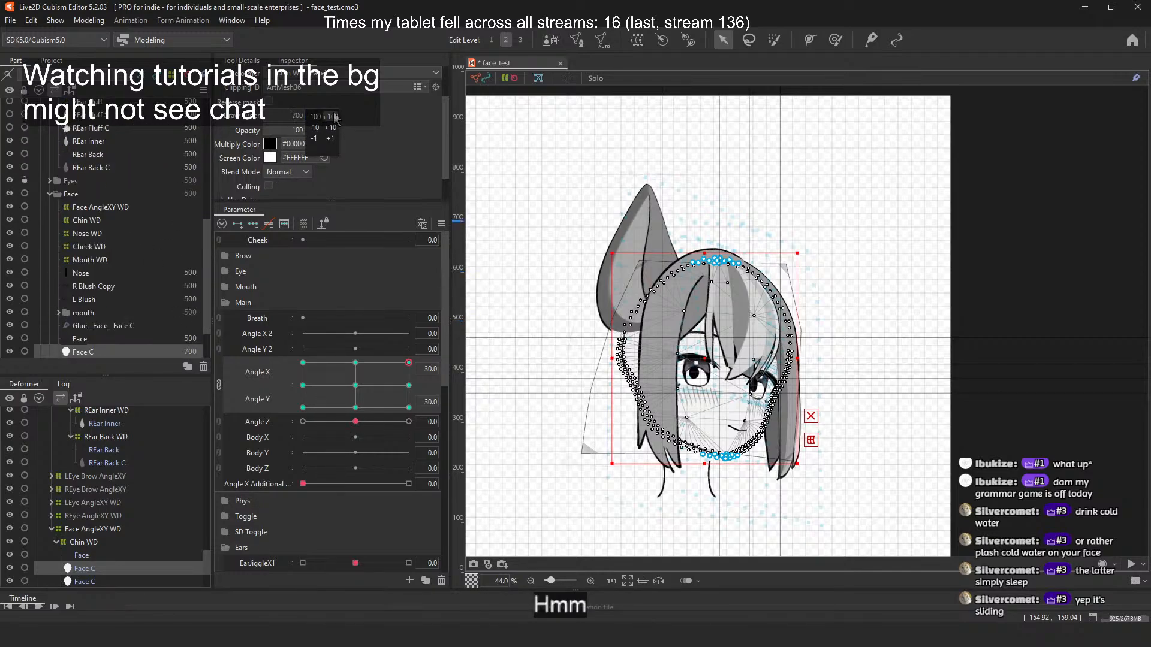
Step: Compare the draw orders and settings of the REar Back mesh and the two Face C meshes
{"action": "left_click", "coordinate": [100, 155]}
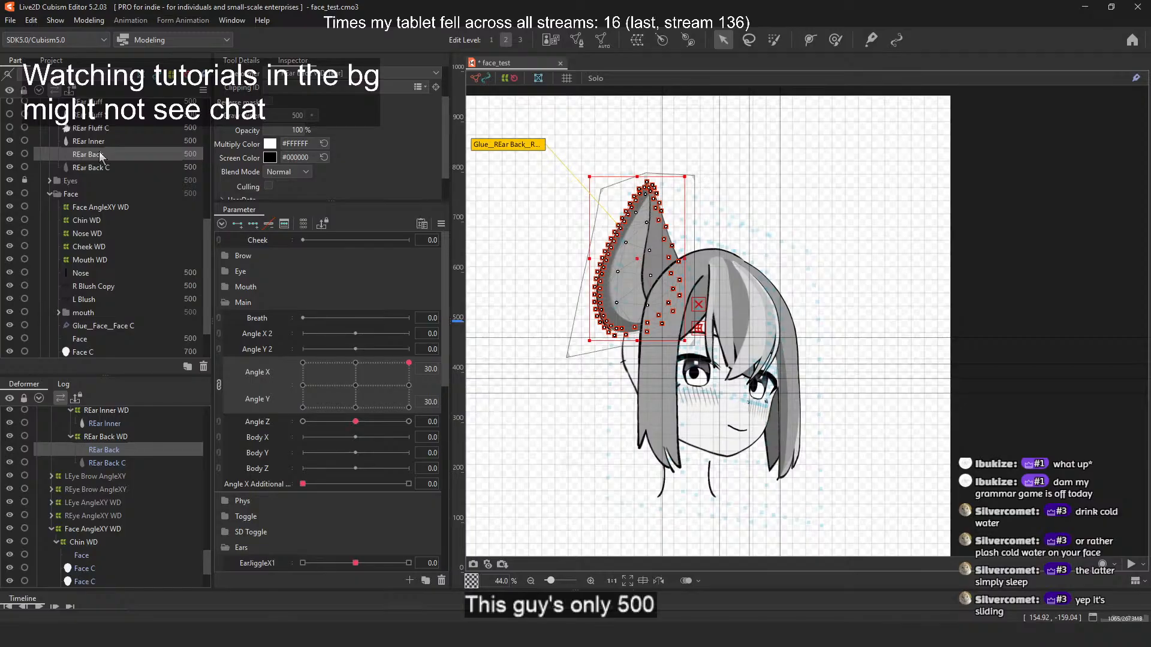
{"action": "scroll", "coordinate": [99, 155], "scroll_direction": "down", "scroll_amount": 2}
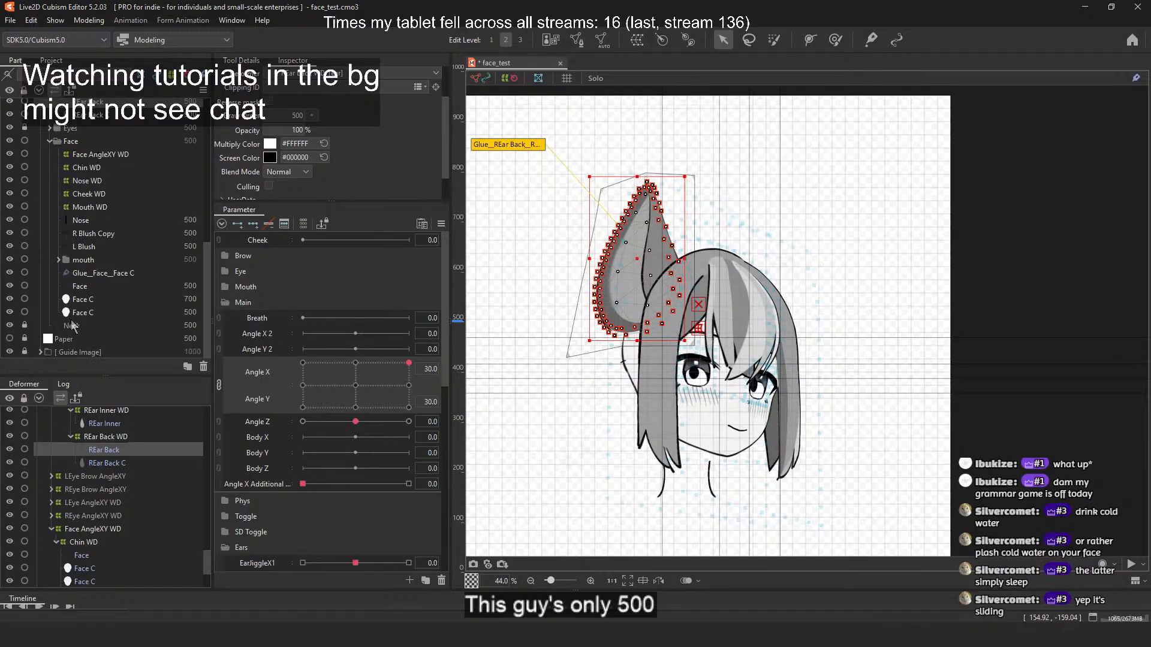
{"action": "left_click", "coordinate": [93, 299]}
{"action": "left_click", "coordinate": [93, 313]}
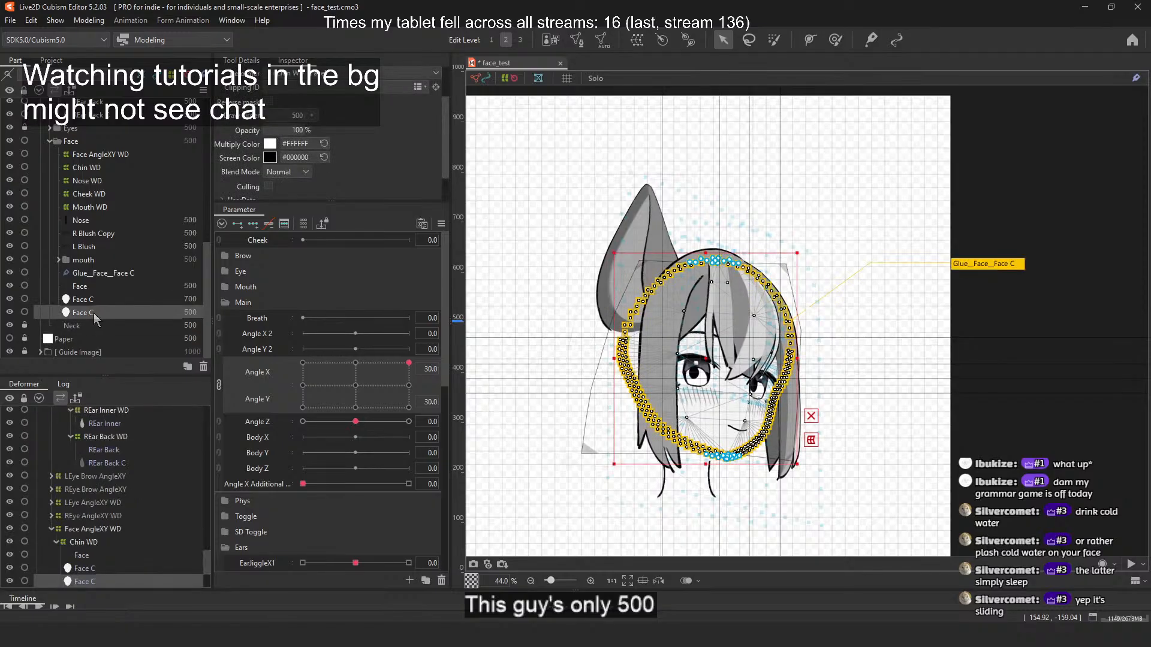
{"action": "left_click", "coordinate": [102, 300]}
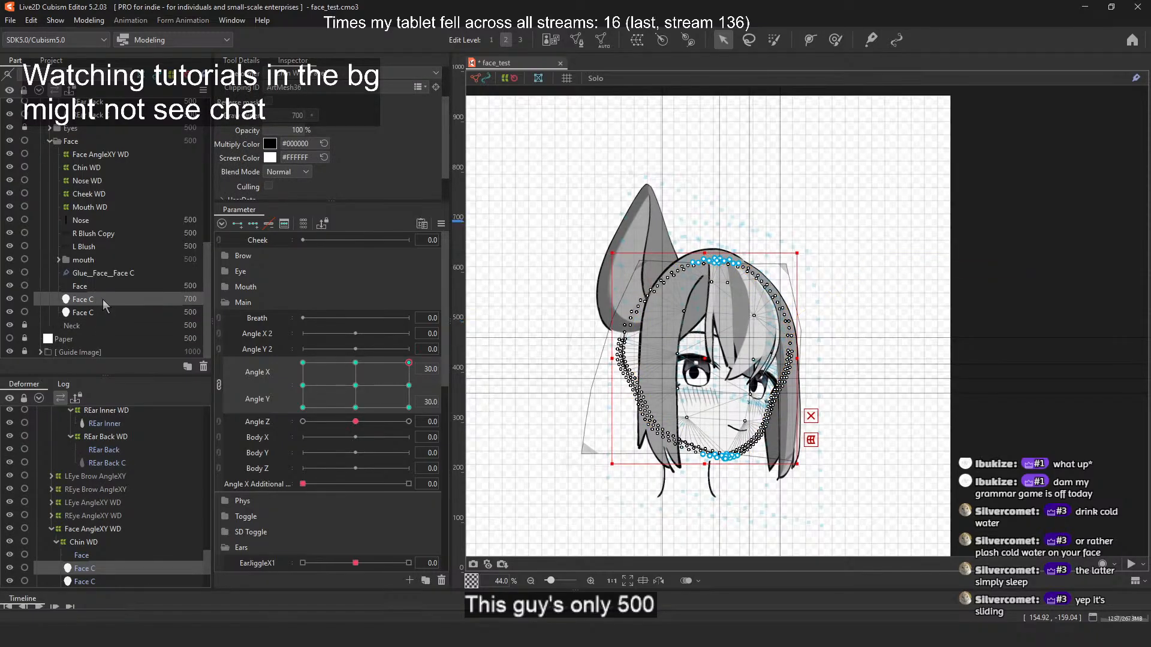
{"action": "left_click", "coordinate": [103, 311]}
Step: Set the upper Face C mesh's screen color to #000000 and reset its multiply color to #FFFFFF
{"action": "left_click", "coordinate": [114, 298]}
{"action": "left_click", "coordinate": [271, 157]}
{"action": "left_click_drag", "start_coordinate": [270, 199], "coordinate": [269, 269]}
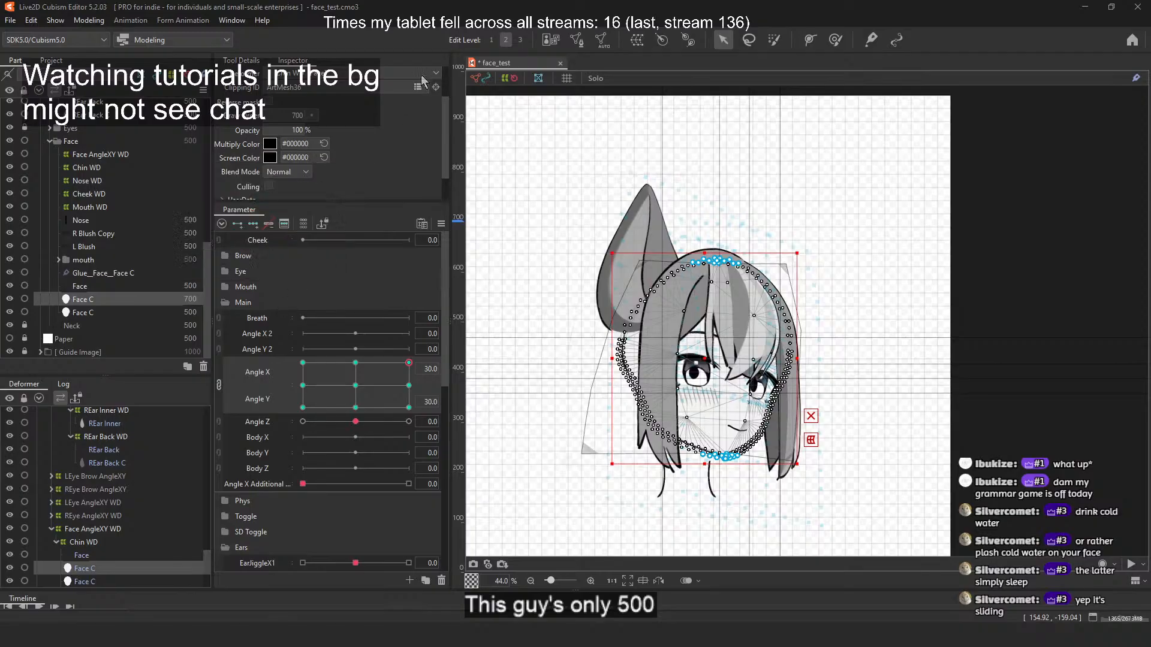
{"action": "left_click", "coordinate": [348, 73]}
{"action": "left_click", "coordinate": [244, 130]}
{"action": "left_click", "coordinate": [324, 144]}
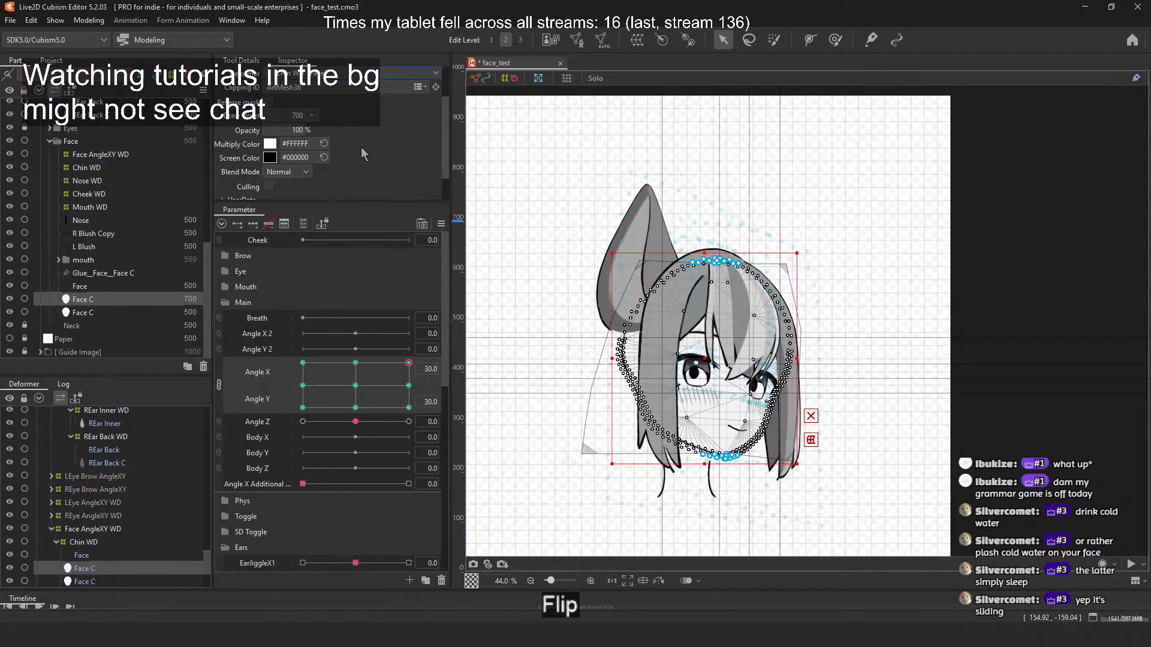
Step: Undo the color and draw order changes on the upper Face C mesh along with the earlier right ear draw order edits
{"action": "mouse_move", "coordinate": [409, 362]}
{"action": "left_mouse_down"}
{"action": "mouse_move", "coordinate": [302, 363]}
{"action": "mouse_move", "coordinate": [412, 362]}
{"action": "left_mouse_up"}
{"action": "scroll", "coordinate": [100, 211], "scroll_direction": "up", "scroll_amount": 5}
{"action": "scroll", "coordinate": [99, 210], "scroll_direction": "down", "scroll_amount": 3}
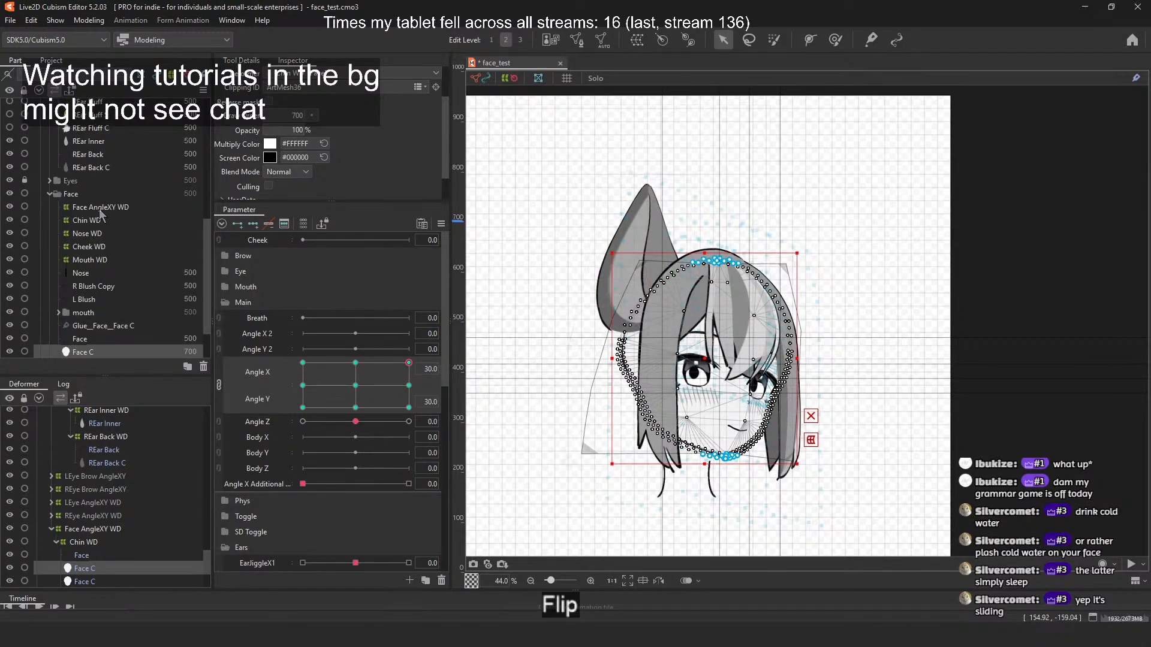
{"action": "key", "text": "ctrl+z"}
{"action": "key", "text": "ctrl+z"}
{"action": "key", "text": "ctrl+z"}
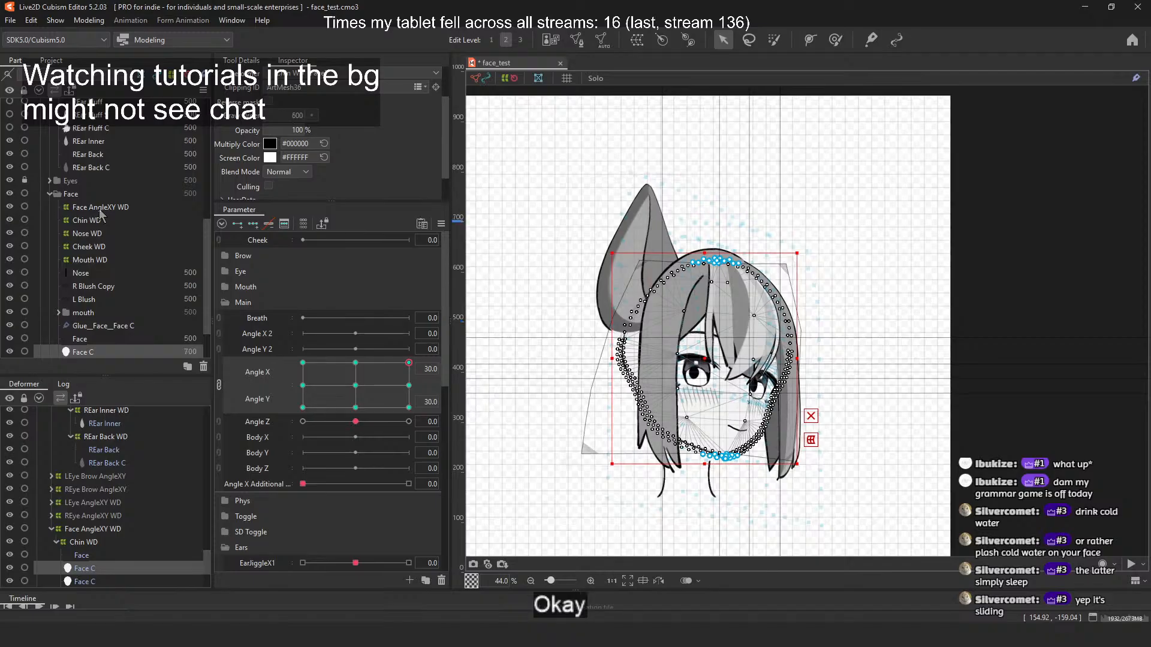
{"action": "key", "text": "ctrl+y"}
{"action": "key", "text": "ctrl+y"}
{"action": "key", "text": "ctrl+y"}
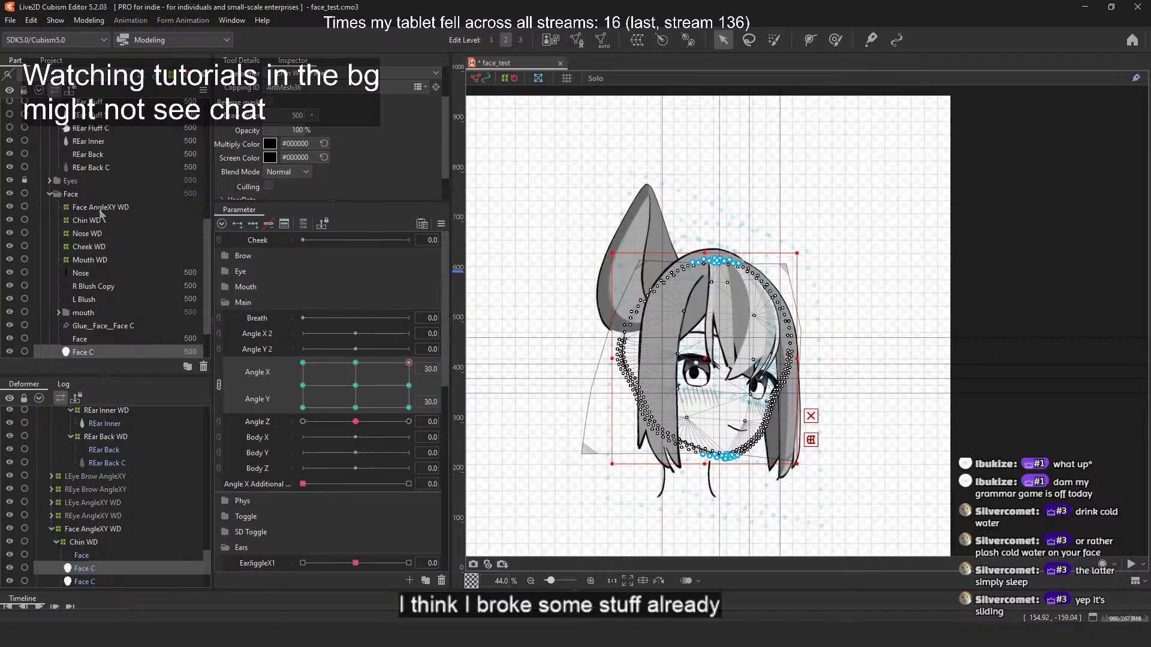
{"action": "key", "text": "ctrl+z"}
{"action": "key", "text": "ctrl+z"}
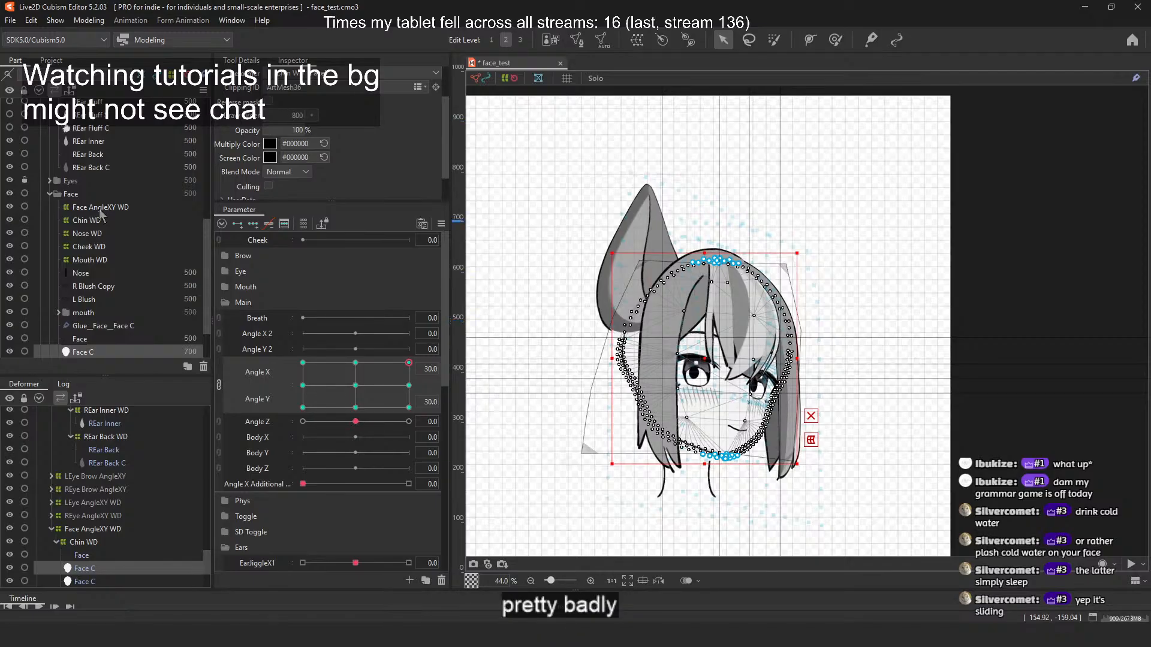
{"action": "key", "text": "ctrl+z"}
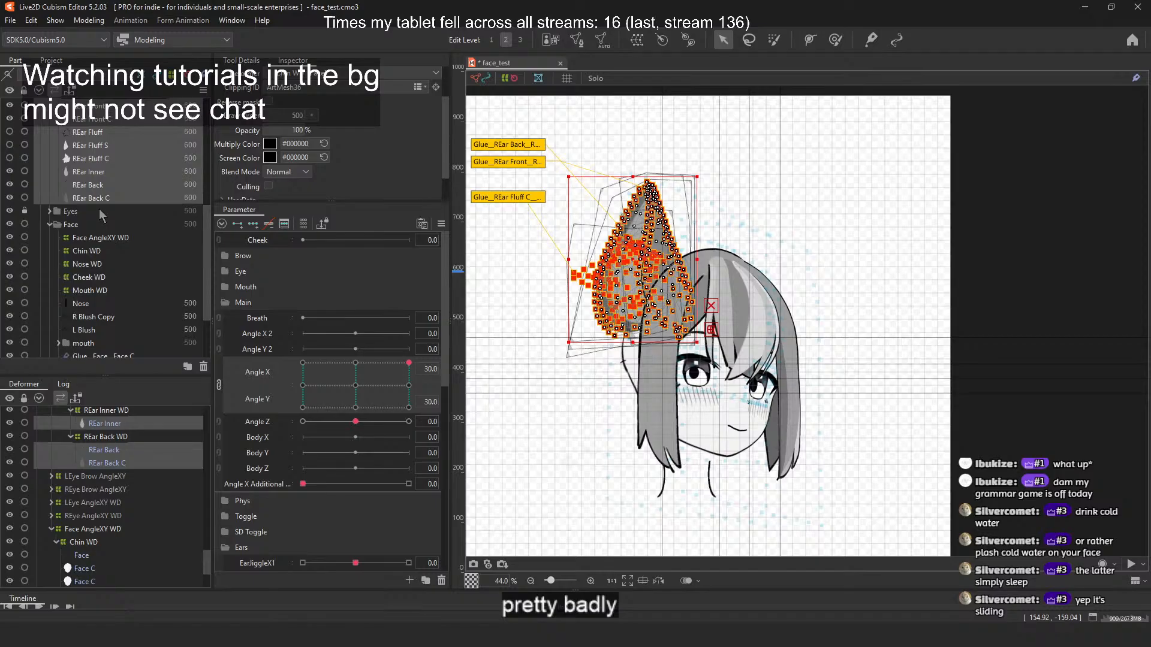
{"action": "key", "text": "ctrl+z"}
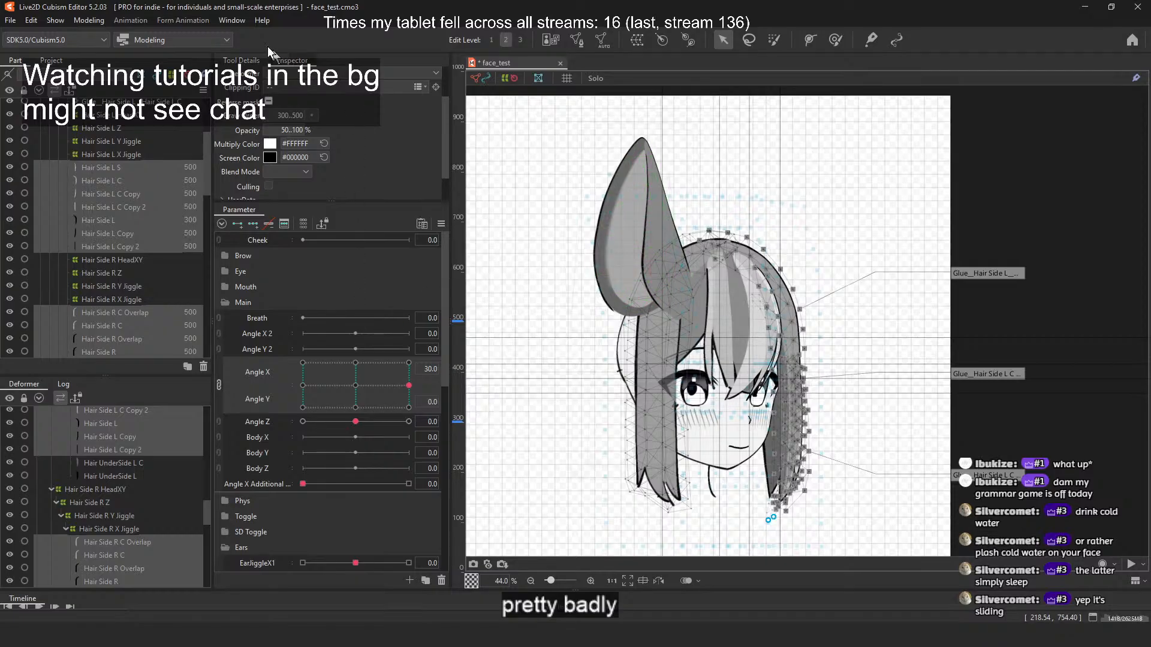
Step: Try to redo the undone edits and check the log output
{"action": "left_click", "coordinate": [88, 22]}
{"action": "mouse_move", "coordinate": [32, 20]}
{"action": "left_click", "coordinate": [45, 53]}
{"action": "left_click", "coordinate": [35, 23]}
{"action": "left_click", "coordinate": [52, 52]}
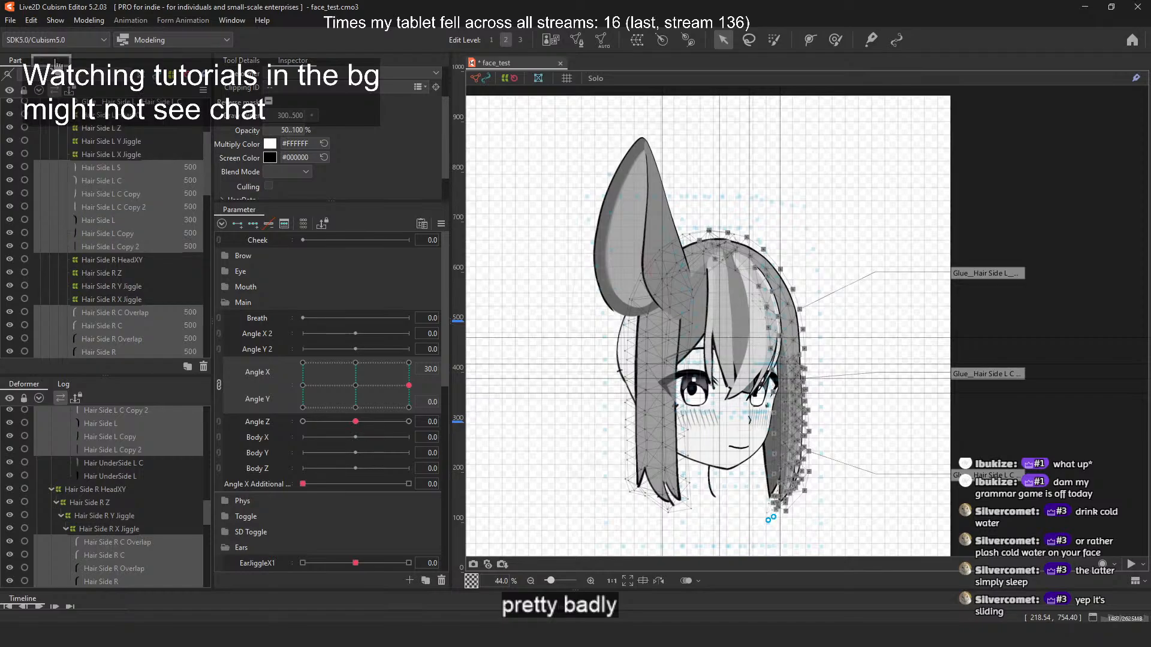
{"action": "left_click", "coordinate": [55, 387]}
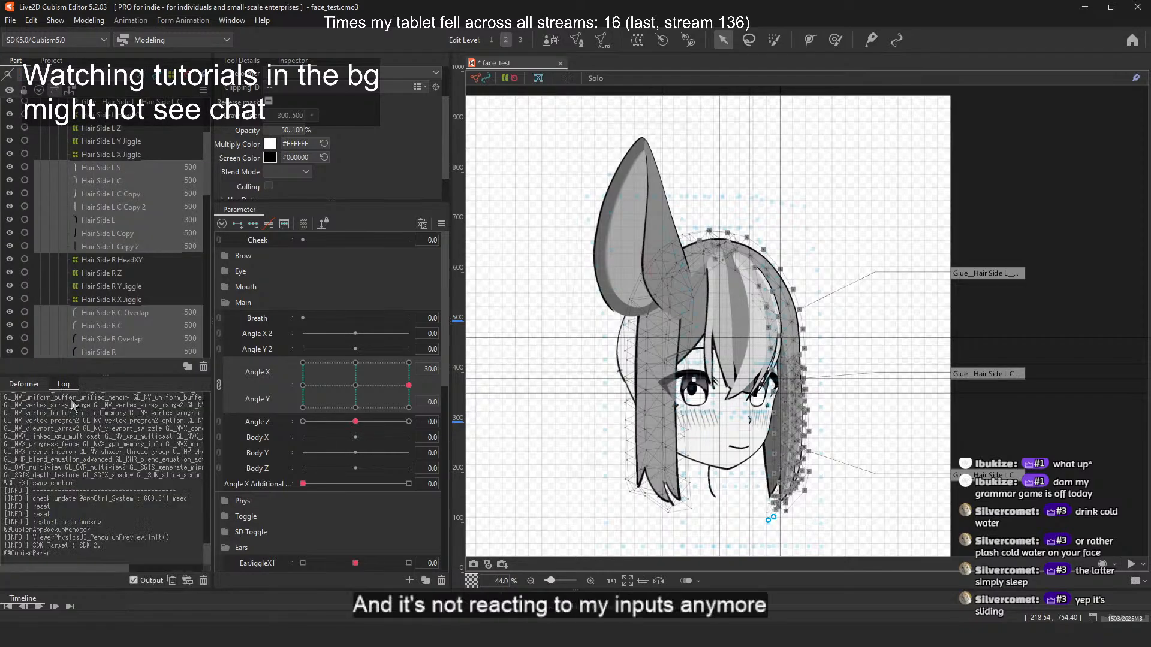
{"action": "left_click", "coordinate": [19, 385]}
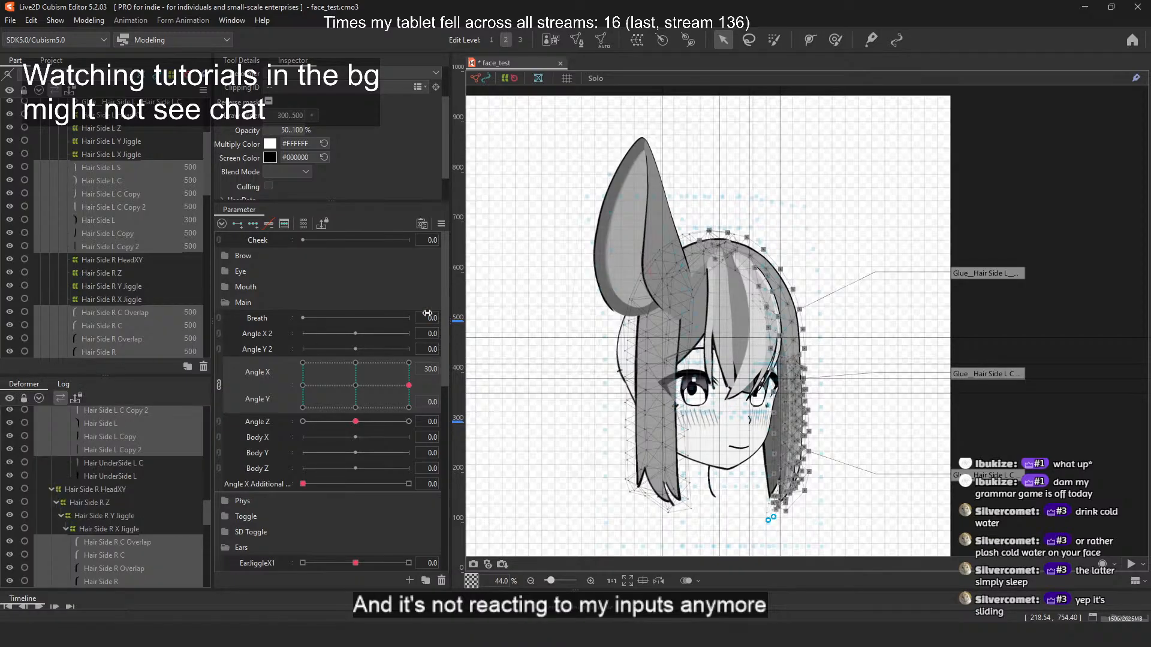
Step: Clear the hair mesh selection and try once more to redo the undone edits
{"action": "left_click", "coordinate": [1027, 216]}
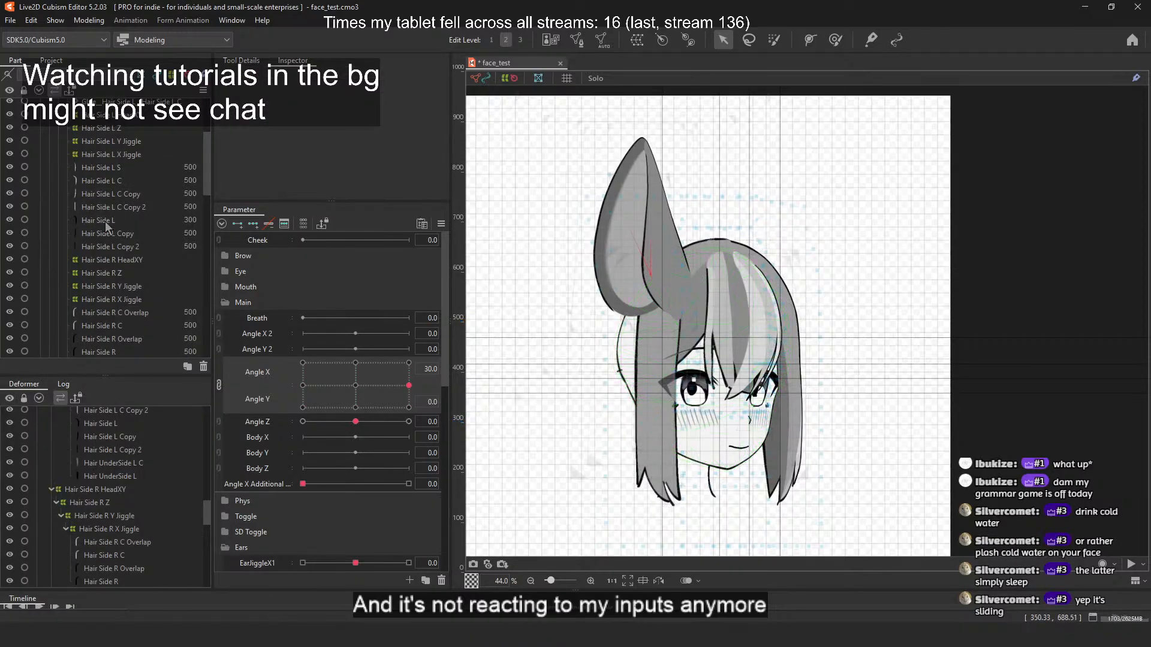
{"action": "scroll", "coordinate": [109, 224], "scroll_direction": "up", "scroll_amount": 3}
{"action": "scroll", "coordinate": [109, 225], "scroll_direction": "down", "scroll_amount": 2}
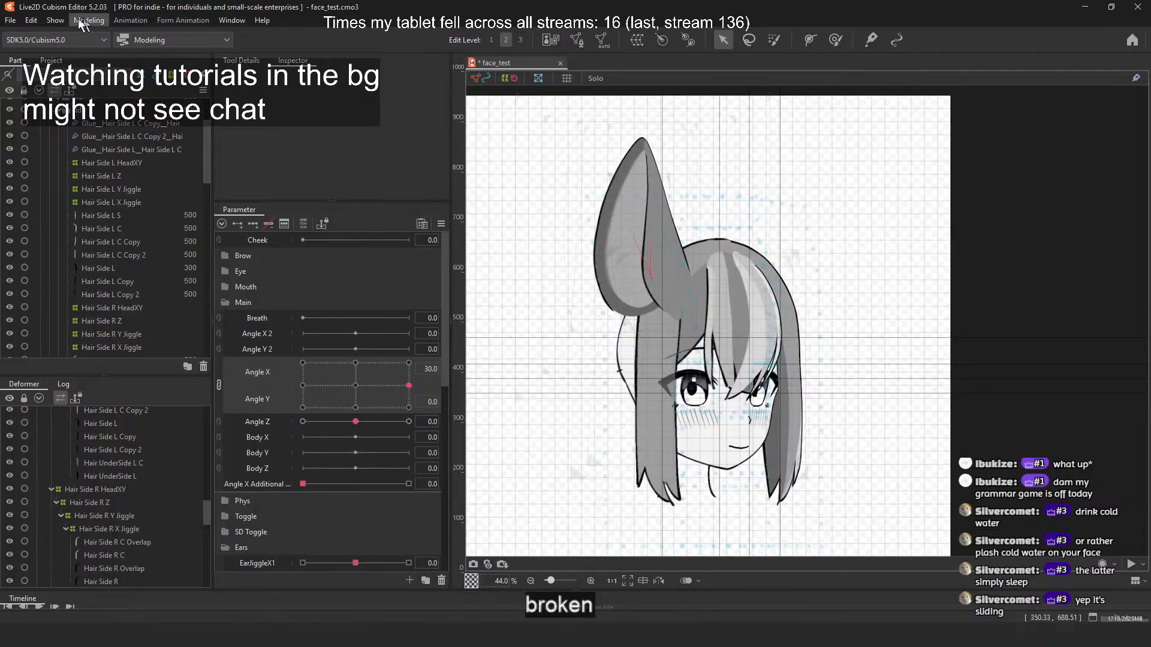
{"action": "left_click", "coordinate": [19, 21]}
{"action": "mouse_move", "coordinate": [29, 20]}
{"action": "left_click", "coordinate": [36, 48]}
{"action": "left_click", "coordinate": [31, 21]}
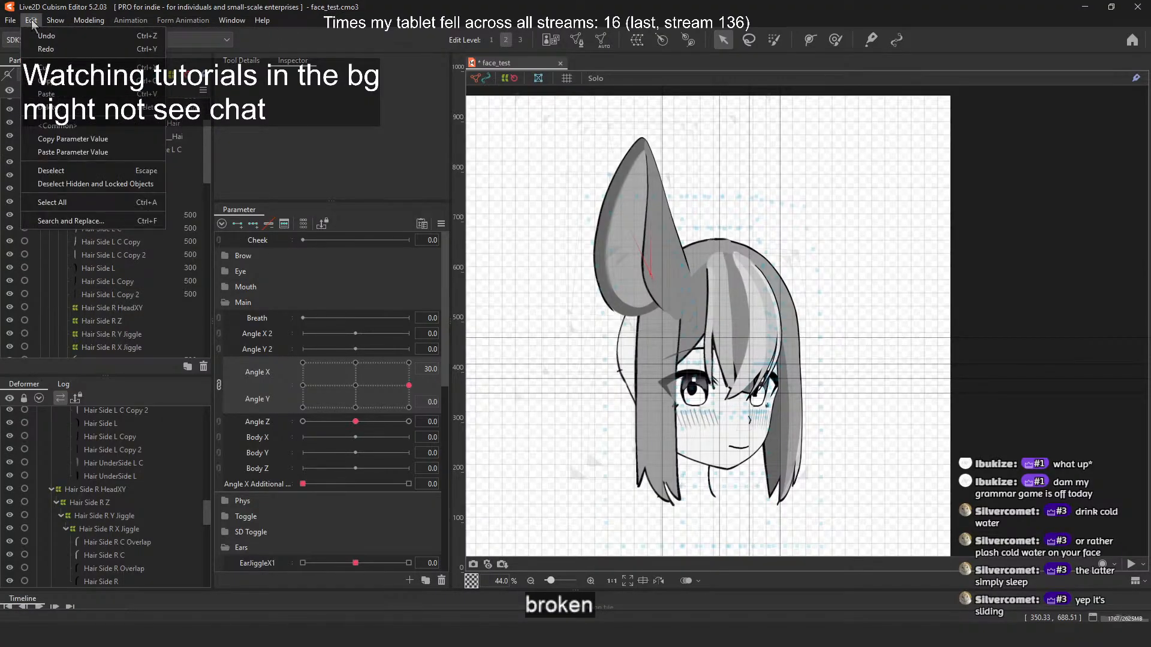
{"action": "left_click", "coordinate": [347, 6]}
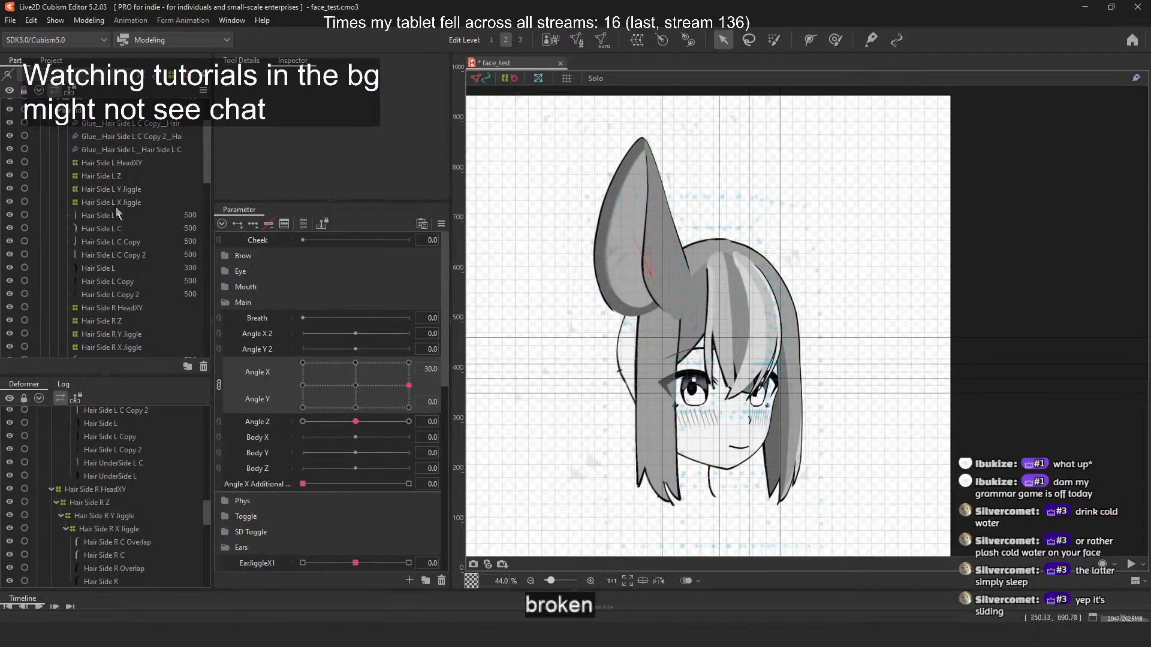
Step: Return the head to the neutral pose by resetting Angle X and Angle Y to 0
{"action": "scroll", "coordinate": [116, 206], "scroll_direction": "down", "scroll_amount": 3}
{"action": "mouse_move", "coordinate": [408, 385]}
{"action": "left_mouse_down"}
{"action": "mouse_move", "coordinate": [355, 360]}
{"action": "mouse_move", "coordinate": [409, 384]}
{"action": "mouse_move", "coordinate": [409, 396]}
{"action": "left_mouse_up"}
{"action": "left_click", "coordinate": [356, 386]}
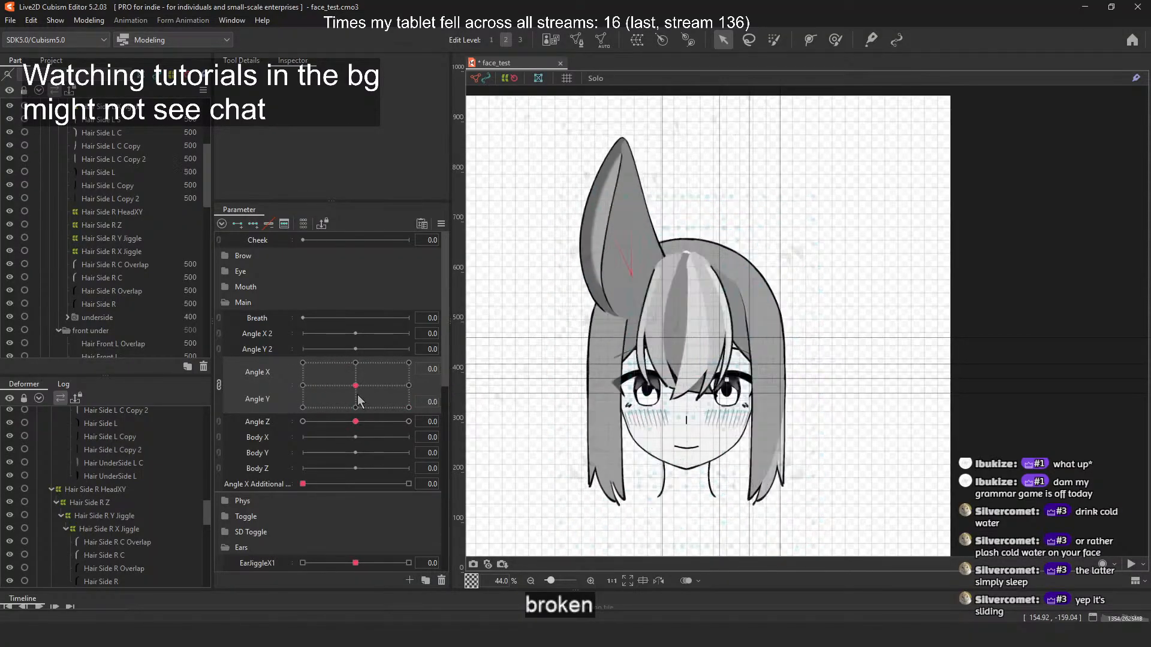
{"action": "scroll", "coordinate": [120, 226], "scroll_direction": "up", "scroll_amount": 5}
{"action": "scroll", "coordinate": [120, 224], "scroll_direction": "down", "scroll_amount": 10}
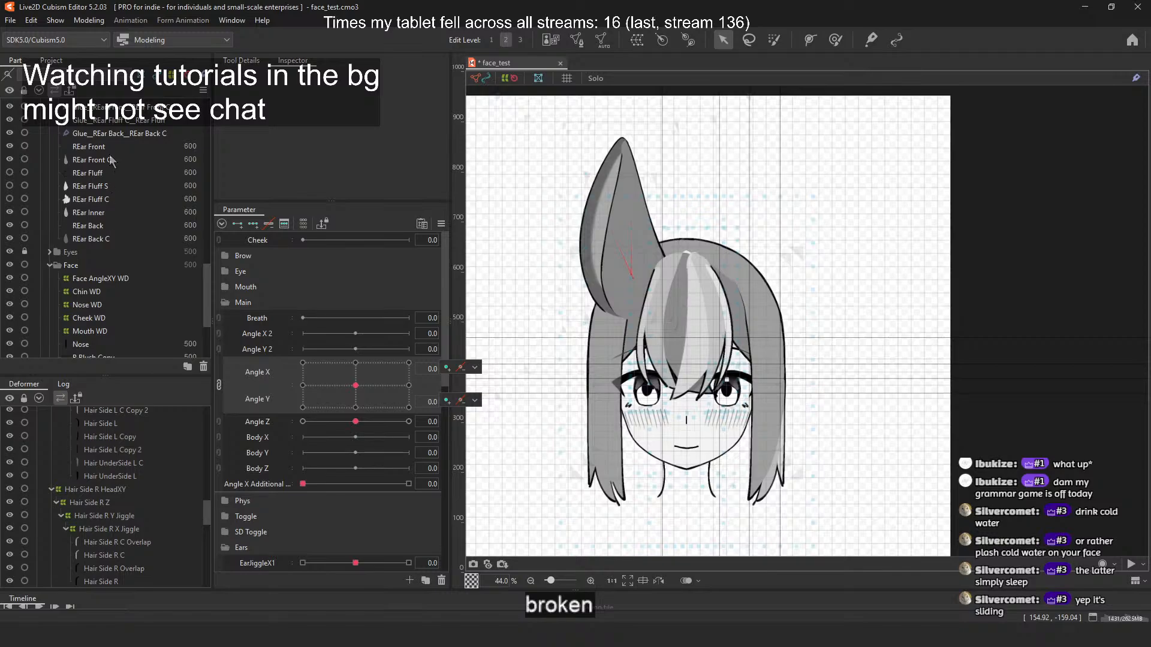
Step: Try a draw order of 500 on all the right ear meshes and set it back to 600
{"action": "left_click", "coordinate": [110, 149]}
{"action": "left_click", "coordinate": [110, 237], "text": "shift"}
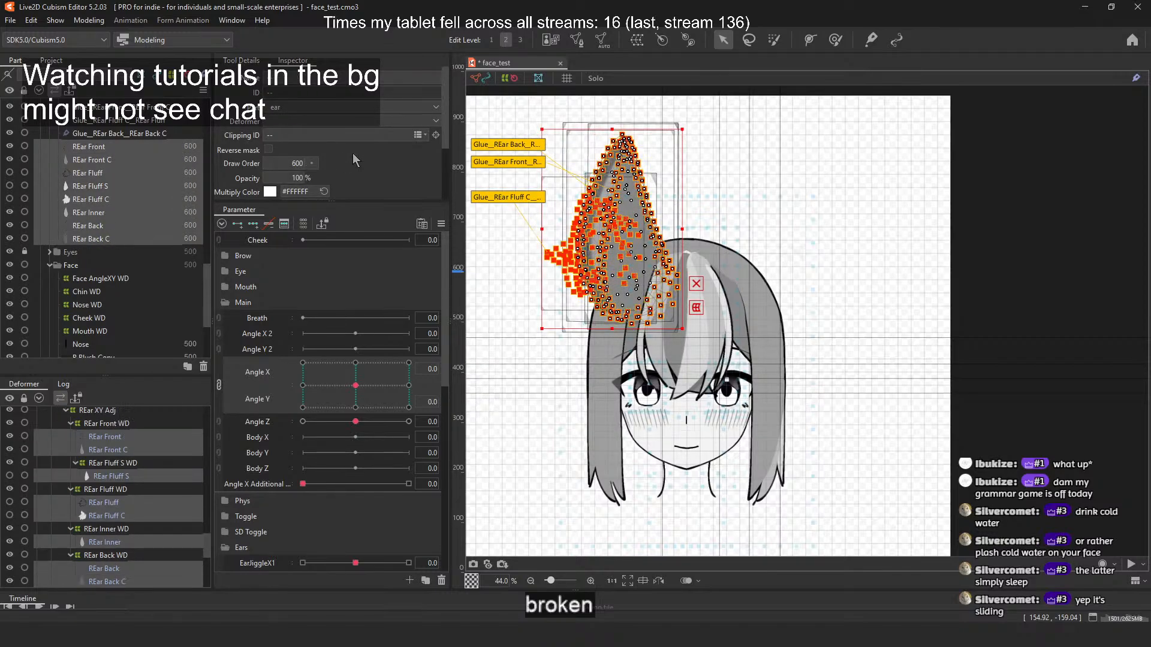
{"action": "left_click", "coordinate": [317, 164]}
{"action": "left_click", "coordinate": [315, 165]}
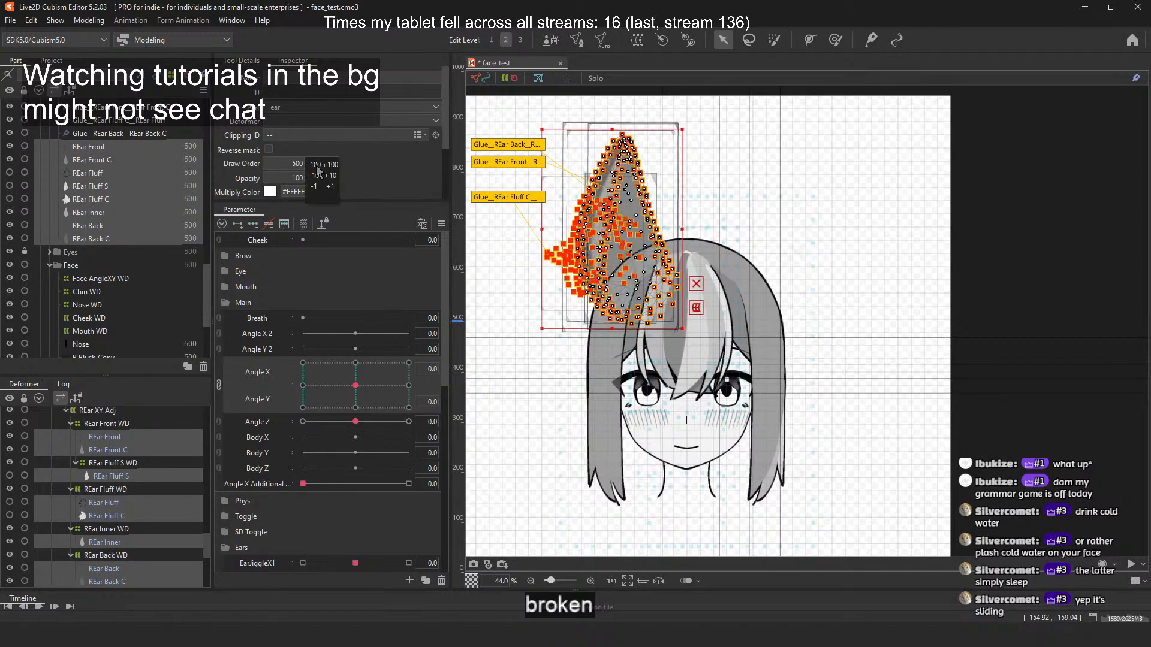
{"action": "left_click", "coordinate": [330, 164]}
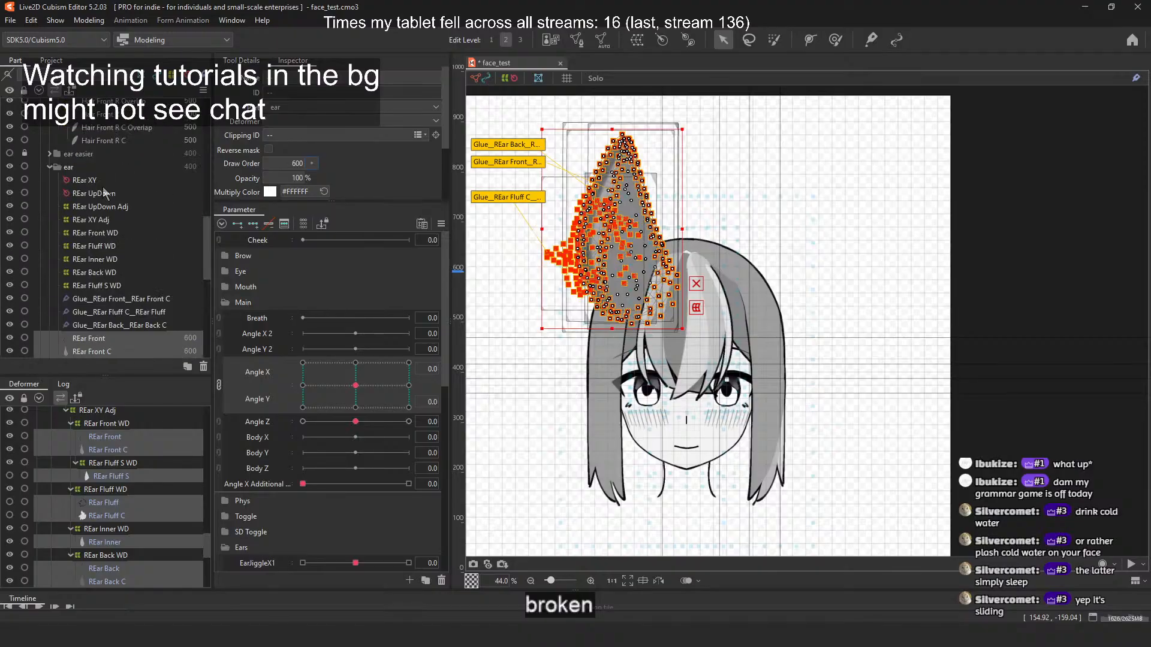
Step: Select all the Hair Front meshes in the front under folder and set their draw order to 700
{"action": "scroll", "coordinate": [105, 197], "scroll_direction": "up", "scroll_amount": 5}
{"action": "left_click", "coordinate": [118, 241]}
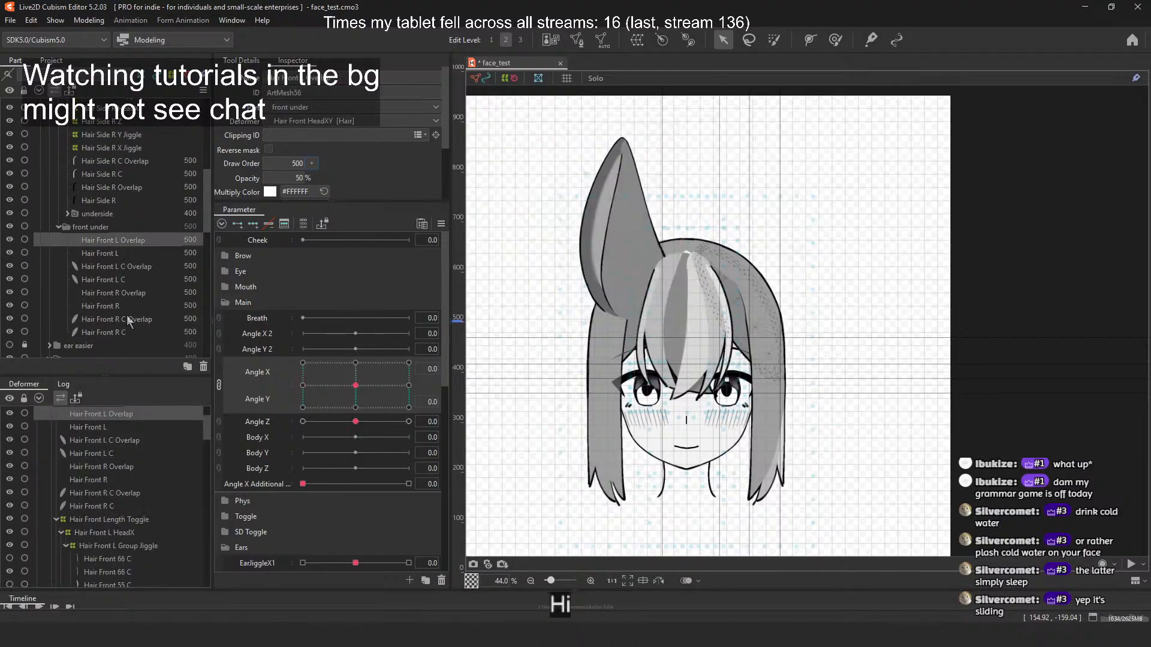
{"action": "left_click", "coordinate": [129, 328], "text": "shift"}
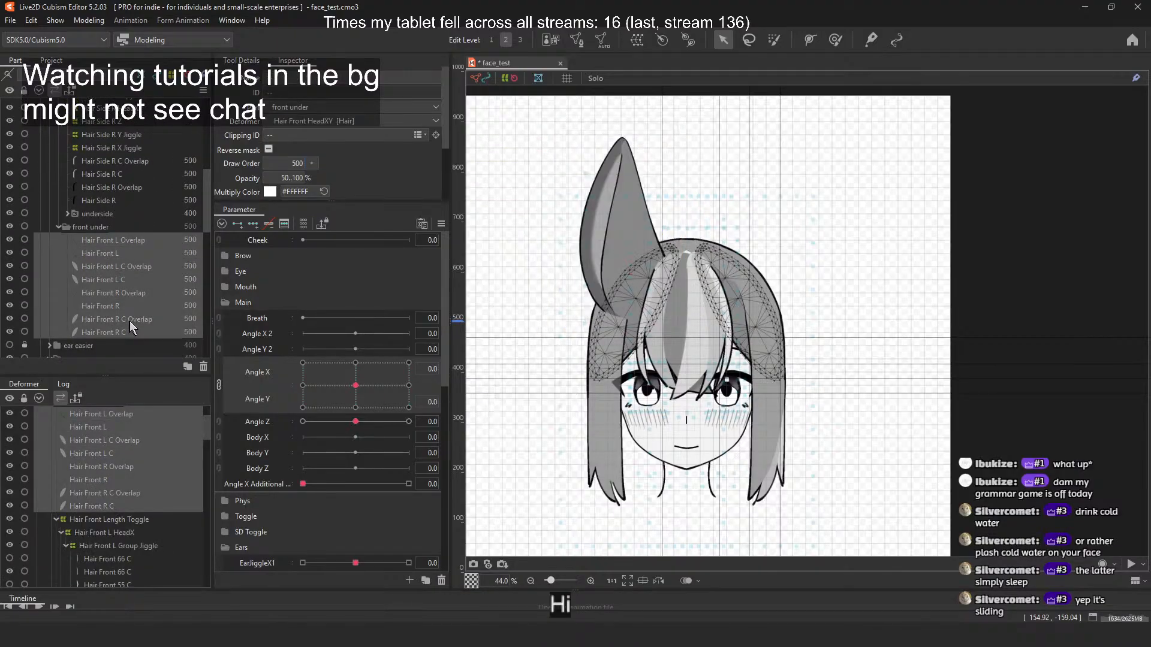
{"action": "left_click", "coordinate": [311, 164]}
{"action": "left_click", "coordinate": [333, 165]}
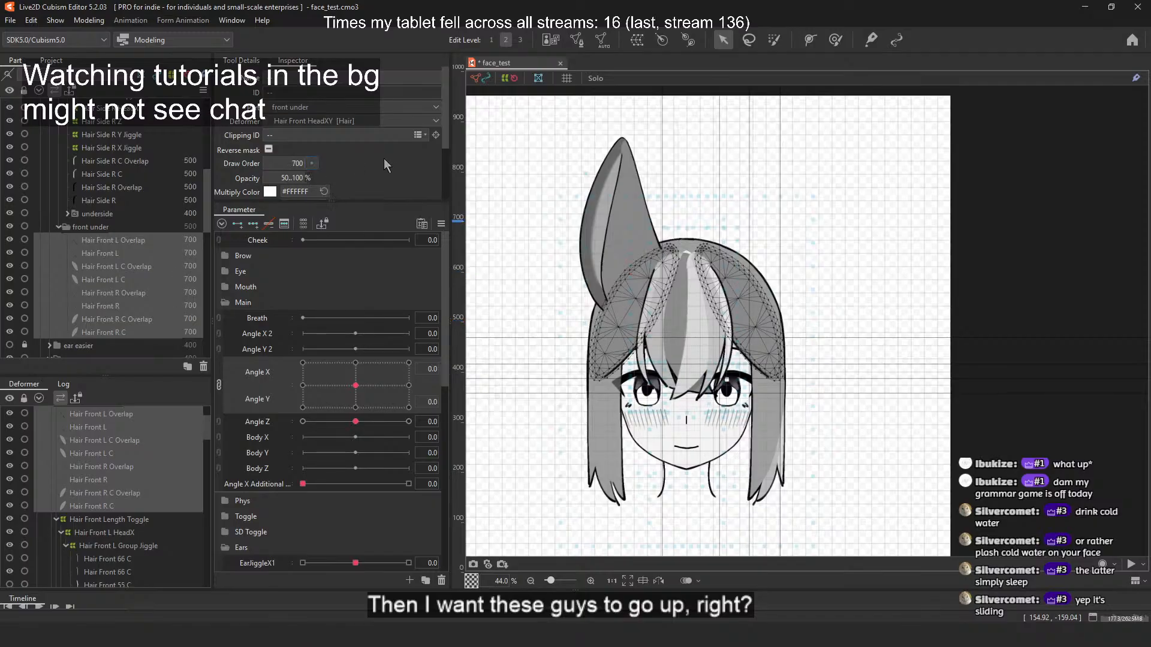
Step: Set the draw order of the four Hair Side R meshes to 700
{"action": "left_click", "coordinate": [149, 163]}
{"action": "left_click", "coordinate": [120, 200], "text": "shift"}
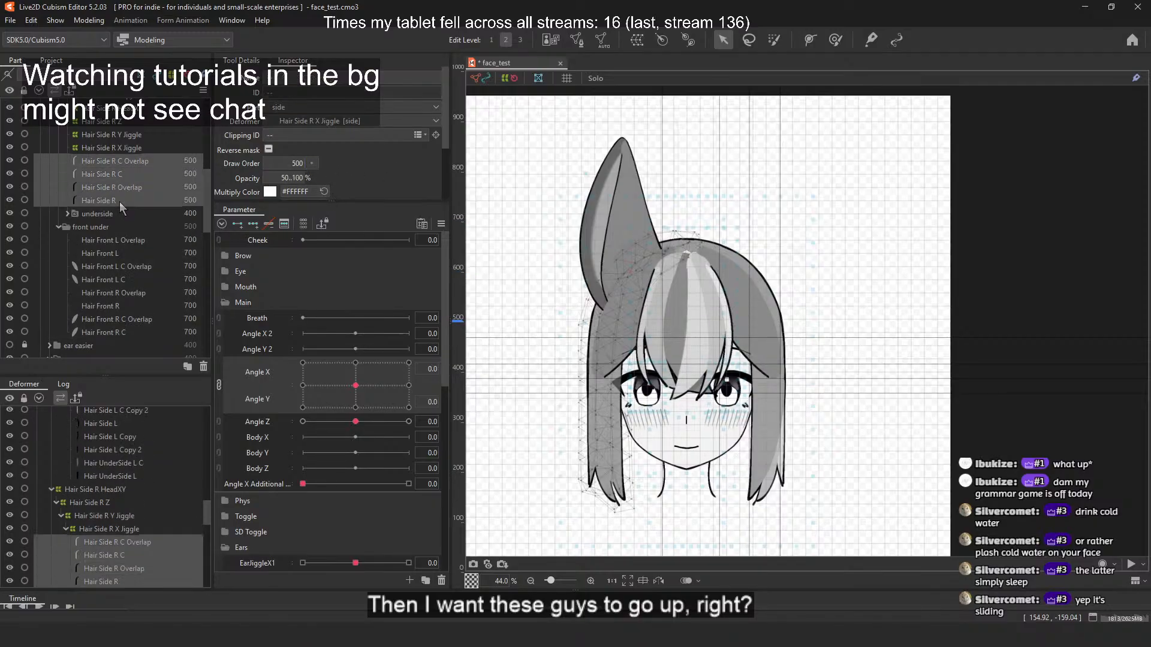
{"action": "left_click", "coordinate": [68, 214]}
{"action": "left_click", "coordinate": [69, 214]}
{"action": "left_click", "coordinate": [312, 163]}
{"action": "left_click", "coordinate": [333, 165]}
{"action": "left_click", "coordinate": [334, 165]}
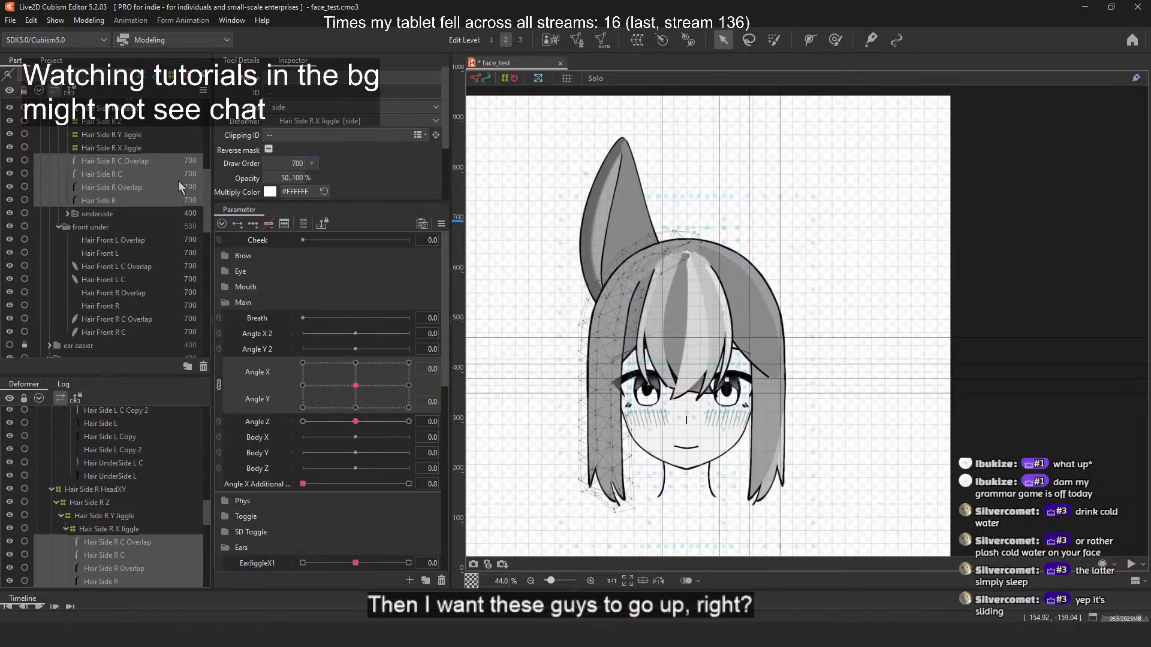
Step: Set the draw order of all the Hair Side L meshes, from Hair Side L S to Hair Side L Copy 2, to 700
{"action": "scroll", "coordinate": [149, 196], "scroll_direction": "up", "scroll_amount": 4}
{"action": "left_click", "coordinate": [116, 251]}
{"action": "left_click", "coordinate": [117, 238]}
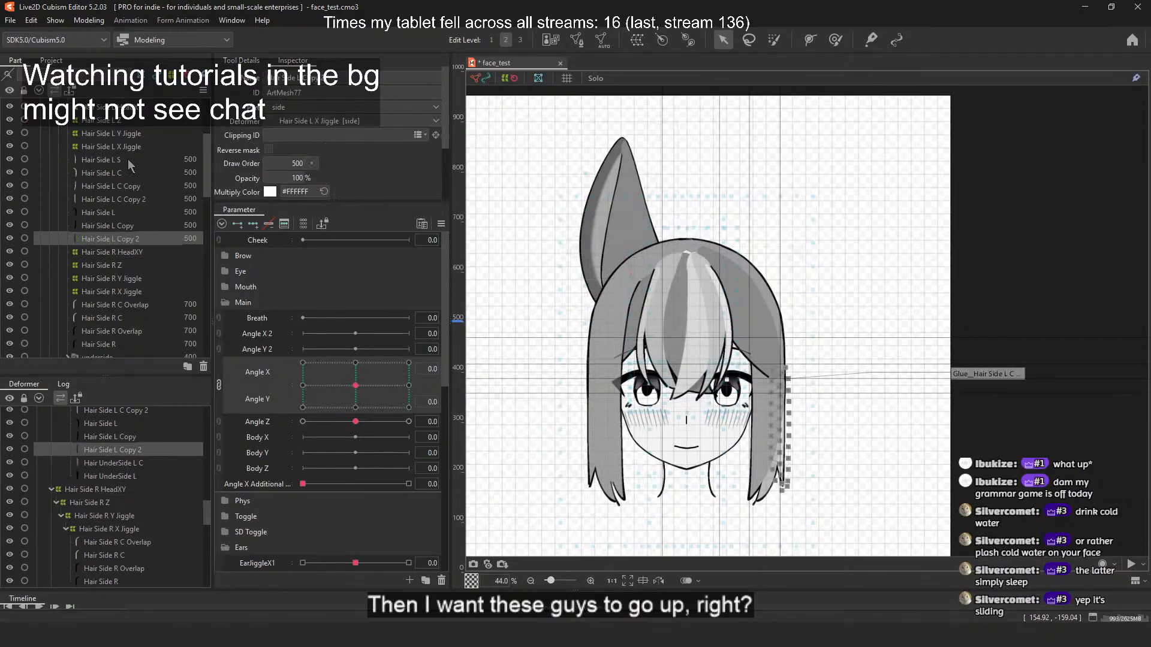
{"action": "left_click", "coordinate": [128, 159], "text": "shift"}
{"action": "left_click", "coordinate": [299, 163]}
{"action": "left_click", "coordinate": [330, 164]}
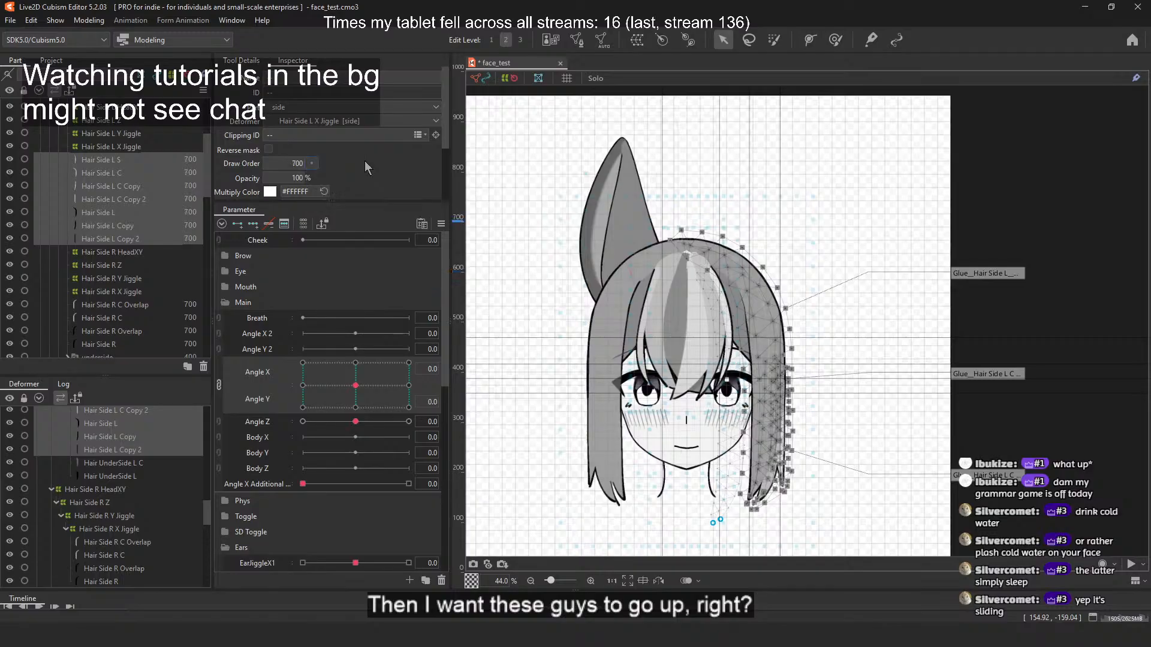
Step: Collapse the hair subfolders and check the raised hair meshes on a slight head turn
{"action": "scroll", "coordinate": [85, 182], "scroll_direction": "up", "scroll_amount": 4}
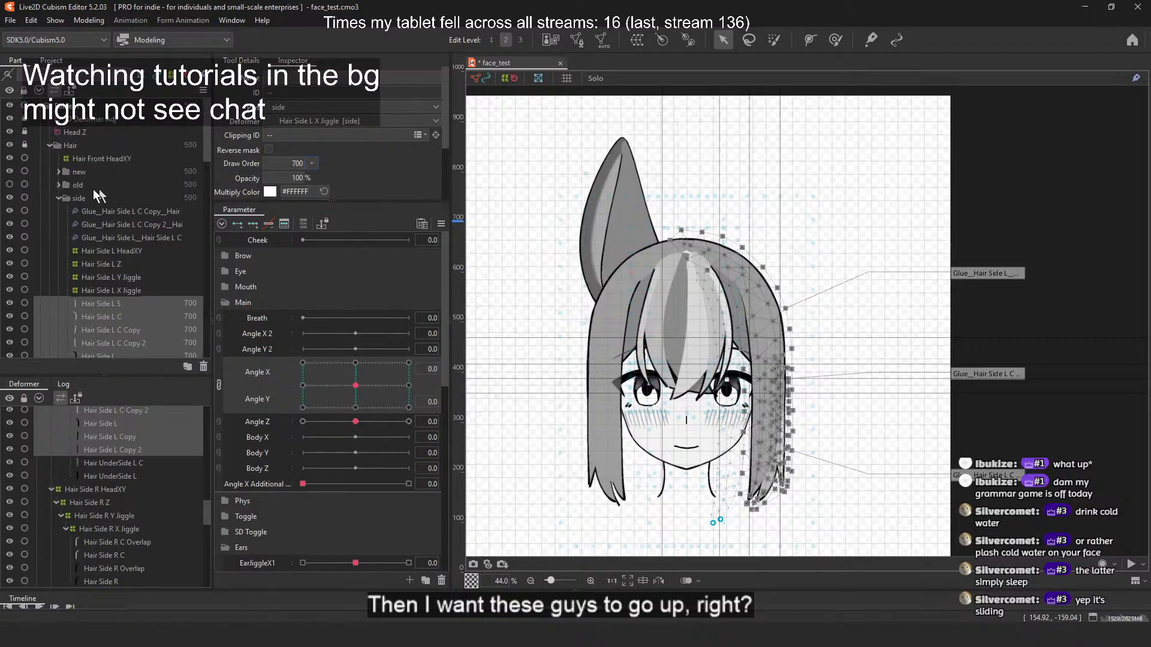
{"action": "left_click", "coordinate": [59, 198]}
{"action": "left_click", "coordinate": [59, 170]}
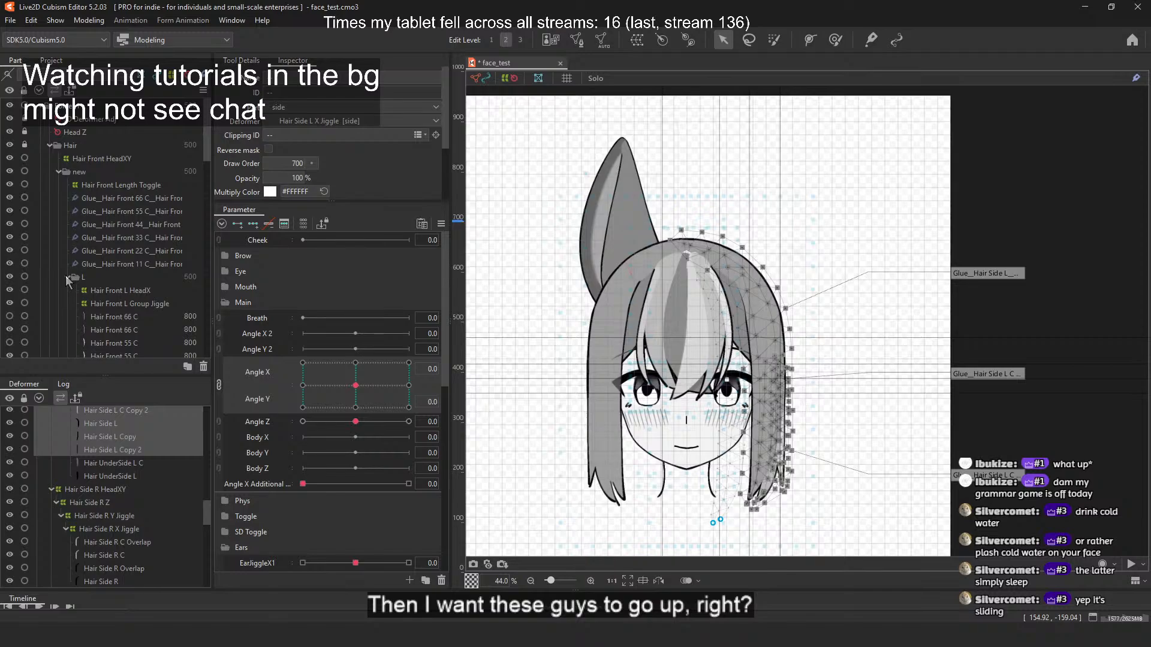
{"action": "left_click", "coordinate": [59, 172]}
{"action": "left_click", "coordinate": [58, 210]}
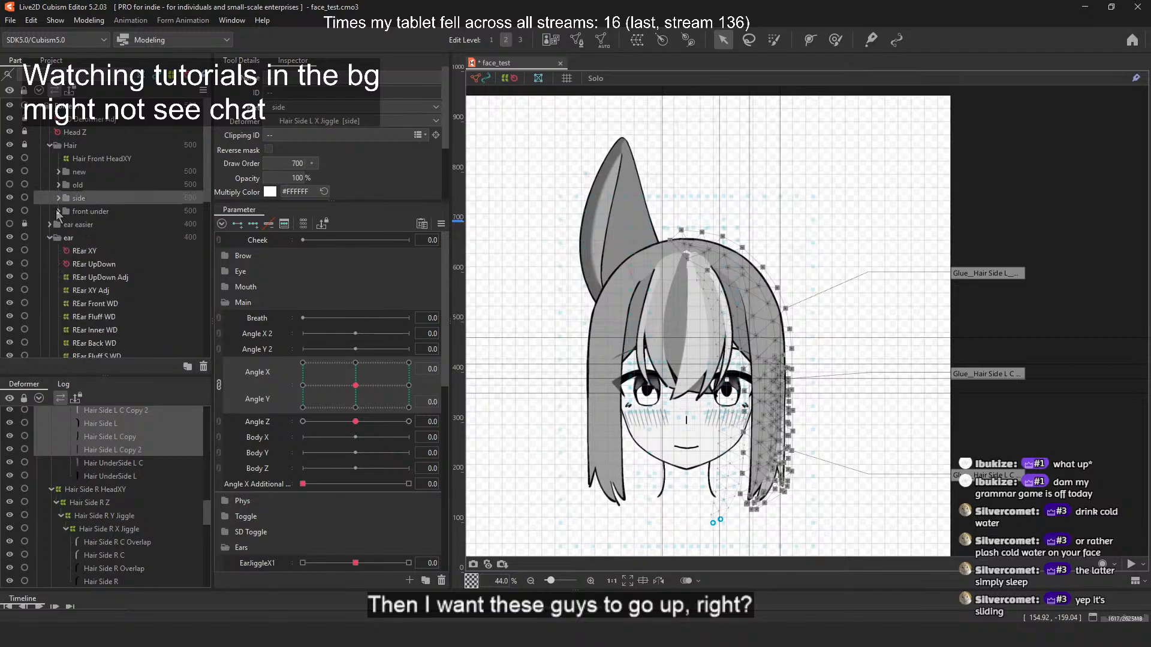
{"action": "left_click", "coordinate": [11, 185]}
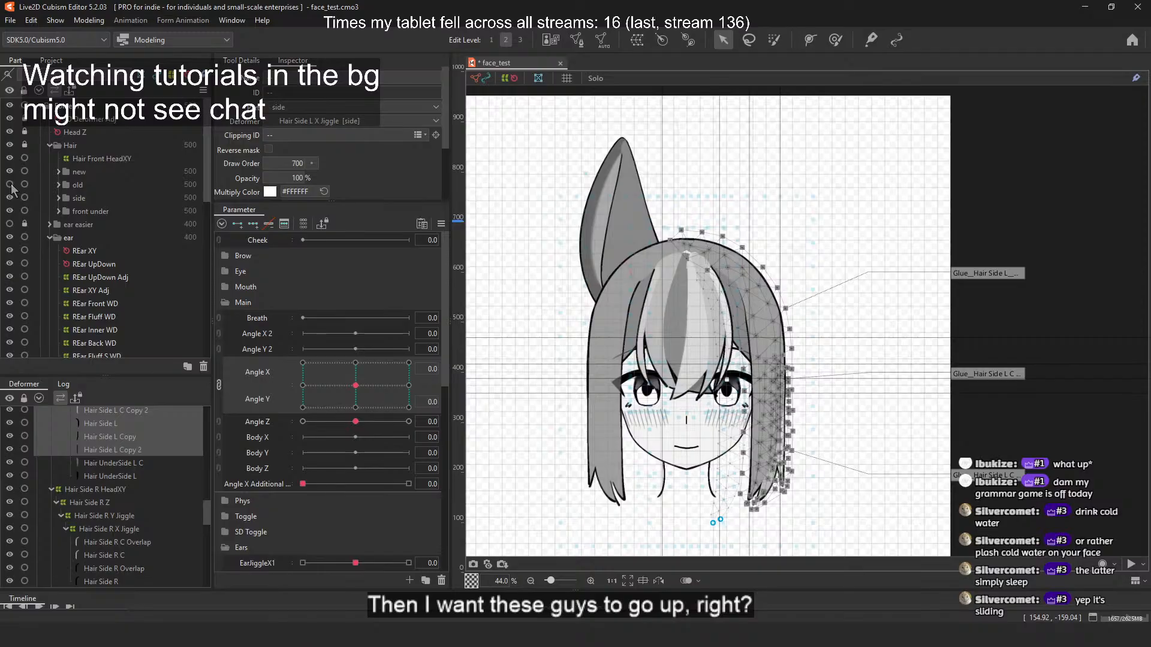
{"action": "mouse_move", "coordinate": [381, 386]}
{"action": "left_mouse_down"}
{"action": "mouse_move", "coordinate": [368, 366]}
{"action": "mouse_move", "coordinate": [379, 351]}
{"action": "mouse_move", "coordinate": [278, 405]}
{"action": "mouse_move", "coordinate": [404, 401]}
{"action": "mouse_move", "coordinate": [369, 394]}
{"action": "left_mouse_up"}
Step: Undo the draw order changes on the left side, right side and front under hair meshes
{"action": "left_click", "coordinate": [59, 198]}
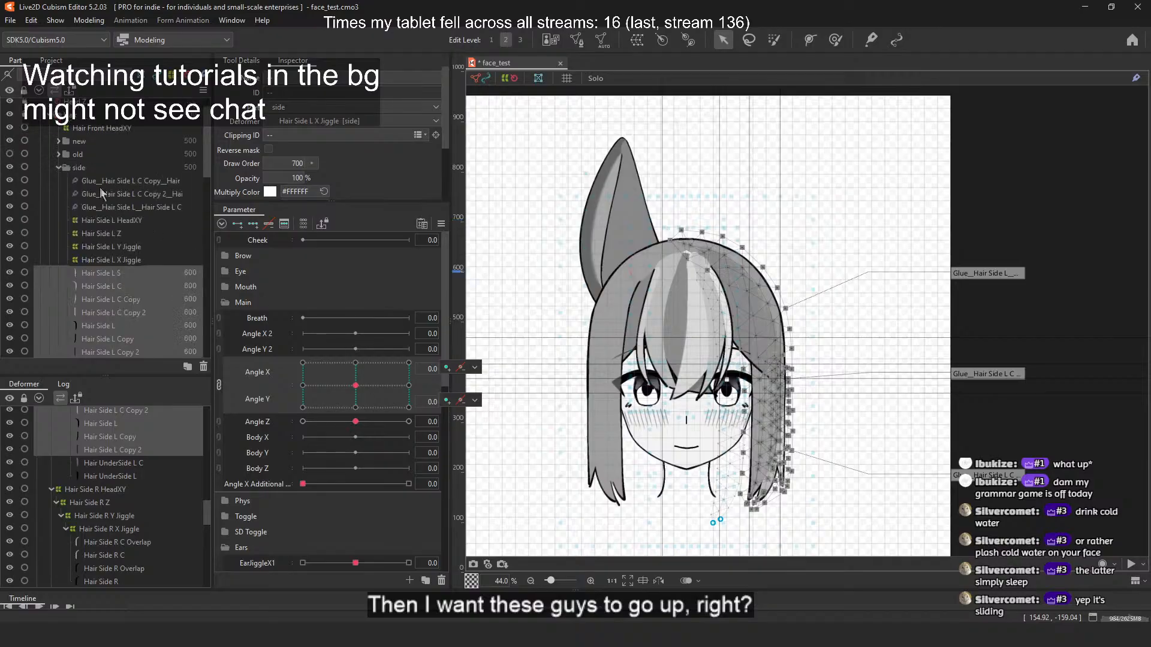
{"action": "scroll", "coordinate": [122, 214], "scroll_direction": "down", "scroll_amount": 5}
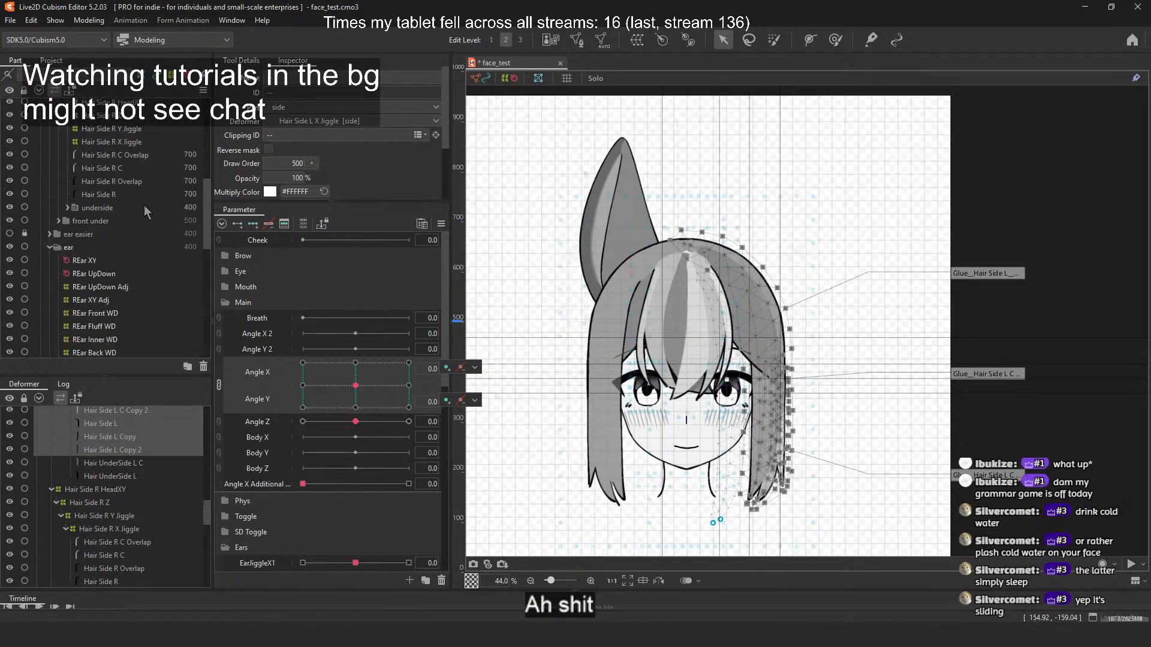
{"action": "key", "text": "ctrl+z"}
{"action": "key", "text": "ctrl+z"}
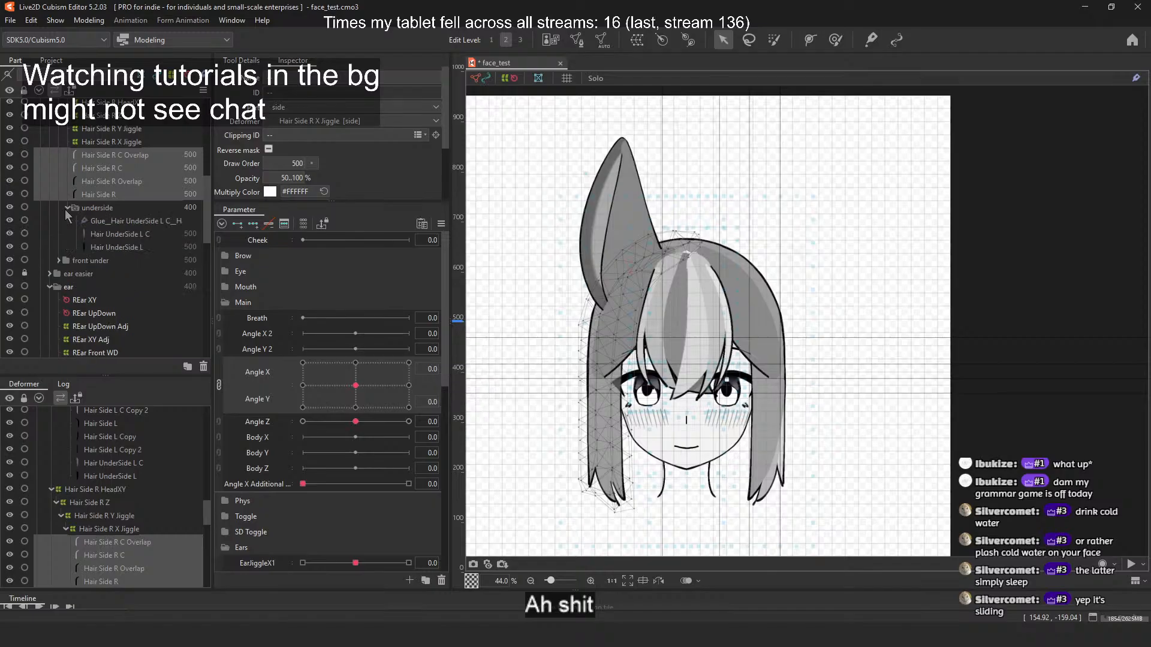
{"action": "left_click", "coordinate": [63, 221]}
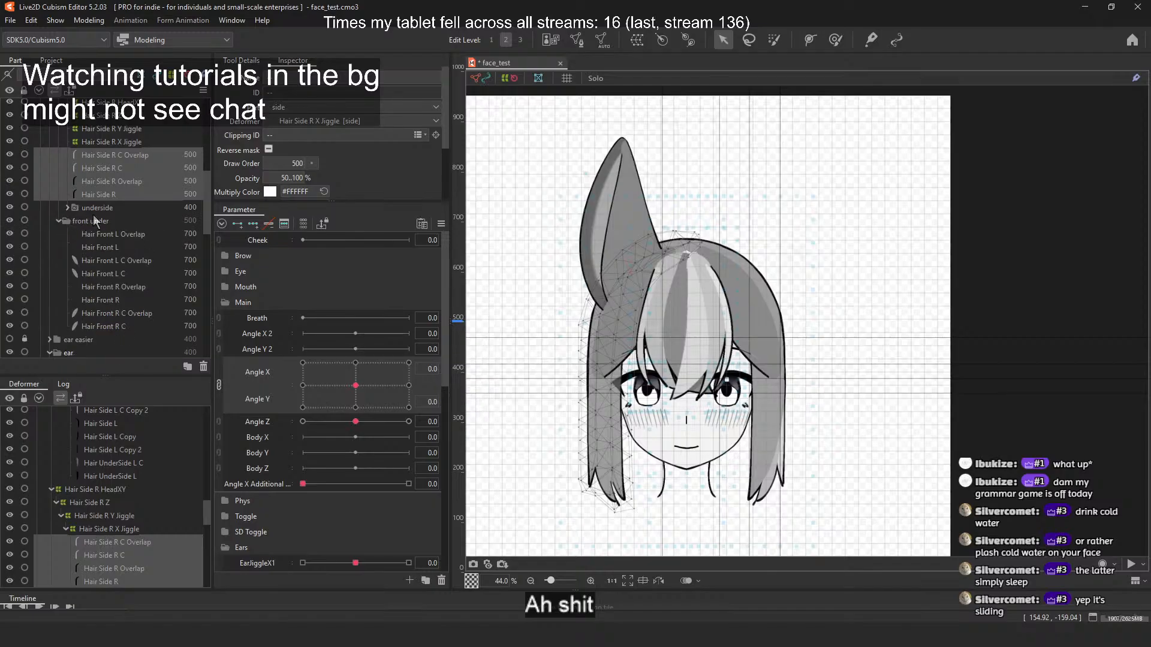
{"action": "key", "text": "ctrl+z"}
{"action": "scroll", "coordinate": [114, 222], "scroll_direction": "up", "scroll_amount": 2}
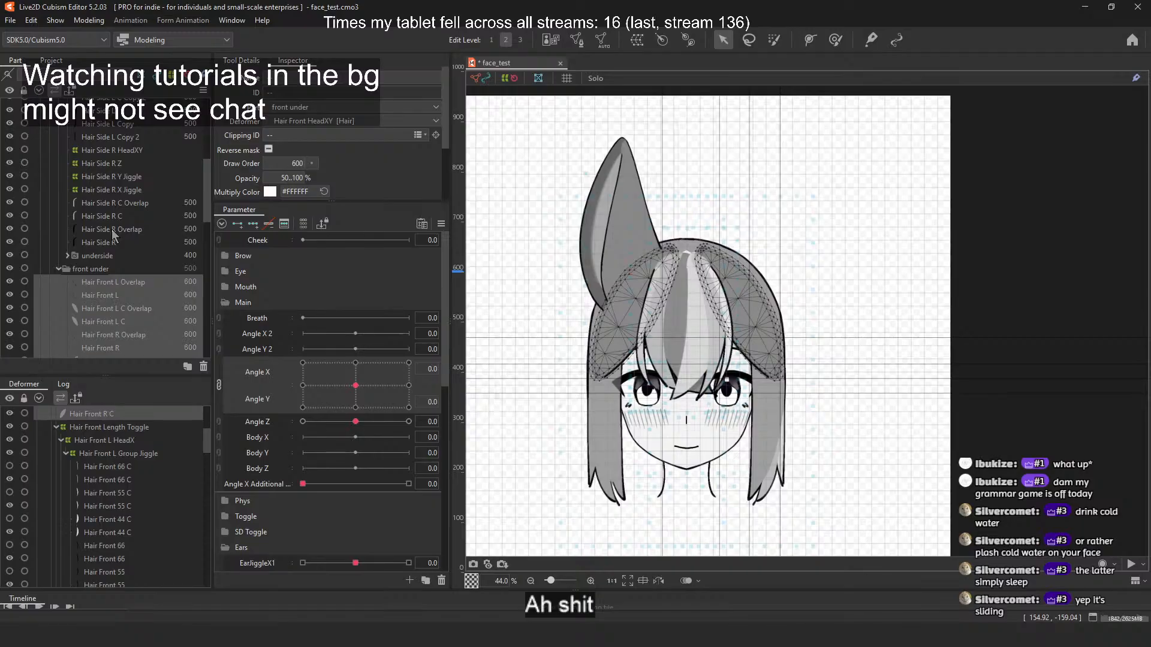
{"action": "scroll", "coordinate": [112, 235], "scroll_direction": "down", "scroll_amount": 1}
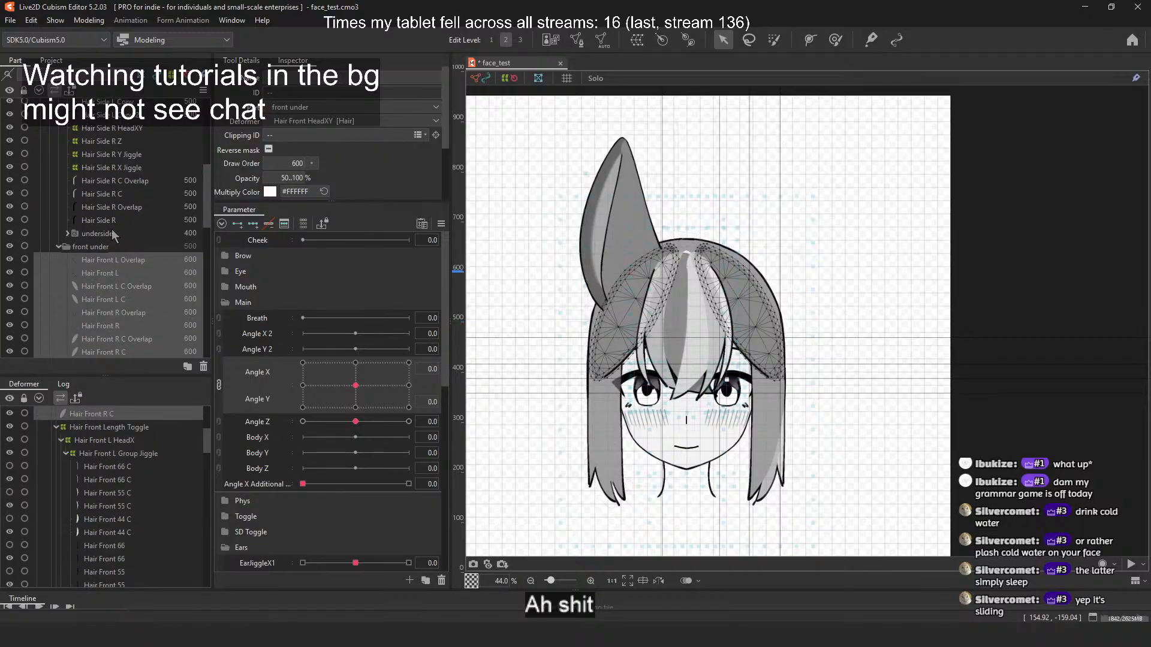
{"action": "key", "text": "ctrl+z"}
Step: Add all the Hair Side R and Hair Side L meshes to the selected front under hair meshes
{"action": "left_click", "coordinate": [117, 222], "text": "ctrl"}
{"action": "left_click", "coordinate": [112, 209], "text": "ctrl"}
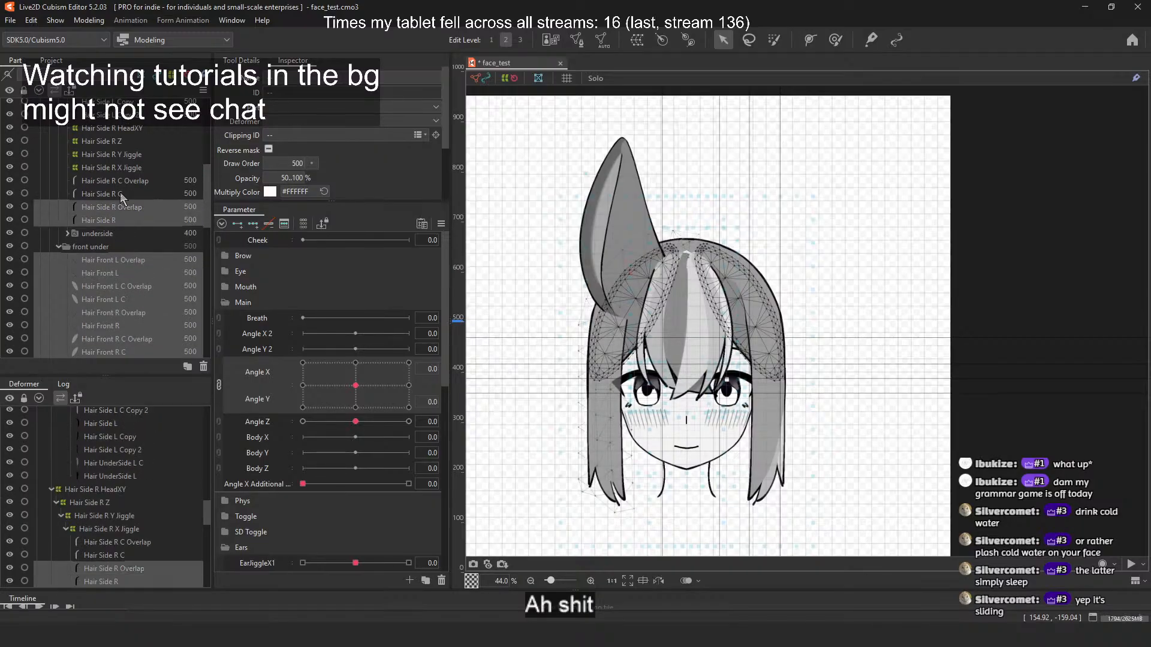
{"action": "left_click", "coordinate": [120, 194], "text": "ctrl"}
{"action": "left_click", "coordinate": [149, 180], "text": "ctrl"}
{"action": "scroll", "coordinate": [138, 203], "scroll_direction": "up", "scroll_amount": 5}
{"action": "left_click", "coordinate": [106, 258], "text": "ctrl"}
{"action": "left_click", "coordinate": [112, 245], "text": "ctrl"}
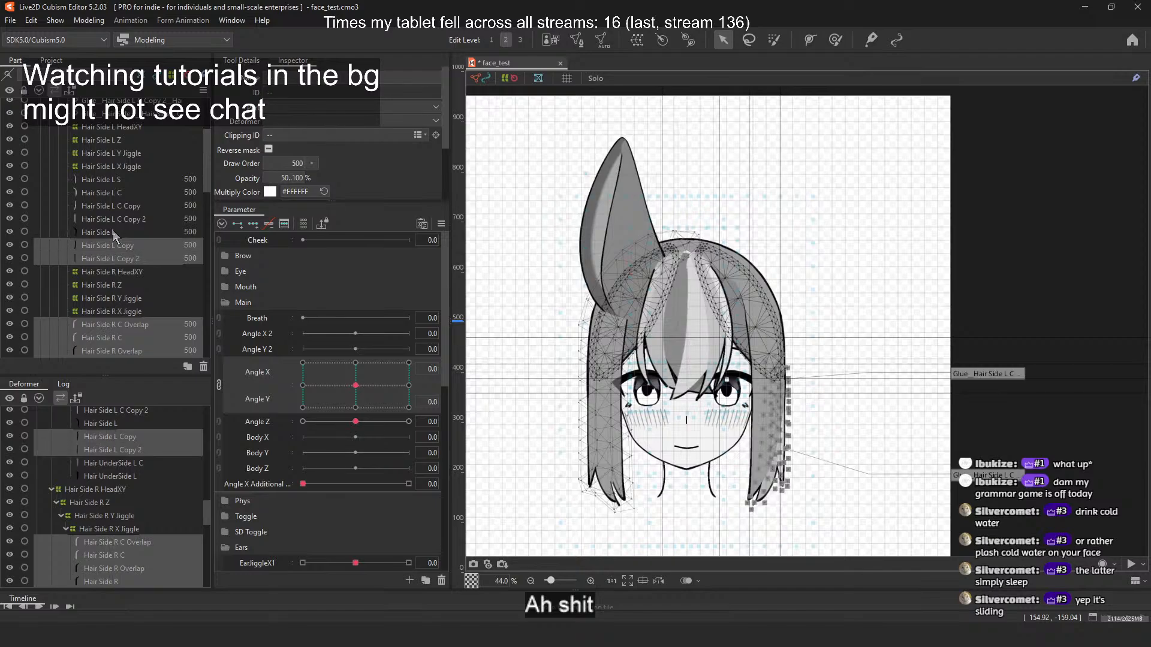
{"action": "left_click", "coordinate": [112, 232], "text": "ctrl"}
{"action": "left_click", "coordinate": [119, 219], "text": "ctrl"}
{"action": "left_click", "coordinate": [129, 204], "text": "ctrl"}
{"action": "left_click", "coordinate": [135, 178], "text": "ctrl"}
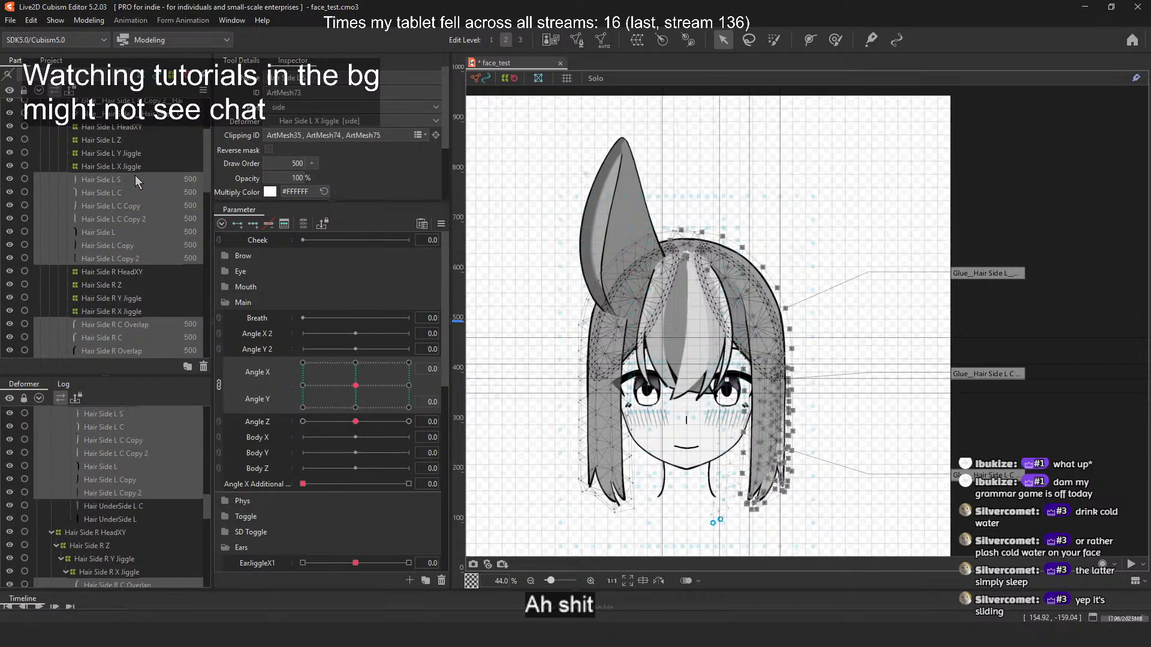
Step: With Multiple Keys Editing, add 200 to the draw order of the selected hair meshes across all keyforms and overwrite their opacity with 100%
{"action": "left_click", "coordinate": [441, 223]}
{"action": "left_click", "coordinate": [504, 384]}
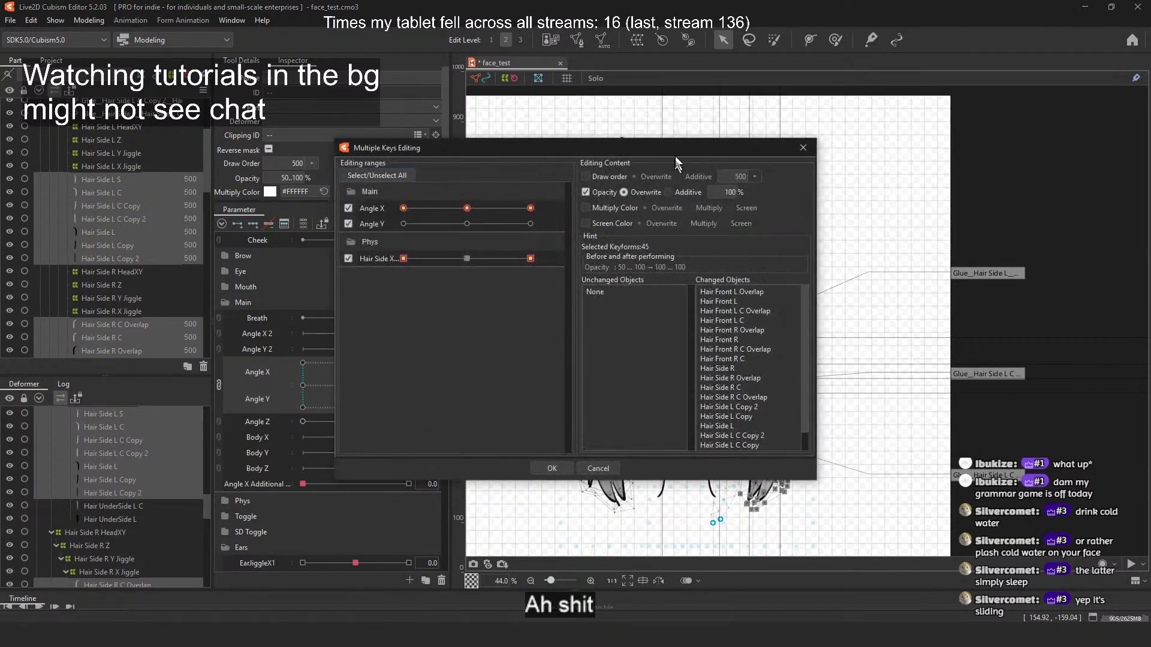
{"action": "left_click", "coordinate": [683, 176]}
{"action": "left_click", "coordinate": [752, 178]}
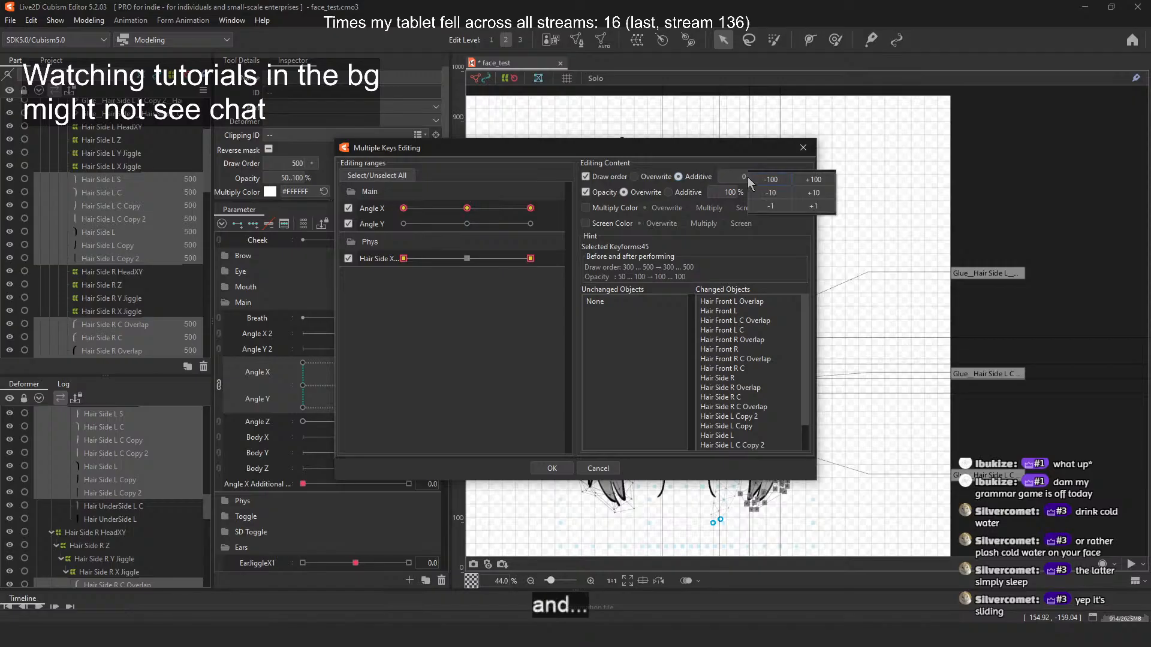
{"action": "left_click", "coordinate": [802, 179]}
{"action": "left_click", "coordinate": [802, 179]}
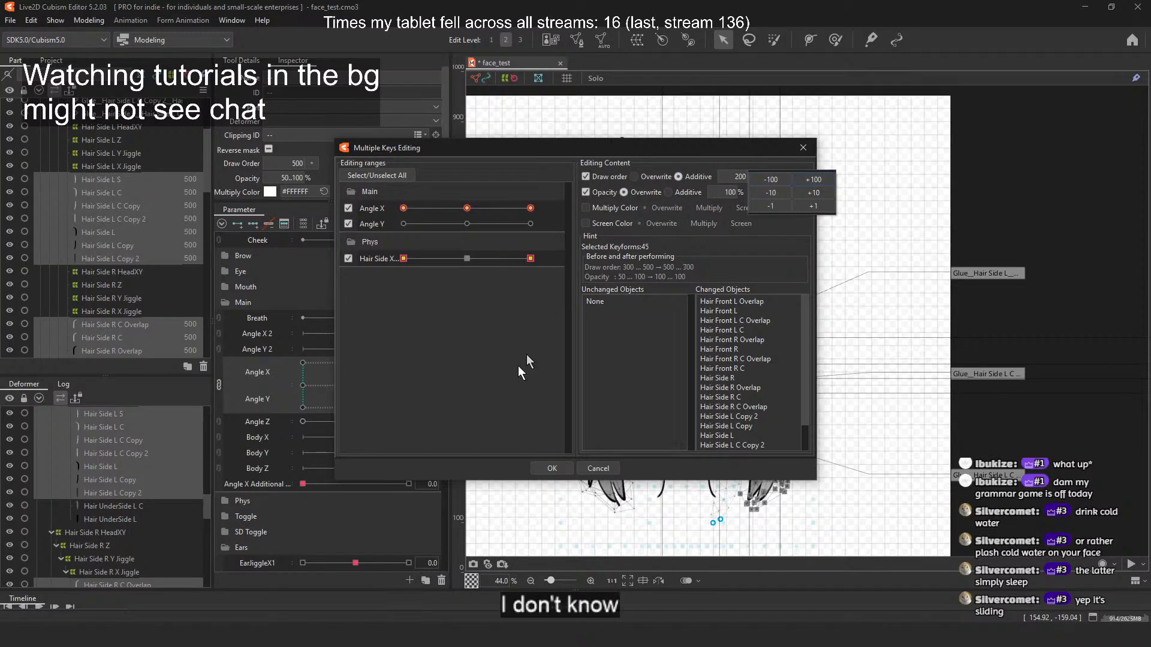
{"action": "left_click", "coordinate": [552, 468]}
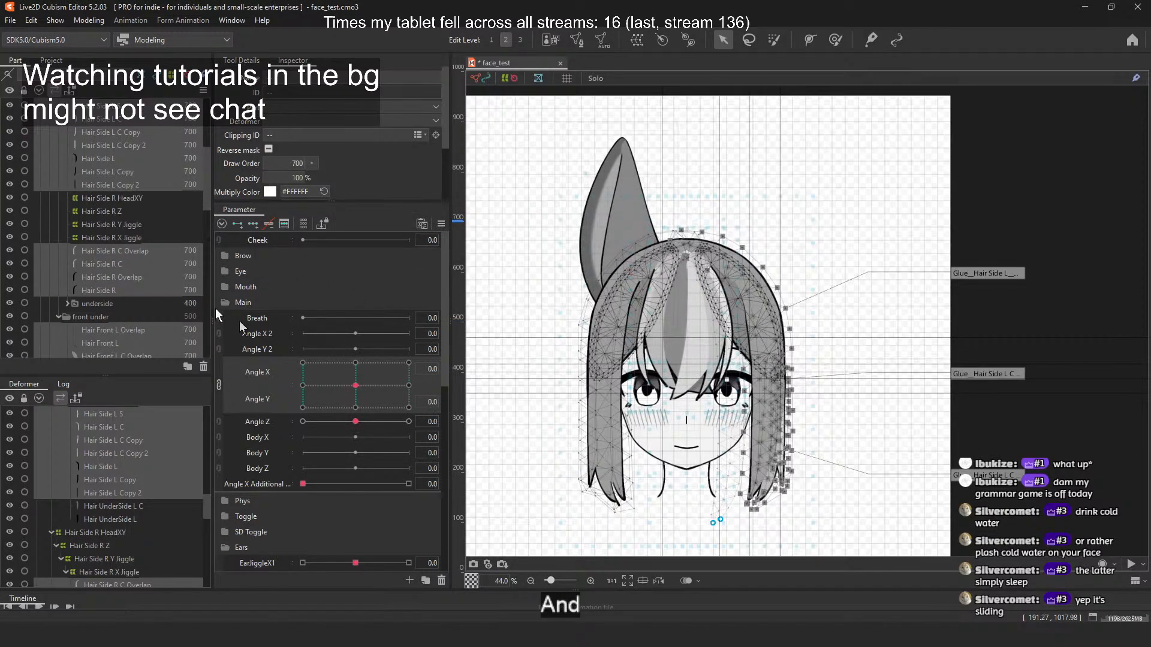
Step: Collapse the Hair folder and preview the head turned to Angle X -30 and Angle Y -30, returning to neutral with REar XY selected
{"action": "scroll", "coordinate": [59, 218], "scroll_direction": "up", "scroll_amount": 5}
{"action": "left_click", "coordinate": [50, 146]}
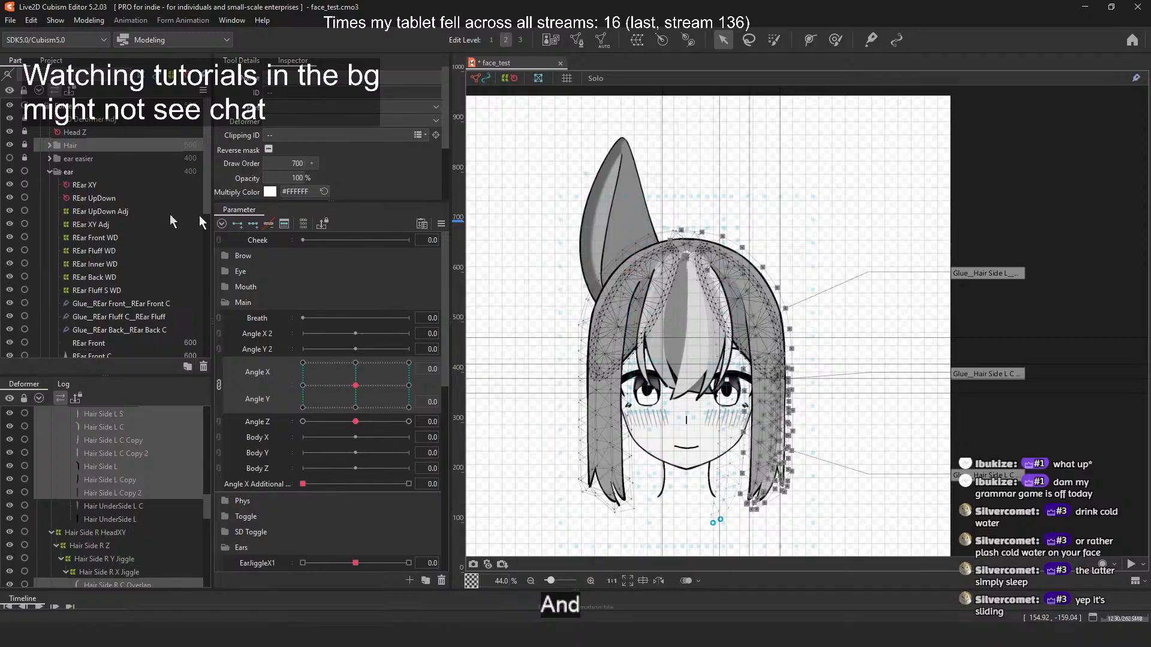
{"action": "left_click", "coordinate": [1048, 208]}
{"action": "left_click_drag", "start_coordinate": [352, 380], "coordinate": [246, 429]}
{"action": "left_click", "coordinate": [84, 186]}
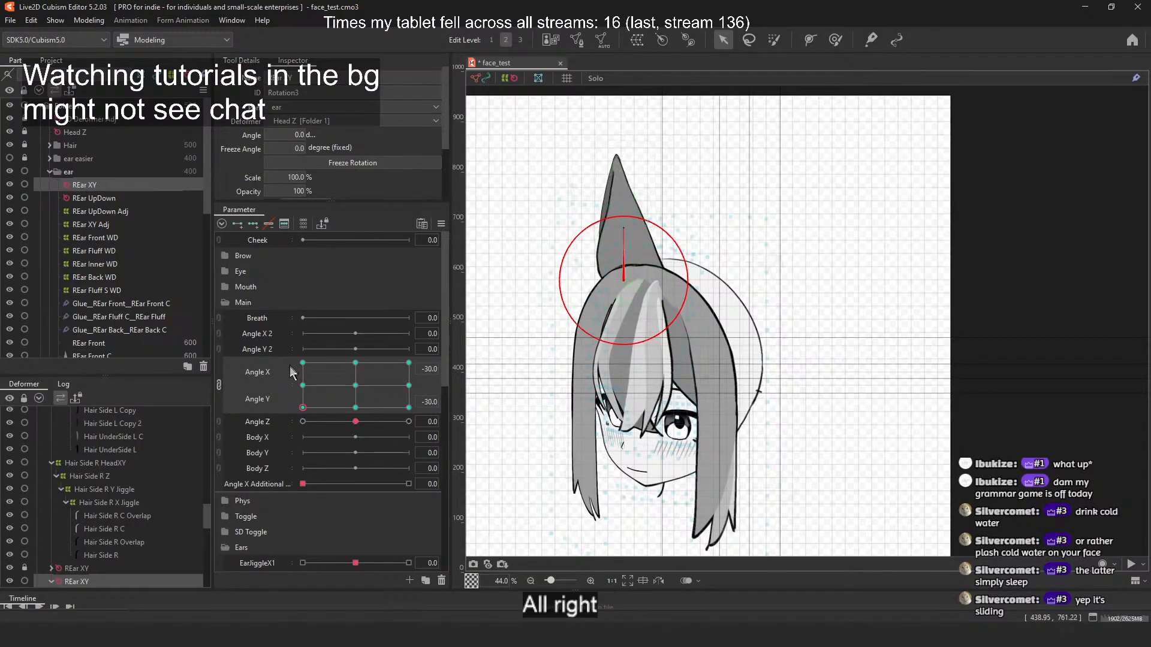
{"action": "left_click_drag", "start_coordinate": [303, 408], "coordinate": [356, 386]}
Step: Show the REar Fluff, REar Fluff S and REar Fluff C meshes and check them on a head turn
{"action": "scroll", "coordinate": [107, 233], "scroll_direction": "down", "scroll_amount": 2}
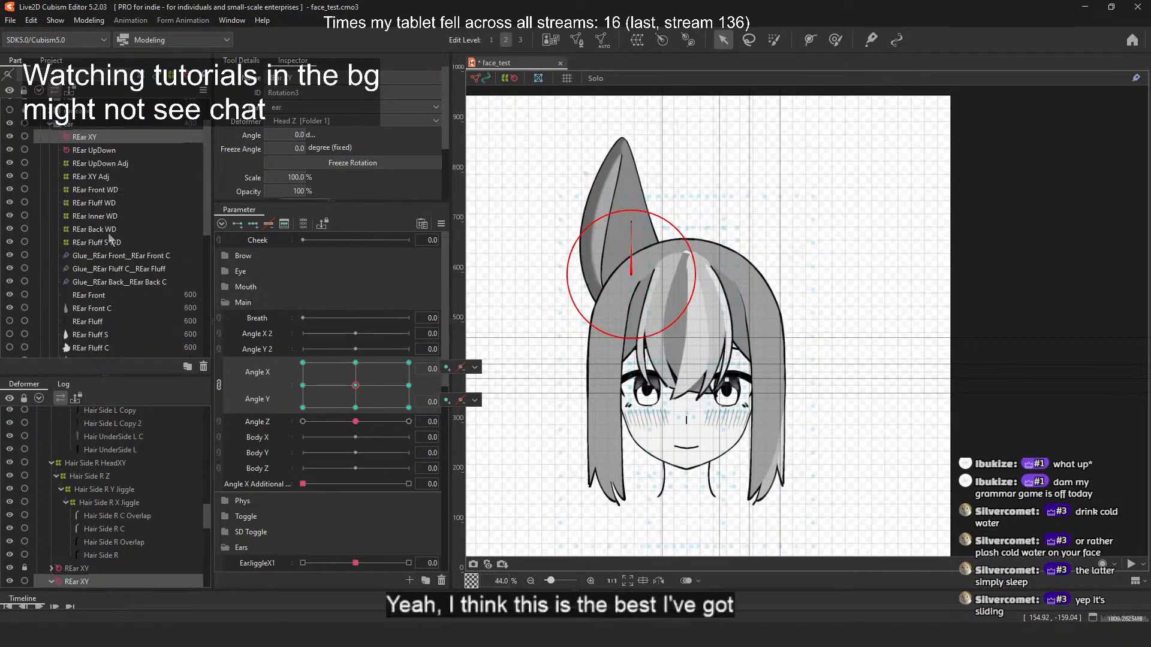
{"action": "left_click", "coordinate": [10, 274]}
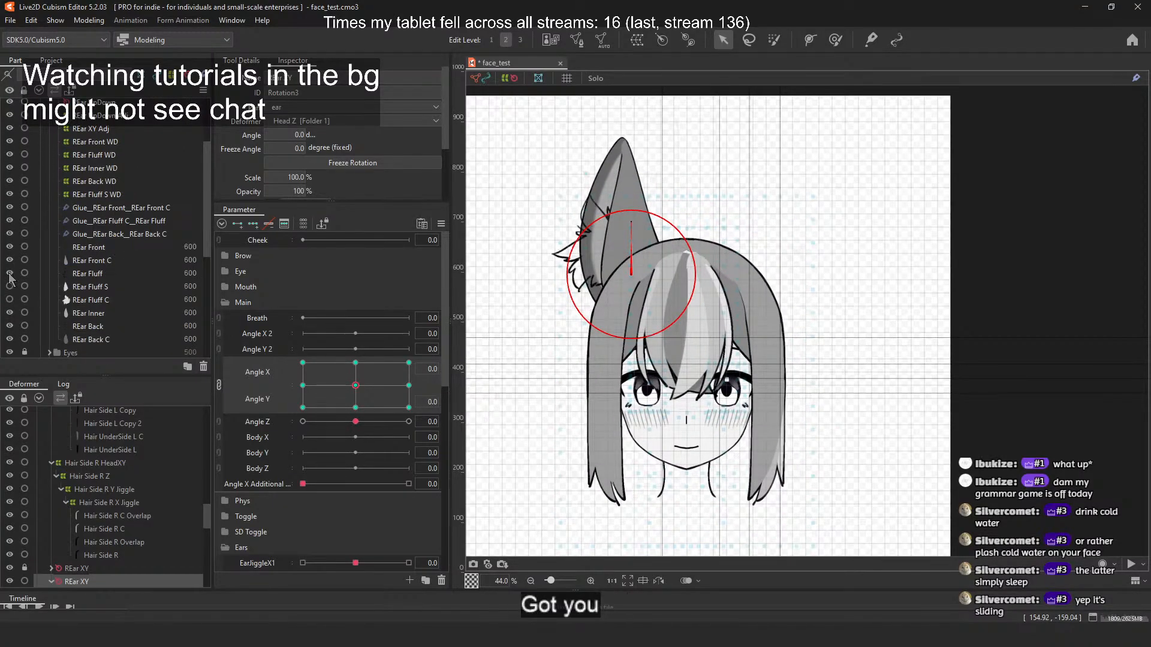
{"action": "left_click", "coordinate": [9, 286]}
{"action": "left_click", "coordinate": [9, 300]}
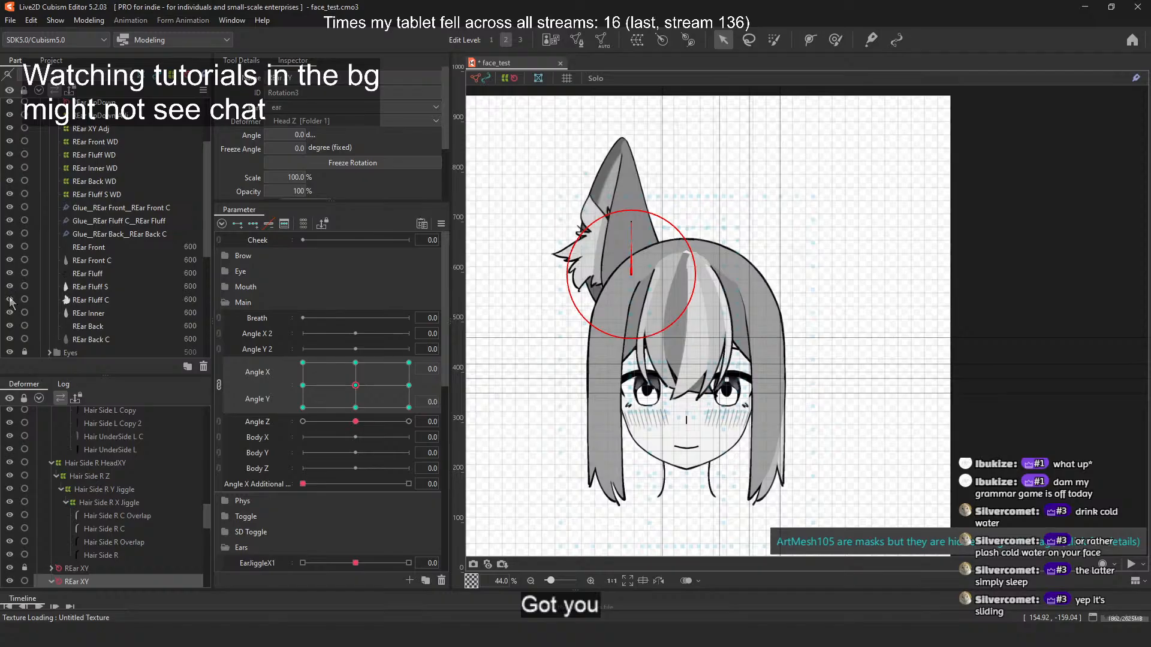
{"action": "mouse_move", "coordinate": [351, 383]}
{"action": "left_mouse_down"}
{"action": "mouse_move", "coordinate": [312, 382]}
{"action": "mouse_move", "coordinate": [303, 420]}
{"action": "mouse_move", "coordinate": [306, 380]}
{"action": "mouse_move", "coordinate": [386, 359]}
{"action": "mouse_move", "coordinate": [413, 377]}
{"action": "mouse_move", "coordinate": [421, 415]}
{"action": "mouse_move", "coordinate": [270, 424]}
{"action": "mouse_move", "coordinate": [426, 422]}
{"action": "mouse_move", "coordinate": [355, 426]}
{"action": "mouse_move", "coordinate": [280, 370]}
{"action": "mouse_move", "coordinate": [400, 430]}
{"action": "mouse_move", "coordinate": [363, 392]}
{"action": "mouse_move", "coordinate": [406, 400]}
{"action": "mouse_move", "coordinate": [387, 395]}
{"action": "mouse_move", "coordinate": [304, 410]}
{"action": "mouse_move", "coordinate": [330, 361]}
{"action": "mouse_move", "coordinate": [334, 430]}
{"action": "mouse_move", "coordinate": [324, 396]}
{"action": "mouse_move", "coordinate": [303, 384]}
{"action": "mouse_move", "coordinate": [360, 367]}
{"action": "mouse_move", "coordinate": [356, 386]}
{"action": "left_mouse_up"}
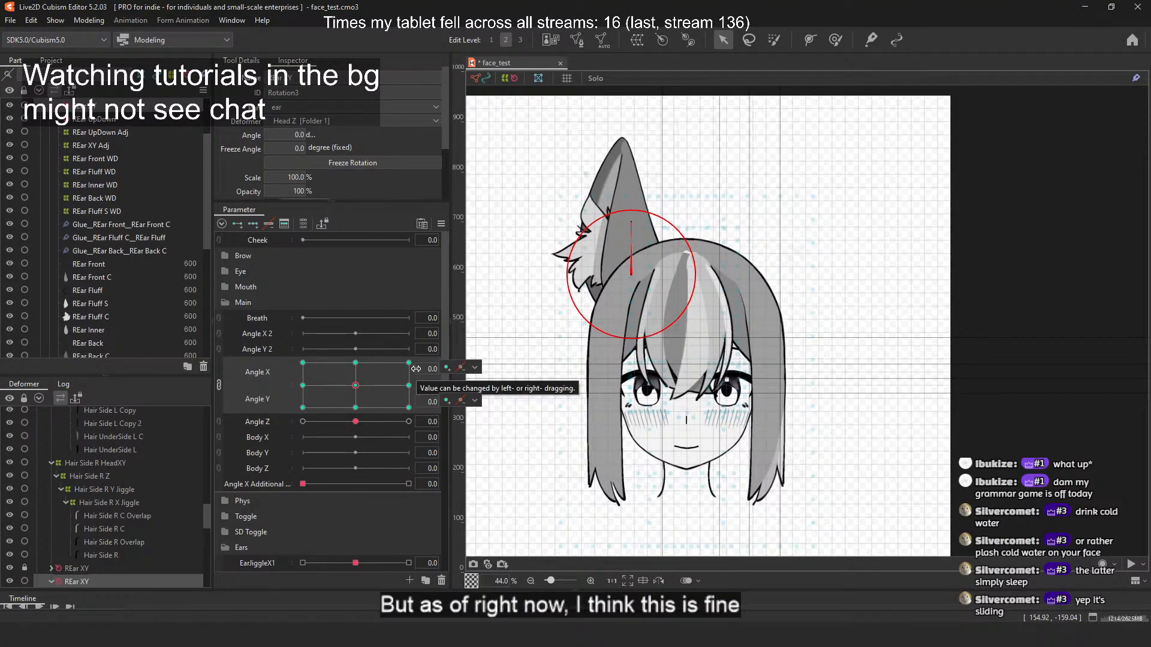
{"action": "left_click", "coordinate": [475, 400]}
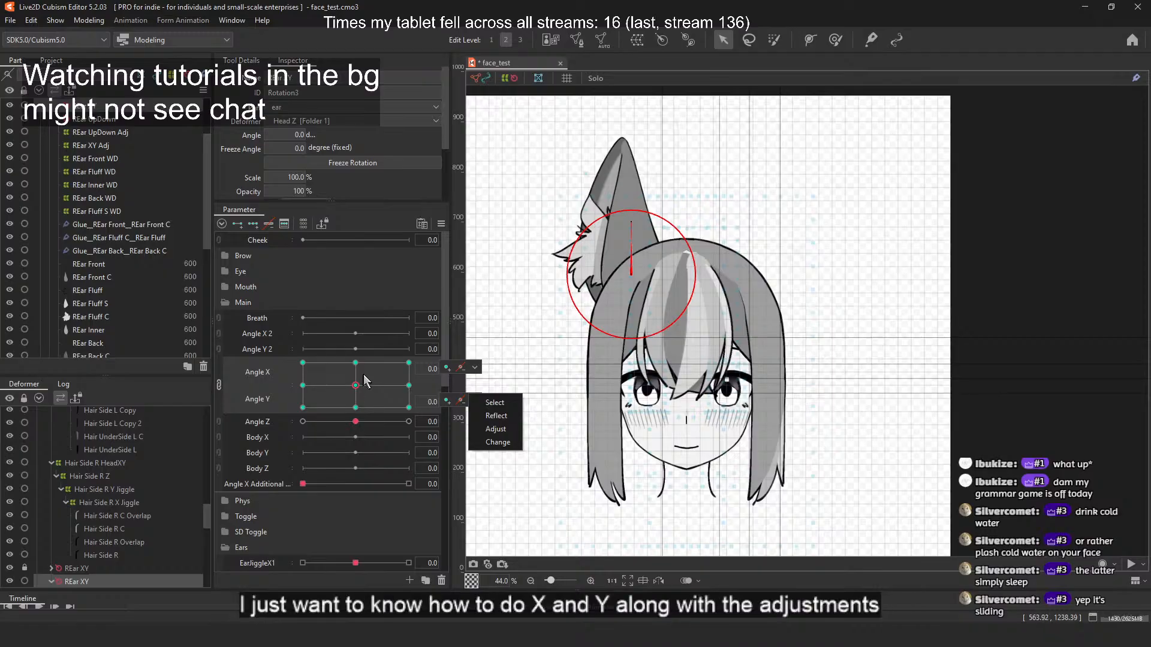
{"action": "mouse_move", "coordinate": [356, 386]}
{"action": "left_mouse_down"}
{"action": "mouse_move", "coordinate": [364, 408]}
{"action": "mouse_move", "coordinate": [361, 392]}
{"action": "left_mouse_up"}
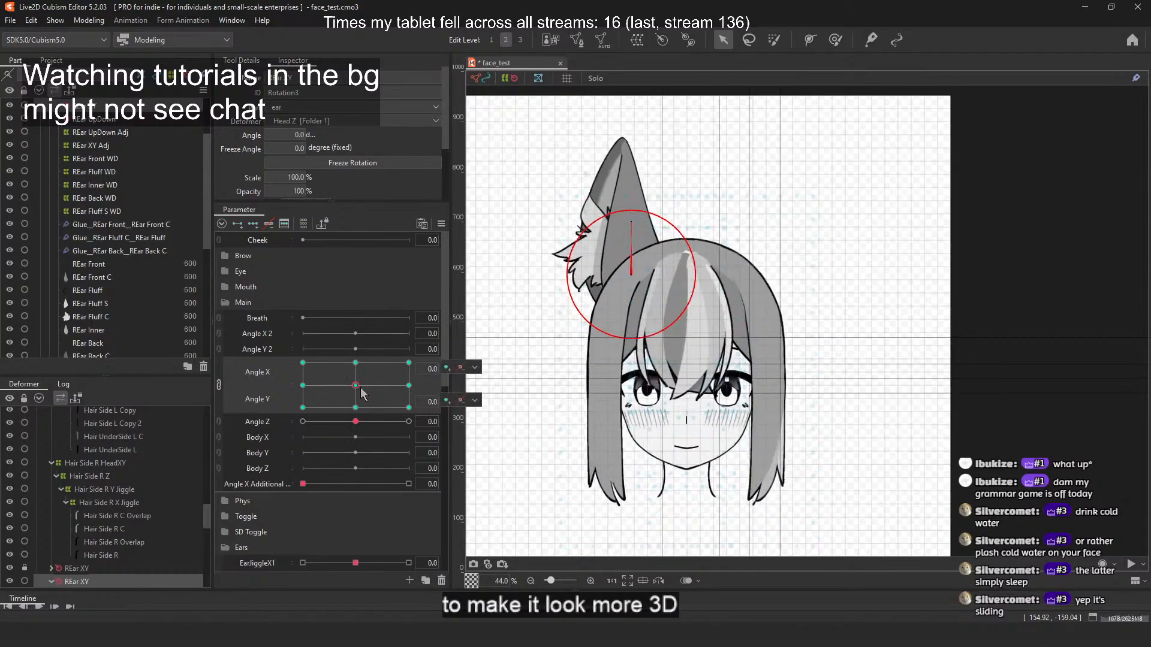
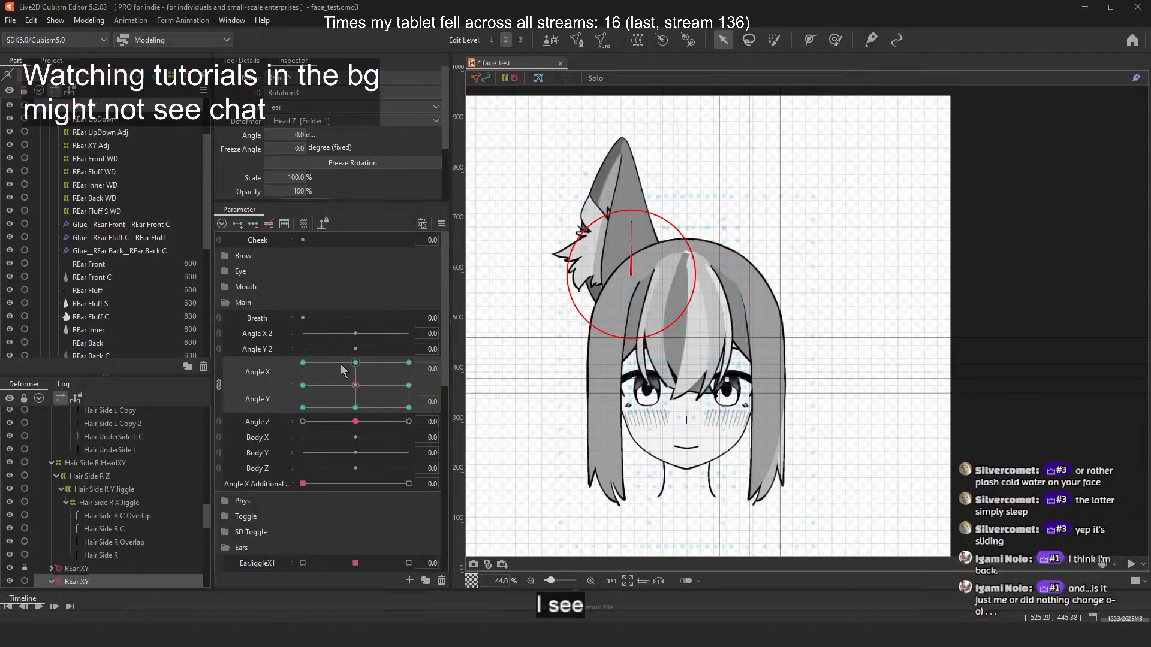
Step: At Angle X -30, widen and straighten the lower edge of the REar Front WD lattice around the ear's base
{"action": "left_click_drag", "start_coordinate": [341, 364], "coordinate": [301, 389]}
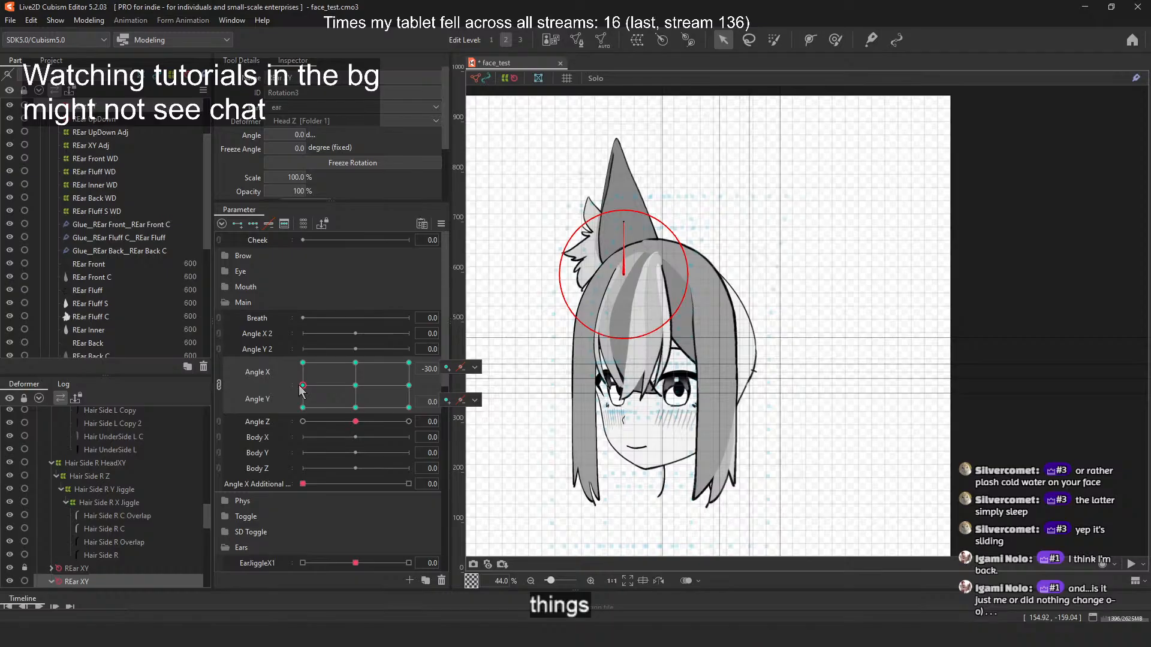
{"action": "left_click", "coordinate": [81, 185]}
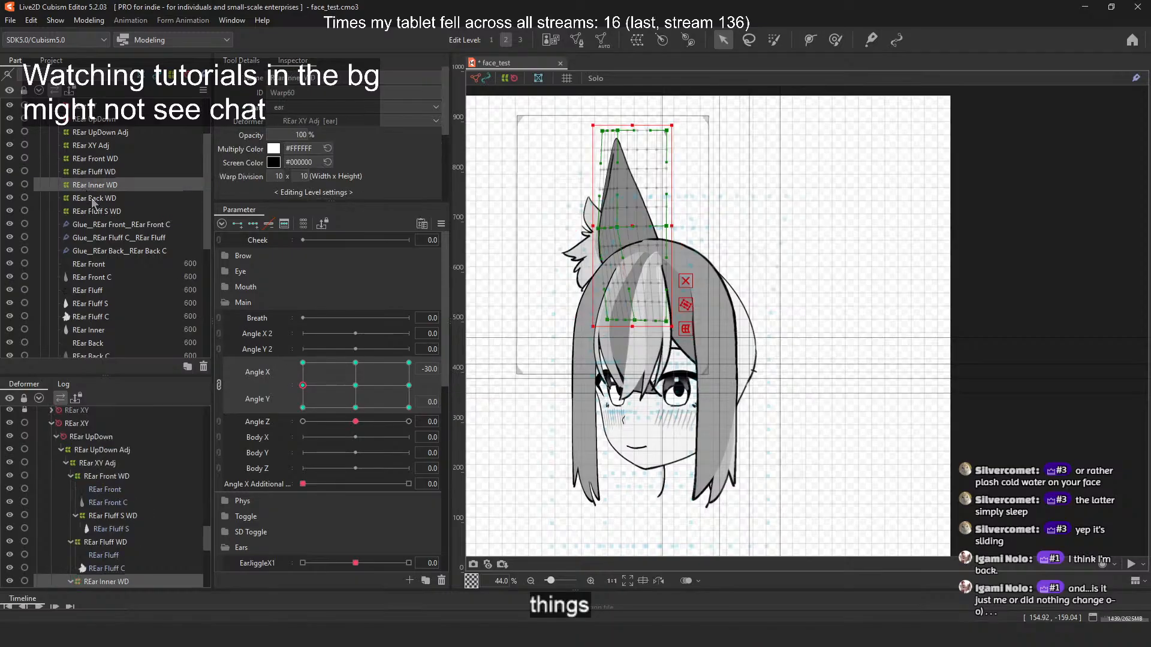
{"action": "left_click", "coordinate": [93, 199]}
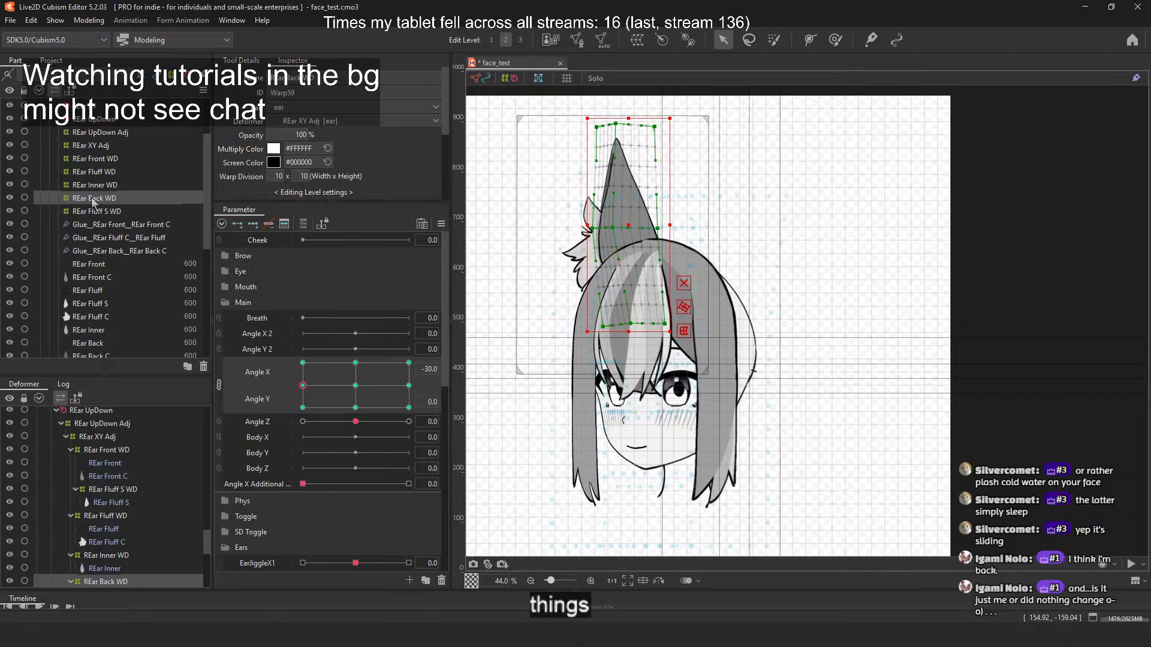
{"action": "left_click", "coordinate": [106, 187]}
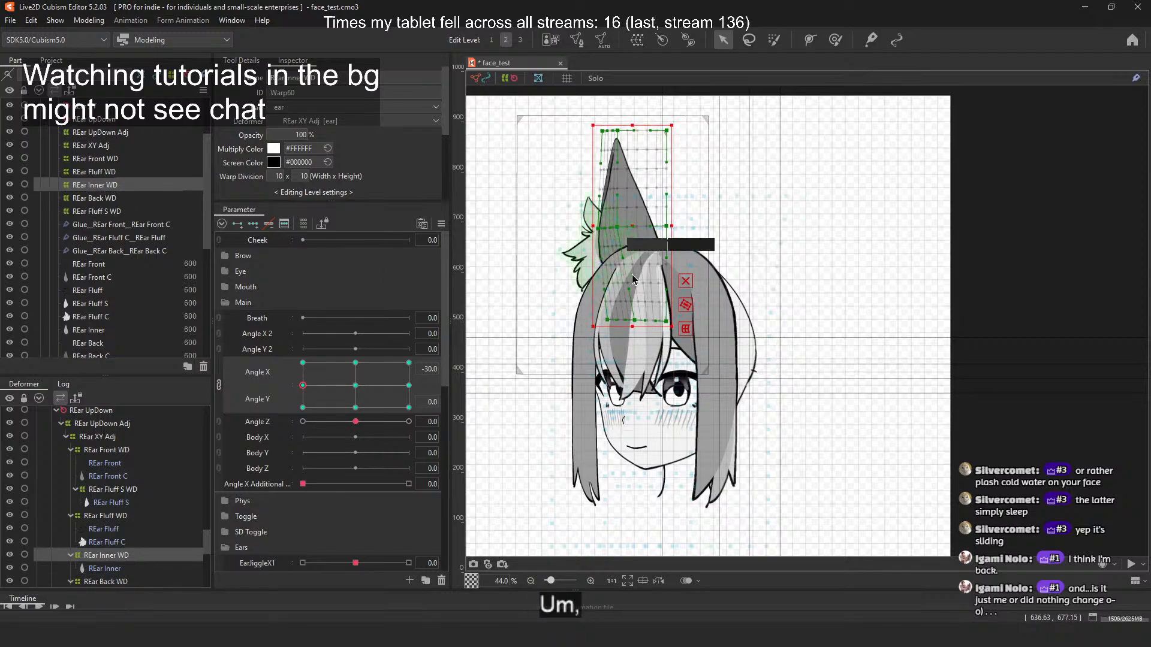
{"action": "scroll", "coordinate": [576, 245], "scroll_direction": "up", "scroll_amount": 5}
{"action": "left_click", "coordinate": [119, 162]}
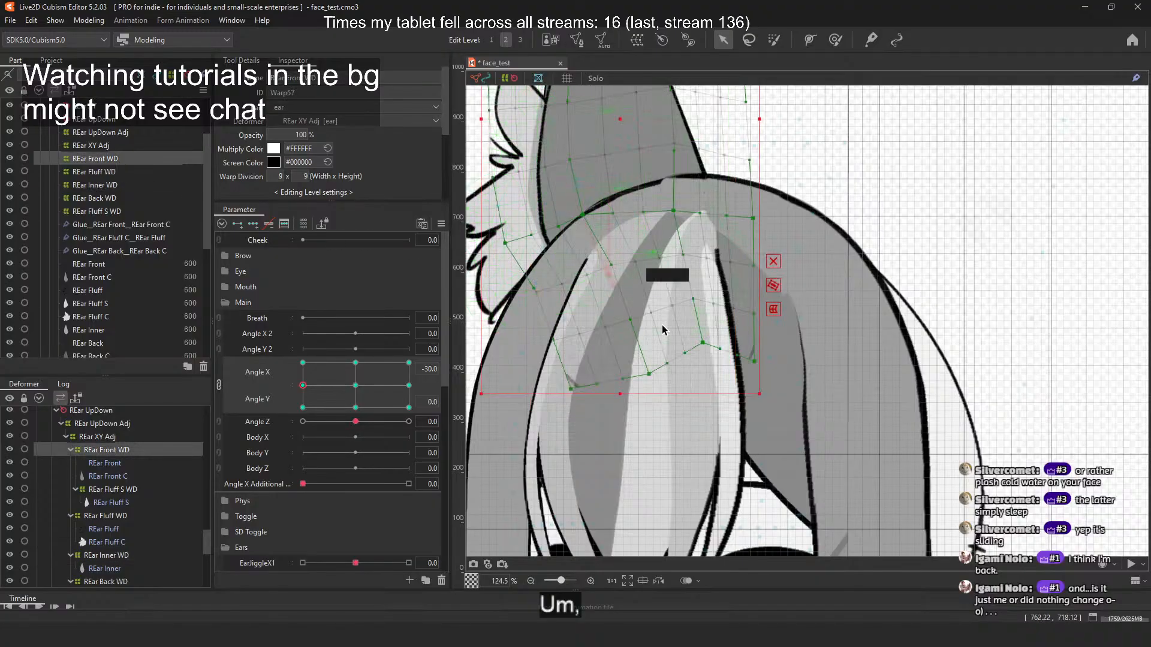
{"action": "left_click_drag", "start_coordinate": [663, 328], "coordinate": [725, 380]}
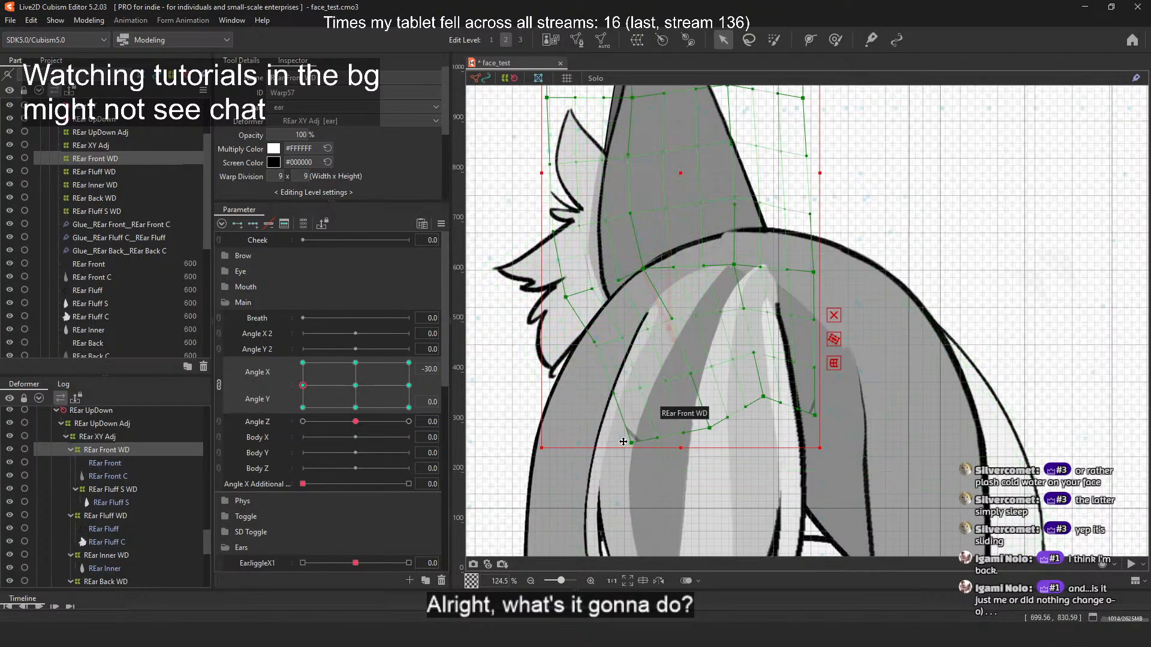
{"action": "left_click_drag", "start_coordinate": [632, 446], "coordinate": [560, 463]}
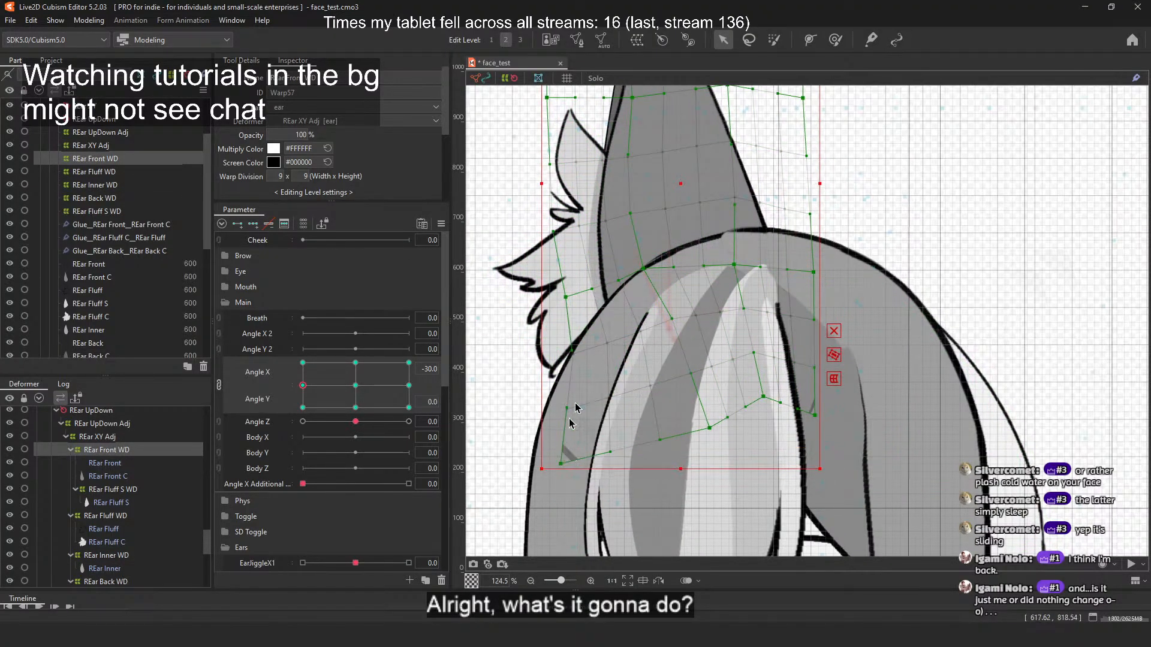
{"action": "left_click_drag", "start_coordinate": [575, 351], "coordinate": [559, 358]}
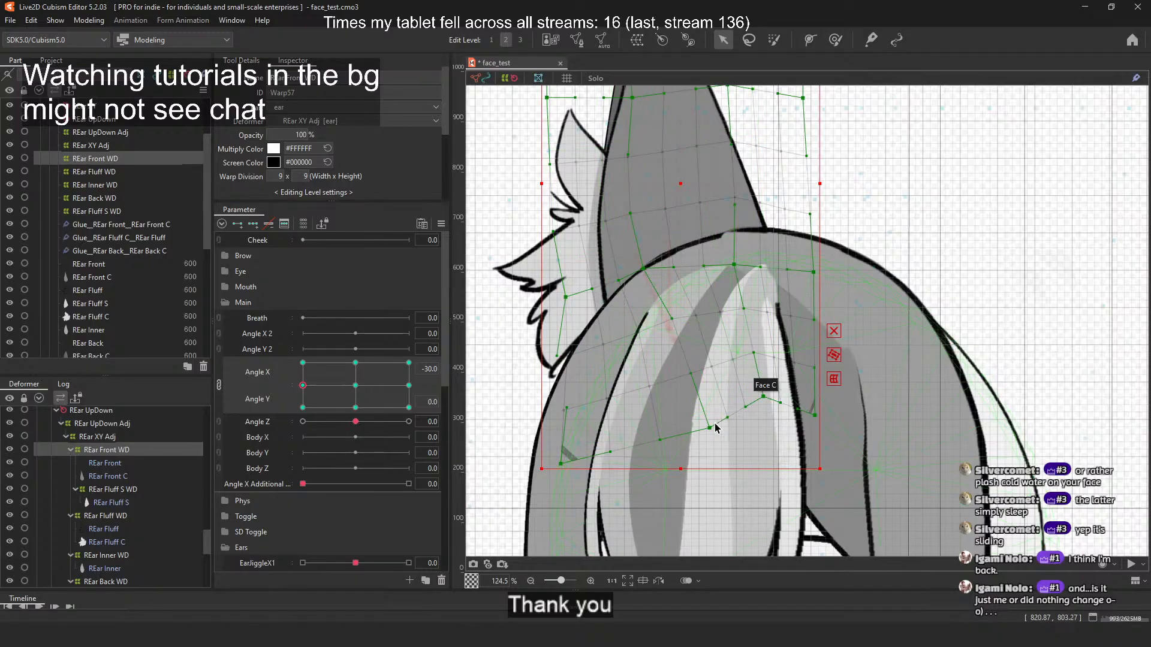
{"action": "left_click_drag", "start_coordinate": [719, 419], "coordinate": [829, 448]}
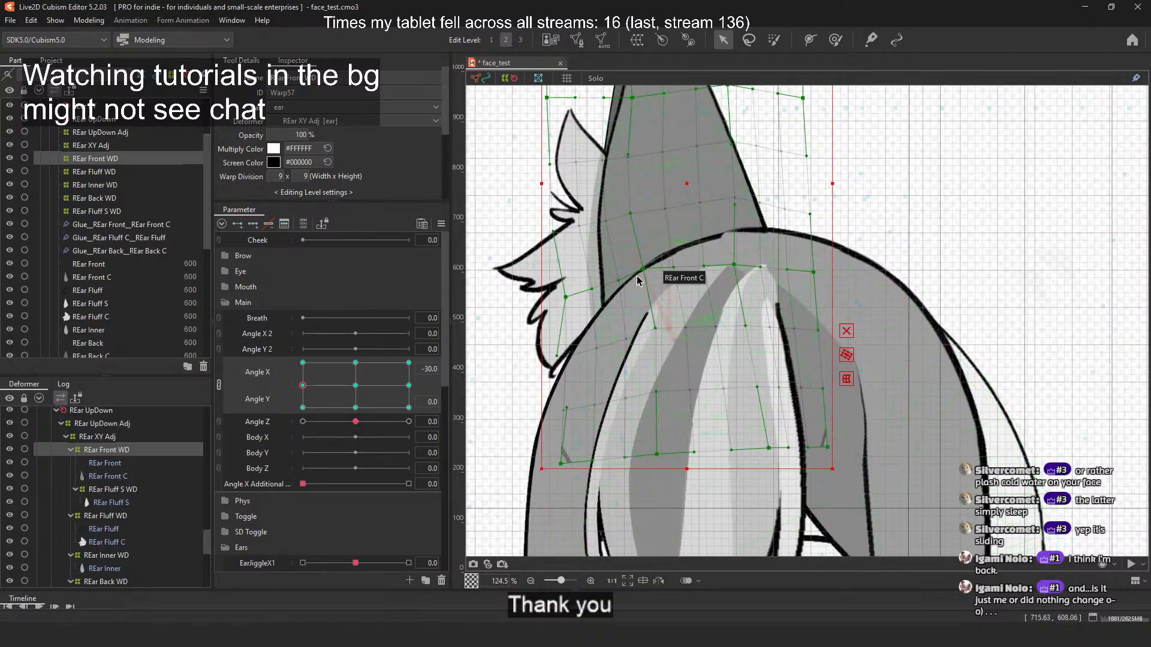
{"action": "left_click_drag", "start_coordinate": [645, 270], "coordinate": [637, 271]}
Step: Straighten the lower edge of REar Front WD at Angle X -30, Angle Y 30, and compare it with the Angle Y 0 and -30 keyforms
{"action": "scroll", "coordinate": [643, 273], "scroll_direction": "down", "scroll_amount": 3}
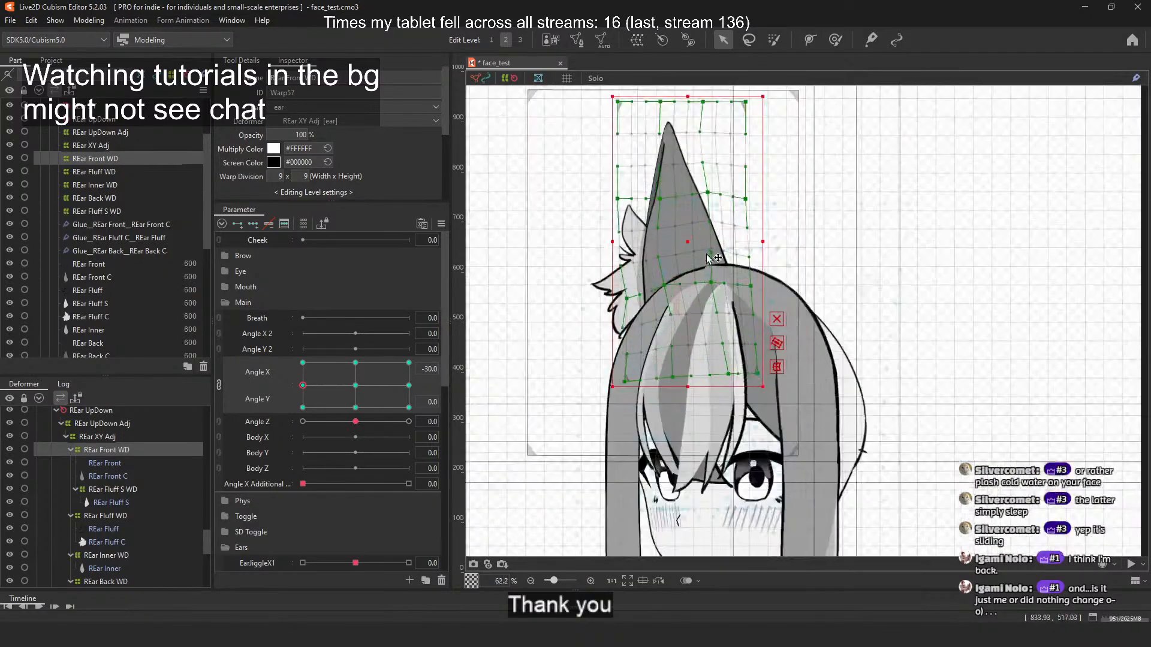
{"action": "scroll", "coordinate": [643, 273], "scroll_direction": "up", "scroll_amount": 2}
{"action": "left_click_drag", "start_coordinate": [304, 385], "coordinate": [302, 362]}
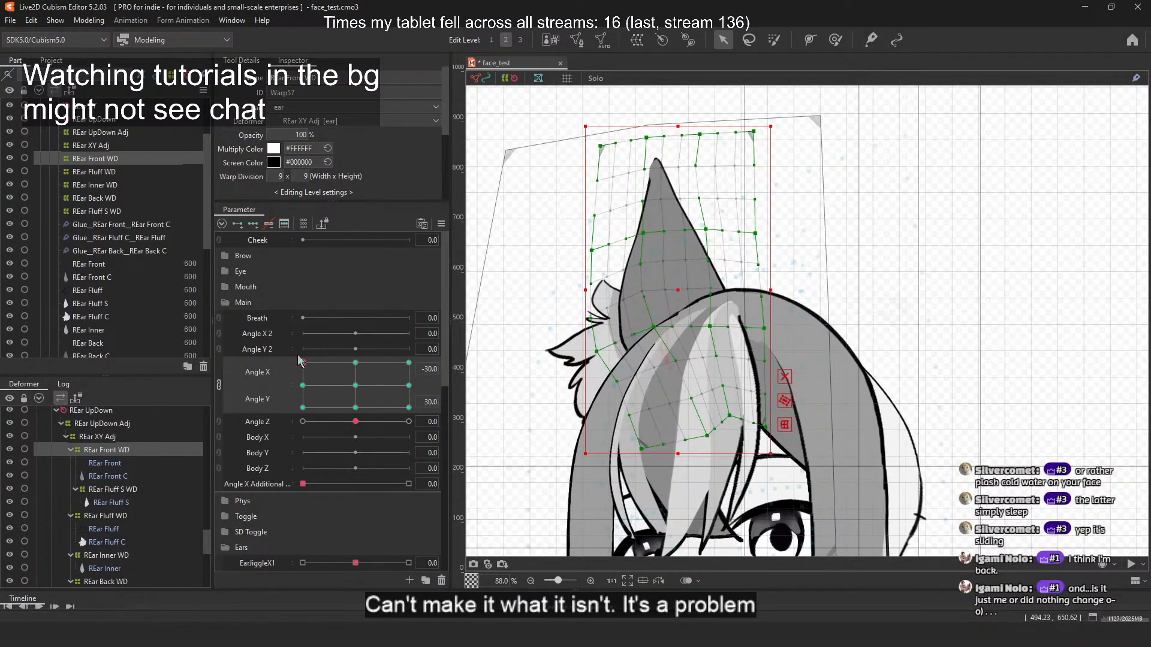
{"action": "left_click", "coordinate": [302, 386]}
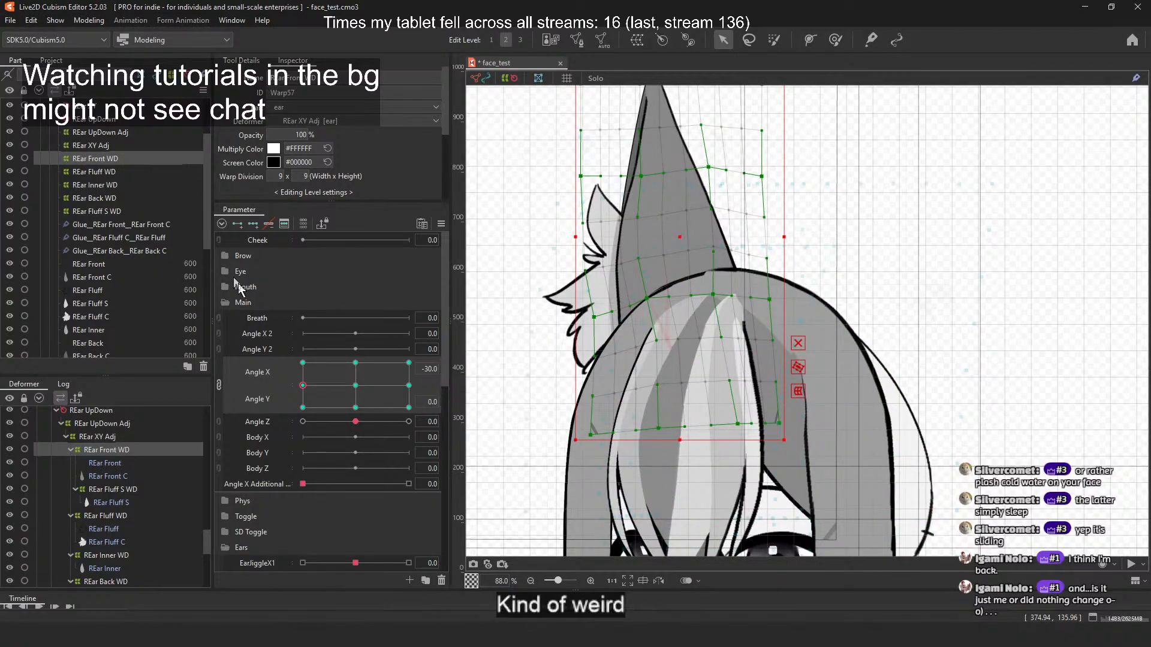
{"action": "scroll", "coordinate": [711, 292], "scroll_direction": "down", "scroll_amount": 2}
{"action": "scroll", "coordinate": [711, 292], "scroll_direction": "up", "scroll_amount": 2}
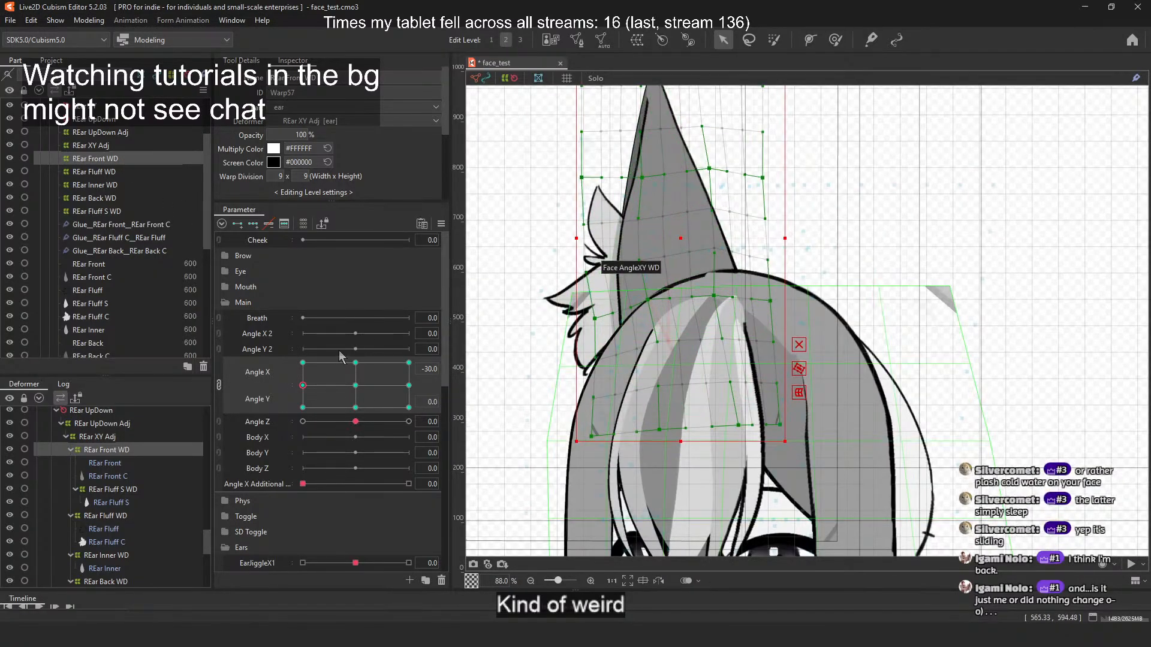
{"action": "left_click", "coordinate": [303, 363]}
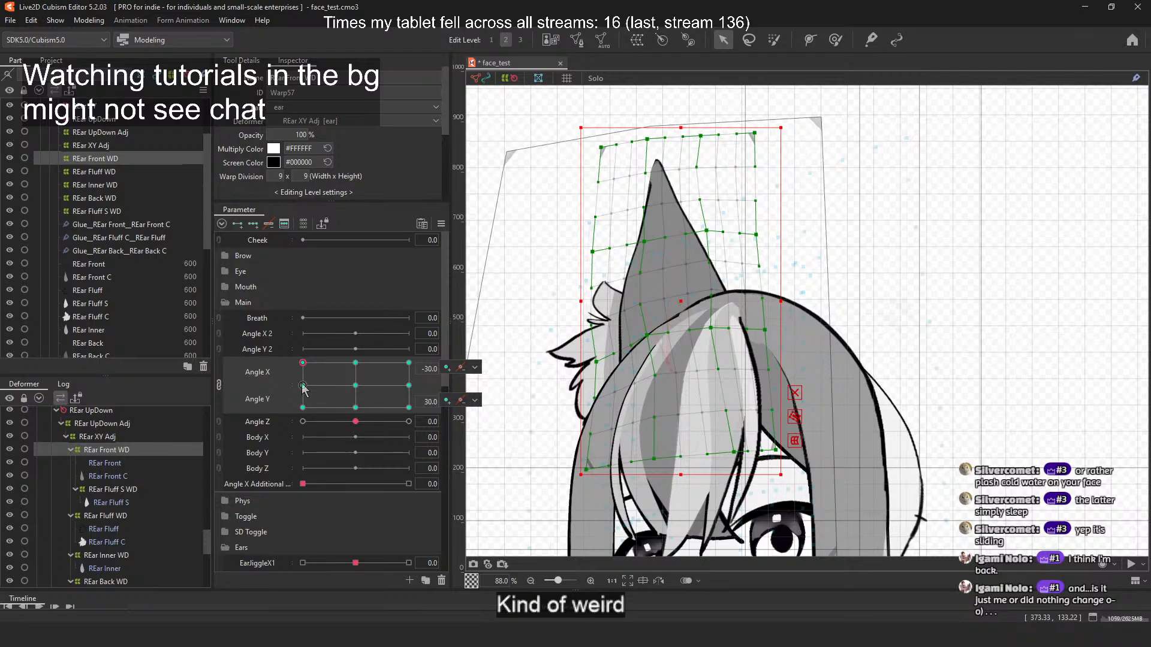
{"action": "left_click", "coordinate": [303, 407]}
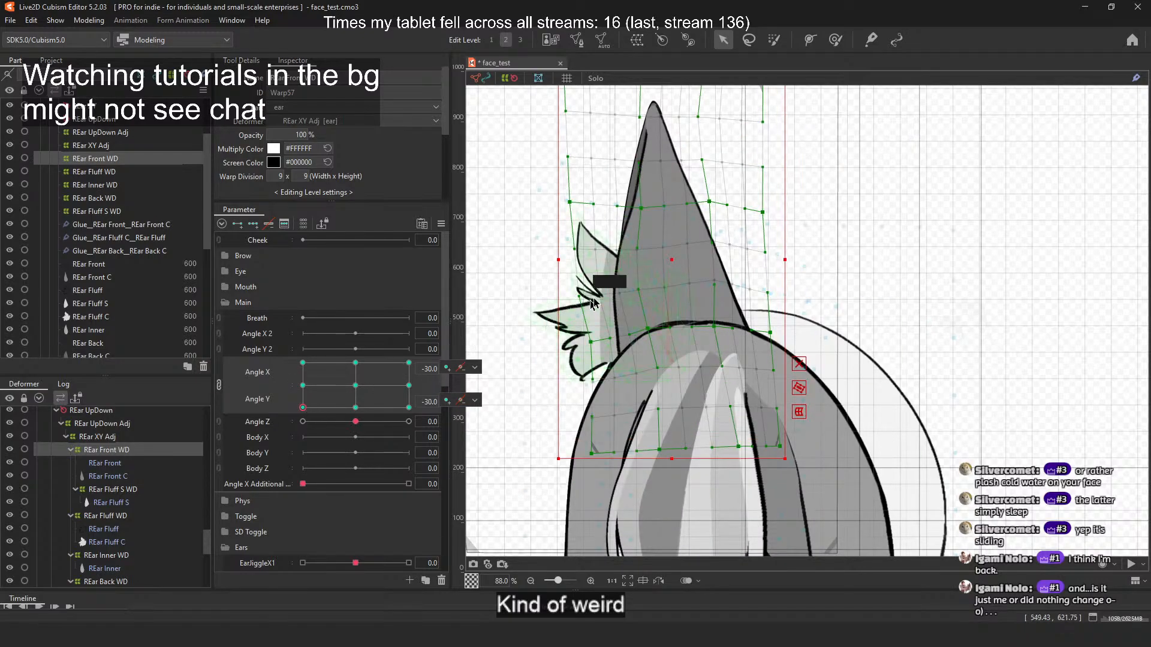
Step: Deselect the deformer and preview the ear on a head turn across to Angle X 30, Angle Y -30
{"action": "scroll", "coordinate": [597, 294], "scroll_direction": "down", "scroll_amount": 4}
{"action": "left_click", "coordinate": [527, 336]}
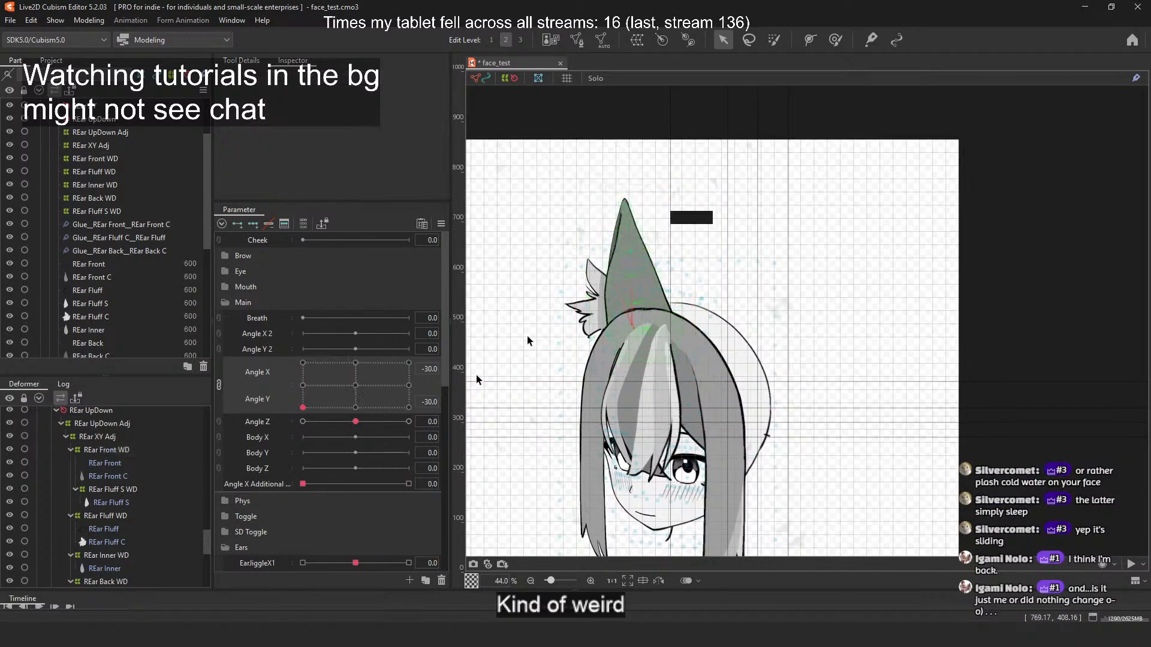
{"action": "left_click", "coordinate": [303, 395]}
{"action": "left_click_drag", "start_coordinate": [303, 396], "coordinate": [328, 437]}
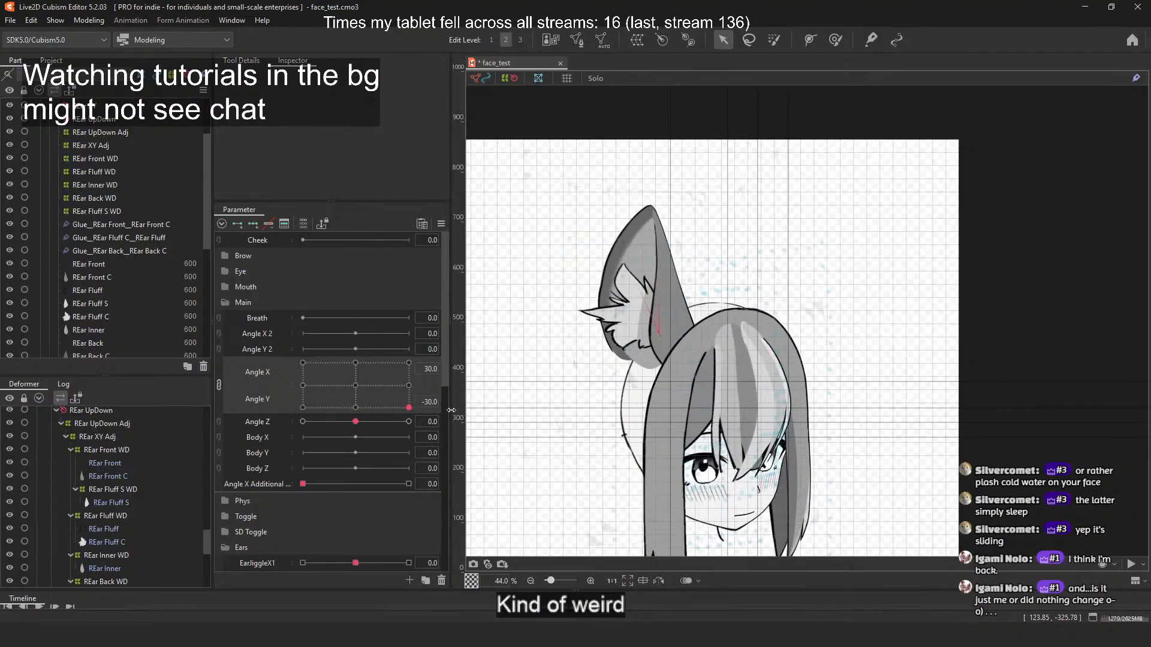
Step: At the neutral head angle, narrow REar Front WD by pulling its outer side inward toward the head
{"action": "left_click", "coordinate": [356, 386]}
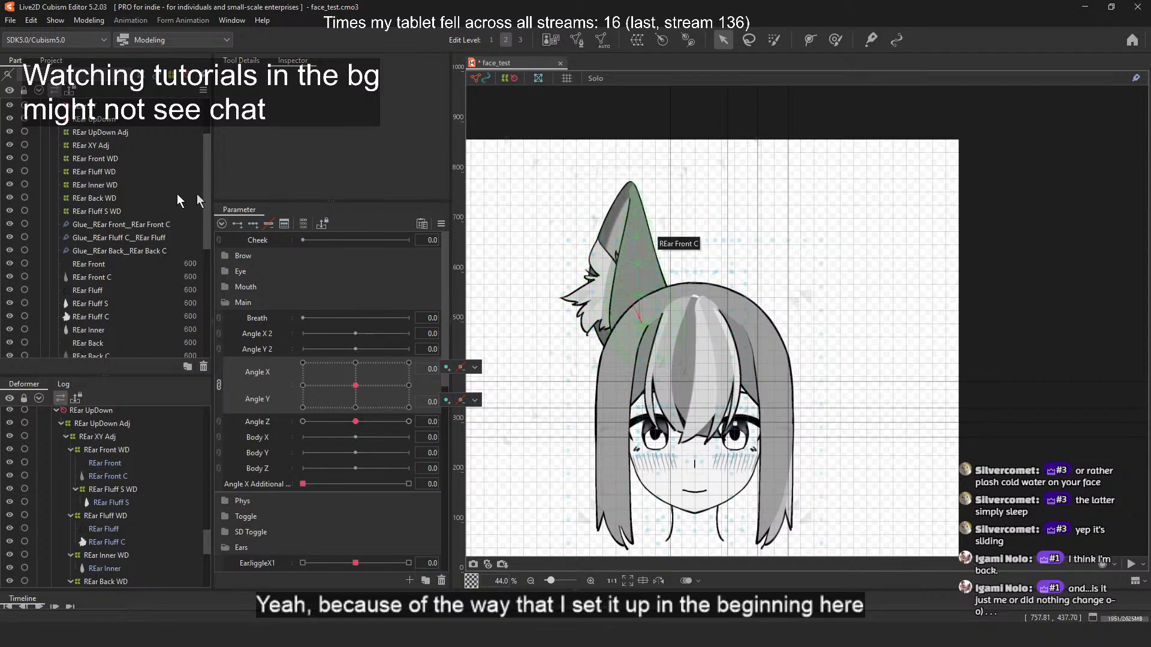
{"action": "left_click", "coordinate": [108, 158]}
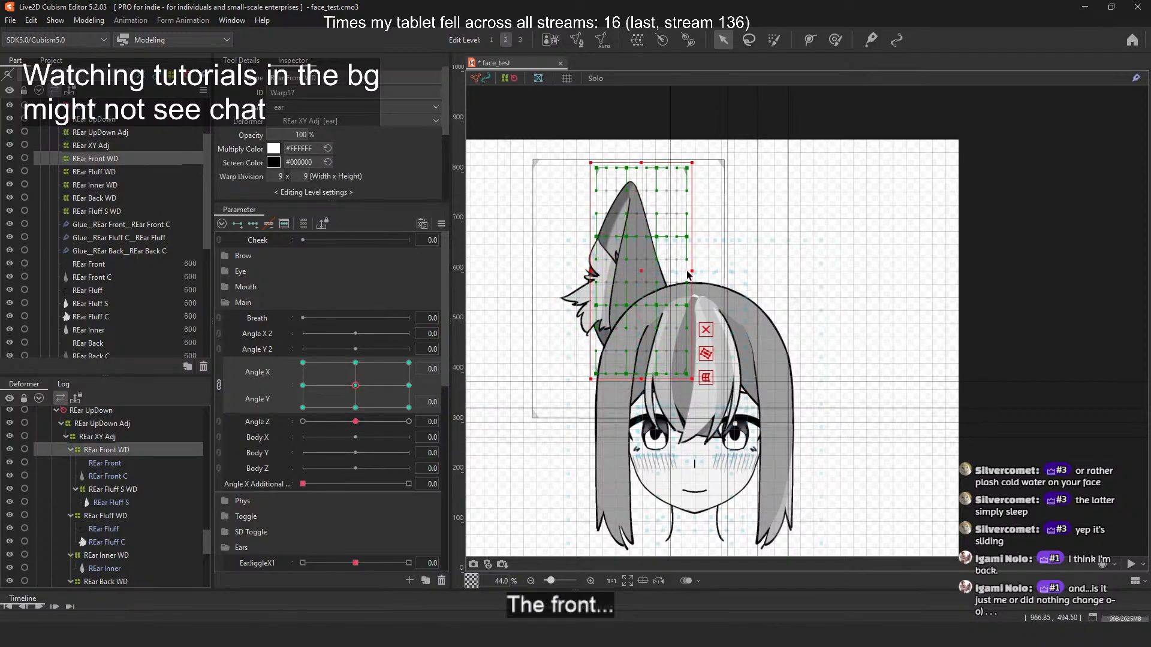
{"action": "scroll", "coordinate": [689, 274], "scroll_direction": "up", "scroll_amount": 2}
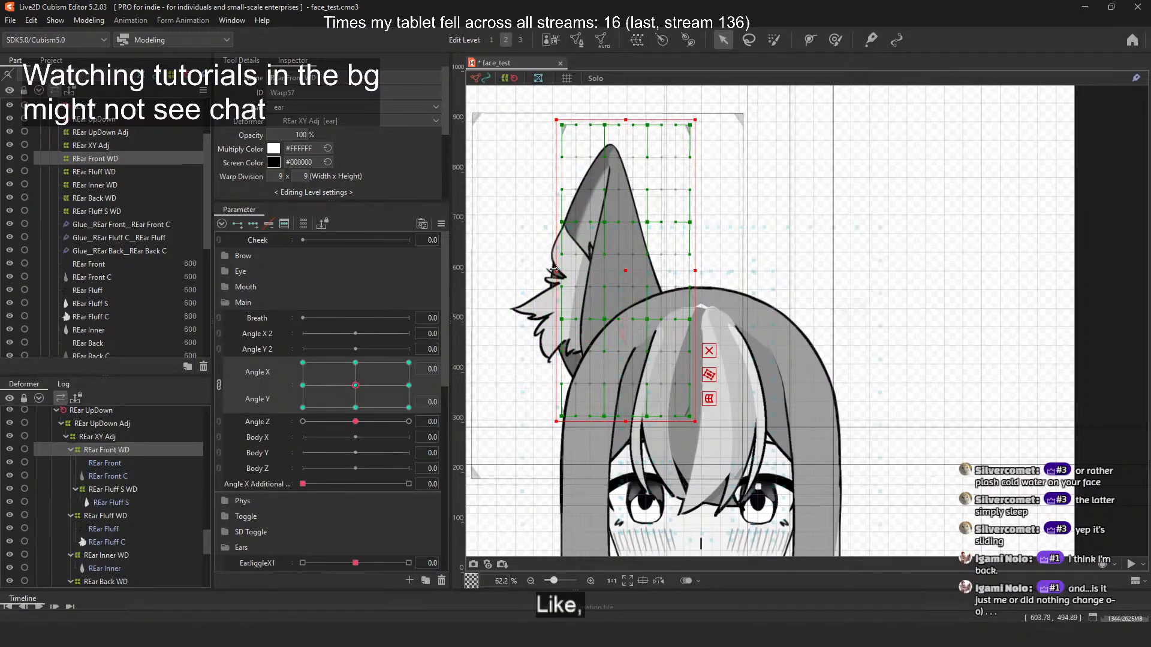
{"action": "left_click_drag", "start_coordinate": [557, 290], "coordinate": [587, 289]}
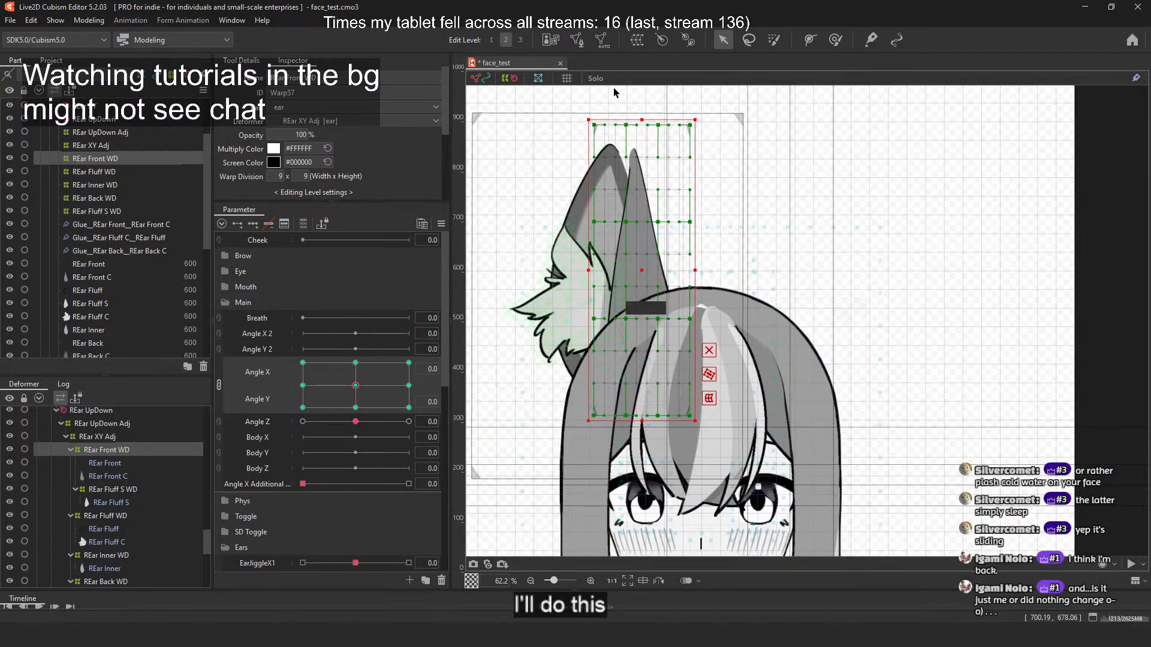
Step: Shift the upper and middle lattice points of REar Front WD back outward to align the front ear piece with the ear tip
{"action": "scroll", "coordinate": [613, 88], "scroll_direction": "up", "scroll_amount": 3}
{"action": "left_click_drag", "start_coordinate": [639, 164], "coordinate": [541, 163]}
{"action": "left_click_drag", "start_coordinate": [700, 163], "coordinate": [590, 163]}
{"action": "left_click_drag", "start_coordinate": [700, 353], "coordinate": [568, 355]}
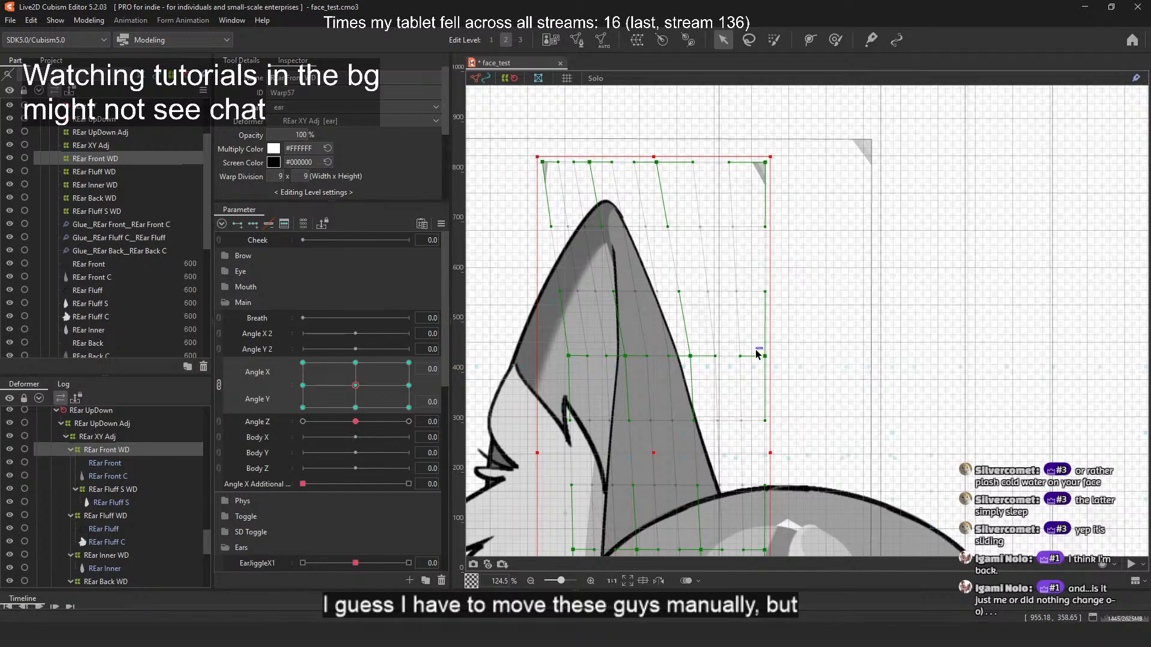
{"action": "left_click_drag", "start_coordinate": [764, 358], "coordinate": [683, 359]}
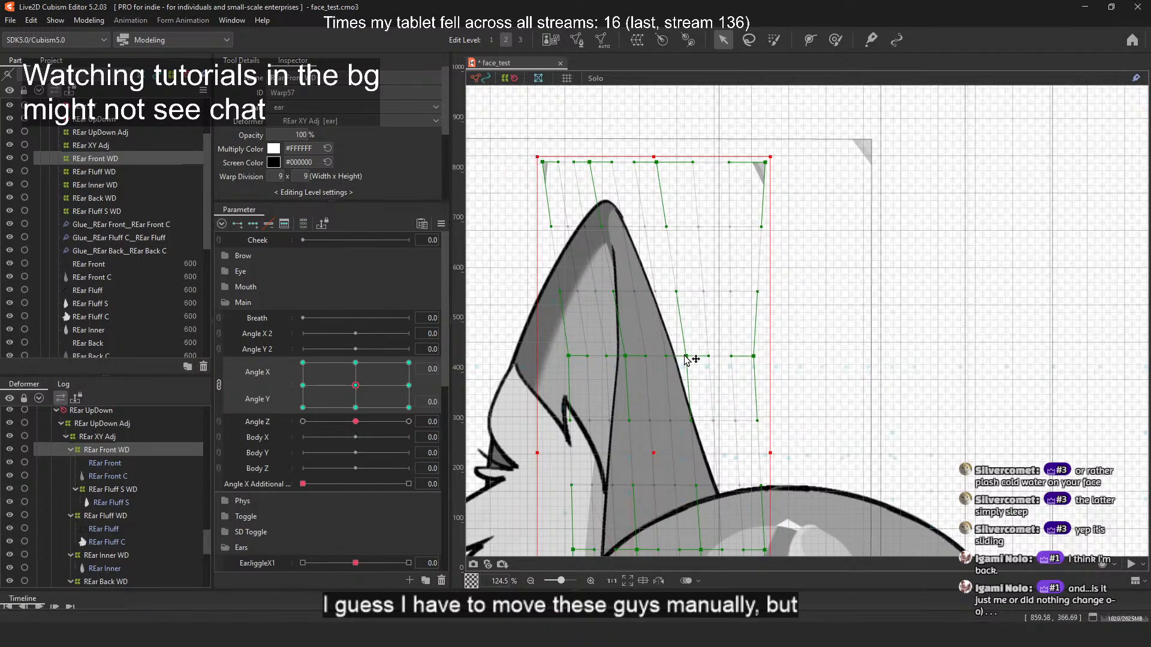
{"action": "left_click_drag", "start_coordinate": [764, 163], "coordinate": [663, 163]}
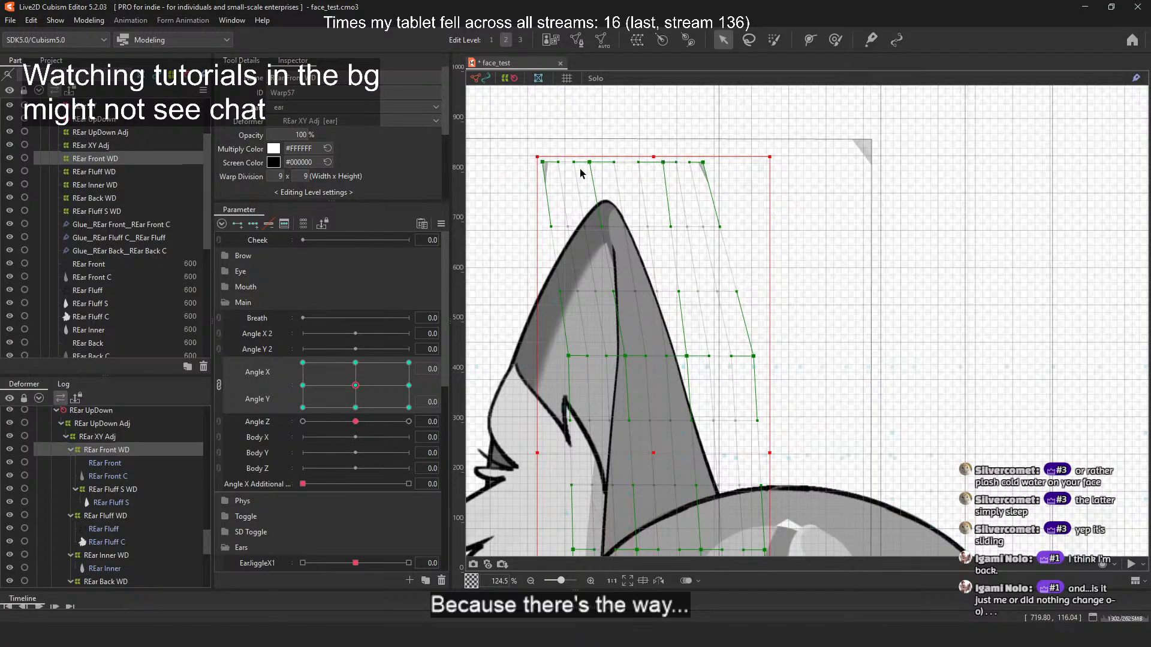
{"action": "left_click_drag", "start_coordinate": [590, 163], "coordinate": [592, 164]}
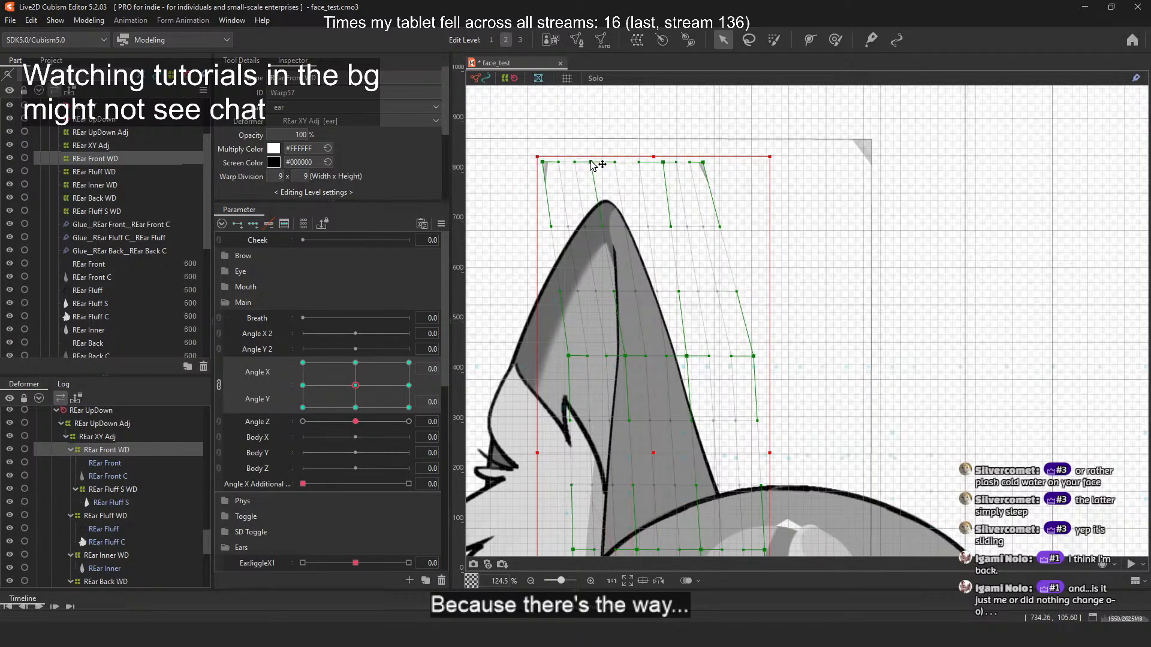
Step: Deselect the deformer and check the reshaped front ear piece around the neutral head angle
{"action": "scroll", "coordinate": [642, 193], "scroll_direction": "down", "scroll_amount": 3}
{"action": "scroll", "coordinate": [642, 193], "scroll_direction": "up", "scroll_amount": 1}
{"action": "left_click", "coordinate": [683, 119]}
{"action": "scroll", "coordinate": [662, 219], "scroll_direction": "down", "scroll_amount": 1}
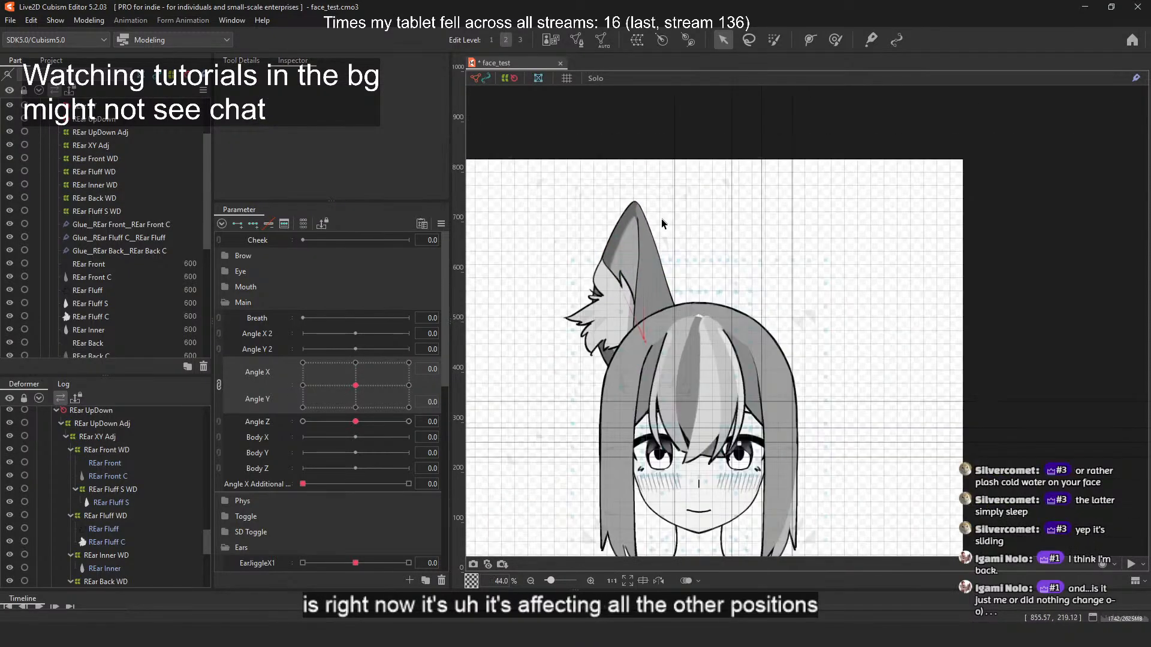
{"action": "scroll", "coordinate": [661, 219], "scroll_direction": "up", "scroll_amount": 1}
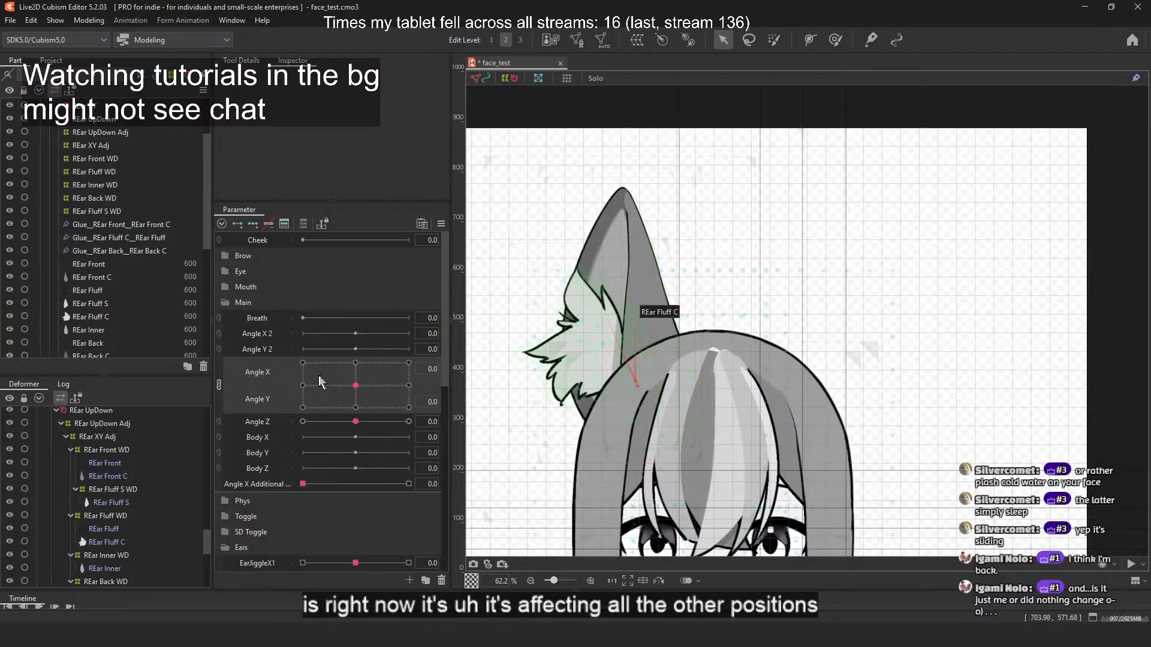
{"action": "mouse_move", "coordinate": [365, 385]}
{"action": "left_mouse_down"}
{"action": "mouse_move", "coordinate": [284, 385]}
{"action": "mouse_move", "coordinate": [420, 380]}
{"action": "mouse_move", "coordinate": [390, 422]}
{"action": "mouse_move", "coordinate": [339, 433]}
{"action": "mouse_move", "coordinate": [407, 429]}
{"action": "mouse_move", "coordinate": [346, 440]}
{"action": "mouse_move", "coordinate": [432, 403]}
{"action": "mouse_move", "coordinate": [361, 339]}
{"action": "mouse_move", "coordinate": [356, 385]}
{"action": "left_mouse_up"}
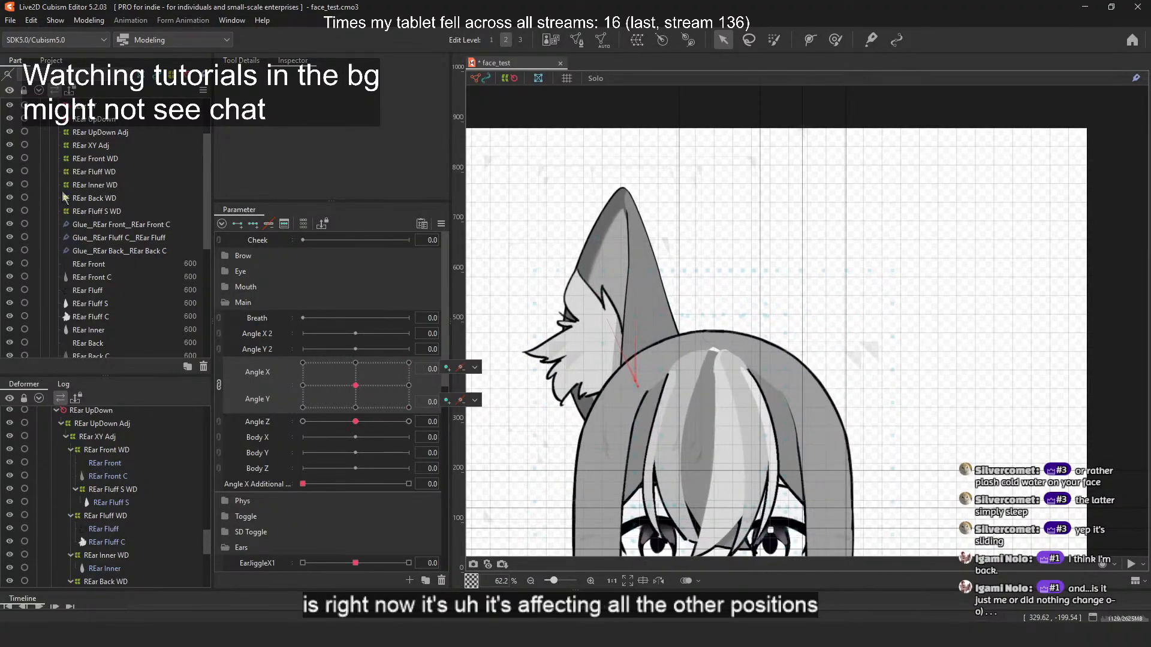
Step: At Angle X 0, Angle Y 30, pull the lower outer lattice points of REar Front WD inward toward the head
{"action": "left_click", "coordinate": [94, 158]}
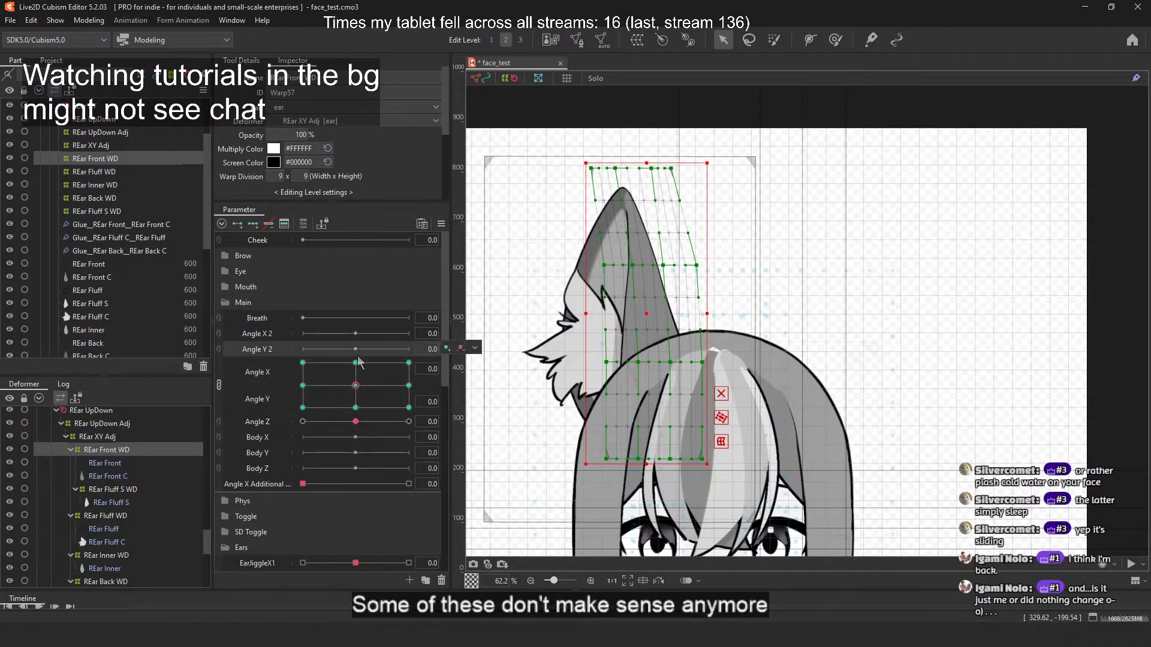
{"action": "left_click_drag", "start_coordinate": [357, 376], "coordinate": [357, 362]}
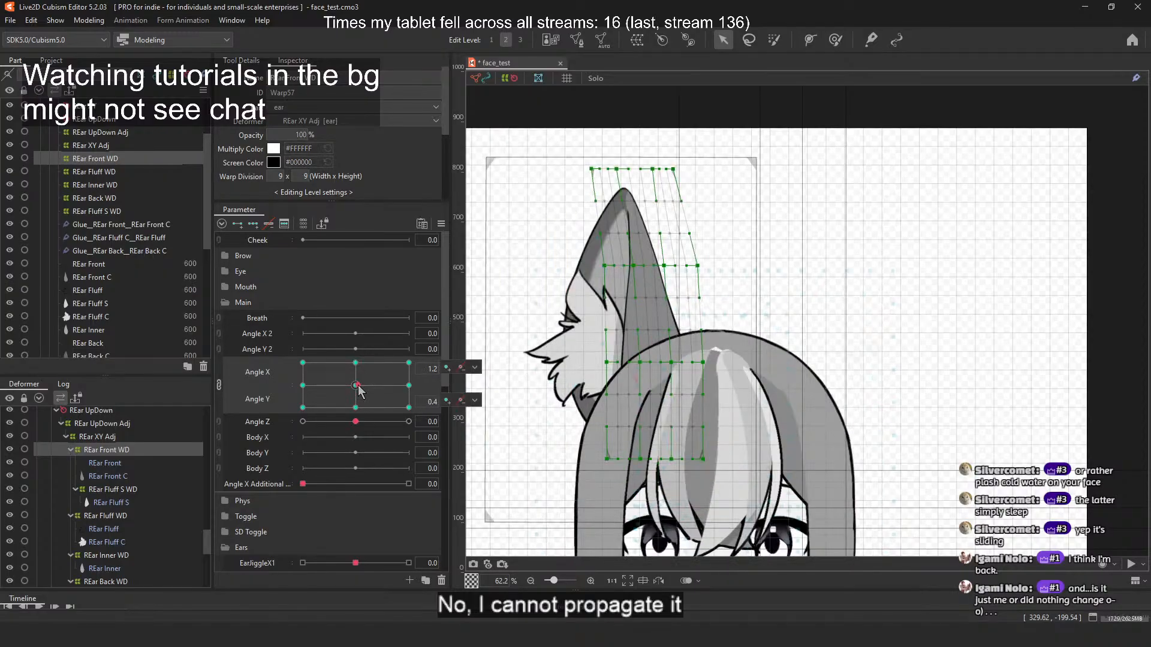
{"action": "left_click", "coordinate": [357, 386]}
{"action": "left_click", "coordinate": [357, 364]}
{"action": "left_click", "coordinate": [474, 367]}
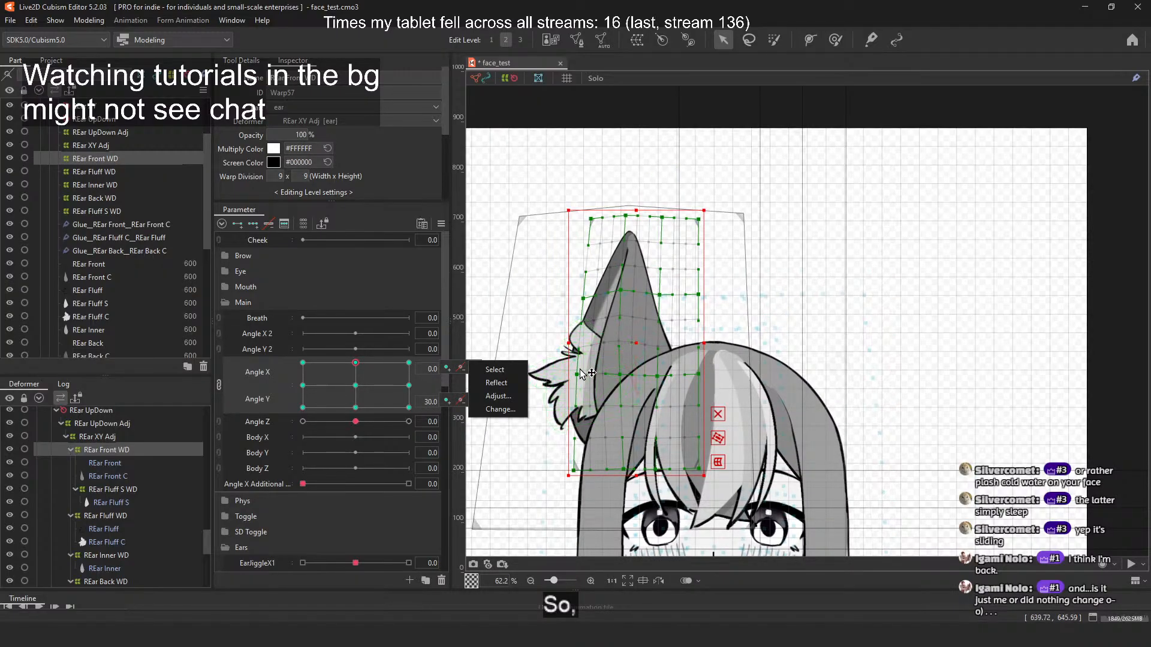
{"action": "left_click_drag", "start_coordinate": [580, 372], "coordinate": [623, 474]}
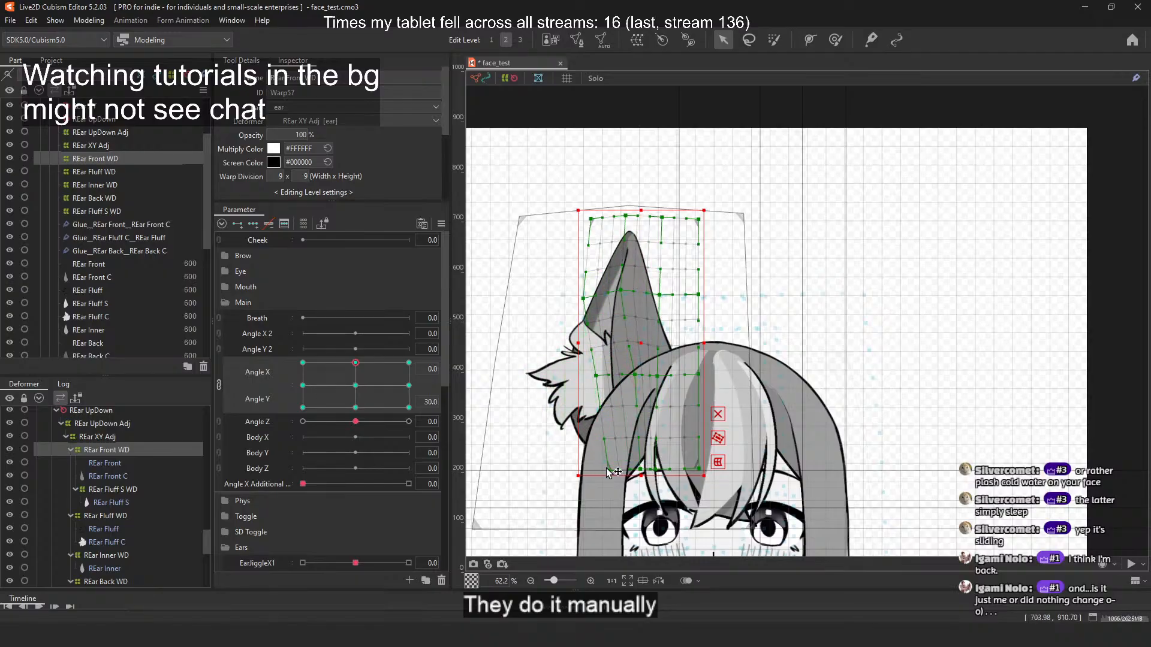
{"action": "left_click_drag", "start_coordinate": [610, 471], "coordinate": [629, 473]}
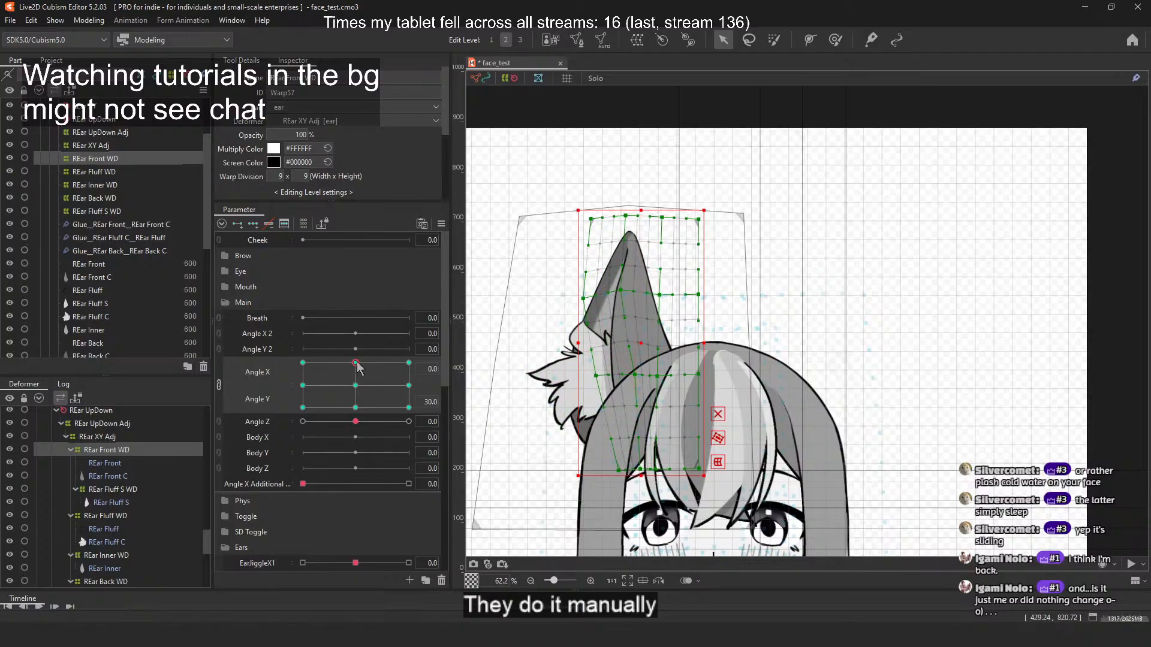
Step: Nudge the middle outer points of REar Front WD inward and raise its bottom lattice points at Angle Y 30
{"action": "mouse_move", "coordinate": [357, 364]}
{"action": "left_mouse_down"}
{"action": "mouse_move", "coordinate": [357, 387]}
{"action": "mouse_move", "coordinate": [359, 363]}
{"action": "left_mouse_up"}
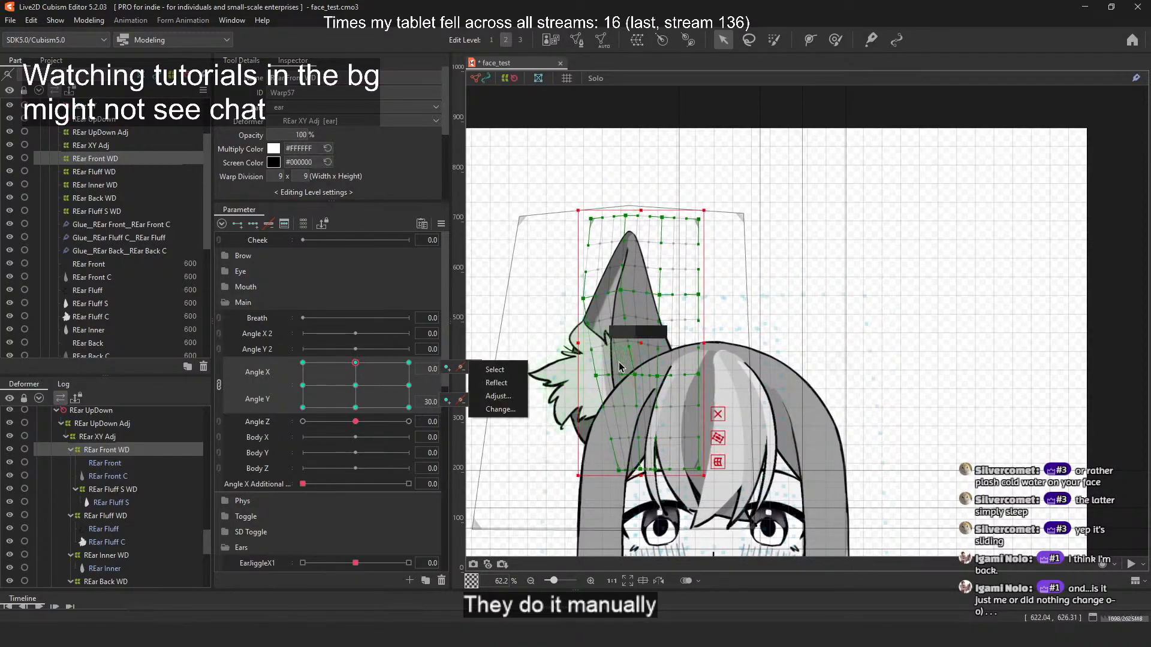
{"action": "mouse_move", "coordinate": [655, 376]}
{"action": "left_mouse_down"}
{"action": "mouse_move", "coordinate": [605, 377]}
{"action": "mouse_move", "coordinate": [658, 379]}
{"action": "left_mouse_up"}
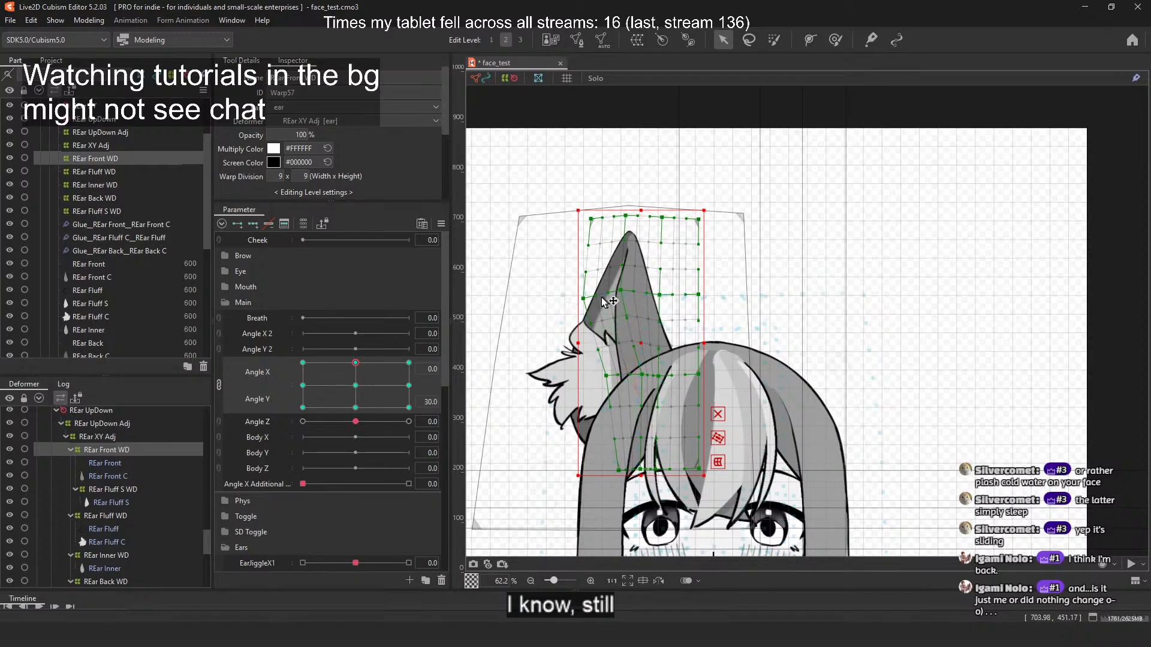
{"action": "left_click_drag", "start_coordinate": [588, 299], "coordinate": [595, 300]}
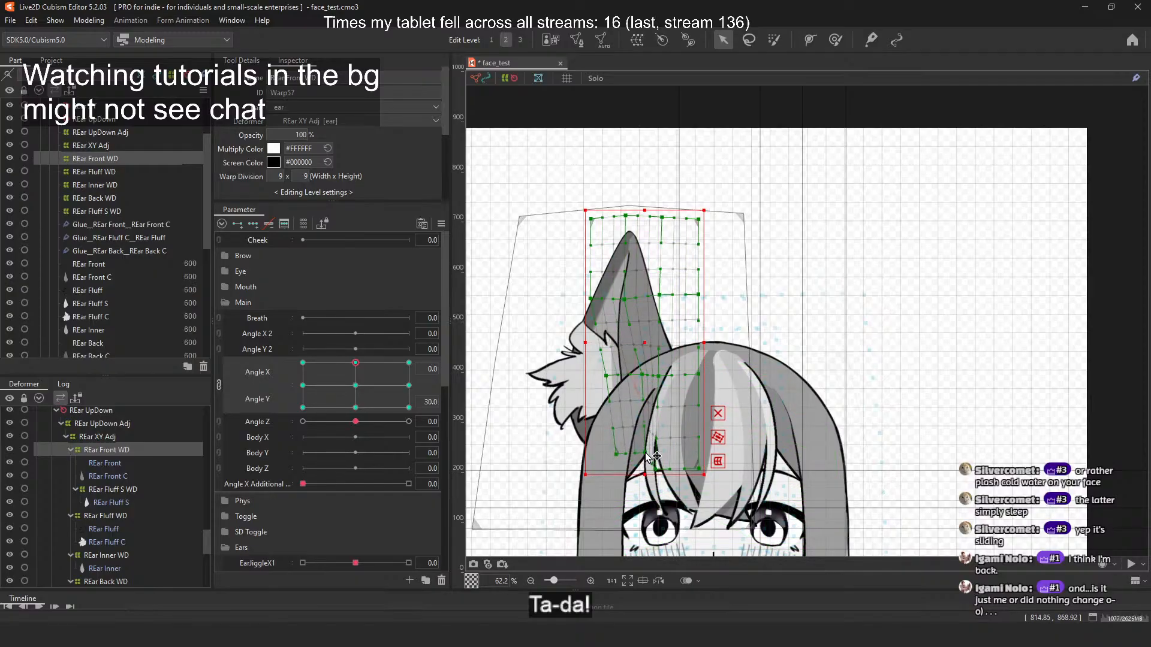
{"action": "left_click_drag", "start_coordinate": [661, 469], "coordinate": [674, 447]}
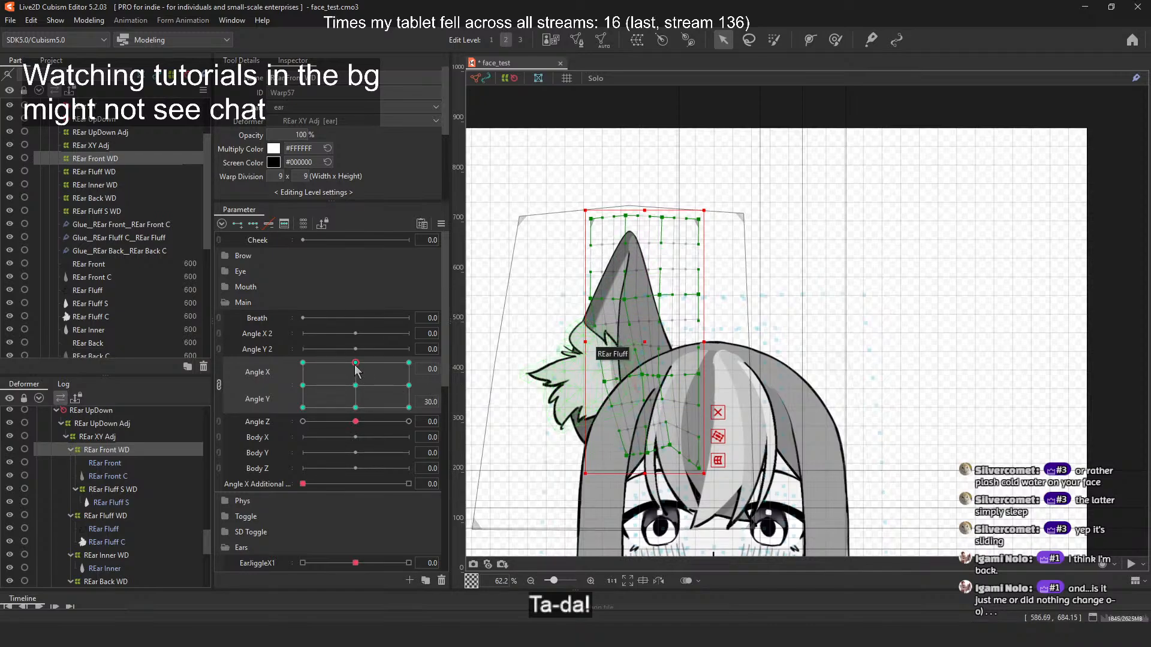
Step: At Angle X 0, Angle Y -30, narrow the lower half of REar Front WD by moving its outer lattice points toward the head
{"action": "mouse_move", "coordinate": [355, 364]}
{"action": "left_mouse_down"}
{"action": "mouse_move", "coordinate": [358, 396]}
{"action": "mouse_move", "coordinate": [359, 364]}
{"action": "mouse_move", "coordinate": [358, 385]}
{"action": "left_mouse_up"}
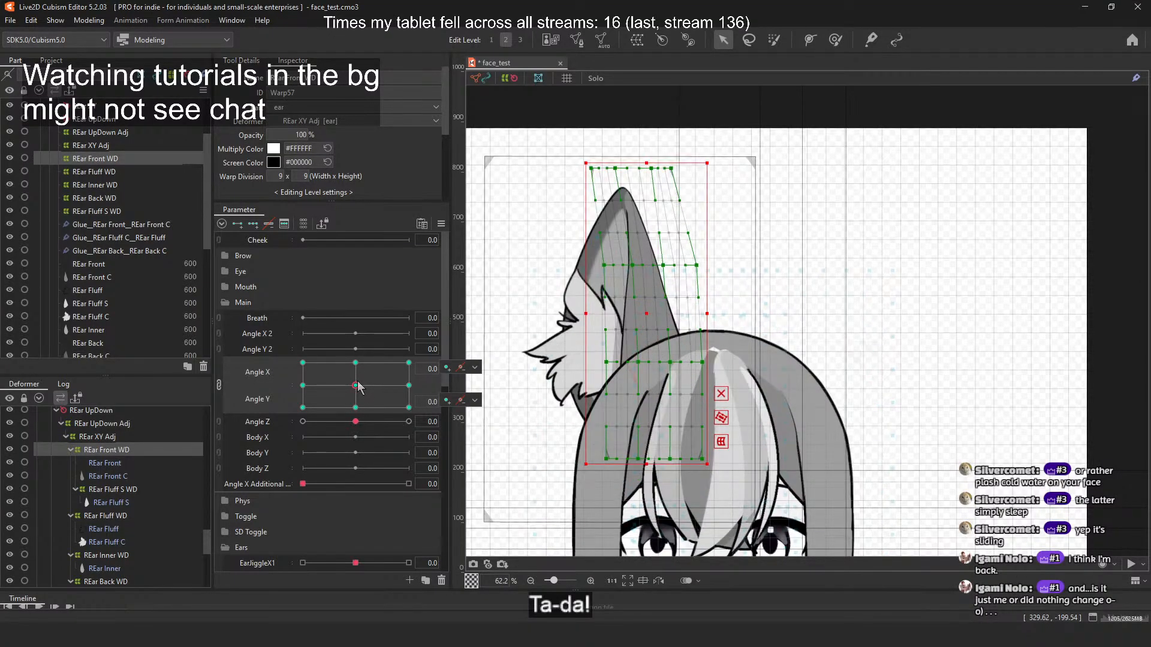
{"action": "left_click", "coordinate": [357, 408]}
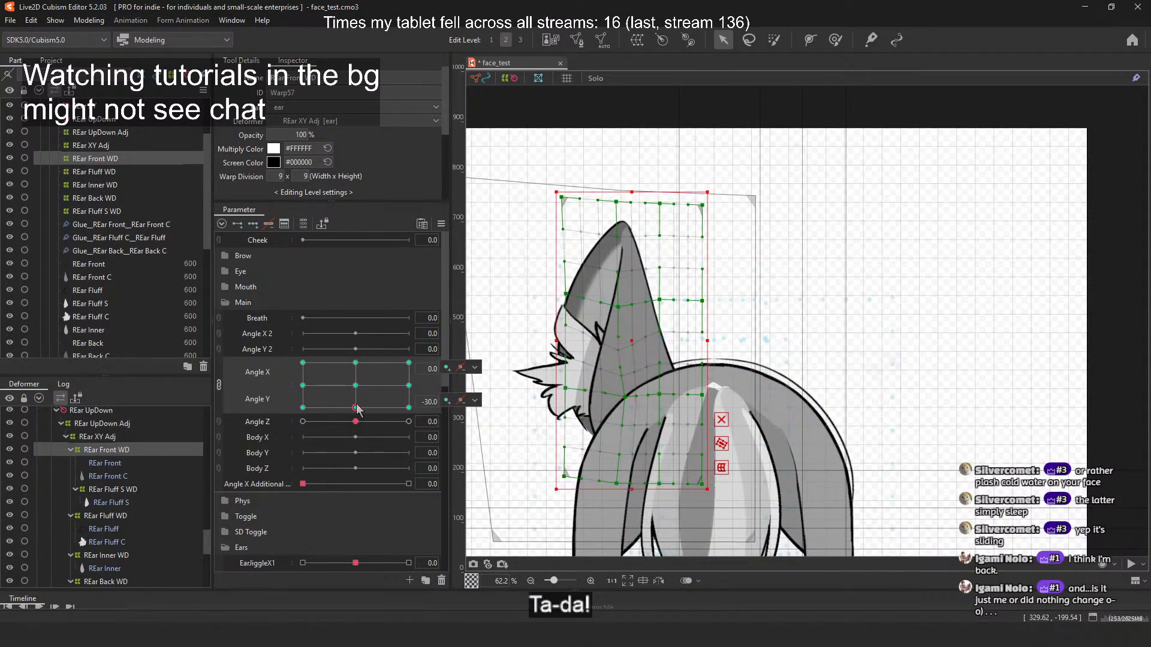
{"action": "left_click_drag", "start_coordinate": [566, 388], "coordinate": [590, 388]}
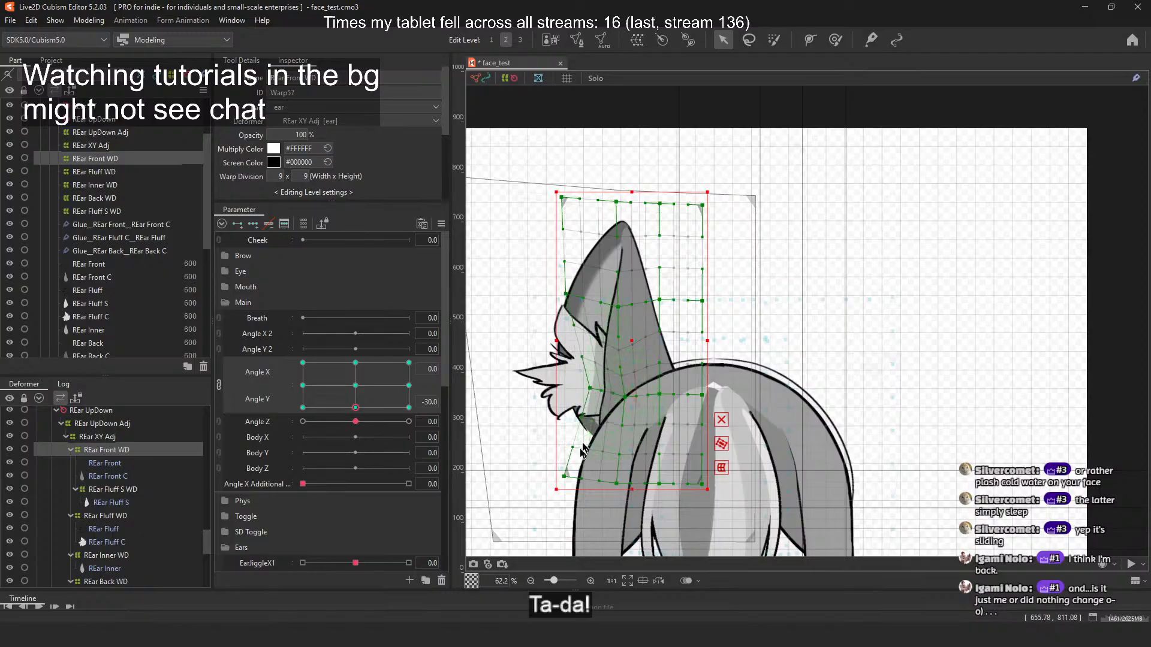
{"action": "left_click_drag", "start_coordinate": [564, 477], "coordinate": [627, 477]}
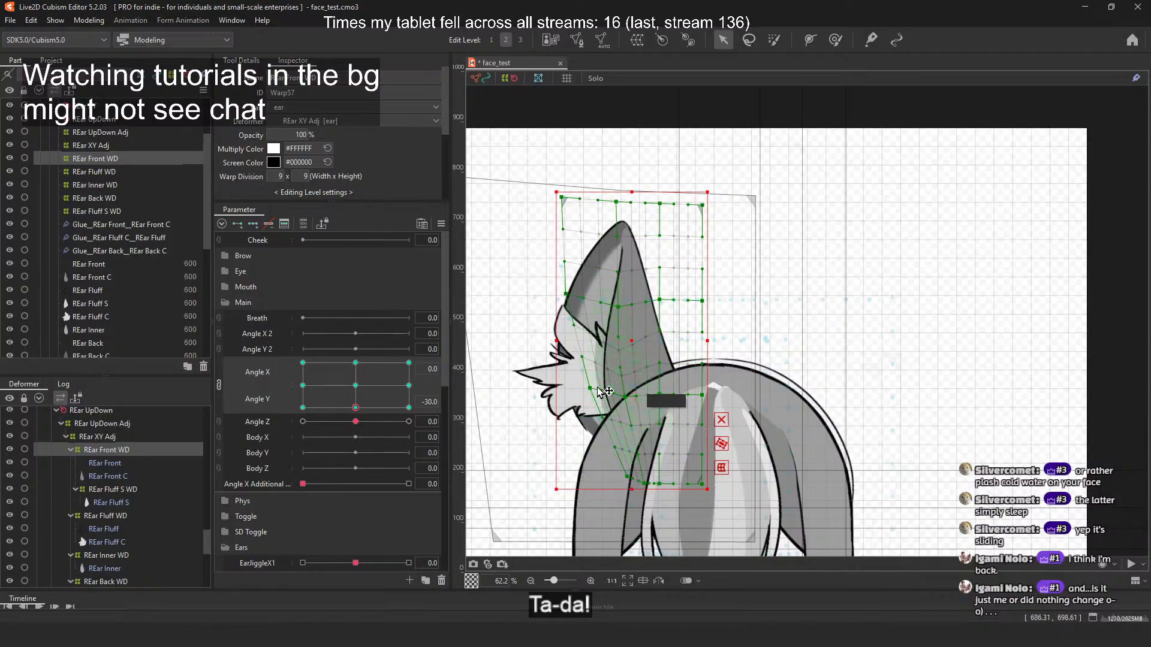
{"action": "left_click_drag", "start_coordinate": [590, 389], "coordinate": [614, 391]}
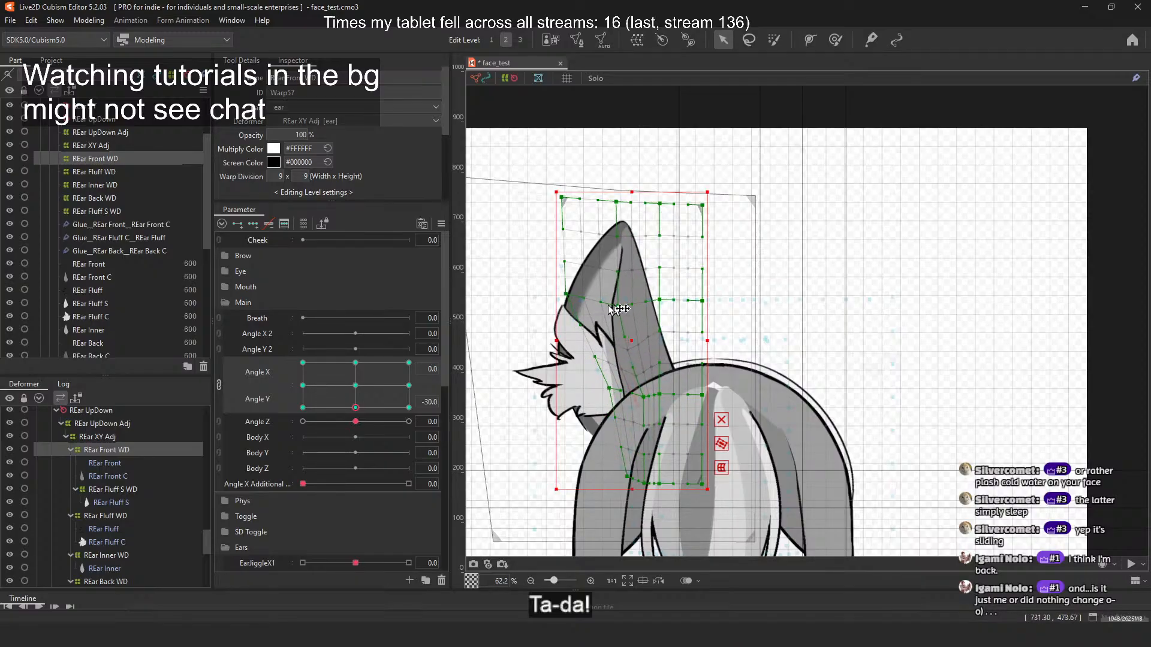
{"action": "mouse_move", "coordinate": [567, 295]}
{"action": "left_mouse_down"}
{"action": "mouse_move", "coordinate": [586, 299]}
{"action": "mouse_move", "coordinate": [576, 295]}
{"action": "left_mouse_up"}
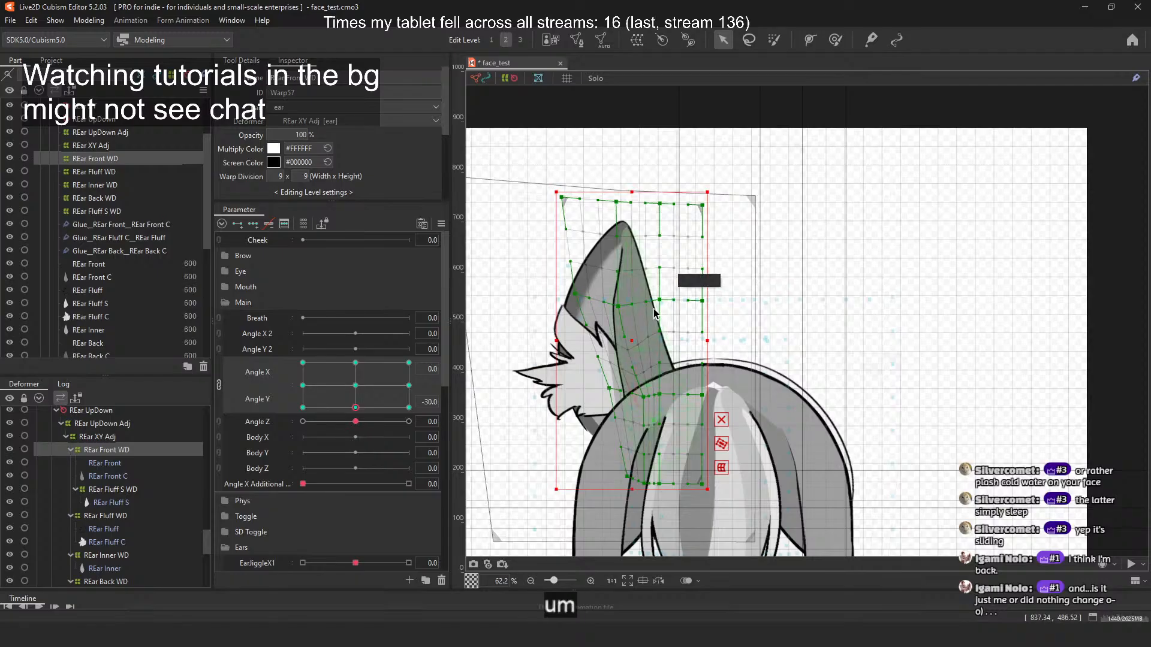
{"action": "mouse_move", "coordinate": [660, 299]}
{"action": "left_mouse_down"}
{"action": "mouse_move", "coordinate": [627, 308]}
{"action": "mouse_move", "coordinate": [660, 299]}
{"action": "left_mouse_up"}
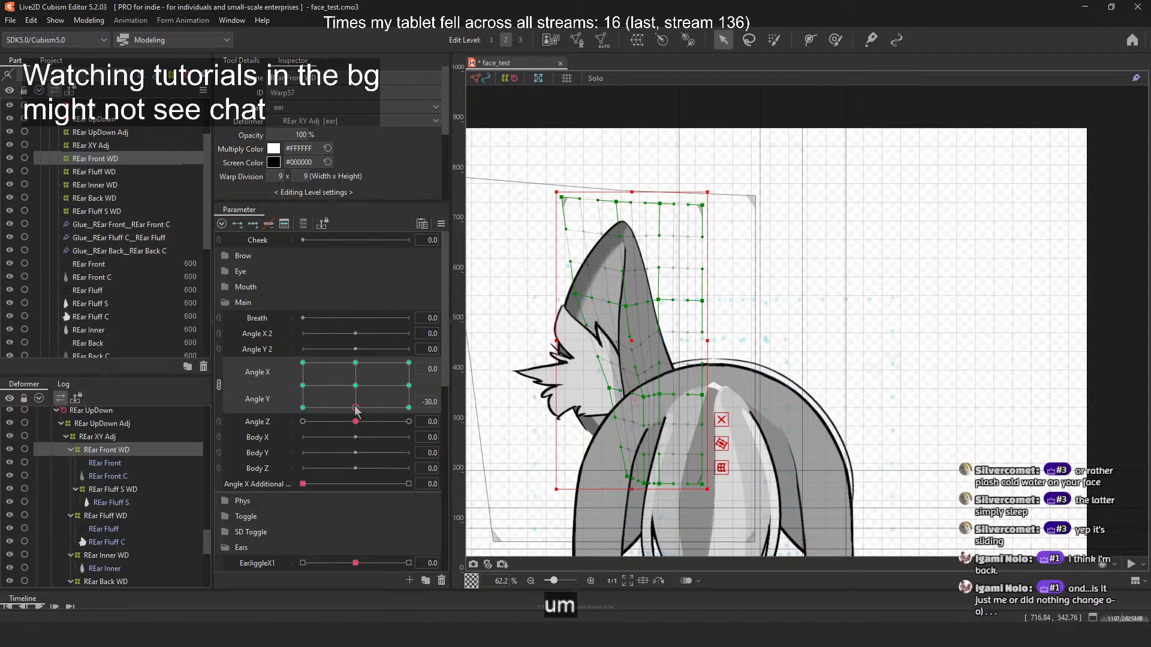
Step: Compare the vertical keyforms, raise and spread the bottom lattice points of REar Front WD at Angle Y -30, and preview the ear deselected
{"action": "mouse_move", "coordinate": [357, 409]}
{"action": "left_mouse_down"}
{"action": "mouse_move", "coordinate": [356, 374]}
{"action": "mouse_move", "coordinate": [357, 418]}
{"action": "mouse_move", "coordinate": [356, 383]}
{"action": "mouse_move", "coordinate": [357, 415]}
{"action": "mouse_move", "coordinate": [358, 396]}
{"action": "left_mouse_up"}
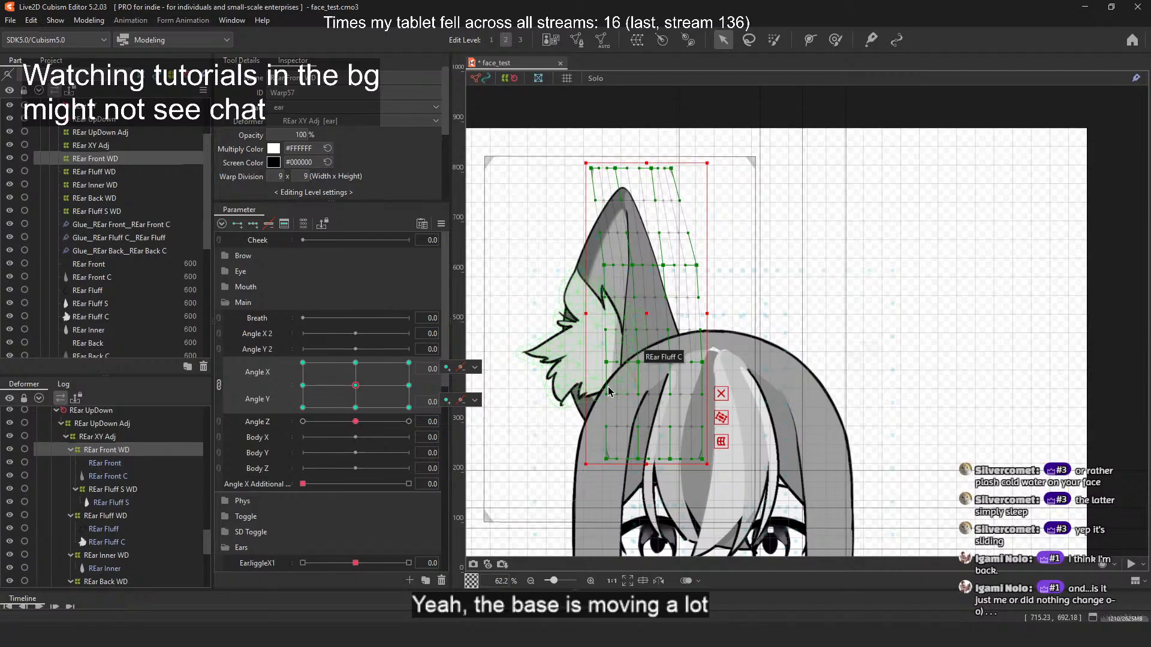
{"action": "left_click_drag", "start_coordinate": [608, 461], "coordinate": [618, 460]}
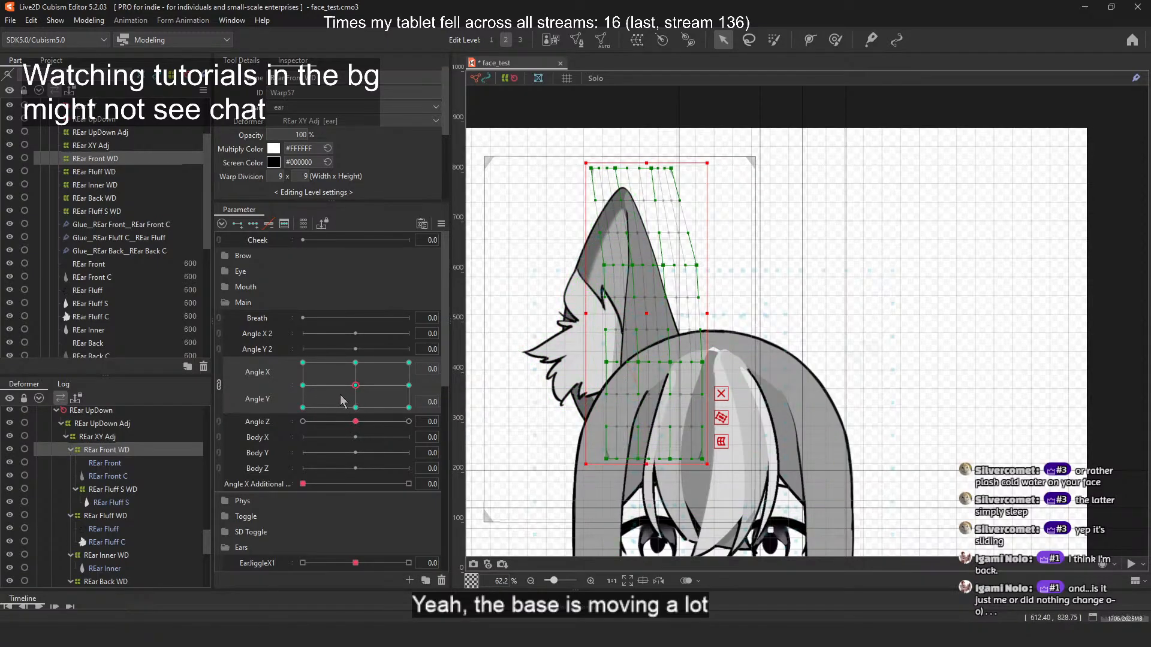
{"action": "left_click", "coordinate": [356, 362]}
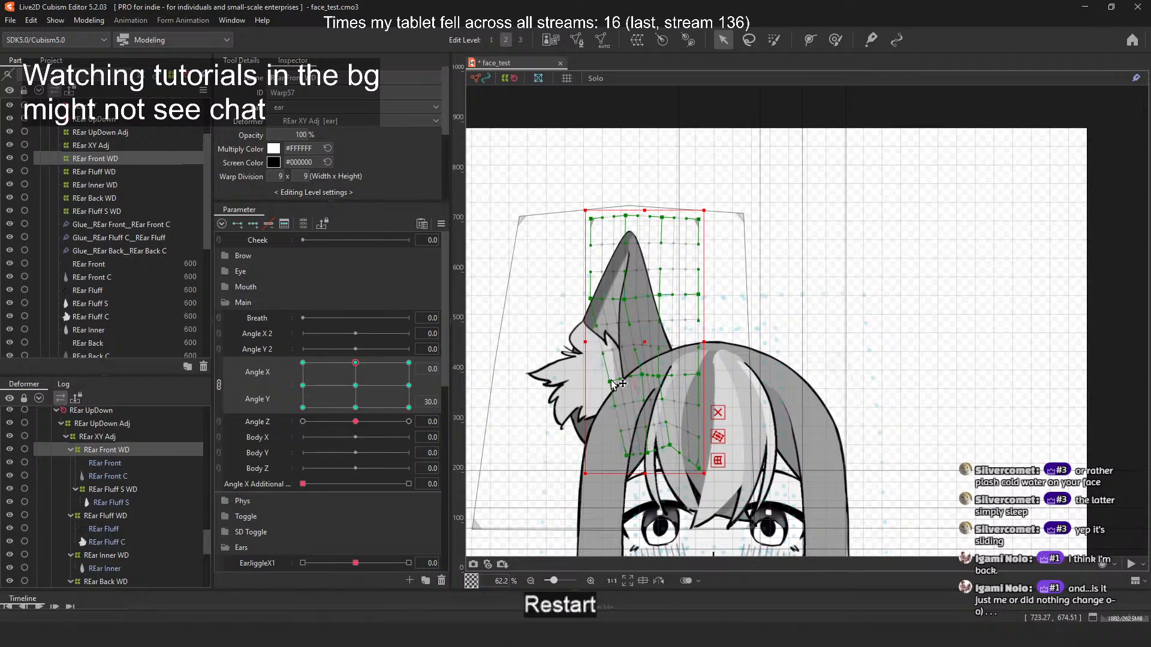
{"action": "left_click", "coordinate": [356, 407]}
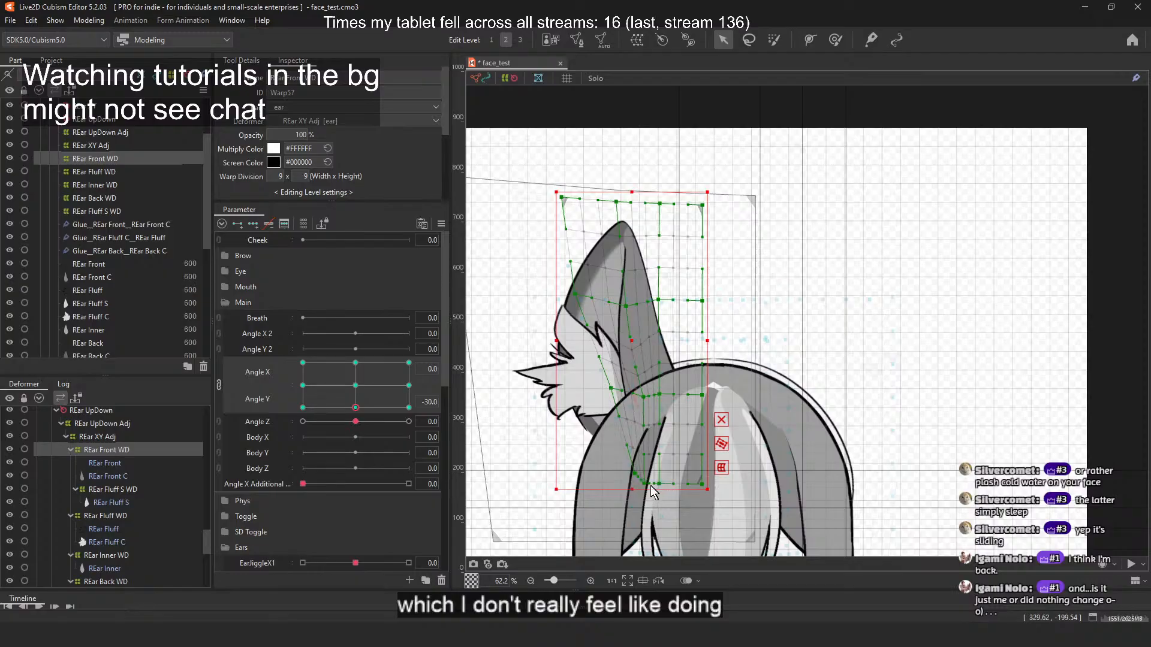
{"action": "left_click_drag", "start_coordinate": [660, 483], "coordinate": [705, 478]}
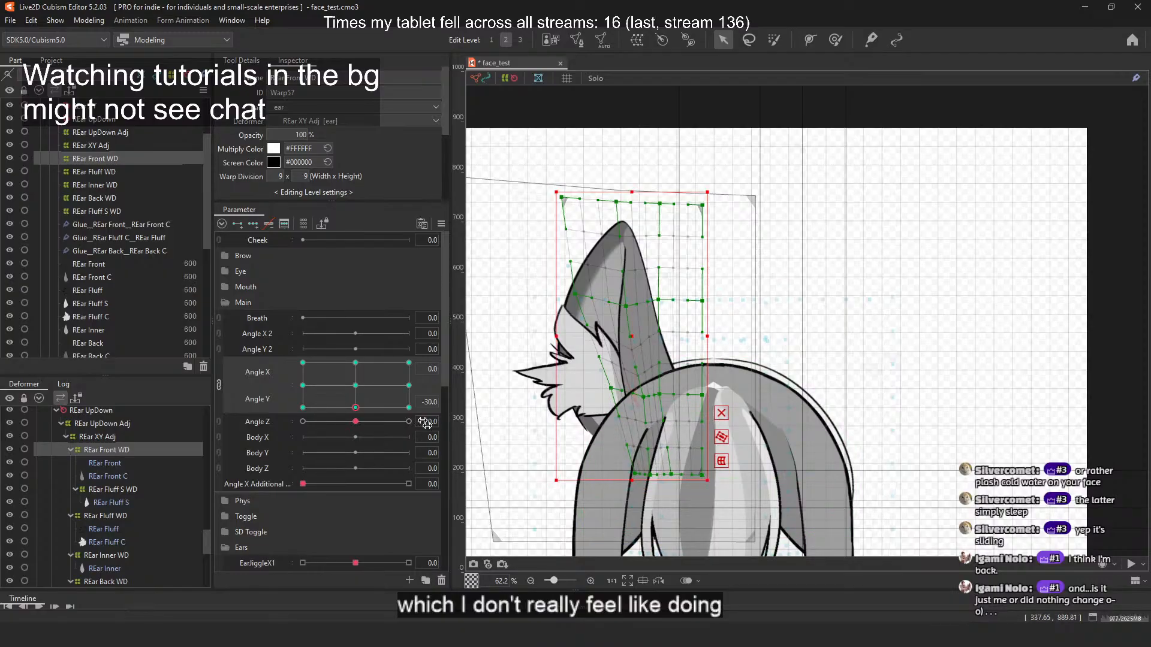
{"action": "left_click_drag", "start_coordinate": [359, 410], "coordinate": [356, 363]}
{"action": "left_click", "coordinate": [498, 369]}
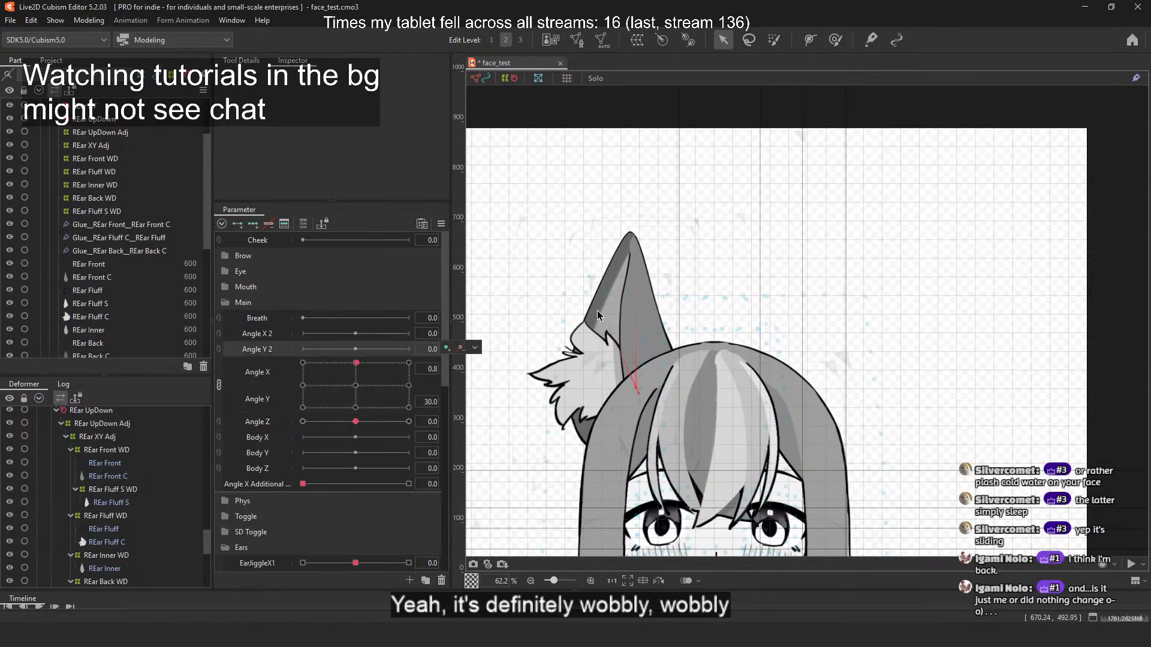
Step: At Angle X 0, Angle Y 30, shift REar Front WD's middle lattice points toward the head and lower the row near the ear base
{"action": "left_click", "coordinate": [93, 158]}
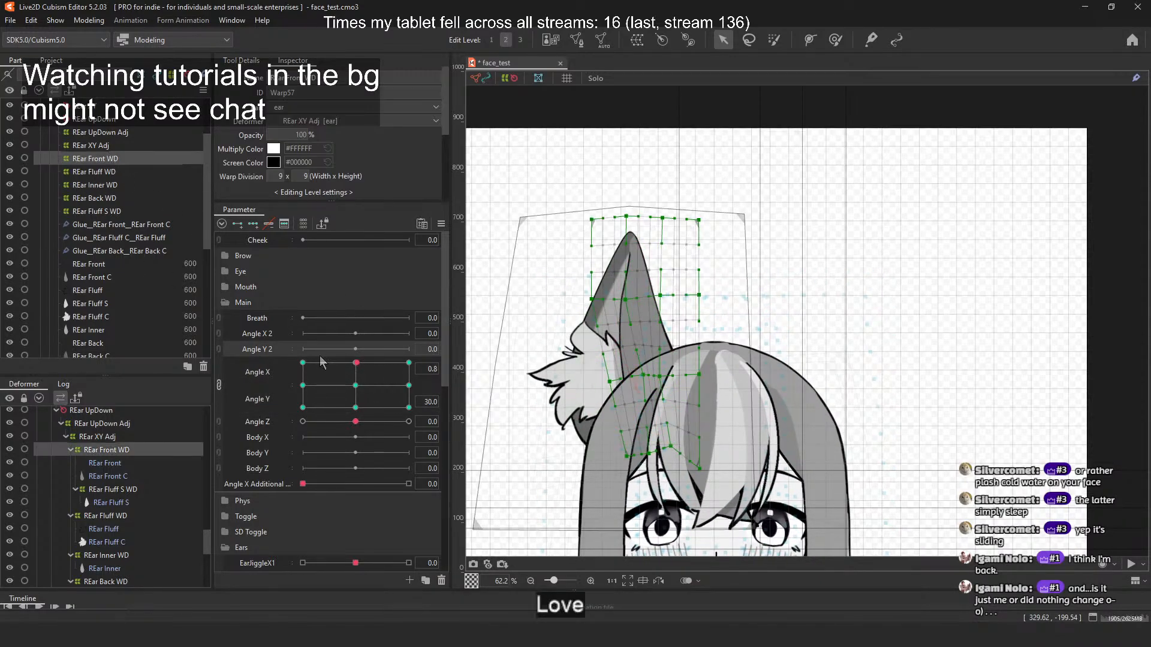
{"action": "left_click", "coordinate": [356, 363]}
{"action": "scroll", "coordinate": [638, 312], "scroll_direction": "up", "scroll_amount": 2}
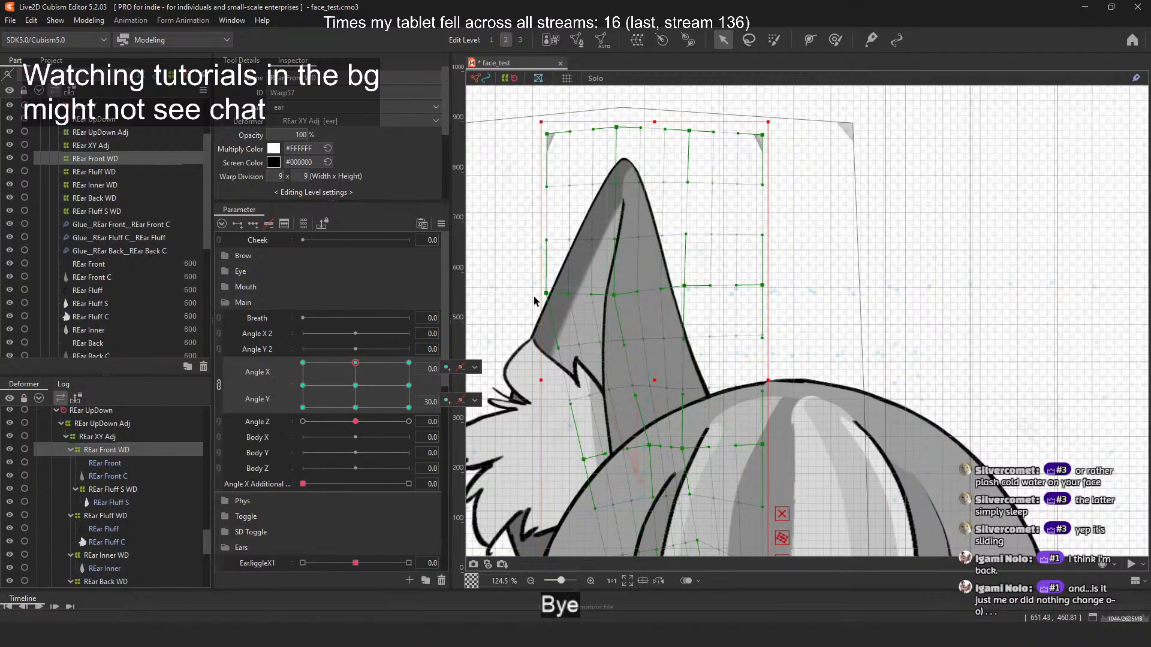
{"action": "left_click_drag", "start_coordinate": [559, 296], "coordinate": [638, 286]}
{"action": "left_click_drag", "start_coordinate": [690, 131], "coordinate": [678, 136]}
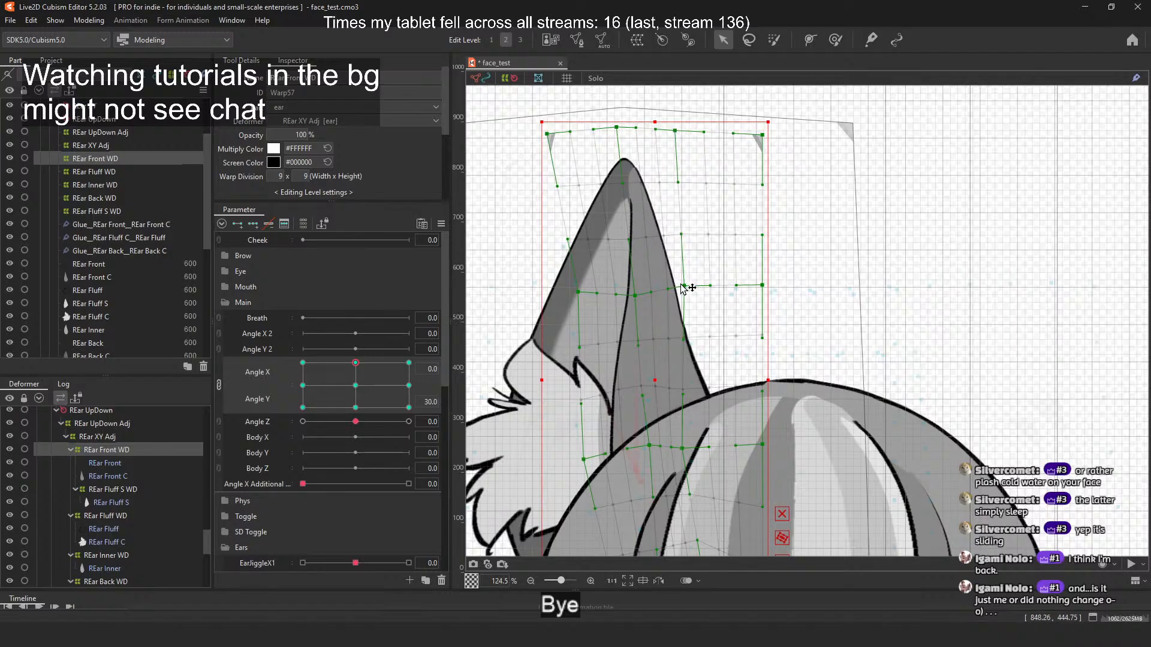
{"action": "left_click_drag", "start_coordinate": [684, 286], "coordinate": [633, 298]}
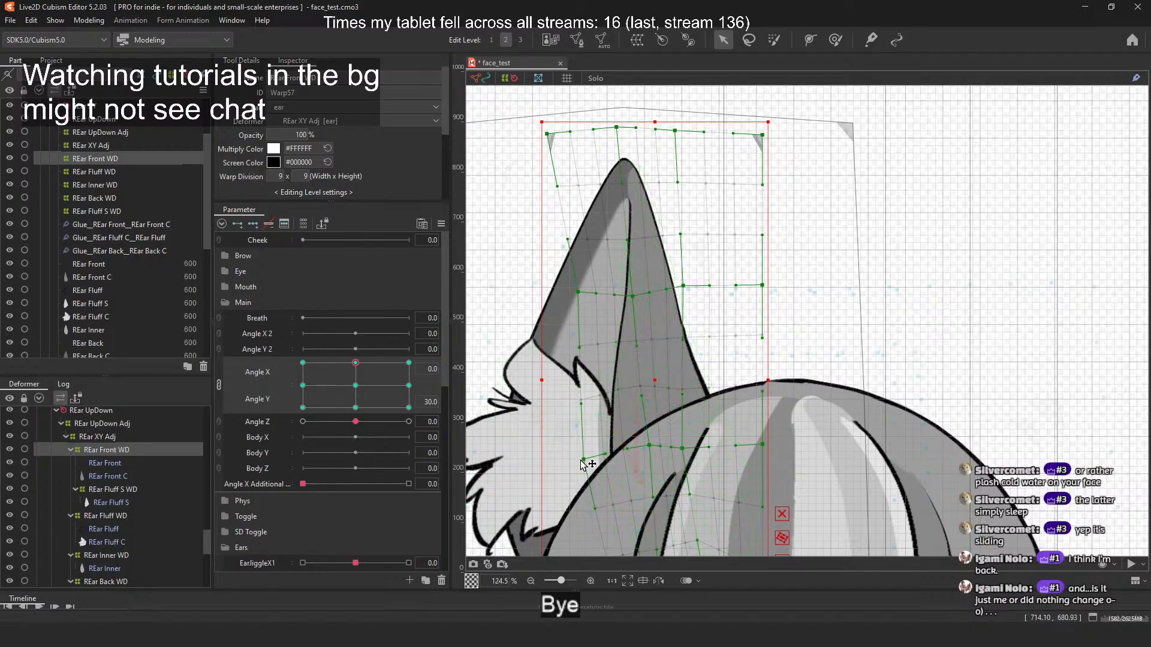
{"action": "left_click_drag", "start_coordinate": [582, 460], "coordinate": [583, 469]}
{"action": "left_click_drag", "start_coordinate": [647, 447], "coordinate": [651, 459]}
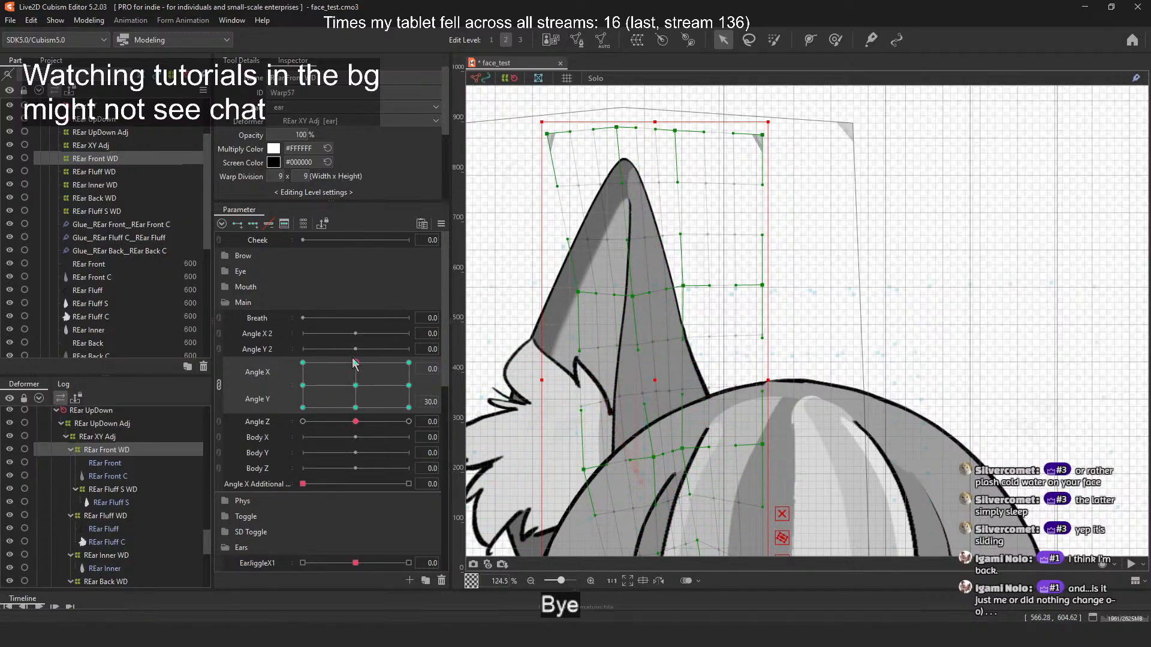
Step: At Angle X 0, Angle Y -30, move REar Front WD's central lattice points toward the head and fine-tune its top points around the ear tip
{"action": "left_click_drag", "start_coordinate": [353, 362], "coordinate": [355, 408]}
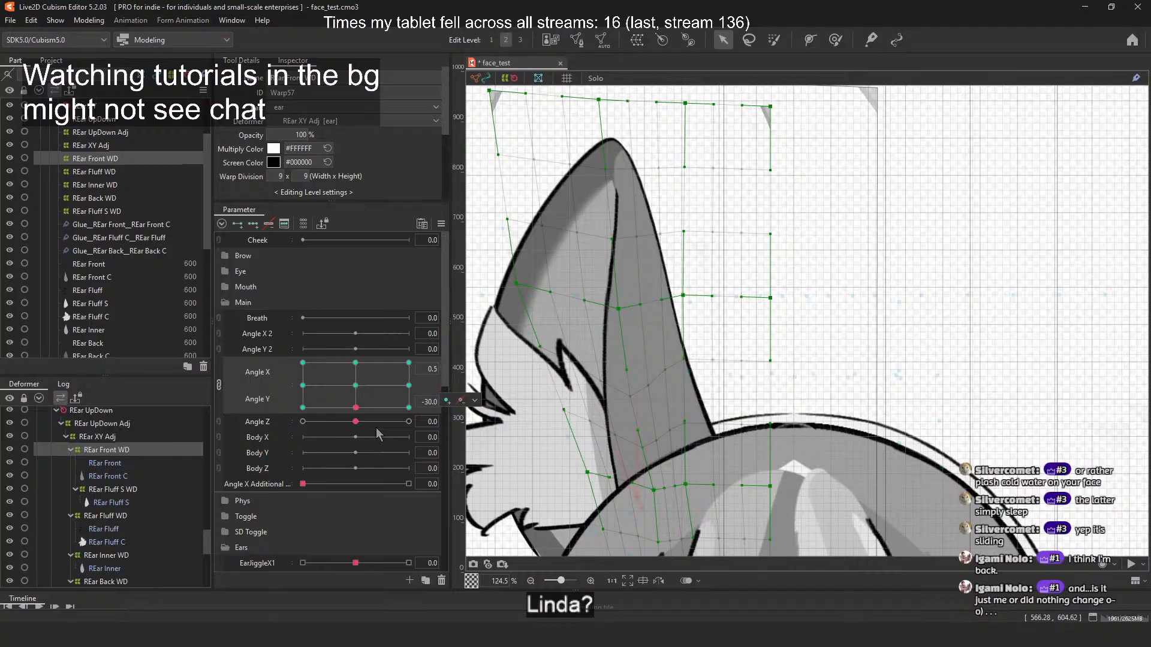
{"action": "left_click", "coordinate": [624, 313]}
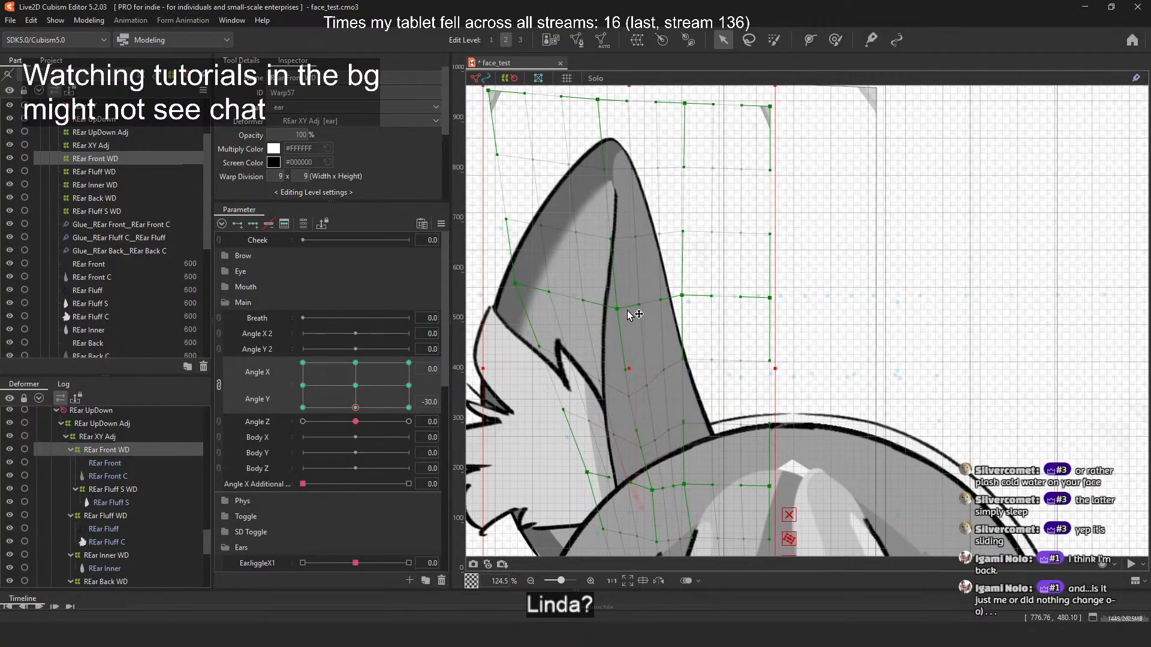
{"action": "left_click_drag", "start_coordinate": [624, 311], "coordinate": [674, 295]}
{"action": "left_click_drag", "start_coordinate": [684, 103], "coordinate": [669, 105]}
{"action": "left_click_drag", "start_coordinate": [598, 99], "coordinate": [595, 98]}
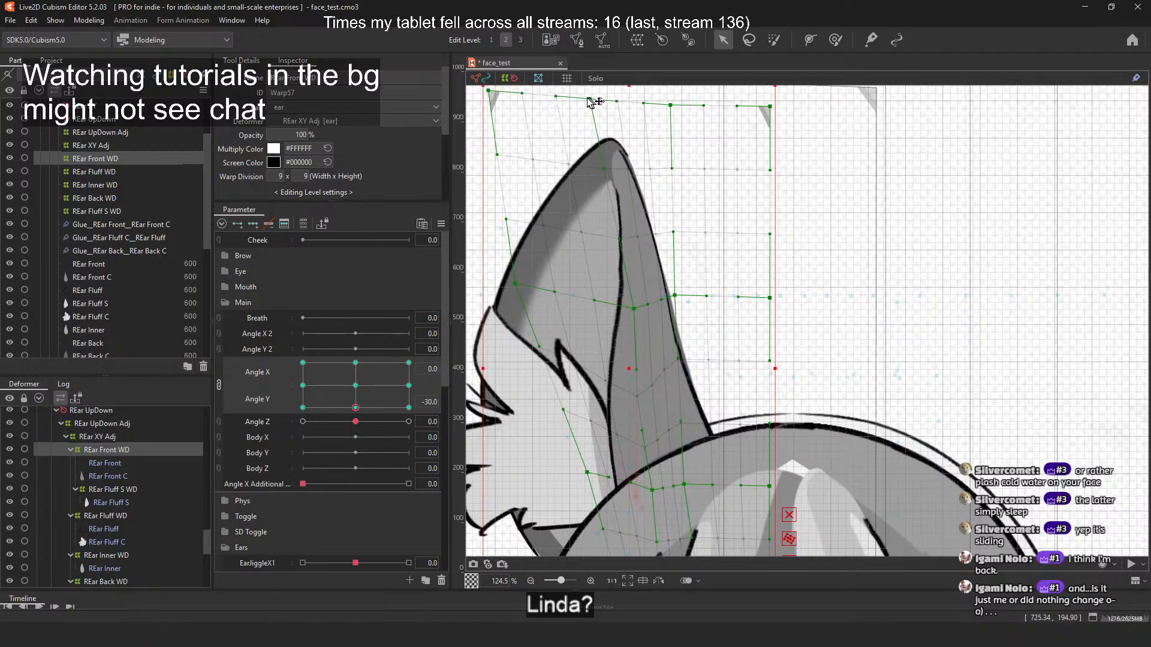
{"action": "left_click_drag", "start_coordinate": [672, 106], "coordinate": [685, 105]}
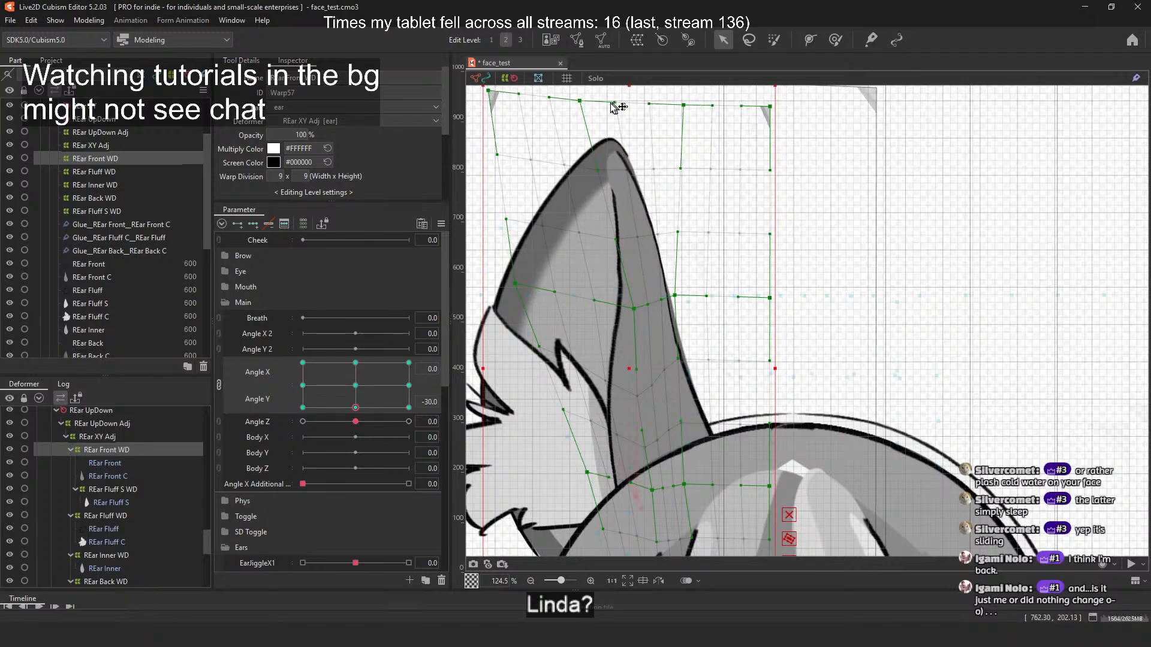
{"action": "left_click_drag", "start_coordinate": [579, 101], "coordinate": [590, 101]}
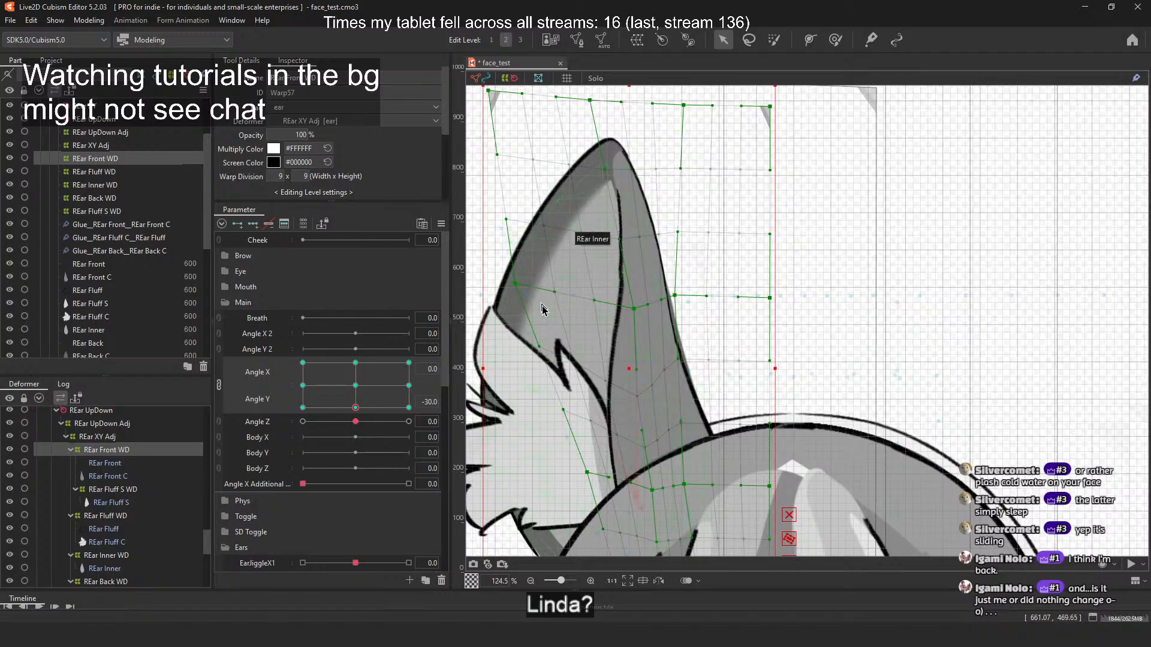
Step: Deselect the deformer and preview the reshaped ear on the downward head tilt around Angle Y -30
{"action": "scroll", "coordinate": [572, 302], "scroll_direction": "down", "scroll_amount": 3}
{"action": "left_click", "coordinate": [748, 110]}
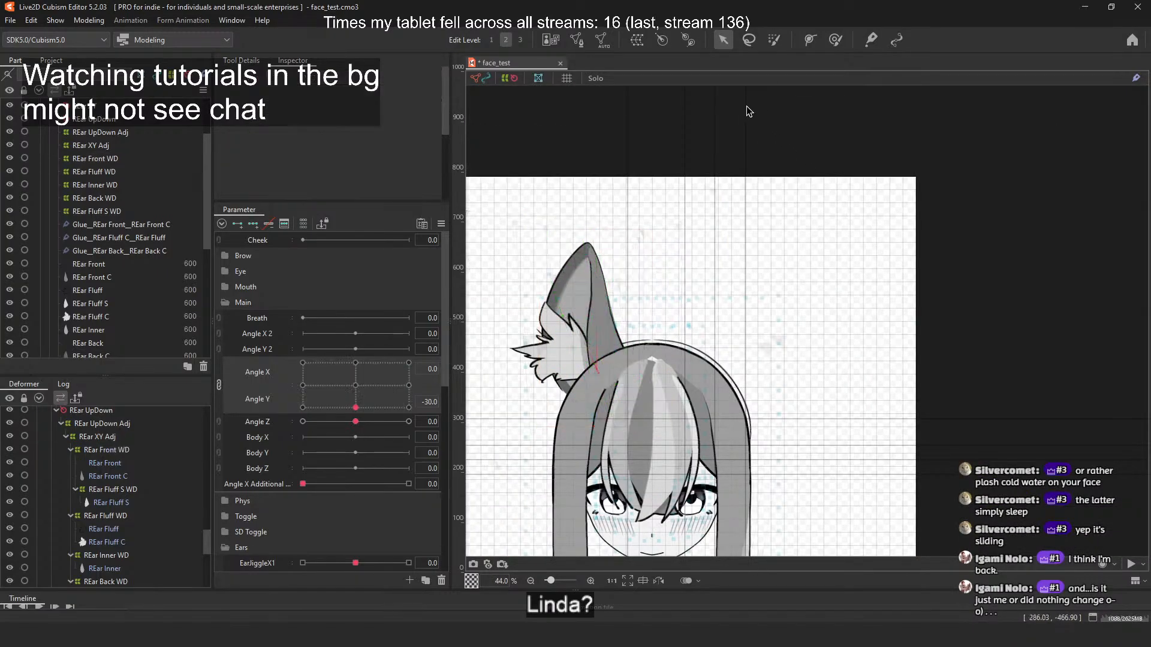
{"action": "mouse_move", "coordinate": [356, 407]}
{"action": "left_mouse_down"}
{"action": "mouse_move", "coordinate": [356, 375]}
{"action": "mouse_move", "coordinate": [353, 410]}
{"action": "left_mouse_up"}
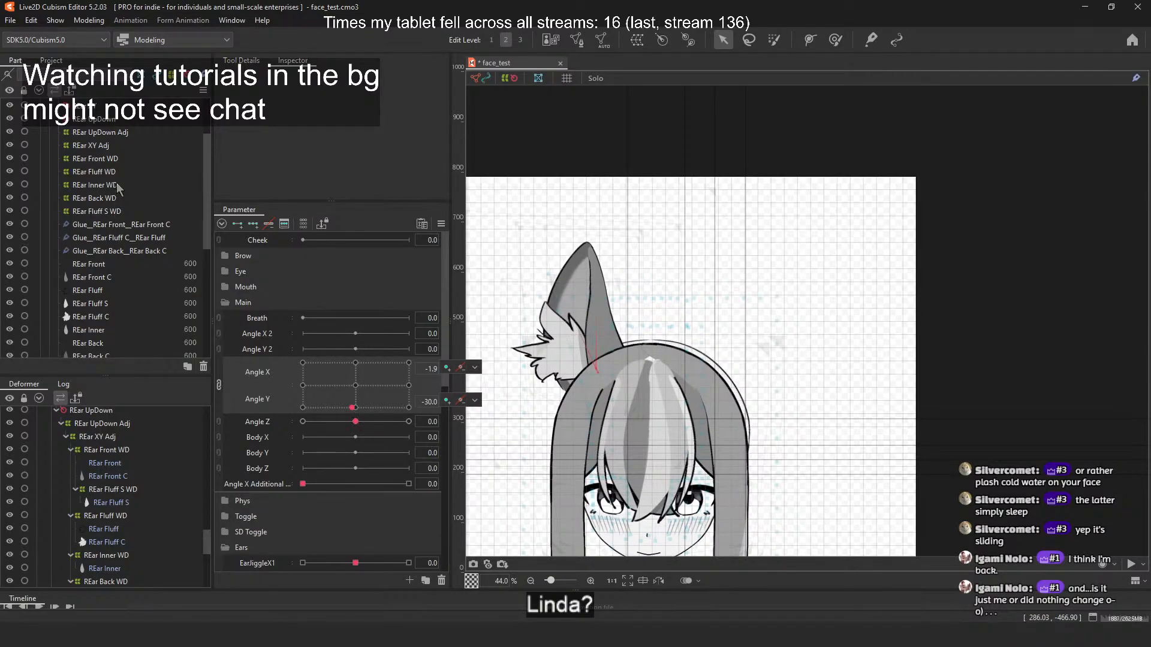
Step: At Angle X 0, Angle Y -30, raise the head-side middle, lower and bottom lattice points of REar Front WD
{"action": "left_click", "coordinate": [111, 158]}
{"action": "scroll", "coordinate": [636, 360], "scroll_direction": "up", "scroll_amount": 2}
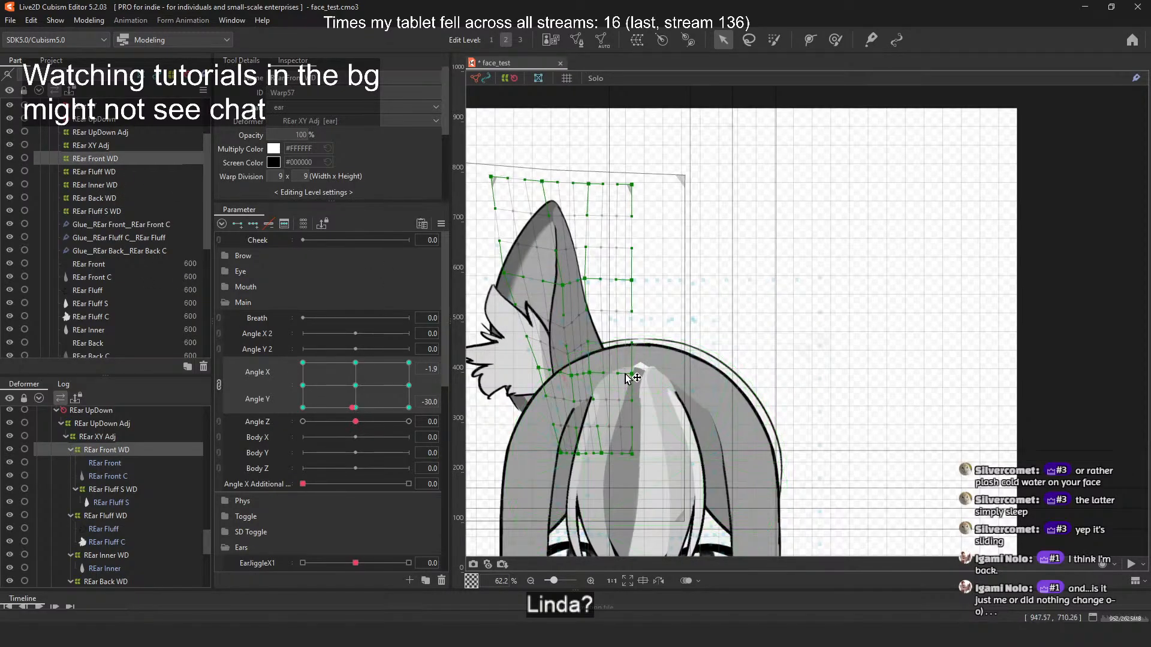
{"action": "left_click", "coordinate": [631, 373]}
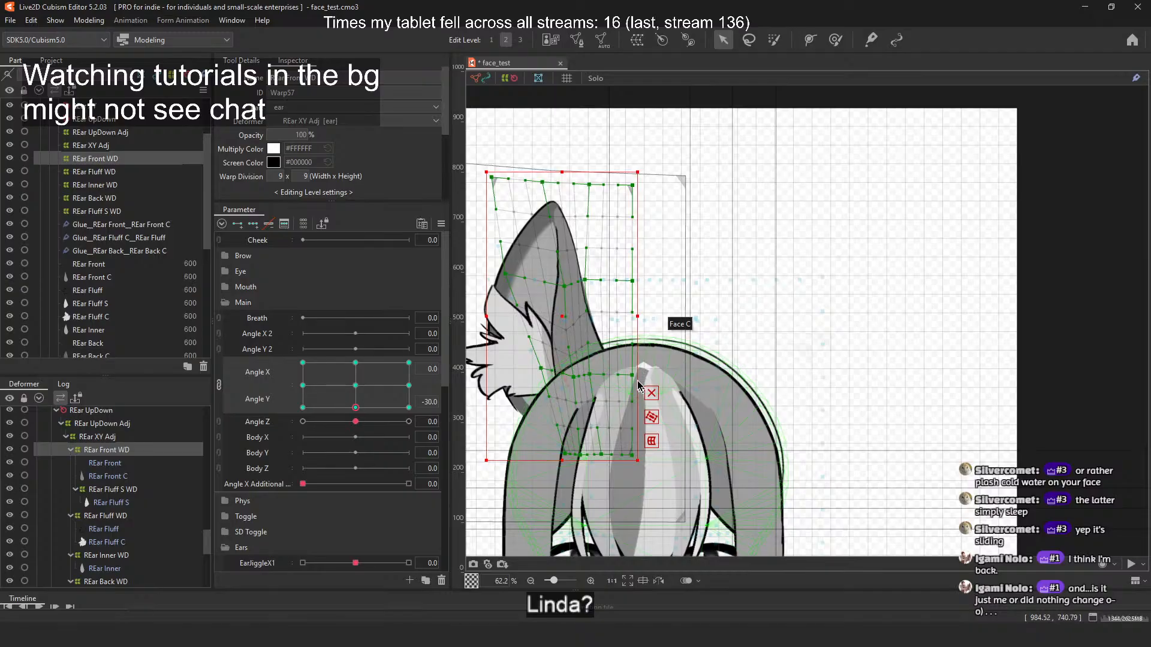
{"action": "left_click_drag", "start_coordinate": [633, 375], "coordinate": [592, 350]}
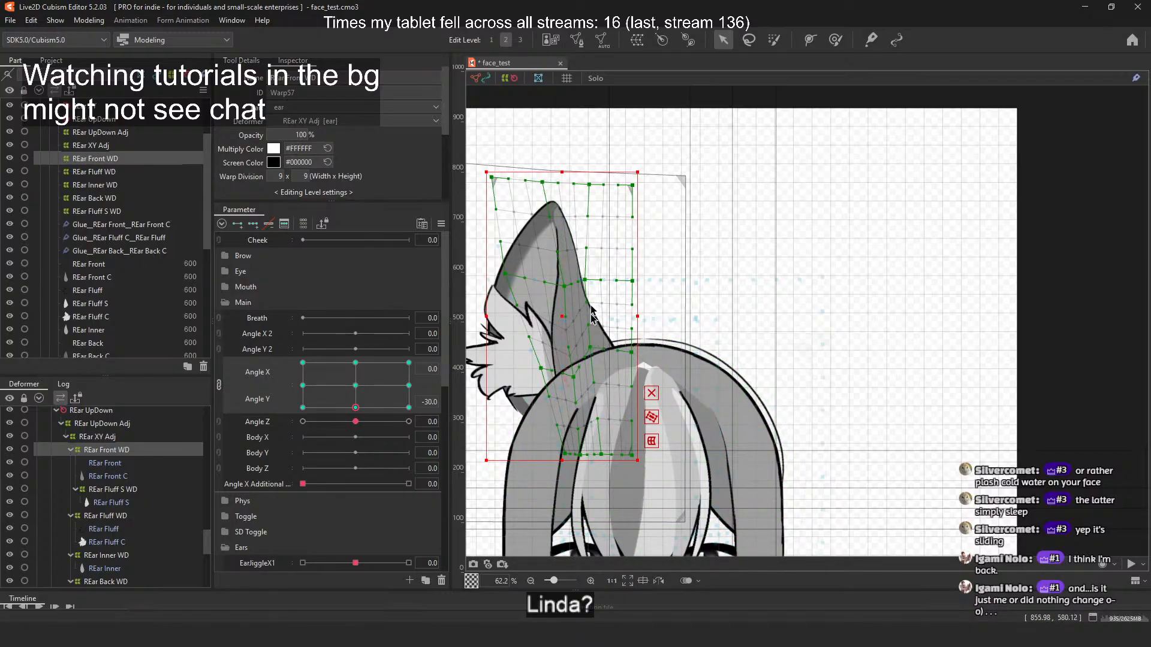
{"action": "left_click_drag", "start_coordinate": [588, 284], "coordinate": [633, 261]}
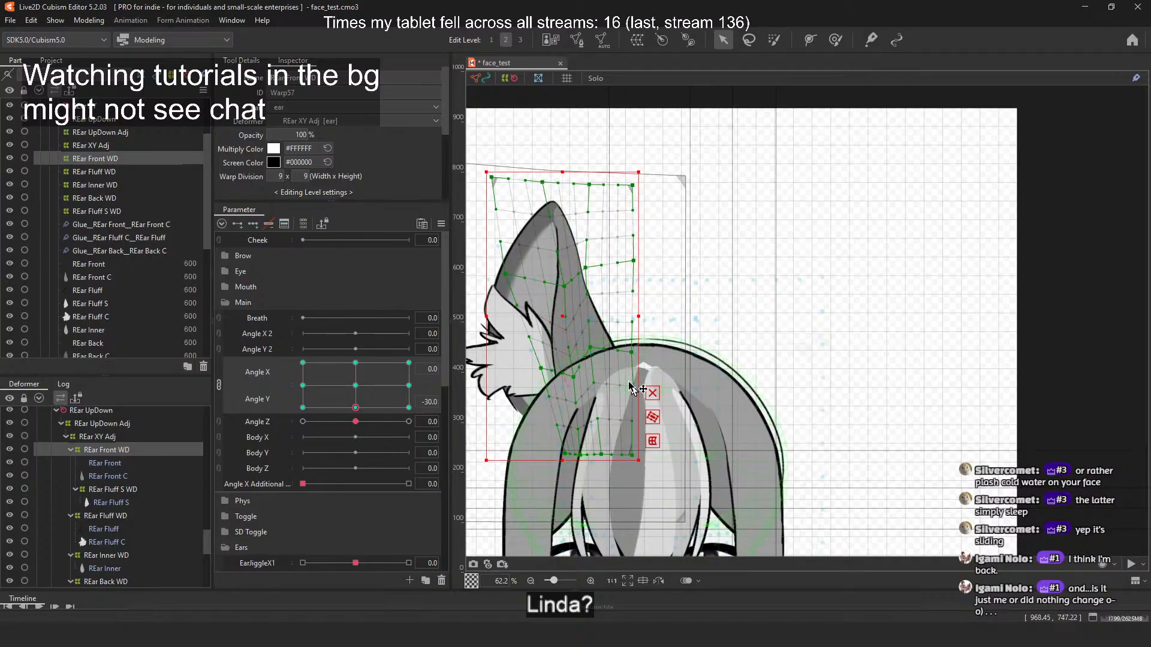
{"action": "left_click_drag", "start_coordinate": [602, 455], "coordinate": [636, 406]}
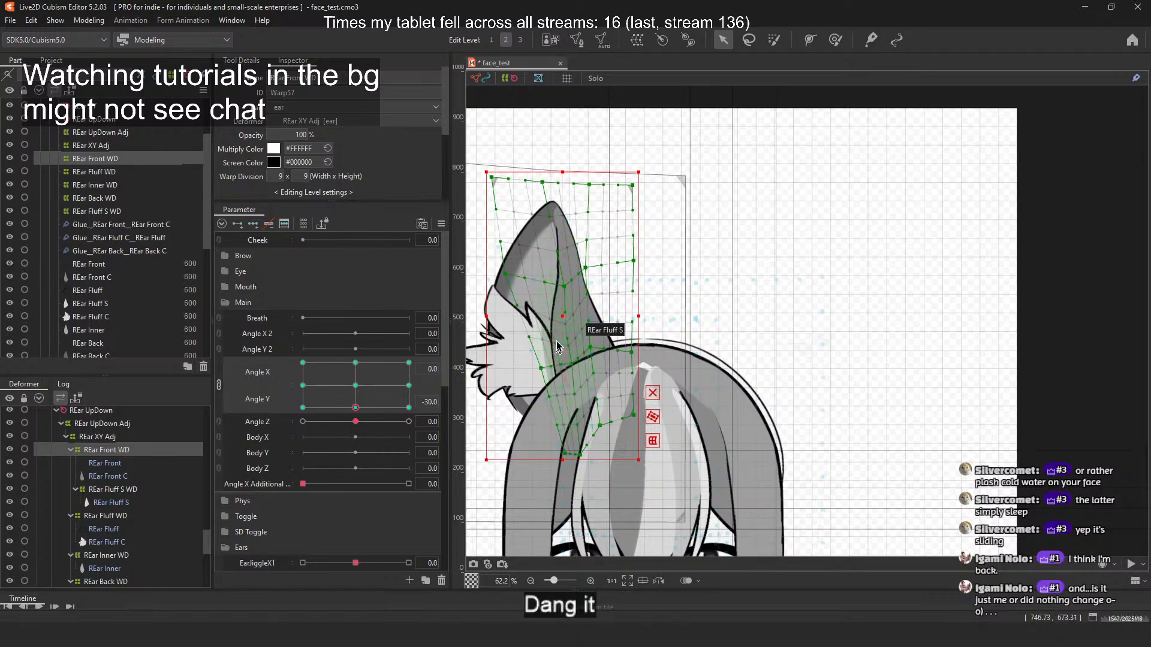
Step: At Angle X 0, Angle Y 30, slightly raise REar Front WD's lattice point near the ear base and preview the downward tilt deselected
{"action": "left_click_drag", "start_coordinate": [356, 408], "coordinate": [358, 364]}
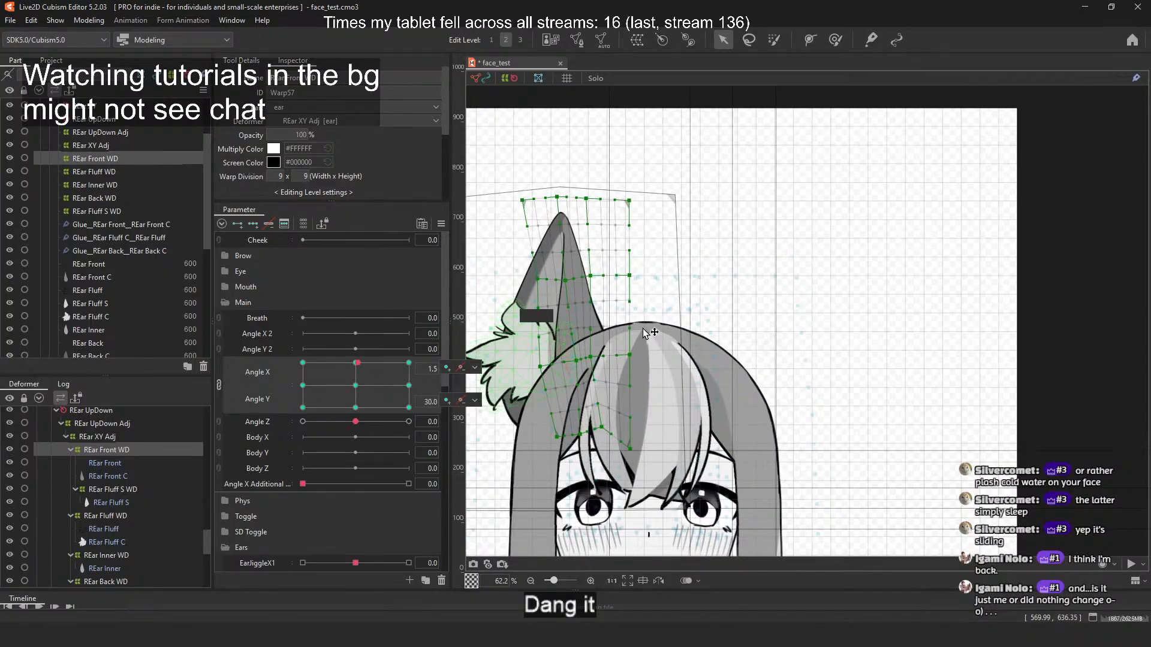
{"action": "left_click", "coordinate": [594, 359]}
{"action": "left_click_drag", "start_coordinate": [594, 359], "coordinate": [595, 351]}
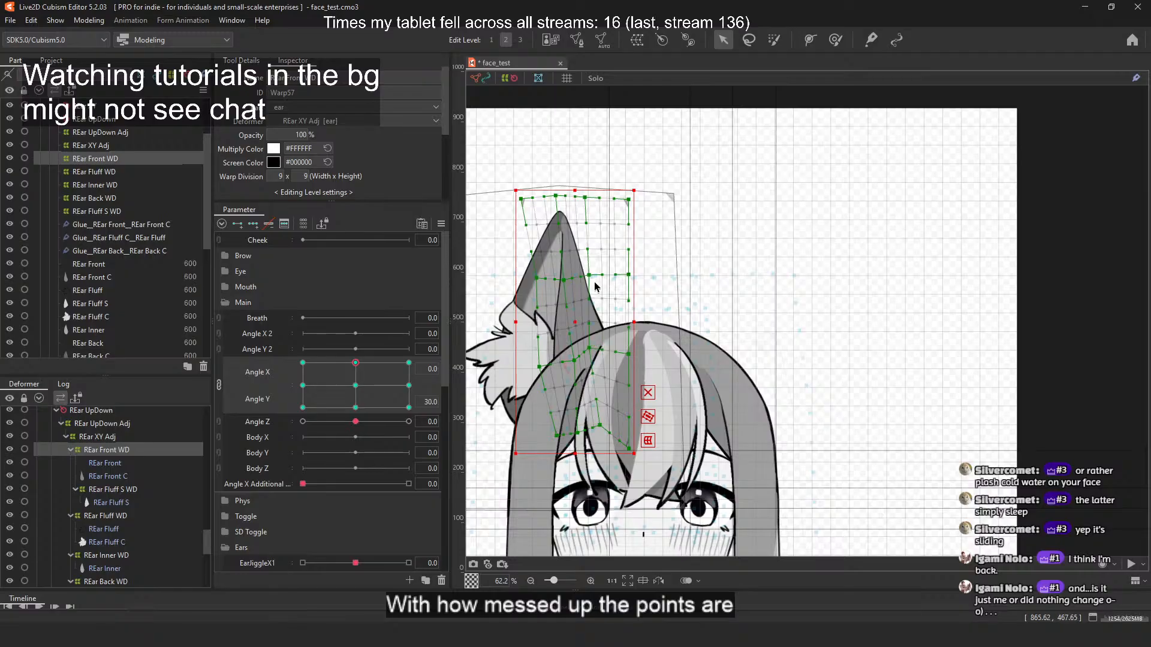
{"action": "left_click_drag", "start_coordinate": [355, 363], "coordinate": [350, 408]}
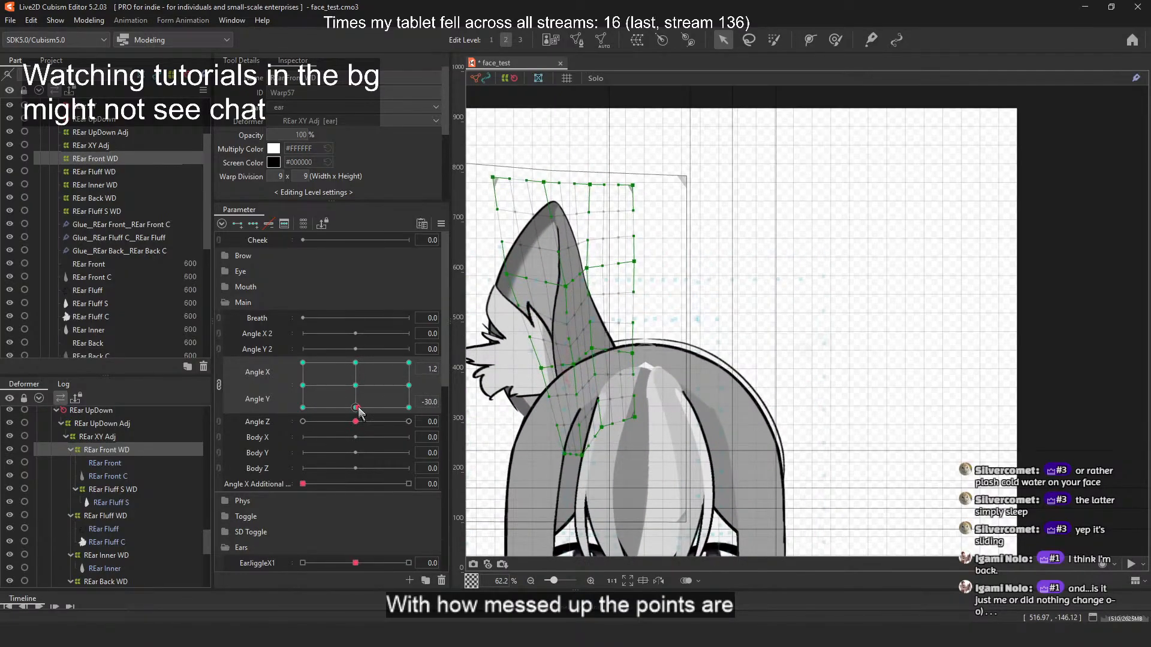
{"action": "left_click", "coordinate": [923, 286]}
{"action": "scroll", "coordinate": [706, 296], "scroll_direction": "down", "scroll_amount": 2}
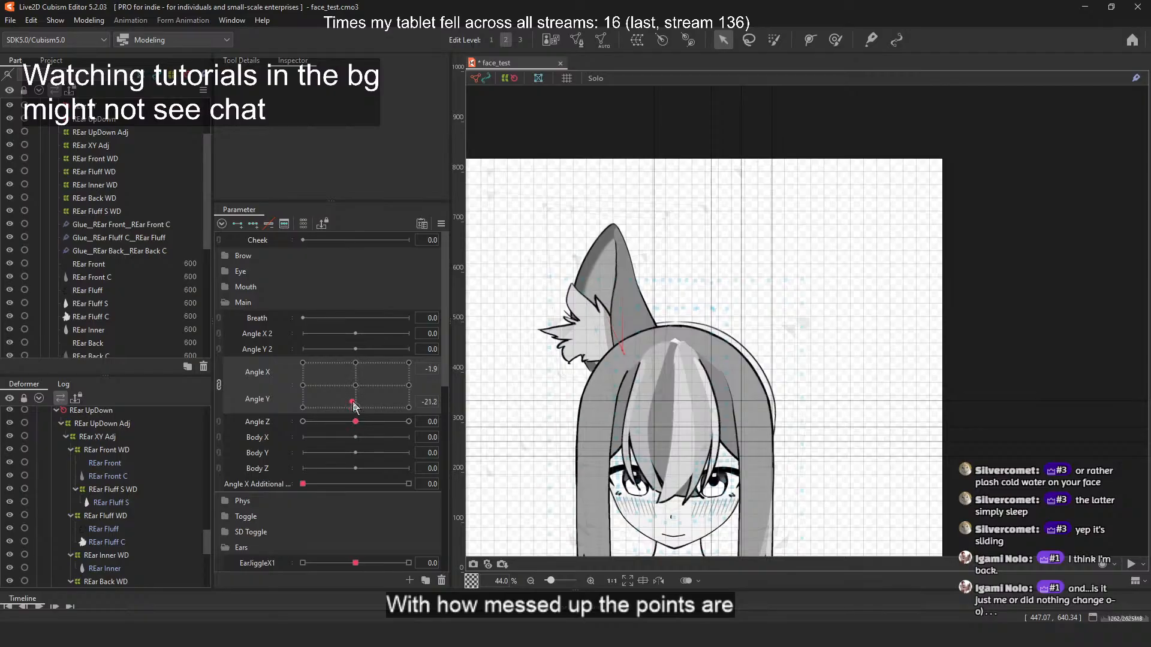
Step: At Angle X 30, Angle Y 0, move the outer lattice points in REar Front WD's two middle rows toward the head
{"action": "left_click_drag", "start_coordinate": [354, 404], "coordinate": [409, 386]}
{"action": "left_click", "coordinate": [101, 160]}
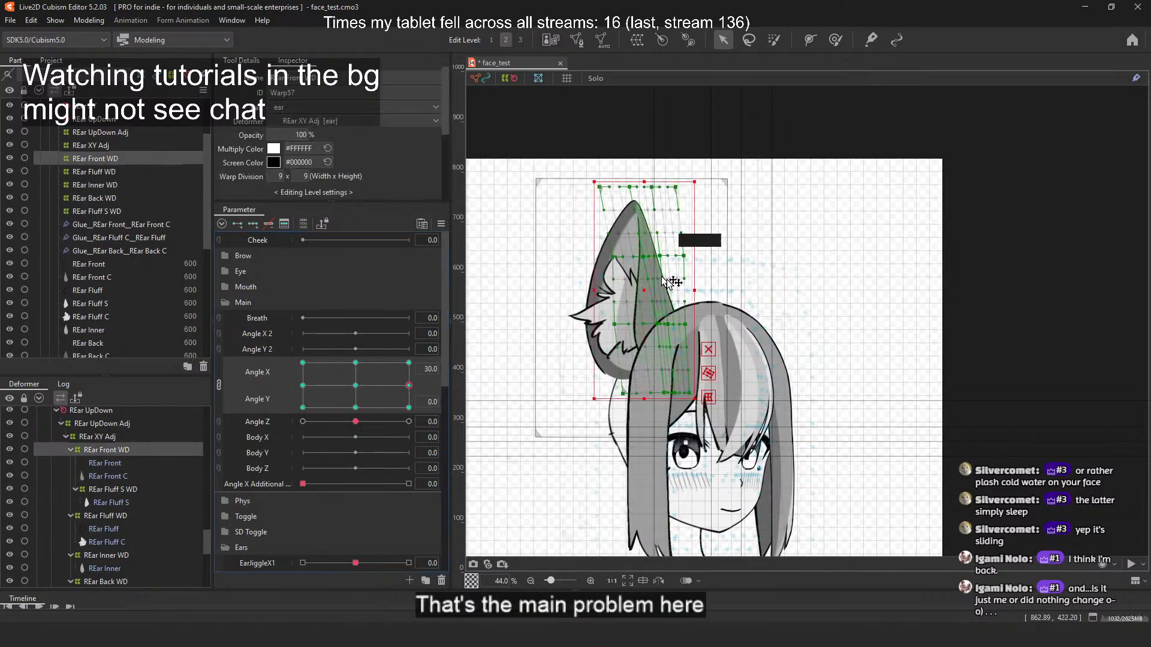
{"action": "scroll", "coordinate": [665, 291], "scroll_direction": "up", "scroll_amount": 3}
{"action": "left_click_drag", "start_coordinate": [566, 364], "coordinate": [602, 364]}
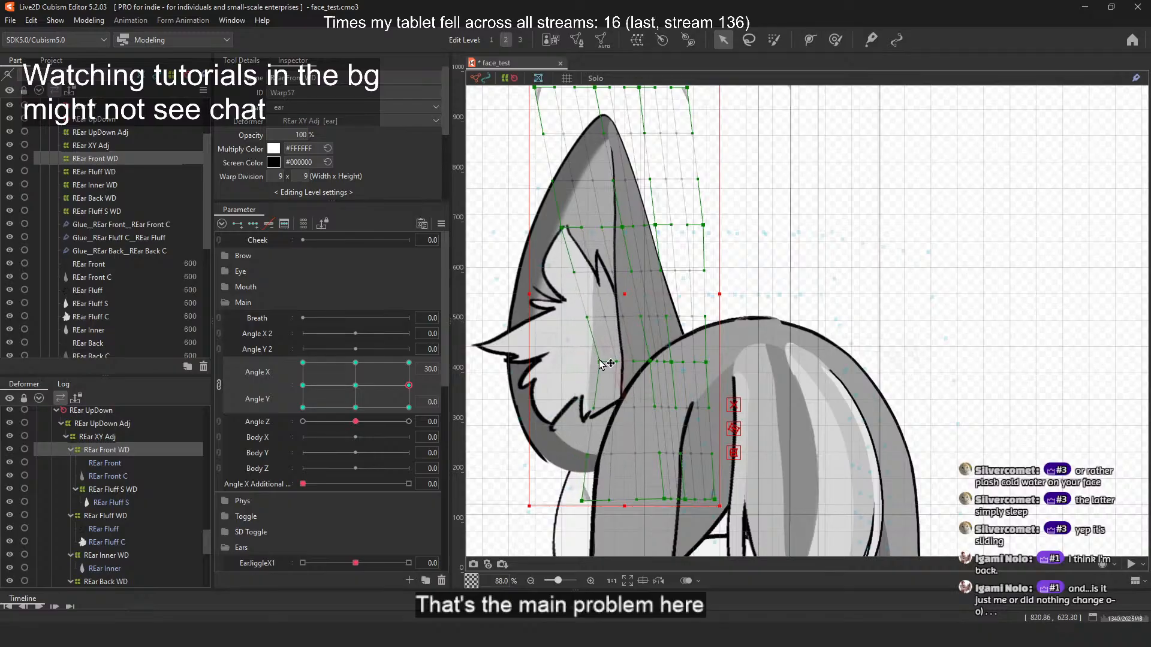
{"action": "left_click_drag", "start_coordinate": [567, 228], "coordinate": [646, 260]}
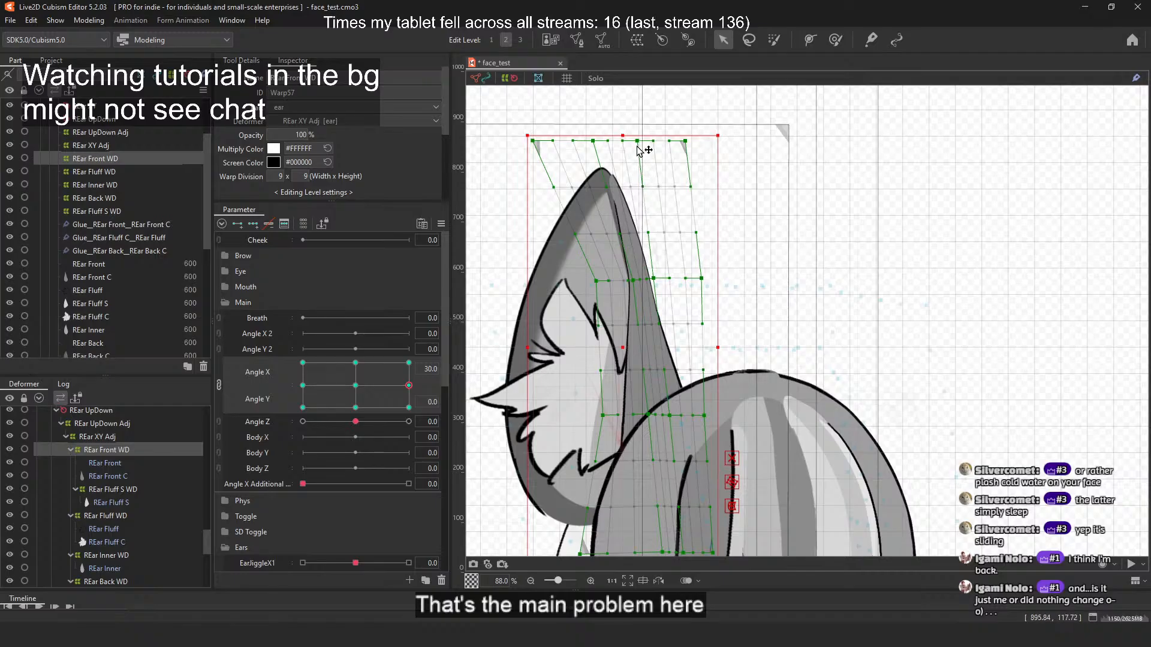
Step: Fine-tune REar Front WD's top and central lattice points at Angle X 30 and pull its outer bottom point toward the head
{"action": "left_click_drag", "start_coordinate": [636, 145], "coordinate": [630, 141]}
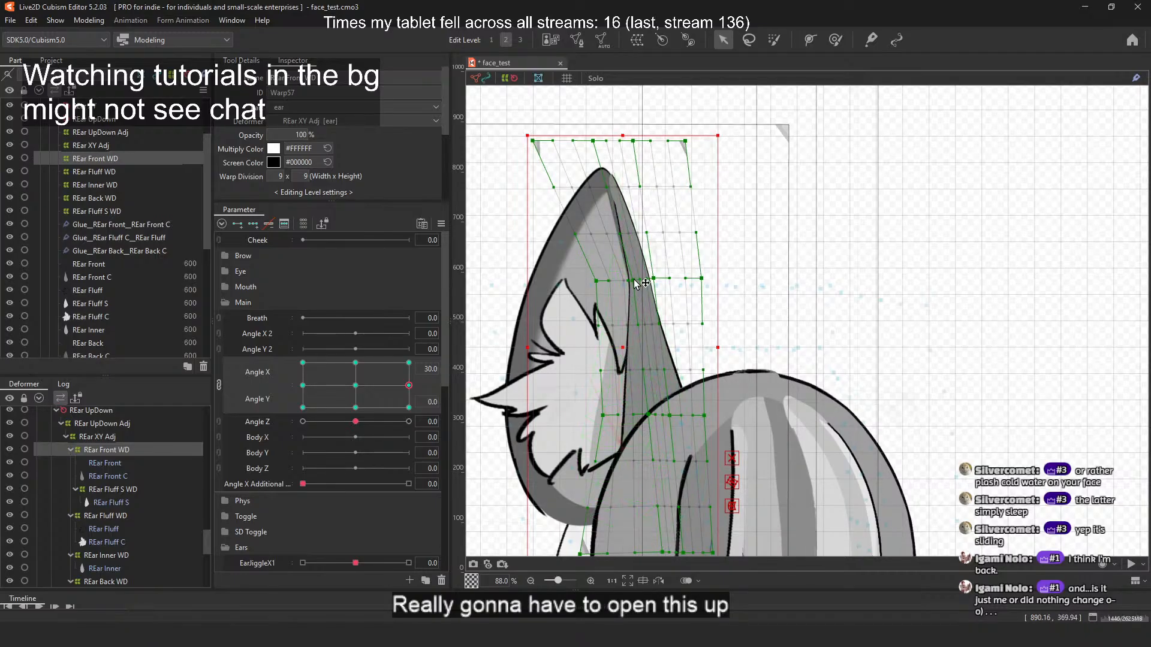
{"action": "left_click_drag", "start_coordinate": [634, 280], "coordinate": [630, 281]}
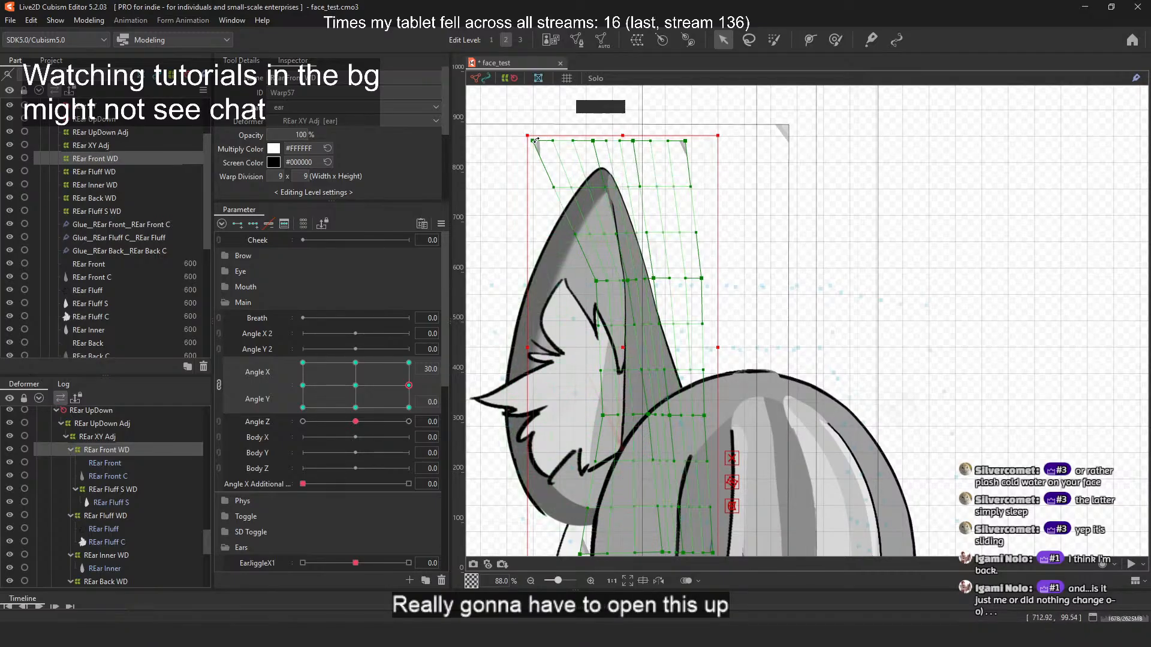
{"action": "left_click_drag", "start_coordinate": [591, 141], "coordinate": [592, 141]}
{"action": "left_click_drag", "start_coordinate": [642, 278], "coordinate": [633, 240]}
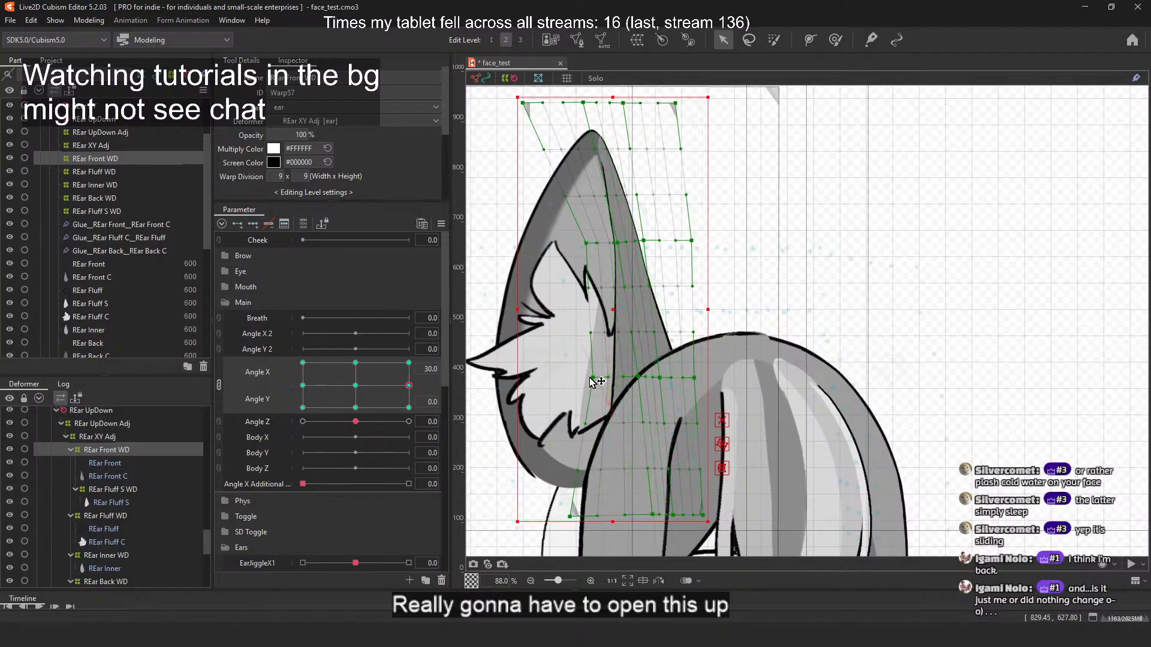
{"action": "left_click_drag", "start_coordinate": [580, 519], "coordinate": [604, 519]}
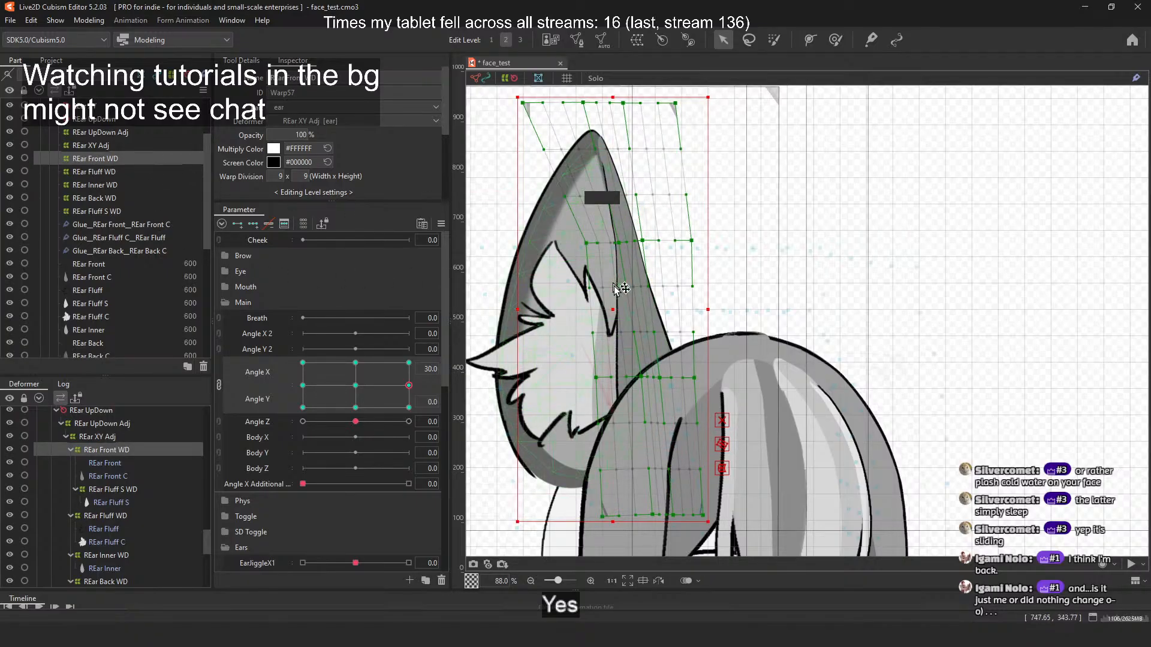
Step: Deselect the deformer and preview the ear through the head turn from Angle X 30 to -30
{"action": "scroll", "coordinate": [674, 378], "scroll_direction": "down", "scroll_amount": 2}
{"action": "left_click", "coordinate": [727, 136]}
{"action": "mouse_move", "coordinate": [409, 385]}
{"action": "left_mouse_down"}
{"action": "mouse_move", "coordinate": [384, 408]}
{"action": "mouse_move", "coordinate": [391, 383]}
{"action": "left_mouse_up"}
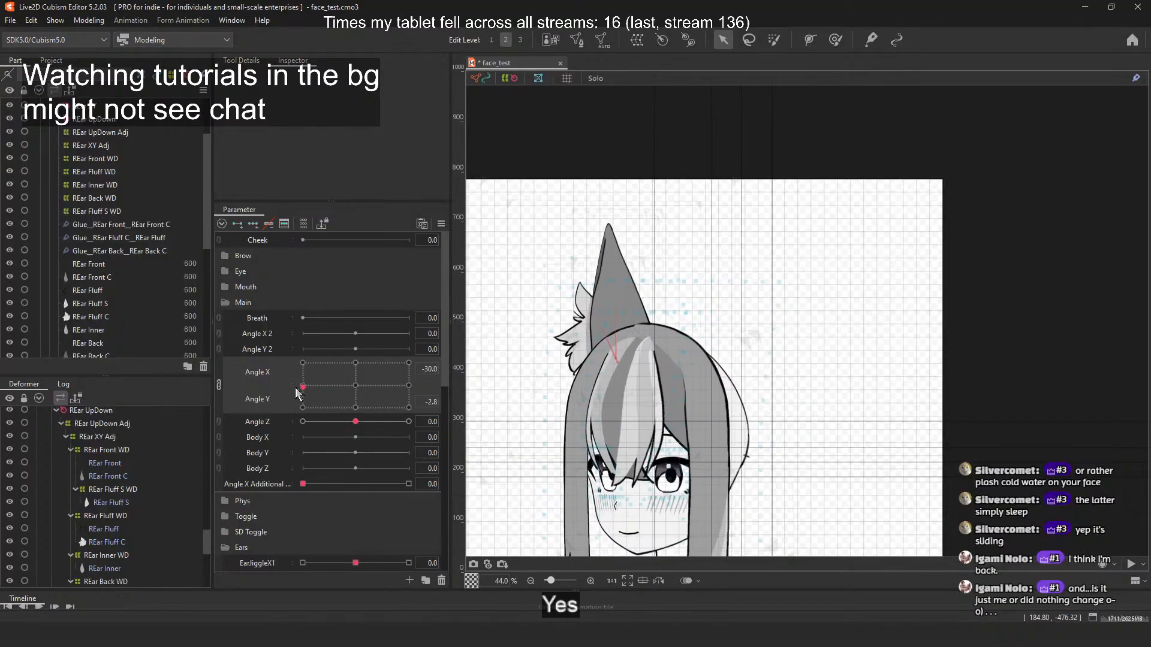
{"action": "mouse_move", "coordinate": [295, 387]}
{"action": "left_mouse_down"}
{"action": "mouse_move", "coordinate": [281, 388]}
{"action": "mouse_move", "coordinate": [406, 390]}
{"action": "mouse_move", "coordinate": [284, 388]}
{"action": "mouse_move", "coordinate": [282, 357]}
{"action": "mouse_move", "coordinate": [353, 396]}
{"action": "mouse_move", "coordinate": [290, 391]}
{"action": "mouse_move", "coordinate": [347, 387]}
{"action": "mouse_move", "coordinate": [316, 365]}
{"action": "mouse_move", "coordinate": [288, 373]}
{"action": "left_mouse_up"}
Step: At Angle X -30, Angle Y 0, shift REar Front WD's outer and inner lattice points in the middle and bottom rows toward the head
{"action": "left_click", "coordinate": [111, 159]}
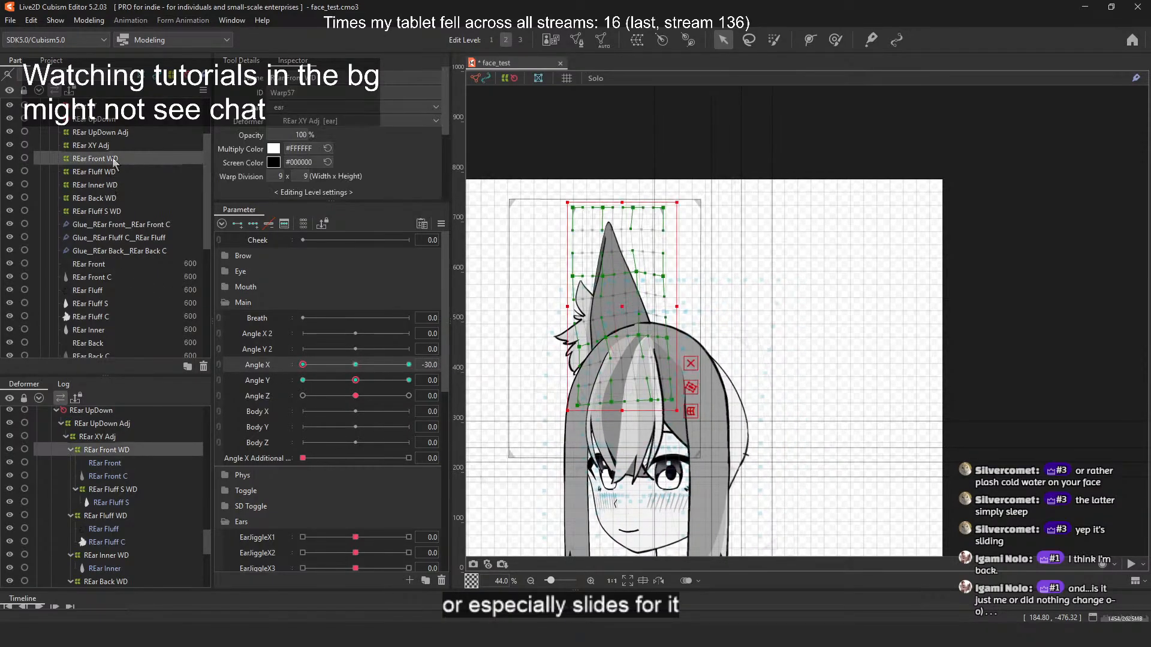
{"action": "scroll", "coordinate": [586, 348], "scroll_direction": "up", "scroll_amount": 3}
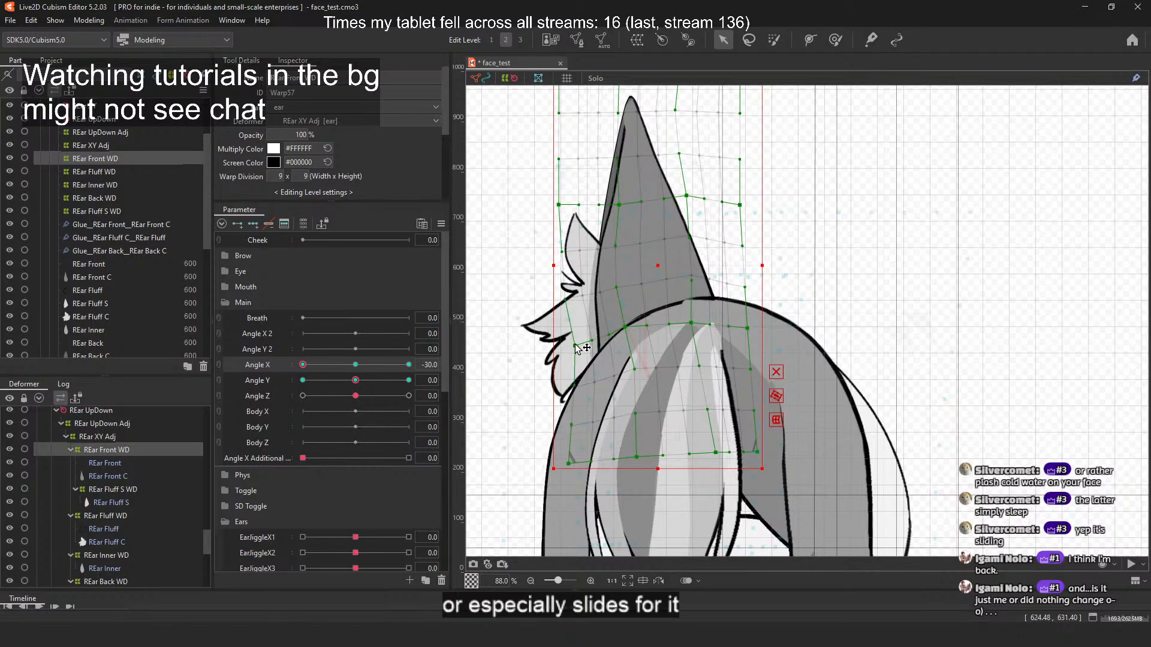
{"action": "left_click_drag", "start_coordinate": [626, 328], "coordinate": [641, 328]}
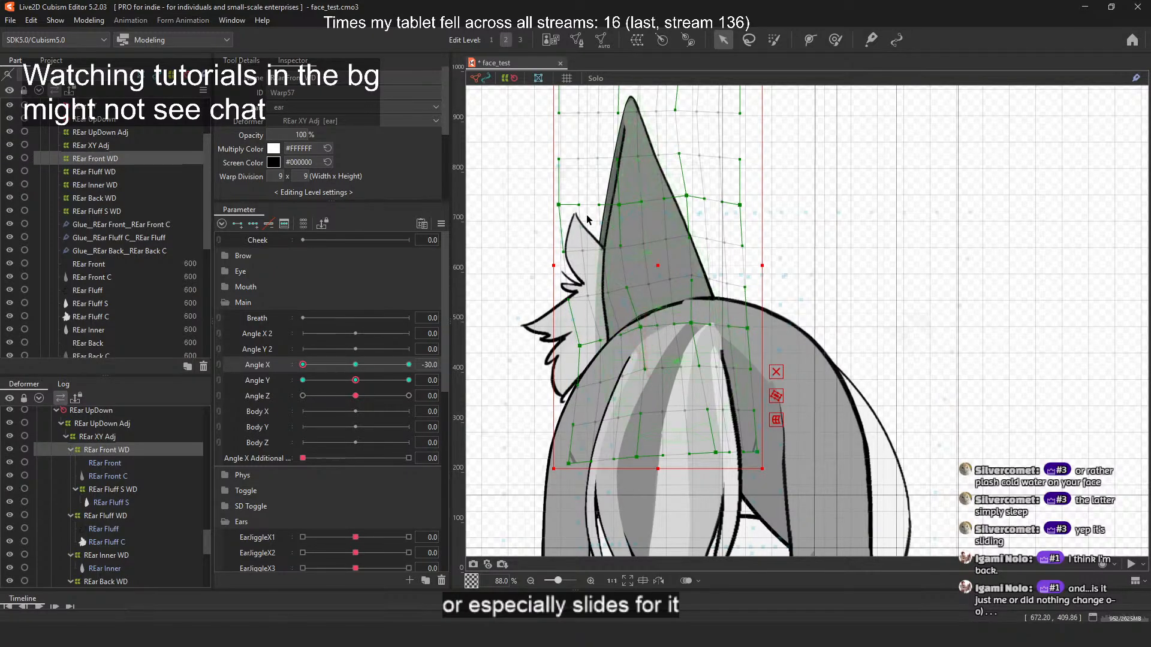
{"action": "left_click_drag", "start_coordinate": [558, 205], "coordinate": [625, 208]}
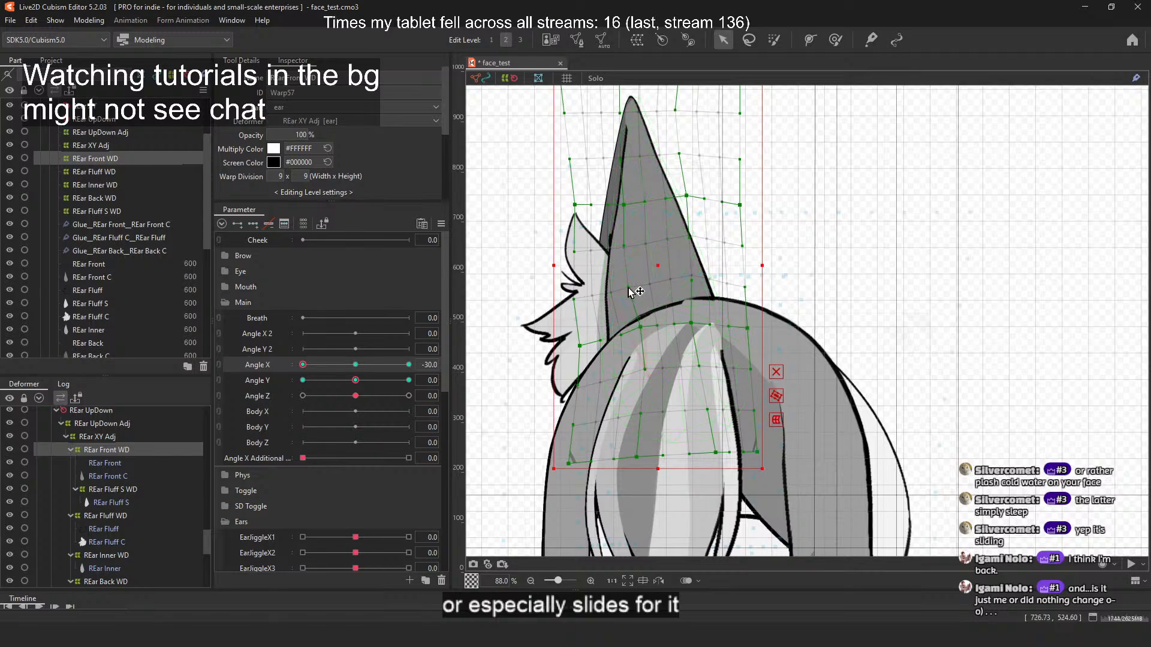
{"action": "left_click_drag", "start_coordinate": [629, 290], "coordinate": [634, 290]}
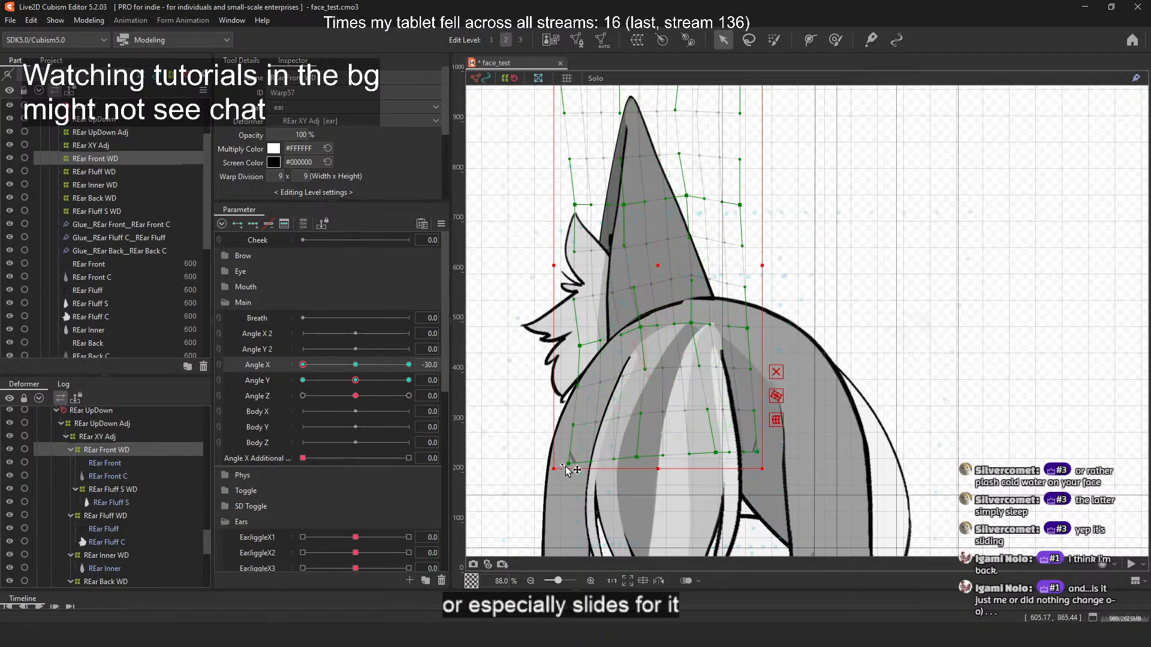
{"action": "left_click_drag", "start_coordinate": [568, 463], "coordinate": [669, 459]}
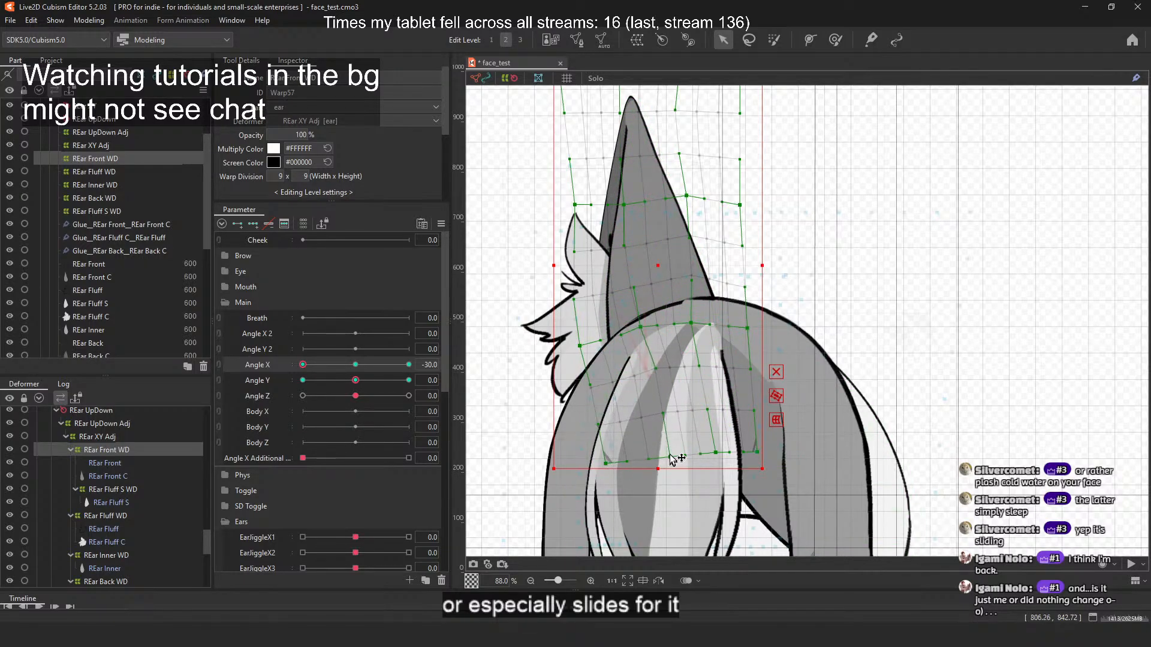
{"action": "left_click_drag", "start_coordinate": [579, 347], "coordinate": [585, 349]}
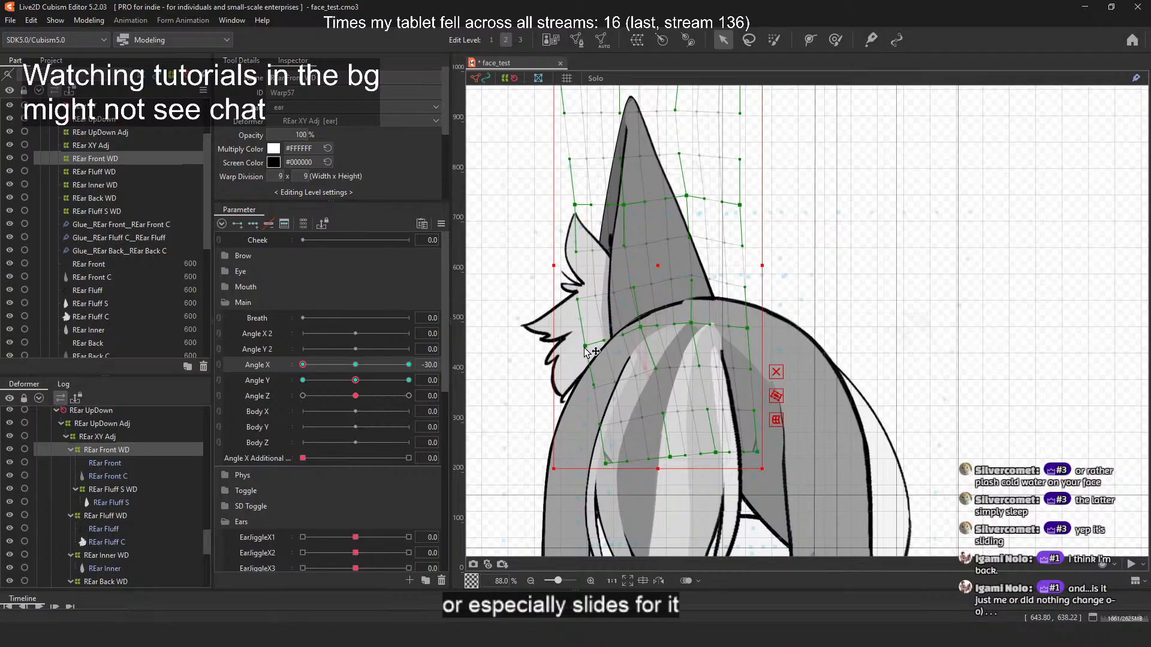
Step: Check REar Front WD's lattice on the four corner keyforms combining Angle X 30 and -30 with Angle Y 30 and -30
{"action": "scroll", "coordinate": [620, 269], "scroll_direction": "down", "scroll_amount": 3}
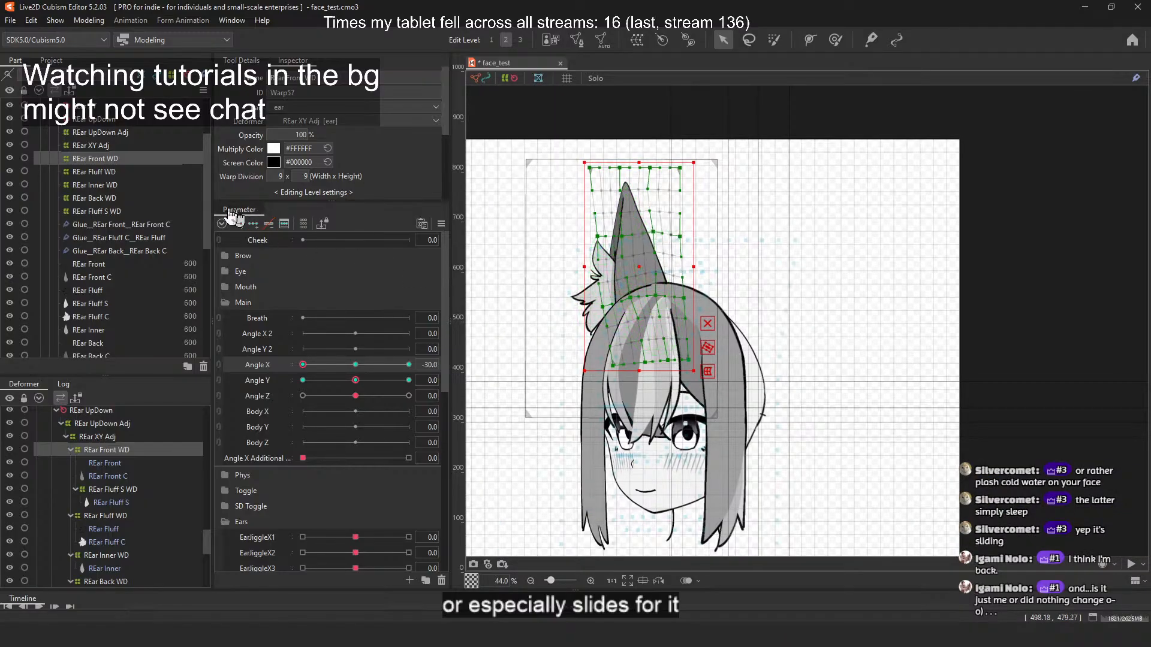
{"action": "left_click", "coordinate": [408, 382]}
{"action": "key", "text": "ctrl+z"}
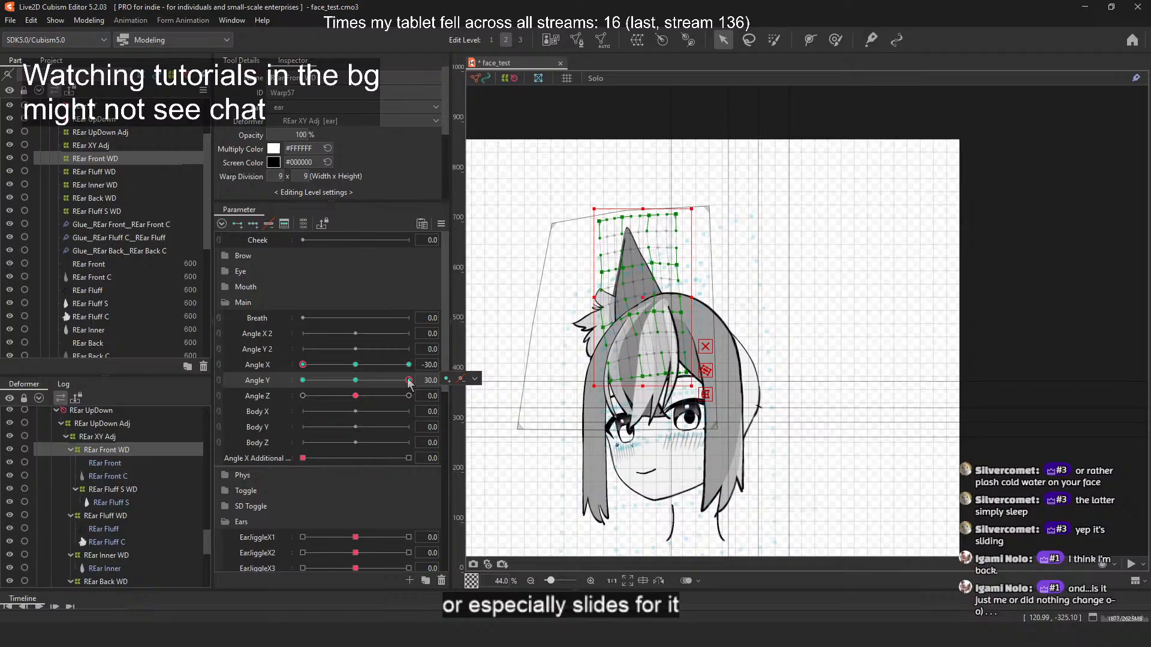
{"action": "left_click", "coordinate": [302, 380]}
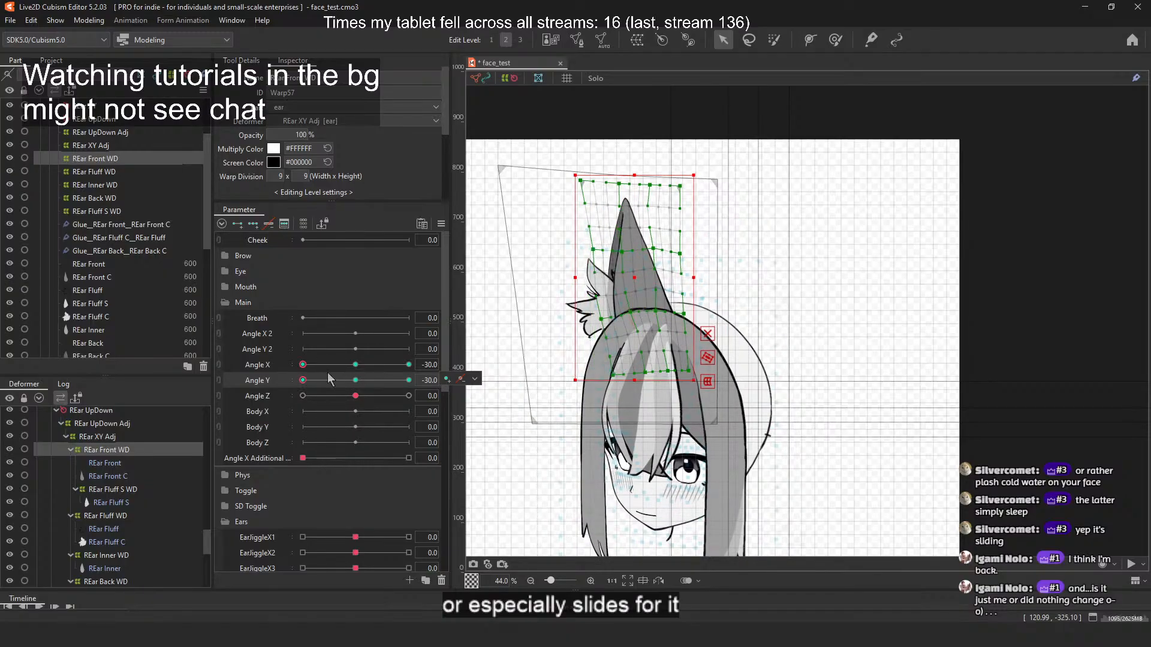
{"action": "left_click", "coordinate": [409, 364]}
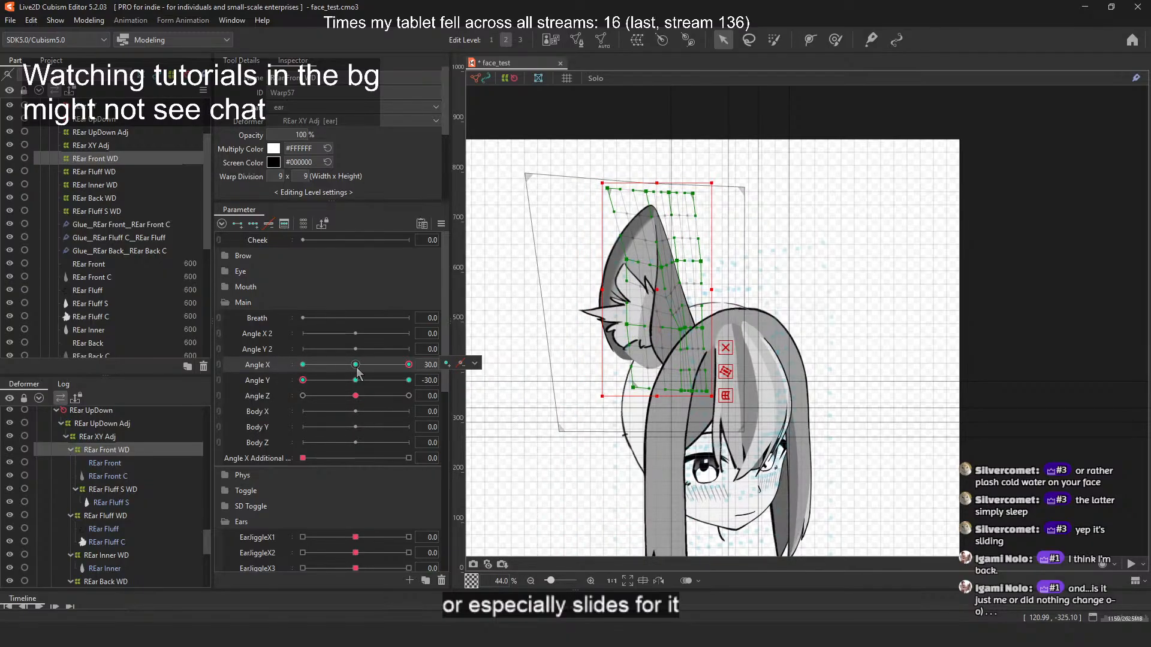
{"action": "left_click", "coordinate": [355, 380]}
{"action": "left_click", "coordinate": [409, 380]}
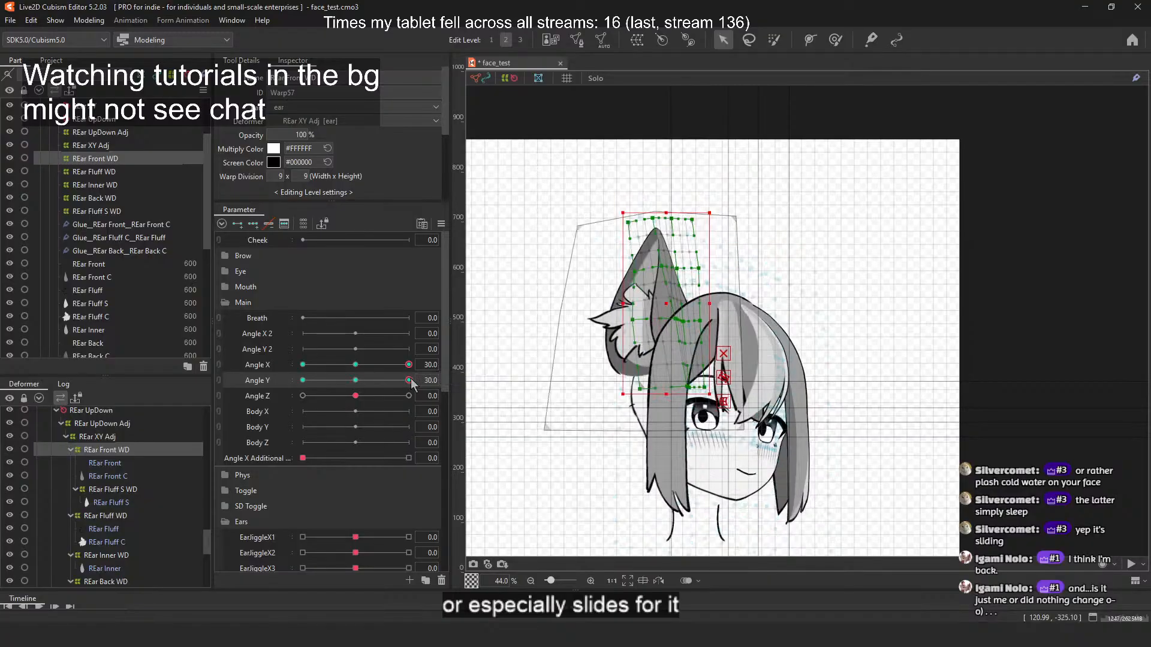
{"action": "left_click", "coordinate": [303, 380]}
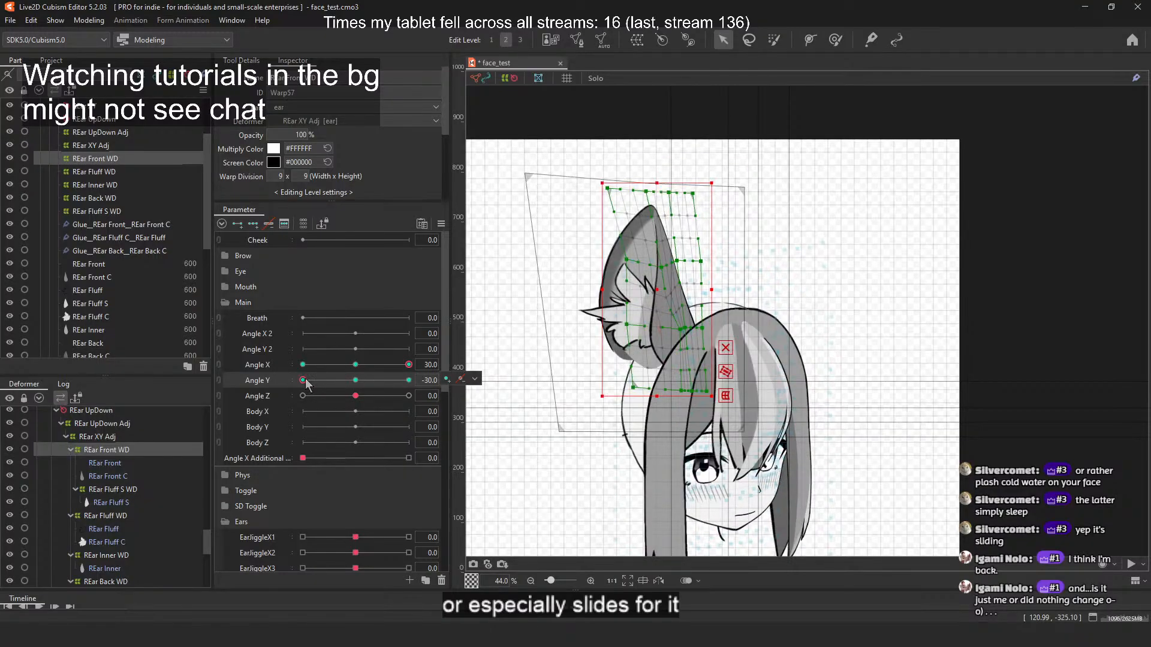
Step: Deselect the deformer, link Angle X and Angle Y again, and preview the ear across diagonal head turns
{"action": "left_click", "coordinate": [974, 300]}
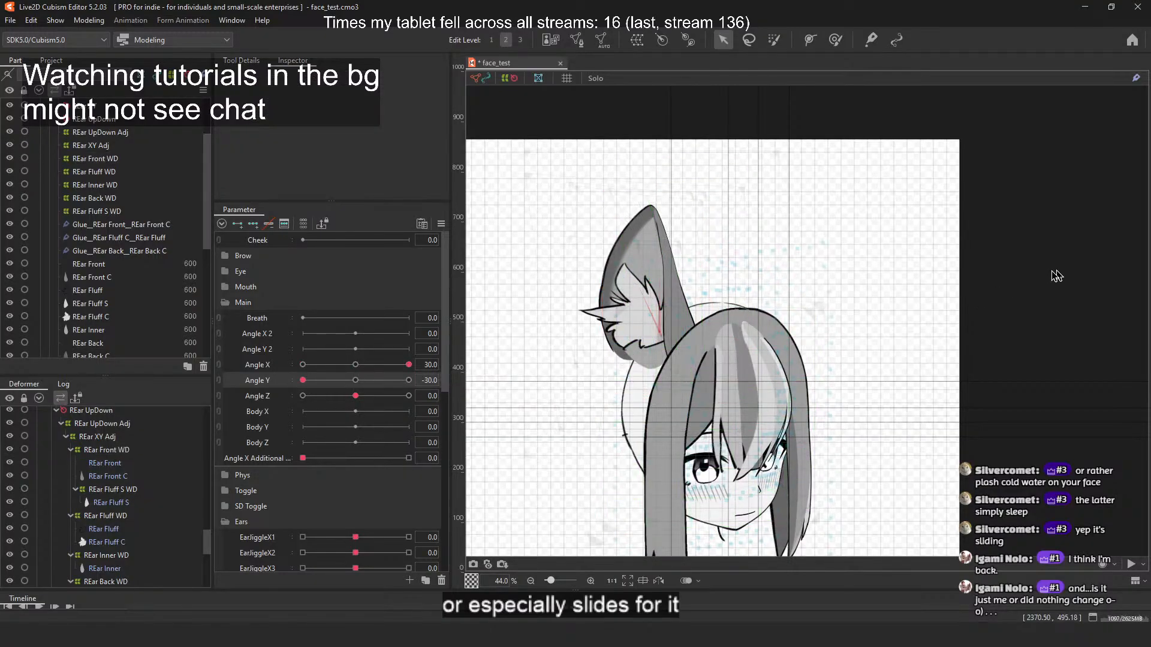
{"action": "left_click", "coordinate": [224, 367]}
{"action": "left_click_drag", "start_coordinate": [409, 407], "coordinate": [338, 389]}
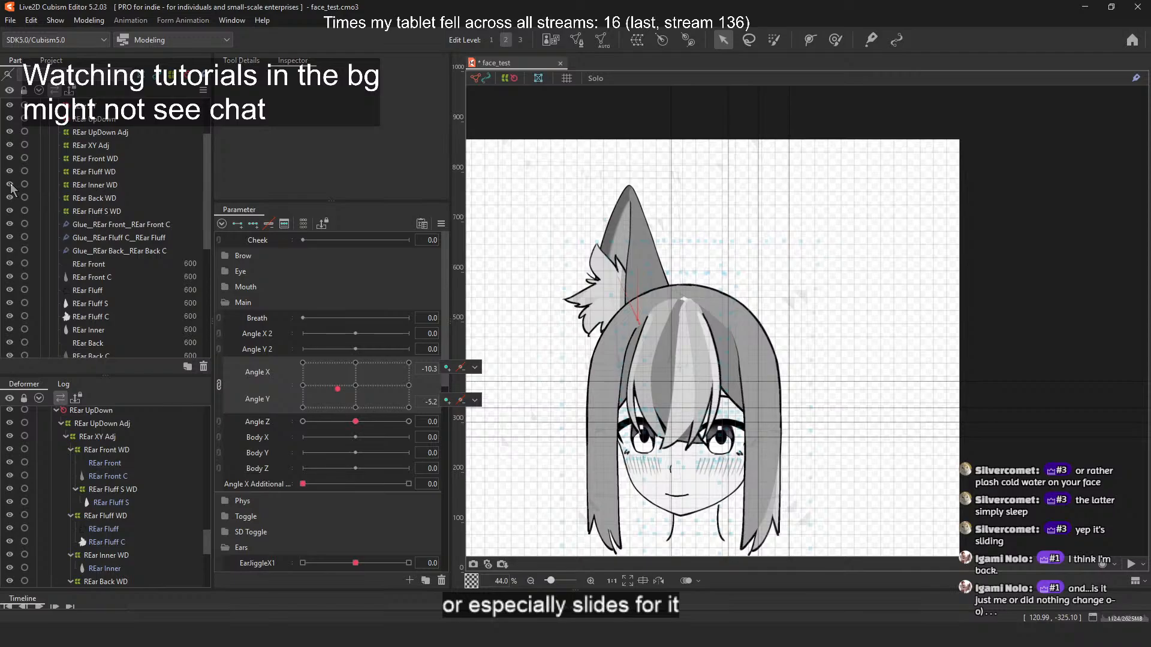
{"action": "left_click_drag", "start_coordinate": [337, 389], "coordinate": [428, 419]}
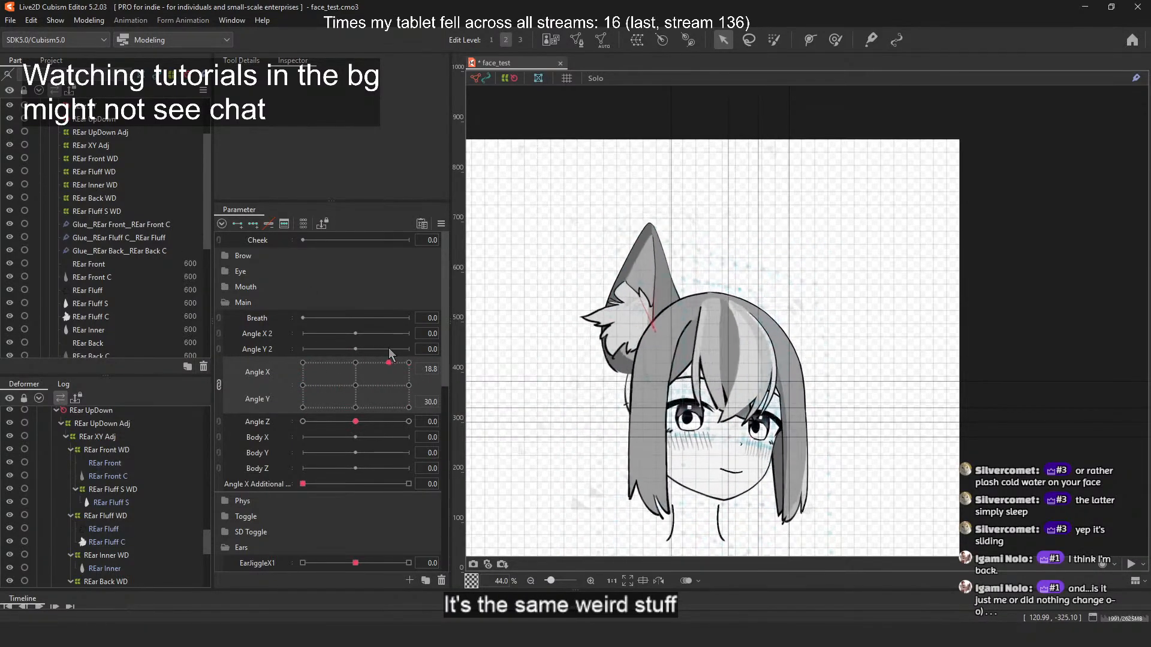
{"action": "left_click_drag", "start_coordinate": [390, 354], "coordinate": [411, 409]}
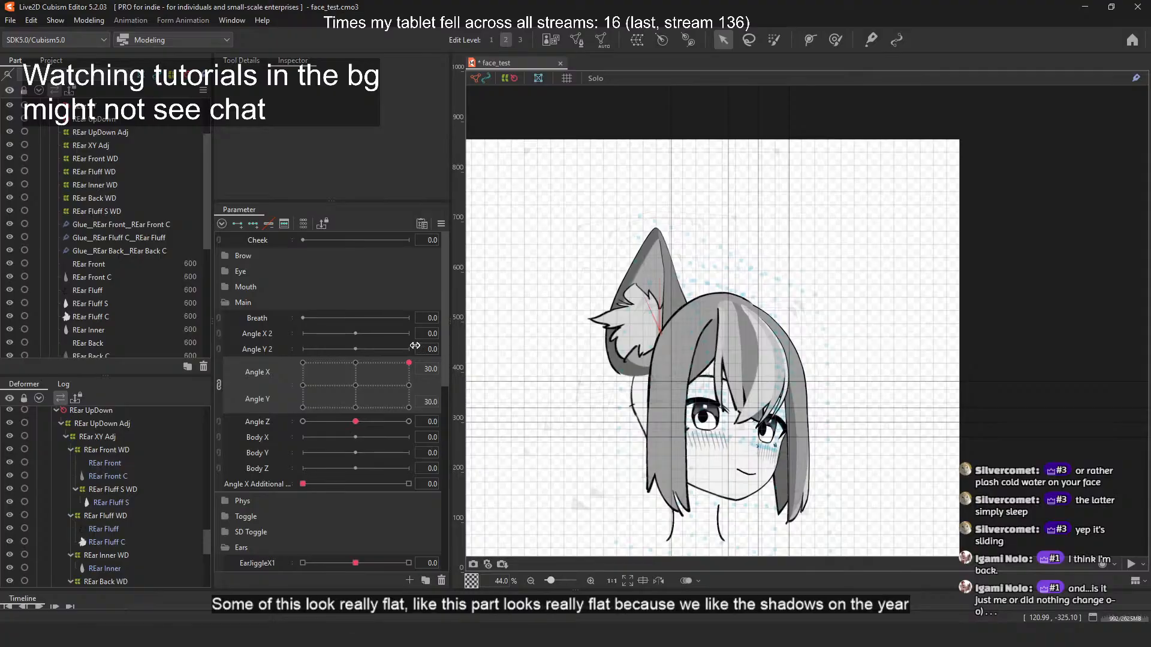
{"action": "left_click_drag", "start_coordinate": [415, 346], "coordinate": [435, 414]}
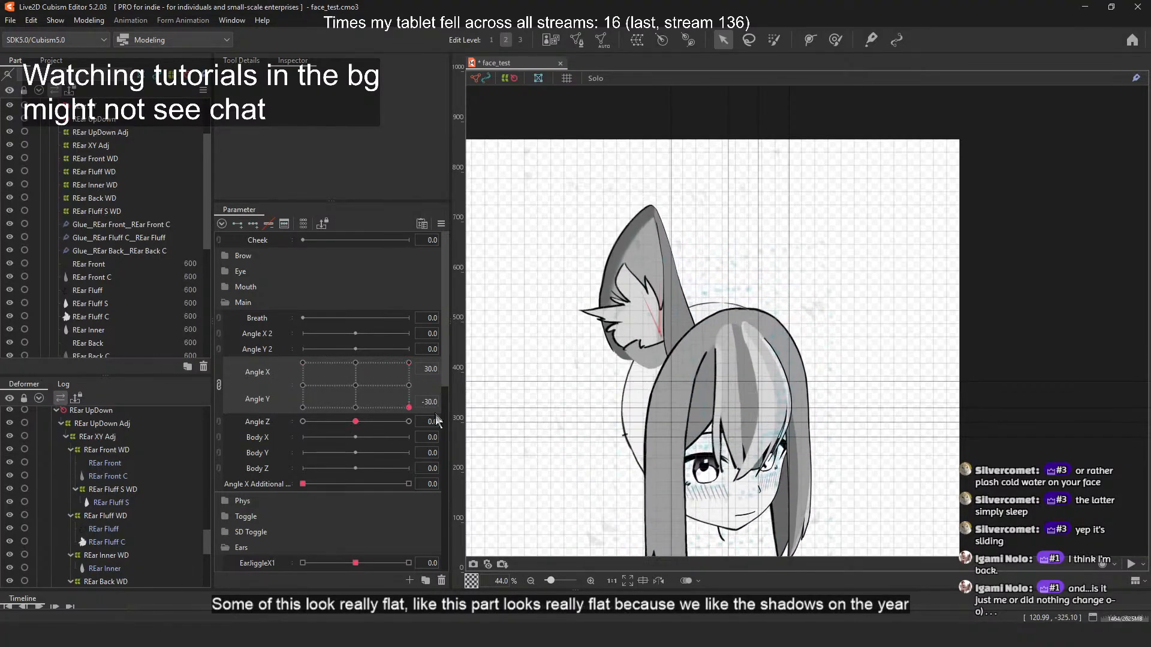
Step: Preview the ear between opposite diagonal head turns, then return Angle X and Angle Y to 0
{"action": "mouse_move", "coordinate": [351, 427]}
{"action": "left_mouse_down"}
{"action": "mouse_move", "coordinate": [318, 430]}
{"action": "mouse_move", "coordinate": [369, 426]}
{"action": "left_mouse_up"}
{"action": "scroll", "coordinate": [386, 390], "scroll_direction": "down", "scroll_amount": 10}
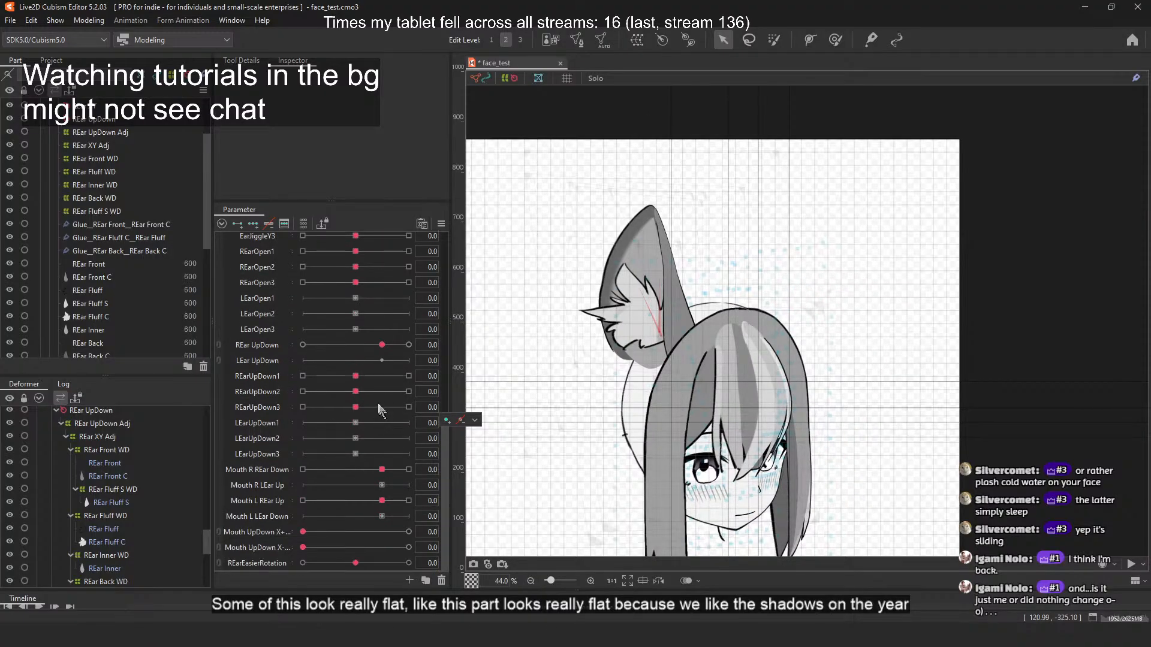
{"action": "scroll", "coordinate": [96, 153], "scroll_direction": "up", "scroll_amount": 2}
{"action": "scroll", "coordinate": [360, 348], "scroll_direction": "up", "scroll_amount": 4}
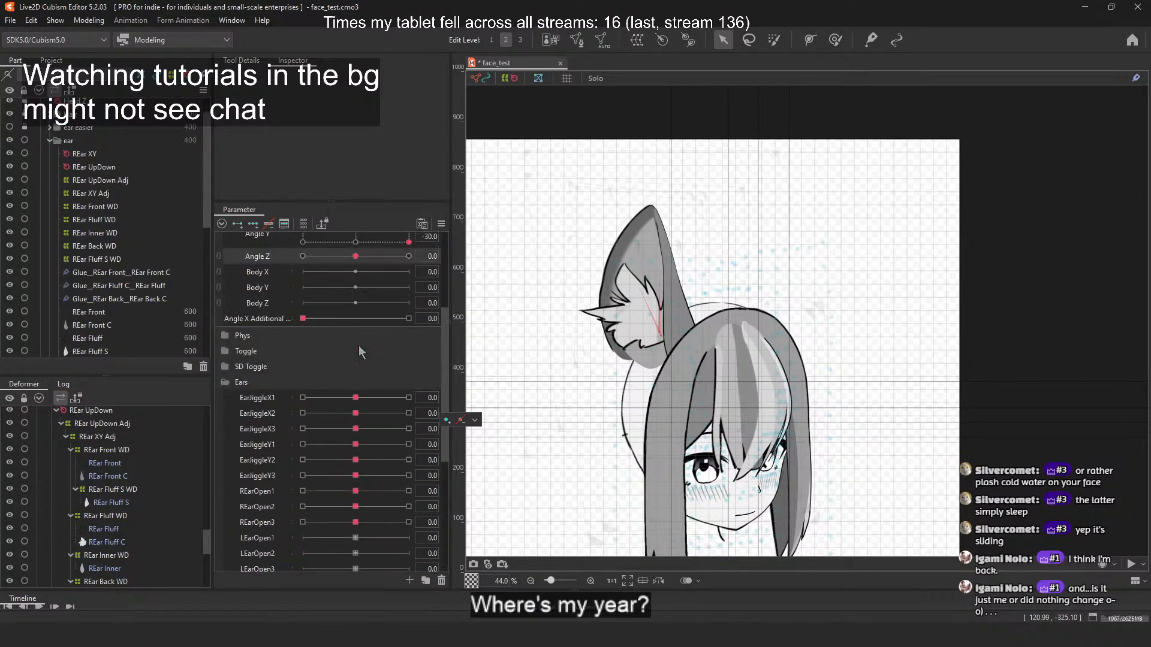
{"action": "scroll", "coordinate": [359, 352], "scroll_direction": "up", "scroll_amount": 3}
{"action": "left_click_drag", "start_coordinate": [409, 385], "coordinate": [413, 333]}
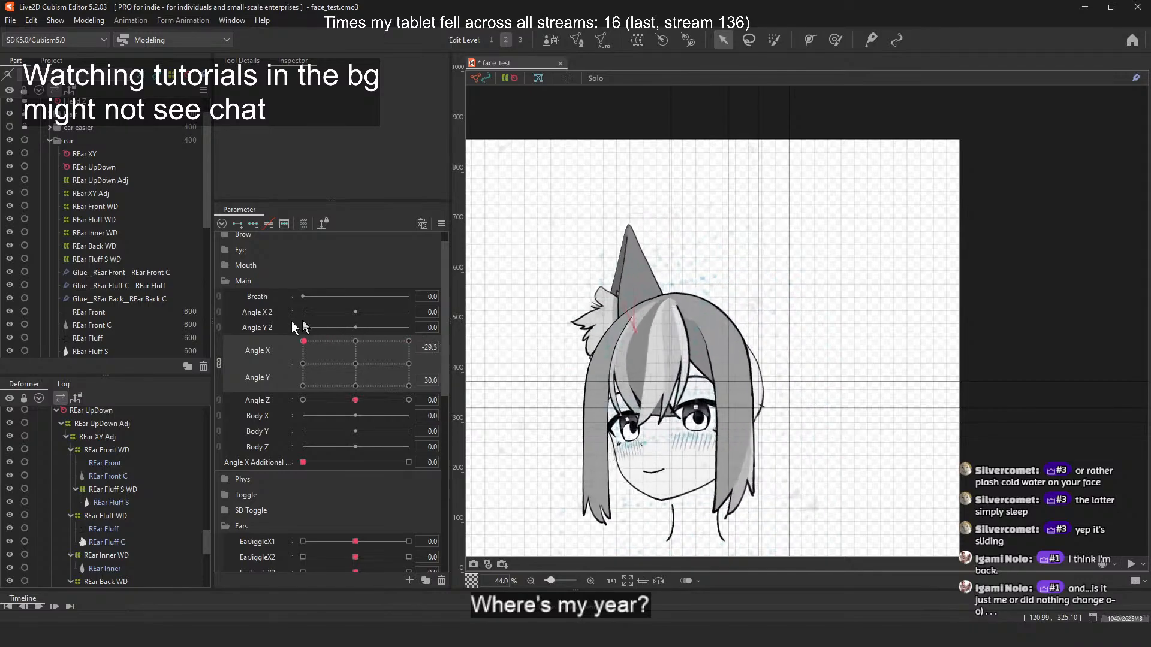
{"action": "left_click_drag", "start_coordinate": [333, 435], "coordinate": [421, 431]}
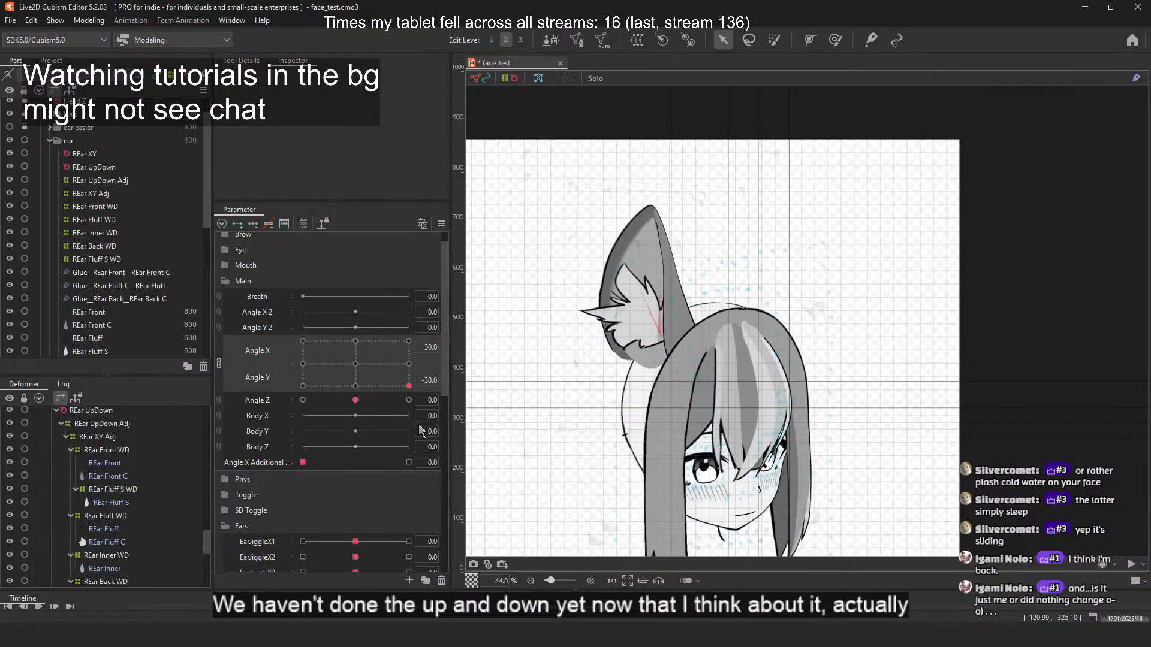
{"action": "left_click_drag", "start_coordinate": [437, 388], "coordinate": [355, 364]}
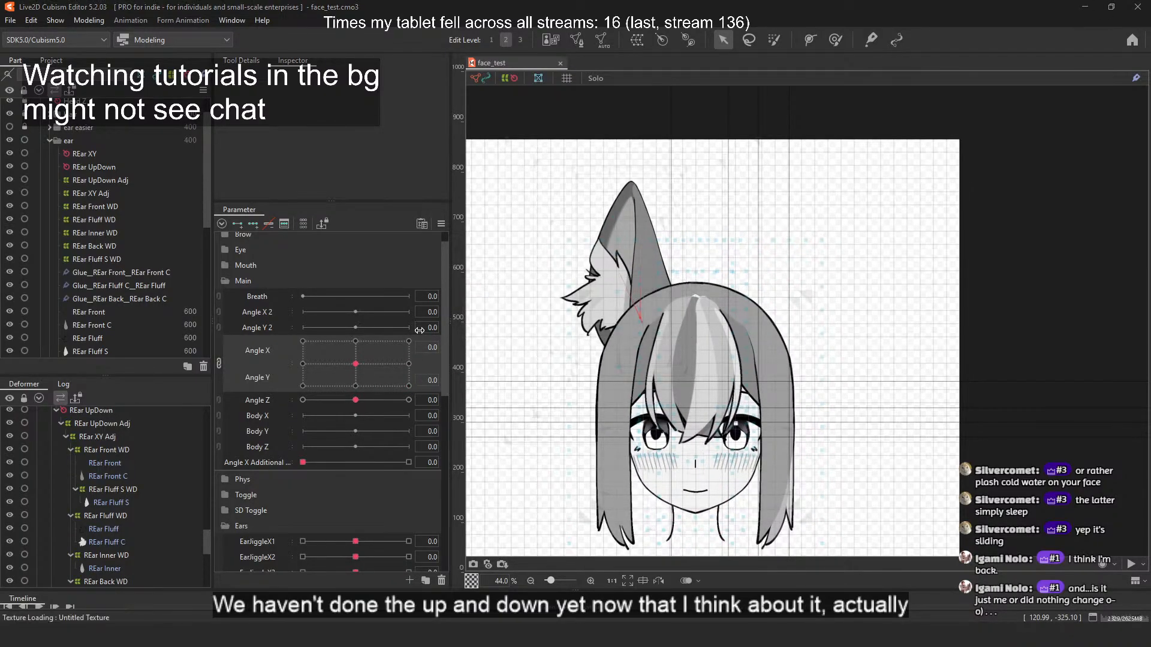
Step: Switch to Clip Studio Paint, close the open sketch illustration, and open the recent file face_test.psd
{"action": "key", "text": "alt+Tab"}
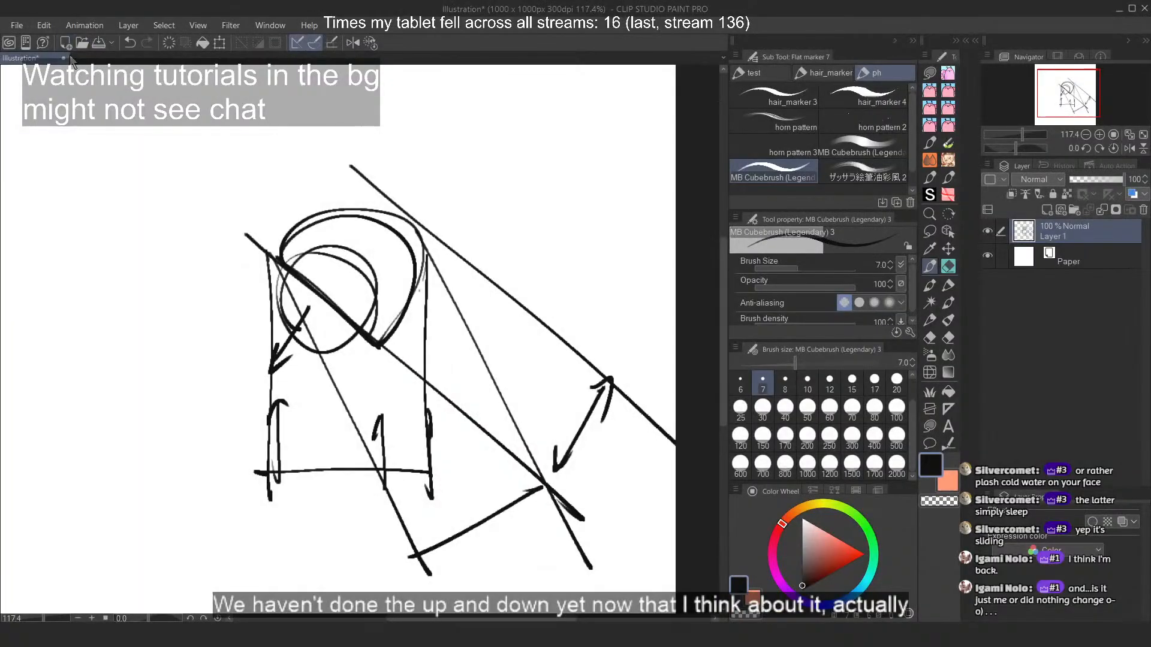
{"action": "left_click", "coordinate": [64, 58]}
{"action": "left_click", "coordinate": [592, 251]}
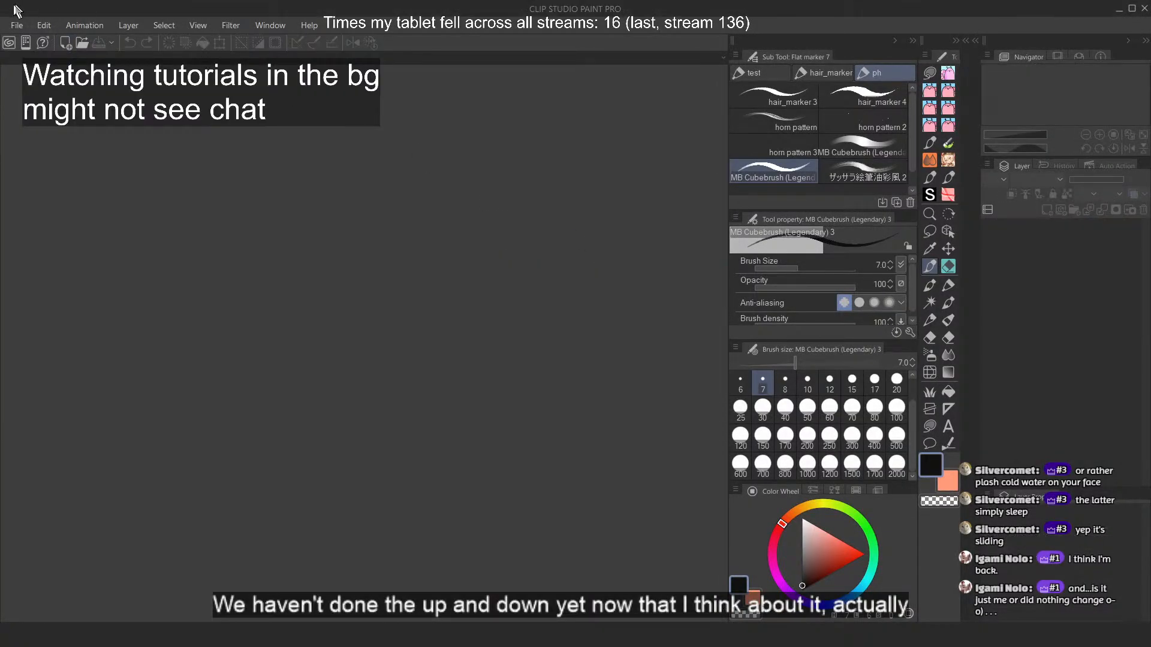
{"action": "left_click", "coordinate": [17, 26]}
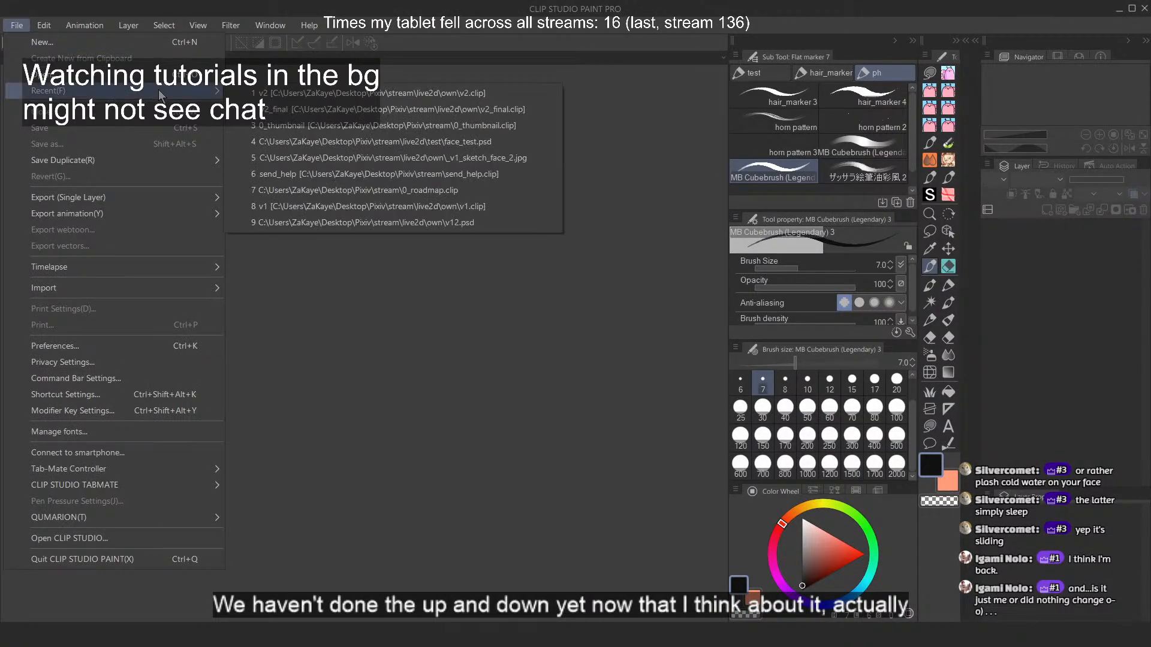
{"action": "left_click", "coordinate": [473, 143]}
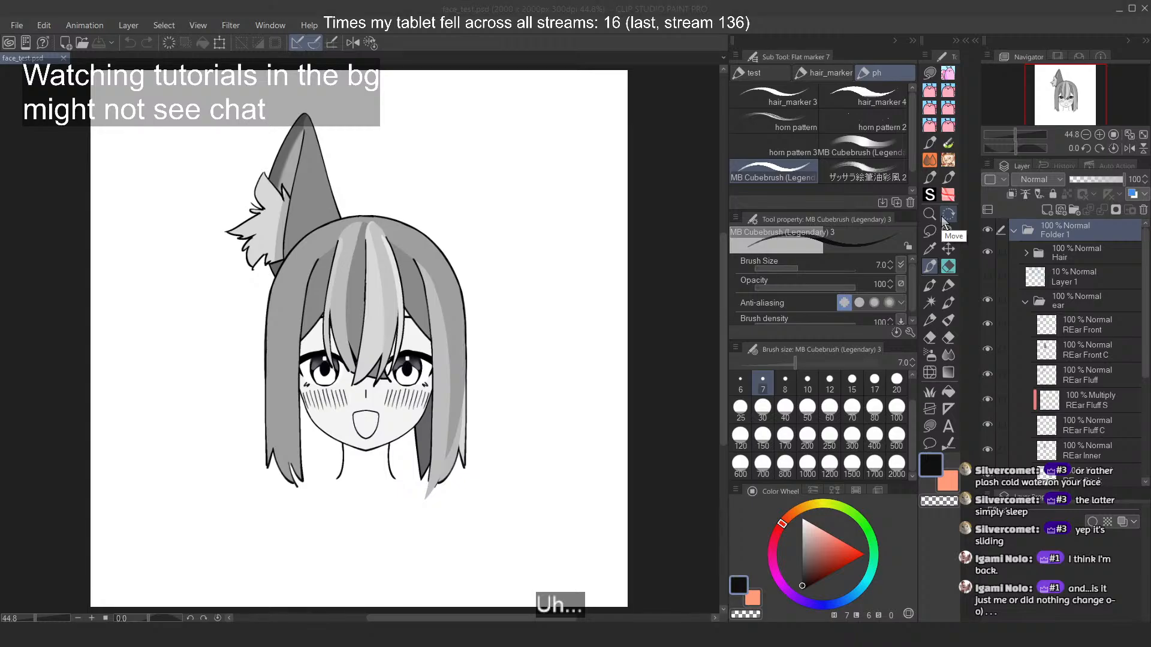
Step: Switch to the browser and examine the animal ears at several points in the VTuber debut video, then return to Clip Studio Paint
{"action": "key", "text": "alt+Tab"}
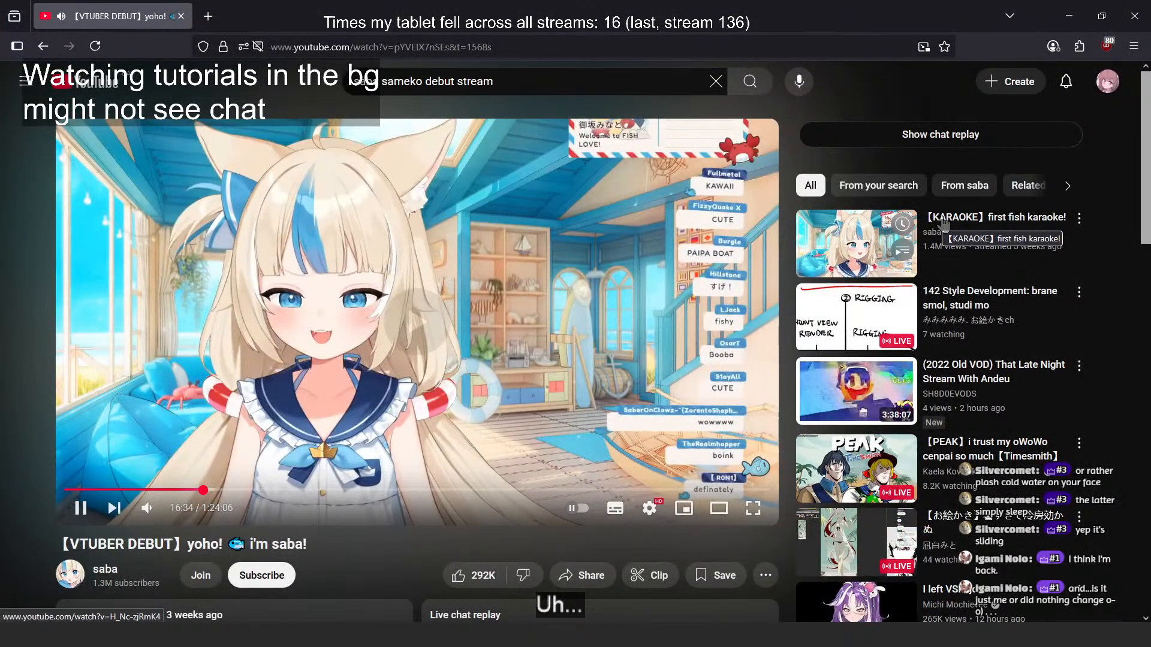
{"action": "left_click", "coordinate": [252, 138]}
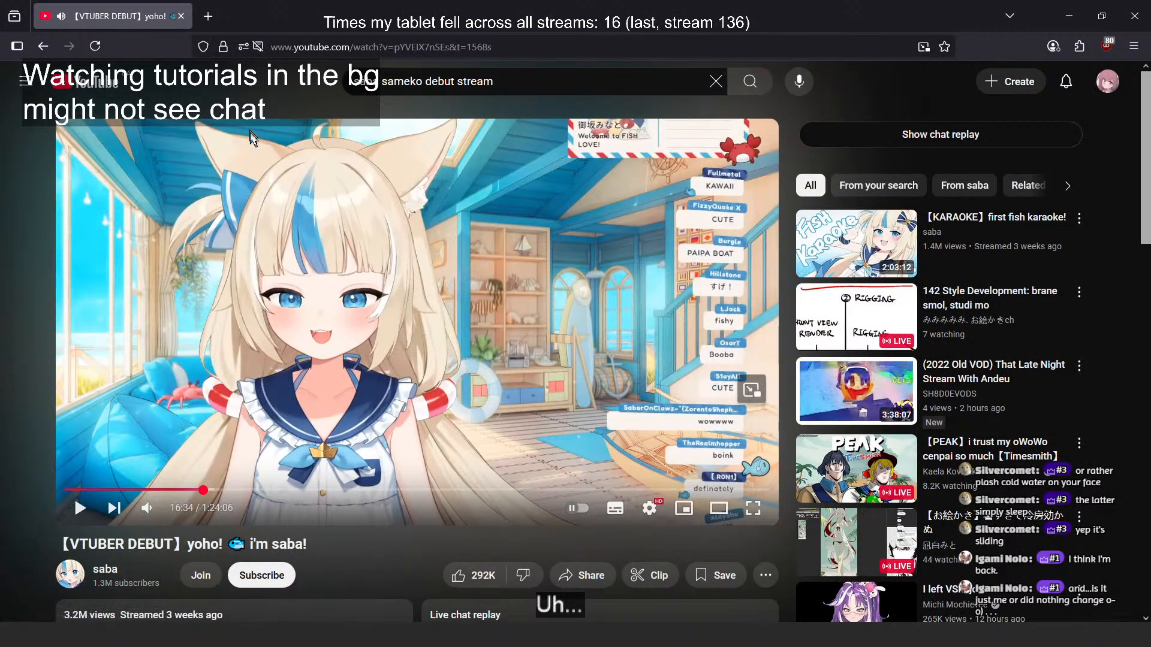
{"action": "left_click", "coordinate": [283, 154]}
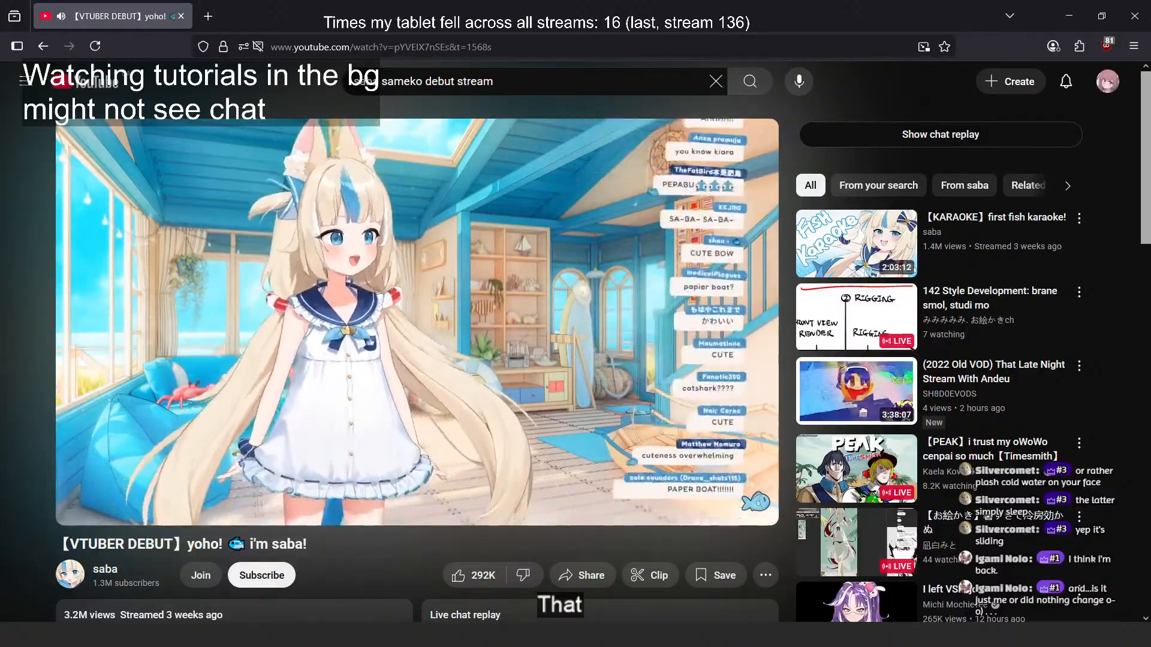
{"action": "left_click", "coordinate": [189, 490]}
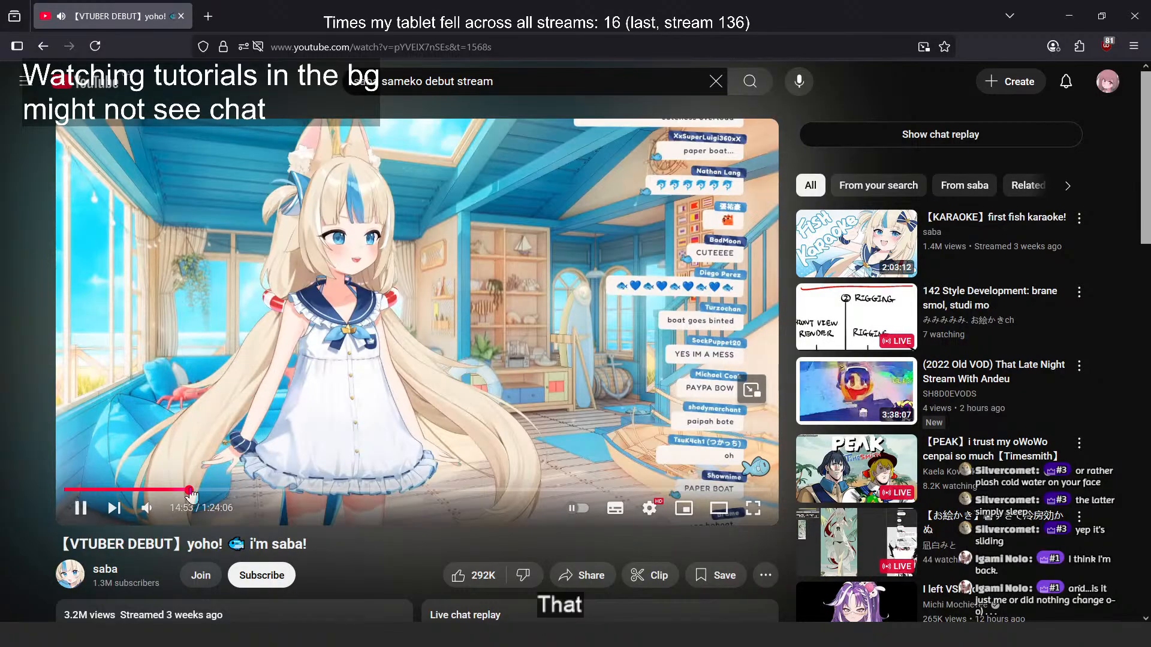
{"action": "left_click", "coordinate": [320, 491]}
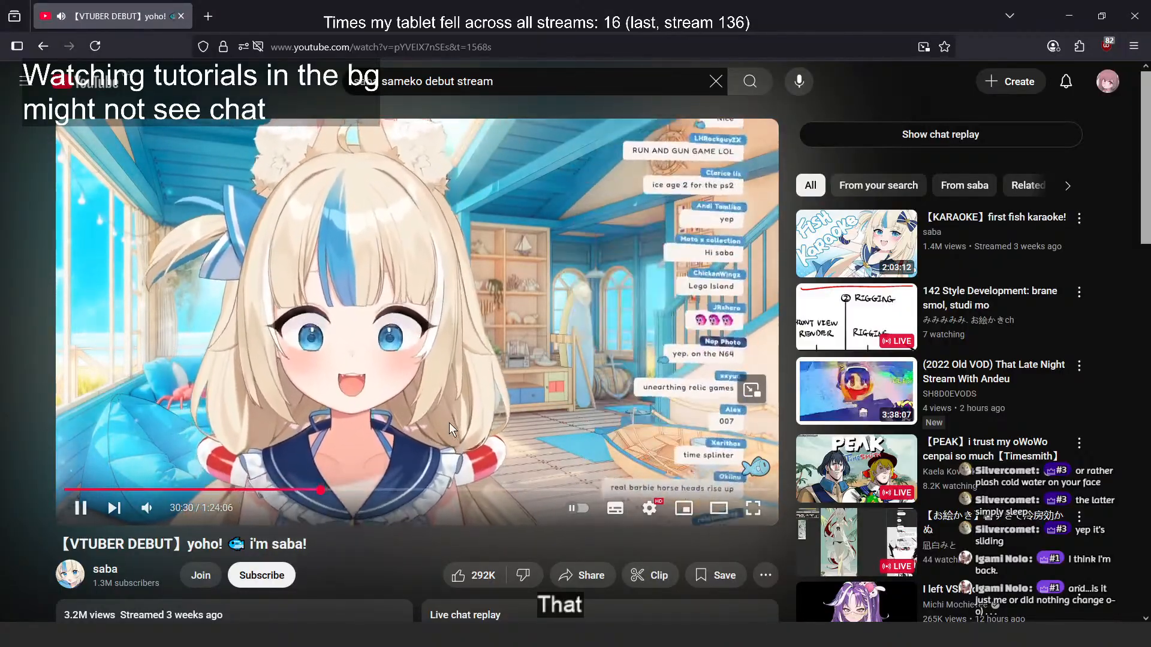
{"action": "left_click", "coordinate": [448, 423]}
{"action": "key", "text": "alt+Tab"}
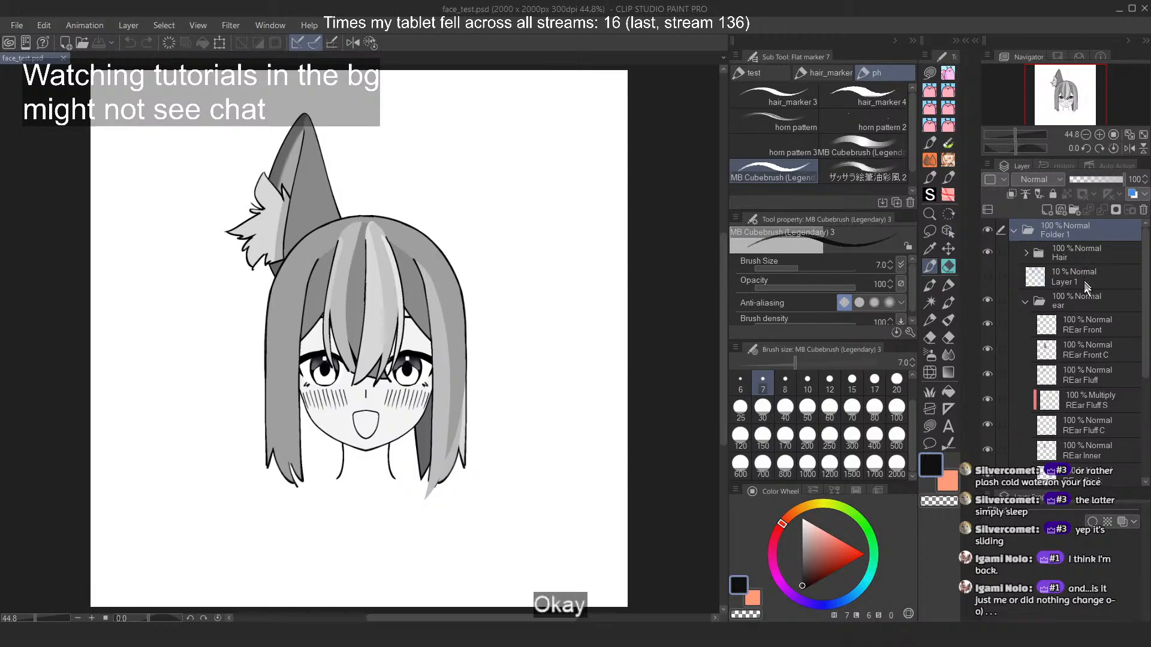
Step: Add a new layer above REar Front in the ear folder and name it REar Front S1
{"action": "scroll", "coordinate": [1063, 315], "scroll_direction": "down", "scroll_amount": 3}
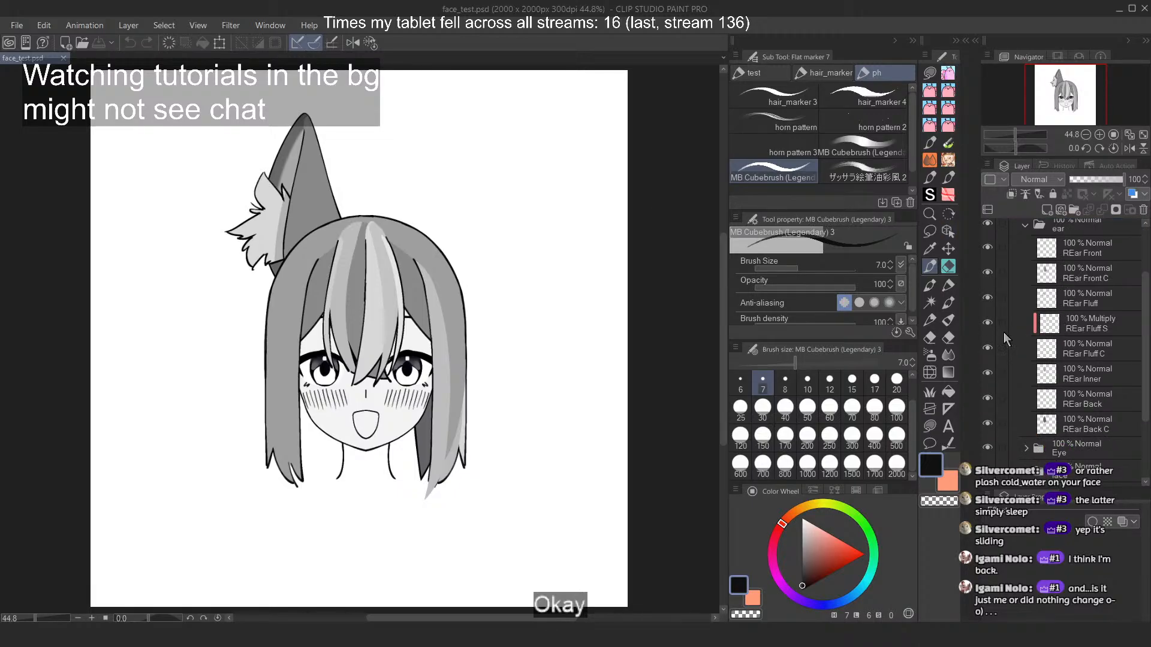
{"action": "left_click", "coordinate": [987, 248]}
{"action": "left_click", "coordinate": [987, 249]}
{"action": "left_click", "coordinate": [1055, 255]}
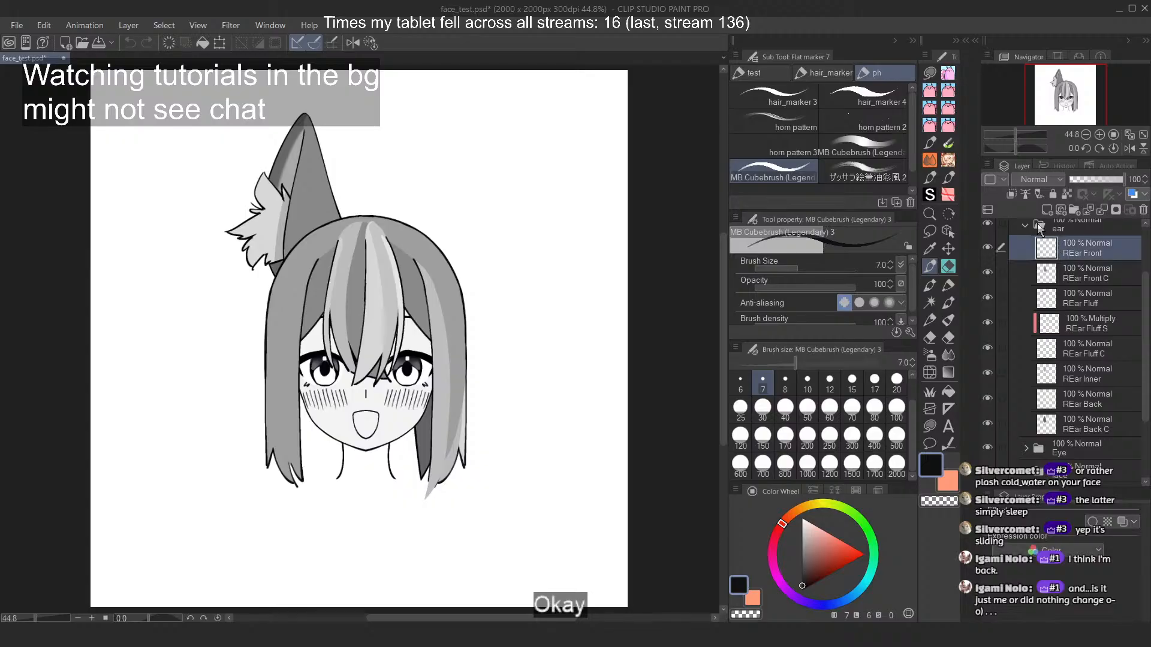
{"action": "left_click", "coordinate": [1044, 208]}
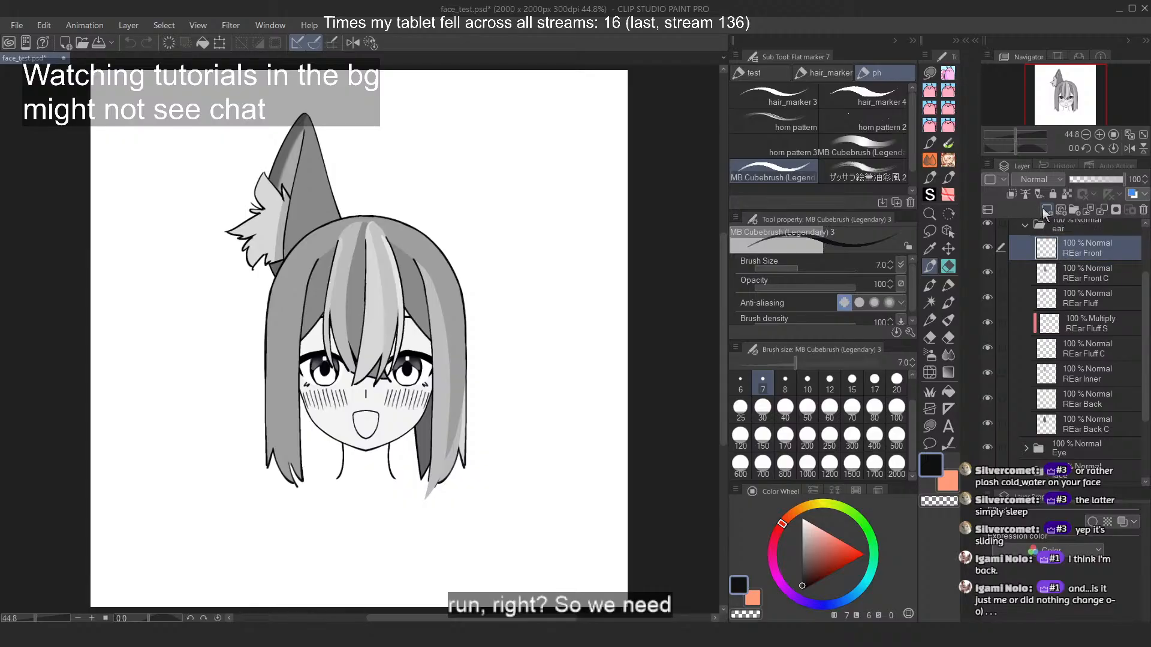
{"action": "double_click", "coordinate": [1087, 275]}
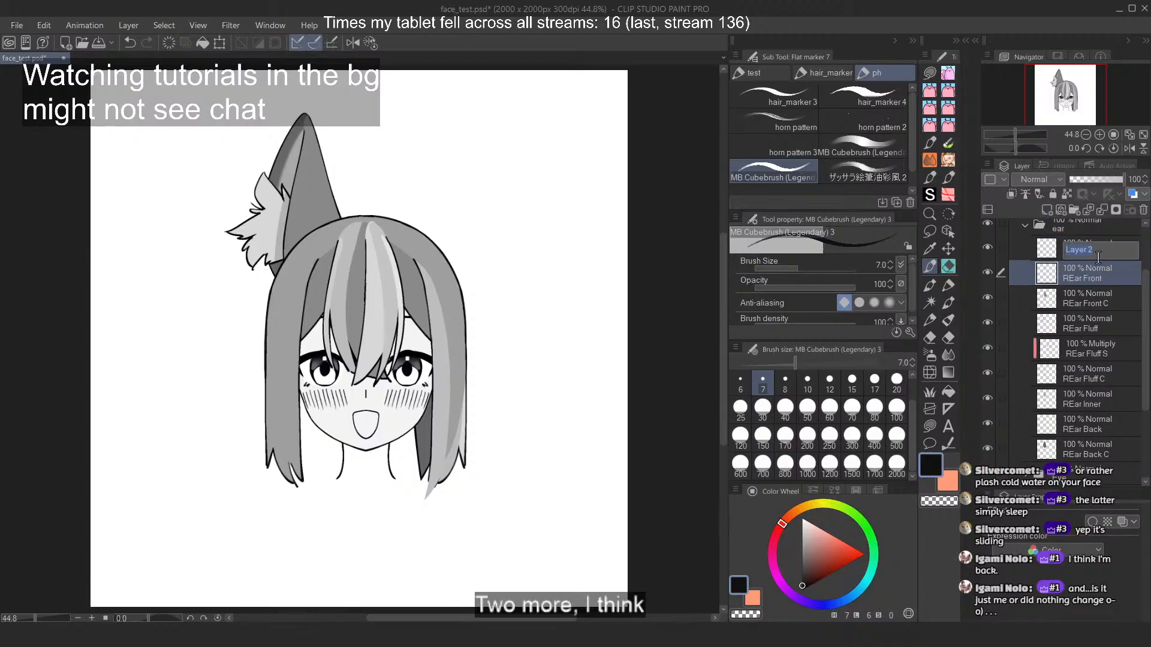
{"action": "type", "text": "REar Front"}
{"action": "left_click", "coordinate": [1106, 250]}
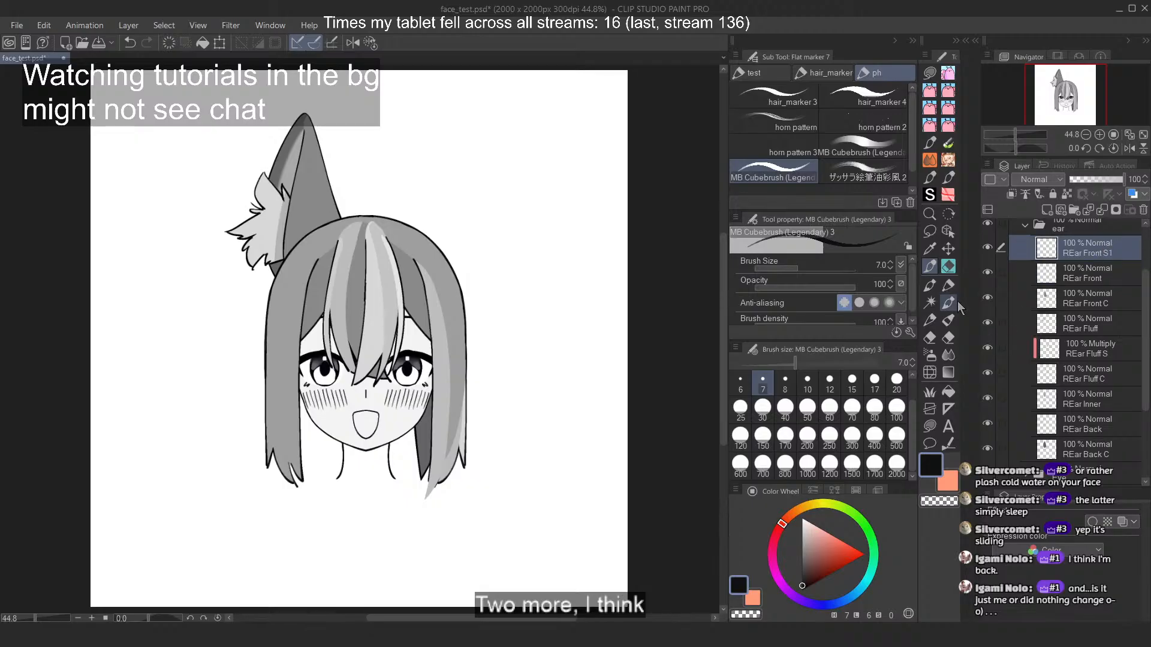
Step: Paint a dark grey shadow strip along the ear's front edge from tip to base with Flat marker 4 HARD, size 30
{"action": "left_click", "coordinate": [948, 286]}
{"action": "left_click", "coordinate": [776, 187]}
{"action": "scroll", "coordinate": [332, 202], "scroll_direction": "up", "scroll_amount": 5}
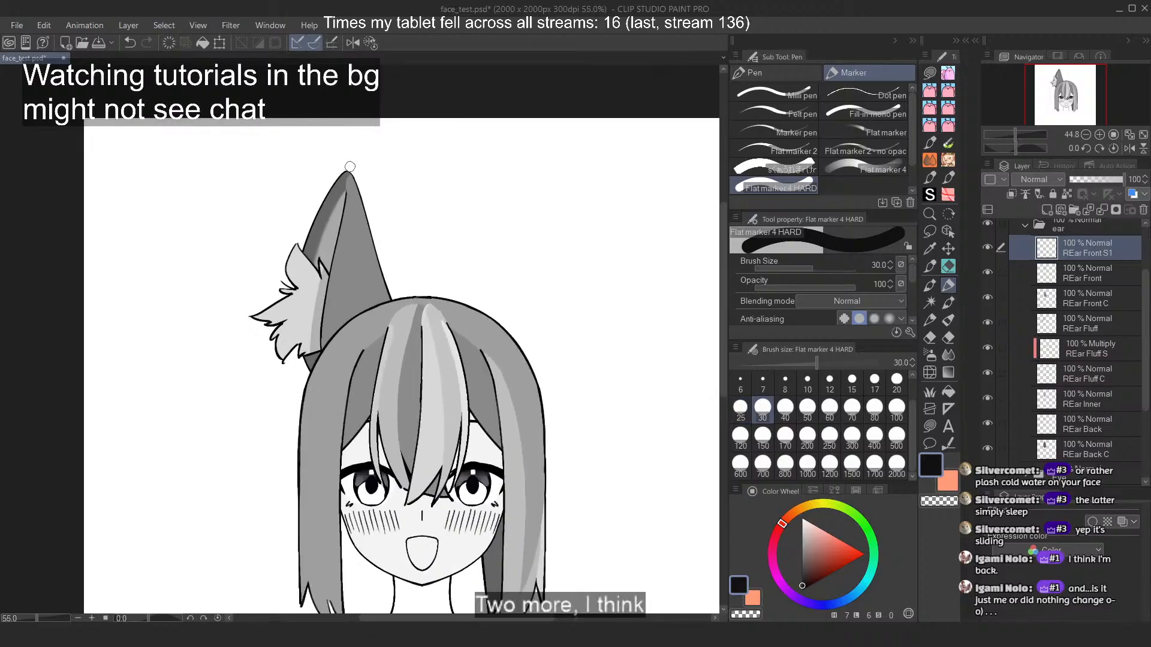
{"action": "left_click", "coordinate": [332, 202], "text": "alt"}
{"action": "scroll", "coordinate": [346, 188], "scroll_direction": "down", "scroll_amount": 1}
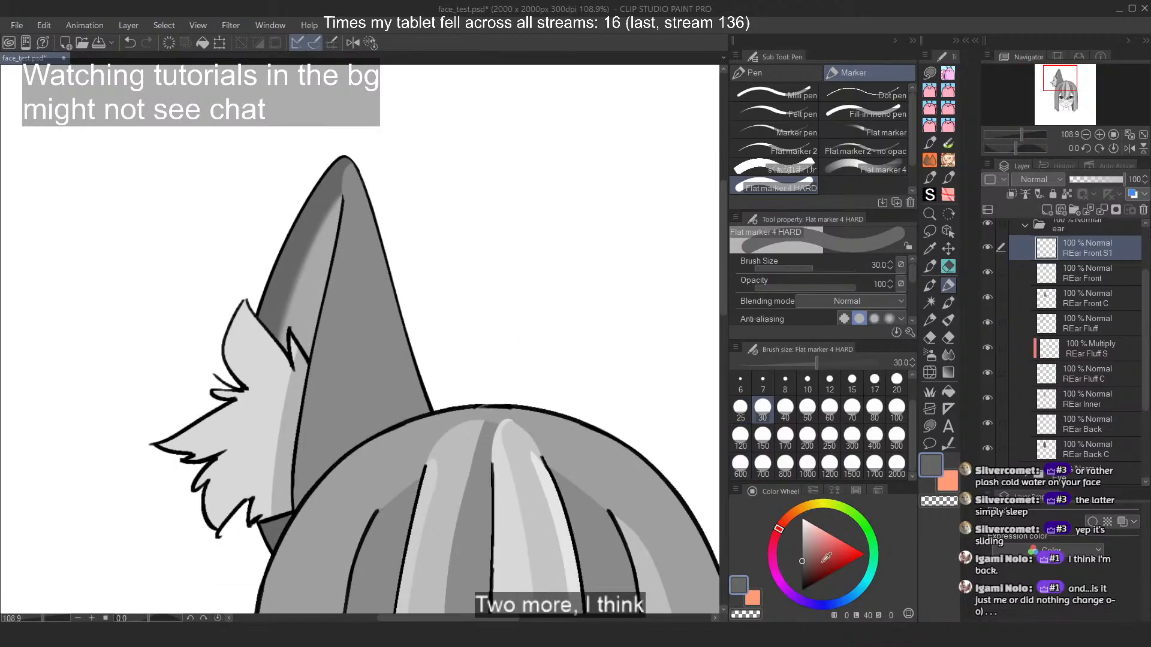
{"action": "left_click", "coordinate": [802, 571]}
{"action": "mouse_move", "coordinate": [346, 169]}
{"action": "left_mouse_down"}
{"action": "mouse_move", "coordinate": [287, 498]}
{"action": "mouse_move", "coordinate": [296, 530]}
{"action": "left_mouse_up"}
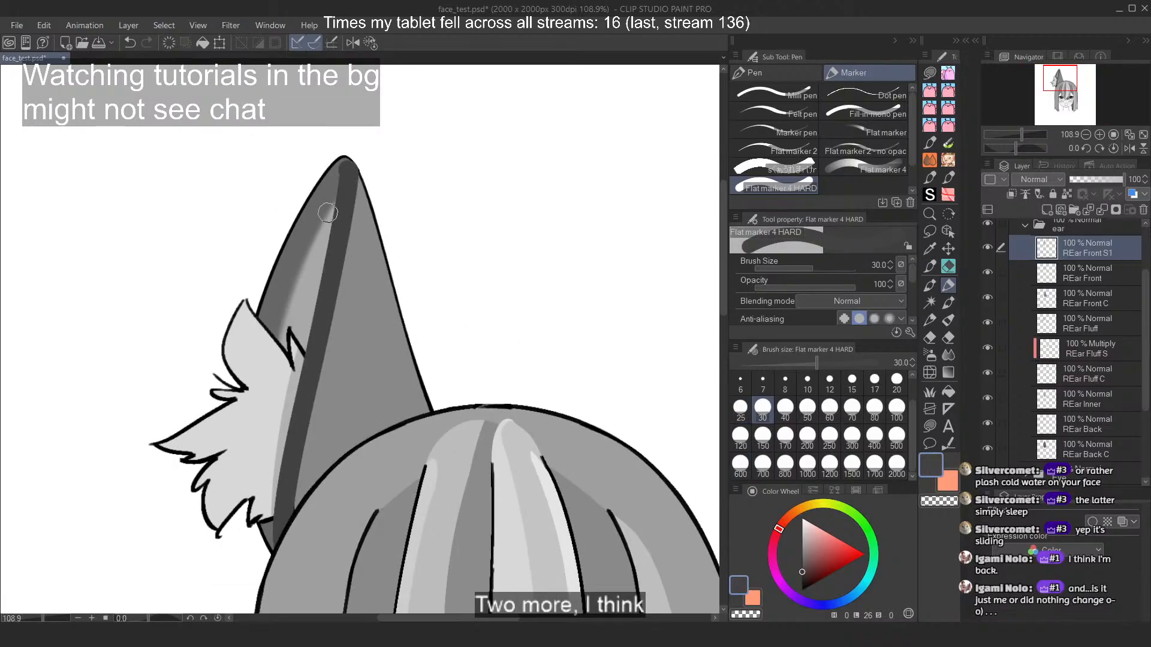
{"action": "key", "text": "ctrl+z"}
{"action": "left_click_drag", "start_coordinate": [347, 160], "coordinate": [287, 532]}
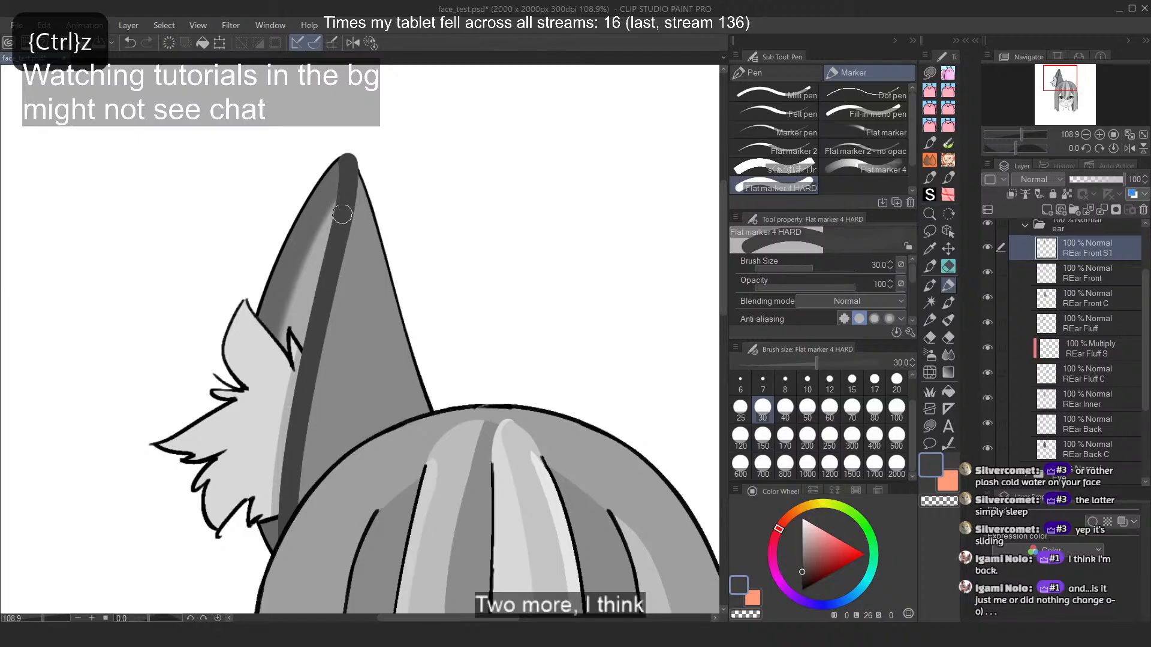
Step: Clip REar Front S1 to REar Front C, beneath the REar Front line layer, and set its luminosity adjustment to 18
{"action": "left_click", "coordinate": [1011, 195]}
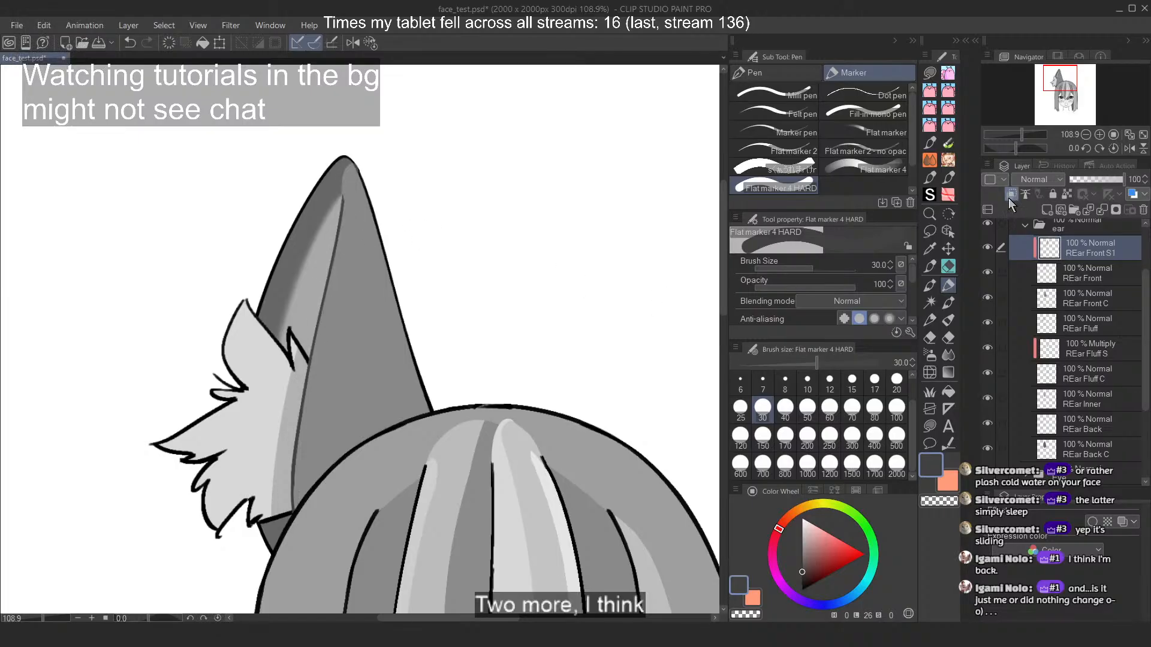
{"action": "left_click_drag", "start_coordinate": [1069, 271], "coordinate": [1071, 292]}
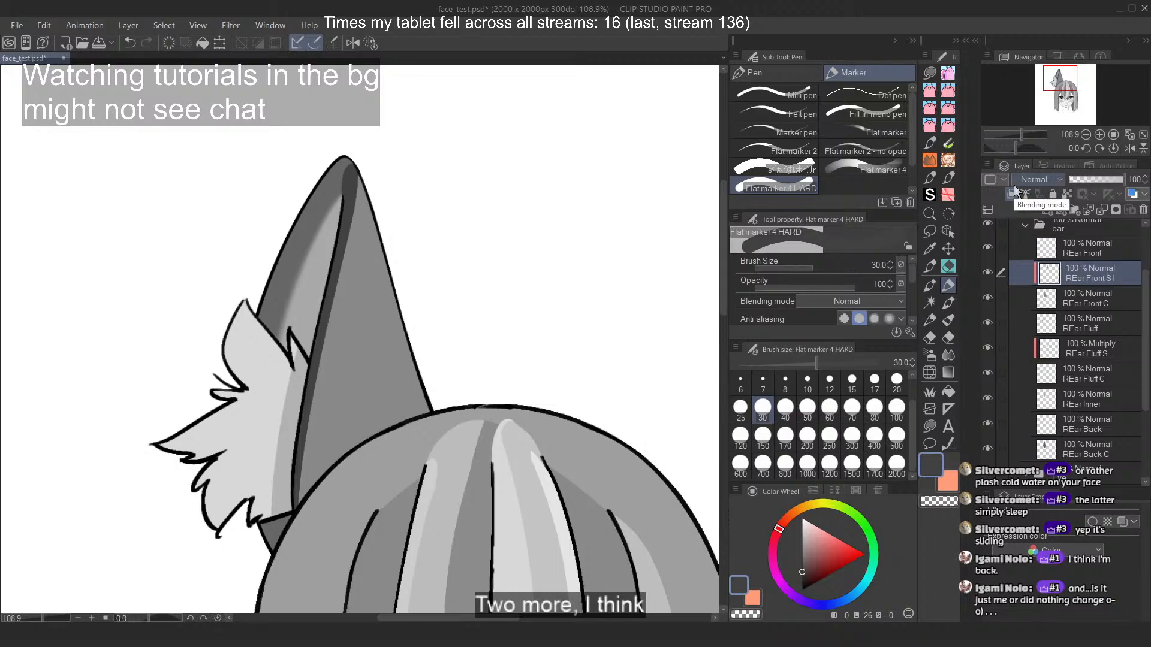
{"action": "key", "text": "ctrl+u"}
{"action": "left_click", "coordinate": [657, 172]}
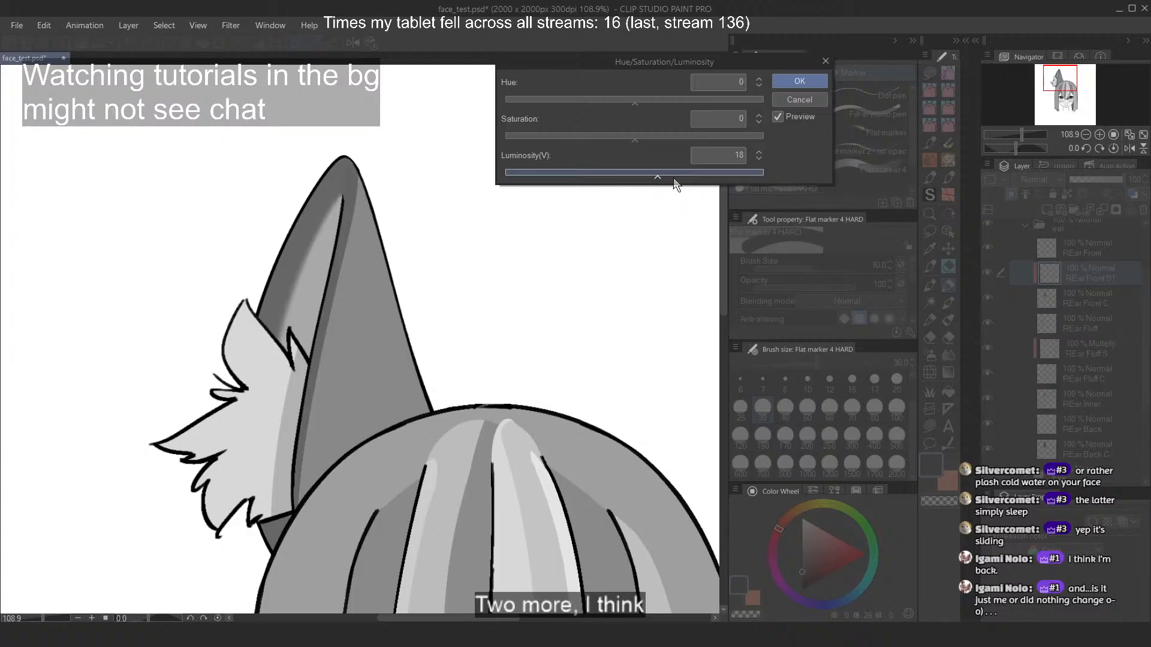
{"action": "key", "text": "Return"}
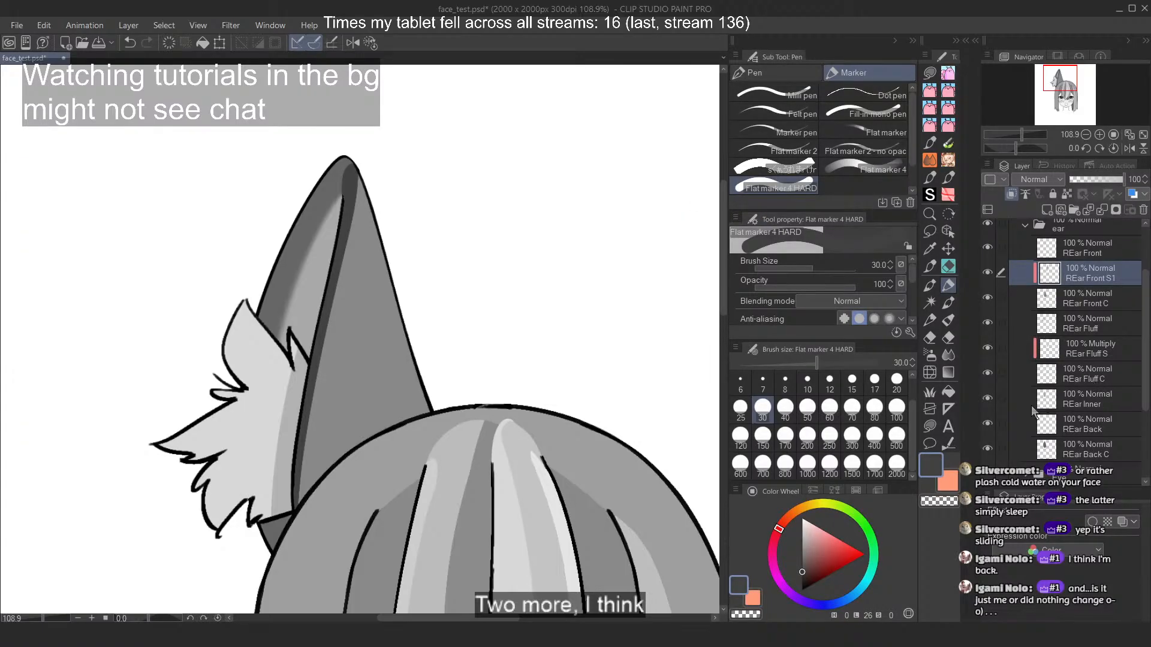
Step: Lock transparent pixels on REar Back C and recolor the ear's back with the ear front's mid grey, keeping its dark grey as secondary color
{"action": "left_click", "coordinate": [1102, 447]}
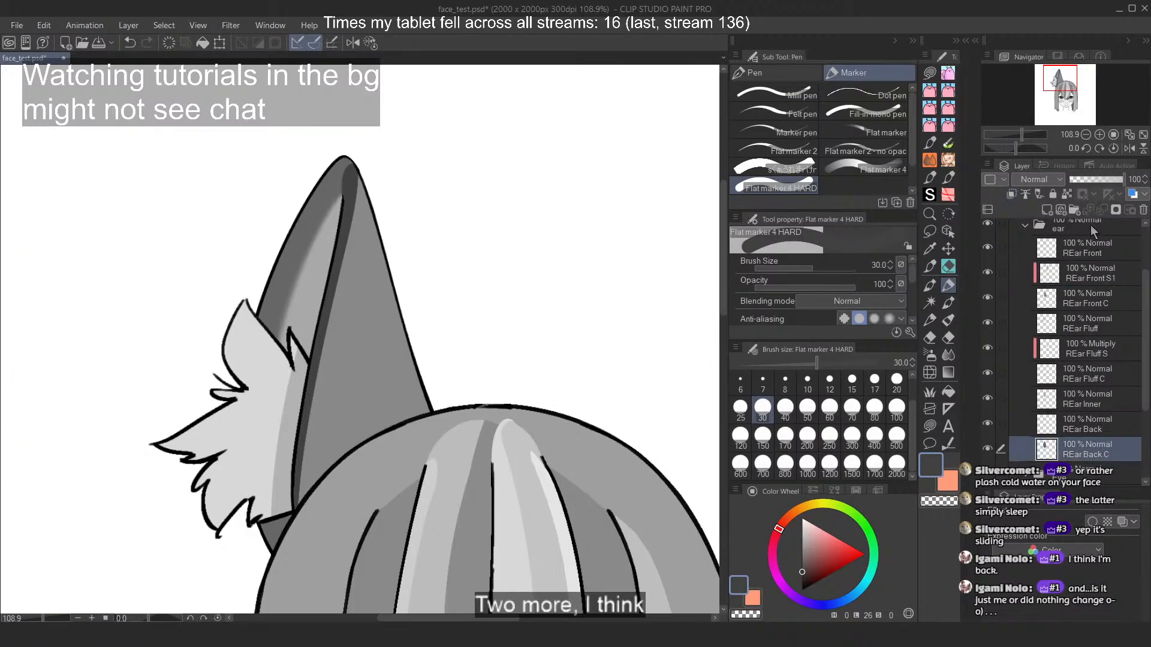
{"action": "left_click", "coordinate": [930, 426]}
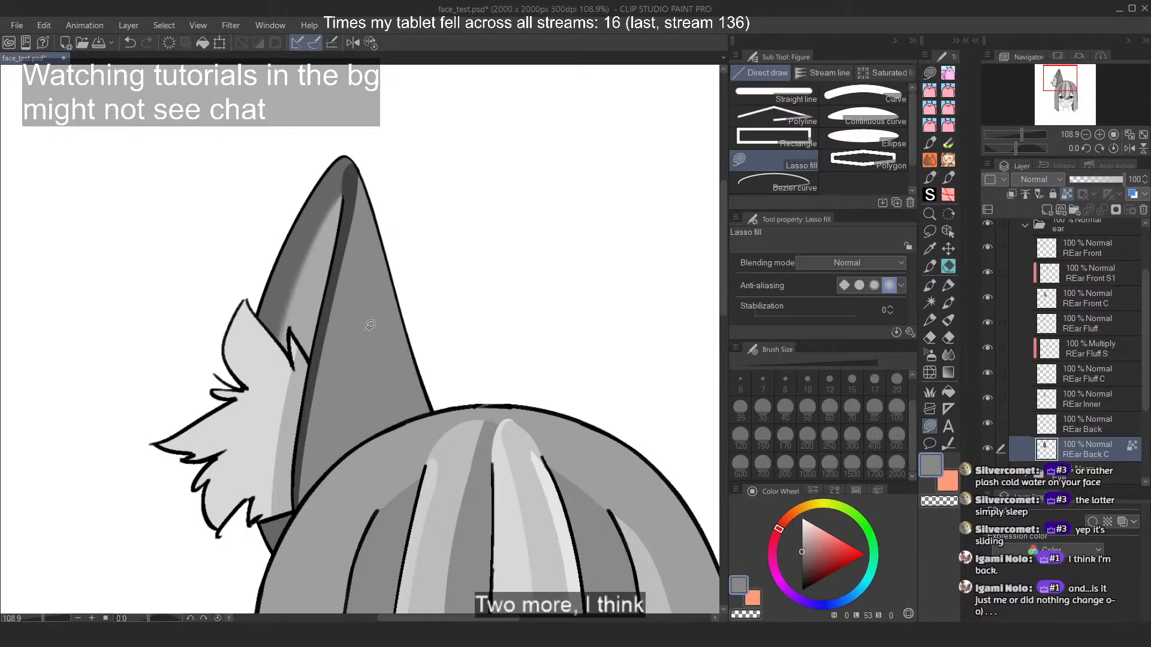
{"action": "scroll", "coordinate": [333, 323], "scroll_direction": "down", "scroll_amount": 2}
{"action": "scroll", "coordinate": [323, 292], "scroll_direction": "up", "scroll_amount": 2}
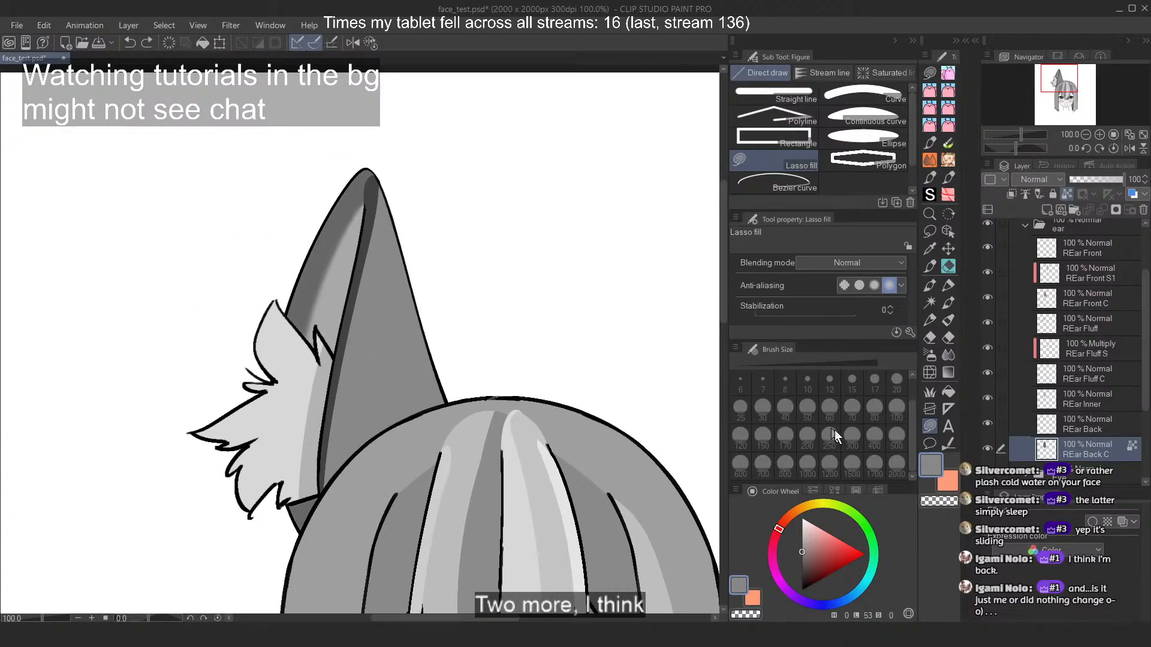
{"action": "left_click", "coordinate": [941, 478]}
{"action": "left_click", "coordinate": [307, 259], "text": "alt"}
{"action": "left_click", "coordinate": [315, 263], "text": "alt"}
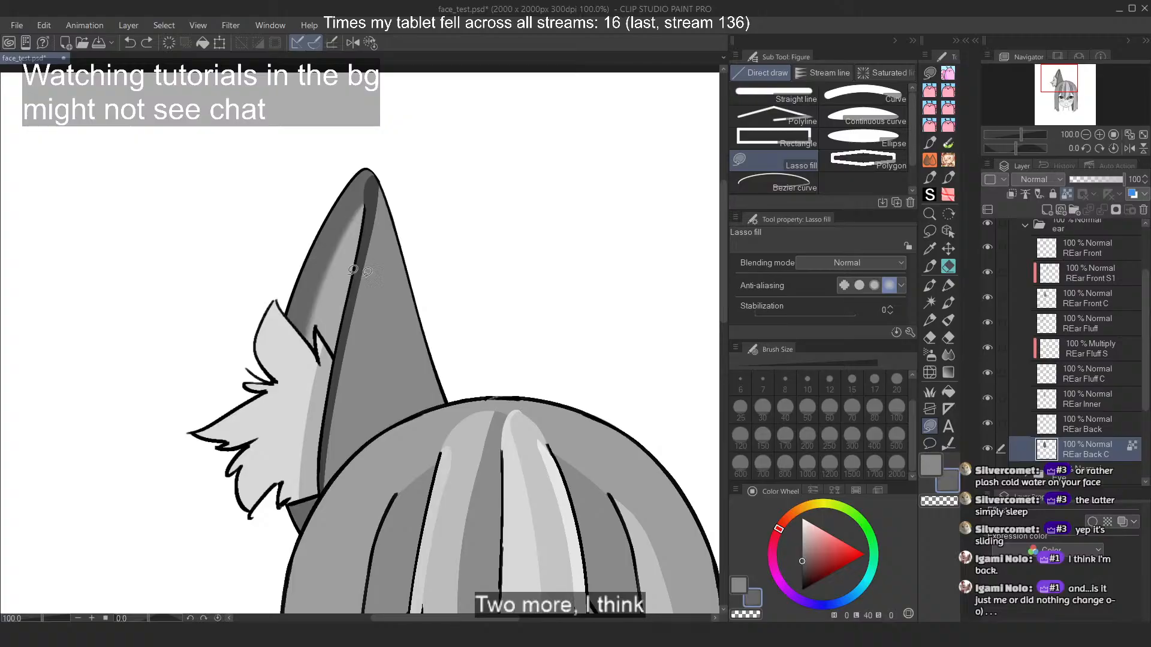
{"action": "key", "text": "ctrl+y"}
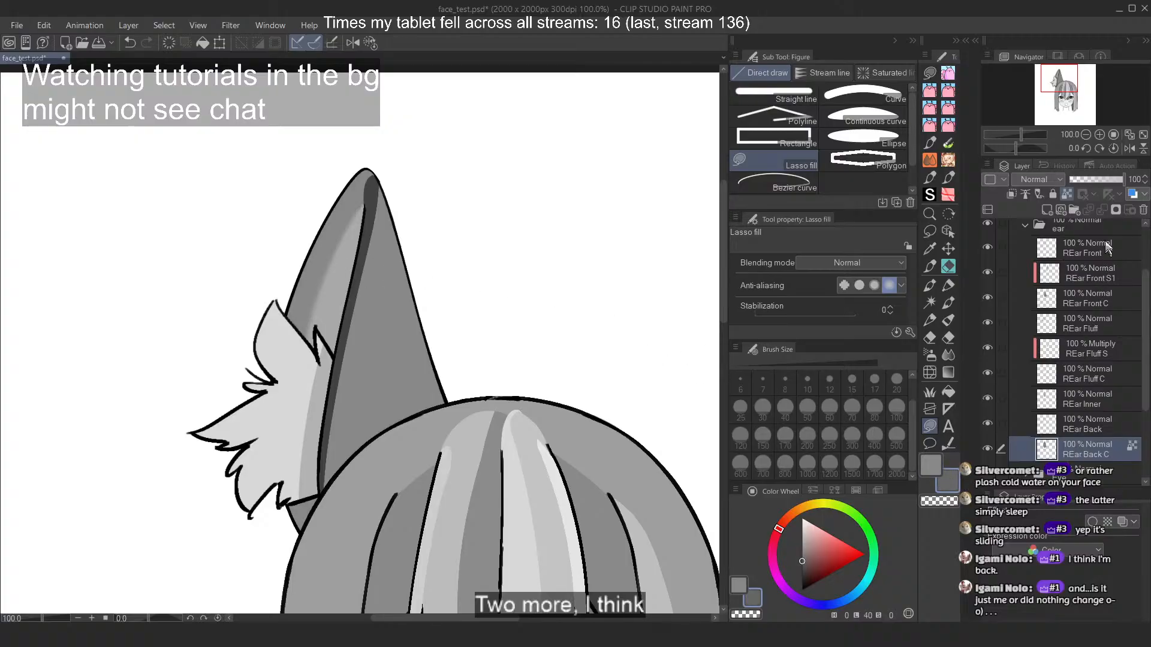
Step: Lock transparent pixels on REar Front S1 and recolor the shadow strip with the sampled dark grey
{"action": "left_click", "coordinate": [1114, 267]}
{"action": "left_click", "coordinate": [1065, 193]}
{"action": "scroll", "coordinate": [454, 212], "scroll_direction": "down", "scroll_amount": 1}
{"action": "mouse_move", "coordinate": [457, 123]}
{"action": "left_mouse_down"}
{"action": "mouse_move", "coordinate": [263, 533]}
{"action": "mouse_move", "coordinate": [494, 181]}
{"action": "left_mouse_up"}
{"action": "scroll", "coordinate": [397, 158], "scroll_direction": "down", "scroll_amount": 2}
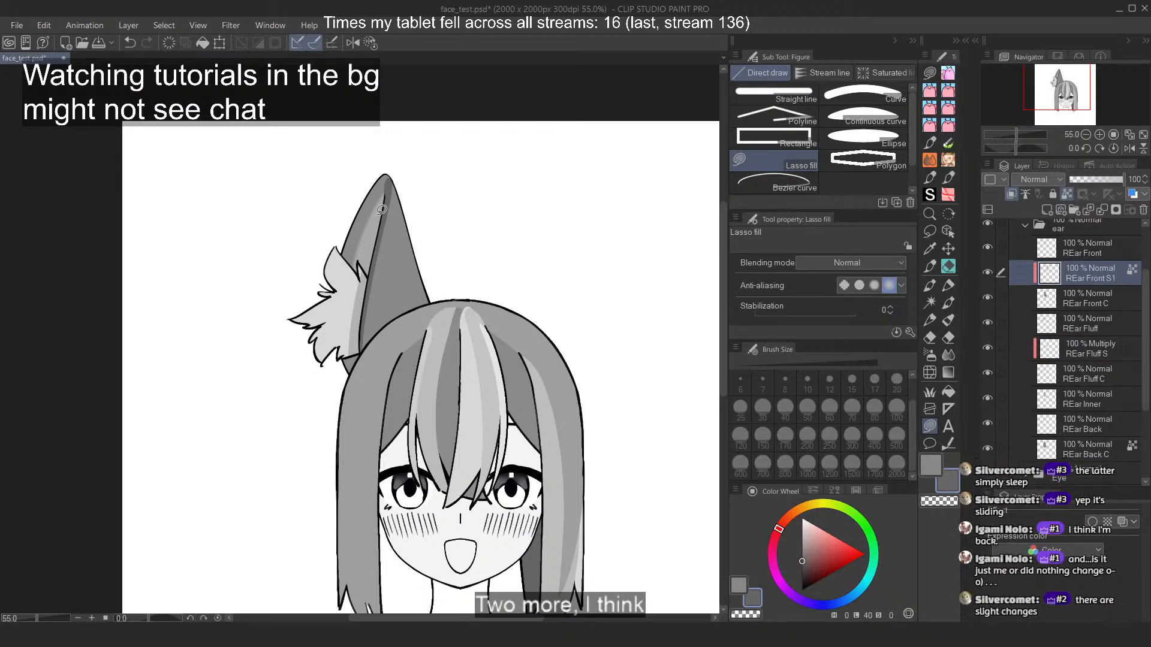
{"action": "scroll", "coordinate": [381, 209], "scroll_direction": "up", "scroll_amount": 2}
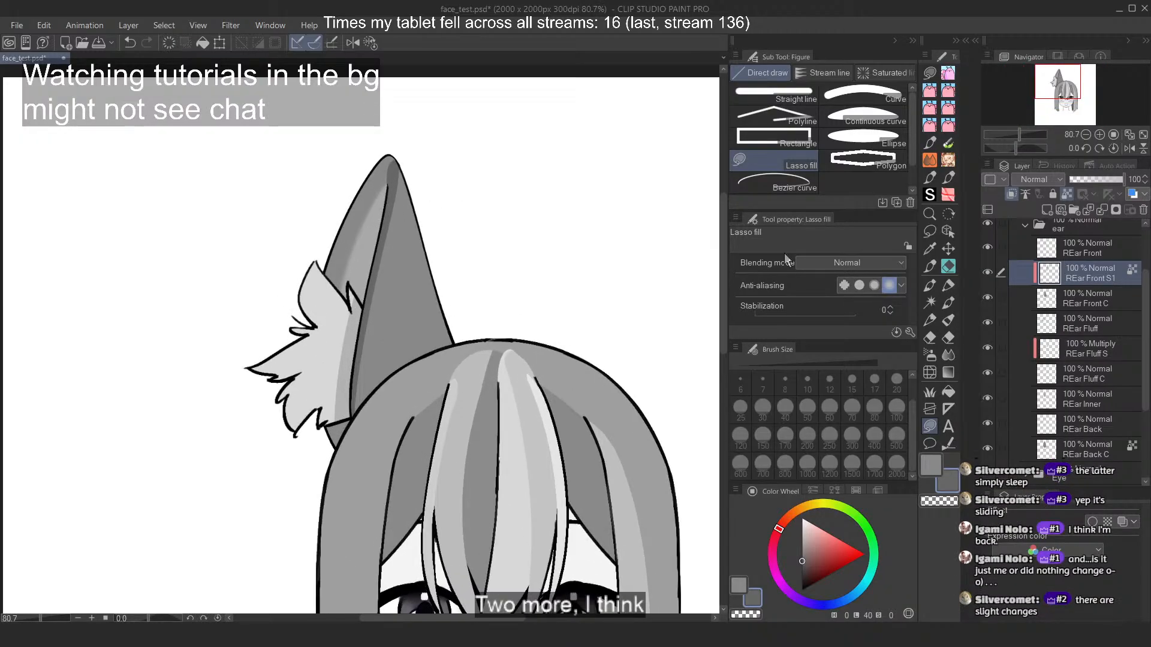
Step: Unclip and hide REar Front S1, and add a new layer named REar Front S2 above it
{"action": "left_click", "coordinate": [1014, 196]}
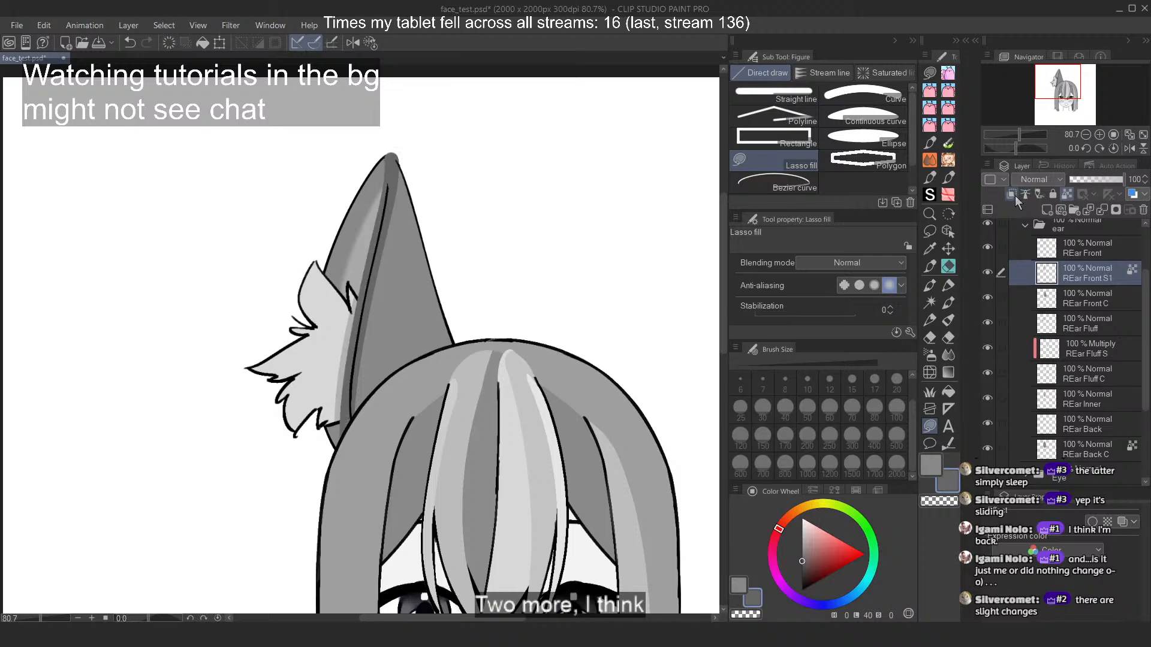
{"action": "left_click", "coordinate": [987, 272]}
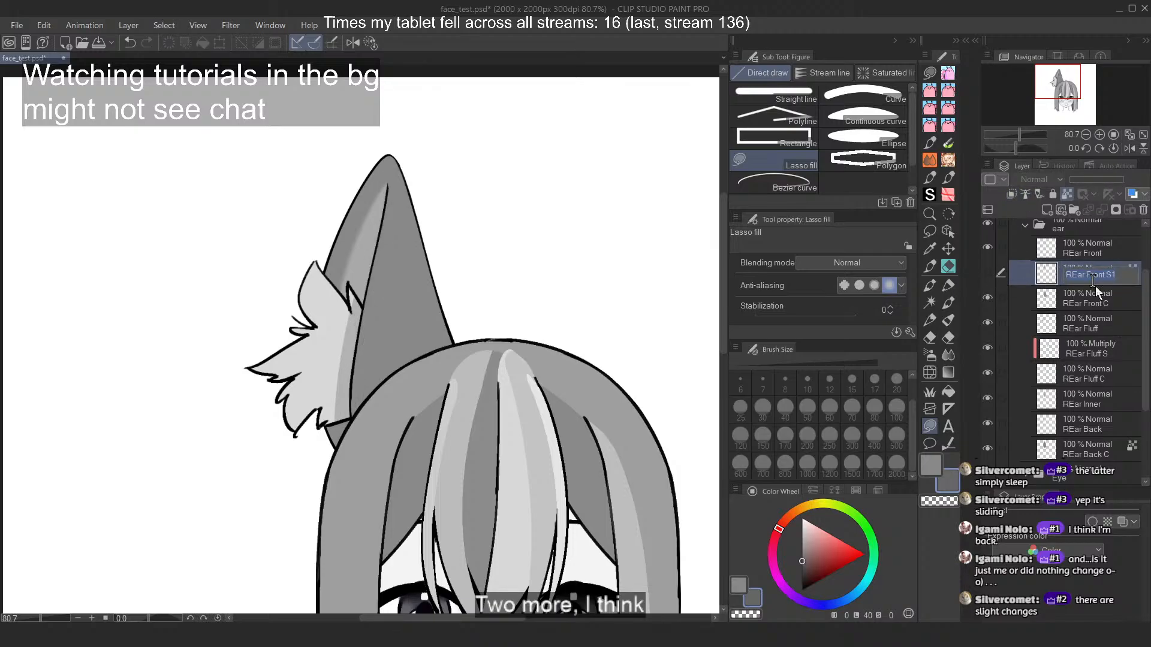
{"action": "left_click", "coordinate": [1045, 209]}
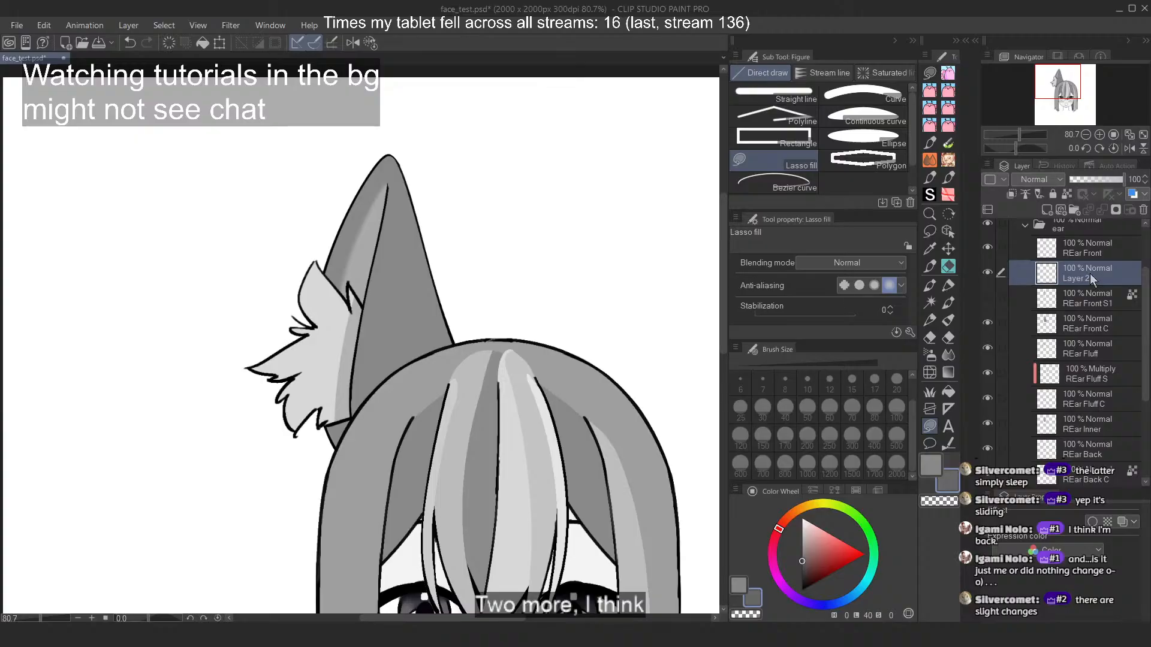
{"action": "double_click", "coordinate": [1089, 273]}
{"action": "type", "text": "REar Front S1"}
{"action": "scroll", "coordinate": [447, 200], "scroll_direction": "down", "scroll_amount": 1}
{"action": "scroll", "coordinate": [423, 196], "scroll_direction": "up", "scroll_amount": 1}
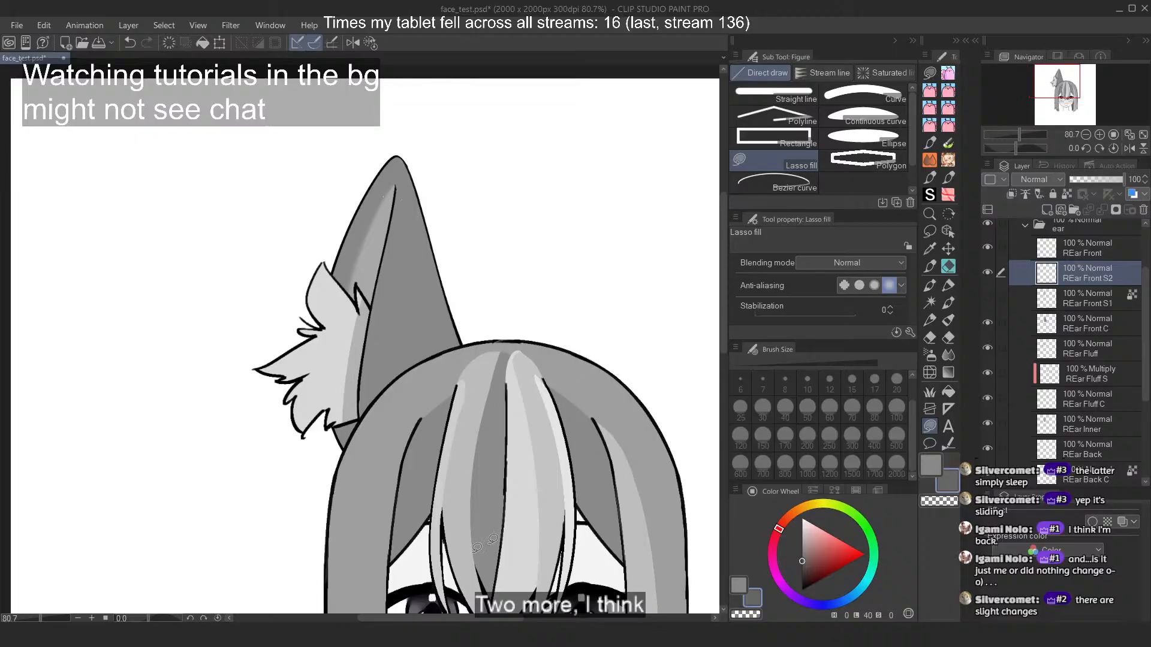
Step: Switch to the browser and scrub the debut stream video back to about 24:59 to examine the character's ears in a head turn
{"action": "key", "text": "alt+Tab"}
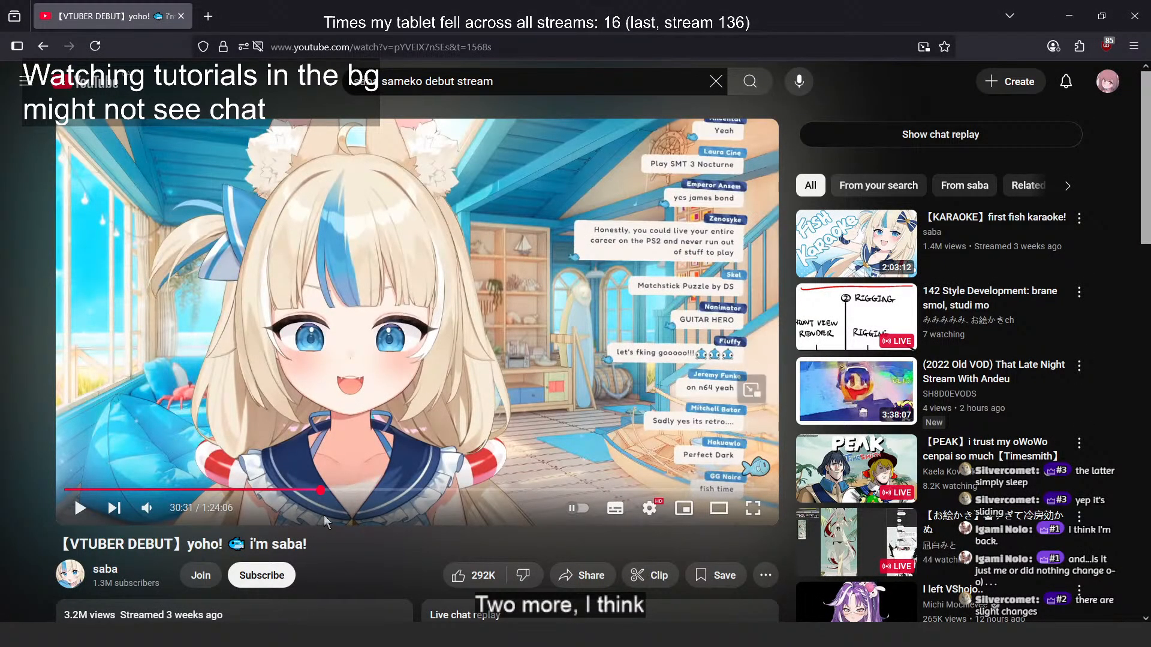
{"action": "left_click", "coordinate": [288, 490]}
{"action": "left_click_drag", "start_coordinate": [287, 491], "coordinate": [268, 498]}
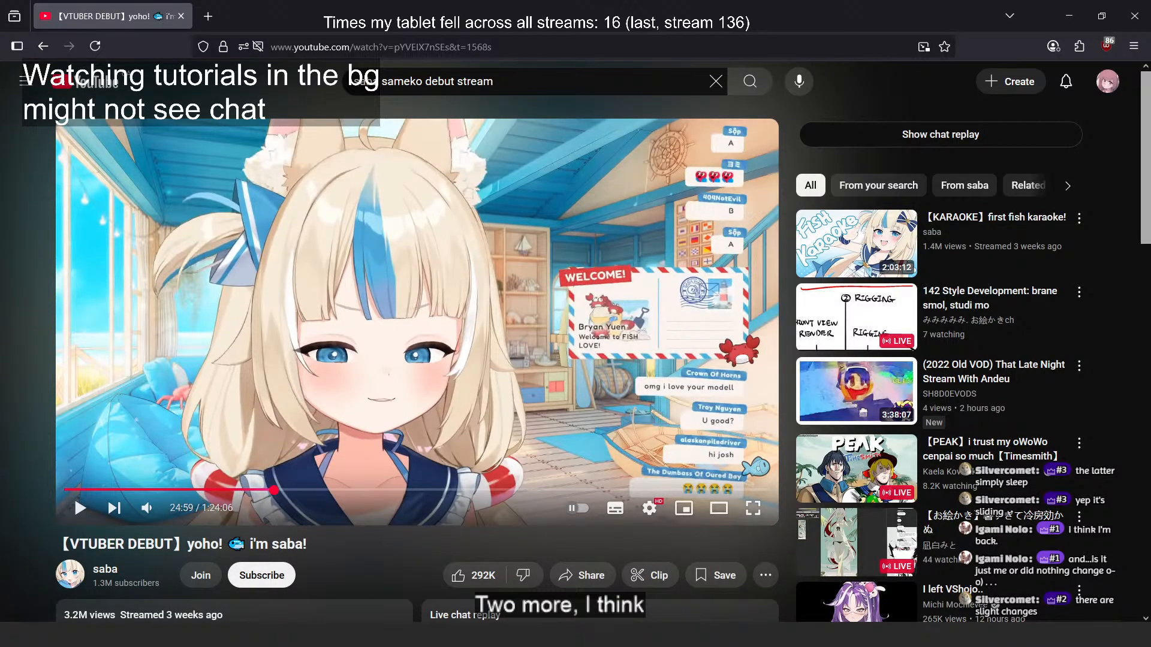
{"action": "key", "text": "alt+Tab"}
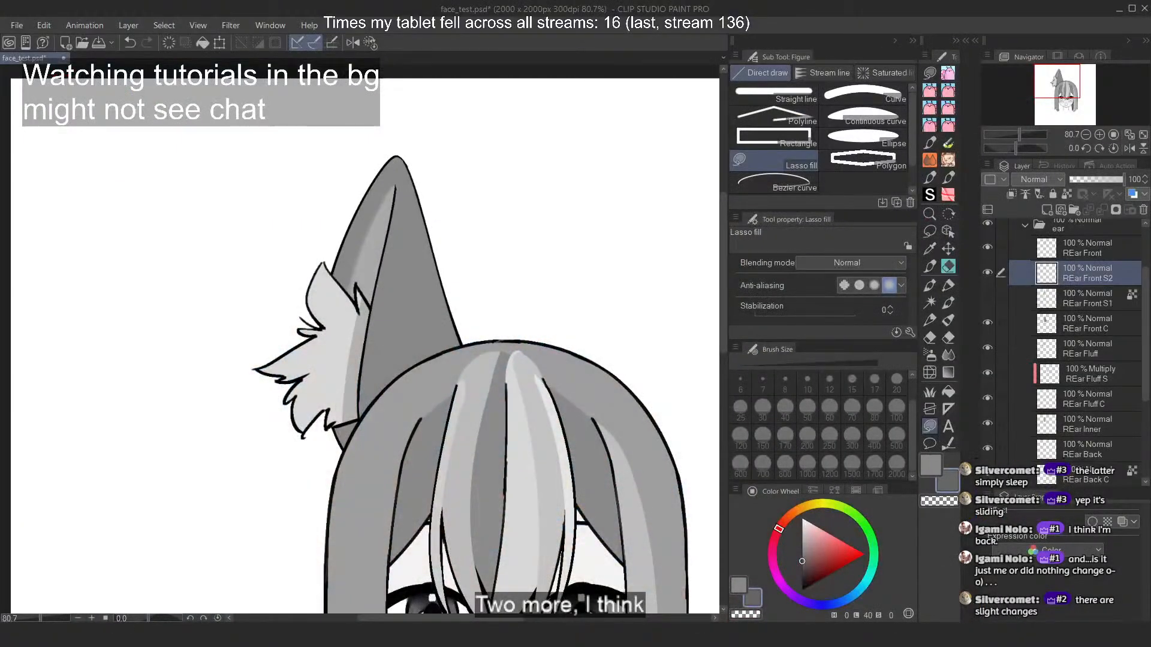
Step: Paint a curved dark grey strip beside the ear's outer edge with Flat marker 4 HARD, size 30, and trim its inner side
{"action": "left_click", "coordinate": [945, 285]}
{"action": "scroll", "coordinate": [392, 186], "scroll_direction": "up", "scroll_amount": 3}
{"action": "mouse_move", "coordinate": [408, 119]}
{"action": "left_mouse_down"}
{"action": "mouse_move", "coordinate": [442, 243]}
{"action": "mouse_move", "coordinate": [431, 460]}
{"action": "left_mouse_up"}
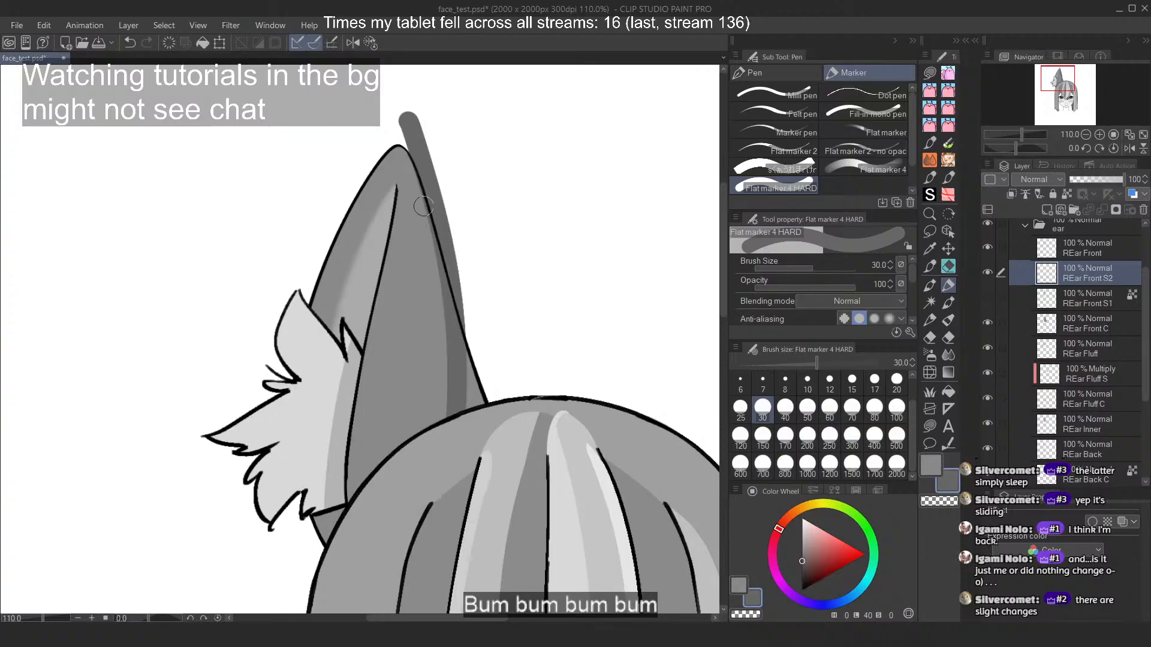
{"action": "key", "text": "ctrl+z"}
{"action": "left_click_drag", "start_coordinate": [452, 78], "coordinate": [466, 403]}
{"action": "key", "text": "ctrl+z"}
{"action": "scroll", "coordinate": [400, 301], "scroll_direction": "down", "scroll_amount": 3}
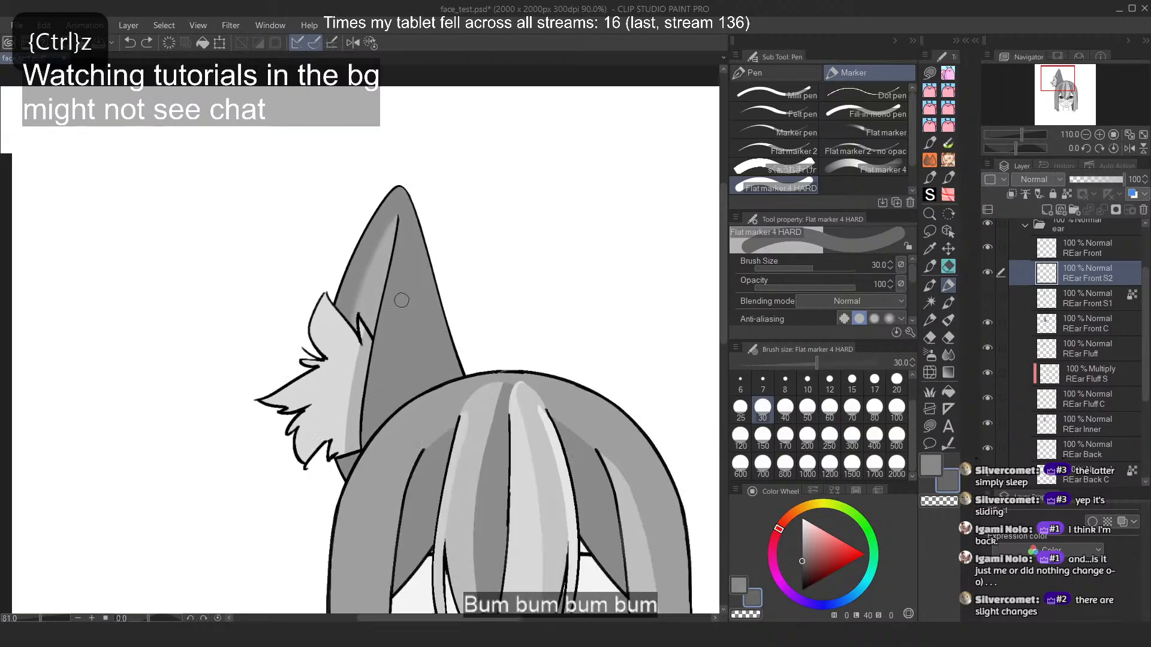
{"action": "scroll", "coordinate": [440, 147], "scroll_direction": "up", "scroll_amount": 2}
{"action": "mouse_move", "coordinate": [436, 133]}
{"action": "left_mouse_down"}
{"action": "mouse_move", "coordinate": [455, 404]}
{"action": "mouse_move", "coordinate": [454, 180]}
{"action": "mouse_move", "coordinate": [473, 384]}
{"action": "left_mouse_up"}
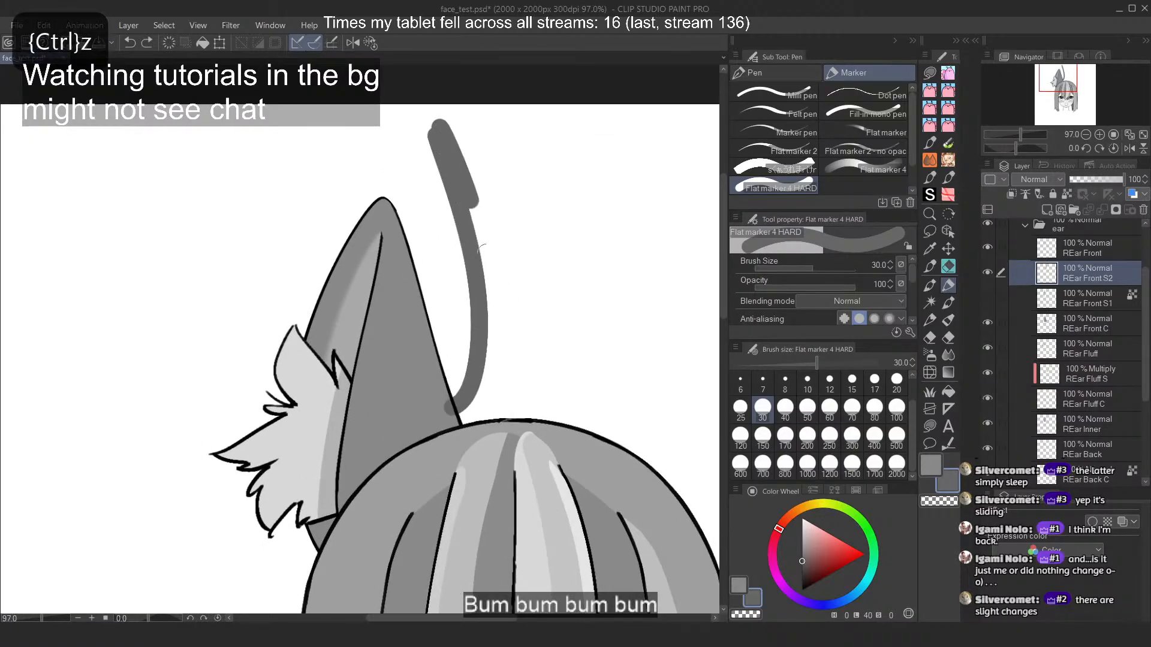
{"action": "key", "text": "ctrl+z"}
{"action": "mouse_move", "coordinate": [431, 123]}
{"action": "left_mouse_down"}
{"action": "mouse_move", "coordinate": [459, 414]}
{"action": "mouse_move", "coordinate": [473, 414]}
{"action": "left_mouse_up"}
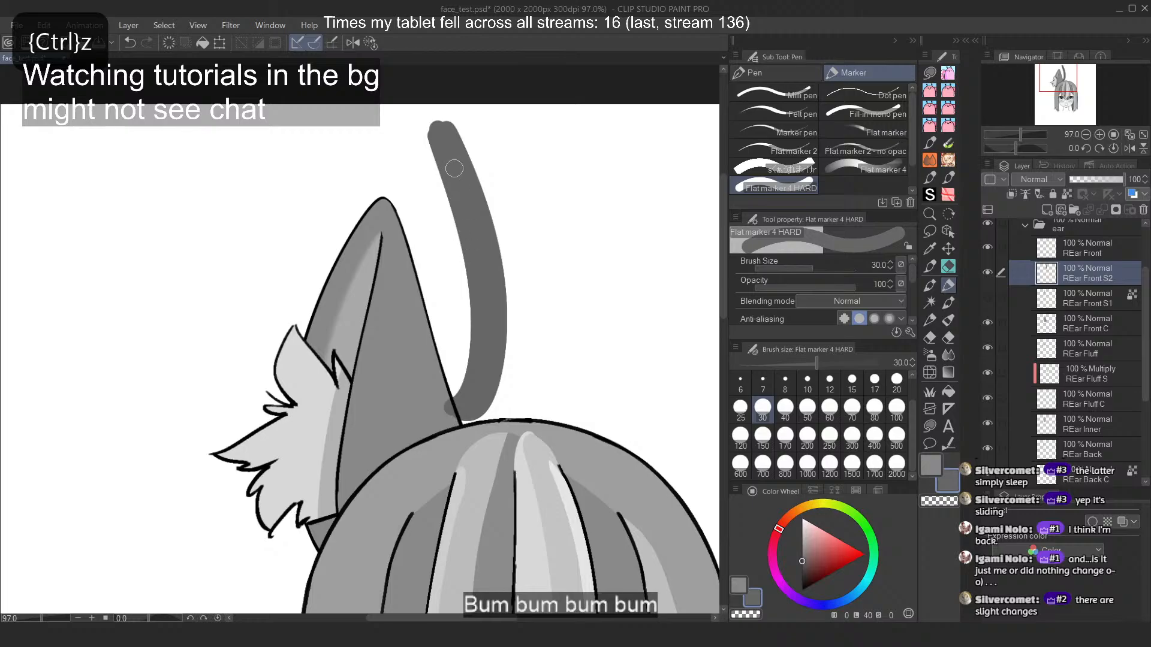
{"action": "mouse_move", "coordinate": [443, 159]}
{"action": "left_mouse_down"}
{"action": "mouse_move", "coordinate": [507, 324]}
{"action": "mouse_move", "coordinate": [489, 396]}
{"action": "left_mouse_up"}
{"action": "key", "text": "ctrl+z"}
{"action": "mouse_move", "coordinate": [435, 126]}
{"action": "left_mouse_down"}
{"action": "mouse_move", "coordinate": [462, 261]}
{"action": "mouse_move", "coordinate": [461, 389]}
{"action": "mouse_move", "coordinate": [470, 360]}
{"action": "mouse_move", "coordinate": [443, 384]}
{"action": "mouse_move", "coordinate": [450, 391]}
{"action": "left_mouse_up"}
{"action": "key", "text": "ctrl+z"}
{"action": "key", "text": "c"}
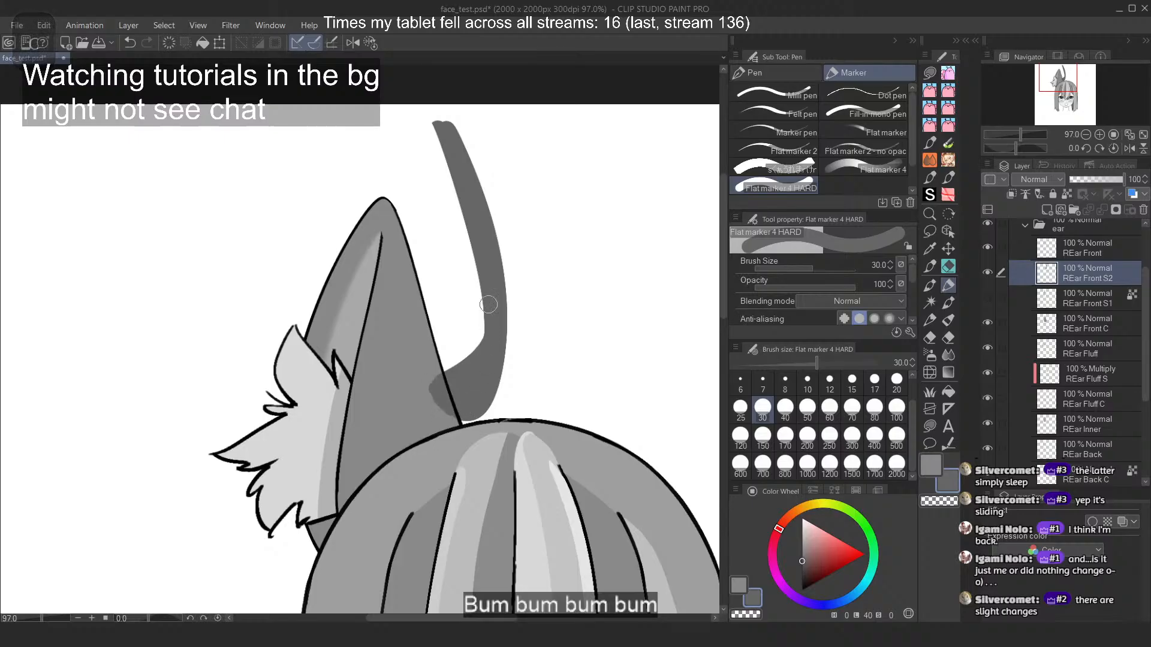
Step: Widen the curved strip on its outer side and extend its upper end
{"action": "mouse_move", "coordinate": [444, 114]}
{"action": "left_mouse_down"}
{"action": "mouse_move", "coordinate": [505, 383]}
{"action": "mouse_move", "coordinate": [507, 321]}
{"action": "mouse_move", "coordinate": [499, 397]}
{"action": "mouse_move", "coordinate": [482, 412]}
{"action": "mouse_move", "coordinate": [497, 407]}
{"action": "mouse_move", "coordinate": [478, 416]}
{"action": "mouse_move", "coordinate": [452, 139]}
{"action": "mouse_move", "coordinate": [436, 112]}
{"action": "mouse_move", "coordinate": [433, 139]}
{"action": "mouse_move", "coordinate": [504, 327]}
{"action": "left_mouse_up"}
{"action": "key", "text": "ctrl+z"}
{"action": "key", "text": "ctrl+z"}
{"action": "key", "text": "ctrl+z"}
{"action": "key", "text": "ctrl+z"}
{"action": "key", "text": "ctrl+z"}
{"action": "key", "text": "ctrl+z"}
{"action": "mouse_move", "coordinate": [433, 117]}
{"action": "left_mouse_down"}
{"action": "mouse_move", "coordinate": [492, 320]}
{"action": "mouse_move", "coordinate": [441, 161]}
{"action": "left_mouse_up"}
{"action": "key", "text": "ctrl+z"}
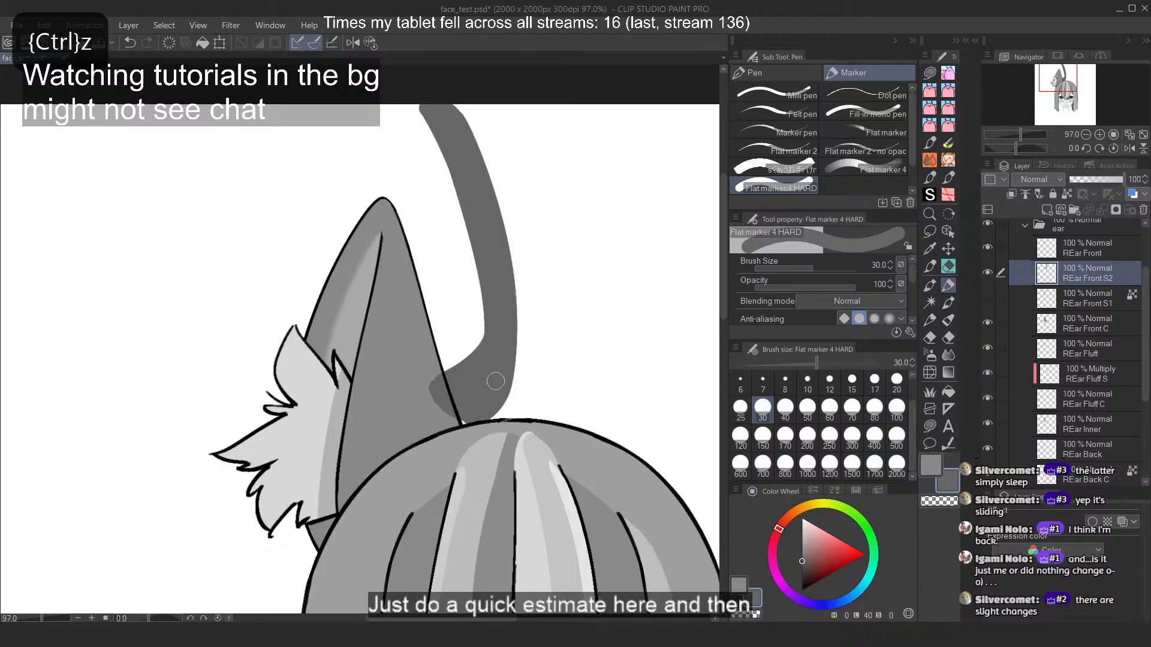
{"action": "mouse_move", "coordinate": [430, 118]}
{"action": "left_mouse_down"}
{"action": "mouse_move", "coordinate": [481, 338]}
{"action": "mouse_move", "coordinate": [501, 360]}
{"action": "mouse_move", "coordinate": [482, 387]}
{"action": "left_mouse_up"}
Step: Move the strip over the ear's outer edge and round off its flat upper end around the ear tip
{"action": "scroll", "coordinate": [568, 246], "scroll_direction": "down", "scroll_amount": 1}
{"action": "key", "text": "ctrl+t"}
{"action": "key", "text": "Return"}
{"action": "scroll", "coordinate": [470, 151], "scroll_direction": "up", "scroll_amount": 4}
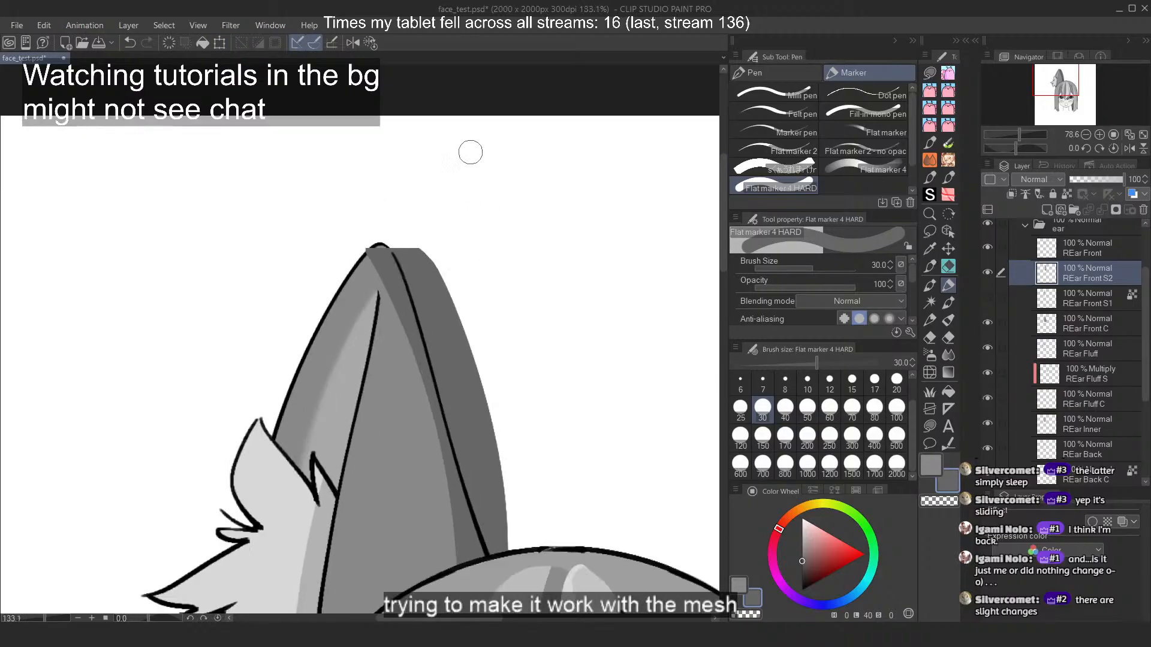
{"action": "left_click", "coordinate": [339, 274]}
{"action": "mouse_move", "coordinate": [339, 274]}
{"action": "left_mouse_down"}
{"action": "mouse_move", "coordinate": [412, 334]}
{"action": "mouse_move", "coordinate": [406, 319]}
{"action": "left_mouse_up"}
{"action": "key", "text": "ctrl+z"}
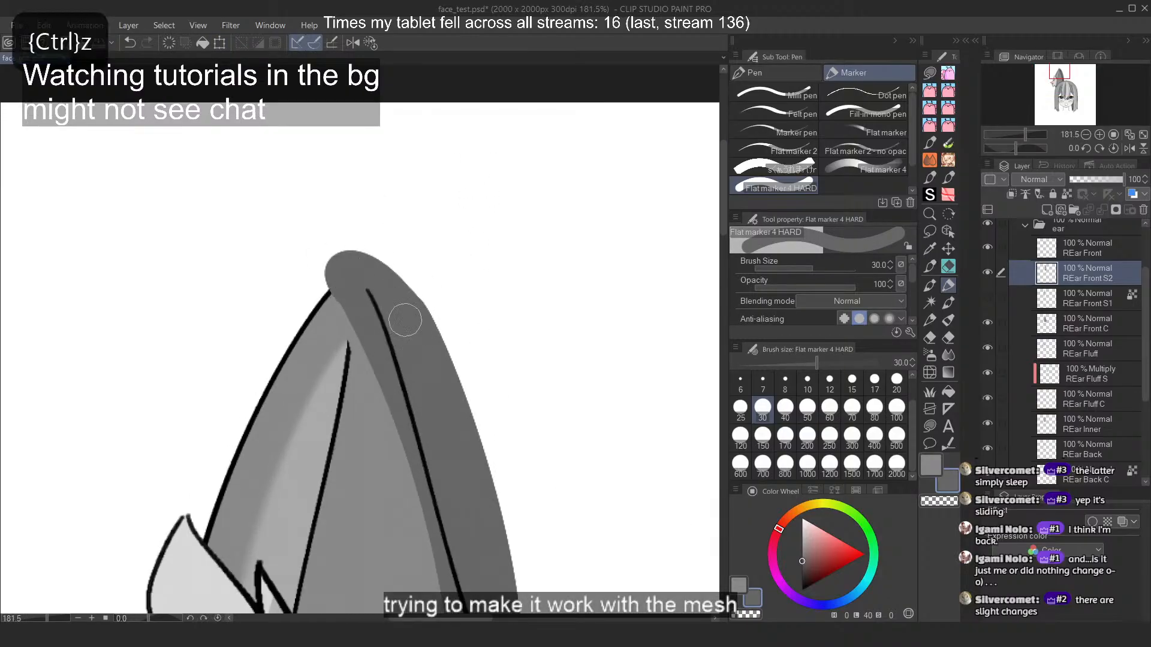
Step: Transform the strip on REar Front S2 to move it clear of the ear's outer edge
{"action": "scroll", "coordinate": [443, 208], "scroll_direction": "down", "scroll_amount": 3}
{"action": "scroll", "coordinate": [443, 208], "scroll_direction": "down", "scroll_amount": 2}
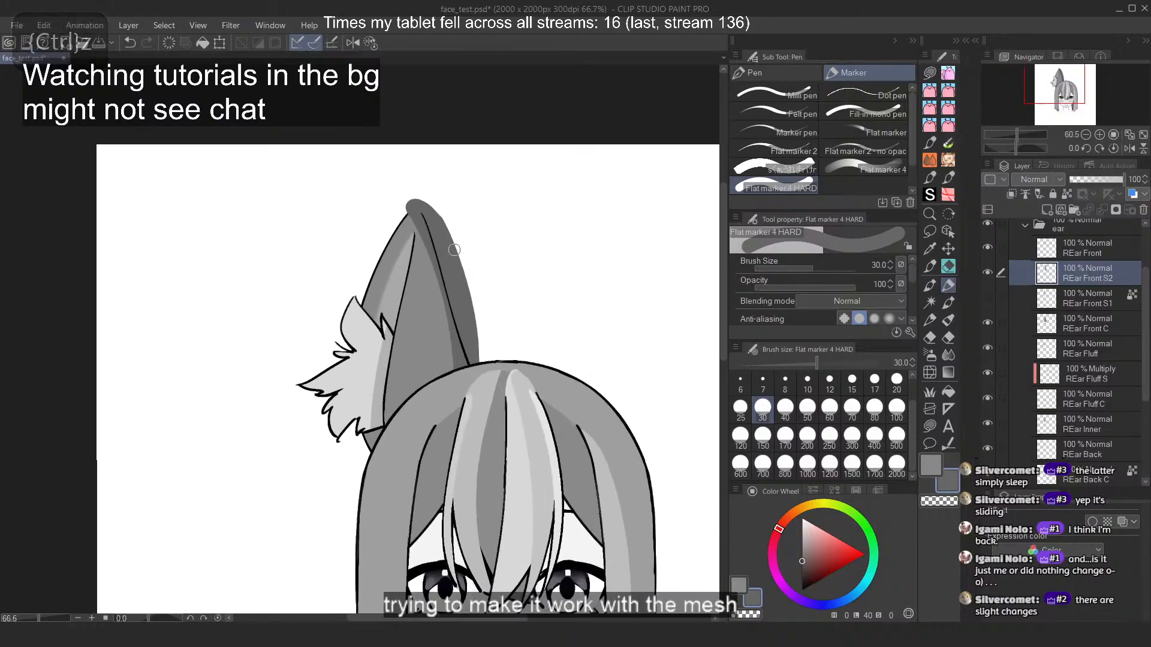
{"action": "key", "text": "ctrl+t"}
{"action": "mouse_move", "coordinate": [448, 277]}
{"action": "left_mouse_down"}
{"action": "mouse_move", "coordinate": [462, 303]}
{"action": "mouse_move", "coordinate": [461, 279]}
{"action": "mouse_move", "coordinate": [441, 273]}
{"action": "mouse_move", "coordinate": [465, 278]}
{"action": "left_mouse_up"}
{"action": "key", "text": "Return"}
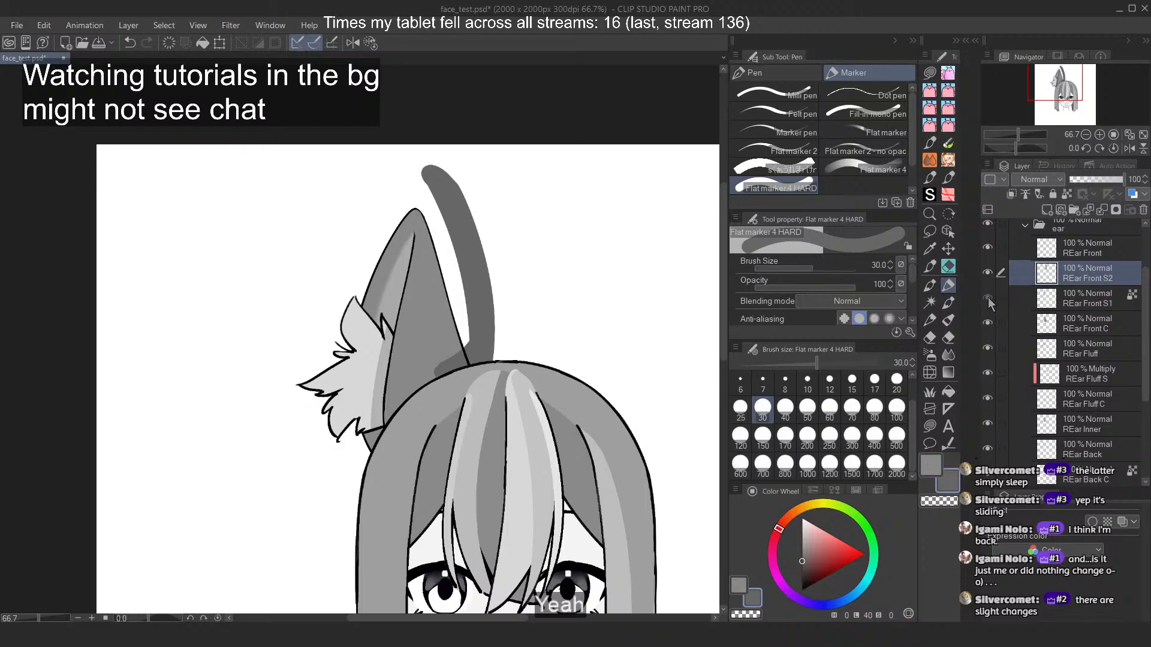
Step: Show REar Front S1 again, save and close face_test.psd, and switch to Live2D Cubism Editor
{"action": "key", "text": "ctrl+s"}
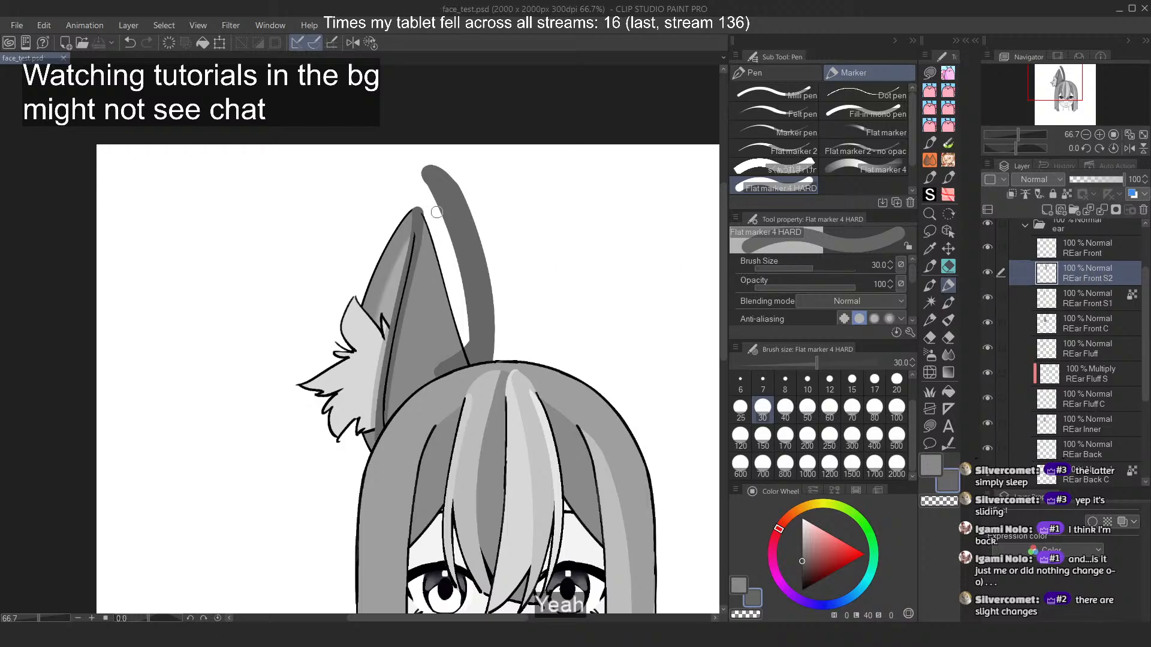
{"action": "left_click", "coordinate": [63, 58]}
{"action": "left_click", "coordinate": [1117, 11]}
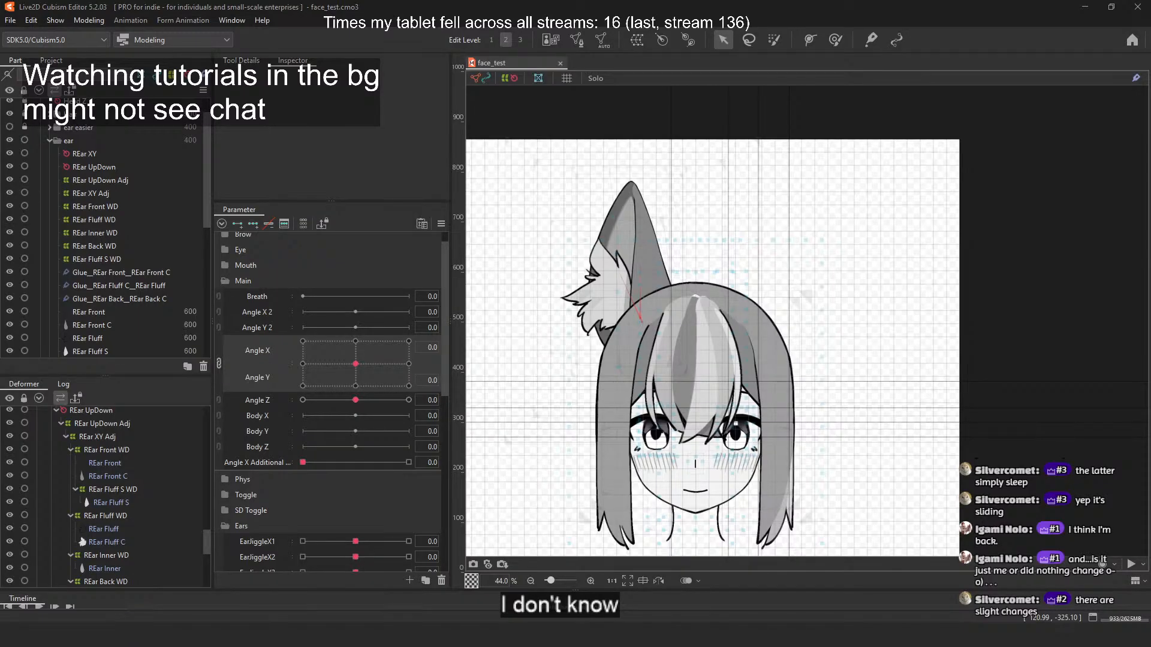
Step: Import the updated face_test.psd into the existing face_test model, replacing its current PSD
{"action": "left_click_drag", "start_coordinate": [771, 250], "coordinate": [767, 249]}
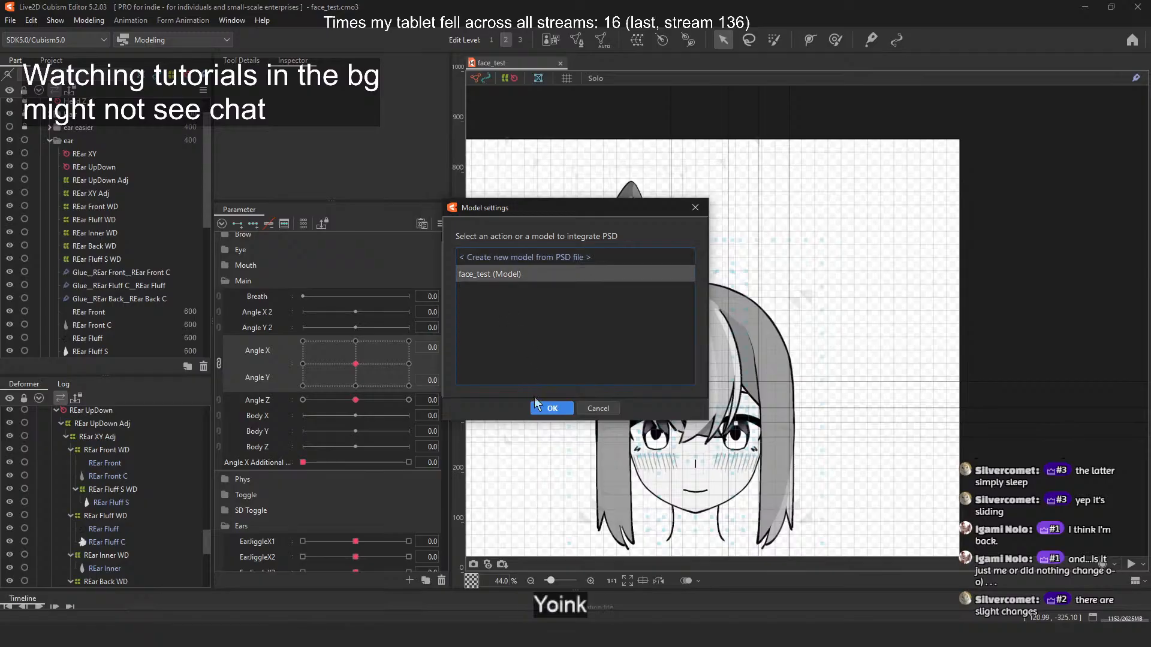
{"action": "left_click", "coordinate": [535, 404]}
{"action": "left_click", "coordinate": [518, 292]}
{"action": "left_click", "coordinate": [546, 405]}
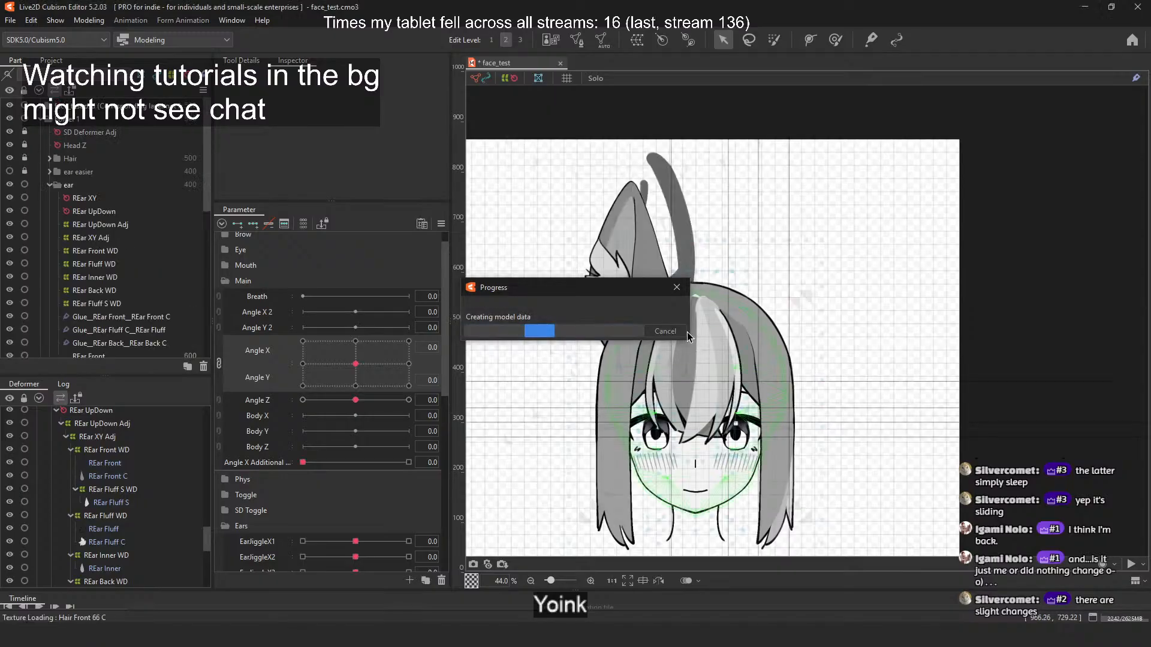
Step: Move the imported REar Front S2 and REar Front S1 meshes into the ear part, between REar Front and REar Front C
{"action": "left_click", "coordinate": [90, 119]}
{"action": "scroll", "coordinate": [56, 131], "scroll_direction": "up", "scroll_amount": 4}
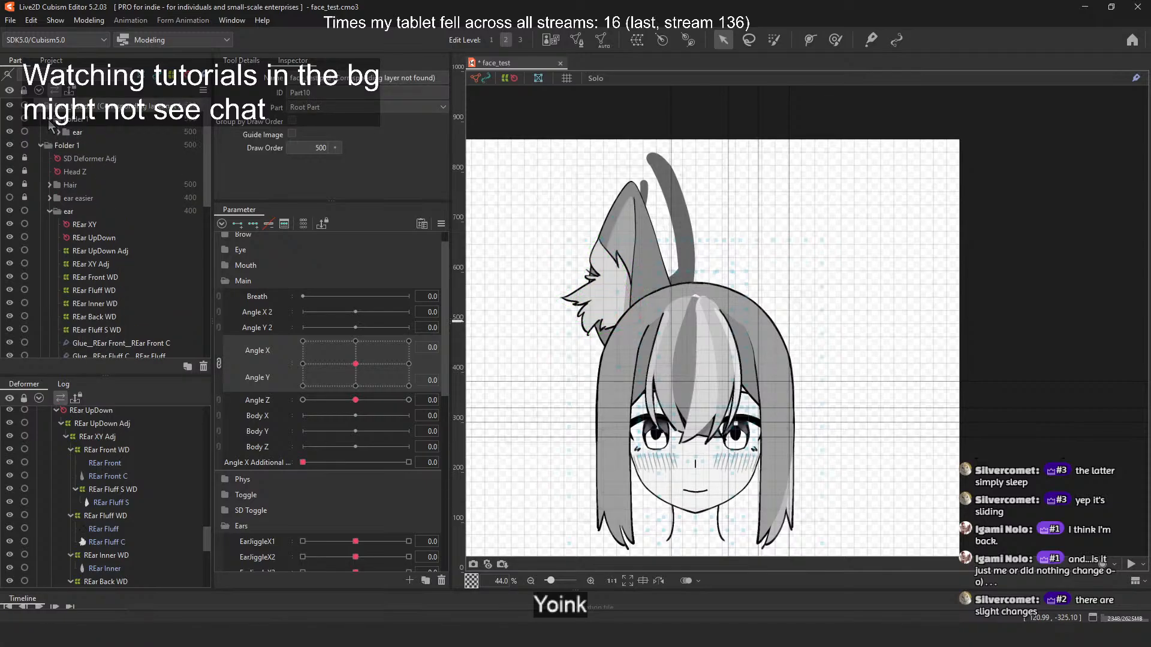
{"action": "left_click", "coordinate": [114, 150]}
{"action": "left_click", "coordinate": [115, 158], "text": "ctrl"}
{"action": "scroll", "coordinate": [124, 152], "scroll_direction": "down", "scroll_amount": 2}
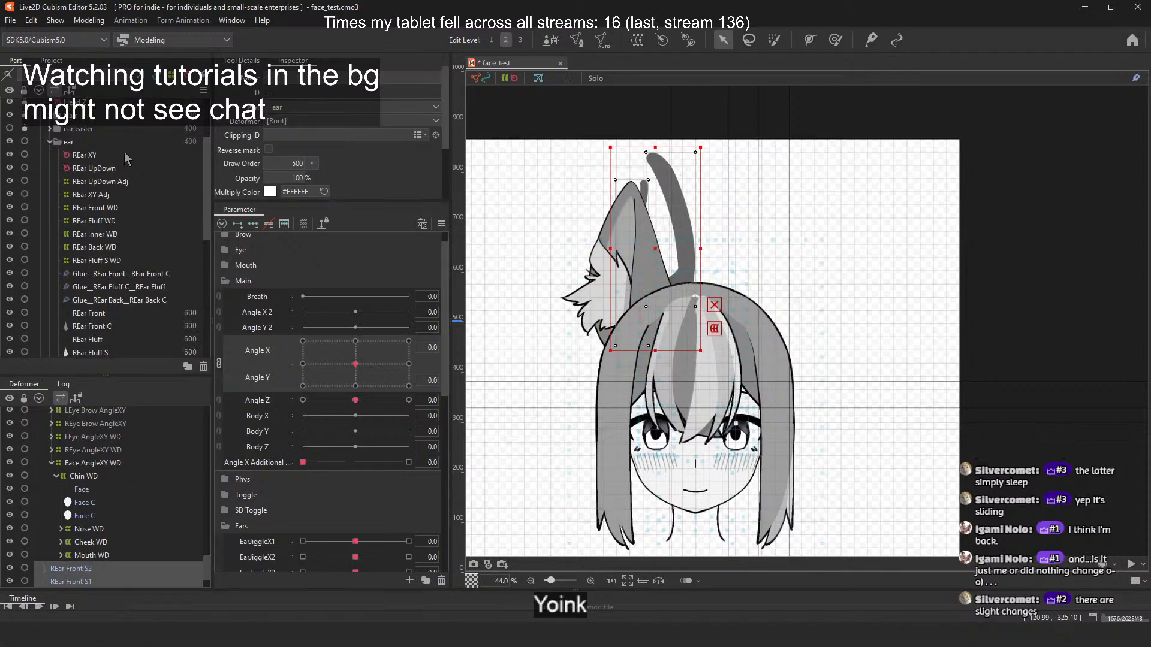
{"action": "left_click_drag", "start_coordinate": [118, 119], "coordinate": [128, 297]}
{"action": "scroll", "coordinate": [123, 270], "scroll_direction": "down", "scroll_amount": 4}
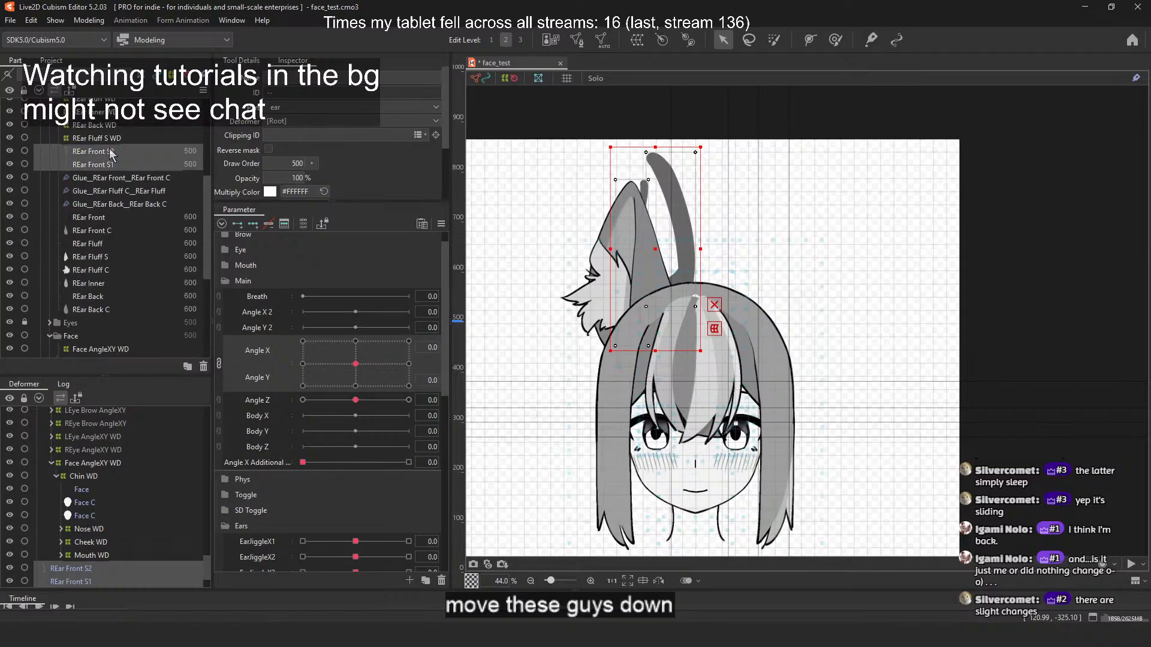
{"action": "left_click_drag", "start_coordinate": [103, 169], "coordinate": [106, 215]}
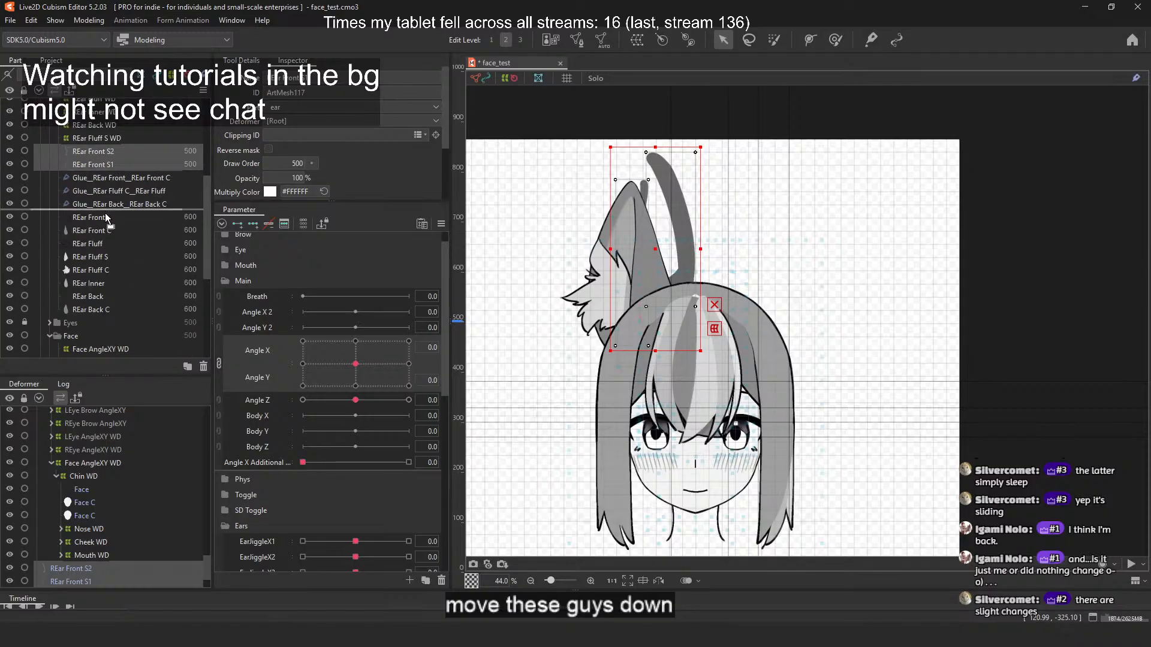
{"action": "left_click_drag", "start_coordinate": [105, 214], "coordinate": [112, 226]}
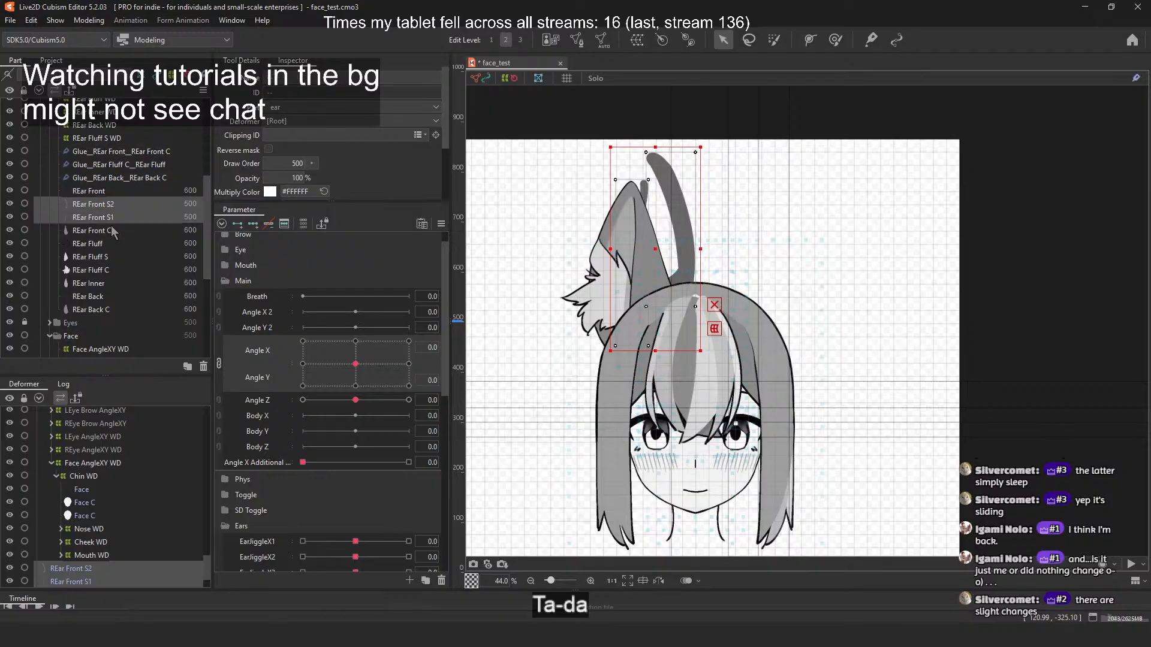
Step: Assign REar Front S1 and REar Front S2 to the REar Front WD deformer used by REar Front C
{"action": "left_click", "coordinate": [112, 232]}
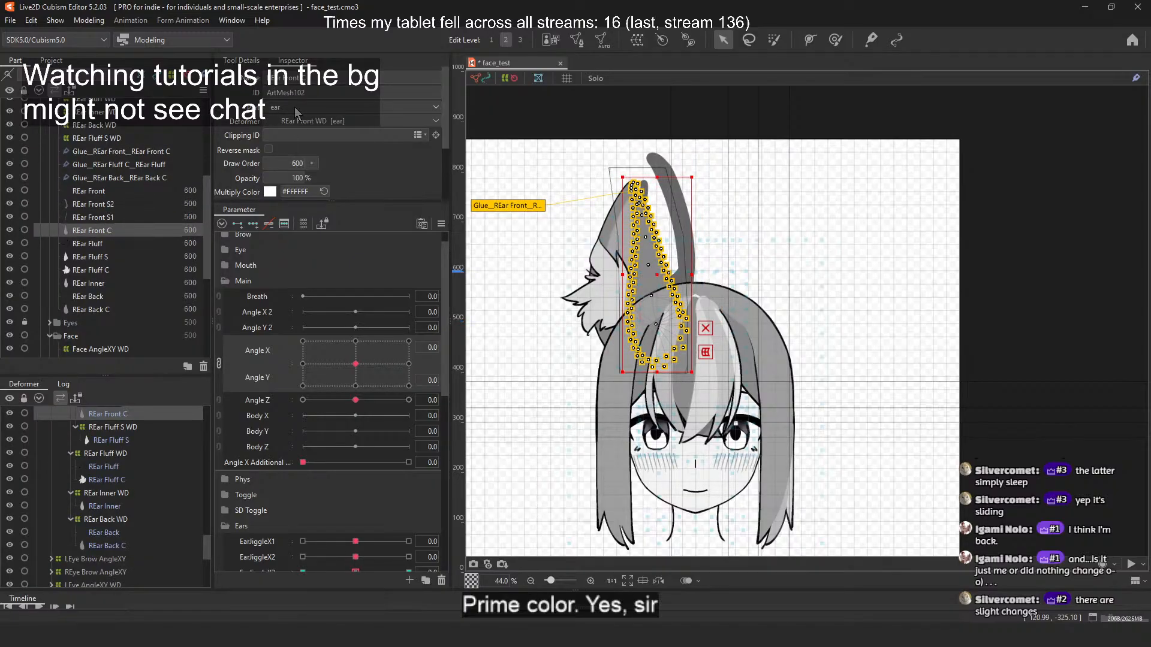
{"action": "left_click", "coordinate": [106, 217]}
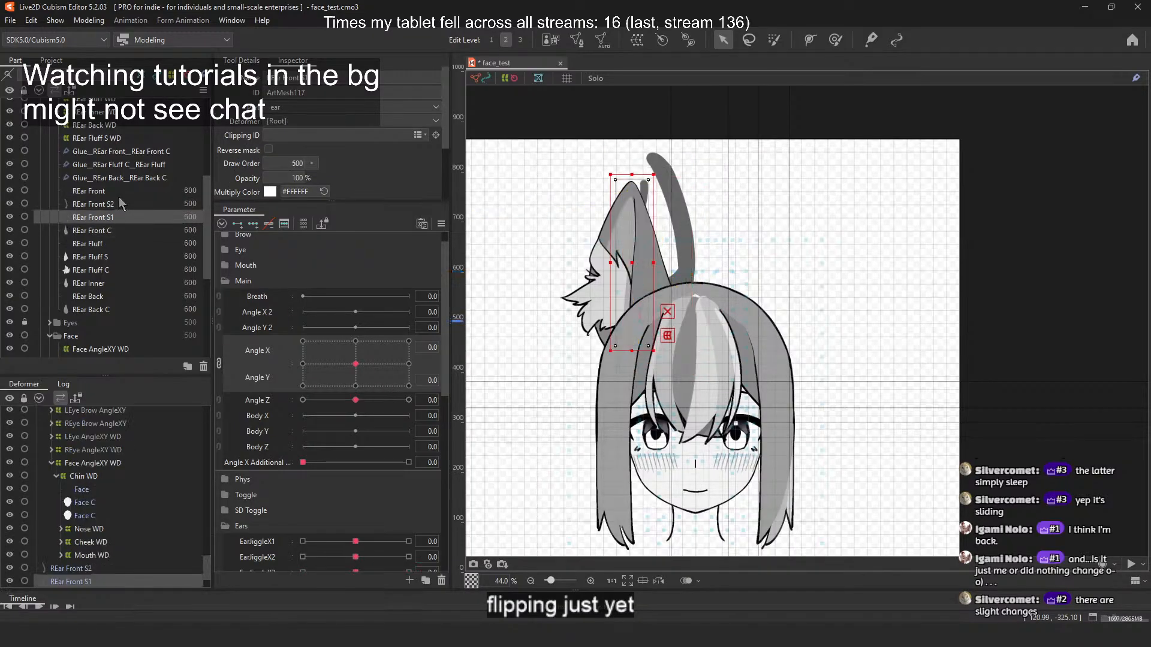
{"action": "left_click", "coordinate": [118, 204], "text": "ctrl"}
{"action": "left_click", "coordinate": [335, 124]}
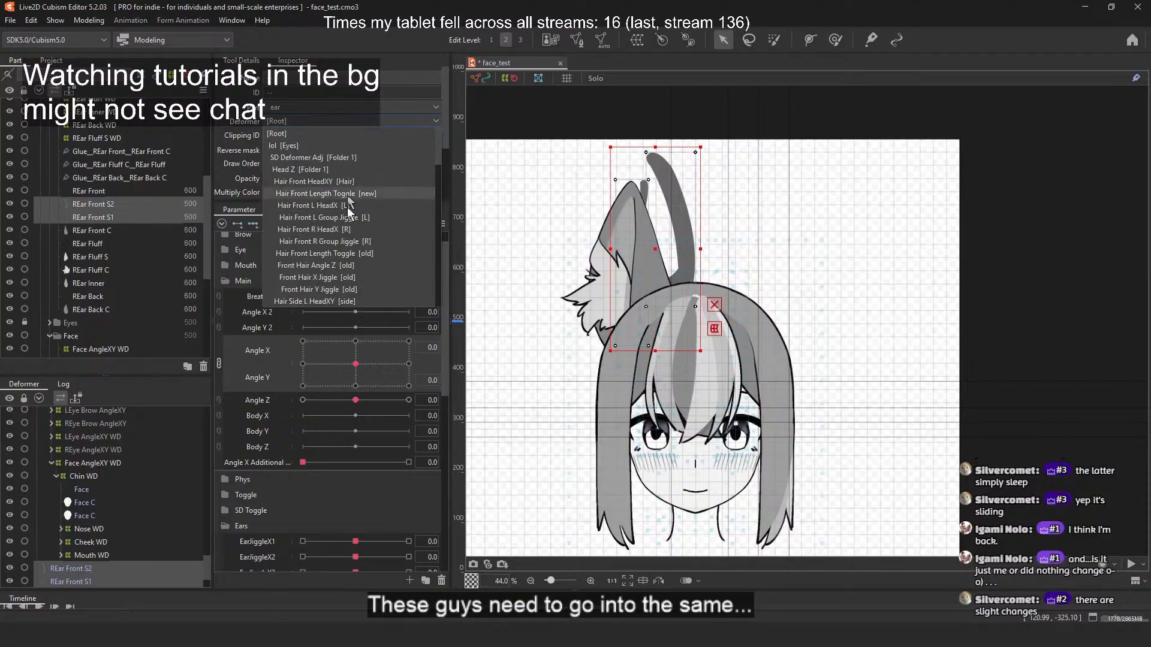
{"action": "scroll", "coordinate": [361, 267], "scroll_direction": "down", "scroll_amount": 6}
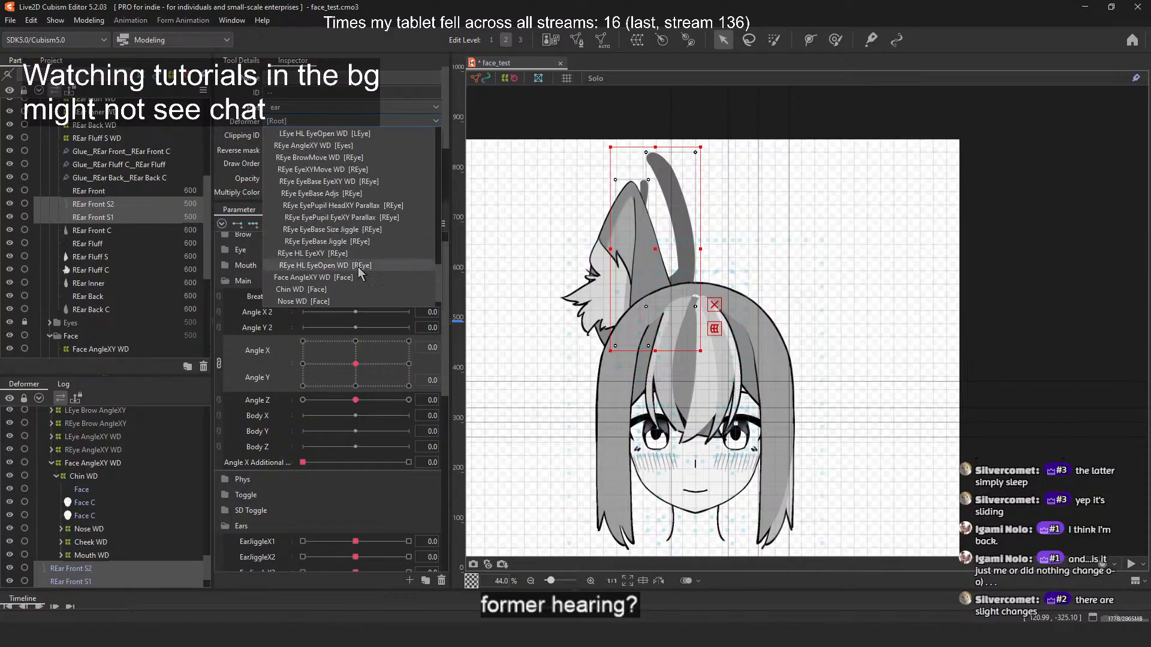
{"action": "scroll", "coordinate": [354, 261], "scroll_direction": "down", "scroll_amount": 2}
{"action": "scroll", "coordinate": [354, 261], "scroll_direction": "up", "scroll_amount": 8}
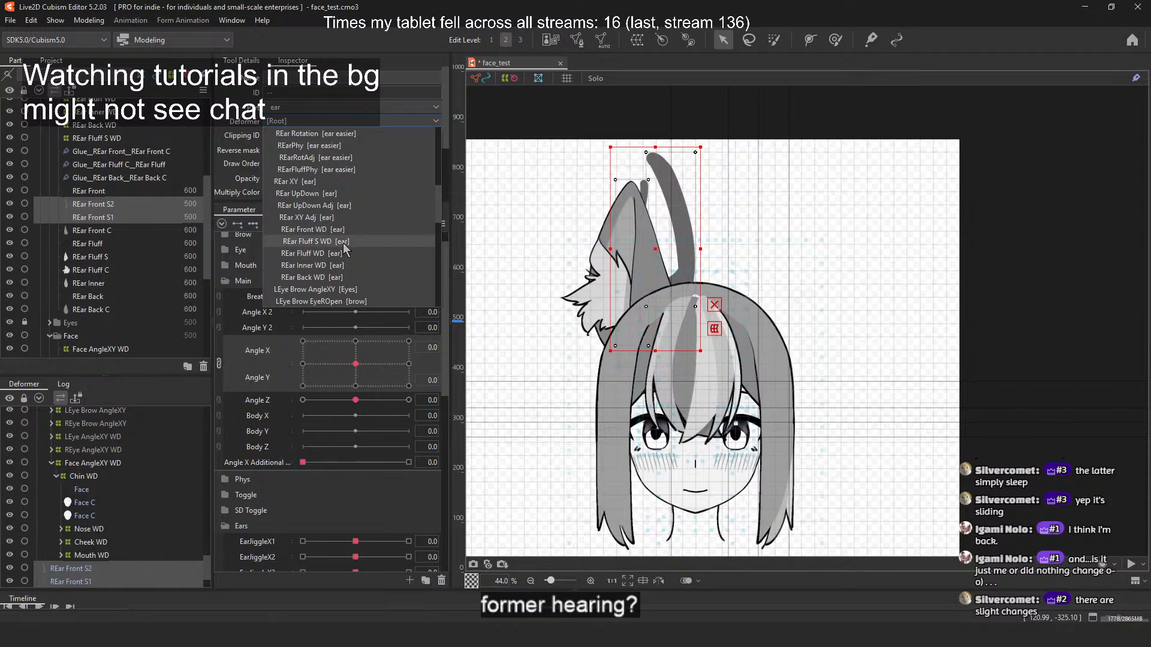
{"action": "left_click", "coordinate": [329, 229]}
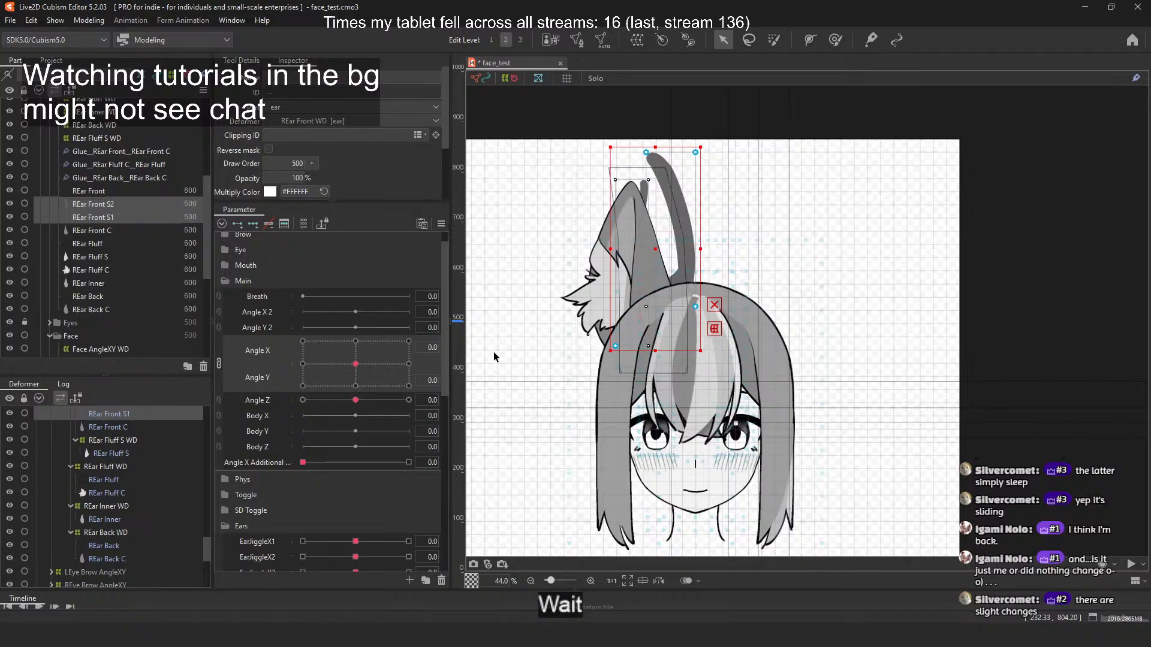
Step: Move both shadow strips together so that REar Front S2 lies over the ear's outer edge
{"action": "mouse_move", "coordinate": [366, 360]}
{"action": "left_mouse_down"}
{"action": "mouse_move", "coordinate": [382, 359]}
{"action": "mouse_move", "coordinate": [407, 329]}
{"action": "mouse_move", "coordinate": [369, 316]}
{"action": "mouse_move", "coordinate": [272, 344]}
{"action": "mouse_move", "coordinate": [306, 390]}
{"action": "mouse_move", "coordinate": [356, 368]}
{"action": "left_mouse_up"}
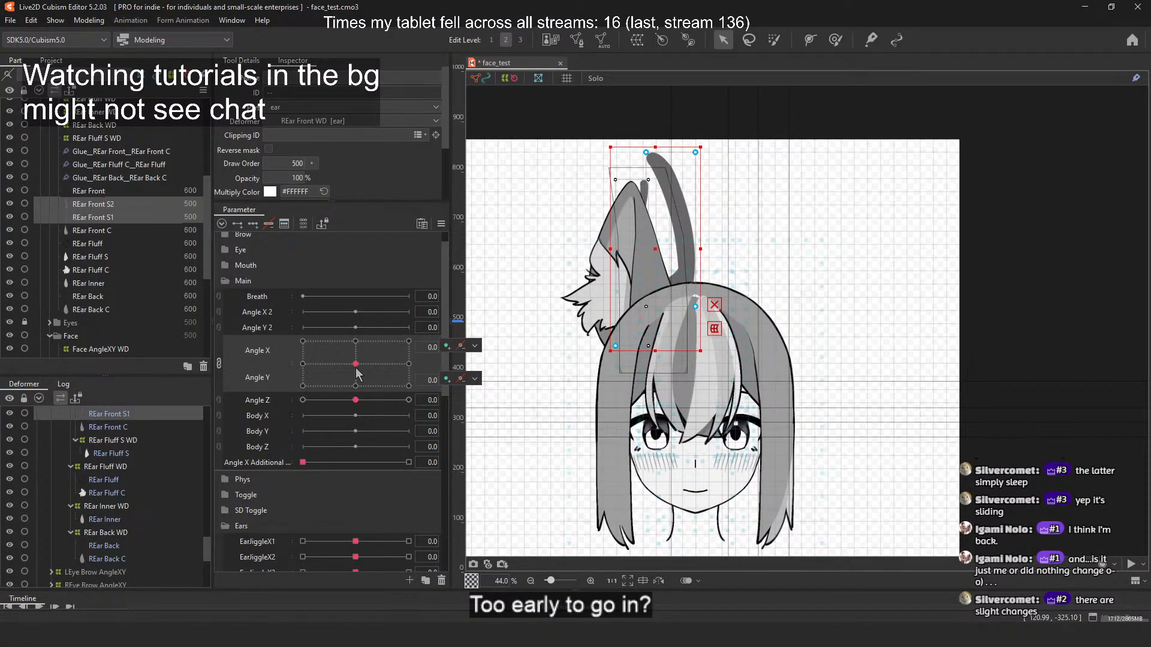
{"action": "left_click_drag", "start_coordinate": [654, 250], "coordinate": [629, 274]}
{"action": "mouse_move", "coordinate": [355, 364]}
{"action": "left_mouse_down"}
{"action": "mouse_move", "coordinate": [400, 363]}
{"action": "mouse_move", "coordinate": [386, 318]}
{"action": "mouse_move", "coordinate": [326, 403]}
{"action": "mouse_move", "coordinate": [411, 401]}
{"action": "mouse_move", "coordinate": [369, 372]}
{"action": "left_mouse_up"}
Step: Generate automatic meshes for REar Front S2 and REar Front S1 using the Deformation (Heavy) preset
{"action": "left_click", "coordinate": [153, 204]}
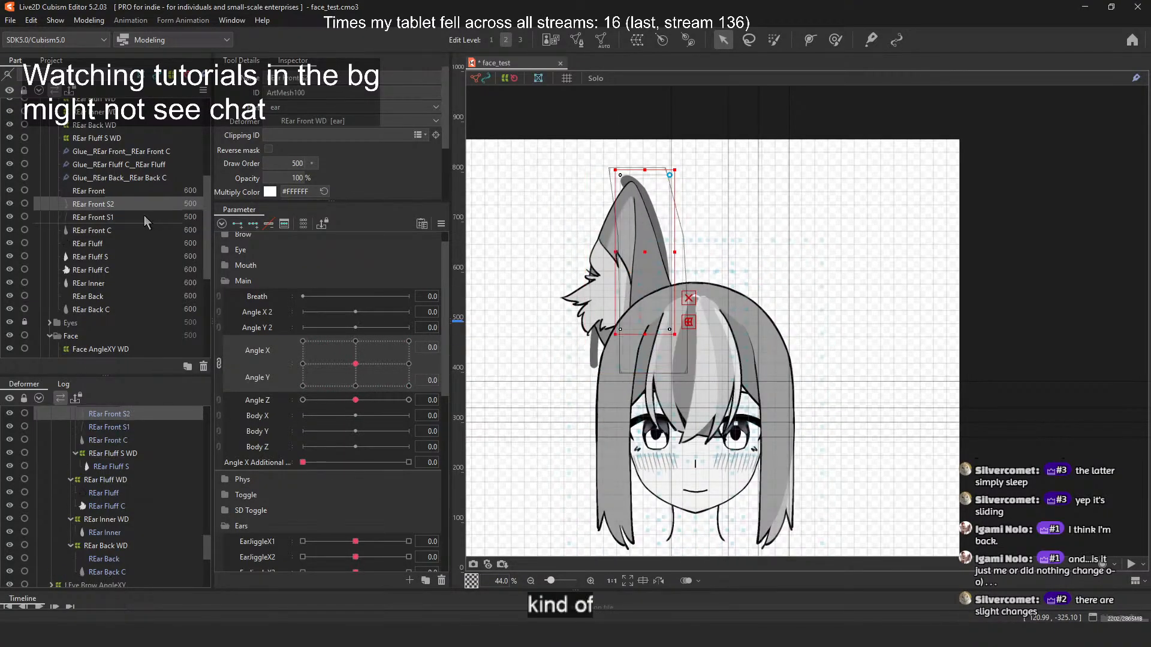
{"action": "key", "text": "ctrl+e"}
{"action": "key", "text": "ctrl+e"}
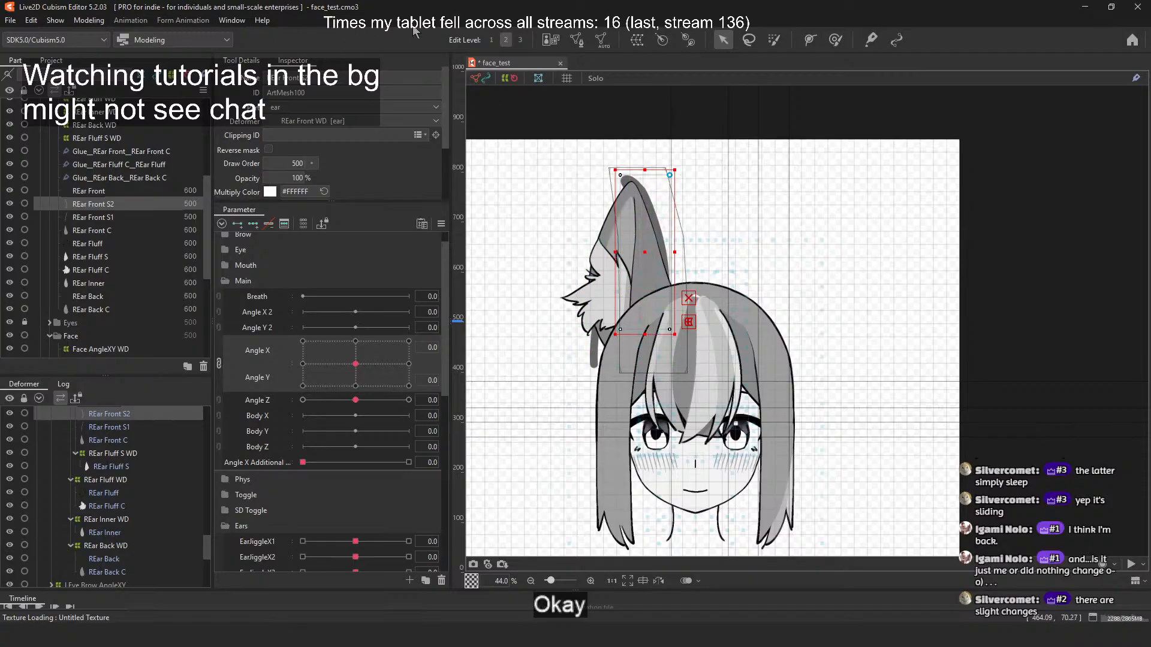
{"action": "left_click", "coordinate": [96, 217], "text": "ctrl"}
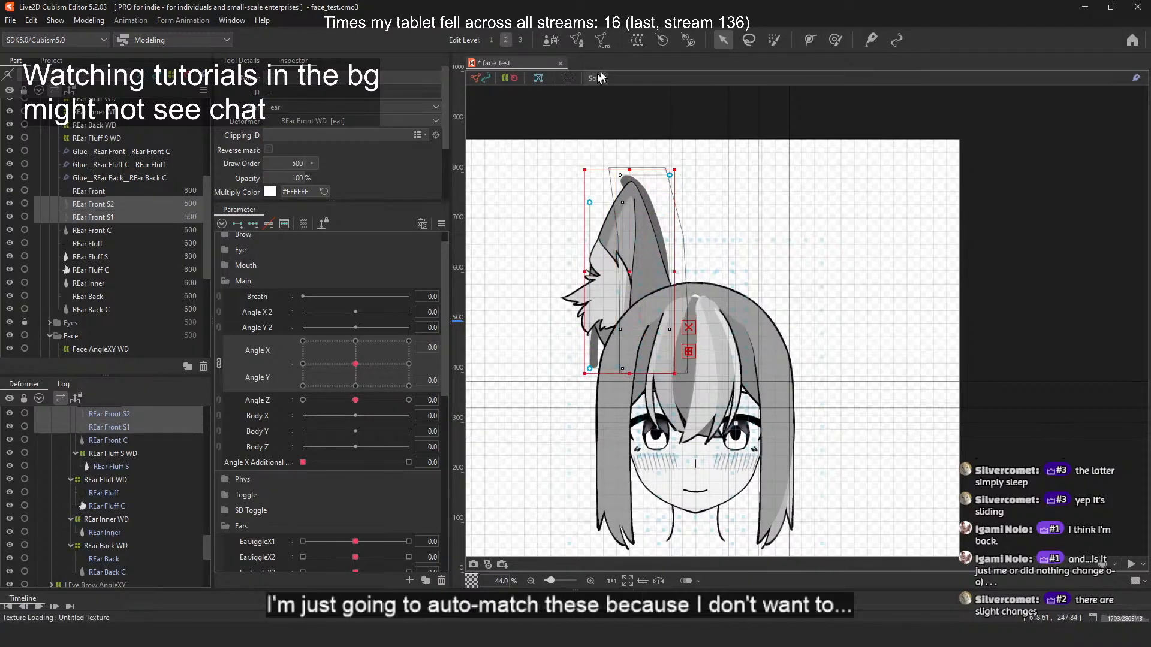
{"action": "left_click", "coordinate": [601, 41]}
{"action": "left_click", "coordinate": [437, 221]}
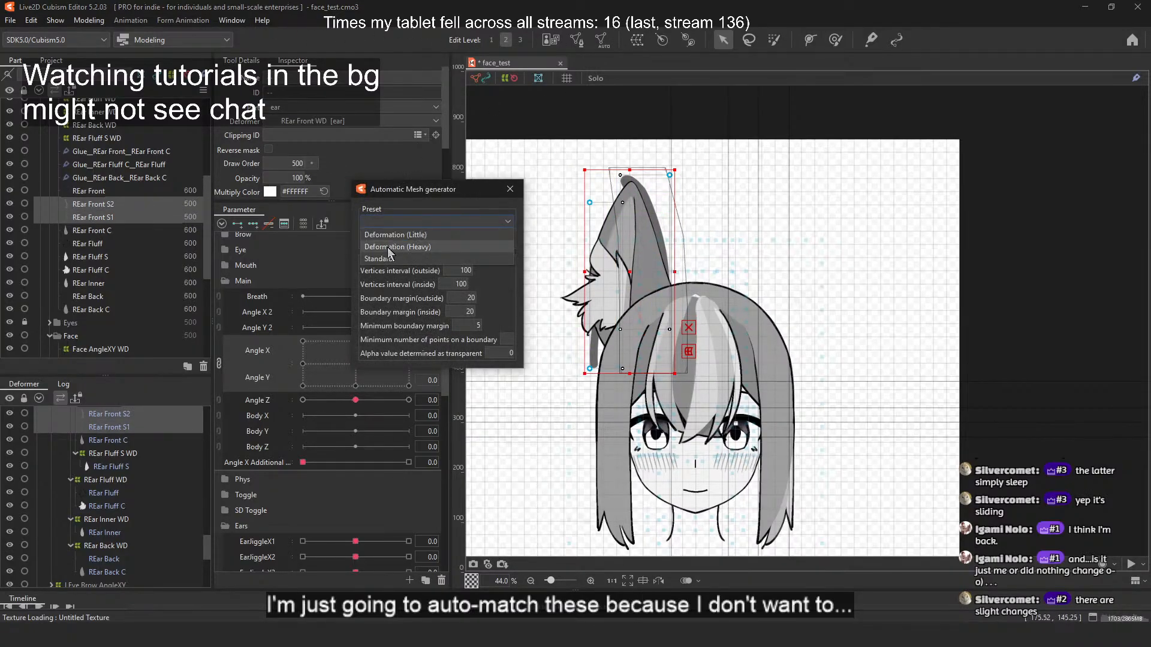
{"action": "left_click", "coordinate": [466, 219]}
{"action": "left_click", "coordinate": [509, 189]}
{"action": "left_click", "coordinate": [536, 159]}
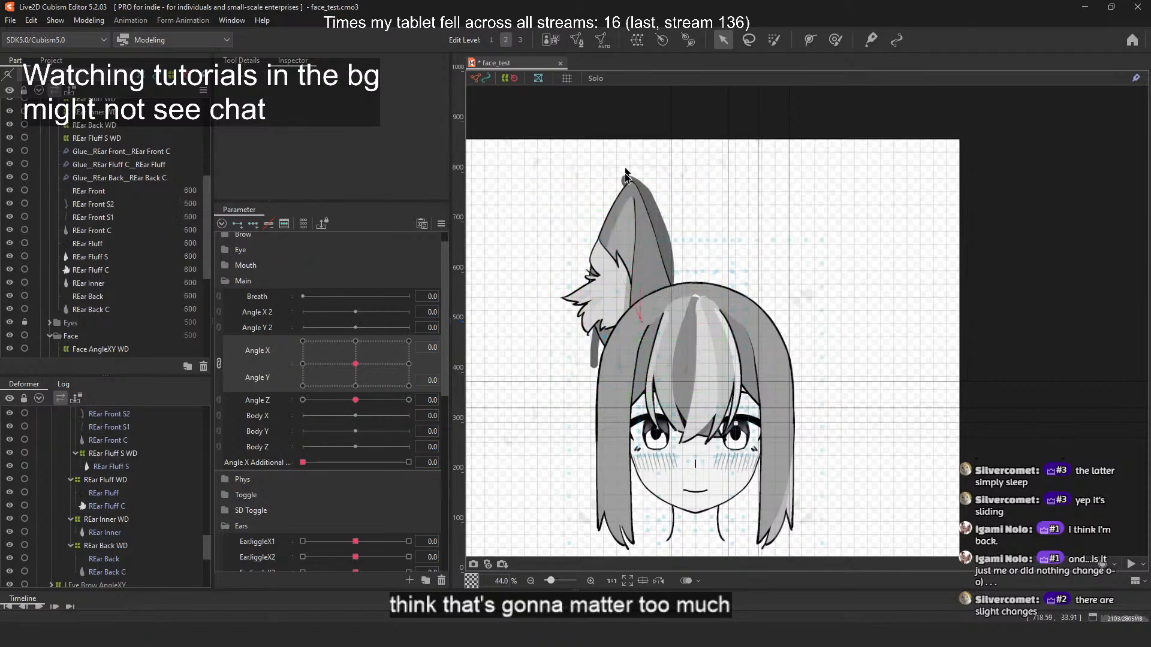
Step: Set both shadow strips' draw order to 600, with REar Front S2 hidden and only REar Front S1 left selected
{"action": "scroll", "coordinate": [605, 275], "scroll_direction": "up", "scroll_amount": 3}
{"action": "mouse_move", "coordinate": [641, 208]}
{"action": "left_mouse_down"}
{"action": "mouse_move", "coordinate": [563, 262]}
{"action": "mouse_move", "coordinate": [634, 193]}
{"action": "left_mouse_up"}
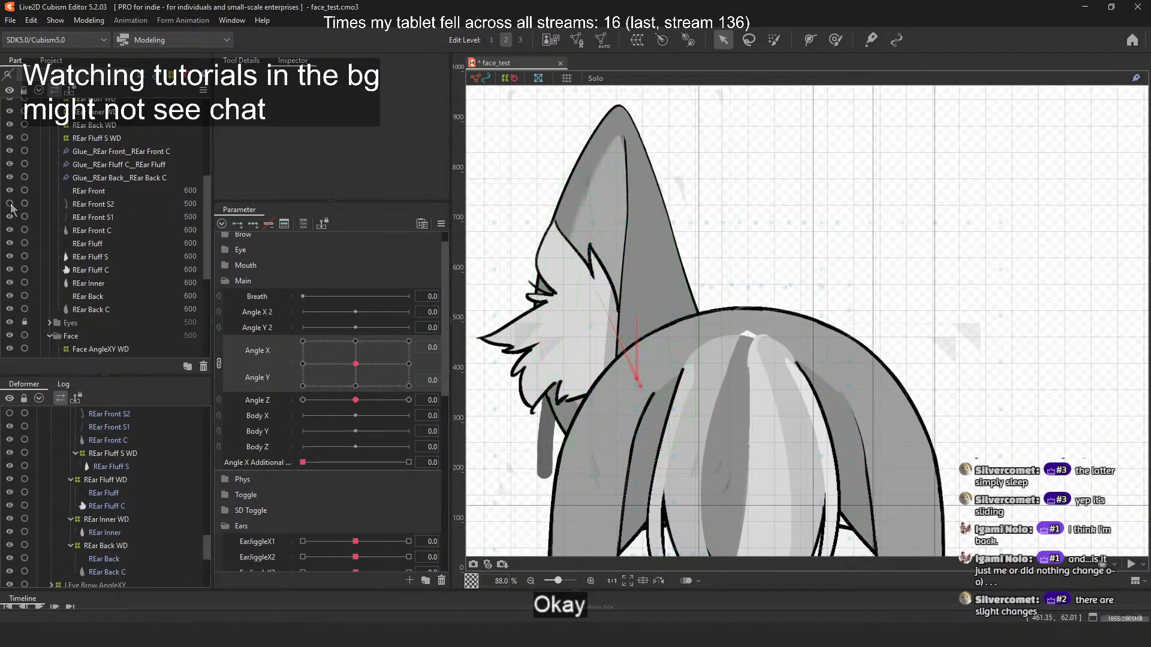
{"action": "left_click", "coordinate": [111, 218]}
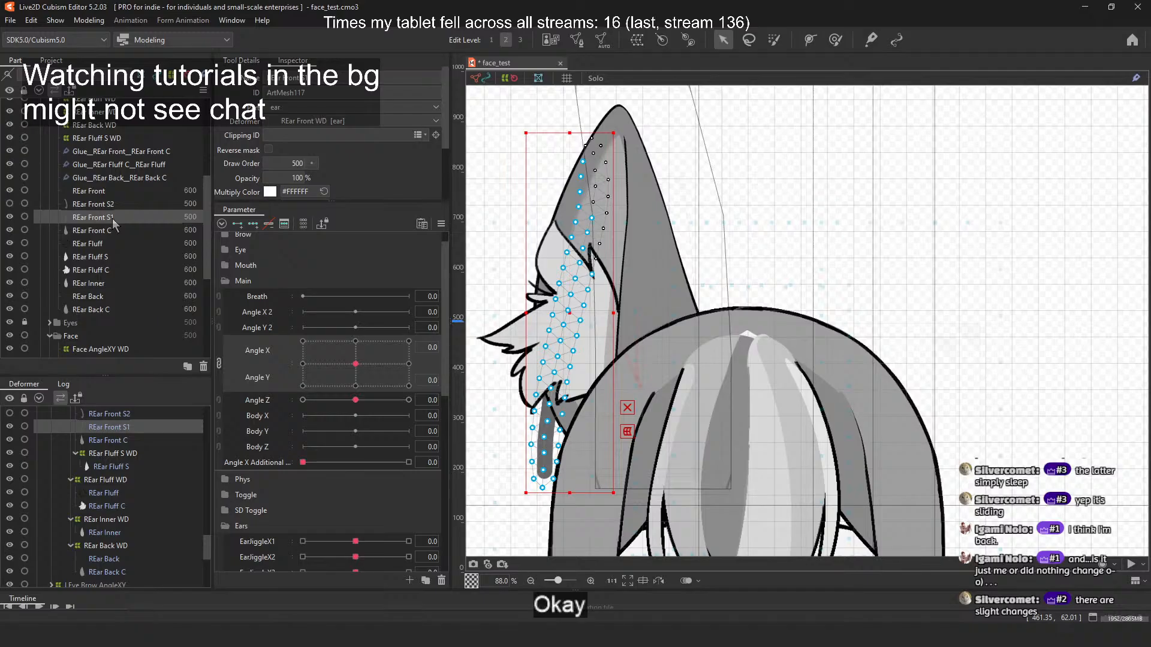
{"action": "mouse_move", "coordinate": [113, 218]}
{"action": "left_mouse_down"}
{"action": "mouse_move", "coordinate": [118, 187]}
{"action": "mouse_move", "coordinate": [118, 214]}
{"action": "left_mouse_up"}
{"action": "left_click", "coordinate": [114, 204], "text": "ctrl"}
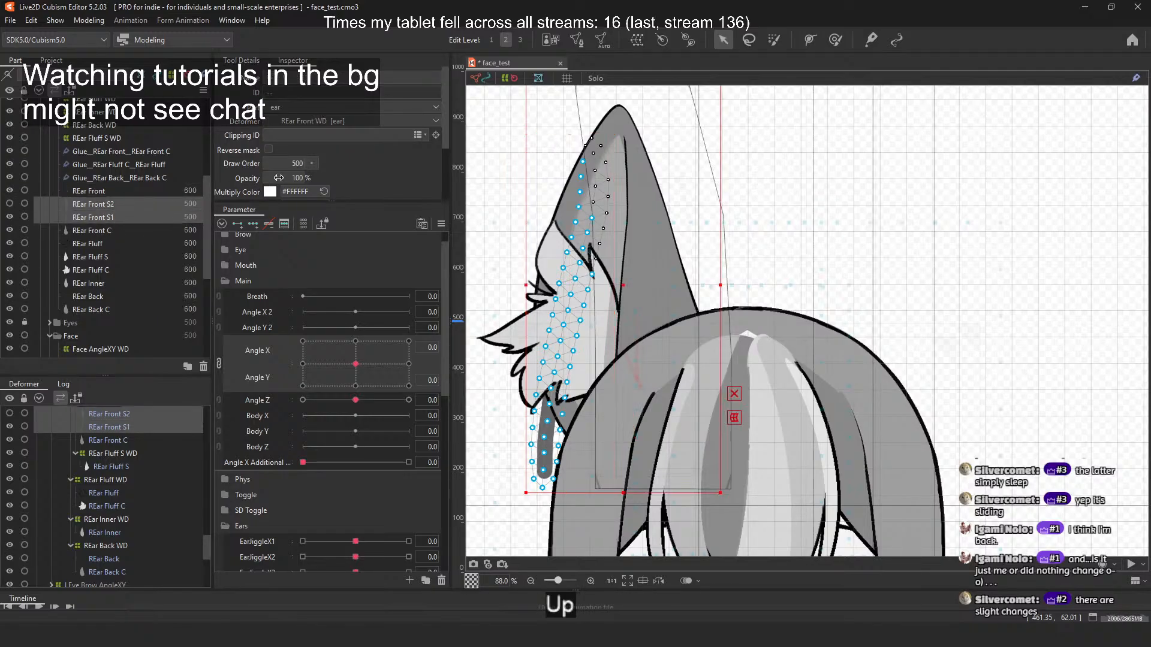
{"action": "left_click", "coordinate": [311, 163]}
{"action": "left_click", "coordinate": [331, 165]}
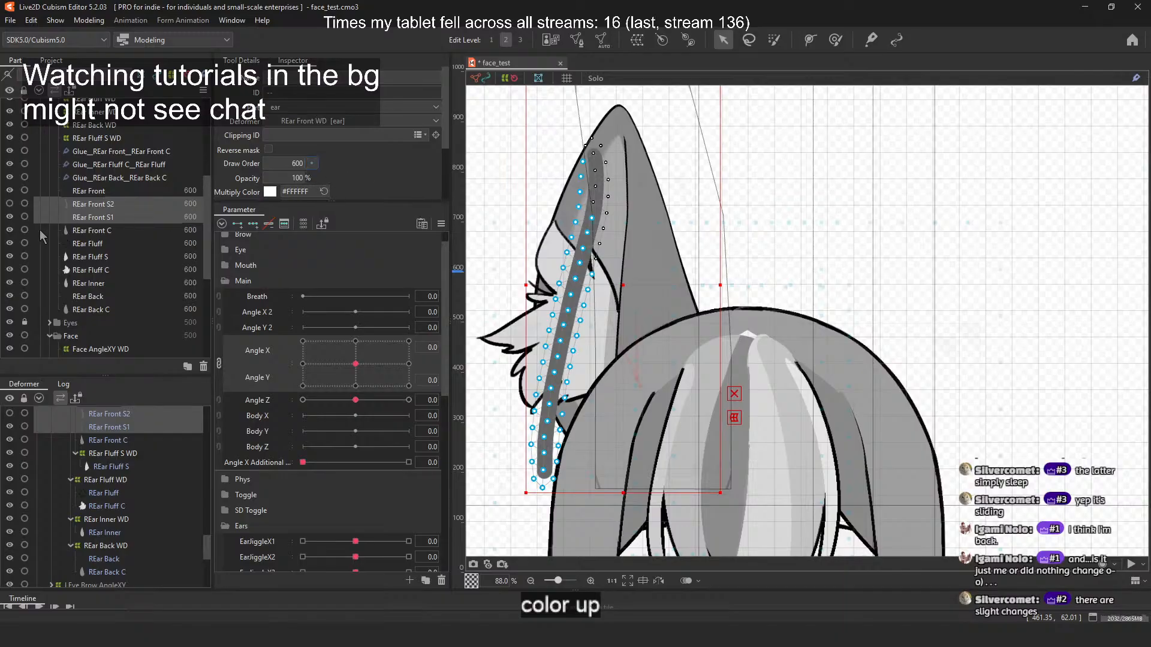
{"action": "left_click", "coordinate": [114, 211]}
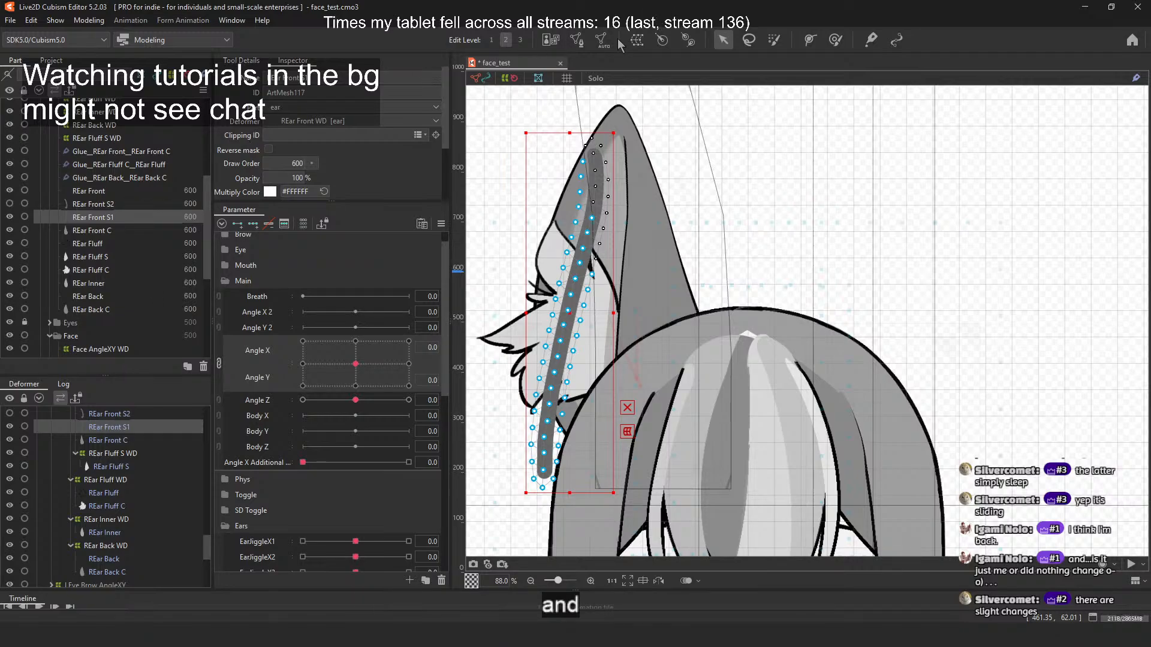
{"action": "left_click", "coordinate": [636, 40]}
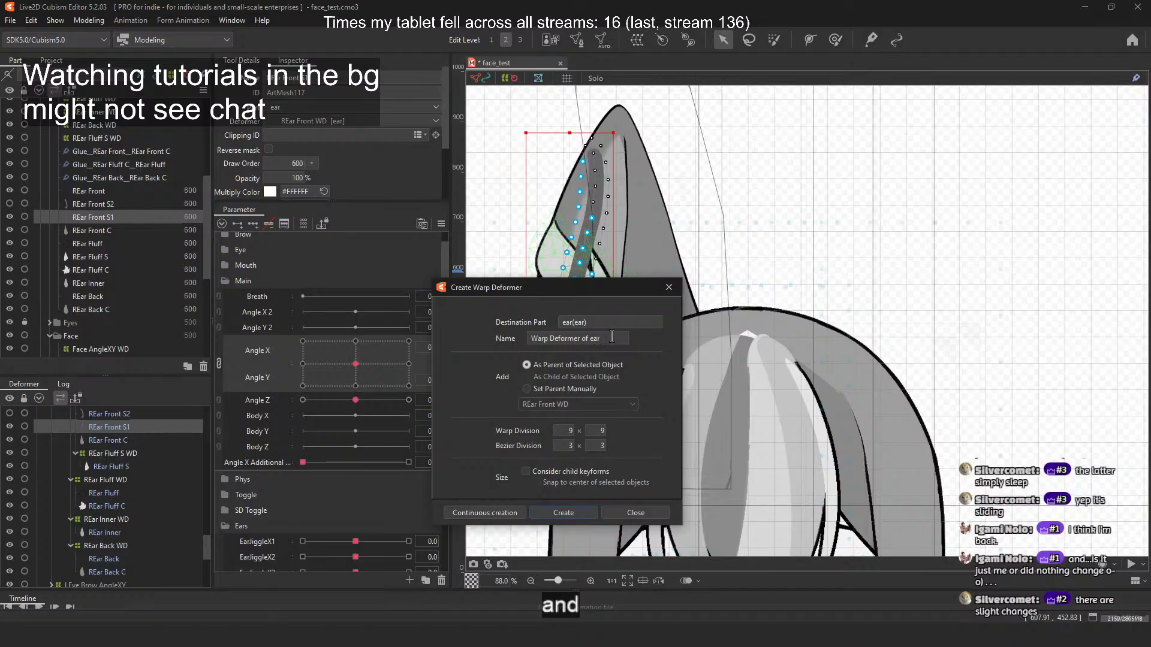
{"action": "key", "text": "Return"}
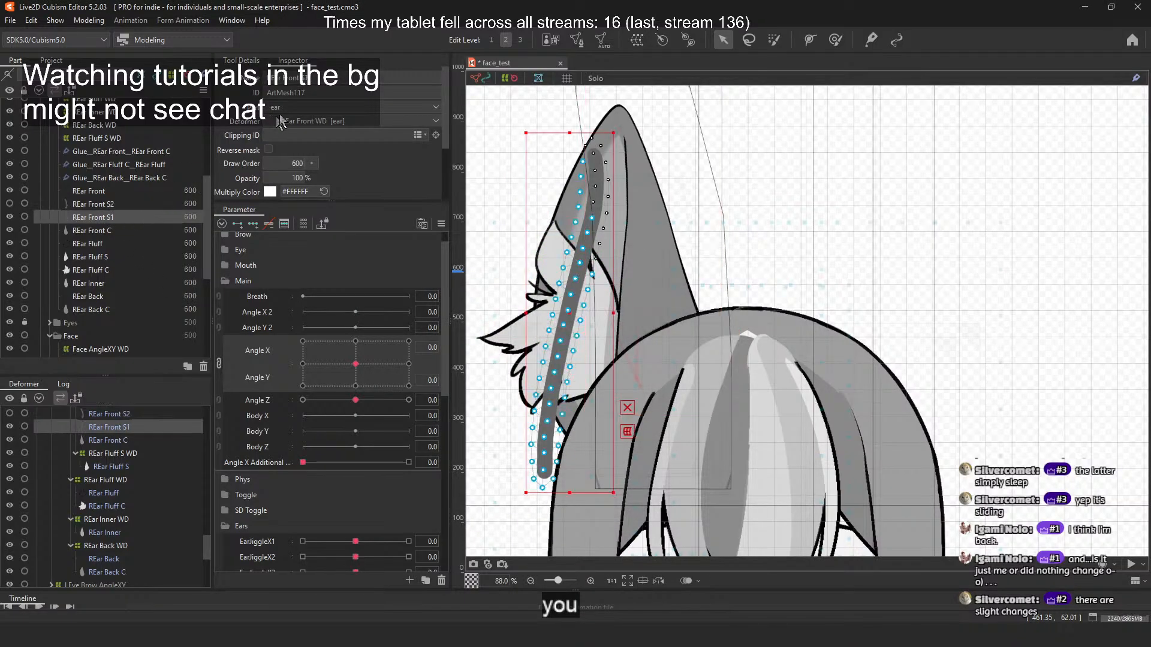
{"action": "left_click", "coordinate": [601, 39]}
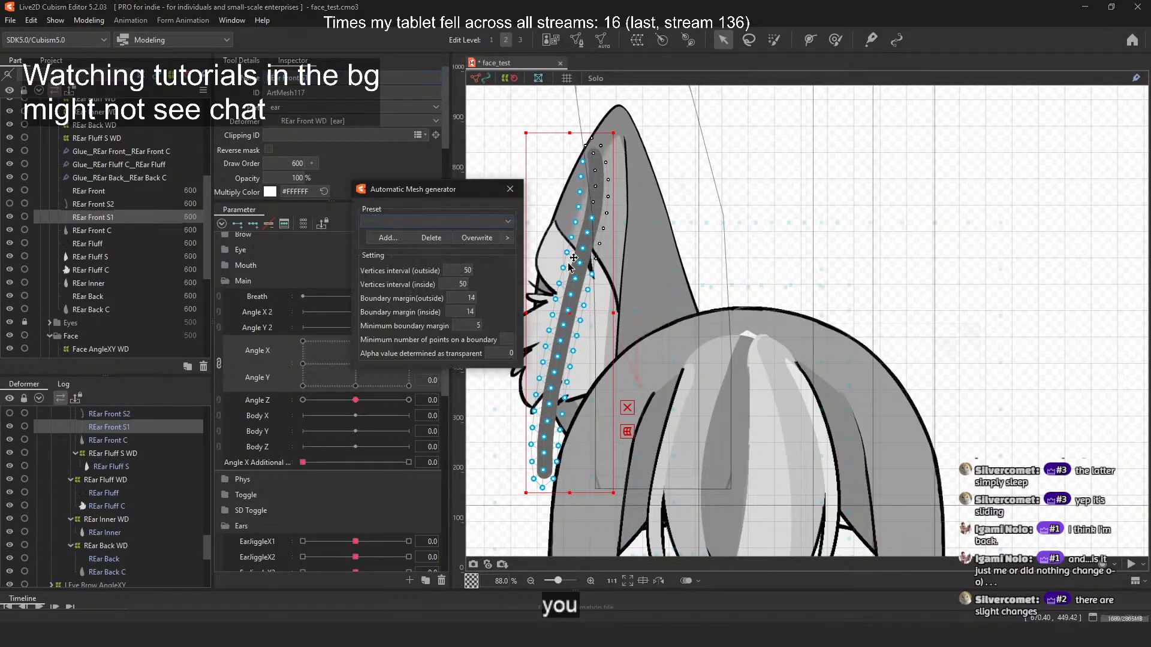
Step: Create a 9 × 9 warp deformer named REar Front S1 XY Adj as parent of REar Front S1, adjusting its Bezier division
{"action": "left_click", "coordinate": [637, 39]}
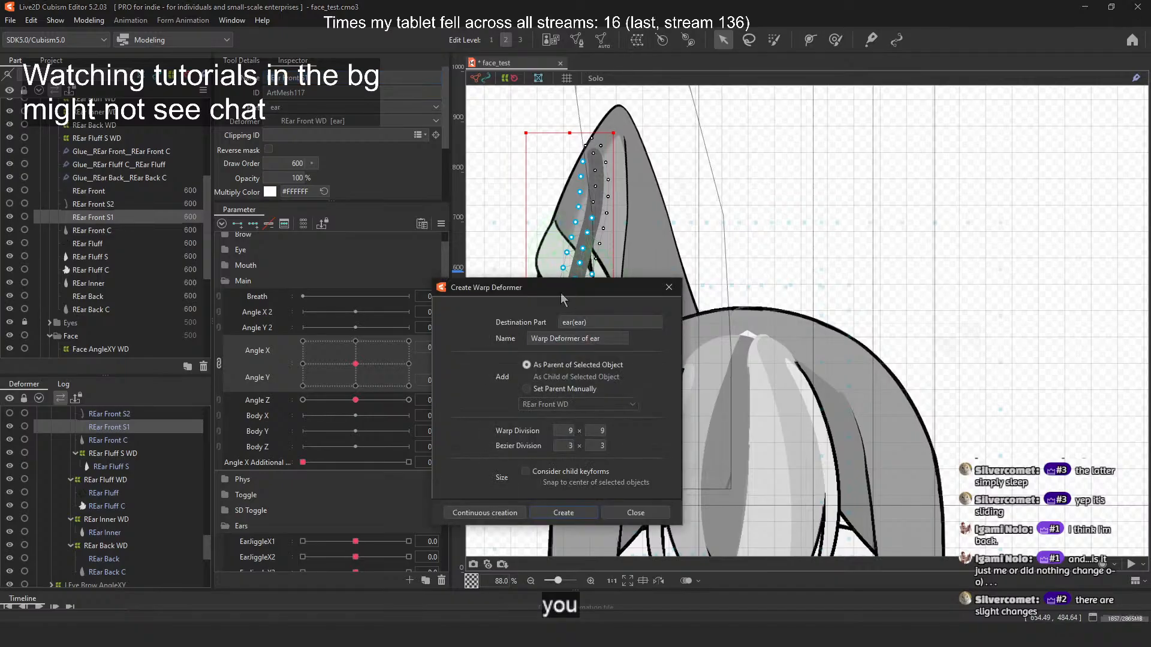
{"action": "left_click", "coordinate": [620, 319]}
{"action": "left_click", "coordinate": [620, 317]}
{"action": "left_click_drag", "start_coordinate": [601, 336], "coordinate": [495, 346]}
{"action": "type", "text": "REar Front S1"}
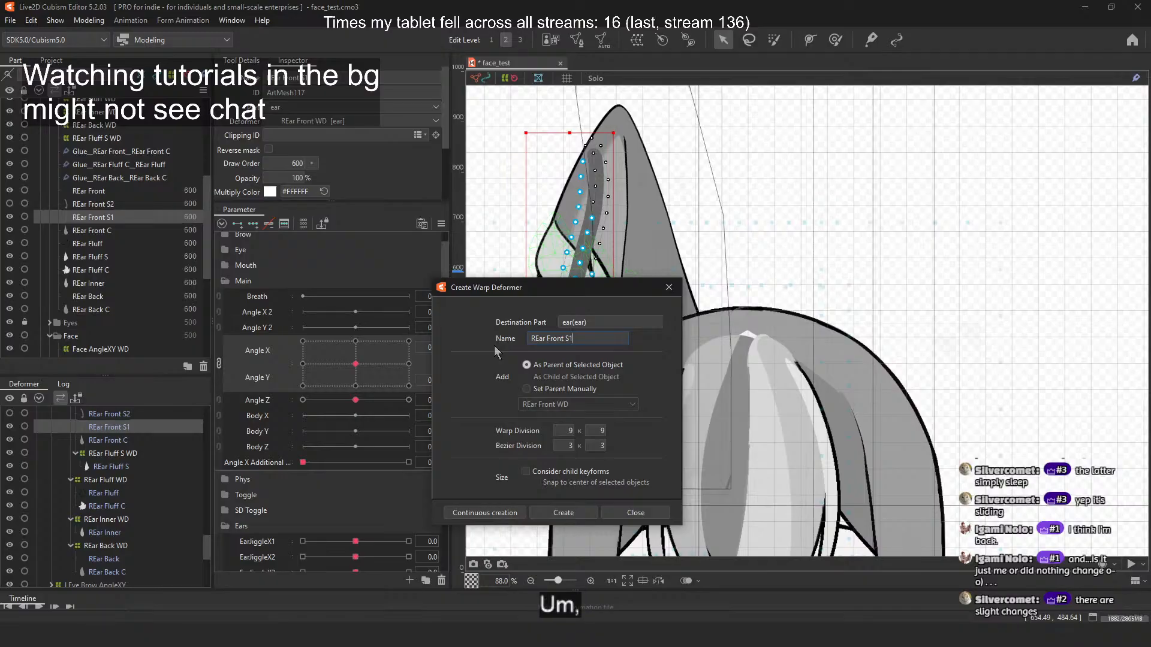
{"action": "type", "text": "XY Adj"}
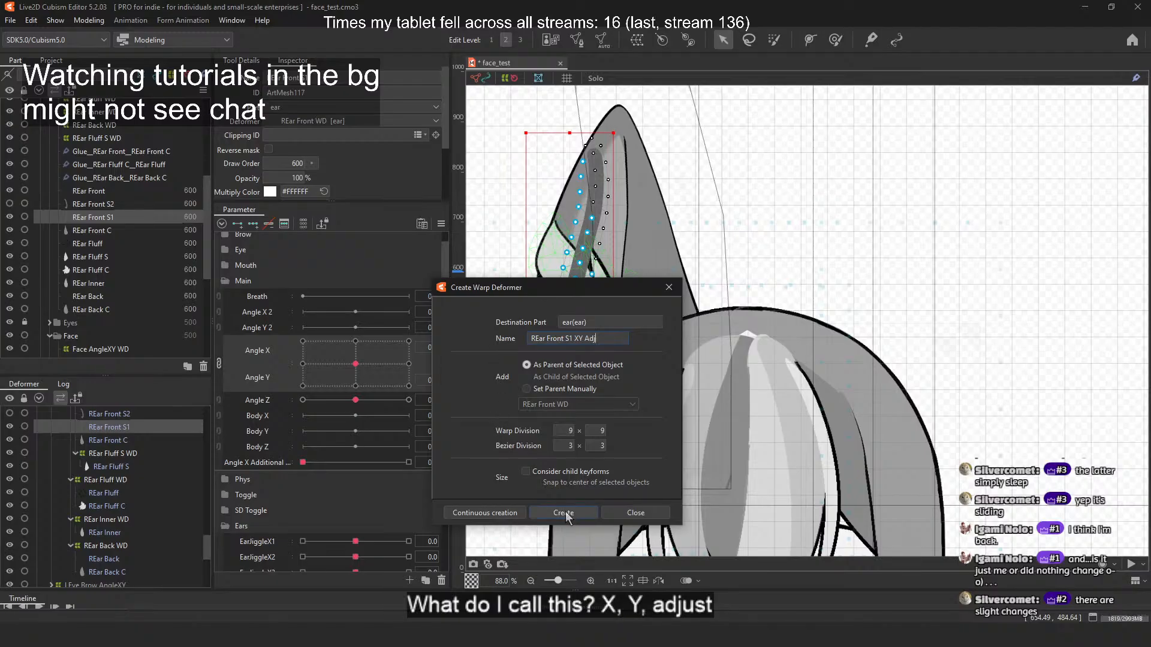
{"action": "left_click", "coordinate": [555, 446]}
{"action": "left_click", "coordinate": [604, 445]}
{"action": "left_click", "coordinate": [576, 515]}
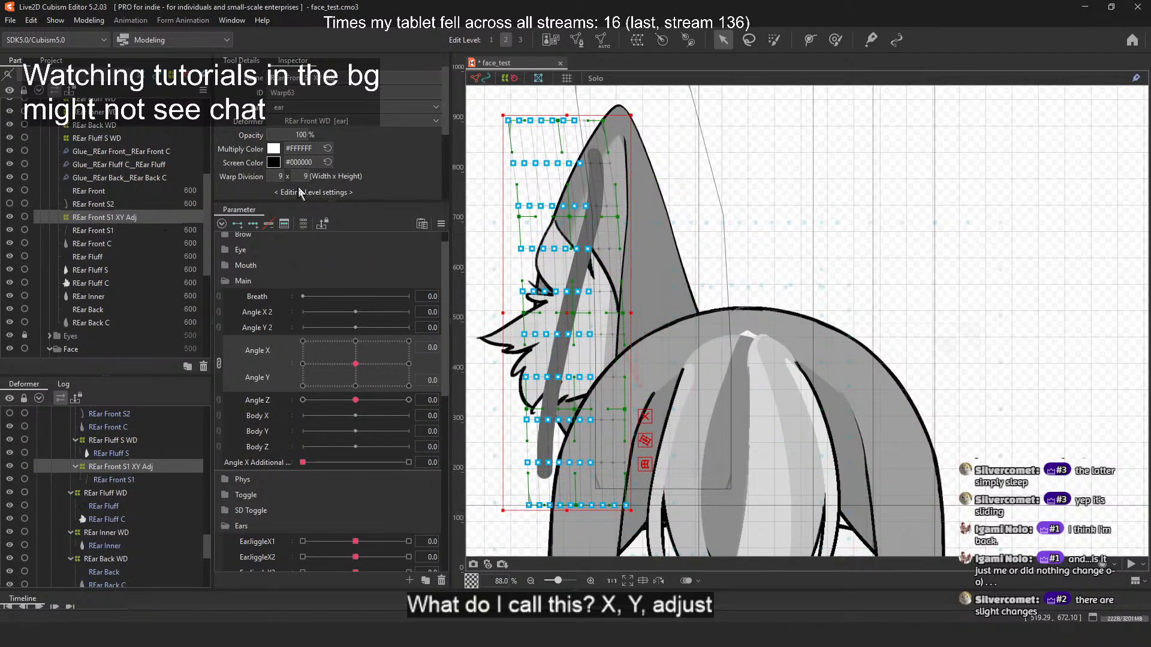
Step: Set the REar Front S1 XY Adj warp division to 9 × 12 and add three keyforms each on Angle X and Angle Y
{"action": "left_click_drag", "start_coordinate": [299, 177], "coordinate": [311, 176]}
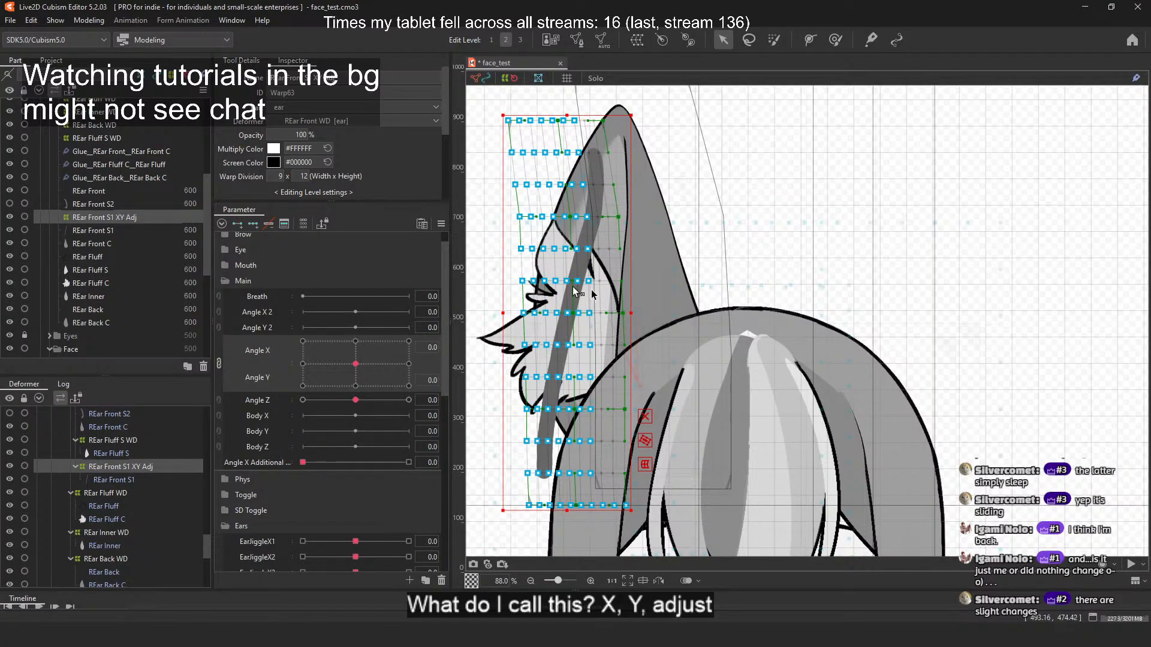
{"action": "left_click", "coordinate": [253, 223]}
{"action": "left_click_drag", "start_coordinate": [359, 361], "coordinate": [357, 371]}
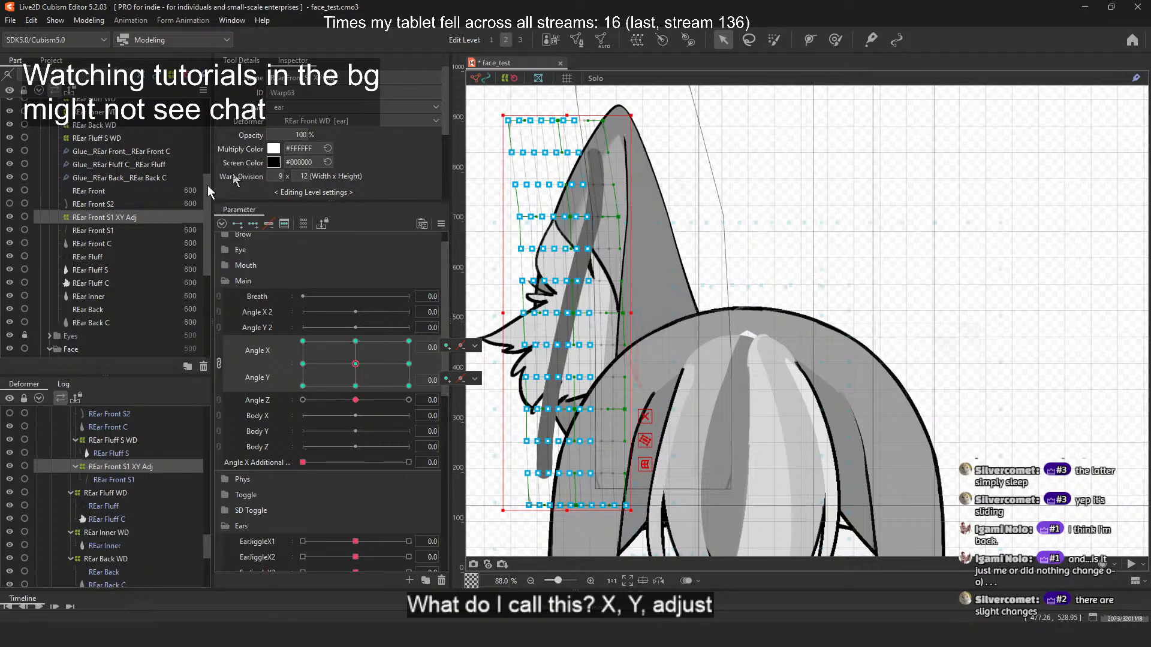
Step: Clip REar Front S1 to REar Front C by using that mesh's ID, ArtMesh102, as its clipping ID
{"action": "left_click", "coordinate": [120, 235]}
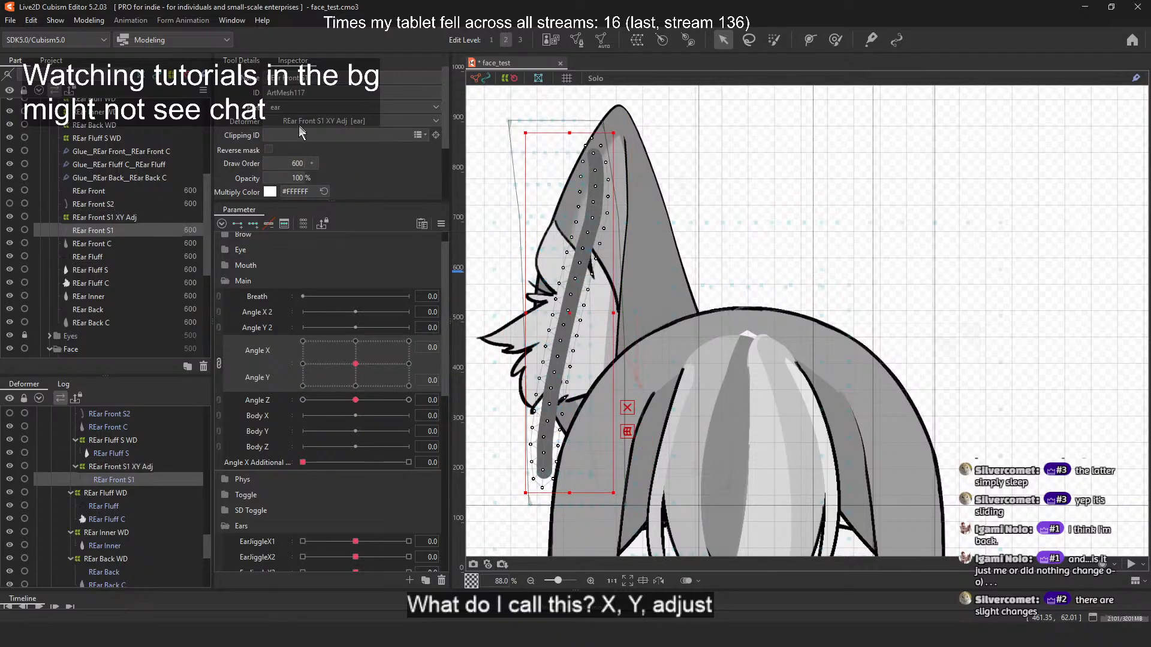
{"action": "left_click", "coordinate": [101, 244]}
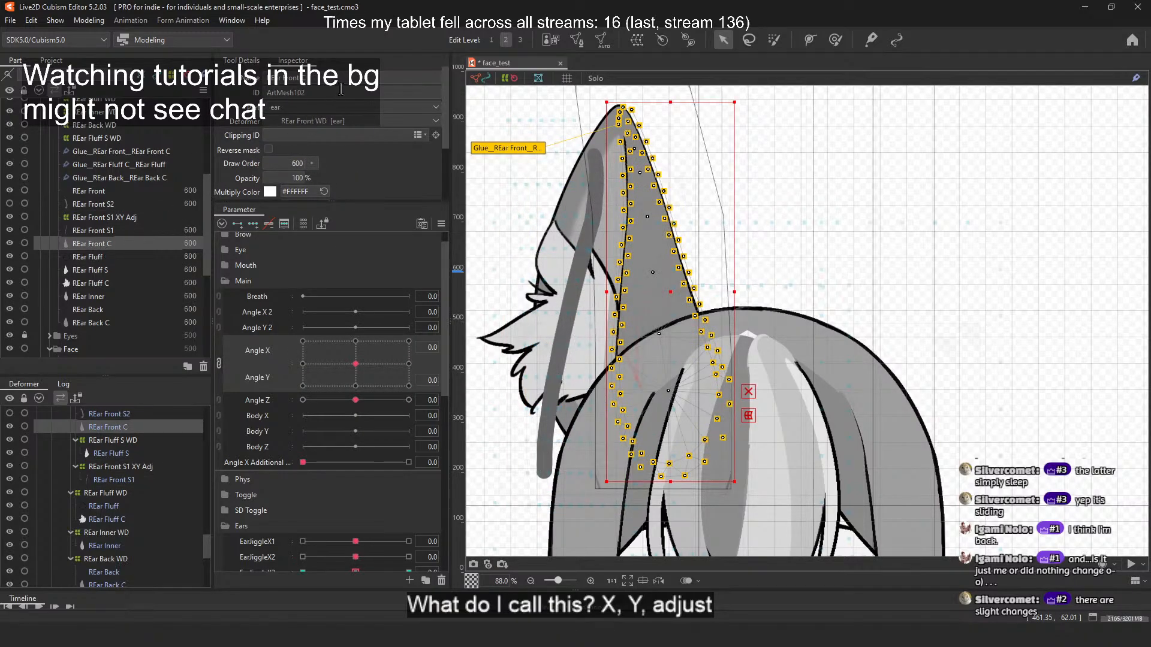
{"action": "left_click_drag", "start_coordinate": [341, 89], "coordinate": [254, 150]}
{"action": "key", "text": "ctrl+c"}
{"action": "left_click", "coordinate": [112, 229]}
{"action": "left_click", "coordinate": [301, 137]}
{"action": "key", "text": "ctrl+v"}
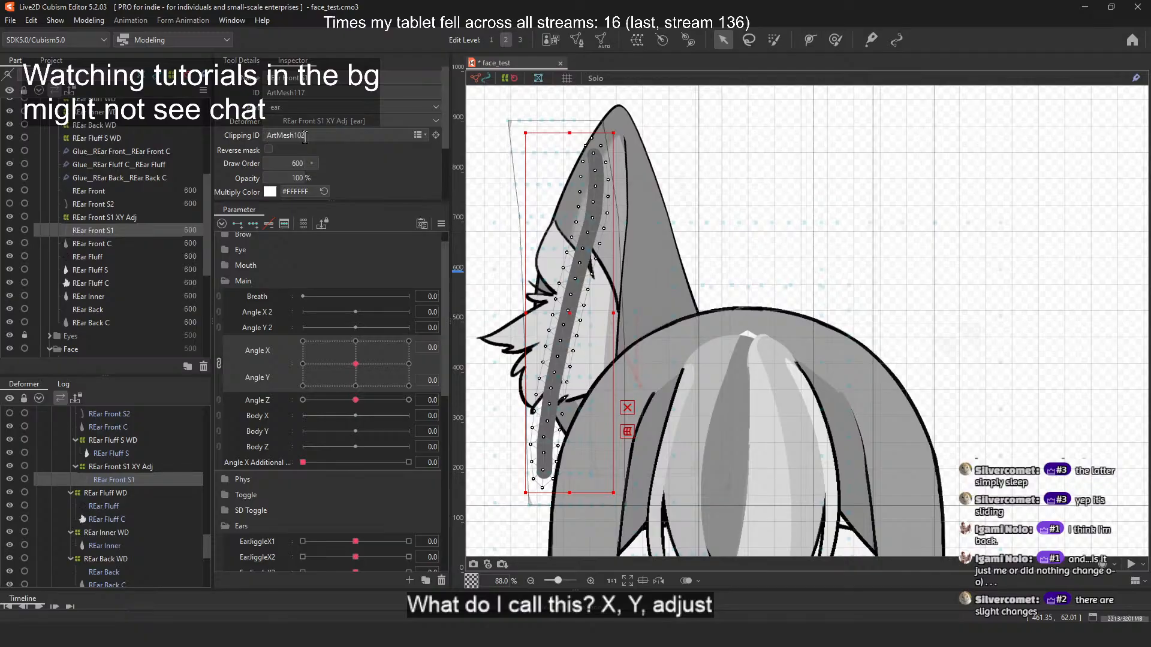
Step: Move the REar Front S1 XY Adj deformer over the ear front's inner edge and bend its lower end toward the head's centre
{"action": "left_click", "coordinate": [112, 217]}
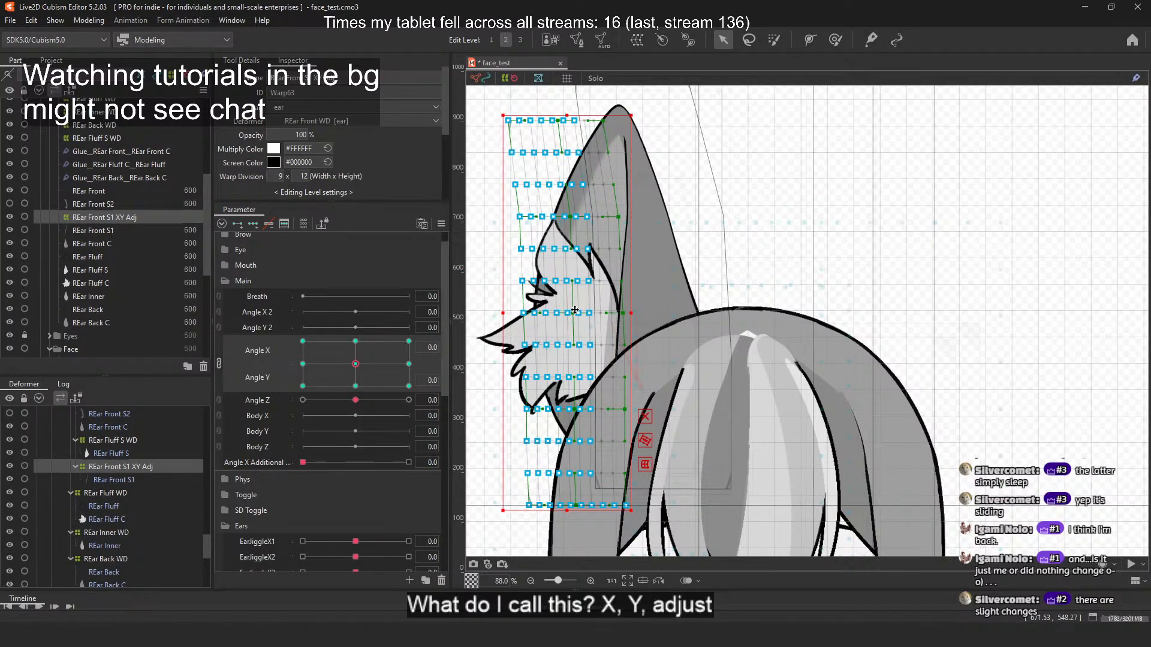
{"action": "left_click_drag", "start_coordinate": [575, 311], "coordinate": [607, 286]}
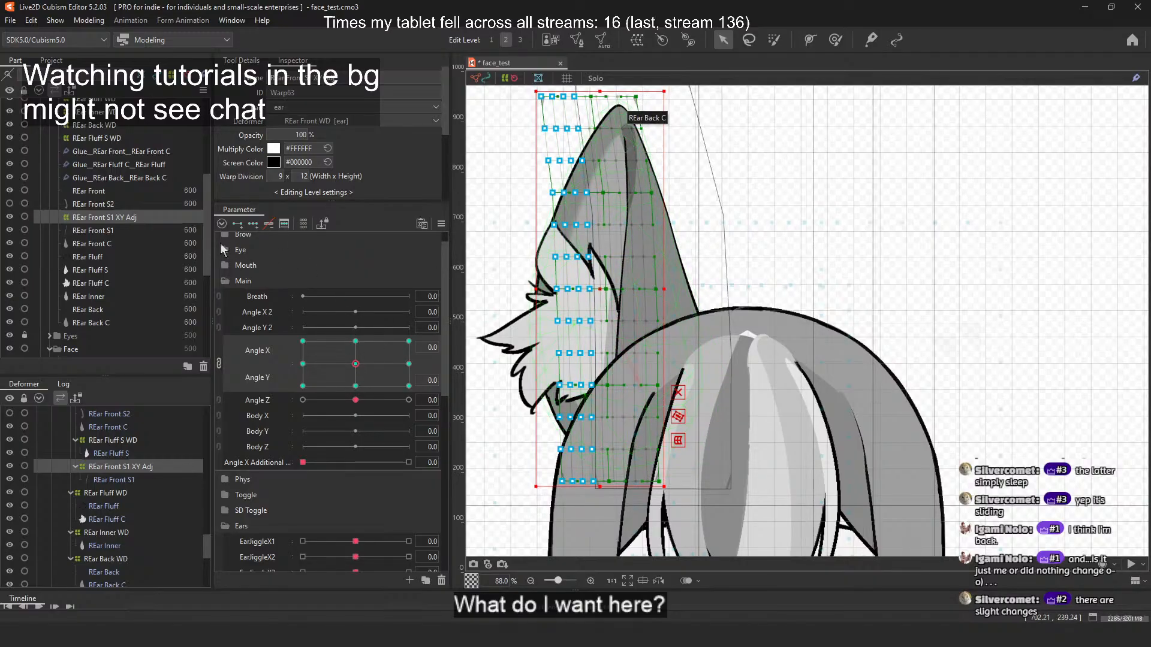
{"action": "left_click_drag", "start_coordinate": [702, 259], "coordinate": [719, 292]}
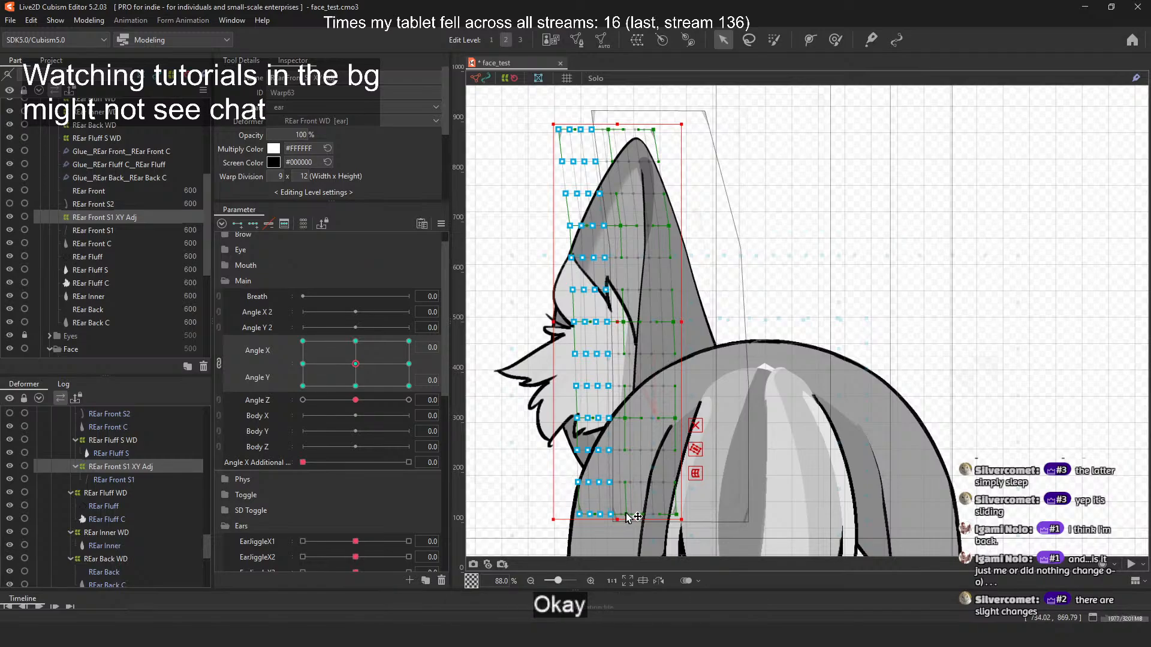
{"action": "left_click_drag", "start_coordinate": [625, 514], "coordinate": [689, 513]}
{"action": "left_click_drag", "start_coordinate": [624, 419], "coordinate": [831, 423]}
{"action": "key", "text": "ctrl+z"}
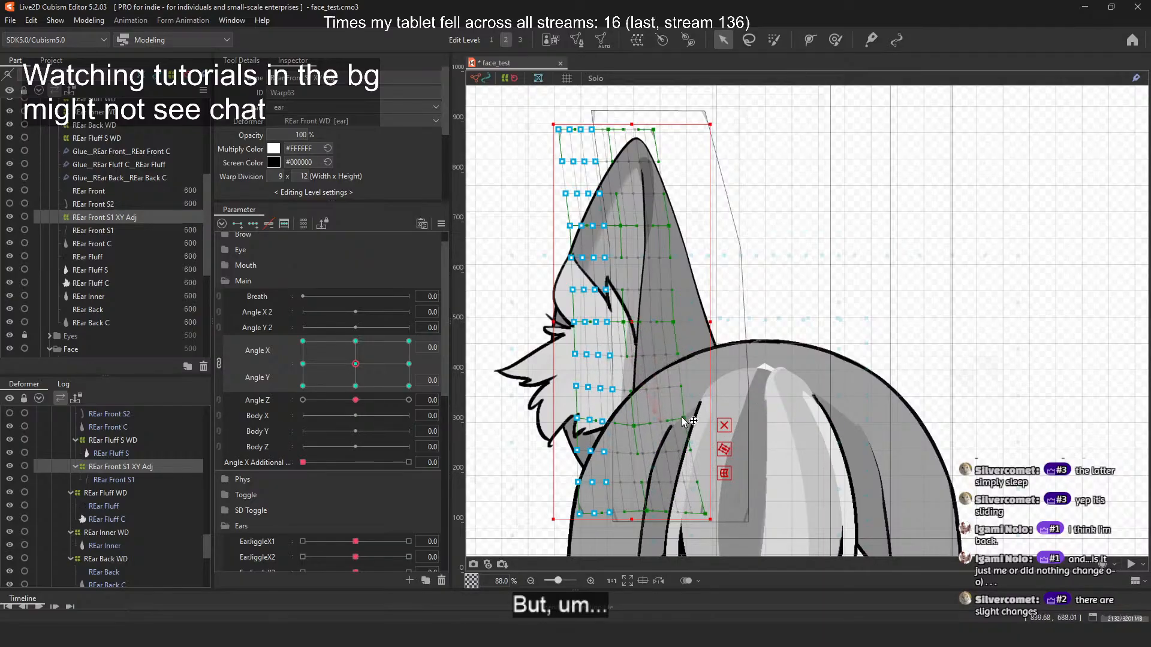
Step: Move the REar Front S1 XY Adj warp across onto the ear at Angle X 0 and Angle Y 0, and fit its upper edge to the ear tip
{"action": "left_click_drag", "start_coordinate": [625, 319], "coordinate": [641, 319]}
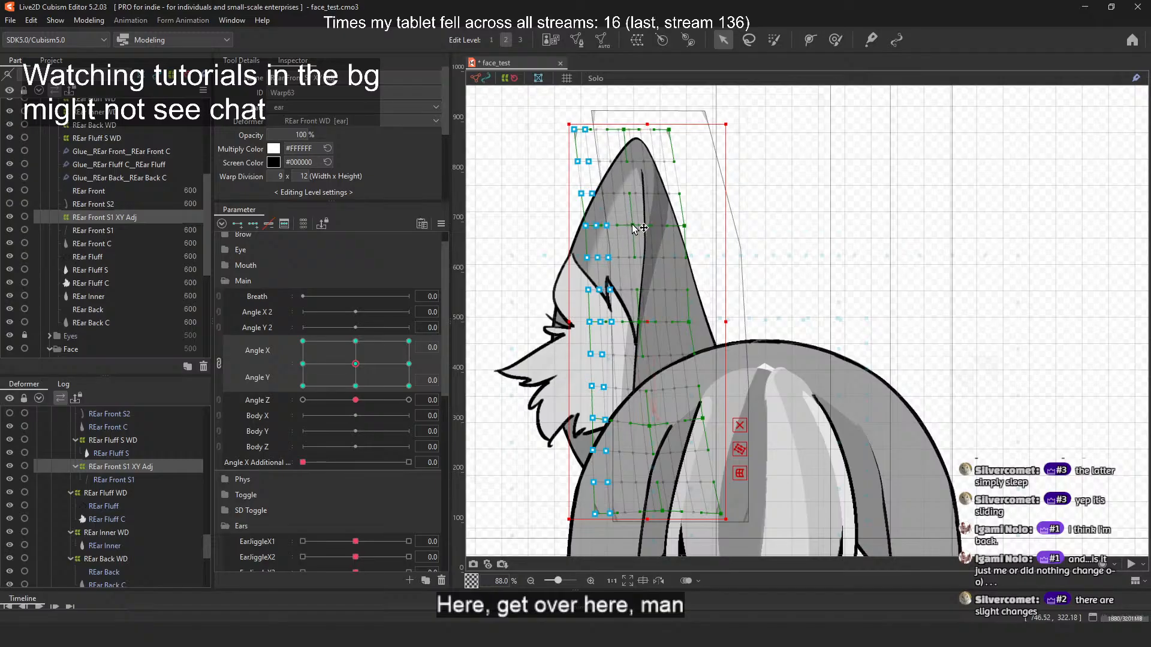
{"action": "key", "text": "ctrl+z"}
{"action": "key", "text": "ctrl+z"}
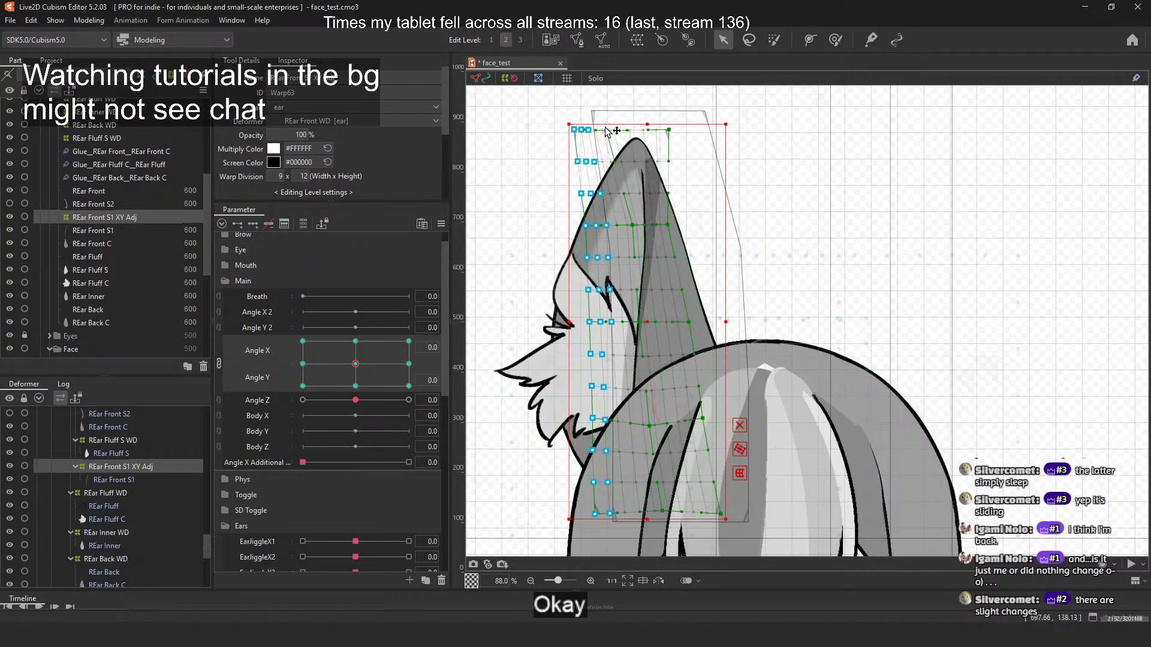
{"action": "left_click_drag", "start_coordinate": [669, 129], "coordinate": [645, 127]}
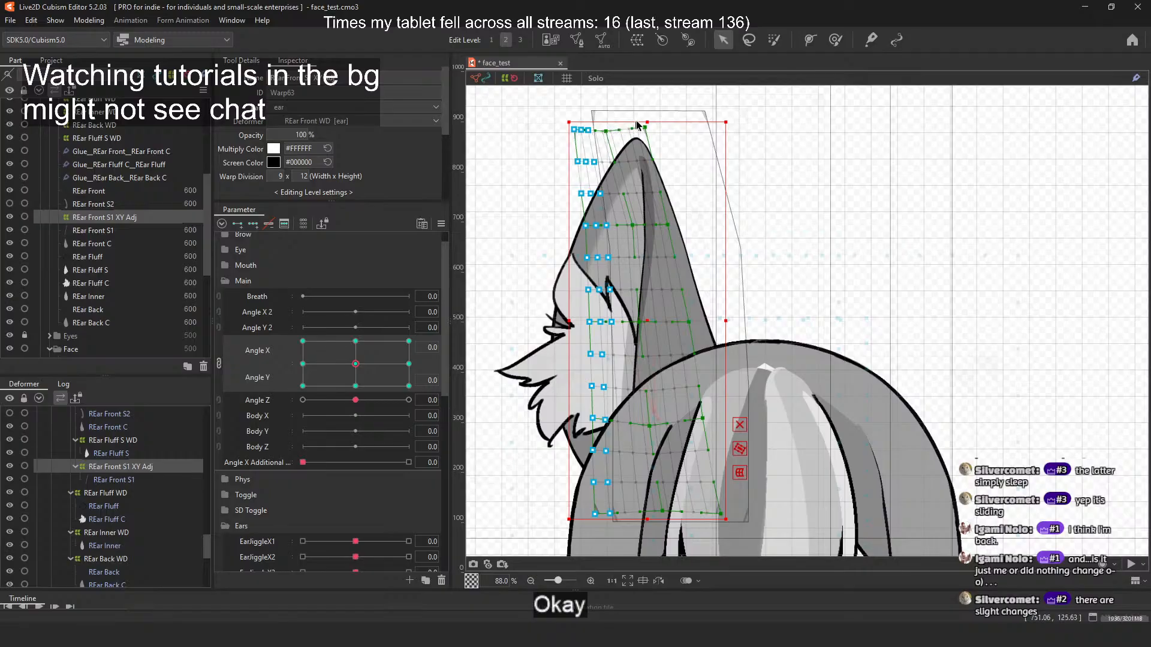
{"action": "left_click_drag", "start_coordinate": [647, 120], "coordinate": [649, 132]}
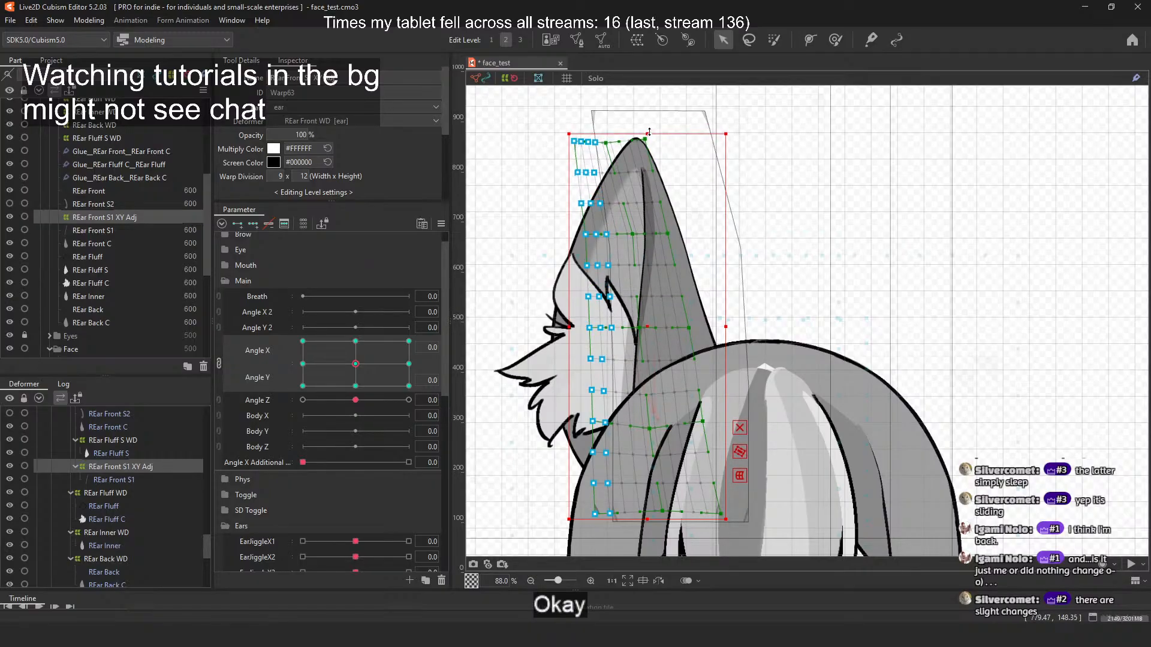
Step: Adjust the middle and lower control points of the REar Front S1 XY Adj warp, and unlink Angle X from Angle Y
{"action": "left_click_drag", "start_coordinate": [669, 231], "coordinate": [629, 232]}
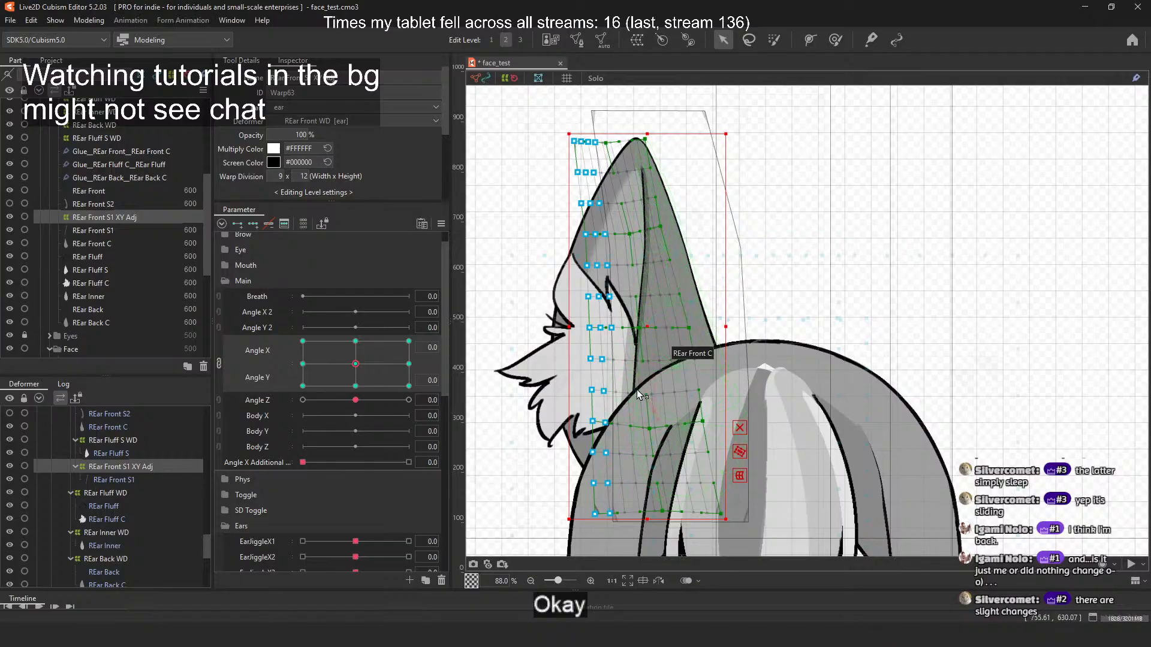
{"action": "left_click_drag", "start_coordinate": [649, 428], "coordinate": [659, 429]}
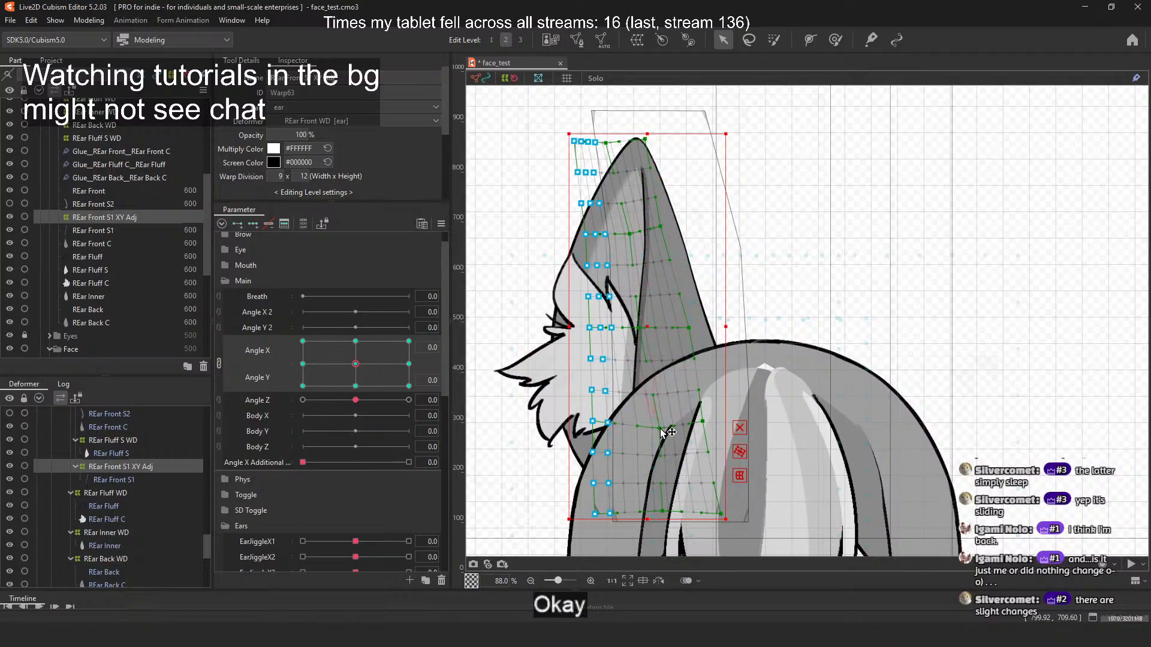
{"action": "left_click_drag", "start_coordinate": [595, 514], "coordinate": [669, 512]}
{"action": "left_click_drag", "start_coordinate": [659, 429], "coordinate": [662, 430]}
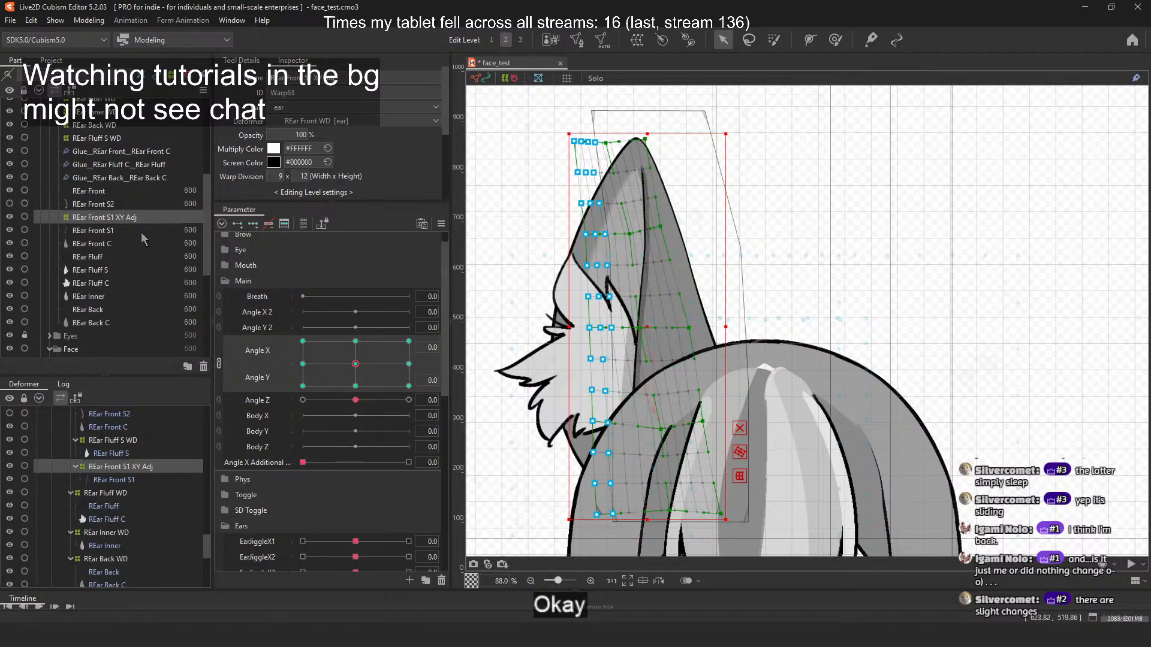
{"action": "left_click", "coordinate": [219, 363]}
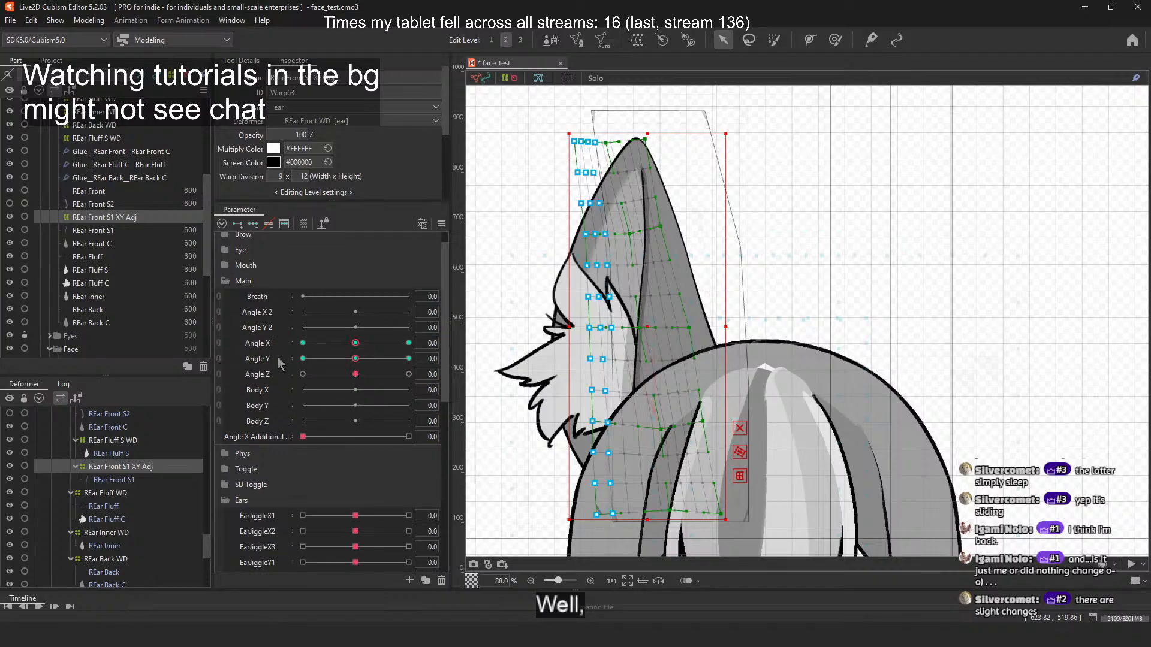
Step: Set Angle X to 30, move the REar Front S1 XY Adj warp toward the ear's inner edge and straighten its upper rows
{"action": "left_click_drag", "start_coordinate": [354, 348], "coordinate": [411, 341]}
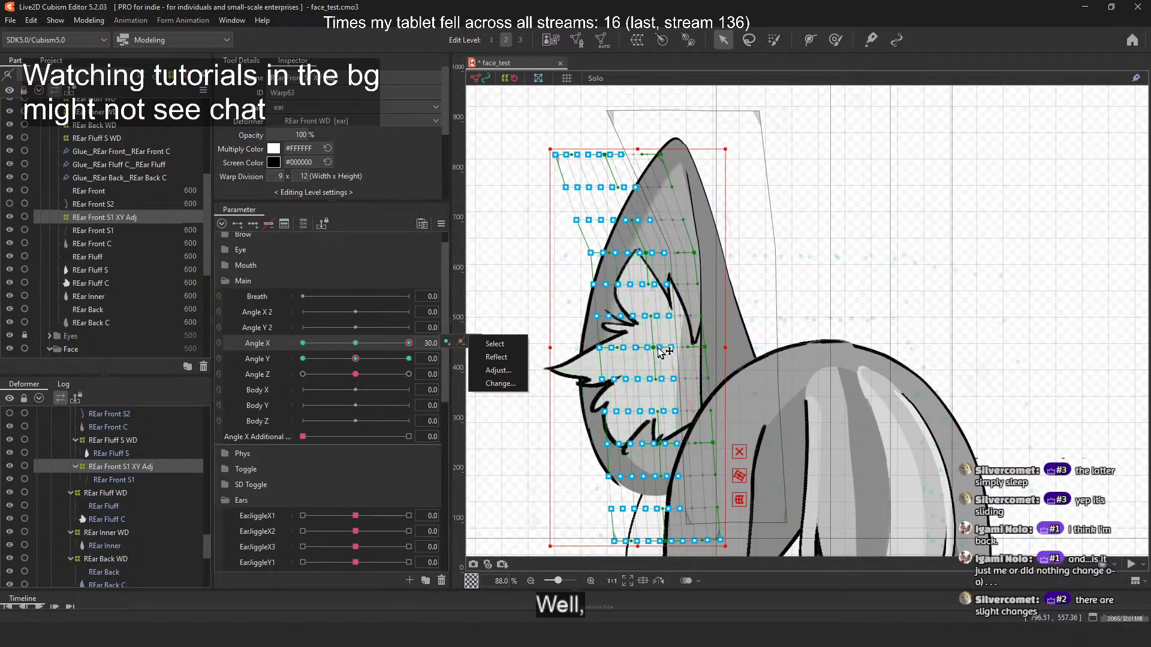
{"action": "left_click_drag", "start_coordinate": [645, 346], "coordinate": [685, 345]}
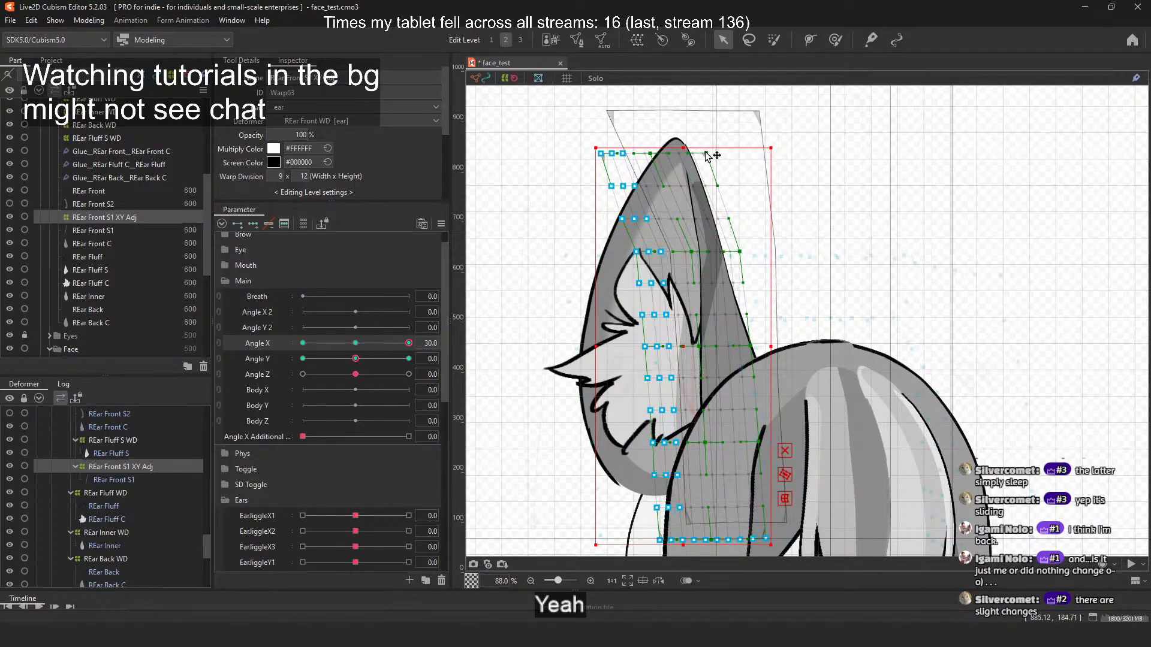
{"action": "left_click_drag", "start_coordinate": [706, 153], "coordinate": [749, 155]}
{"action": "left_click_drag", "start_coordinate": [650, 154], "coordinate": [678, 152]}
{"action": "left_click_drag", "start_coordinate": [598, 151], "coordinate": [631, 148]}
{"action": "left_click_drag", "start_coordinate": [747, 155], "coordinate": [728, 156]}
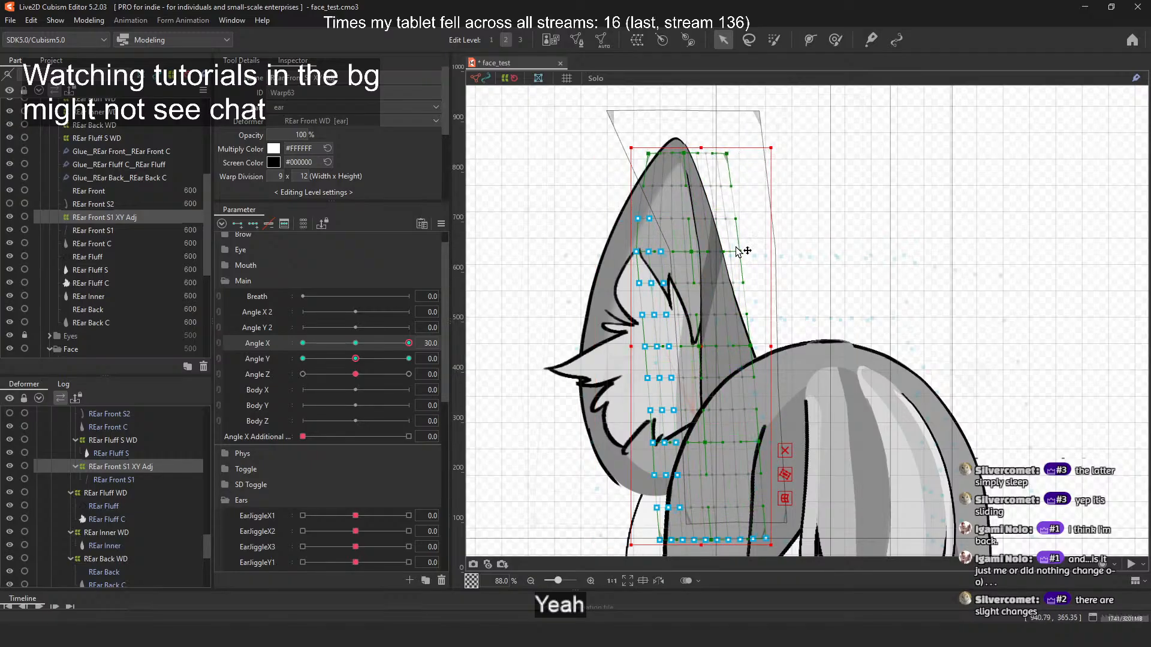
Step: At Angle X 30, shift the whole warp up toward the ear tip and try refitting its upper and middle control points
{"action": "left_click_drag", "start_coordinate": [740, 252], "coordinate": [650, 255]}
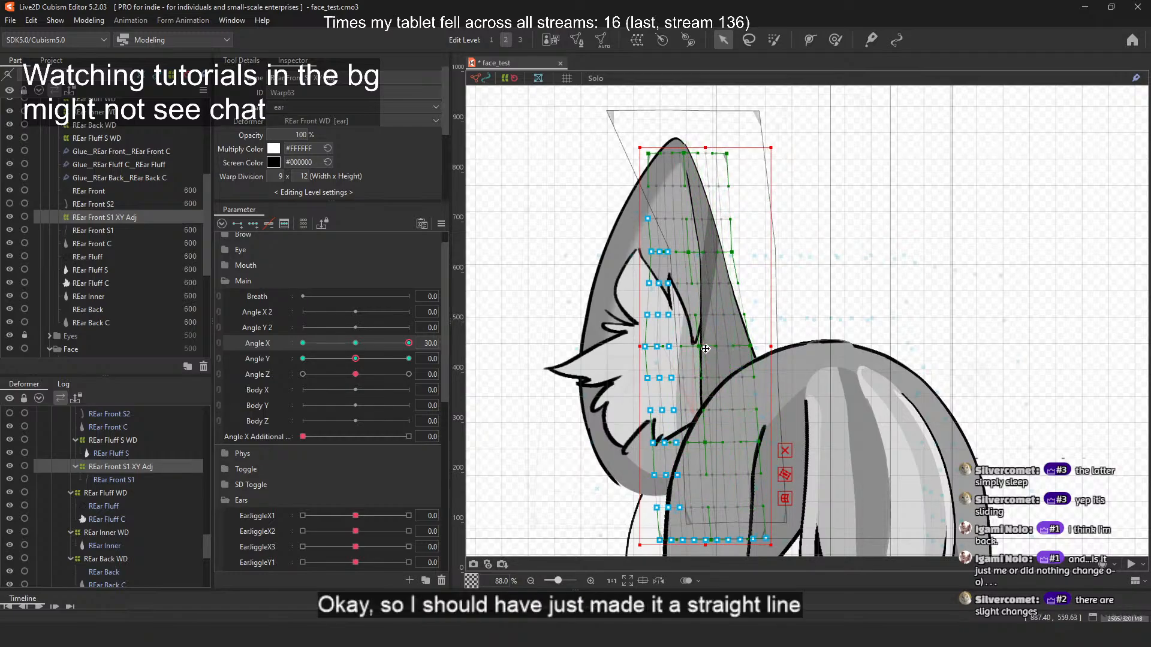
{"action": "left_click_drag", "start_coordinate": [703, 348], "coordinate": [675, 326]}
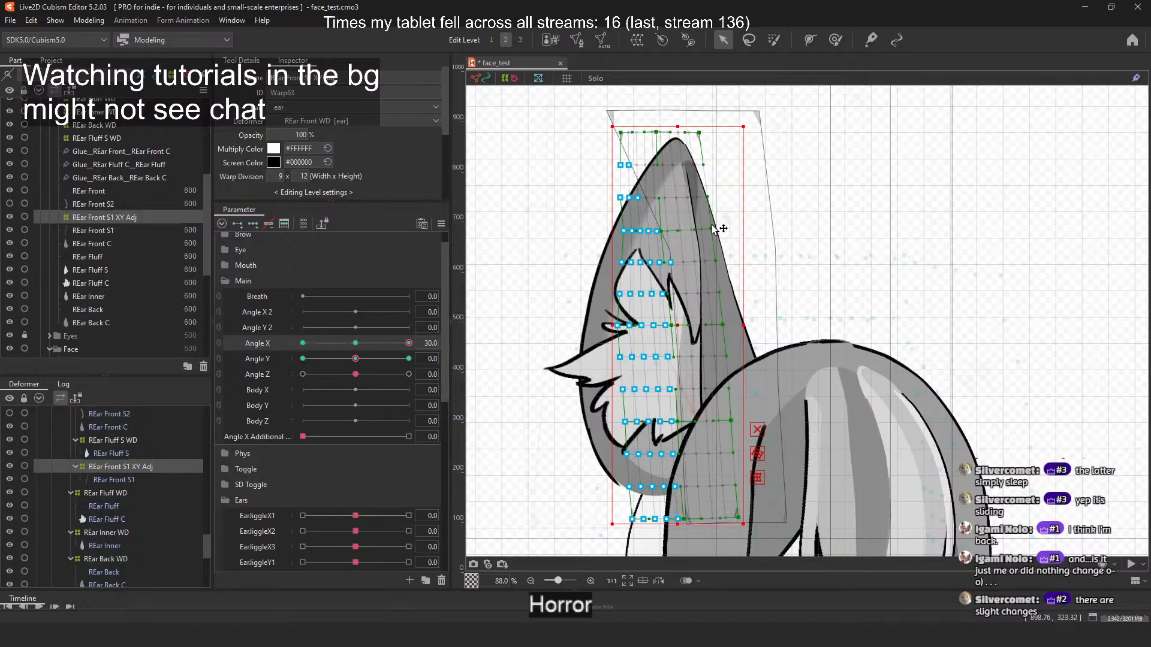
{"action": "left_click_drag", "start_coordinate": [699, 133], "coordinate": [689, 133]}
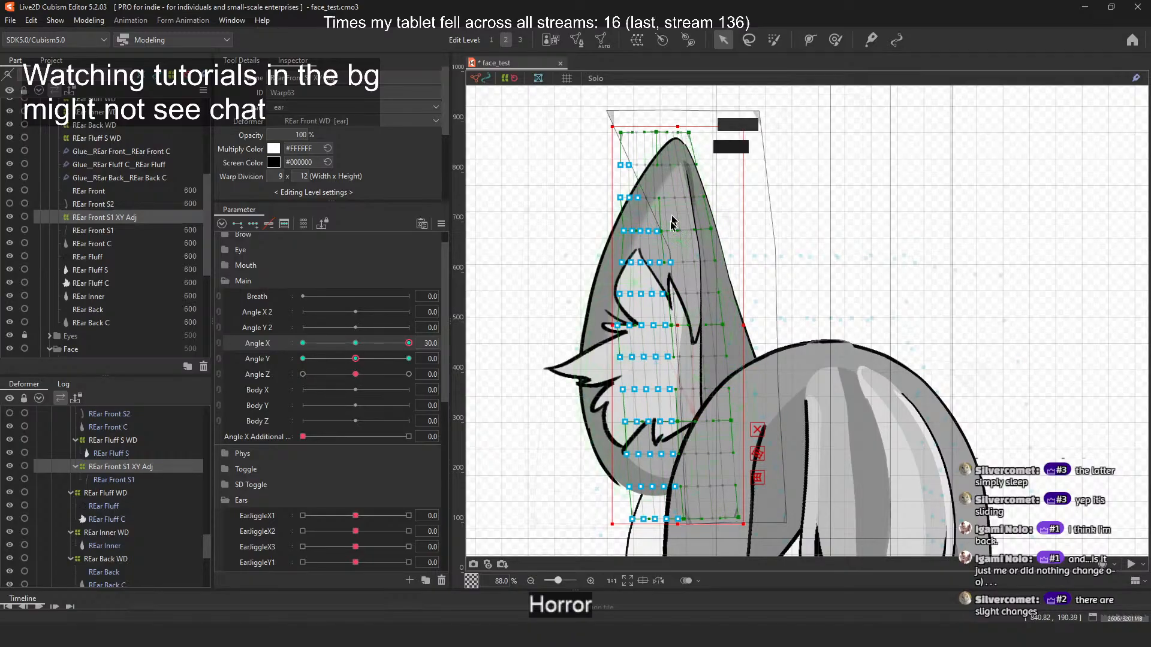
{"action": "left_click_drag", "start_coordinate": [661, 232], "coordinate": [671, 233]}
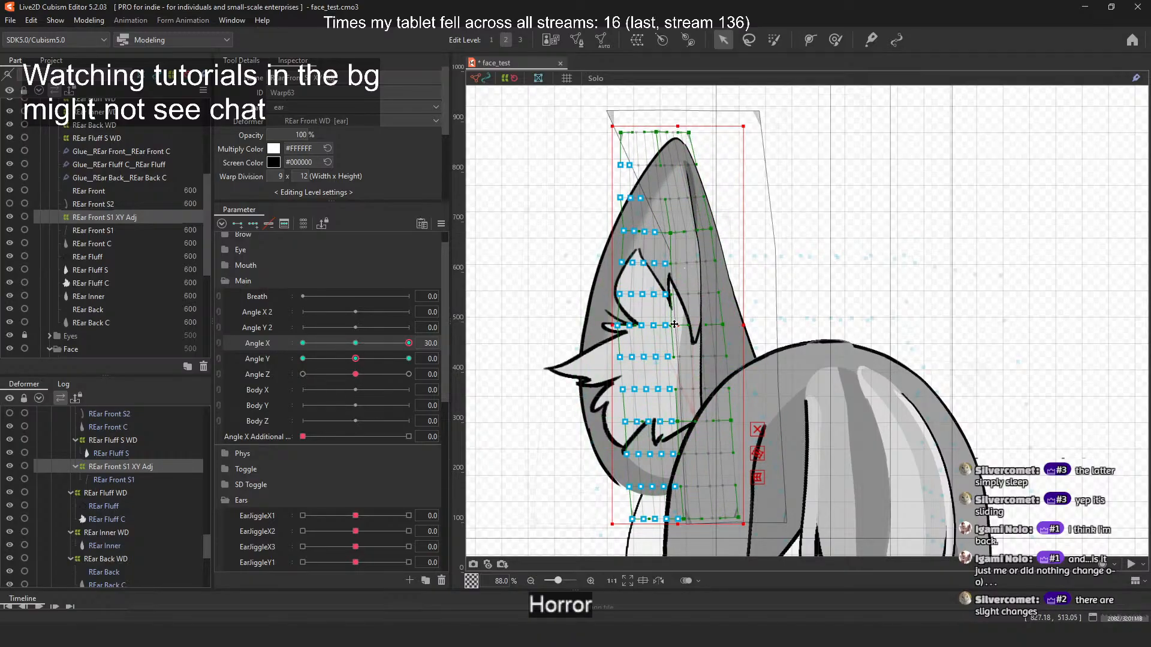
{"action": "left_click_drag", "start_coordinate": [674, 325], "coordinate": [760, 324]}
{"action": "key", "text": "ctrl+z"}
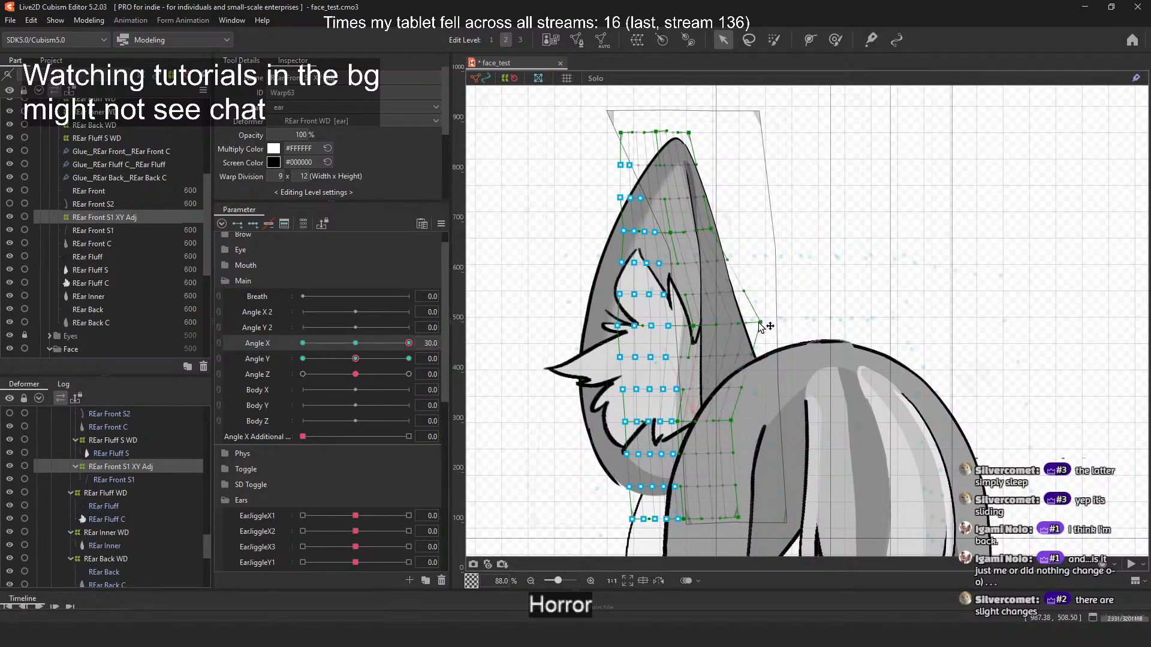
Step: Bend the middle and lower rows of the warp along the ear's inner edge at Angle X 30 and tuck in the tip point
{"action": "left_click_drag", "start_coordinate": [617, 325], "coordinate": [698, 326]}
{"action": "left_click_drag", "start_coordinate": [670, 233], "coordinate": [682, 231]}
{"action": "left_click_drag", "start_coordinate": [698, 326], "coordinate": [702, 327]}
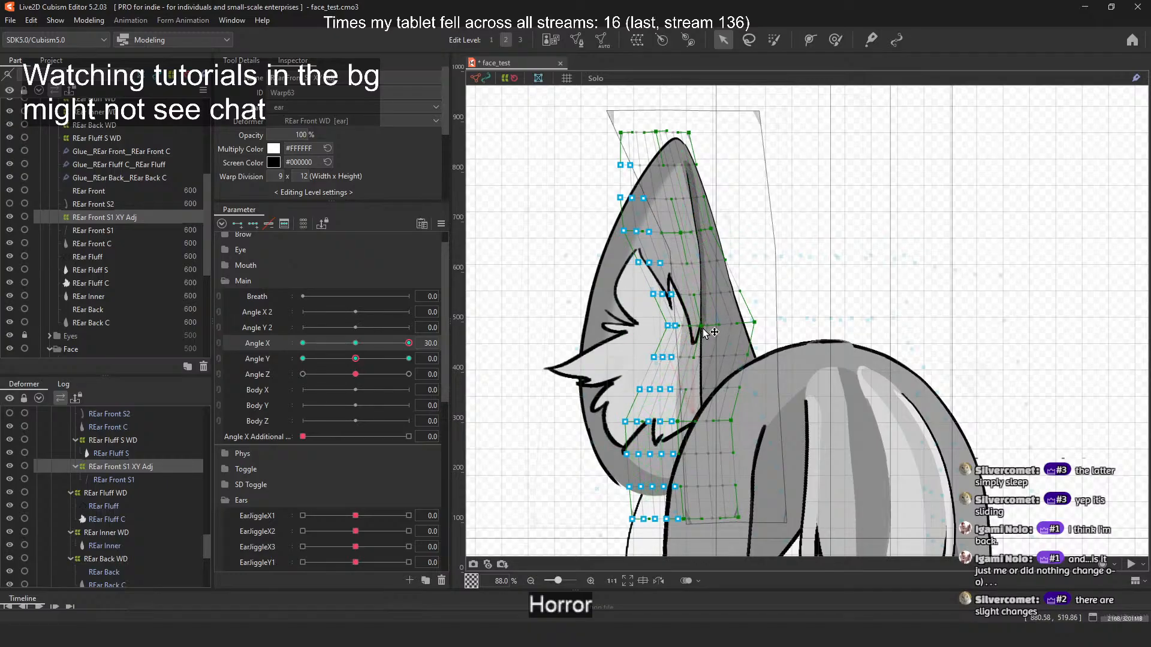
{"action": "mouse_move", "coordinate": [678, 421]}
{"action": "left_mouse_down"}
{"action": "mouse_move", "coordinate": [708, 422]}
{"action": "mouse_move", "coordinate": [698, 420]}
{"action": "left_mouse_up"}
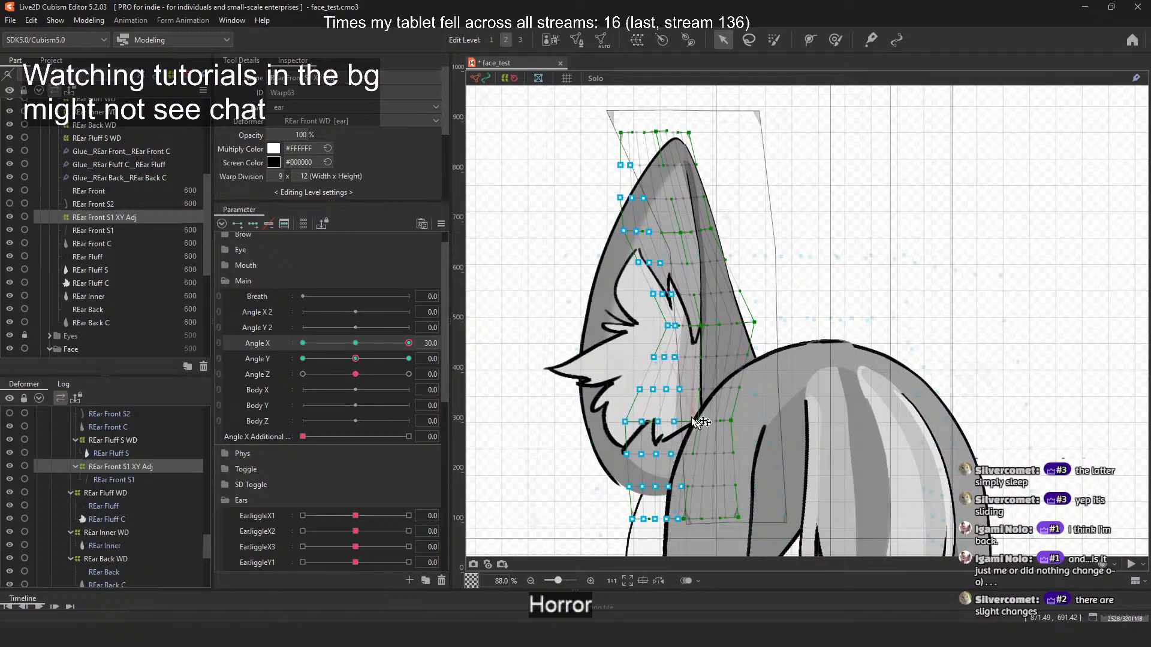
{"action": "left_click_drag", "start_coordinate": [626, 420], "coordinate": [777, 424]}
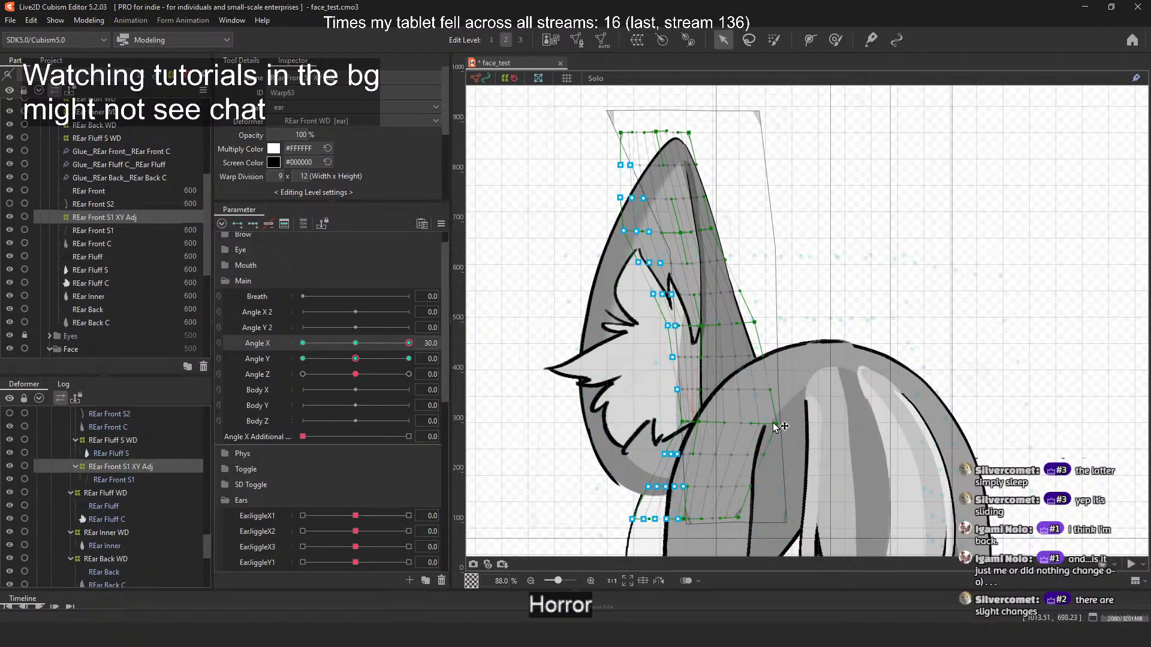
{"action": "left_click_drag", "start_coordinate": [699, 420], "coordinate": [721, 423]}
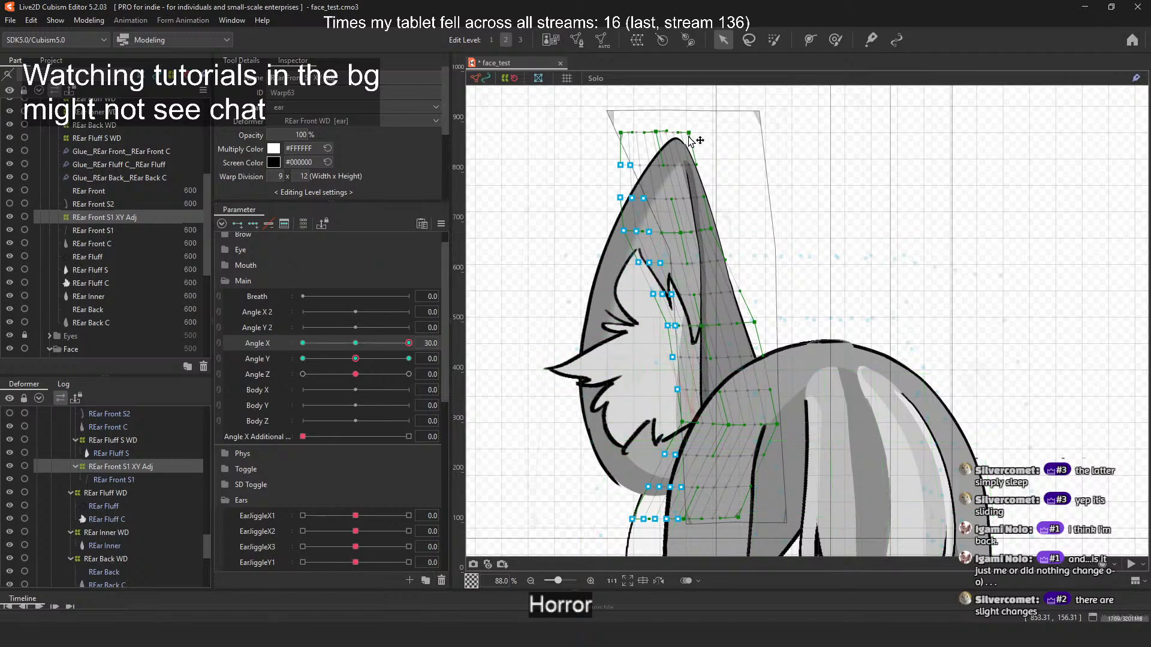
{"action": "left_click_drag", "start_coordinate": [689, 133], "coordinate": [681, 137]}
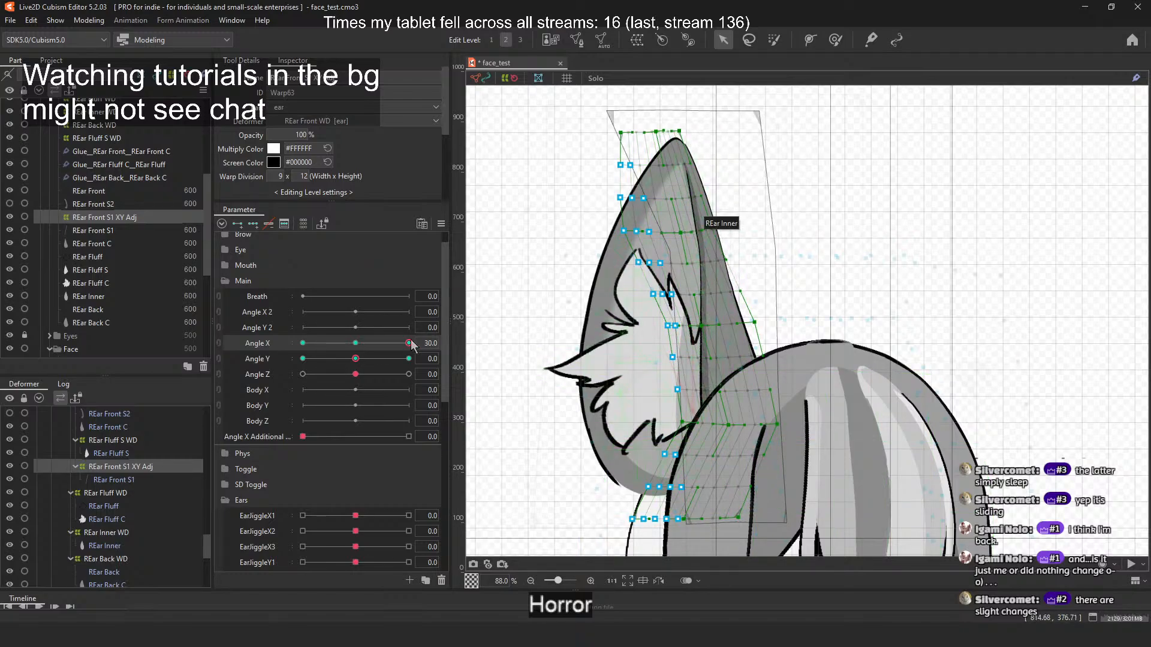
Step: Paste the fitted centre form of the ear shading warp onto the Angle X -30 and 30 keyforms, and return Angle X to 0
{"action": "left_click_drag", "start_coordinate": [412, 345], "coordinate": [321, 343]}
{"action": "key", "text": "ctrl+z"}
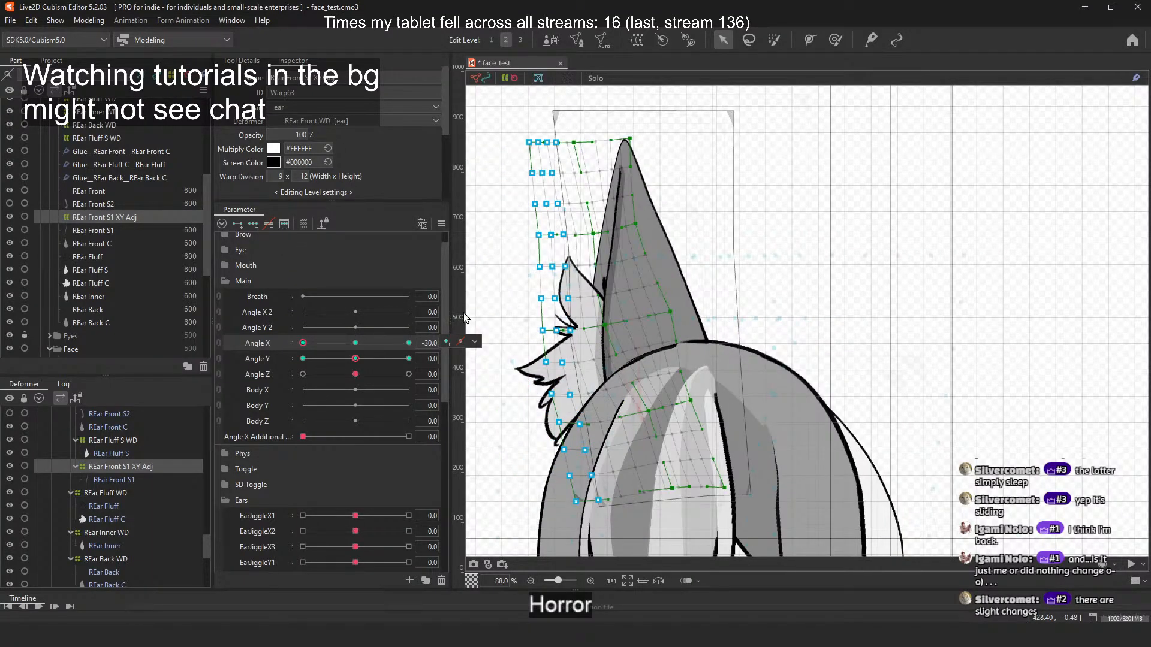
{"action": "left_click", "coordinate": [408, 344]}
{"action": "key", "text": "ctrl+z"}
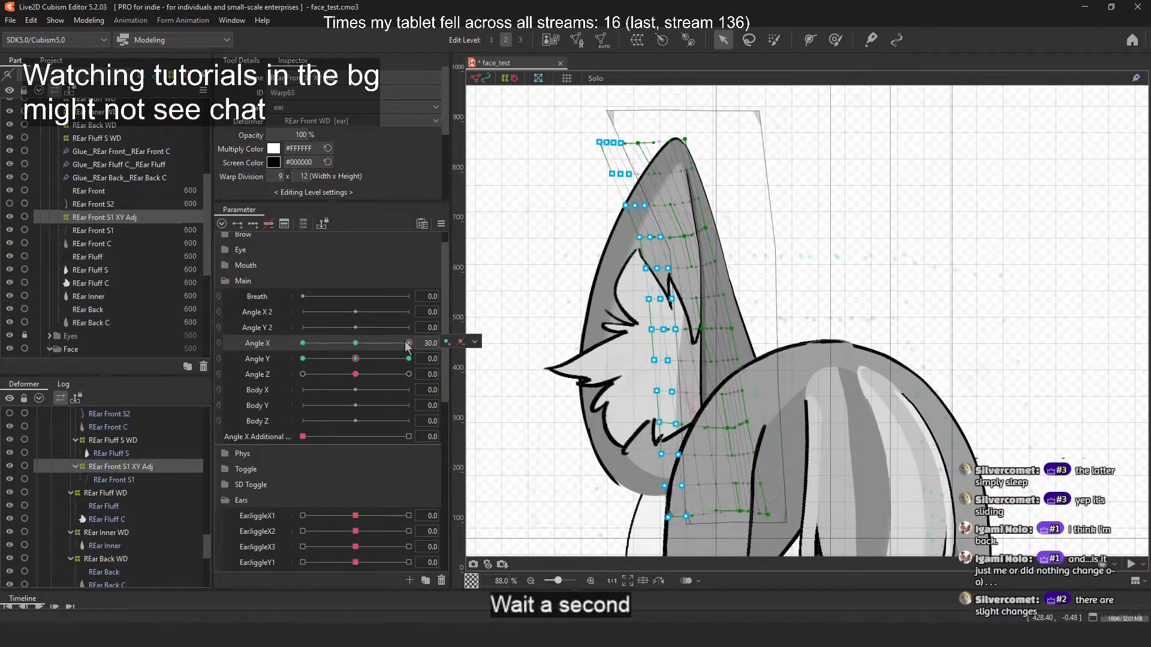
{"action": "left_click_drag", "start_coordinate": [406, 343], "coordinate": [304, 353]}
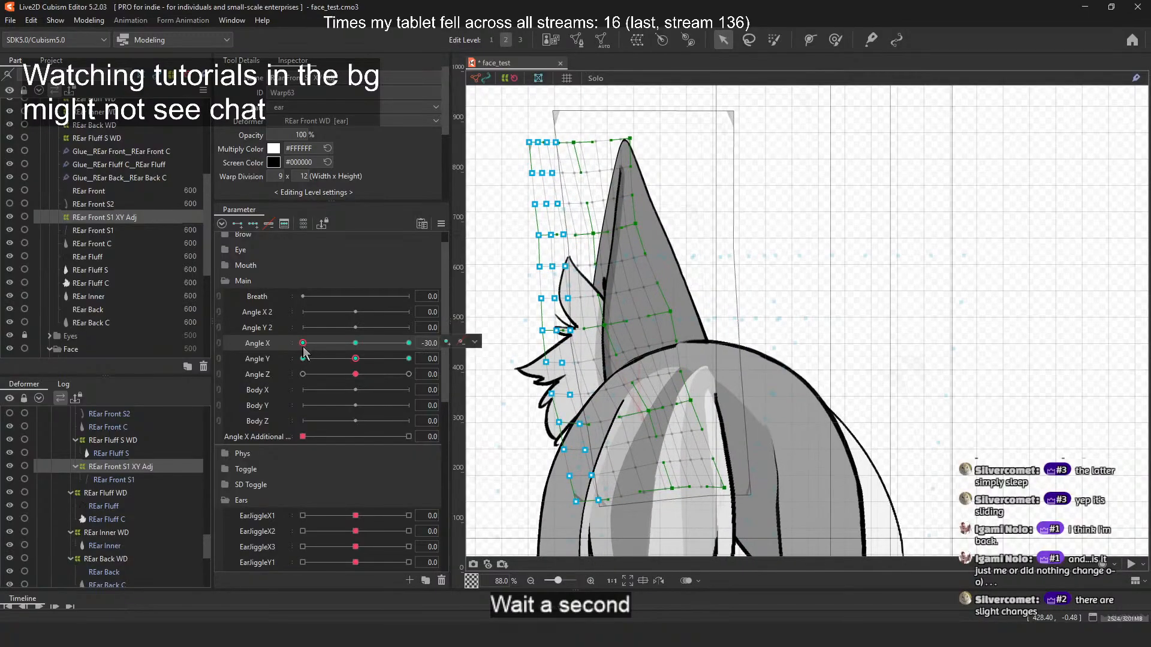
{"action": "left_click", "coordinate": [348, 345]}
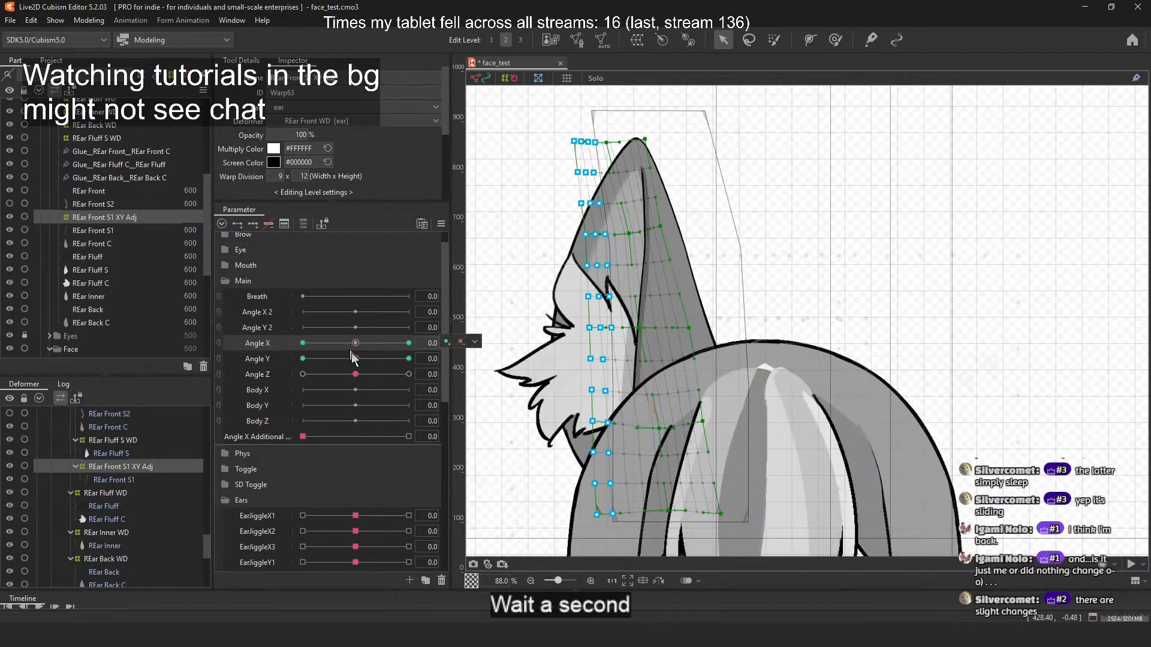
Step: Paste the fitted form onto the Angle Y -30 and 30 keyforms with Angle X at 0
{"action": "left_click", "coordinate": [303, 358]}
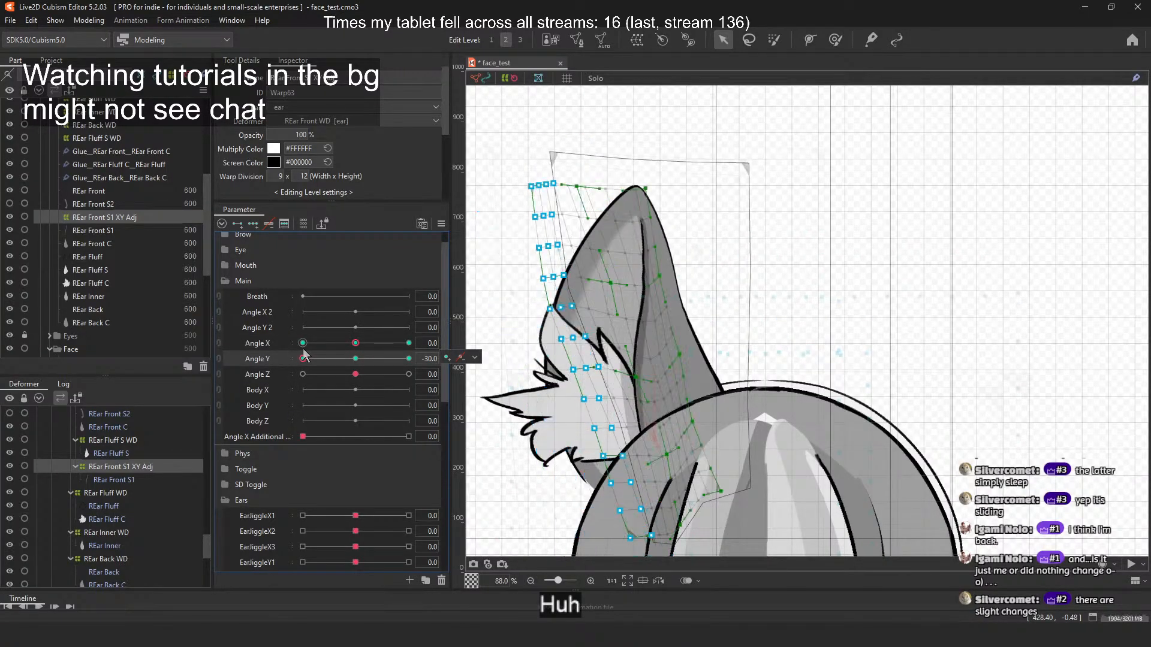
{"action": "left_click_drag", "start_coordinate": [303, 358], "coordinate": [408, 359]}
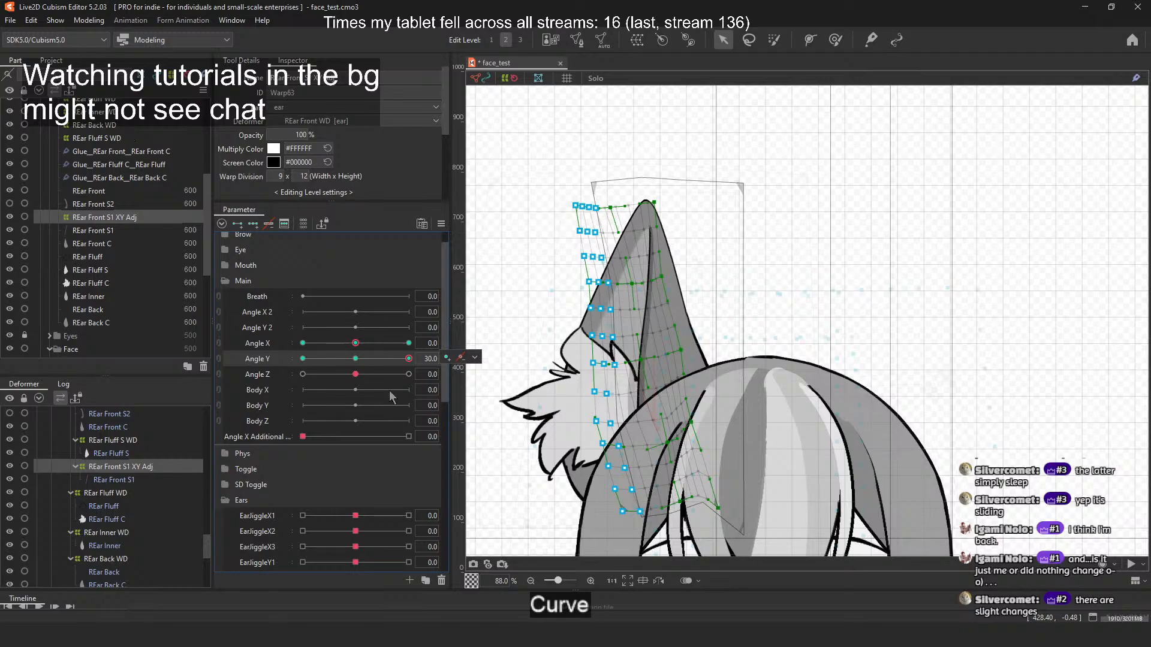
{"action": "left_click", "coordinate": [361, 359]}
{"action": "left_click", "coordinate": [304, 361]}
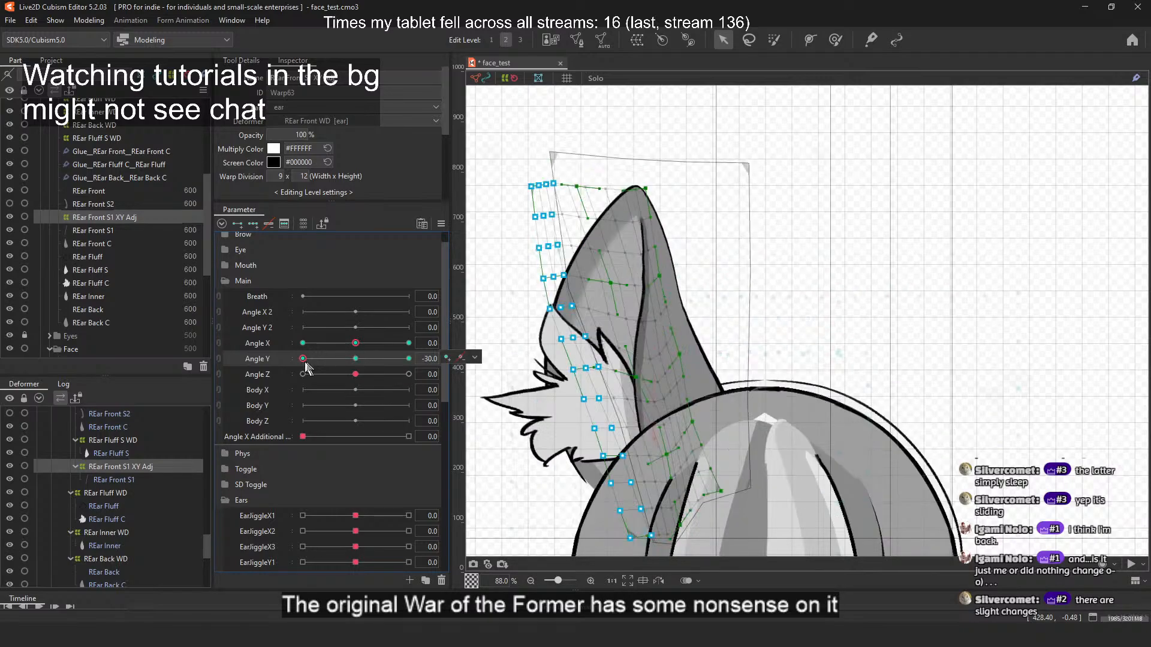
Step: Check the warp at the combined Angle X and Angle Y extremes, and paste the fitted form at Angle X -30, Angle Y -30
{"action": "left_click", "coordinate": [300, 347]}
{"action": "left_click", "coordinate": [407, 344]}
{"action": "left_click", "coordinate": [406, 359]}
{"action": "left_click", "coordinate": [358, 359]}
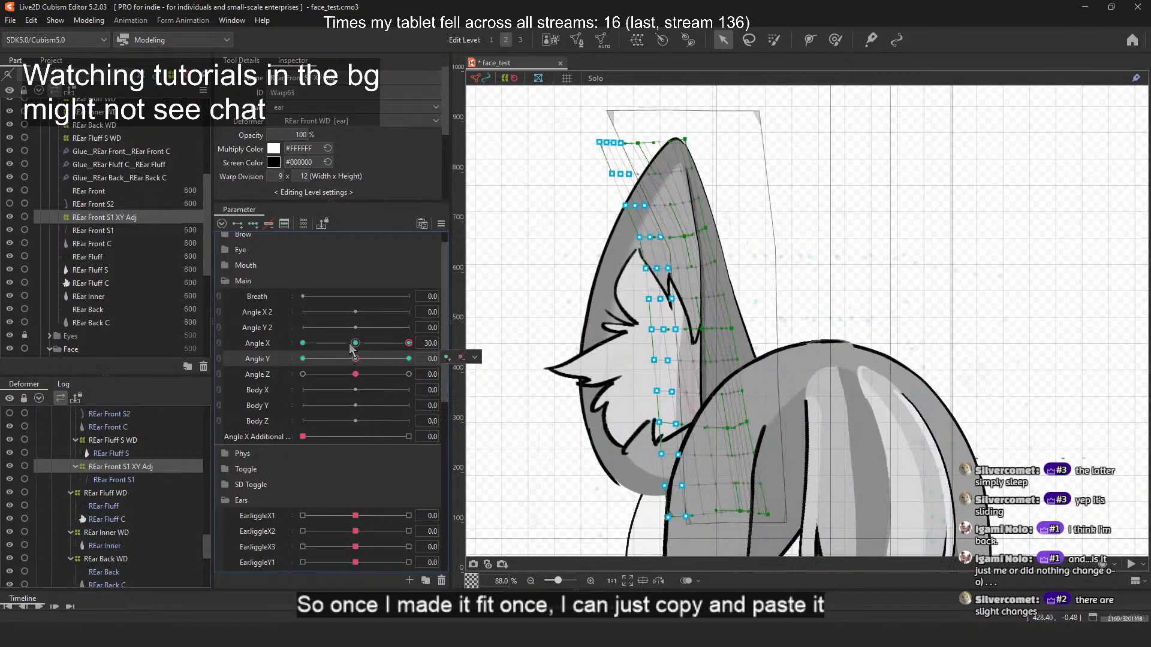
{"action": "left_click", "coordinate": [350, 343]}
{"action": "left_click", "coordinate": [303, 343]}
{"action": "left_click", "coordinate": [303, 359]}
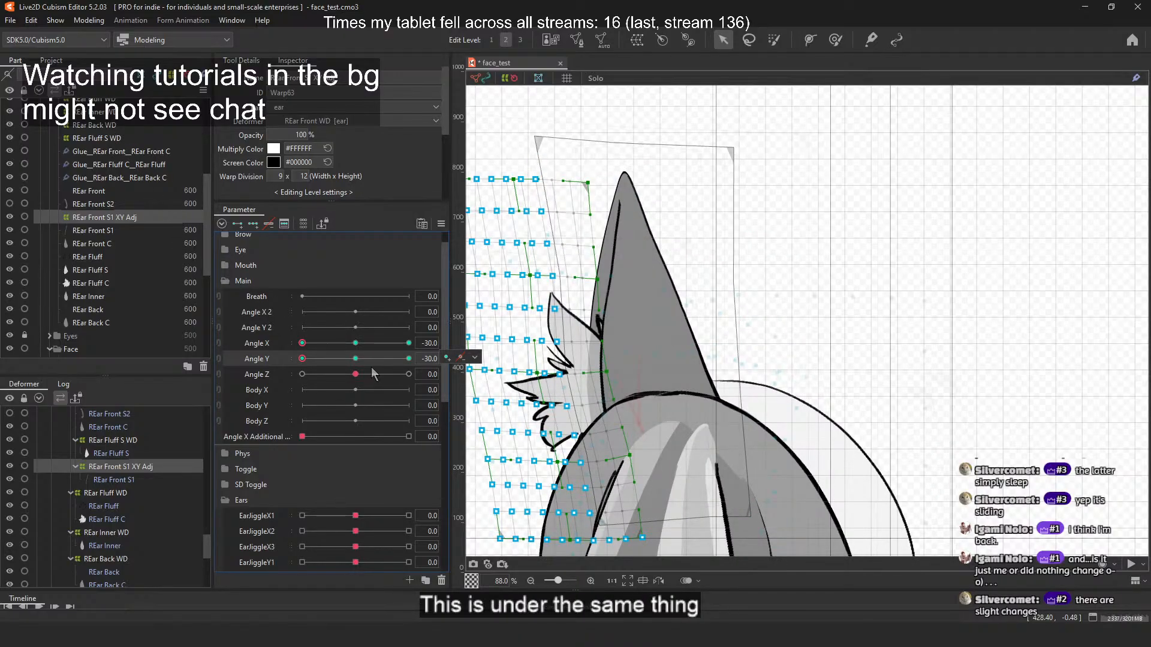
{"action": "left_click", "coordinate": [475, 357]}
Step: Paste the fitted form onto the Angle Y 30 corner keyforms at Angle X 30 and Angle X -30
{"action": "left_click_drag", "start_coordinate": [353, 359], "coordinate": [408, 359]}
{"action": "left_click", "coordinate": [408, 343]}
{"action": "left_click", "coordinate": [406, 359]}
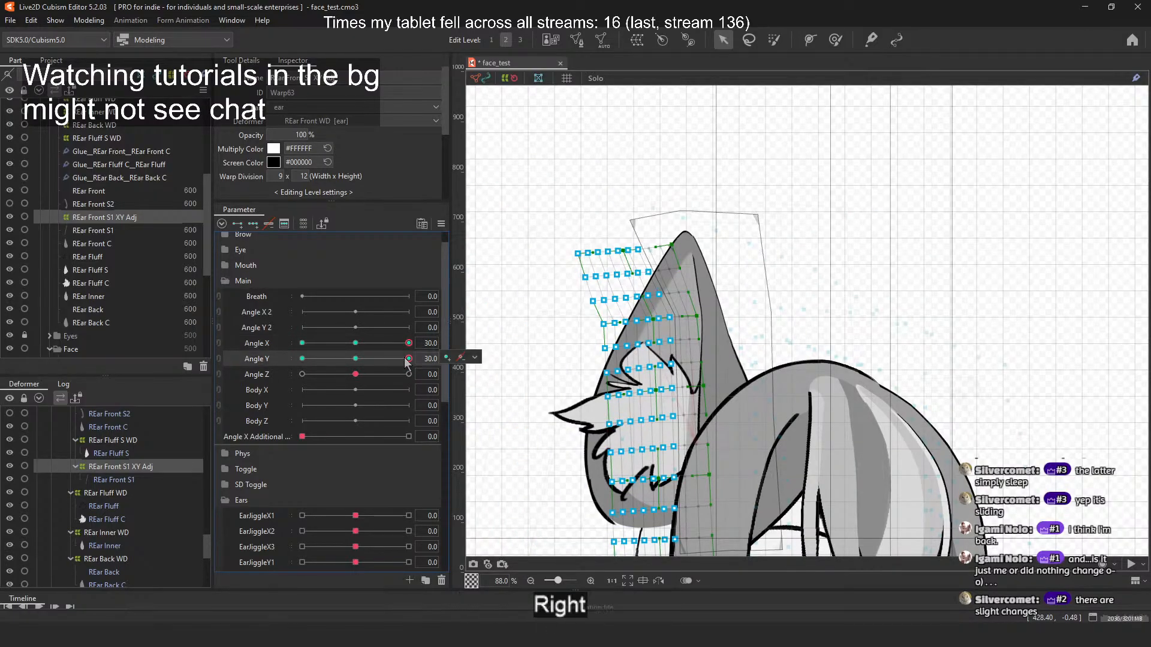
{"action": "left_click", "coordinate": [302, 343]}
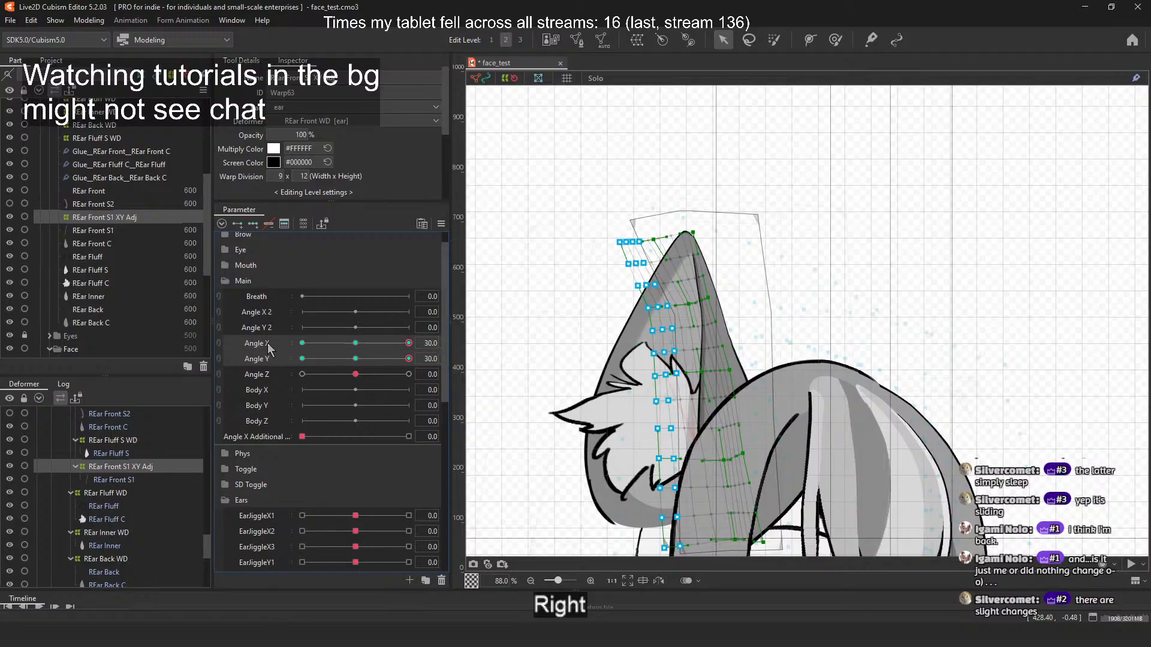
{"action": "key", "text": "ctrl+v"}
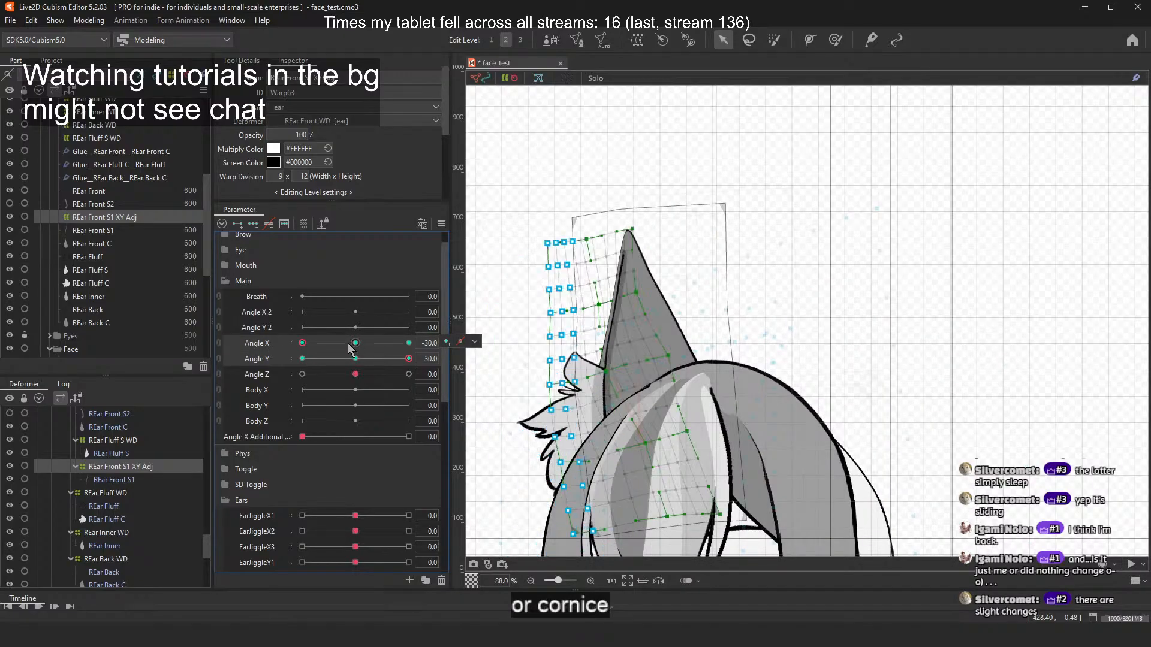
Step: Review the pasted warp form at the Angle X and Angle Y corners and reset both parameters to 0
{"action": "left_click_drag", "start_coordinate": [350, 343], "coordinate": [409, 343]}
{"action": "left_click", "coordinate": [302, 358]}
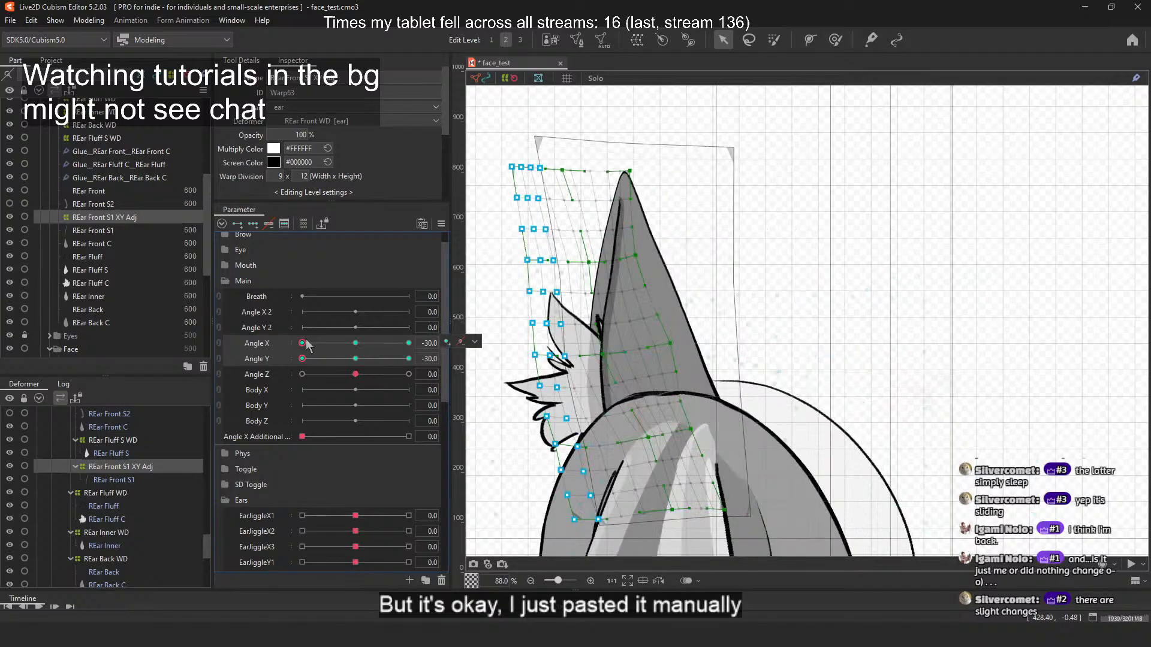
{"action": "left_click", "coordinate": [408, 358]}
{"action": "right_click", "coordinate": [355, 358]}
{"action": "right_click", "coordinate": [324, 344]}
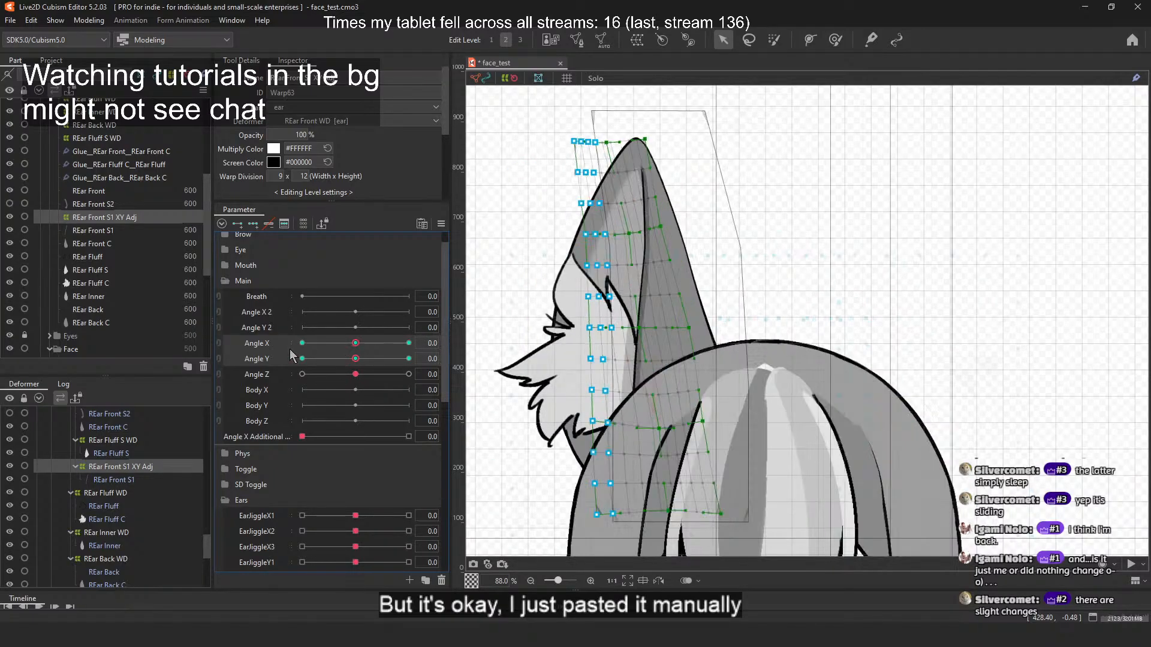
Step: Combine Angle X and Angle Y into one grid and check the ear warp at Angle X 30, Angle Y -30
{"action": "right_click", "coordinate": [288, 362]}
{"action": "left_click", "coordinate": [232, 342]}
{"action": "left_click", "coordinate": [218, 342]}
{"action": "left_click_drag", "start_coordinate": [356, 363], "coordinate": [419, 399]}
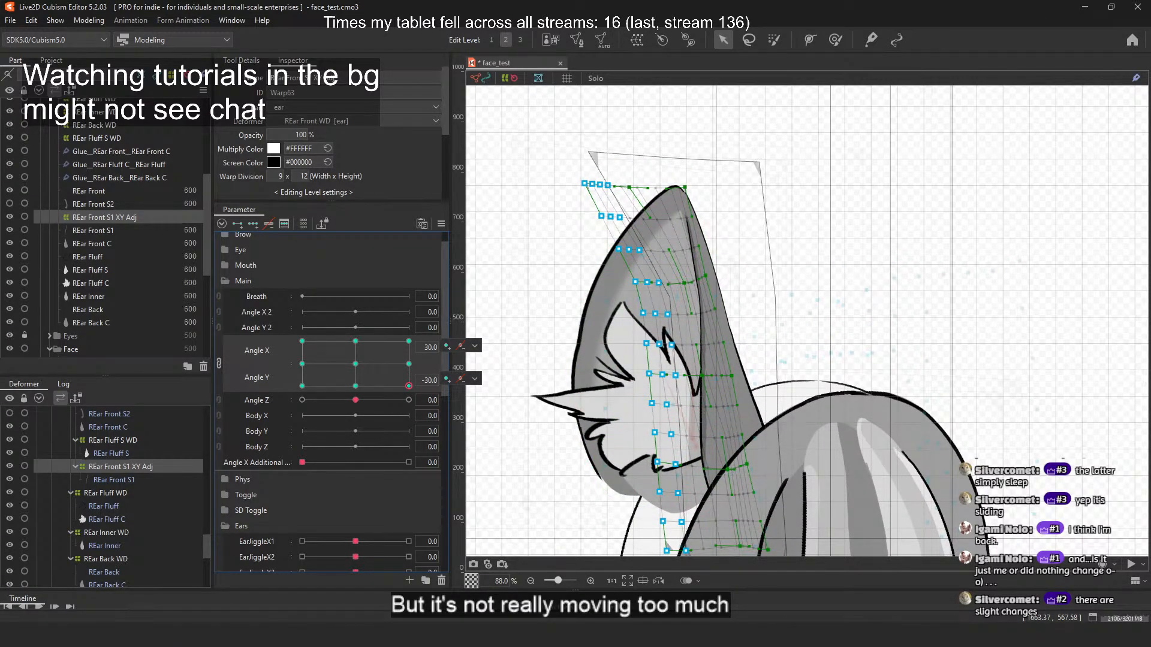
Step: Switch to the browser and study the ear movement in the VTuber debut video around 25:00 and 13:10
{"action": "key", "text": "alt+Tab"}
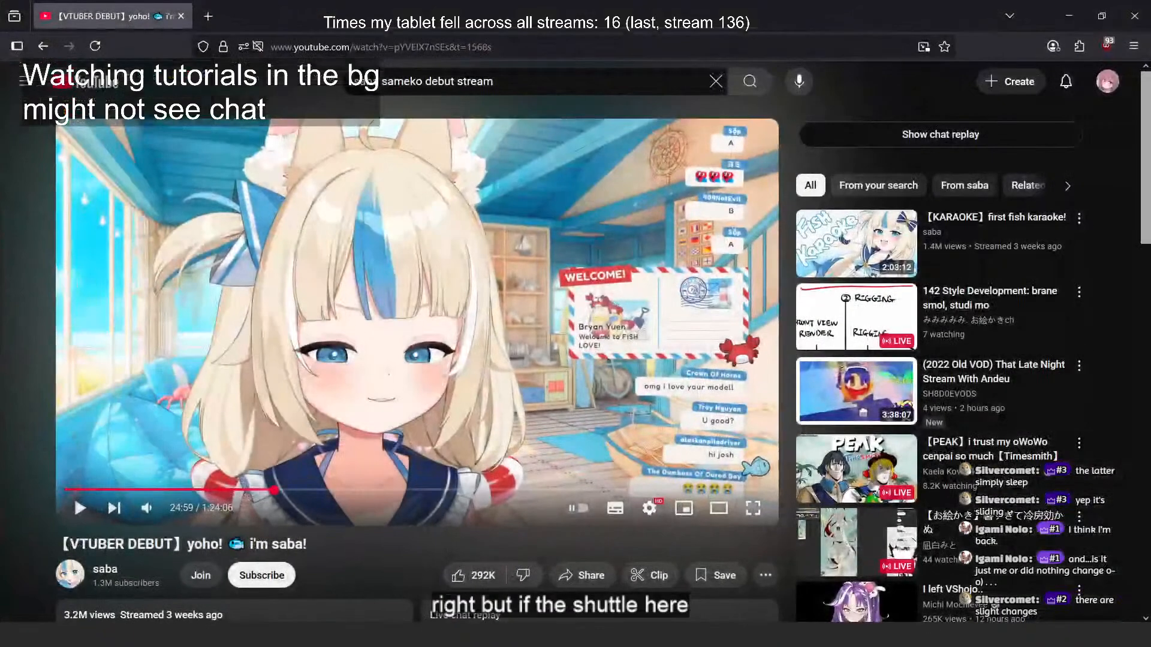
{"action": "left_click", "coordinate": [574, 415]}
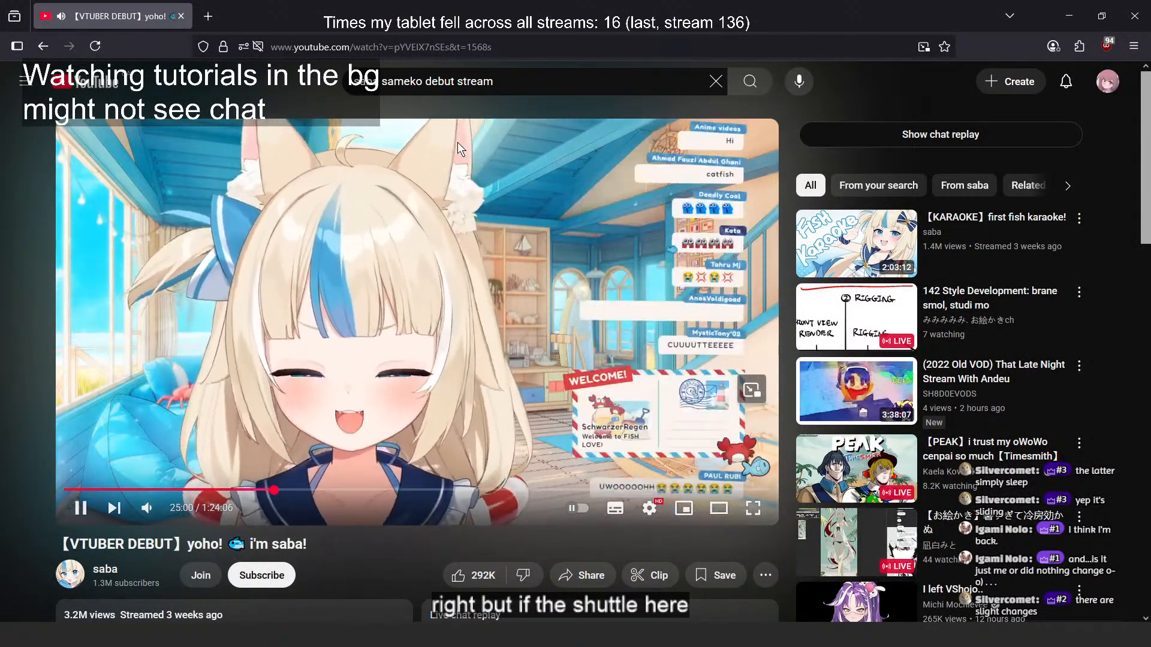
{"action": "left_click", "coordinate": [484, 160]}
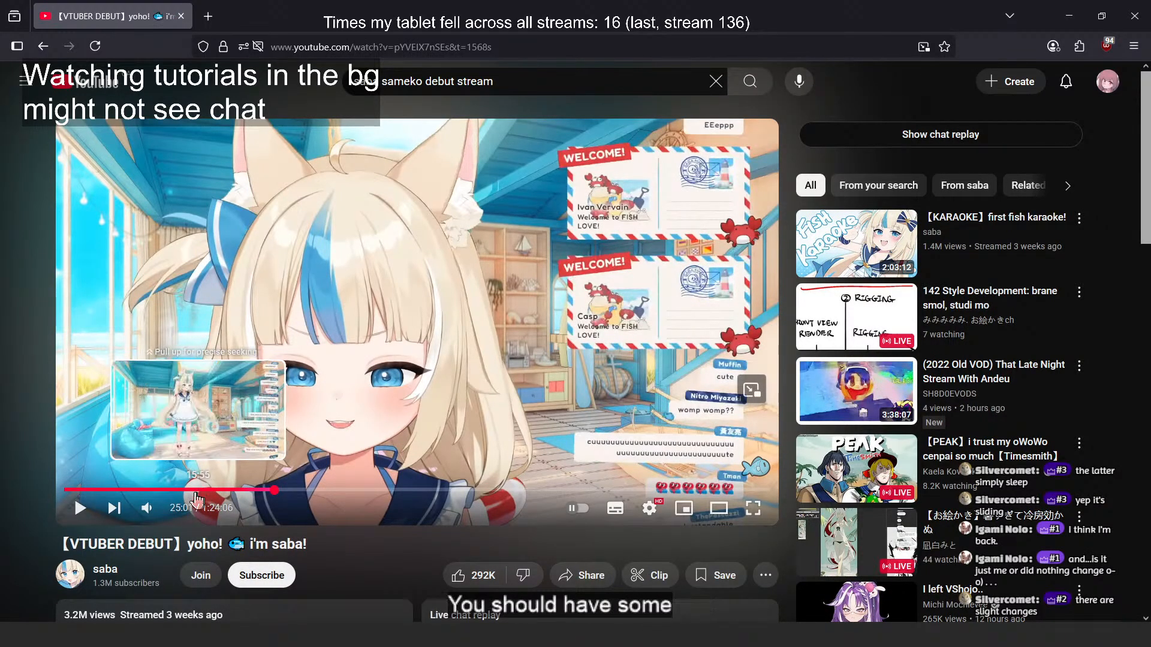
{"action": "left_click", "coordinate": [175, 490]}
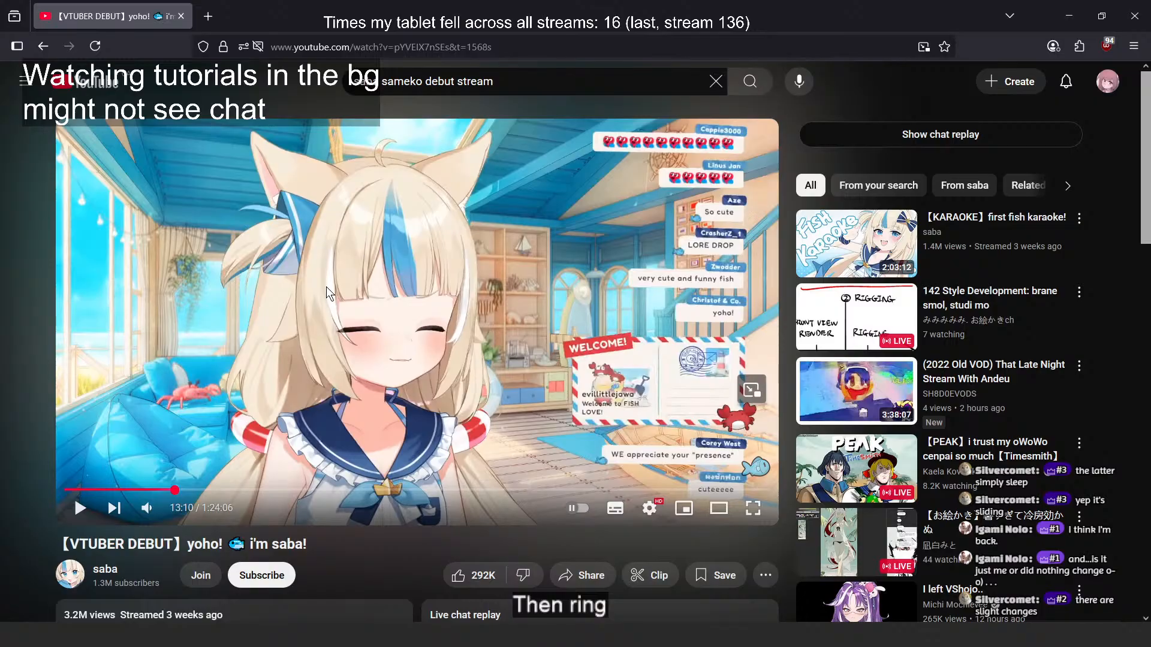
{"action": "left_click", "coordinate": [395, 222]}
{"action": "left_click", "coordinate": [455, 165]}
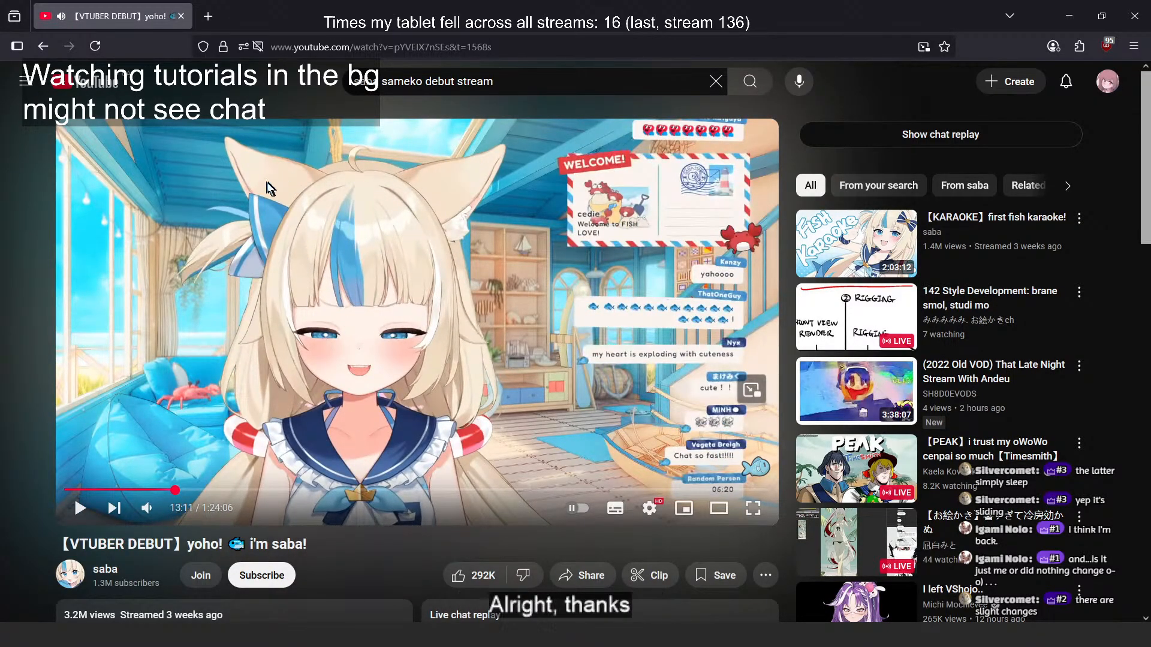
Step: Return to Live2D Cubism Editor, check the ear at Angle X -30 with Angle Y near 30 and 0, and separate the two parameters
{"action": "key", "text": "alt+Tab"}
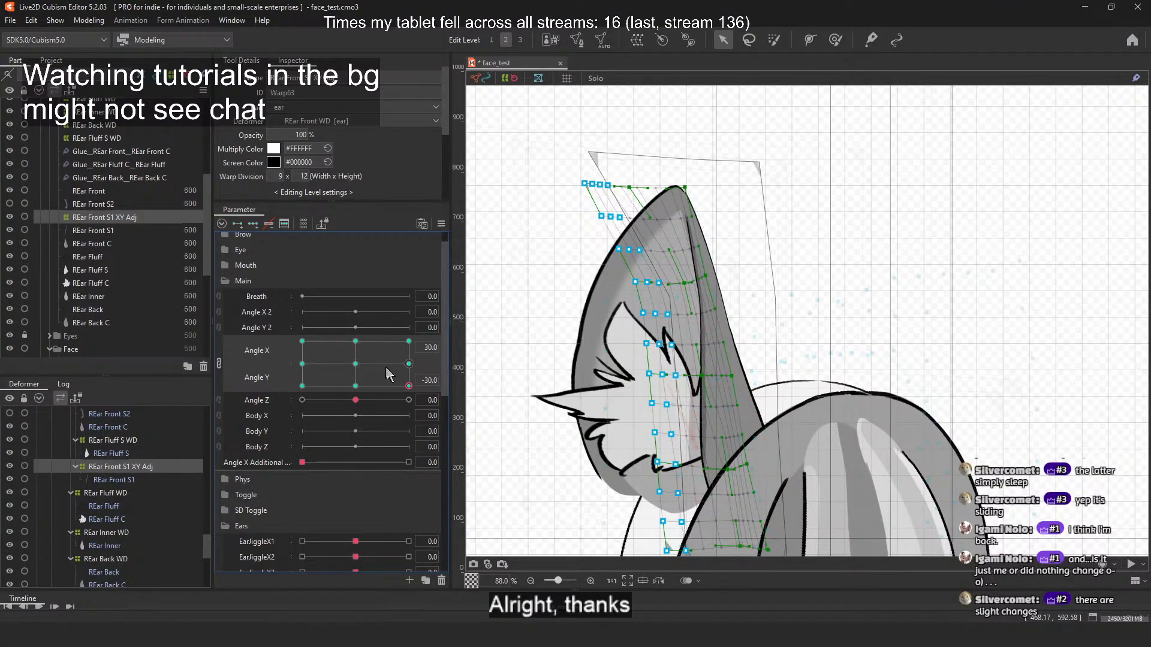
{"action": "left_click_drag", "start_coordinate": [387, 374], "coordinate": [303, 341]}
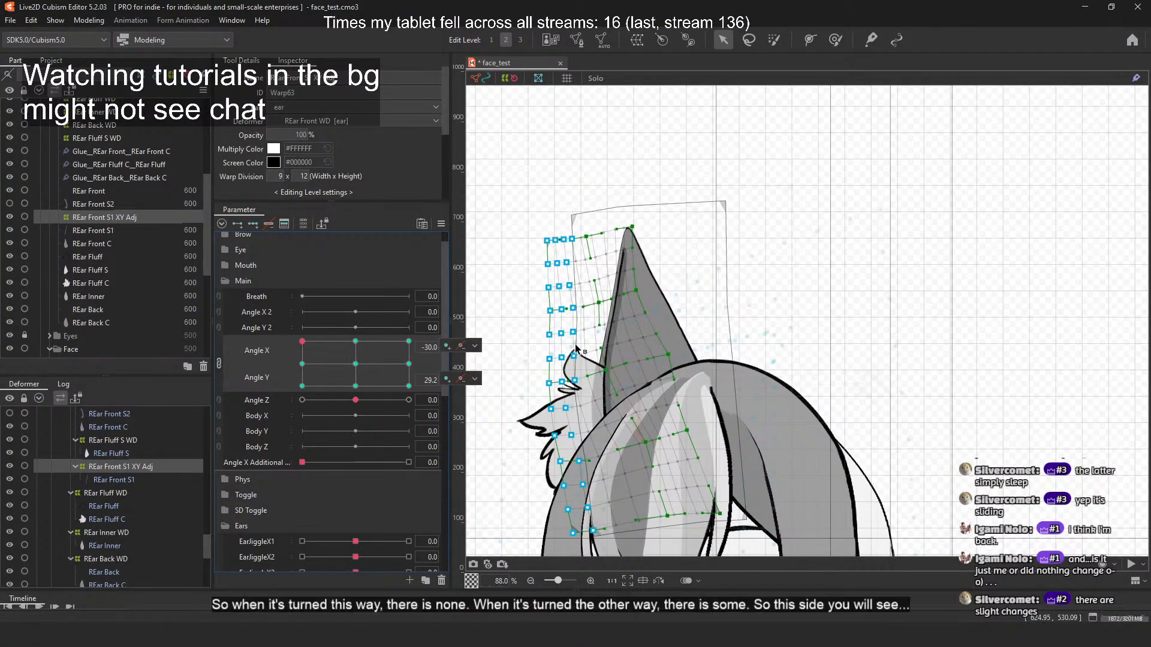
{"action": "left_click", "coordinate": [302, 364]}
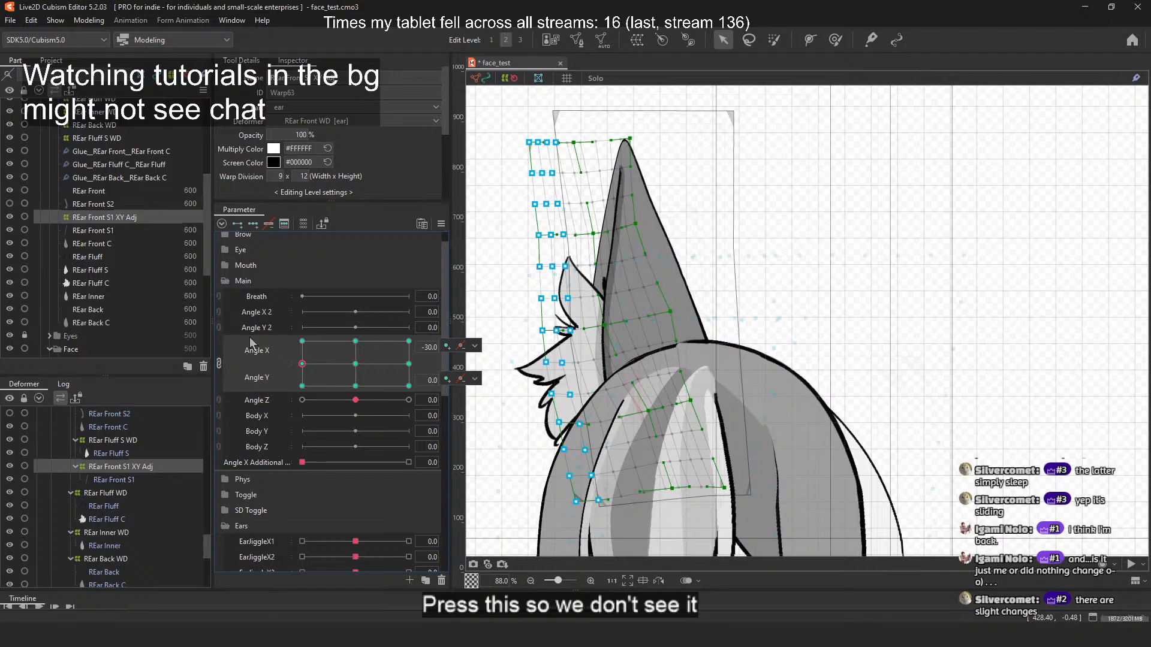
{"action": "left_click", "coordinate": [219, 363]}
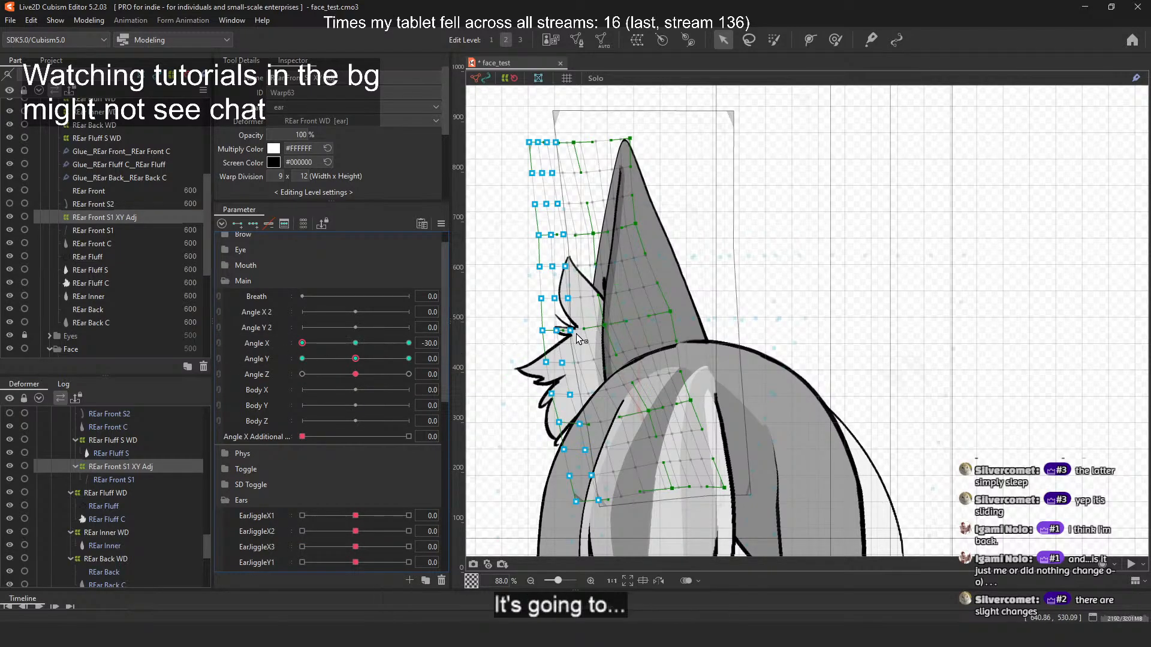
Step: Push the REar Front S1 XY Adj warp slightly outward at Angle X -30 and carry the form to Angle Y -30 and 30
{"action": "left_click", "coordinate": [90, 219]}
{"action": "left_click_drag", "start_coordinate": [629, 322], "coordinate": [626, 322]}
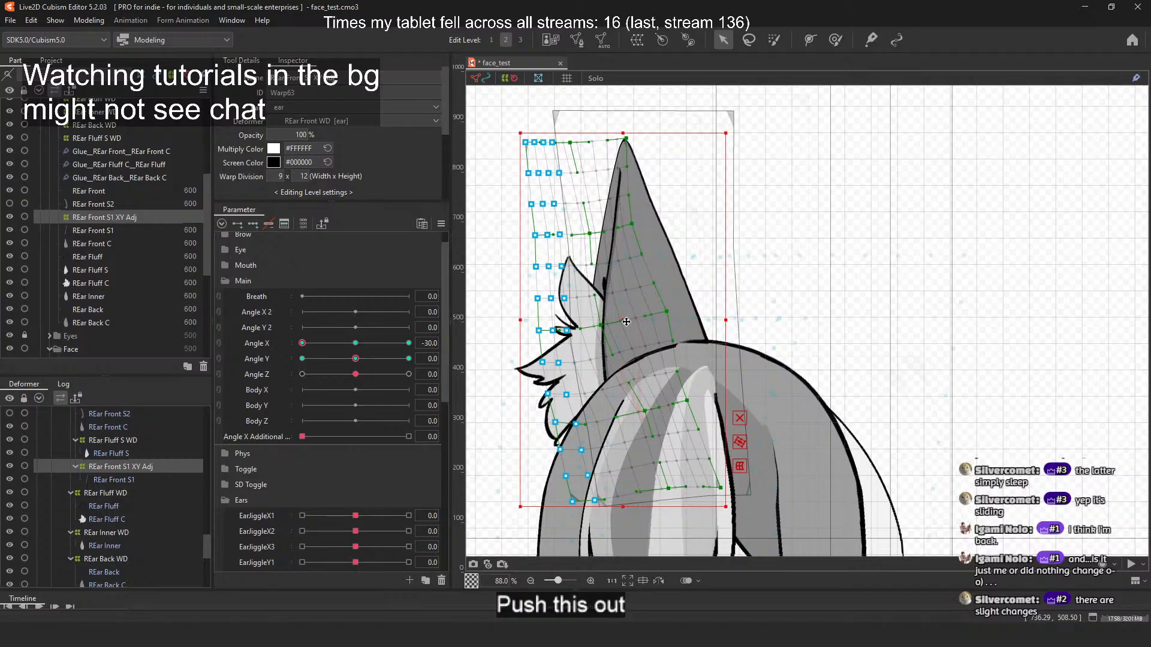
{"action": "left_click", "coordinate": [303, 358]}
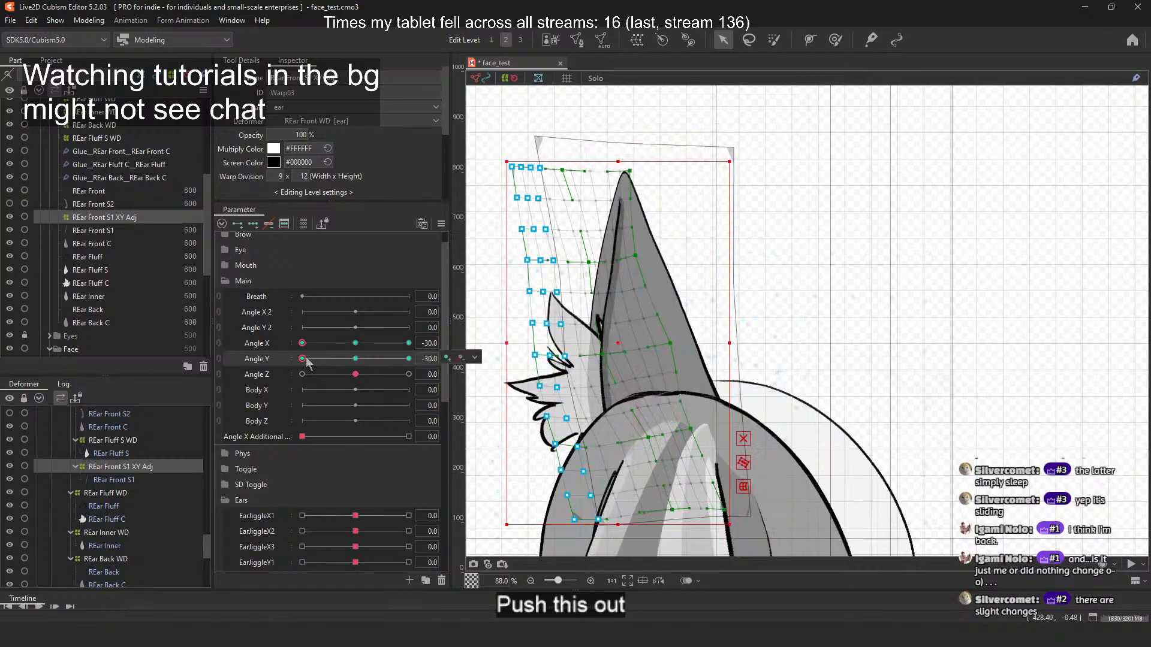
{"action": "left_click", "coordinate": [408, 359]}
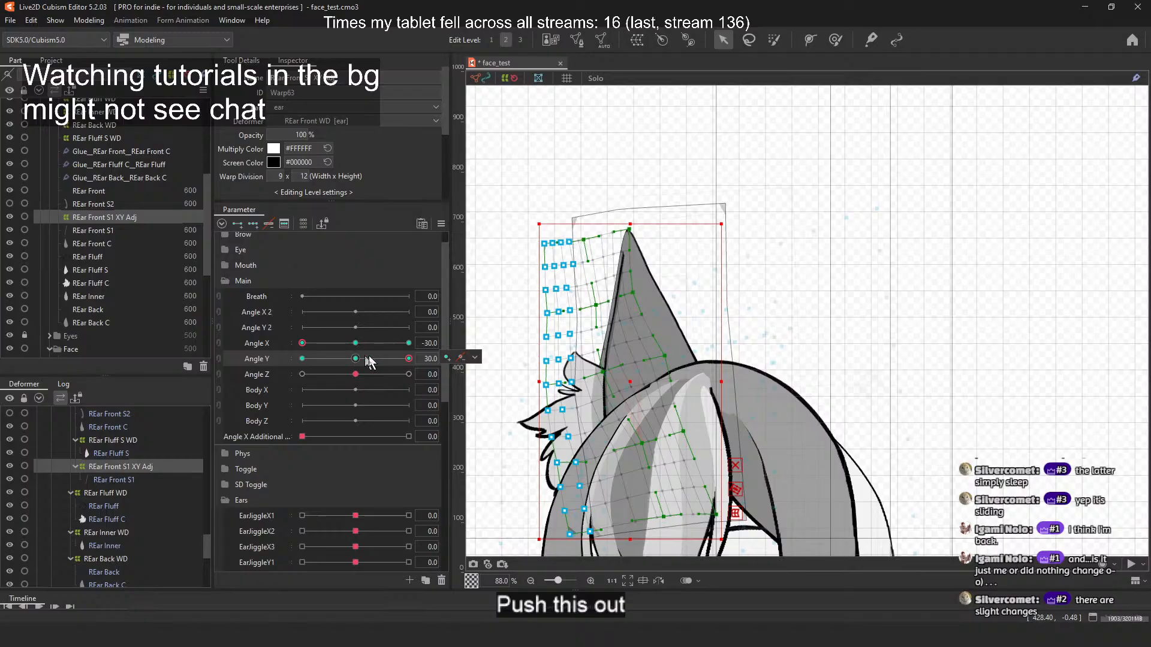
Step: Nudge the warp toward the head at Angle X 30, paste its form at Angle Y 30, and return both angles to 0
{"action": "left_click", "coordinate": [355, 359]}
{"action": "left_click", "coordinate": [408, 343]}
{"action": "left_click_drag", "start_coordinate": [682, 326], "coordinate": [684, 325]}
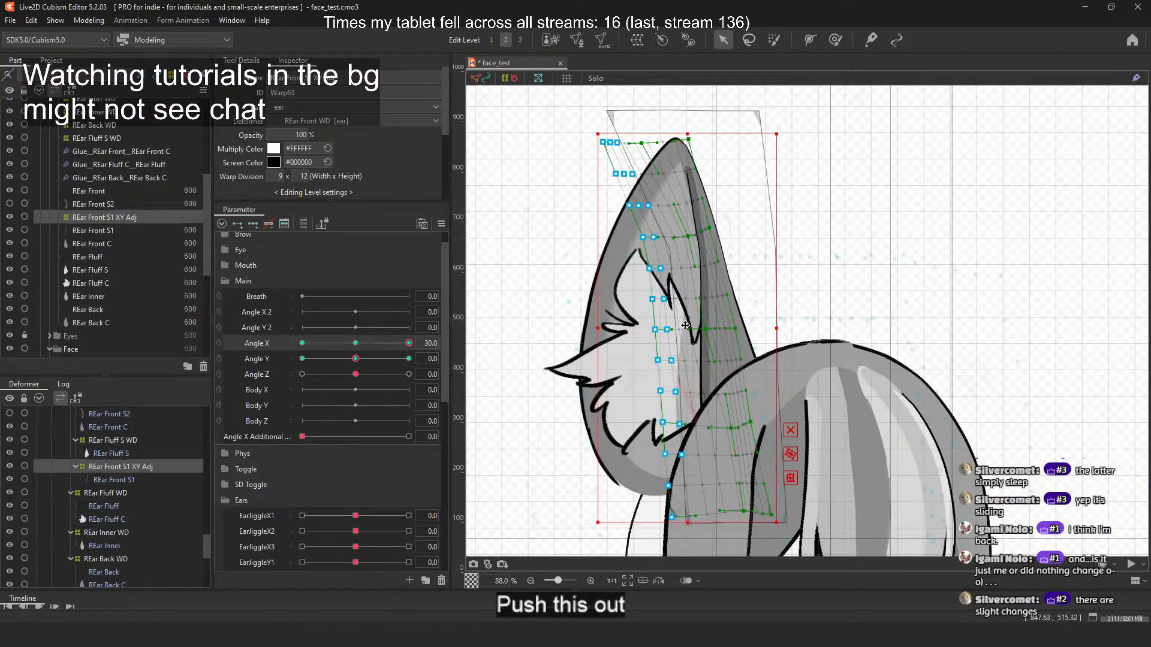
{"action": "left_click", "coordinate": [408, 358]}
{"action": "key", "text": "ctrl+v"}
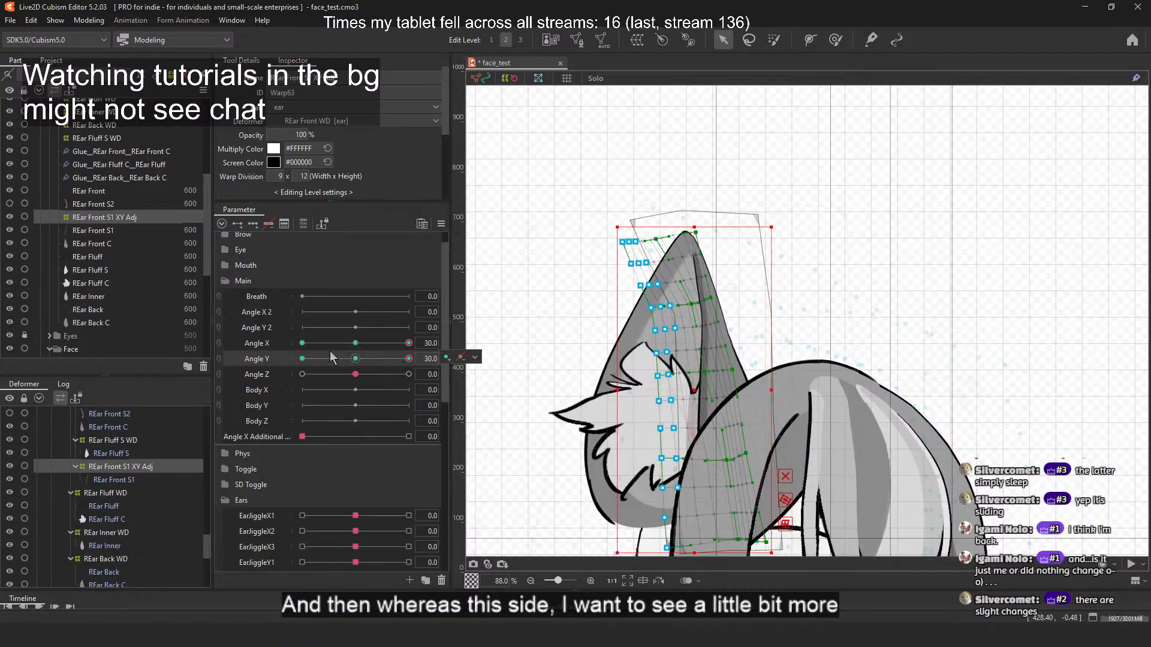
{"action": "left_click", "coordinate": [302, 359]}
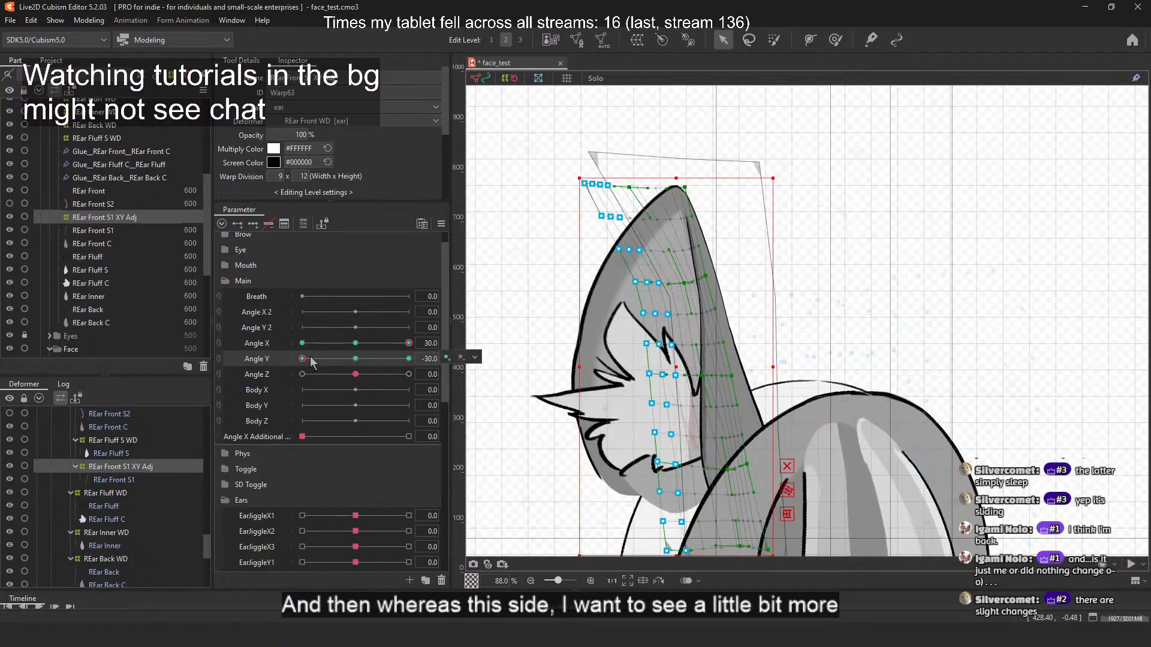
{"action": "left_click", "coordinate": [355, 359]}
{"action": "left_click", "coordinate": [356, 343]}
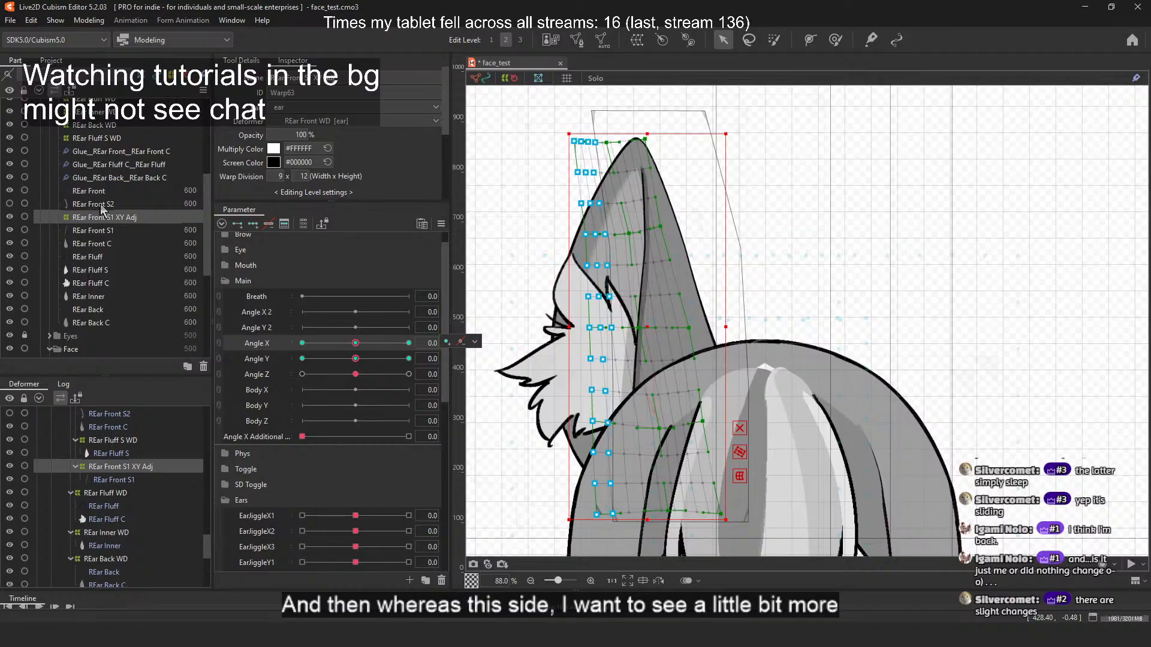
Step: Create a 9 × 9 warp deformer named REar Front S2 XY Adj as the parent of REar Front S2
{"action": "scroll", "coordinate": [136, 200], "scroll_direction": "up", "scroll_amount": 2}
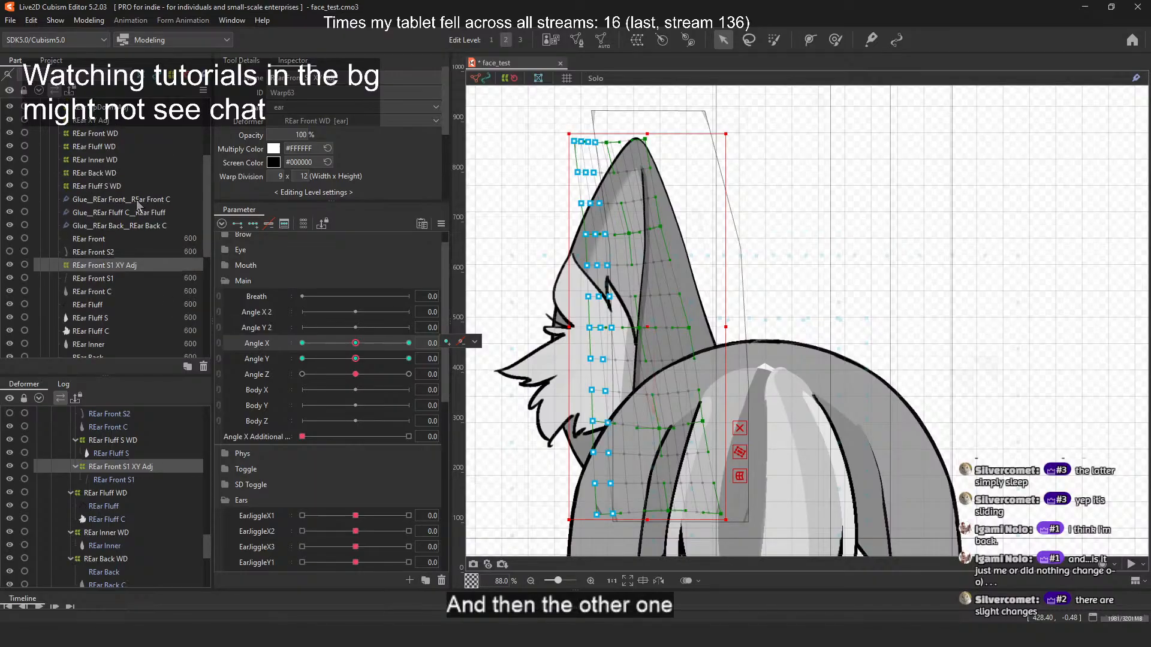
{"action": "left_click", "coordinate": [124, 254]}
{"action": "left_click", "coordinate": [139, 264]}
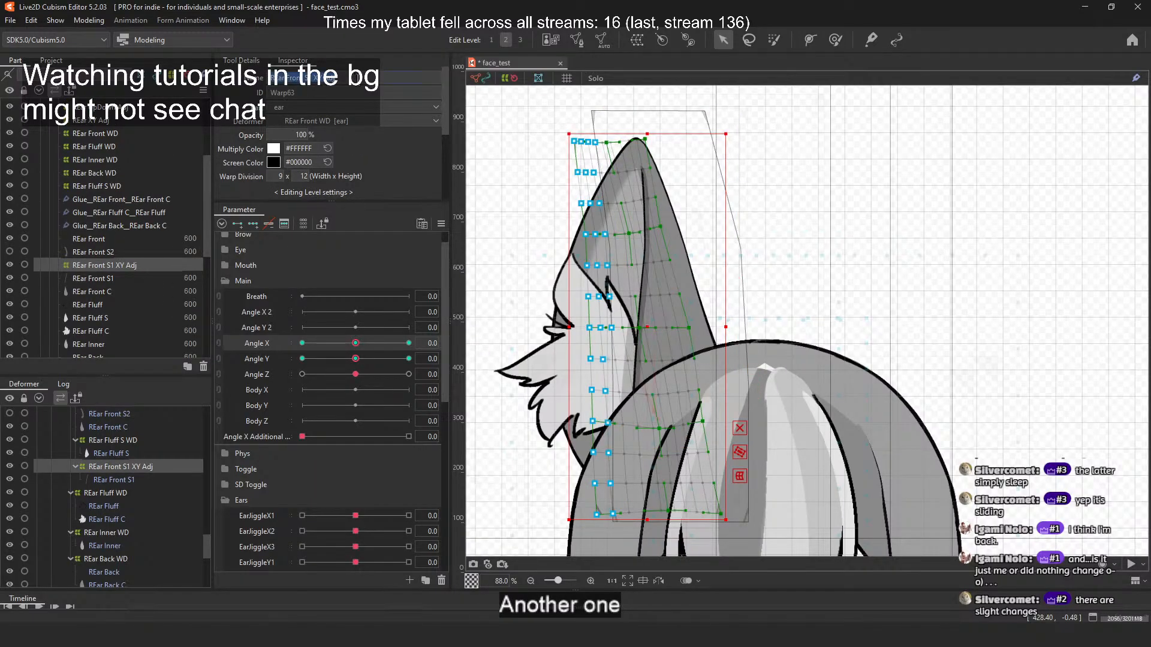
{"action": "left_click", "coordinate": [134, 251]}
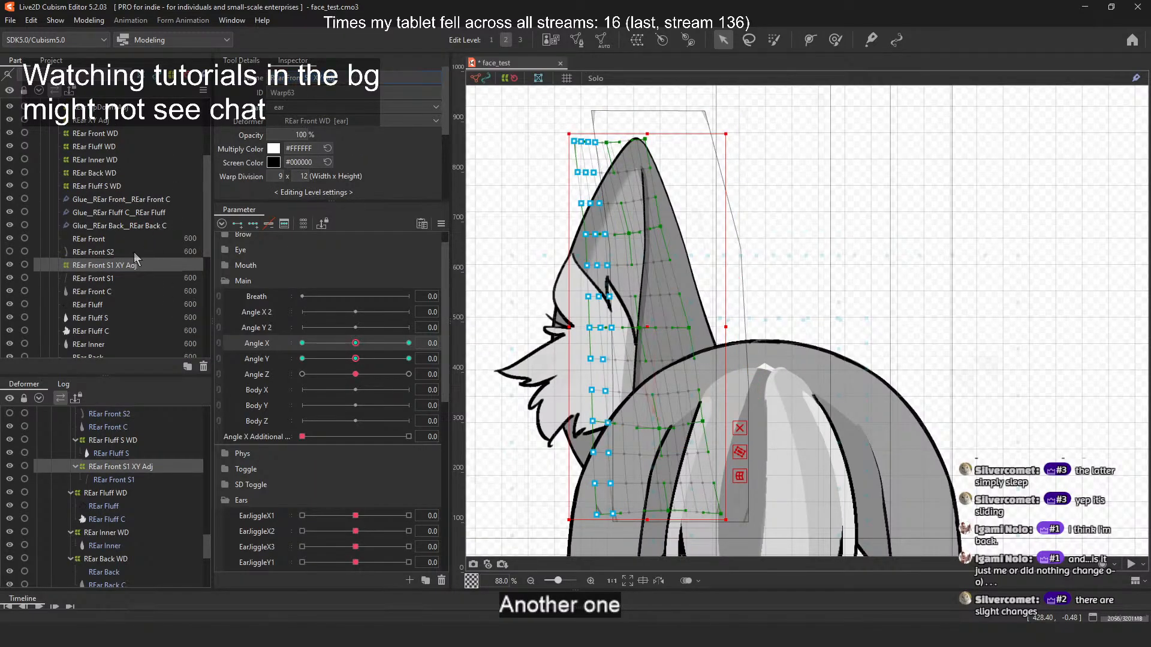
{"action": "left_click", "coordinate": [624, 46]}
{"action": "type", "text": "REar Front S1 XY Adj"}
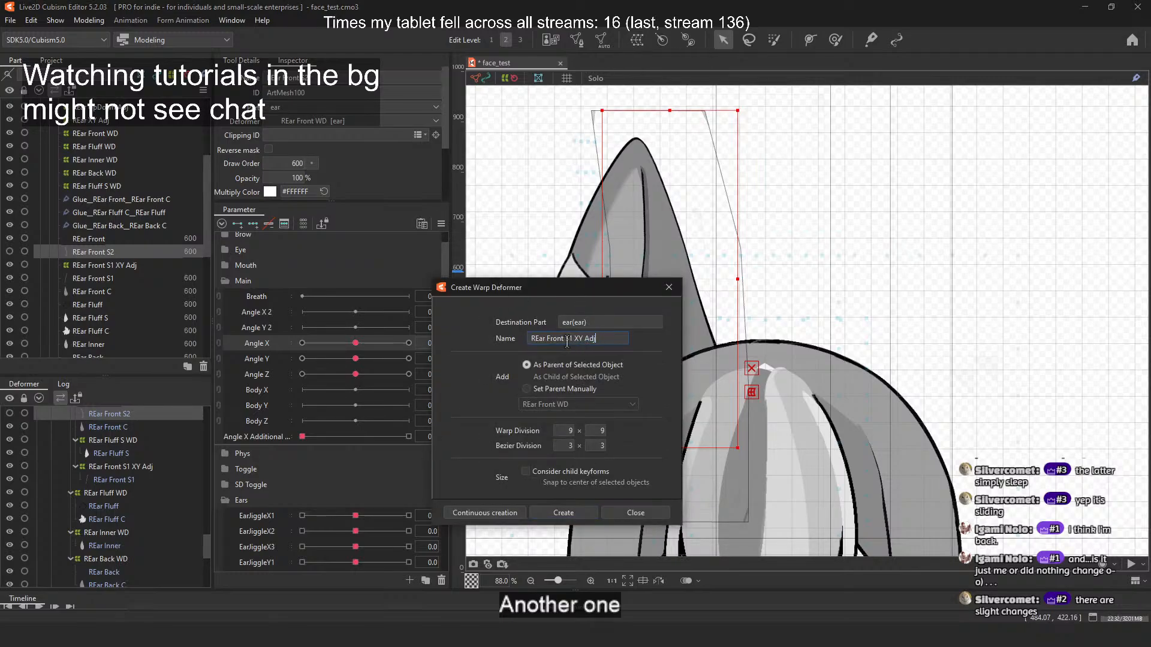
{"action": "left_click", "coordinate": [556, 512]}
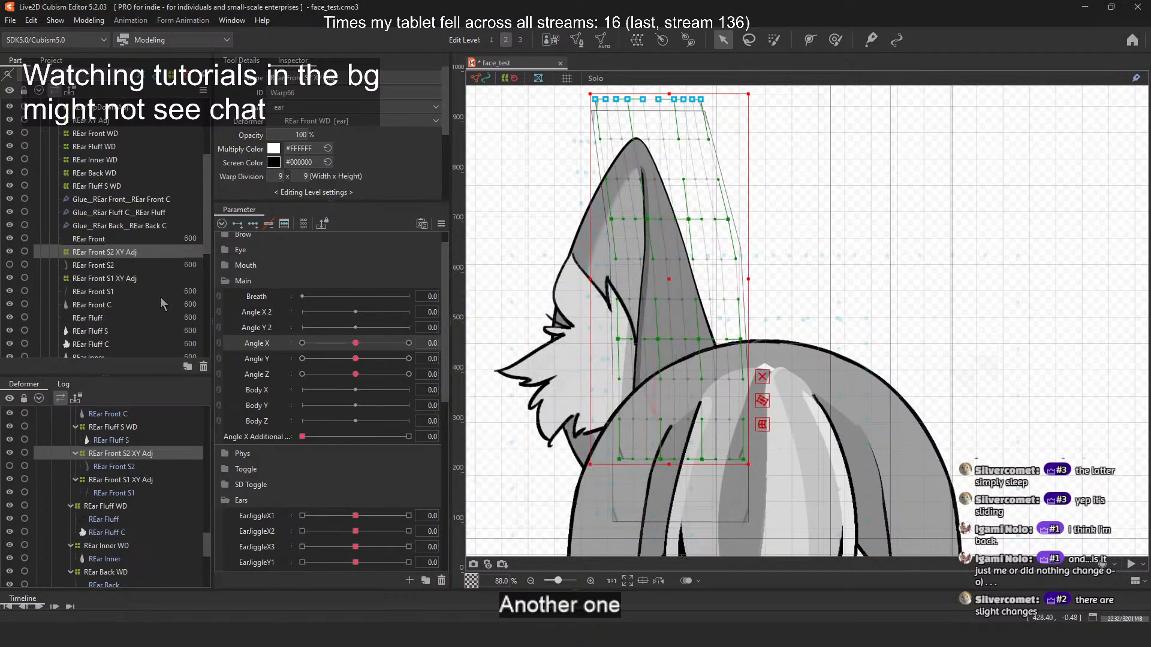
Step: Show the REar Front S2 shading, select its new warp deformer, and set the combined angles to Angle X 30, Angle Y -30
{"action": "left_click", "coordinate": [128, 265]}
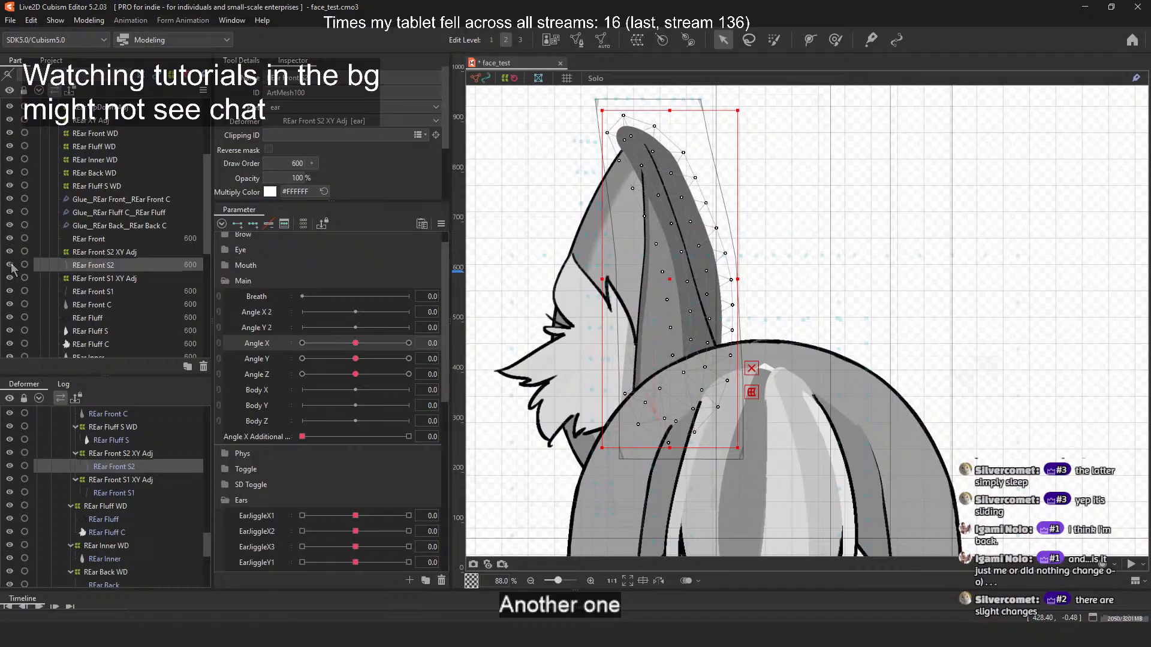
{"action": "left_click", "coordinate": [135, 250]}
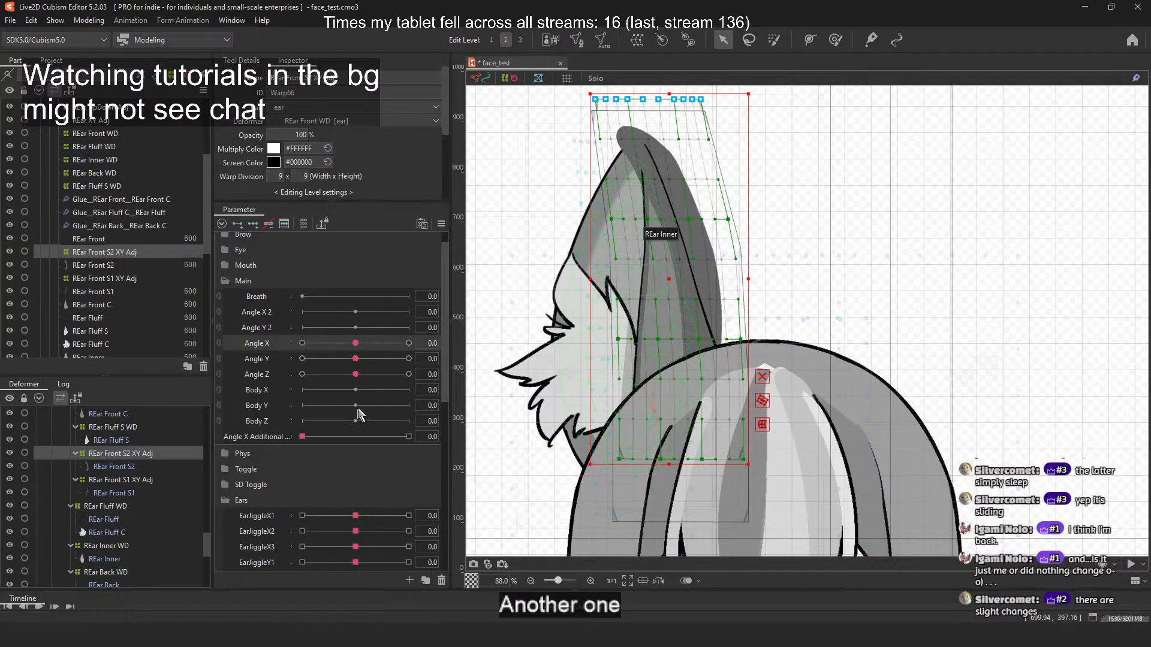
{"action": "left_click", "coordinate": [220, 350]}
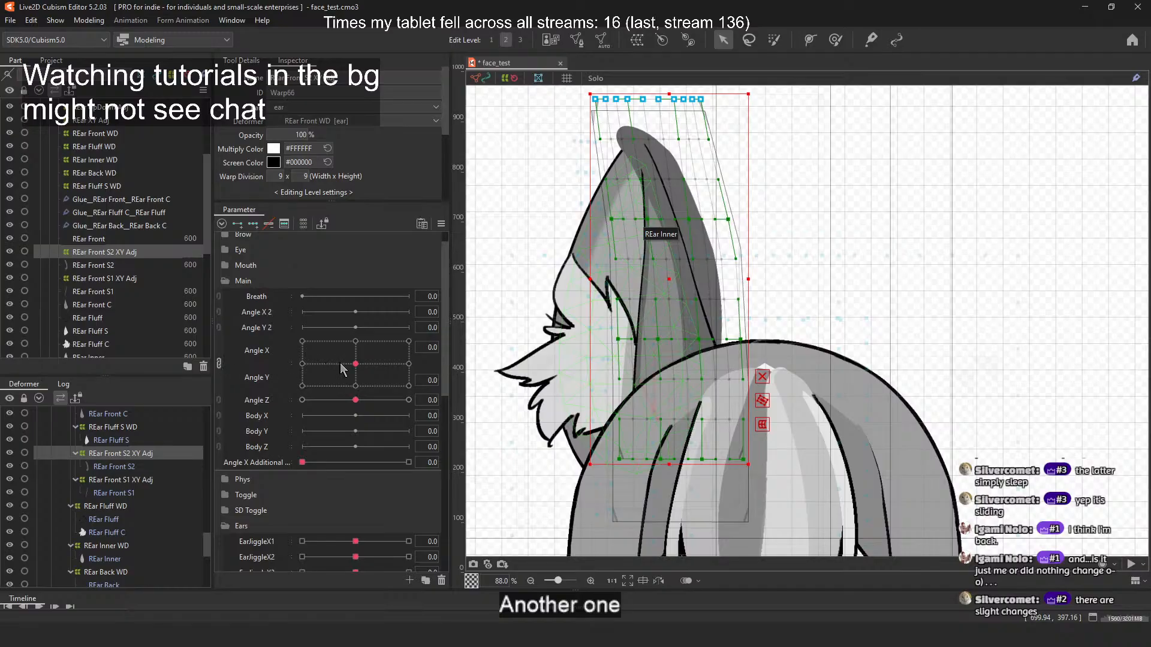
{"action": "left_click_drag", "start_coordinate": [355, 364], "coordinate": [483, 400]}
{"action": "right_click", "coordinate": [749, 336]}
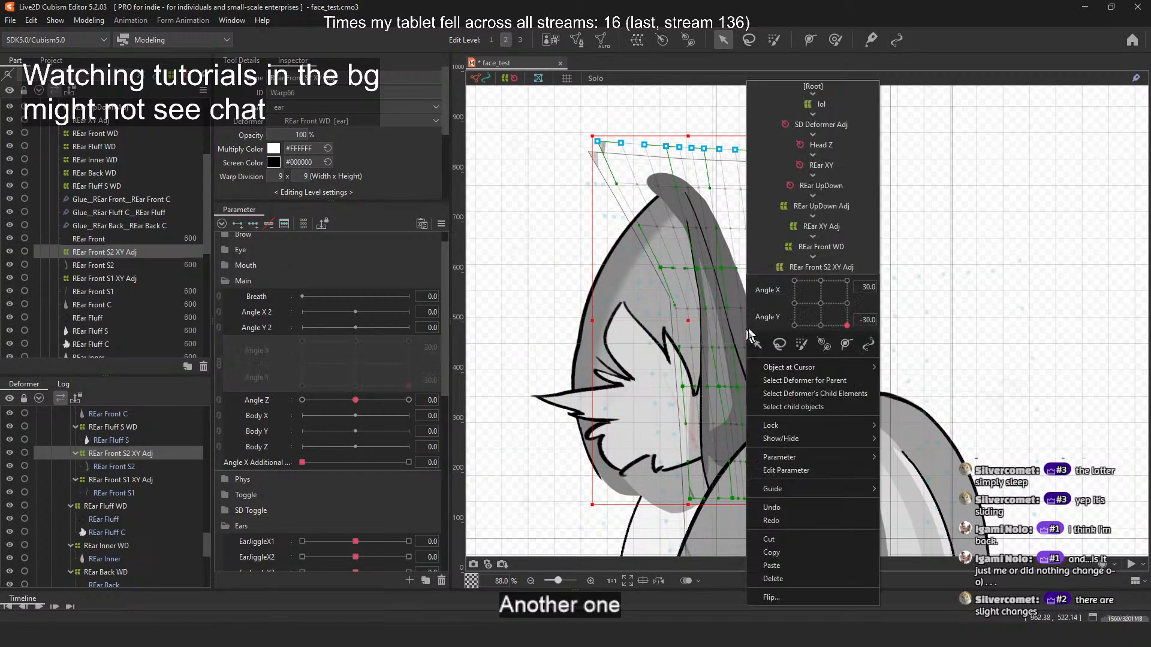
Step: Move the REar Front S2 XY Adj warp down toward the ear's outer edge and pull its lower inner corner further down
{"action": "left_click_drag", "start_coordinate": [960, 260], "coordinate": [898, 274]}
{"action": "left_click_drag", "start_coordinate": [698, 296], "coordinate": [722, 280]}
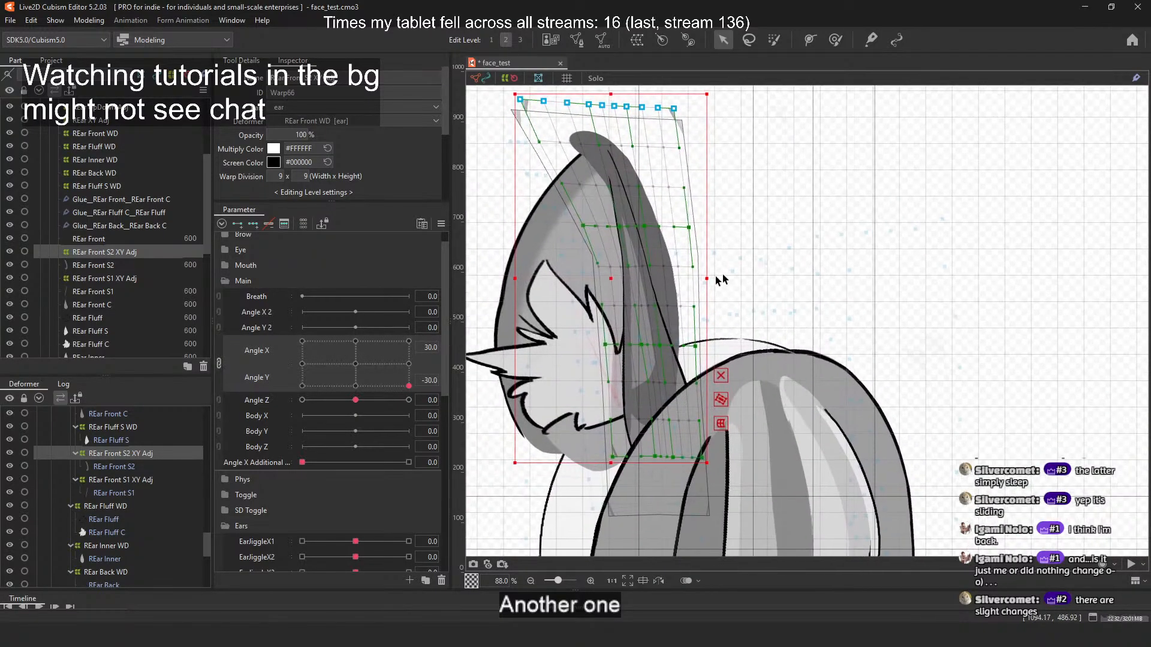
{"action": "left_click_drag", "start_coordinate": [610, 278], "coordinate": [631, 294]}
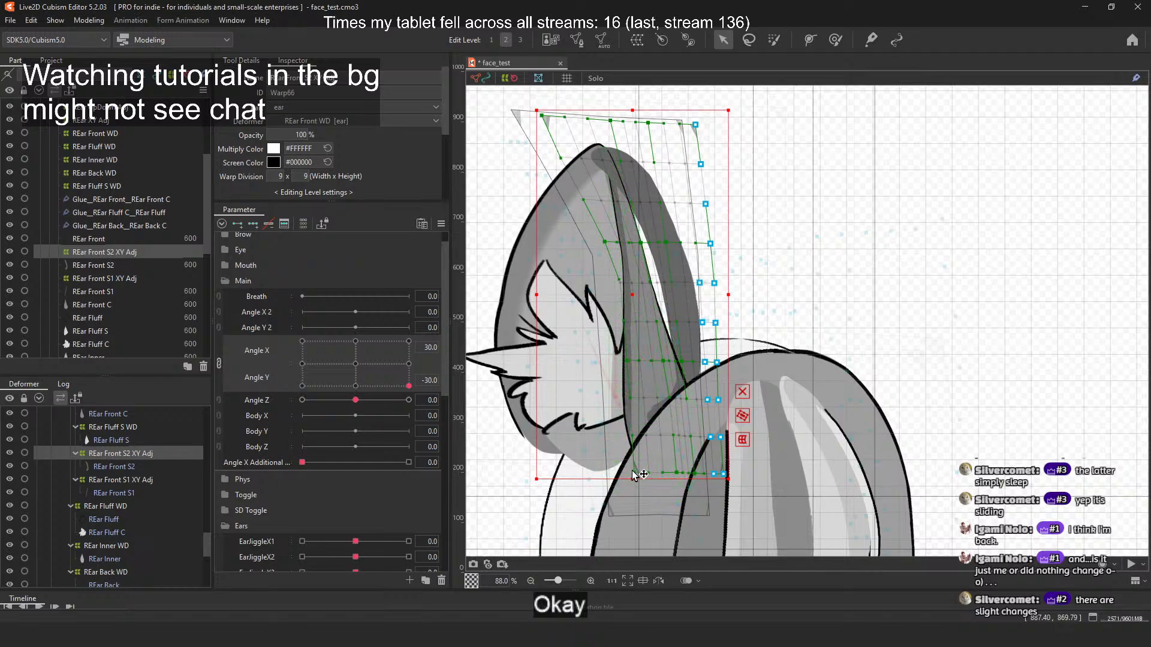
{"action": "left_click_drag", "start_coordinate": [634, 473], "coordinate": [643, 503]}
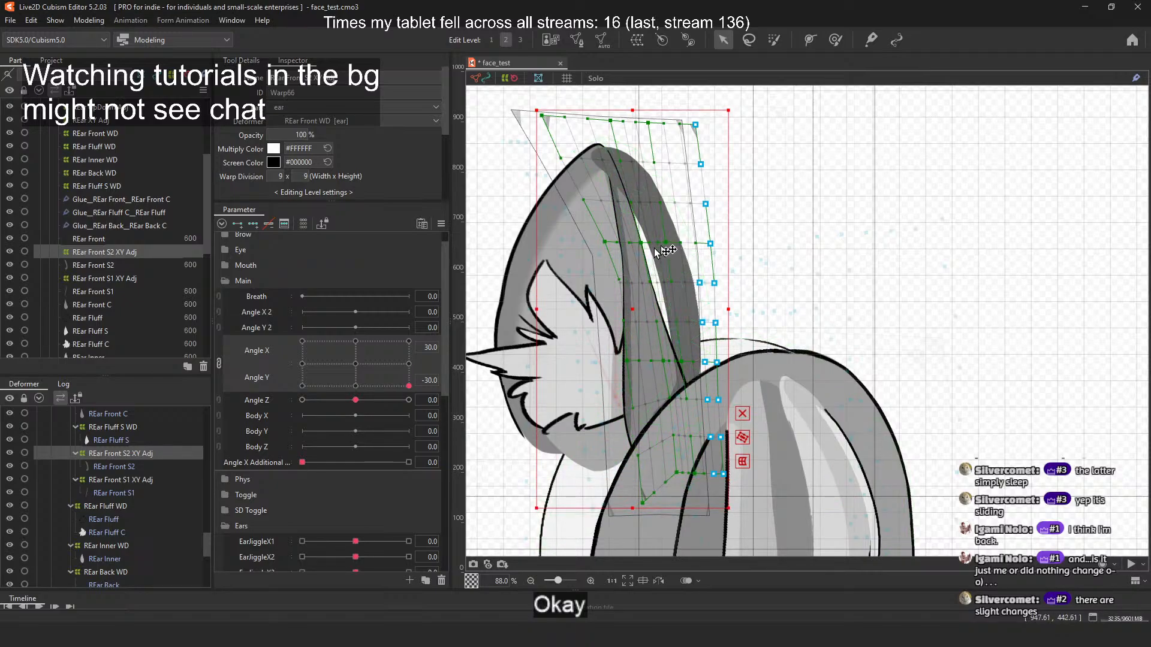
Step: Try to bend the middle of the S2 warp inward by moving its central and side control points along the ear's edge
{"action": "left_click_drag", "start_coordinate": [665, 243], "coordinate": [561, 242]}
{"action": "left_click_drag", "start_coordinate": [627, 360], "coordinate": [601, 362]}
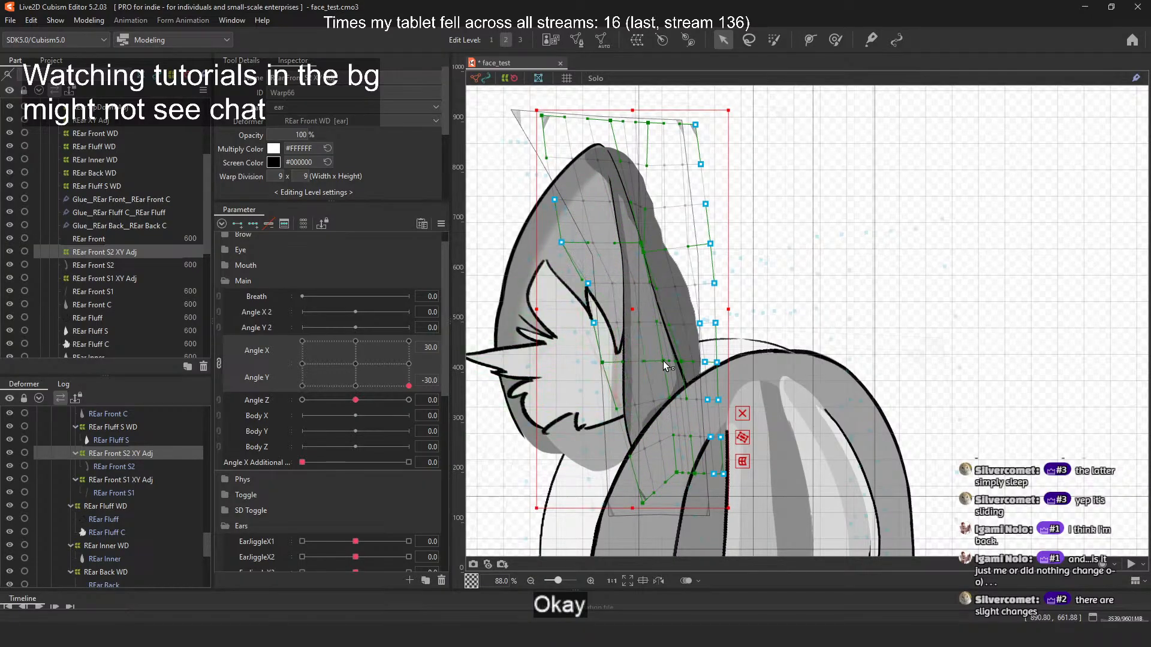
{"action": "left_click_drag", "start_coordinate": [679, 361], "coordinate": [672, 362]}
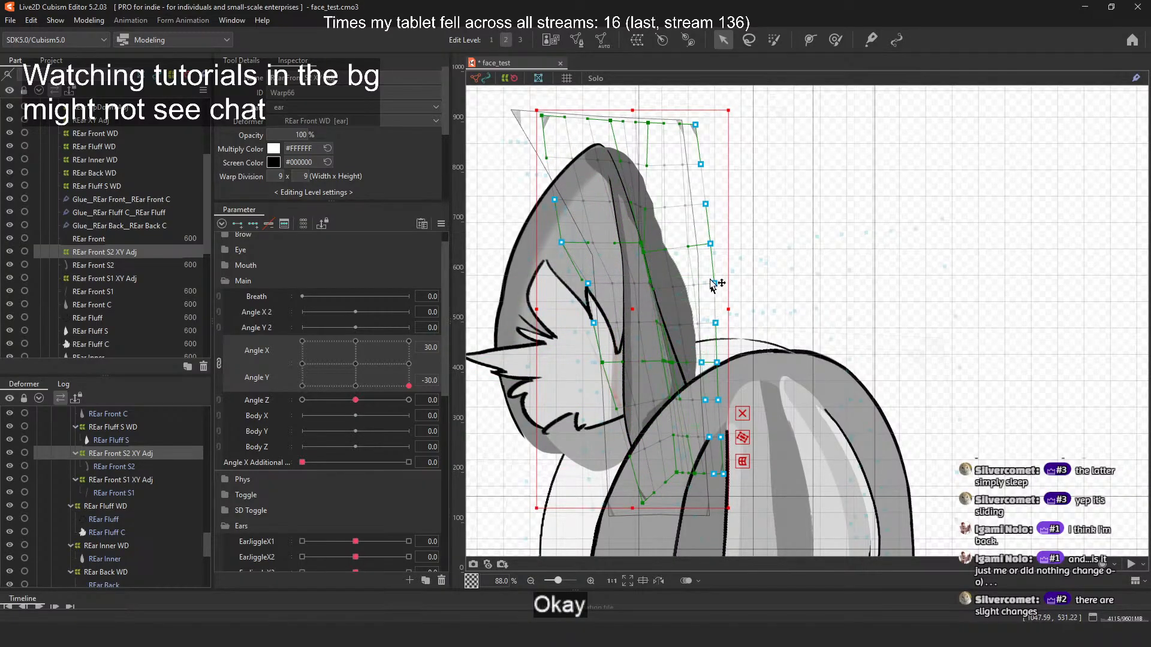
{"action": "left_click_drag", "start_coordinate": [709, 246], "coordinate": [629, 252]}
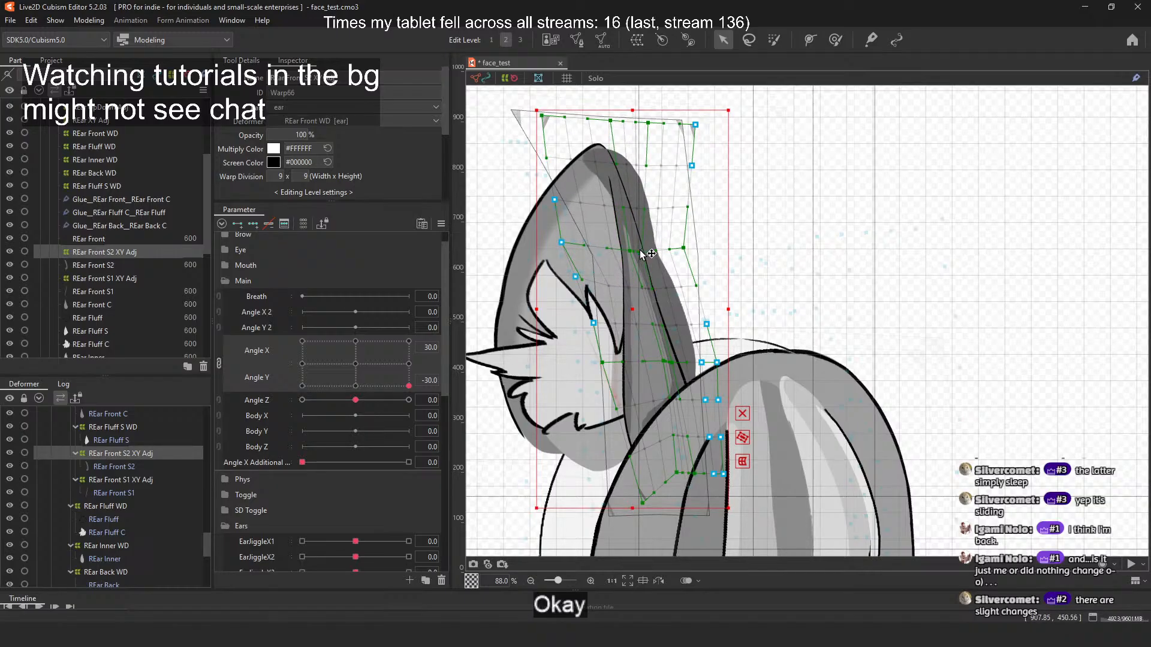
Step: Undo the inward bending of the S2 warp's middle control points
{"action": "scroll", "coordinate": [414, 164], "scroll_direction": "down", "scroll_amount": 2}
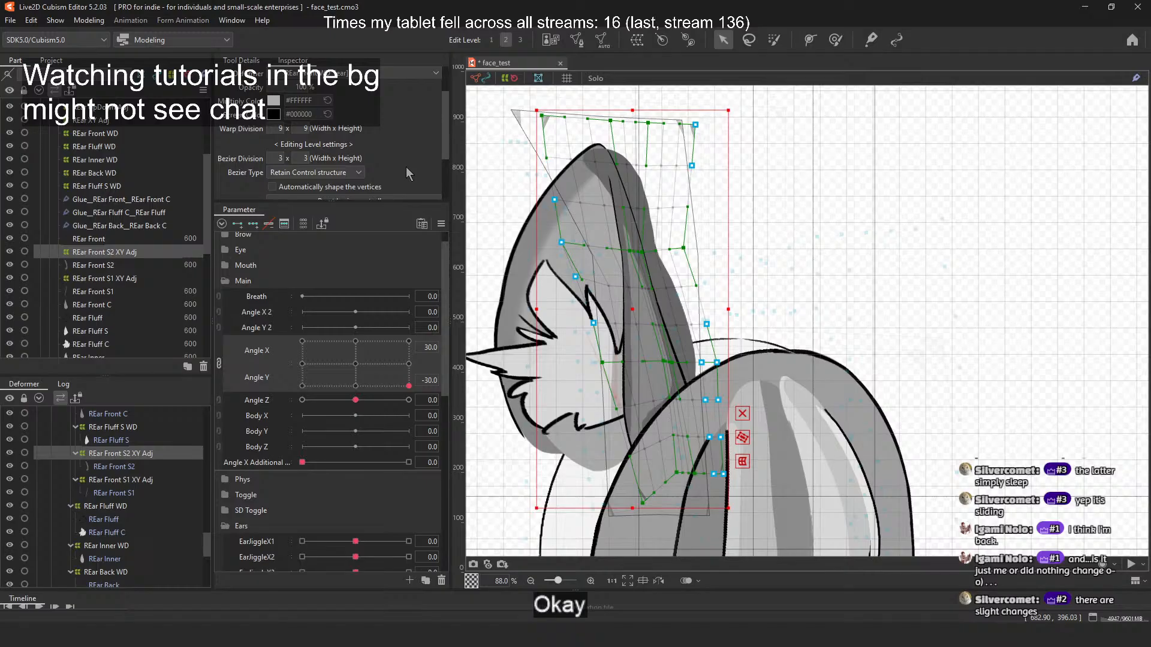
{"action": "key", "text": "ctrl+z"}
{"action": "key", "text": "ctrl+z"}
{"action": "key", "text": "ctrl+z"}
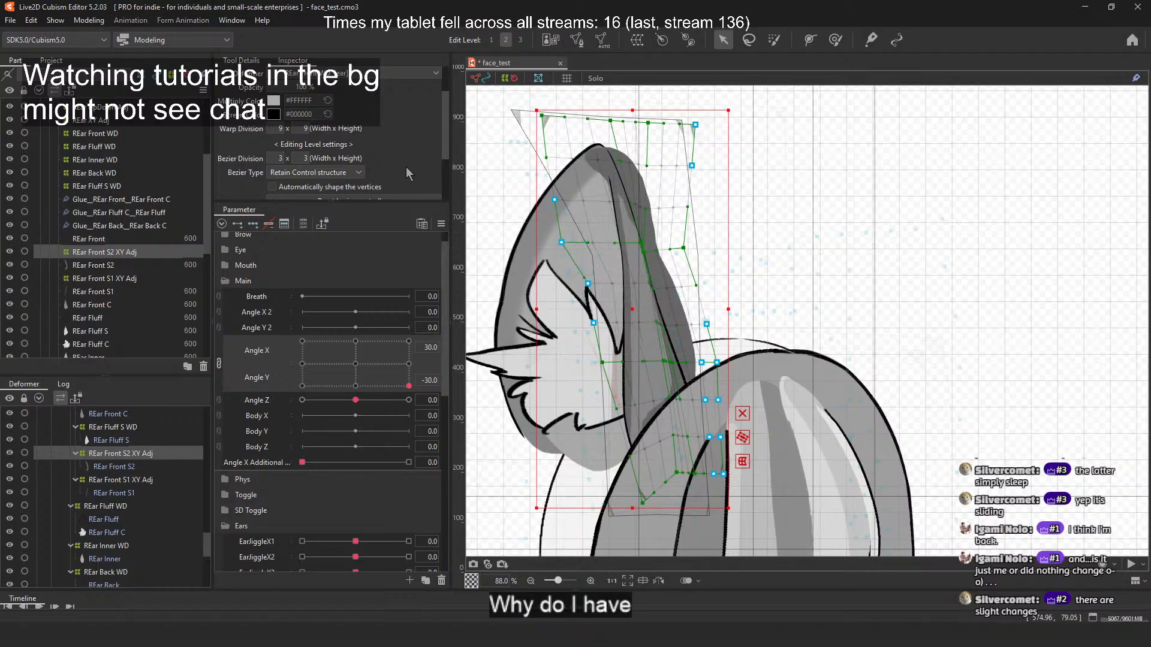
{"action": "key", "text": "ctrl+z"}
{"action": "key", "text": "ctrl+z"}
{"action": "key", "text": "ctrl+z"}
{"action": "key", "text": "ctrl+z"}
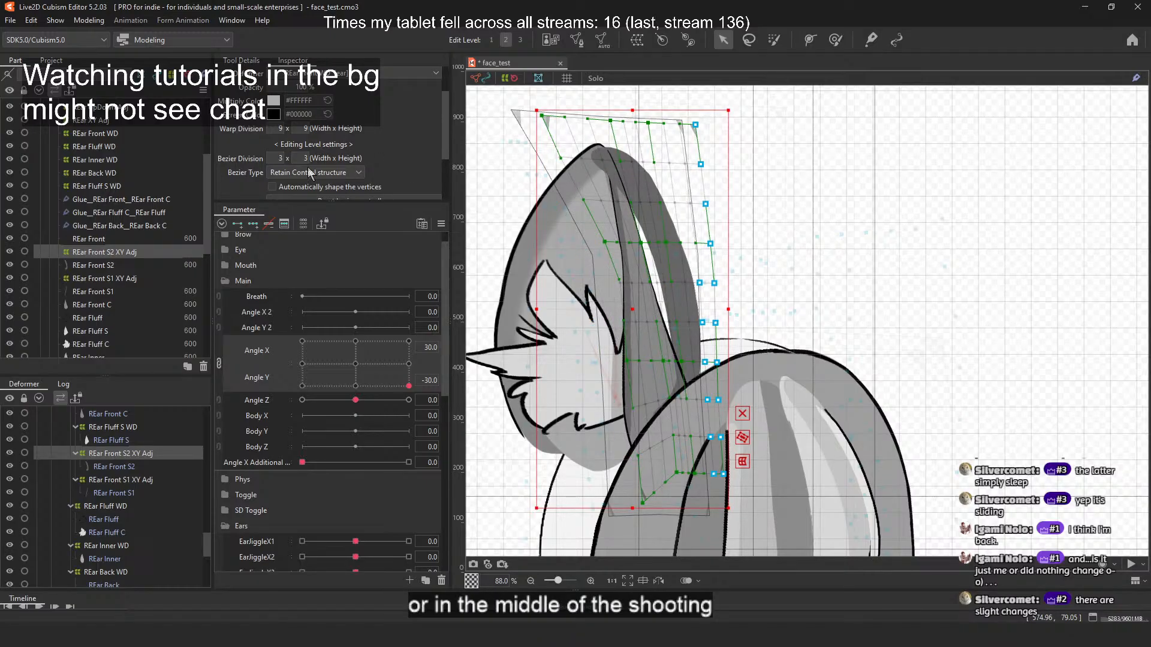
Step: Set the S2 XY Adj warp's Bezier division to 2 x 3, pull its outer middle point inward, and shift its upper control points toward the ear's edge
{"action": "left_click_drag", "start_coordinate": [275, 158], "coordinate": [268, 158]}
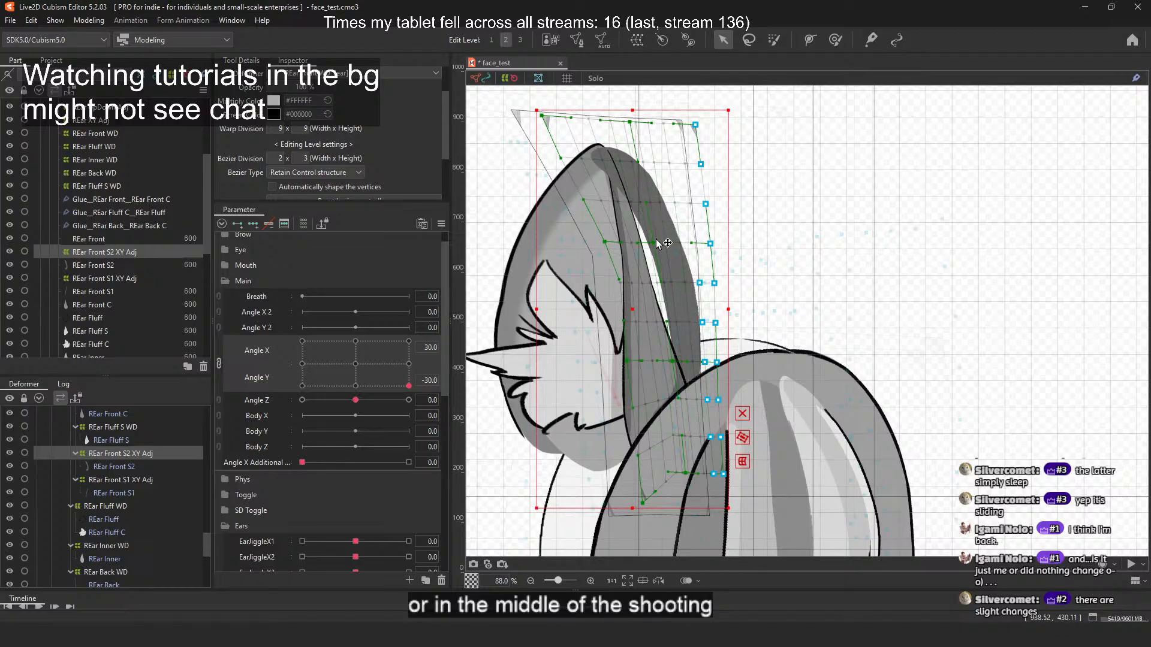
{"action": "left_click_drag", "start_coordinate": [711, 246], "coordinate": [672, 245]}
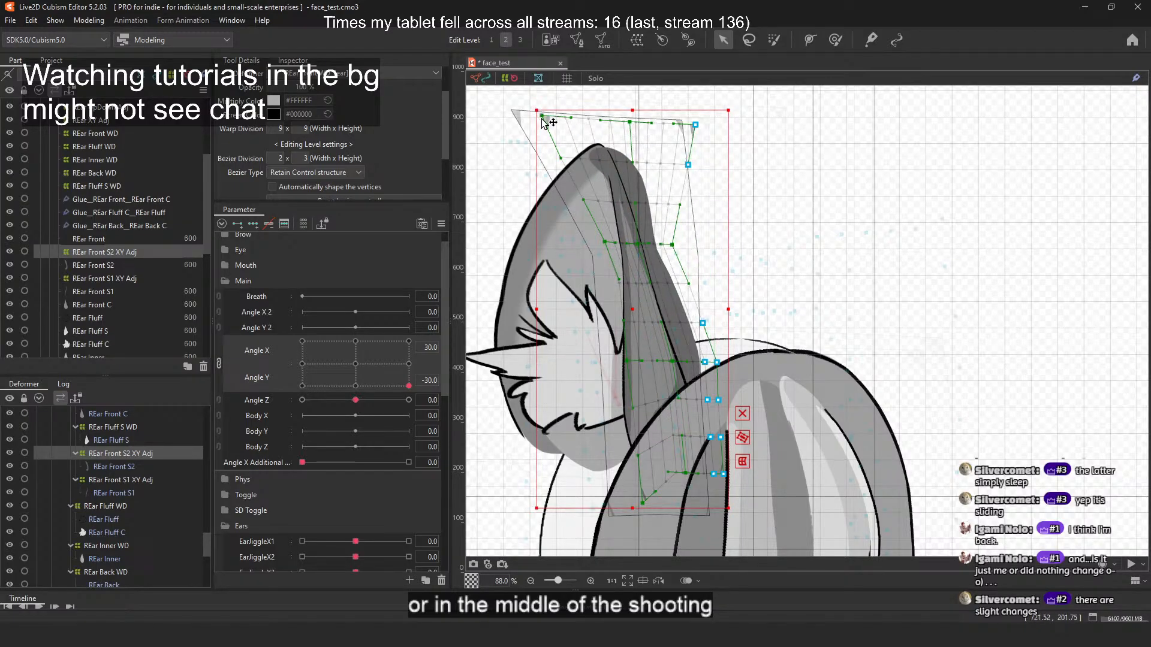
{"action": "left_click_drag", "start_coordinate": [543, 123], "coordinate": [655, 131]}
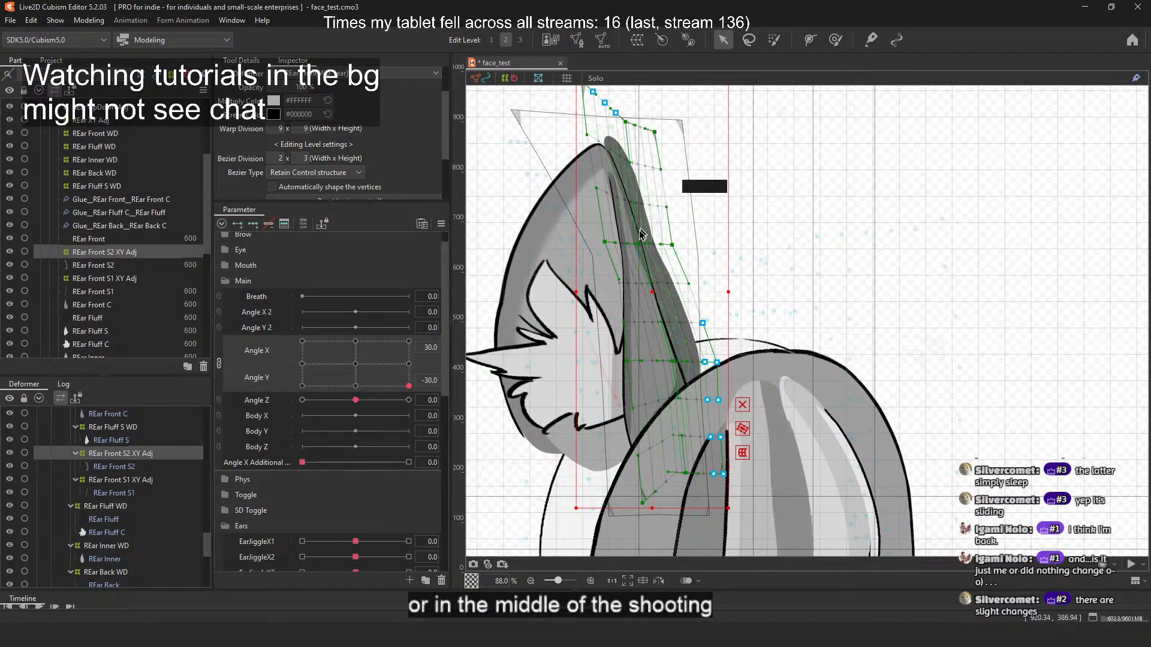
Step: Refine the S2 warp's outer side along the ear's edge, pulling the middle and lower points inward and raising the bottom edge
{"action": "left_click_drag", "start_coordinate": [672, 362], "coordinate": [663, 365]}
{"action": "left_click_drag", "start_coordinate": [671, 244], "coordinate": [667, 247]}
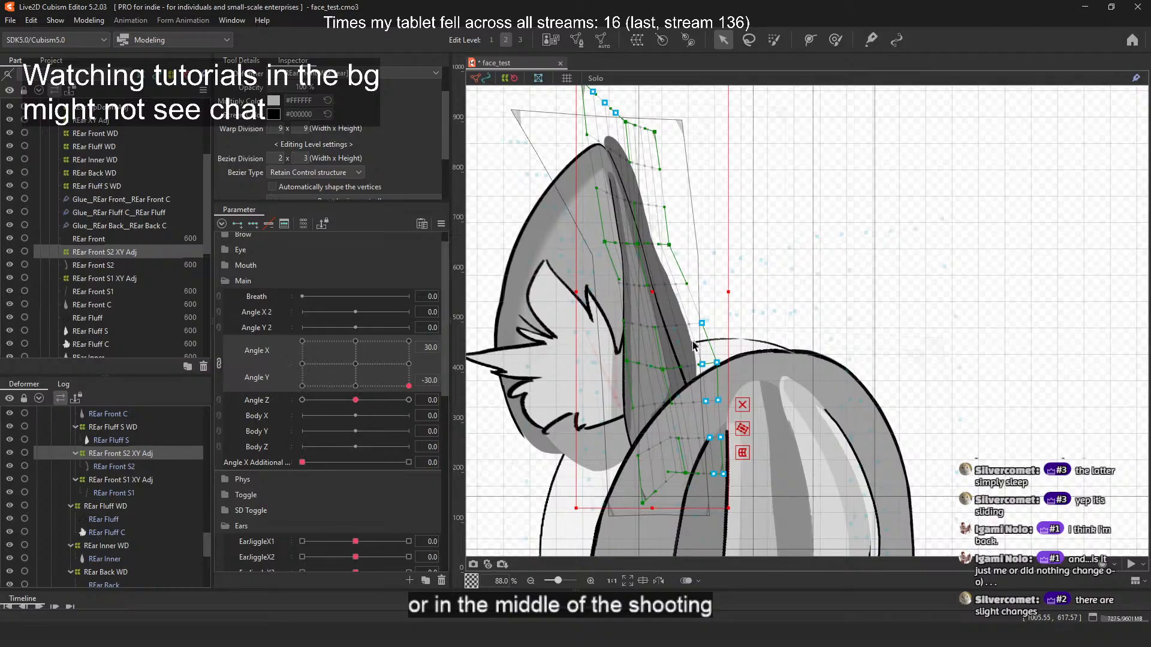
{"action": "left_click_drag", "start_coordinate": [718, 362], "coordinate": [678, 375]}
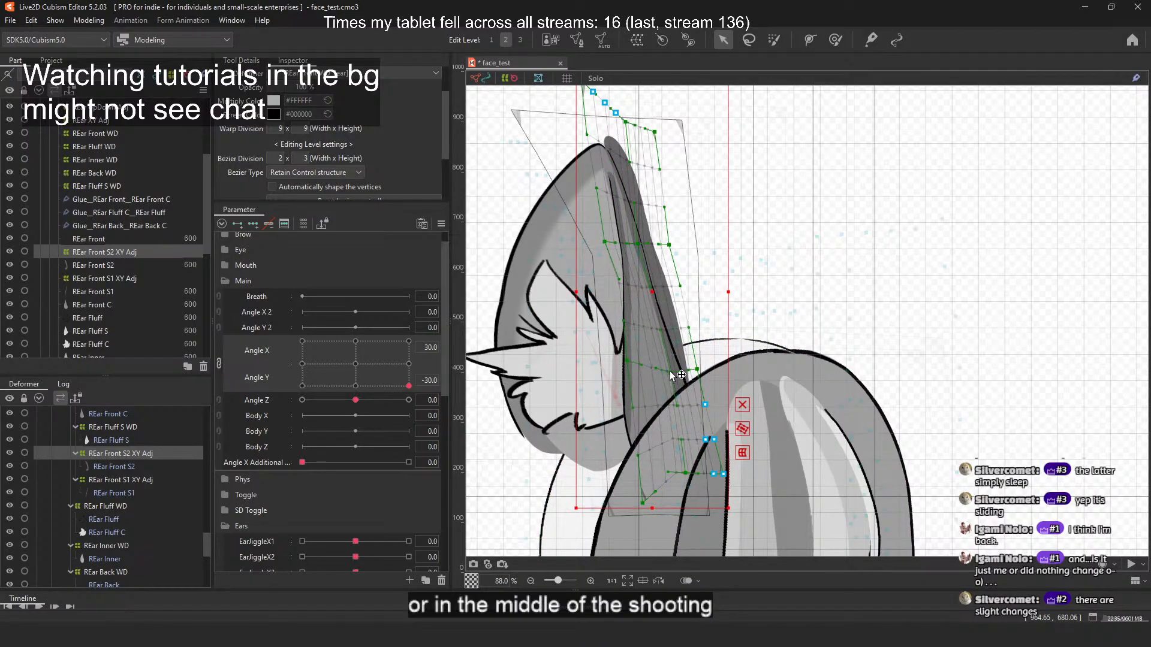
{"action": "left_click_drag", "start_coordinate": [685, 473], "coordinate": [716, 441]}
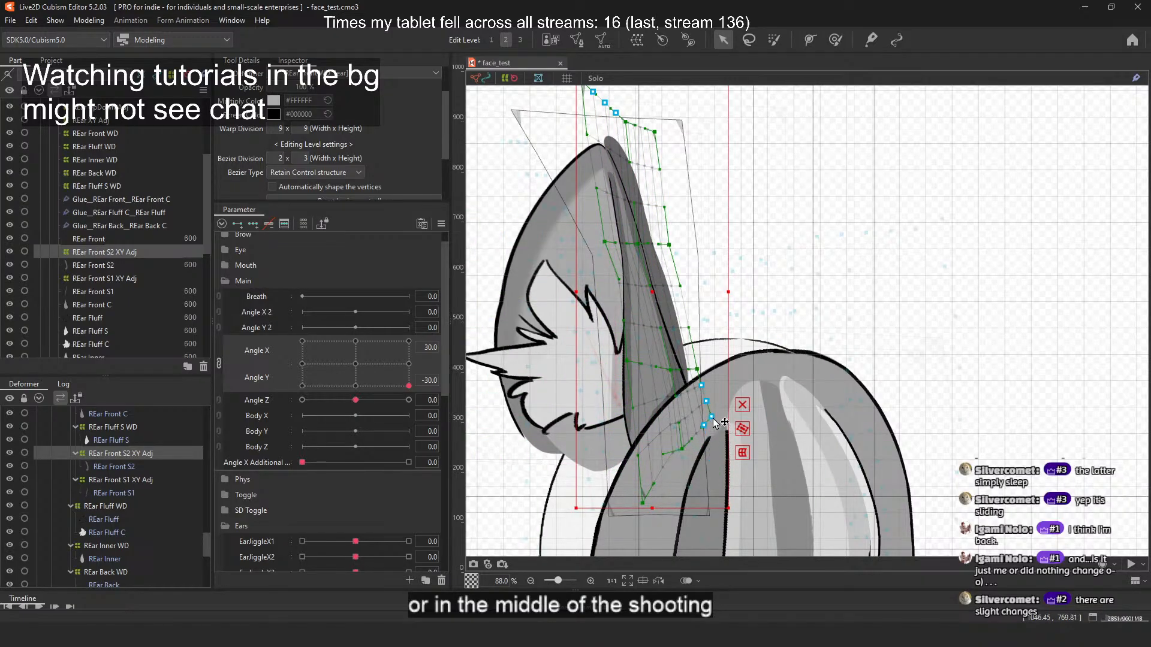
Step: Clip REar Front S2 to the REar Front C mesh using clipping ID ArtMesh102
{"action": "left_click", "coordinate": [107, 305]}
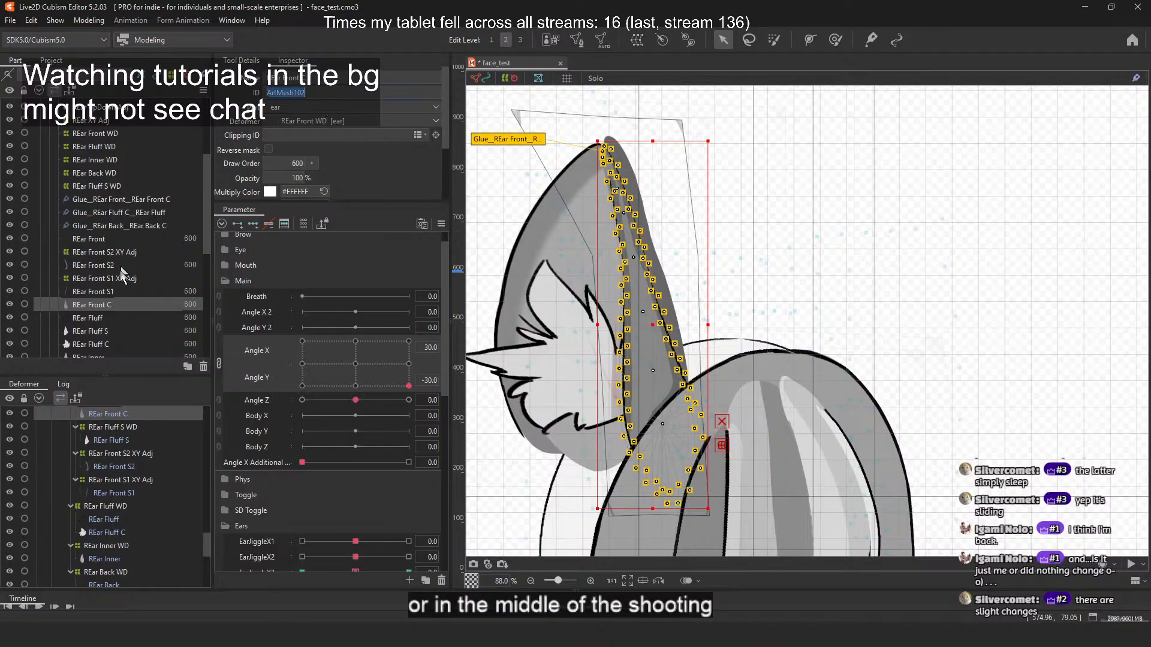
{"action": "left_click", "coordinate": [124, 265]}
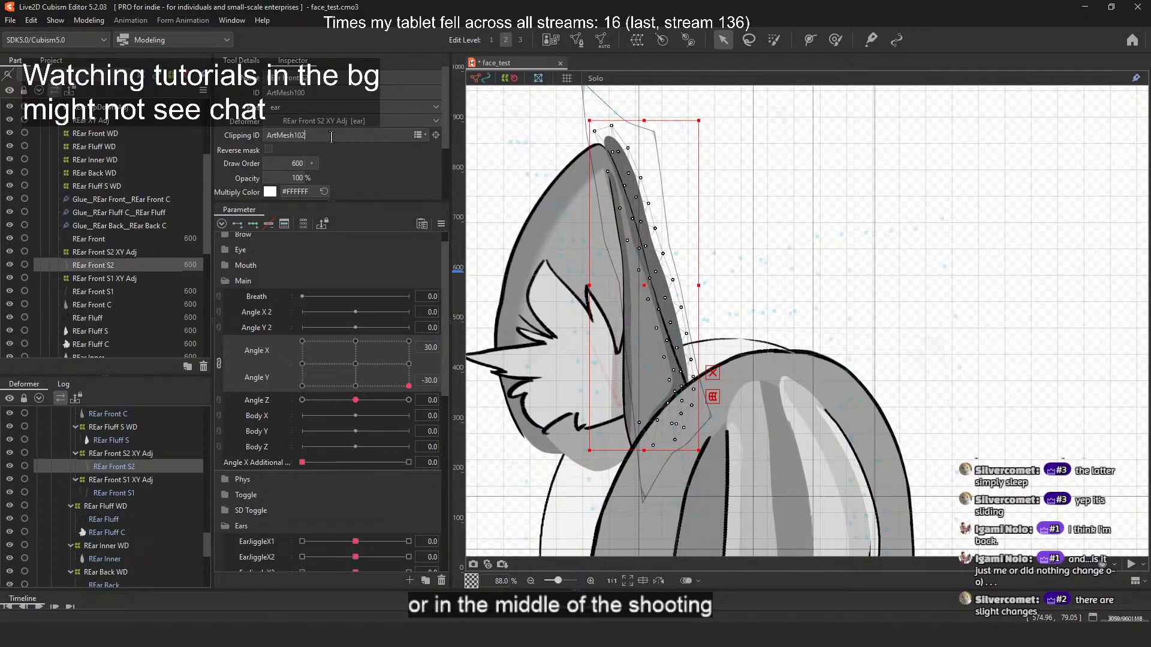
{"action": "key", "text": "Return"}
{"action": "scroll", "coordinate": [689, 213], "scroll_direction": "down", "scroll_amount": 5}
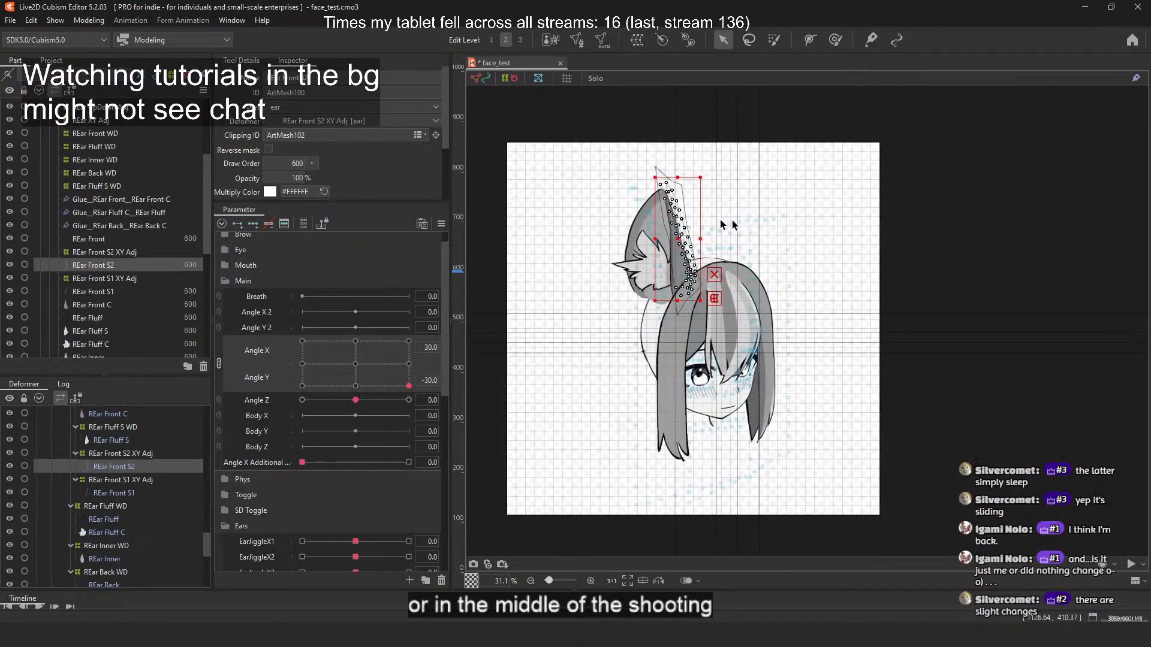
Step: At Angle X -30, Angle Y -30, raise the REar Front S2 XY Adj warp's bottom corner and its lower middle control point
{"action": "left_click", "coordinate": [791, 120]}
{"action": "scroll", "coordinate": [711, 157], "scroll_direction": "up", "scroll_amount": 2}
{"action": "left_click_drag", "start_coordinate": [409, 385], "coordinate": [246, 402]}
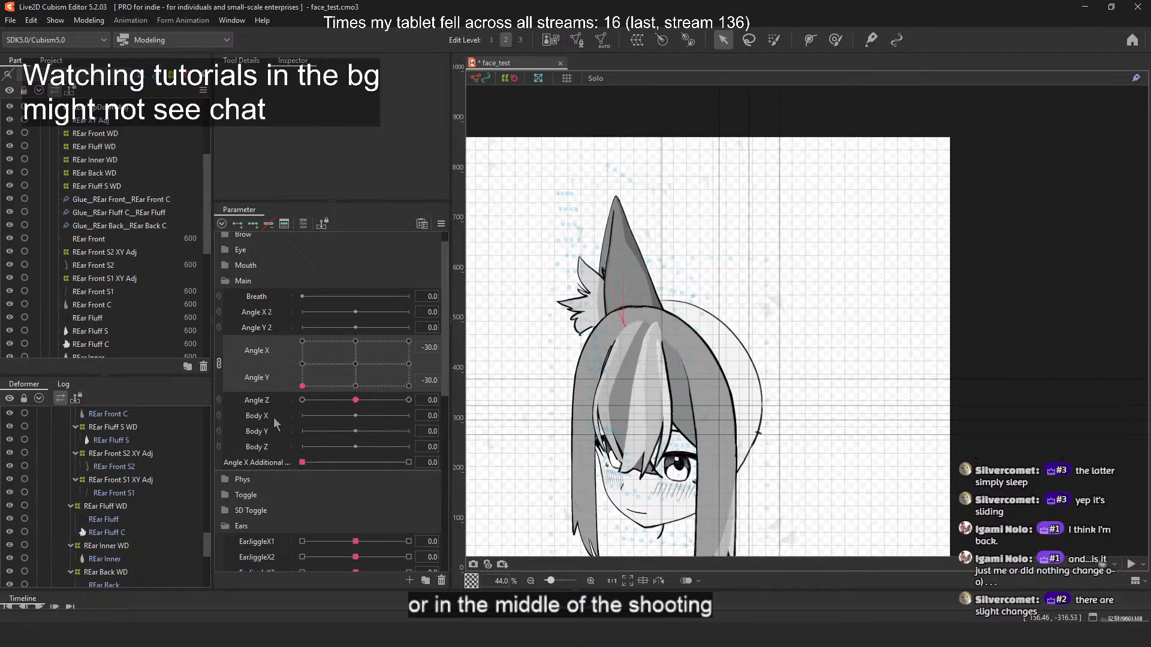
{"action": "left_click", "coordinate": [120, 266]}
{"action": "scroll", "coordinate": [646, 289], "scroll_direction": "up", "scroll_amount": 3}
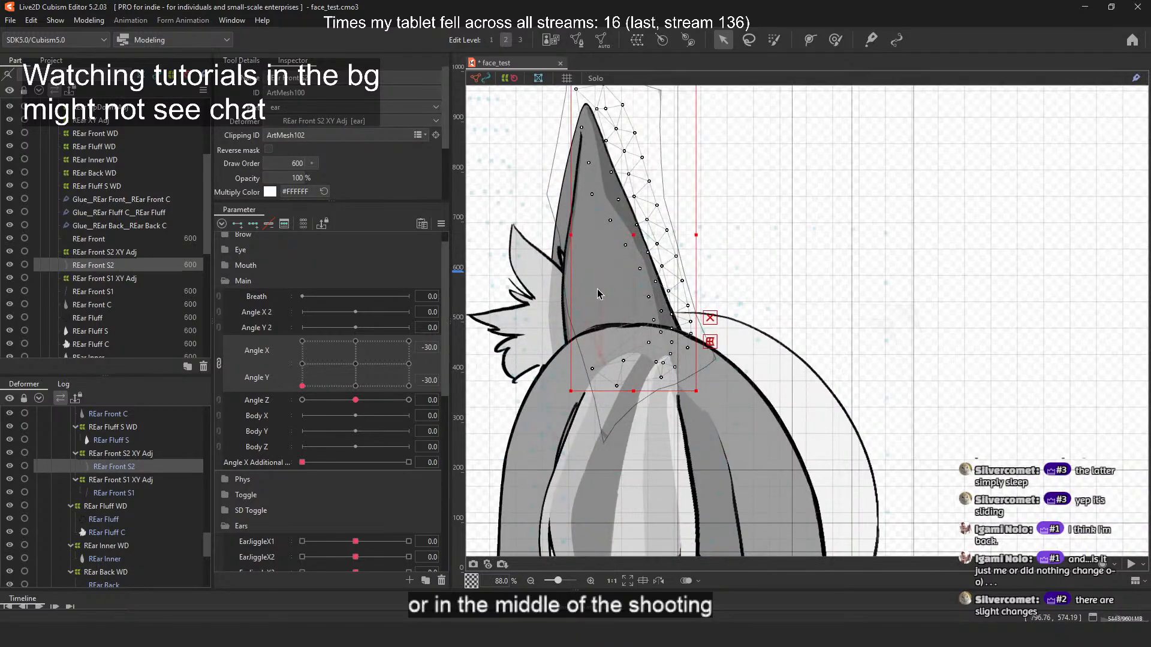
{"action": "left_click", "coordinate": [125, 252]}
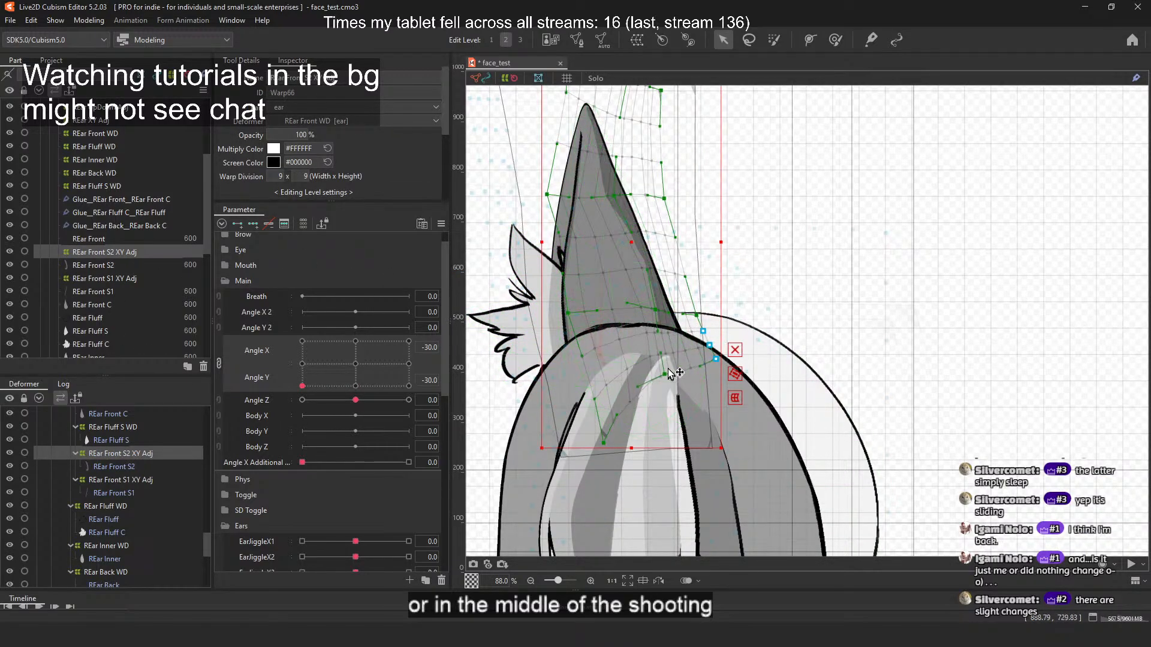
{"action": "left_click_drag", "start_coordinate": [604, 442], "coordinate": [590, 377]}
{"action": "left_click_drag", "start_coordinate": [656, 316], "coordinate": [649, 295]}
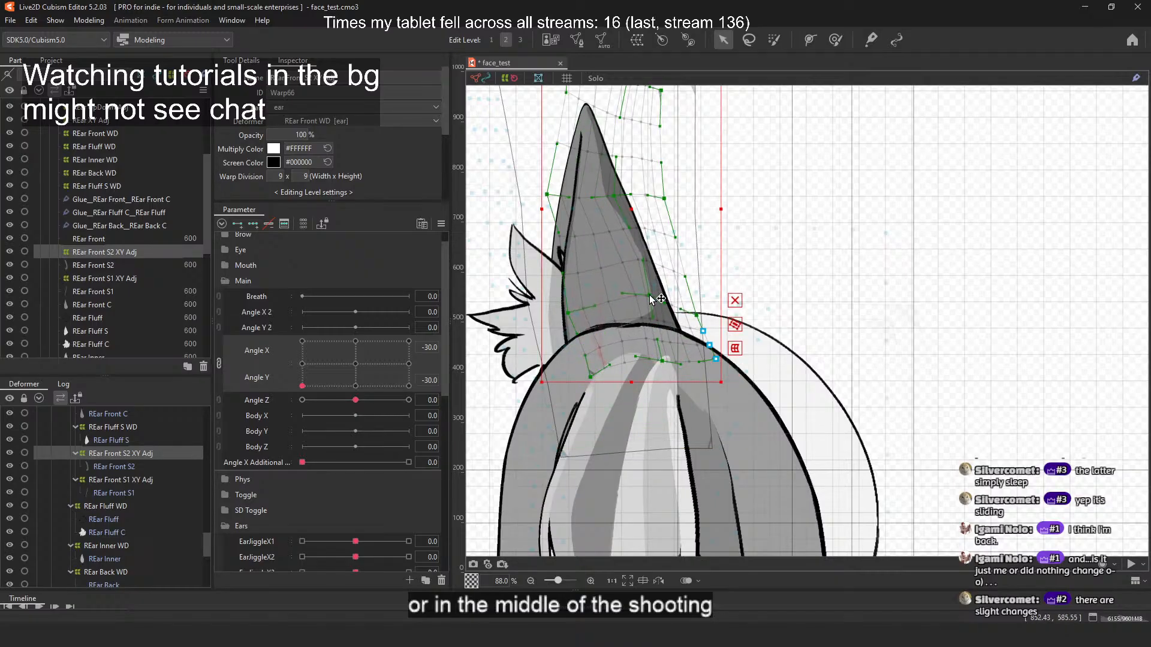
Step: Reshape the middle and top of the S2 warp so the shading aligns with the ear's outer edge
{"action": "left_click_drag", "start_coordinate": [616, 197], "coordinate": [653, 273]}
{"action": "left_click_drag", "start_coordinate": [547, 278], "coordinate": [586, 275]}
{"action": "left_click_drag", "start_coordinate": [630, 167], "coordinate": [545, 112]}
{"action": "left_click_drag", "start_coordinate": [621, 283], "coordinate": [624, 284]}
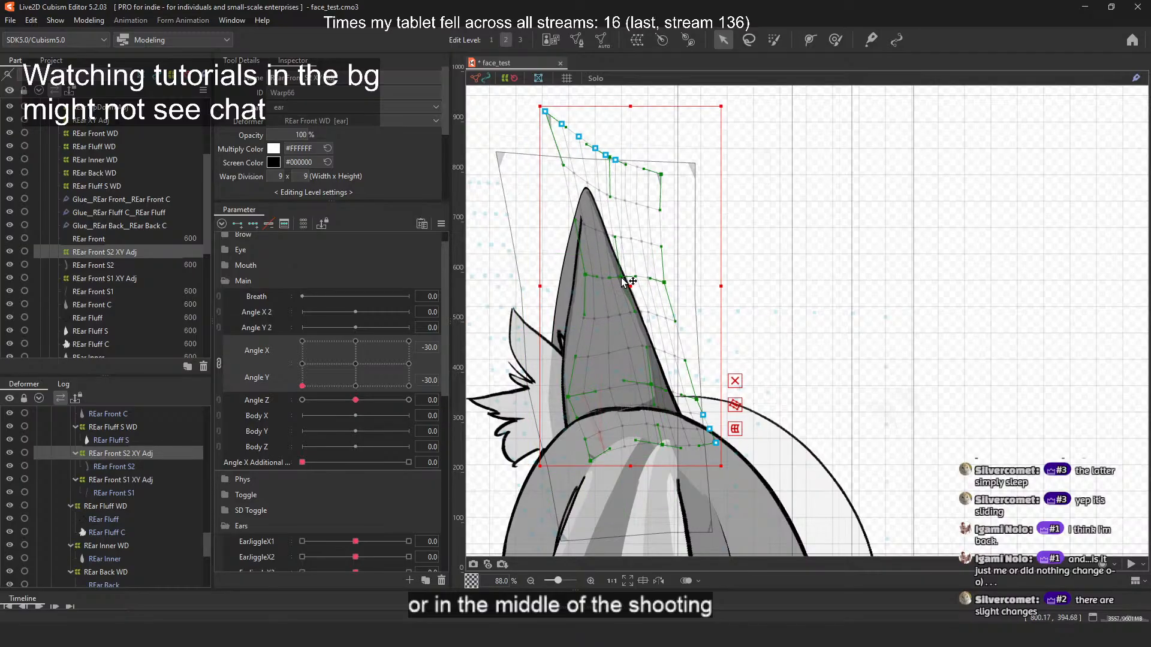
{"action": "left_click_drag", "start_coordinate": [661, 174], "coordinate": [602, 136]}
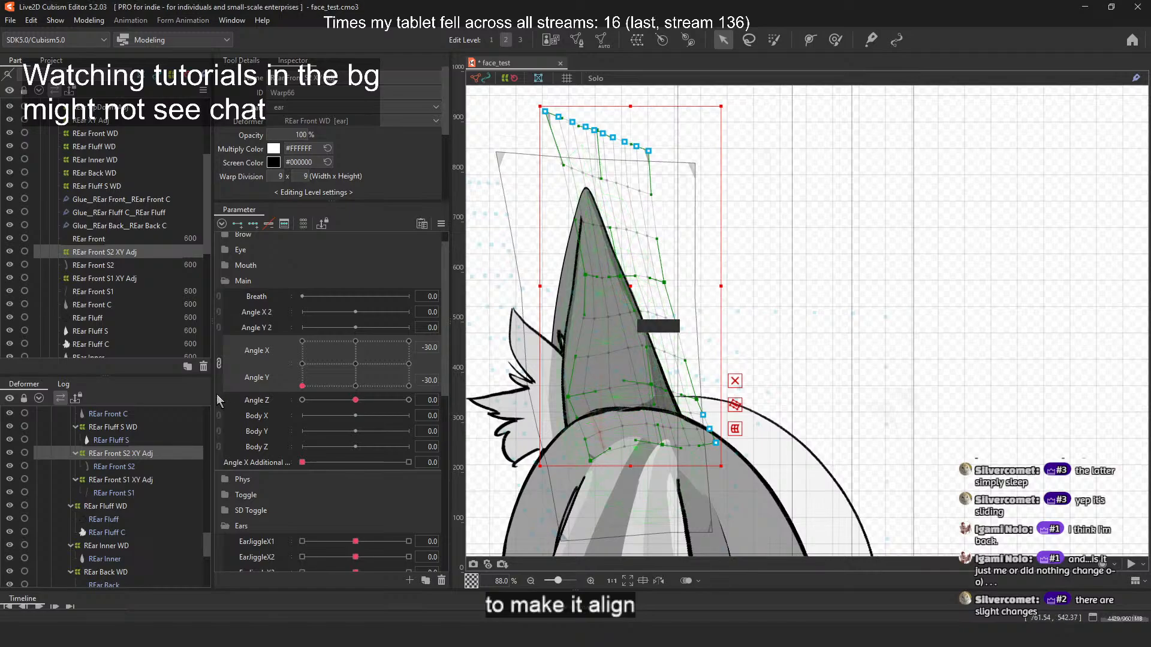
Step: Return Angle X and Angle Y to 0 and deselect the S2 warp
{"action": "left_click_drag", "start_coordinate": [302, 385], "coordinate": [355, 364]}
{"action": "left_click", "coordinate": [925, 283]}
{"action": "scroll", "coordinate": [707, 212], "scroll_direction": "down", "scroll_amount": 2}
{"action": "scroll", "coordinate": [706, 212], "scroll_direction": "up", "scroll_amount": 1}
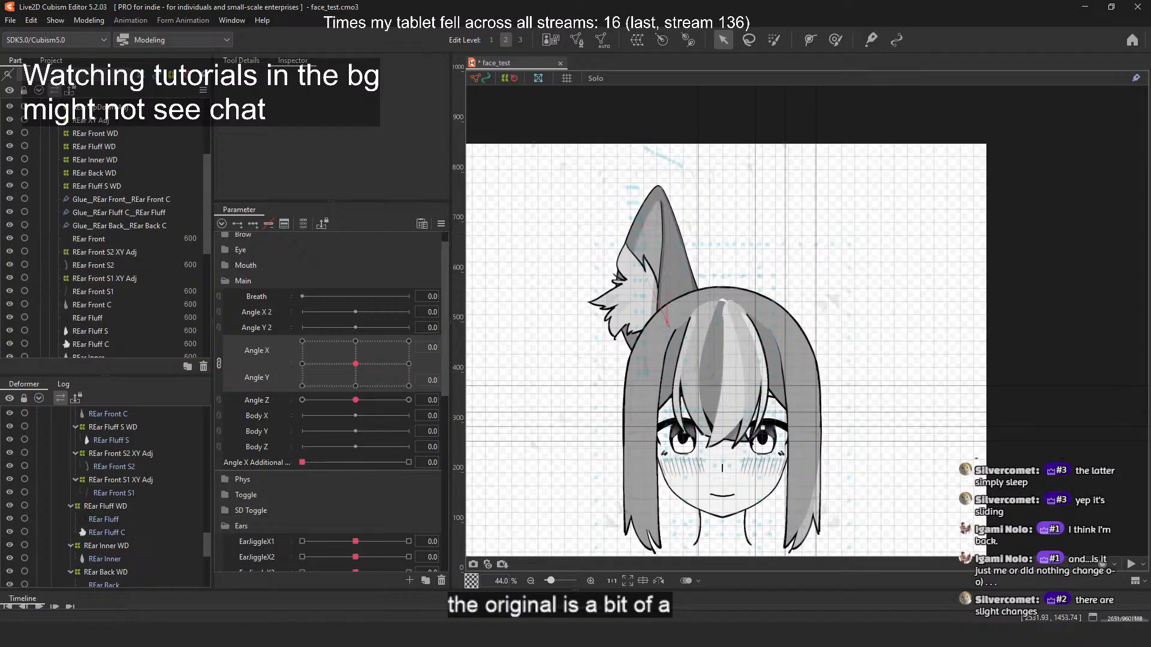
Step: Switch to the VTuber debut video on YouTube to examine the model's ear movement, and return to Live2D Cubism Editor
{"action": "key", "text": "alt+Tab"}
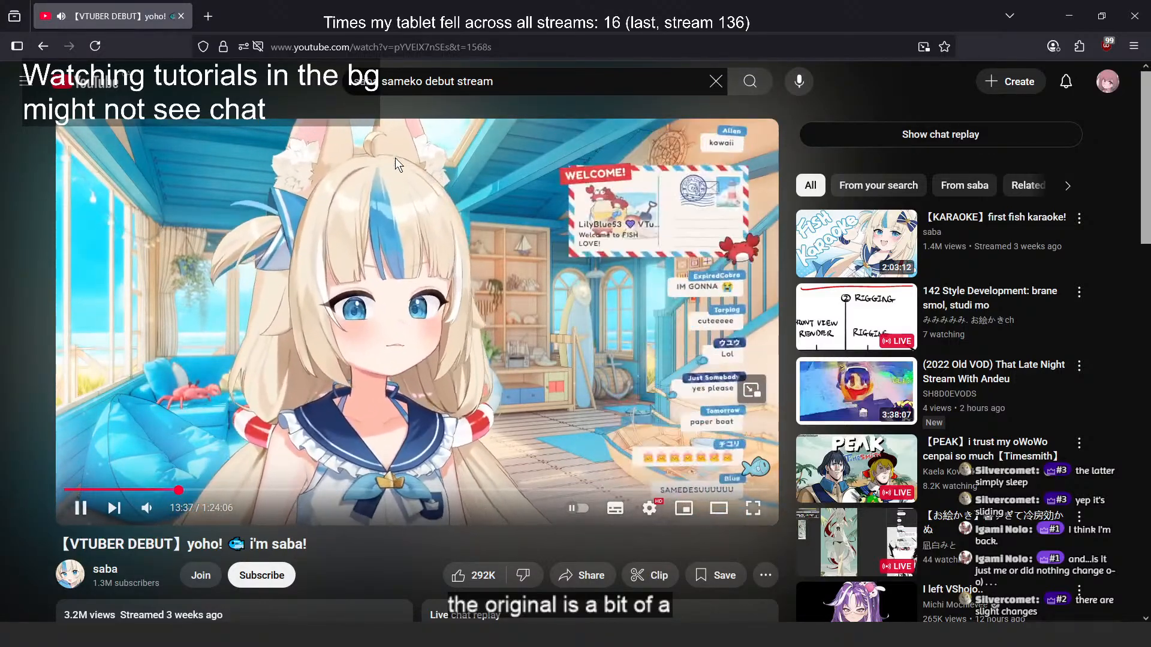
{"action": "left_click", "coordinate": [407, 181]}
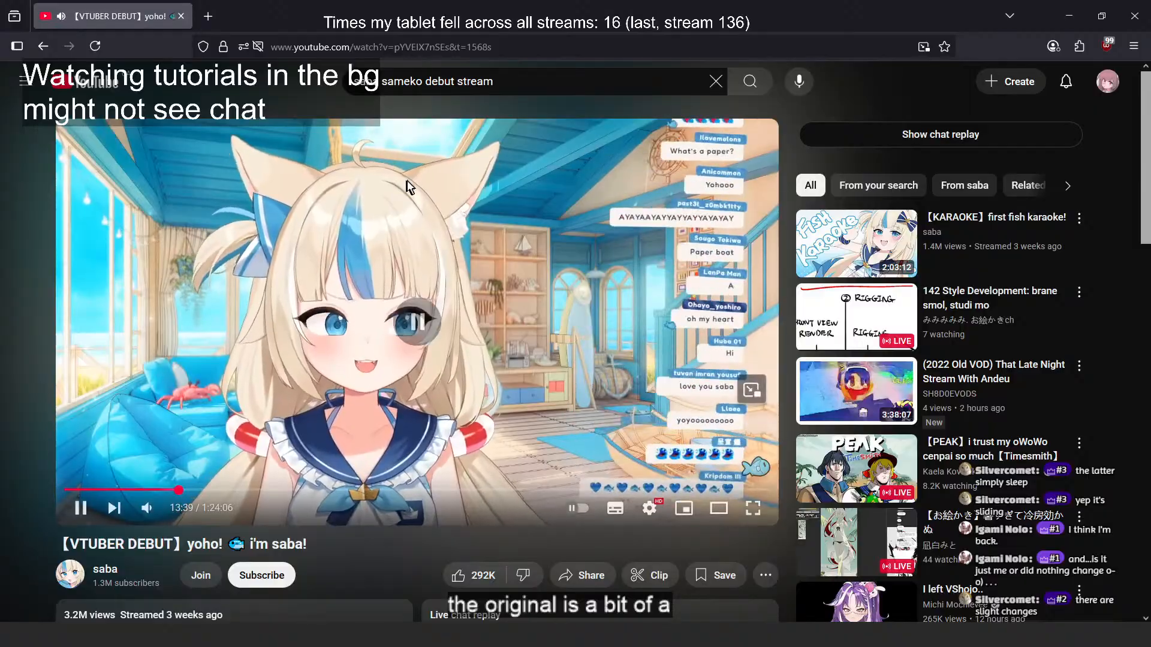
{"action": "left_click", "coordinate": [408, 185]}
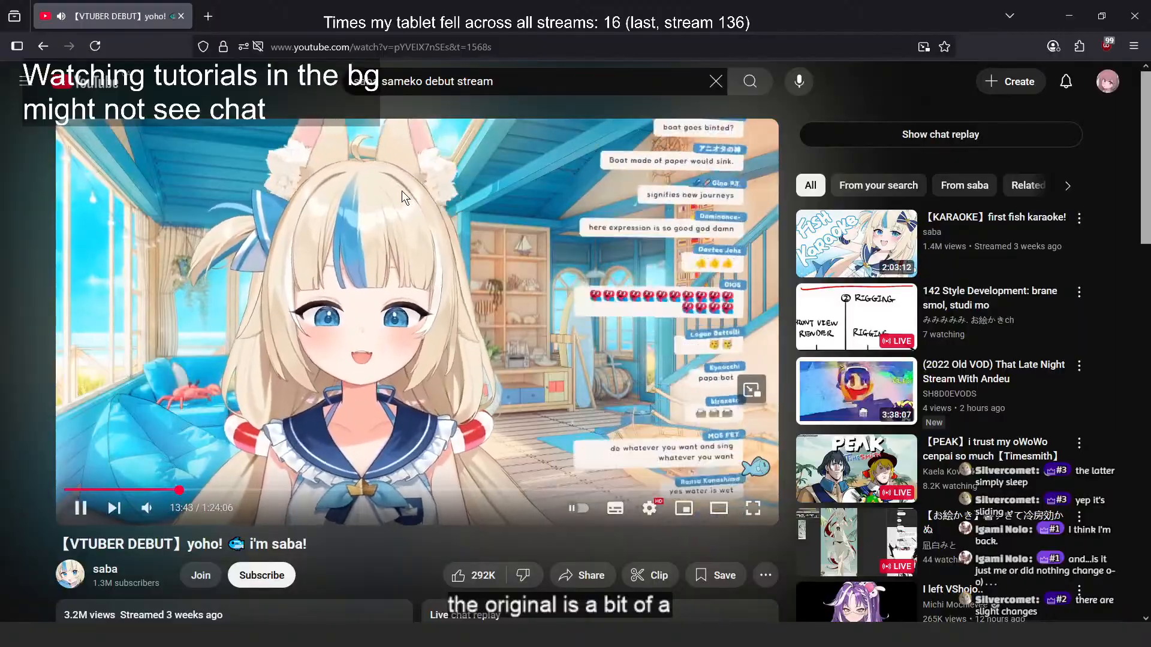
{"action": "left_click", "coordinate": [1068, 16]}
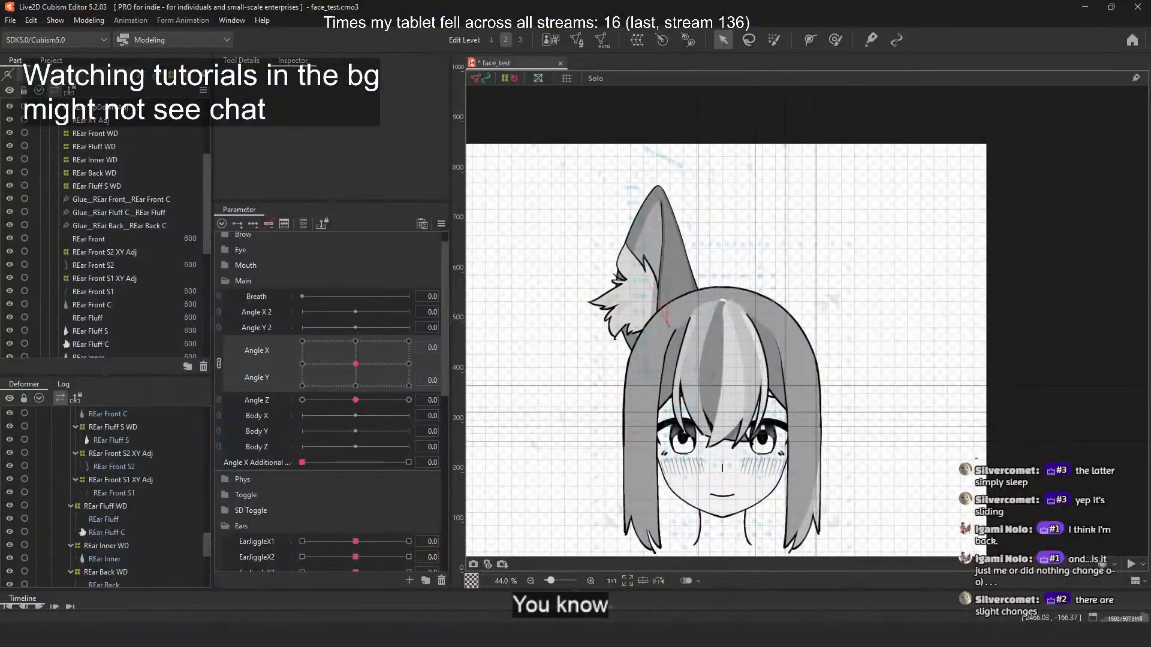
{"action": "key", "text": "alt+Tab"}
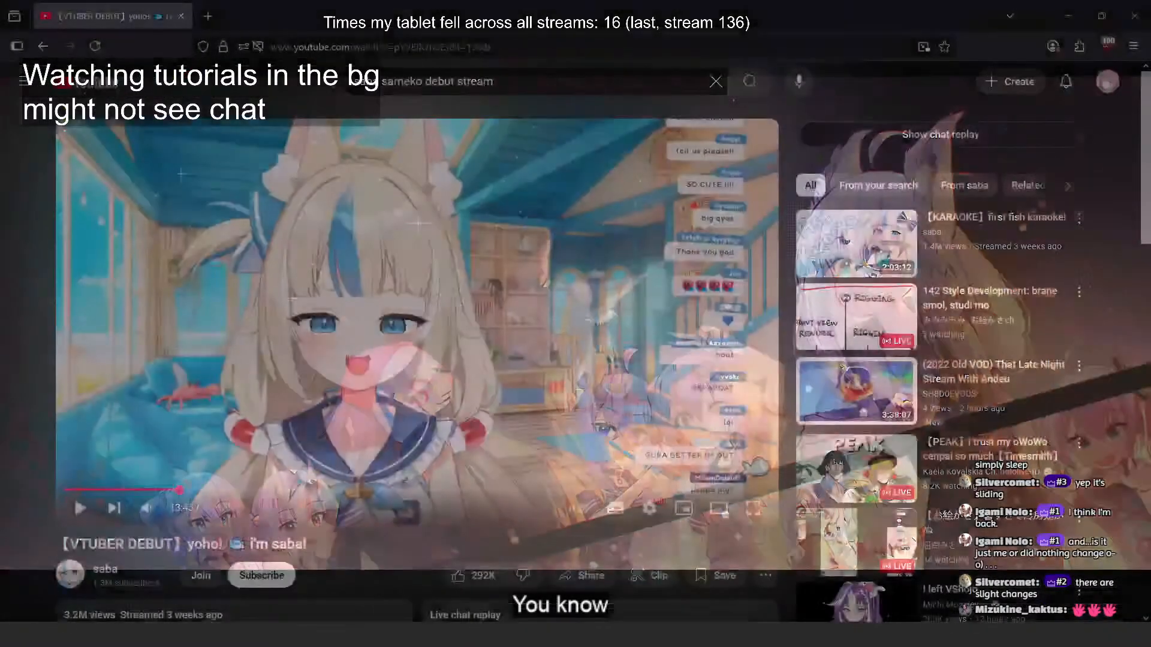
{"action": "key", "text": "alt+Tab"}
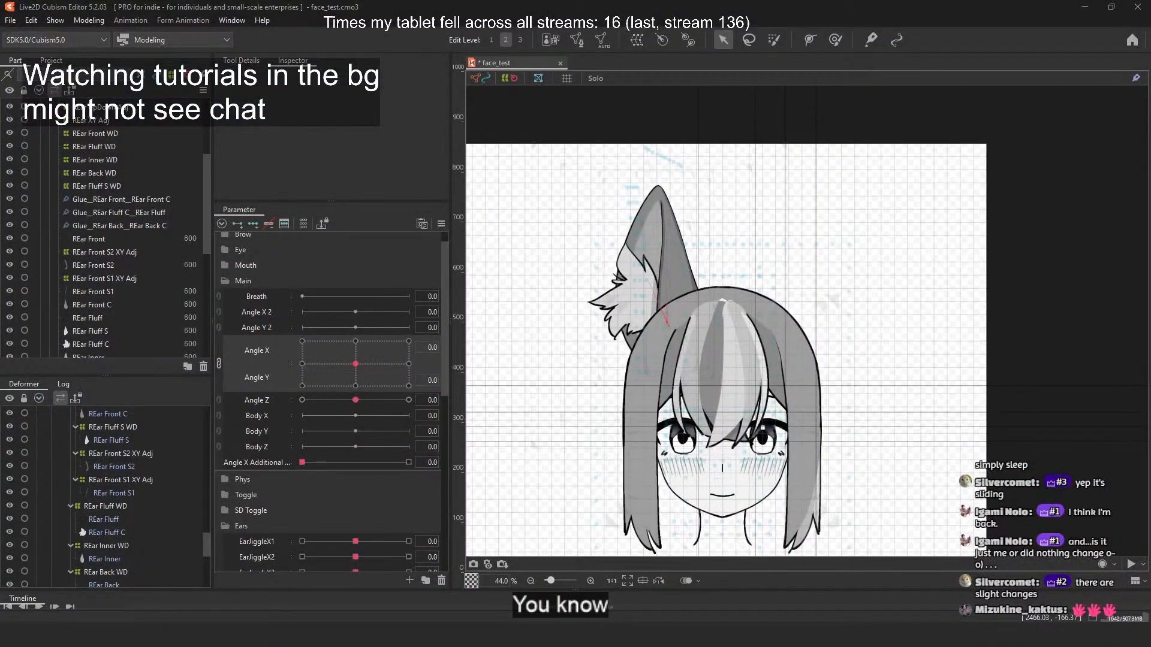
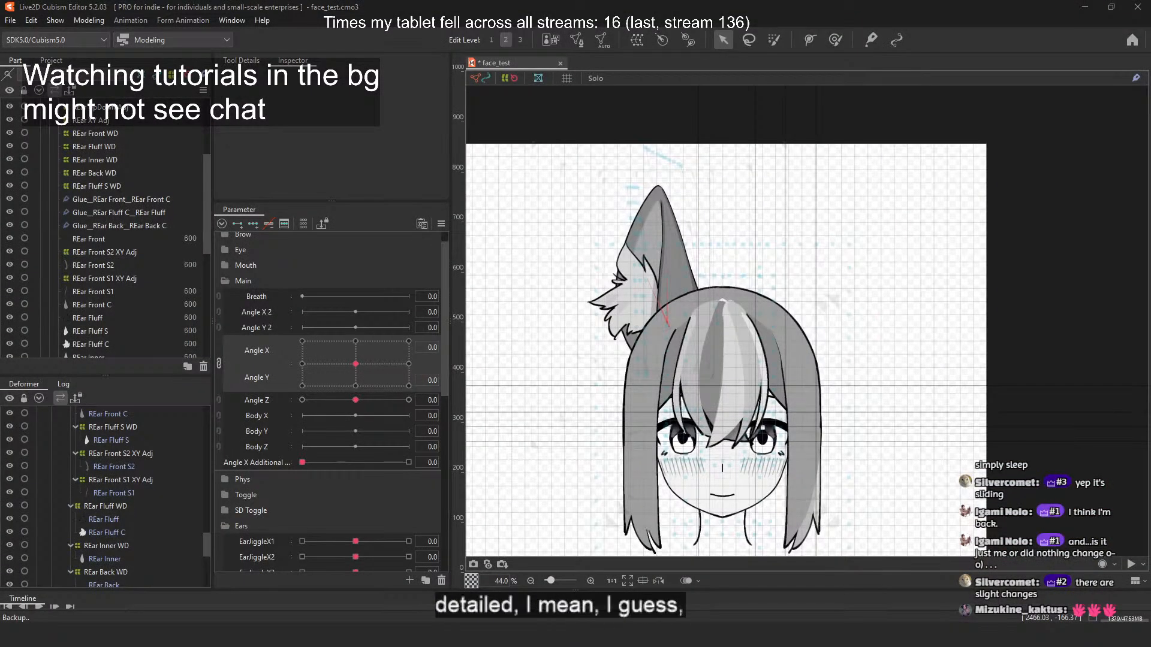
Step: Examine the Ears parameter group, including the REarOpen and REarUpDown parameters
{"action": "scroll", "coordinate": [359, 419], "scroll_direction": "down", "scroll_amount": 5}
{"action": "scroll", "coordinate": [351, 435], "scroll_direction": "up", "scroll_amount": 1}
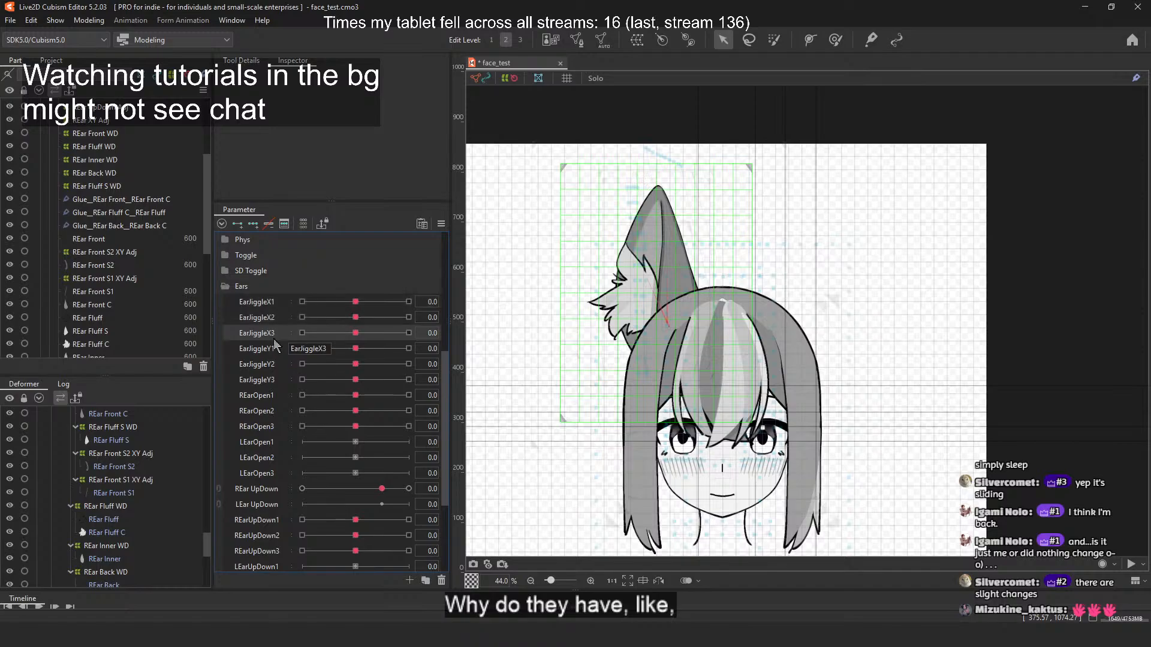
{"action": "scroll", "coordinate": [280, 456], "scroll_direction": "down", "scroll_amount": 2}
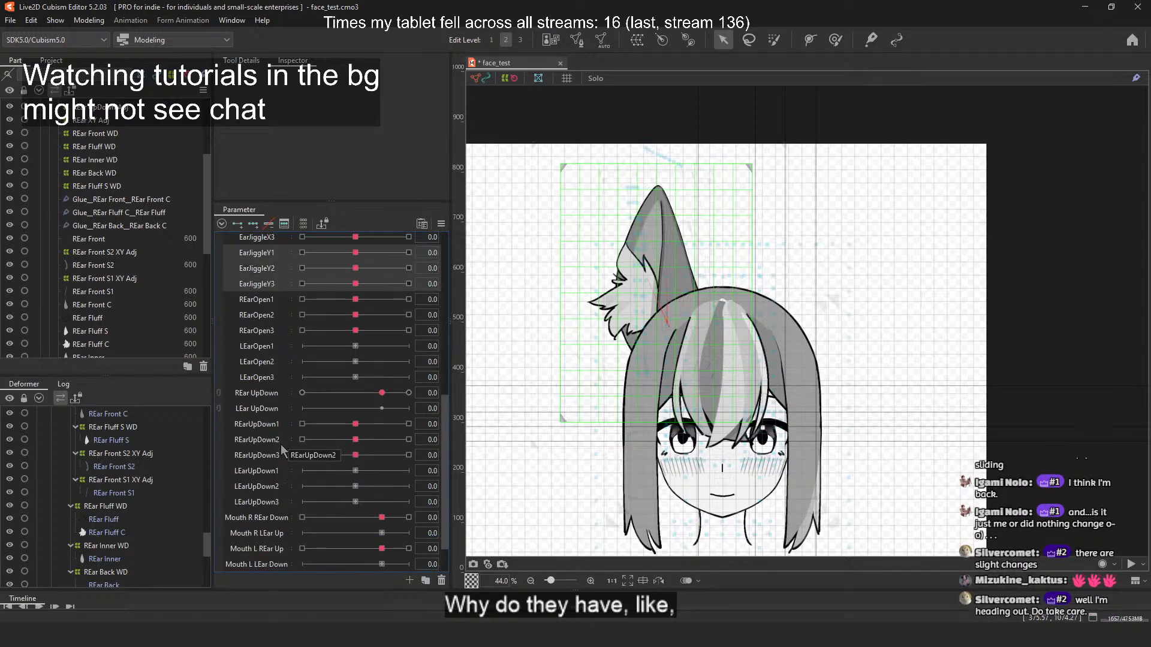
{"action": "left_click", "coordinate": [279, 303]}
{"action": "left_click", "coordinate": [271, 331], "text": "shift"}
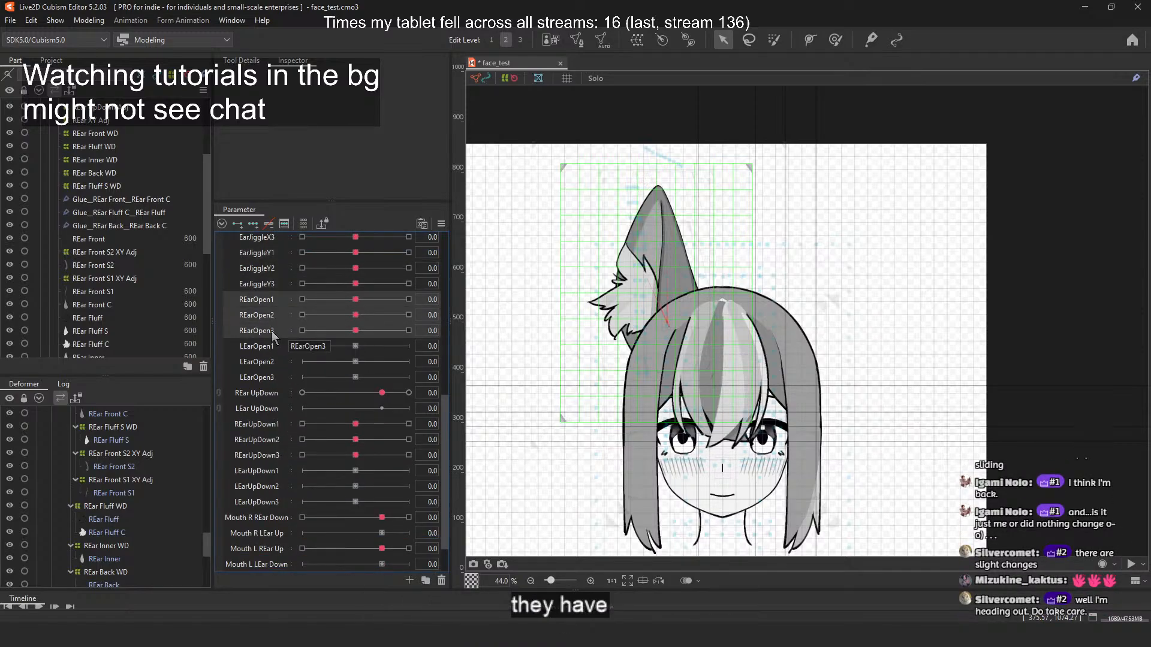
{"action": "left_click", "coordinate": [286, 431]}
{"action": "scroll", "coordinate": [289, 517], "scroll_direction": "up", "scroll_amount": 3}
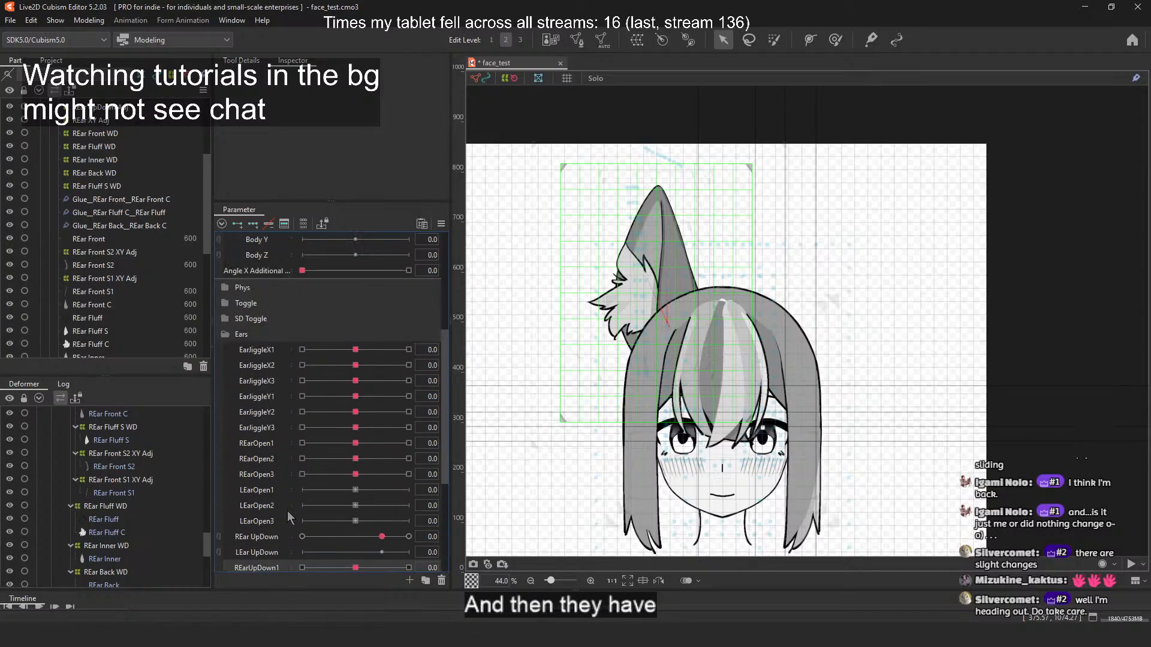
Step: Preview the EarJiggleX1, EarJiggleX2 and EarJiggleX3 movements on the rear ear, returning each to 0
{"action": "left_click", "coordinate": [279, 351]}
{"action": "left_click", "coordinate": [266, 382], "text": "shift"}
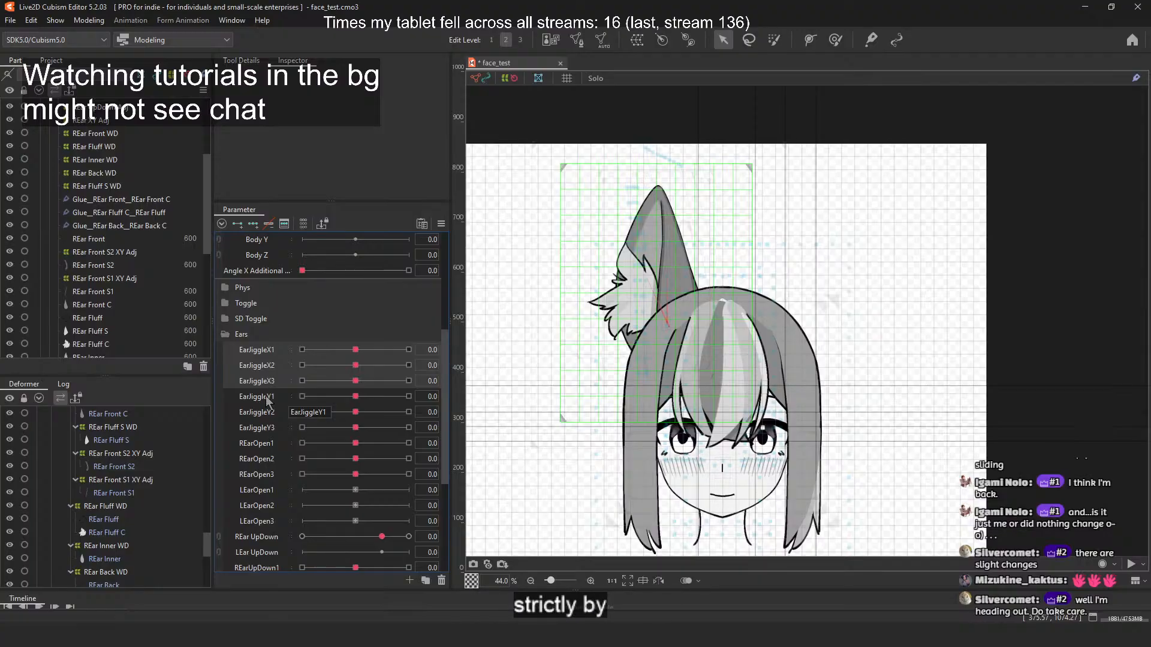
{"action": "left_click", "coordinate": [470, 352]}
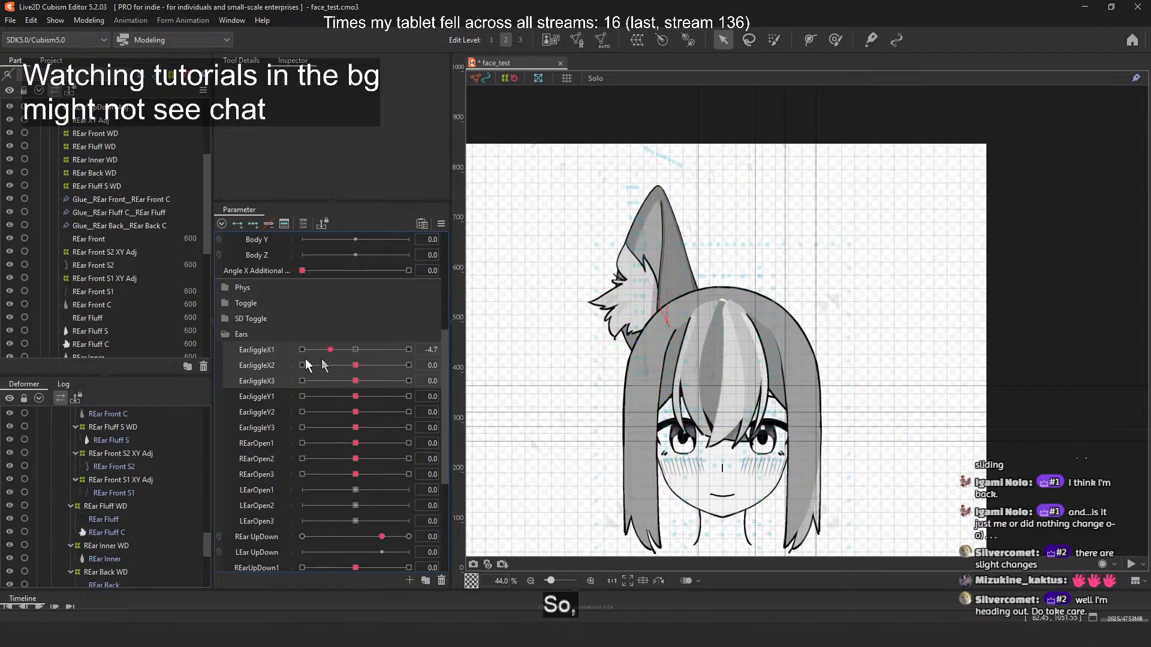
{"action": "left_click", "coordinate": [356, 350]}
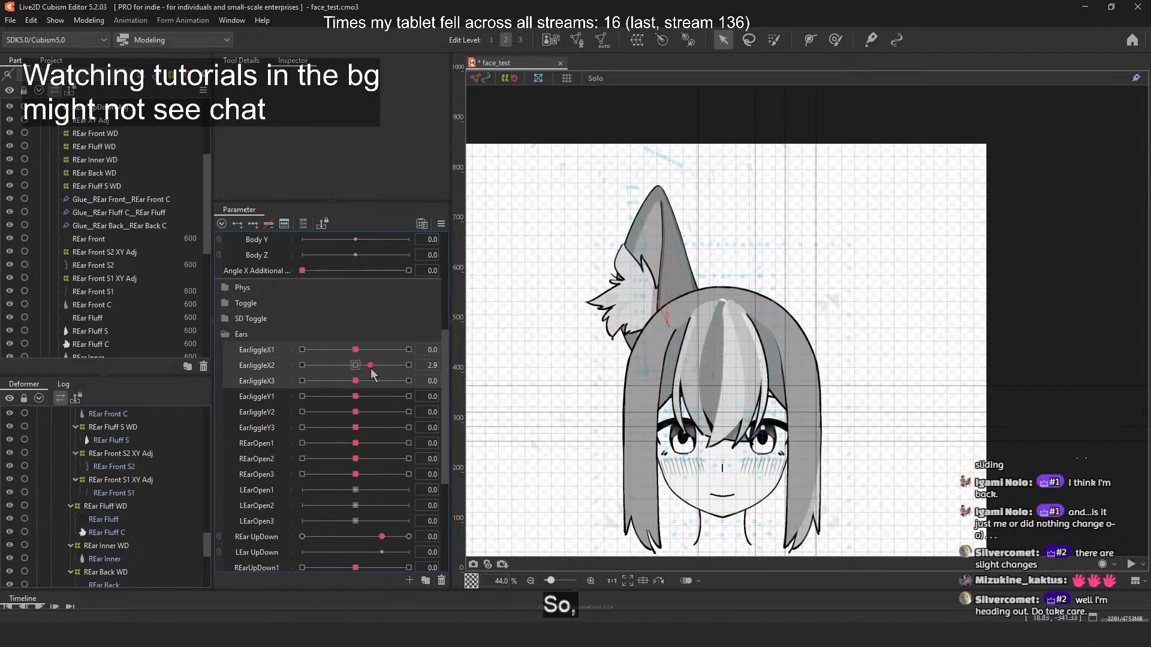
{"action": "mouse_move", "coordinate": [355, 365]}
{"action": "left_mouse_down"}
{"action": "mouse_move", "coordinate": [314, 369]}
{"action": "mouse_move", "coordinate": [411, 382]}
{"action": "mouse_move", "coordinate": [355, 382]}
{"action": "left_mouse_up"}
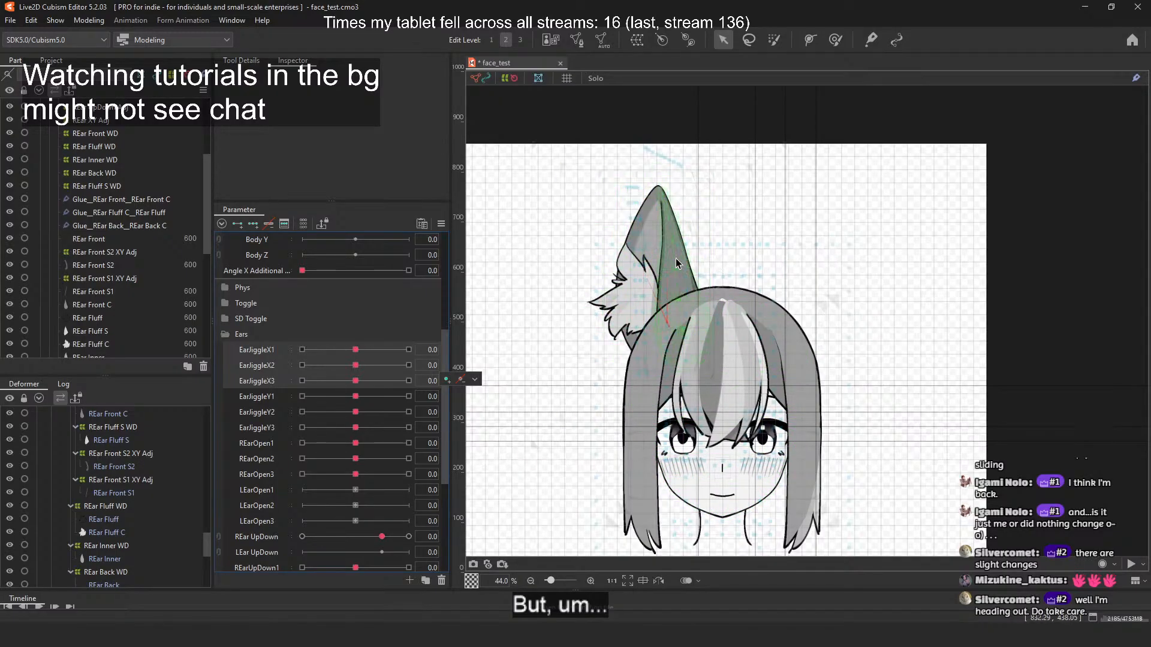
Step: Review the EarJiggleY1 to EarJiggleY3 and REarOpen1 to REarOpen3 parameters against the ear's parts
{"action": "left_click", "coordinate": [265, 398]}
{"action": "left_click", "coordinate": [263, 428]}
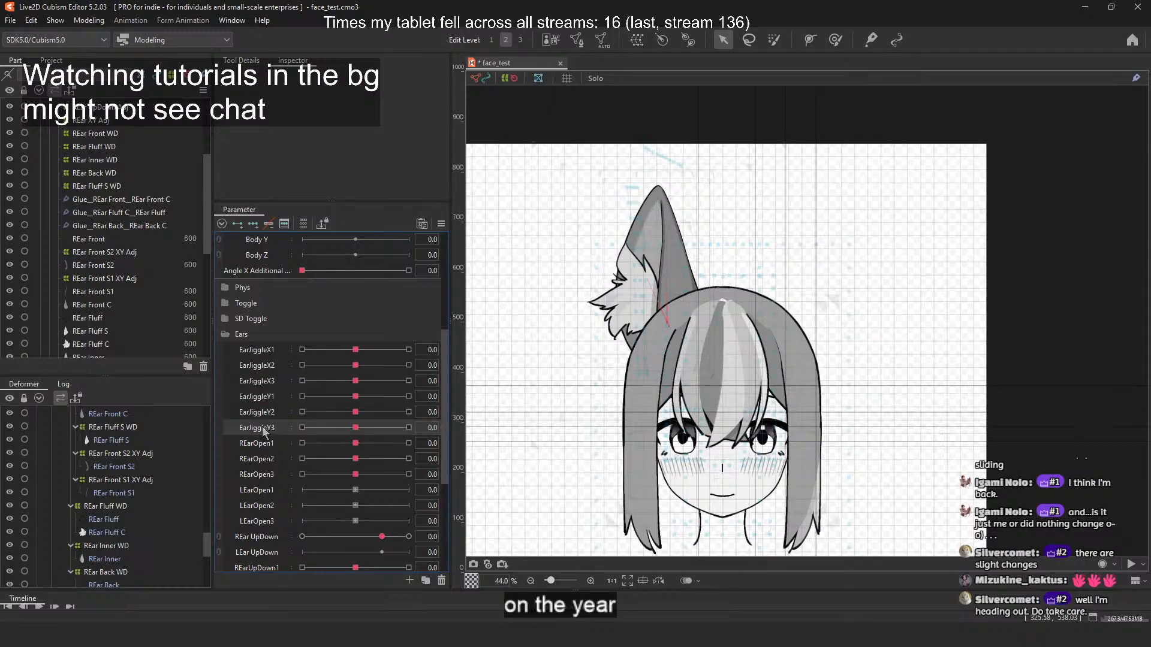
{"action": "scroll", "coordinate": [282, 462], "scroll_direction": "down", "scroll_amount": 1}
{"action": "left_click", "coordinate": [271, 397]}
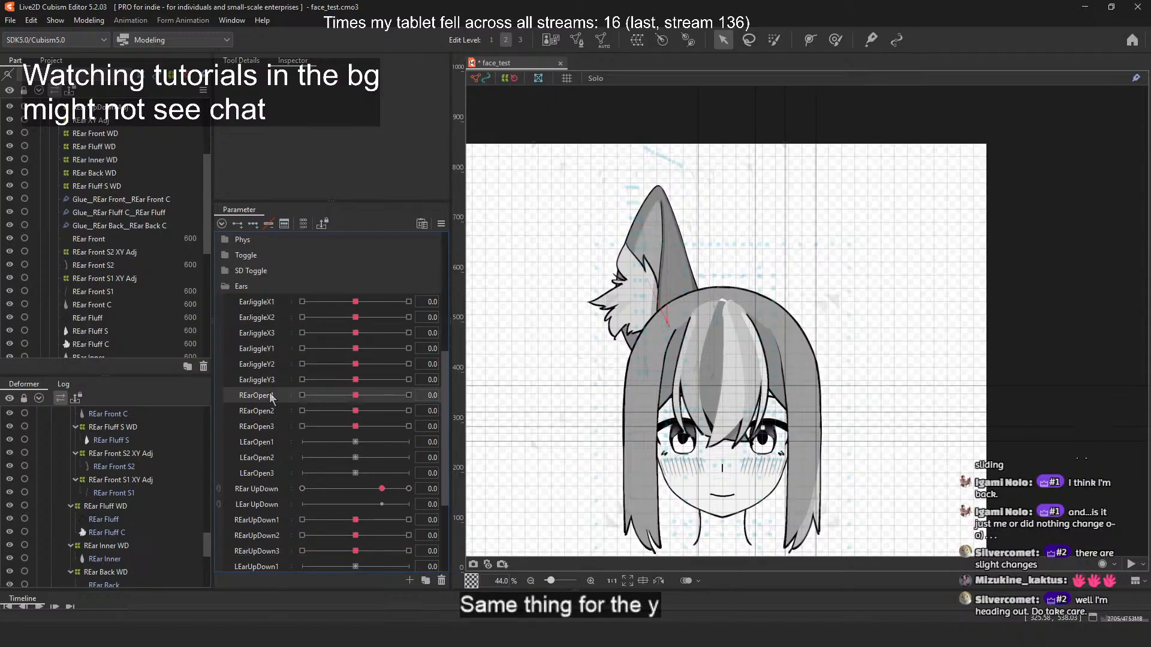
{"action": "left_click", "coordinate": [270, 426], "text": "shift"}
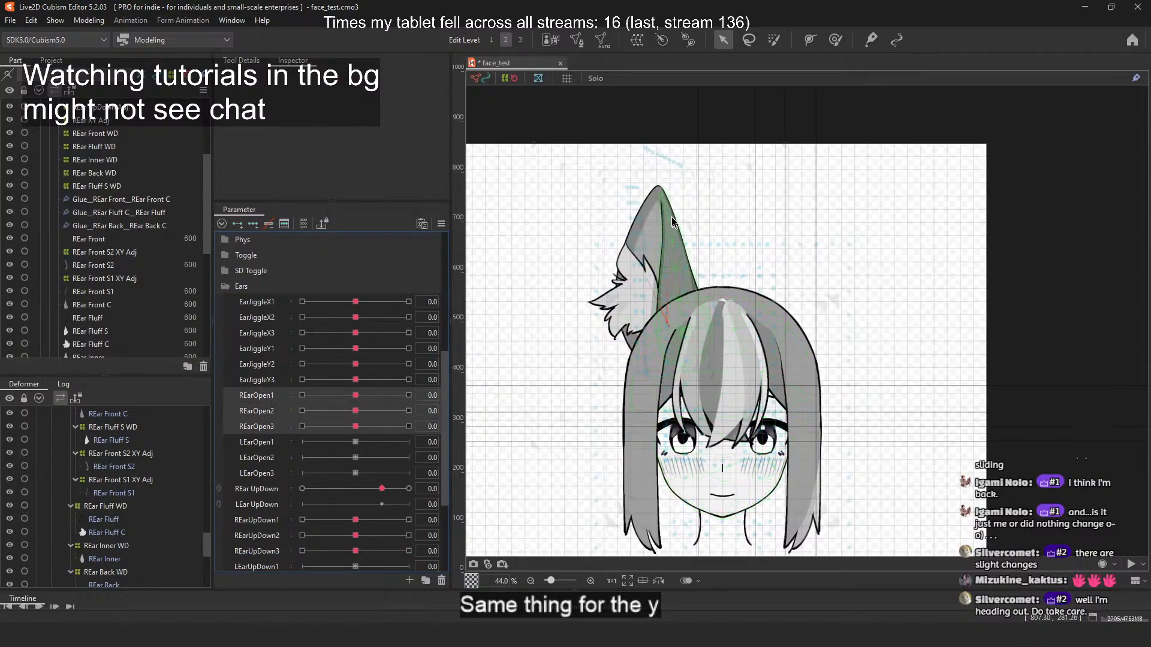
{"action": "left_click", "coordinate": [263, 401]}
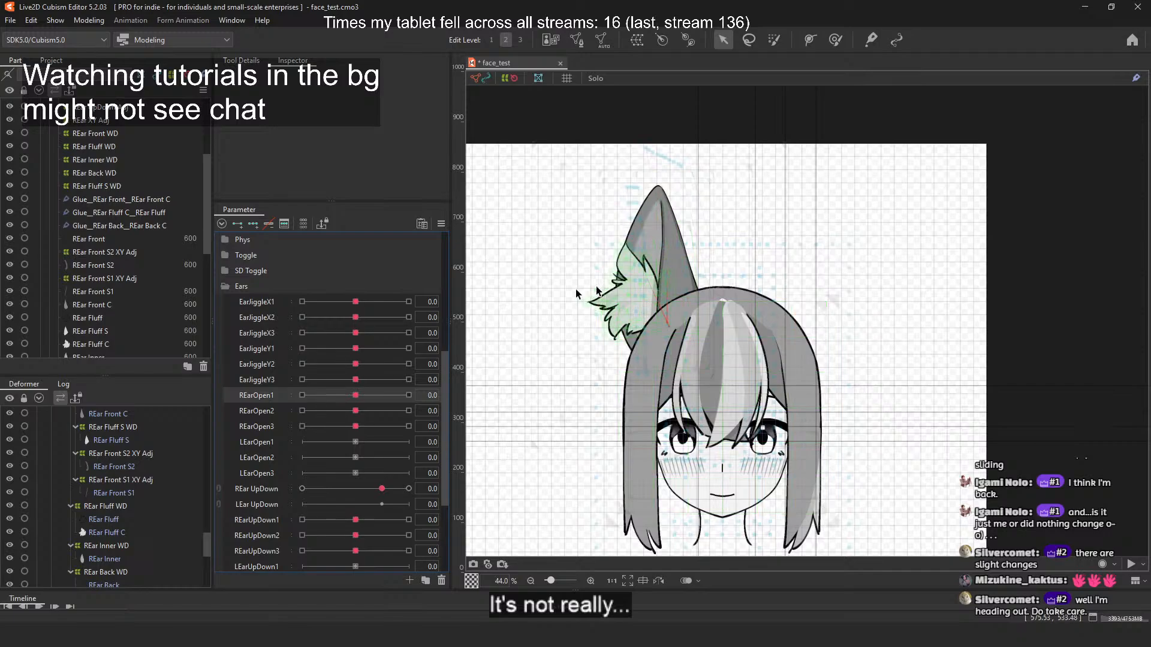
Step: Preview the REarOpen1 and REar UpDown parameters on the rear ear, returning each to 0
{"action": "scroll", "coordinate": [346, 372], "scroll_direction": "up", "scroll_amount": 1}
{"action": "scroll", "coordinate": [345, 371], "scroll_direction": "down", "scroll_amount": 2}
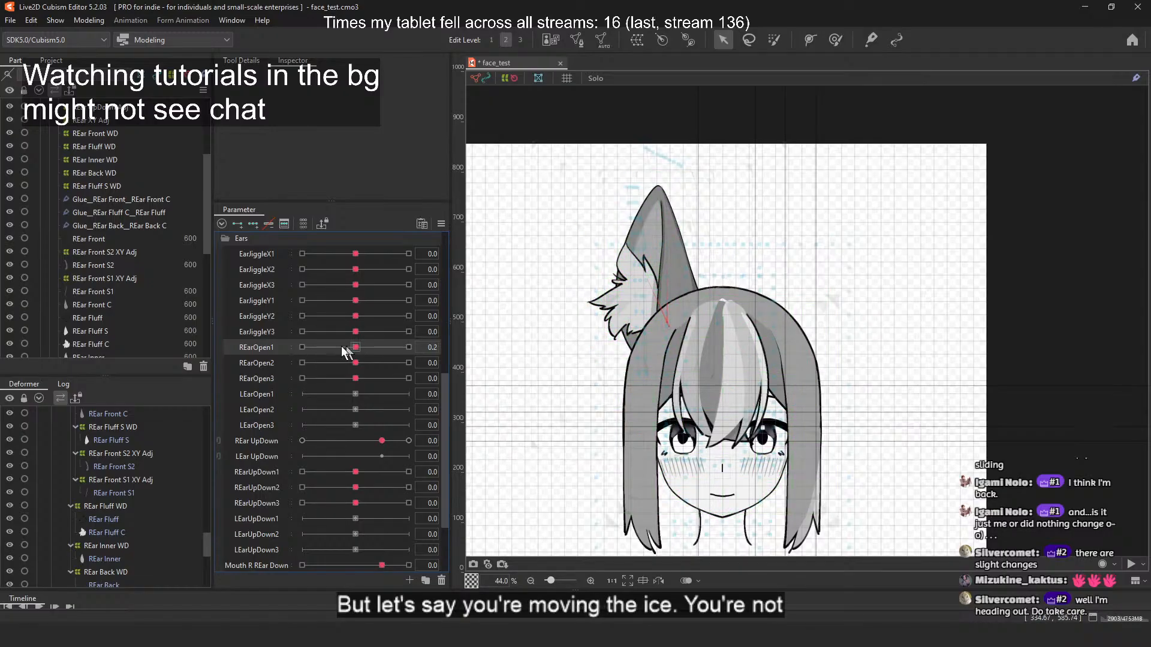
{"action": "mouse_move", "coordinate": [341, 347]}
{"action": "left_mouse_down"}
{"action": "mouse_move", "coordinate": [319, 348]}
{"action": "mouse_move", "coordinate": [356, 347]}
{"action": "left_mouse_up"}
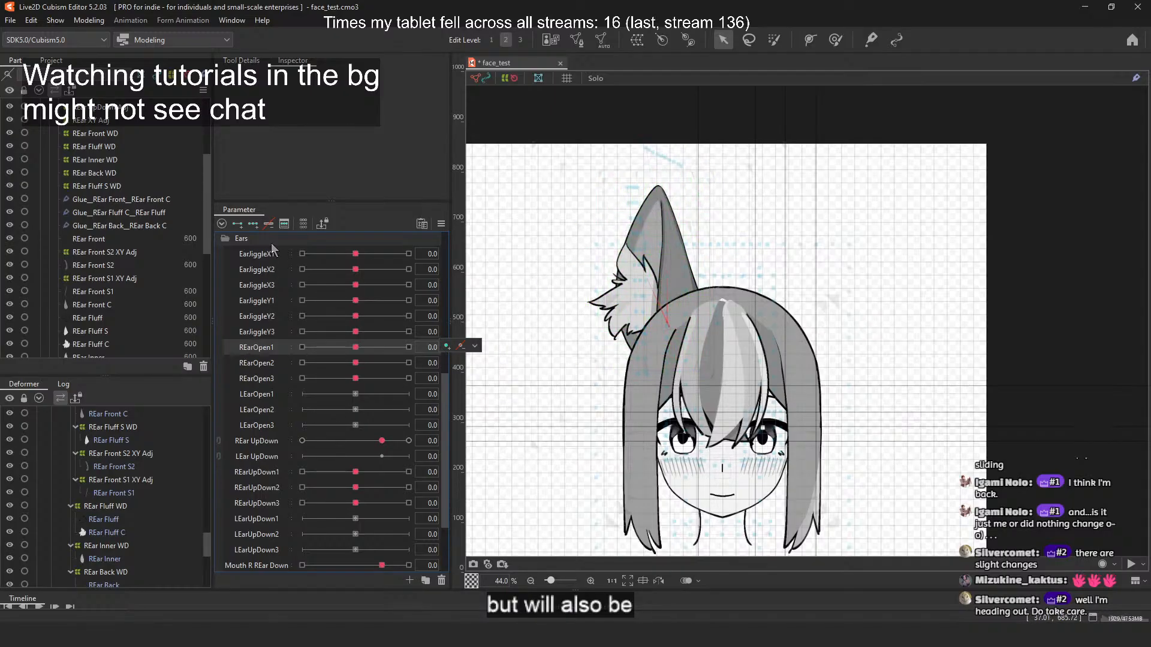
{"action": "left_click", "coordinate": [264, 425]}
{"action": "scroll", "coordinate": [266, 458], "scroll_direction": "down", "scroll_amount": 3}
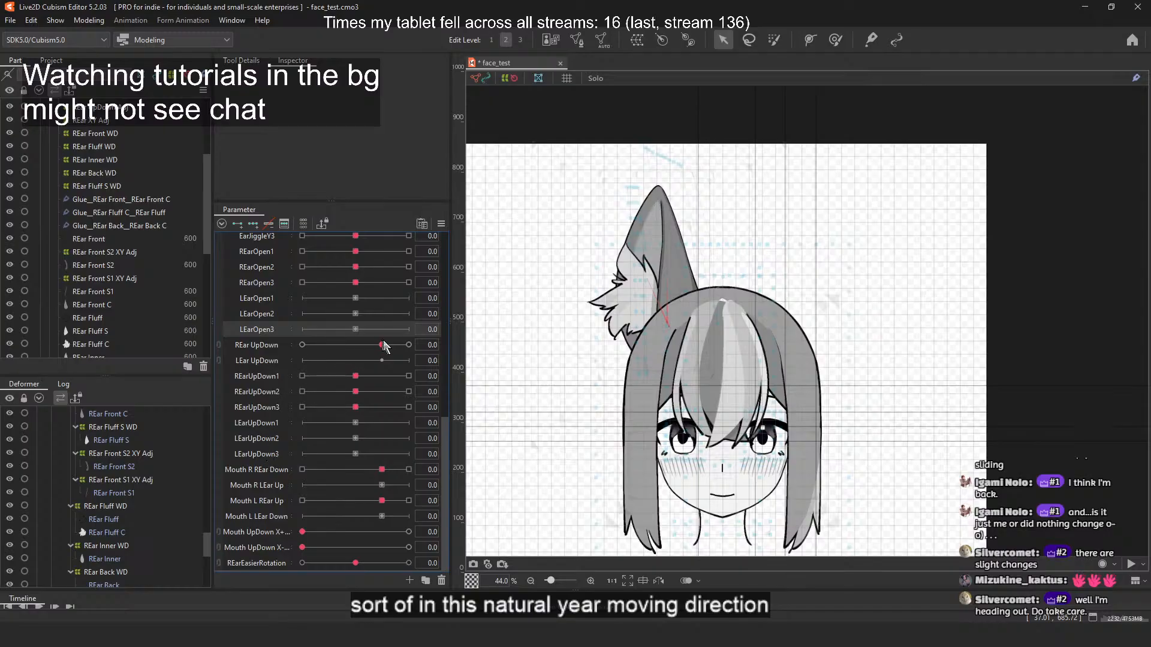
{"action": "mouse_move", "coordinate": [383, 346]}
{"action": "left_mouse_down"}
{"action": "mouse_move", "coordinate": [410, 346]}
{"action": "mouse_move", "coordinate": [310, 350]}
{"action": "mouse_move", "coordinate": [394, 348]}
{"action": "mouse_move", "coordinate": [378, 356]}
{"action": "mouse_move", "coordinate": [386, 347]}
{"action": "mouse_move", "coordinate": [302, 347]}
{"action": "mouse_move", "coordinate": [419, 351]}
{"action": "mouse_move", "coordinate": [372, 359]}
{"action": "mouse_move", "coordinate": [382, 346]}
{"action": "left_mouse_up"}
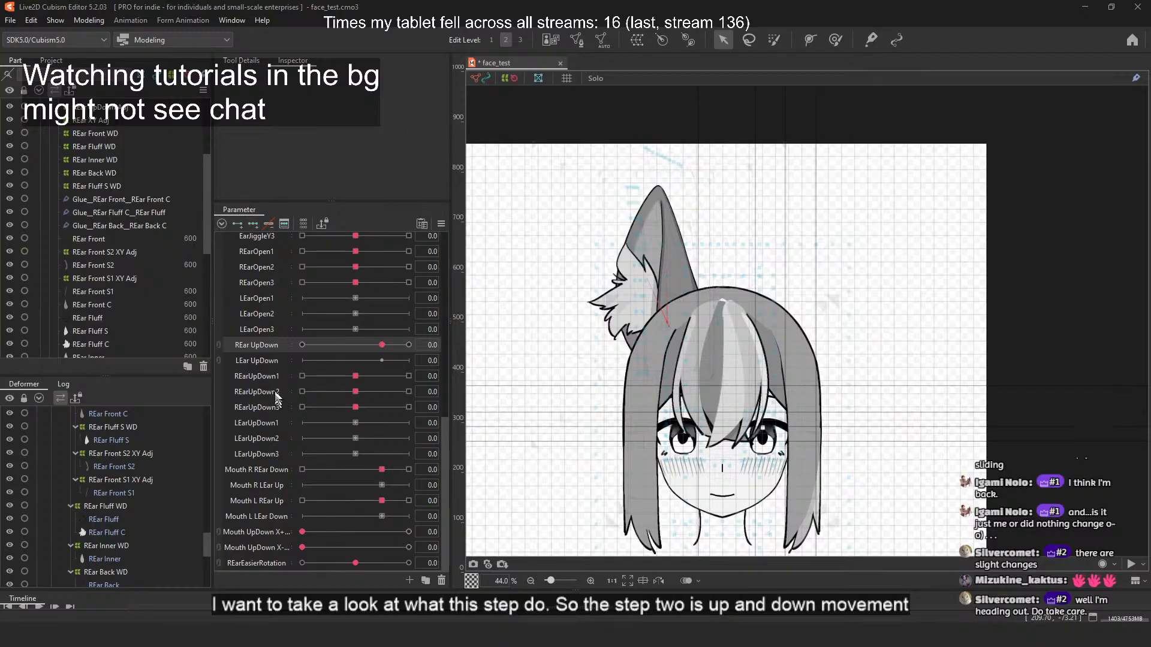
{"action": "mouse_move", "coordinate": [378, 345]}
{"action": "left_mouse_down"}
{"action": "mouse_move", "coordinate": [264, 344]}
{"action": "mouse_move", "coordinate": [386, 344]}
{"action": "left_mouse_up"}
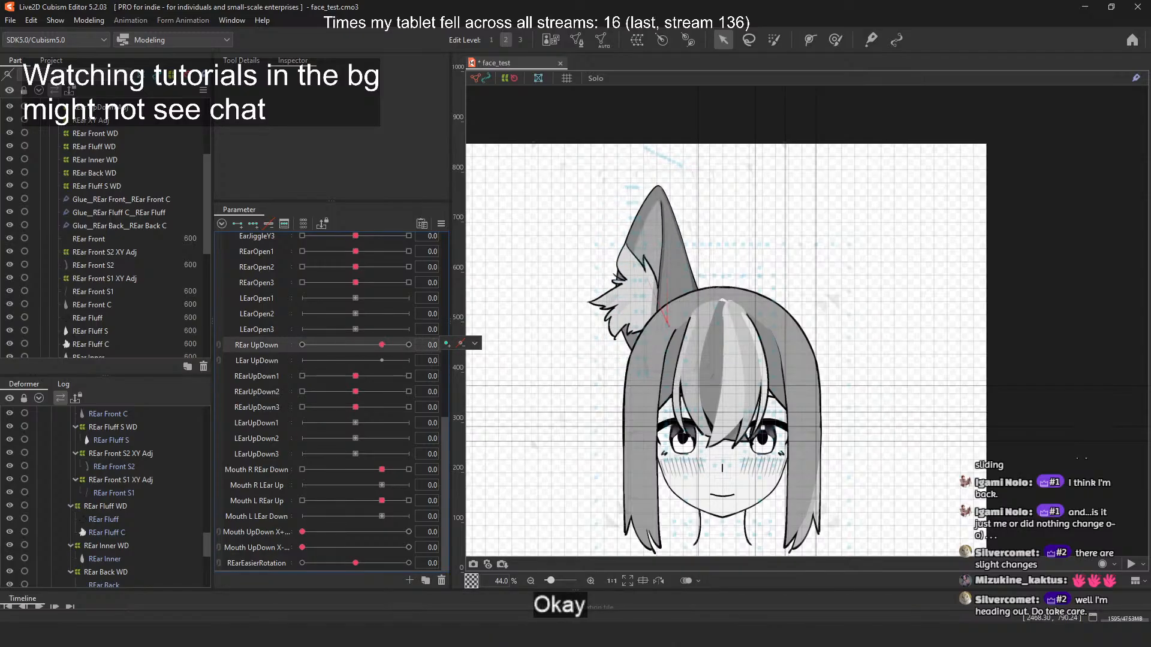
Step: Select the objects keyed to REar UpDown, isolate the REar Front mesh and return the parameter to 0
{"action": "left_click_drag", "start_coordinate": [383, 346], "coordinate": [477, 344]}
{"action": "left_click", "coordinate": [477, 344]}
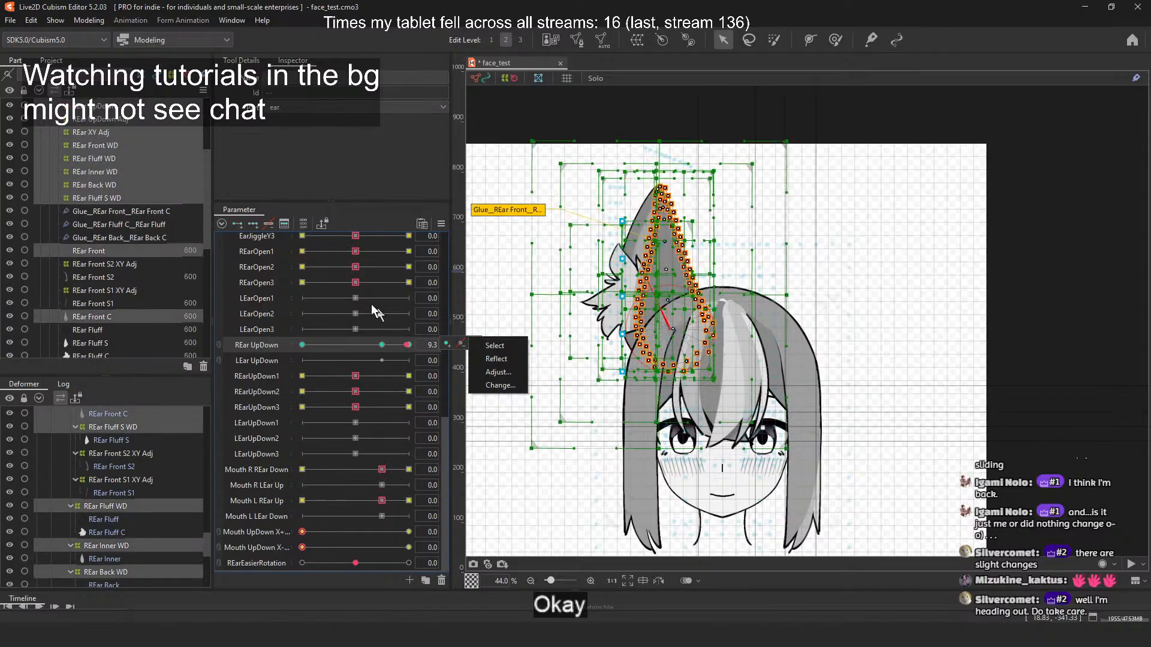
{"action": "left_click", "coordinate": [122, 253]}
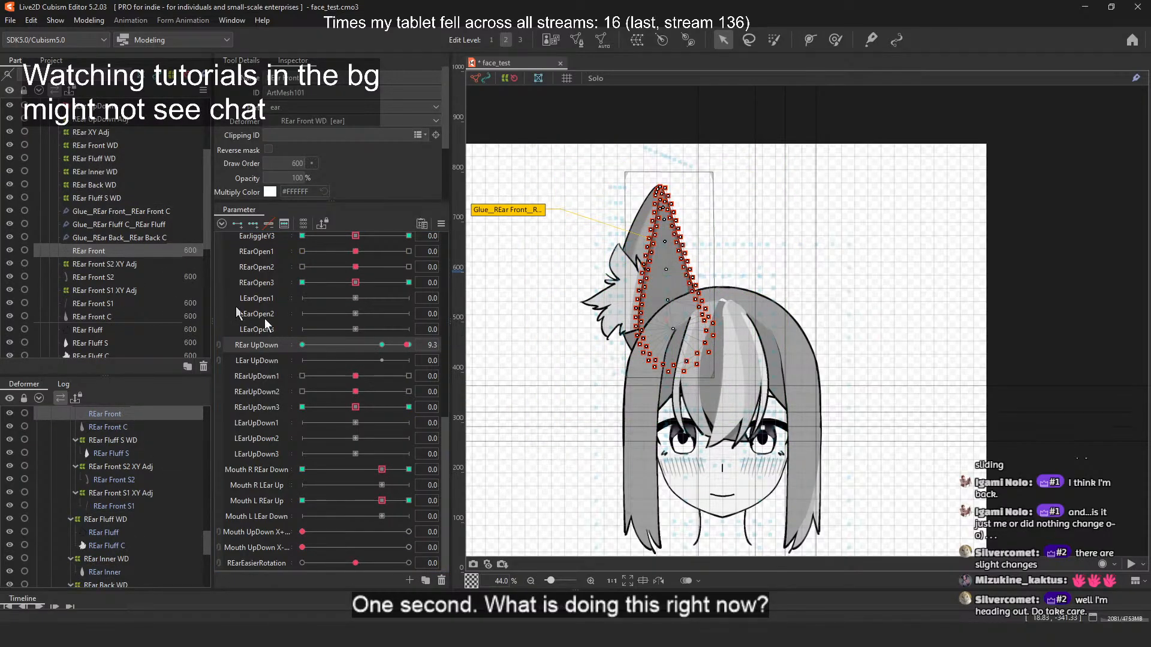
{"action": "left_click_drag", "start_coordinate": [406, 346], "coordinate": [382, 344]}
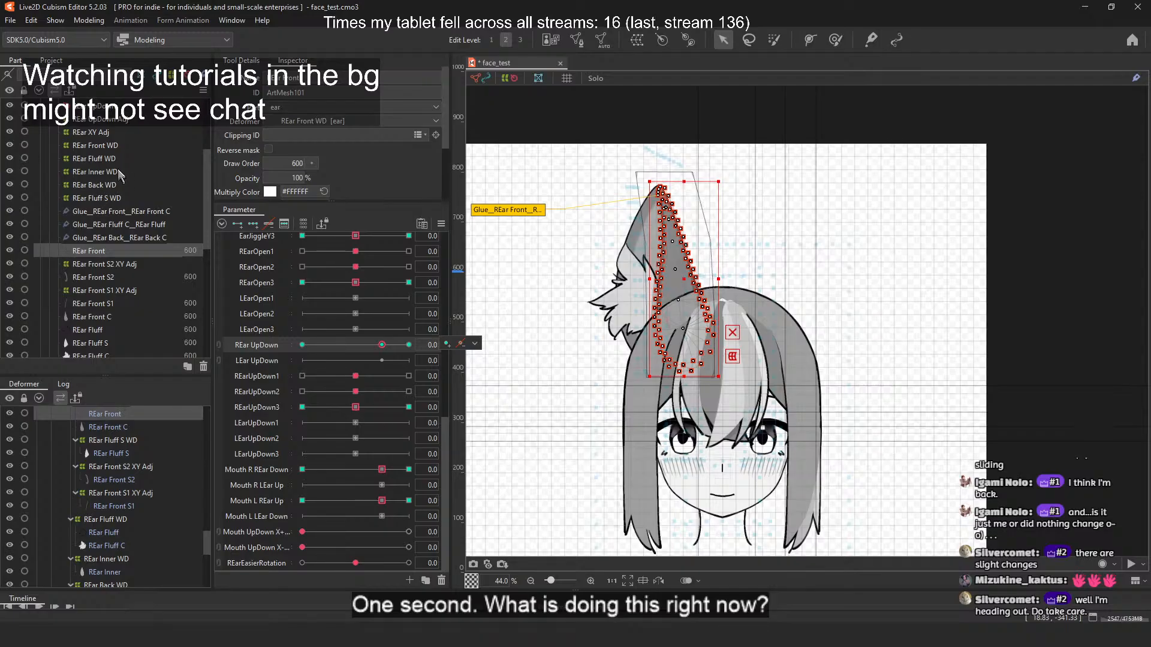
Step: Delete the REar UpDown keyforms from the REar Front WD and REar Fluff WD warp deformers
{"action": "left_click", "coordinate": [96, 146]}
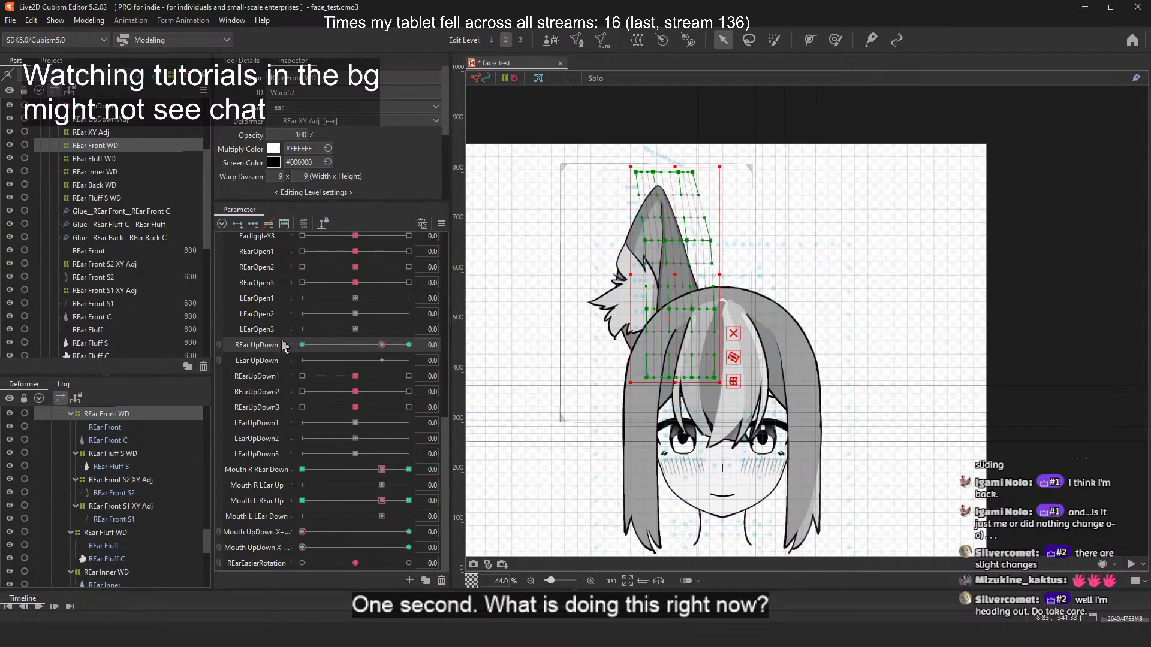
{"action": "left_click", "coordinate": [267, 225]}
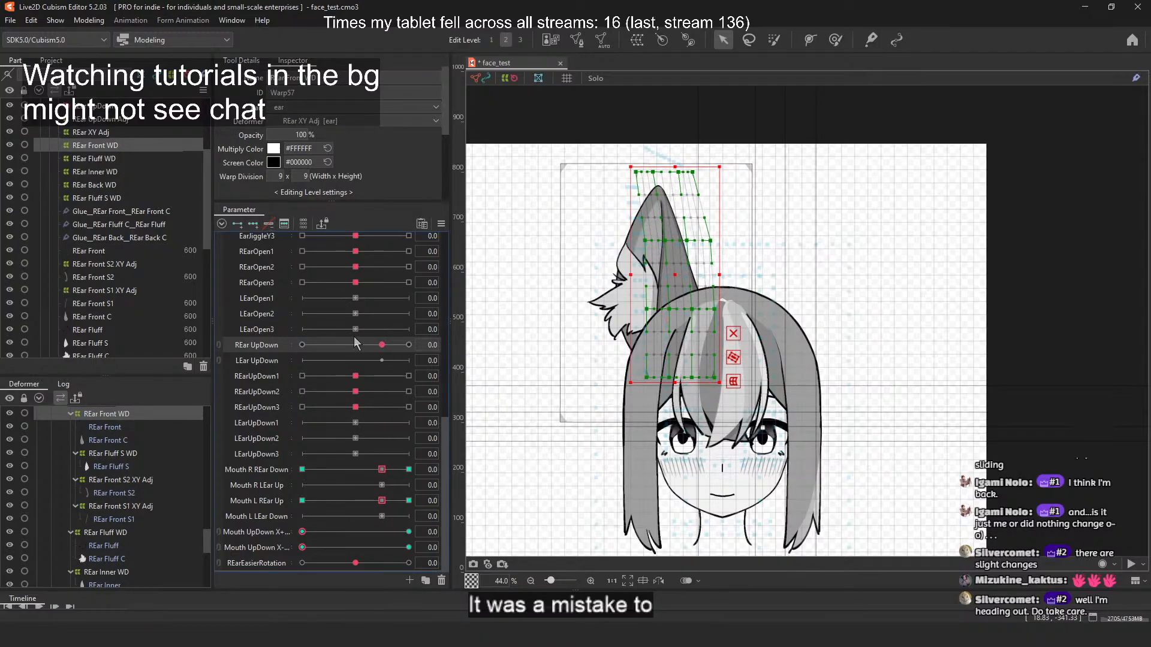
{"action": "mouse_move", "coordinate": [382, 344]}
{"action": "left_mouse_down"}
{"action": "mouse_move", "coordinate": [428, 342]}
{"action": "mouse_move", "coordinate": [382, 345]}
{"action": "left_mouse_up"}
{"action": "left_click", "coordinate": [114, 159]}
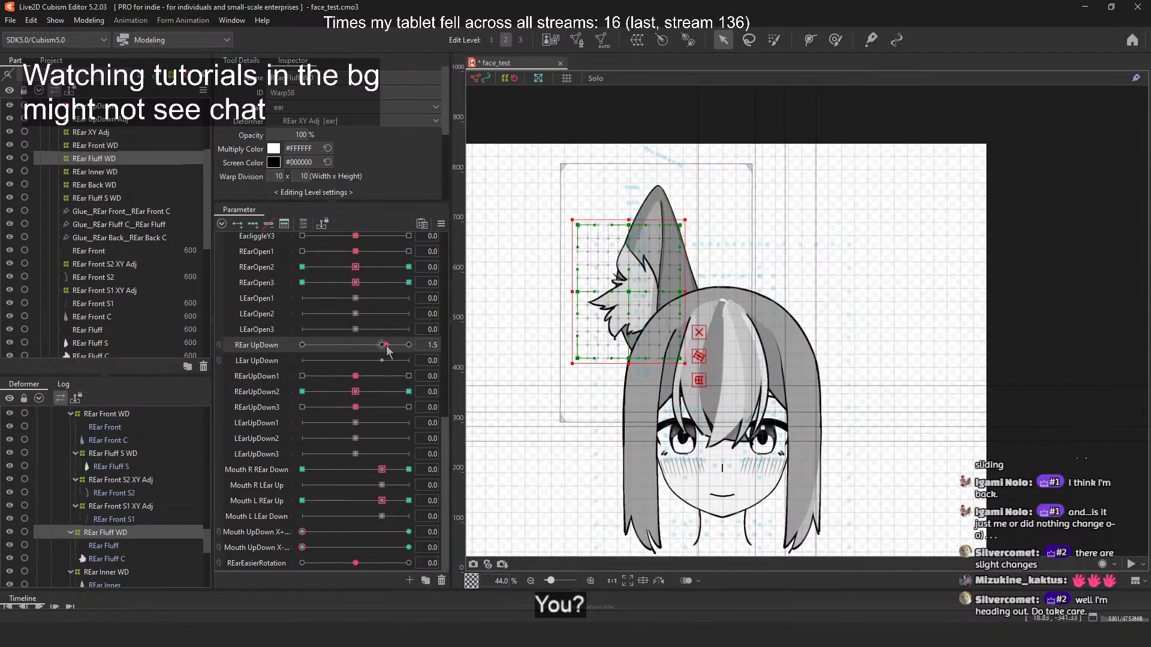
{"action": "scroll", "coordinate": [120, 225], "scroll_direction": "up", "scroll_amount": 1}
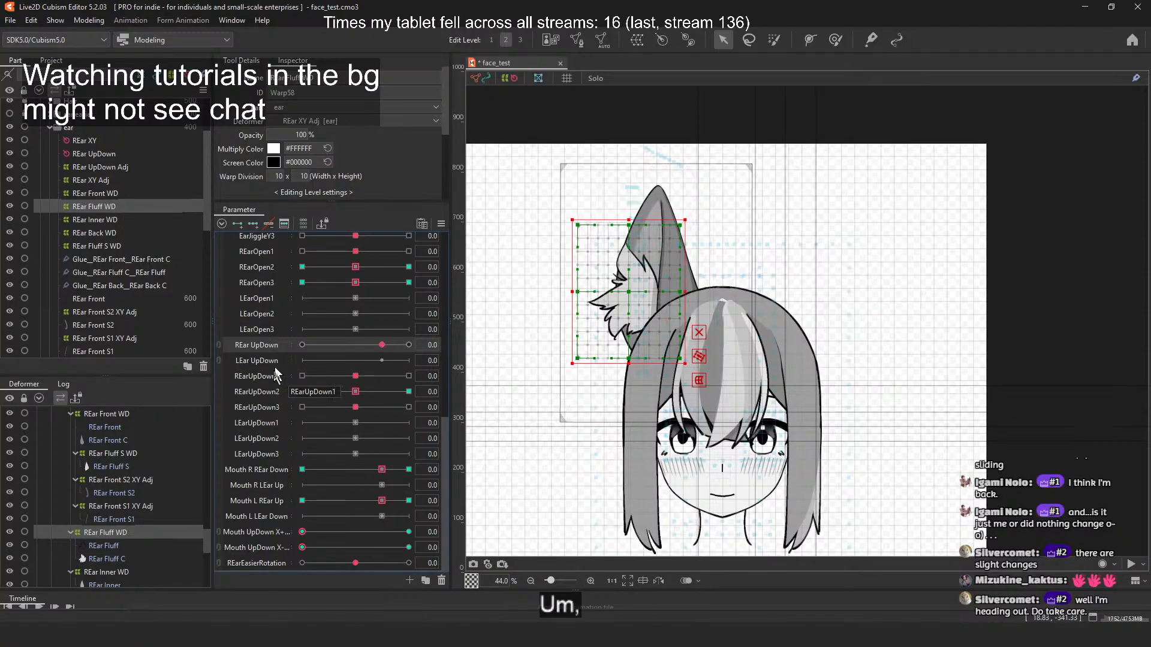
Step: Review the REarUpDown1 to REarUpDown3 parameters alongside REar UpDown at -30, return it to 0 and clear the selection
{"action": "left_click_drag", "start_coordinate": [273, 376], "coordinate": [276, 413]}
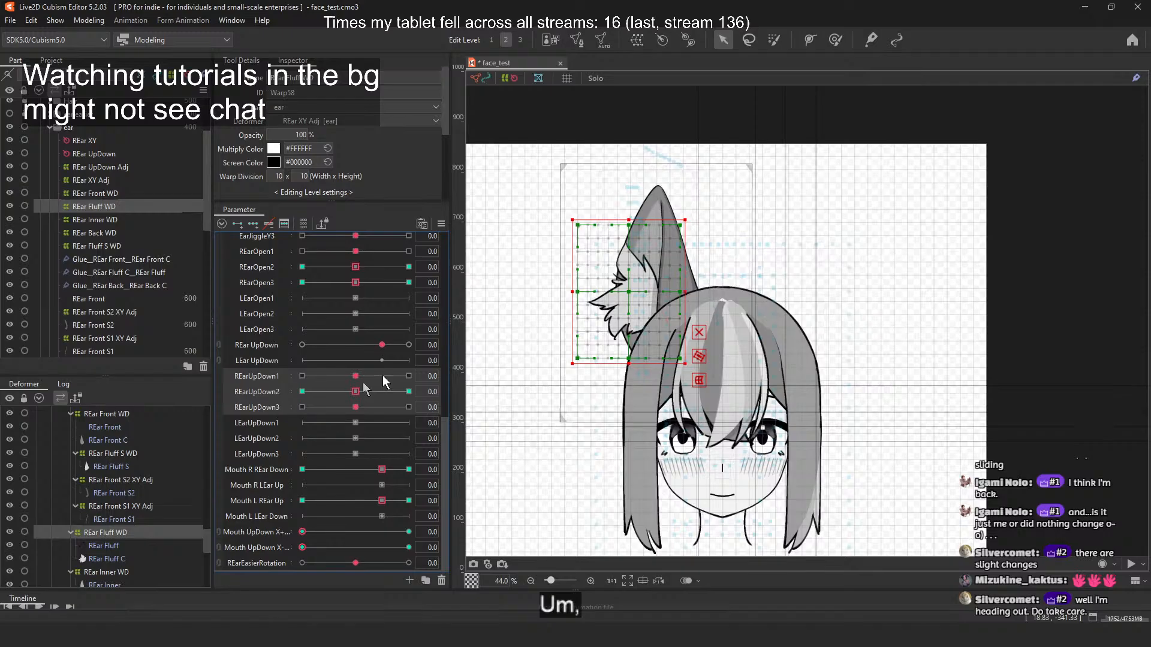
{"action": "left_click_drag", "start_coordinate": [379, 346], "coordinate": [274, 356]}
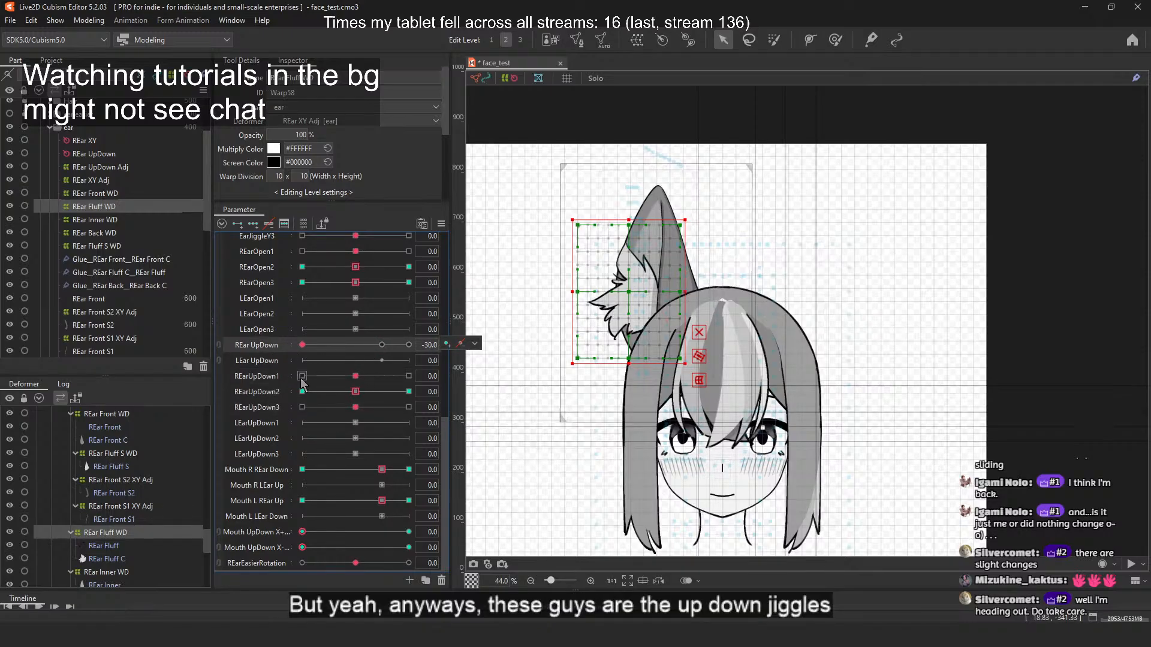
{"action": "mouse_move", "coordinate": [355, 391]}
{"action": "left_mouse_down"}
{"action": "mouse_move", "coordinate": [332, 386]}
{"action": "mouse_move", "coordinate": [362, 398]}
{"action": "left_mouse_up"}
{"action": "left_click", "coordinate": [382, 345]}
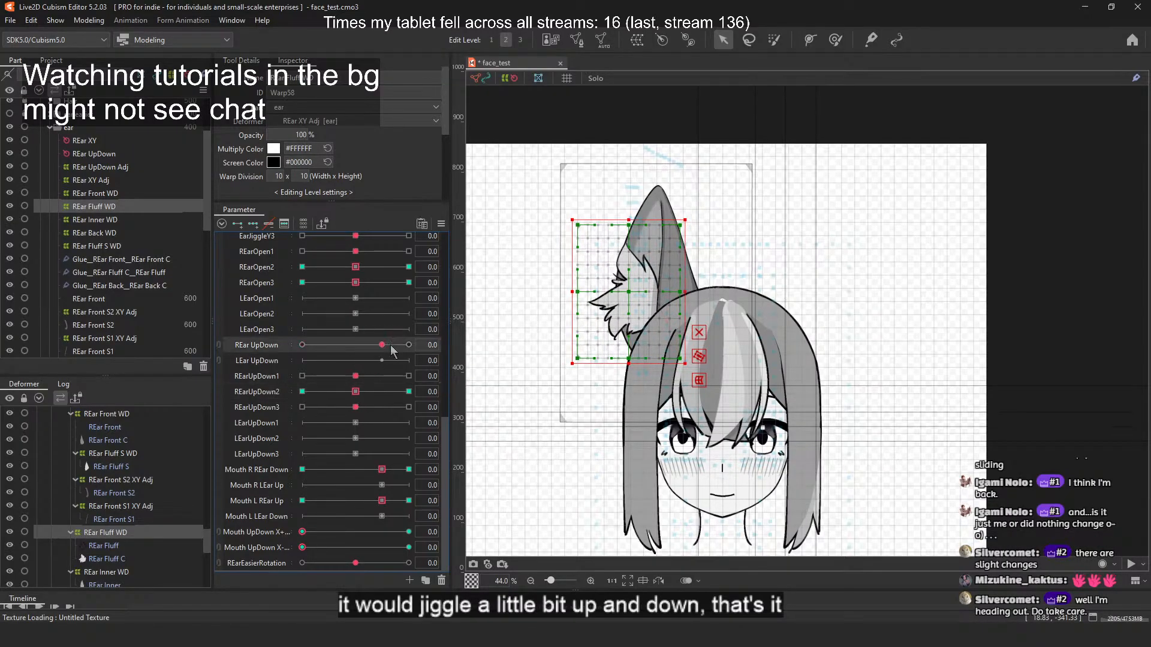
{"action": "left_click", "coordinate": [473, 345]}
{"action": "left_click", "coordinate": [631, 149]}
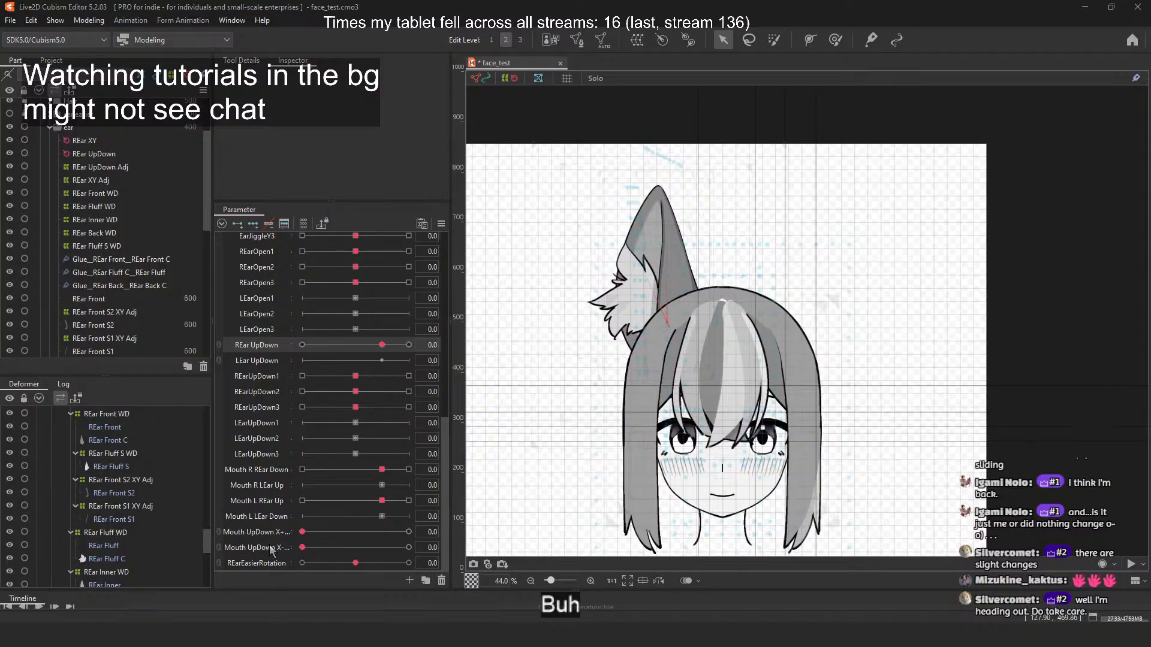
Step: Examine the REar UpDown rotation deformer with REar UpDown at -30 and 10, and undo the last changes
{"action": "left_click", "coordinate": [111, 153]}
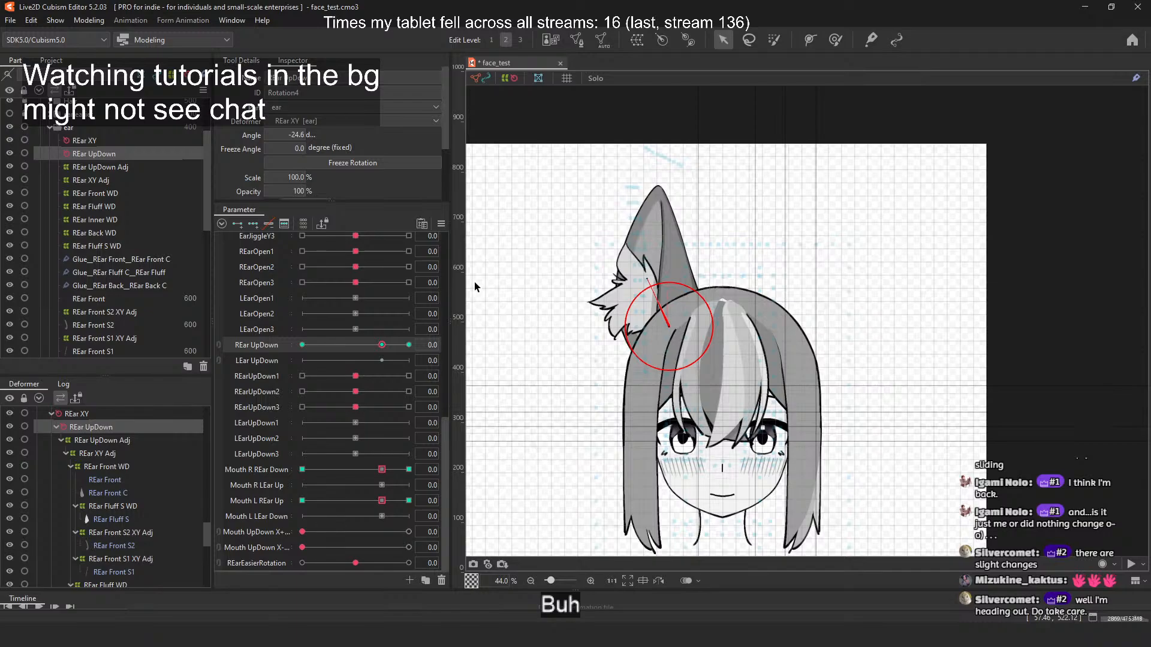
{"action": "left_click_drag", "start_coordinate": [382, 345], "coordinate": [302, 345]}
{"action": "left_click", "coordinate": [382, 346]}
{"action": "right_click", "coordinate": [296, 343]}
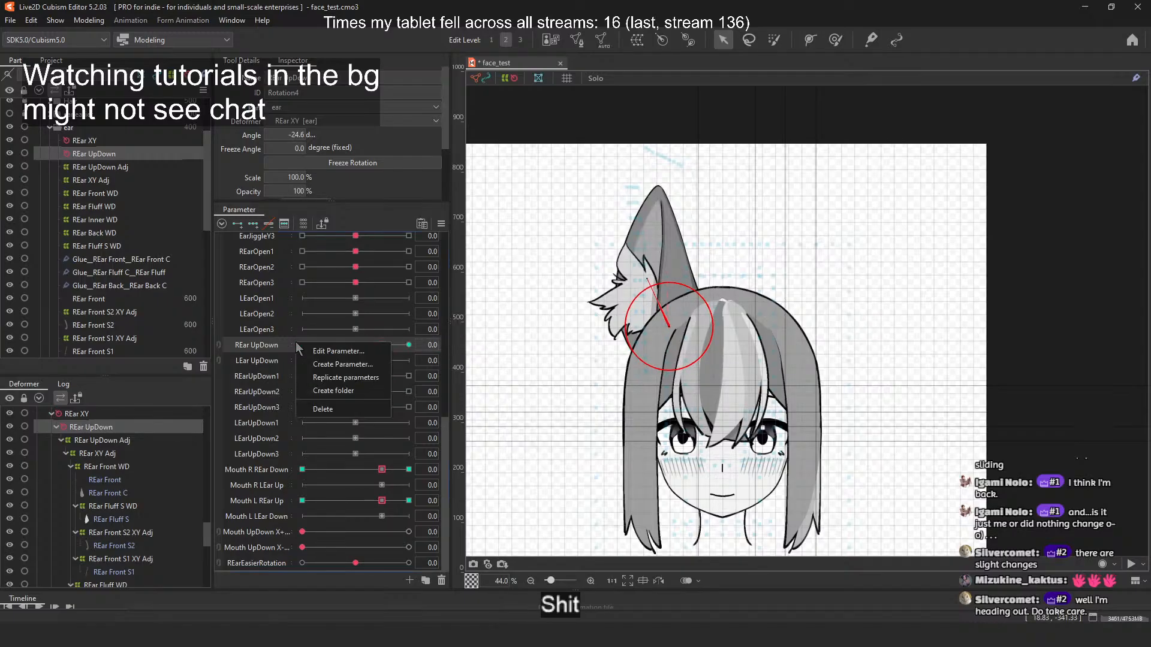
{"action": "left_click", "coordinate": [302, 345]}
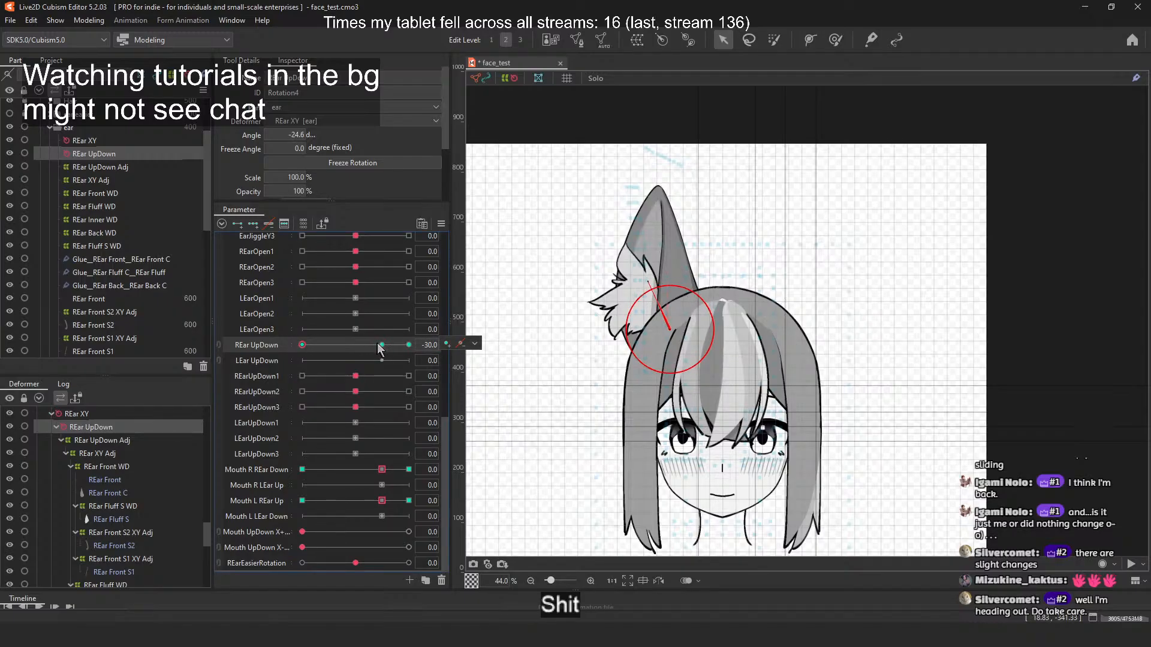
{"action": "left_click", "coordinate": [407, 344]}
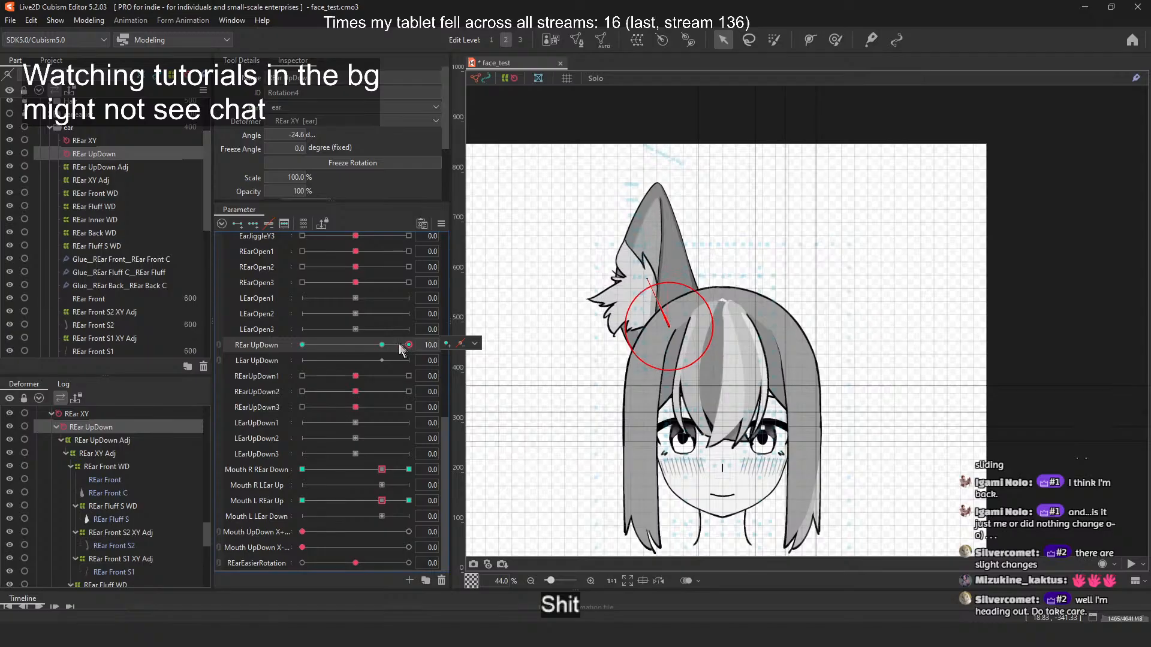
{"action": "left_click", "coordinate": [391, 346]}
{"action": "left_click", "coordinate": [407, 347]}
{"action": "key", "text": "ctrl+z"}
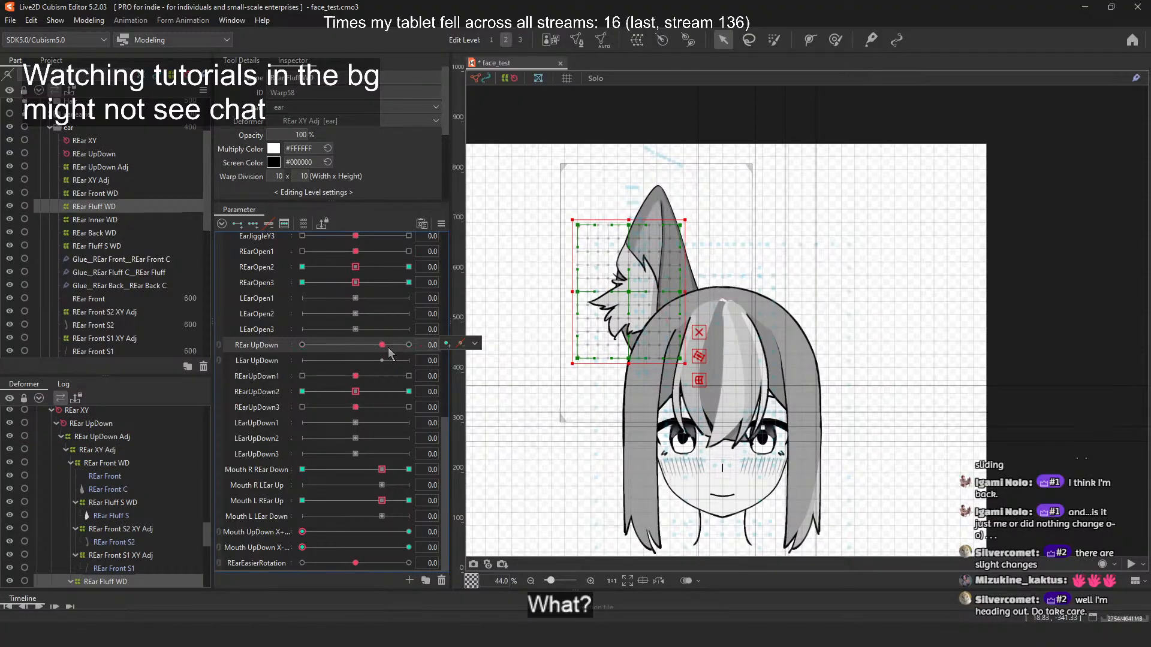
Step: Compare the REar UpDown rotation deformer's properties at the REar UpDown keyforms 0 and 10
{"action": "left_click", "coordinate": [120, 141]}
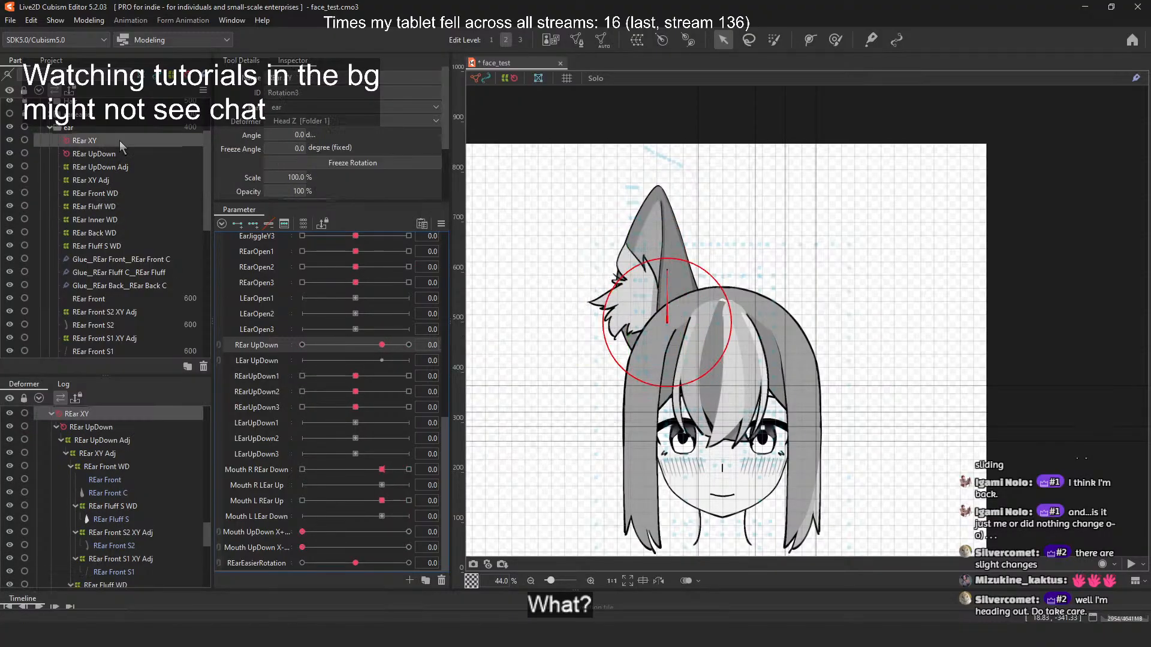
{"action": "left_click", "coordinate": [117, 154]}
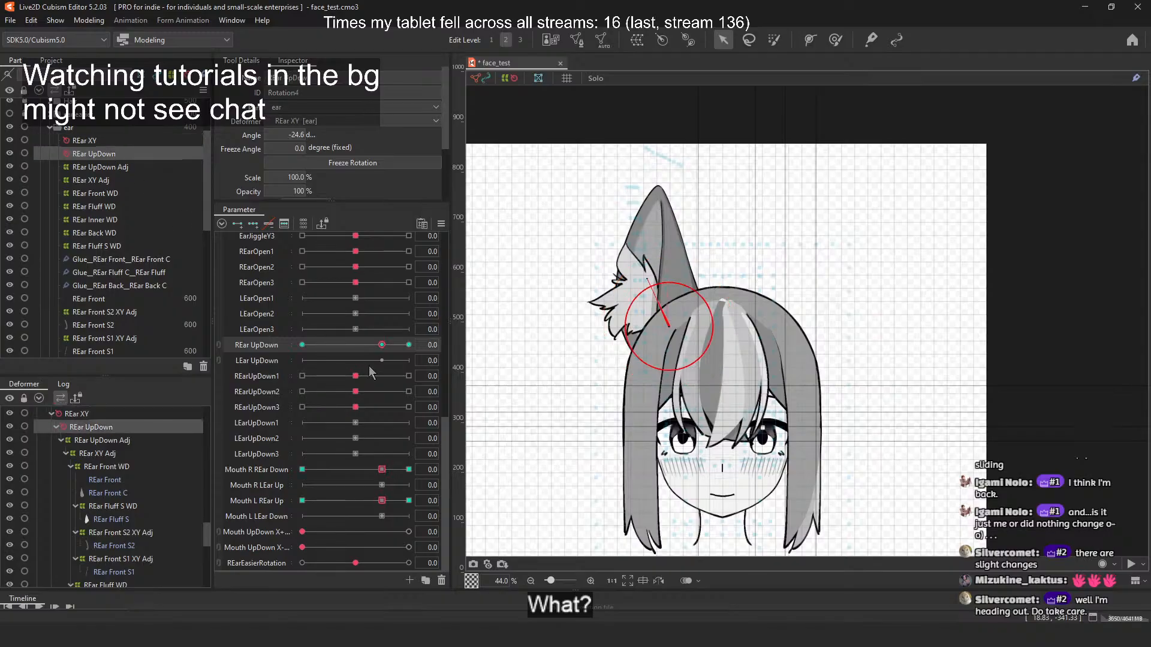
{"action": "left_click", "coordinate": [381, 347]}
{"action": "mouse_move", "coordinate": [394, 350]}
{"action": "left_mouse_down"}
{"action": "mouse_move", "coordinate": [311, 350]}
{"action": "mouse_move", "coordinate": [383, 345]}
{"action": "left_mouse_up"}
{"action": "left_click", "coordinate": [406, 346]}
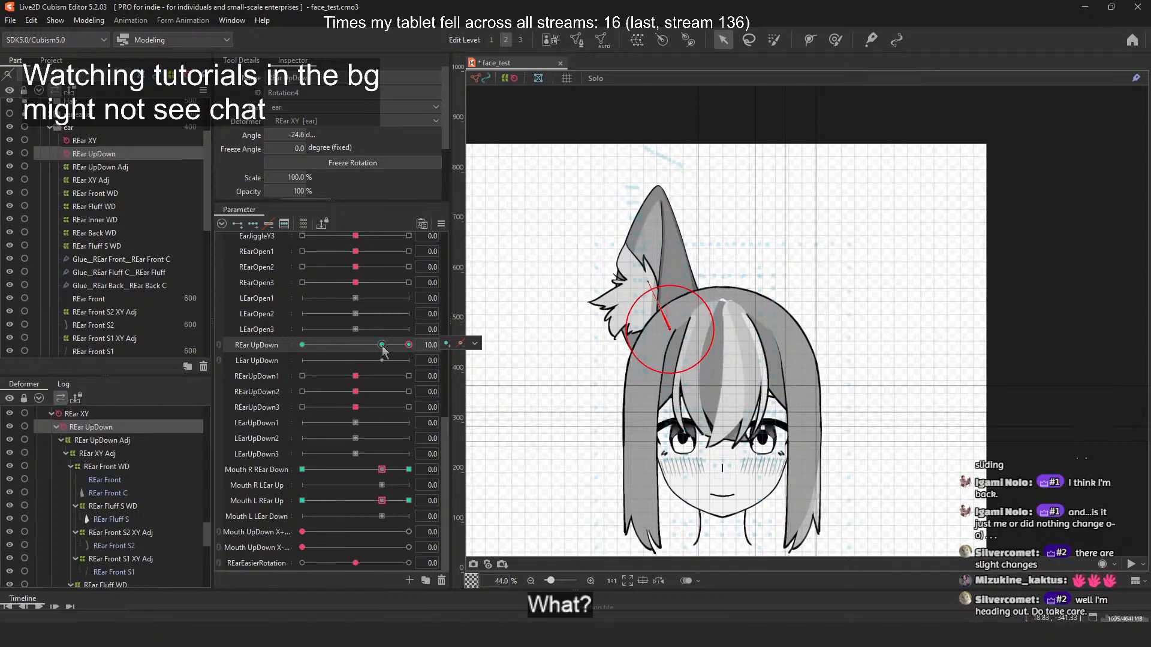
{"action": "left_click", "coordinate": [381, 346]}
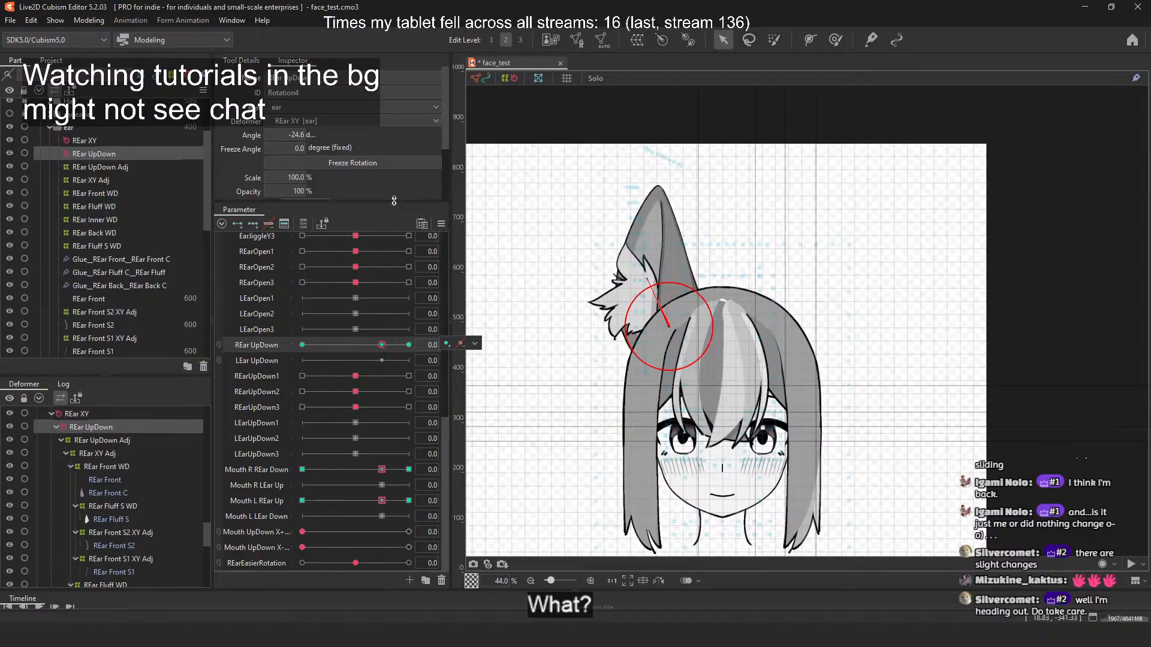
{"action": "scroll", "coordinate": [398, 193], "scroll_direction": "down", "scroll_amount": 3}
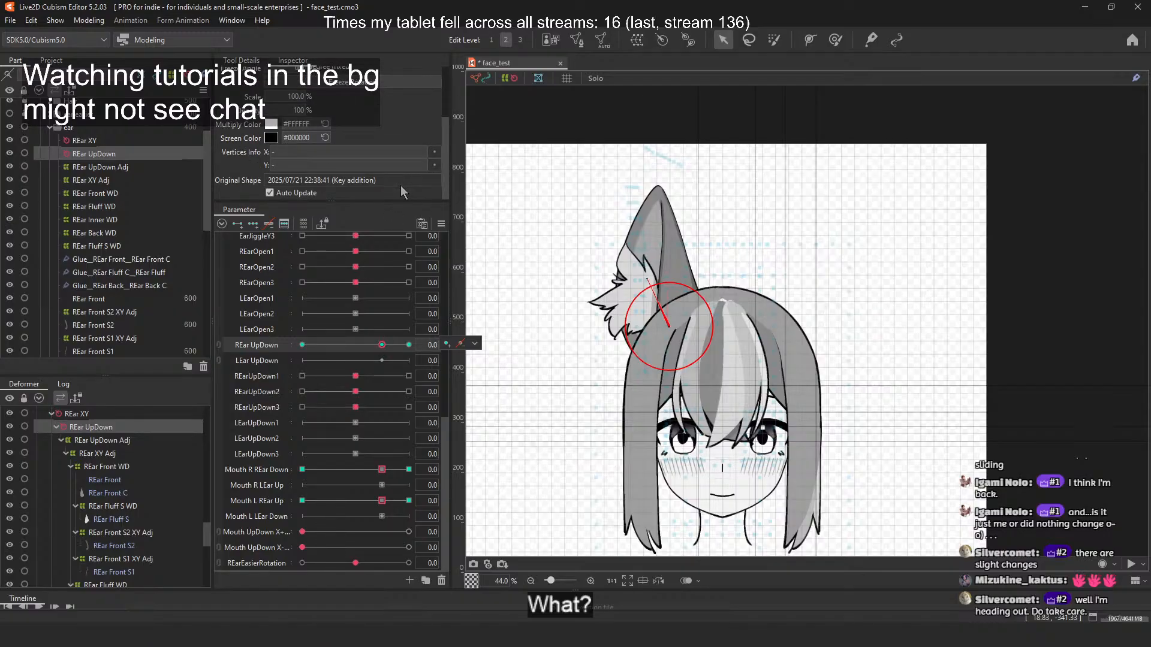
{"action": "scroll", "coordinate": [401, 188], "scroll_direction": "up", "scroll_amount": 3}
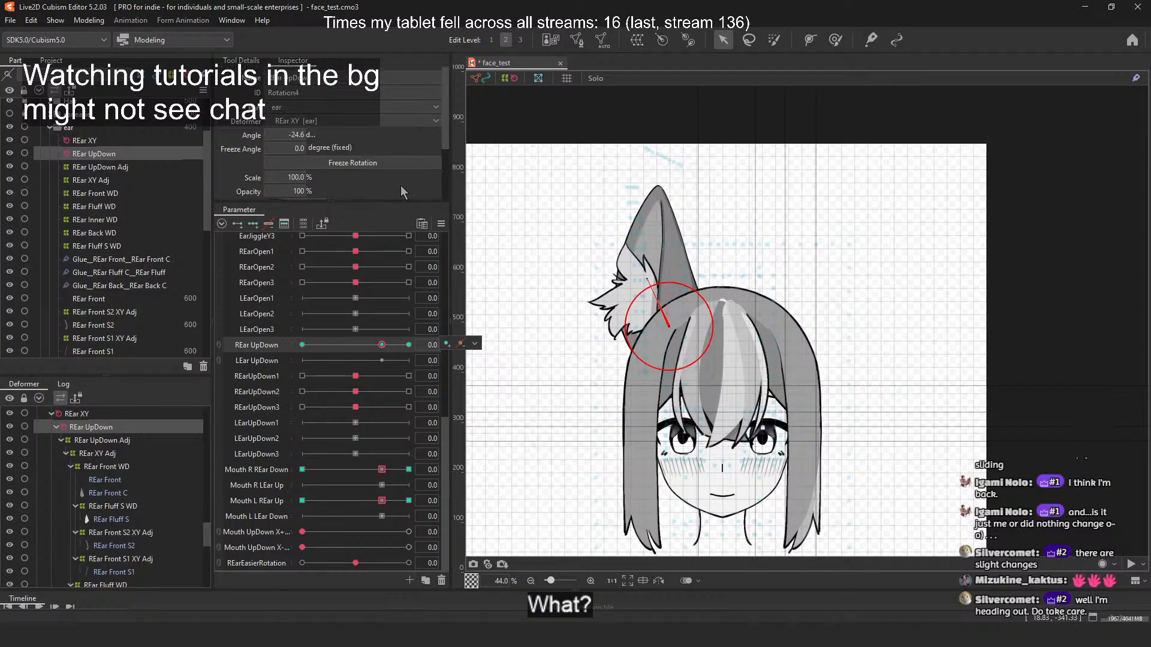
{"action": "left_click", "coordinate": [382, 345]}
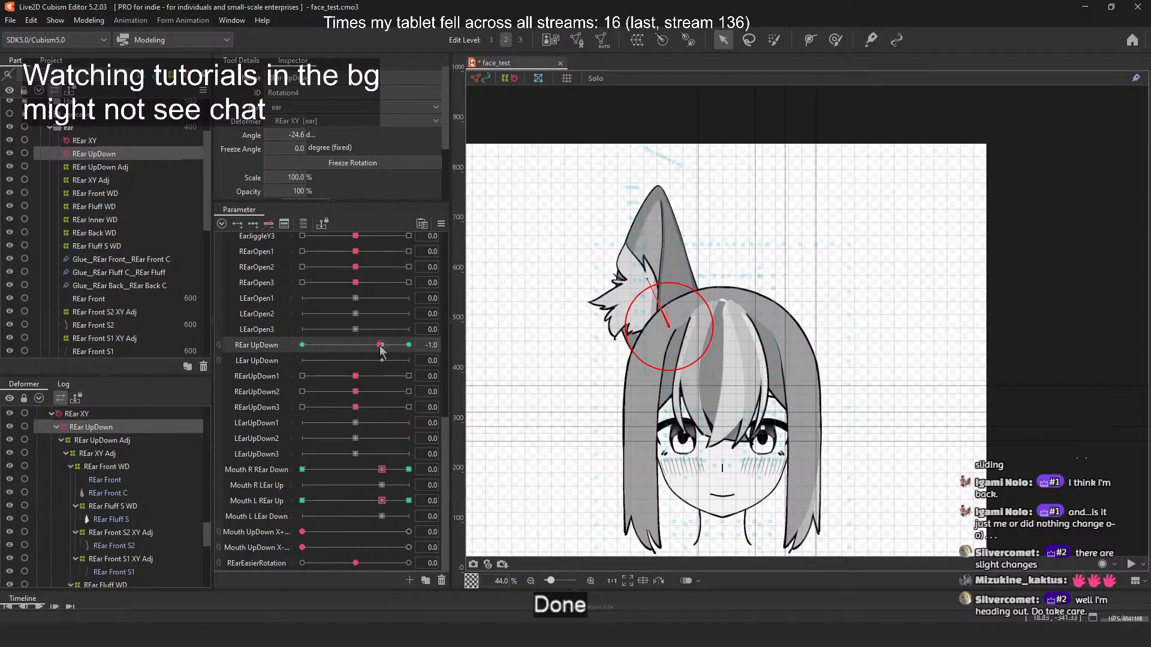
Step: Delete the REar UpDown rotation deformer's keyforms on REar UpDown and recreate them at -30, 0 and 10
{"action": "left_click", "coordinate": [268, 224]}
{"action": "left_click", "coordinate": [253, 223]}
{"action": "left_click", "coordinate": [288, 223]}
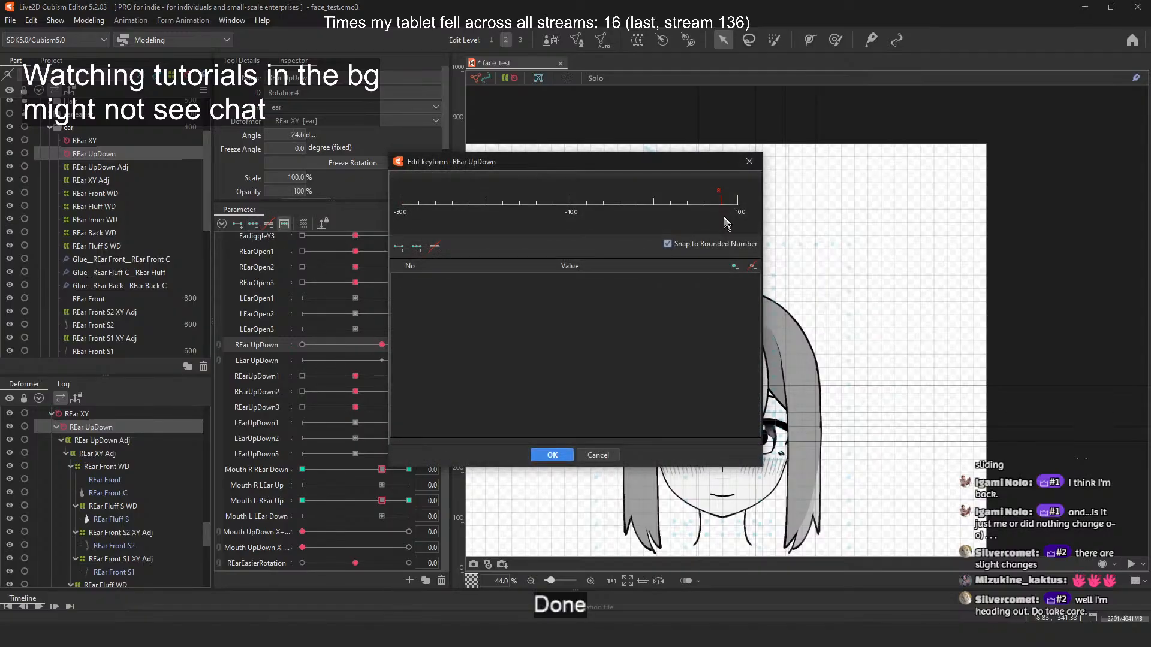
{"action": "left_click", "coordinate": [653, 207]}
{"action": "left_click", "coordinate": [405, 205]}
{"action": "left_click", "coordinate": [550, 456]}
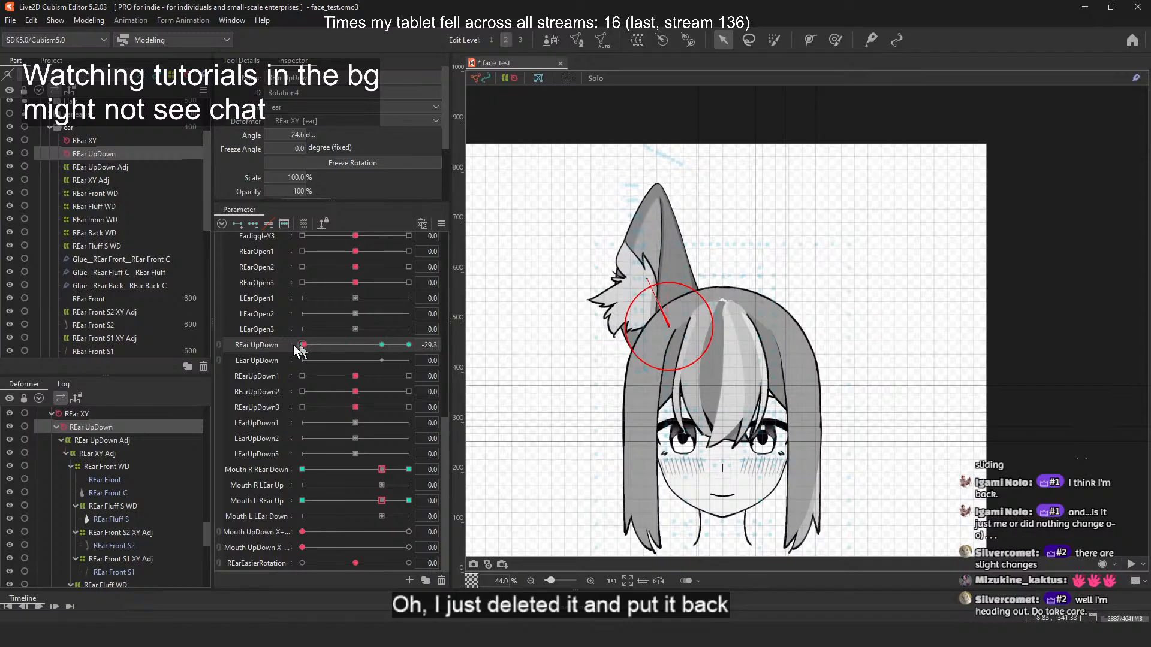
Step: Check the recreated keyforms with REar UpDown at 0 and select all objects still keyed to that parameter
{"action": "left_click", "coordinate": [394, 345]}
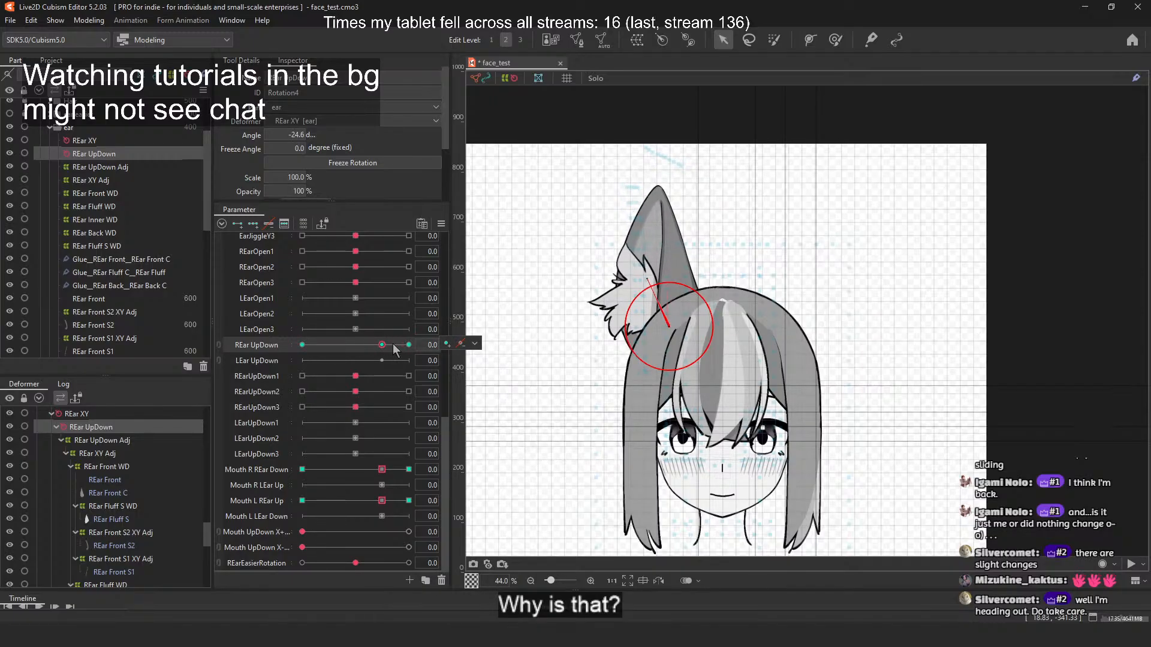
{"action": "left_click", "coordinate": [93, 141]}
{"action": "mouse_move", "coordinate": [378, 345]}
{"action": "left_mouse_down"}
{"action": "mouse_move", "coordinate": [290, 346]}
{"action": "mouse_move", "coordinate": [382, 345]}
{"action": "left_mouse_up"}
{"action": "left_click", "coordinate": [475, 343]}
{"action": "left_click", "coordinate": [494, 346]}
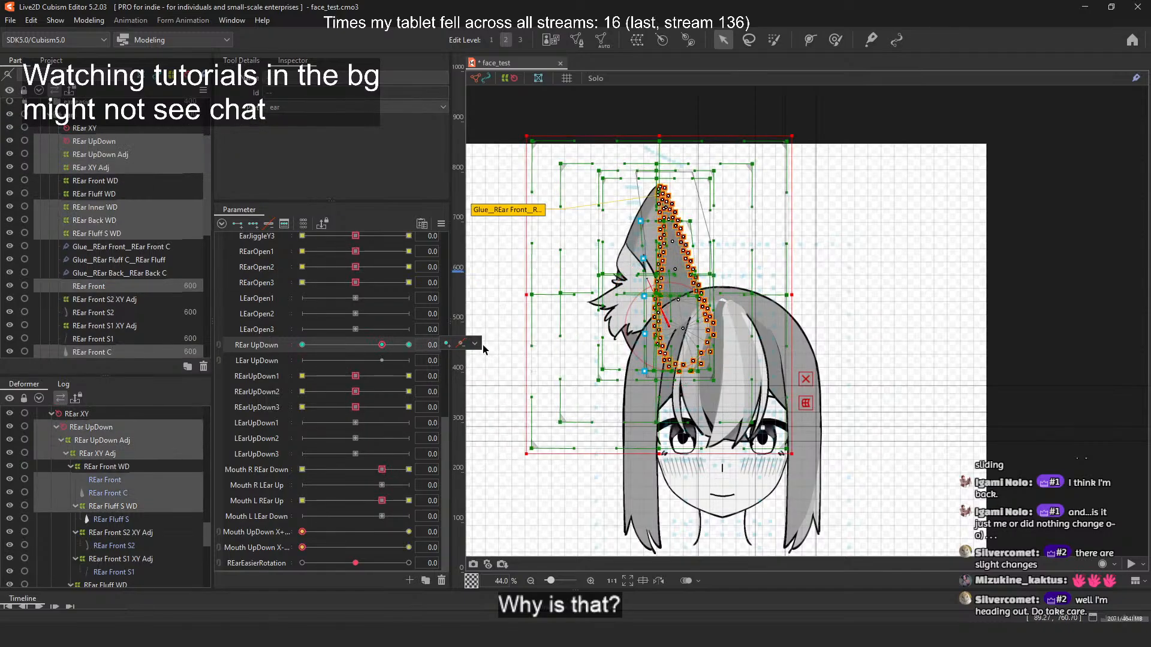
Step: Delete the REar UpDown keyforms from the REar UpDown Adj warp deformer and recheck the REar UpDown rotation deformer
{"action": "left_click", "coordinate": [475, 343]}
{"action": "left_click", "coordinate": [143, 154]}
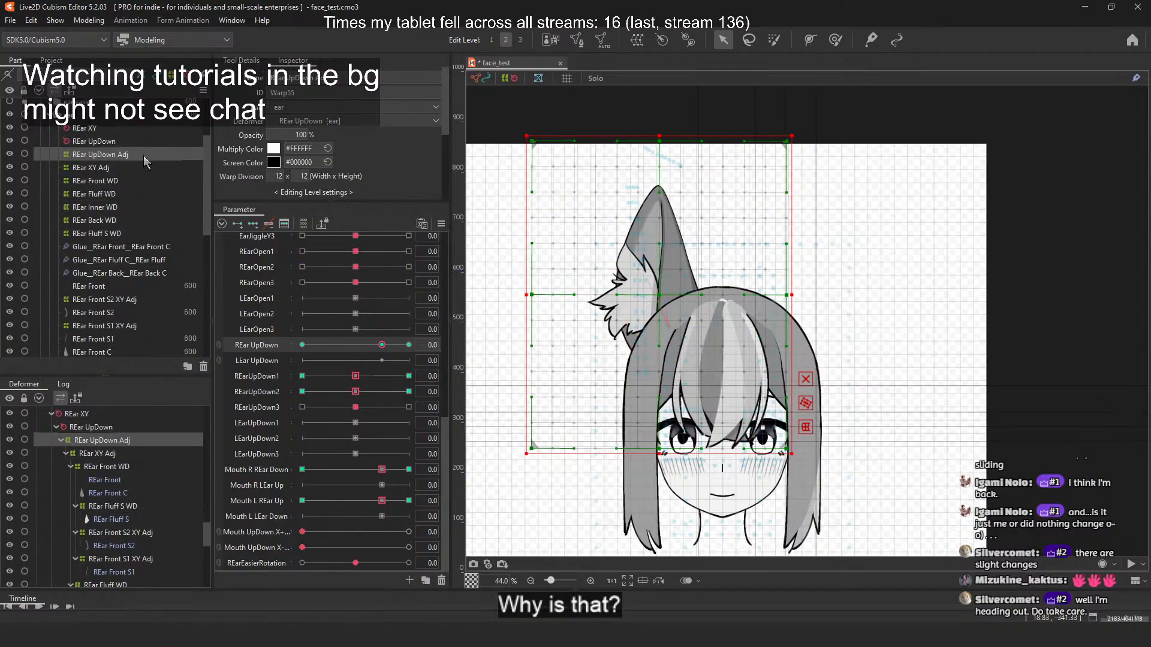
{"action": "mouse_move", "coordinate": [380, 344]}
{"action": "left_mouse_down"}
{"action": "mouse_move", "coordinate": [280, 345]}
{"action": "mouse_move", "coordinate": [395, 345]}
{"action": "mouse_move", "coordinate": [378, 345]}
{"action": "left_mouse_up"}
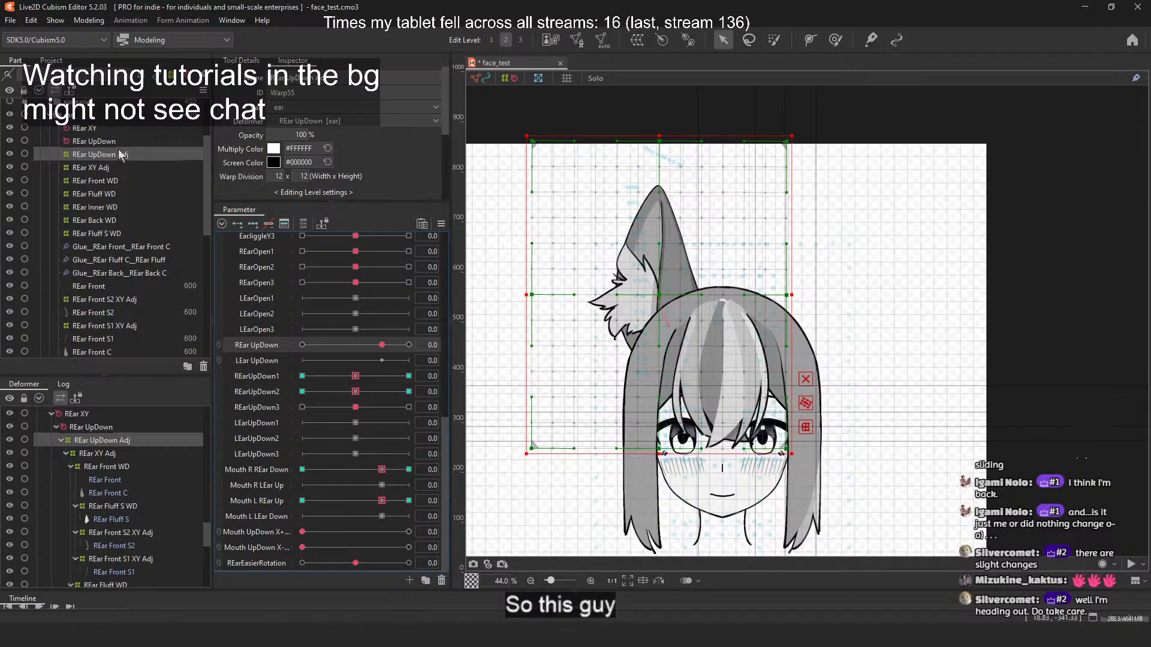
{"action": "left_click", "coordinate": [99, 141]}
{"action": "left_click_drag", "start_coordinate": [302, 345], "coordinate": [382, 345]}
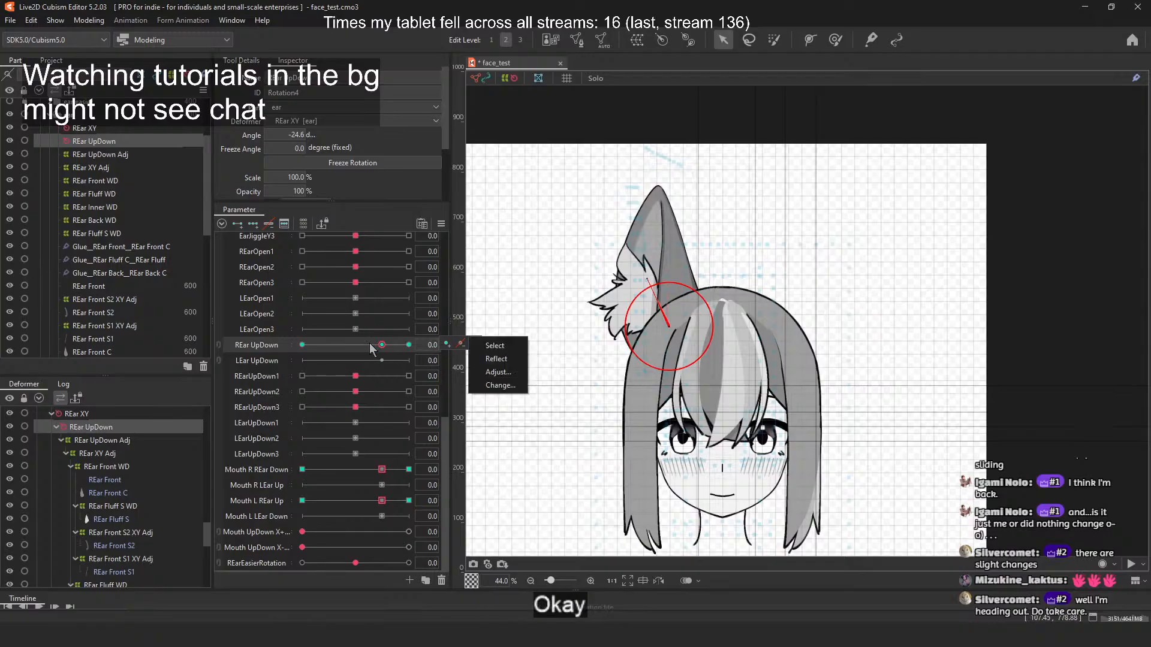
Step: Rotate the REar UpDown rotation deformer to about -98.3 degrees at the REar UpDown keyform -30 and preview the ear movement
{"action": "left_click_drag", "start_coordinate": [382, 344], "coordinate": [157, 344]}
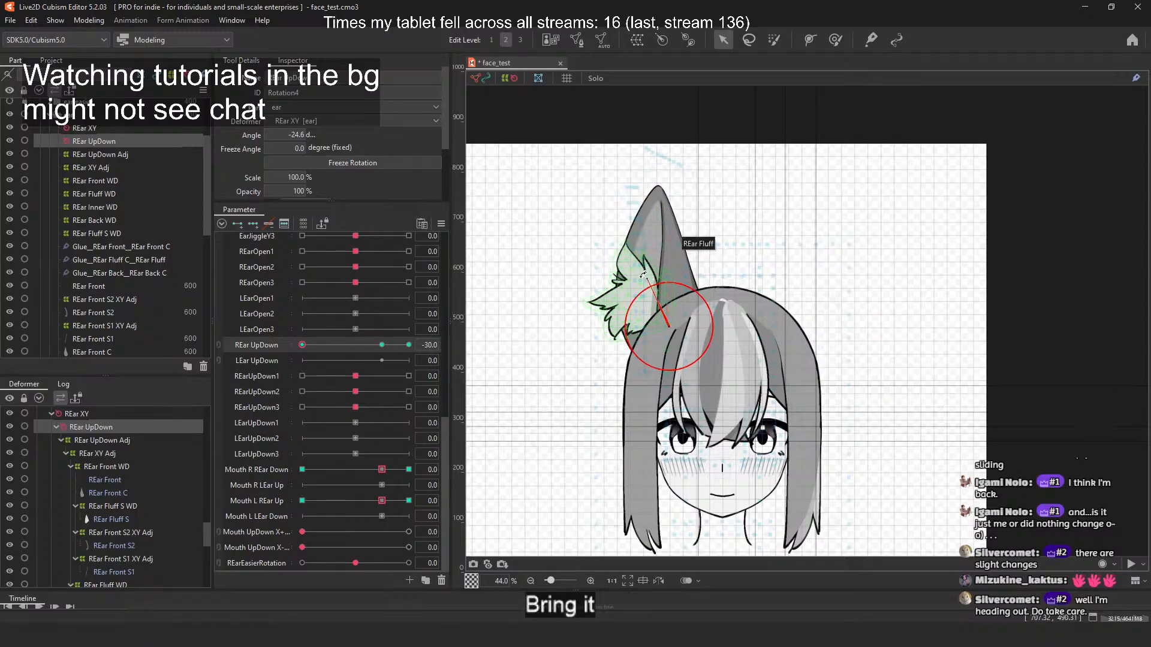
{"action": "left_click_drag", "start_coordinate": [655, 253], "coordinate": [576, 329]}
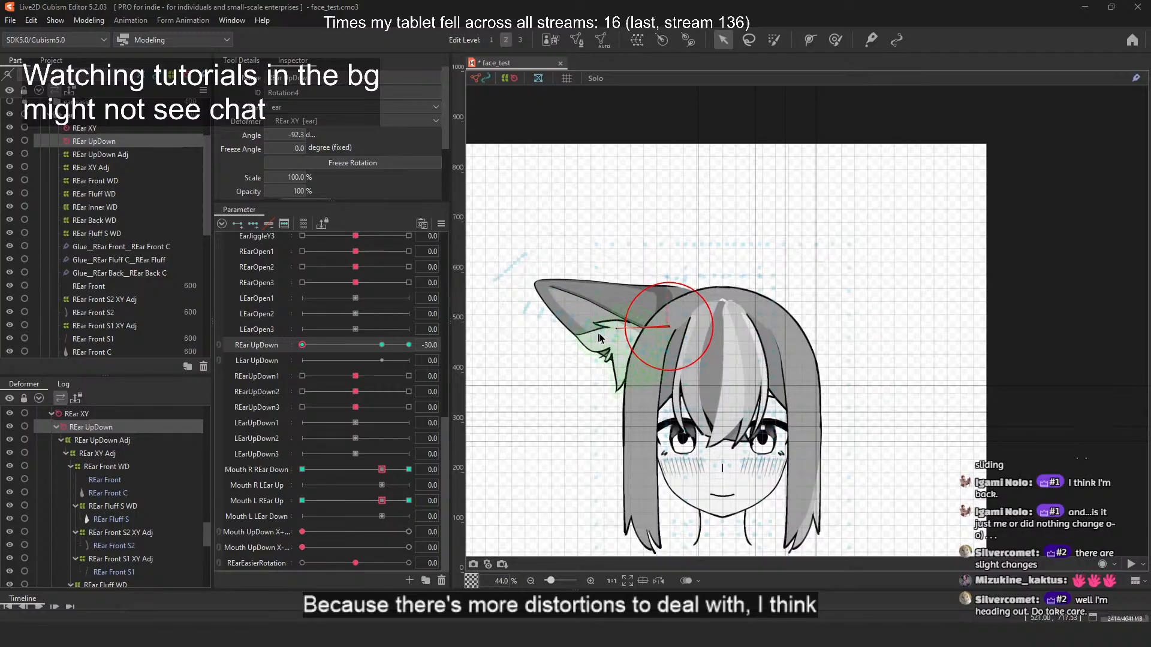
{"action": "left_click_drag", "start_coordinate": [613, 329], "coordinate": [608, 337]}
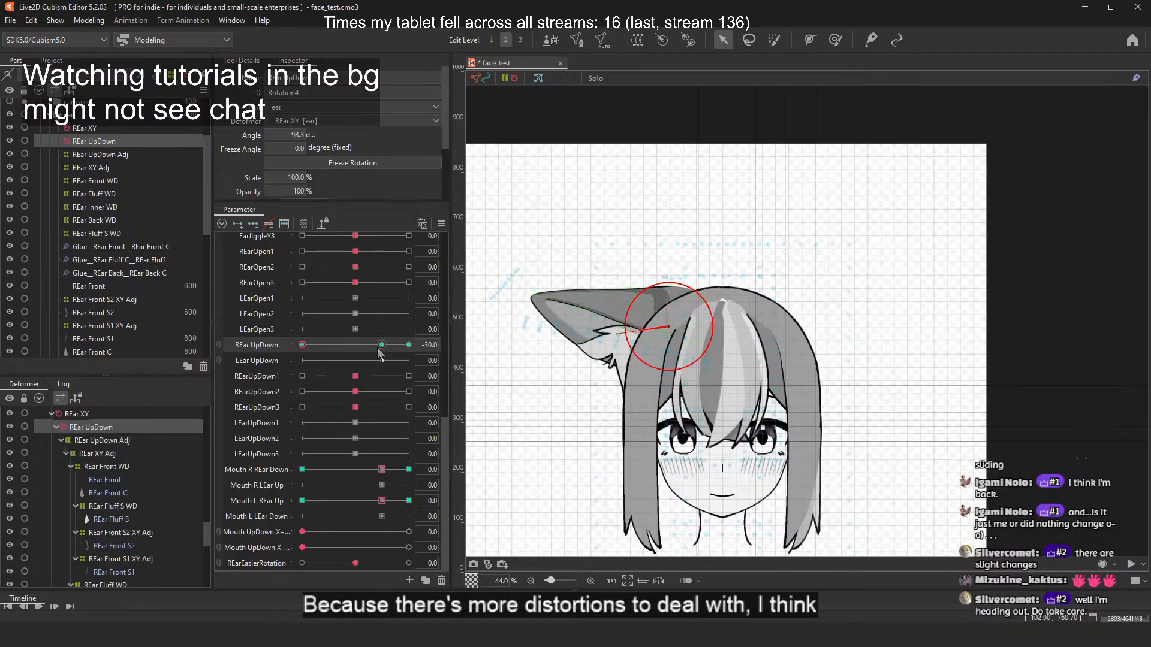
{"action": "left_click_drag", "start_coordinate": [376, 347], "coordinate": [296, 381]}
Step: Add REar UpDown keyforms at -30, 0 and 10 to the REar UpDown Adj warp deformer
{"action": "left_click", "coordinate": [117, 154]}
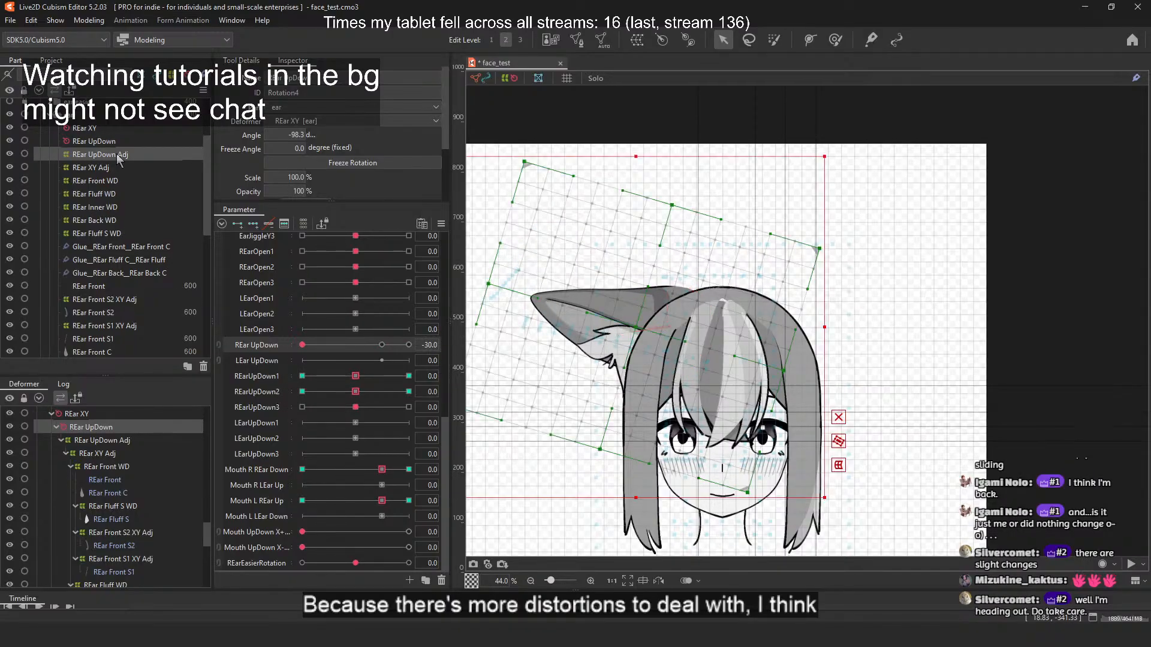
{"action": "left_click", "coordinate": [380, 345]}
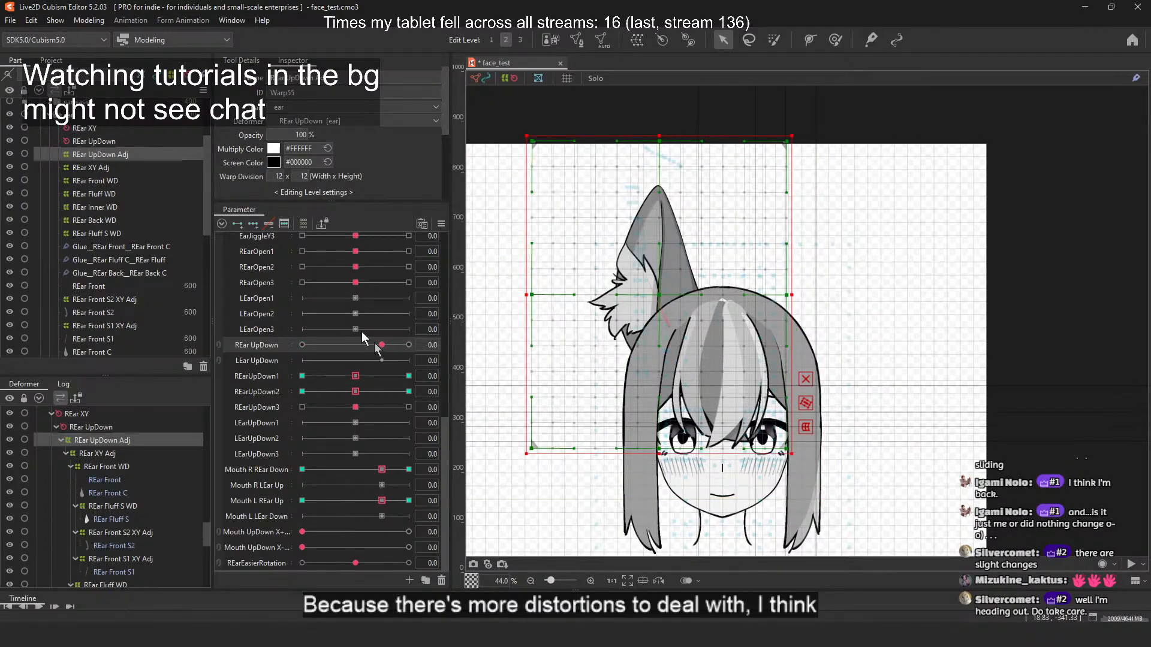
{"action": "left_click", "coordinate": [284, 223]}
{"action": "left_click", "coordinate": [654, 205]}
{"action": "left_click", "coordinate": [737, 204]}
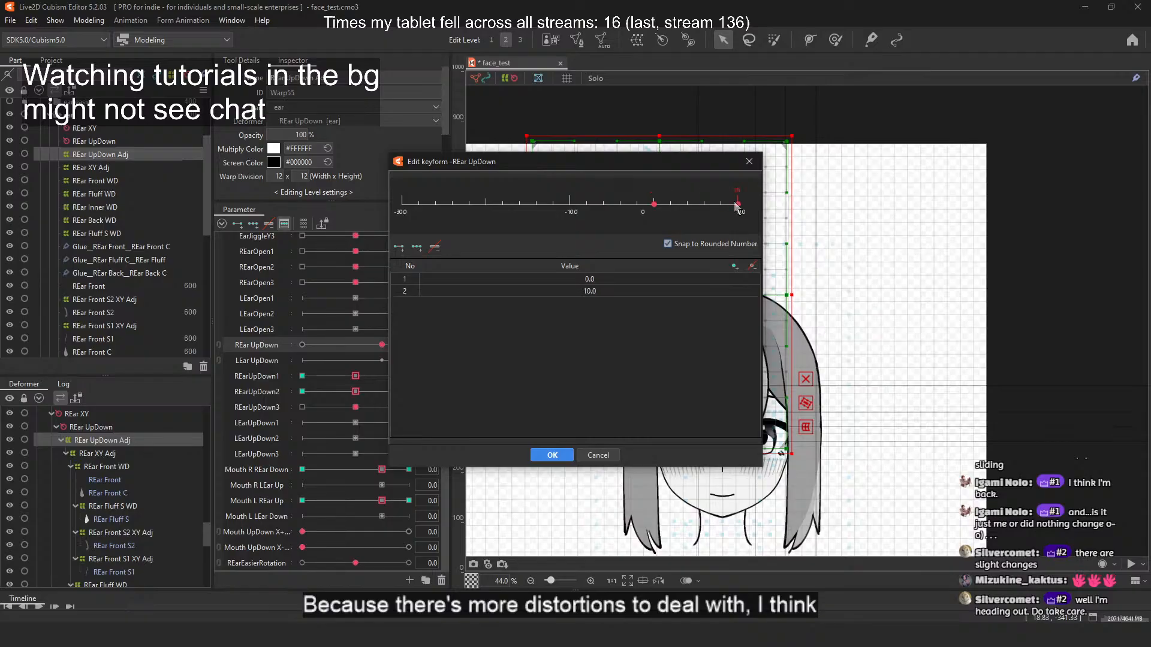
{"action": "left_click", "coordinate": [402, 205]}
{"action": "left_click", "coordinate": [544, 455]}
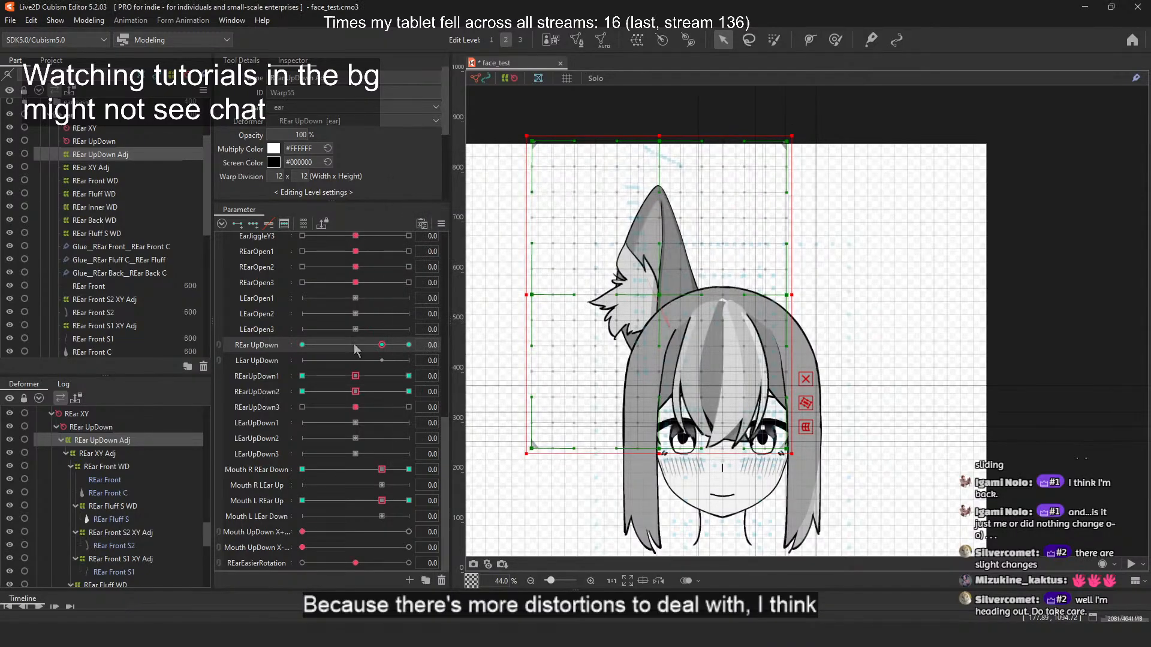
Step: Try to correct the lowered ear's shape at REar UpDown -30 by moving the REar UpDown Adj warp's upper middle and centre control points
{"action": "left_click_drag", "start_coordinate": [353, 344], "coordinate": [277, 362]}
{"action": "left_click_drag", "start_coordinate": [672, 205], "coordinate": [727, 222]}
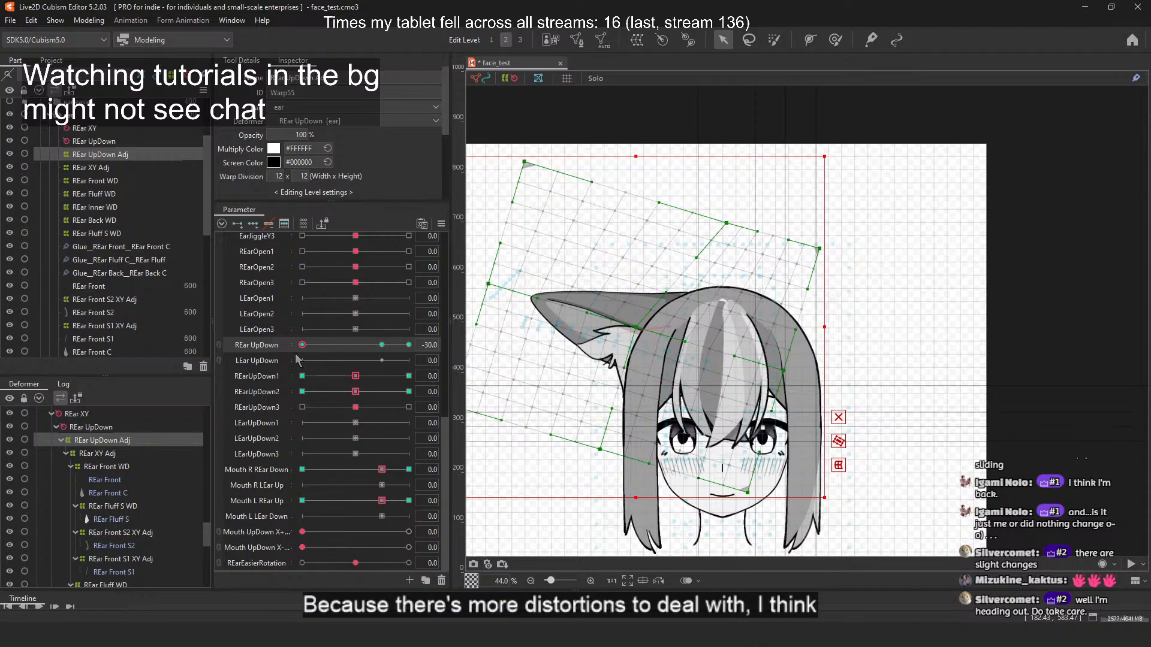
{"action": "mouse_move", "coordinate": [303, 345]}
{"action": "left_mouse_down"}
{"action": "mouse_move", "coordinate": [353, 351]}
{"action": "mouse_move", "coordinate": [278, 362]}
{"action": "mouse_move", "coordinate": [369, 351]}
{"action": "mouse_move", "coordinate": [301, 348]}
{"action": "left_mouse_up"}
{"action": "left_click_drag", "start_coordinate": [665, 293], "coordinate": [658, 282]}
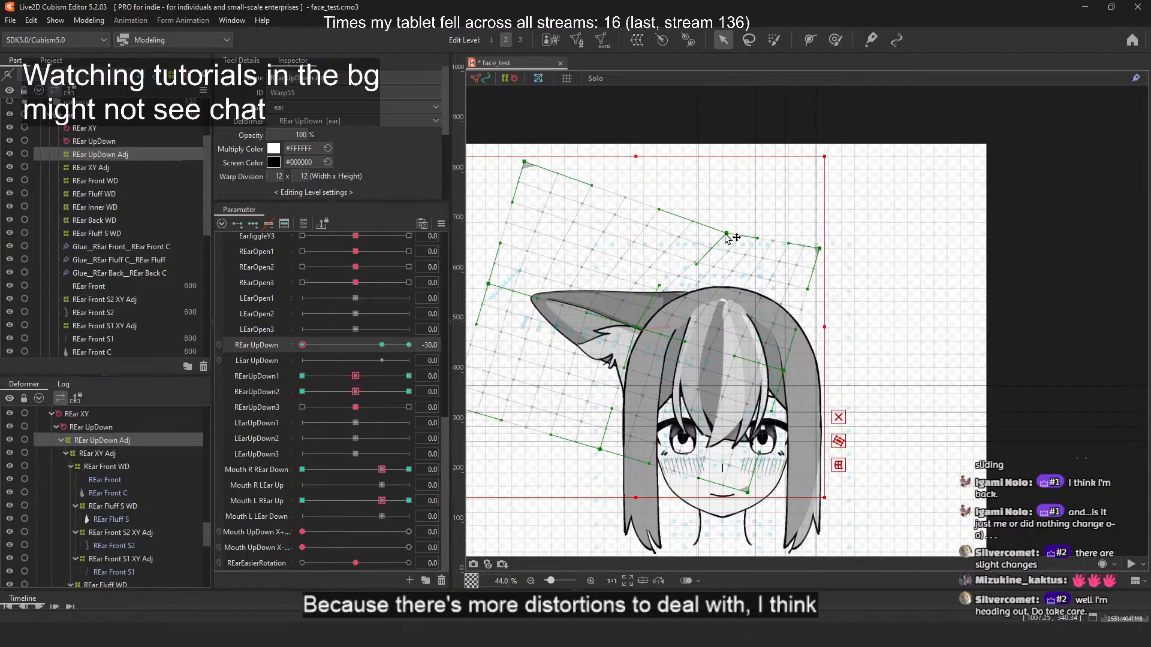
{"action": "left_click", "coordinate": [316, 347]}
{"action": "mouse_move", "coordinate": [318, 346]}
{"action": "left_mouse_down"}
{"action": "mouse_move", "coordinate": [375, 346]}
{"action": "mouse_move", "coordinate": [302, 346]}
{"action": "left_mouse_up"}
{"action": "left_click_drag", "start_coordinate": [730, 235], "coordinate": [733, 231]}
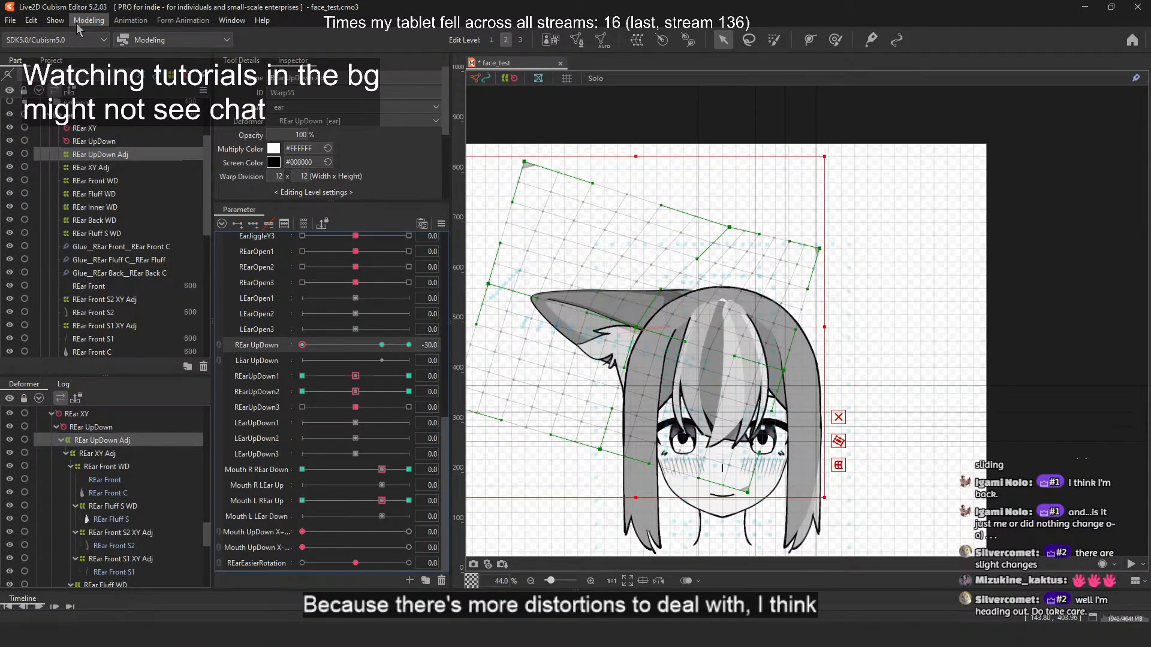
Step: Try a non-linear extended interpolation on REar UpDown for the Adj warp deformer and preview the ear across the parameter range
{"action": "left_click", "coordinate": [440, 225]}
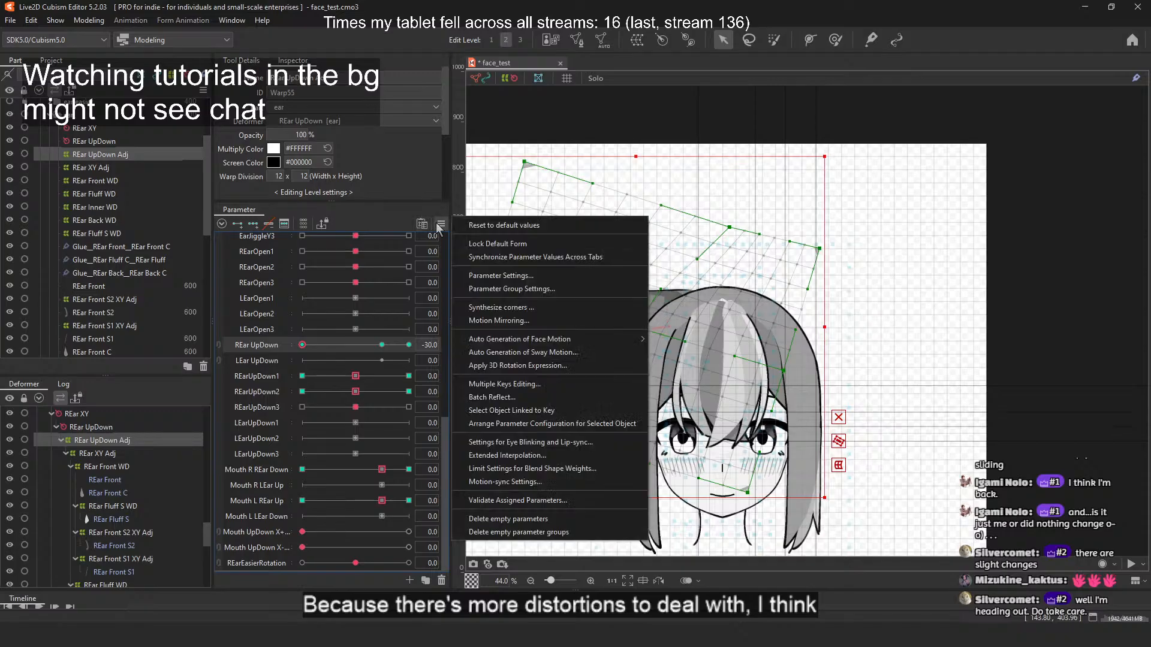
{"action": "left_click", "coordinate": [534, 456]}
{"action": "left_click", "coordinate": [575, 364]}
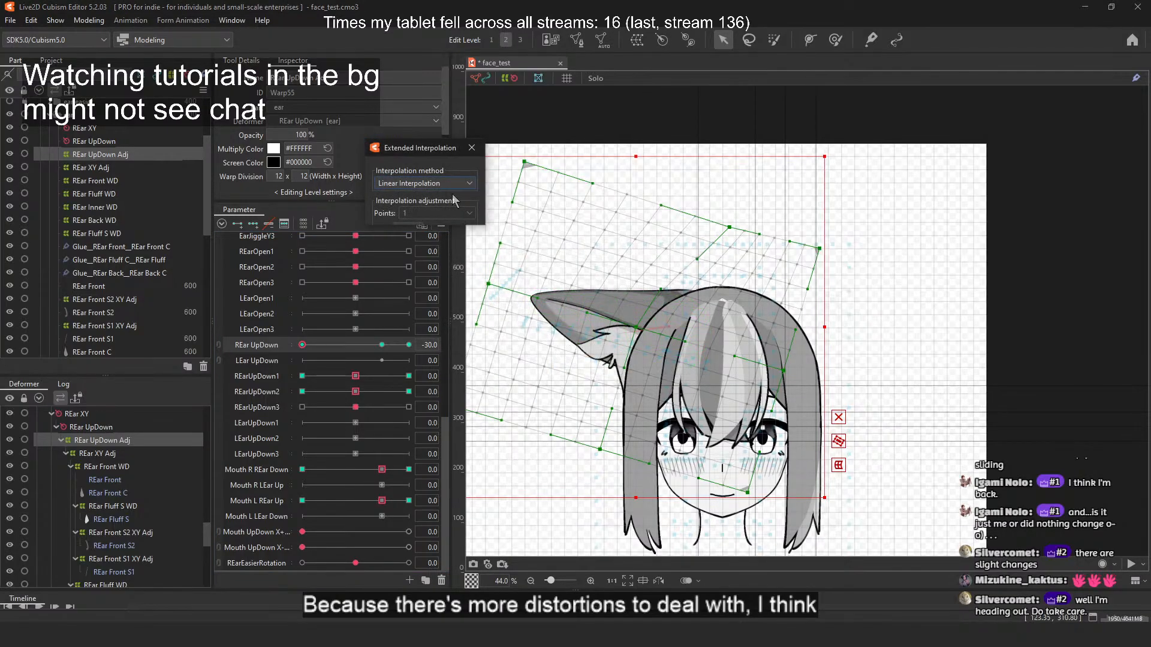
{"action": "left_click", "coordinate": [419, 183]}
{"action": "left_click", "coordinate": [418, 197]}
{"action": "left_click", "coordinate": [472, 148]}
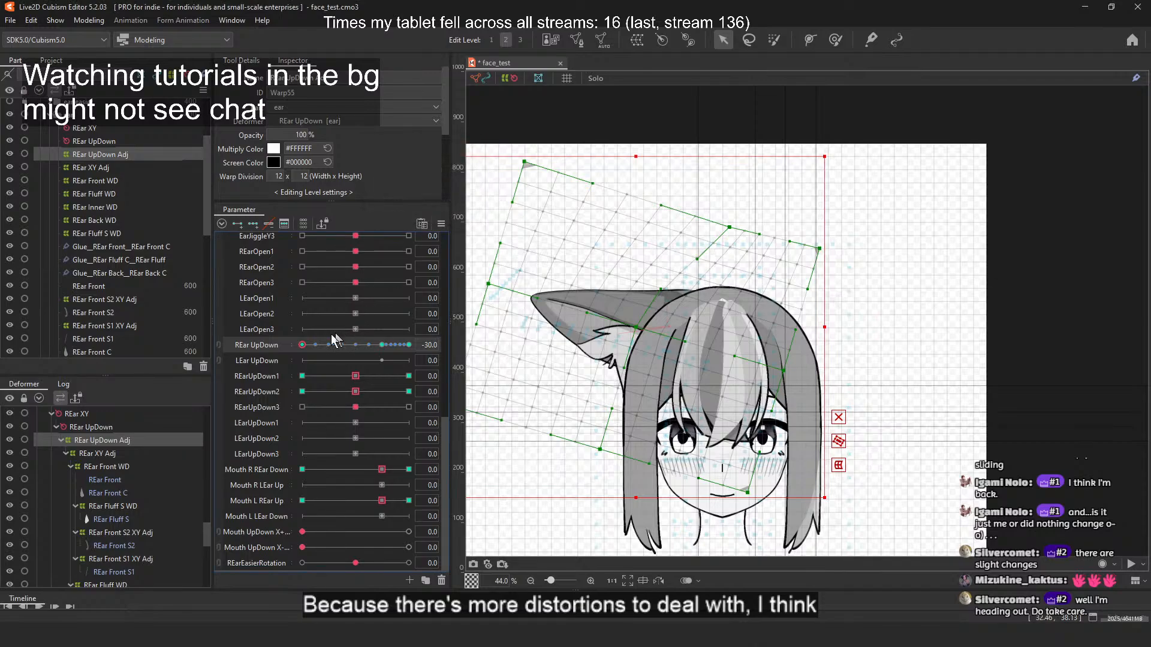
{"action": "left_click_drag", "start_coordinate": [303, 347], "coordinate": [407, 344]}
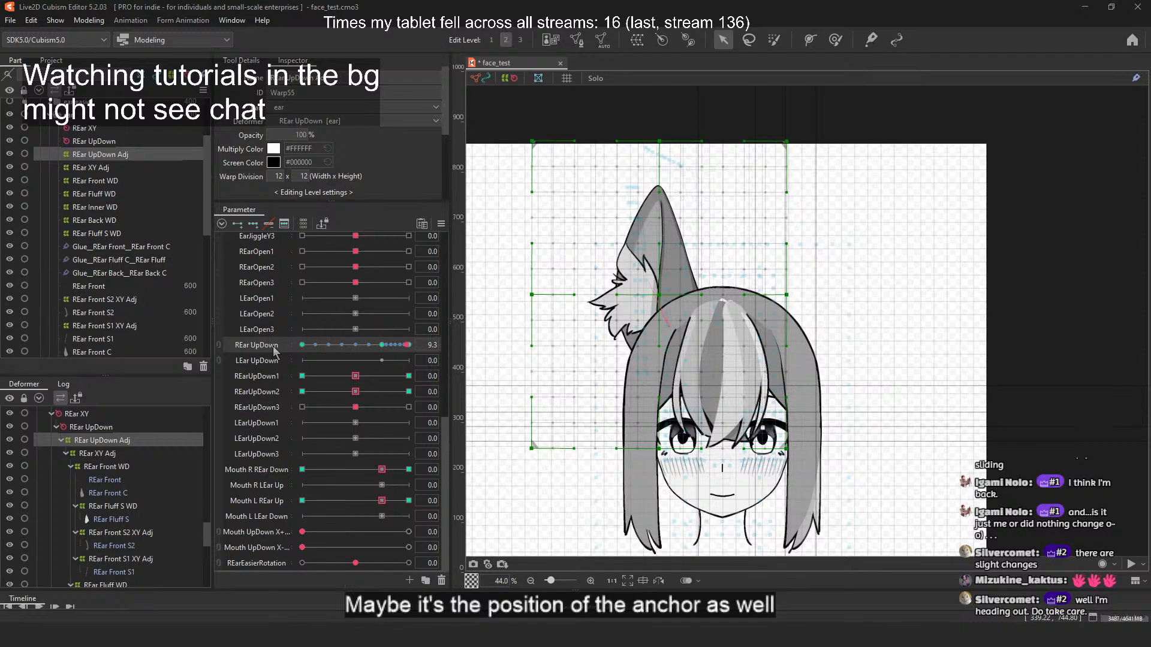
Step: Undo the extended interpolation, the warp reshaping and the added REar UpDown keyforms on the REar UpDown Adj warp deformer
{"action": "left_click", "coordinate": [302, 344]}
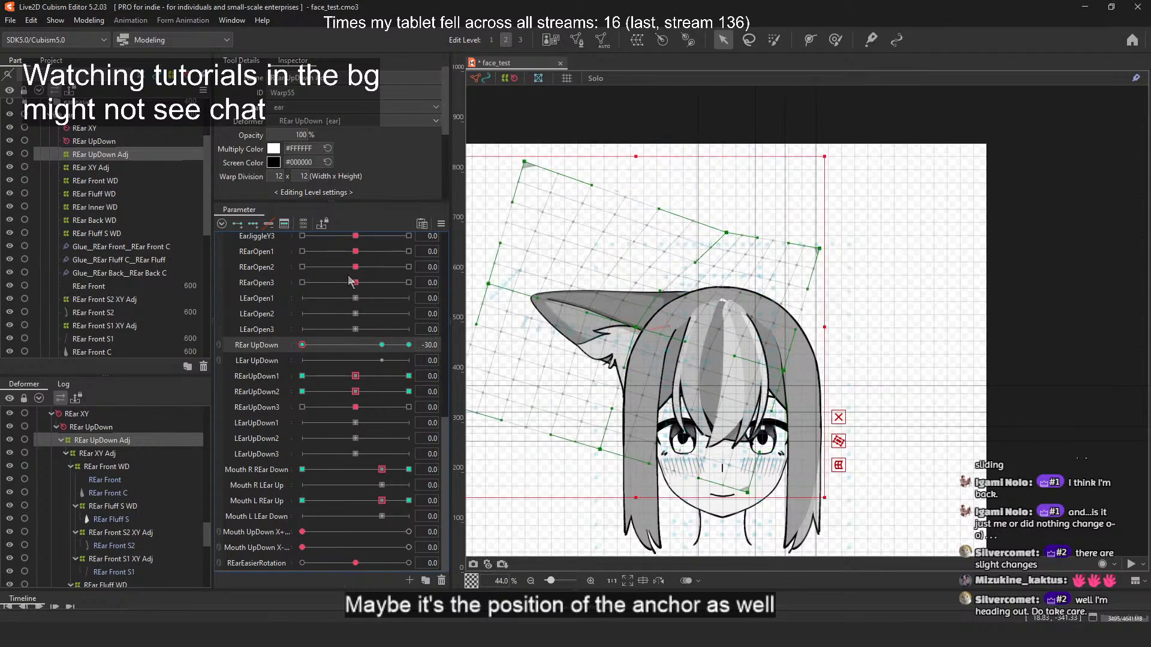
{"action": "key", "text": "ctrl+z"}
{"action": "key", "text": "ctrl+z"}
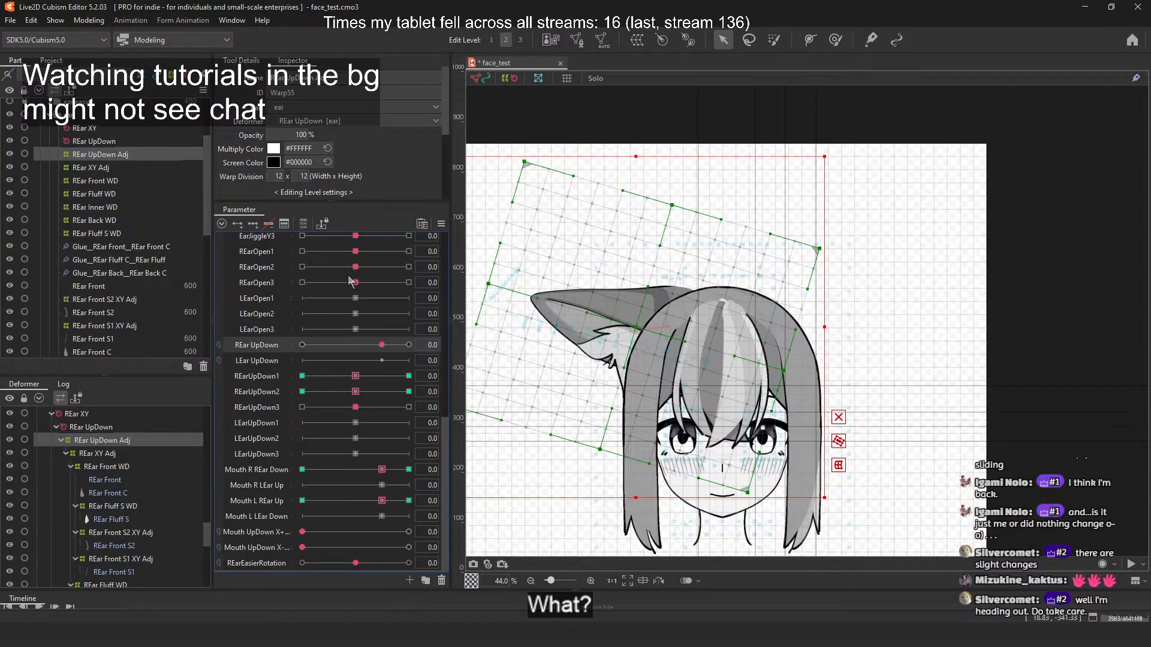
{"action": "key", "text": "ctrl+z"}
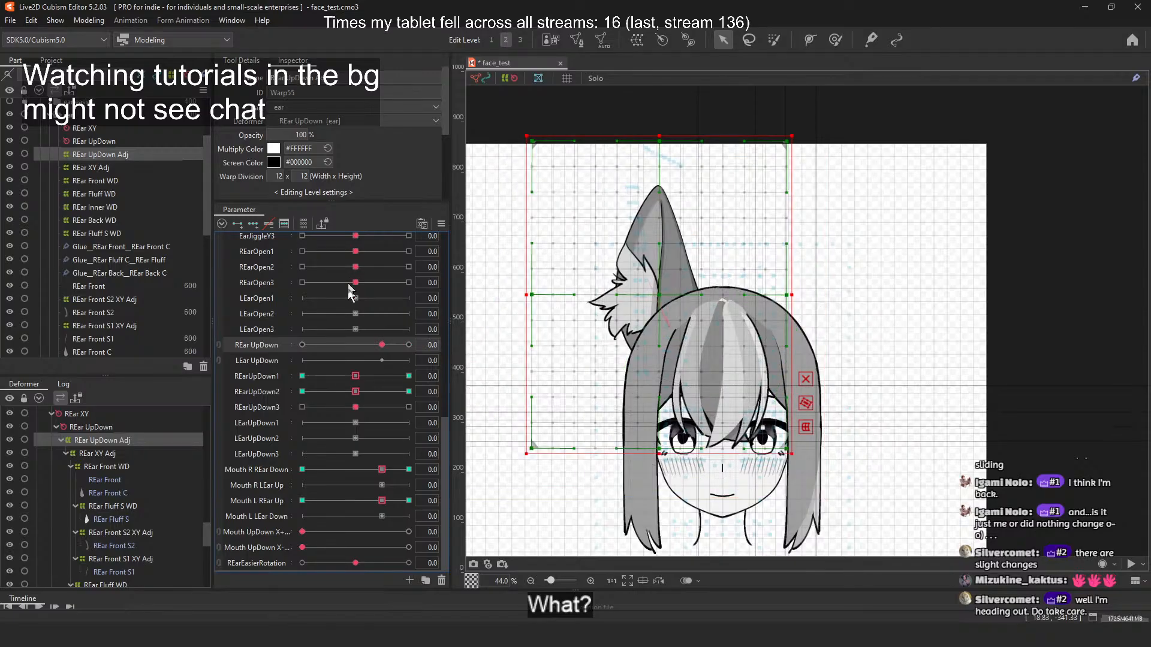
Step: Move the REar UpDown rotation deformer's anchor slightly inward, and key it together with REar UpDown Adj at -30, 0 and 10
{"action": "left_click", "coordinate": [117, 140]}
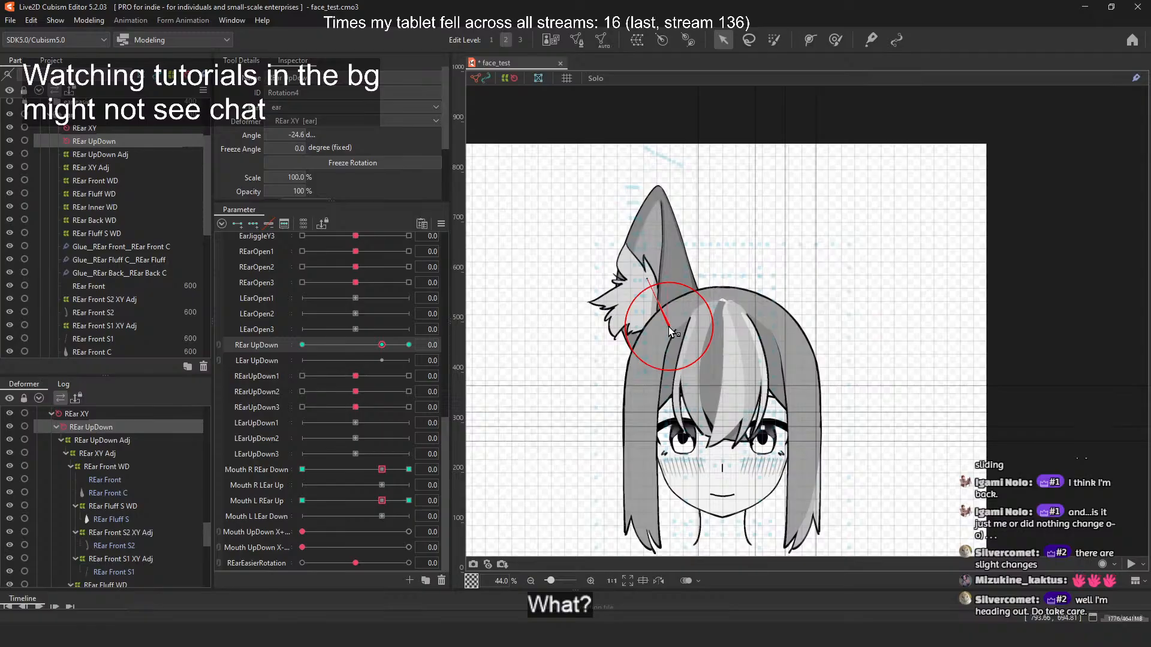
{"action": "mouse_move", "coordinate": [382, 345]}
{"action": "left_mouse_down"}
{"action": "mouse_move", "coordinate": [289, 364]}
{"action": "mouse_move", "coordinate": [394, 358]}
{"action": "left_mouse_up"}
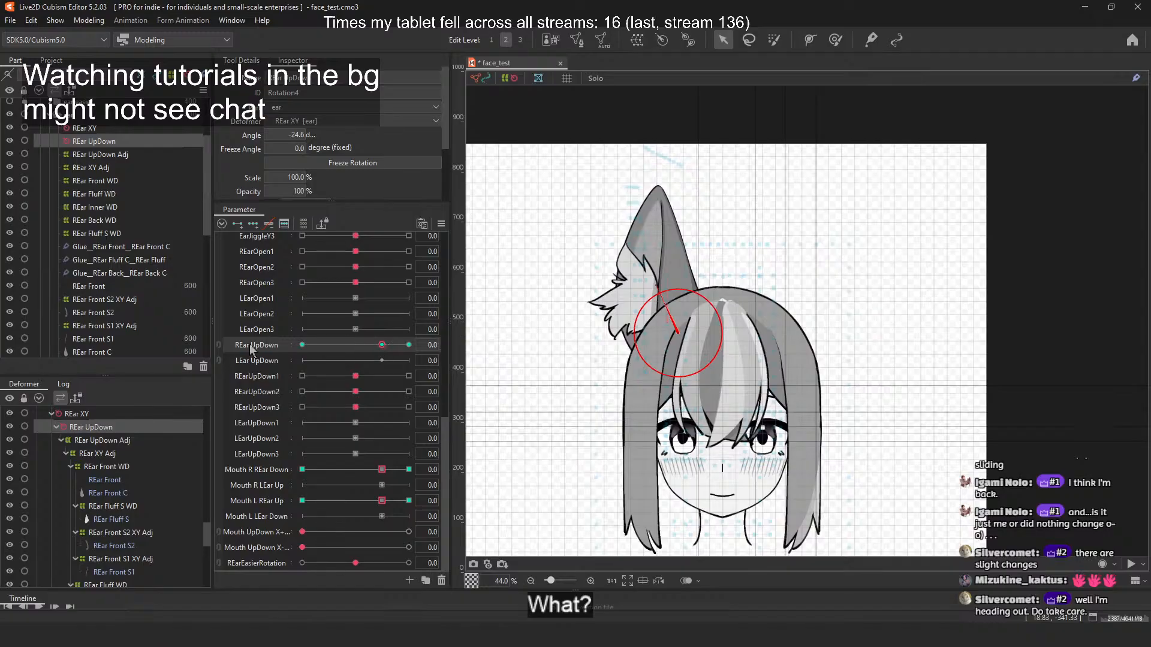
{"action": "left_click", "coordinate": [151, 156], "text": "ctrl"}
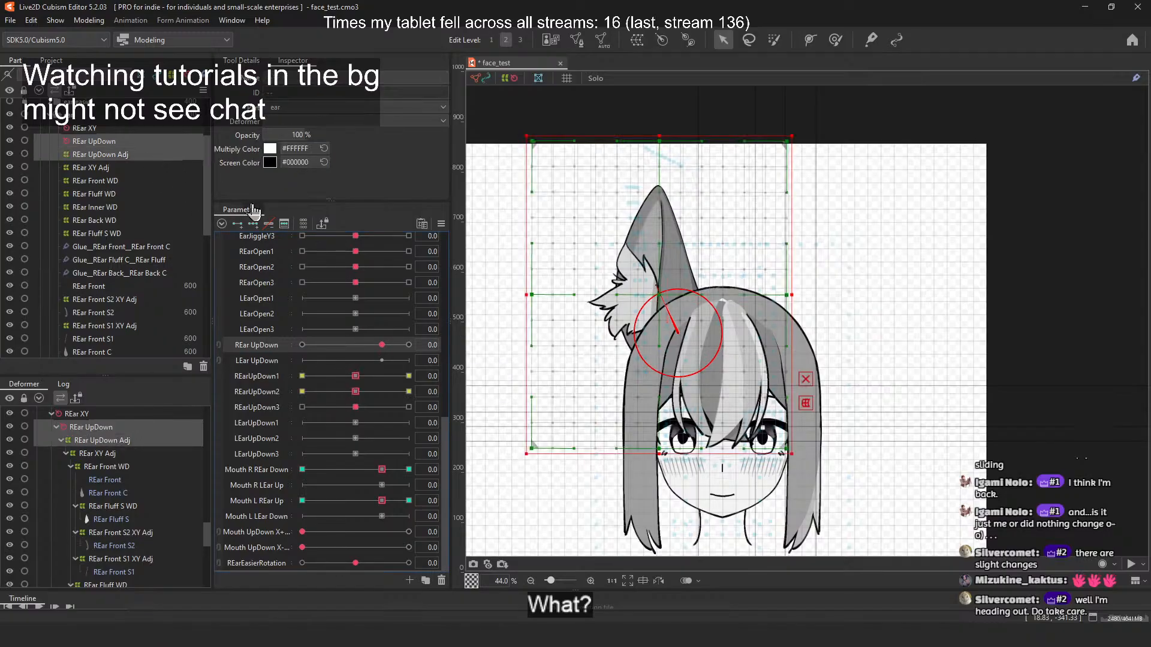
{"action": "left_click", "coordinate": [270, 225]}
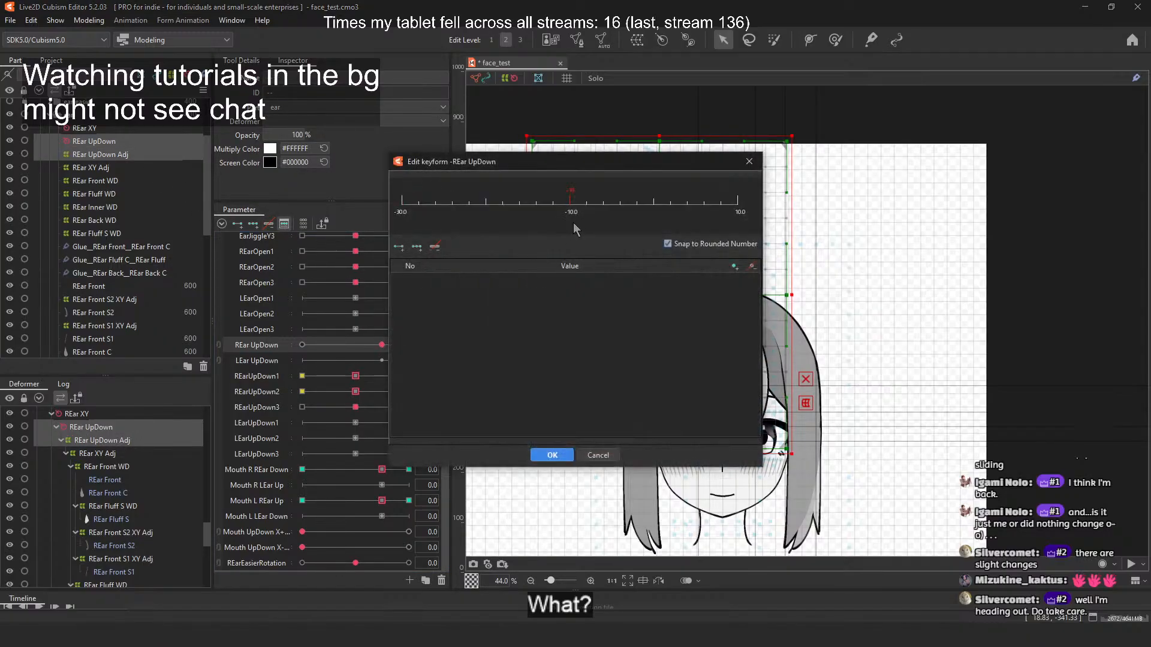
{"action": "left_click", "coordinate": [402, 204]}
{"action": "left_click", "coordinate": [653, 204]}
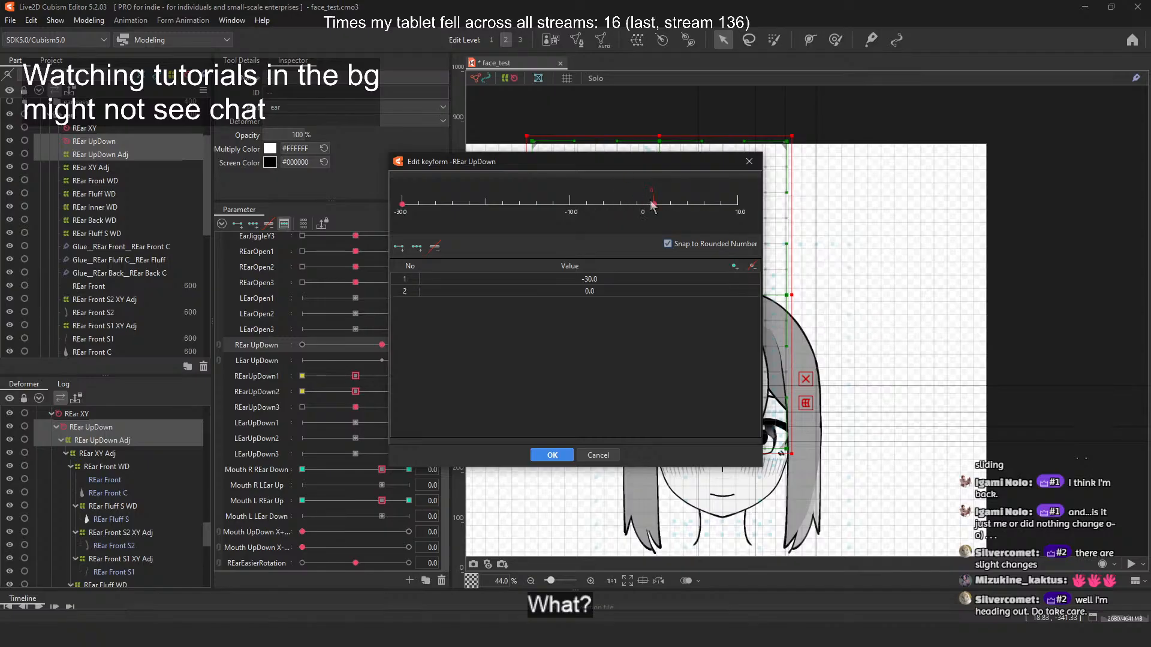
{"action": "left_click", "coordinate": [738, 203]}
{"action": "left_click", "coordinate": [551, 455]}
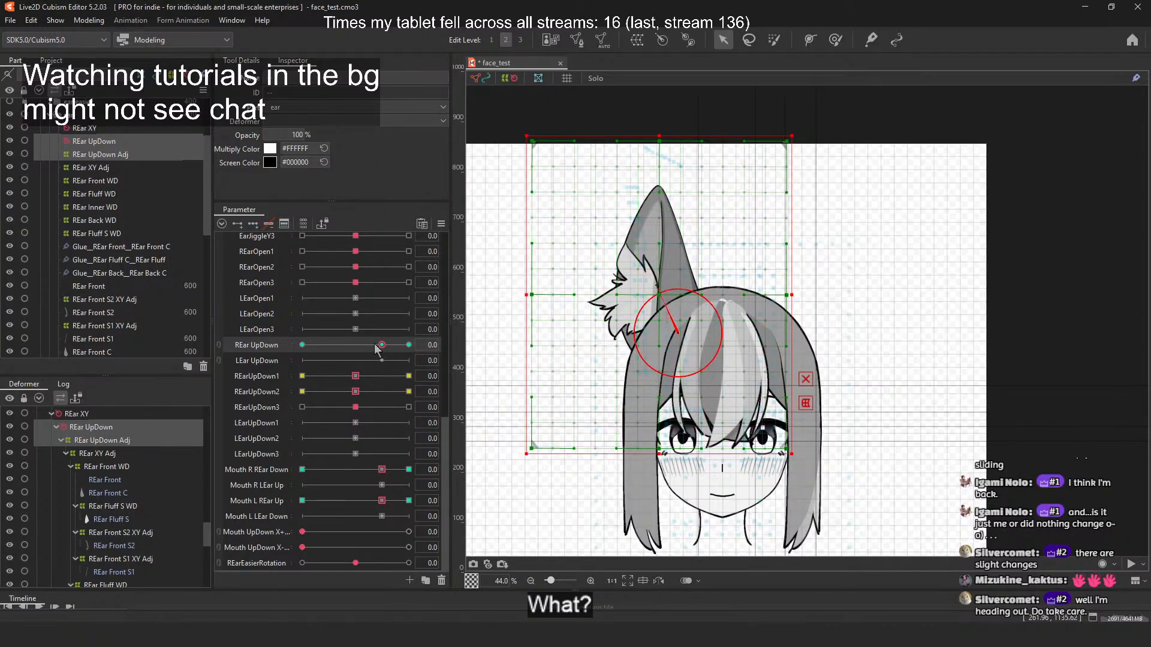
Step: Rotate the REar UpDown rotation deformer alone to about -100.7 degrees at REar UpDown -30
{"action": "left_click", "coordinate": [138, 154], "text": "ctrl"}
{"action": "left_click_drag", "start_coordinate": [382, 345], "coordinate": [302, 344]}
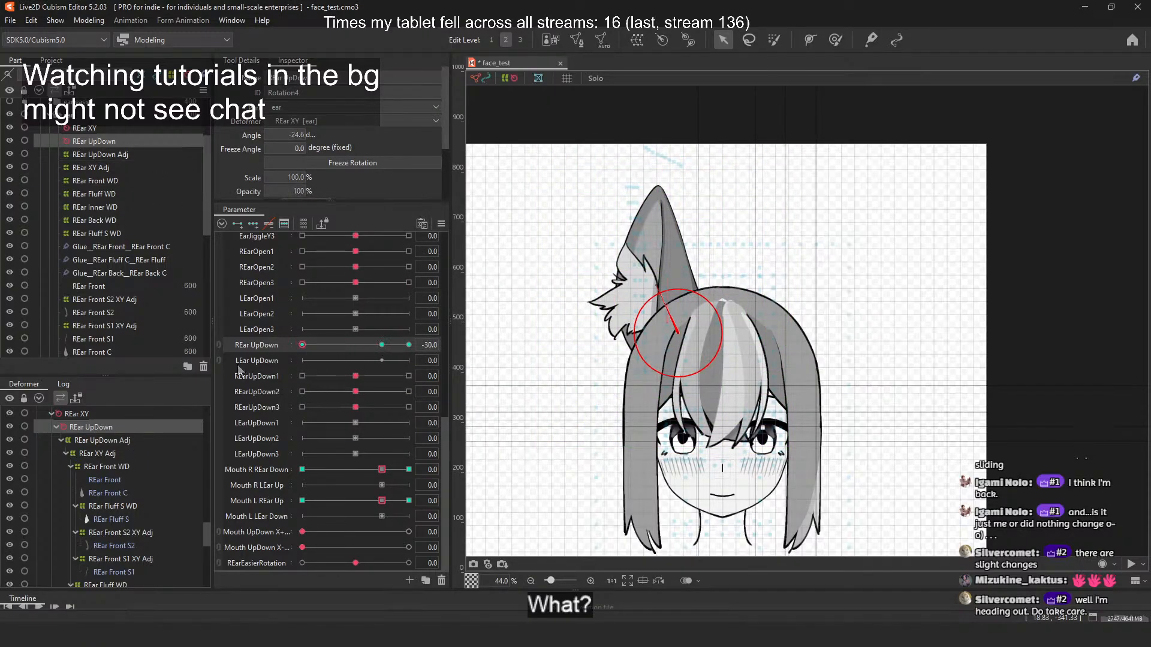
{"action": "left_click_drag", "start_coordinate": [746, 267], "coordinate": [515, 372]}
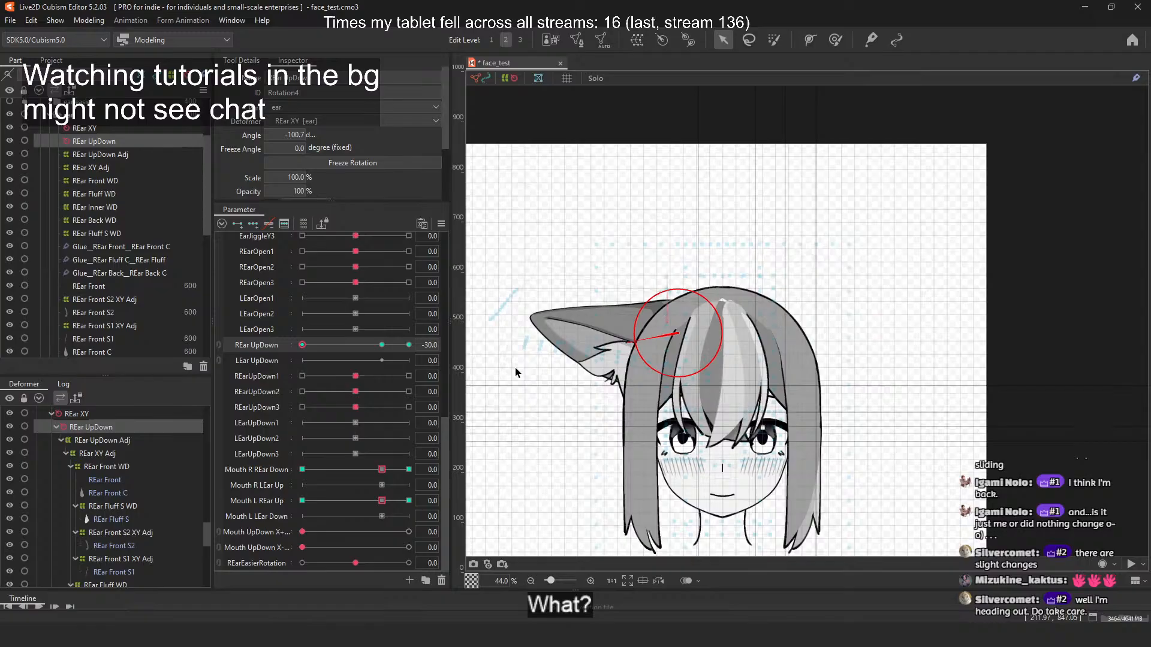
Step: Try to reshape the upper edge of the REar UpDown Adj warp at REar UpDown -30 and preview the ear movement
{"action": "left_click", "coordinate": [145, 154]}
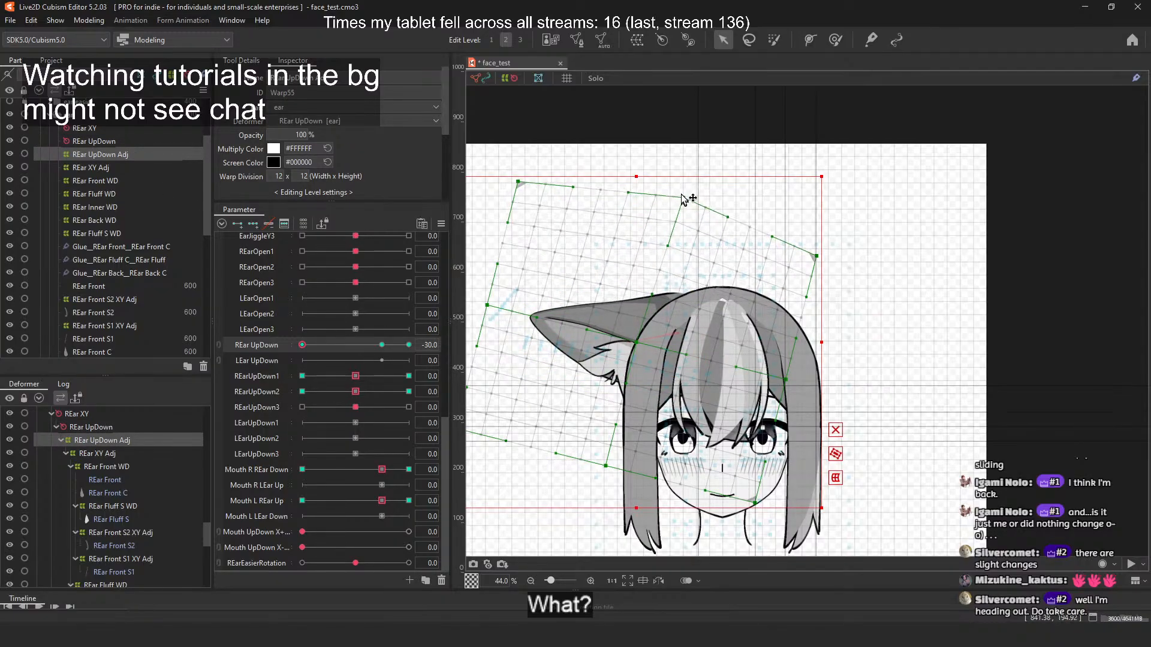
{"action": "left_click_drag", "start_coordinate": [683, 197], "coordinate": [711, 190]}
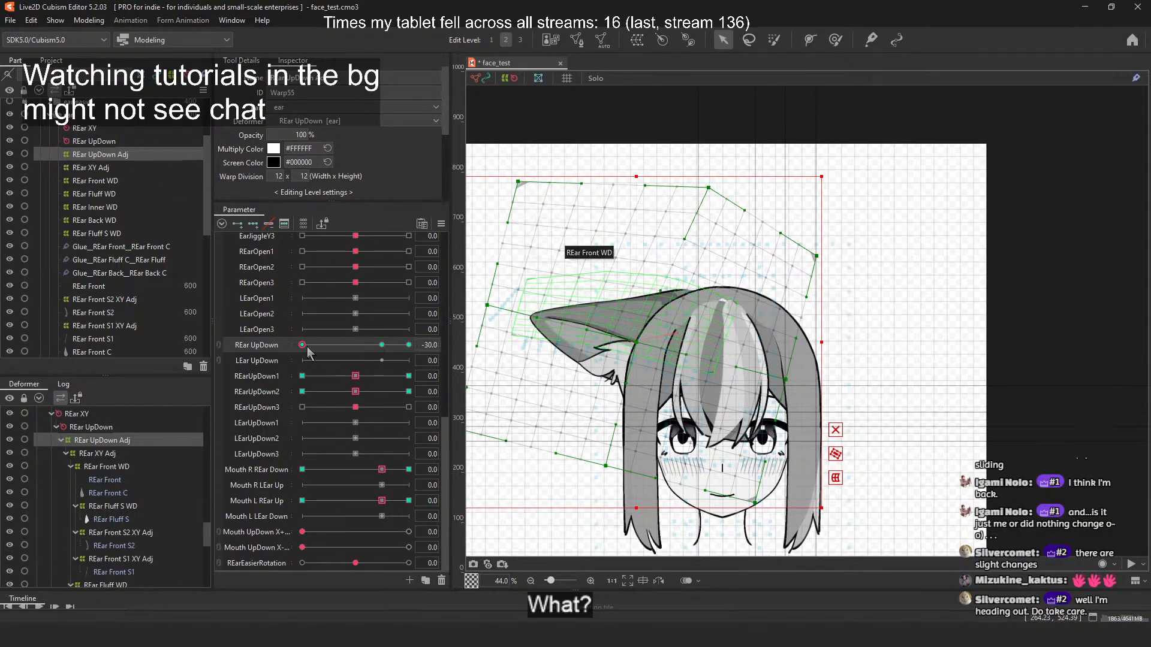
{"action": "left_click_drag", "start_coordinate": [303, 345], "coordinate": [332, 345]}
{"action": "left_click_drag", "start_coordinate": [364, 345], "coordinate": [295, 355]}
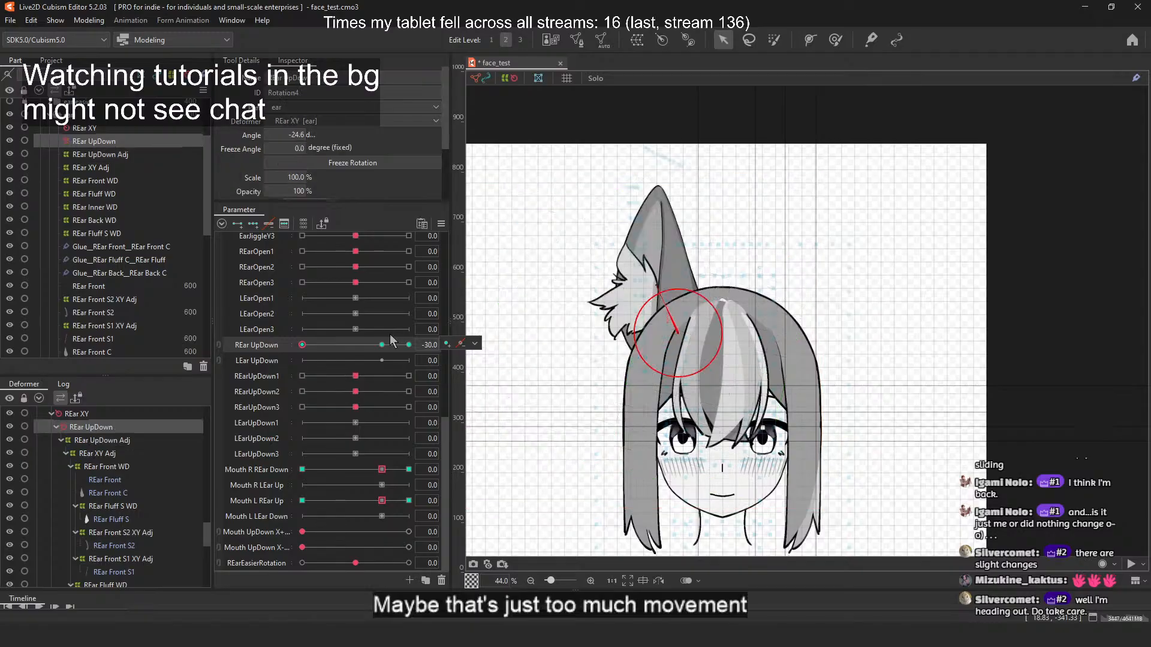
Step: Undo the warp reshaping, the rotation, the new keyforms and the anchor move on the REar UpDown deformers
{"action": "key", "text": "ctrl+z"}
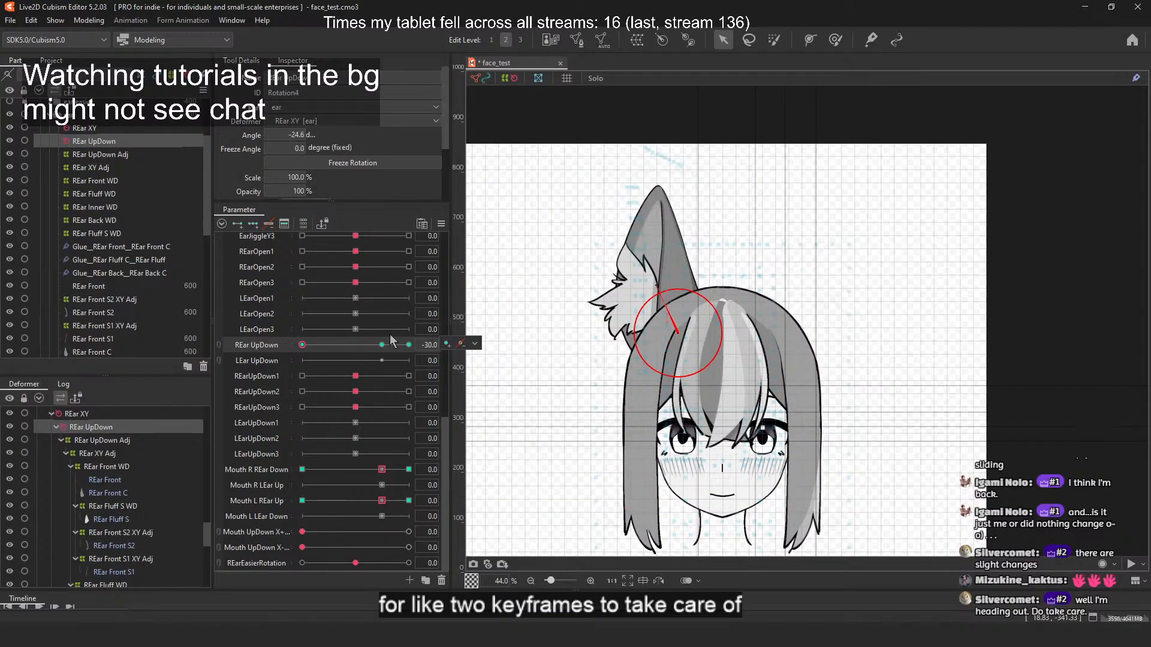
{"action": "key", "text": "ctrl+z"}
{"action": "key", "text": "ctrl+z"}
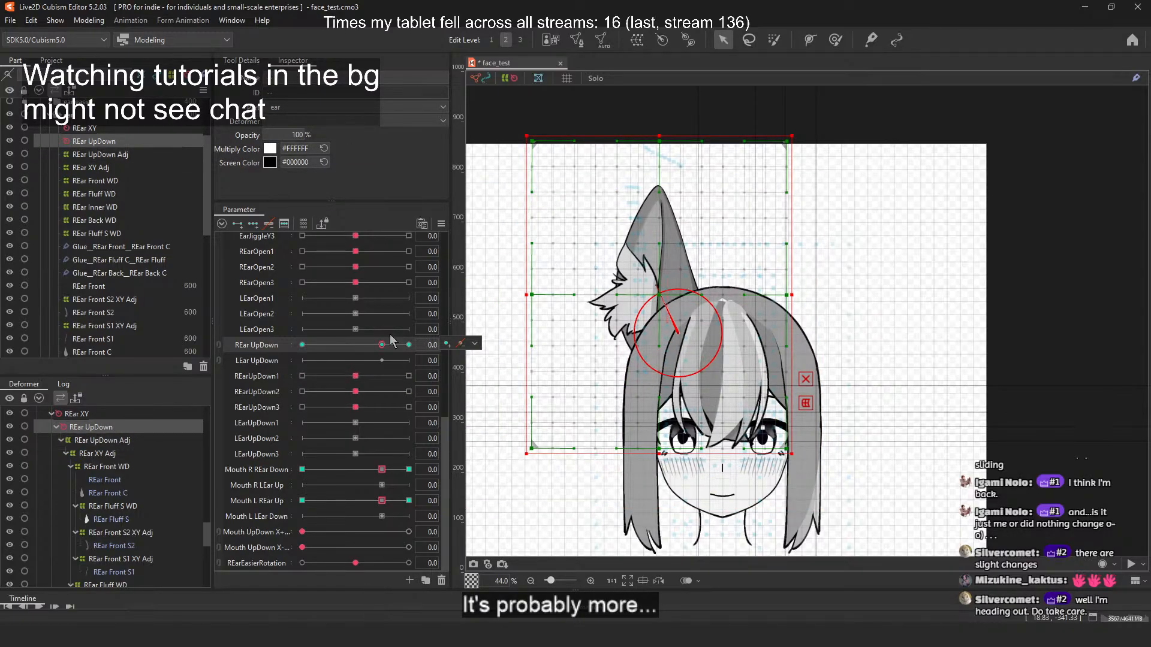
{"action": "key", "text": "ctrl+z"}
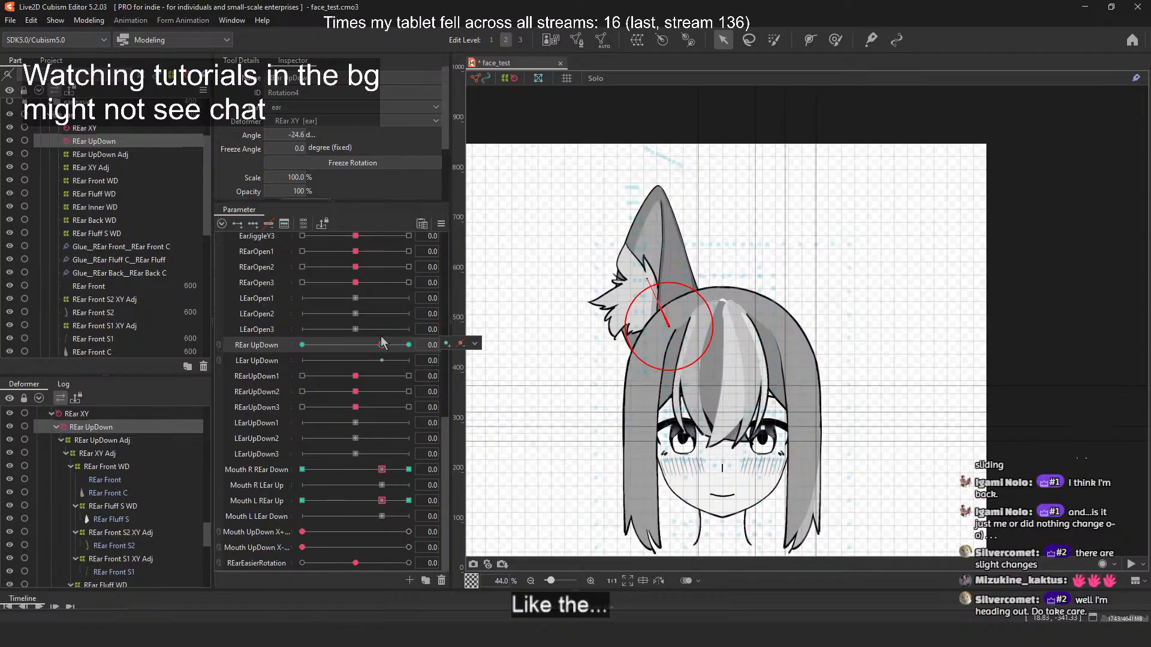
Step: Set the REar UpDown rotation deformer's angle to about -69.0 degrees at the REar UpDown keyform -30
{"action": "left_click_drag", "start_coordinate": [382, 345], "coordinate": [282, 353]}
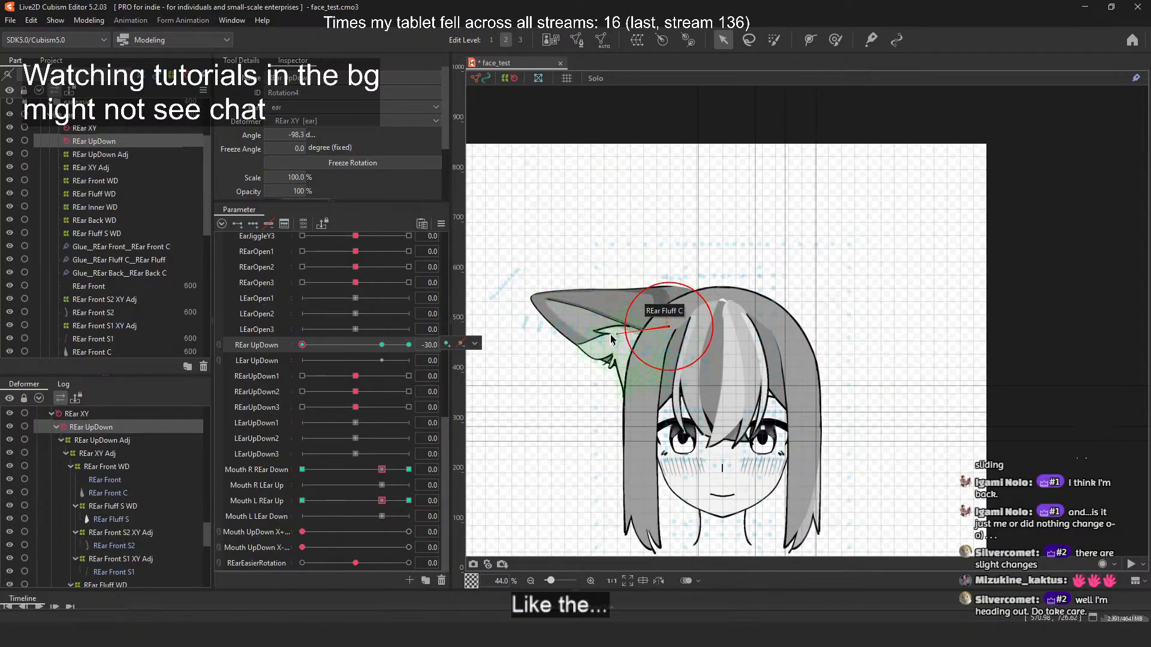
{"action": "left_click_drag", "start_coordinate": [610, 339], "coordinate": [619, 310]}
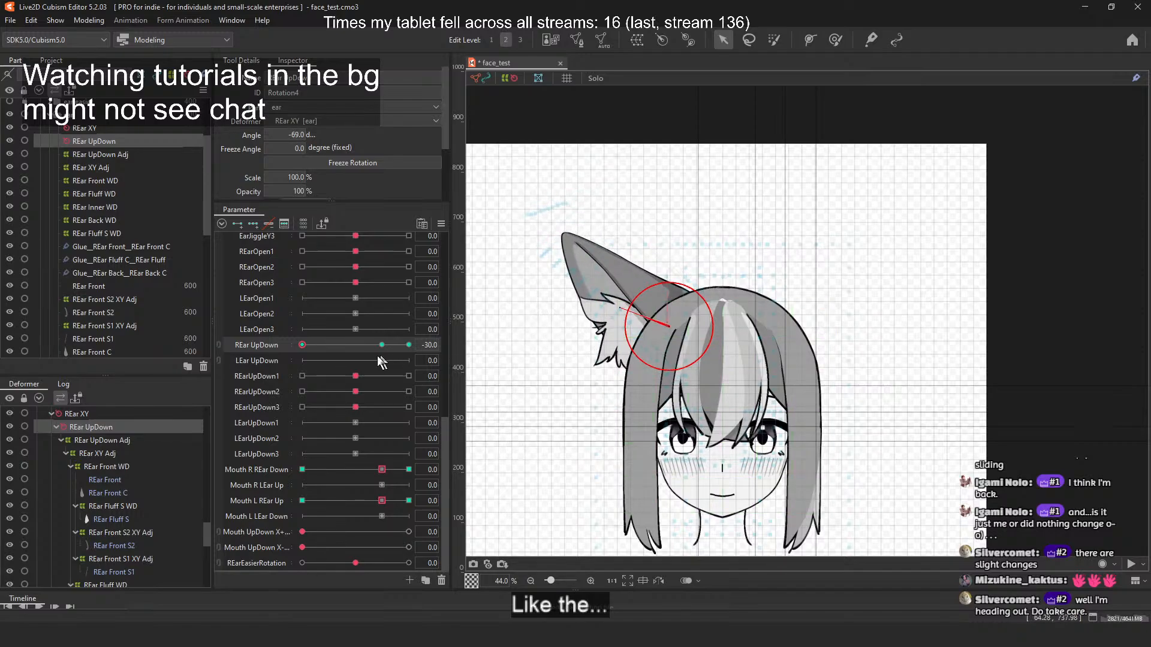
Step: Add keyforms at -30, 0 and 10 on the REar UpDown parameter for the REar UpDown Adj warp
{"action": "left_click", "coordinate": [141, 155]}
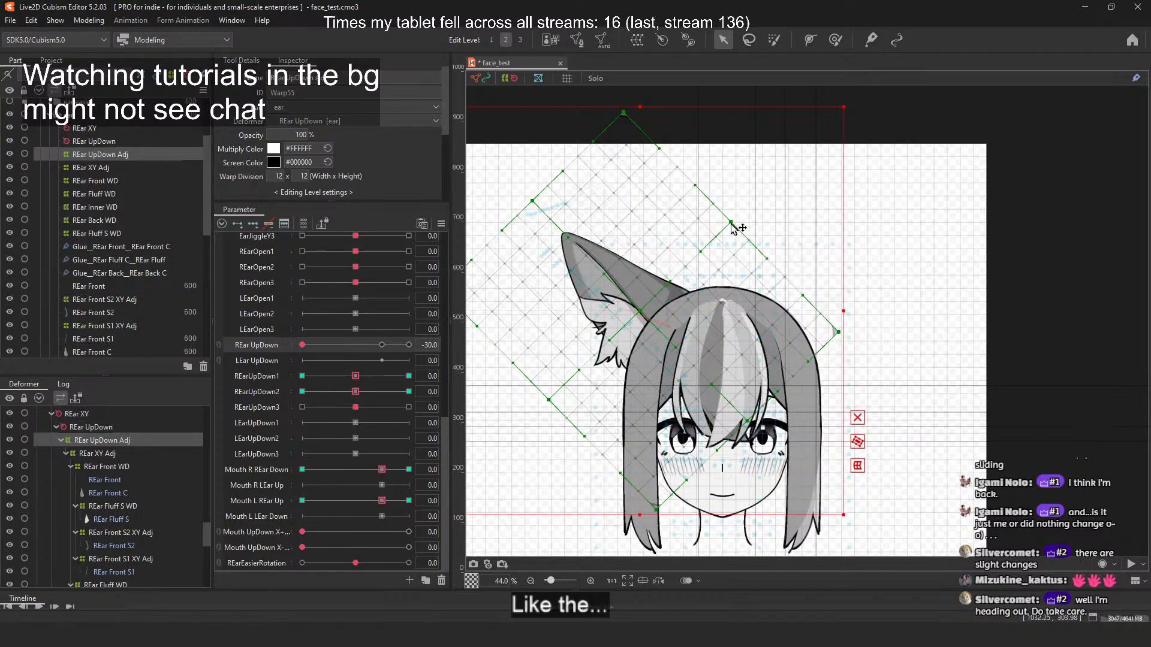
{"action": "left_click", "coordinate": [382, 344]}
{"action": "left_click", "coordinate": [303, 223]}
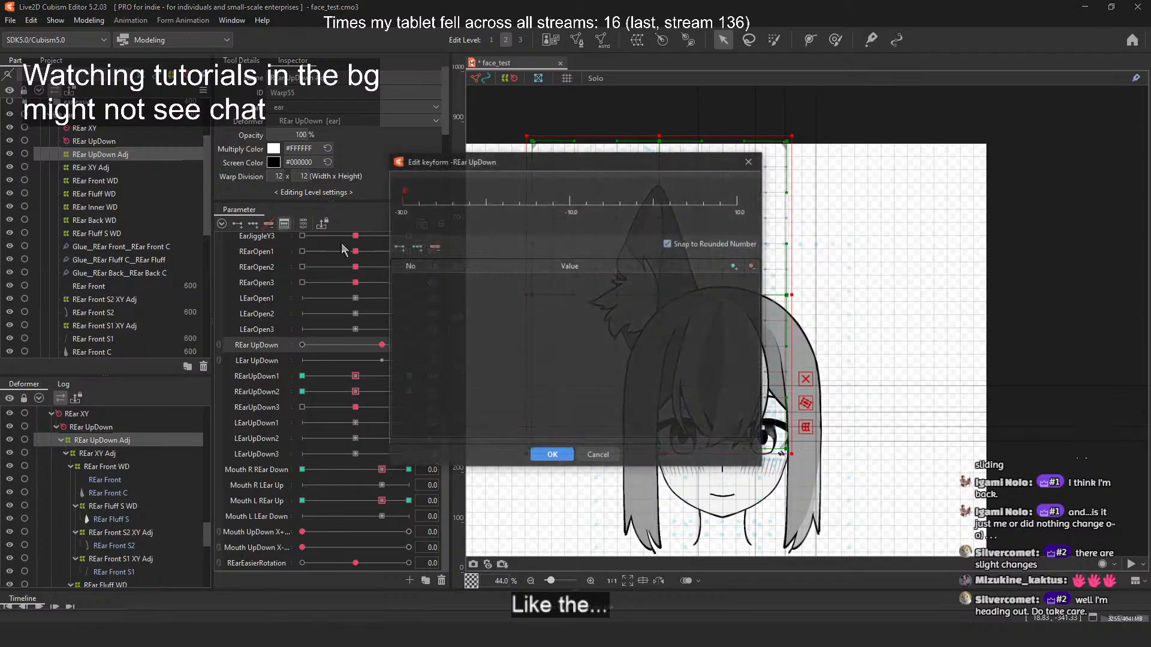
{"action": "left_click", "coordinate": [397, 206]}
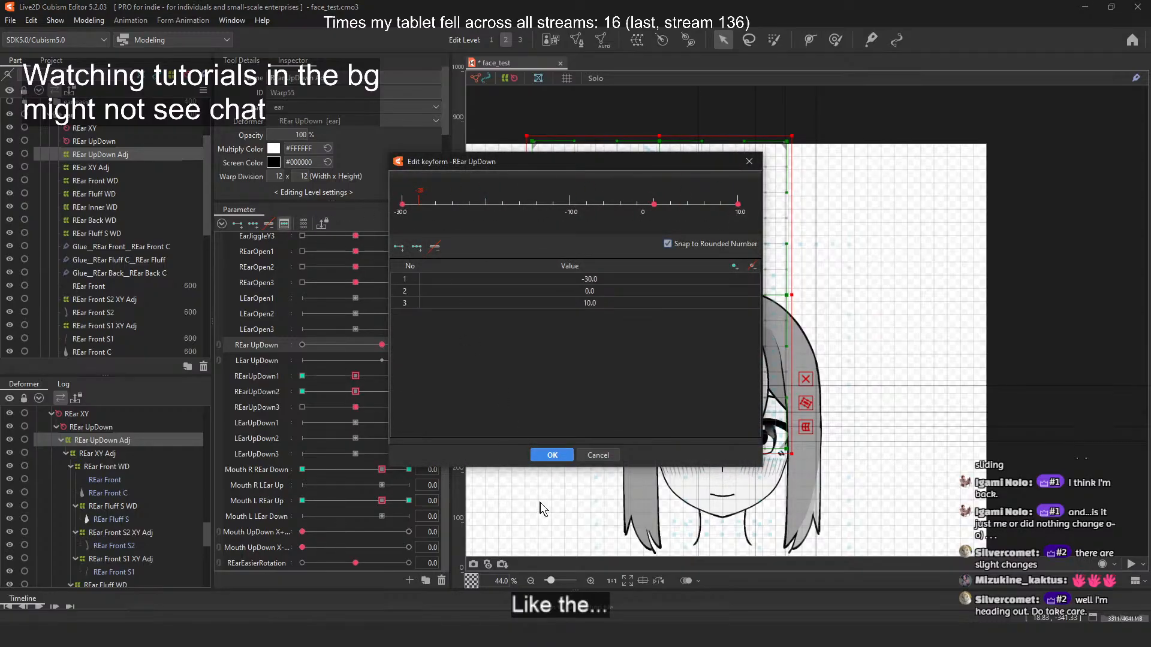
{"action": "left_click", "coordinate": [550, 455]}
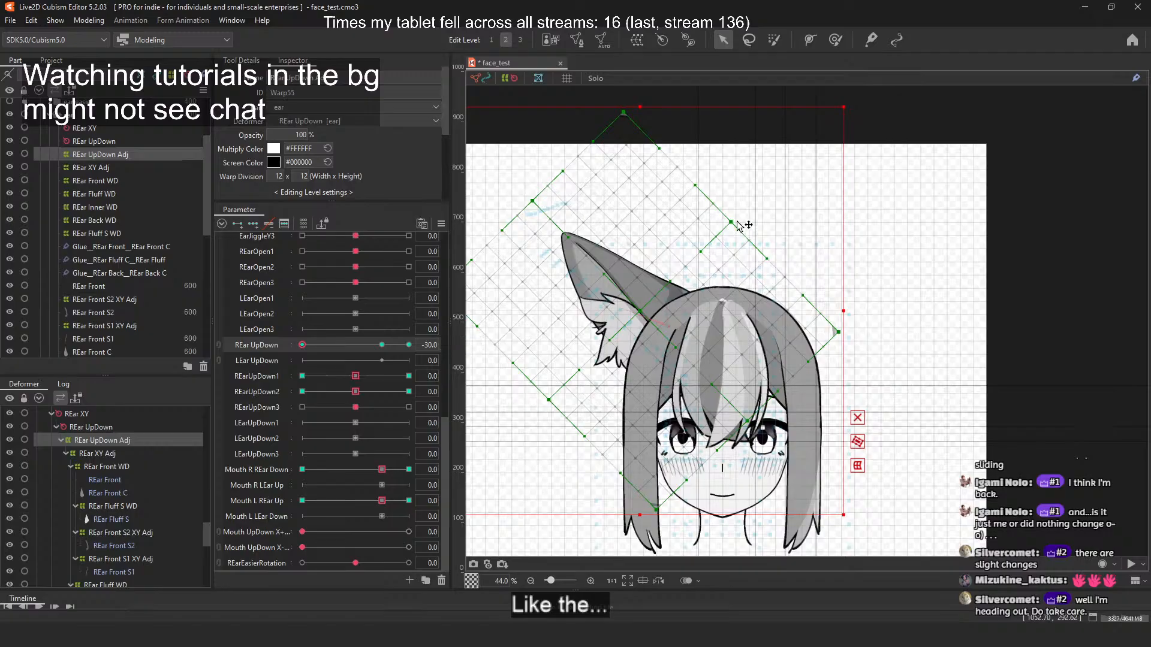
Step: Reshape the lower edge of the REar UpDown Adj warp at REar UpDown -30, pulling its outer corner and midpoint outward, and preview the ear movement
{"action": "mouse_move", "coordinate": [302, 345]}
{"action": "left_mouse_down"}
{"action": "mouse_move", "coordinate": [372, 354]}
{"action": "mouse_move", "coordinate": [289, 350]}
{"action": "left_mouse_up"}
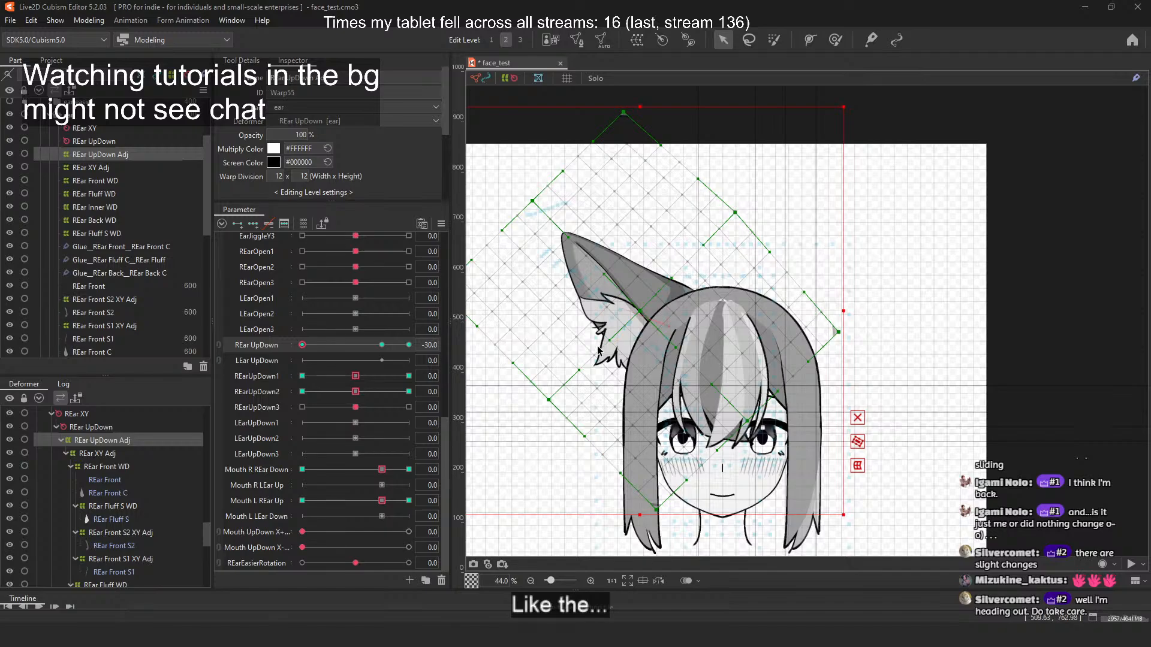
{"action": "left_click_drag", "start_coordinate": [661, 515], "coordinate": [615, 464]}
{"action": "left_click_drag", "start_coordinate": [548, 401], "coordinate": [538, 391]}
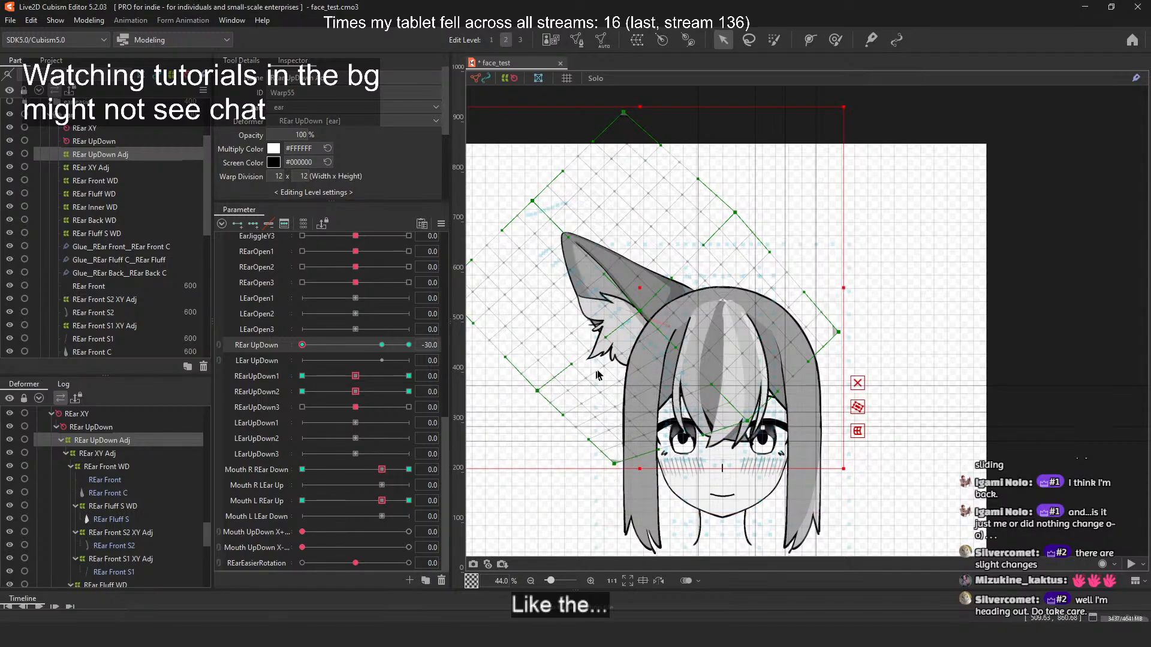
{"action": "left_click_drag", "start_coordinate": [636, 382], "coordinate": [663, 394]}
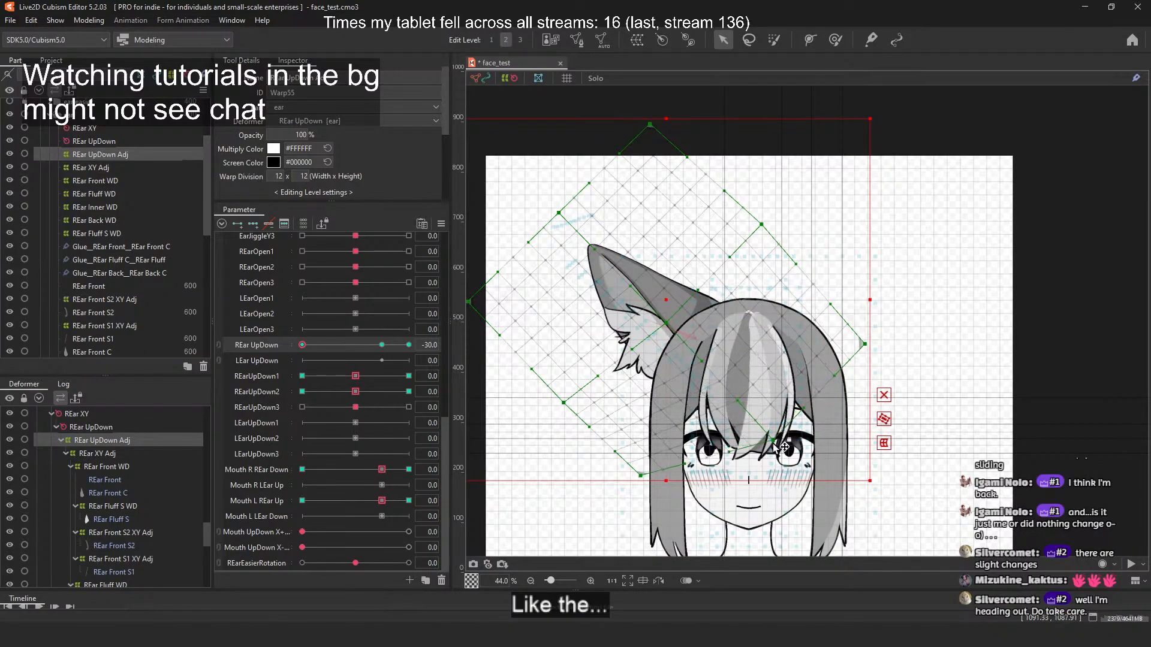
{"action": "mouse_move", "coordinate": [303, 344]}
{"action": "left_mouse_down"}
{"action": "mouse_move", "coordinate": [390, 347]}
{"action": "mouse_move", "coordinate": [299, 353]}
{"action": "left_mouse_up"}
{"action": "left_click_drag", "start_coordinate": [640, 475], "coordinate": [601, 473]}
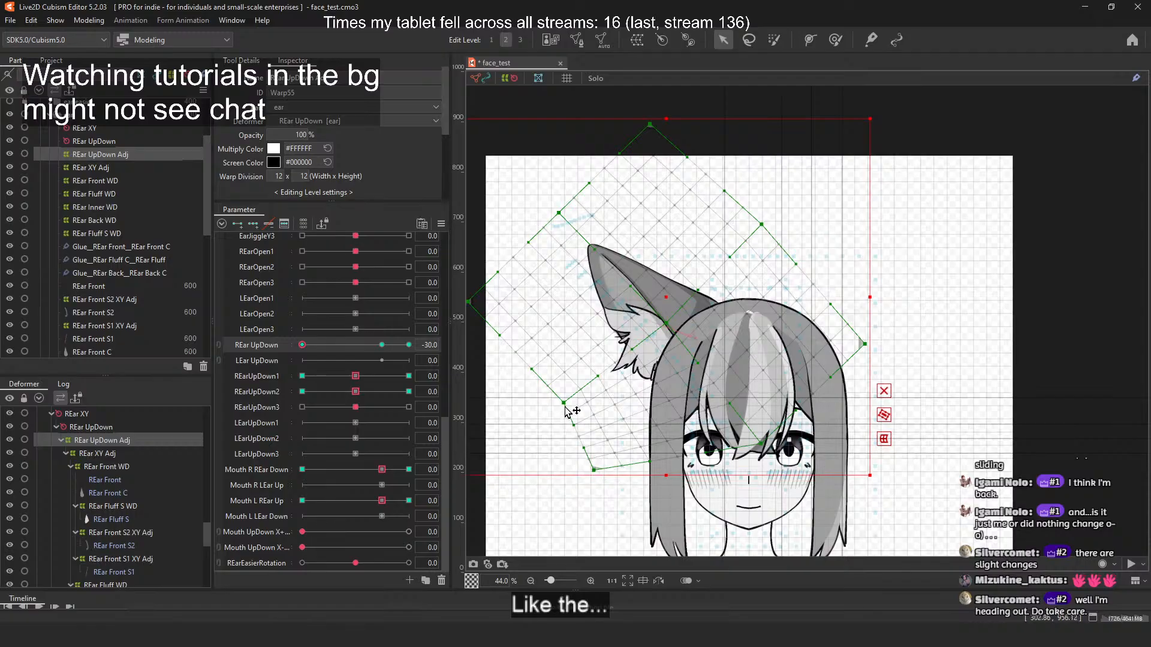
{"action": "left_click_drag", "start_coordinate": [564, 402], "coordinate": [550, 397]}
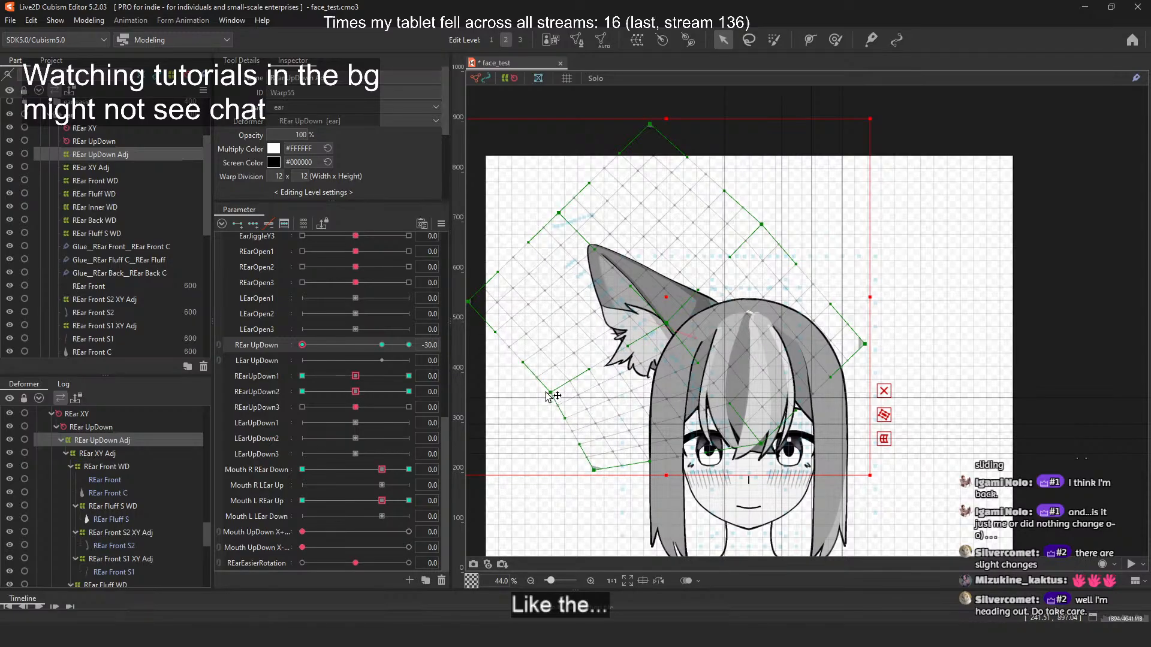
{"action": "left_click", "coordinate": [314, 345]}
{"action": "mouse_move", "coordinate": [314, 347]}
{"action": "left_mouse_down"}
{"action": "mouse_move", "coordinate": [376, 348]}
{"action": "mouse_move", "coordinate": [301, 361]}
{"action": "left_mouse_up"}
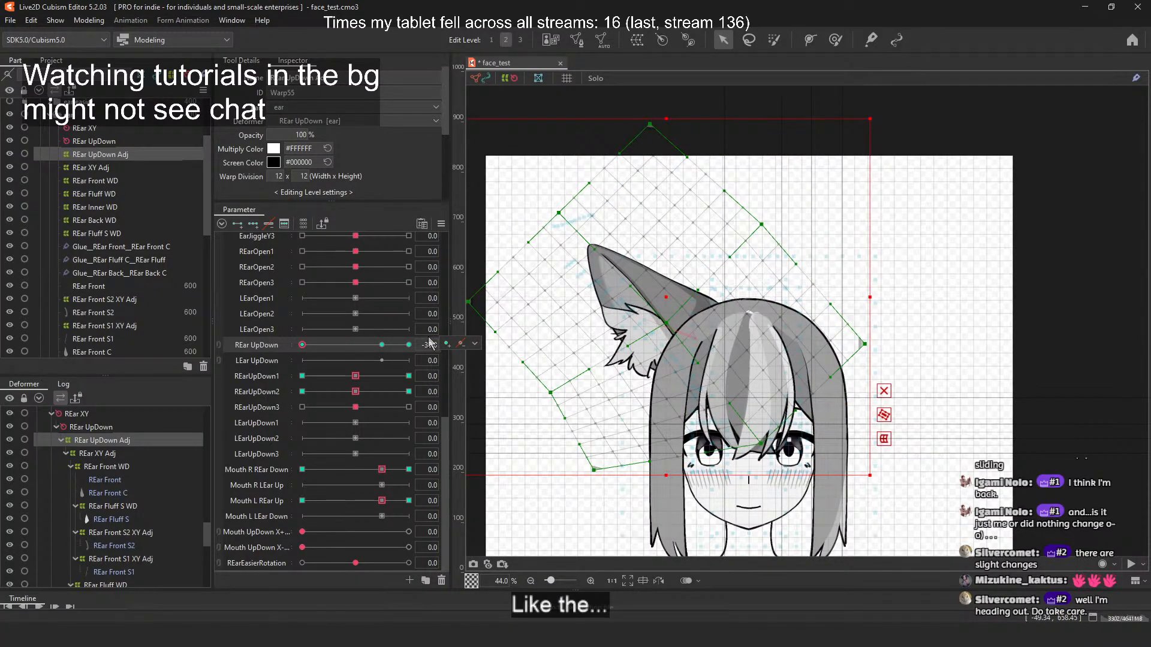
Step: Rotate the REar UpDown rotation deformer to about -78.5 degrees at REar UpDown -30 and preview the ear over the full range
{"action": "left_click", "coordinate": [94, 140]}
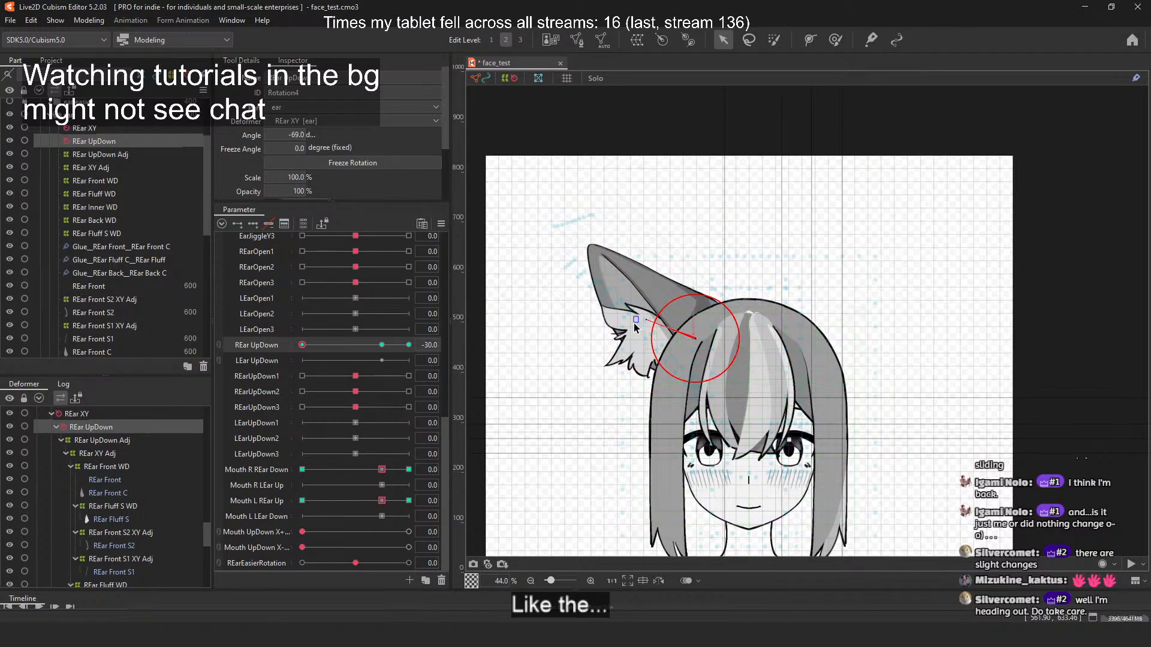
{"action": "left_click_drag", "start_coordinate": [641, 319], "coordinate": [642, 324]}
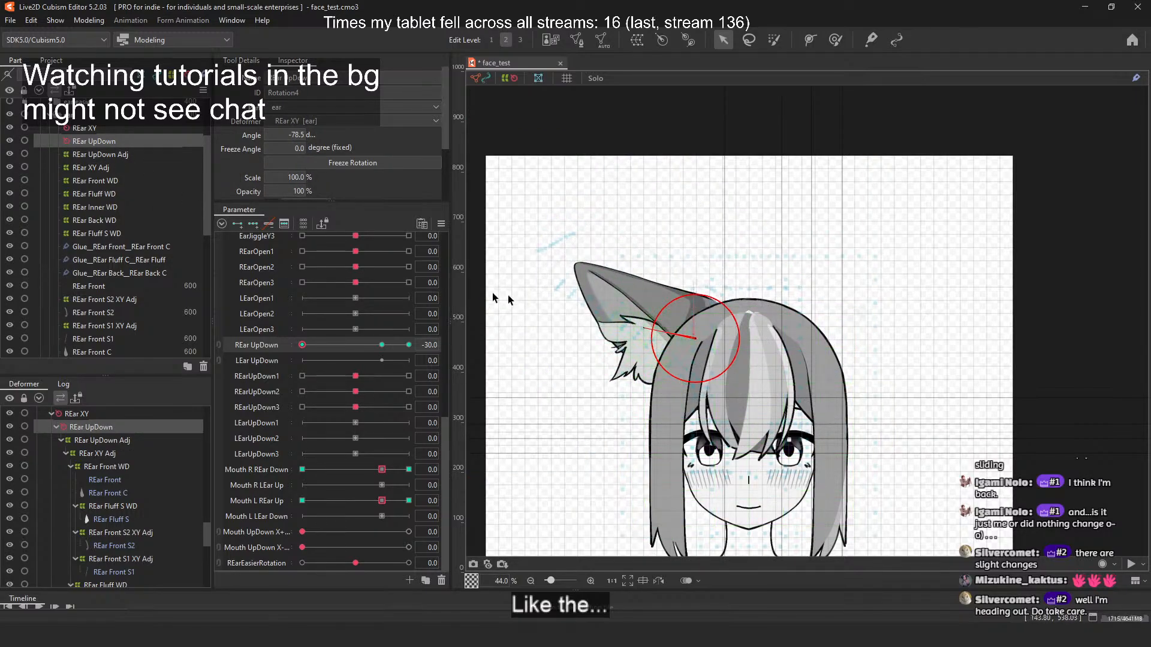
{"action": "left_click", "coordinate": [113, 157]}
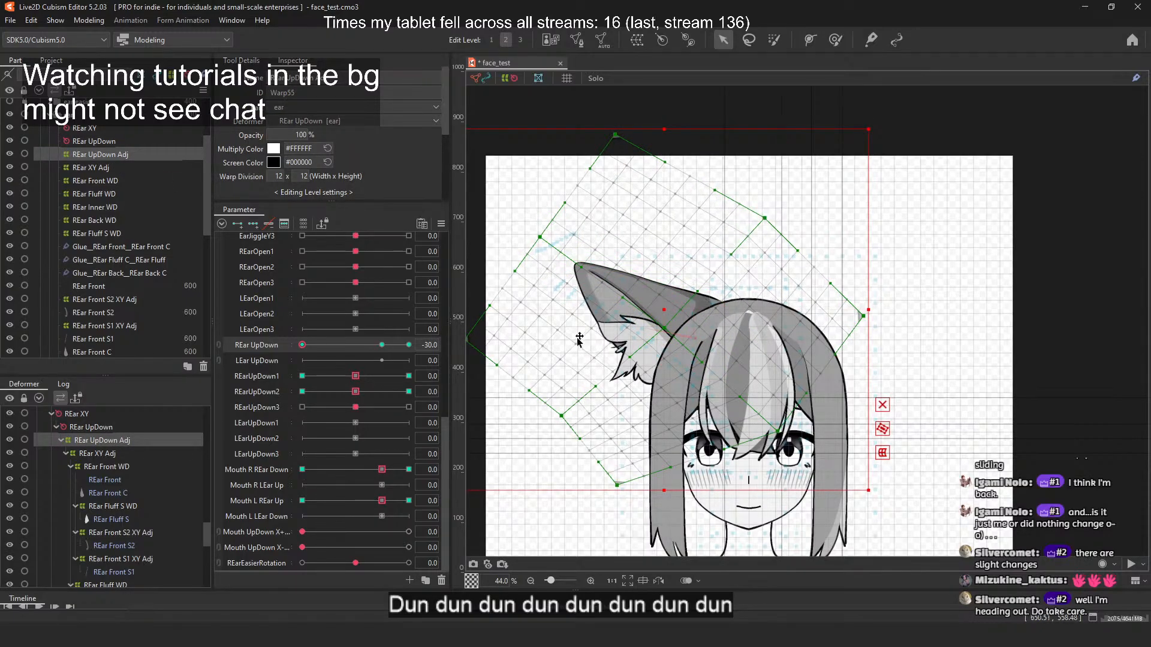
{"action": "left_click_drag", "start_coordinate": [303, 346], "coordinate": [419, 343]}
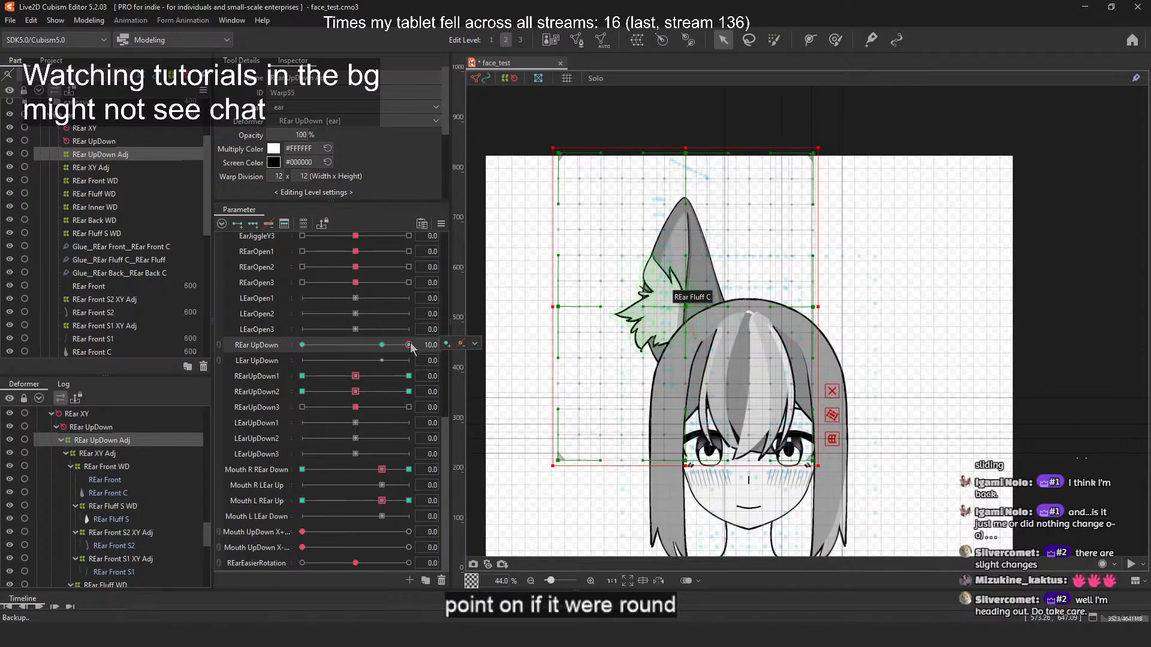
{"action": "left_click_drag", "start_coordinate": [410, 346], "coordinate": [383, 346]}
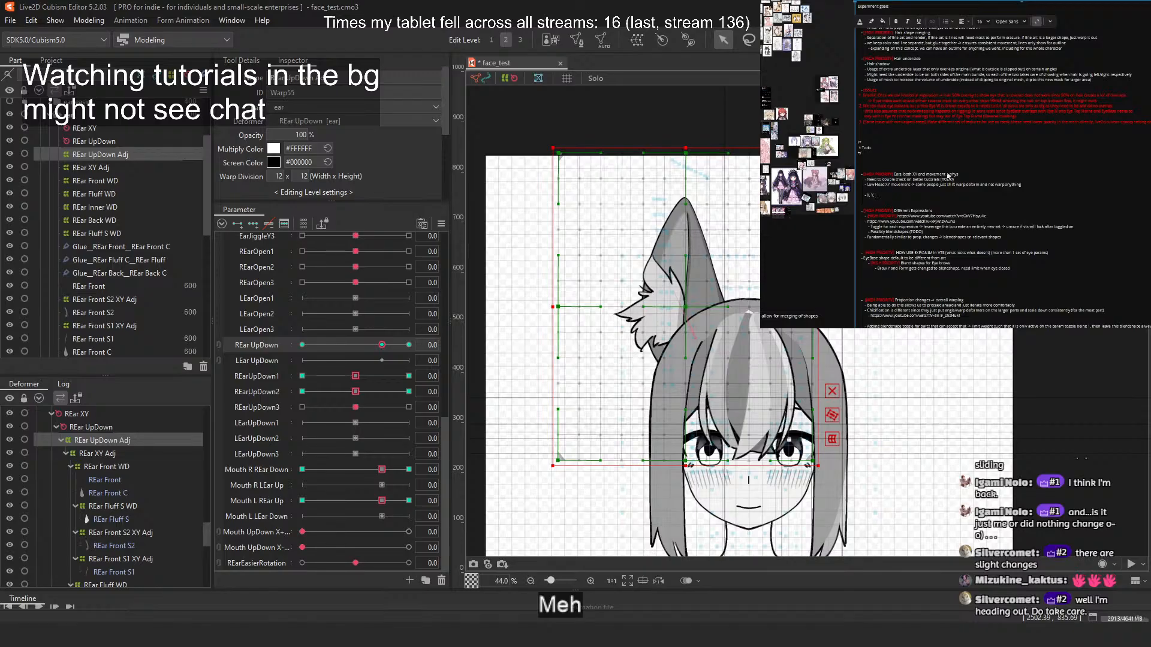
Step: Switch to the Experiment goals notes and extend the ears entry with "movement, down state (jiggles are all separated out"
{"action": "type", "text": "movement"}
{"action": "type", "text": ", down state (jiggles are all separated out"}
{"action": "key", "text": "Return"}
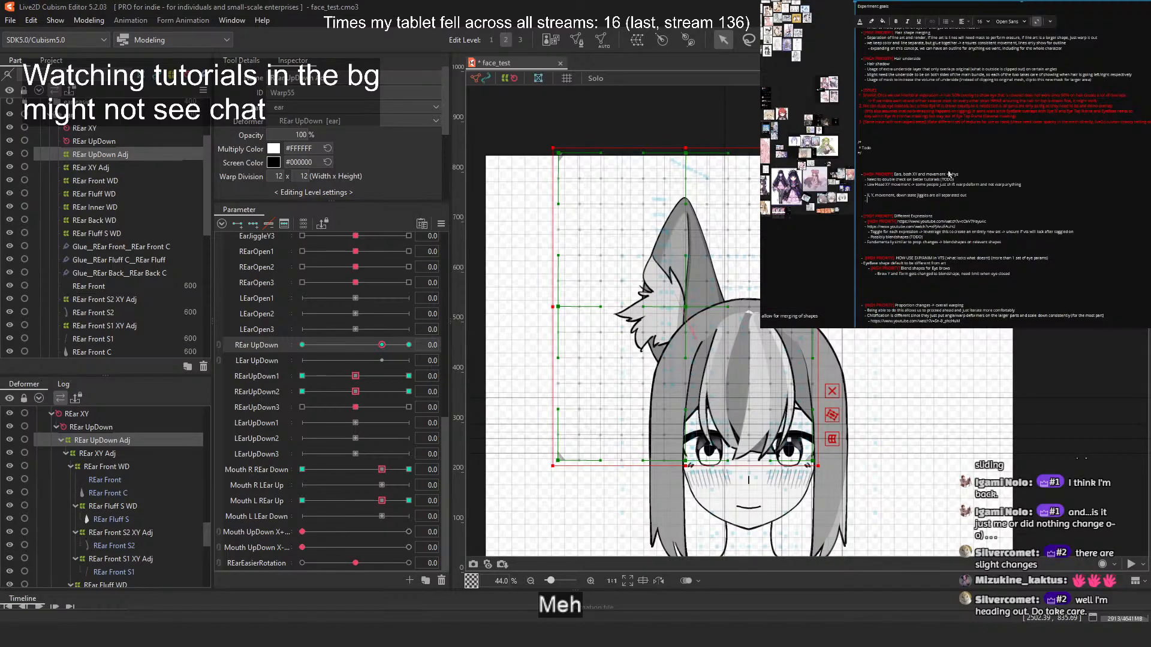
Step: Note that the default state needs to be good for other angles and the base might need to be rounder for ears down, and save
{"action": "type", "text": "Default state needs to be good, else other angle"}
{"action": "type", "text": "s are gonna be a problem"}
{"action": "key", "text": "Return"}
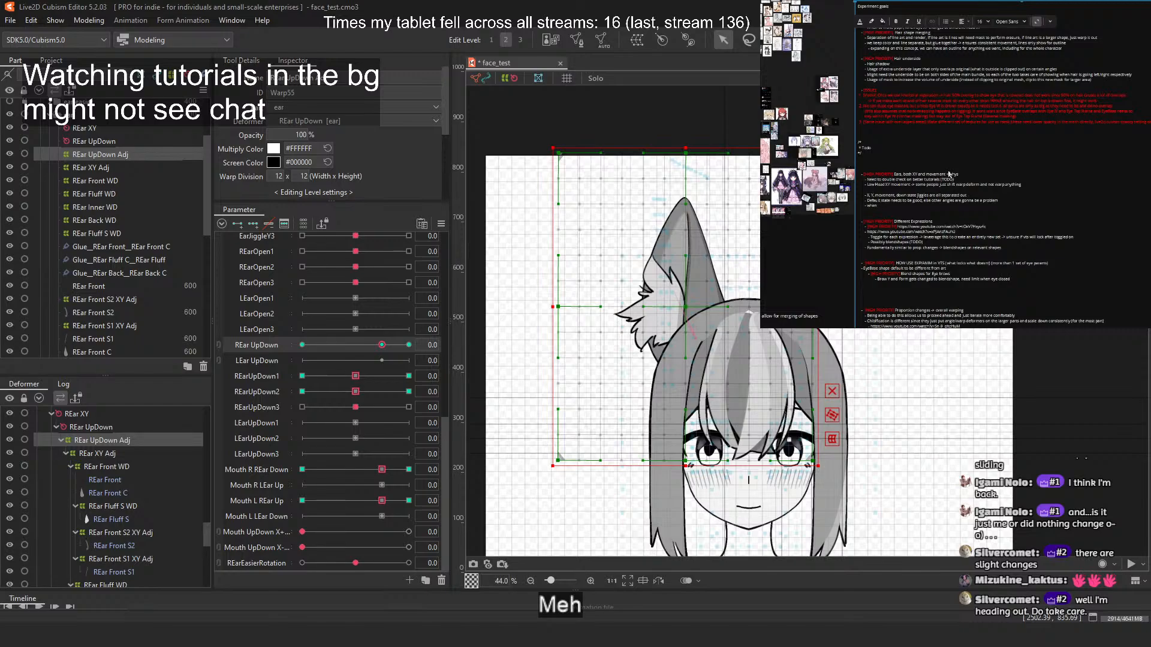
{"action": "type", "text": "ng ears down, the base might need to be rounder to account for movement"}
{"action": "key", "text": "ctrl+s"}
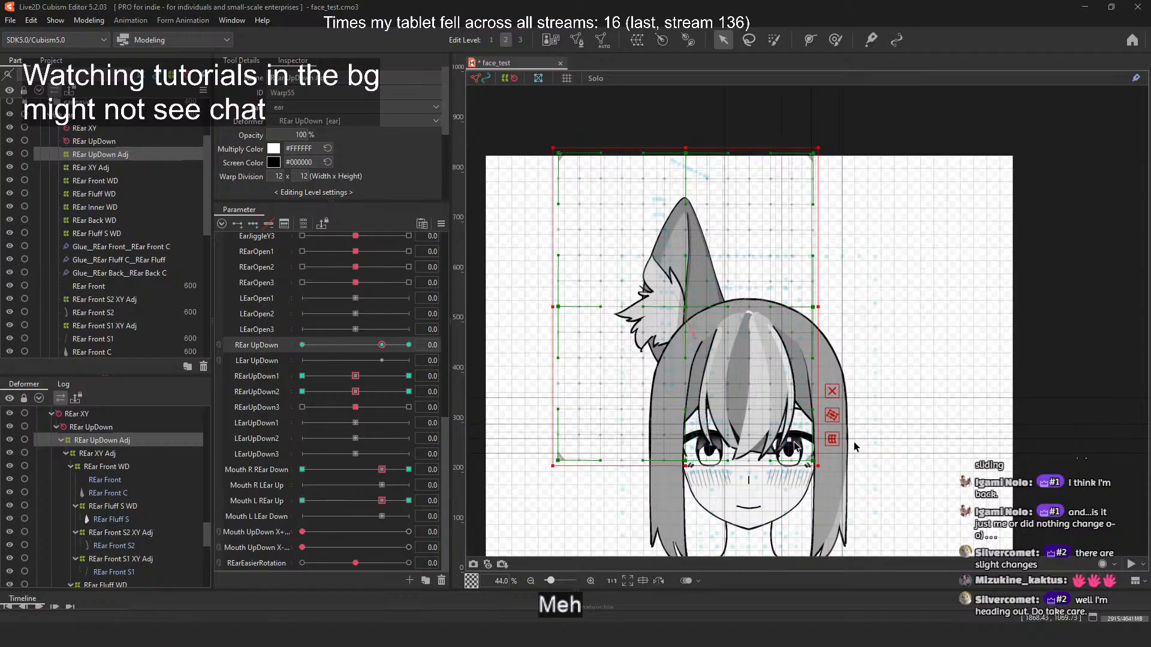
Step: Switch back to Live2D Cubism Editor and shift the REar UpDown rotation deformer's anchor slightly down and outward at REar UpDown -30
{"action": "left_click_drag", "start_coordinate": [372, 347], "coordinate": [302, 345]}
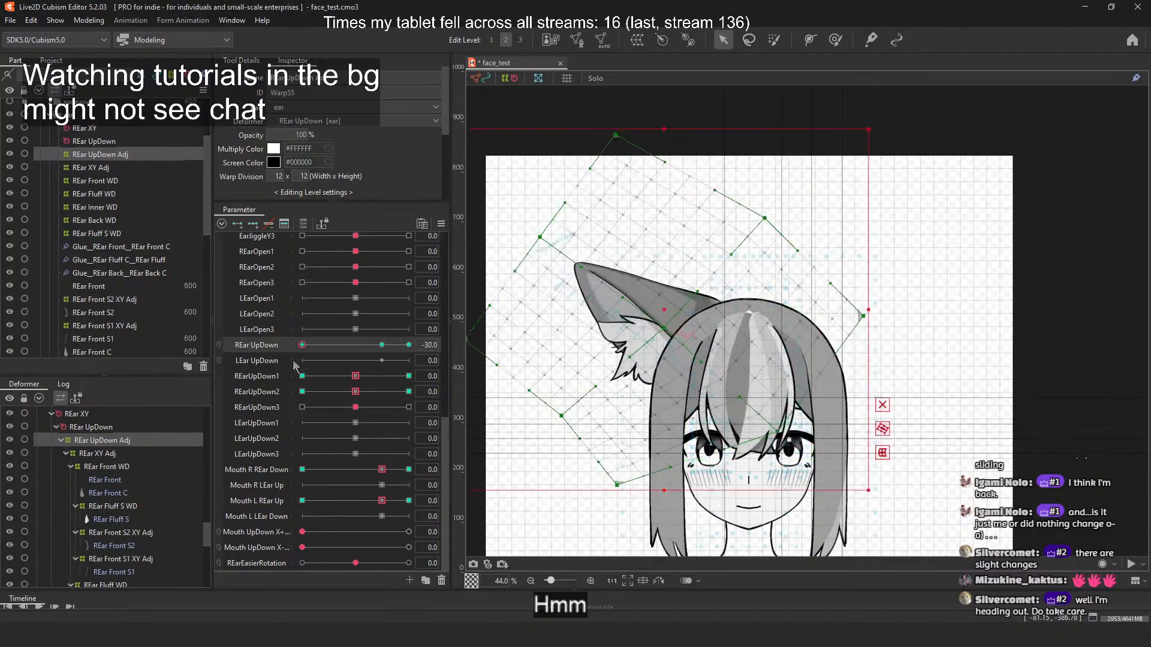
{"action": "left_click", "coordinate": [111, 142]}
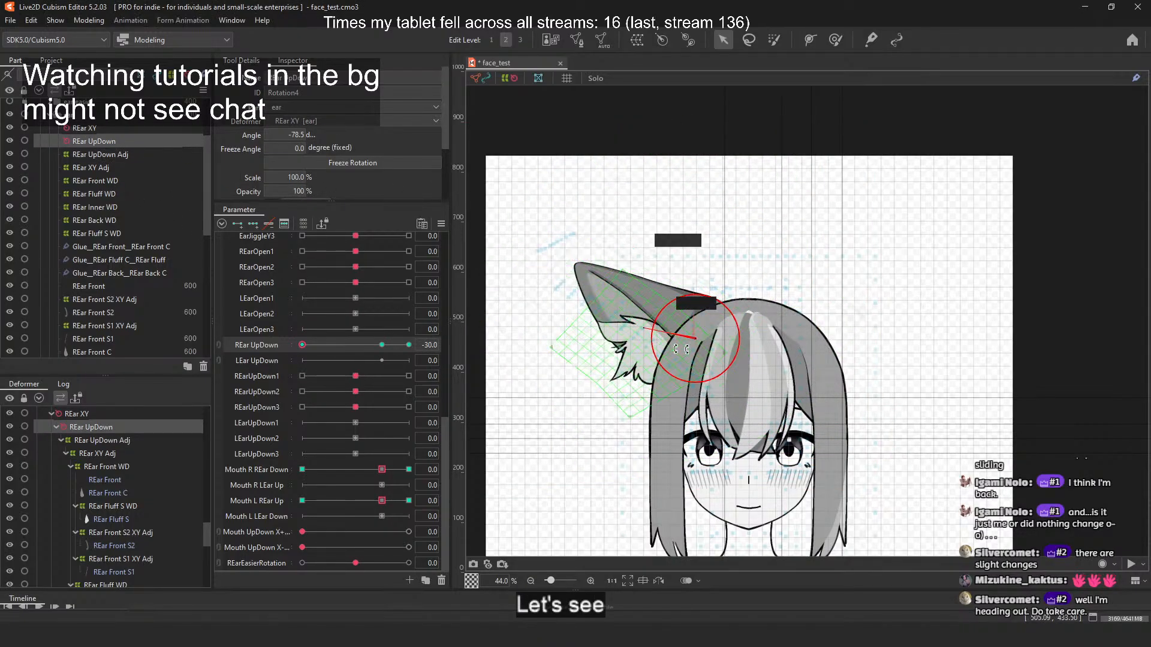
{"action": "left_click_drag", "start_coordinate": [696, 341], "coordinate": [688, 347]}
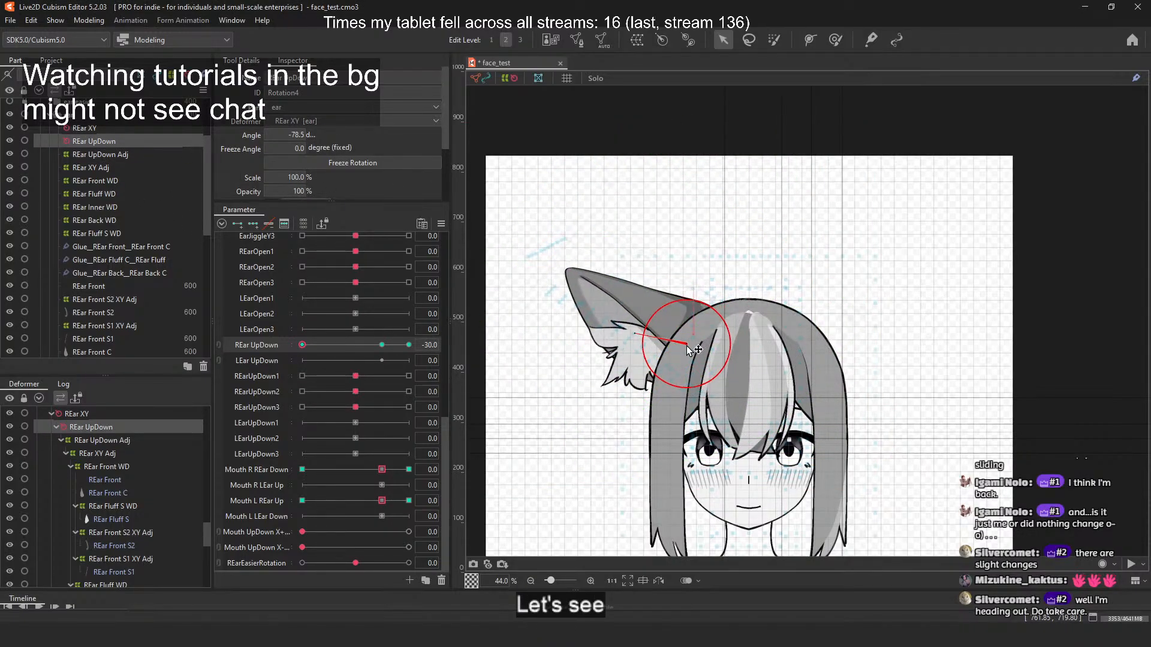
Step: Rotate the REar UpDown rotation deformer to about -11.0 degrees at REar UpDown 10 and nudge its anchor slightly upward
{"action": "left_click_drag", "start_coordinate": [302, 345], "coordinate": [471, 329]}
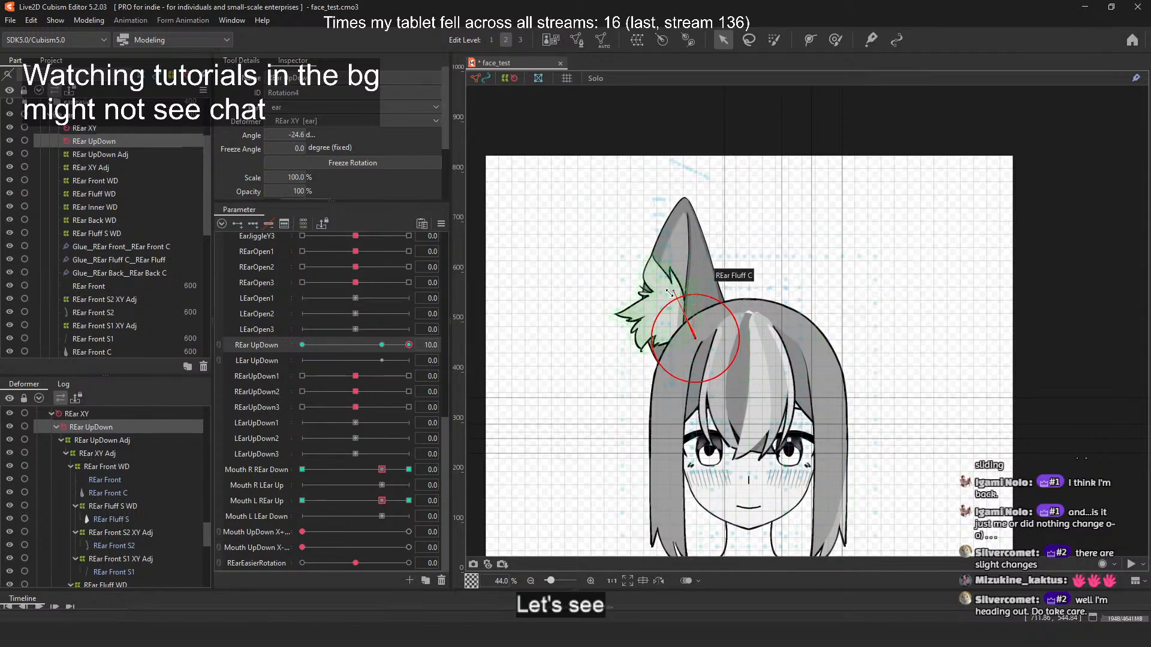
{"action": "left_click_drag", "start_coordinate": [669, 291], "coordinate": [687, 286]}
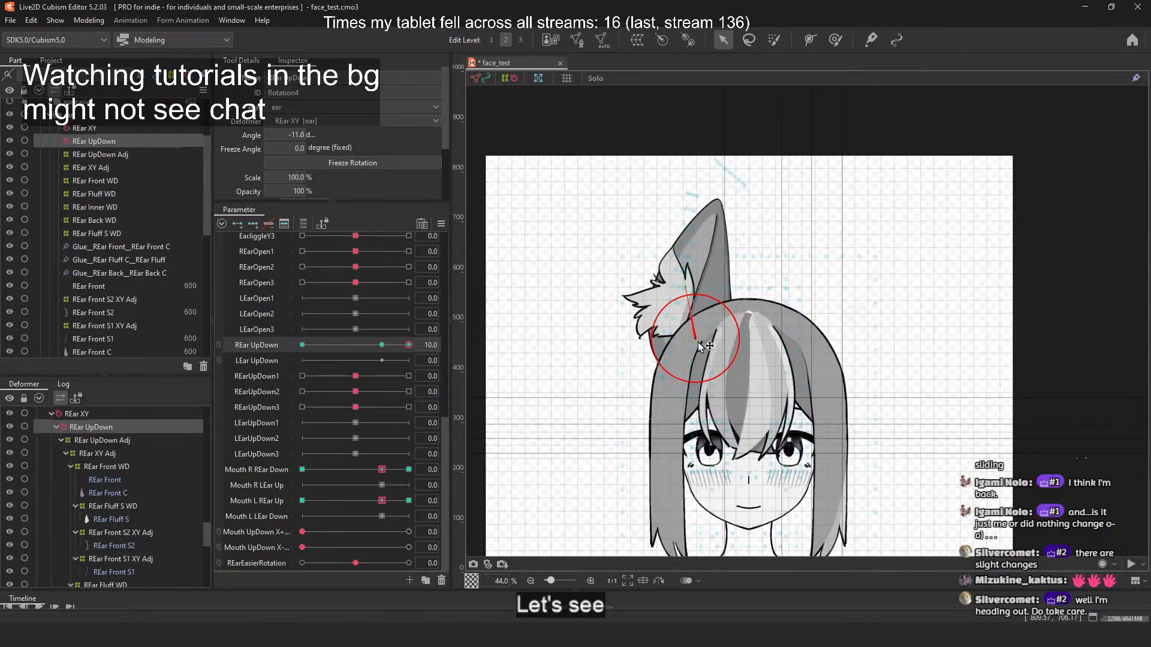
{"action": "left_click_drag", "start_coordinate": [704, 346], "coordinate": [706, 340]}
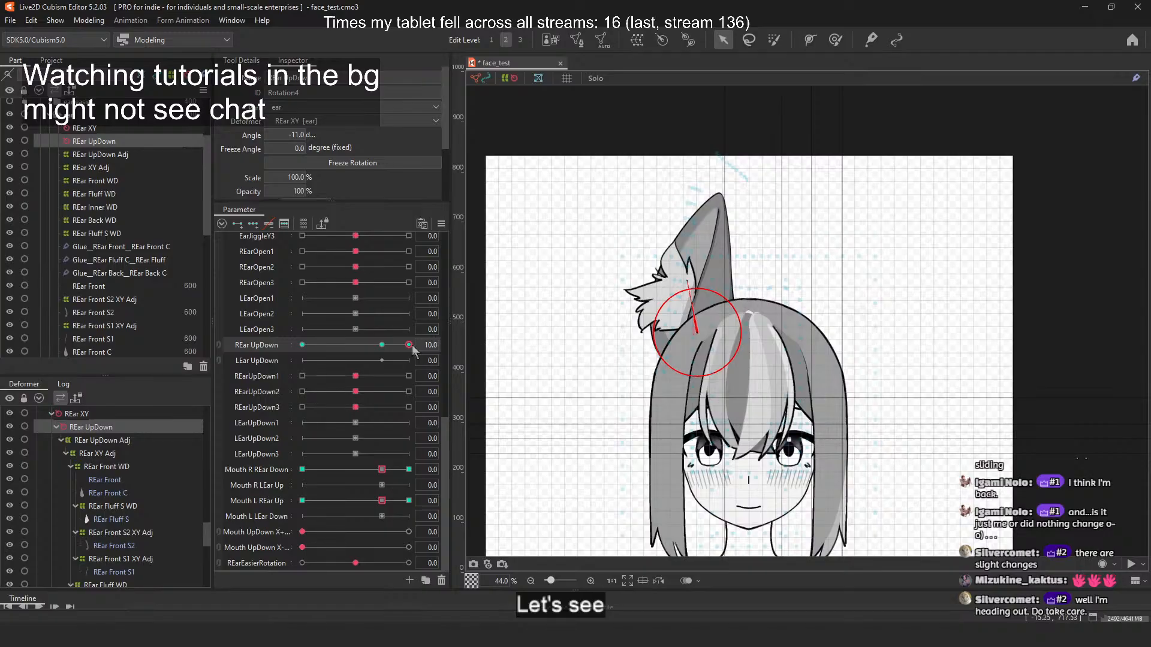
Step: Rotate the REar UpDown rotation deformer to about -105.0 degrees at REar UpDown -30, nudge its anchor outward and preview the ear movement
{"action": "left_click_drag", "start_coordinate": [409, 345], "coordinate": [233, 438]}
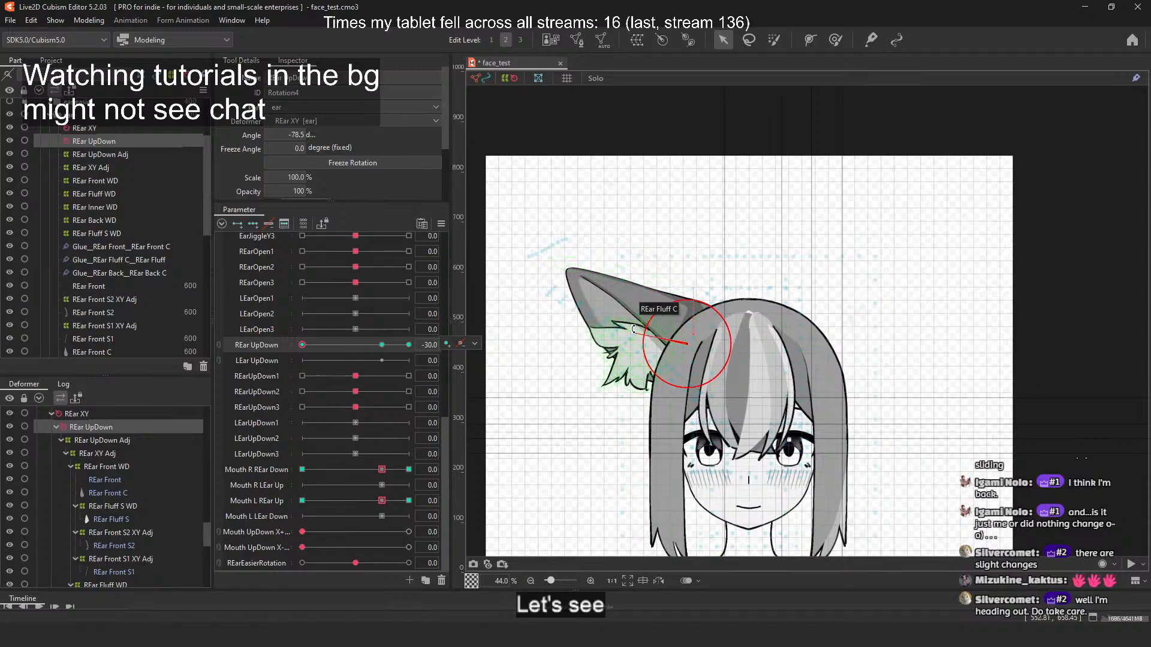
{"action": "left_click_drag", "start_coordinate": [633, 329], "coordinate": [611, 359]}
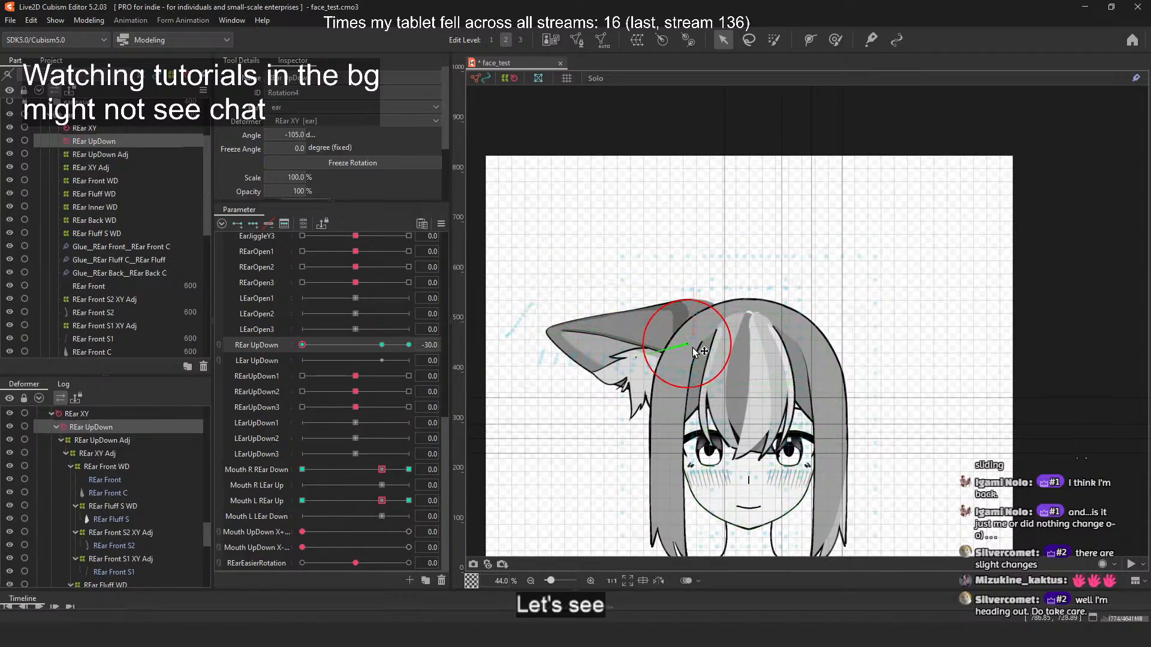
{"action": "left_click_drag", "start_coordinate": [692, 348], "coordinate": [687, 352]}
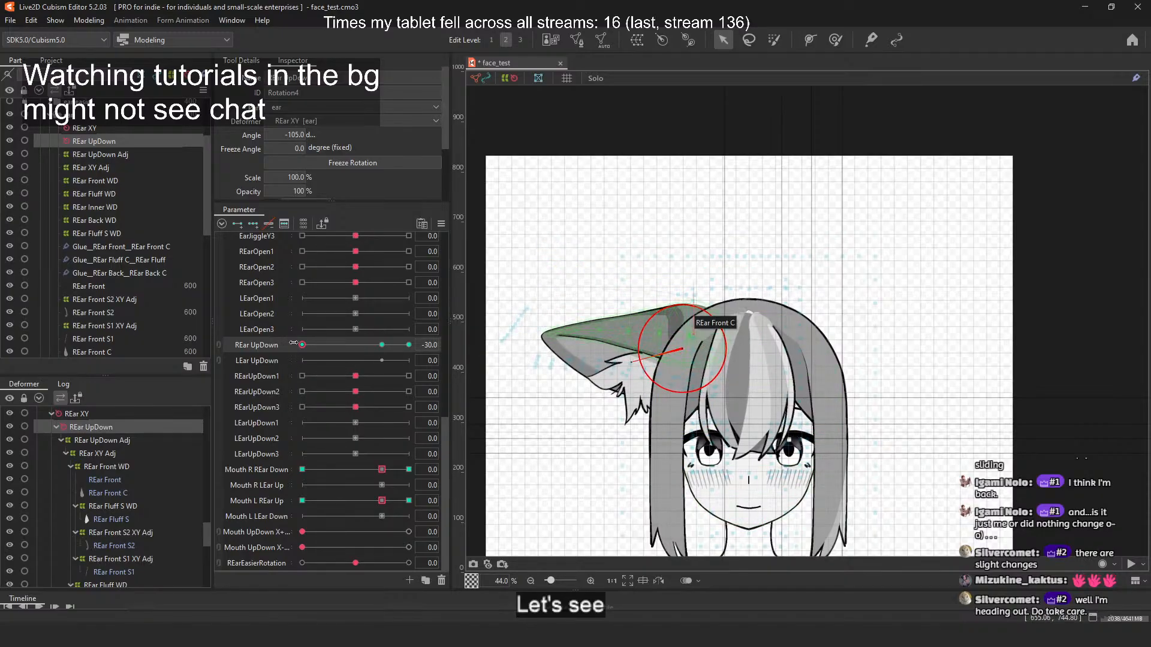
{"action": "left_click_drag", "start_coordinate": [293, 343], "coordinate": [279, 393]}
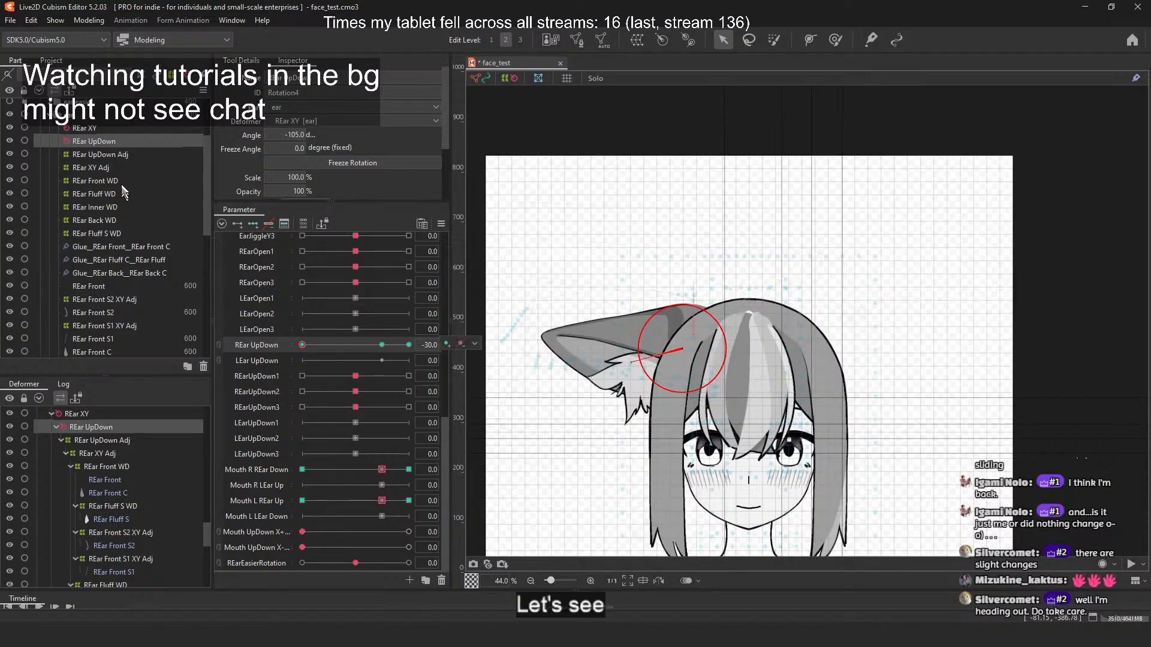
Step: Reshape the upper edge of the REar UpDown Adj warp at REar UpDown -30 by moving its middle point toward the head
{"action": "left_click", "coordinate": [124, 155]}
{"action": "left_click_drag", "start_coordinate": [695, 213], "coordinate": [727, 228]}
{"action": "left_click", "coordinate": [306, 346]}
Step: Reshape the REar UpDown Adj warp at REar UpDown 10 by raising its upper middle point and adjusting its upper-right corner and outer side
{"action": "left_click_drag", "start_coordinate": [307, 352], "coordinate": [410, 336]}
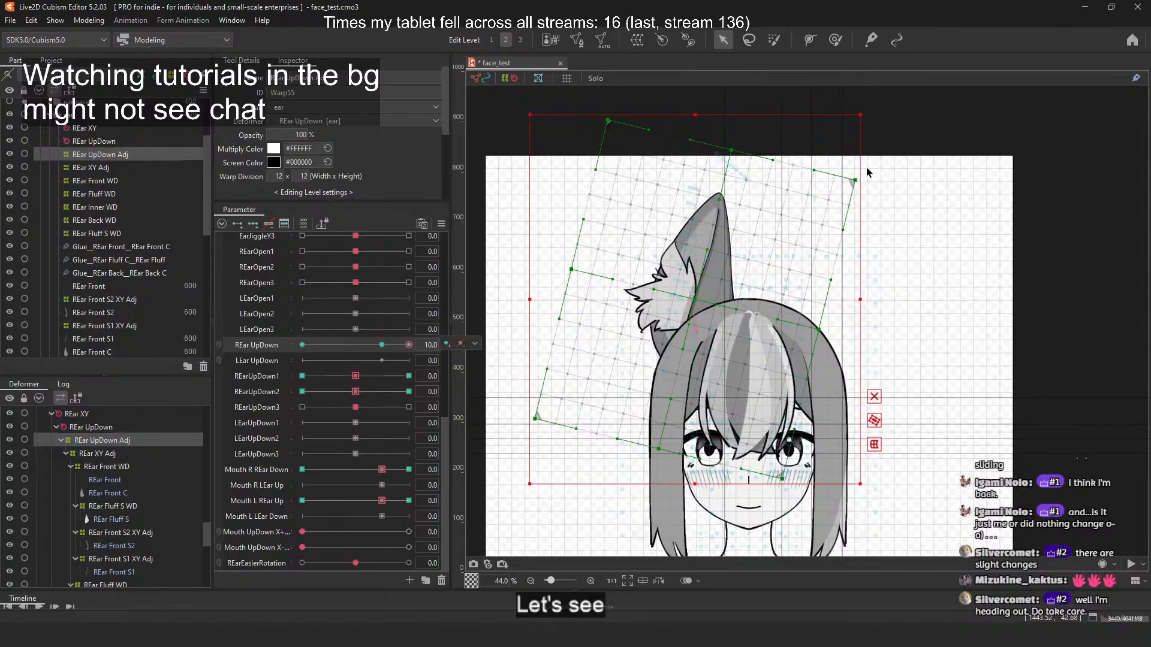
{"action": "left_click_drag", "start_coordinate": [850, 175], "coordinate": [849, 178]}
{"action": "left_click_drag", "start_coordinate": [731, 150], "coordinate": [726, 140]}
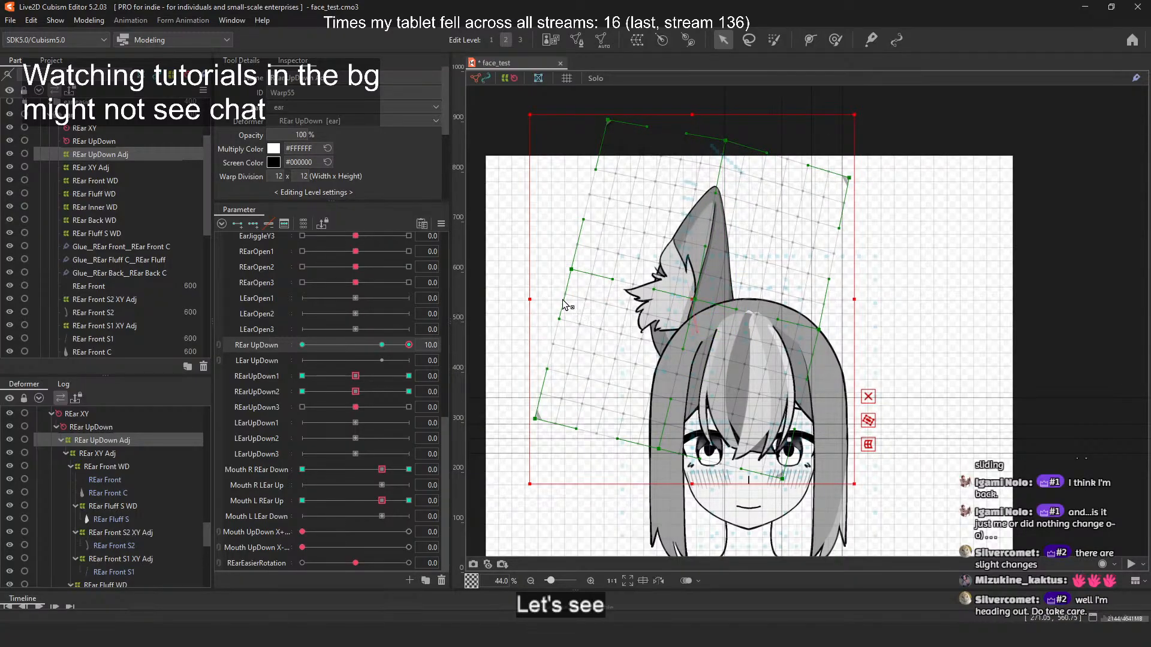
{"action": "left_click_drag", "start_coordinate": [573, 280], "coordinate": [568, 306]}
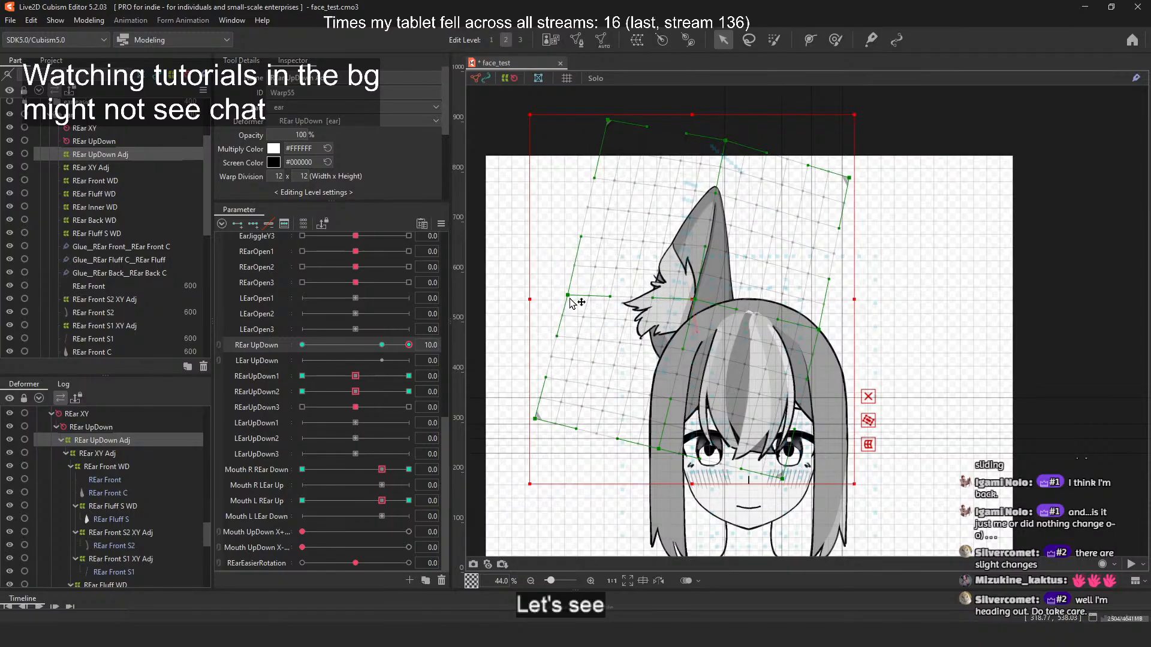
Step: Pull the outer lower corner of the REar UpDown Adj warp inward at REar UpDown 10, adjust its lower middle point and preview the ear movement
{"action": "left_click_drag", "start_coordinate": [535, 418], "coordinate": [542, 463]}
{"action": "left_click_drag", "start_coordinate": [661, 448], "coordinate": [658, 458]}
{"action": "left_click", "coordinate": [407, 344]}
{"action": "left_click", "coordinate": [409, 344]}
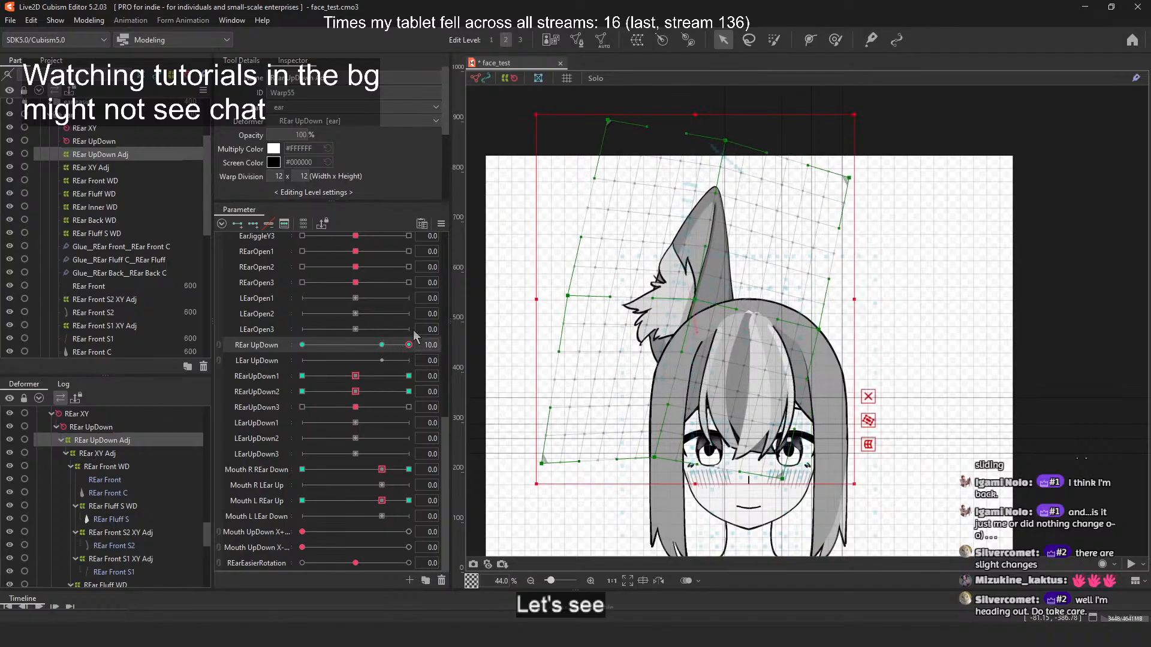
{"action": "left_click_drag", "start_coordinate": [542, 463], "coordinate": [564, 417]}
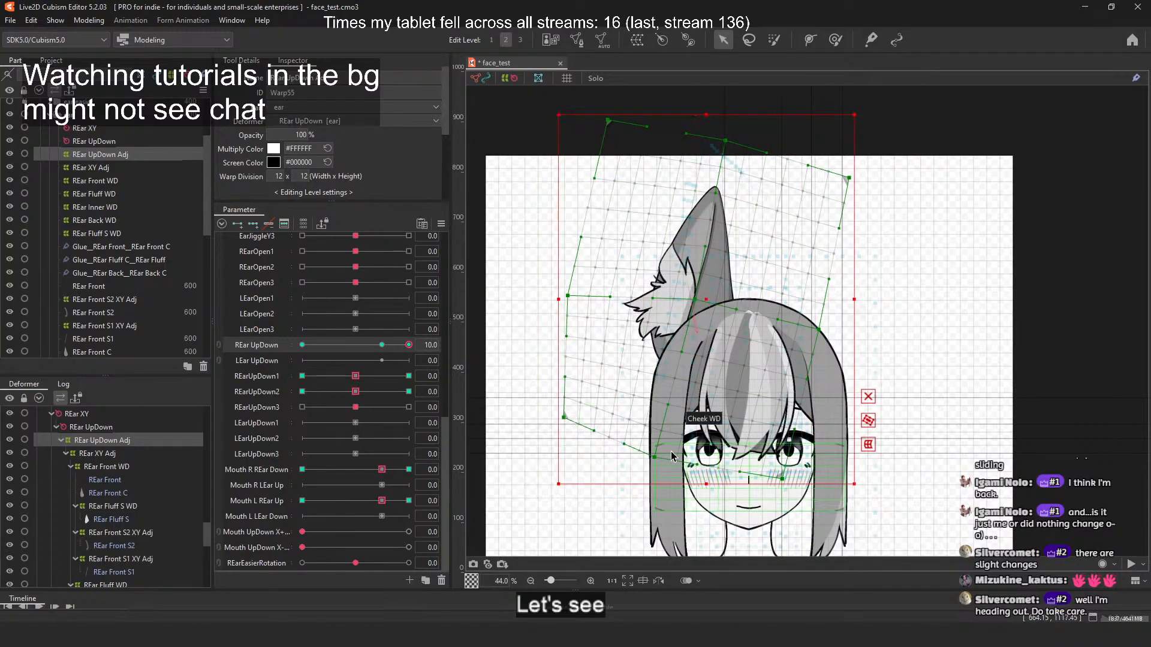
{"action": "left_click_drag", "start_coordinate": [655, 457], "coordinate": [670, 448]}
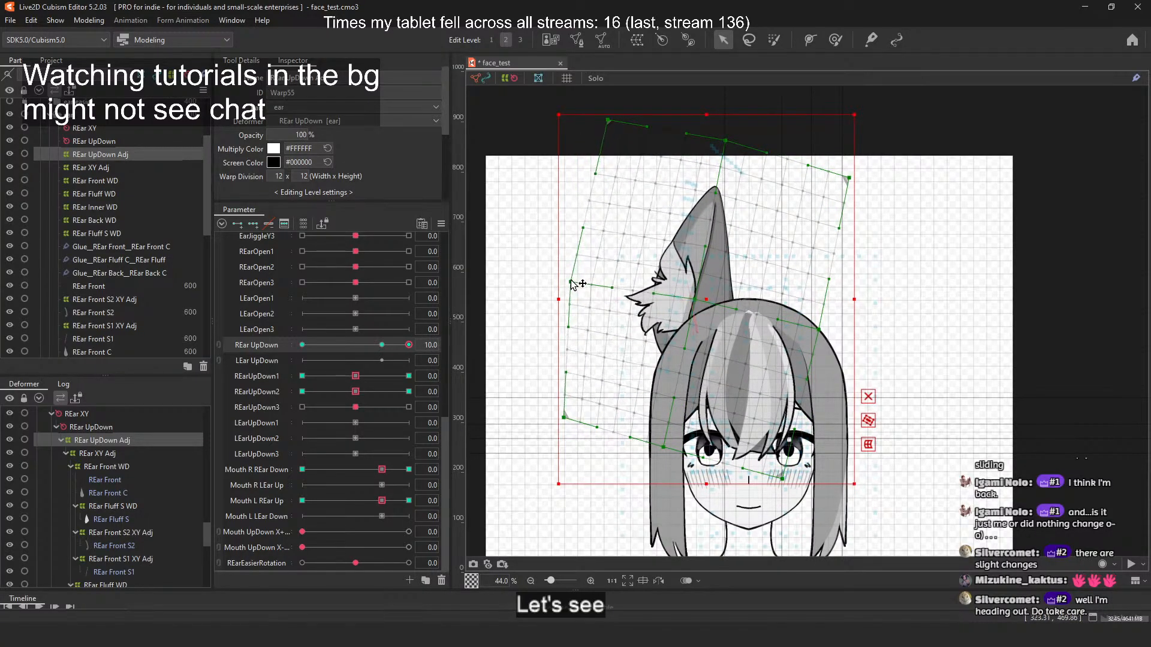
{"action": "left_click_drag", "start_coordinate": [409, 345], "coordinate": [309, 386]}
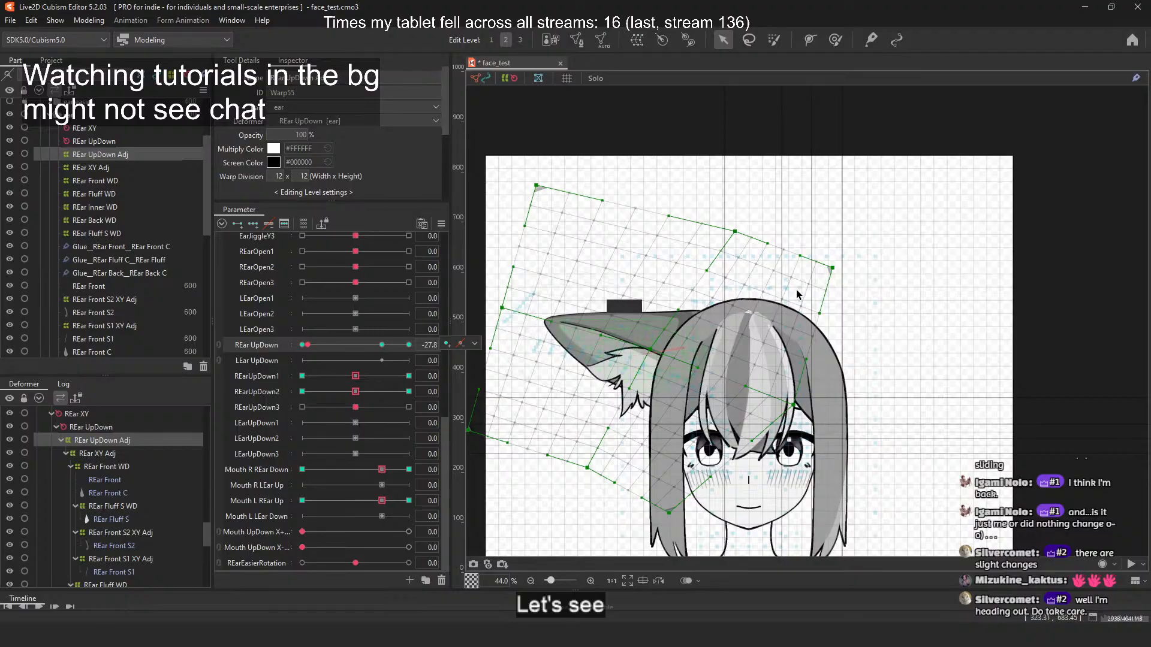
Step: Reshape the REar UpDown Adj warp at REar UpDown 10 by lowering its outer lower corner, lower middle point and outer side point
{"action": "scroll", "coordinate": [770, 181], "scroll_direction": "down", "scroll_amount": 3}
{"action": "left_click", "coordinate": [770, 181]}
{"action": "scroll", "coordinate": [766, 303], "scroll_direction": "up", "scroll_amount": 2}
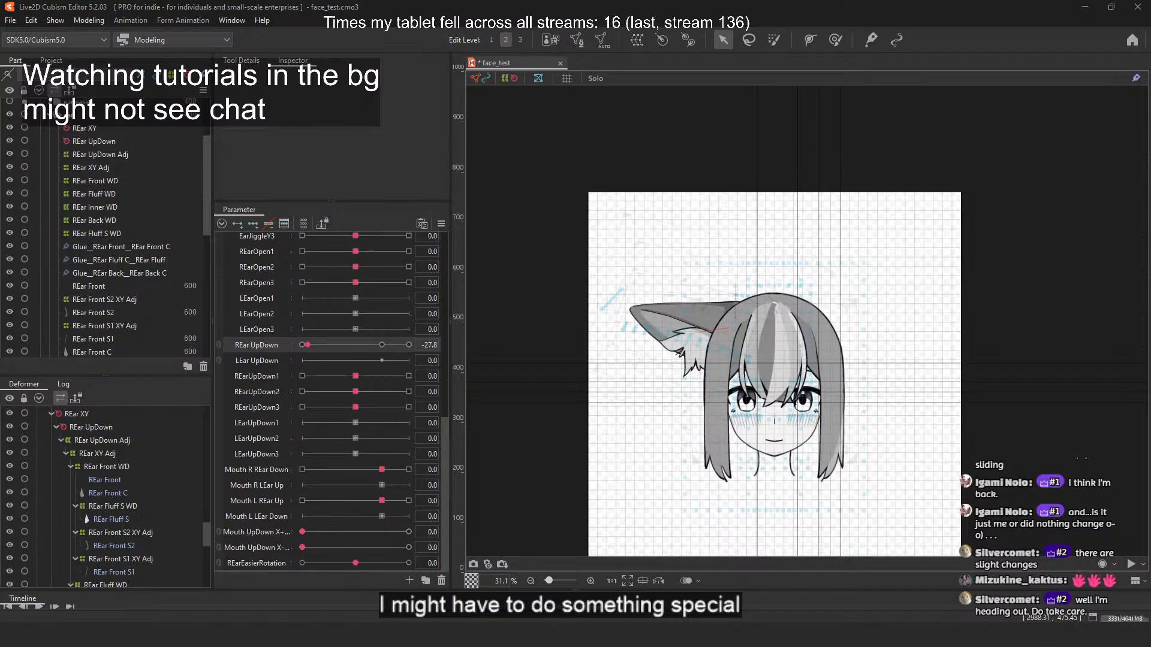
{"action": "left_click_drag", "start_coordinate": [307, 344], "coordinate": [414, 346]}
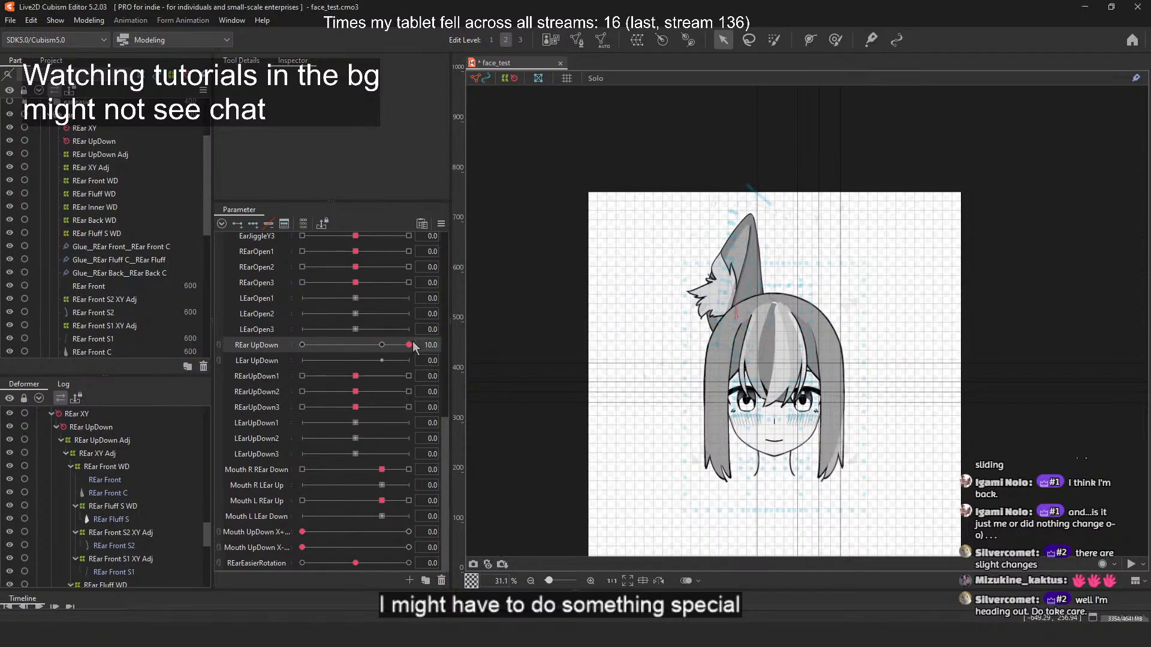
{"action": "left_click", "coordinate": [112, 207]}
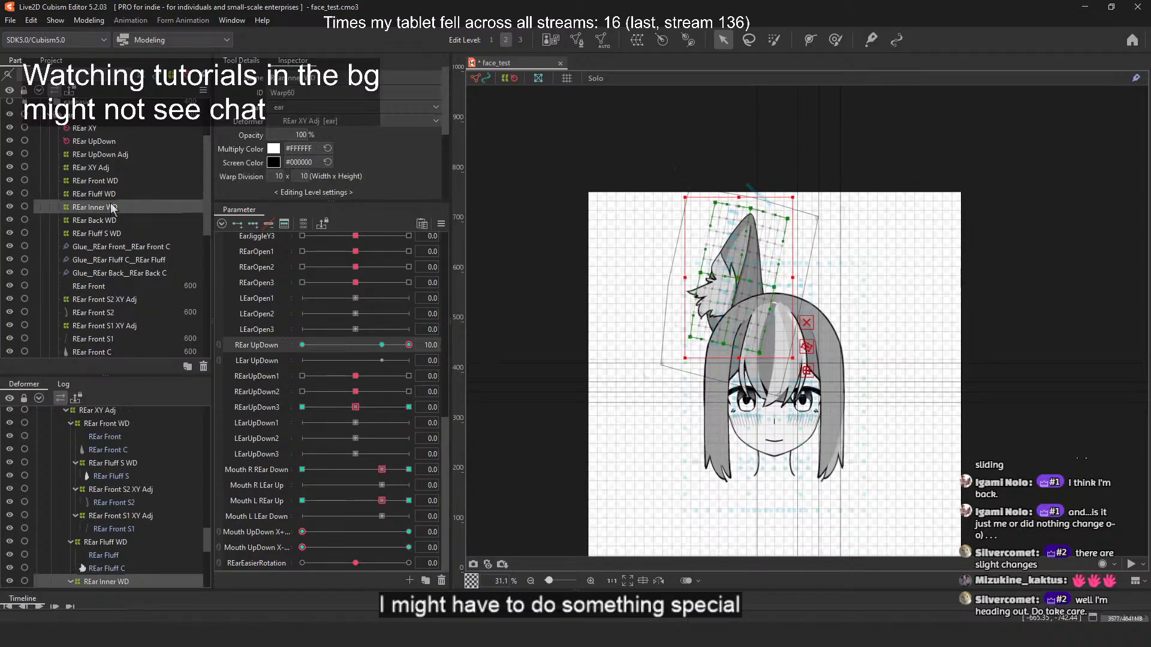
{"action": "left_click", "coordinate": [127, 154]}
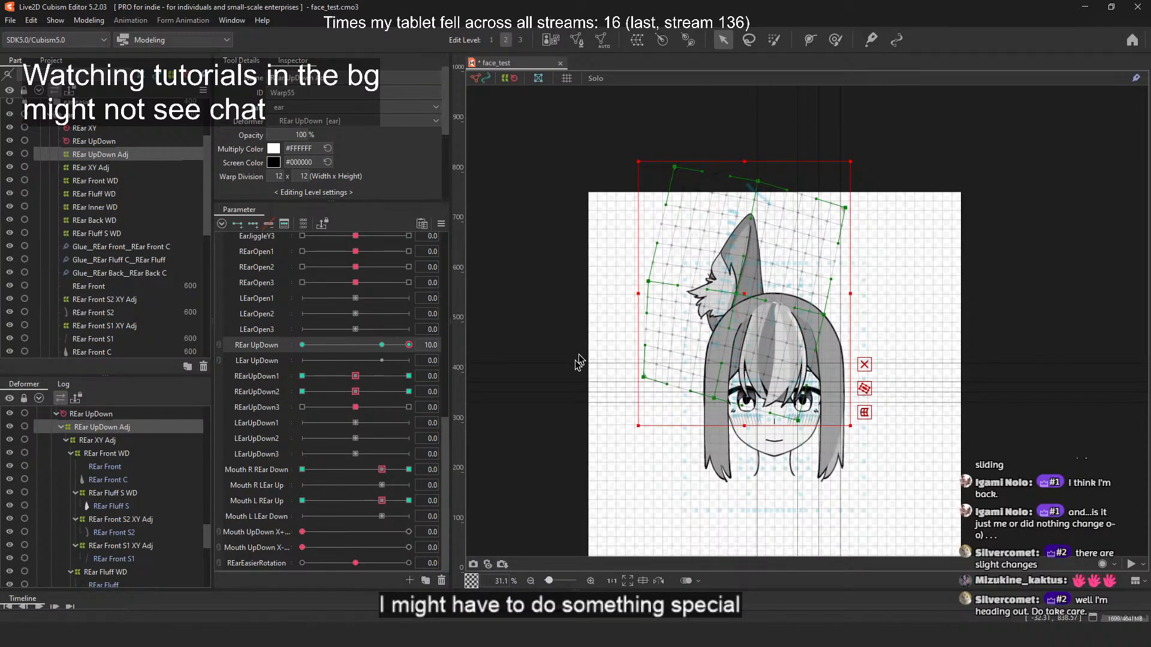
{"action": "left_click_drag", "start_coordinate": [643, 377], "coordinate": [641, 435]}
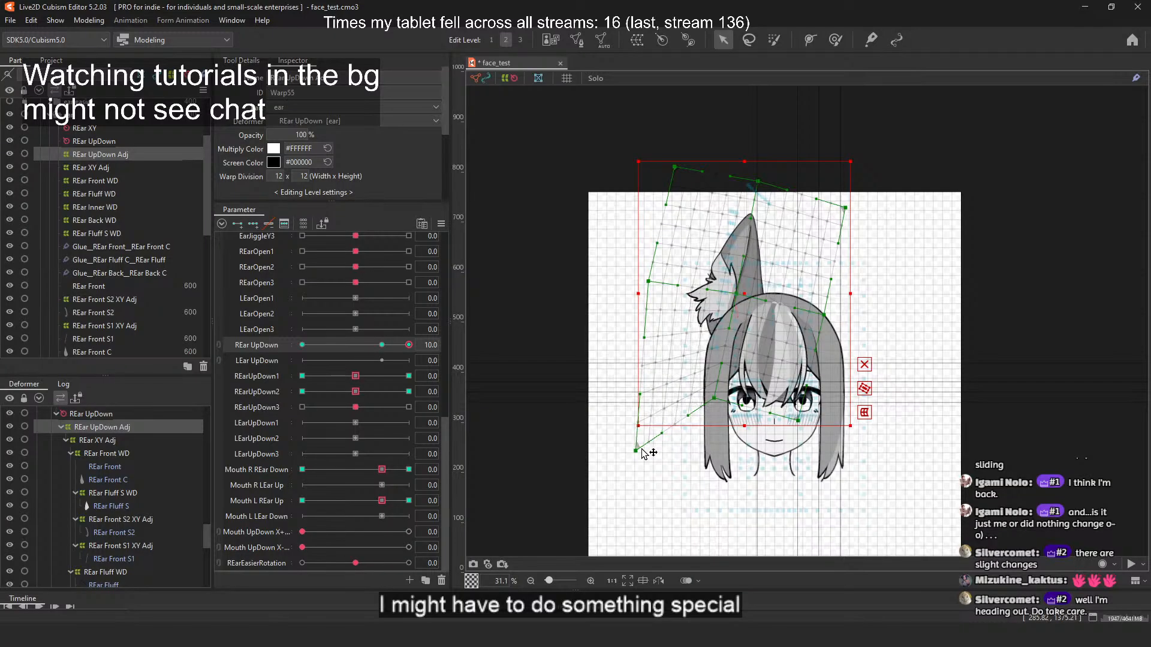
{"action": "left_click_drag", "start_coordinate": [714, 398], "coordinate": [712, 414]}
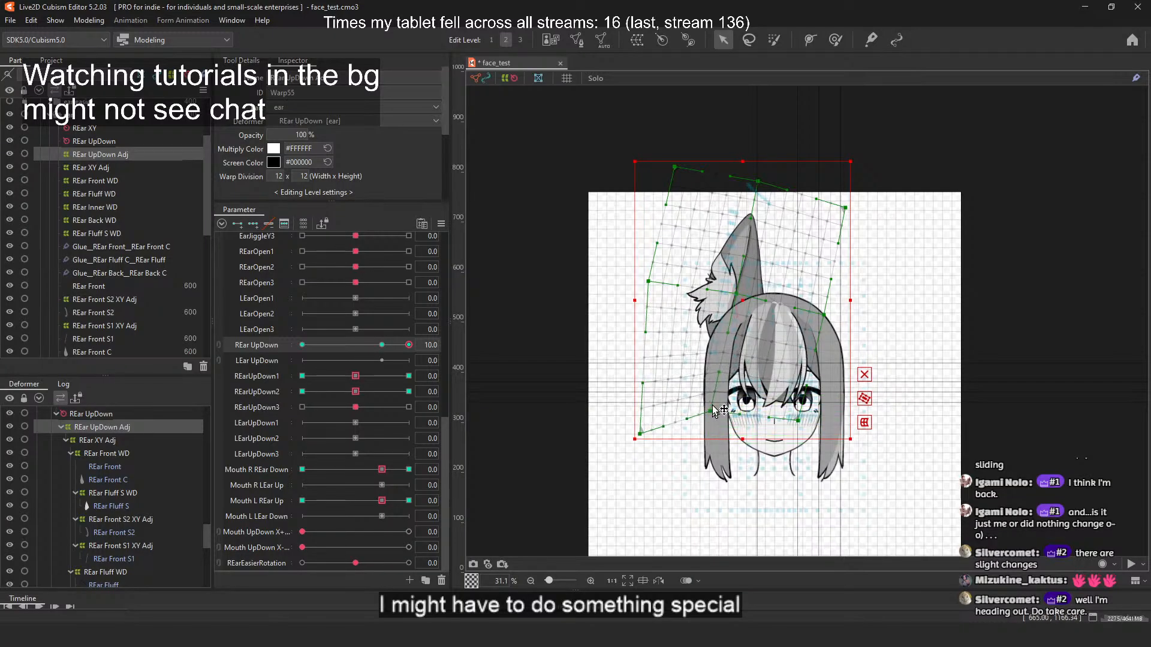
{"action": "left_click_drag", "start_coordinate": [649, 281], "coordinate": [649, 295]}
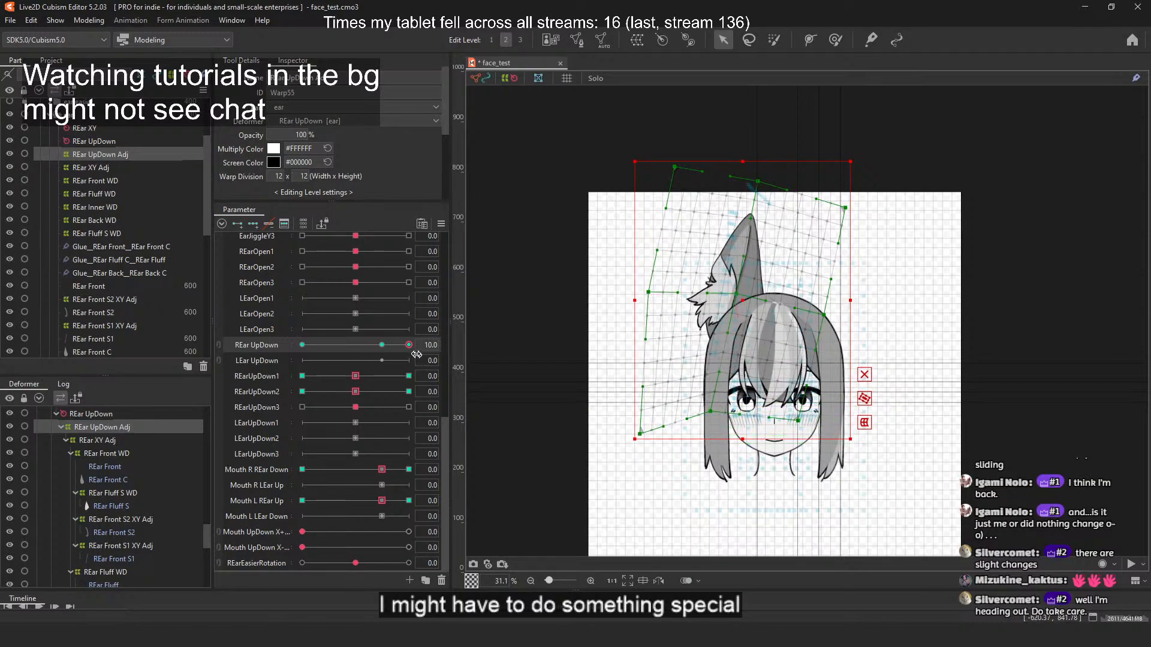
Step: Preview the ear movement and pull the REar UpDown Adj warp's outer lower corner slightly inward and up at REar UpDown 10
{"action": "left_click_drag", "start_coordinate": [410, 346], "coordinate": [428, 332]}
{"action": "left_click_drag", "start_coordinate": [635, 438], "coordinate": [650, 418]}
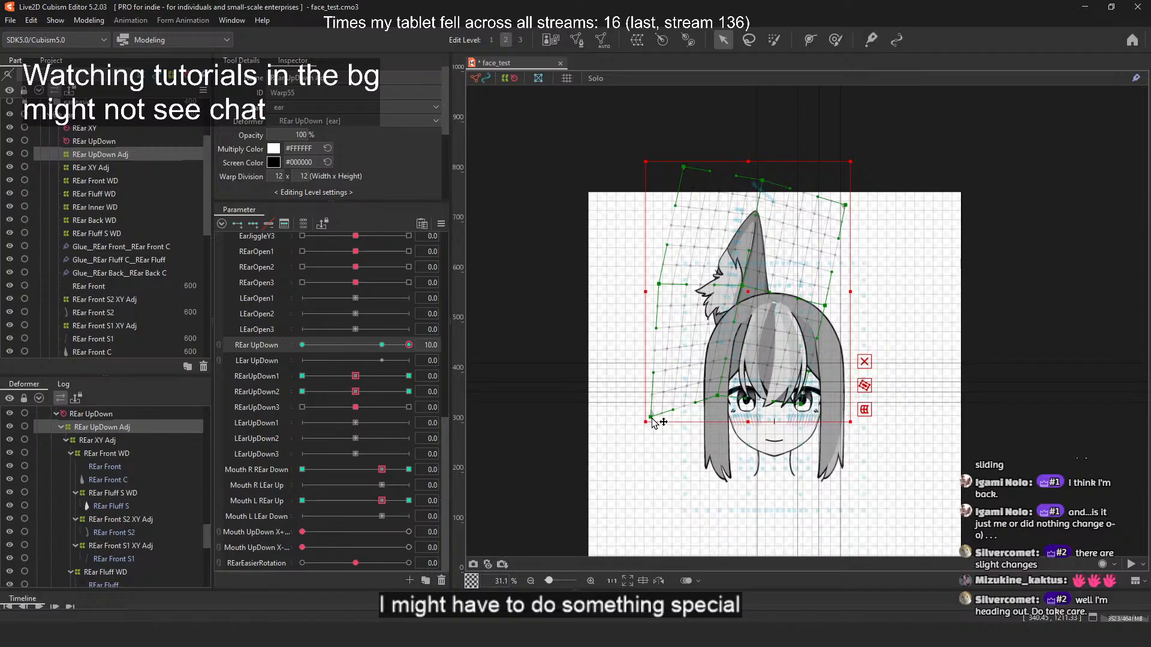
{"action": "key", "text": "ctrl+z"}
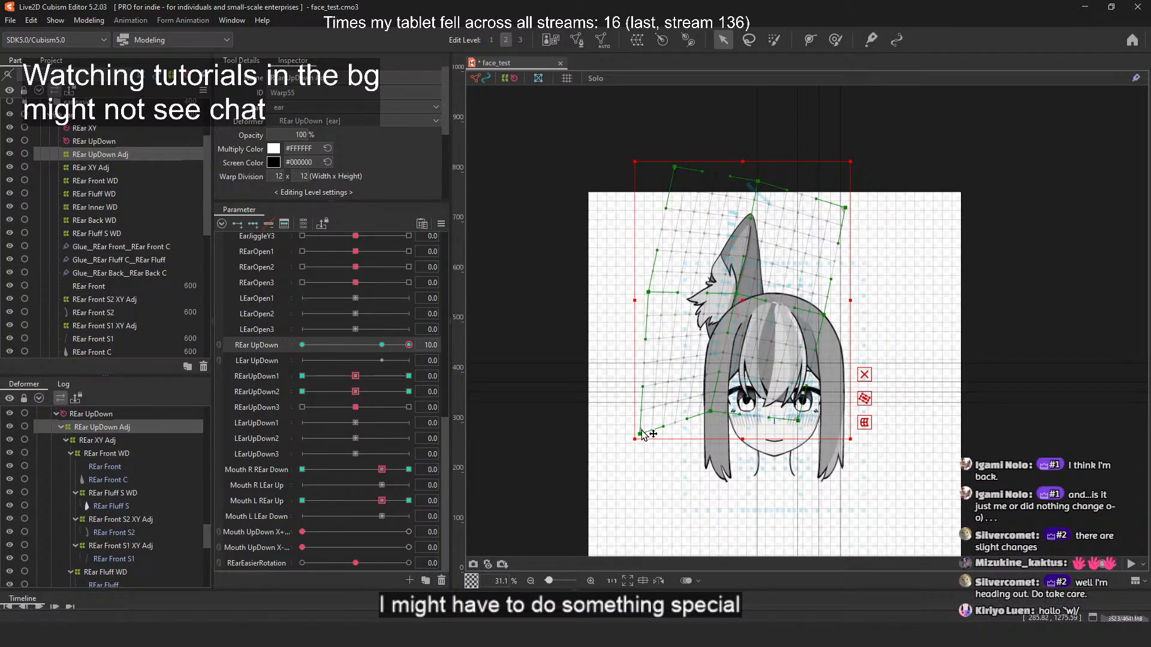
{"action": "left_click_drag", "start_coordinate": [650, 424], "coordinate": [655, 418]}
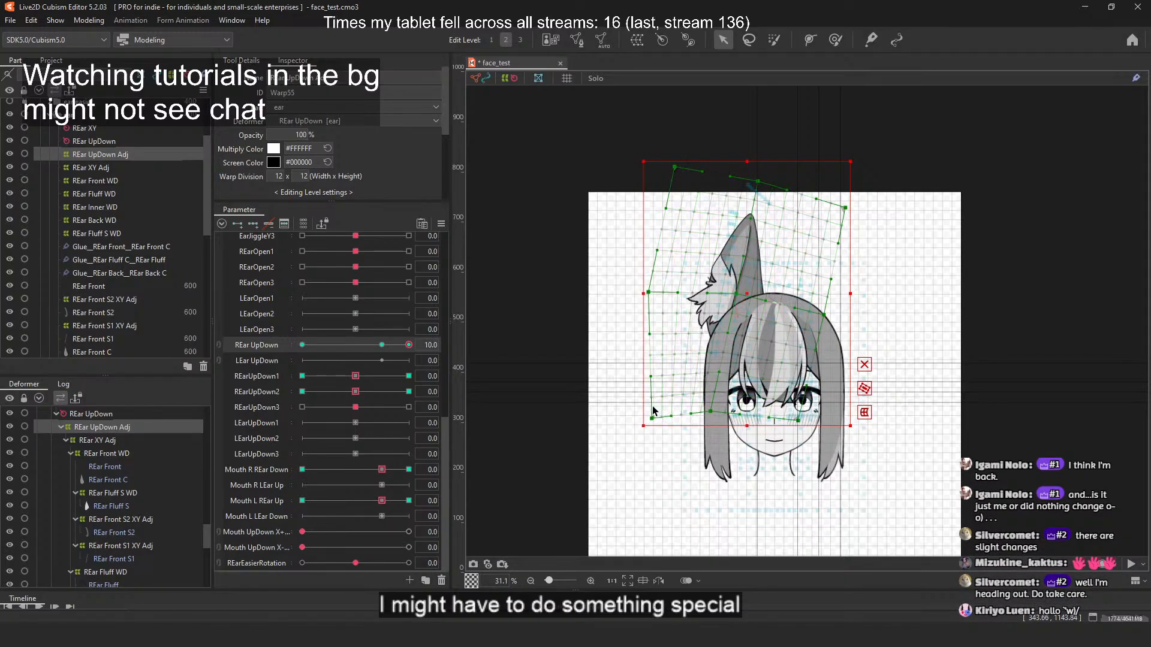
Step: Set REar UpDown to -30 and preview the lowered ear while varying Angle X and Angle Y
{"action": "scroll", "coordinate": [321, 317], "scroll_direction": "up", "scroll_amount": 6}
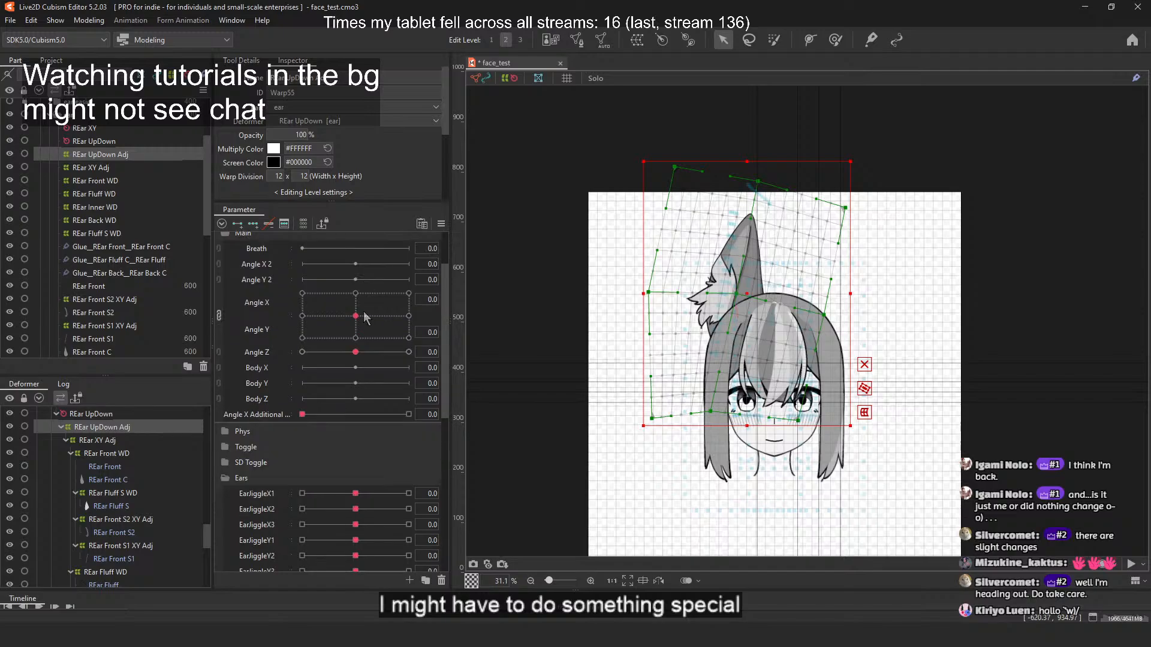
{"action": "scroll", "coordinate": [366, 317], "scroll_direction": "down", "scroll_amount": 5}
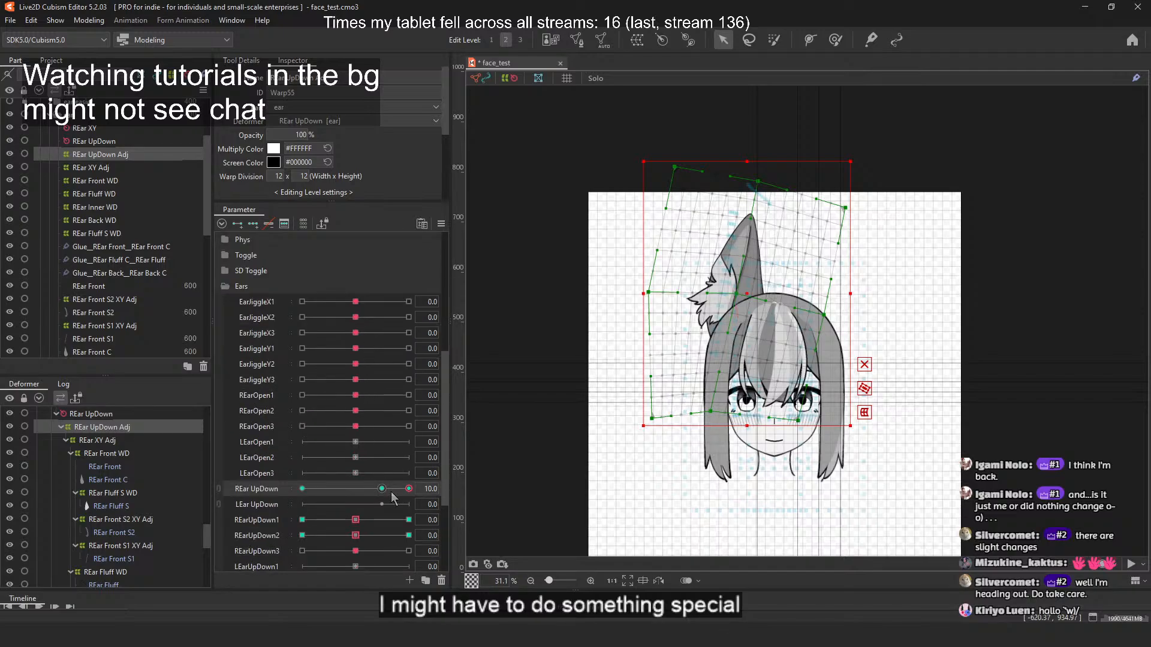
{"action": "left_click_drag", "start_coordinate": [382, 489], "coordinate": [270, 496]}
{"action": "scroll", "coordinate": [379, 365], "scroll_direction": "up", "scroll_amount": 5}
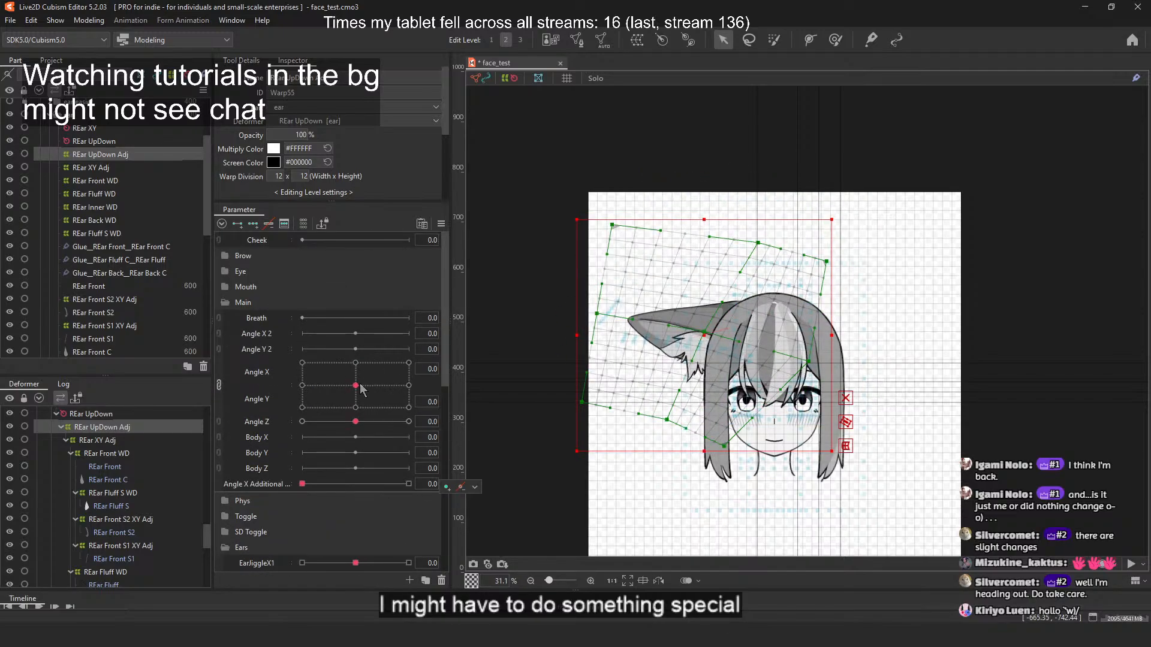
{"action": "mouse_move", "coordinate": [355, 386]}
{"action": "left_mouse_down"}
{"action": "mouse_move", "coordinate": [408, 388]}
{"action": "mouse_move", "coordinate": [385, 399]}
{"action": "mouse_move", "coordinate": [294, 392]}
{"action": "mouse_move", "coordinate": [364, 383]}
{"action": "left_mouse_up"}
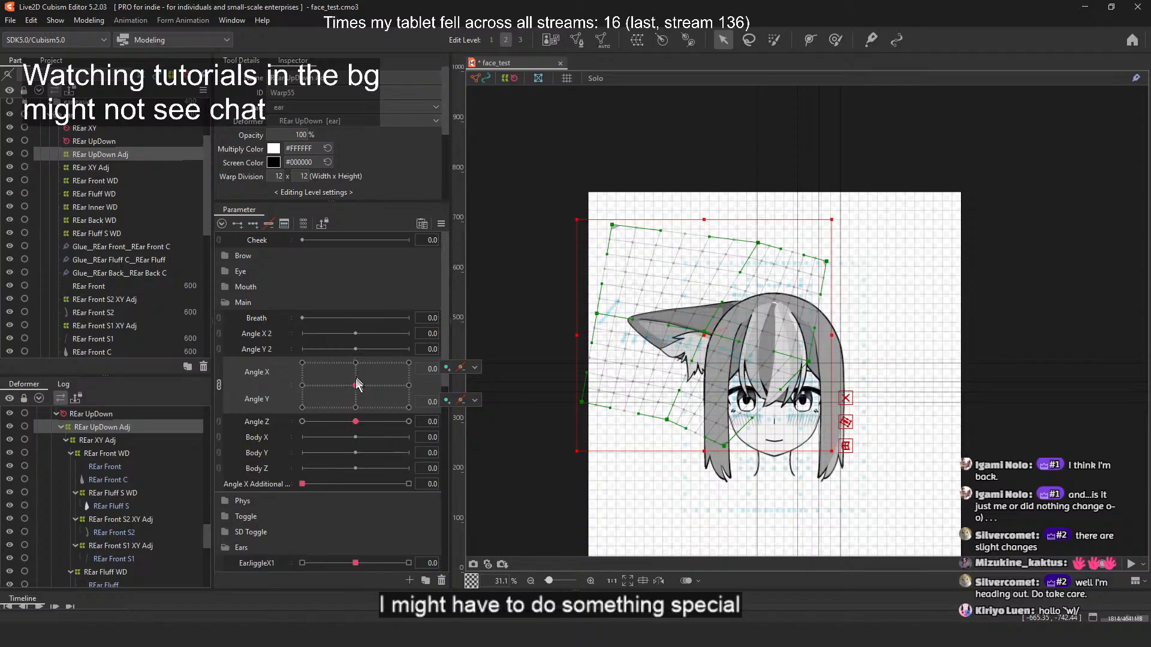
{"action": "mouse_move", "coordinate": [355, 385]}
{"action": "left_mouse_down"}
{"action": "mouse_move", "coordinate": [395, 387]}
{"action": "mouse_move", "coordinate": [303, 389]}
{"action": "mouse_move", "coordinate": [376, 391]}
{"action": "mouse_move", "coordinate": [367, 389]}
{"action": "left_mouse_up"}
Step: Examine how REar UpDown, REar UpDown Adj, REar XY Adj and REar Front WD respond to Angle X and Angle Y with the ear lowered
{"action": "left_click", "coordinate": [114, 138]}
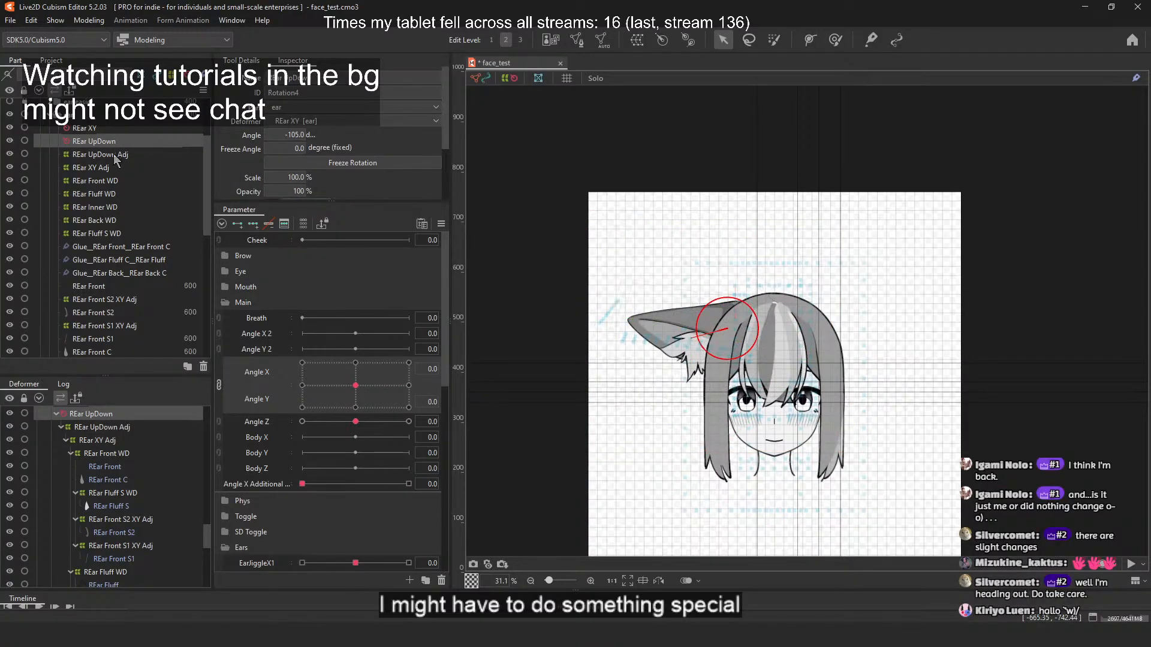
{"action": "left_click", "coordinate": [115, 155]}
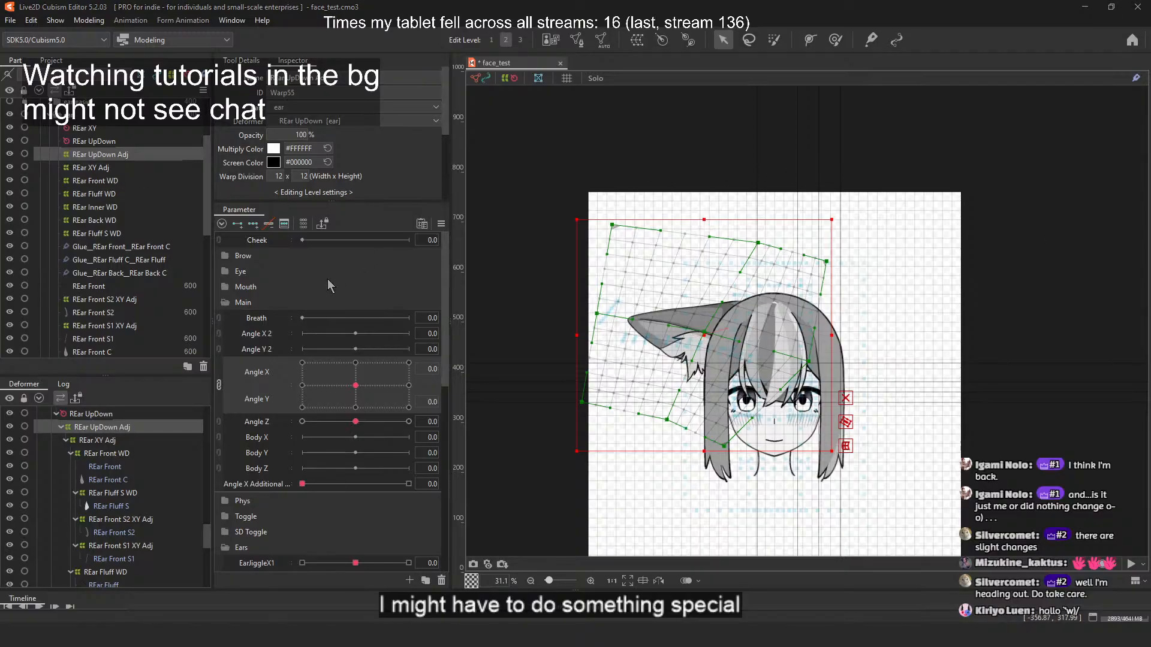
{"action": "mouse_move", "coordinate": [355, 386]}
{"action": "left_mouse_down"}
{"action": "mouse_move", "coordinate": [451, 393]}
{"action": "mouse_move", "coordinate": [308, 391]}
{"action": "mouse_move", "coordinate": [356, 386]}
{"action": "left_mouse_up"}
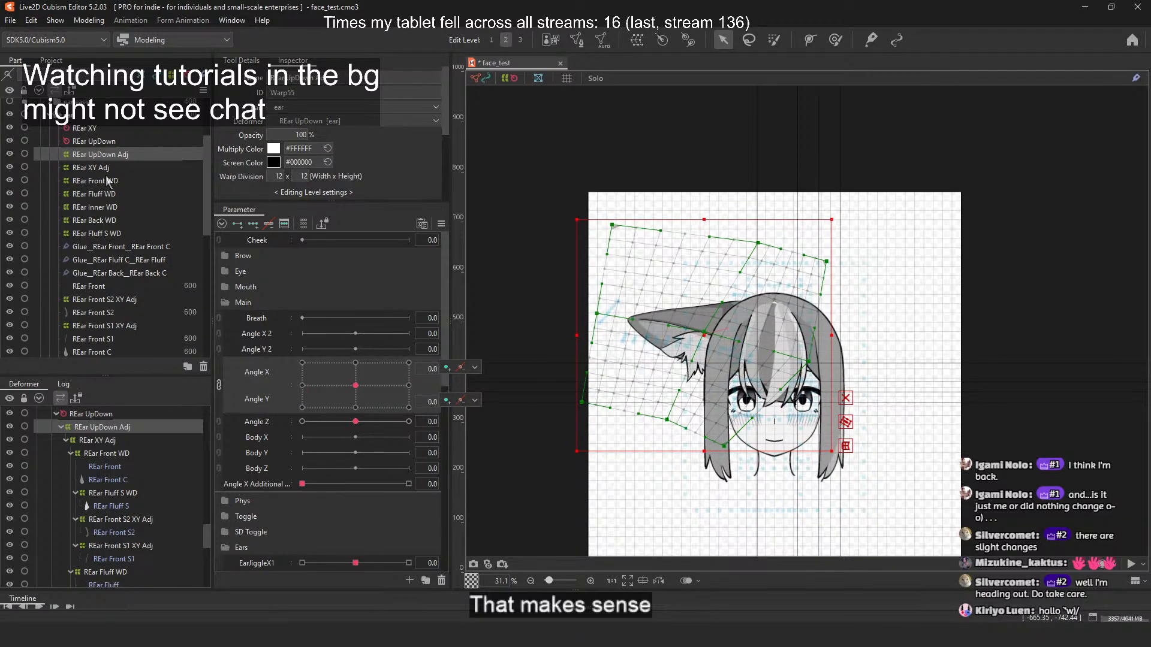
{"action": "left_click", "coordinate": [127, 167]}
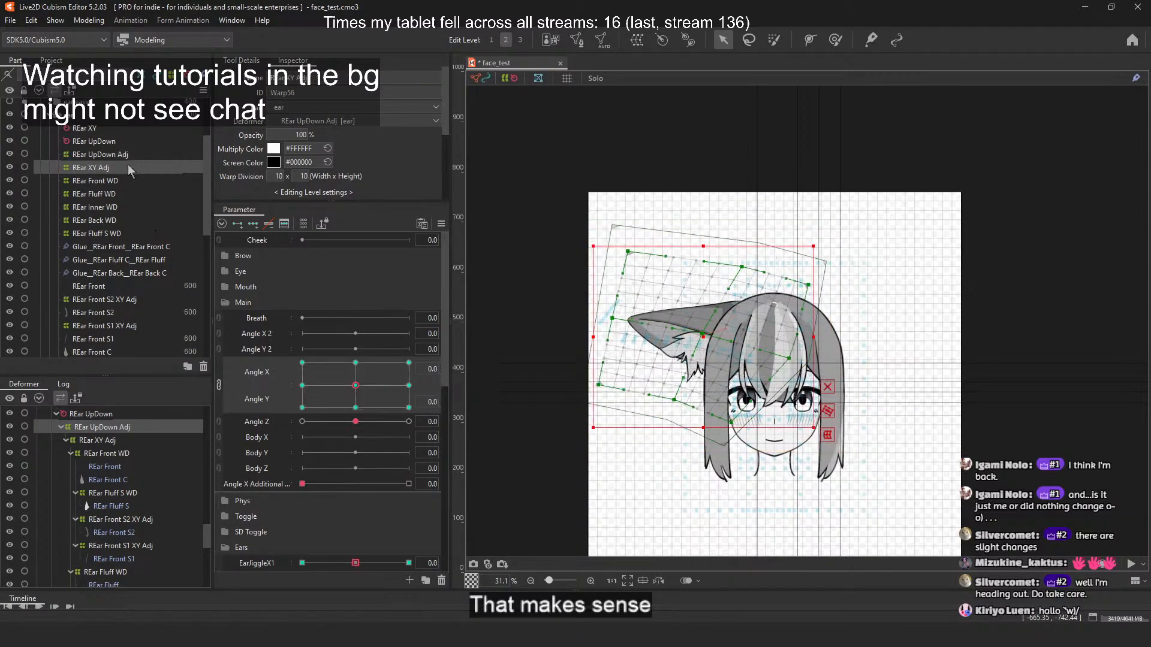
{"action": "left_click_drag", "start_coordinate": [356, 385], "coordinate": [355, 385]}
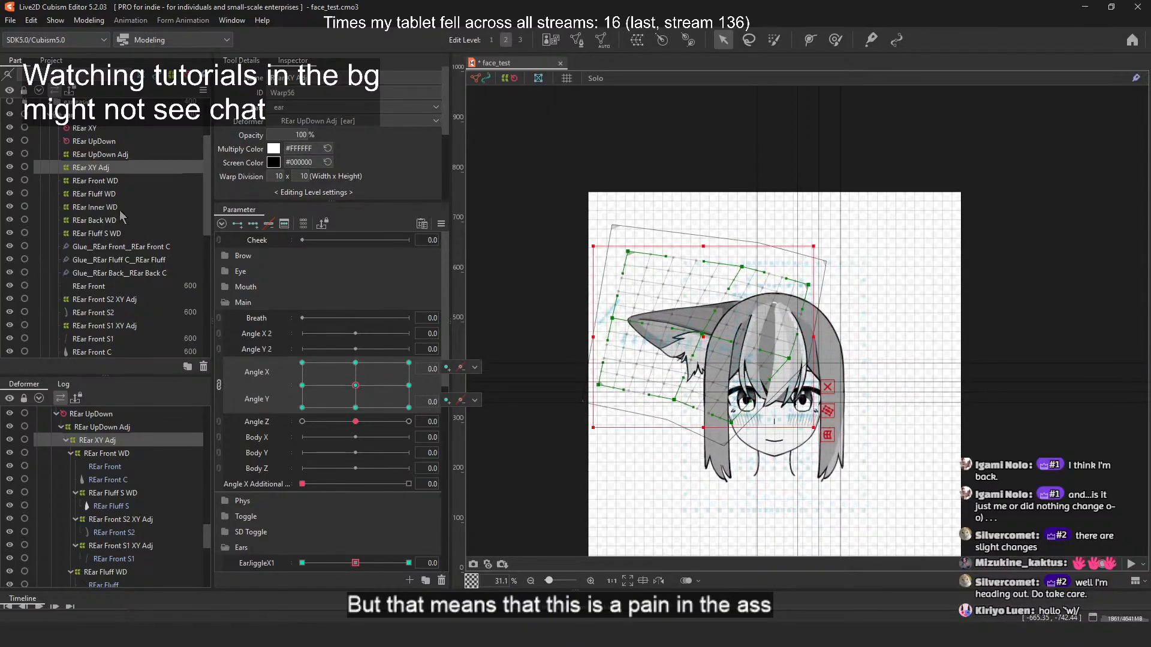
{"action": "left_click_drag", "start_coordinate": [362, 385], "coordinate": [376, 327]}
{"action": "left_click", "coordinate": [96, 180]}
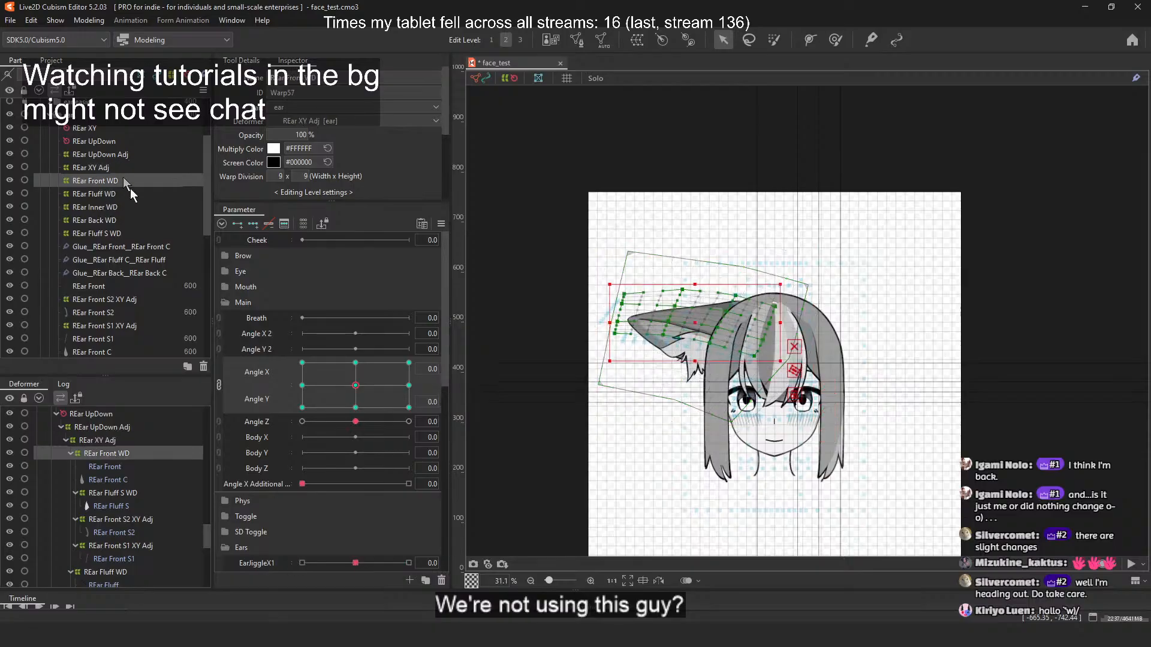
{"action": "mouse_move", "coordinate": [355, 388]}
{"action": "left_mouse_down"}
{"action": "mouse_move", "coordinate": [363, 398]}
{"action": "mouse_move", "coordinate": [406, 393]}
{"action": "mouse_move", "coordinate": [359, 381]}
{"action": "mouse_move", "coordinate": [317, 396]}
{"action": "mouse_move", "coordinate": [359, 399]}
{"action": "left_mouse_up"}
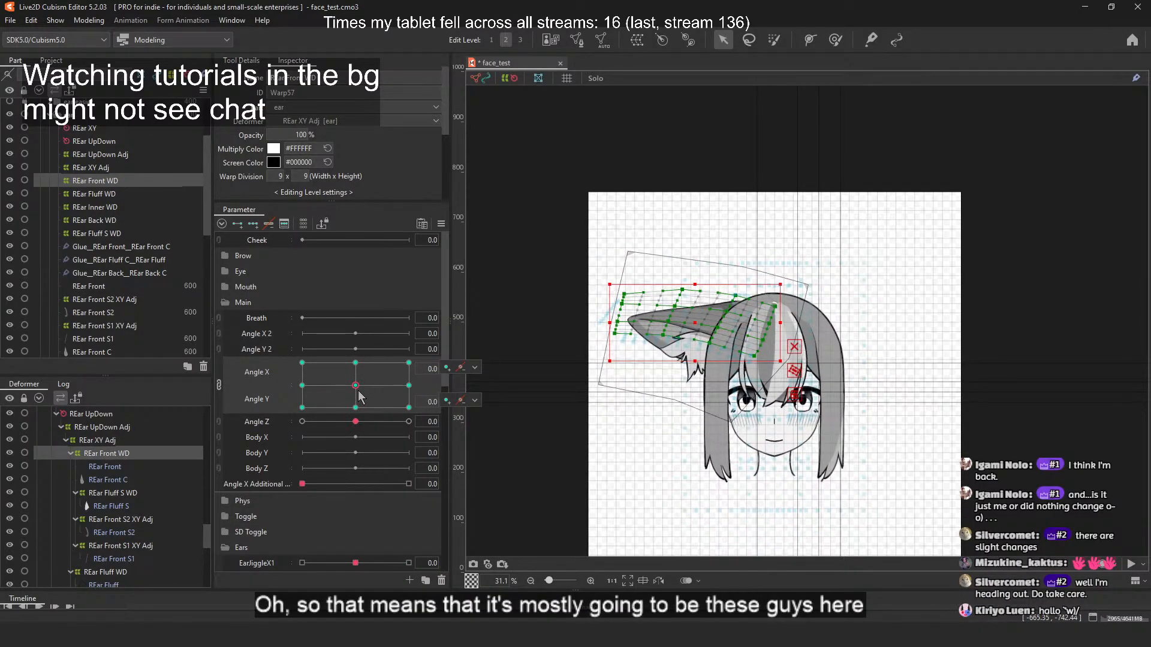
Step: Select the warps from REar Front WD through REar Back WD and check their keys on the ear and head angle parameters
{"action": "scroll", "coordinate": [359, 398], "scroll_direction": "down", "scroll_amount": 10}
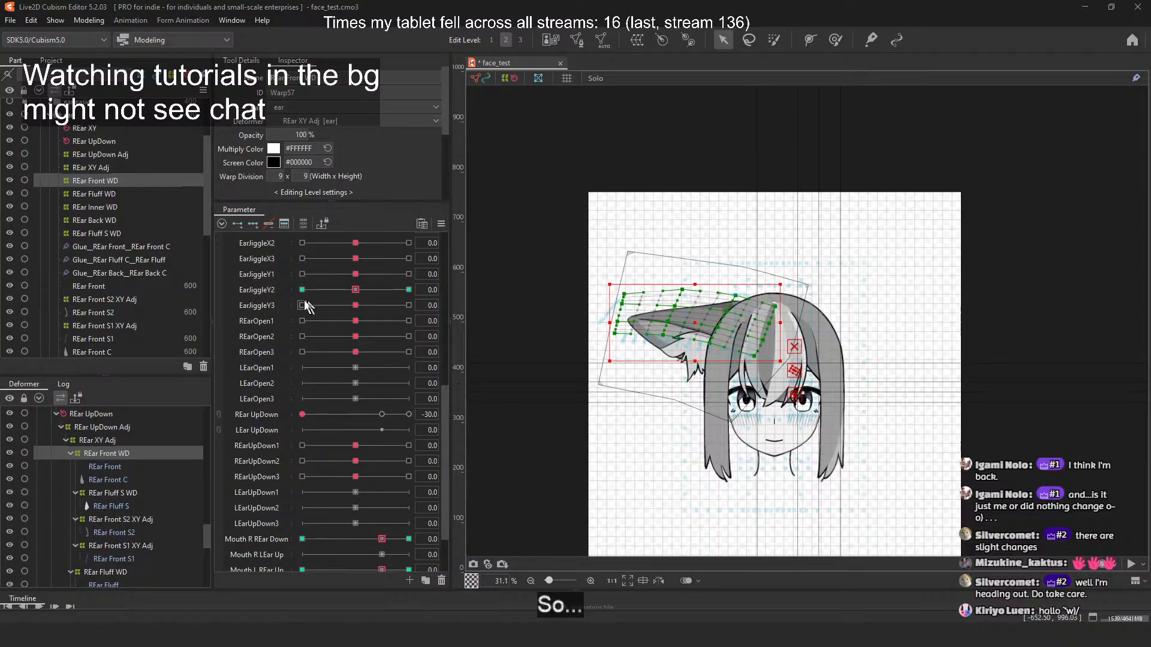
{"action": "left_click", "coordinate": [120, 154]}
{"action": "left_click", "coordinate": [133, 179]}
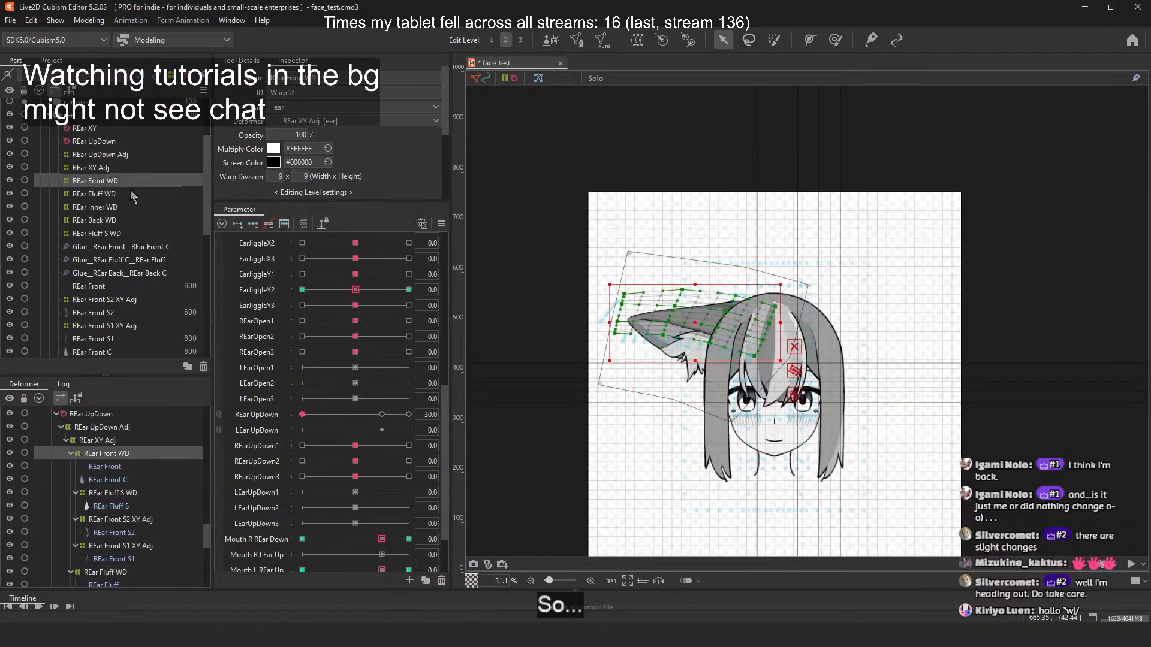
{"action": "left_click", "coordinate": [124, 220], "text": "shift"}
{"action": "scroll", "coordinate": [367, 370], "scroll_direction": "up", "scroll_amount": 5}
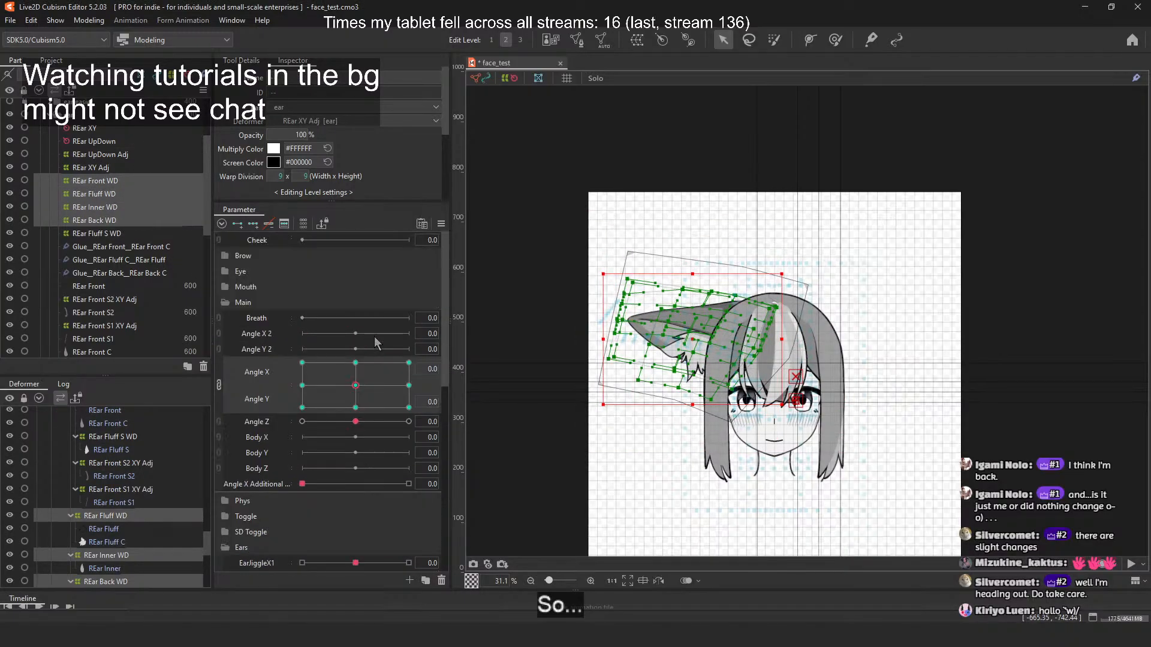
Step: Return the ear to its default pose and preview Angle X and Angle Y with REar Front WD through REar Fluff S WD selected
{"action": "left_click", "coordinate": [456, 226]}
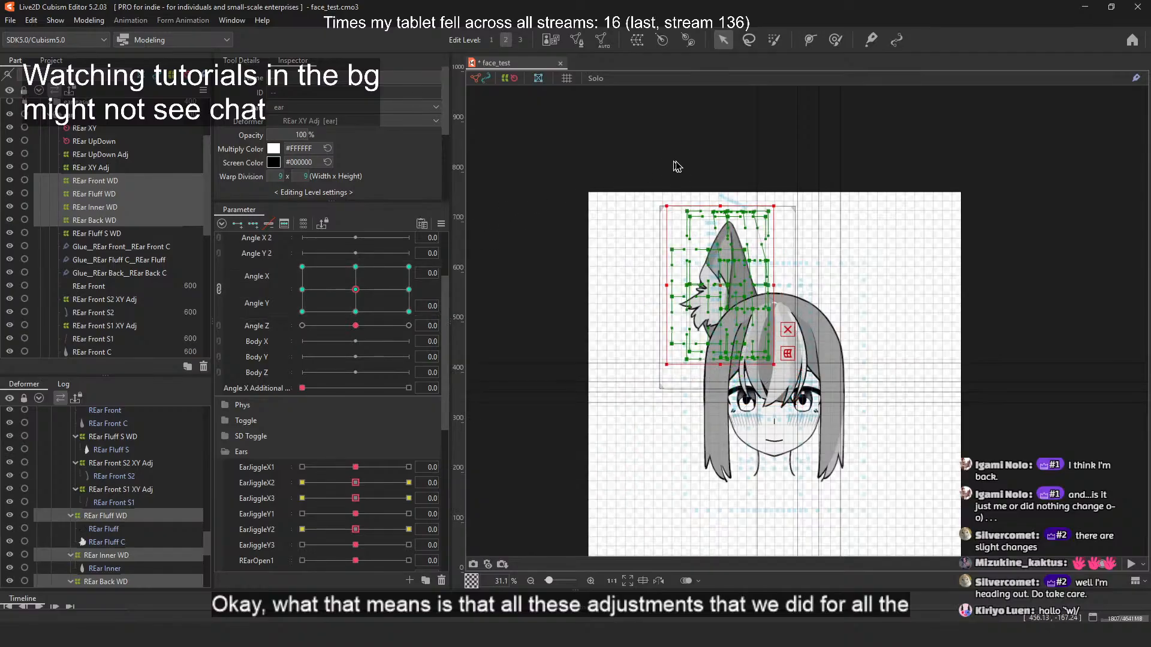
{"action": "scroll", "coordinate": [729, 282], "scroll_direction": "up", "scroll_amount": 4}
{"action": "scroll", "coordinate": [311, 303], "scroll_direction": "up", "scroll_amount": 3}
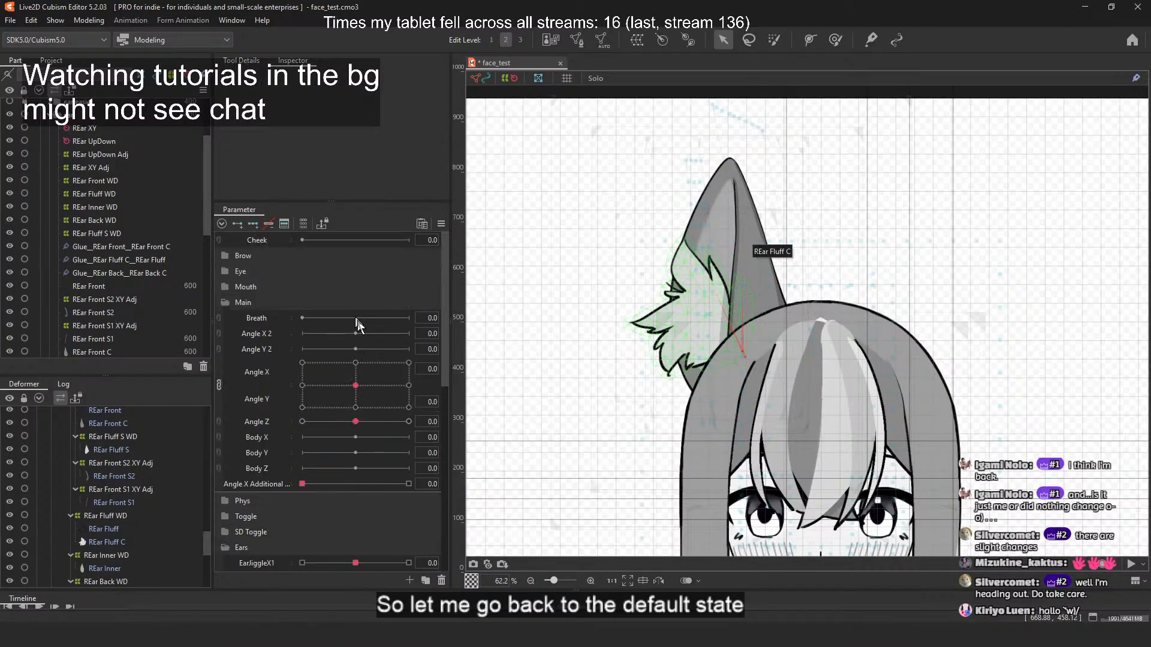
{"action": "mouse_move", "coordinate": [356, 386]}
{"action": "left_mouse_down"}
{"action": "mouse_move", "coordinate": [299, 400]}
{"action": "mouse_move", "coordinate": [390, 420]}
{"action": "mouse_move", "coordinate": [327, 379]}
{"action": "mouse_move", "coordinate": [364, 381]}
{"action": "left_mouse_up"}
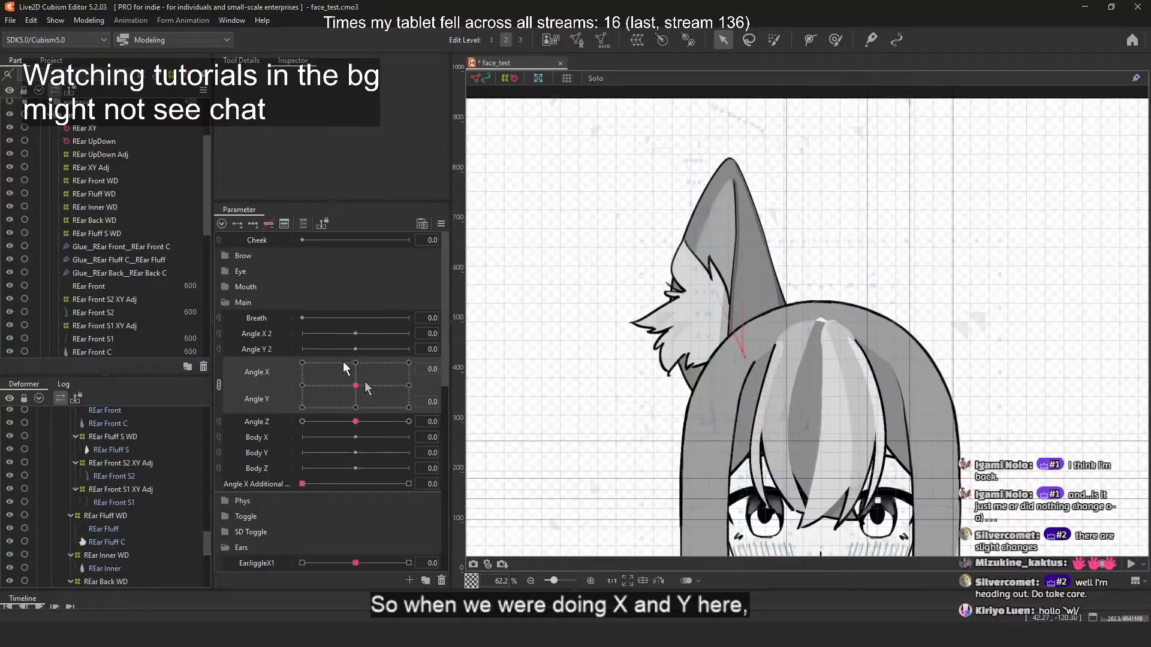
{"action": "left_click", "coordinate": [118, 191]}
{"action": "left_click", "coordinate": [129, 183]}
{"action": "left_click", "coordinate": [135, 230], "text": "shift"}
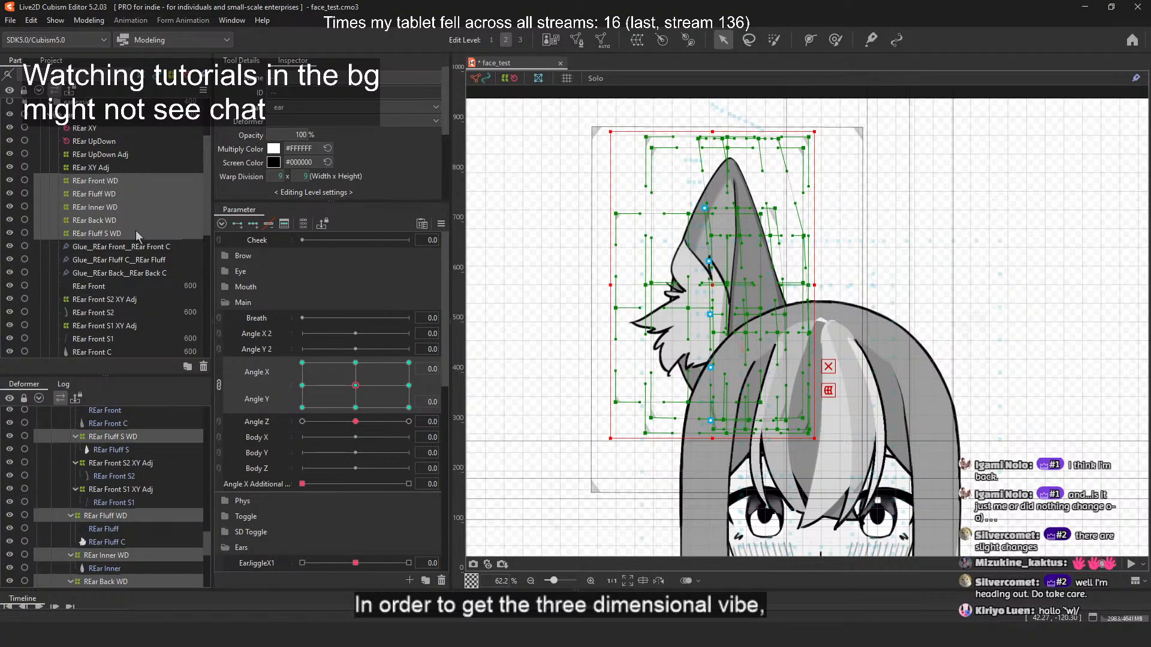
{"action": "mouse_move", "coordinate": [355, 385]}
{"action": "left_mouse_down"}
{"action": "mouse_move", "coordinate": [412, 362]}
{"action": "mouse_move", "coordinate": [291, 399]}
{"action": "mouse_move", "coordinate": [411, 419]}
{"action": "mouse_move", "coordinate": [296, 428]}
{"action": "mouse_move", "coordinate": [400, 440]}
{"action": "mouse_move", "coordinate": [423, 387]}
{"action": "mouse_move", "coordinate": [337, 382]}
{"action": "left_mouse_up"}
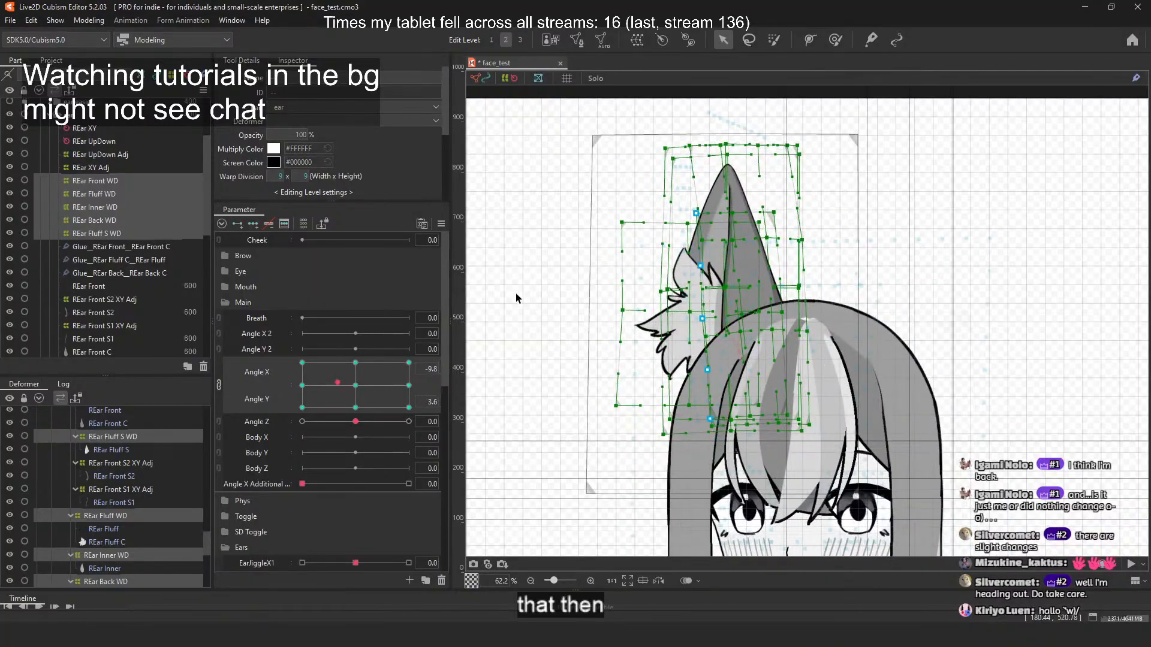
{"action": "left_click", "coordinate": [516, 293]}
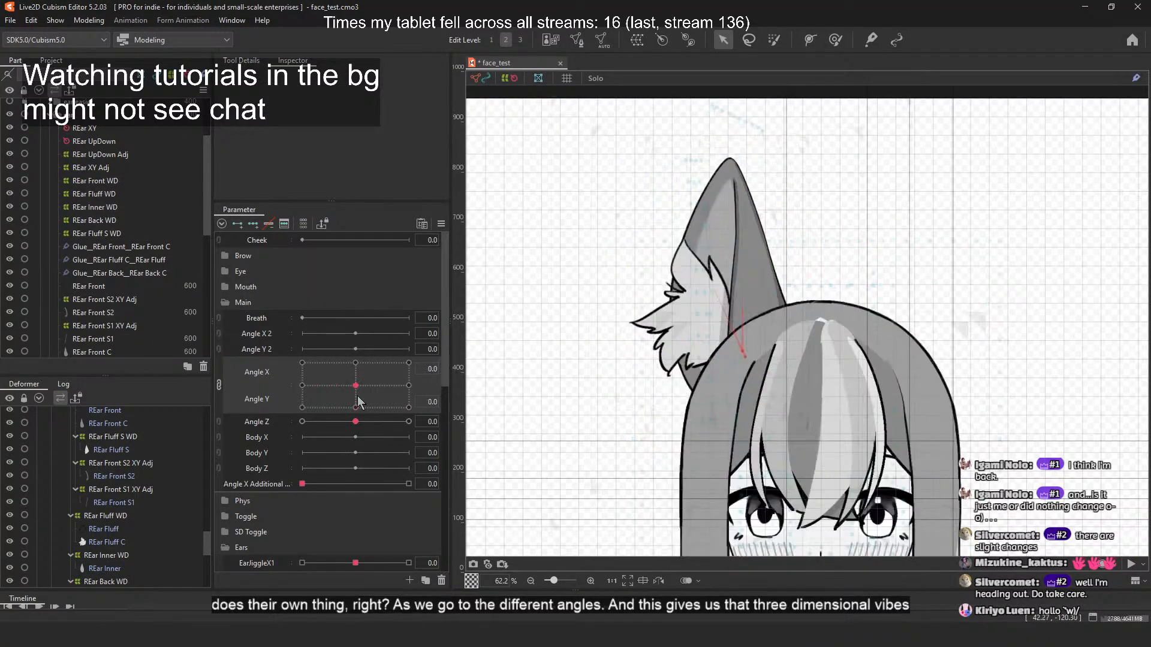
Step: Lower the ear to REar UpDown -30 and compare its movement through Angle X and Angle Y
{"action": "scroll", "coordinate": [358, 396], "scroll_direction": "down", "scroll_amount": 5}
{"action": "scroll", "coordinate": [365, 398], "scroll_direction": "down", "scroll_amount": 3}
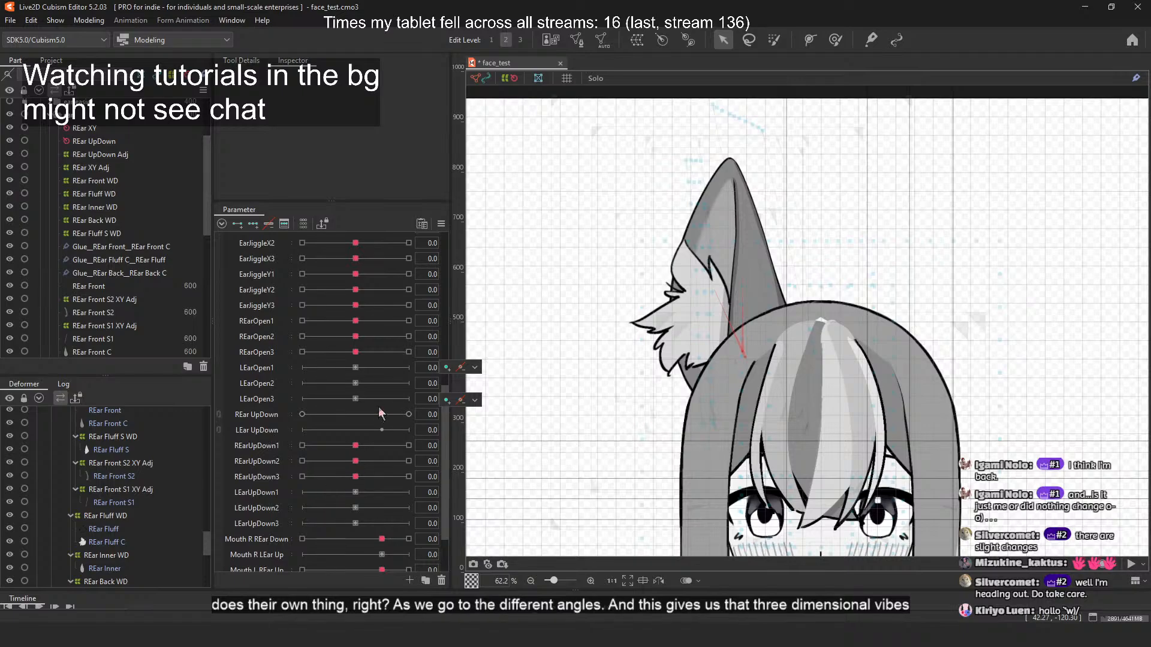
{"action": "scroll", "coordinate": [372, 432], "scroll_direction": "down", "scroll_amount": 2}
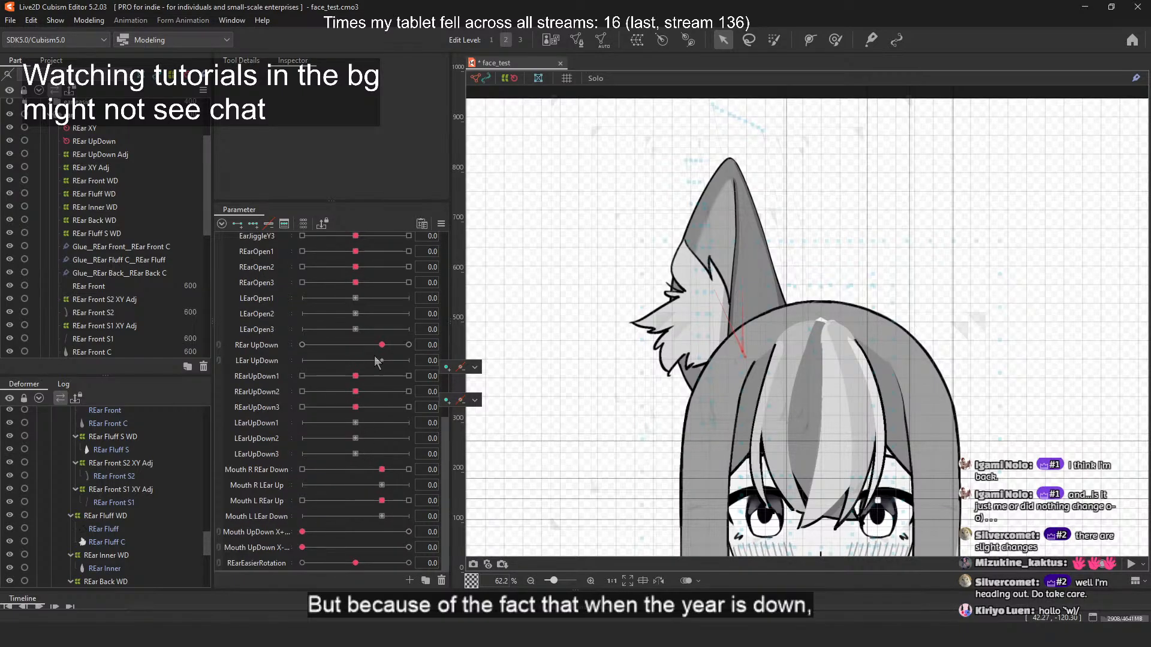
{"action": "left_click_drag", "start_coordinate": [382, 344], "coordinate": [252, 350]}
{"action": "scroll", "coordinate": [367, 333], "scroll_direction": "up", "scroll_amount": 7}
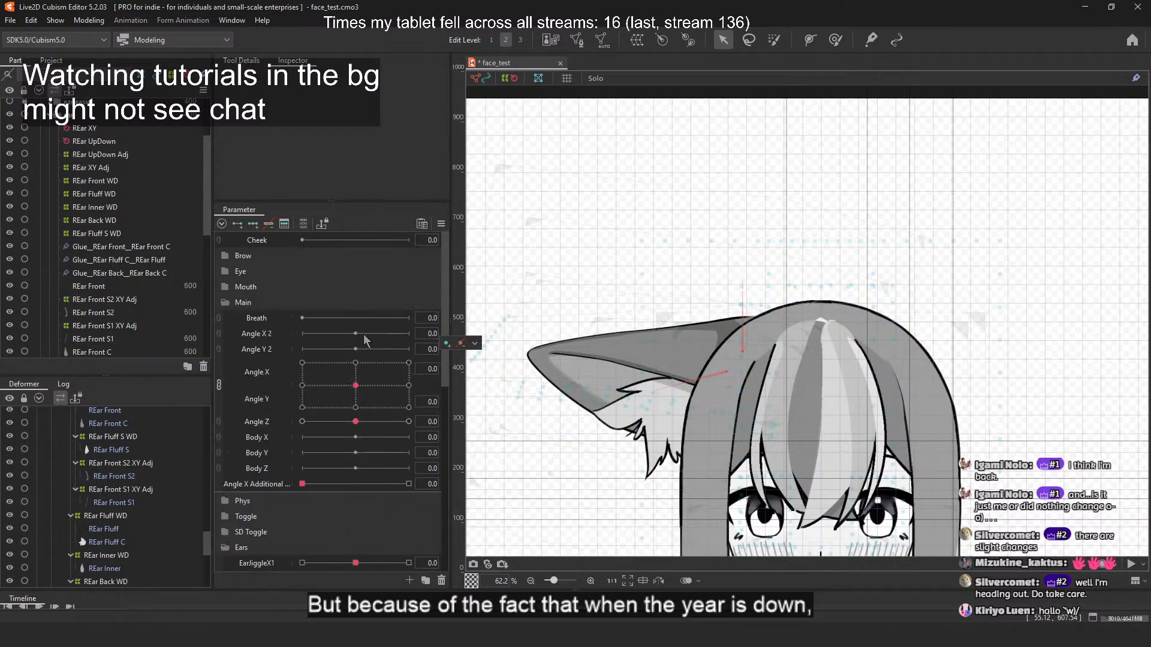
{"action": "left_click_drag", "start_coordinate": [384, 386], "coordinate": [356, 385]}
Step: With the warps from REar Front WD through REar Fluff S WD selected, raise REar UpDown to 10, check its keys, and return it to 0
{"action": "left_click", "coordinate": [117, 189]}
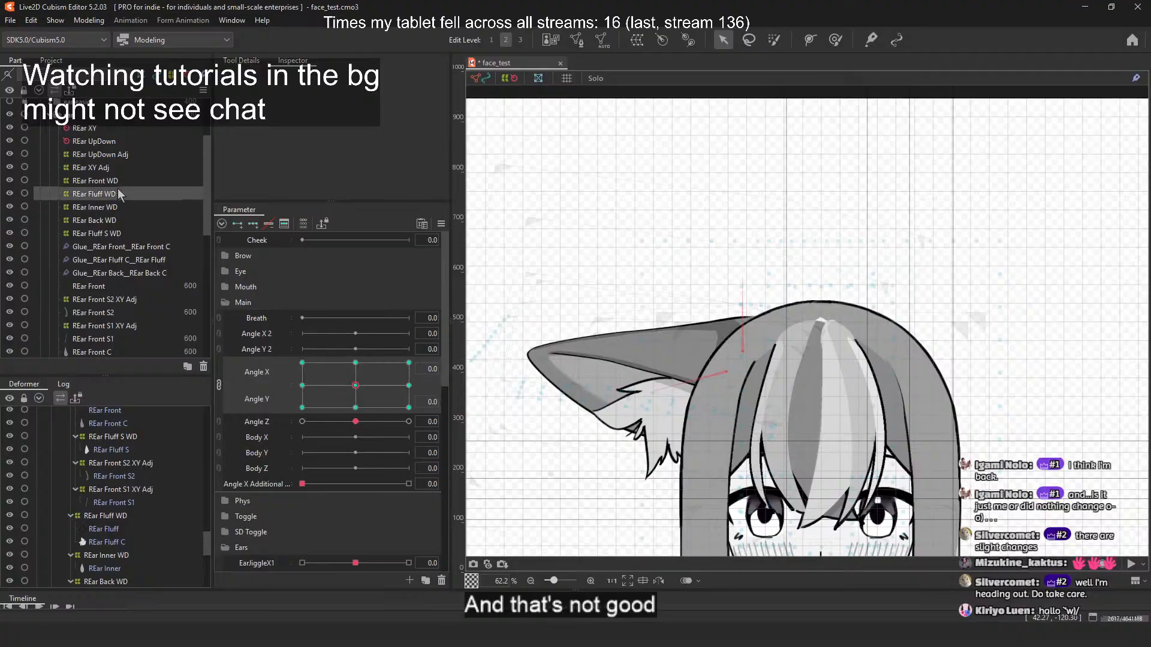
{"action": "left_click", "coordinate": [117, 181]}
{"action": "left_click", "coordinate": [121, 234], "text": "shift"}
{"action": "scroll", "coordinate": [264, 282], "scroll_direction": "down", "scroll_amount": 6}
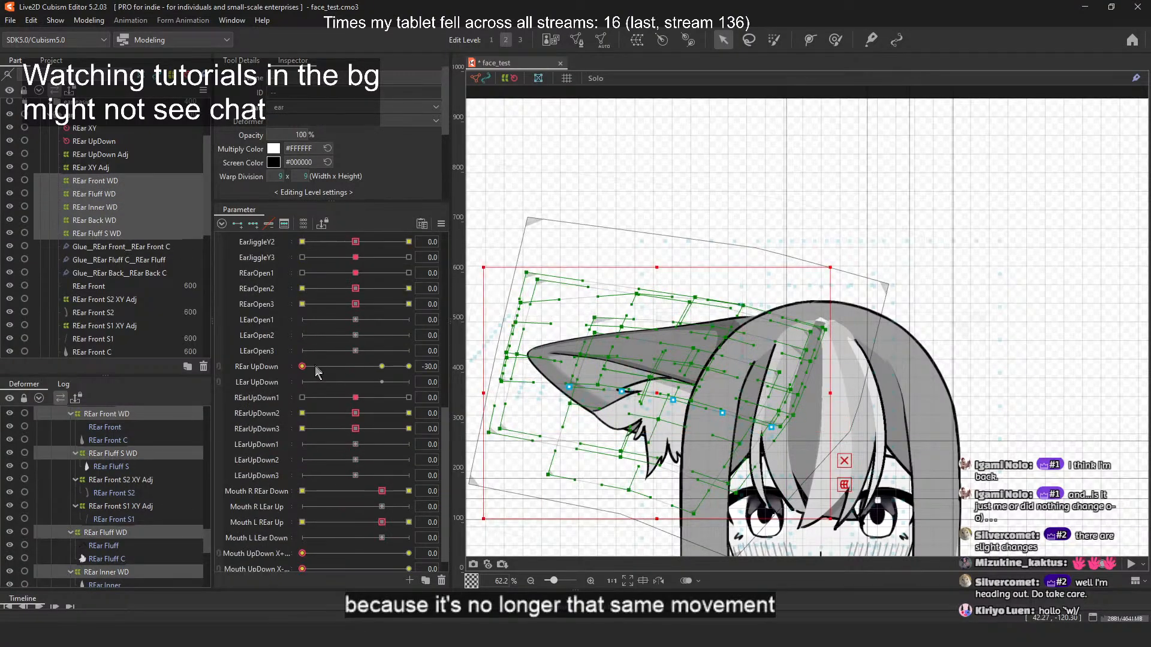
{"action": "left_click", "coordinate": [265, 367]}
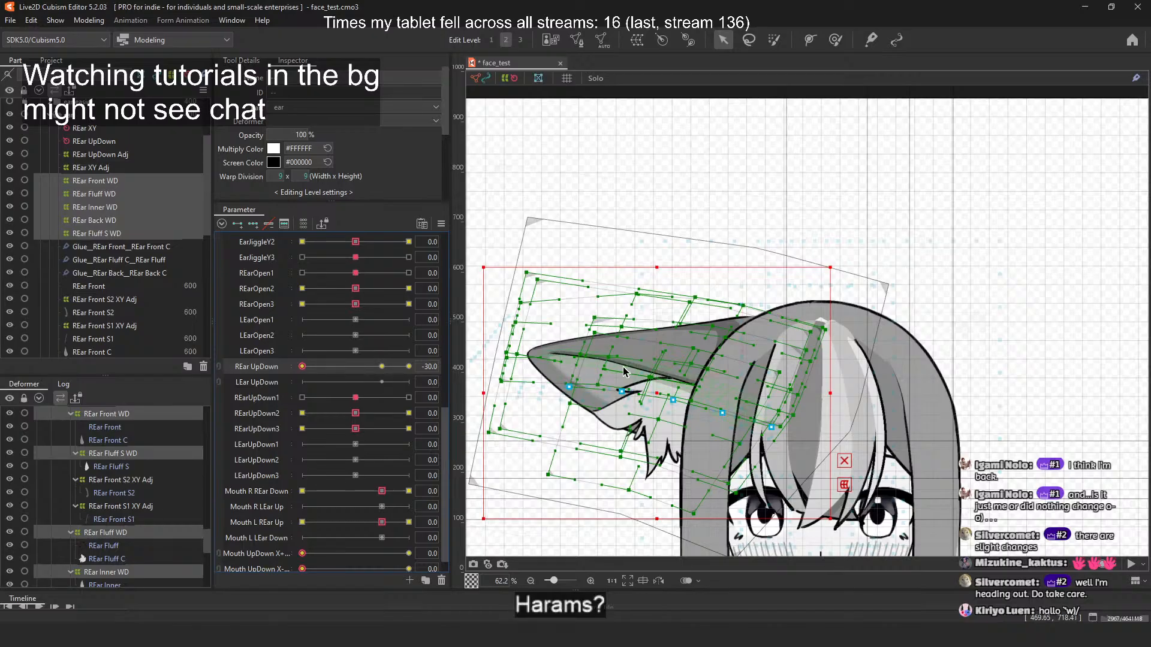
{"action": "left_click_drag", "start_coordinate": [374, 368], "coordinate": [427, 367]}
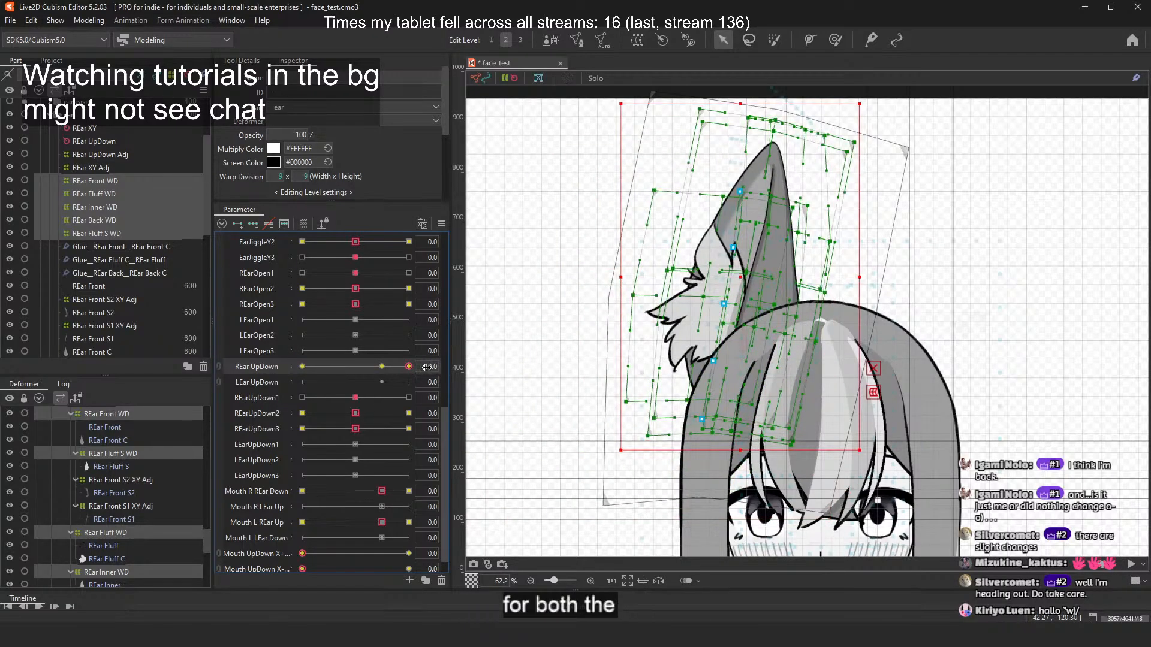
{"action": "scroll", "coordinate": [336, 360], "scroll_direction": "up", "scroll_amount": 10}
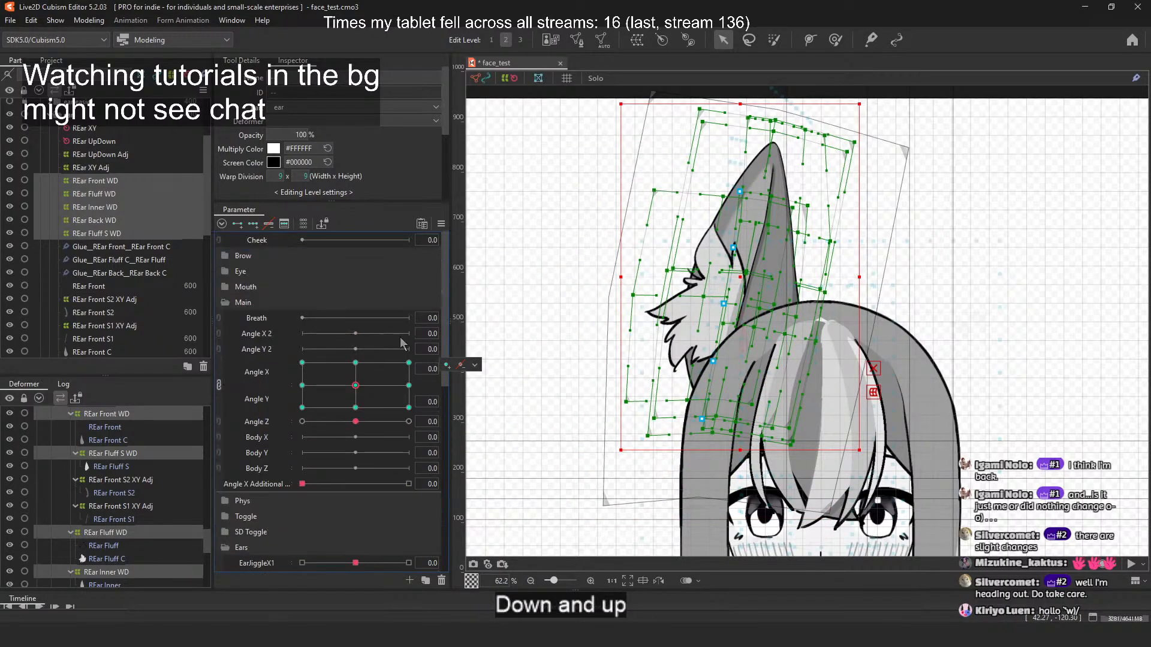
{"action": "scroll", "coordinate": [341, 396], "scroll_direction": "down", "scroll_amount": 10}
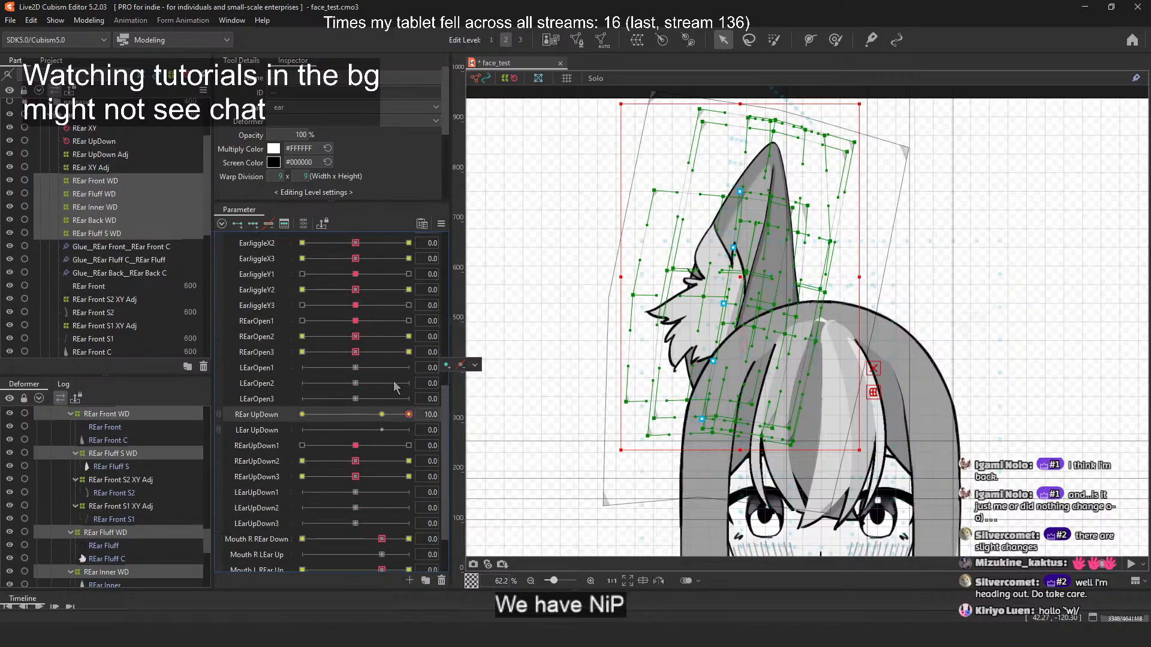
{"action": "left_click", "coordinate": [383, 367]}
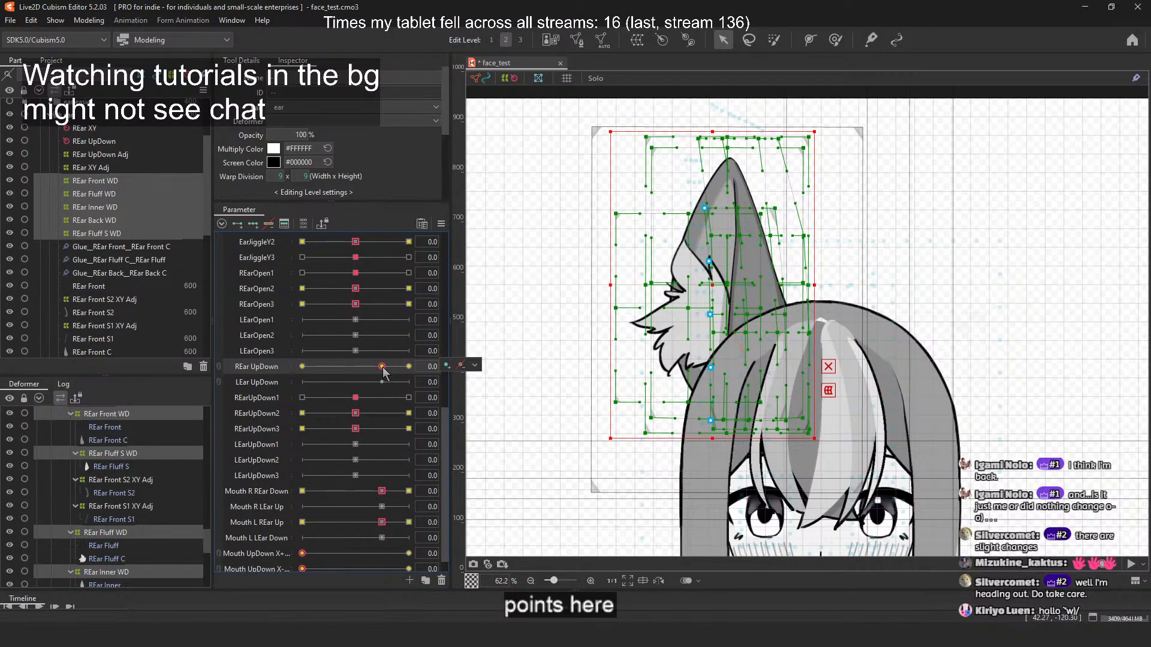
{"action": "mouse_move", "coordinate": [383, 368]}
{"action": "left_mouse_down"}
{"action": "mouse_move", "coordinate": [300, 368]}
{"action": "mouse_move", "coordinate": [420, 368]}
{"action": "mouse_move", "coordinate": [360, 366]}
{"action": "mouse_move", "coordinate": [381, 367]}
{"action": "left_mouse_up"}
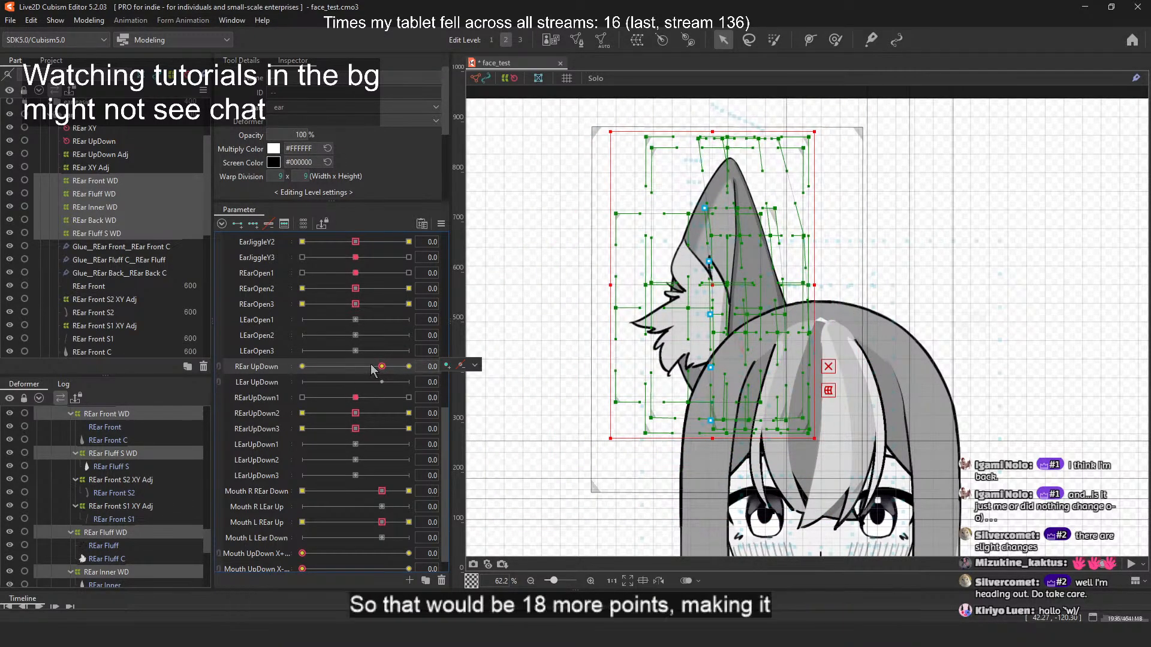
{"action": "left_click", "coordinate": [526, 289]}
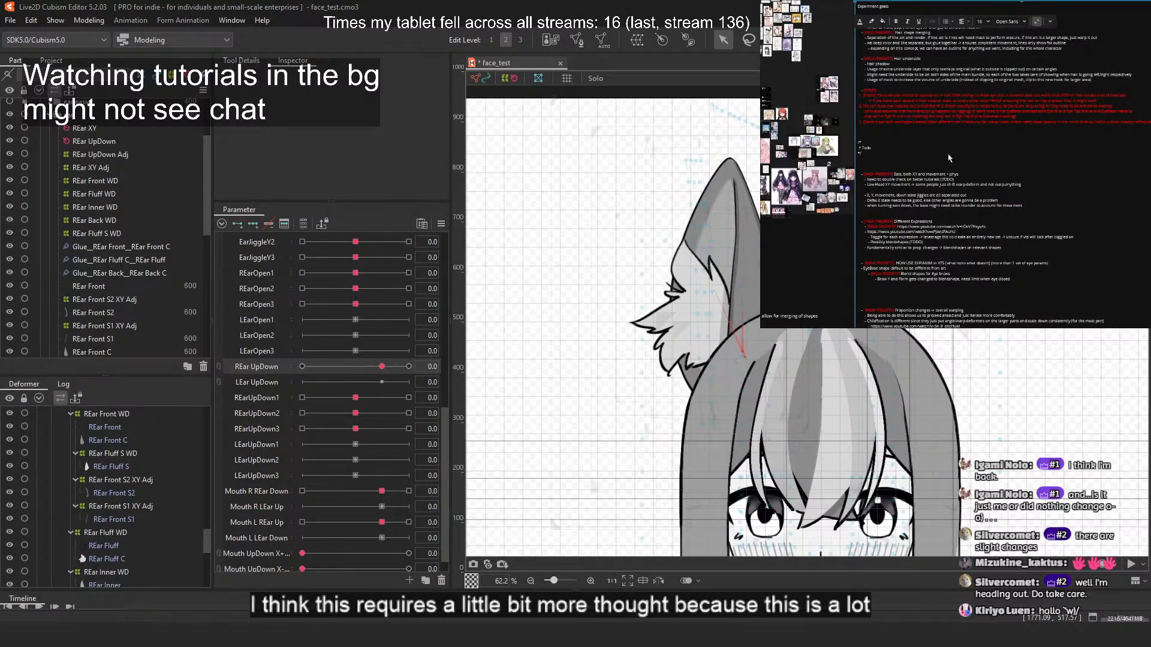
Step: Switch to the Experiment goals notes and start a bullet under the Ears to-do reading "for XY -> 9 adjs points for each"
{"action": "key", "text": "Return"}
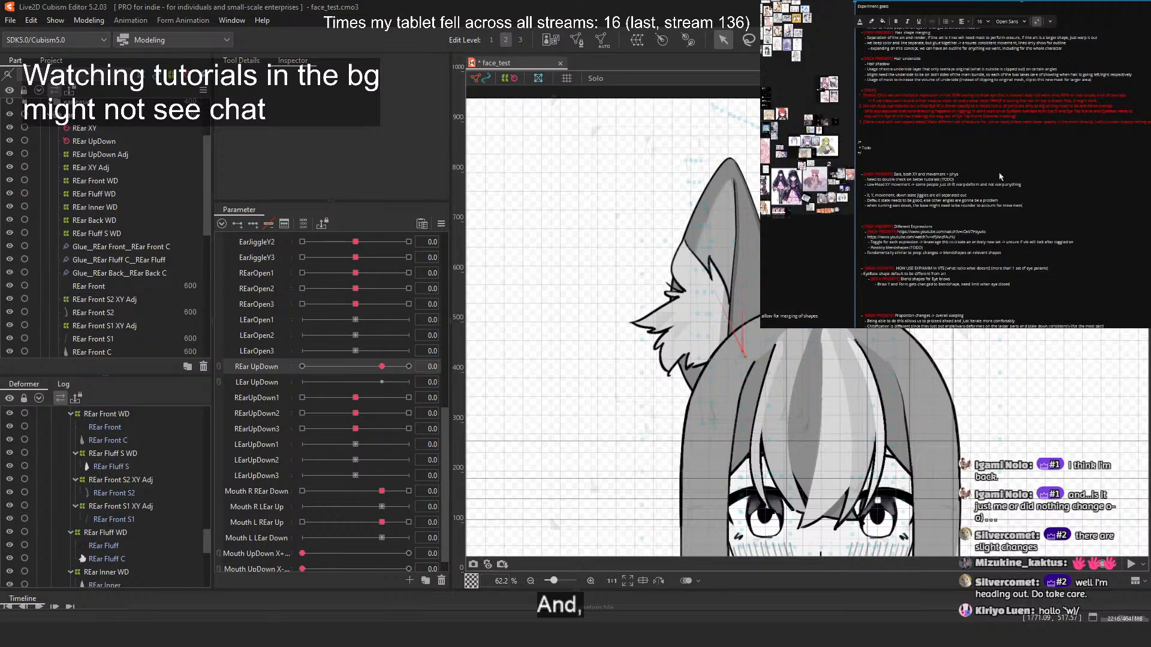
{"action": "type", "text": "-"}
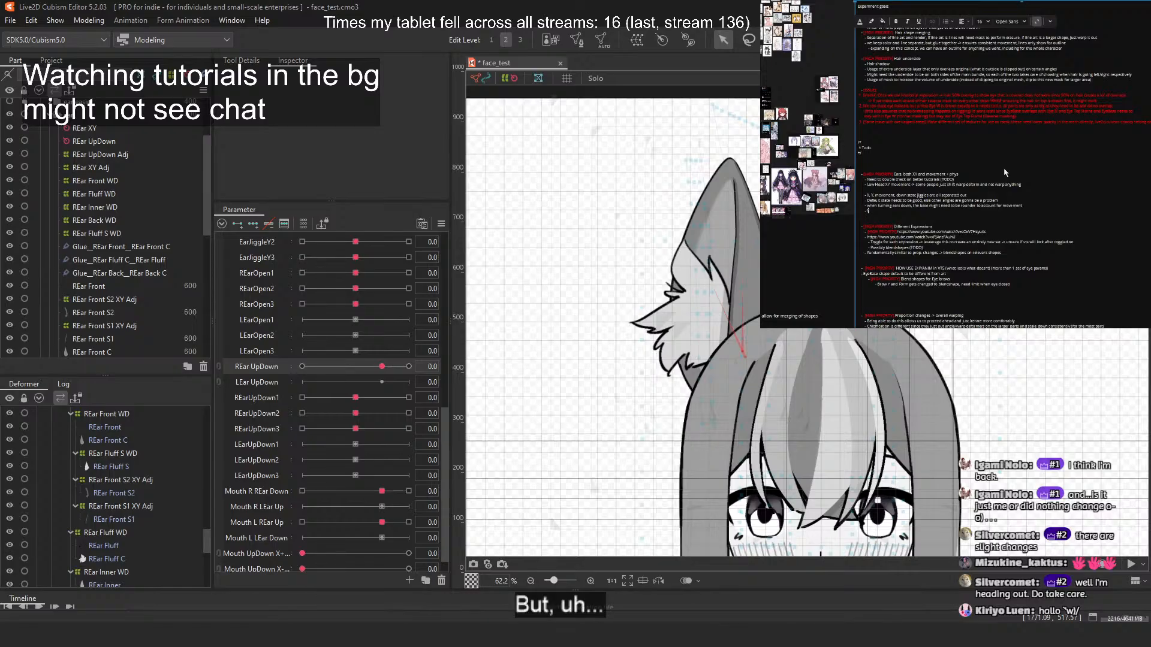
{"action": "type", "text": "for e"}
{"action": "key", "text": "BackSpace"}
{"action": "type", "text": "XY -"}
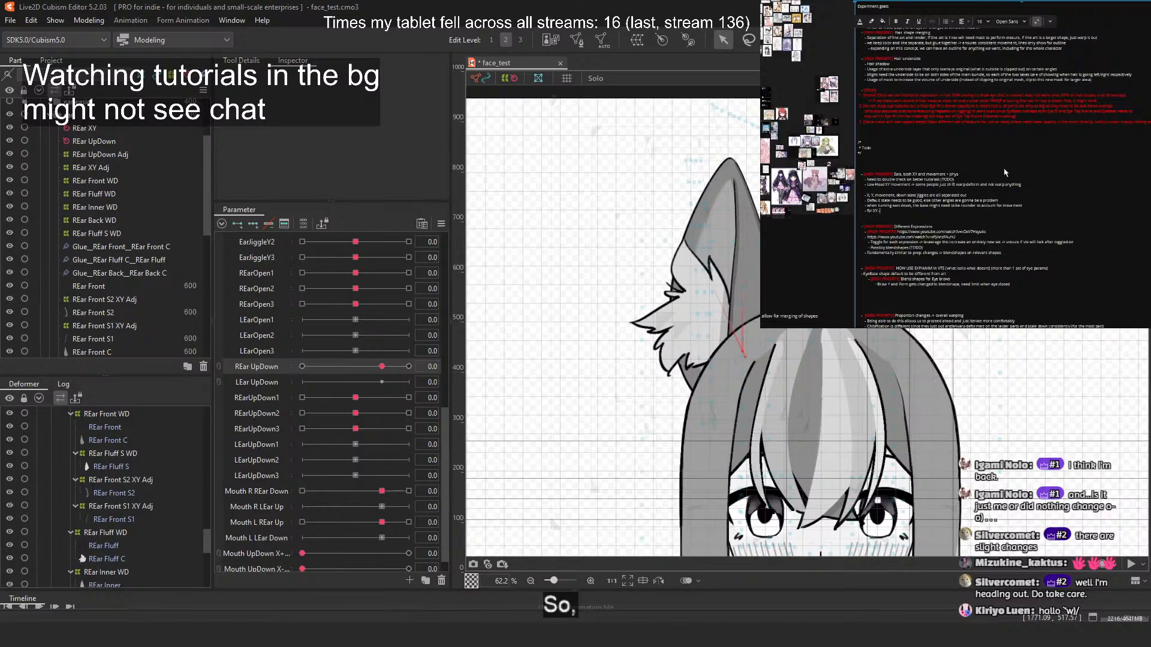
{"action": "type", "text": "> "}
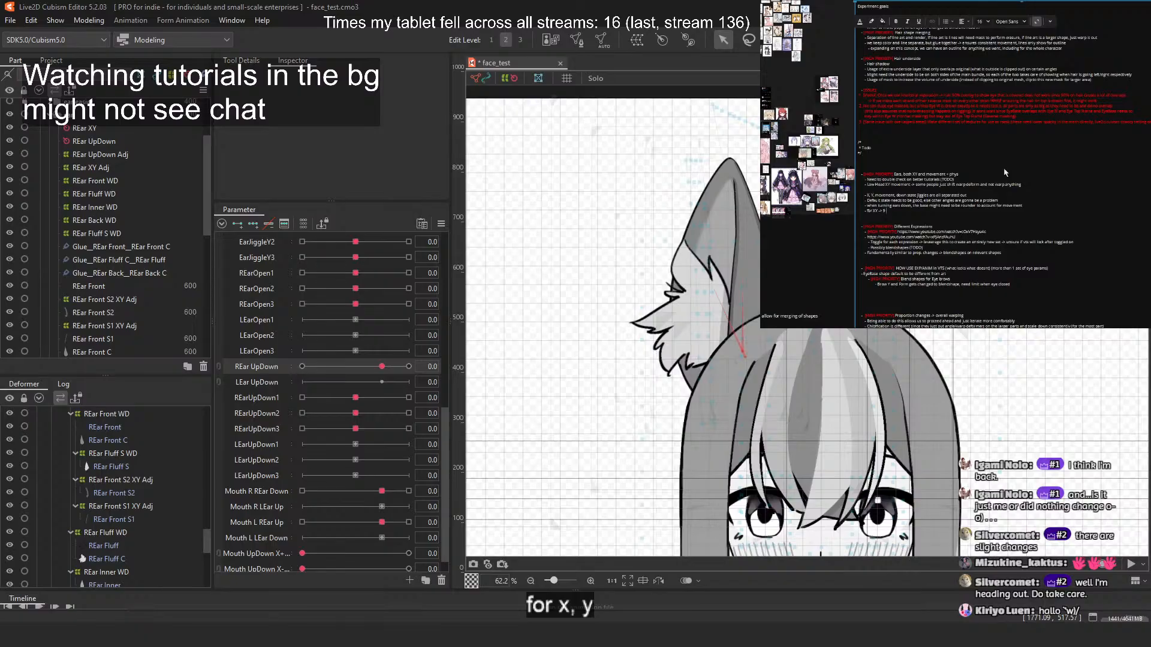
{"action": "type", "text": "9 adj"}
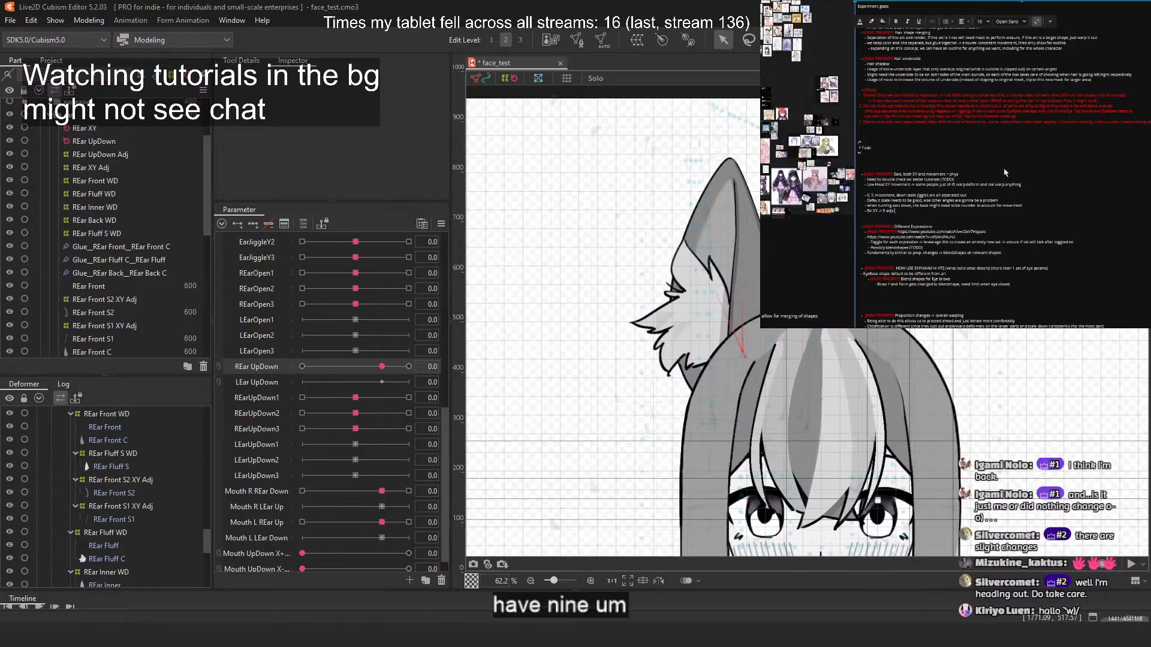
{"action": "type", "text": "s points for each"}
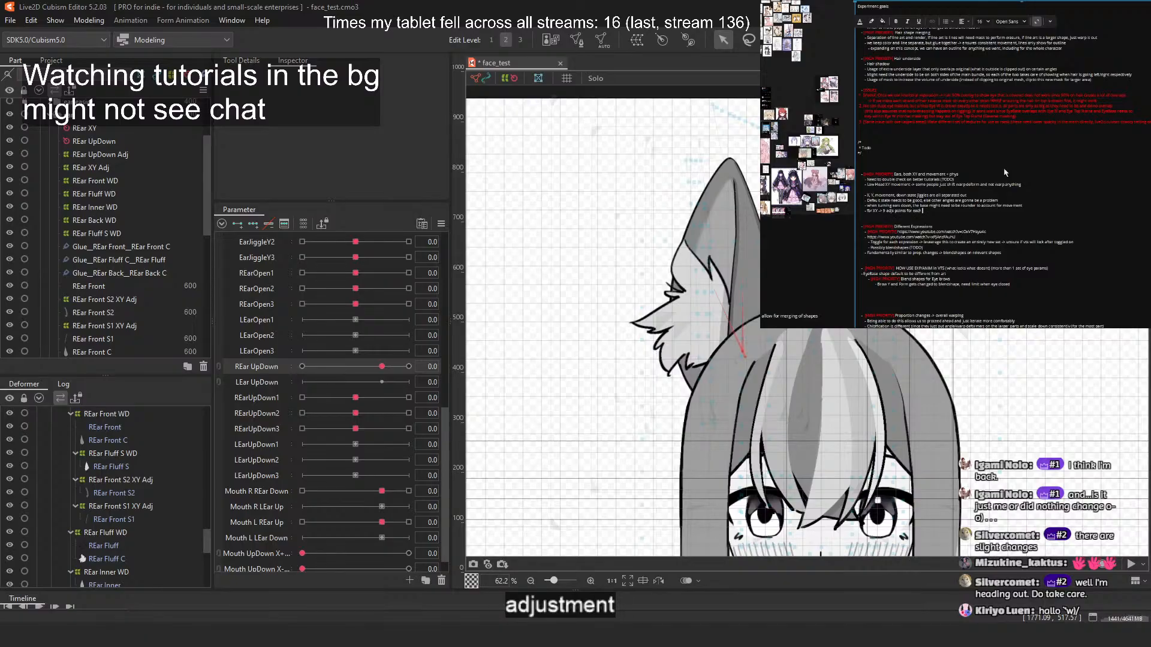
Step: Finish the bullet with "part to get 3D-ness, but with ears down or up -> 9 points each -> total of 27 adj points for each part" and save
{"action": "type", "text": " part to get 3D-ness, but with ears dow"}
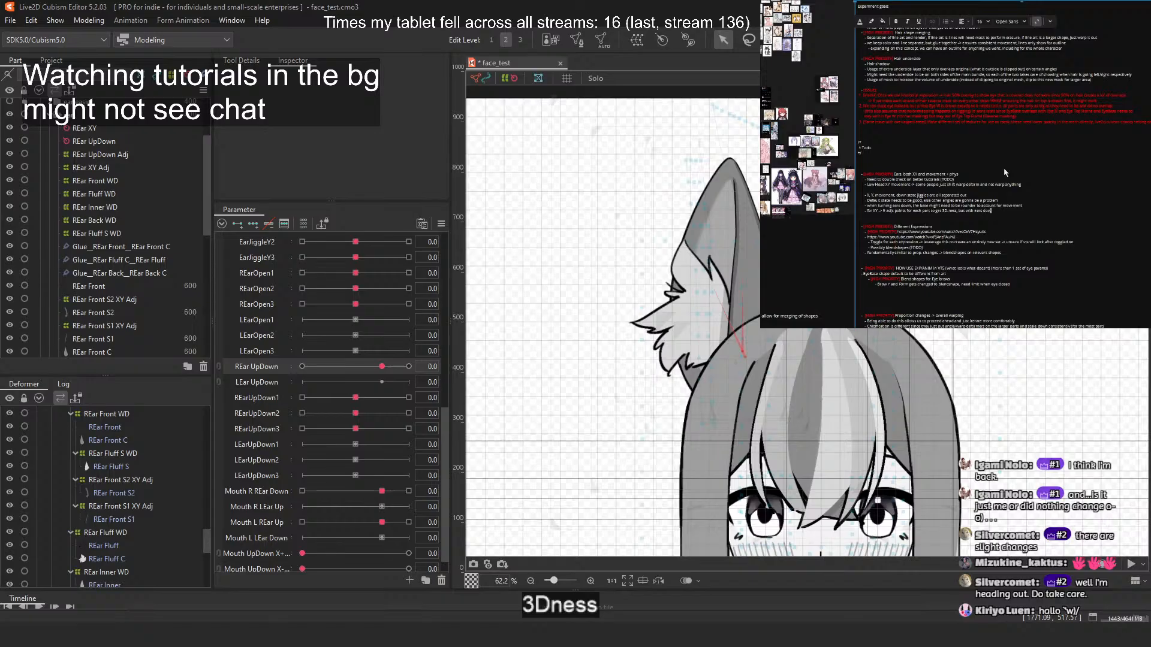
{"action": "type", "text": "n or up ->"}
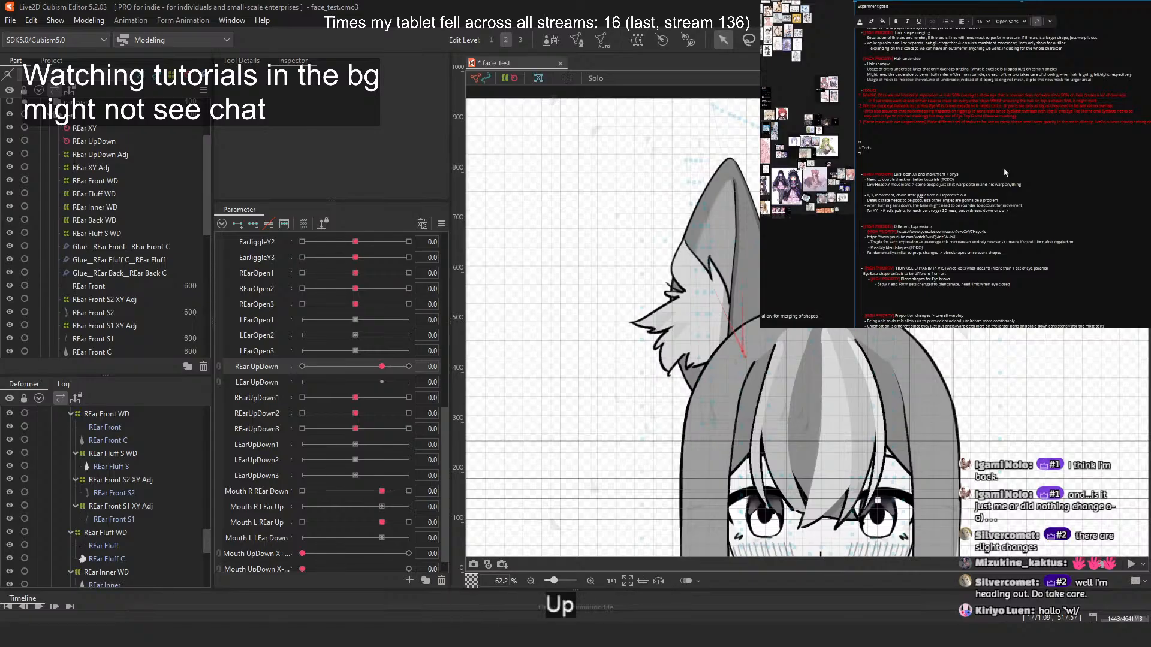
{"action": "type", "text": " 9 points each -> total of 27 adj points for each part"}
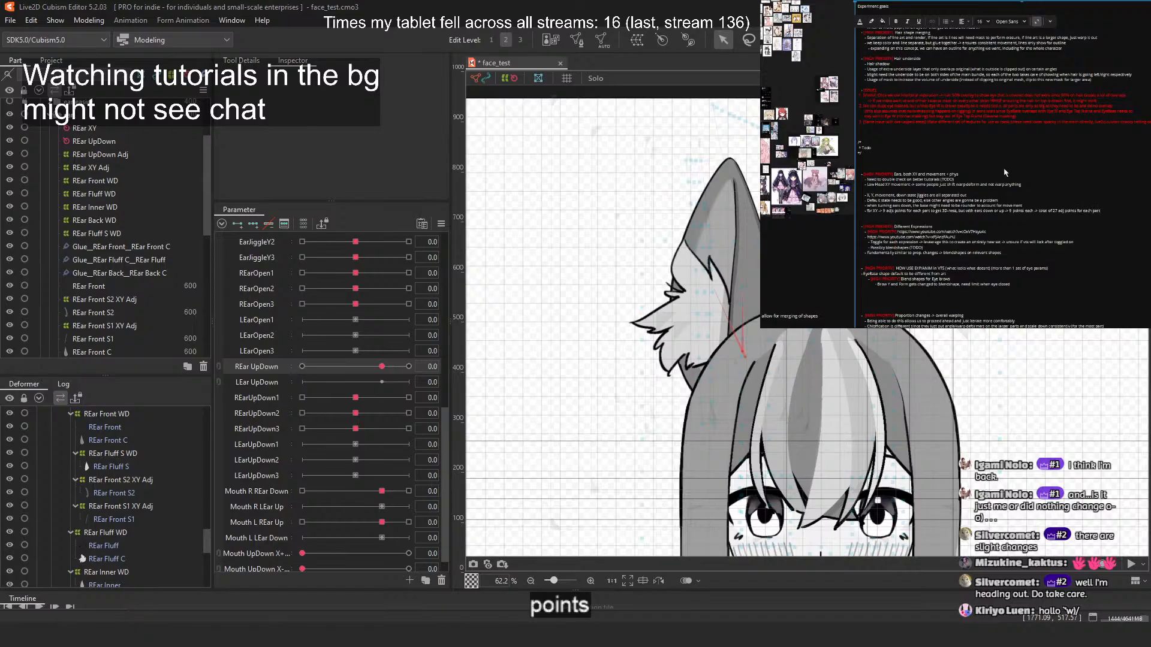
{"action": "key", "text": "Escape"}
{"action": "key", "text": "ctrl+s"}
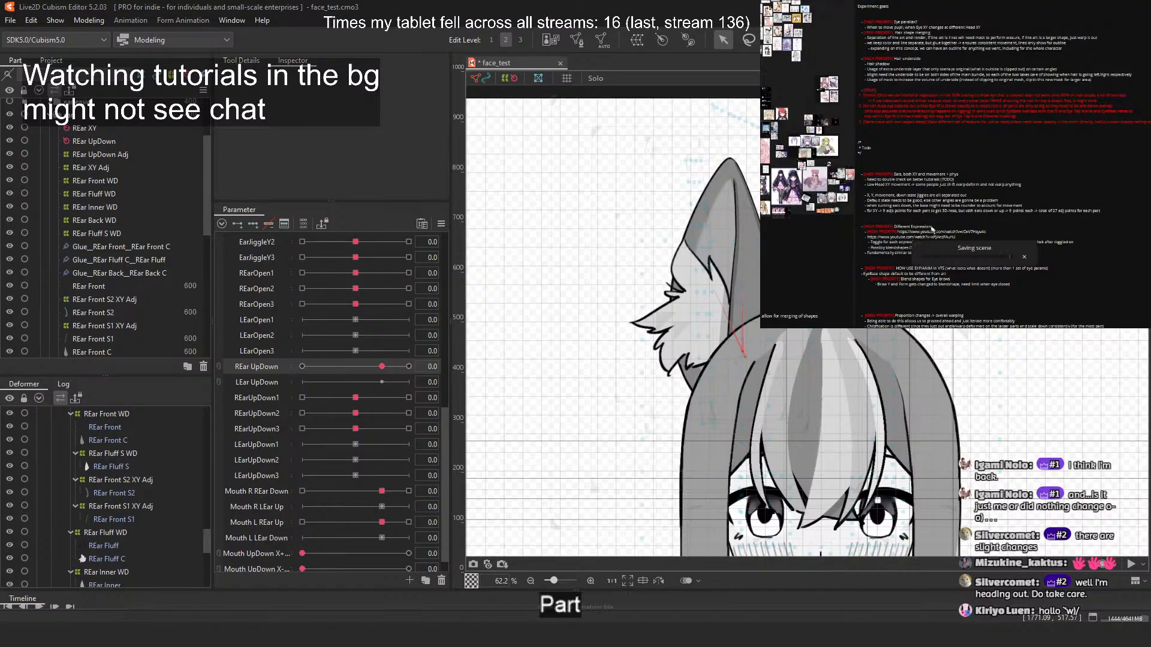
{"action": "scroll", "coordinate": [931, 229], "scroll_direction": "up", "scroll_amount": 3}
{"action": "left_click_drag", "start_coordinate": [977, 174], "coordinate": [938, 174]}
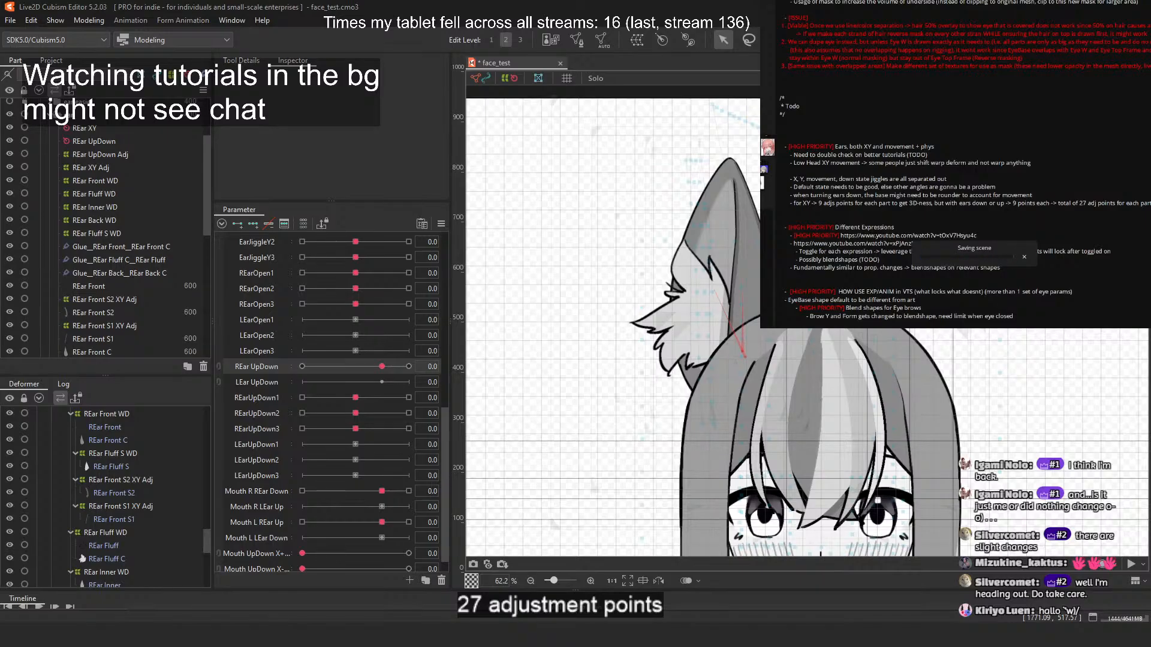
{"action": "scroll", "coordinate": [588, 233], "scroll_direction": "down", "scroll_amount": 3}
{"action": "scroll", "coordinate": [667, 257], "scroll_direction": "up", "scroll_amount": 3}
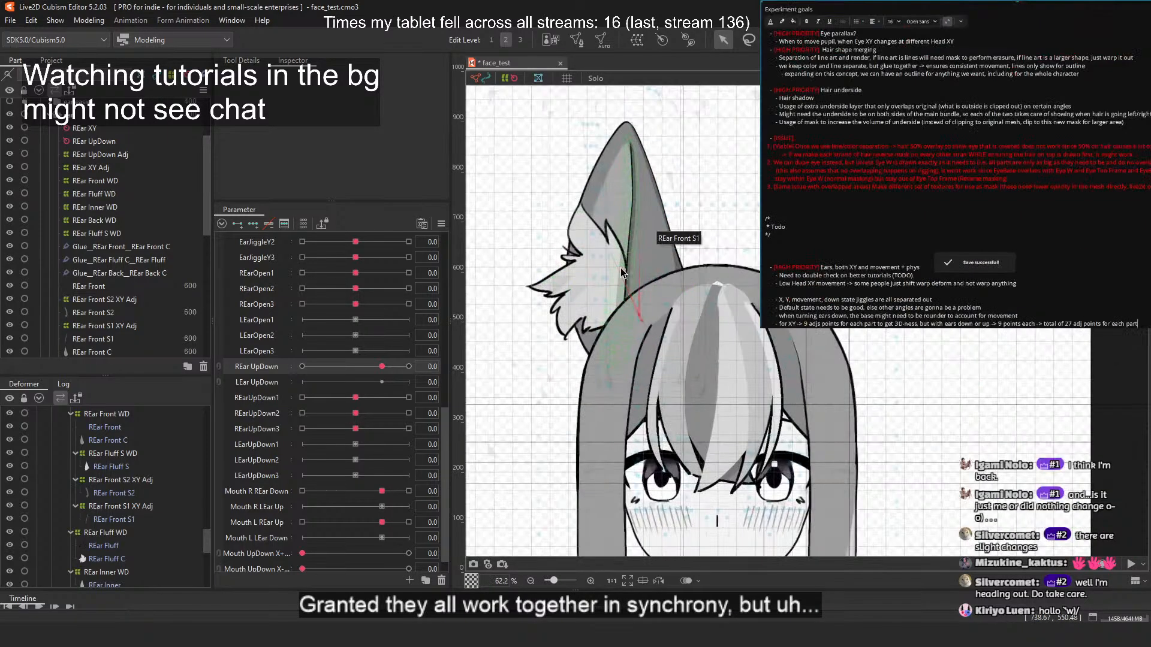
Step: Switch to the VTuber debut video on YouTube, play it muted to study how the model's ears move, and pause it
{"action": "key", "text": "alt+Tab"}
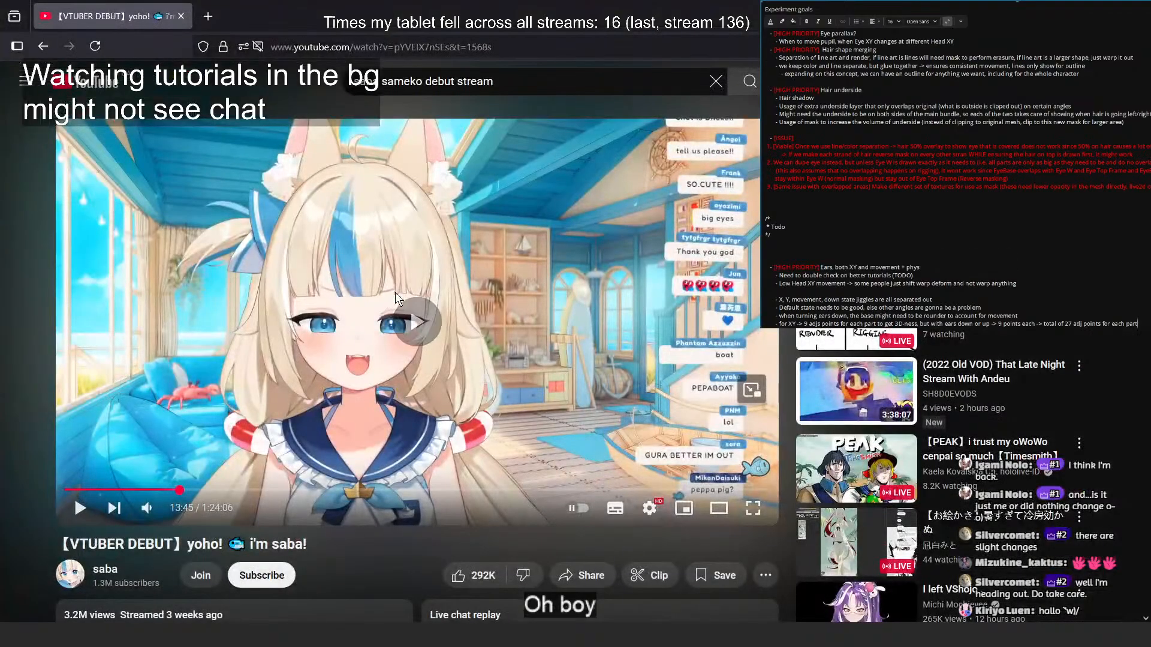
{"action": "left_click", "coordinate": [394, 293]}
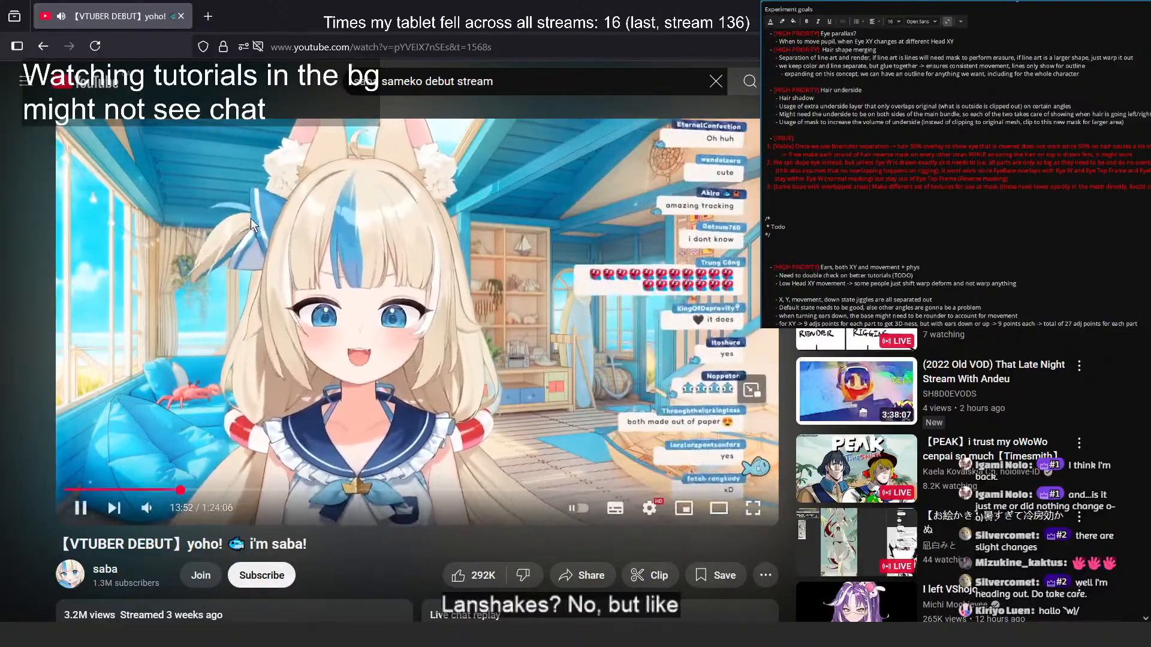
{"action": "left_click", "coordinate": [147, 508]}
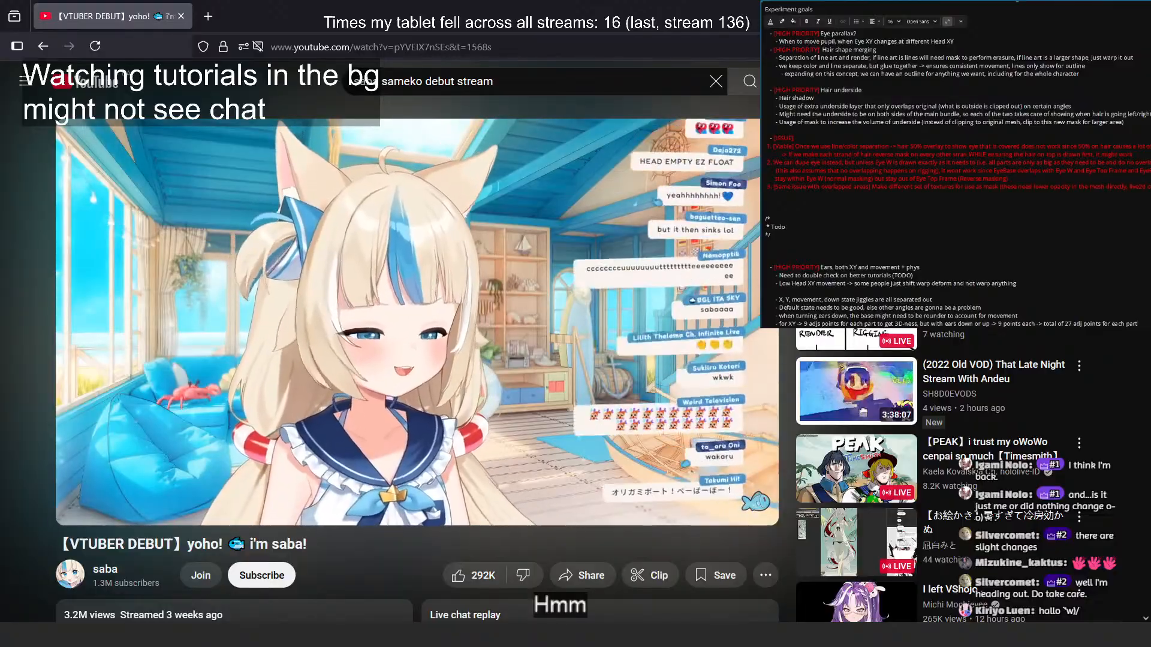
{"action": "key", "text": "space"}
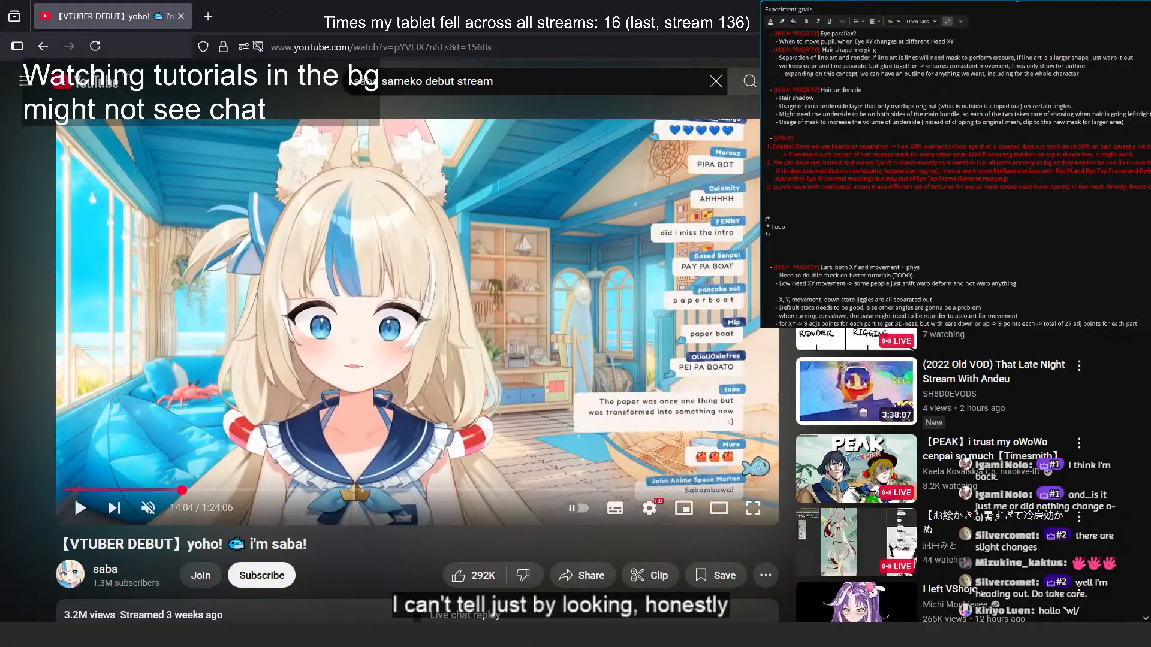
Step: Check the rig's REar UpDown motion in Live2D Cubism Editor against the debut video's raised and lowered ears, replayed from 10:52
{"action": "key", "text": "alt+Tab"}
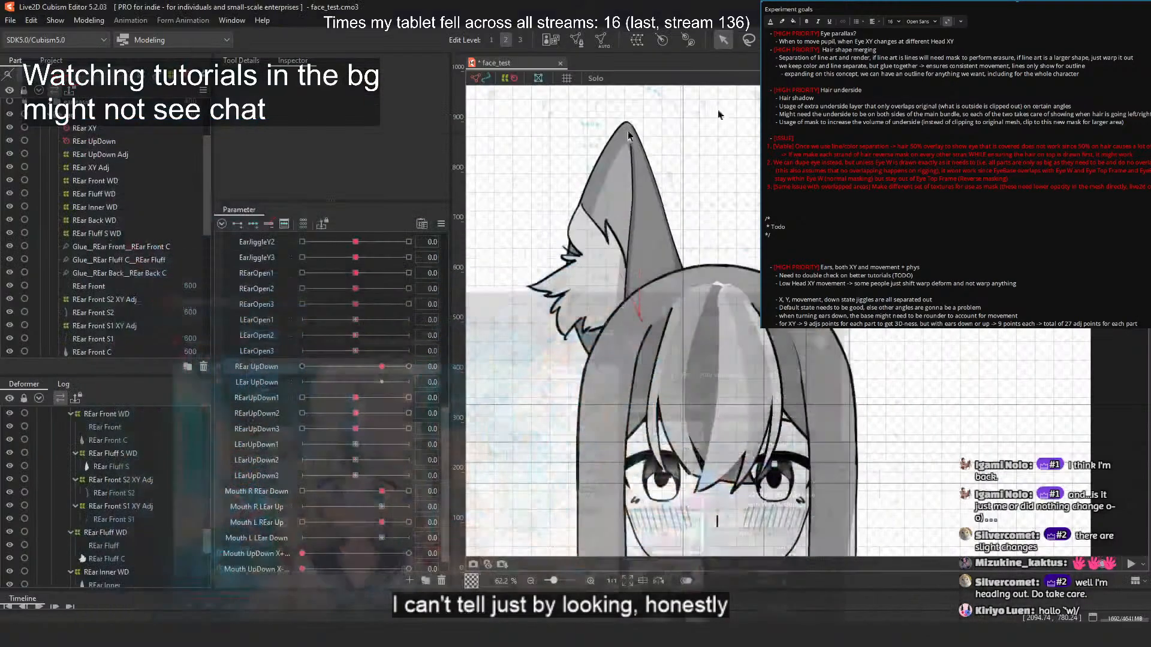
{"action": "mouse_move", "coordinate": [378, 369]}
{"action": "left_mouse_down"}
{"action": "mouse_move", "coordinate": [302, 368]}
{"action": "mouse_move", "coordinate": [382, 368]}
{"action": "left_mouse_up"}
{"action": "key", "text": "alt+Tab"}
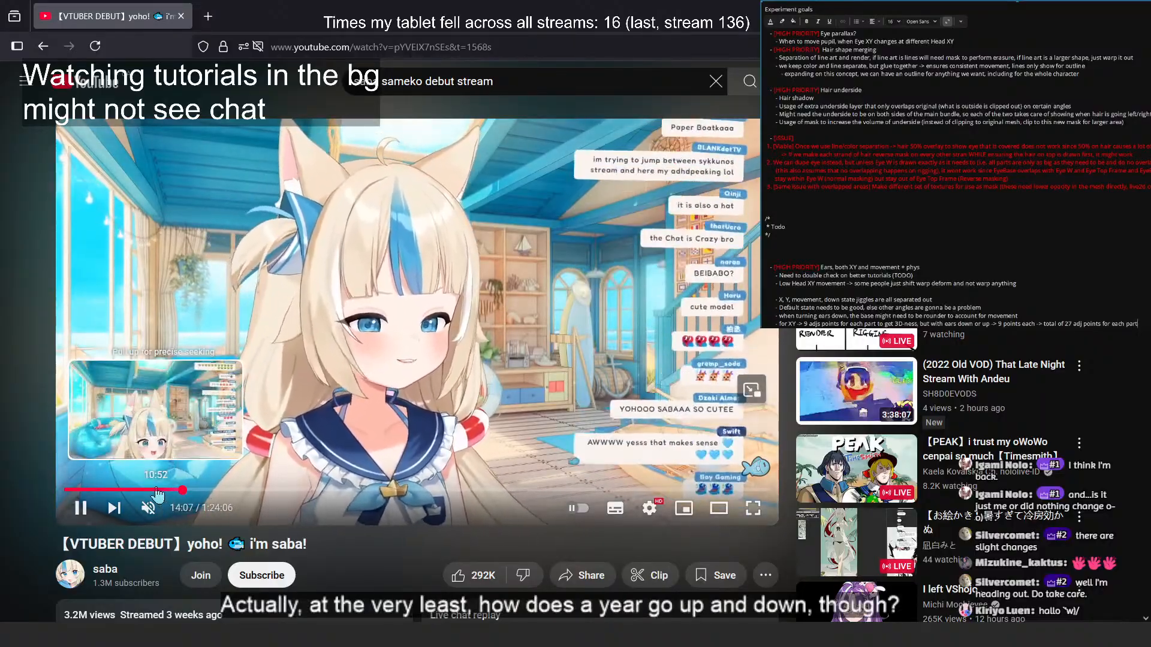
{"action": "left_click", "coordinate": [157, 490]}
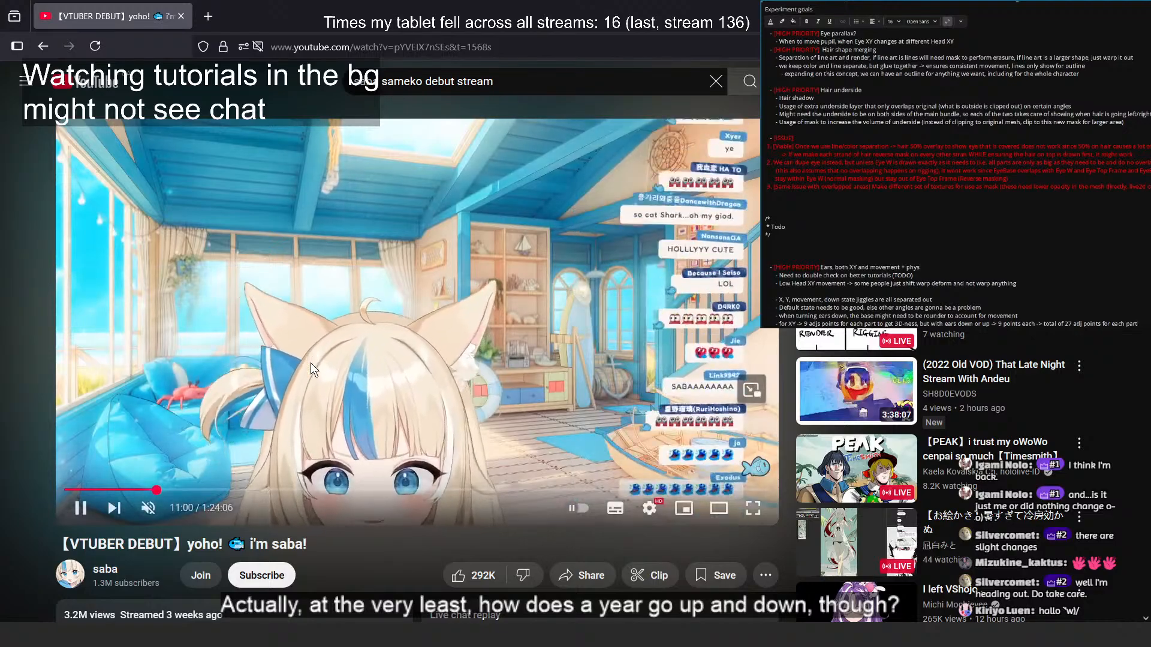
{"action": "left_click", "coordinate": [310, 362]}
{"action": "left_click", "coordinate": [310, 362]}
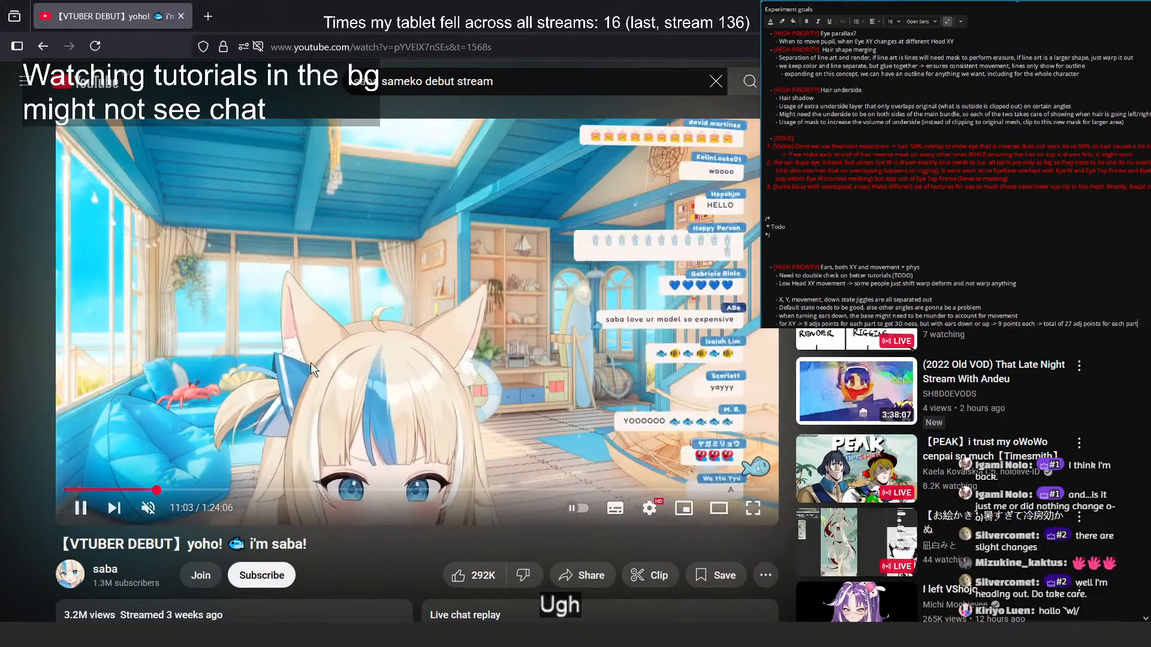
Step: Return to Live2D Cubism Editor and check which right-ear warps and the REar UpDown rotation deformer carry REar UpDown keys
{"action": "key", "text": "alt+Tab"}
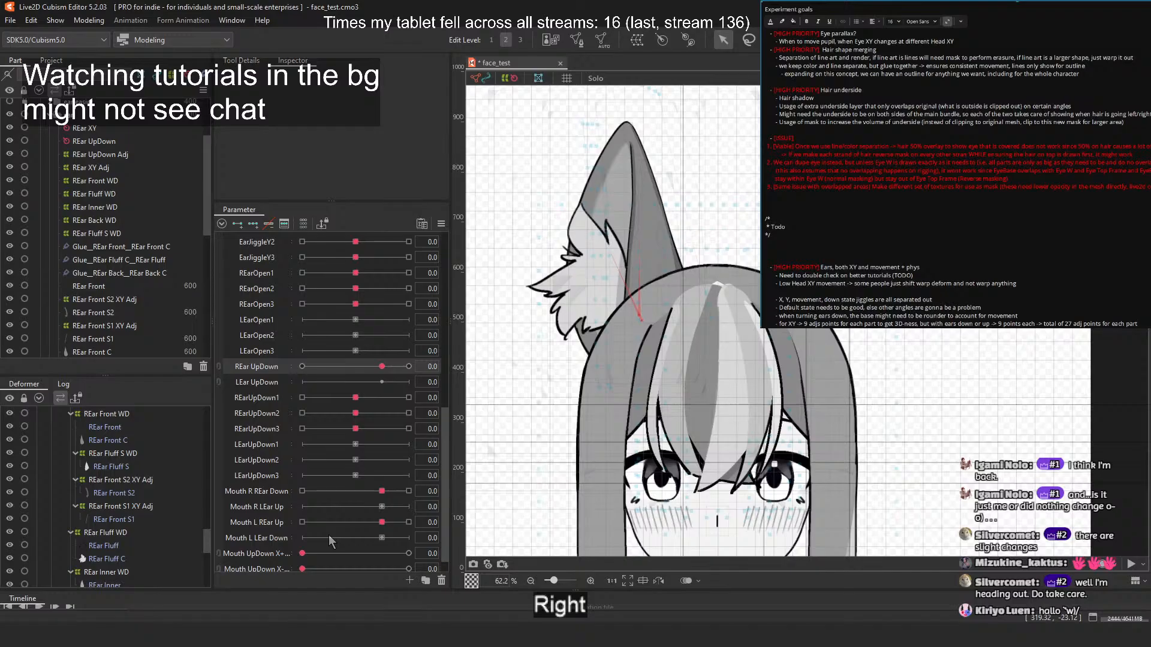
{"action": "left_click", "coordinate": [105, 171]}
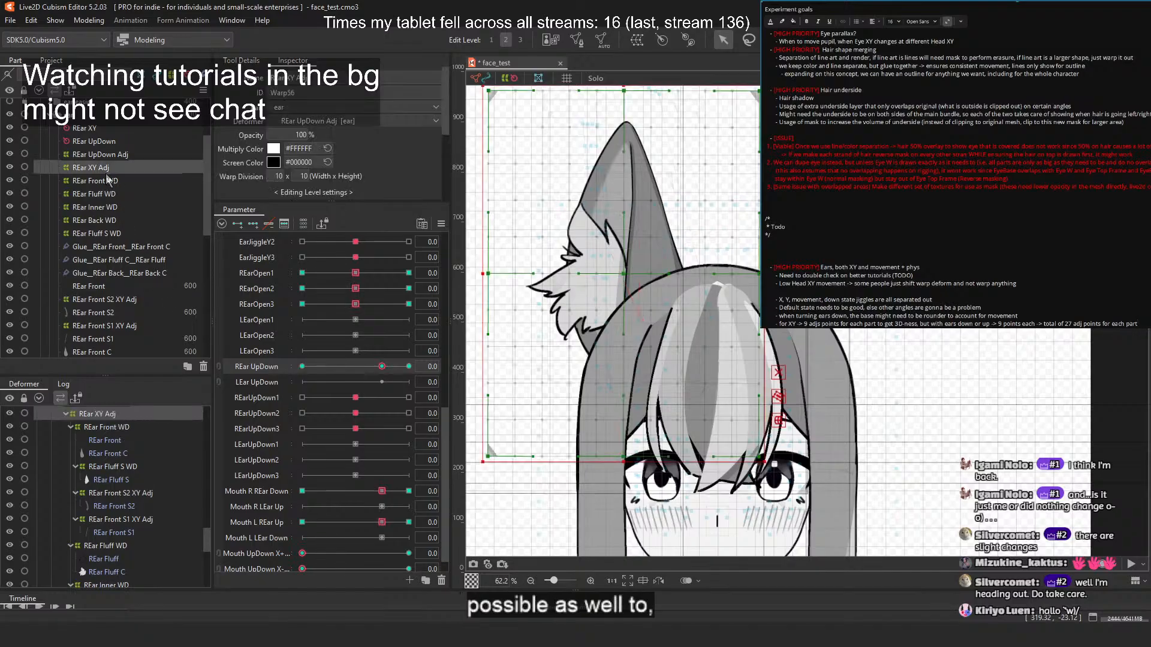
{"action": "left_click", "coordinate": [109, 194]}
{"action": "left_click", "coordinate": [96, 220]}
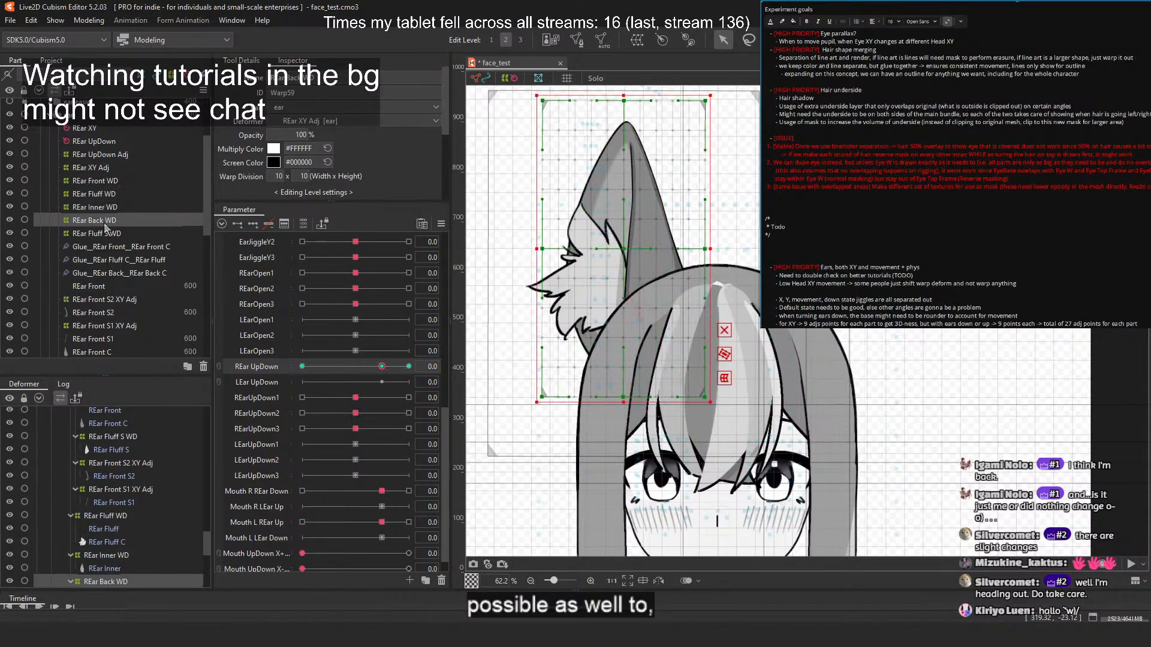
{"action": "left_click", "coordinate": [120, 233]}
{"action": "left_click", "coordinate": [141, 219]}
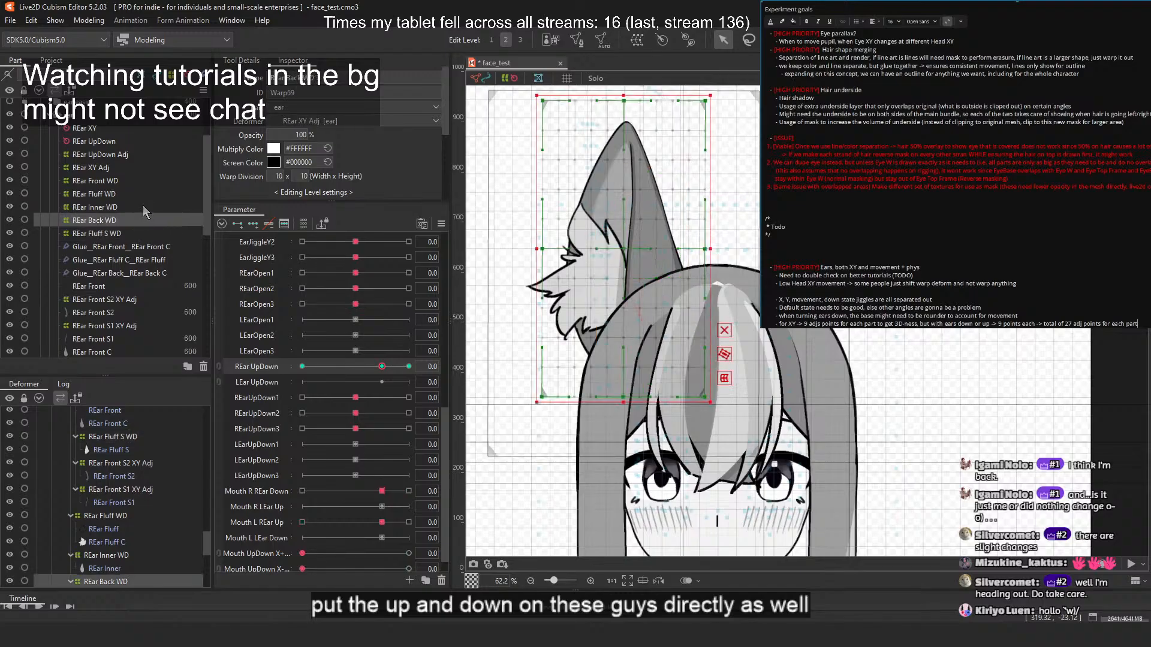
{"action": "left_click", "coordinate": [143, 206]}
{"action": "left_click", "coordinate": [145, 194]}
{"action": "left_click", "coordinate": [147, 205]}
{"action": "left_click", "coordinate": [147, 192]}
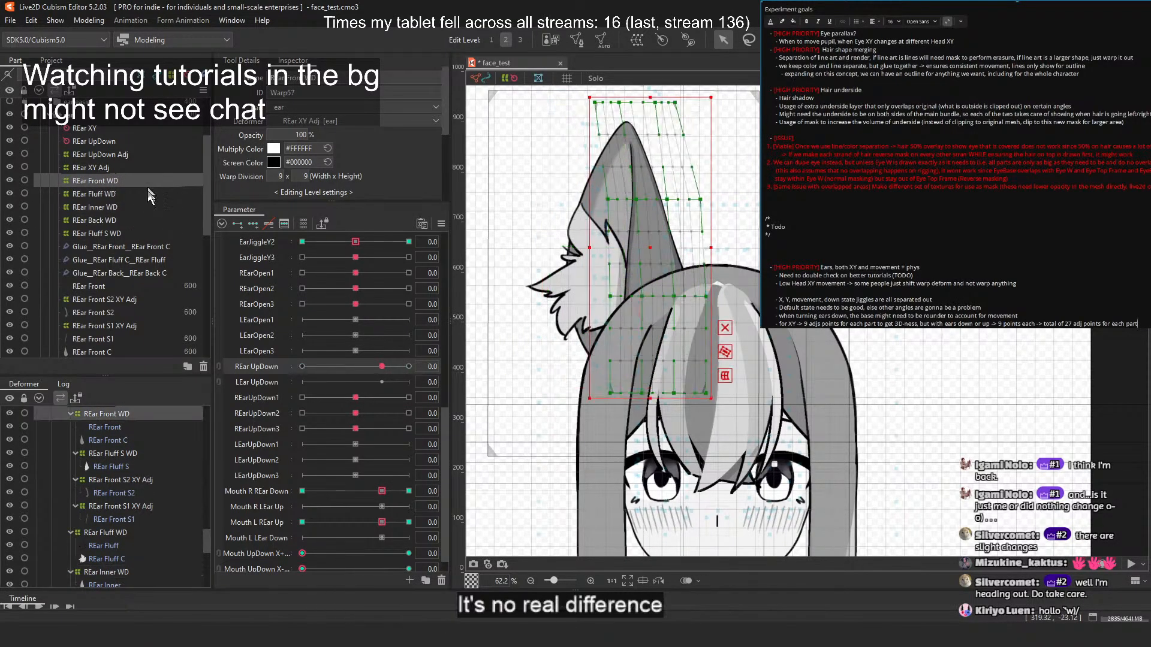
{"action": "left_click", "coordinate": [146, 233]}
{"action": "left_click", "coordinate": [144, 143]}
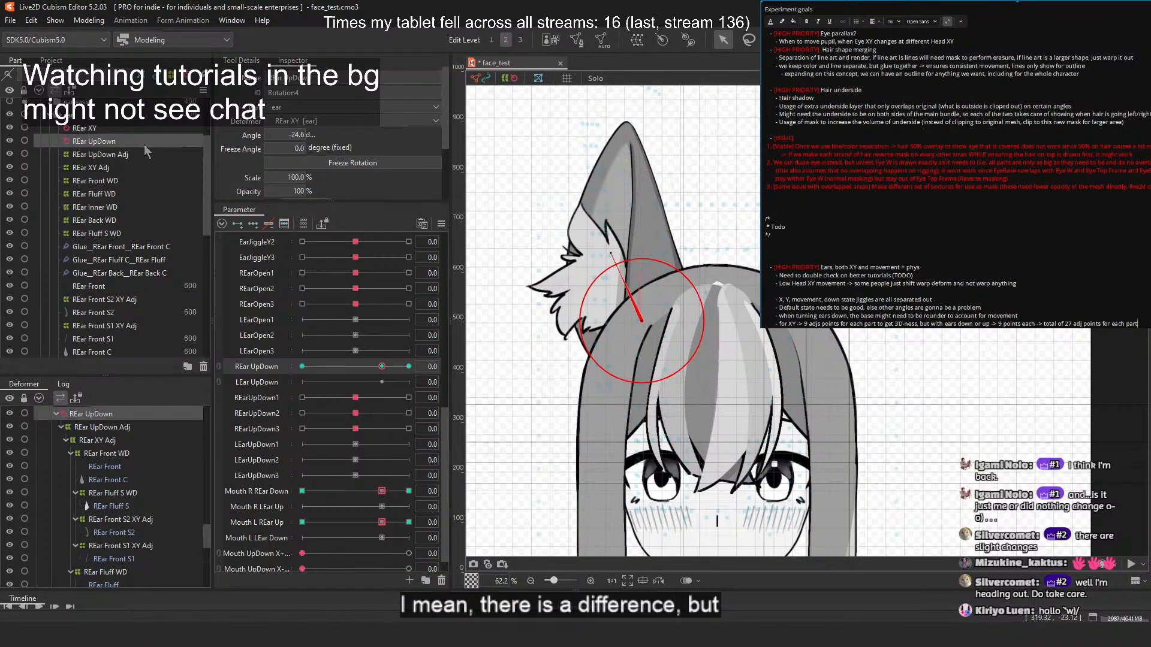
Step: Inspect REar Front WD, and scrub REar UpDown and REarUpDown1 to examine how each affects the right ear
{"action": "left_click", "coordinate": [121, 179]}
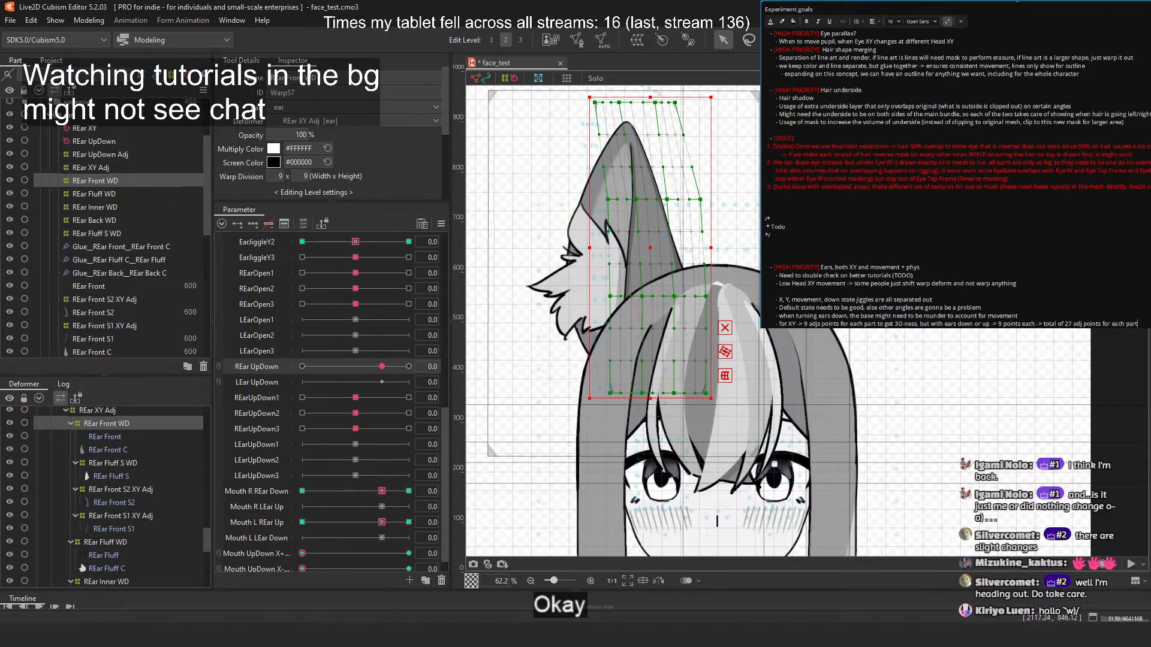
{"action": "key", "text": "alt+Tab"}
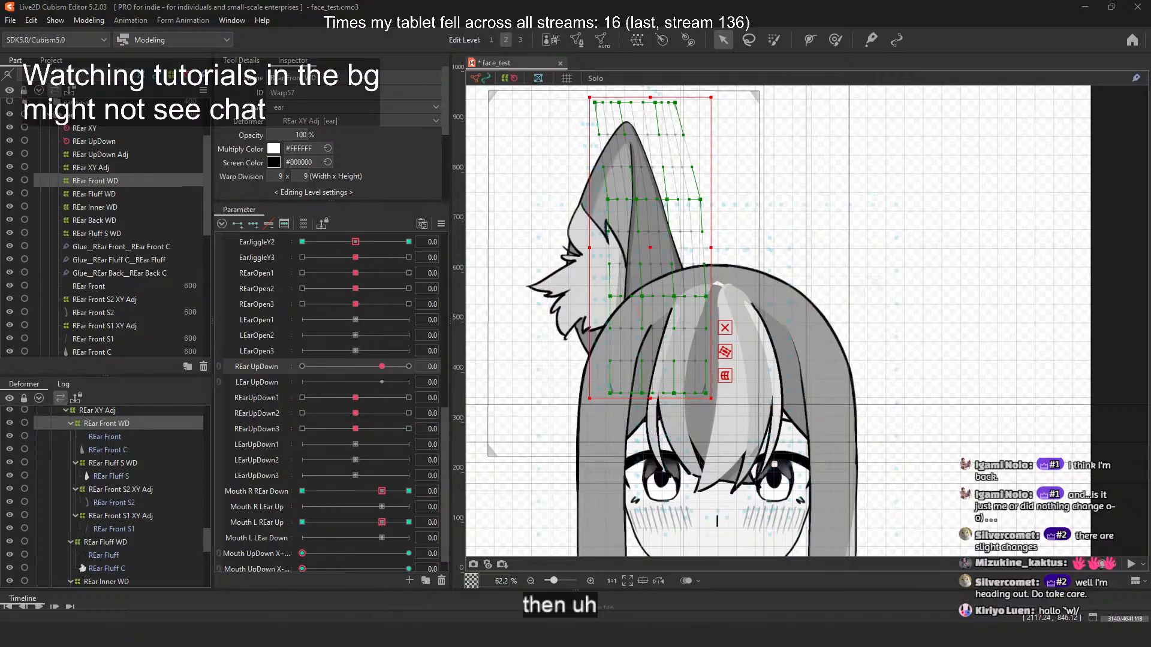
{"action": "left_click", "coordinate": [1113, 267]}
{"action": "scroll", "coordinate": [384, 347], "scroll_direction": "up", "scroll_amount": 3}
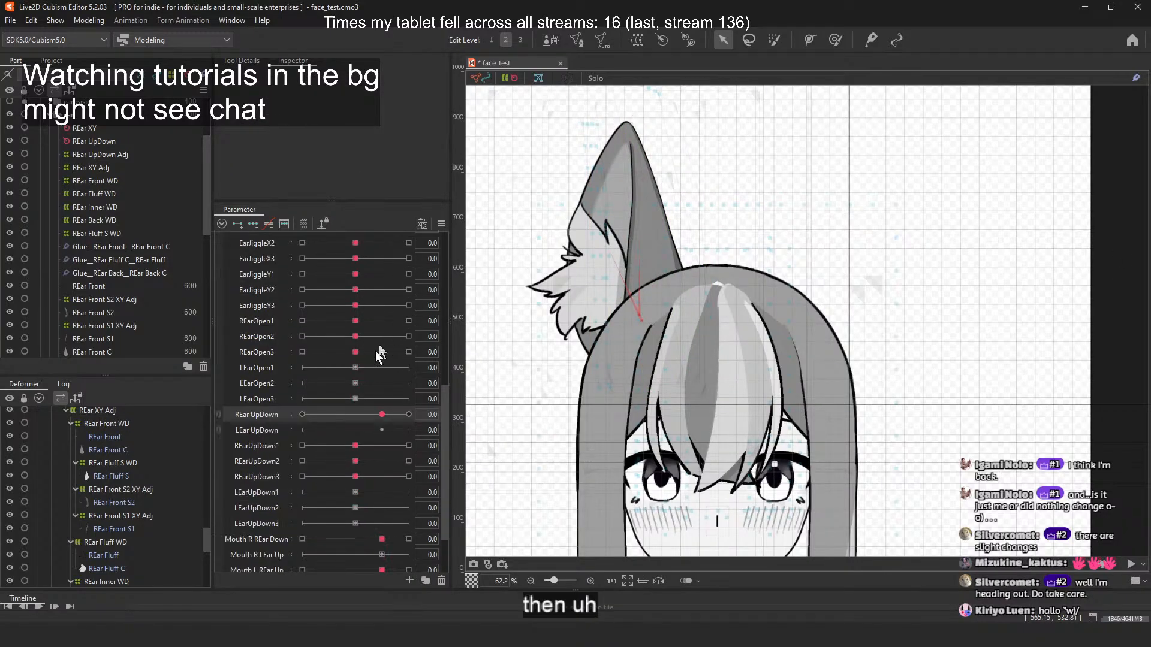
{"action": "left_click_drag", "start_coordinate": [382, 414], "coordinate": [300, 419]}
{"action": "left_click", "coordinate": [365, 415]}
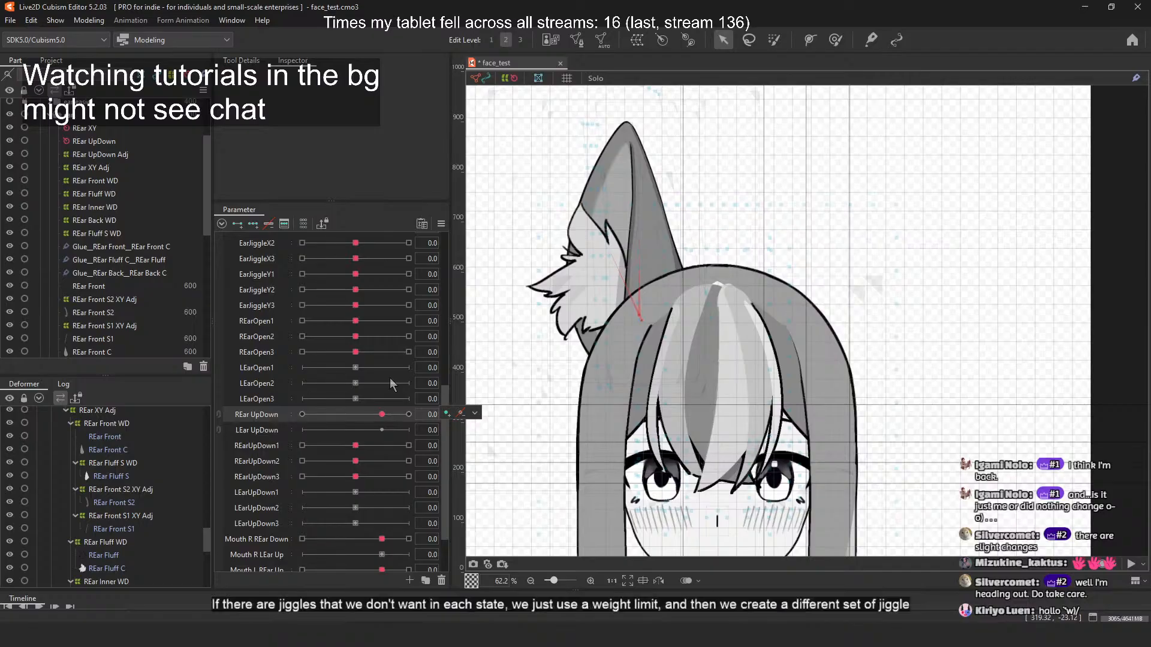
{"action": "mouse_move", "coordinate": [382, 414]}
{"action": "left_mouse_down"}
{"action": "mouse_move", "coordinate": [416, 417]}
{"action": "mouse_move", "coordinate": [380, 411]}
{"action": "left_mouse_up"}
{"action": "scroll", "coordinate": [372, 403], "scroll_direction": "down", "scroll_amount": 2}
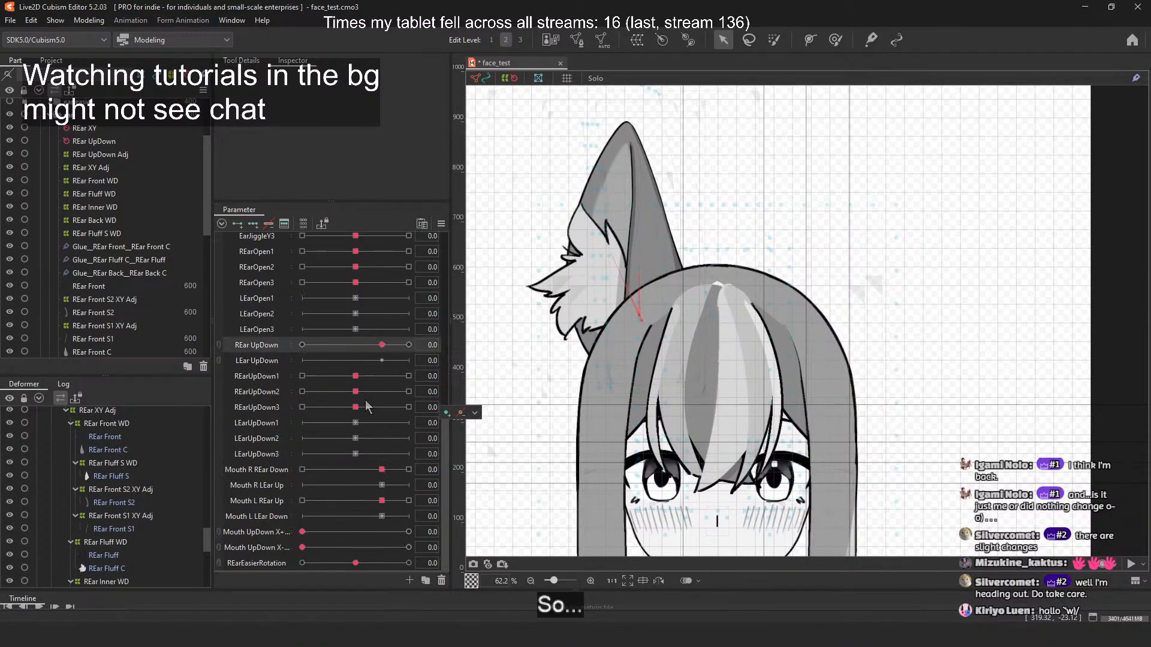
{"action": "left_click", "coordinate": [361, 379]}
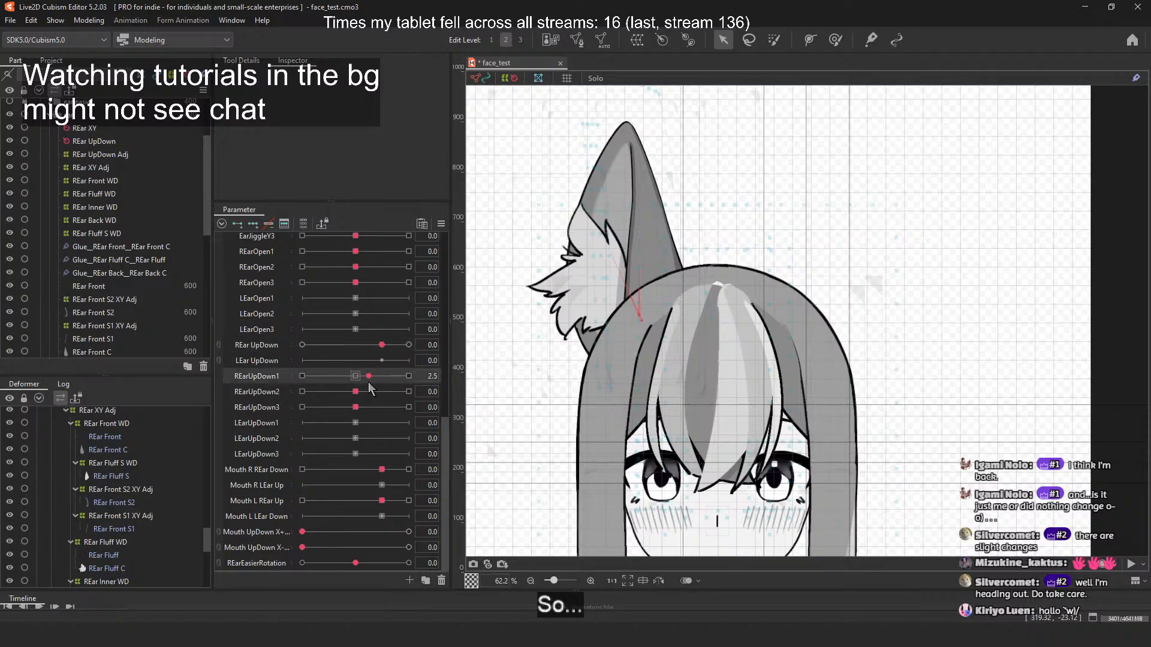
{"action": "mouse_move", "coordinate": [399, 342]}
{"action": "left_mouse_down"}
{"action": "mouse_move", "coordinate": [308, 349]}
{"action": "mouse_move", "coordinate": [395, 347]}
{"action": "left_mouse_up"}
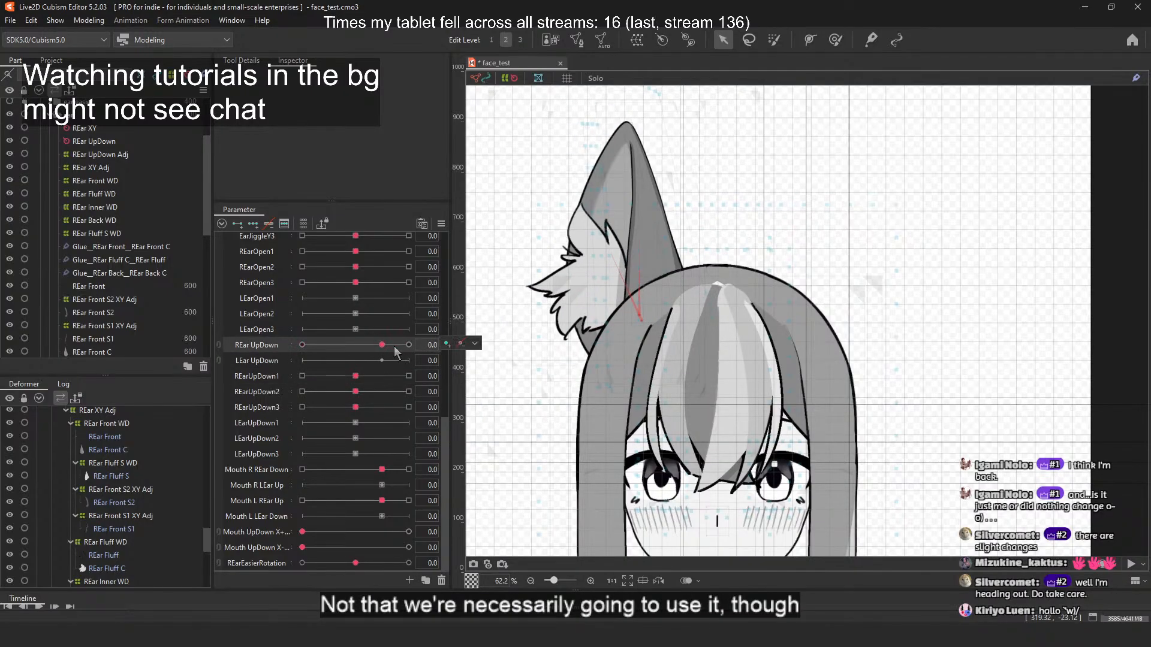
Step: Lower the right ear to REar UpDown -30 and inspect the REar UpDown rotation deformer and the REar UpDown Adj warp
{"action": "scroll", "coordinate": [379, 379], "scroll_direction": "up", "scroll_amount": 5}
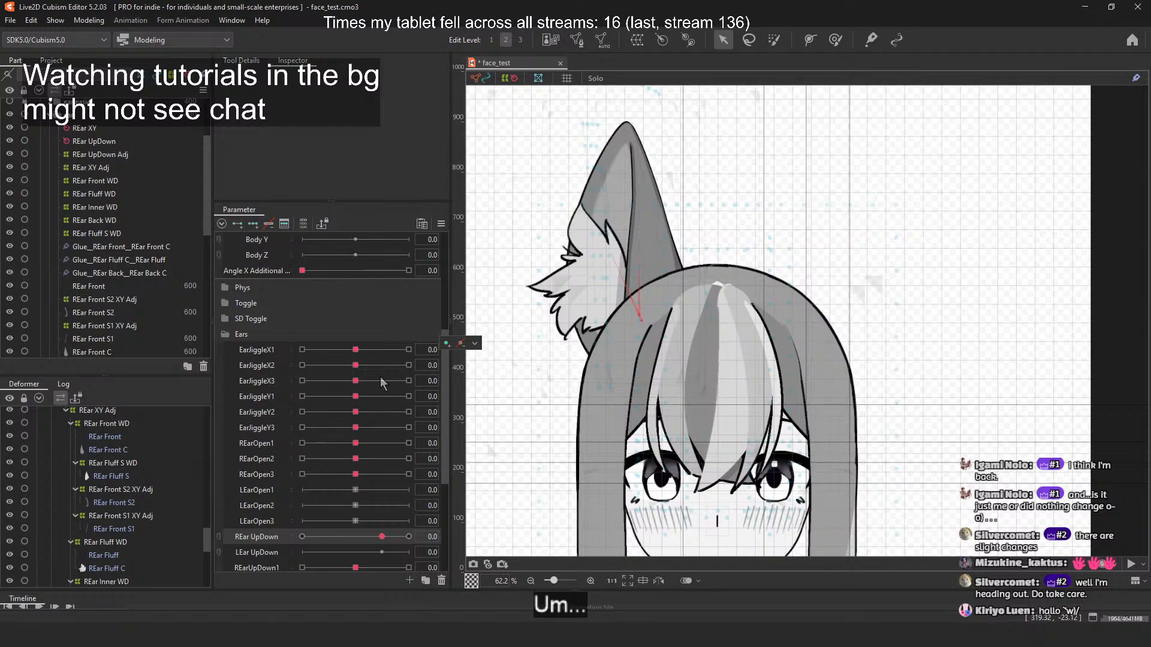
{"action": "left_click", "coordinate": [66, 145]}
{"action": "scroll", "coordinate": [357, 484], "scroll_direction": "down", "scroll_amount": 1}
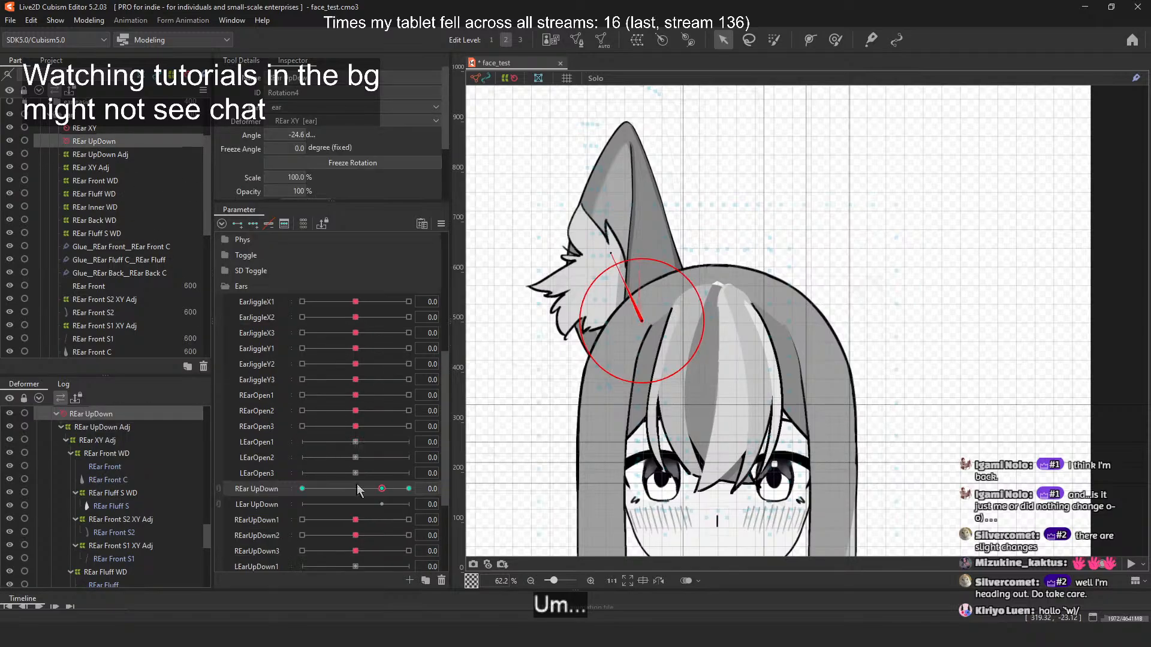
{"action": "left_click_drag", "start_coordinate": [379, 489], "coordinate": [296, 495]}
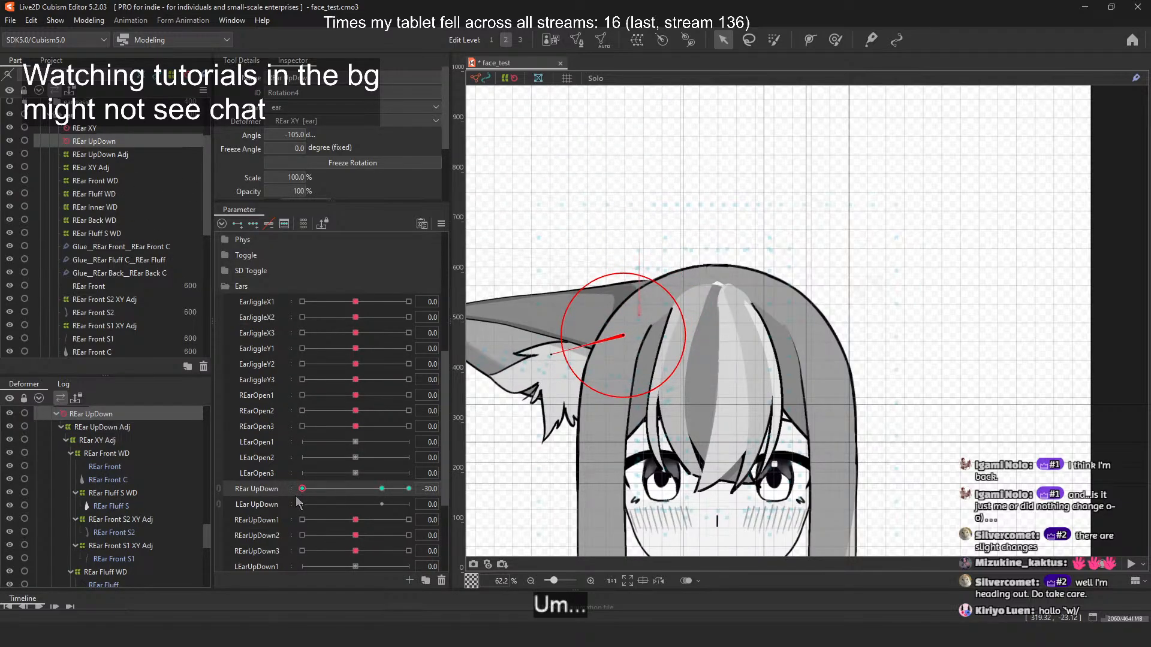
{"action": "left_click", "coordinate": [124, 155]}
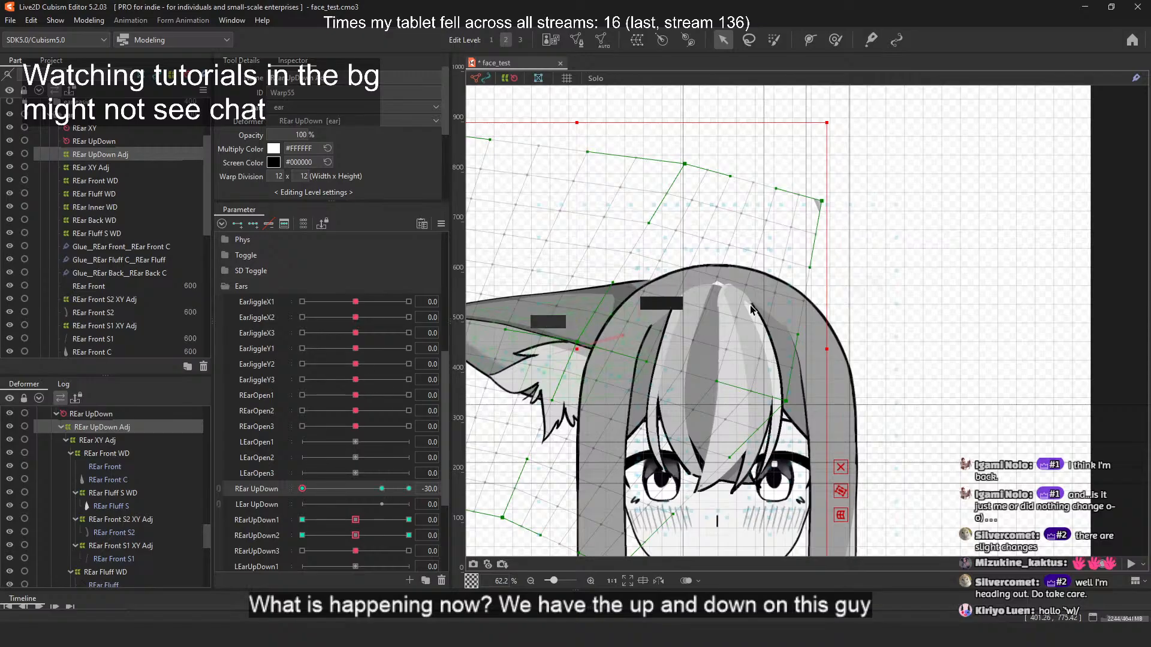
{"action": "left_click_drag", "start_coordinate": [731, 272], "coordinate": [829, 253]}
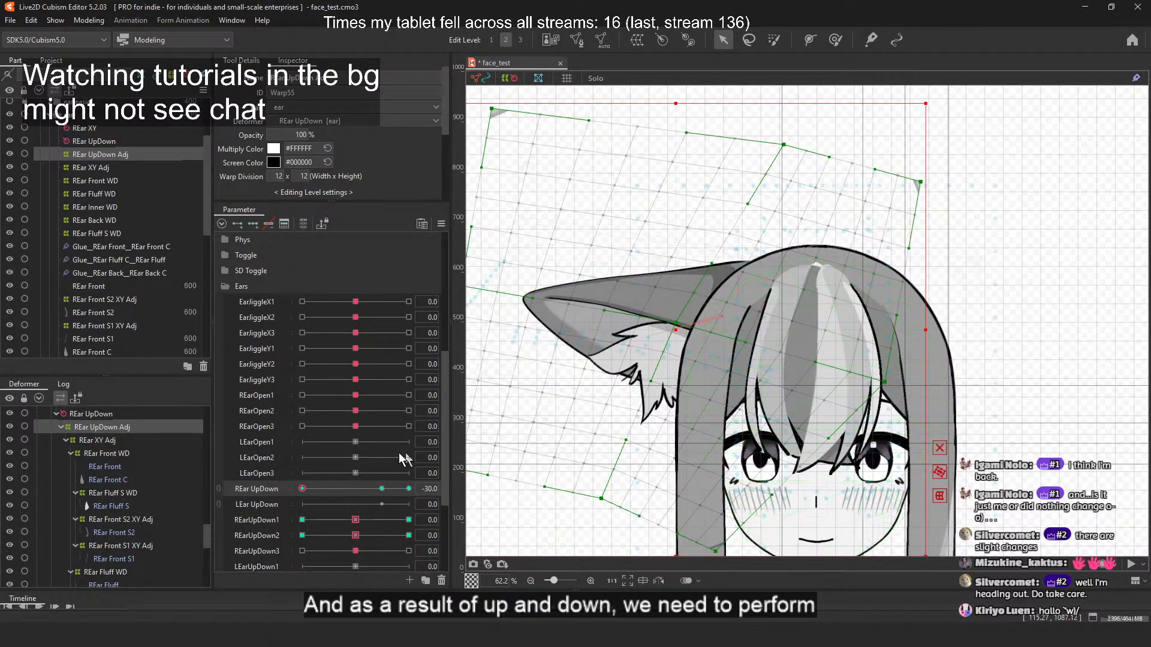
Step: Check REar Front WD's Angle X and Y keys with the ear lowered, and return REar UpDown to 0
{"action": "left_click", "coordinate": [141, 181]}
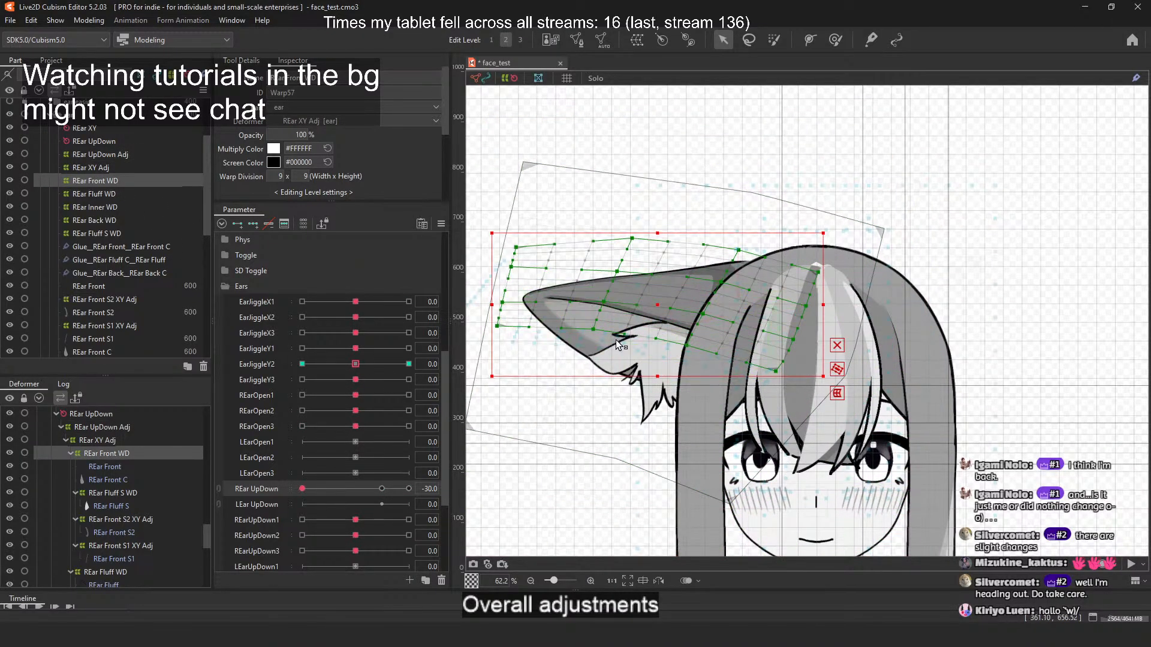
{"action": "left_click_drag", "start_coordinate": [302, 490], "coordinate": [262, 493]}
{"action": "scroll", "coordinate": [327, 381], "scroll_direction": "up", "scroll_amount": 5}
{"action": "mouse_move", "coordinate": [355, 316]}
{"action": "left_mouse_down"}
{"action": "mouse_move", "coordinate": [408, 293]}
{"action": "mouse_move", "coordinate": [356, 316]}
{"action": "left_mouse_up"}
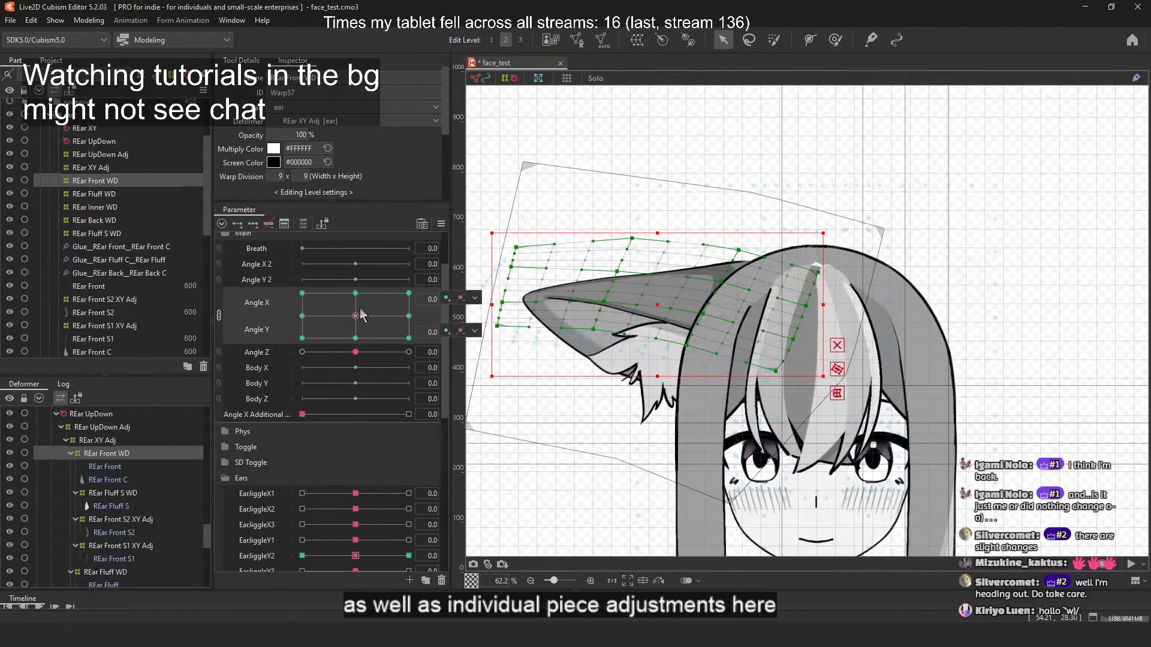
{"action": "scroll", "coordinate": [368, 451], "scroll_direction": "down", "scroll_amount": 5}
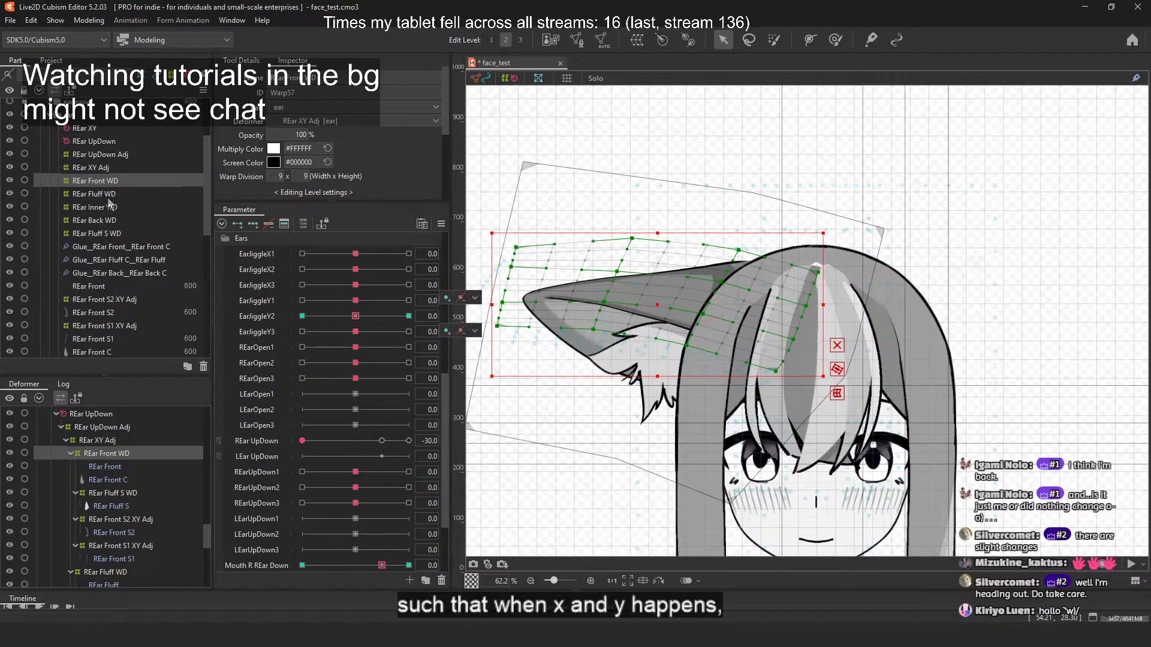
{"action": "left_click", "coordinate": [382, 440]}
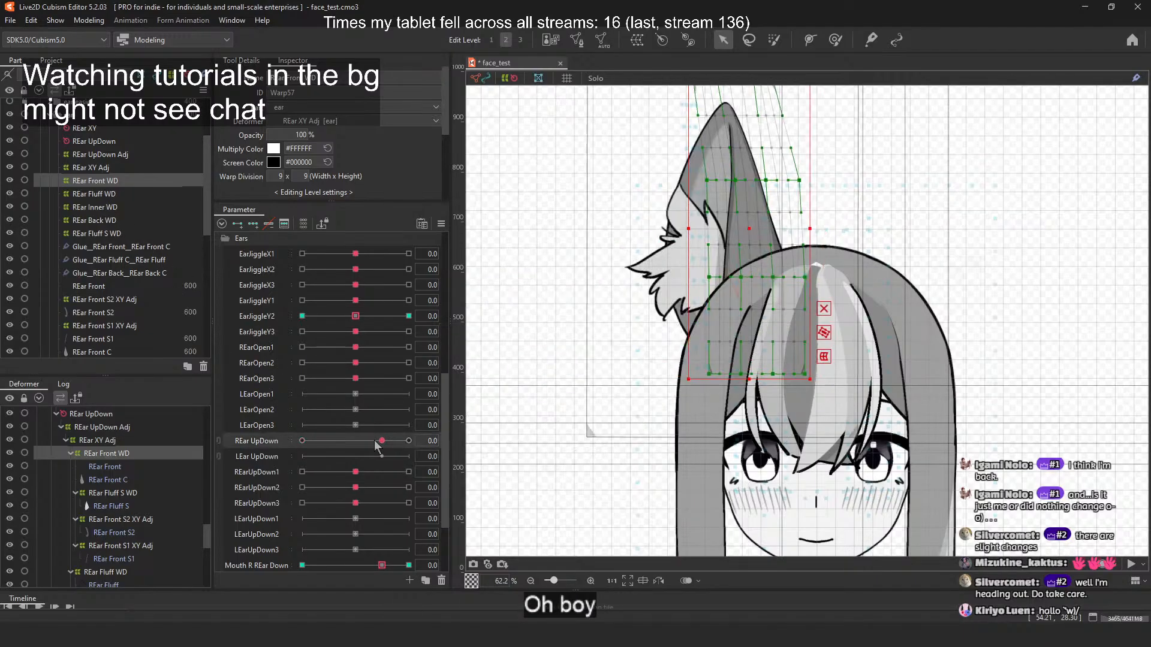
Step: Try to edit the REar UpDown keyforms of the five warps from REar Front WD to REar Fluff S WD, and check the warps individually
{"action": "left_click", "coordinate": [131, 235], "text": "shift"}
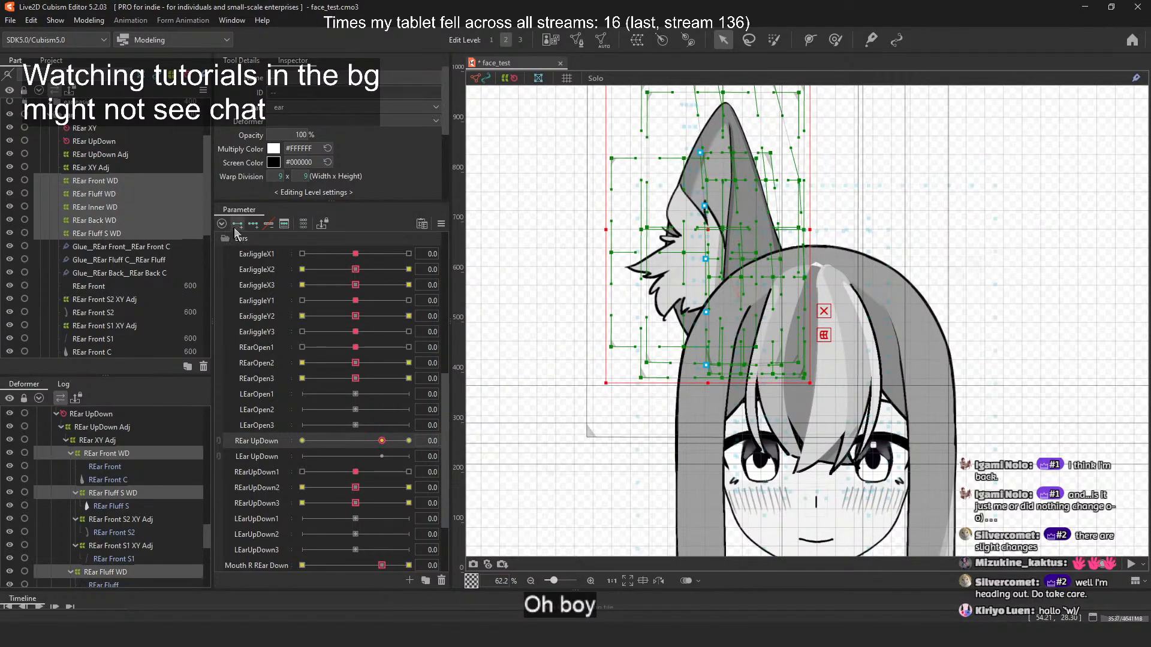
{"action": "left_click", "coordinate": [284, 223]}
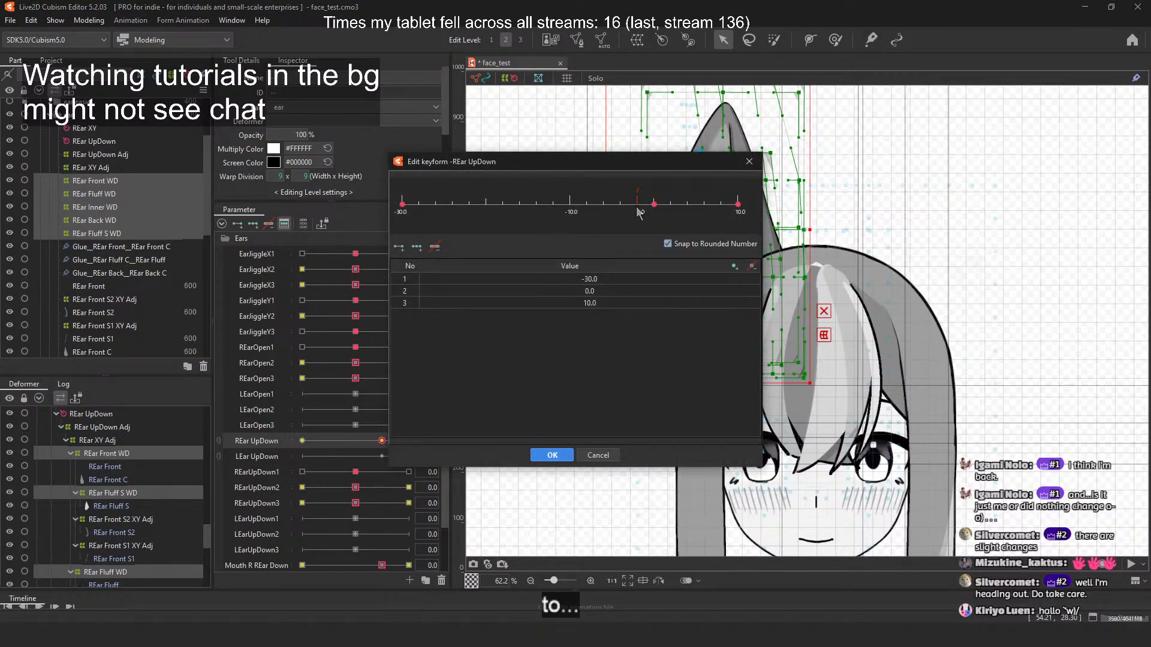
{"action": "left_click", "coordinate": [654, 203]}
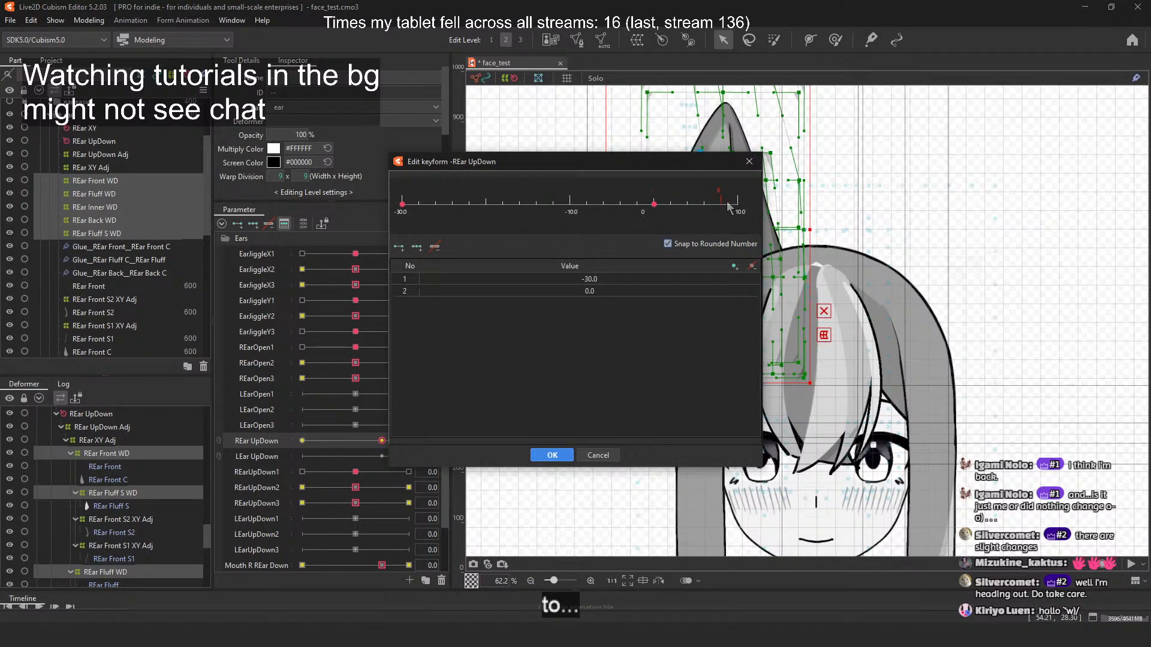
{"action": "left_click", "coordinate": [552, 455]}
{"action": "left_click", "coordinate": [151, 232]}
{"action": "left_click", "coordinate": [151, 220]}
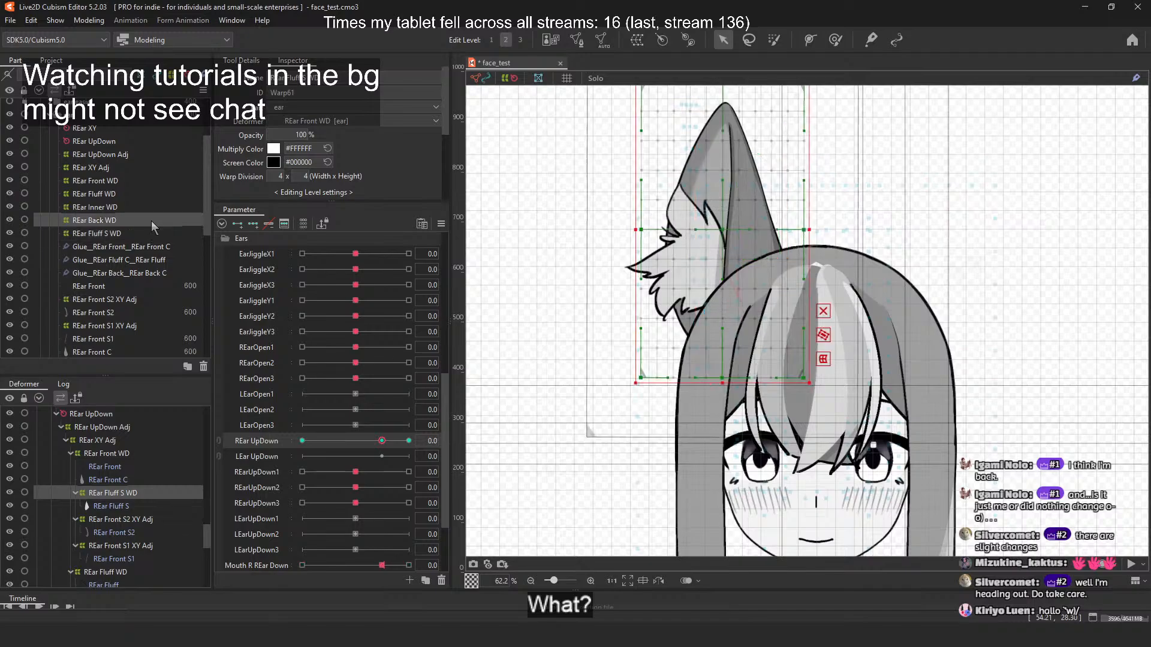
{"action": "left_click", "coordinate": [151, 209]}
{"action": "left_click", "coordinate": [152, 196]}
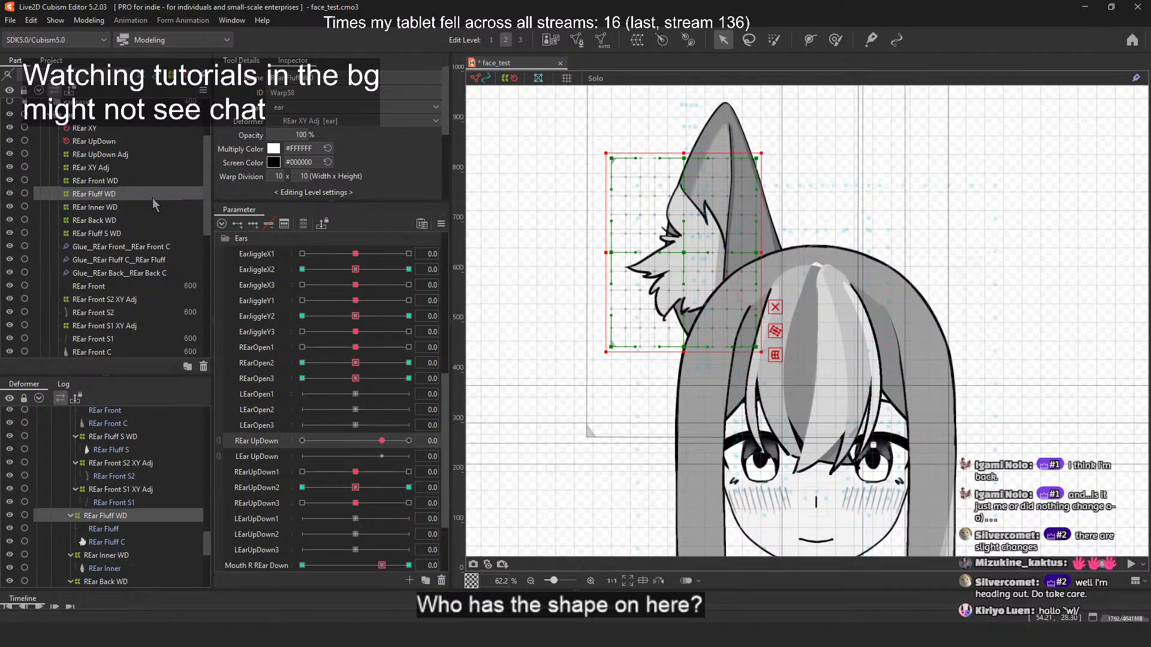
{"action": "left_click", "coordinate": [156, 182]}
Step: Try again to apply REar UpDown keys at -30, 0 and 10 to the five right-ear warps, and recheck individual warps
{"action": "left_click", "coordinate": [143, 233], "text": "shift"}
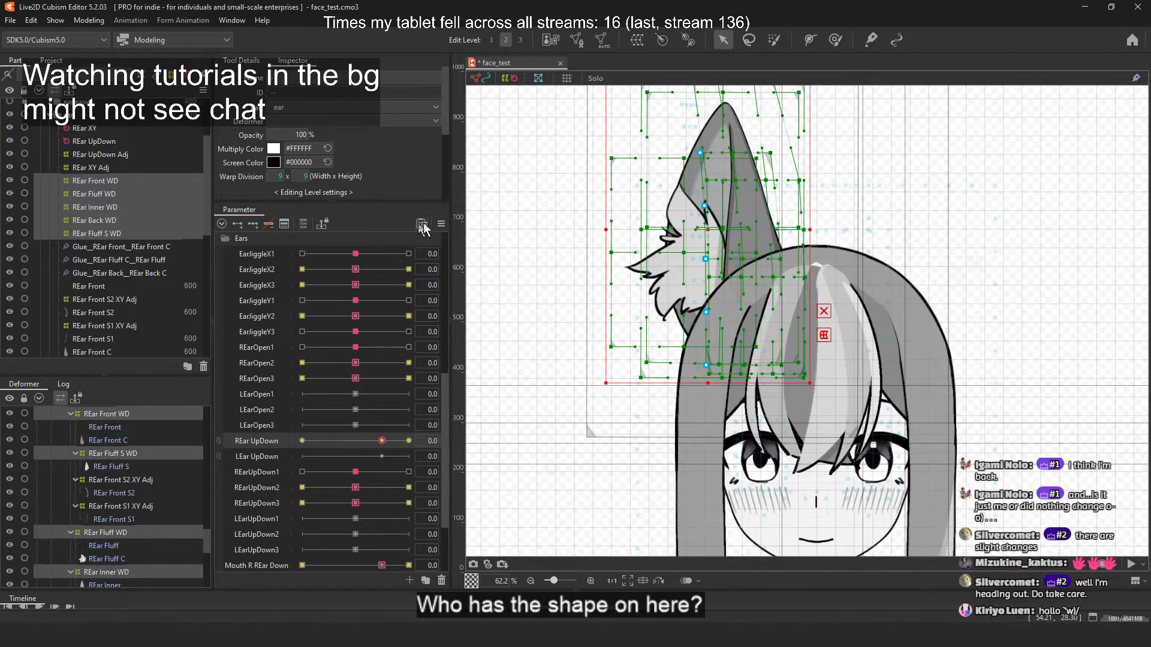
{"action": "left_click", "coordinate": [286, 224]}
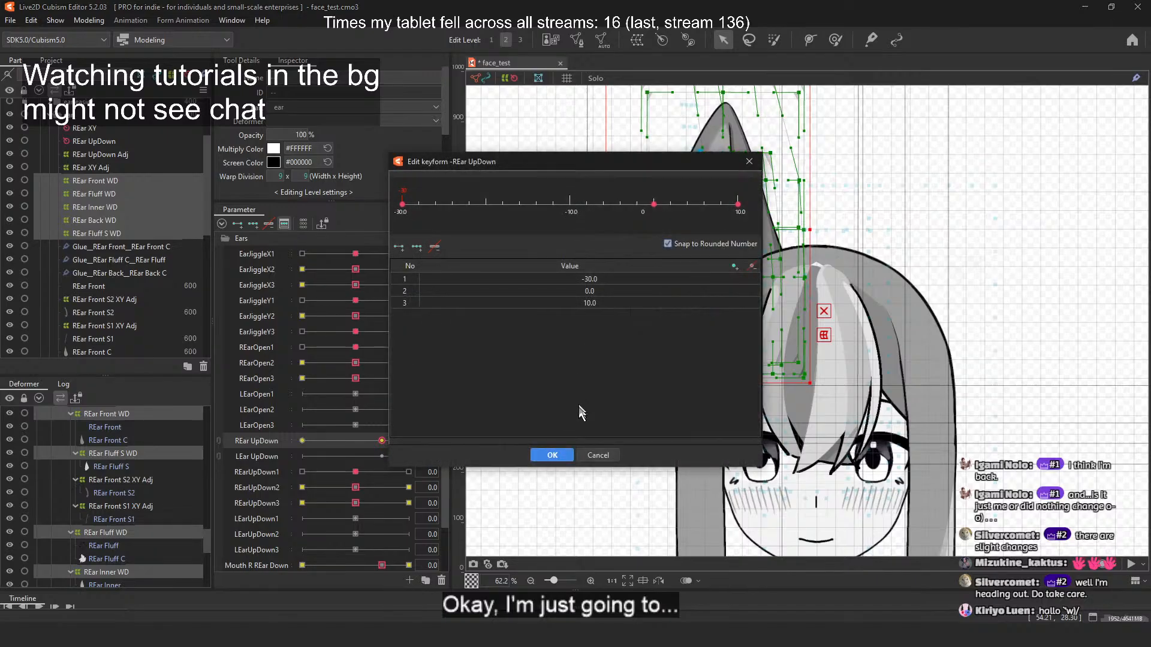
{"action": "left_click", "coordinate": [551, 454]}
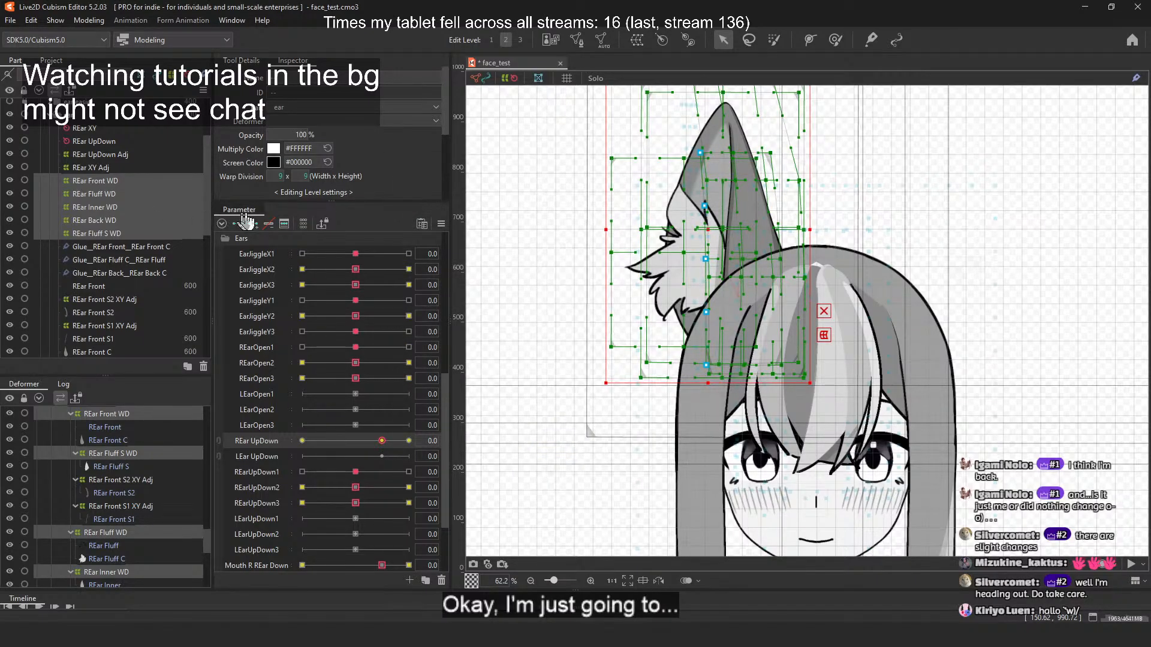
{"action": "left_click", "coordinate": [282, 224]}
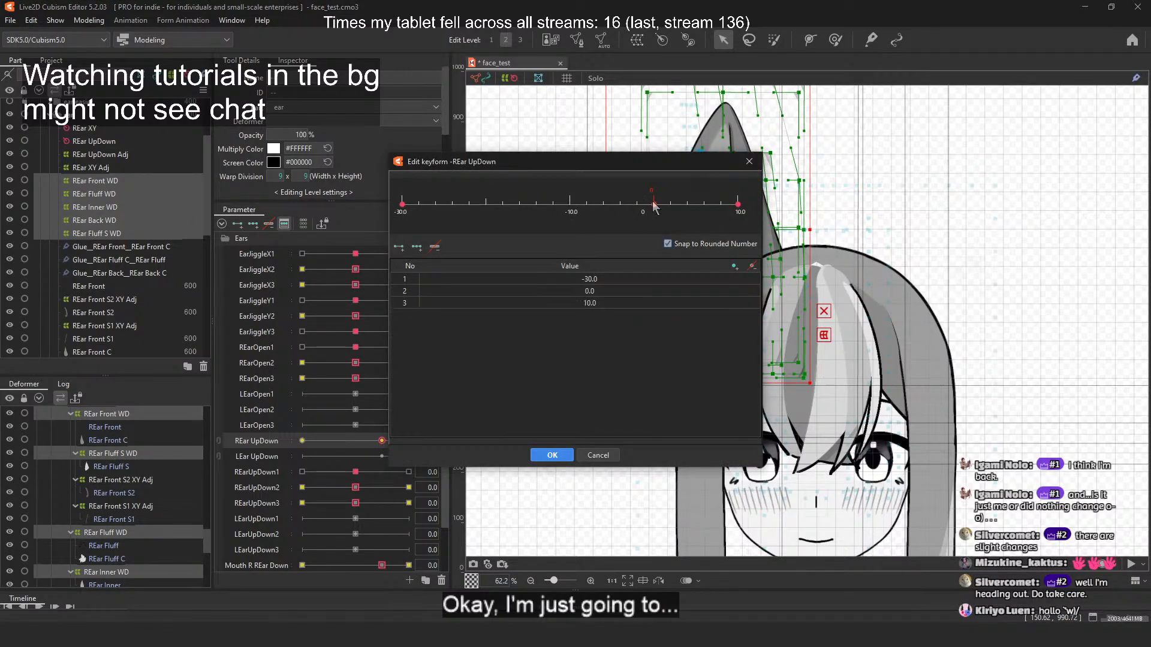
{"action": "left_click", "coordinate": [539, 456]}
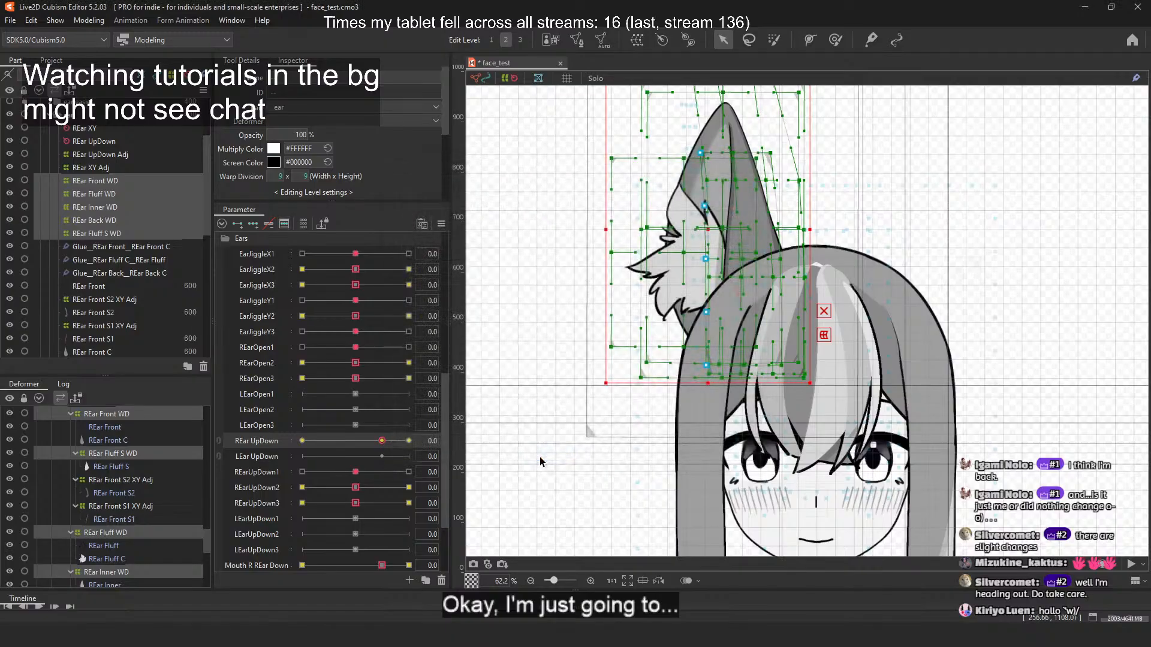
{"action": "left_click", "coordinate": [128, 195]}
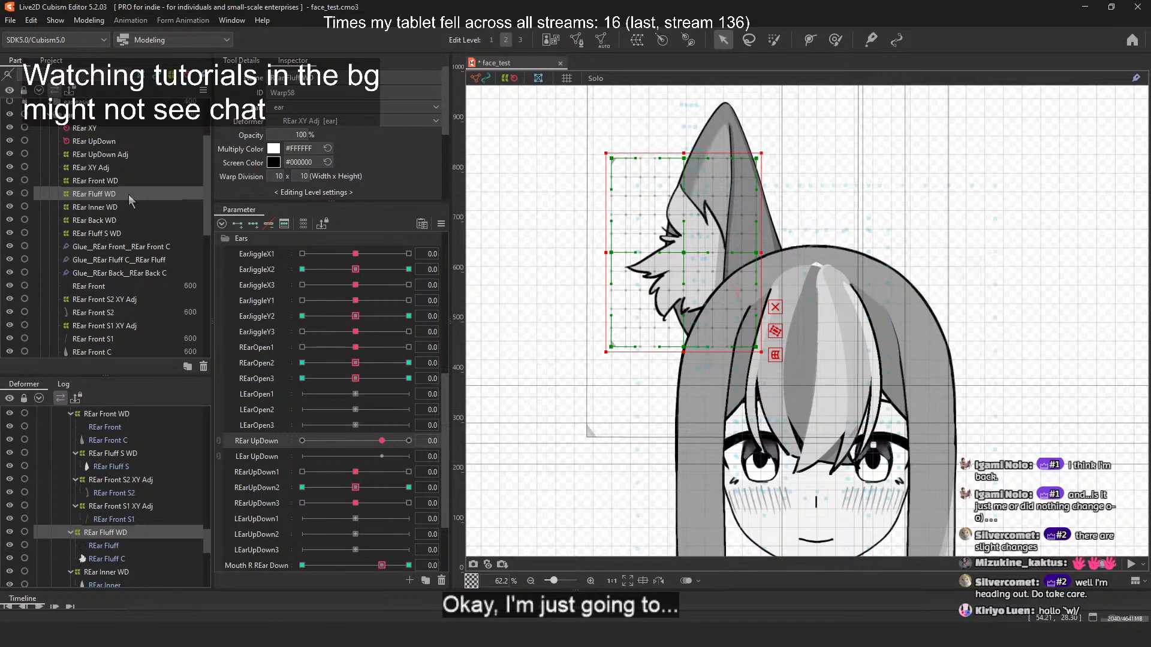
{"action": "left_click", "coordinate": [132, 182]}
{"action": "left_click", "coordinate": [132, 220]}
{"action": "left_click", "coordinate": [130, 238]}
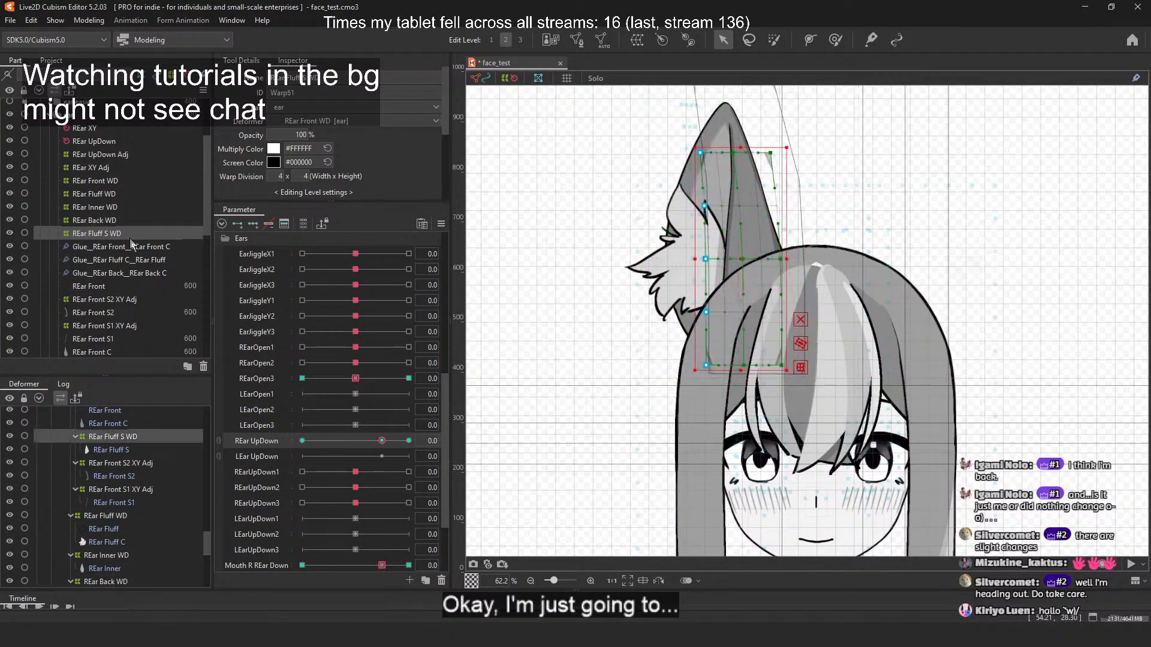
Step: Key REar UpDown at -30, 0 and 10 on all five warps from REar Front WD to REar Fluff S WD
{"action": "left_click", "coordinate": [132, 179], "text": "shift"}
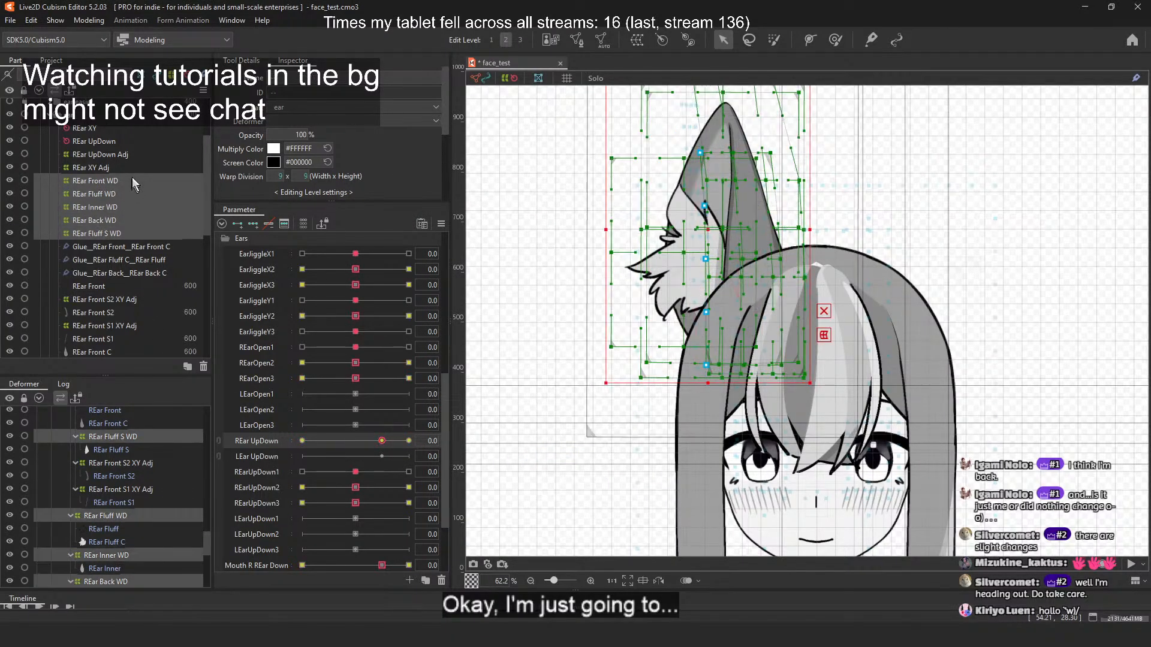
{"action": "left_click", "coordinate": [285, 224]}
{"action": "left_click", "coordinate": [653, 204]}
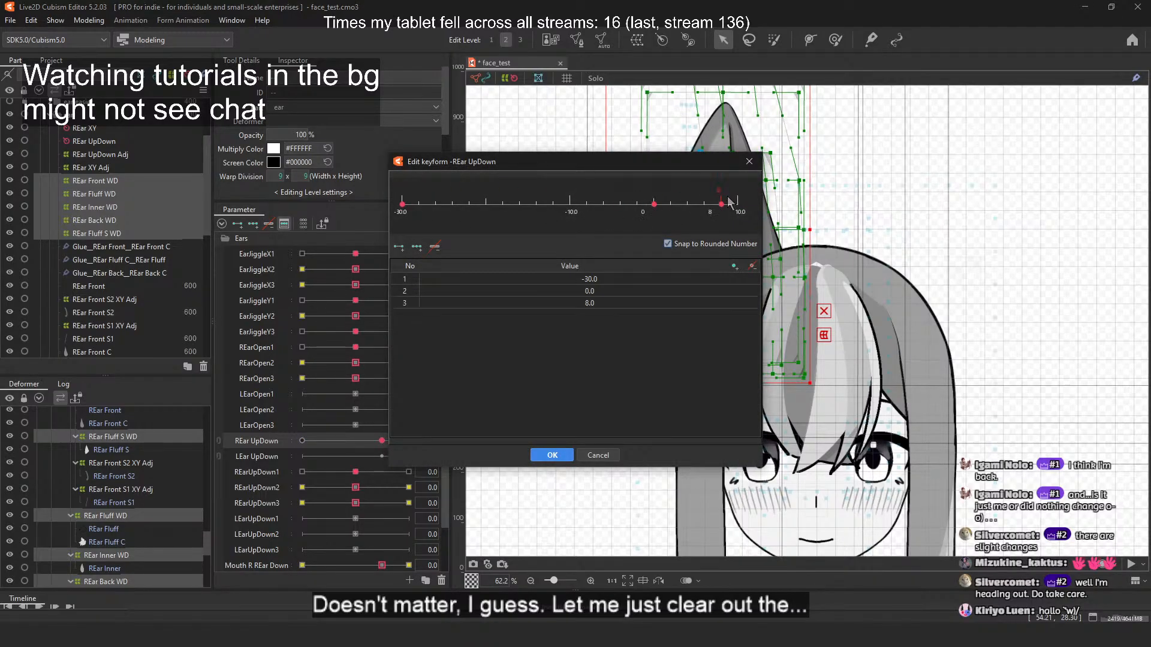
{"action": "left_click", "coordinate": [737, 204]}
{"action": "left_click", "coordinate": [552, 455]}
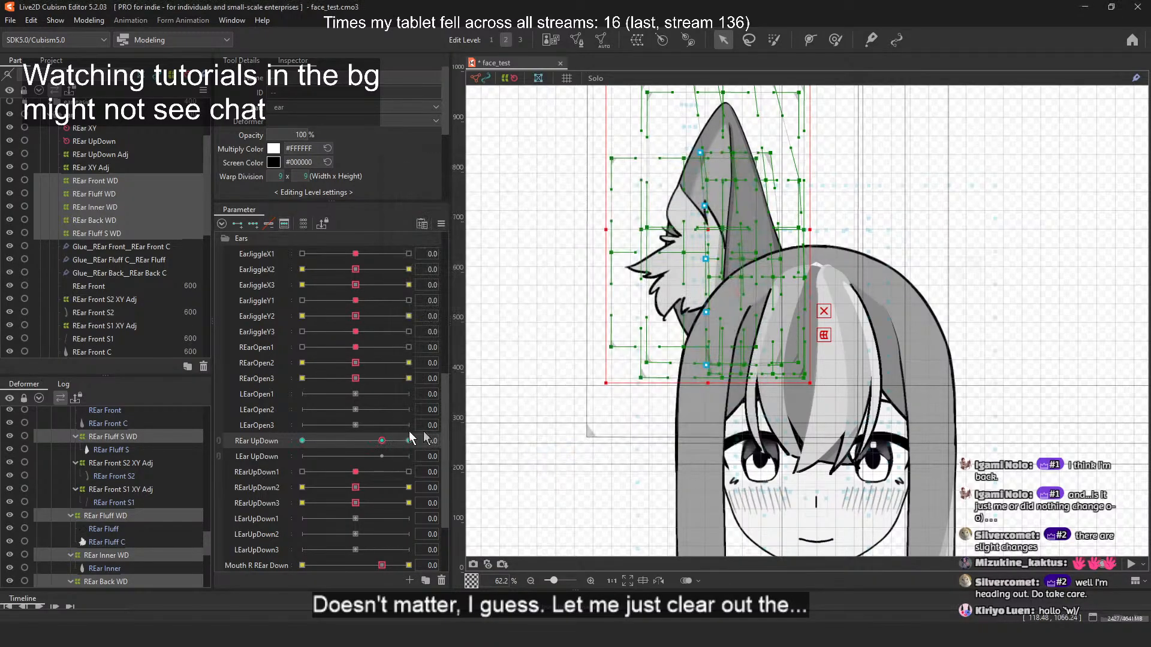
Step: Set REar UpDown to -30 with Angle X and Y at 0, and select the five warps from REar Front WD to REar Fluff S WD
{"action": "left_click_drag", "start_coordinate": [364, 444], "coordinate": [270, 470]}
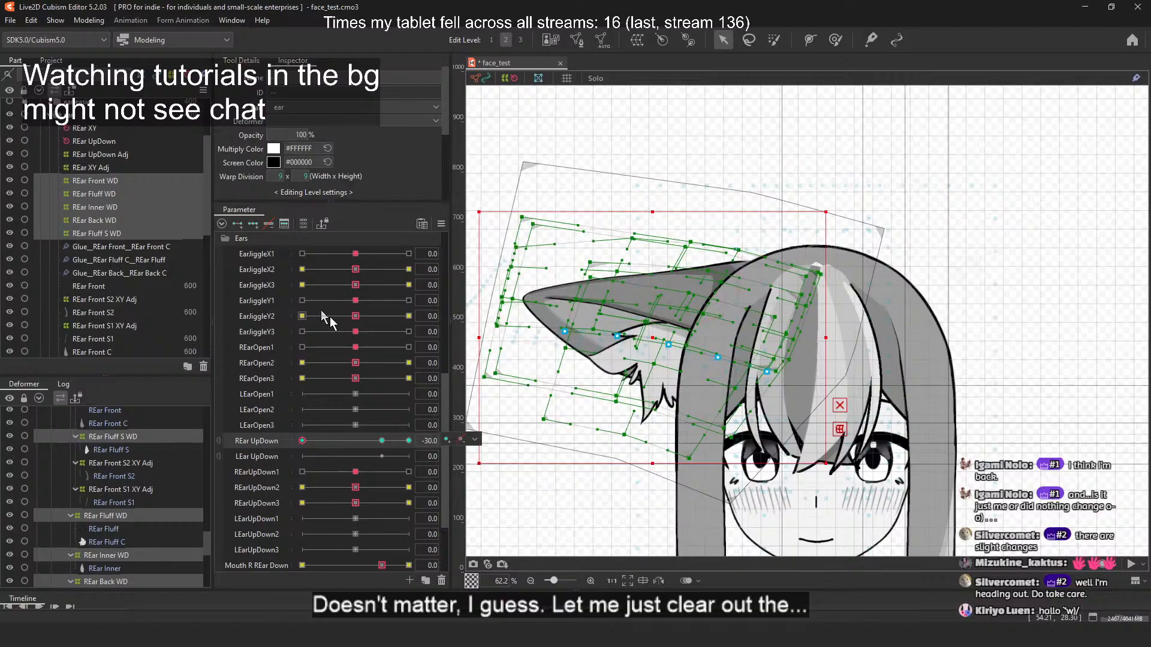
{"action": "scroll", "coordinate": [268, 317], "scroll_direction": "up", "scroll_amount": 5}
{"action": "mouse_move", "coordinate": [366, 321]}
{"action": "left_mouse_down"}
{"action": "mouse_move", "coordinate": [316, 304]}
{"action": "mouse_move", "coordinate": [372, 350]}
{"action": "mouse_move", "coordinate": [351, 341]}
{"action": "mouse_move", "coordinate": [360, 372]}
{"action": "mouse_move", "coordinate": [356, 316]}
{"action": "left_mouse_up"}
{"action": "left_click", "coordinate": [116, 191]}
{"action": "left_click", "coordinate": [120, 184]}
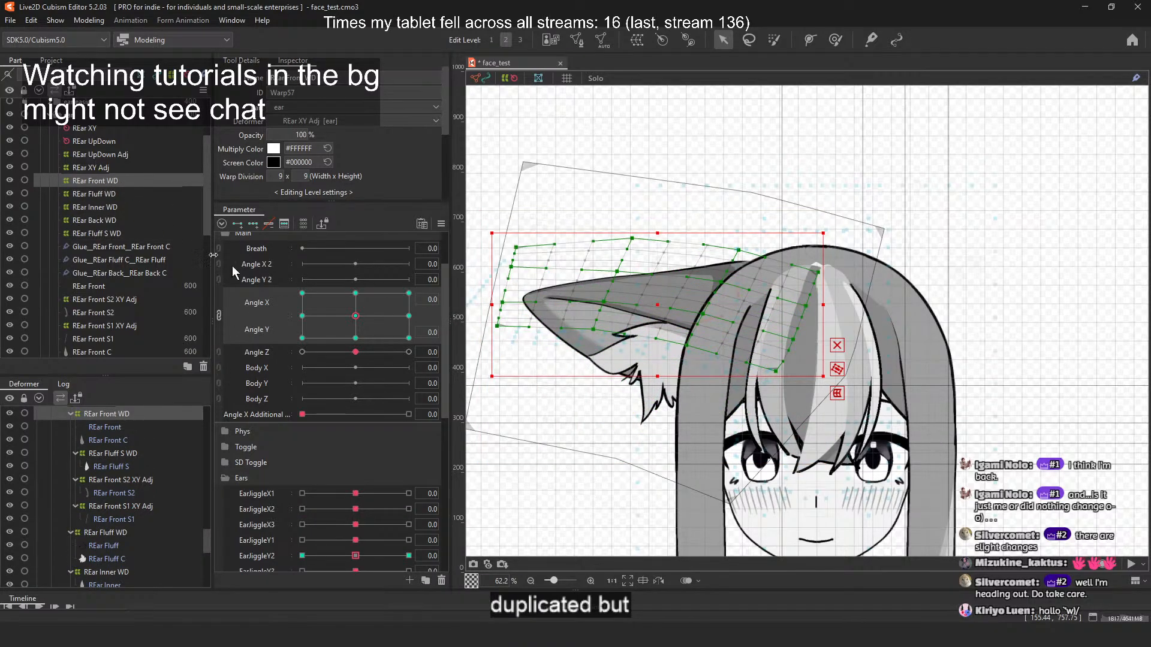
{"action": "left_click_drag", "start_coordinate": [356, 316], "coordinate": [274, 315]}
{"action": "left_click", "coordinate": [356, 316]}
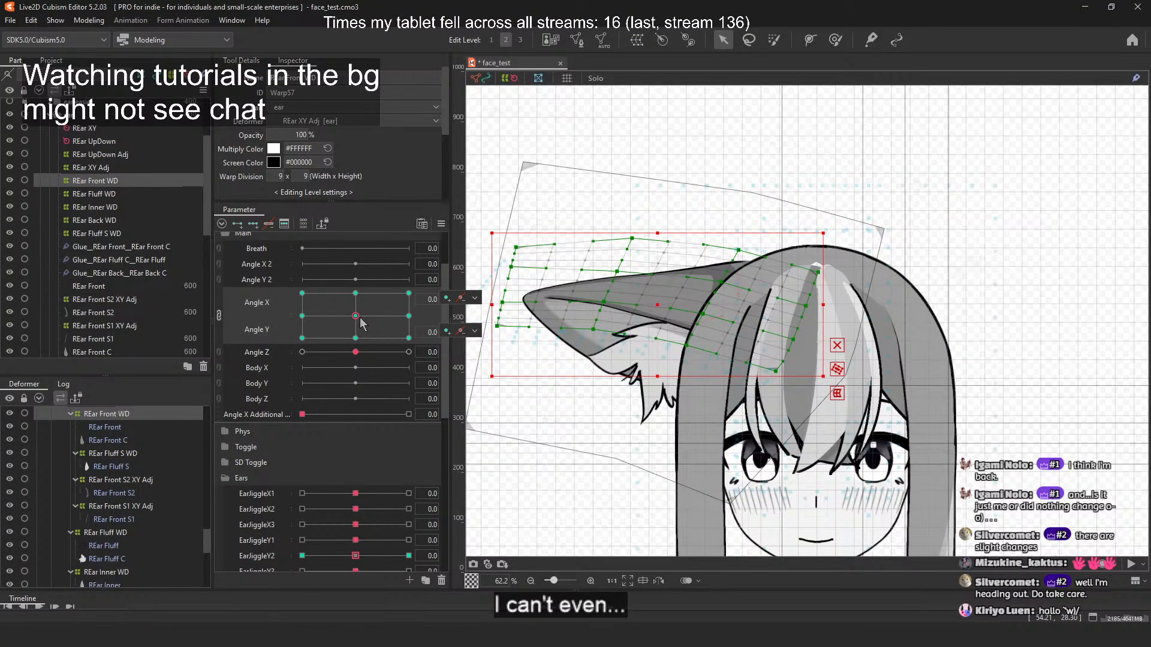
{"action": "left_click", "coordinate": [106, 234], "text": "shift"}
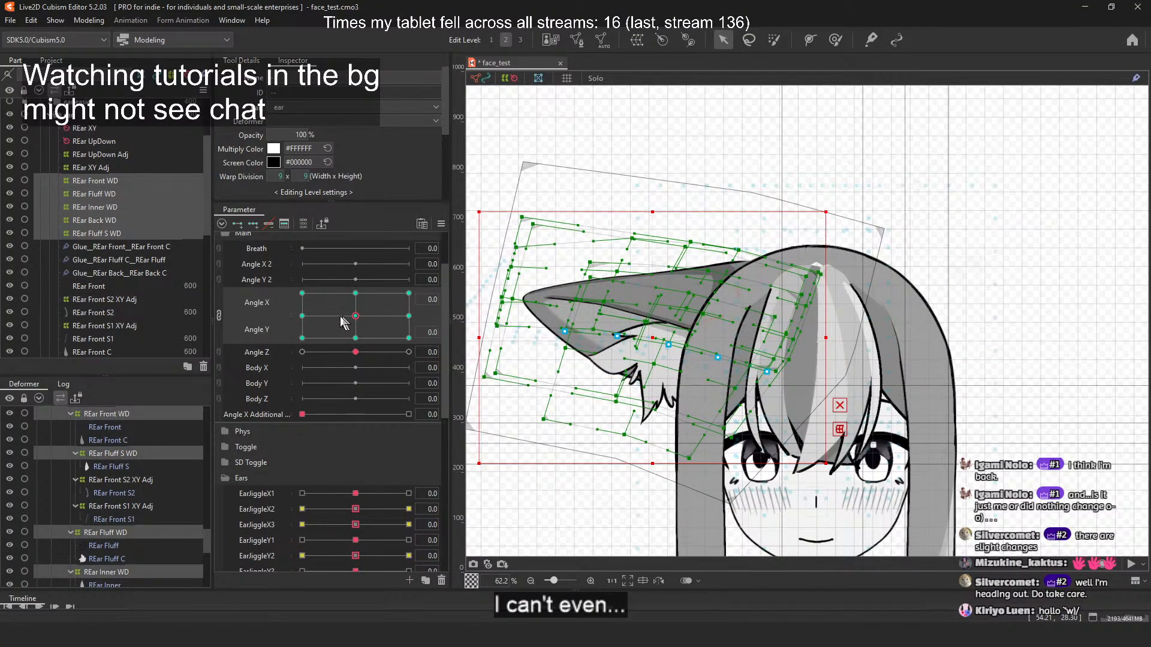
Step: Paste the copied neutral form of the five right-ear warps into the Angle X -30 and 30 and Angle Y 30 and -30 keyforms
{"action": "left_click", "coordinate": [309, 317]}
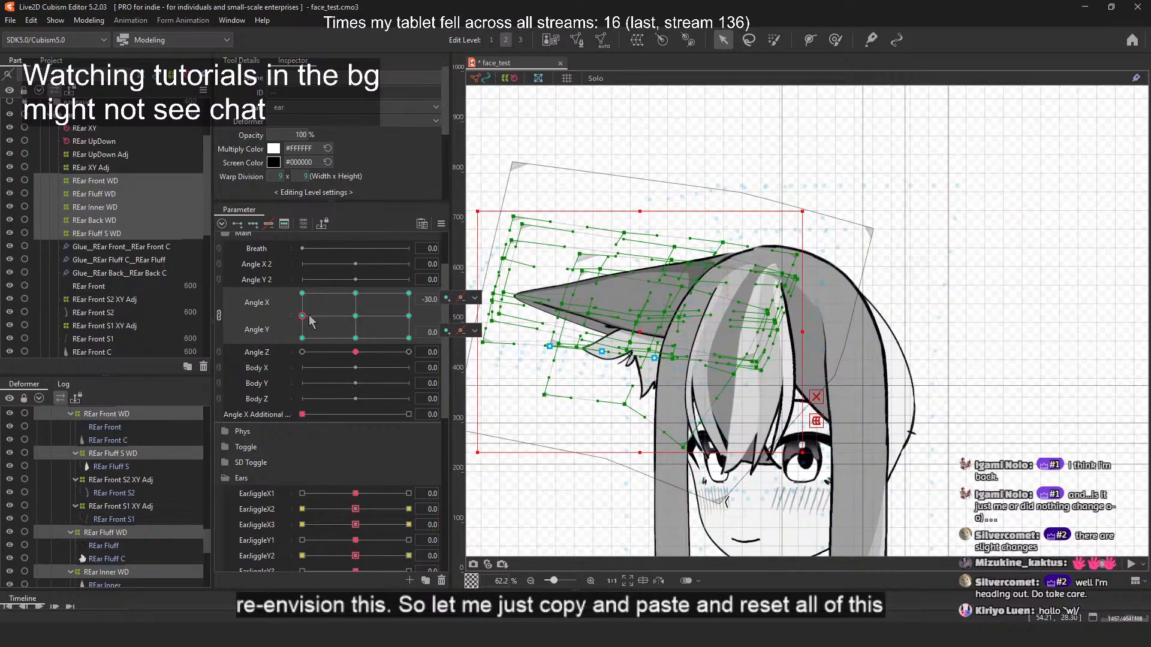
{"action": "key", "text": "ctrl+v"}
{"action": "key", "text": "Return"}
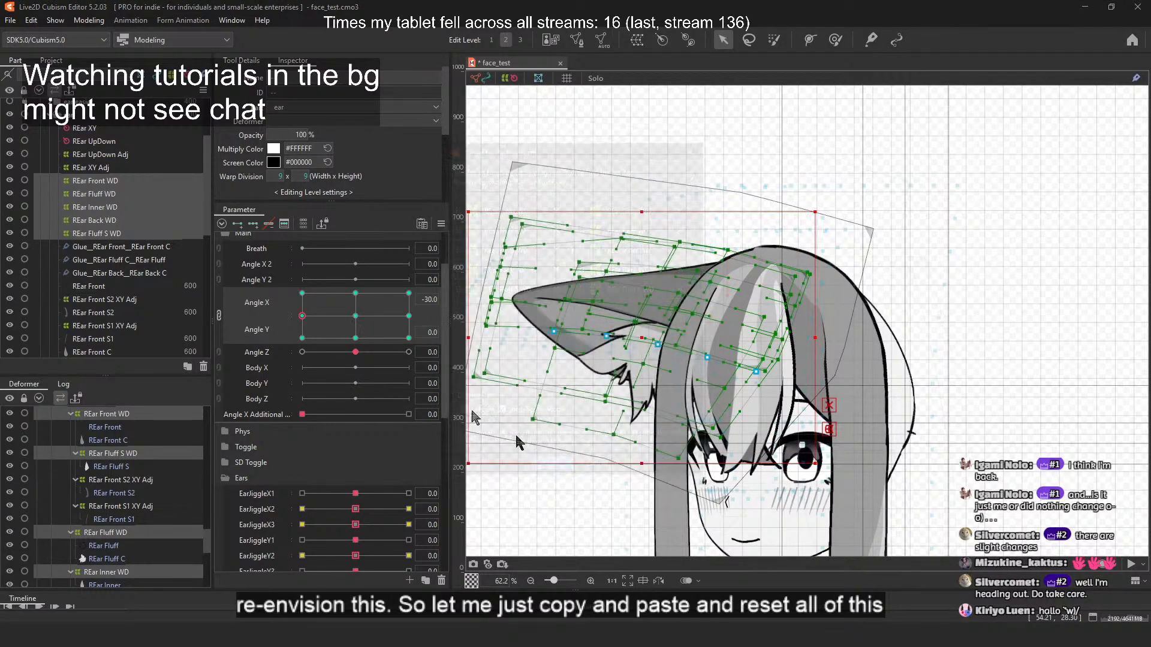
{"action": "left_click", "coordinate": [409, 316]}
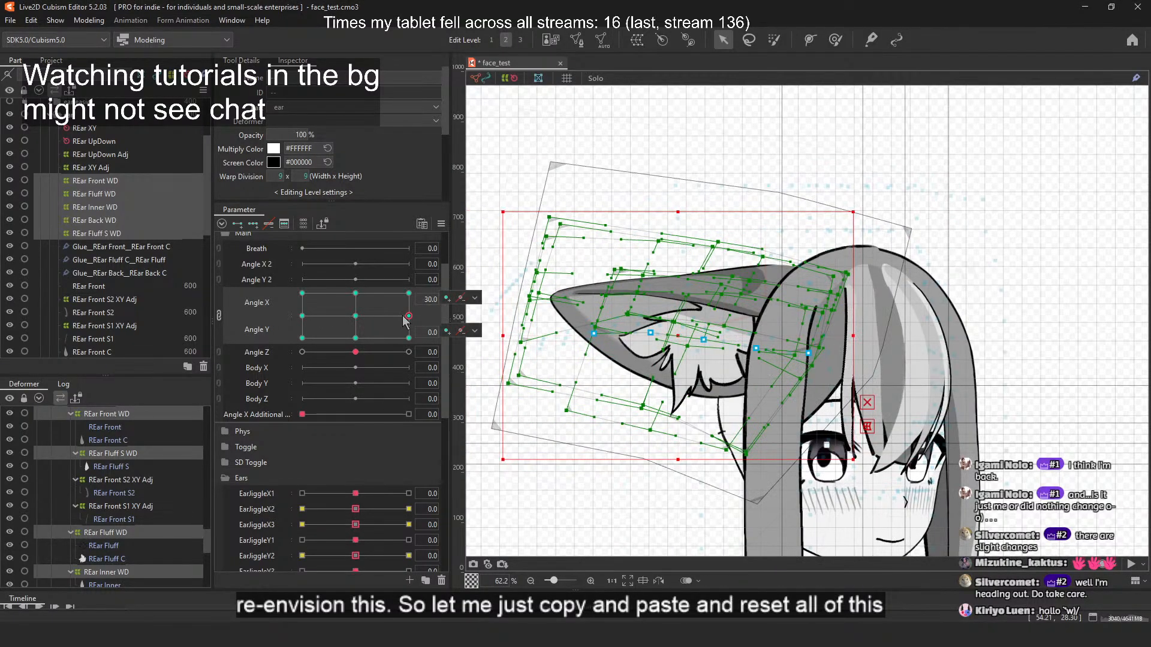
{"action": "key", "text": "ctrl+v"}
{"action": "key", "text": "Return"}
{"action": "left_click", "coordinate": [356, 294]}
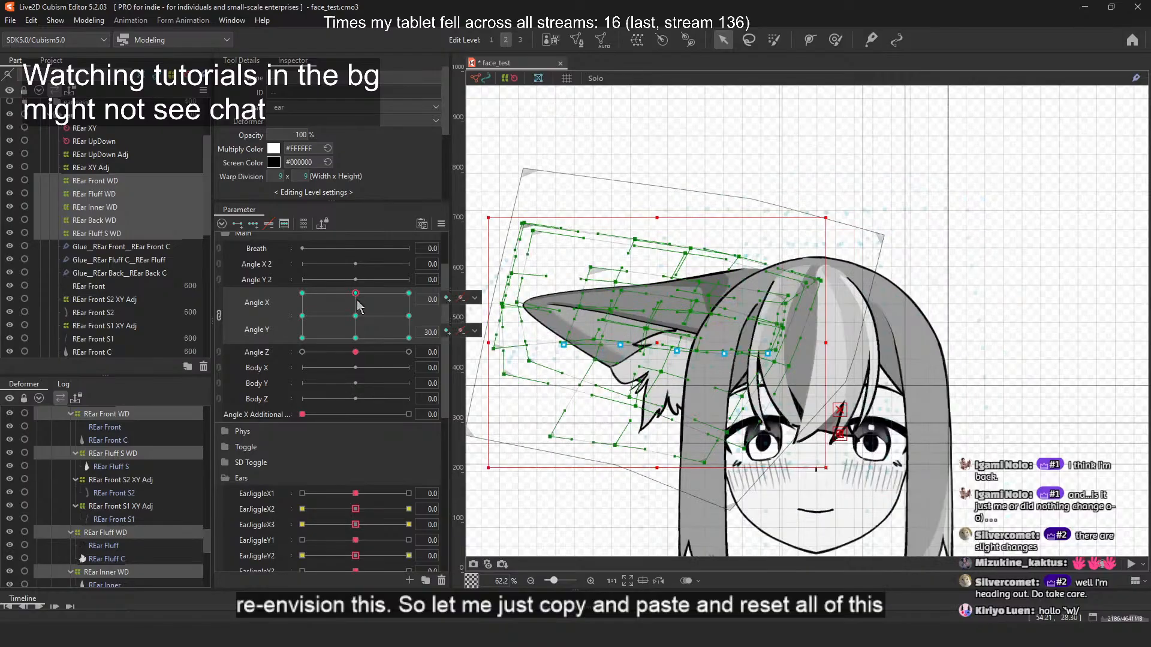
{"action": "key", "text": "ctrl+v"}
{"action": "key", "text": "Return"}
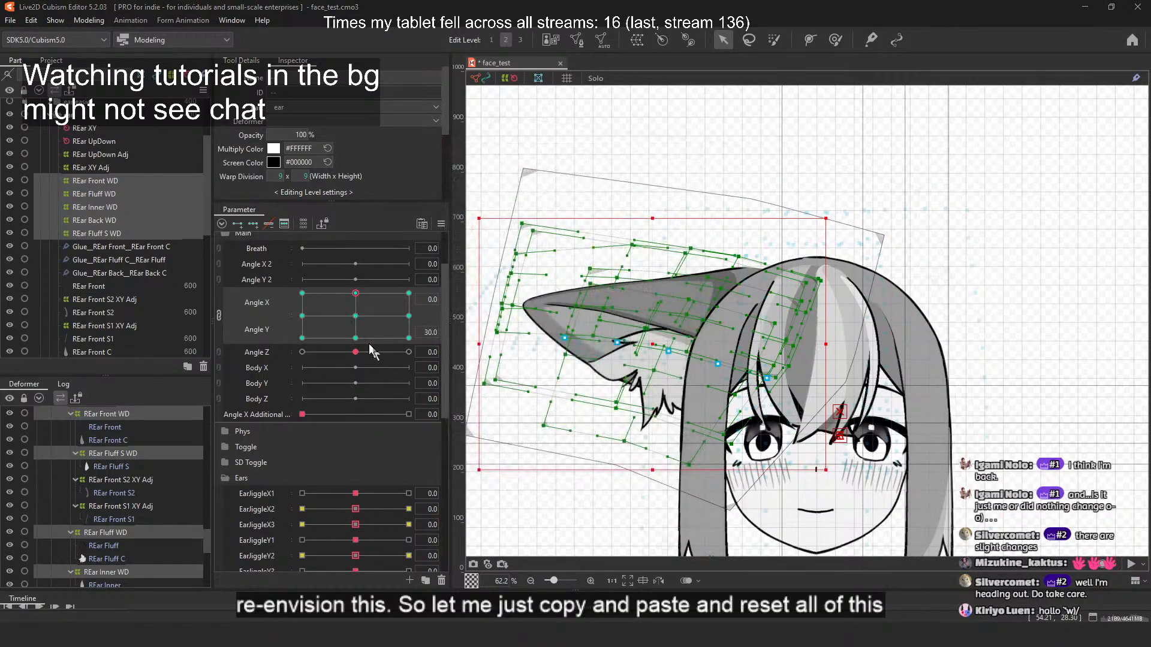
{"action": "left_click", "coordinate": [356, 338]}
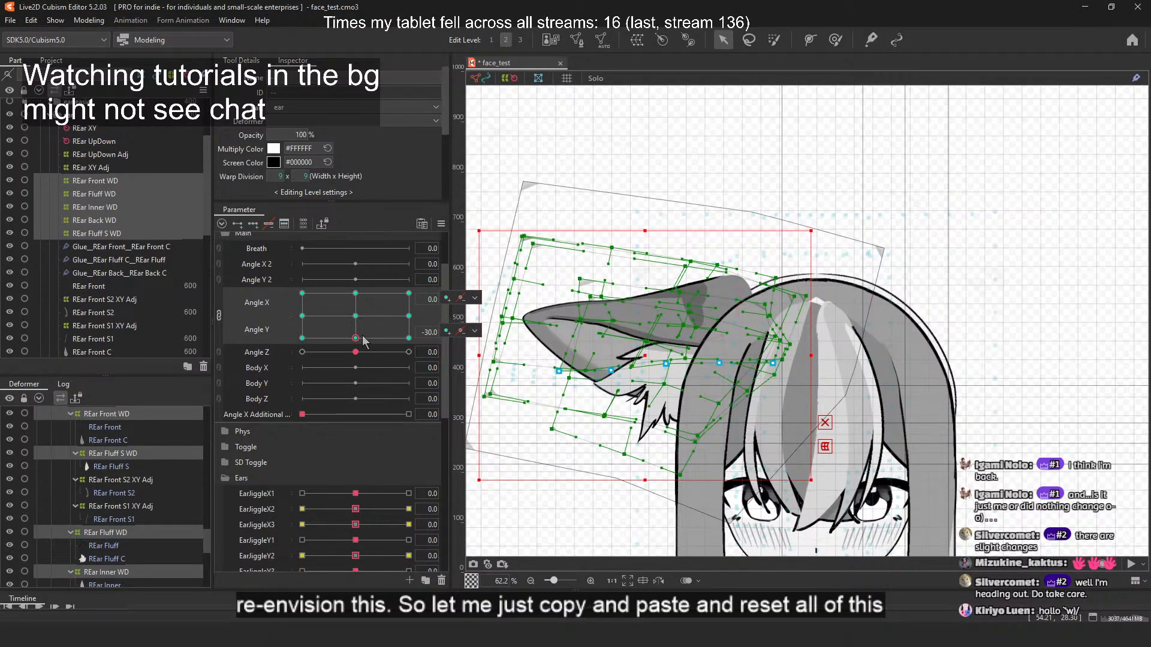
{"action": "key", "text": "ctrl+v"}
{"action": "left_click", "coordinate": [546, 475]}
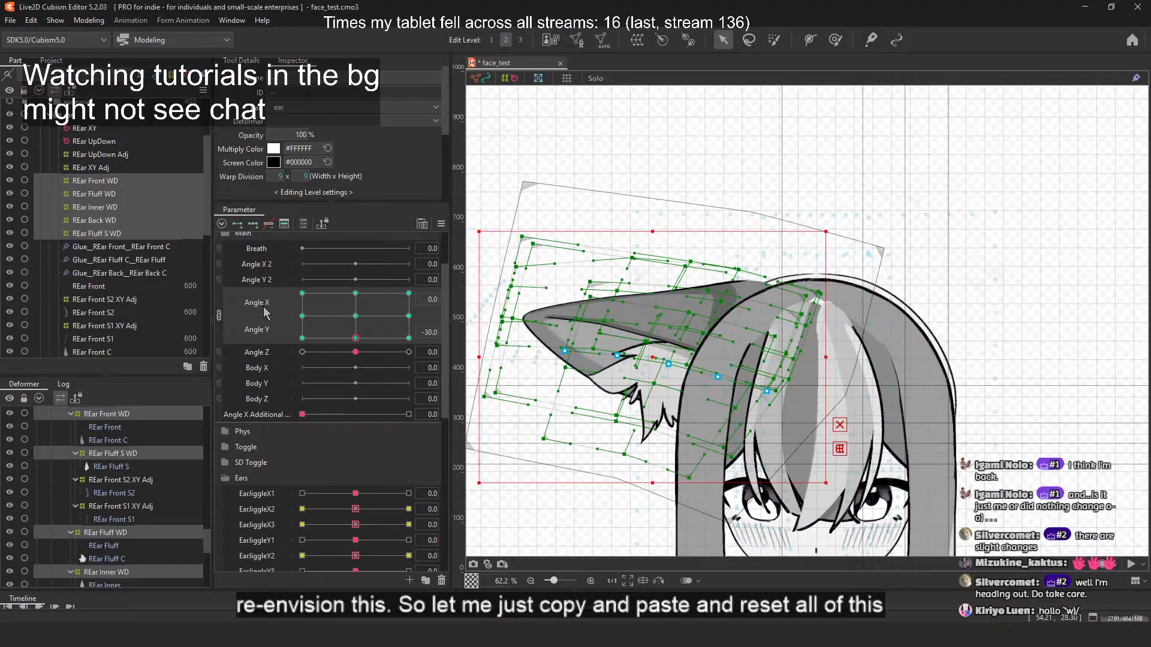
{"action": "key", "text": "ctrl+4"}
{"action": "left_click", "coordinate": [553, 432]}
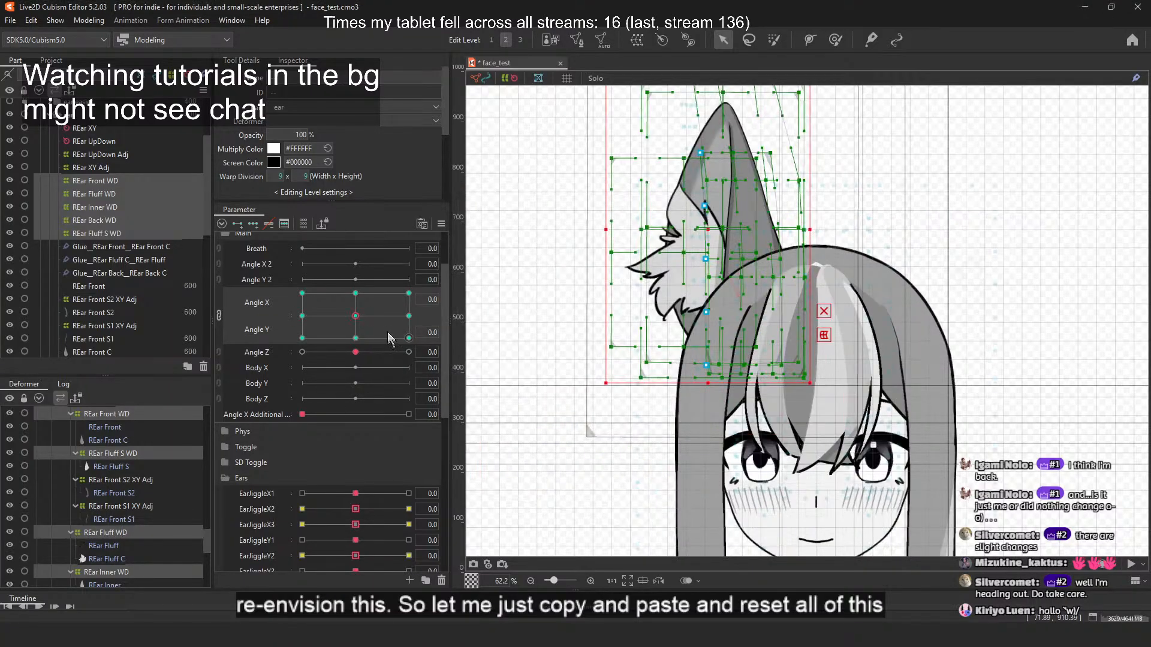
{"action": "left_click_drag", "start_coordinate": [355, 316], "coordinate": [310, 357]}
{"action": "key", "text": "ctrl+z"}
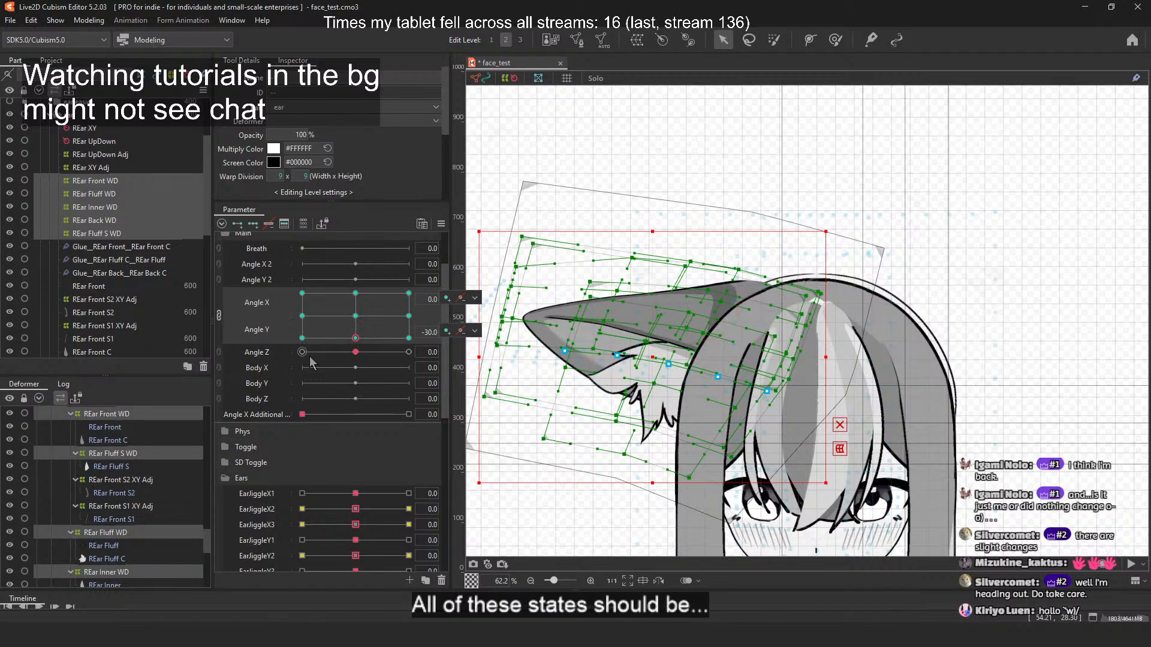
Step: Paste the same neutral form of the five warps into the four corner keyforms where Angle X and Angle Y are both at ±30
{"action": "left_click_drag", "start_coordinate": [356, 337], "coordinate": [300, 339]}
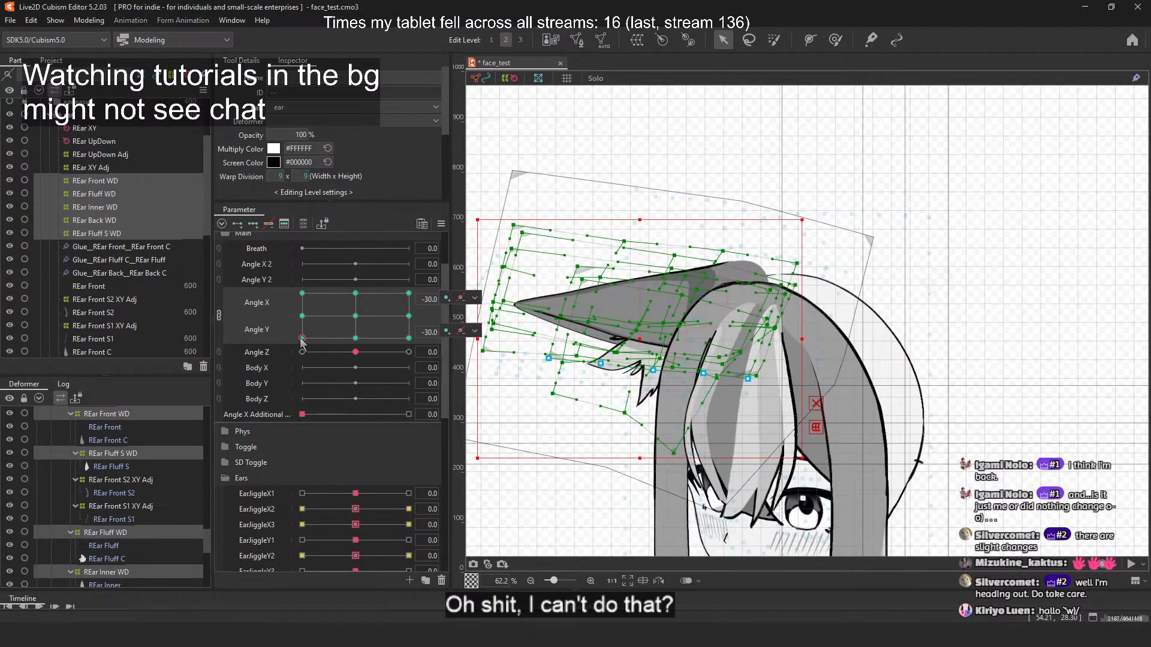
{"action": "key", "text": "ctrl+v"}
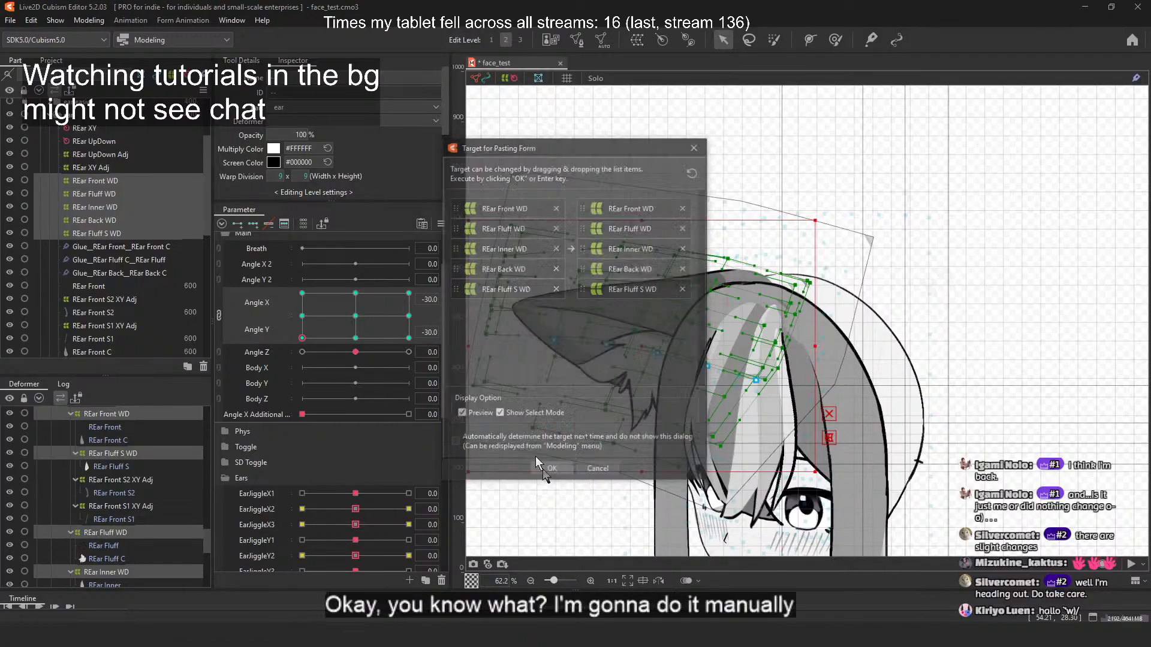
{"action": "left_click", "coordinate": [542, 467]}
{"action": "left_click", "coordinate": [408, 338]}
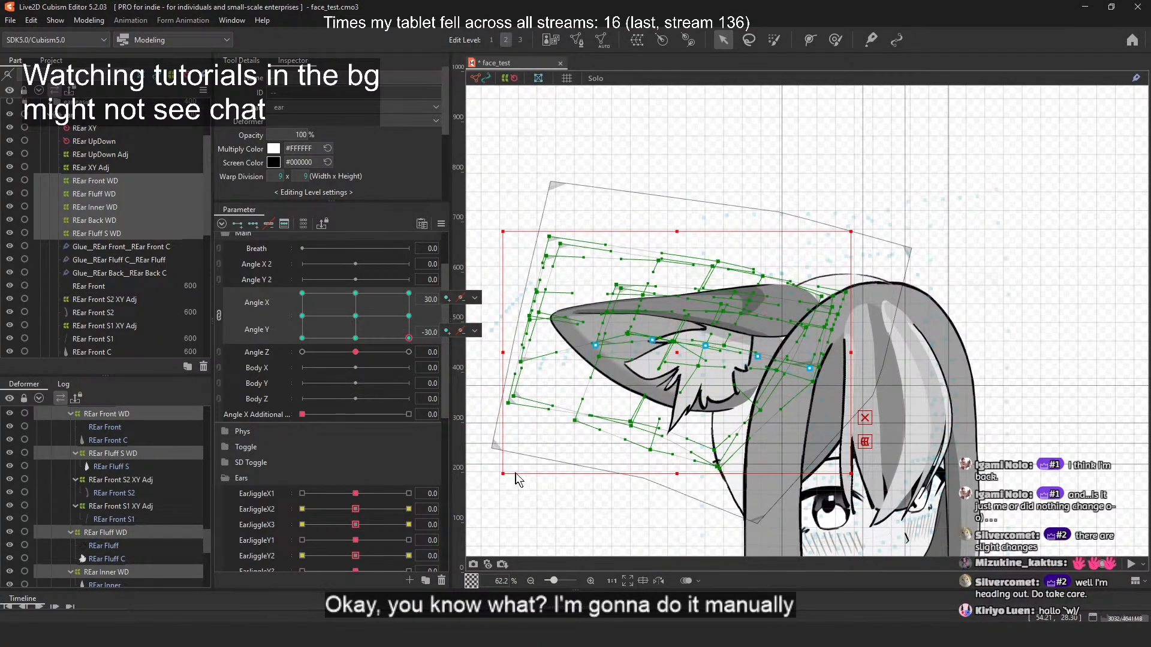
{"action": "key", "text": "ctrl+v"}
{"action": "key", "text": "Return"}
{"action": "left_click", "coordinate": [409, 293]}
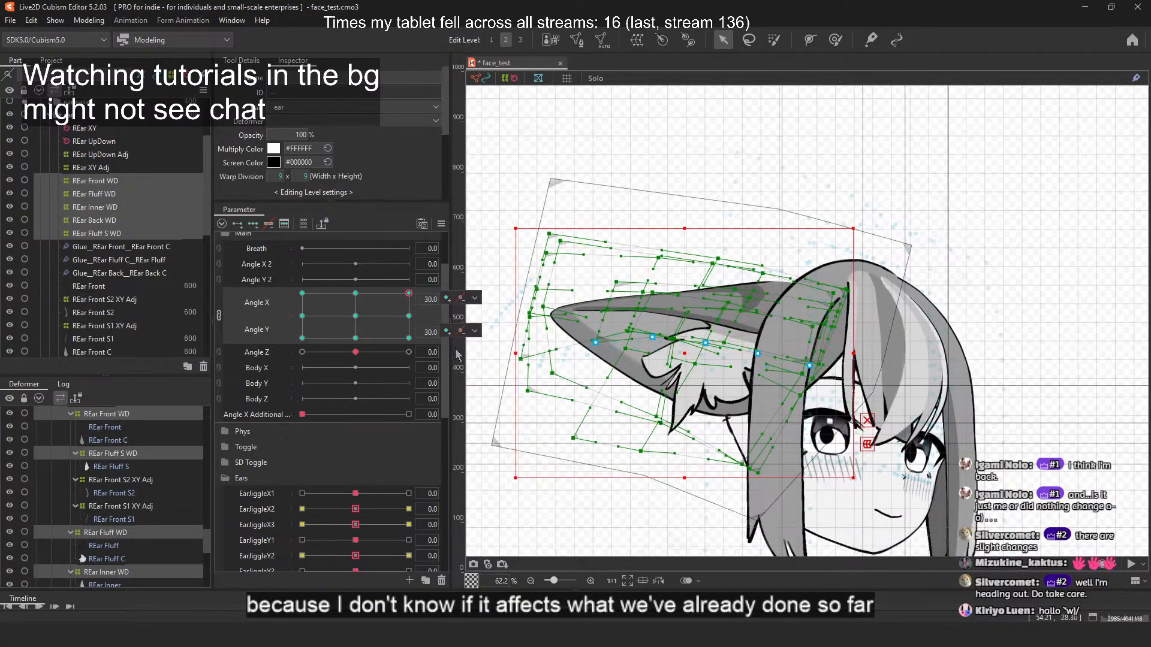
{"action": "key", "text": "ctrl+v"}
{"action": "left_click", "coordinate": [537, 469]}
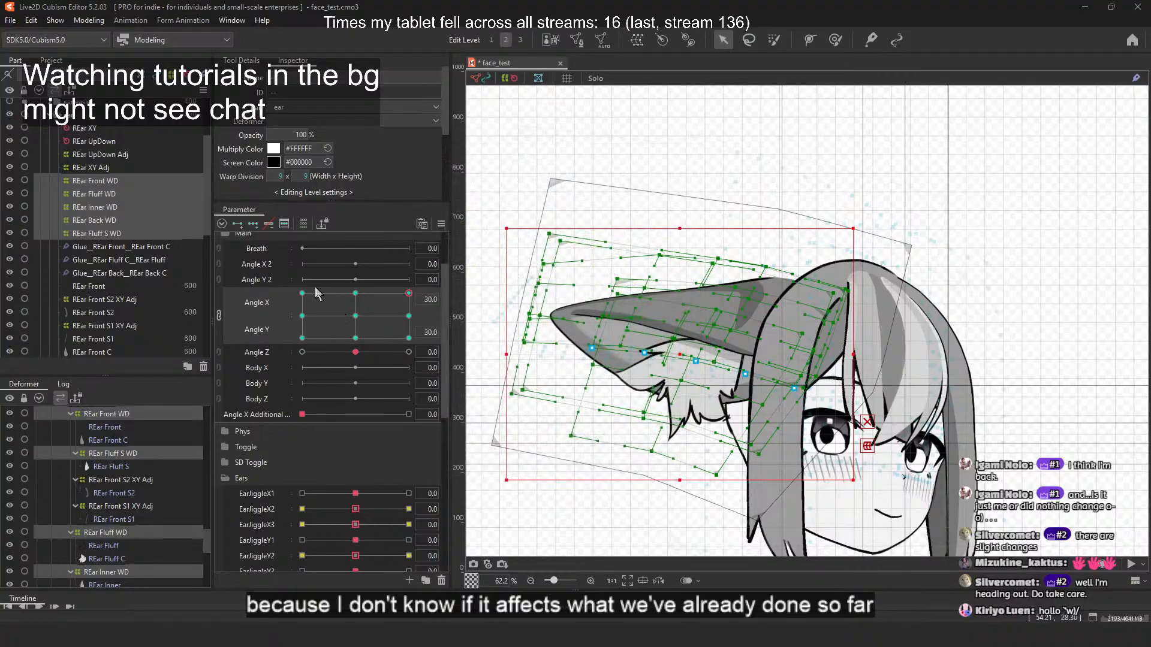
{"action": "left_click", "coordinate": [302, 294]}
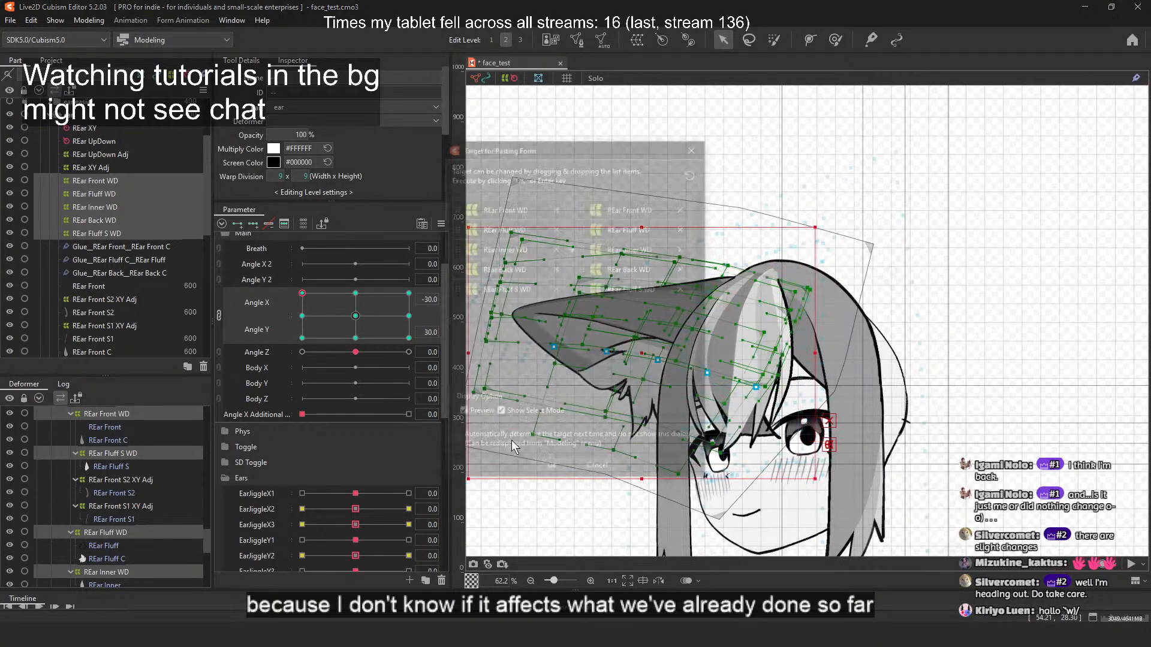
{"action": "key", "text": "ctrl+v"}
{"action": "left_click", "coordinate": [538, 468]}
Step: Compare the right ear with REar UpDown at its default and at -30 with neutral angles, and check it at Angle X -30
{"action": "left_click_drag", "start_coordinate": [396, 314], "coordinate": [355, 316]}
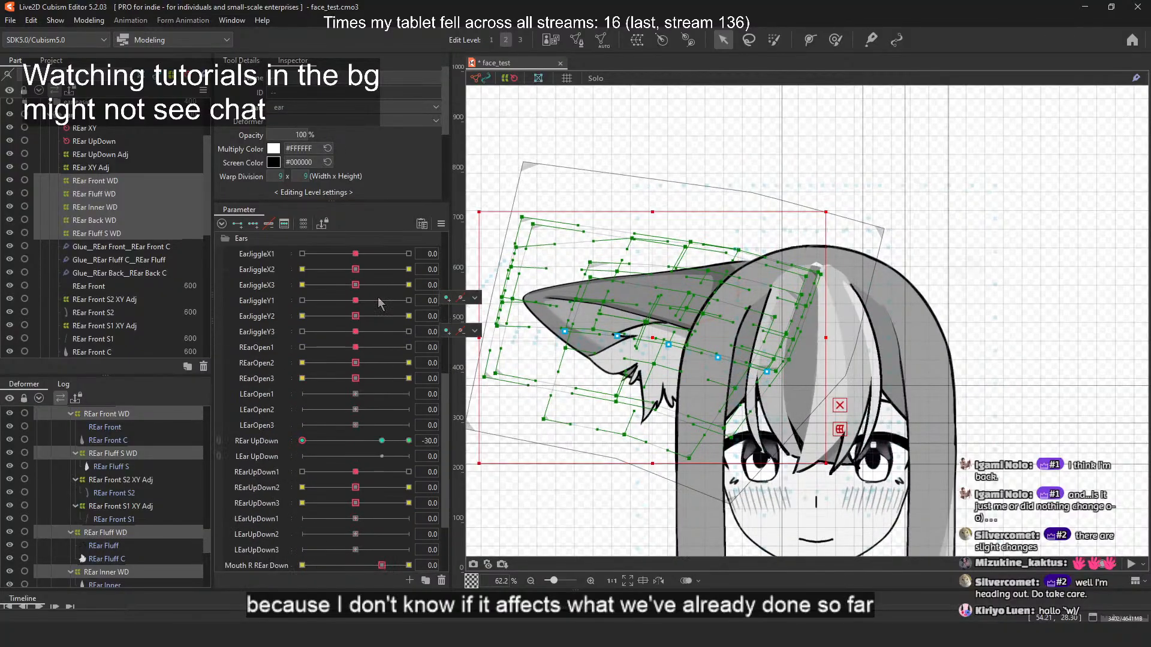
{"action": "scroll", "coordinate": [378, 296], "scroll_direction": "up", "scroll_amount": 3}
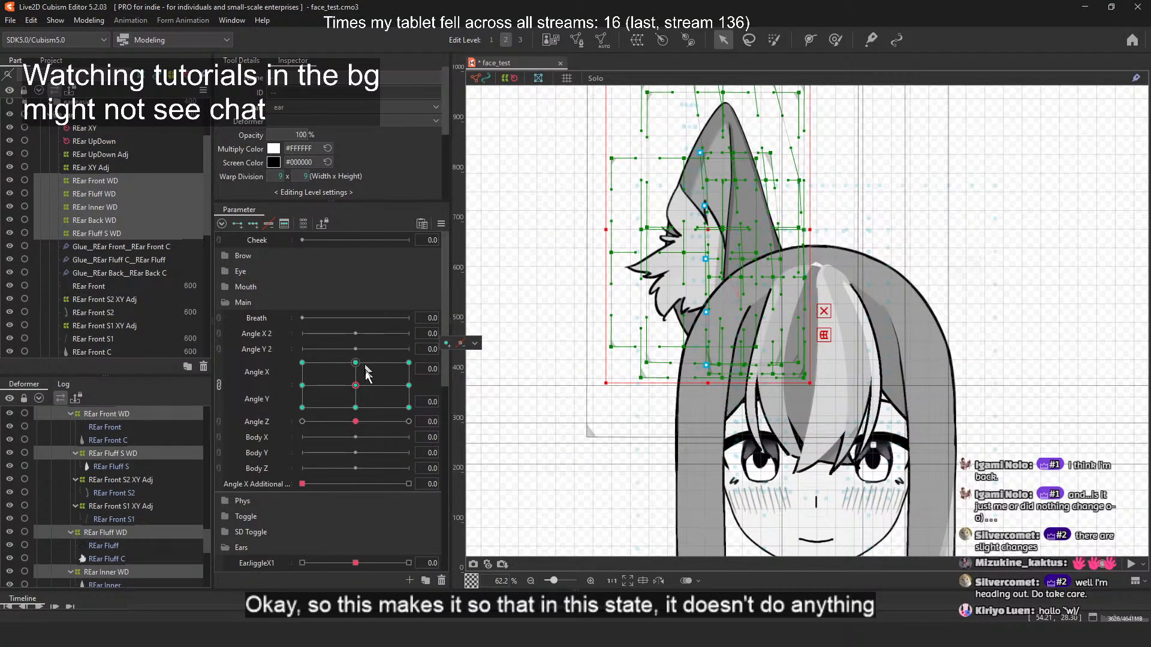
{"action": "mouse_move", "coordinate": [358, 382]}
{"action": "left_mouse_down"}
{"action": "mouse_move", "coordinate": [302, 389]}
{"action": "mouse_move", "coordinate": [408, 414]}
{"action": "mouse_move", "coordinate": [370, 332]}
{"action": "mouse_move", "coordinate": [306, 406]}
{"action": "mouse_move", "coordinate": [355, 385]}
{"action": "left_mouse_up"}
{"action": "scroll", "coordinate": [380, 375], "scroll_direction": "down", "scroll_amount": 7}
{"action": "left_click", "coordinate": [318, 413]}
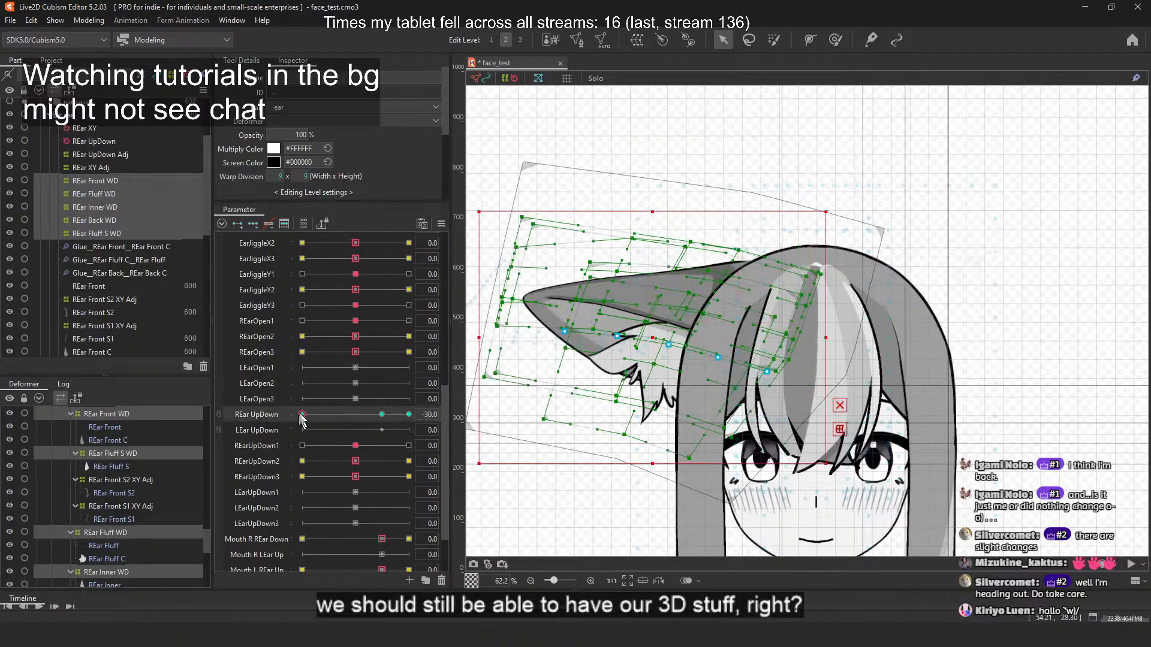
{"action": "scroll", "coordinate": [335, 390], "scroll_direction": "up", "scroll_amount": 7}
{"action": "left_click_drag", "start_coordinate": [366, 383], "coordinate": [303, 386]}
Step: With Angle X and Y at 0, select REar Front WD and pull its lower control points nearer the ear tip downward
{"action": "left_click", "coordinate": [120, 181]}
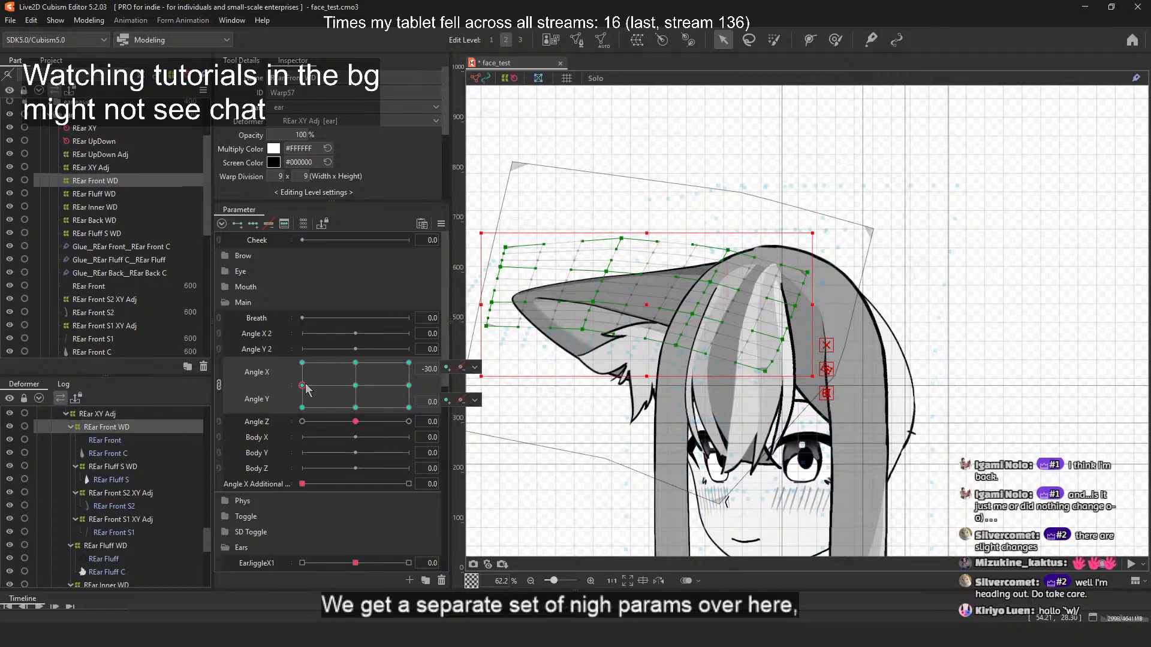
{"action": "left_click", "coordinate": [355, 386]}
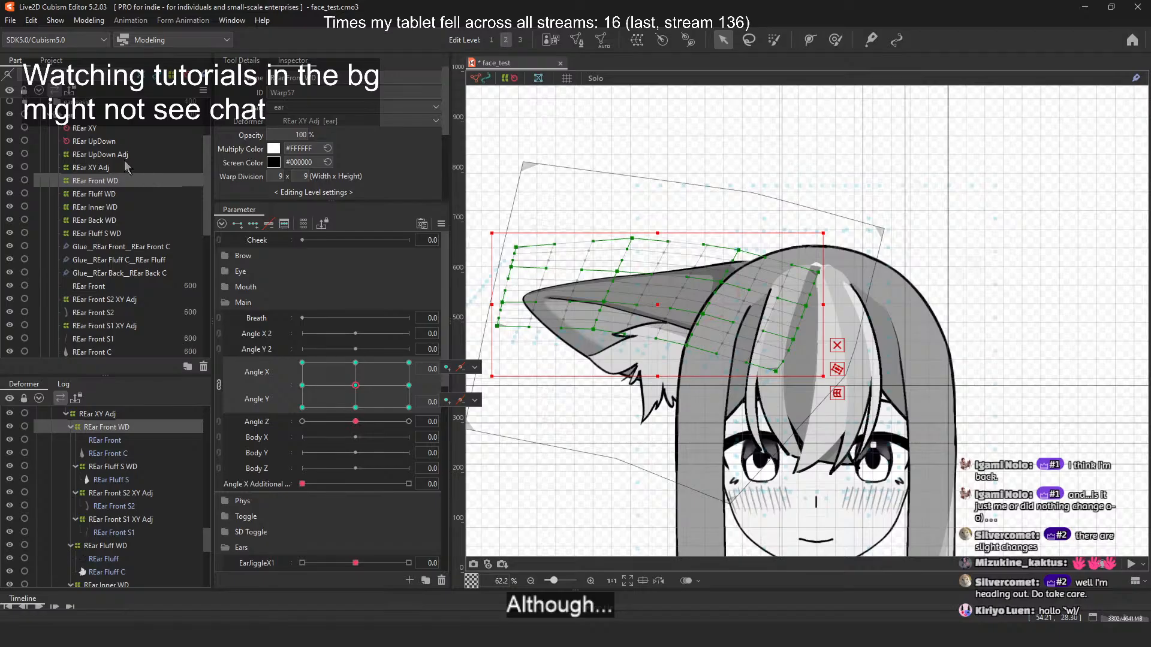
{"action": "left_click", "coordinate": [123, 141]}
{"action": "left_click", "coordinate": [95, 180]}
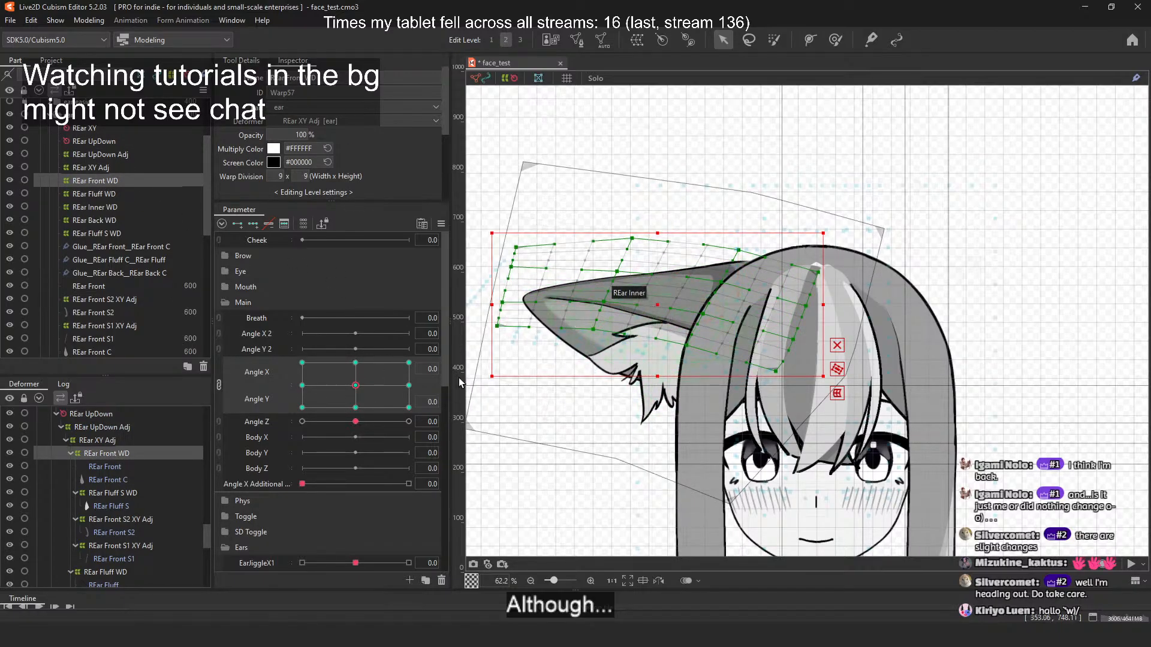
{"action": "scroll", "coordinate": [631, 322], "scroll_direction": "up", "scroll_amount": 2}
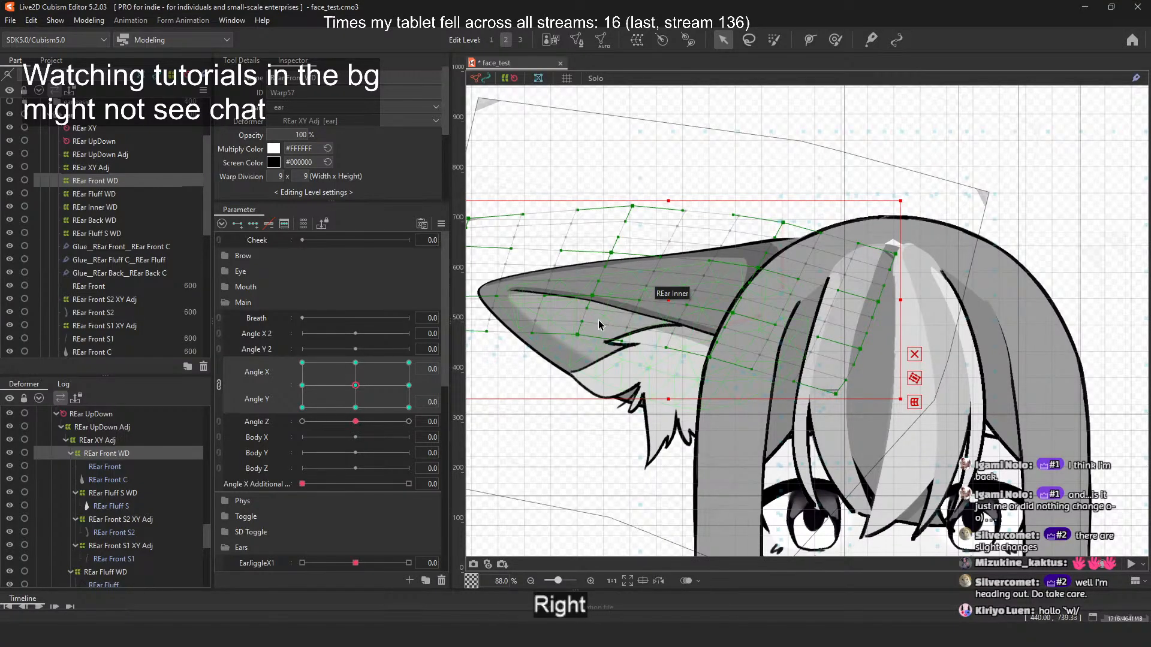
{"action": "left_click_drag", "start_coordinate": [634, 303], "coordinate": [790, 263]}
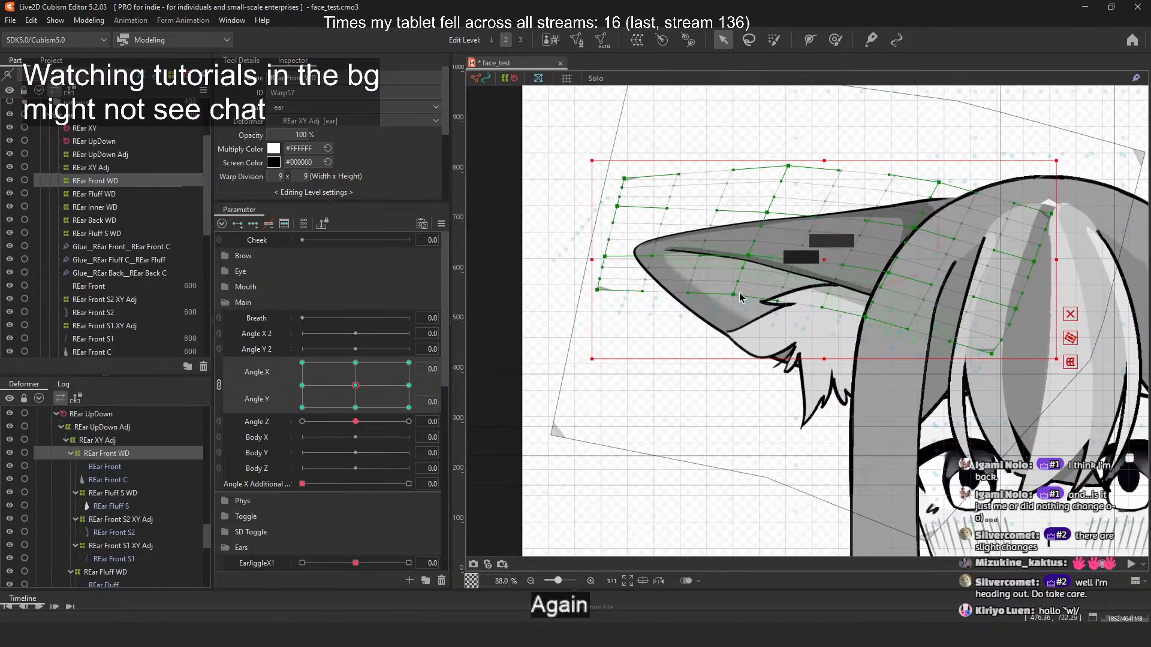
{"action": "left_click_drag", "start_coordinate": [734, 295], "coordinate": [716, 346]}
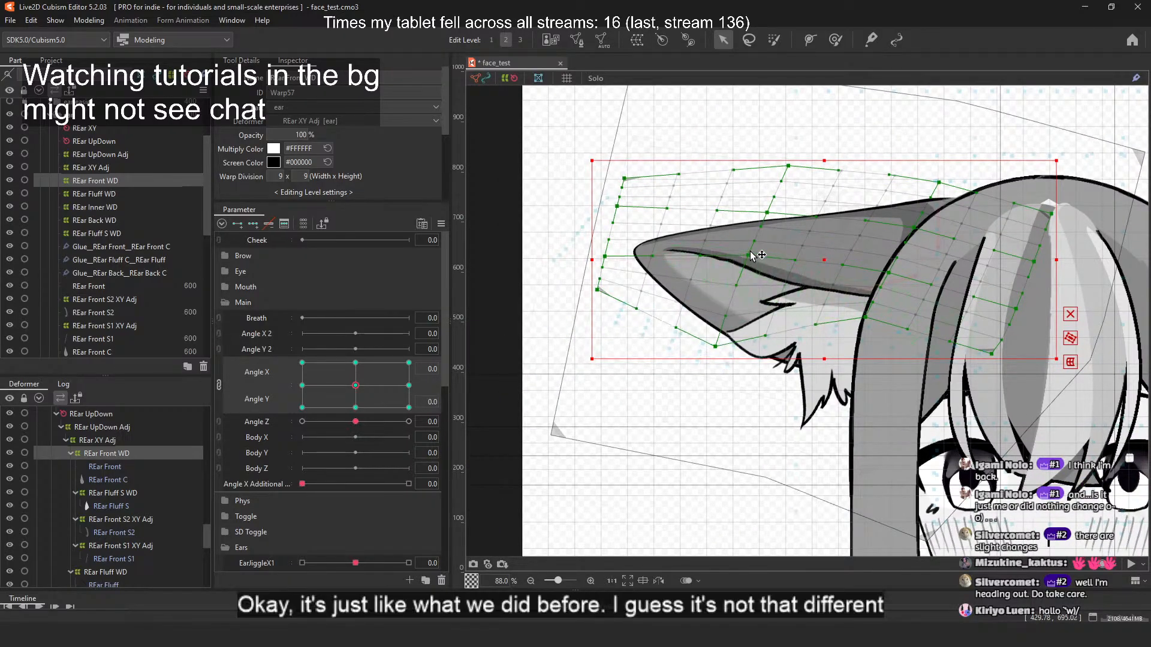
{"action": "left_click_drag", "start_coordinate": [750, 253], "coordinate": [734, 303]}
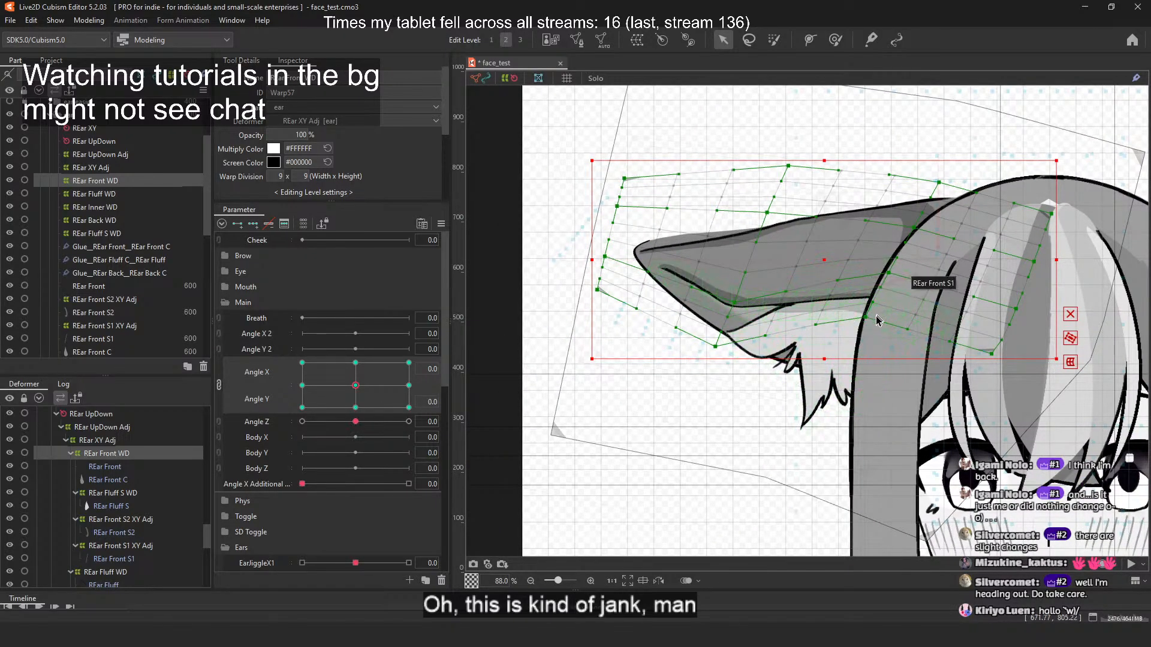
Step: Pull REar Front WD's lower control points and curve handles toward the ear base downward so the front flap covers more of the fluff
{"action": "left_click_drag", "start_coordinate": [866, 317], "coordinate": [863, 374]}
{"action": "left_click_drag", "start_coordinate": [888, 273], "coordinate": [878, 309]}
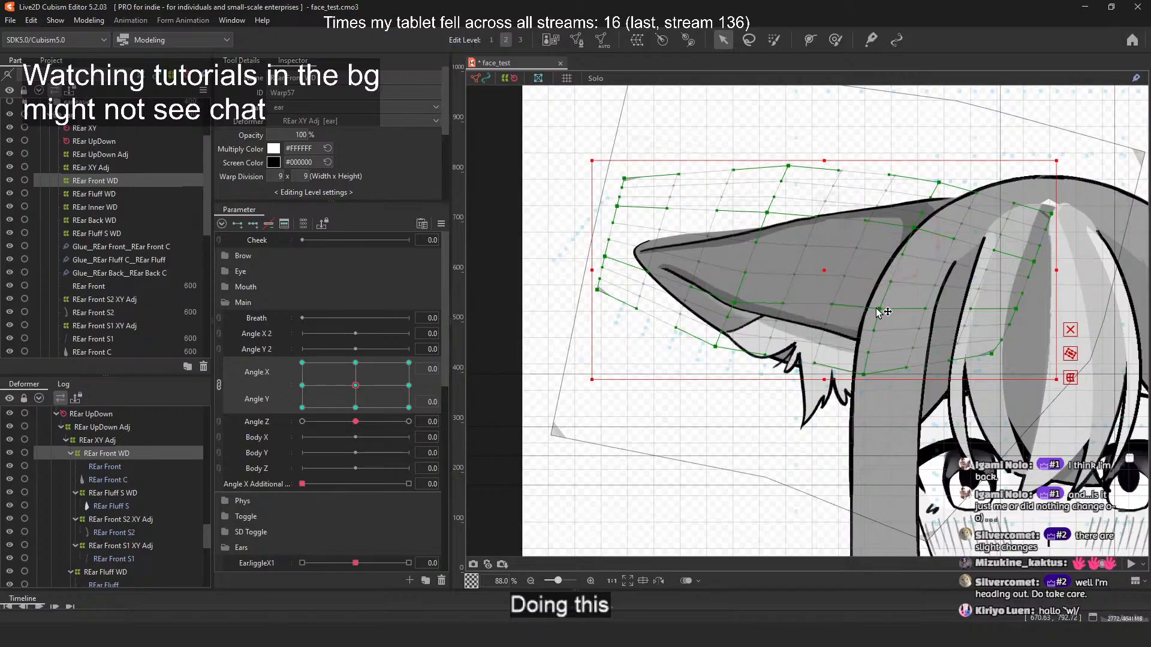
{"action": "left_click_drag", "start_coordinate": [815, 364], "coordinate": [812, 387]}
{"action": "left_click_drag", "start_coordinate": [832, 306], "coordinate": [767, 372]}
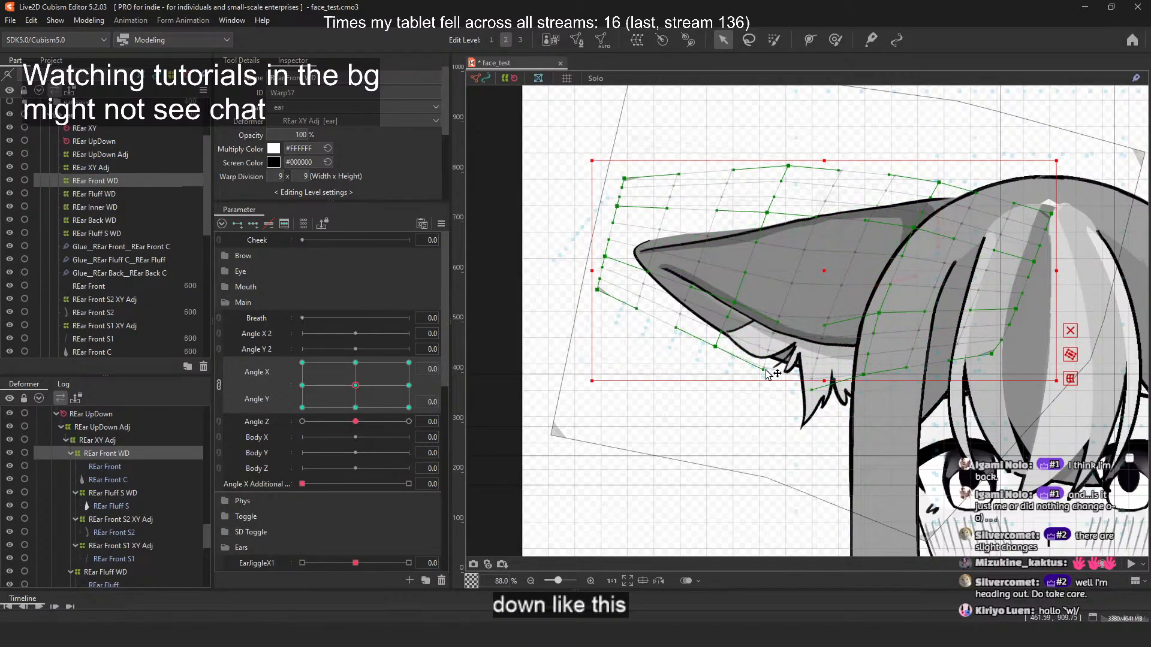
{"action": "left_click_drag", "start_coordinate": [935, 288], "coordinate": [863, 303]}
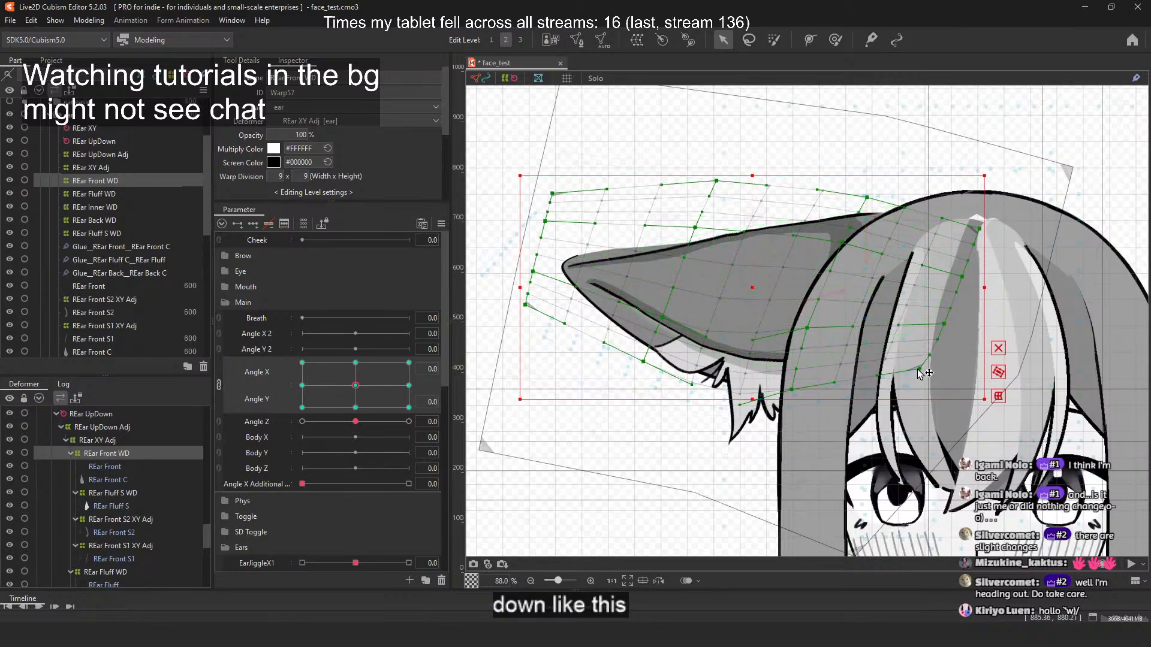
{"action": "left_click_drag", "start_coordinate": [921, 371], "coordinate": [921, 399]}
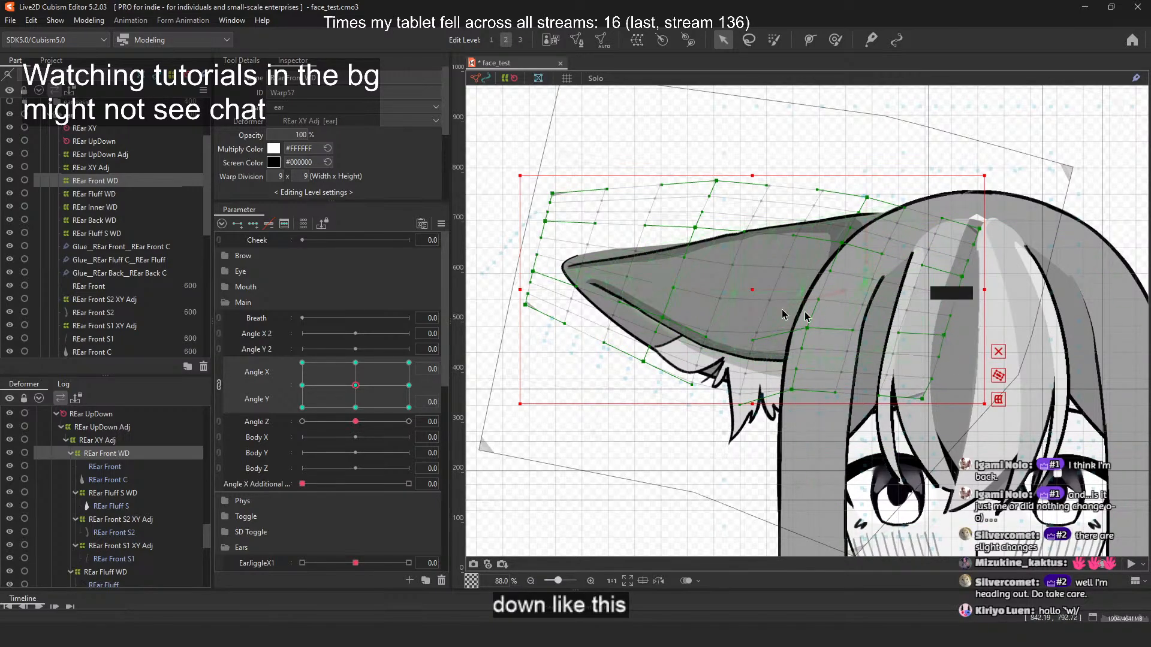
Step: Refine REar Front WD's control points at the ear tip and along its upper edge with small adjustments
{"action": "left_click_drag", "start_coordinate": [526, 305], "coordinate": [520, 331]}
{"action": "left_click_drag", "start_coordinate": [533, 276], "coordinate": [532, 262]}
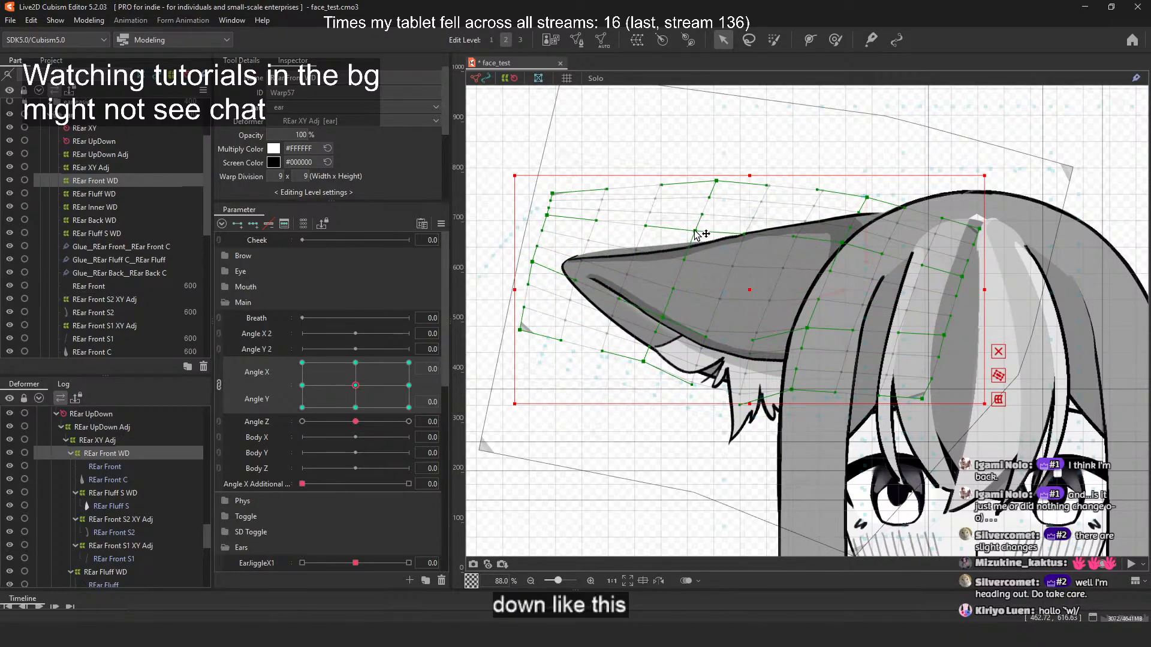
{"action": "left_click_drag", "start_coordinate": [843, 242], "coordinate": [847, 236]}
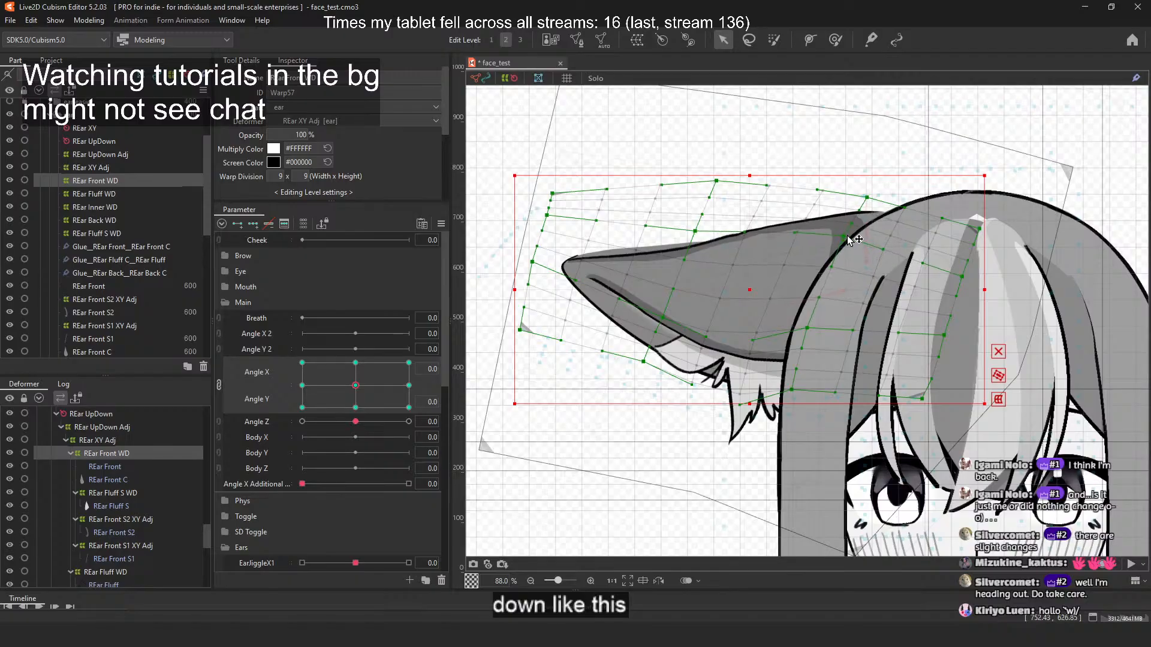
{"action": "left_click_drag", "start_coordinate": [866, 197], "coordinate": [871, 198]}
{"action": "left_click_drag", "start_coordinate": [717, 181], "coordinate": [717, 181]}
Step: Preview the reshaped front ear flap with Angle X at 0, 30 and -30 while Angle Y stays at 0
{"action": "scroll", "coordinate": [660, 200], "scroll_direction": "down", "scroll_amount": 2}
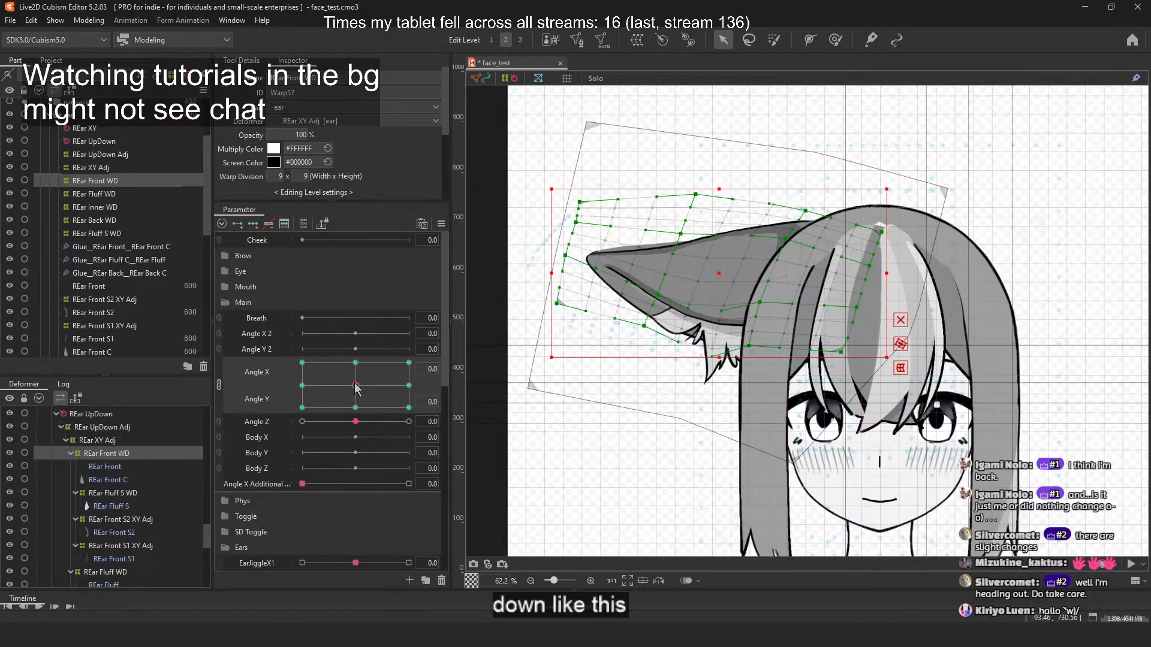
{"action": "mouse_move", "coordinate": [355, 386]}
{"action": "left_mouse_down"}
{"action": "mouse_move", "coordinate": [324, 386]}
{"action": "mouse_move", "coordinate": [386, 390]}
{"action": "mouse_move", "coordinate": [378, 399]}
{"action": "mouse_move", "coordinate": [356, 386]}
{"action": "left_mouse_up"}
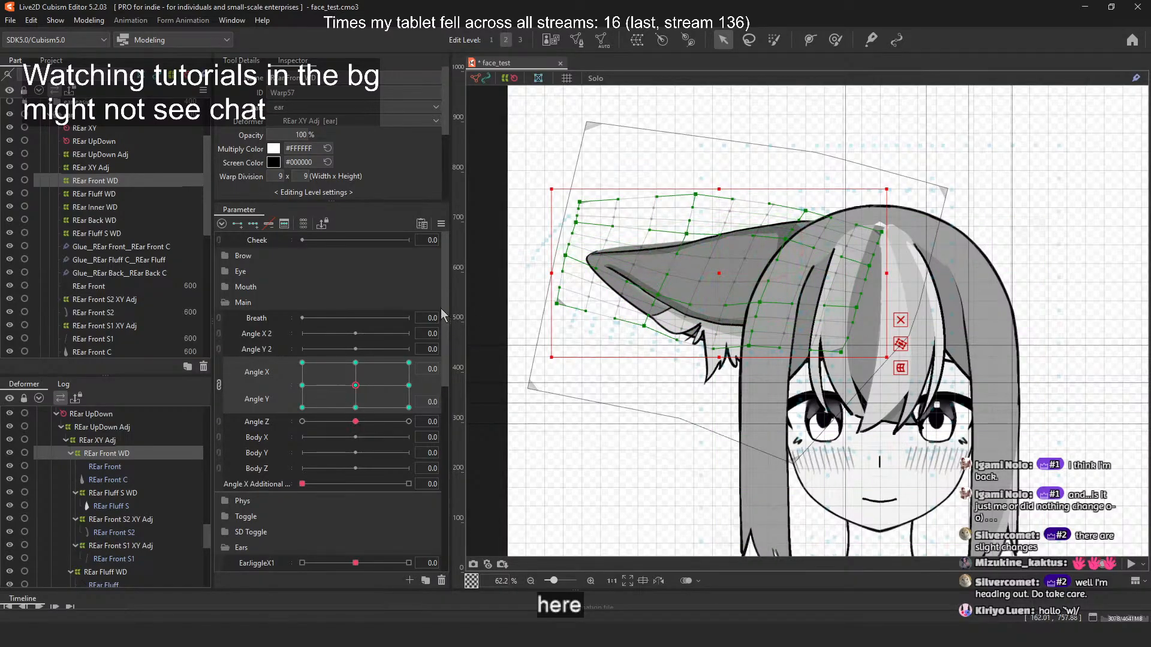
{"action": "left_click", "coordinate": [409, 385]}
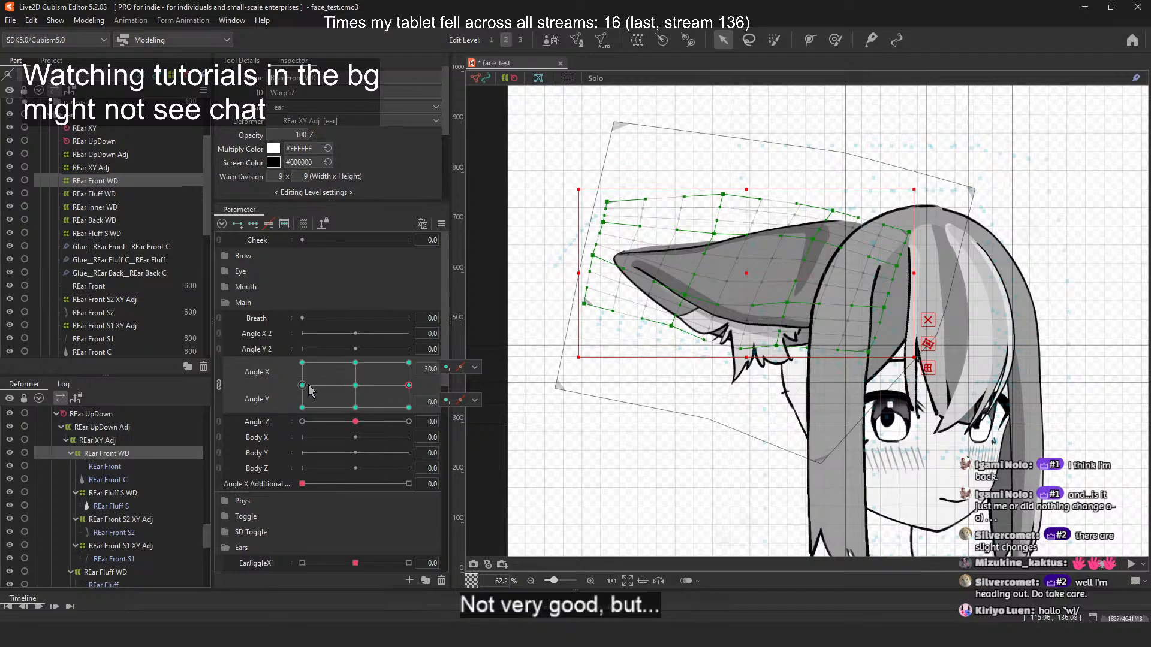
{"action": "left_click", "coordinate": [303, 386]}
{"action": "left_click", "coordinate": [399, 390]}
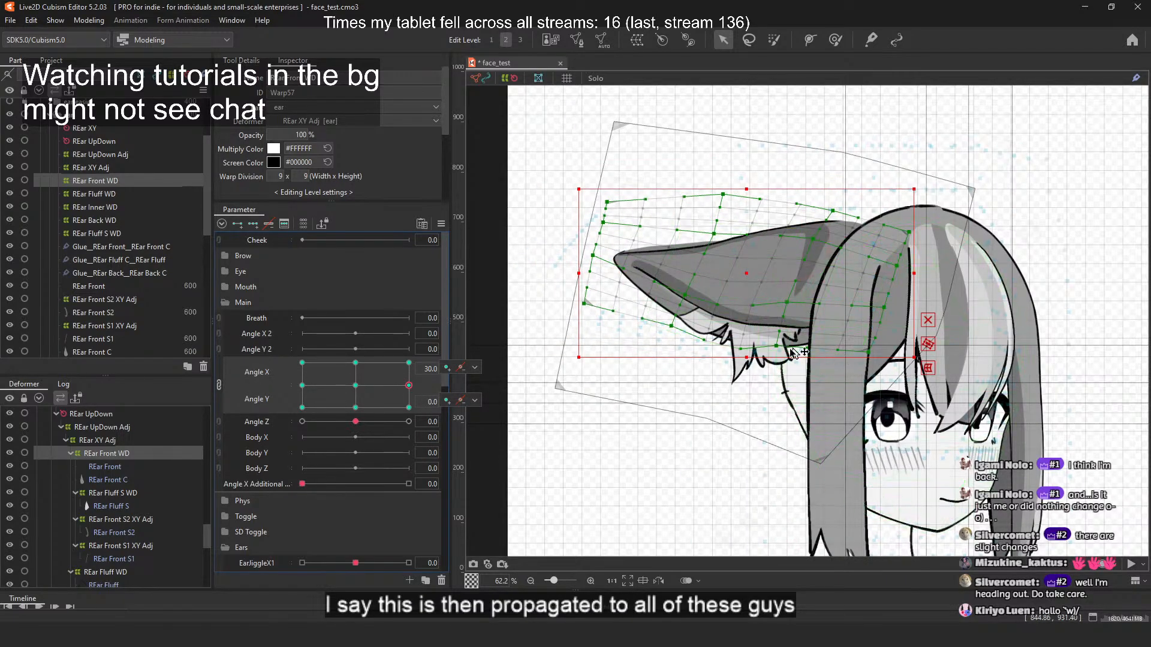
Step: Raise REar Front WD's lower control point near the ear base at Angle X 30, and check the other Angle X and Y key positions
{"action": "left_click_drag", "start_coordinate": [873, 347], "coordinate": [869, 320]}
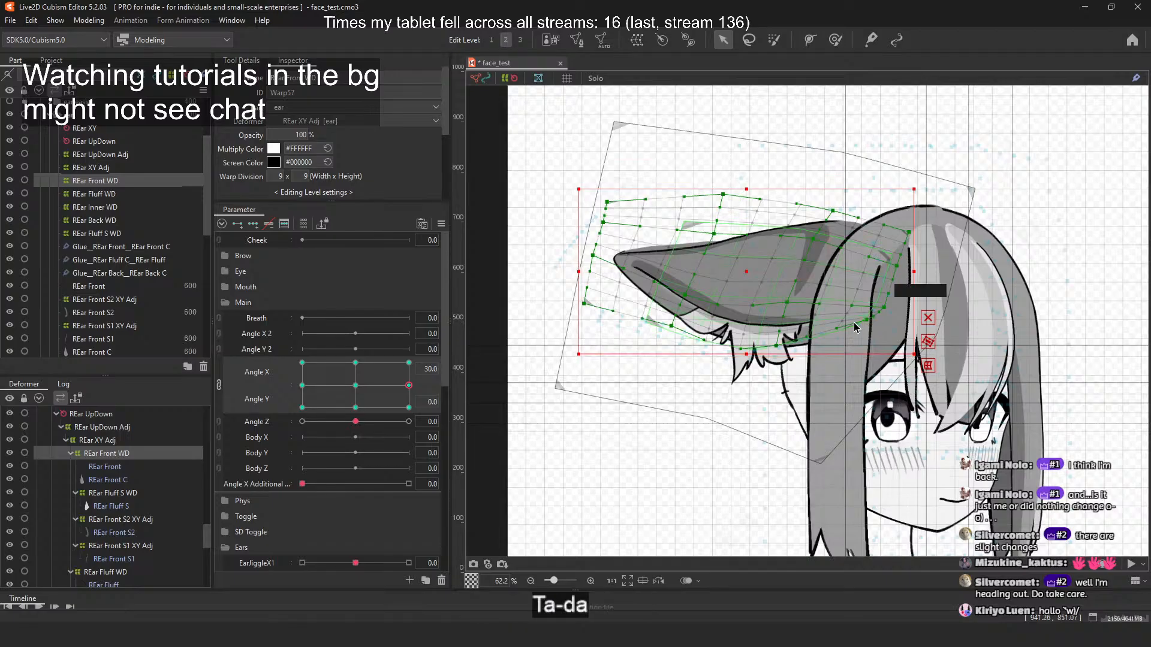
{"action": "left_click", "coordinate": [357, 386]}
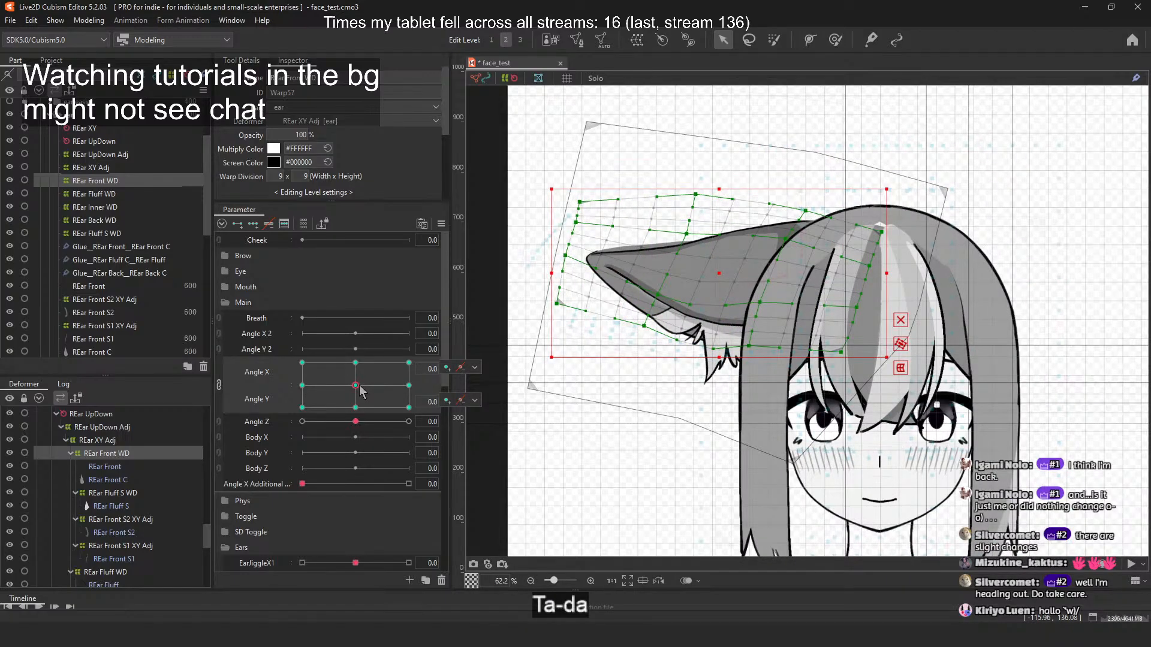
{"action": "left_click", "coordinate": [304, 387]}
{"action": "left_click", "coordinate": [304, 365]}
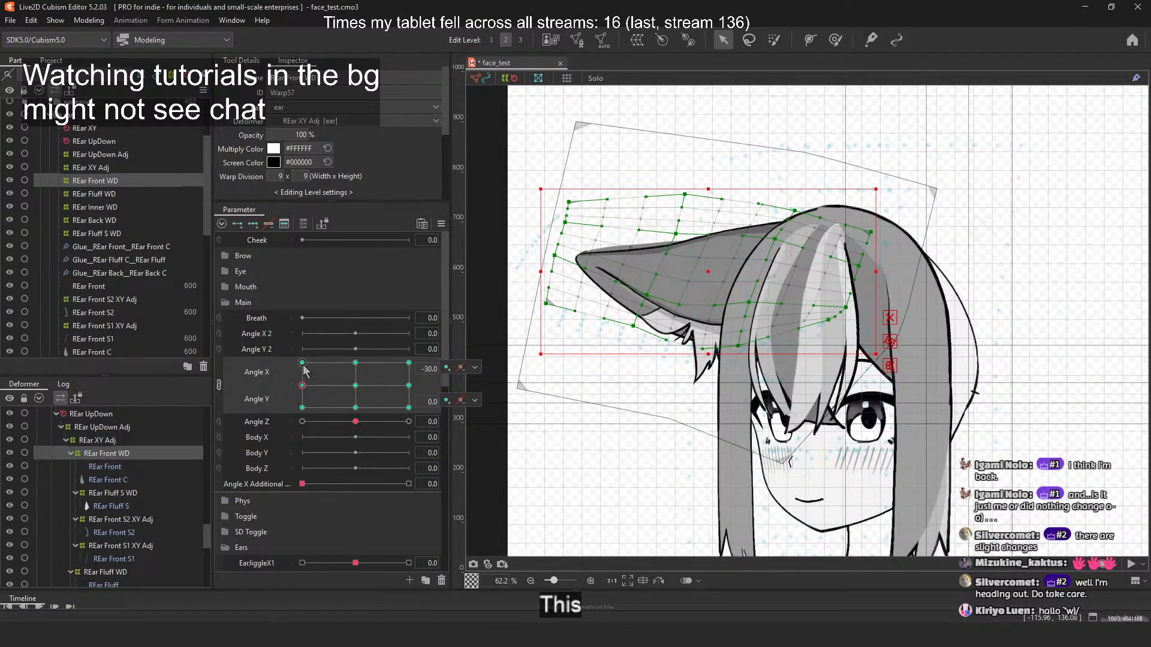
{"action": "left_click", "coordinate": [356, 364]}
{"action": "left_click", "coordinate": [407, 363]}
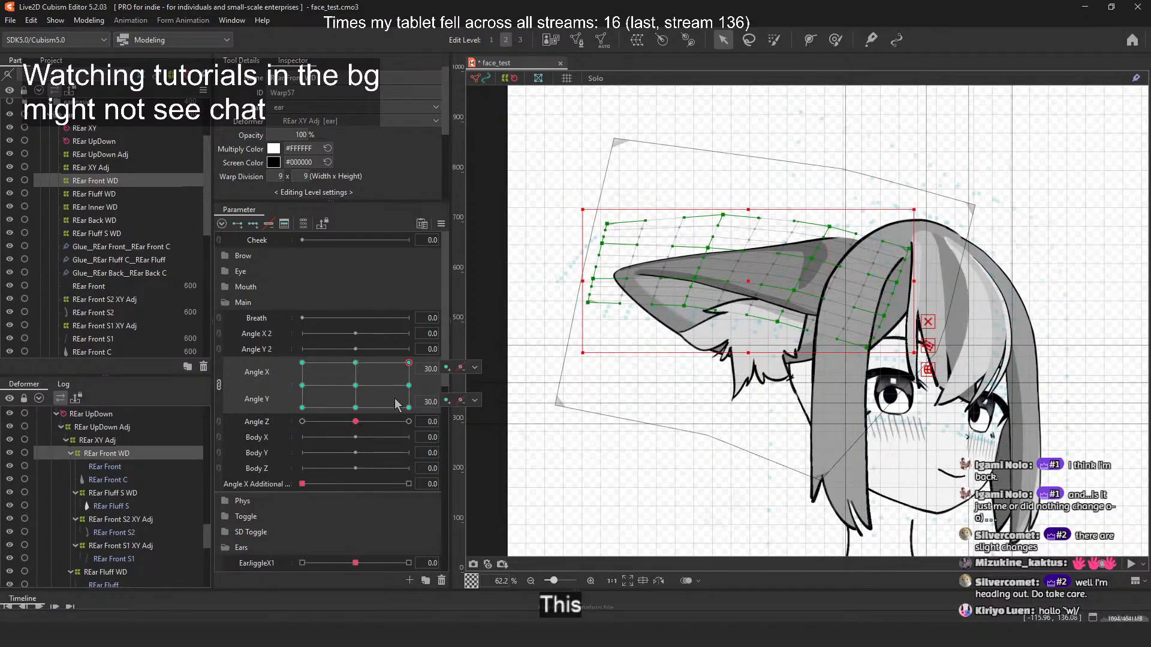
{"action": "left_click", "coordinate": [408, 408]}
{"action": "left_click", "coordinate": [356, 408]}
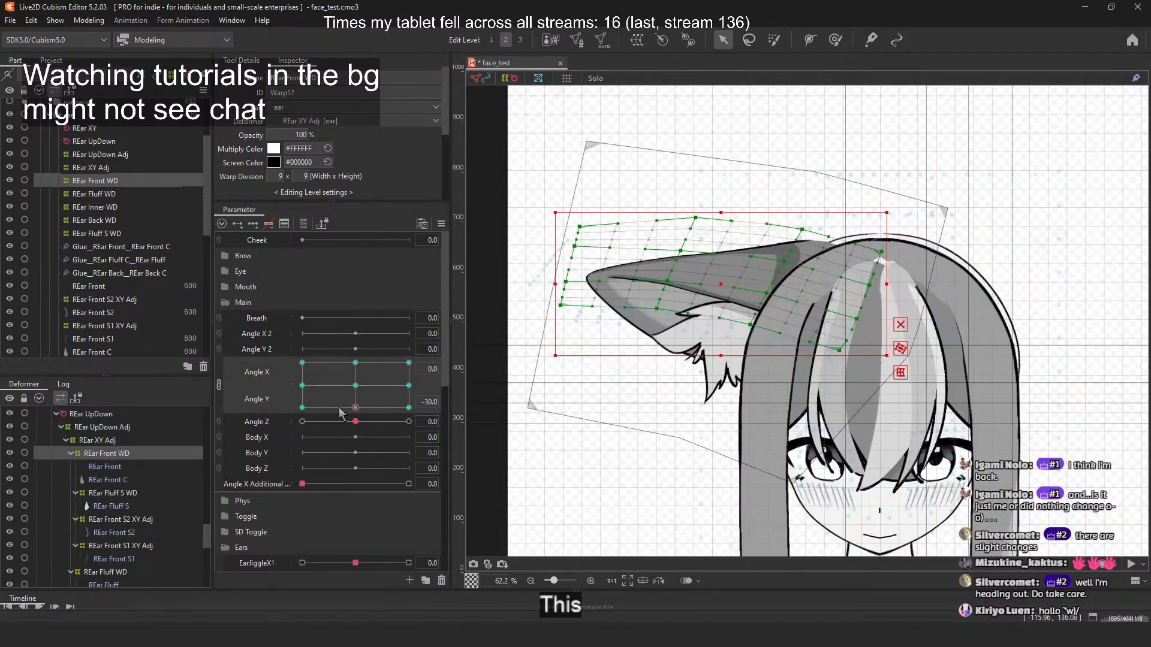
{"action": "left_click", "coordinate": [302, 408]}
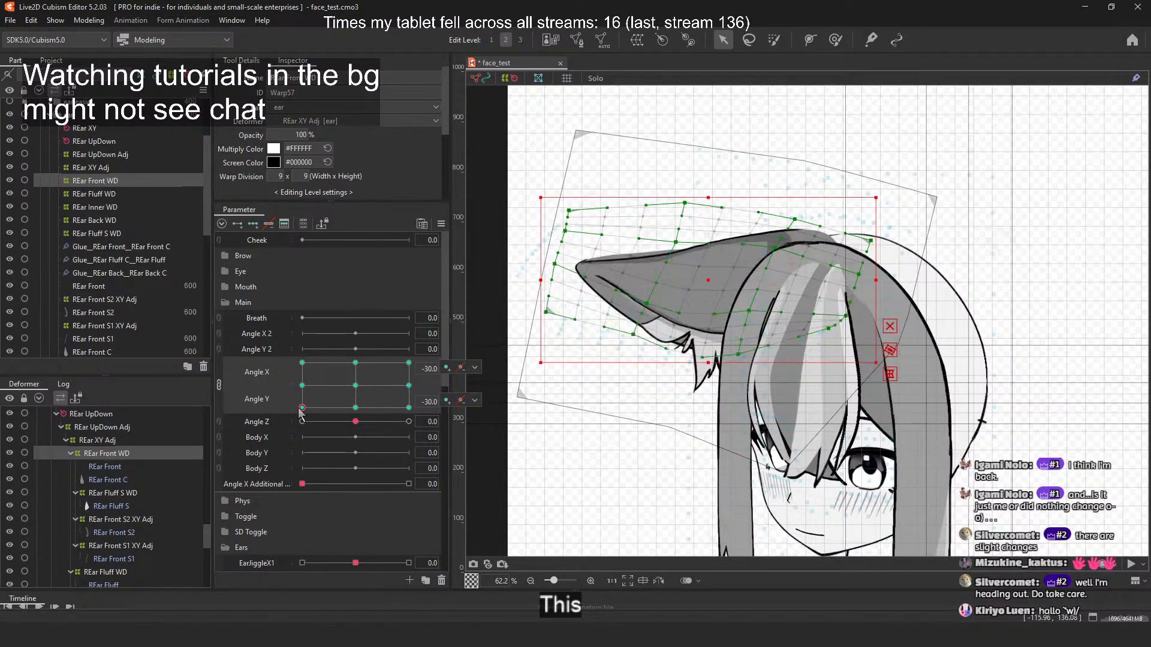
Step: At Angle X -30 and Angle Y 0, compress REar Front WD horizontally from its ear-tip edge to make the front flap shorter
{"action": "left_click_drag", "start_coordinate": [302, 408], "coordinate": [291, 386]}
{"action": "right_click", "coordinate": [290, 386]}
{"action": "left_click", "coordinate": [290, 385]}
{"action": "left_click", "coordinate": [303, 386]}
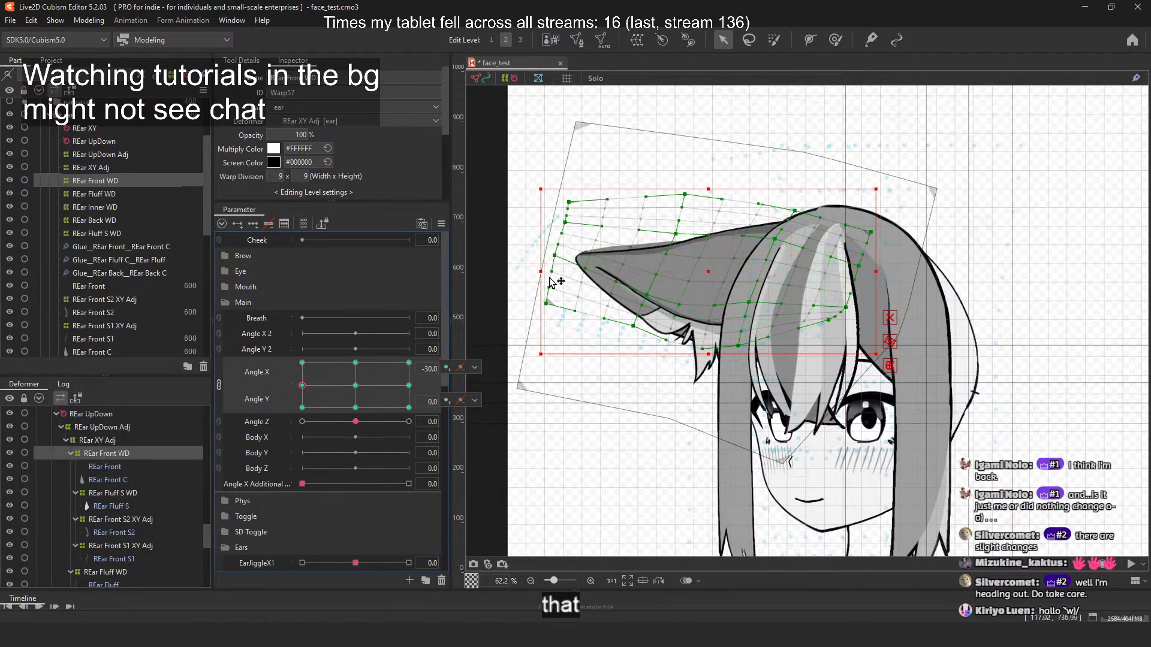
{"action": "left_click_drag", "start_coordinate": [541, 272], "coordinate": [559, 271]}
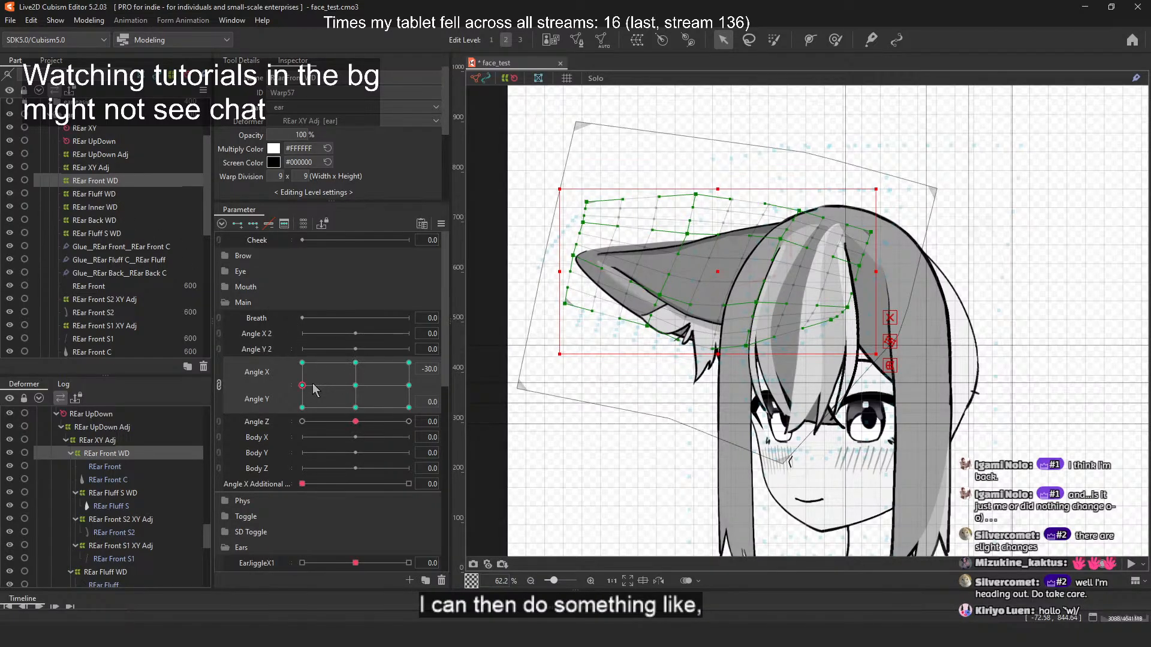
Step: At Angle X 30 and Angle Y 0, compress REar Front WD from its ear-tip edge and return Angle X to 0
{"action": "left_click_drag", "start_coordinate": [303, 386], "coordinate": [460, 393]}
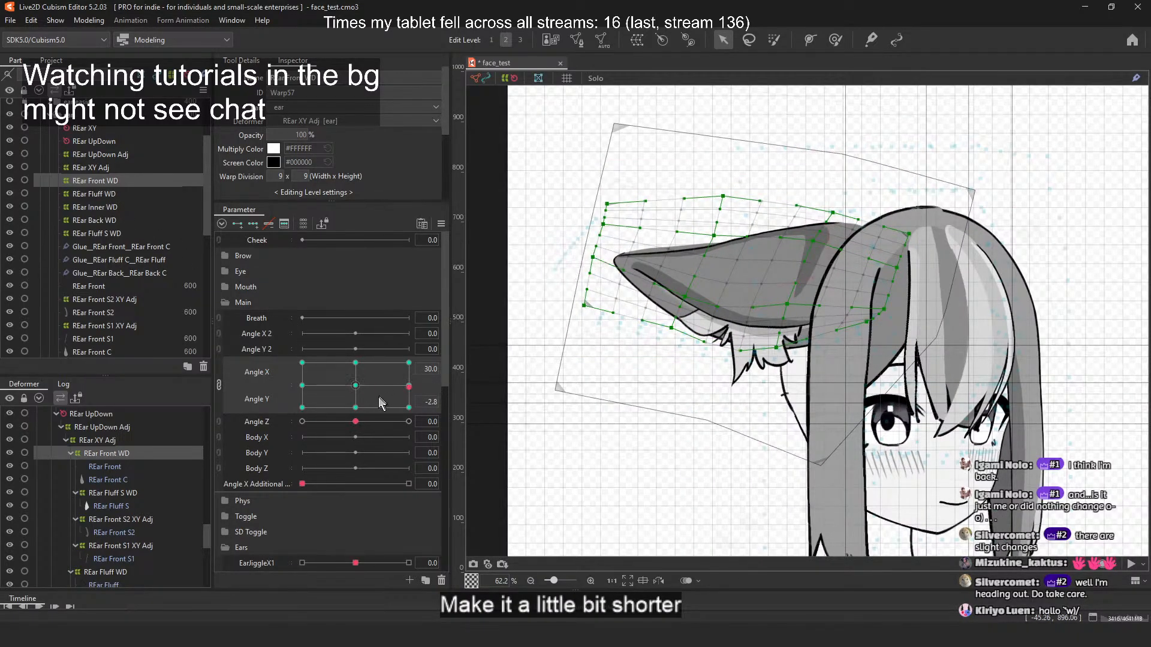
{"action": "left_click", "coordinate": [409, 385]}
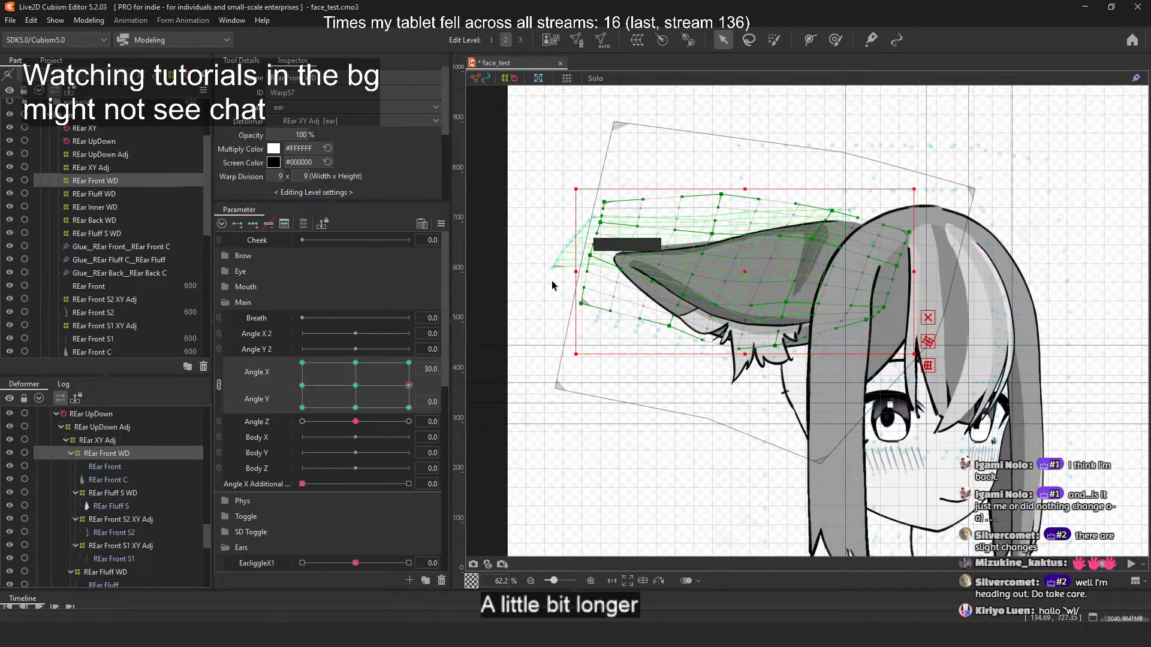
{"action": "left_click_drag", "start_coordinate": [576, 272], "coordinate": [587, 273]}
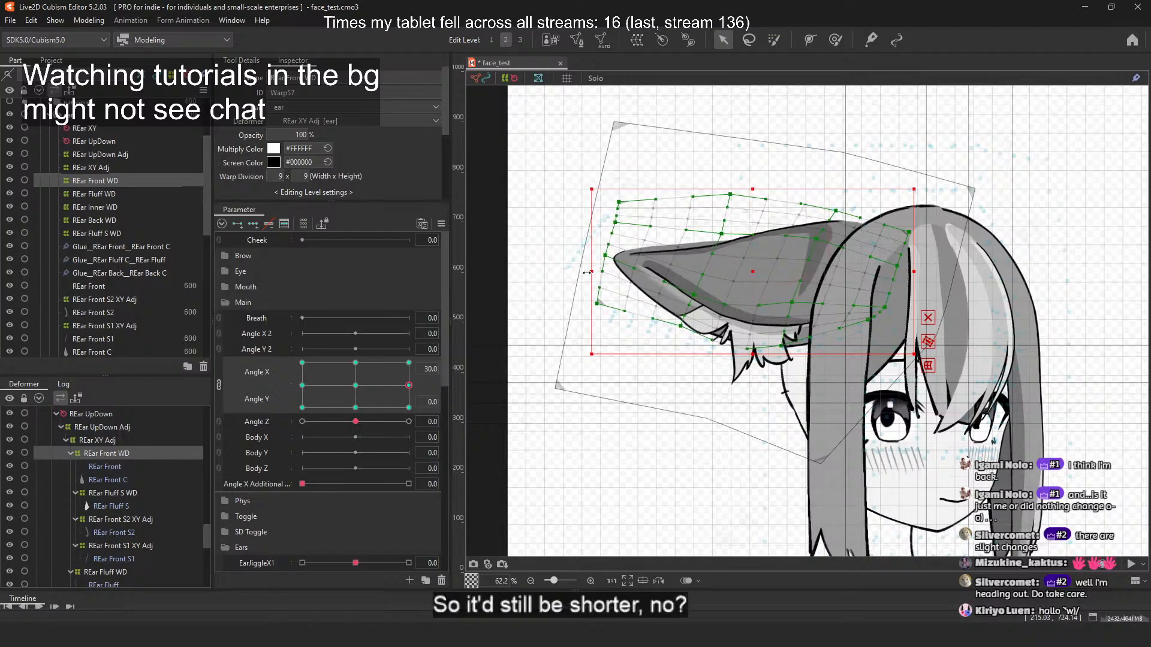
{"action": "left_click_drag", "start_coordinate": [413, 384], "coordinate": [357, 387]}
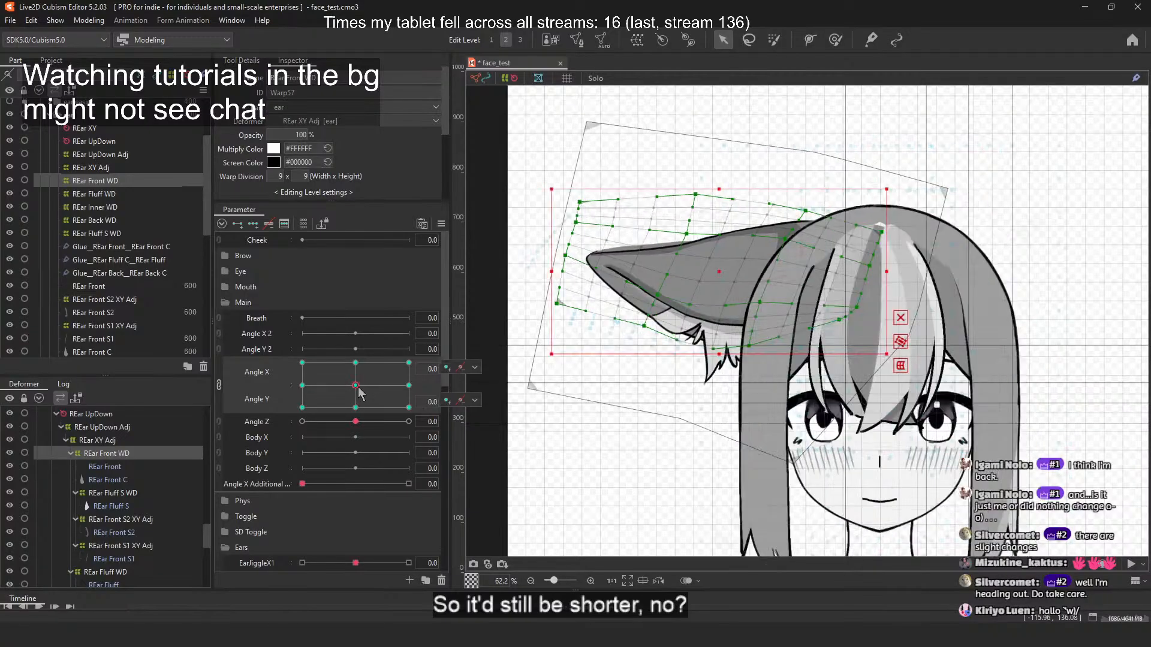
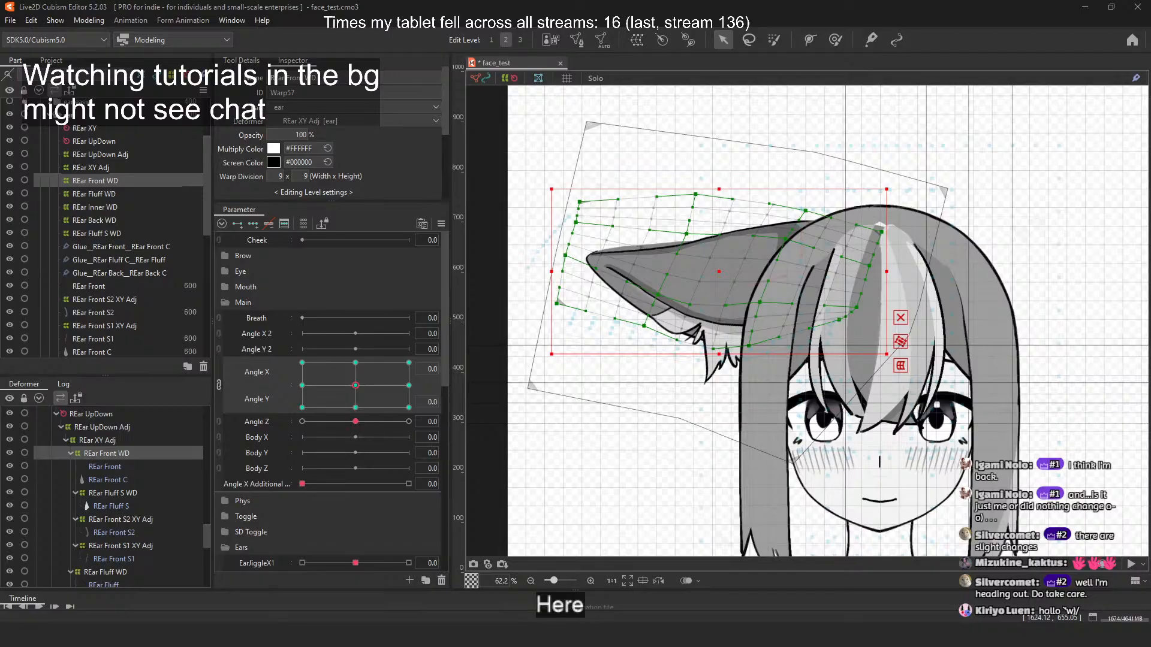
Step: Bring up the reference ear model's physics settings, test its head-follow motion and BrowL Form extreme, and close the window
{"action": "left_click_drag", "start_coordinate": [1150, 114], "coordinate": [190, 87]}
{"action": "left_click_drag", "start_coordinate": [590, 408], "coordinate": [322, 480]}
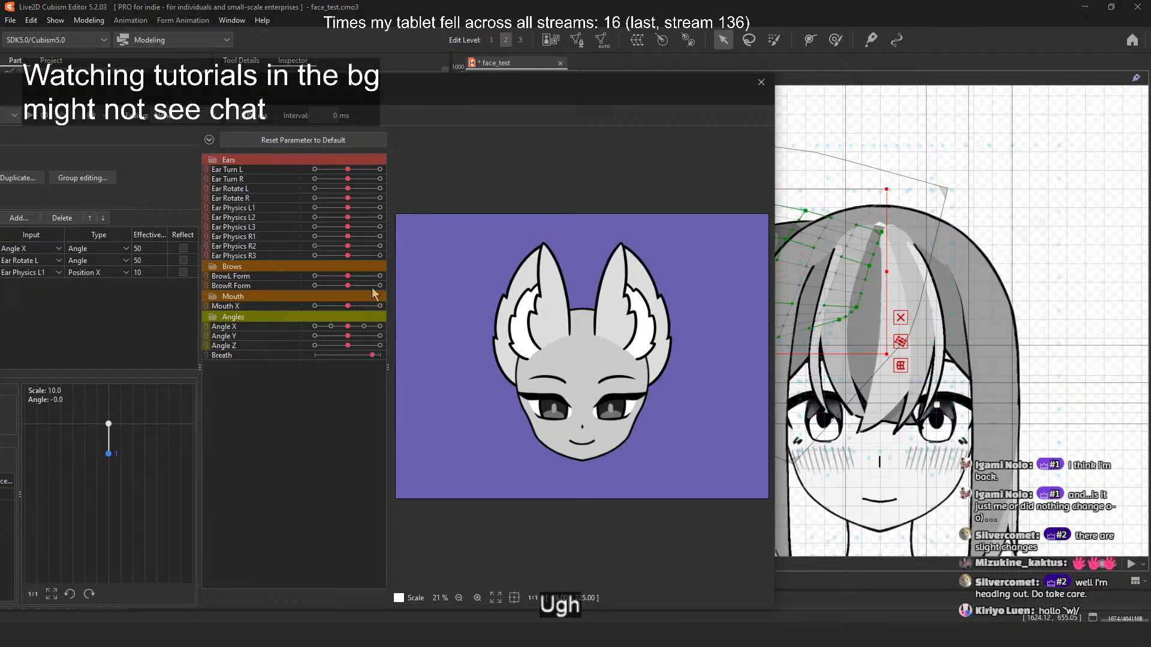
{"action": "left_click_drag", "start_coordinate": [519, 387], "coordinate": [662, 480]}
{"action": "left_click_drag", "start_coordinate": [347, 275], "coordinate": [379, 276]}
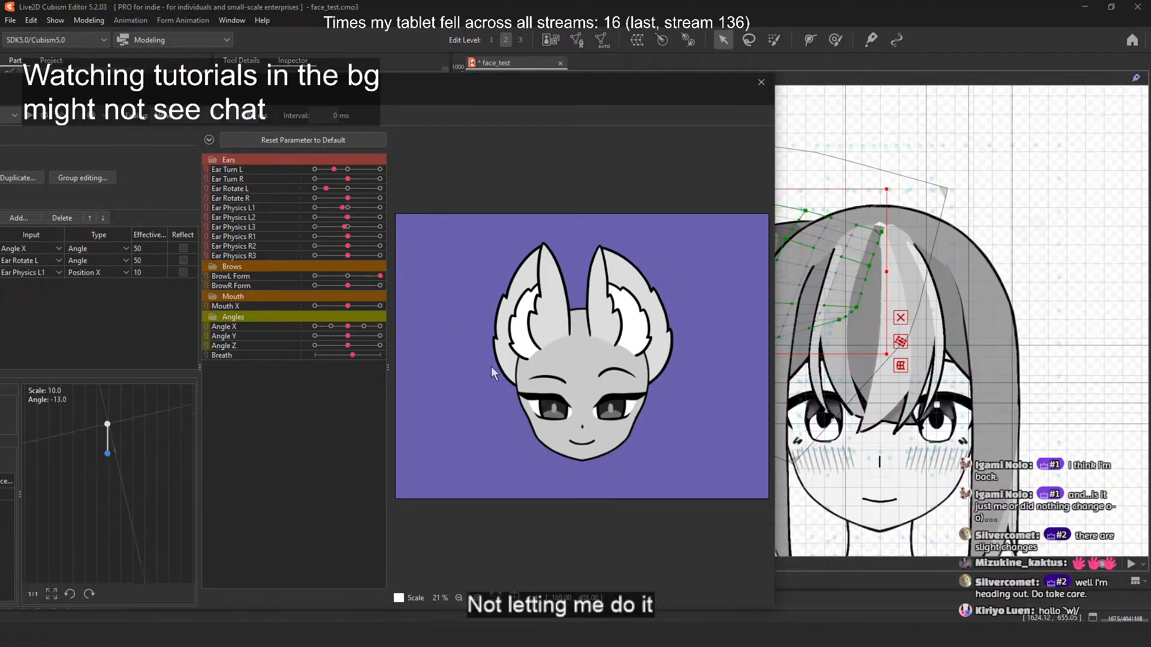
{"action": "left_click_drag", "start_coordinate": [494, 367], "coordinate": [420, 306]}
{"action": "left_click", "coordinate": [348, 276]}
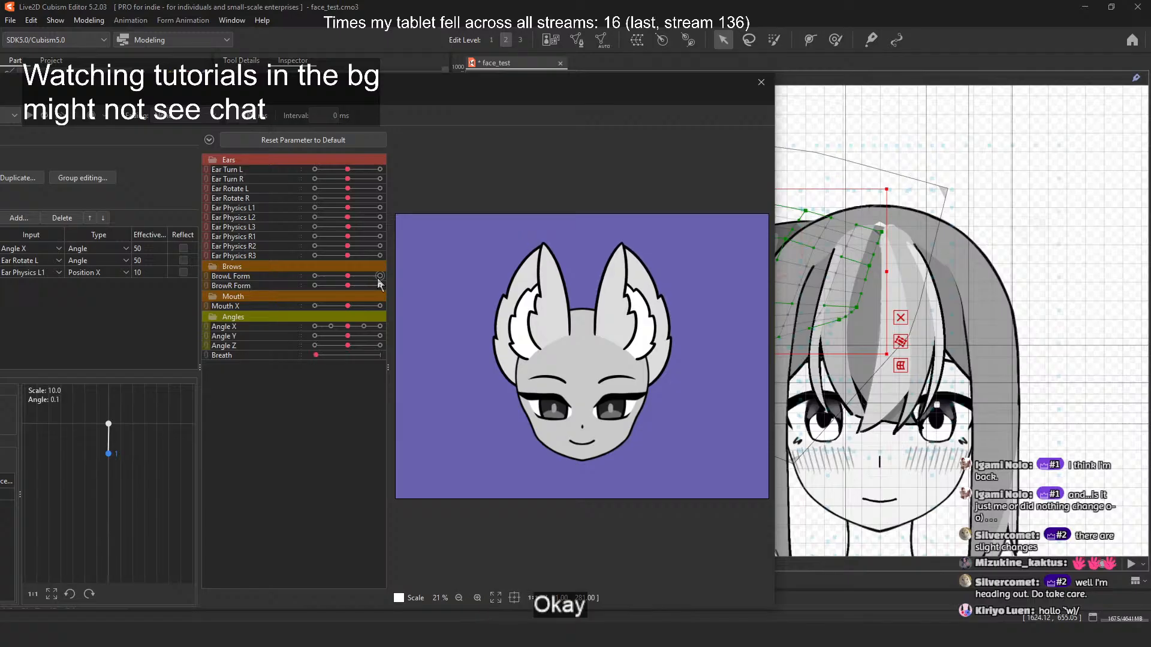
{"action": "left_click_drag", "start_coordinate": [486, 84], "coordinate": [606, 83]}
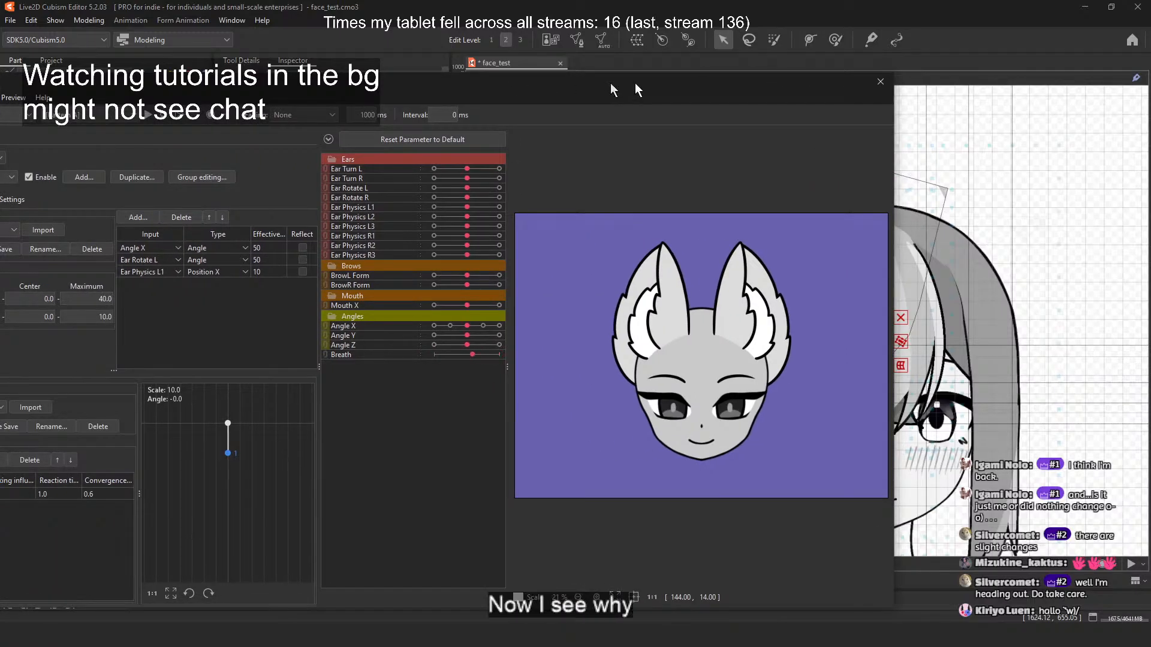
{"action": "left_click", "coordinate": [872, 85]}
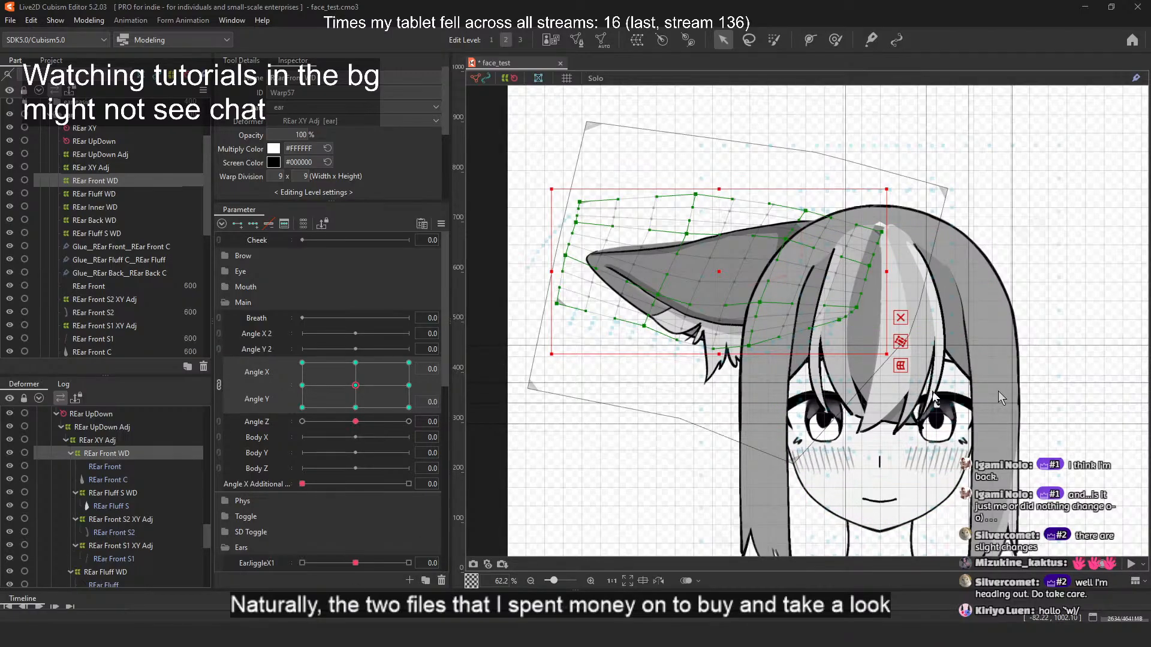
Step: Reopen the reference model's physics preview to examine its ears across head angles and while trying Ear Rotate L and Ear Rotate R
{"action": "key", "text": "alt+Tab"}
{"action": "key", "text": "alt+Tab"}
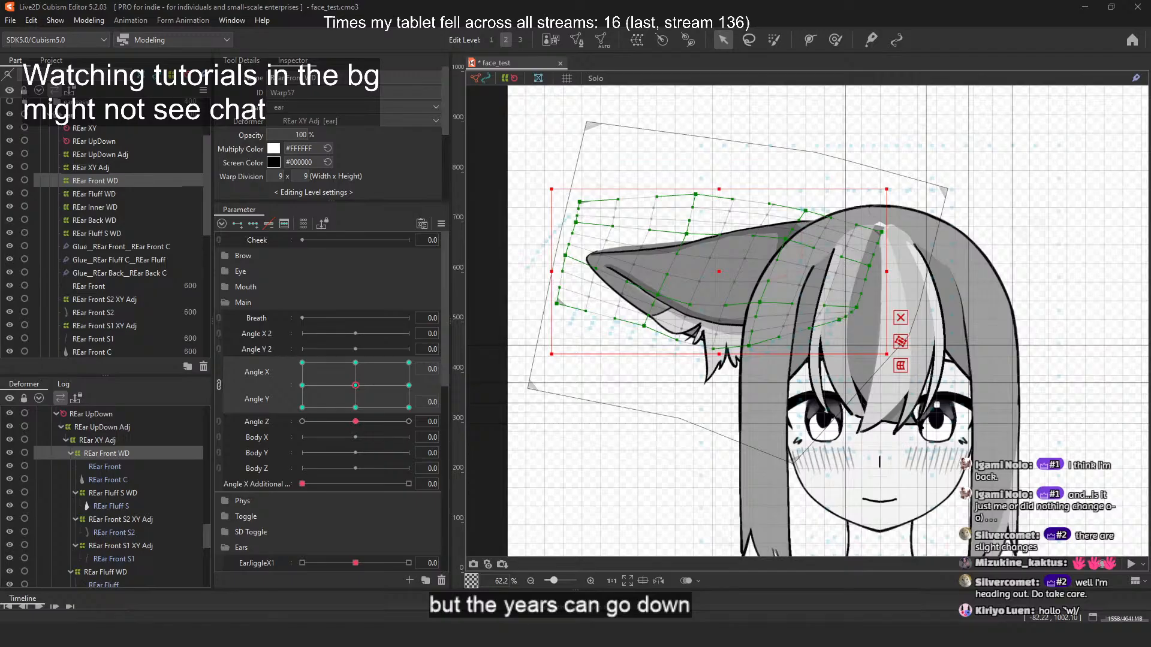
{"action": "key", "text": "alt+Tab"}
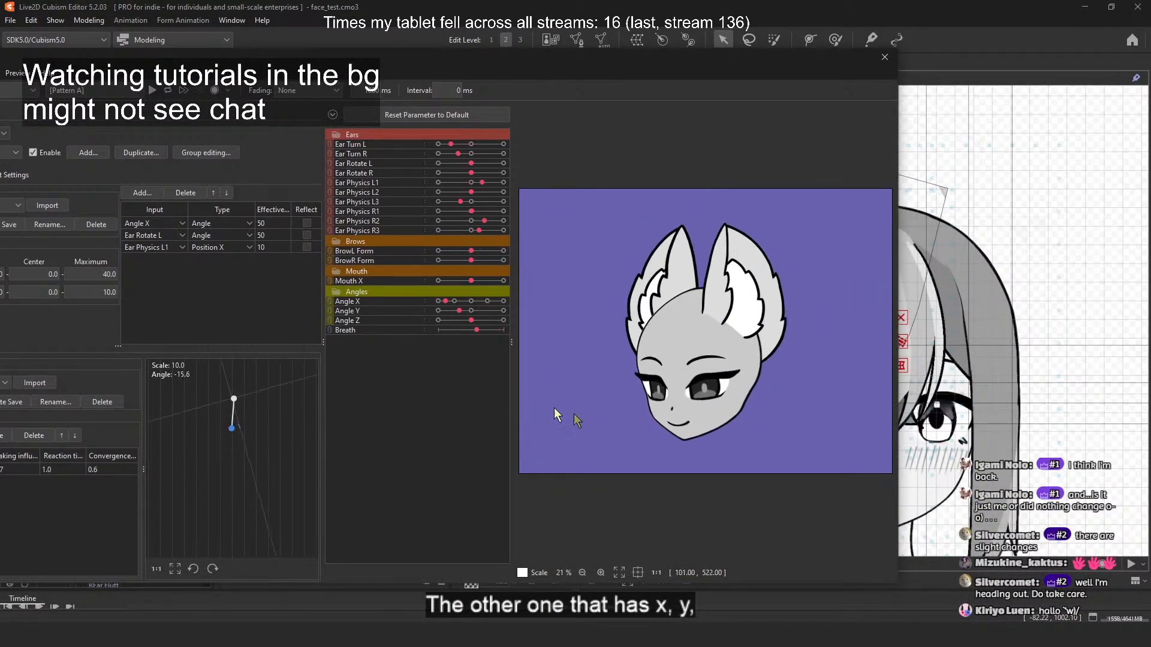
{"action": "left_click_drag", "start_coordinate": [573, 415], "coordinate": [905, 378]}
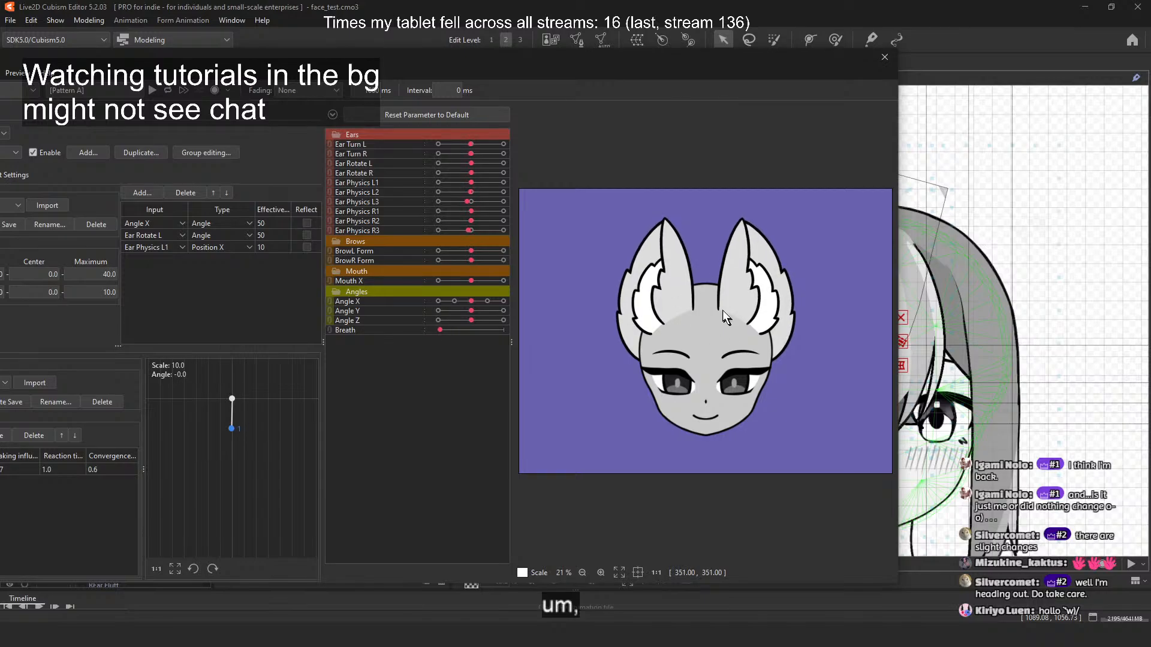
{"action": "left_click_drag", "start_coordinate": [722, 310], "coordinate": [744, 426]}
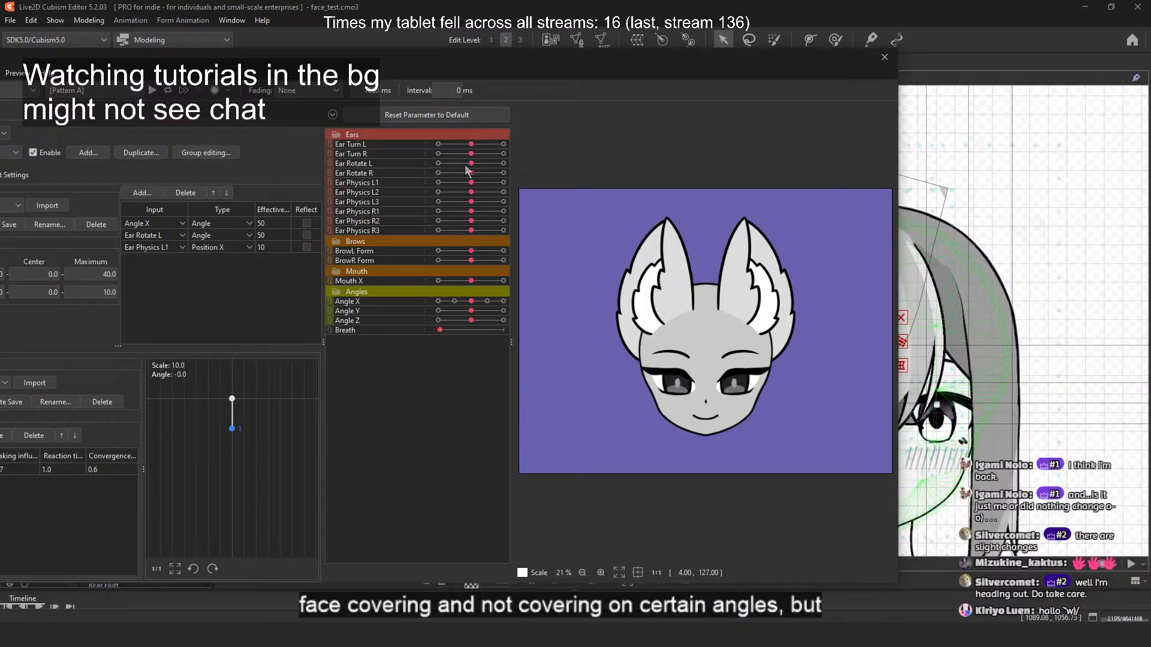
{"action": "left_click_drag", "start_coordinate": [466, 164], "coordinate": [550, 170]}
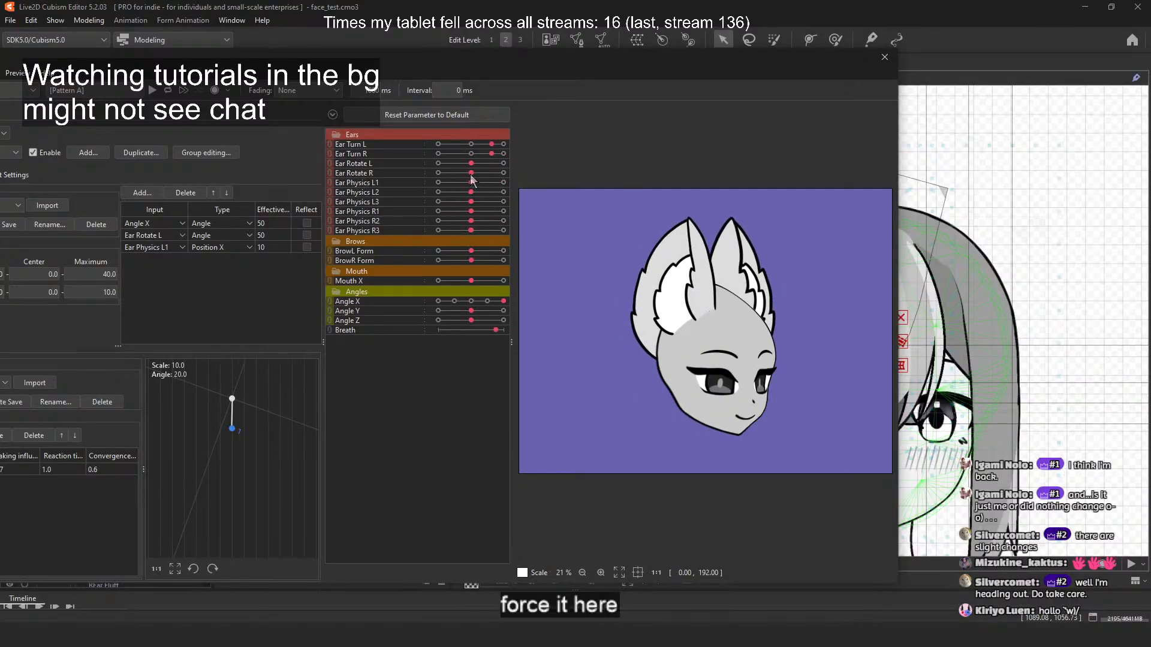
{"action": "left_click_drag", "start_coordinate": [471, 175], "coordinate": [423, 177]}
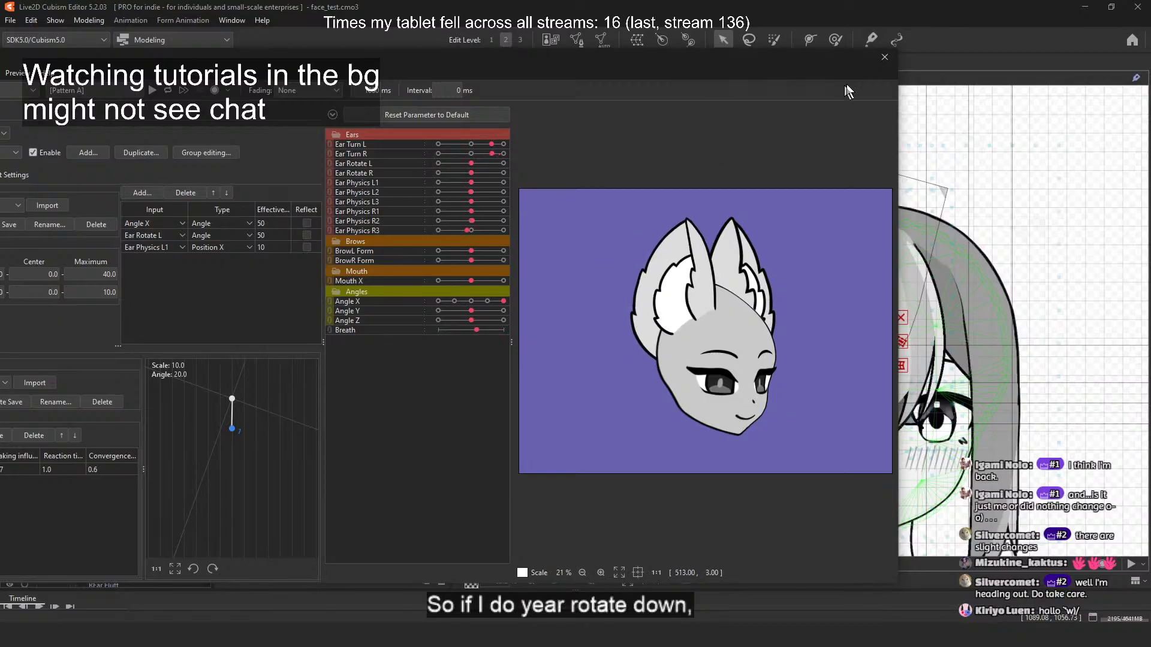
{"action": "left_click", "coordinate": [884, 57]}
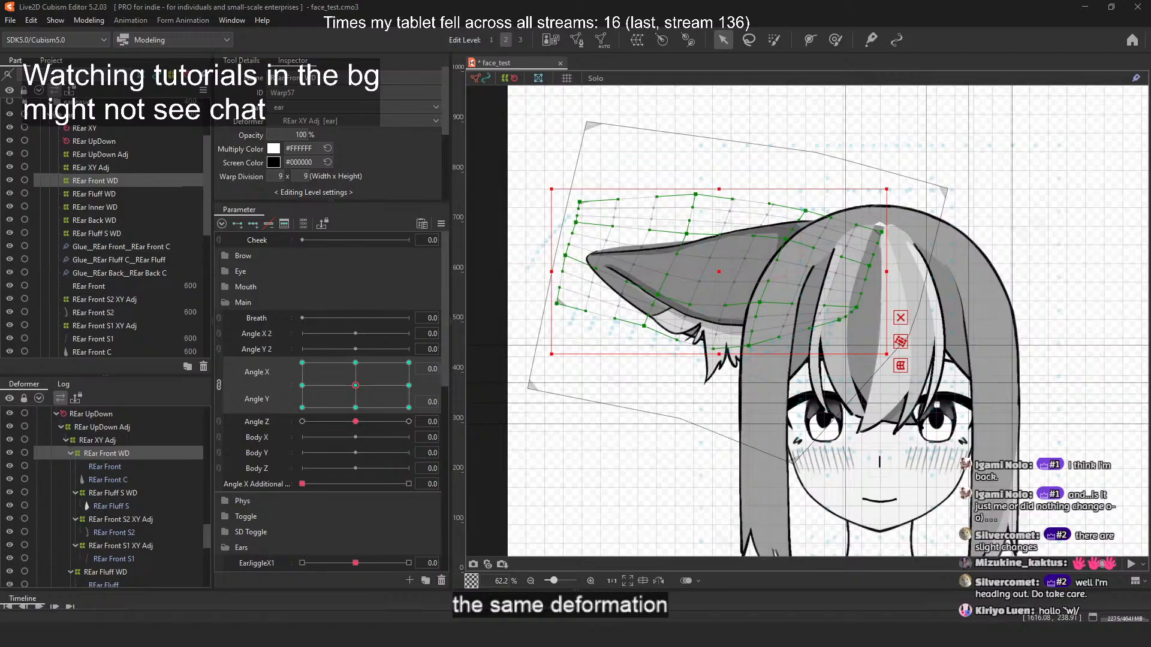
Step: Swing the reference model's head up and down in its physics preview to study the ear shape, and close the preview
{"action": "left_click_drag", "start_coordinate": [1150, 94], "coordinate": [513, 93]}
{"action": "left_click_drag", "start_coordinate": [635, 384], "coordinate": [693, 61]}
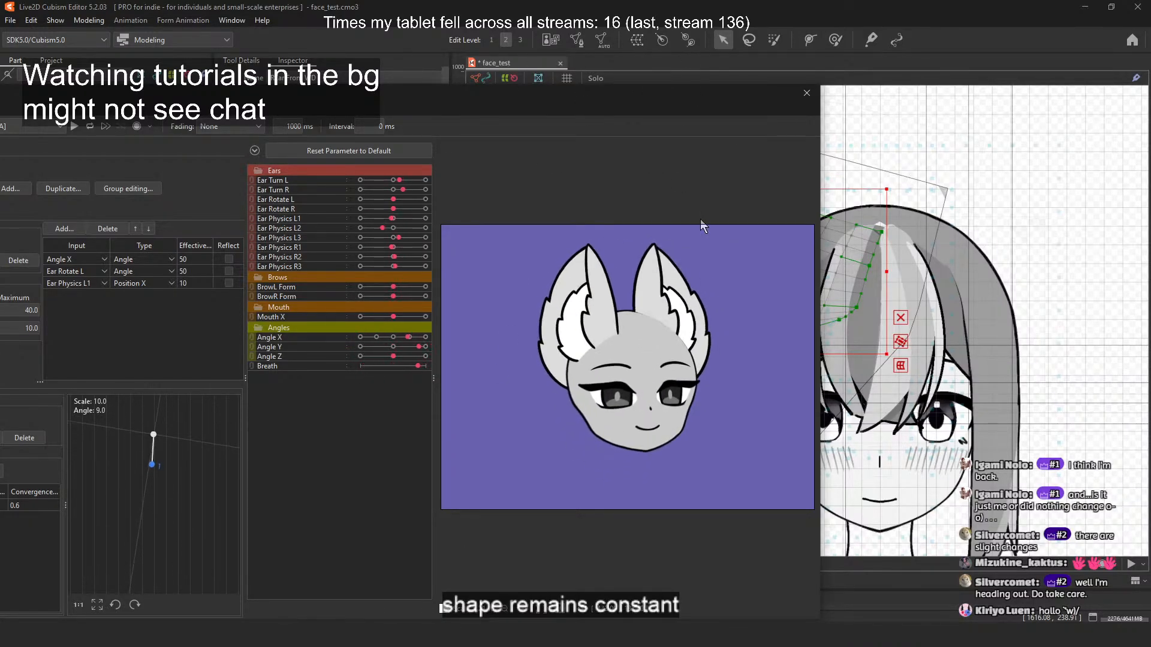
{"action": "left_click_drag", "start_coordinate": [752, 421], "coordinate": [778, 60]}
{"action": "left_click", "coordinate": [807, 92]}
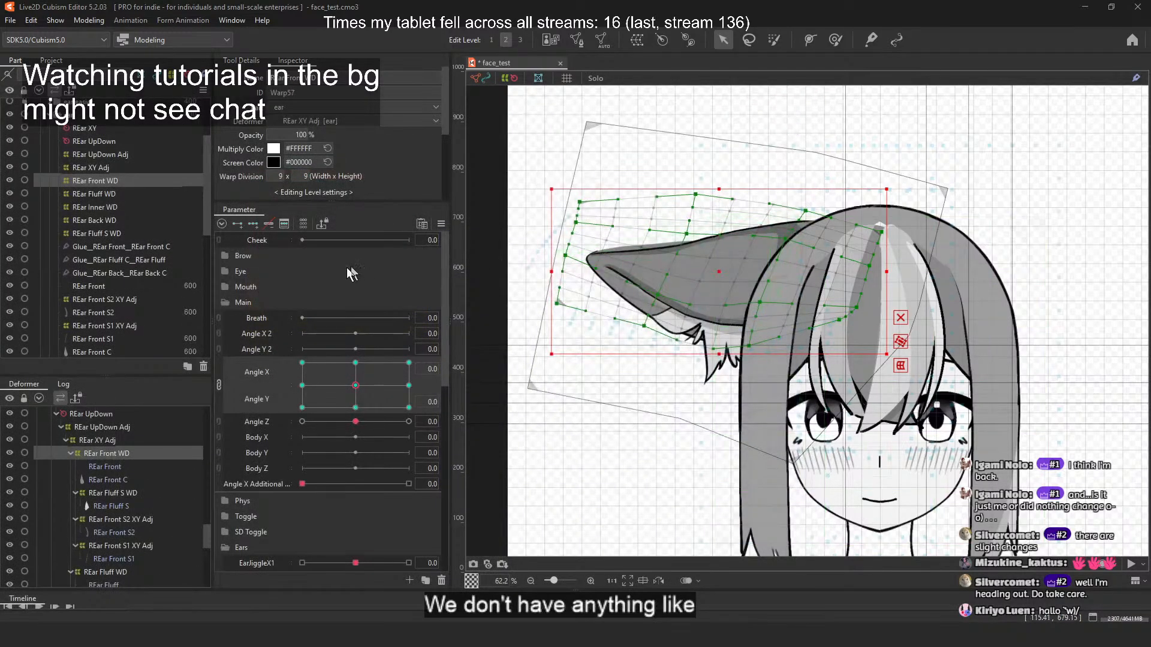
Step: Set REar UpDown to 0 to examine the upright right ear with Angle X and Y at 0, and clear the deformer selection
{"action": "scroll", "coordinate": [359, 384], "scroll_direction": "down", "scroll_amount": 6}
{"action": "left_click", "coordinate": [382, 414]}
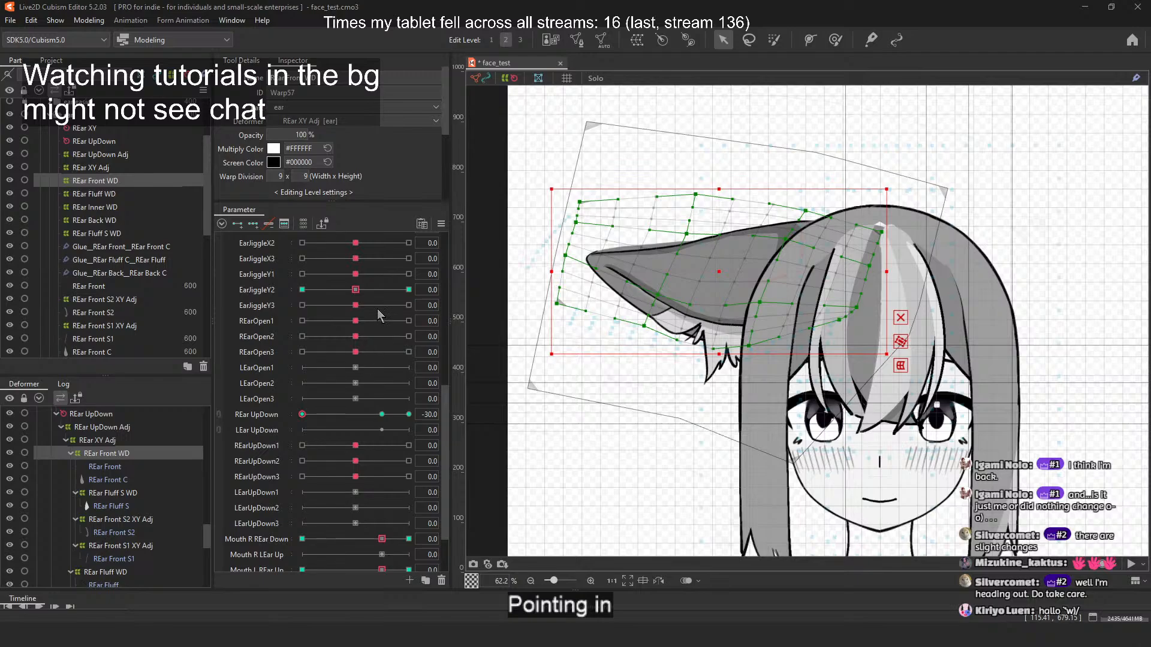
{"action": "scroll", "coordinate": [713, 309], "scroll_direction": "down", "scroll_amount": 2}
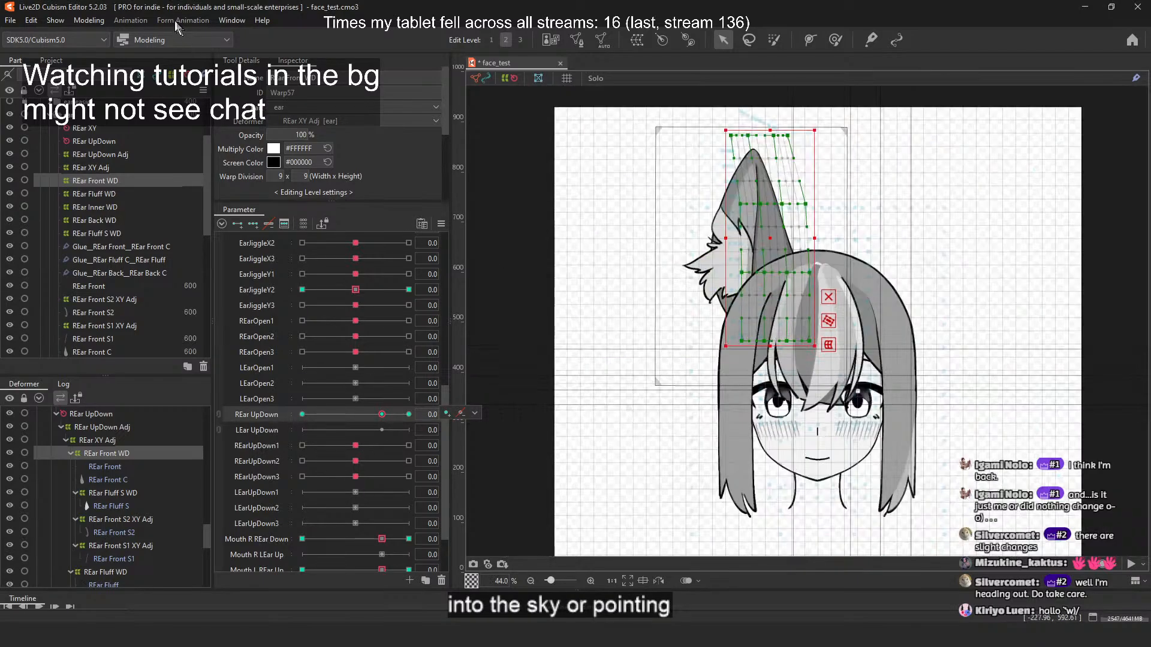
{"action": "scroll", "coordinate": [339, 347], "scroll_direction": "up", "scroll_amount": 5}
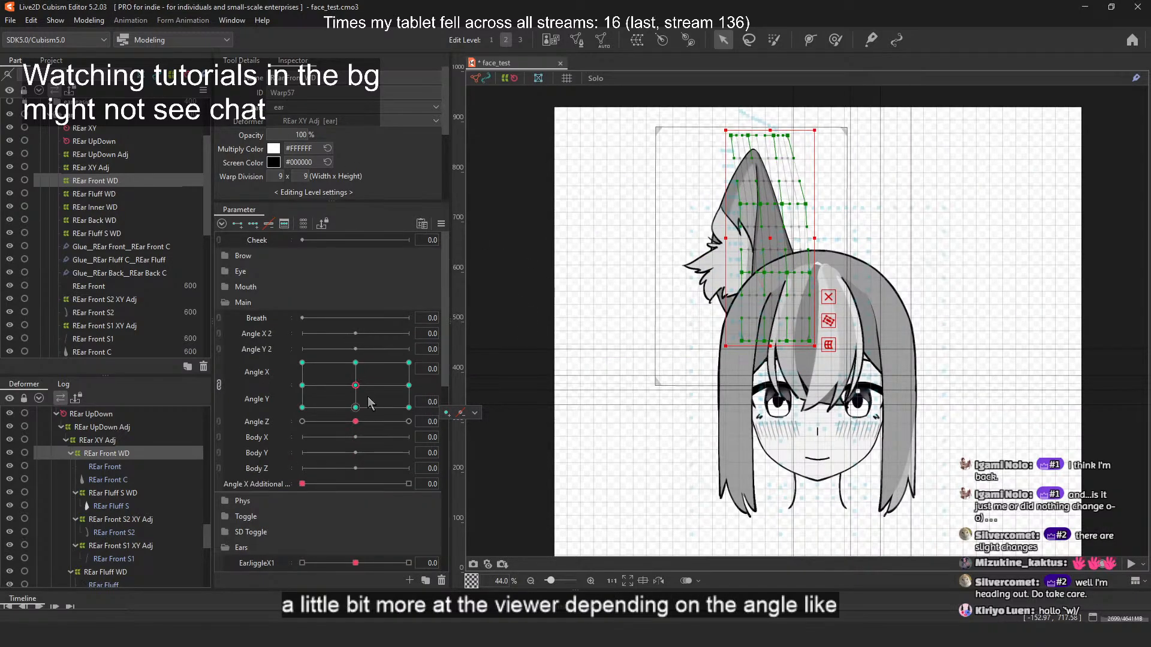
{"action": "mouse_move", "coordinate": [355, 385]}
{"action": "left_mouse_down"}
{"action": "mouse_move", "coordinate": [398, 466]}
{"action": "mouse_move", "coordinate": [293, 471]}
{"action": "mouse_move", "coordinate": [440, 483]}
{"action": "mouse_move", "coordinate": [449, 394]}
{"action": "mouse_move", "coordinate": [437, 299]}
{"action": "mouse_move", "coordinate": [299, 283]}
{"action": "mouse_move", "coordinate": [451, 287]}
{"action": "mouse_move", "coordinate": [459, 370]}
{"action": "mouse_move", "coordinate": [289, 486]}
{"action": "mouse_move", "coordinate": [268, 289]}
{"action": "mouse_move", "coordinate": [445, 420]}
{"action": "mouse_move", "coordinate": [248, 334]}
{"action": "mouse_move", "coordinate": [344, 425]}
{"action": "mouse_move", "coordinate": [367, 382]}
{"action": "left_mouse_up"}
{"action": "left_click", "coordinate": [573, 339]}
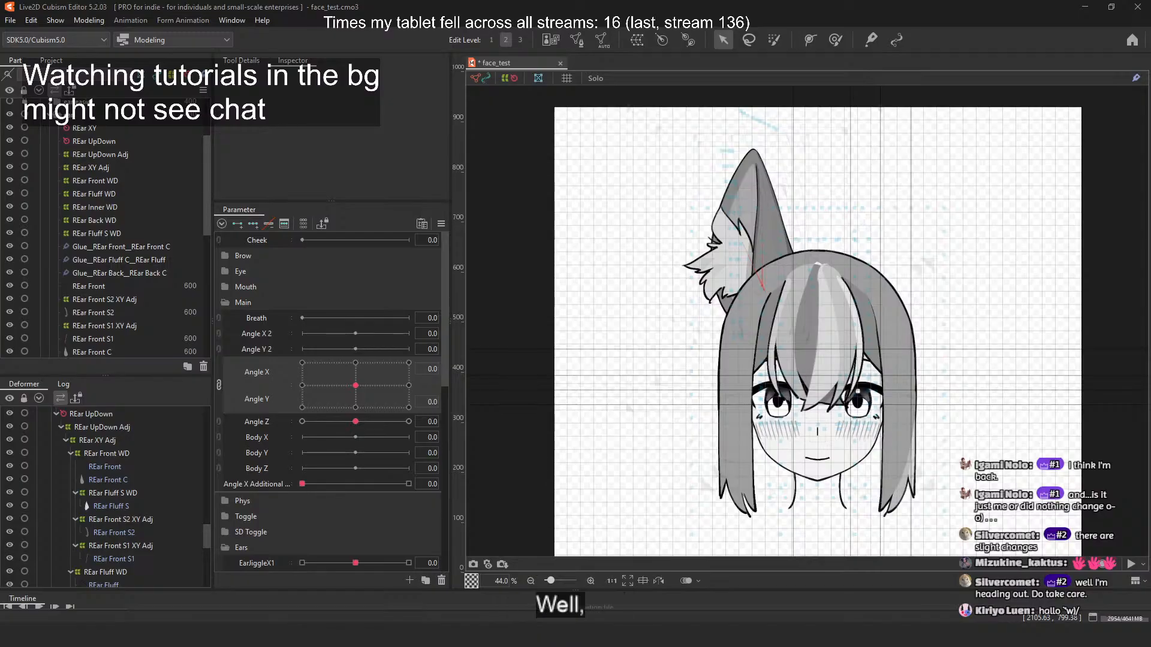
Step: Bring up the Experiment goals notes and review the ear movement items alongside the upright right ear
{"action": "key", "text": "alt+Tab"}
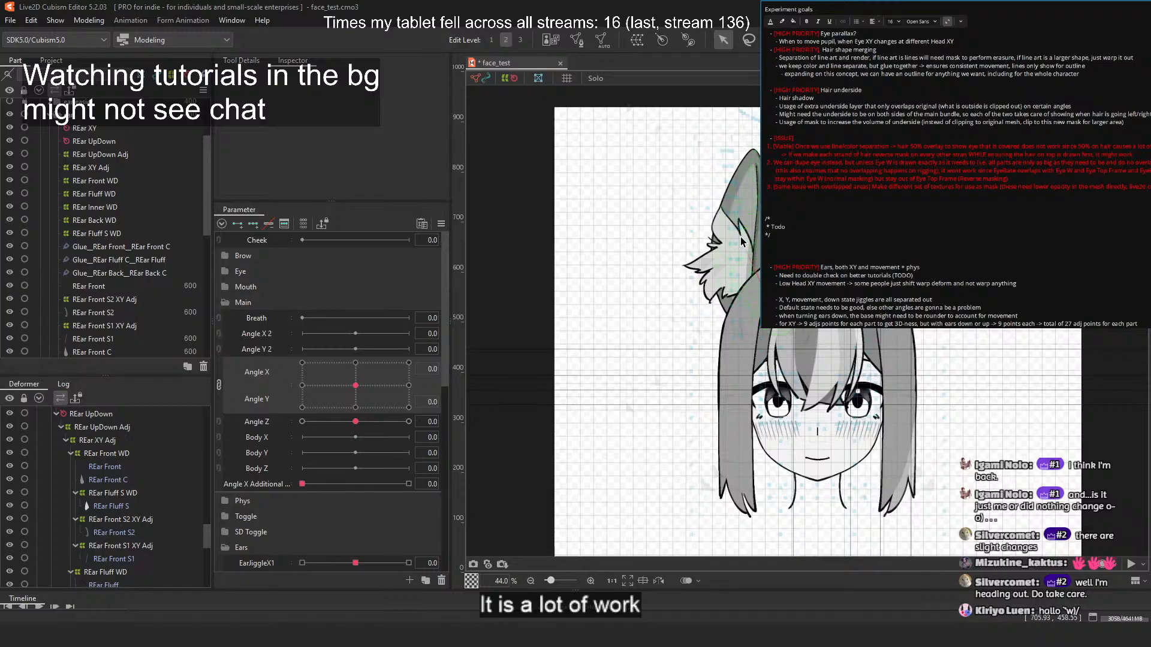
{"action": "scroll", "coordinate": [676, 247], "scroll_direction": "down", "scroll_amount": 5}
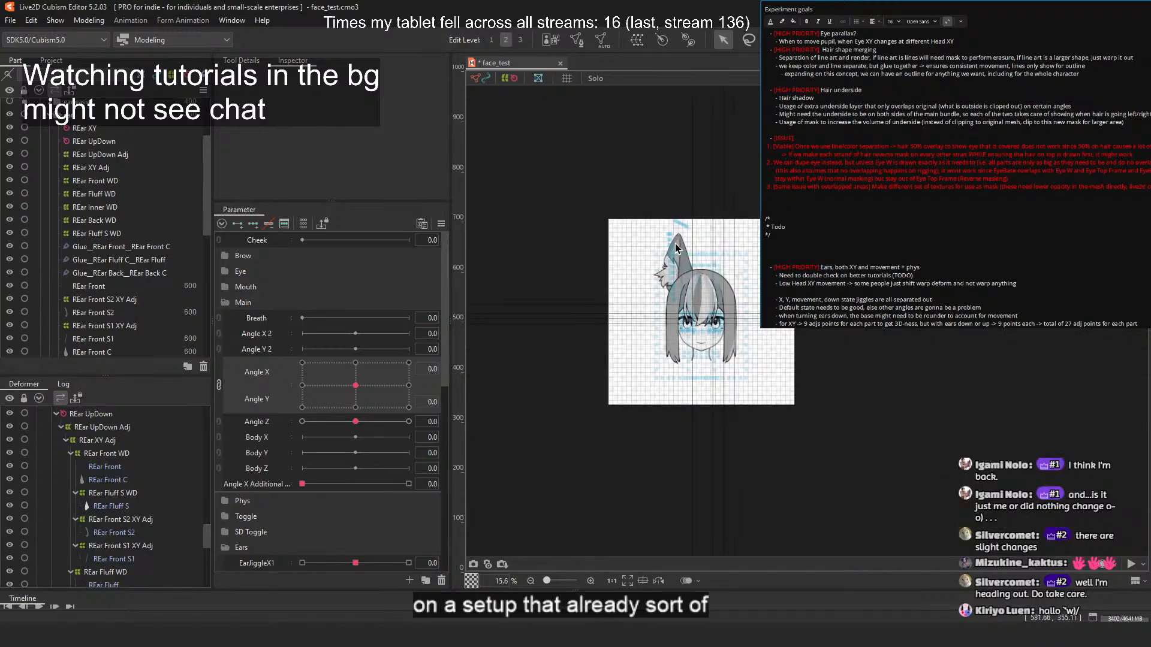
{"action": "scroll", "coordinate": [676, 247], "scroll_direction": "up", "scroll_amount": 3}
{"action": "scroll", "coordinate": [686, 296], "scroll_direction": "up", "scroll_amount": 3}
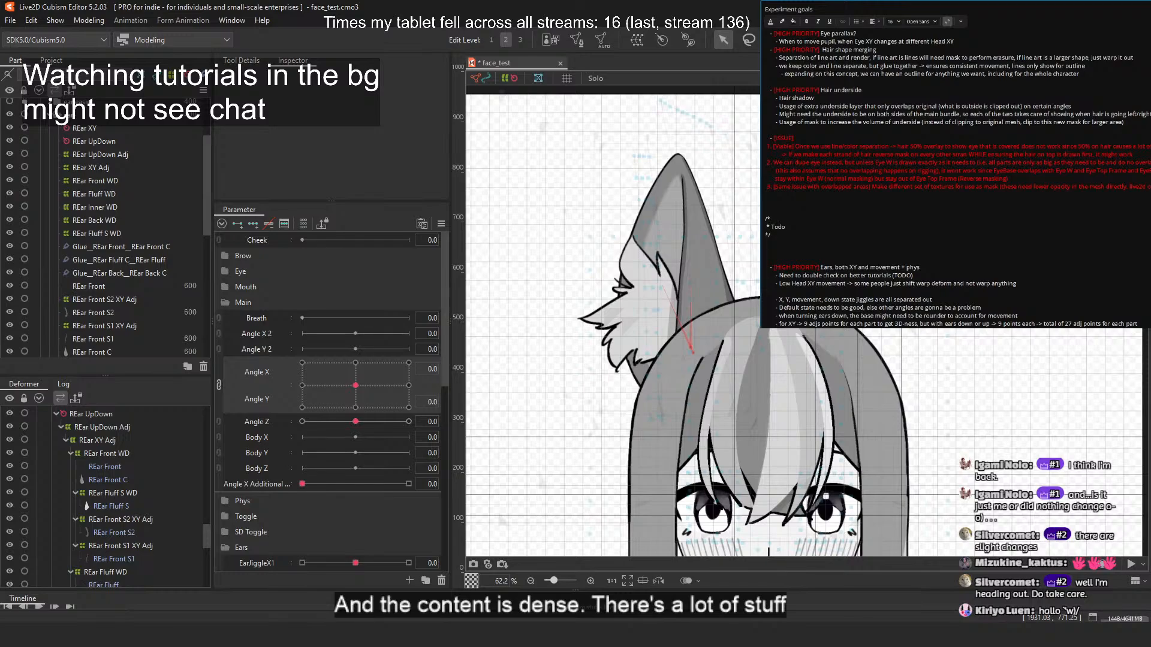
{"action": "key", "text": "super+d"}
{"action": "key", "text": "super+d"}
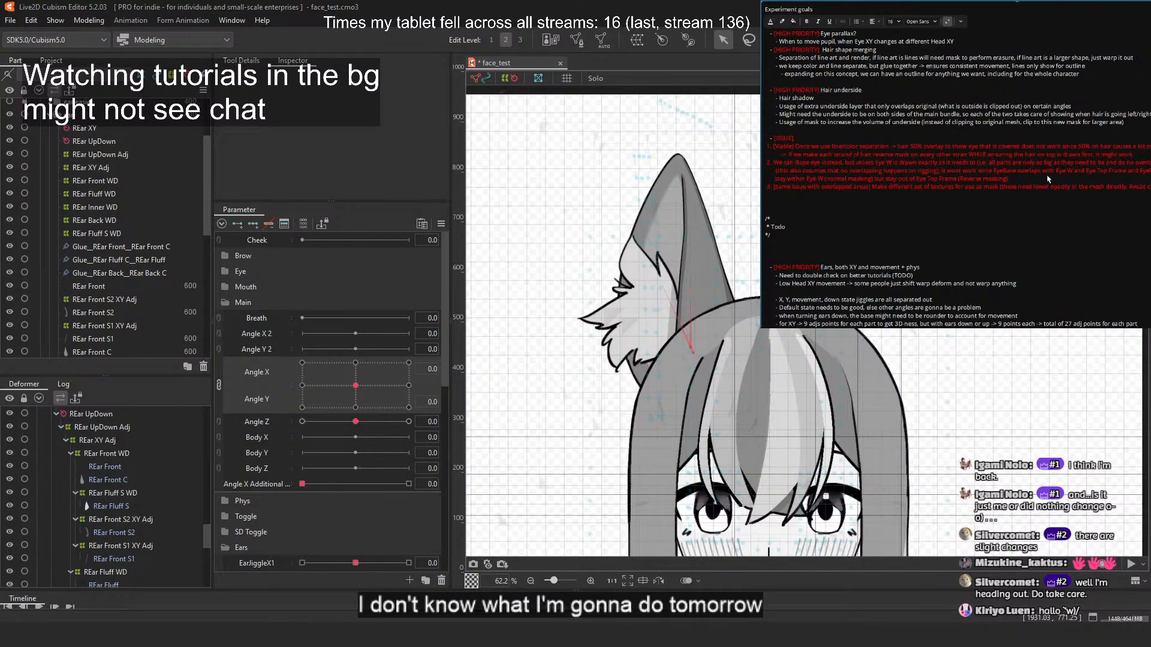
Step: Review the high-priority items in the Experiment goals notes, covering ears, different expressions, EXP/ANIM use in VTS, proportion changes and arm position toggle
{"action": "left_click", "coordinate": [1113, 6]}
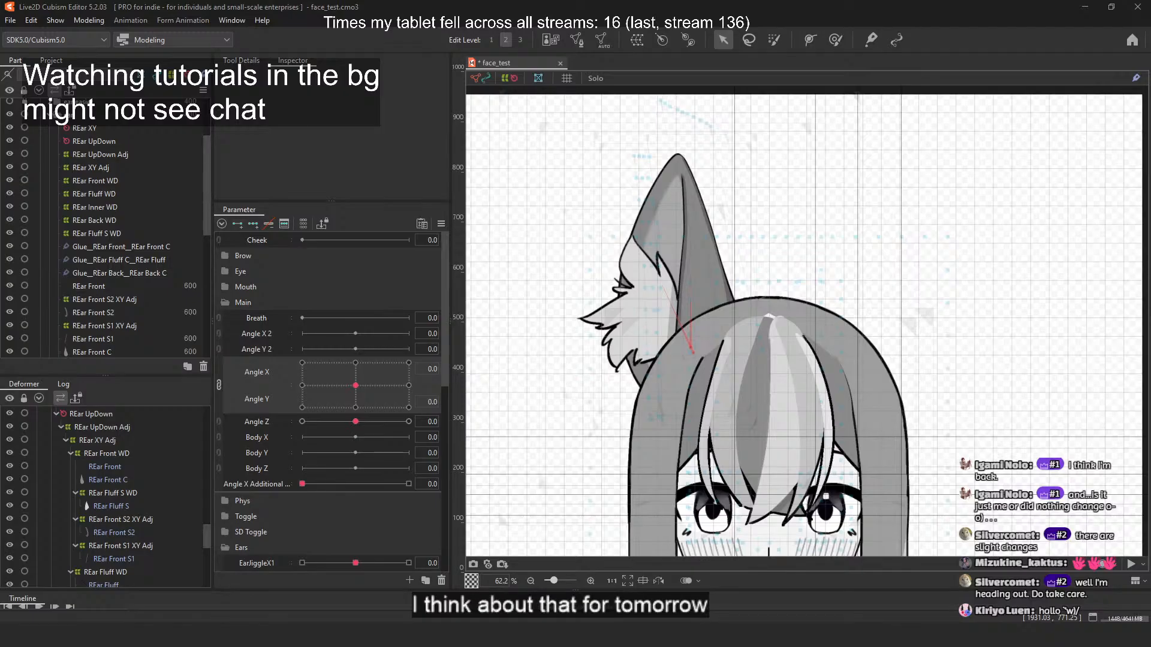
{"action": "key", "text": "alt+Tab"}
{"action": "scroll", "coordinate": [1008, 189], "scroll_direction": "down", "scroll_amount": 3}
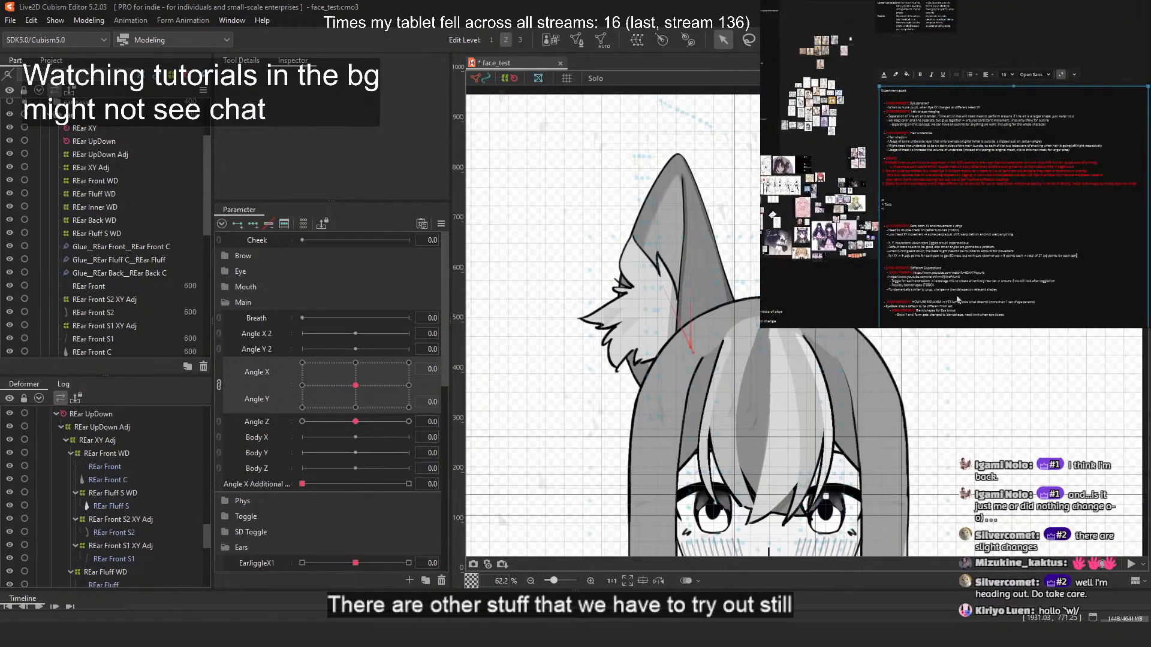
{"action": "left_click_drag", "start_coordinate": [956, 298], "coordinate": [932, 216]}
{"action": "scroll", "coordinate": [932, 213], "scroll_direction": "up", "scroll_amount": 3}
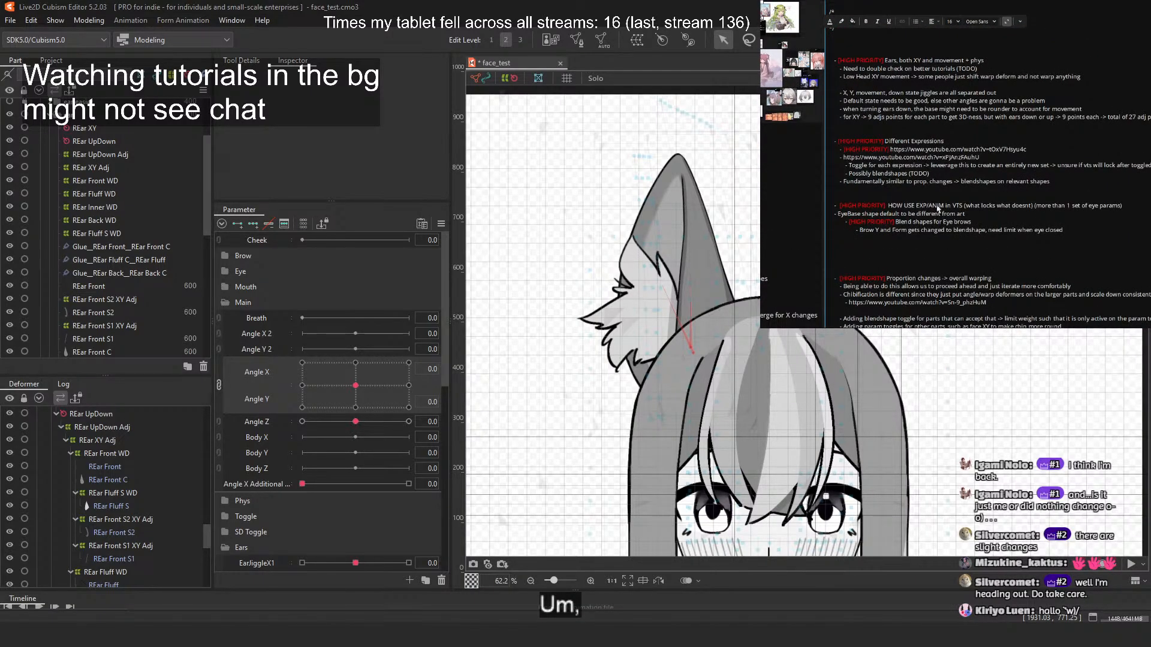
{"action": "scroll", "coordinate": [969, 228], "scroll_direction": "down", "scroll_amount": 3}
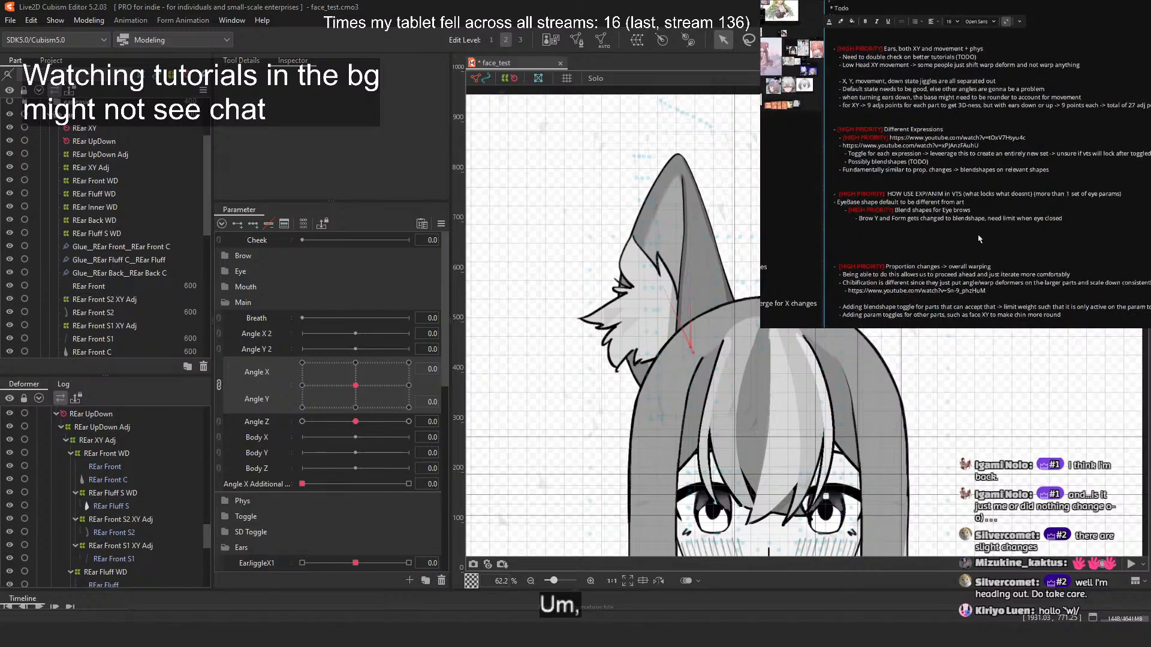
{"action": "left_click_drag", "start_coordinate": [989, 251], "coordinate": [975, 175]}
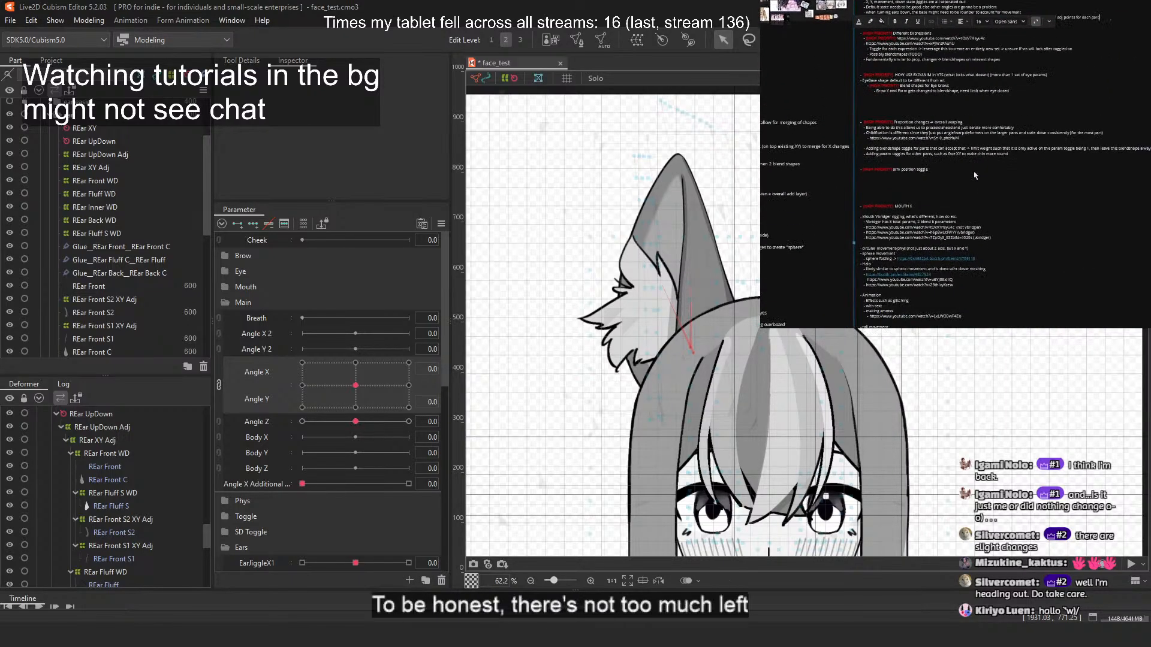
{"action": "scroll", "coordinate": [953, 166], "scroll_direction": "up", "scroll_amount": 2}
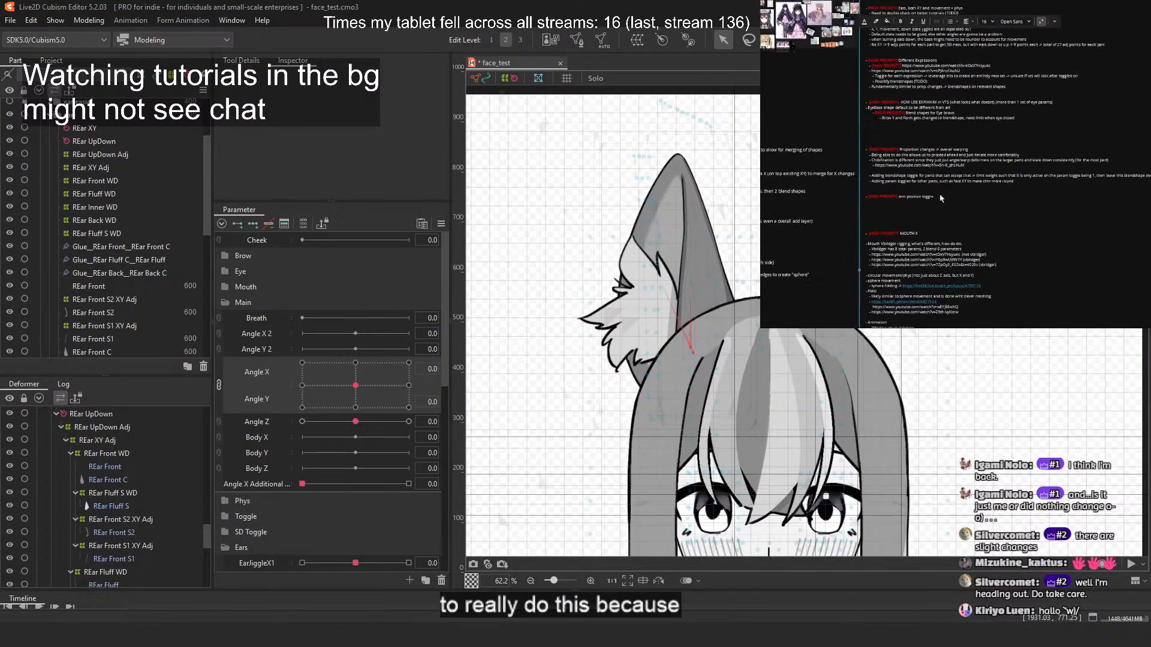
{"action": "scroll", "coordinate": [953, 110], "scroll_direction": "up", "scroll_amount": 3}
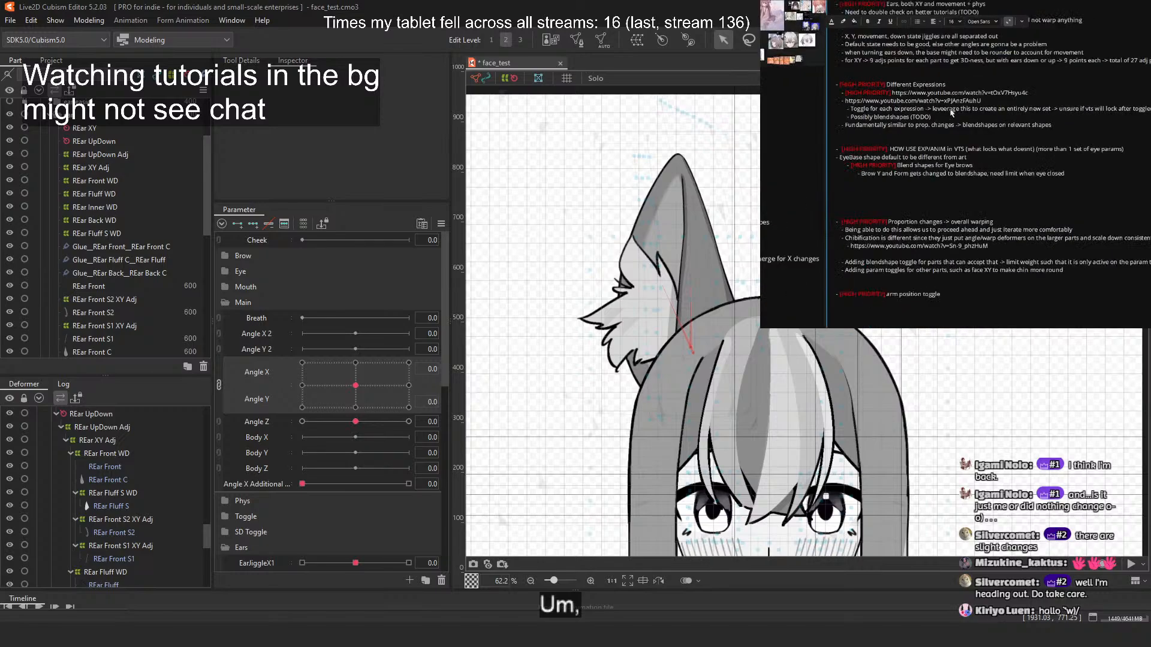
{"action": "left_click_drag", "start_coordinate": [883, 155], "coordinate": [910, 155]}
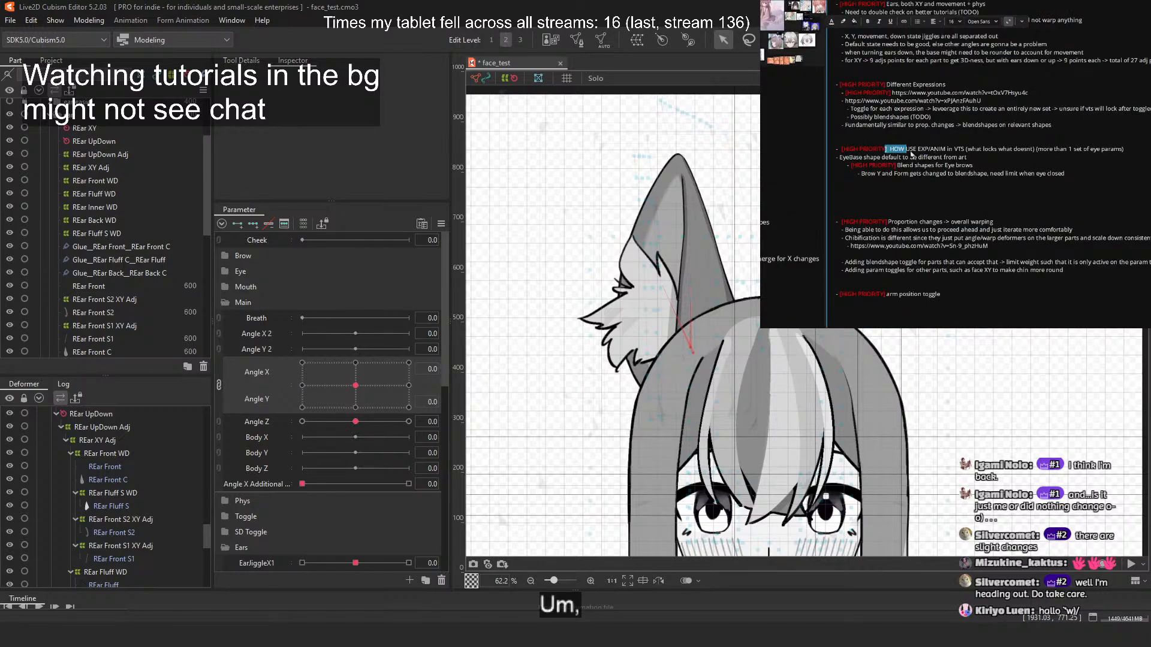
{"action": "left_click", "coordinate": [1005, 170]}
{"action": "scroll", "coordinate": [991, 192], "scroll_direction": "up", "scroll_amount": 2}
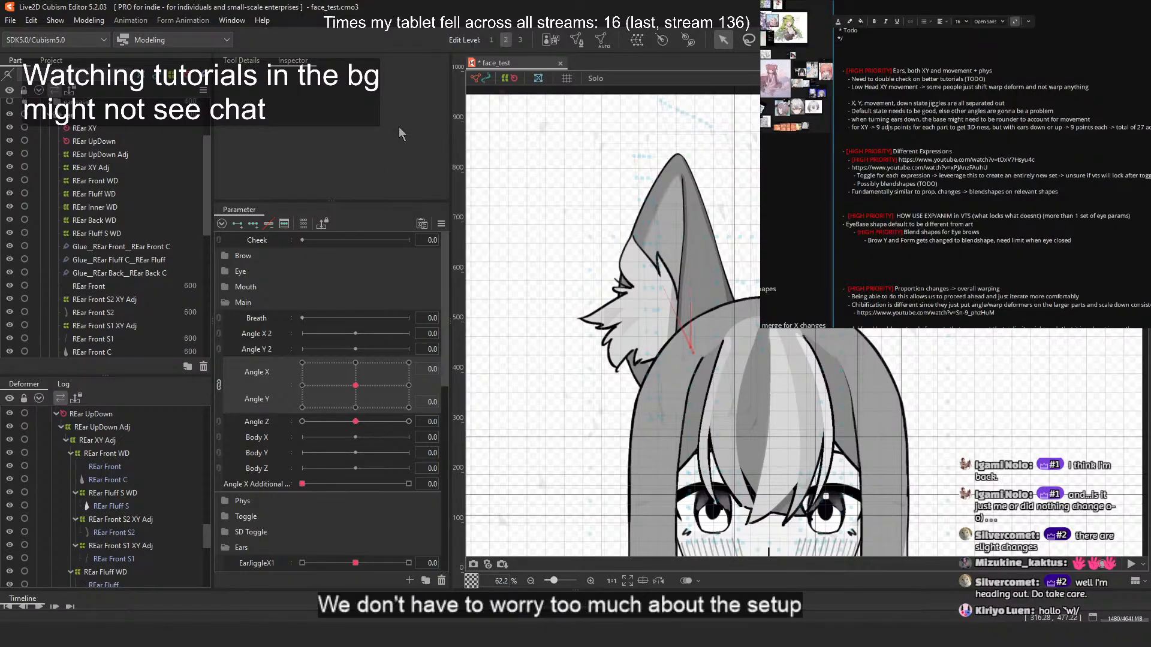
Step: Save the face_test model and agree to delete the unused source image face_test.psd
{"action": "scroll", "coordinate": [592, 143], "scroll_direction": "down", "scroll_amount": 3}
{"action": "scroll", "coordinate": [636, 219], "scroll_direction": "up", "scroll_amount": 3}
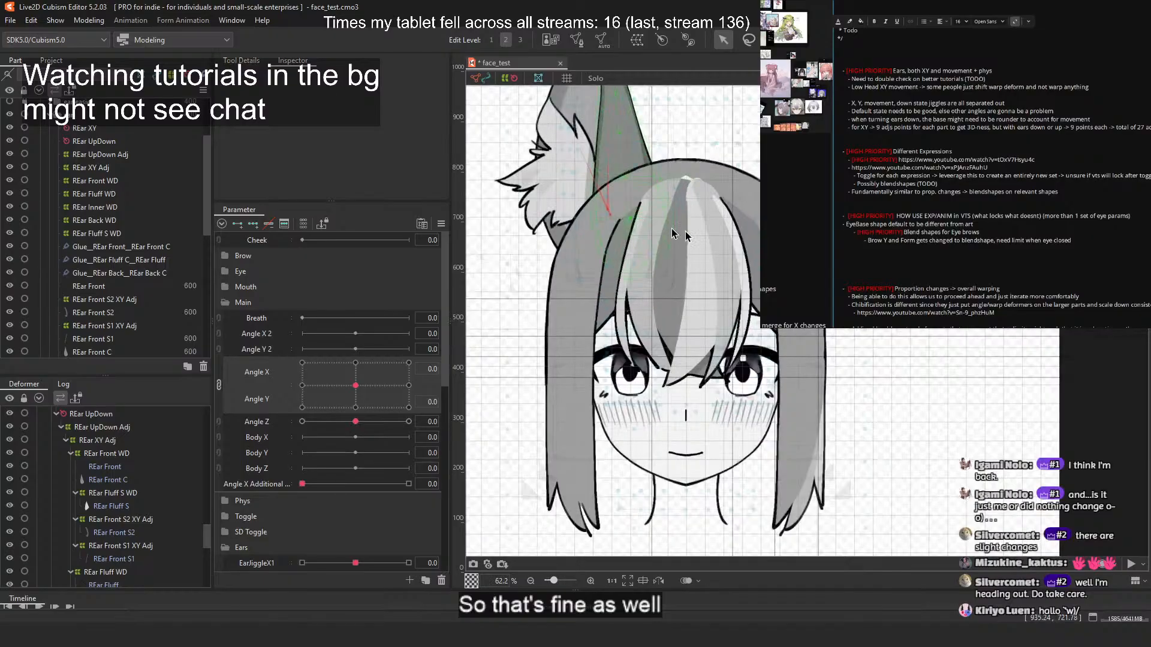
{"action": "scroll", "coordinate": [673, 233], "scroll_direction": "down", "scroll_amount": 1}
{"action": "scroll", "coordinate": [667, 244], "scroll_direction": "down", "scroll_amount": 1}
{"action": "key", "text": "ctrl+s"}
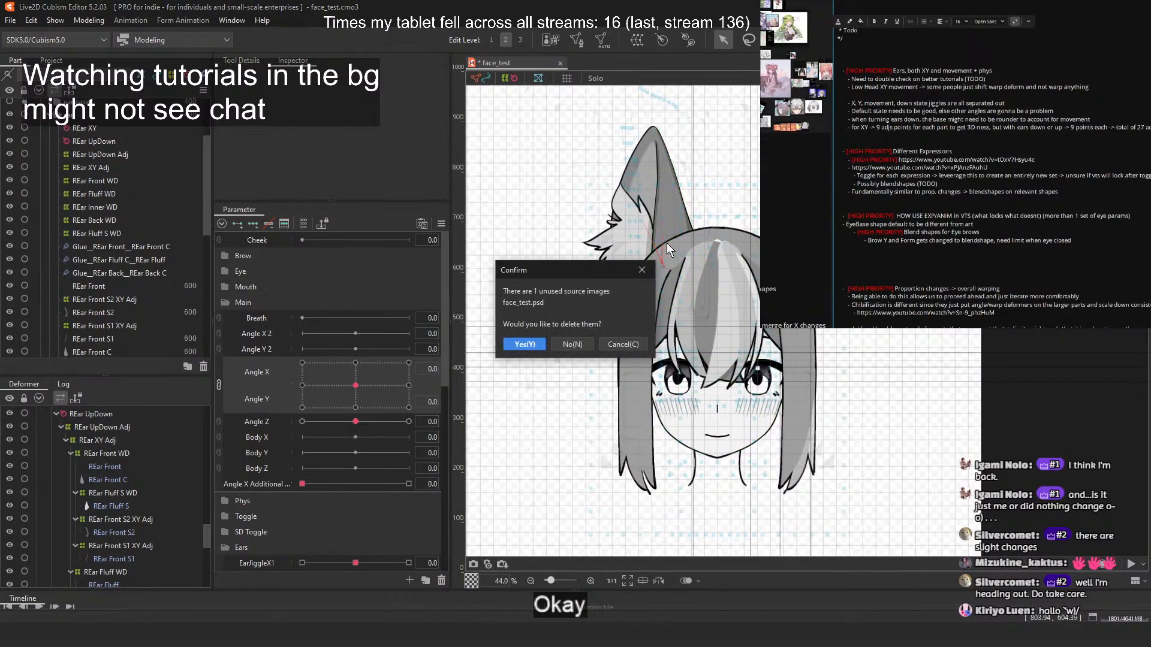
{"action": "left_click", "coordinate": [540, 343]}
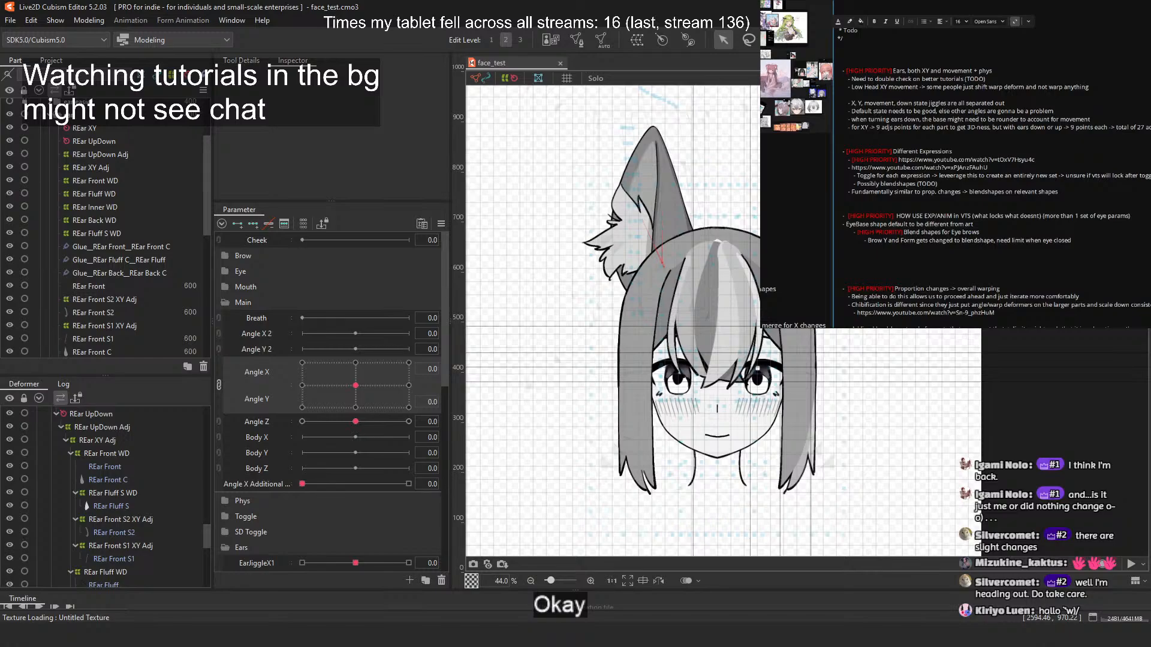
Step: Save the reference board scene containing the Experiment goals notes and return to the face_test model
{"action": "left_click", "coordinate": [804, 206]}
{"action": "left_click", "coordinate": [828, 105]}
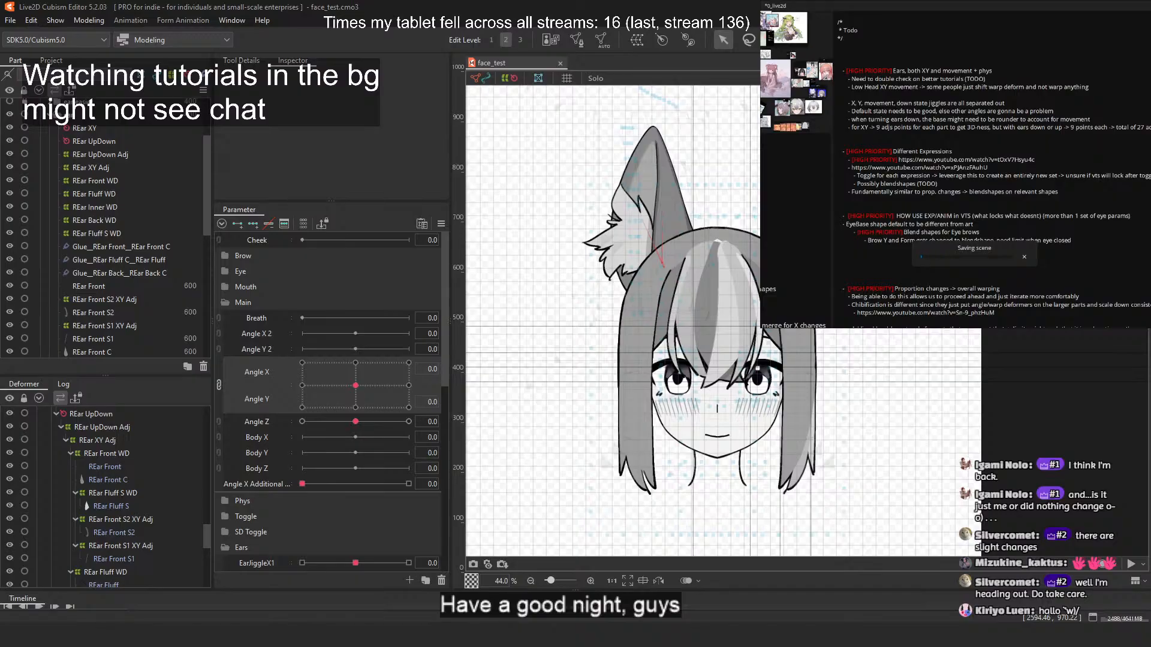
{"action": "key", "text": "alt+Tab"}
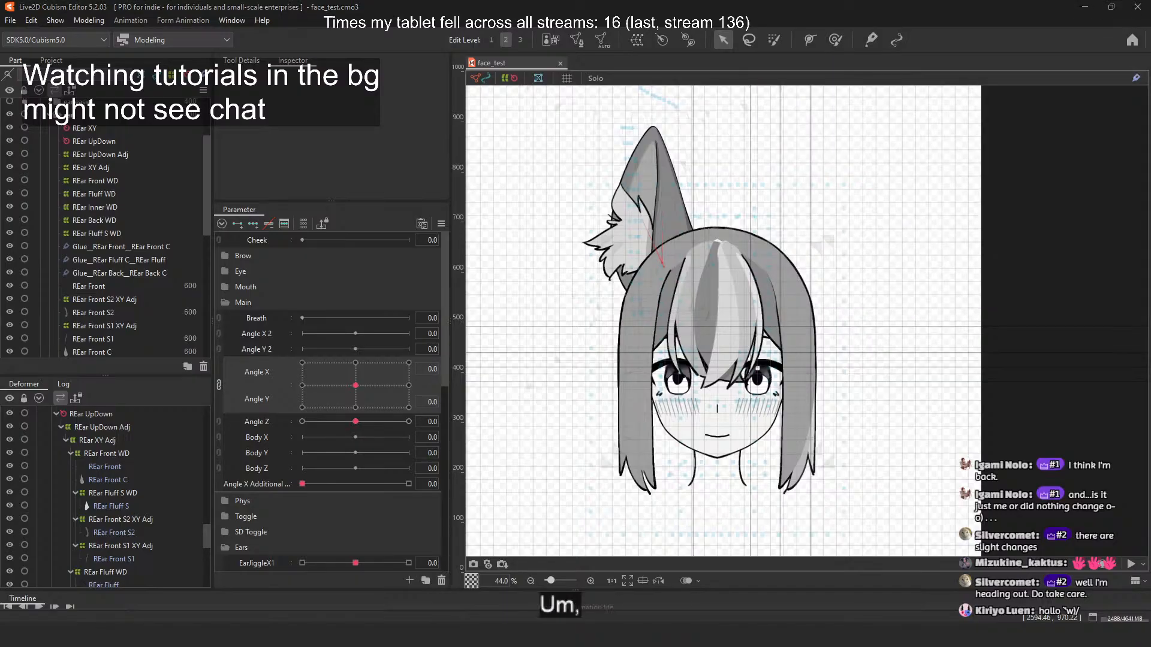